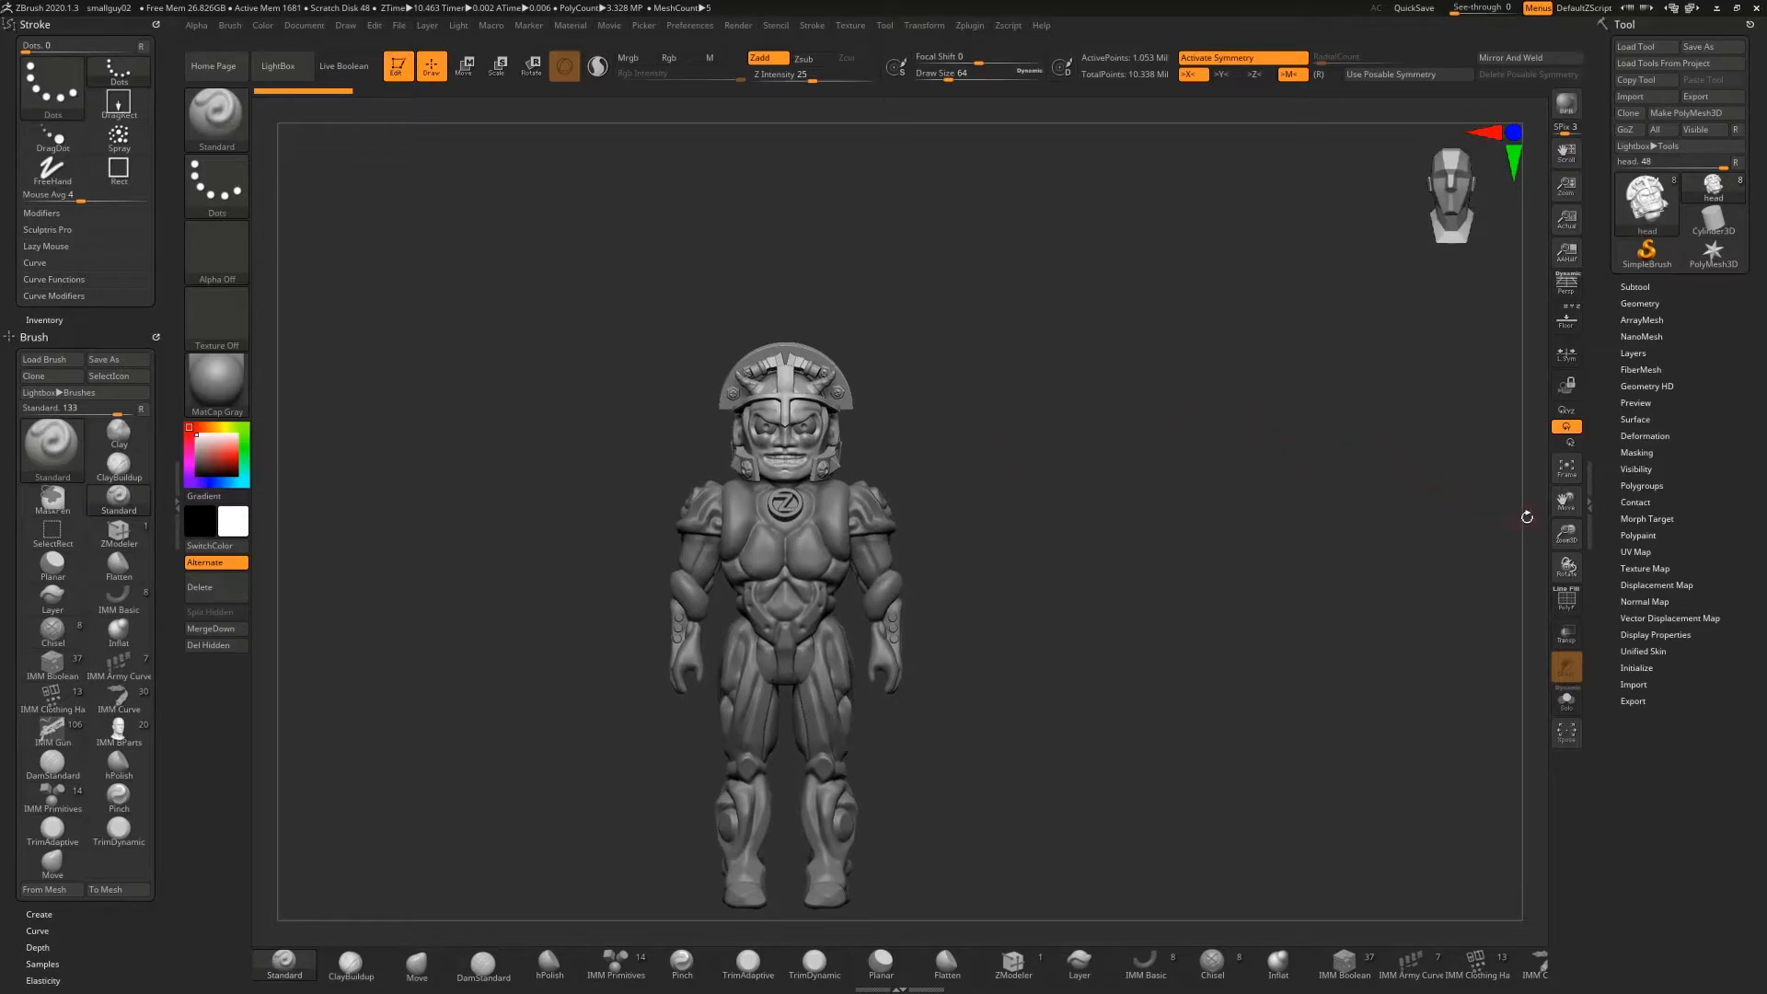
Examine the figure's helmet and head from the front, side and back, with its subtools listed
drag(1565, 534, 1505, 556)
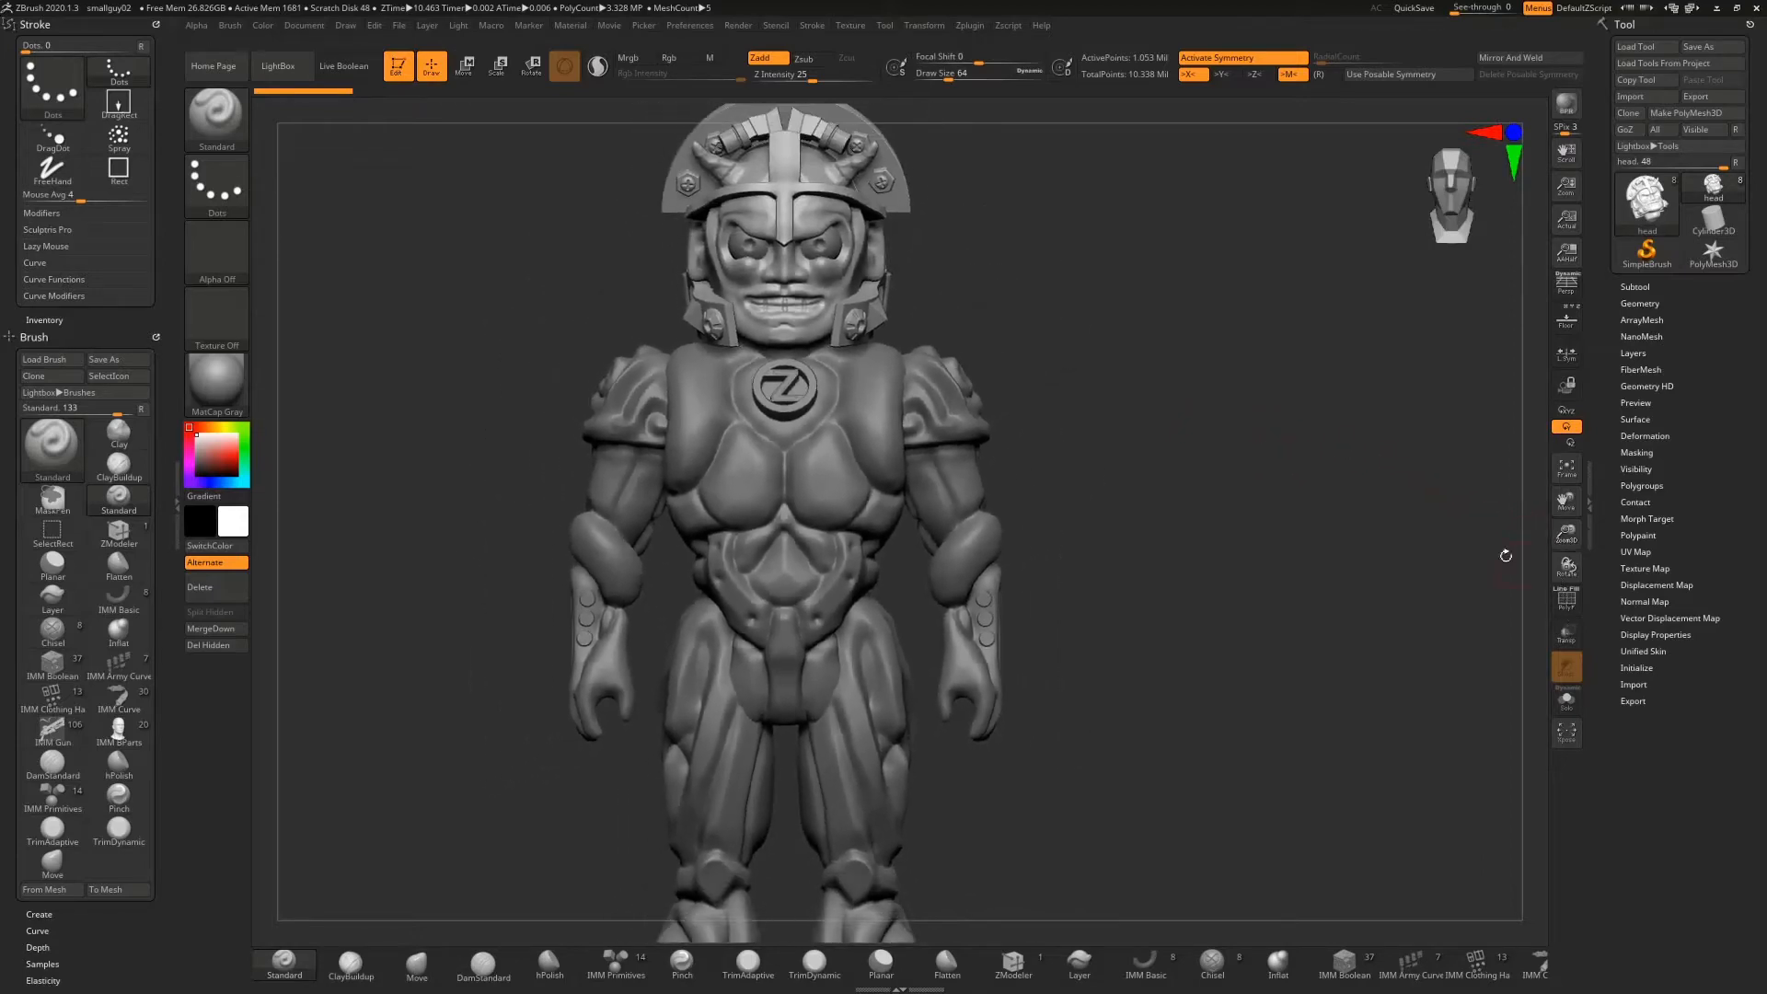
alt+drag(1131, 341, 1121, 502)
click(1635, 287)
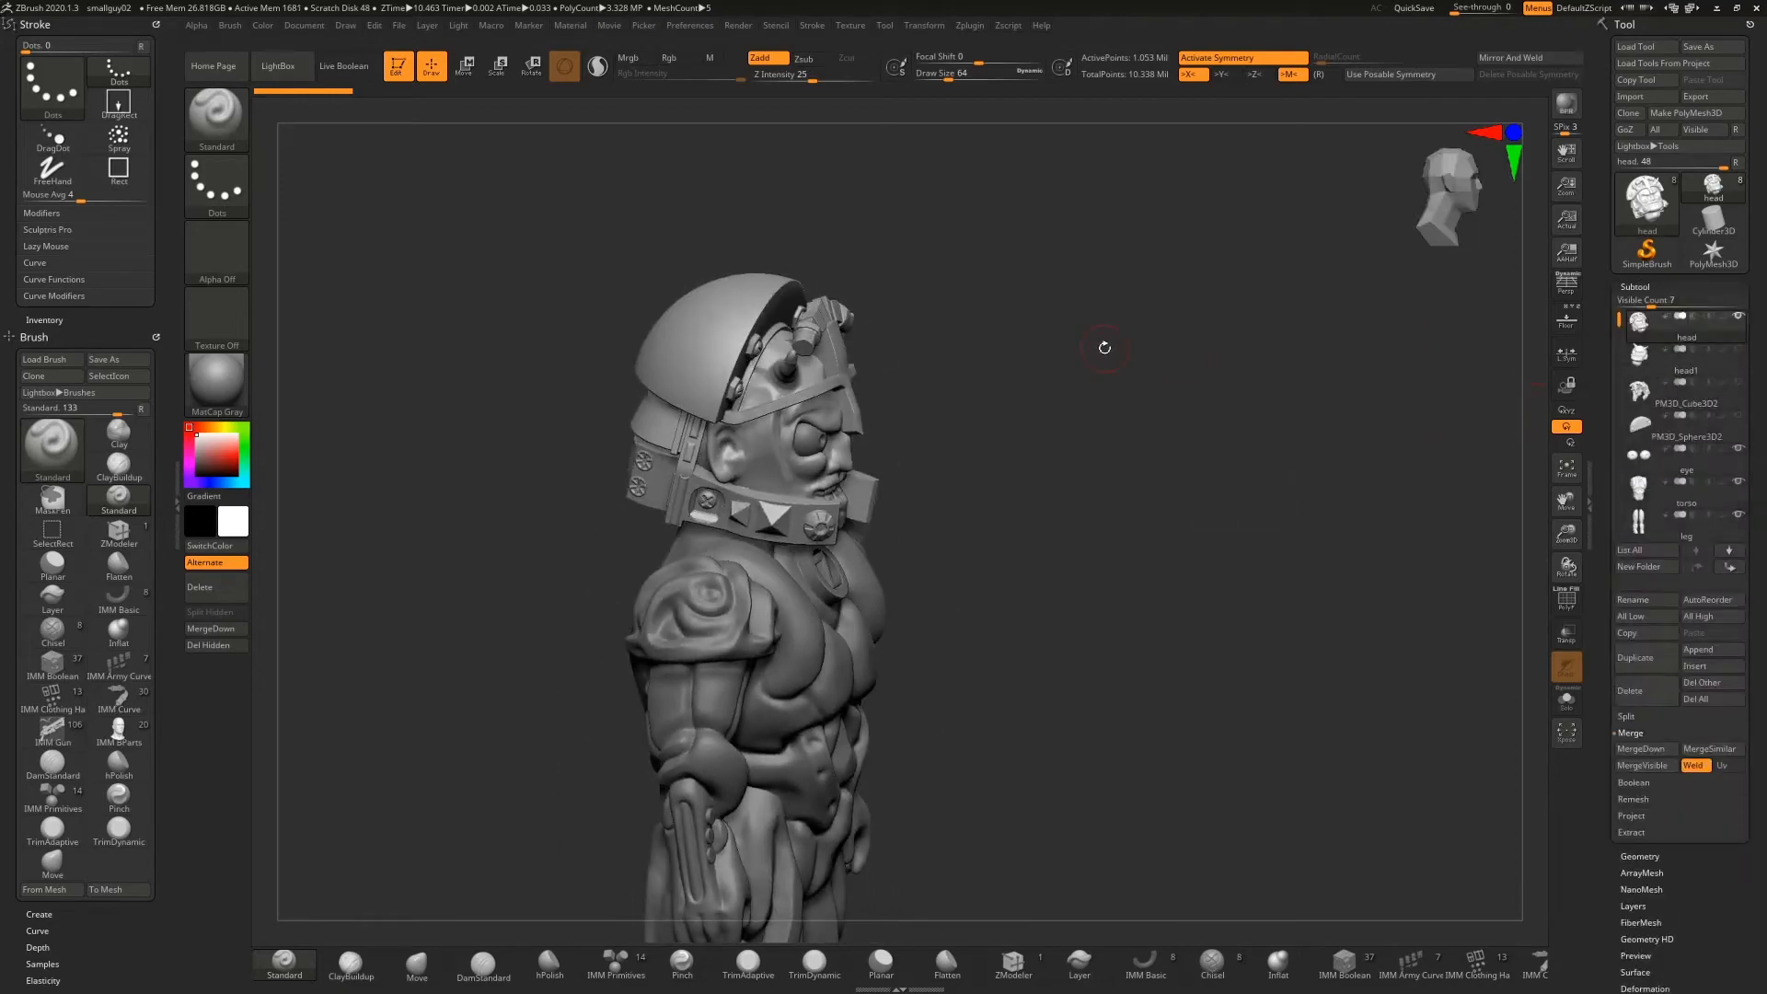
mouse_move(1169, 427)
mouse_down()
mouse_move(1095, 416)
mouse_move(1141, 406)
mouse_up()
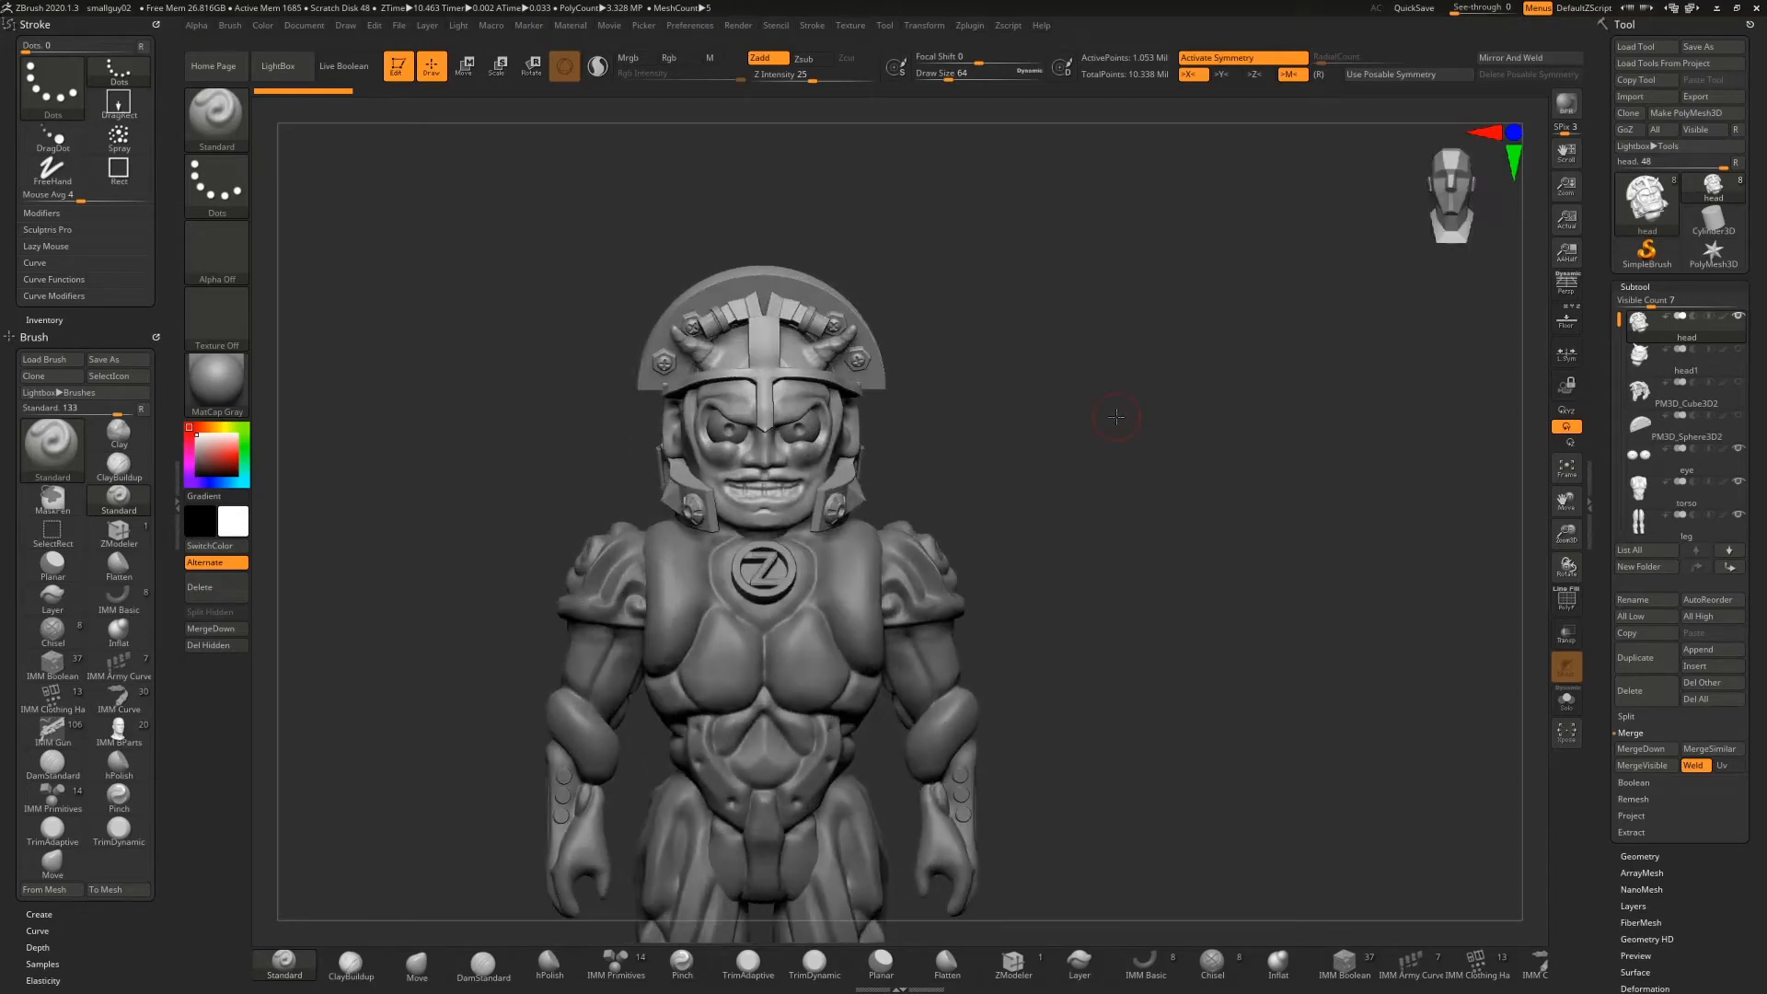
drag(1026, 429, 1156, 437)
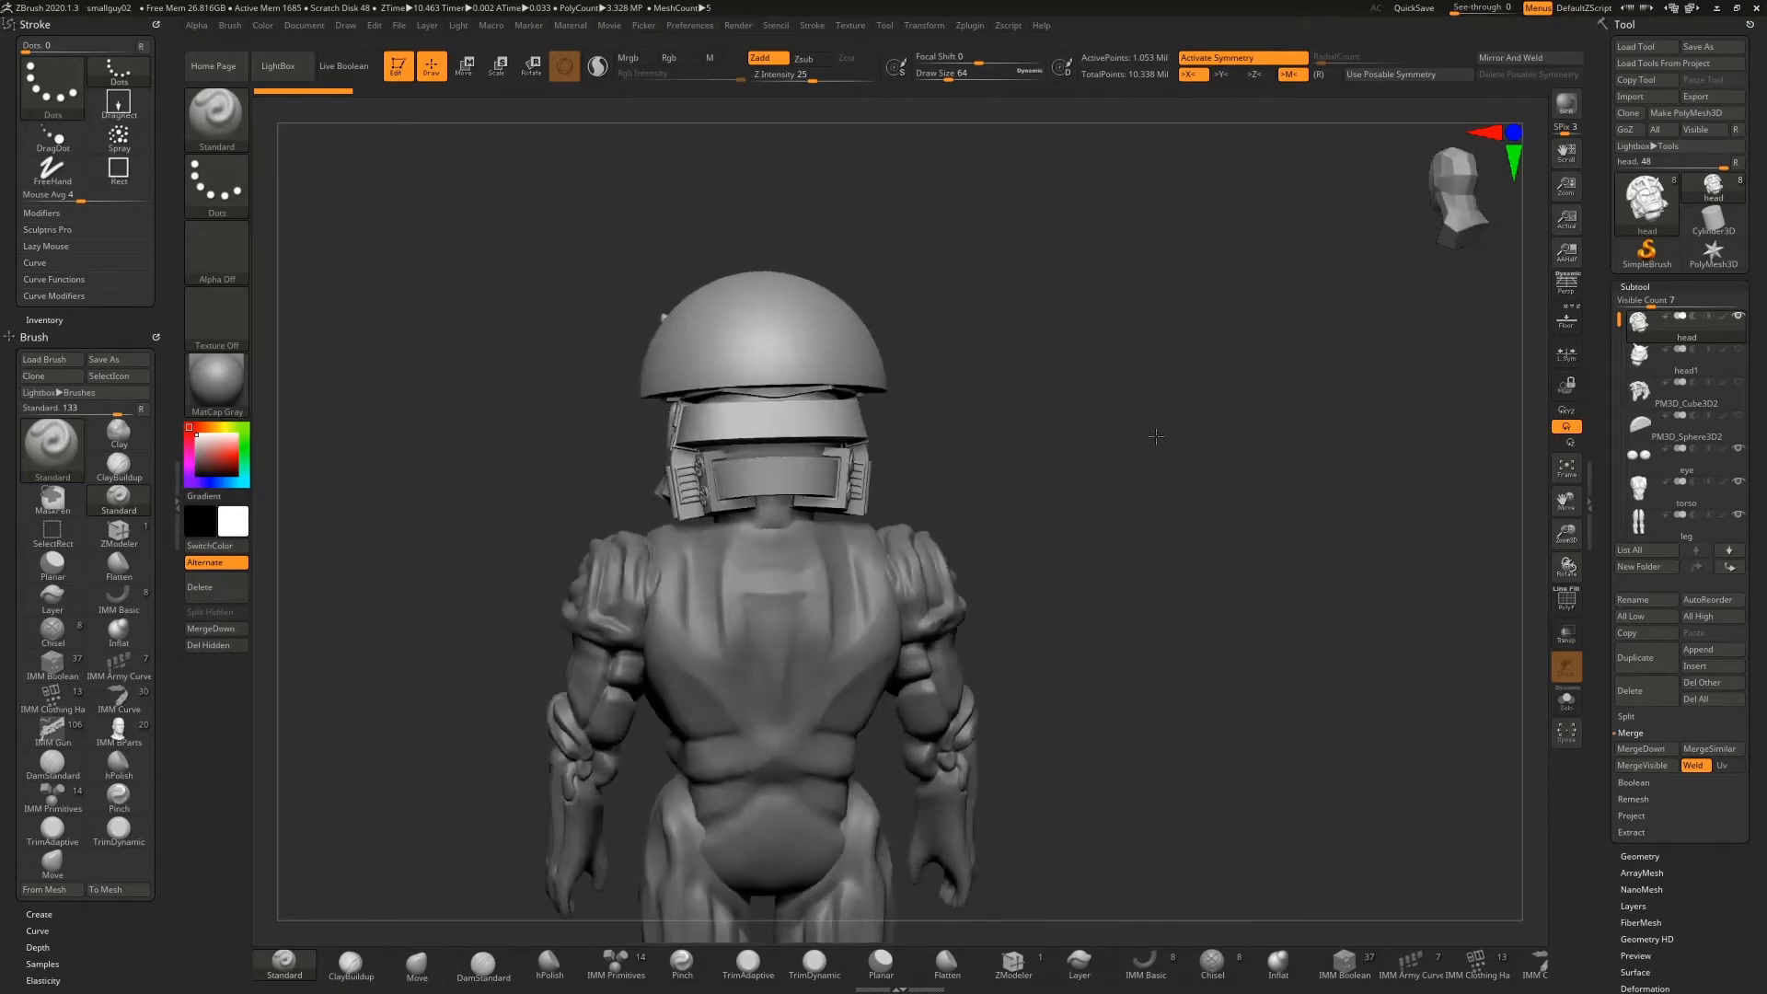
drag(1039, 425, 1168, 402)
drag(1033, 395, 1035, 439)
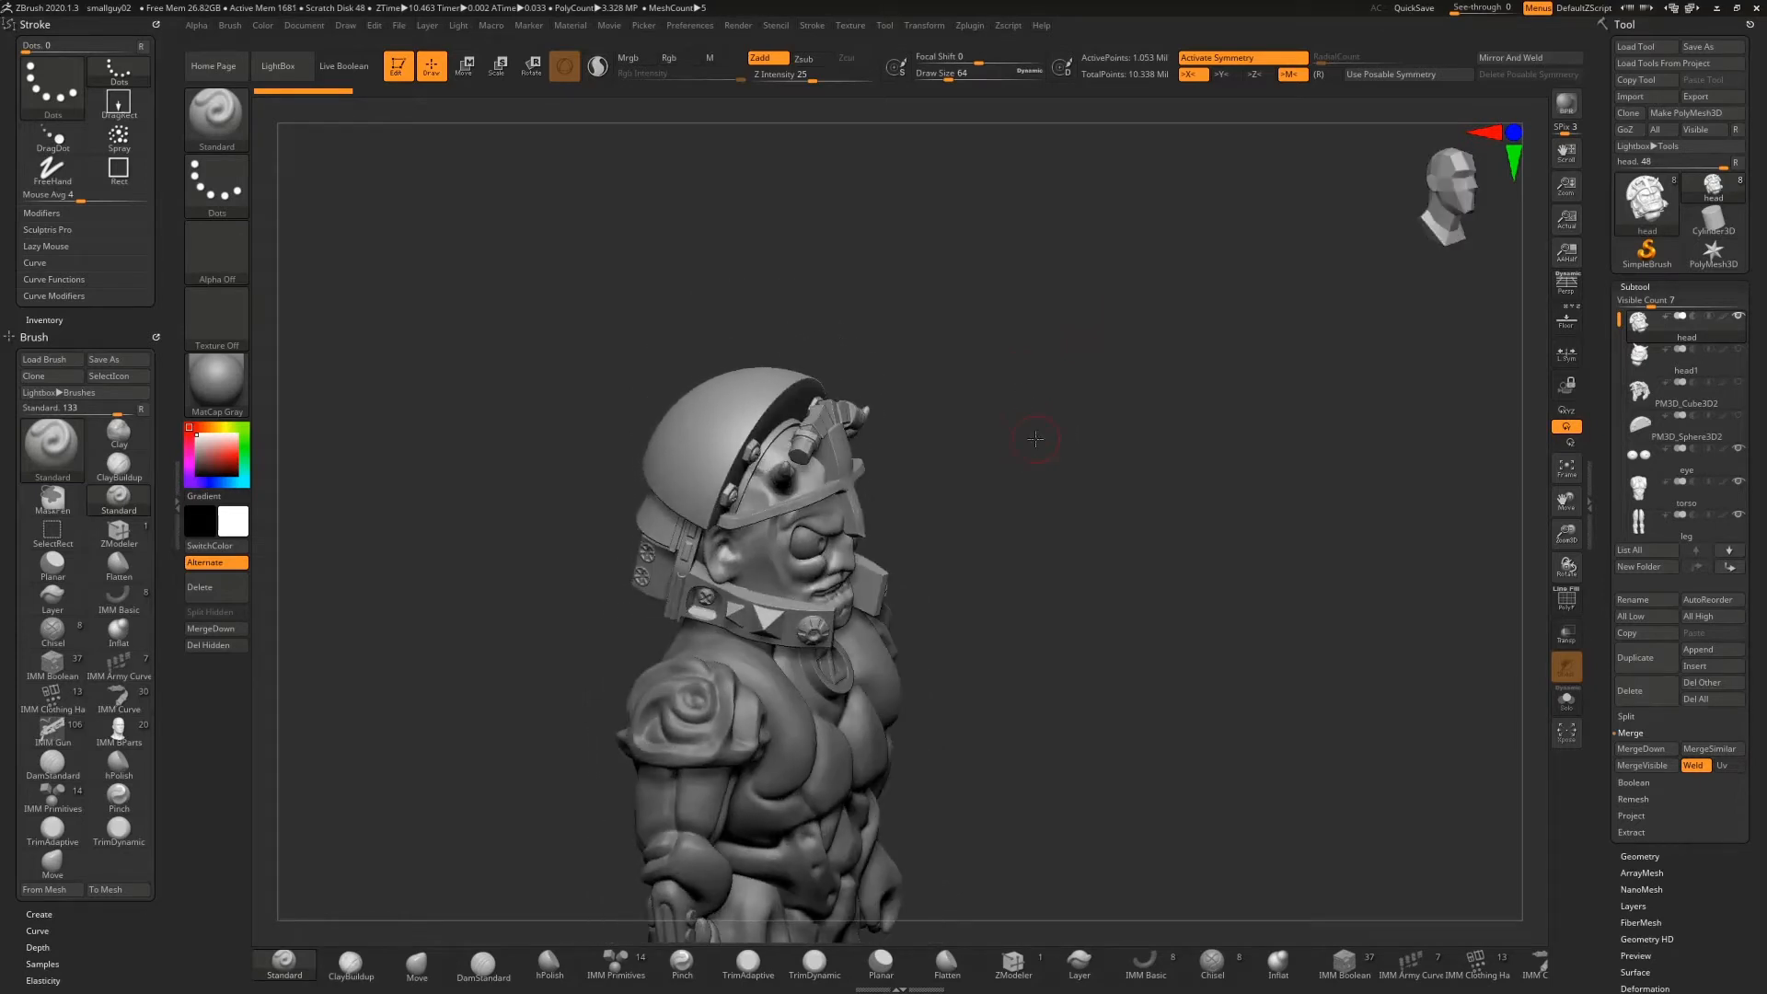
Delete the horned head1 subtool from the figure
click(1675, 425)
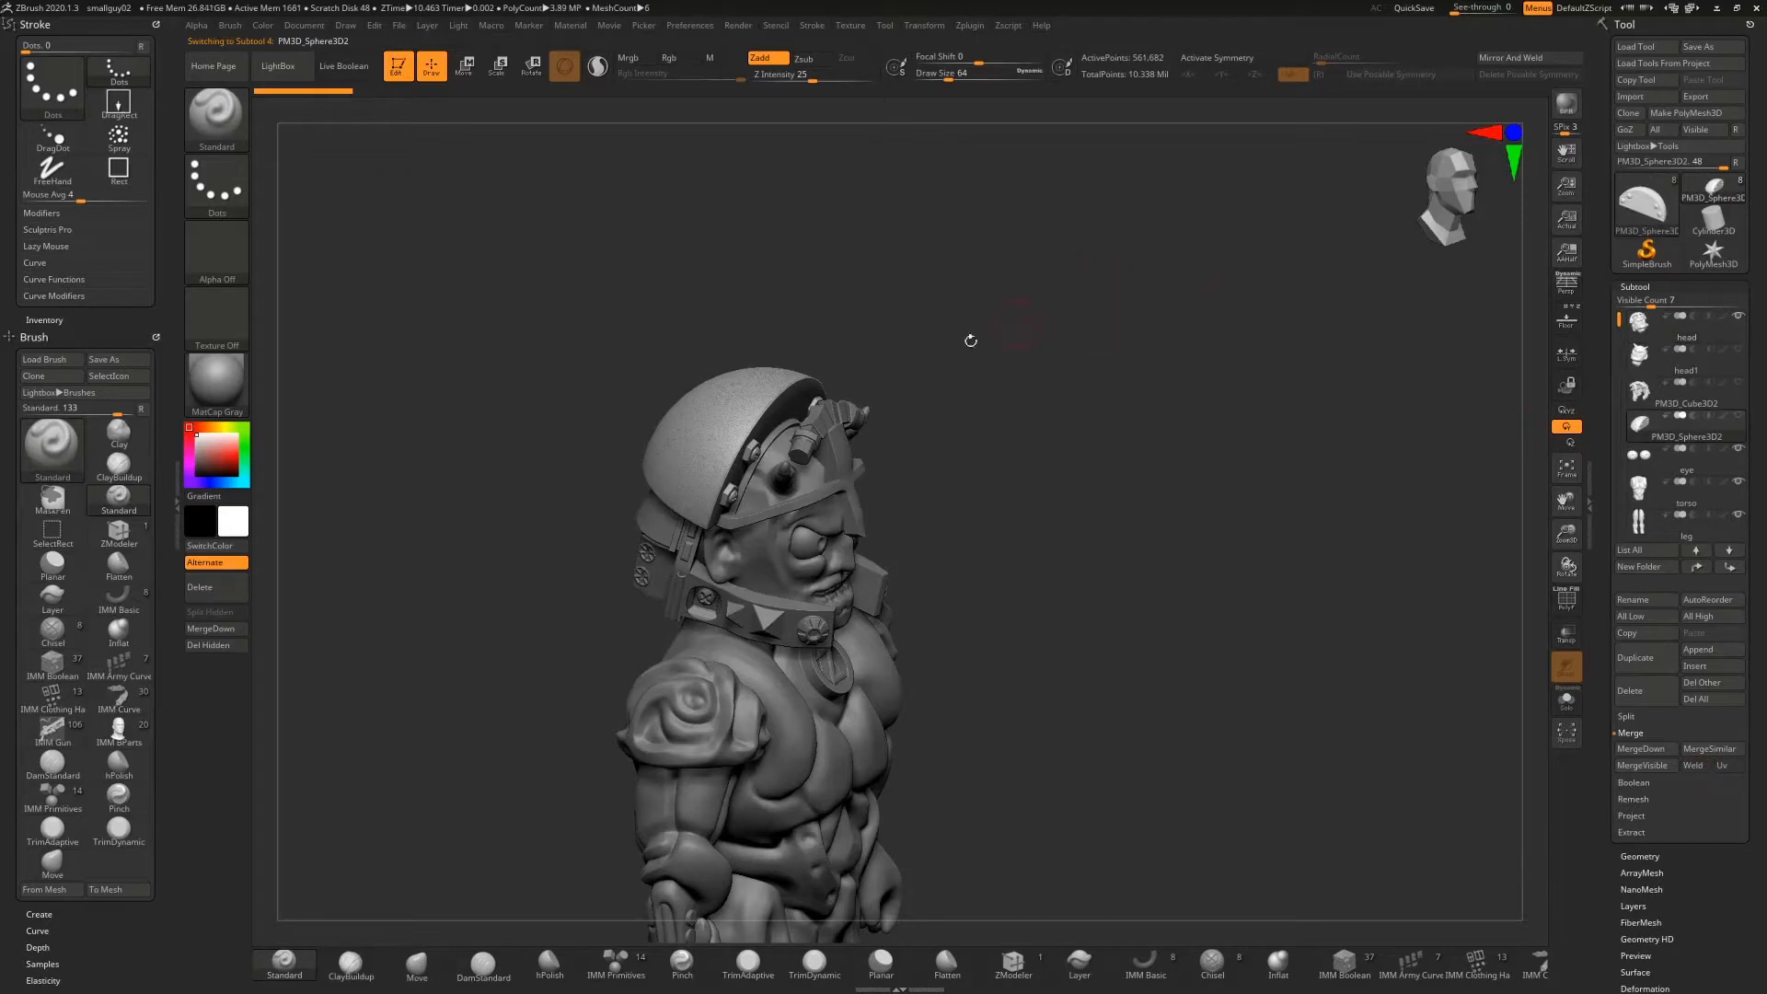
drag(966, 339, 1040, 378)
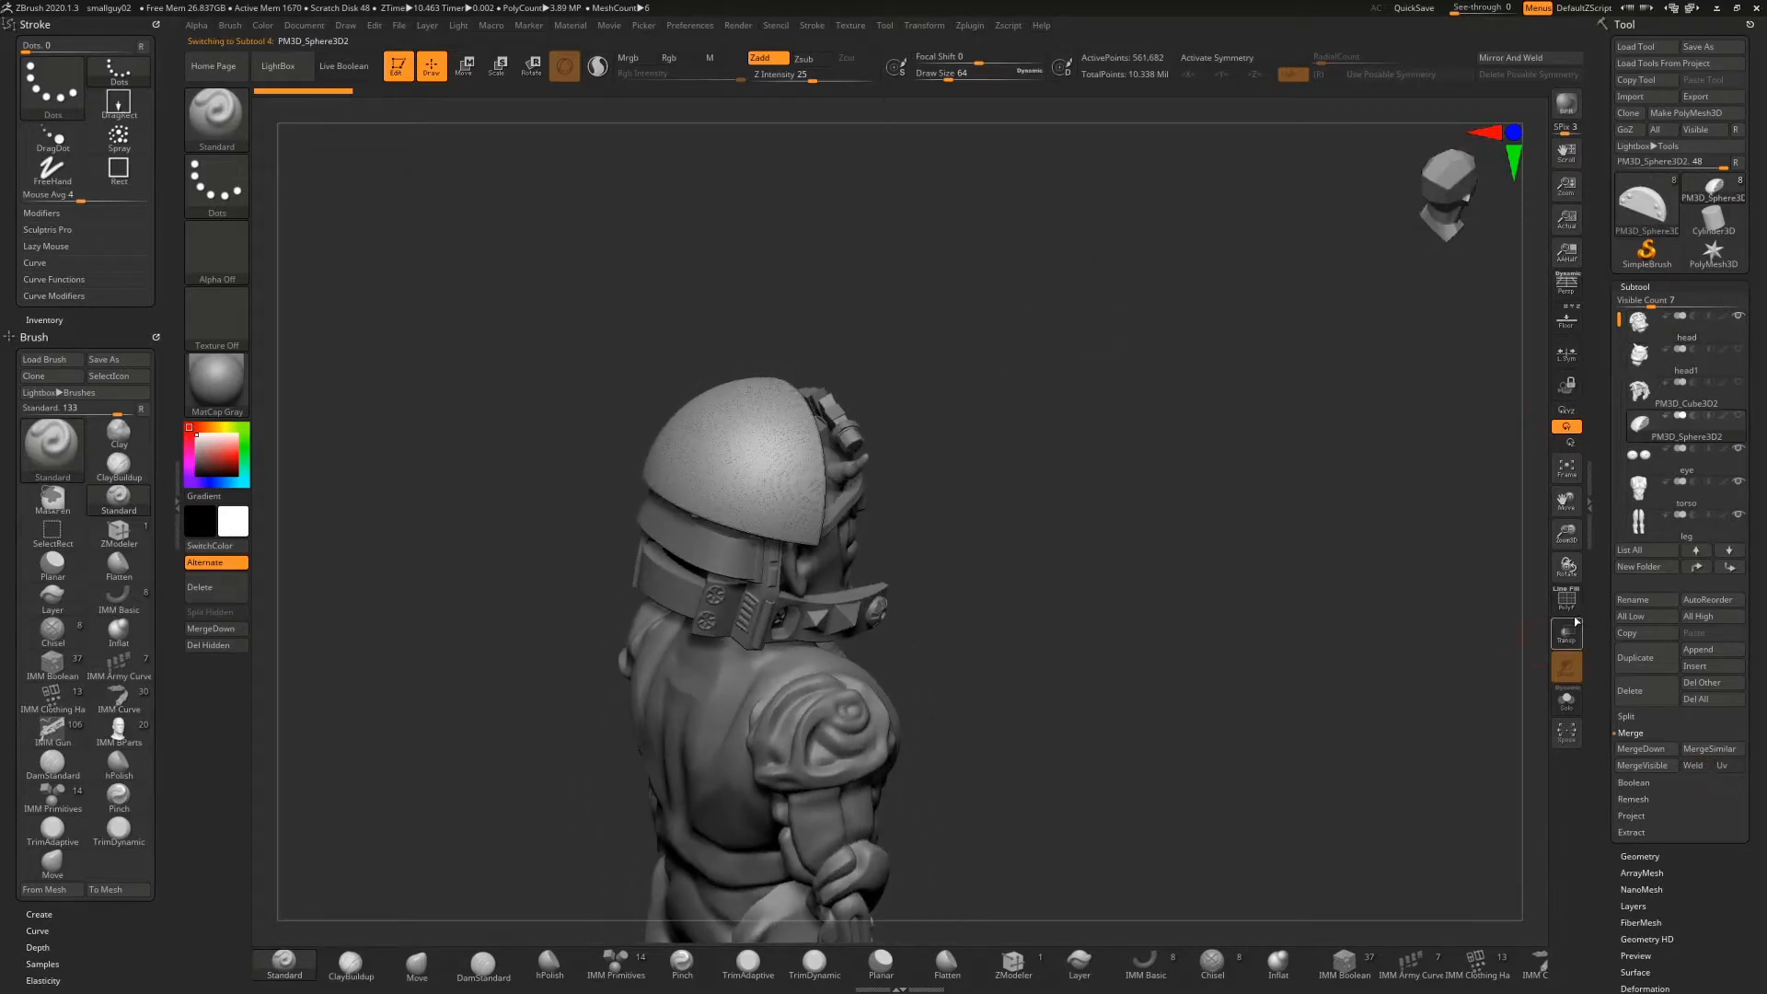
drag(1092, 477, 1095, 561)
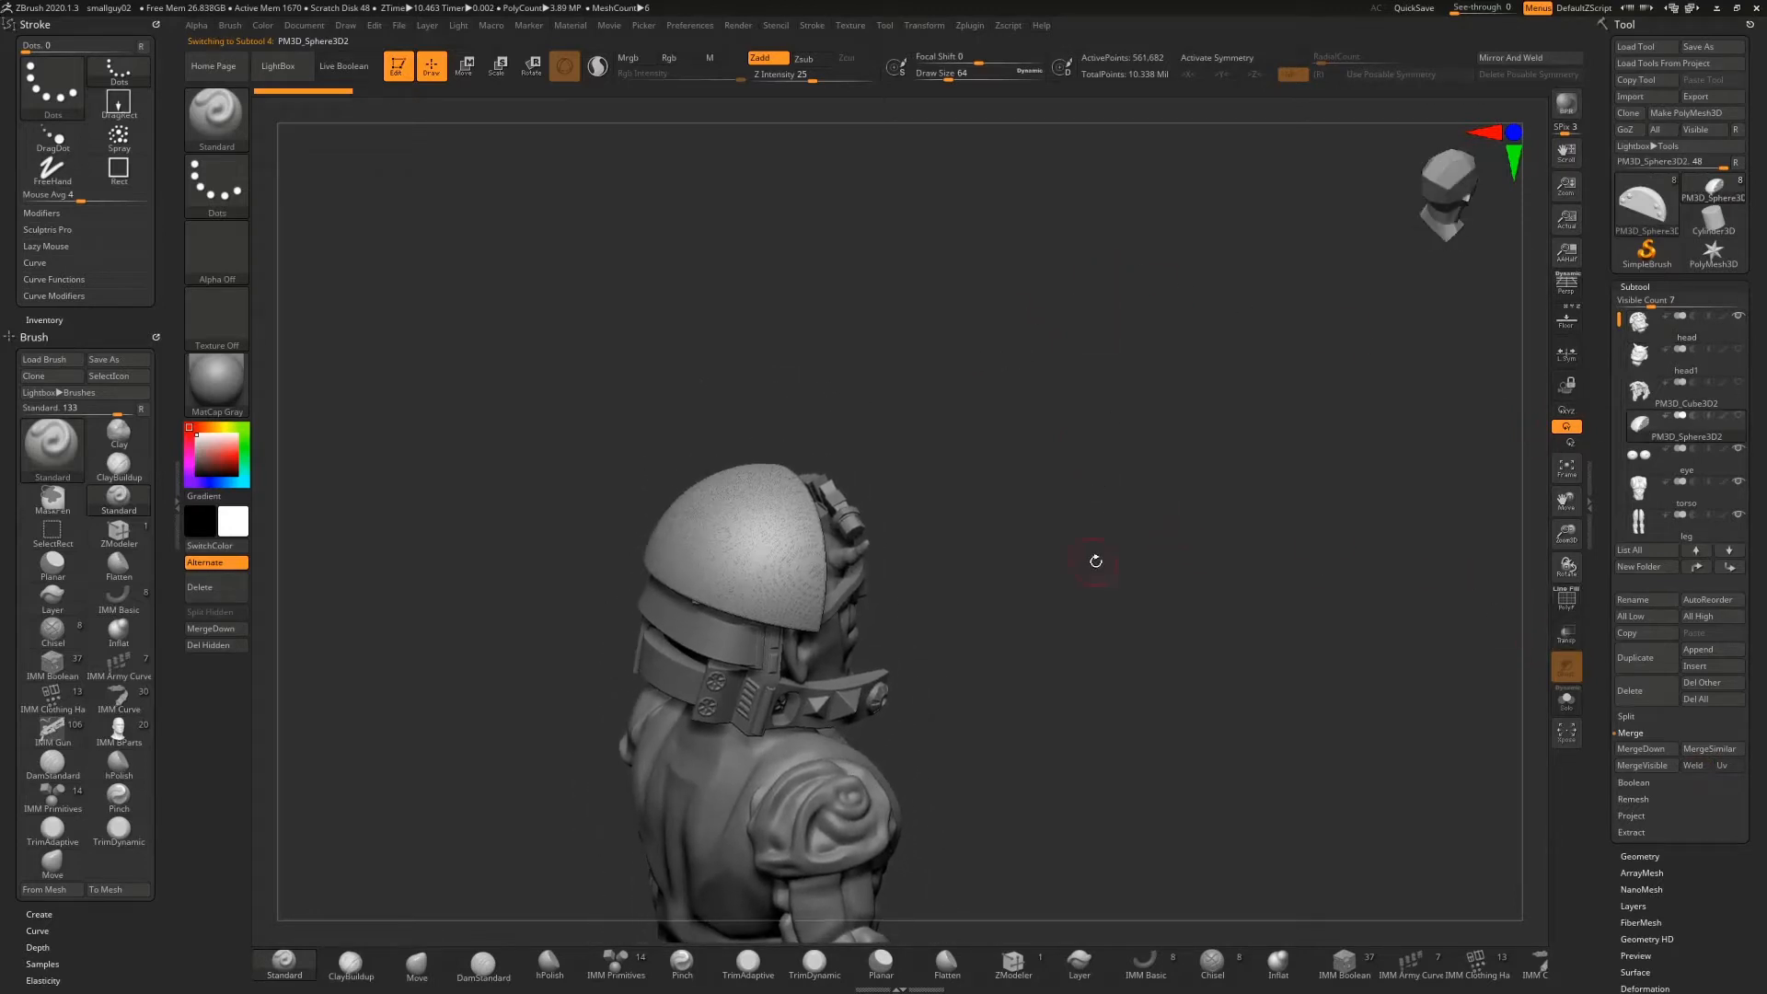
mouse_move(1646, 423)
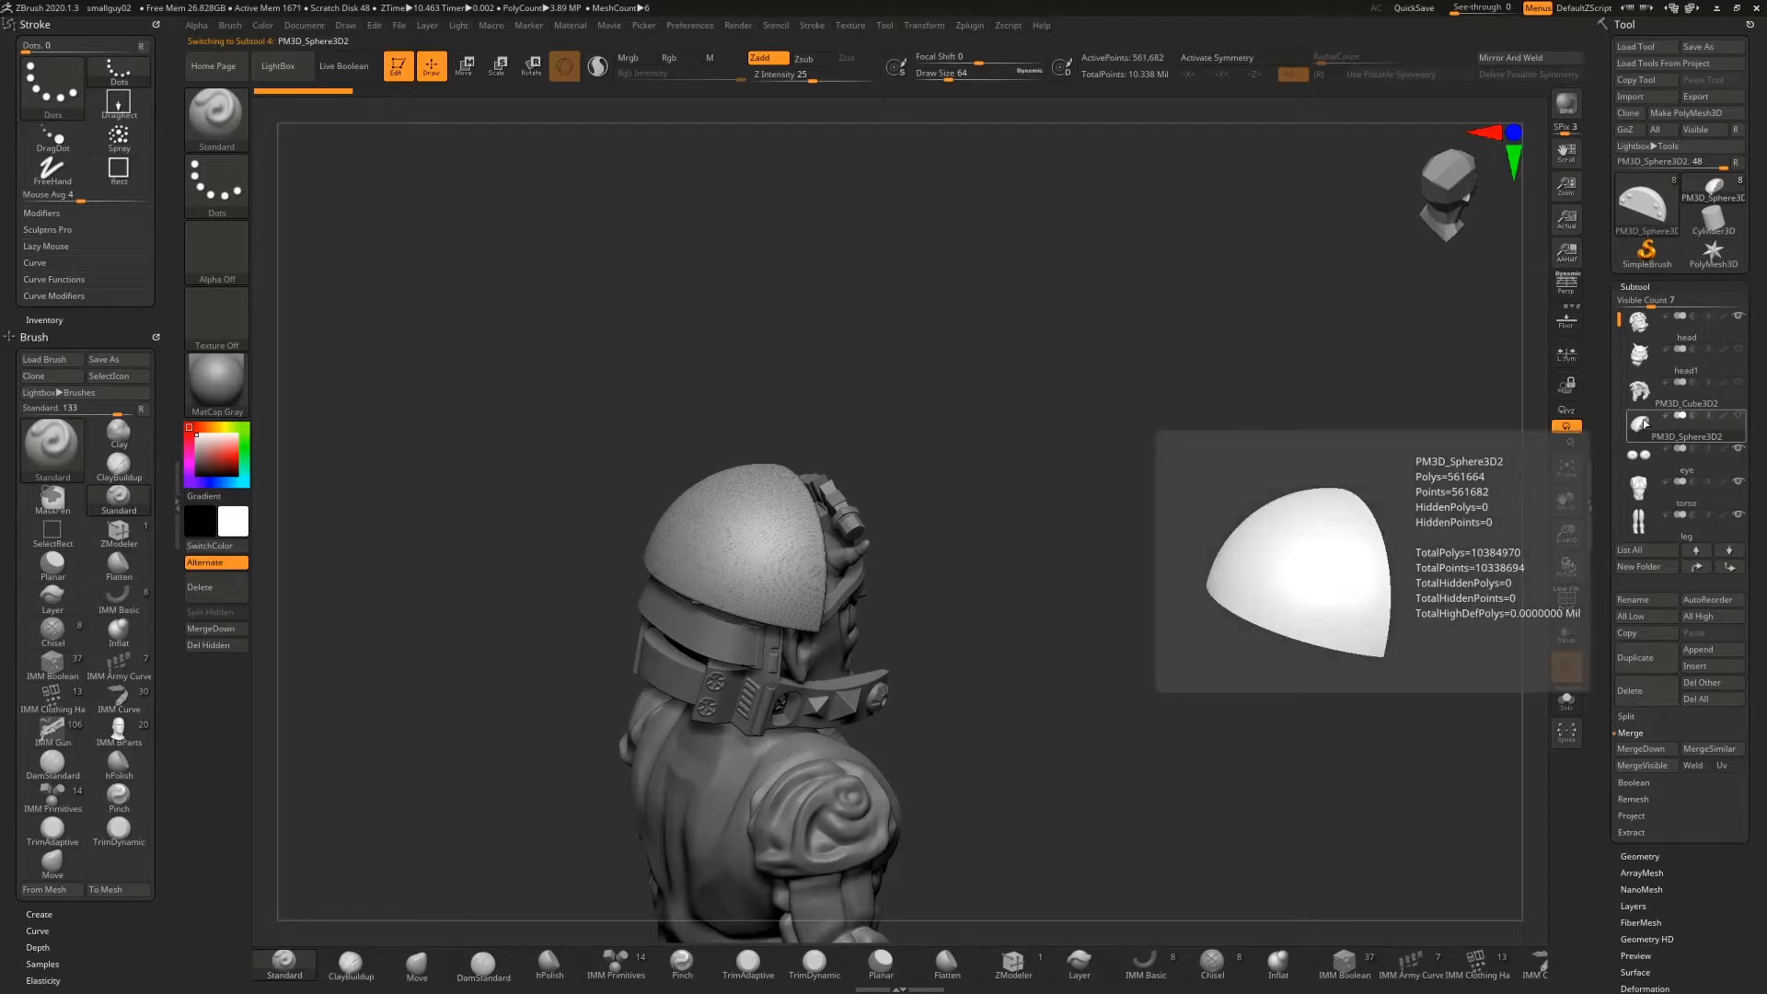
click(1640, 391)
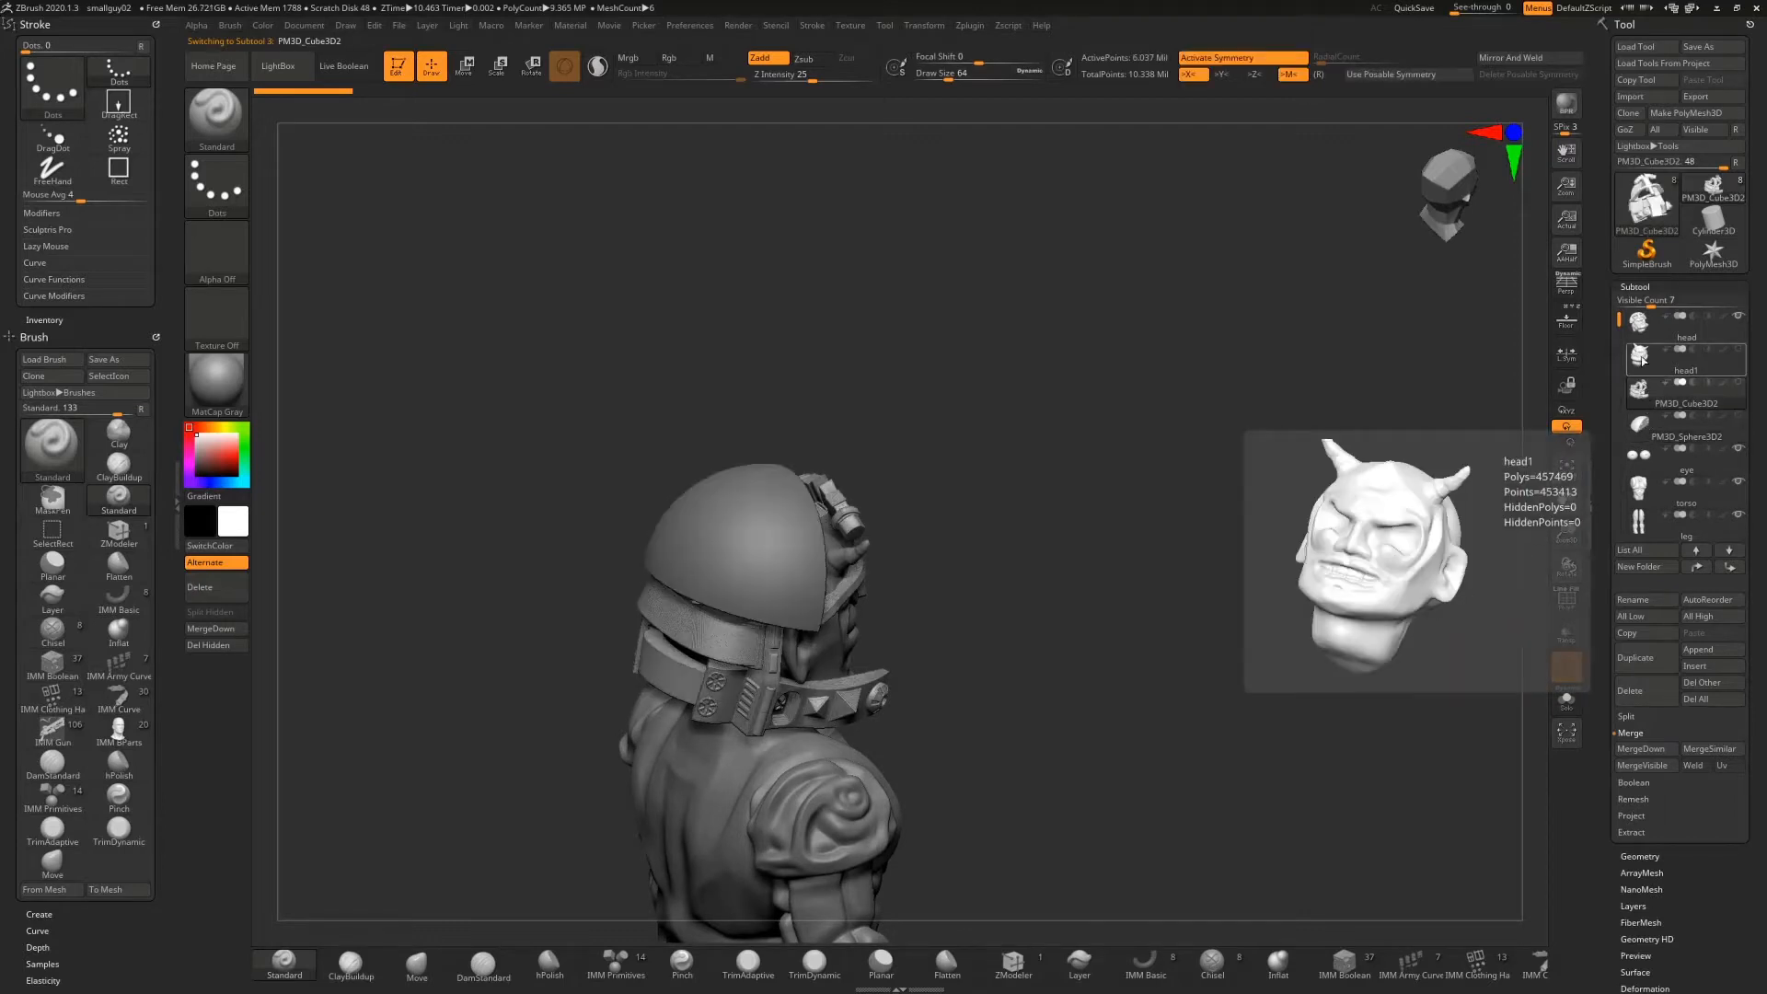
click(1641, 359)
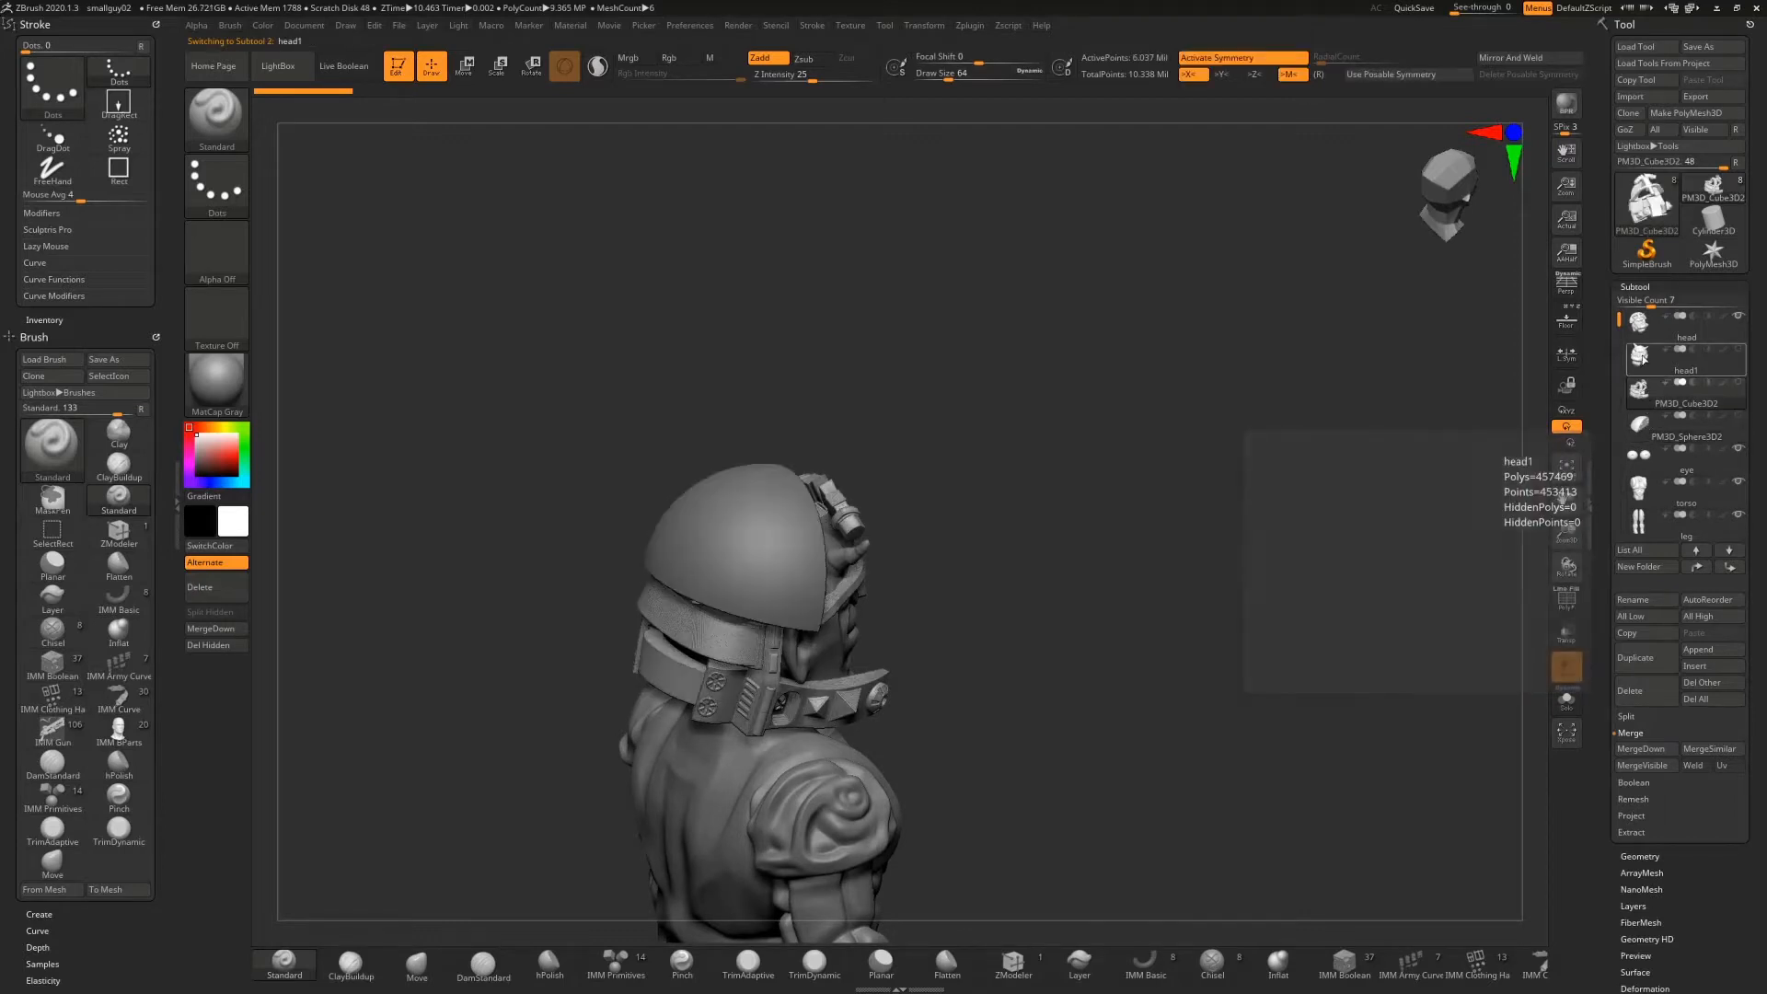
click(1645, 691)
click(1523, 715)
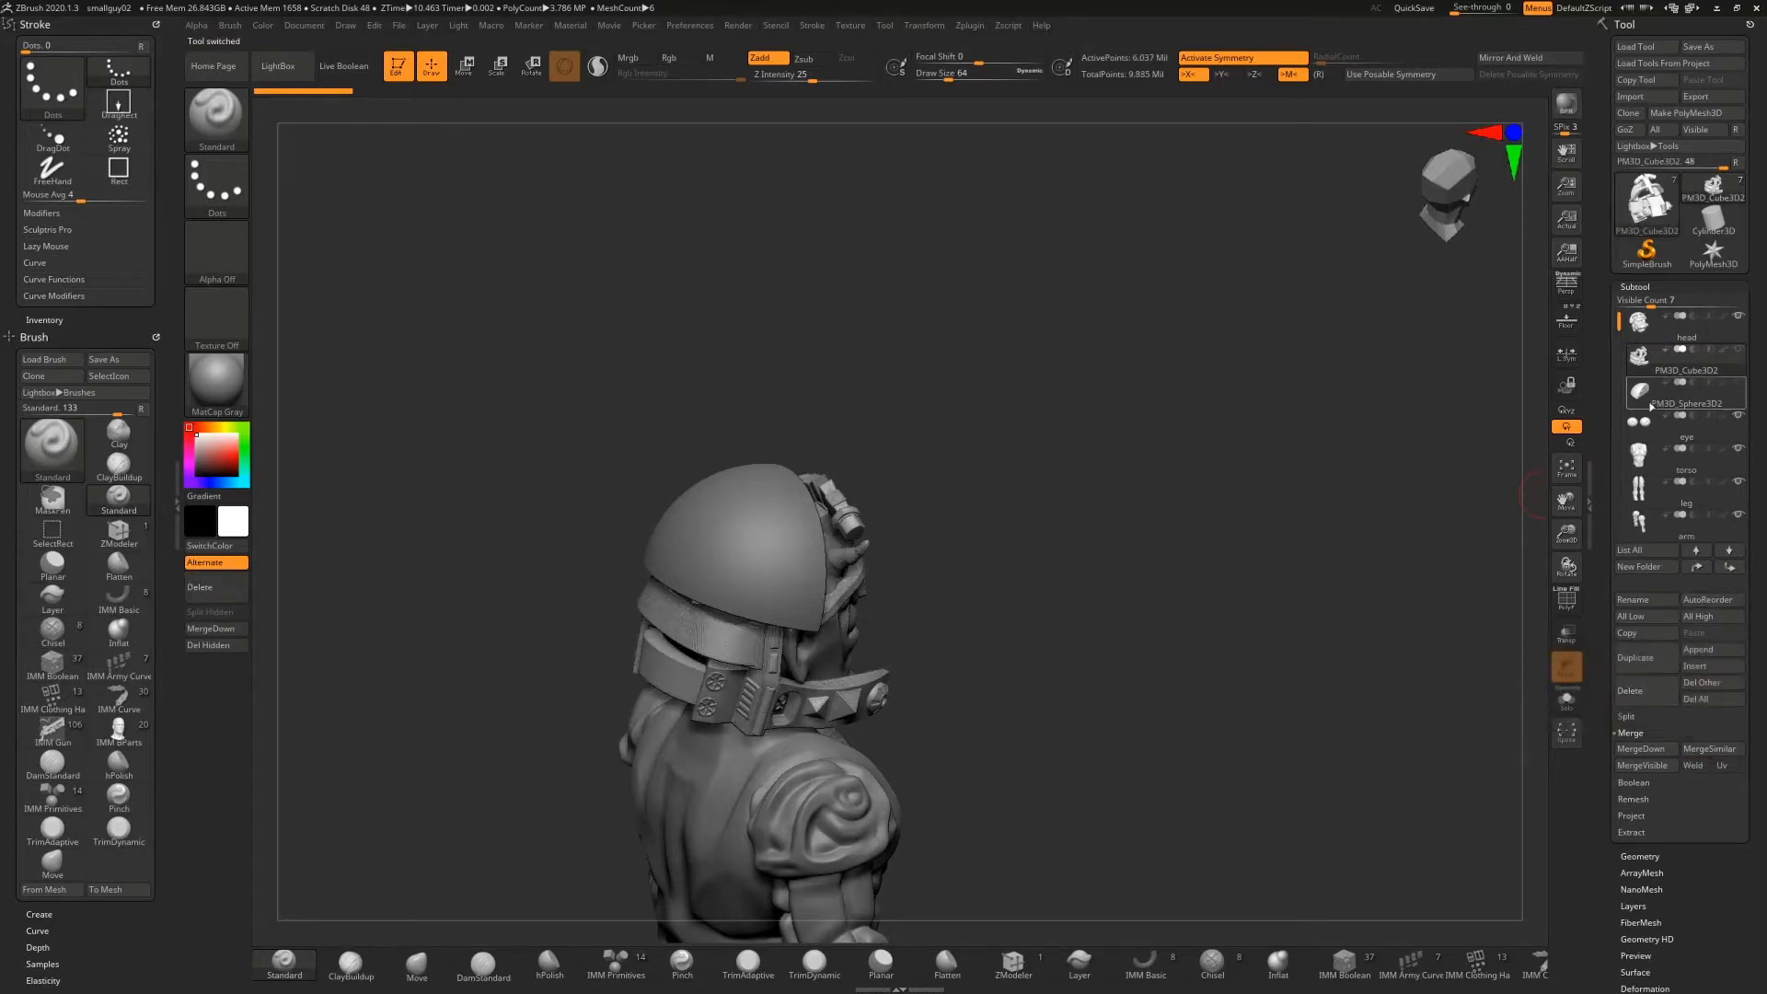
Delete the PM3D_Cube3D2 and PM3D_Sphere3D2 subtools and make the head subtool active
click(1645, 690)
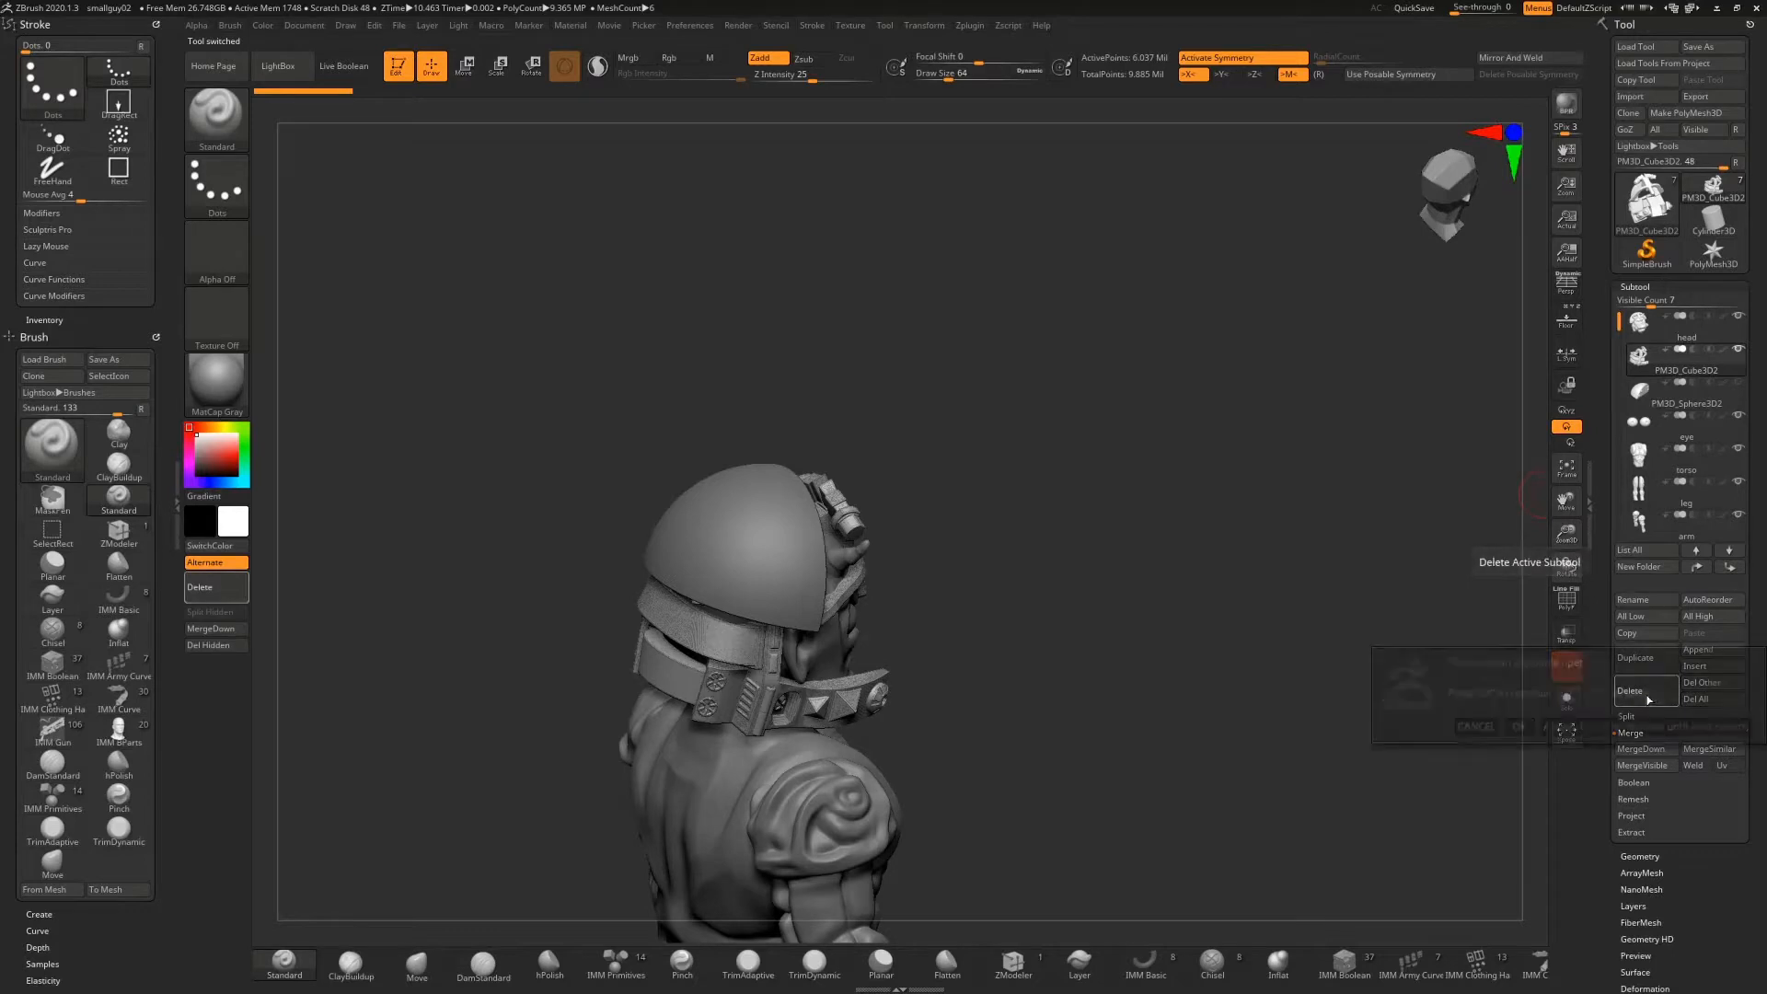
click(1519, 727)
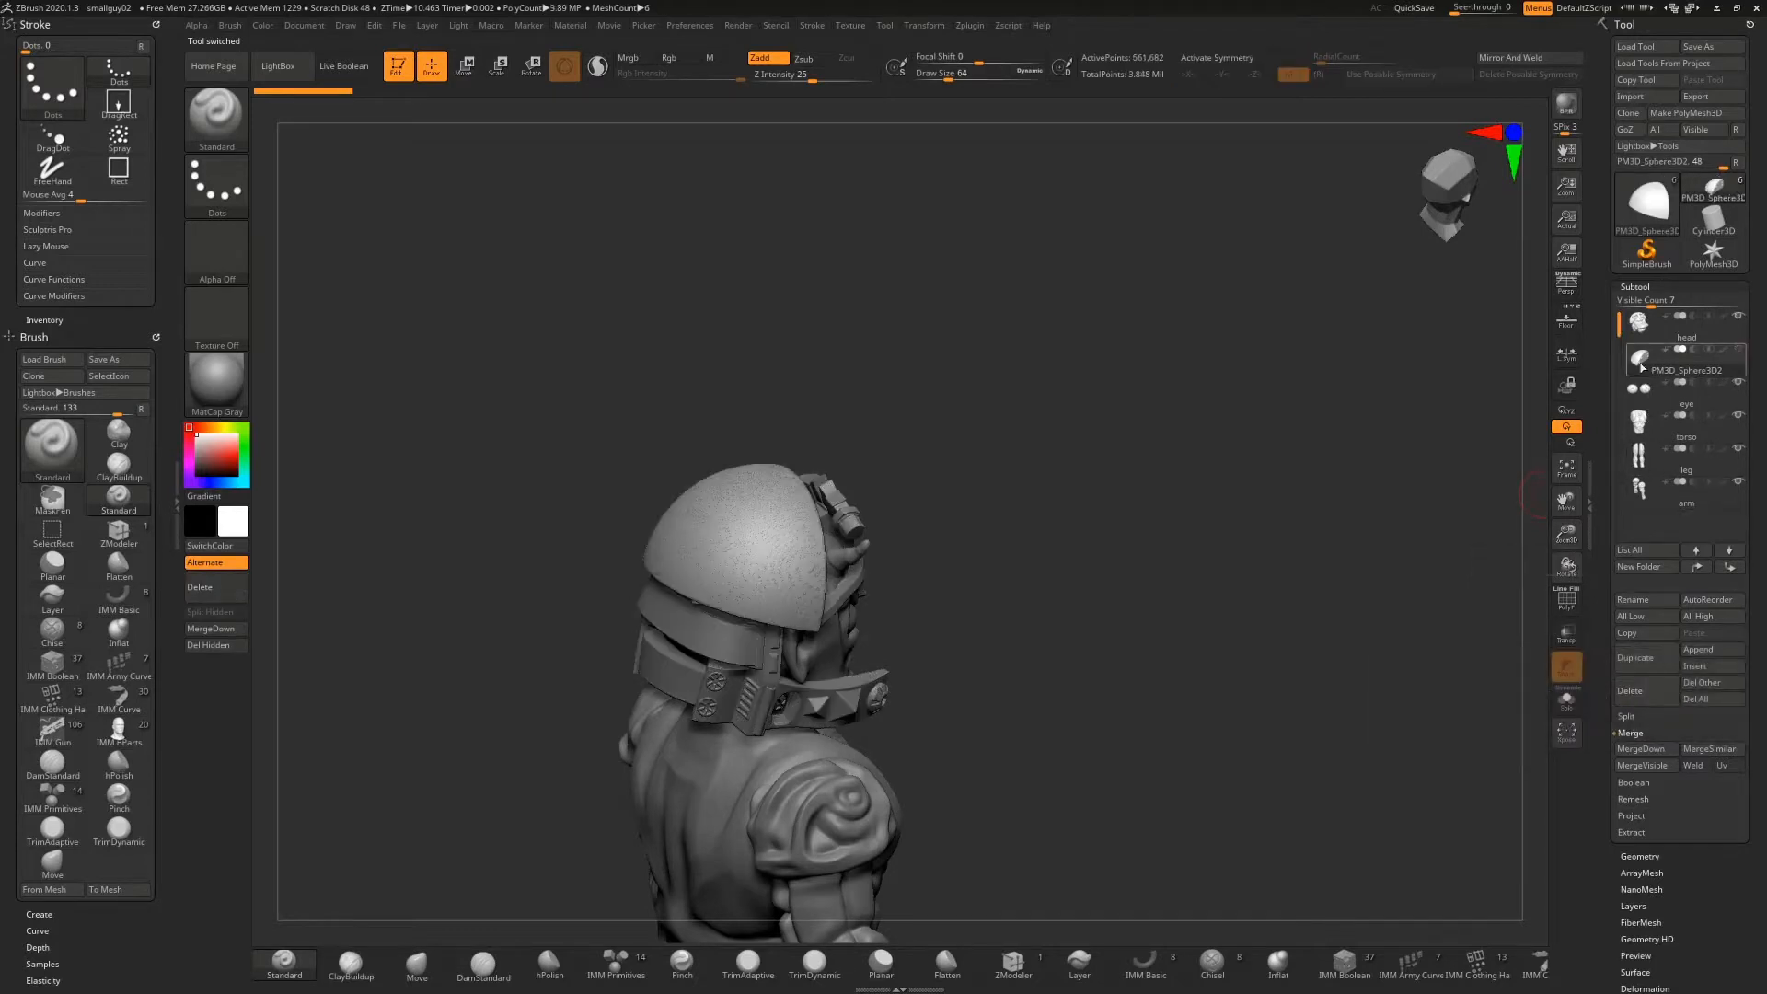
mouse_move(1643, 366)
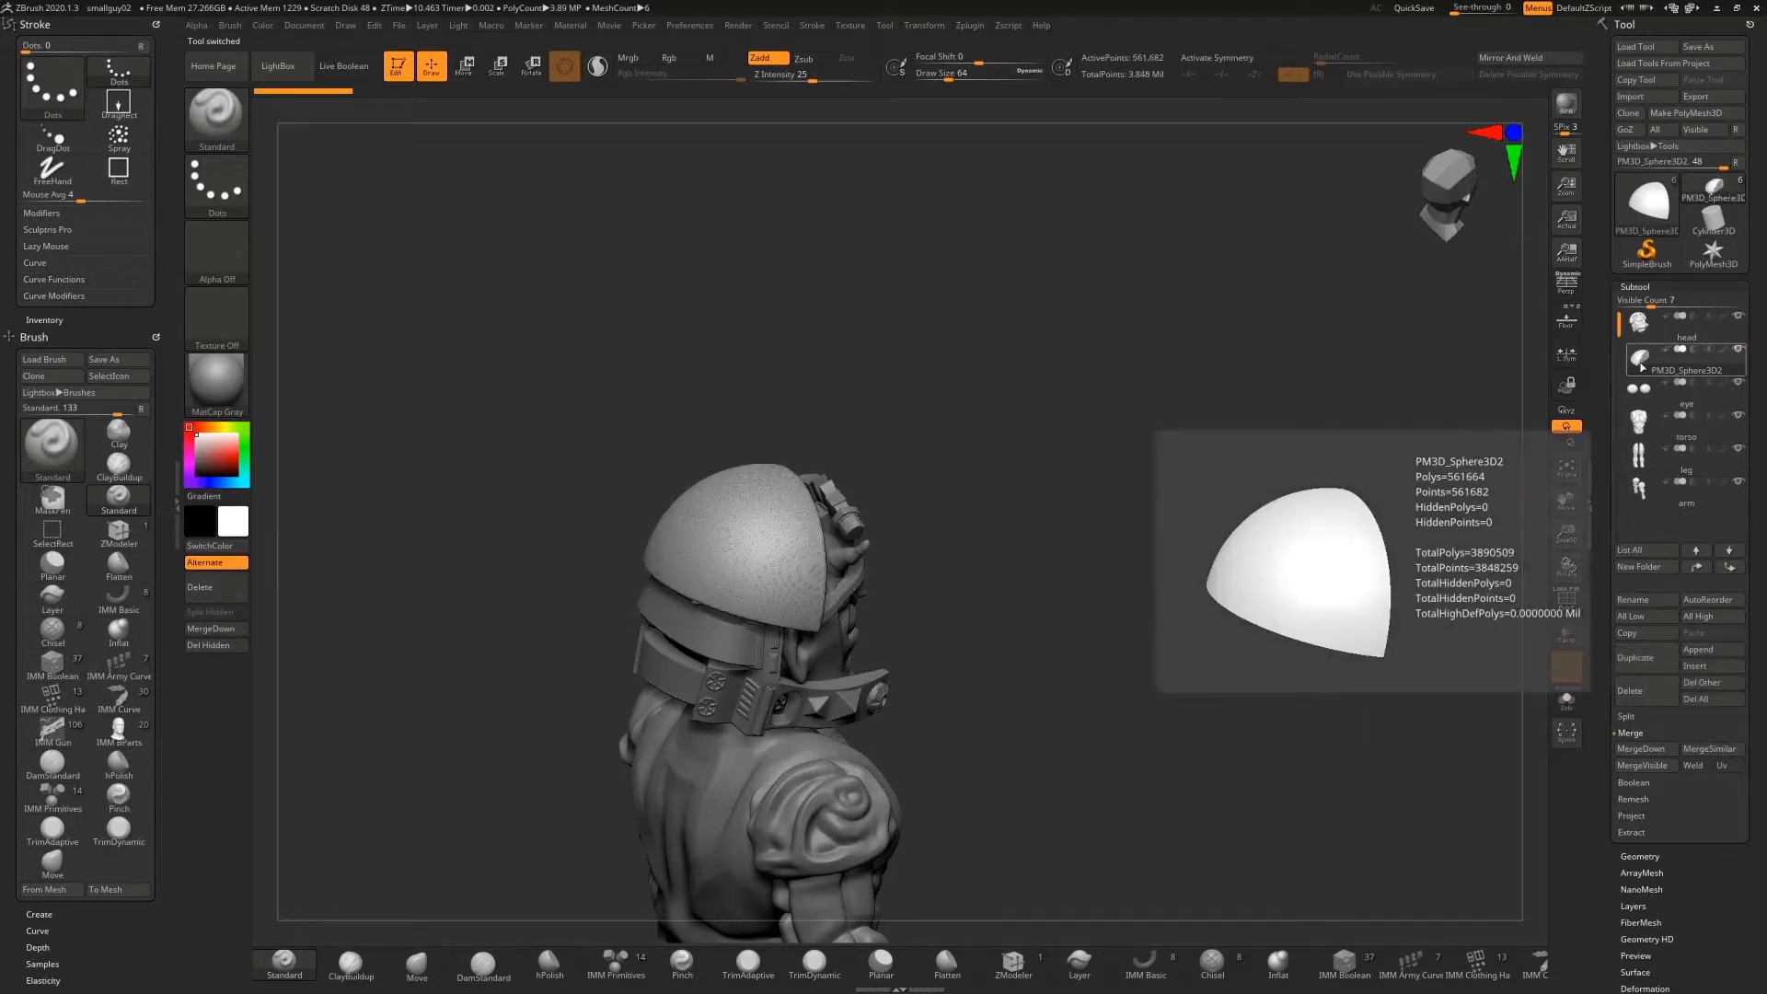
click(1645, 690)
click(1519, 713)
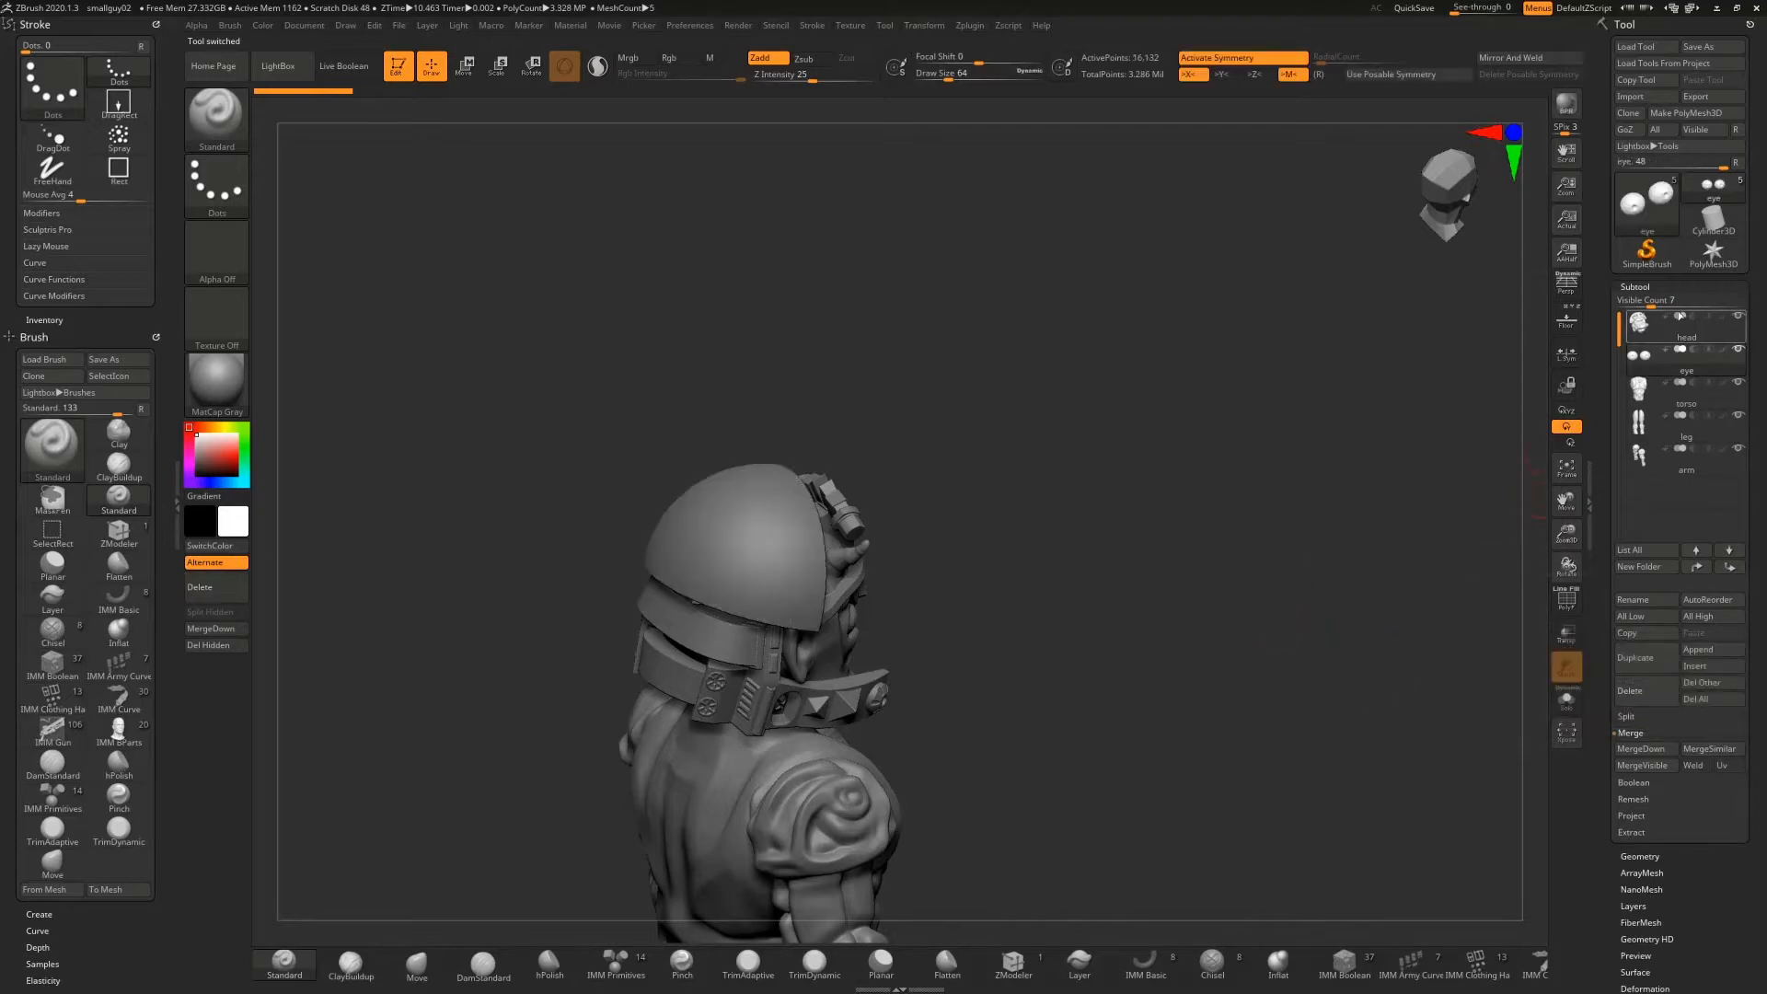
click(1650, 328)
Examine how the helmet fits on the remaining head subtool from the front and side
drag(1203, 517, 1093, 453)
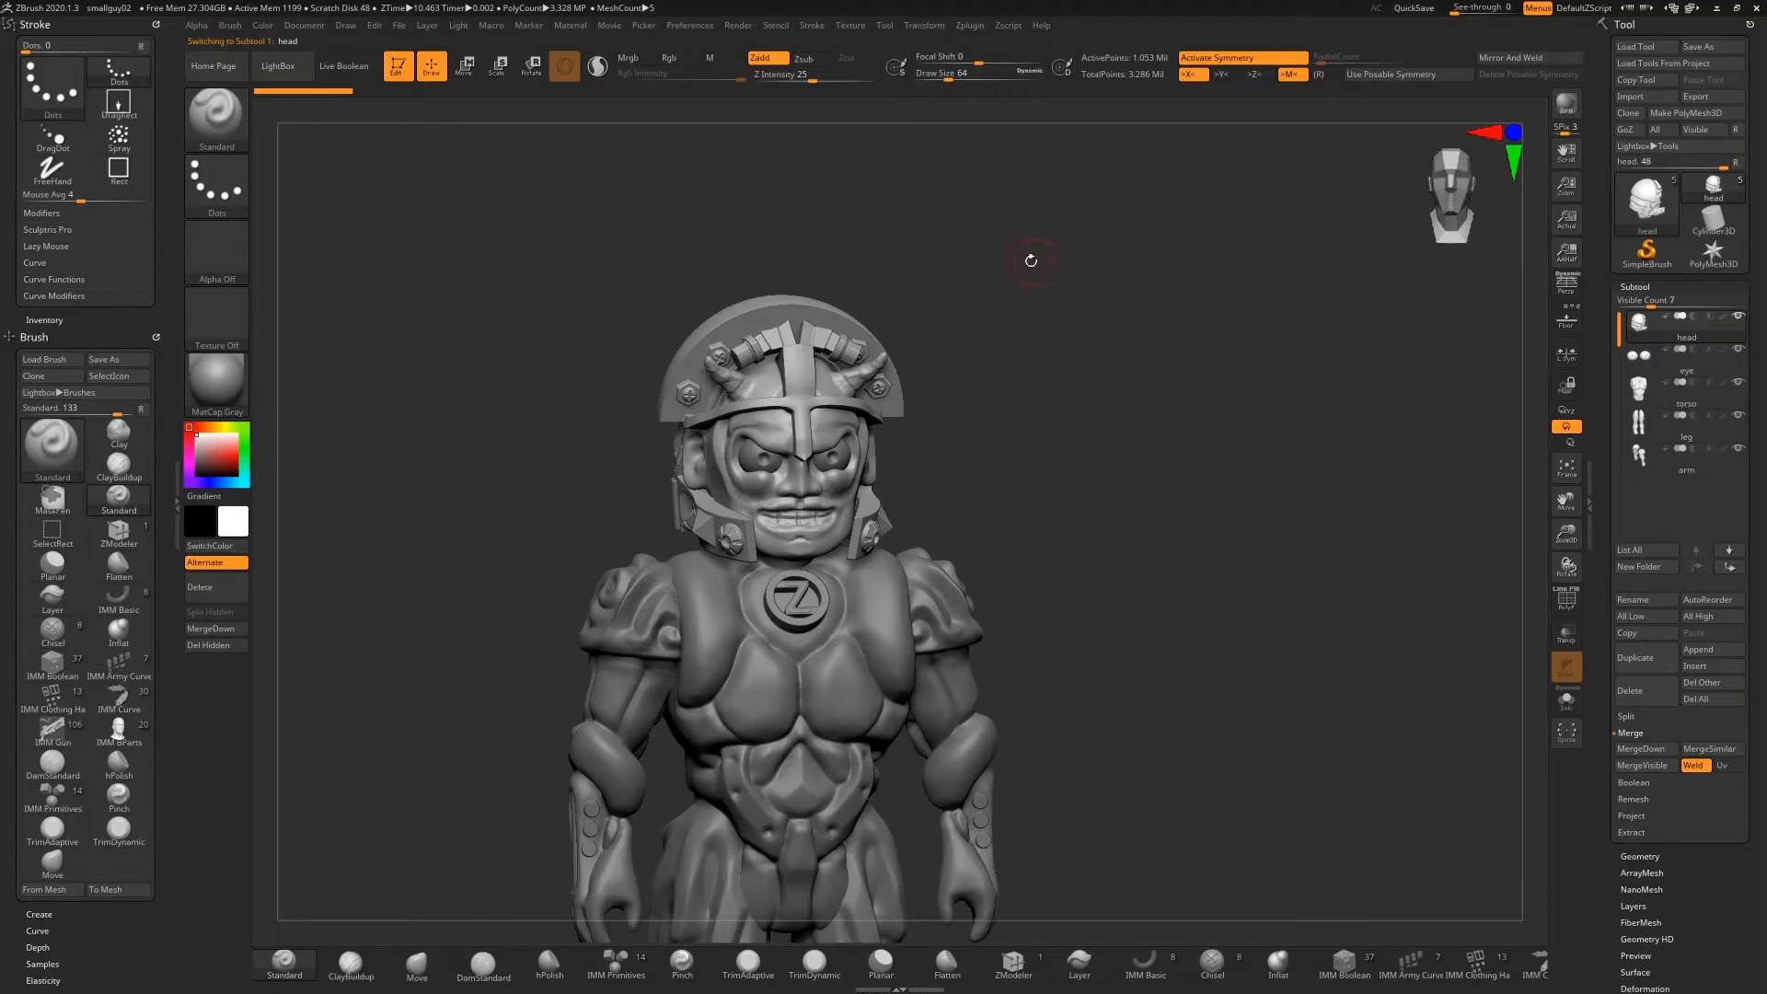
drag(1022, 254, 554, 575)
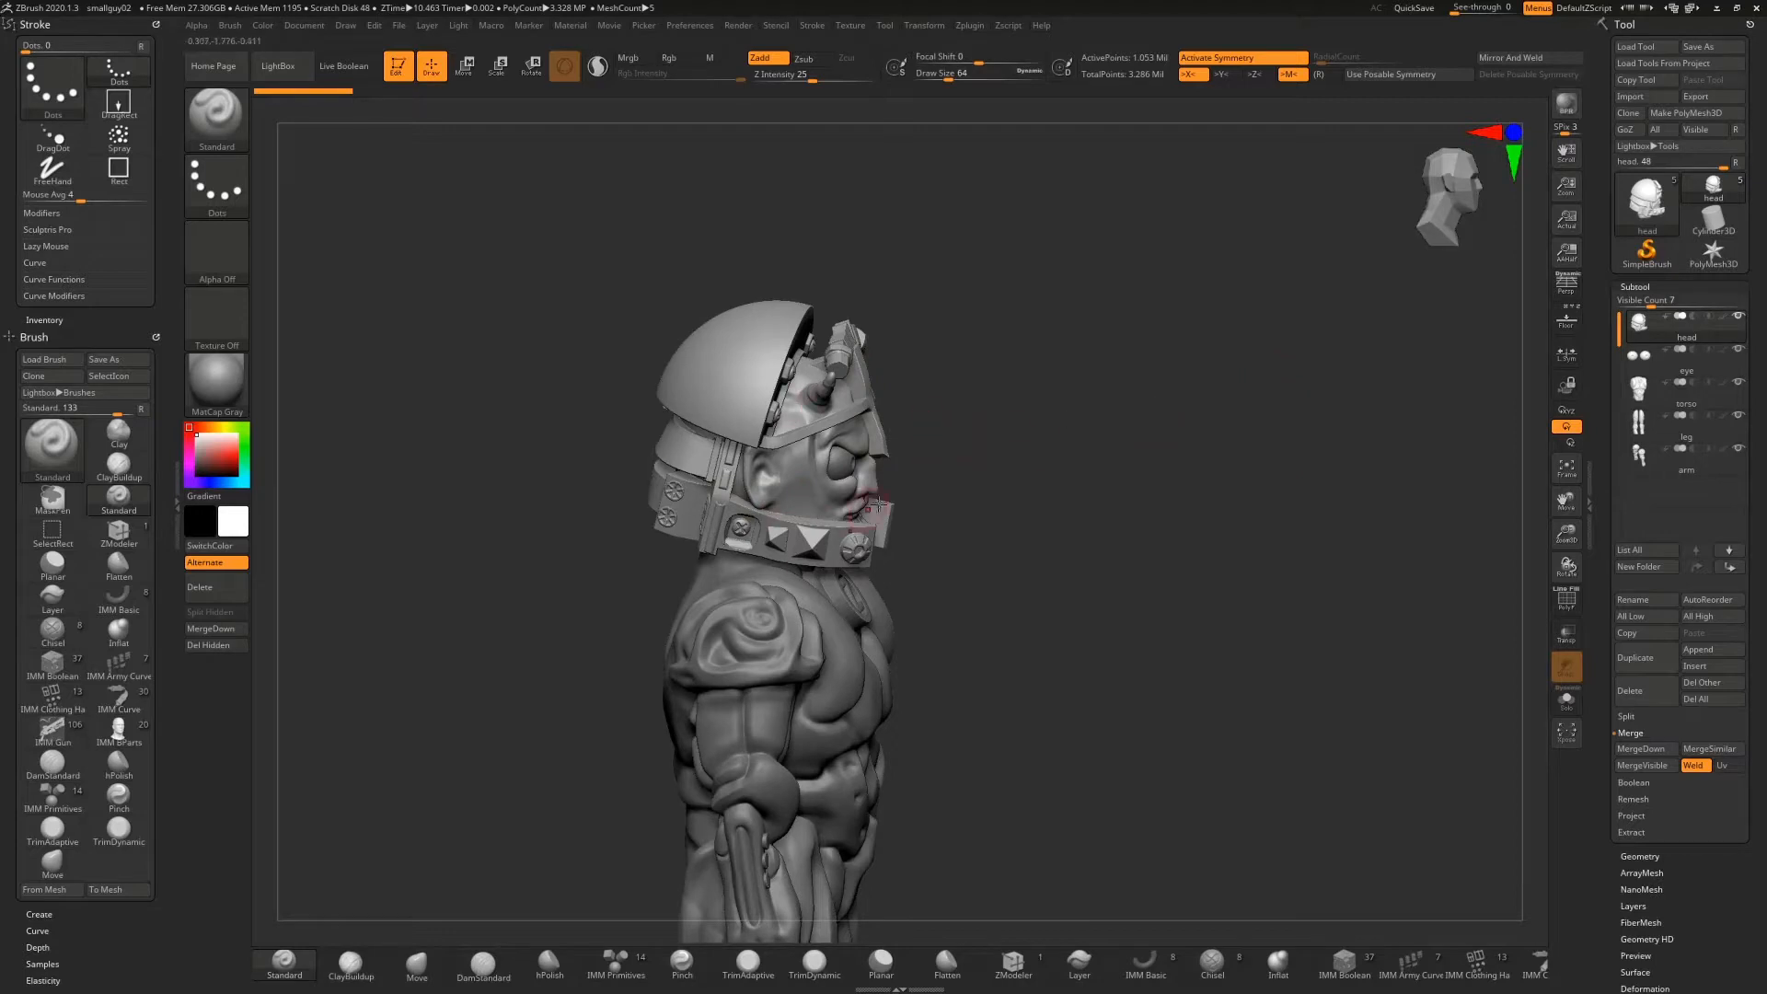
drag(1003, 454, 1031, 517)
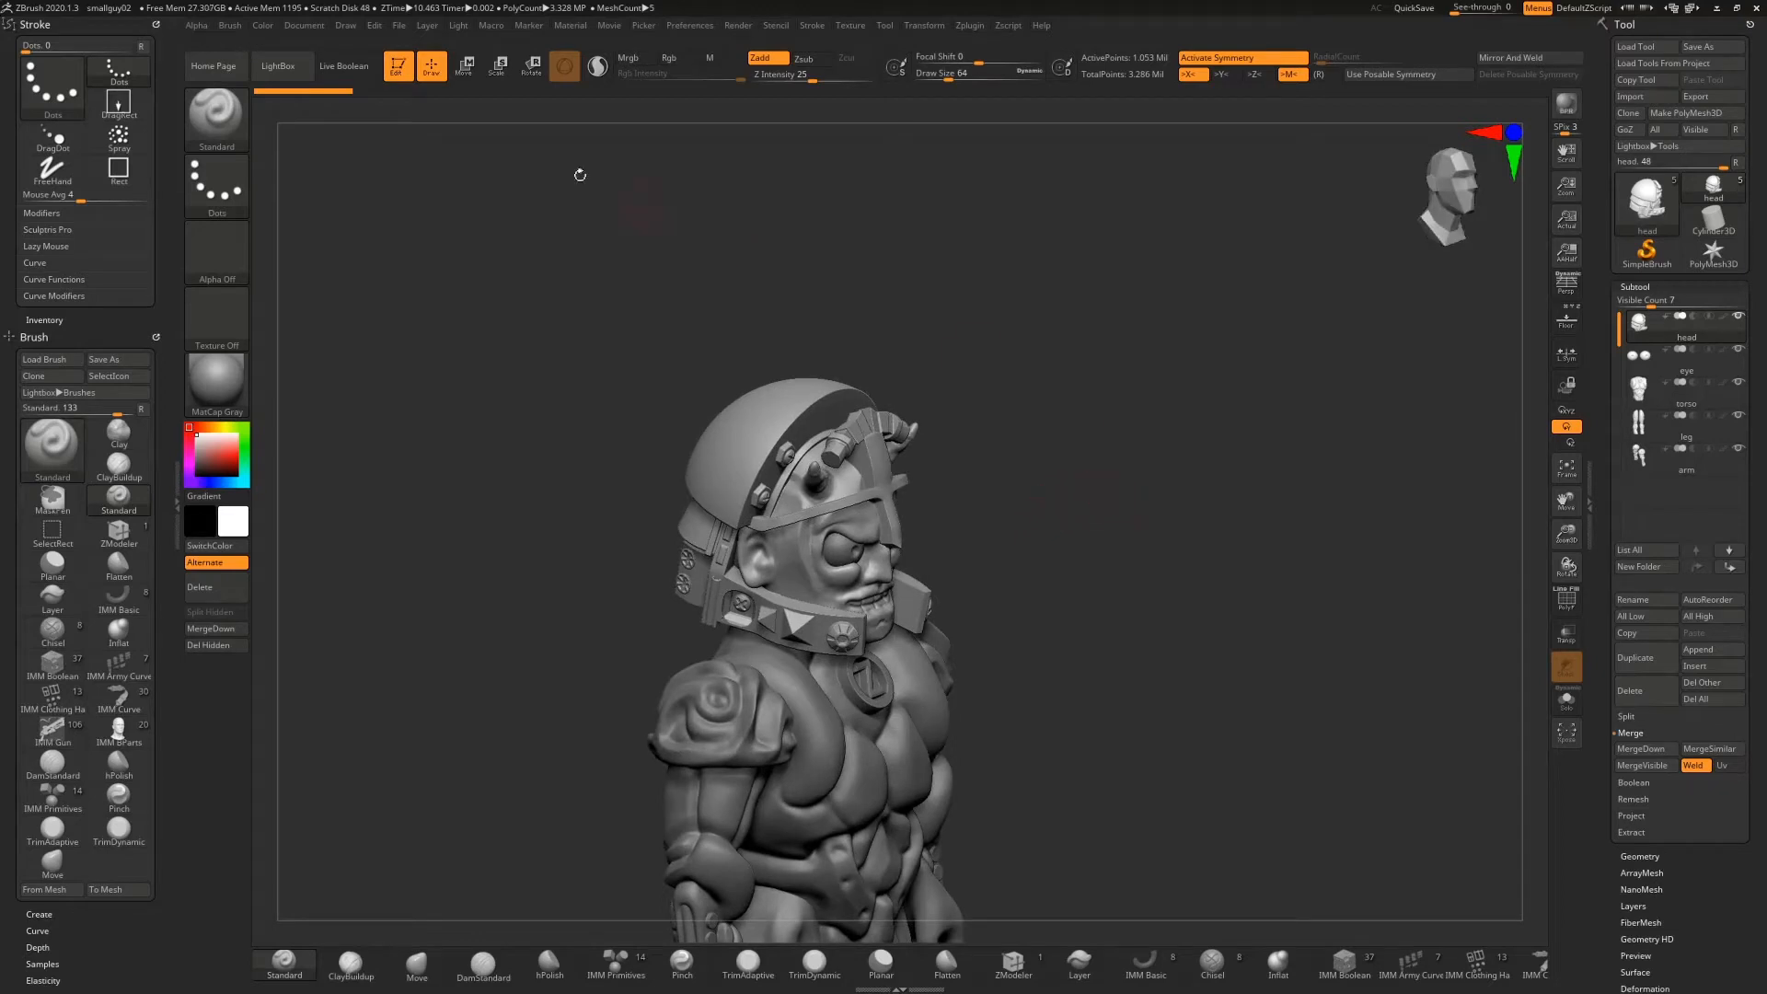
click(398, 28)
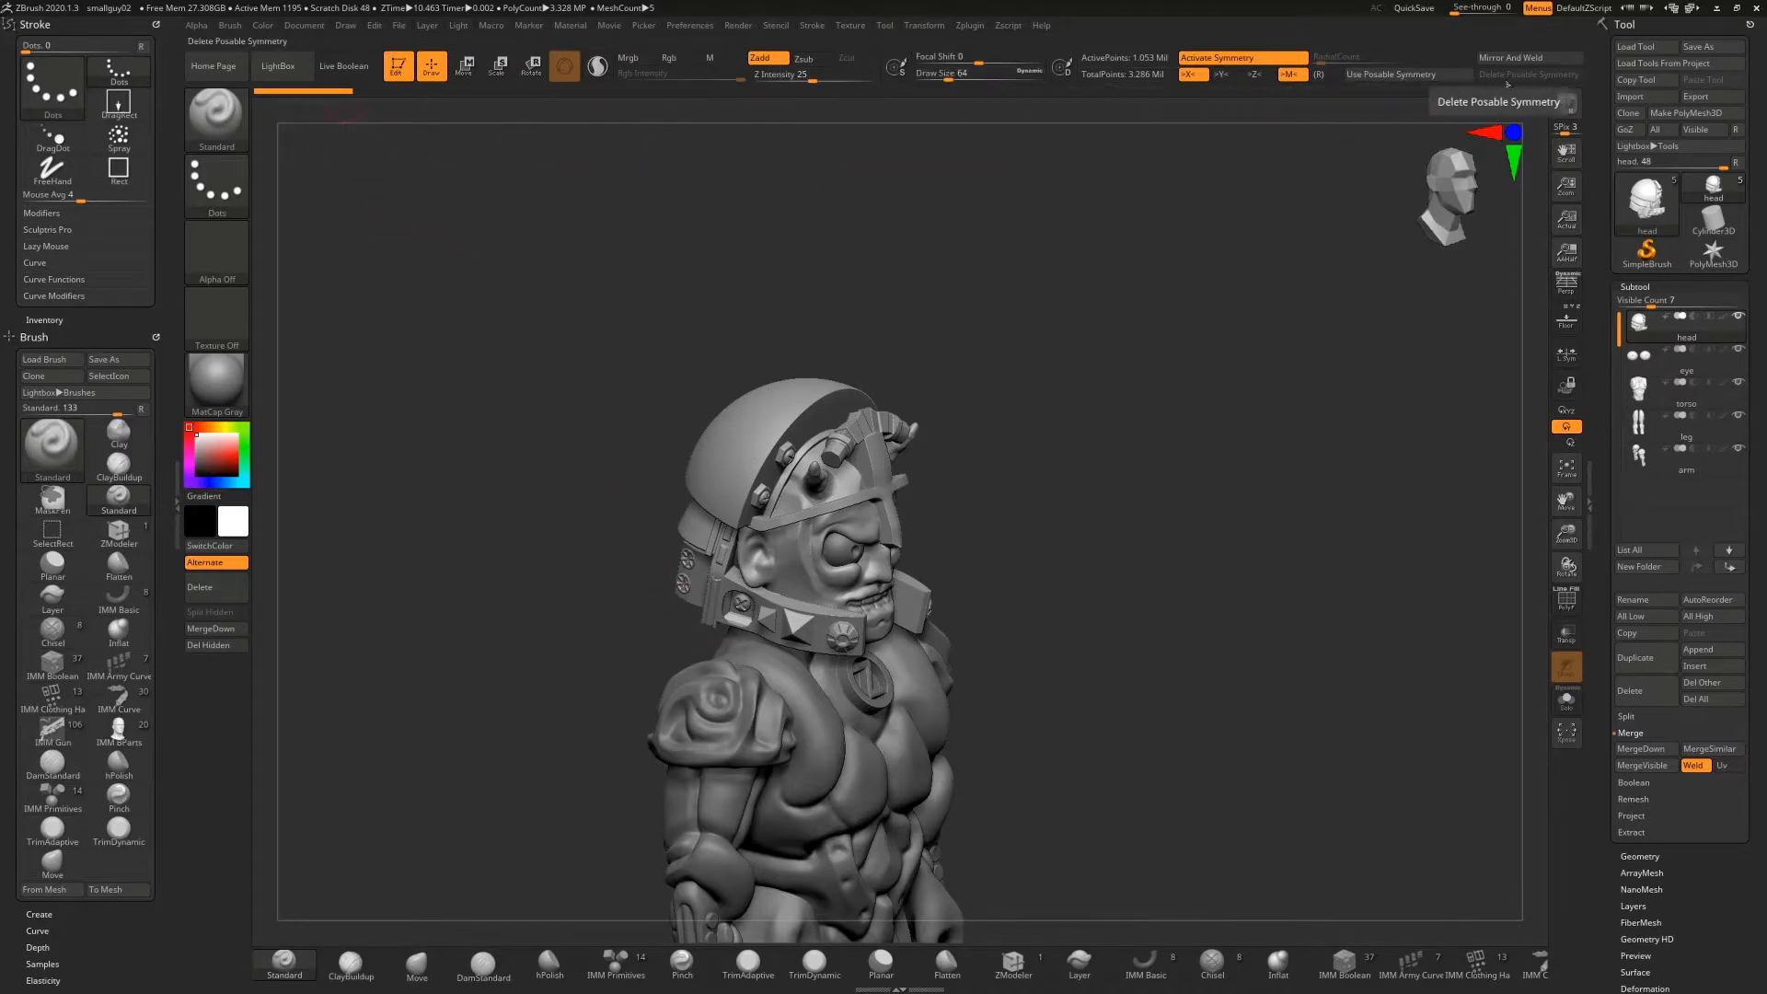
drag(914, 294, 888, 275)
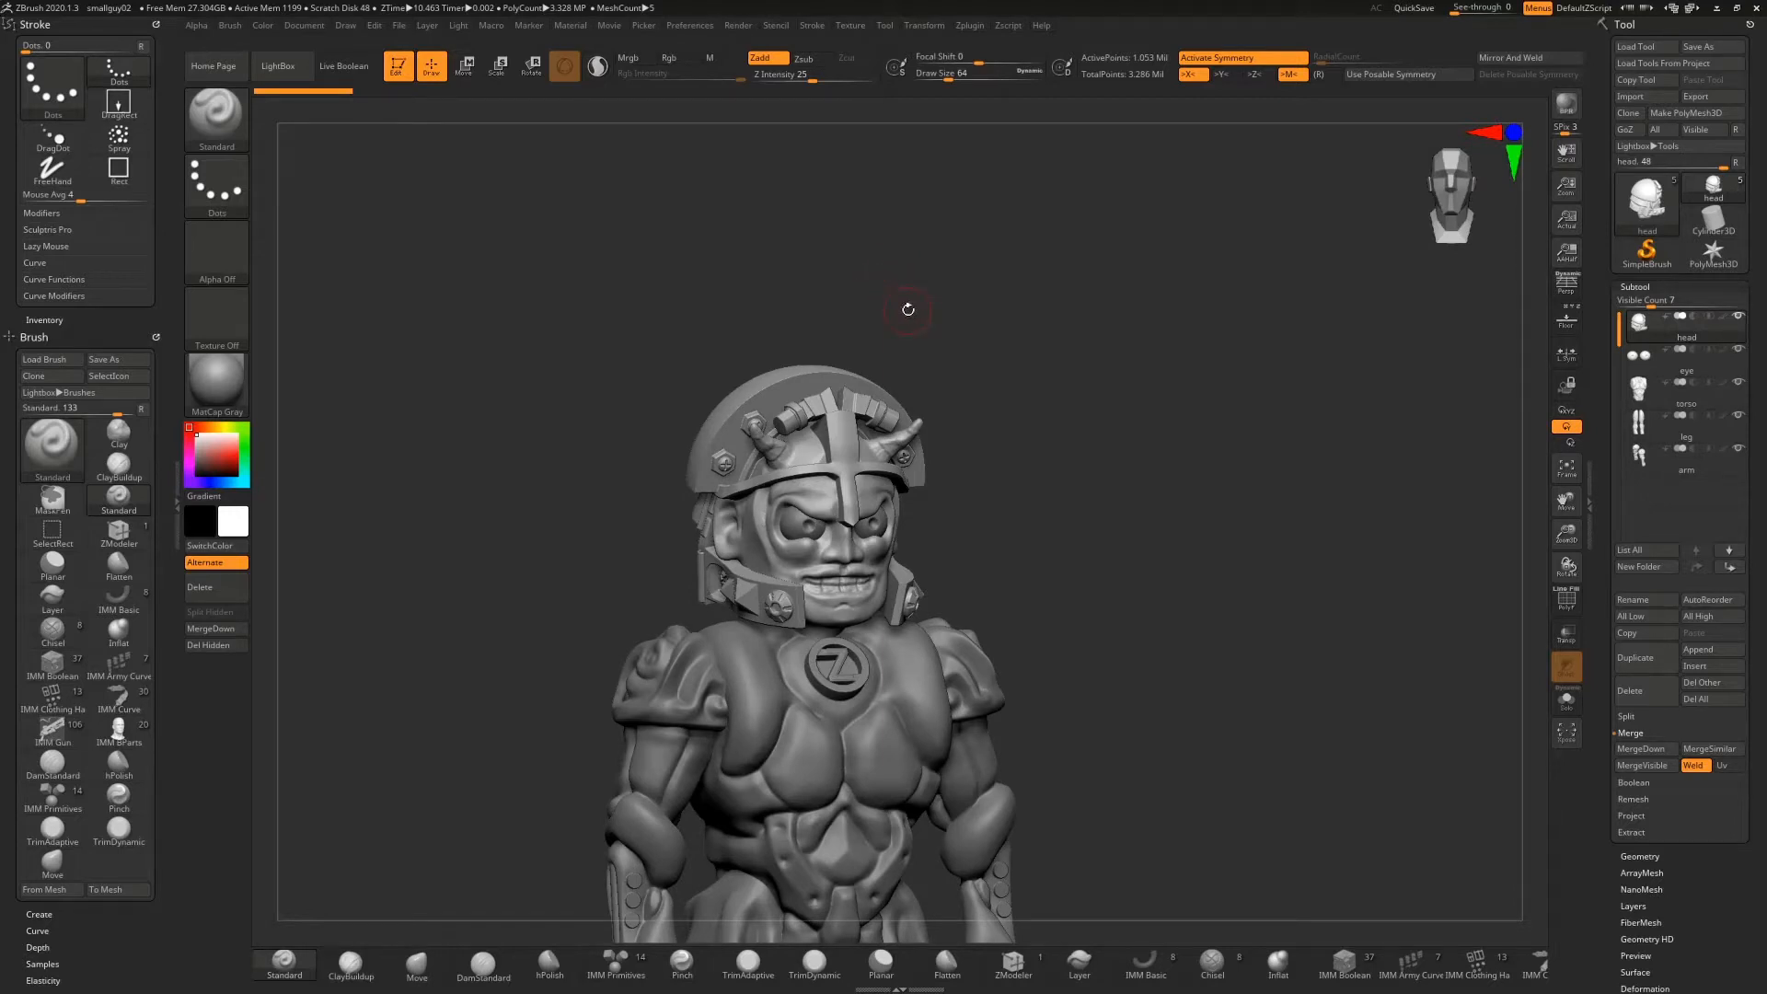
click(399, 26)
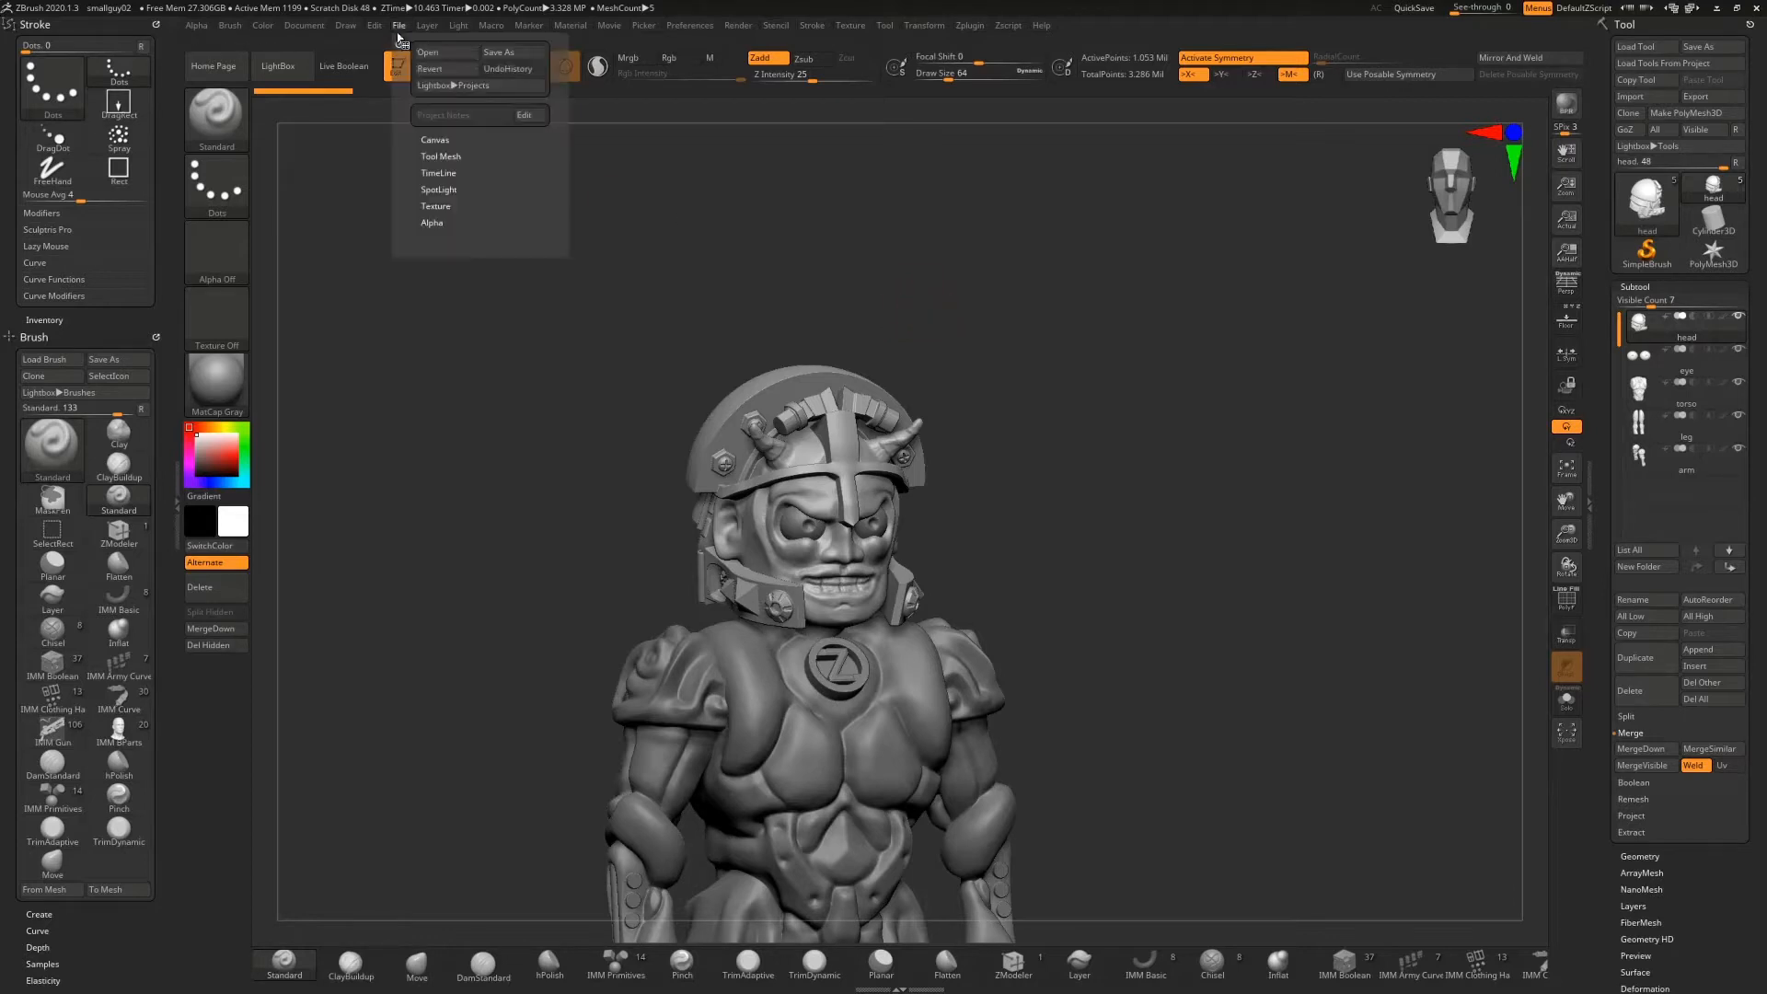
click(522, 78)
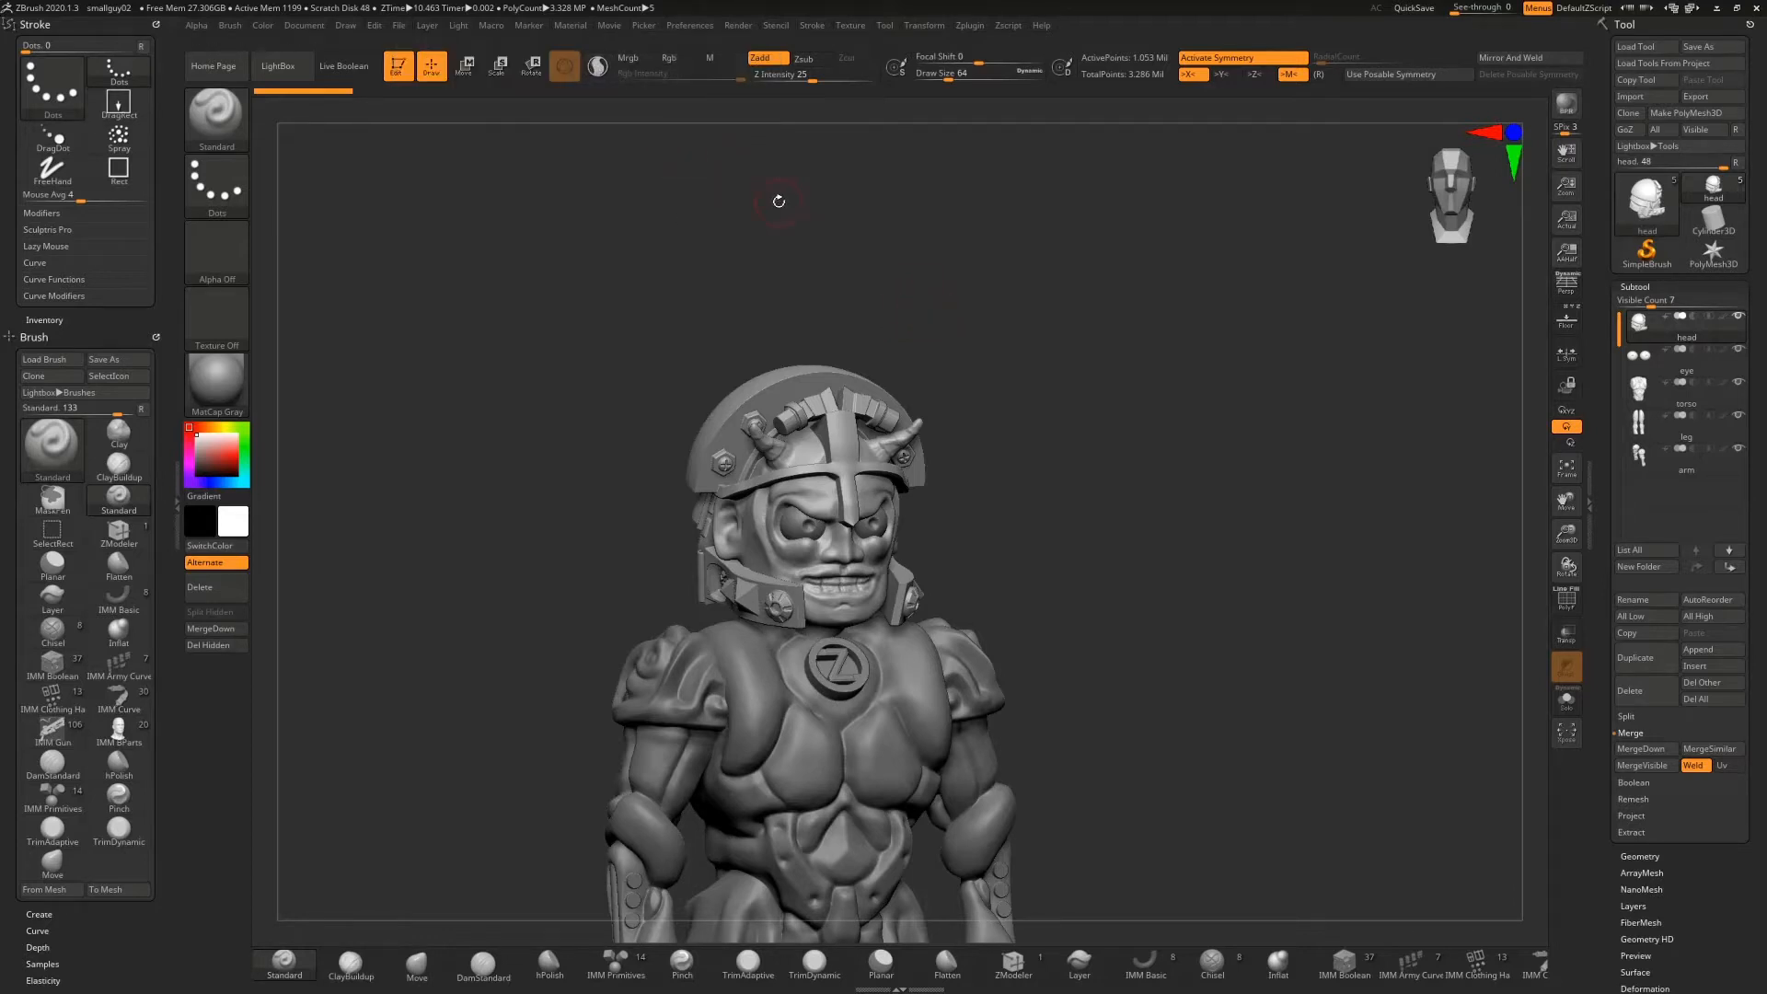
drag(794, 236, 829, 244)
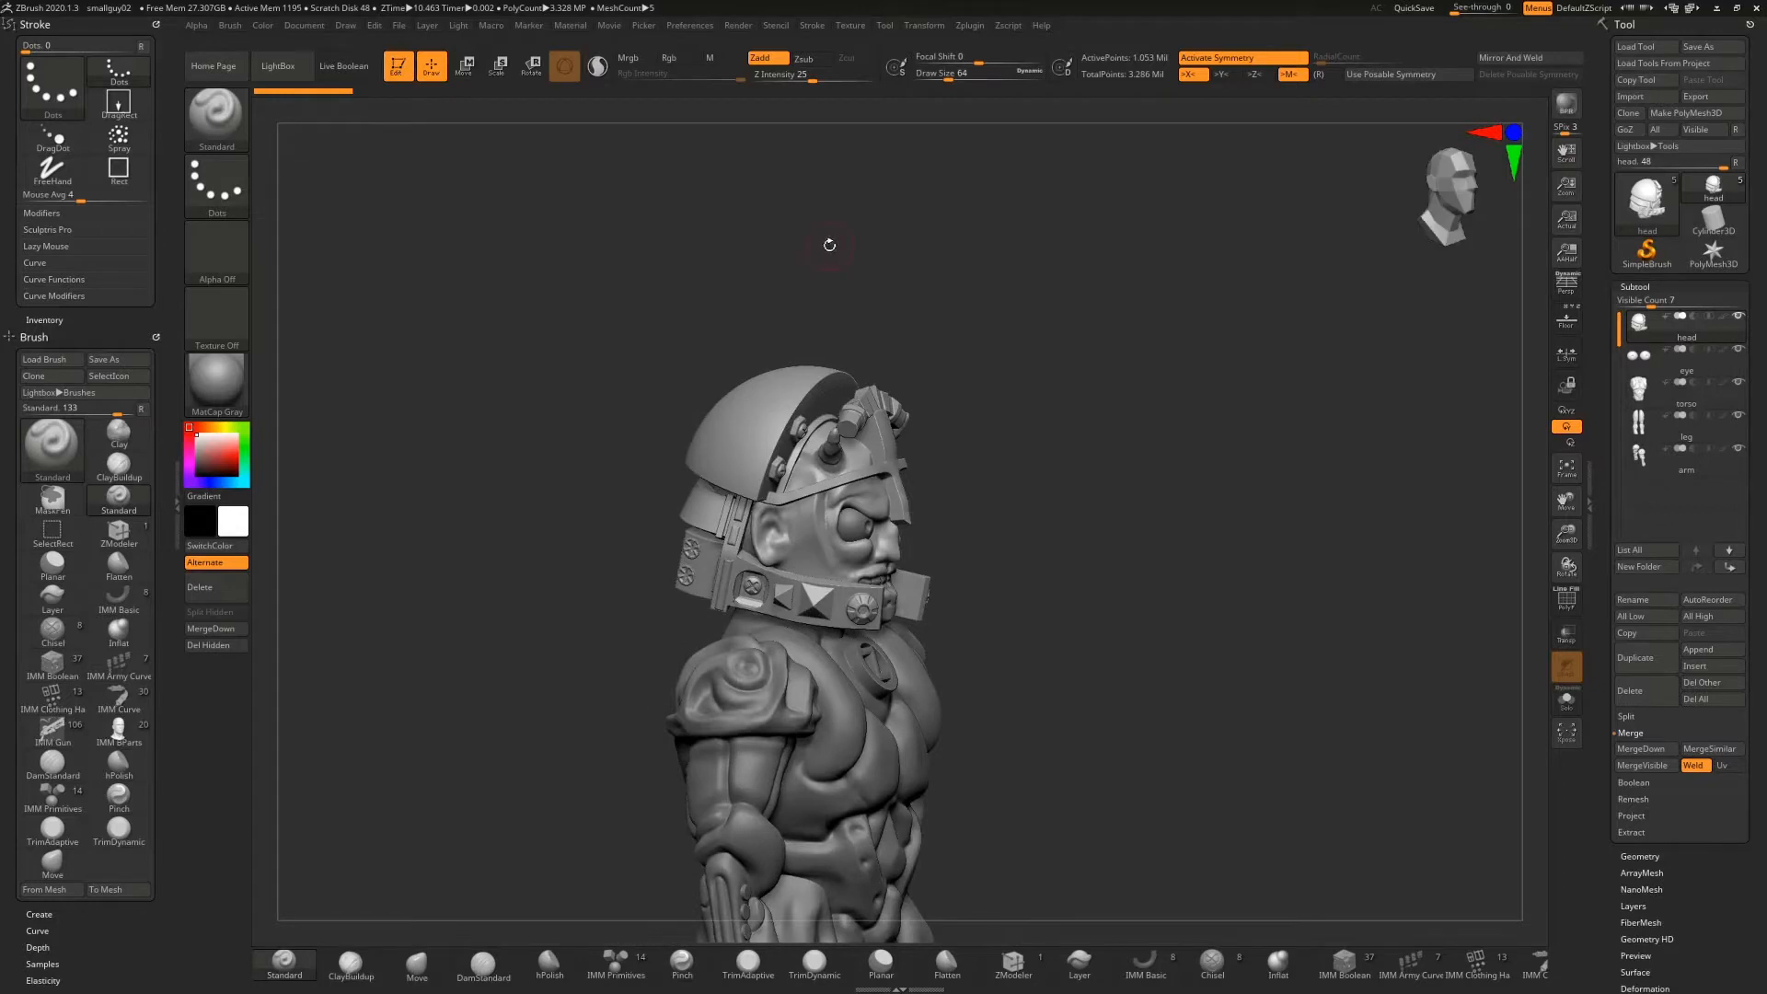
Insert a Cylinder3D subtool below the head subtool and move it up until it encloses the helmet
drag(1038, 500, 1060, 459)
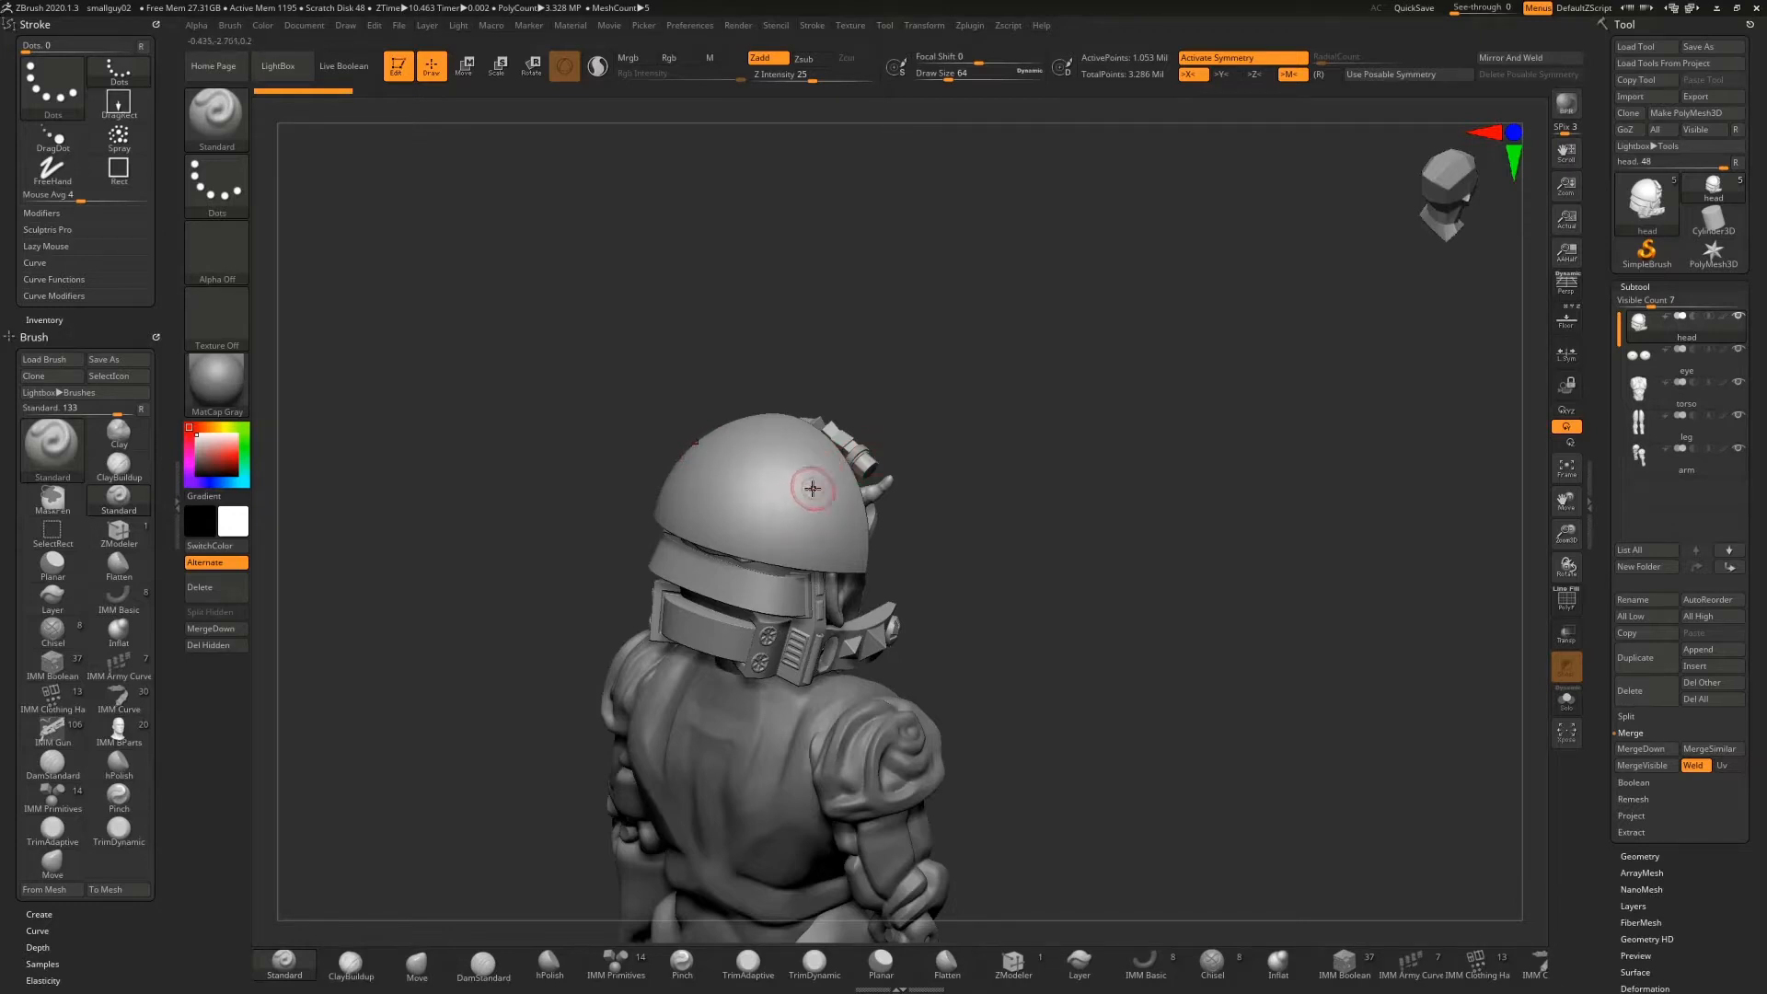
click(1708, 665)
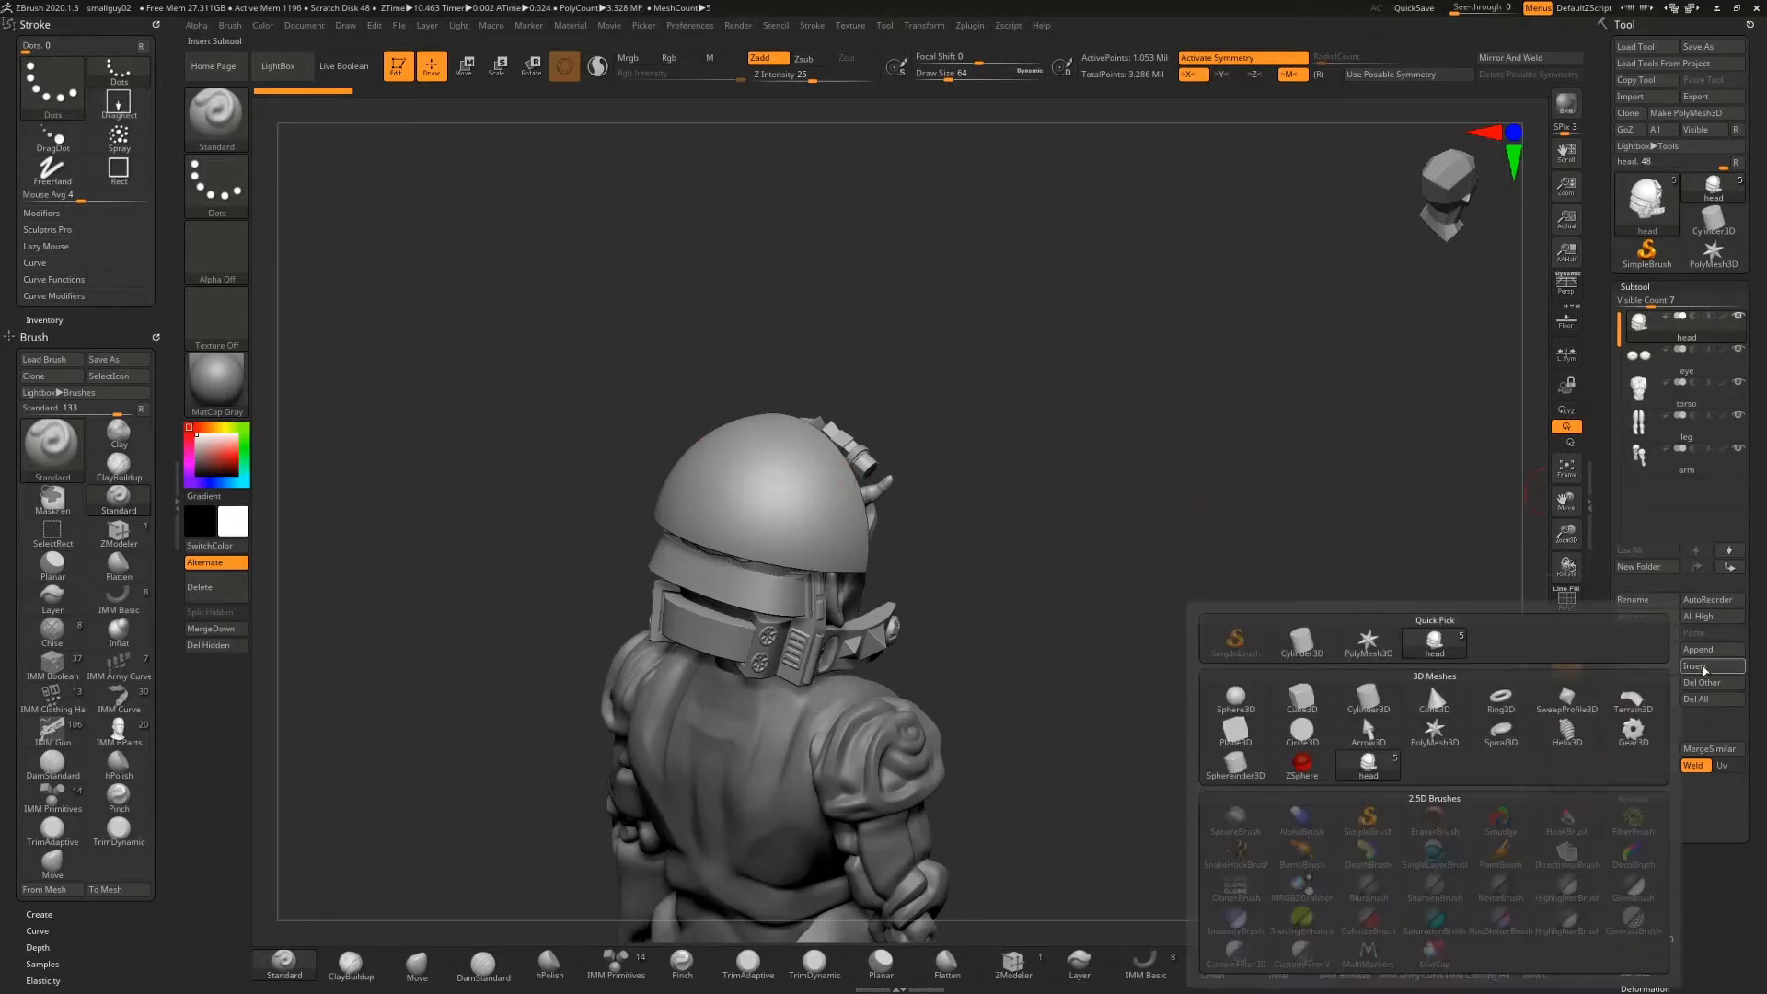
click(1301, 642)
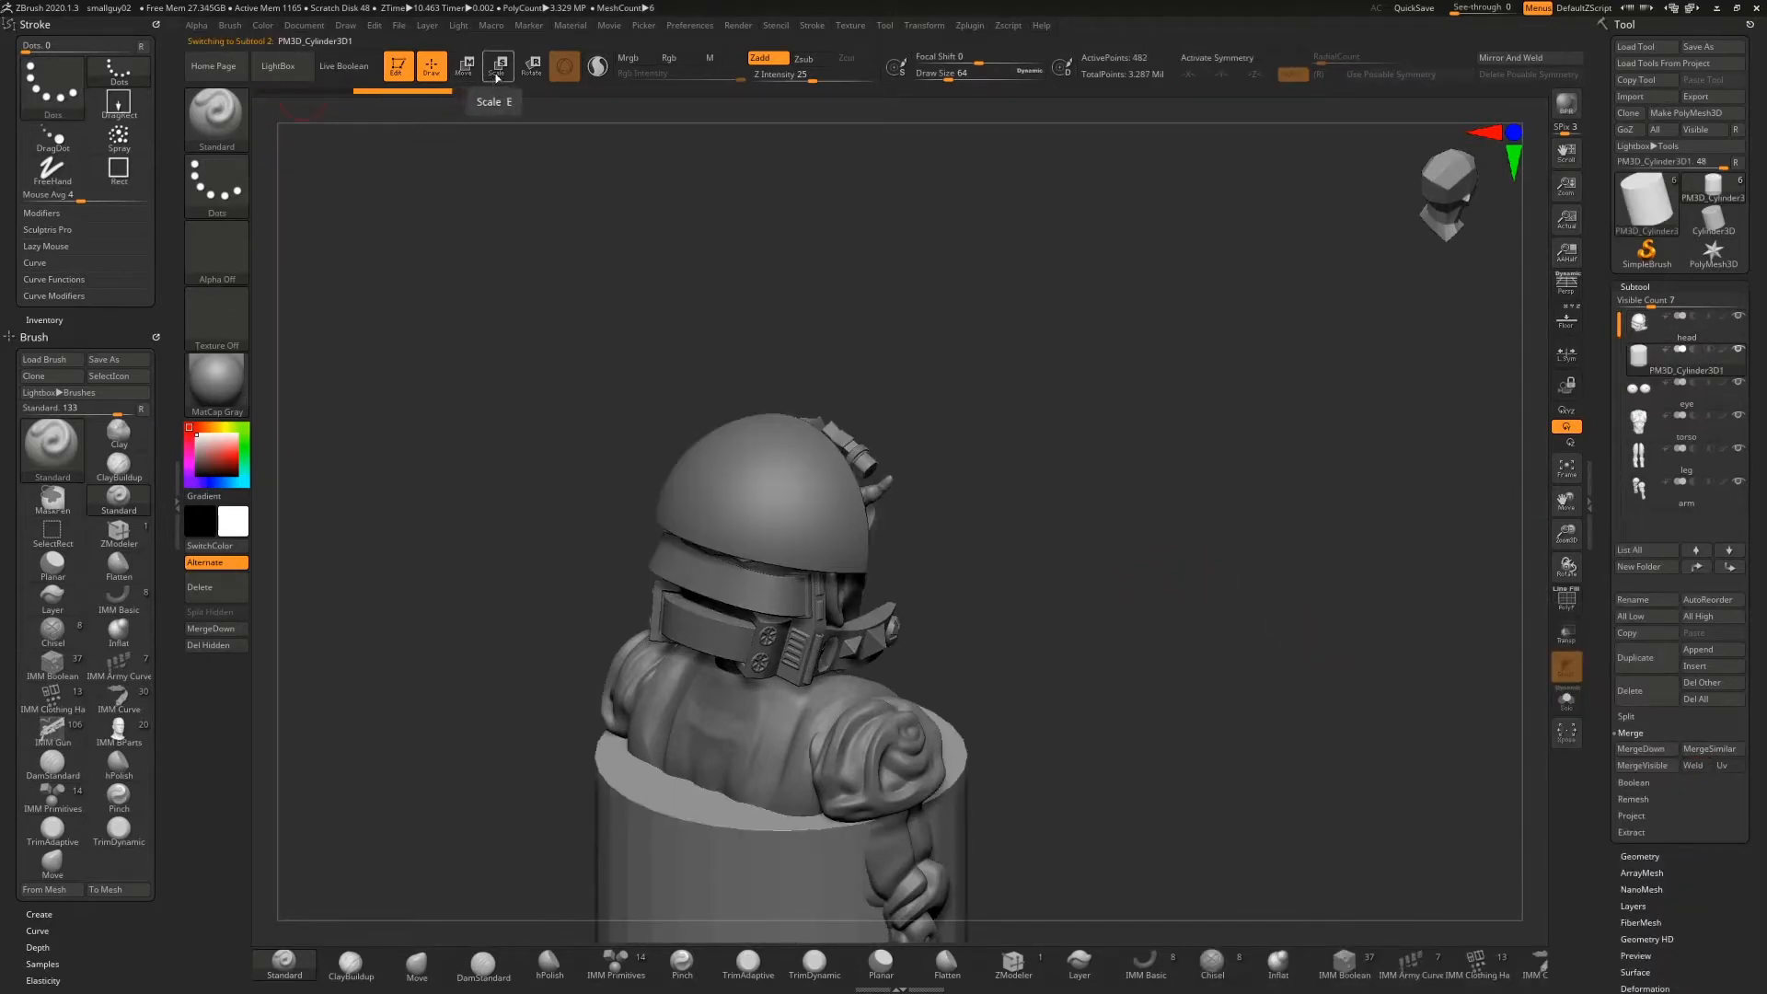
click(464, 66)
drag(780, 857, 808, 324)
alt+drag(1114, 373, 1003, 462)
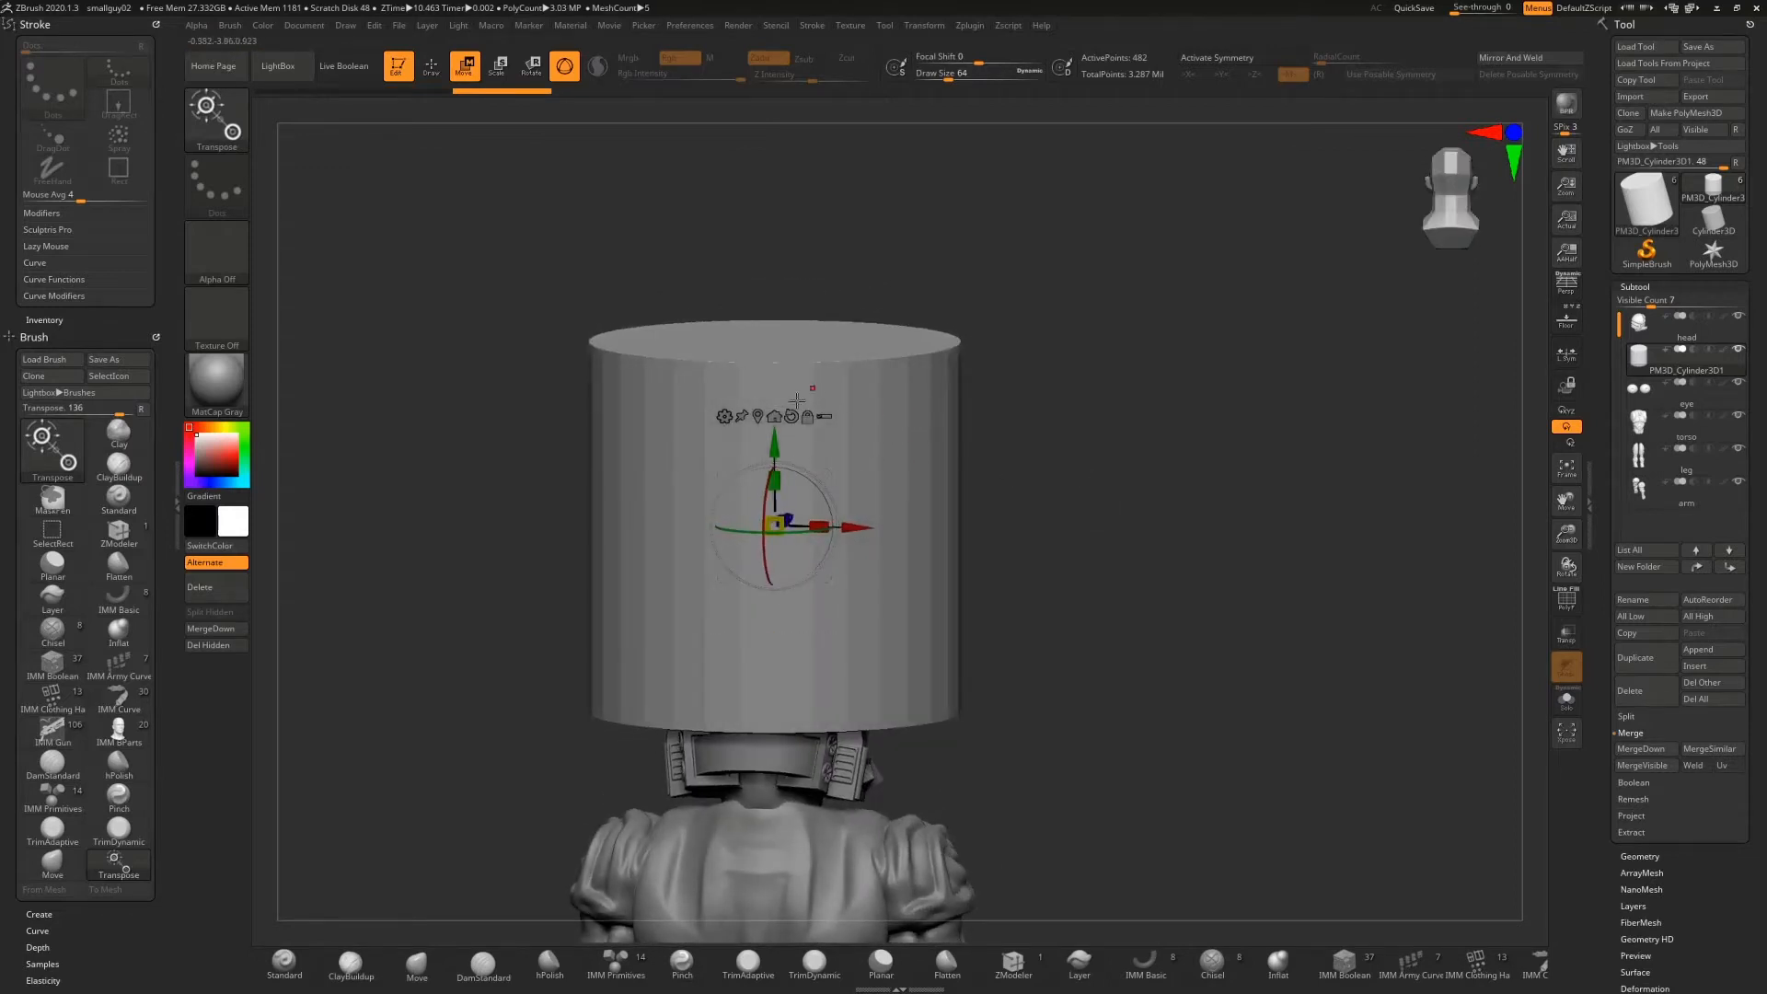
drag(1057, 425, 958, 466)
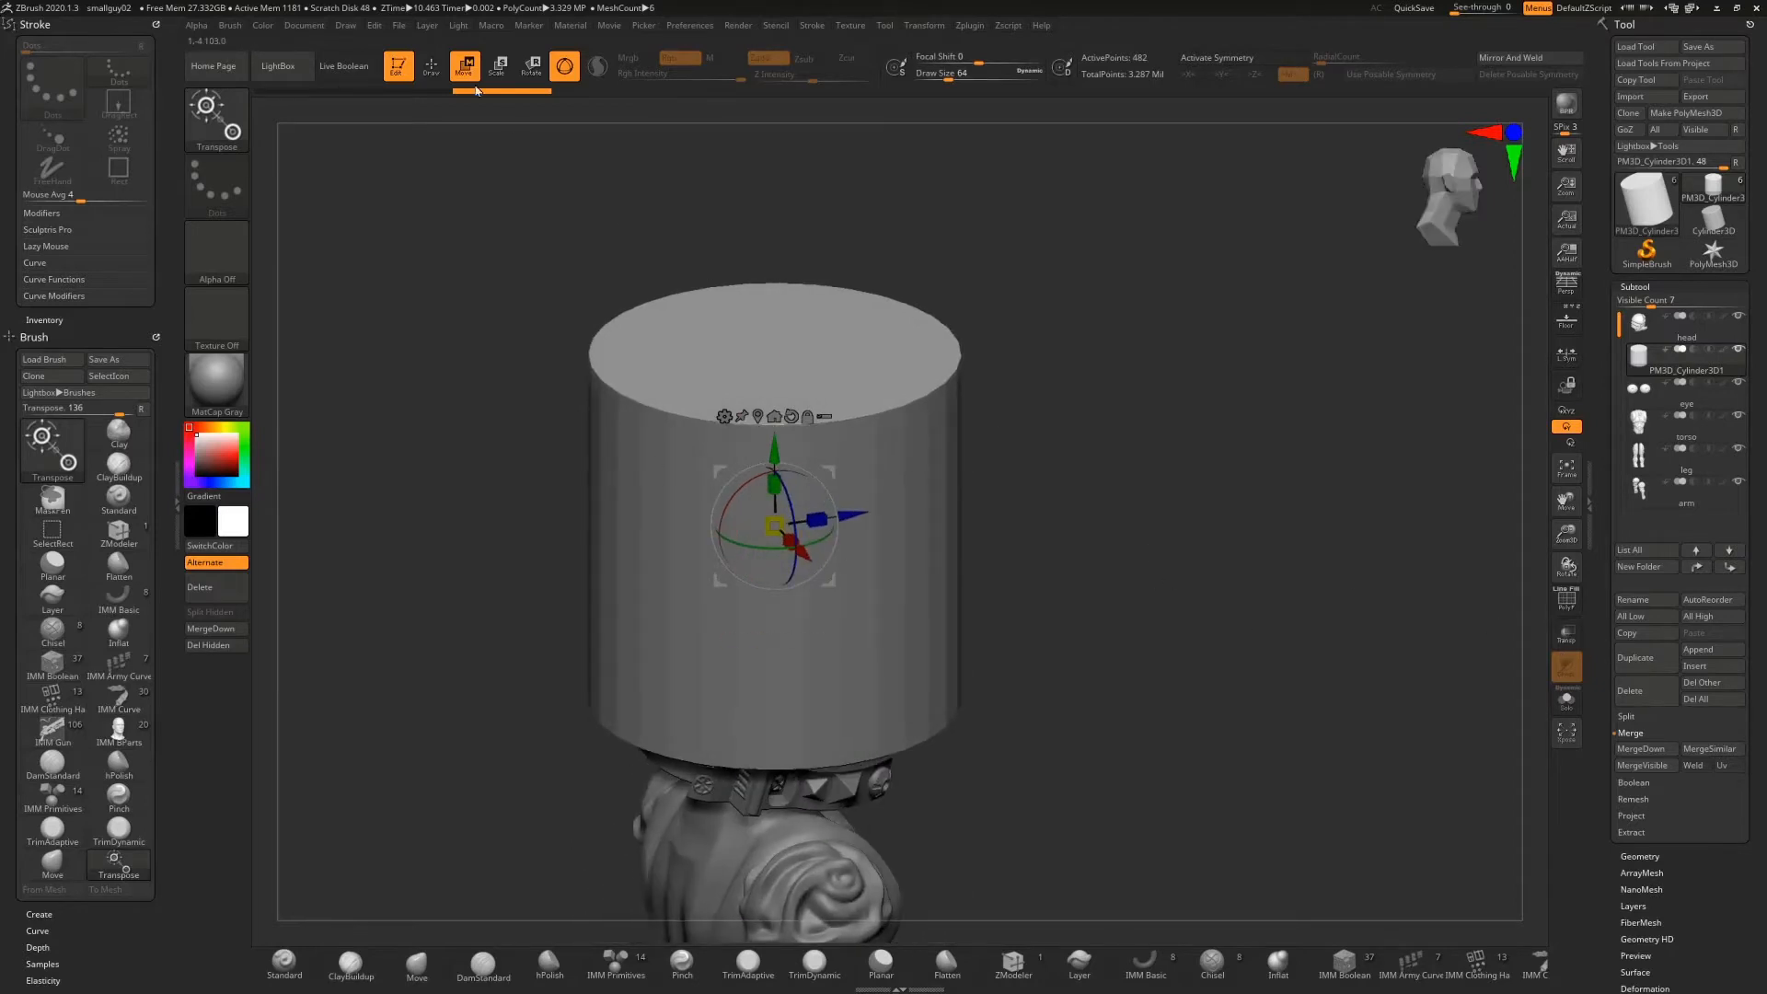
Crease the cylinder's edges and divide its mesh to subdivision level 3
key(q)
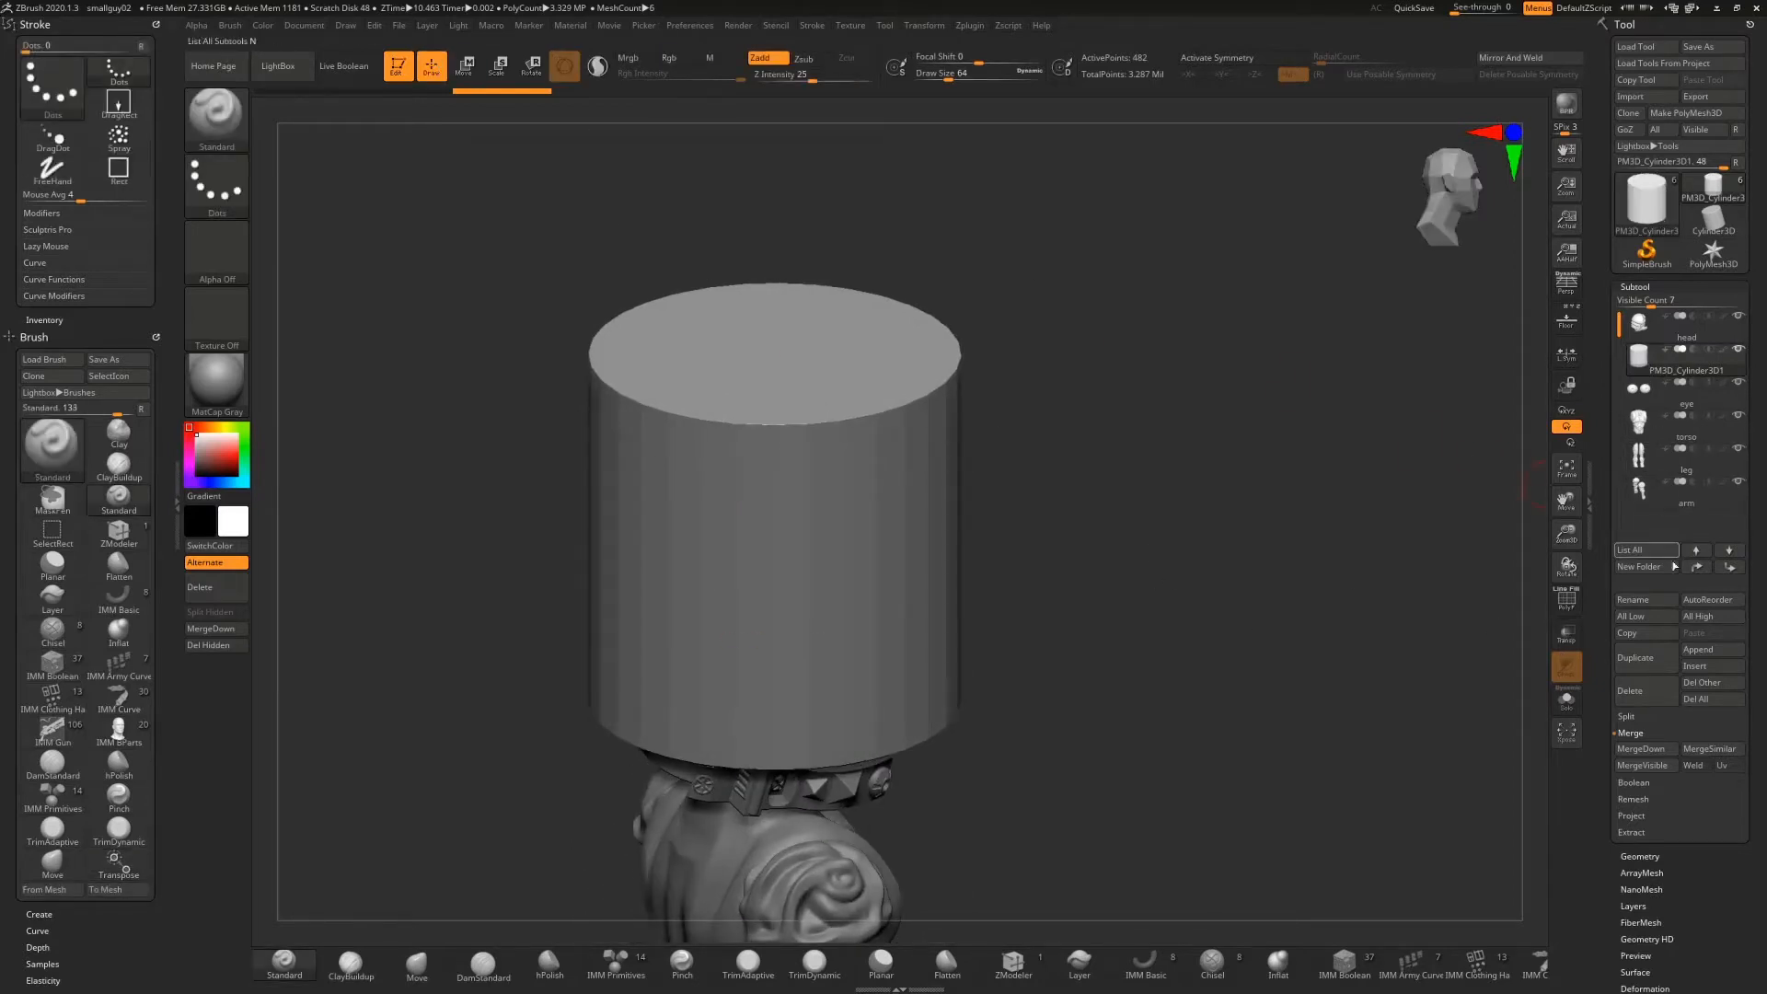
click(1652, 857)
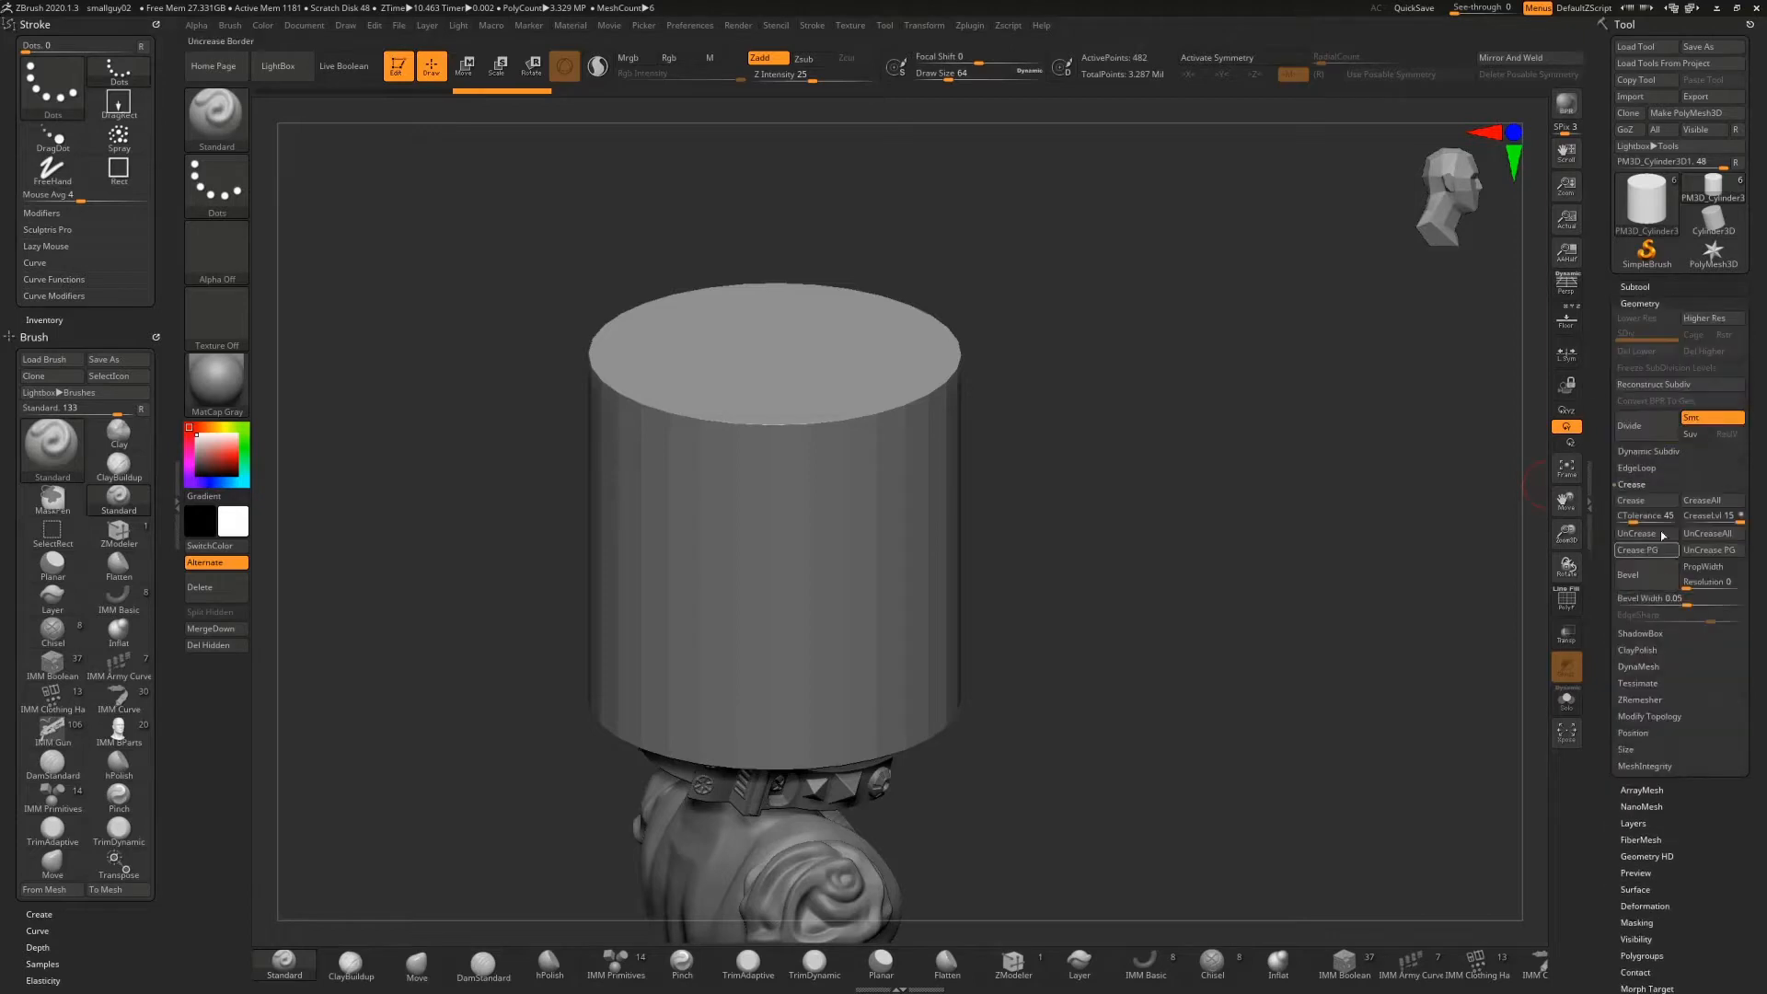
click(1647, 433)
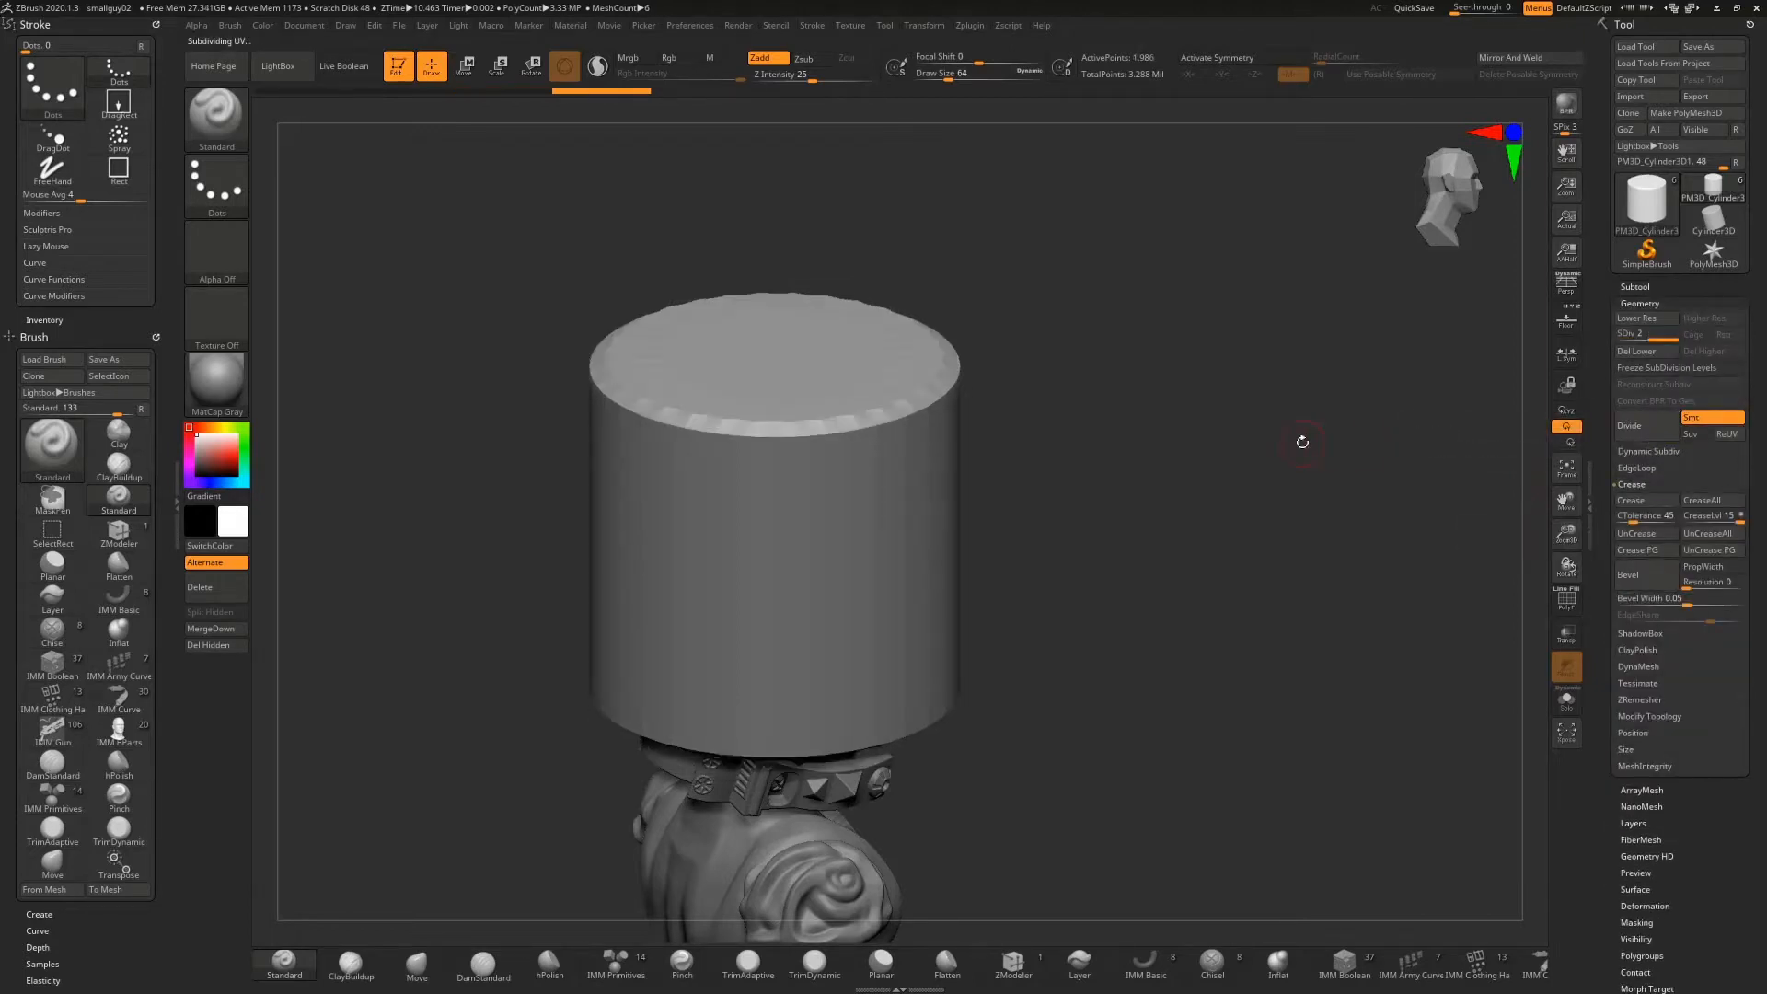
key(ctrl+z)
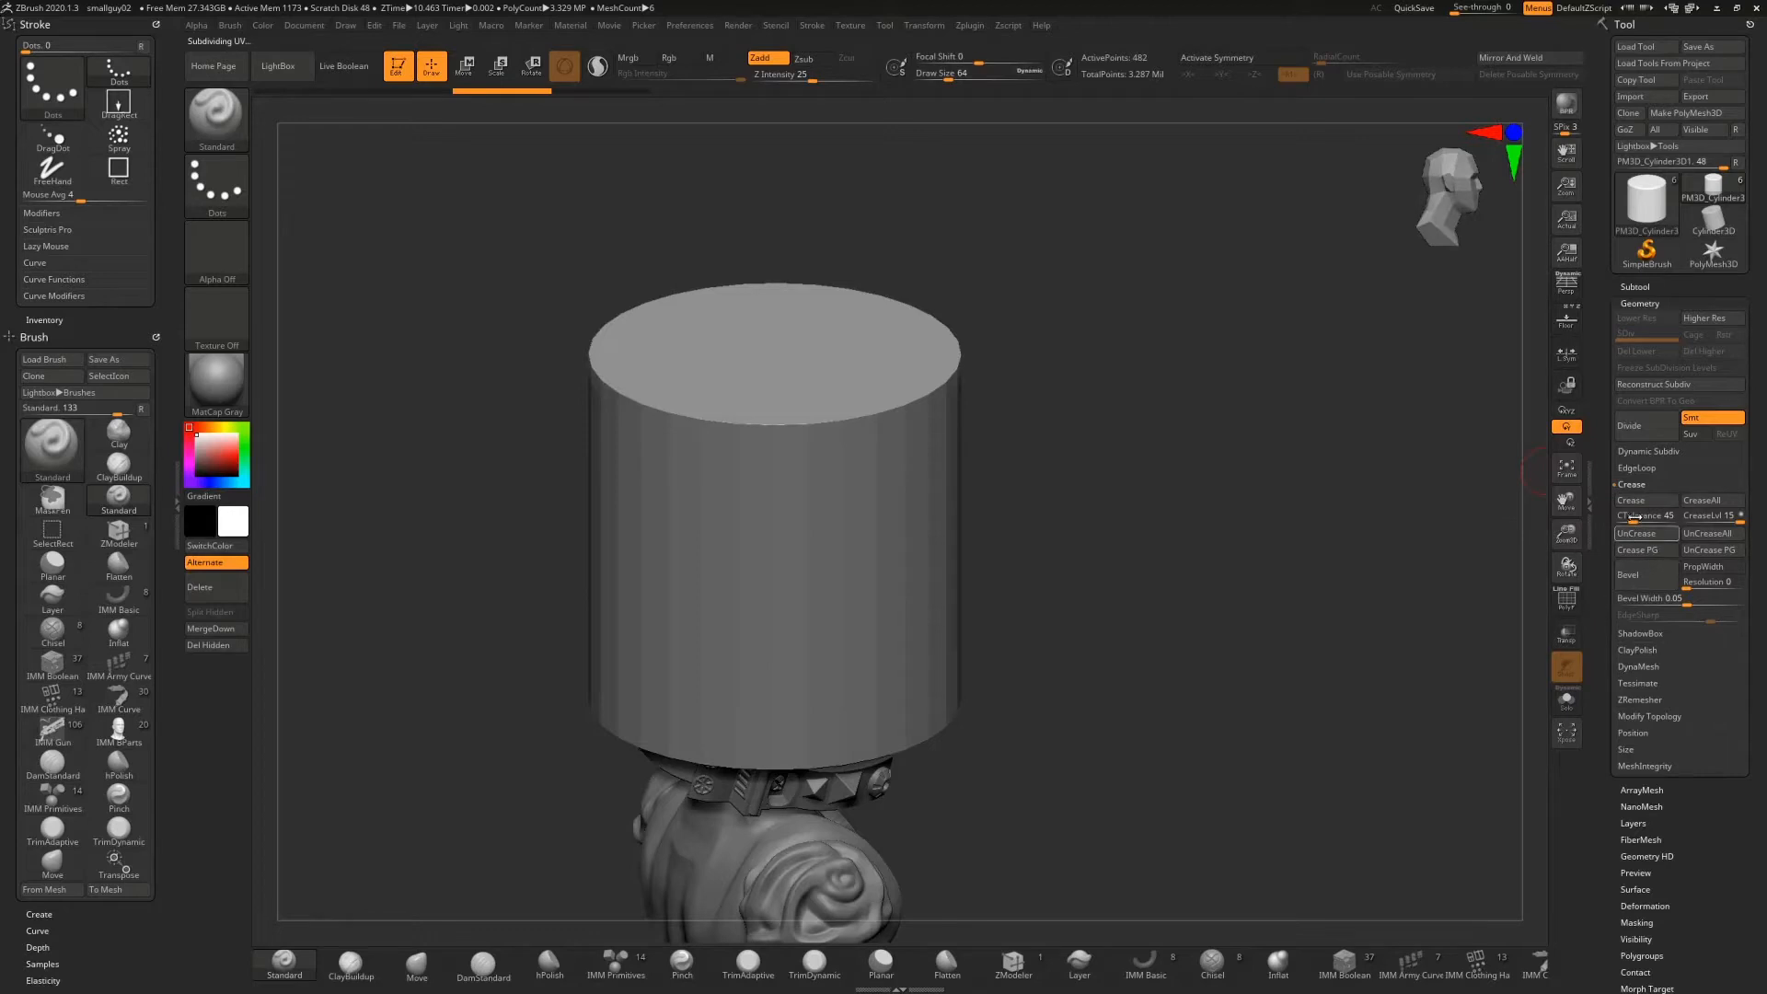
click(1639, 501)
click(1641, 428)
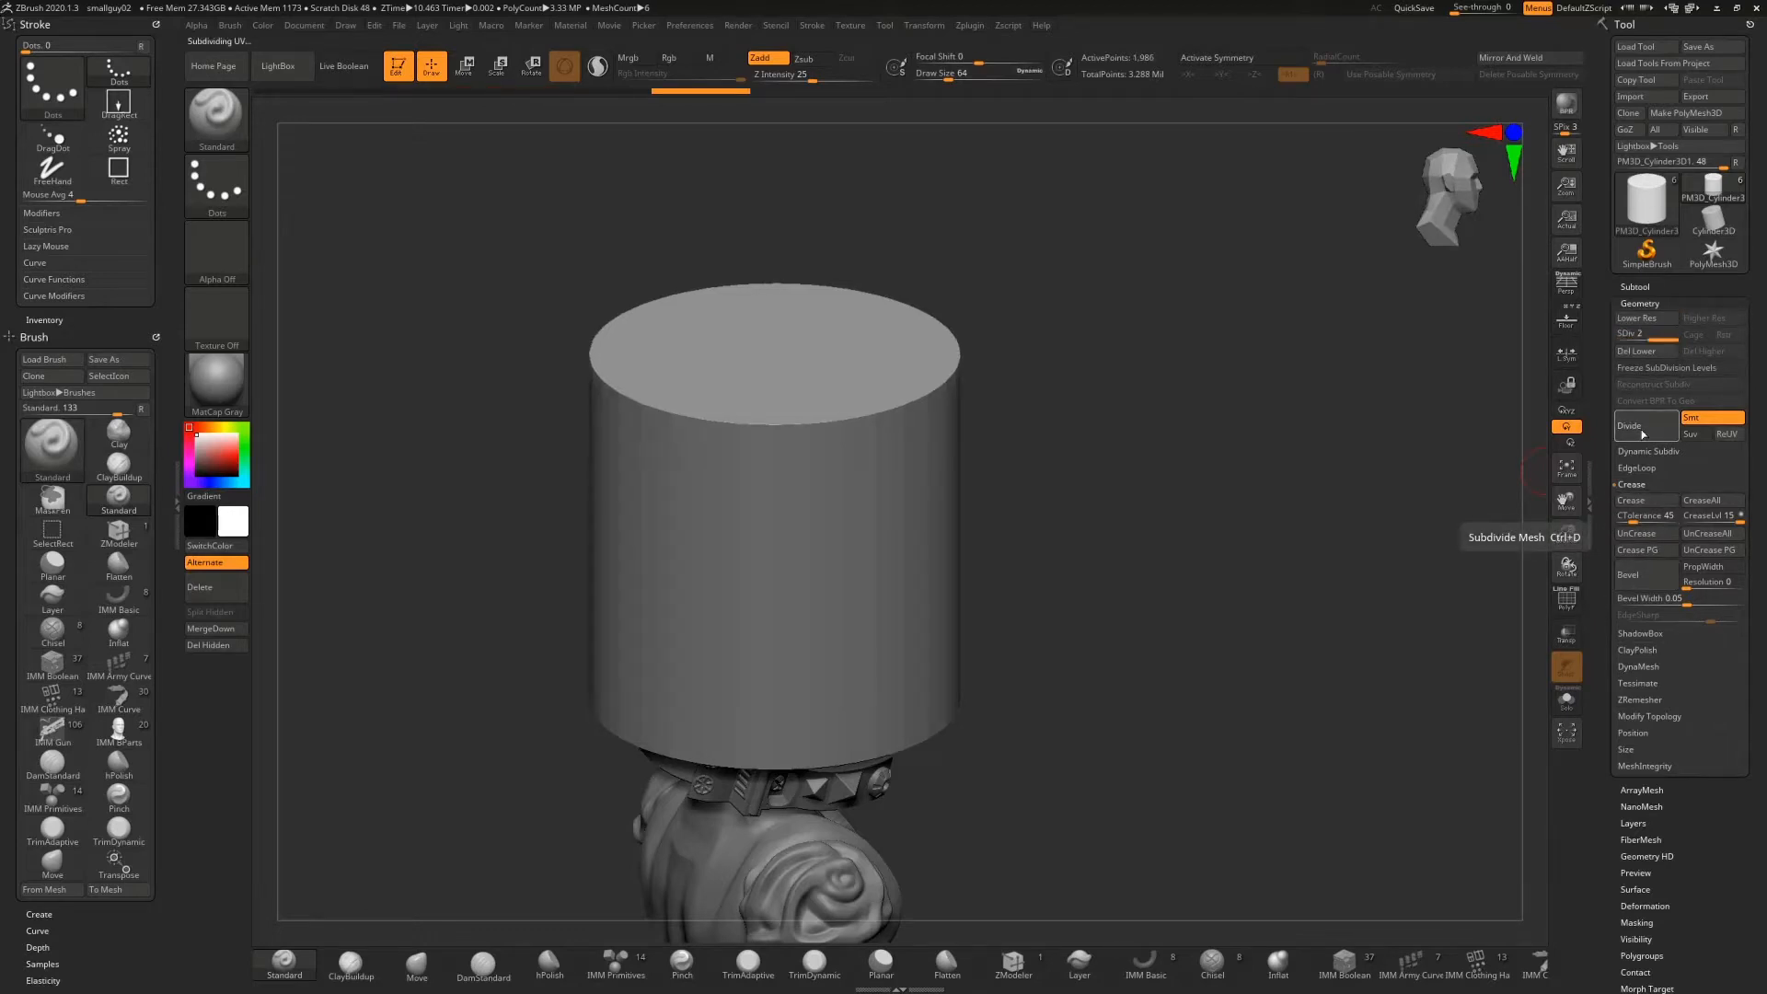
click(1643, 430)
drag(1144, 419, 1385, 434)
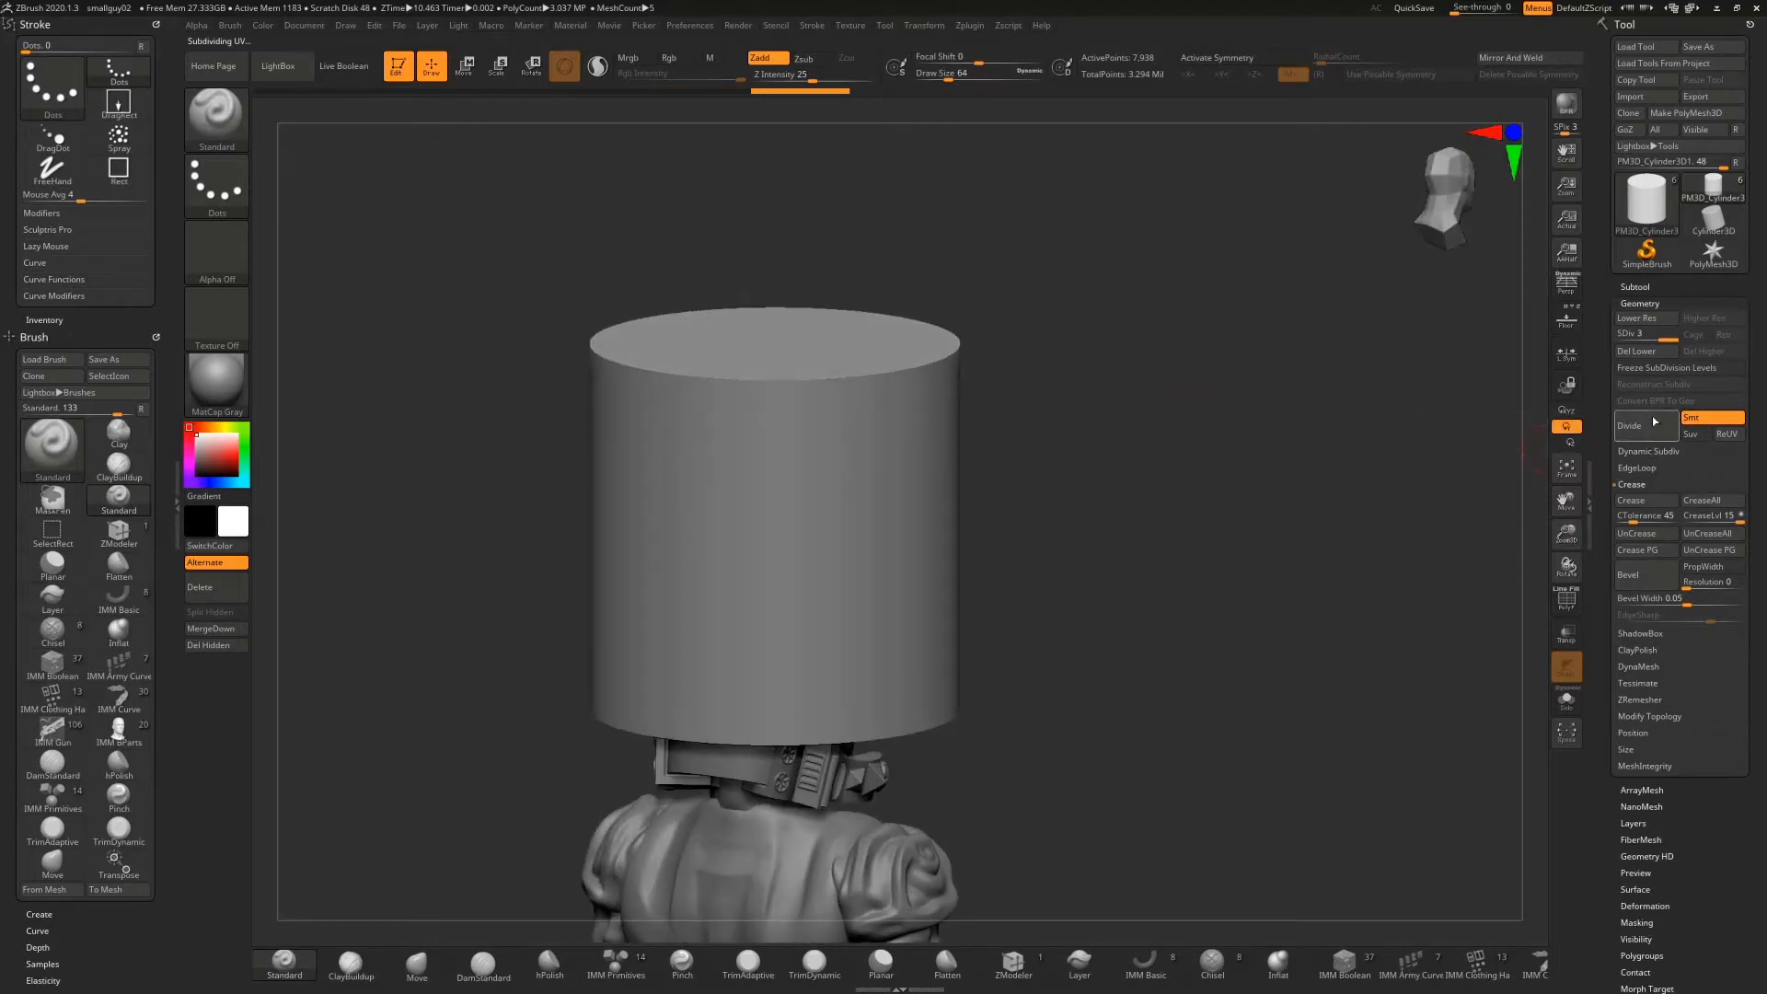
Delete the lower subdivision levels of the cylinder
click(1619, 359)
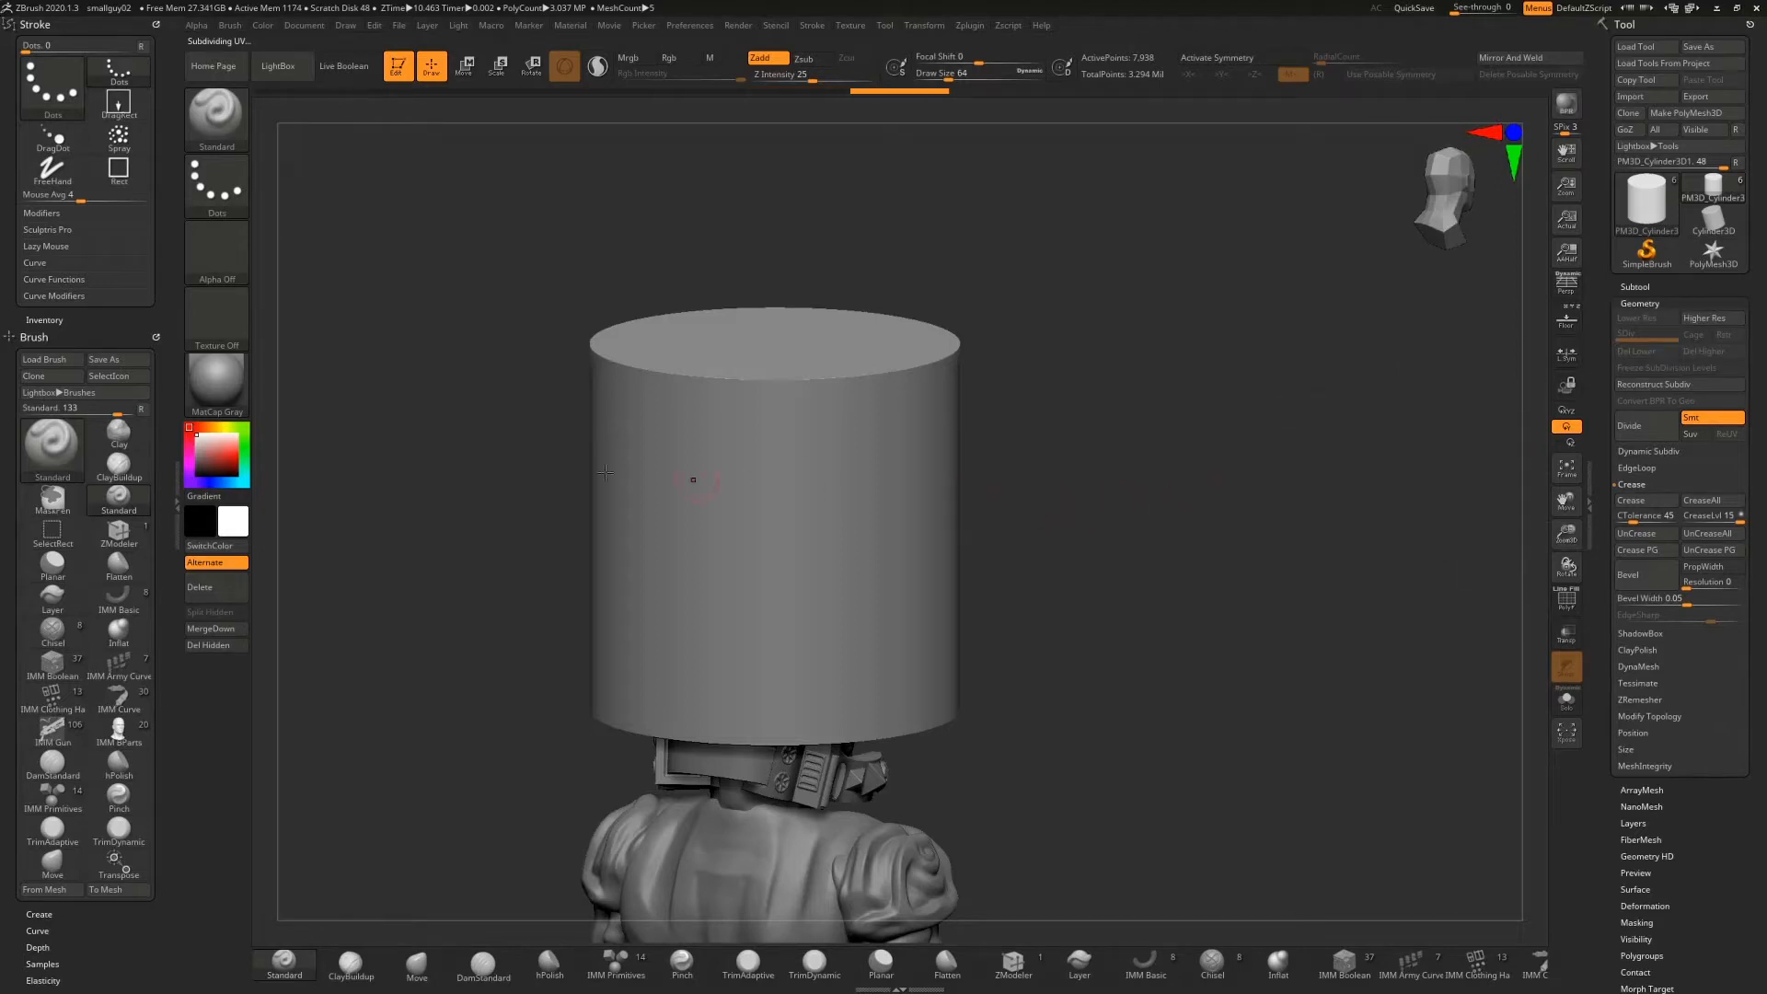
drag(1118, 502, 1427, 553)
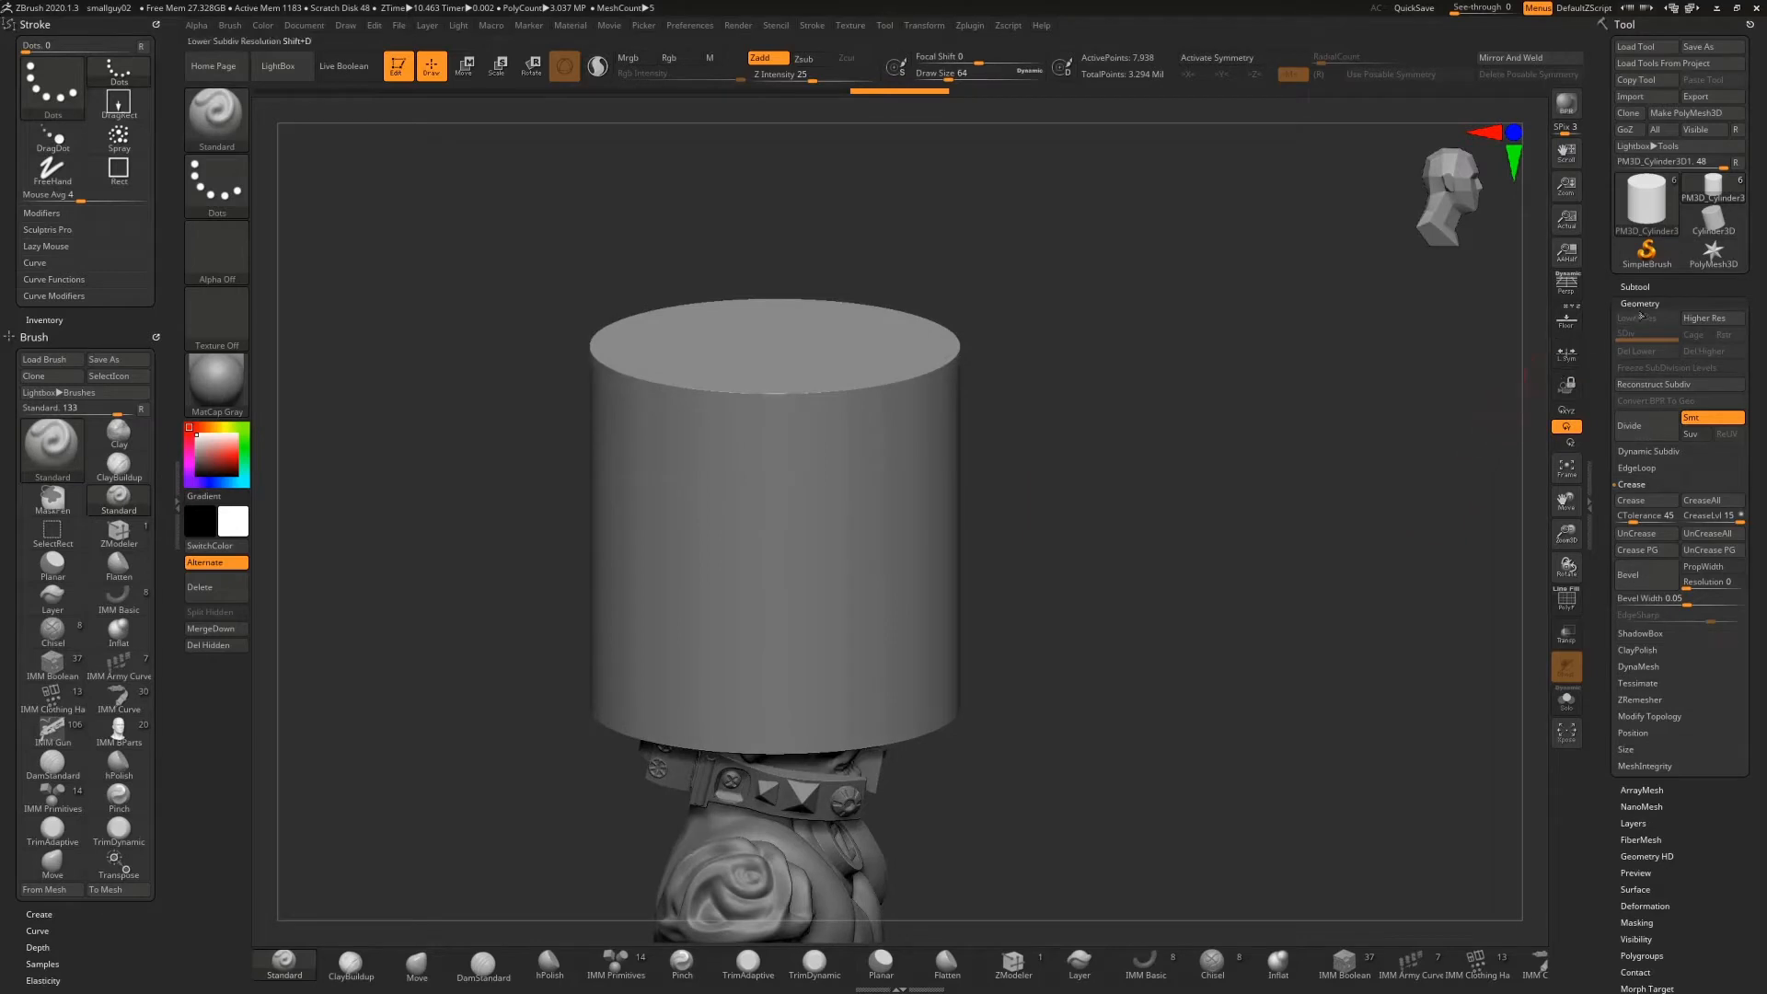
click(1636, 287)
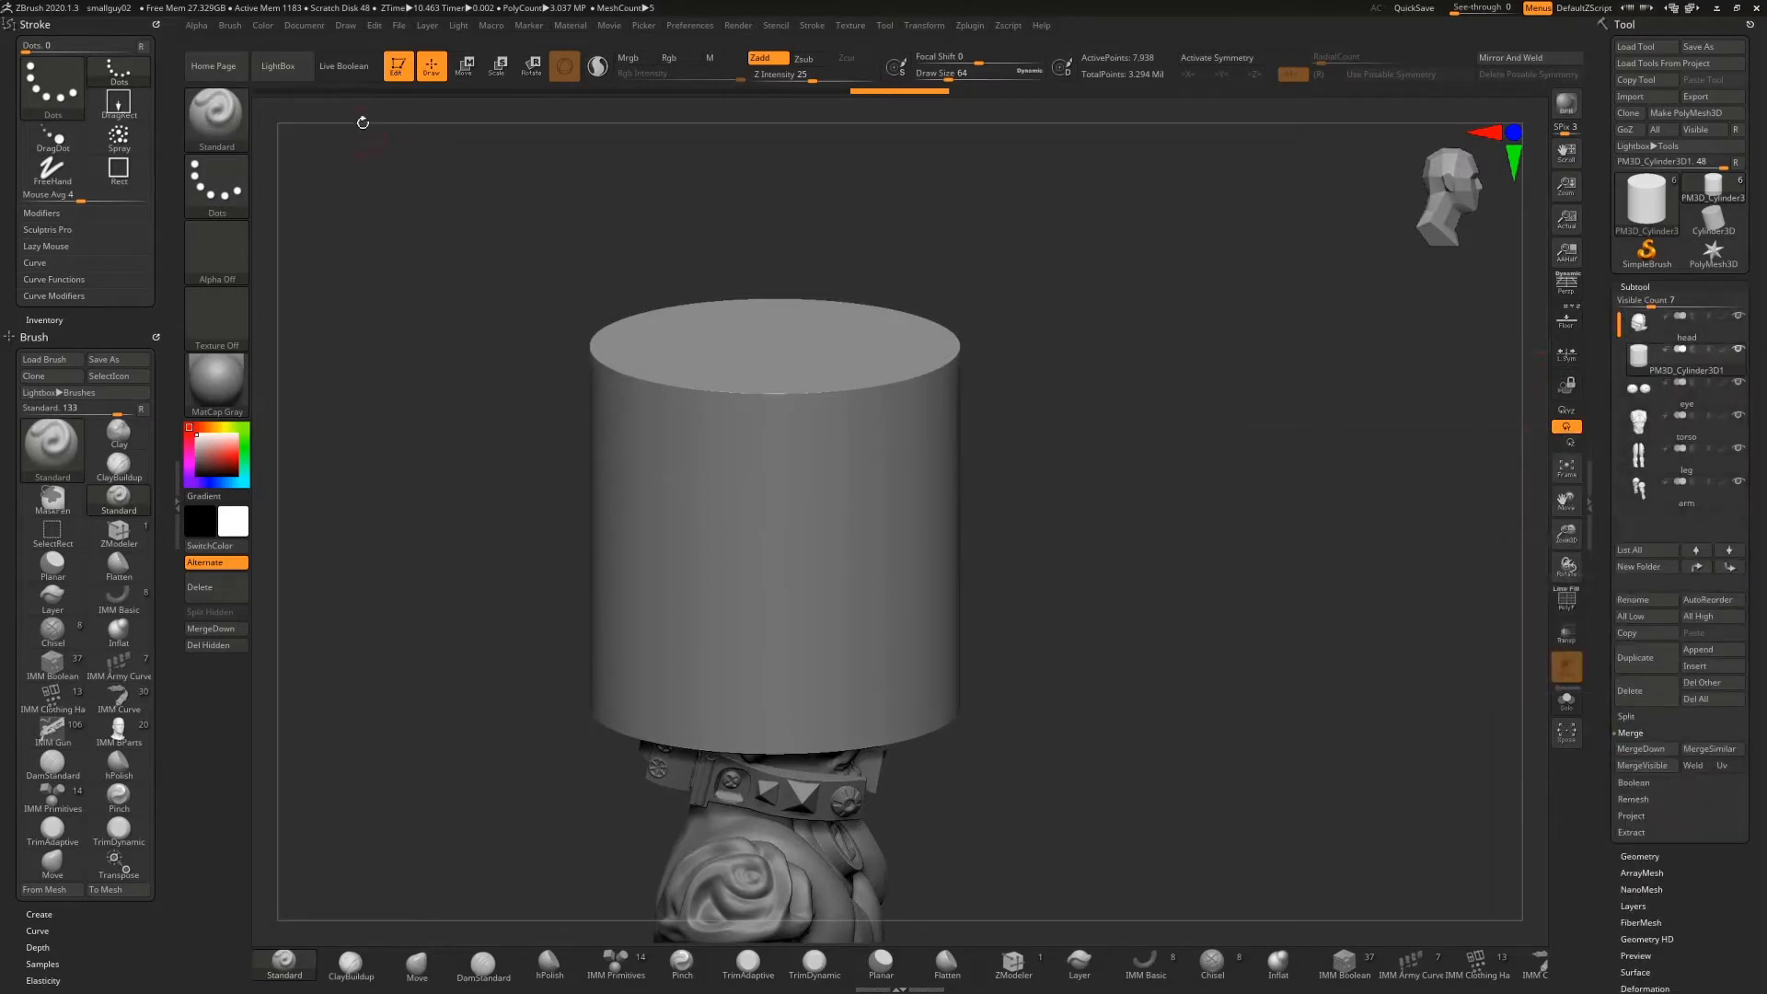
Scale the cylinder down to a small tube and place it on top of the helmet dome
key(w)
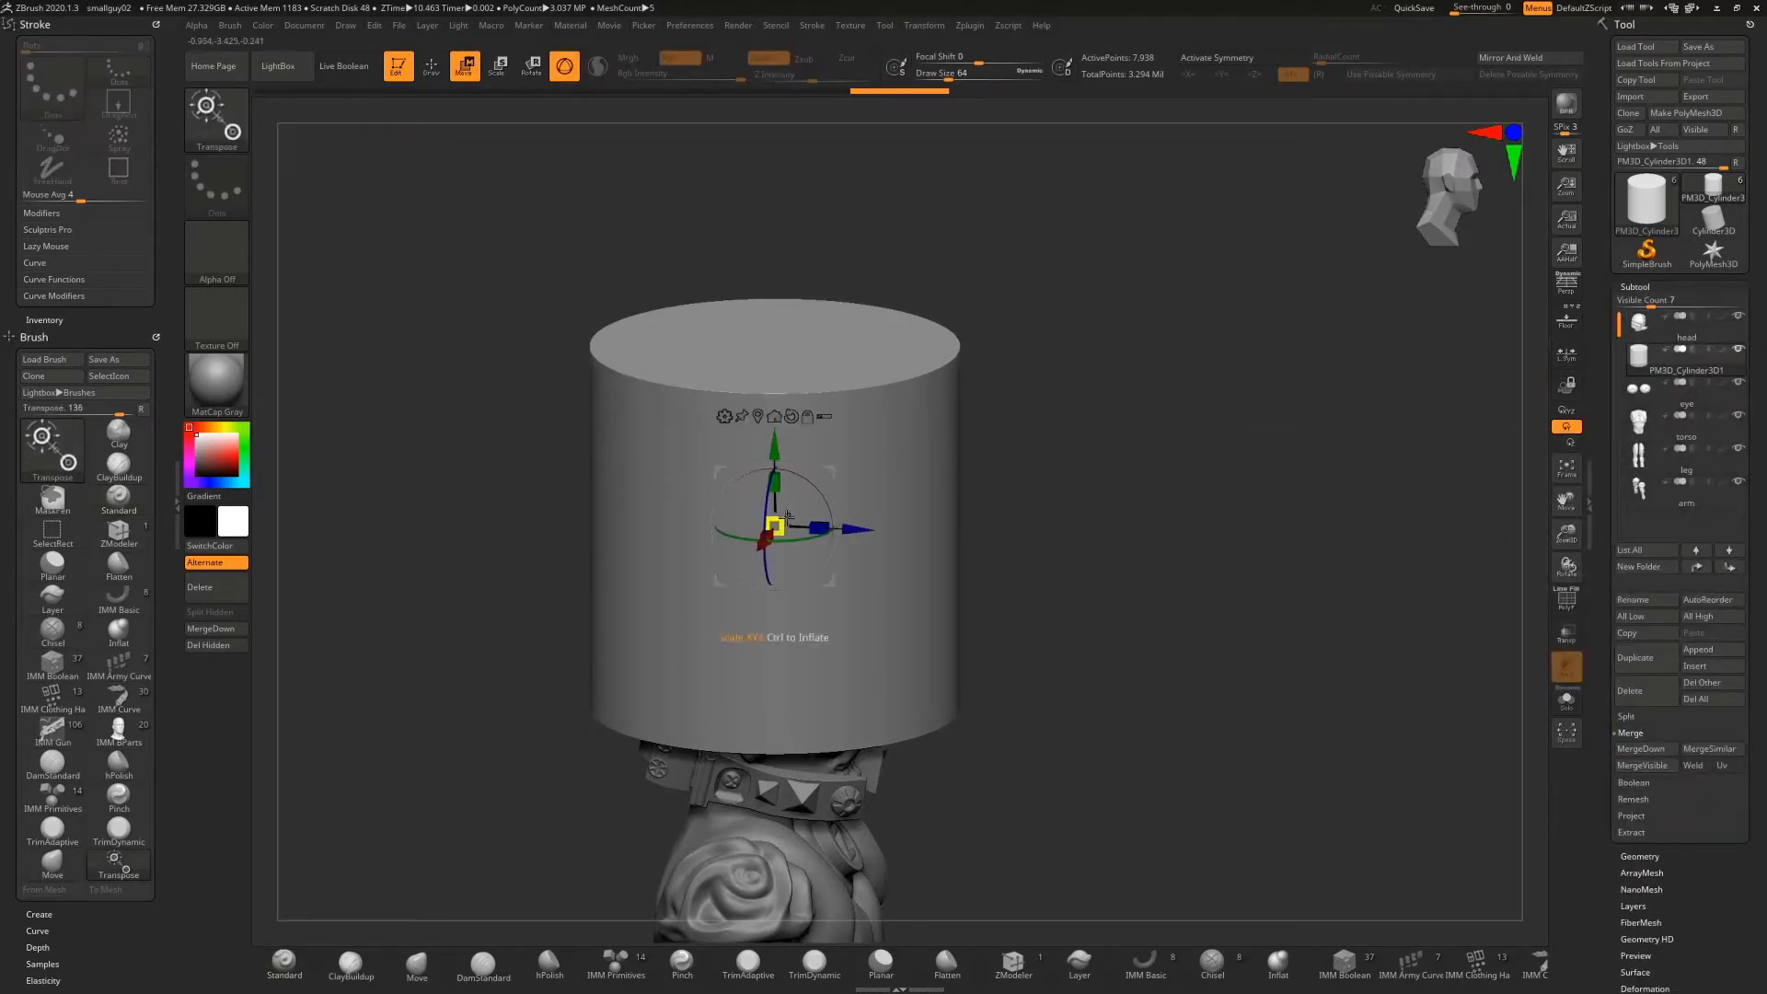
drag(776, 526, 724, 589)
drag(773, 475, 776, 432)
drag(756, 553, 906, 456)
drag(1566, 534, 1547, 618)
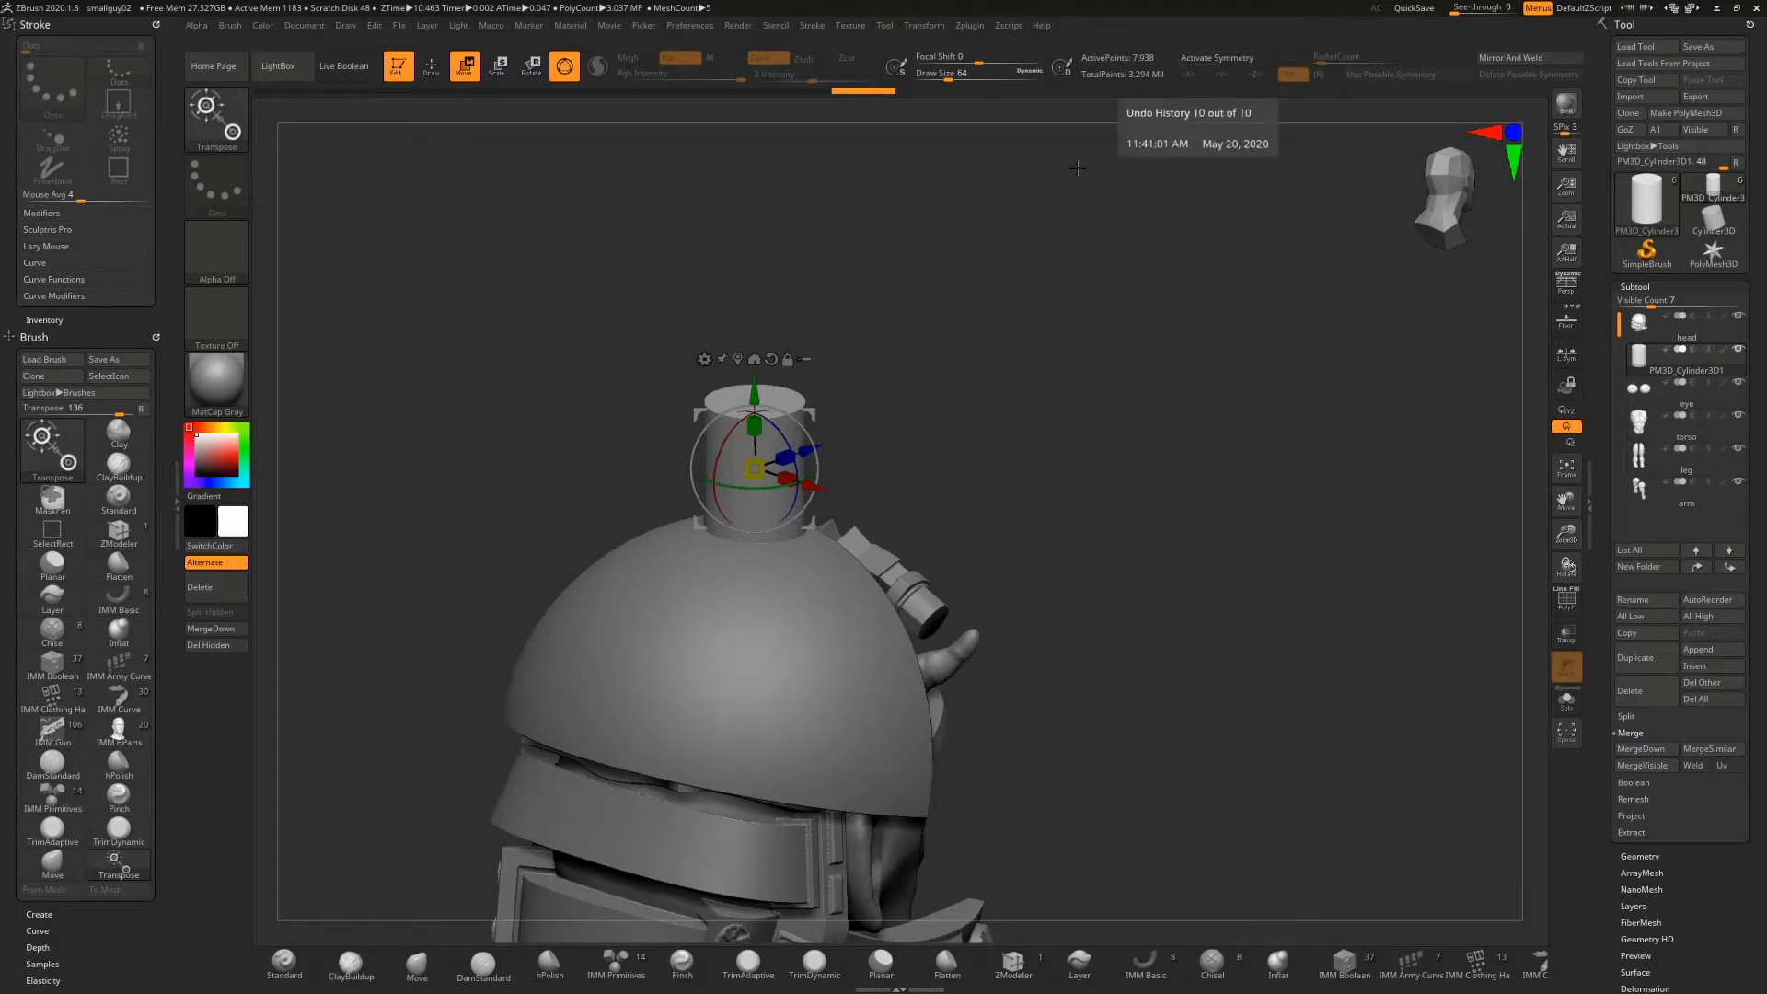
Slim and tilt the cylinder and move it to the rear side of the helmet dome so it sinks partly into the surface
drag(809, 488, 1105, 437)
drag(1445, 200, 1296, 256)
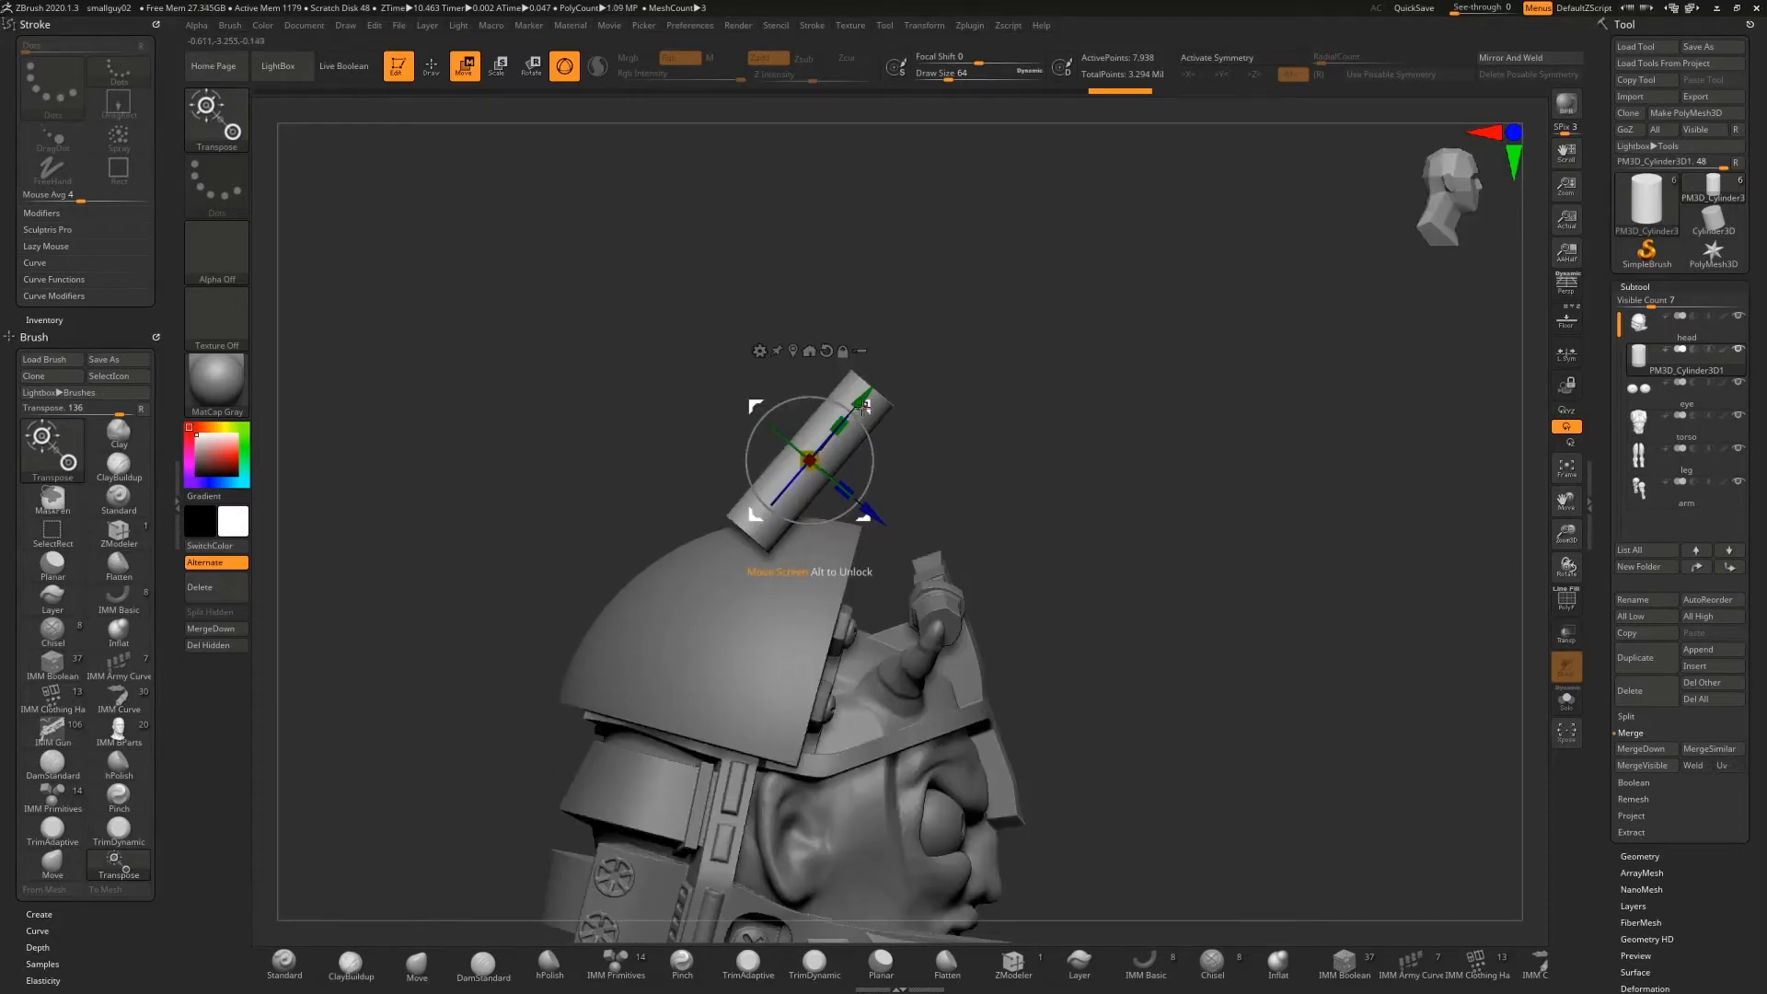
drag(752, 405, 677, 510)
drag(872, 434, 962, 477)
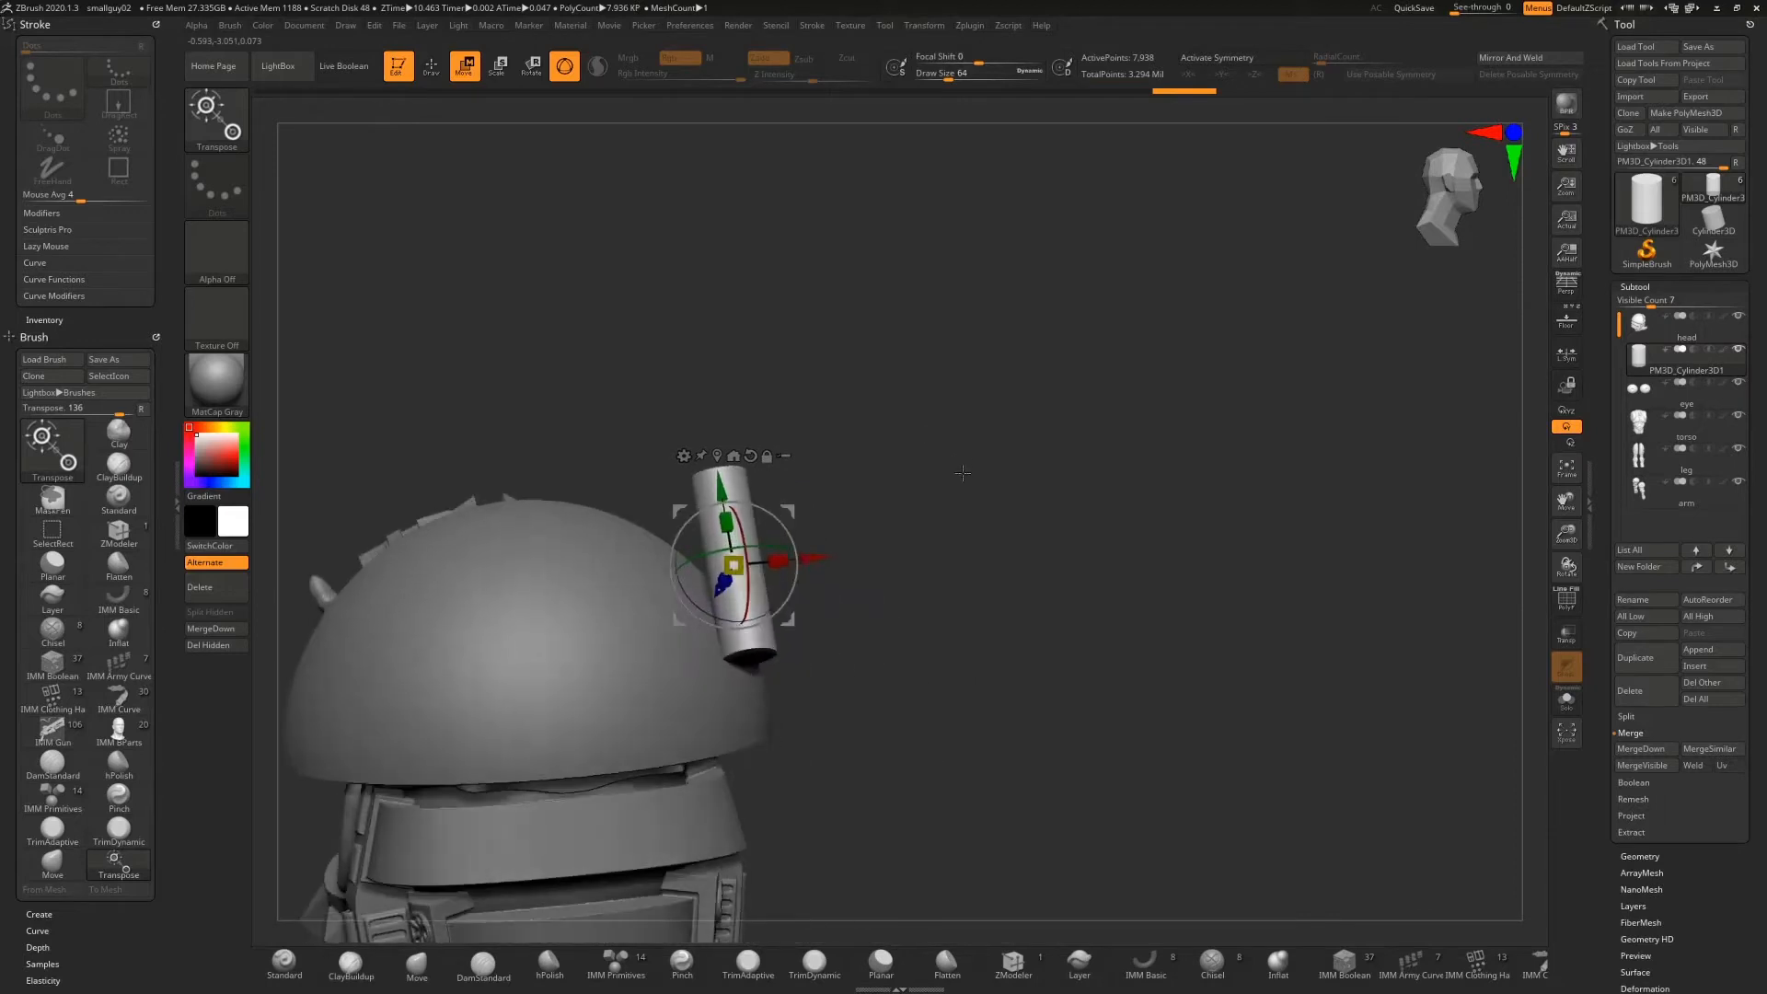
drag(817, 557, 788, 472)
drag(785, 544, 761, 551)
drag(897, 531, 716, 714)
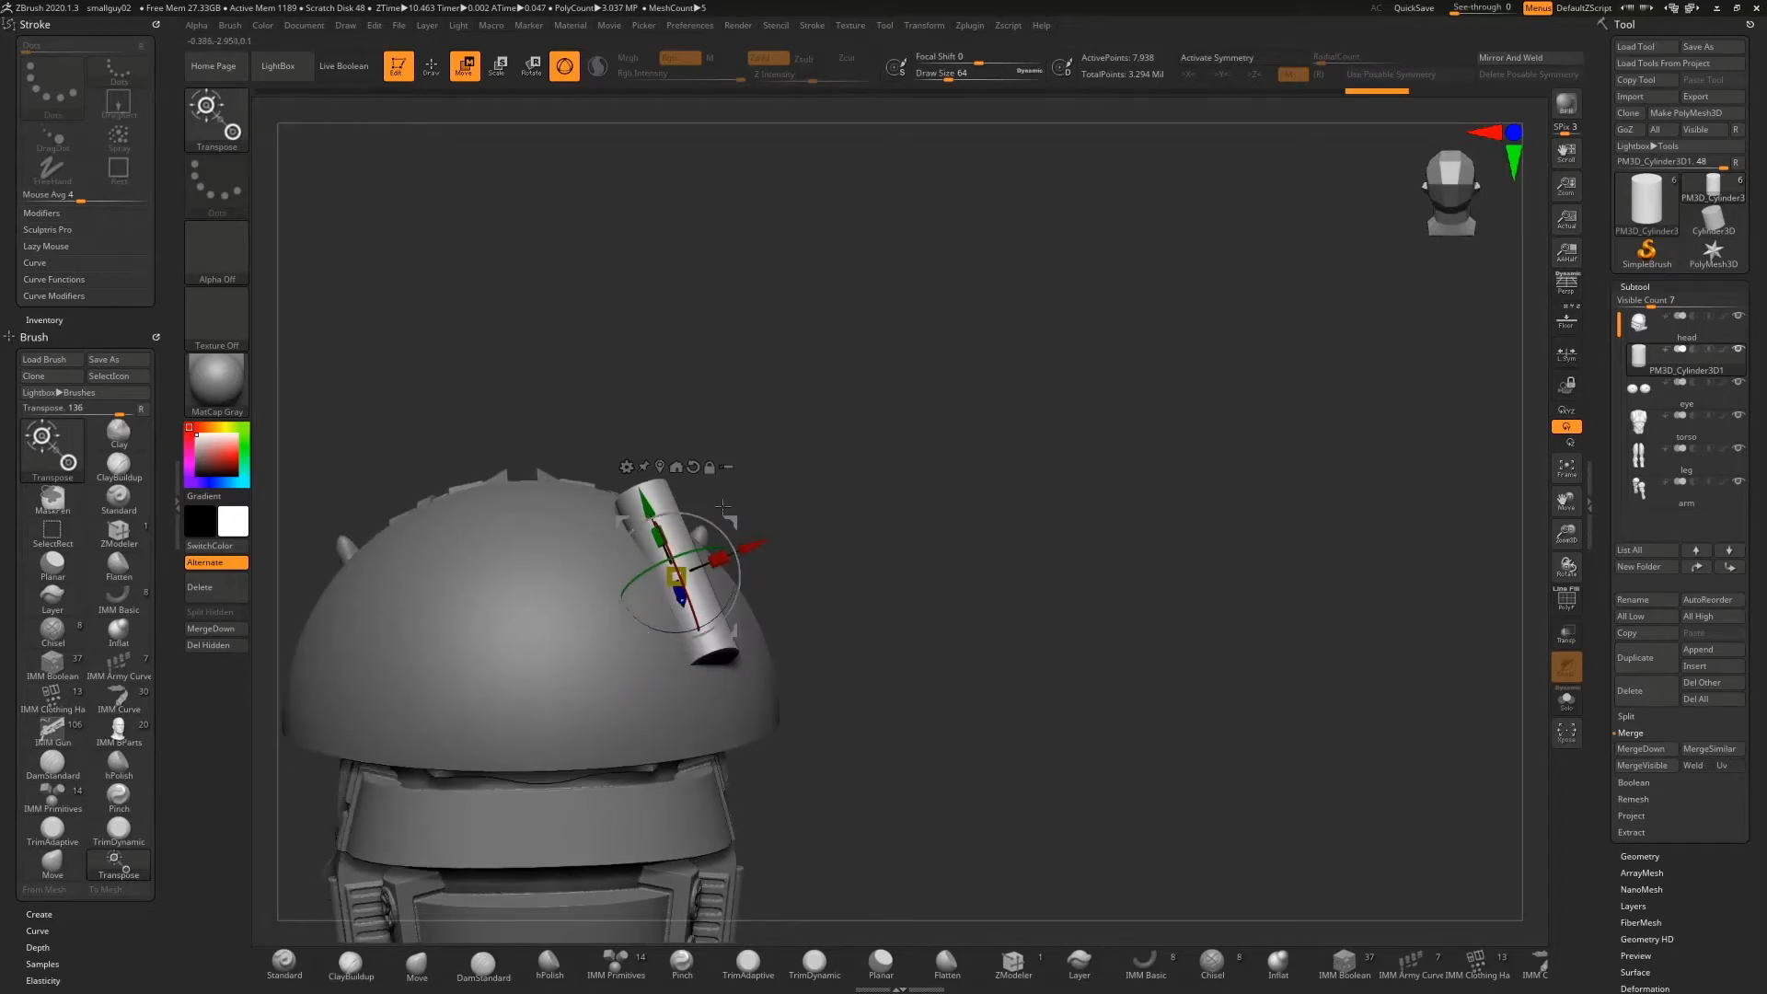
Examine from several angles how the cylinder sinks into the helmet dome, and make the head subtool active
click(440, 80)
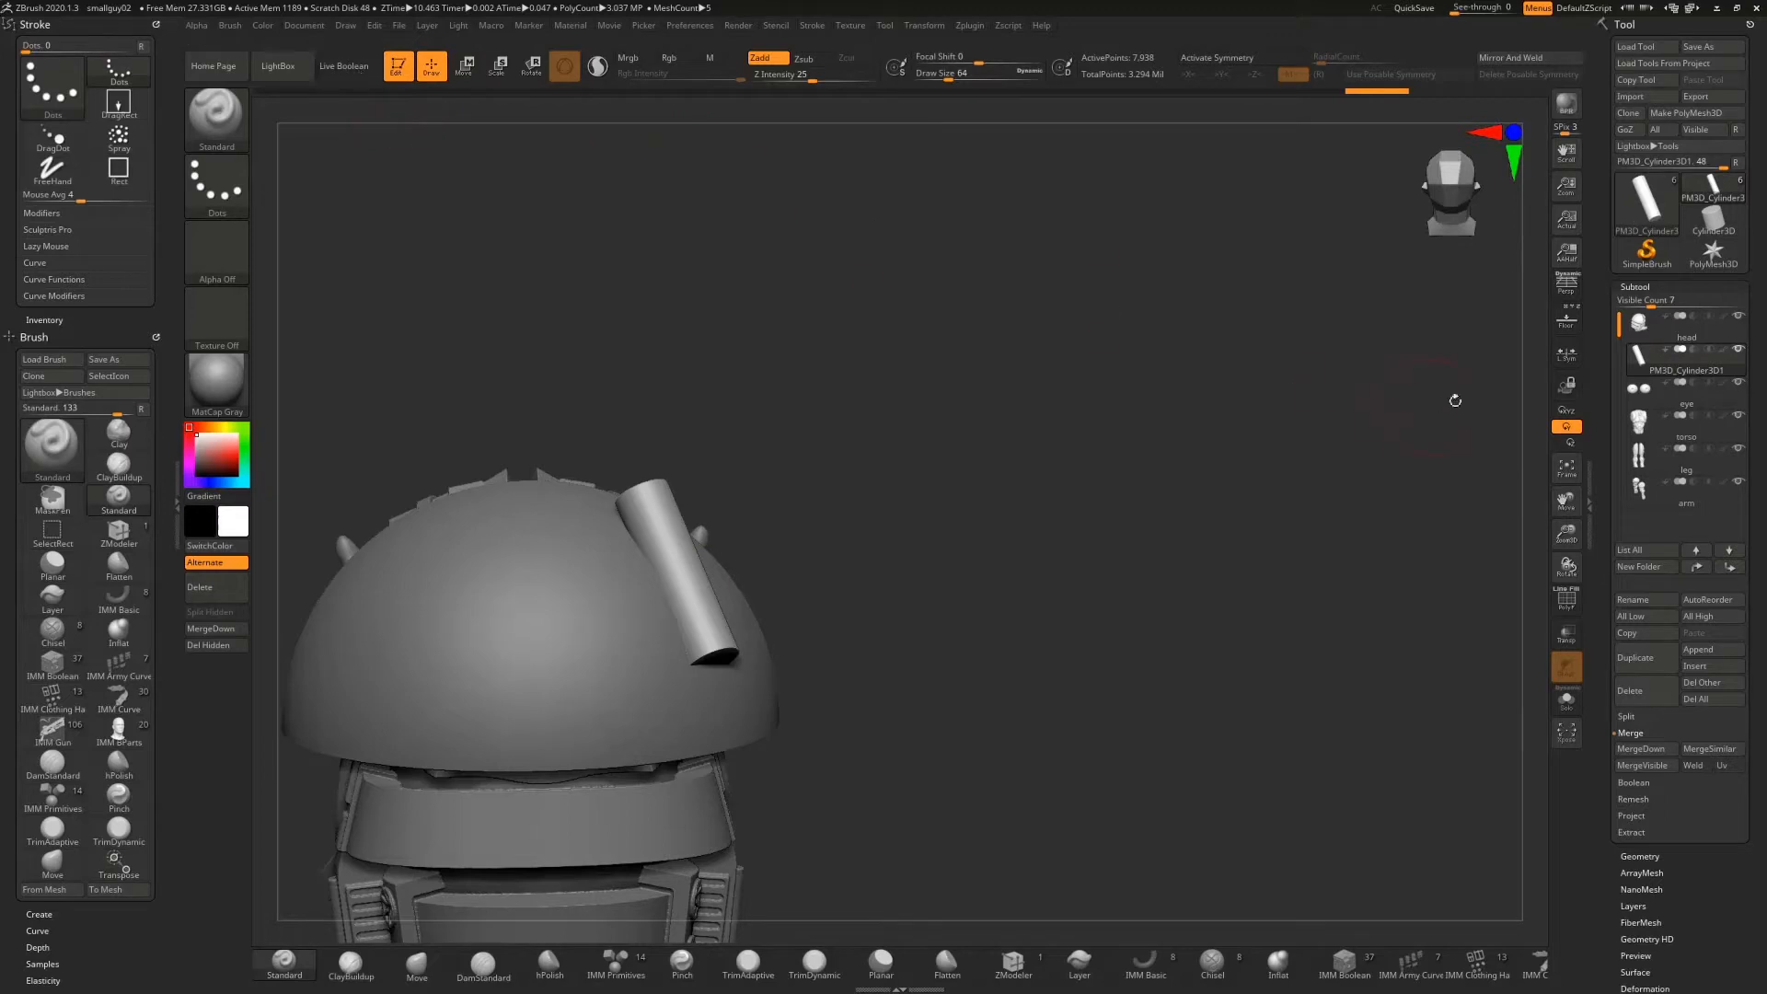
click(1664, 321)
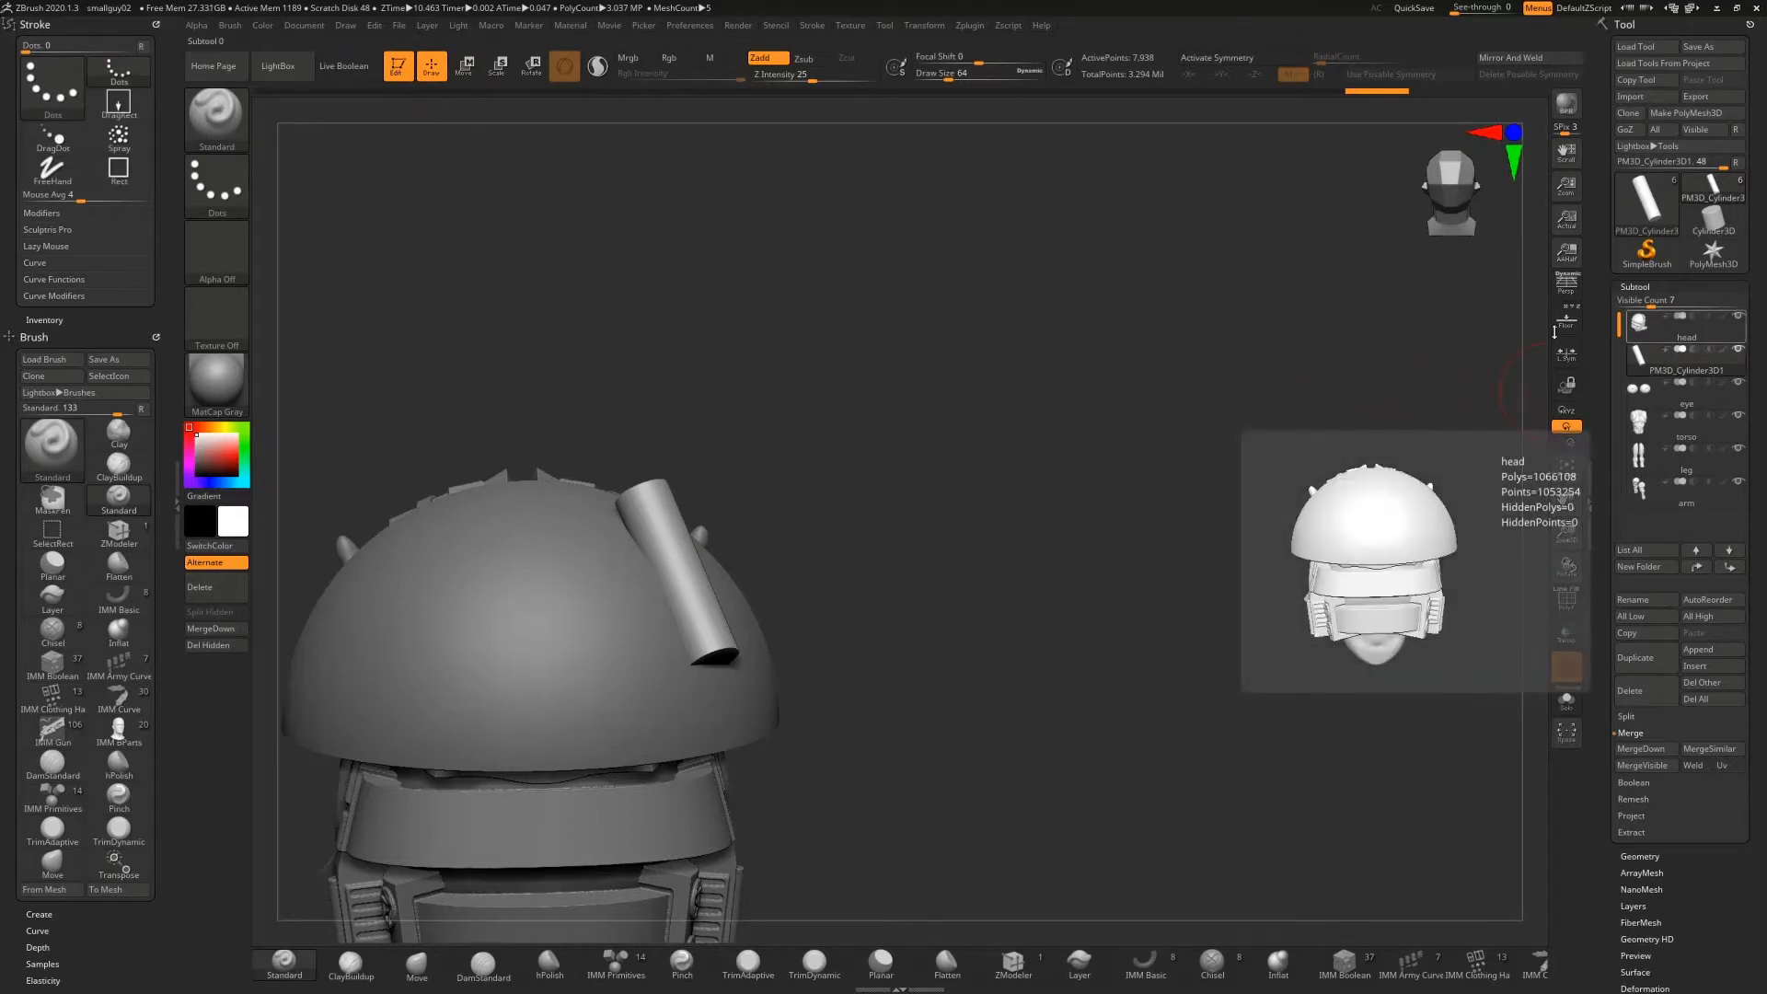
mouse_move(1118, 430)
mouse_down()
mouse_move(1148, 434)
mouse_move(1082, 427)
mouse_move(1059, 390)
mouse_move(1151, 423)
mouse_move(1102, 441)
mouse_up()
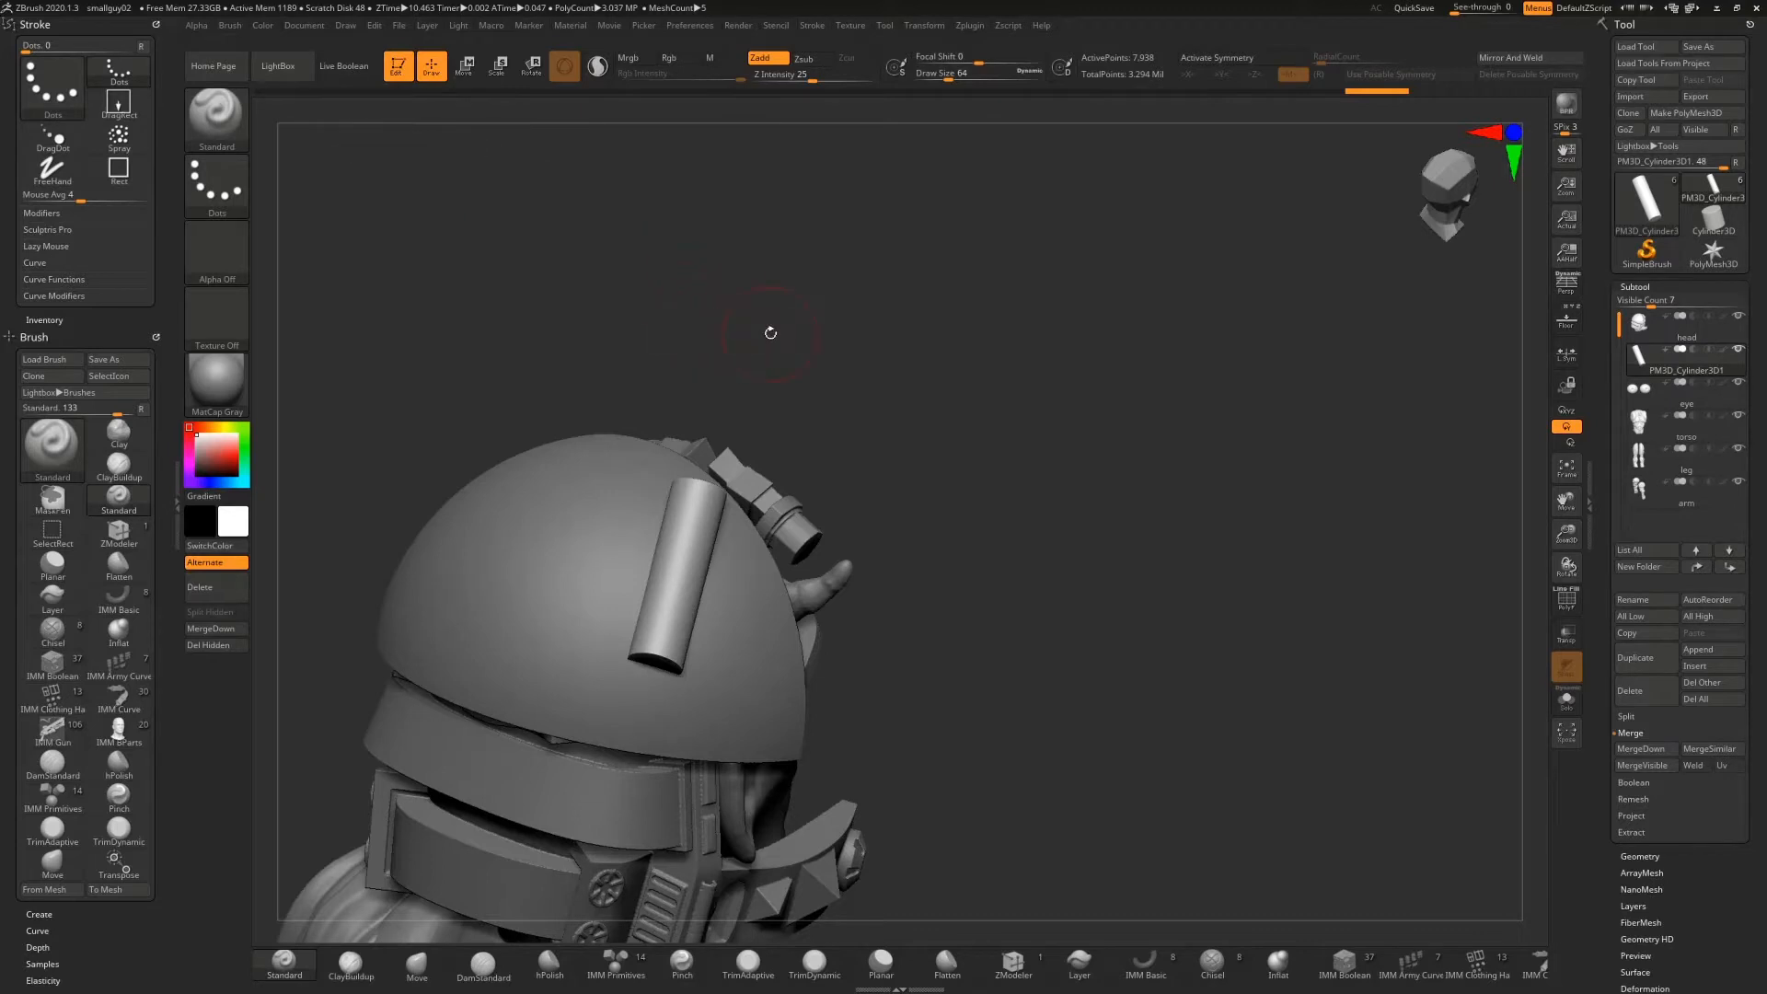
drag(769, 331, 690, 278)
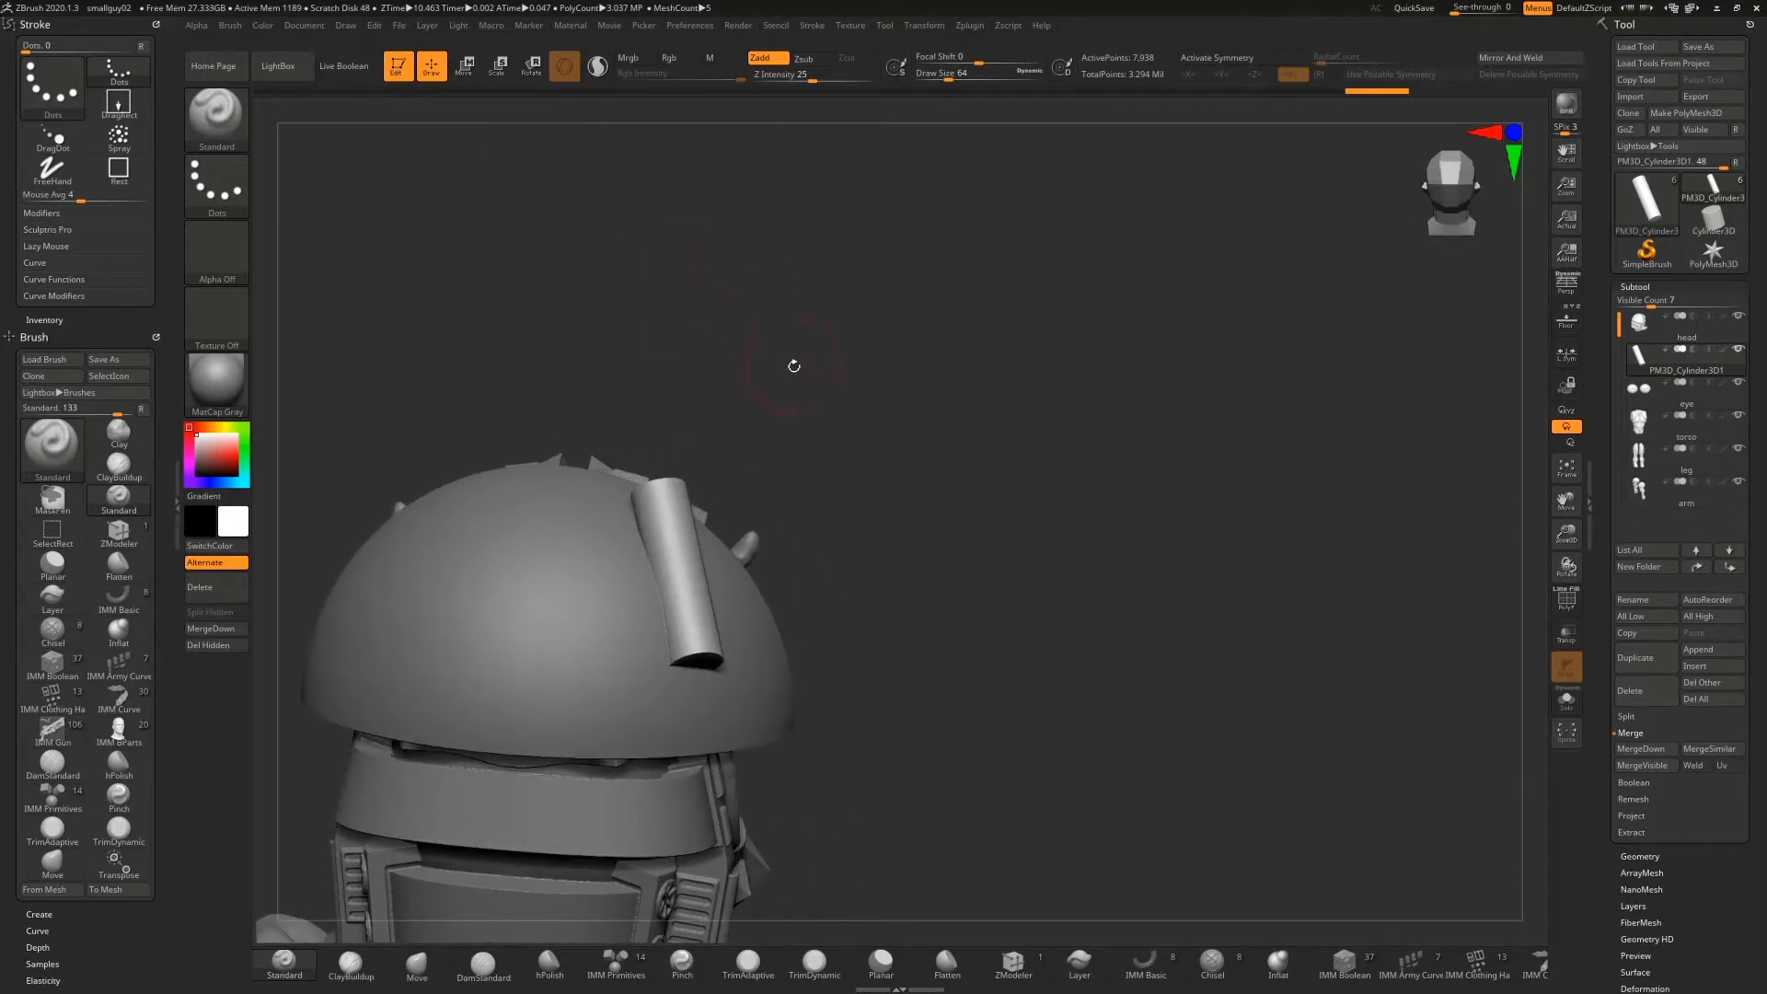
drag(794, 366, 782, 409)
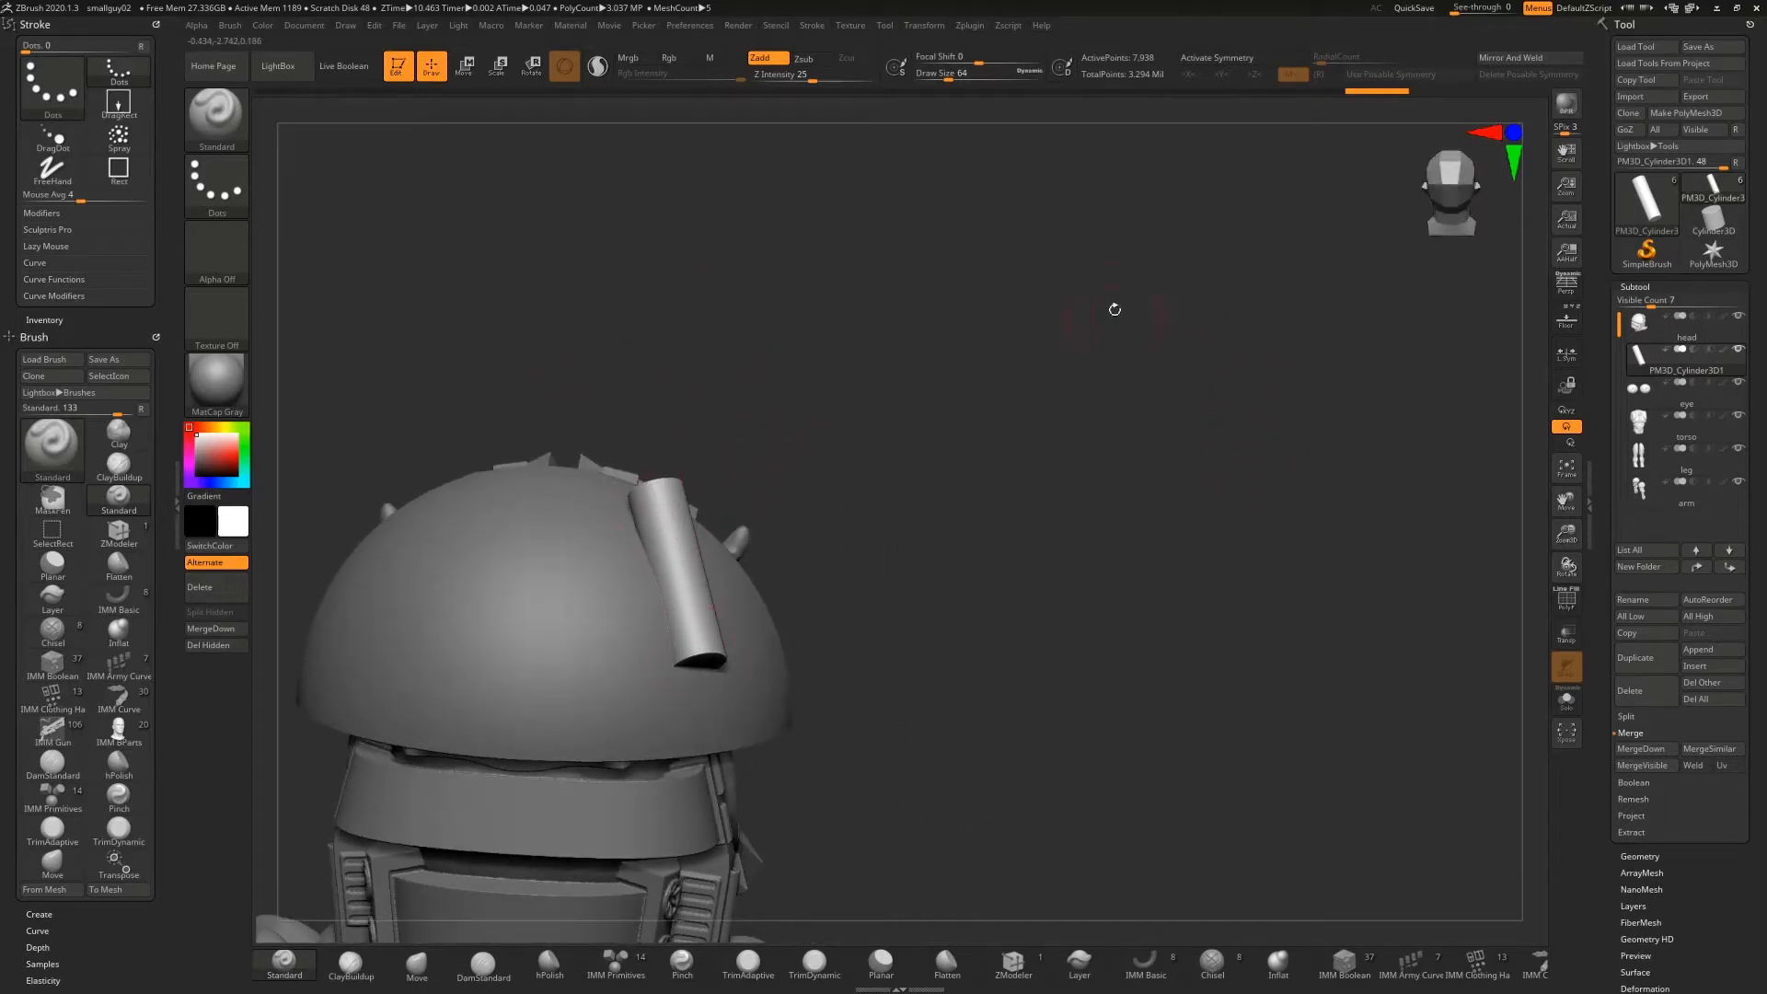
click(1667, 337)
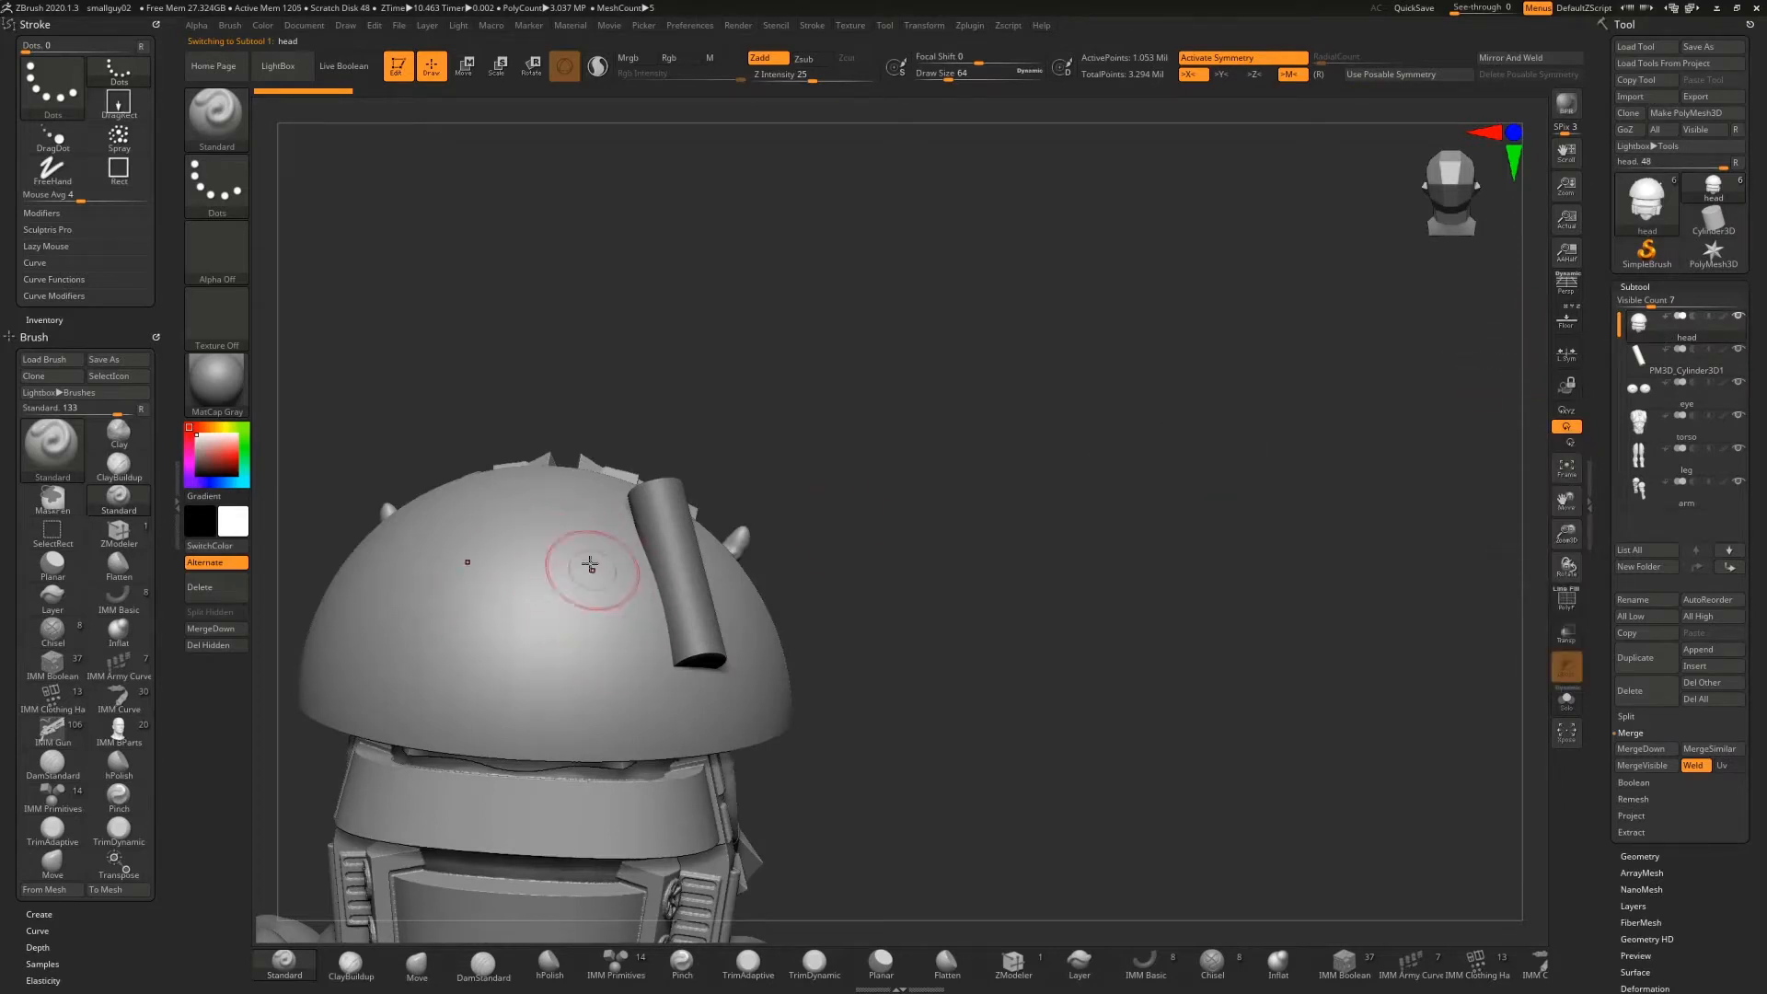
mouse_move(1667, 324)
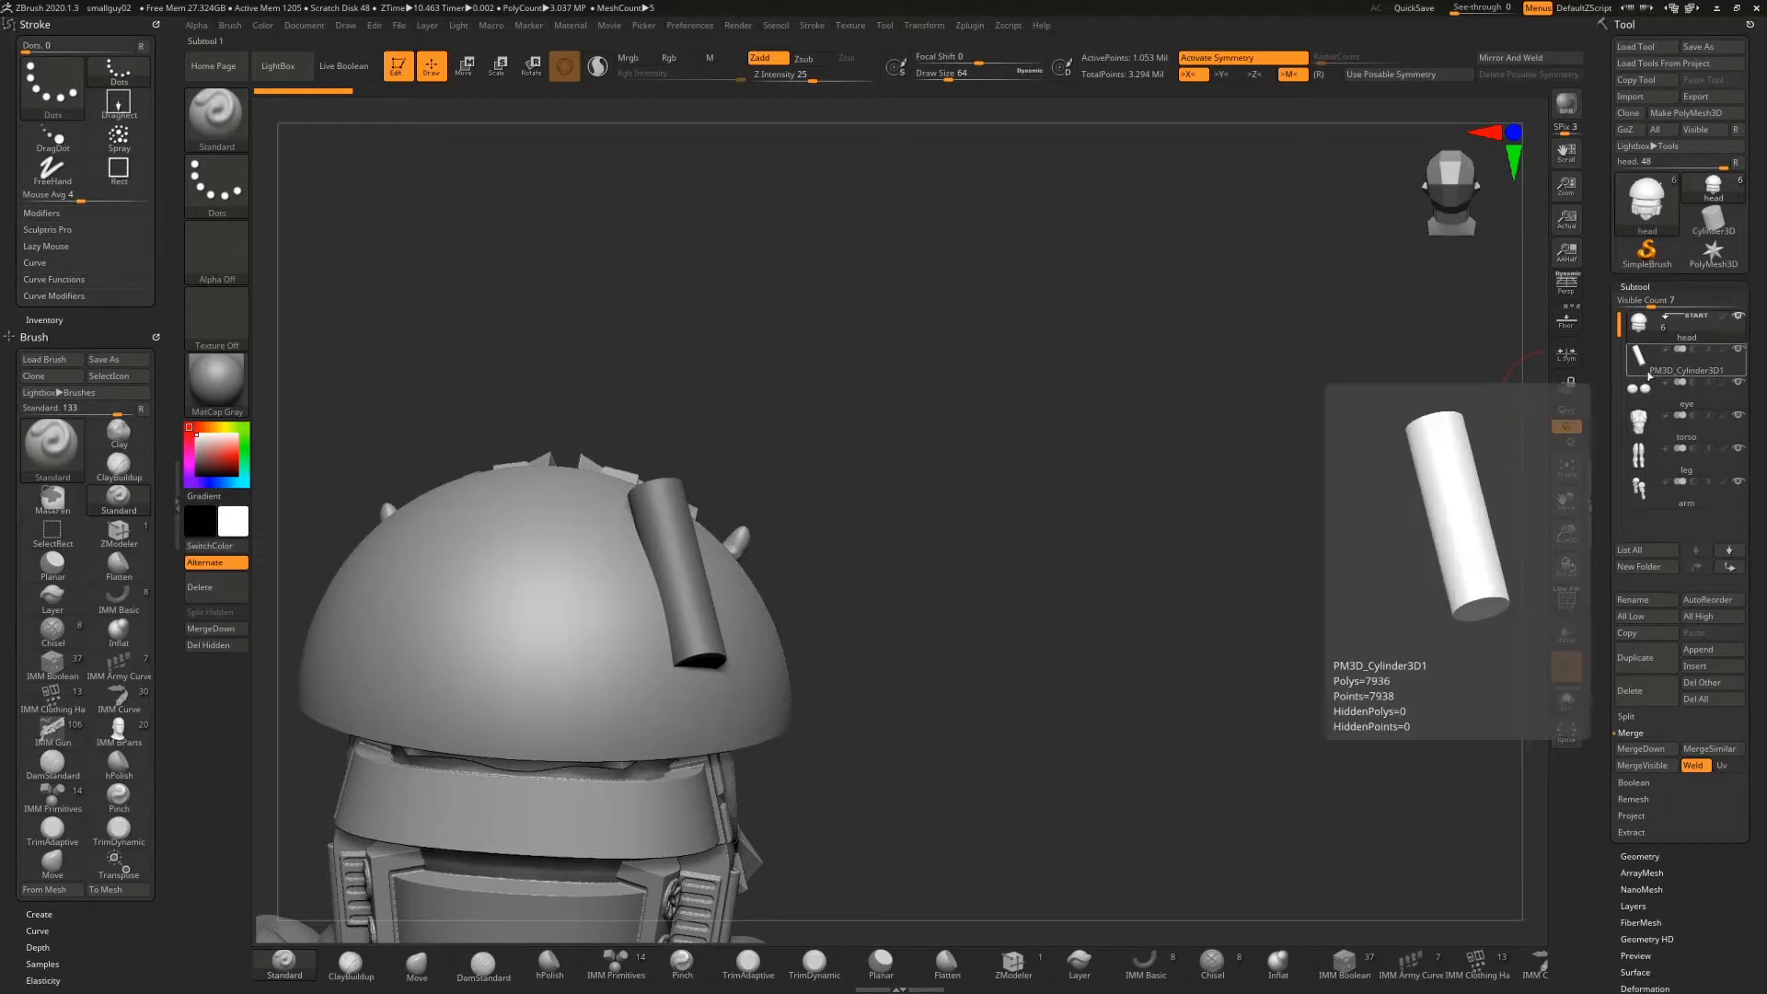
mouse_move(1657, 420)
drag(1185, 481, 1491, 460)
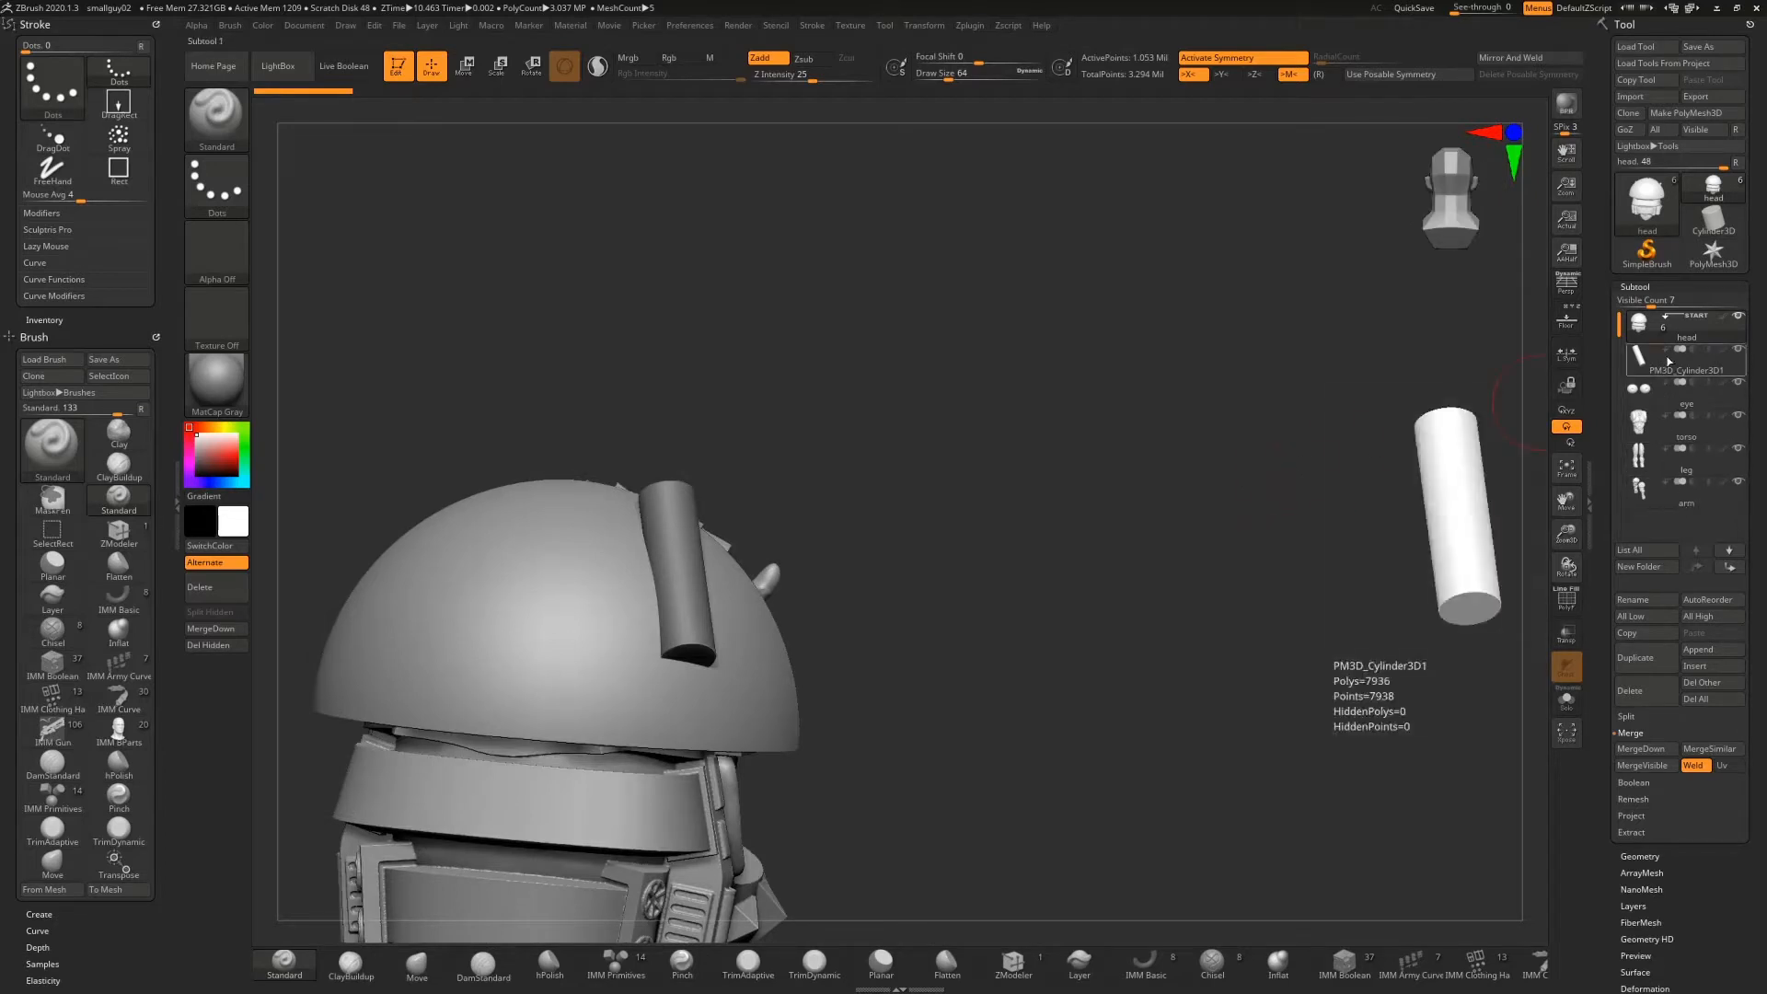
drag(1176, 418, 1201, 424)
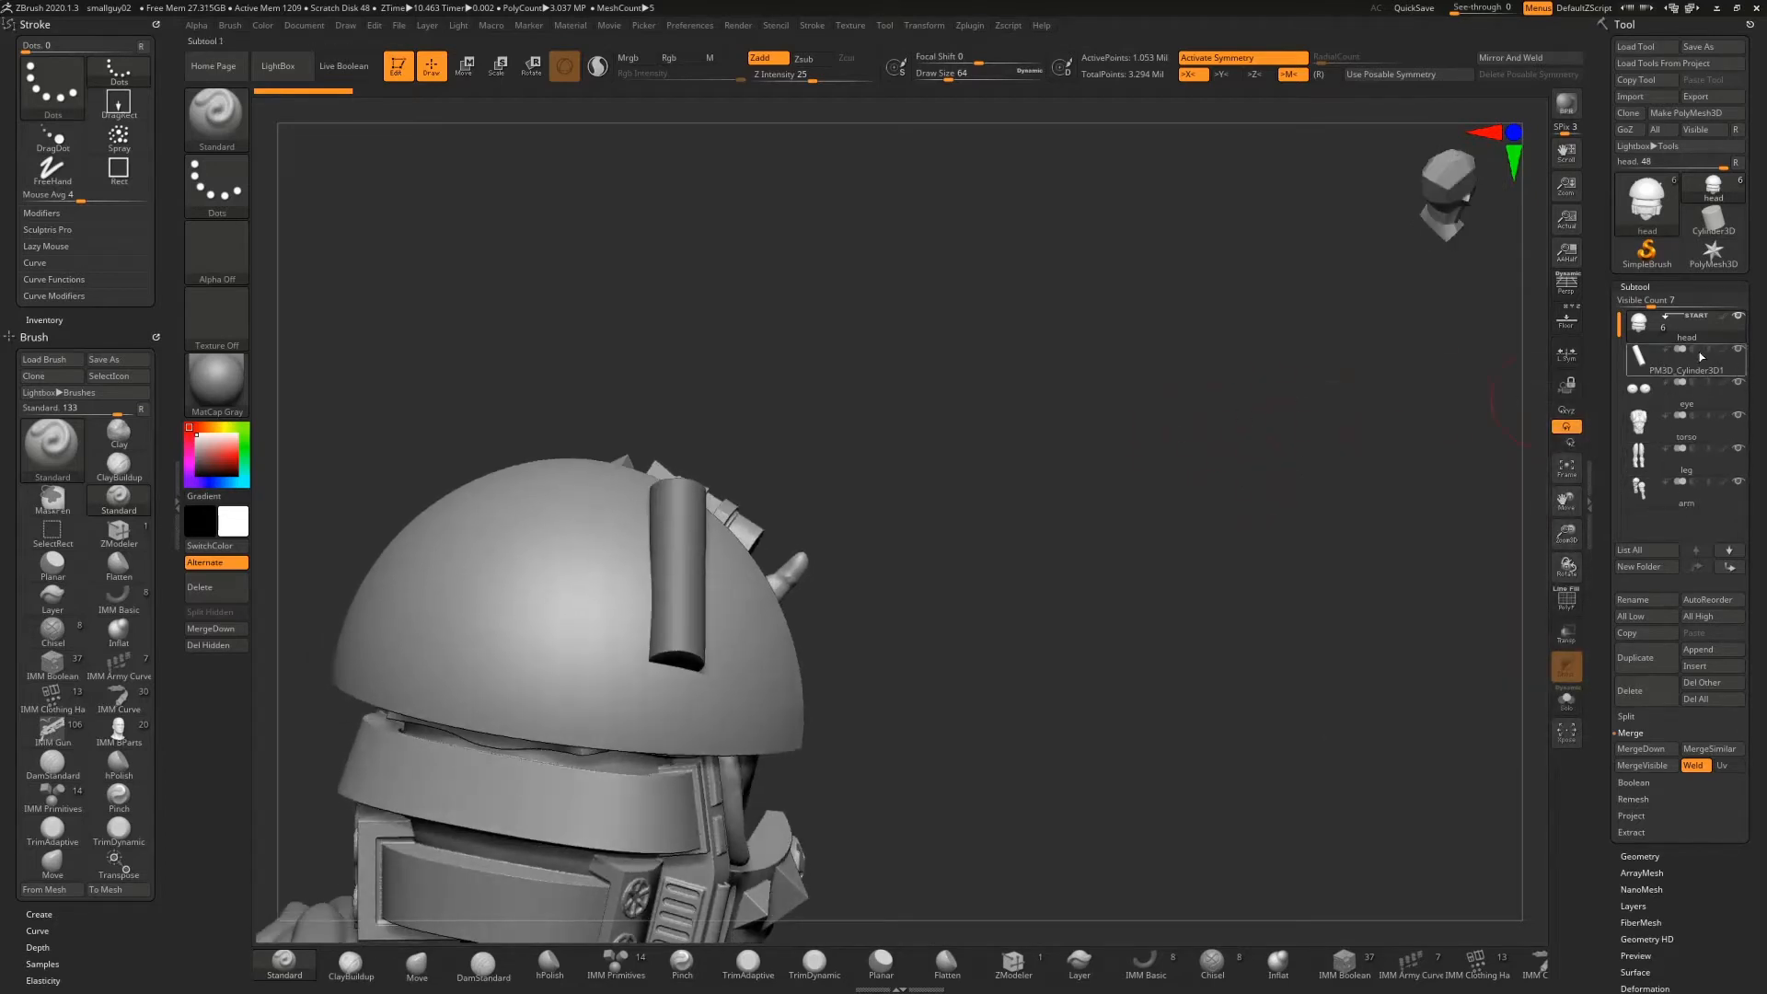
Set the PM3D_Cylinder3D1 subtool to subtract and turn on the Live Boolean preview with the head subtool active
mouse_move(1698, 357)
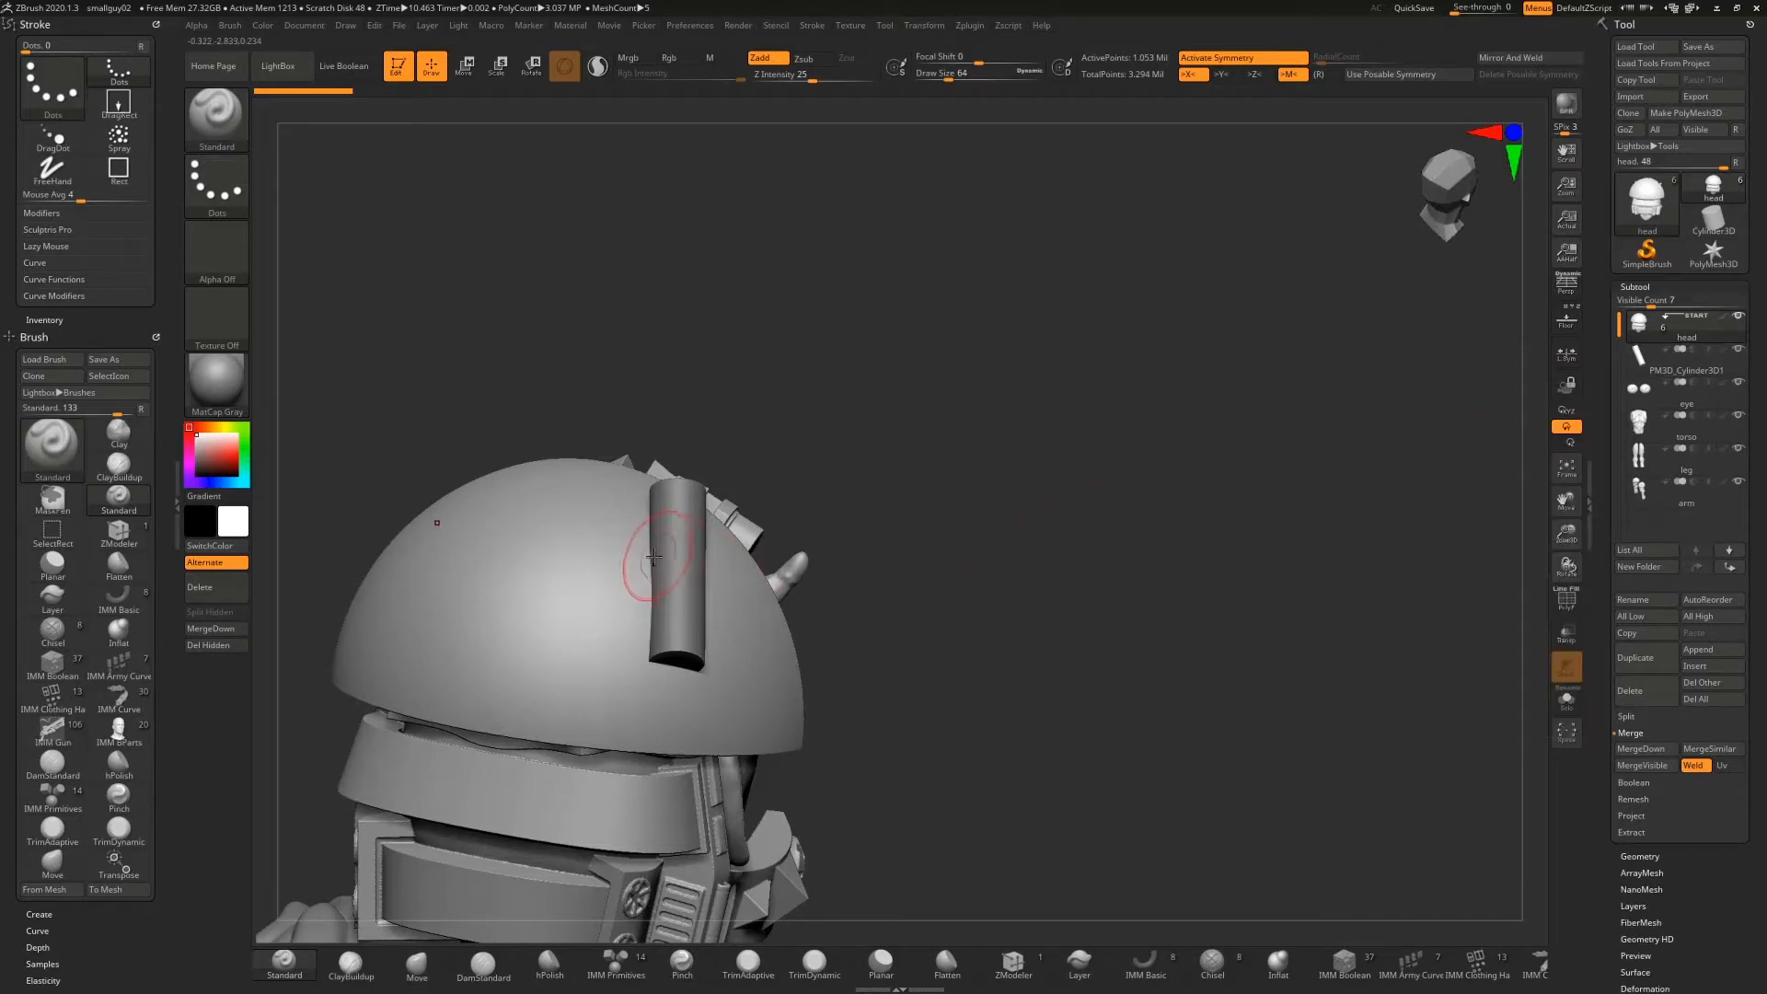
click(1663, 359)
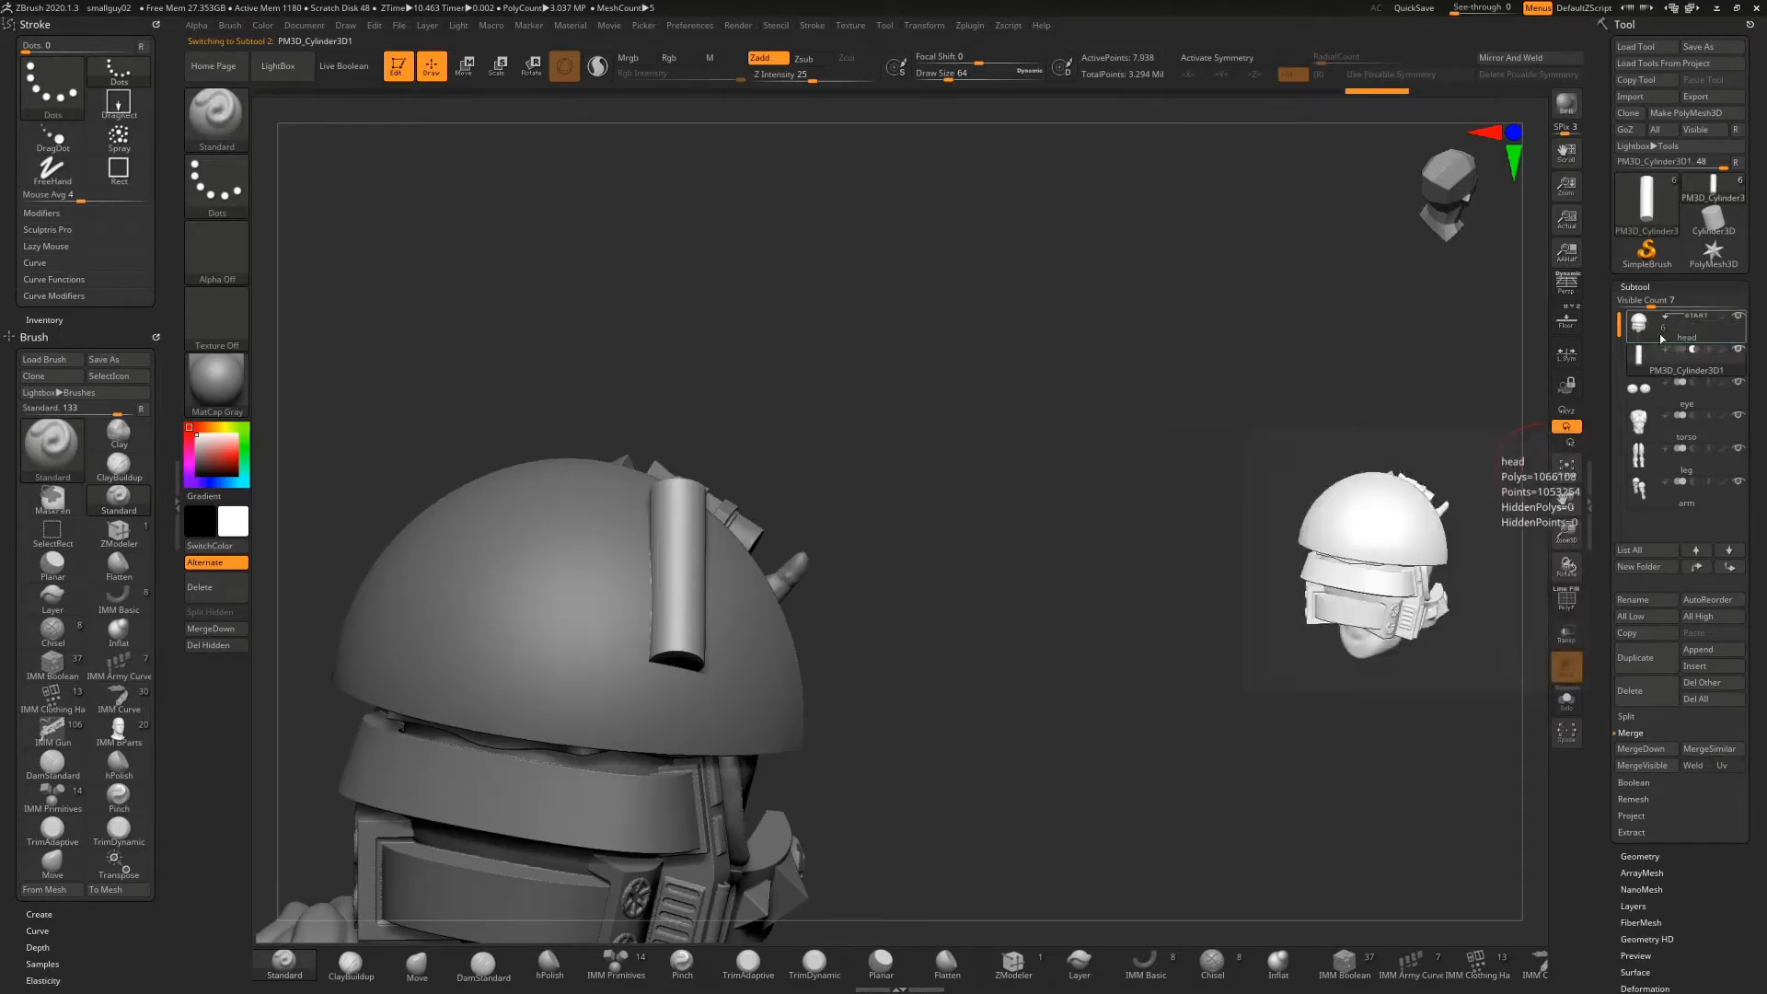
click(1675, 334)
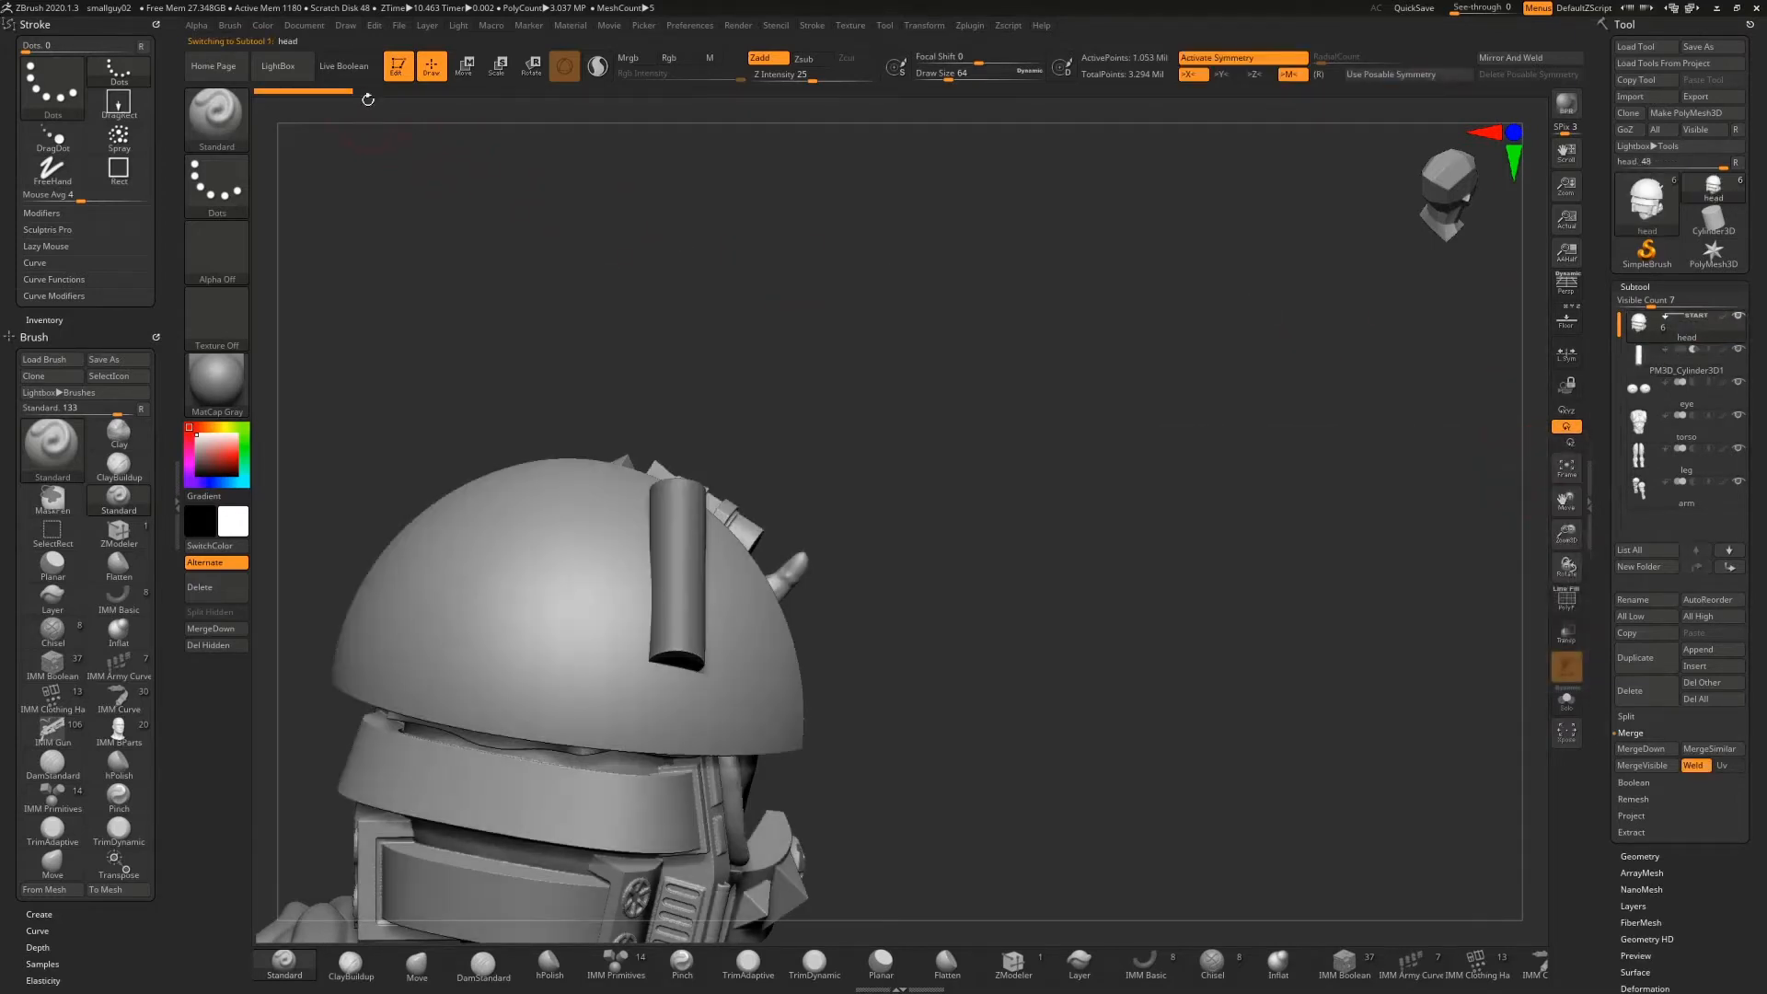
click(356, 65)
drag(920, 396, 644, 212)
click(466, 66)
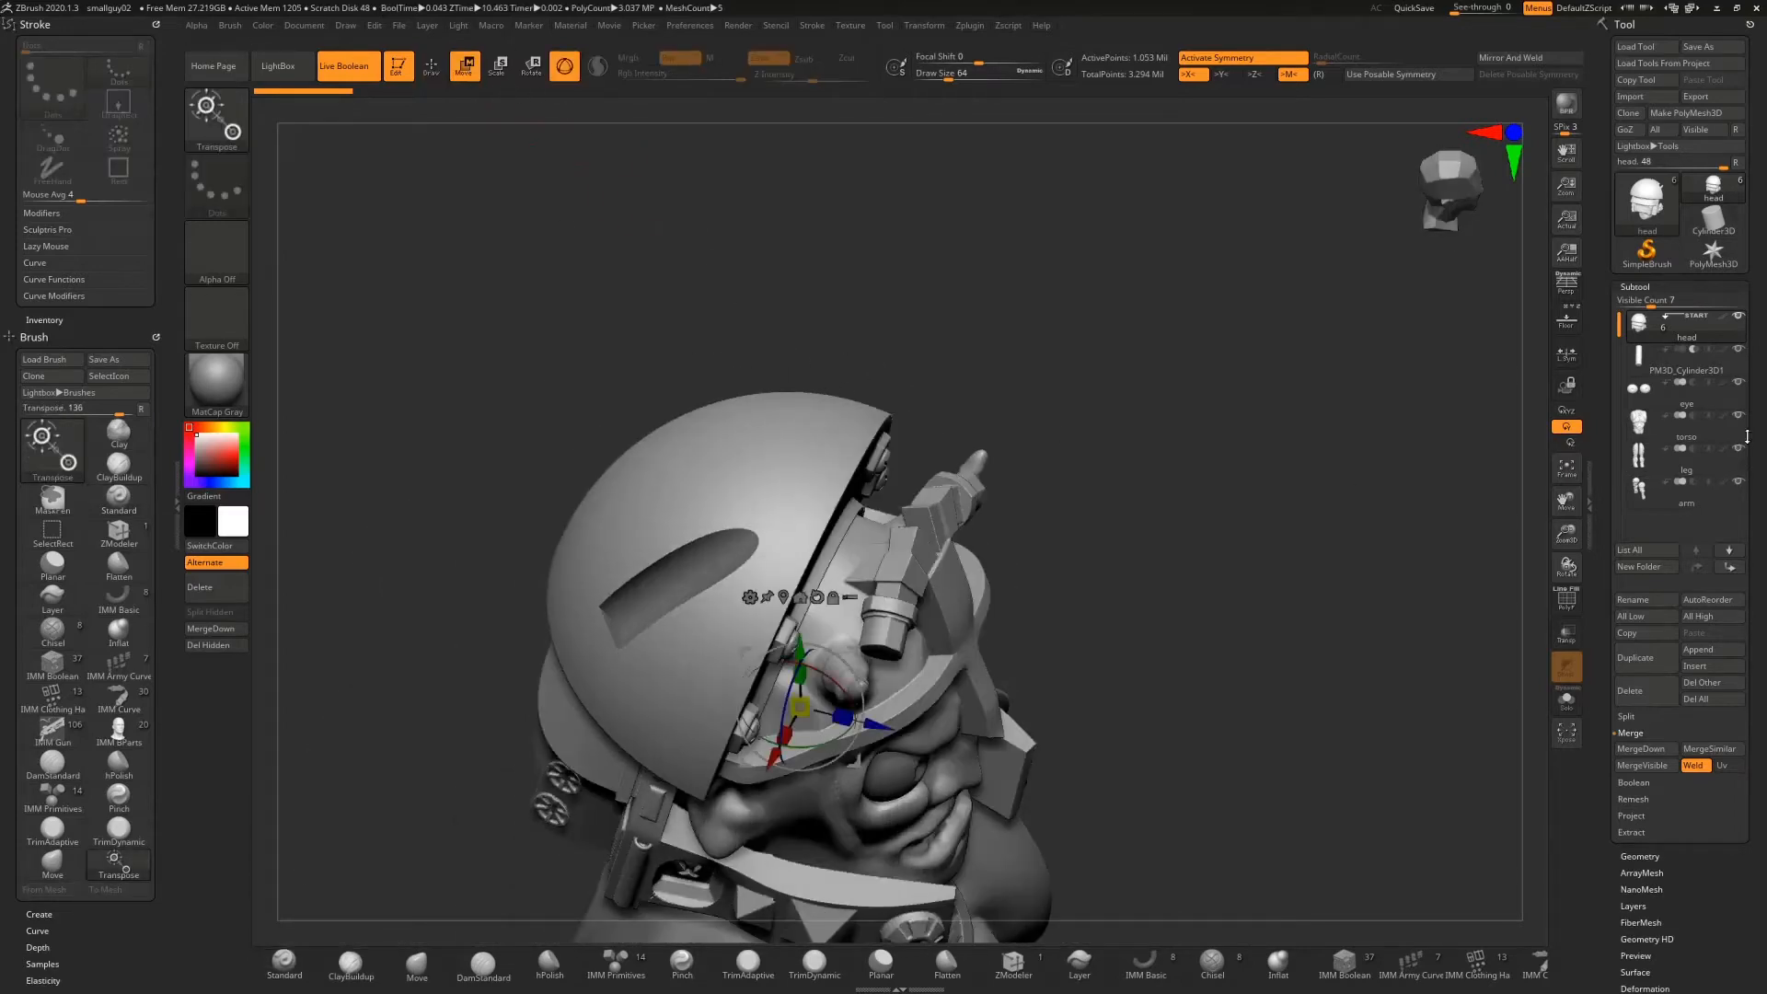
Make the cylinder subtool active and examine the groove it cuts into the helmet dome from several angles
click(1654, 376)
drag(1159, 489, 957, 547)
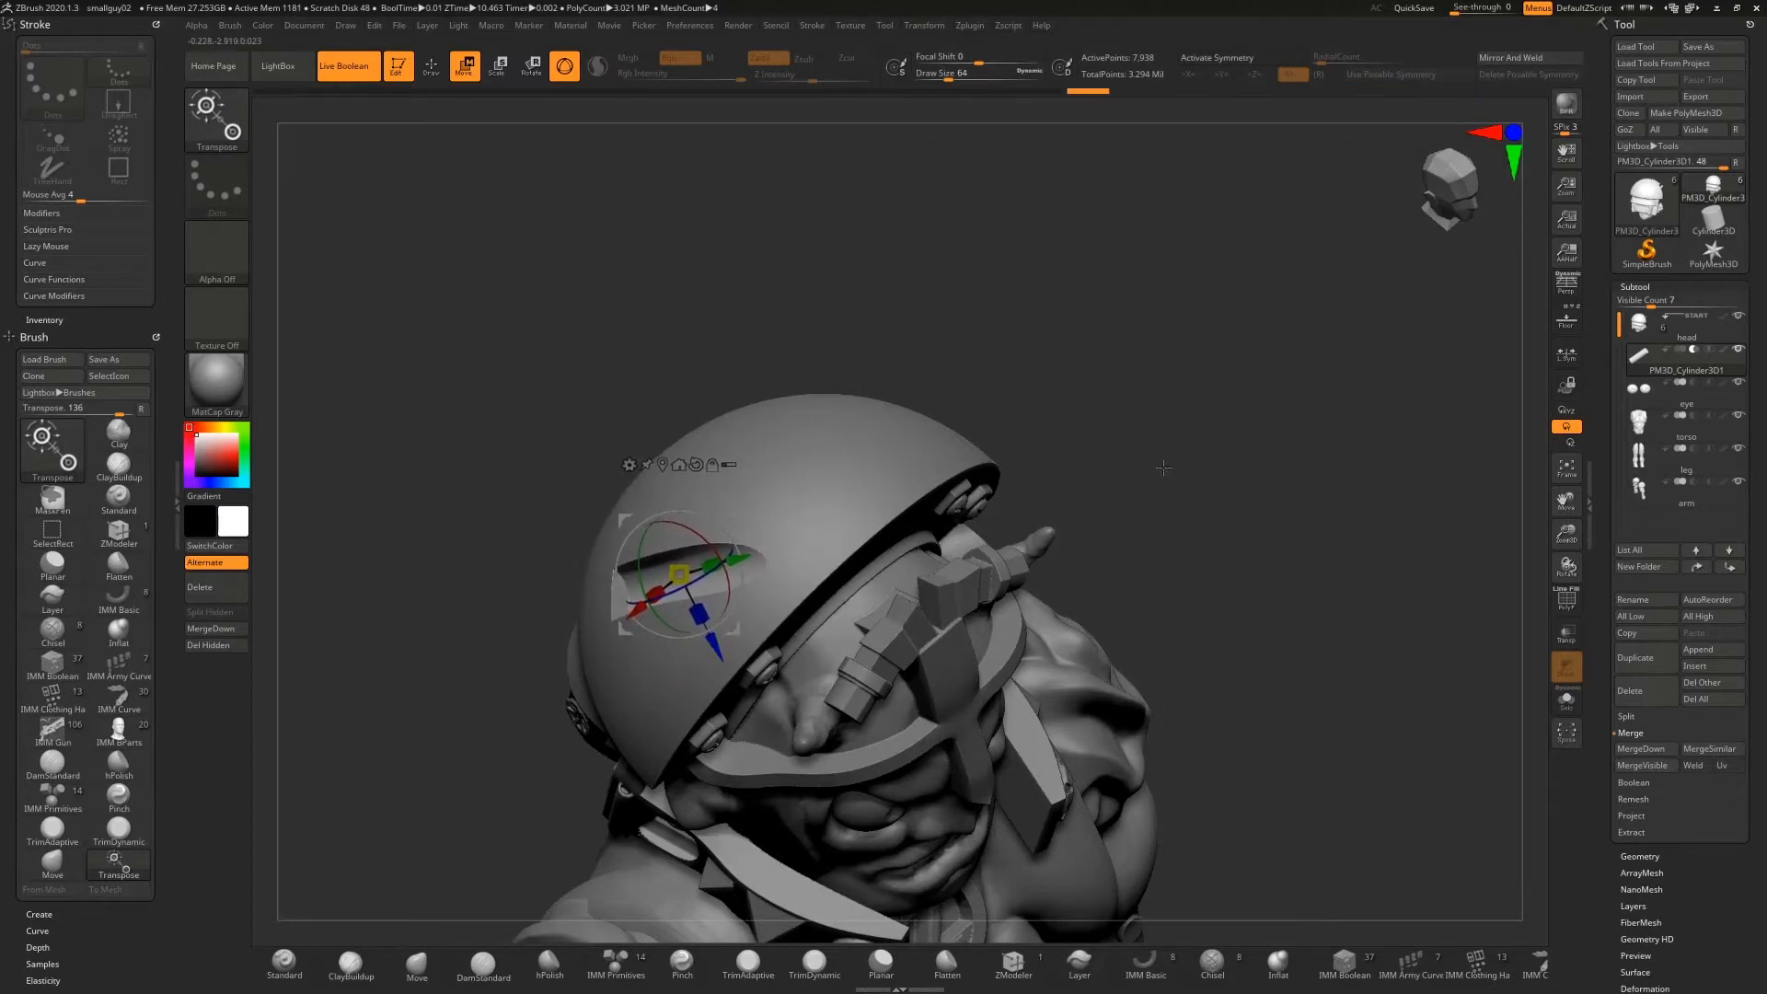
drag(1173, 441, 1102, 497)
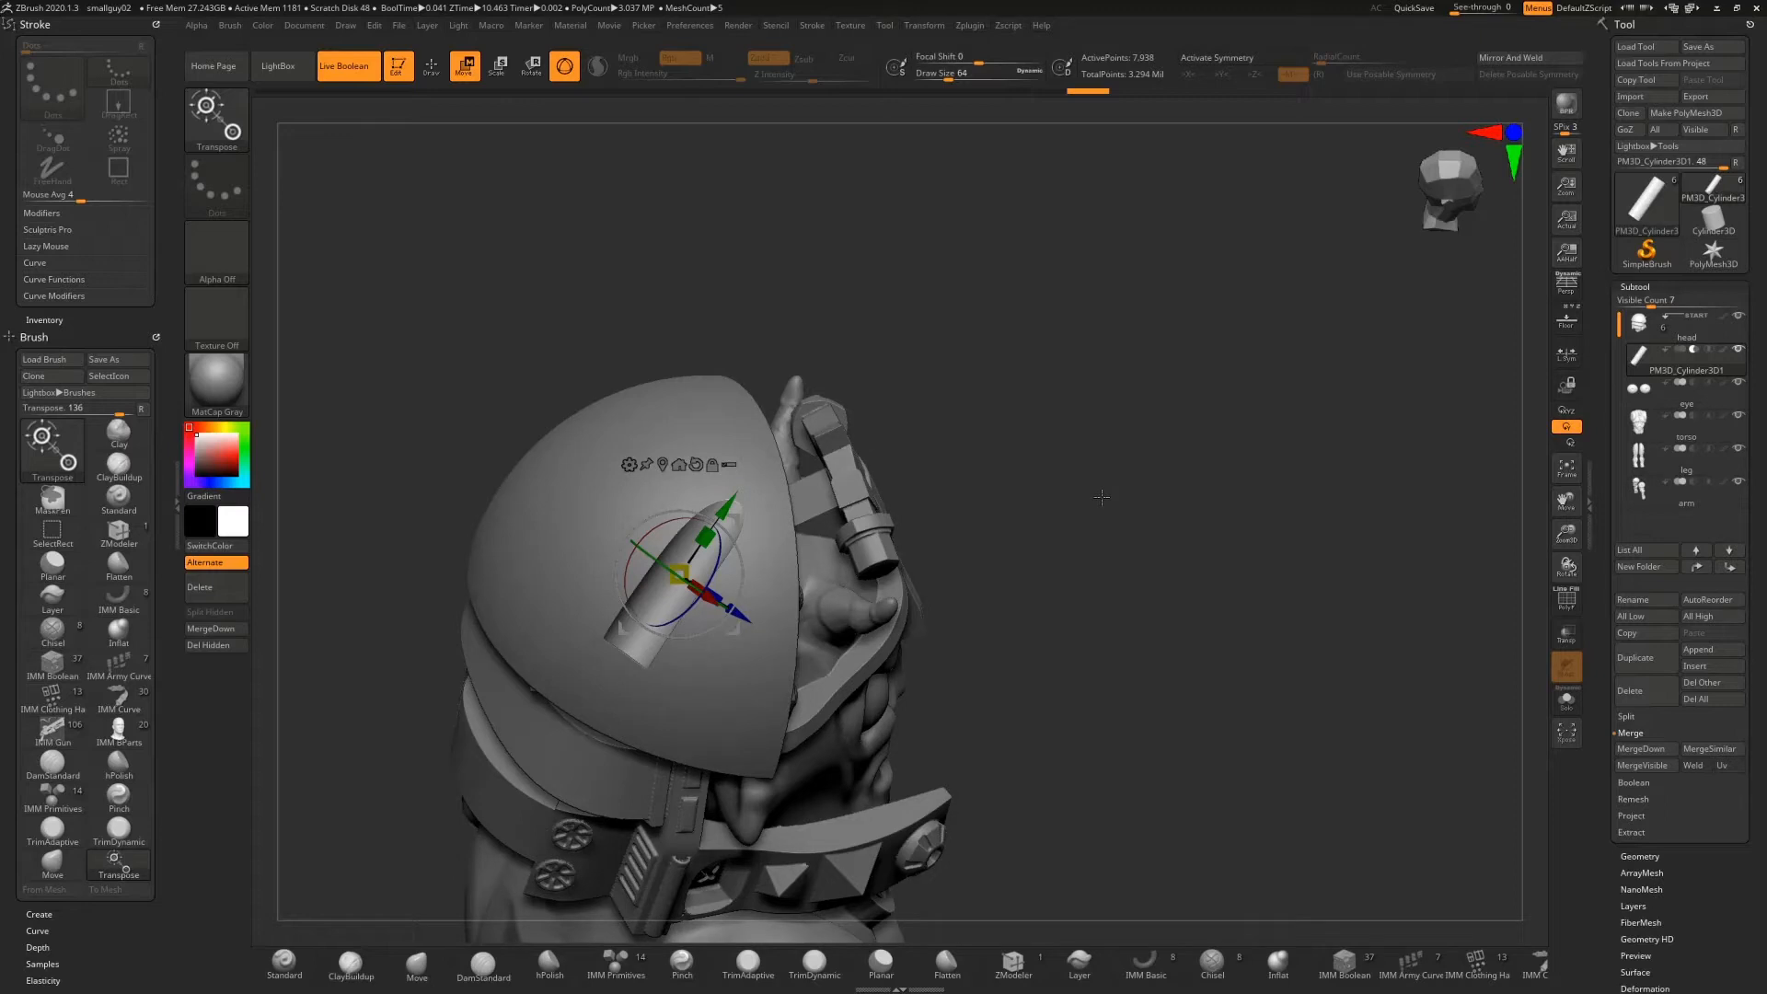
drag(1082, 581, 852, 610)
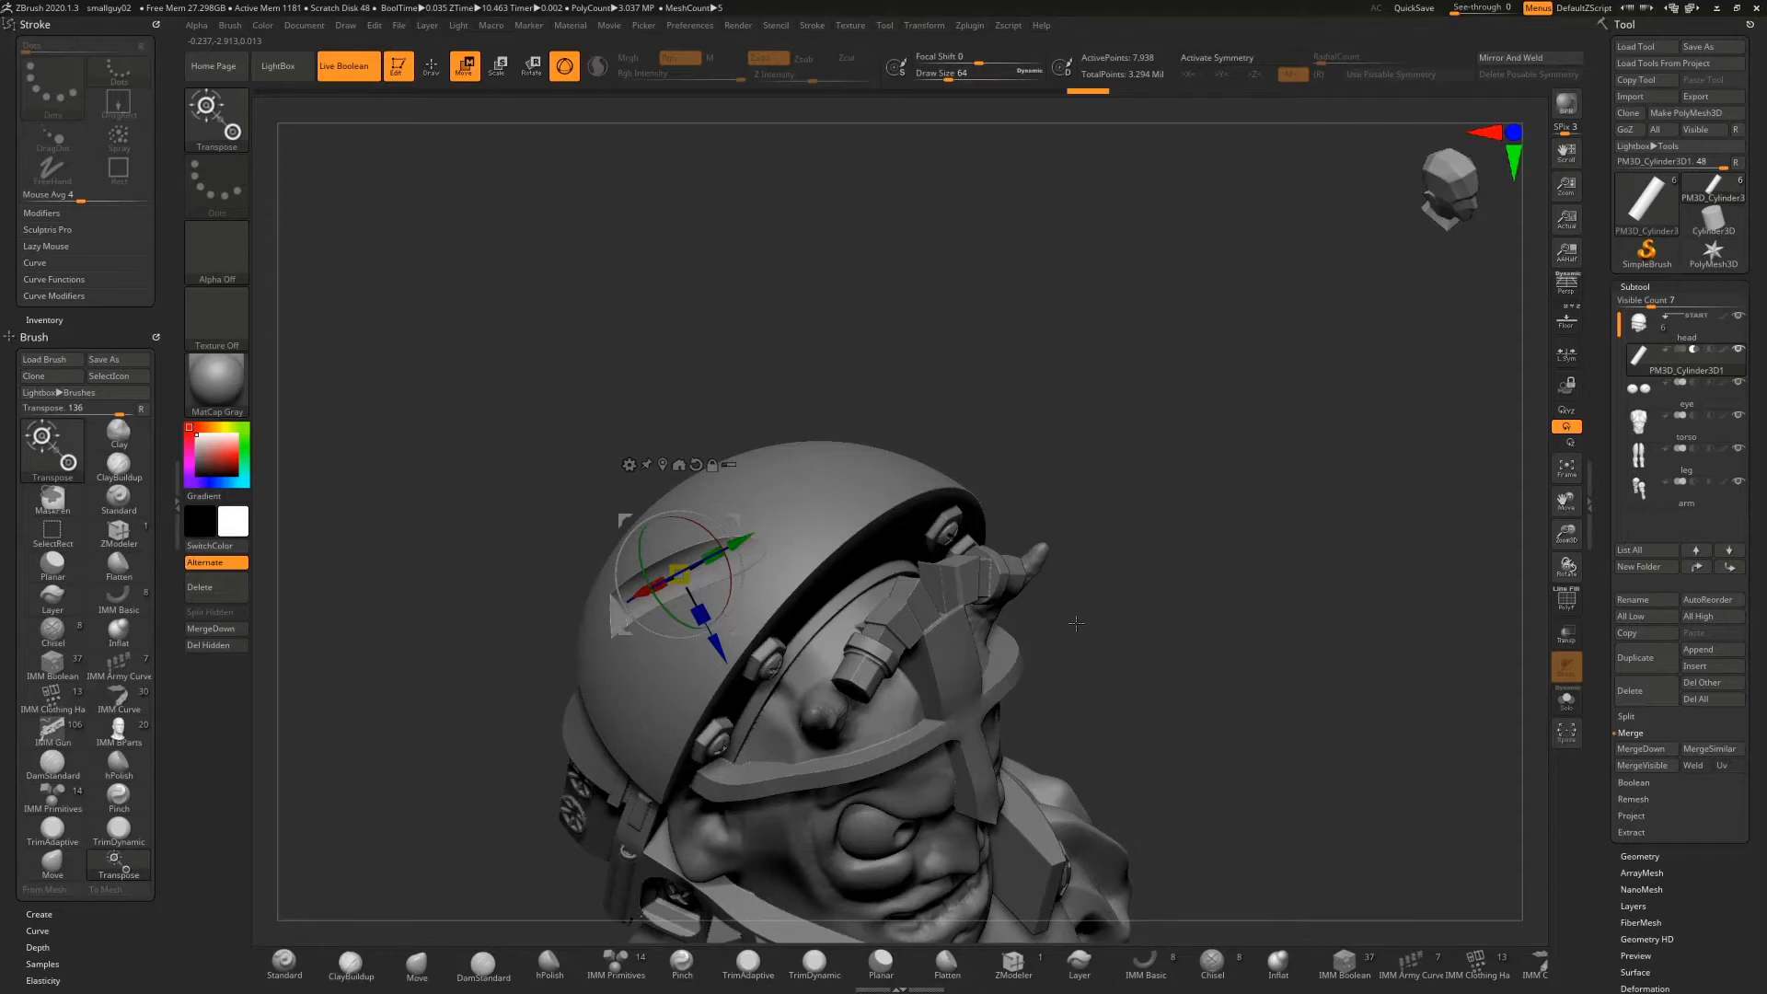
drag(1074, 577, 1102, 544)
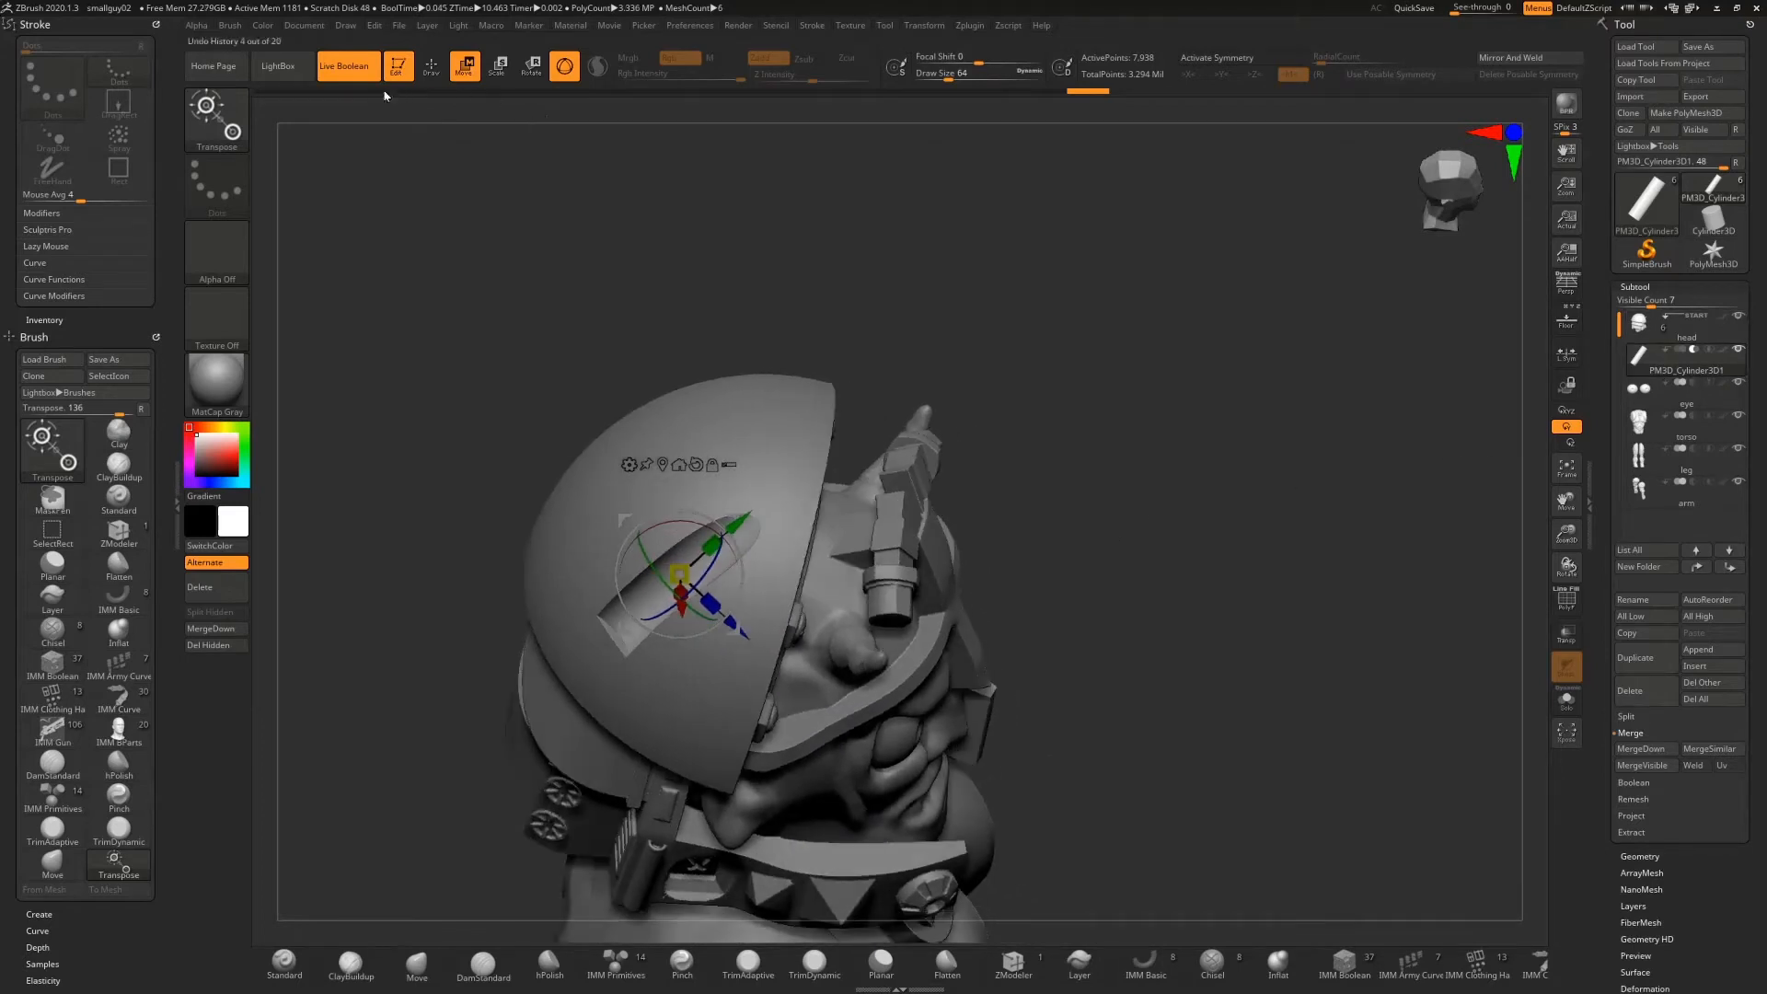
Mirror and weld the cylinder so a matching one cuts the opposite side of the helmet dome, keeping the subtool subtractive
click(1510, 61)
drag(1205, 396, 1050, 429)
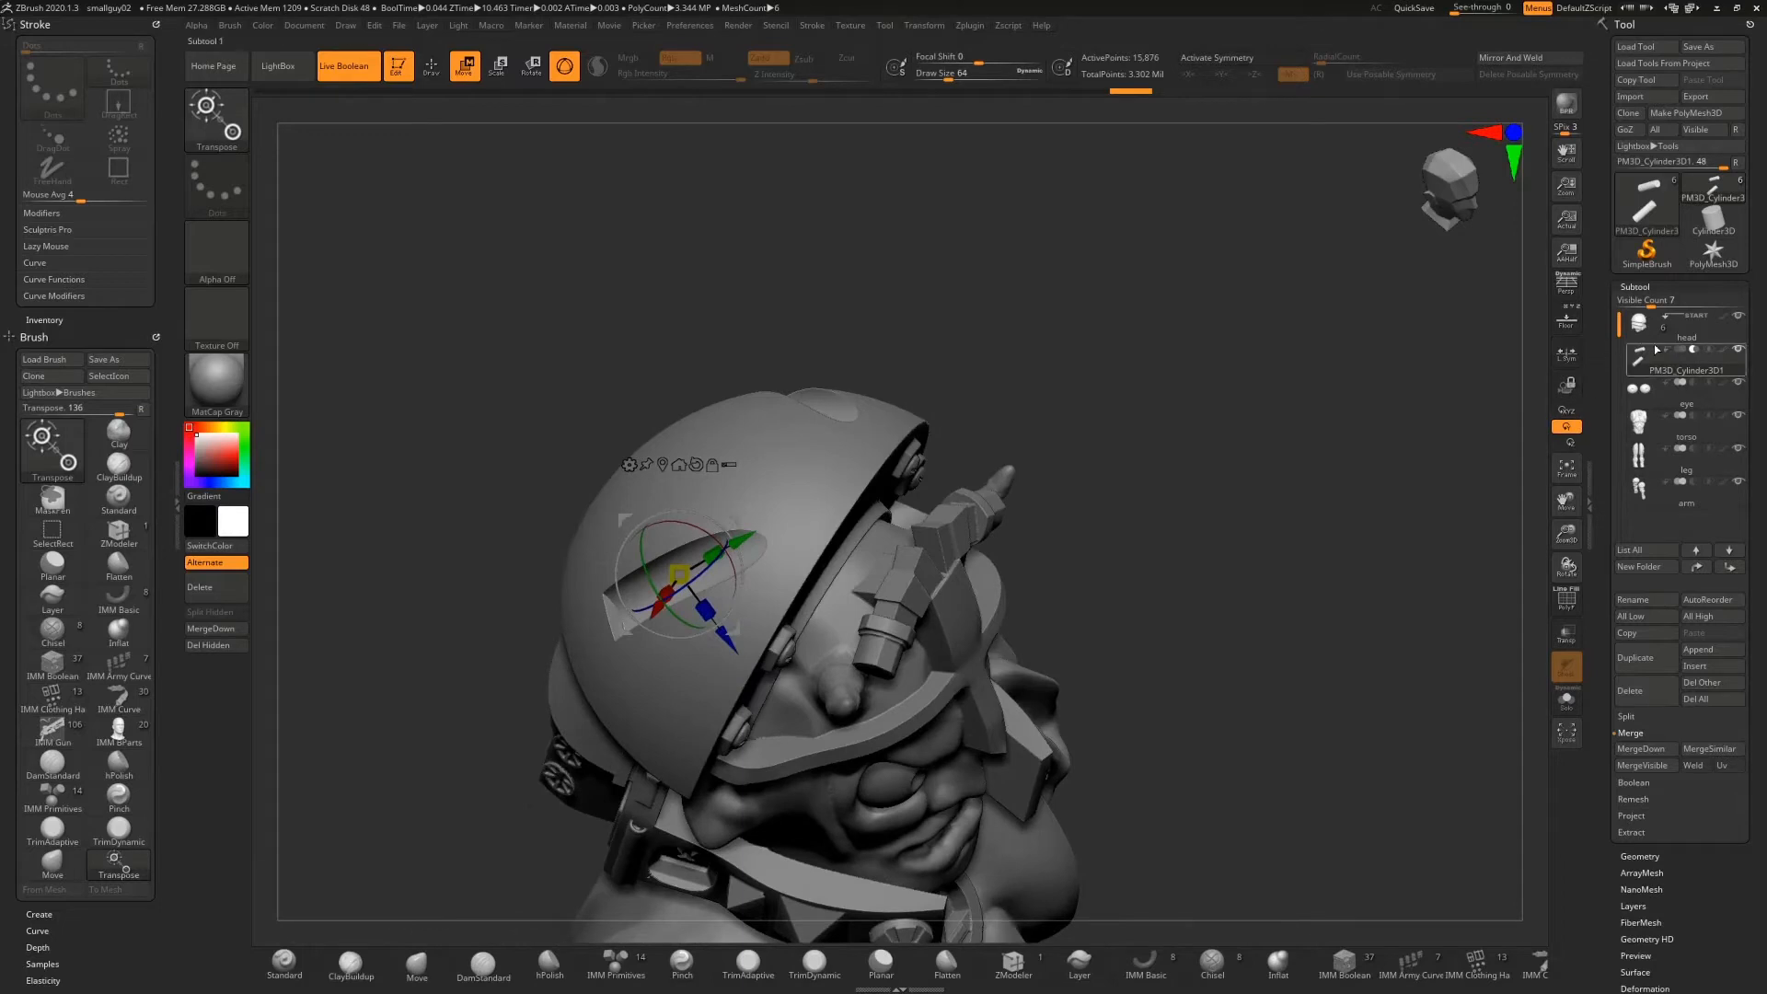
mouse_move(1669, 353)
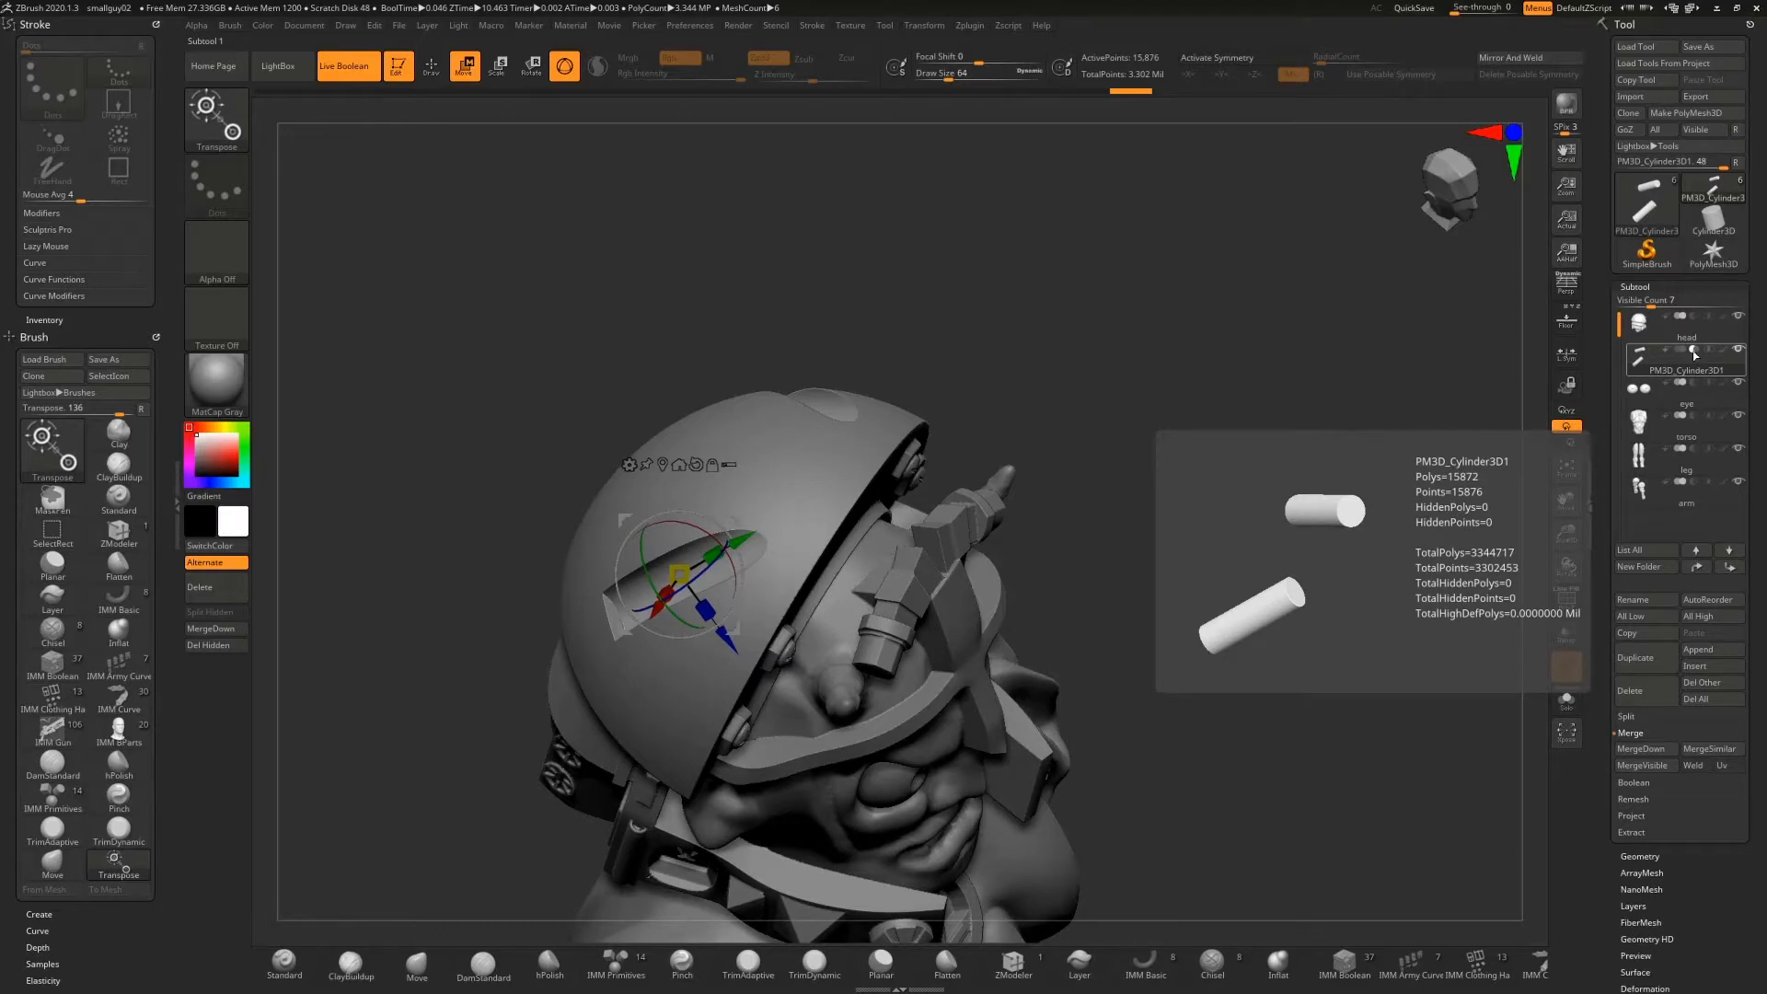
click(1693, 351)
click(1693, 350)
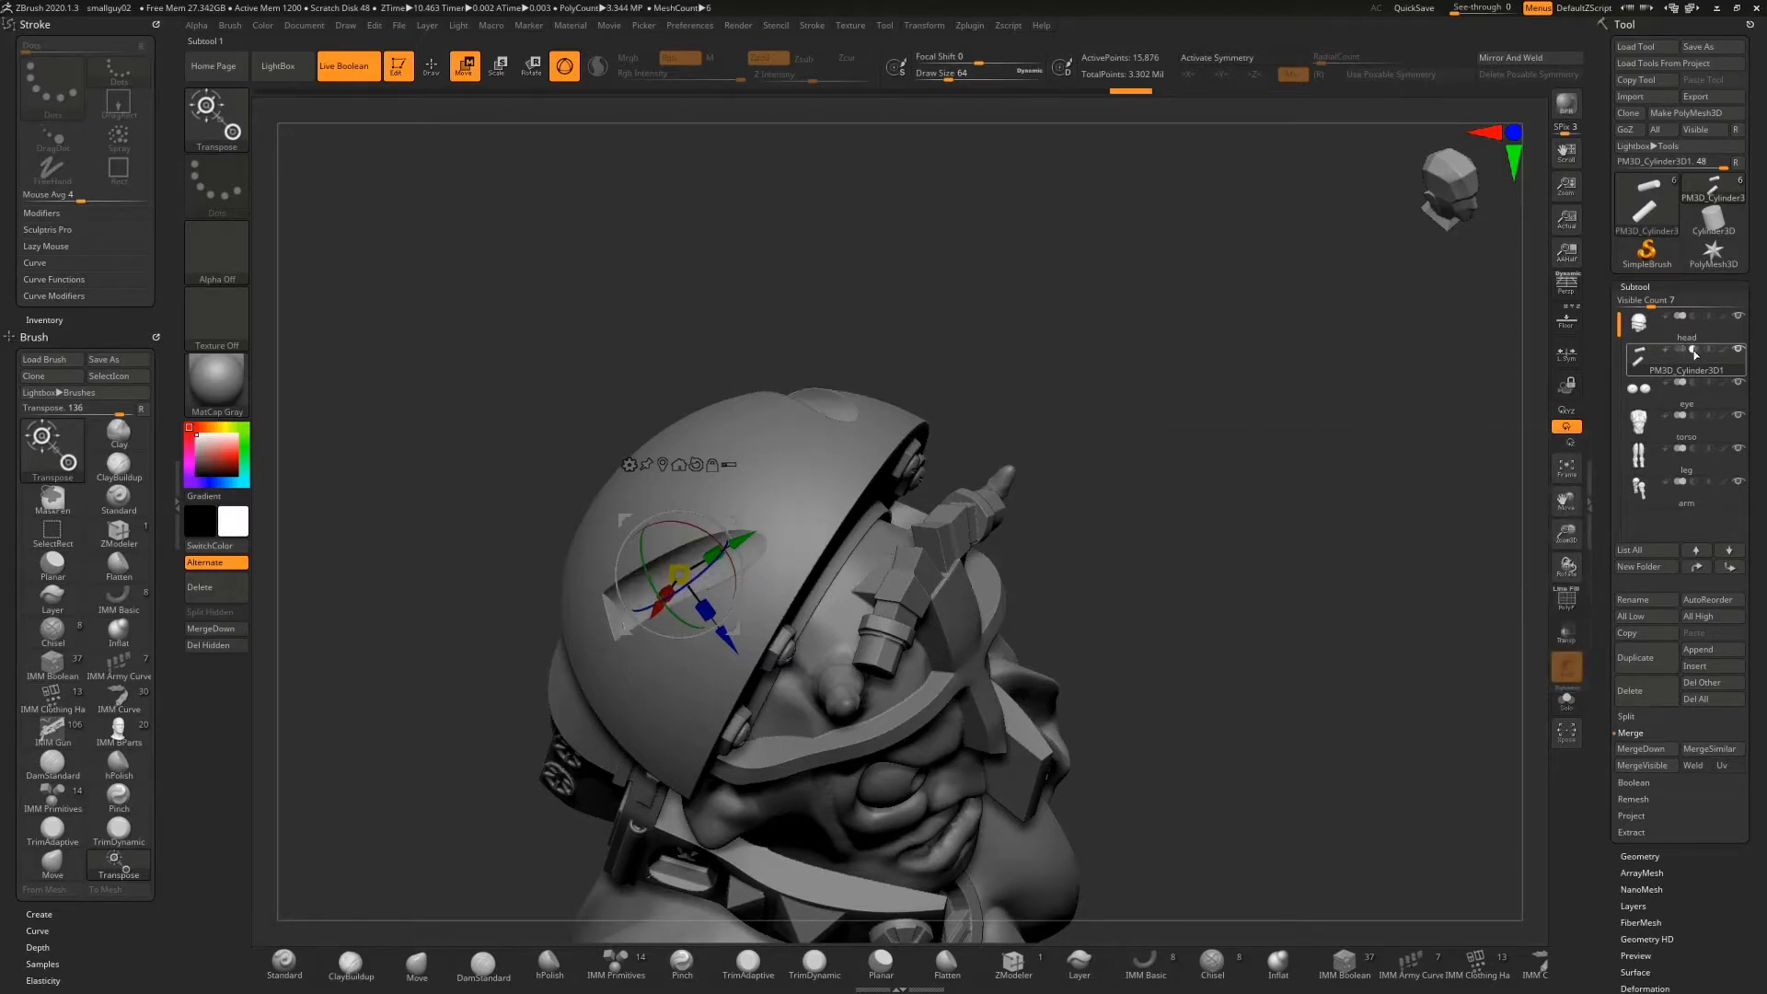
Turn off the Live Boolean preview to show both cylinders as solid tubes on the helmet
click(348, 70)
drag(488, 274, 727, 206)
drag(781, 195, 911, 216)
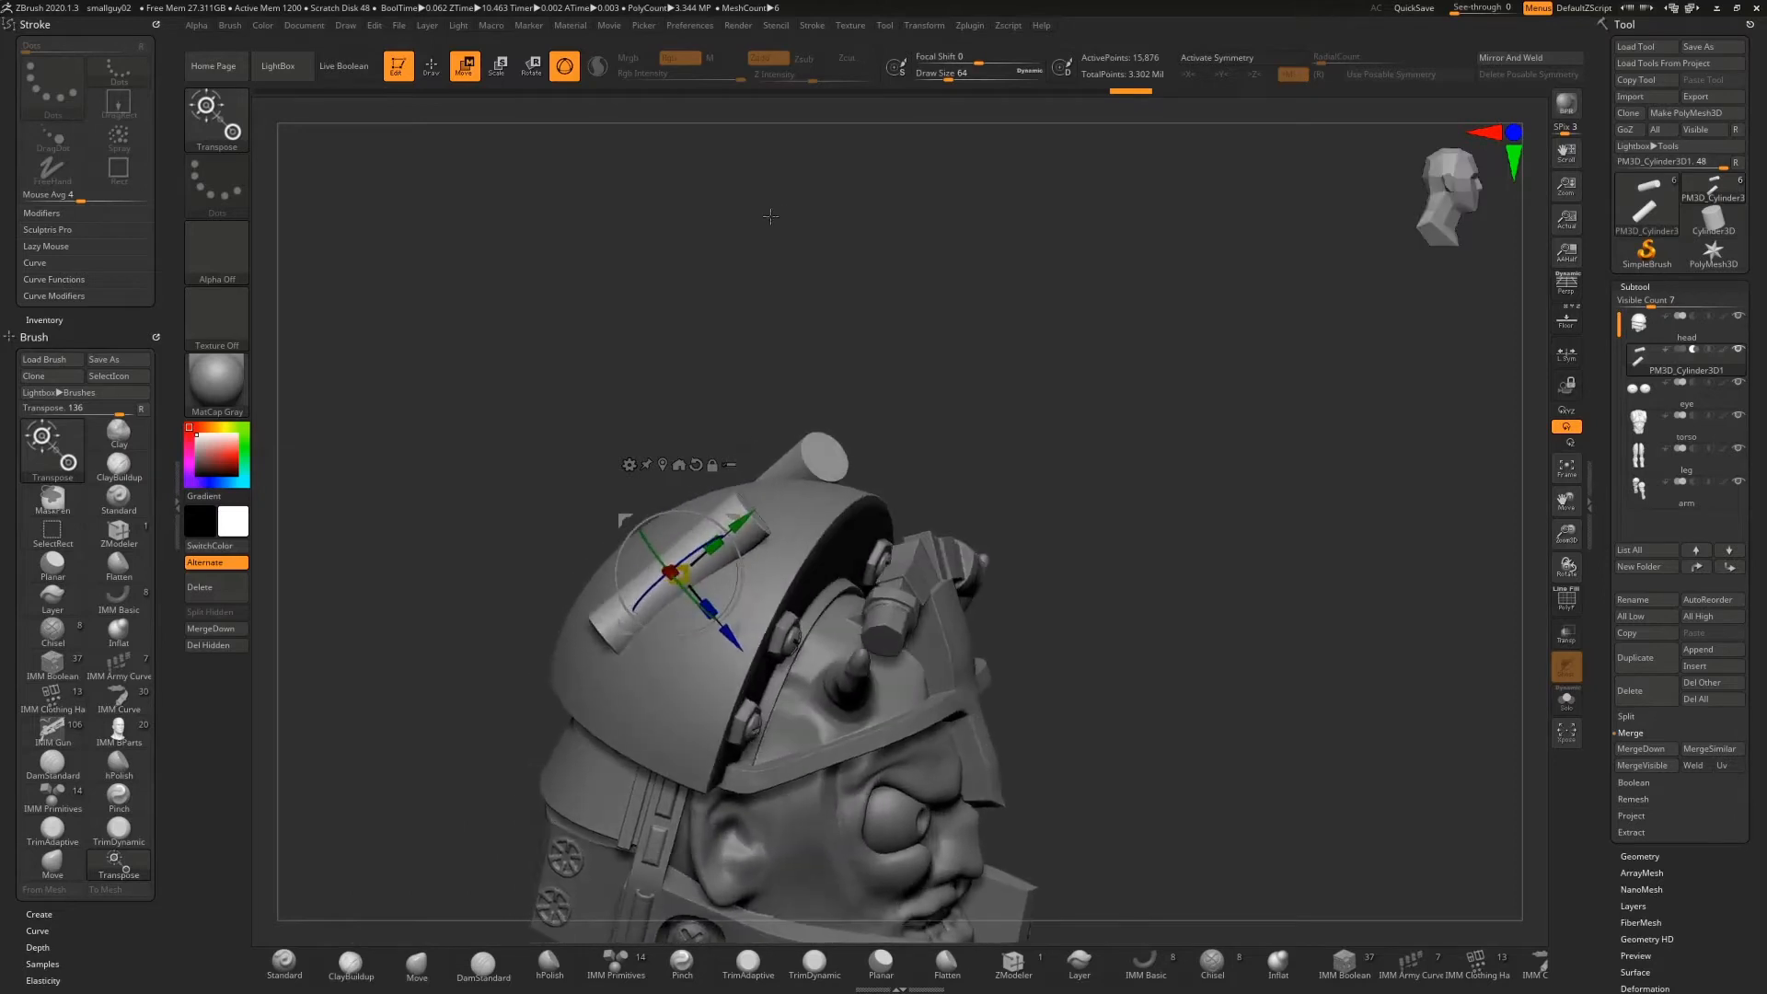
Merge the head subtool down with the PM3D_Cylinder3D1 subtool below it
click(1658, 336)
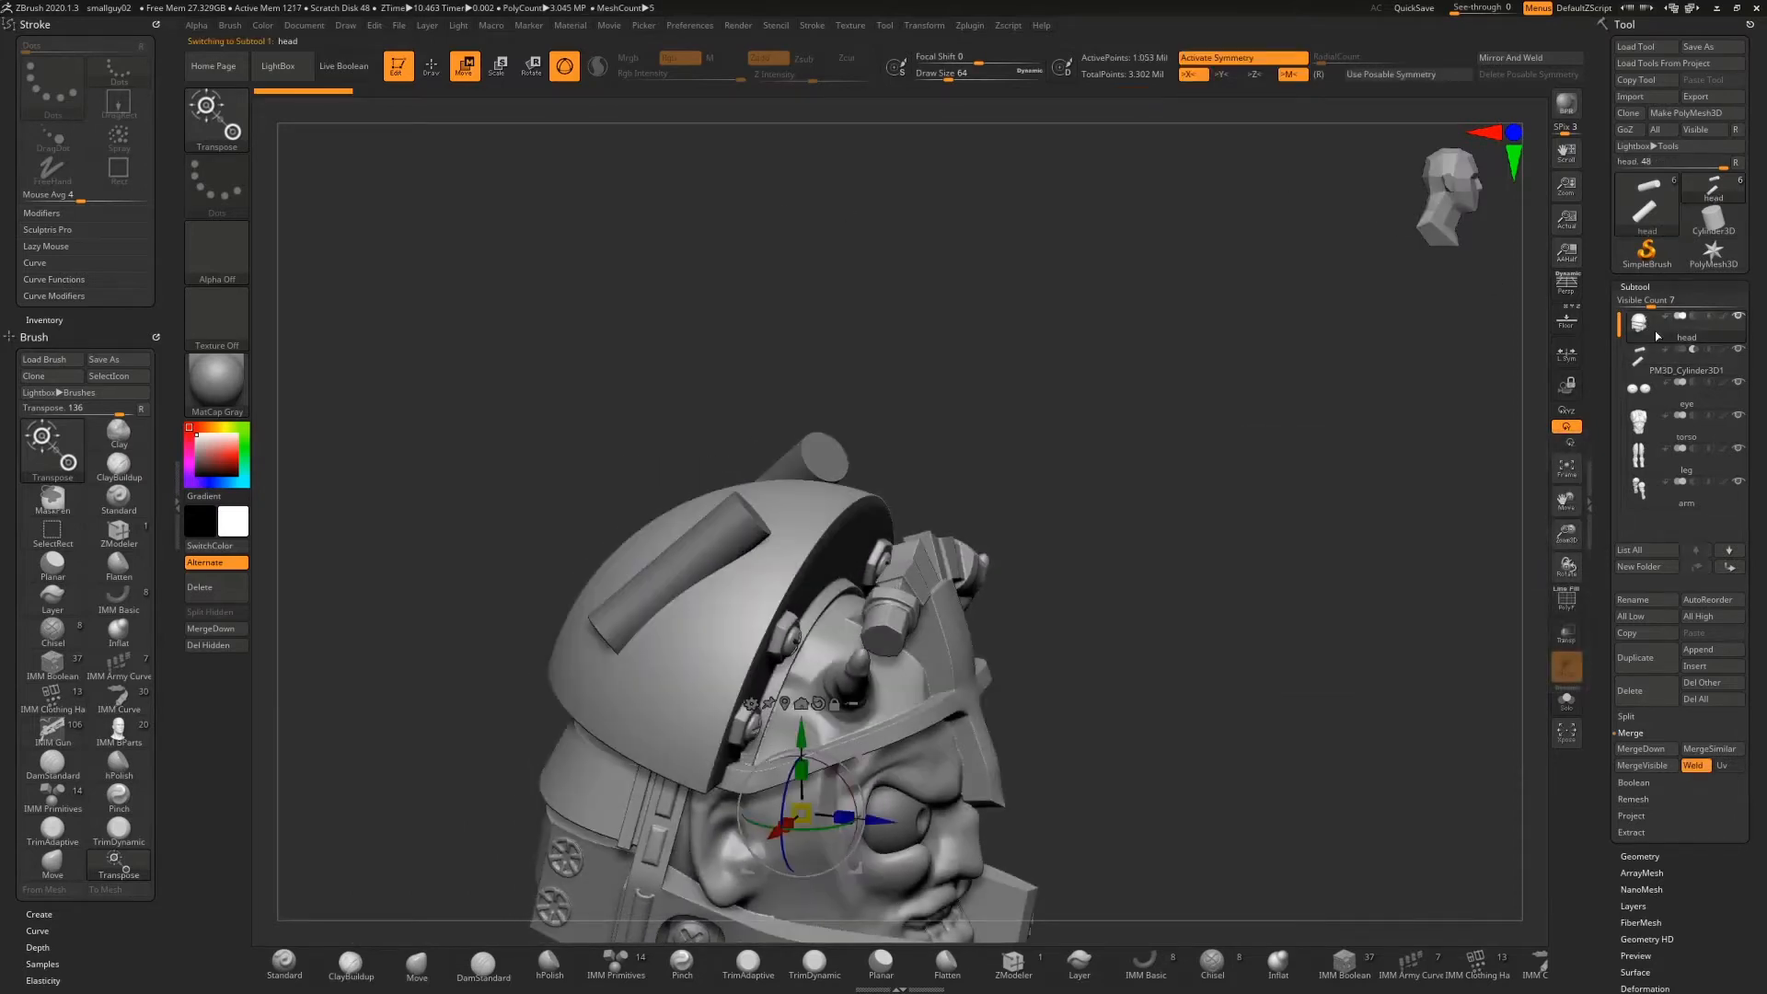
alt+drag(1141, 594, 1102, 279)
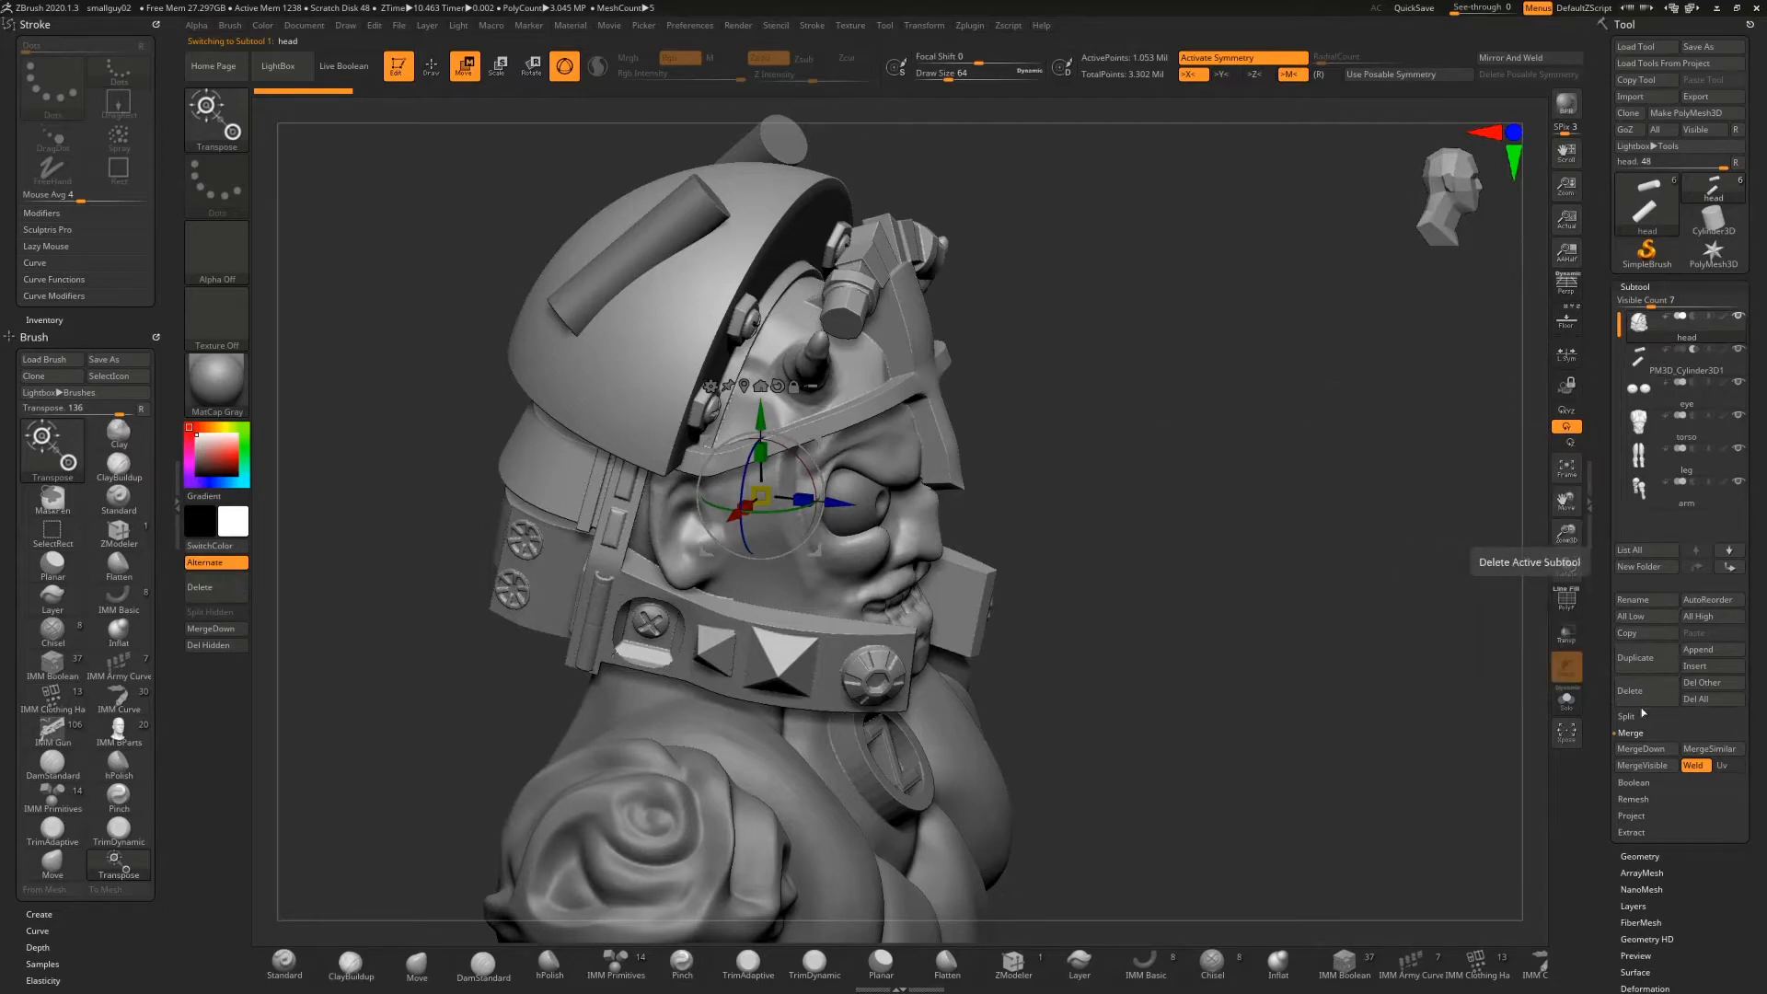
mouse_move(1685, 357)
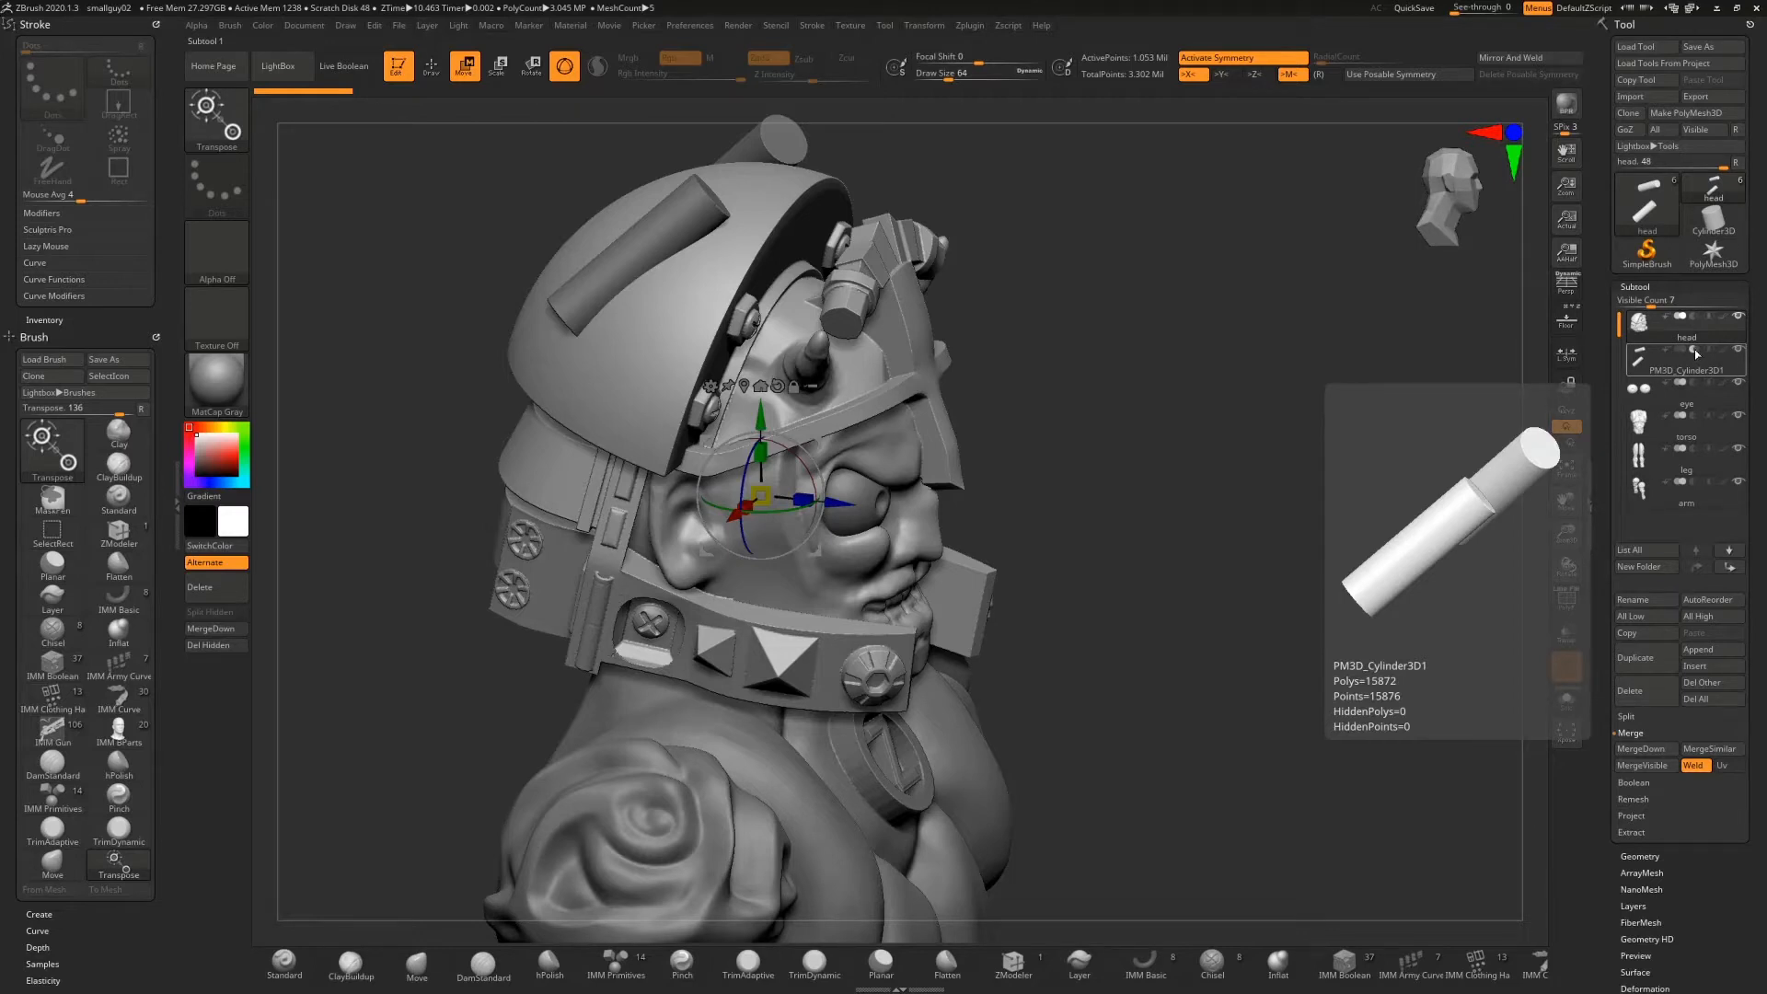
click(1642, 749)
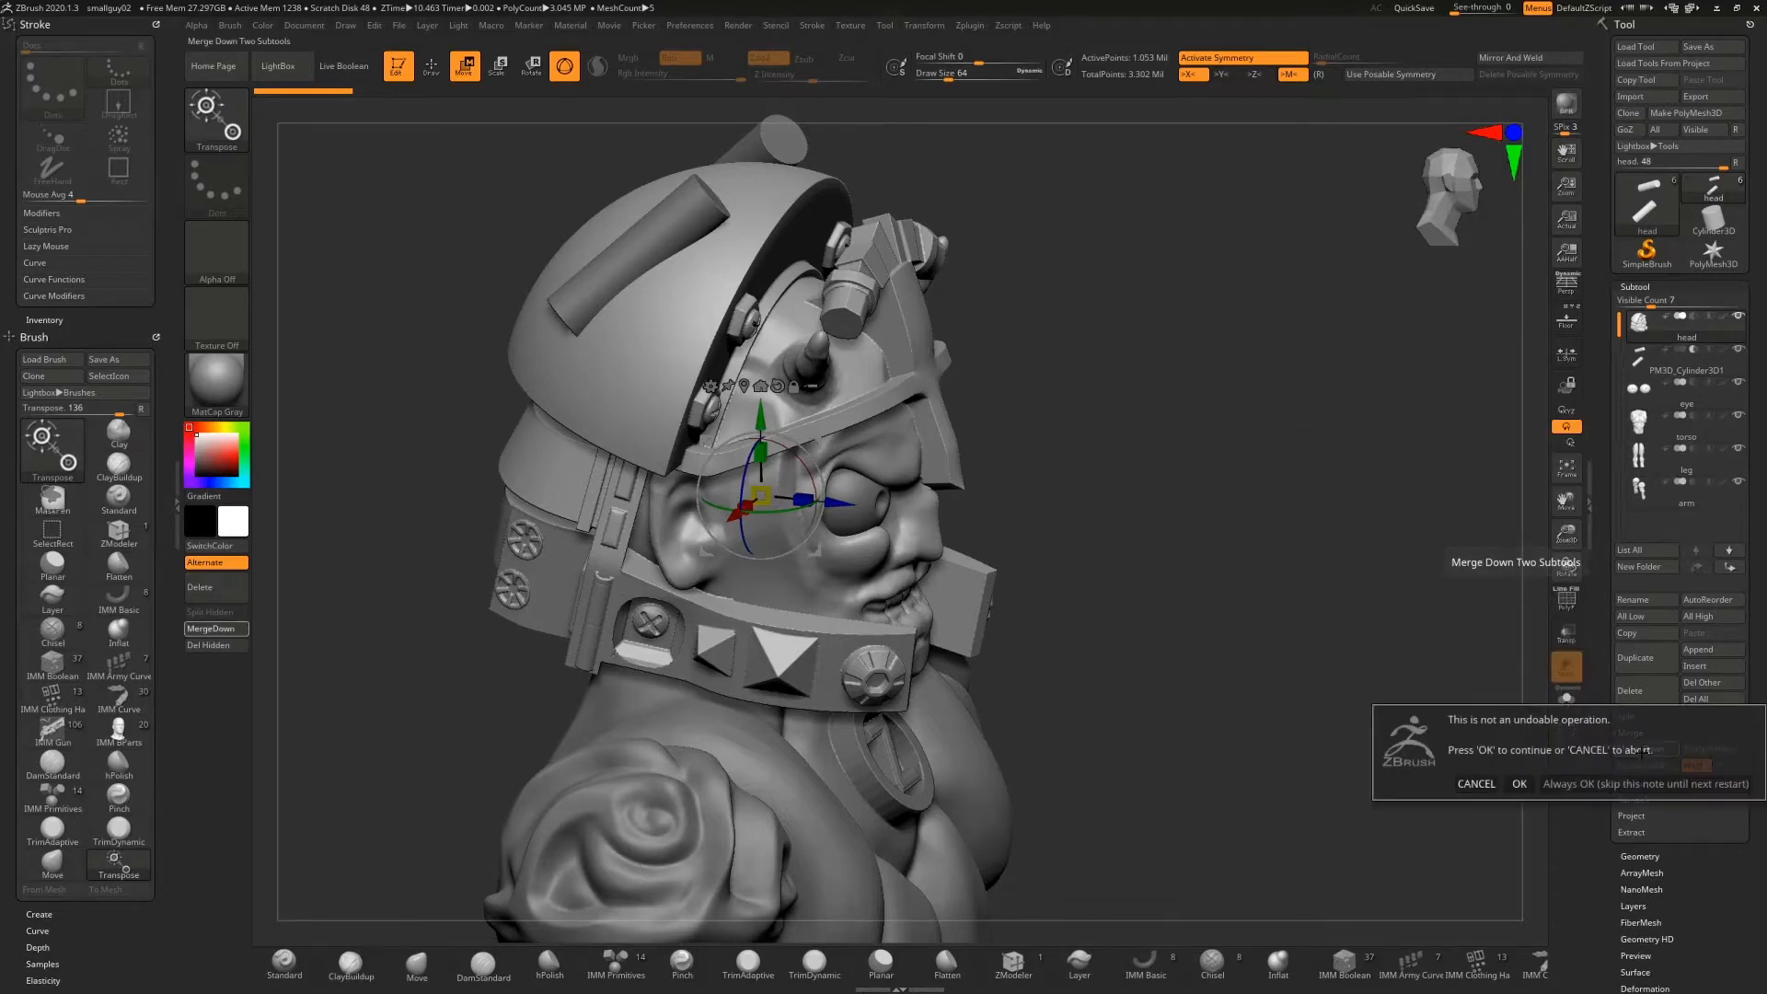
click(1519, 783)
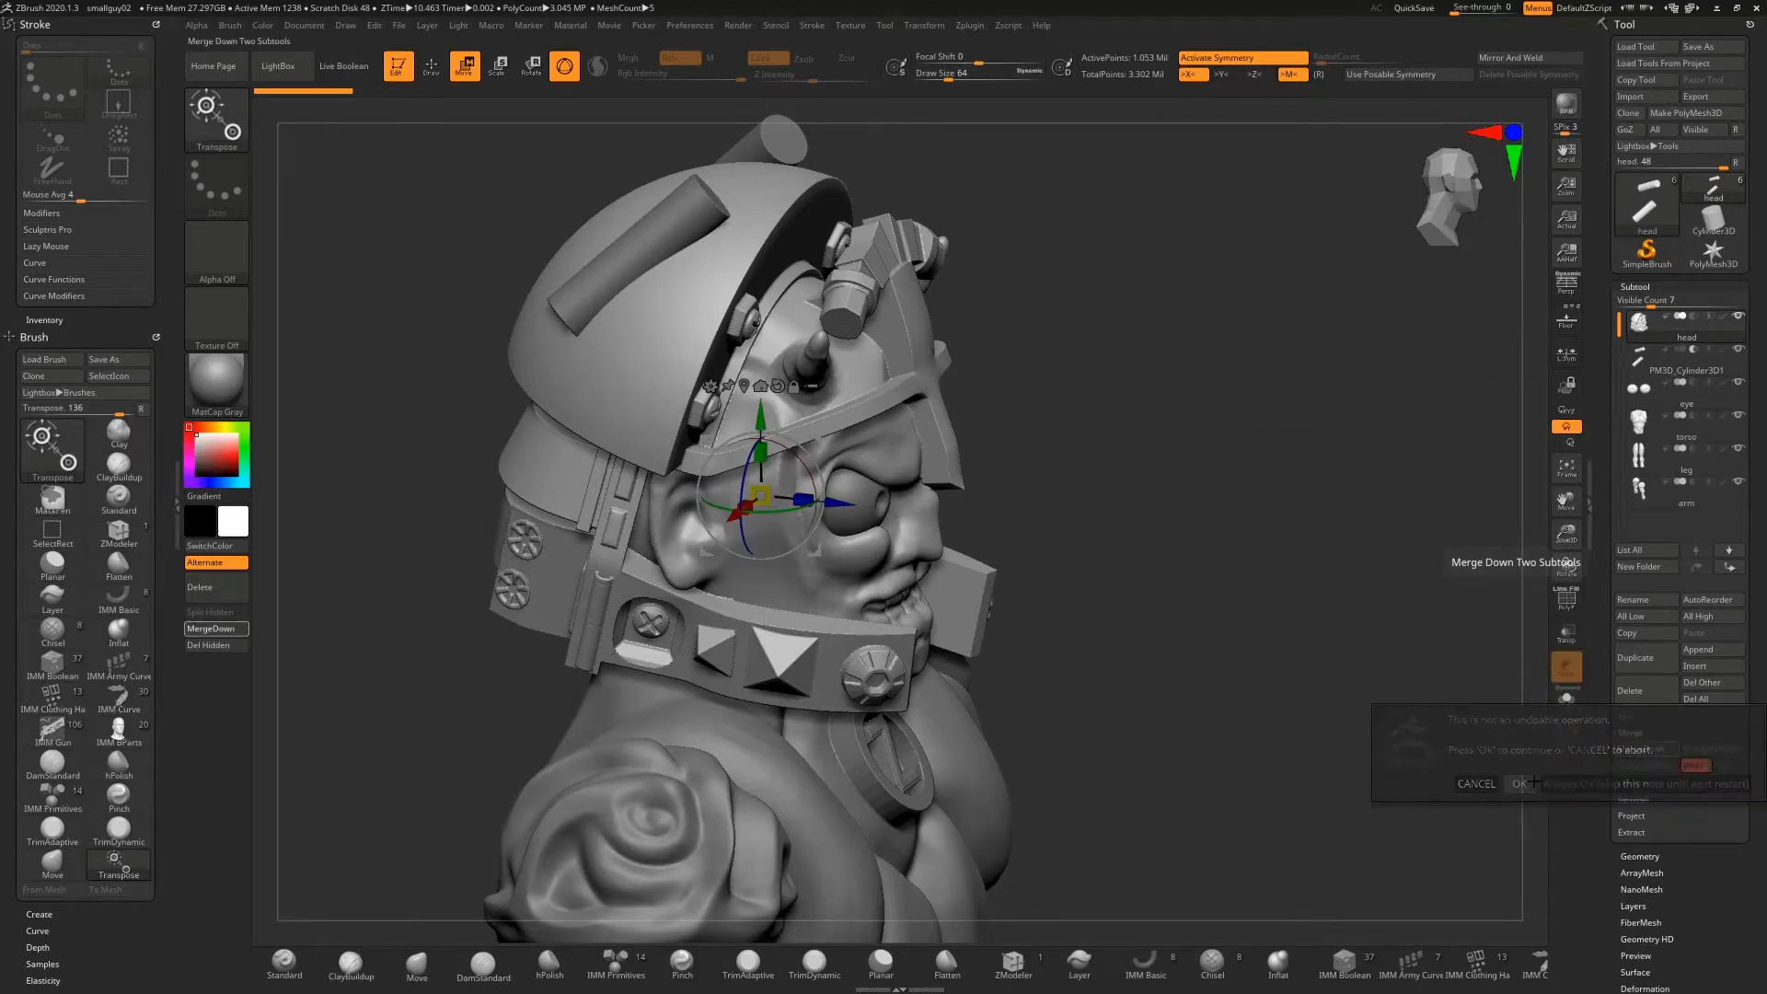
alt+drag(1199, 466, 1183, 509)
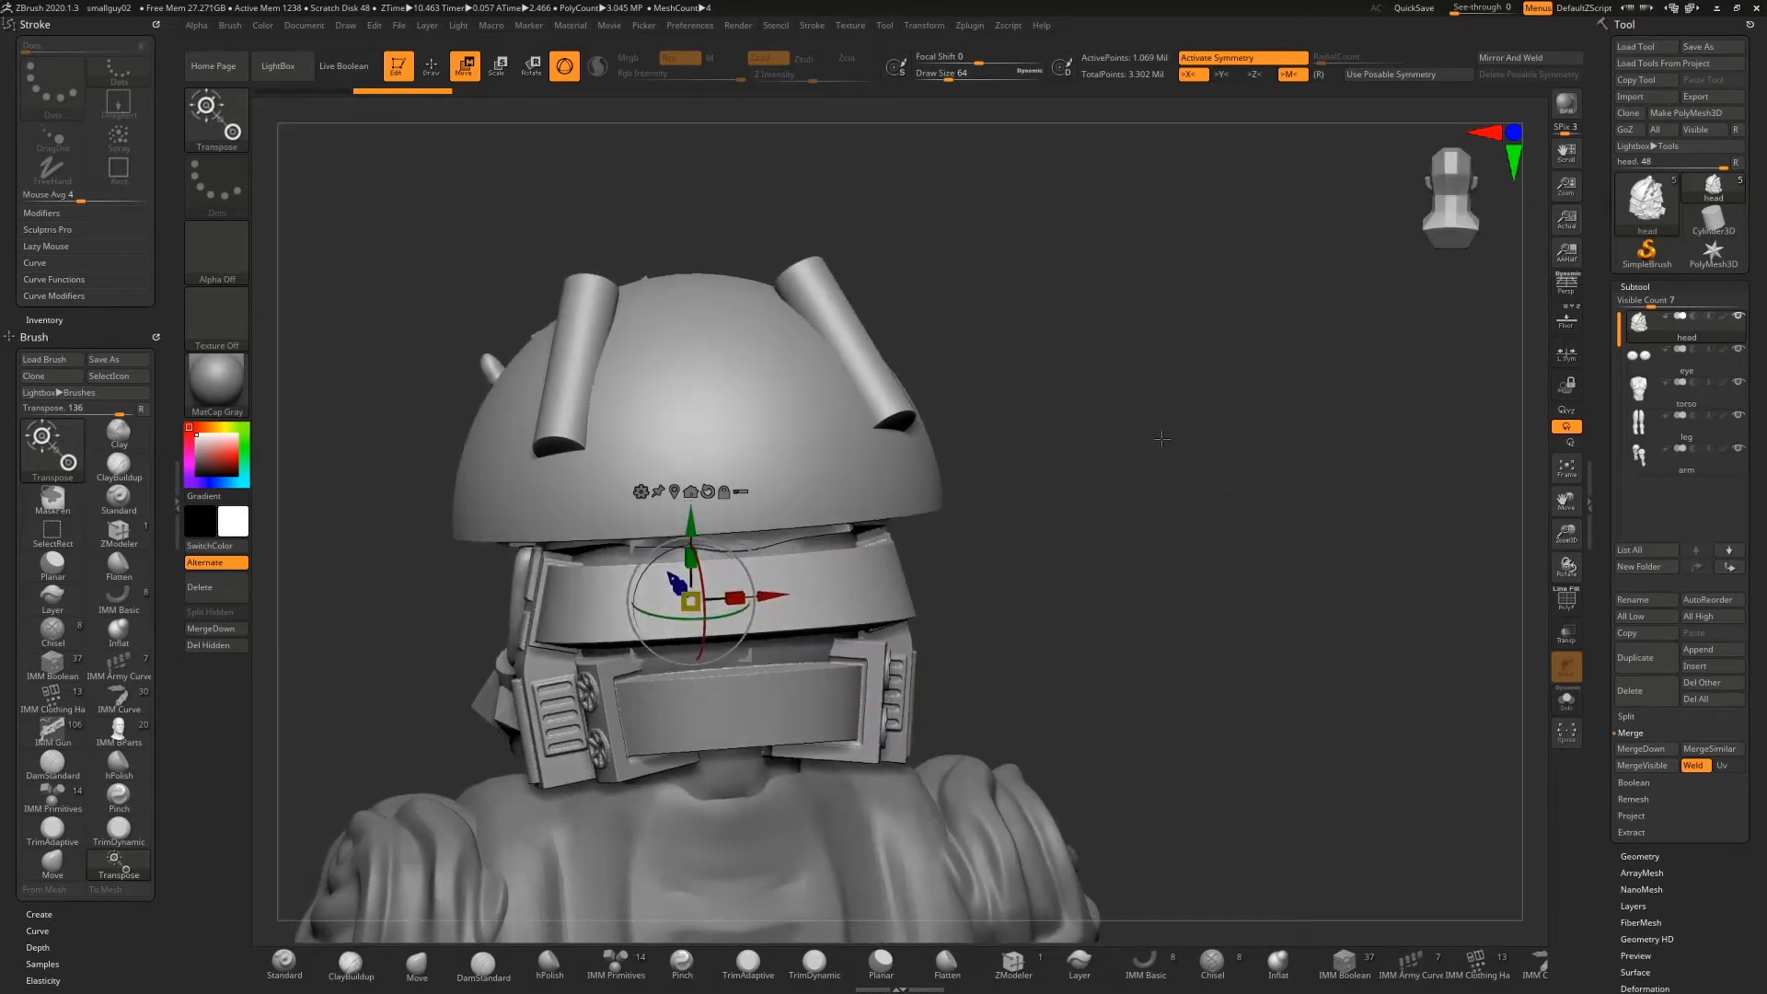
Update the merged head's DynaMesh so both subtractive cylinders carve their grooves into the helmet dome
key(ctrl)
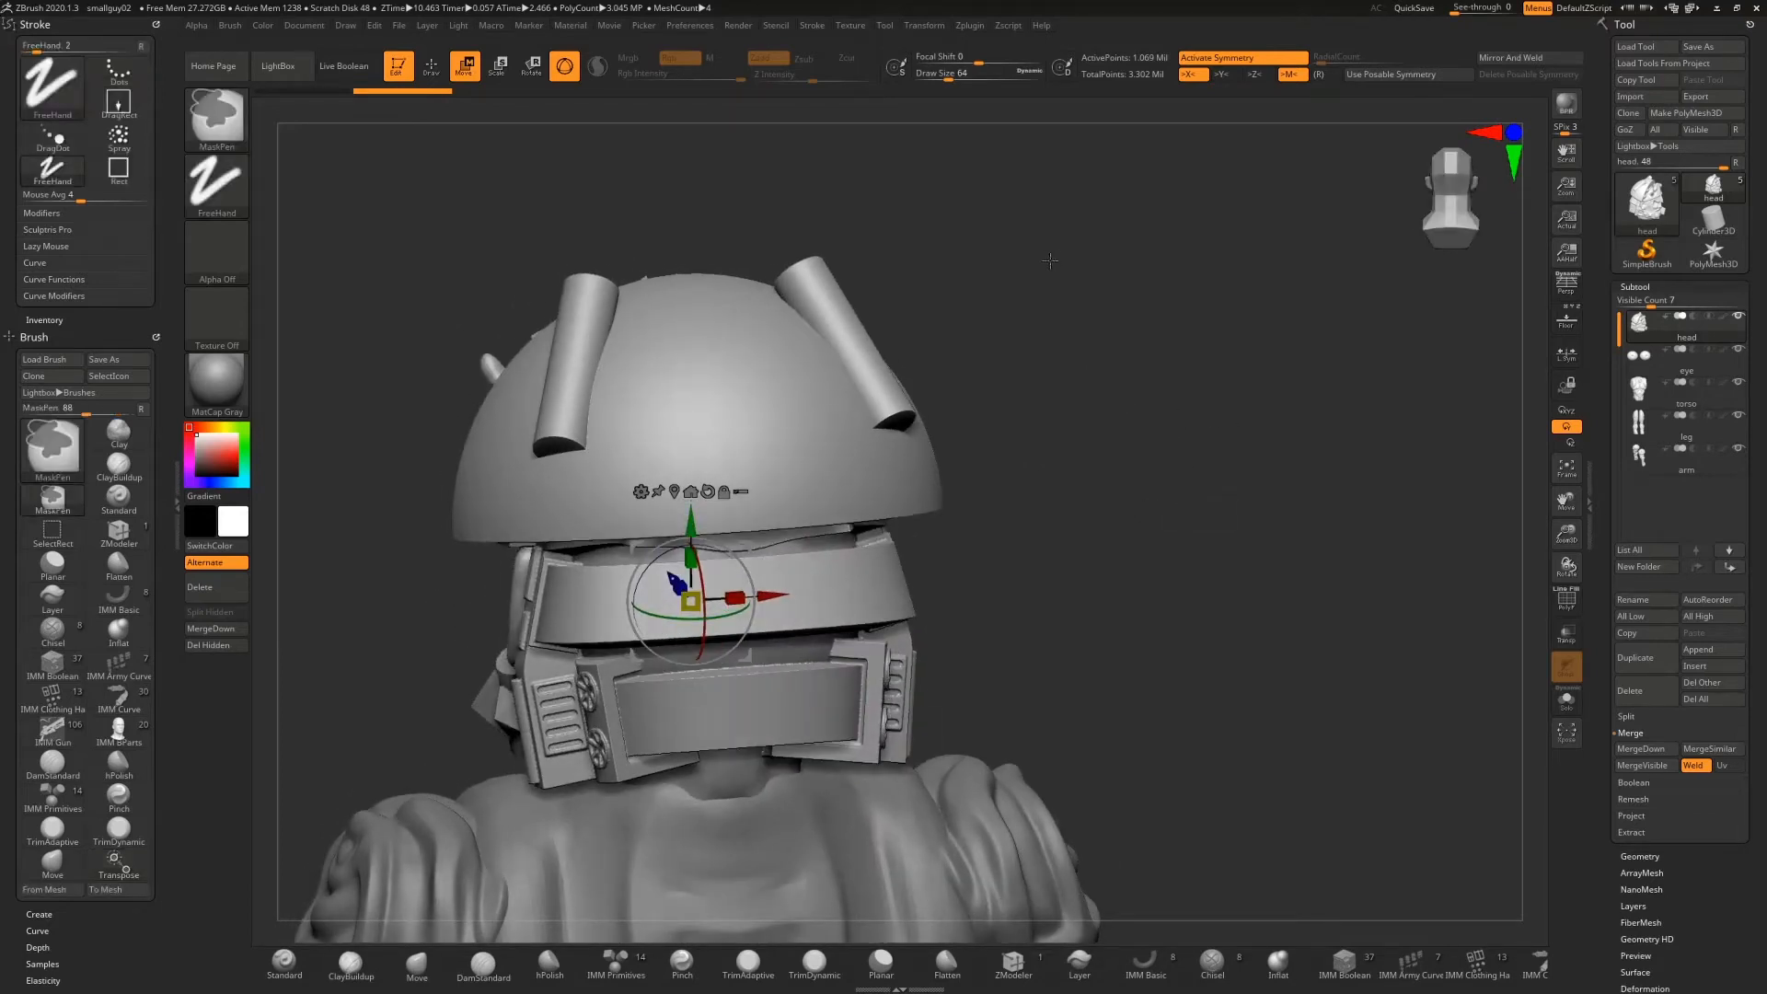
ctrl+drag(1050, 261, 1326, 577)
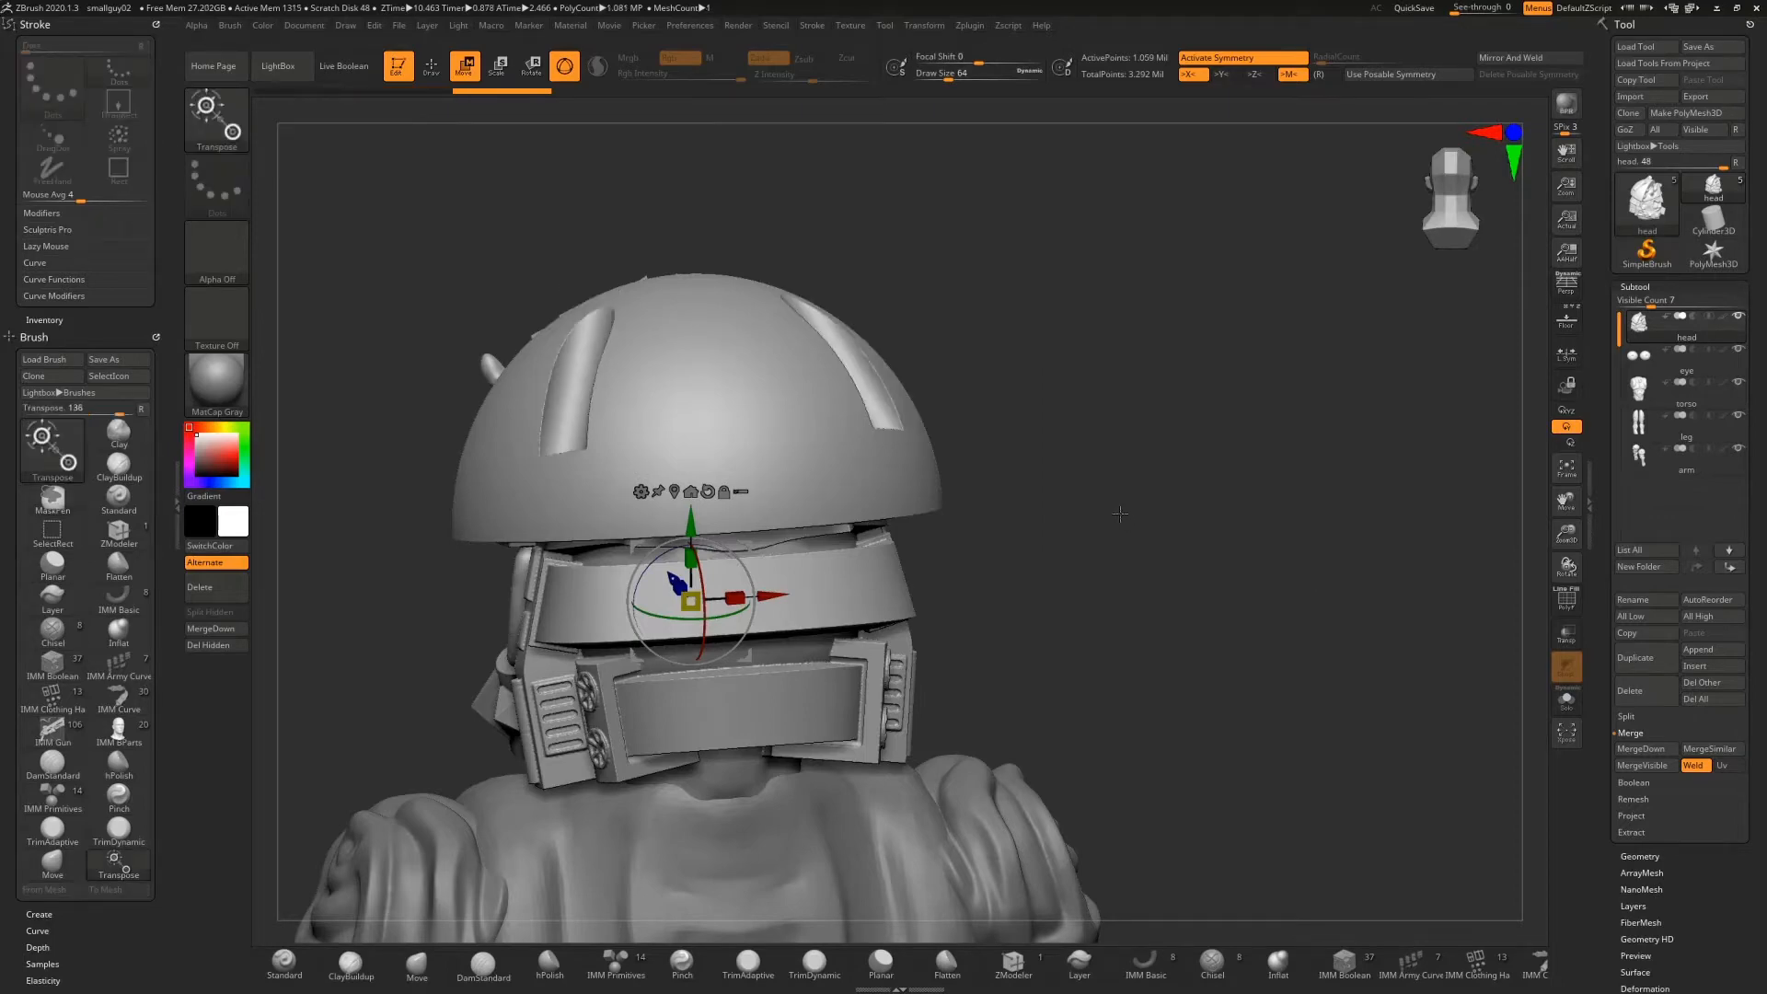
drag(1119, 513, 828, 495)
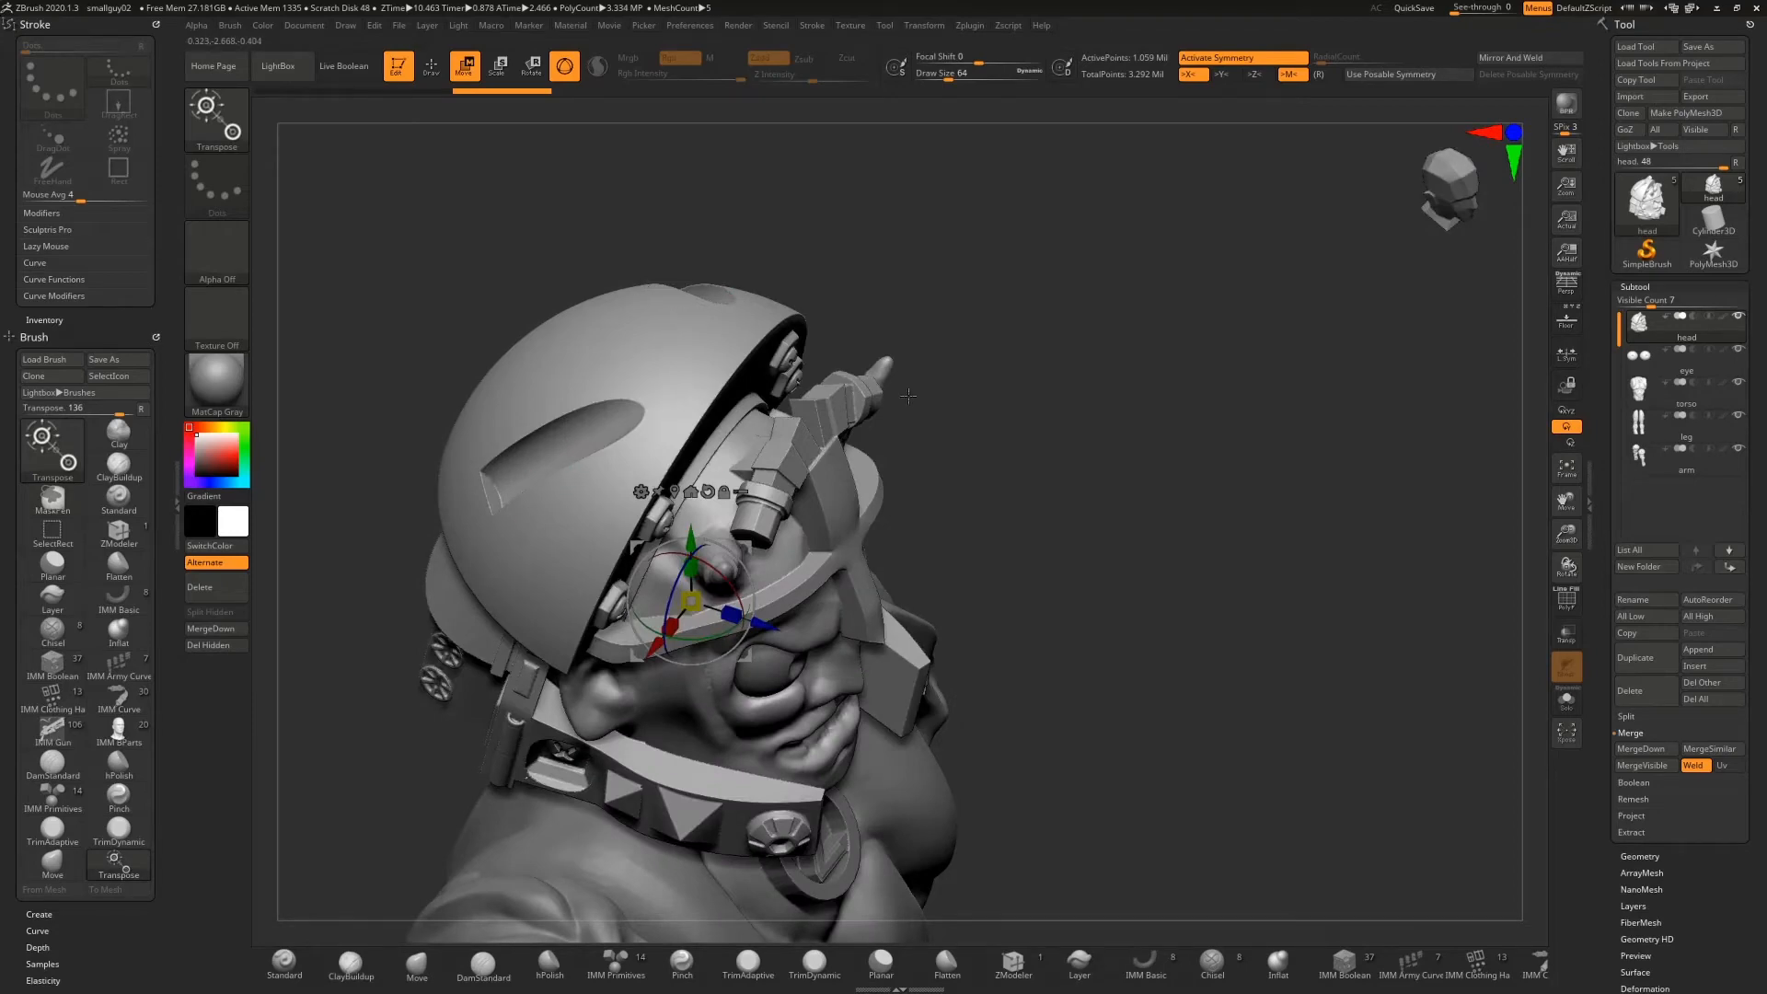
drag(908, 395, 1289, 377)
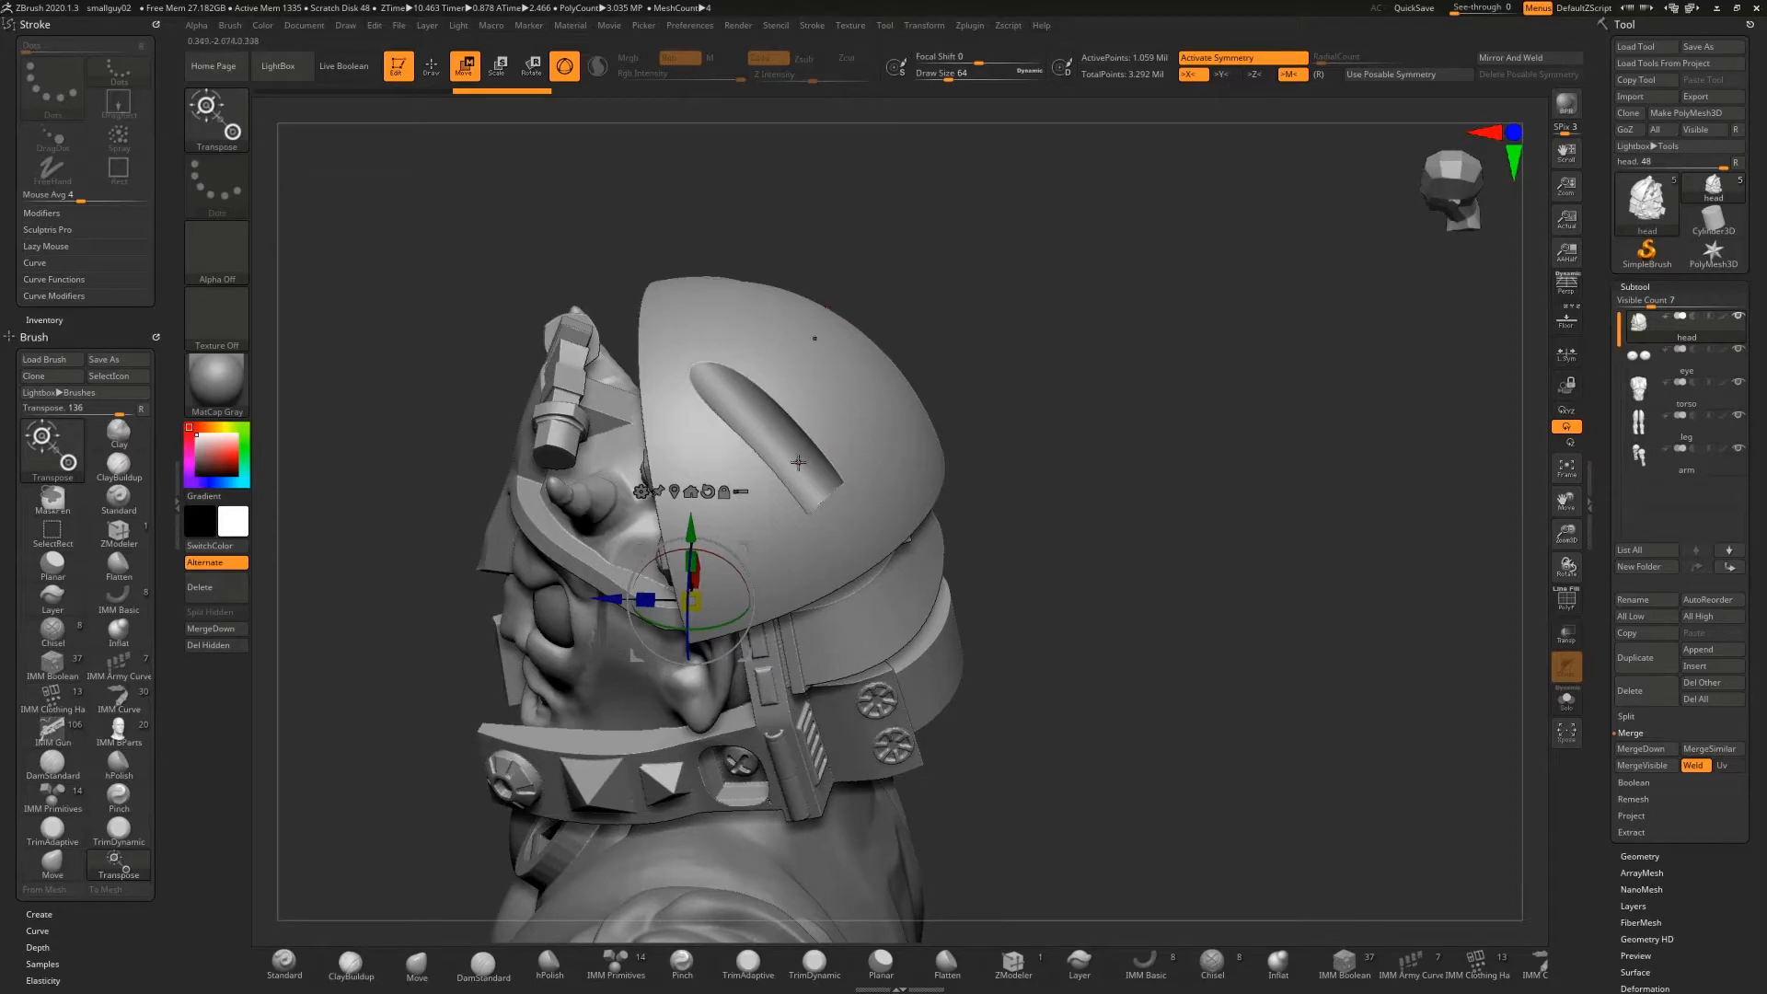
drag(1024, 411, 1287, 428)
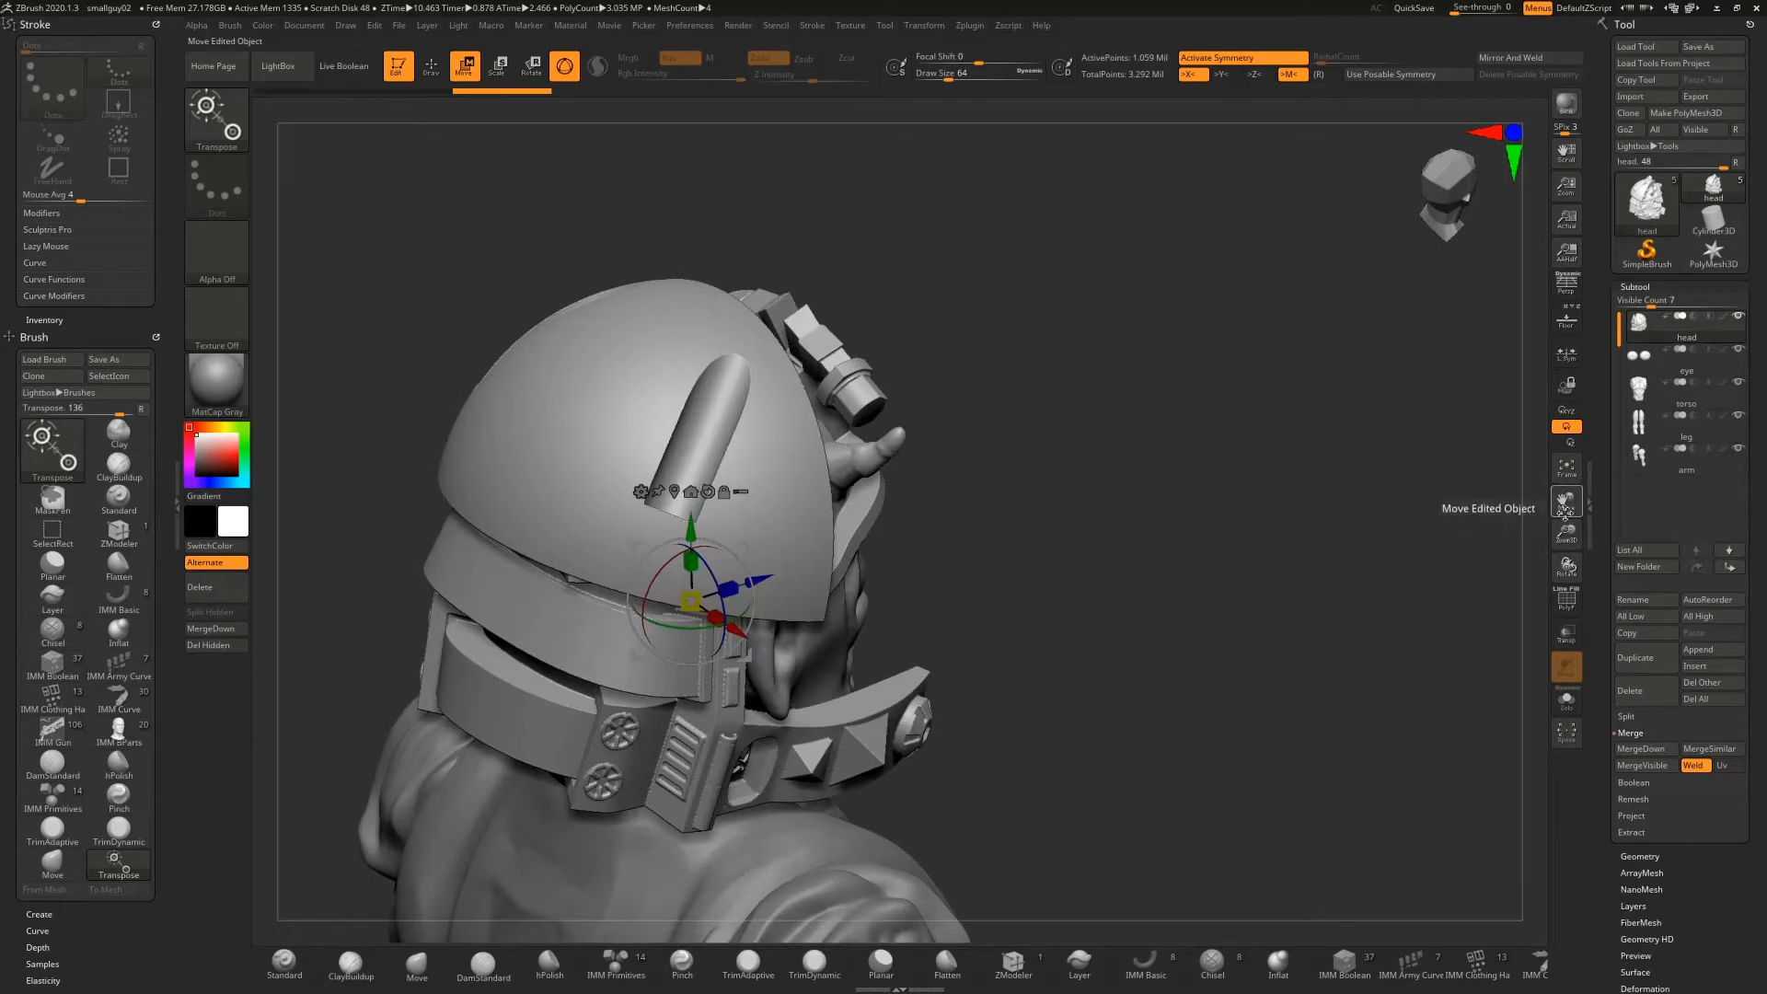
Make the torso subtool active and insert a Cube3D subtool below it
drag(1556, 499, 1527, 470)
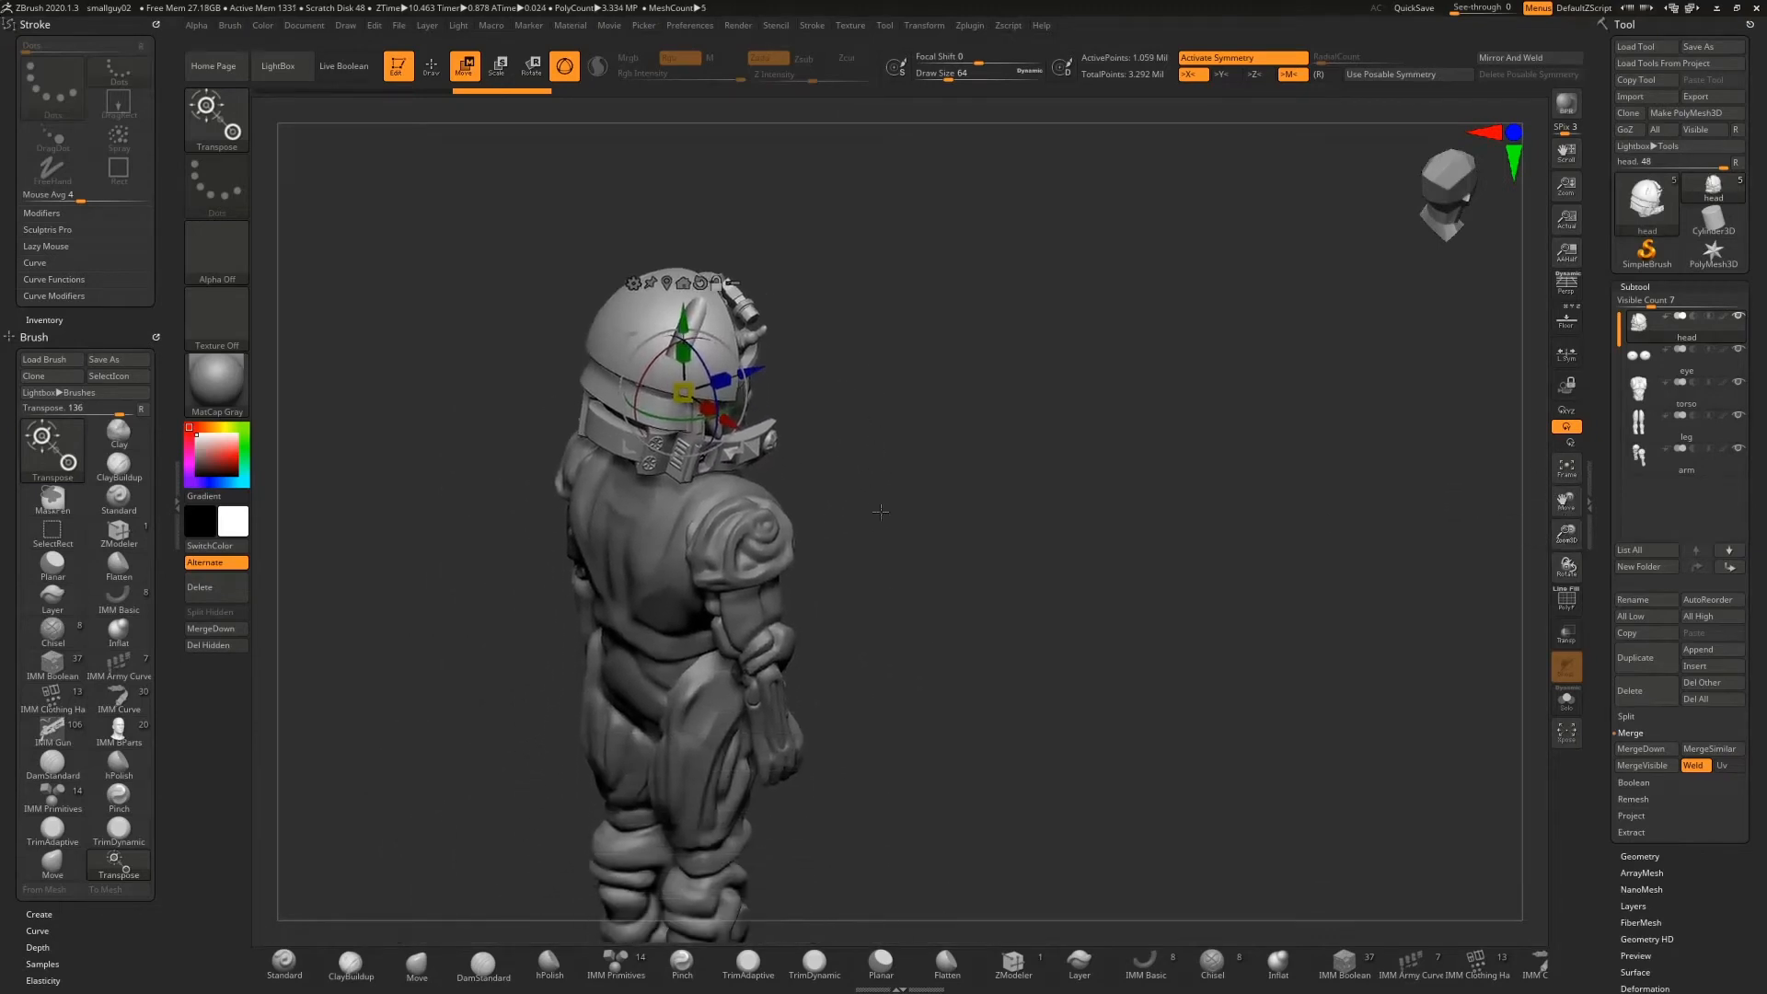
drag(881, 512, 919, 481)
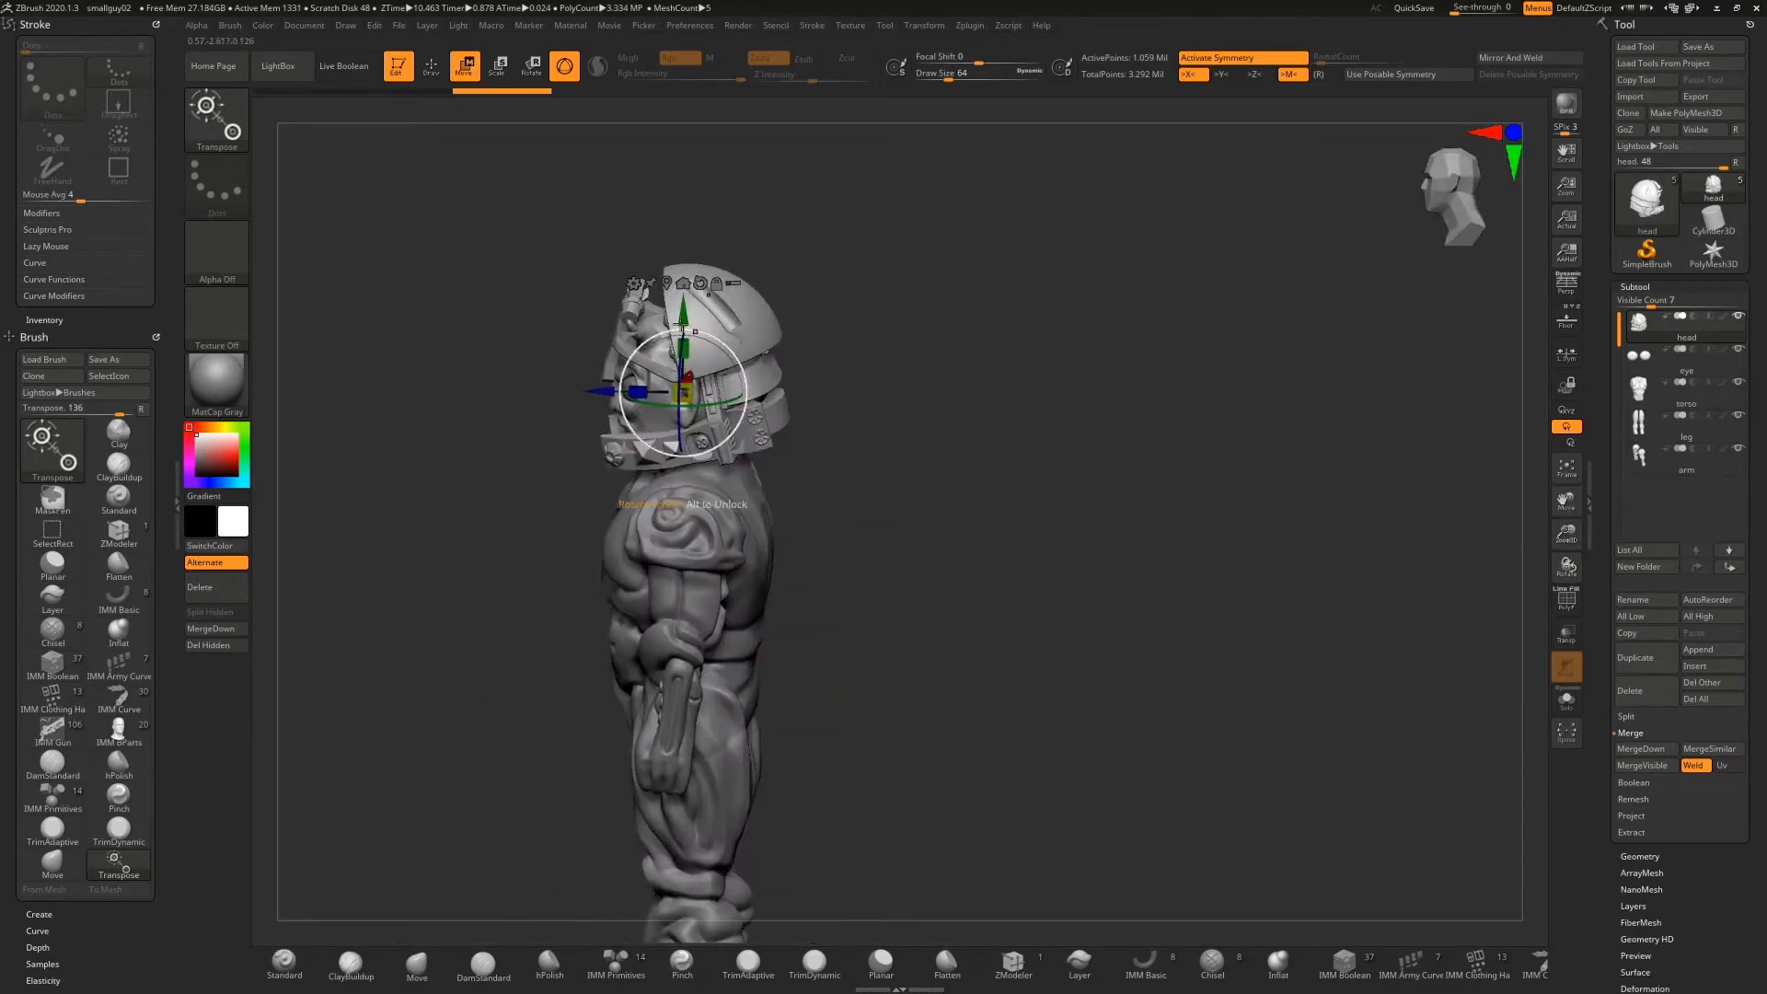
drag(1009, 438, 1190, 458)
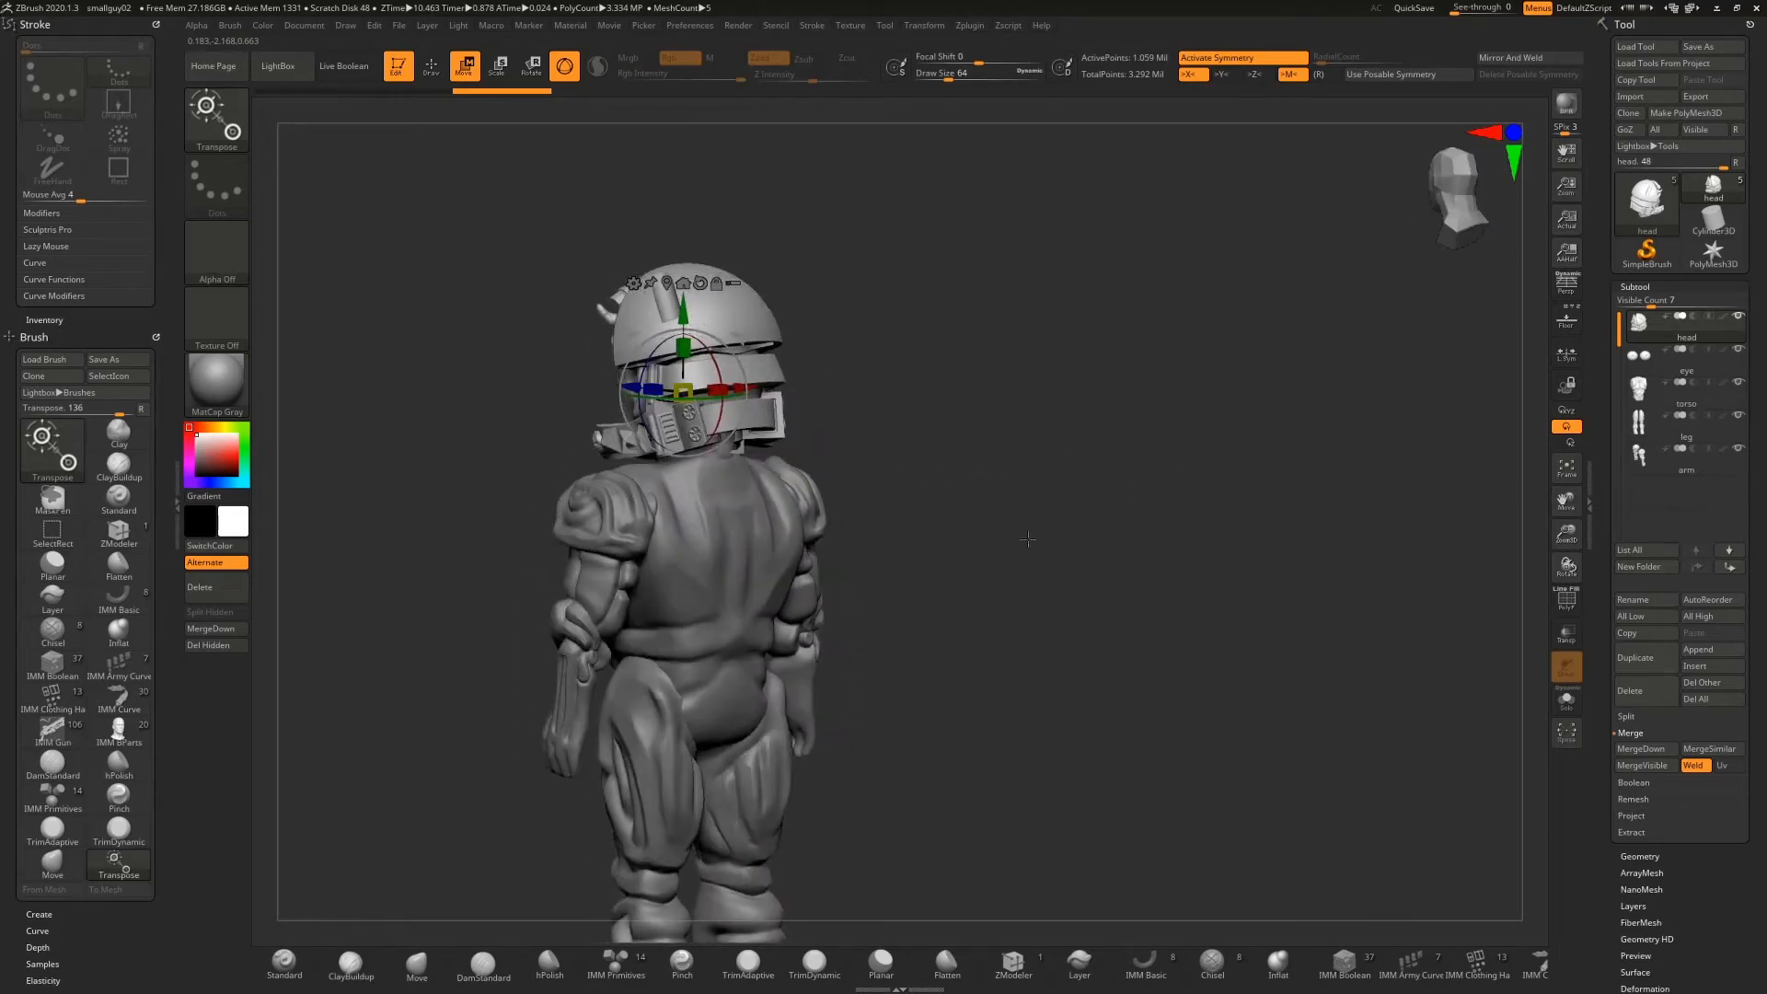
alt+drag(1027, 539, 951, 490)
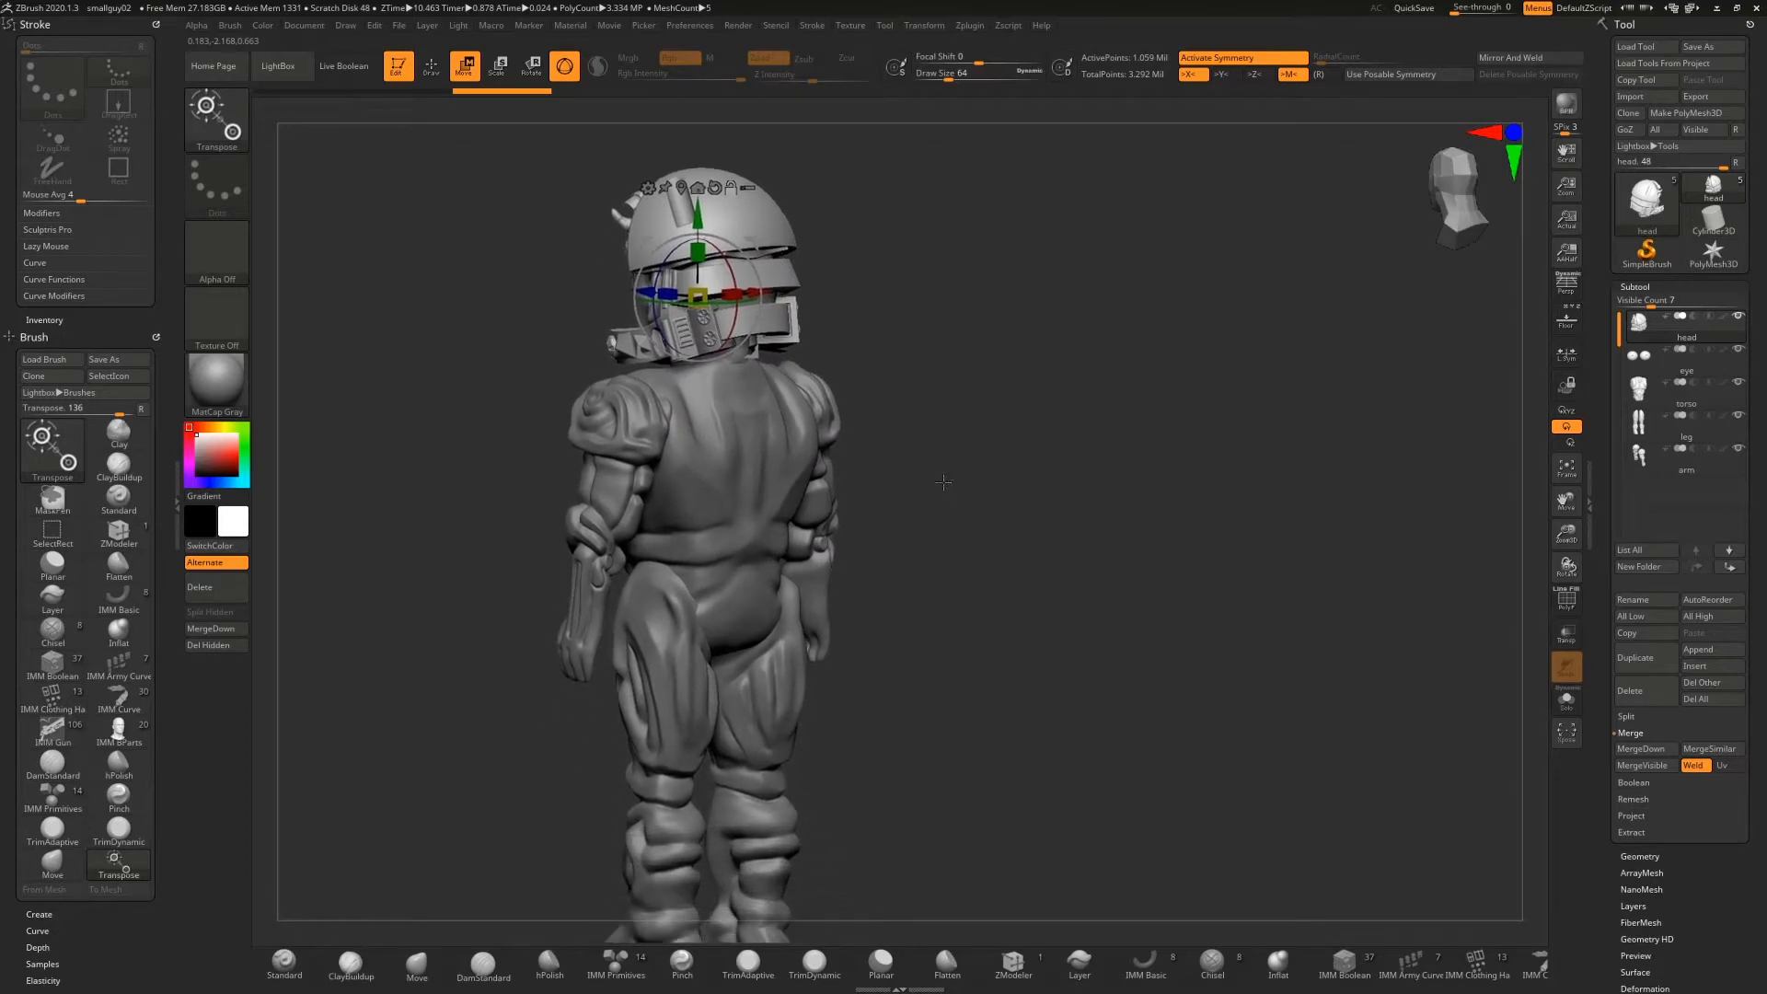
click(1657, 394)
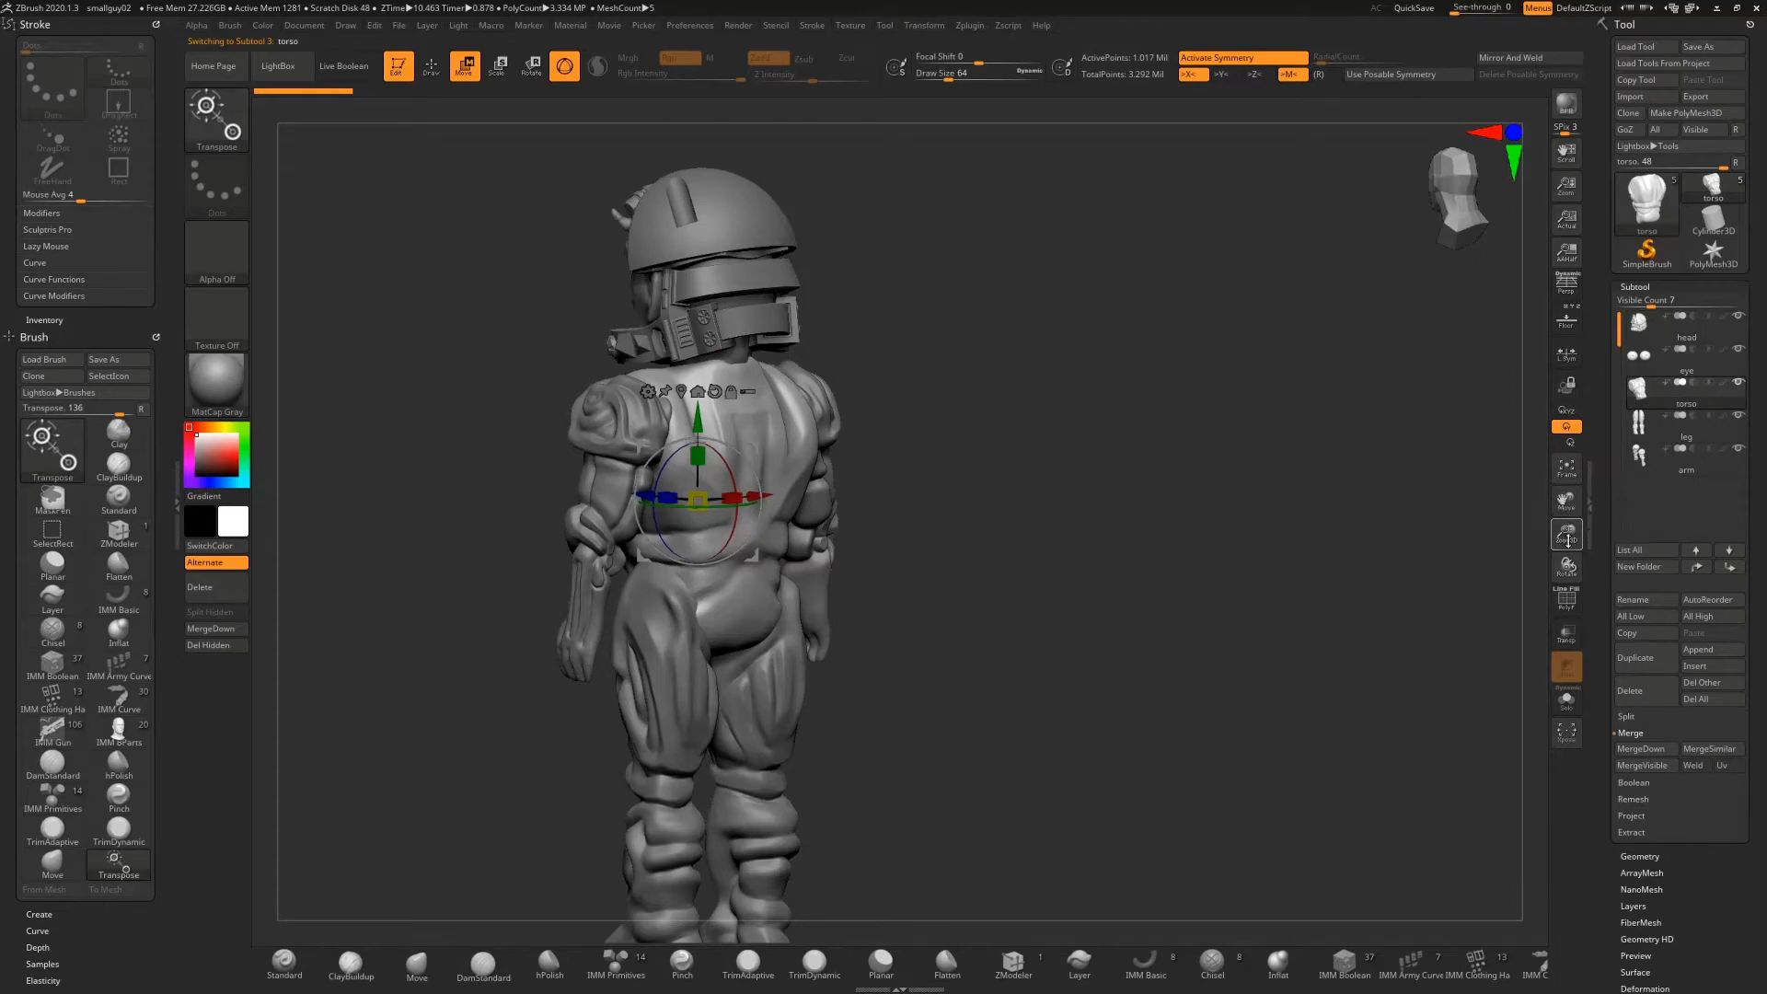
drag(1566, 535, 1567, 525)
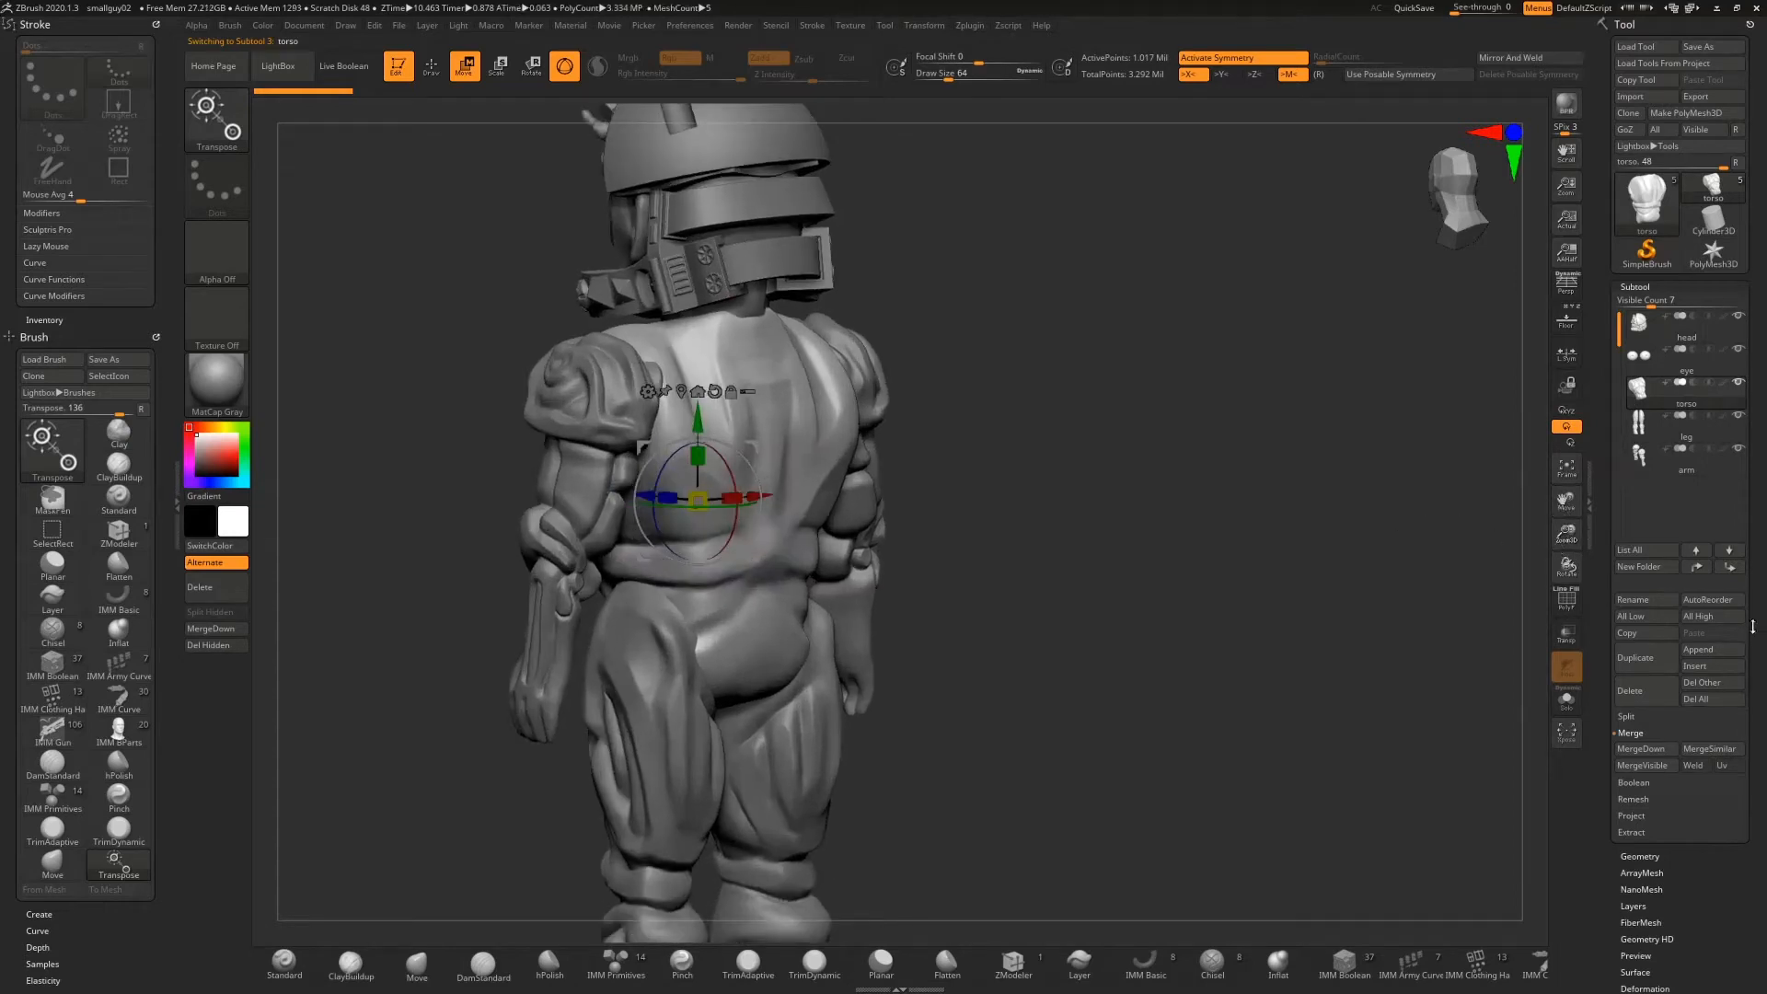
click(1719, 667)
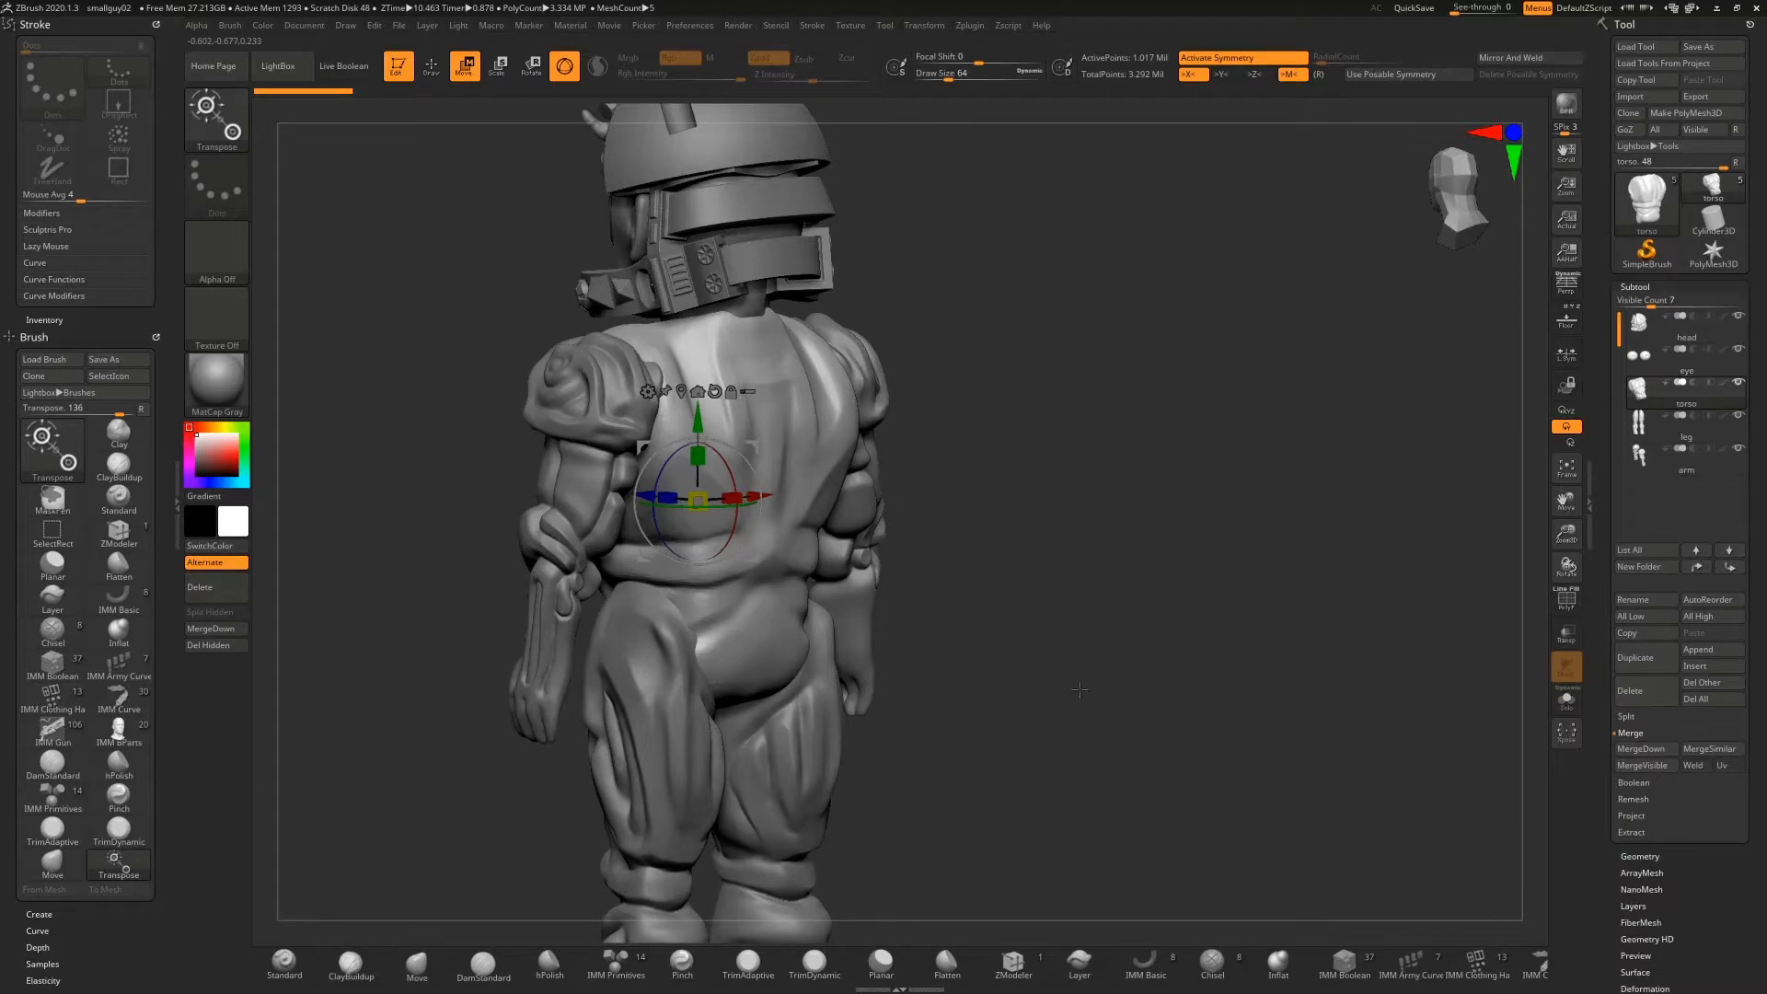
click(616, 962)
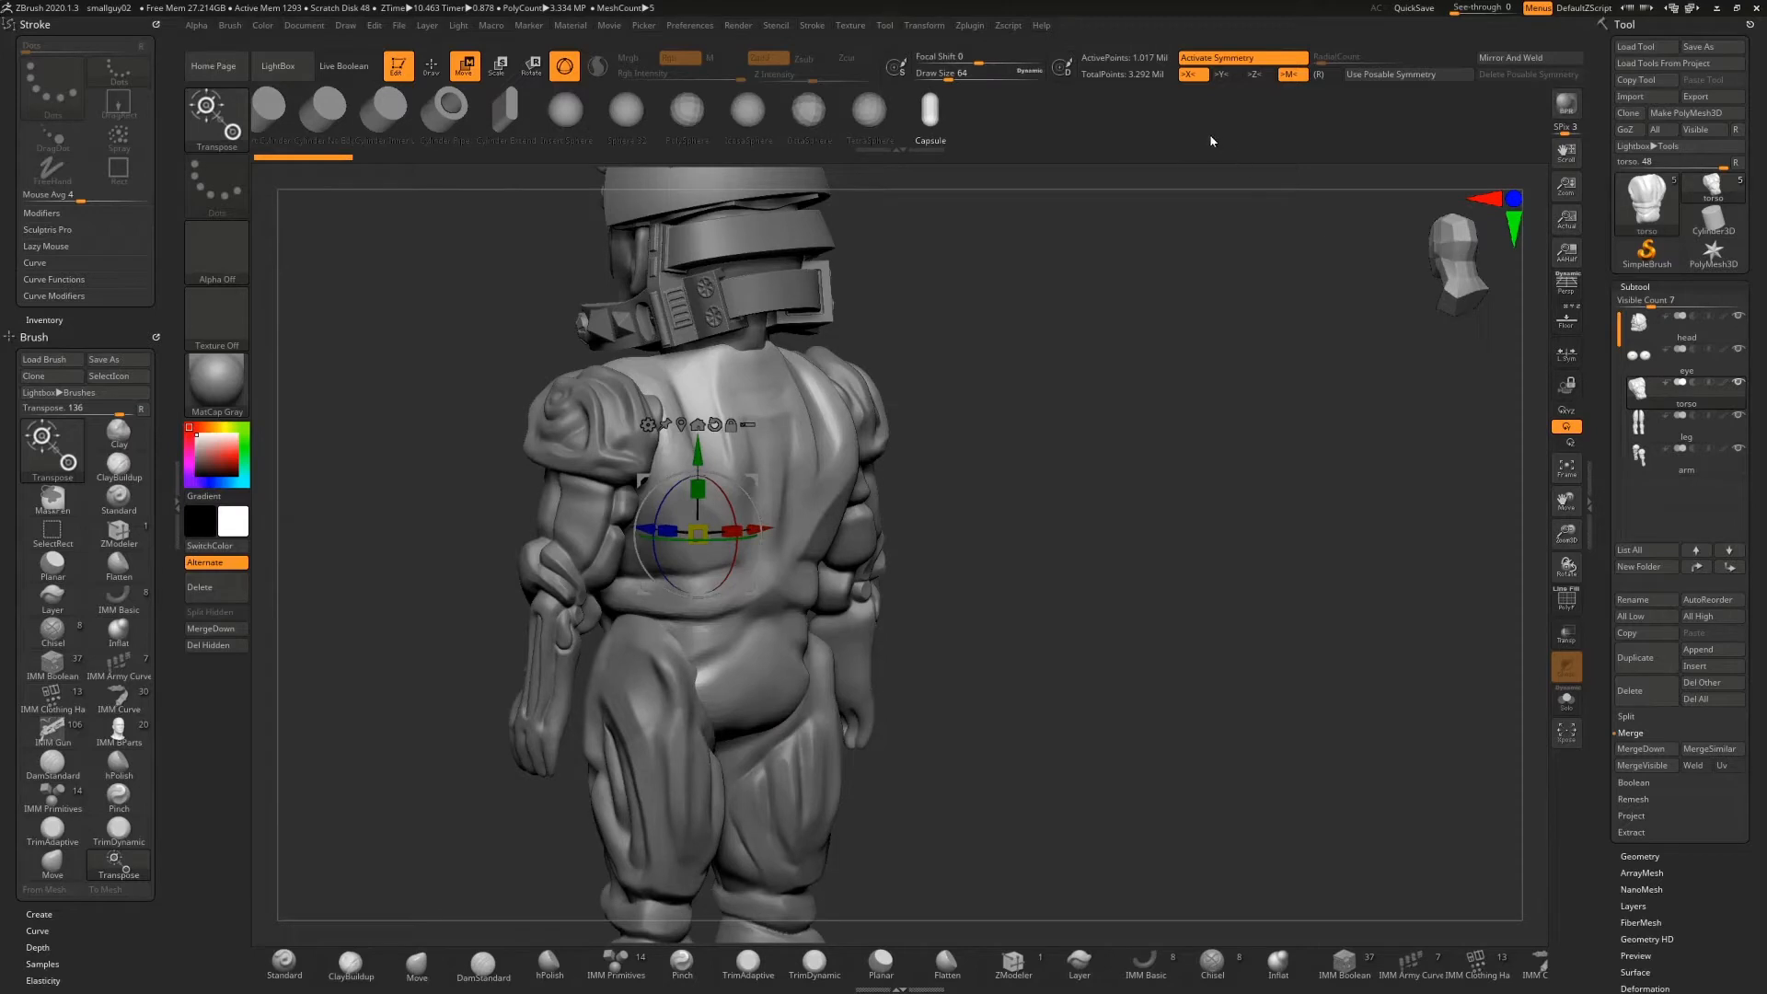
click(1695, 665)
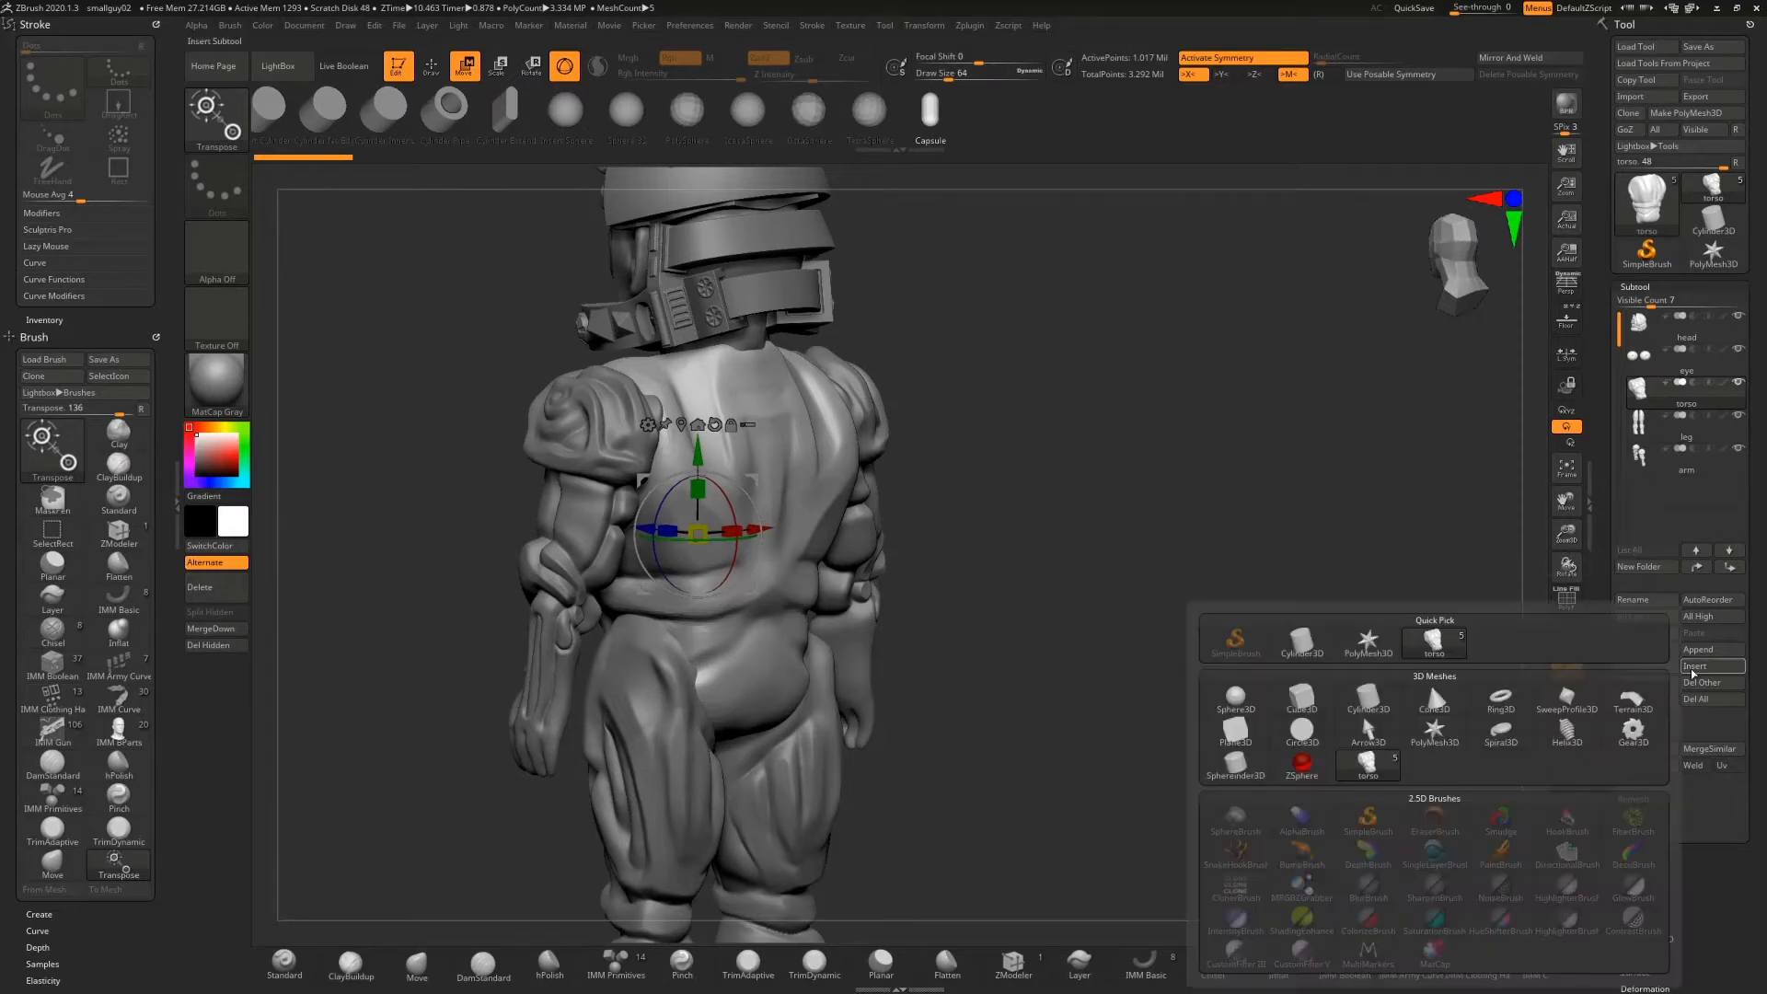
click(1312, 701)
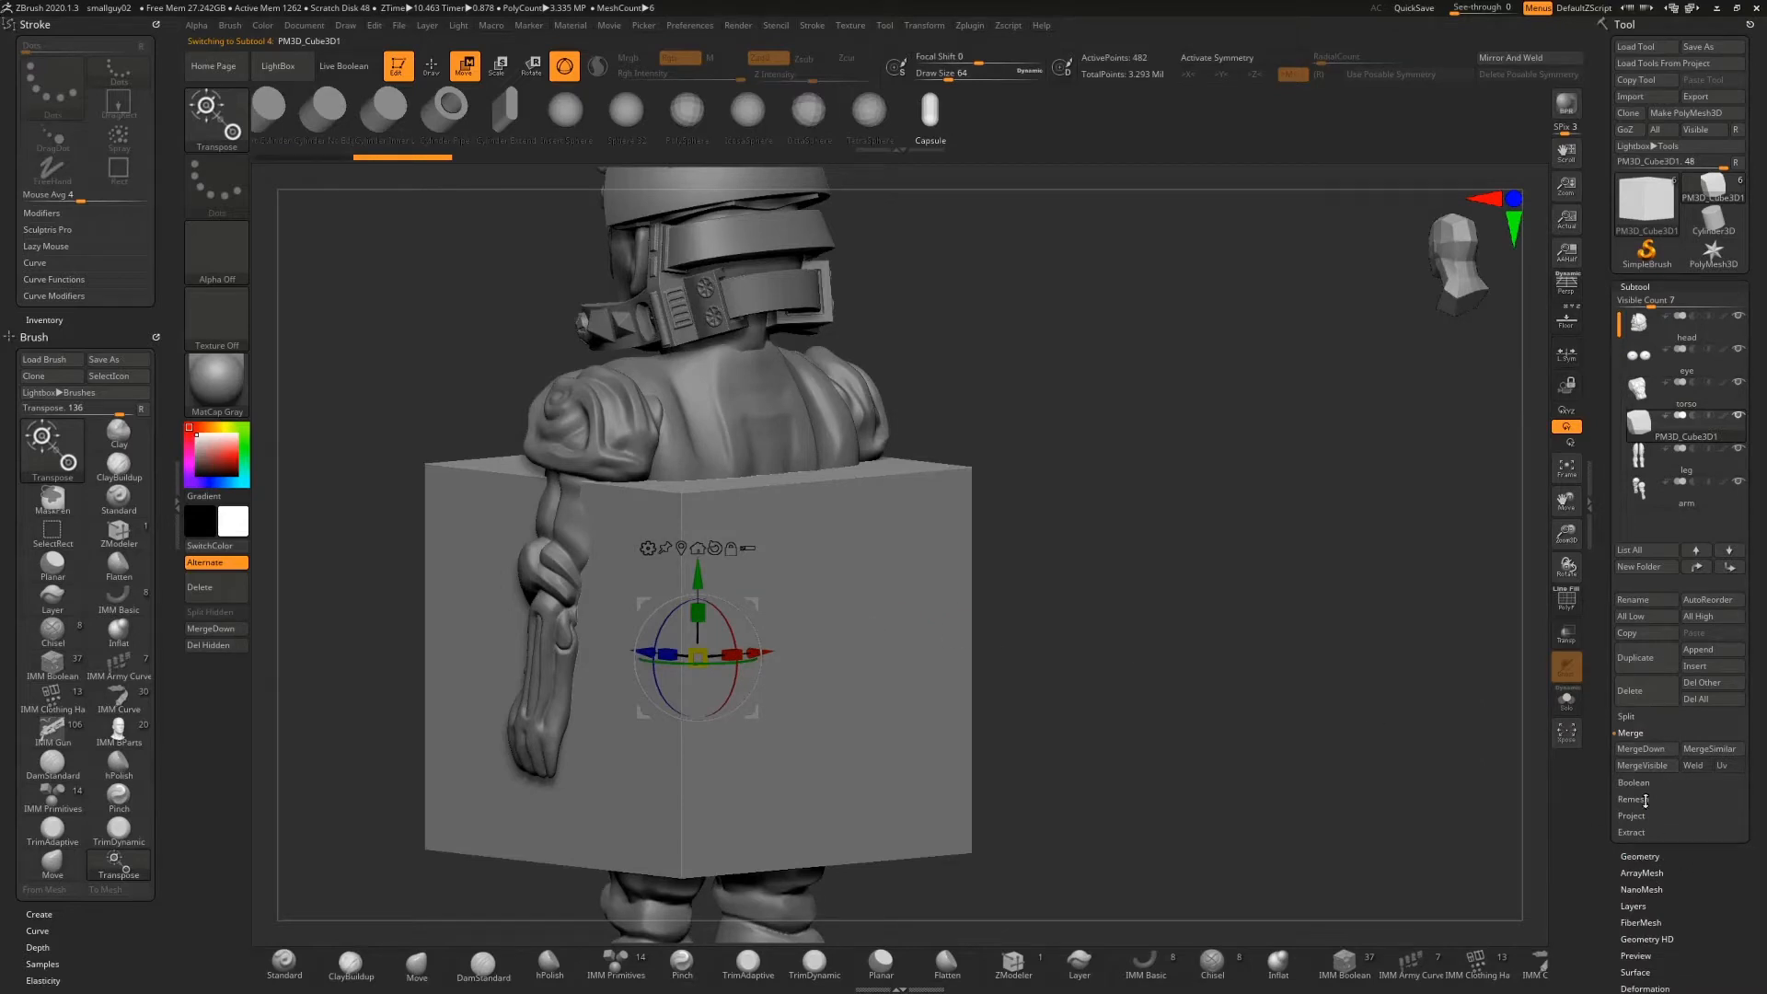
Show the polyframe and reinitialize the cube as a QCube with a resolution of 2 on every axis
click(1635, 286)
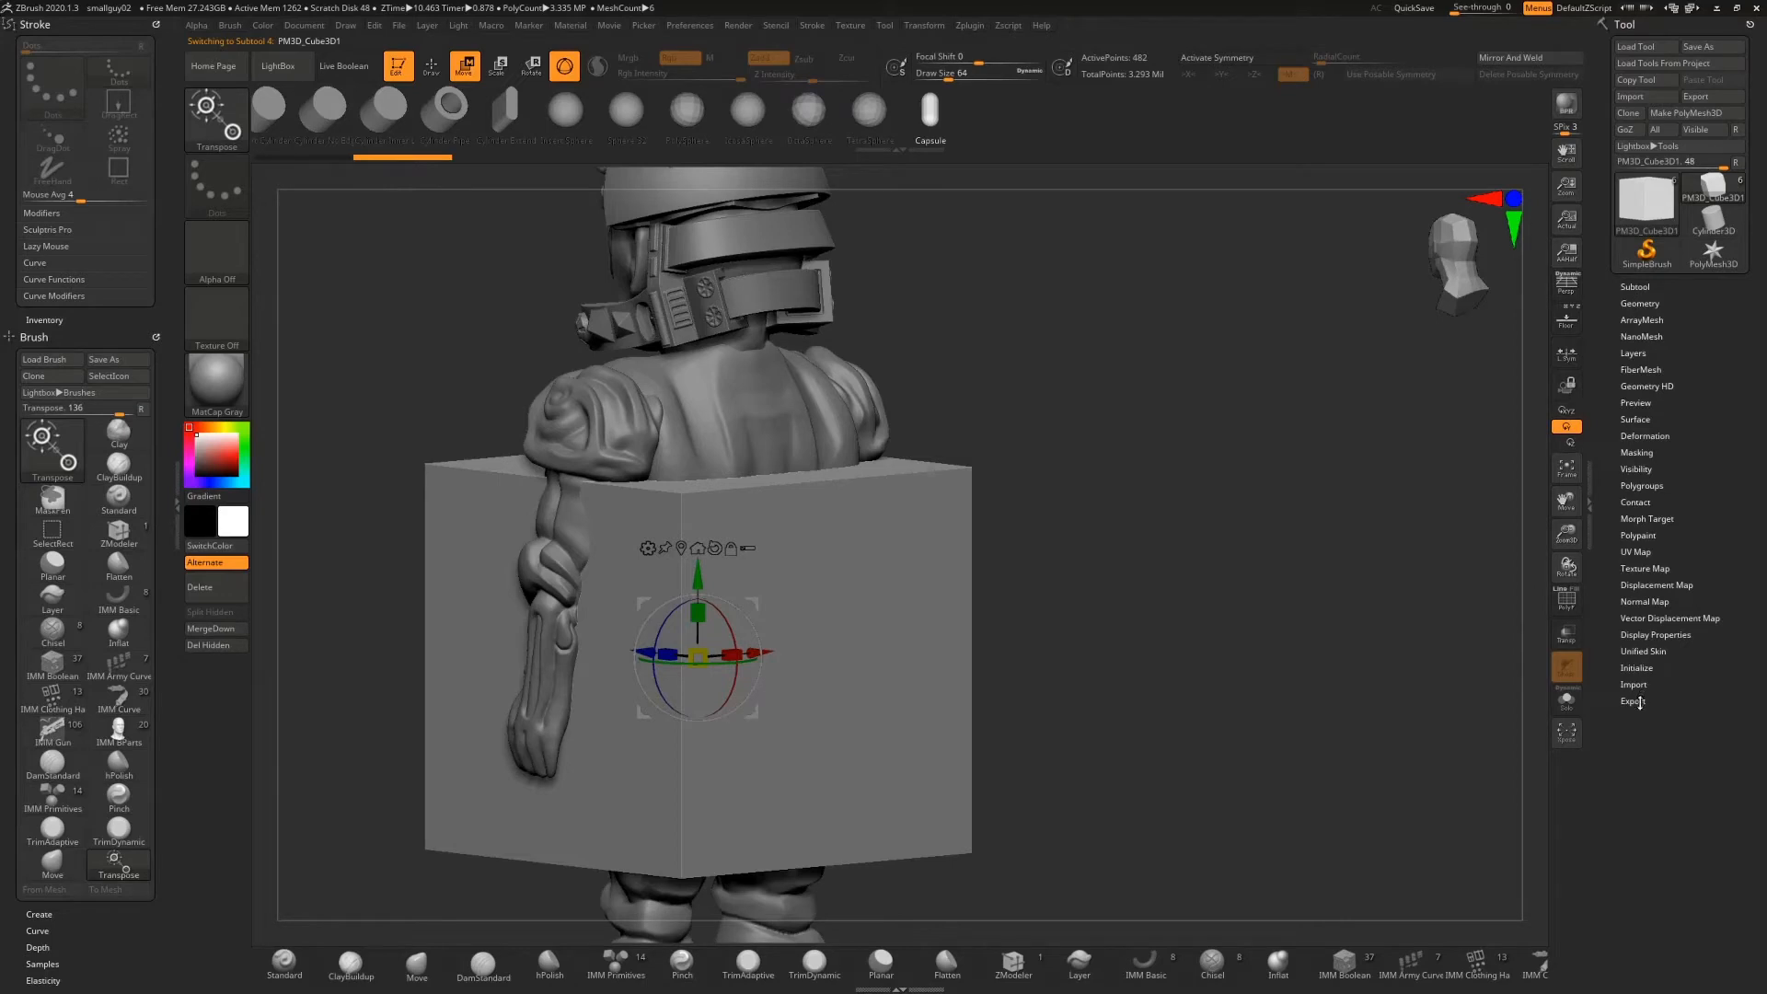
click(1637, 668)
key(shift+f)
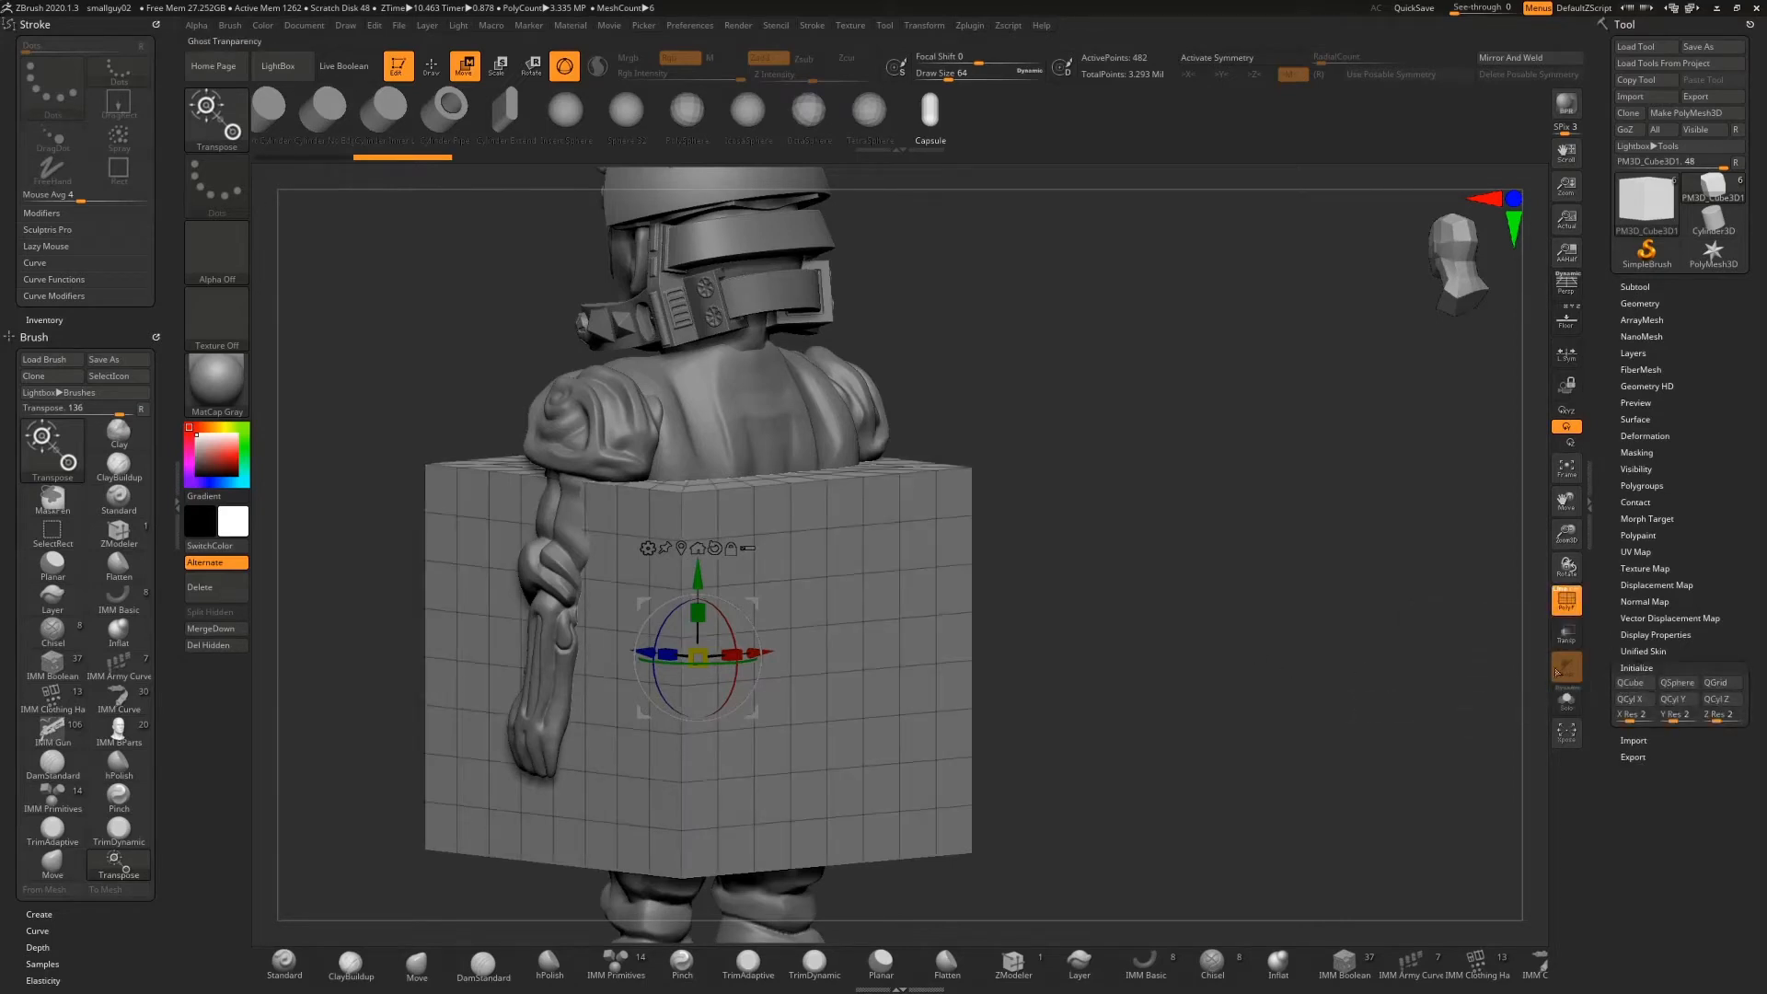
click(1635, 686)
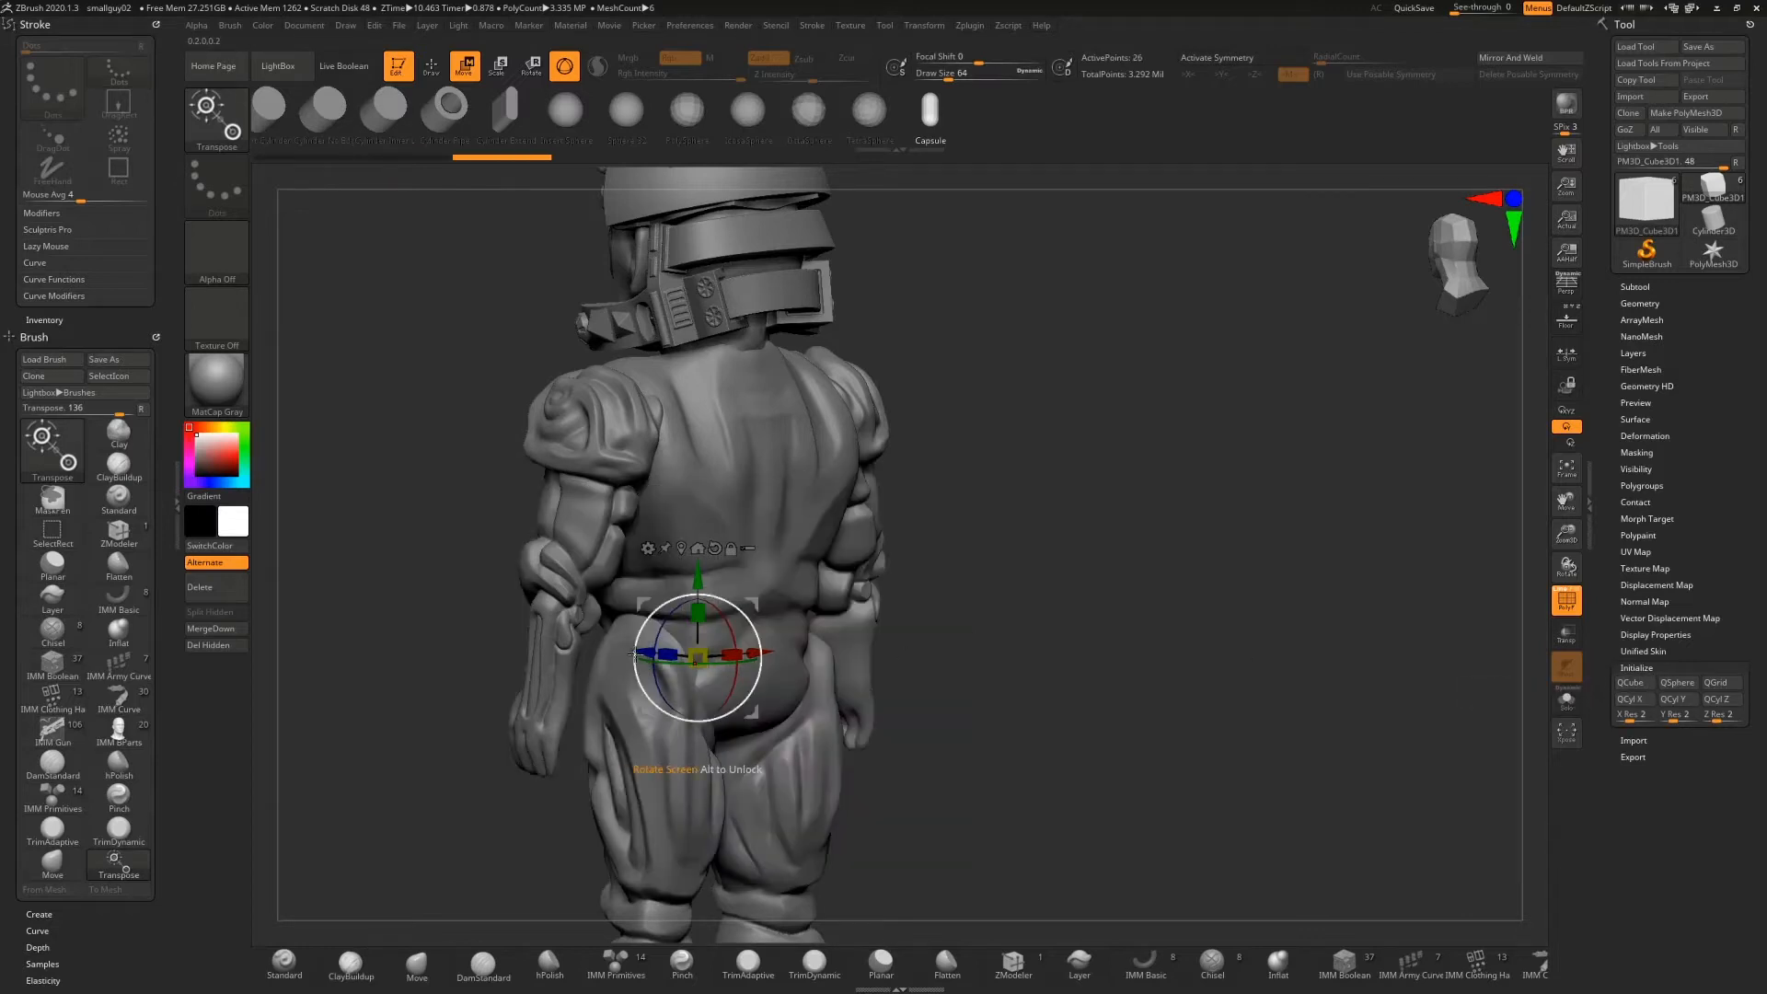
Move the small cube out behind the figure, centre it on the body and raise it to the upper back
drag(633, 655, 783, 674)
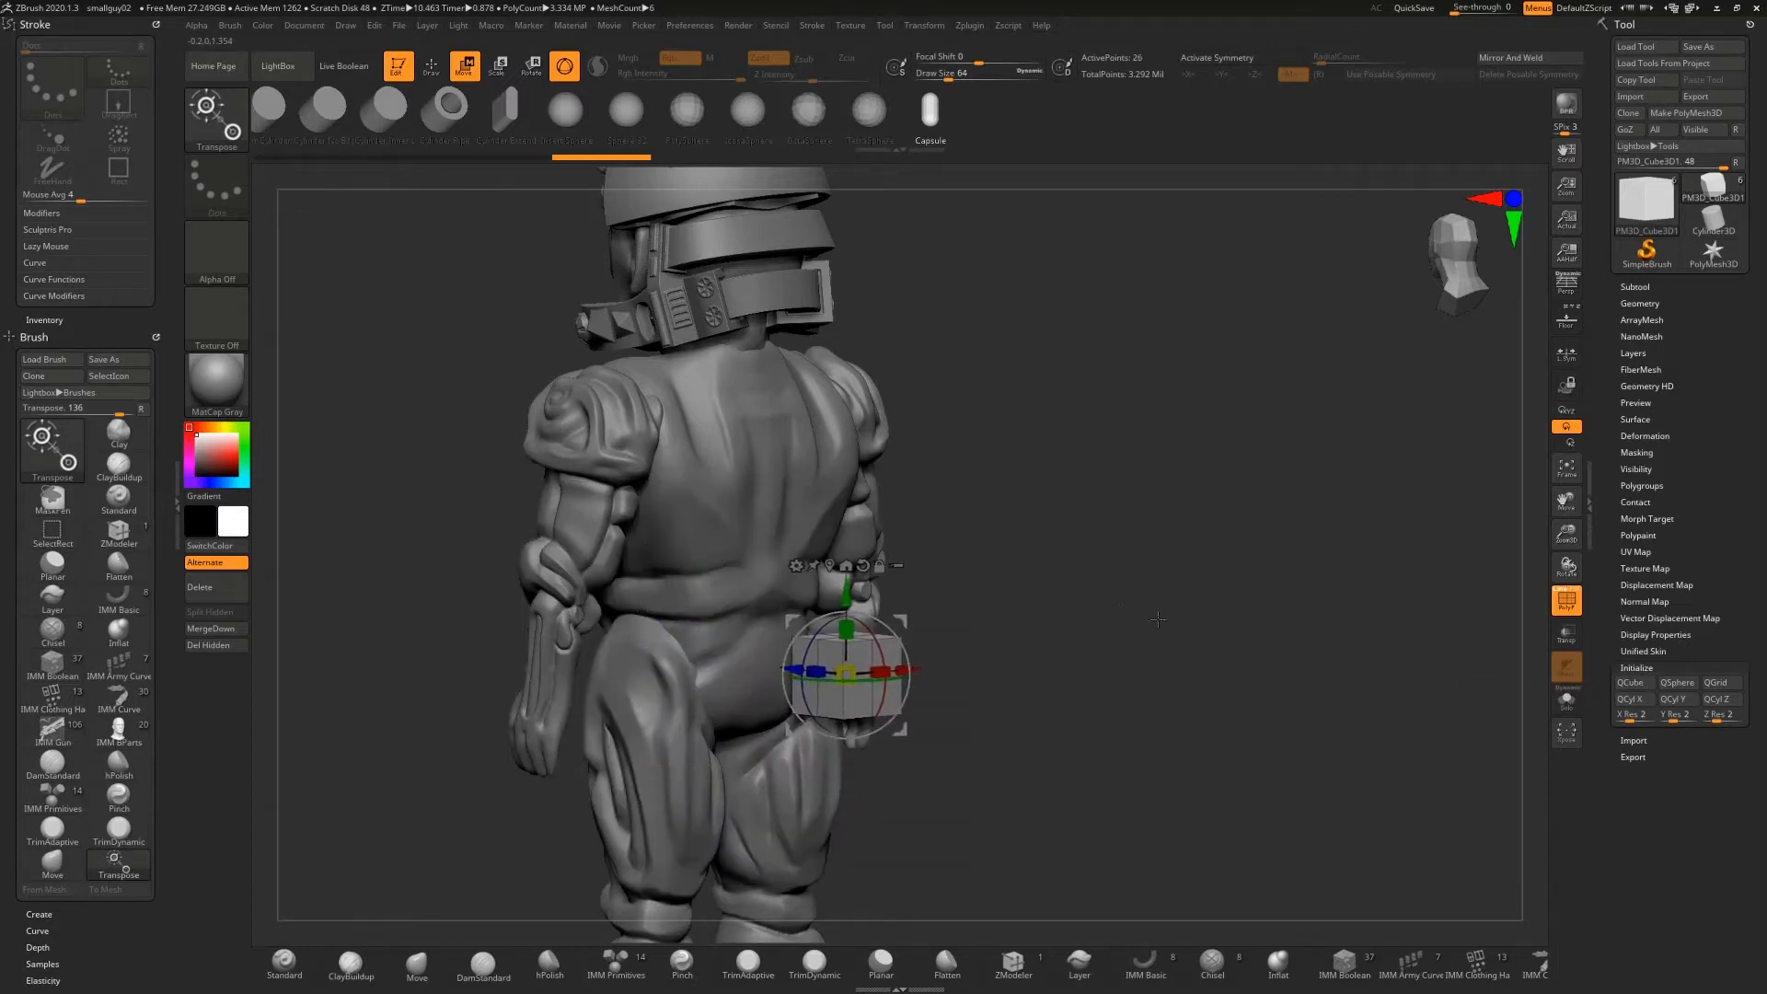
drag(1158, 620, 1109, 677)
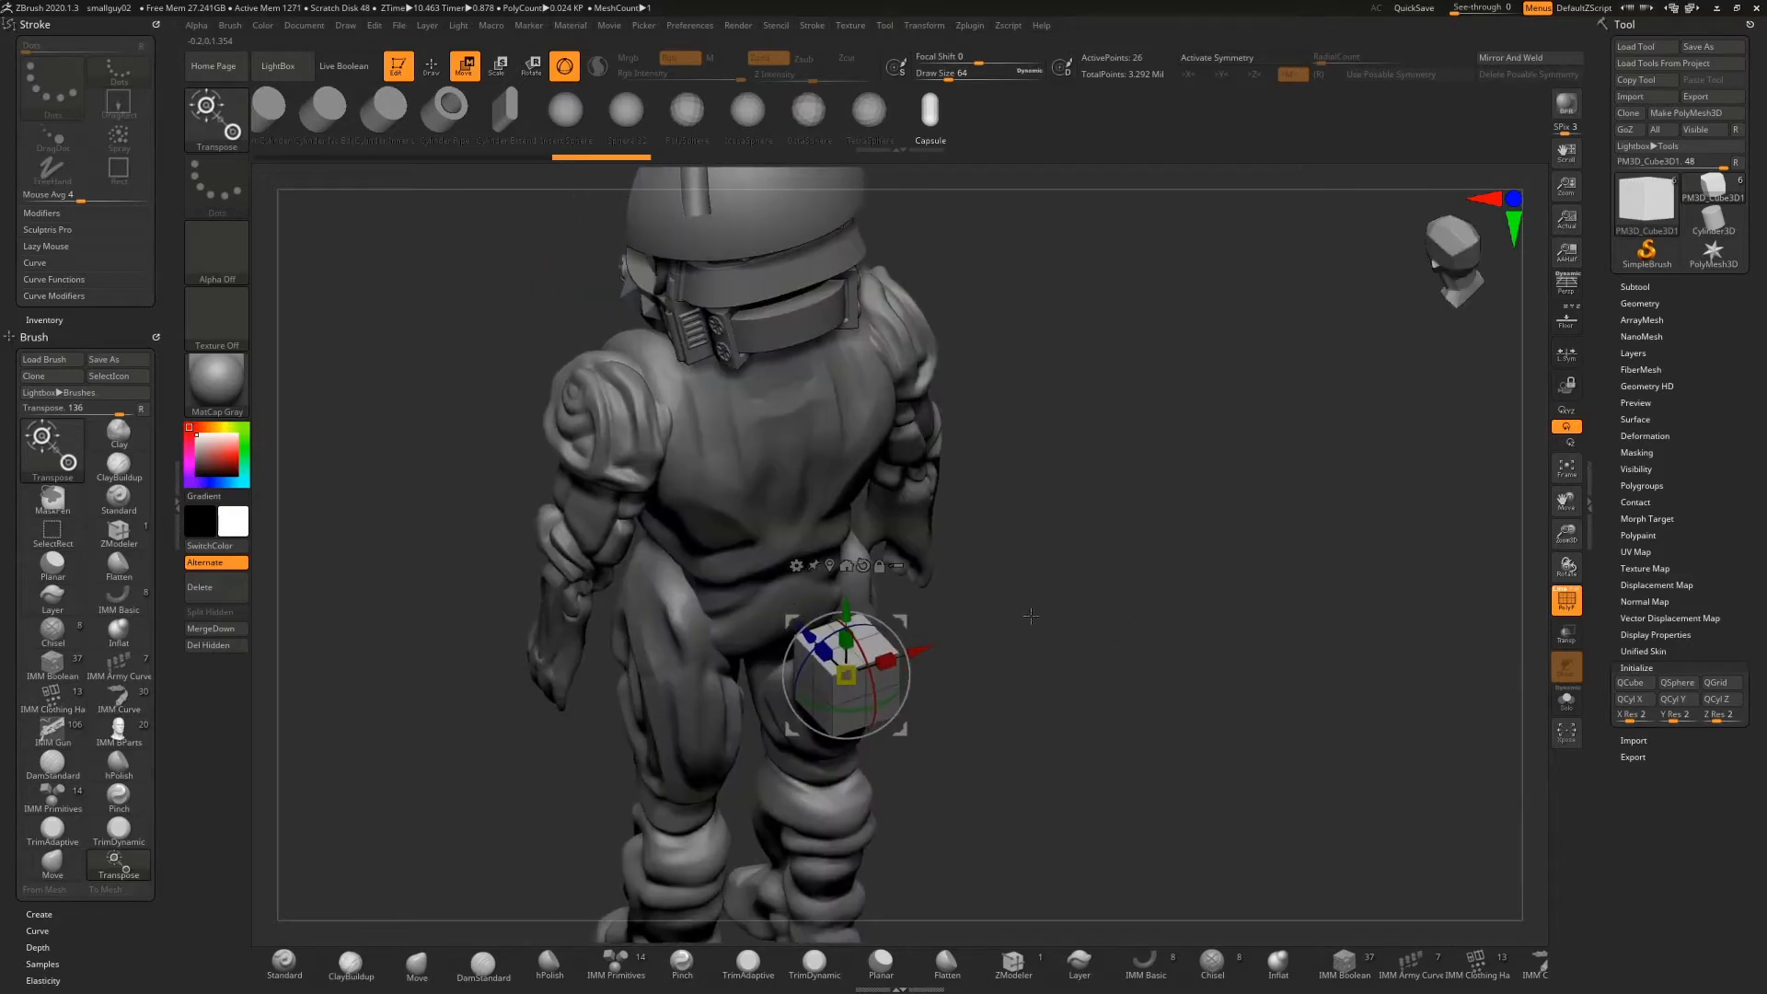
drag(1031, 616, 994, 644)
drag(768, 658, 642, 654)
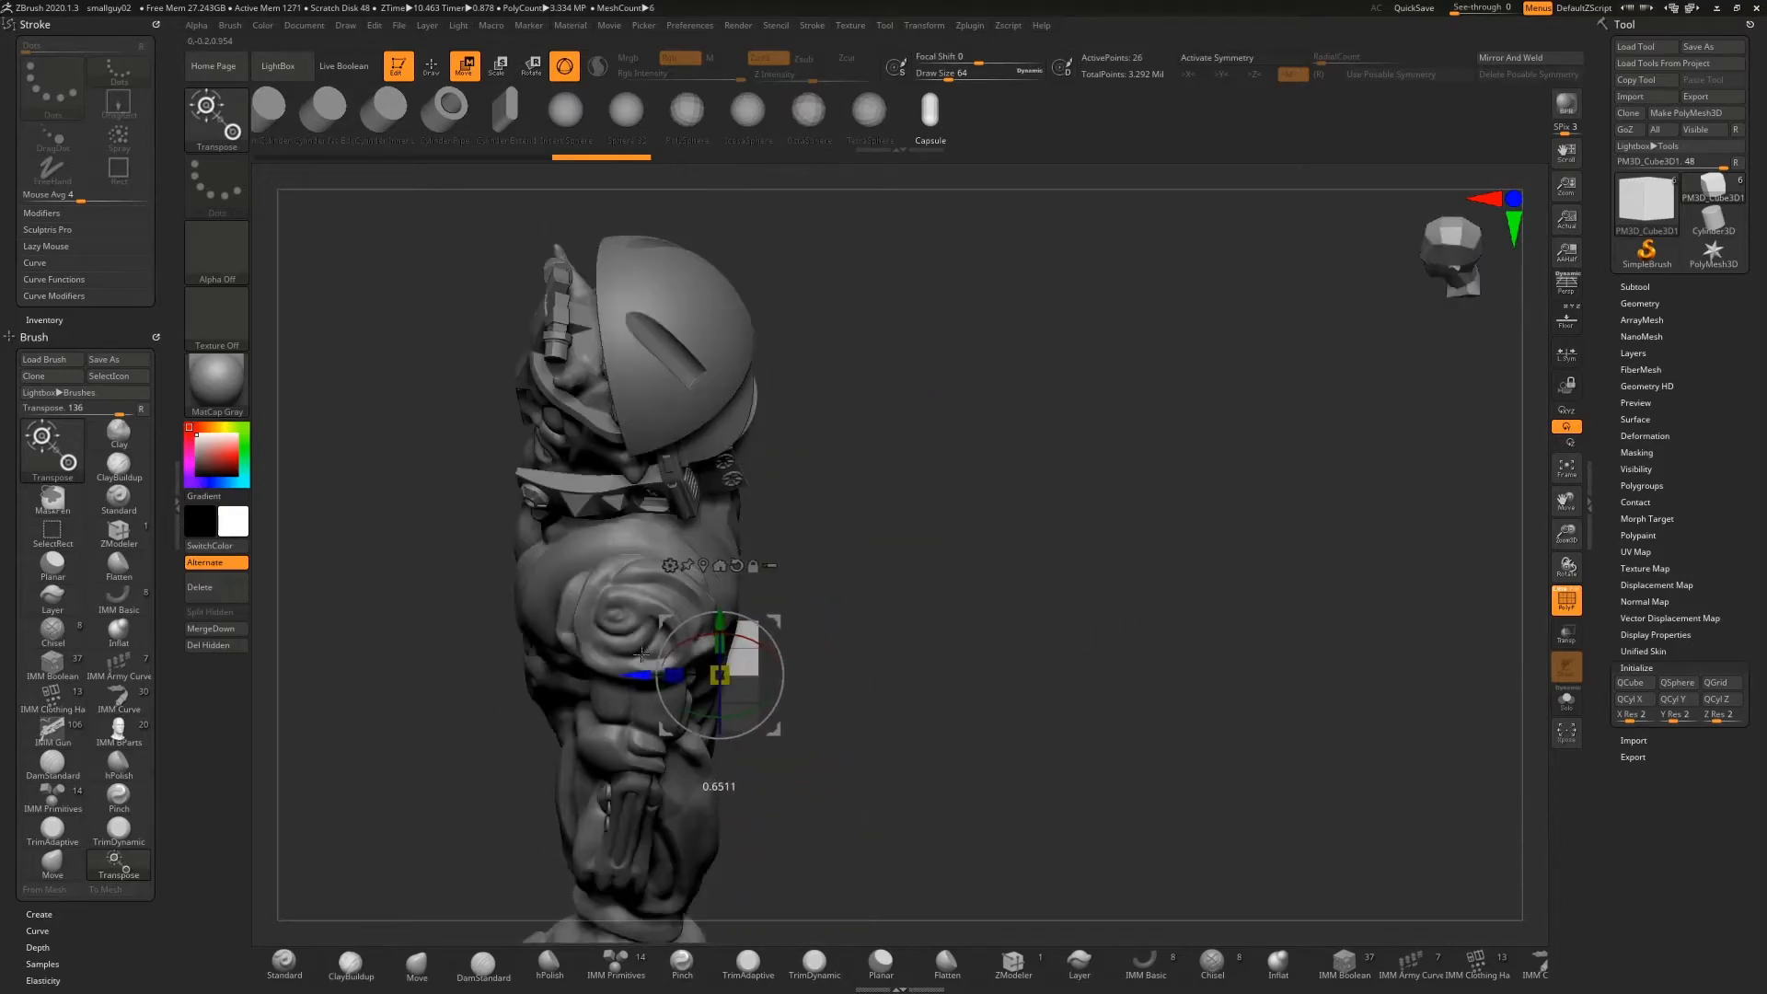
drag(939, 659, 778, 667)
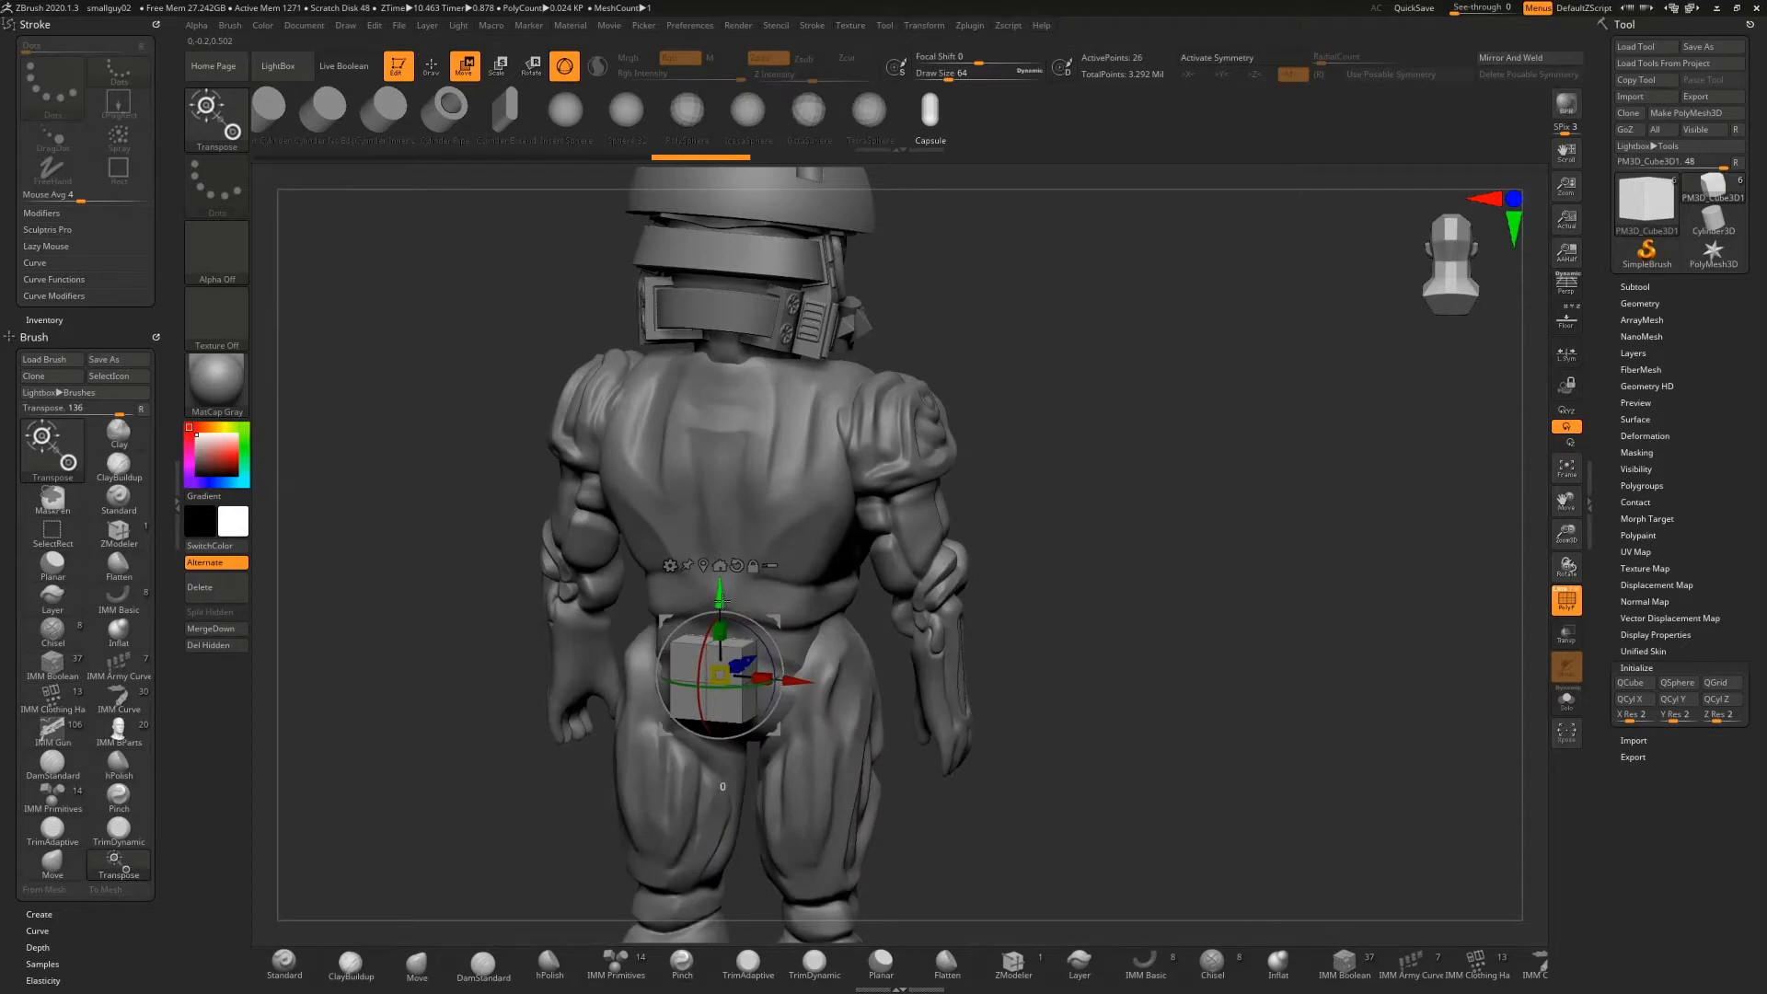
drag(721, 598, 720, 396)
Scale the cube down uniformly to about 0.76 of its size against the torso's upper back
drag(1106, 418, 1154, 411)
drag(1567, 534, 1675, 315)
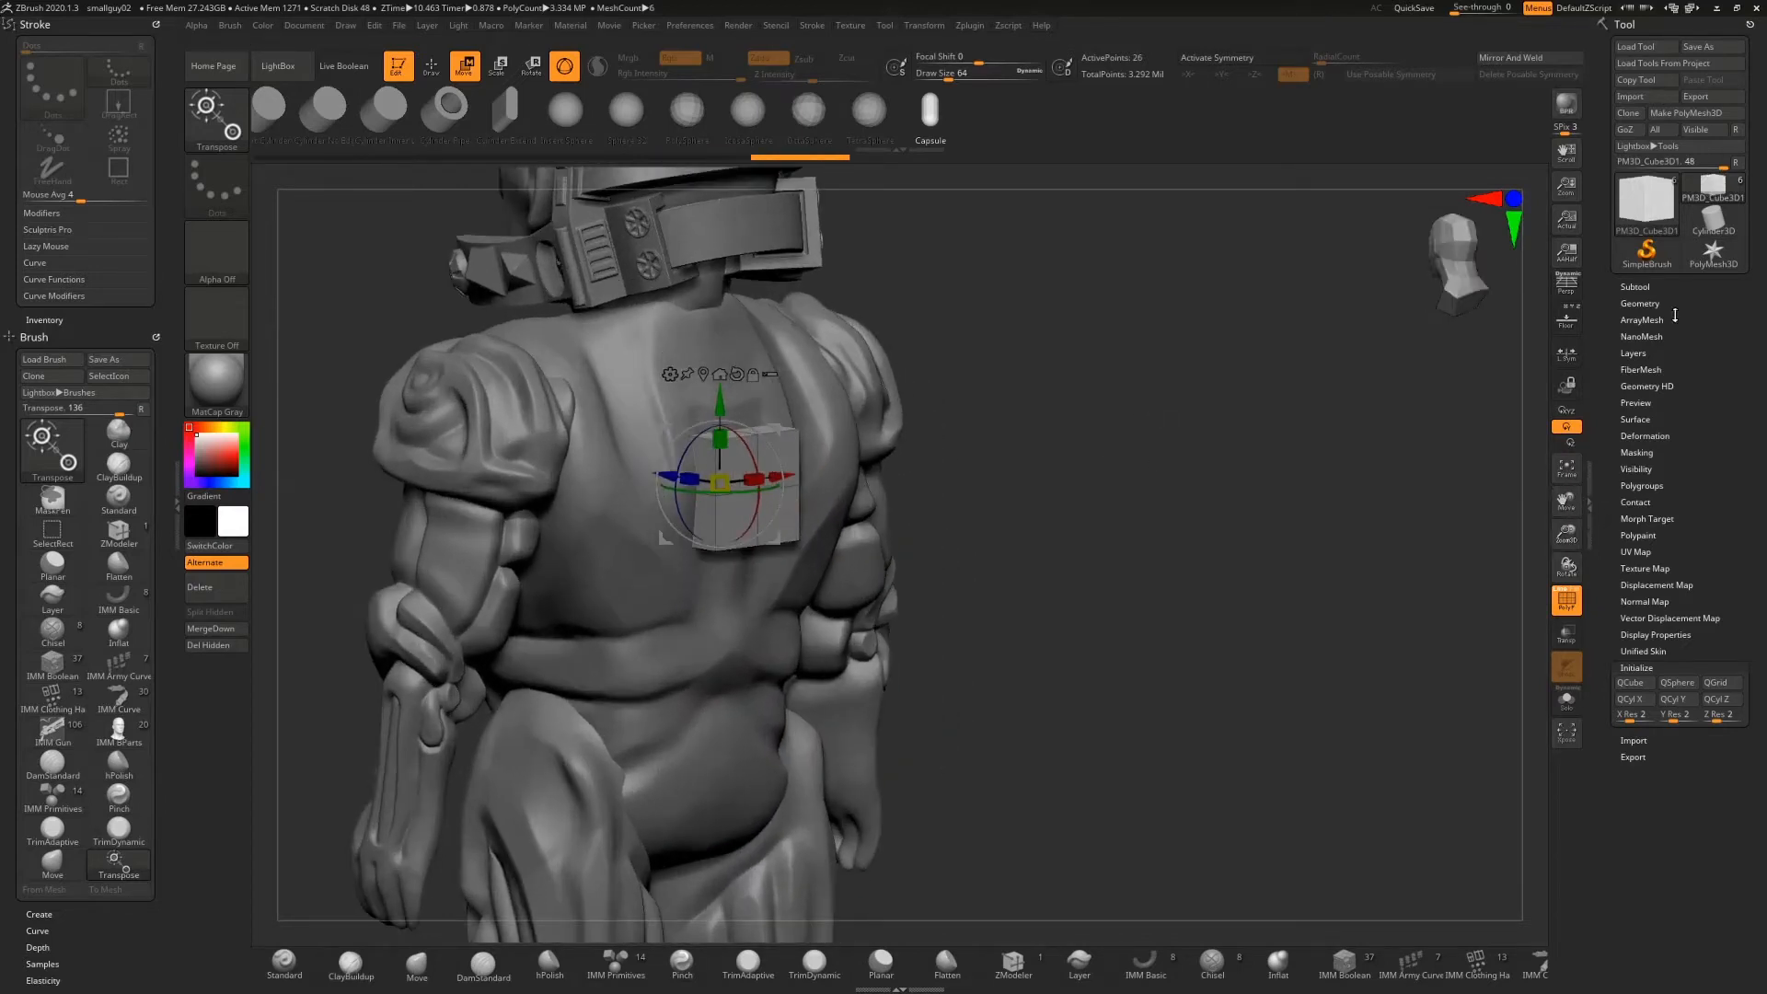
click(1634, 287)
alt+drag(1009, 357, 1072, 517)
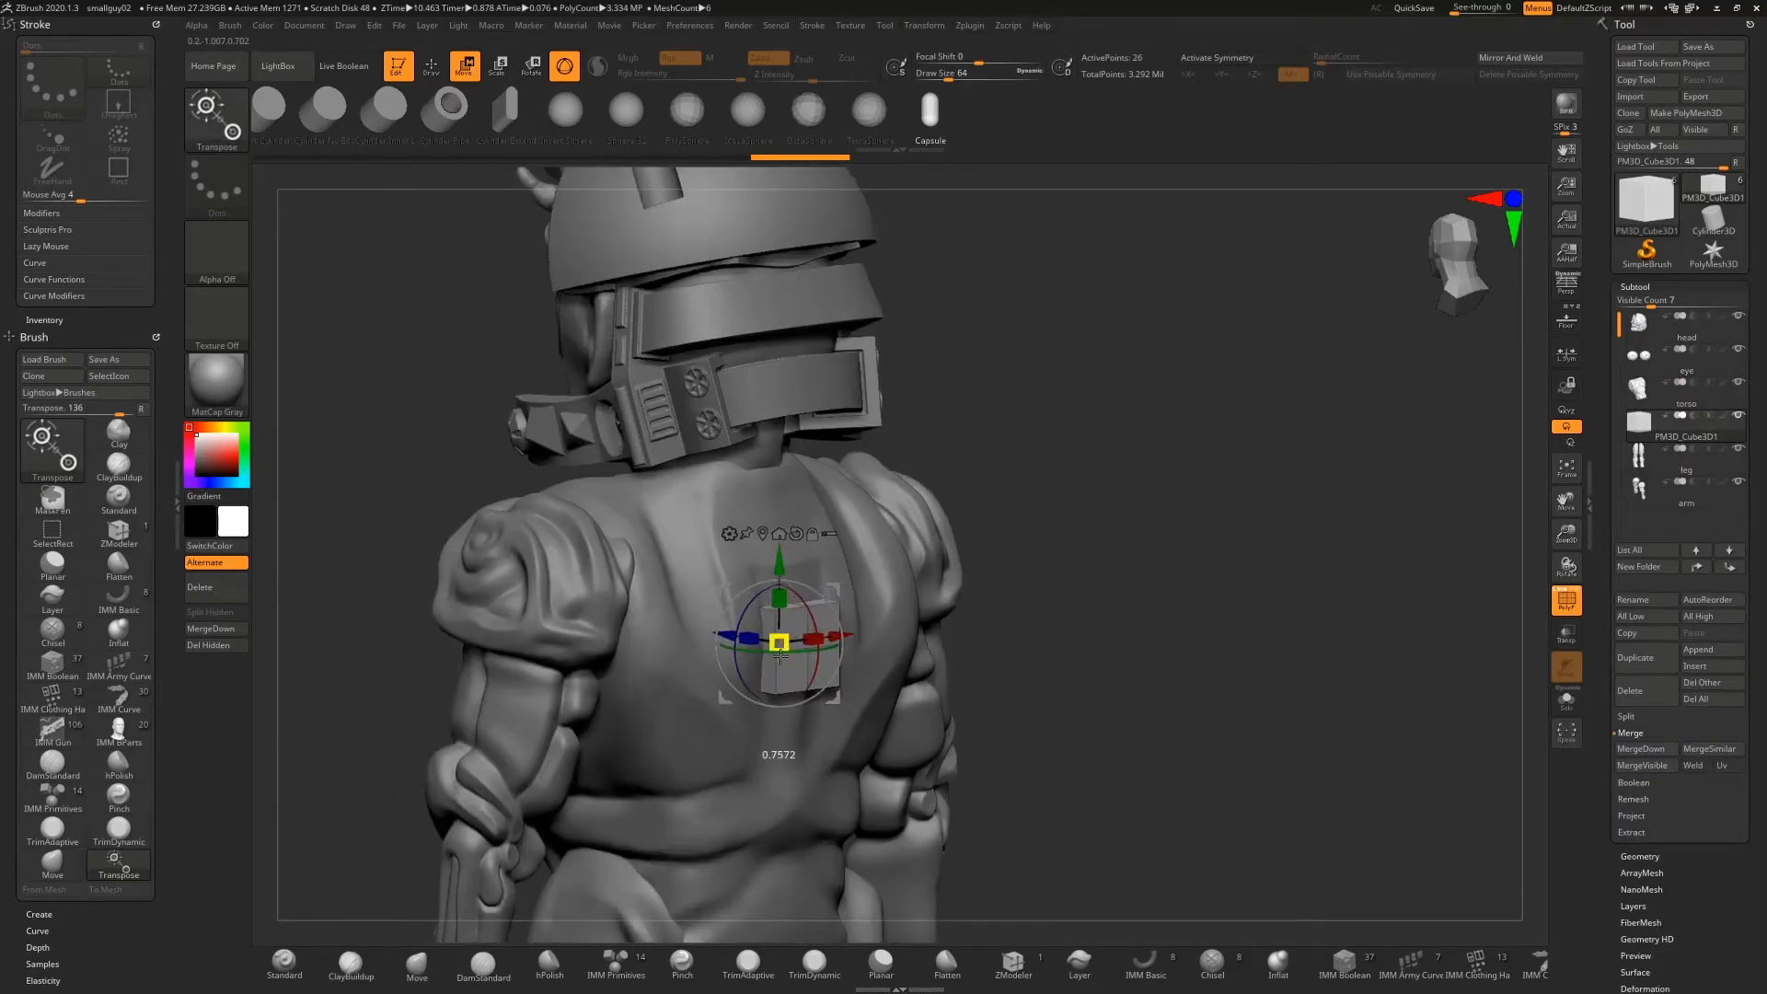
drag(780, 657, 780, 657)
mouse_move(1151, 608)
mouse_down()
mouse_move(1093, 612)
mouse_move(1163, 614)
mouse_up()
drag(1567, 534, 1570, 582)
drag(1389, 556, 1178, 563)
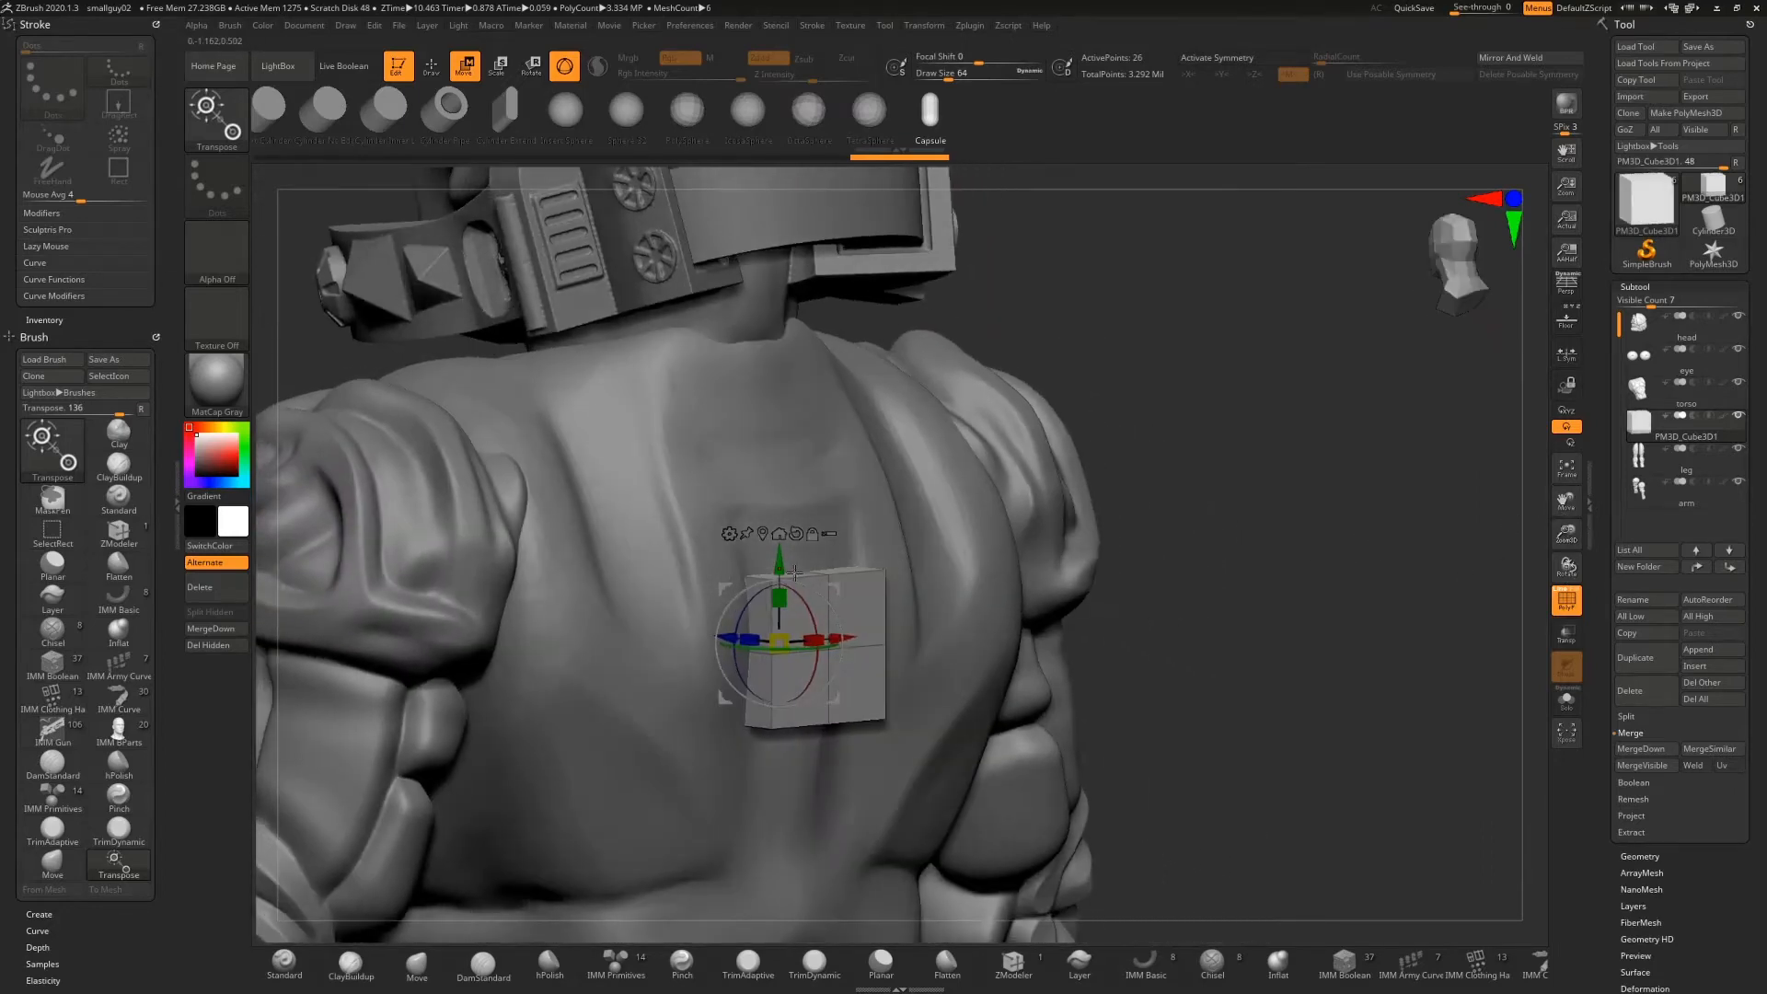
Stretch the cube vertically by about 2.6 into a tall block along the spine and adjust its depth against the back
drag(771, 593, 775, 487)
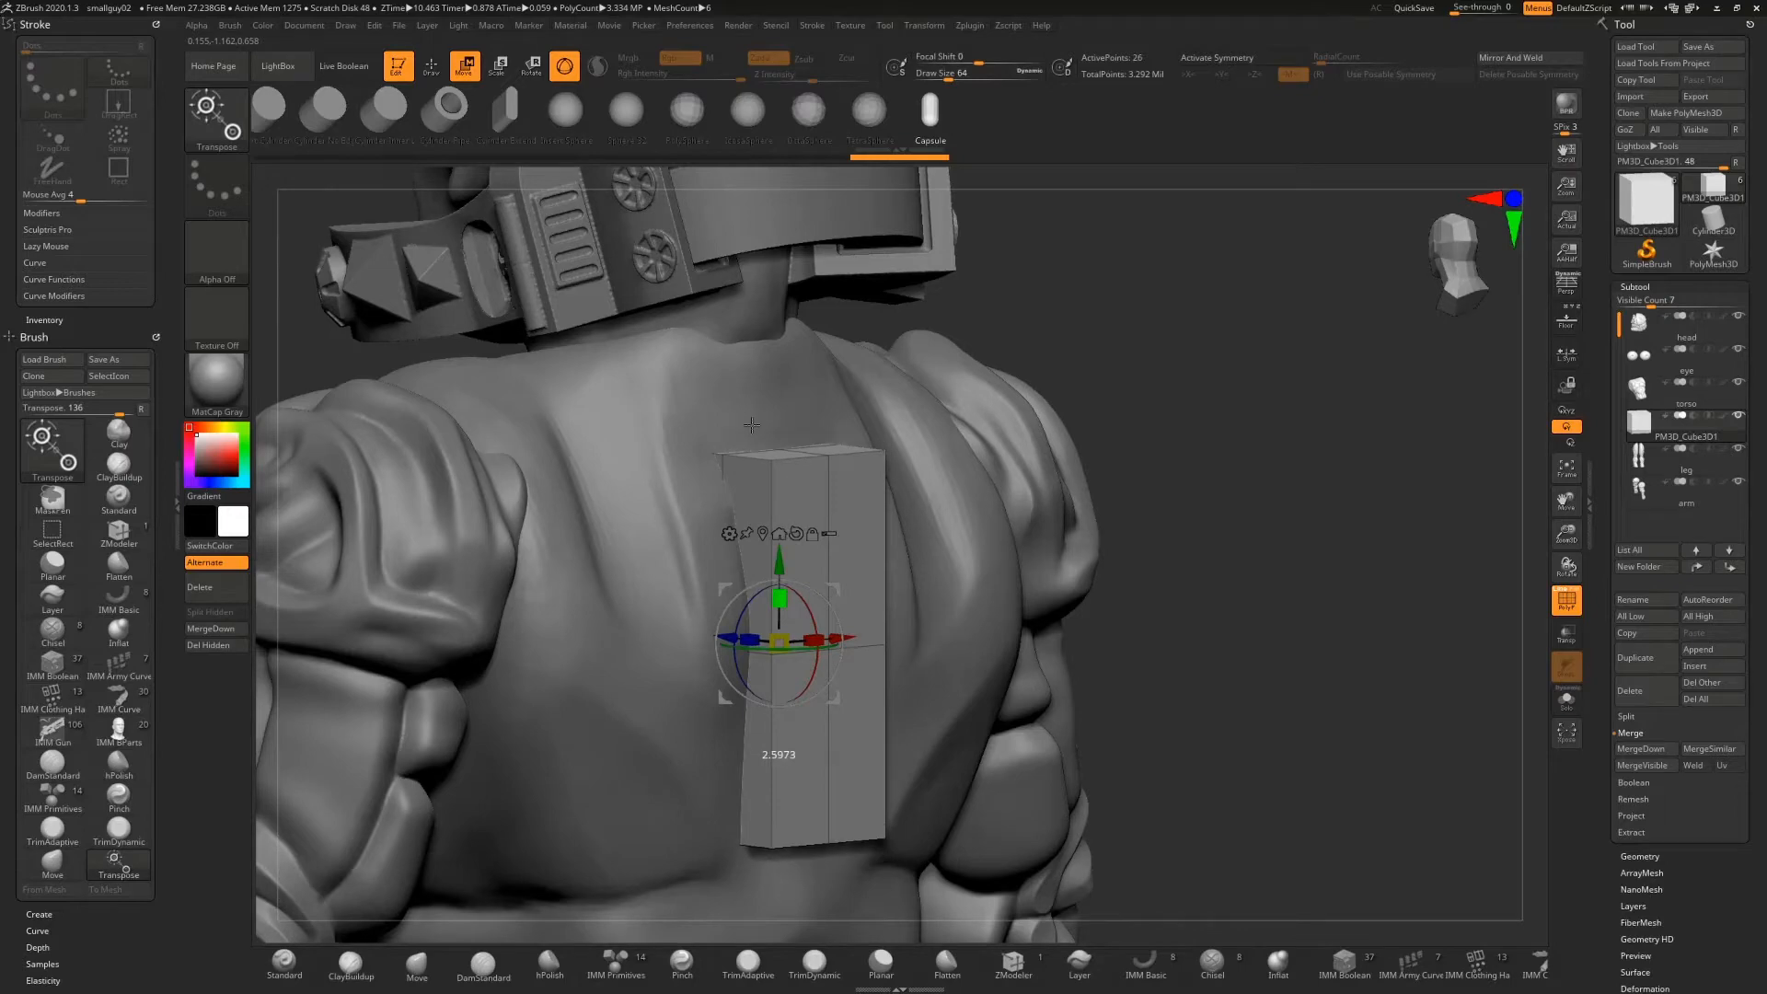
drag(1298, 446, 1012, 474)
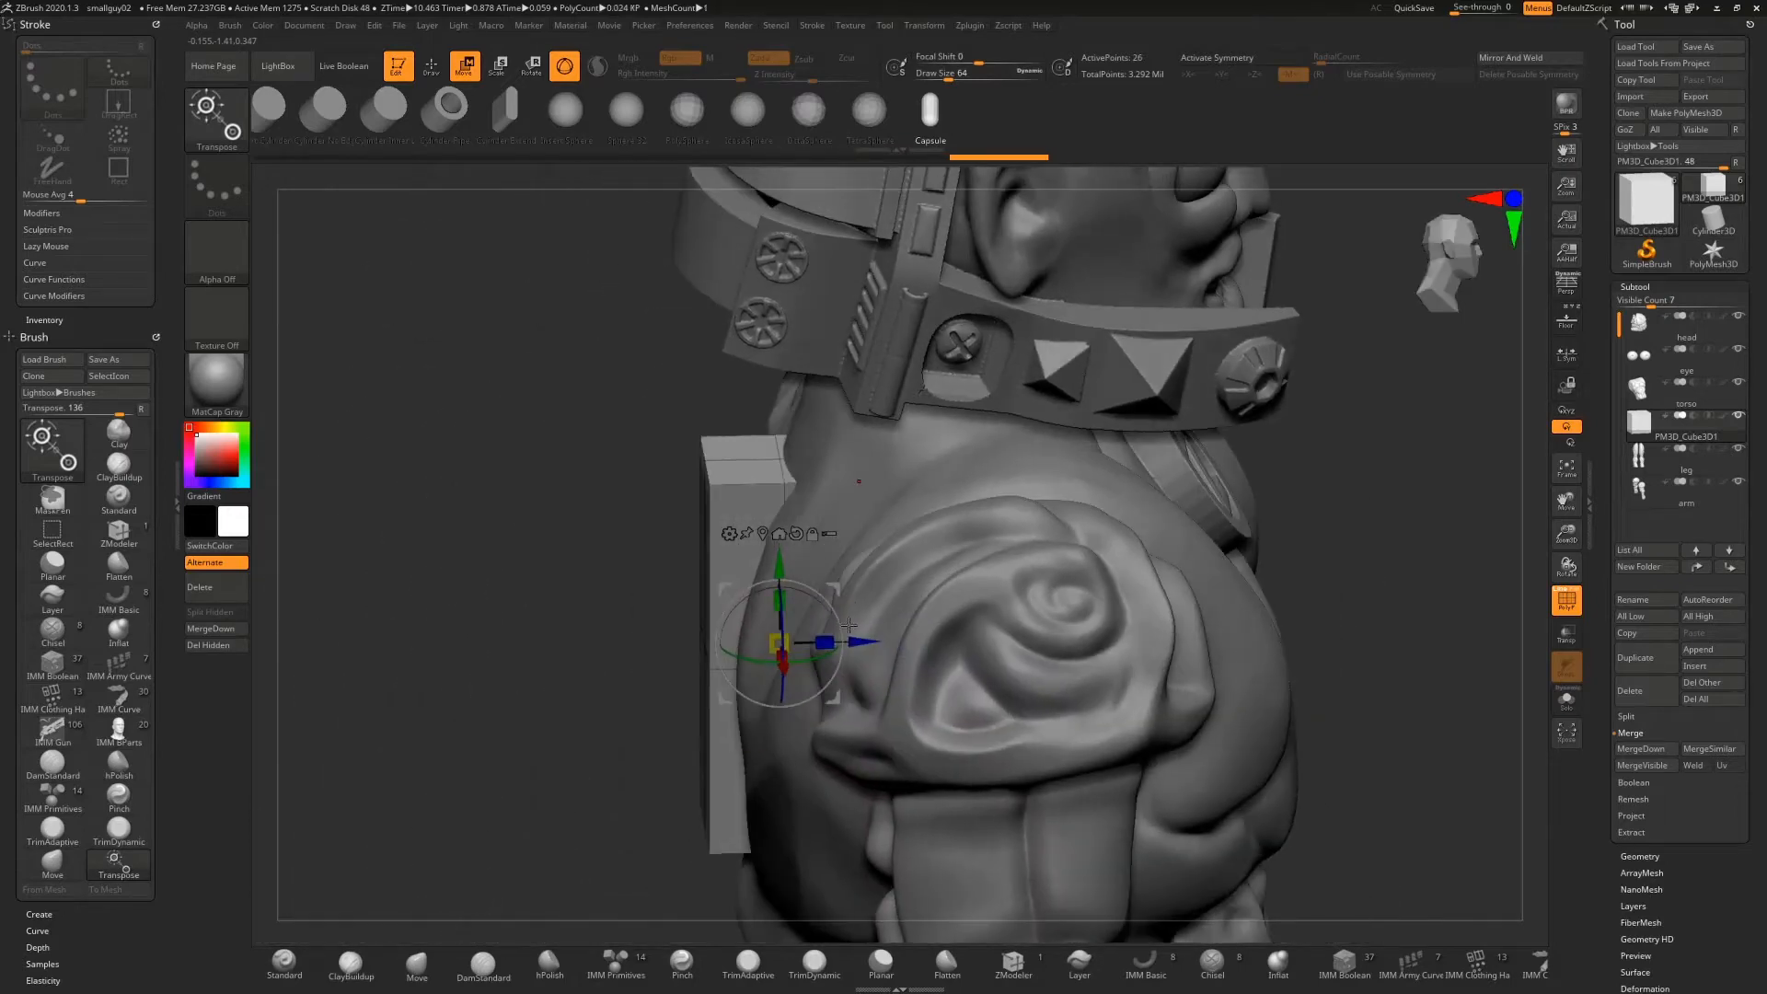
drag(855, 642, 832, 641)
drag(387, 600, 759, 623)
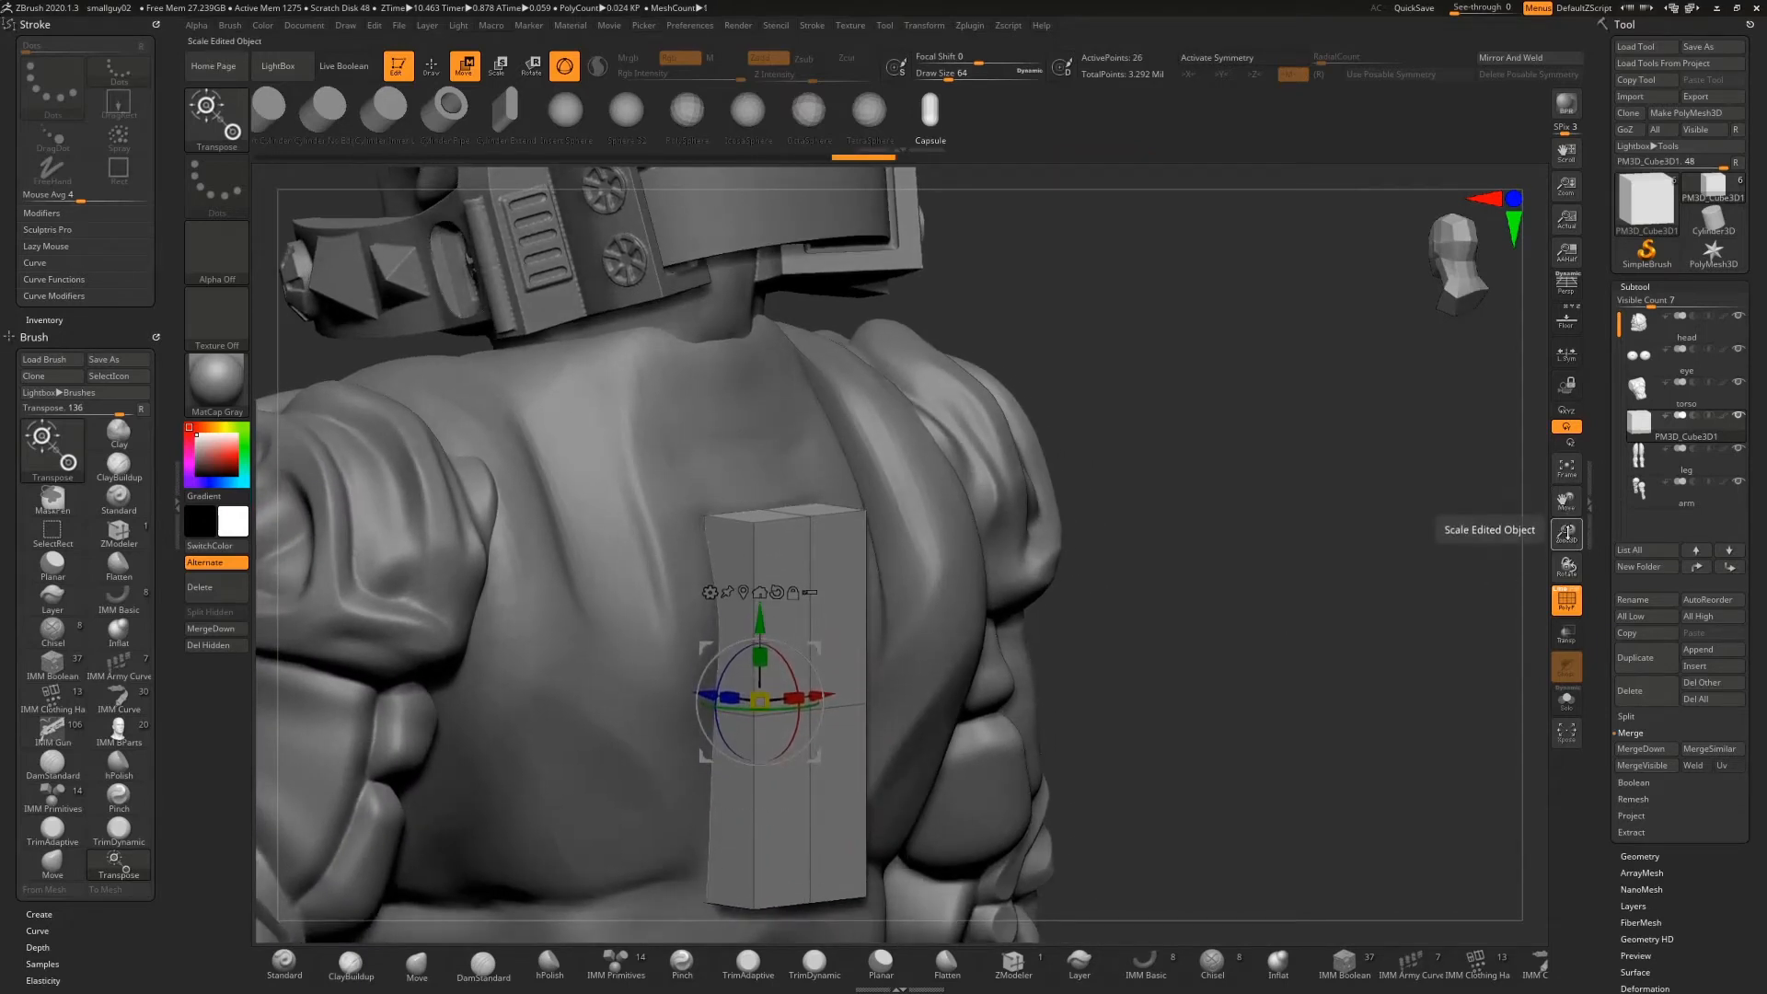
drag(1564, 534, 1557, 495)
alt+drag(1205, 614, 1214, 442)
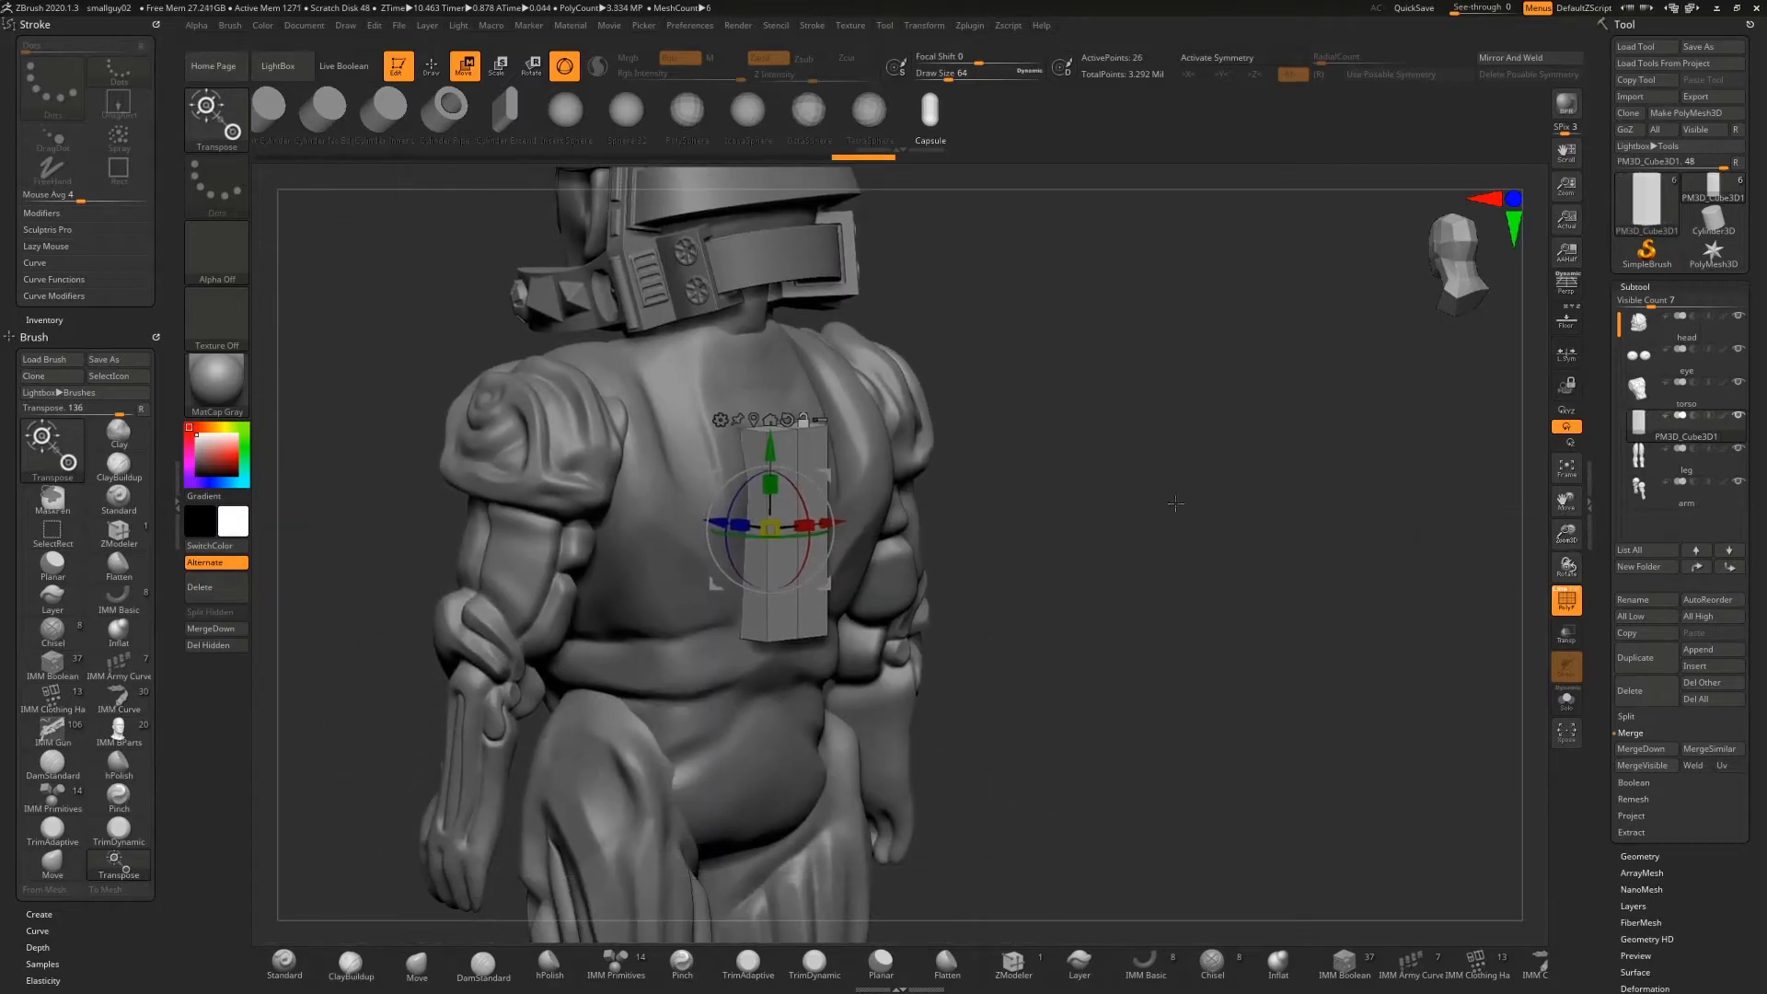
drag(1242, 503, 896, 286)
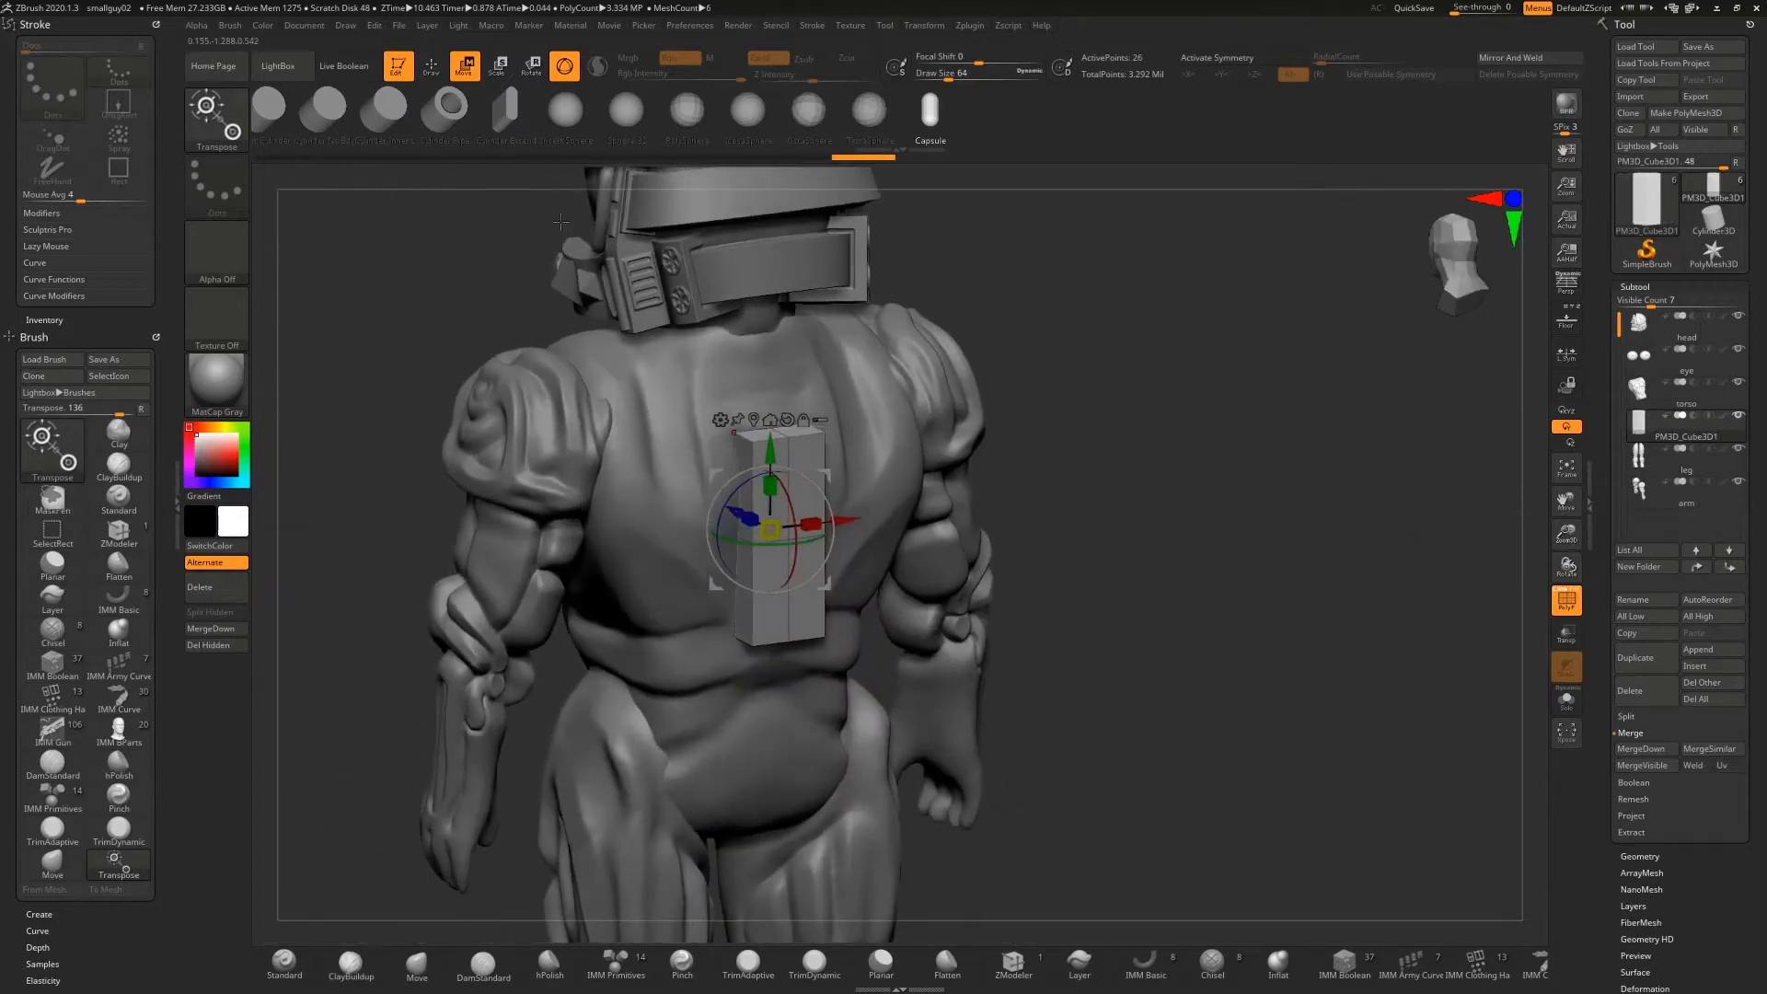
Insert an upright Capsule from the IMM Primitives brush onto the block's rear face, drawn much larger than the block
click(431, 64)
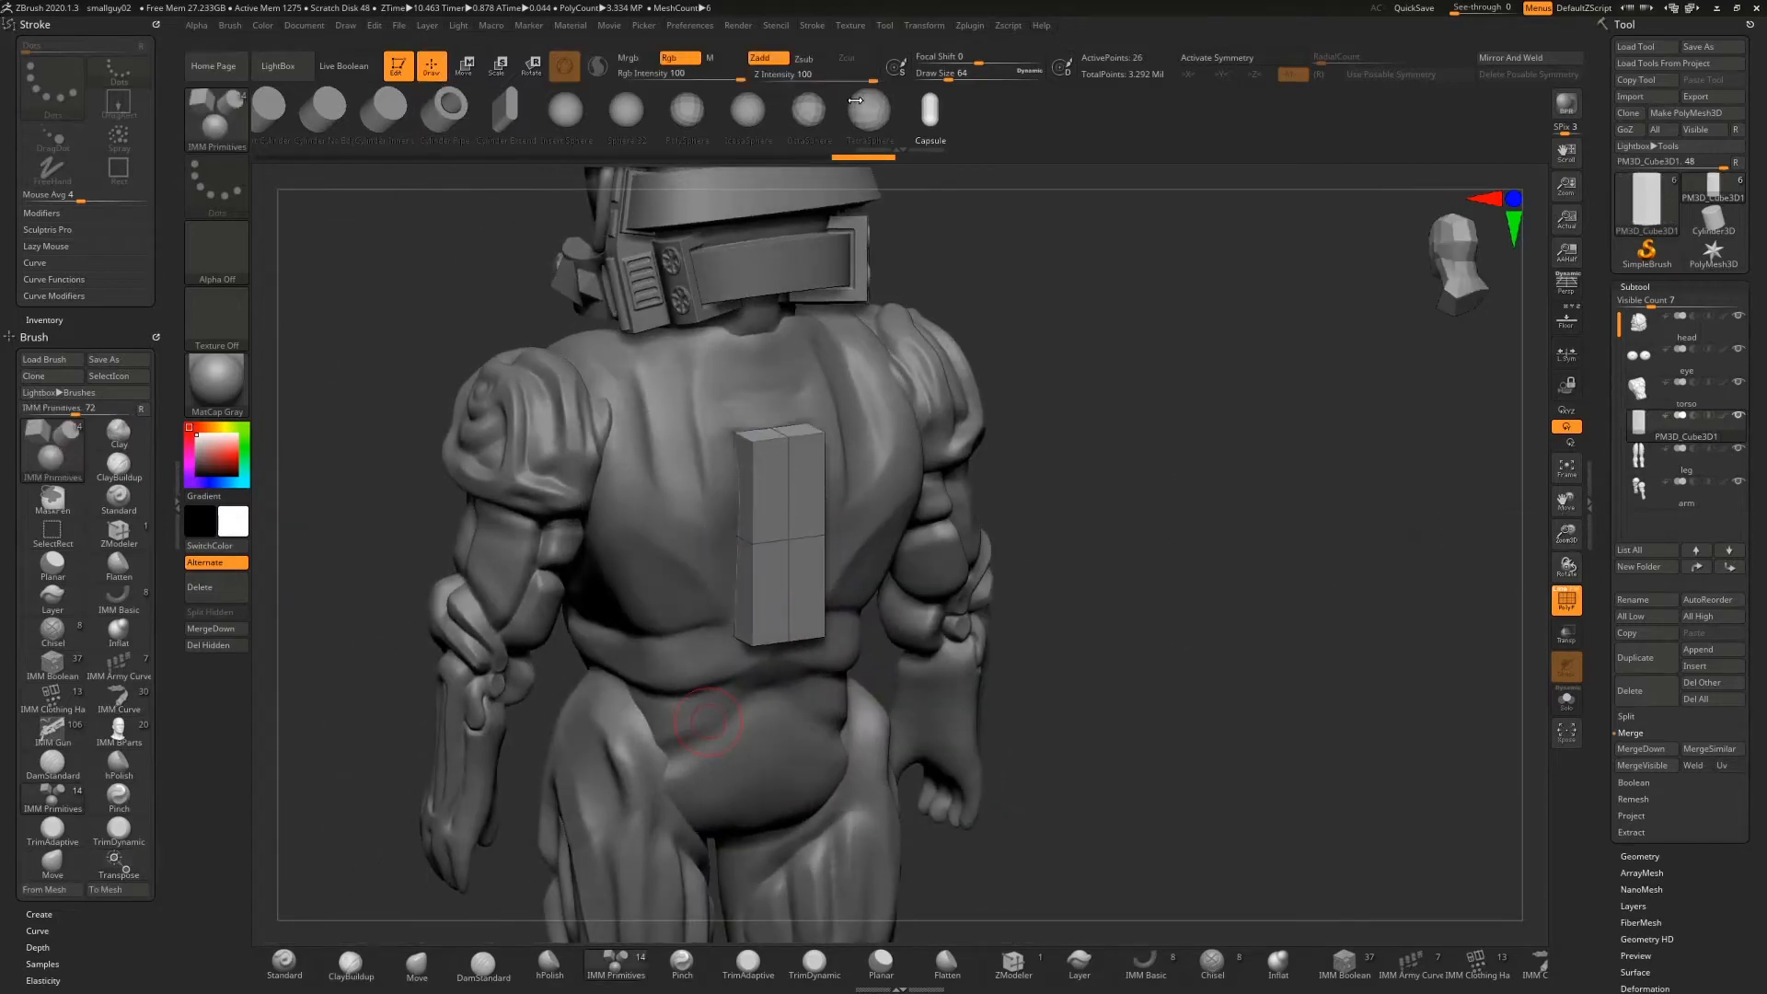
click(930, 111)
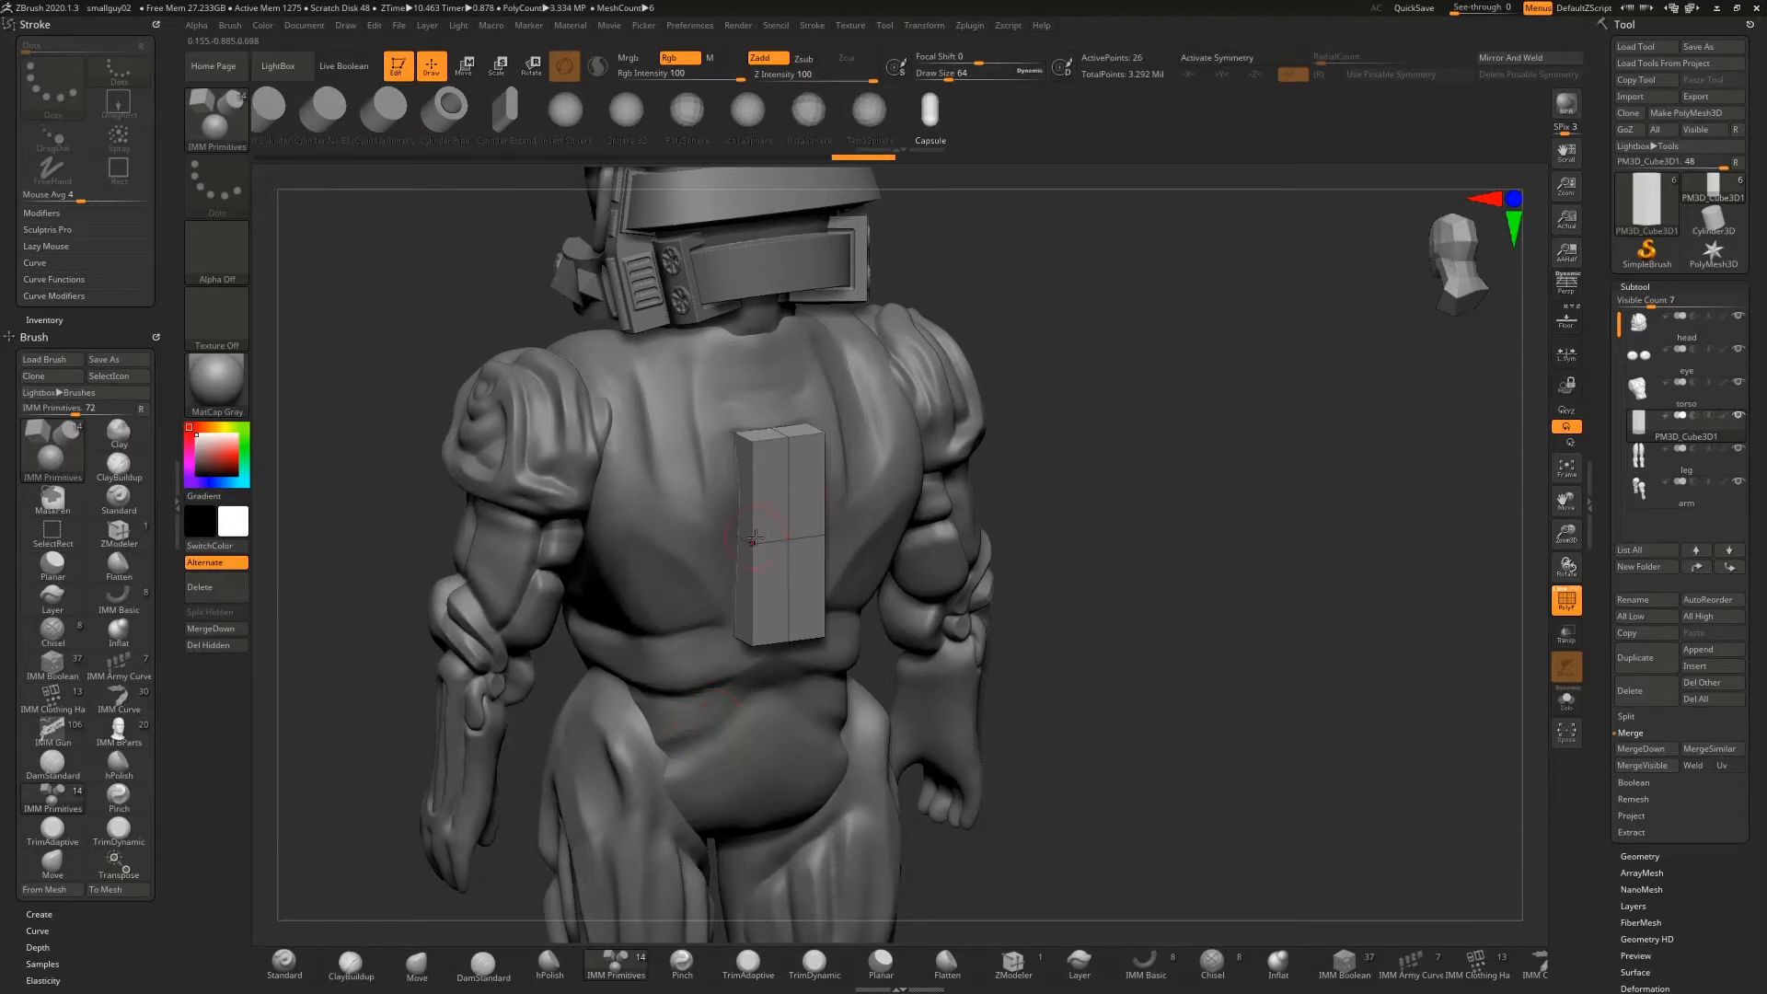
drag(789, 519, 778, 743)
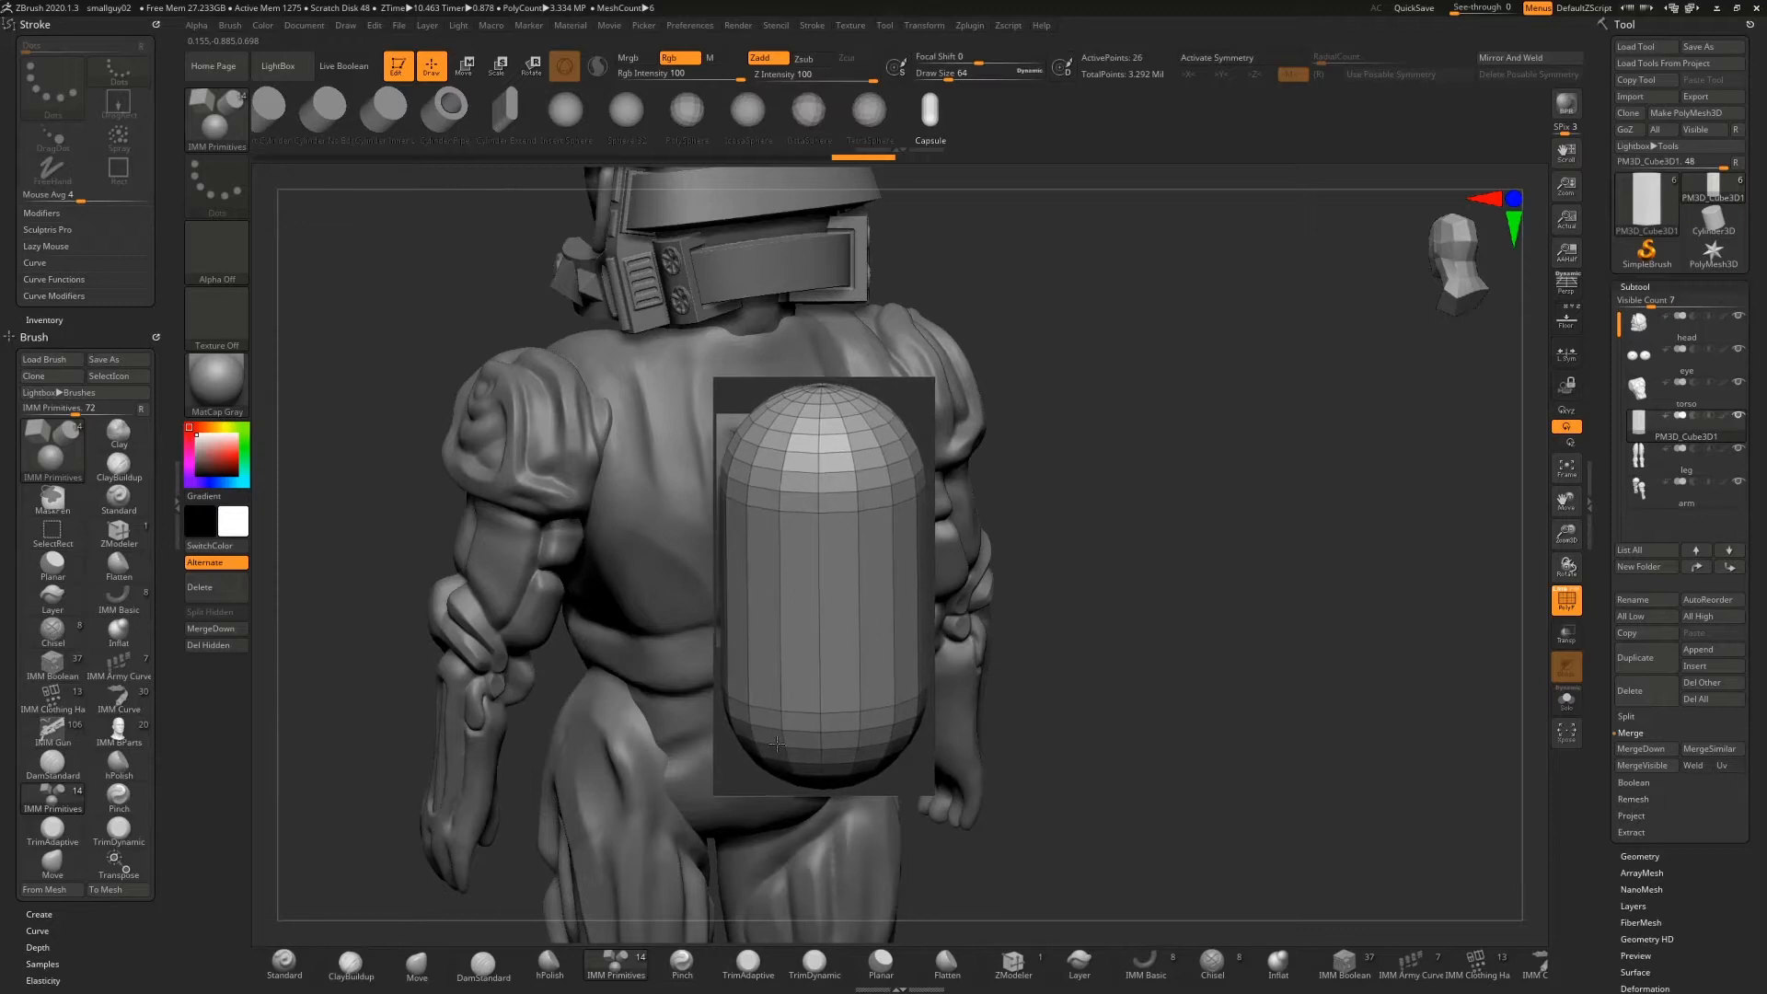
drag(1053, 555, 1105, 521)
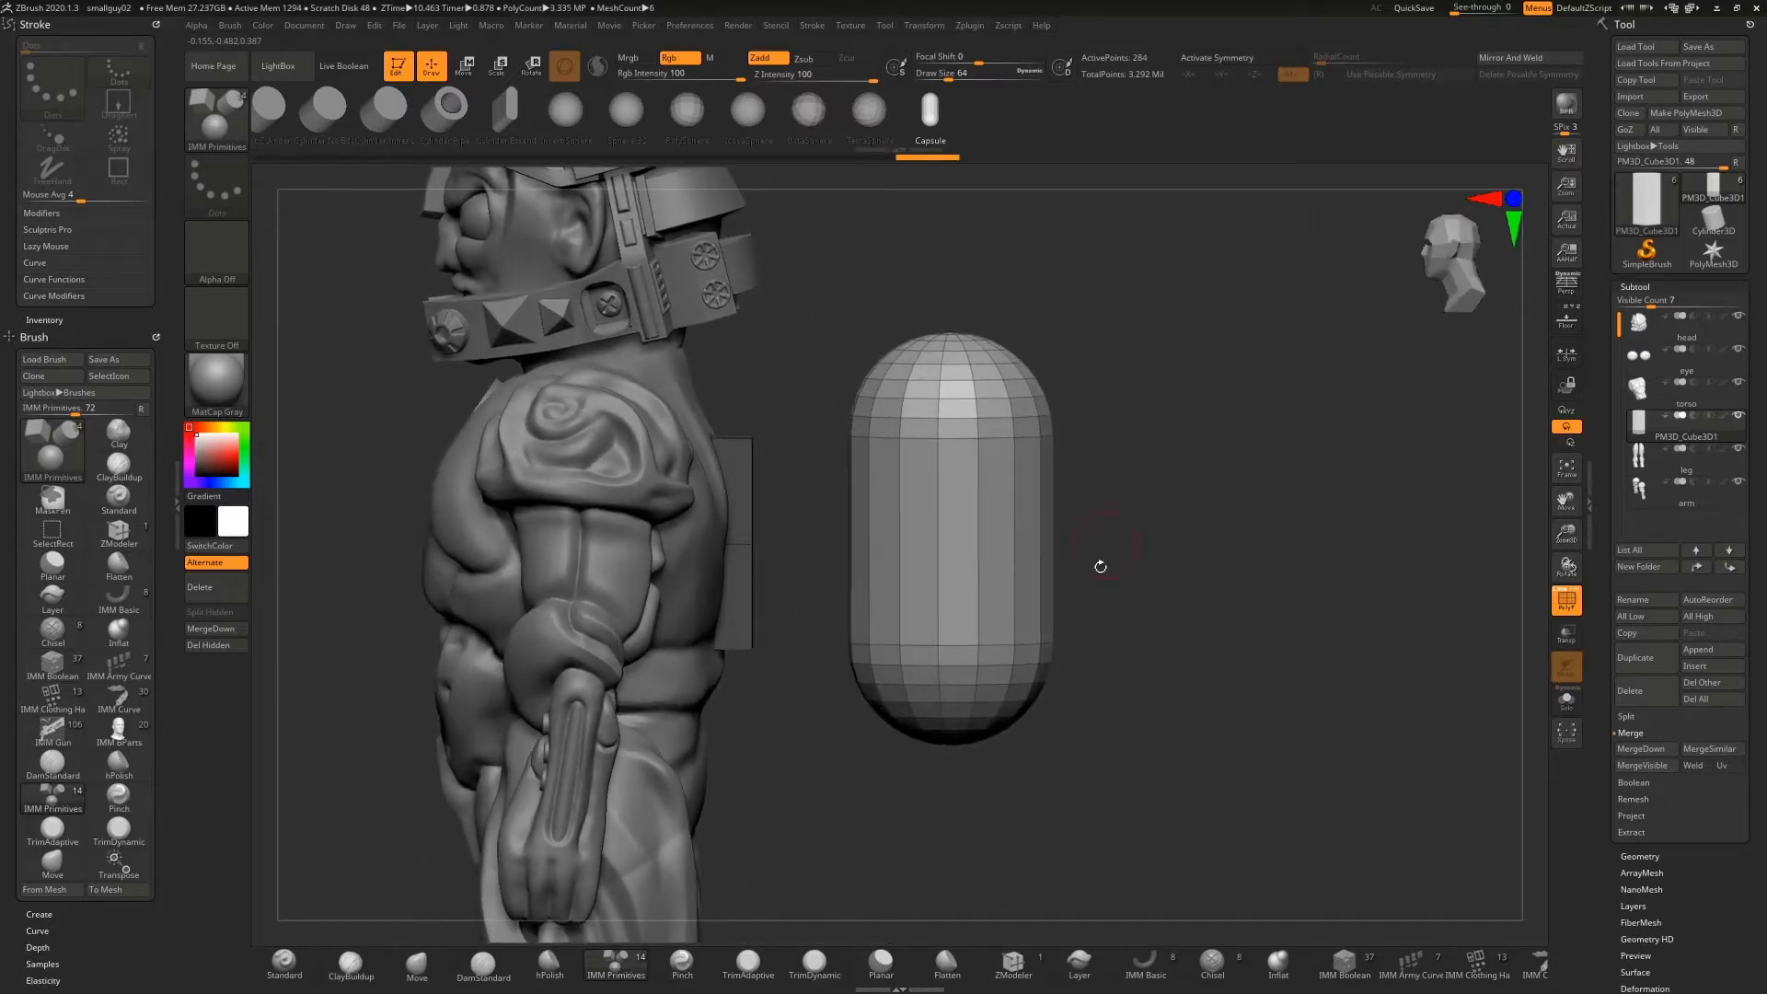
alt+drag(1286, 600, 1173, 593)
drag(1496, 554, 1503, 549)
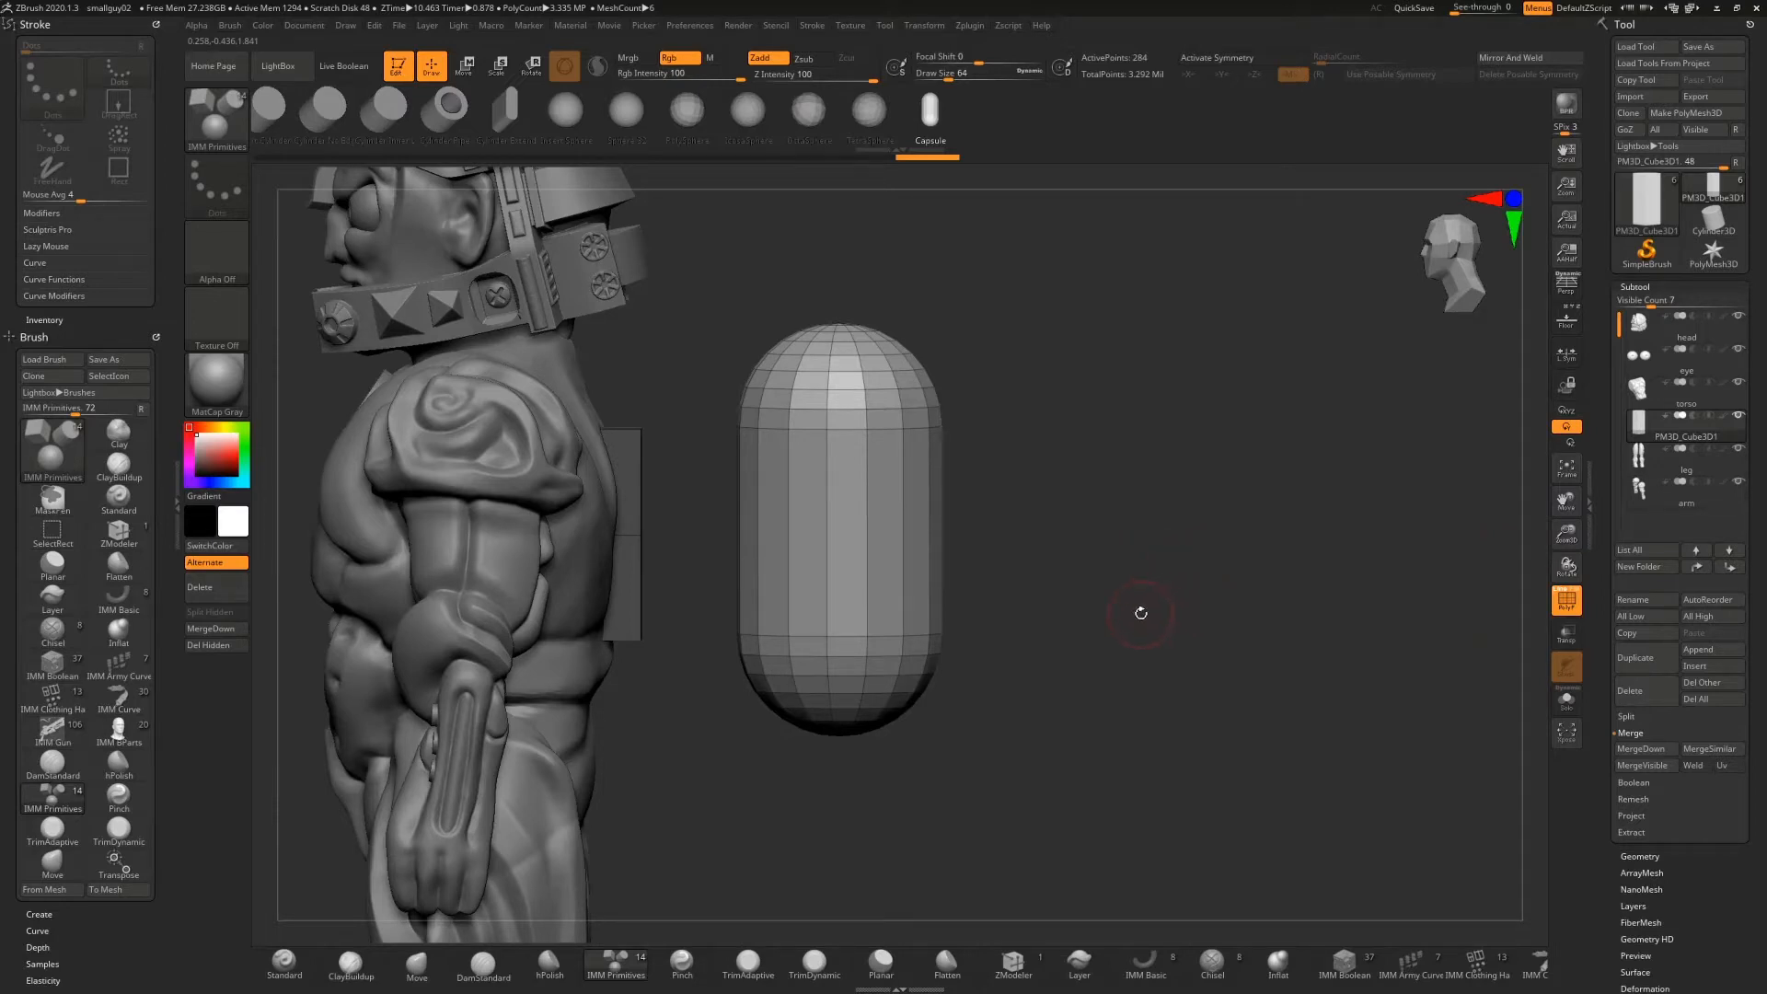
Hide the capsule's rounded lower end with a rectangular selection, leaving the dome and straight cylinder visible
mouse_move(1141, 629)
mouse_down()
mouse_move(1105, 473)
mouse_move(1136, 619)
mouse_up()
click(1456, 267)
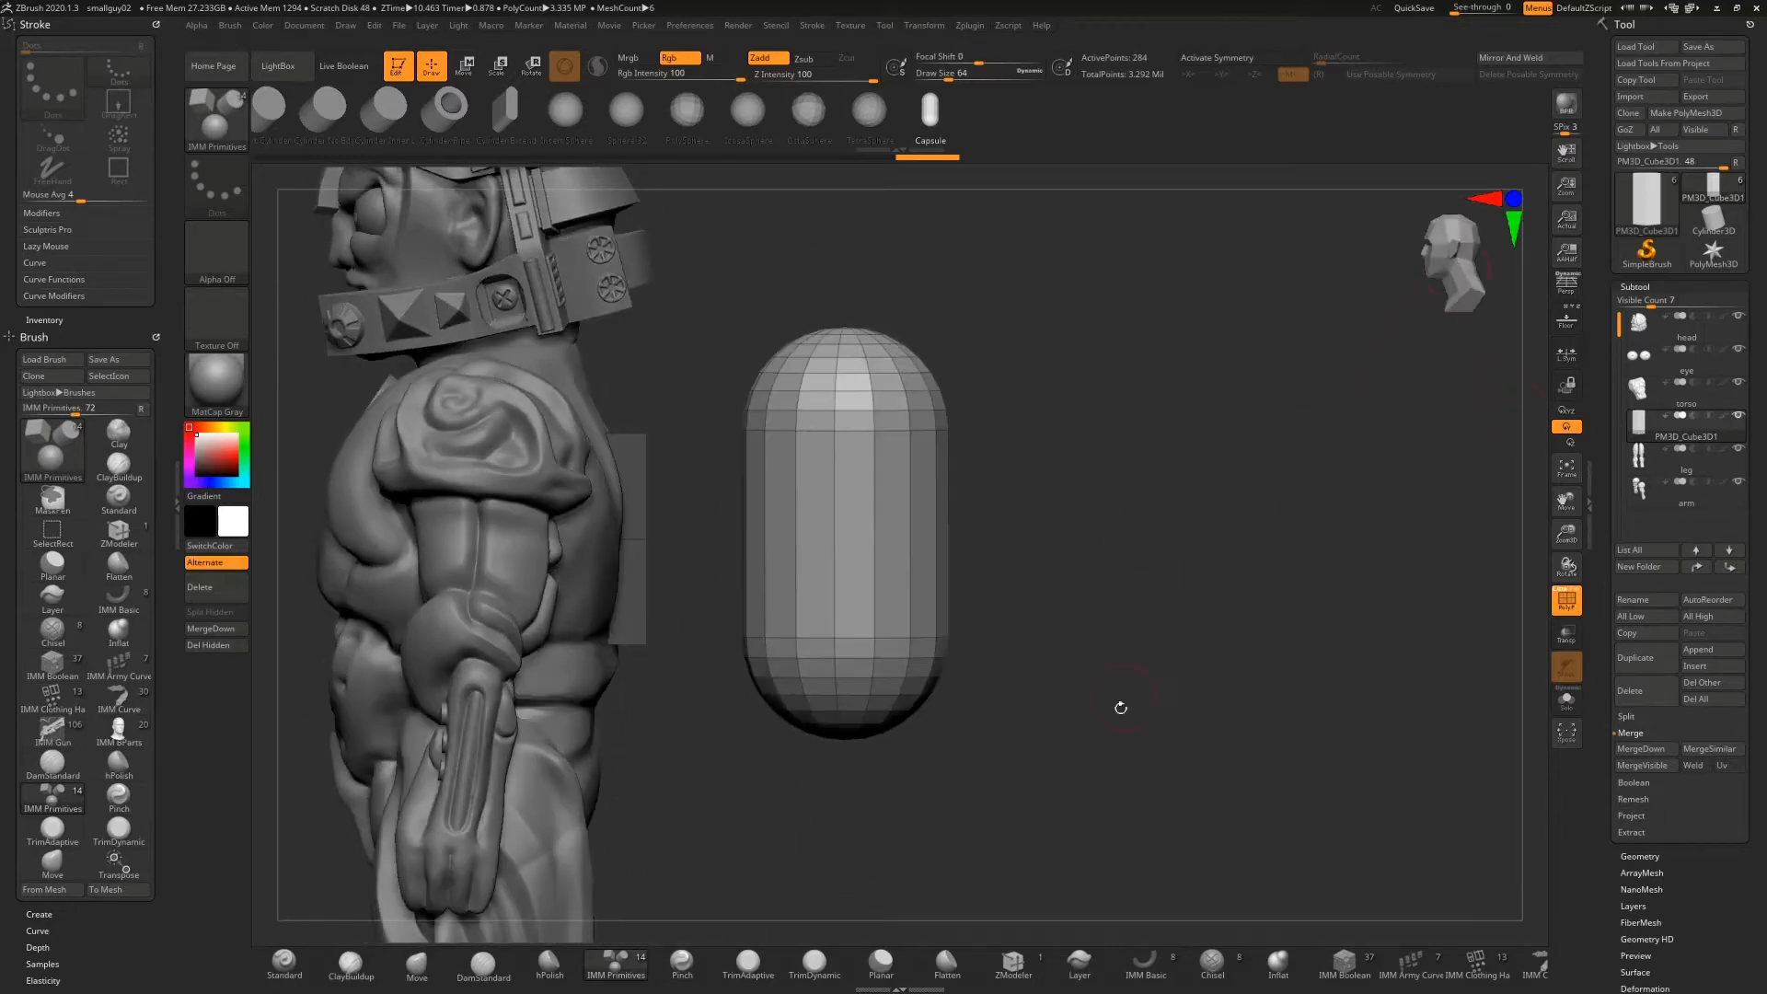
key(ctrl+shift)
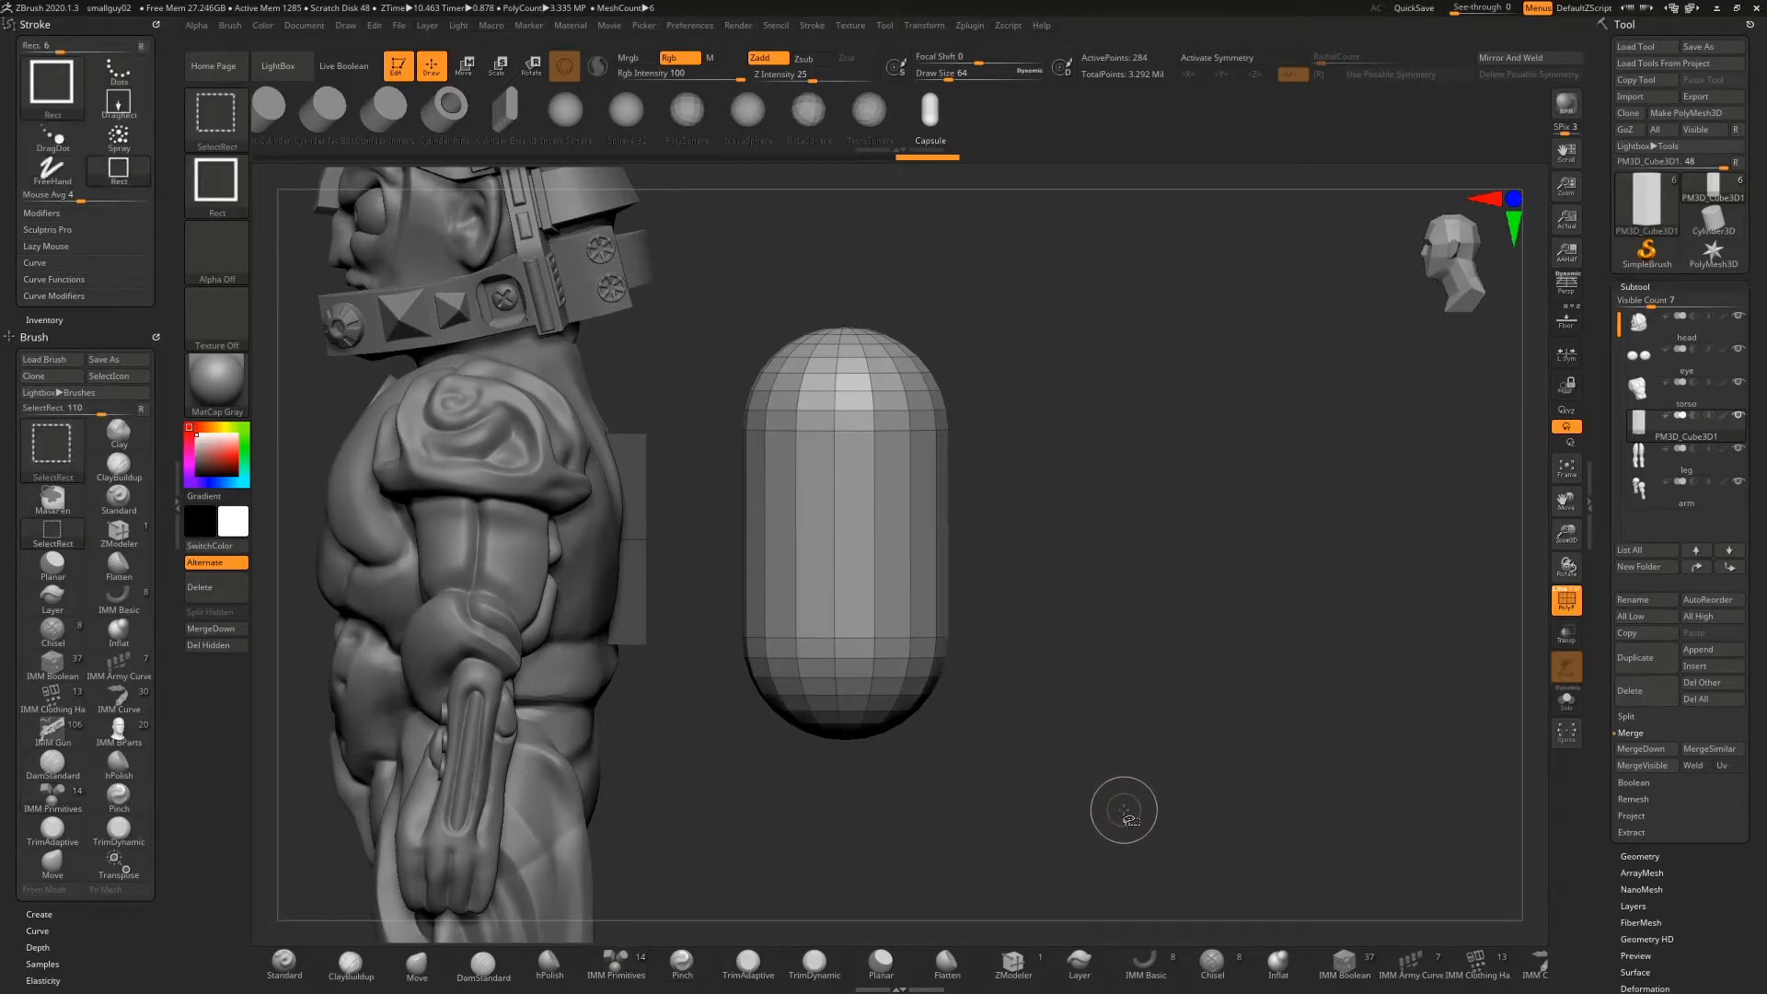
key(ctrl)
mouse_move(1089, 801)
ctrl+shift+mouse_down()
mouse_move(800, 702)
mouse_move(716, 650)
ctrl+shift+mouse_up()
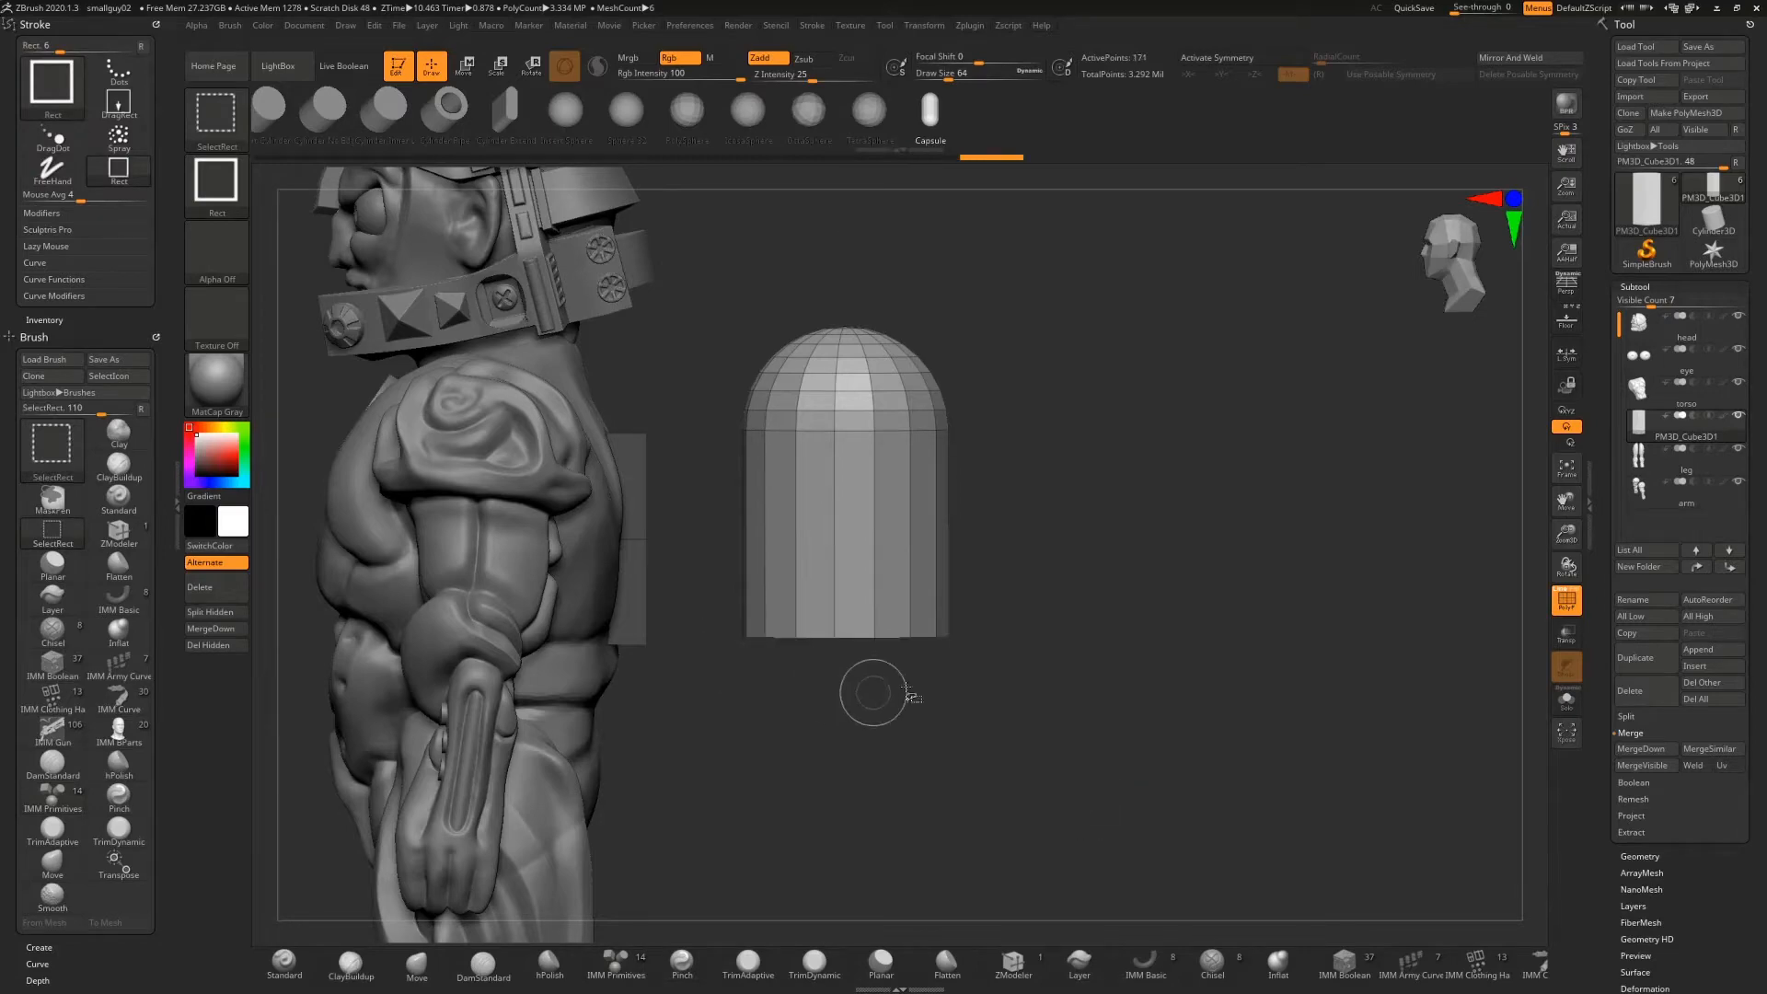
mouse_move(868, 693)
mouse_down()
mouse_move(1104, 619)
mouse_move(1093, 550)
mouse_move(1135, 611)
mouse_move(1219, 650)
mouse_up()
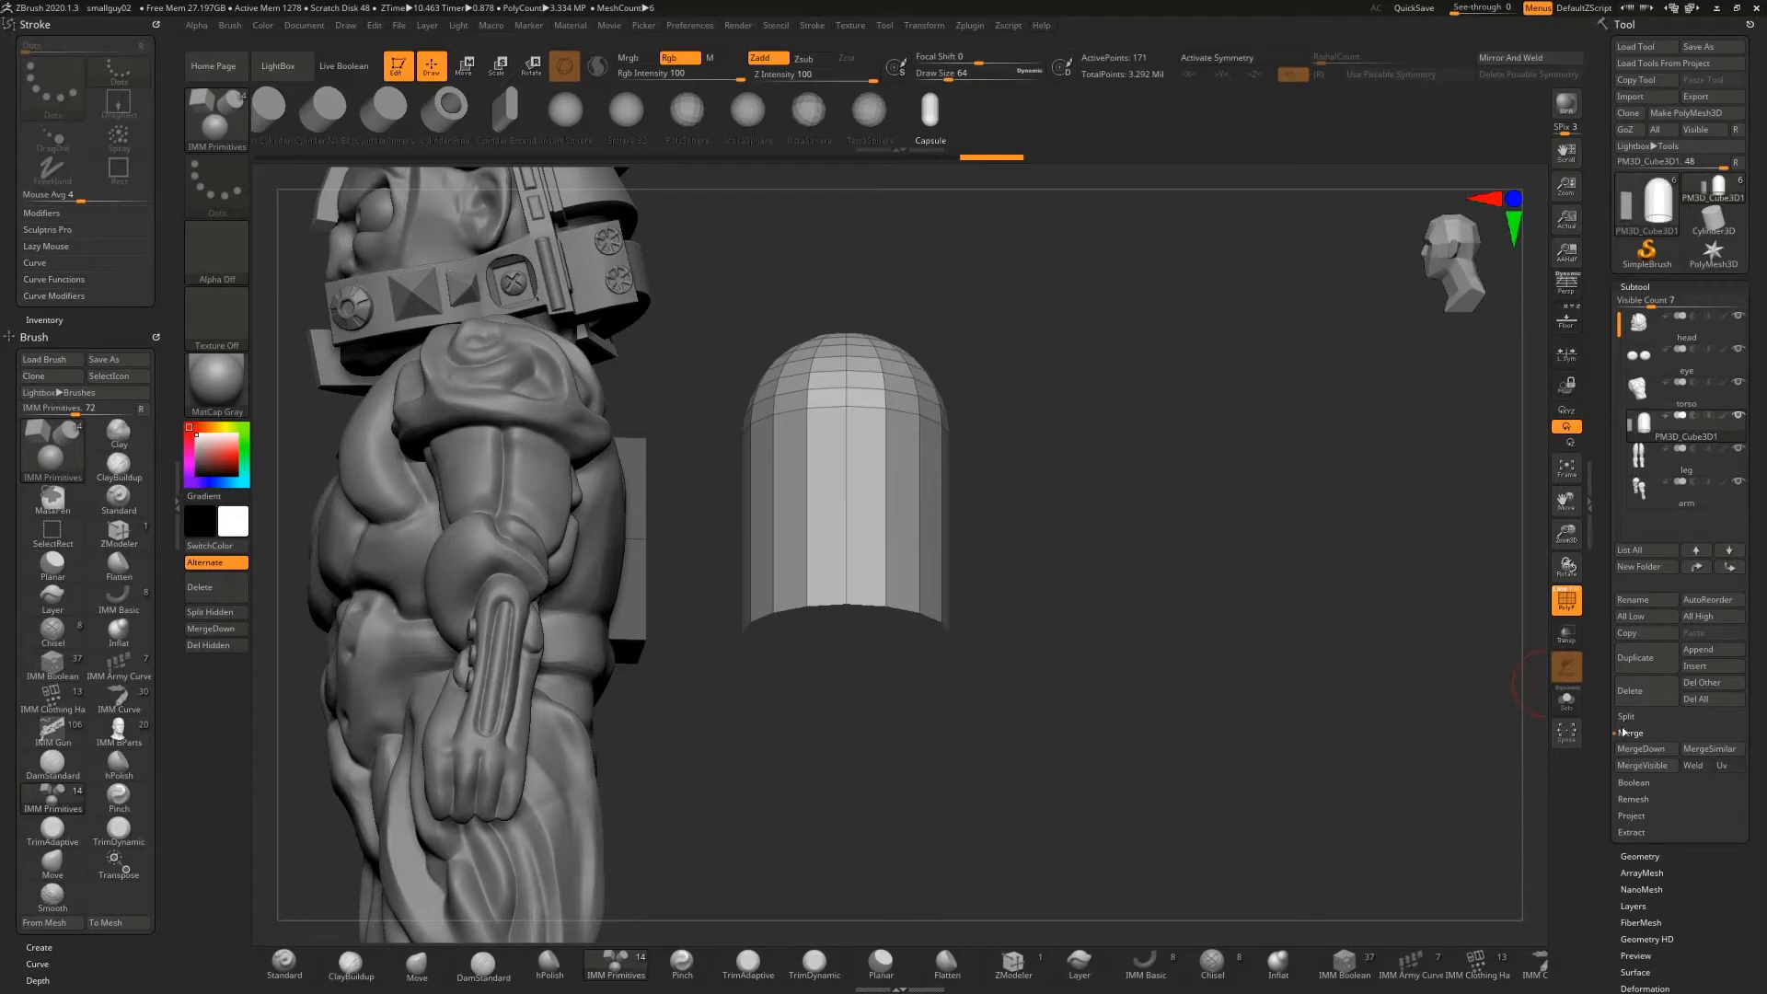
Permanently delete the hidden lower end of the capsule with Del Hidden
drag(1200, 681, 1183, 594)
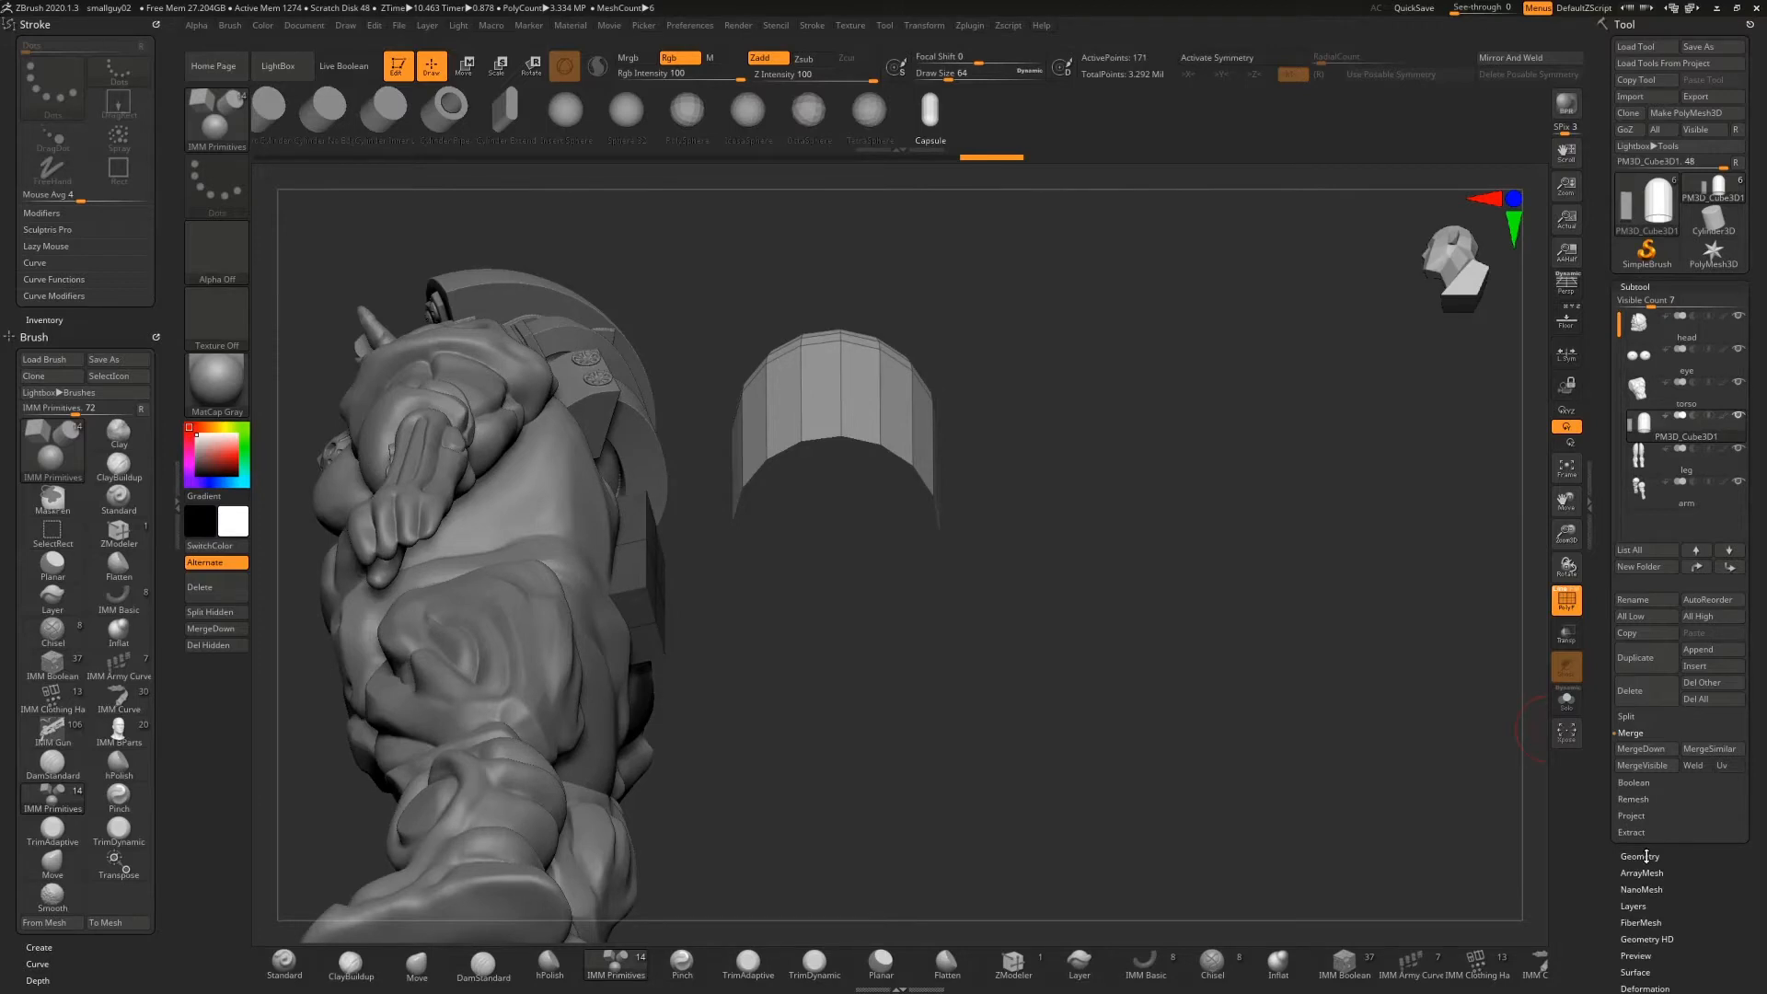
click(1627, 717)
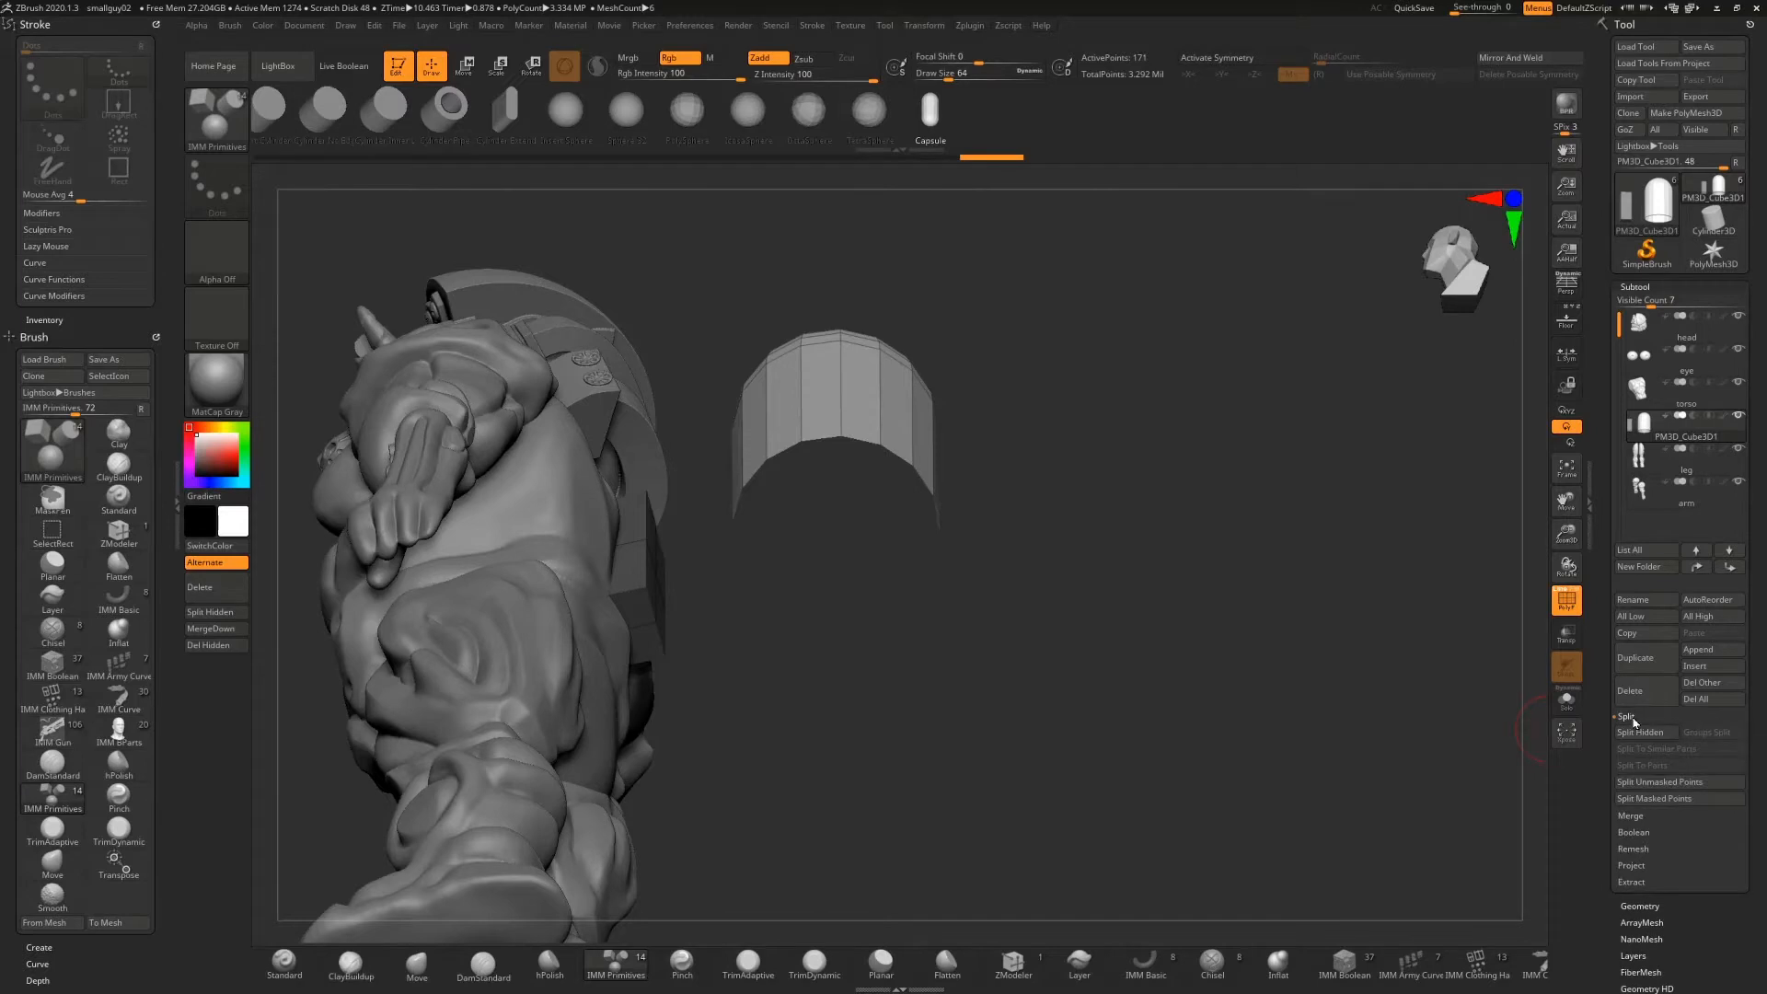
click(1627, 717)
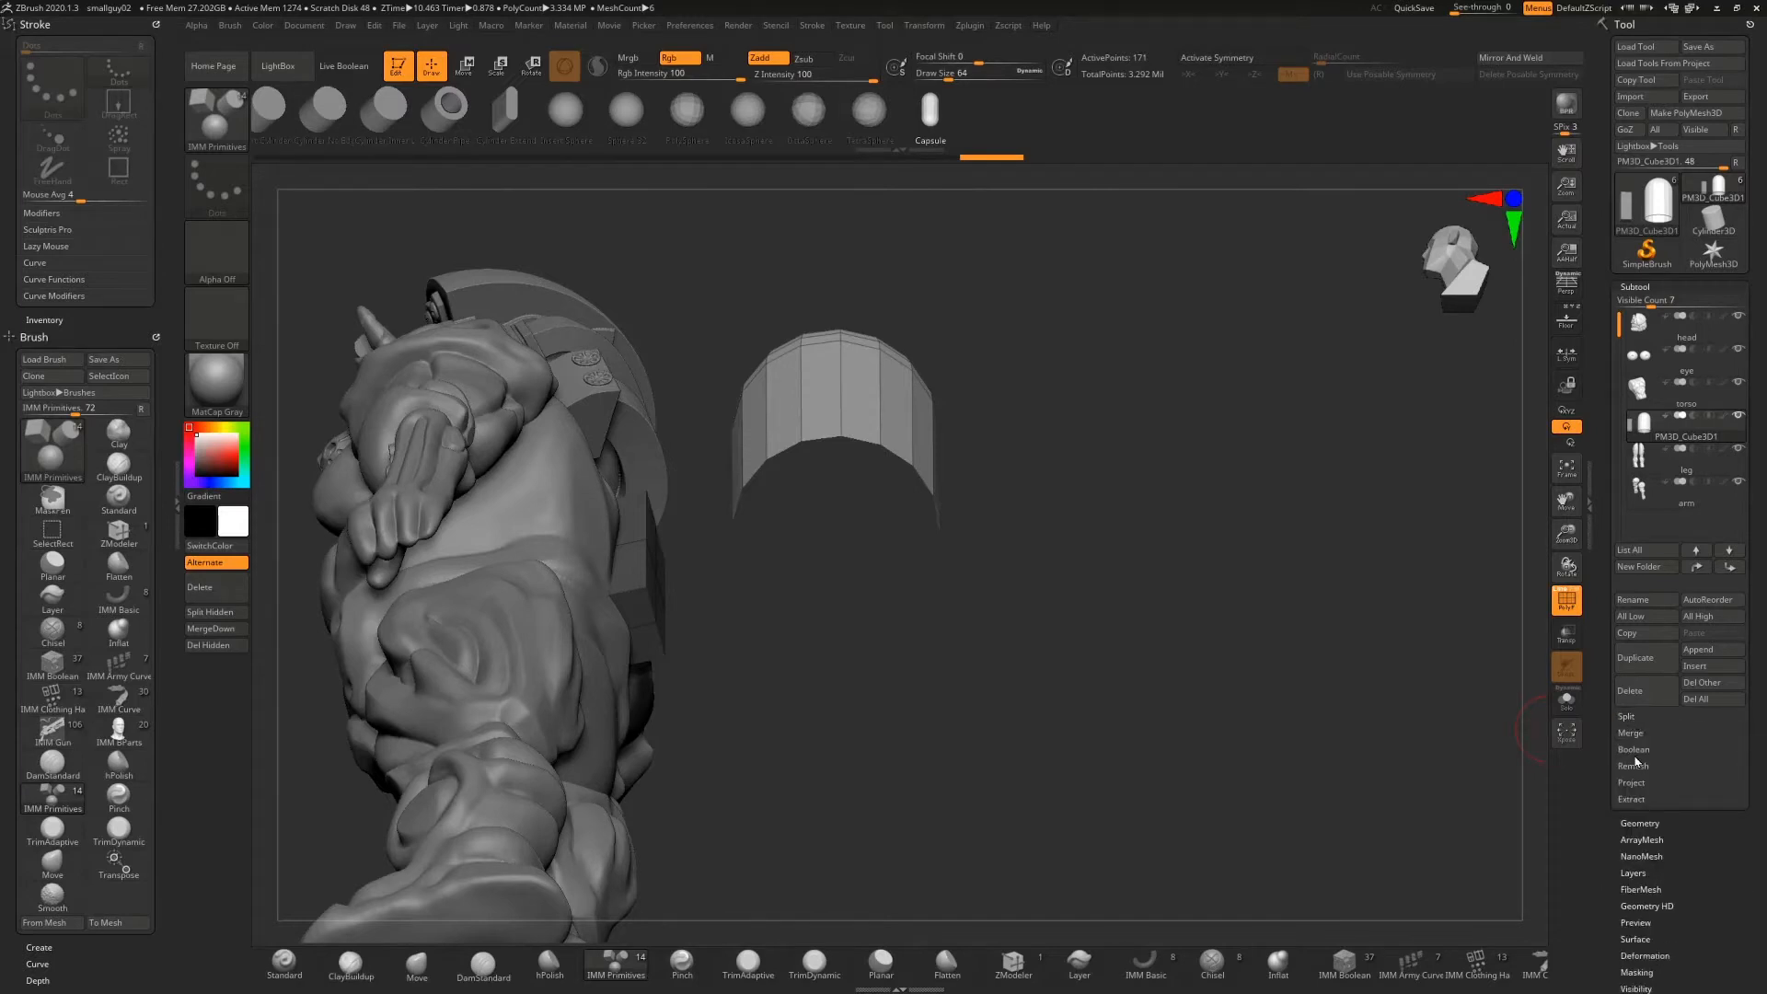
click(1646, 822)
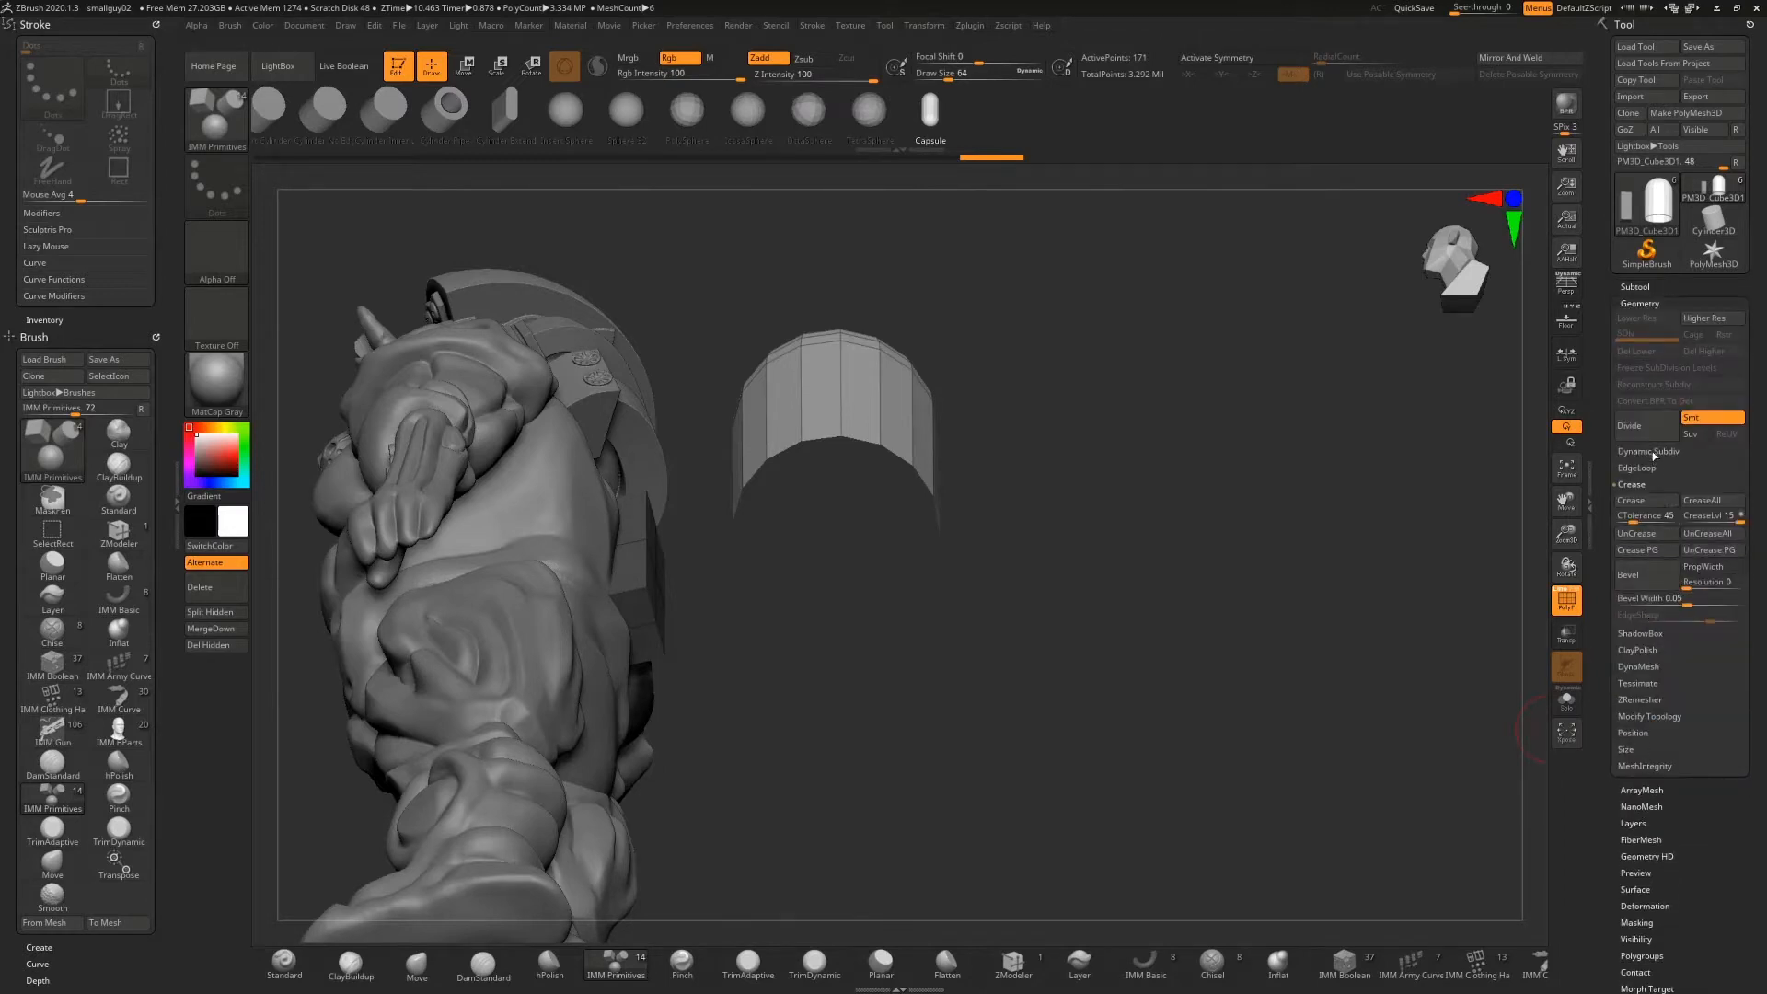
click(1651, 668)
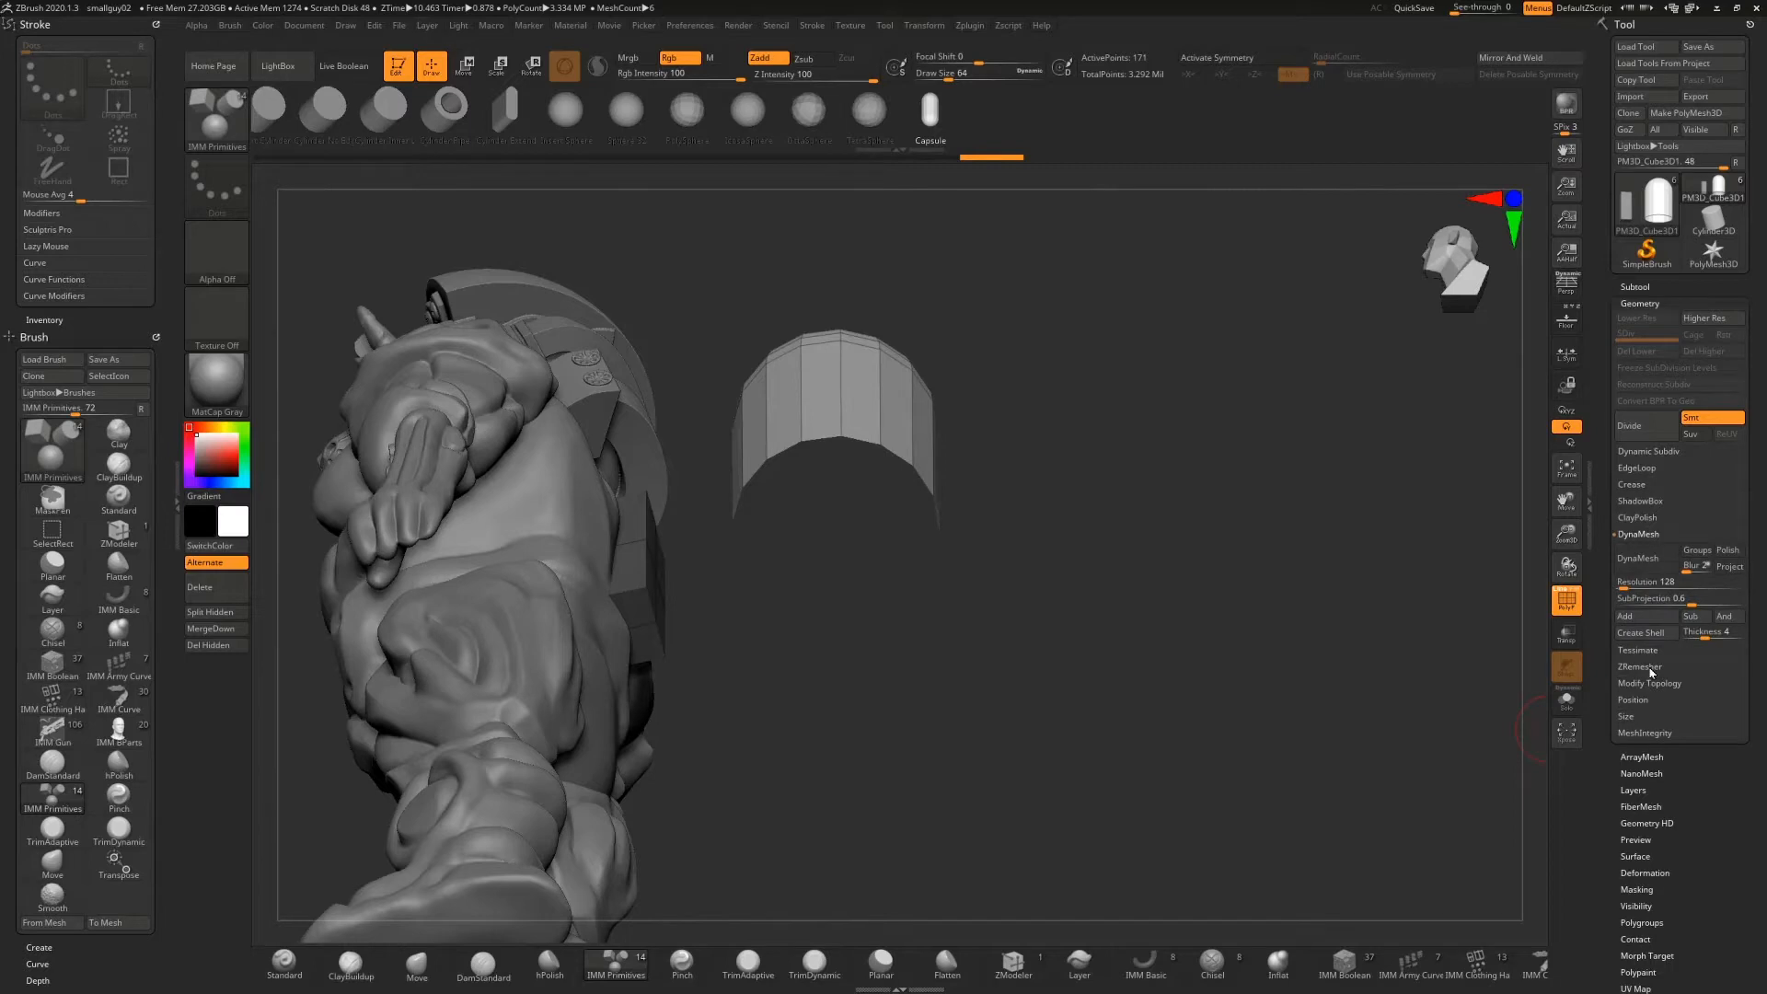
click(1647, 539)
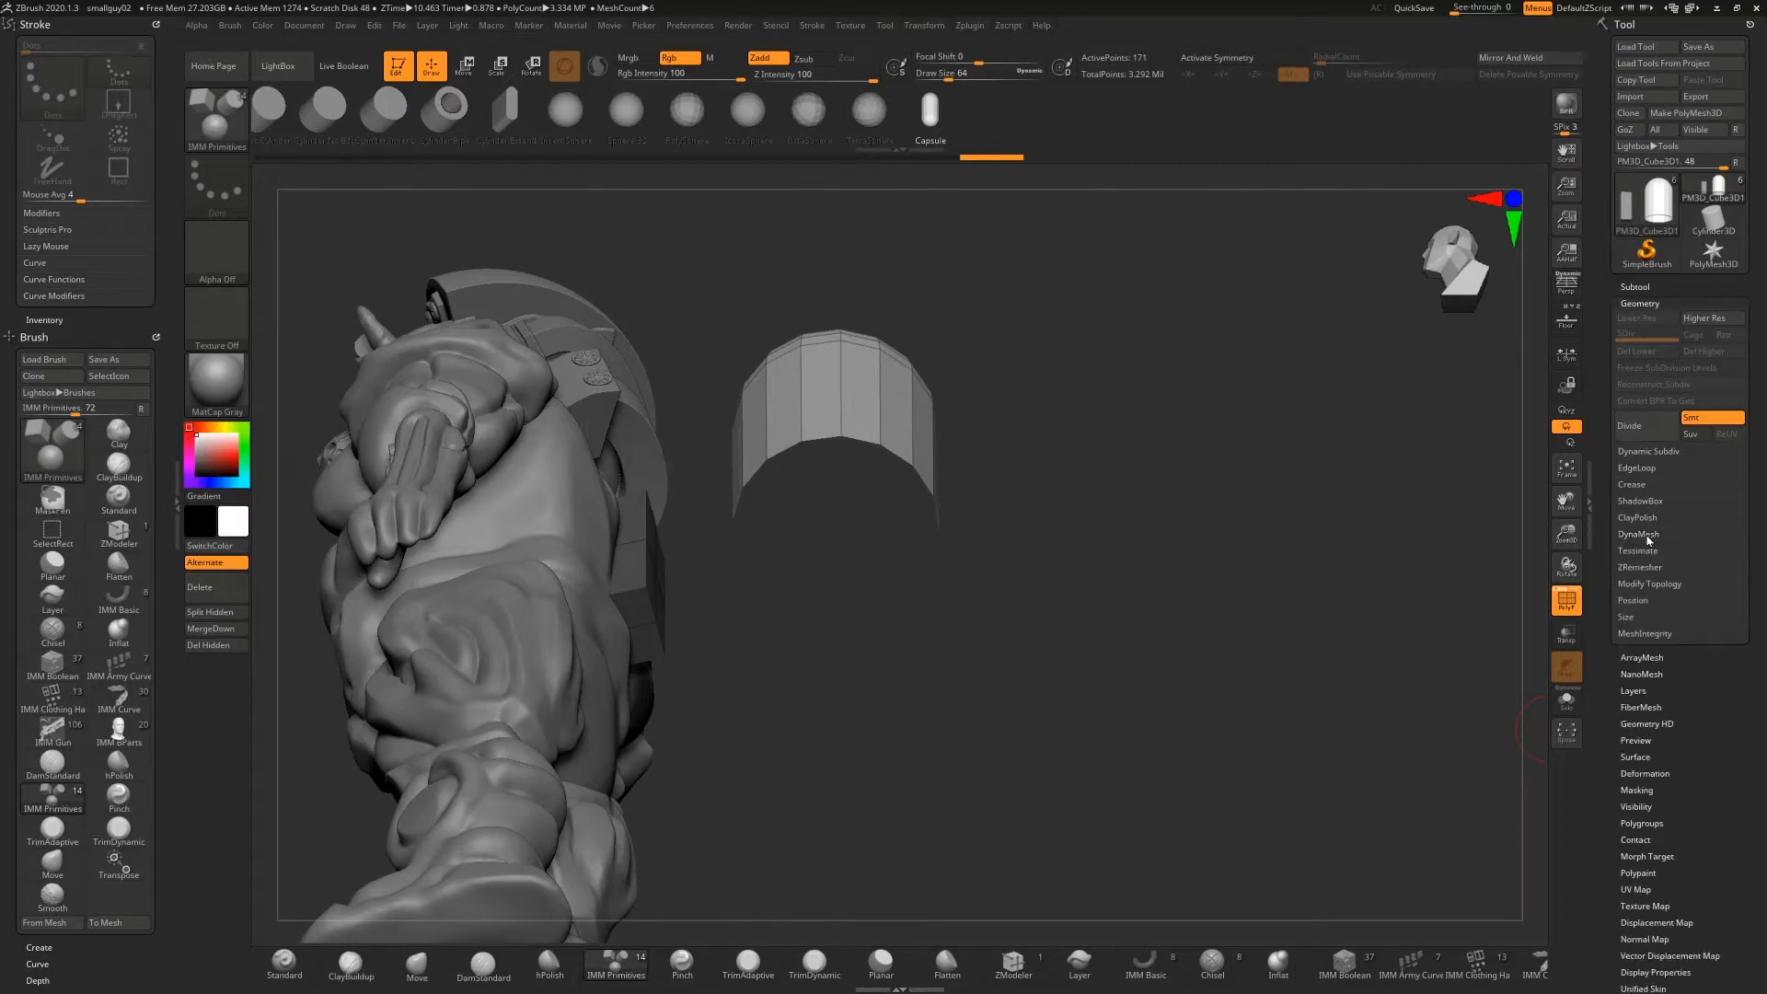
click(1641, 586)
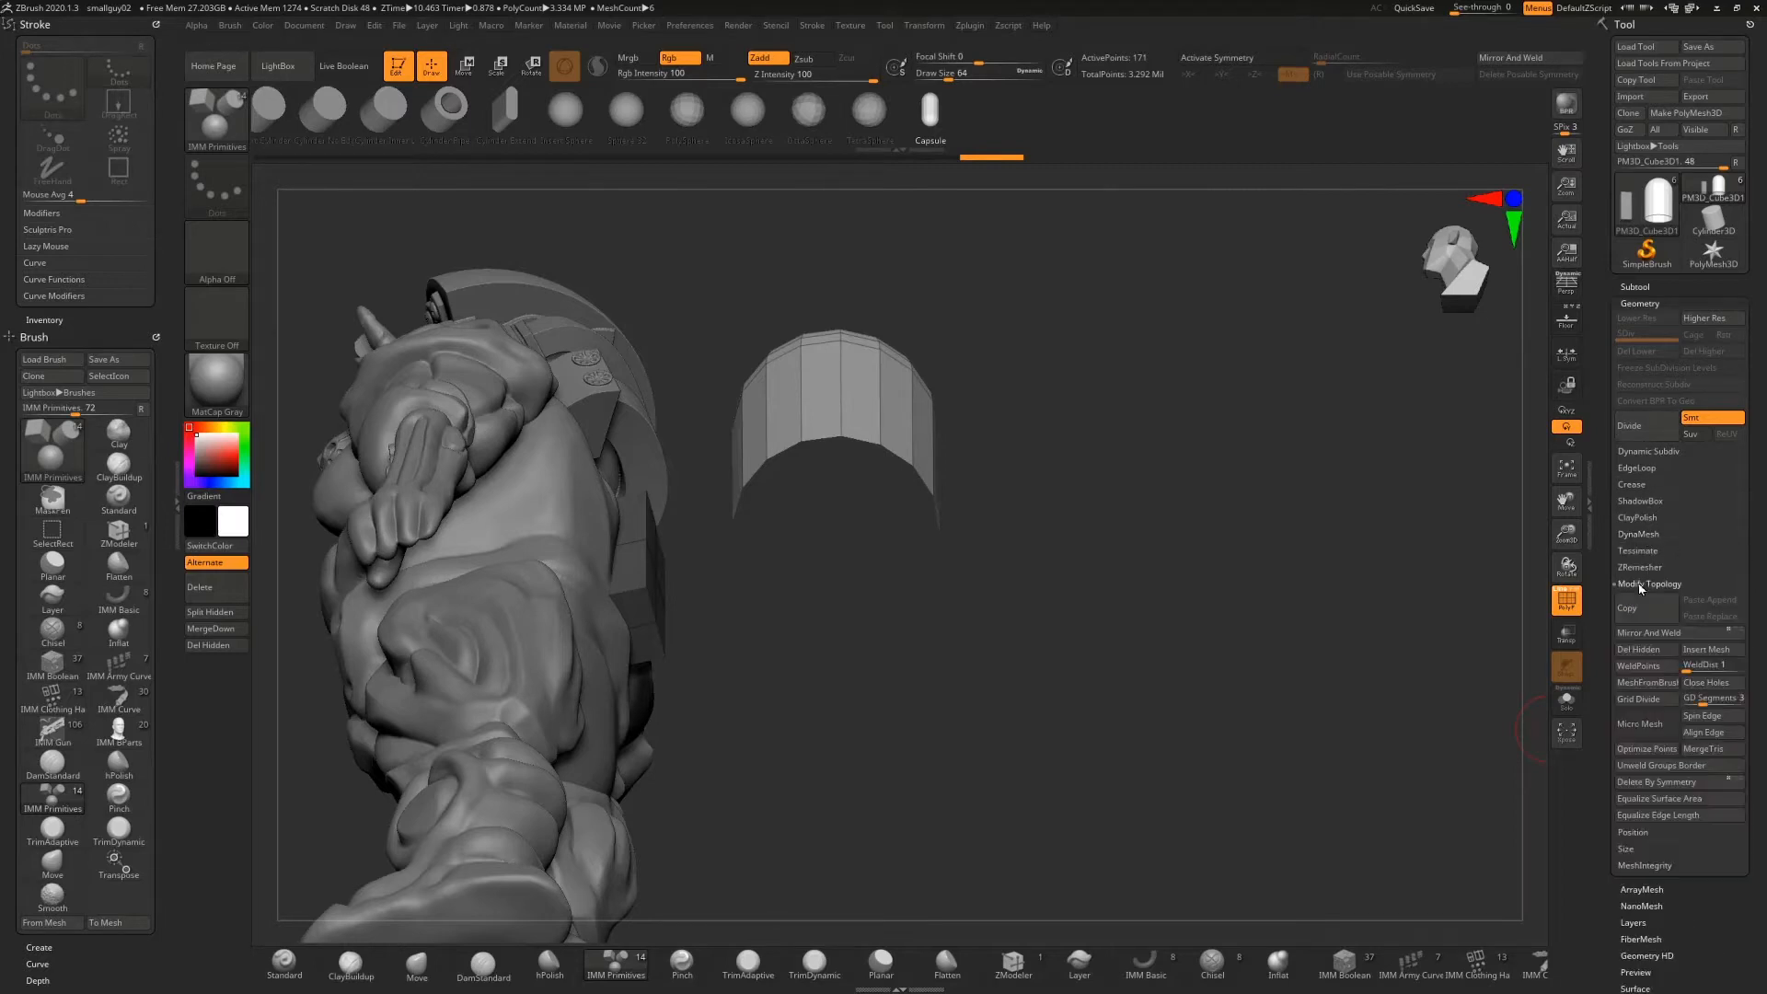
click(1643, 652)
Turn on double-sided display for the subtool so the inside of the open capsule is rendered
mouse_move(981, 567)
mouse_down()
mouse_move(1051, 573)
mouse_move(1144, 454)
mouse_up()
key(ctrl+shift)
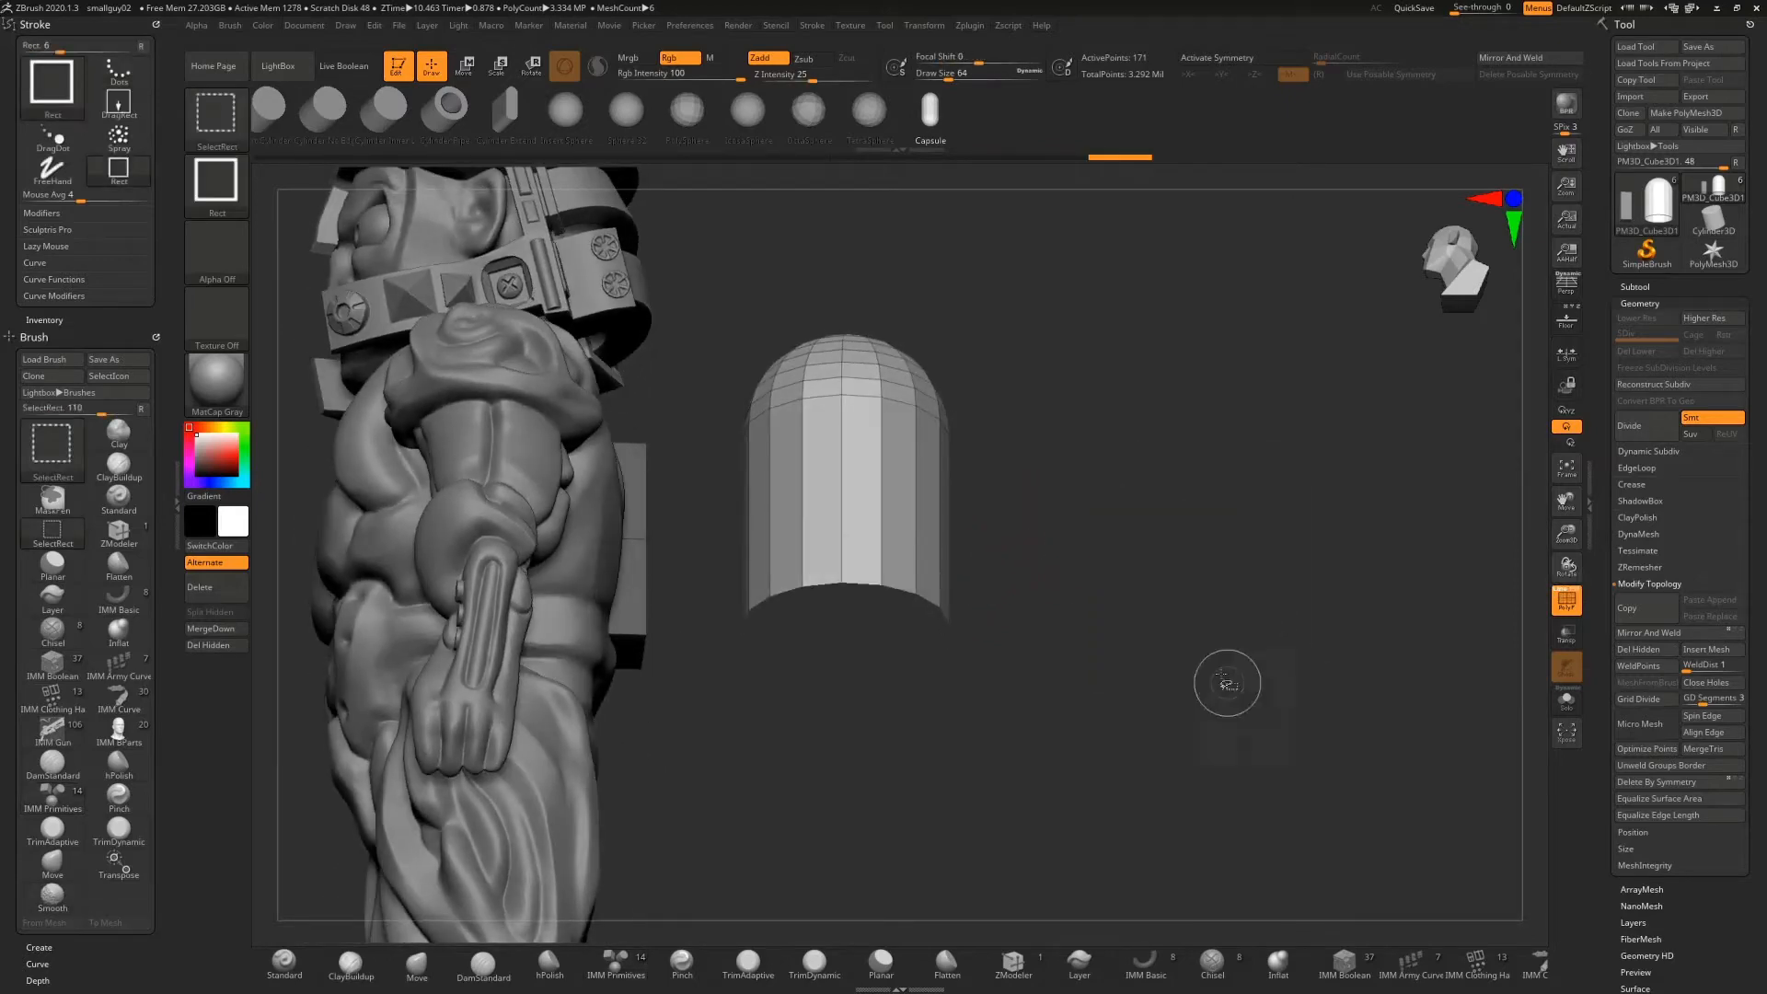
mouse_move(1187, 592)
mouse_down()
mouse_move(816, 560)
mouse_move(1112, 642)
mouse_move(913, 704)
mouse_up()
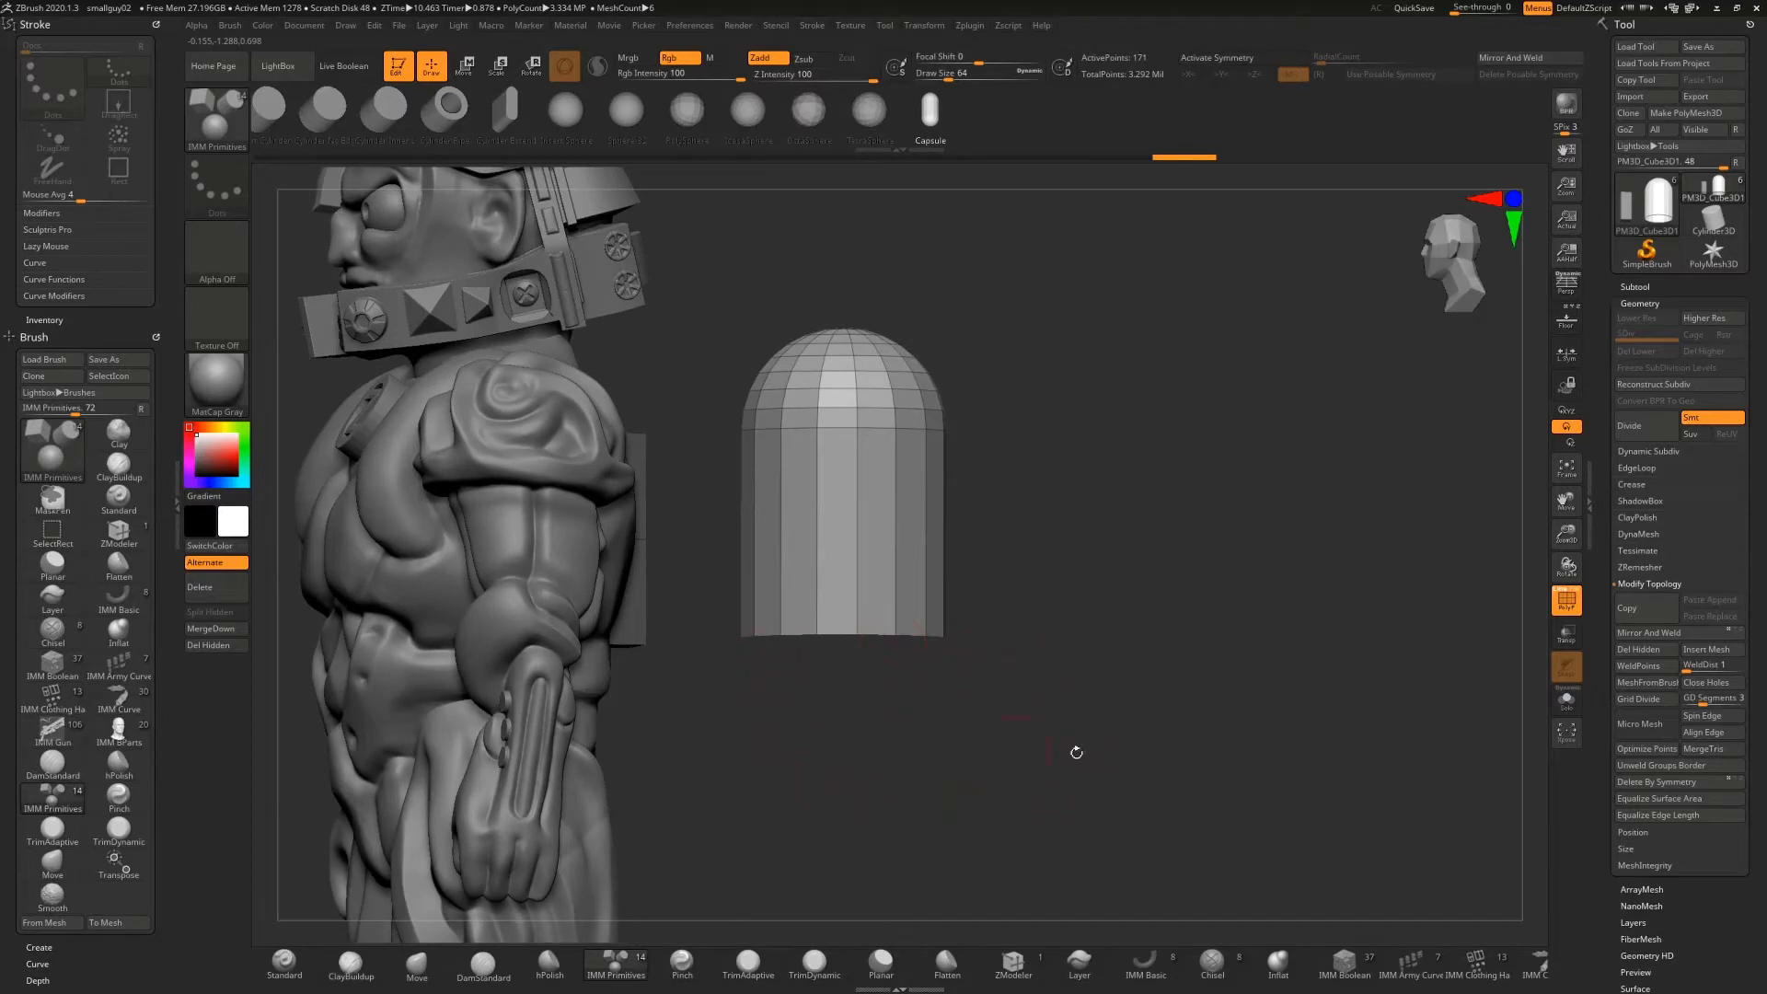
click(1641, 304)
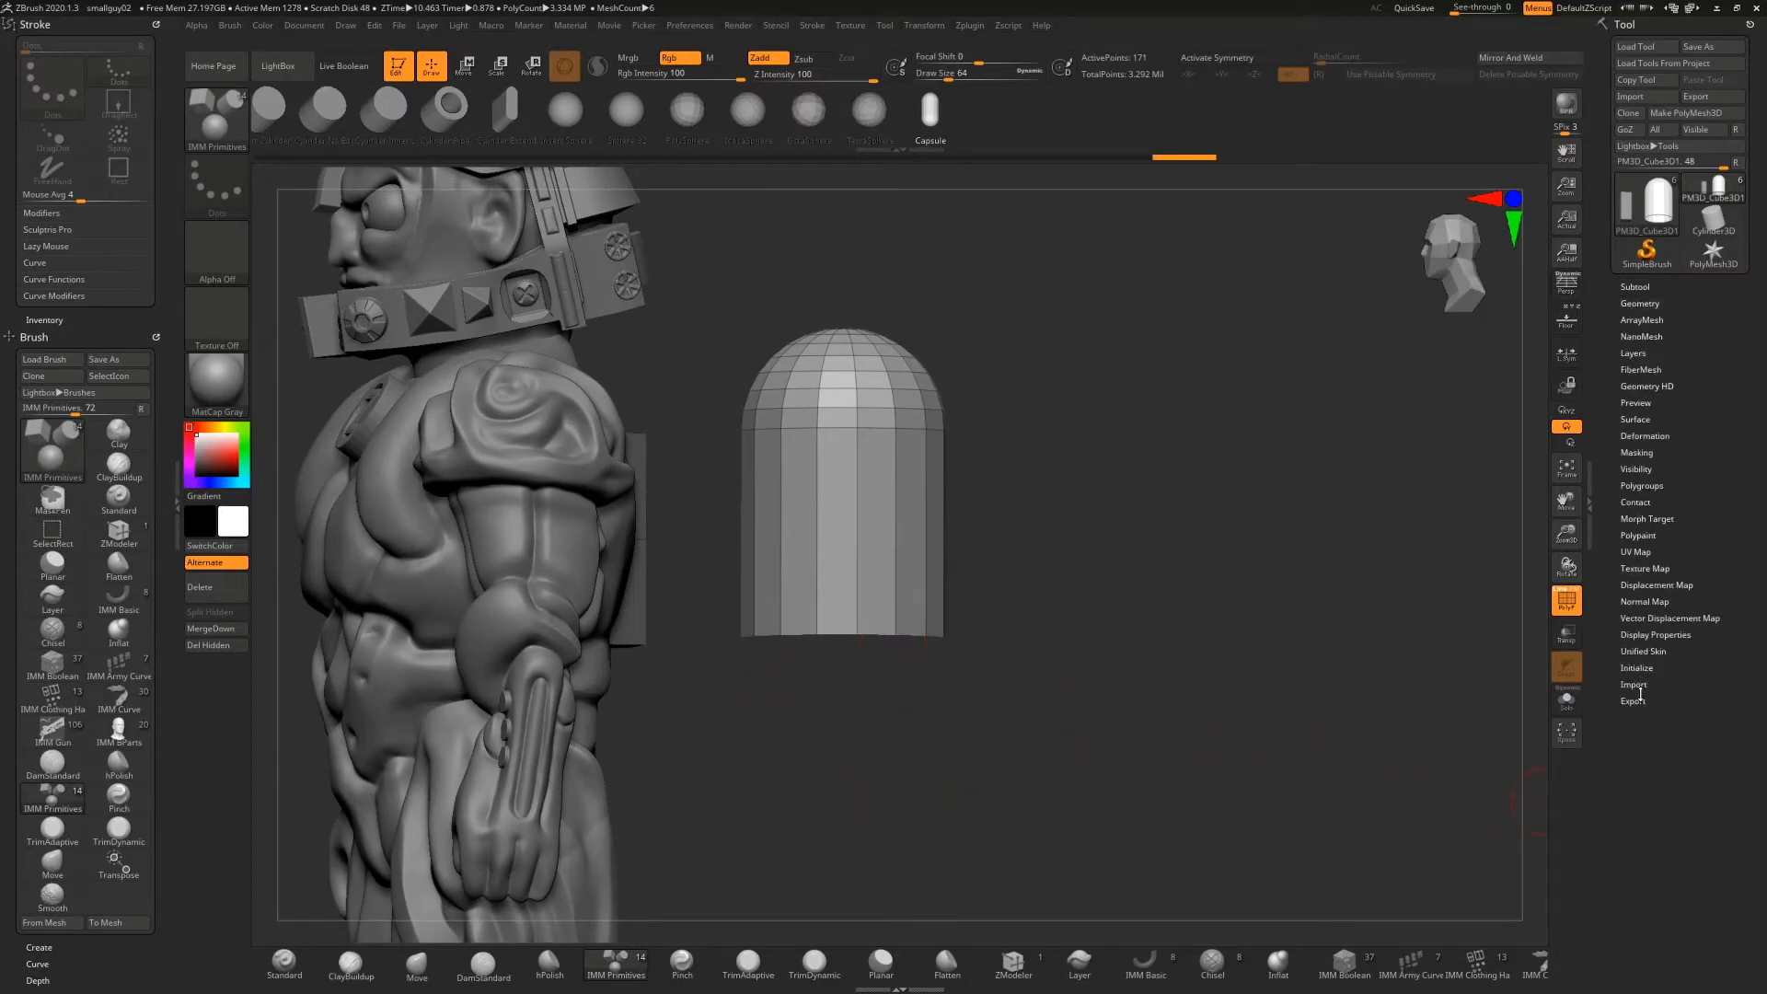
click(1643, 634)
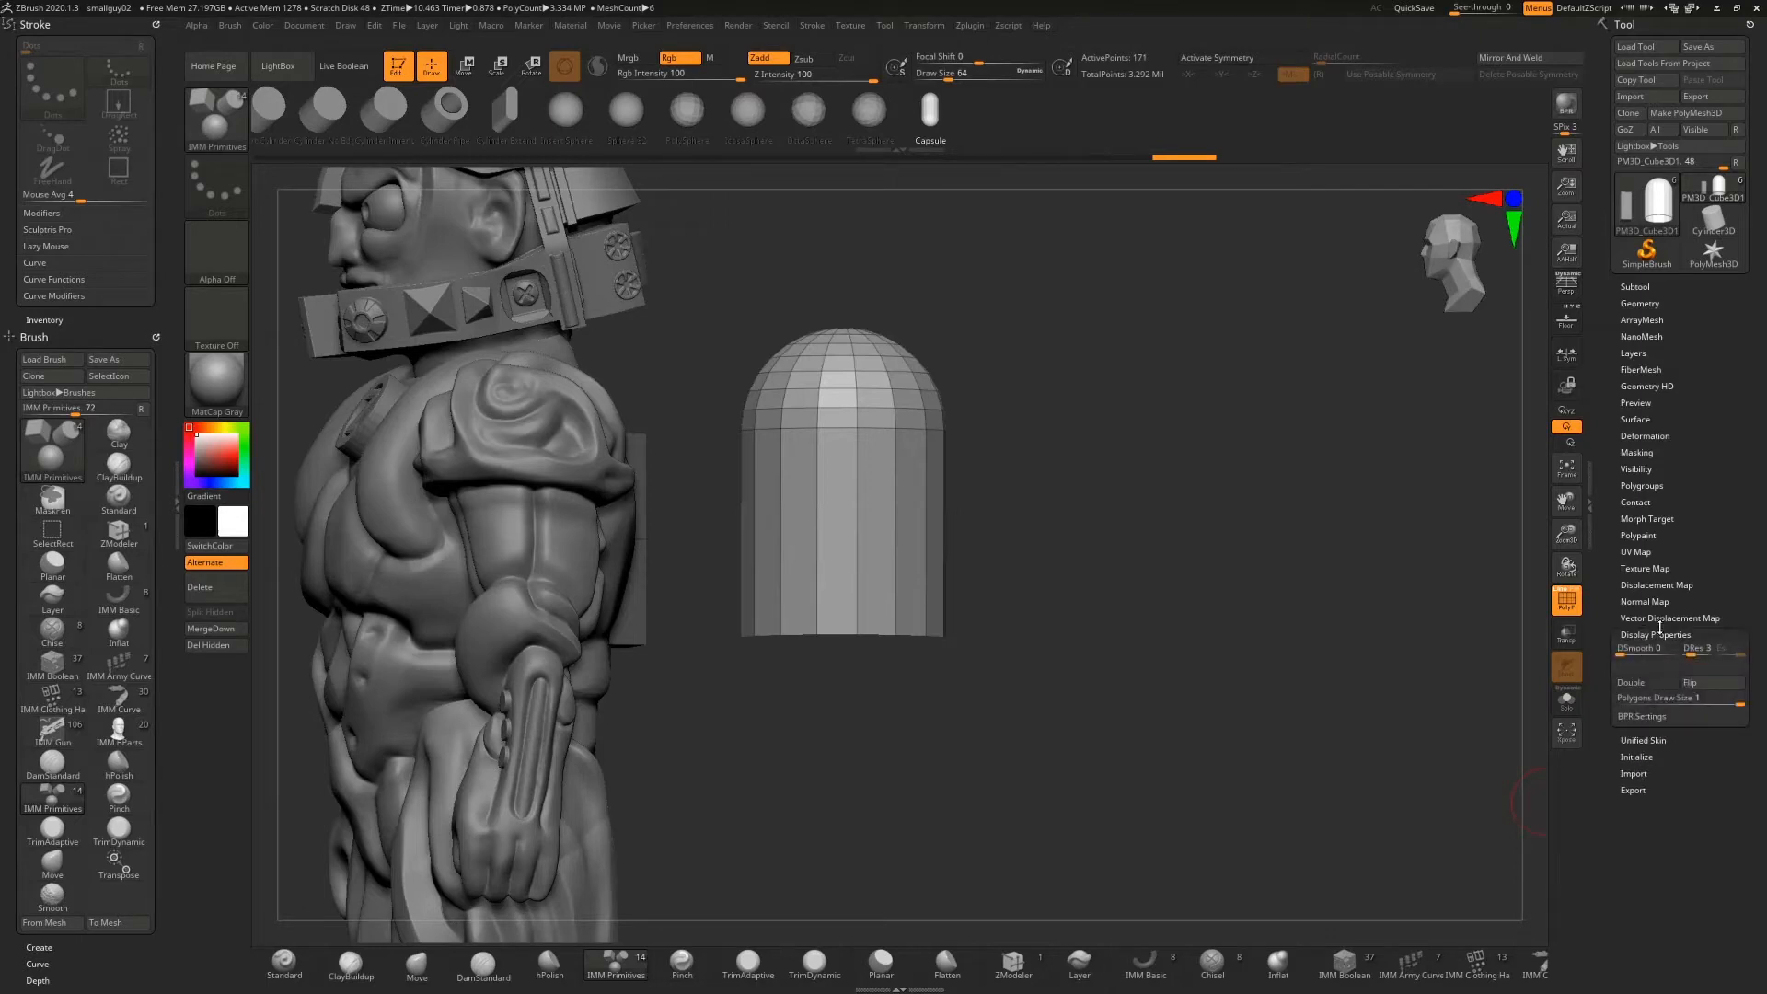
click(1639, 684)
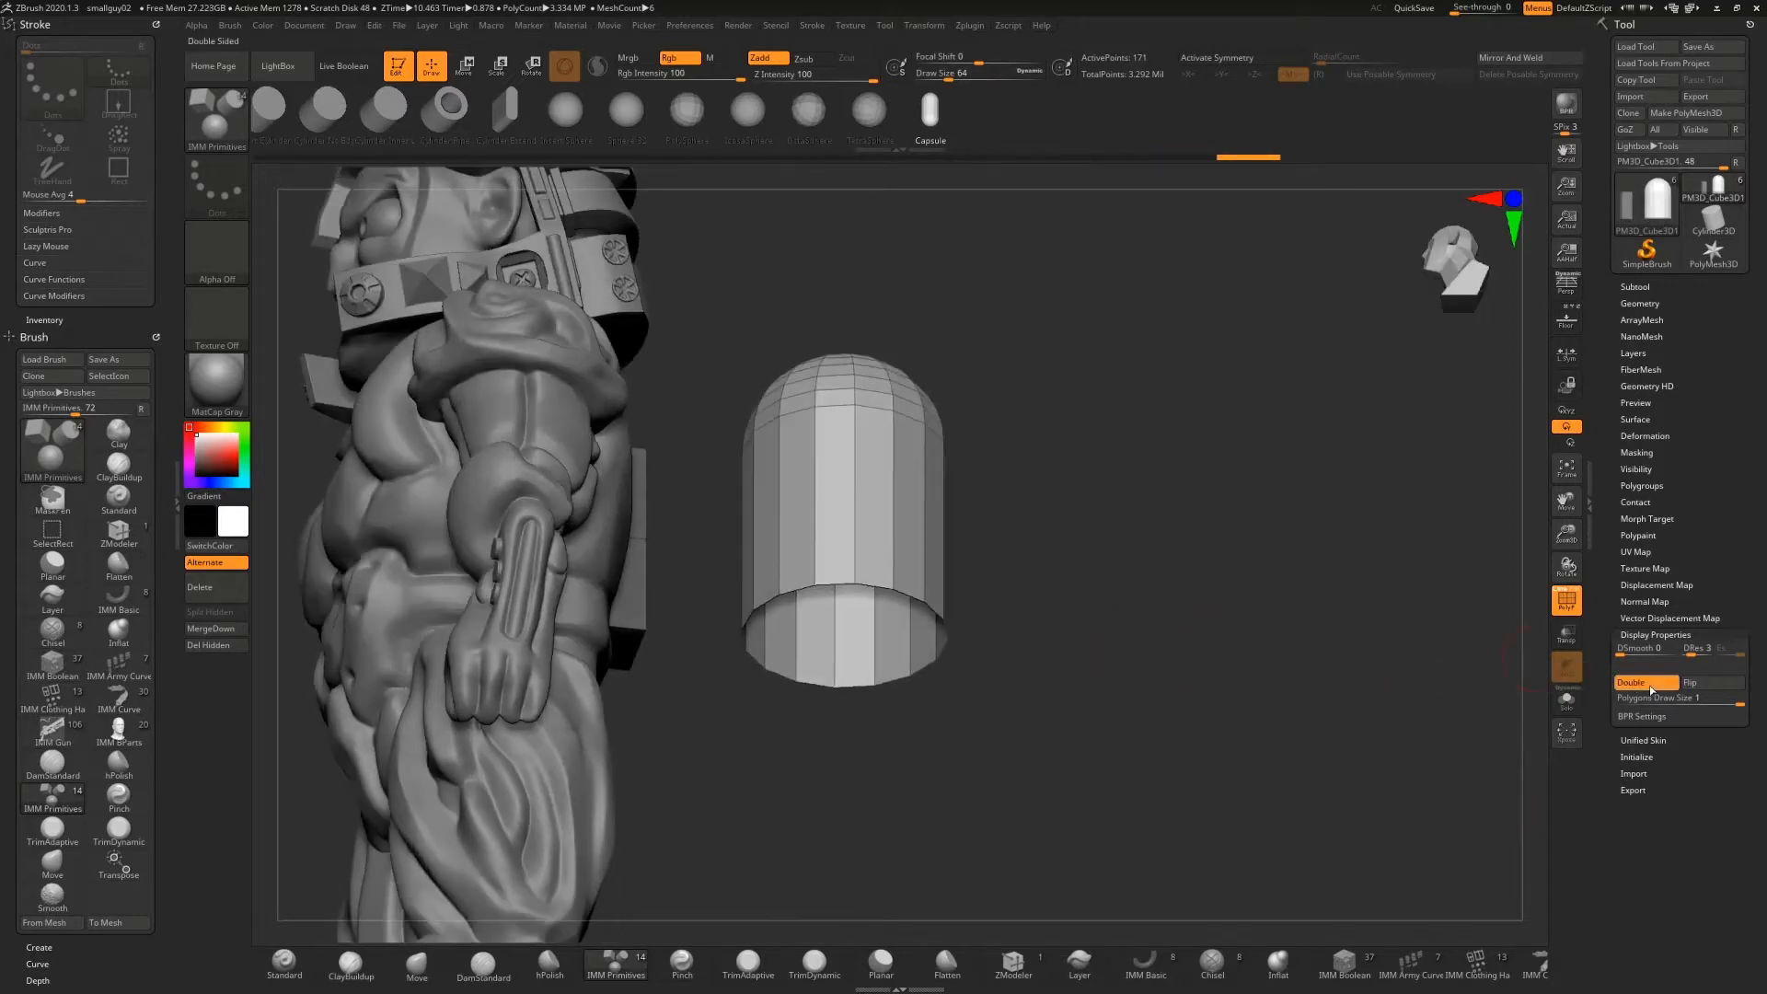
click(1647, 683)
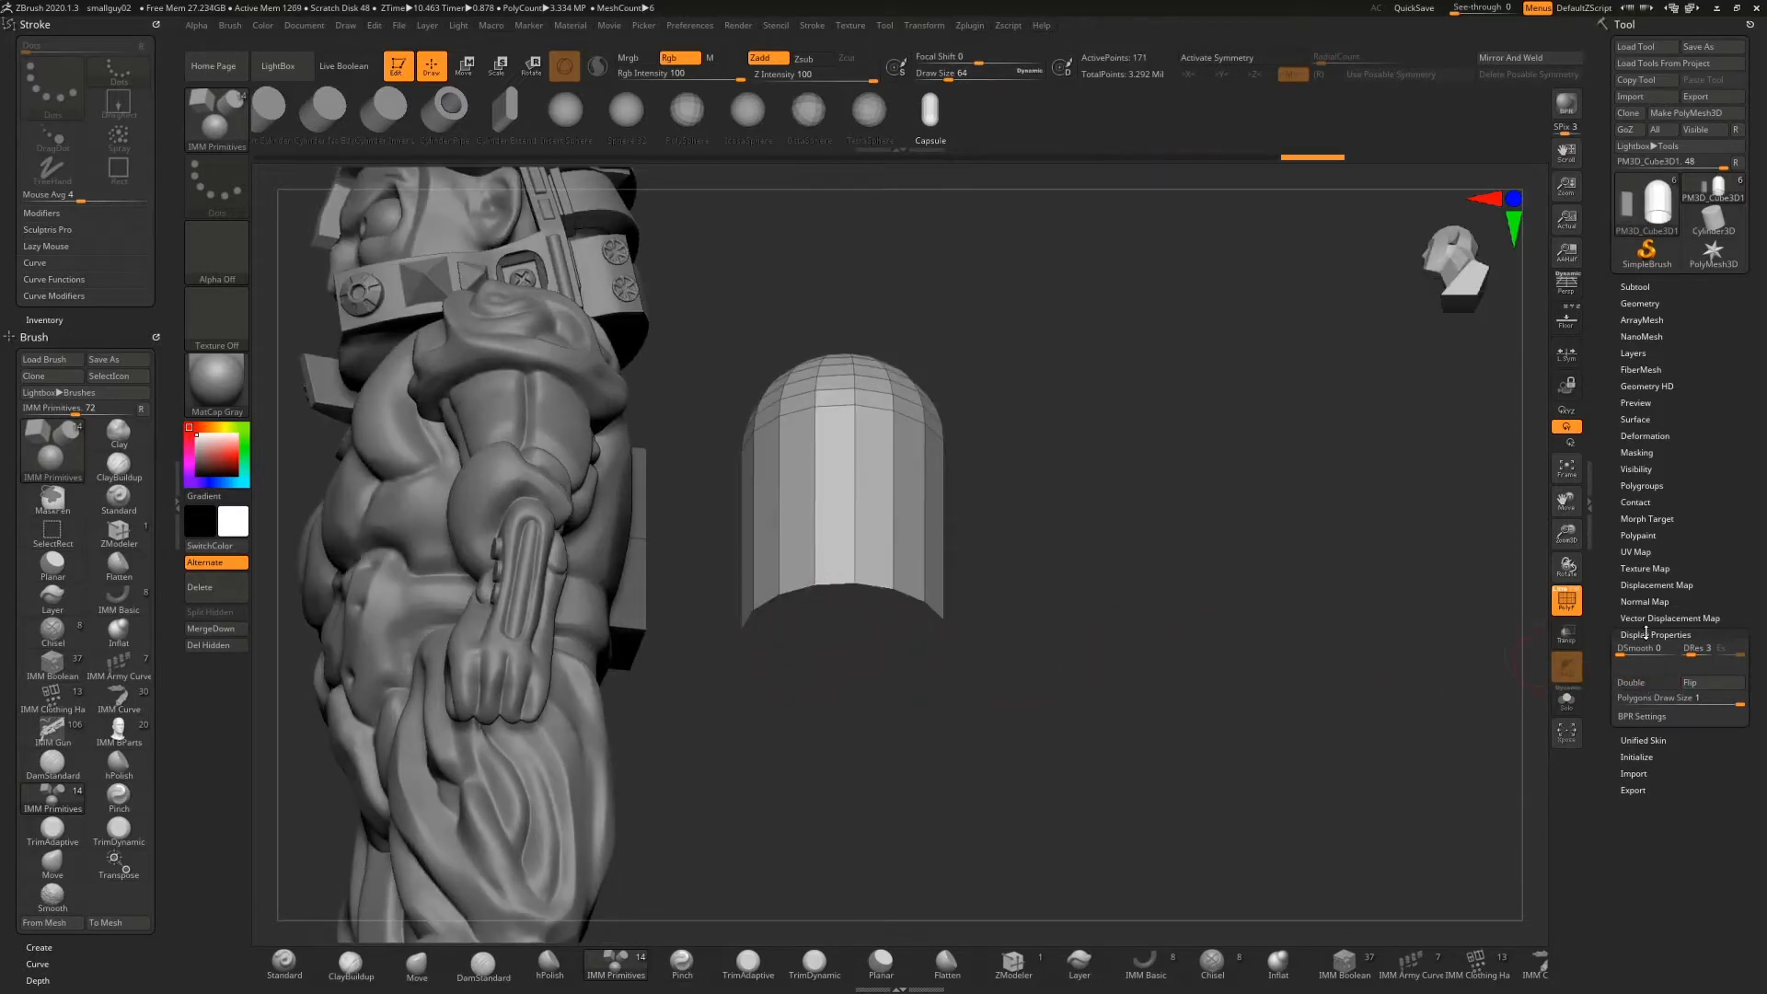
click(1624, 685)
Nudge the block and open capsule slightly backwards, away from the torso
drag(1165, 570, 1039, 496)
drag(1306, 490, 1017, 663)
drag(777, 729, 777, 797)
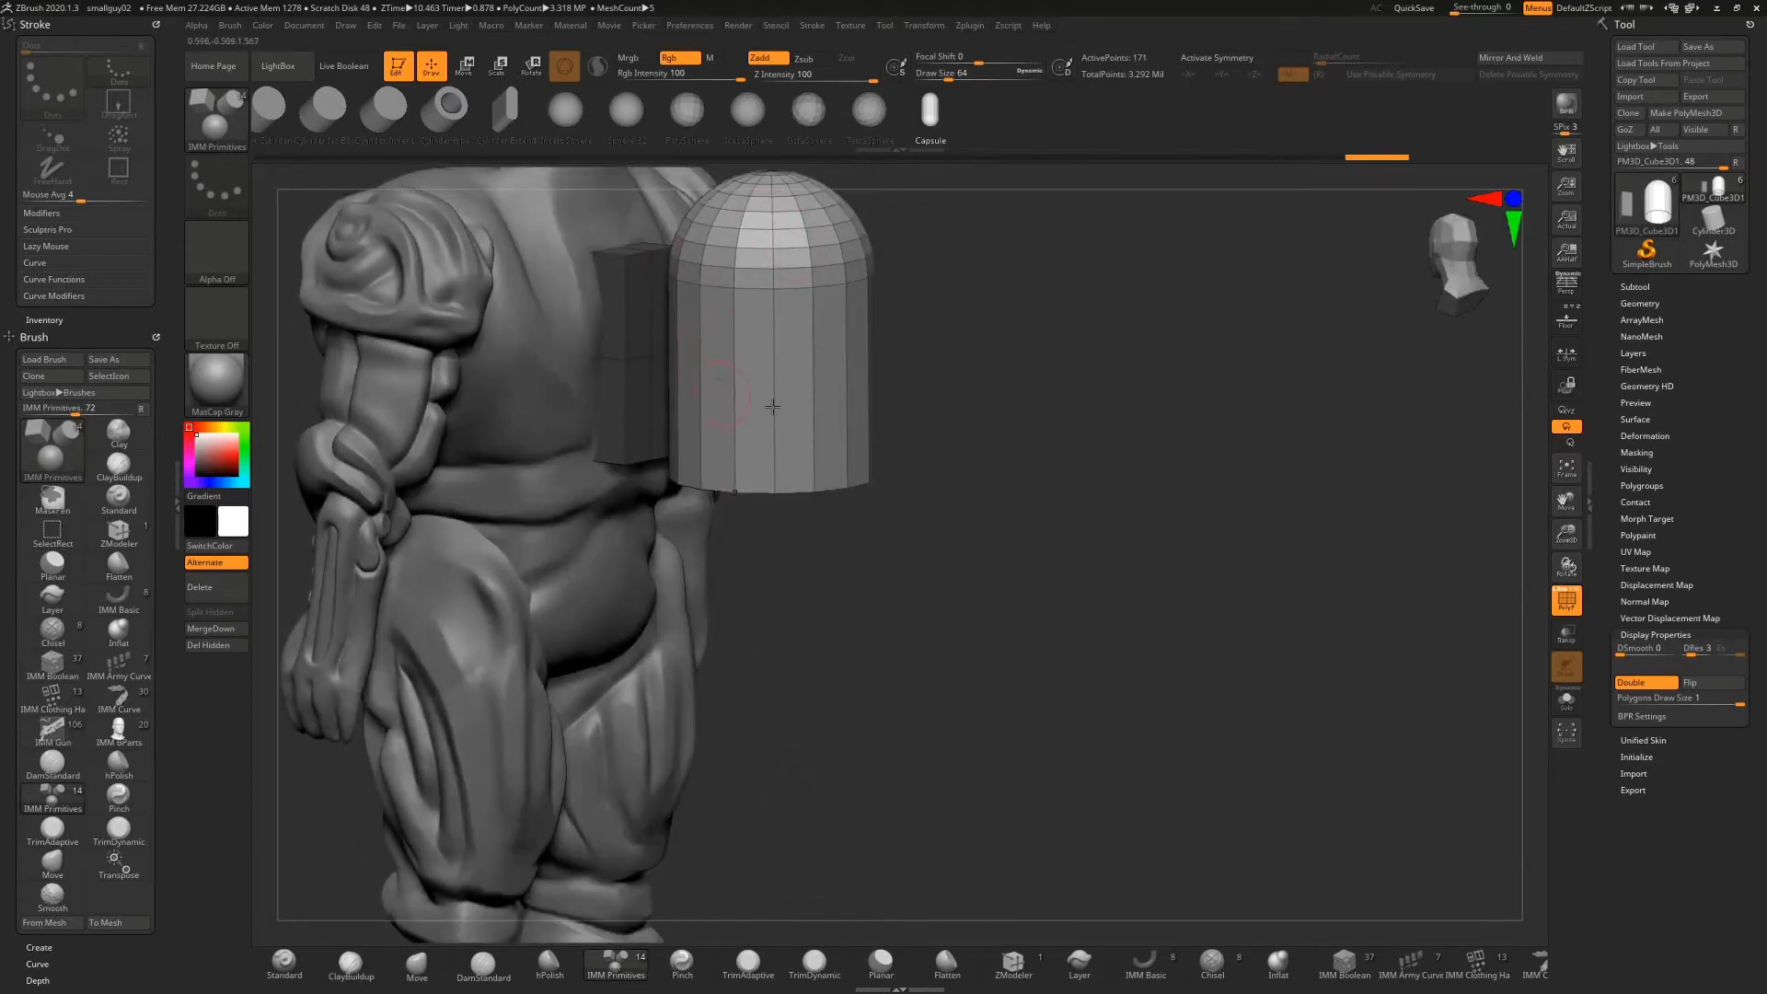
alt+drag(1065, 339, 1041, 476)
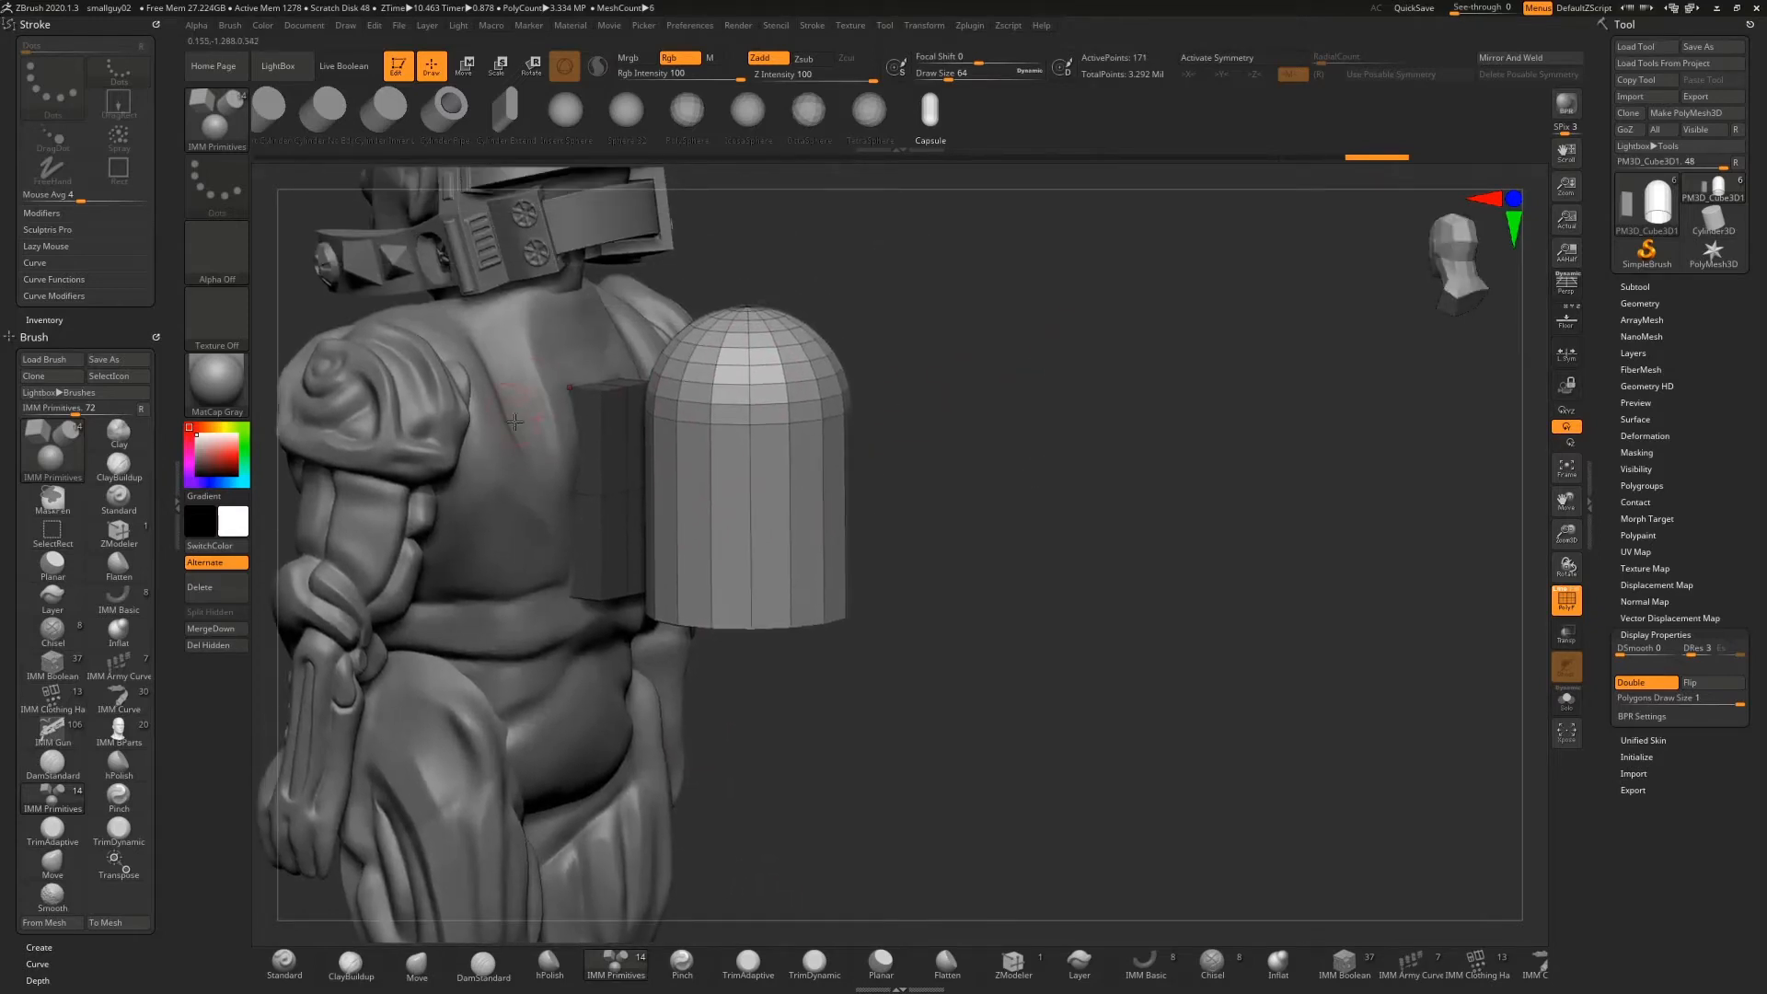
click(464, 65)
mouse_move(656, 498)
mouse_down()
mouse_move(640, 498)
mouse_move(664, 498)
mouse_up()
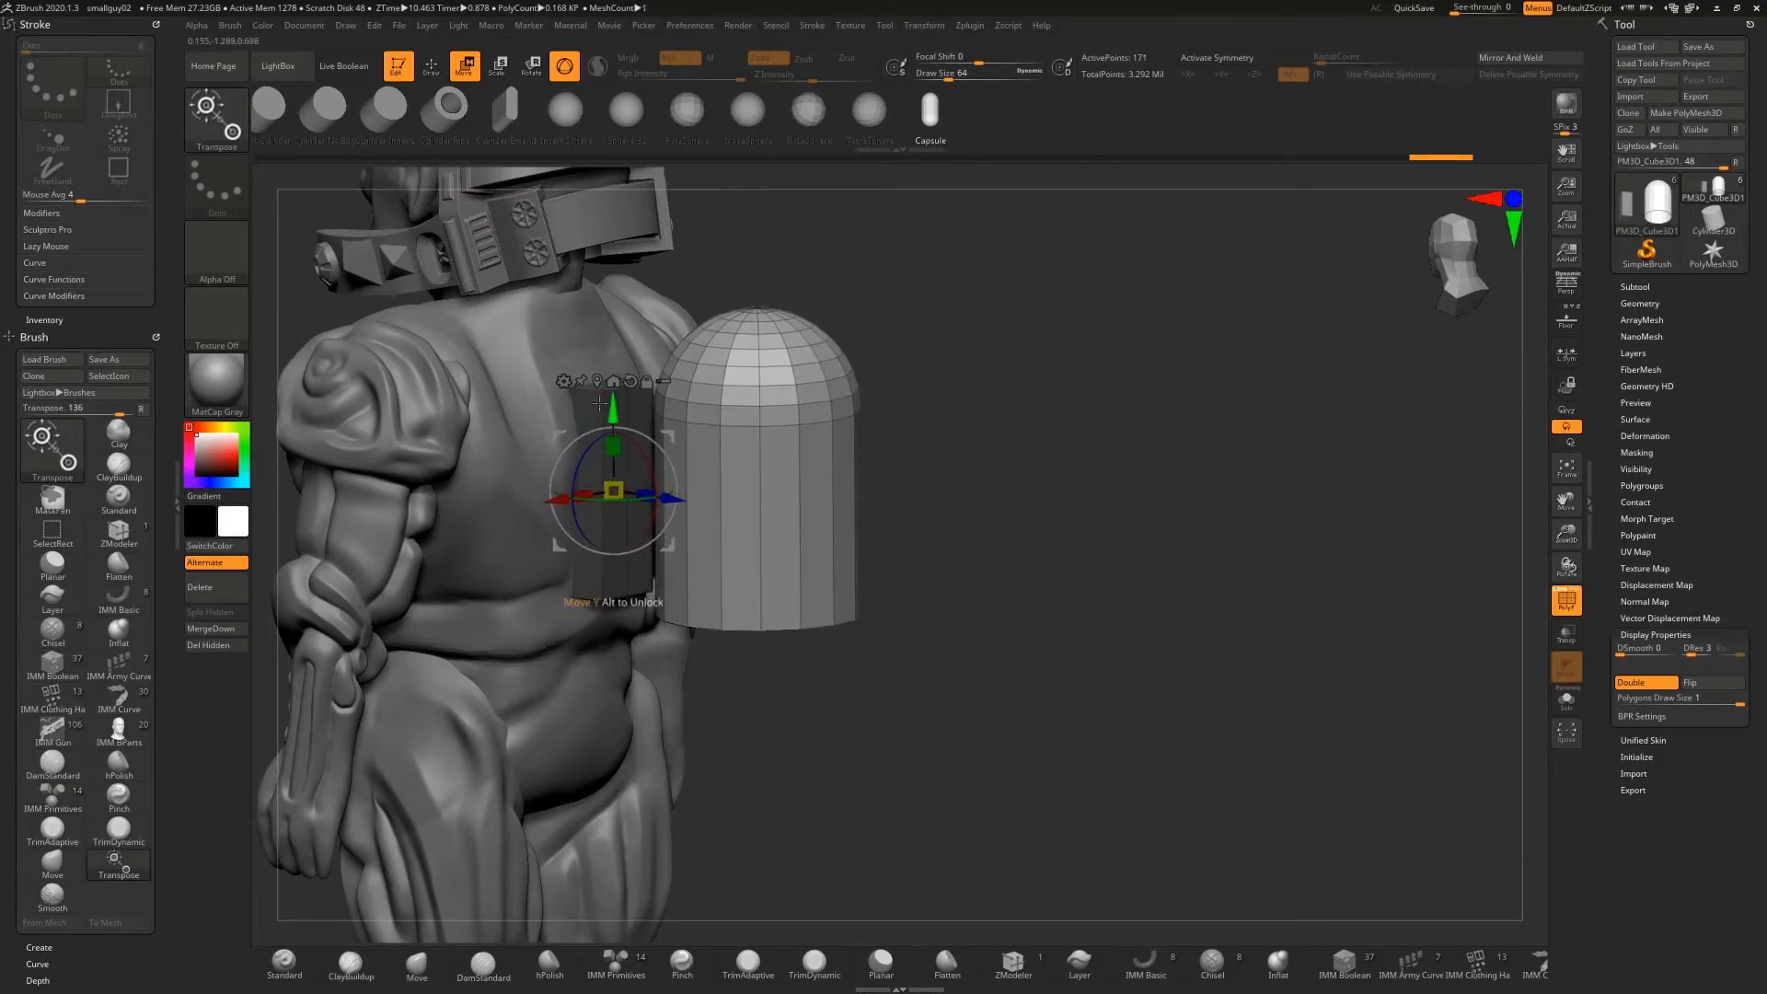
drag(945, 539, 967, 489)
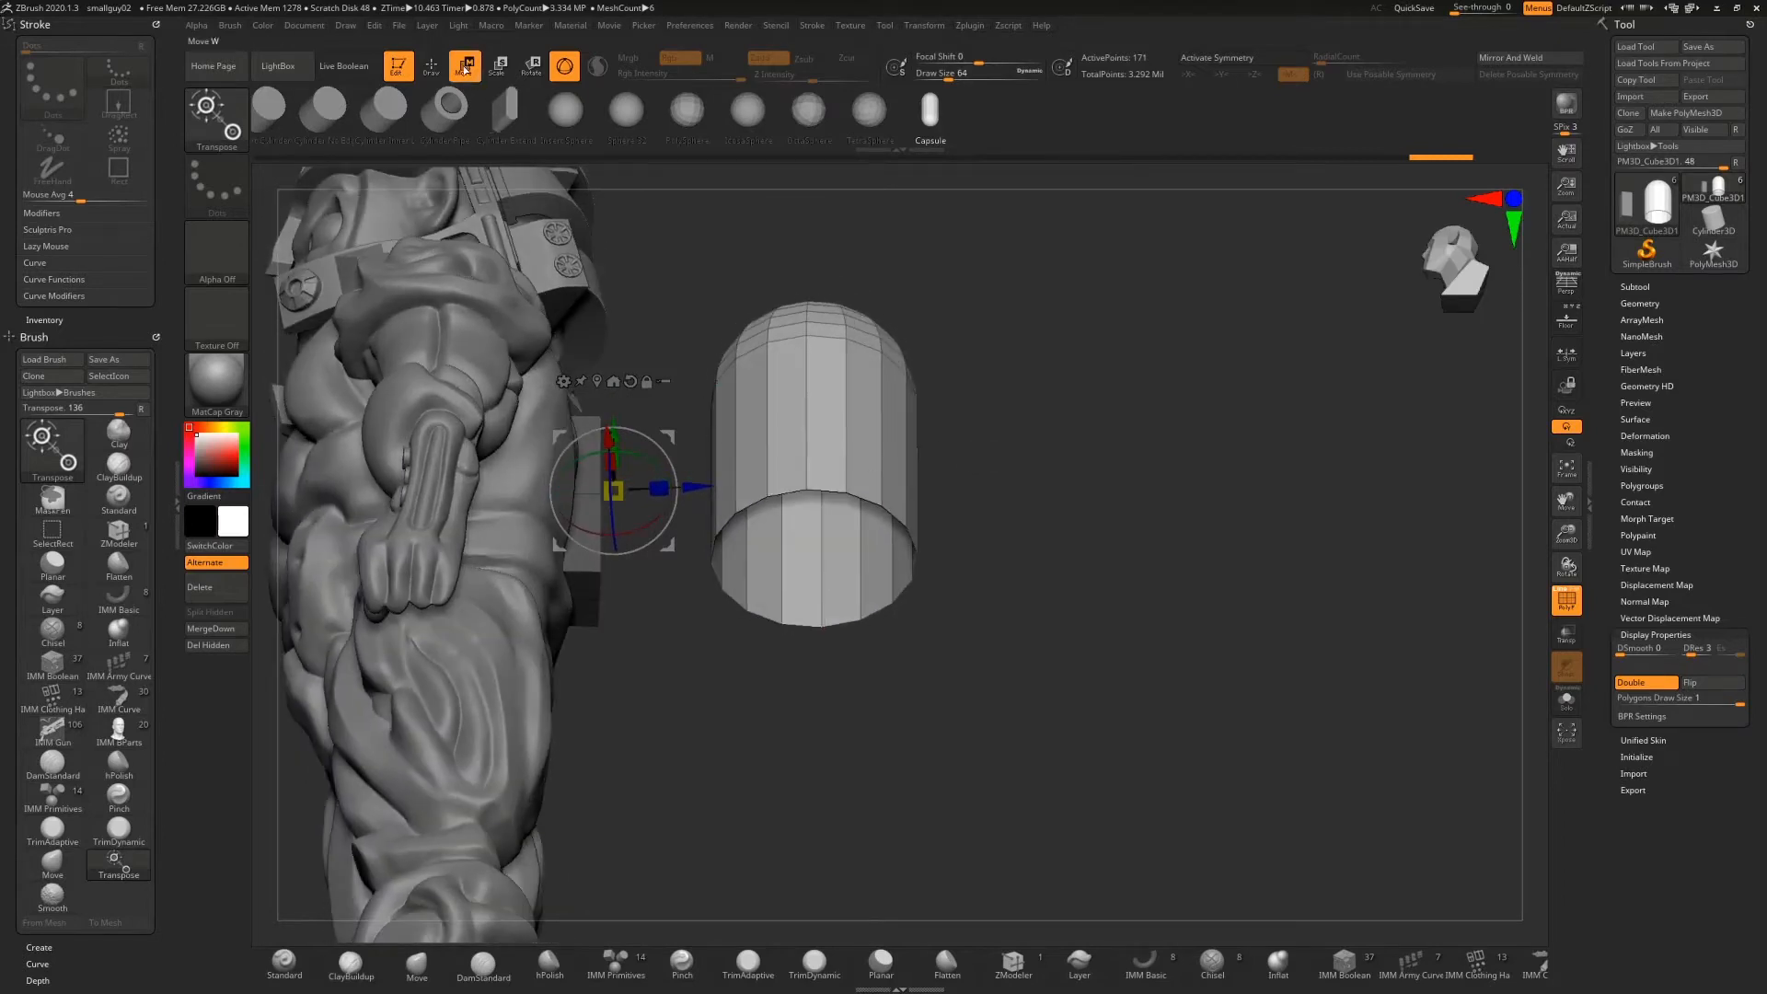
Cap the capsule's open lower end with the ZModeler edge action Close, targeting Concave Hole
key(q)
click(1011, 967)
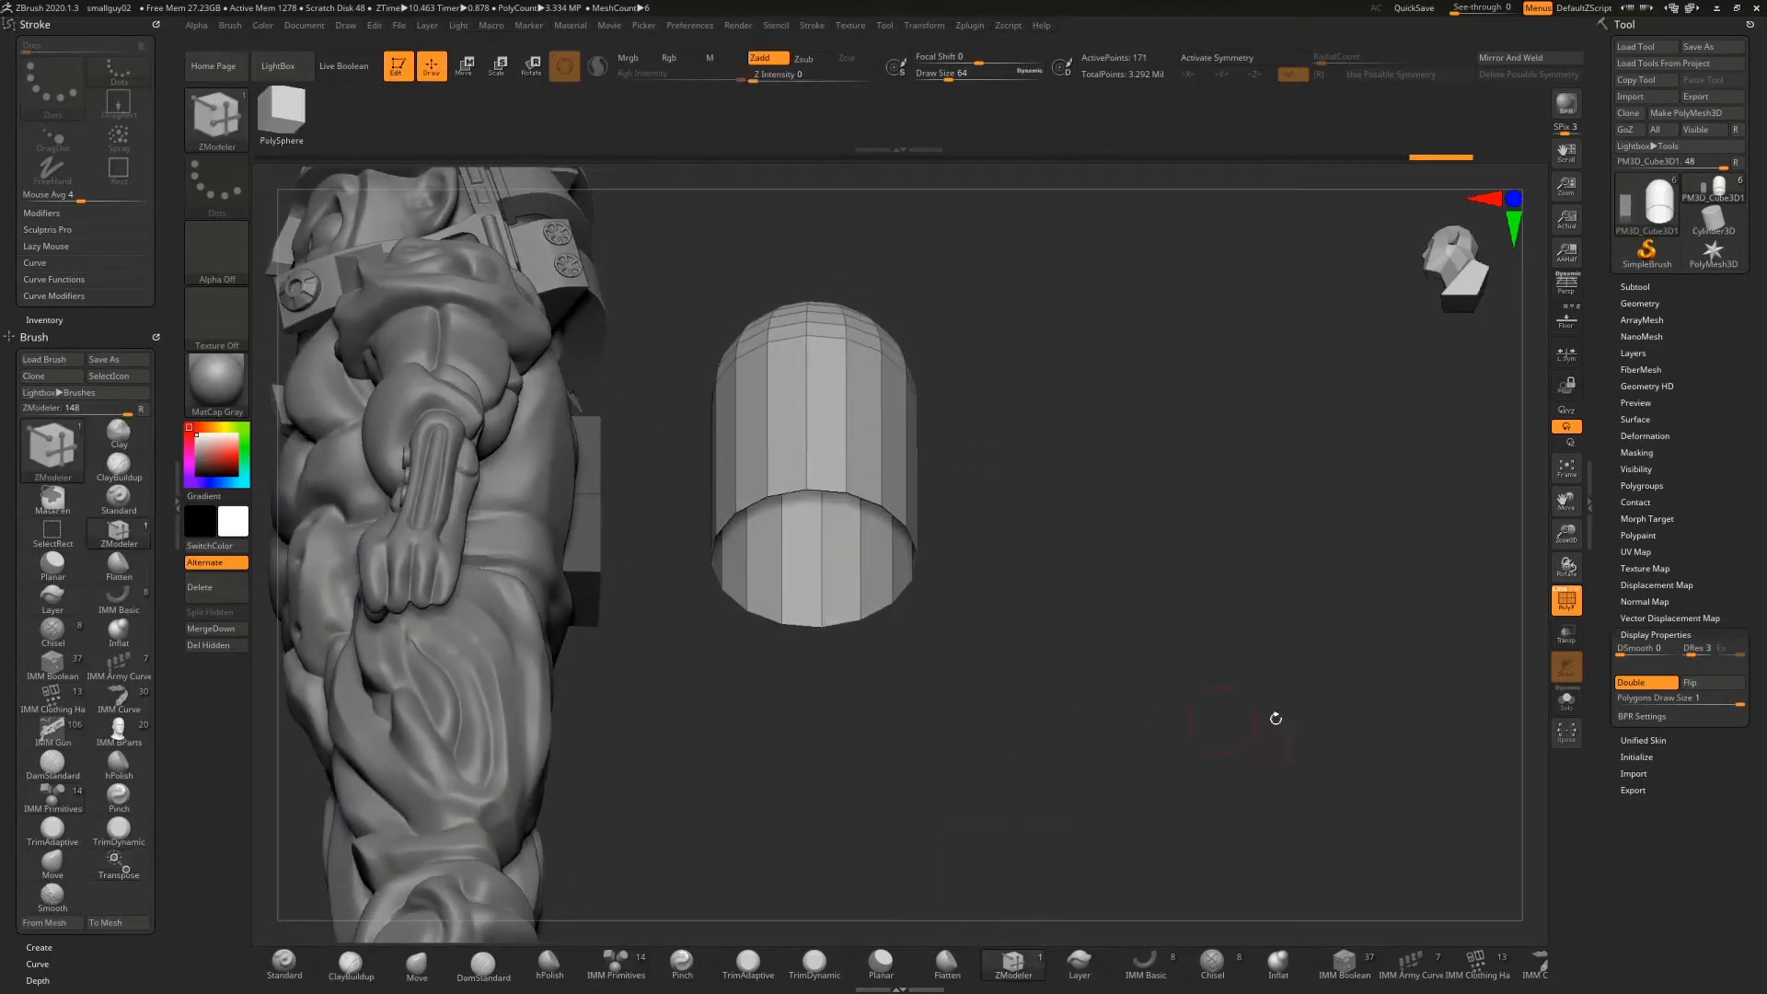
drag(1565, 538, 1118, 626)
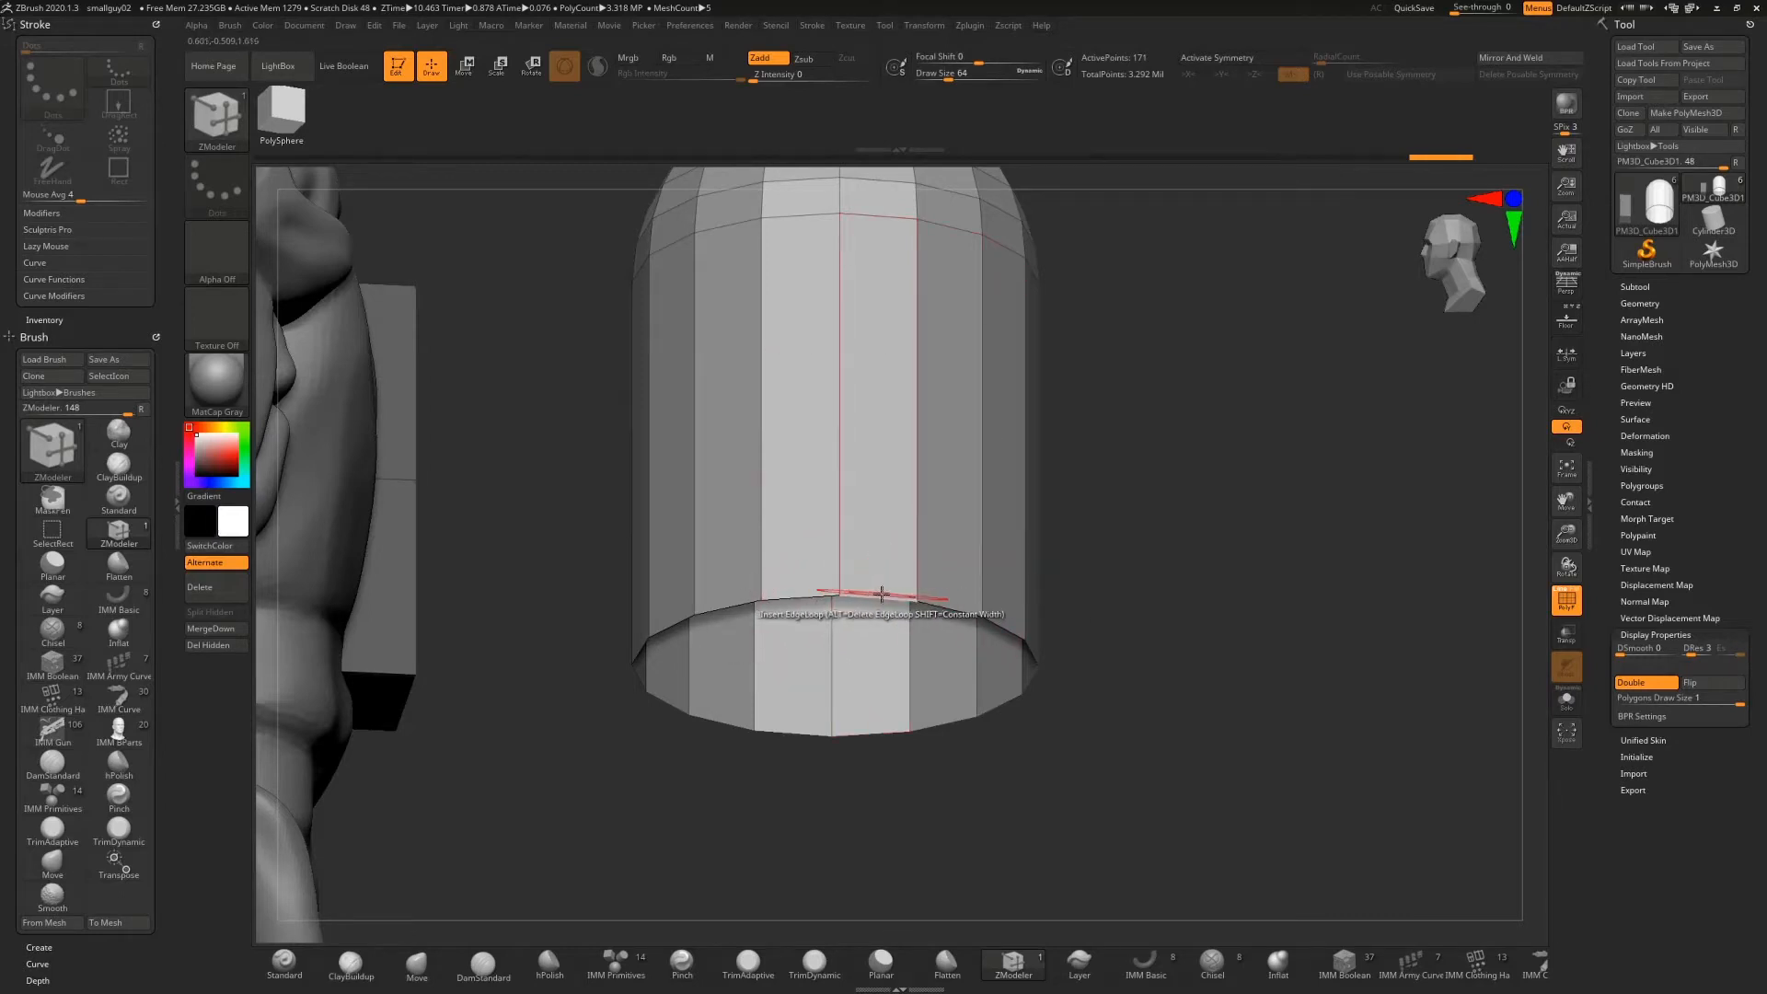
key(space)
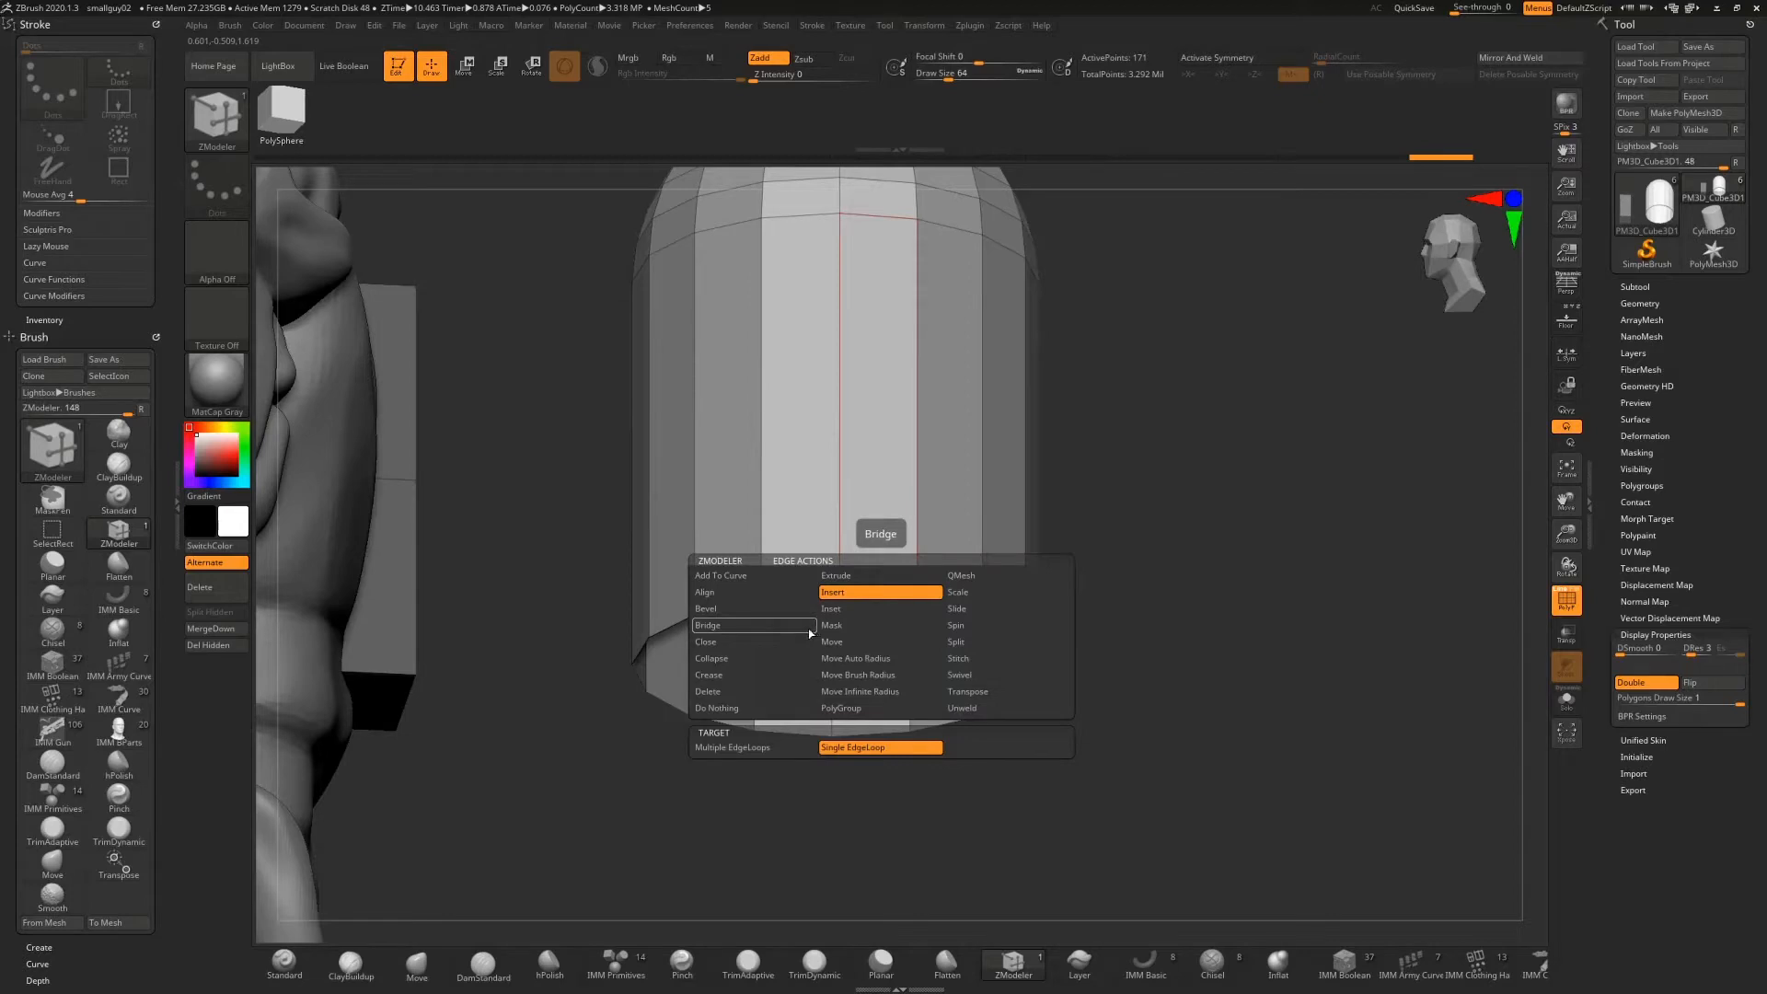
click(739, 642)
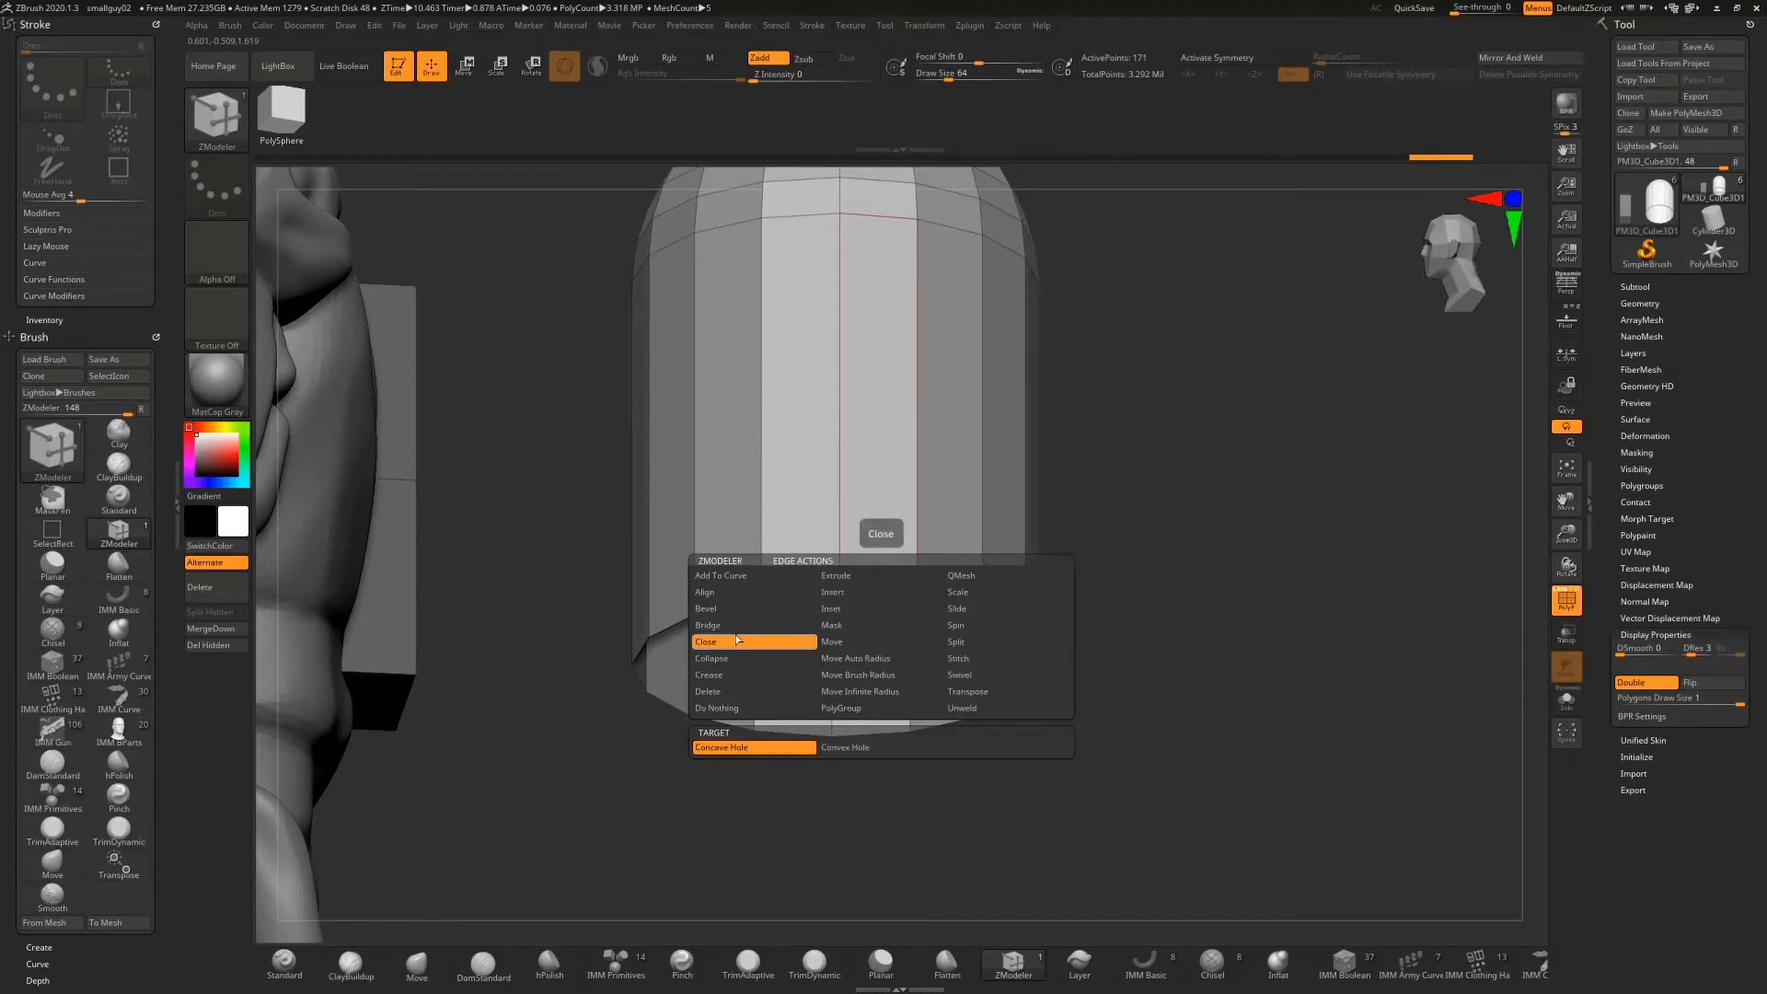
drag(1126, 592, 1558, 672)
click(870, 454)
click(1010, 736)
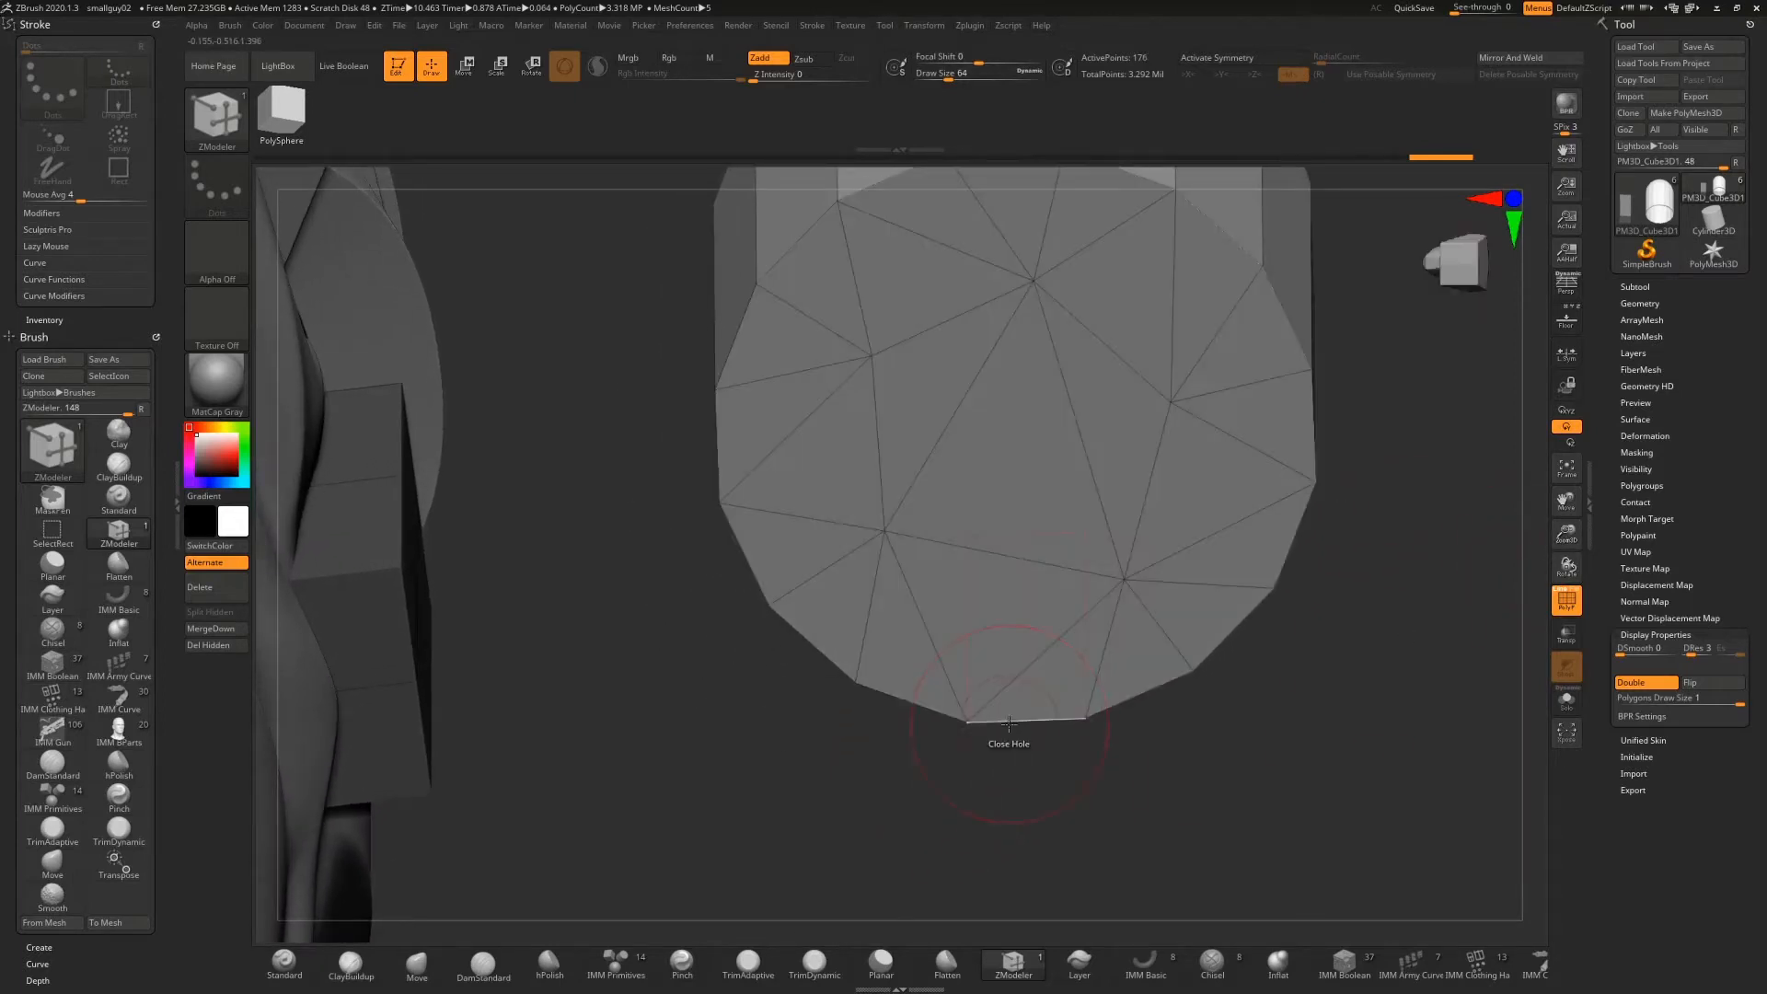
drag(1260, 856, 1291, 732)
drag(1566, 535, 1524, 449)
drag(1234, 594, 1452, 622)
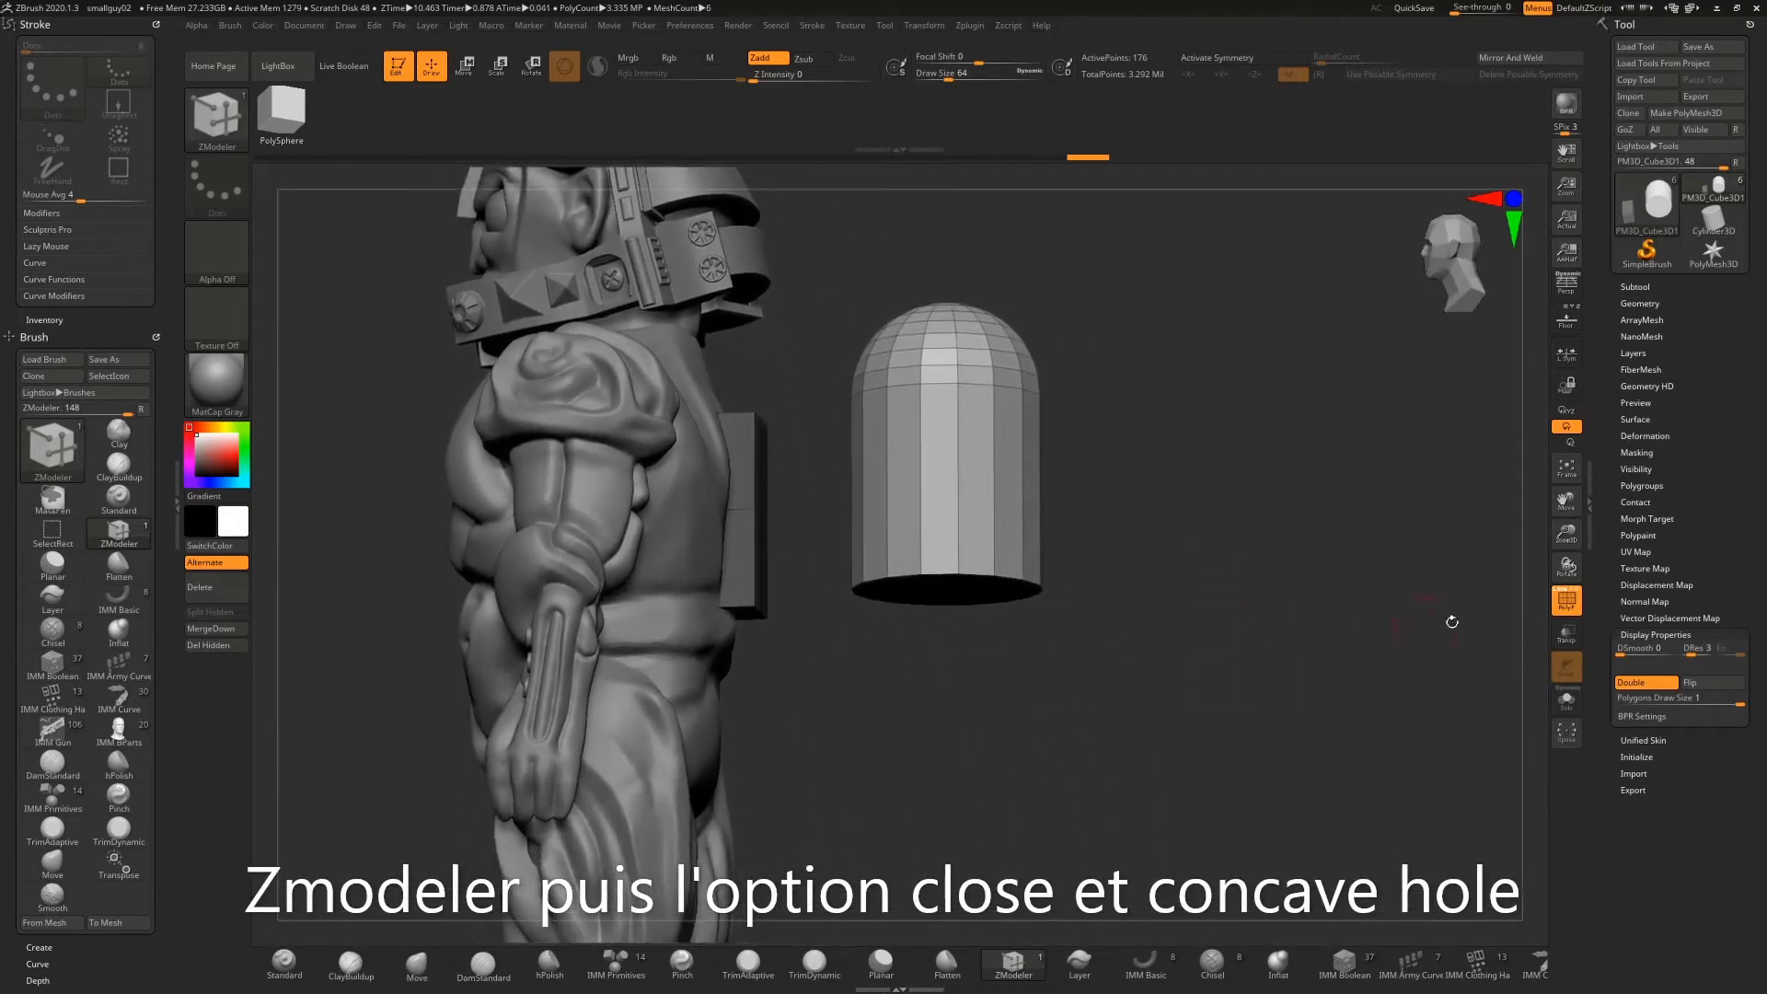
drag(1566, 534, 1536, 658)
drag(1322, 622, 1328, 661)
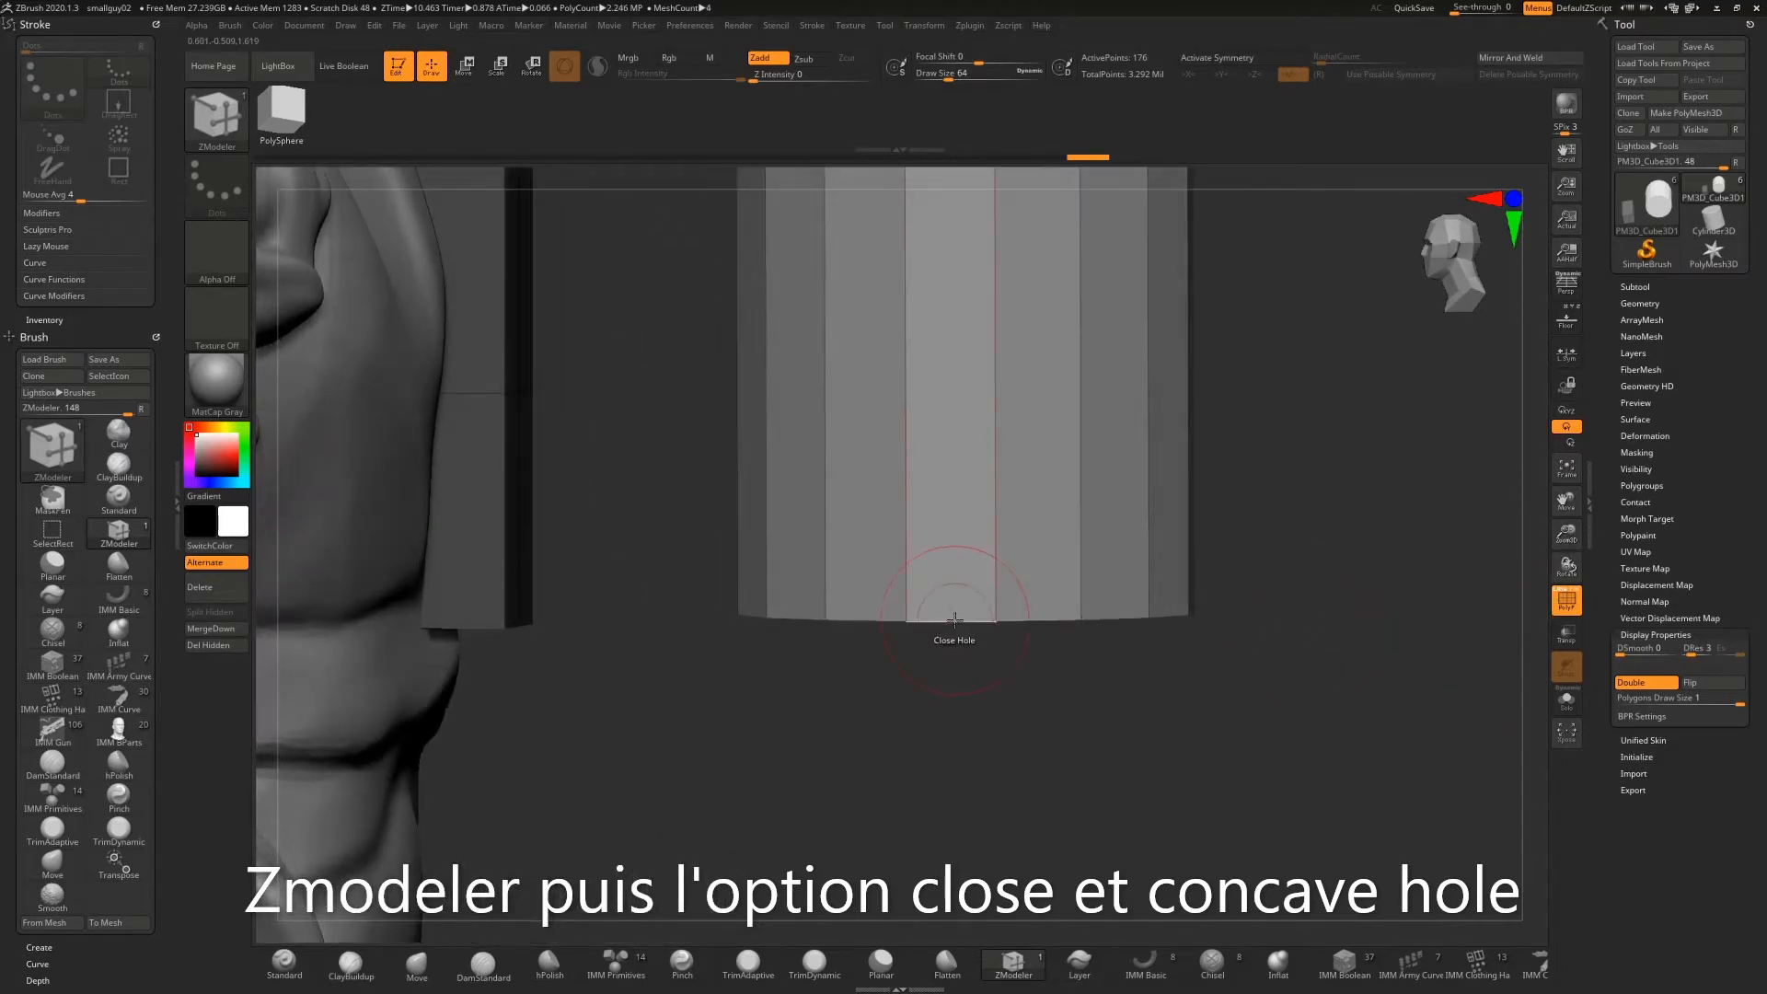
key(space)
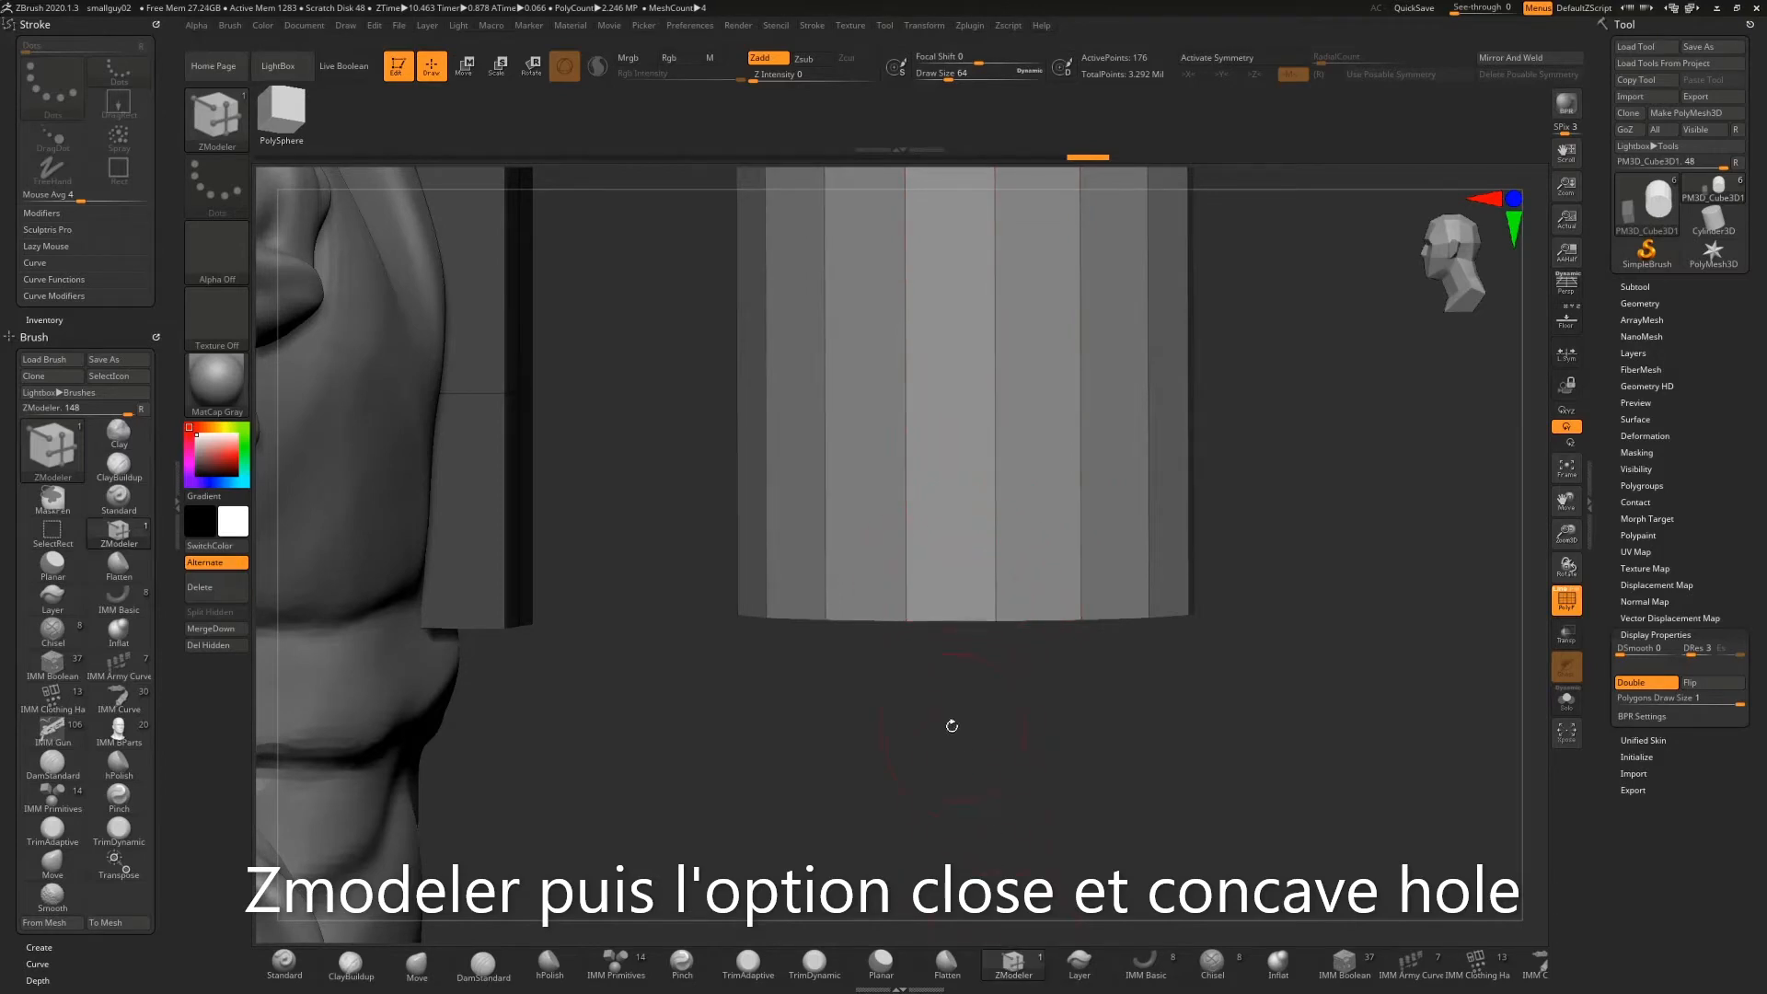
key(space)
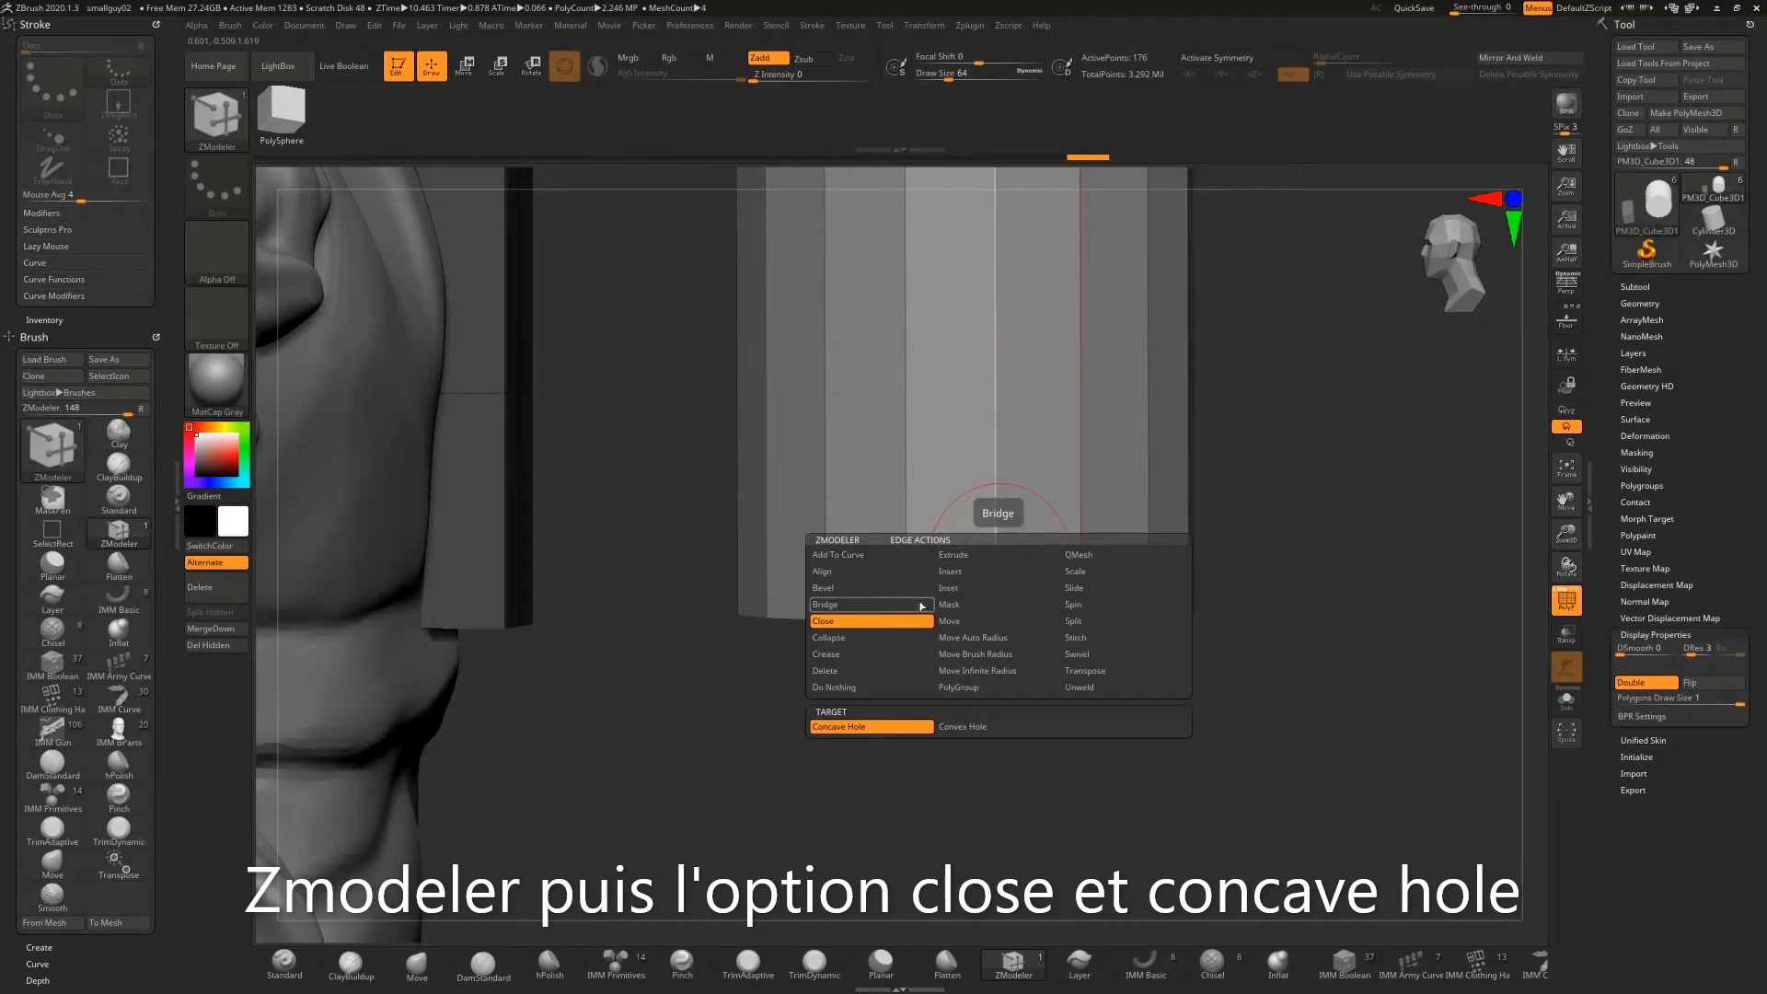
click(953, 590)
drag(994, 541, 974, 575)
key(ctrl+z)
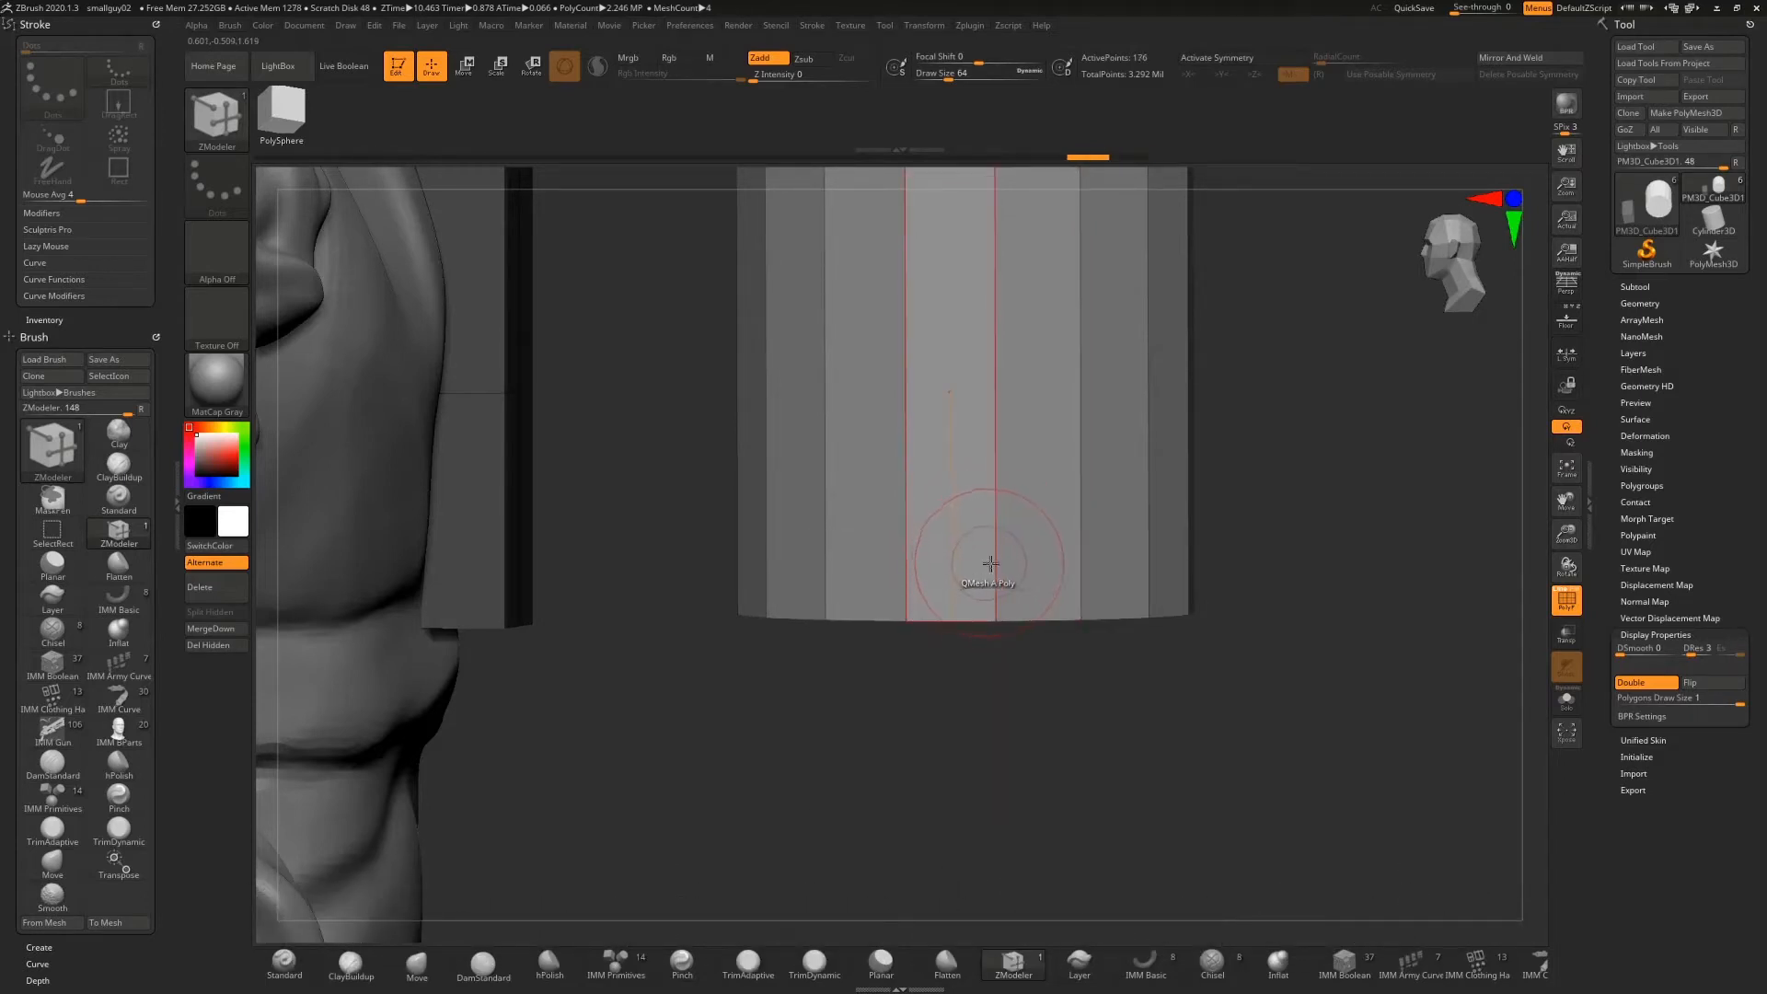
Insert a single horizontal edge loop around the capsule's cylinder just above its flat lower end
key(space)
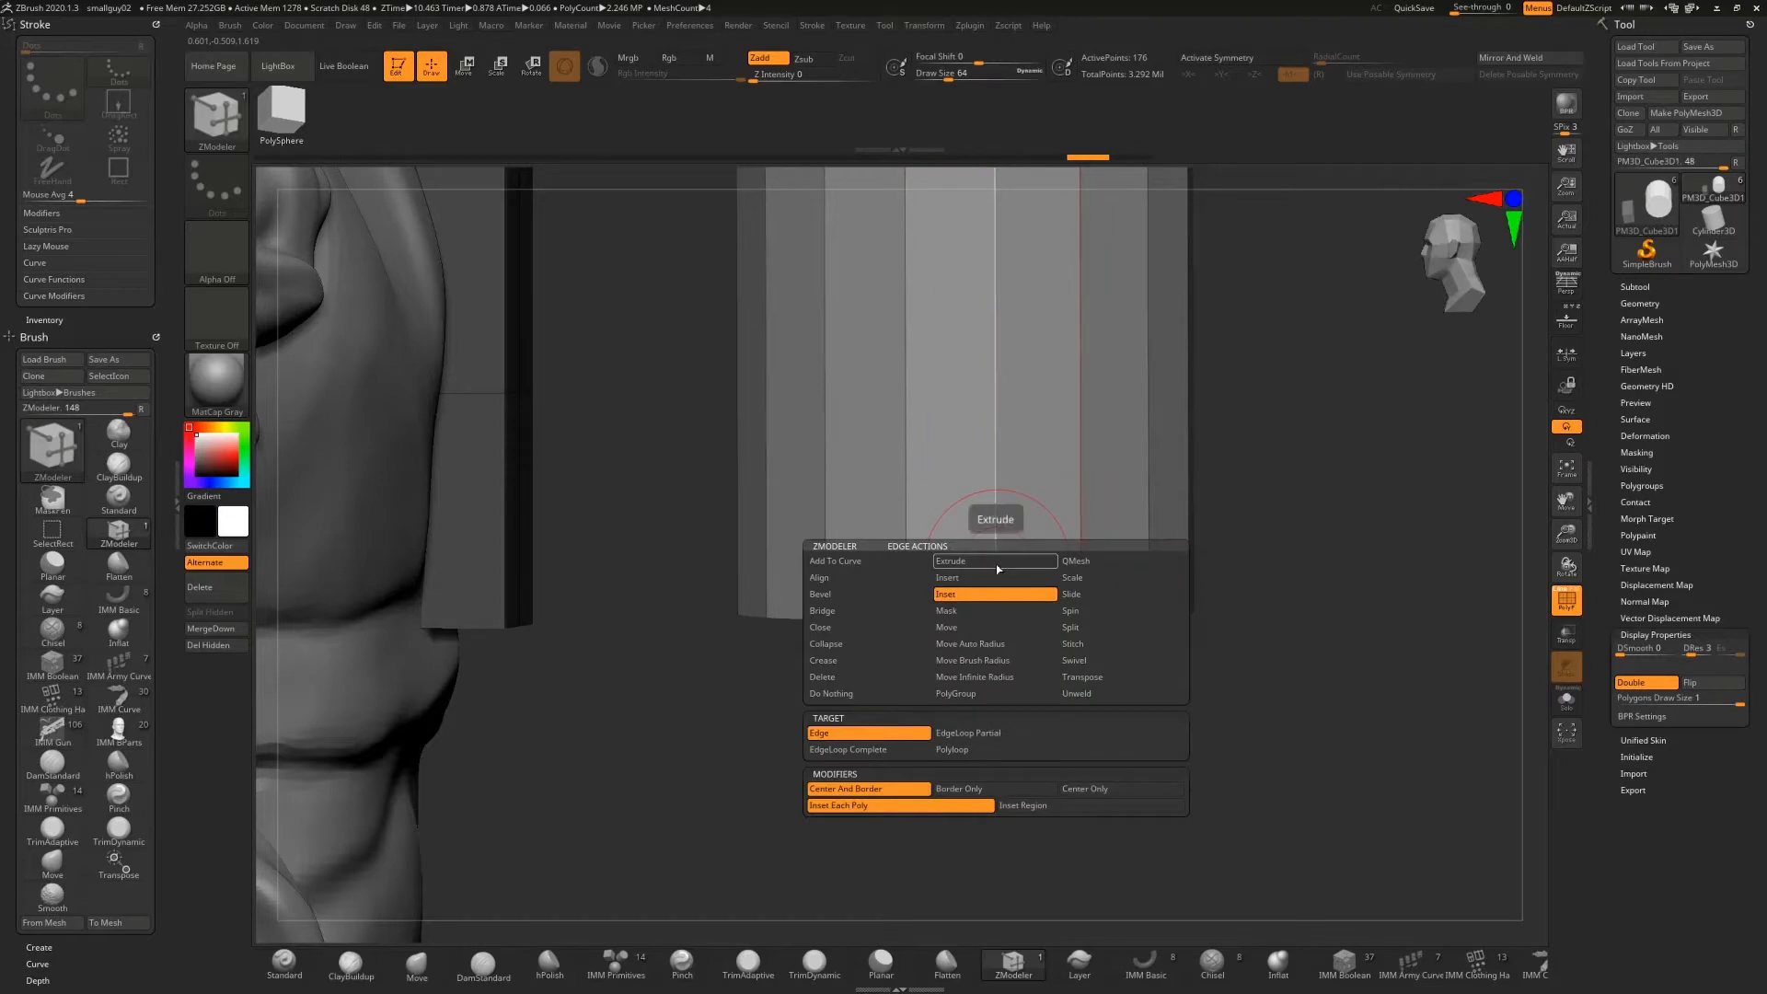
click(989, 558)
drag(992, 545, 984, 563)
Pull the band below the new edge loop outward into a thick rim, using ZModeler QMesh with the Polyloop target
key(space)
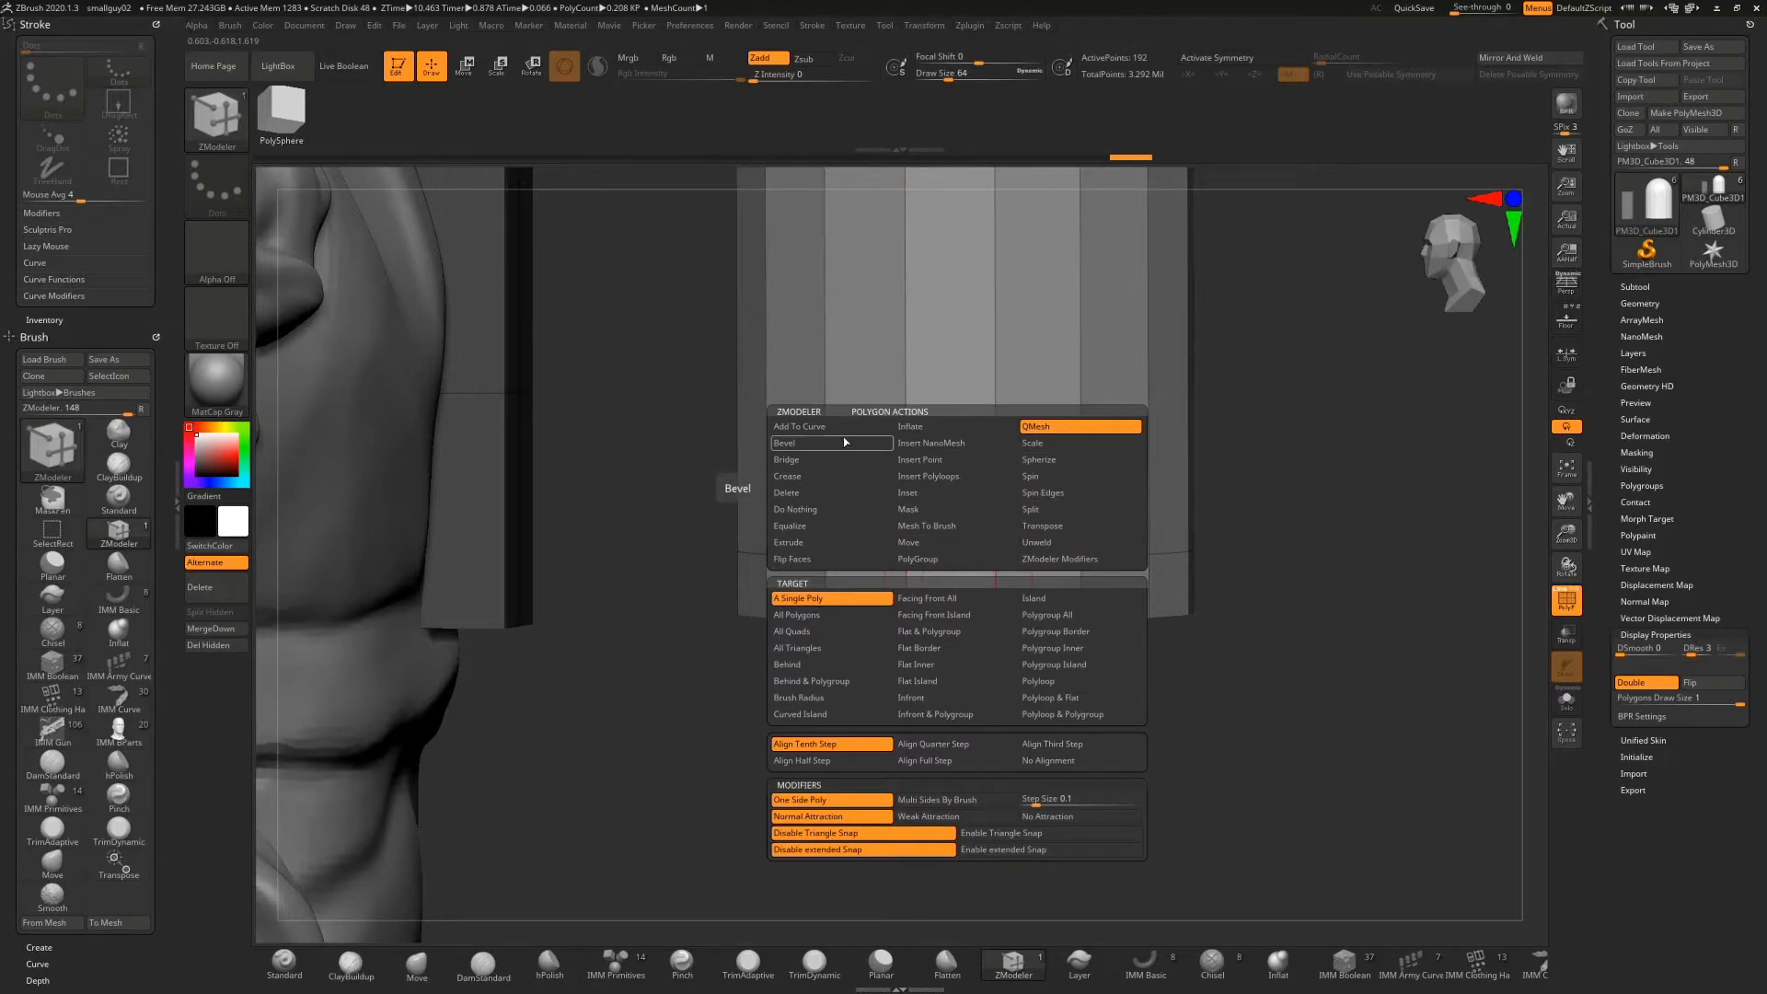
click(1063, 680)
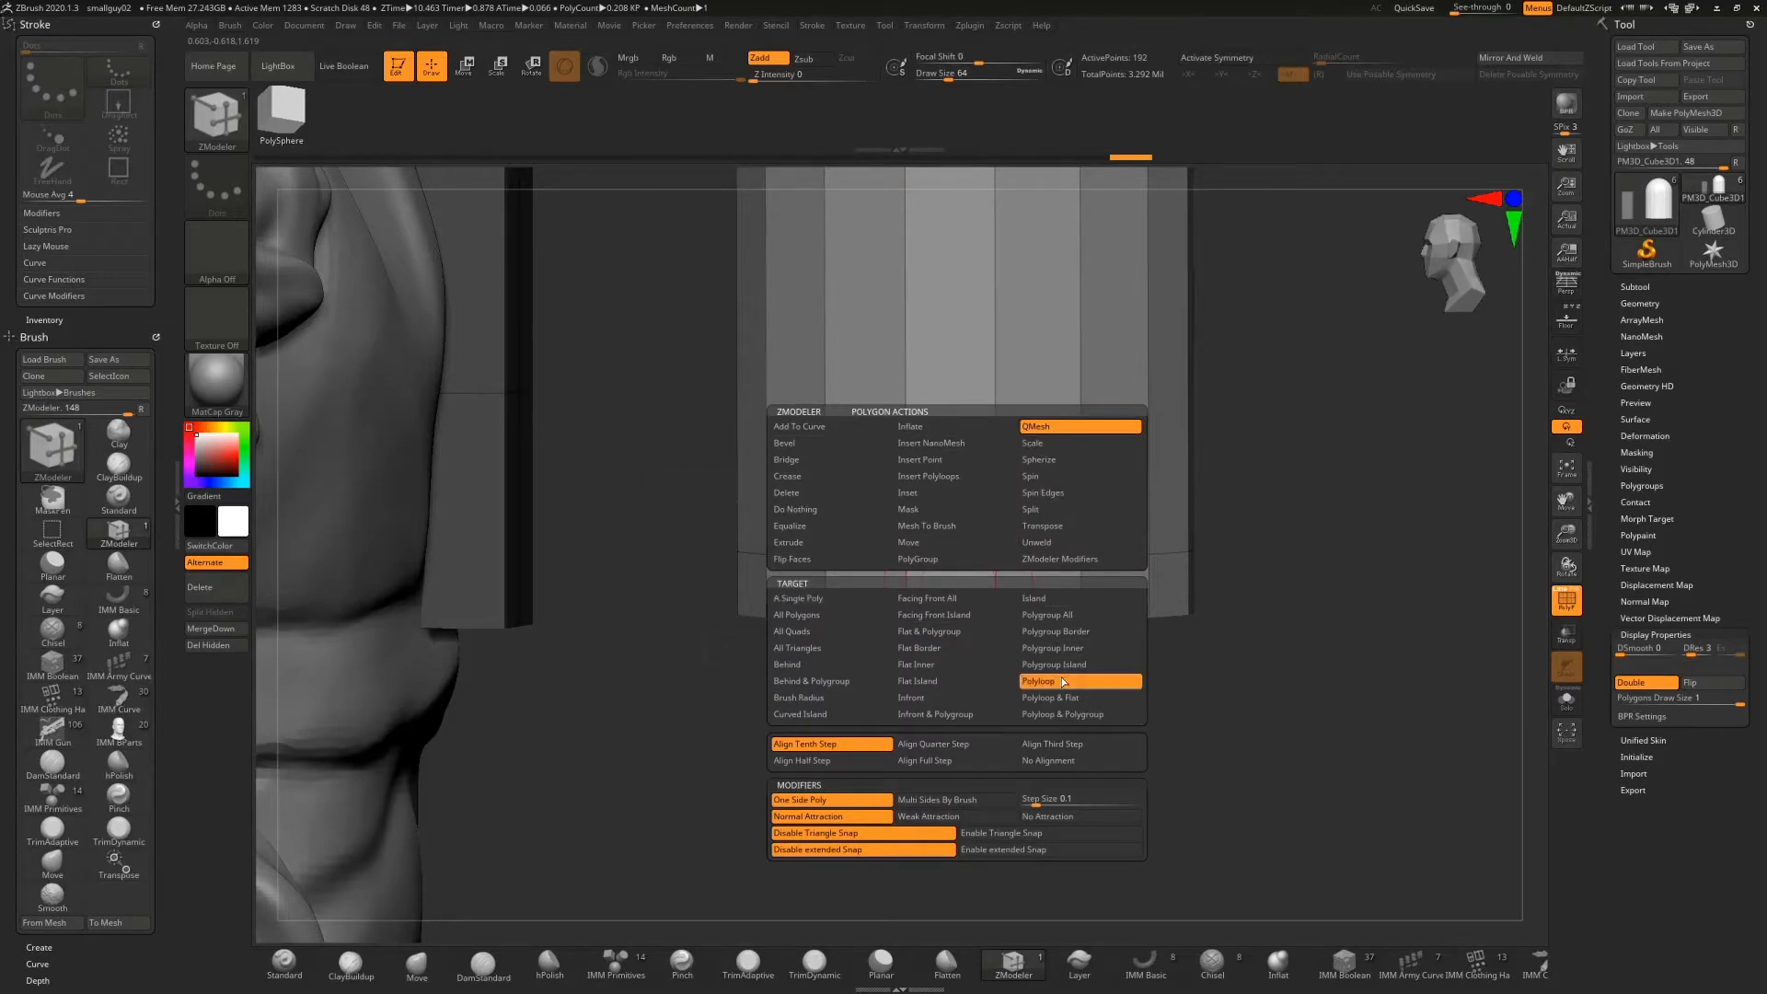
drag(973, 596, 857, 689)
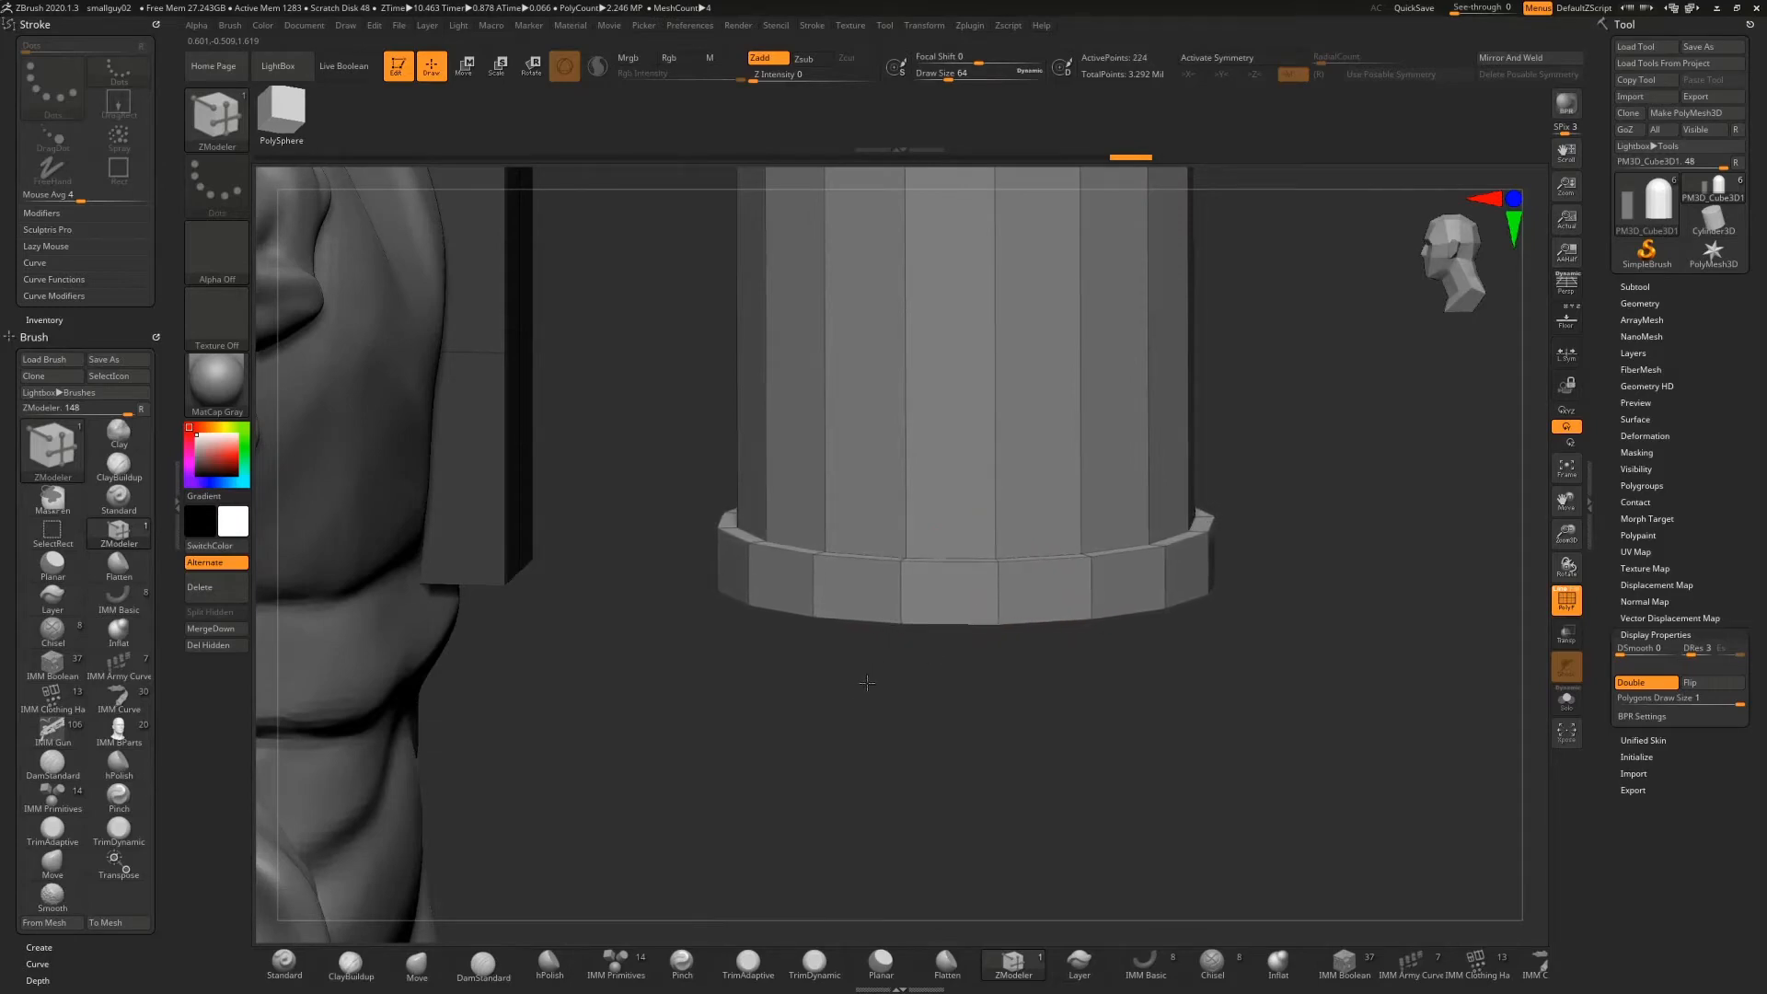
Reset the transform gizmo's orientation and reposition its pivot over the capsule without moving the mesh
drag(958, 718, 1224, 669)
drag(1561, 533, 1535, 490)
alt+drag(1259, 446, 1187, 530)
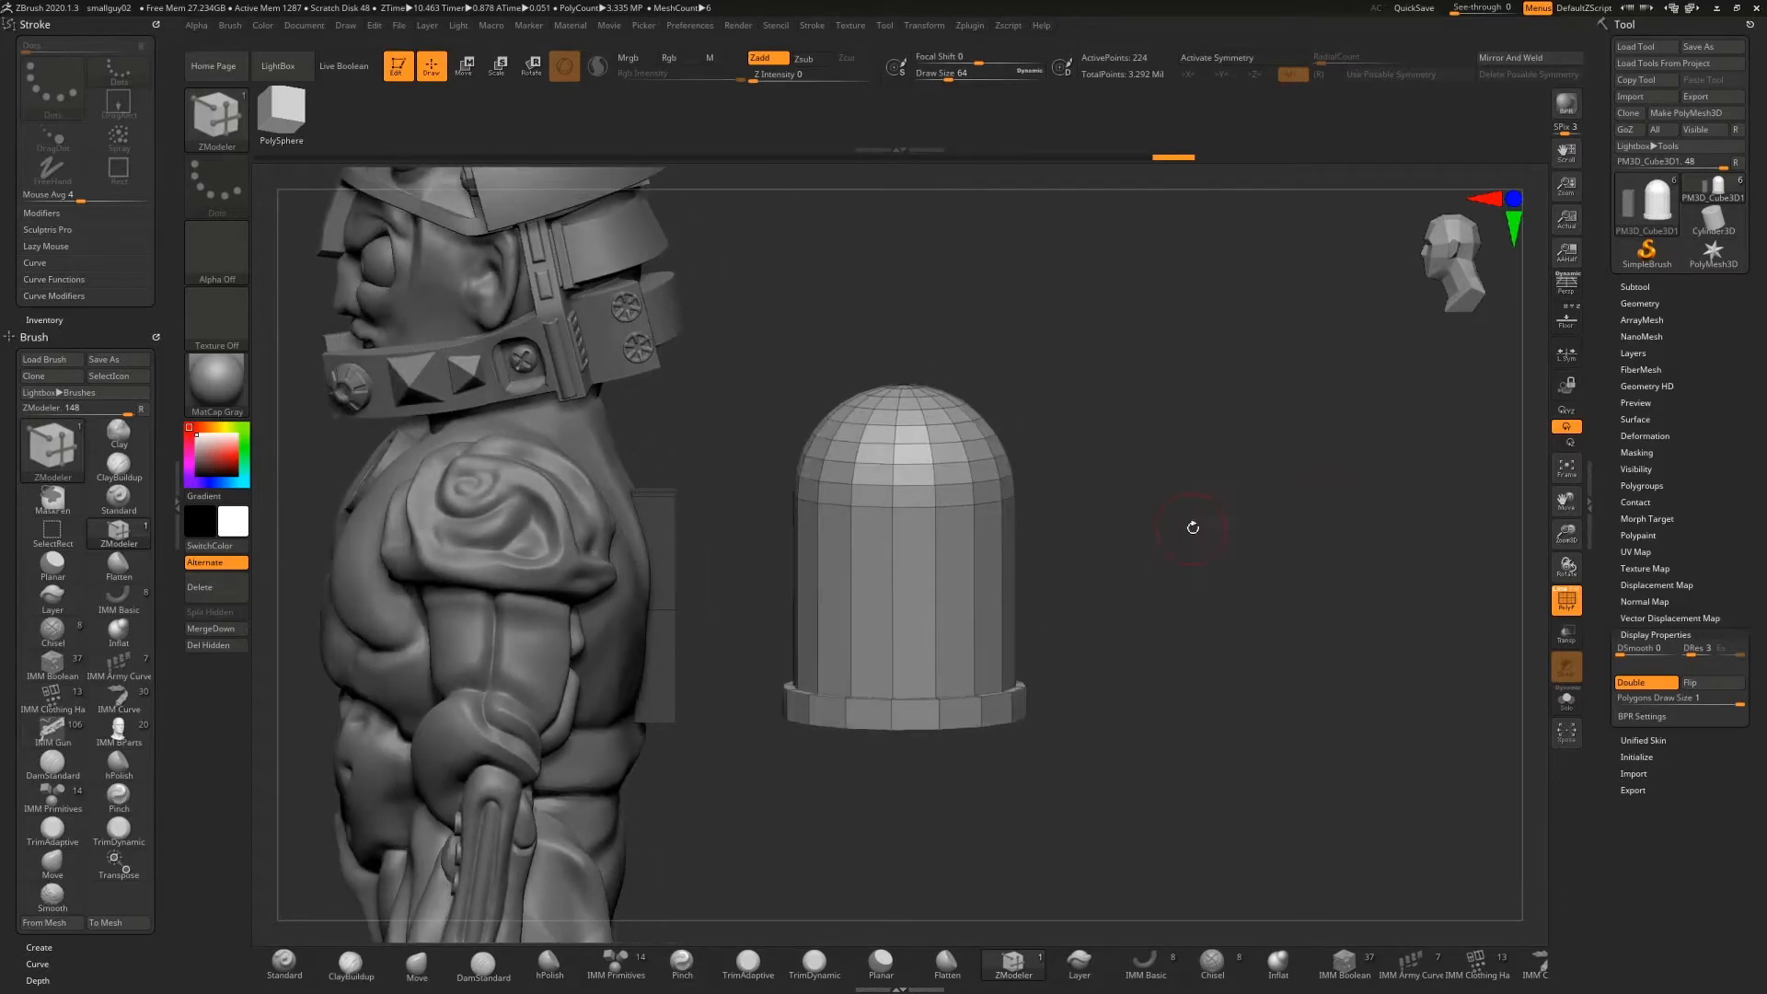
click(469, 70)
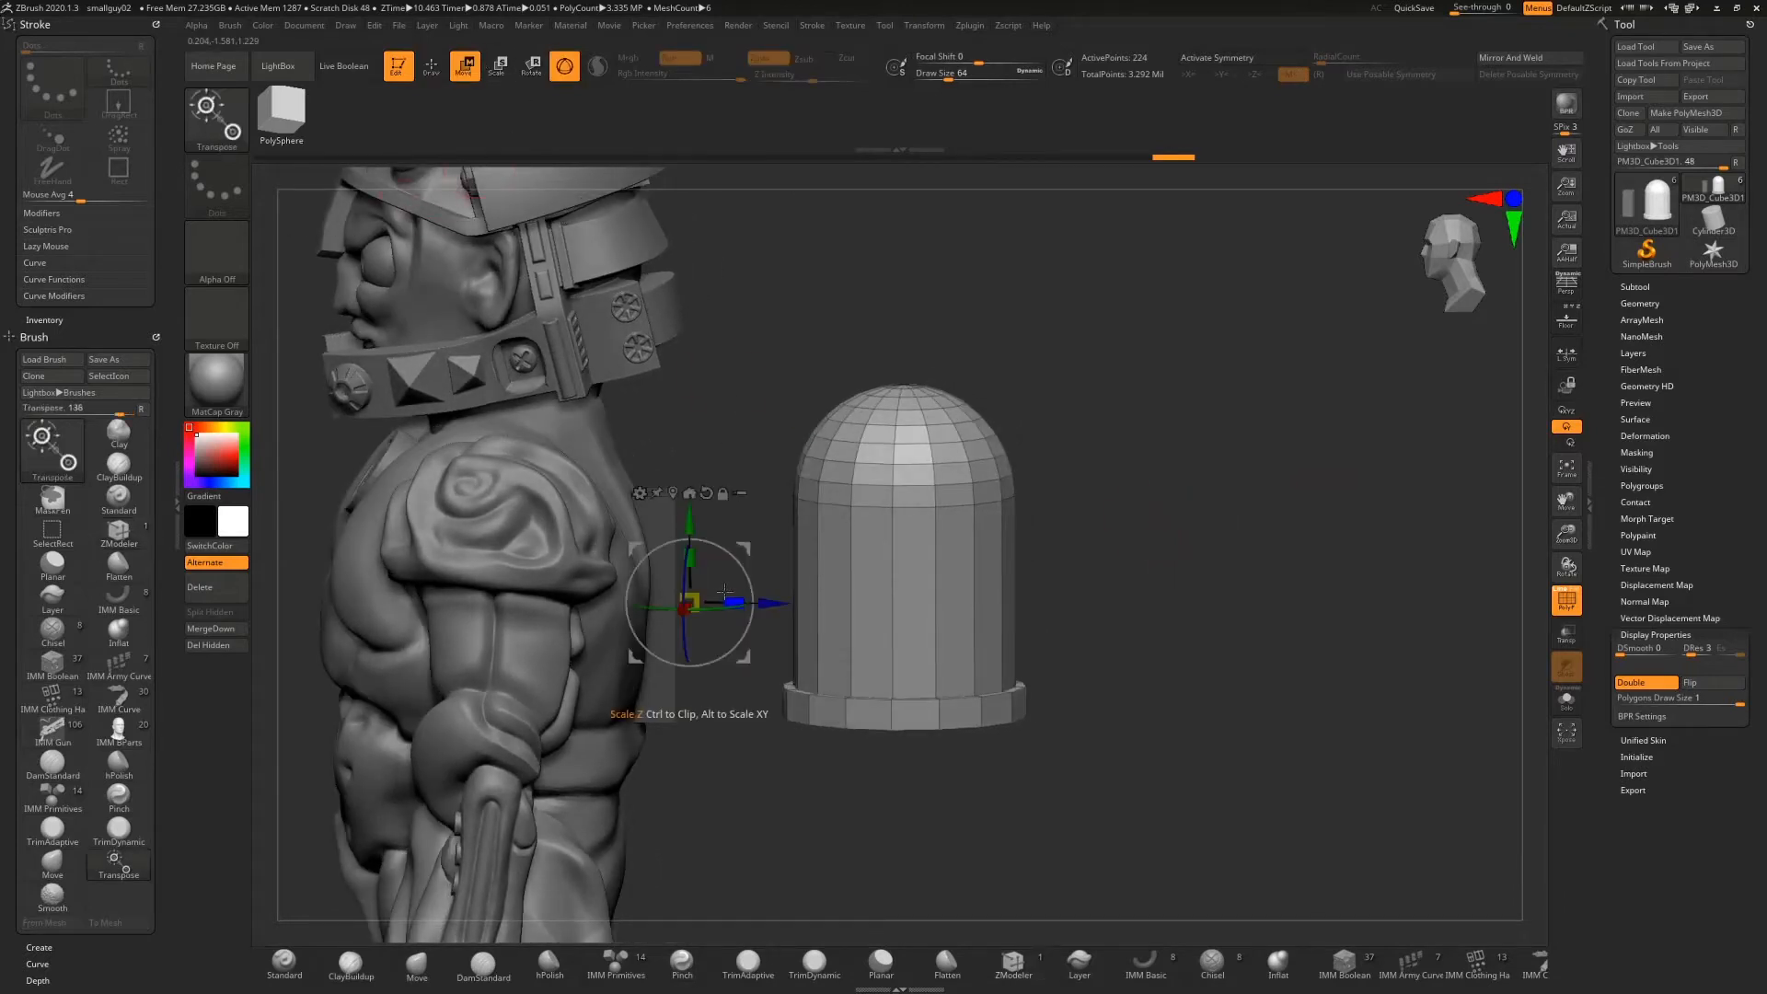
drag(1538, 300, 1461, 269)
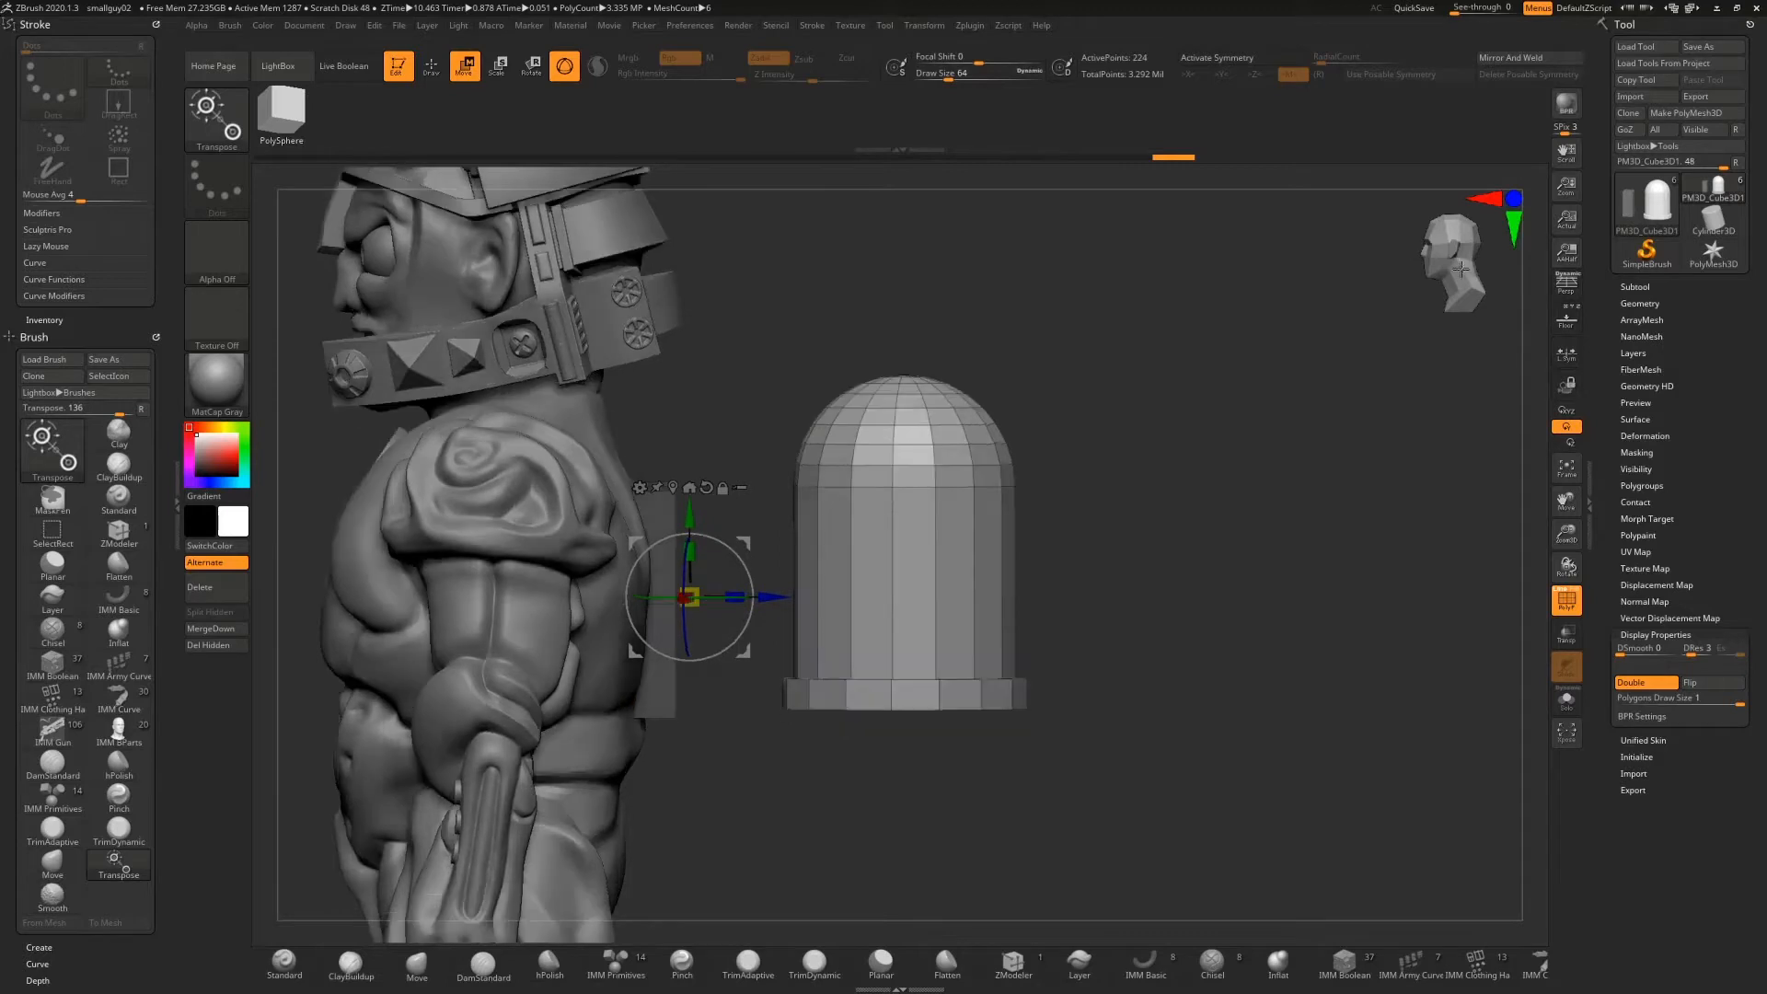
click(690, 487)
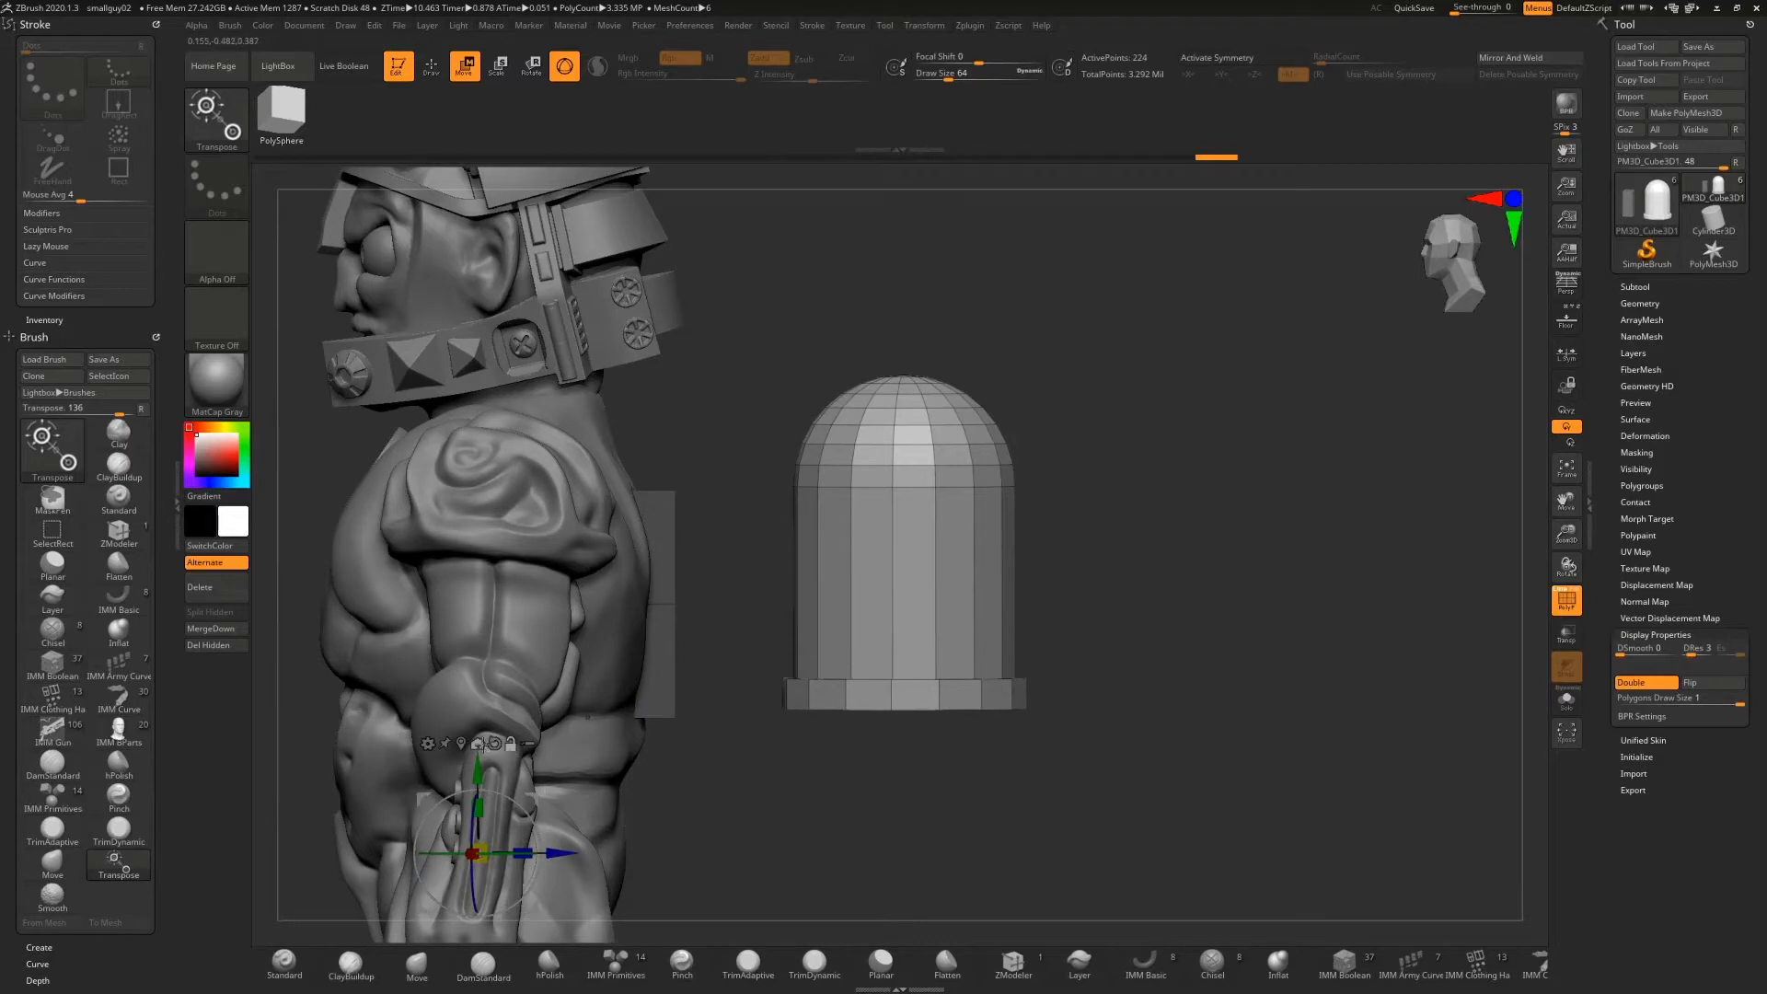
click(494, 741)
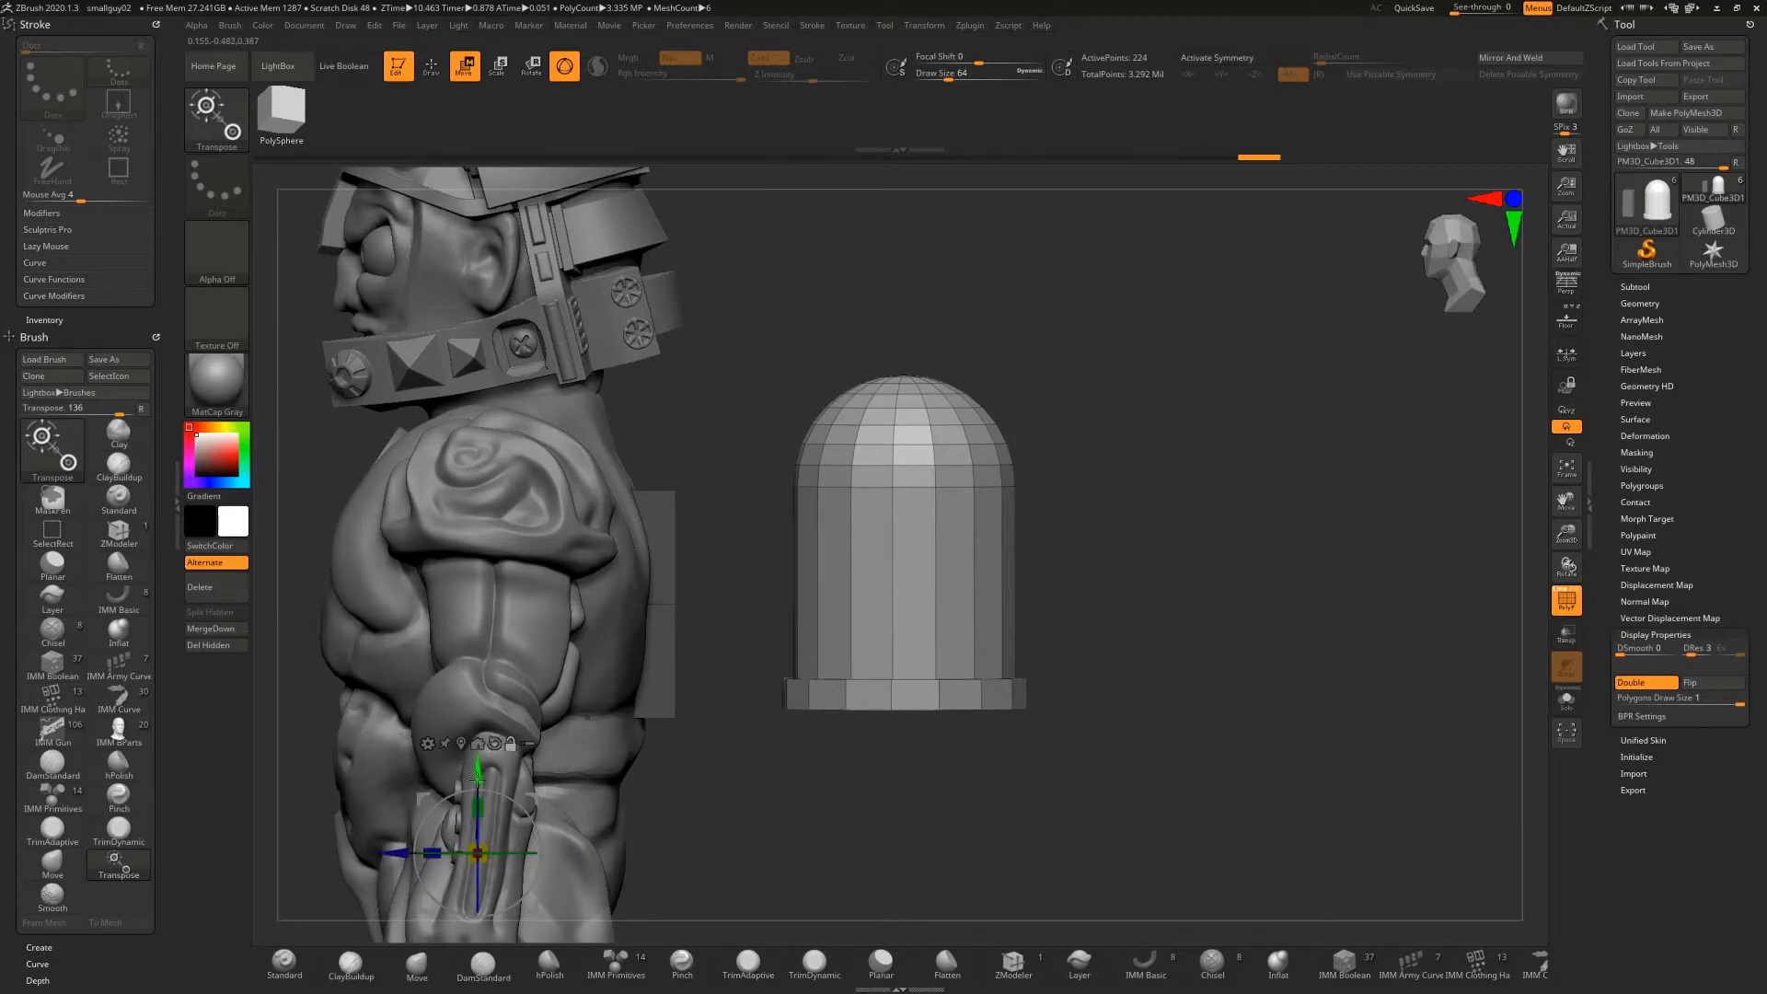
drag(476, 778, 476, 491)
drag(400, 566, 818, 637)
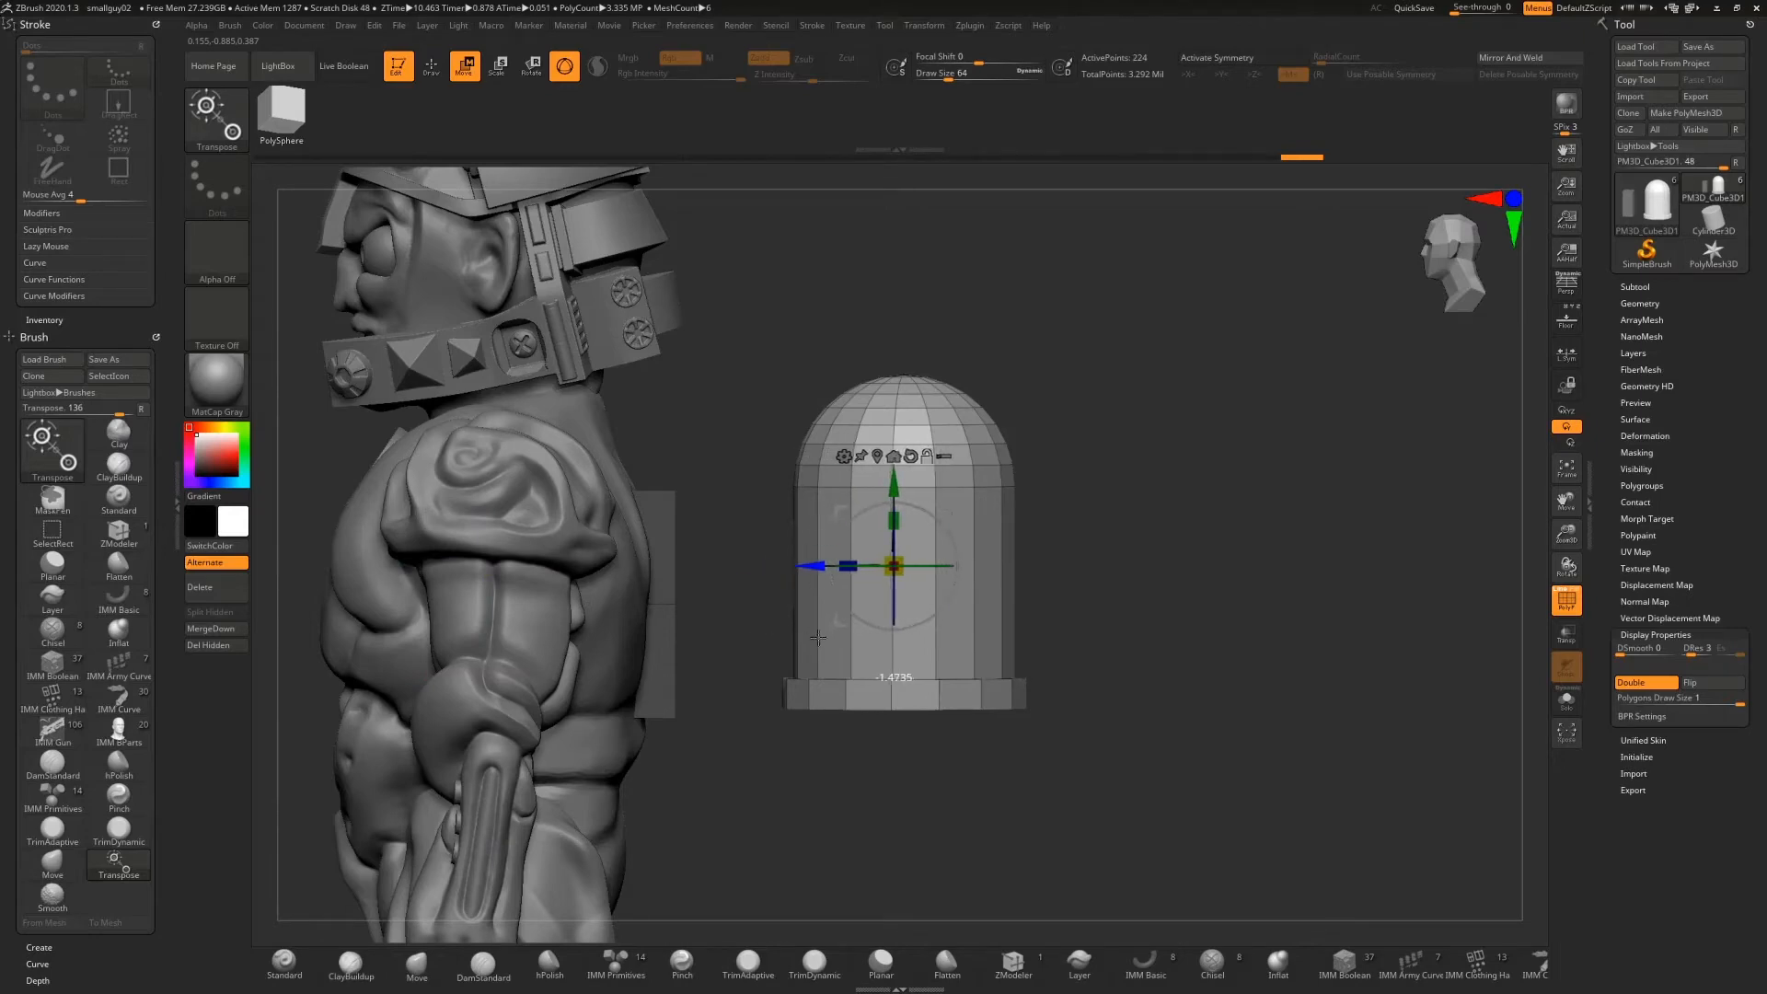
click(933, 457)
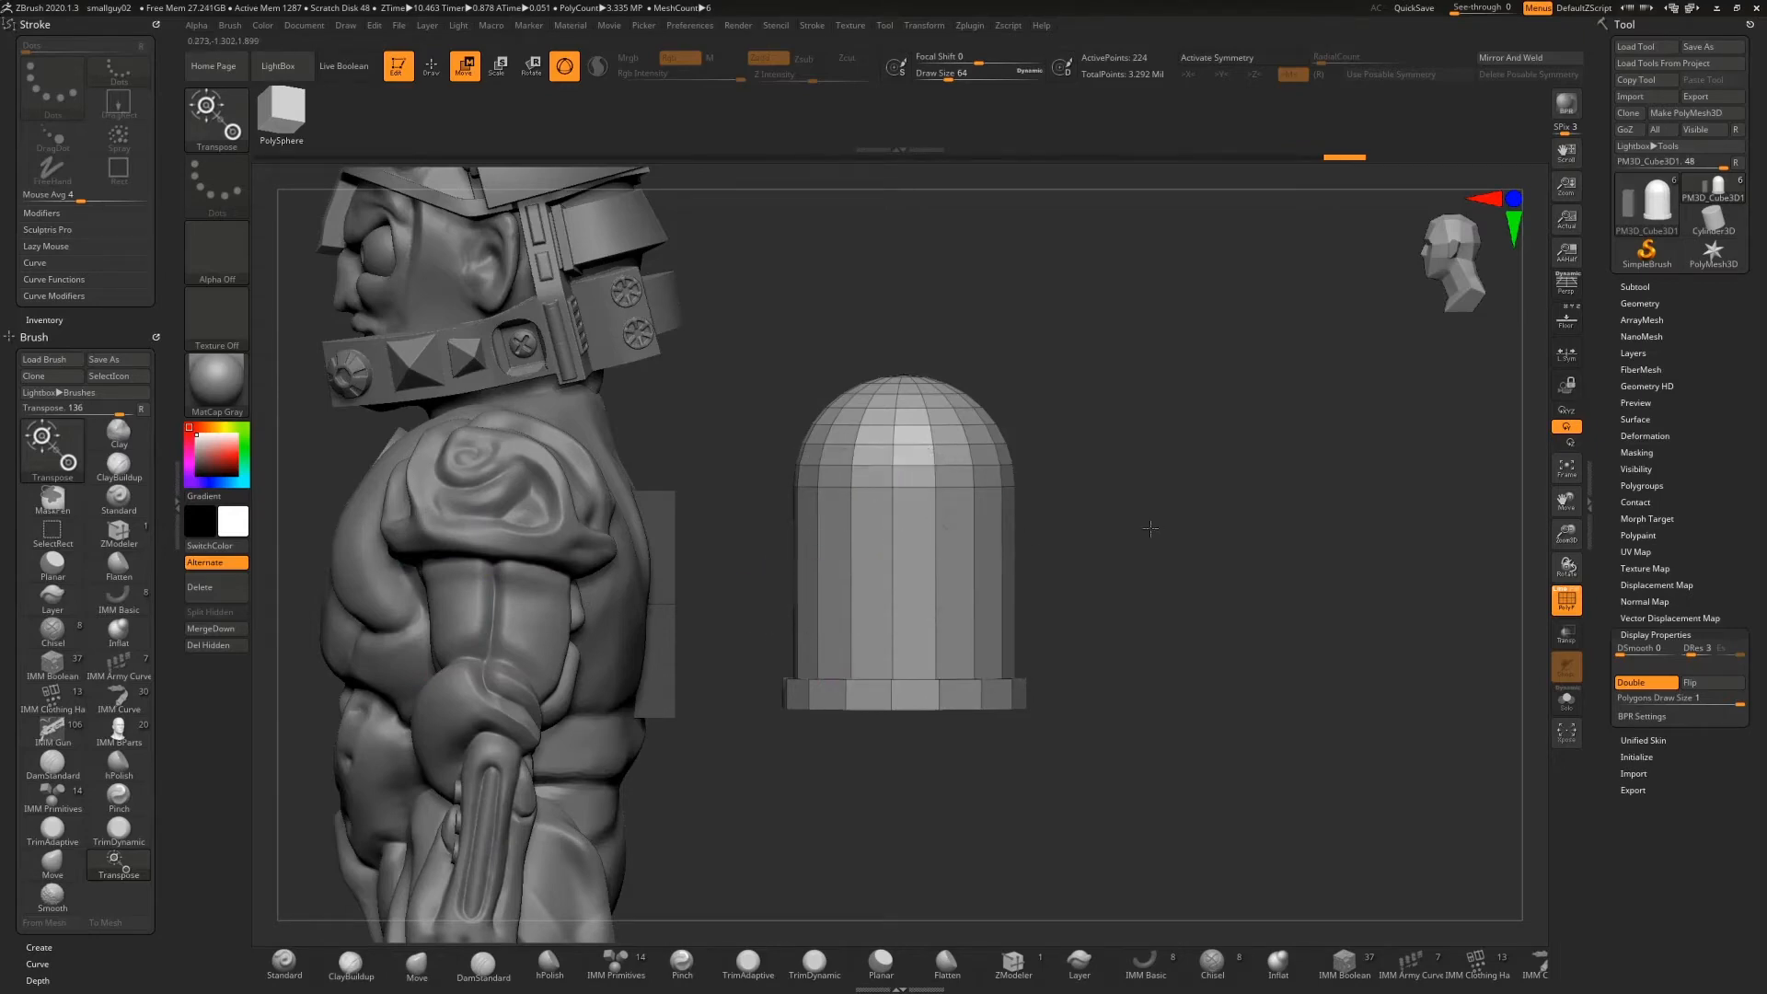
Centre the gizmo's pivot on the capsule's vertical axis, aligning it as seen from directly above
drag(1151, 524, 1088, 678)
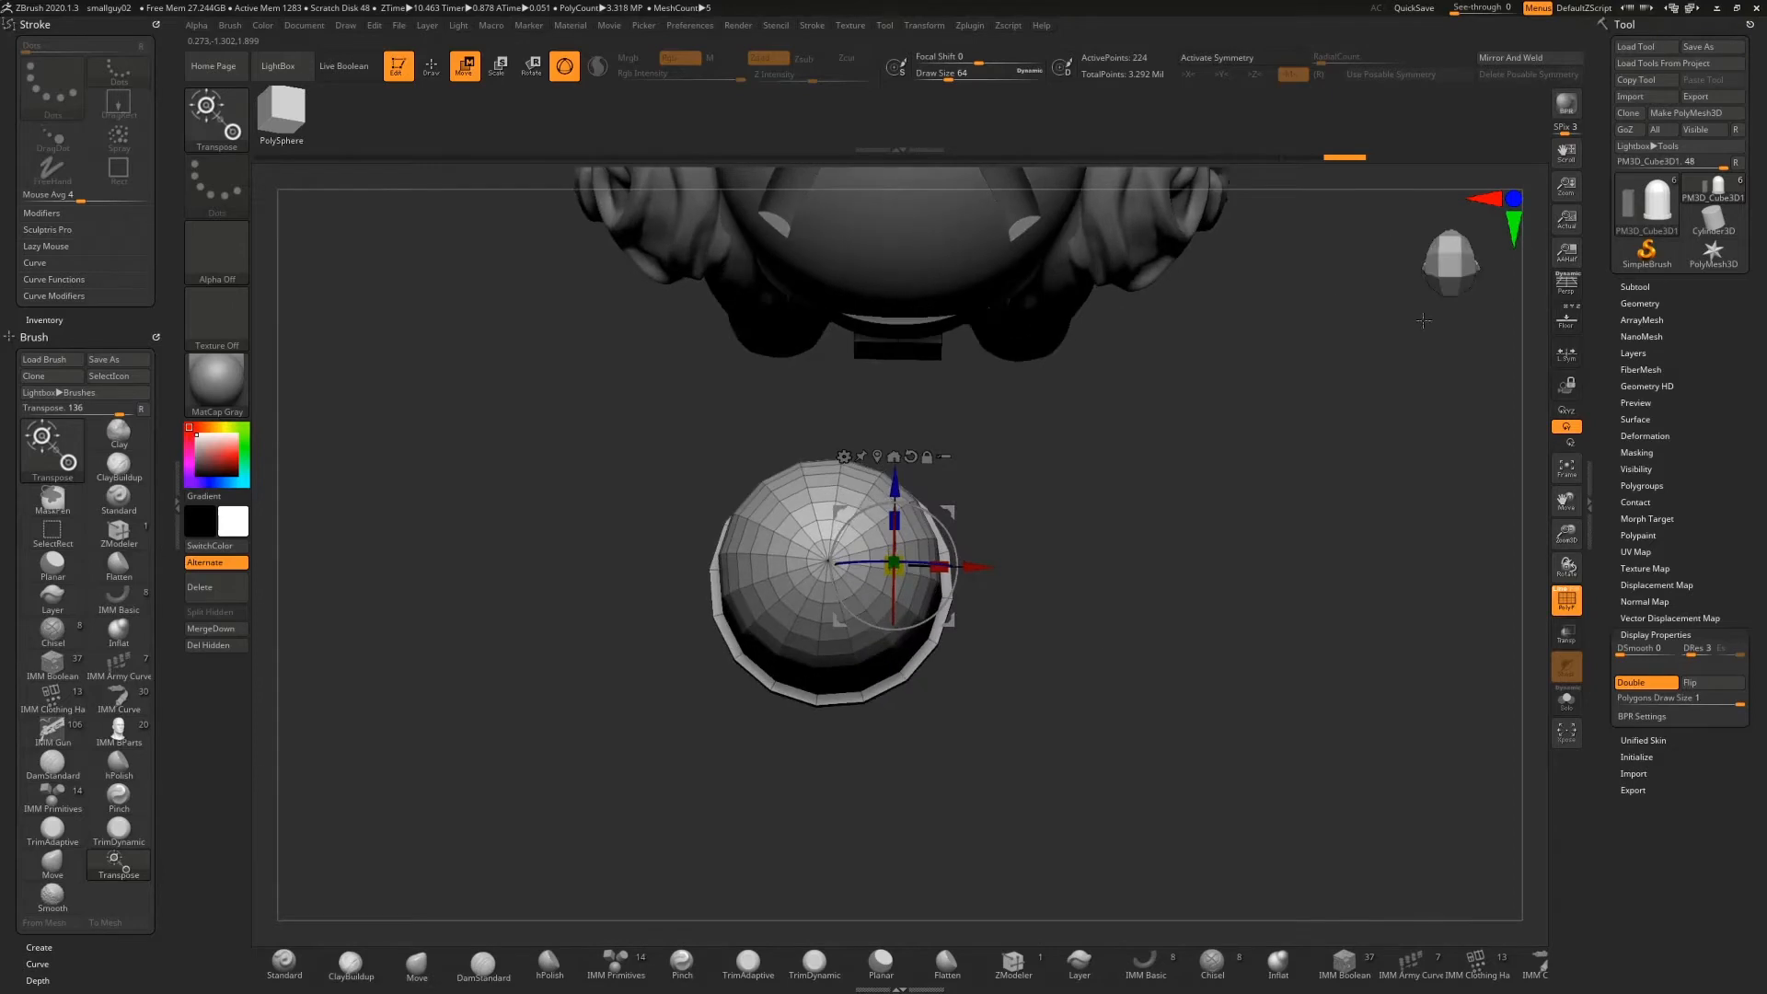
click(1449, 276)
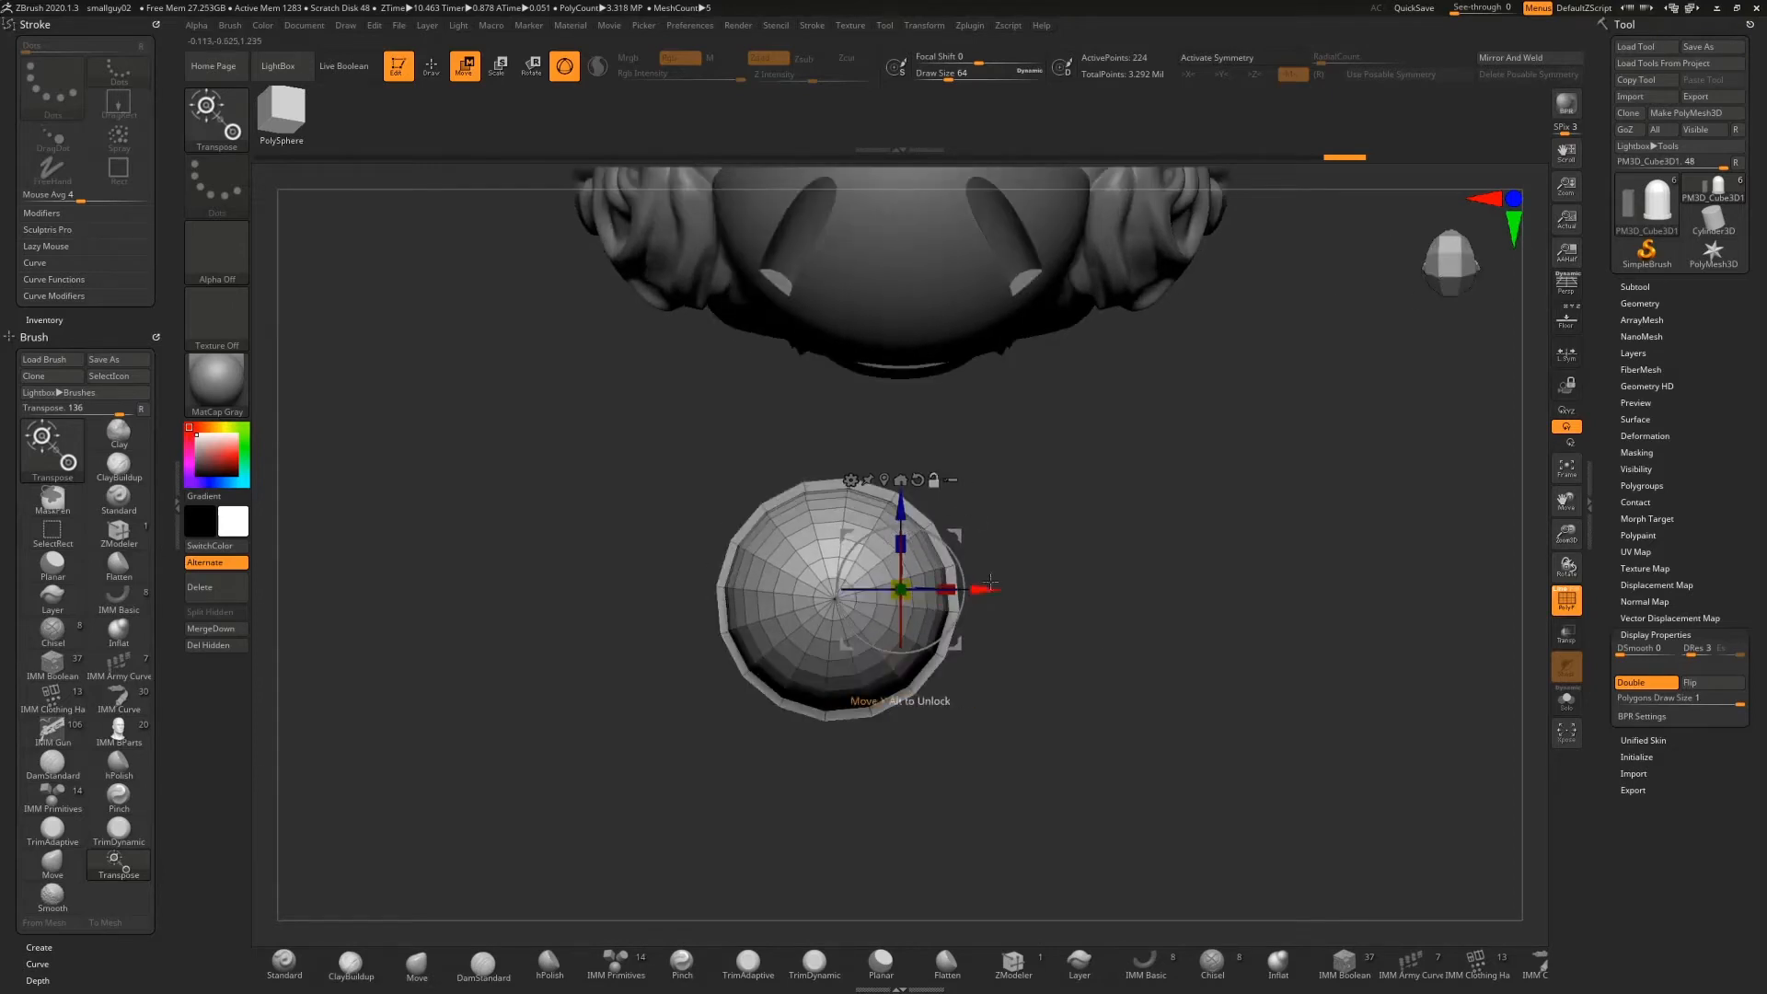
alt+drag(989, 586, 923, 588)
alt+drag(834, 513, 834, 524)
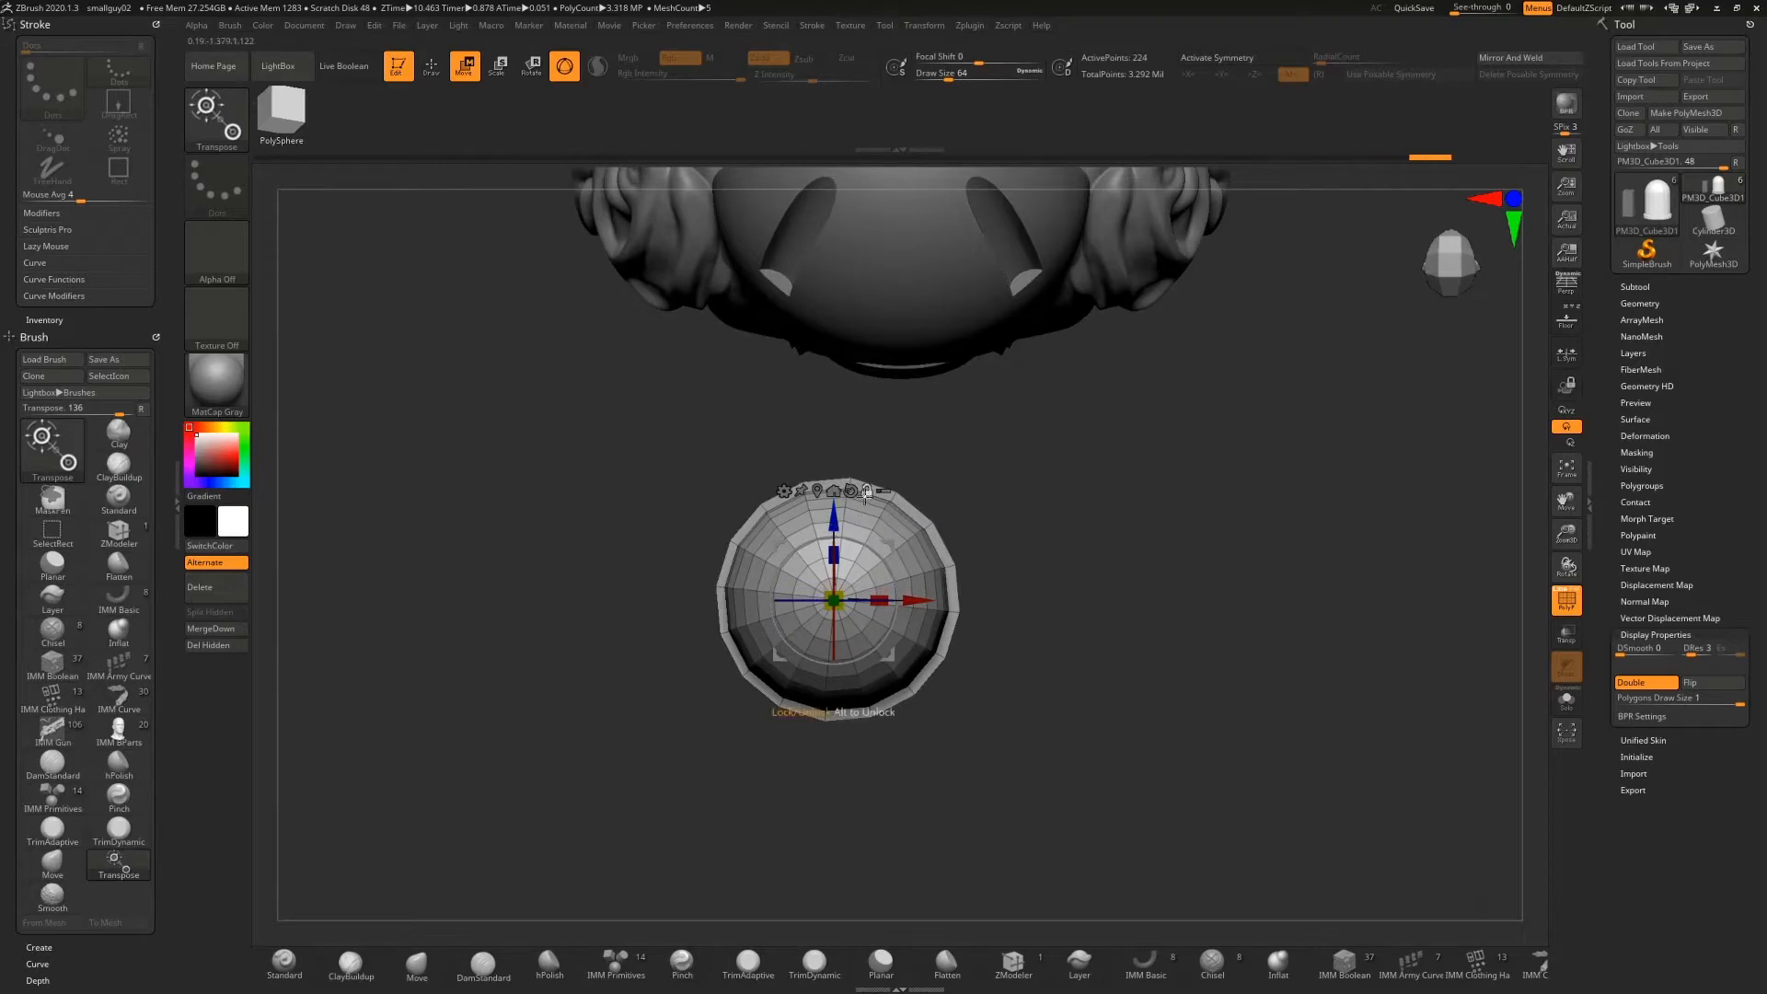
drag(1044, 566, 952, 410)
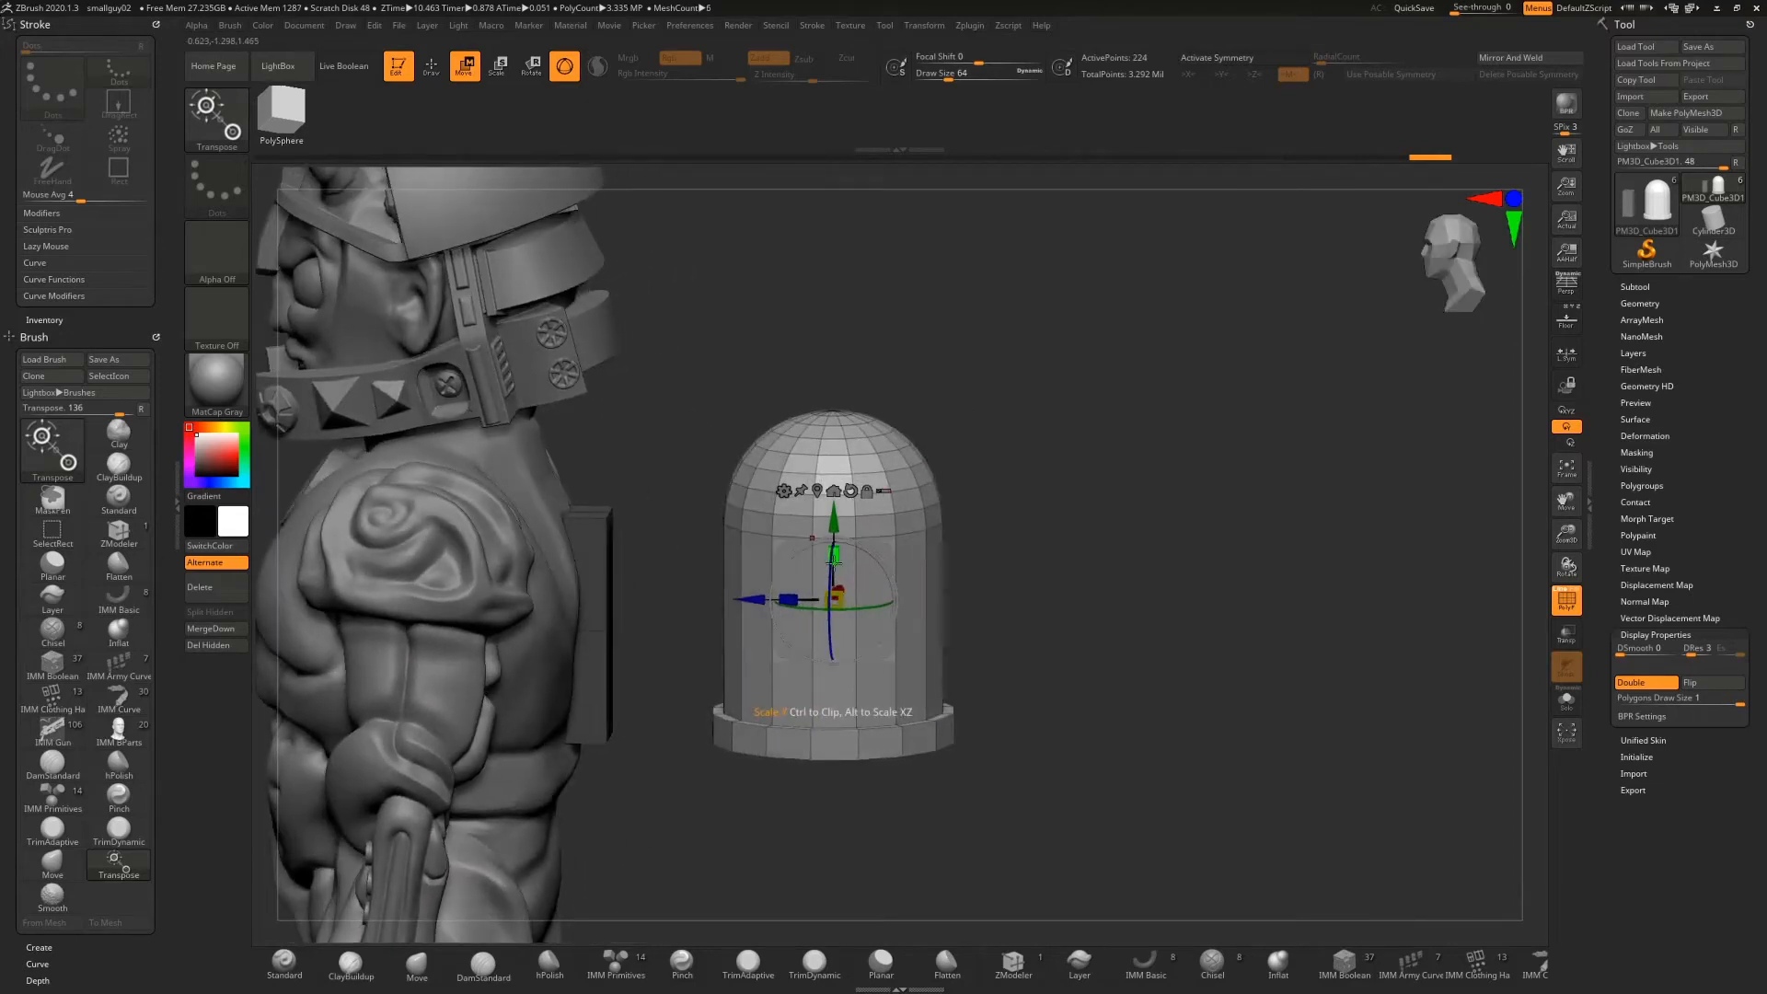
Try to stretch the whole capsule vertically and scale it down uniformly
drag(834, 555, 844, 489)
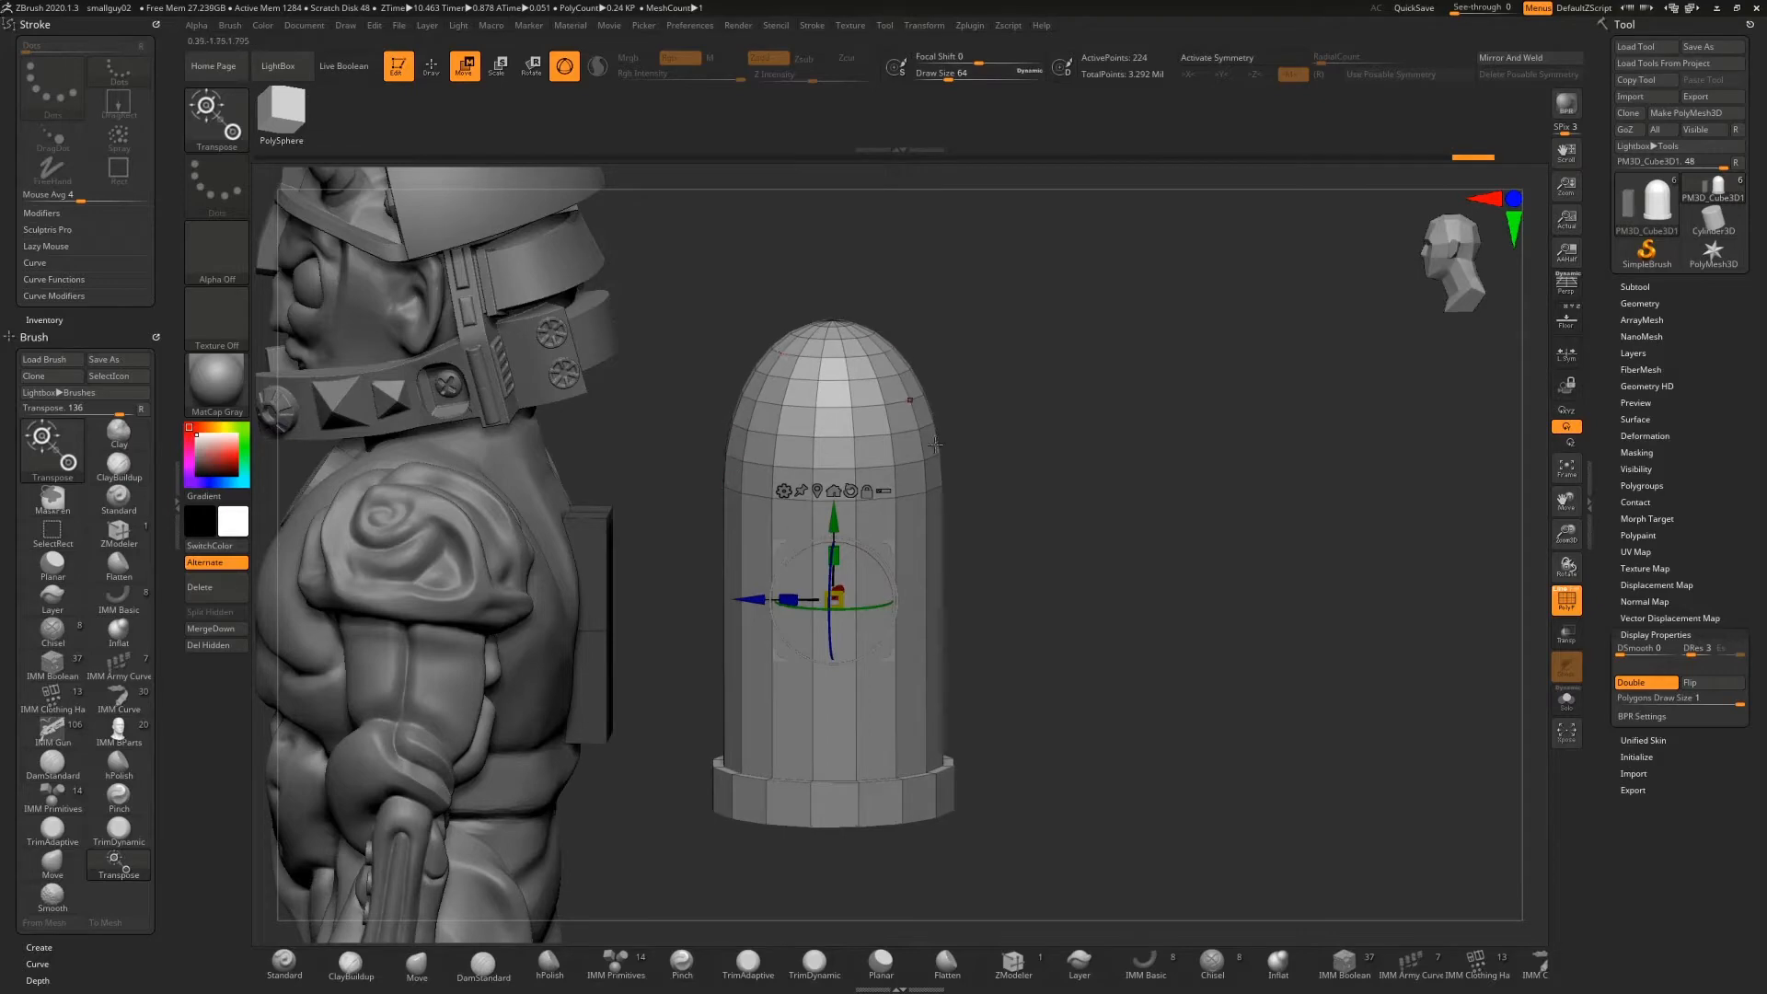
drag(935, 446, 1013, 513)
drag(844, 587, 844, 526)
drag(1011, 451, 1080, 419)
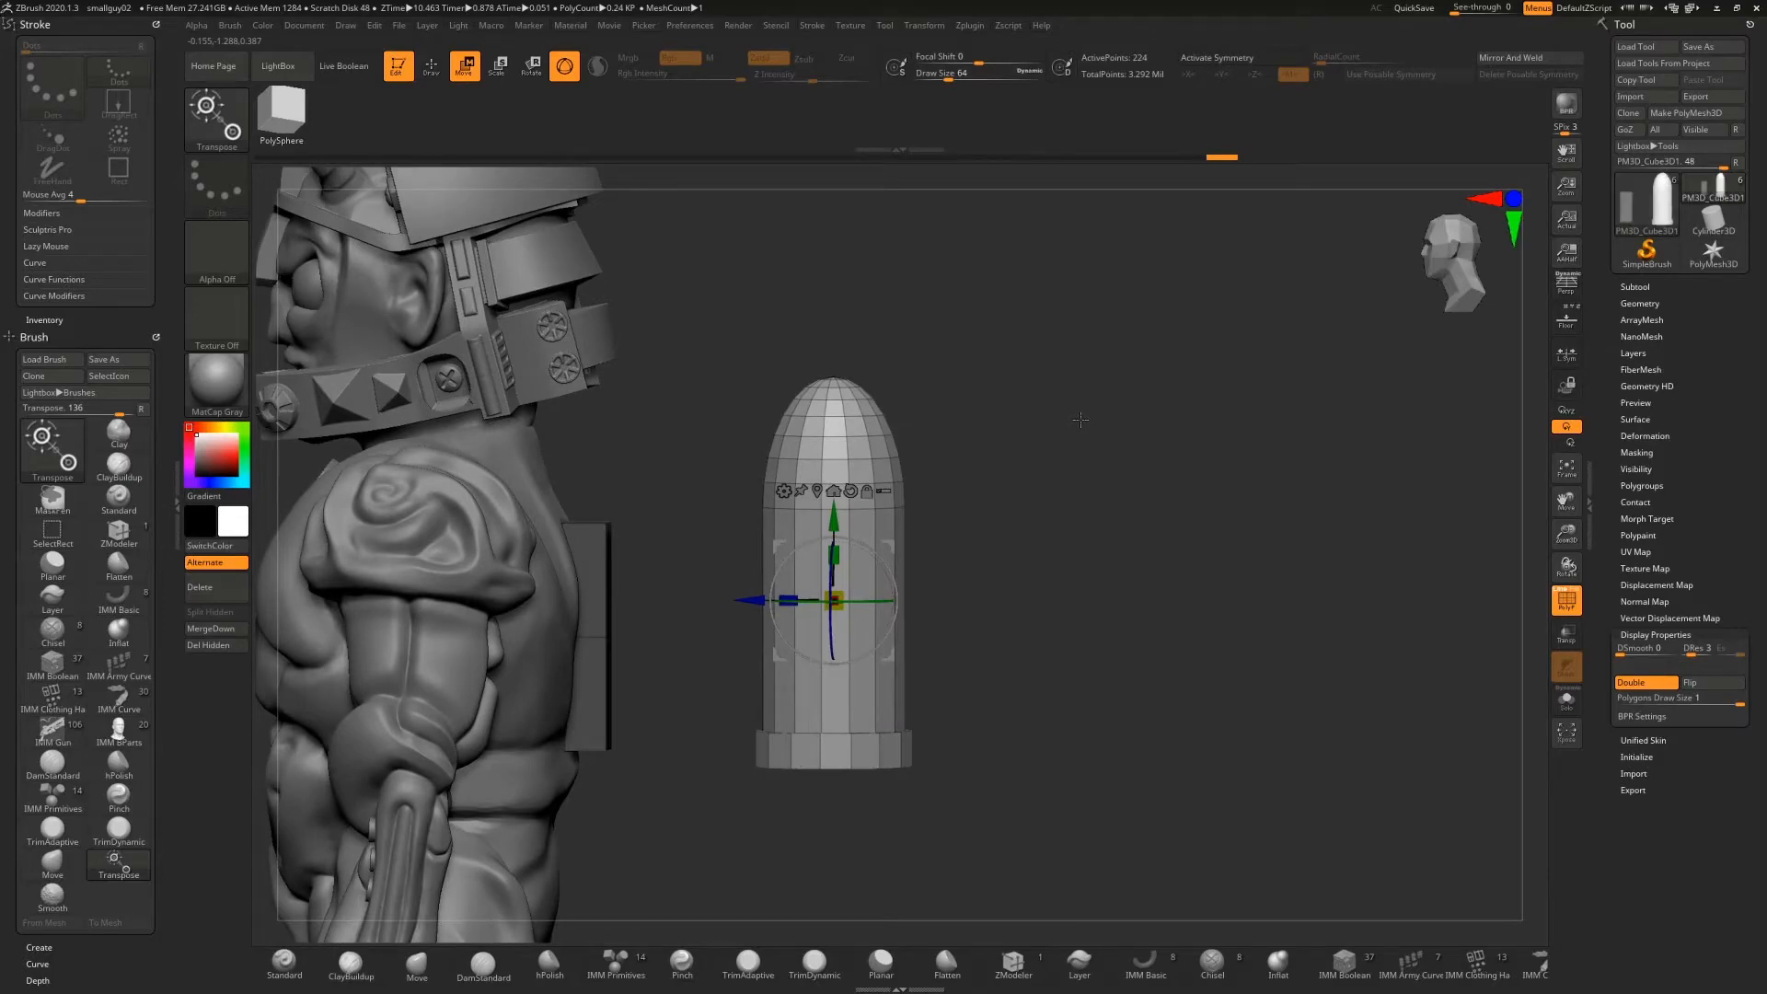
drag(1081, 420, 1056, 426)
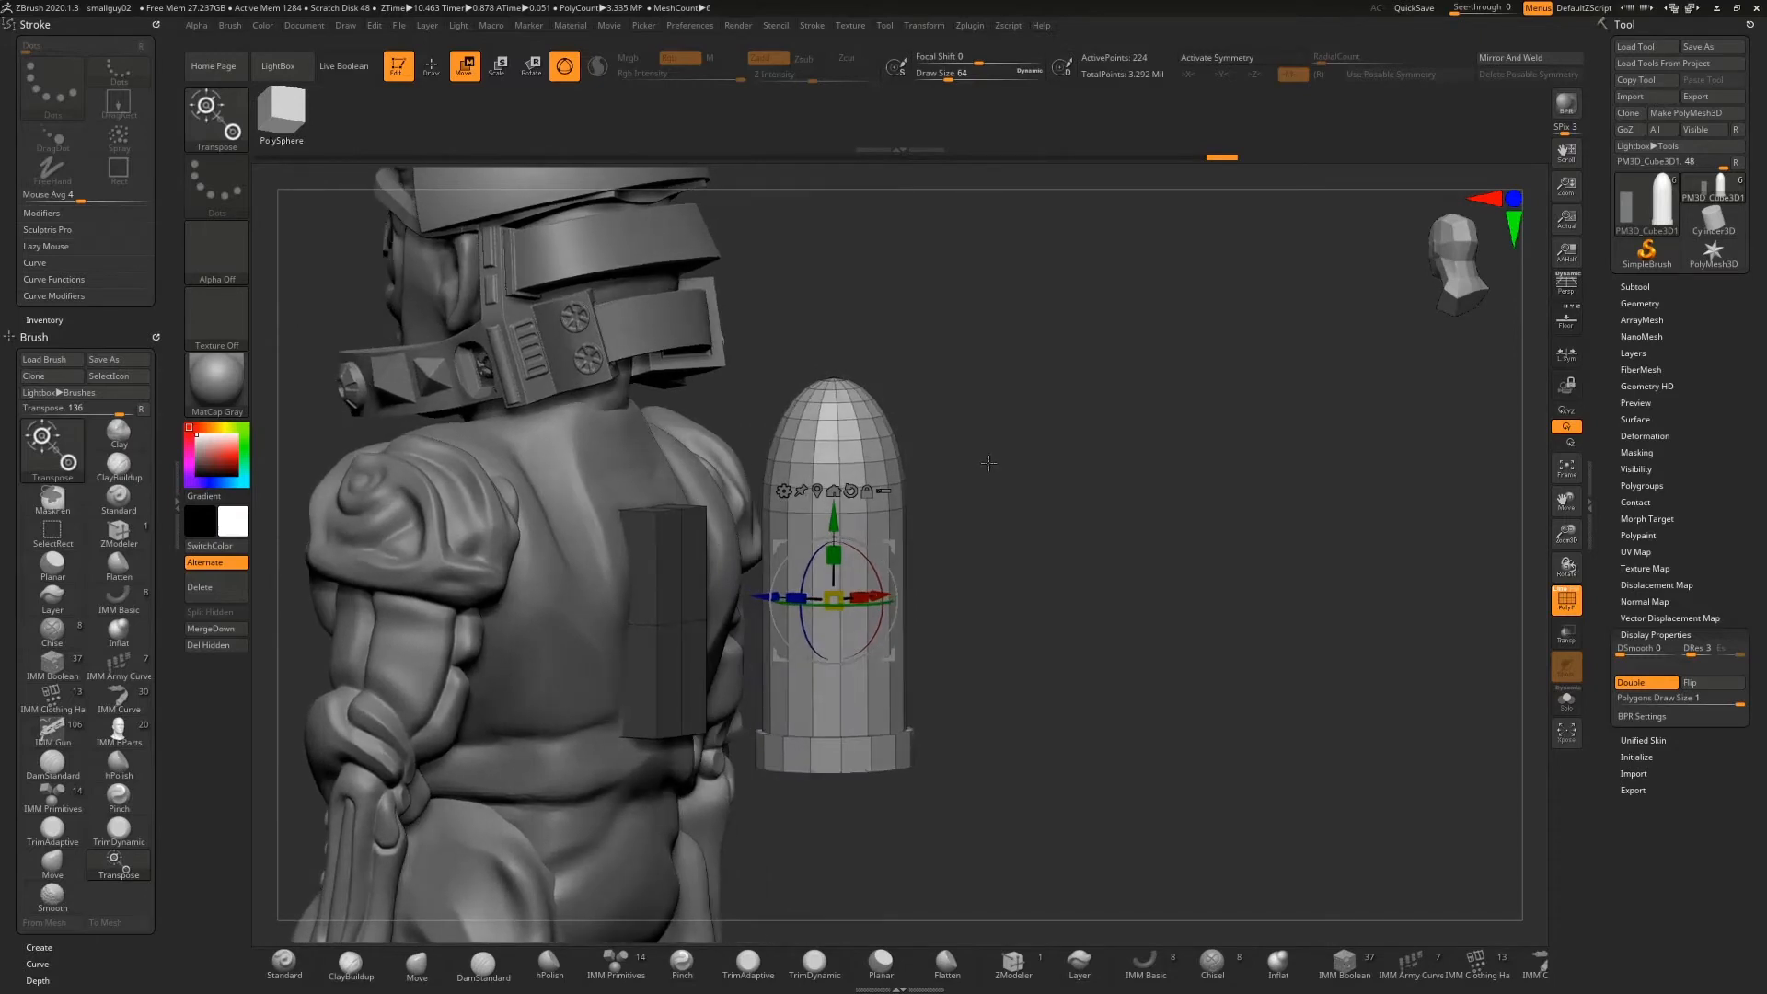
Undo the capsule's uniform scaling and vertical stretch
key(ctrl+z)
key(ctrl+z)
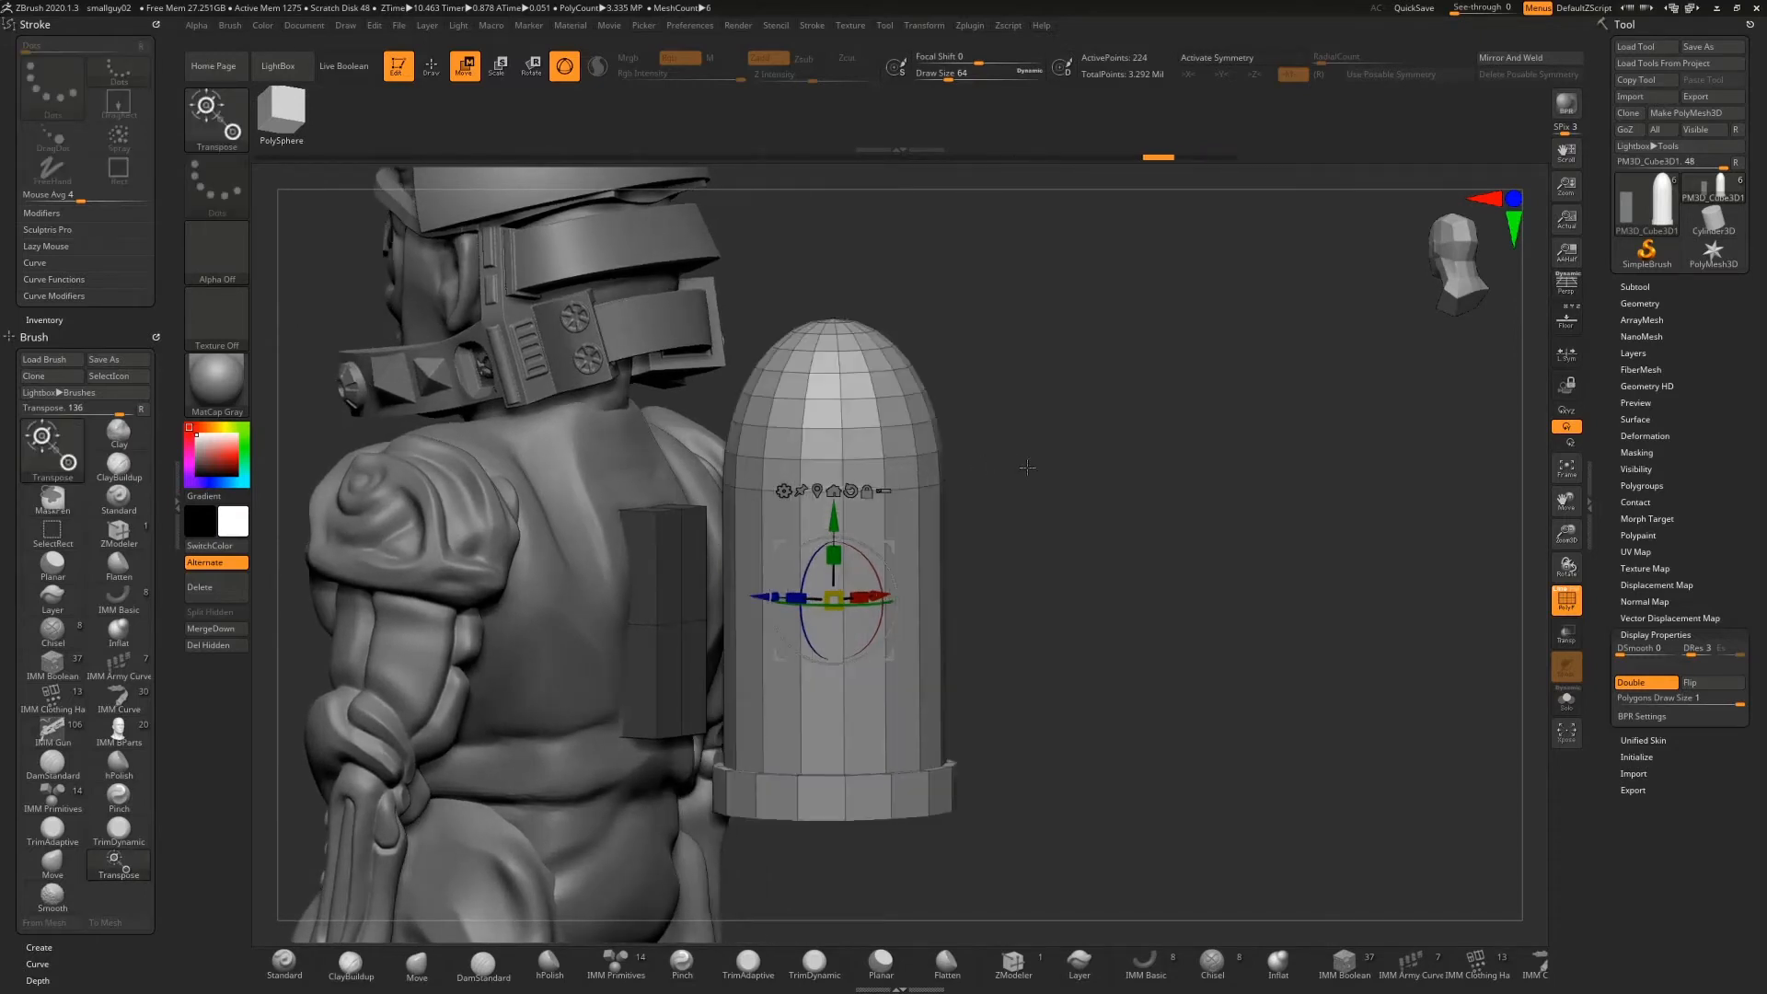
drag(1027, 468, 1033, 461)
key(ctrl+z)
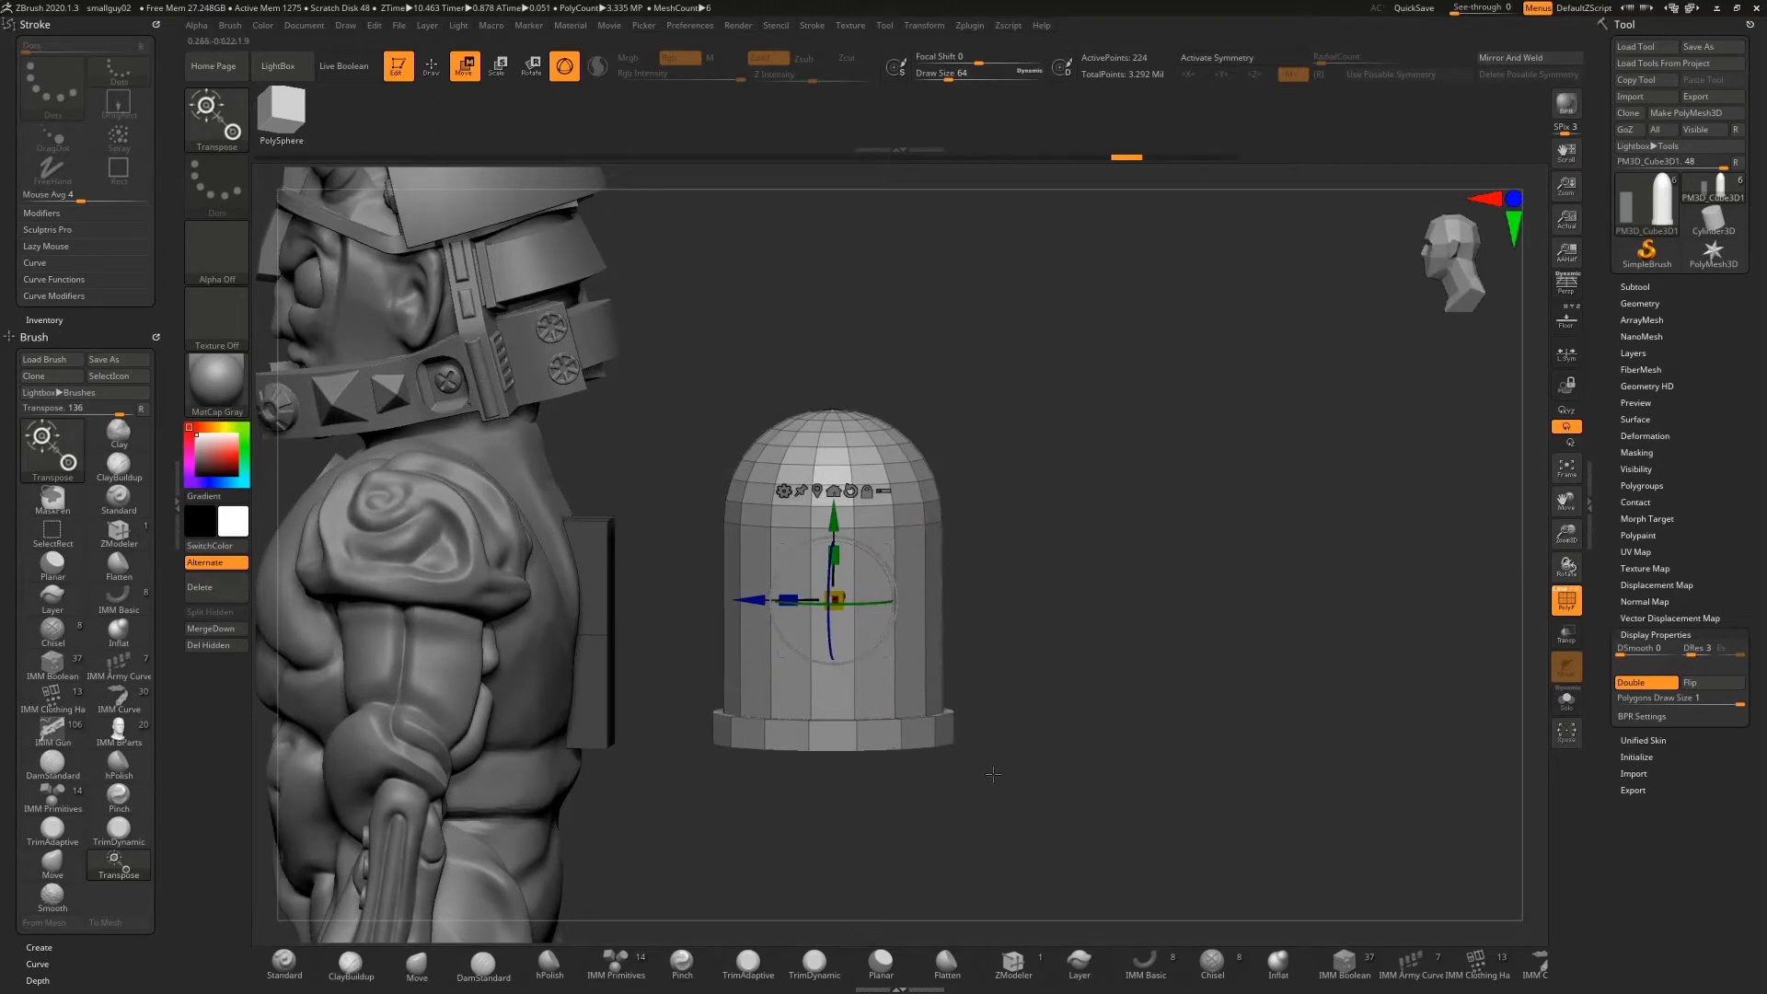
Mask the capsule's bottom rim, move the unmasked dome straight up to lengthen the cylinder, and clear the mask
drag(1425, 293, 1420, 296)
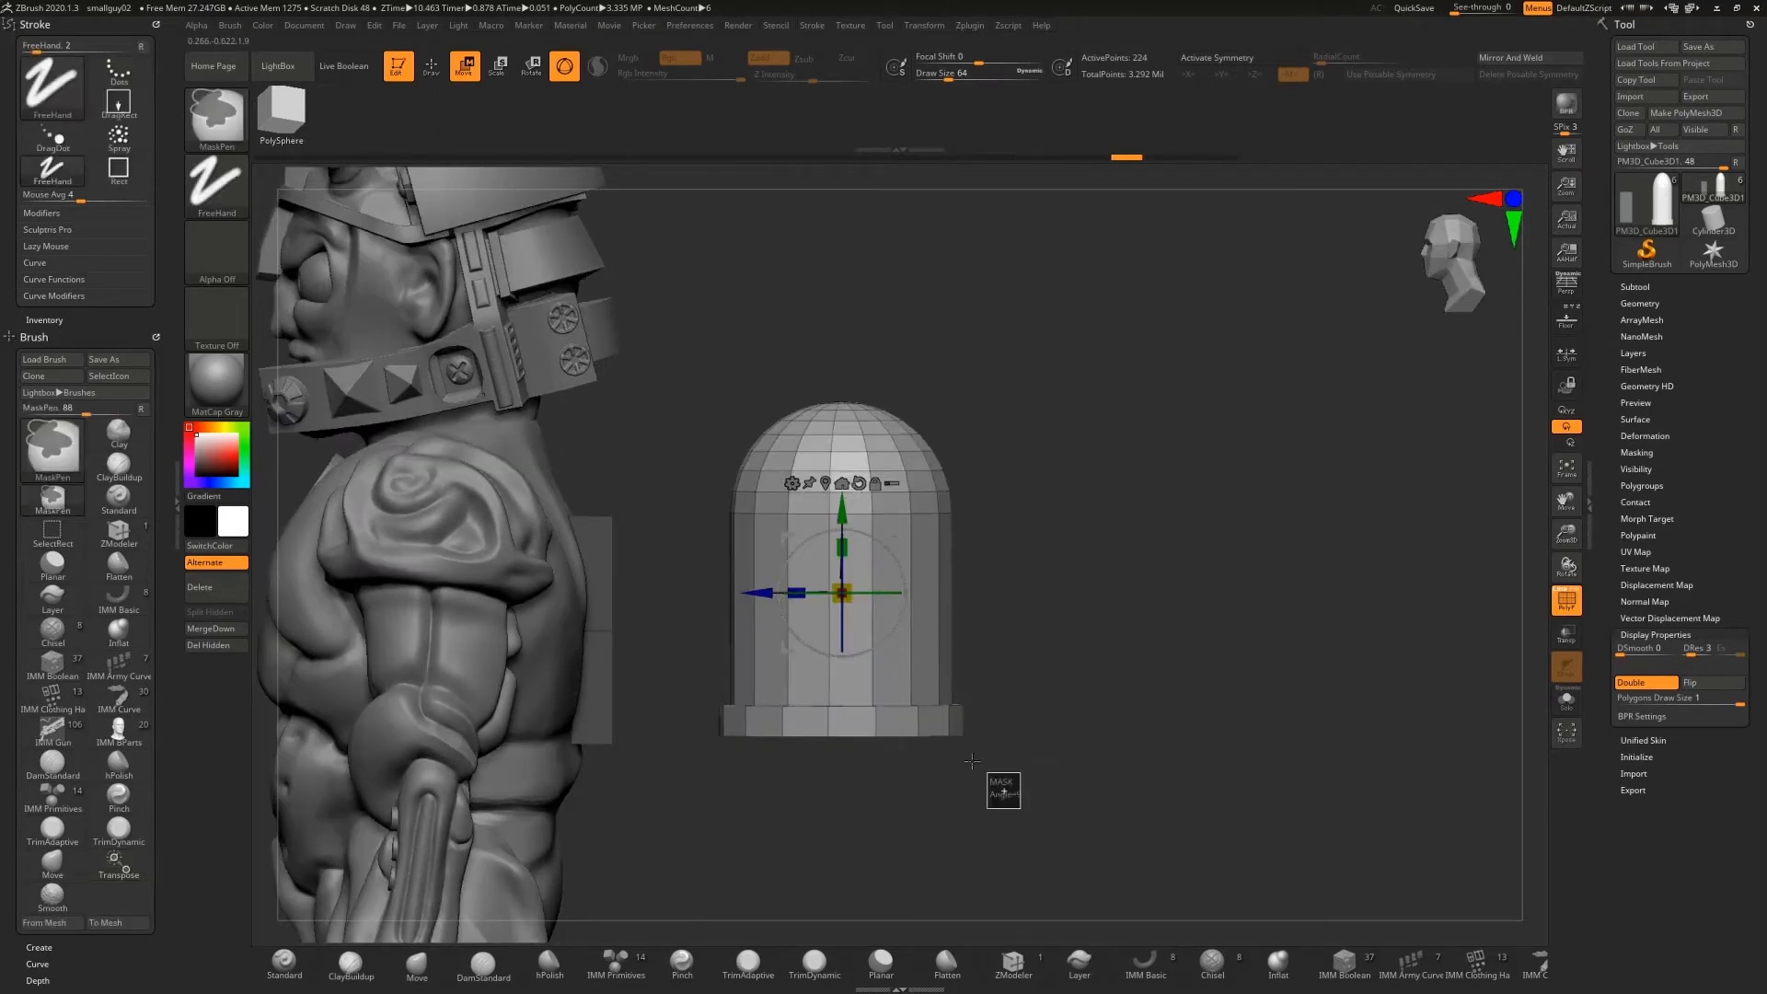
ctrl+drag(1012, 791, 692, 686)
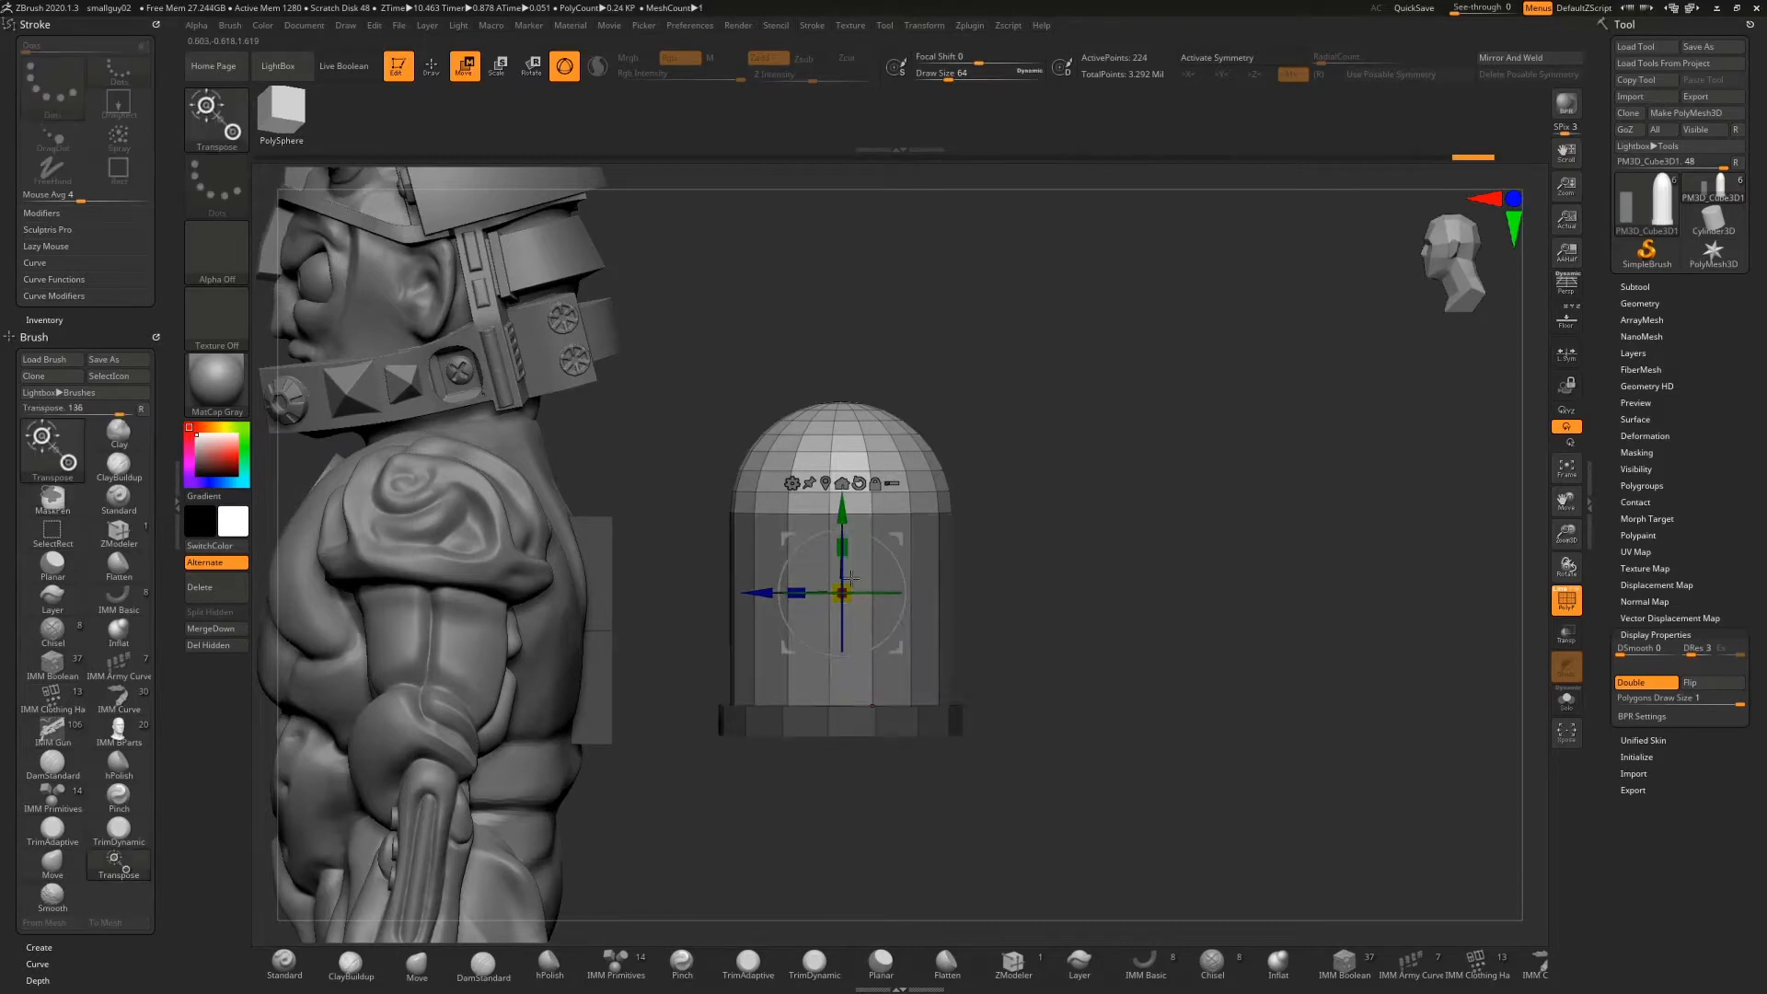
mouse_move(853, 502)
mouse_down()
mouse_move(854, 518)
mouse_move(857, 312)
mouse_up()
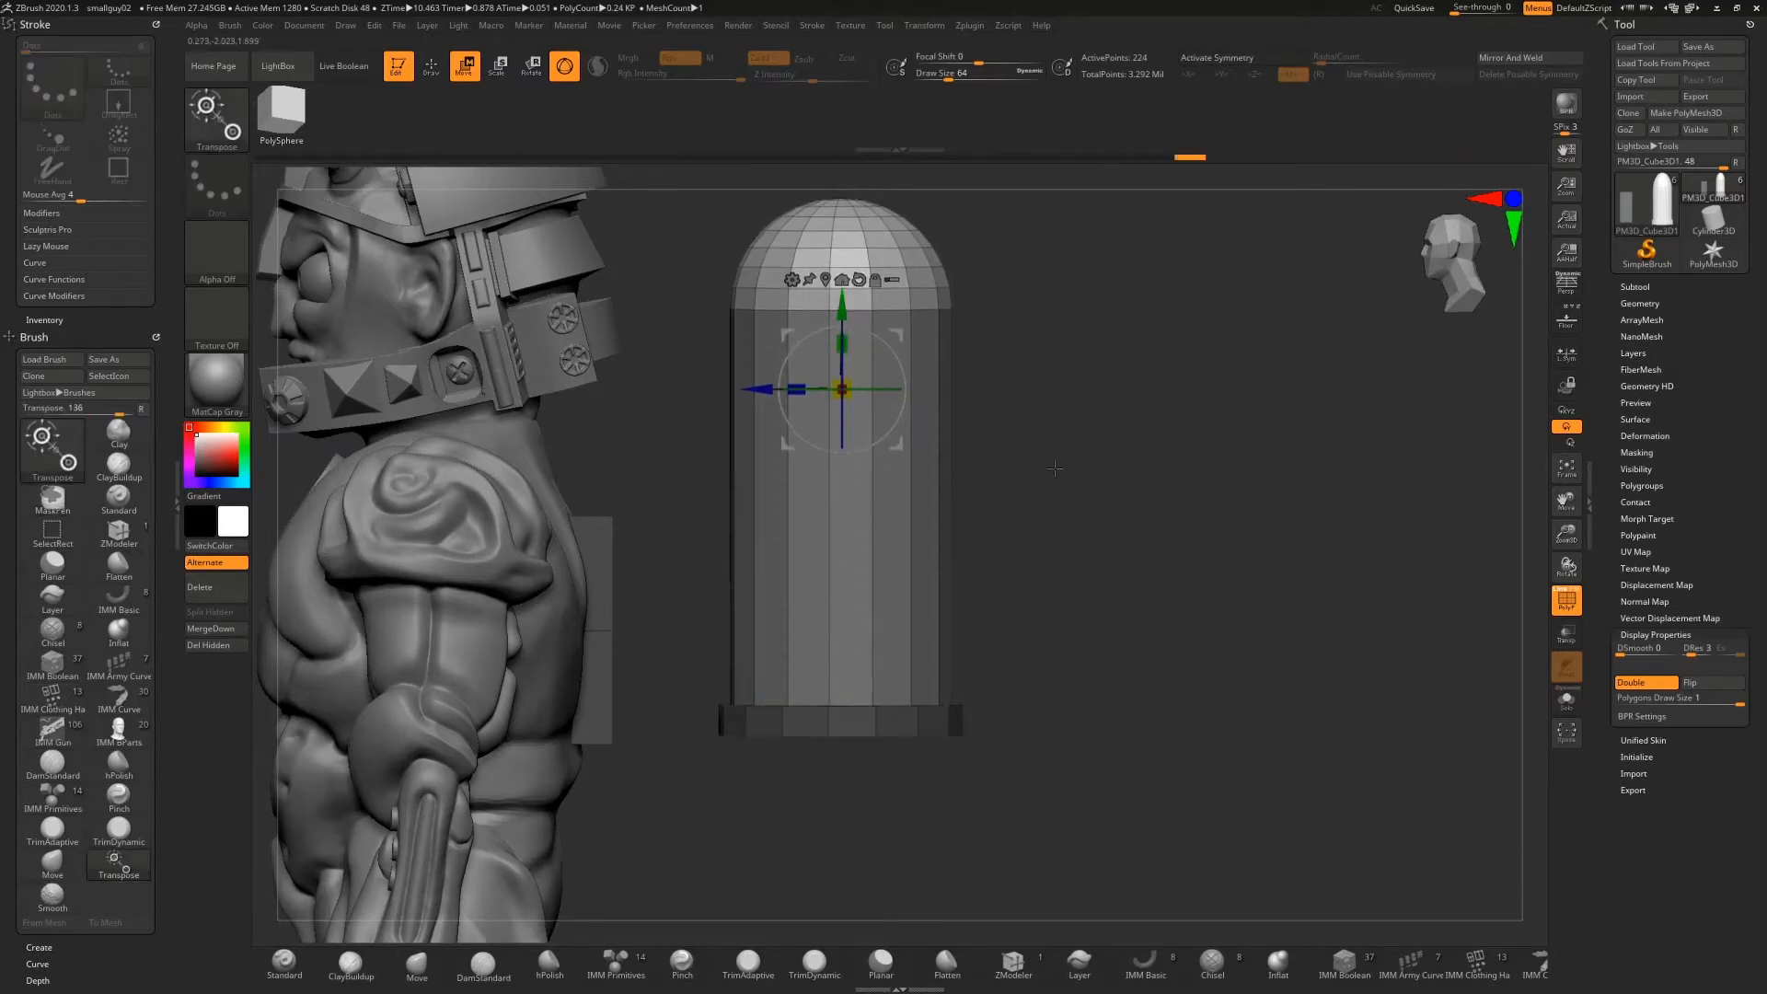
mouse_move(1141, 547)
mouse_down()
mouse_move(1035, 547)
mouse_move(1108, 514)
mouse_move(1161, 539)
mouse_move(1113, 548)
mouse_move(1130, 556)
mouse_up()
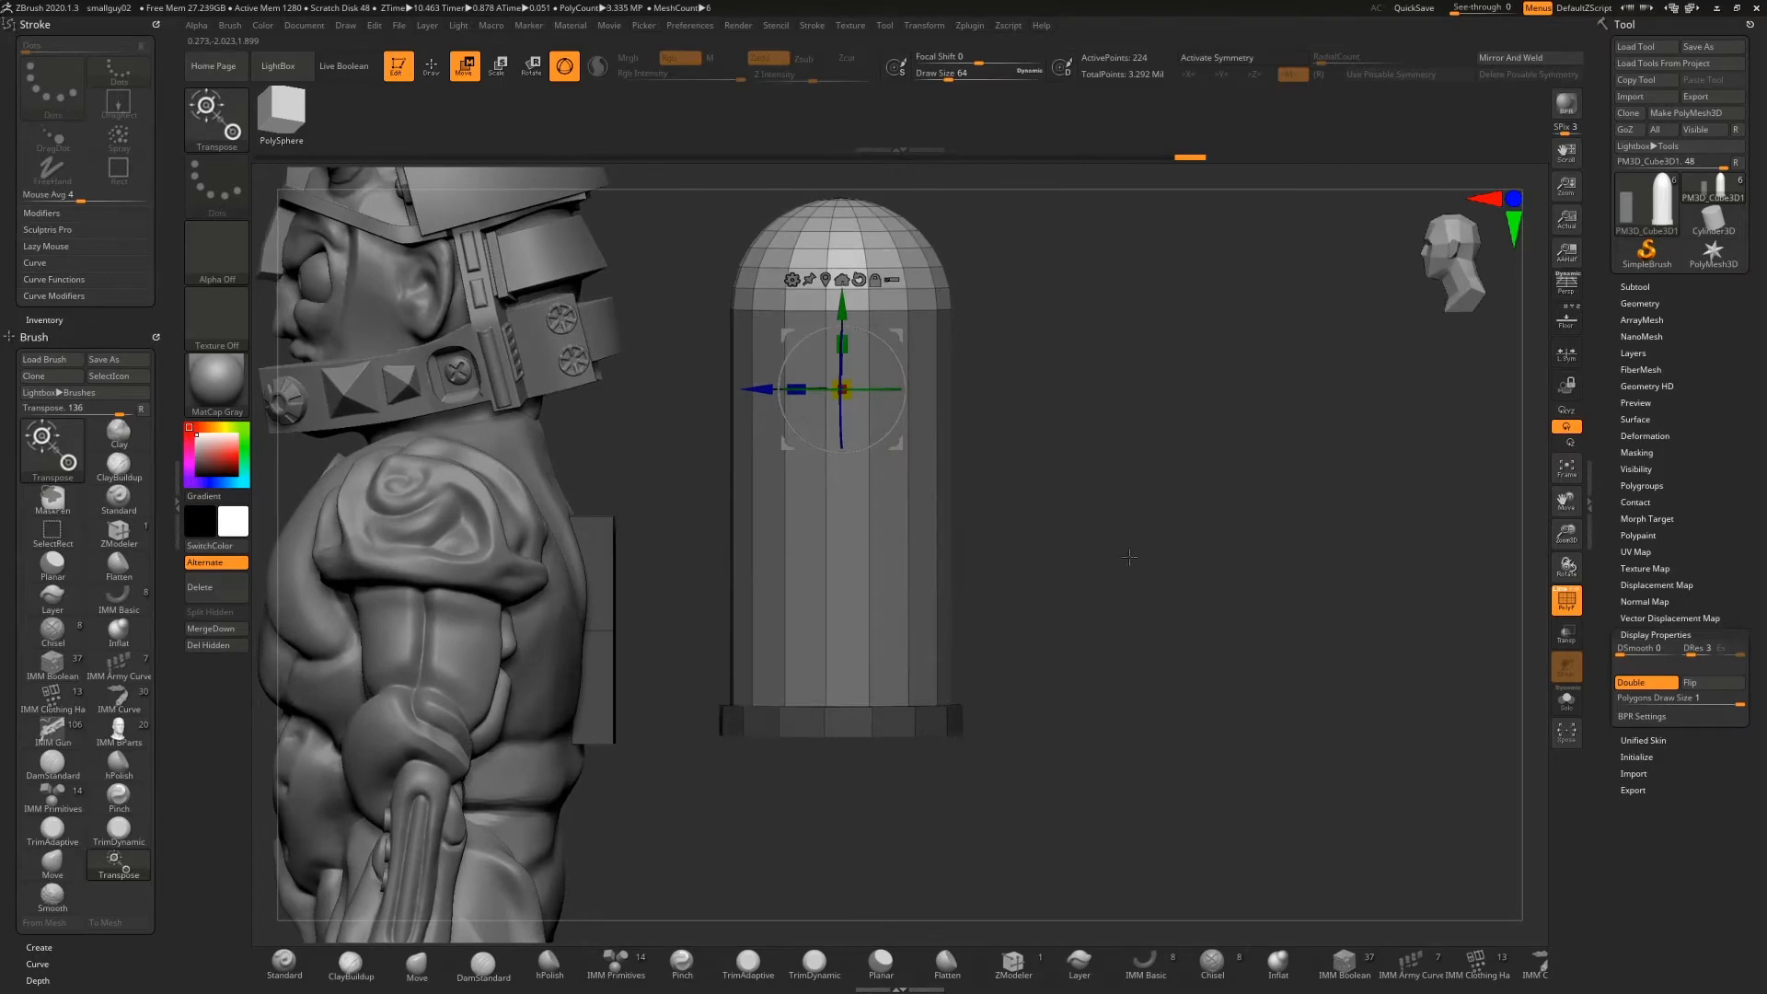
ctrl+shift+drag(1031, 814, 681, 667)
ctrl+drag(660, 492, 463, 844)
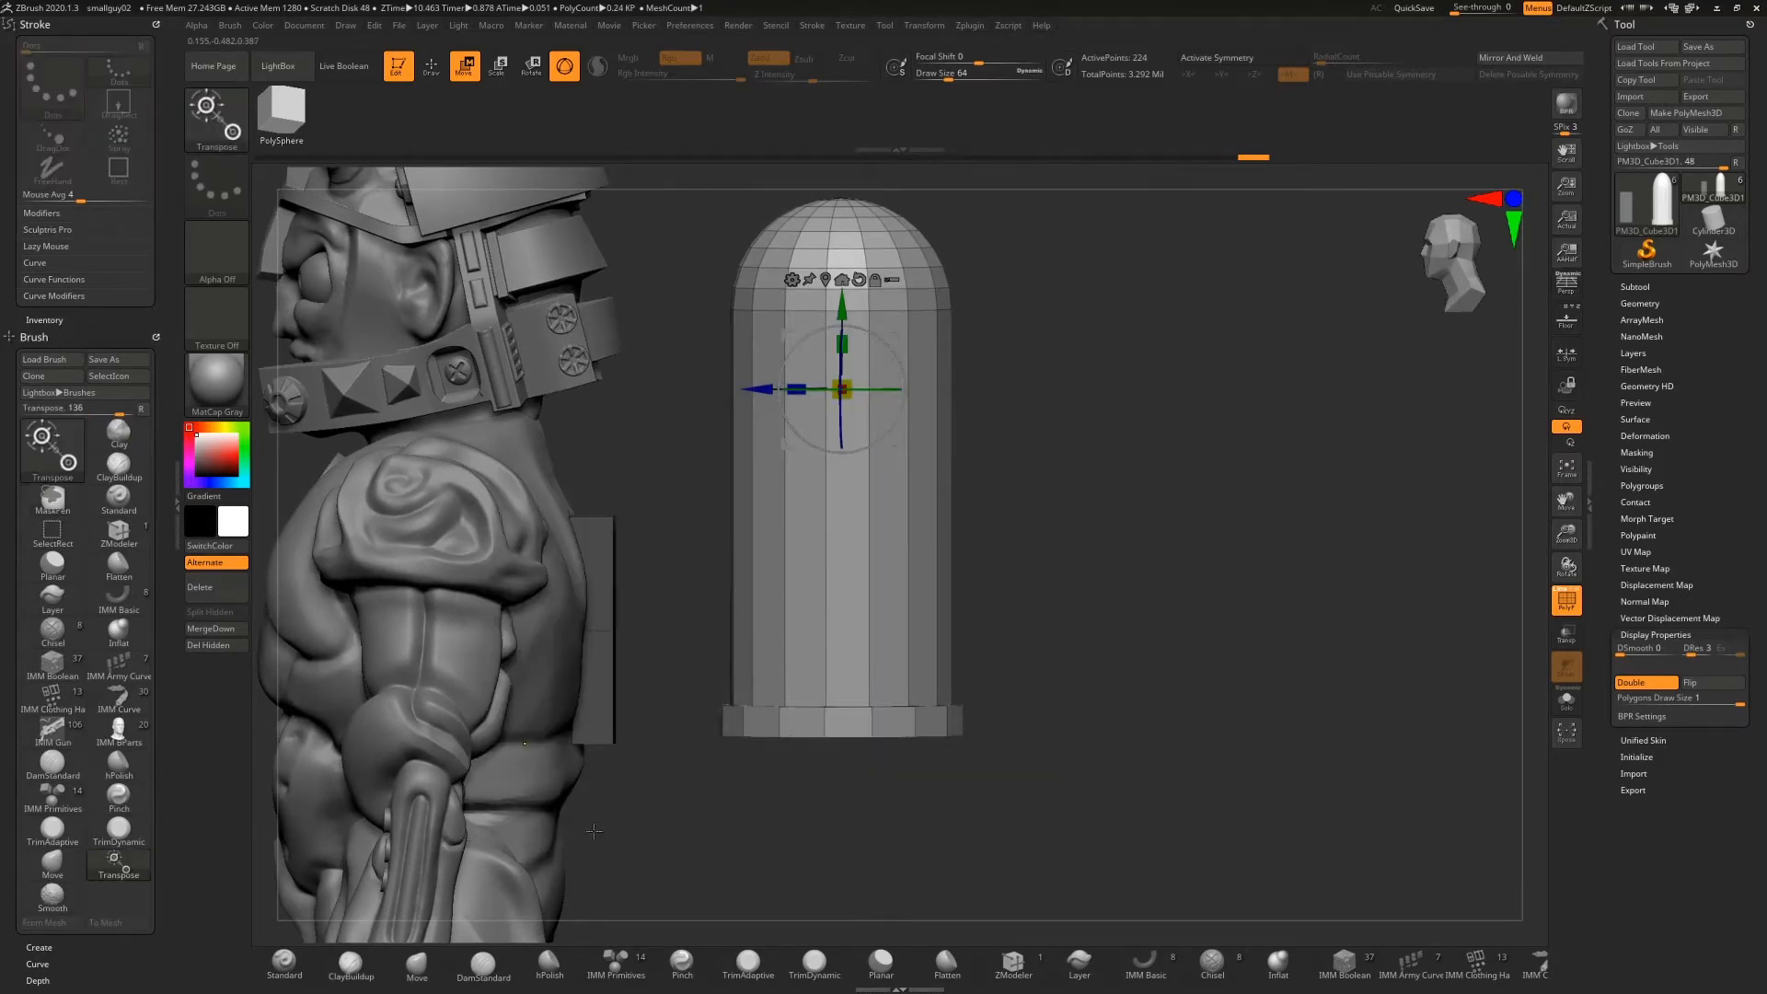
Scale the lengthened capsule down uniformly to about two thirds and move it down behind the block
mouse_move(1076, 720)
mouse_down()
mouse_move(1187, 727)
mouse_move(1168, 662)
mouse_move(1103, 723)
mouse_up()
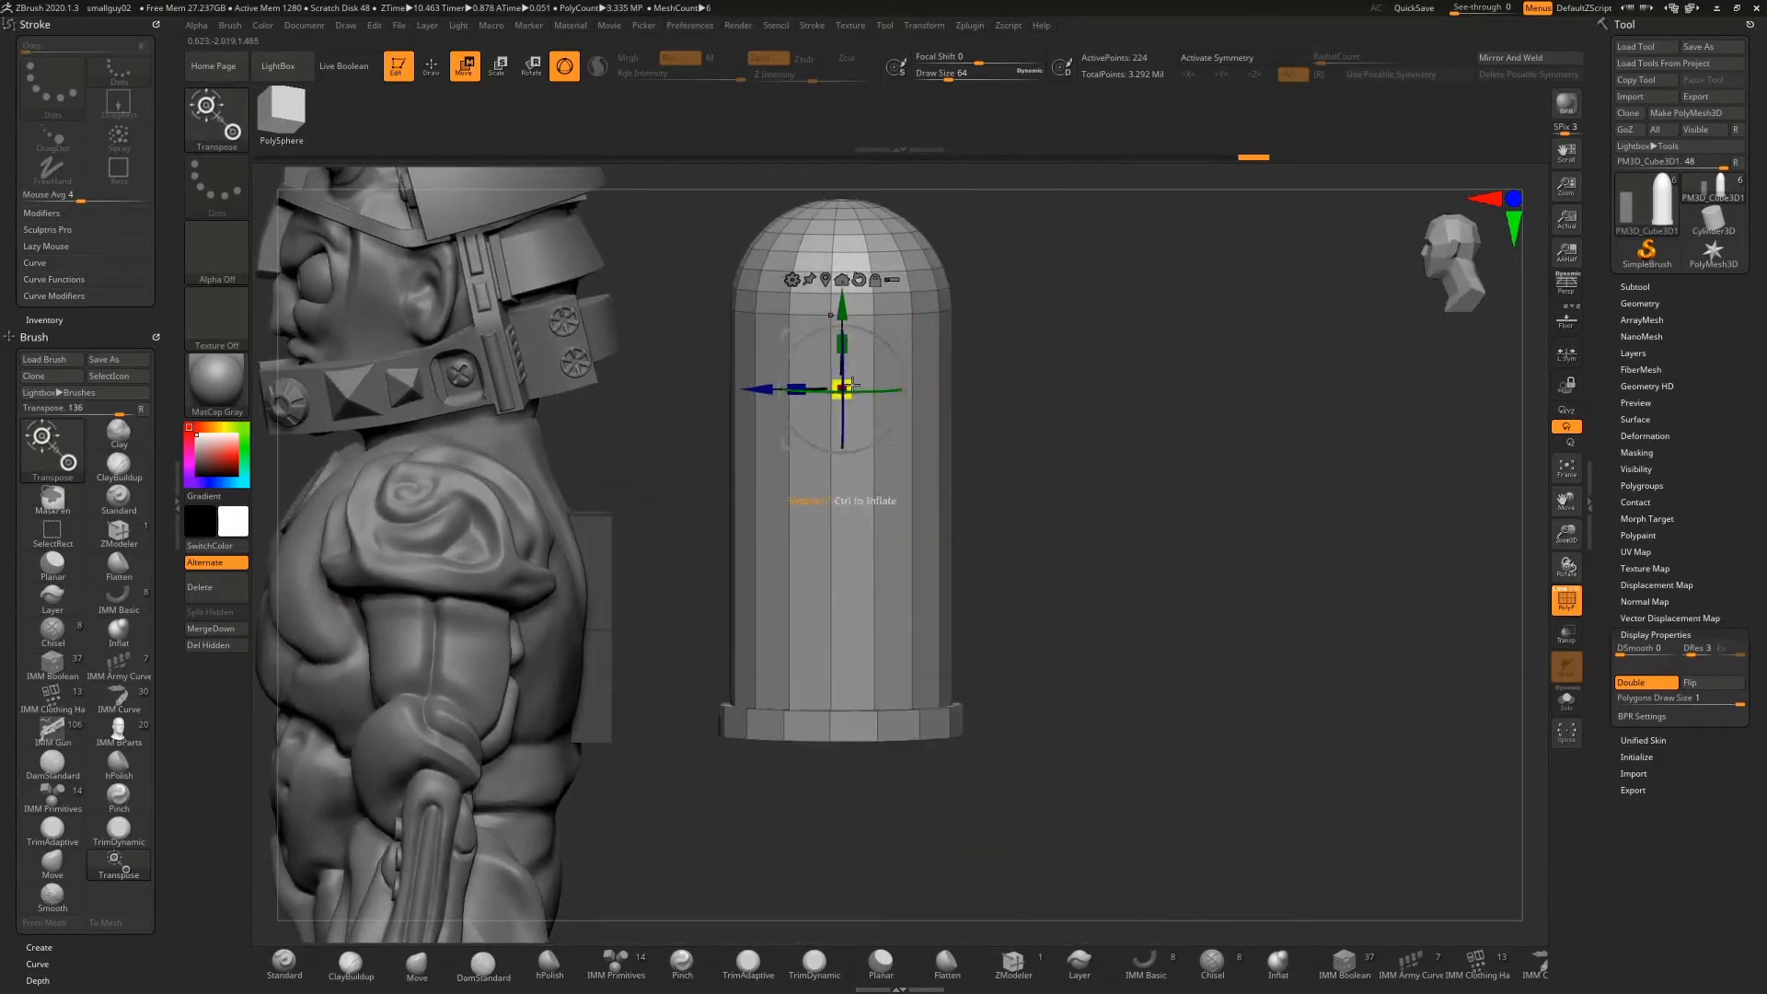
drag(848, 385, 821, 403)
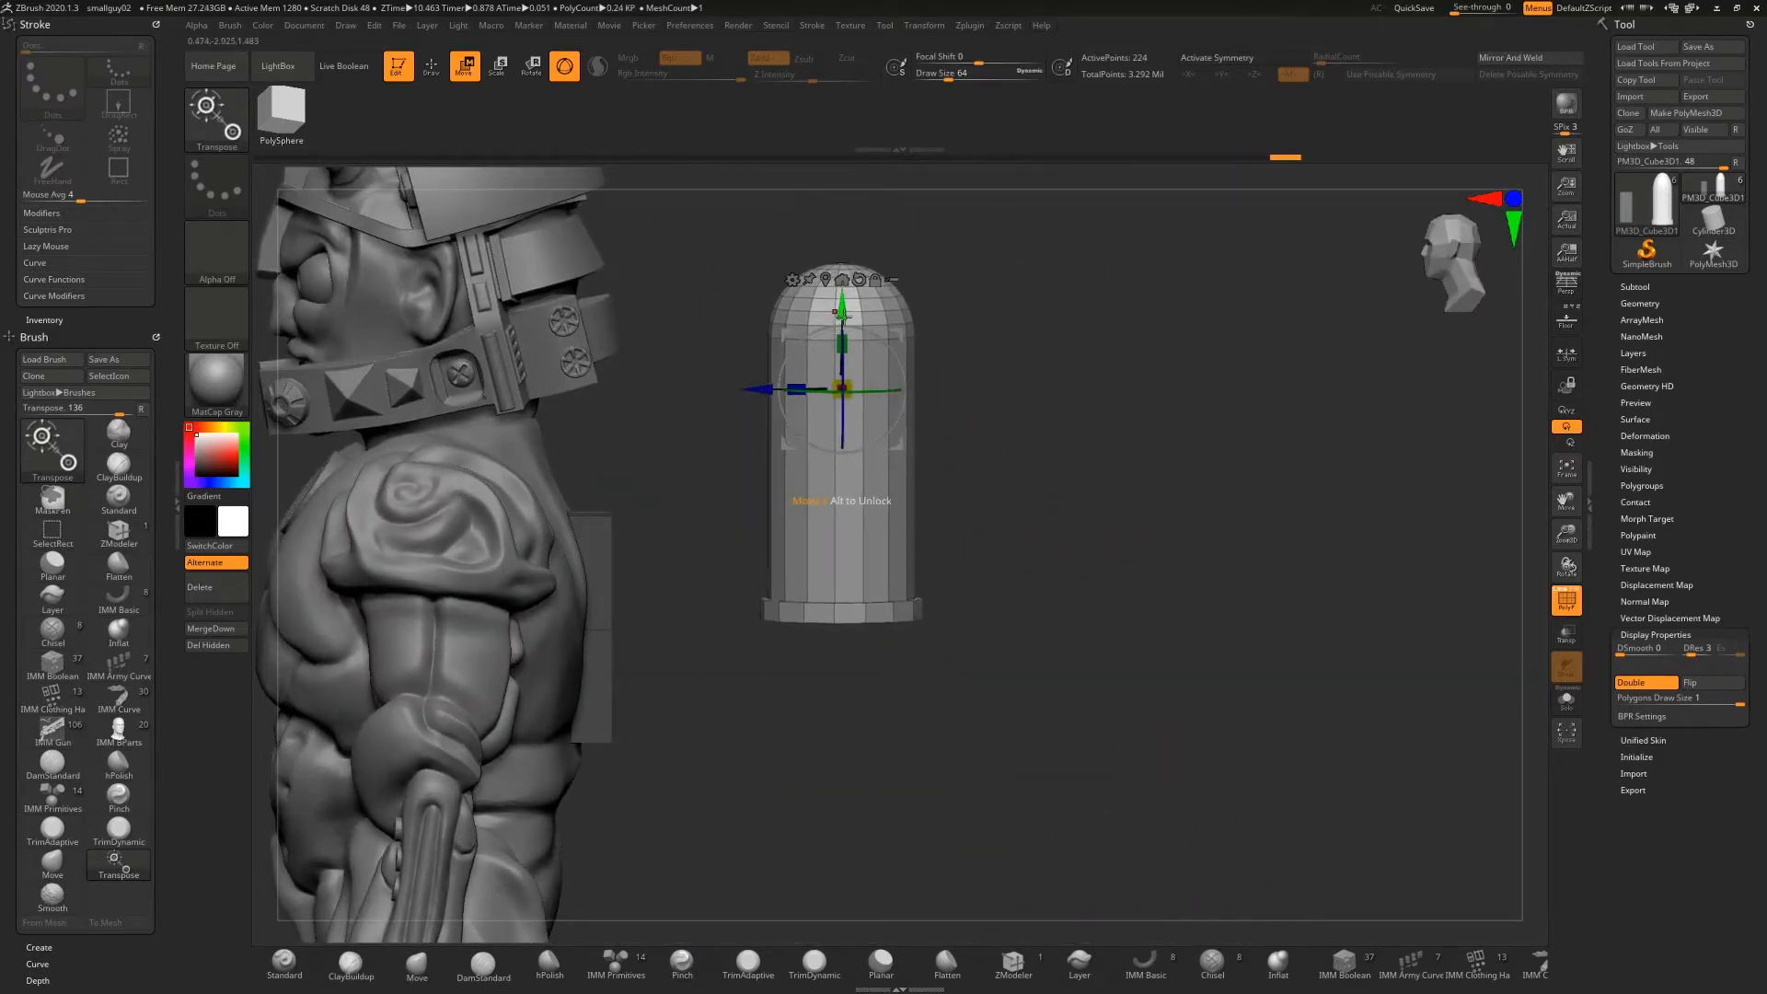
drag(841, 313, 841, 460)
drag(920, 552, 1006, 520)
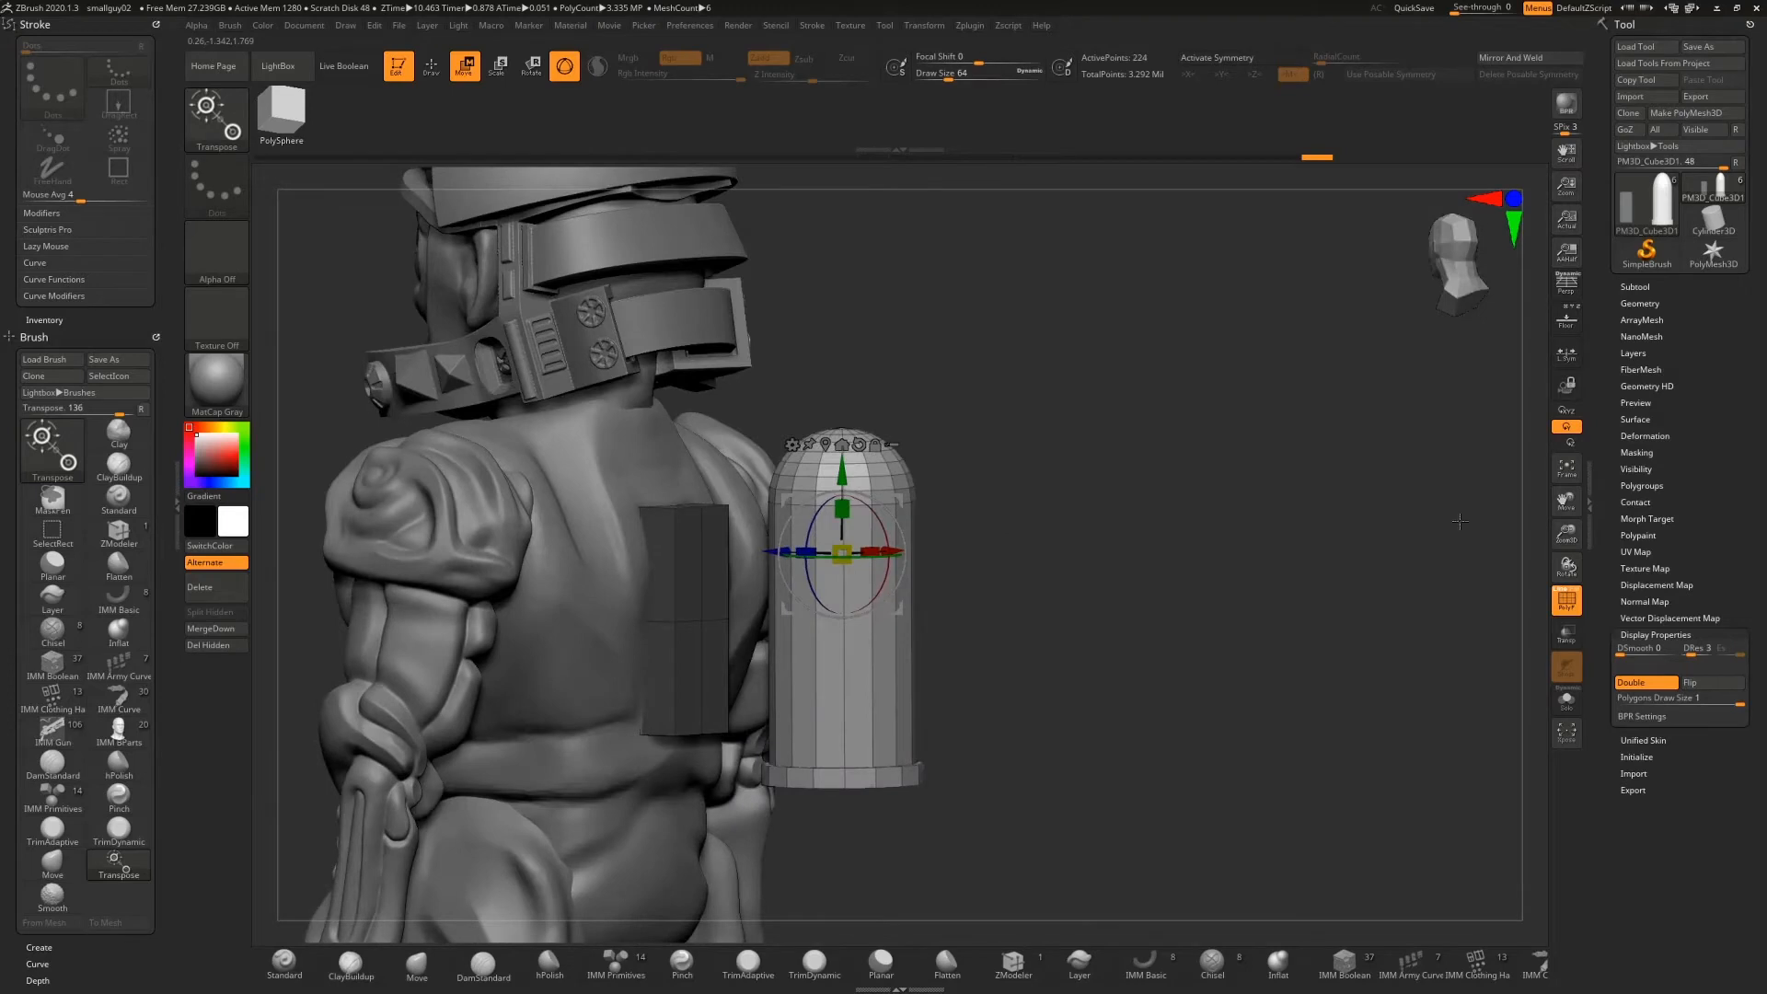
Insert a single horizontal edge loop around the middle of the capsule's cylinder with the ZModeler brush
drag(1563, 535, 1566, 589)
drag(1188, 642, 1127, 647)
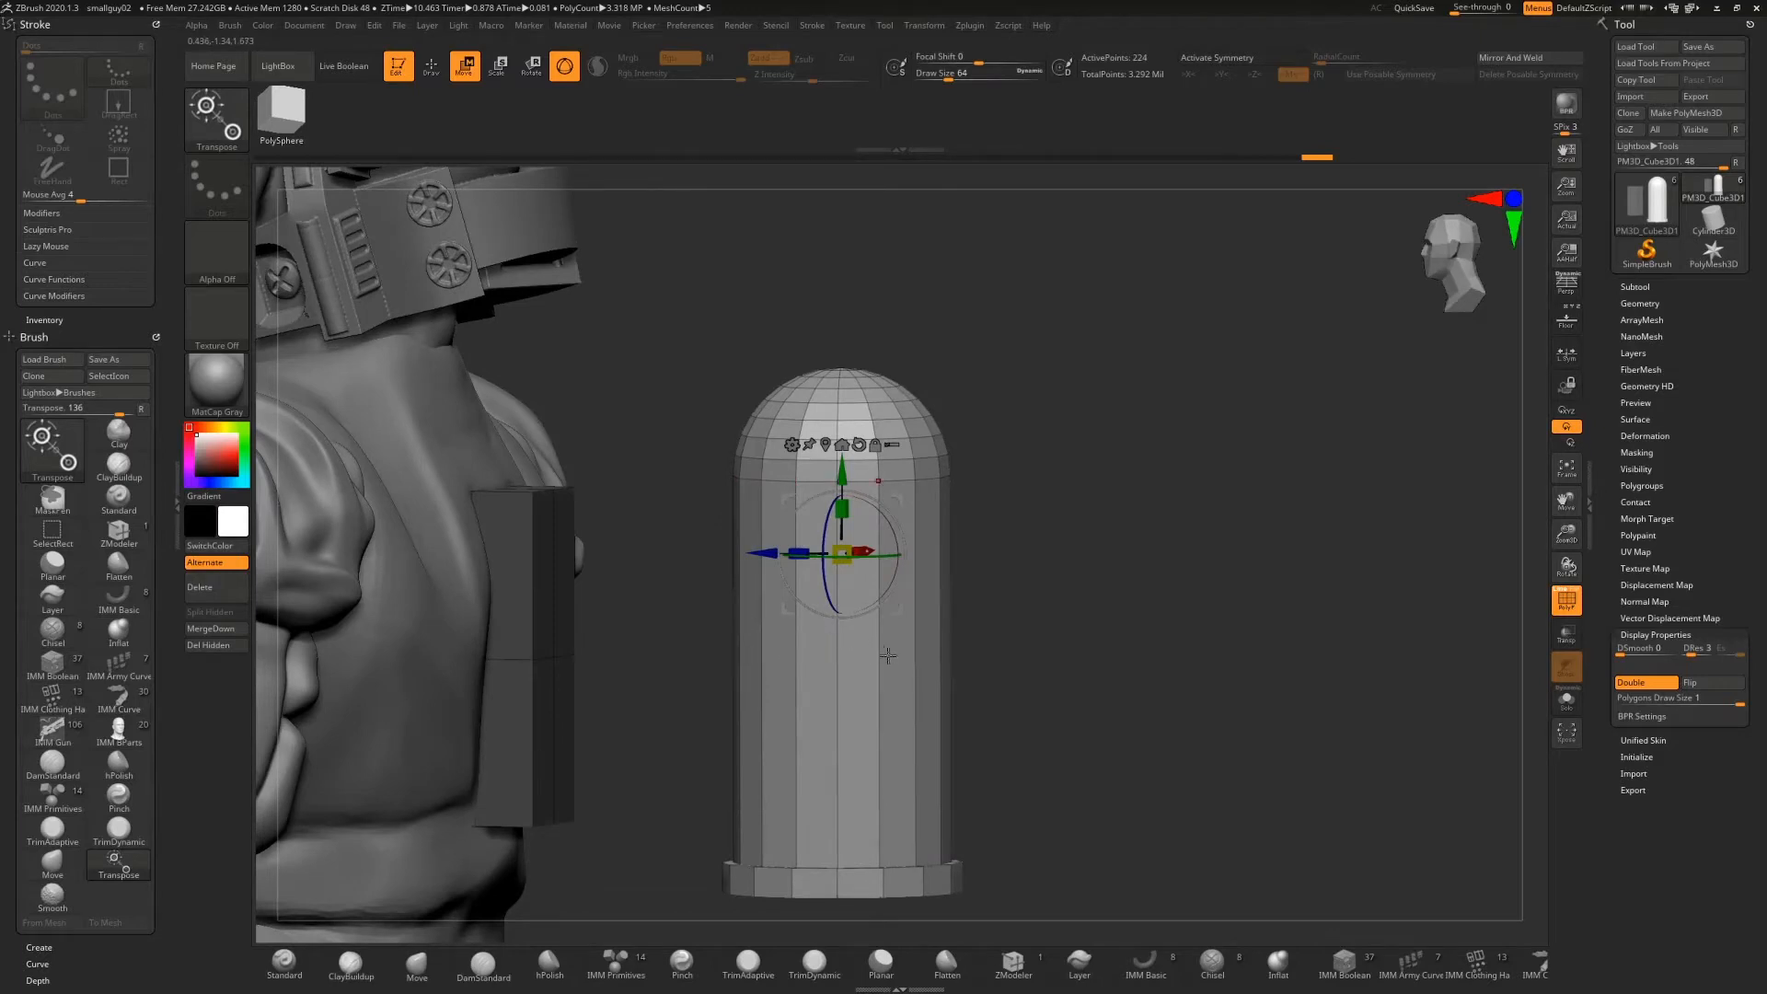
drag(1079, 621, 1049, 620)
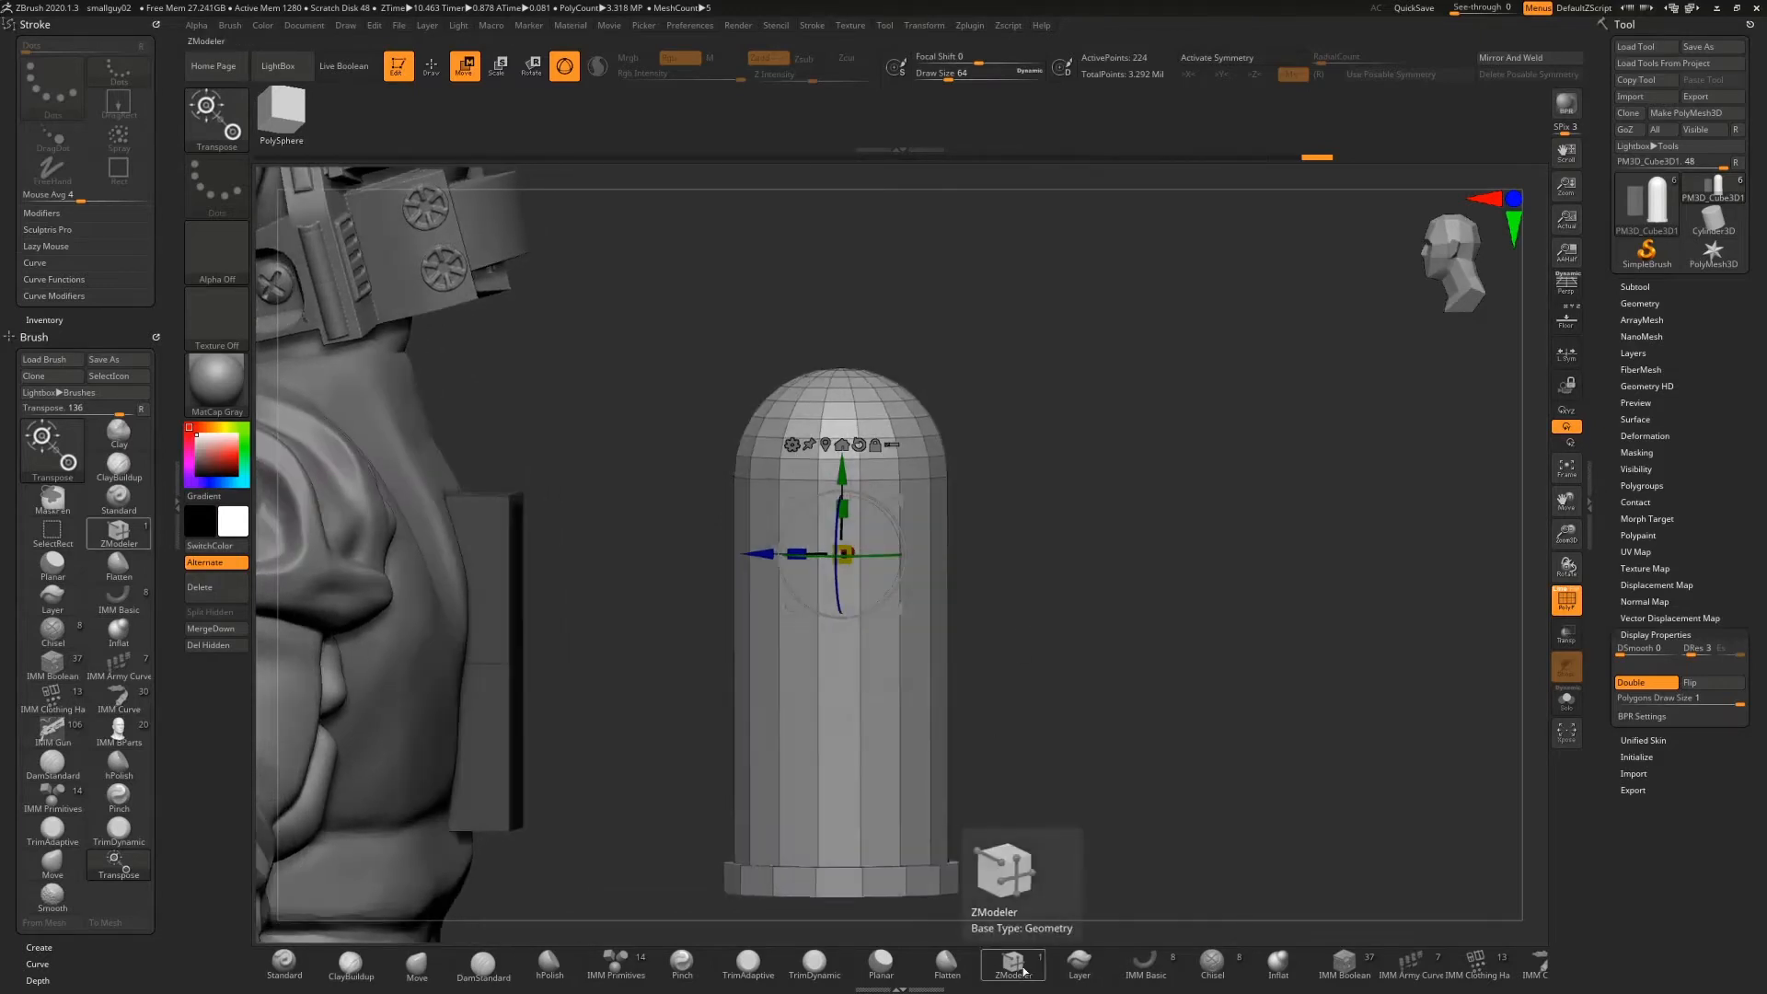
click(1013, 962)
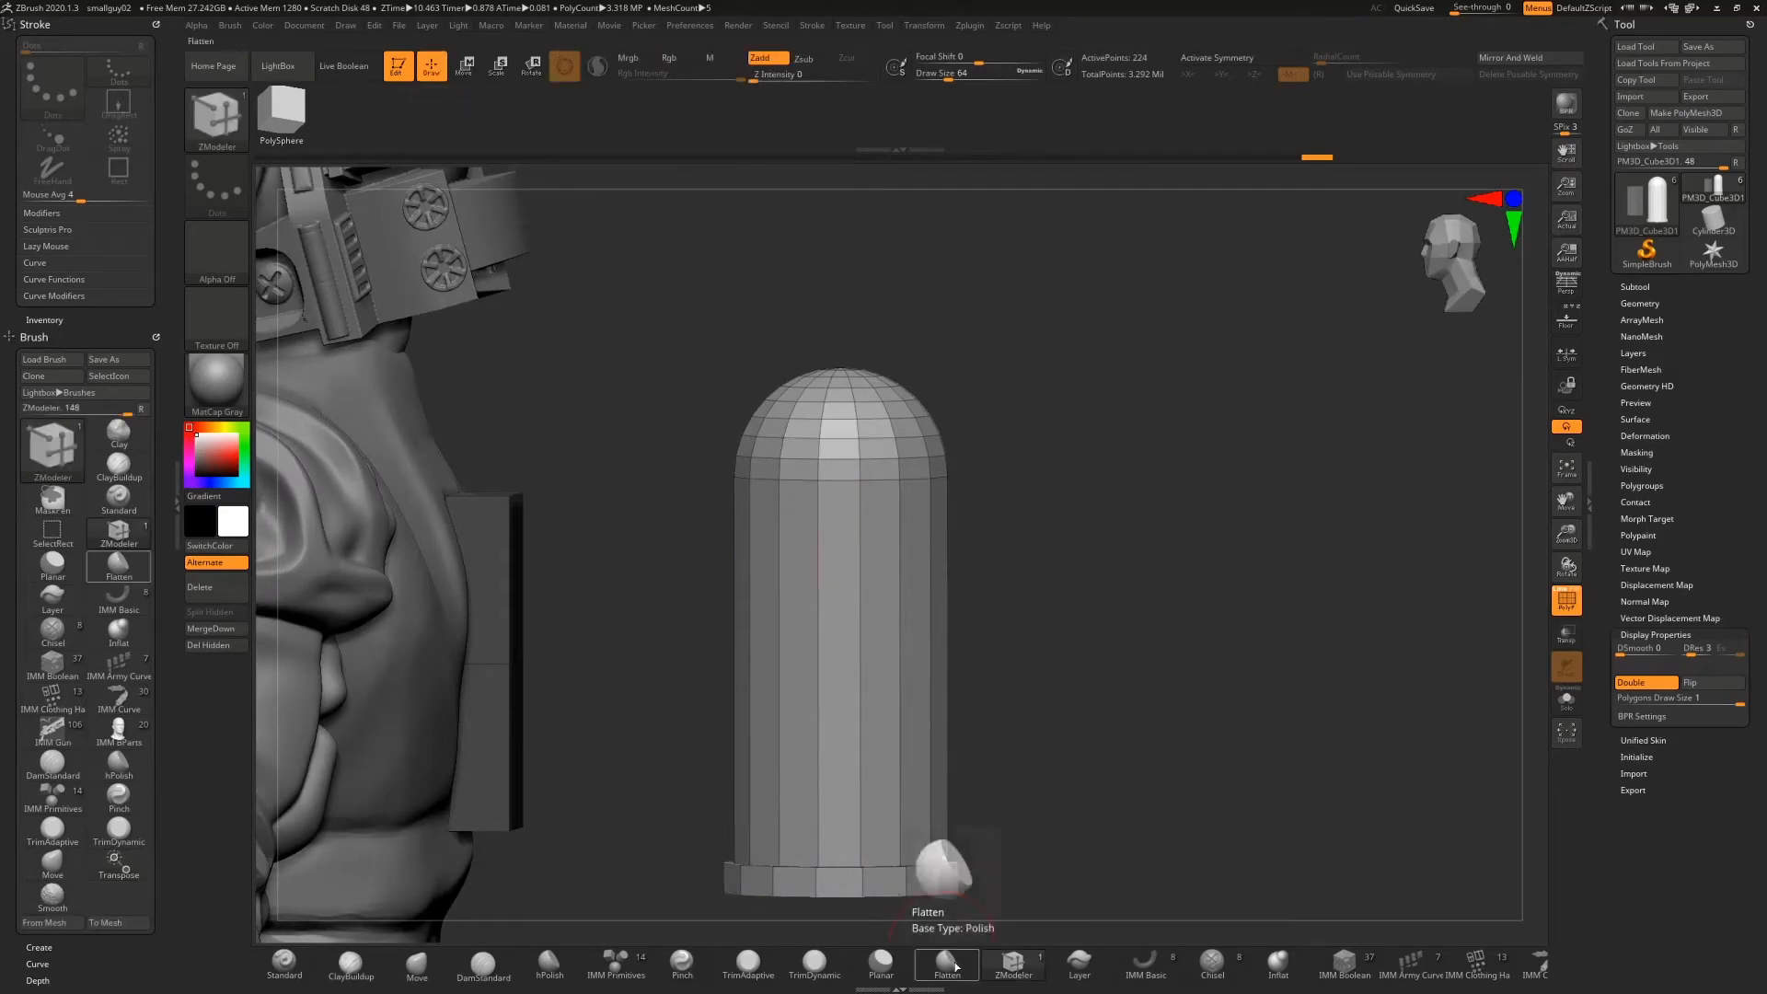
click(1003, 970)
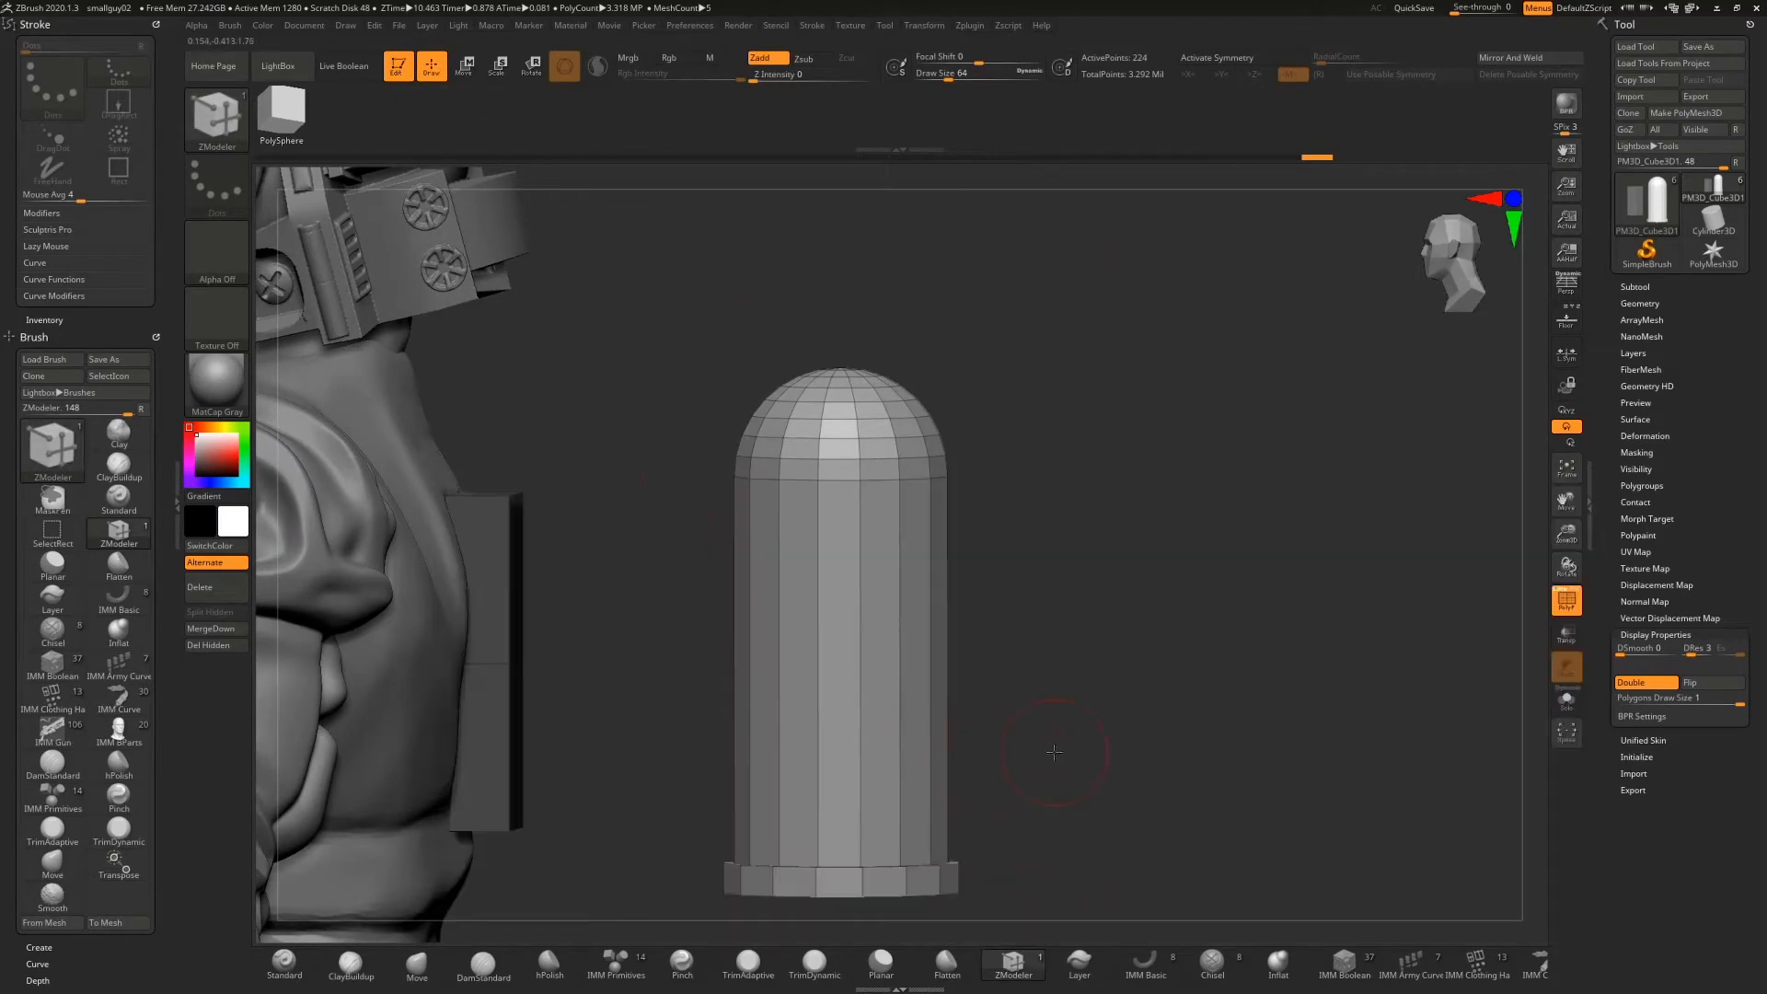
shift+drag(1054, 753, 1066, 636)
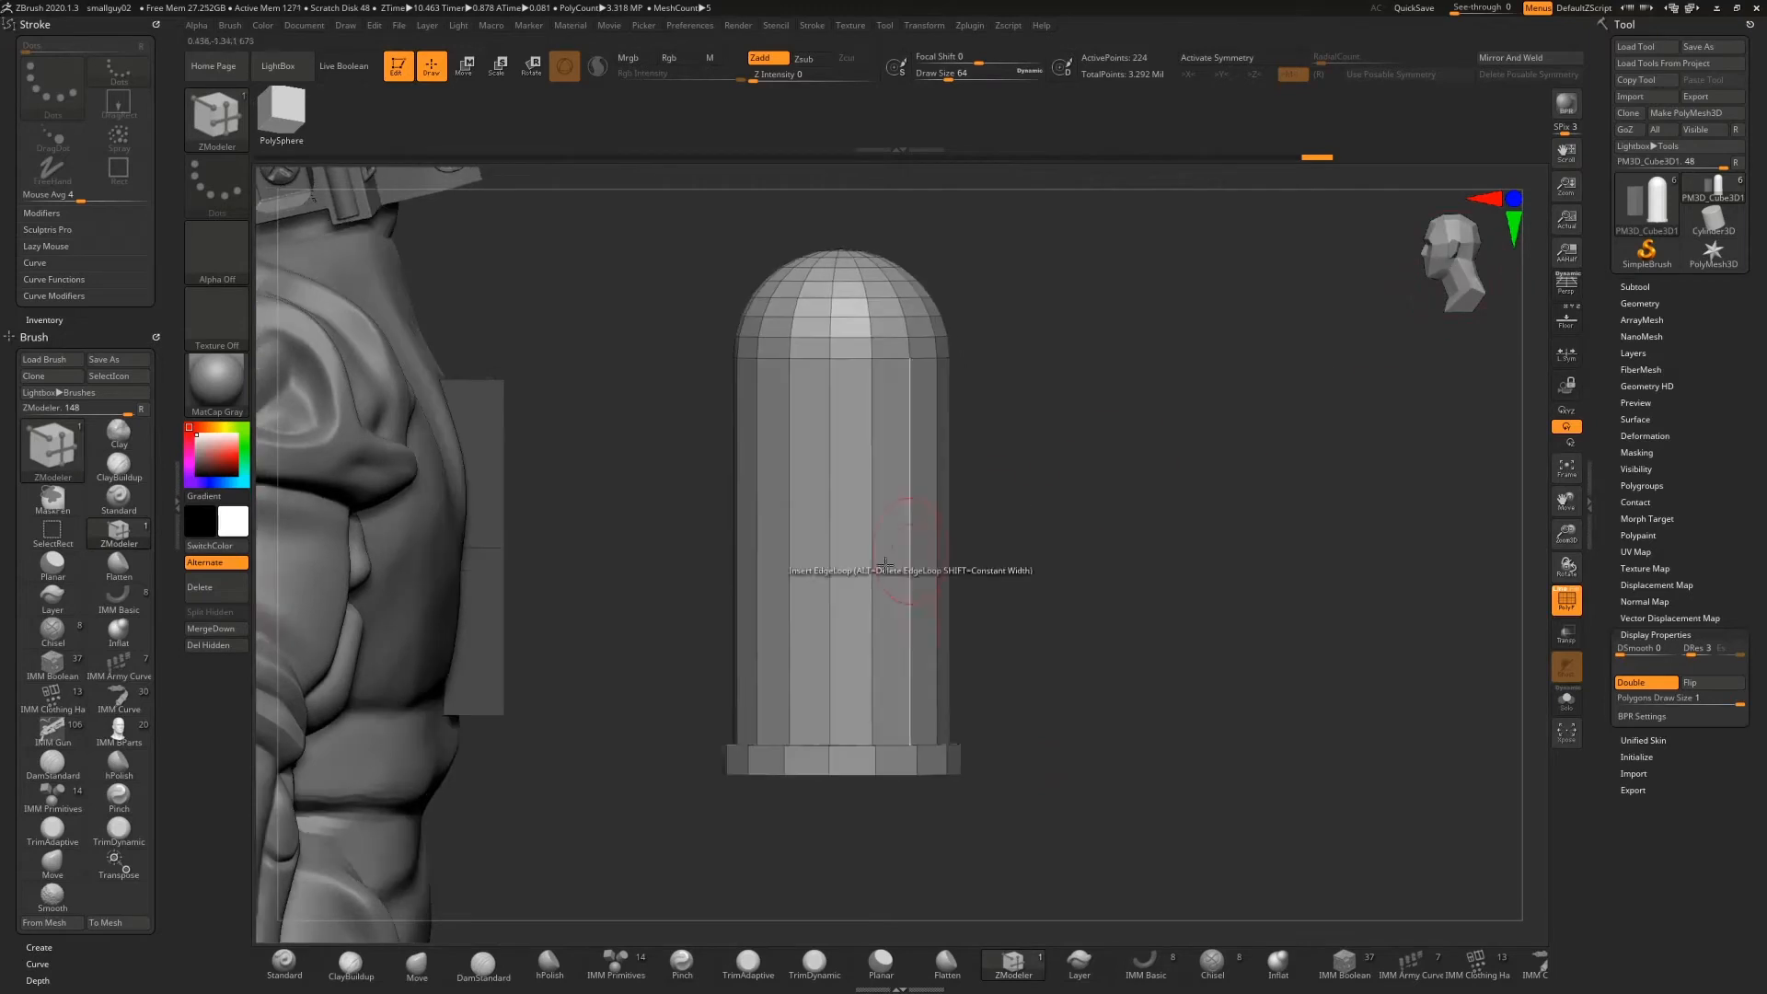
drag(885, 562, 873, 598)
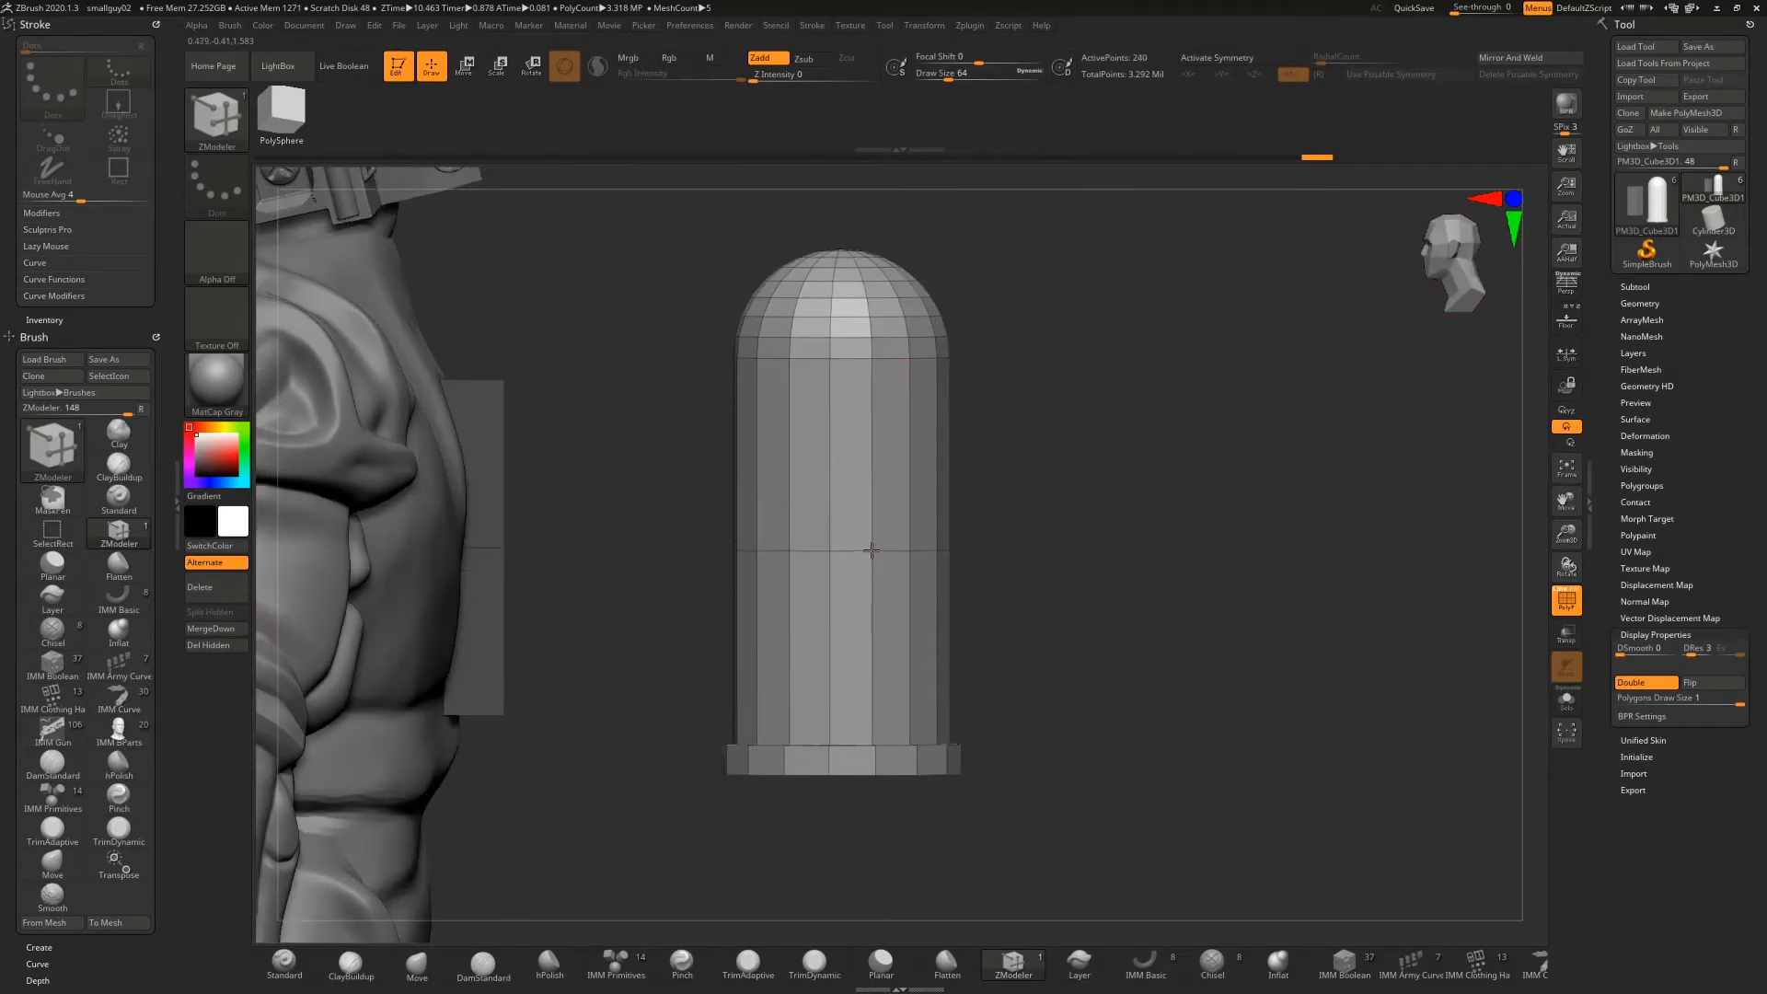
Insert a second edge loop just above the middle one and pull the band between them outward to match the bottom rim
drag(871, 550, 868, 517)
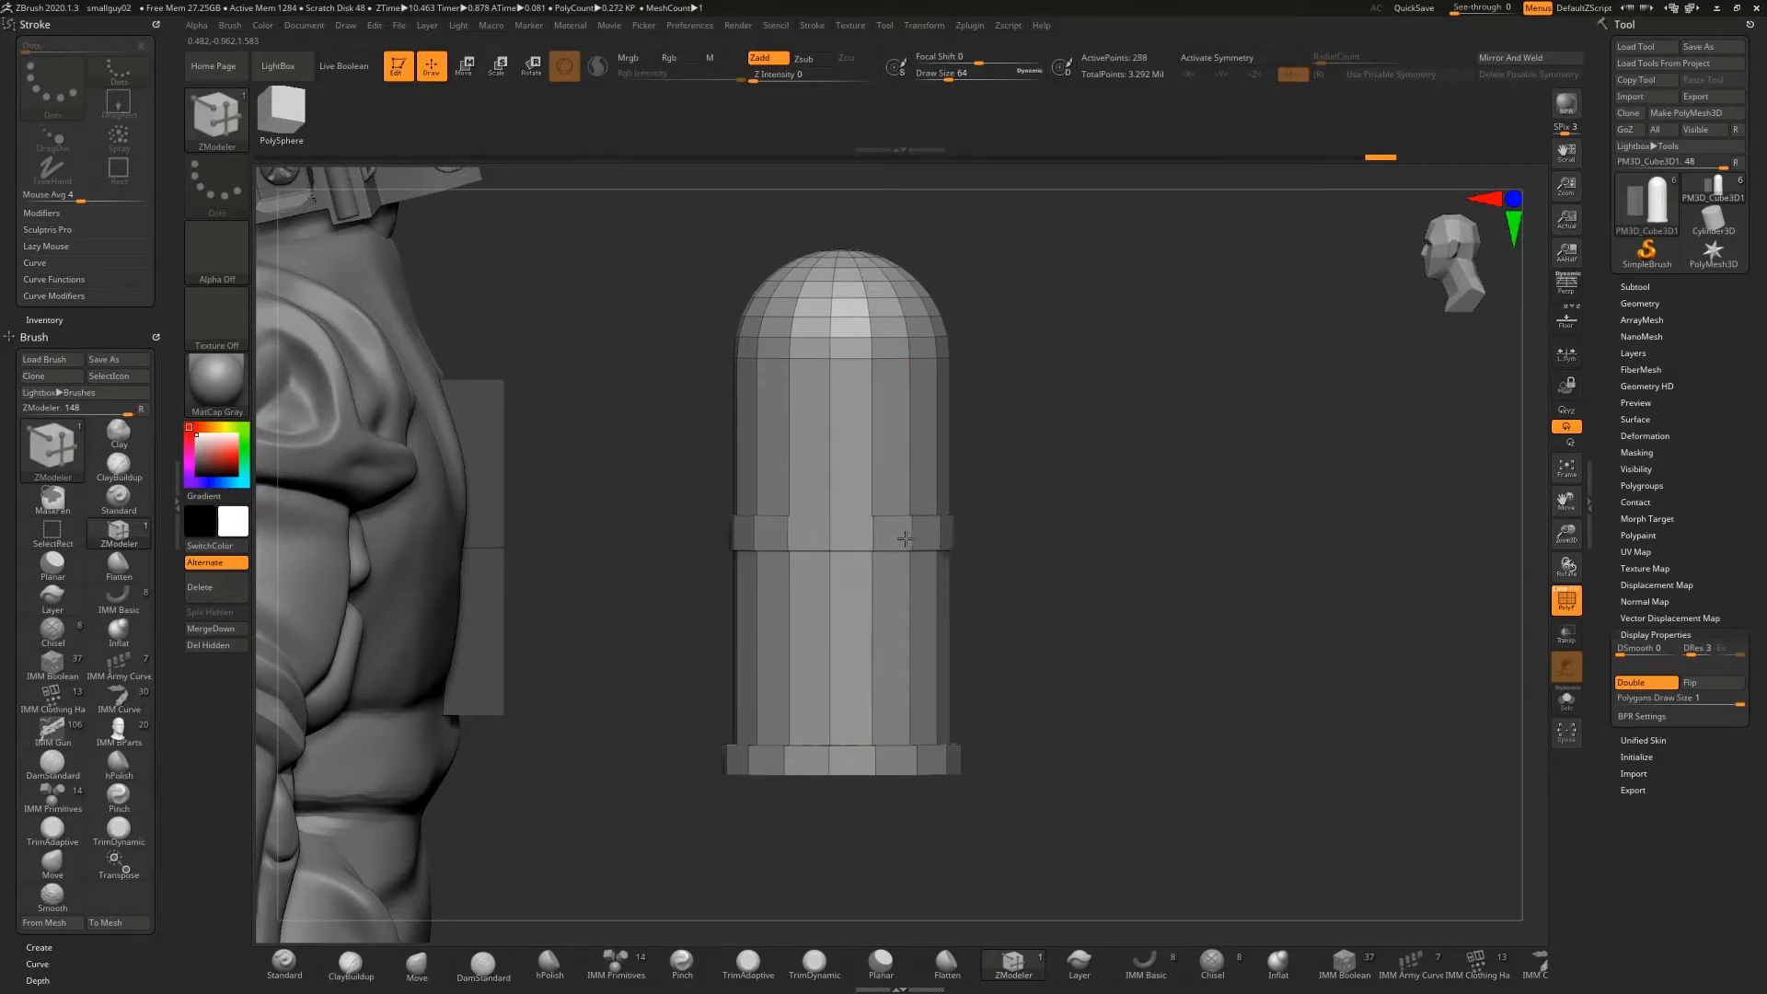
drag(1124, 552, 971, 548)
key(ctrl+z)
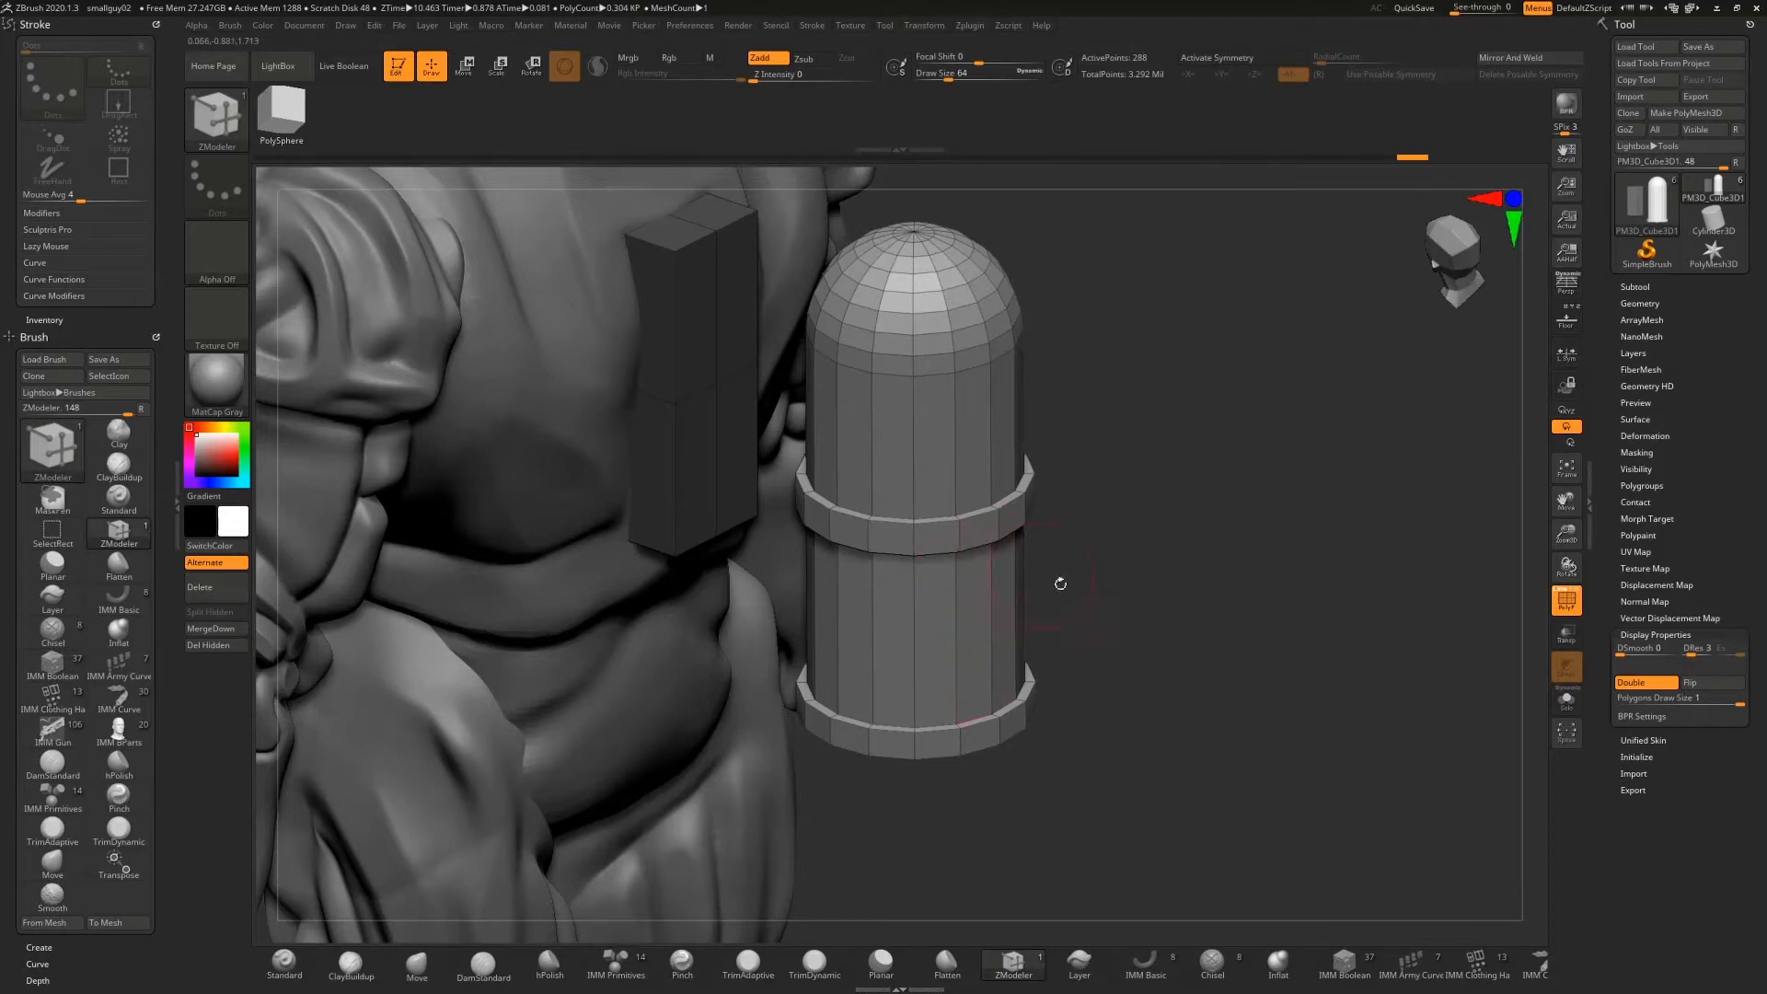
Clear the mask from the block between the torso and the capsule
drag(1060, 583, 1053, 526)
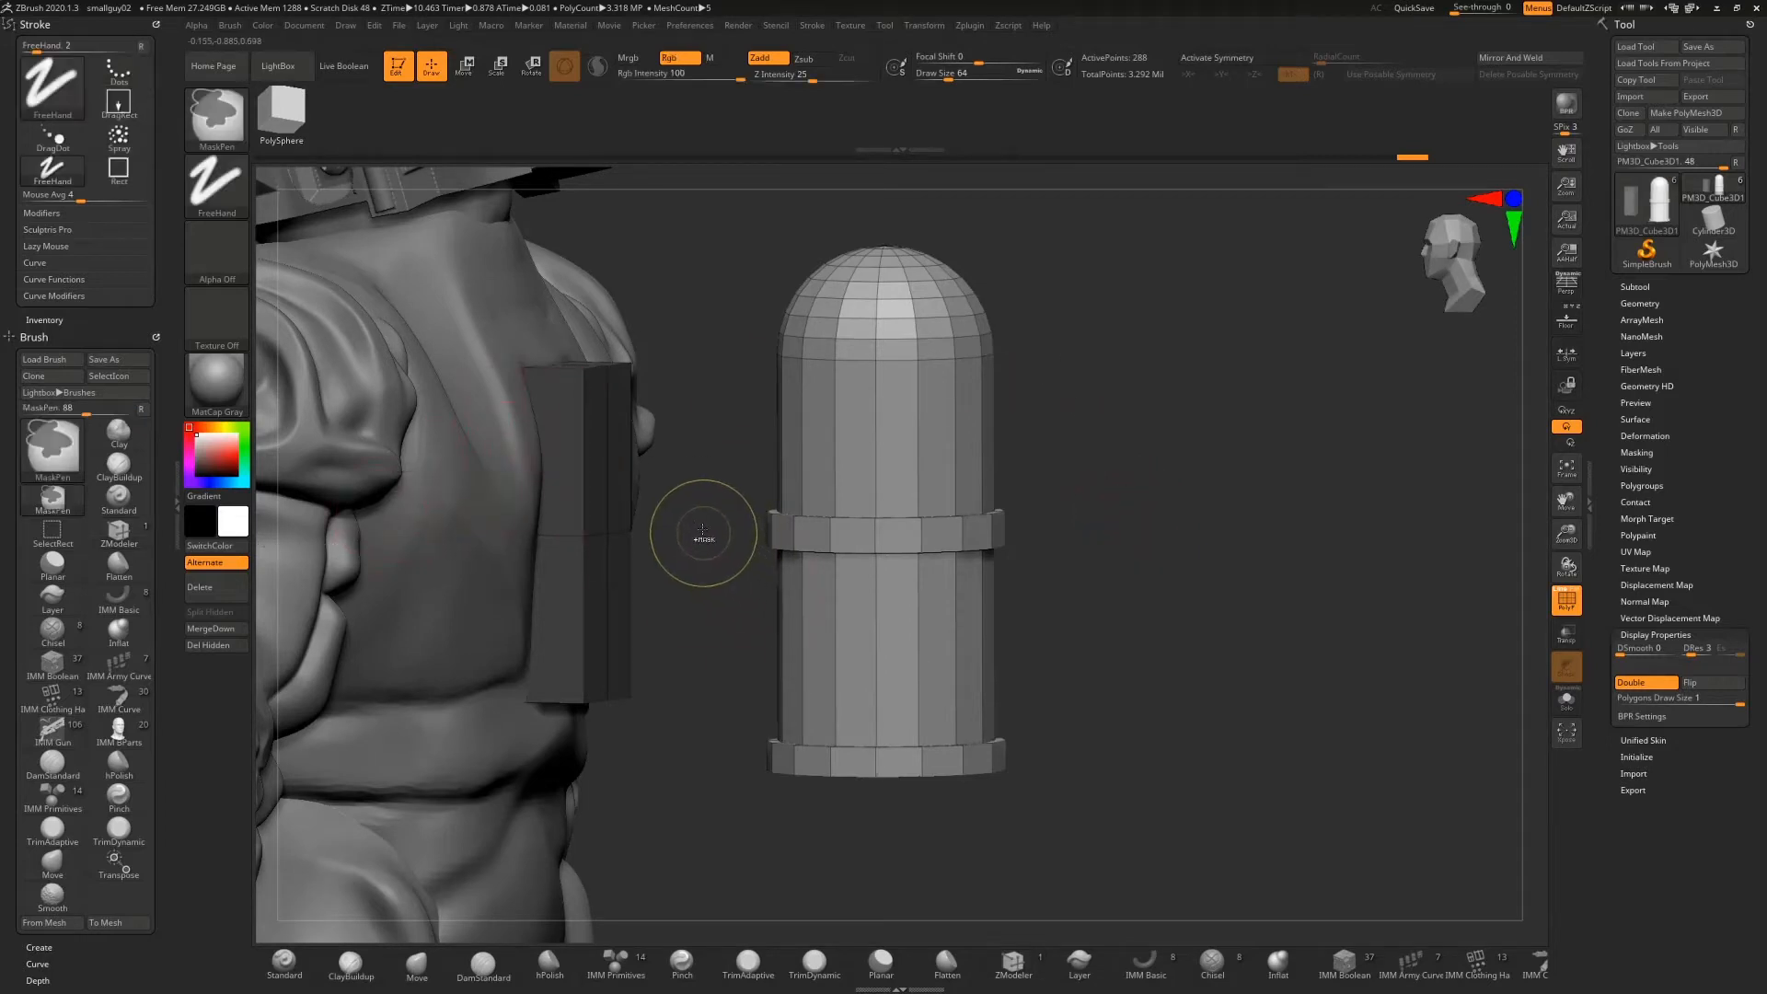
ctrl+drag(1120, 473, 1200, 580)
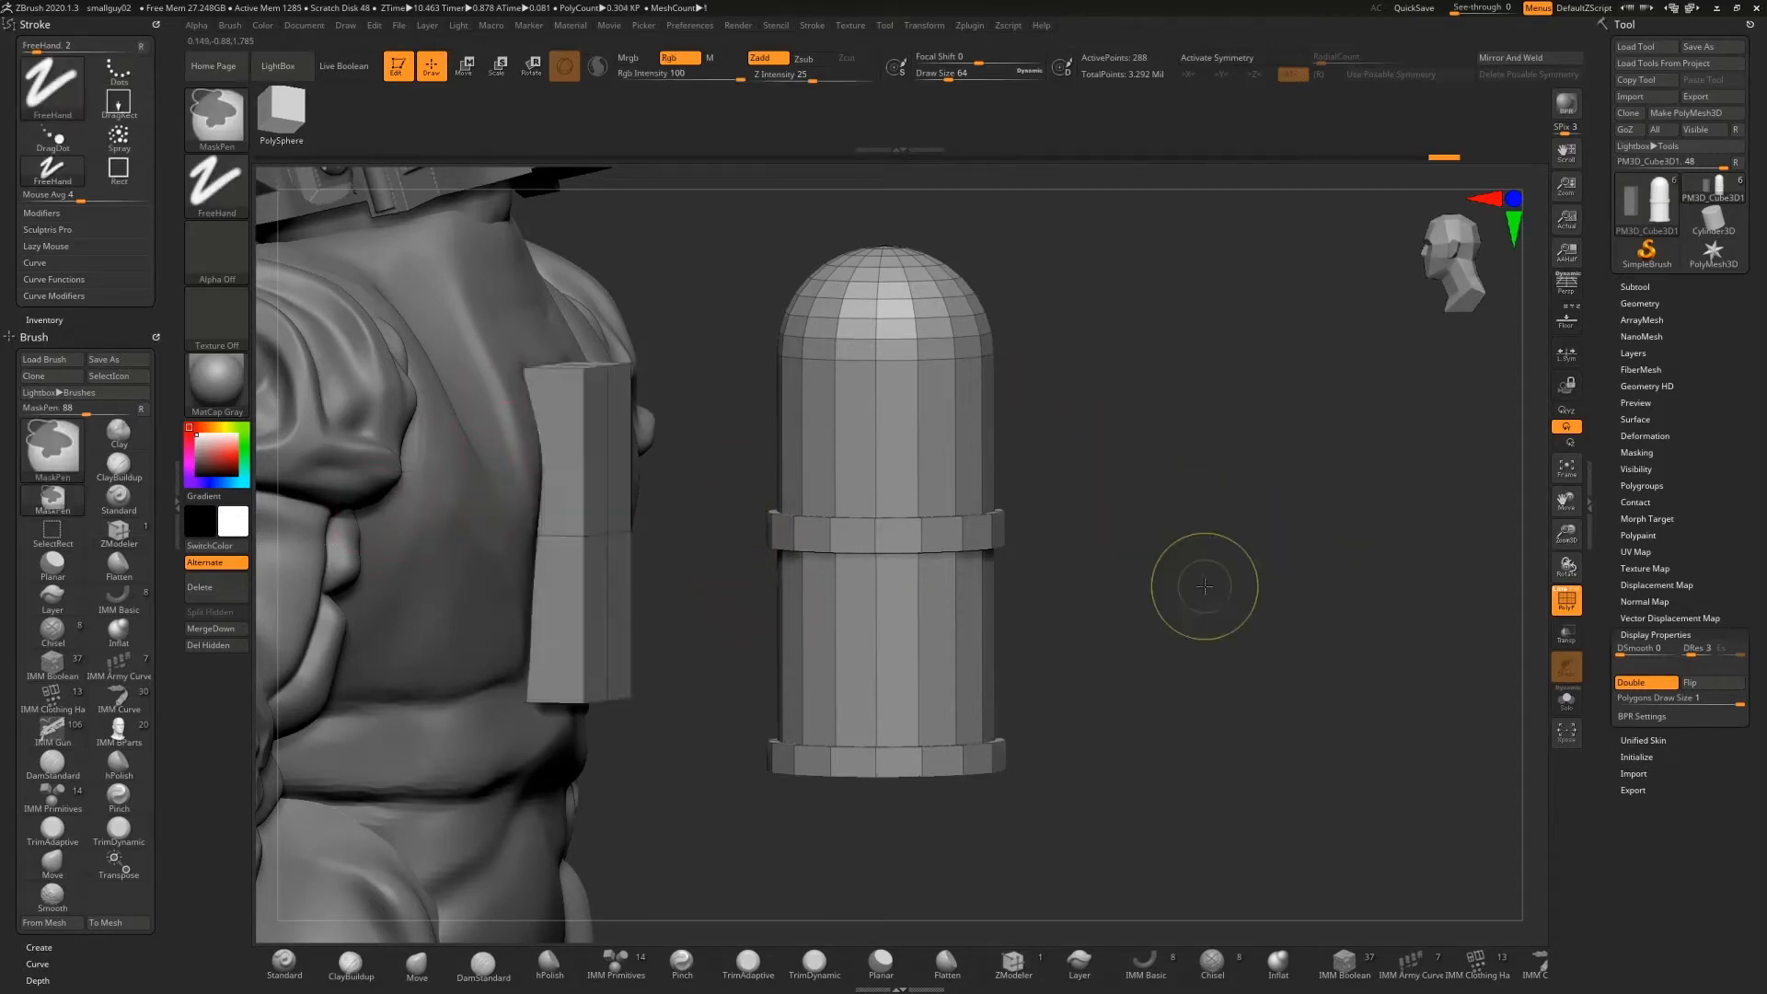
drag(705, 583, 875, 559)
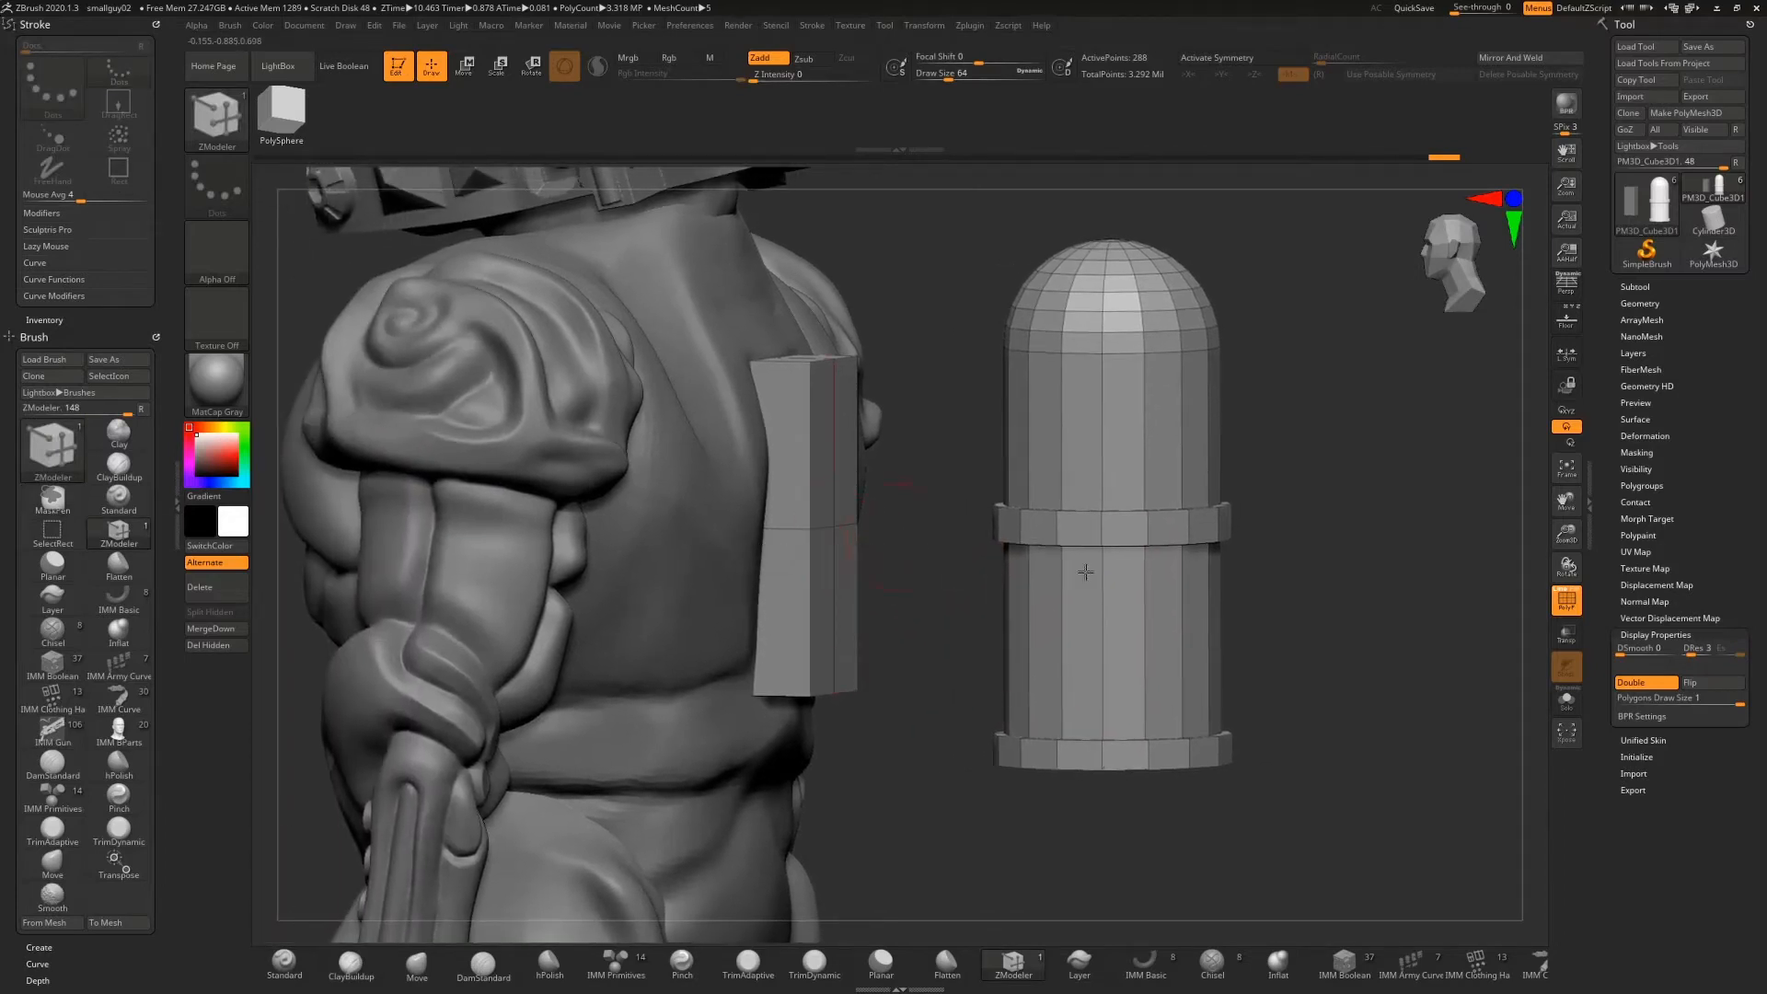
Insert an edge loop just above the block's middle loop and pull the band between them outward
drag(1567, 536, 599, 651)
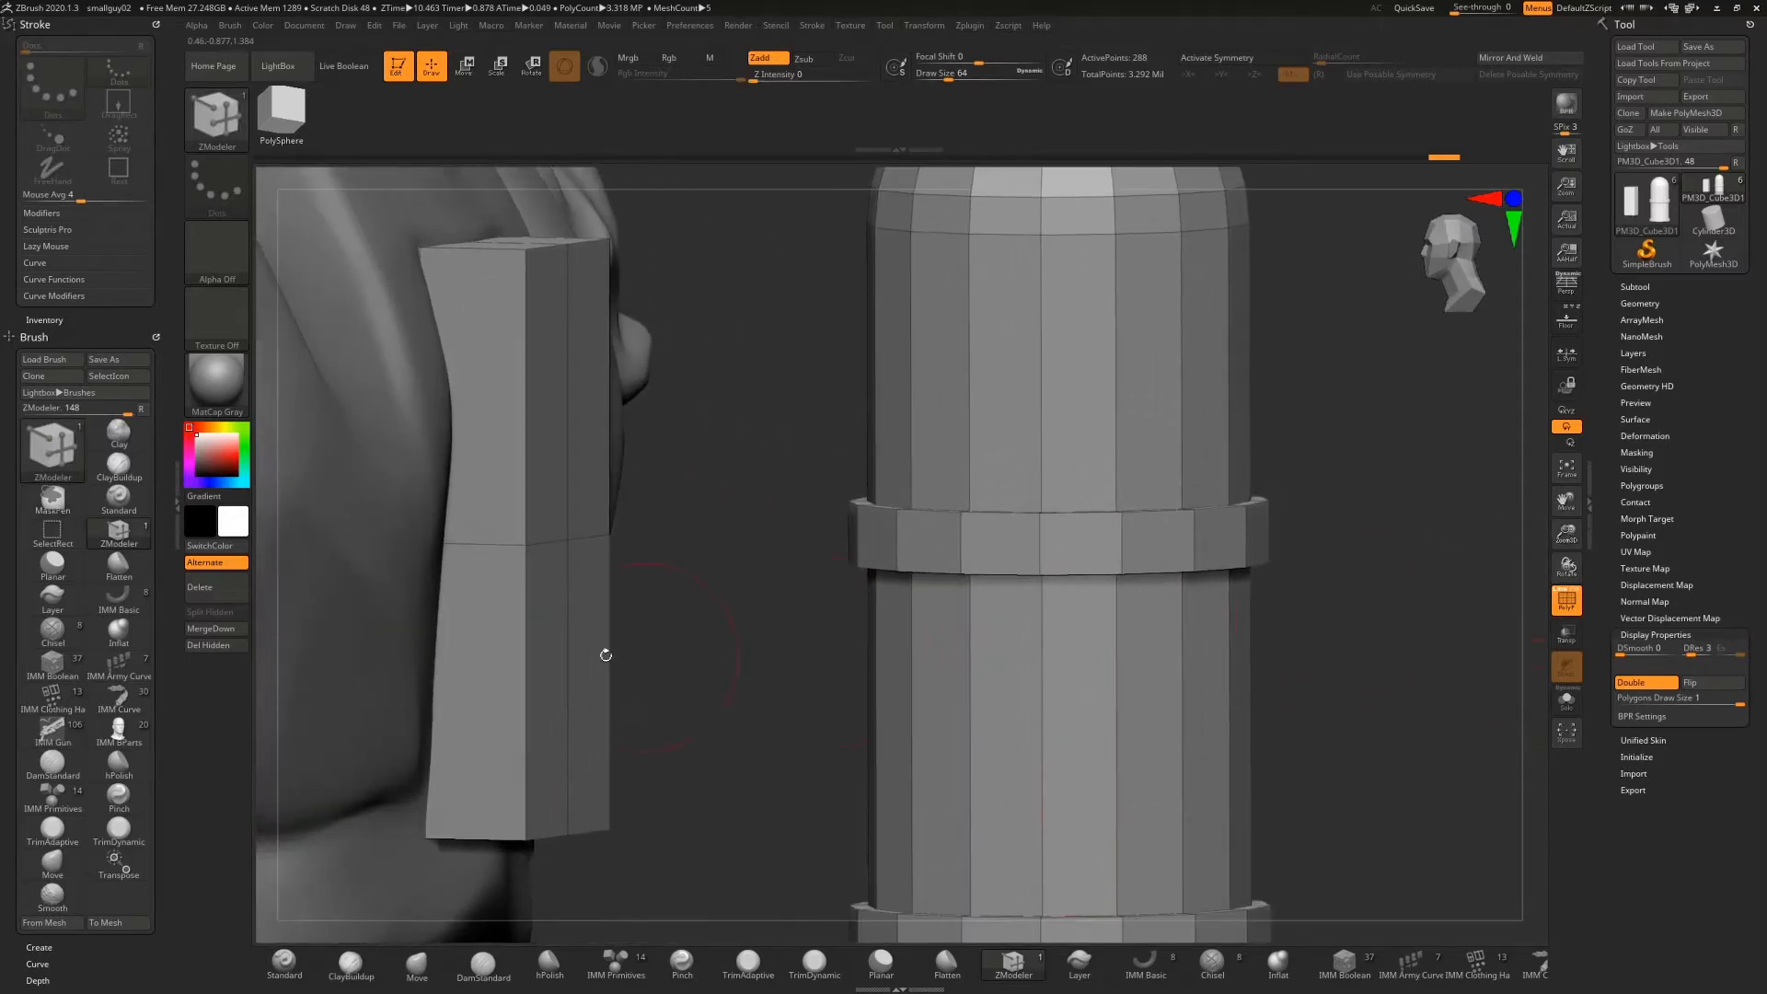
click(506, 544)
key(ctrl+z)
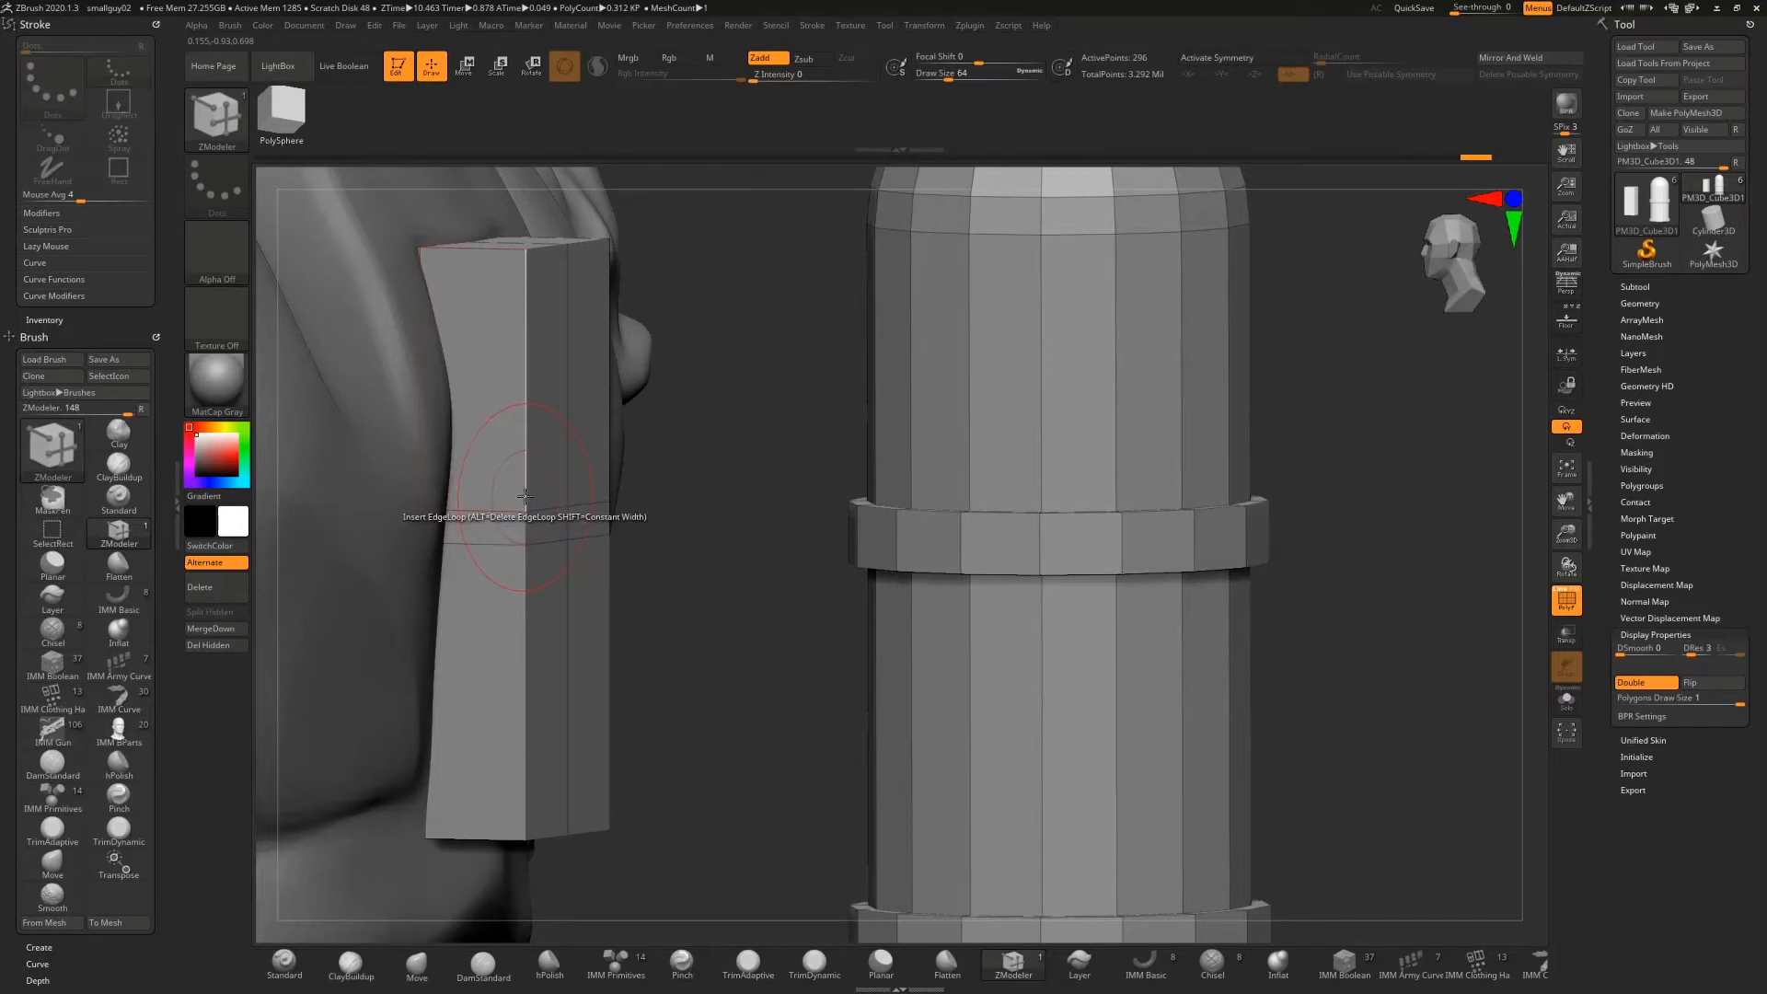
key(space)
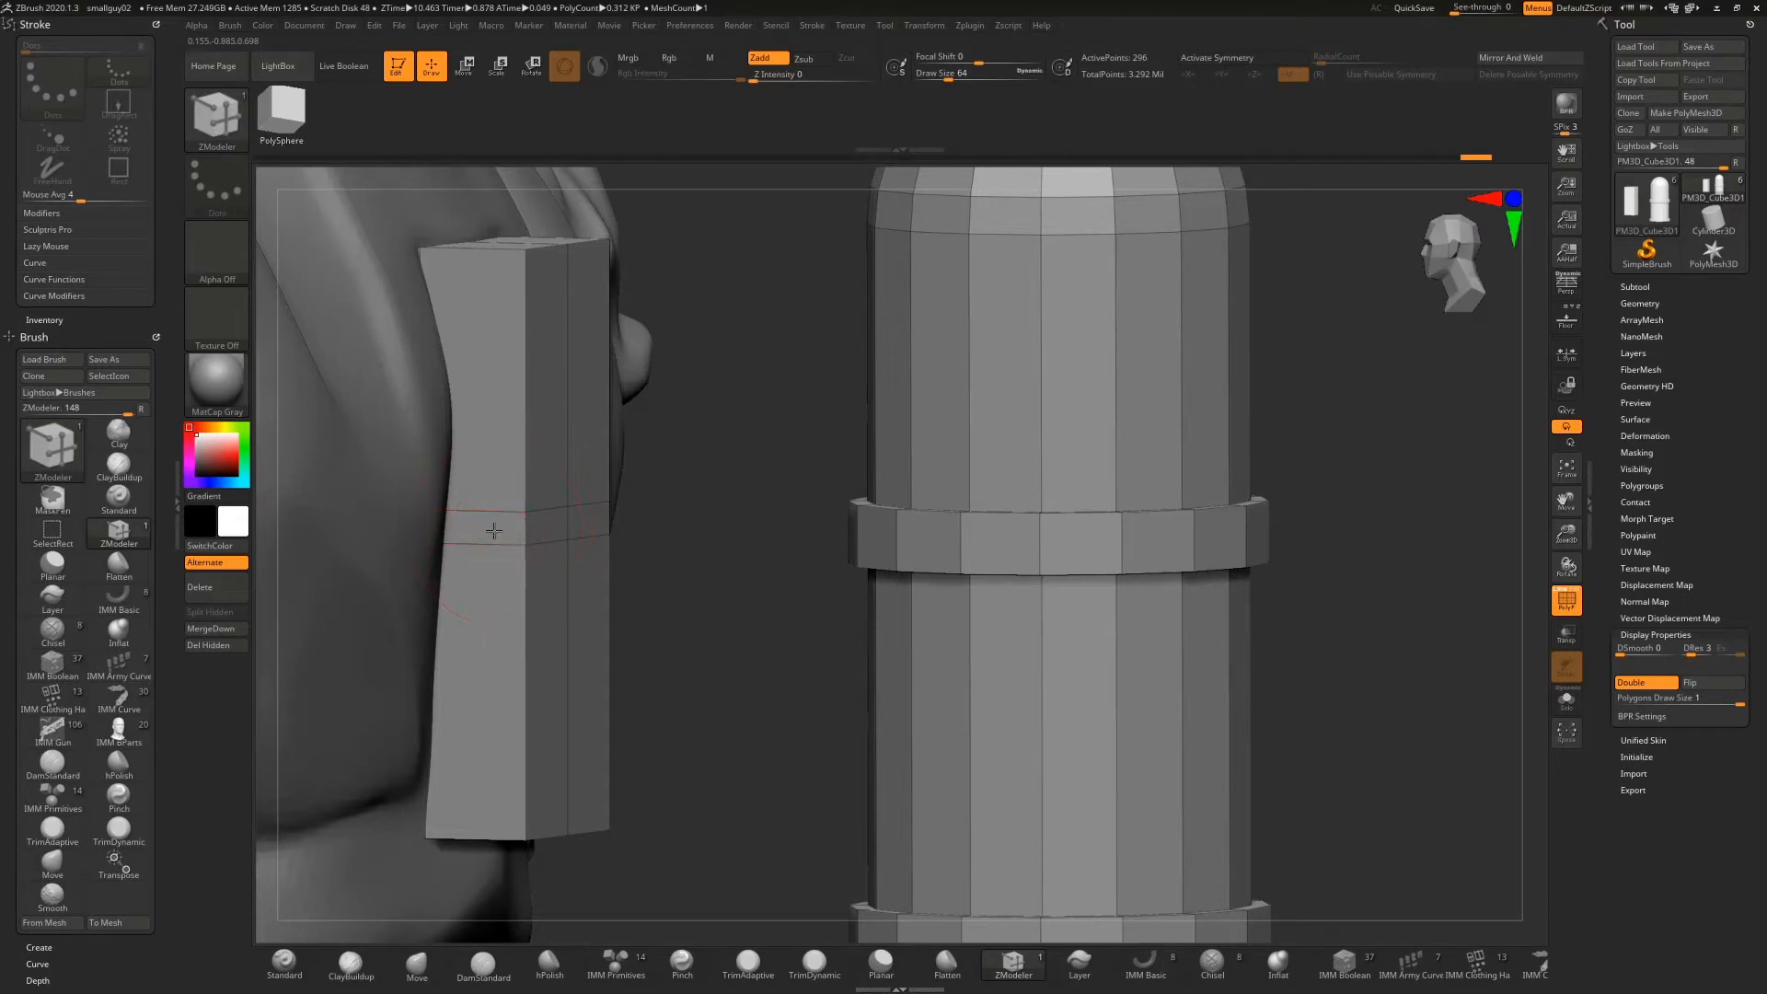
drag(493, 531, 464, 543)
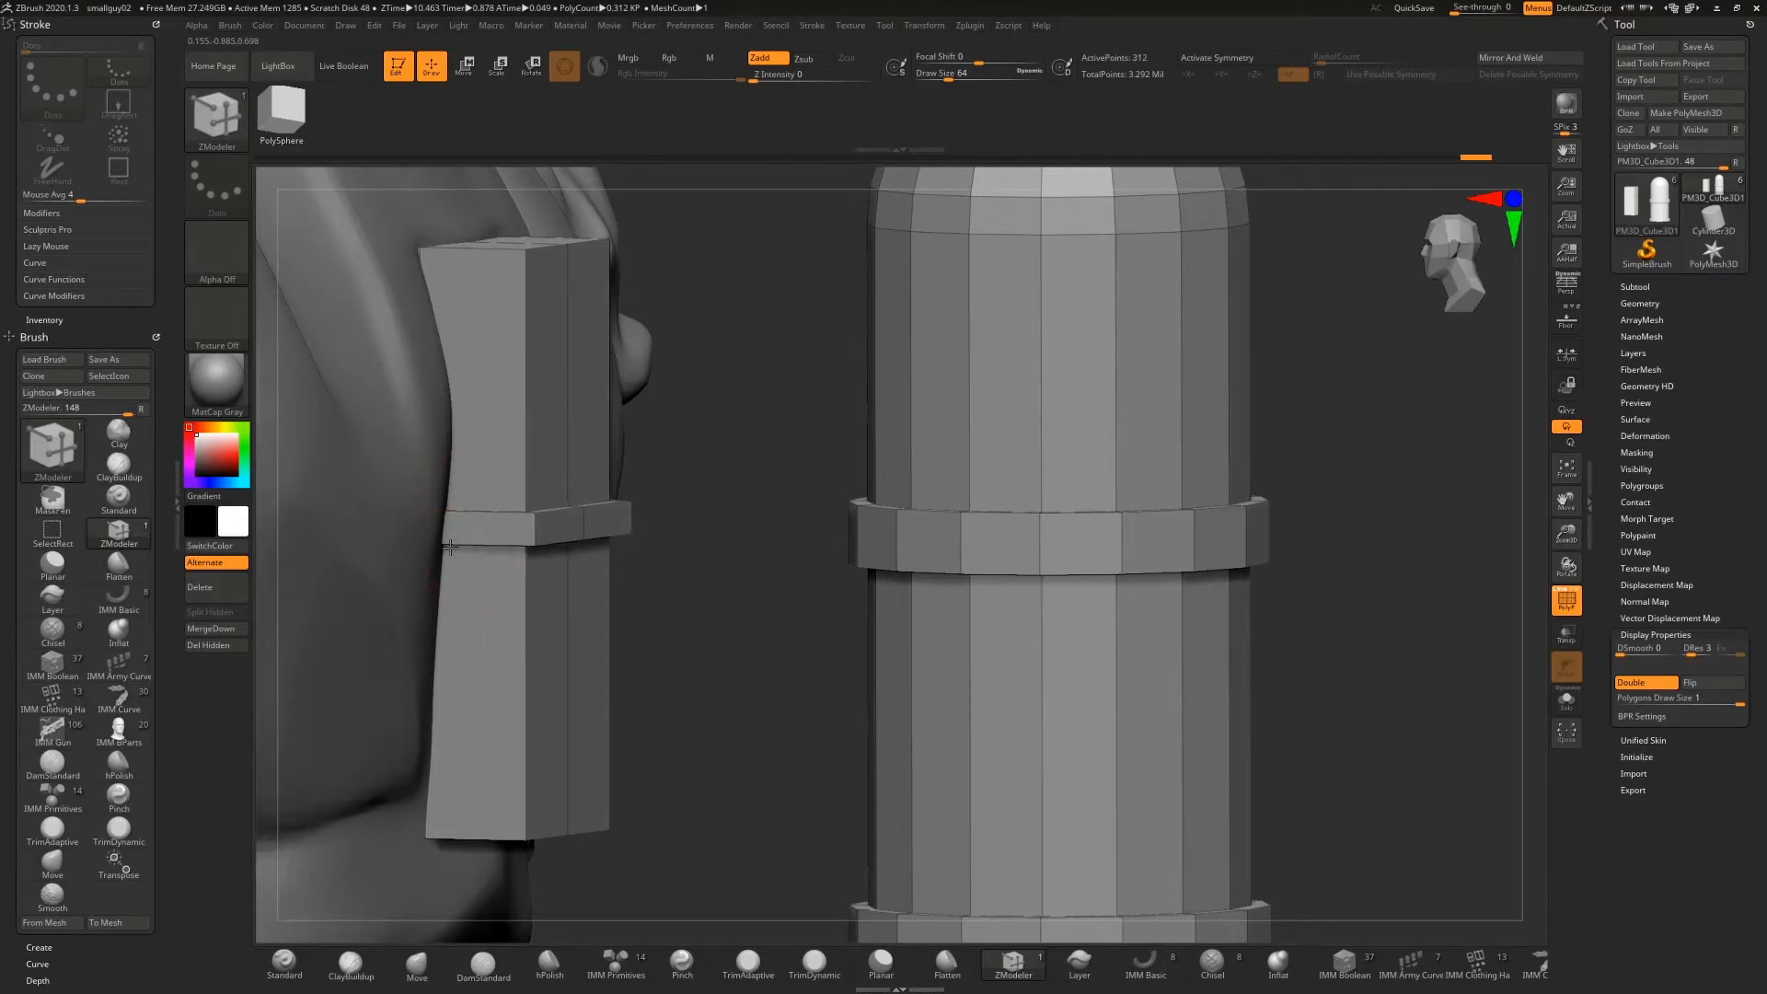
Insert an edge loop near the block's base and pull the band below it outward as a bottom rim
mouse_move(689, 530)
mouse_down()
mouse_move(684, 561)
mouse_move(687, 514)
mouse_up()
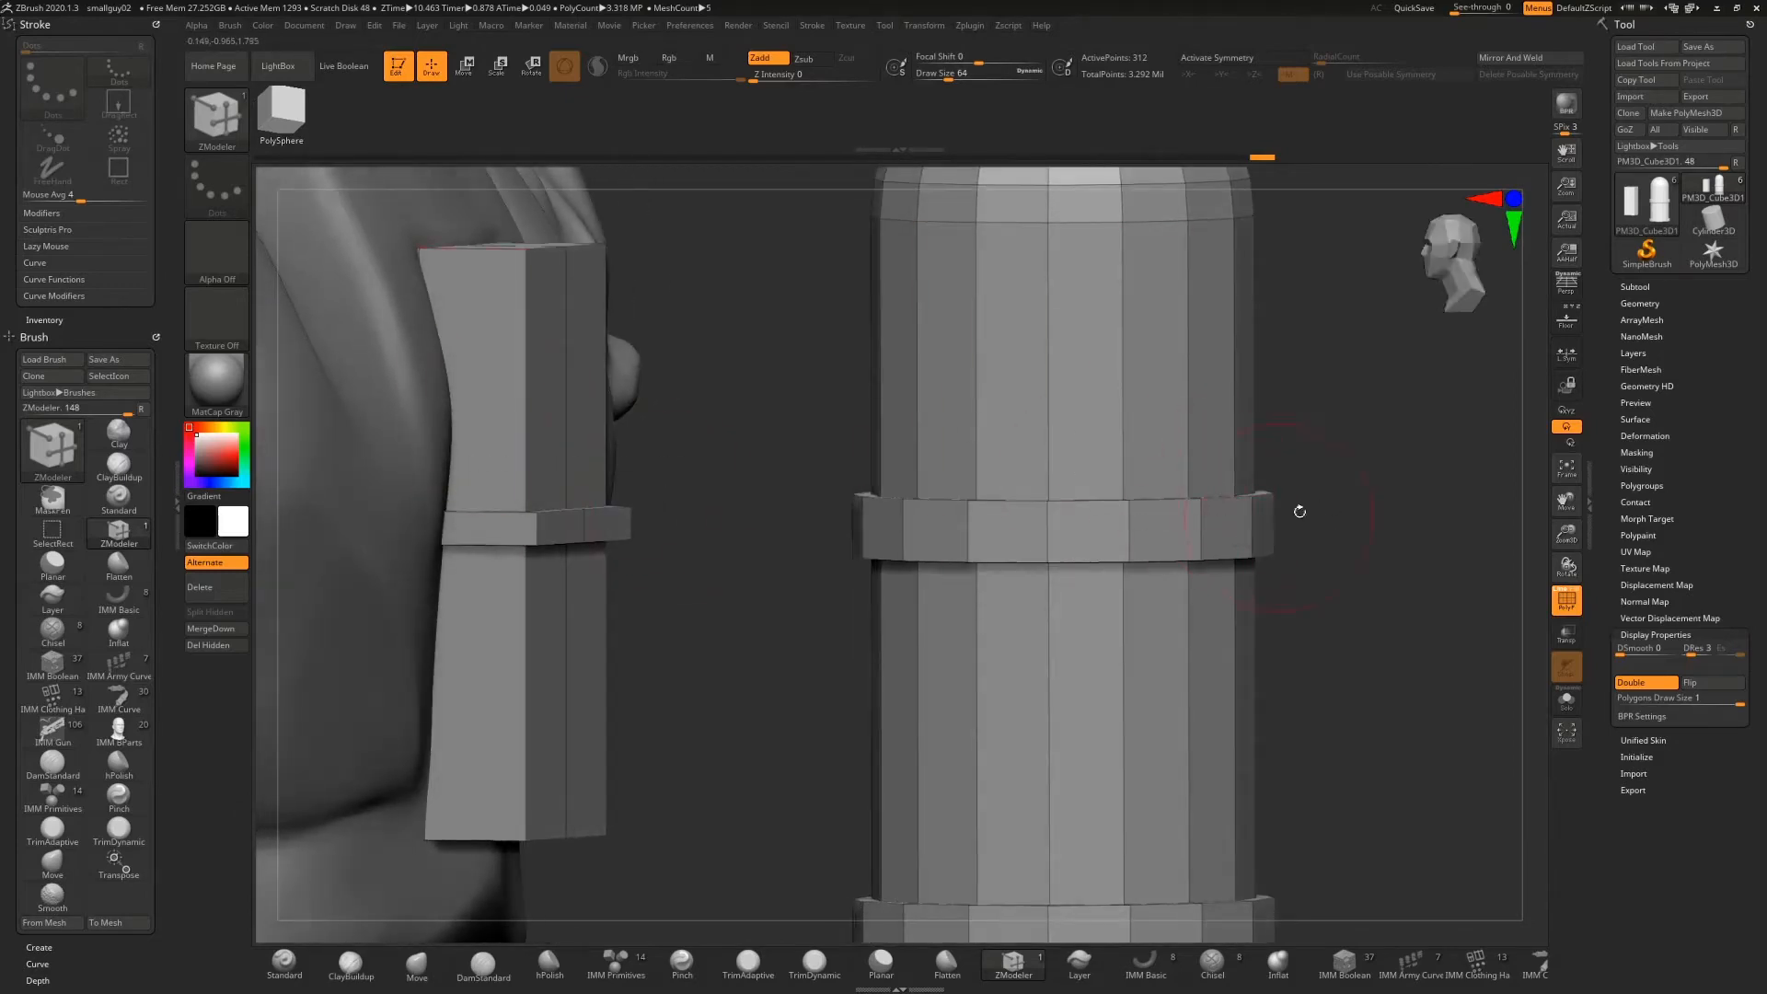
drag(1564, 531, 1548, 488)
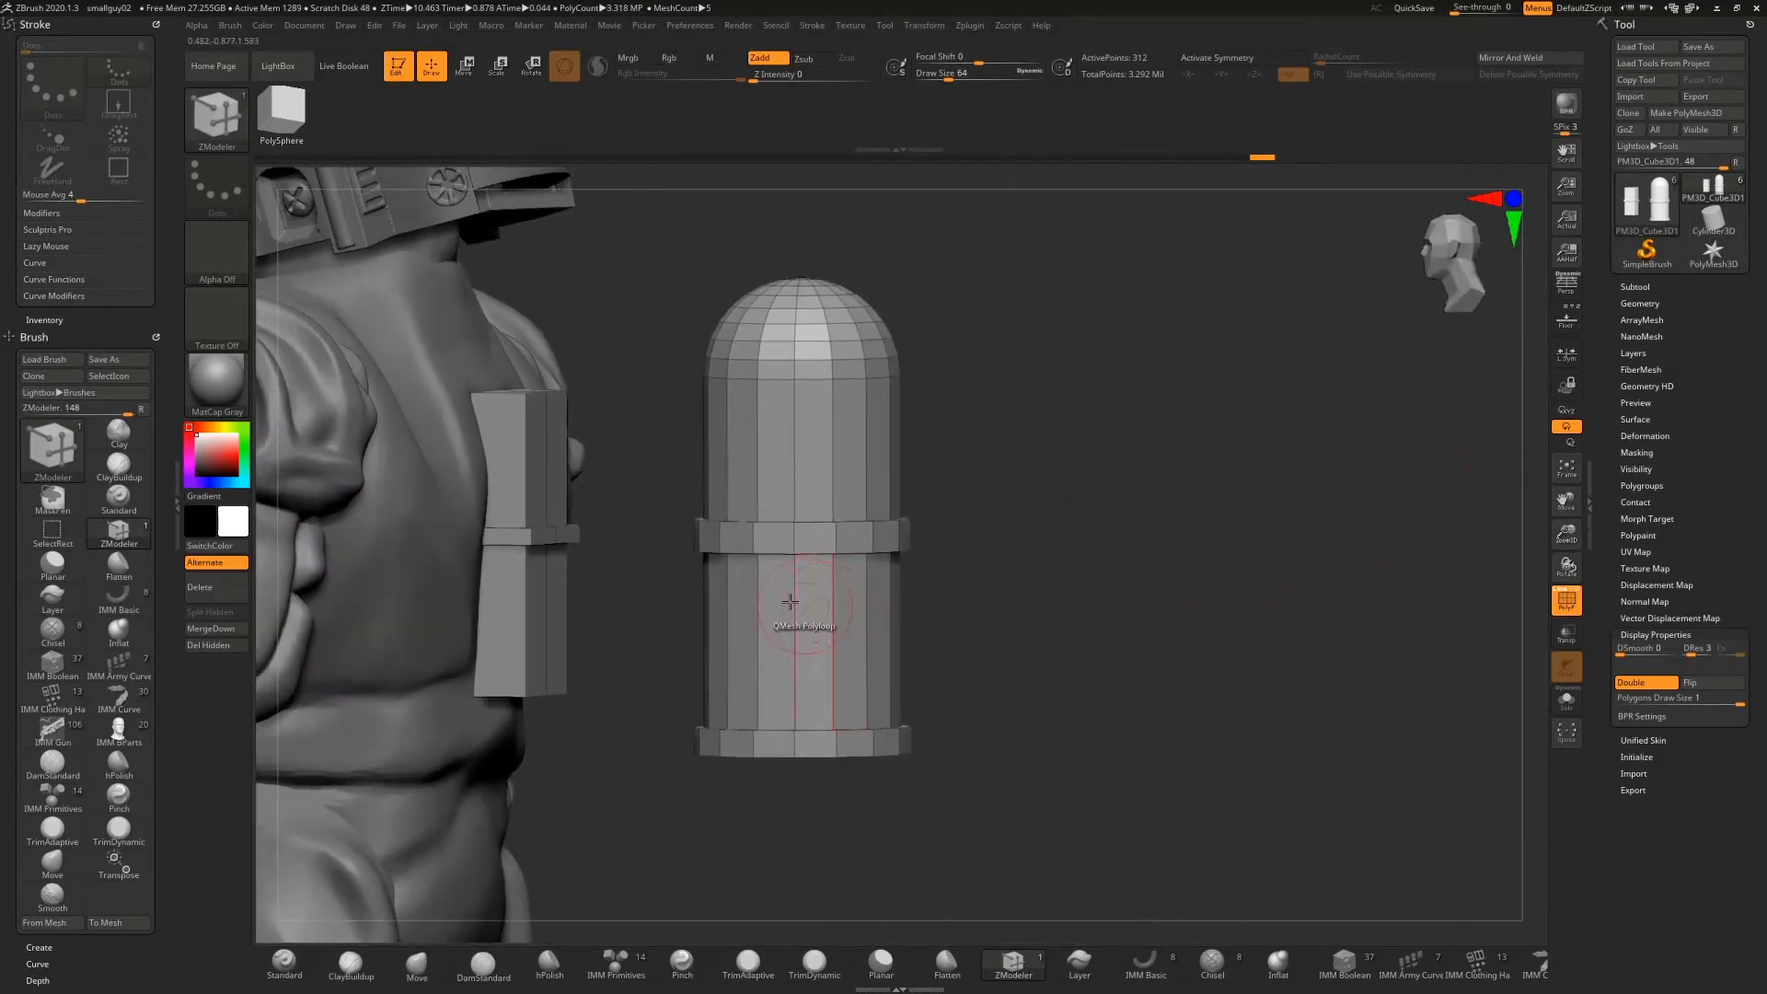
mouse_move(595, 568)
mouse_down()
mouse_move(609, 536)
mouse_move(516, 538)
mouse_move(599, 570)
mouse_up()
drag(526, 660, 517, 670)
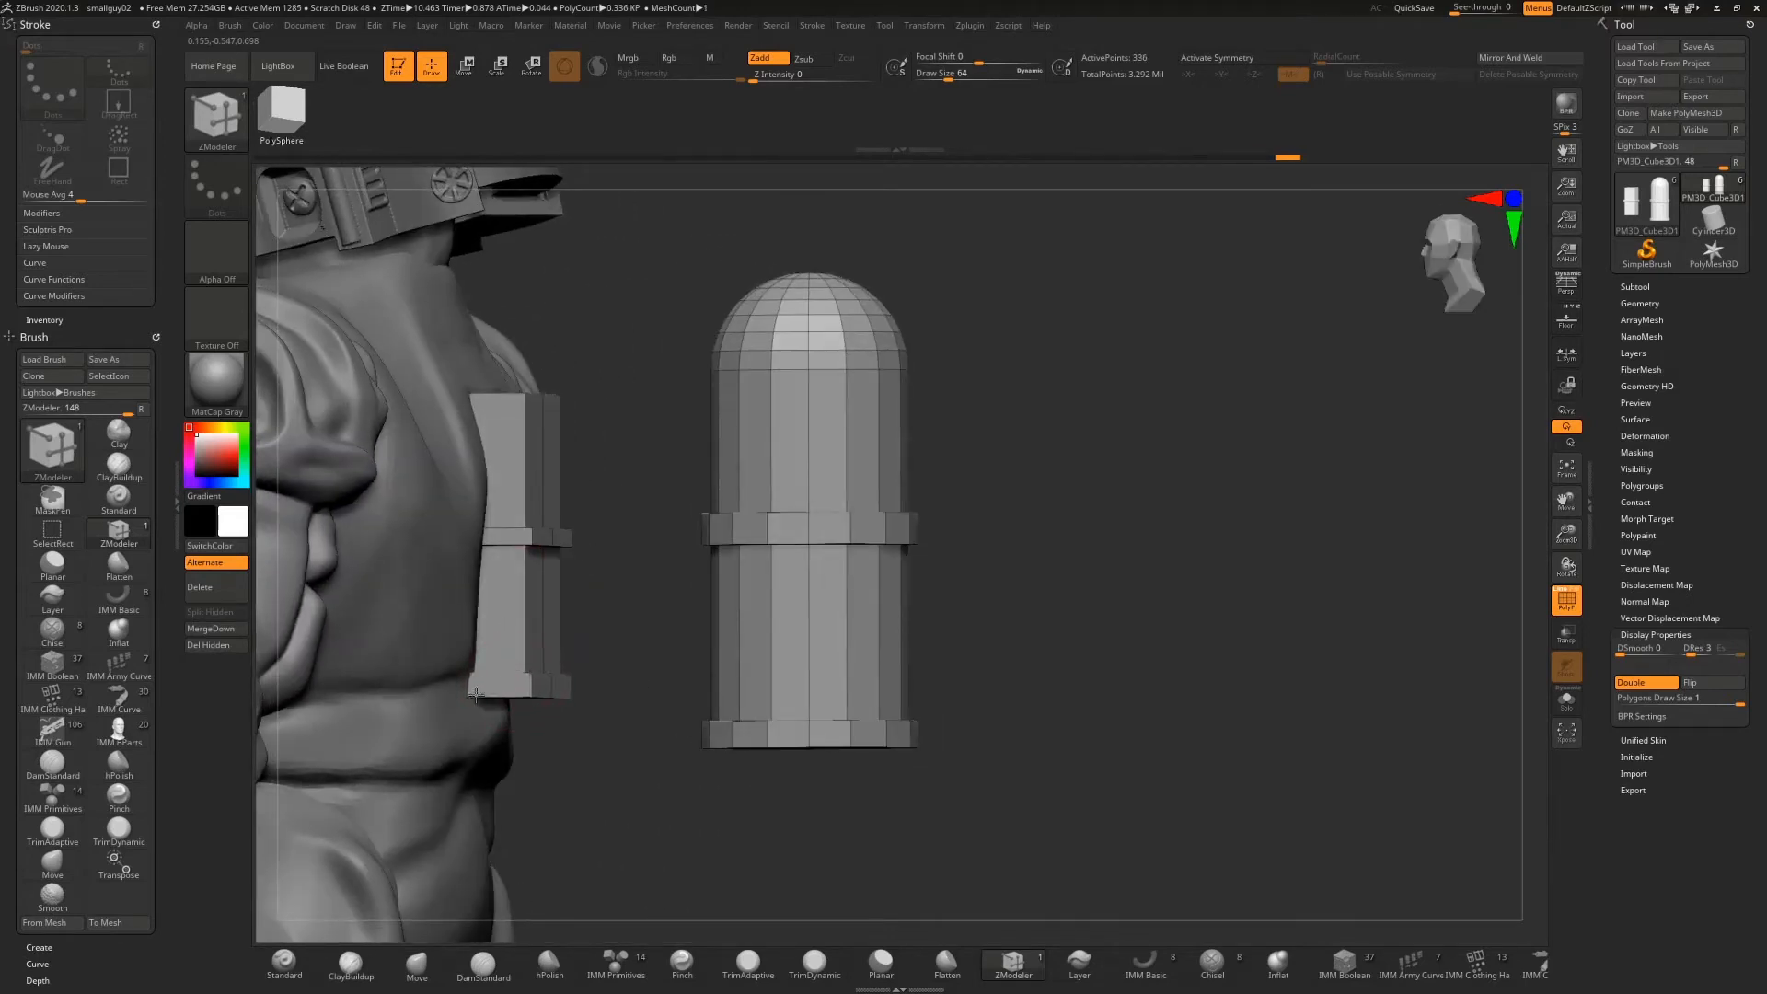
drag(583, 604, 608, 420)
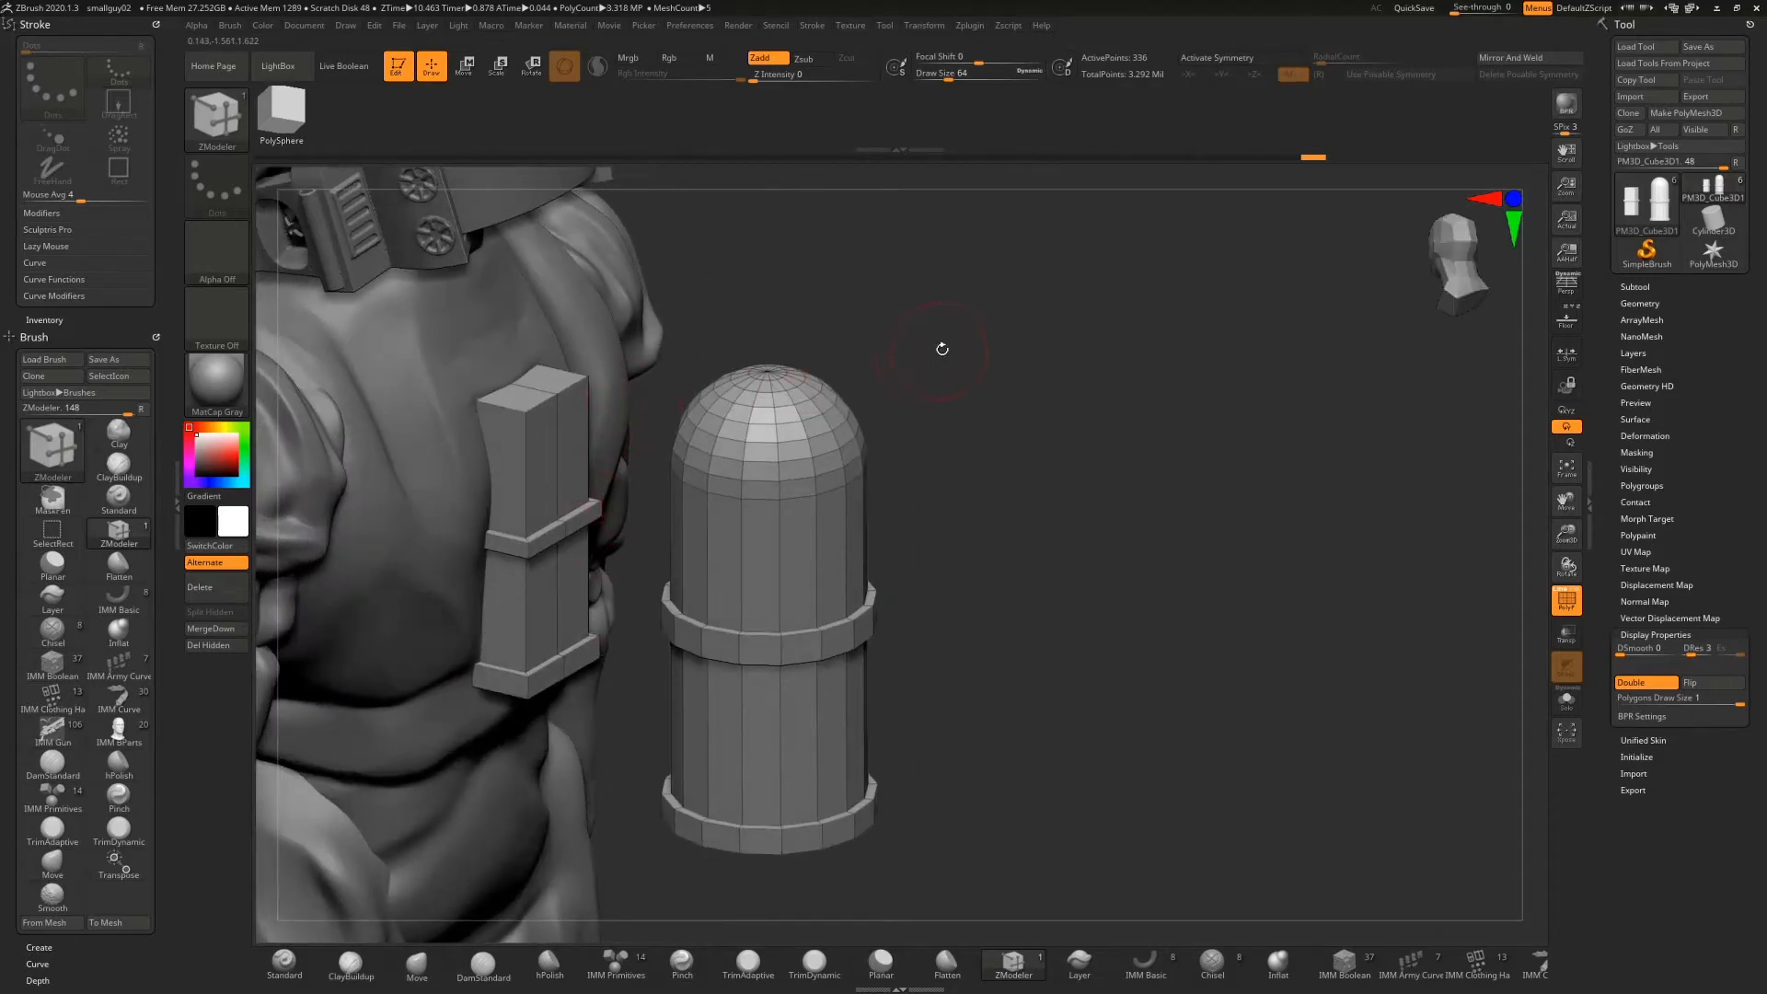
drag(942, 348, 1062, 481)
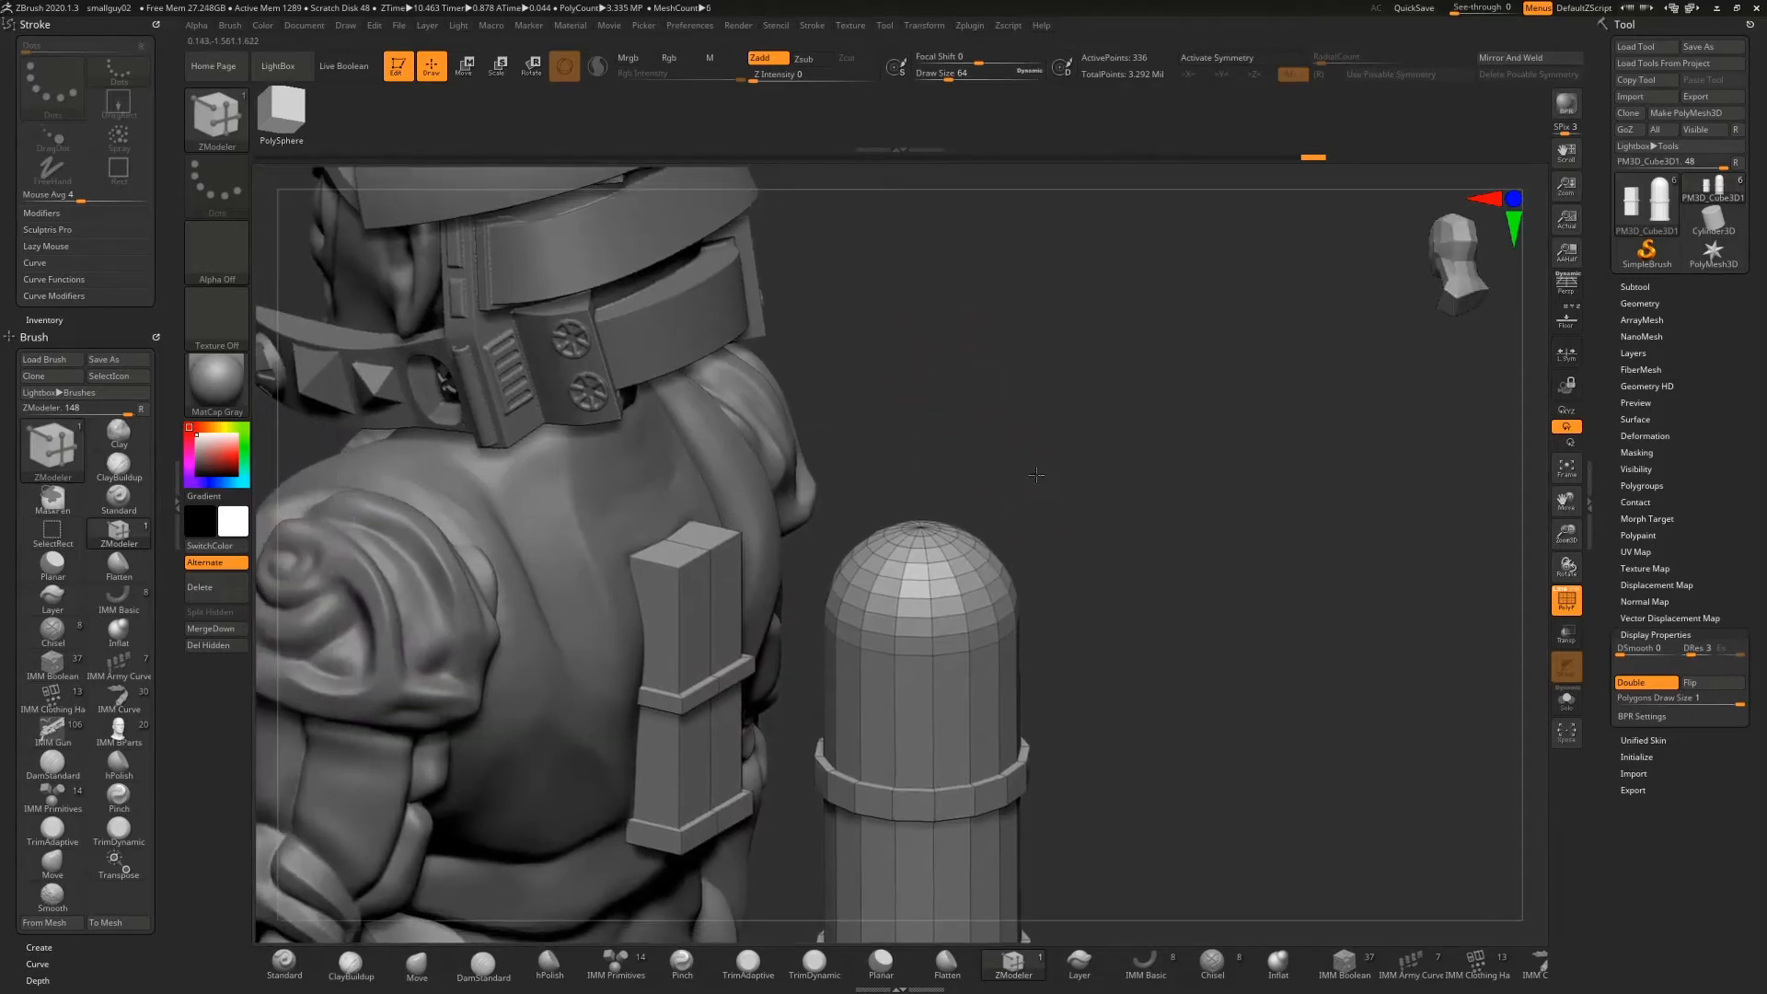
Isolate the backpack mesh and raise the centre edge of the block's top with the ZModeler QMesh edge action, sloping one half
click(1566, 700)
drag(1565, 534, 1564, 568)
key(space)
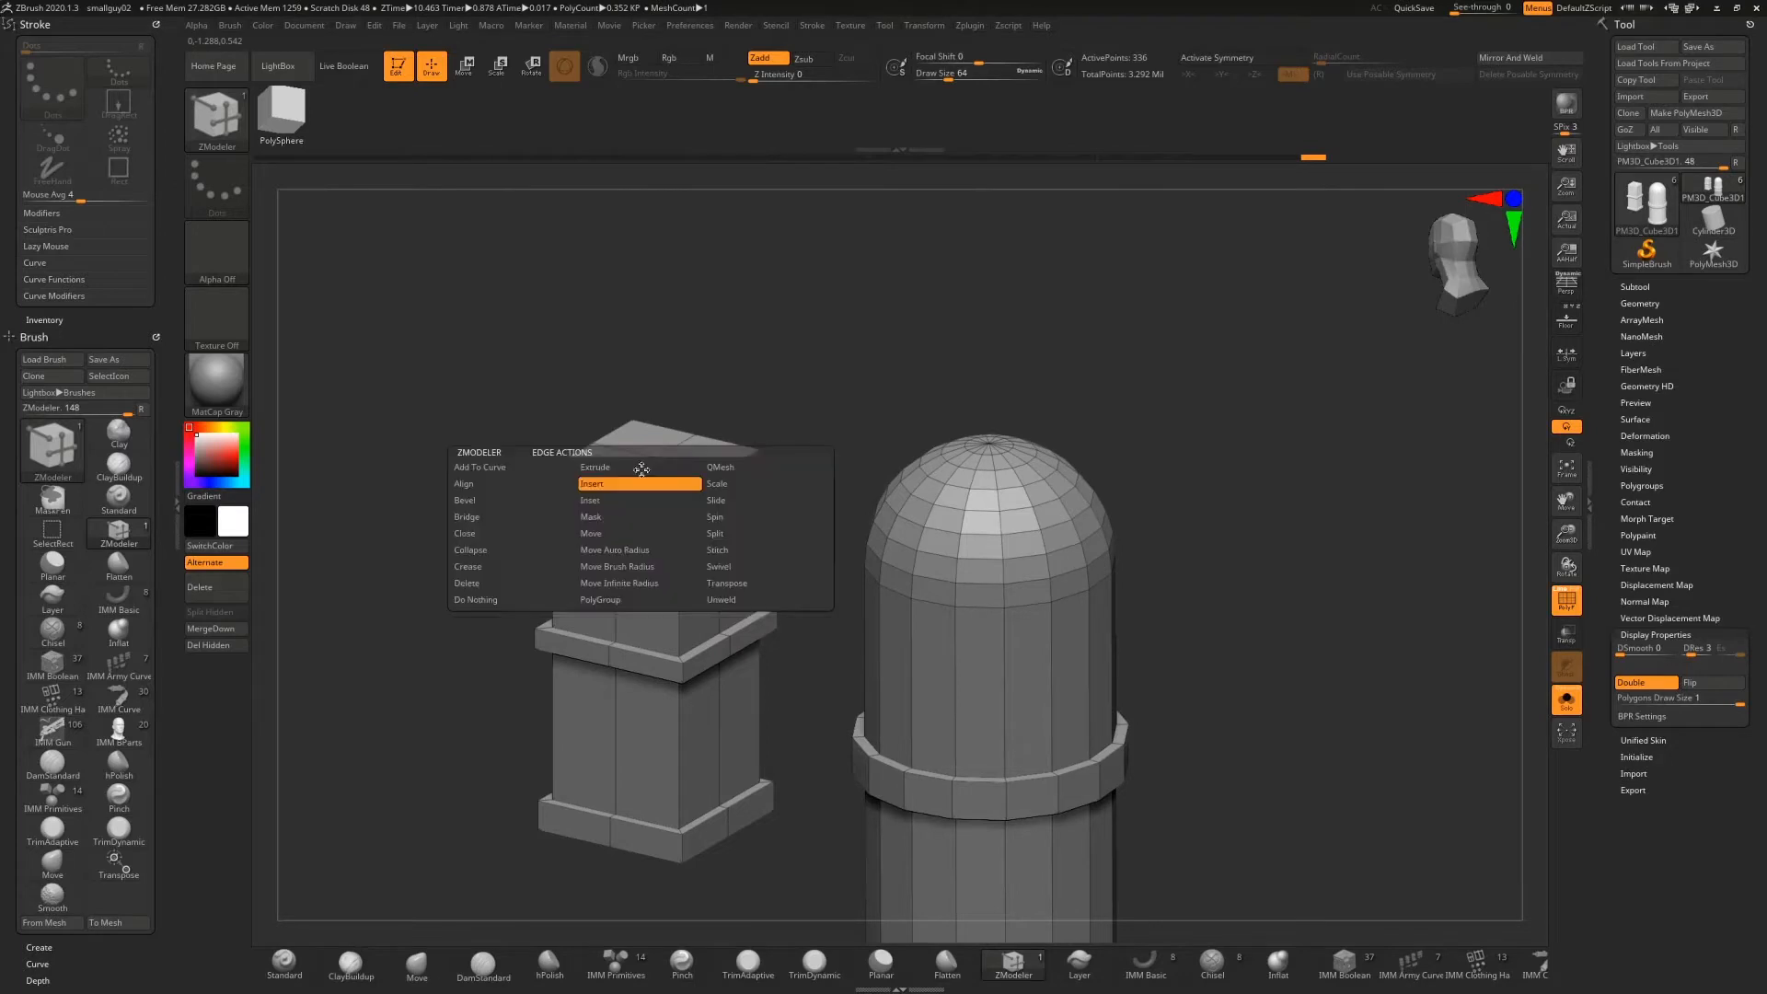
click(714, 468)
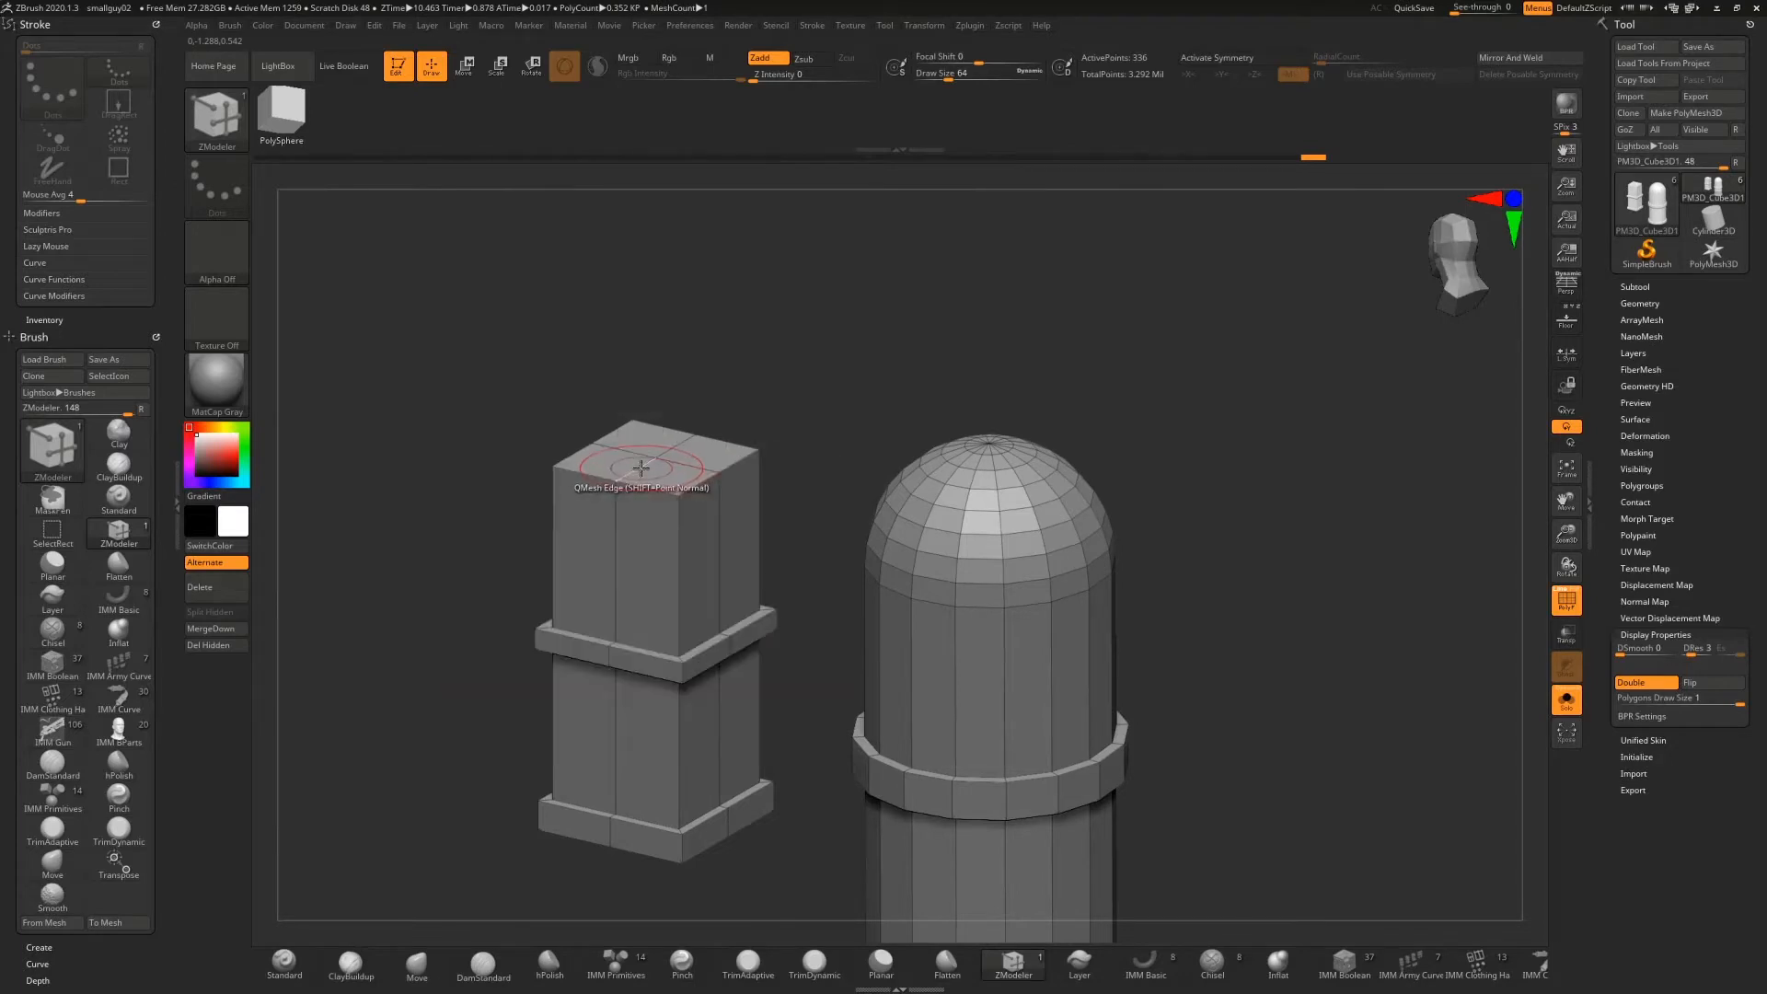
mouse_move(646, 469)
mouse_down()
mouse_move(650, 447)
mouse_move(626, 450)
mouse_move(623, 473)
mouse_move(639, 457)
mouse_up()
drag(751, 399, 756, 397)
key(ctrl+z)
drag(1457, 561, 1461, 560)
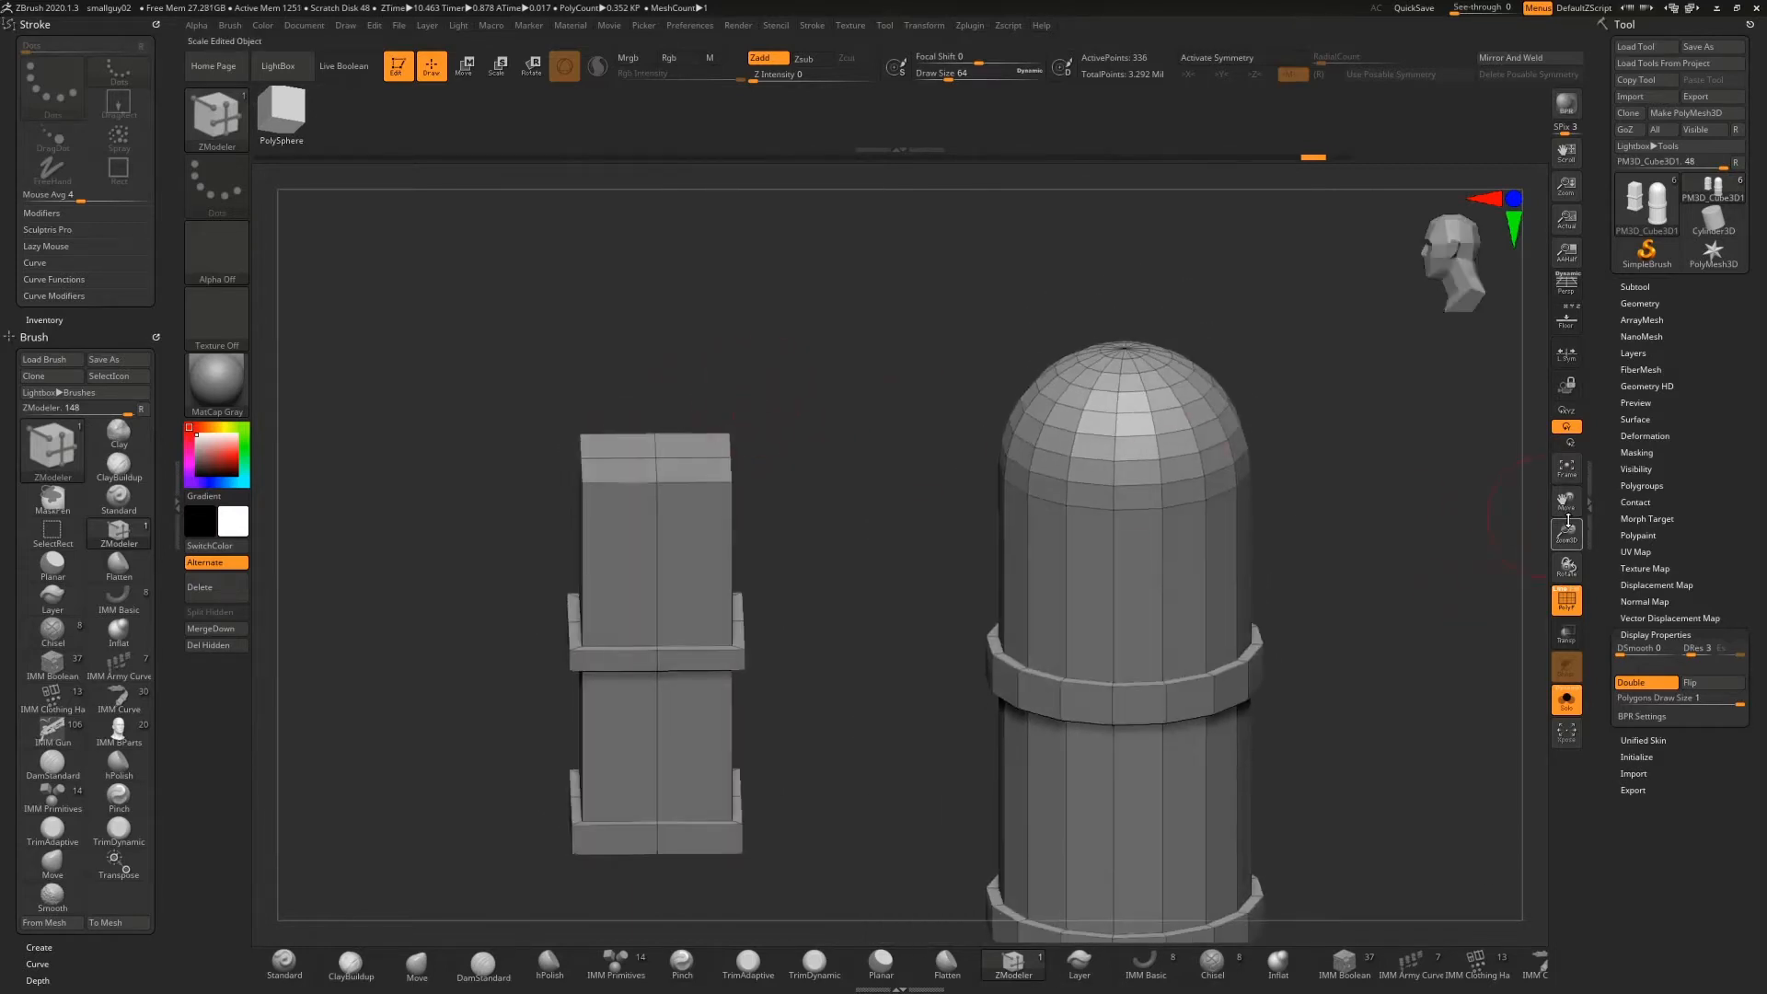
drag(1567, 531, 1567, 612)
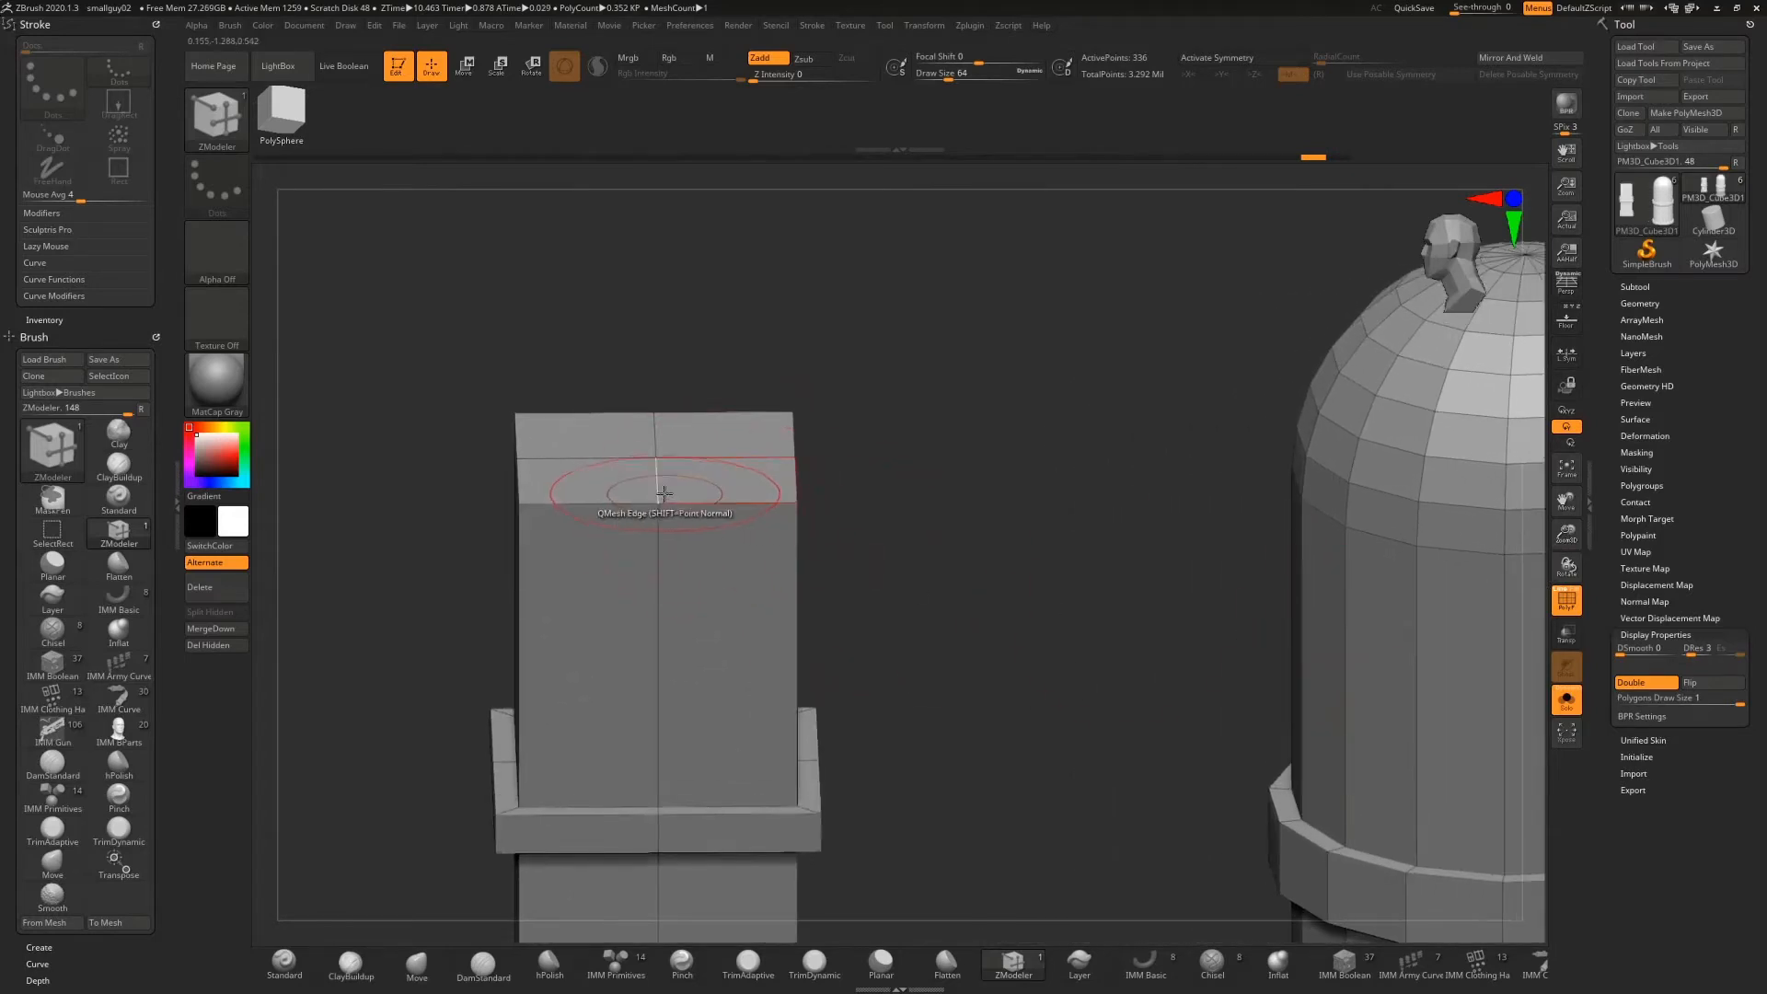
mouse_move(656, 481)
mouse_down()
mouse_move(669, 436)
mouse_move(673, 472)
mouse_up()
drag(863, 402, 799, 412)
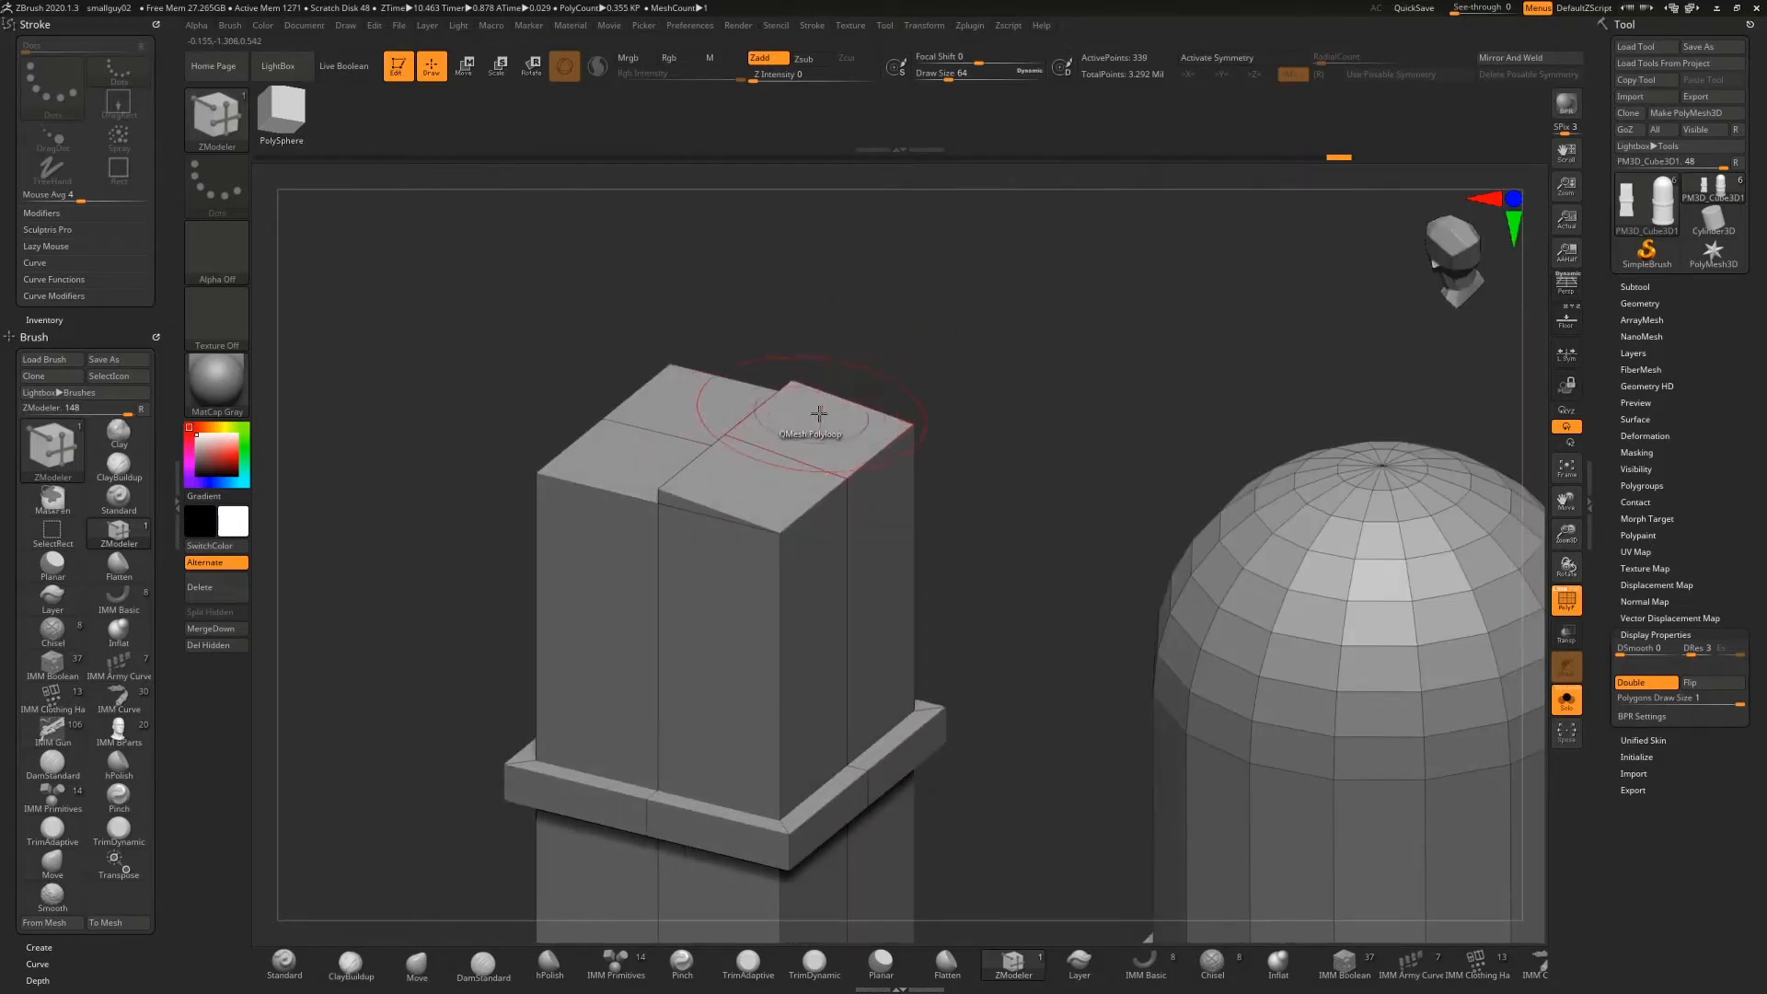
Try to extrude a polyloop running over the block's top with QMesh
mouse_move(923, 396)
mouse_down()
mouse_move(947, 387)
mouse_move(897, 394)
mouse_up()
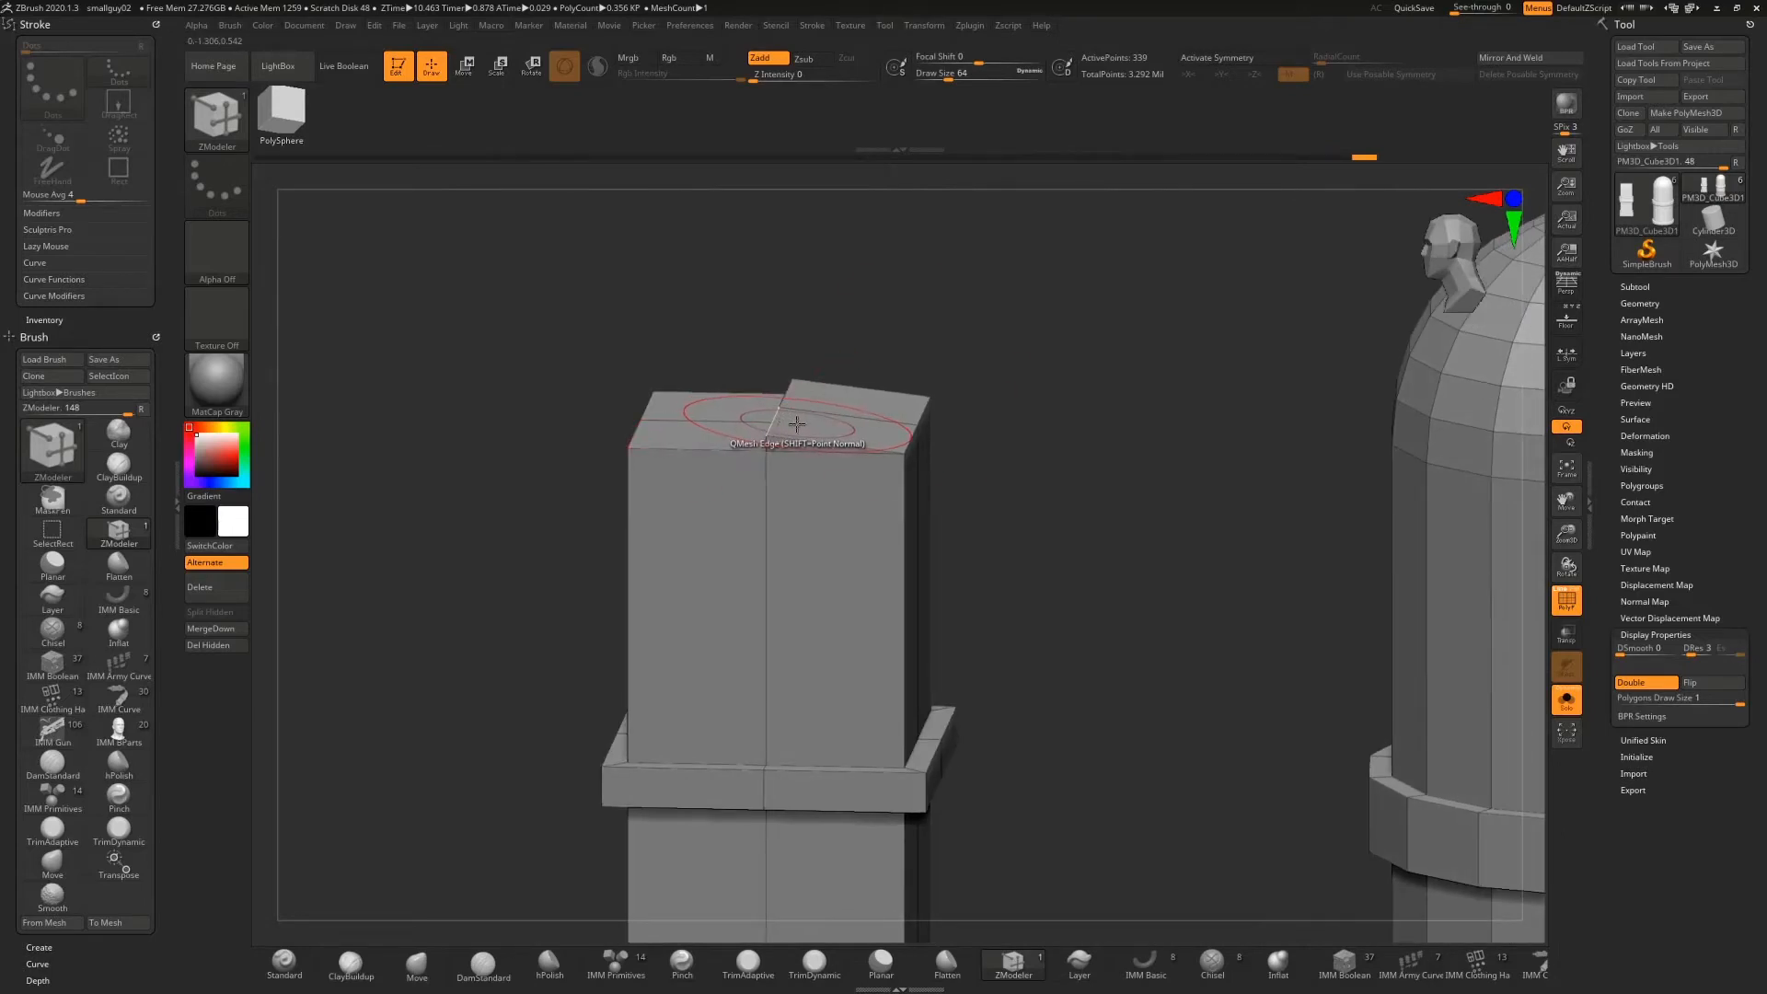
drag(799, 424, 789, 424)
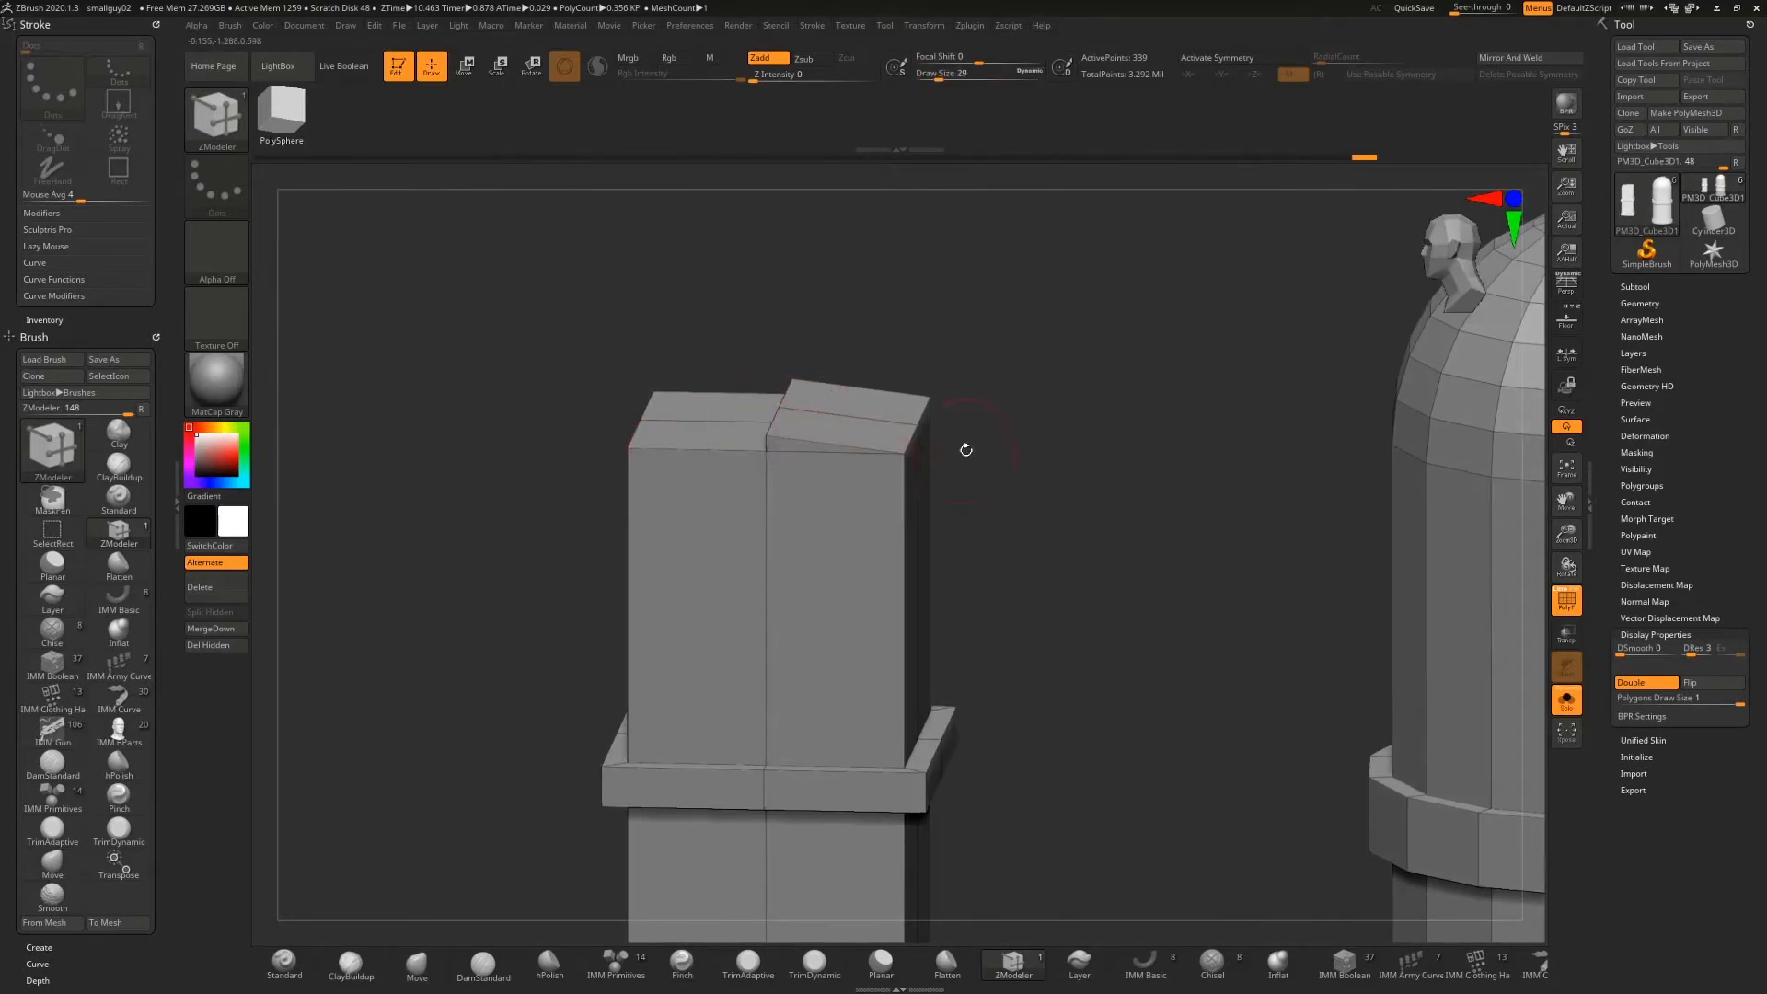
drag(1010, 423, 1031, 534)
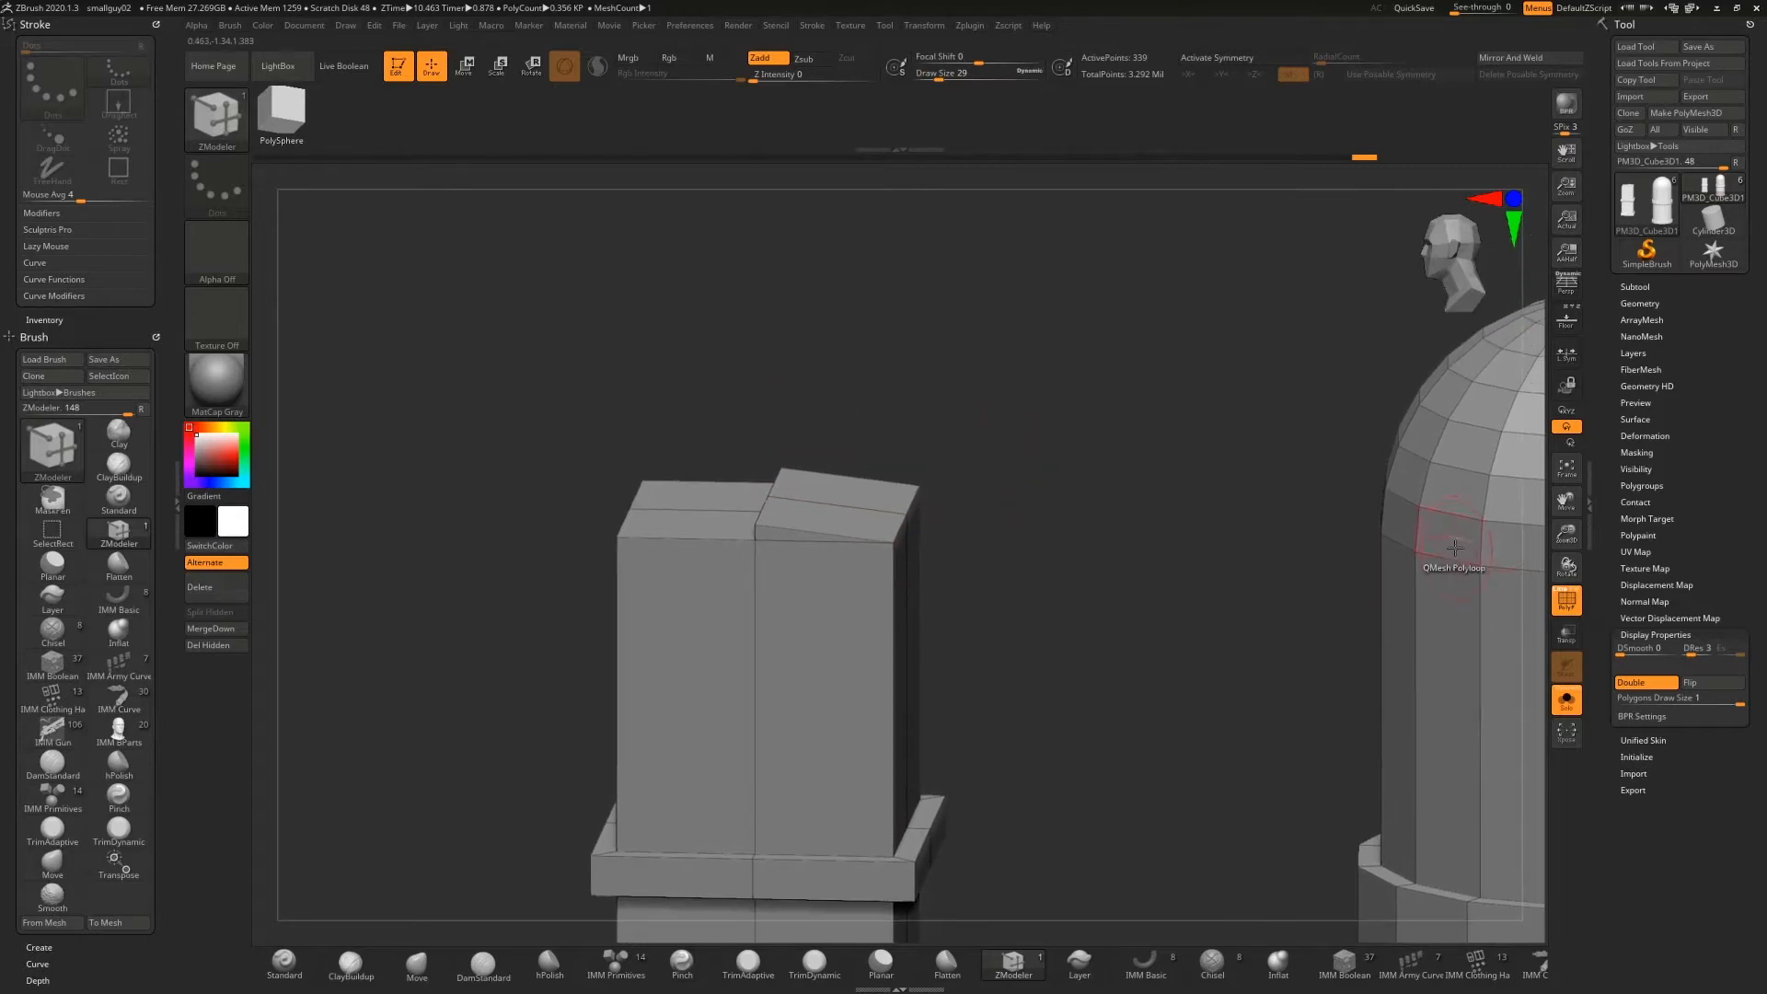
drag(1566, 534, 1491, 611)
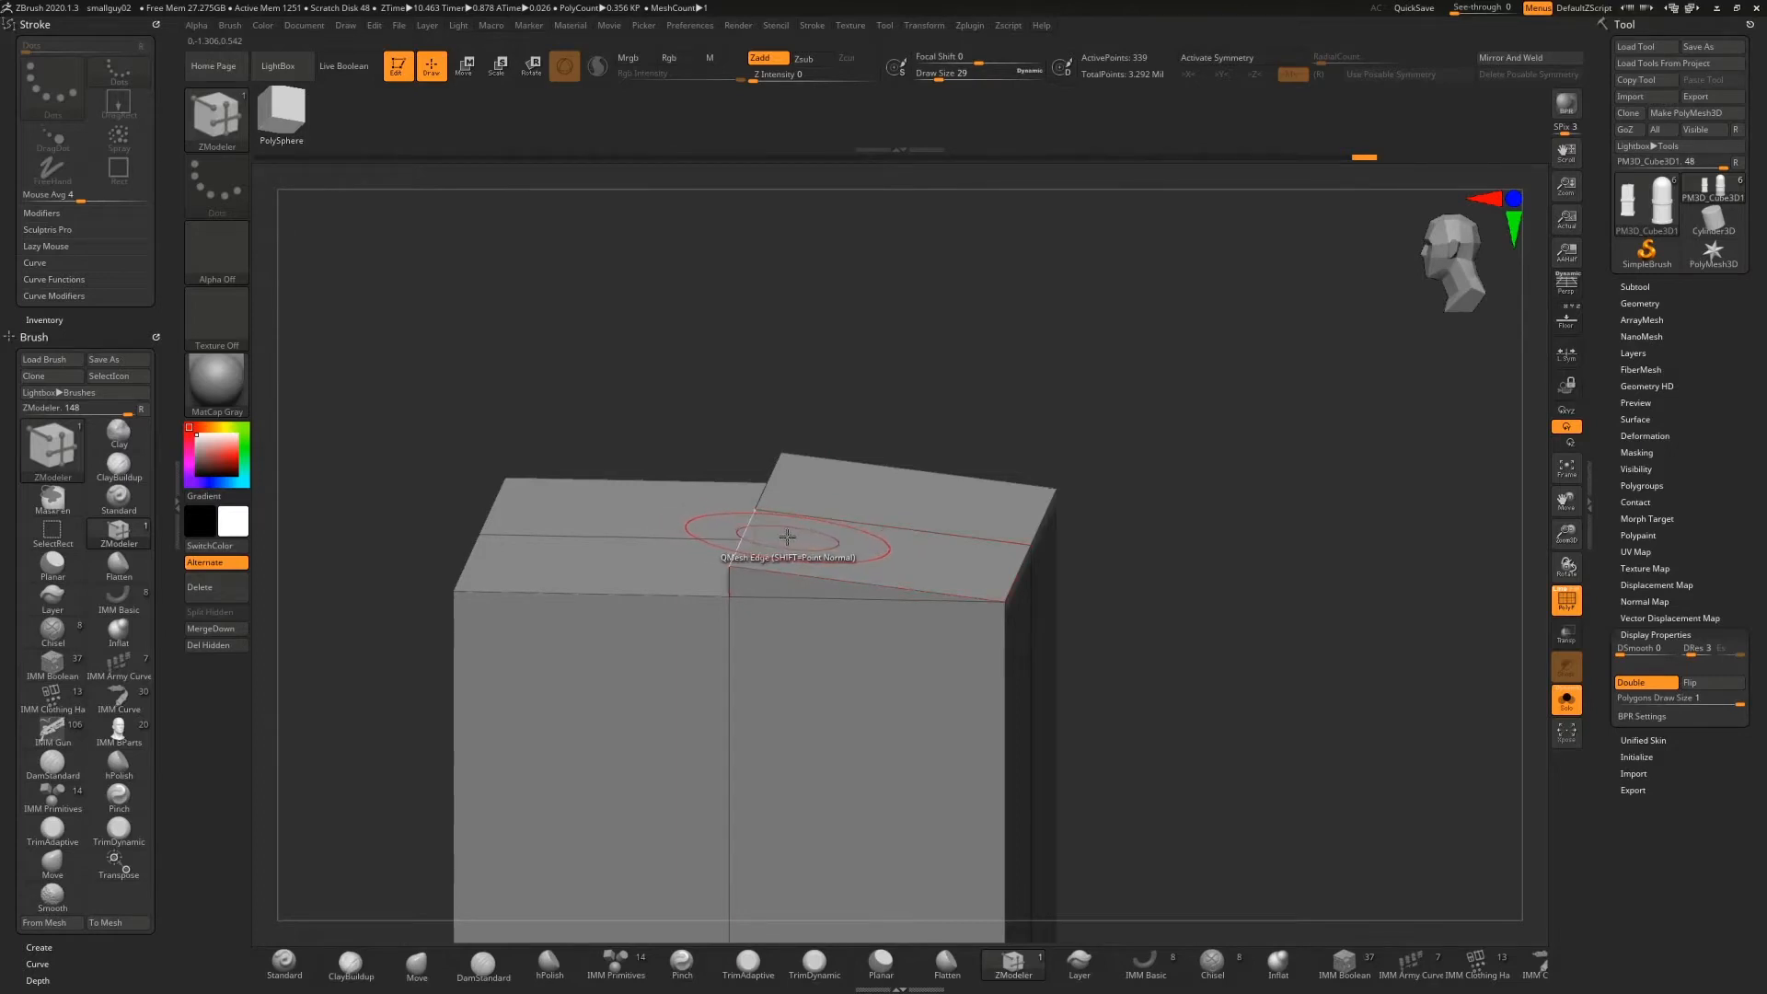
drag(1020, 326, 1054, 389)
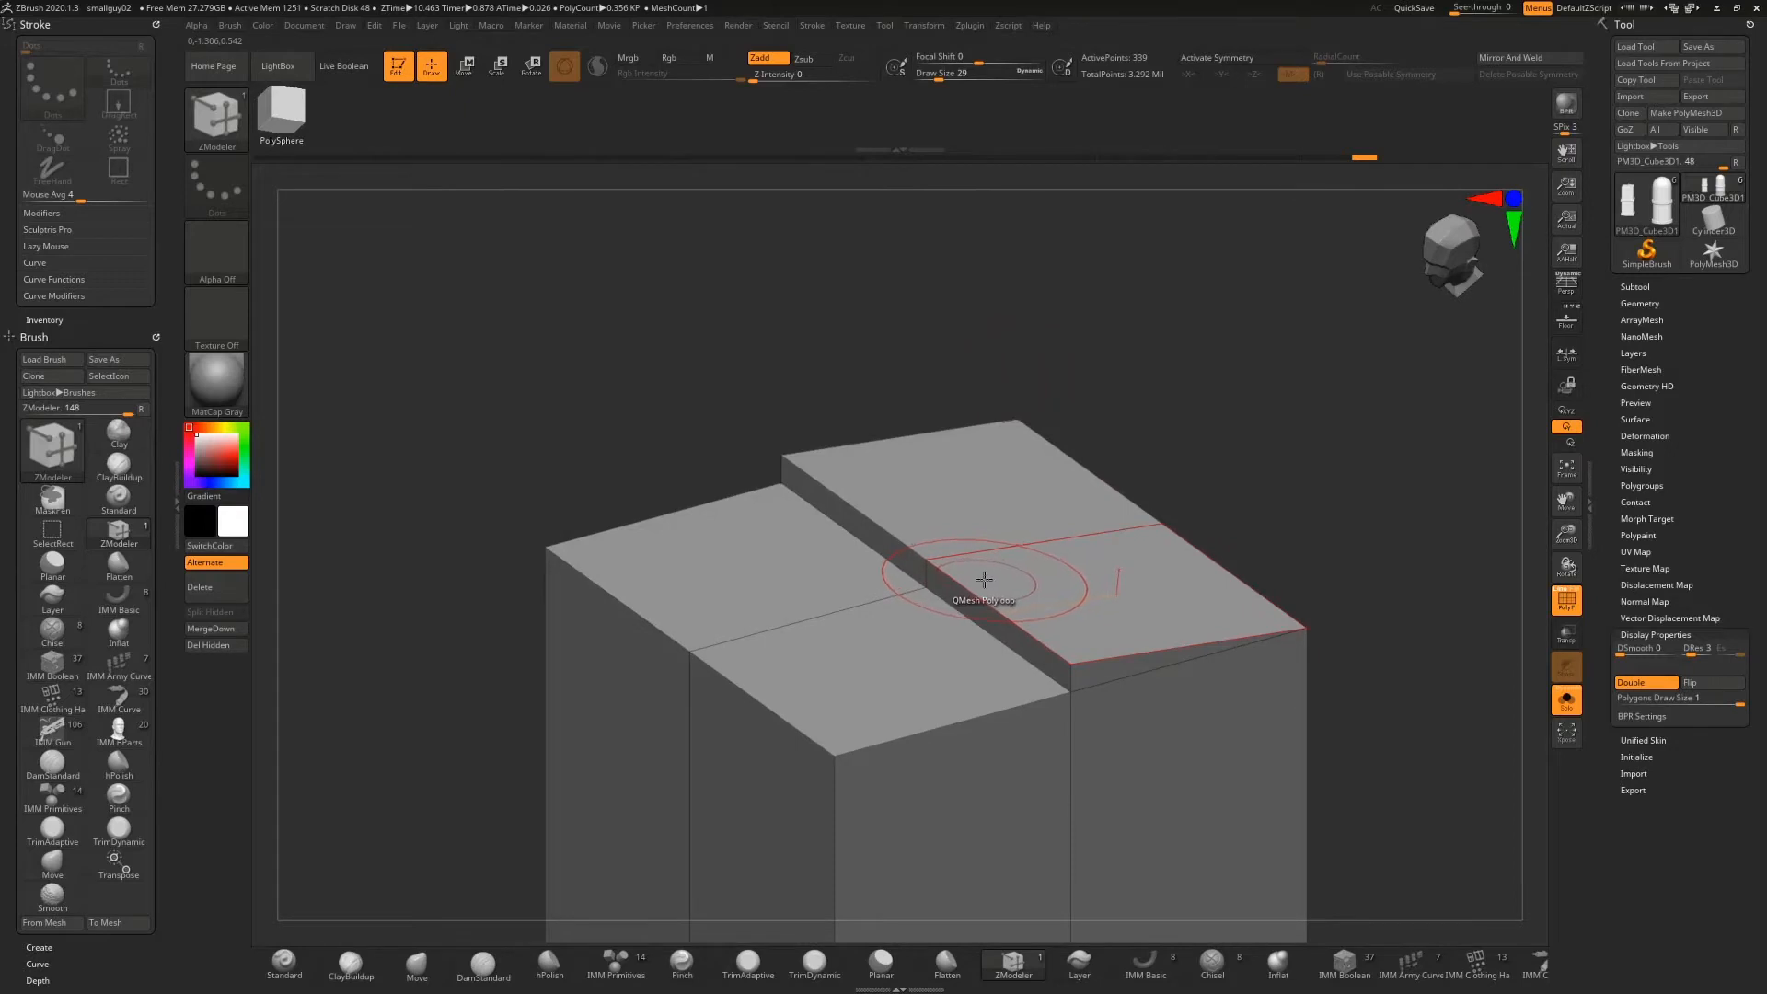
drag(984, 578, 1067, 583)
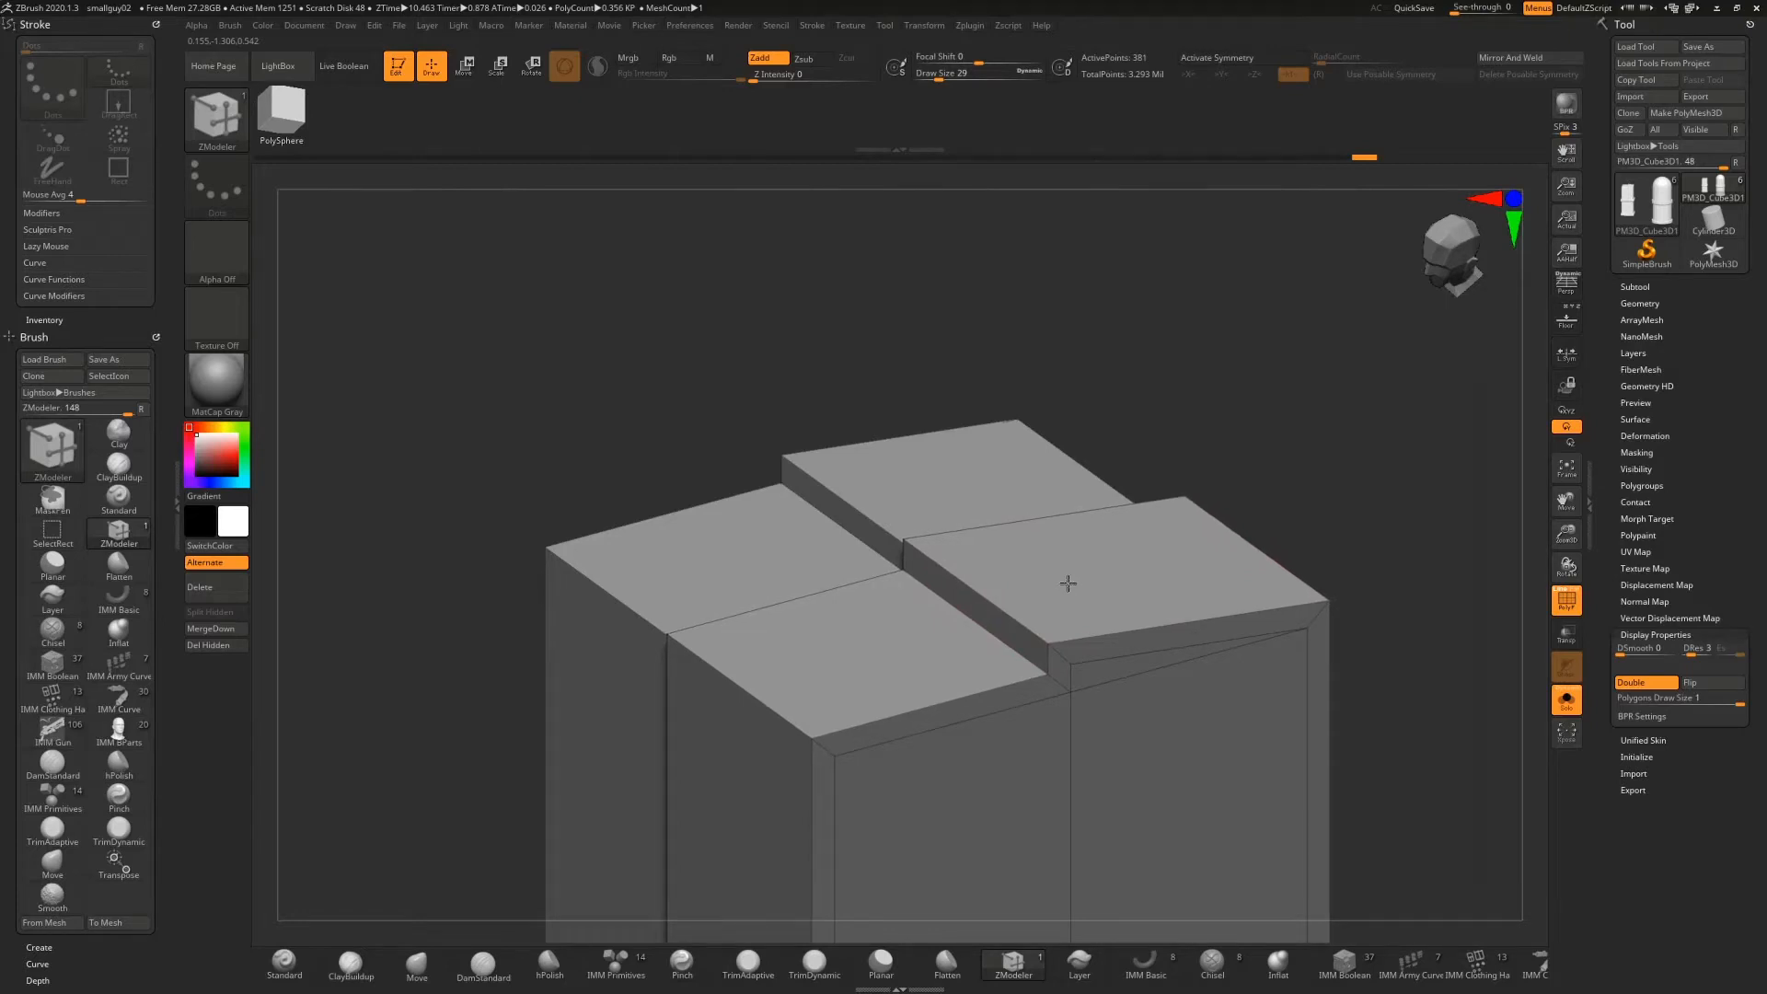
key(ctrl+z)
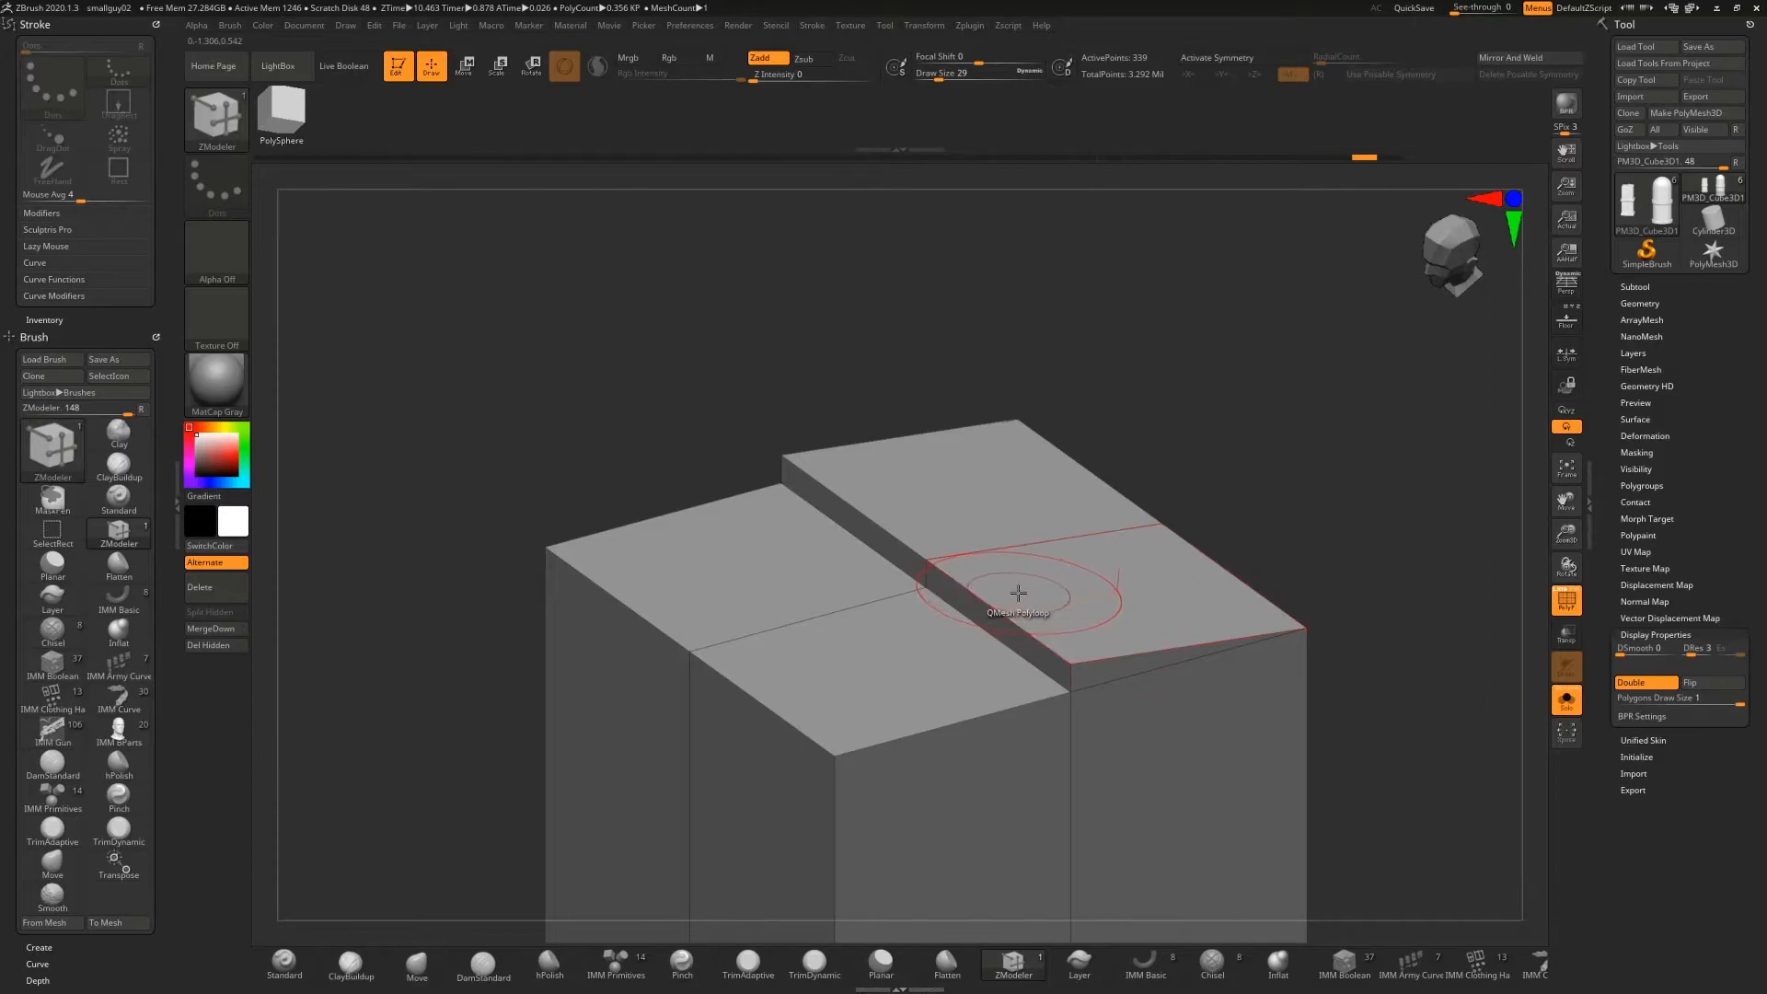
click(1566, 700)
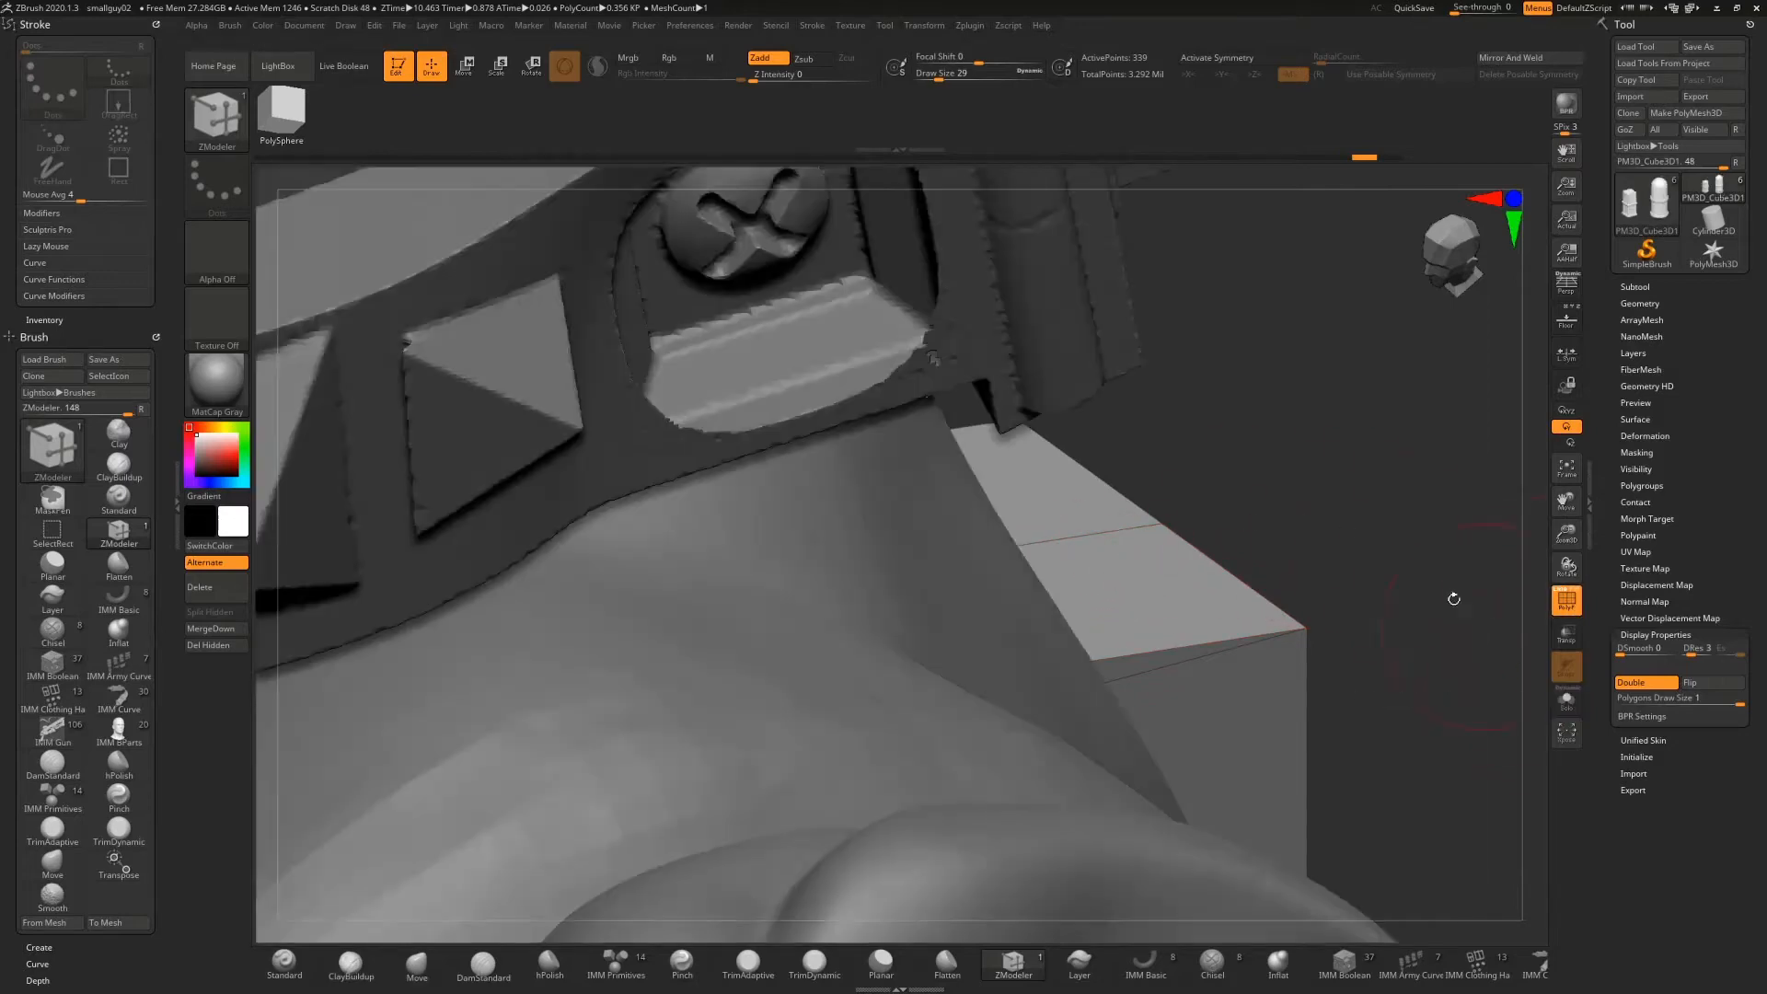
drag(1338, 505, 1554, 626)
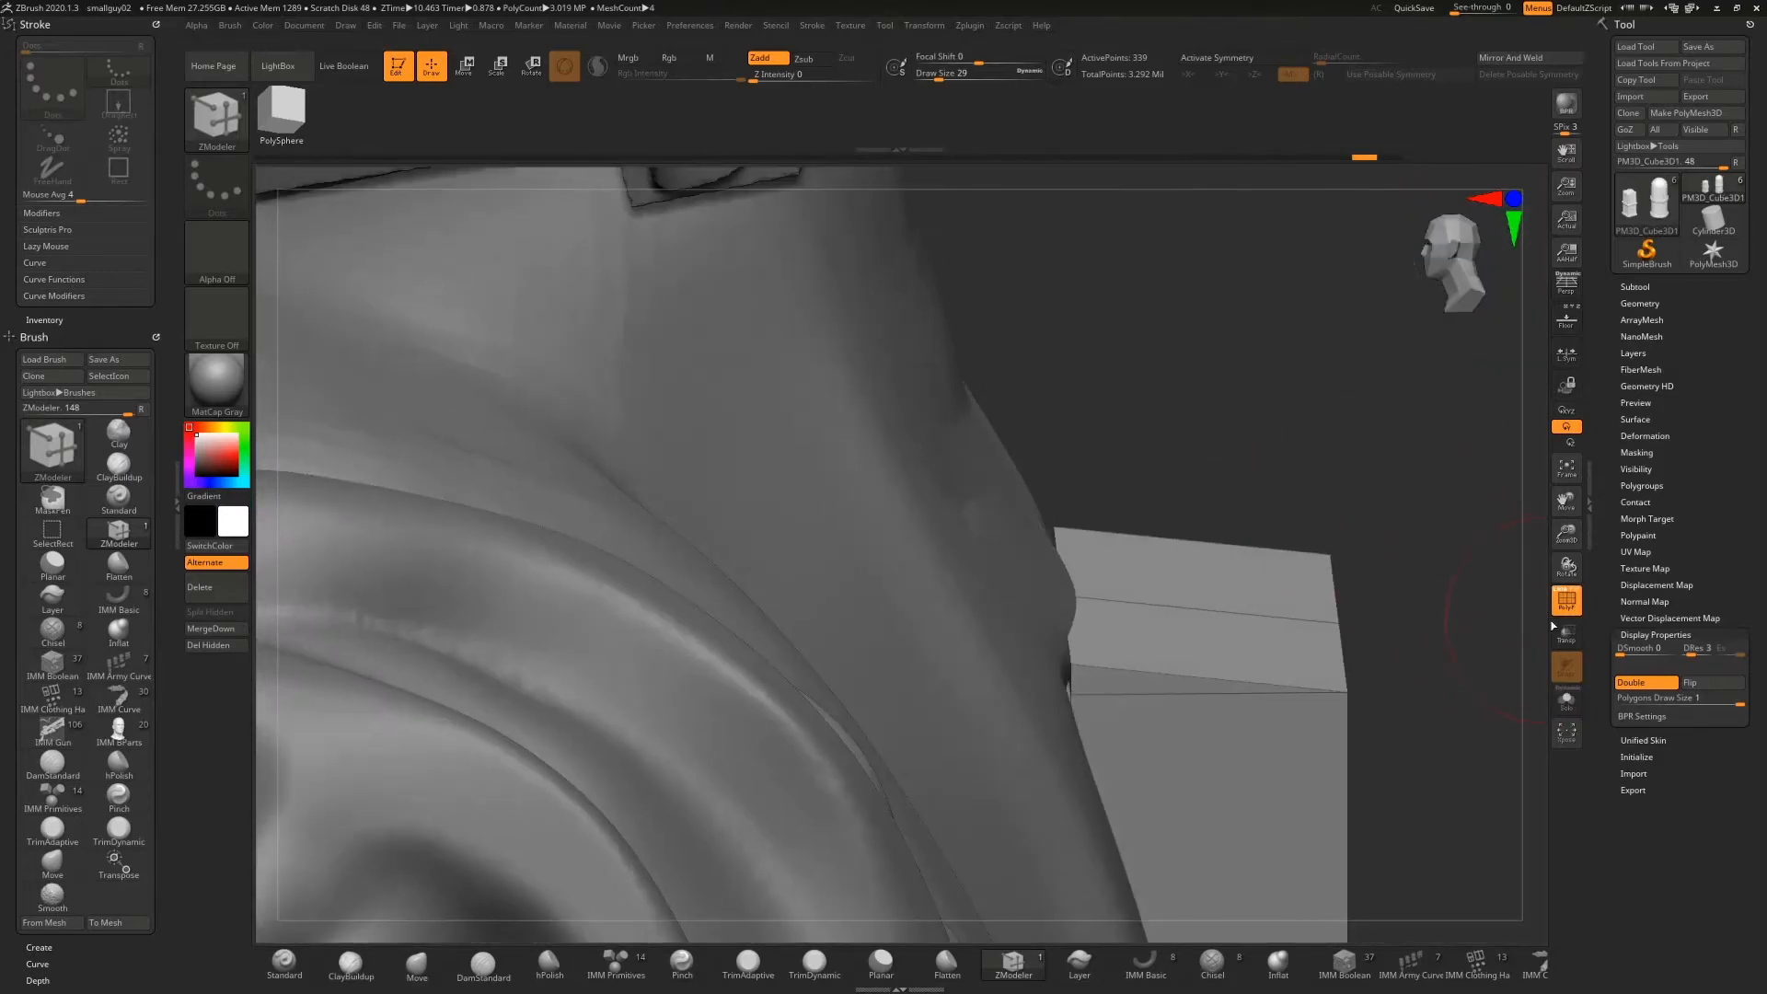
click(1566, 700)
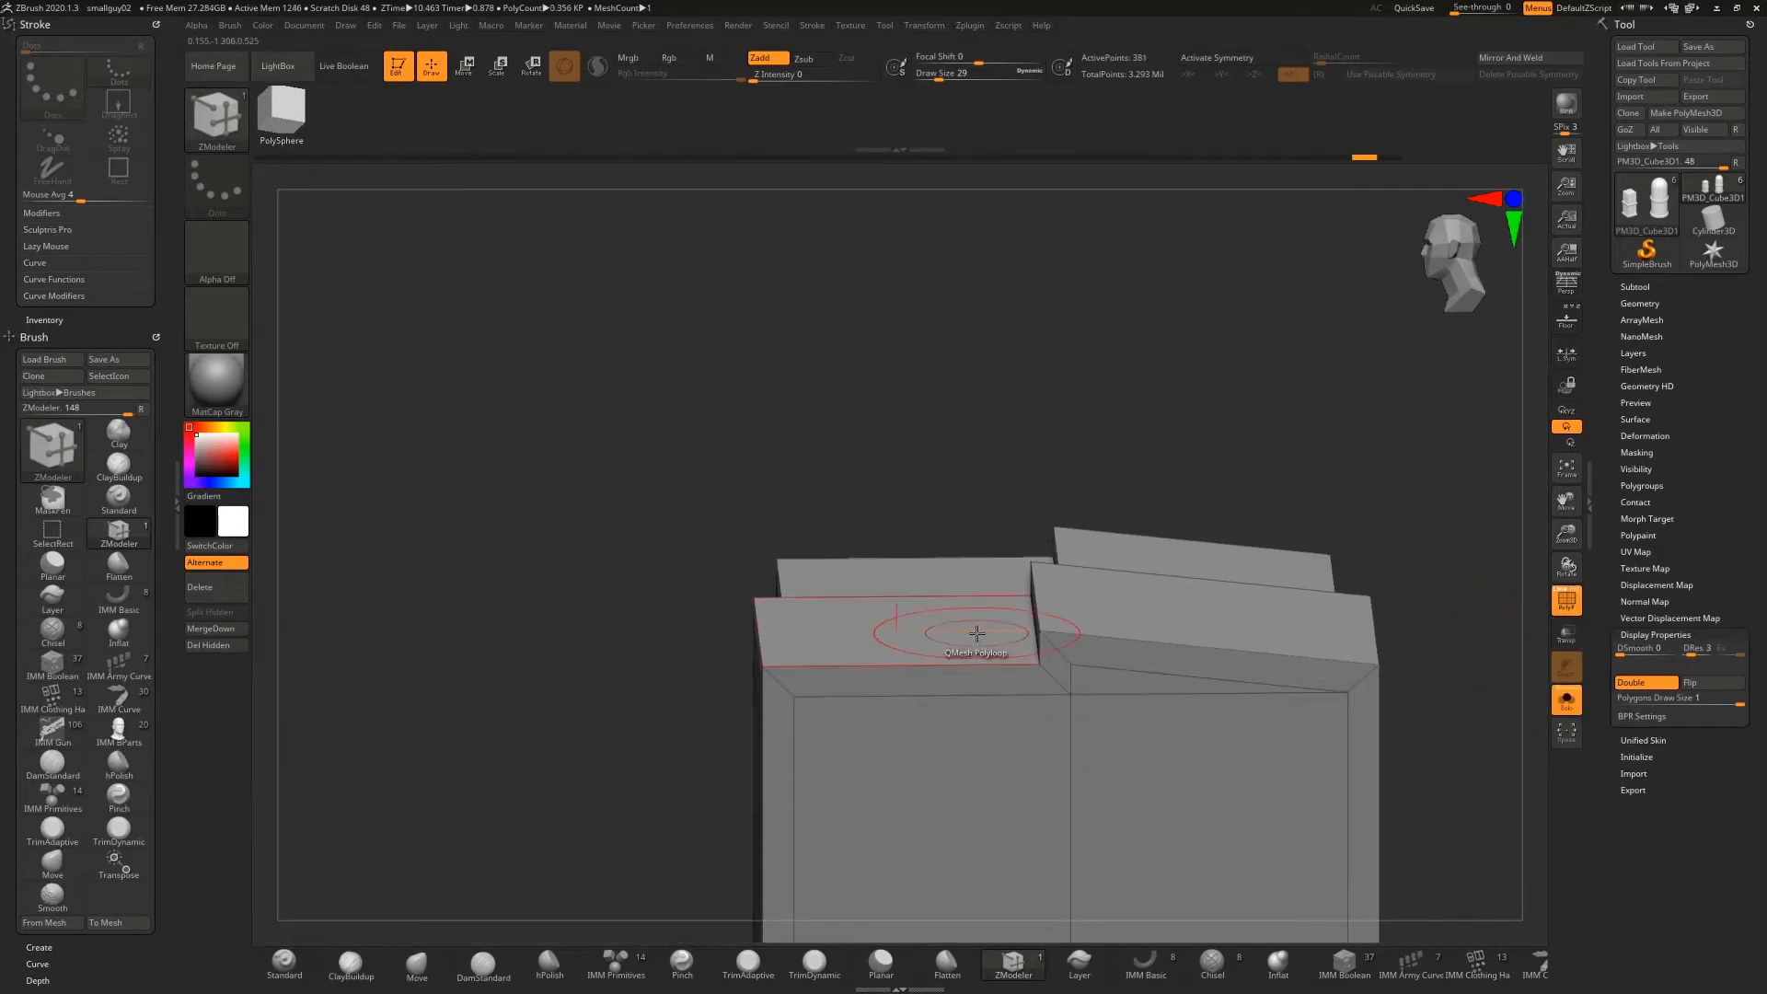
Set the QMesh polygon target to A Single Poly and raise the lower top faces flush with the raised centre edge
key(space)
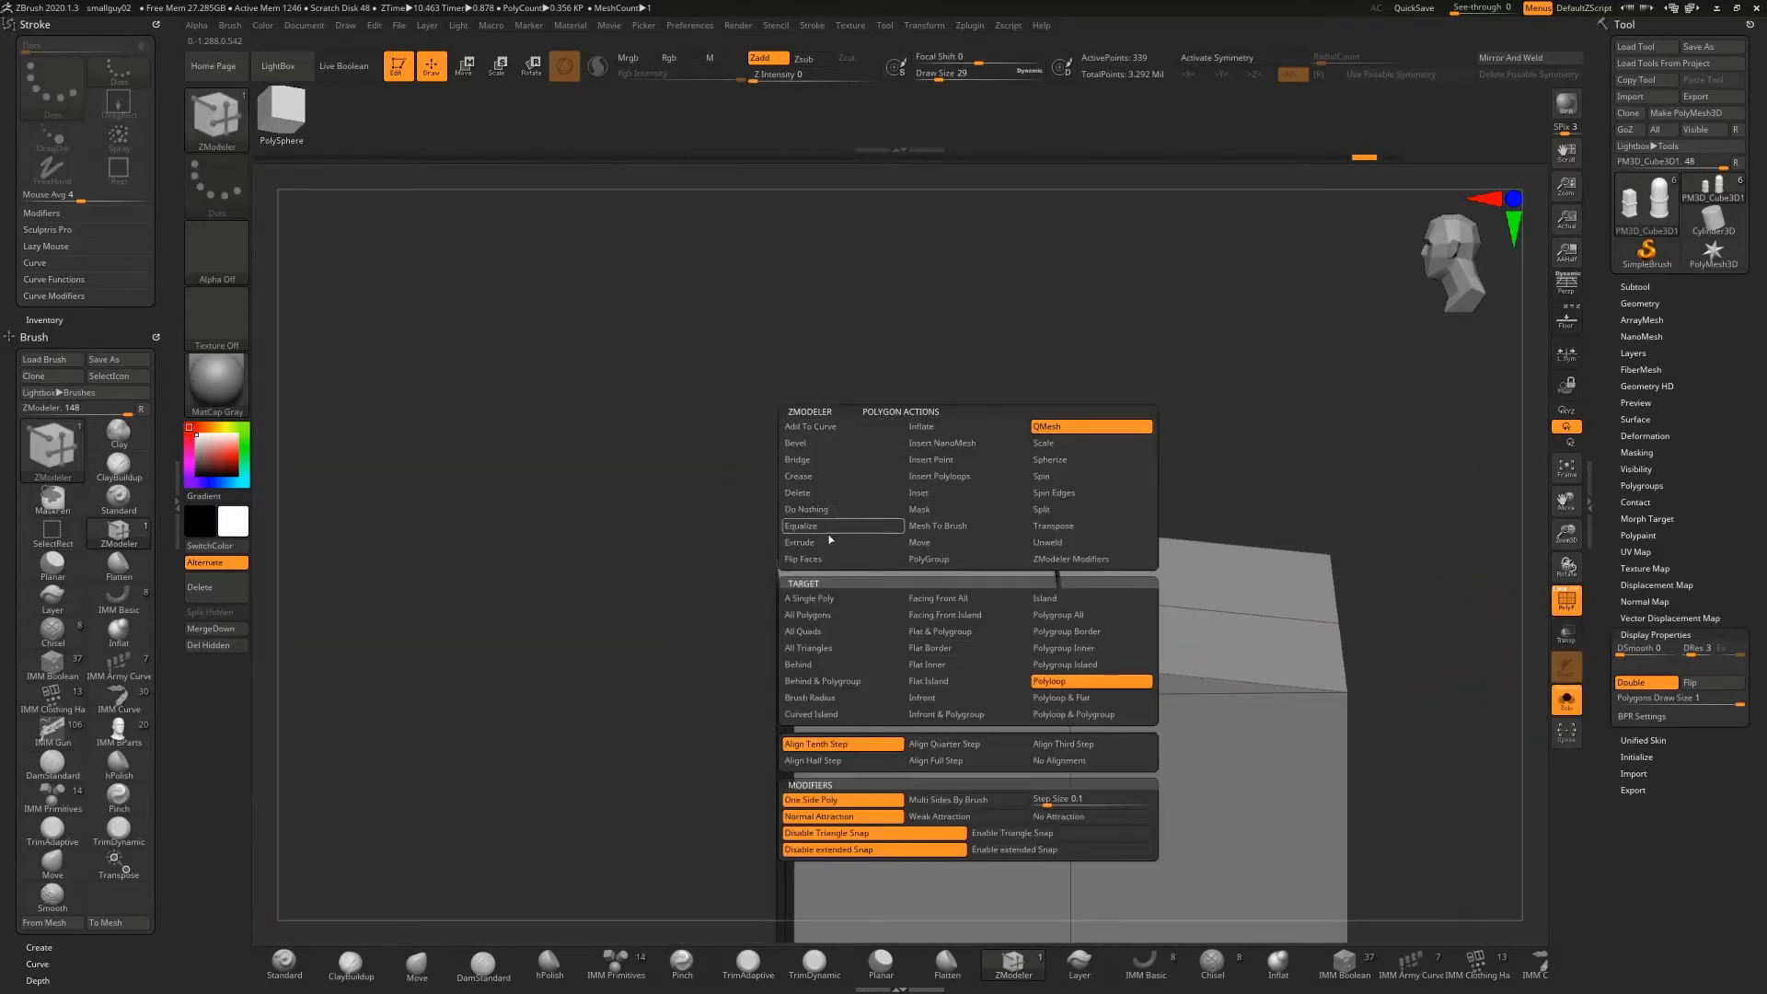
click(861, 601)
drag(927, 651, 907, 571)
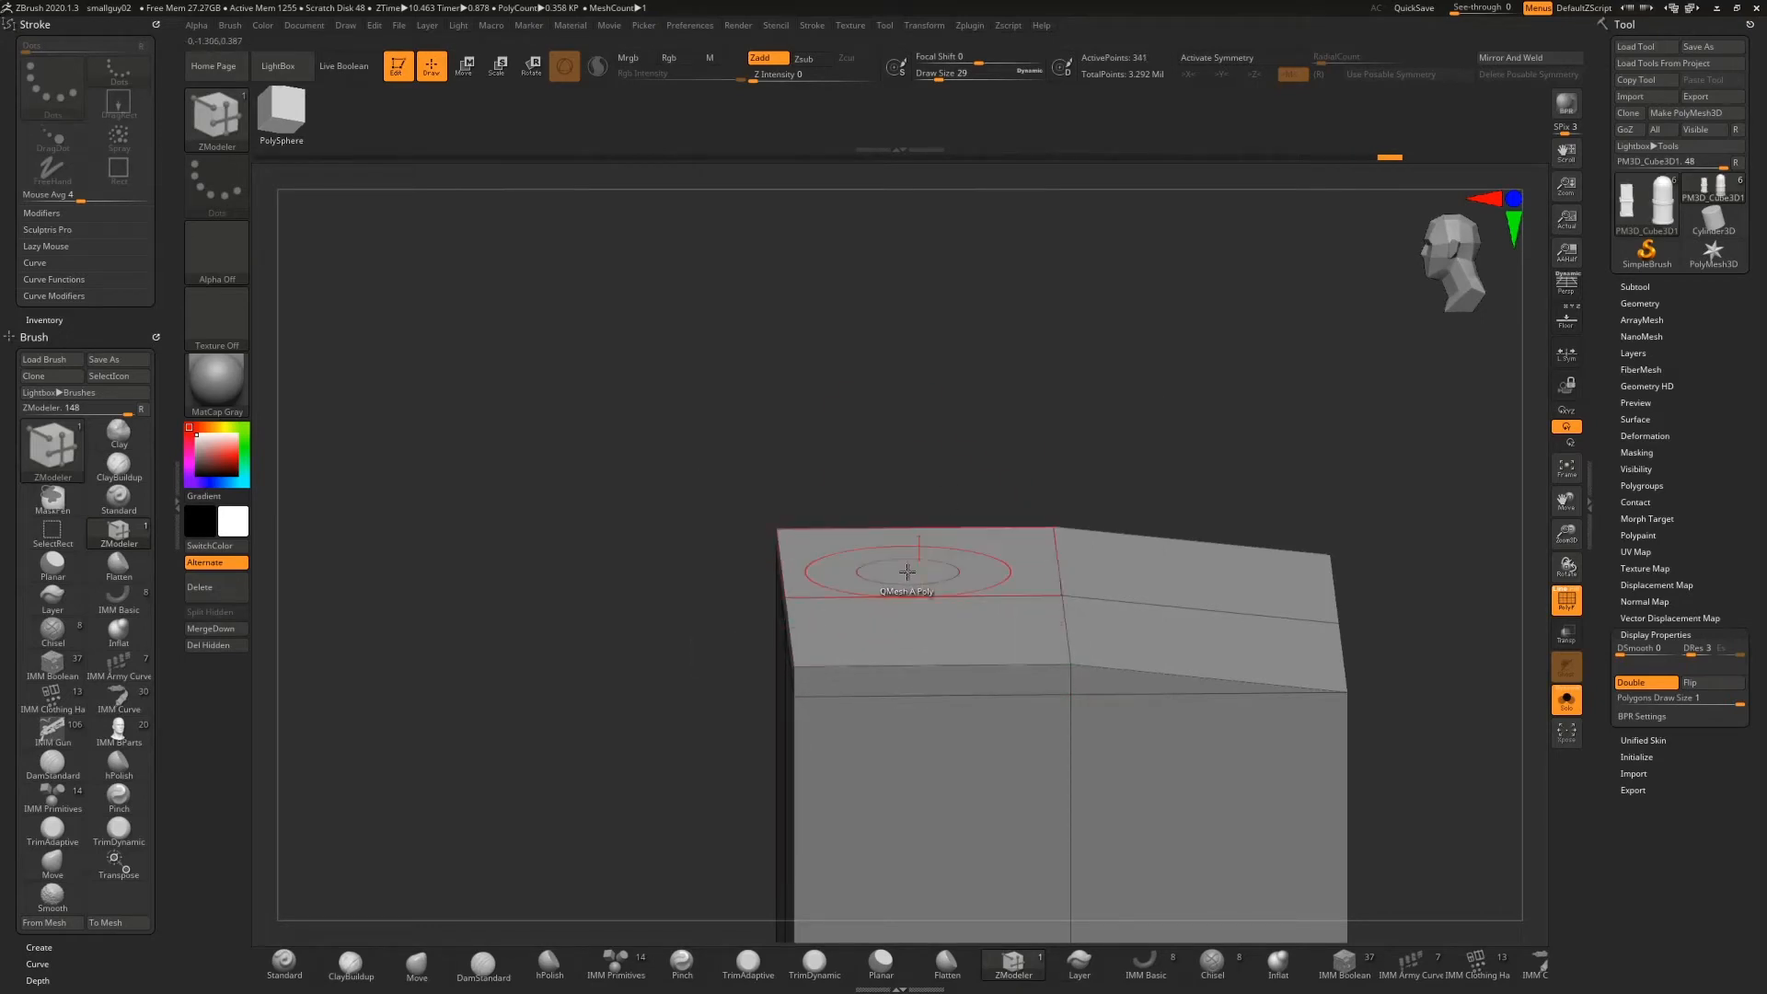
drag(911, 497, 952, 433)
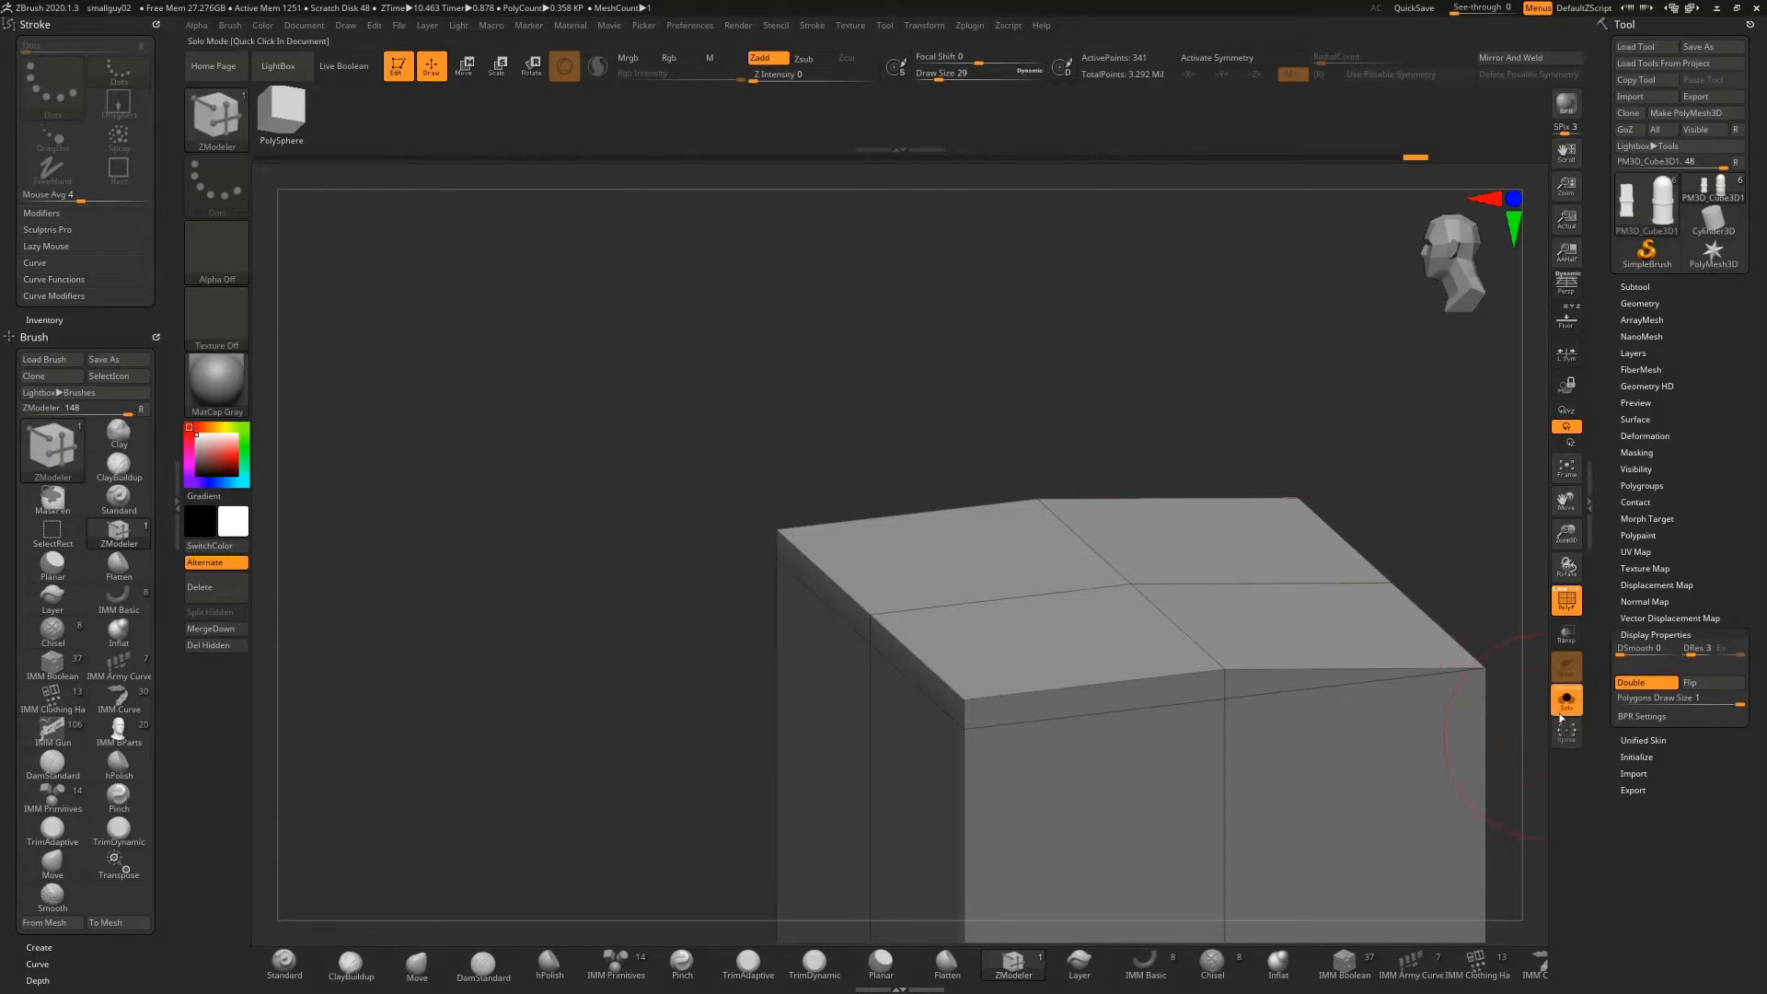
click(1566, 700)
drag(1569, 539, 1491, 561)
drag(1151, 643, 1045, 489)
drag(1566, 537, 1548, 483)
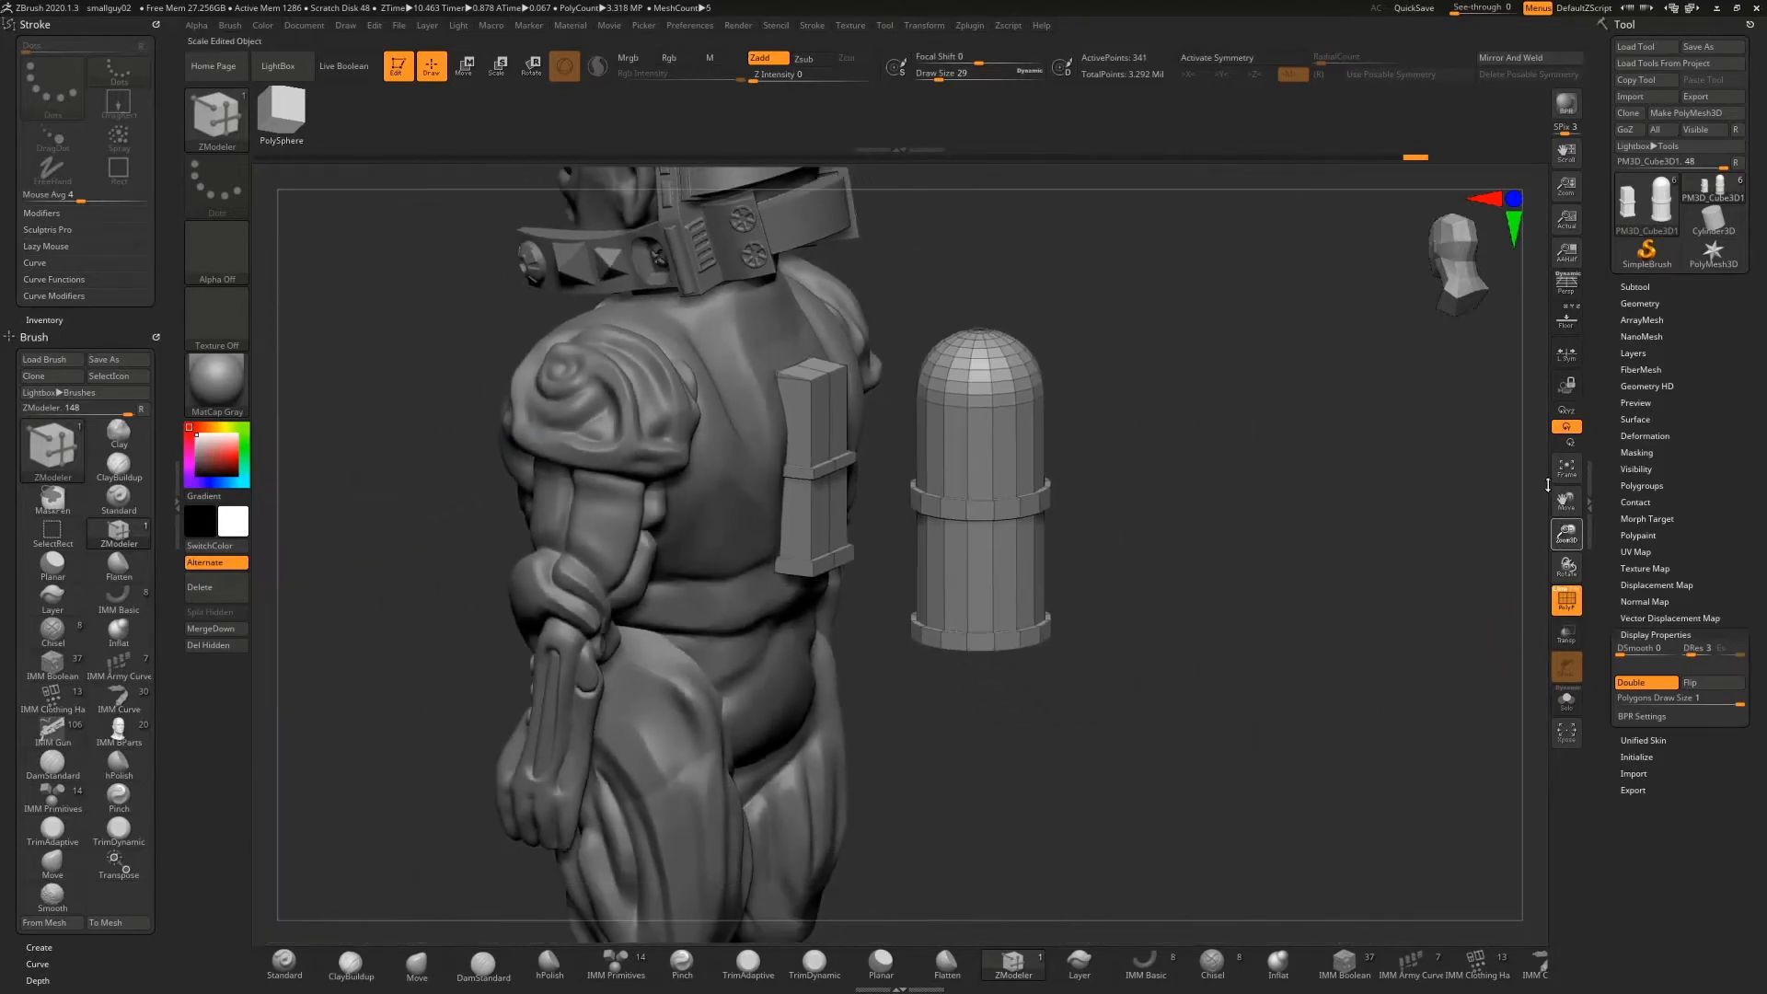
drag(1194, 544, 1213, 521)
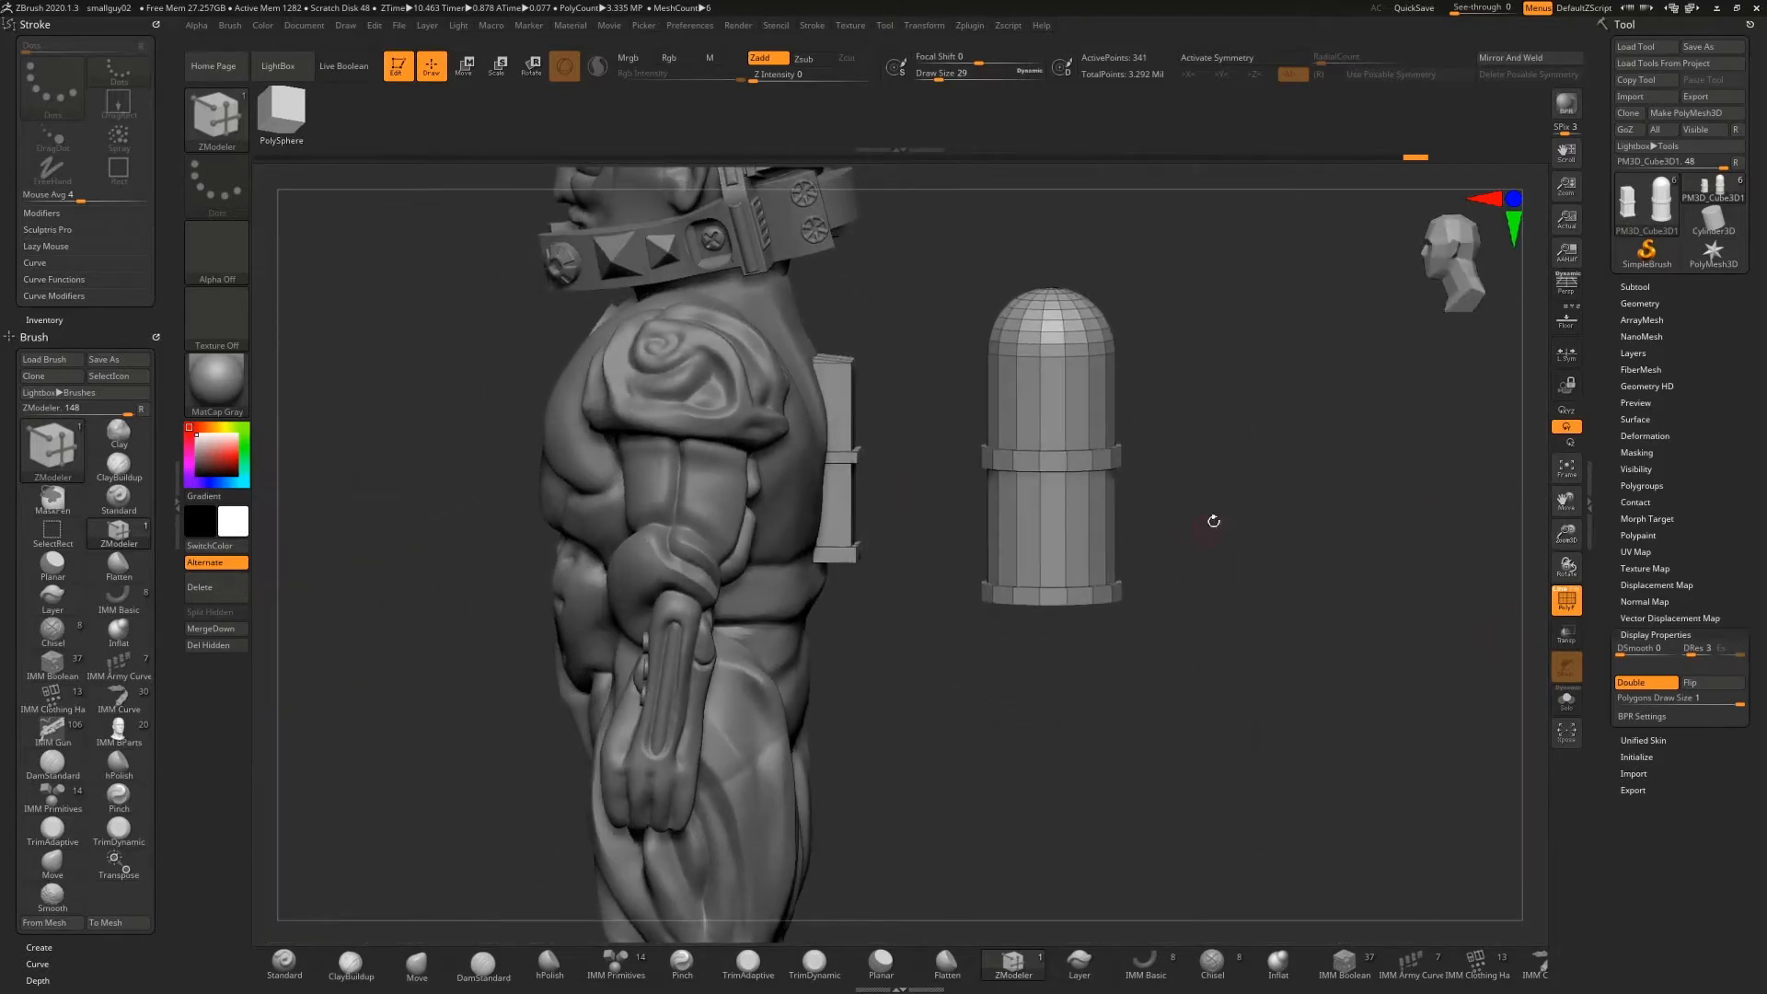
Mask the block and move the unmasked capsule forward along its depth axis toward the torso's back
click(1438, 260)
ctrl+drag(899, 323, 703, 706)
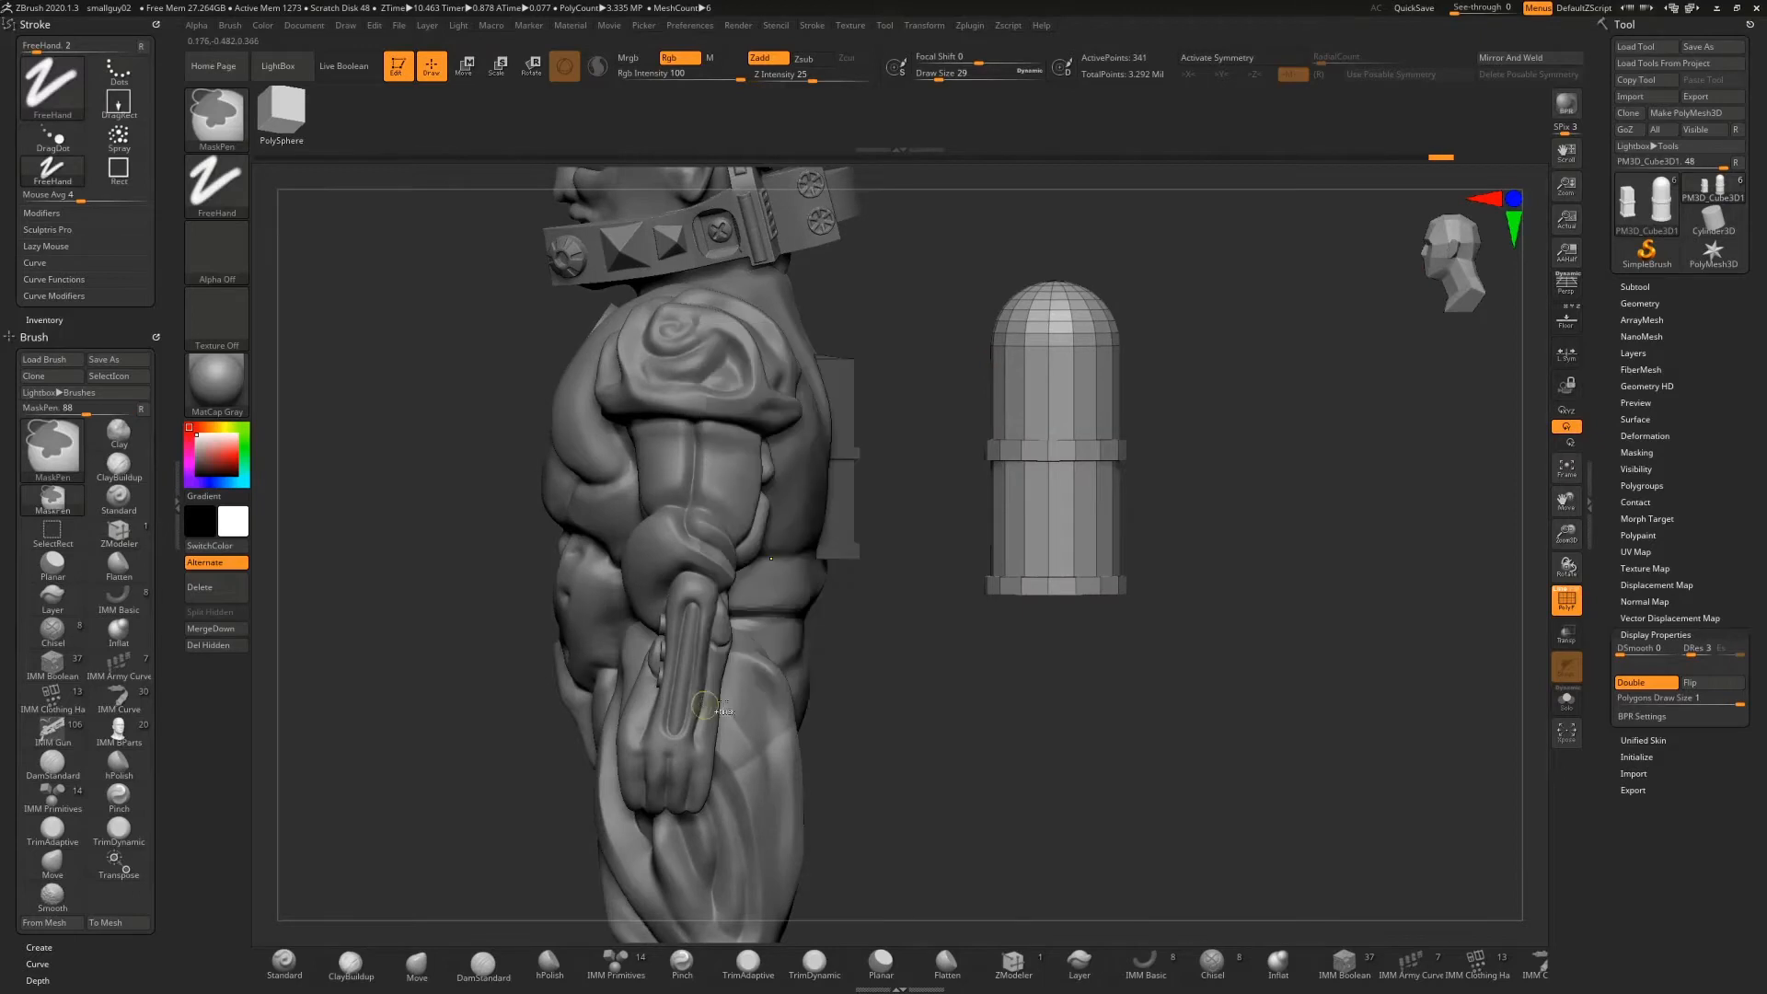
drag(1111, 734, 1108, 743)
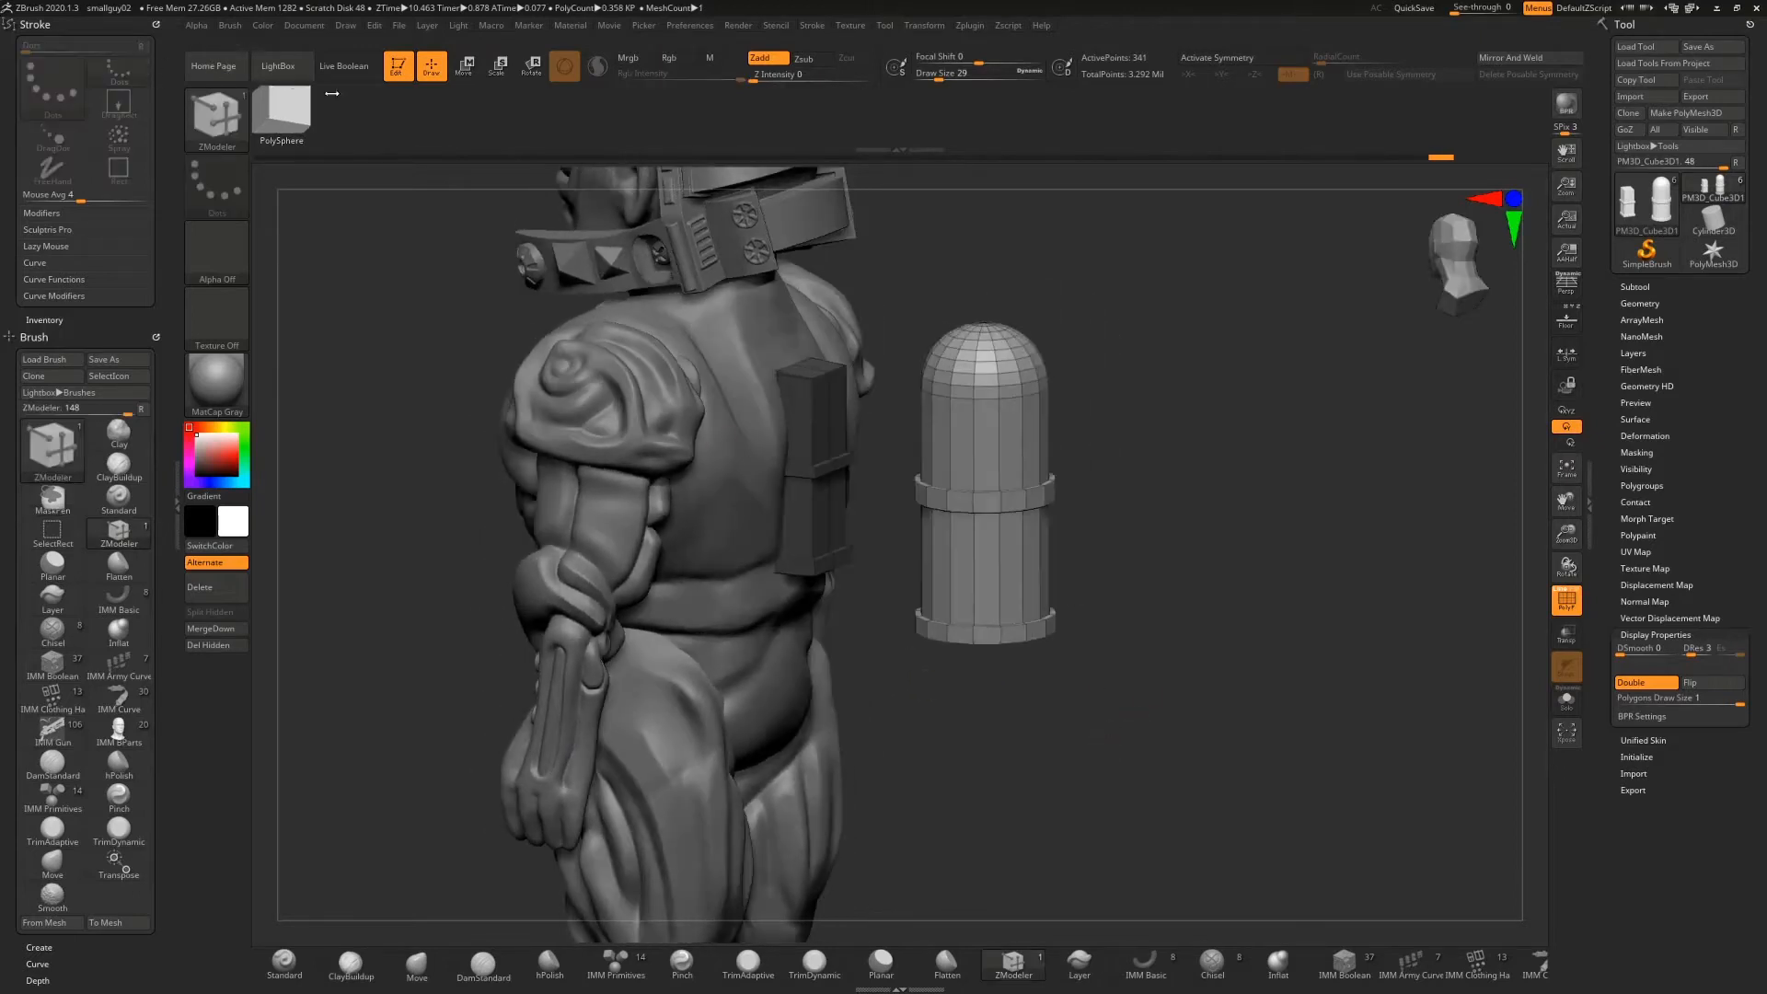
click(464, 66)
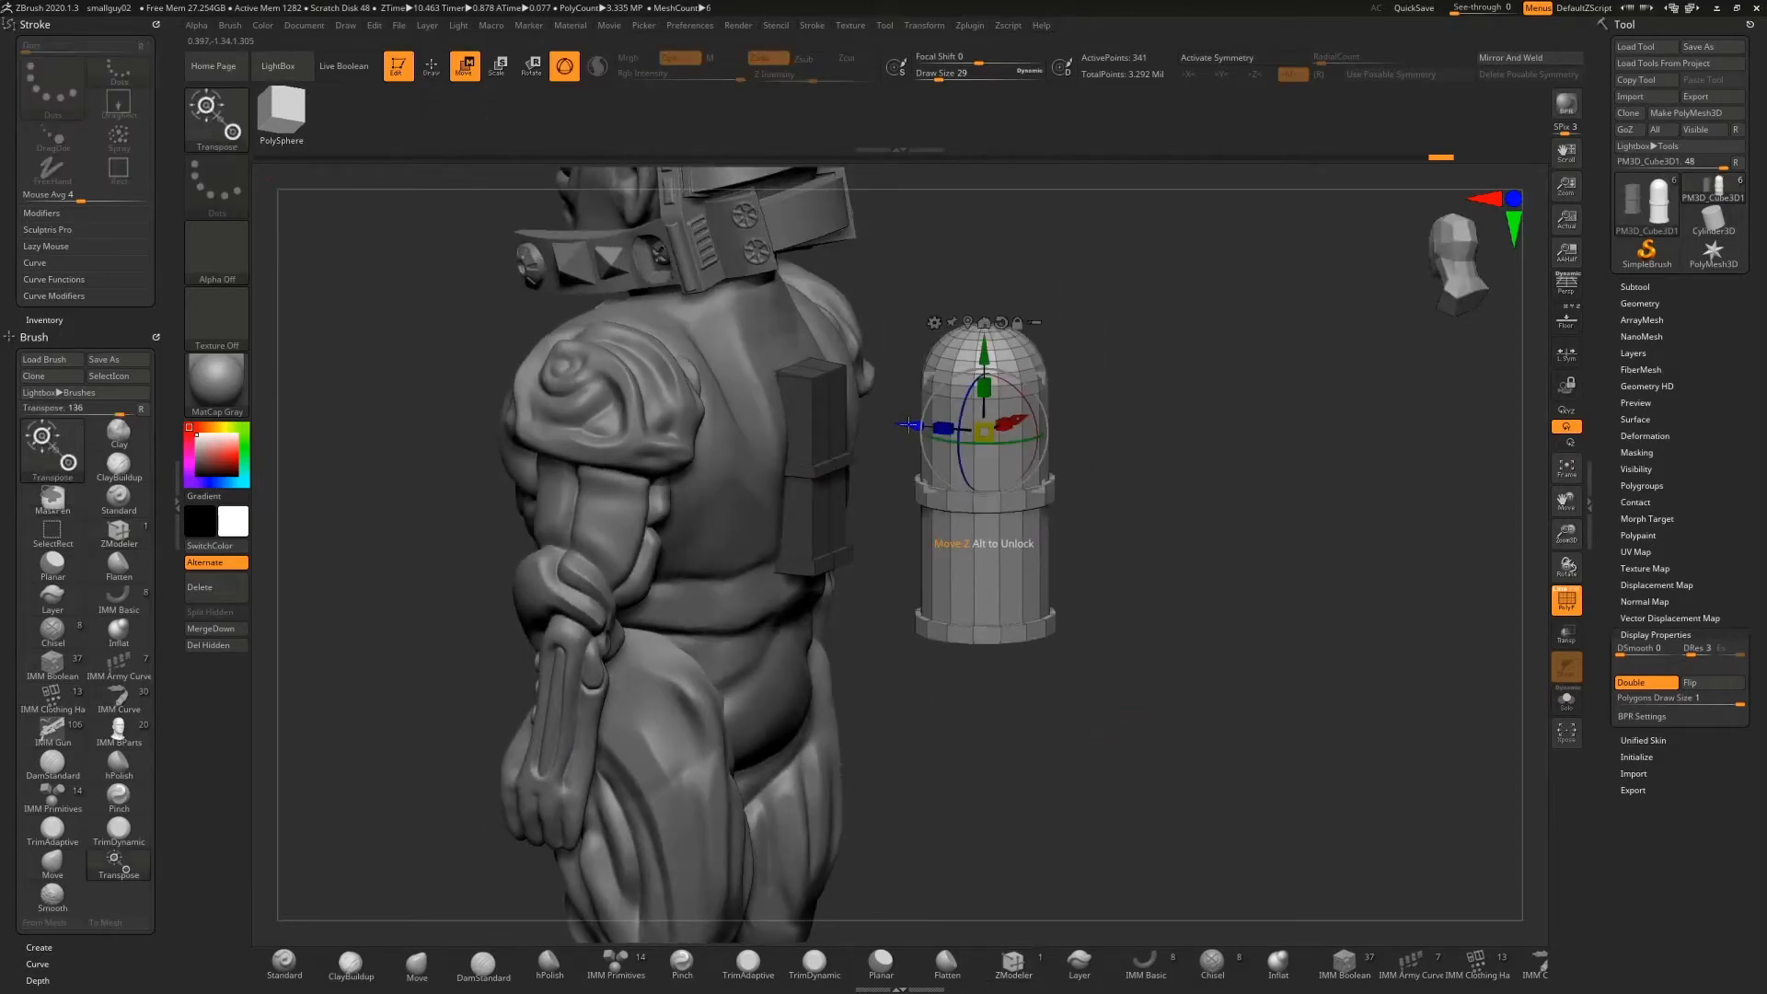
drag(908, 424, 723, 416)
Move the capsule sideways in the back view so it stands next to the block
drag(1169, 440, 1492, 323)
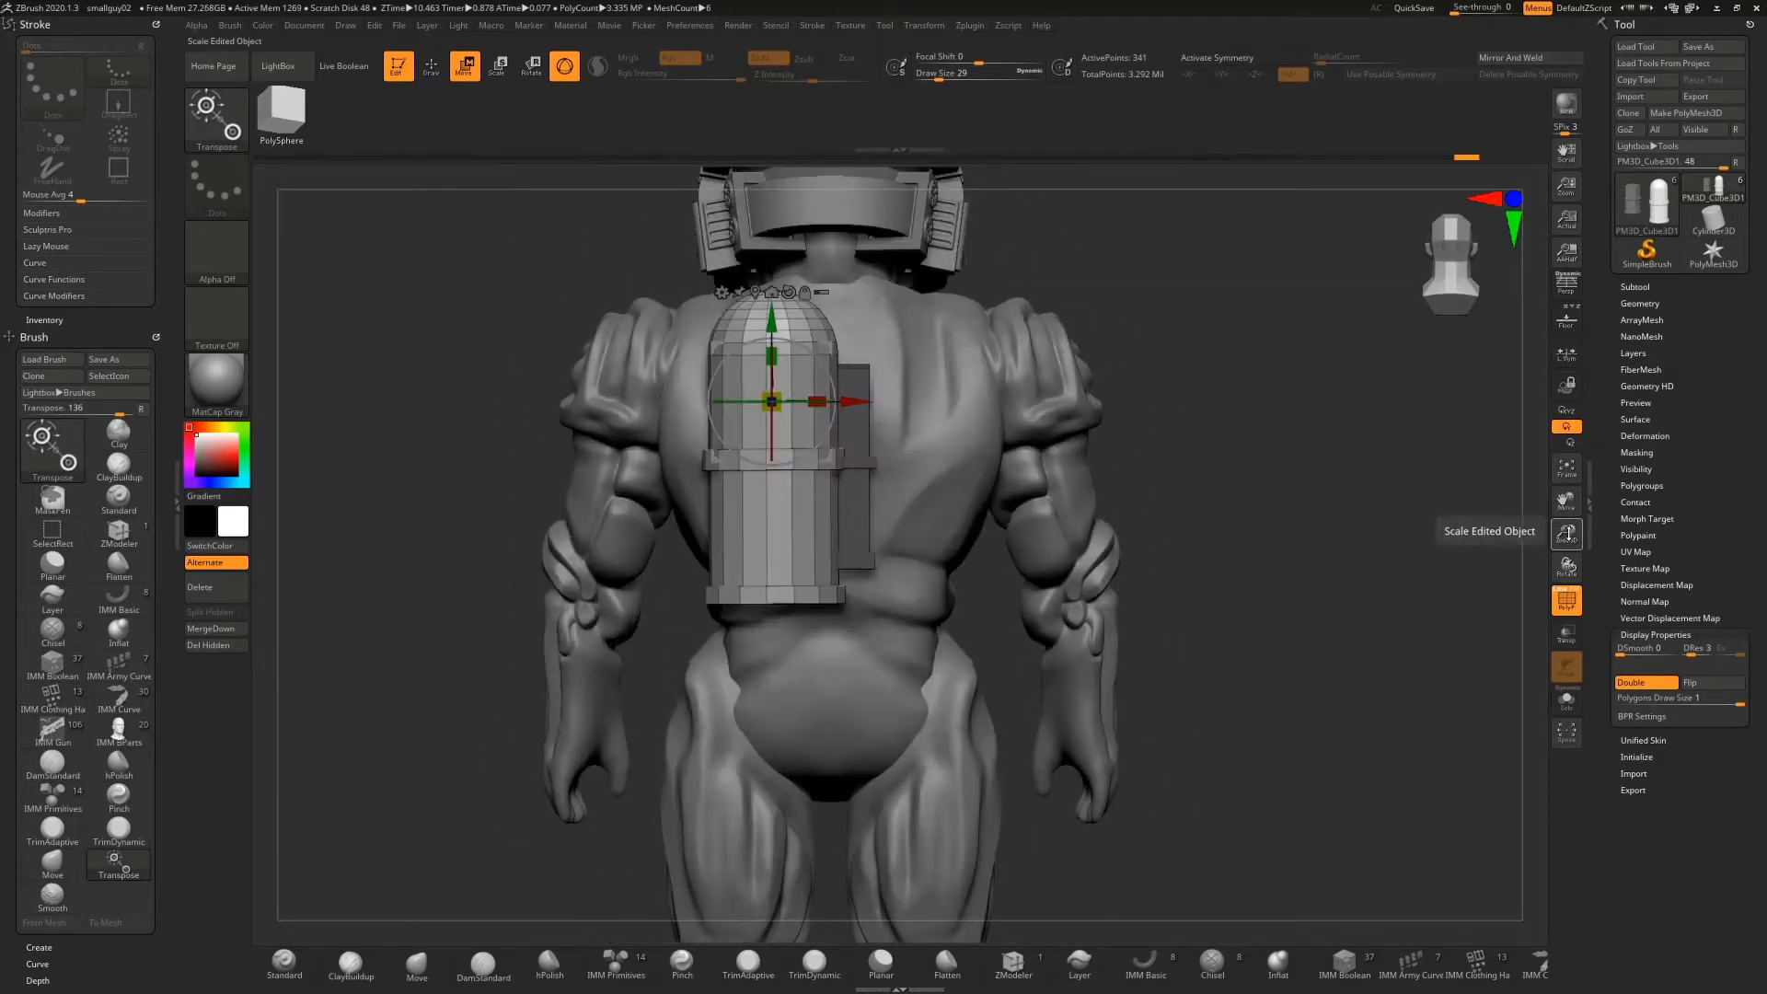
drag(1566, 533, 1566, 516)
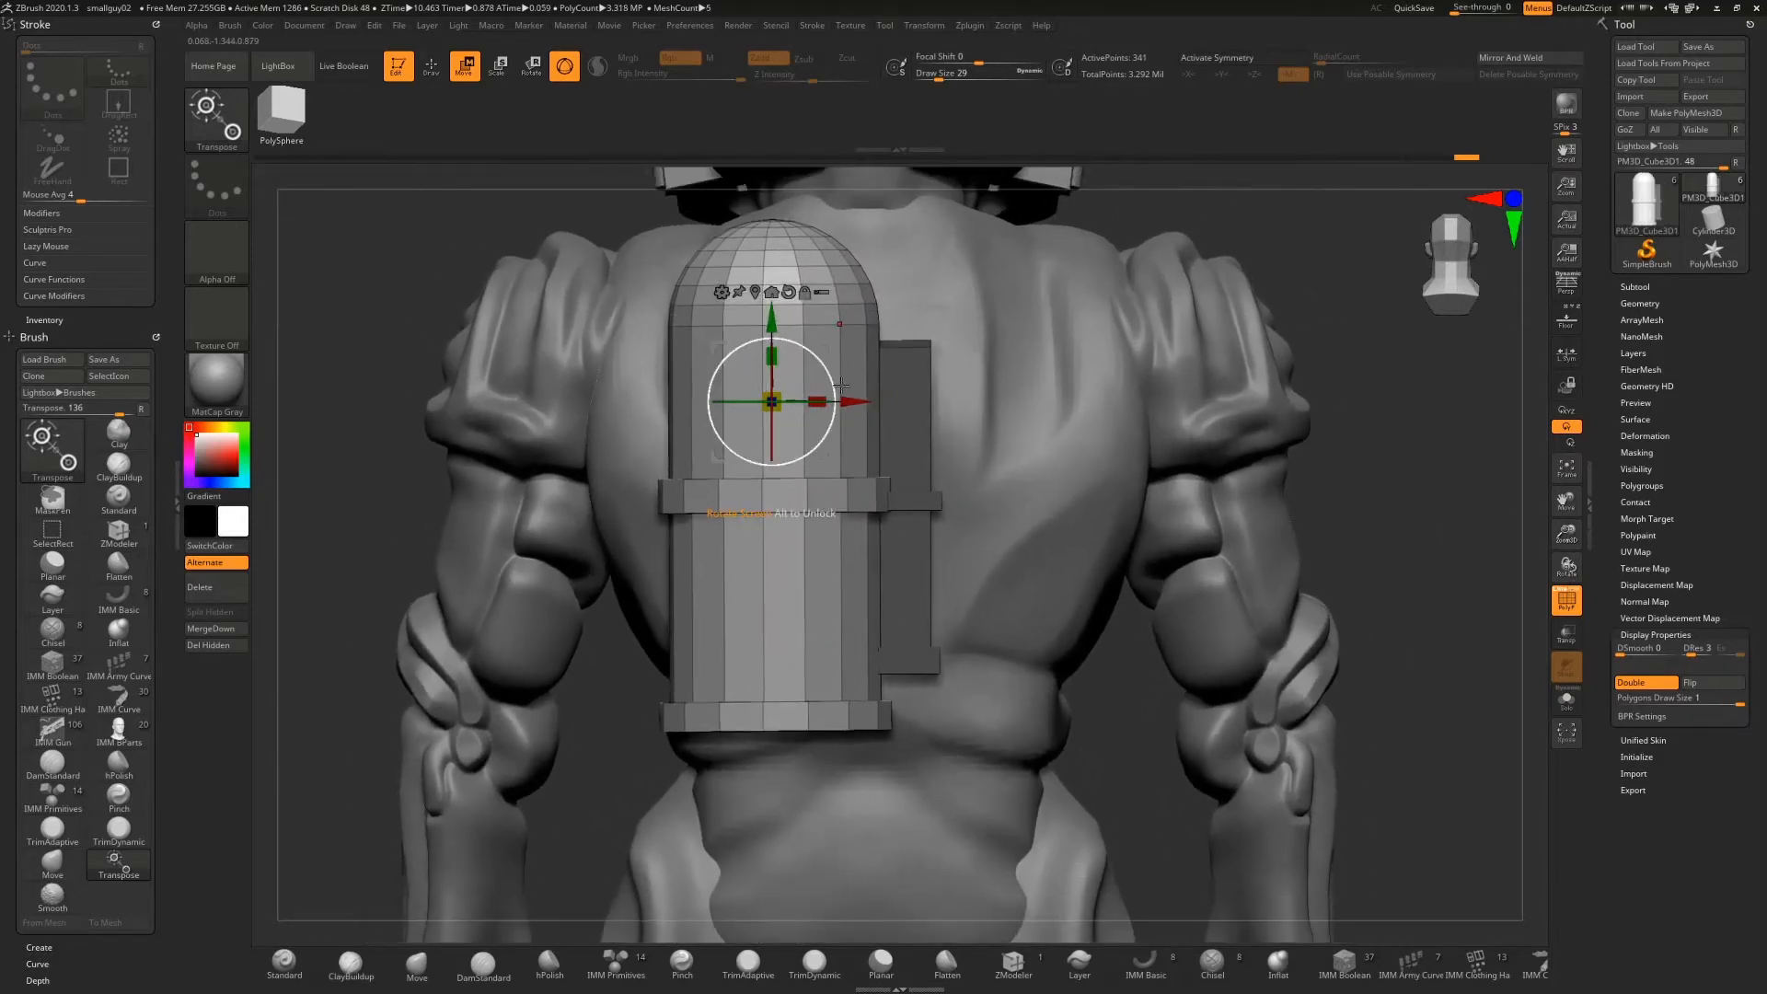
drag(725, 344, 648, 351)
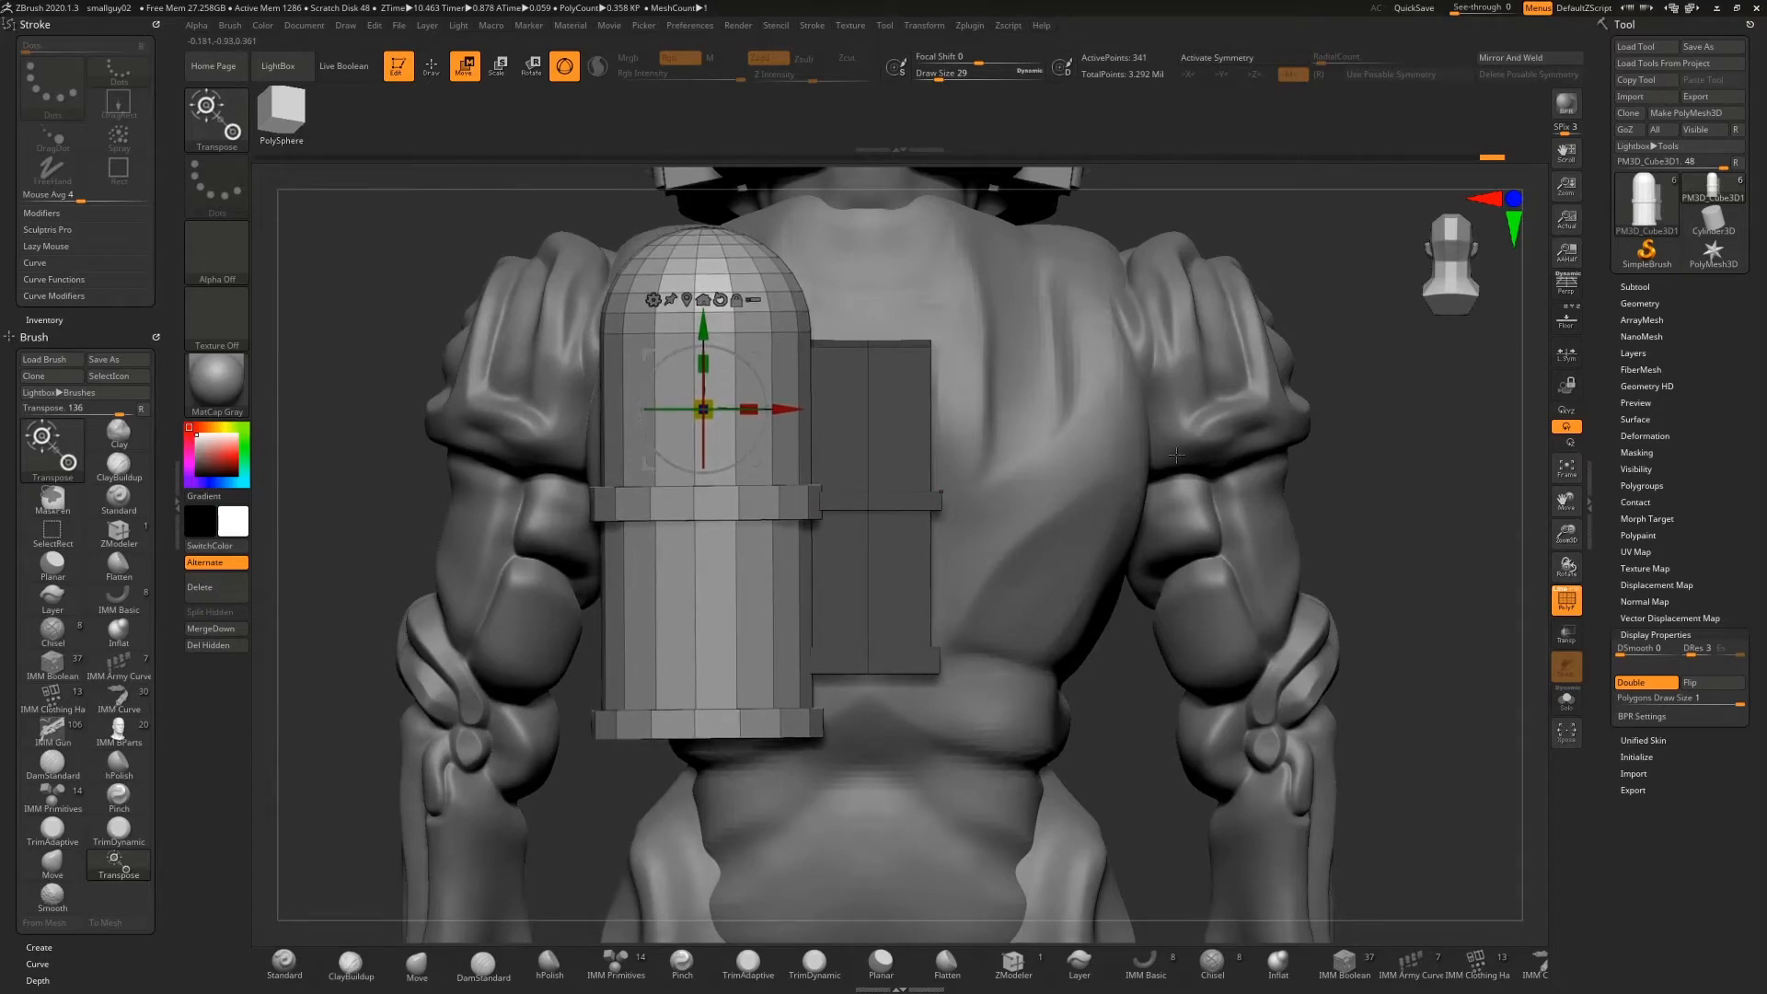
Nudge the unmasked capsule sideways so it sits slightly closer to the block
drag(1176, 455, 1315, 515)
mouse_move(800, 415)
mouse_down()
mouse_move(780, 417)
mouse_move(802, 417)
mouse_up()
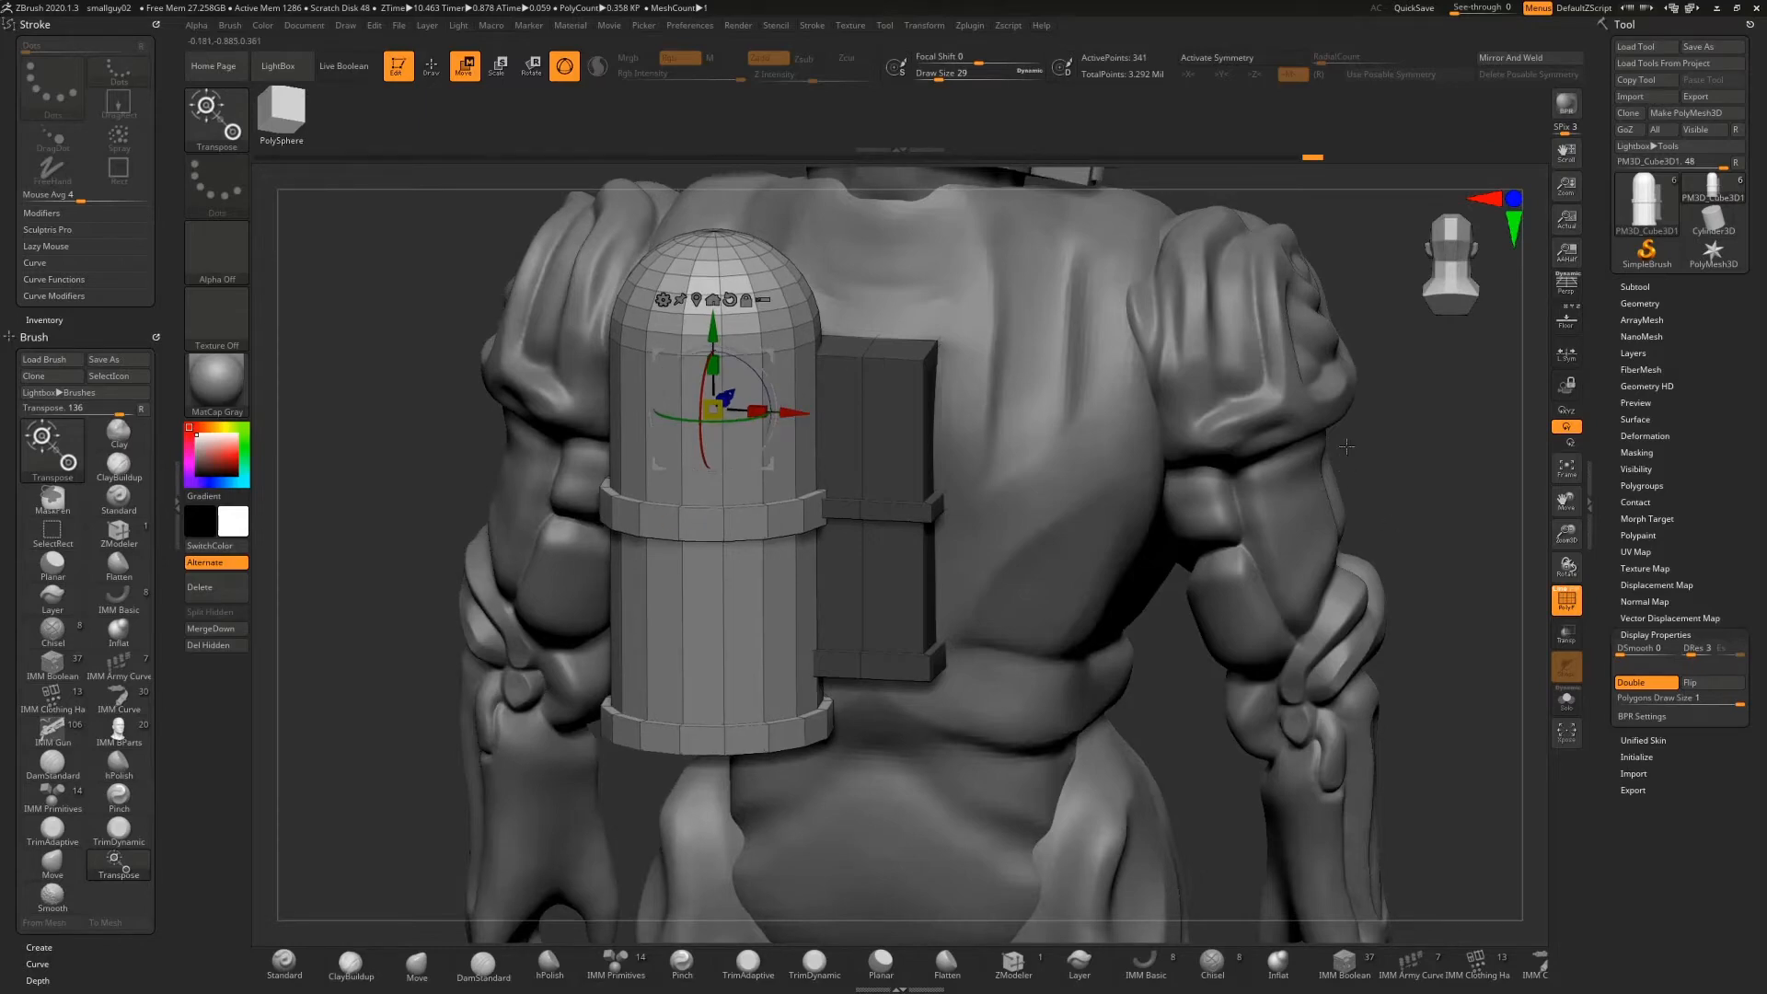
drag(1352, 518, 1354, 453)
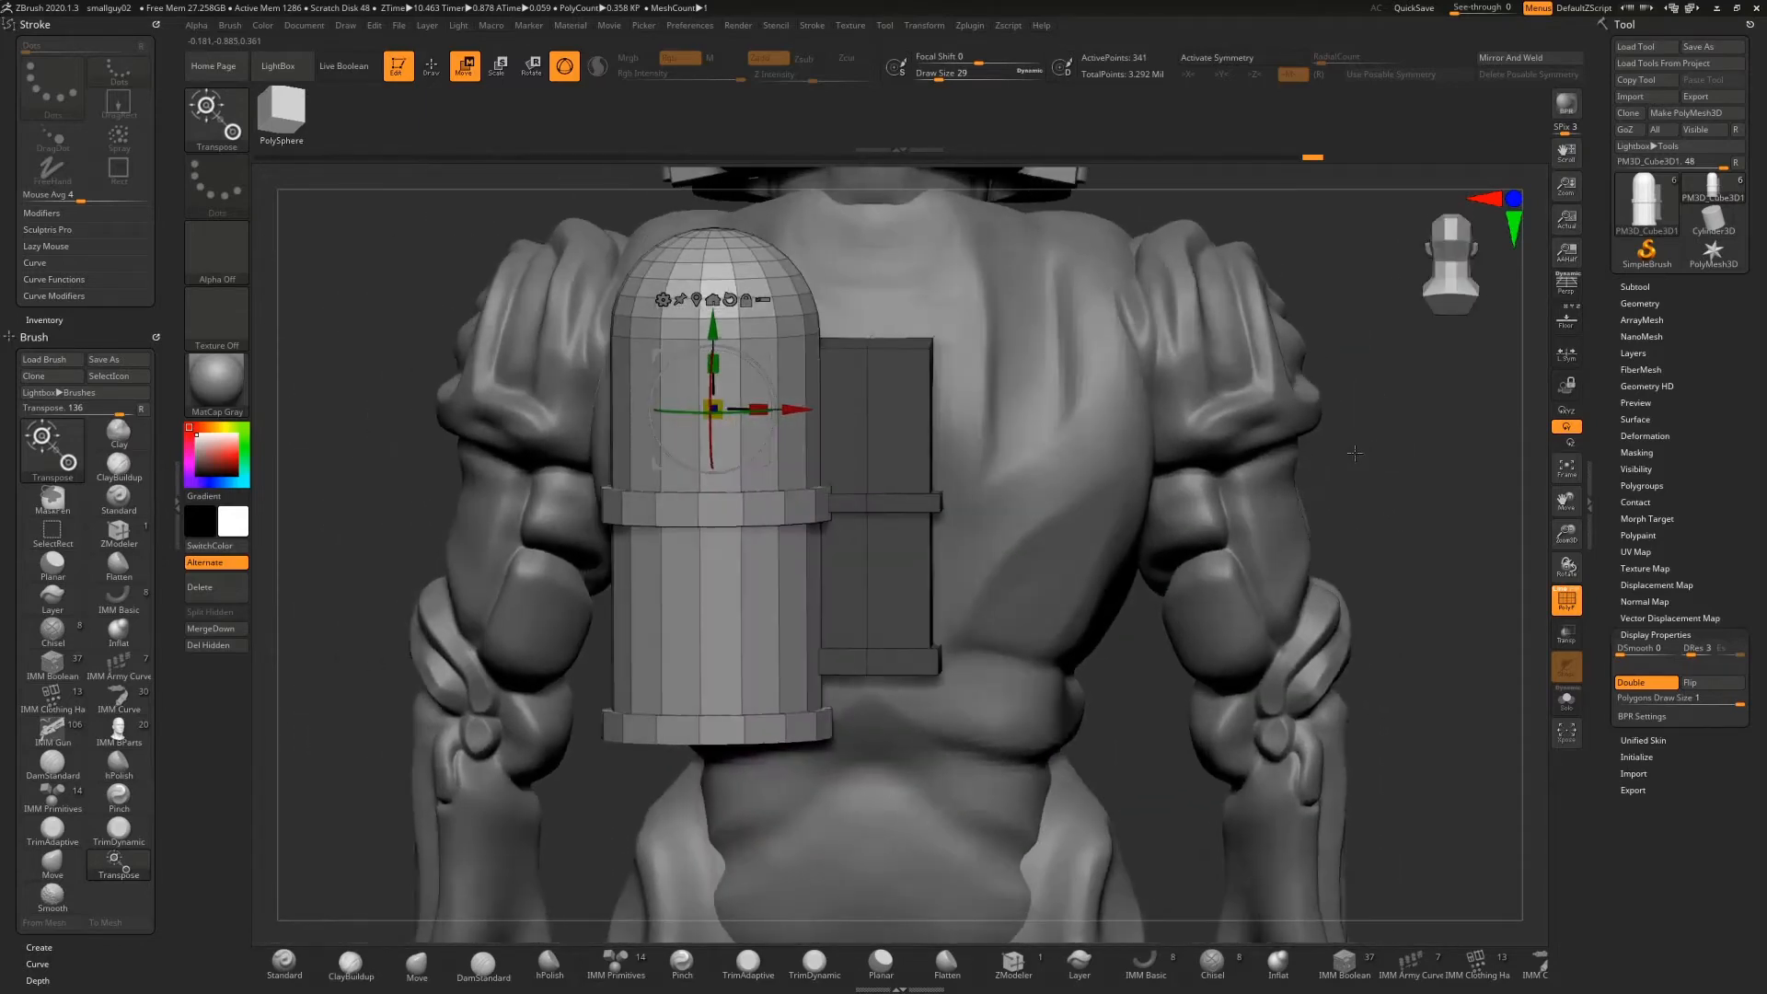
Try to mirror the capsule to the block's other side with Mirror And Weld in the back view, and undo it
click(1441, 254)
click(1510, 59)
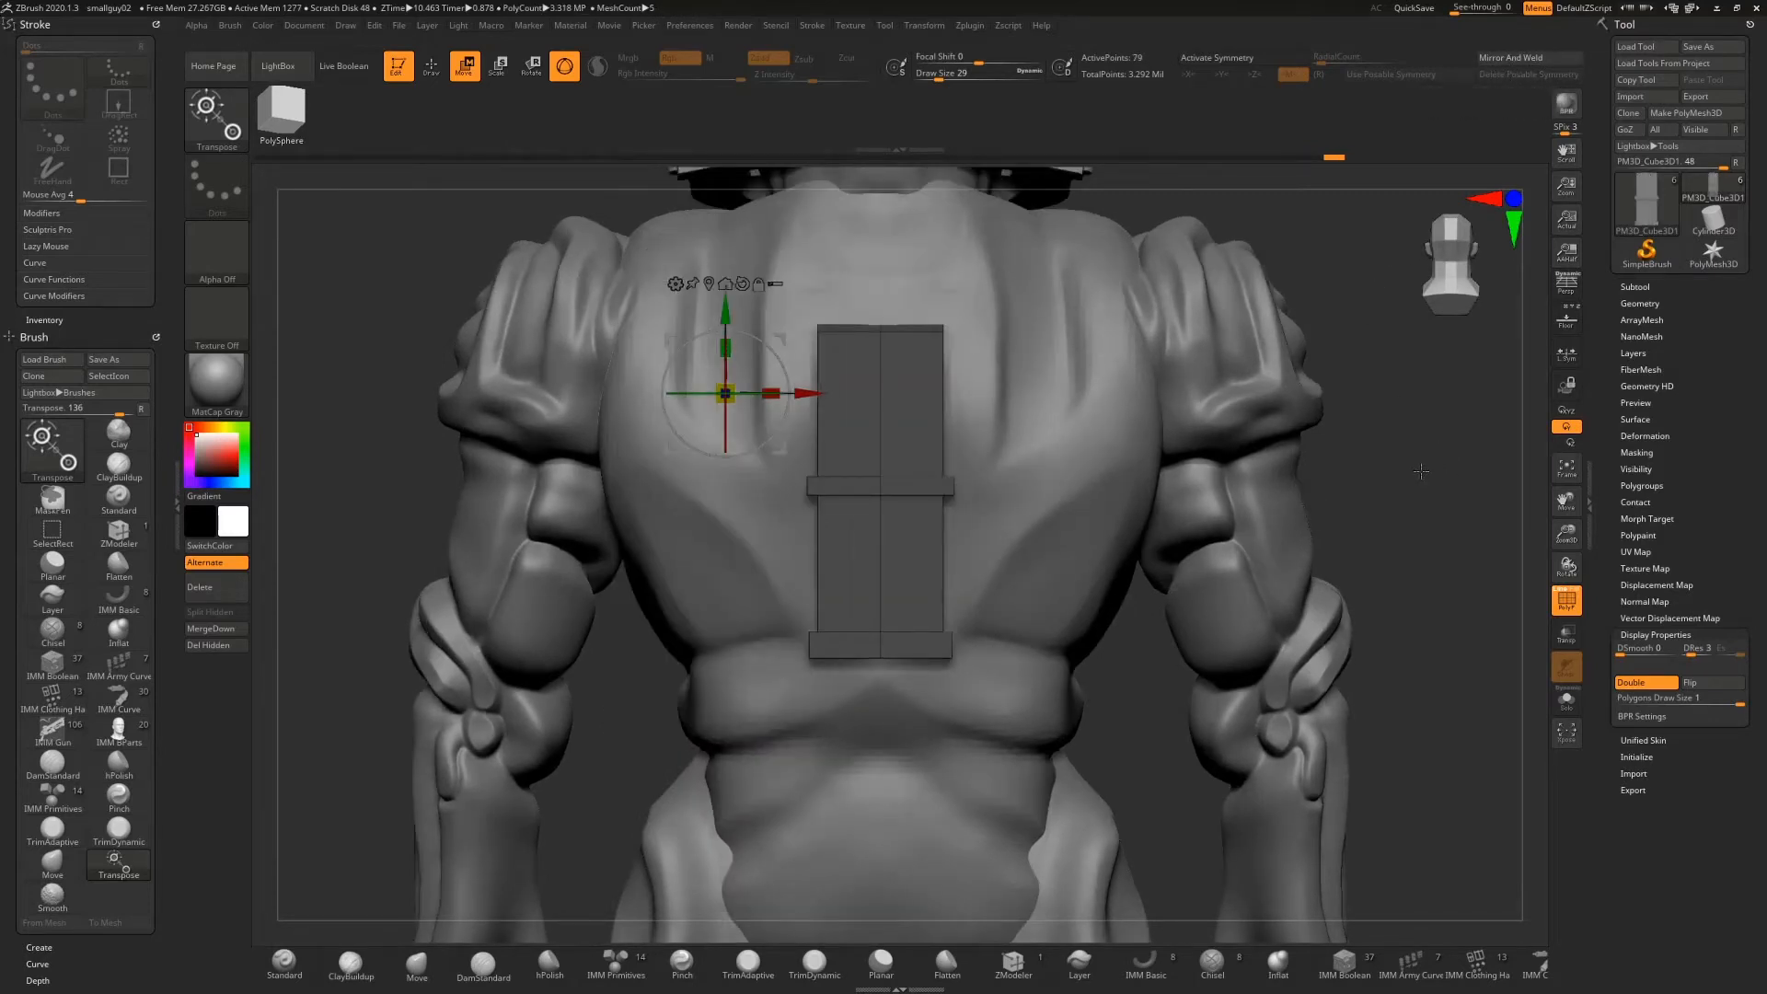
key(ctrl+z)
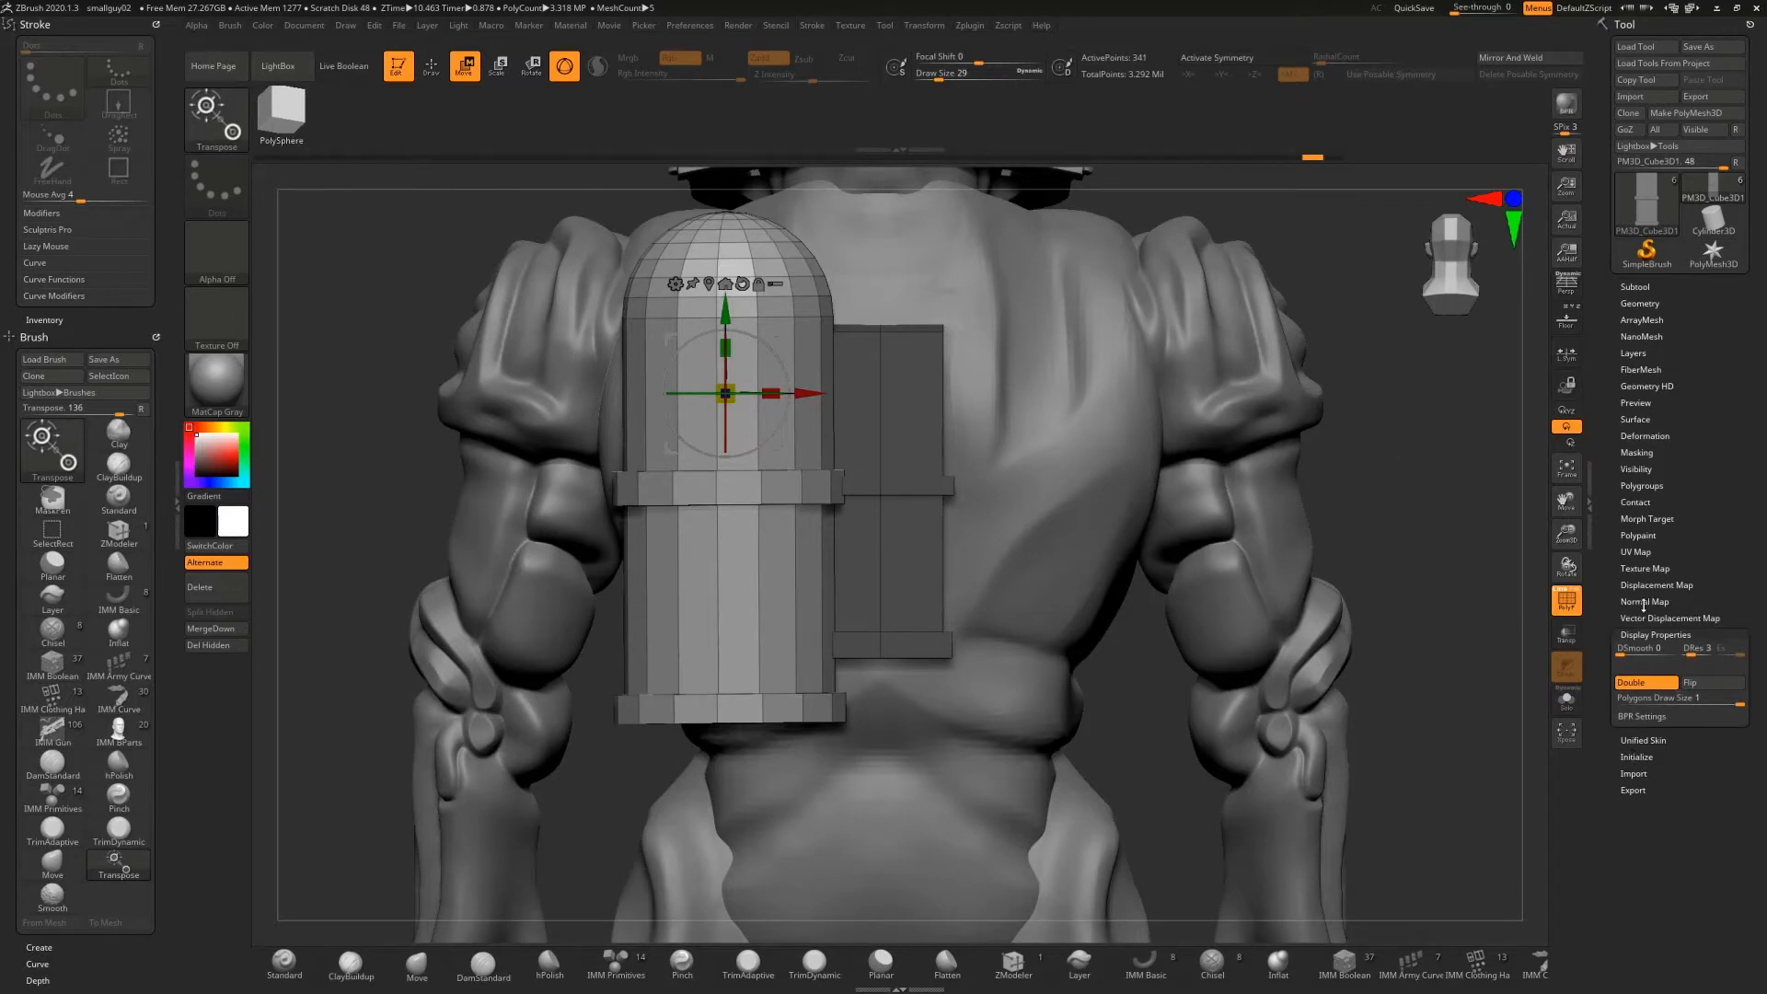
Try to flip the capsule to the block's other side with the Mirror deformation, and undo it
click(1646, 436)
click(1655, 467)
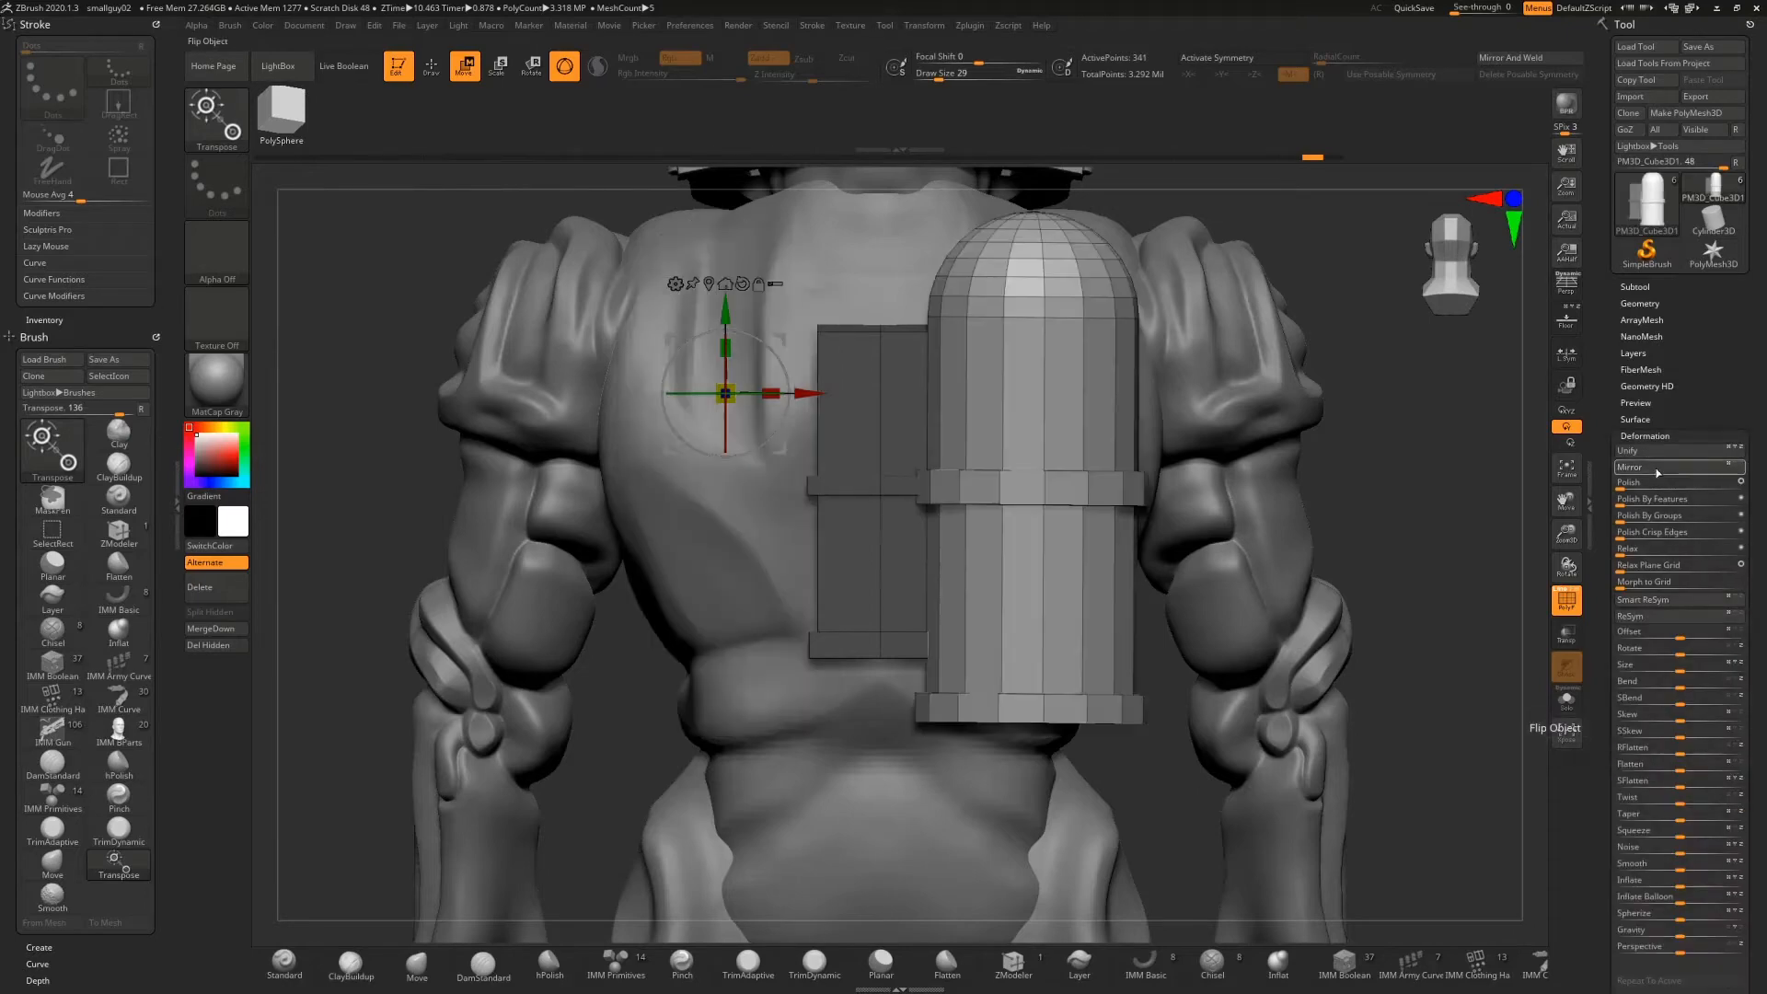
drag(1412, 455, 1456, 482)
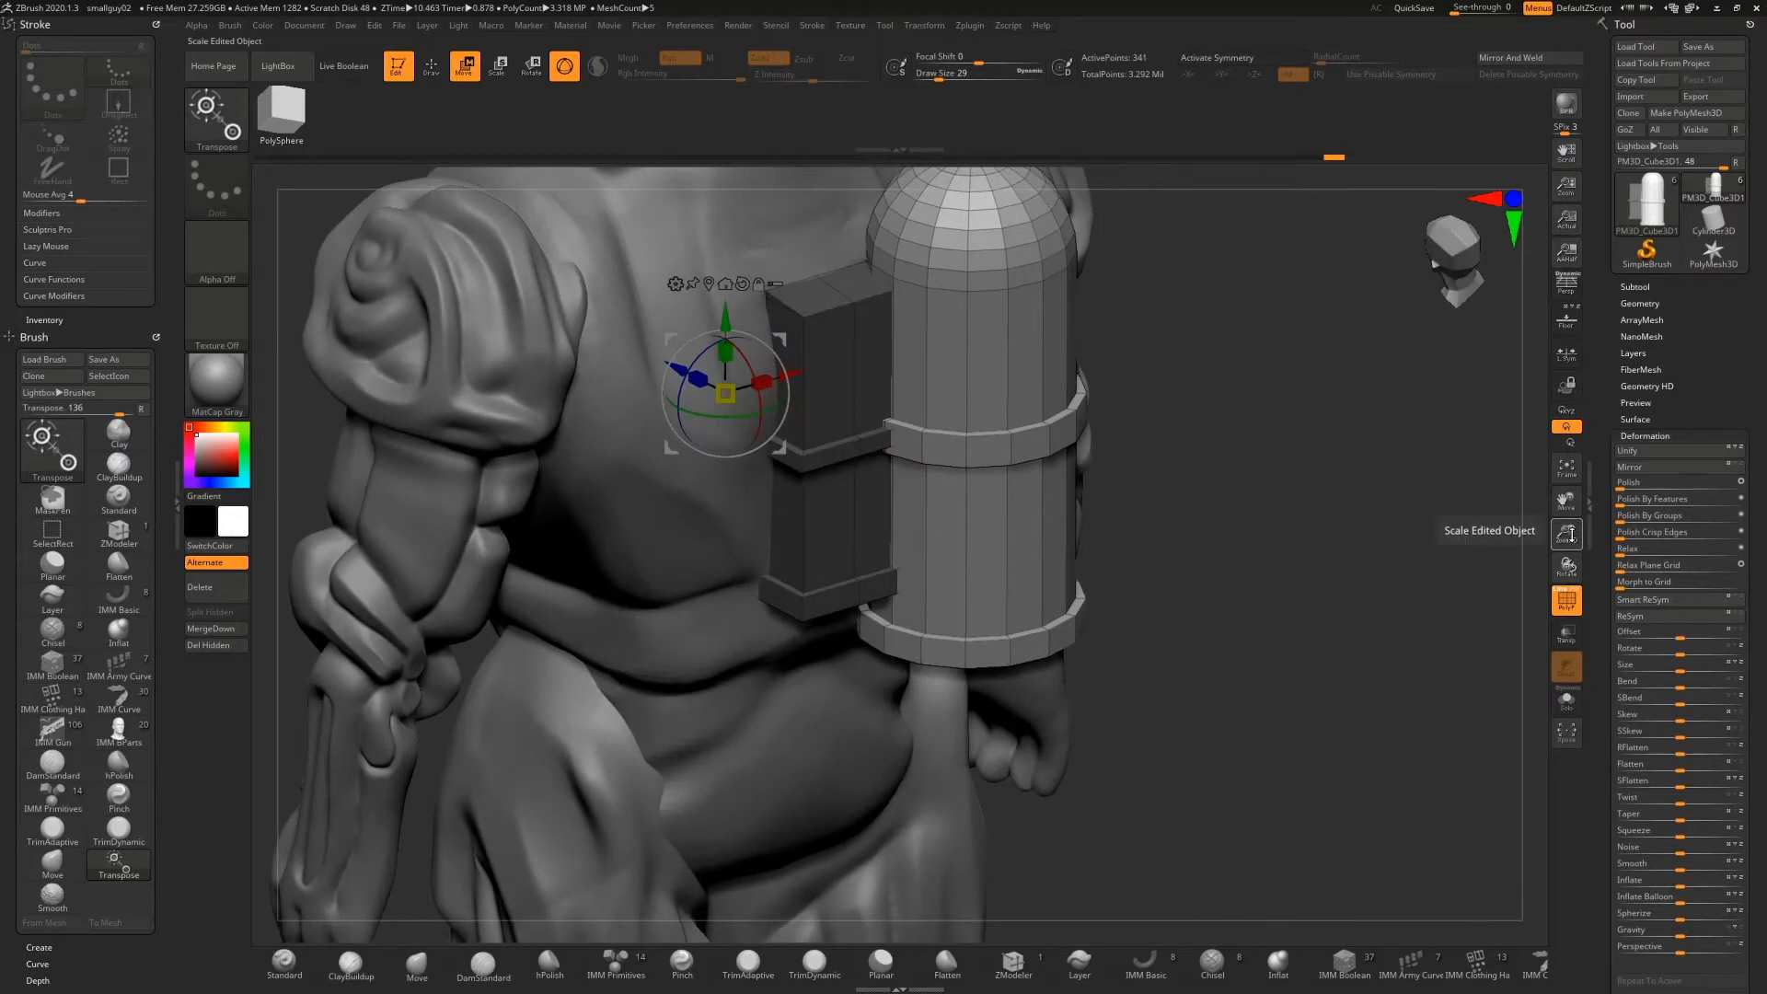
drag(1567, 532, 1532, 422)
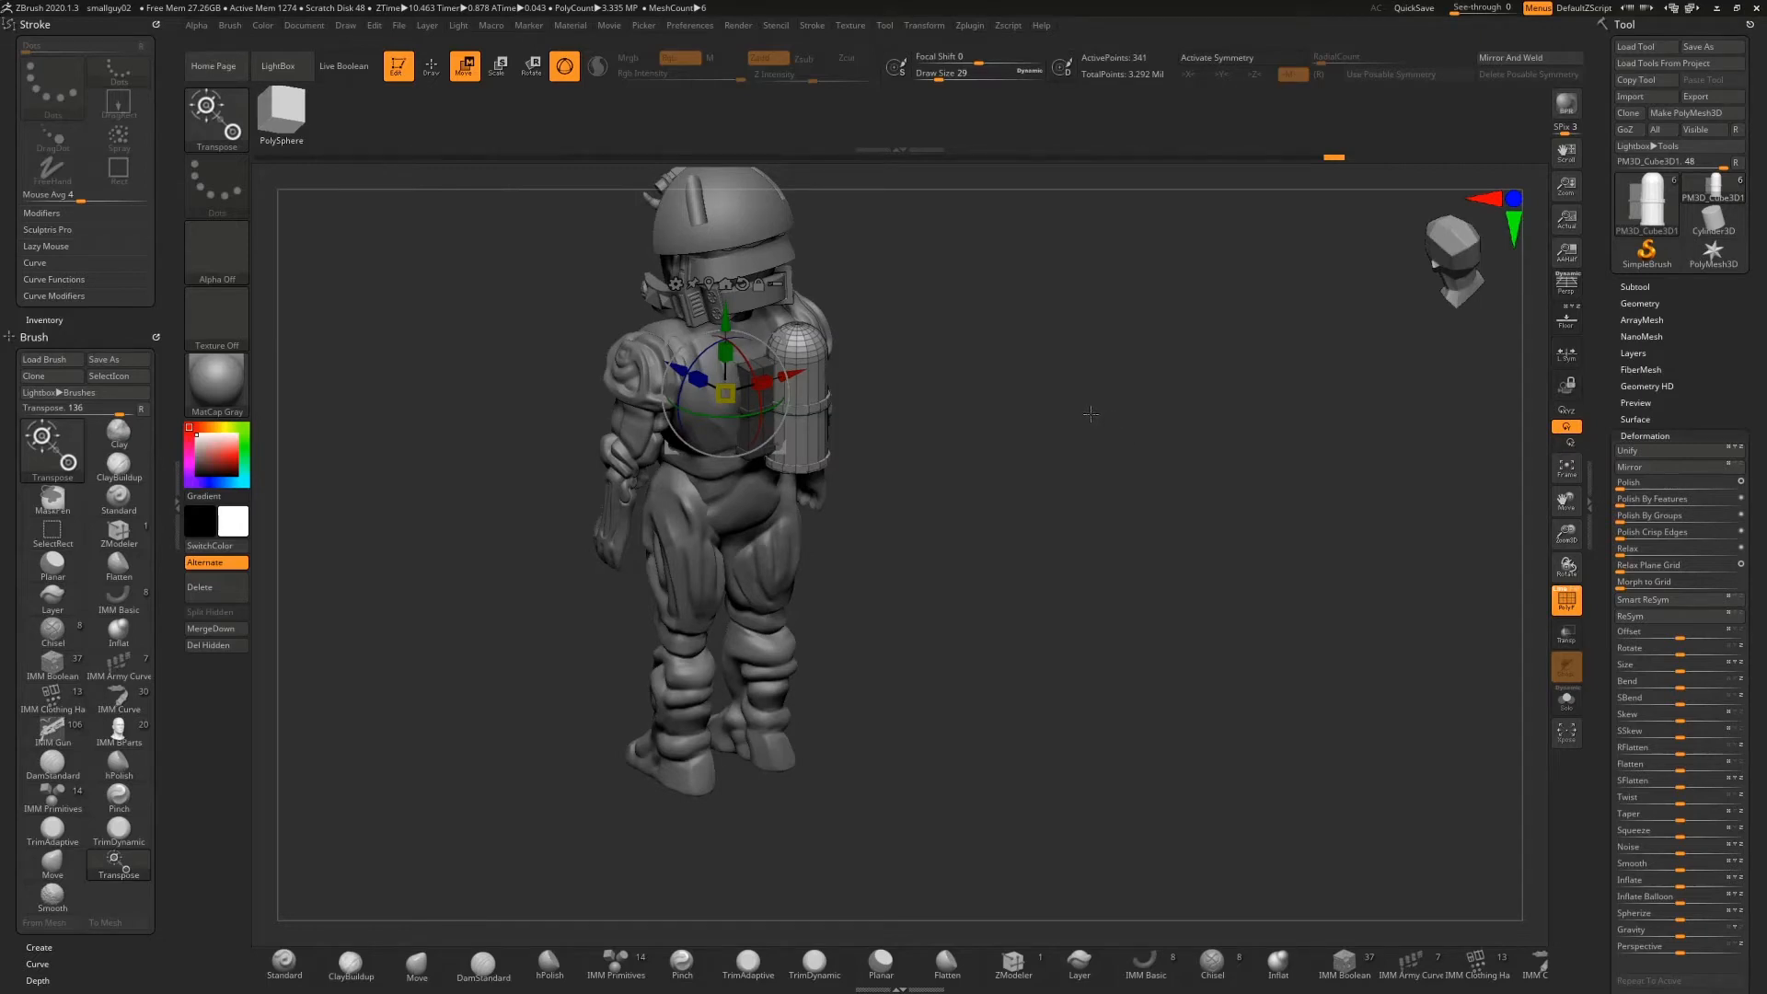
key(ctrl+z)
Try Mirror And Weld on the backpack again, without symmetry and with X symmetry activated, undoing each attempt
mouse_move(1053, 441)
shift+mouse_down()
mouse_move(1049, 414)
mouse_move(1066, 462)
mouse_move(1061, 423)
mouse_move(1092, 419)
mouse_move(1001, 430)
mouse_move(1024, 475)
mouse_move(1045, 430)
shift+mouse_up()
click(1523, 65)
key(ctrl+z)
key(ctrl+z)
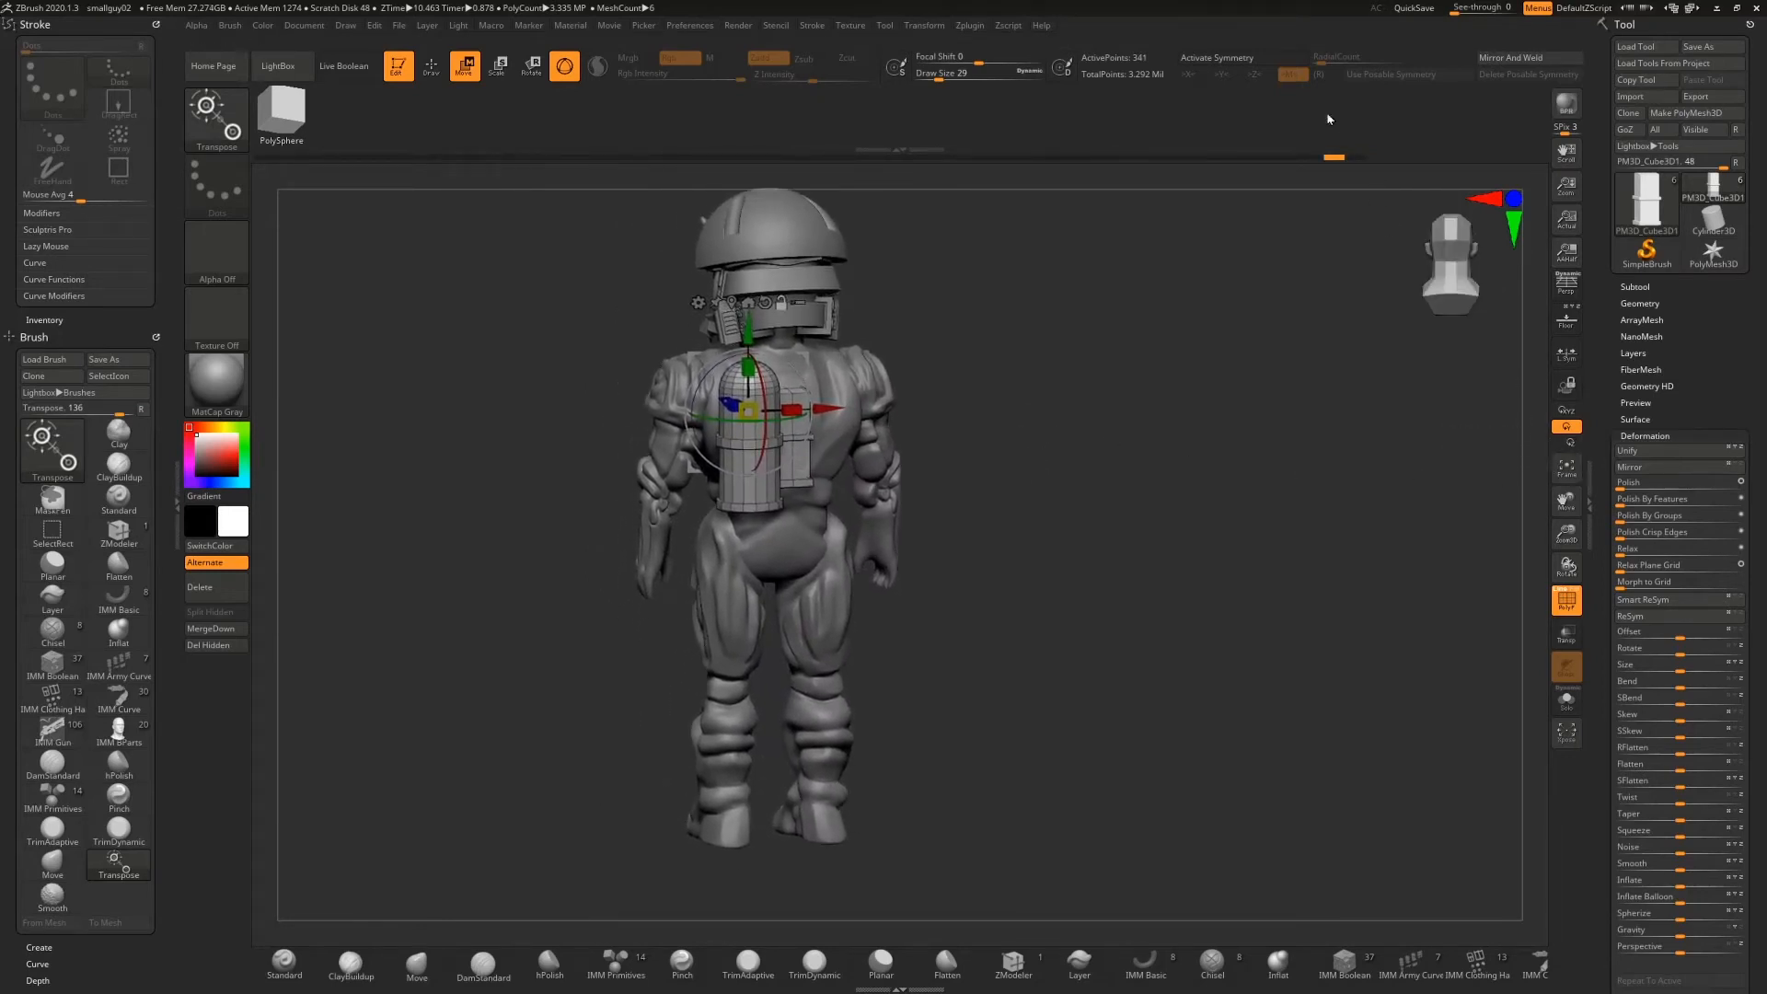
key(x)
click(1537, 58)
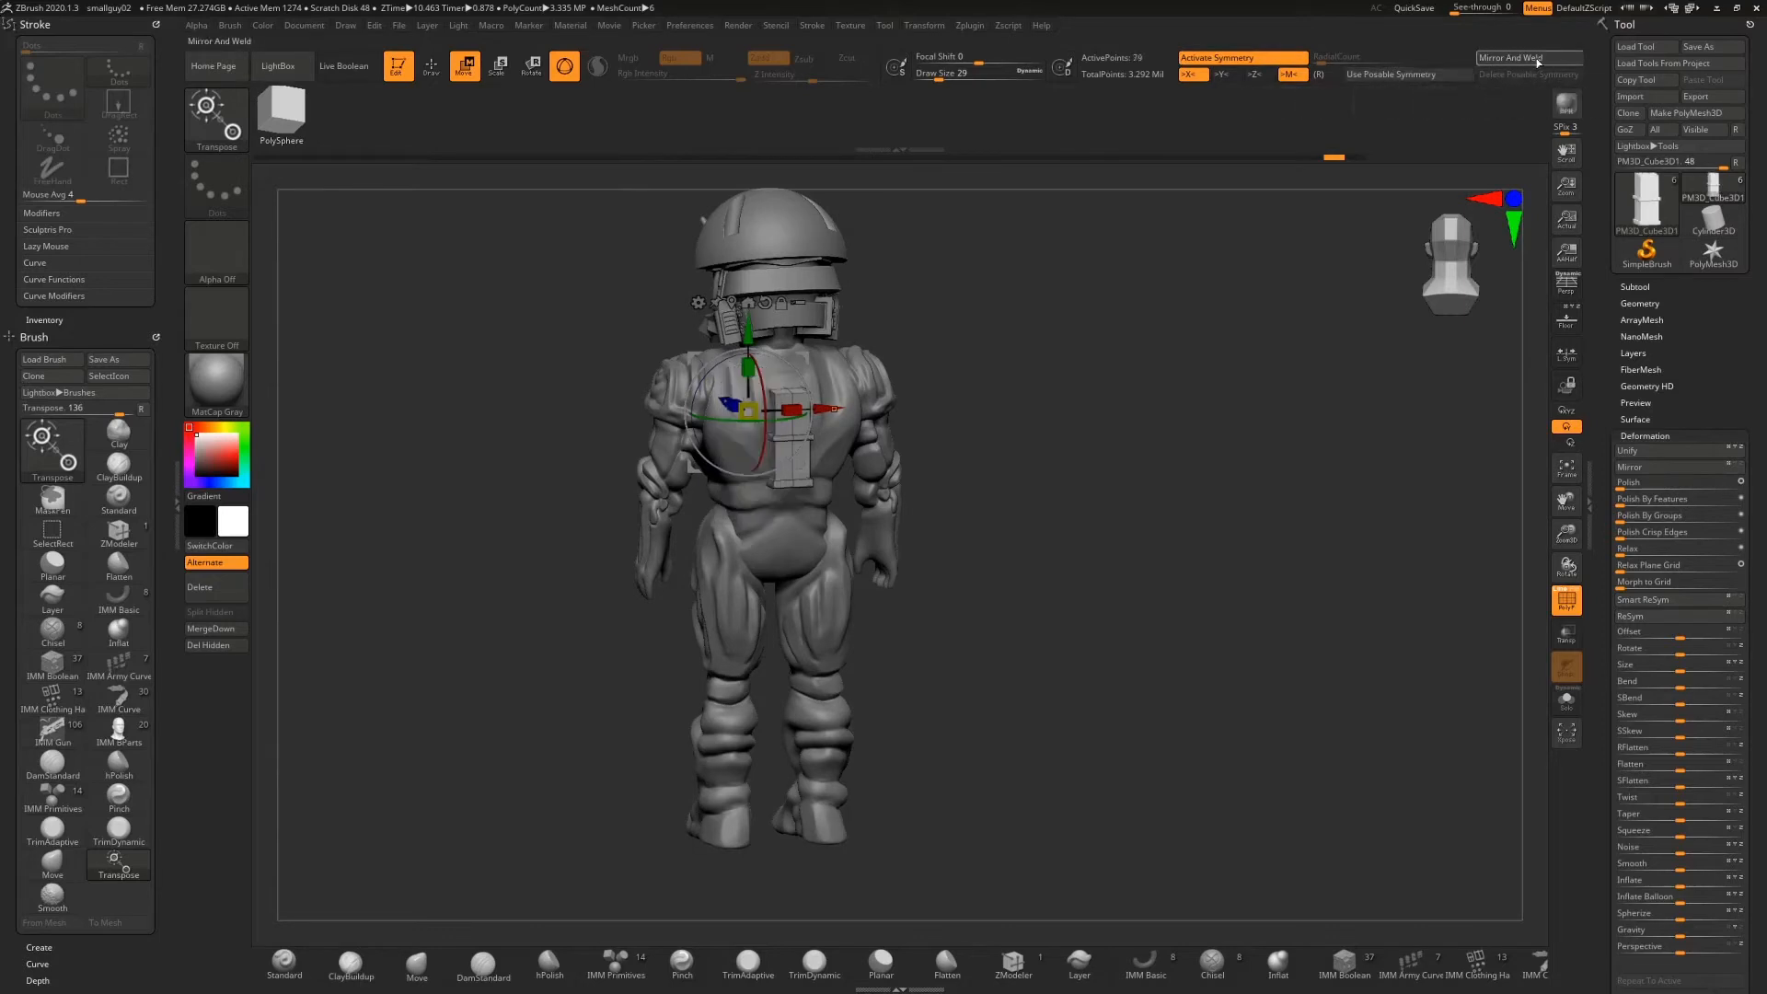
key(ctrl+z)
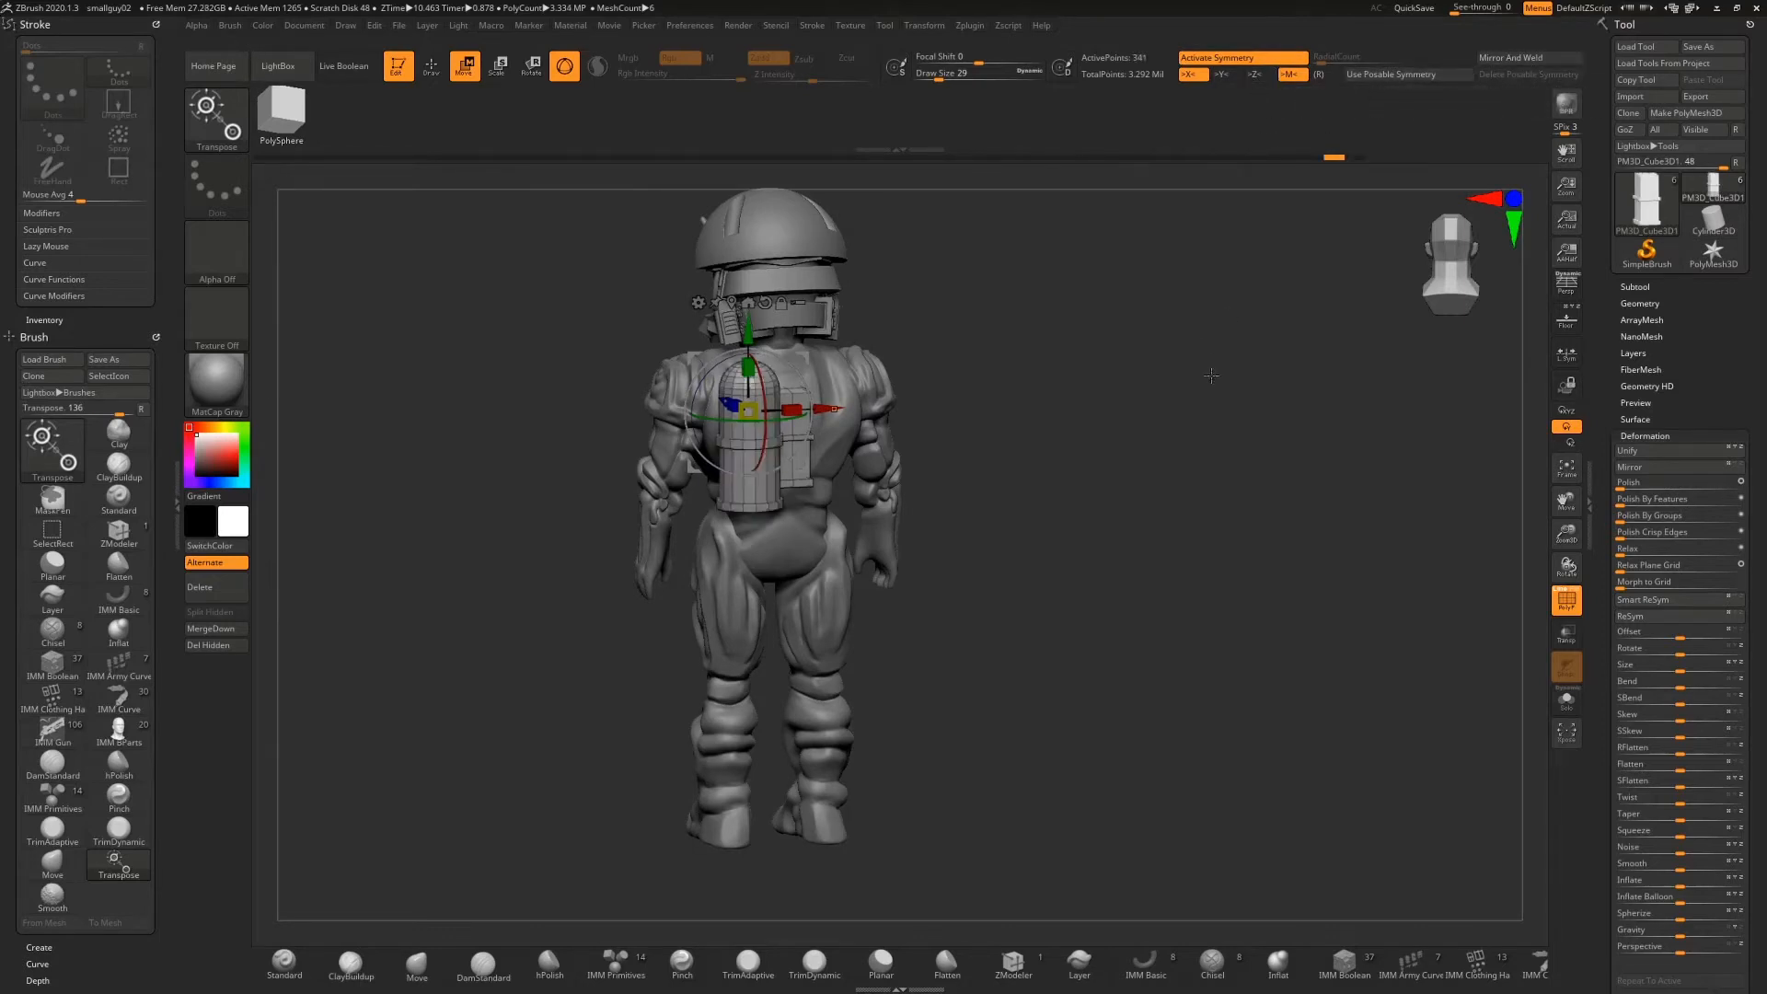
Turn off symmetry, retry the Mirror deformation and Mirror And Weld on the backpack, and undo the result
click(1242, 58)
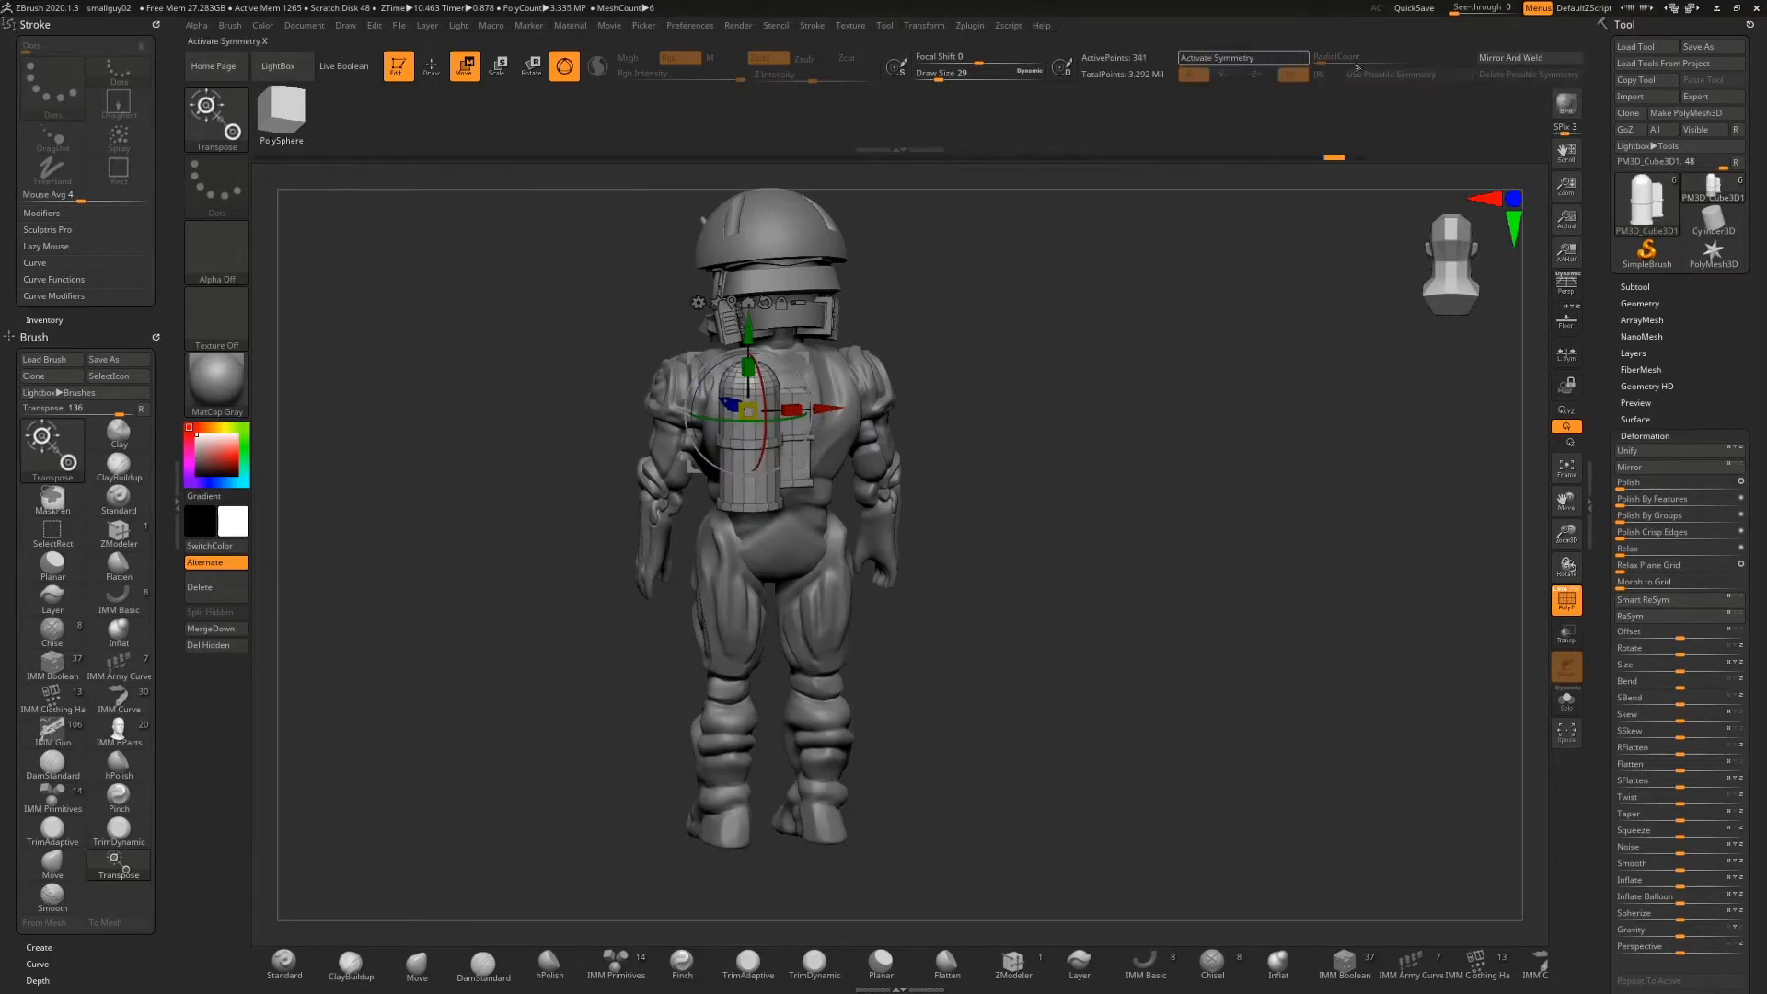
click(1654, 470)
click(1652, 472)
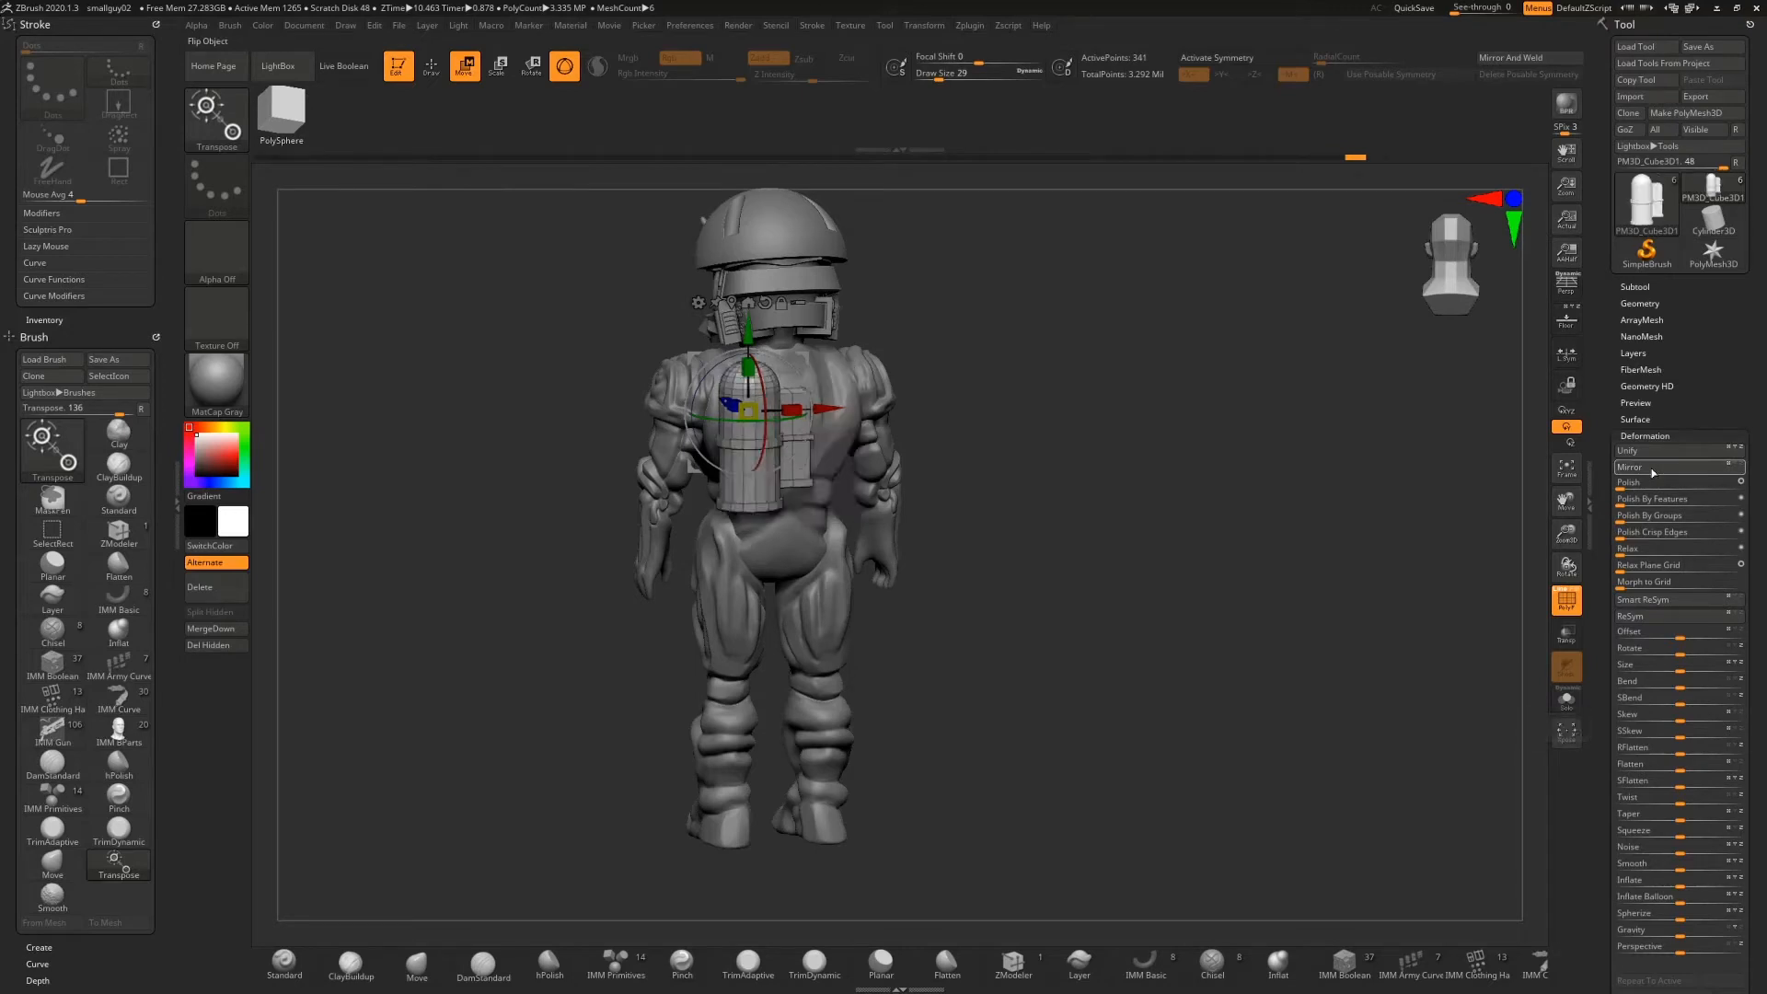
alt+drag(1132, 472, 1118, 513)
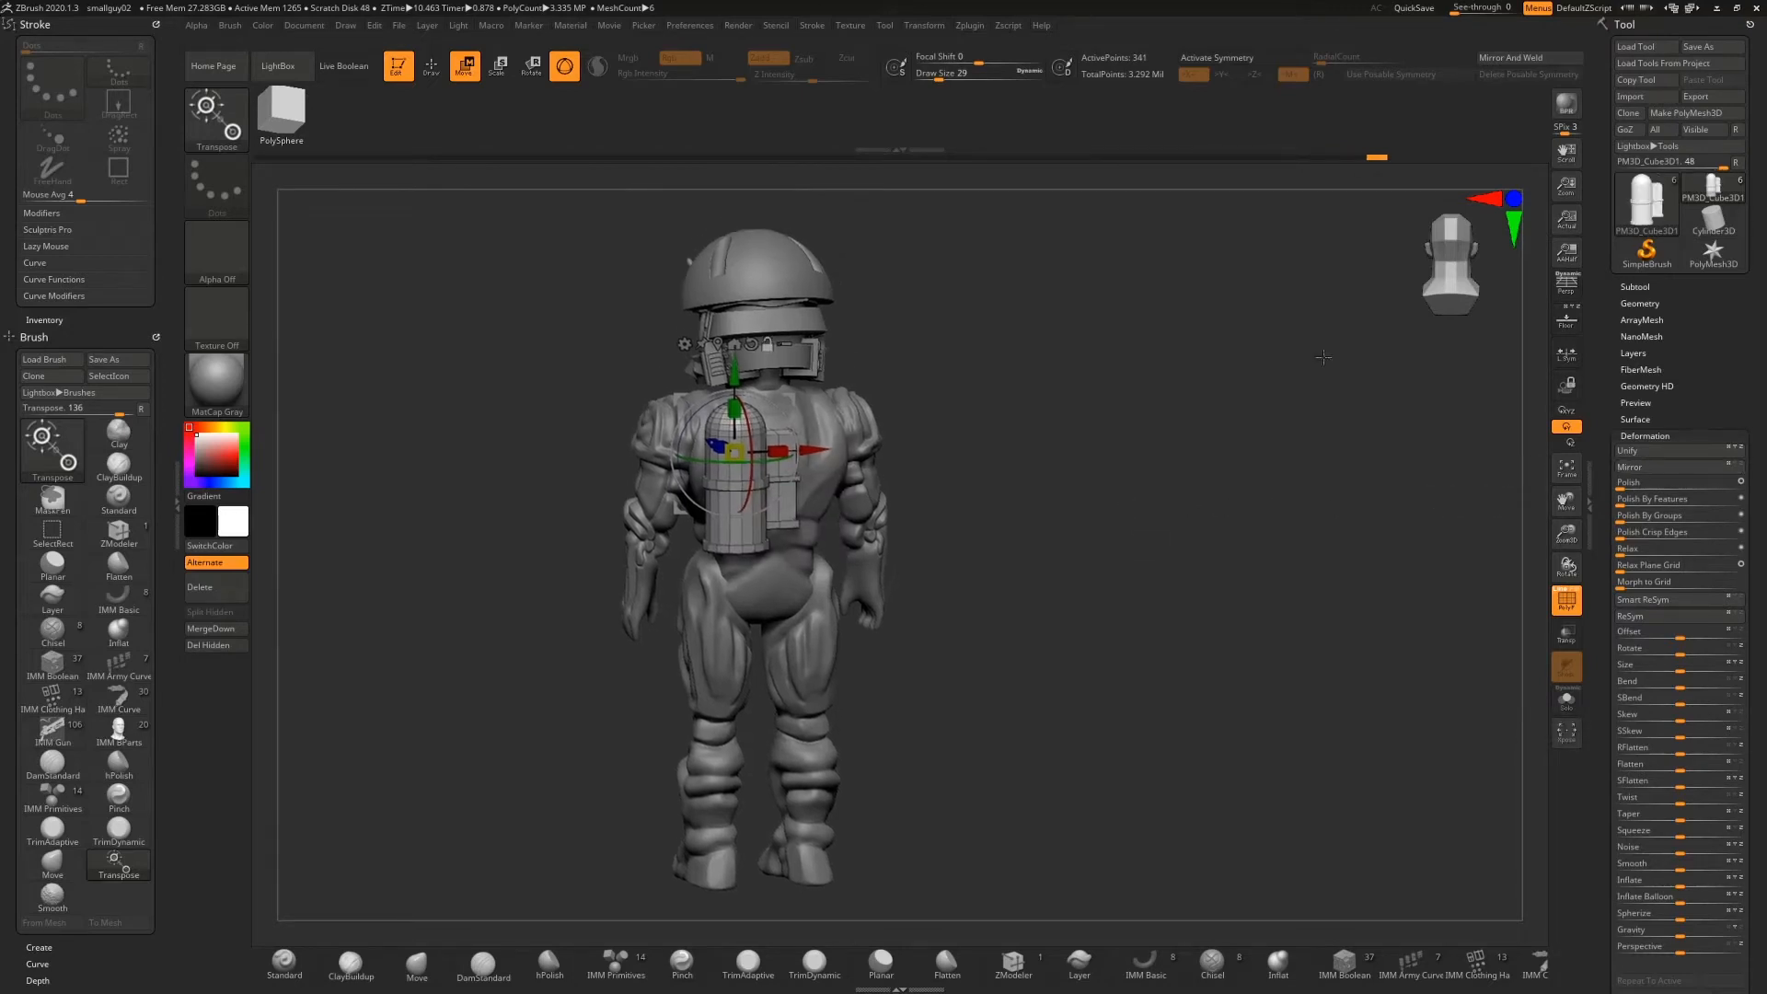
click(1519, 57)
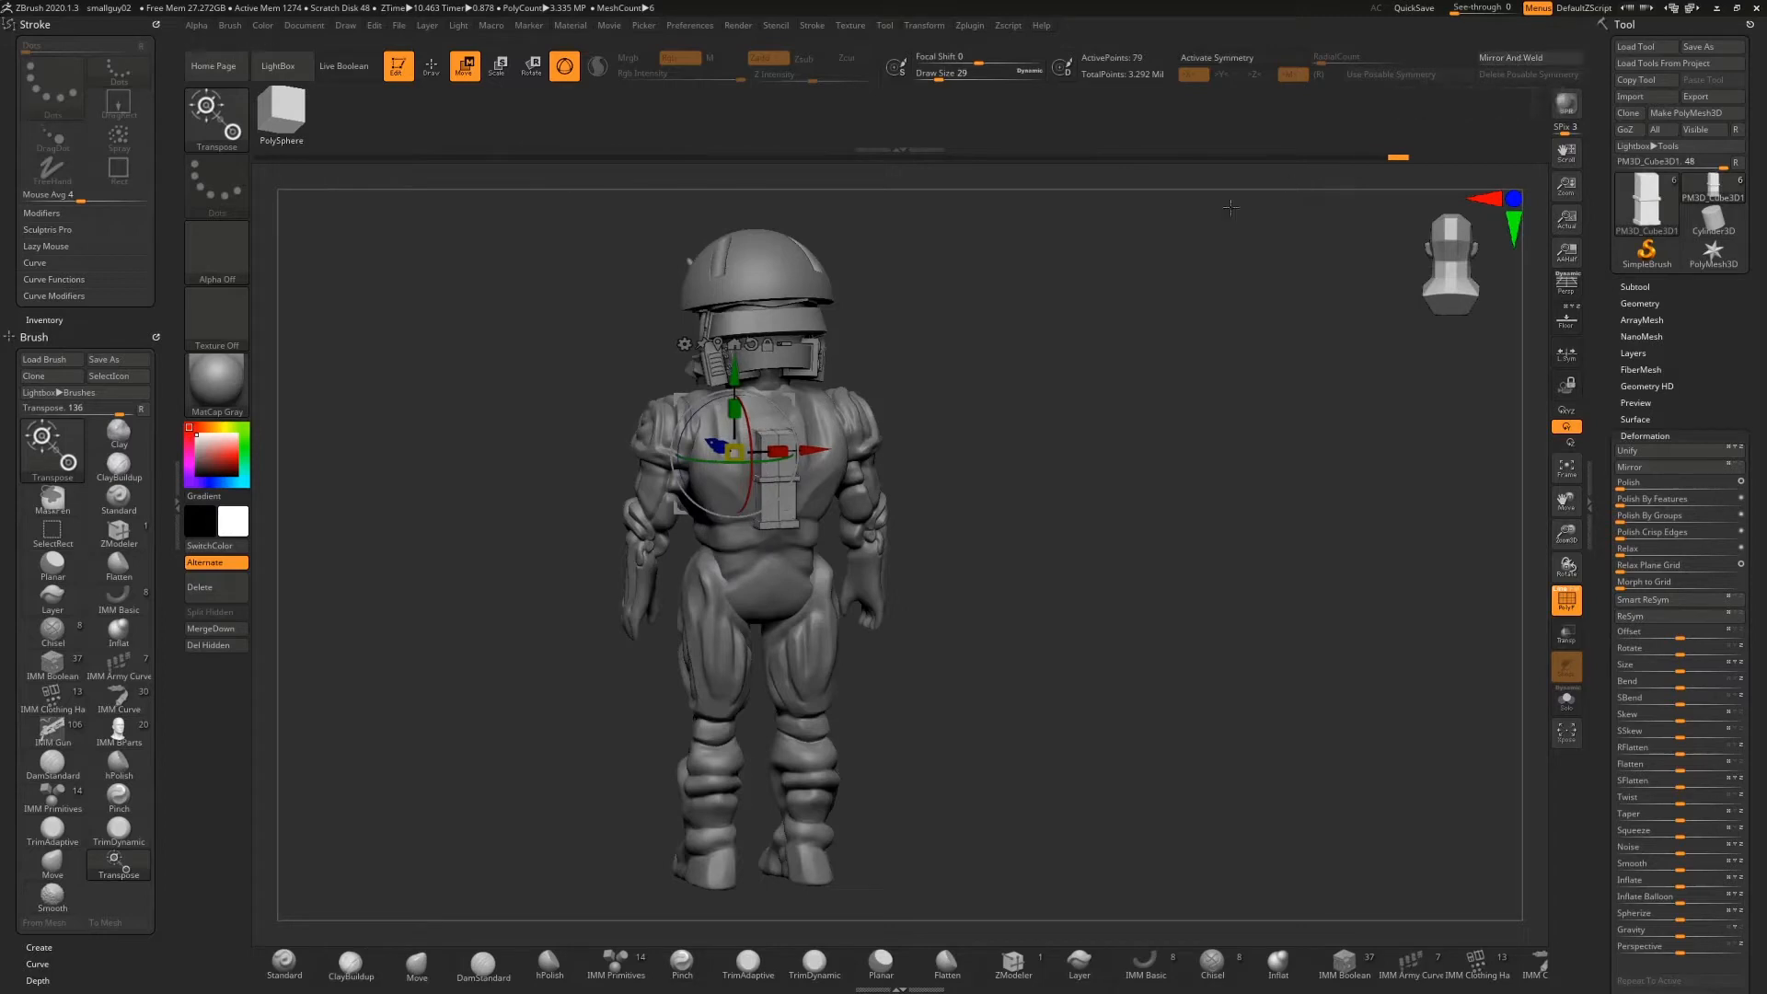
drag(991, 397, 768, 354)
key(ctrl+z)
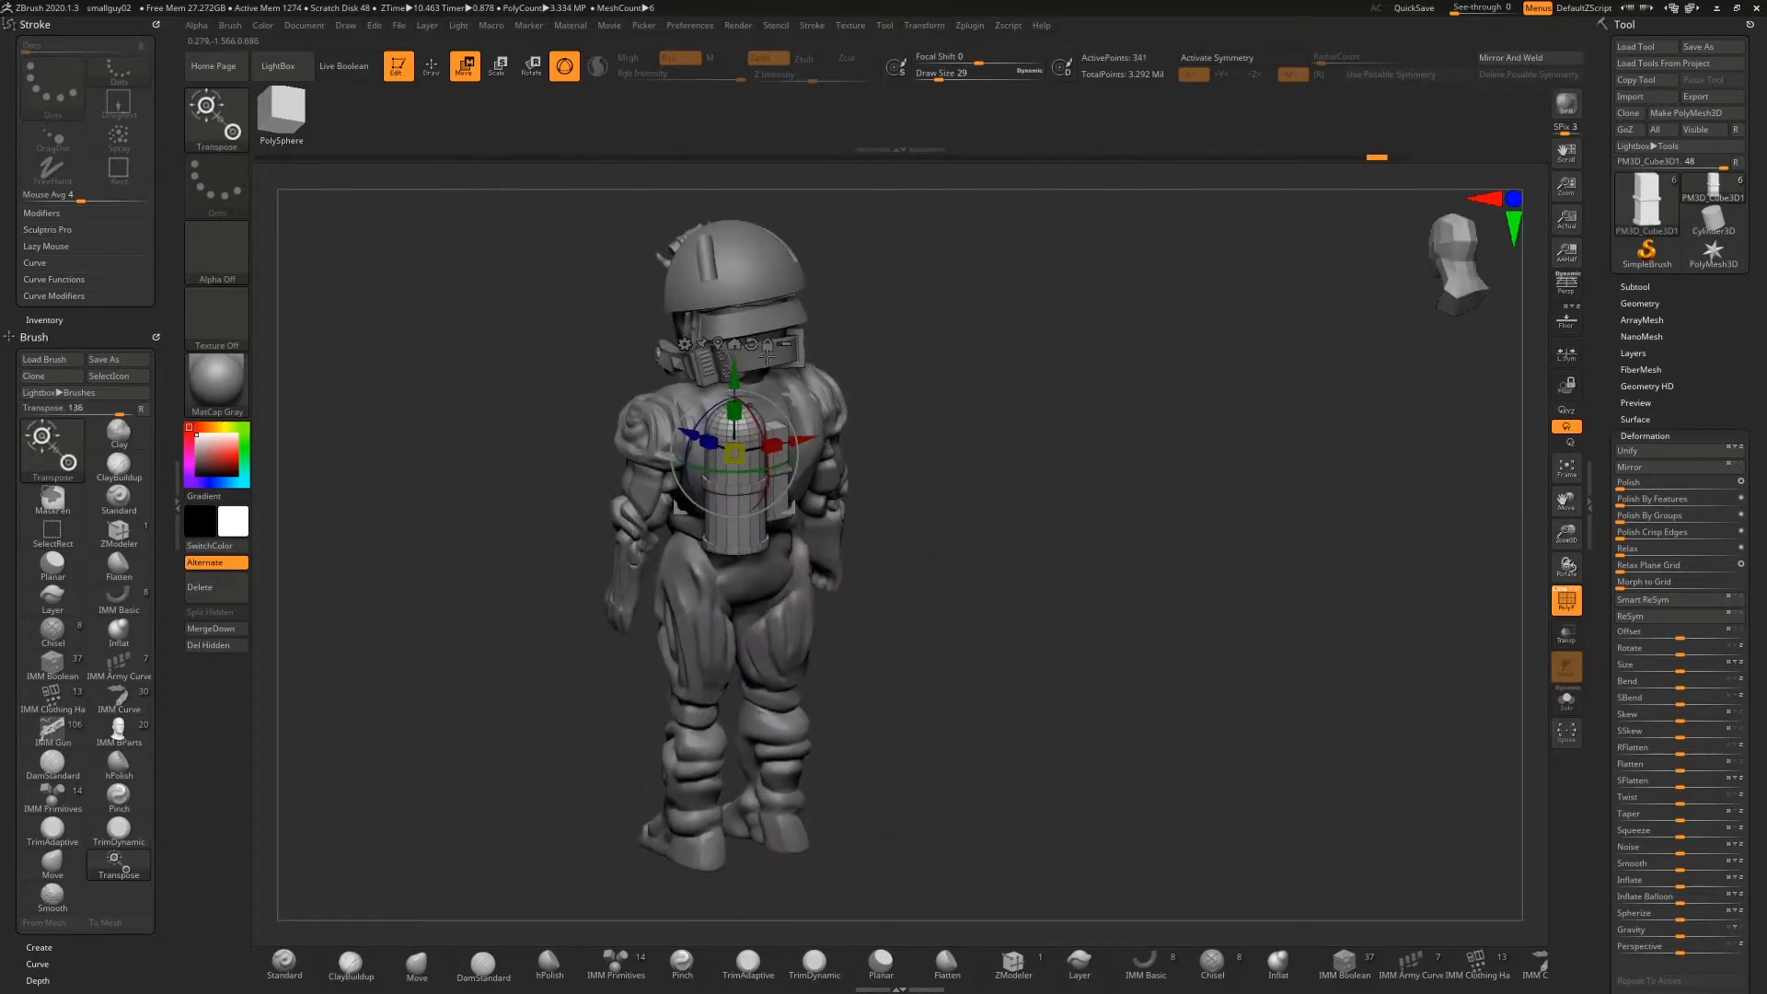
Reset the gizmo orientation, switch to the ZModeler brush, and try Mirror And Weld on the backpack once more before undoing it
click(736, 345)
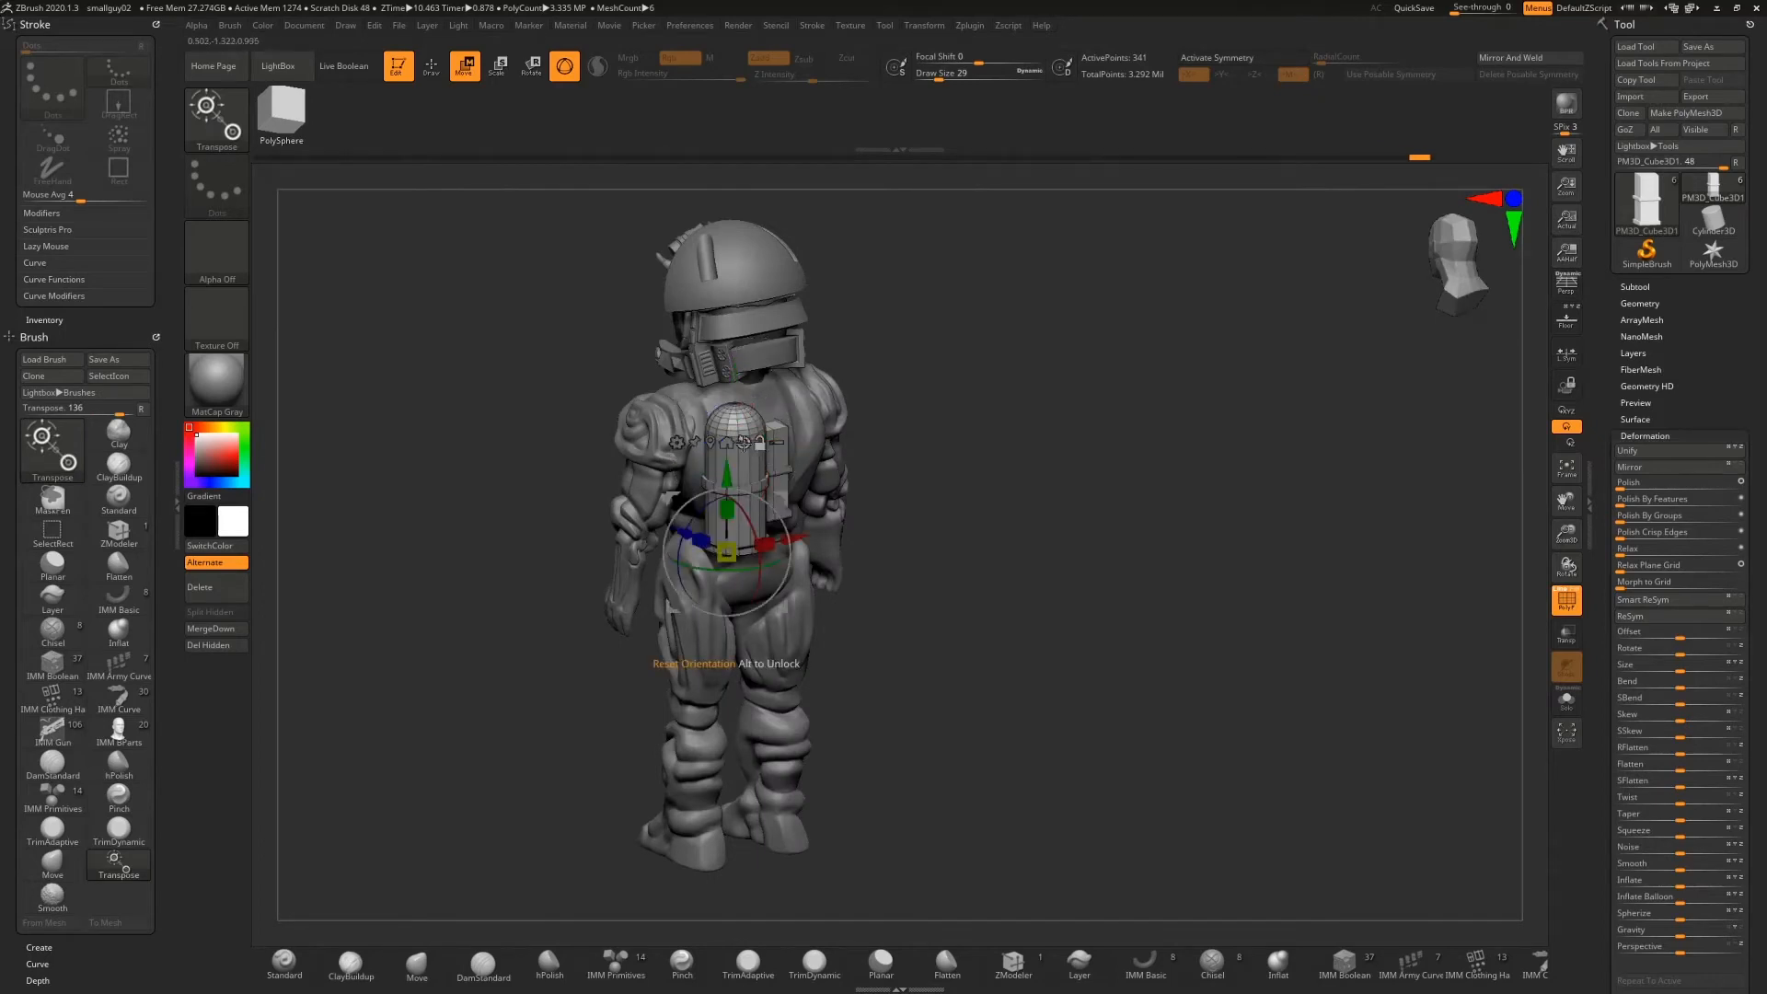
click(1498, 65)
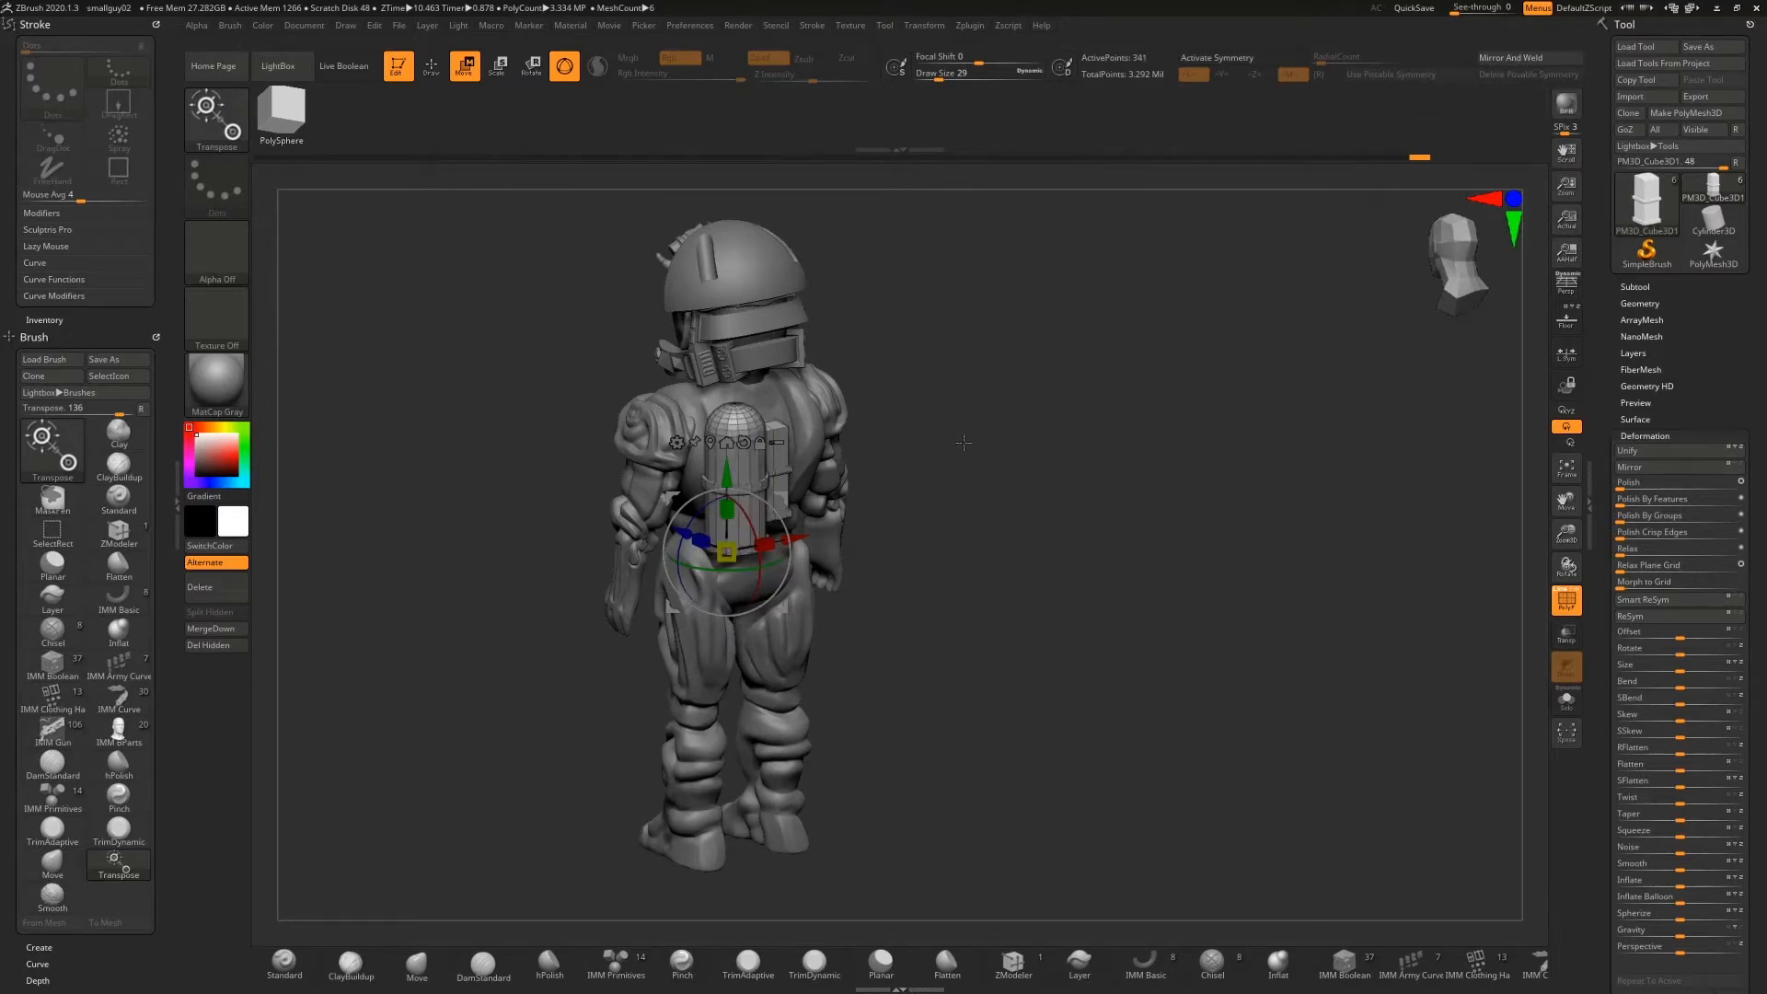
key(b)
key(z)
key(m)
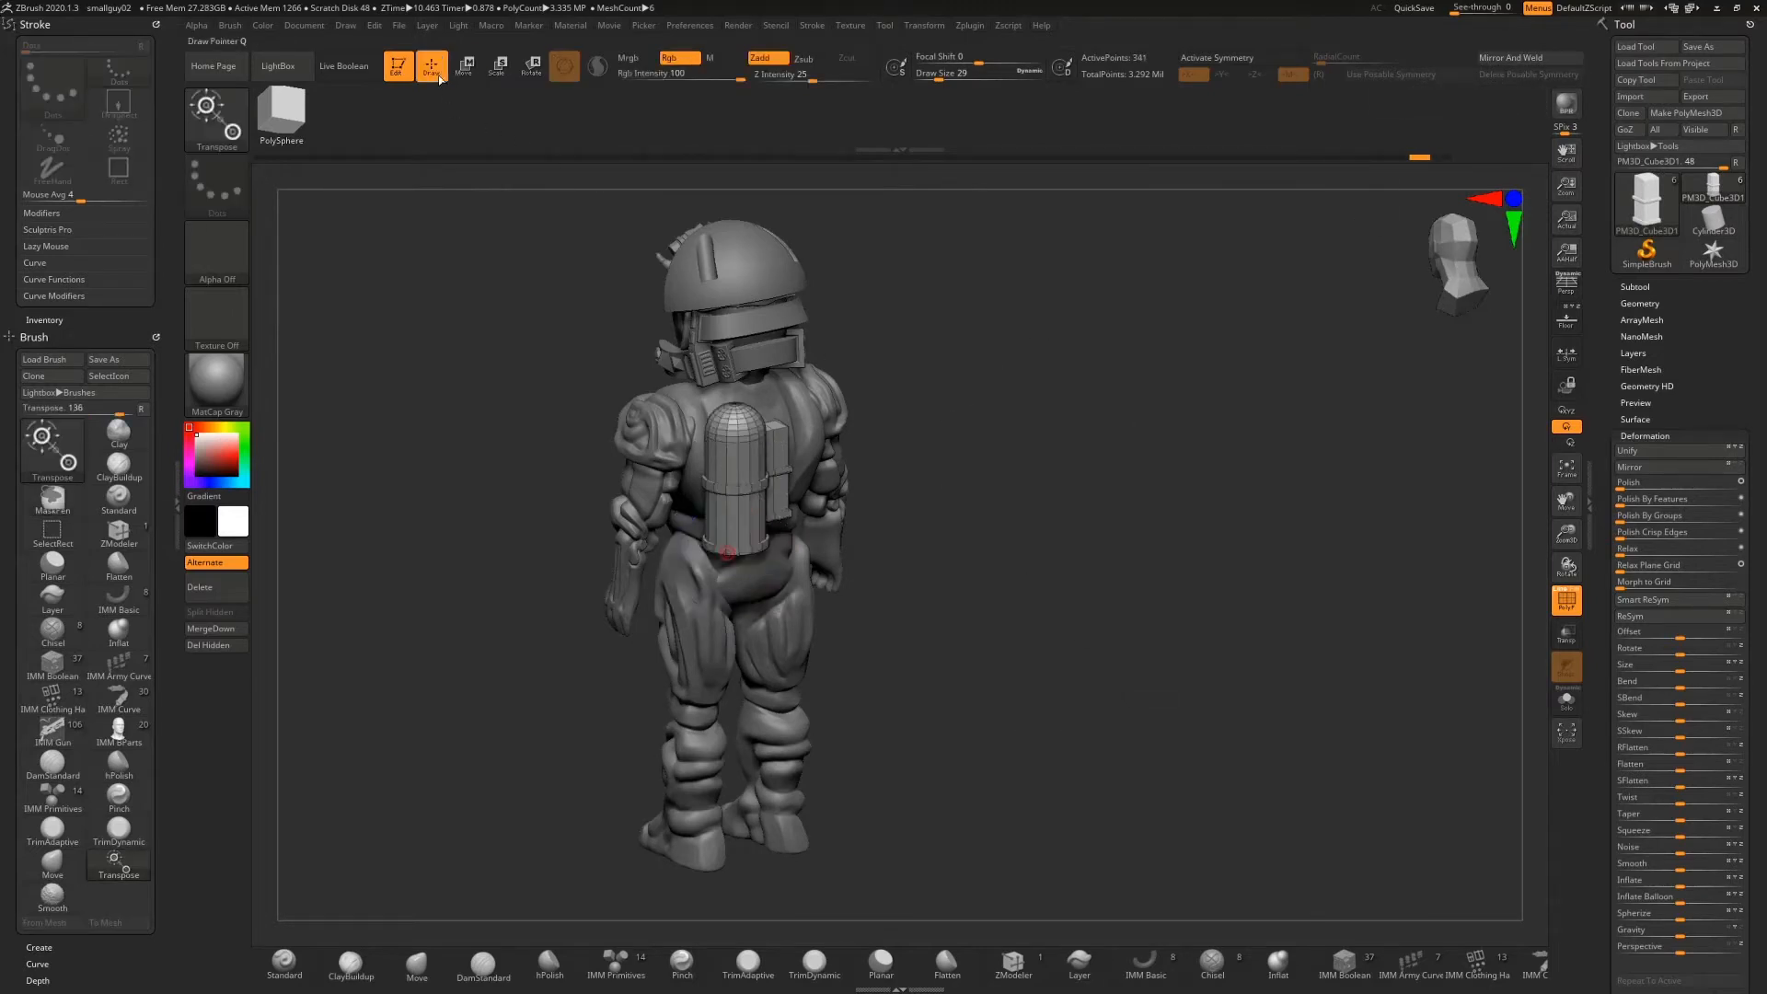
click(1492, 59)
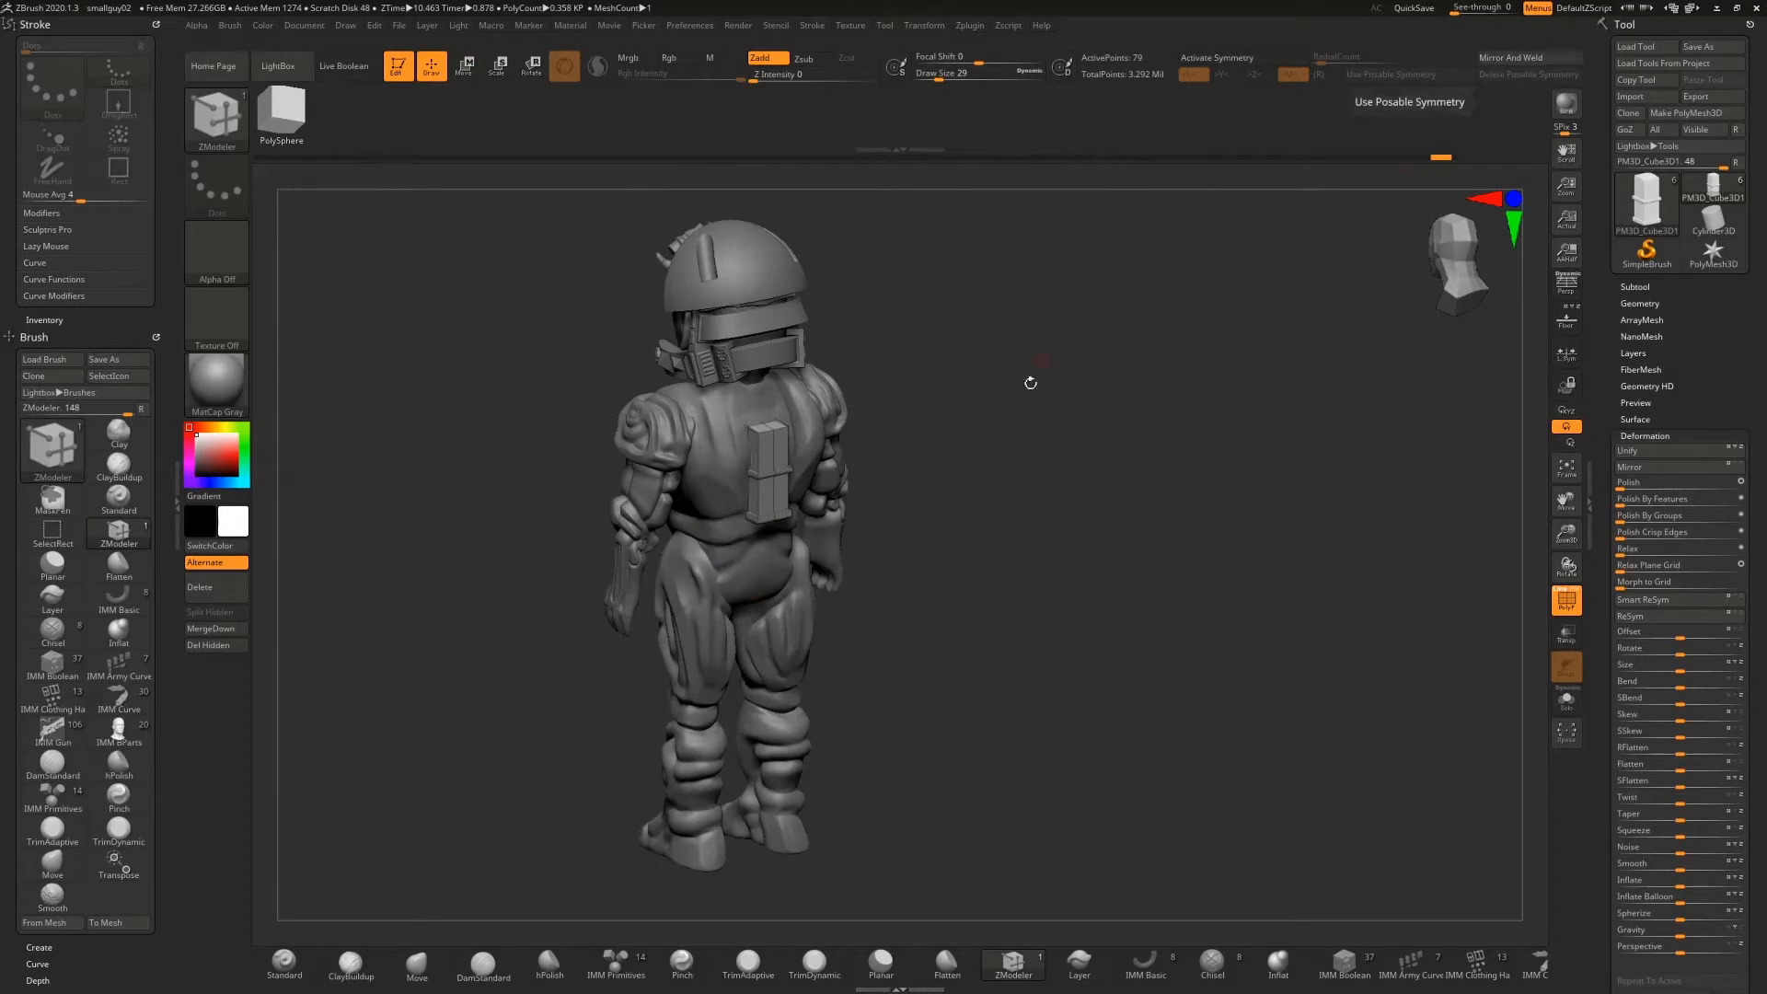
key(ctrl+z)
Restore the block's mask and duplicate the unmasked capsule sideways to the other side of the block in the back view
mouse_move(998, 497)
mouse_down()
mouse_move(968, 442)
mouse_move(855, 467)
mouse_move(870, 511)
mouse_move(977, 484)
mouse_up()
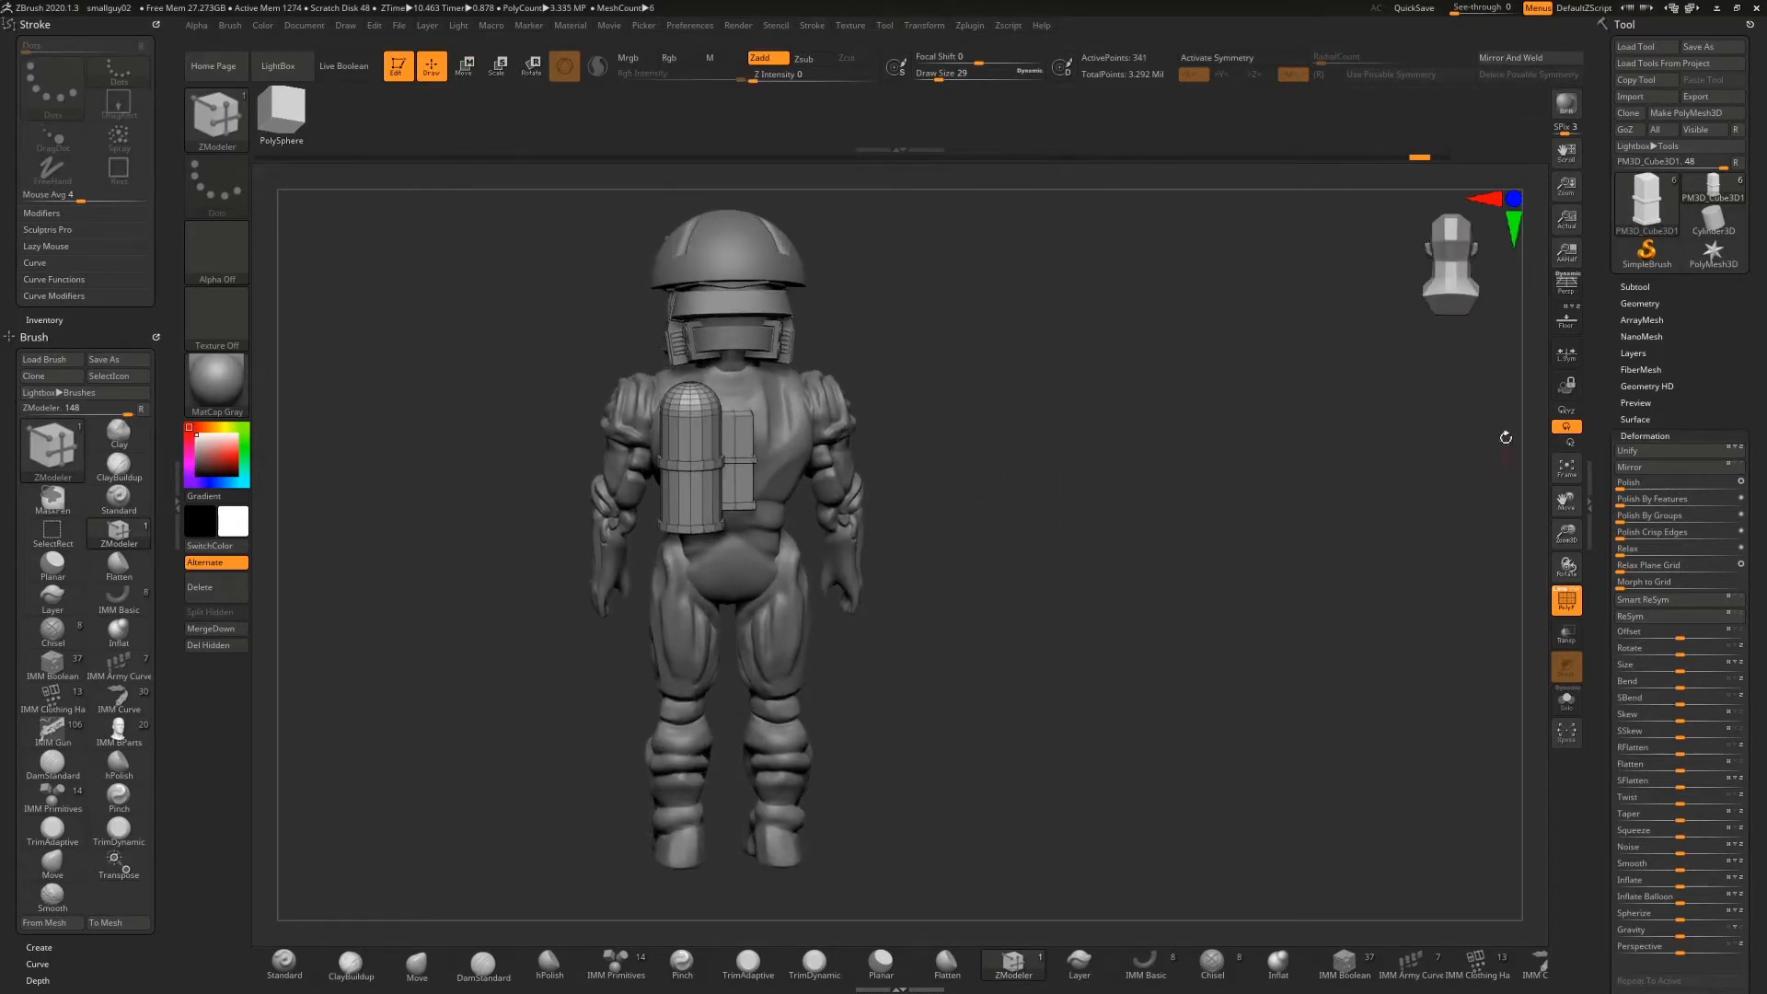
click(1462, 273)
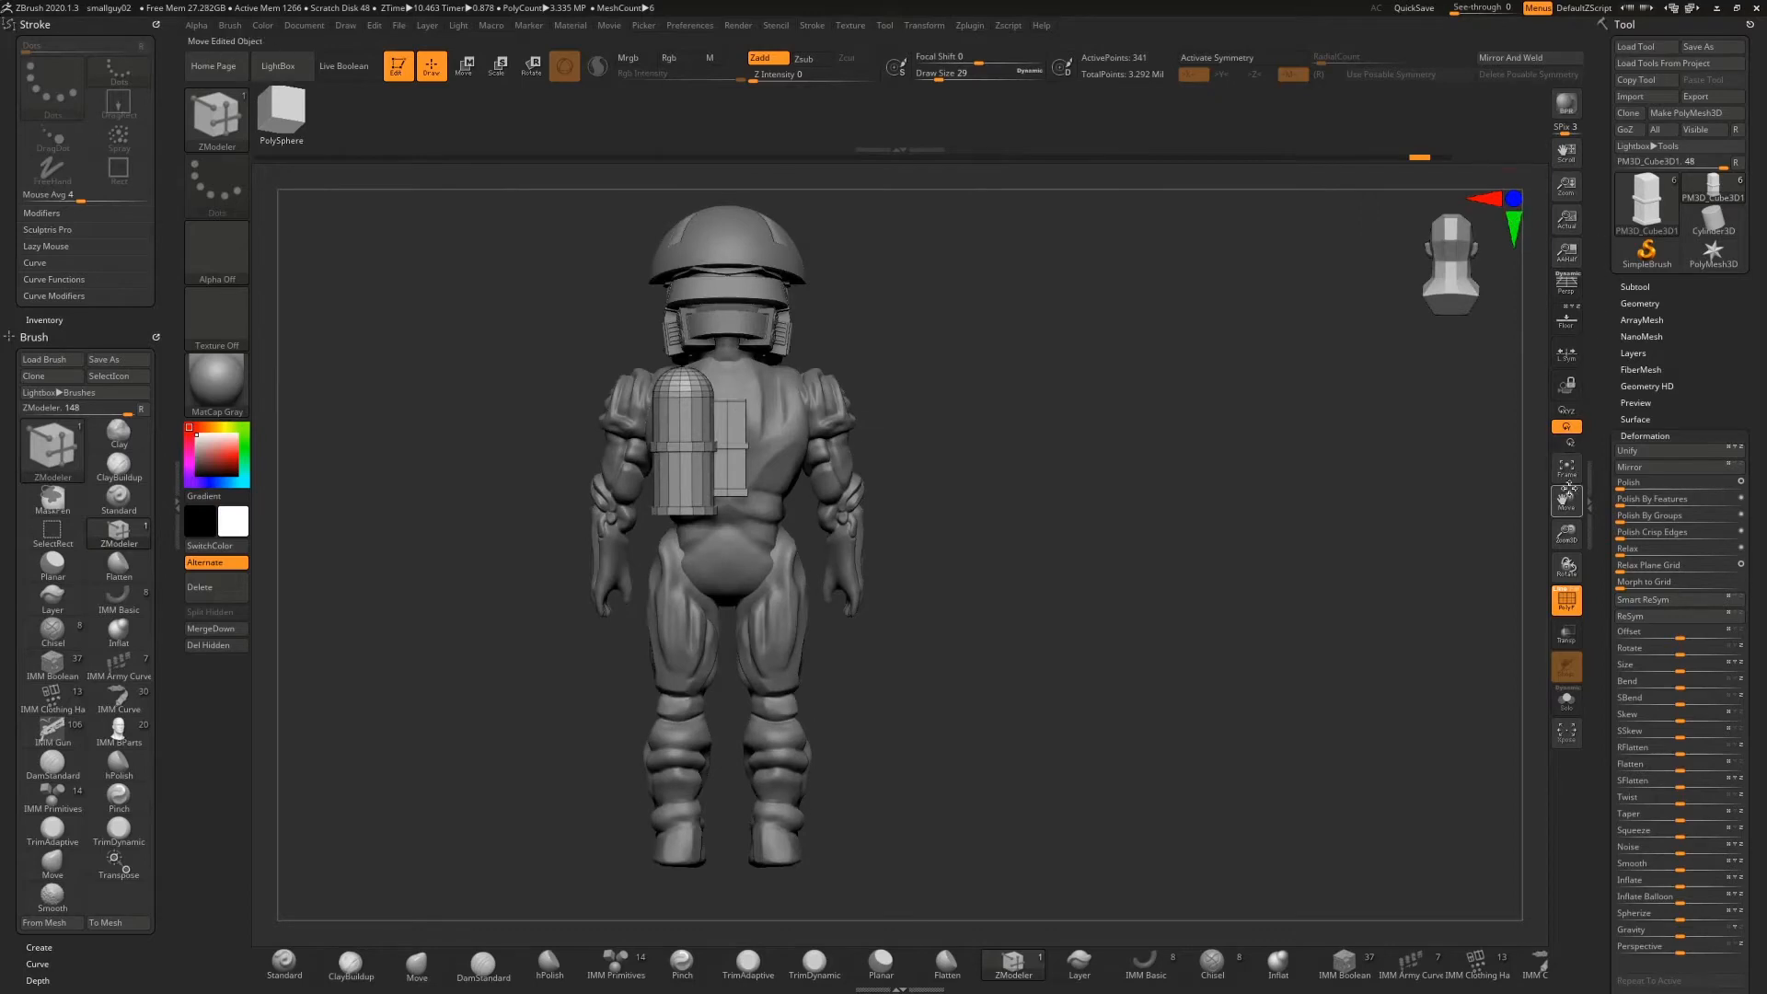
drag(1567, 532, 1561, 618)
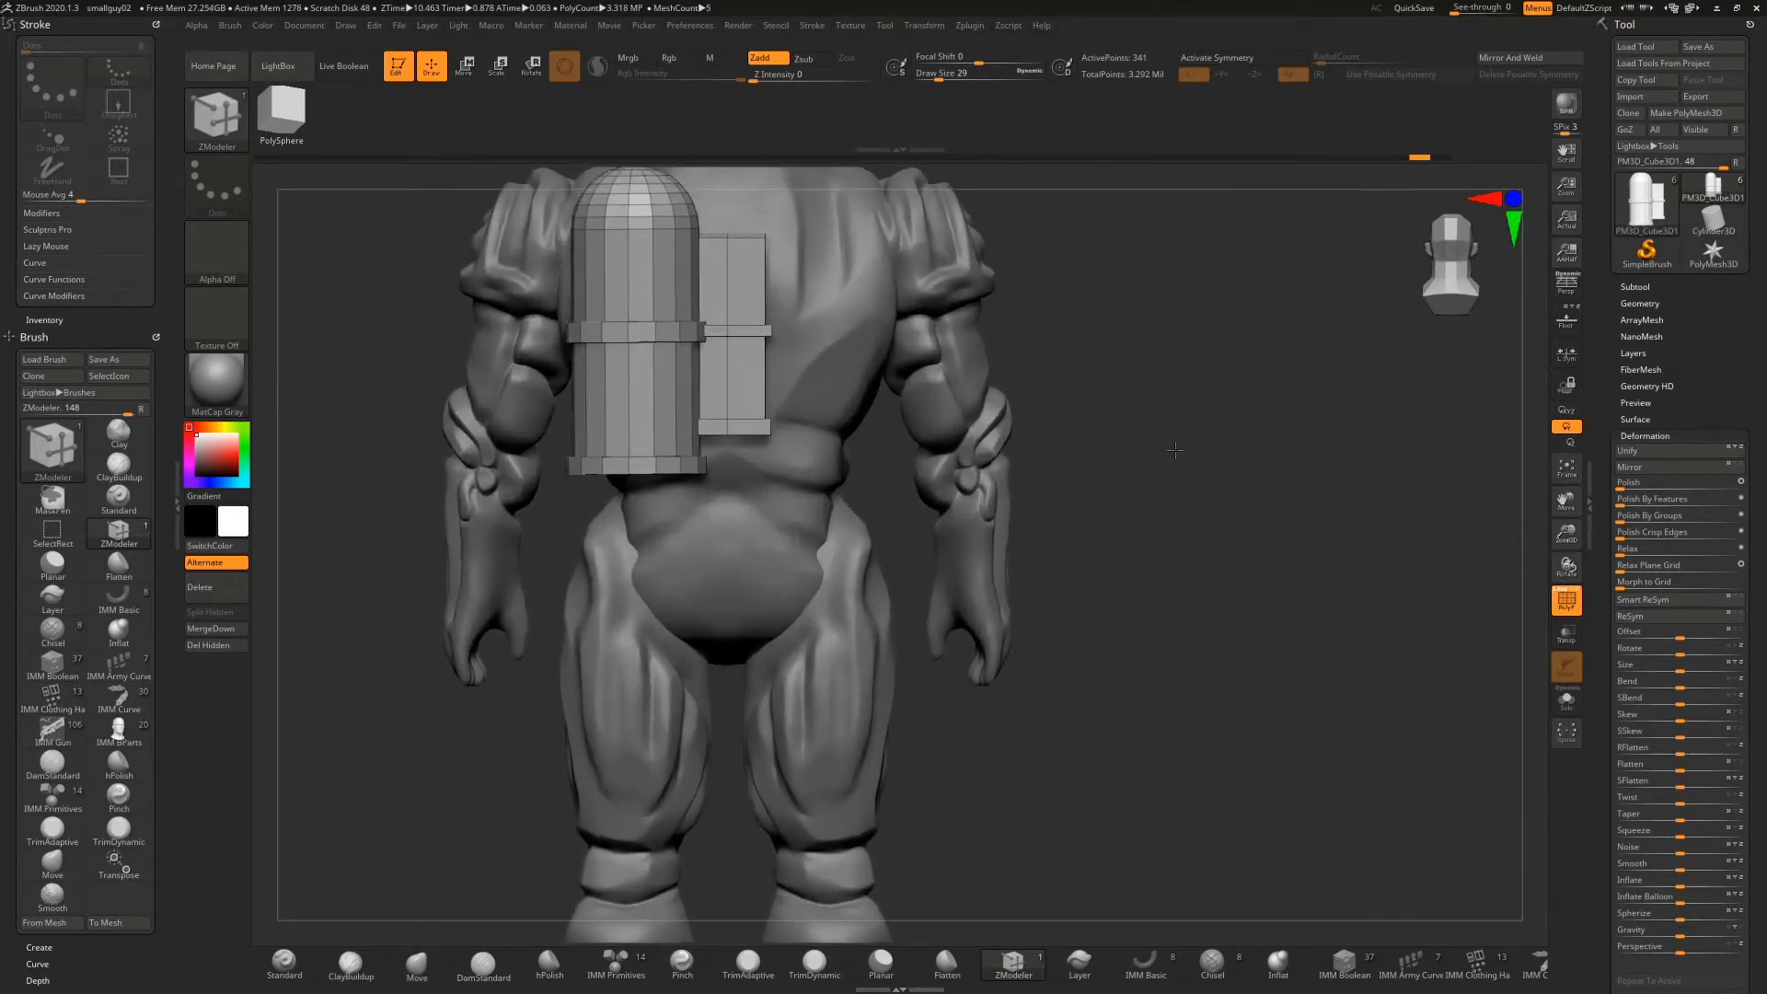
alt+drag(1175, 450, 1208, 605)
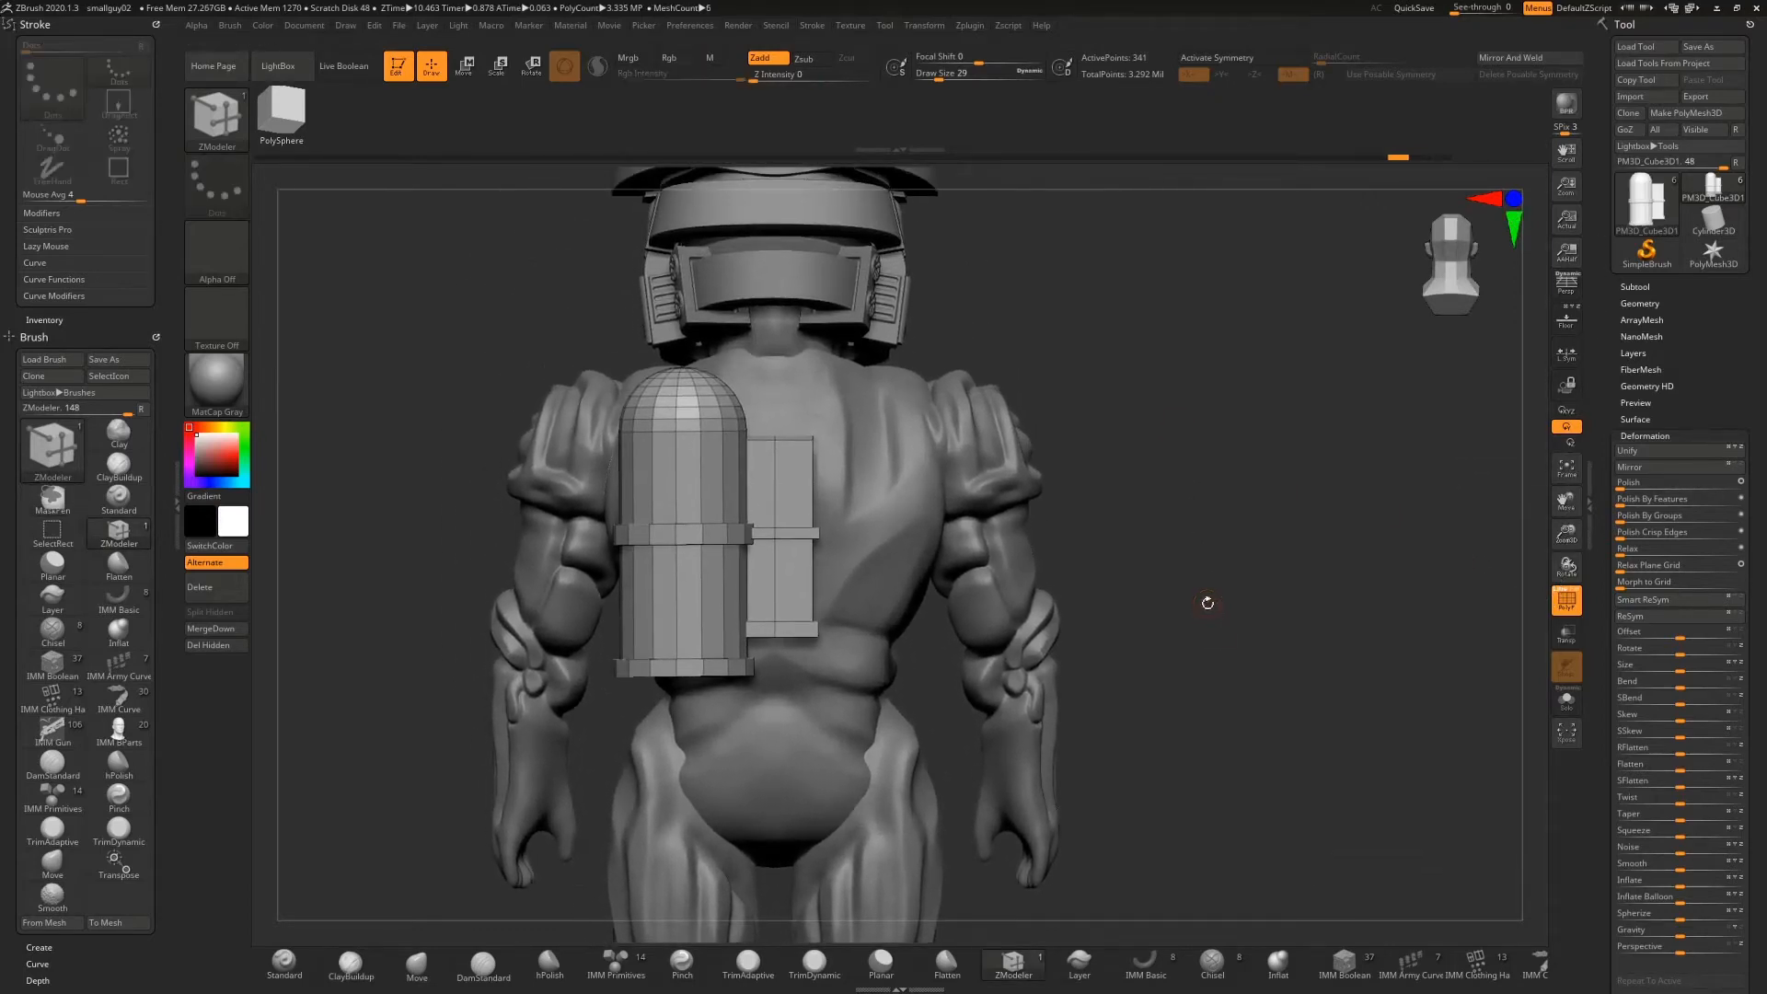
key(ctrl+z)
key(ctrl+shift+z)
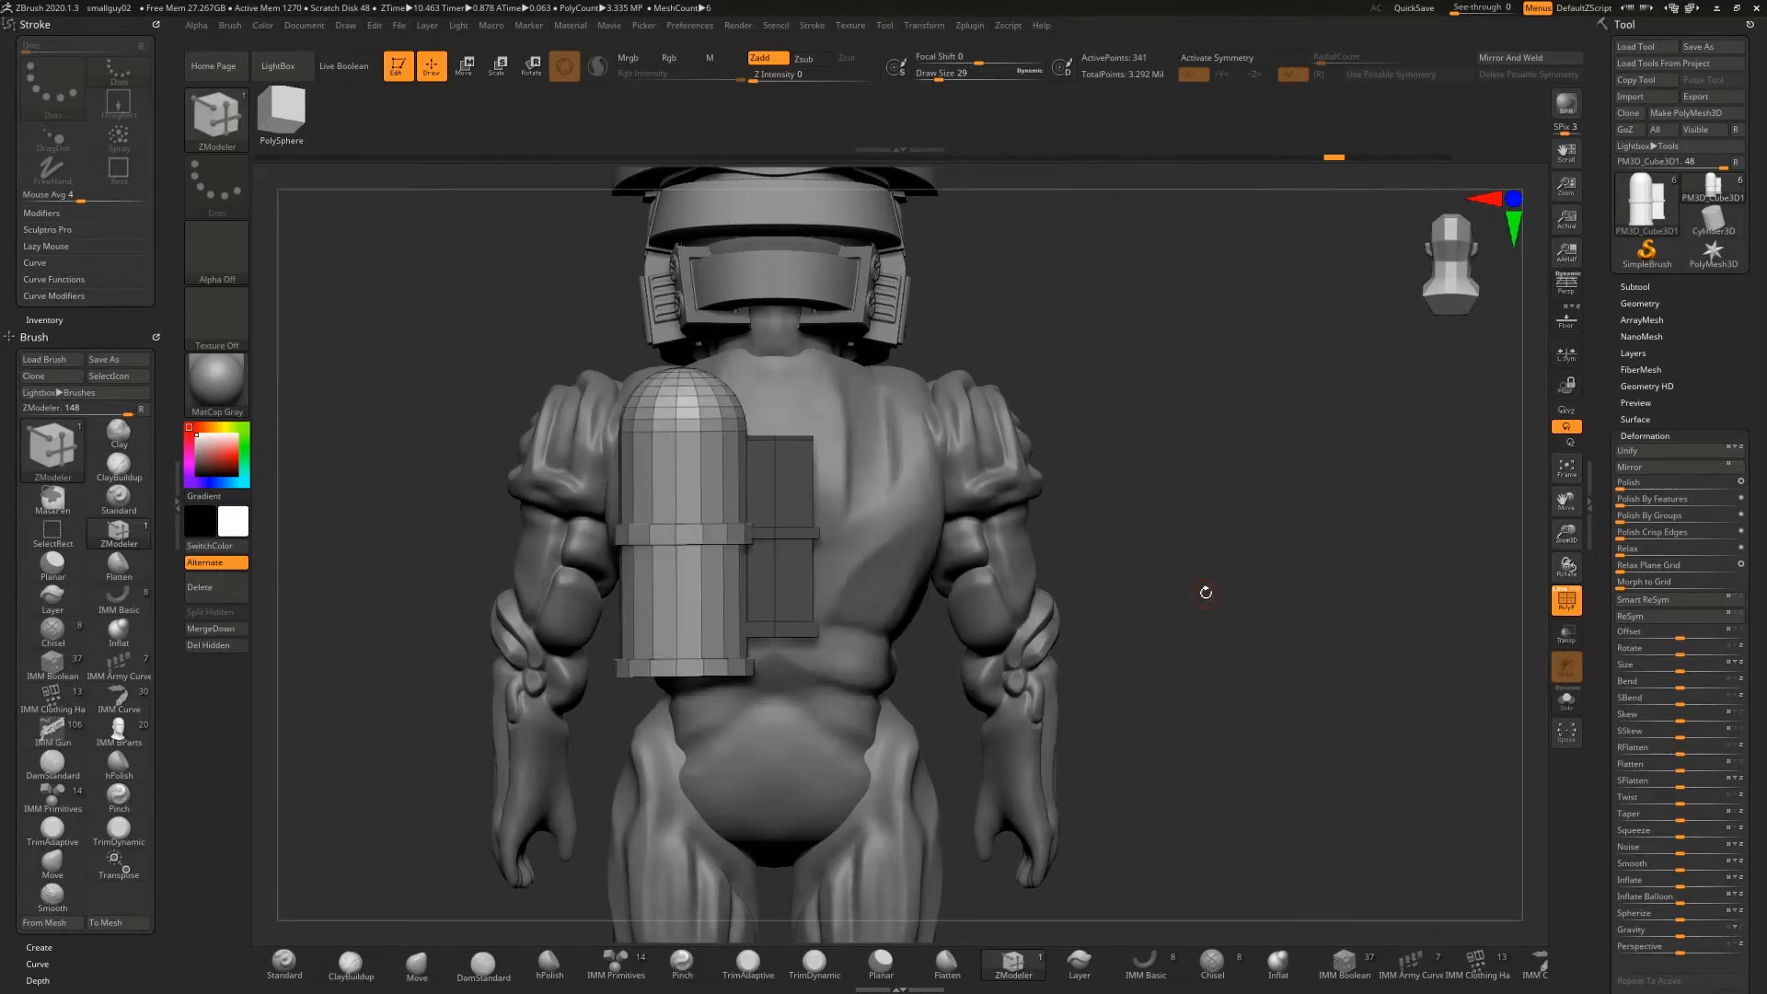
click(462, 66)
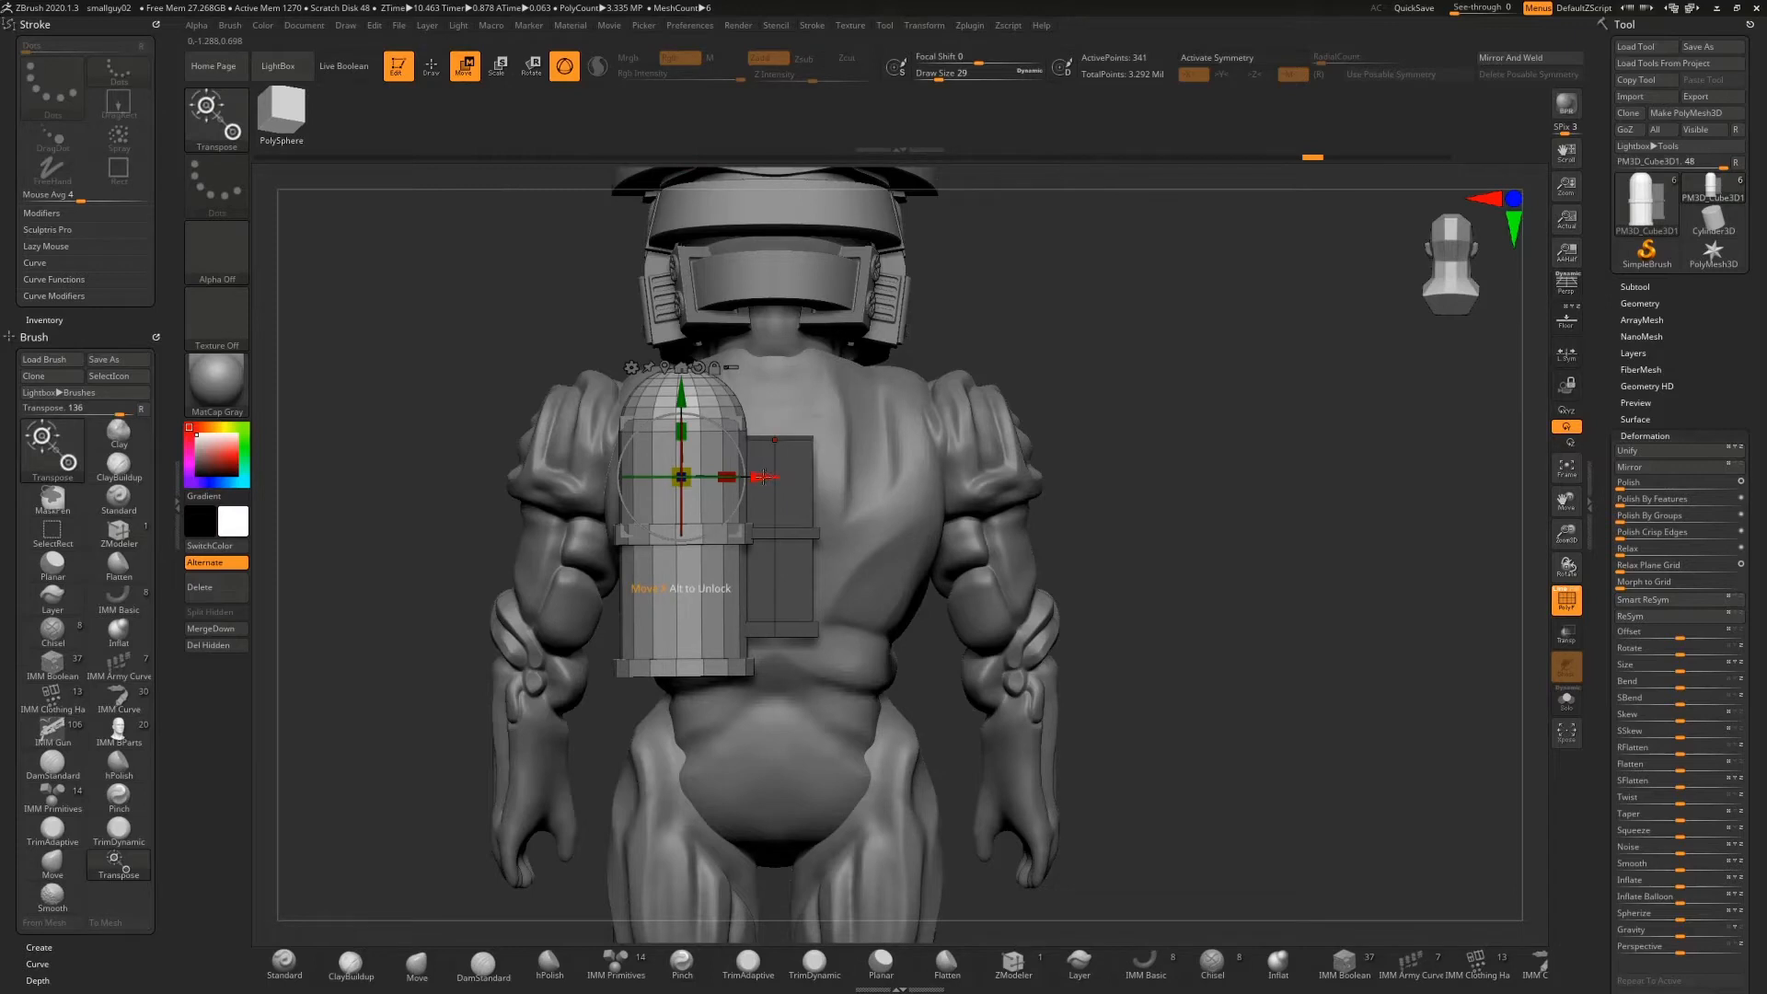
ctrl+drag(758, 476, 911, 490)
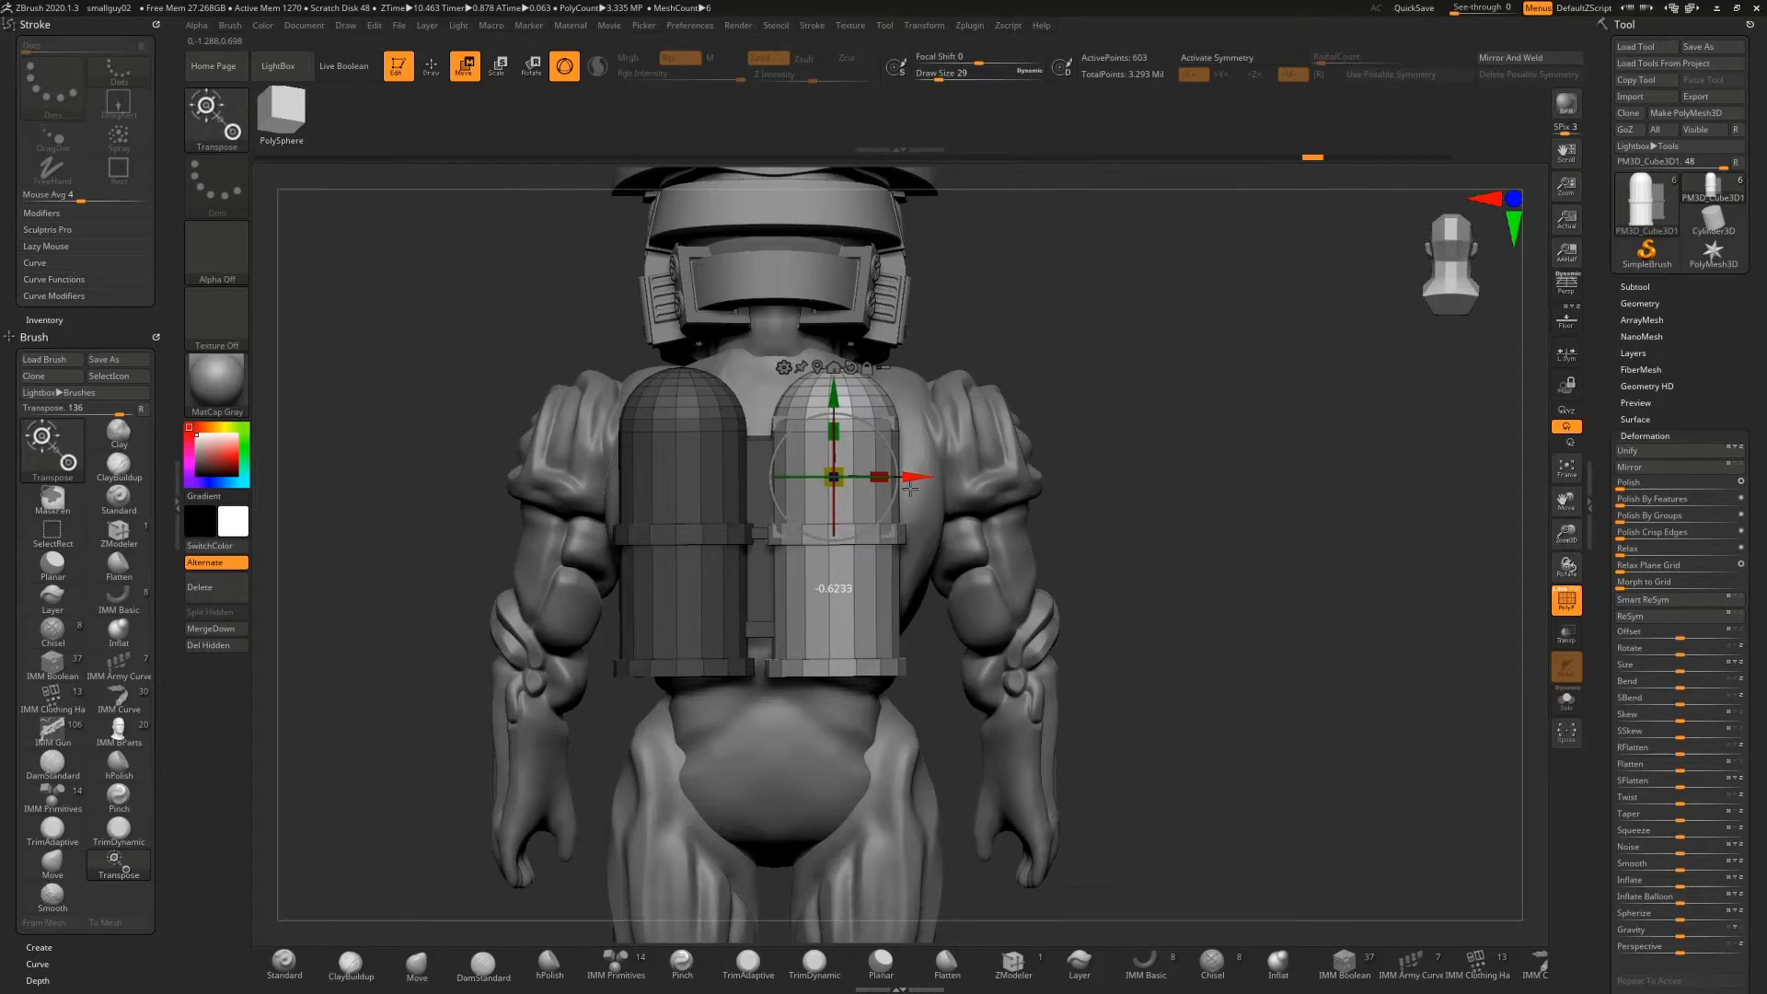
Adjust the duplicated capsule sideways in the back view so both tanks flank the block evenly
drag(1089, 449, 1054, 458)
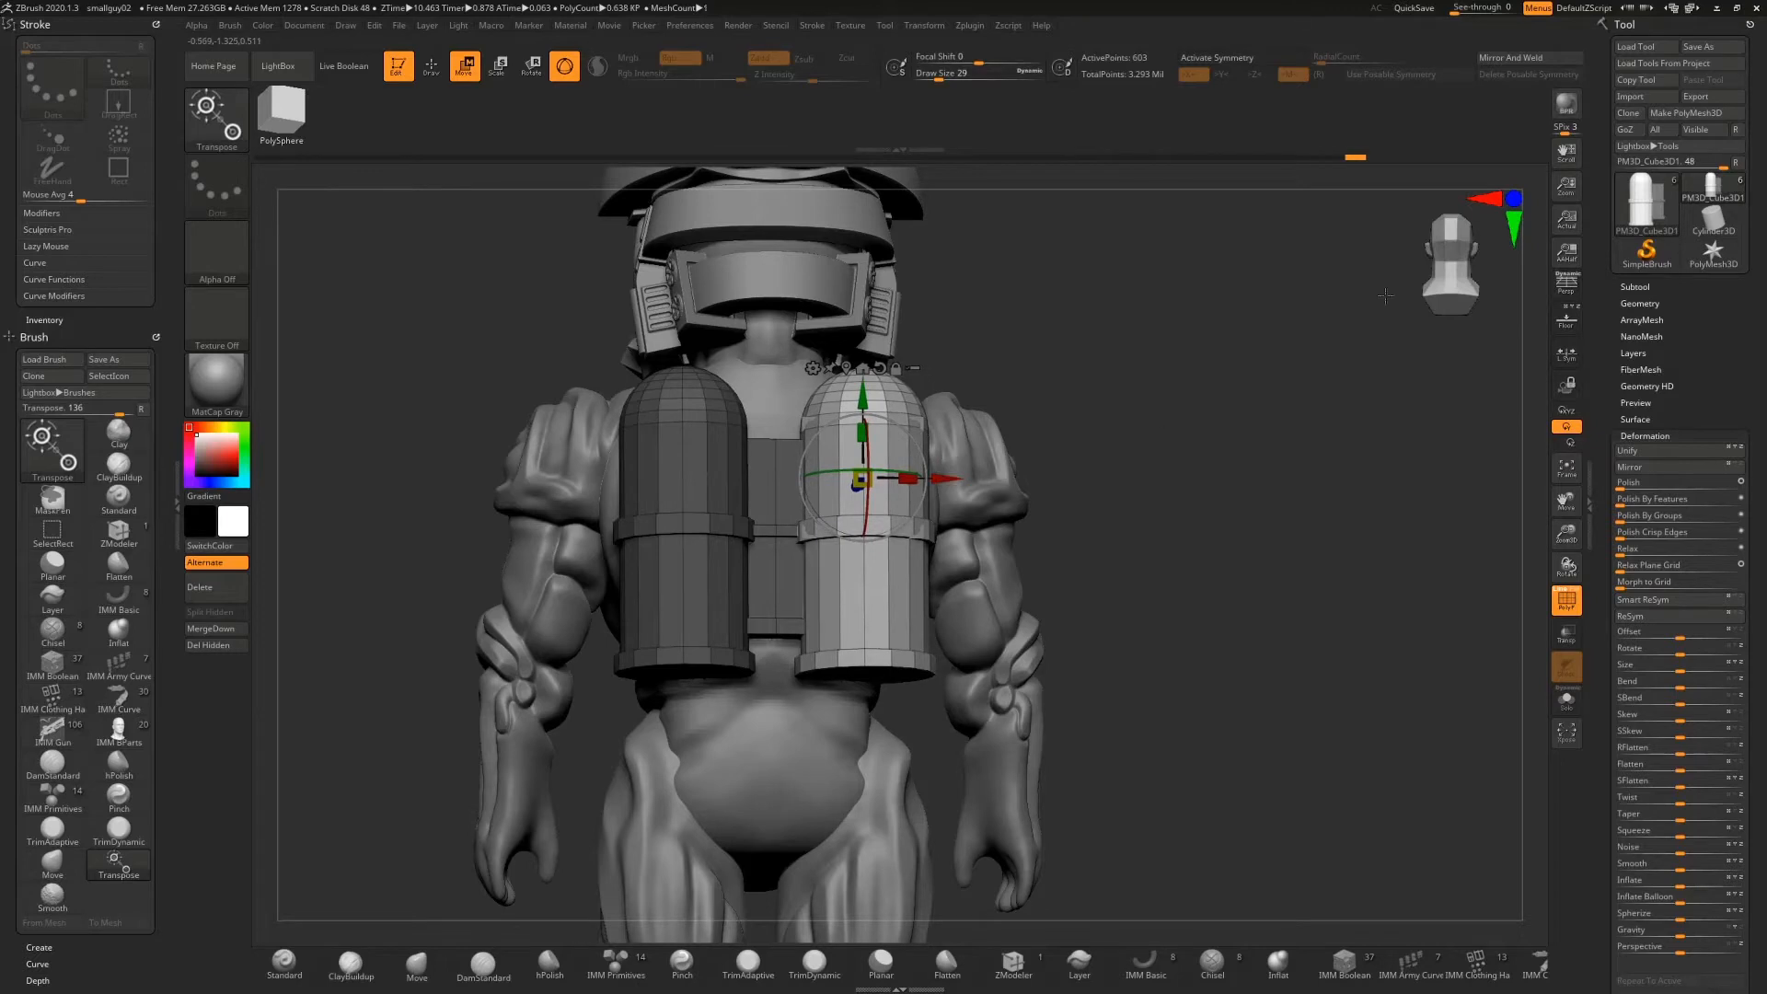
click(1450, 285)
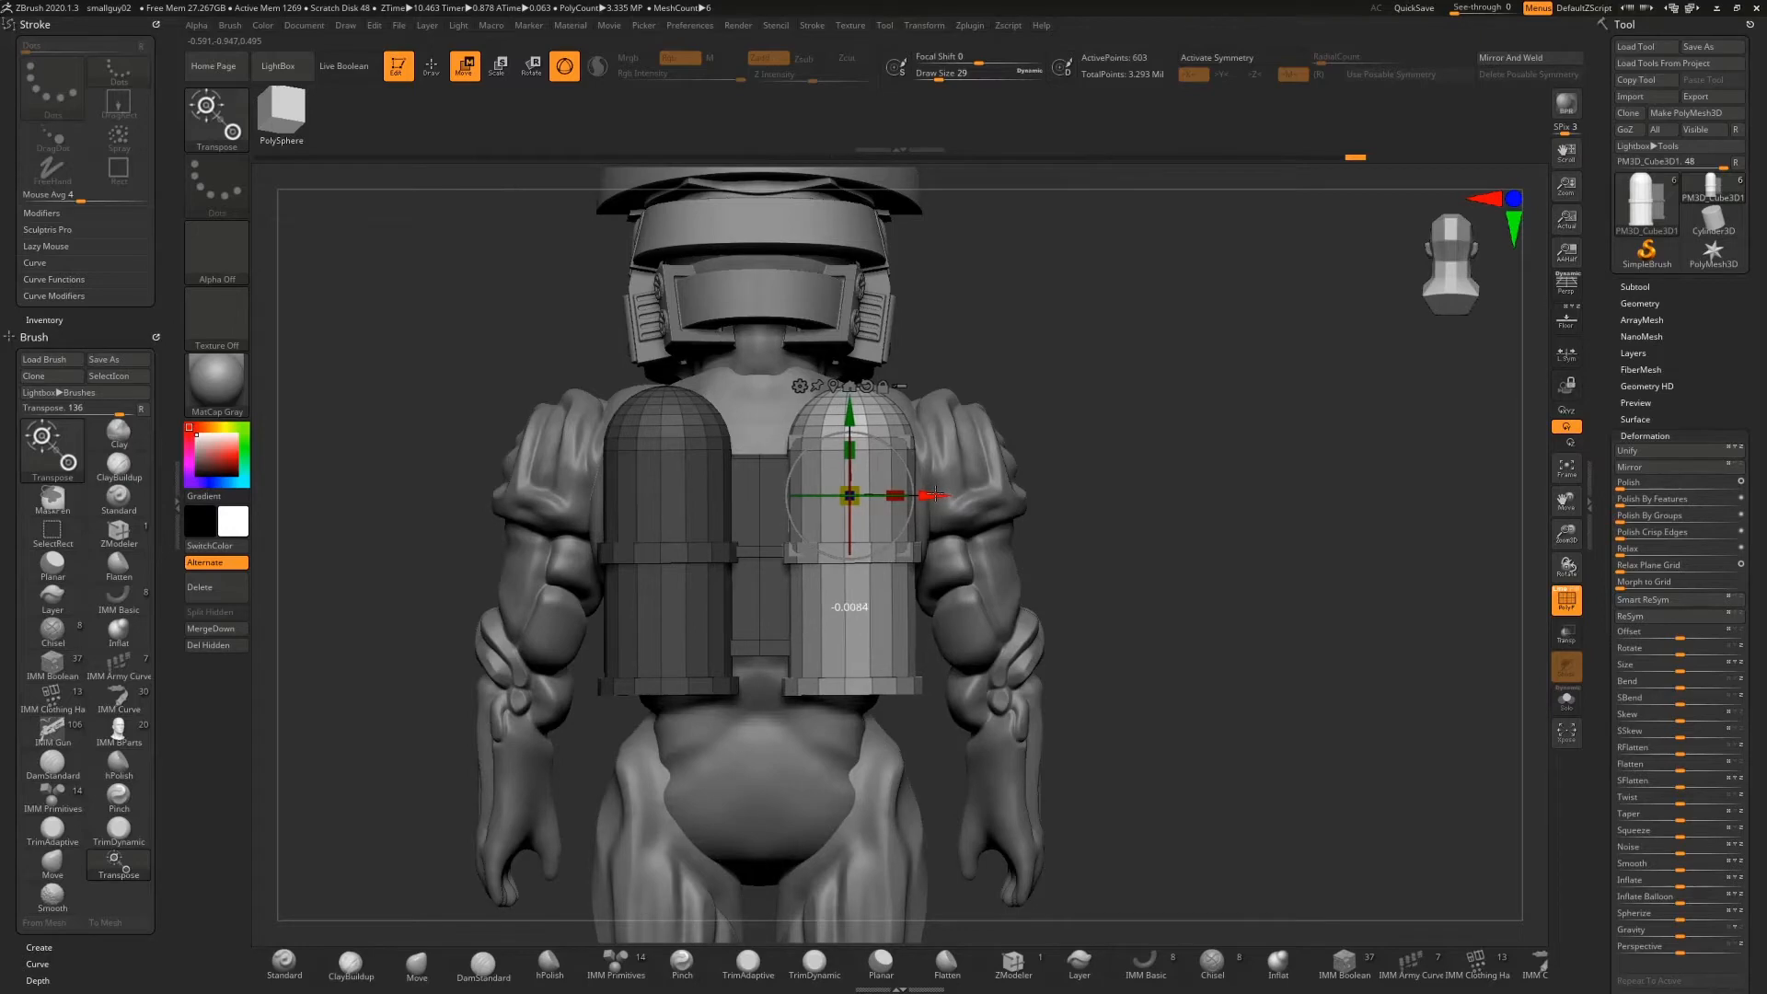
drag(935, 494, 933, 495)
Clear the mask and centre the gizmo on the whole backpack
drag(1183, 457, 810, 516)
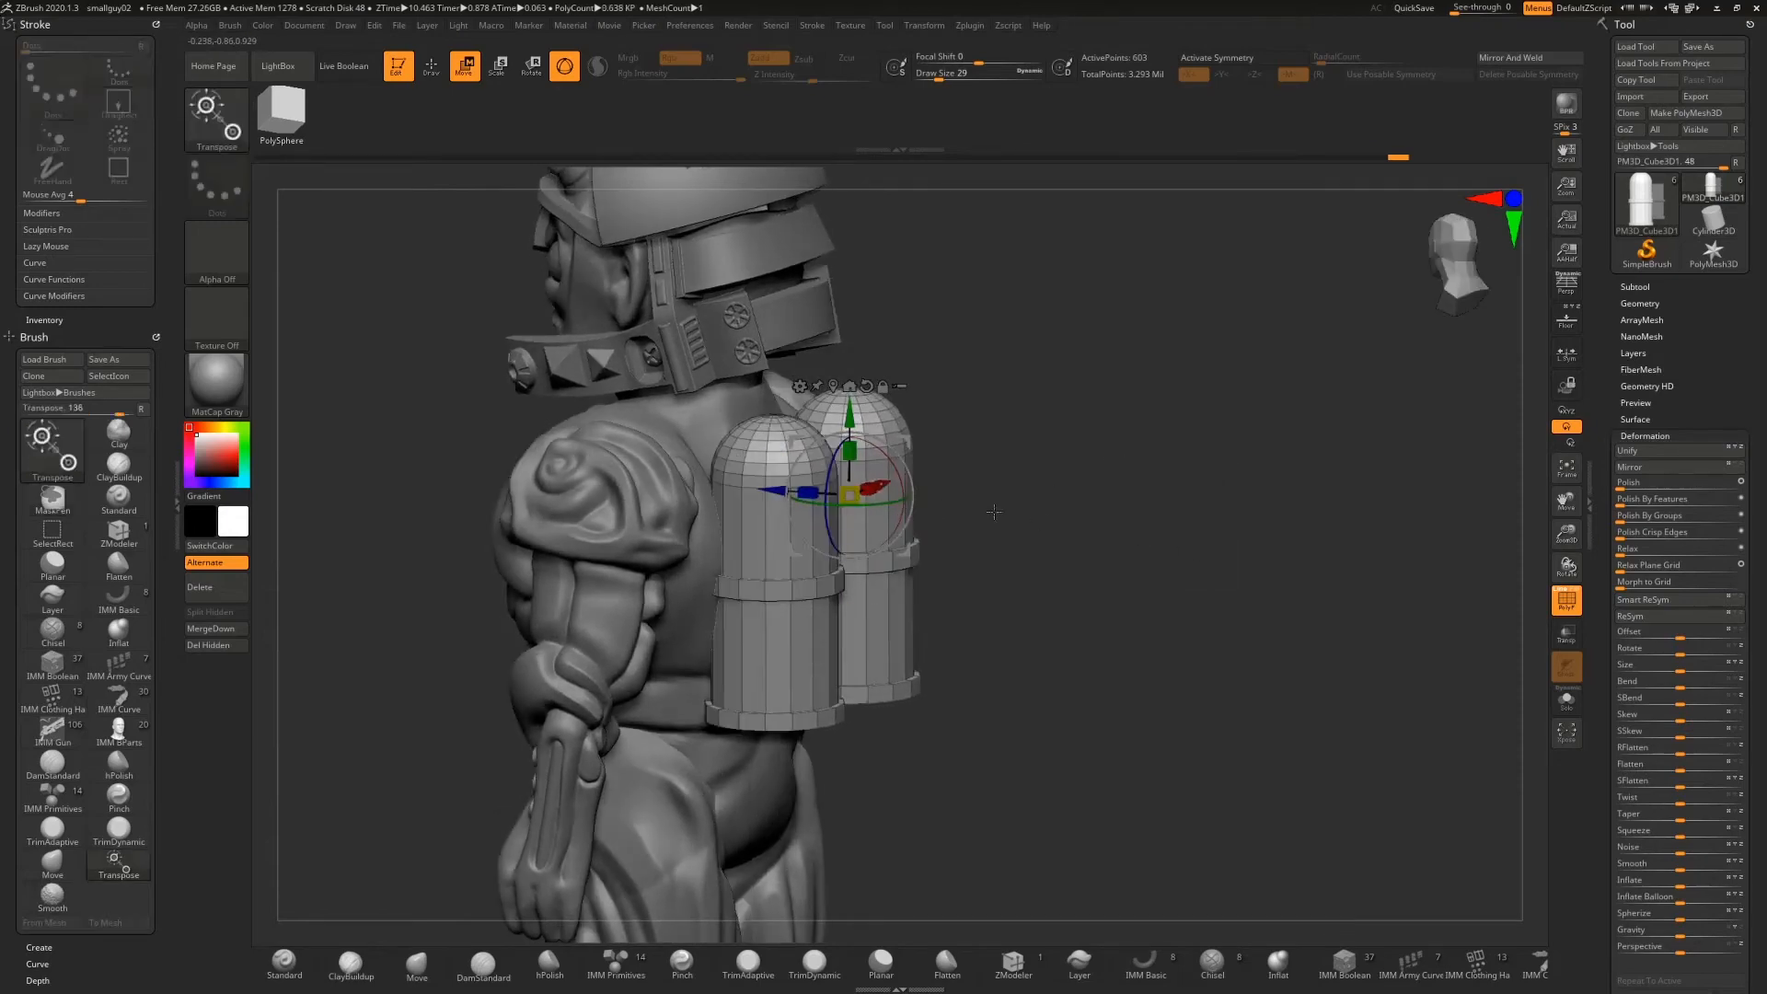
drag(1070, 511, 922, 412)
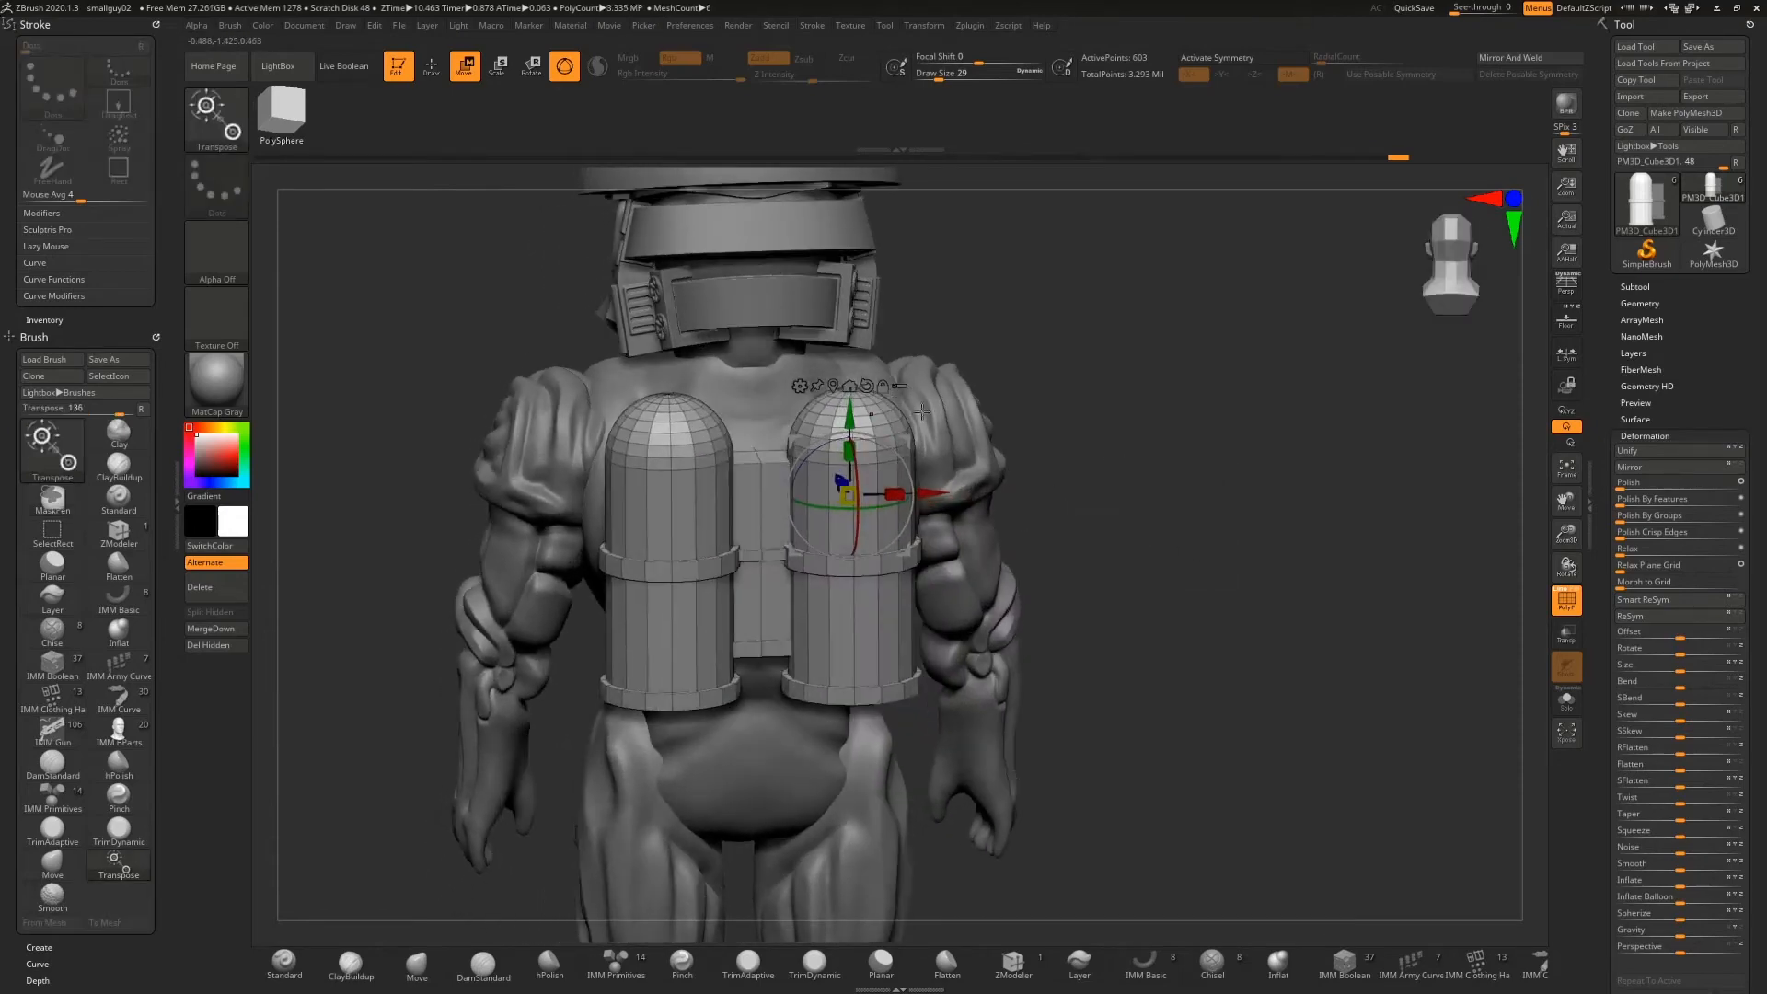
click(1442, 262)
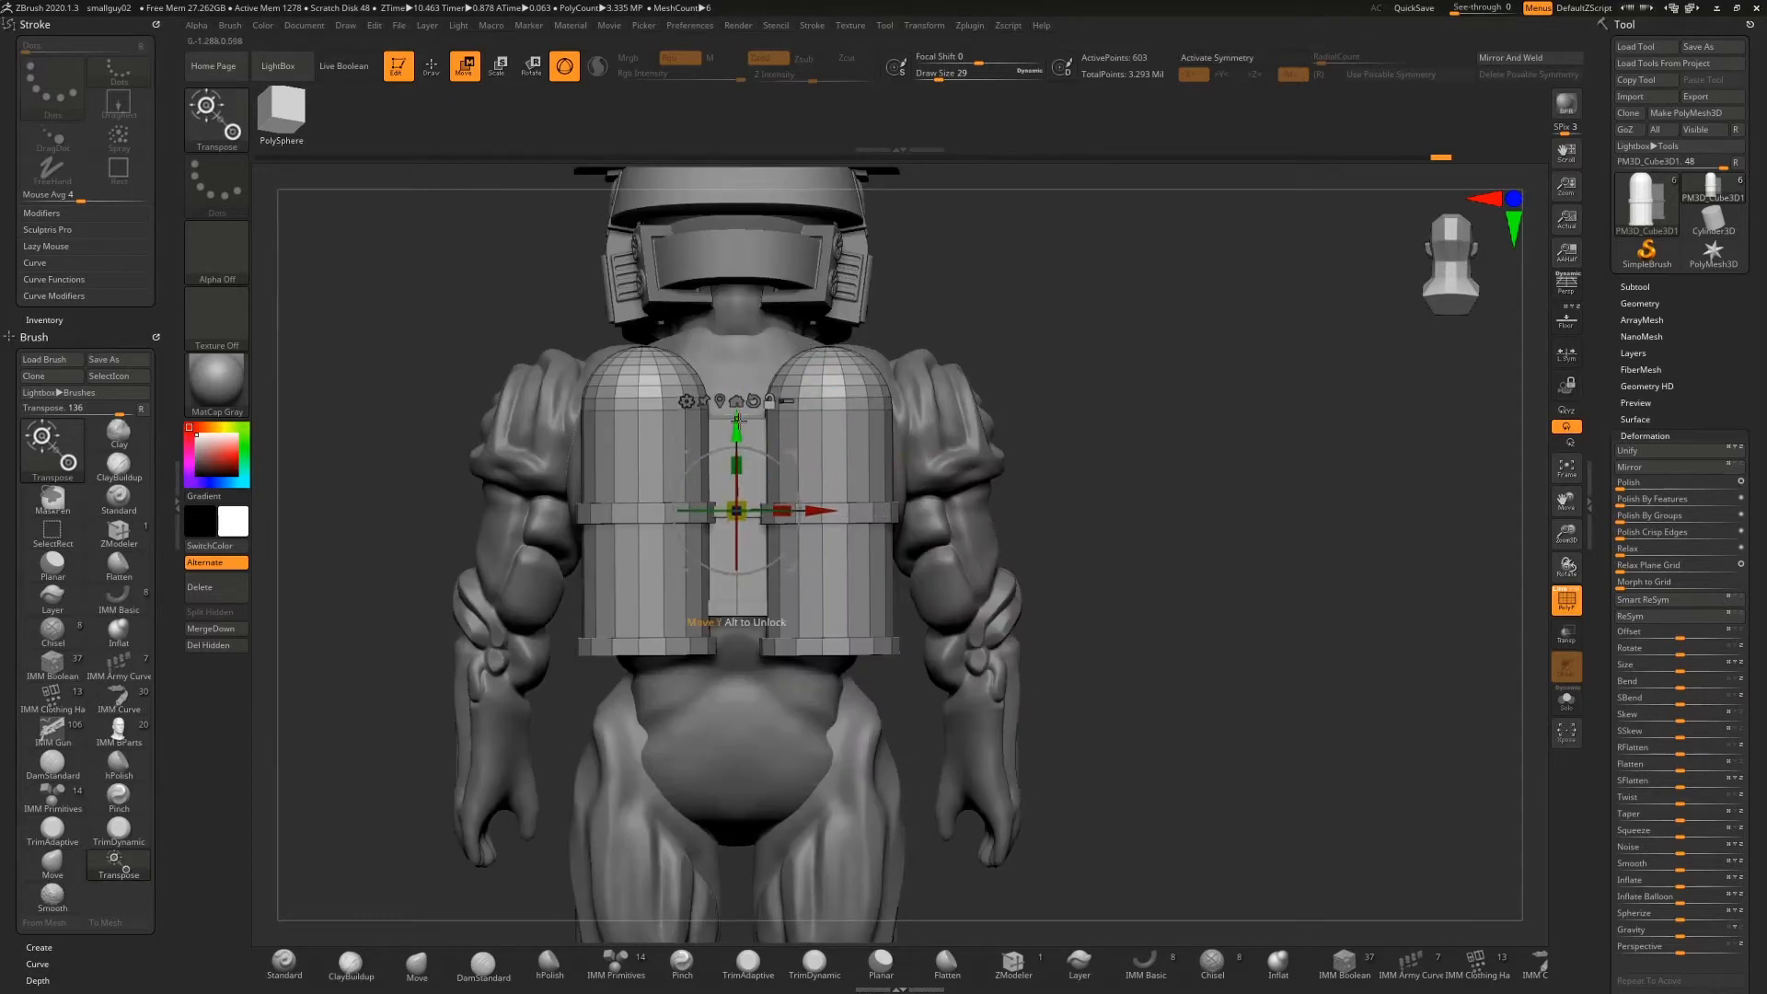
Move the whole backpack outward from the torso, centre it sideways on the back and lower it slightly
drag(1054, 408, 884, 410)
drag(1144, 374, 1172, 399)
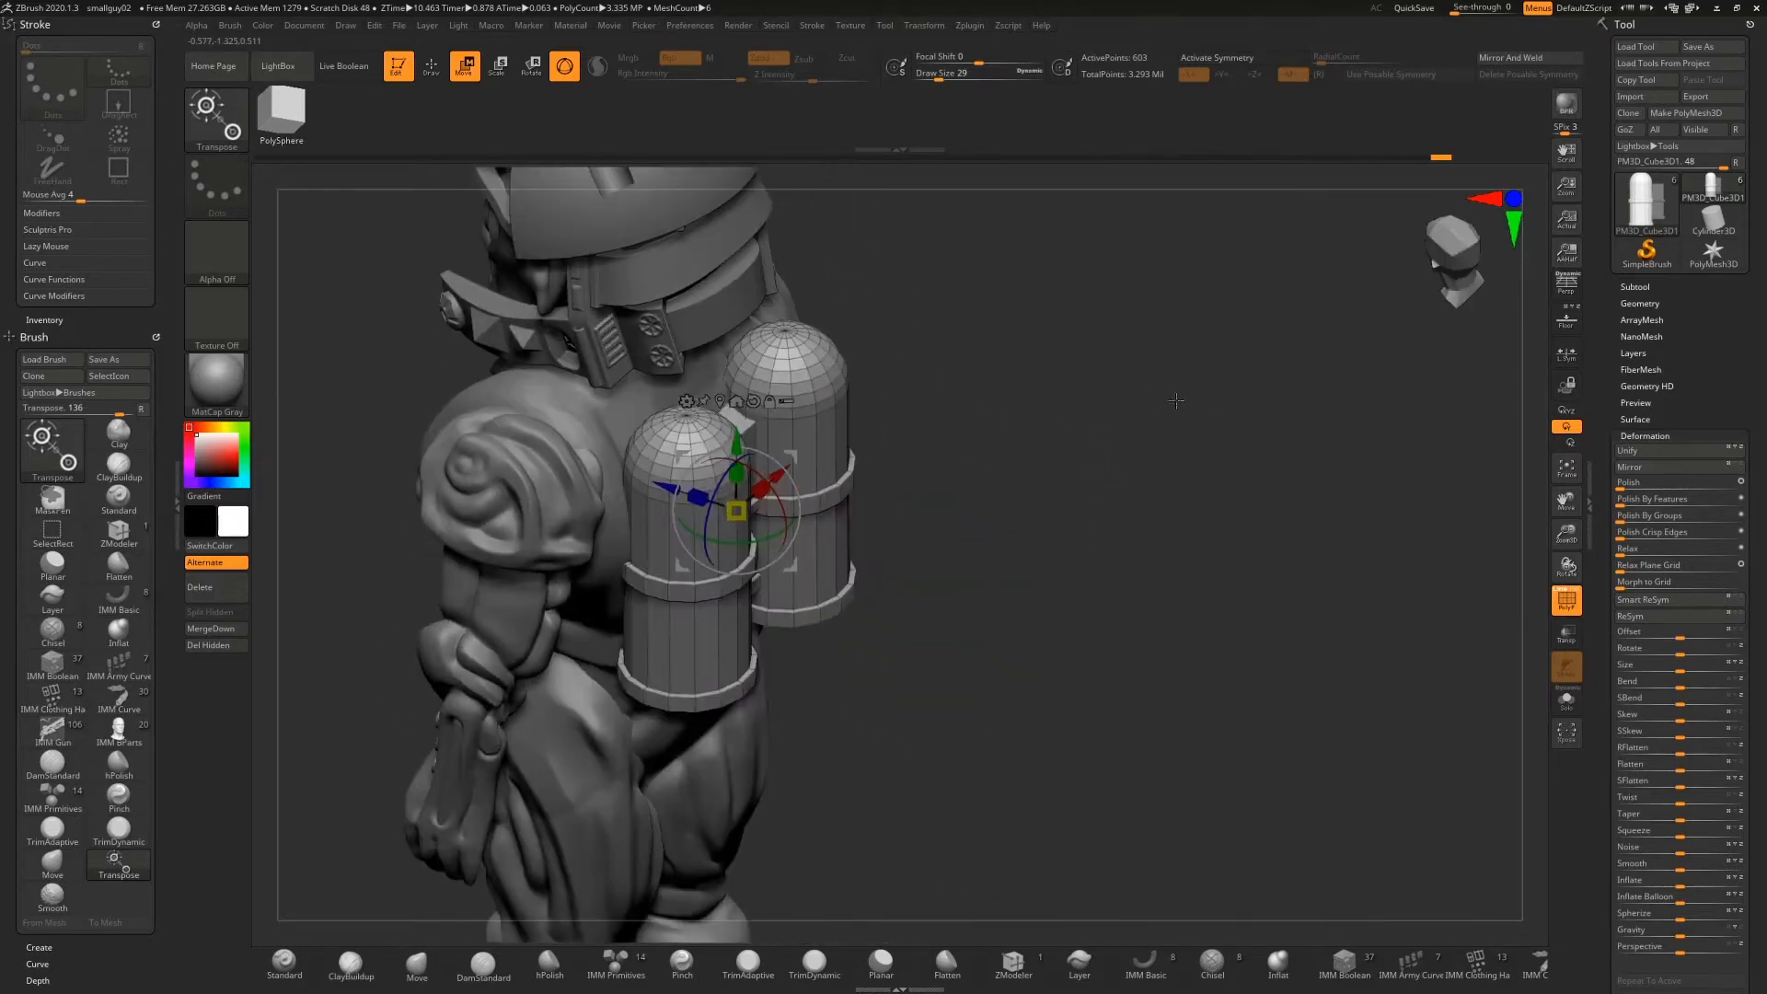
drag(660, 486, 670, 490)
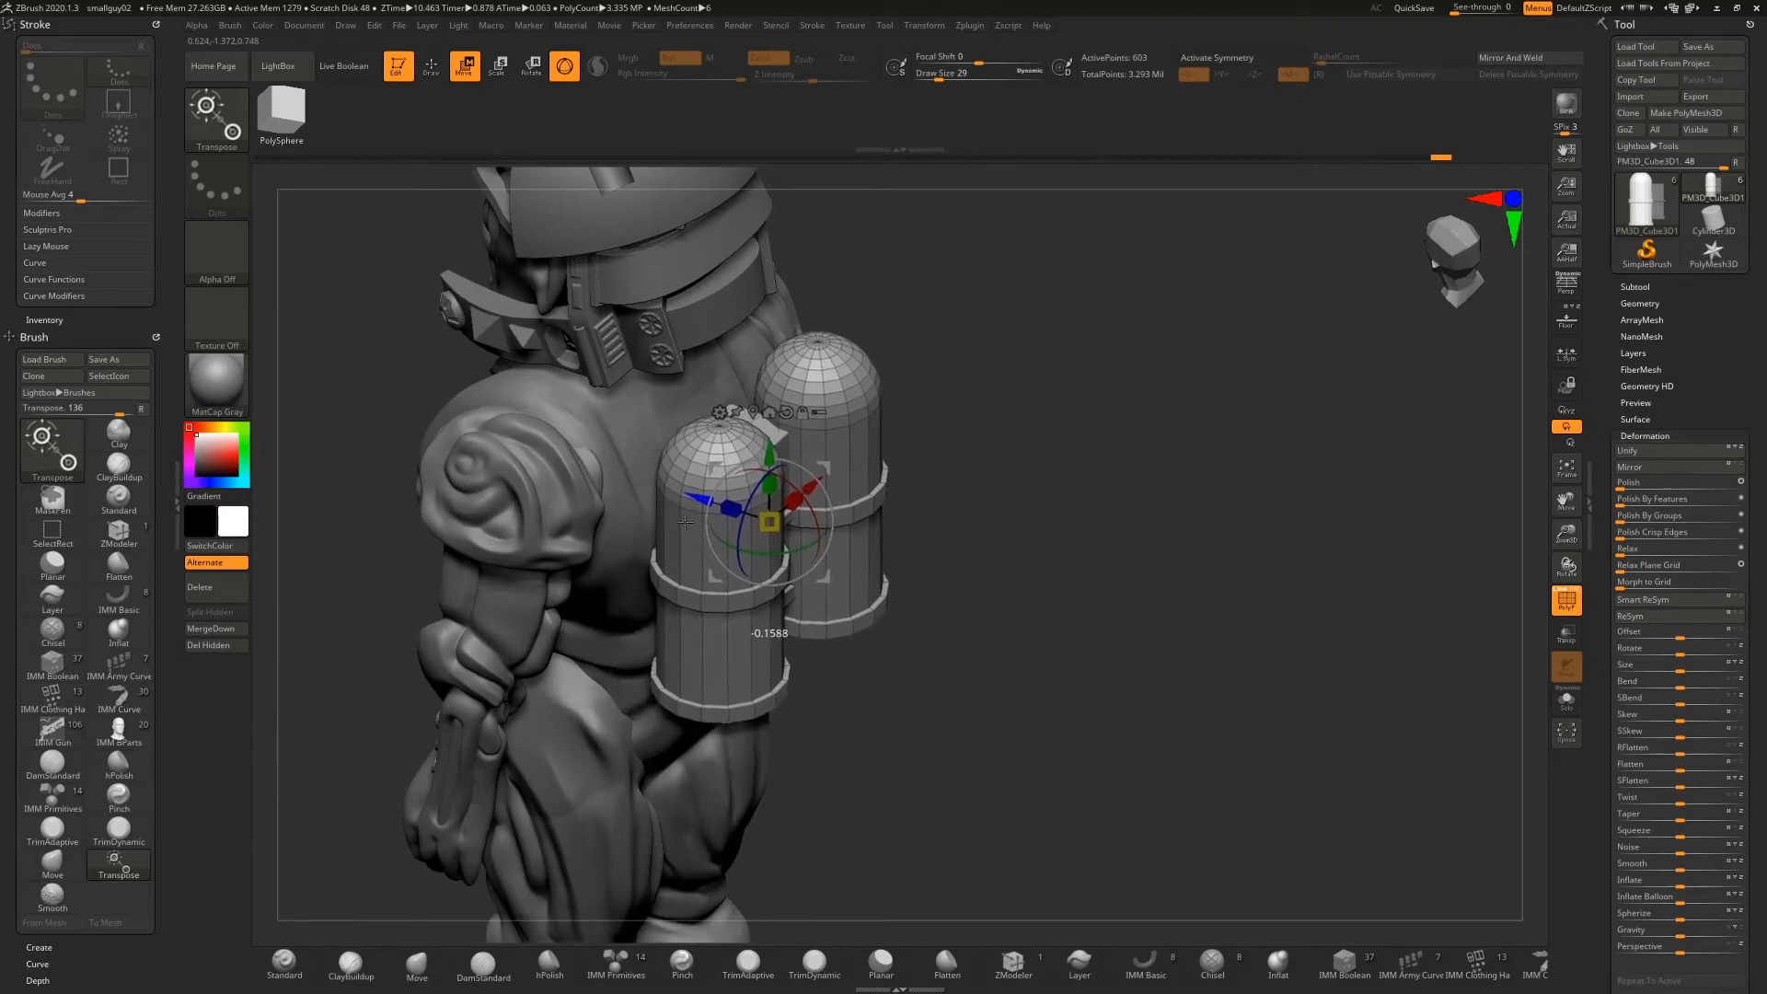
drag(720, 497, 1453, 276)
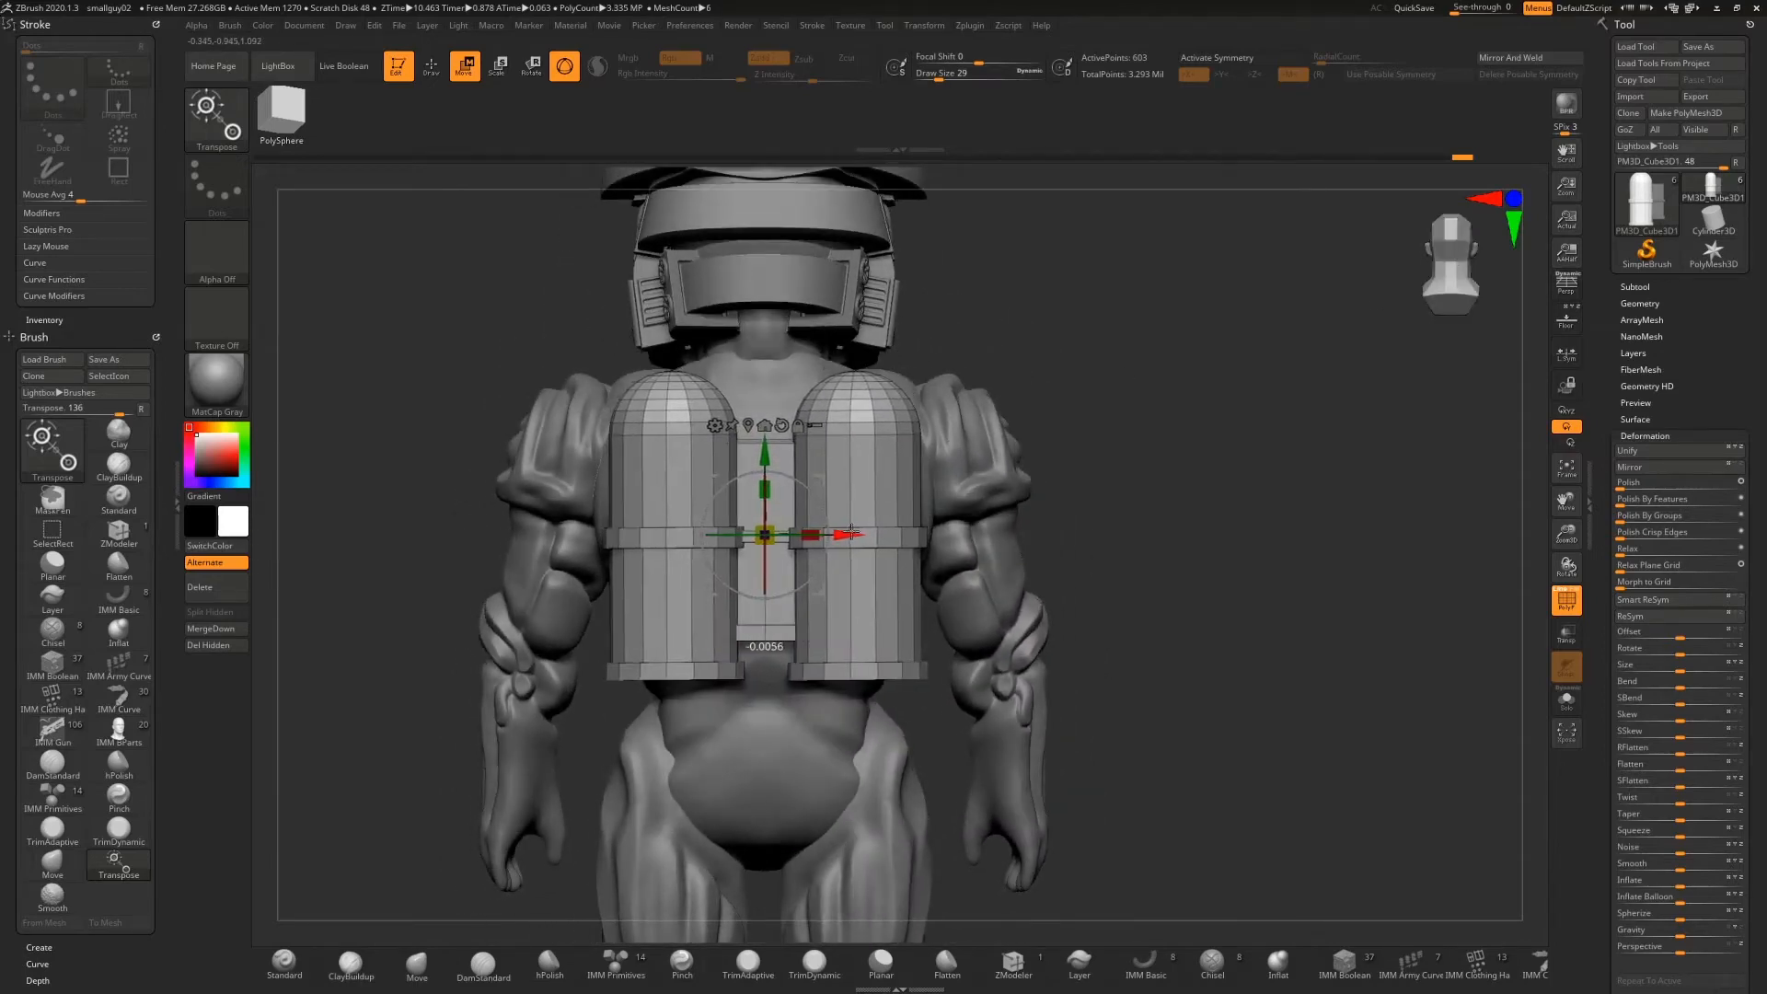
drag(943, 523, 1275, 330)
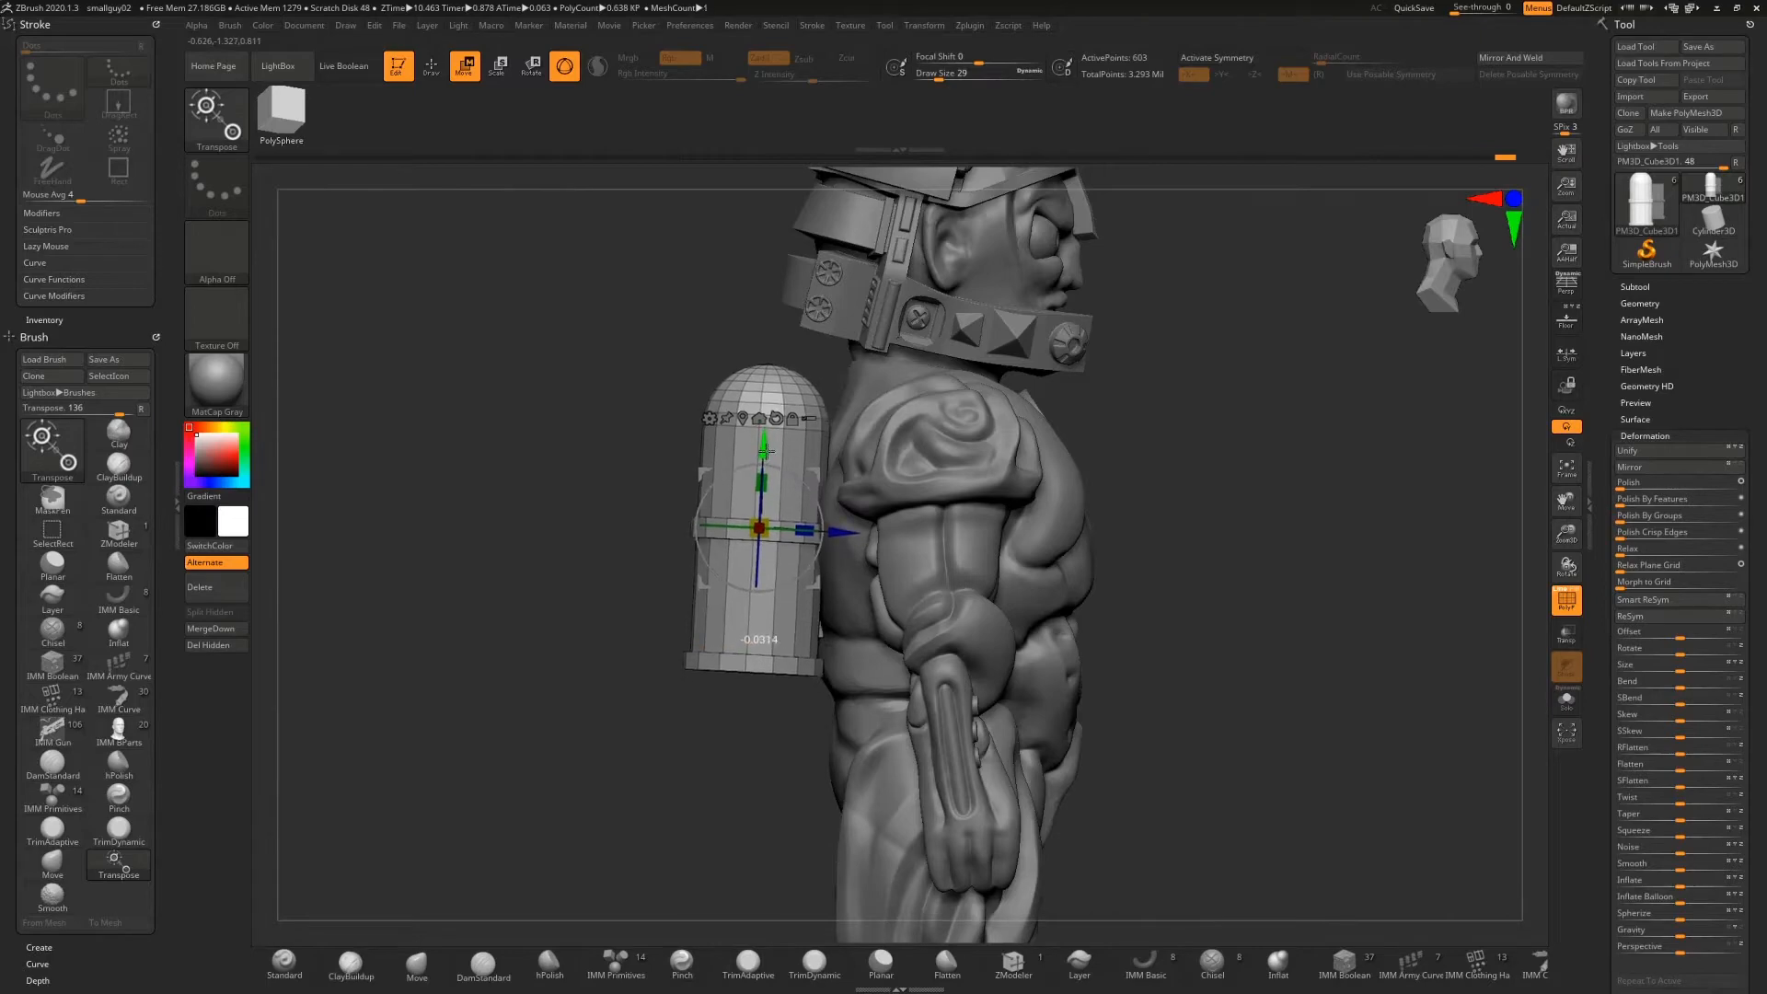
Insert the IMM Boolean Panel01 hexagonal panel on the upper part of the backpack's centre block in the back view
drag(592, 451, 736, 529)
drag(1567, 534, 1460, 563)
alt+drag(1390, 480, 1365, 531)
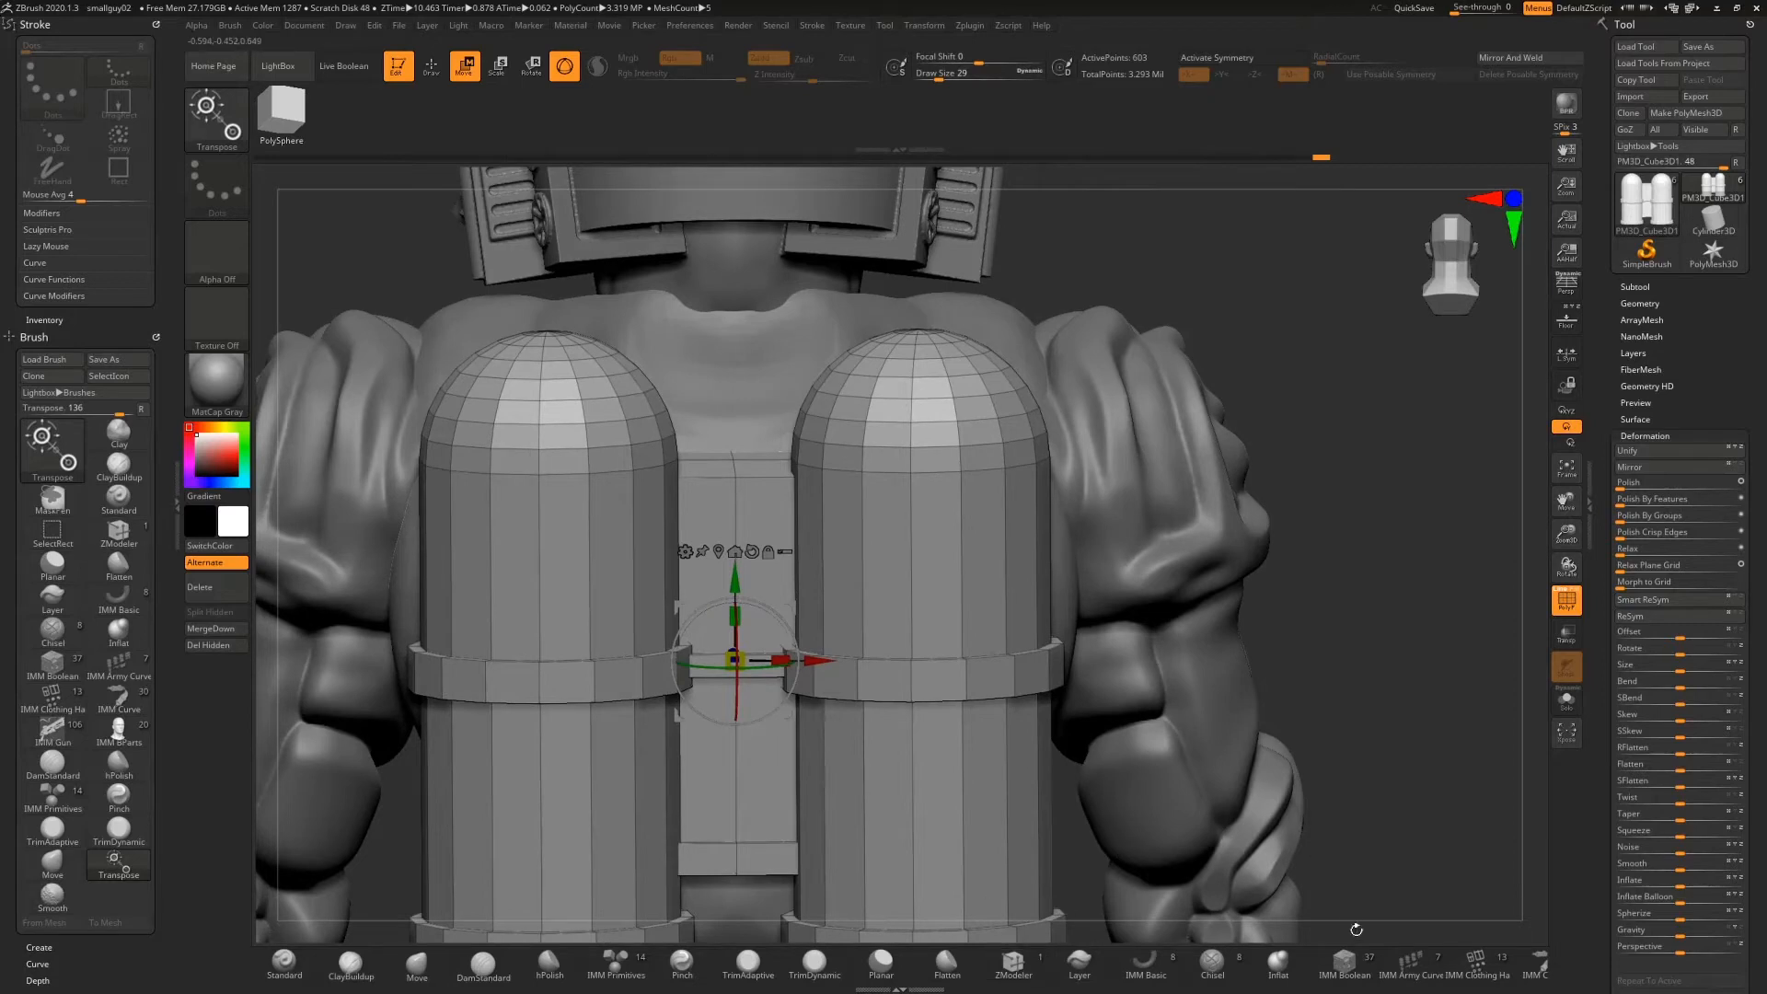
key(b)
key(z)
key(m)
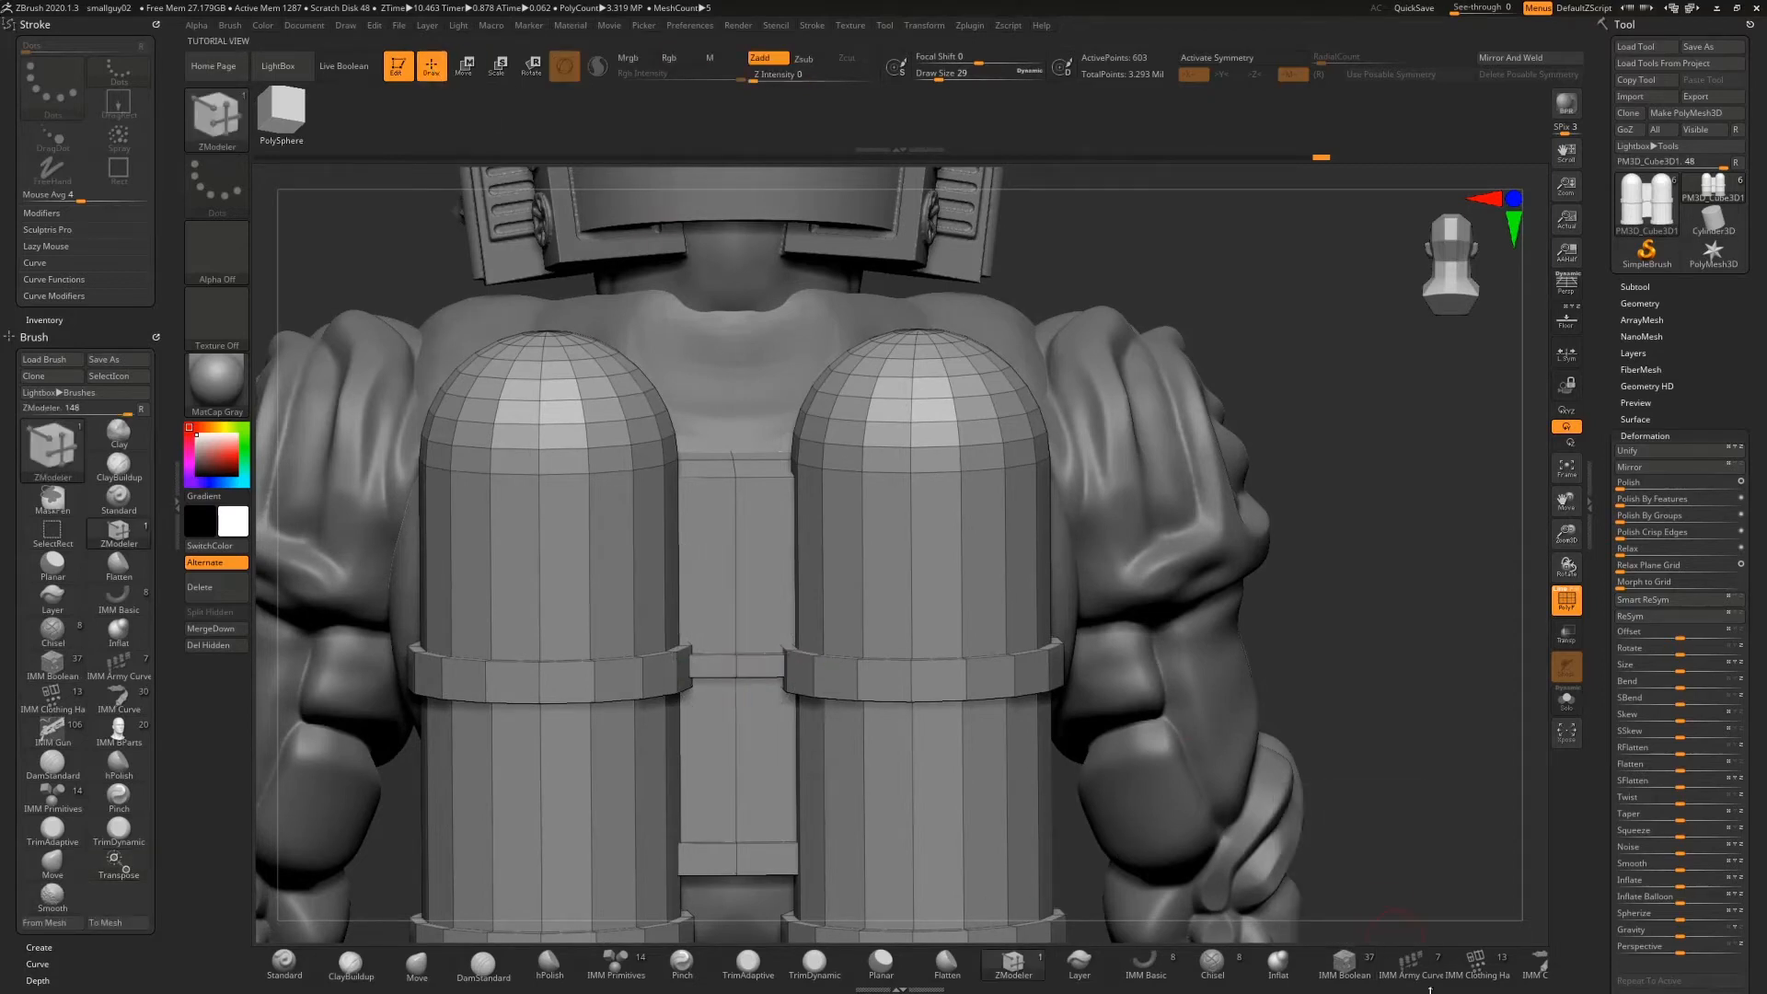
click(1343, 968)
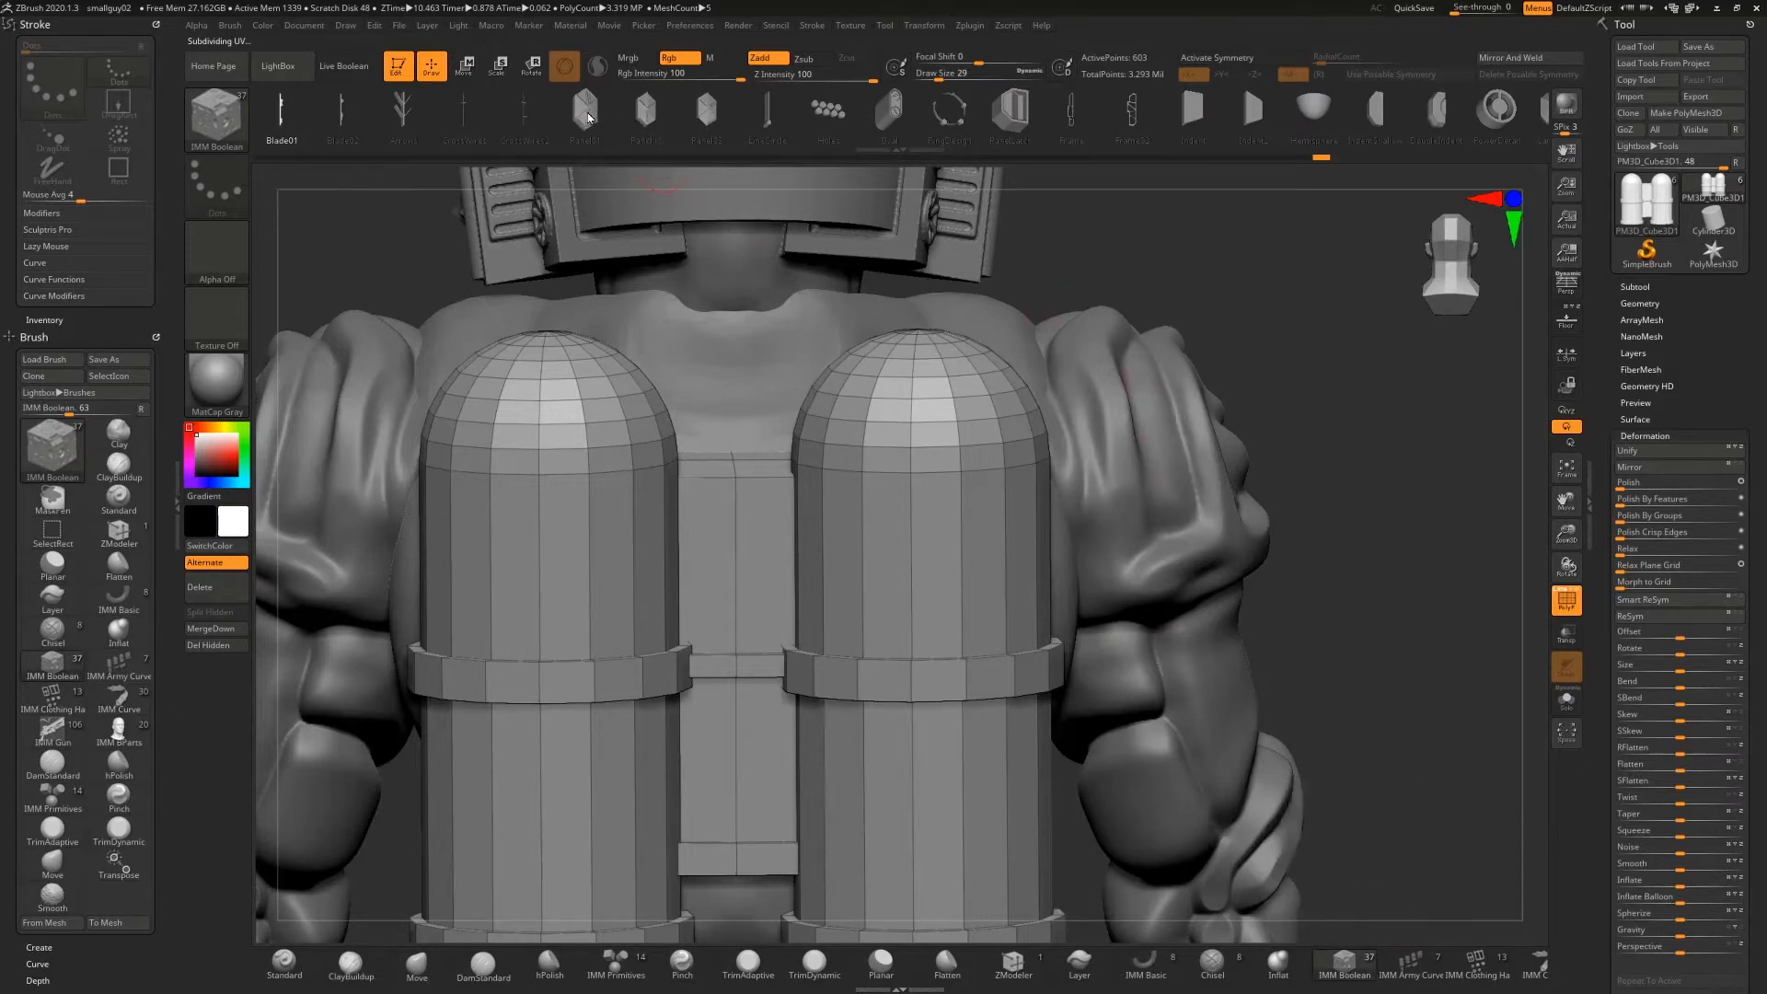
drag(734, 511, 736, 605)
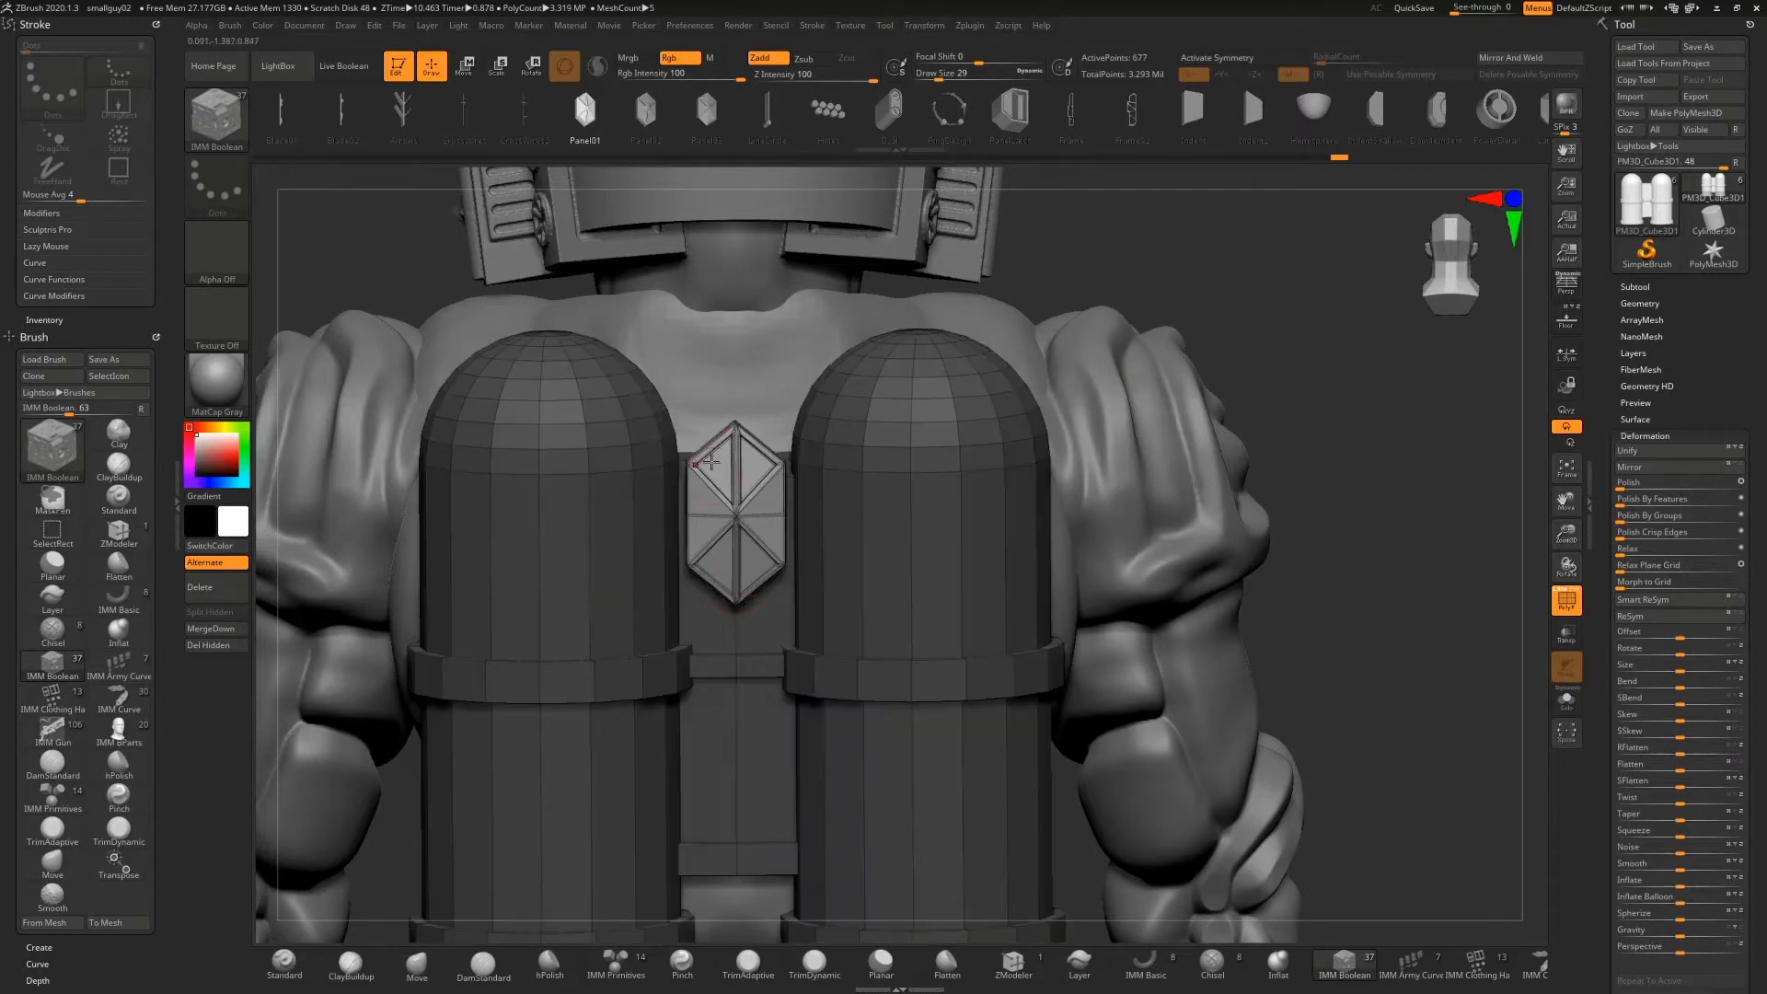
Lower the hexagonal panel between the block's upper bands, scale it to about 0.89 and sink it slightly into the surface
click(465, 64)
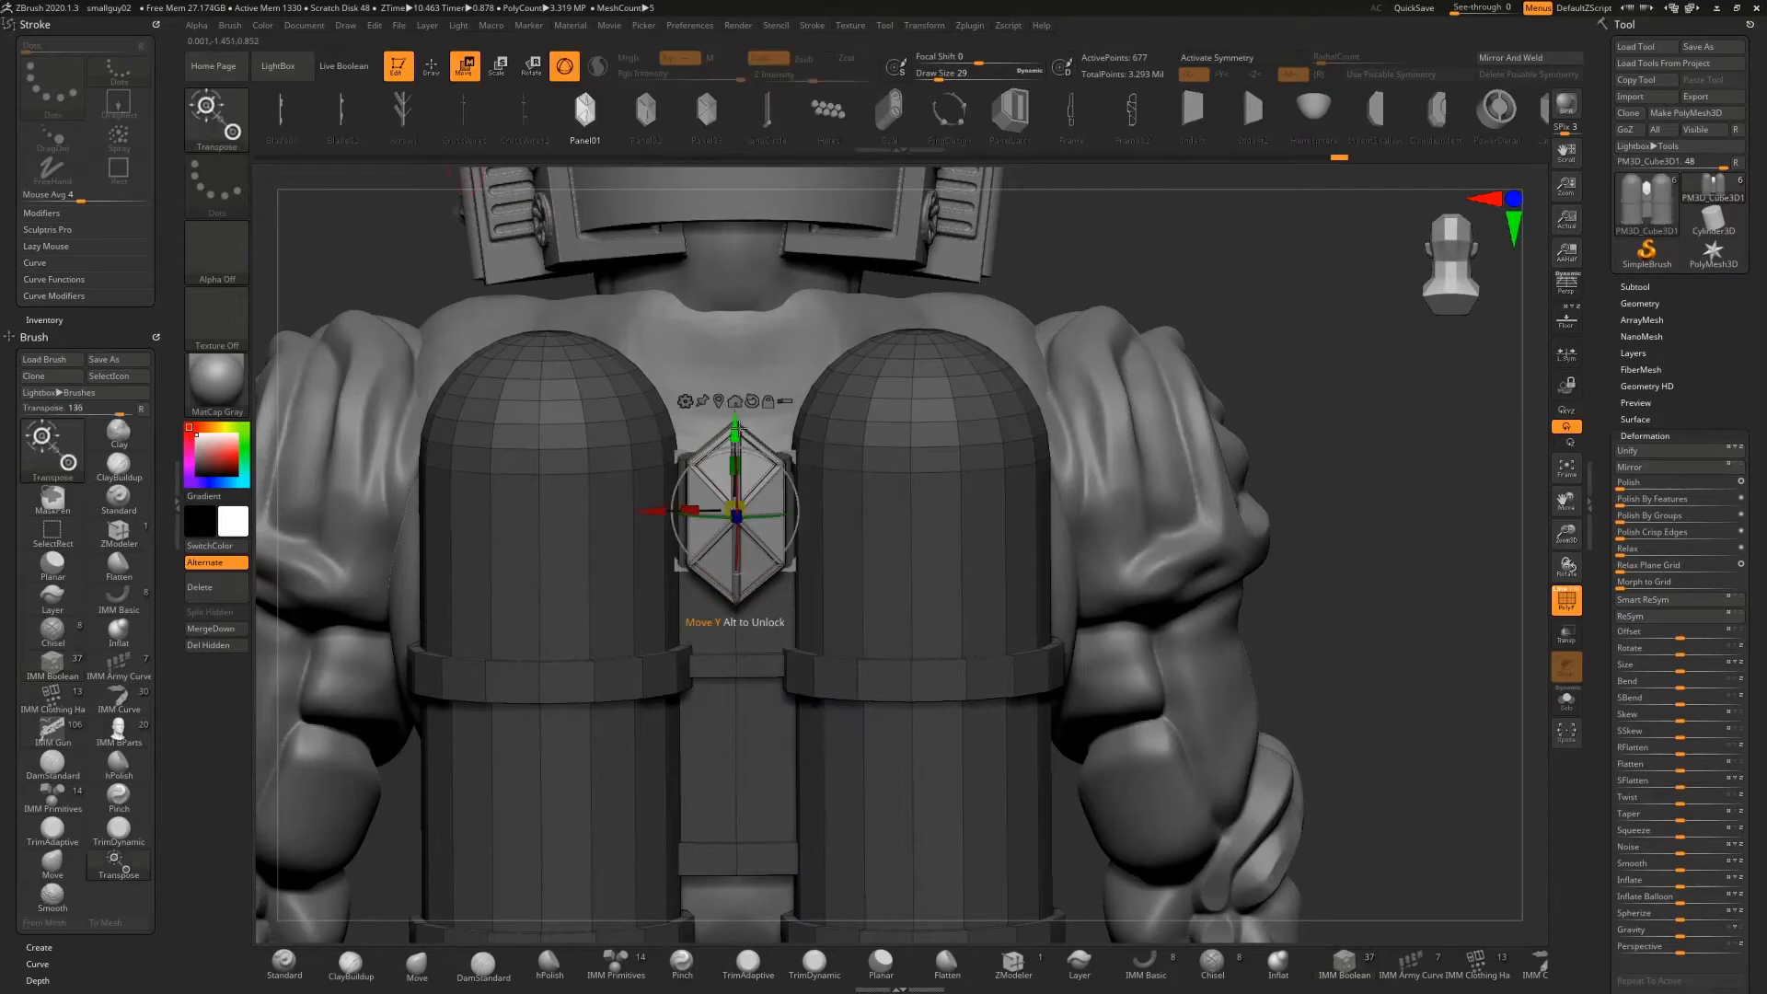
drag(736, 426, 745, 484)
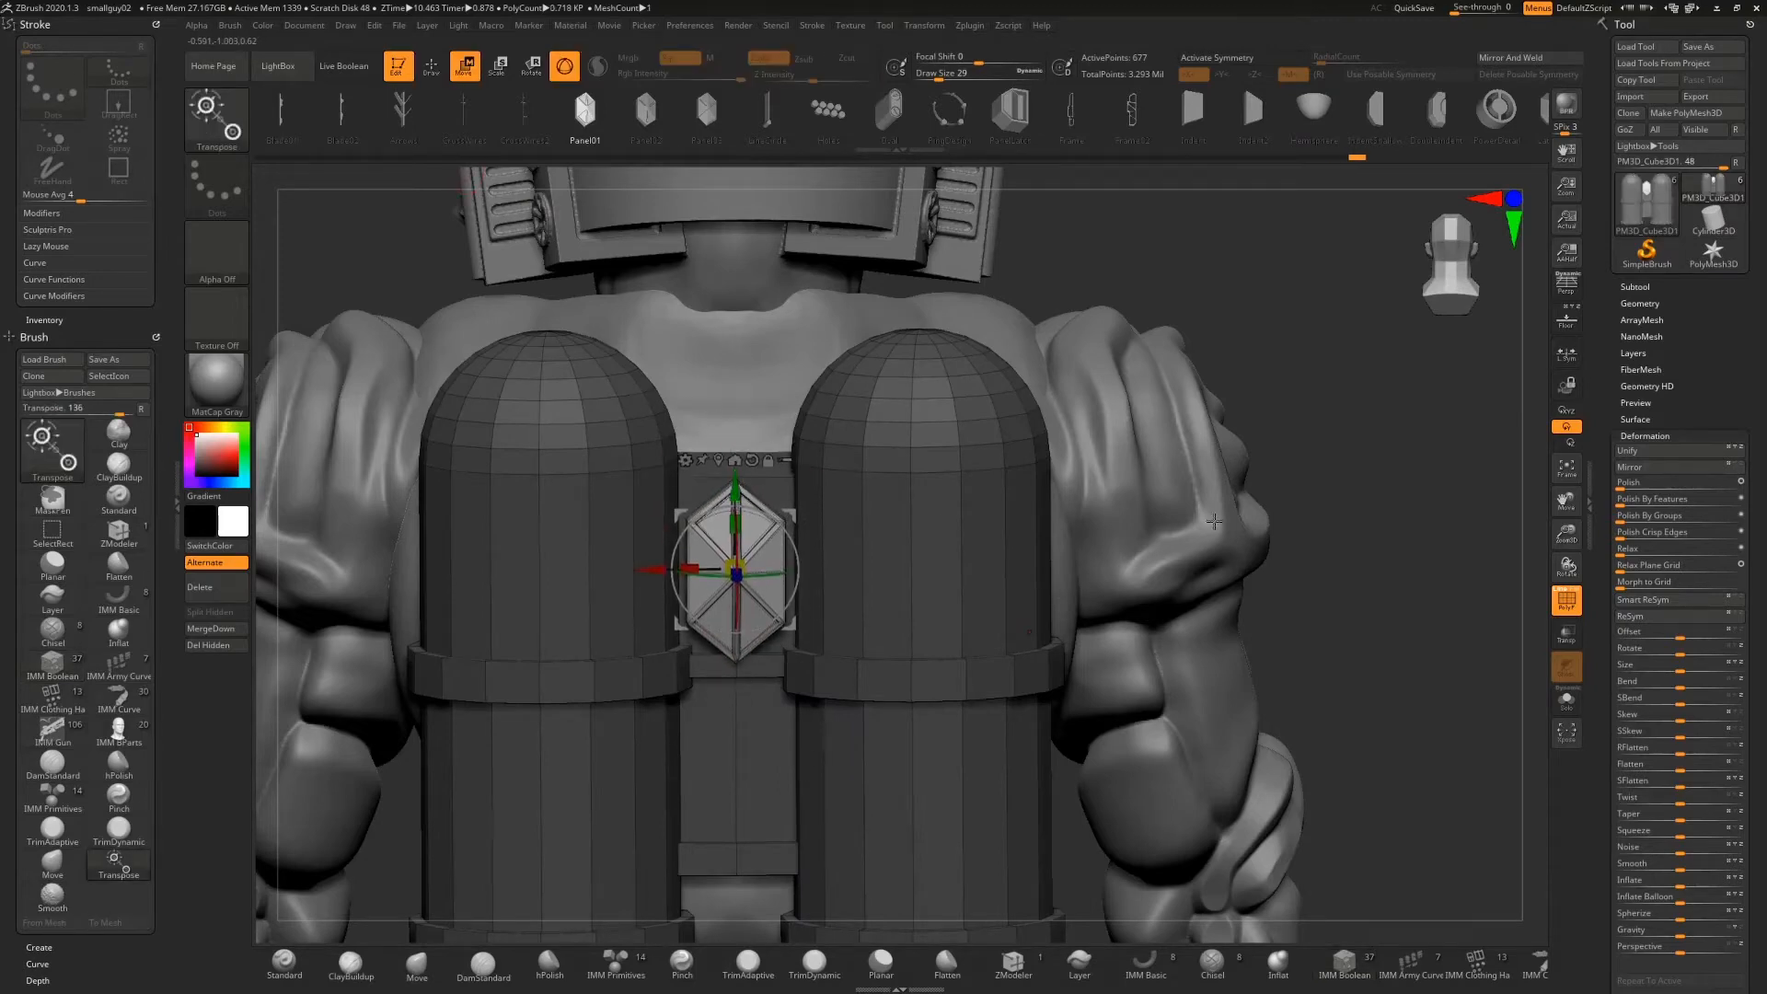
drag(1331, 486, 1305, 456)
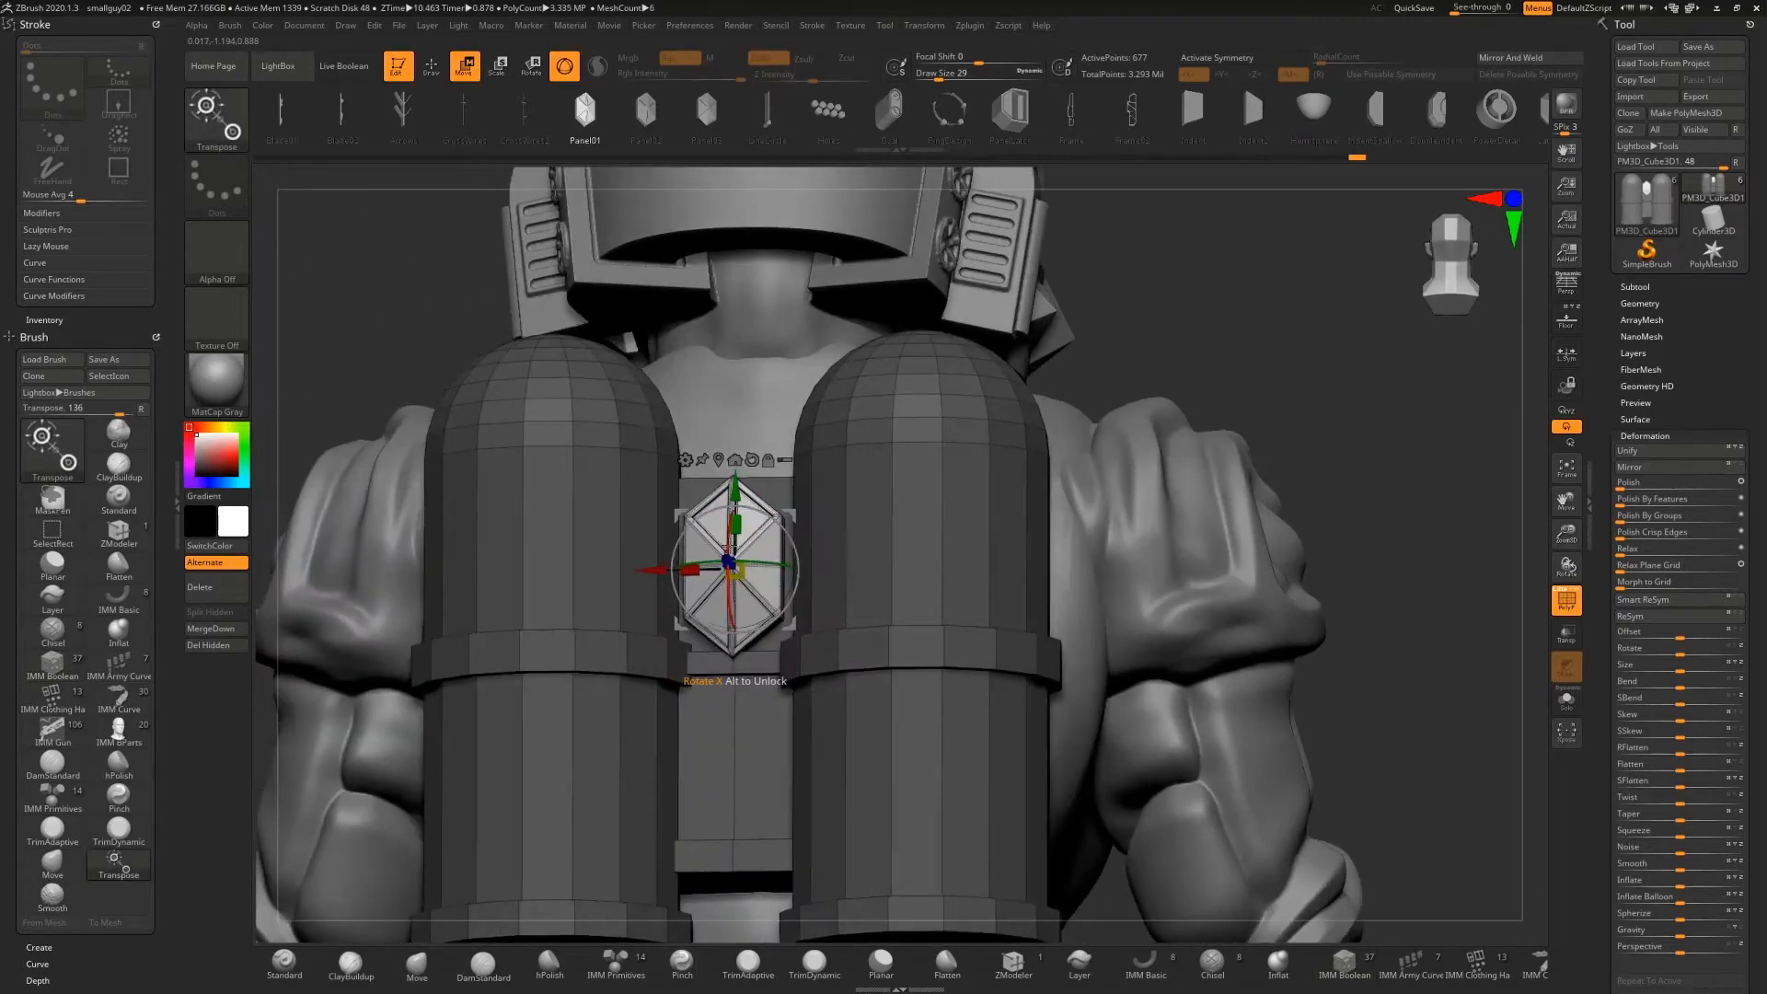
drag(740, 565, 738, 572)
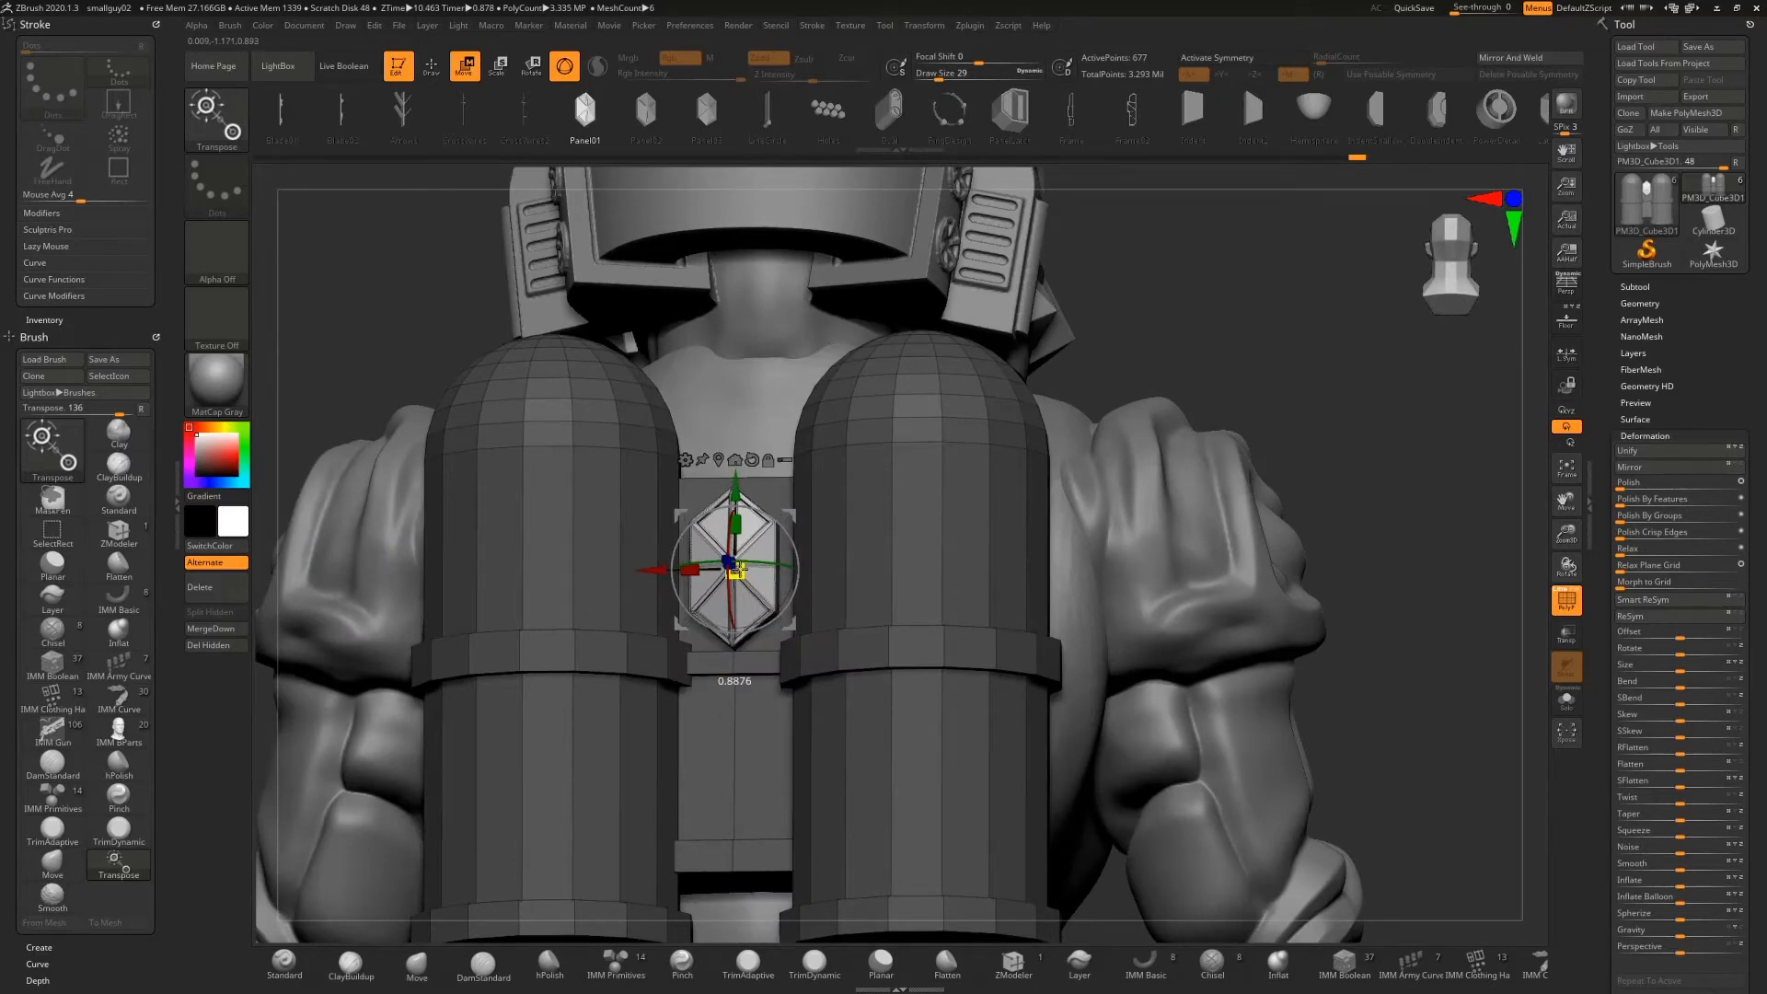
drag(1150, 397, 1167, 407)
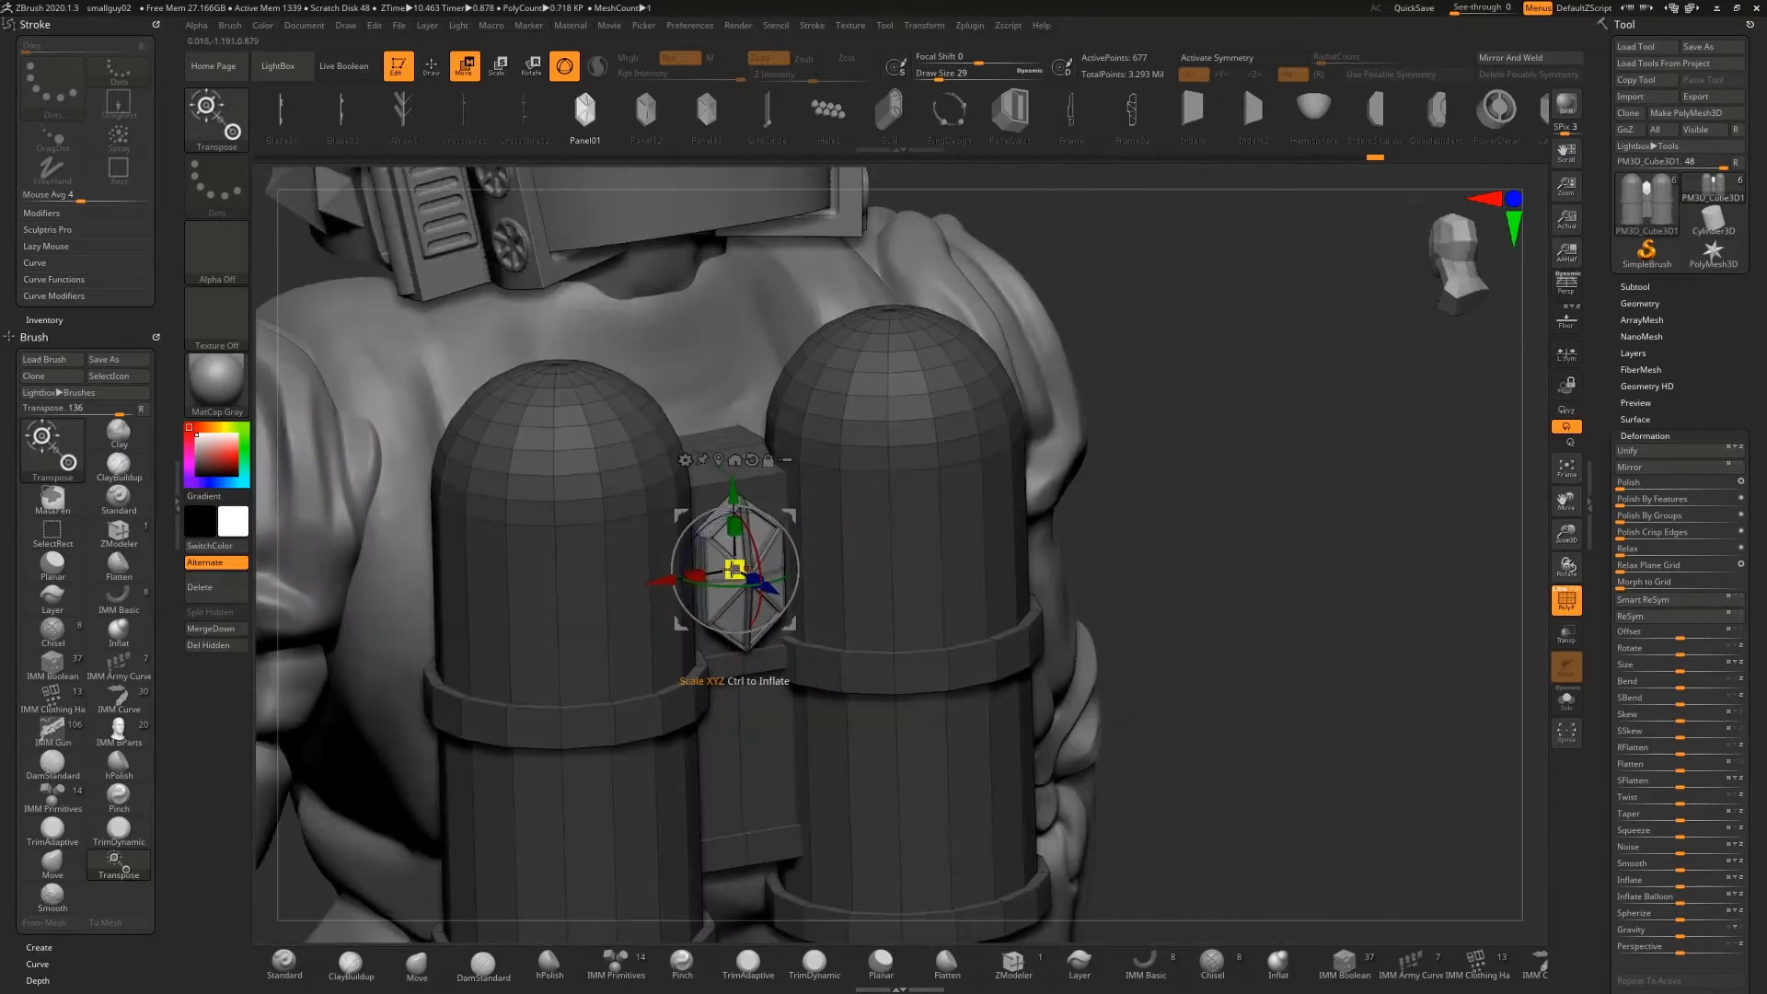
drag(769, 597, 764, 594)
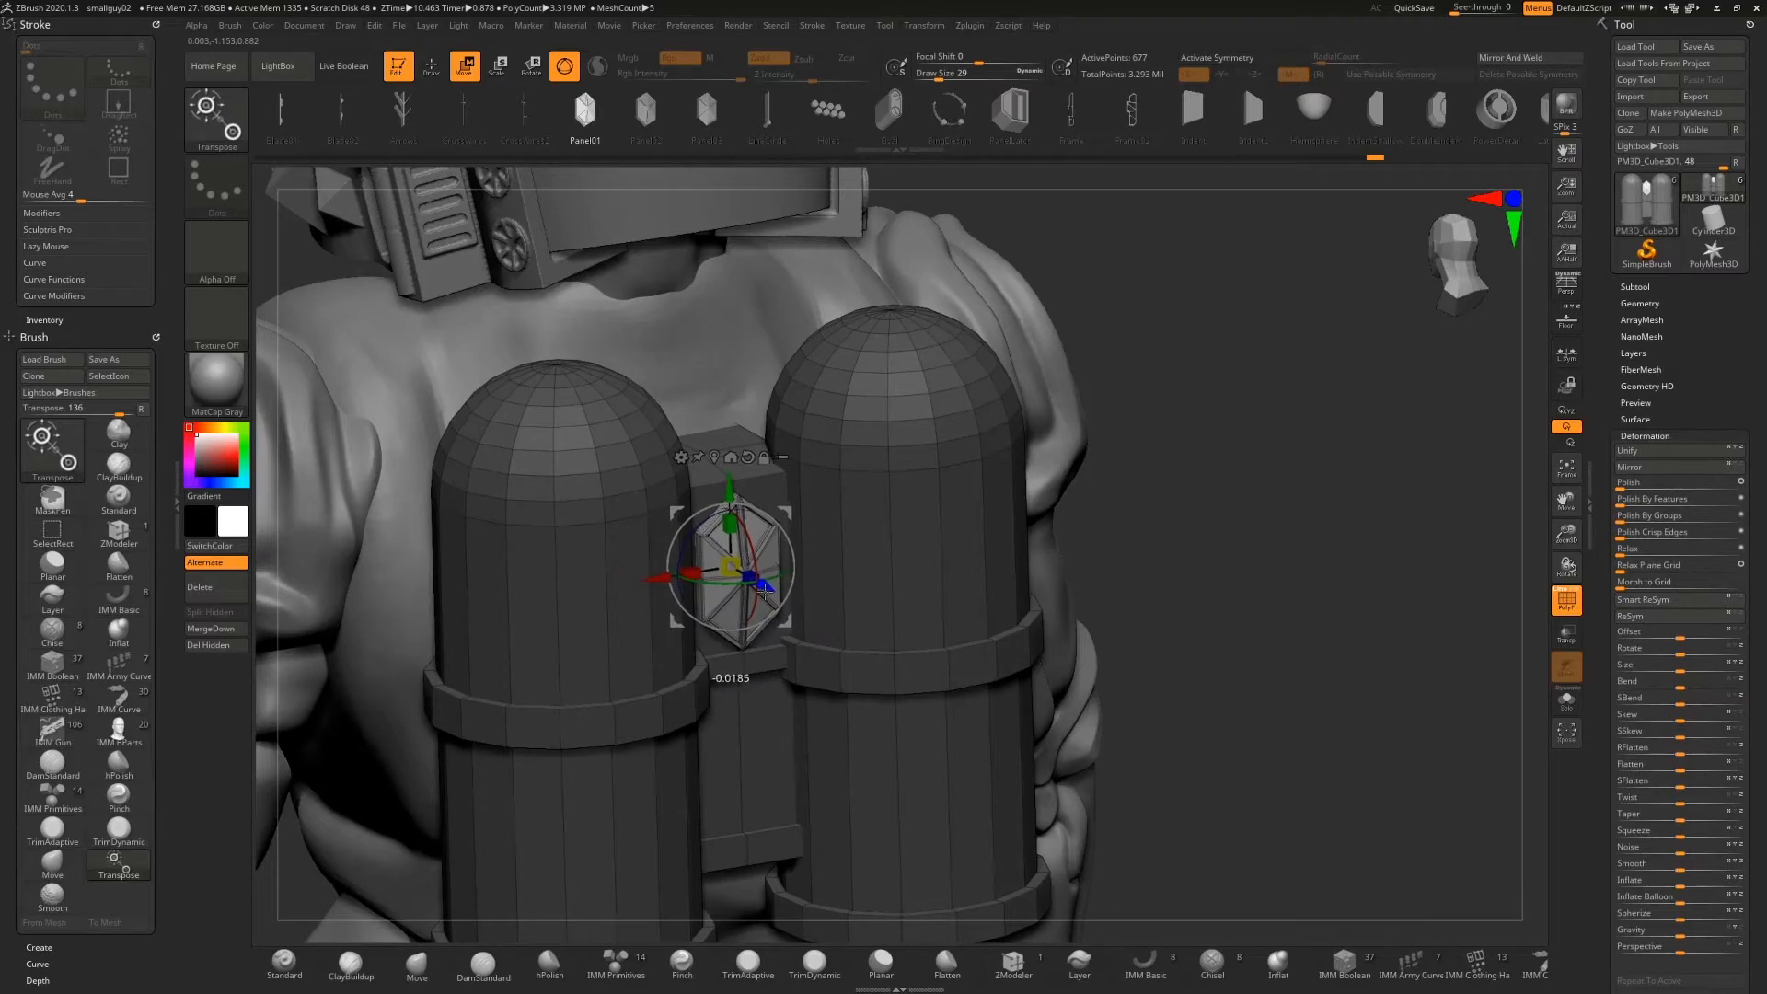
Fine-tune the hexagonal panel's sideways and vertical position so it sits centred on the upper block face
shift+drag(1130, 604, 1104, 598)
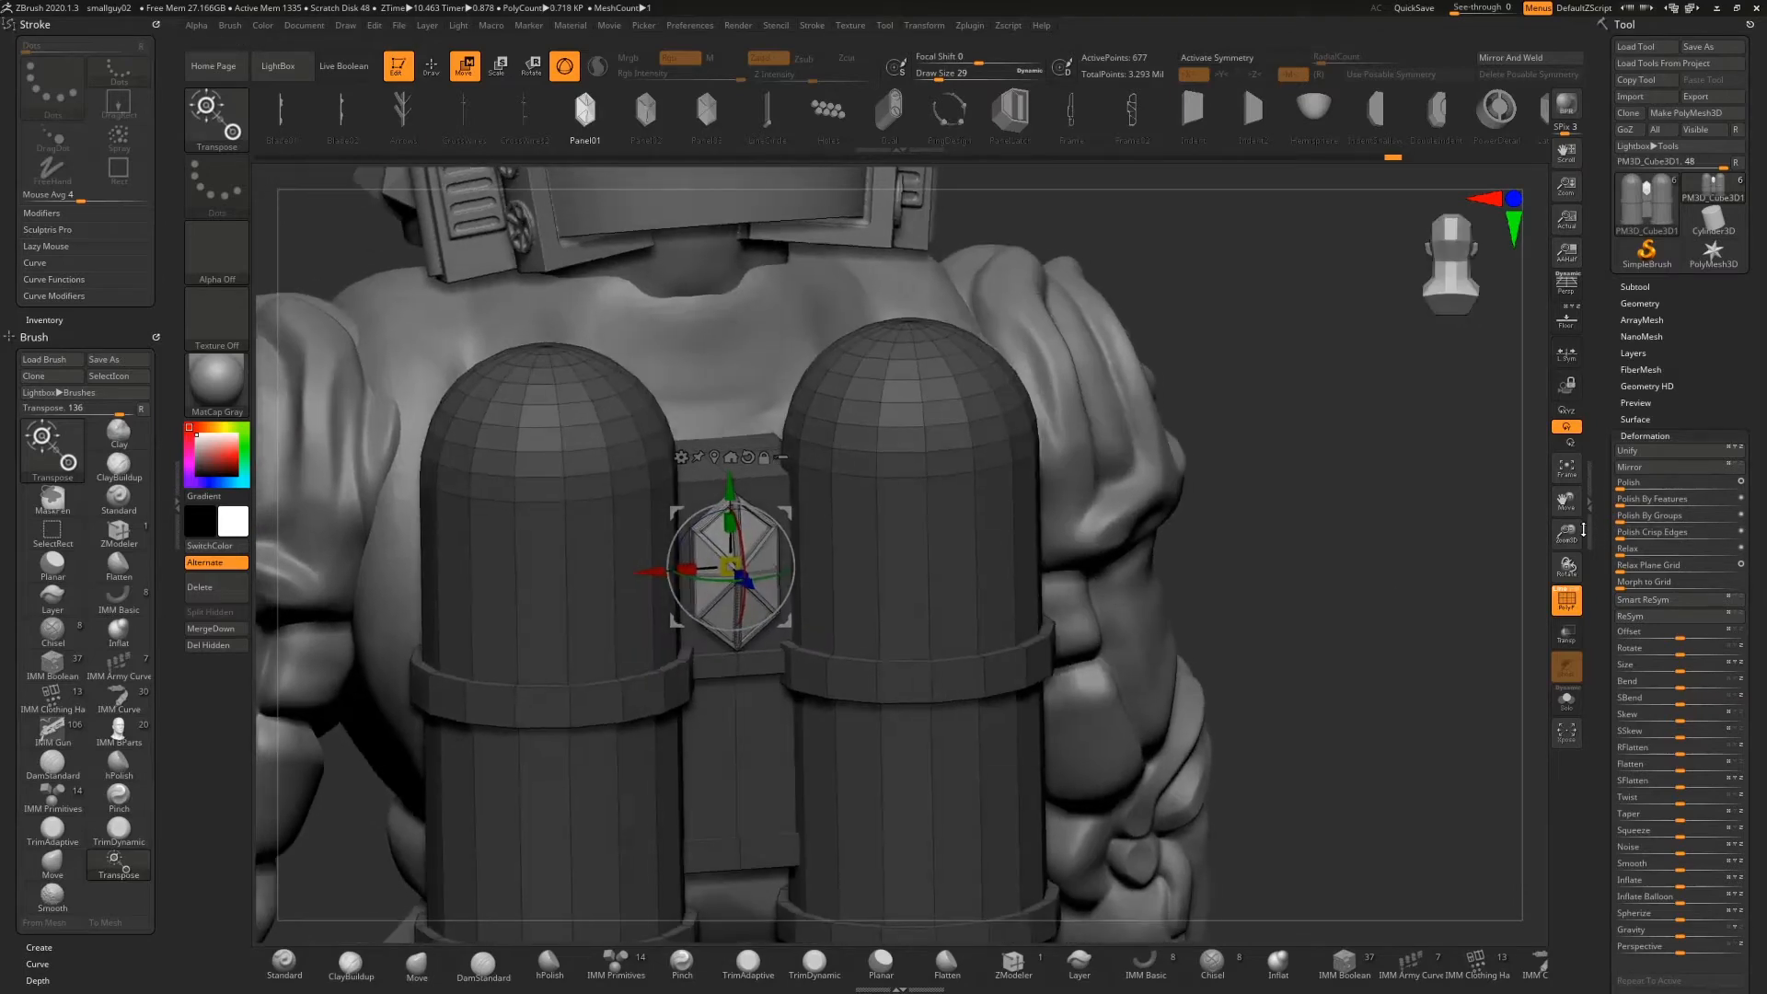
alt+drag(1531, 545, 1539, 690)
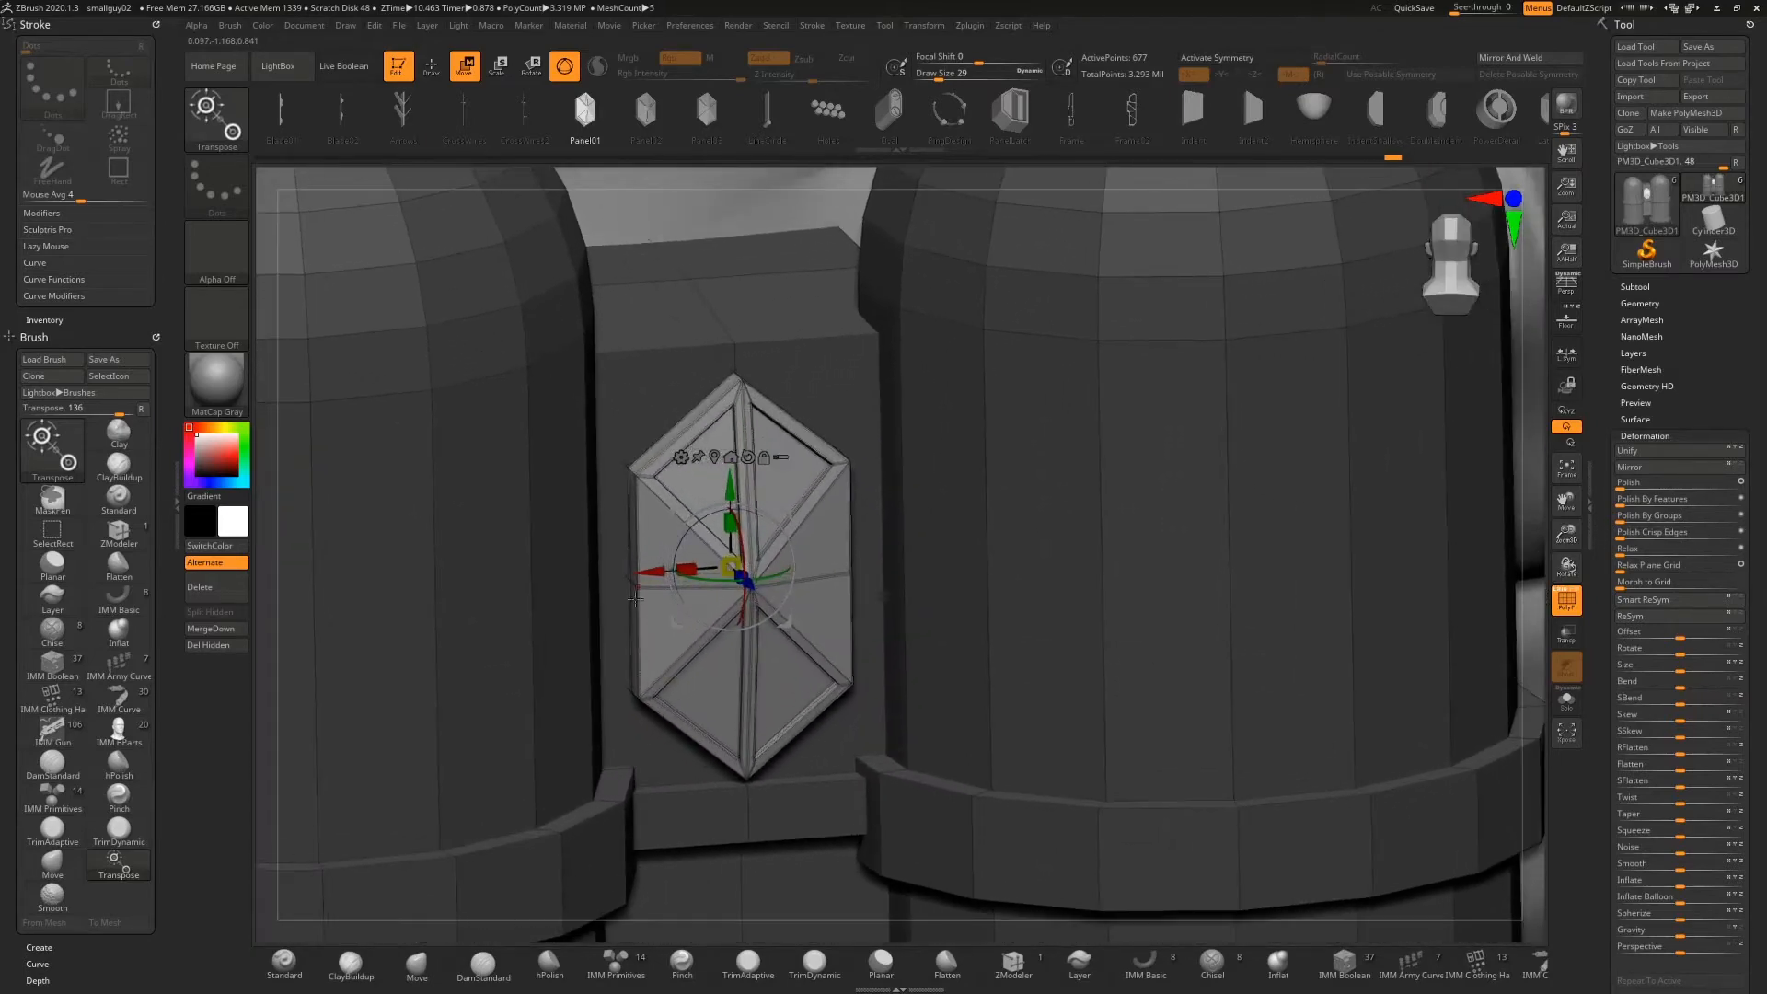
drag(650, 572, 650, 575)
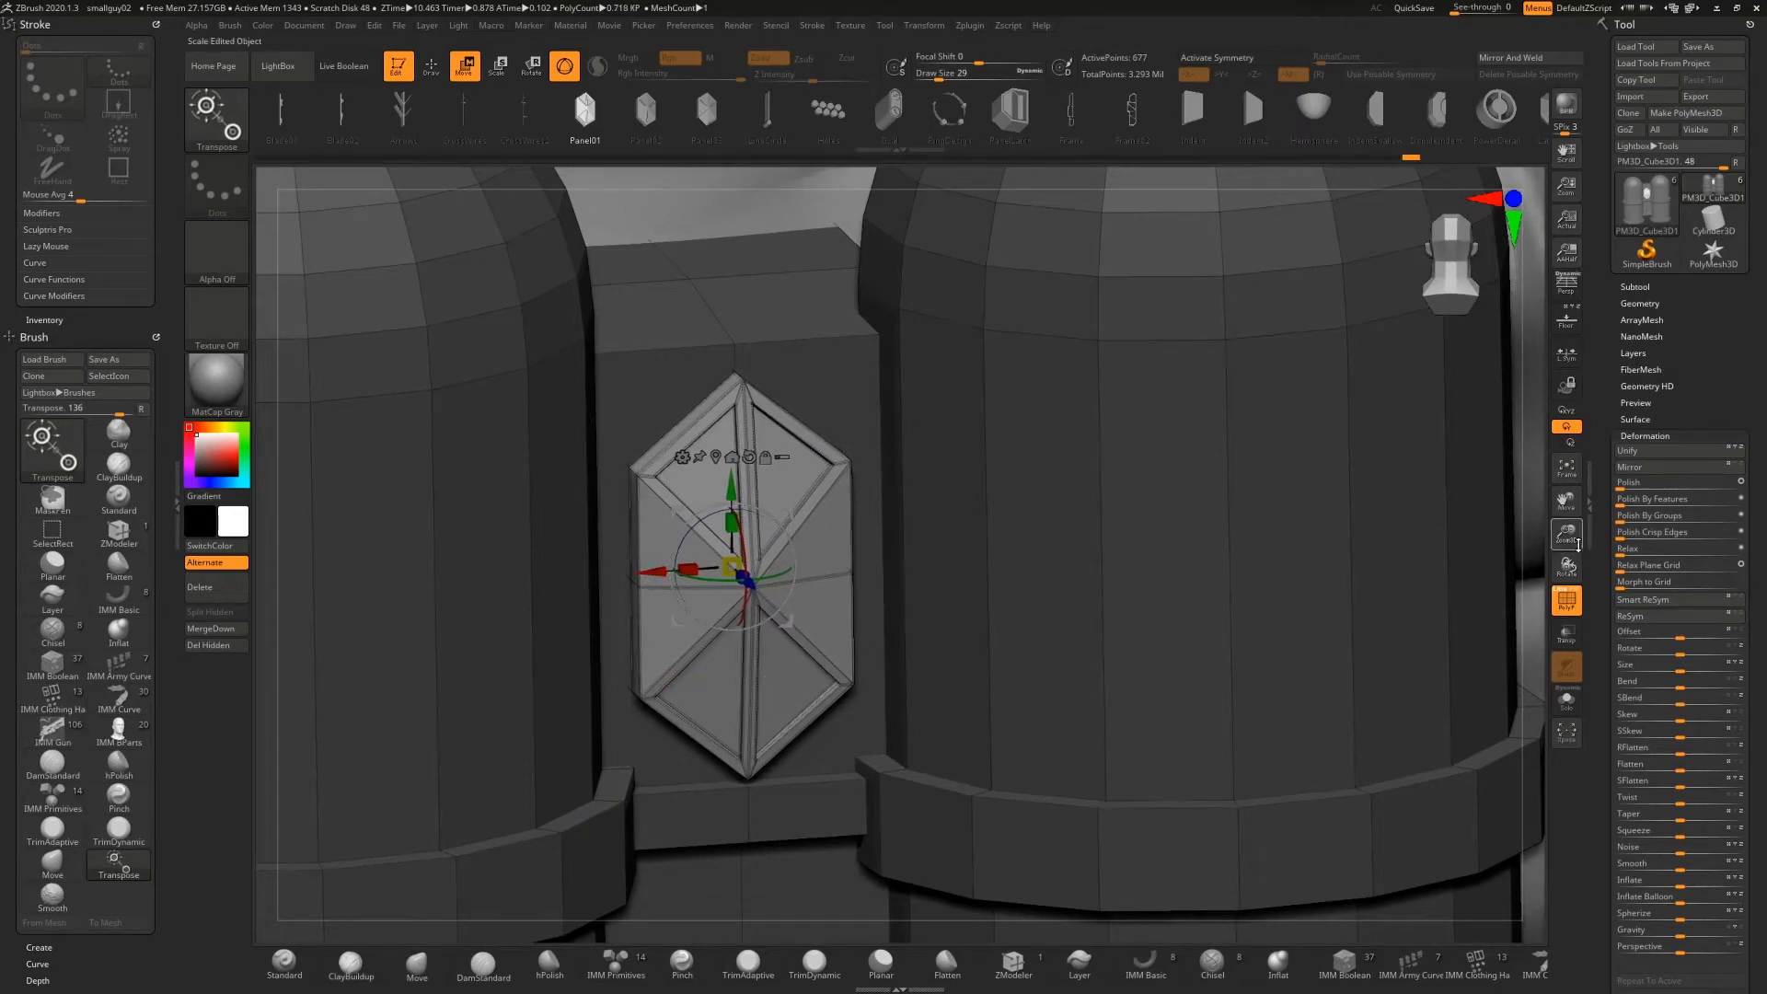
drag(1568, 562, 1567, 564)
drag(725, 482, 730, 478)
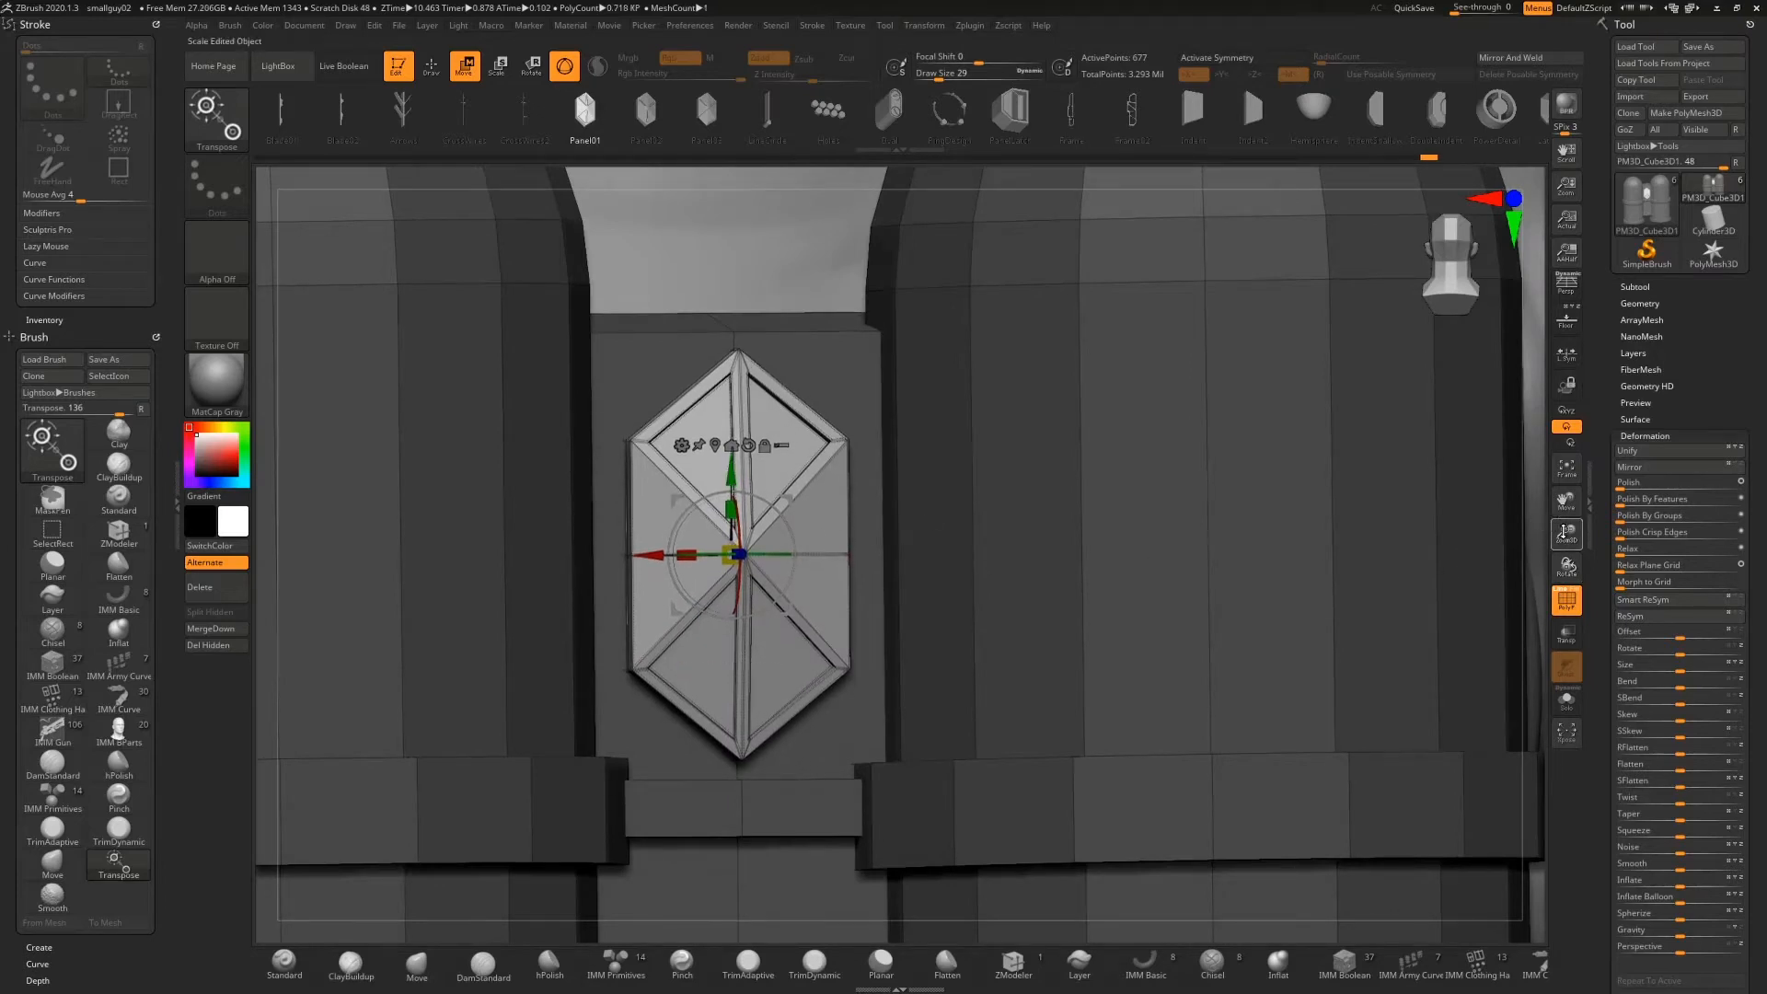
drag(1564, 530, 1563, 492)
click(1468, 296)
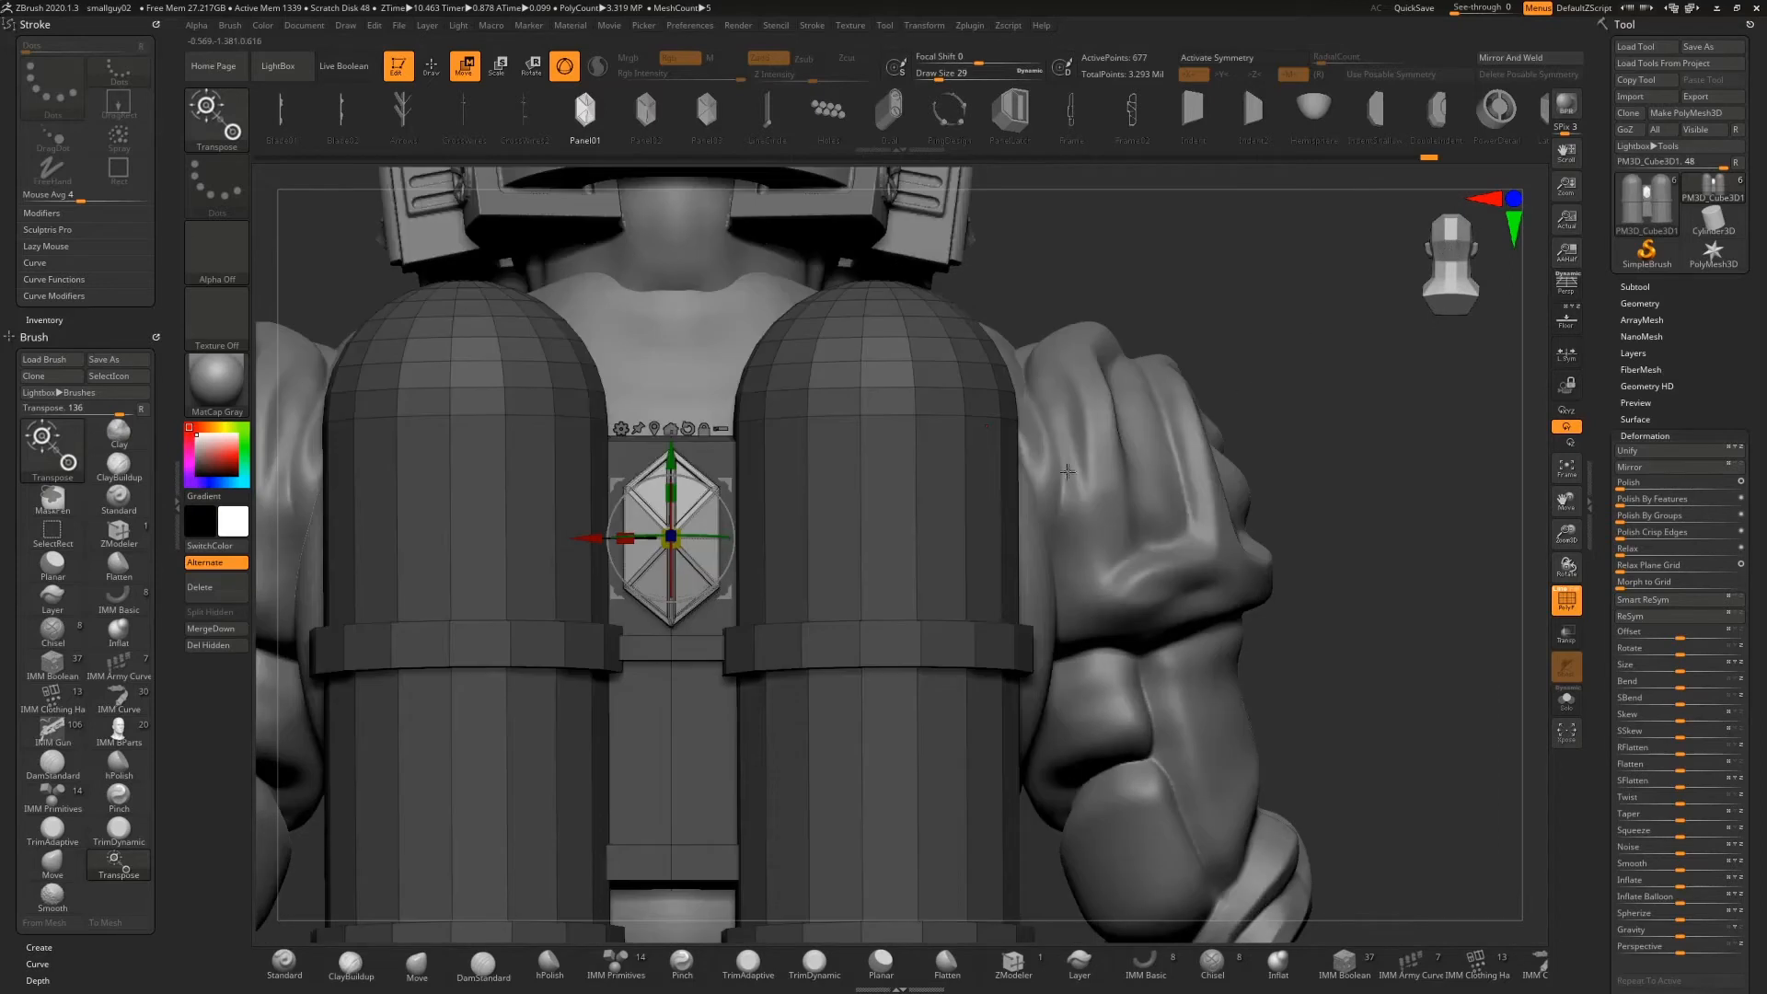
Duplicate the hexagonal panel below the block's middle band, scale the copy to about 0.94, raise it slightly and clear the mask
ctrl+drag(670, 454, 673, 675)
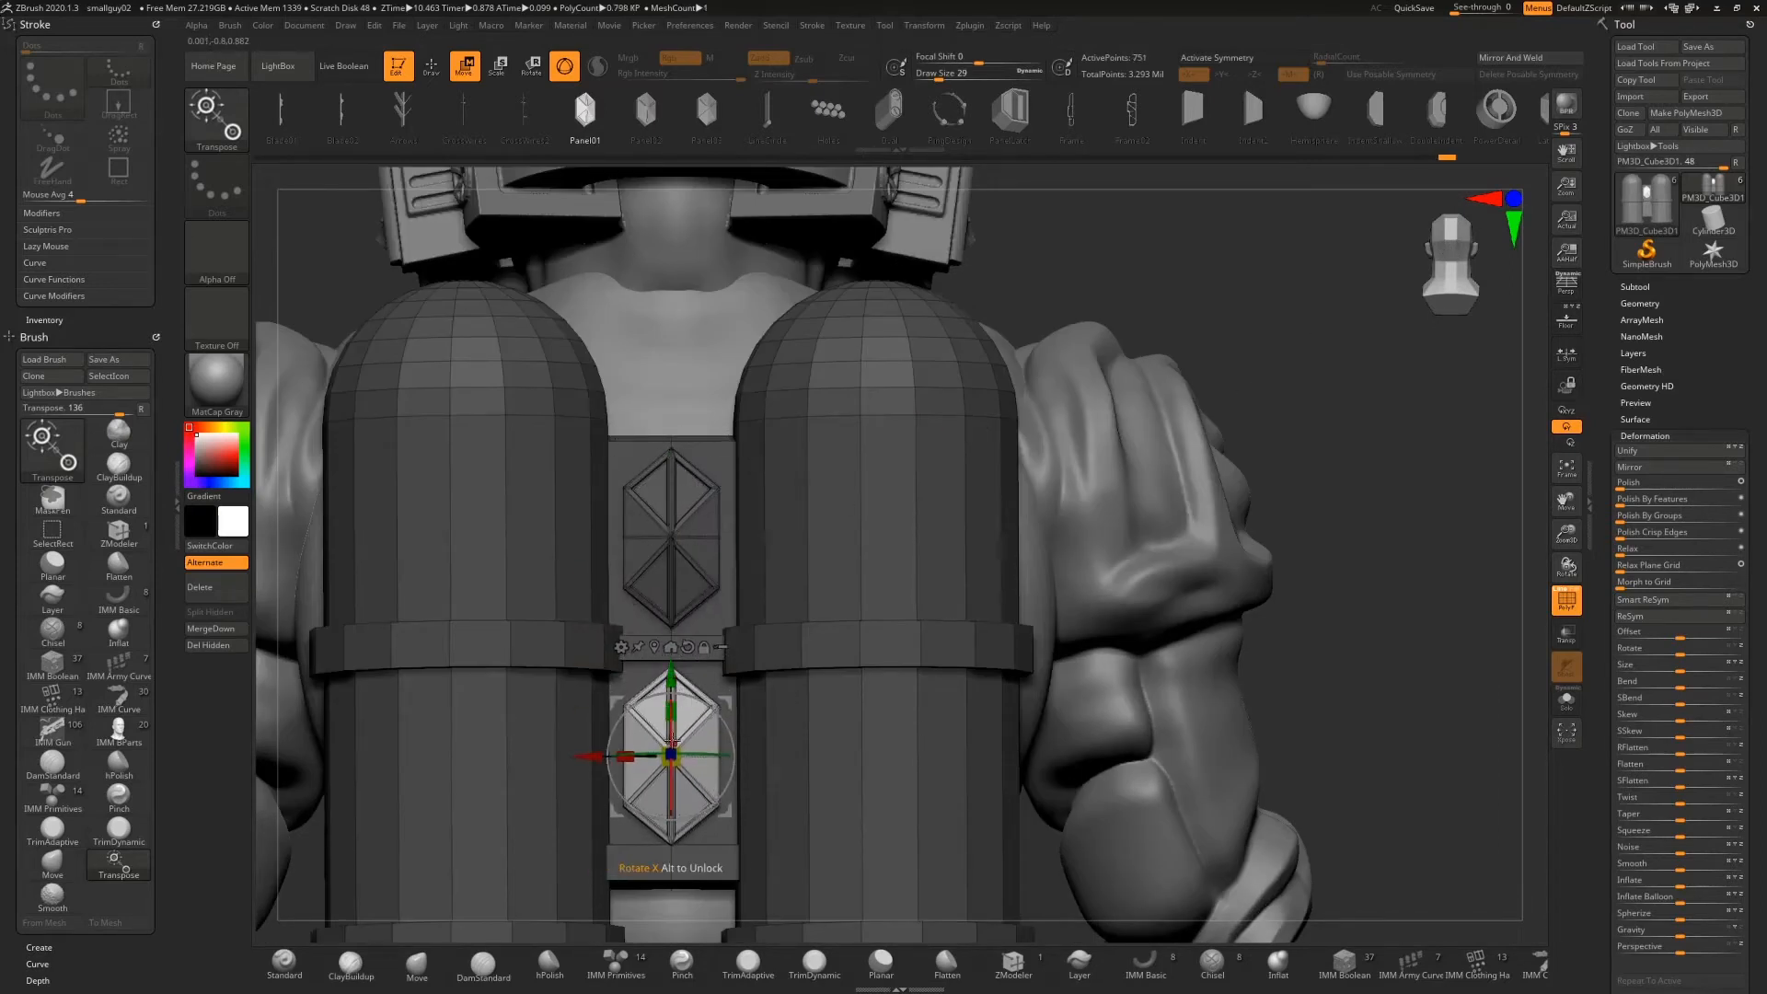
drag(679, 746, 673, 750)
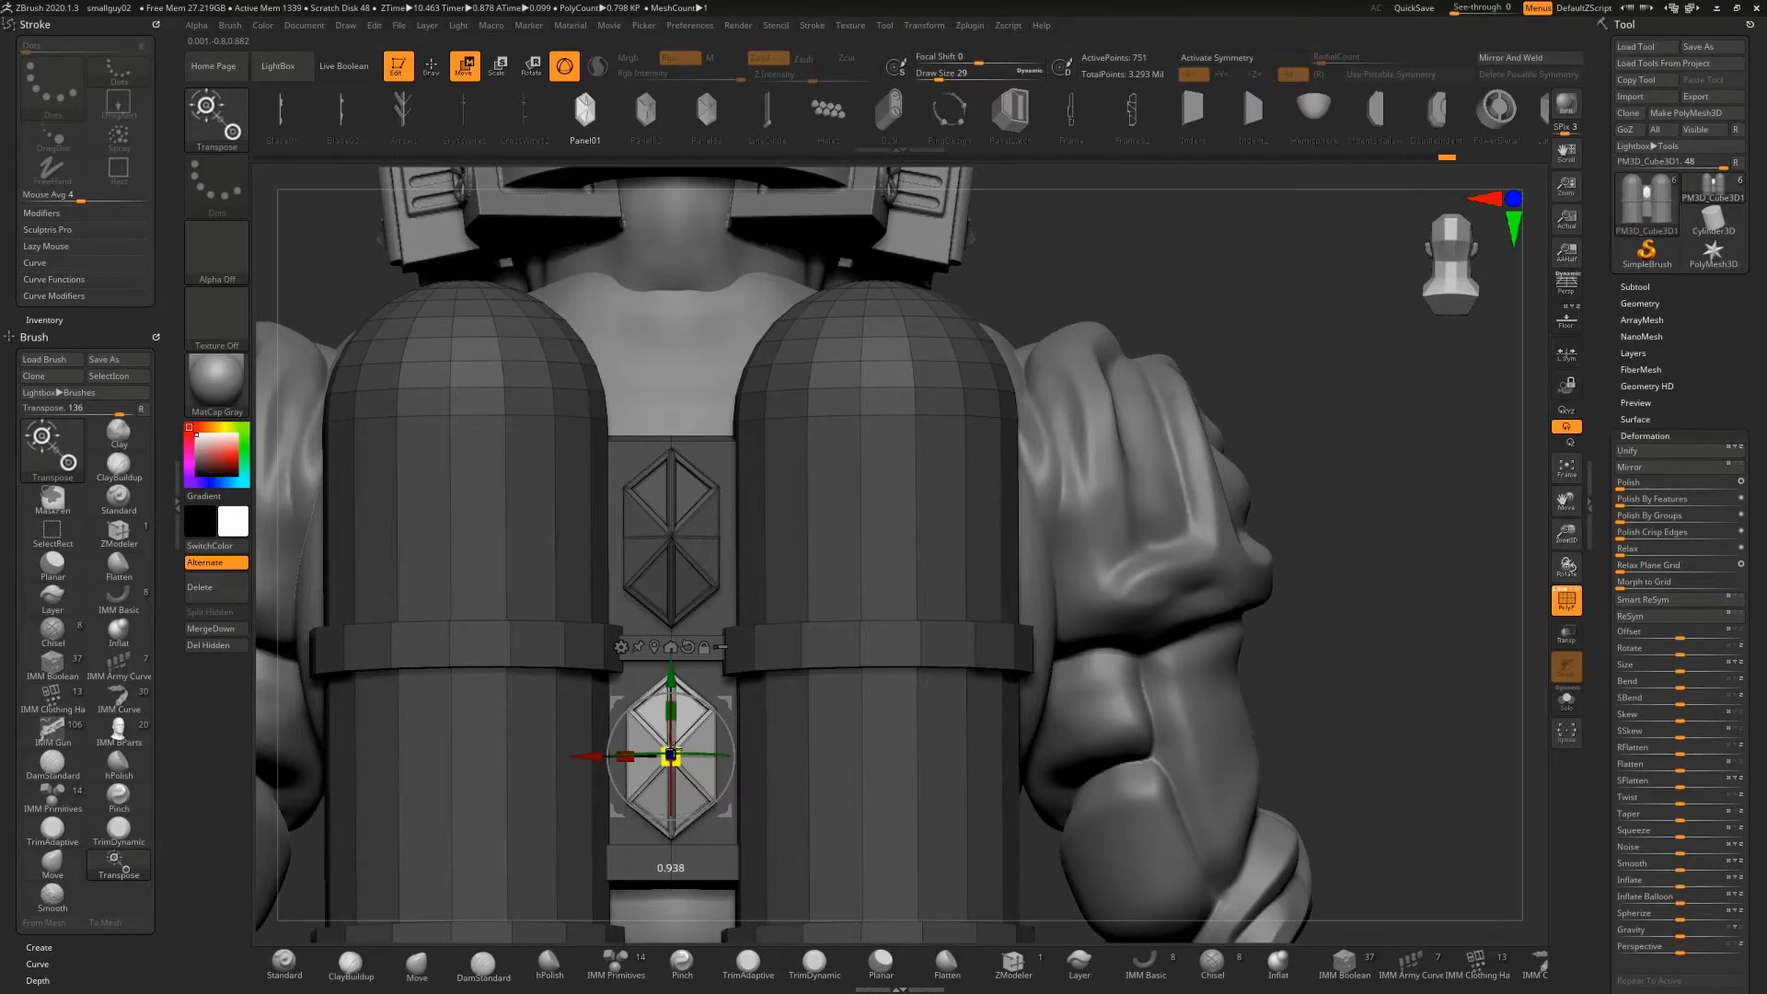
drag(671, 680, 671, 677)
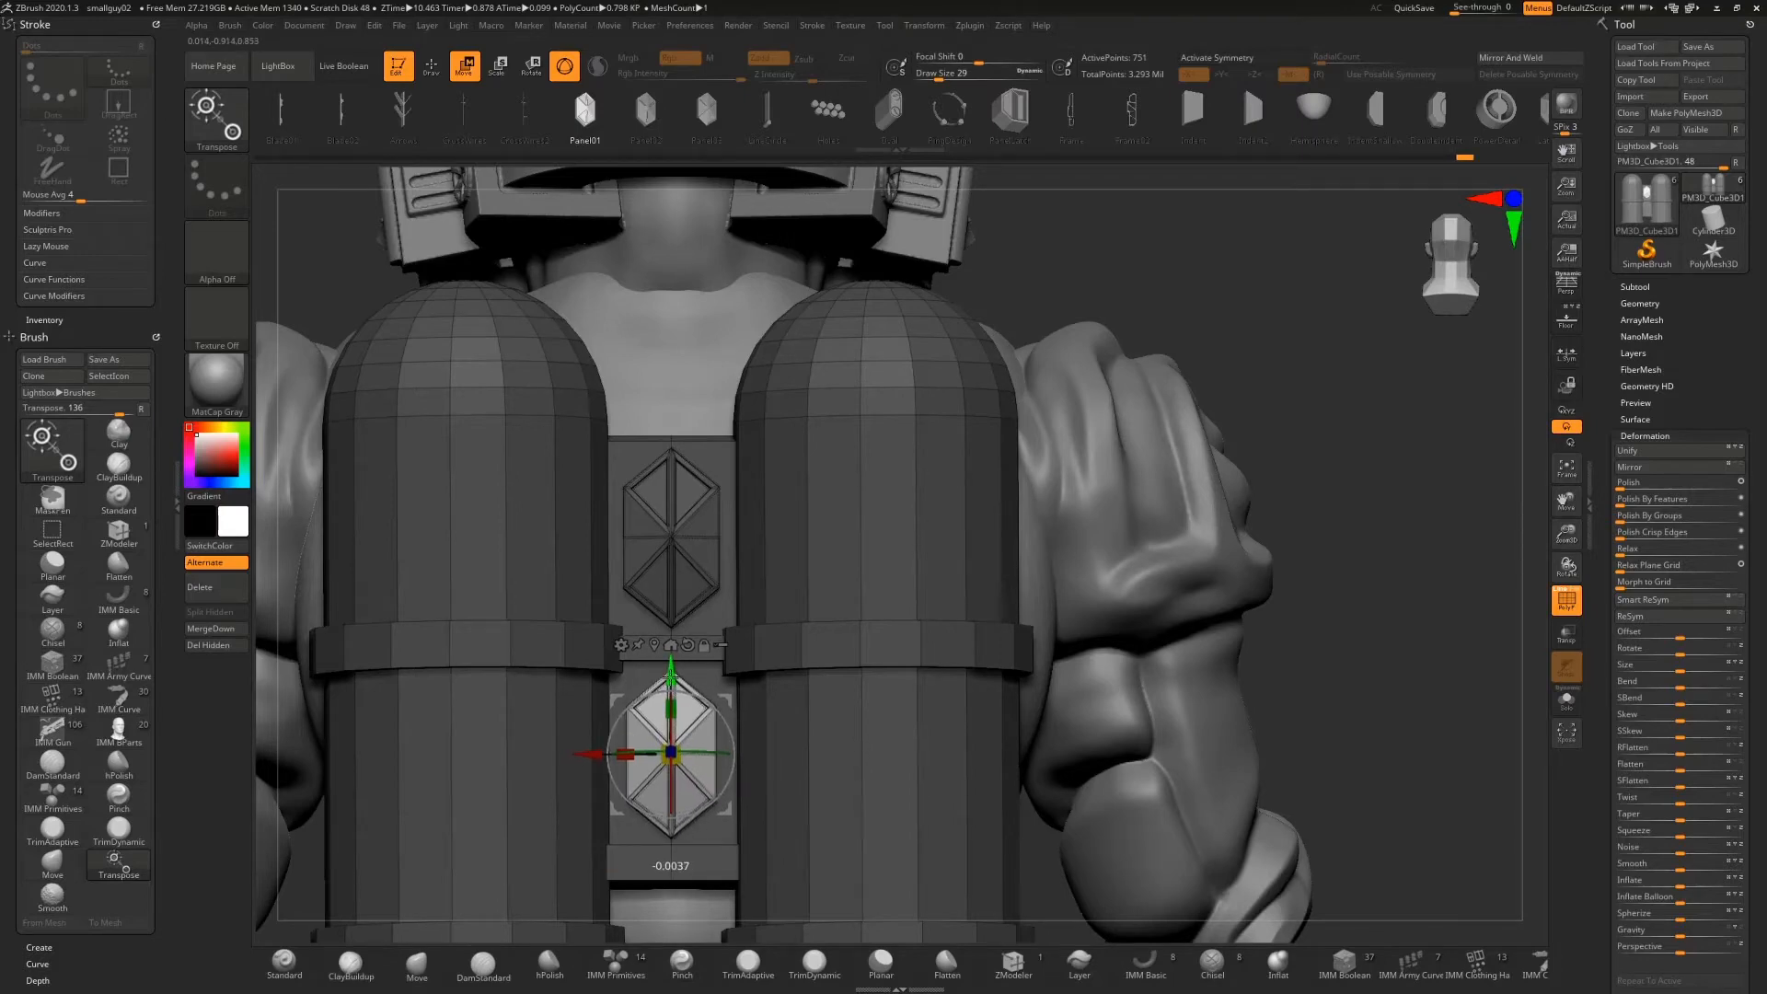
mouse_move(1282, 643)
mouse_down()
mouse_move(1348, 681)
mouse_move(1296, 673)
mouse_up()
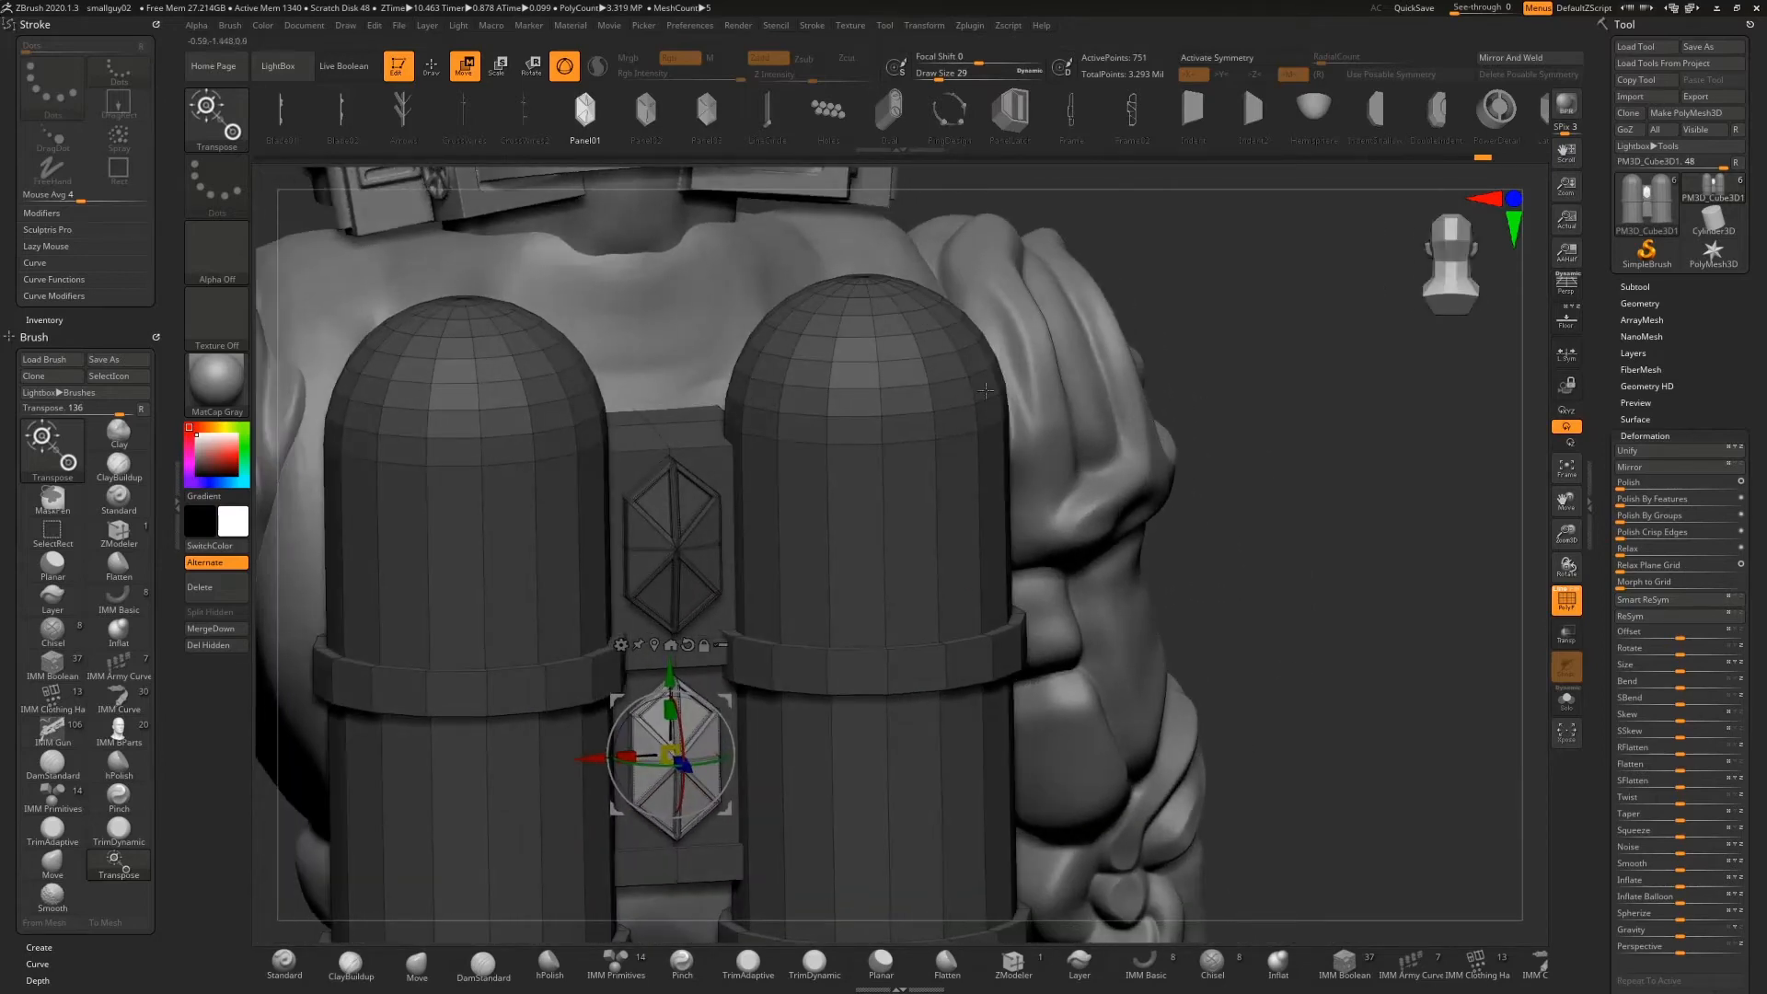
ctrl+drag(1196, 299, 1356, 508)
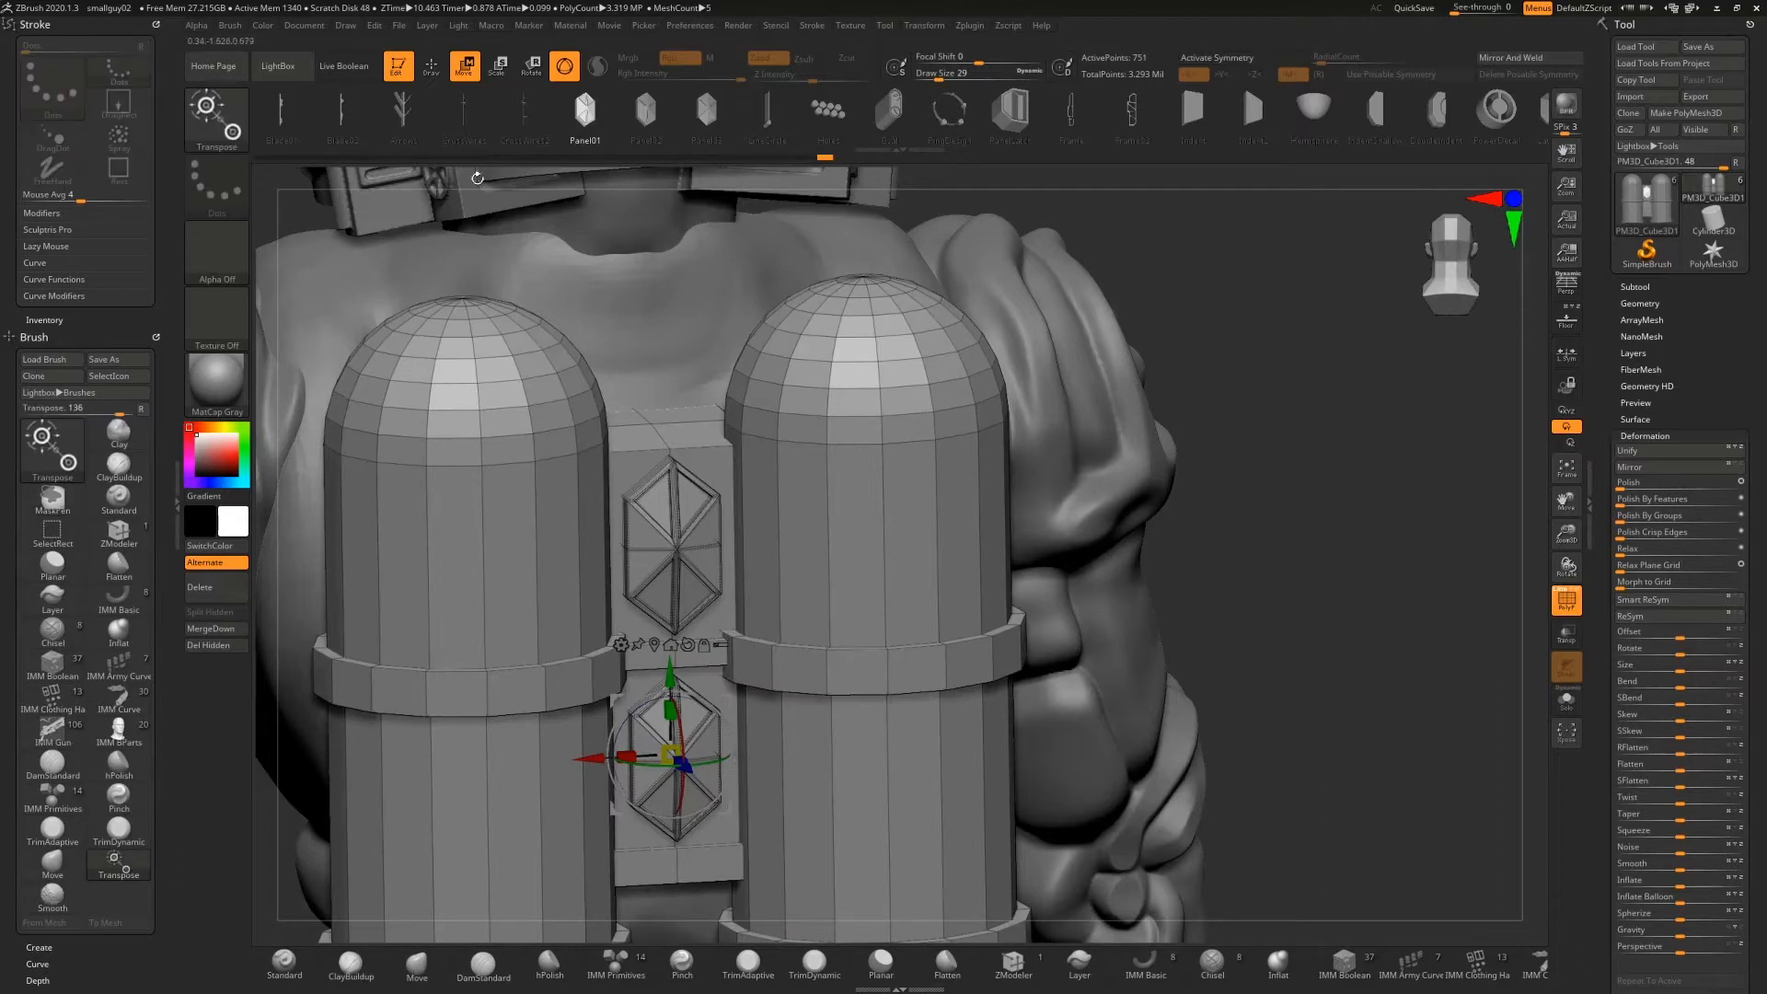
Insert the IMM Boolean Oval part on the back face of the backpack's right-hand tank
click(431, 67)
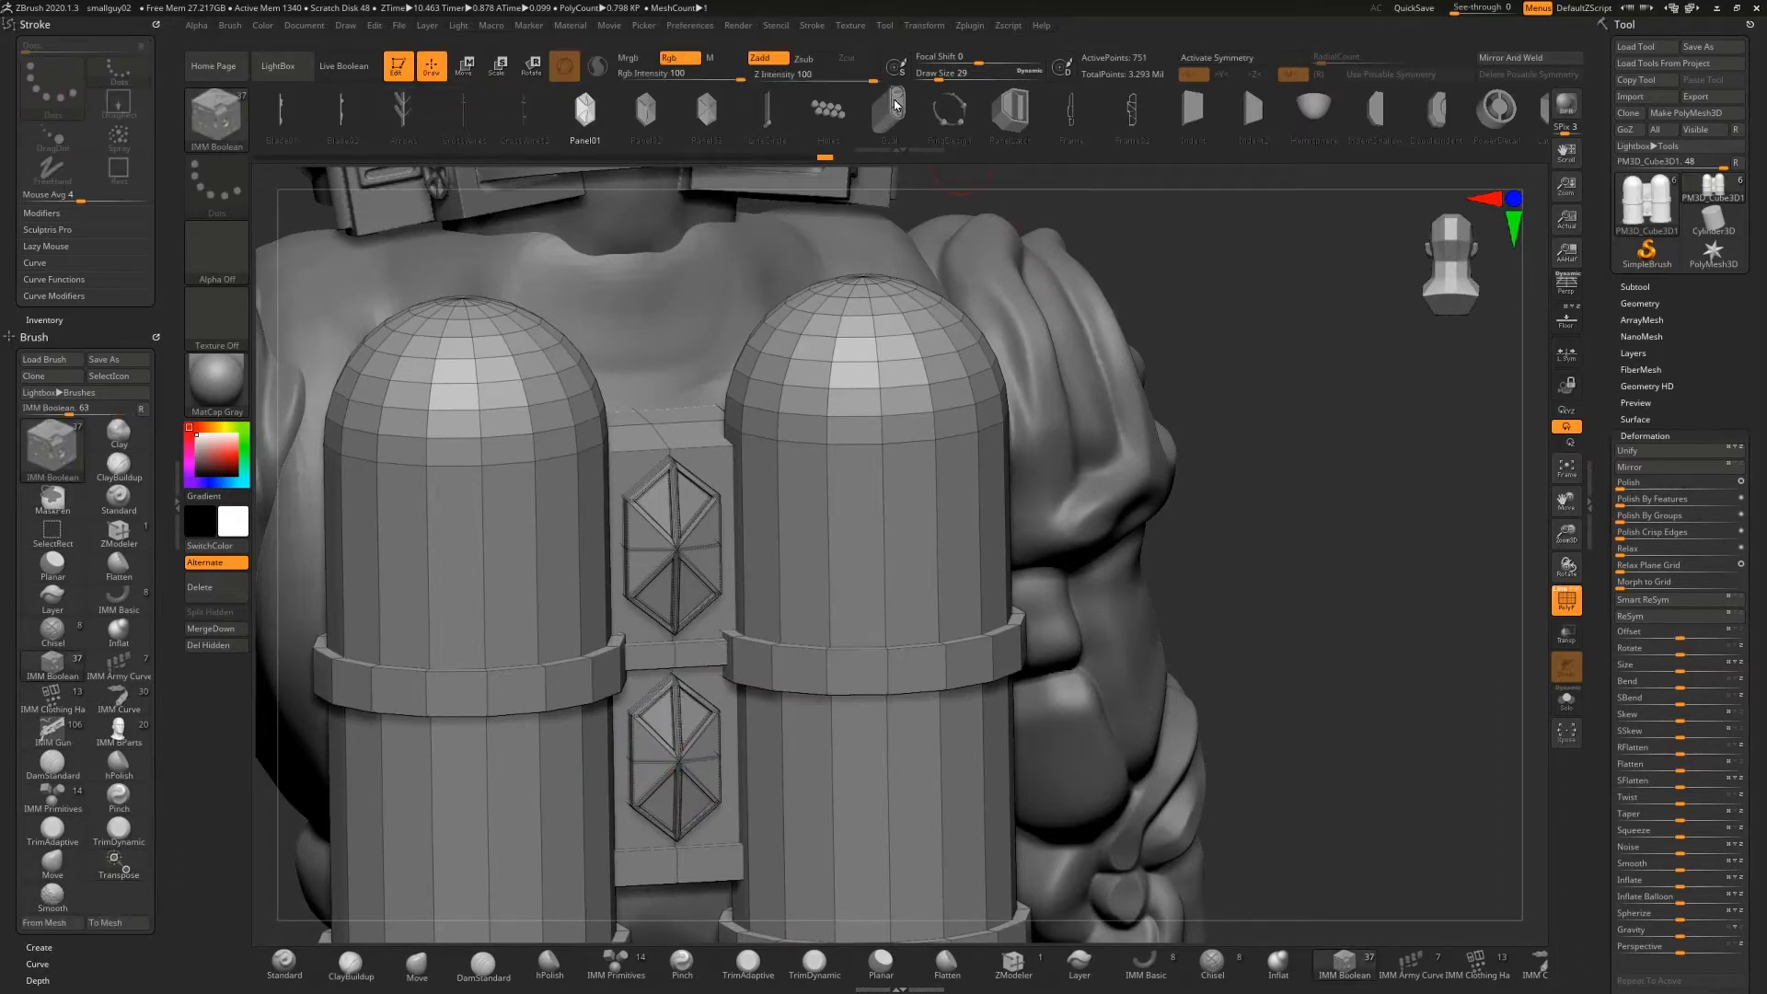
click(893, 107)
drag(893, 458, 914, 638)
drag(1568, 538, 1541, 502)
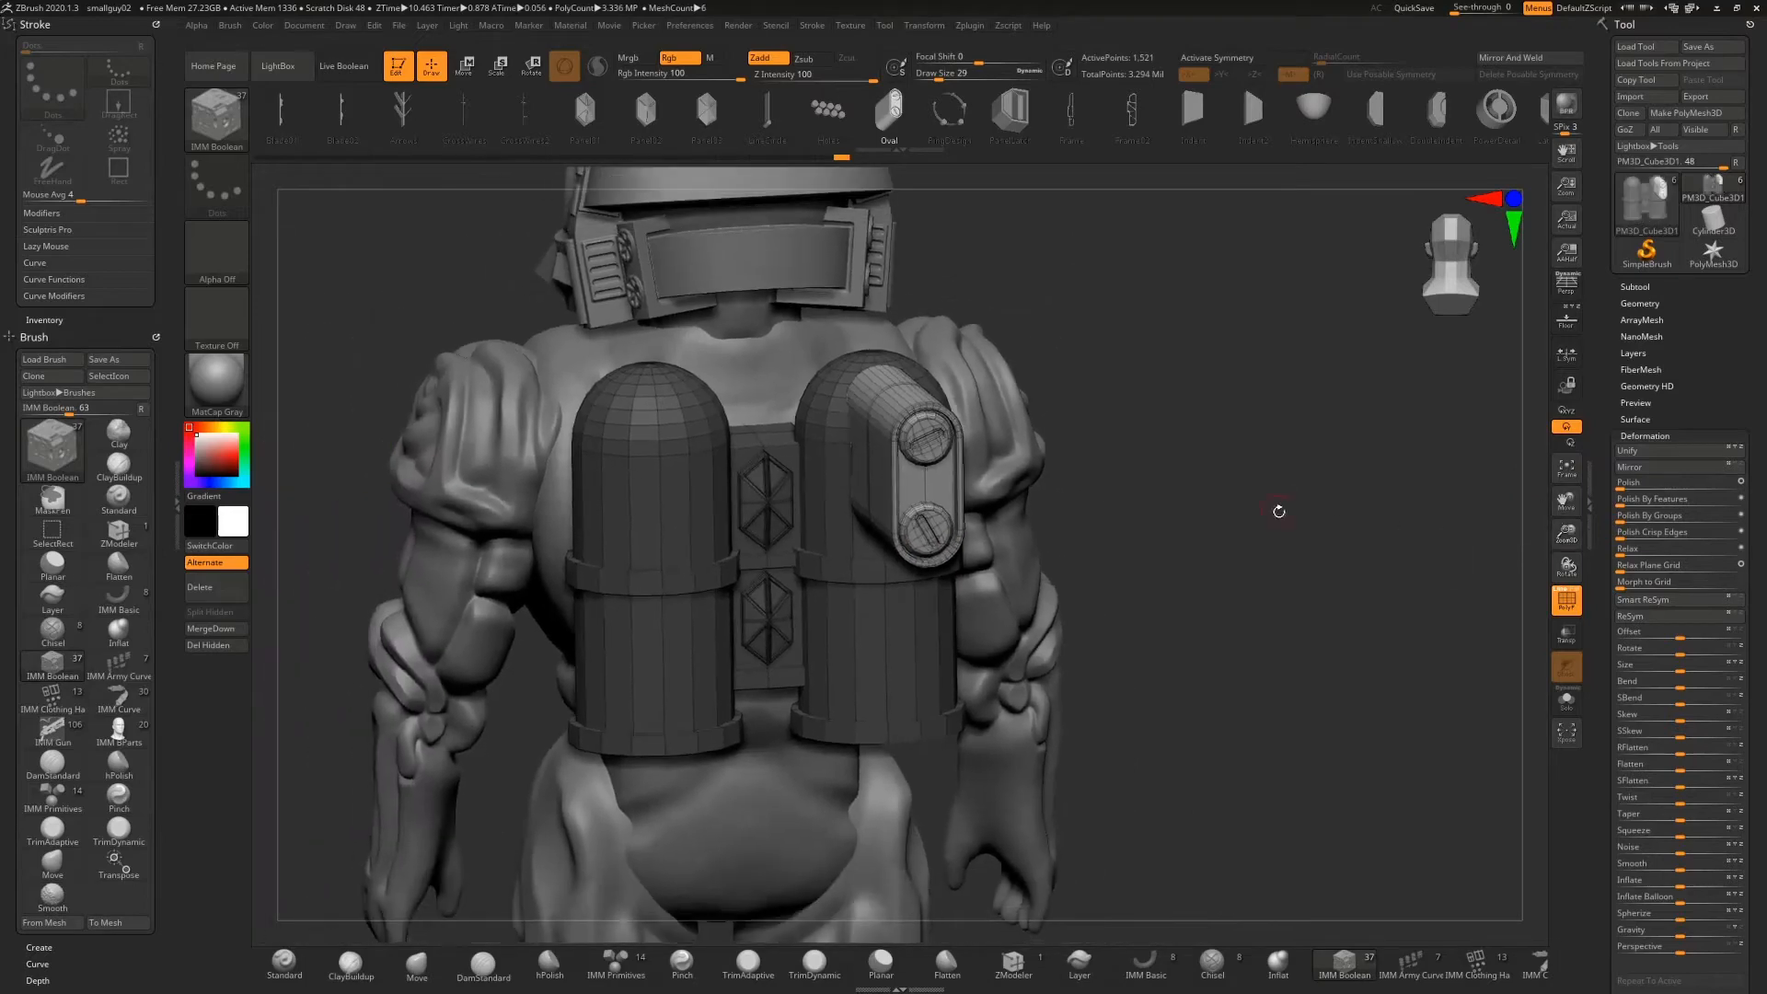
drag(1278, 509, 1422, 502)
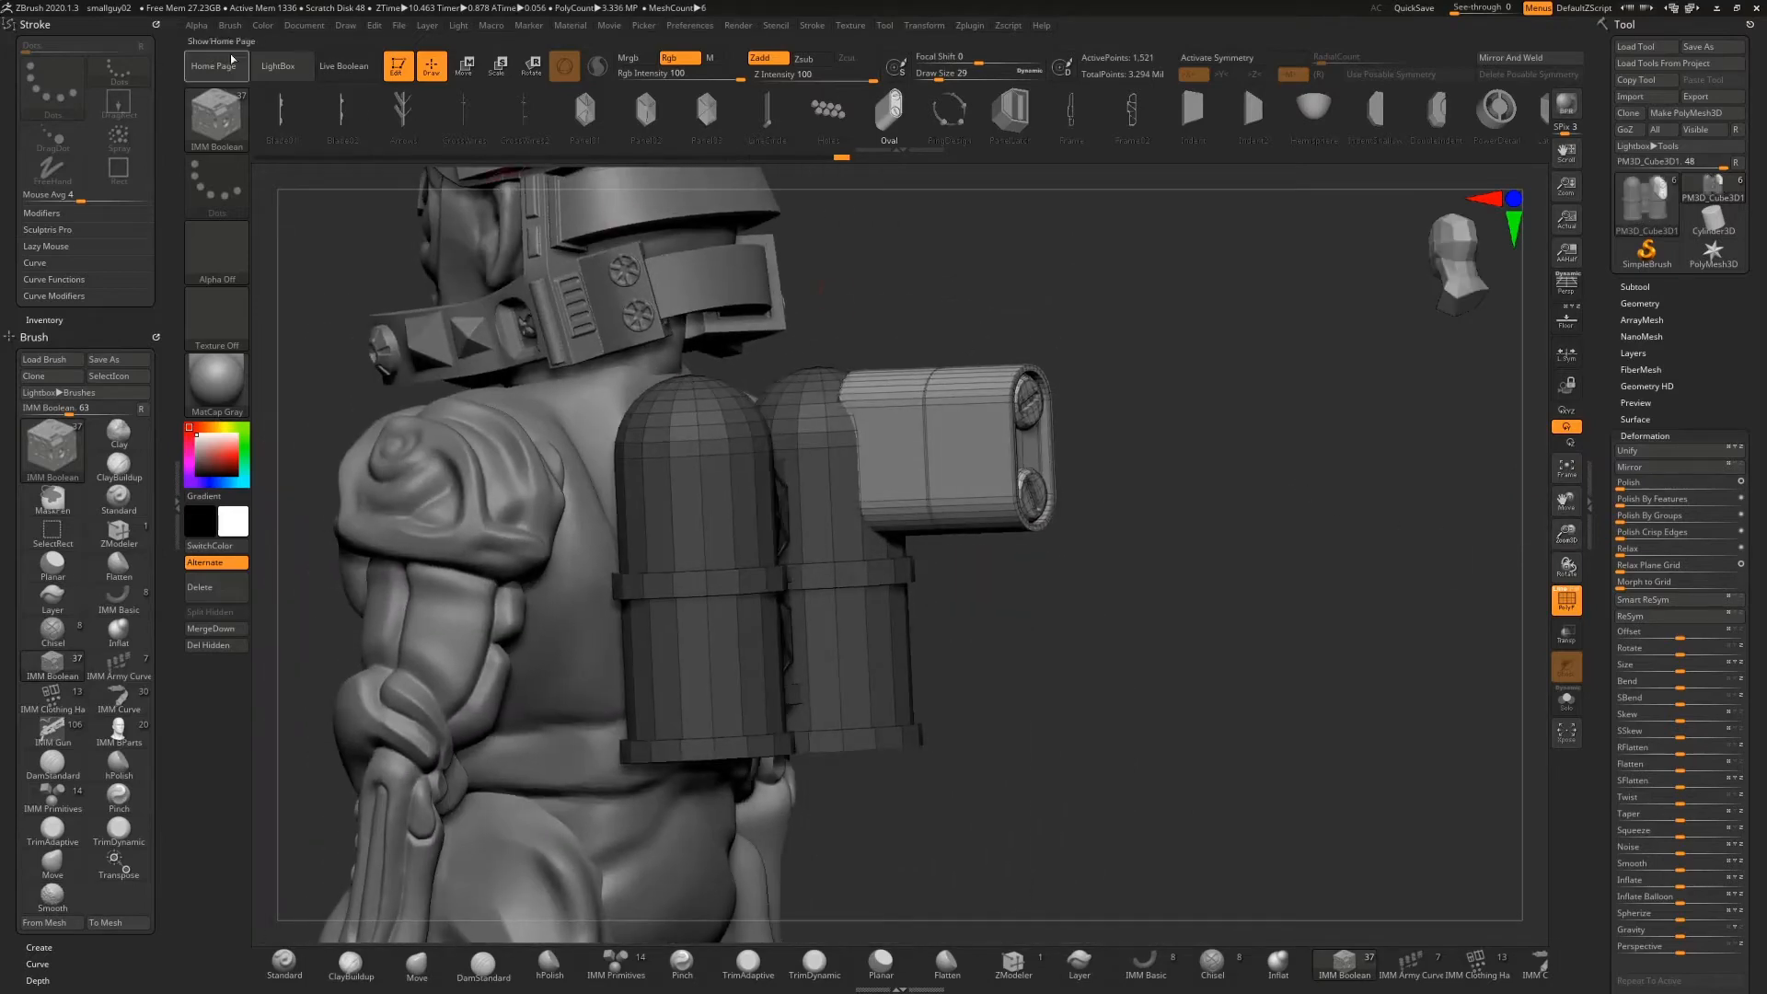
Lower the oval part to the tank's middle, push it into the tank and adjust its scale to fit the tank's back
click(463, 64)
drag(885, 373, 888, 513)
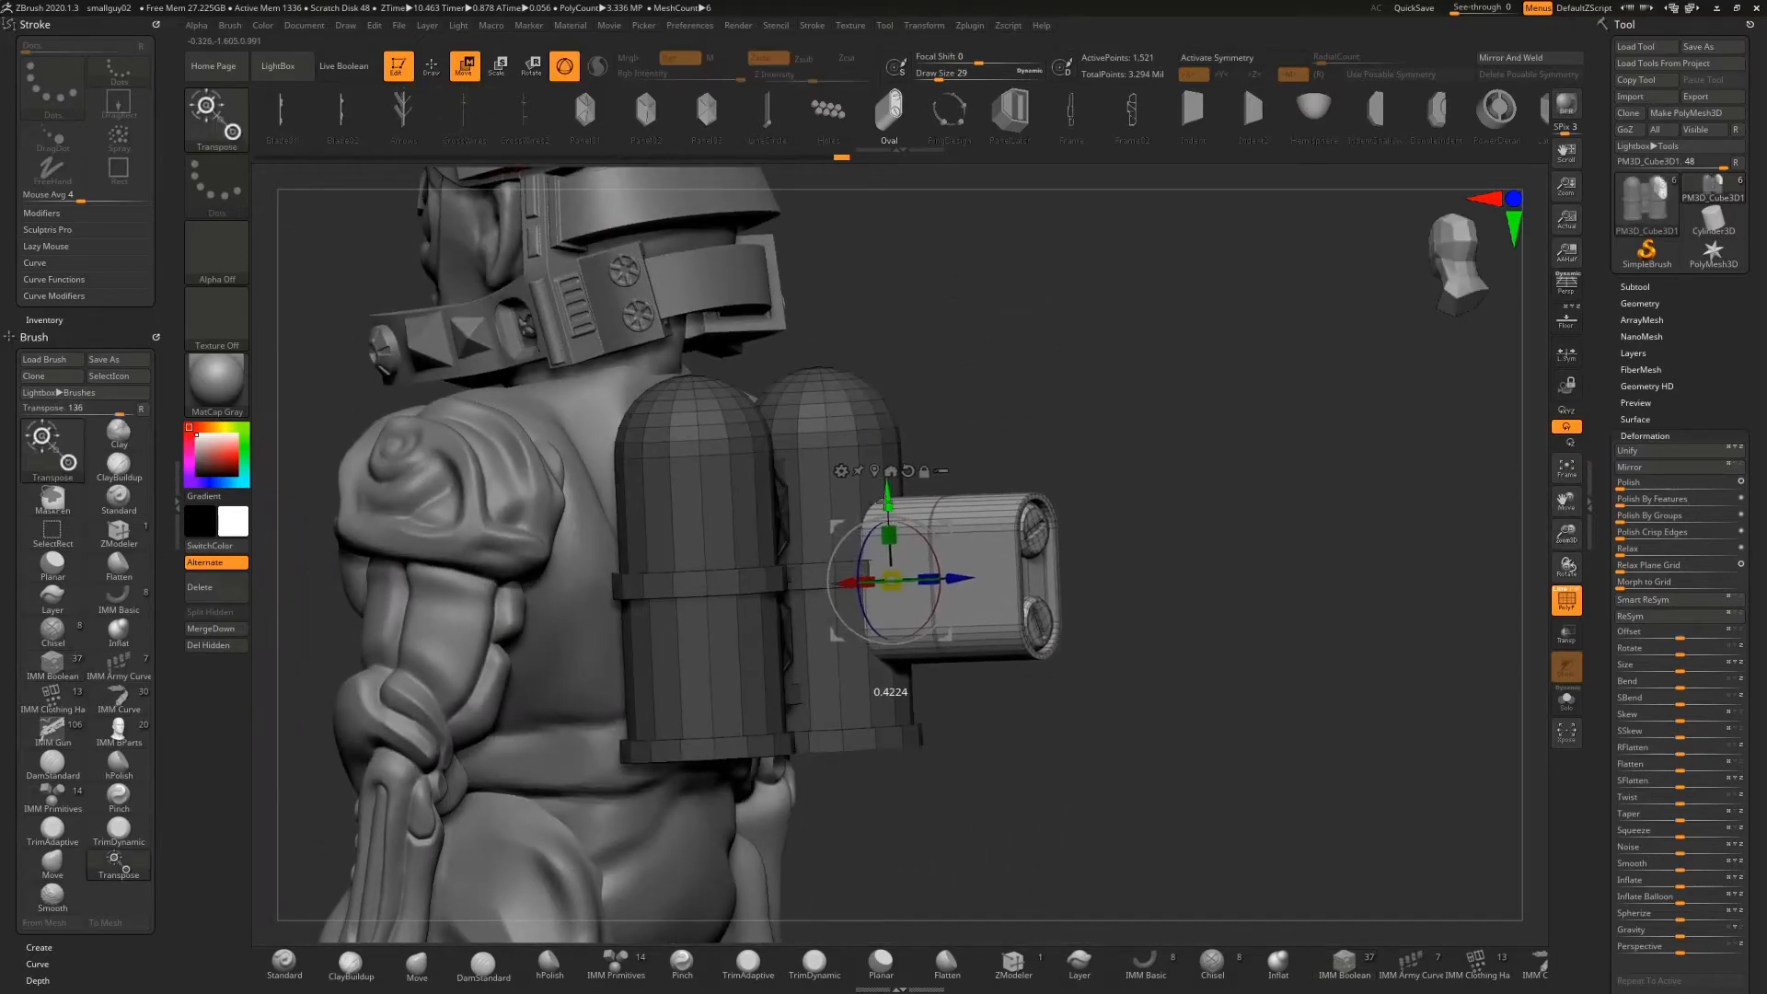
drag(958, 571, 836, 568)
drag(1091, 570, 805, 520)
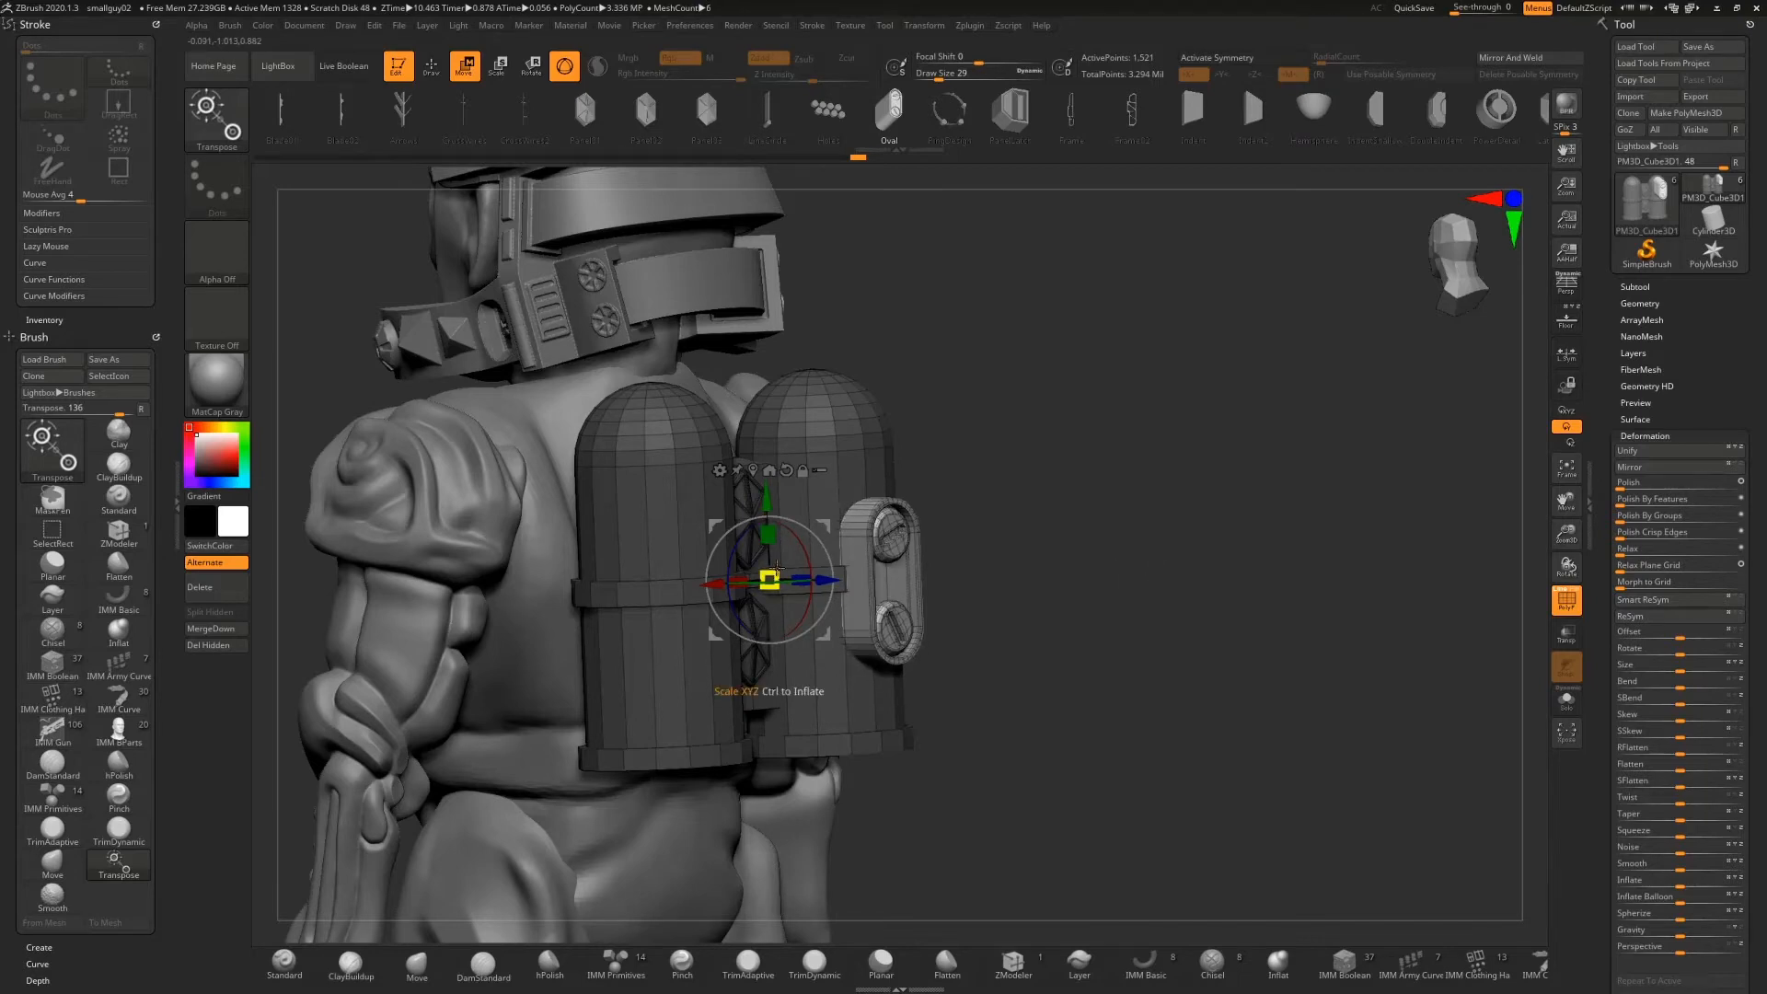
mouse_move(778, 571)
mouse_down()
mouse_move(803, 597)
mouse_move(810, 579)
mouse_move(791, 580)
mouse_up()
drag(1033, 592, 1271, 448)
drag(1447, 243, 1294, 300)
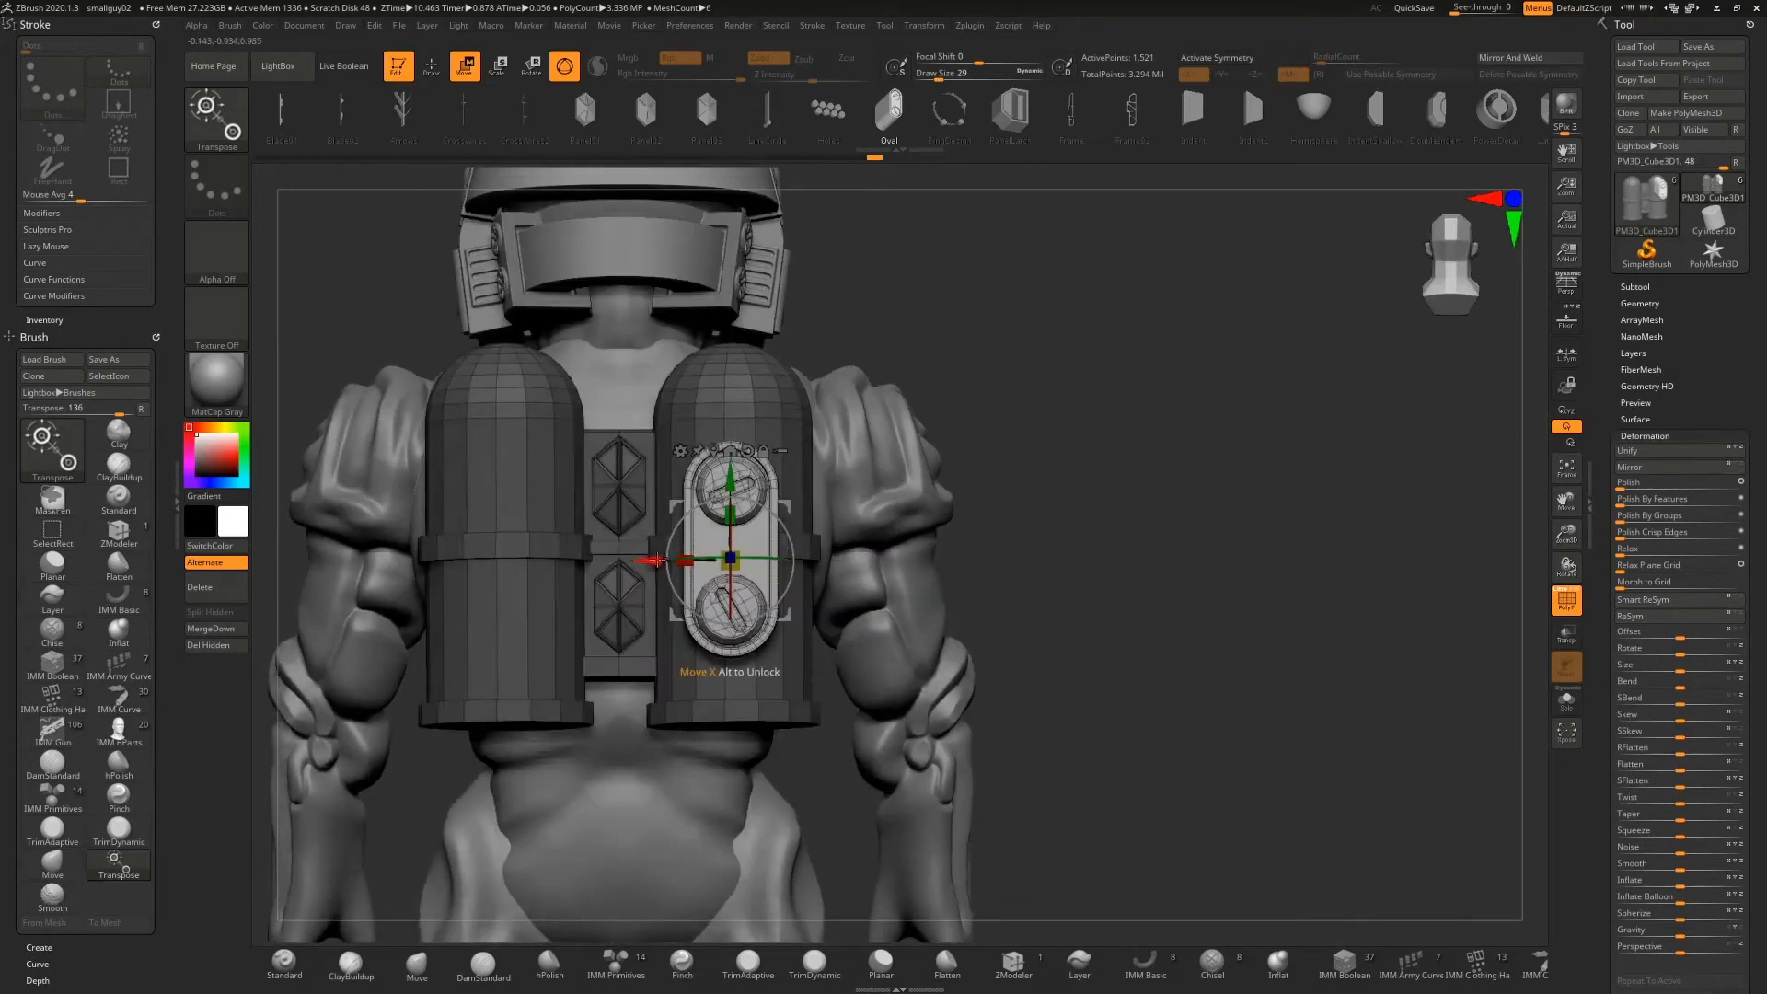
Duplicate the oval part sideways onto the other tank and fine-tune the copy's sideways position to match
ctrl+drag(653, 559, 418, 548)
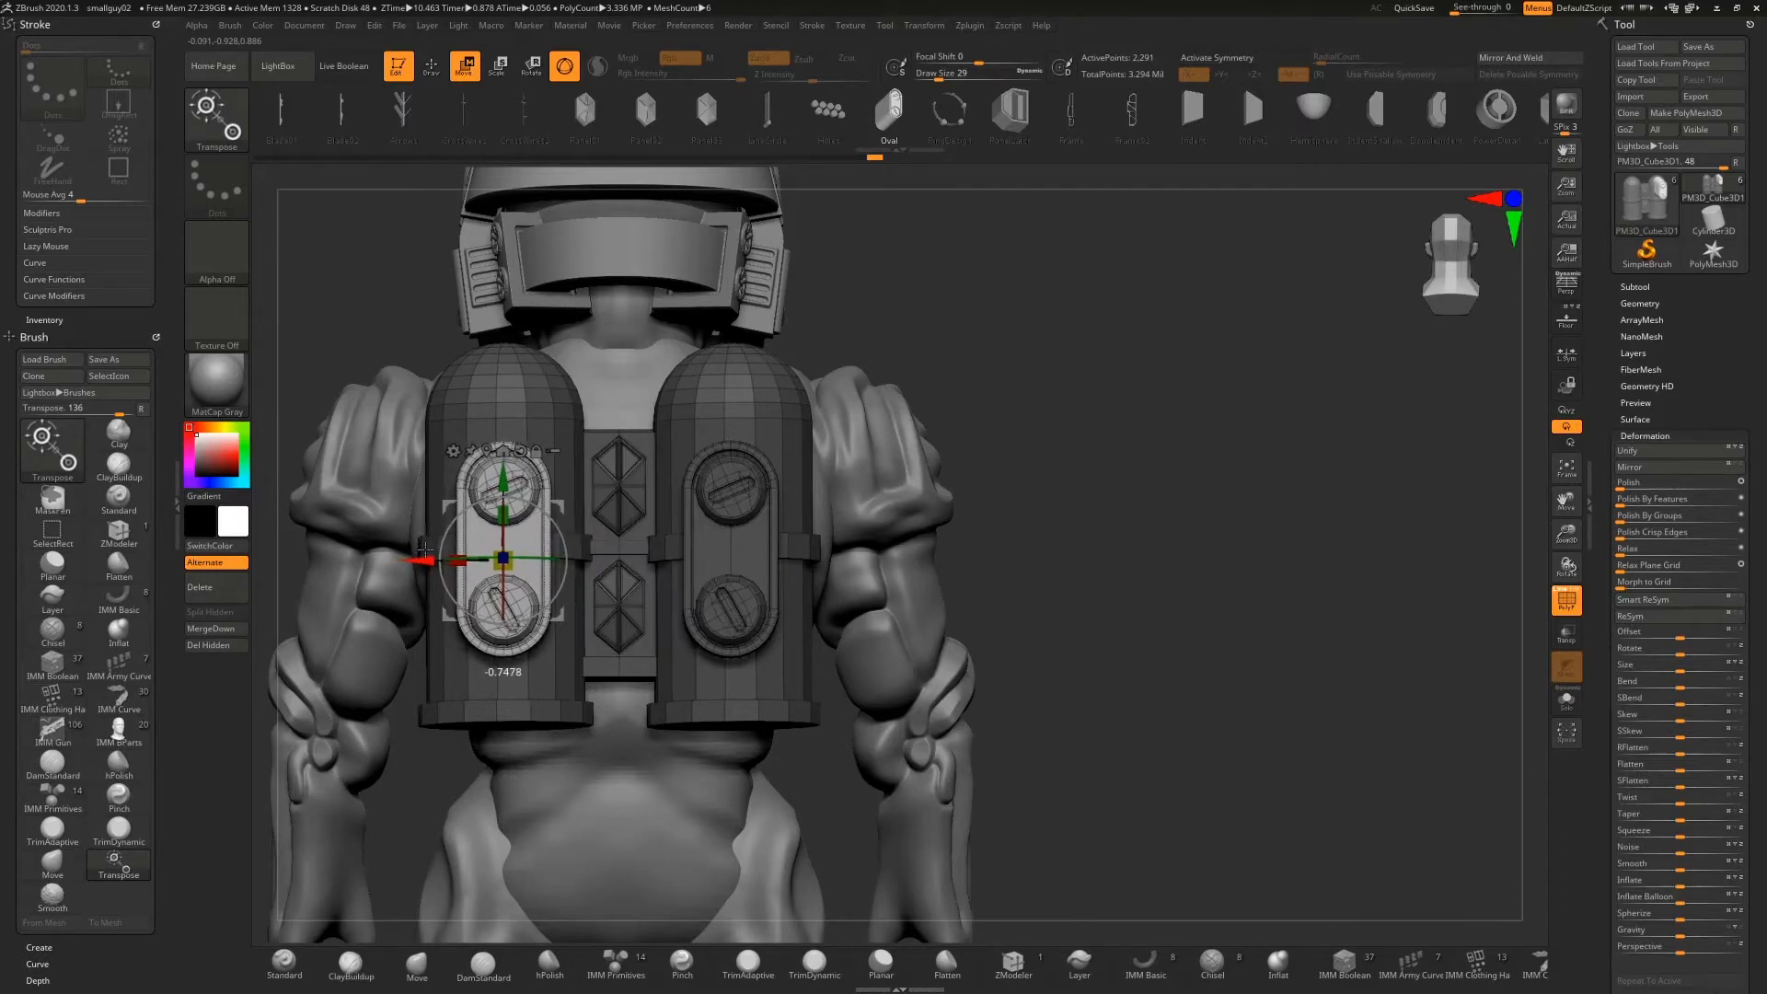
drag(903, 439, 622, 532)
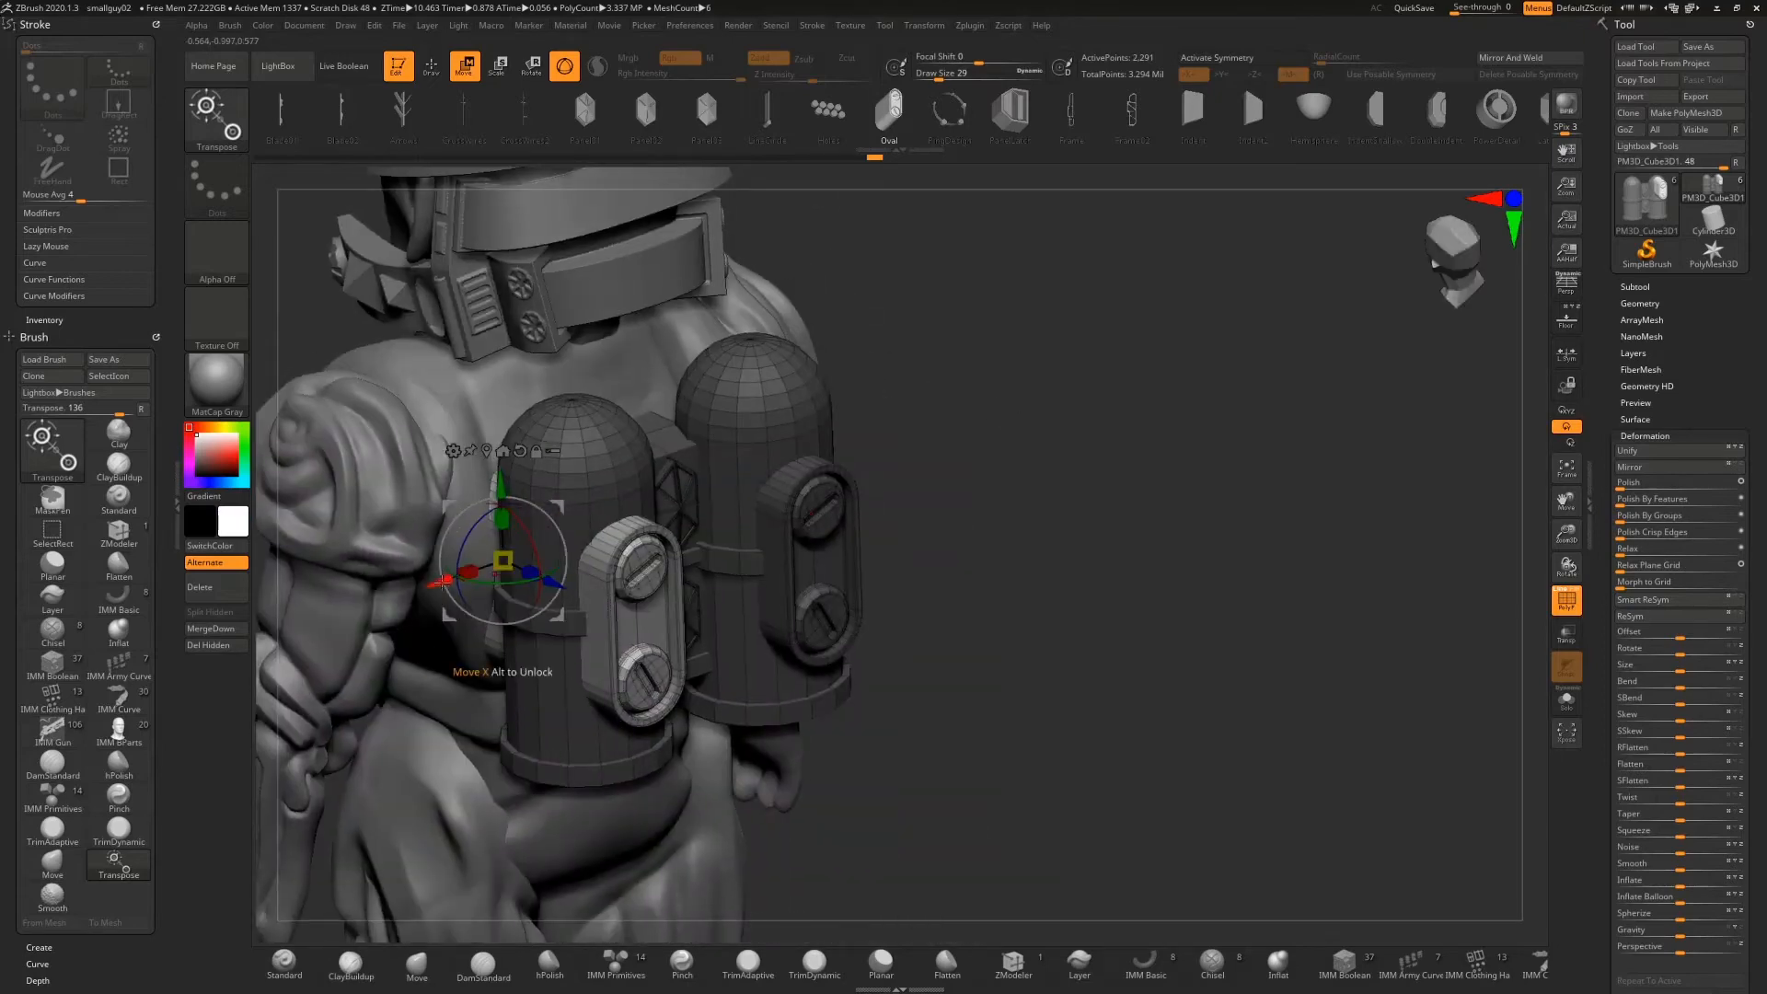
drag(442, 580, 444, 585)
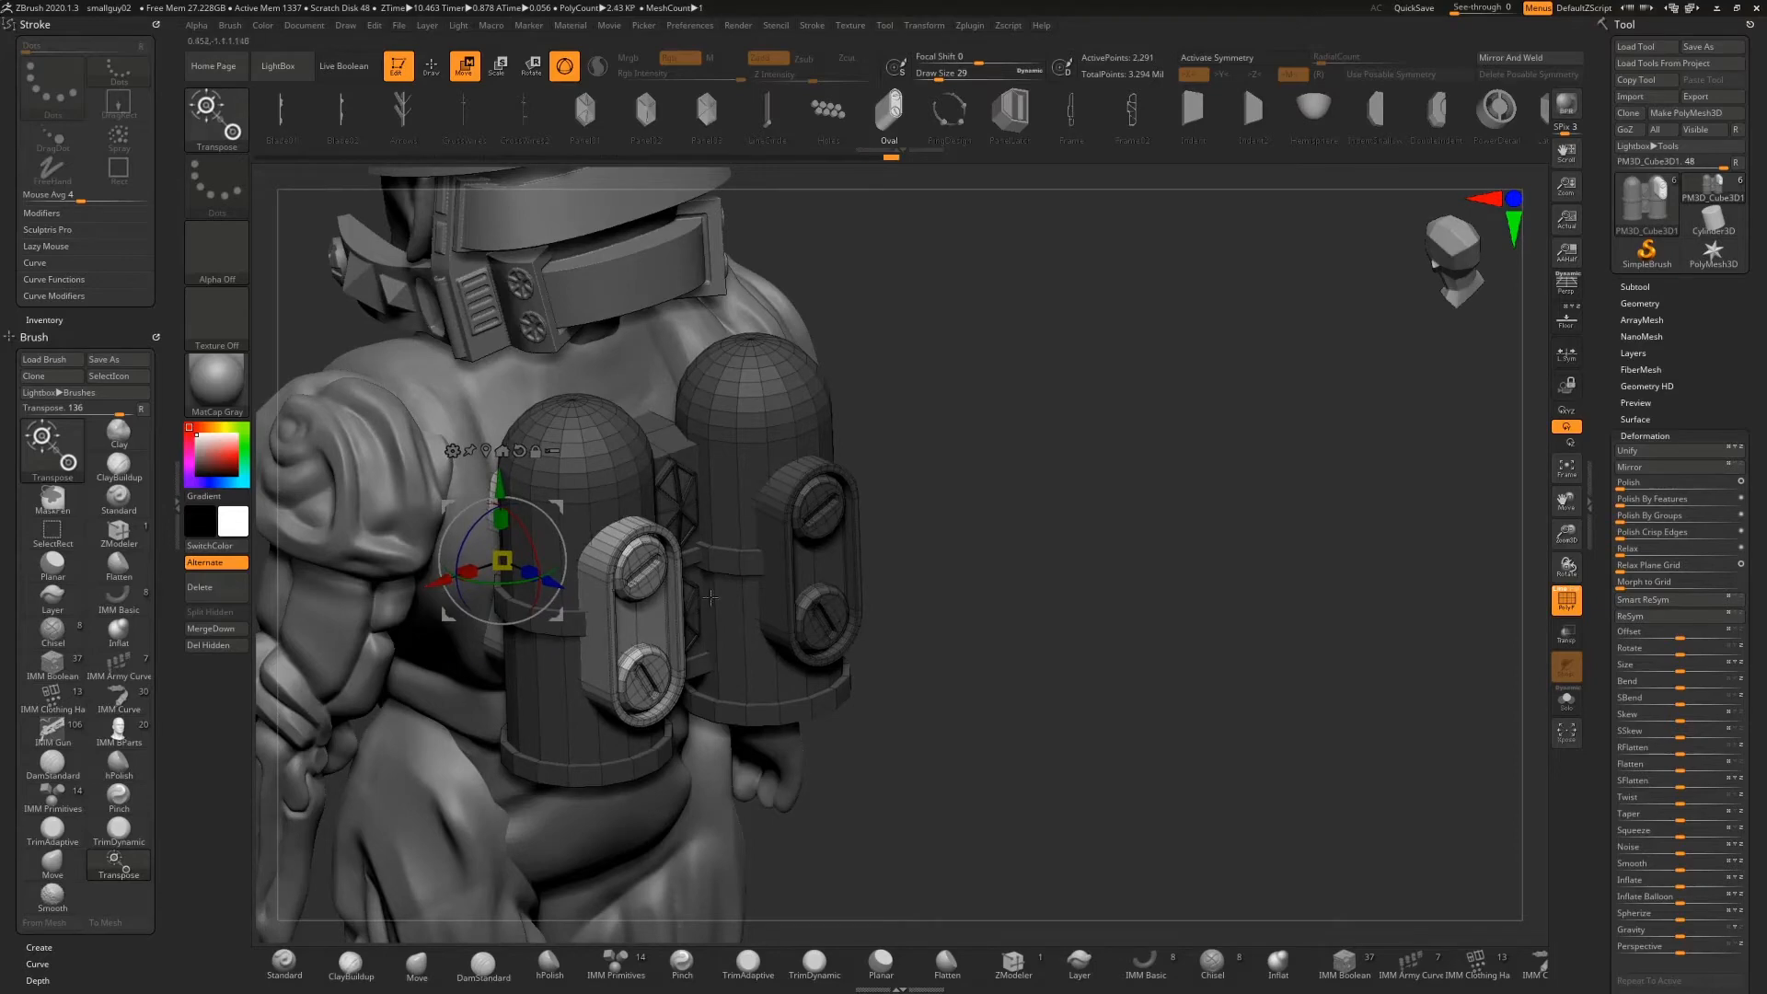
mouse_move(711, 597)
mouse_down()
mouse_move(958, 438)
mouse_move(973, 313)
mouse_move(1129, 571)
mouse_move(1125, 446)
mouse_up()
key(ctrl)
click(1542, 112)
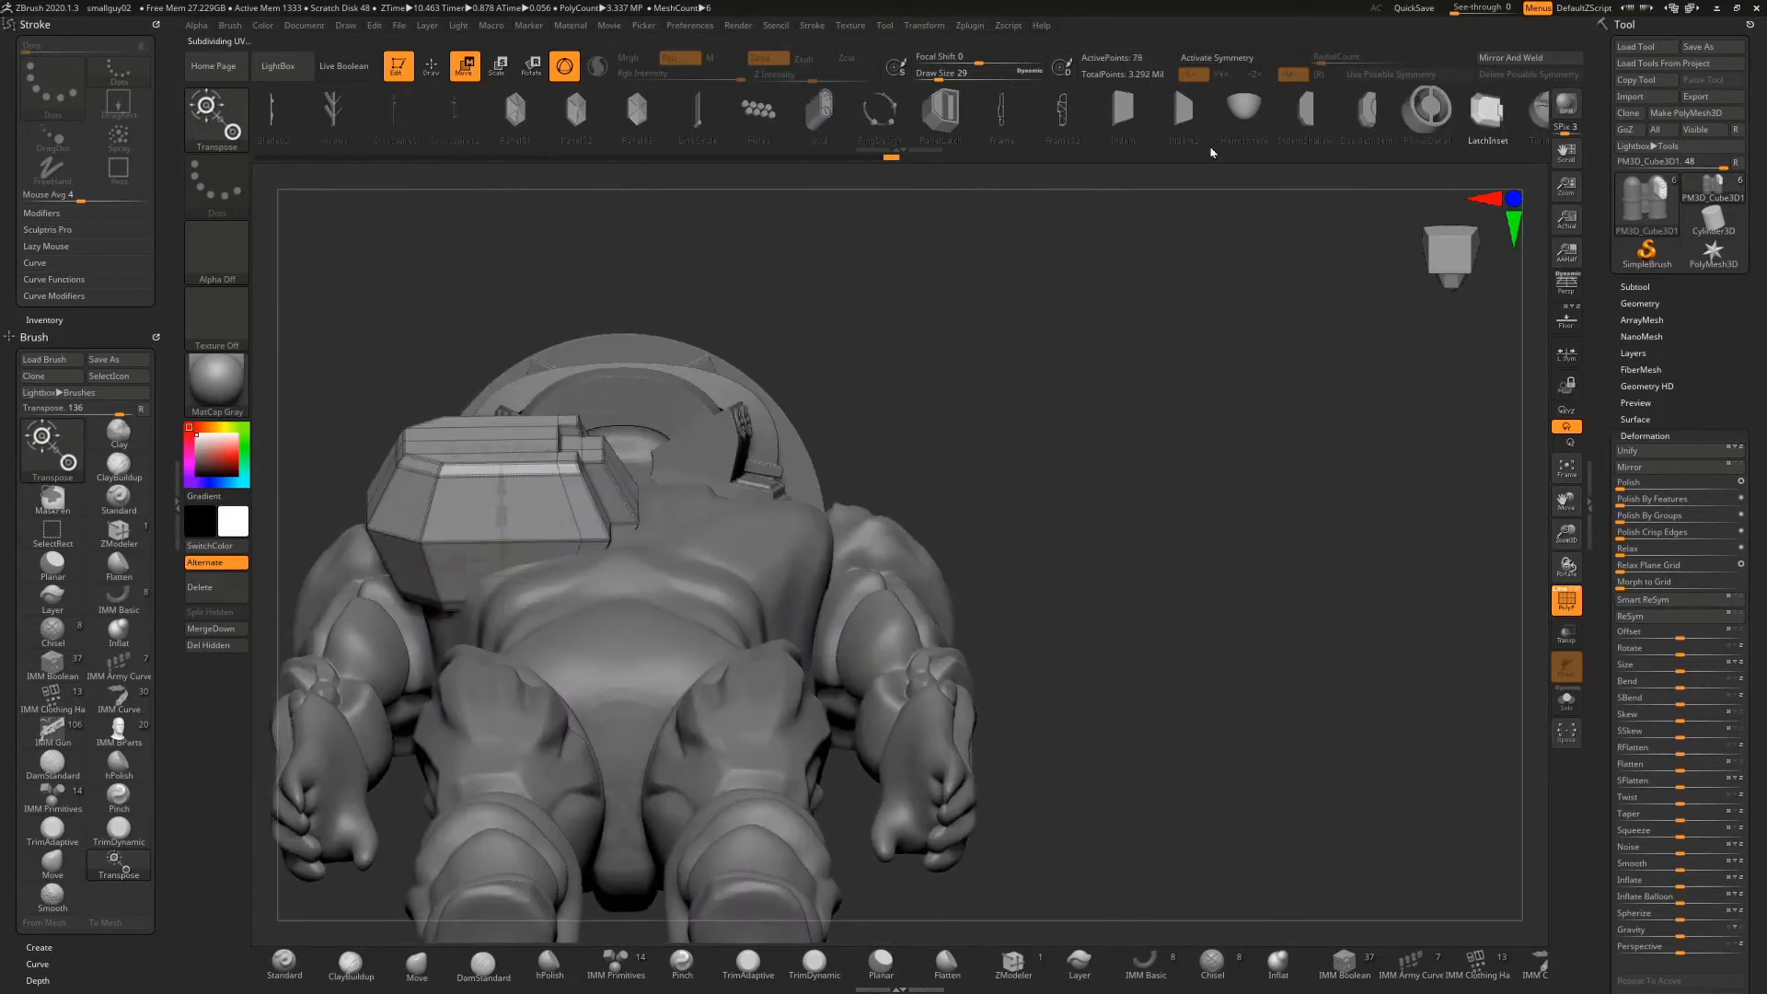
drag(1211, 152, 1105, 157)
key(ctrl+z)
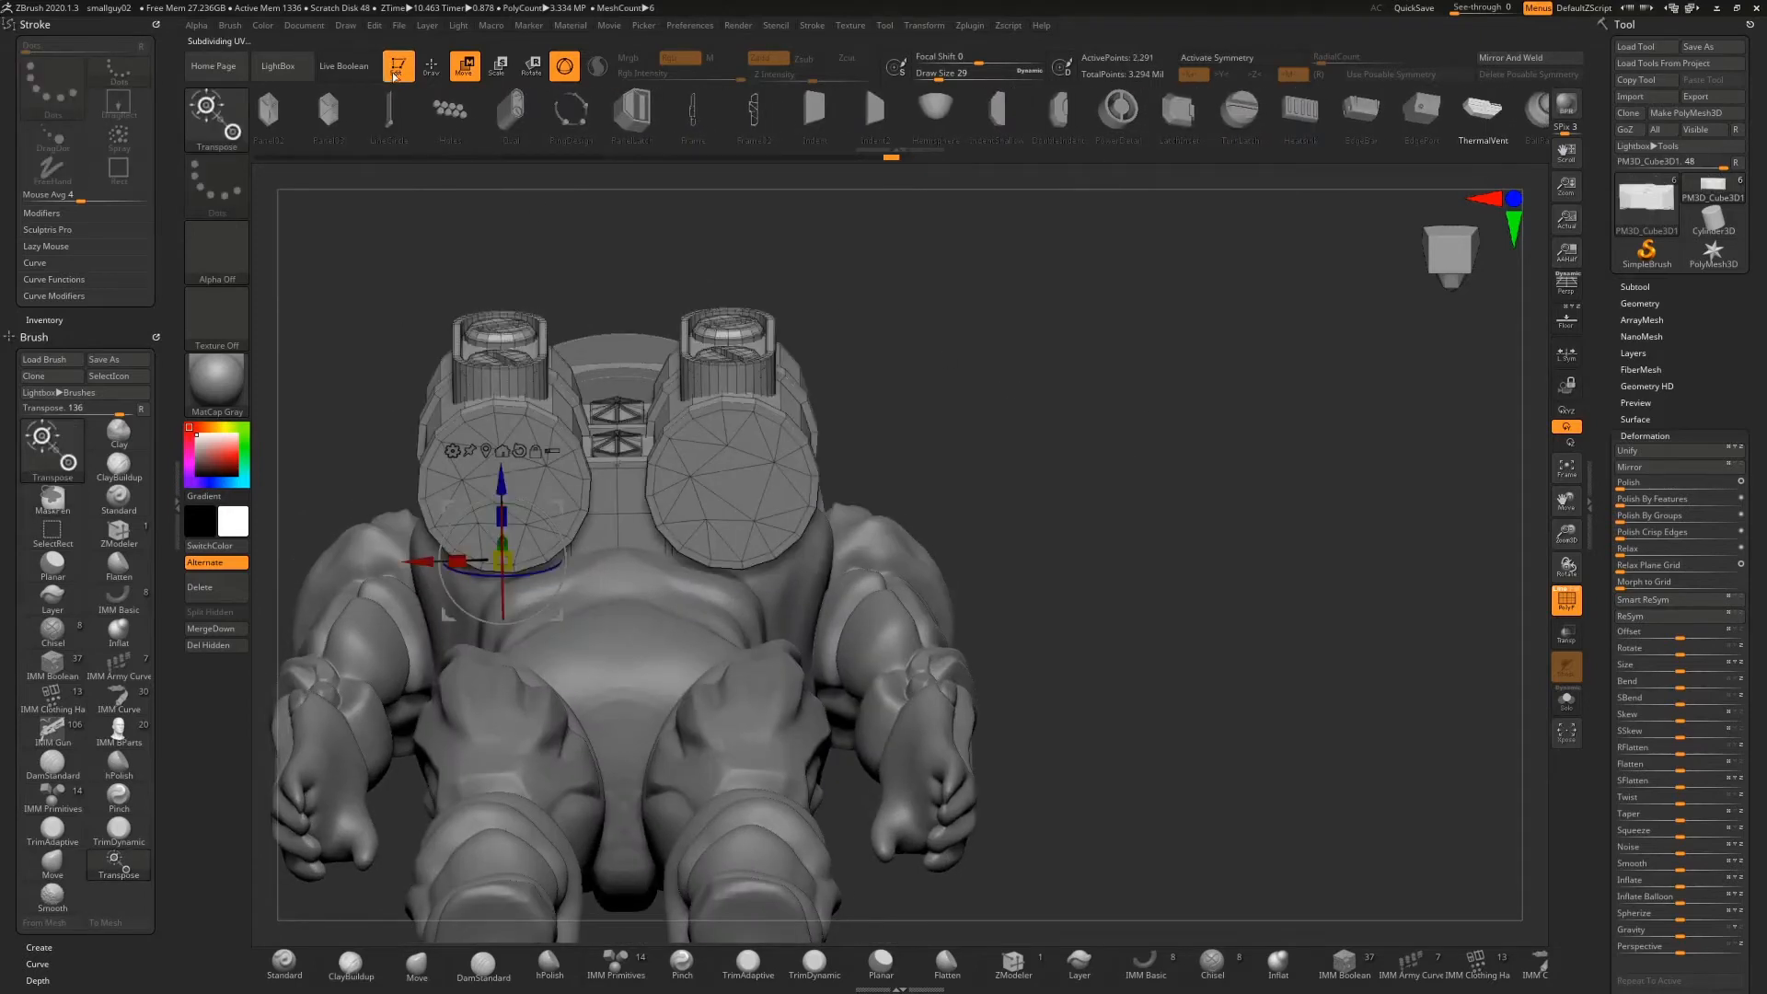
Insert the IMM Boolean JointCreate part as a nozzle on the underside of the right-hand tank
click(431, 66)
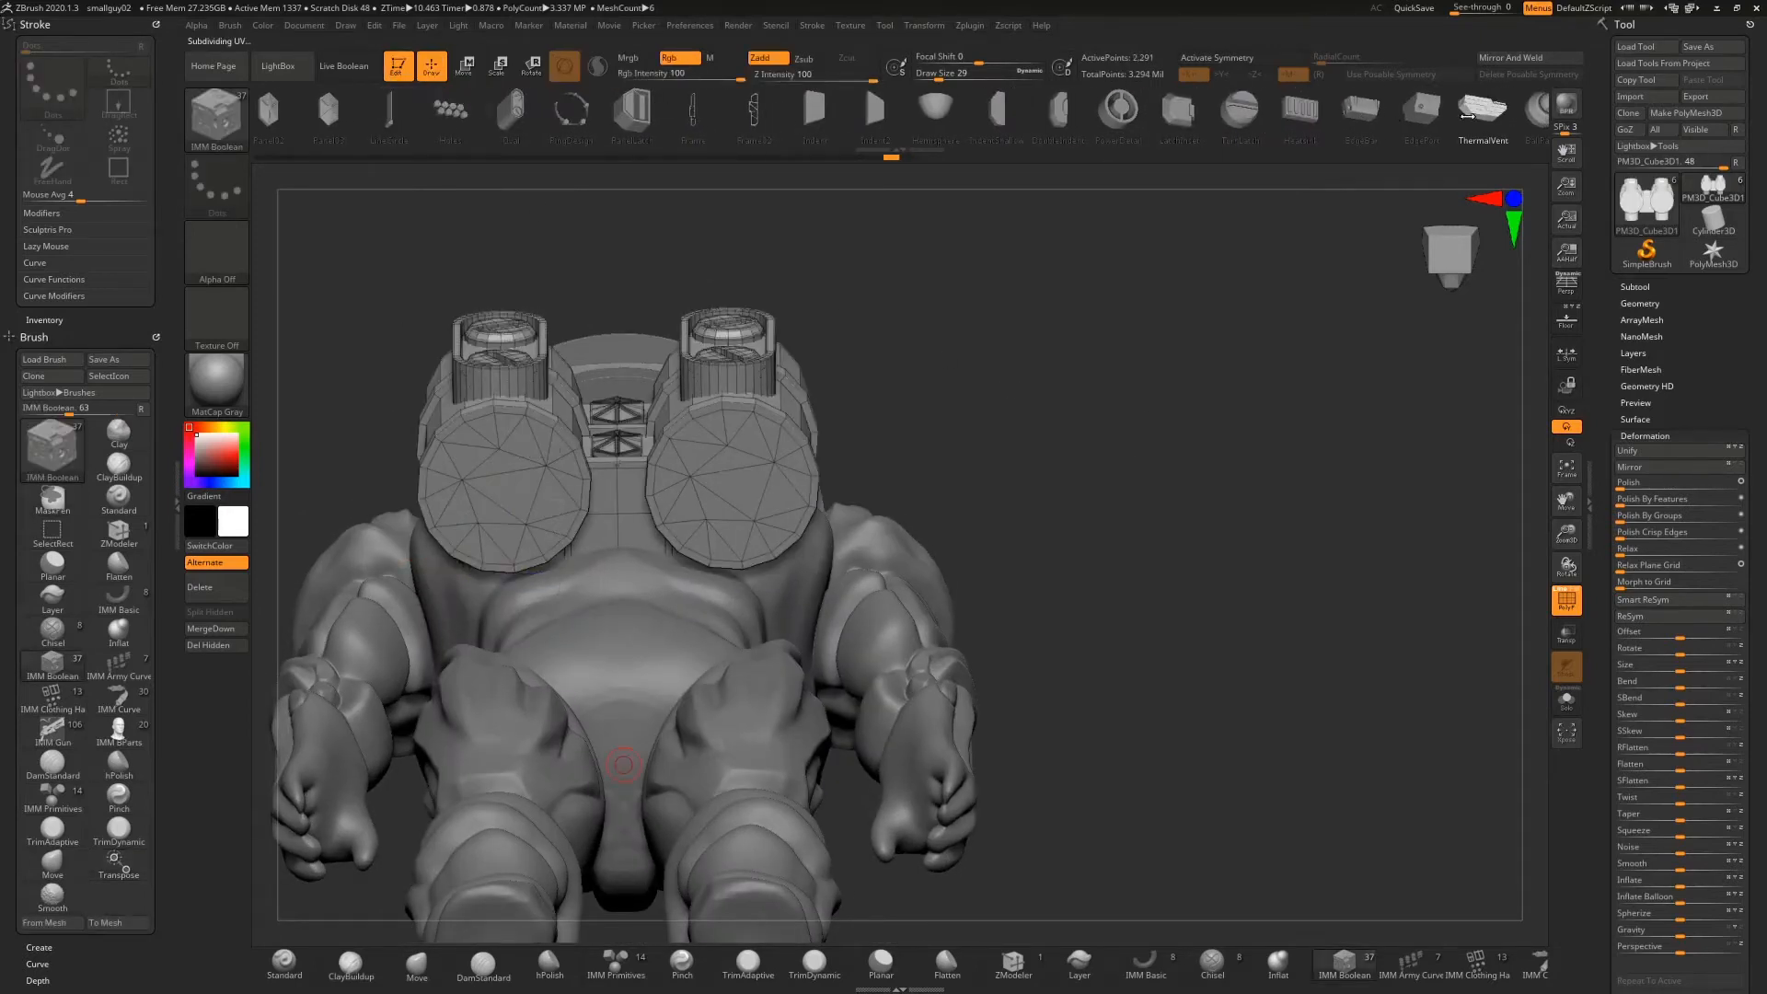
drag(1468, 116, 934, 106)
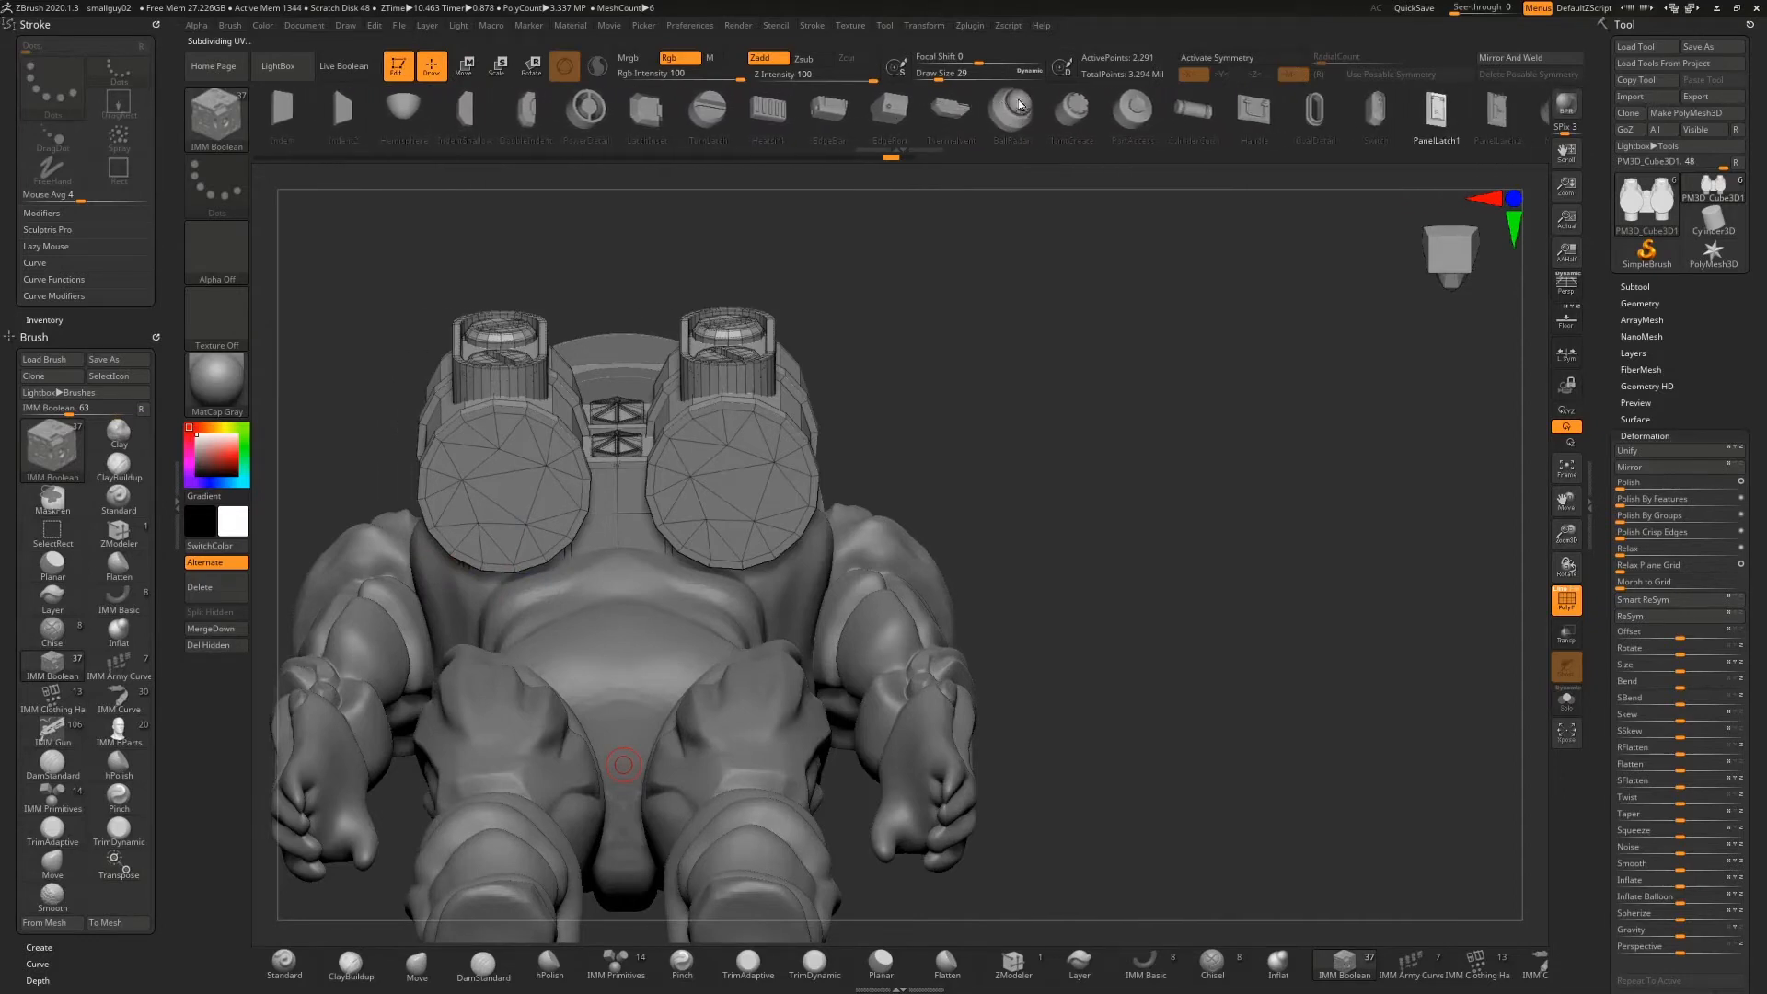
click(1070, 111)
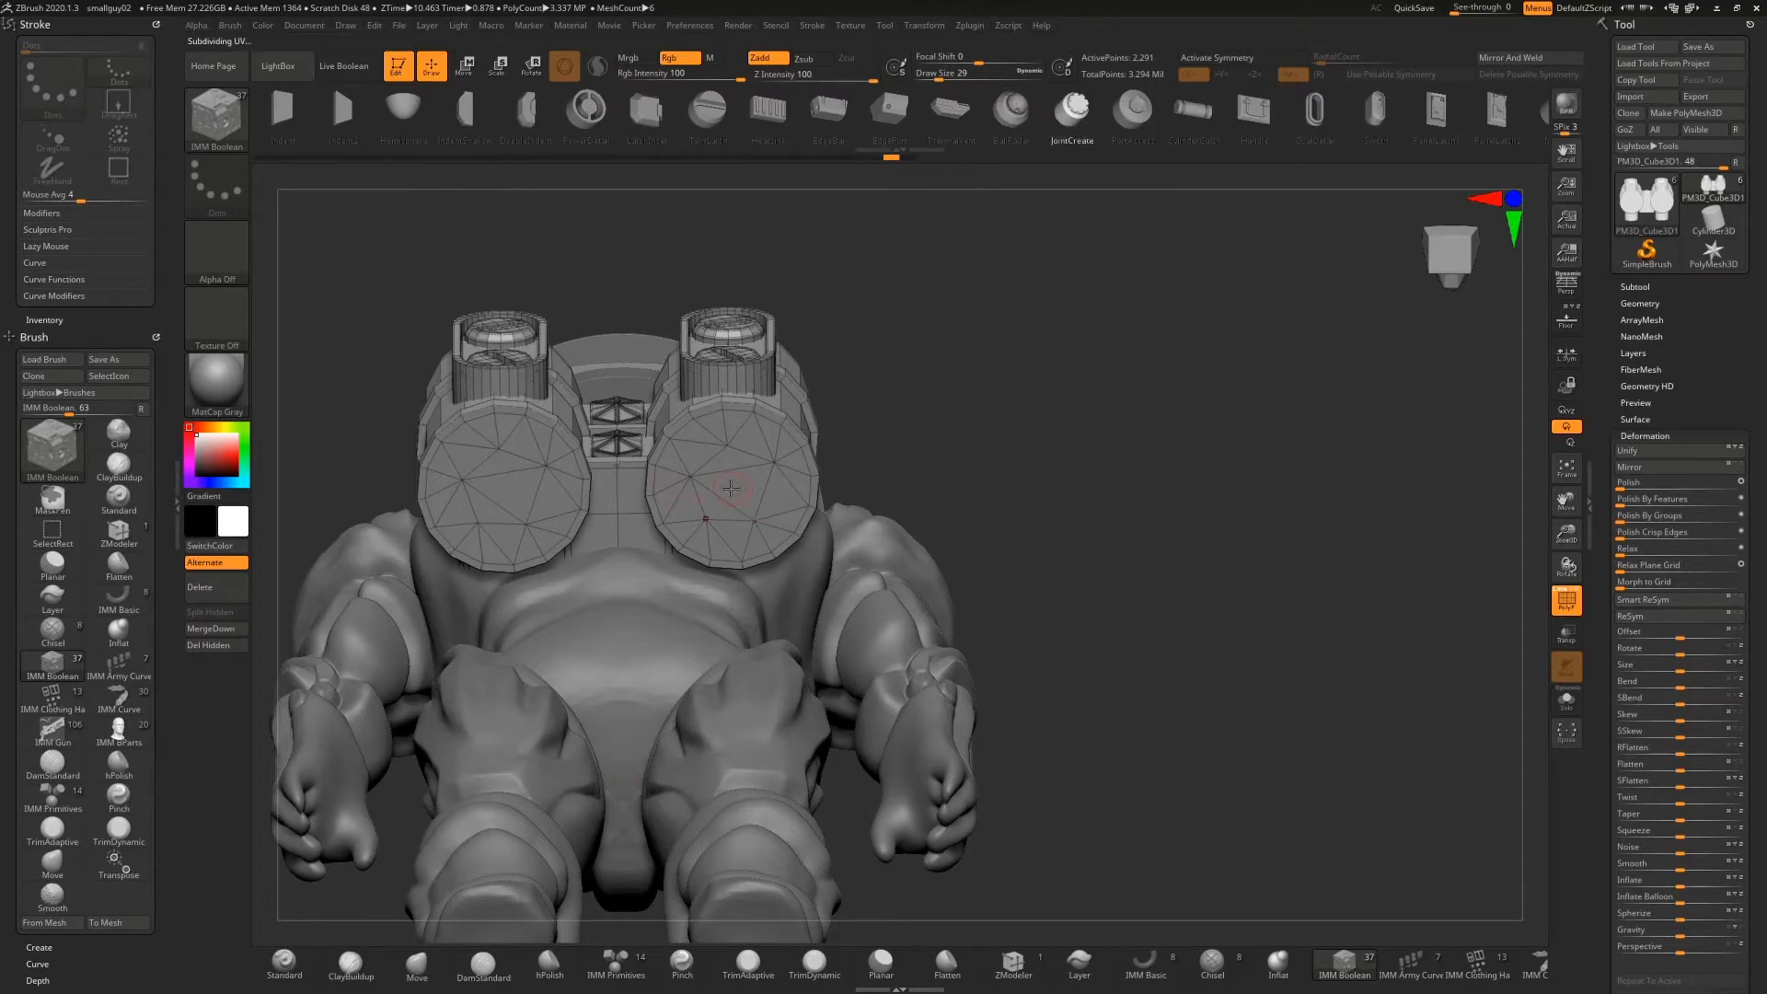
drag(731, 488, 758, 578)
drag(1030, 483, 1041, 556)
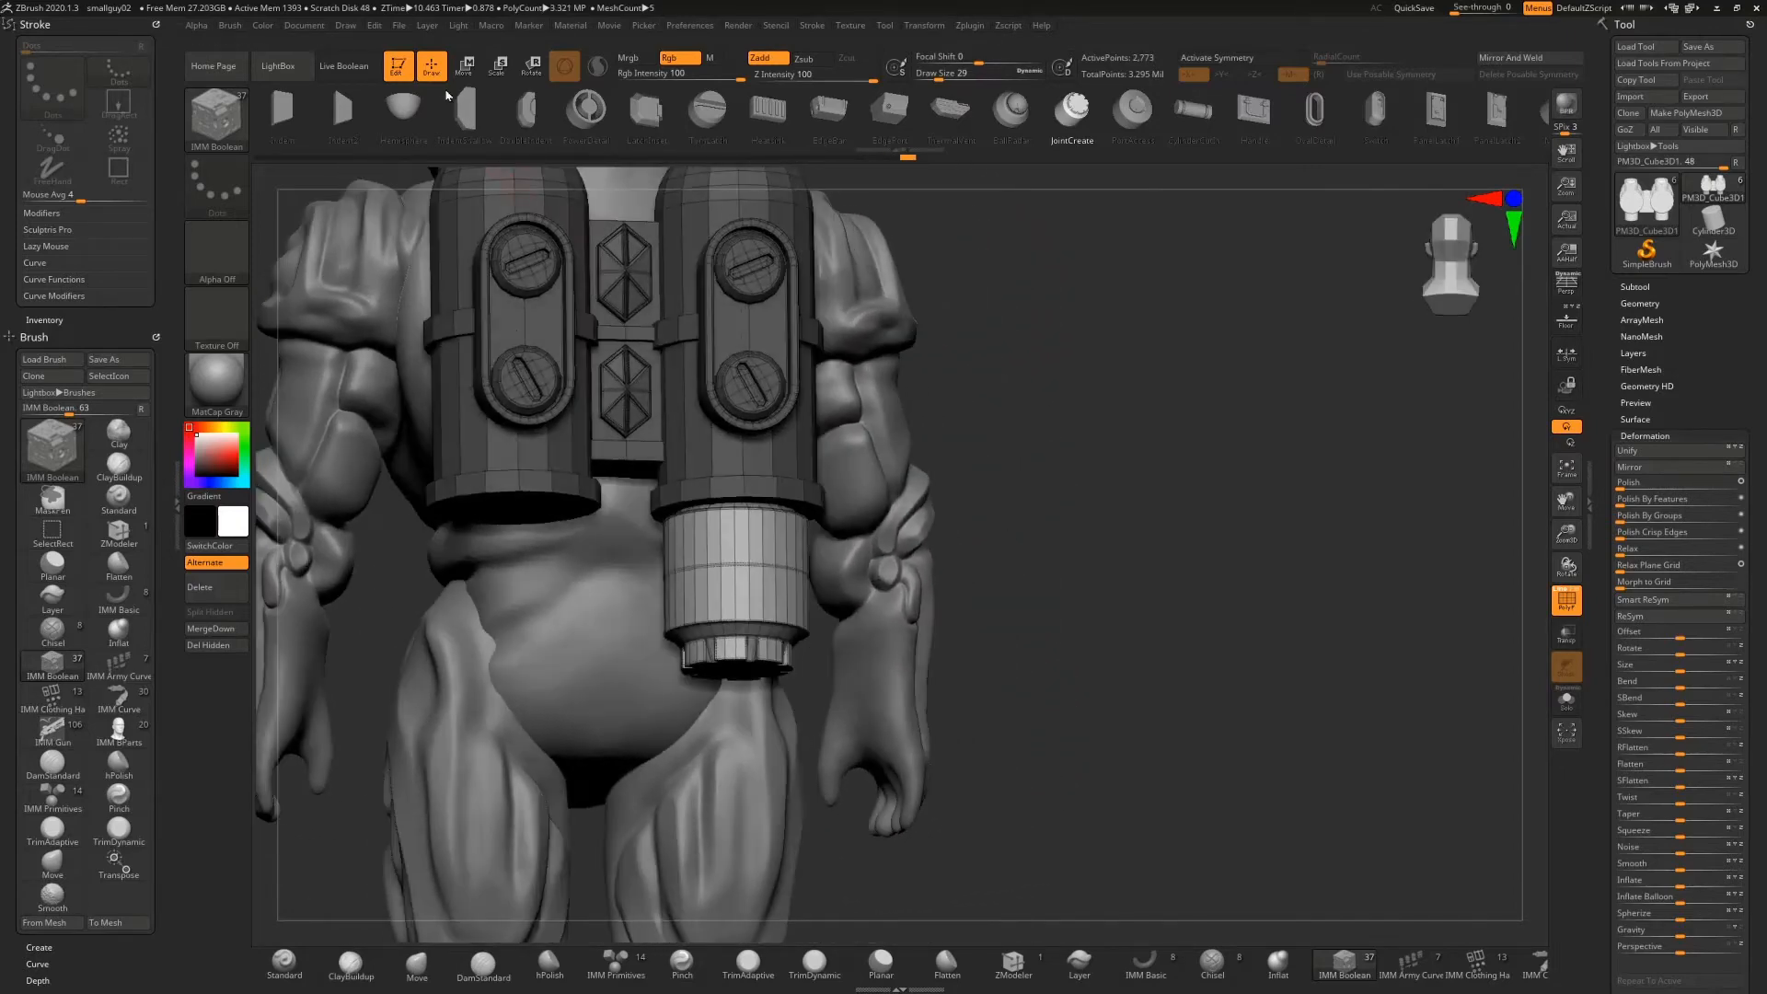
Raise the nozzle into the underside of the right-hand tank and centre it on the tank's circular base
click(463, 66)
drag(753, 590, 753, 516)
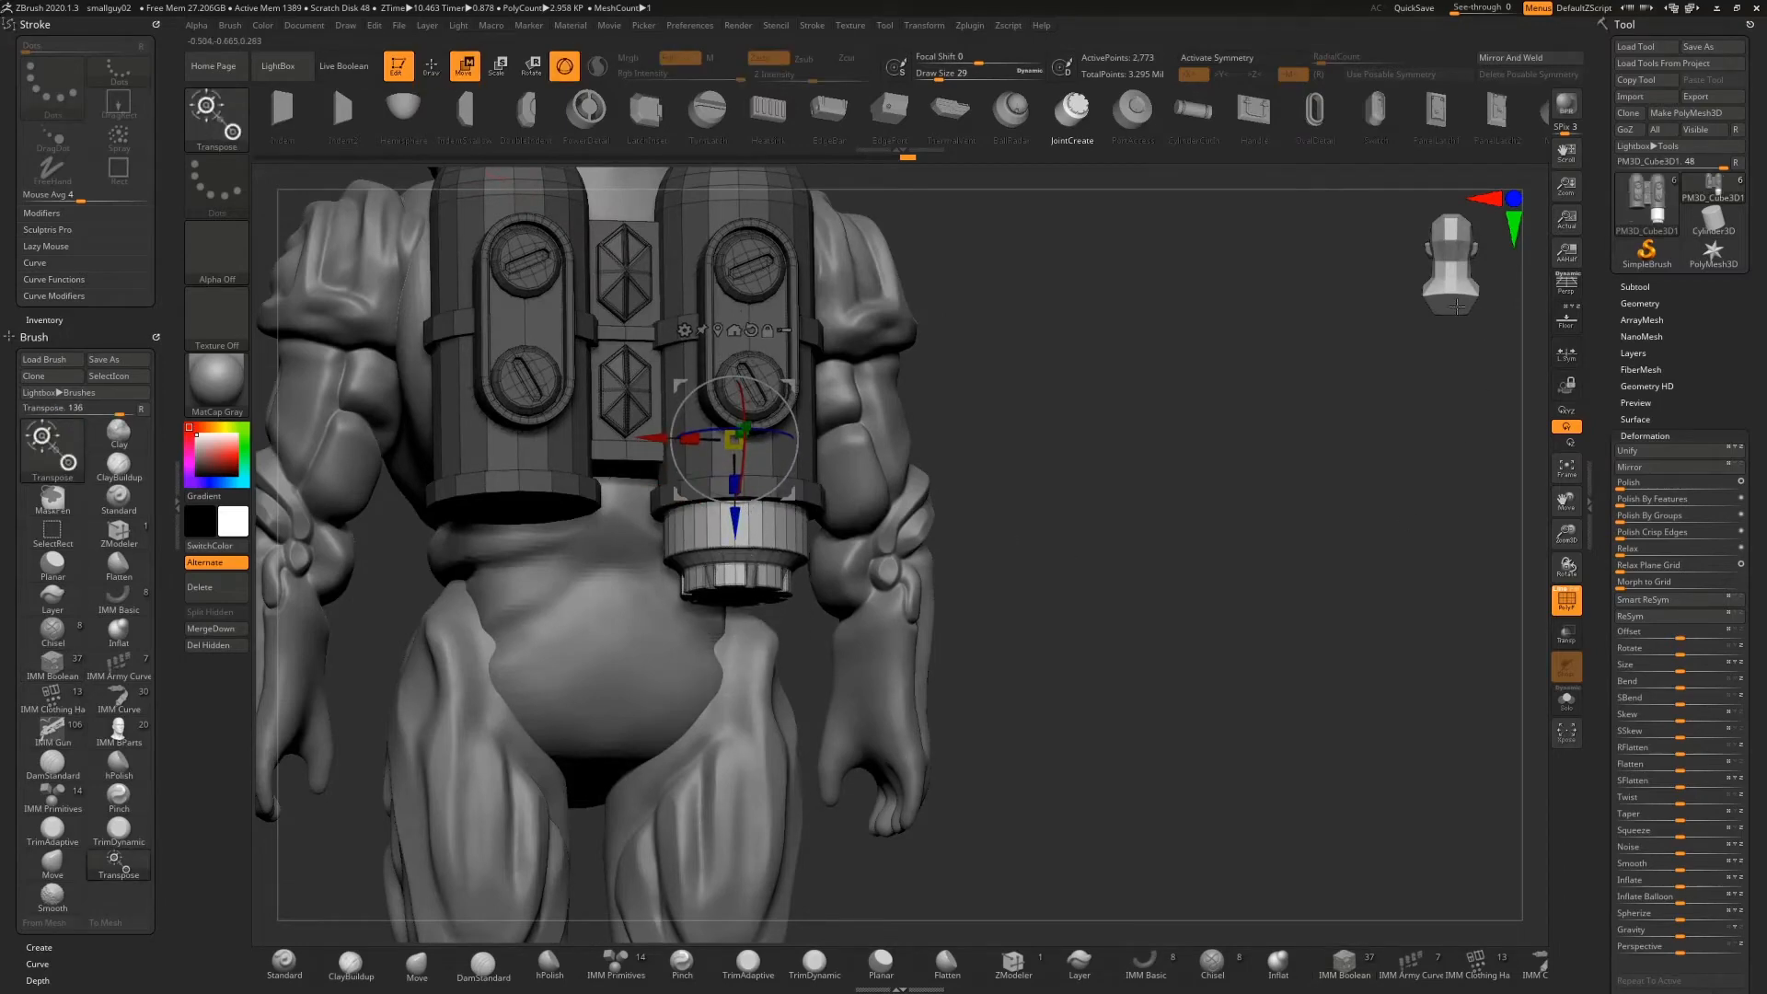
drag(1457, 306, 1461, 267)
alt+drag(995, 320, 1103, 386)
drag(1568, 536, 1570, 625)
drag(793, 403, 804, 398)
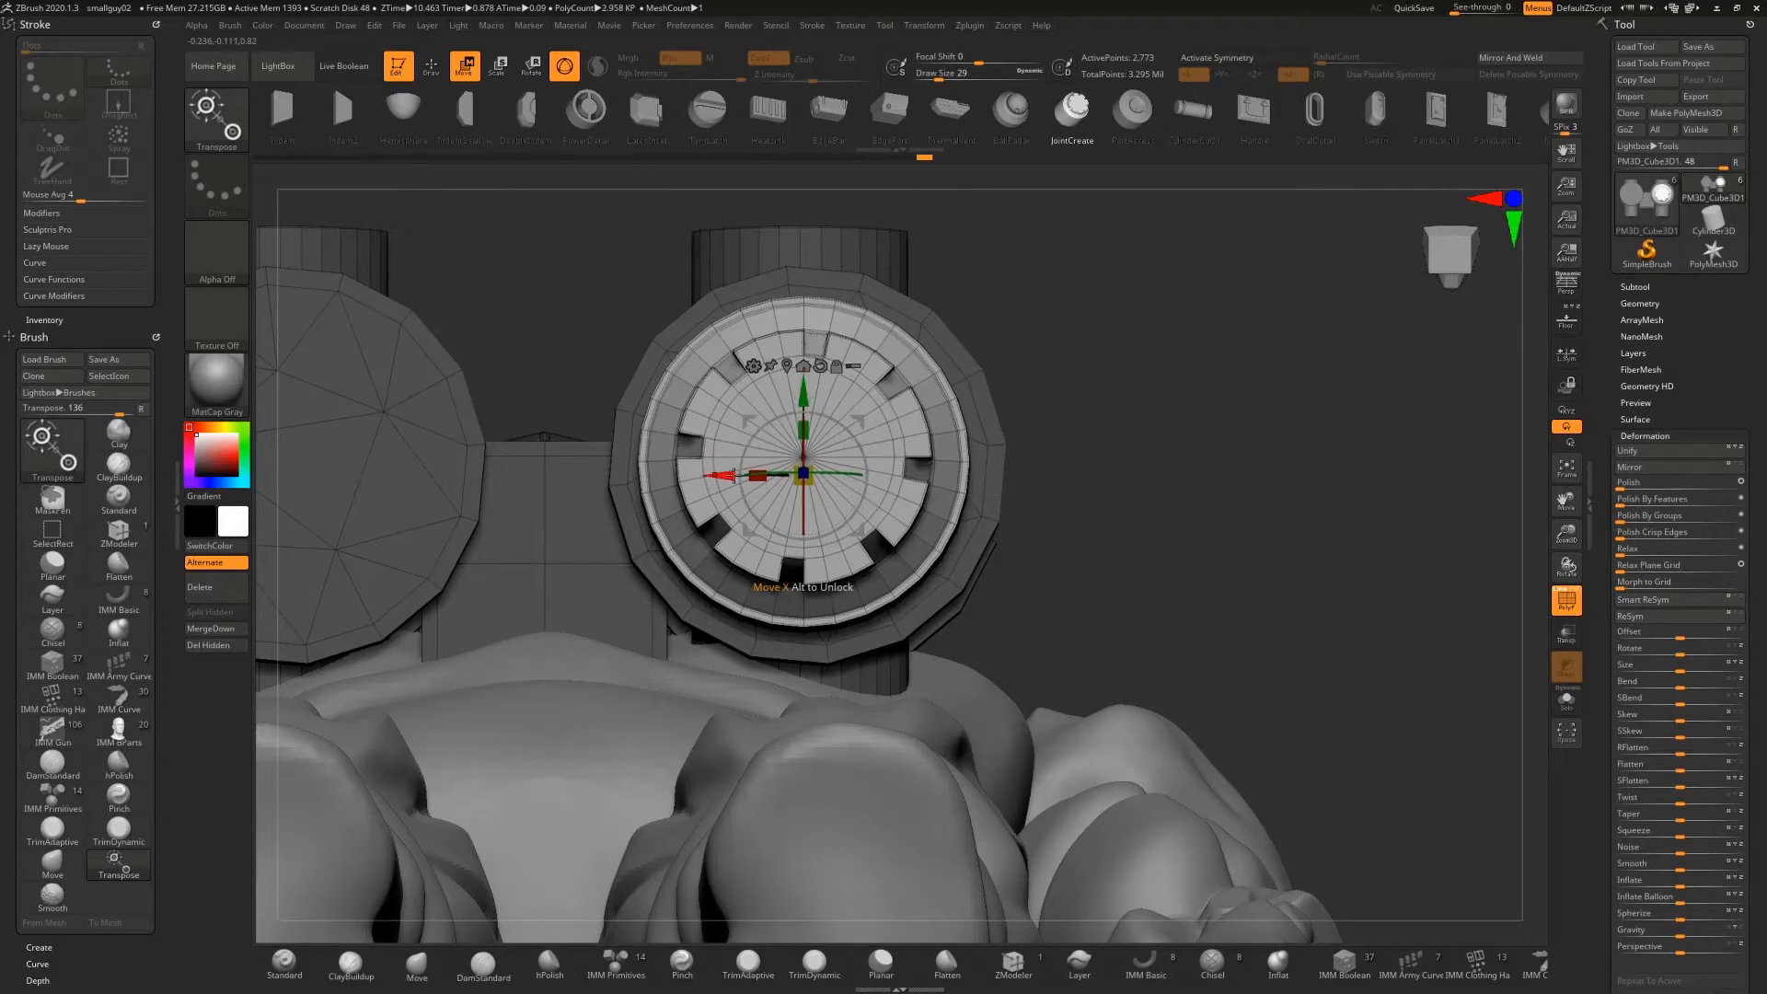
drag(737, 475, 734, 475)
drag(733, 474, 728, 476)
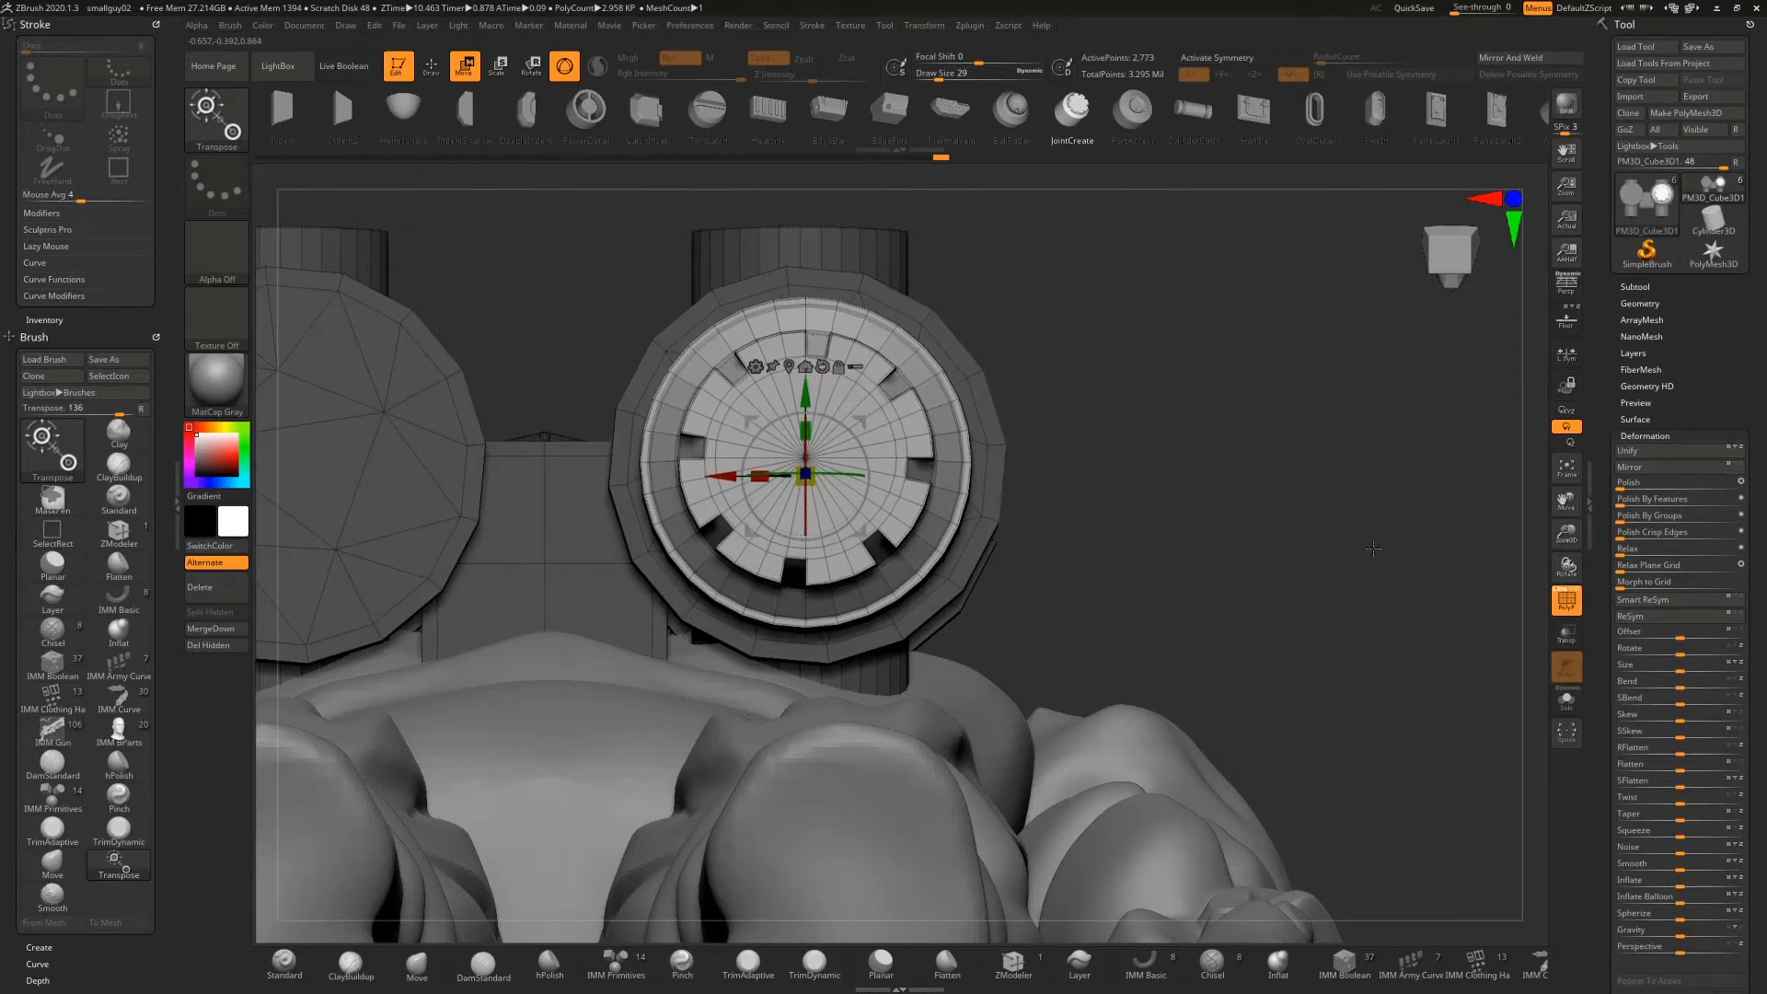
Duplicate the nozzle sideways onto the underside of the other tank and clear the mask
drag(1566, 502, 1726, 550)
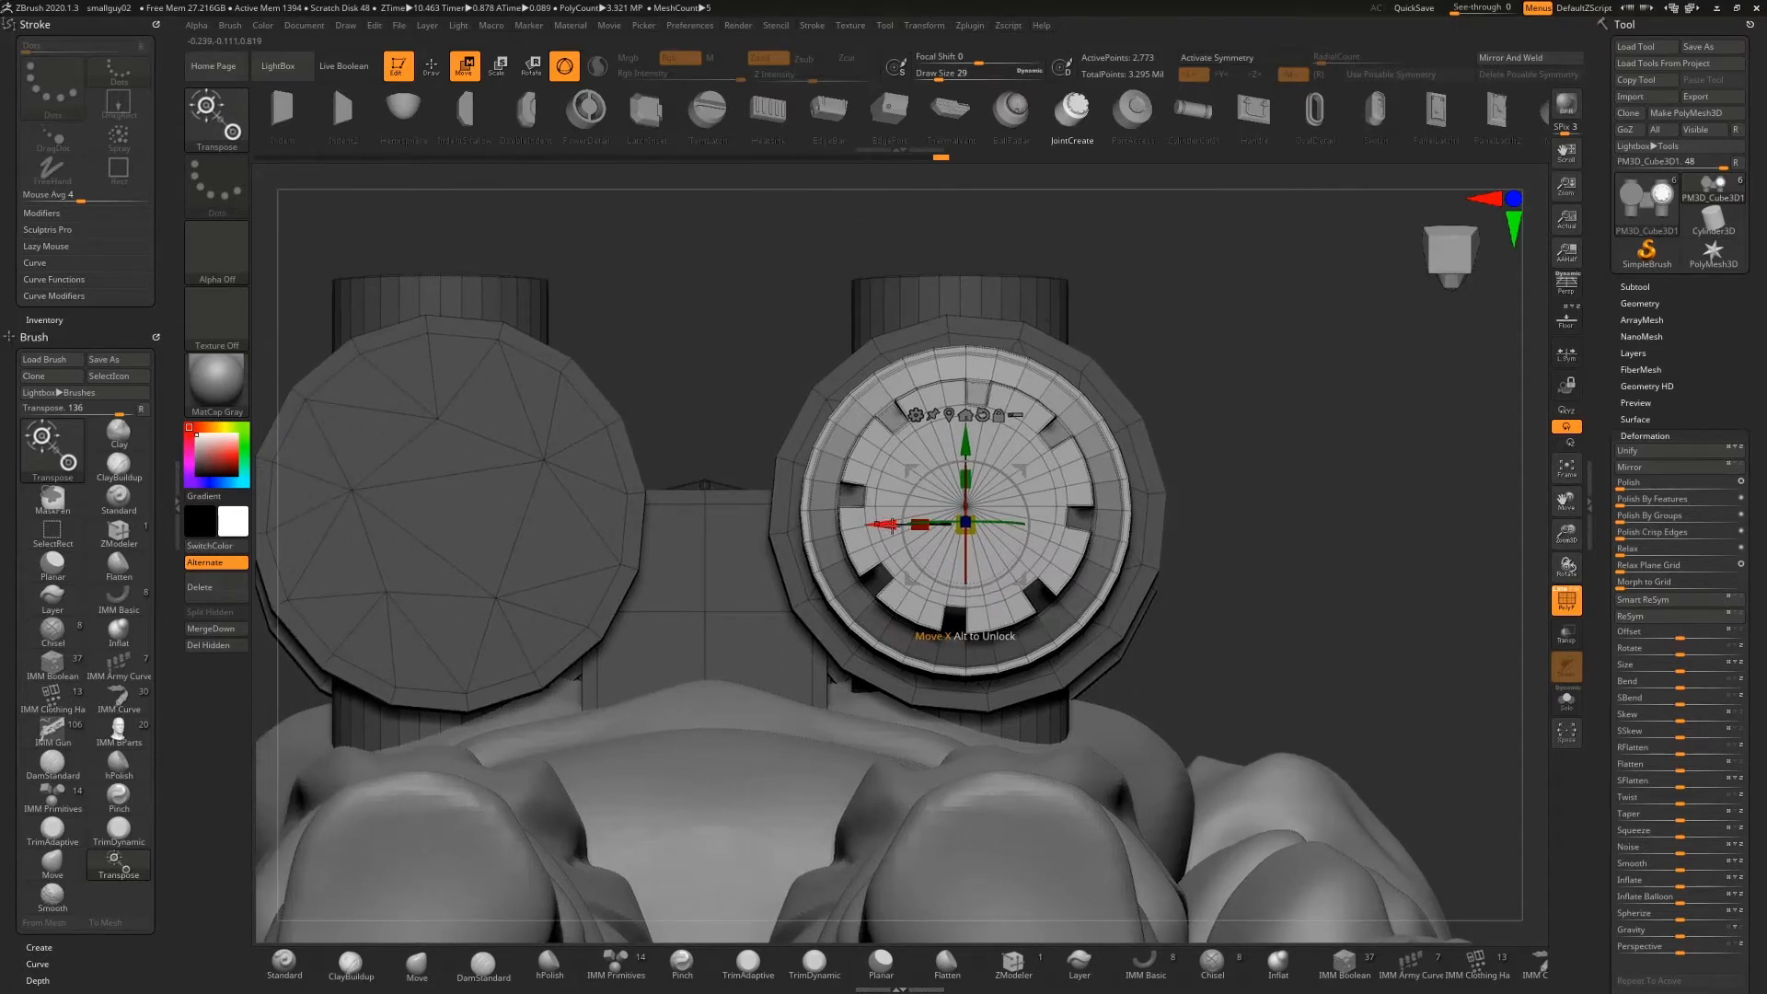
drag(885, 523, 375, 502)
drag(1312, 429, 1349, 559)
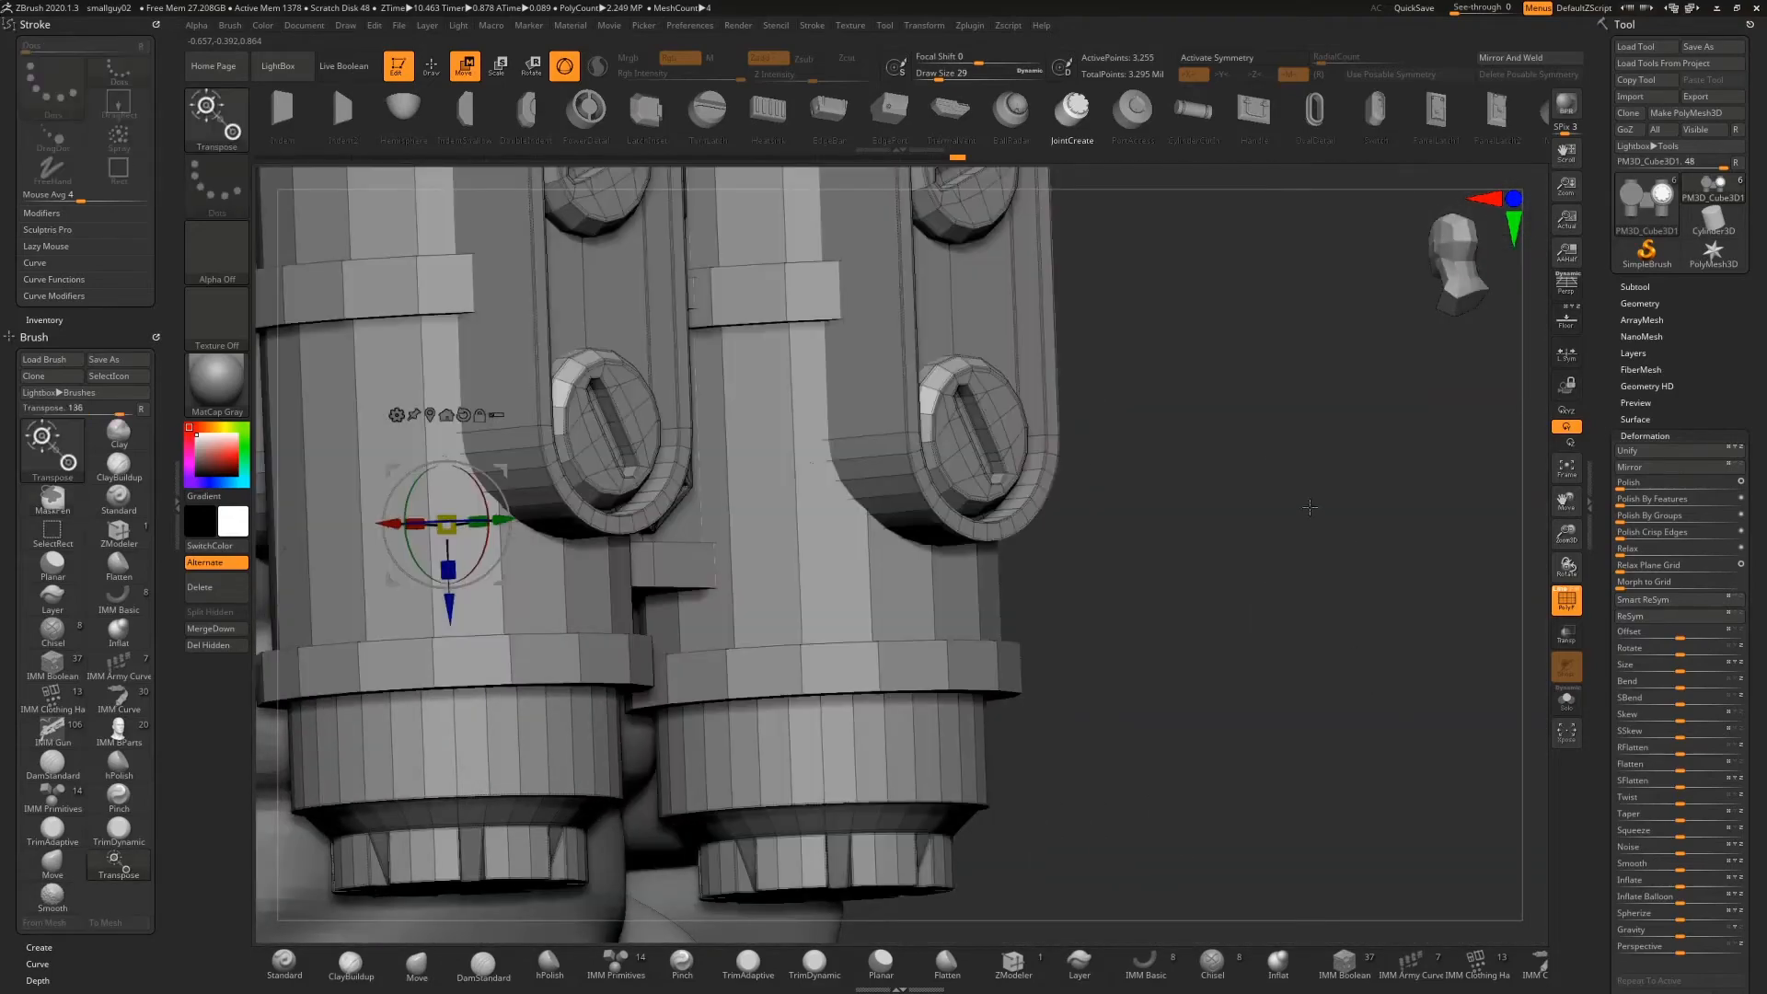
key(ctrl)
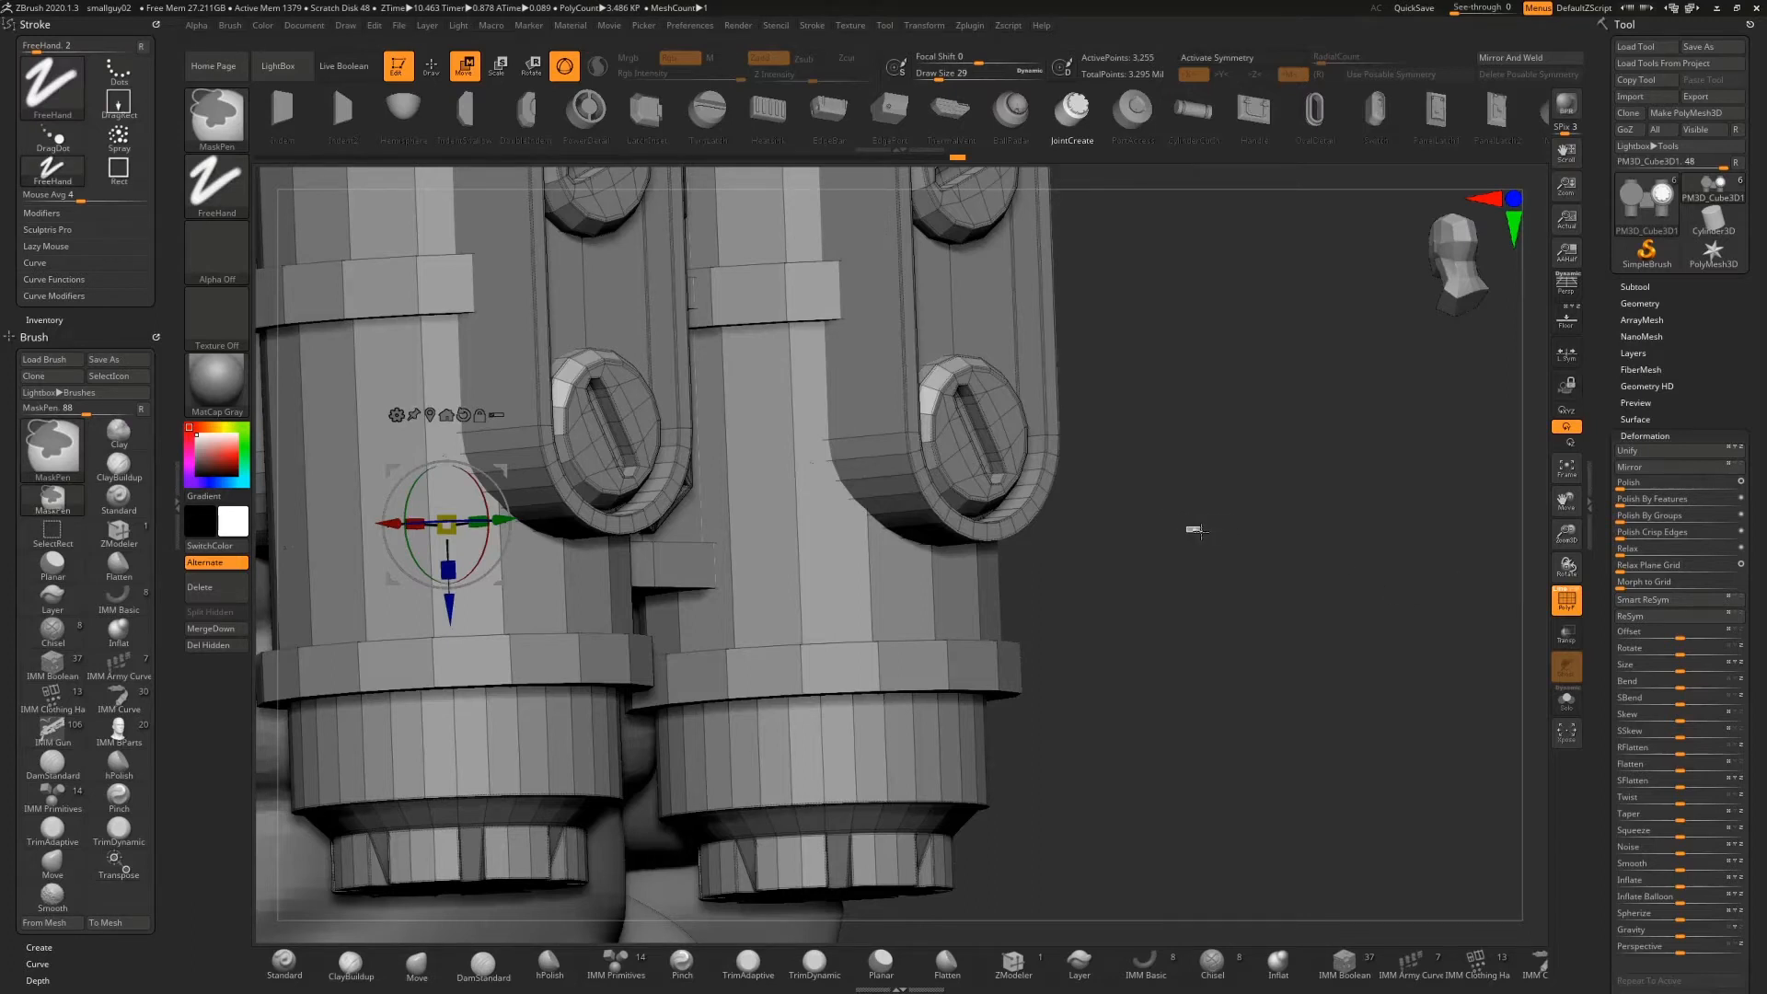
ctrl+click(1200, 531)
mouse_move(1171, 525)
ctrl+mouse_down()
mouse_move(1229, 609)
mouse_move(1157, 523)
mouse_move(1066, 552)
mouse_move(787, 547)
mouse_move(946, 558)
ctrl+mouse_up()
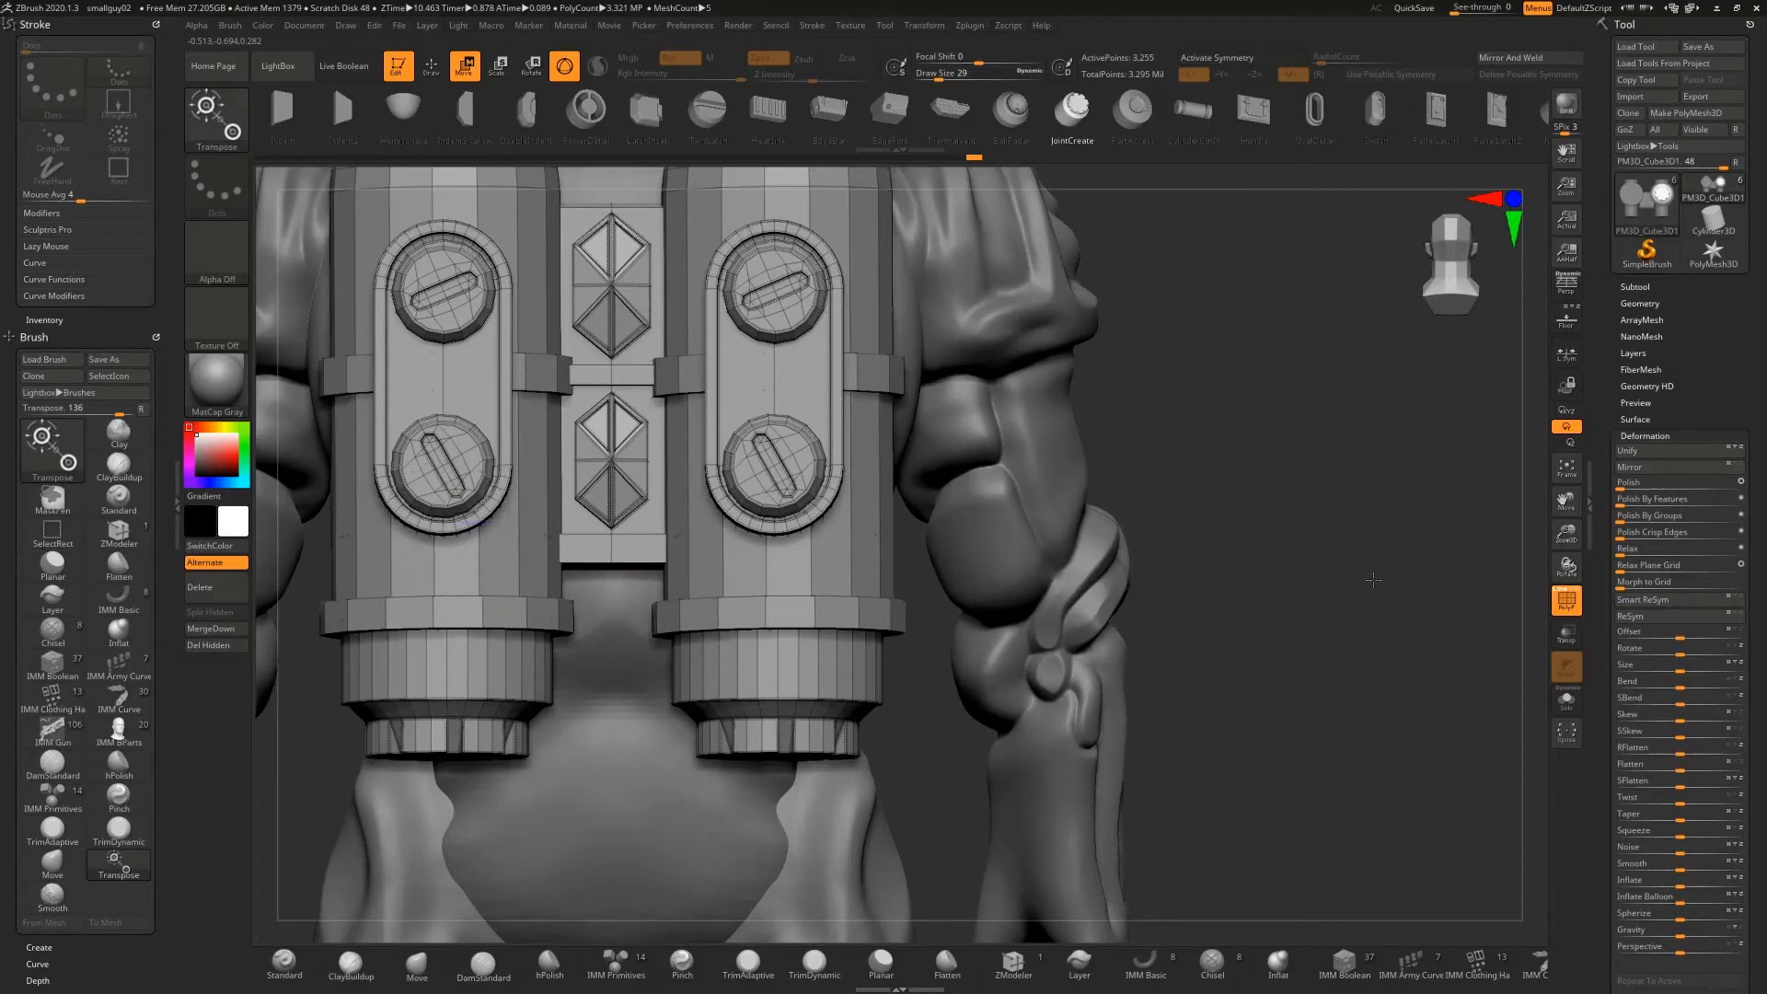
Crease the hard edges of the backpack mesh using the 45 crease tolerance
drag(1371, 580, 1163, 584)
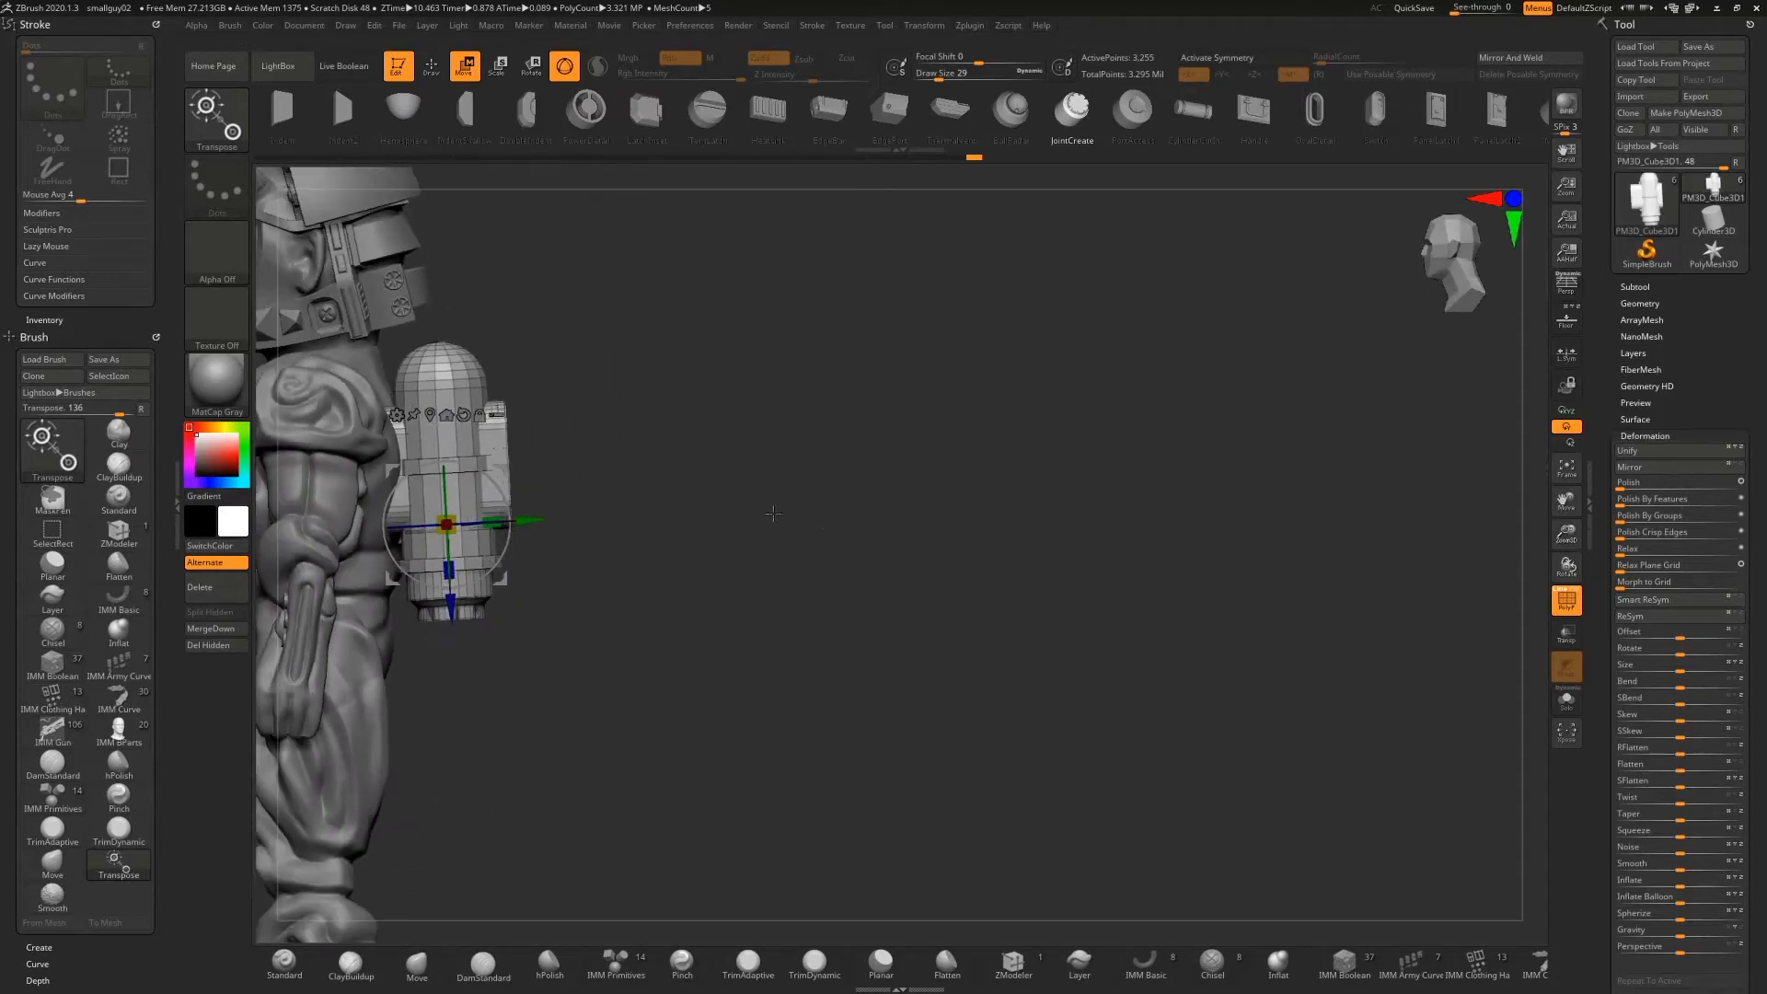
drag(976, 575, 1004, 597)
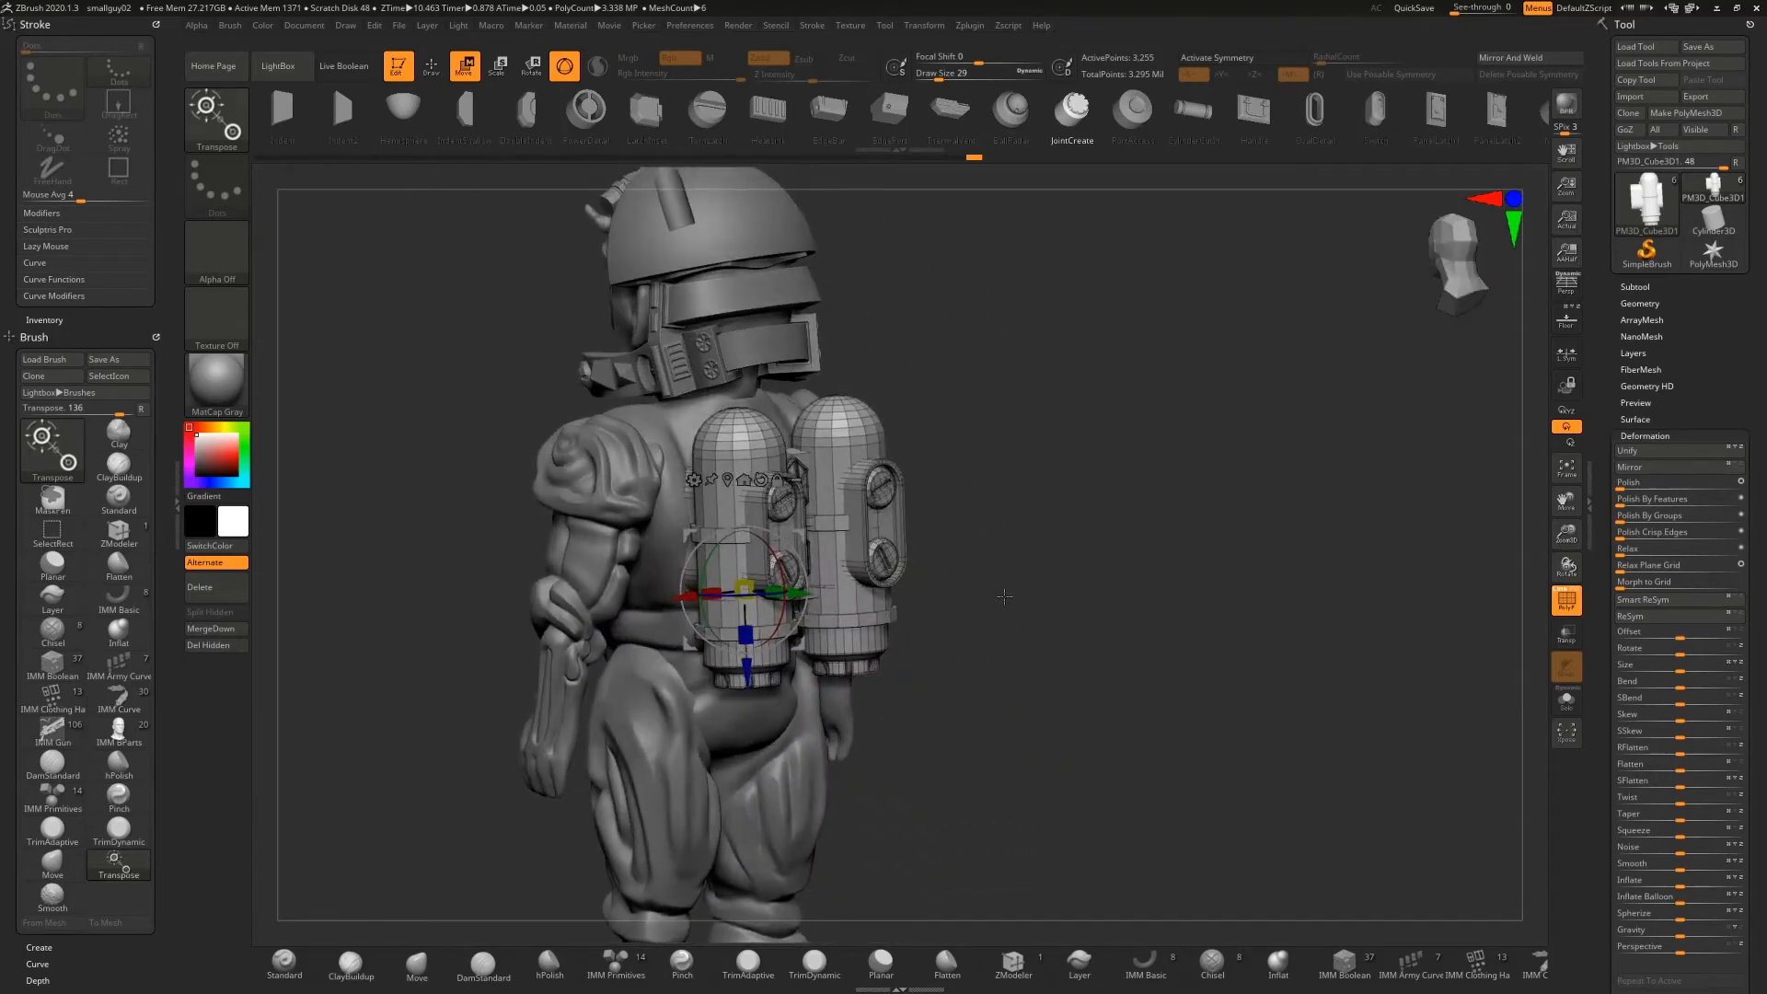
click(1566, 602)
drag(1163, 544, 1385, 531)
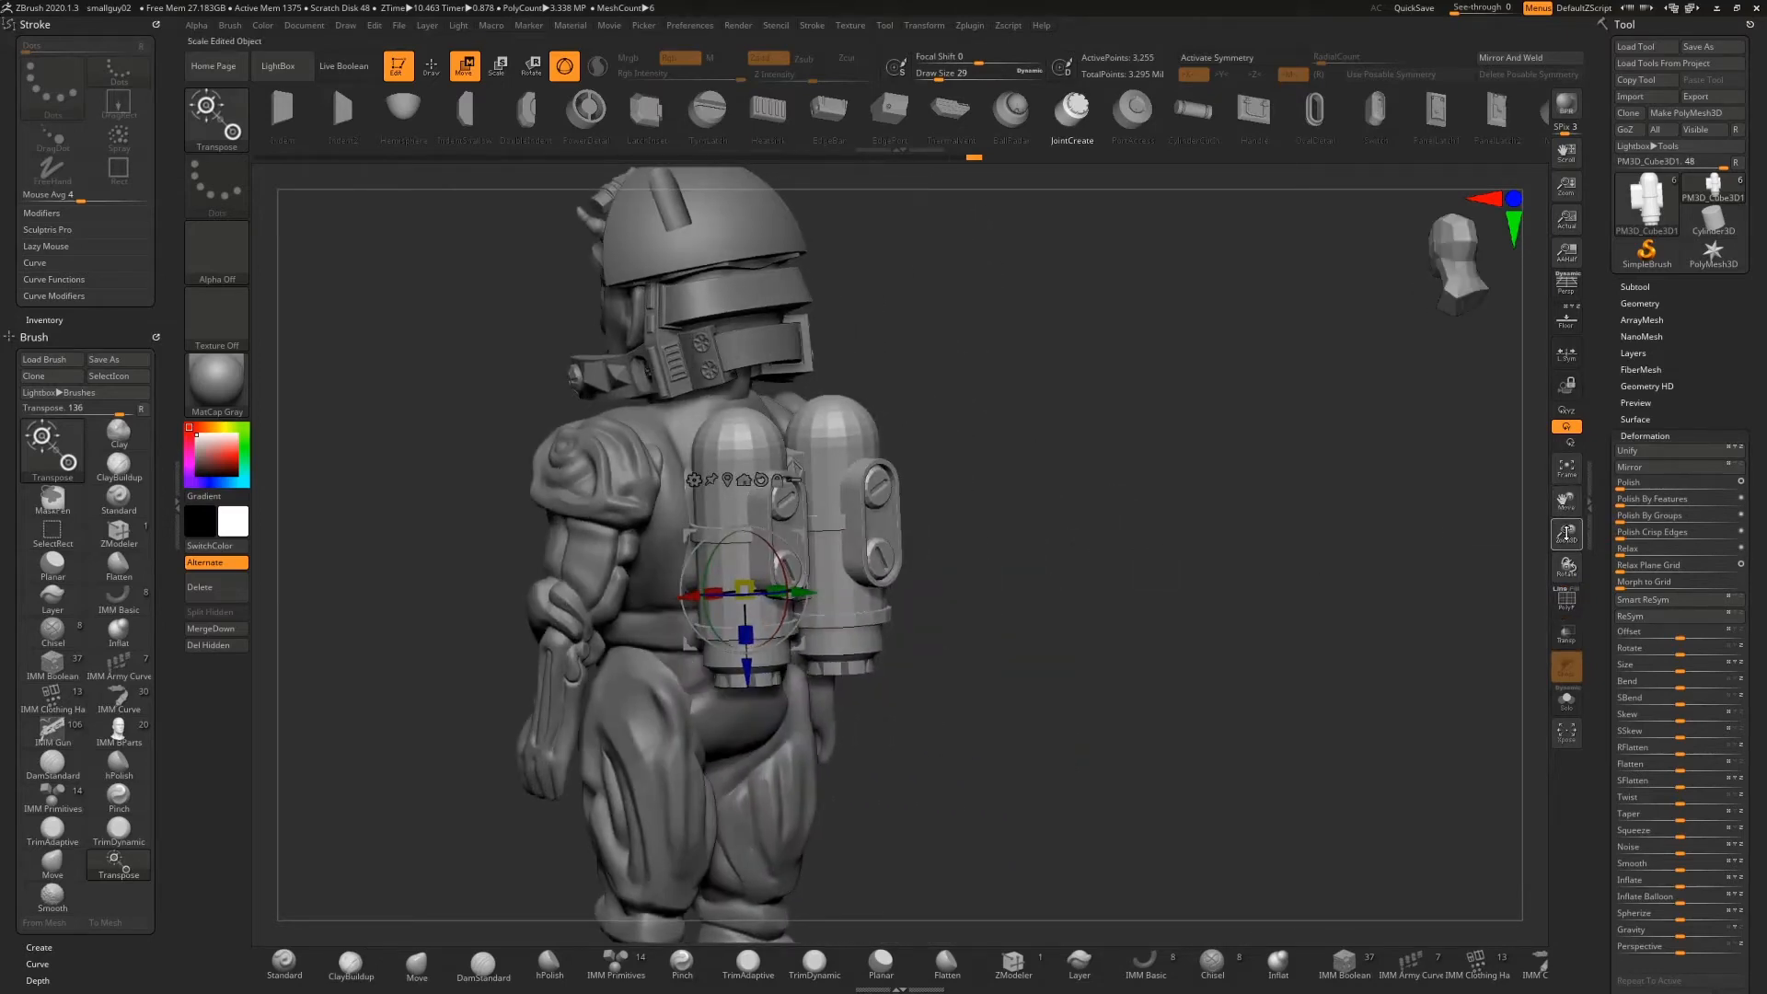
click(1645, 304)
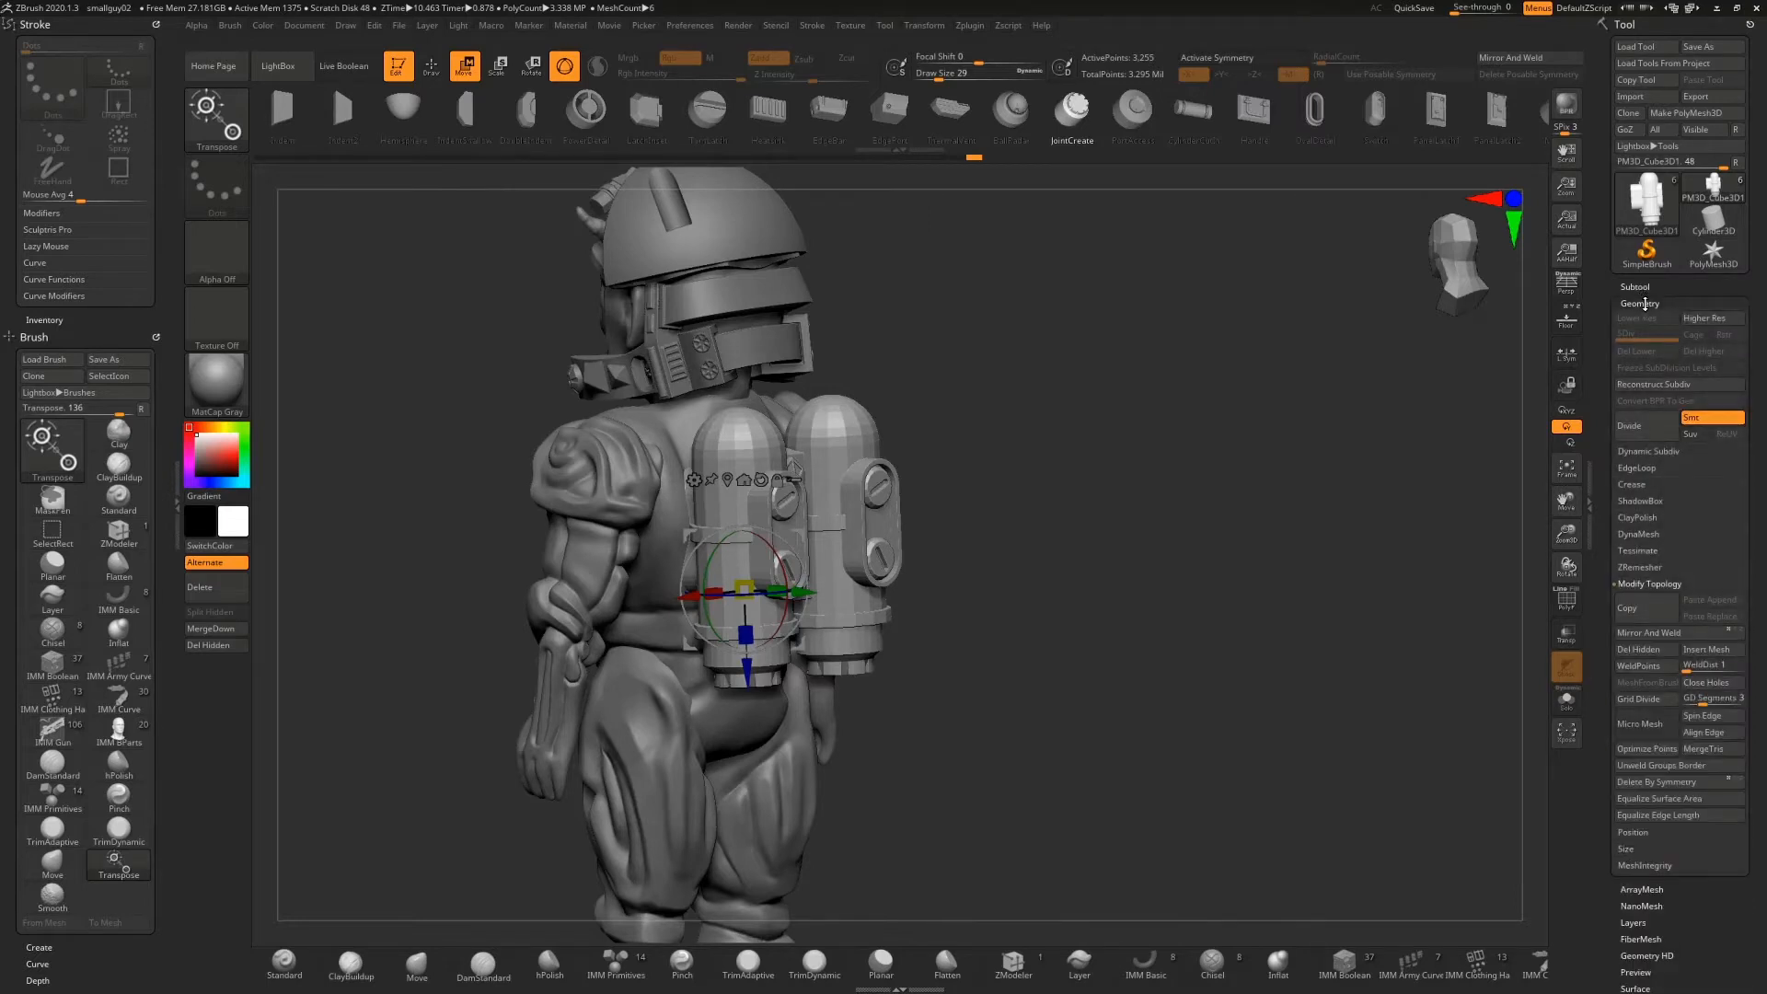
click(1642, 484)
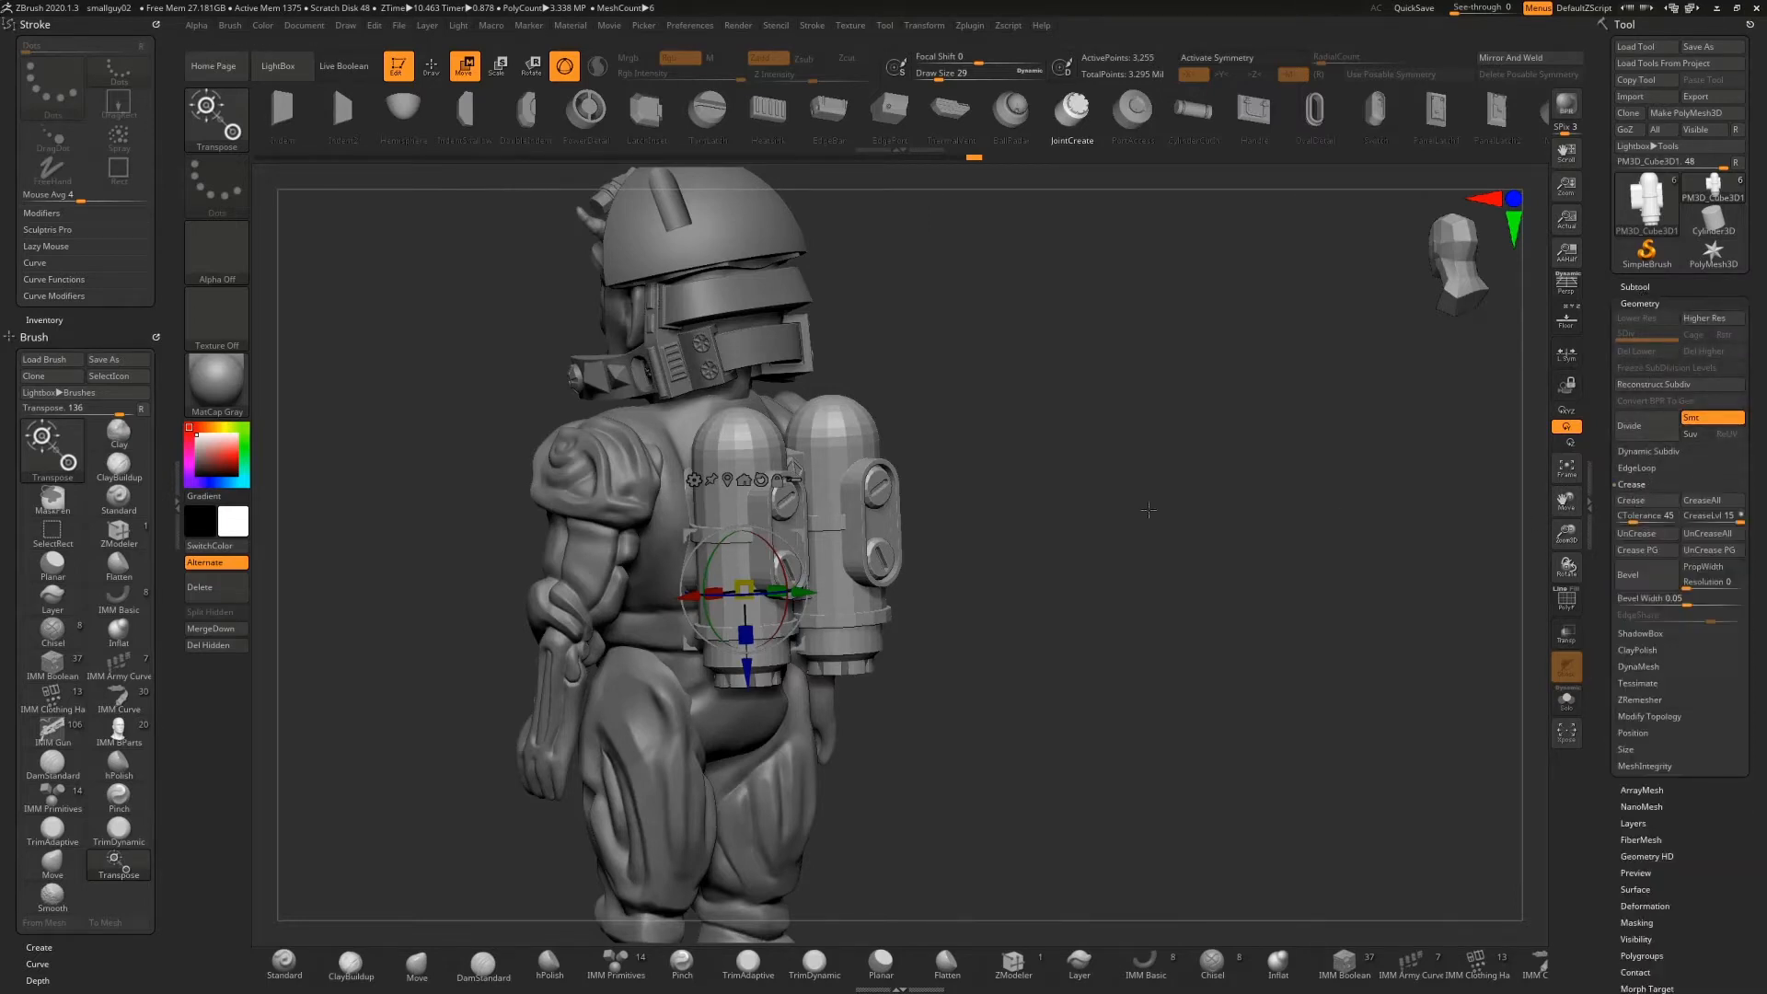
click(1566, 598)
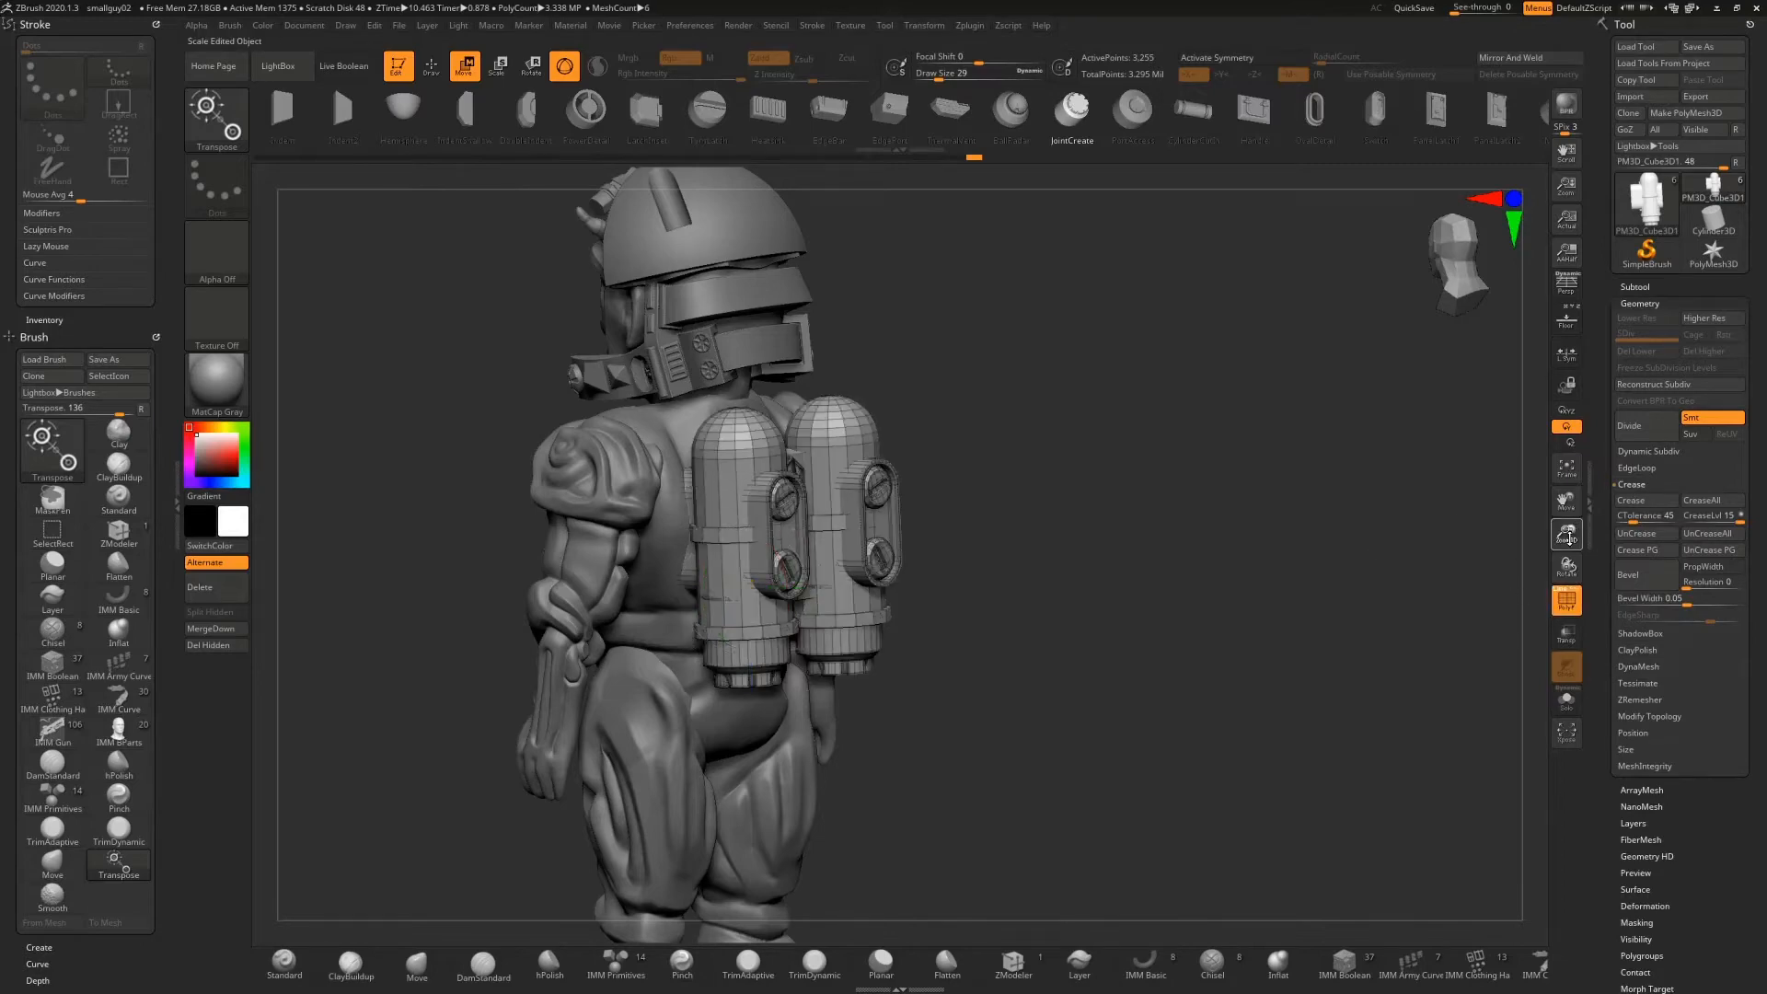
drag(1566, 532, 1575, 602)
alt+drag(1380, 498, 1374, 533)
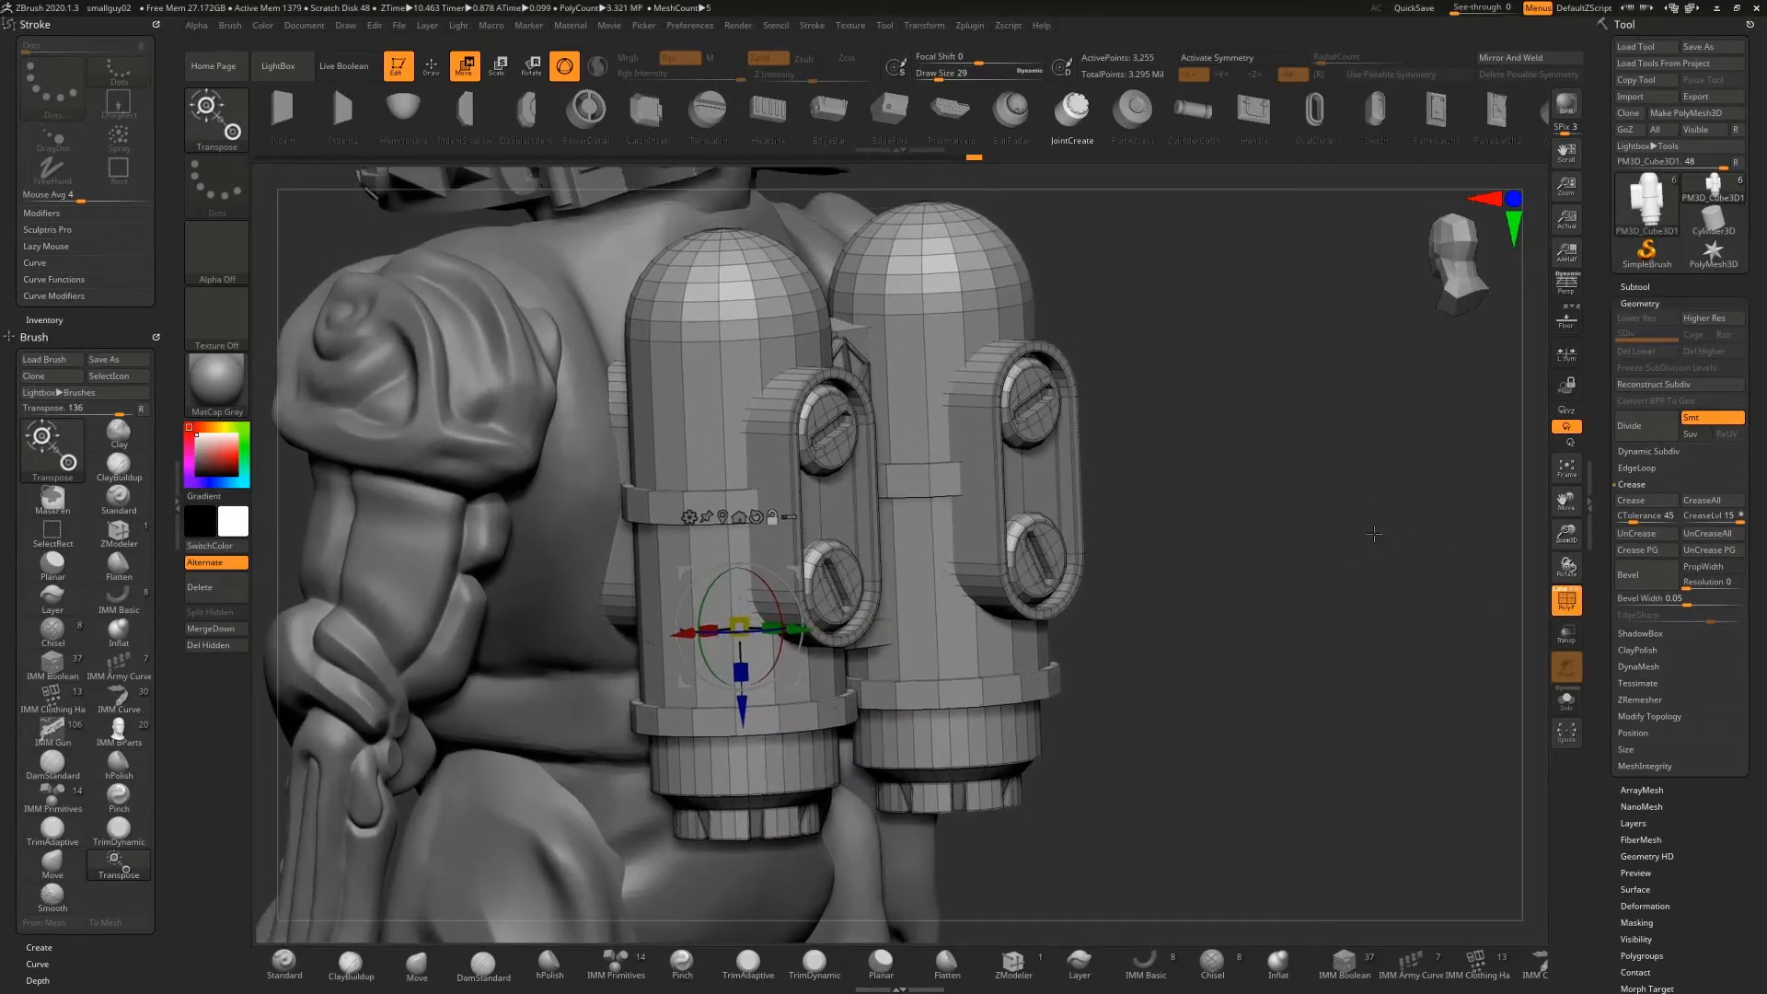
click(1641, 503)
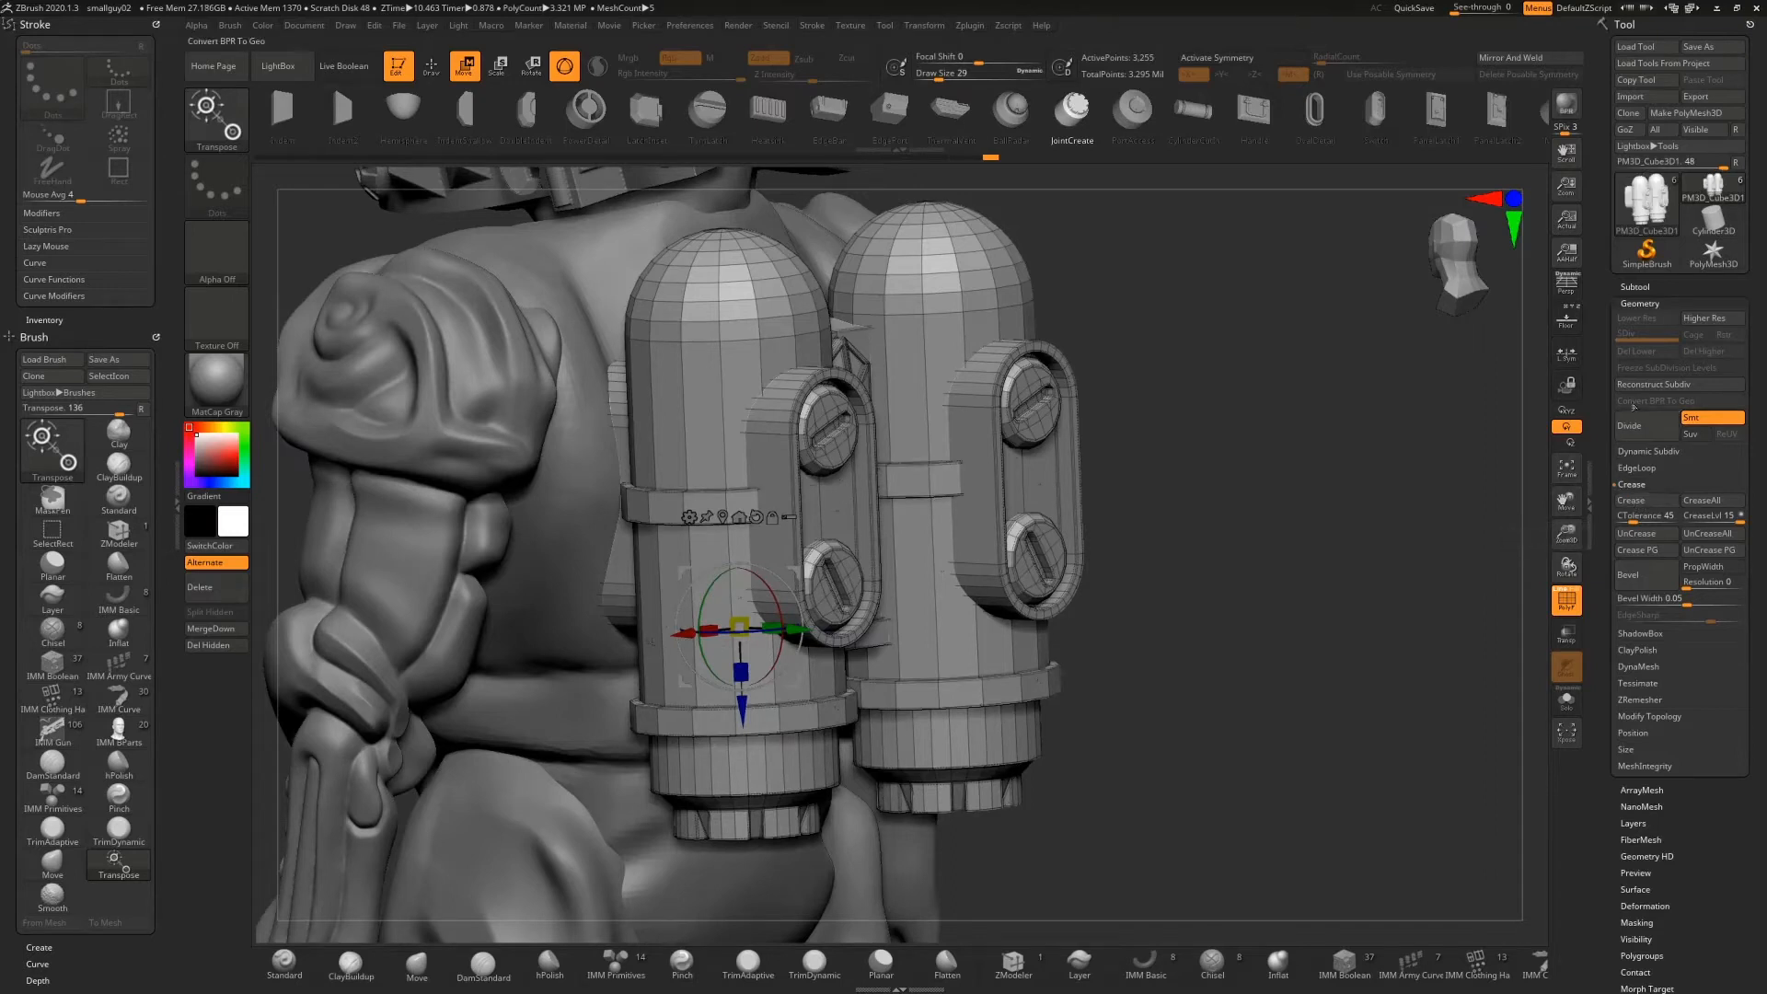
Divide the creased backpack up to subdivision level 4 and delete its lower subdivision levels
click(1645, 429)
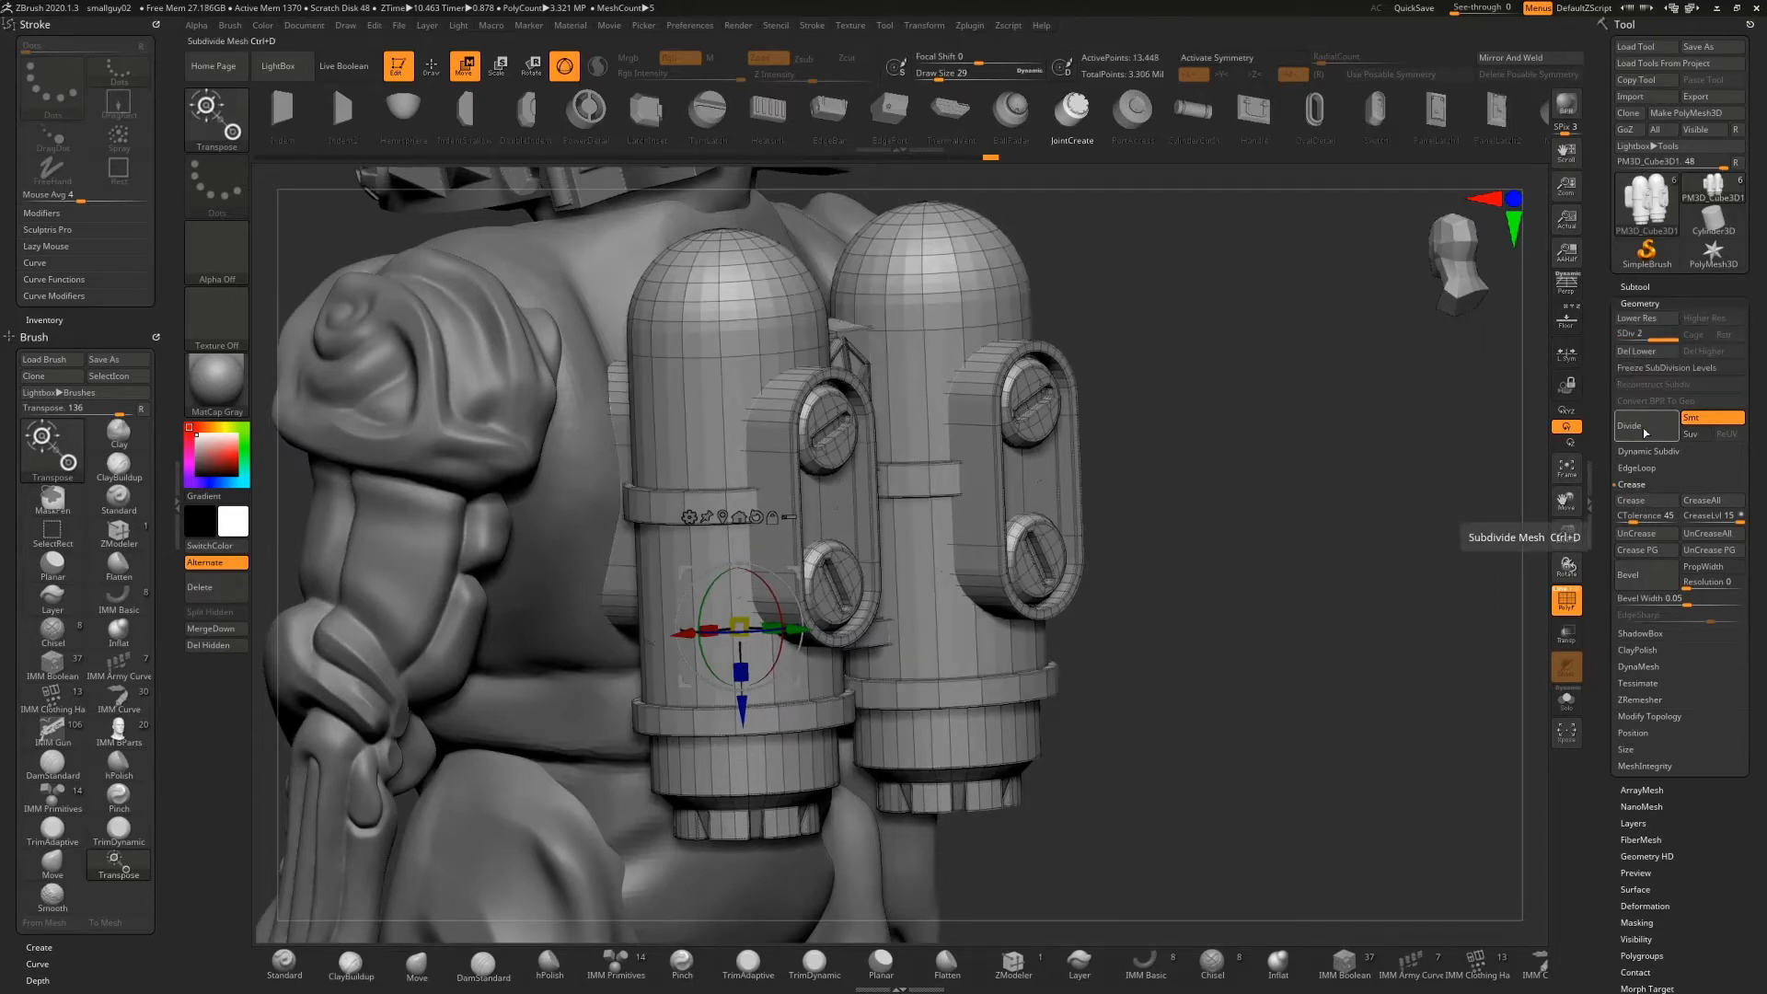
click(1645, 432)
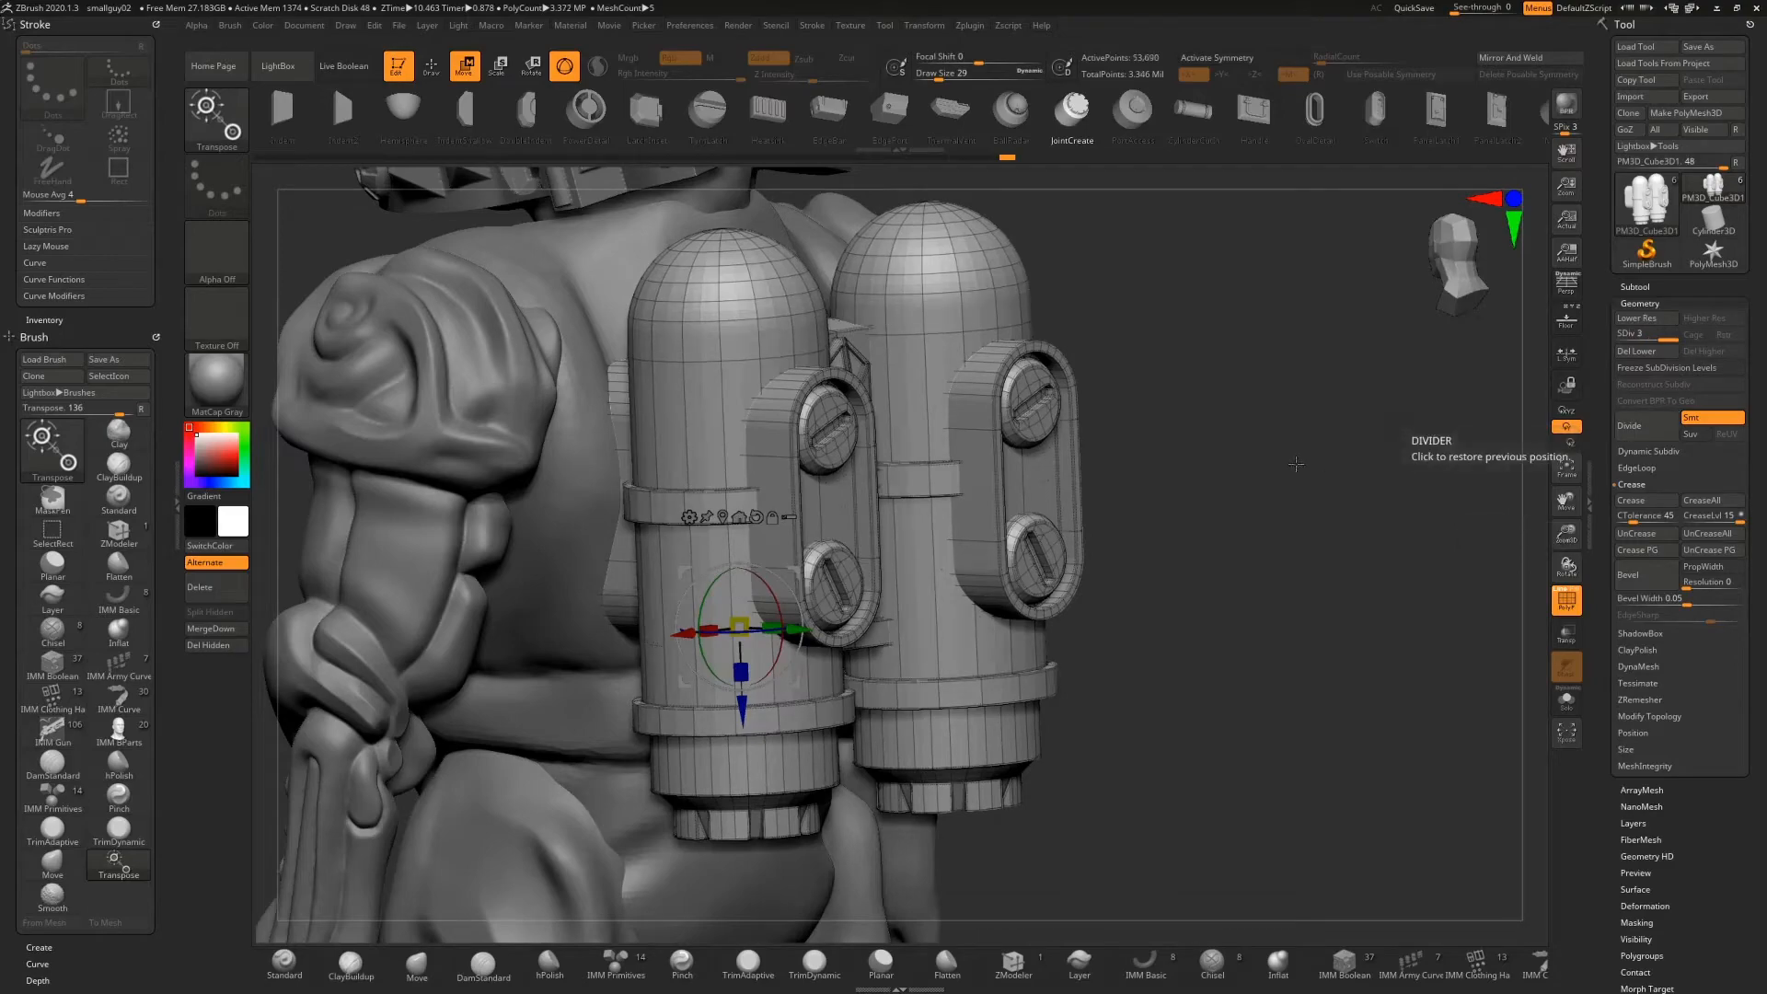
mouse_move(1276, 497)
mouse_down()
mouse_move(1283, 417)
mouse_move(1270, 511)
mouse_up()
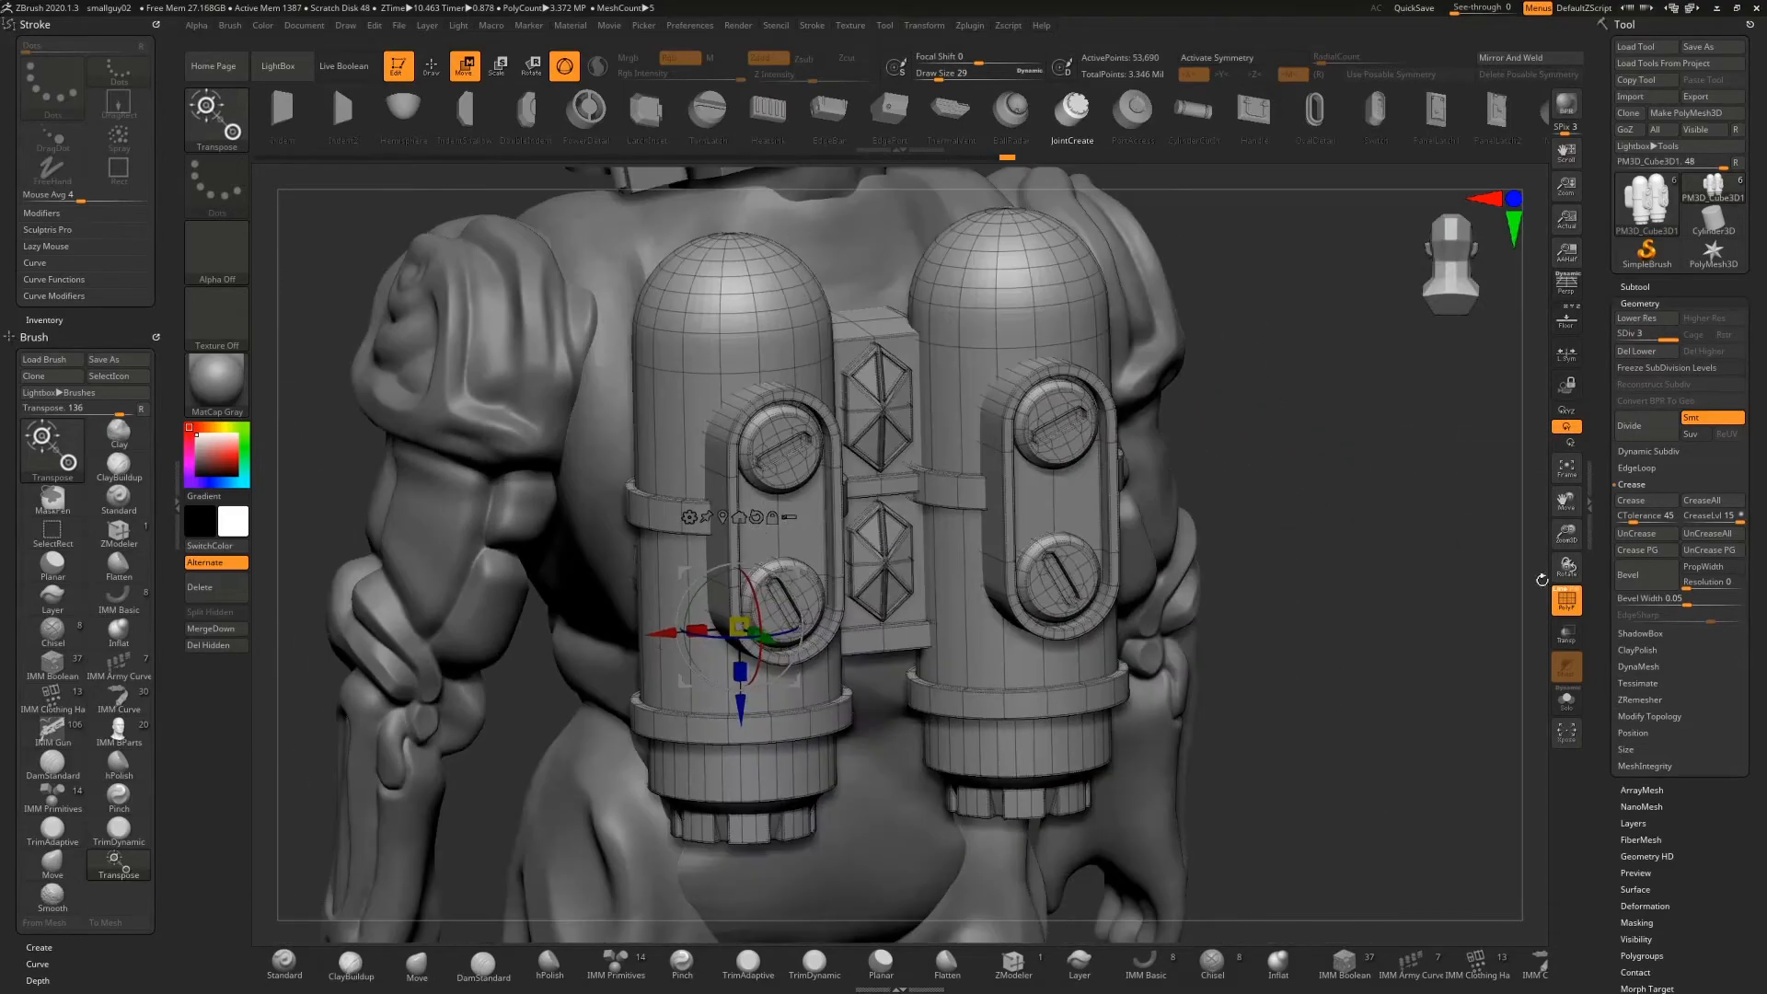
click(1564, 604)
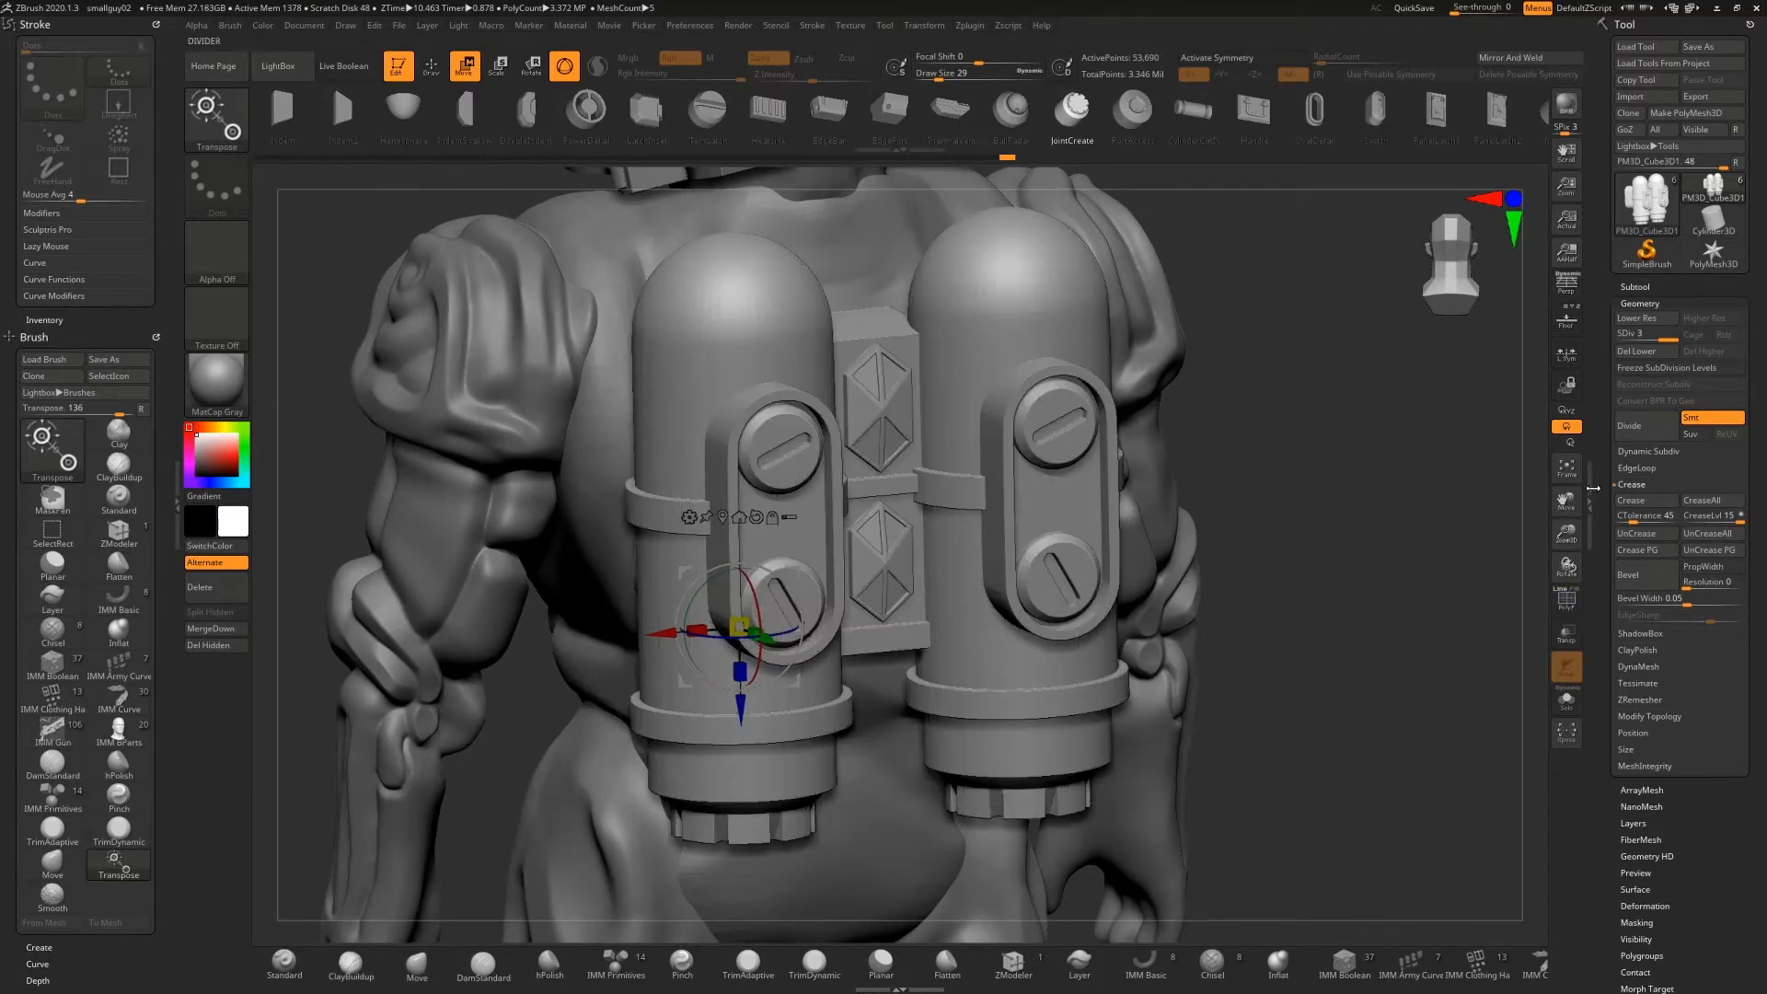
click(1631, 433)
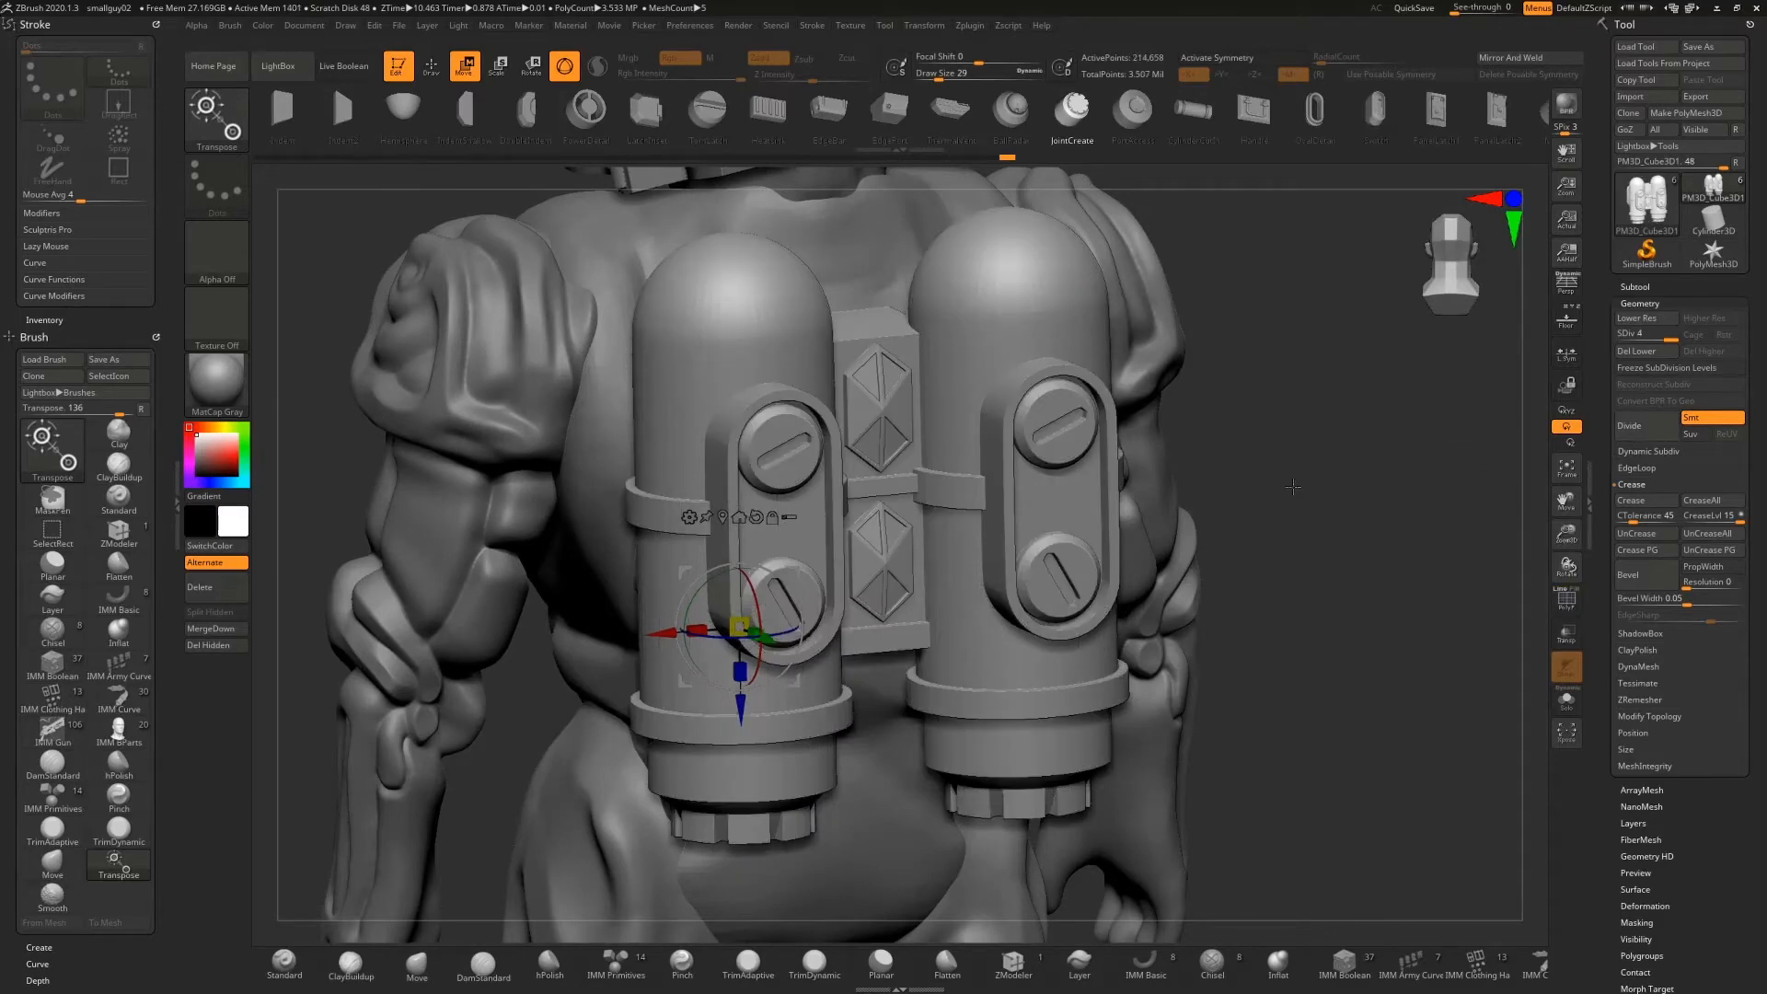
drag(1296, 481, 1300, 482)
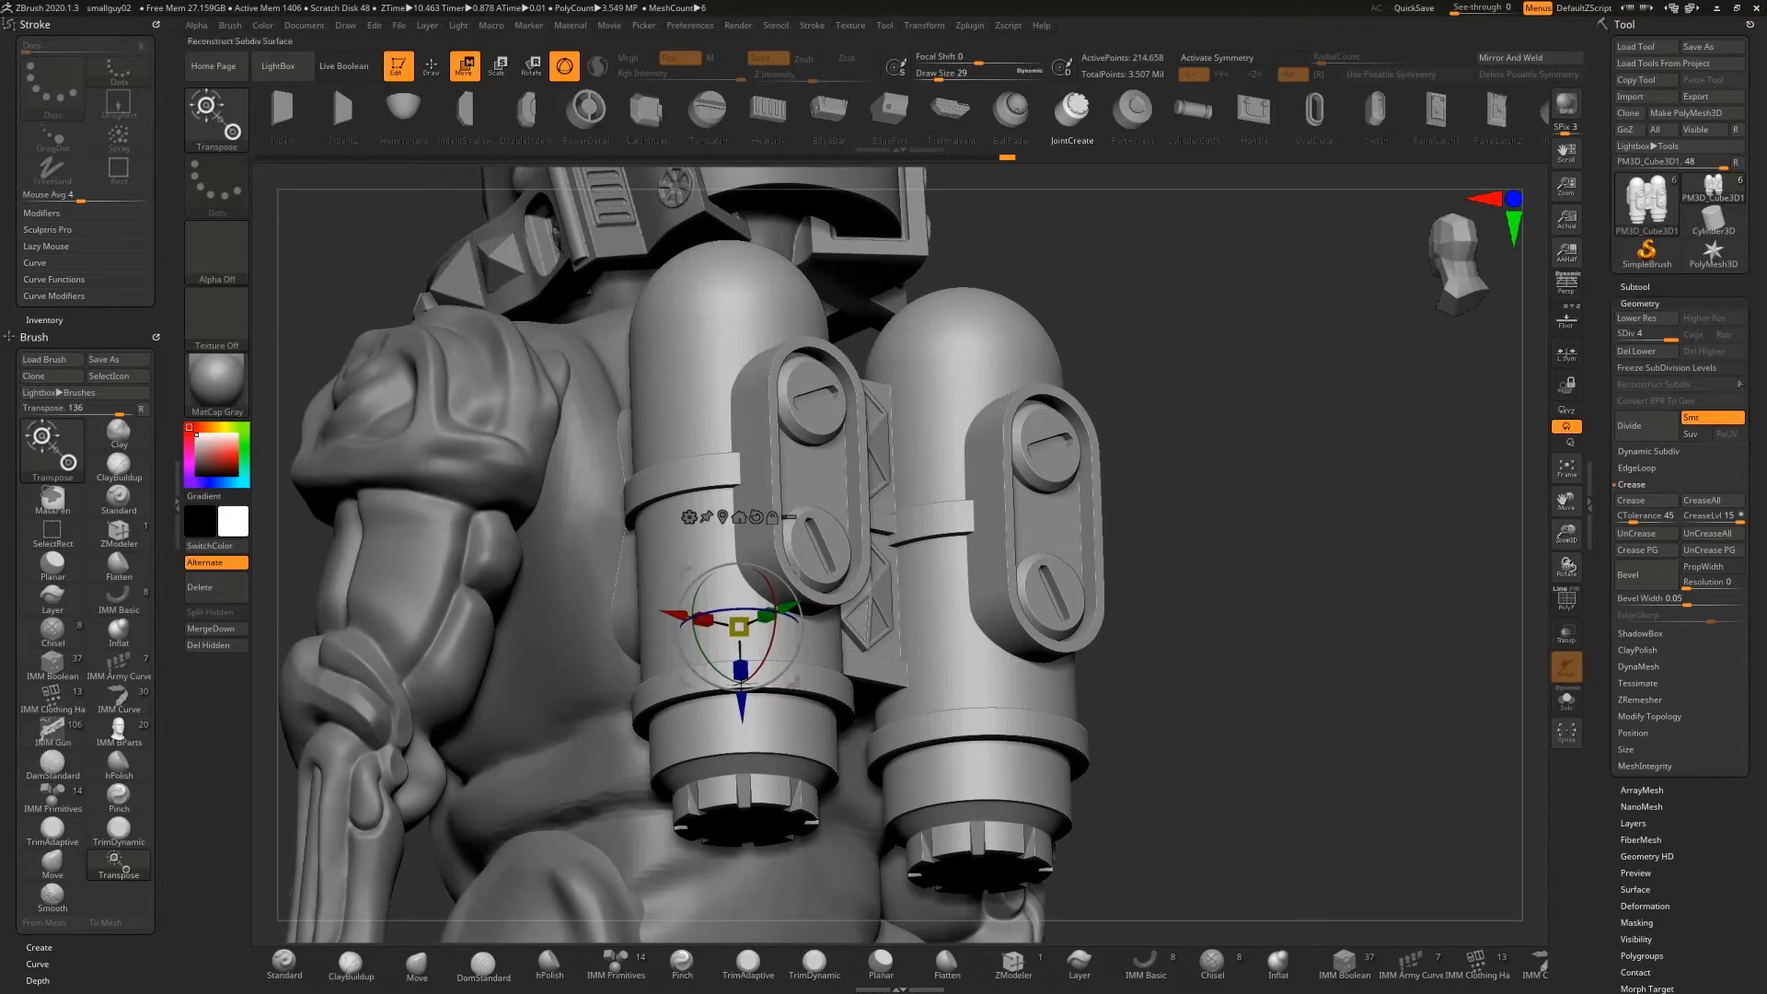
click(1648, 351)
drag(1408, 373, 1566, 545)
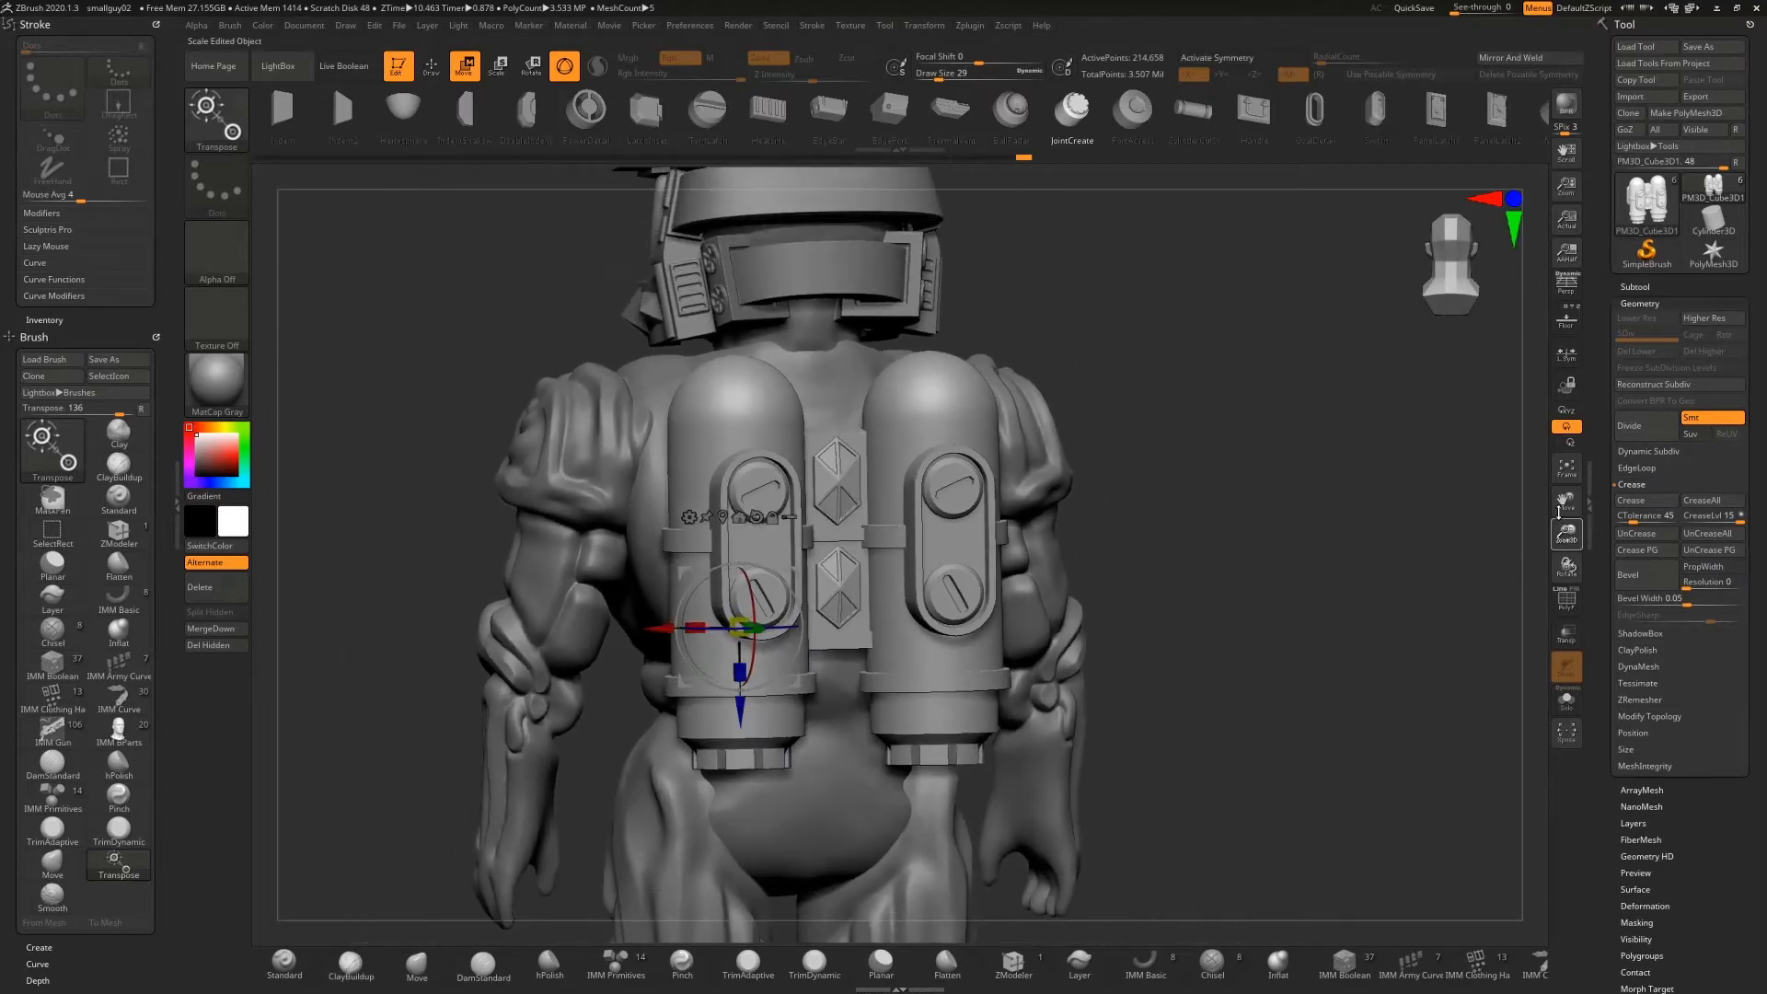
DynaMesh the backpack subtool at resolution 712 and inspect its wireframe density
click(1635, 286)
click(1641, 423)
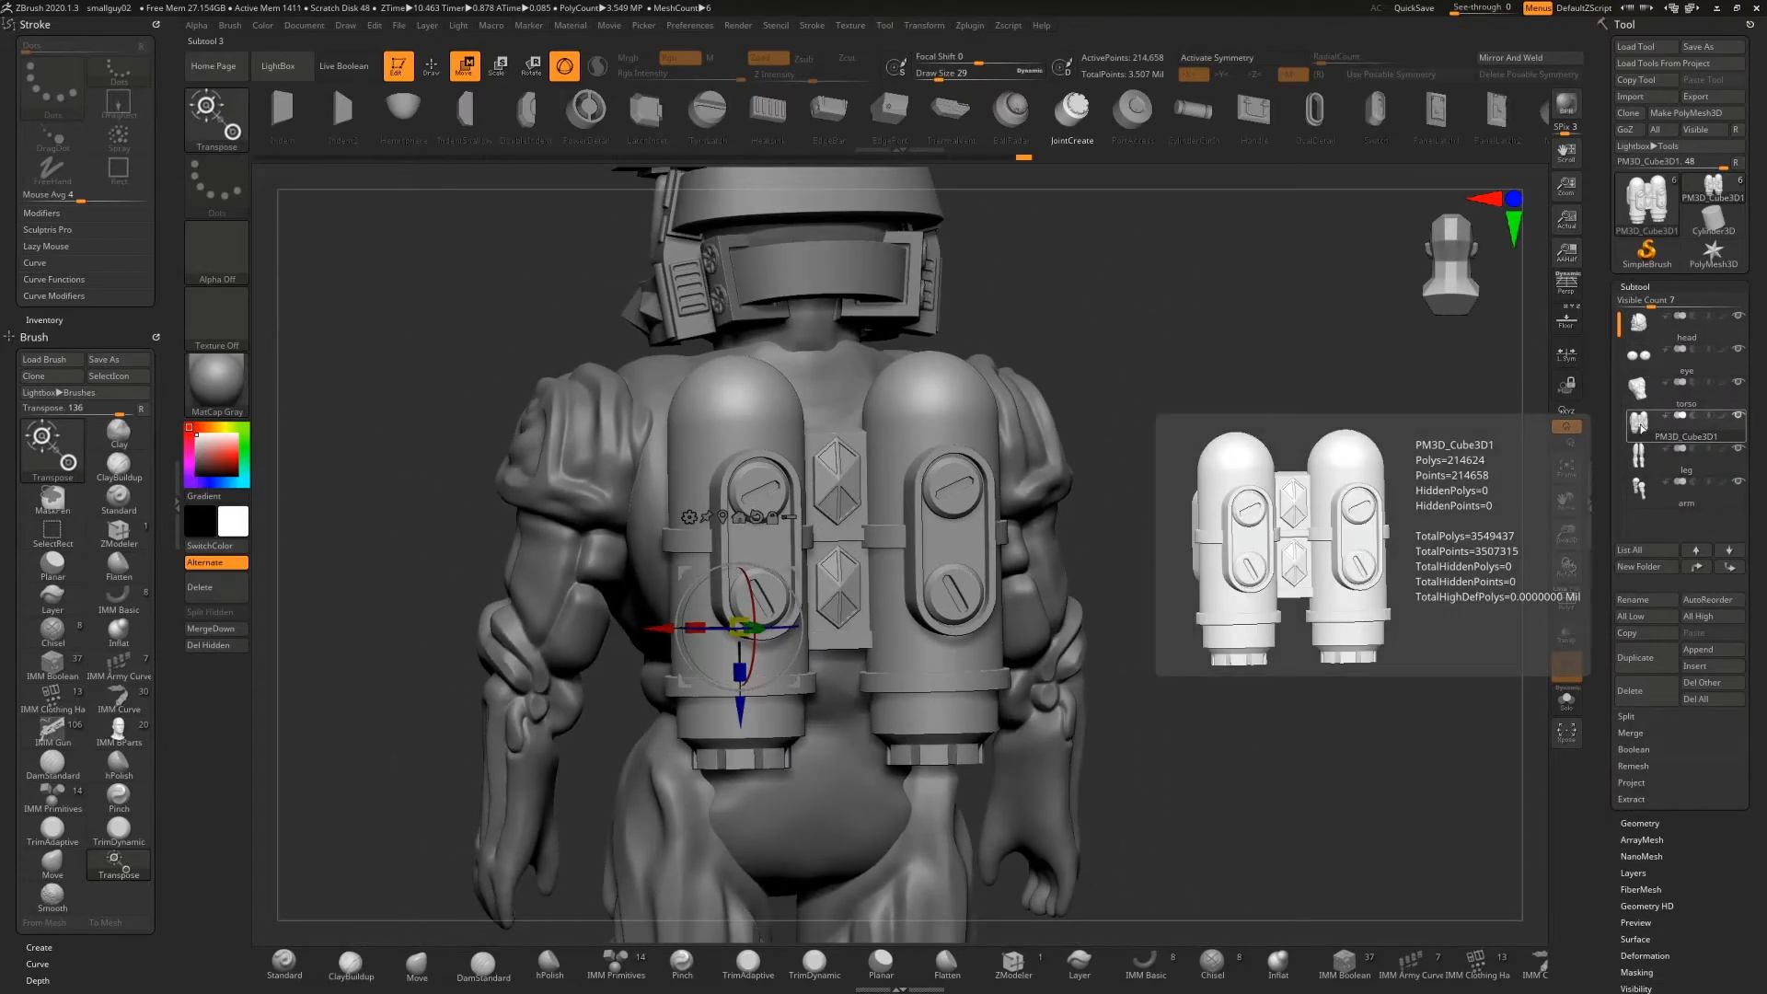
click(1644, 822)
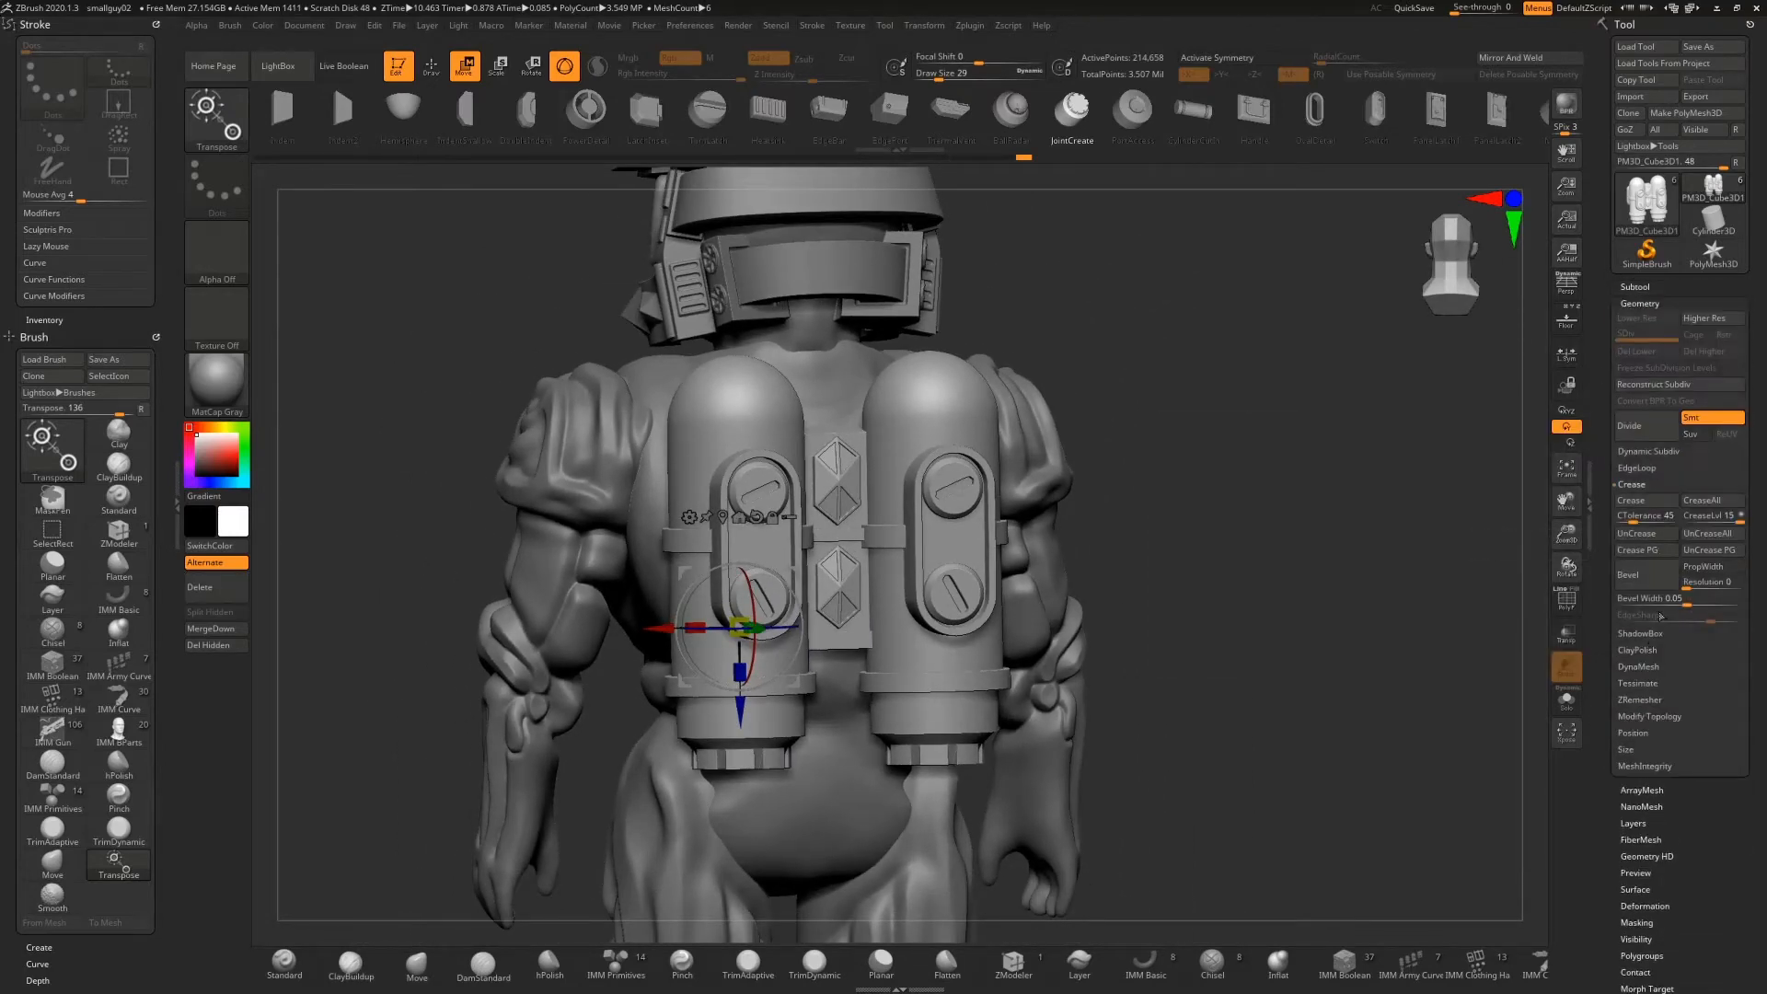
click(1639, 667)
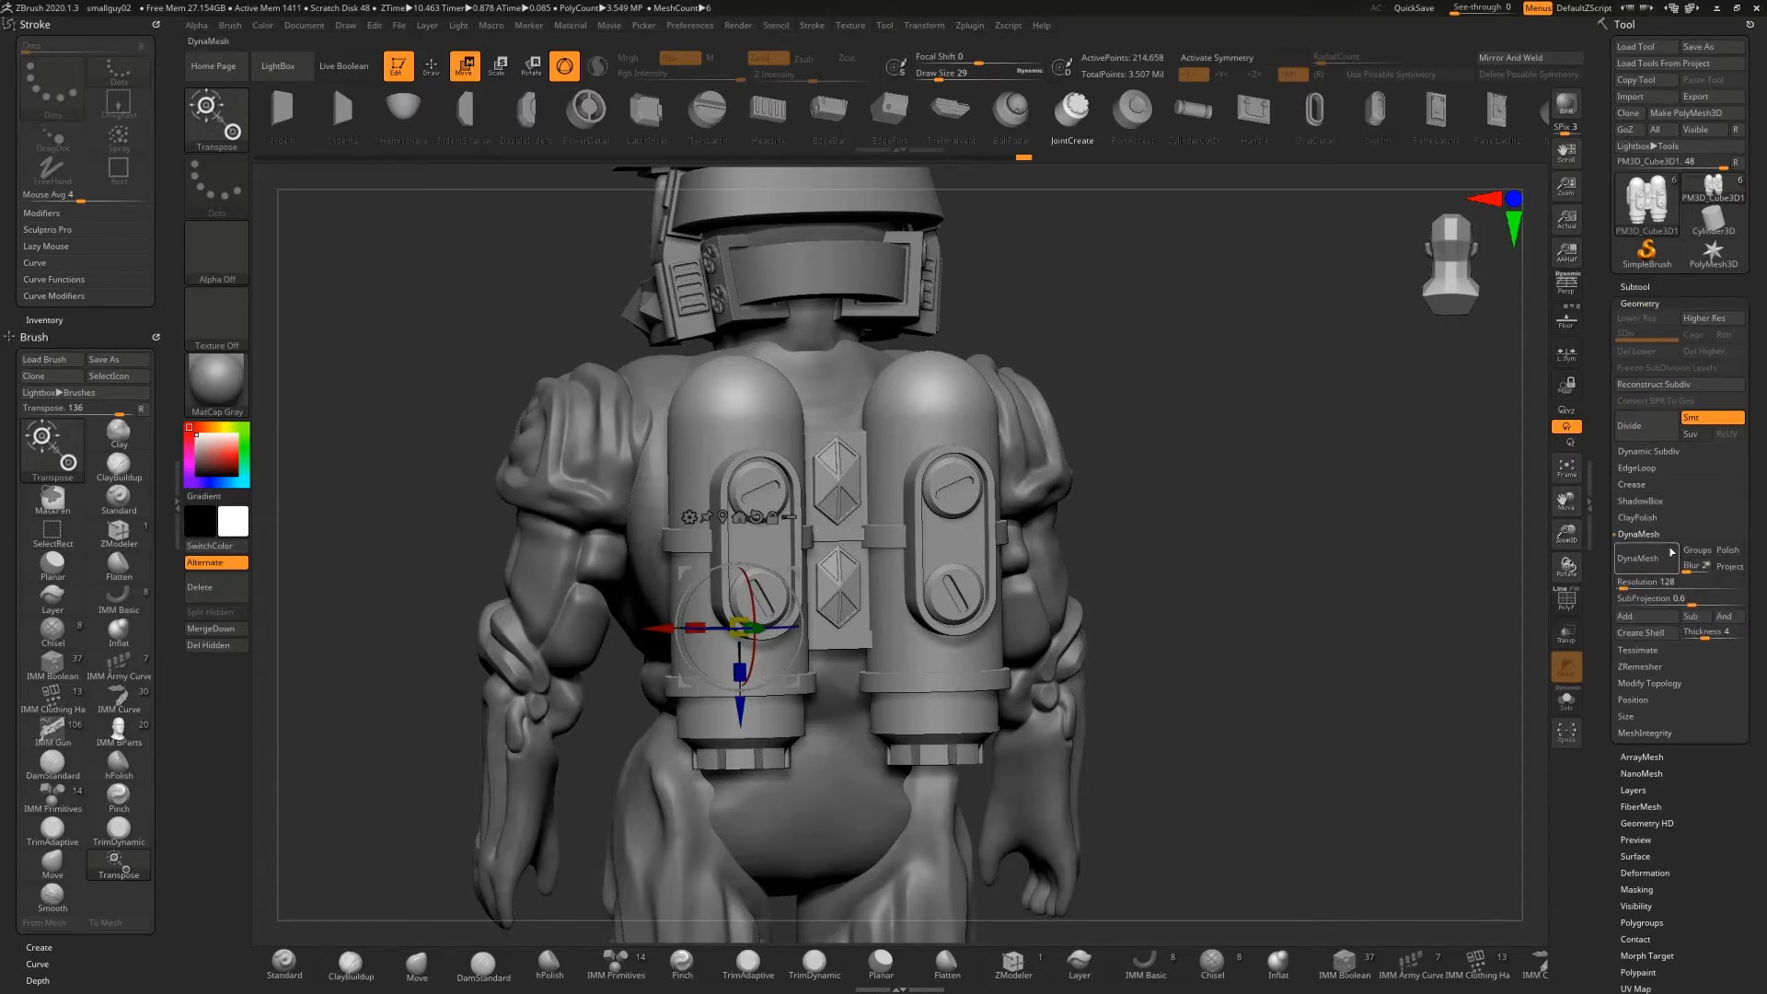
click(1640, 589)
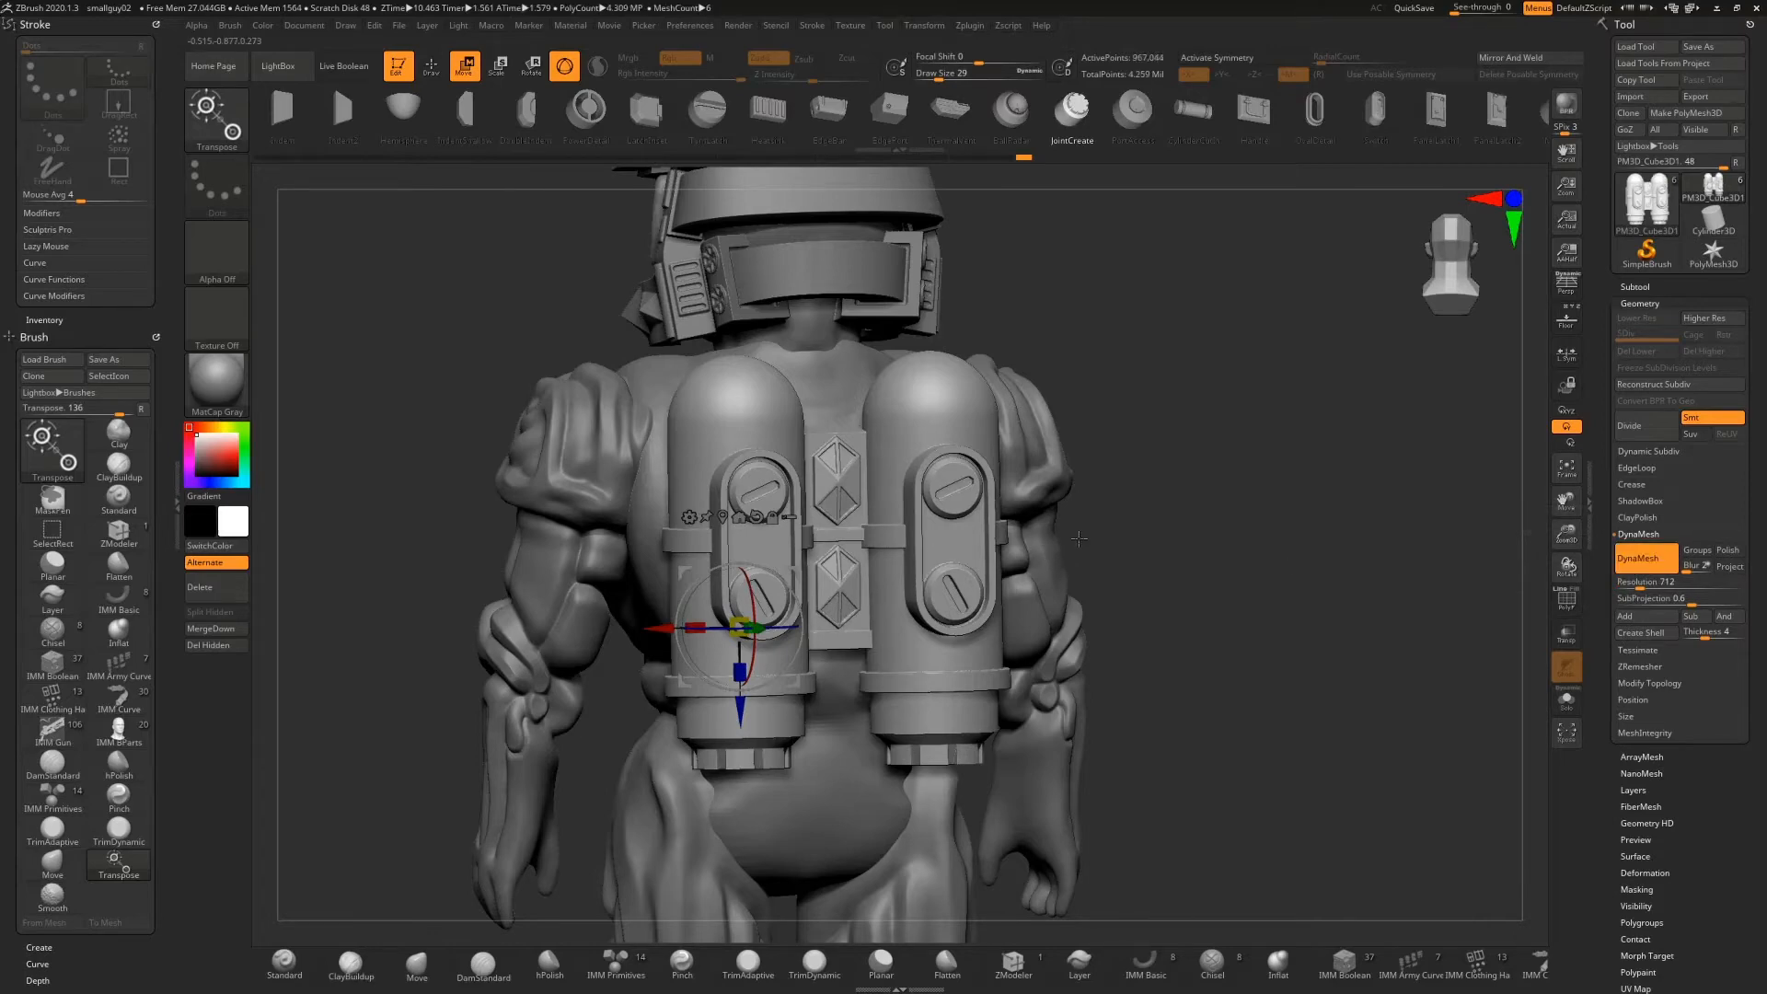
drag(1149, 522, 740, 484)
click(1566, 604)
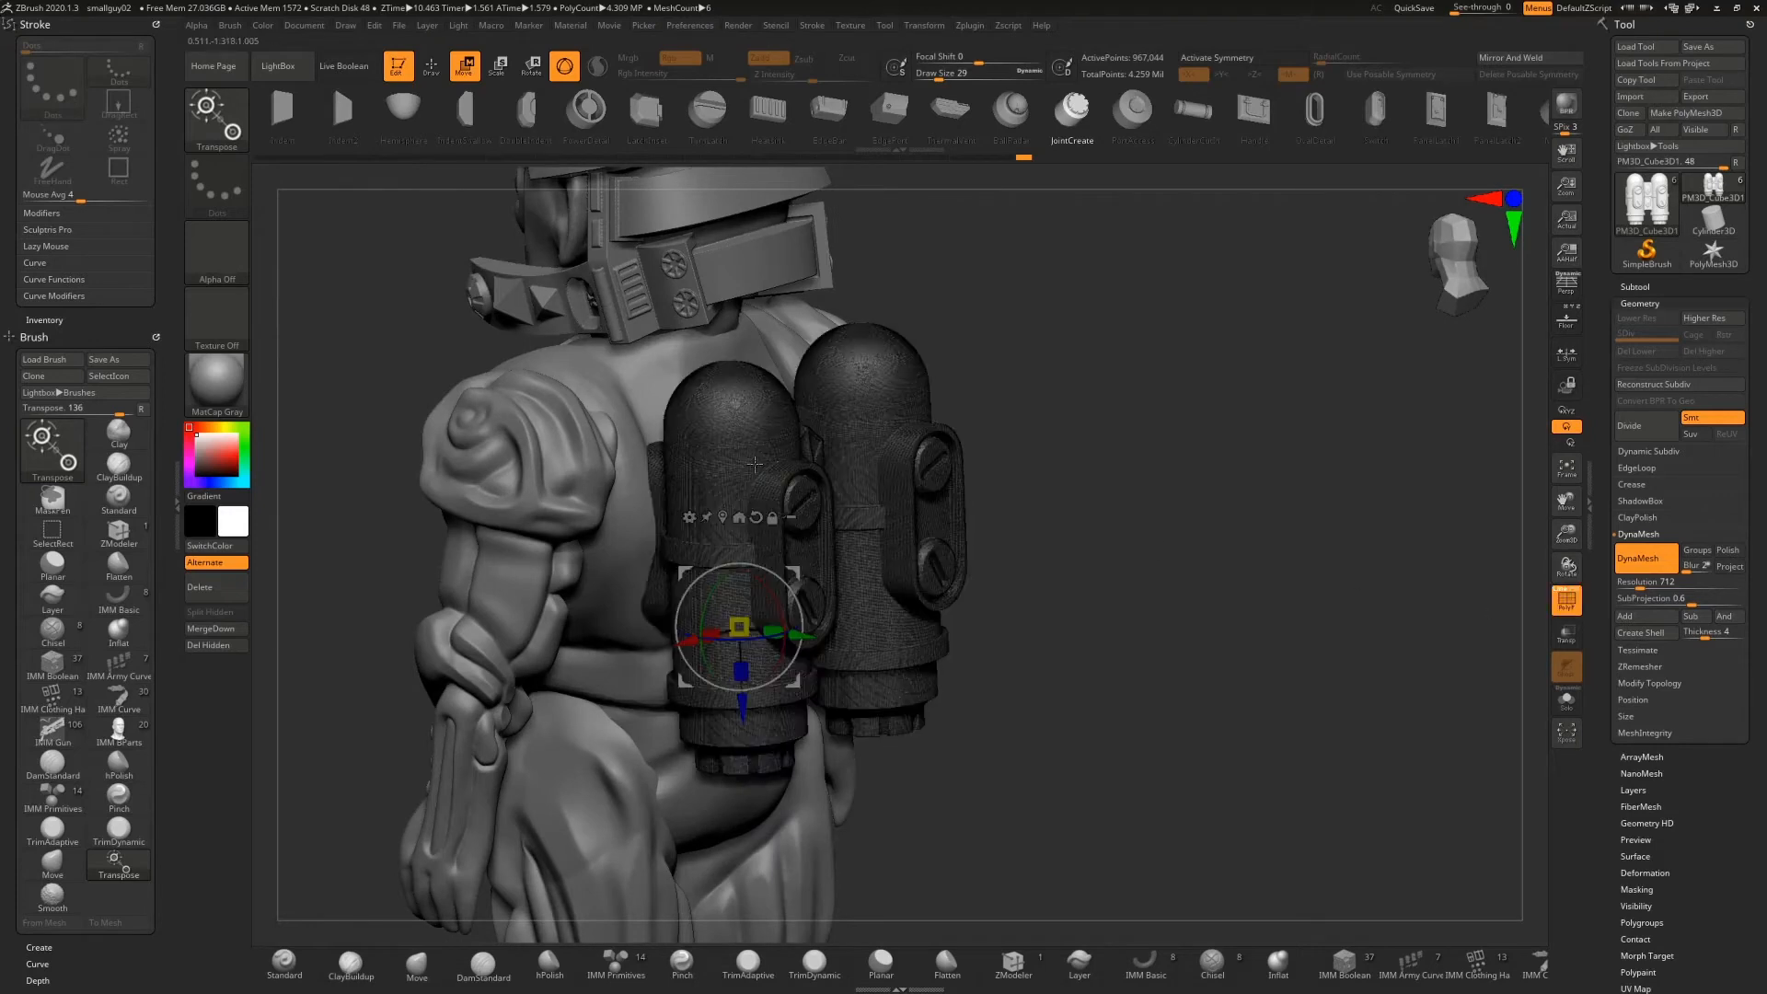
click(1557, 609)
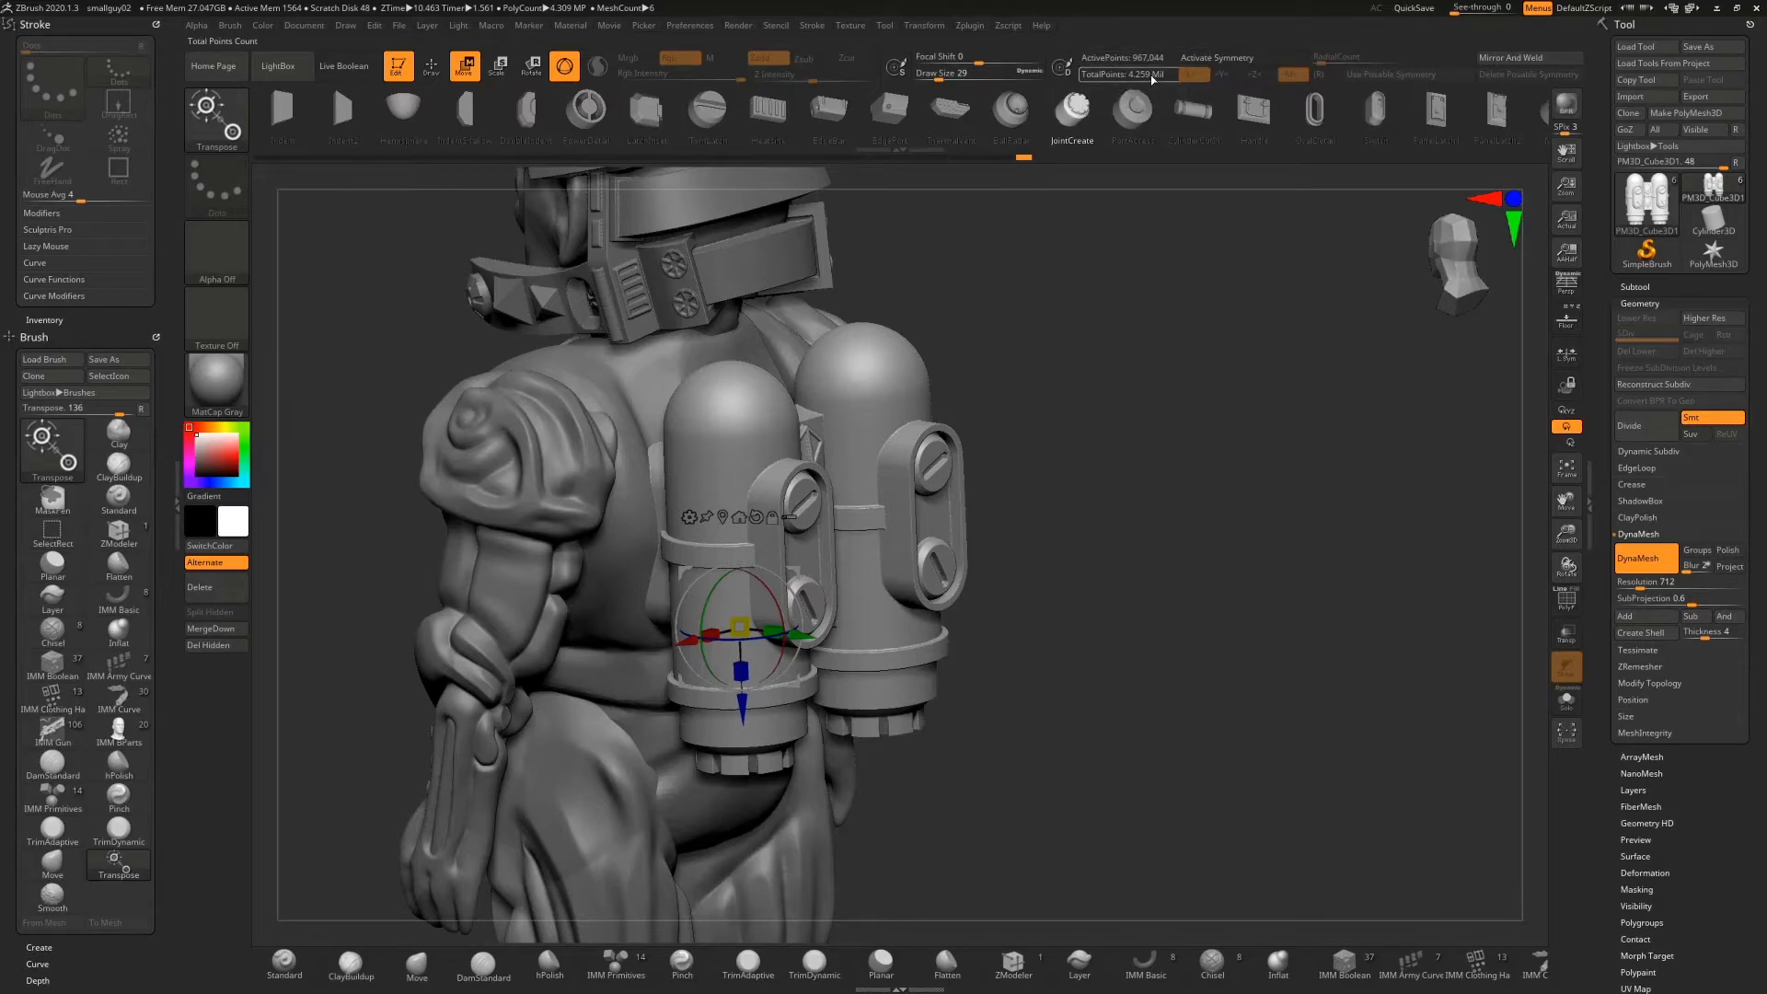
Make the torso the active subtool and check its DynaMesh resolution
mouse_move(1124, 380)
mouse_down()
mouse_move(1078, 362)
mouse_move(1136, 370)
mouse_move(1041, 351)
mouse_move(1146, 359)
mouse_up()
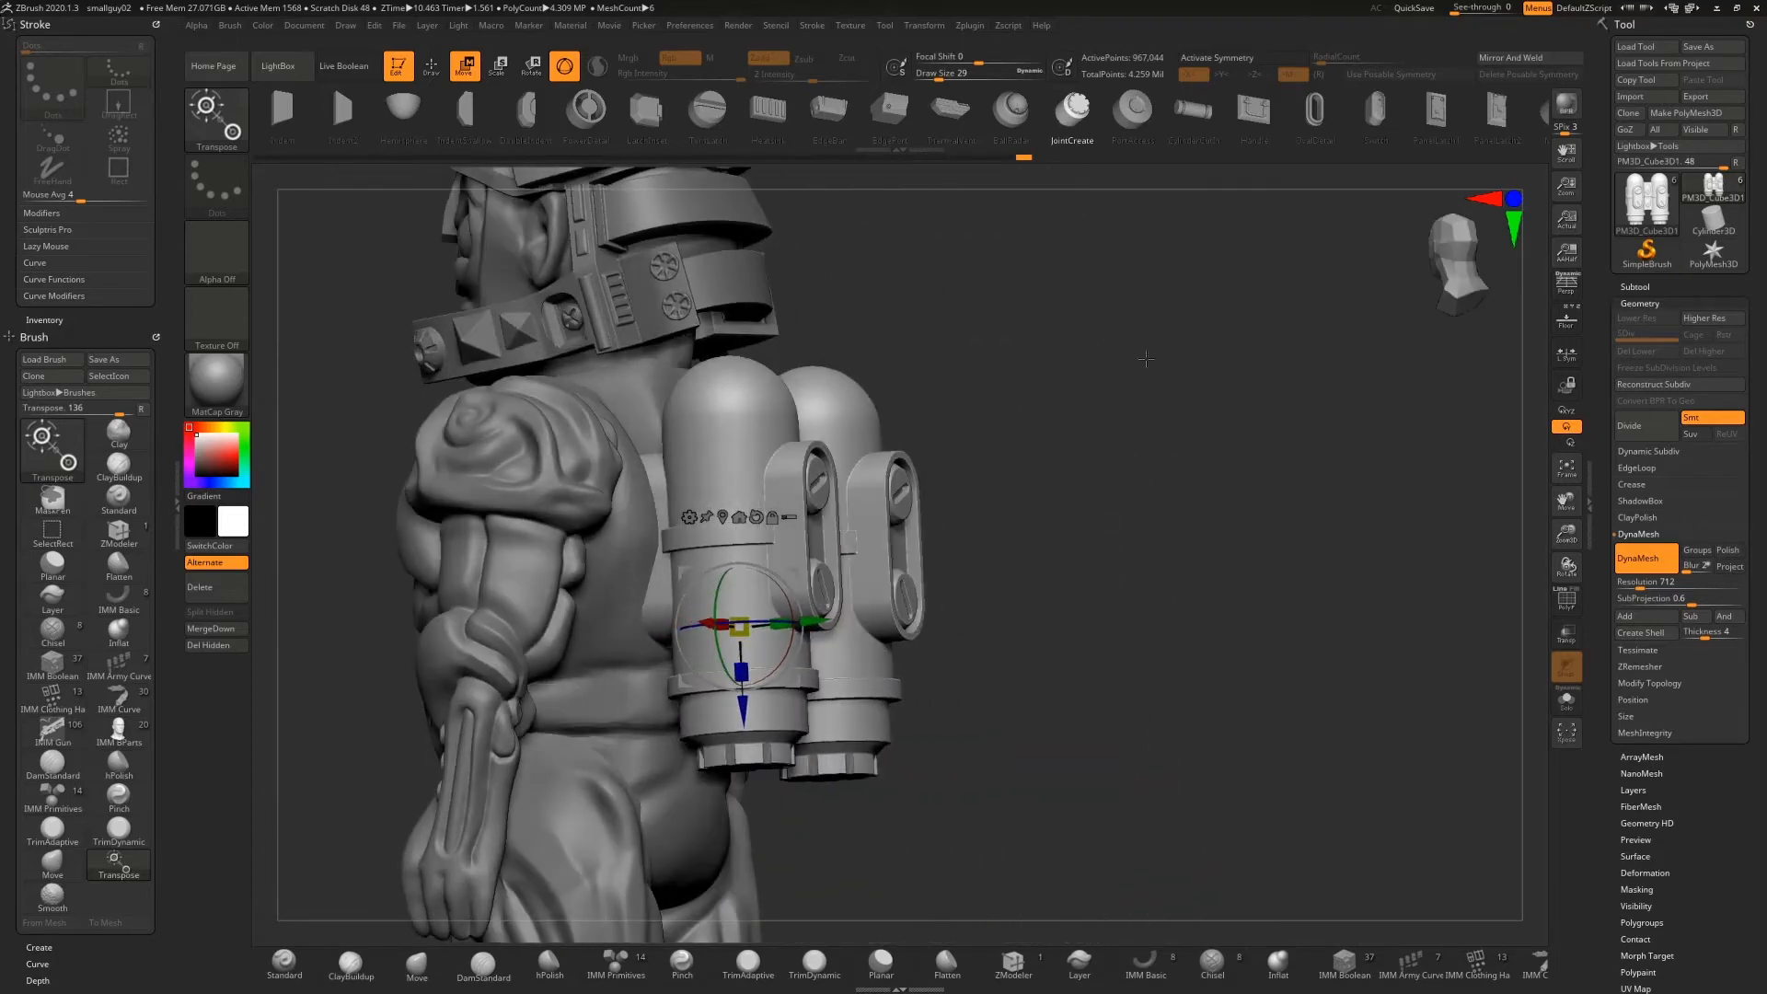
drag(1554, 519, 1554, 433)
mouse_move(892, 639)
alt+mouse_down()
mouse_move(1030, 492)
mouse_move(1132, 480)
mouse_move(985, 476)
mouse_move(1095, 474)
mouse_move(1077, 481)
mouse_move(1063, 558)
alt+mouse_up()
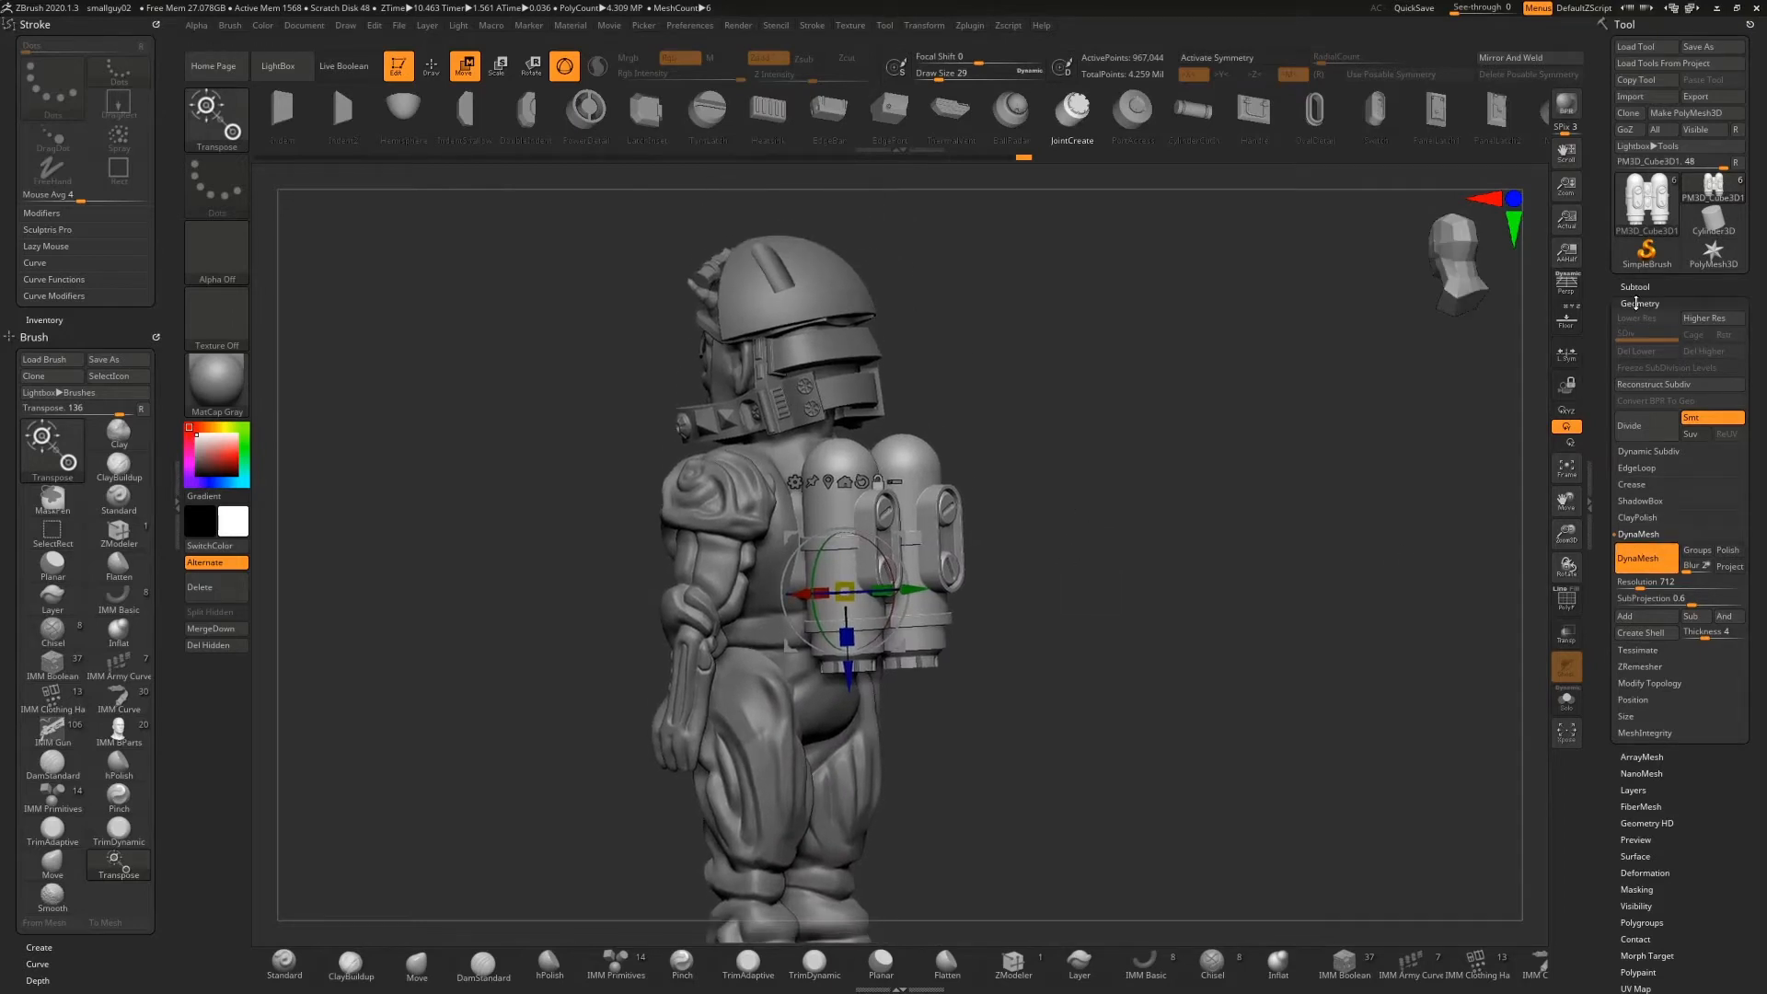
click(1639, 288)
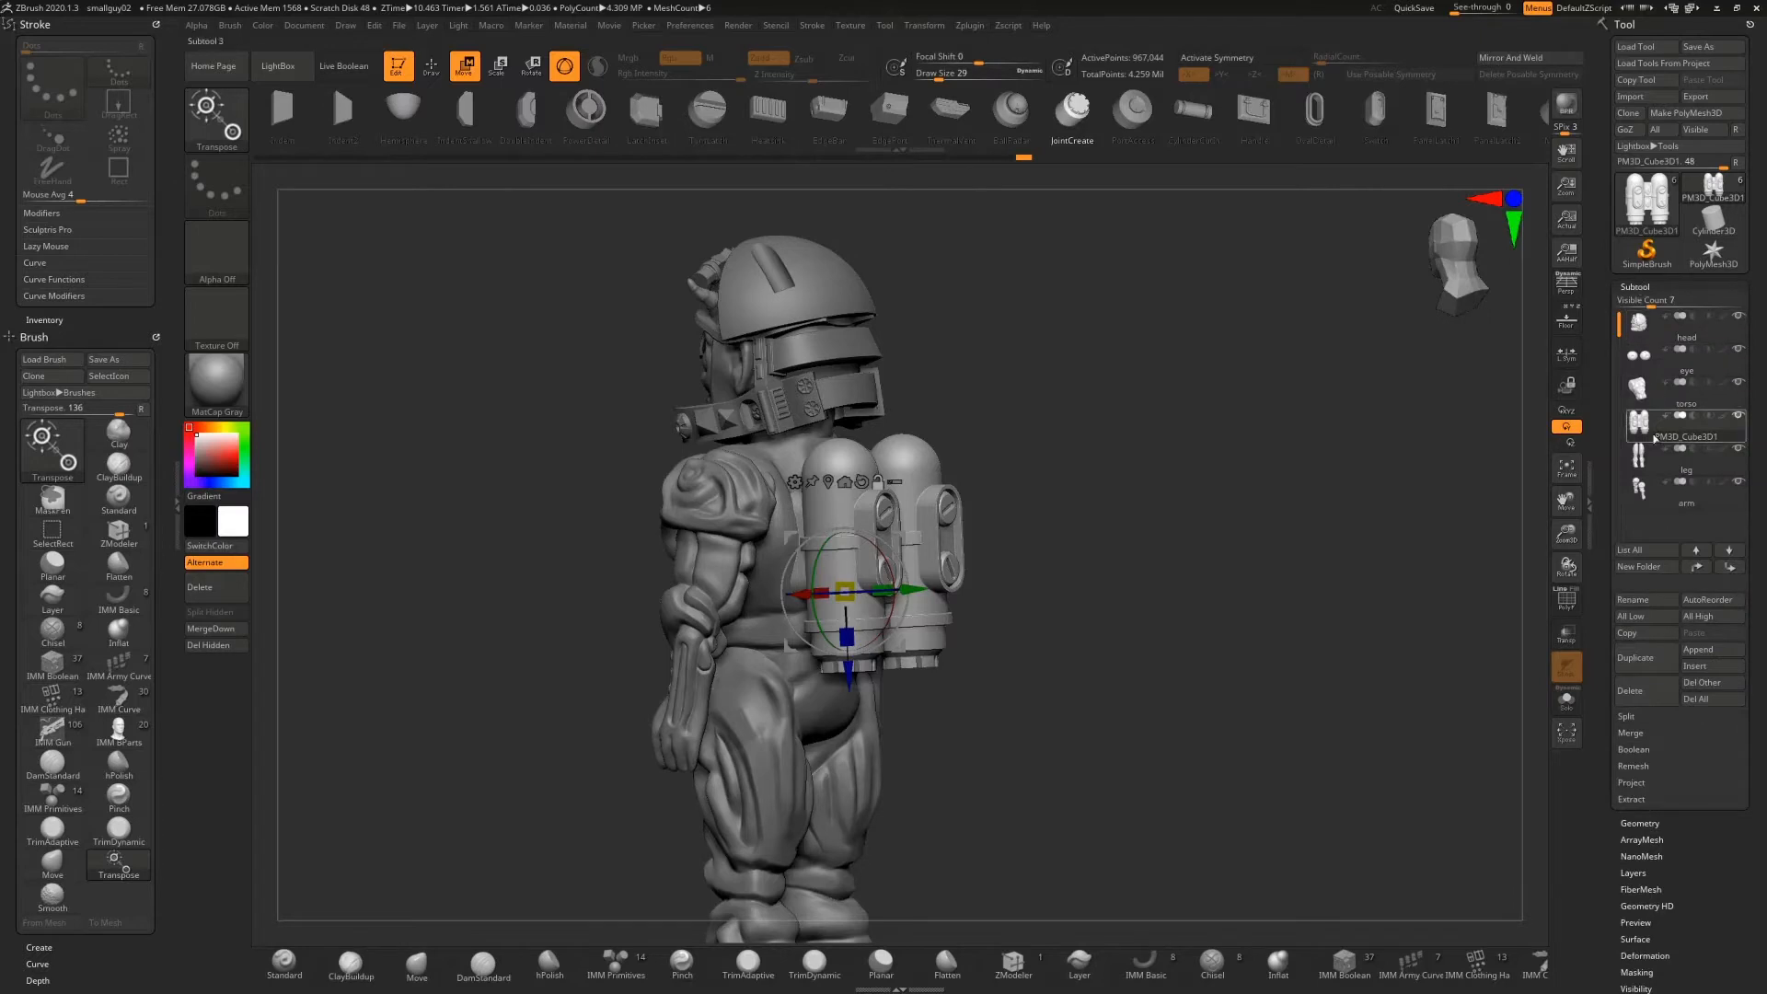
click(1646, 393)
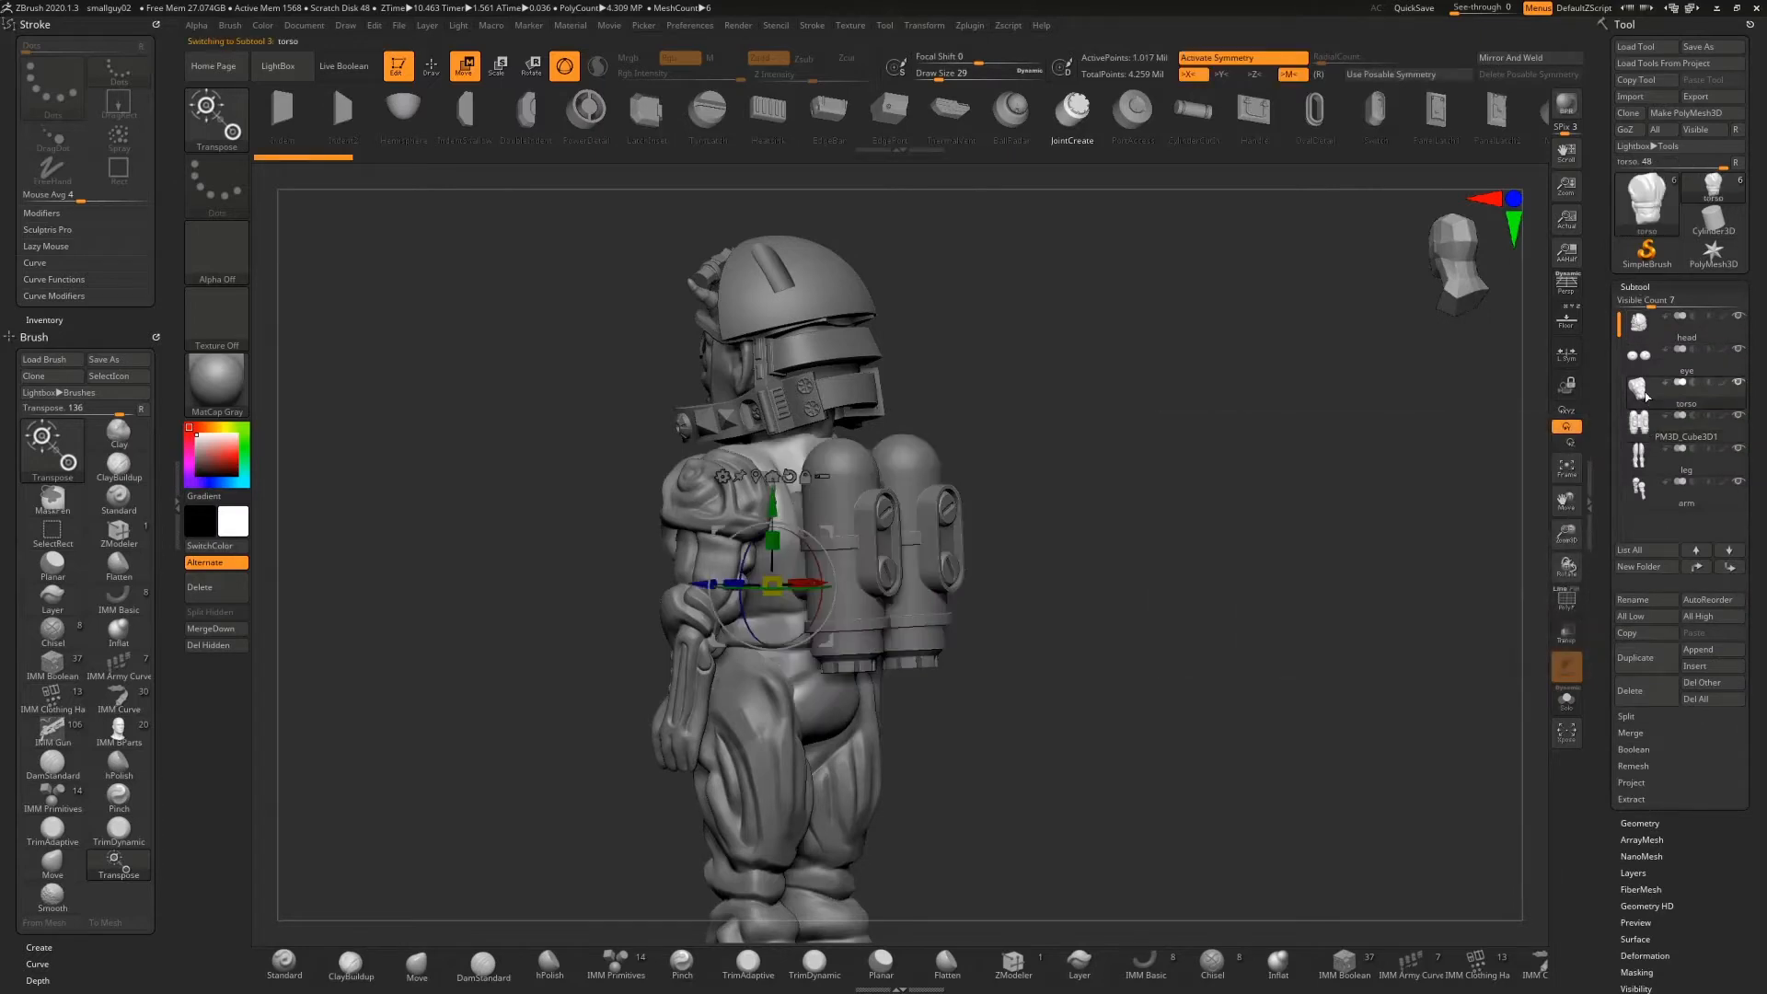
click(1640, 823)
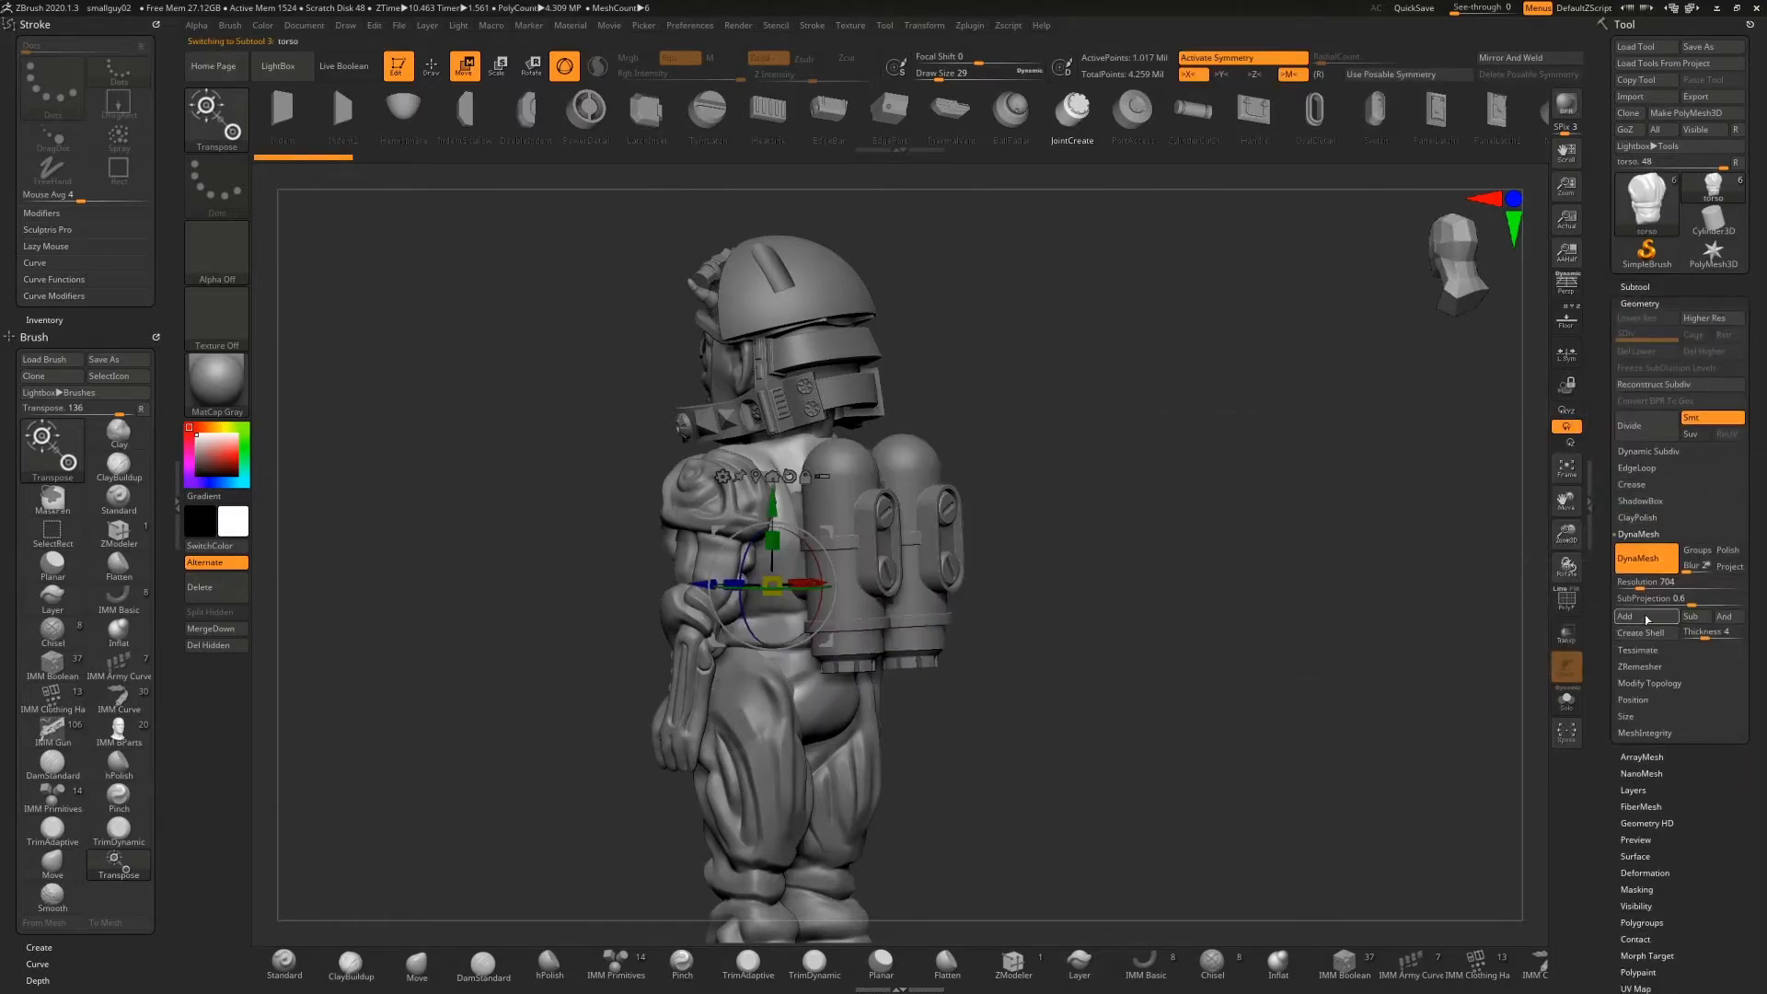
click(1635, 286)
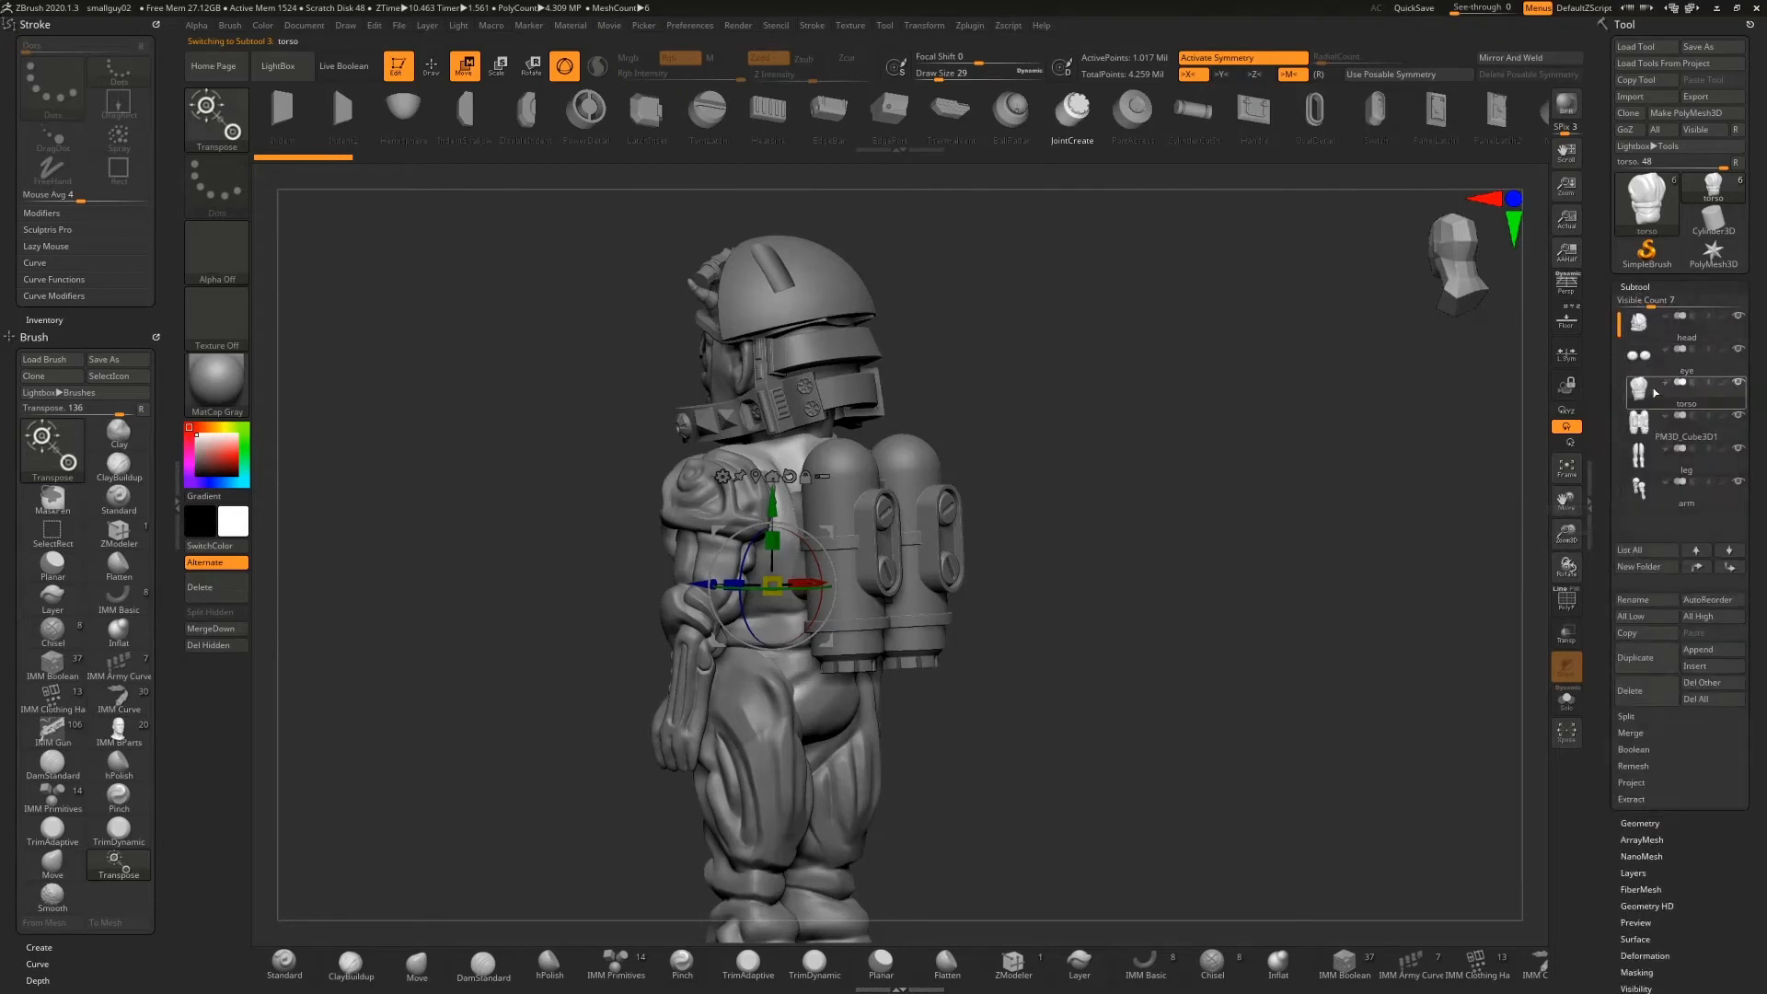
mouse_move(1167, 467)
mouse_down()
mouse_move(1202, 466)
mouse_move(1179, 478)
mouse_up()
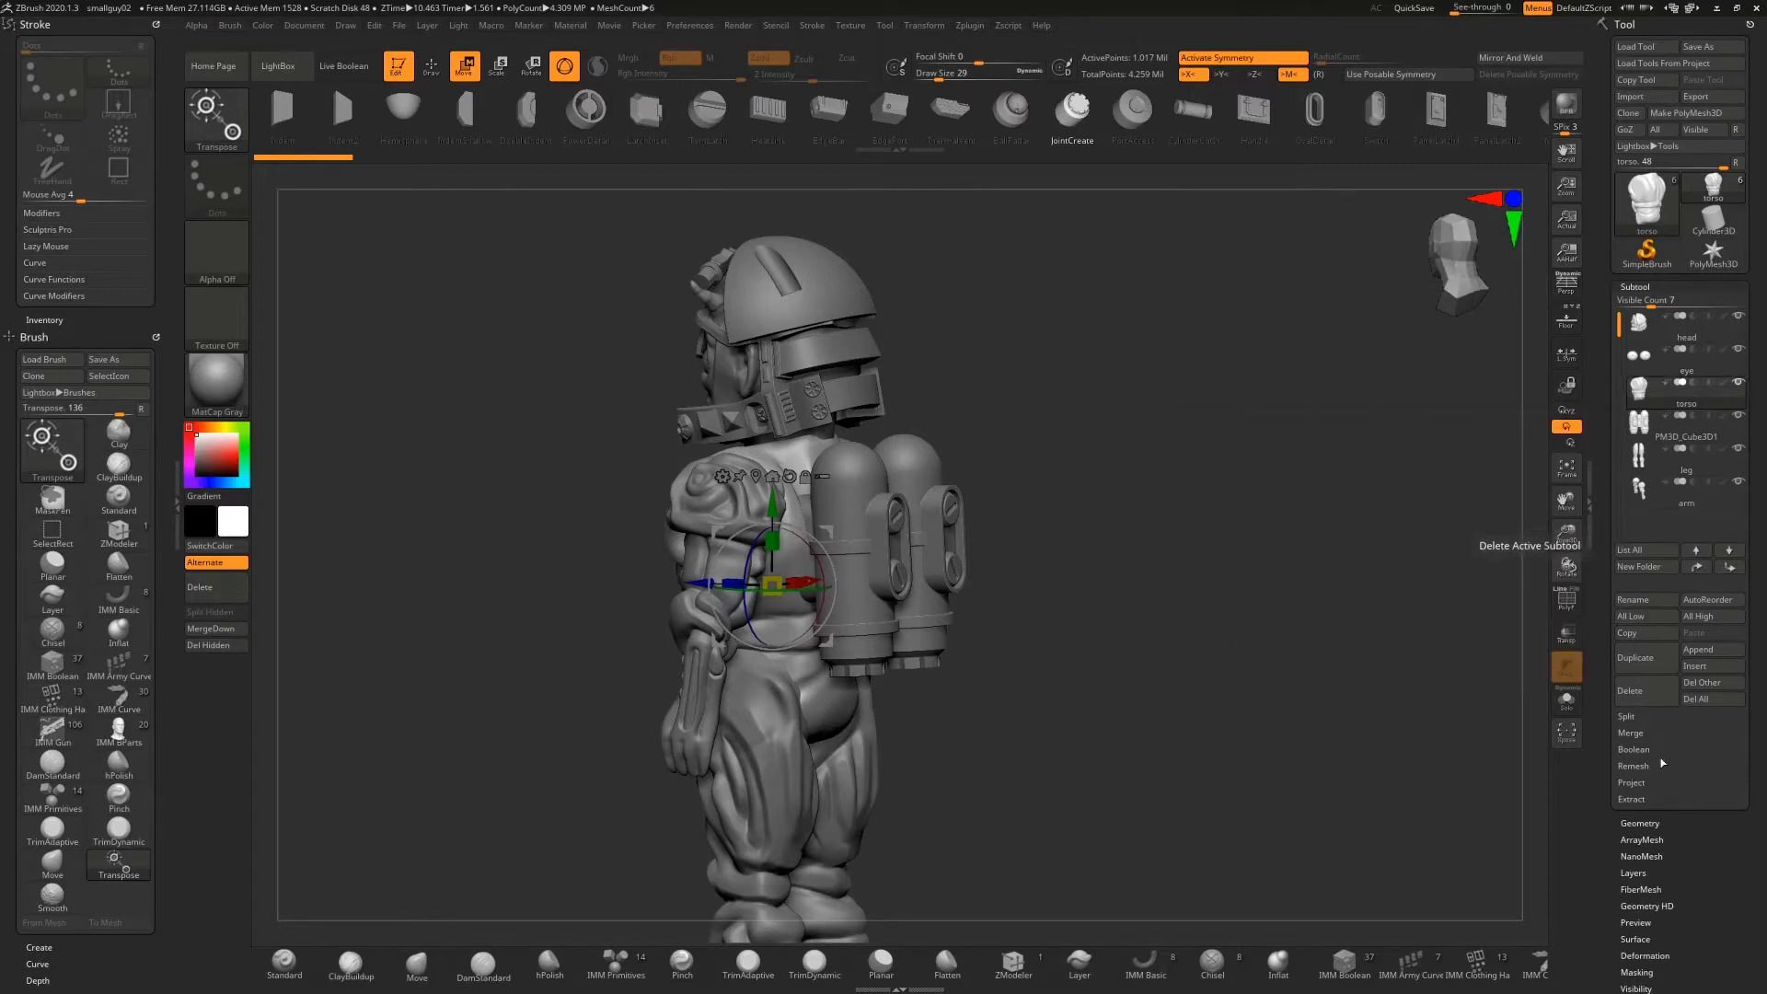
Merge the torso subtool down with the backpack below it, accept the non-undoable operation, and re-DynaMesh the combined torso
click(1634, 736)
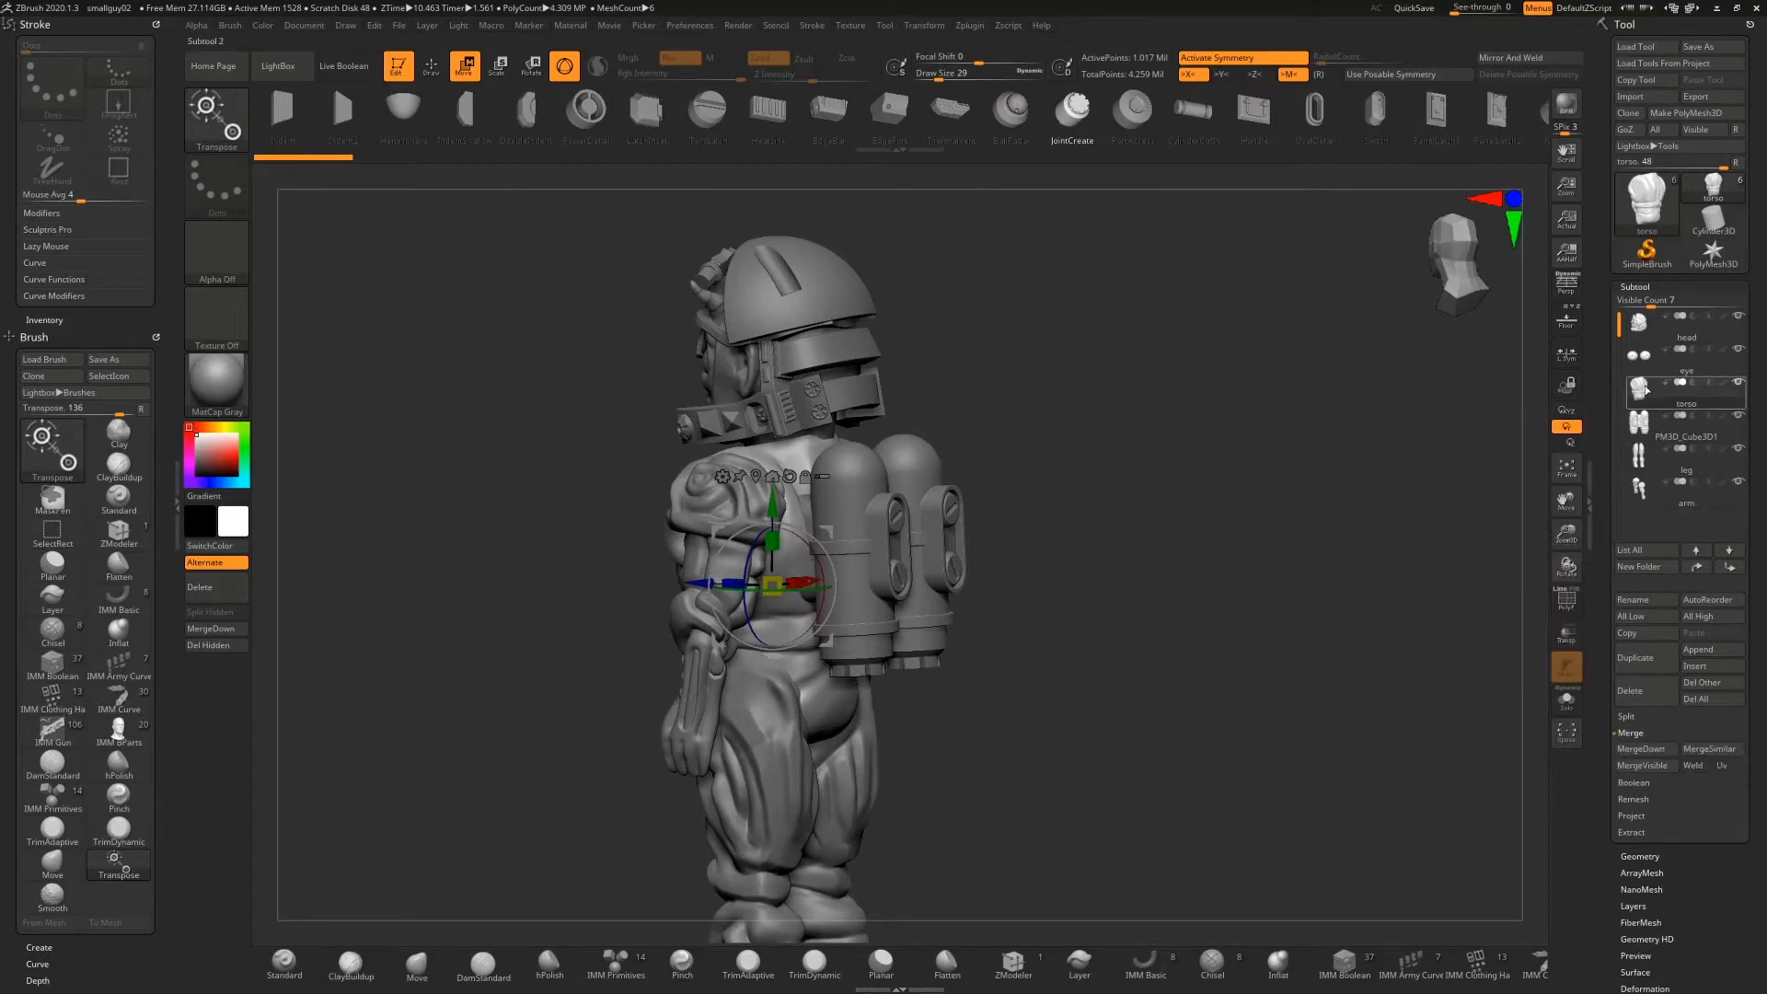
mouse_move(1110, 584)
mouse_down()
mouse_move(1219, 579)
mouse_move(1092, 565)
mouse_up()
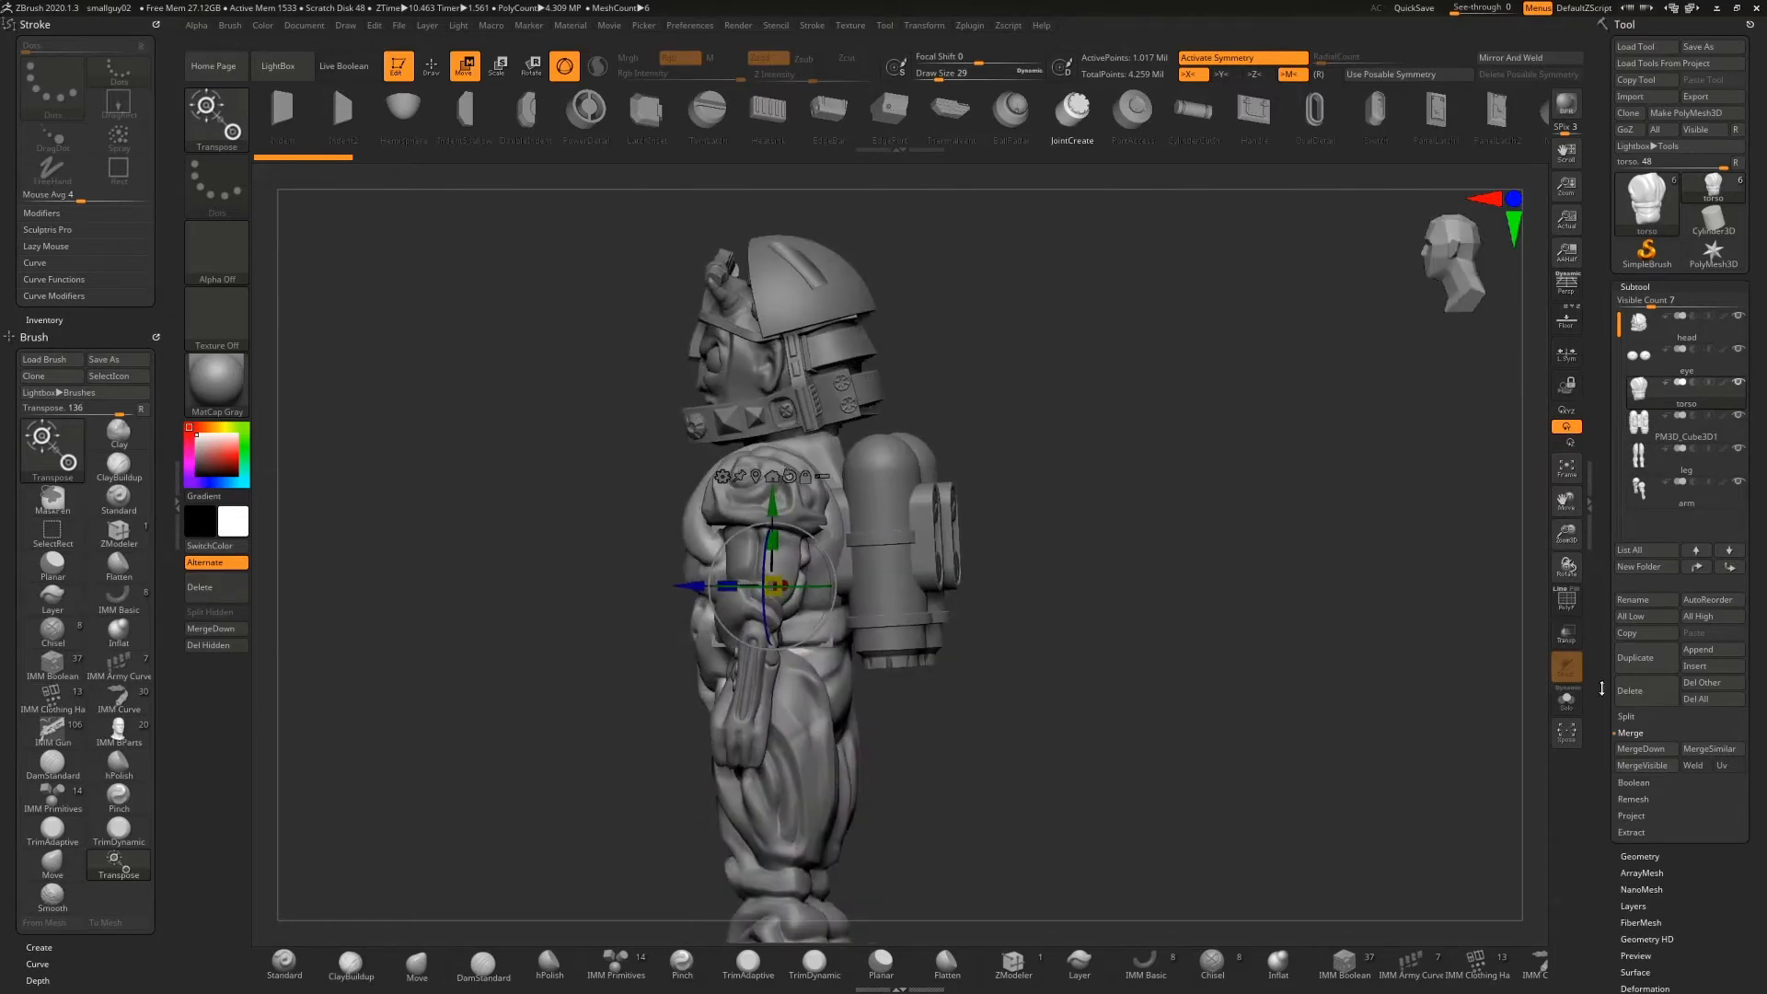
click(1645, 749)
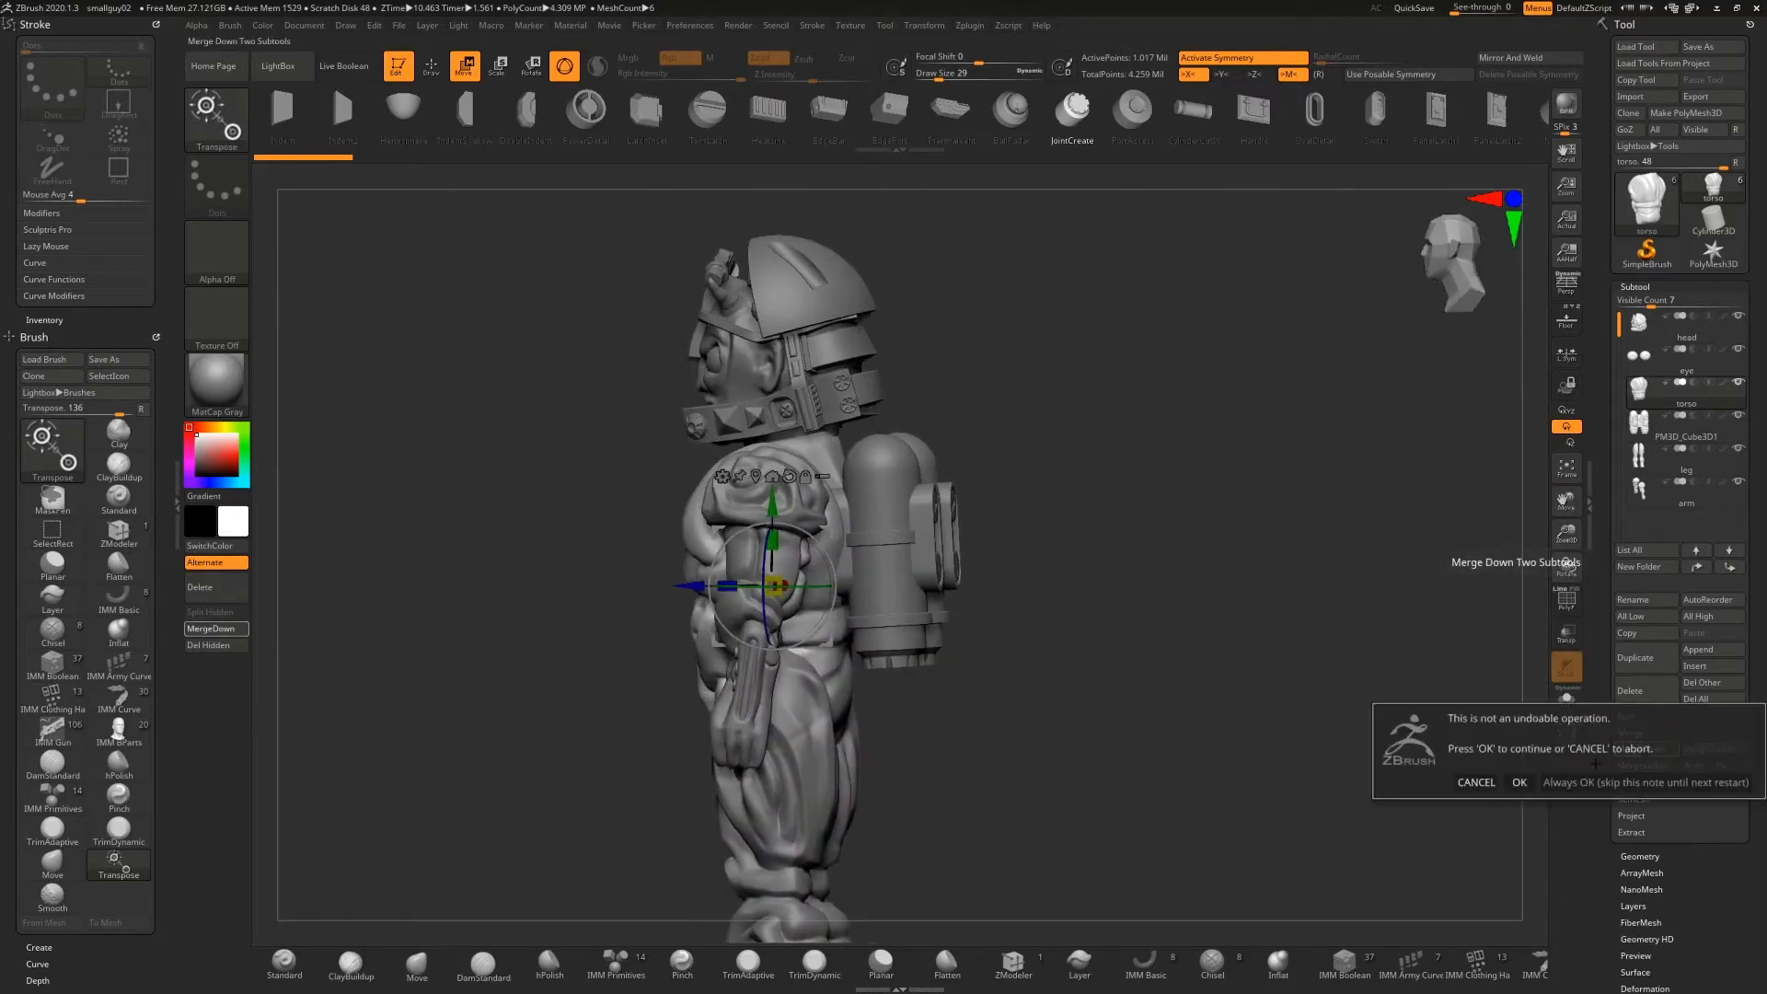
click(1520, 782)
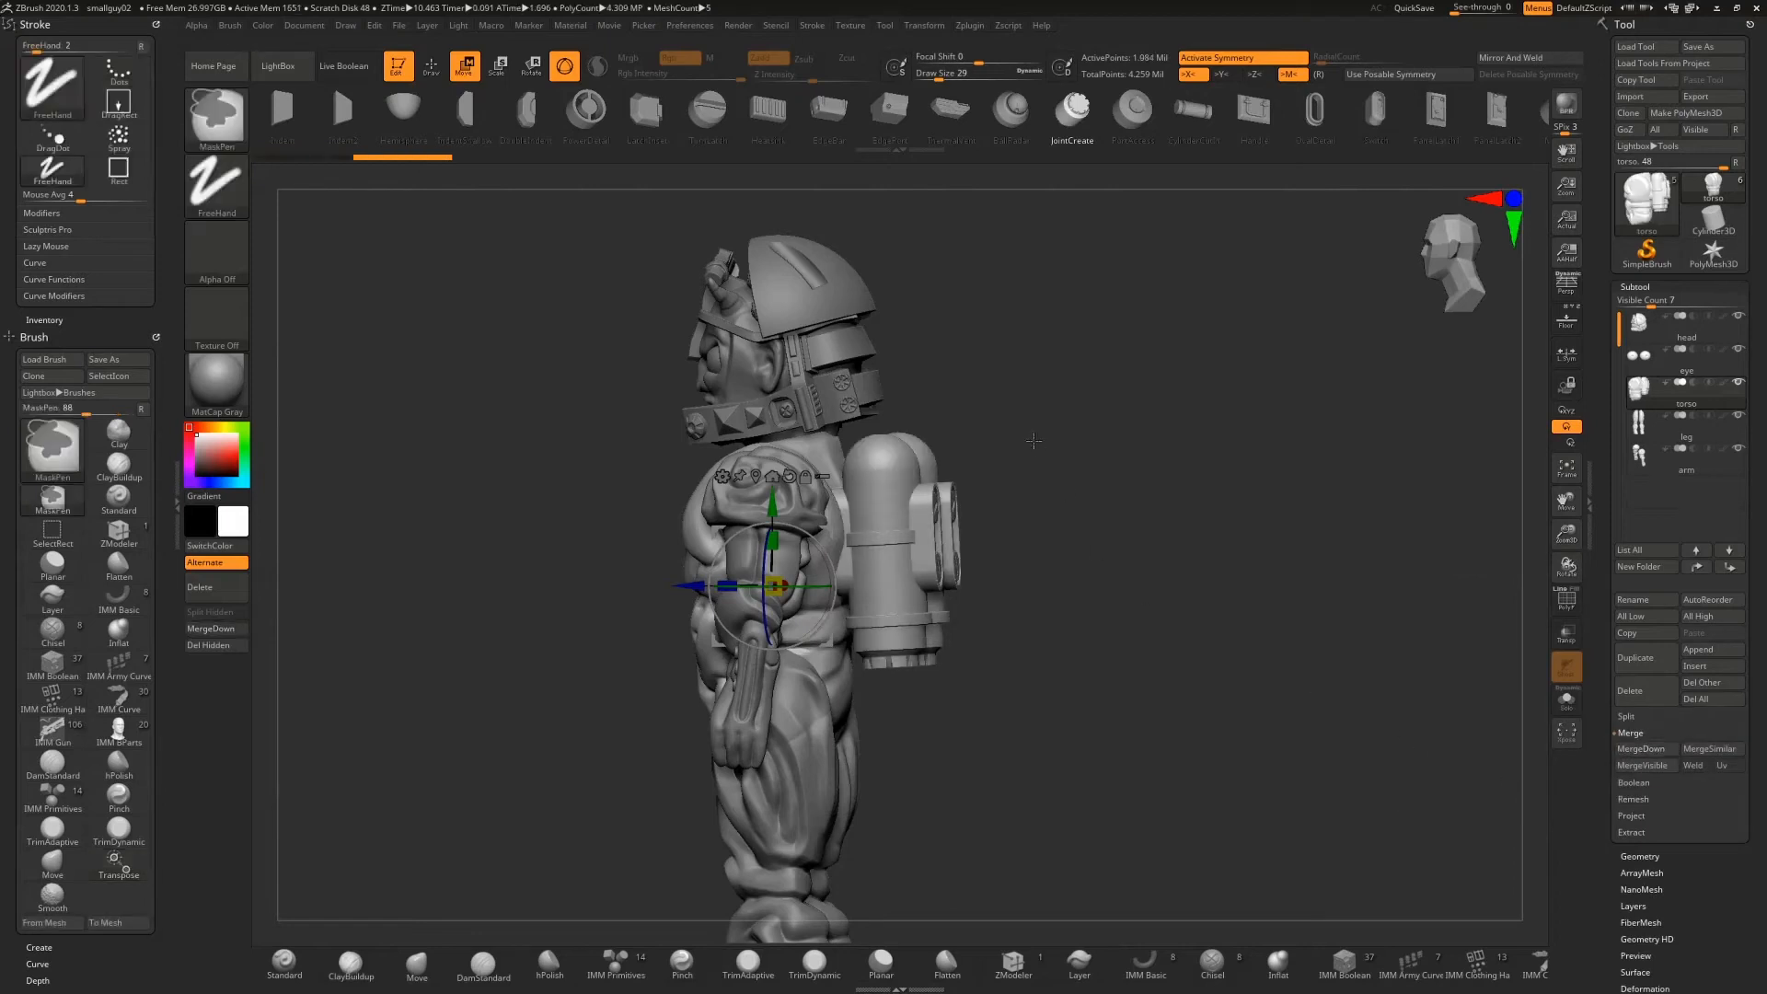
mouse_move(1033, 441)
ctrl+mouse_down()
mouse_move(1211, 682)
mouse_move(1124, 617)
mouse_move(1152, 557)
mouse_move(1154, 709)
ctrl+mouse_up()
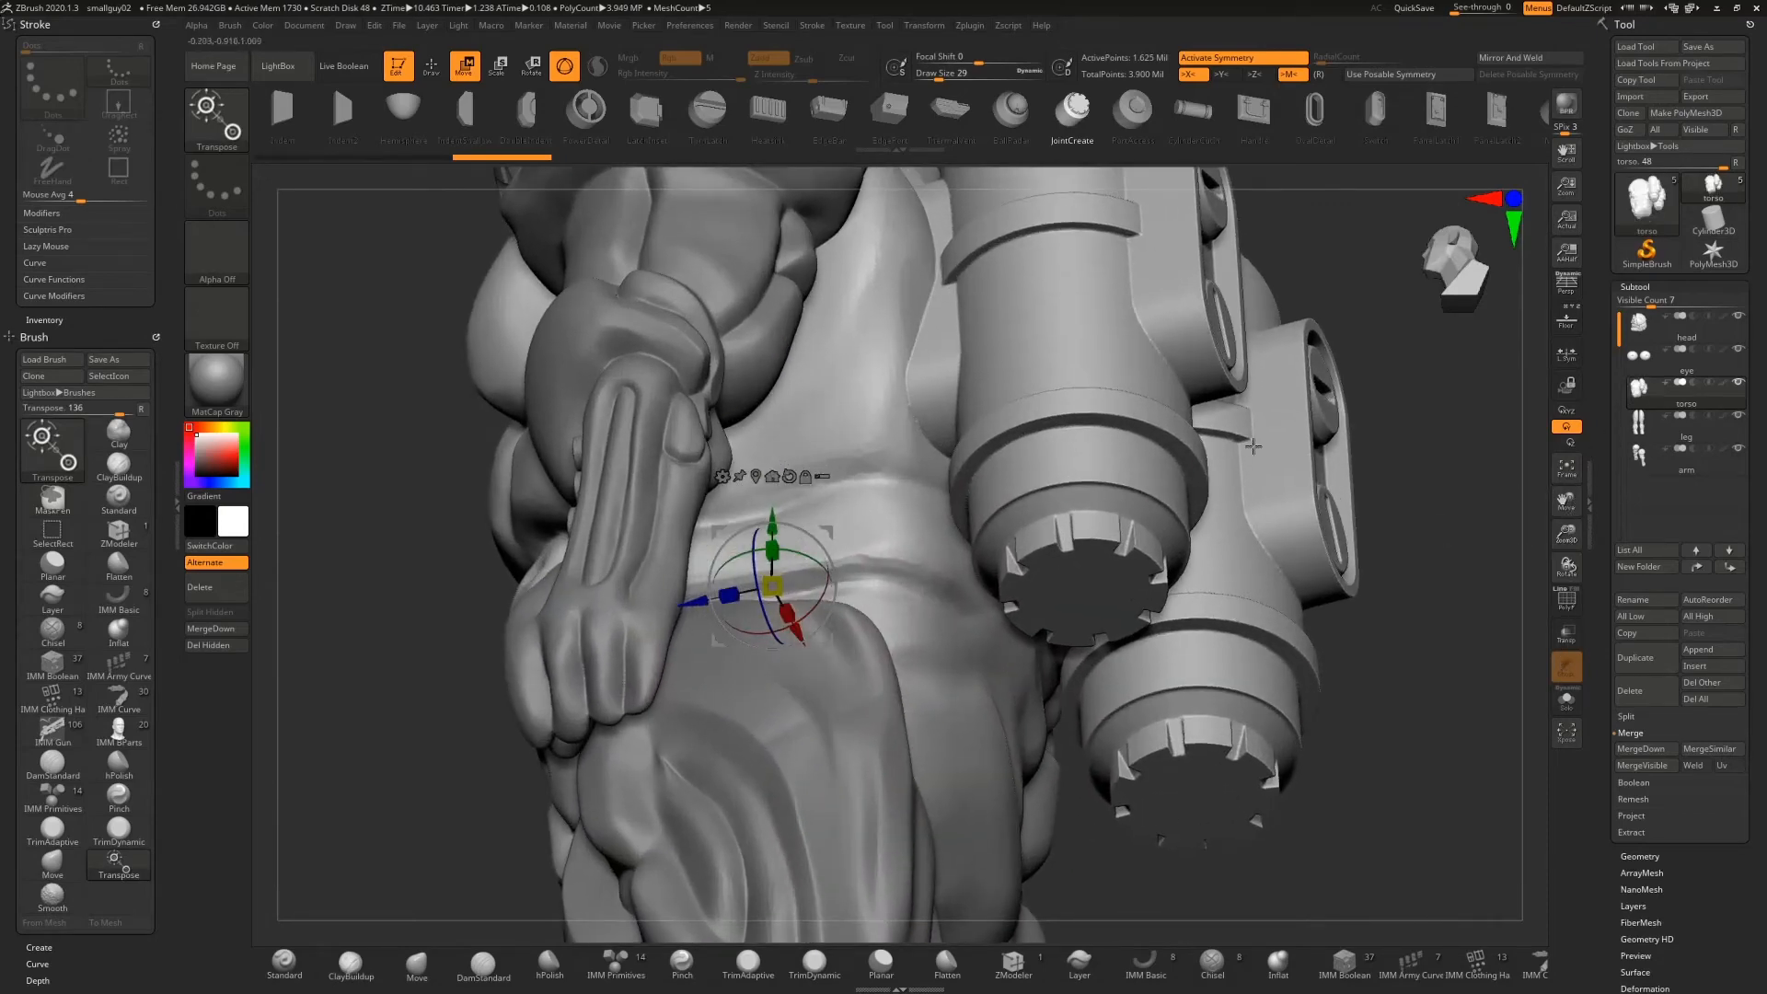
Examine the fused backpack and torso from below, the side, the back and the front of the figure
drag(1393, 545, 1417, 635)
drag(1567, 537, 1113, 496)
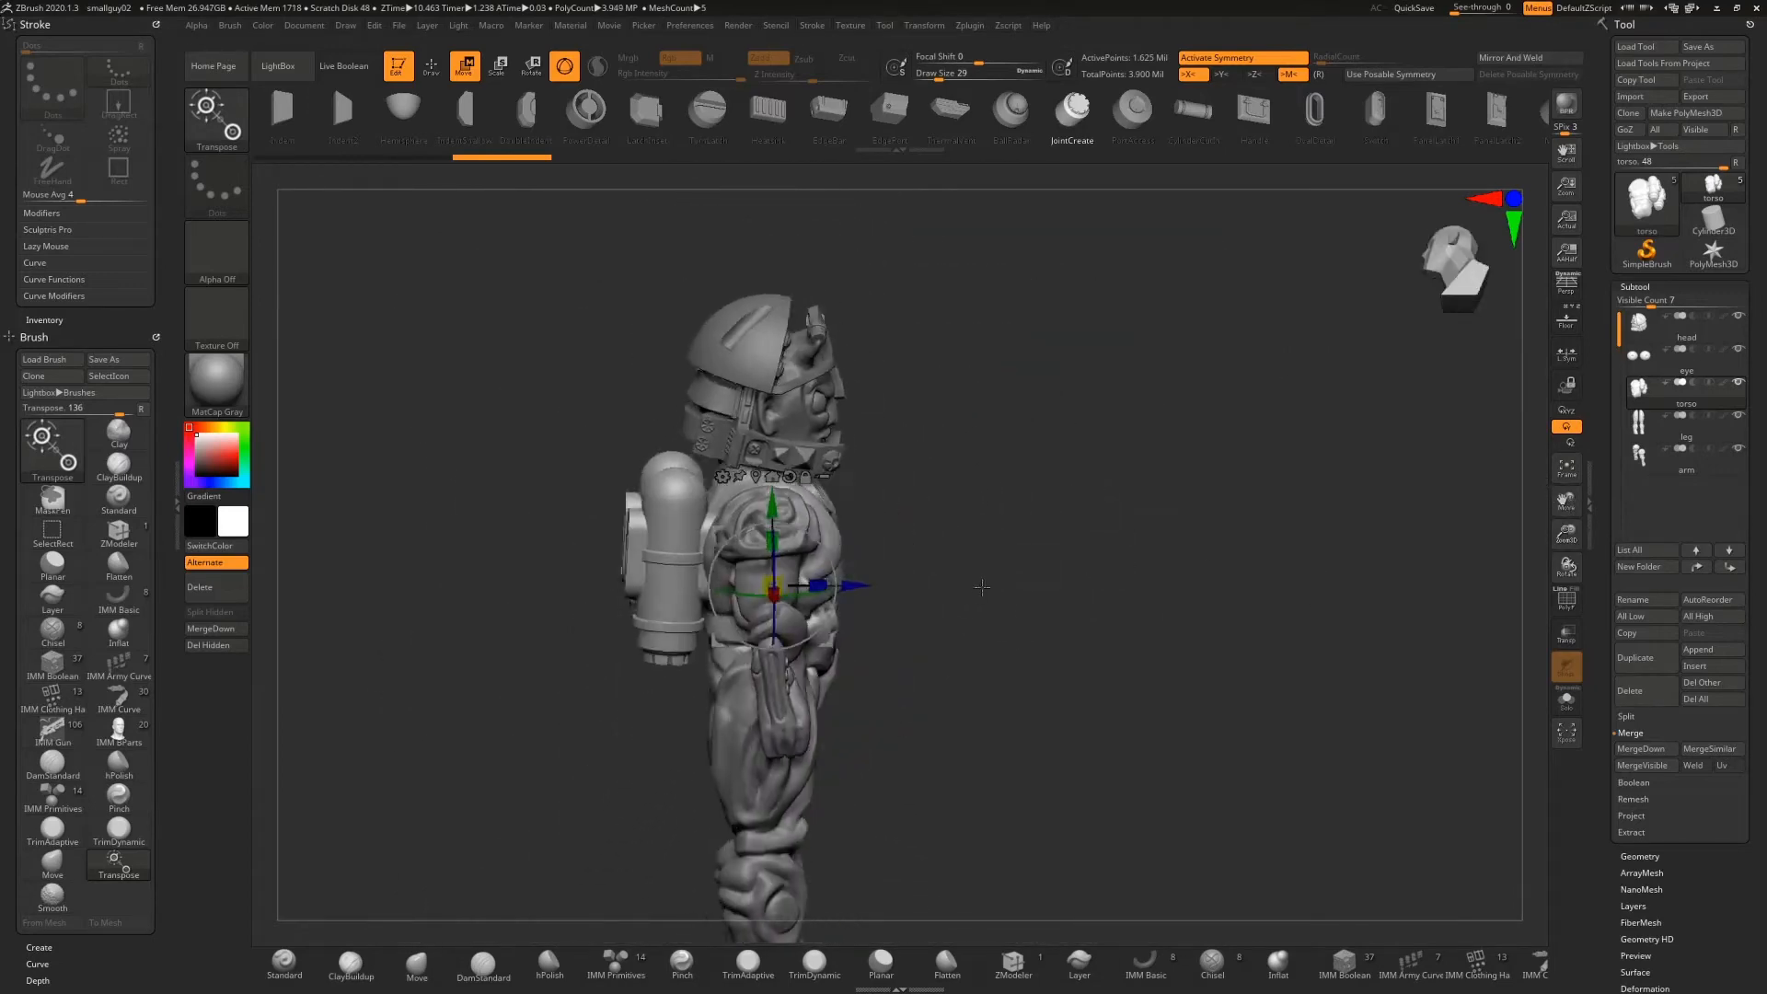
drag(982, 587, 1203, 527)
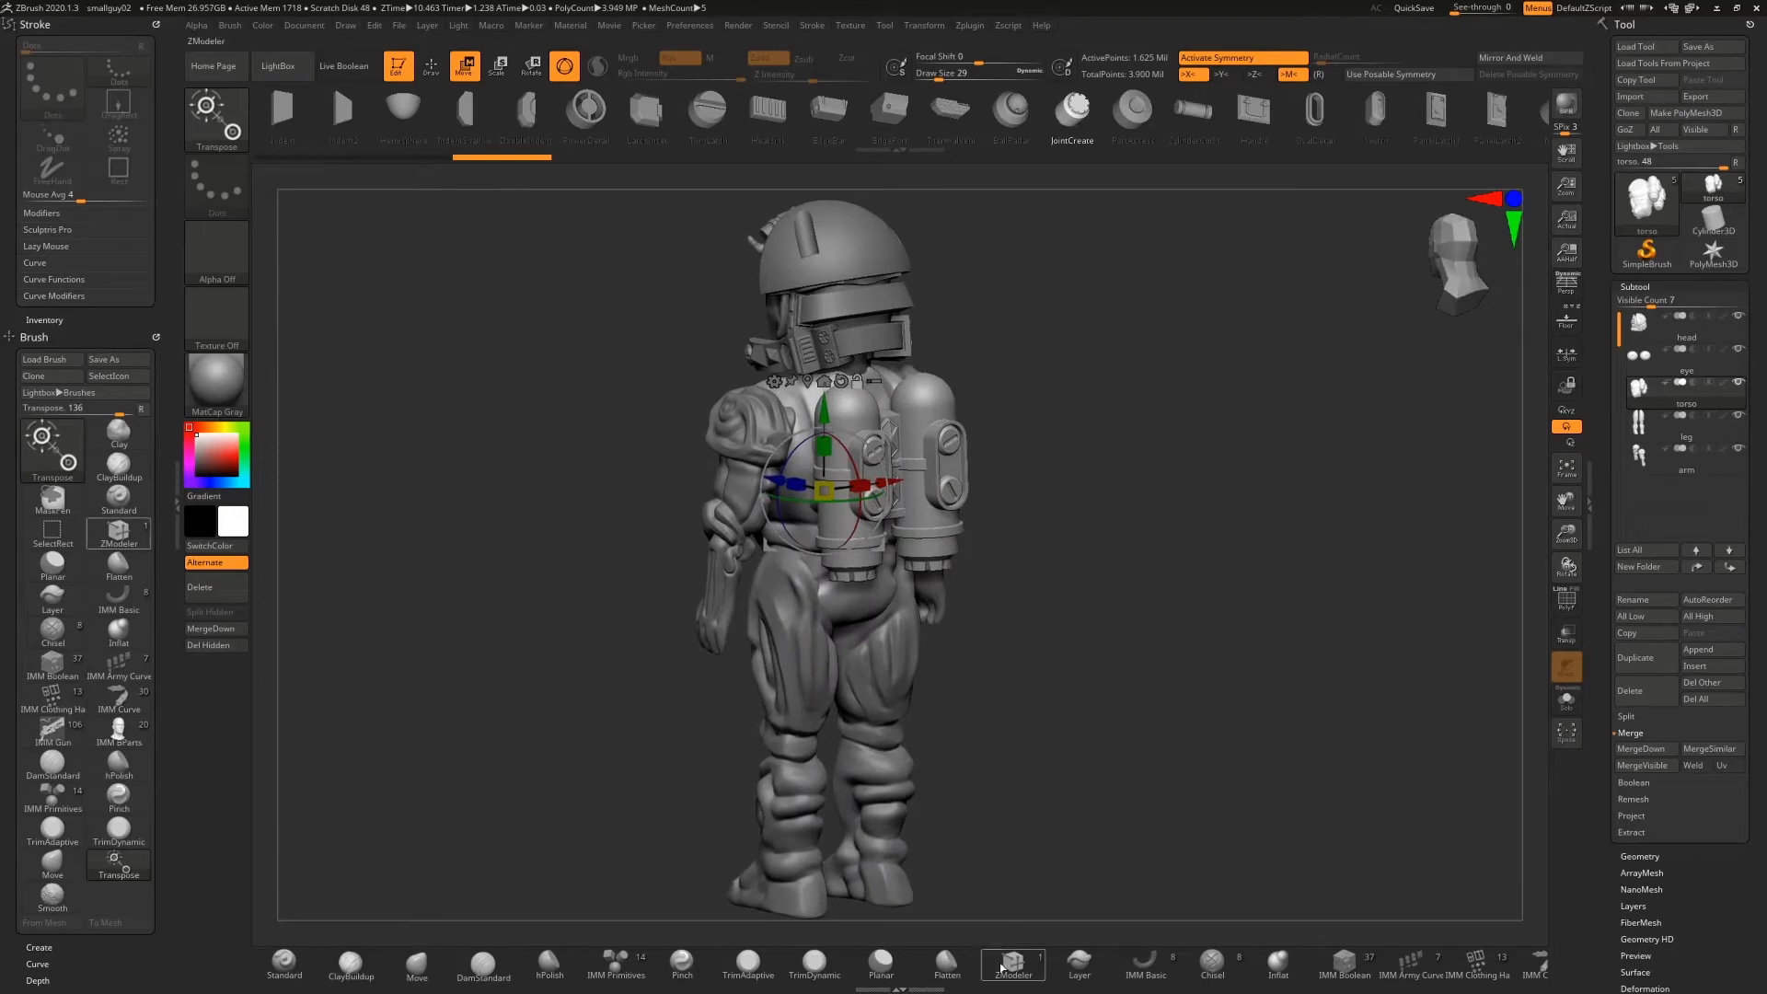
drag(1118, 557, 1182, 553)
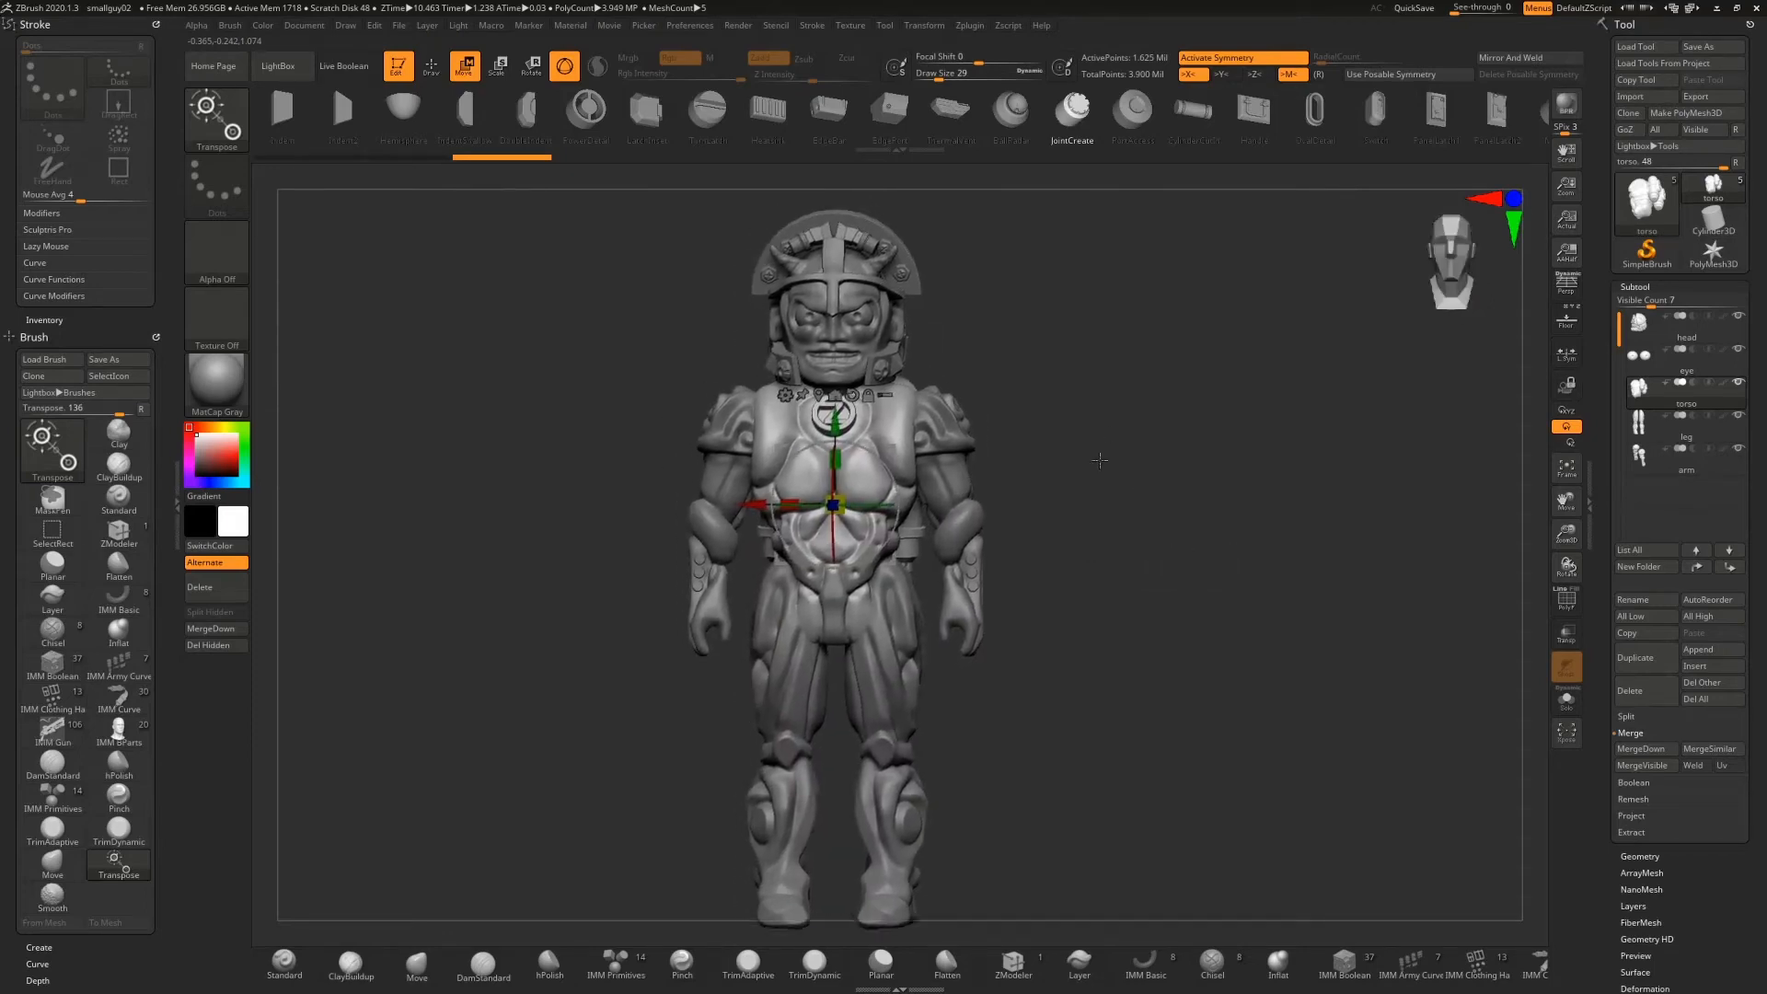
alt+drag(1100, 460, 1082, 589)
drag(1559, 530, 1559, 625)
Make the head the active subtool and smooth the face around the cheek, eye socket, brow and side of the nose
click(1675, 324)
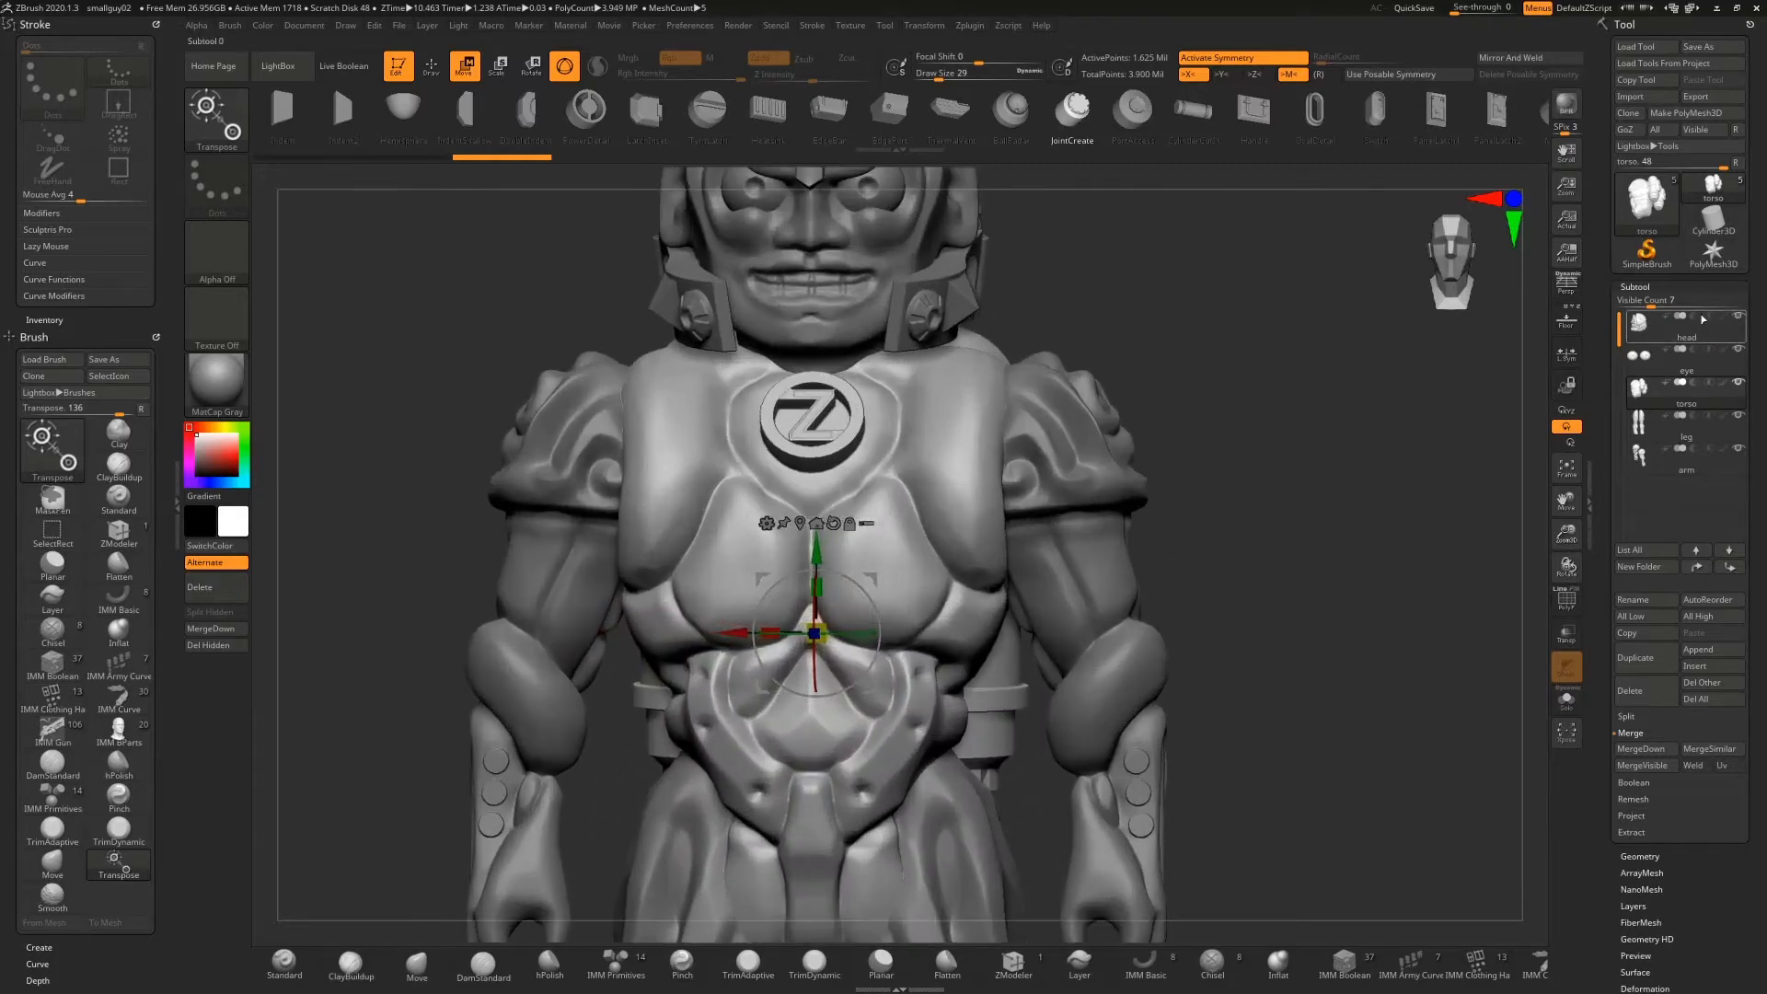
alt+drag(1263, 345, 1244, 602)
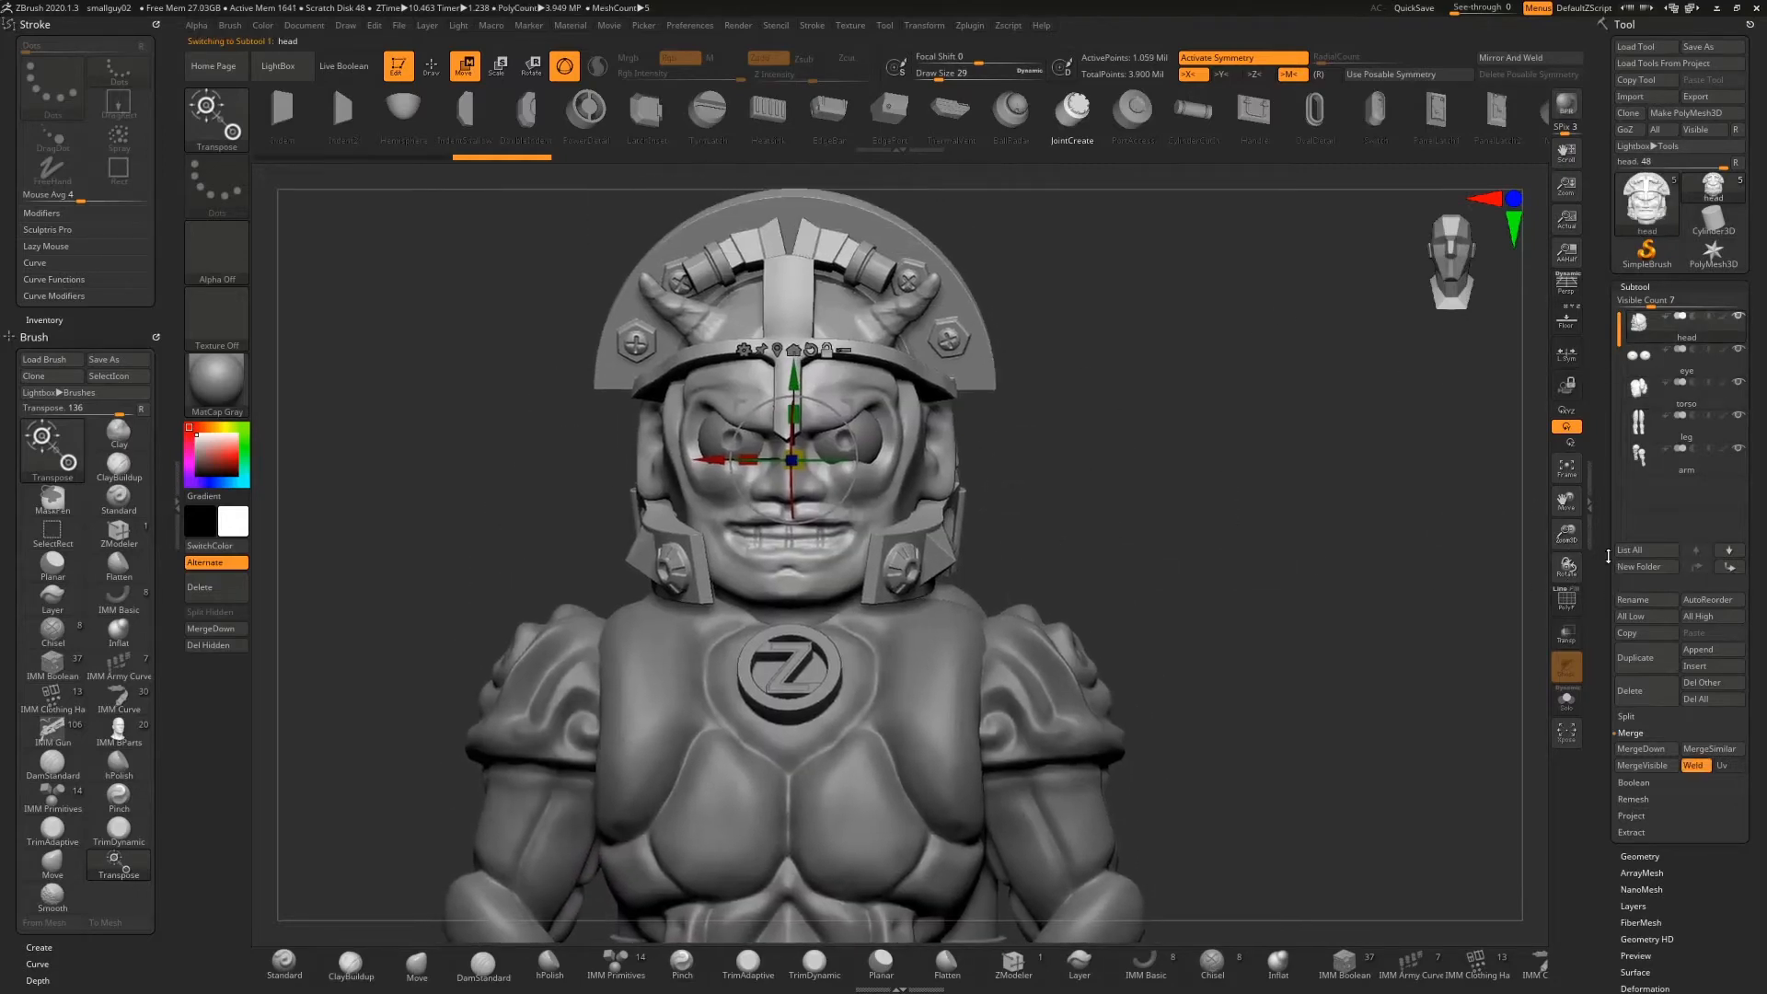
drag(1566, 529, 1584, 615)
drag(1584, 632, 1580, 639)
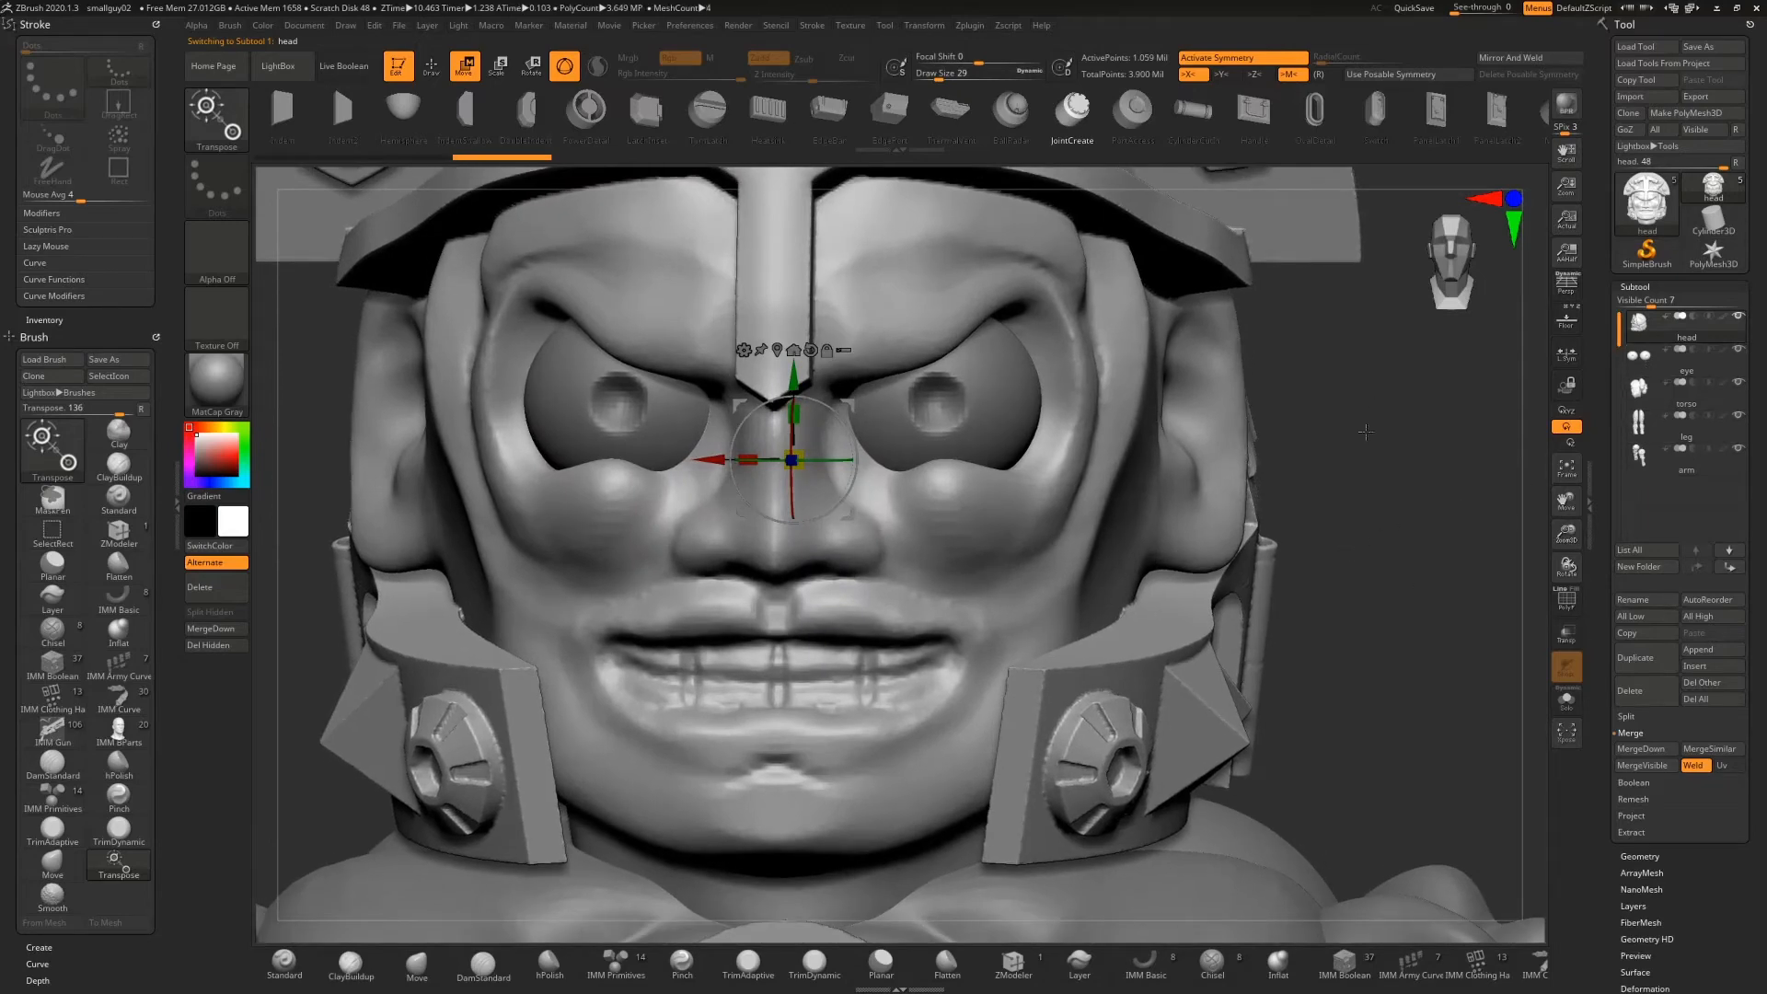
drag(1368, 435, 1389, 441)
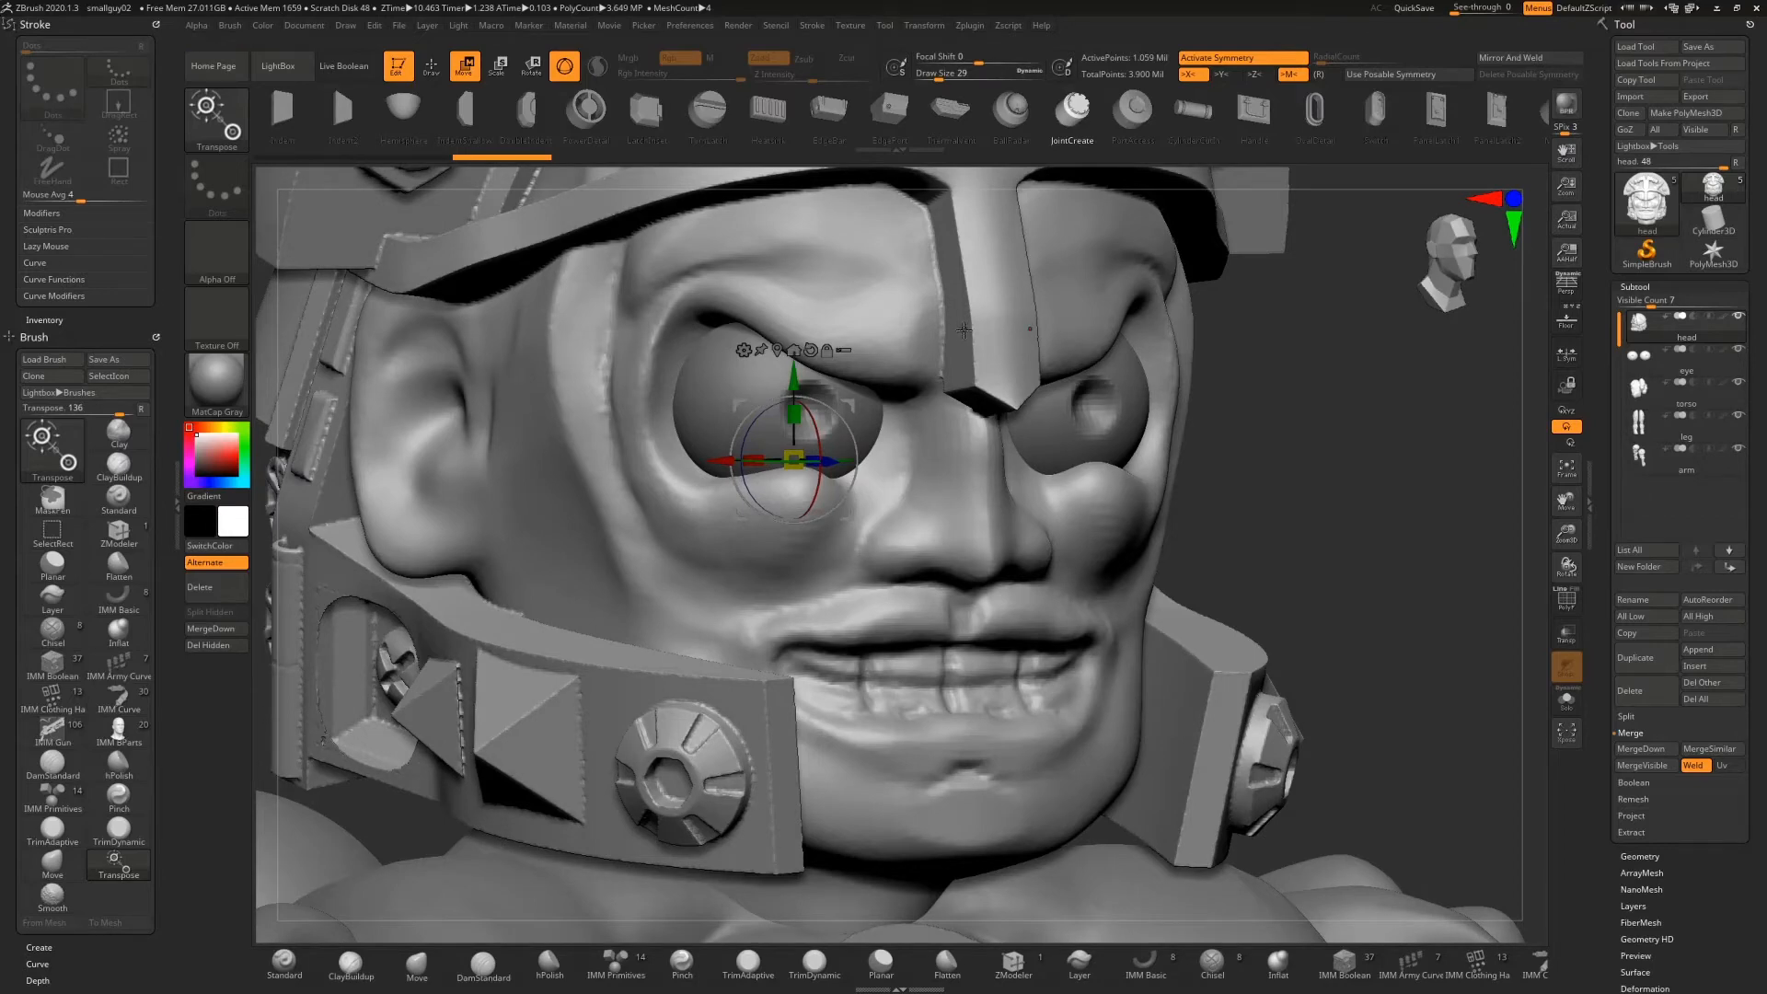
click(429, 68)
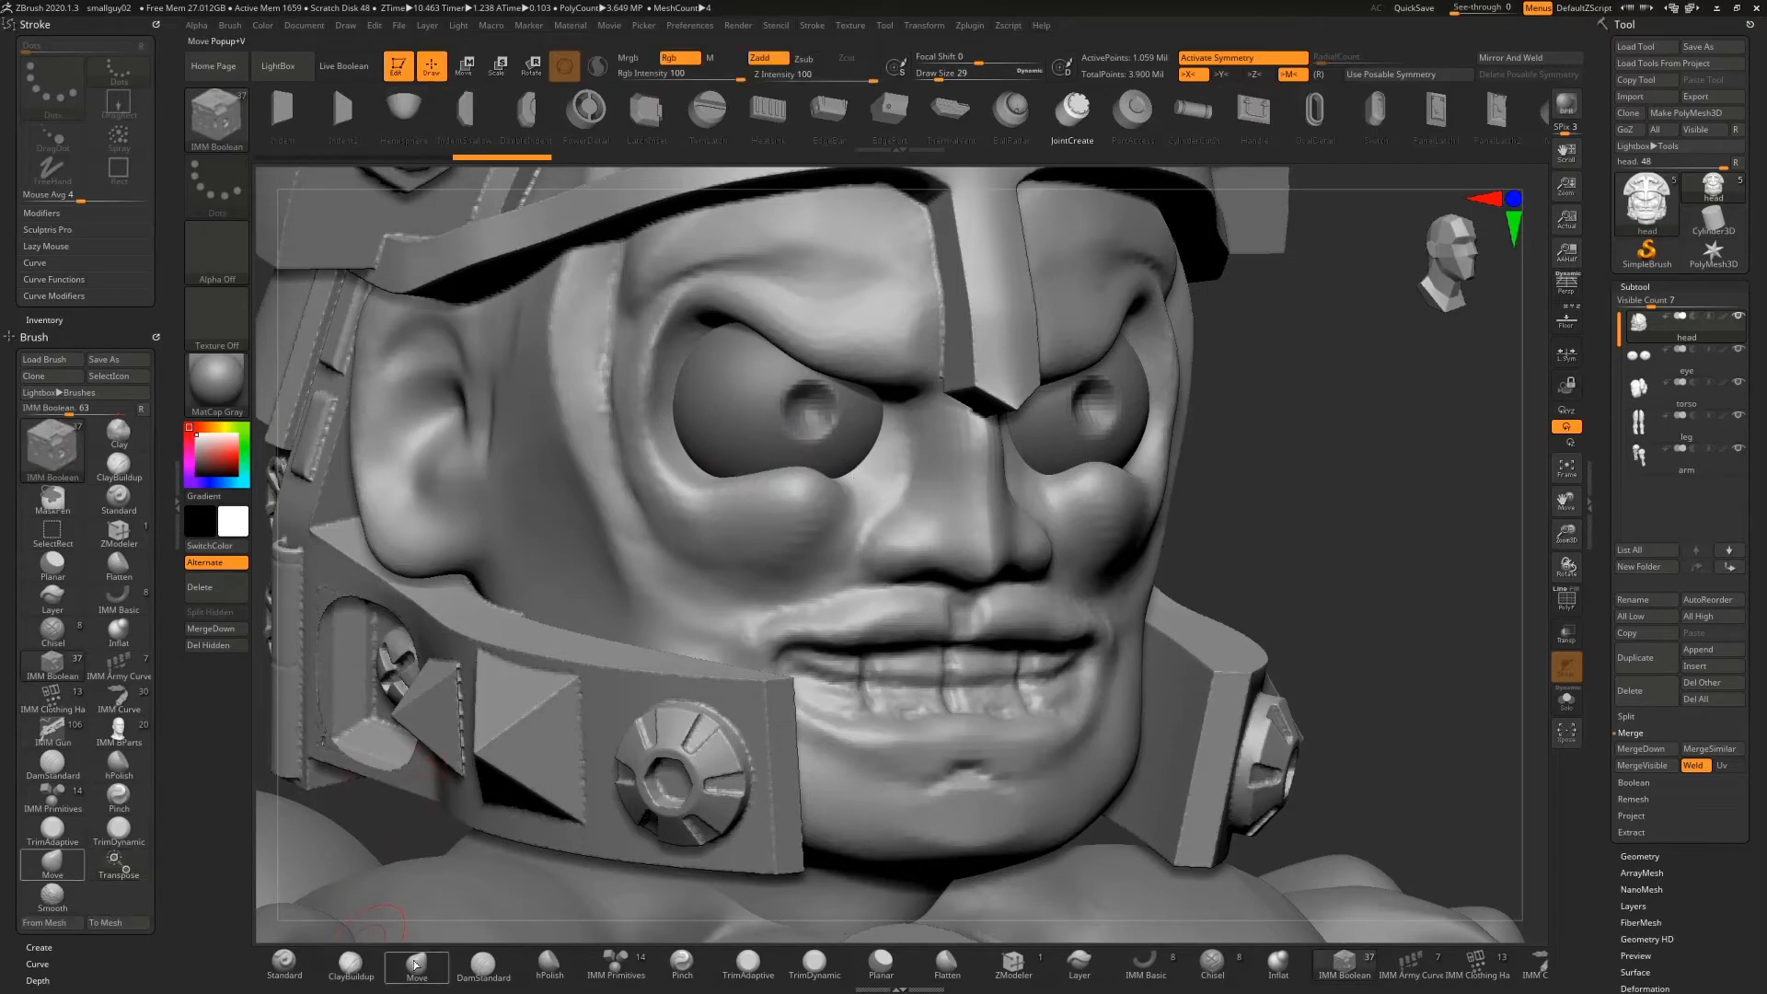
click(483, 964)
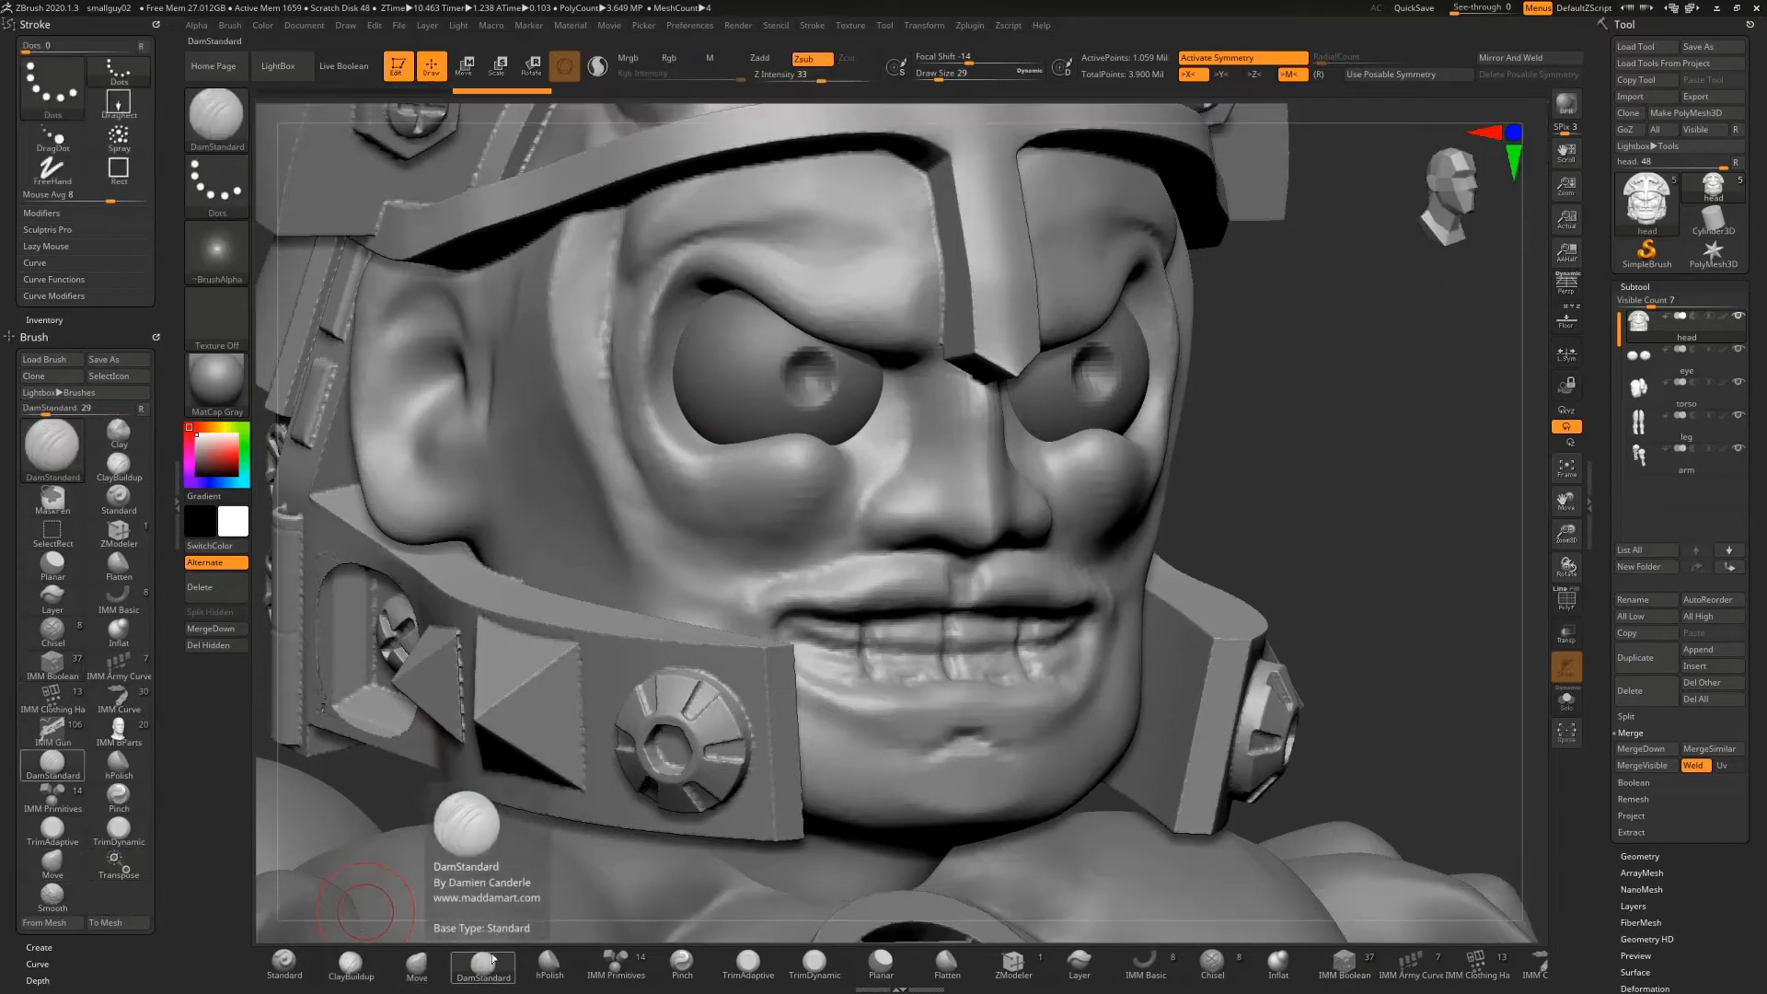
key(shift)
mouse_move(765, 494)
shift+mouse_down()
mouse_move(676, 428)
mouse_move(652, 367)
shift+mouse_up()
mouse_move(652, 366)
shift+mouse_down()
mouse_move(713, 296)
mouse_move(671, 289)
shift+mouse_up()
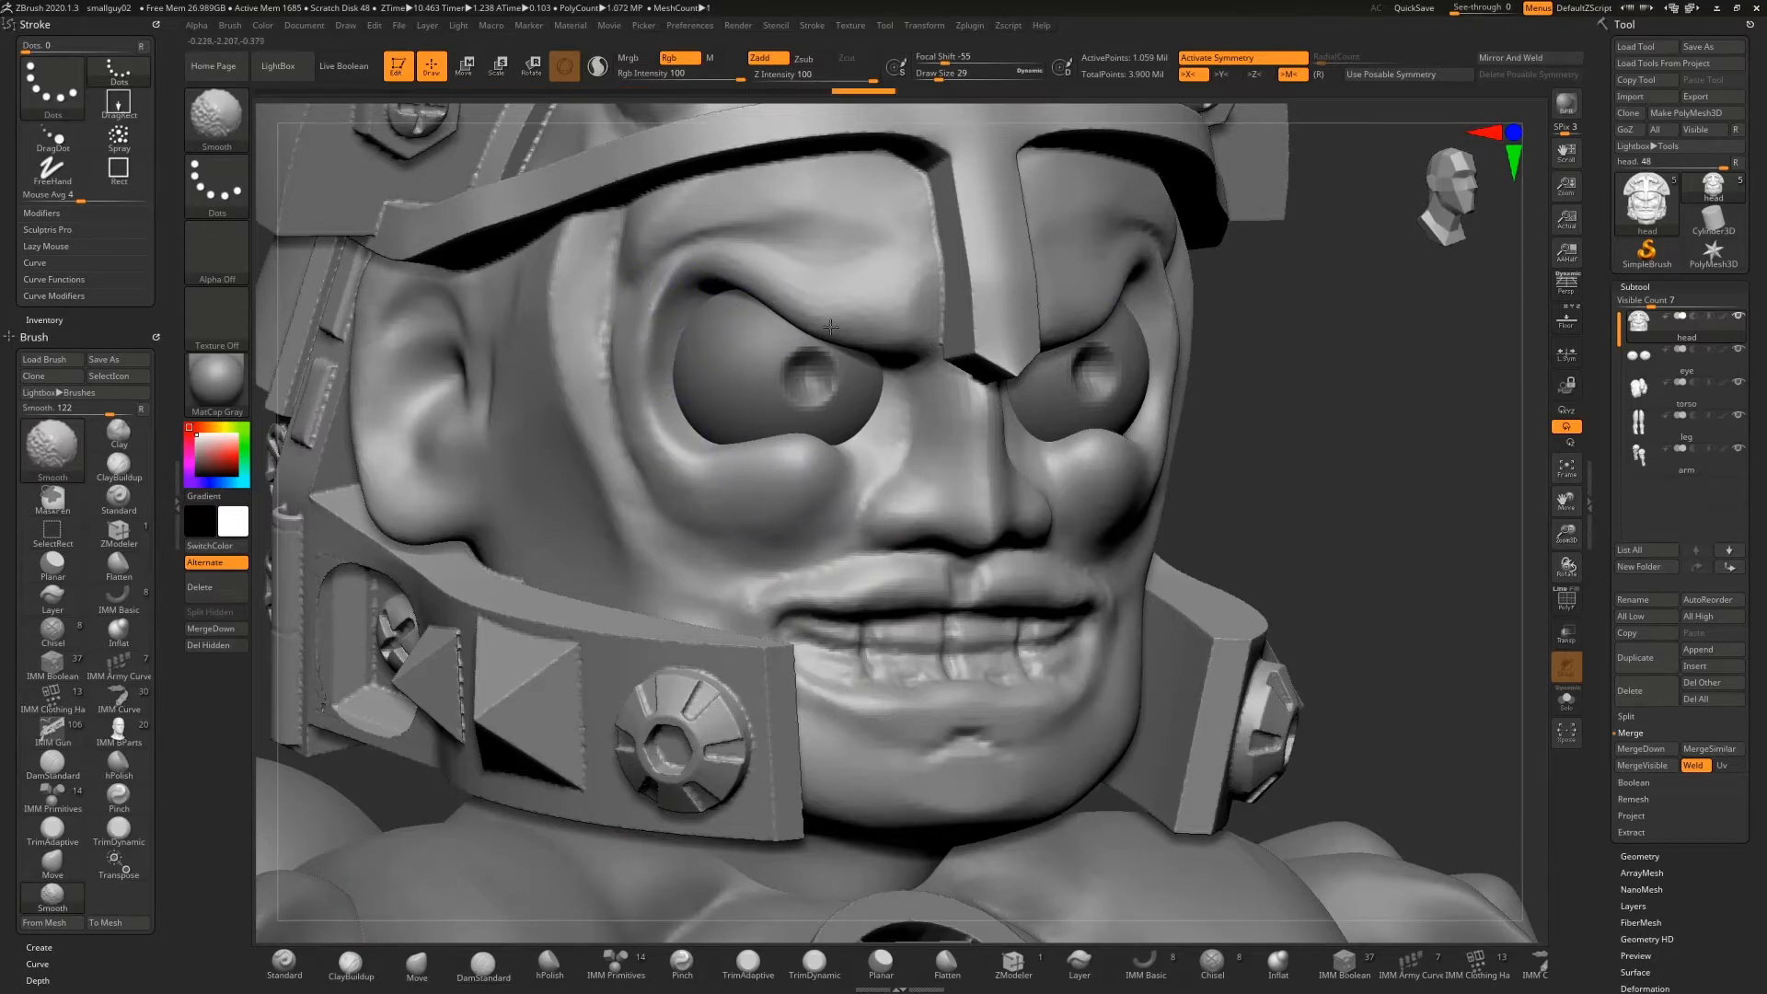
drag(1183, 223, 1128, 278)
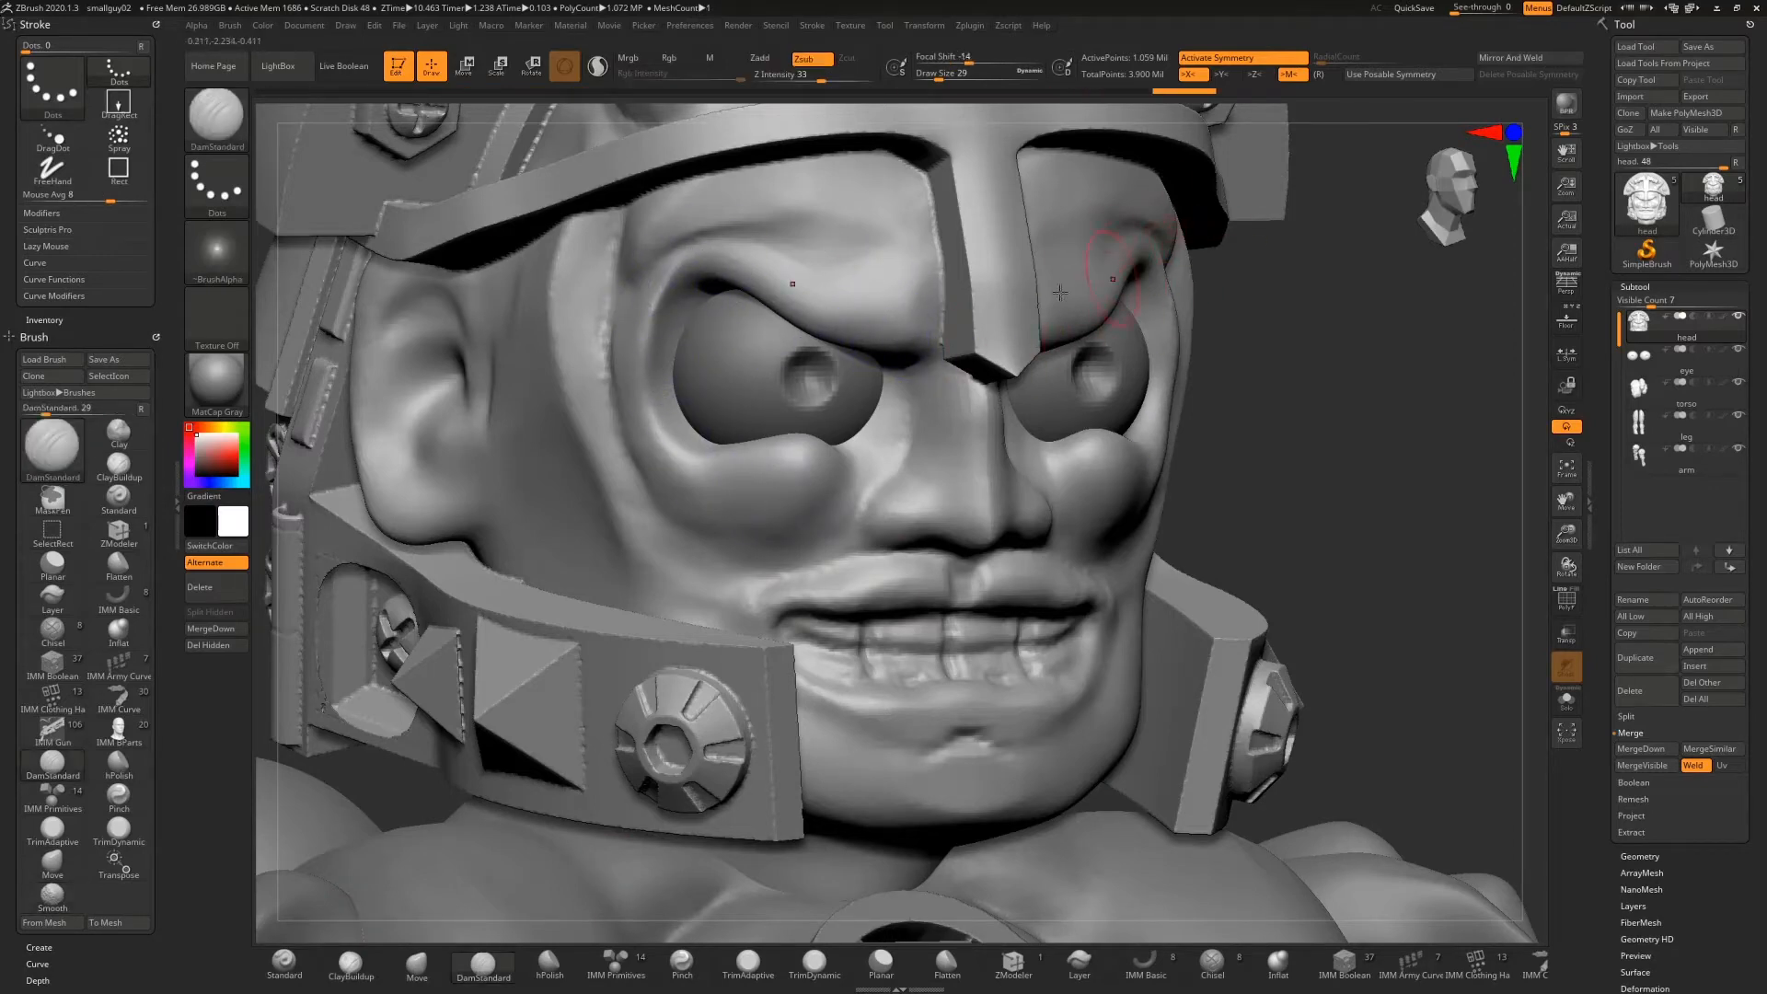
shift+drag(872, 453, 859, 517)
Try smoothing the nose bridge and the inner brow beside the helmet's nose guard
shift+drag(928, 446, 972, 441)
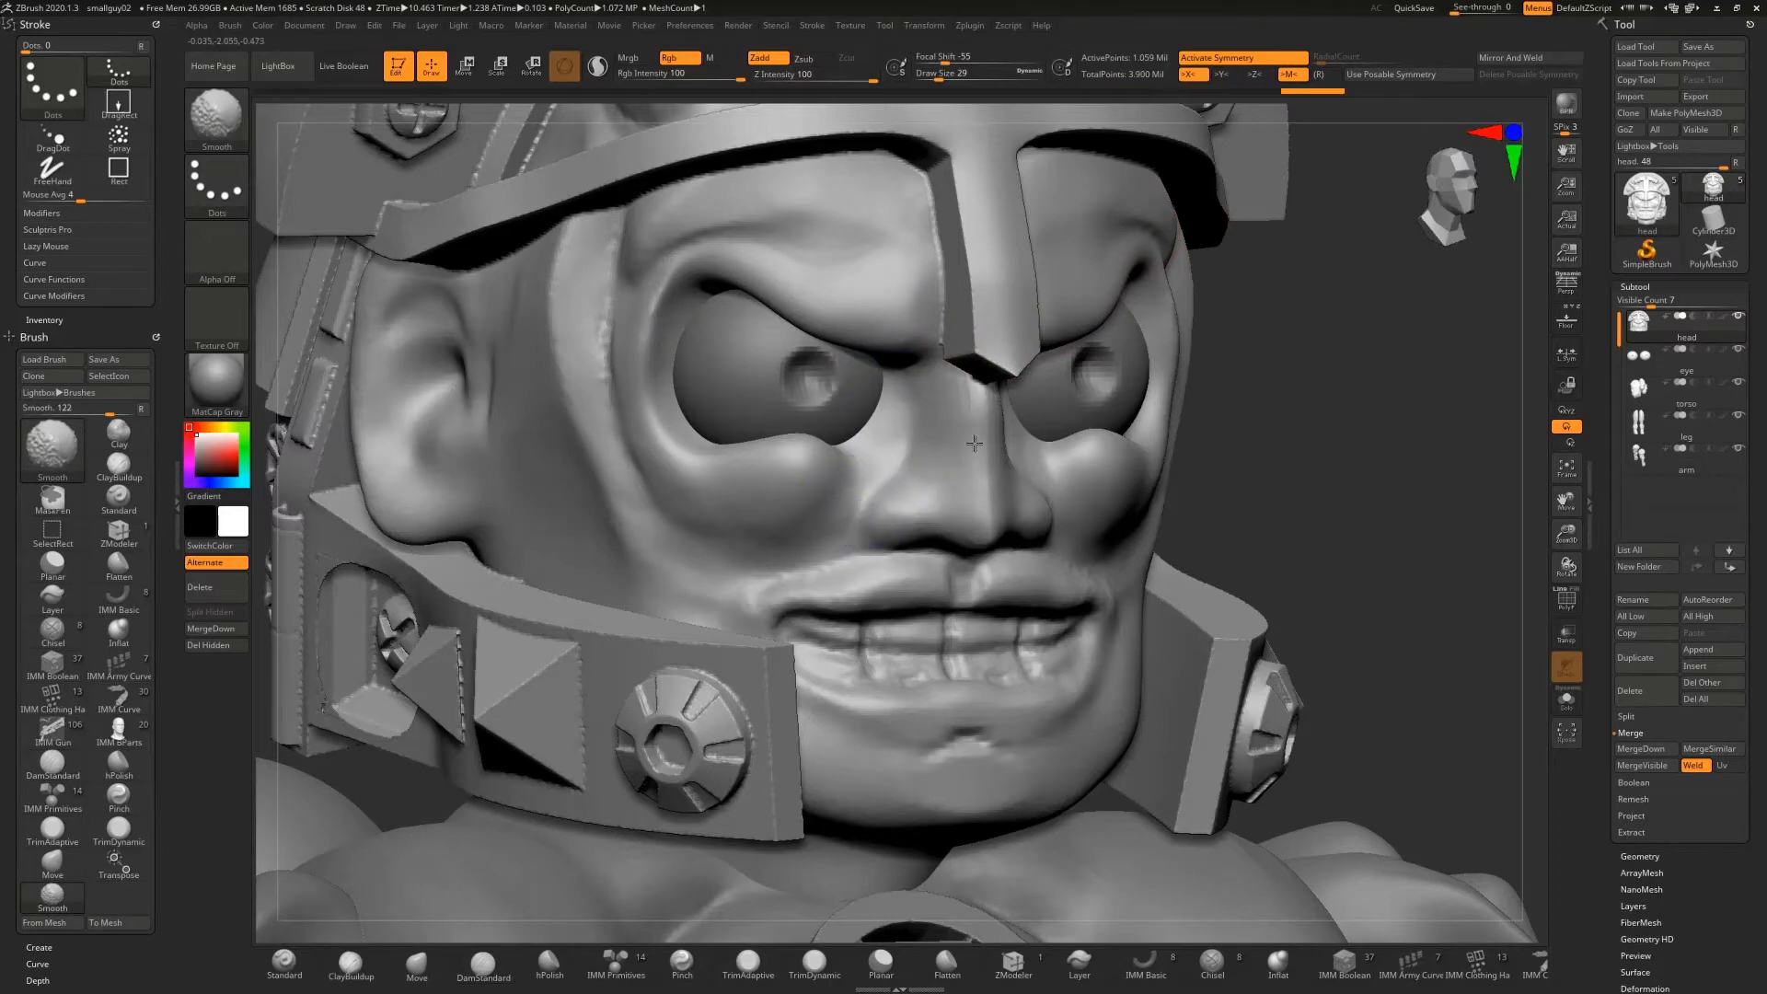
key(ctrl+z)
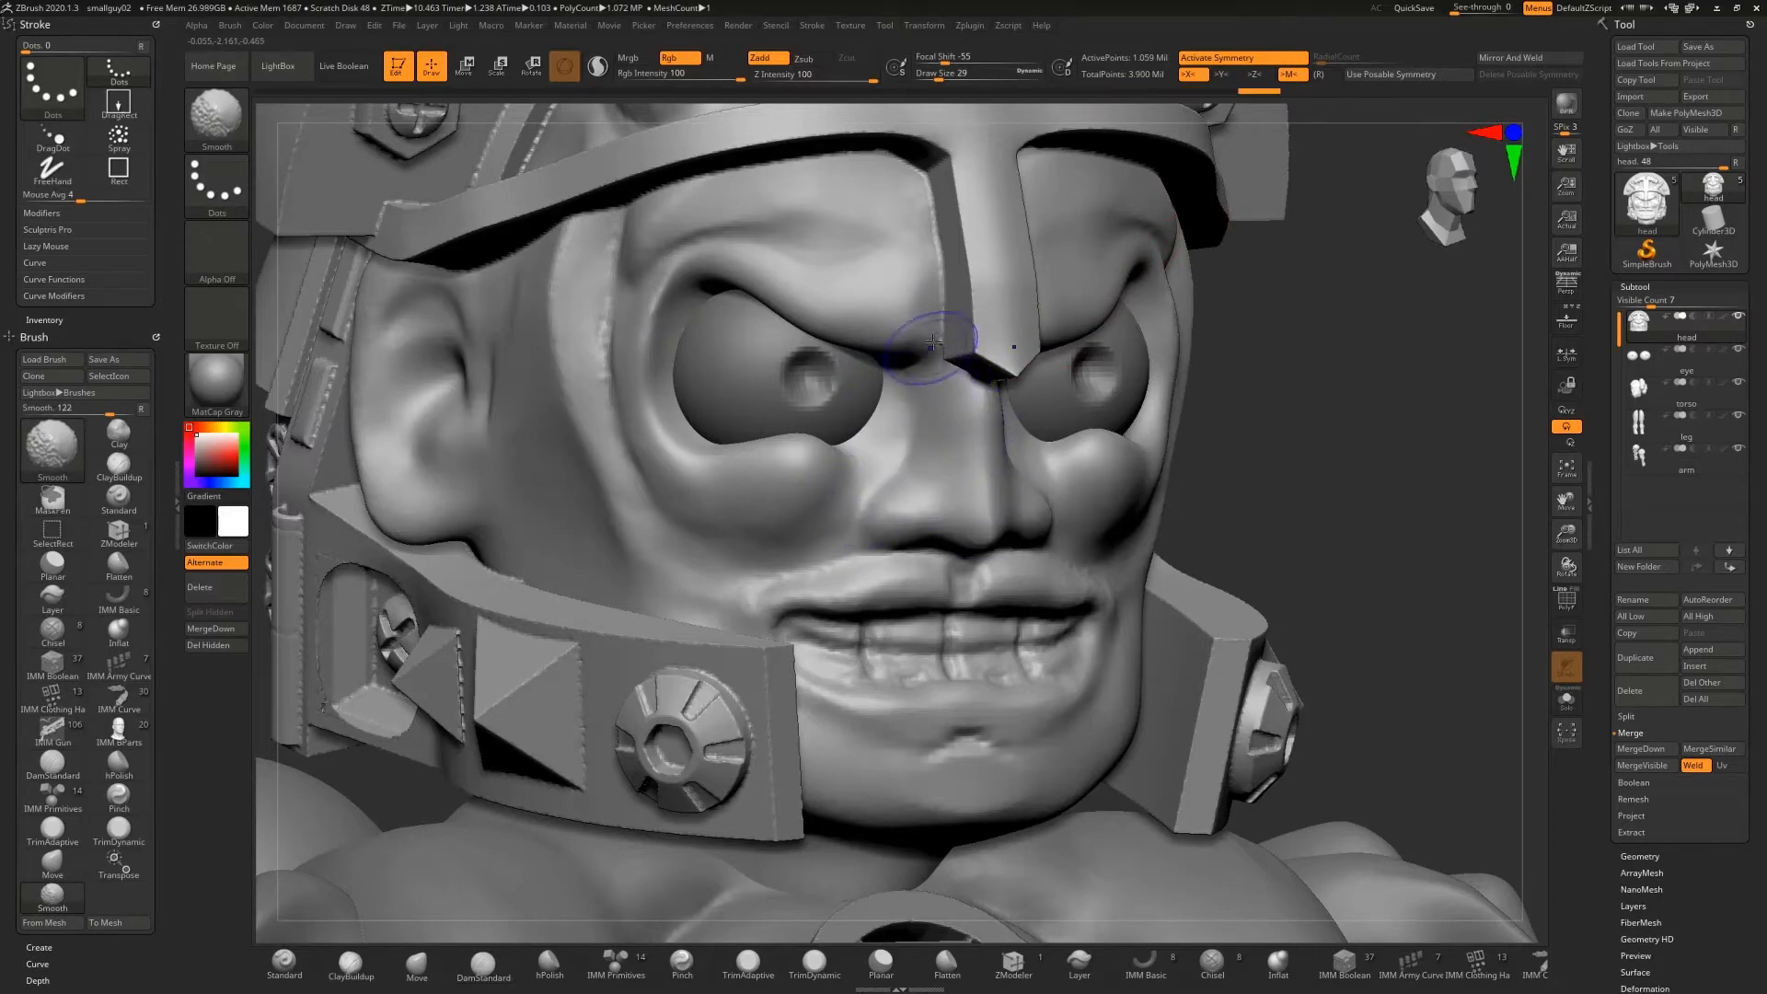
mouse_move(925, 259)
shift+mouse_down()
mouse_move(899, 245)
mouse_move(875, 182)
mouse_move(901, 372)
shift+mouse_up()
key(ctrl+z)
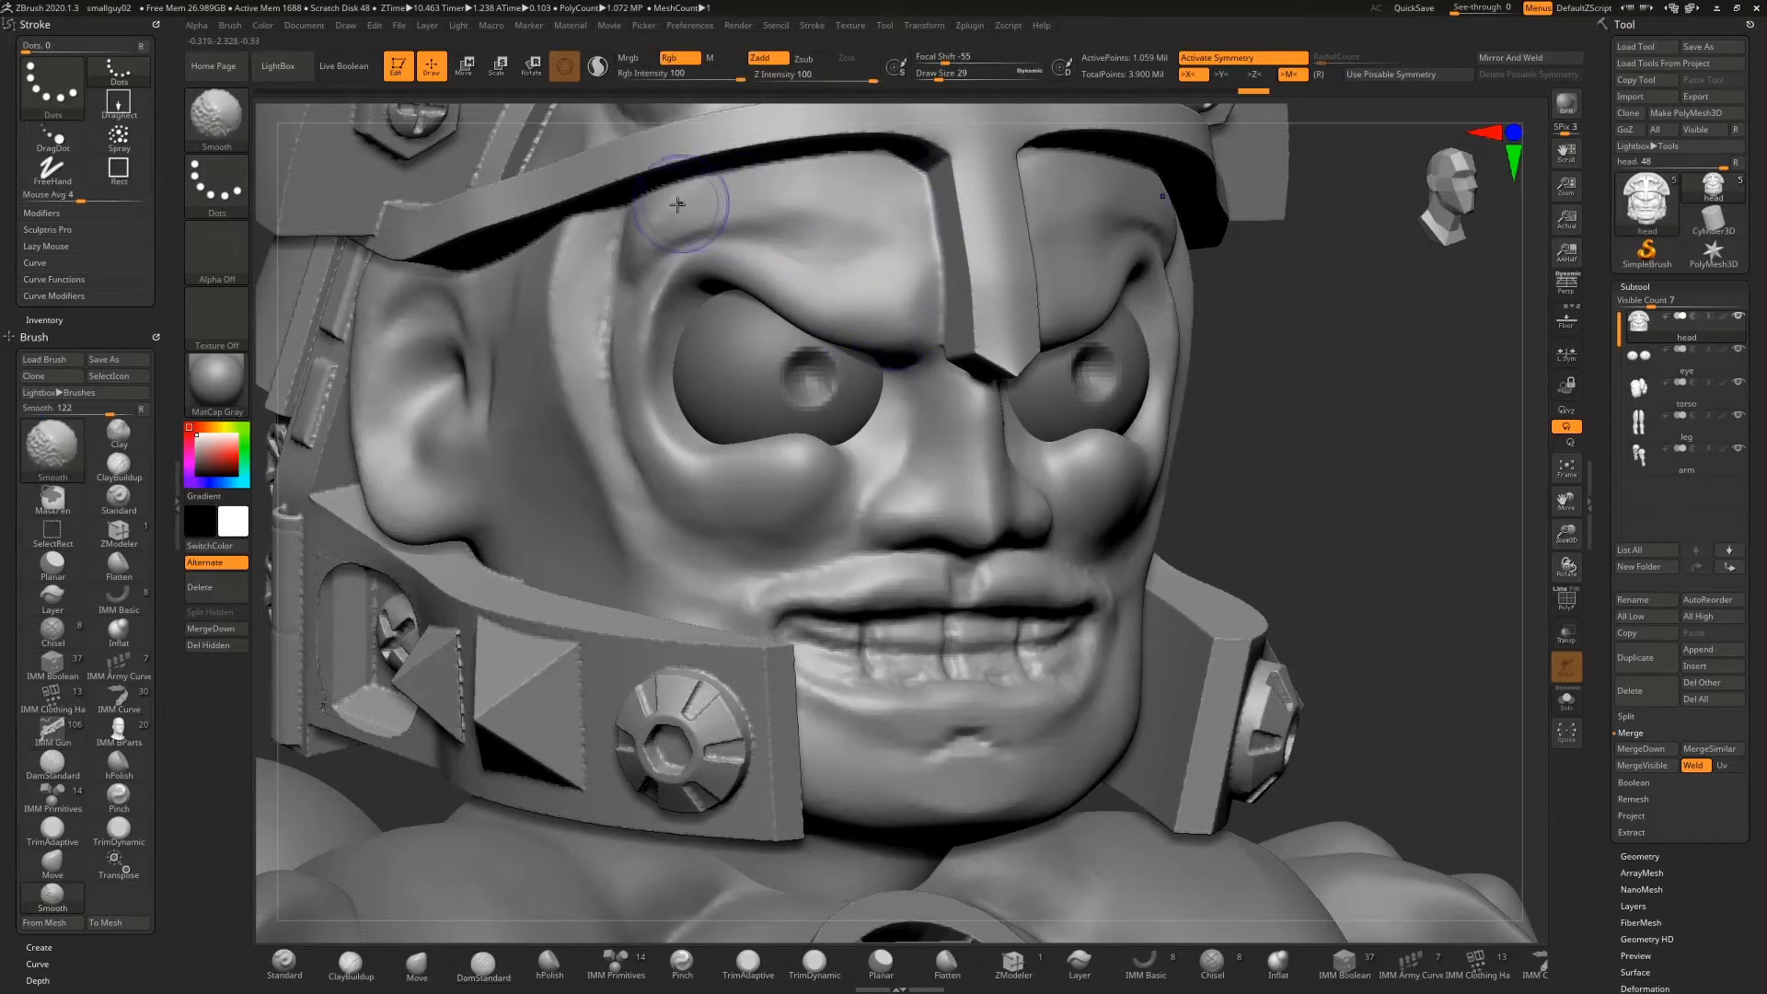
Smooth the temple, brow, outer eye socket, cheek and upper lip area of the head
mouse_move(612, 296)
shift+mouse_down()
mouse_move(606, 396)
mouse_move(589, 386)
mouse_move(615, 471)
mouse_move(679, 521)
shift+mouse_up()
drag(1285, 451, 1007, 442)
mouse_move(1039, 237)
shift+mouse_down()
mouse_move(958, 217)
mouse_move(1056, 227)
shift+mouse_up()
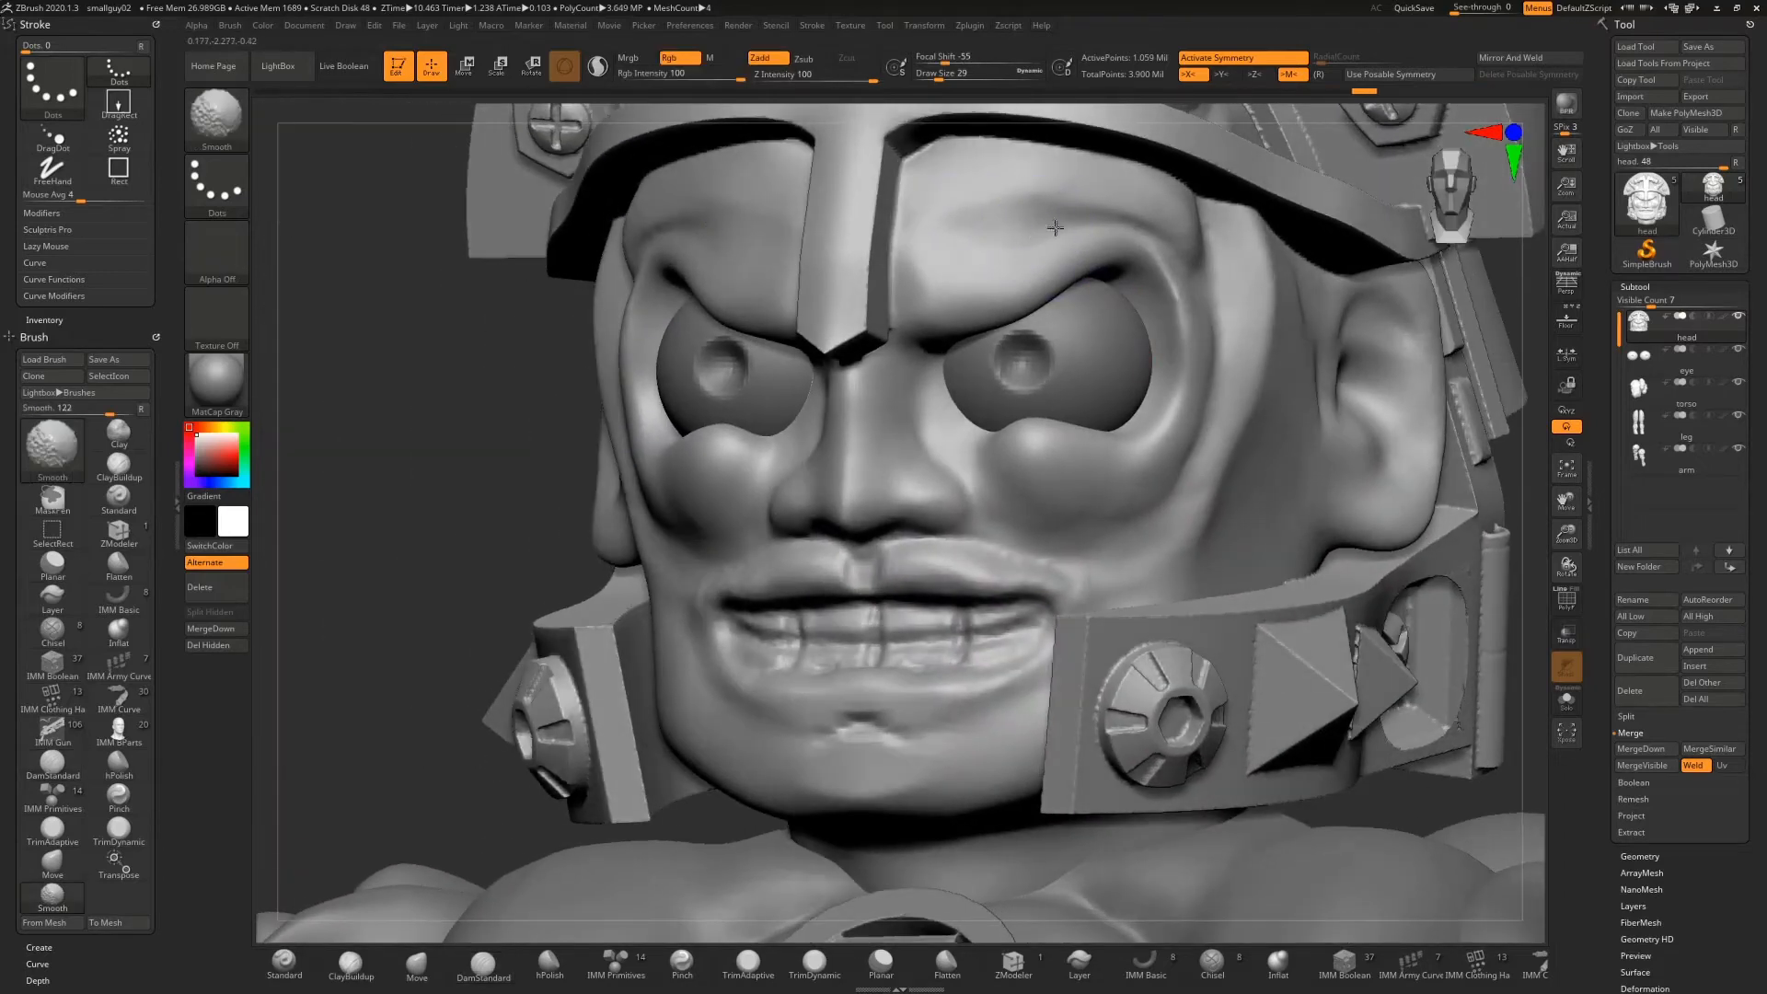
shift+drag(1164, 257, 1179, 287)
shift+drag(1182, 216, 1220, 308)
mouse_move(1185, 382)
shift+mouse_down()
mouse_move(1156, 516)
mouse_move(1138, 502)
shift+mouse_up()
mouse_move(977, 541)
shift+mouse_down()
mouse_move(1009, 546)
mouse_move(863, 556)
mouse_move(1053, 548)
mouse_move(1073, 565)
shift+mouse_up()
Smooth the lips, chin and lower parts of the teeth around the mouth
mouse_move(456, 486)
mouse_down()
mouse_move(531, 523)
mouse_move(516, 519)
mouse_up()
mouse_move(782, 564)
shift+mouse_down()
mouse_move(721, 582)
mouse_move(729, 672)
mouse_move(797, 652)
mouse_move(896, 663)
shift+mouse_up()
mouse_move(892, 727)
shift+mouse_down()
mouse_move(905, 744)
mouse_move(948, 734)
shift+mouse_up()
mouse_move(904, 652)
shift+mouse_down()
mouse_move(997, 650)
mouse_move(1038, 627)
shift+mouse_up()
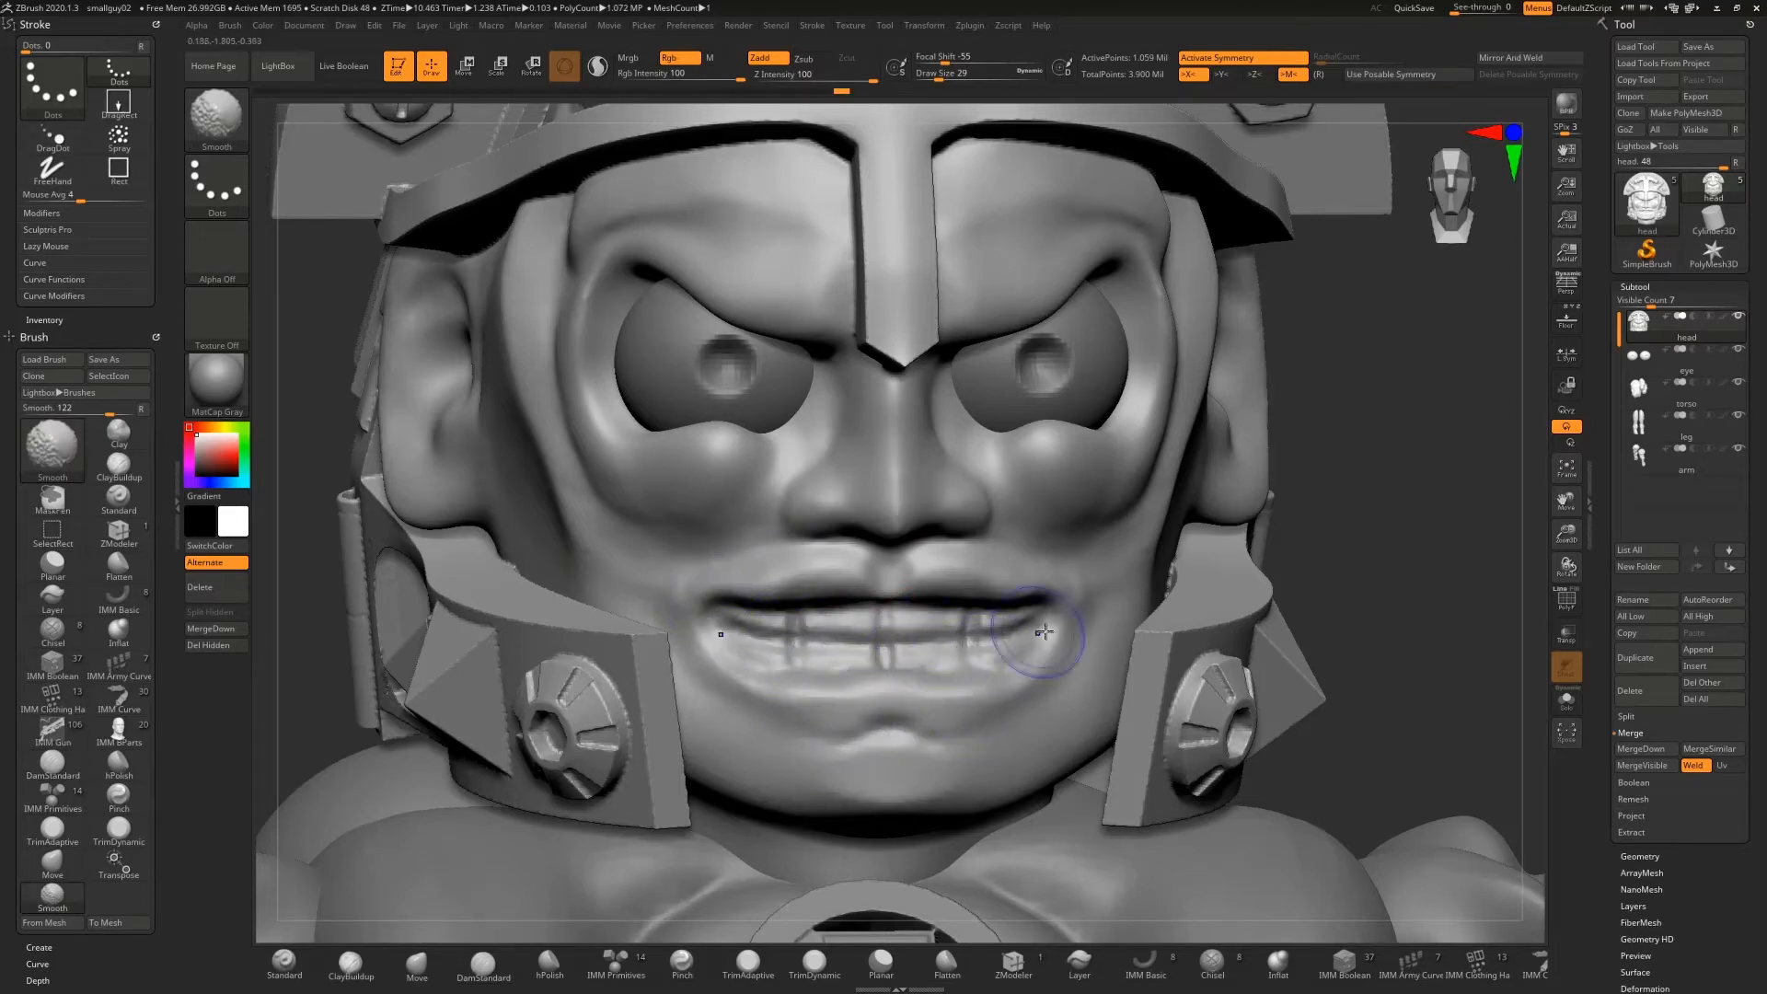
mouse_move(1329, 509)
mouse_down()
mouse_move(1305, 513)
mouse_move(1376, 510)
mouse_move(1353, 514)
mouse_up()
drag(1566, 532, 1555, 608)
key(shift)
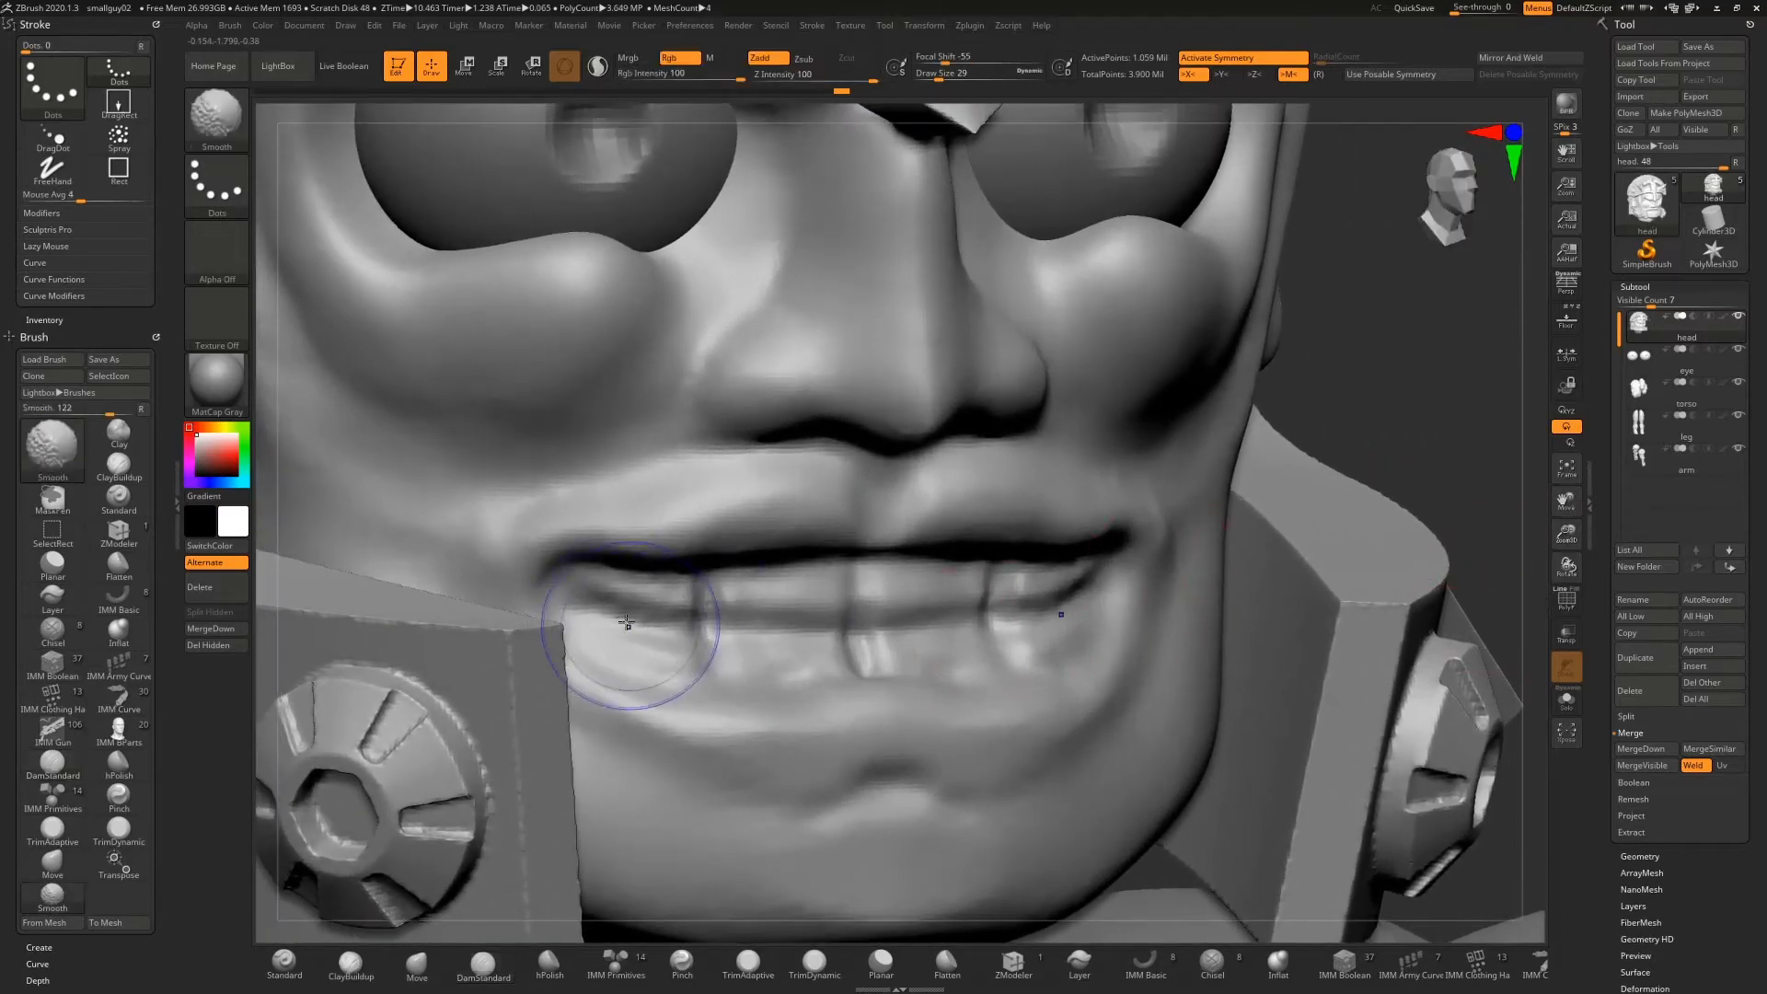
shift+drag(996, 665, 1046, 632)
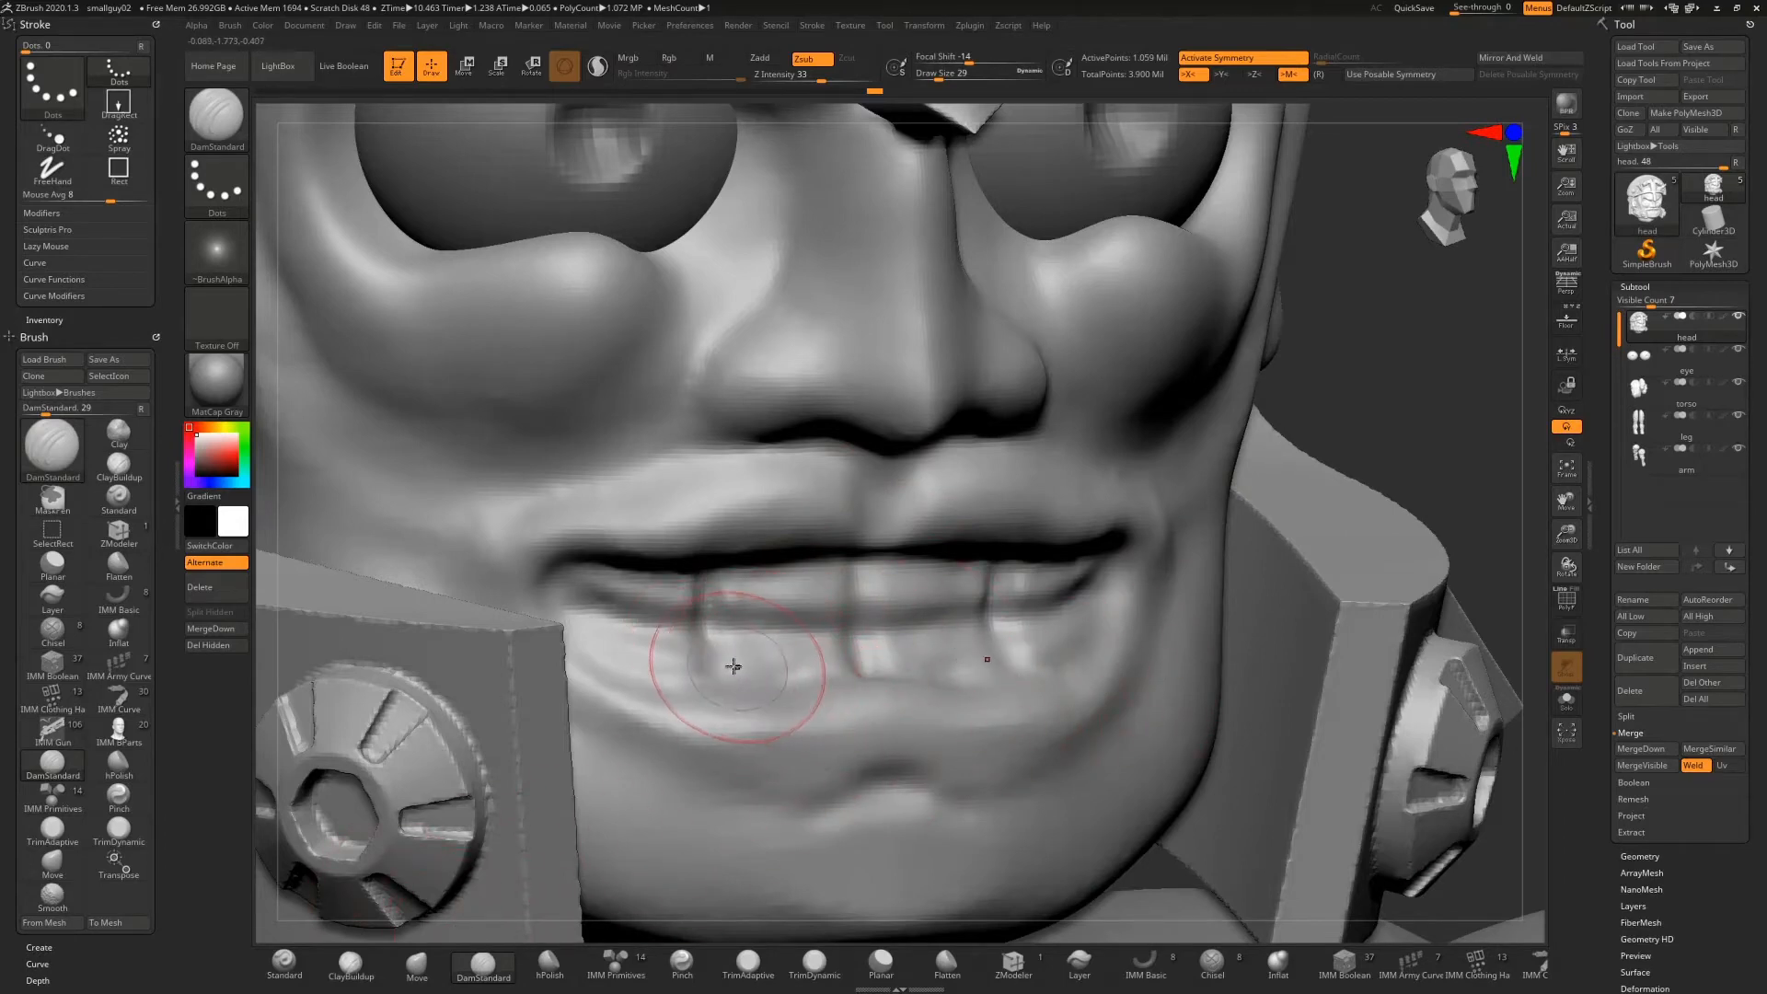
Build up the lower part of the front teeth with ClayBuildup at draw size 16 and smooth the added volume
click(351, 962)
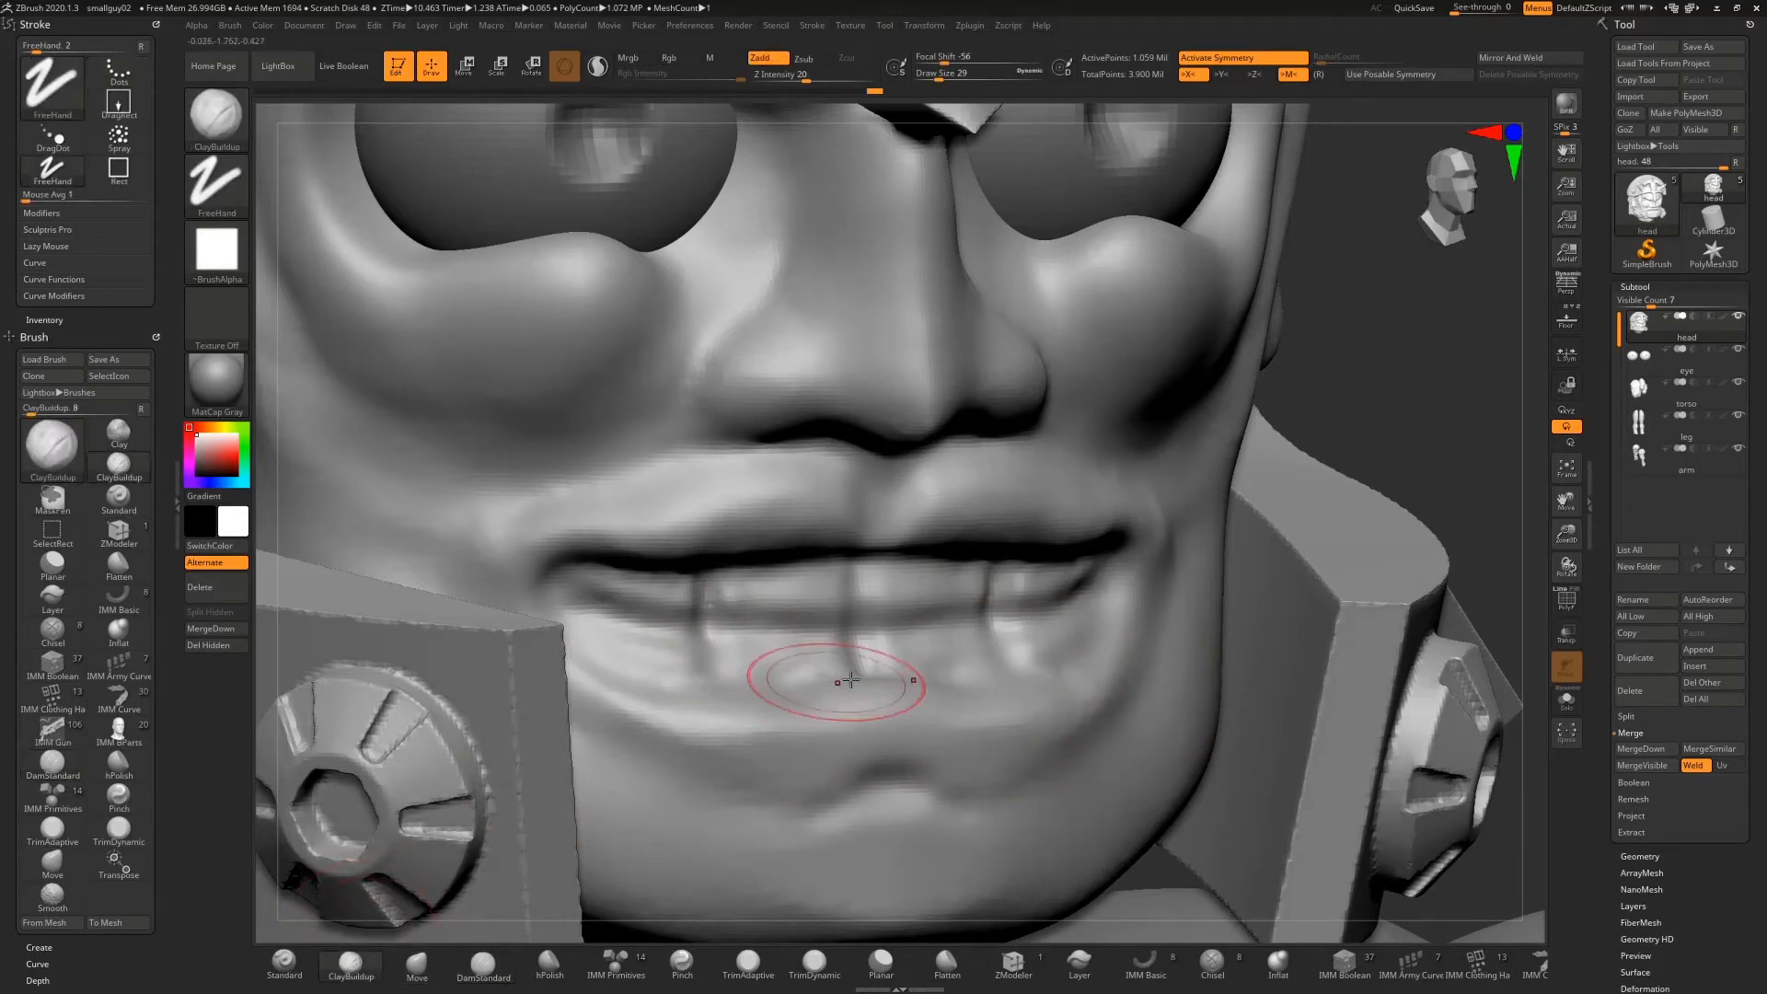
key(s)
drag(862, 662, 849, 662)
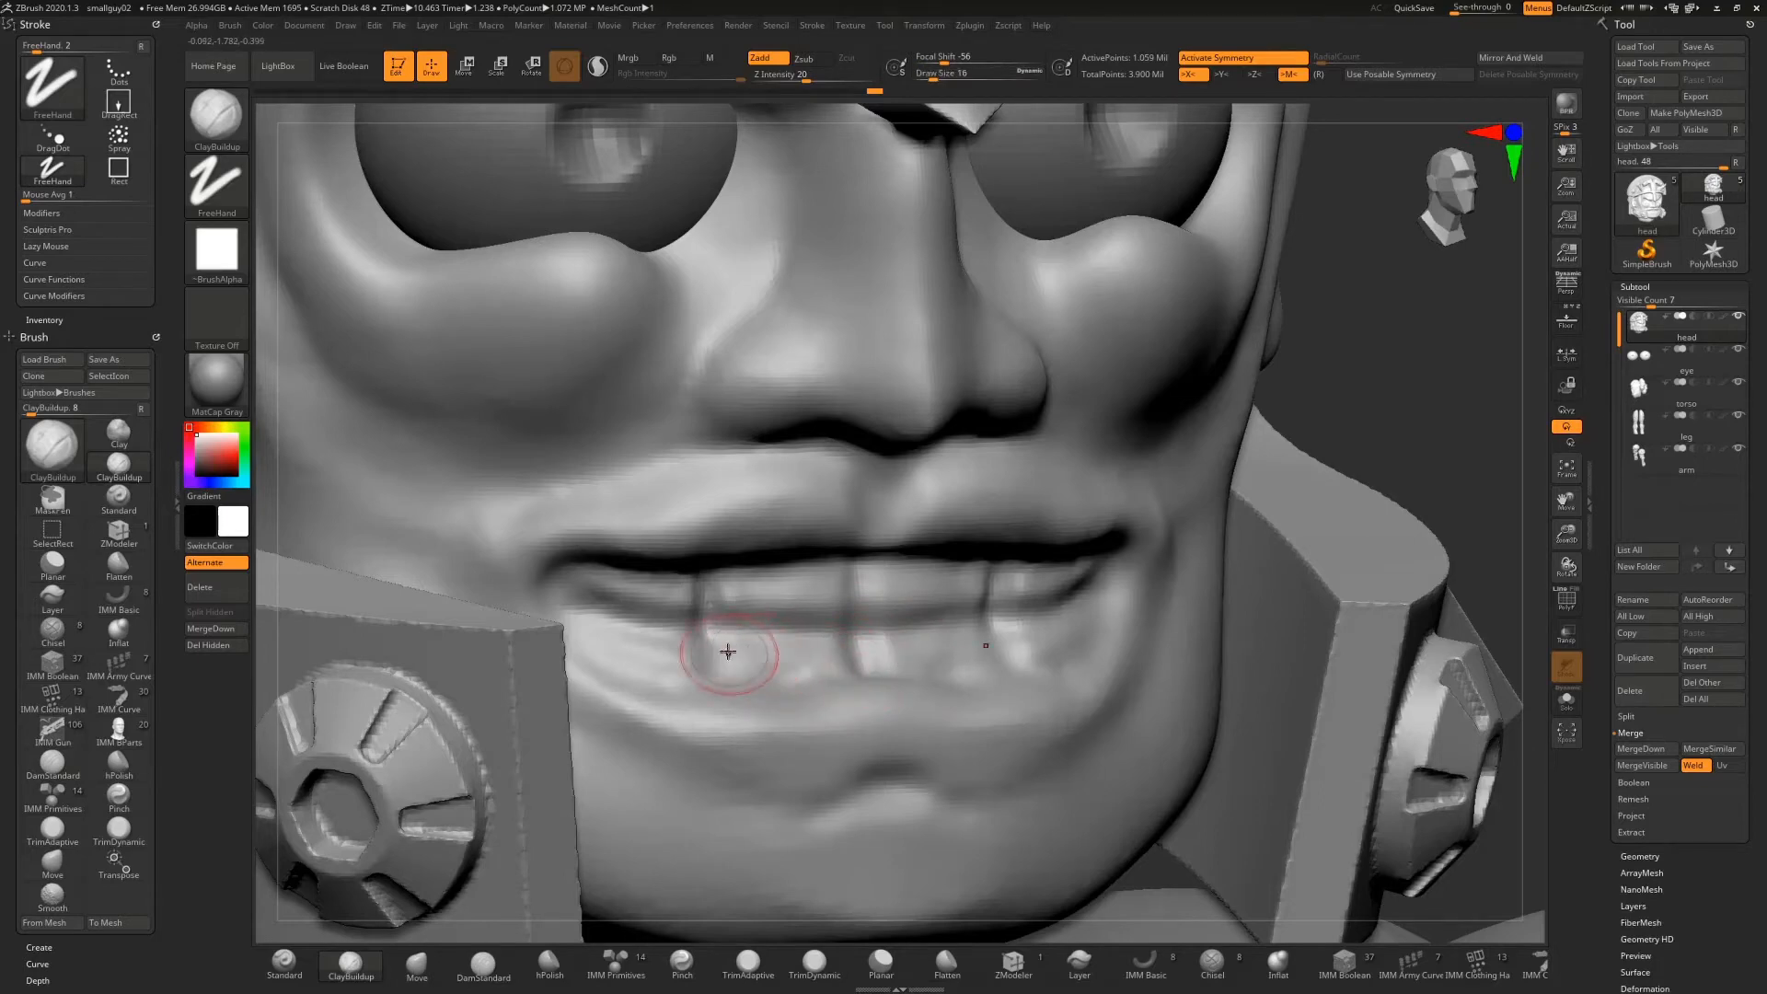
mouse_move(728, 651)
mouse_down()
mouse_move(796, 644)
mouse_move(769, 651)
mouse_move(837, 664)
mouse_up()
mouse_move(808, 664)
shift+mouse_down()
mouse_move(733, 654)
mouse_move(802, 635)
mouse_move(769, 684)
mouse_move(818, 655)
shift+mouse_up()
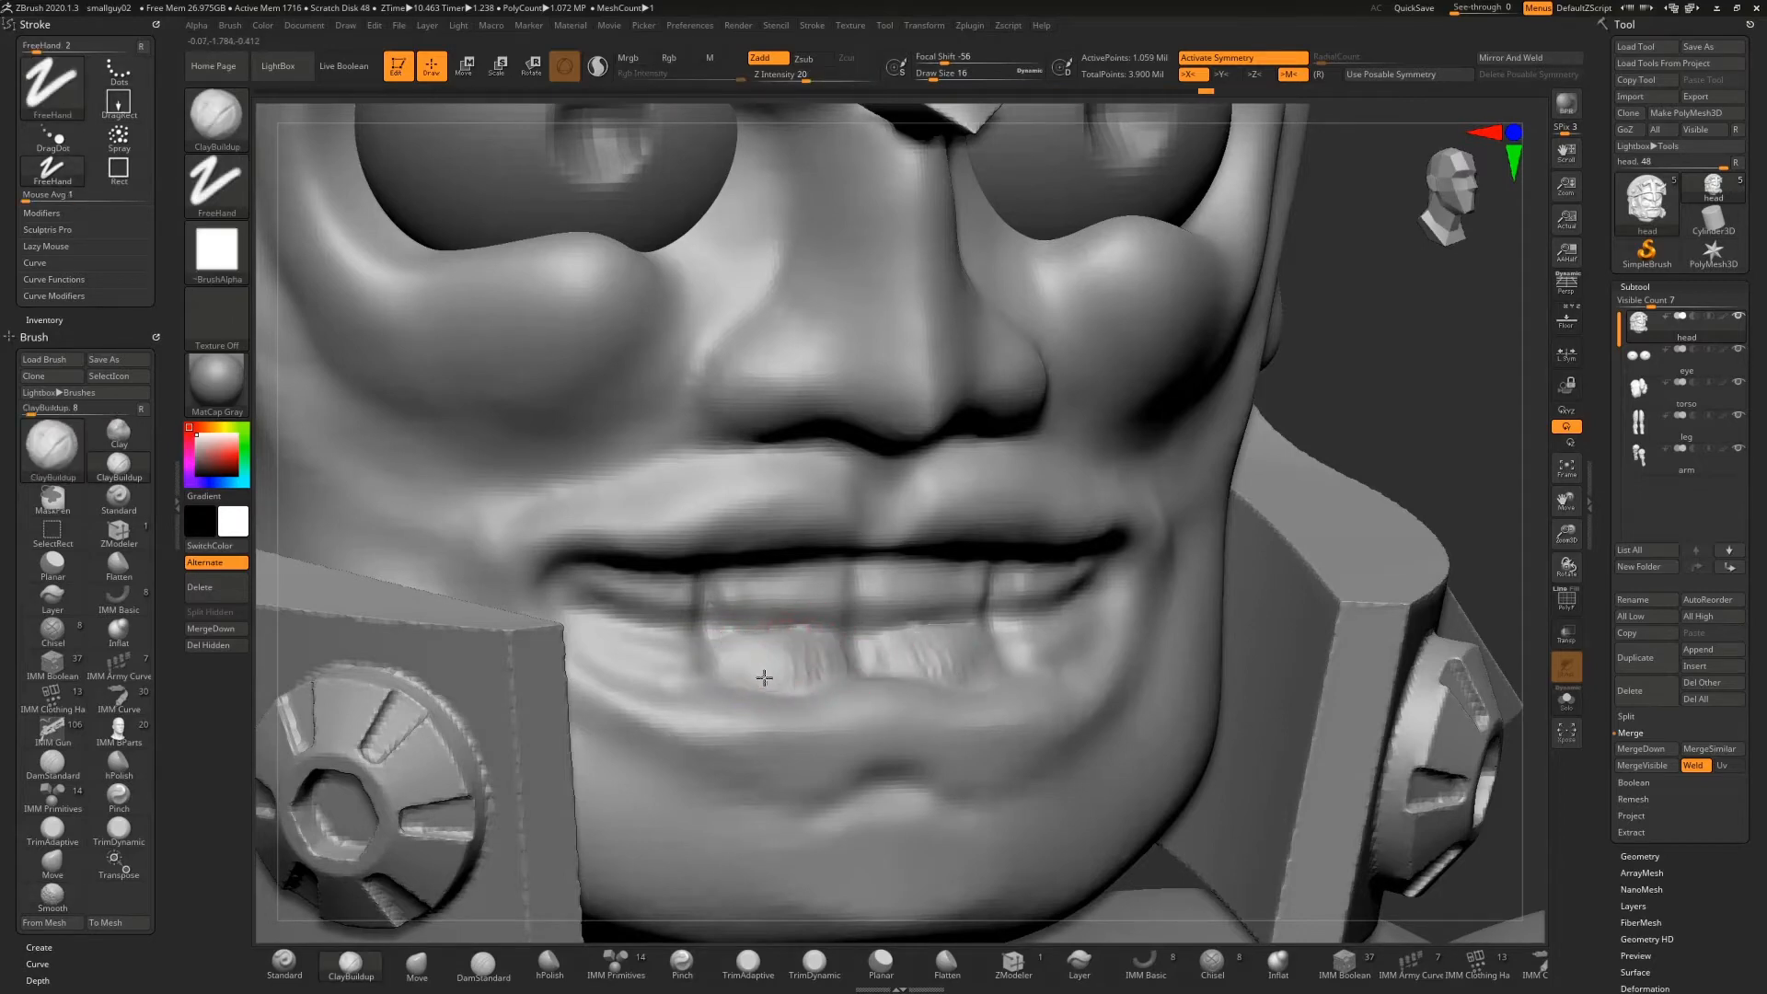
key(shift)
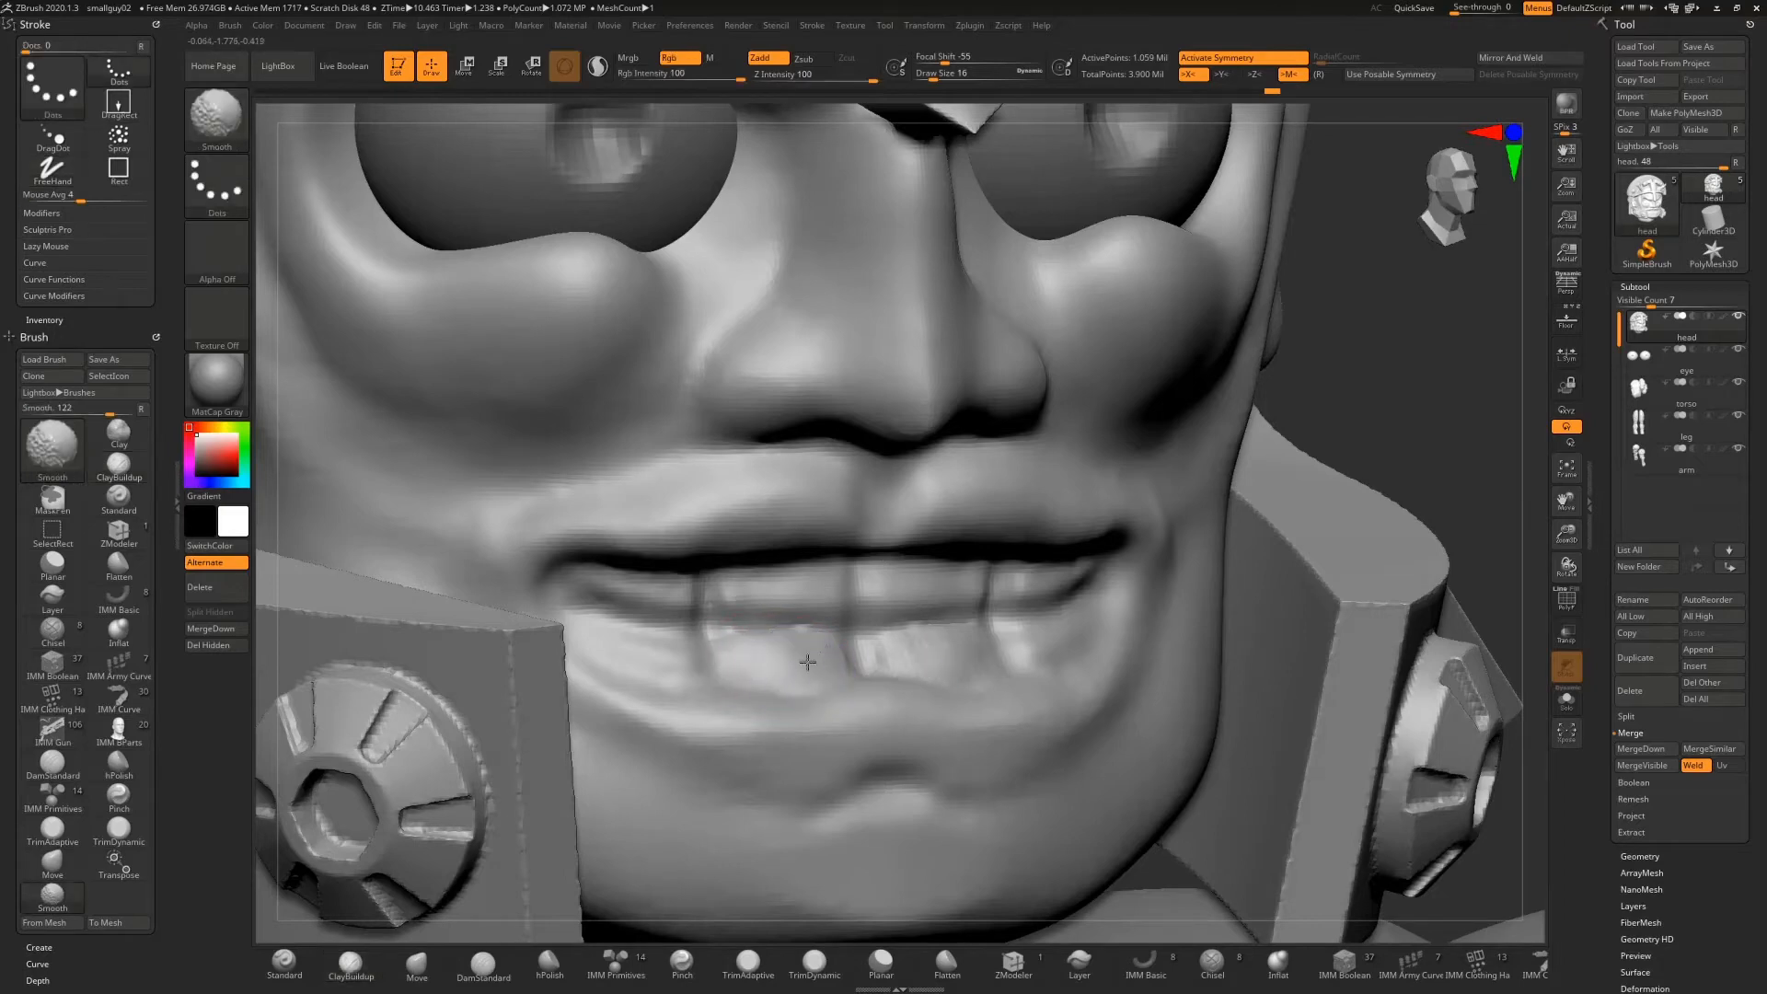
shift+drag(807, 661, 788, 659)
mouse_move(1324, 414)
mouse_down()
mouse_move(1300, 409)
mouse_move(969, 572)
mouse_up()
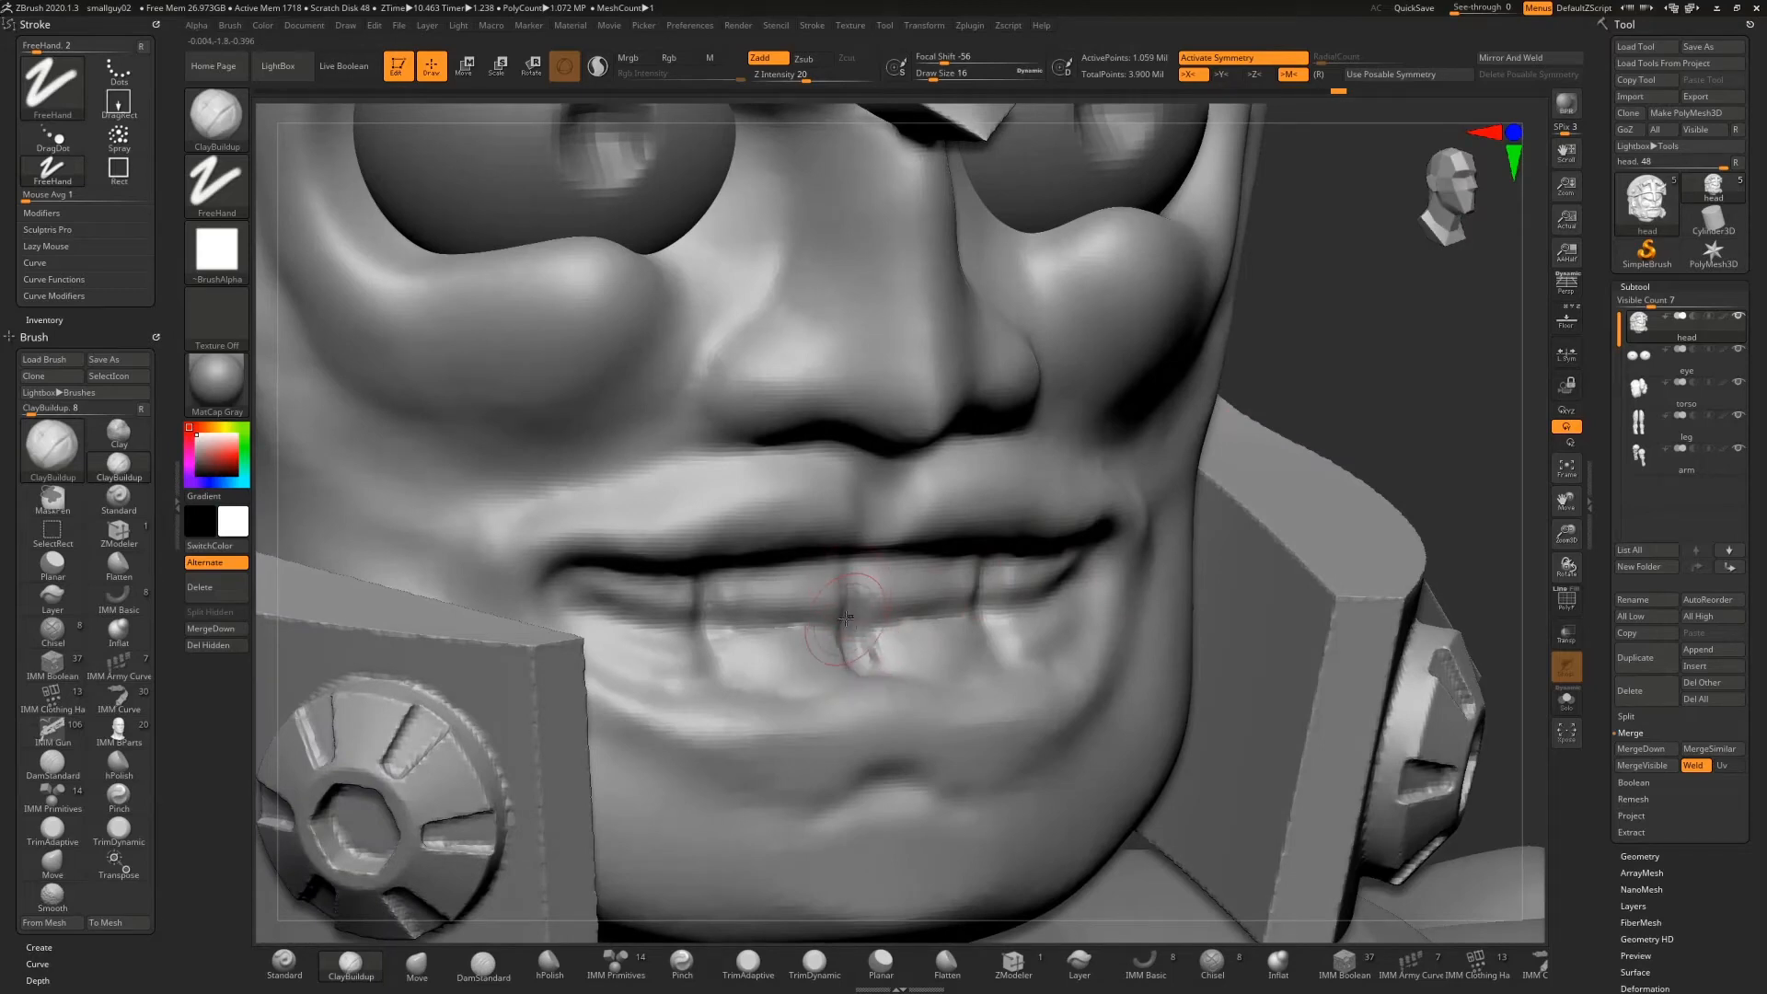
drag(879, 624, 920, 612)
Carve the gaps between the teeth and the line where they meet with DamStandard, softening the centre gap
click(483, 963)
drag(723, 628, 831, 625)
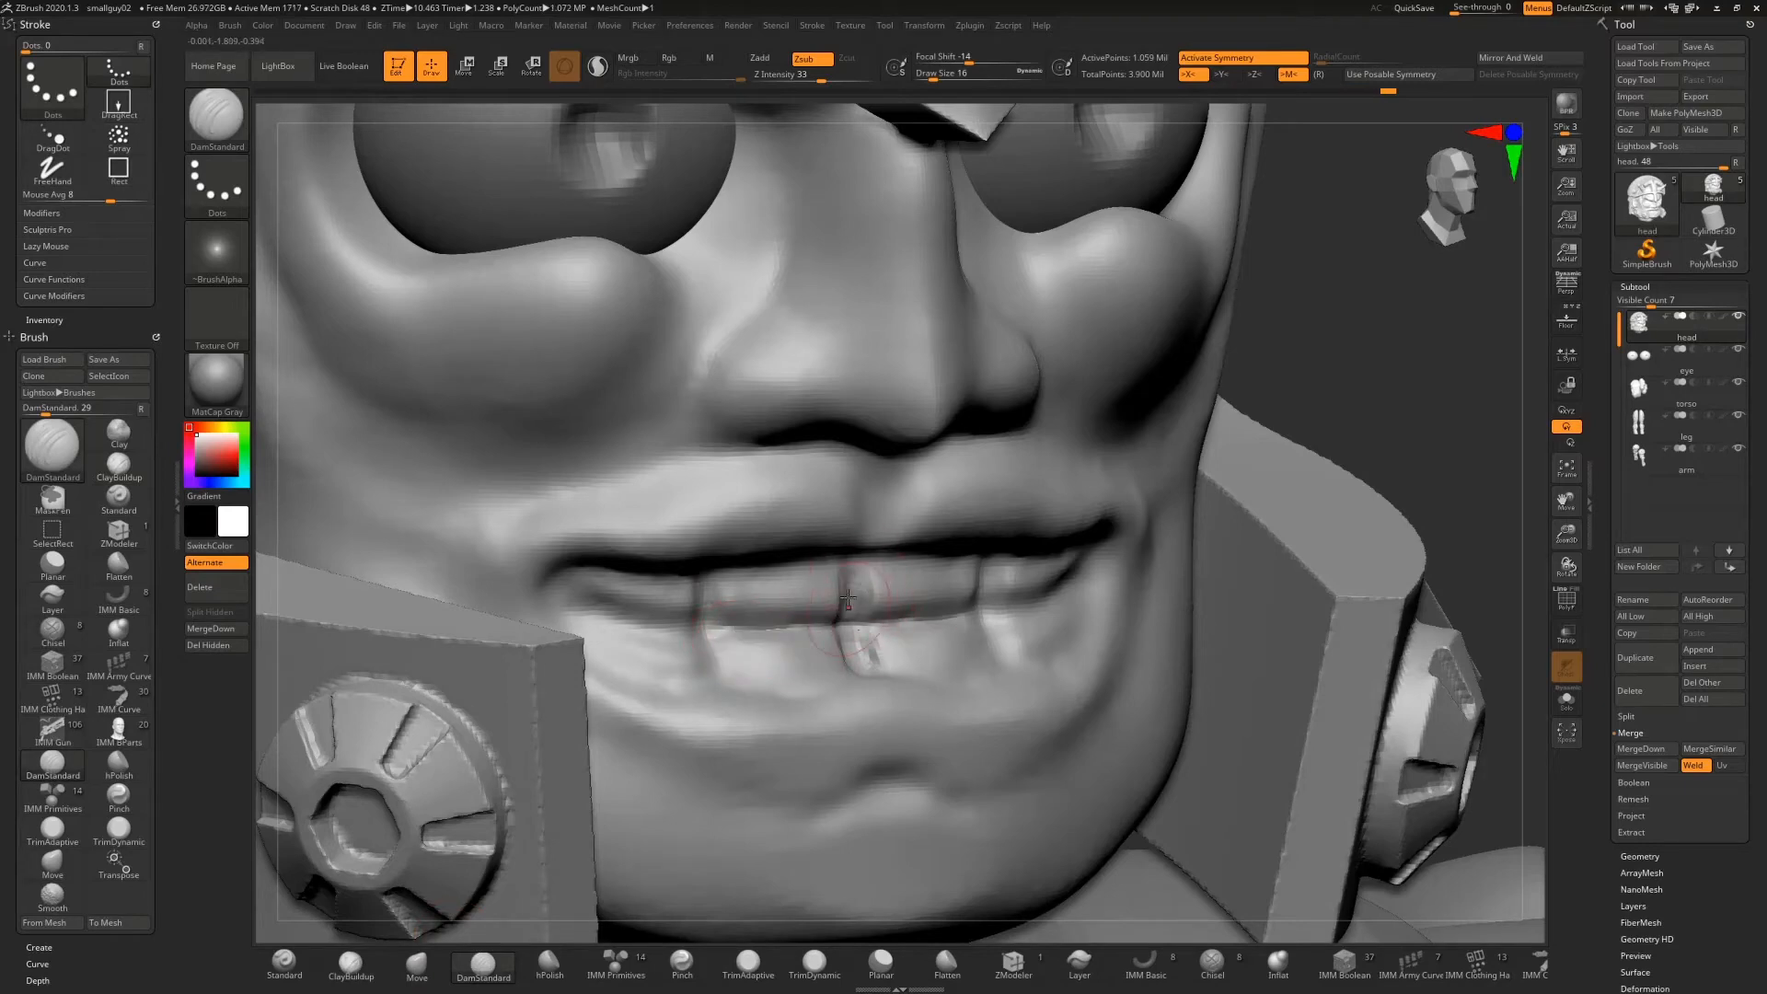
key(shift)
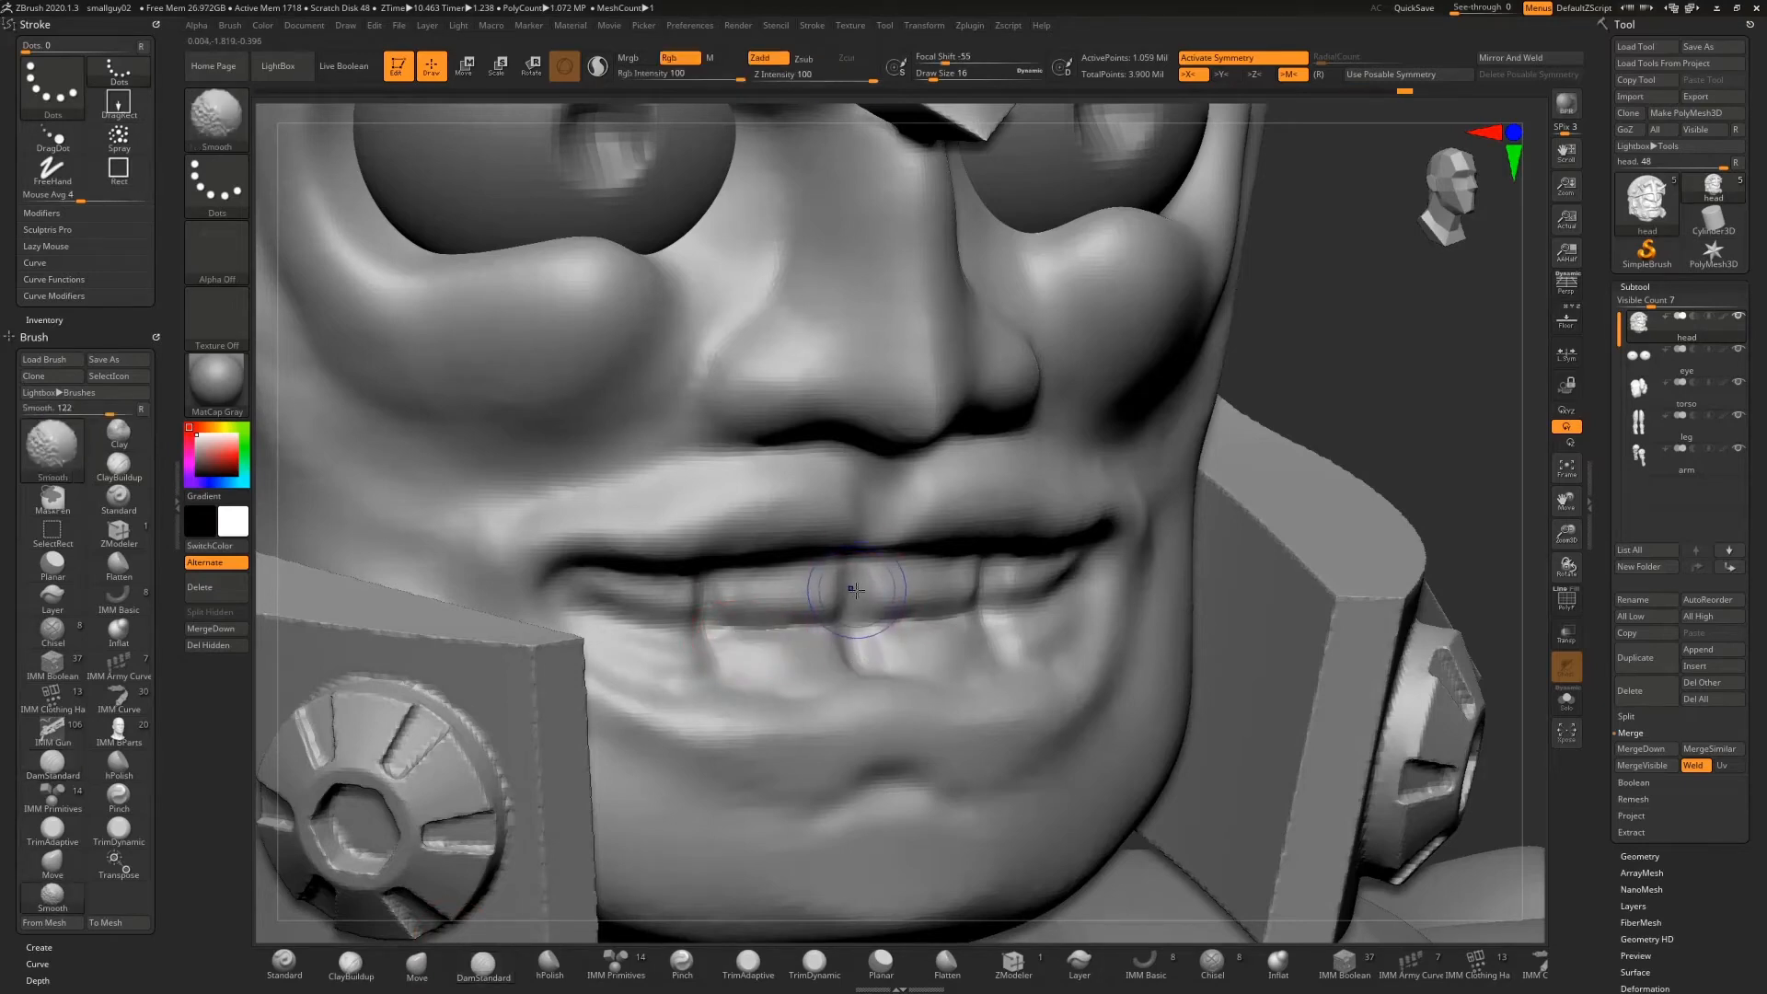
mouse_move(844, 574)
mouse_down()
mouse_move(839, 635)
mouse_move(871, 669)
mouse_up()
mouse_move(1389, 405)
mouse_down()
mouse_move(1333, 414)
mouse_move(1356, 417)
mouse_up()
mouse_move(863, 617)
mouse_down()
mouse_move(1006, 622)
mouse_move(998, 639)
mouse_move(996, 612)
mouse_move(1006, 645)
mouse_move(1013, 590)
mouse_move(1029, 621)
mouse_move(1067, 620)
mouse_move(1164, 565)
mouse_up()
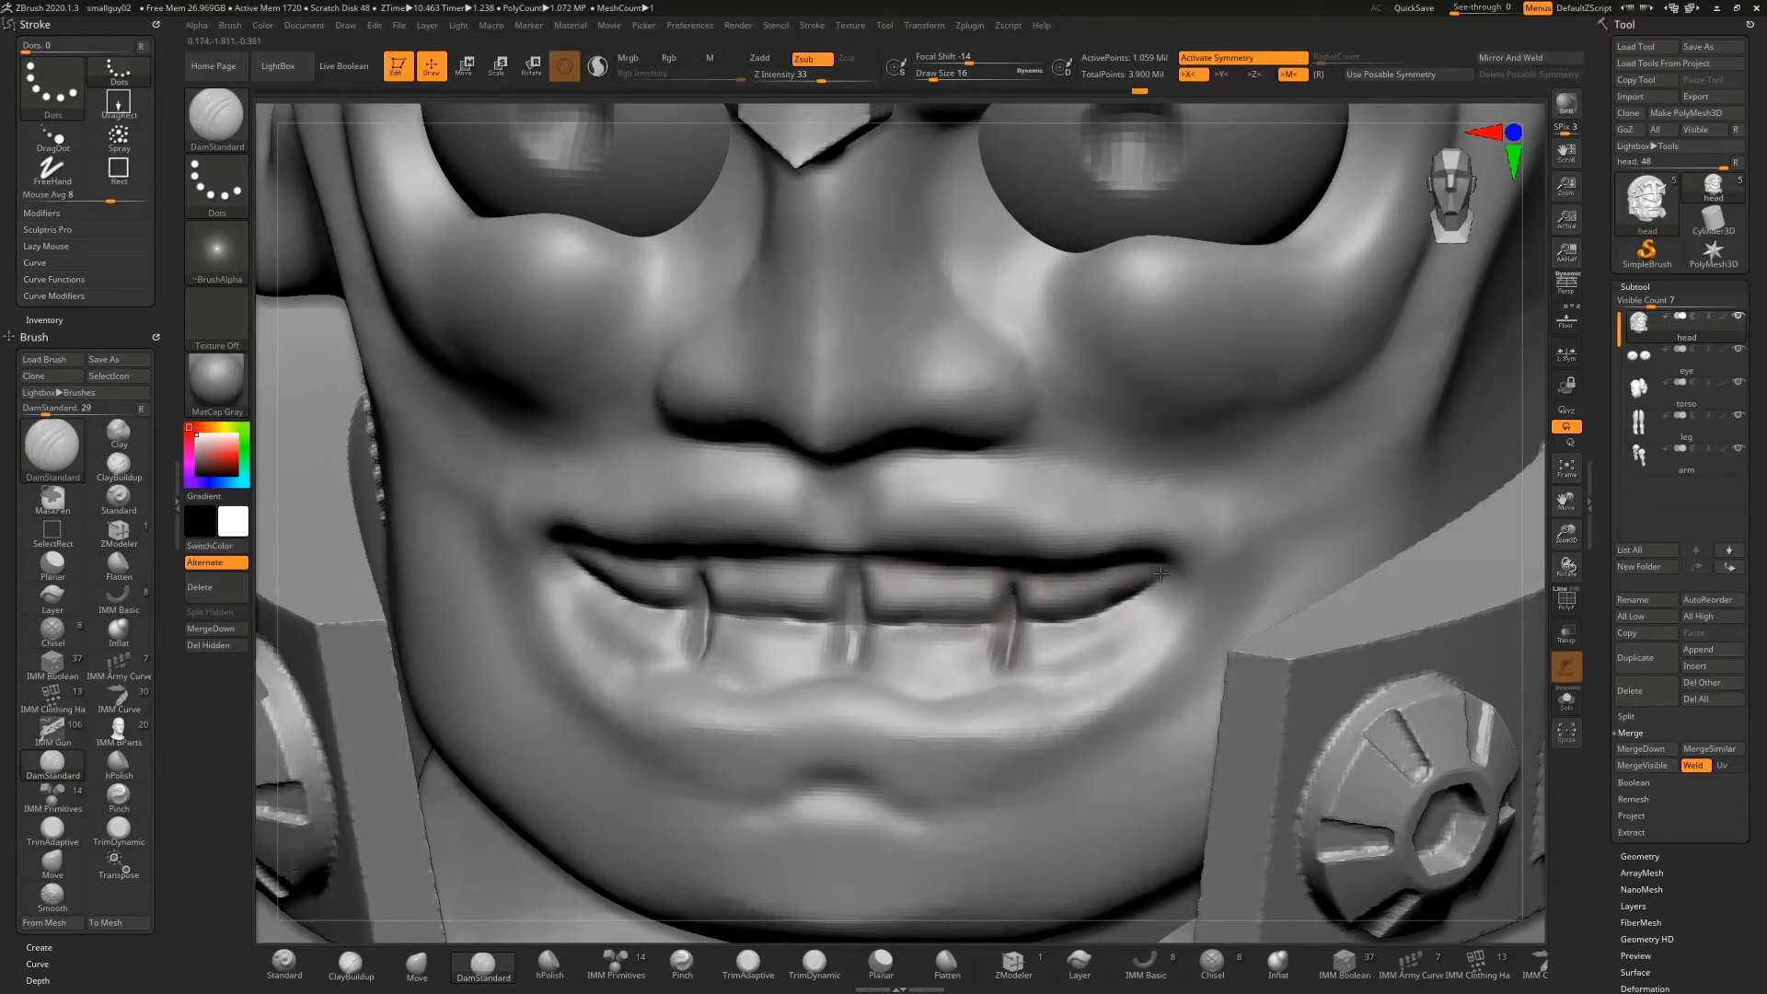
mouse_move(567, 562)
mouse_down()
mouse_move(569, 595)
mouse_move(635, 664)
mouse_move(691, 652)
mouse_move(726, 691)
mouse_move(799, 688)
mouse_move(828, 664)
mouse_move(793, 688)
mouse_move(815, 686)
mouse_move(833, 666)
mouse_up()
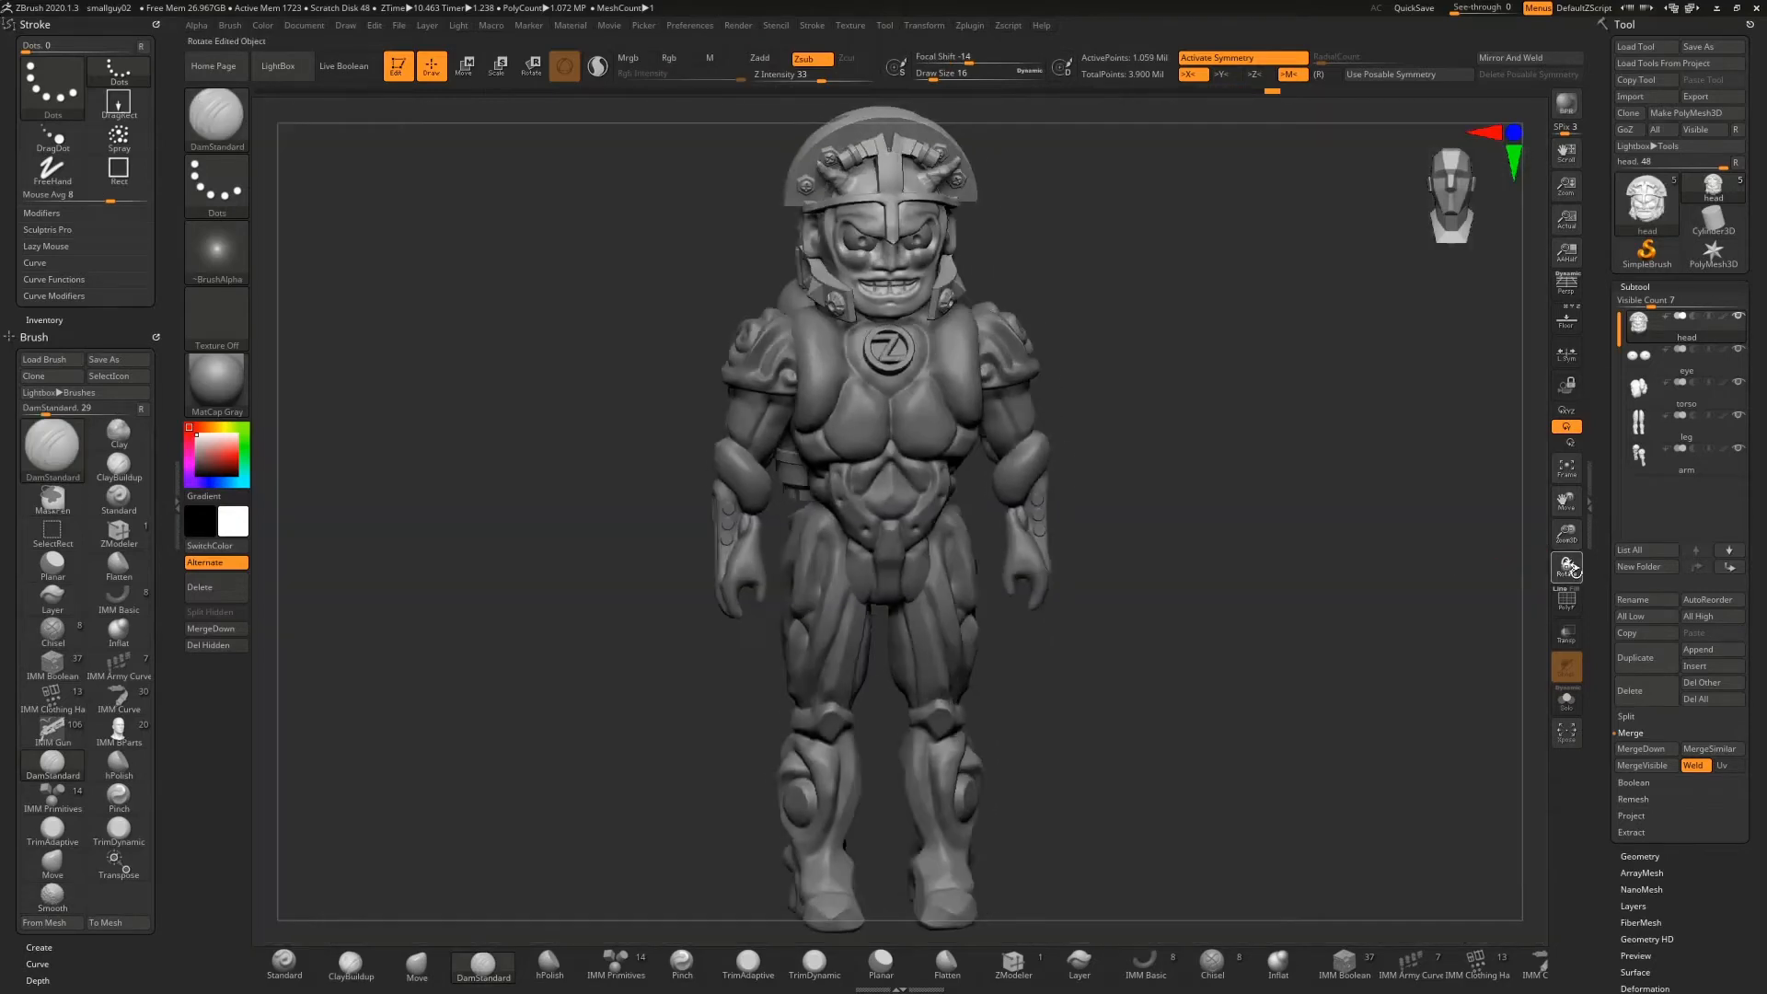
Frame the head and examine the carved teeth up close from a three-quarter angle
key(f)
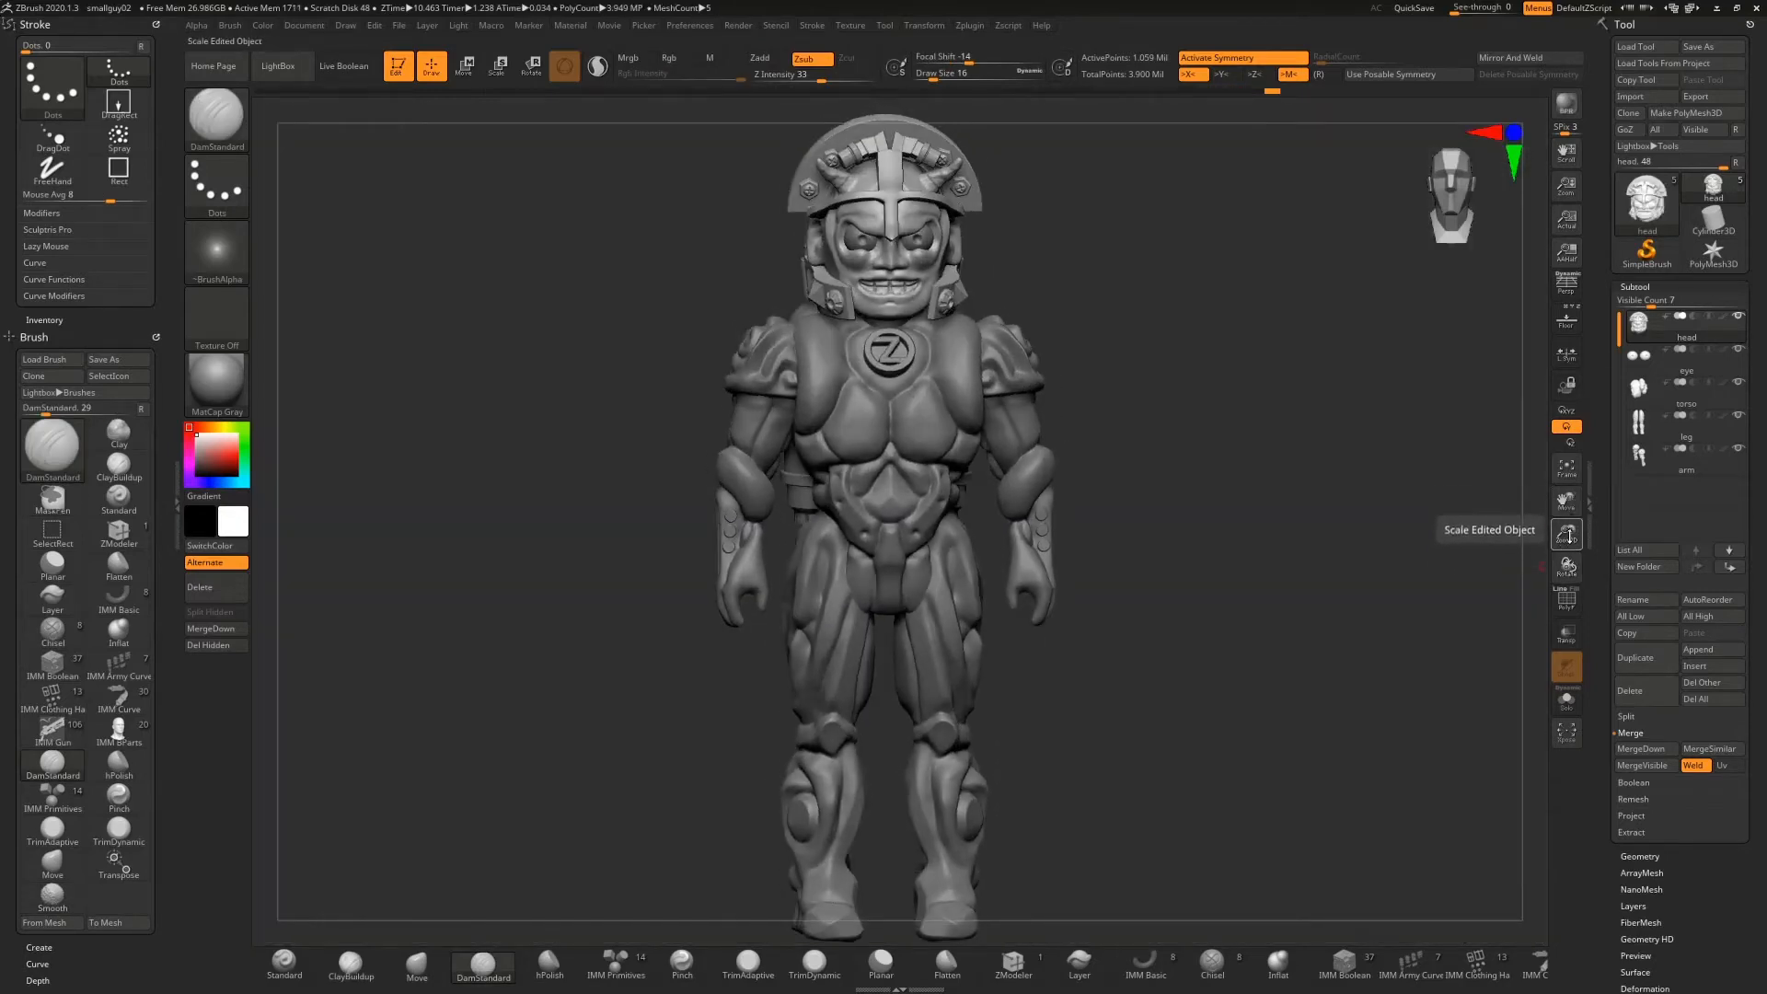
click(1570, 471)
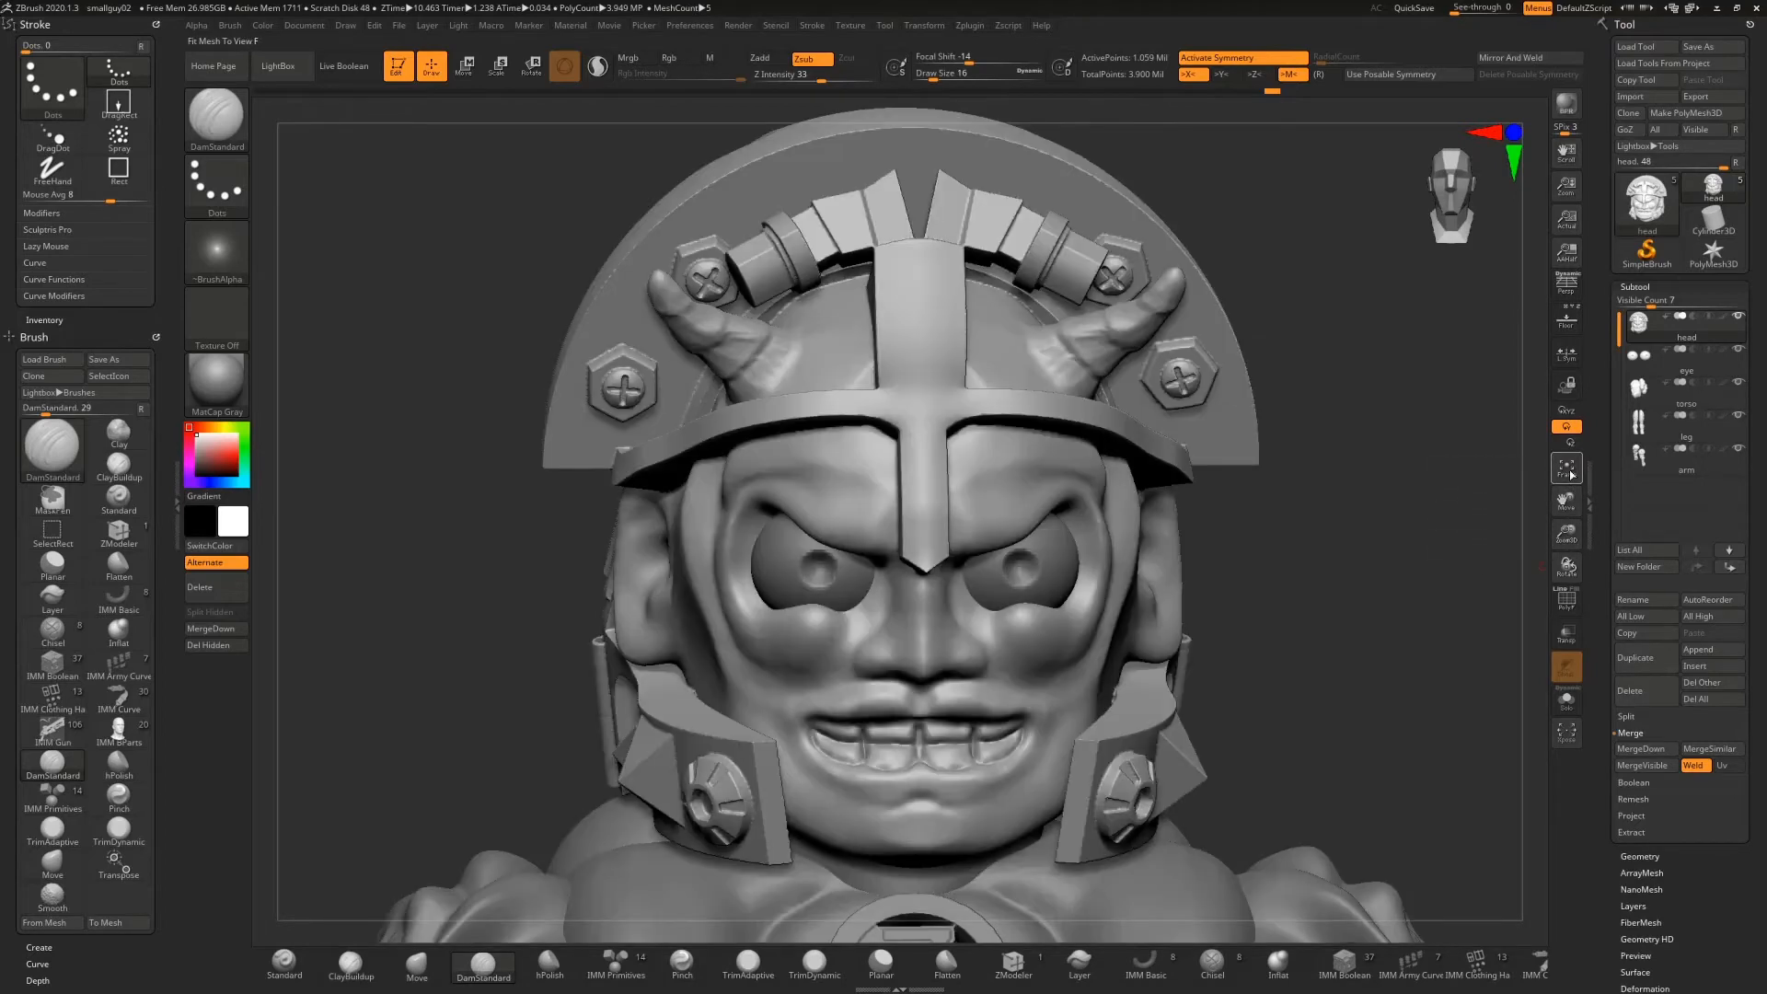
alt+drag(1321, 612, 1172, 425)
mouse_move(1567, 531)
mouse_down()
mouse_move(1380, 556)
mouse_move(1341, 431)
mouse_move(1429, 474)
mouse_up()
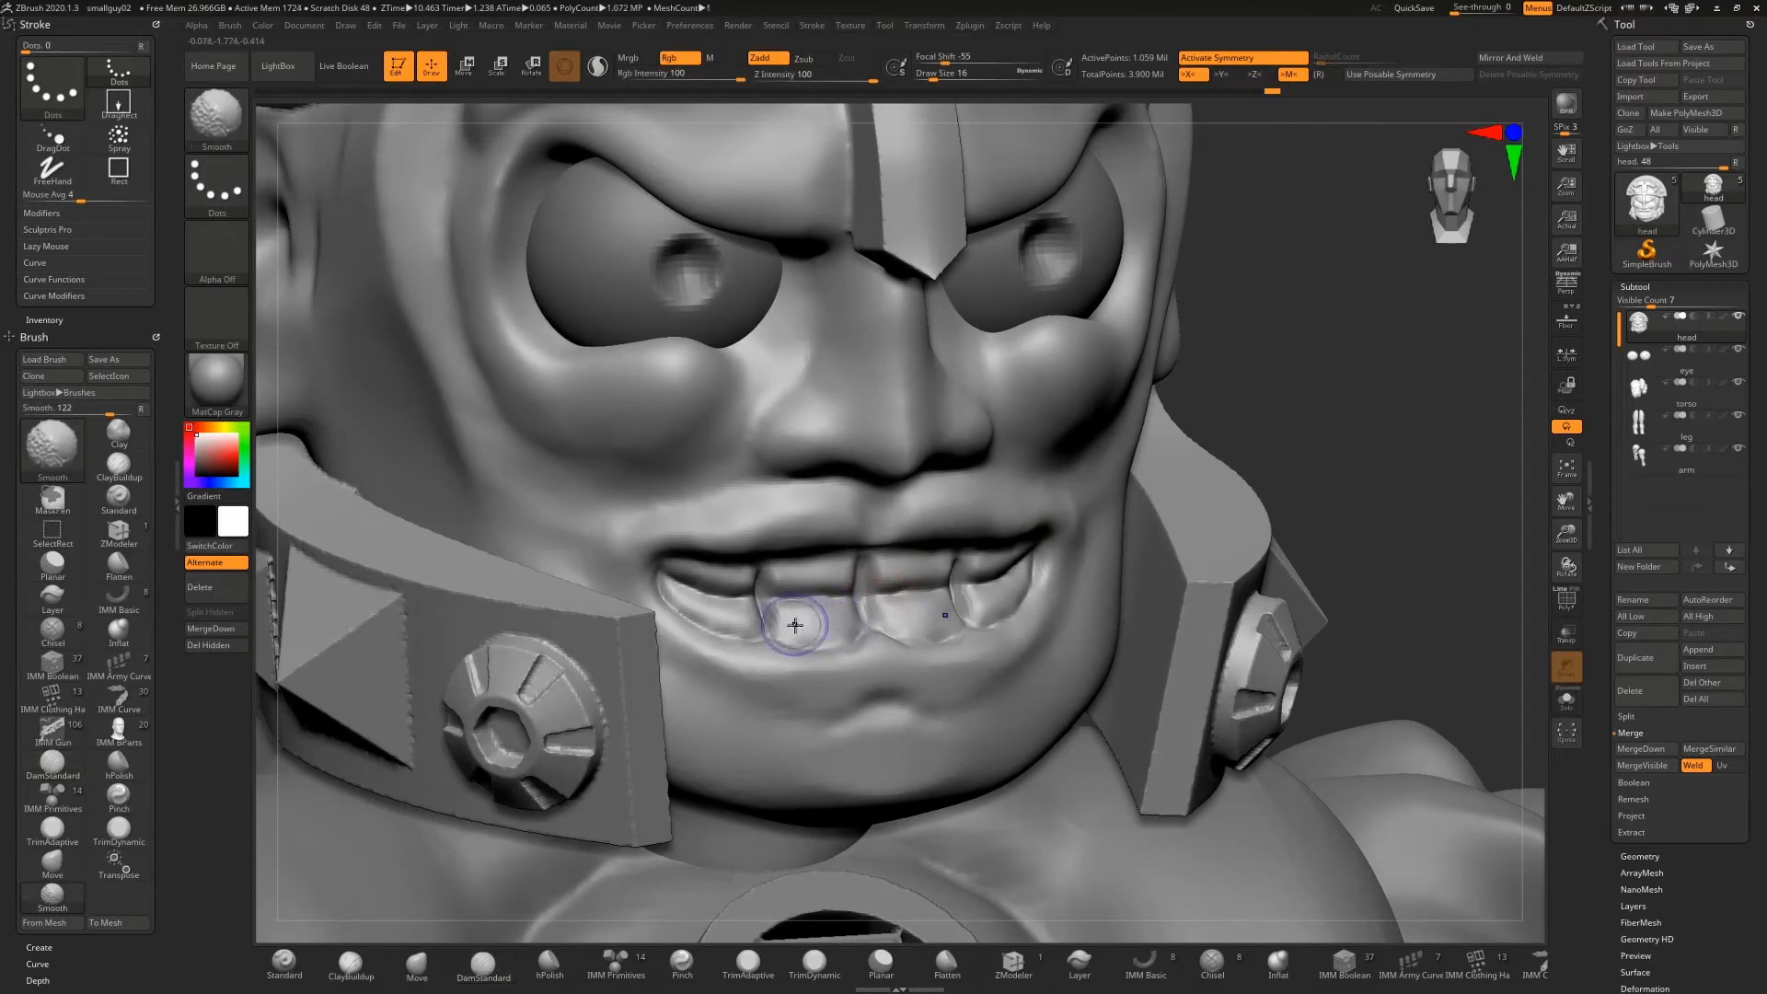
Carve the lower outline of the teeth along the lower lip up to the mouth corners with DamStandard, and smooth the corners
key(alt)
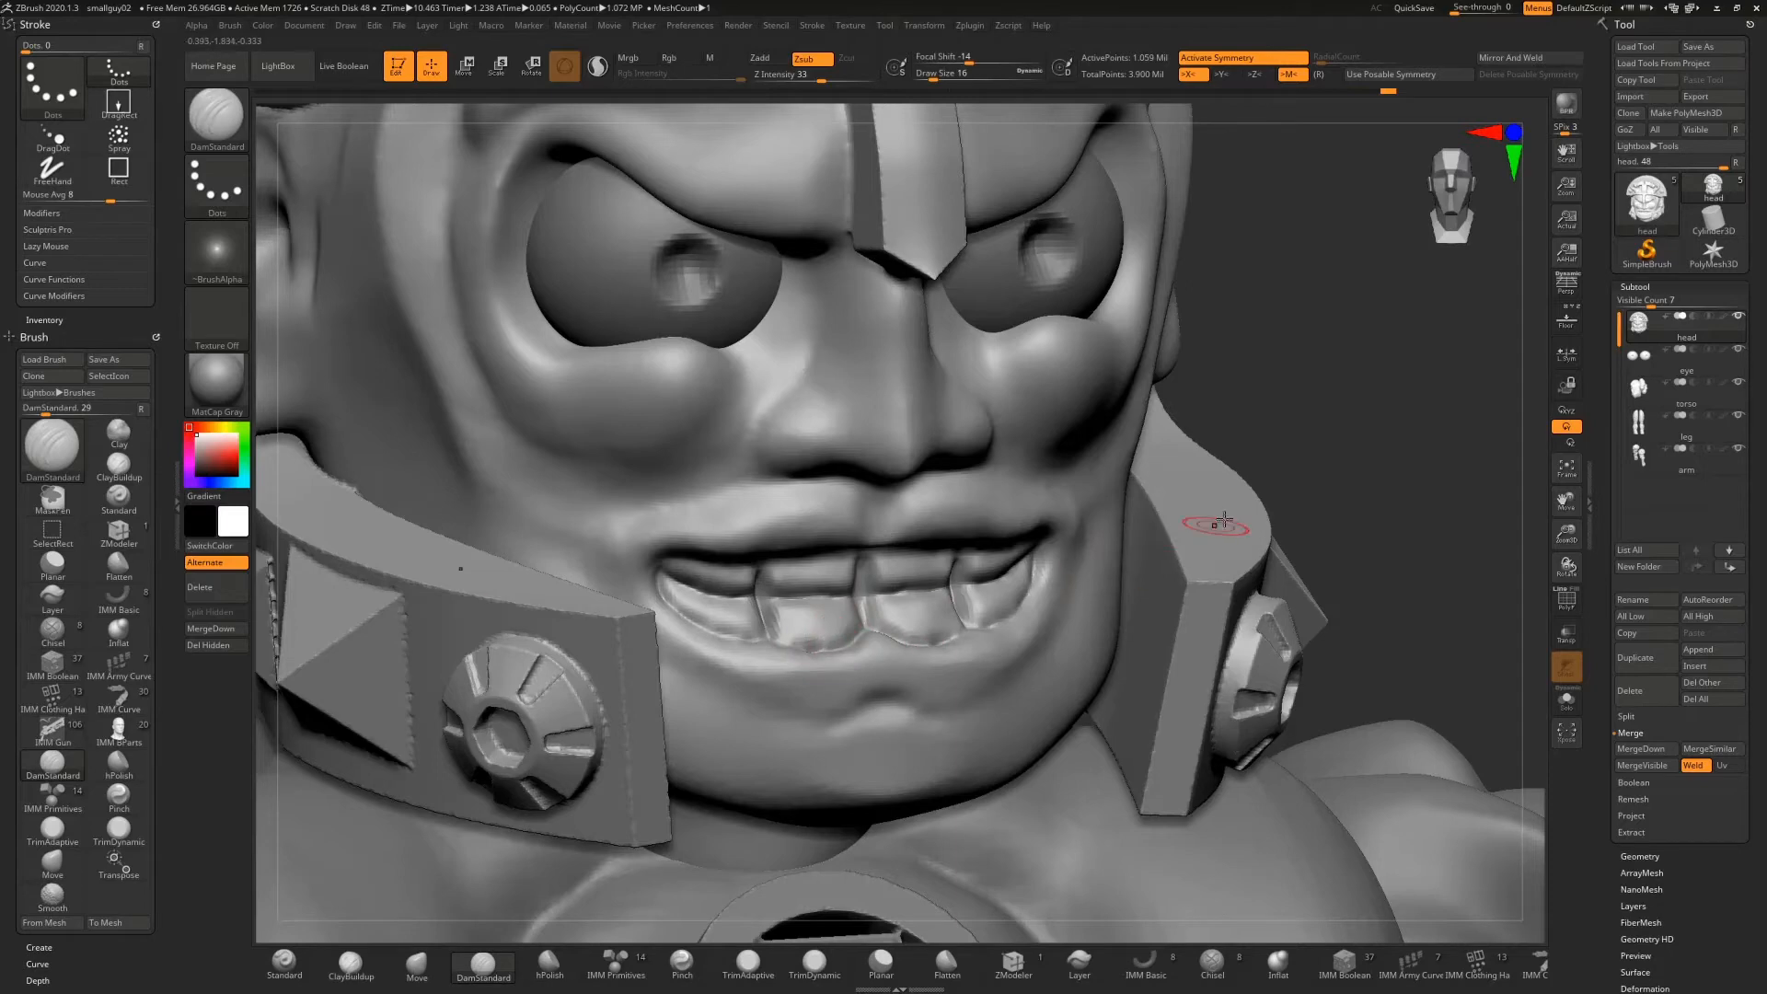
drag(1280, 467, 884, 483)
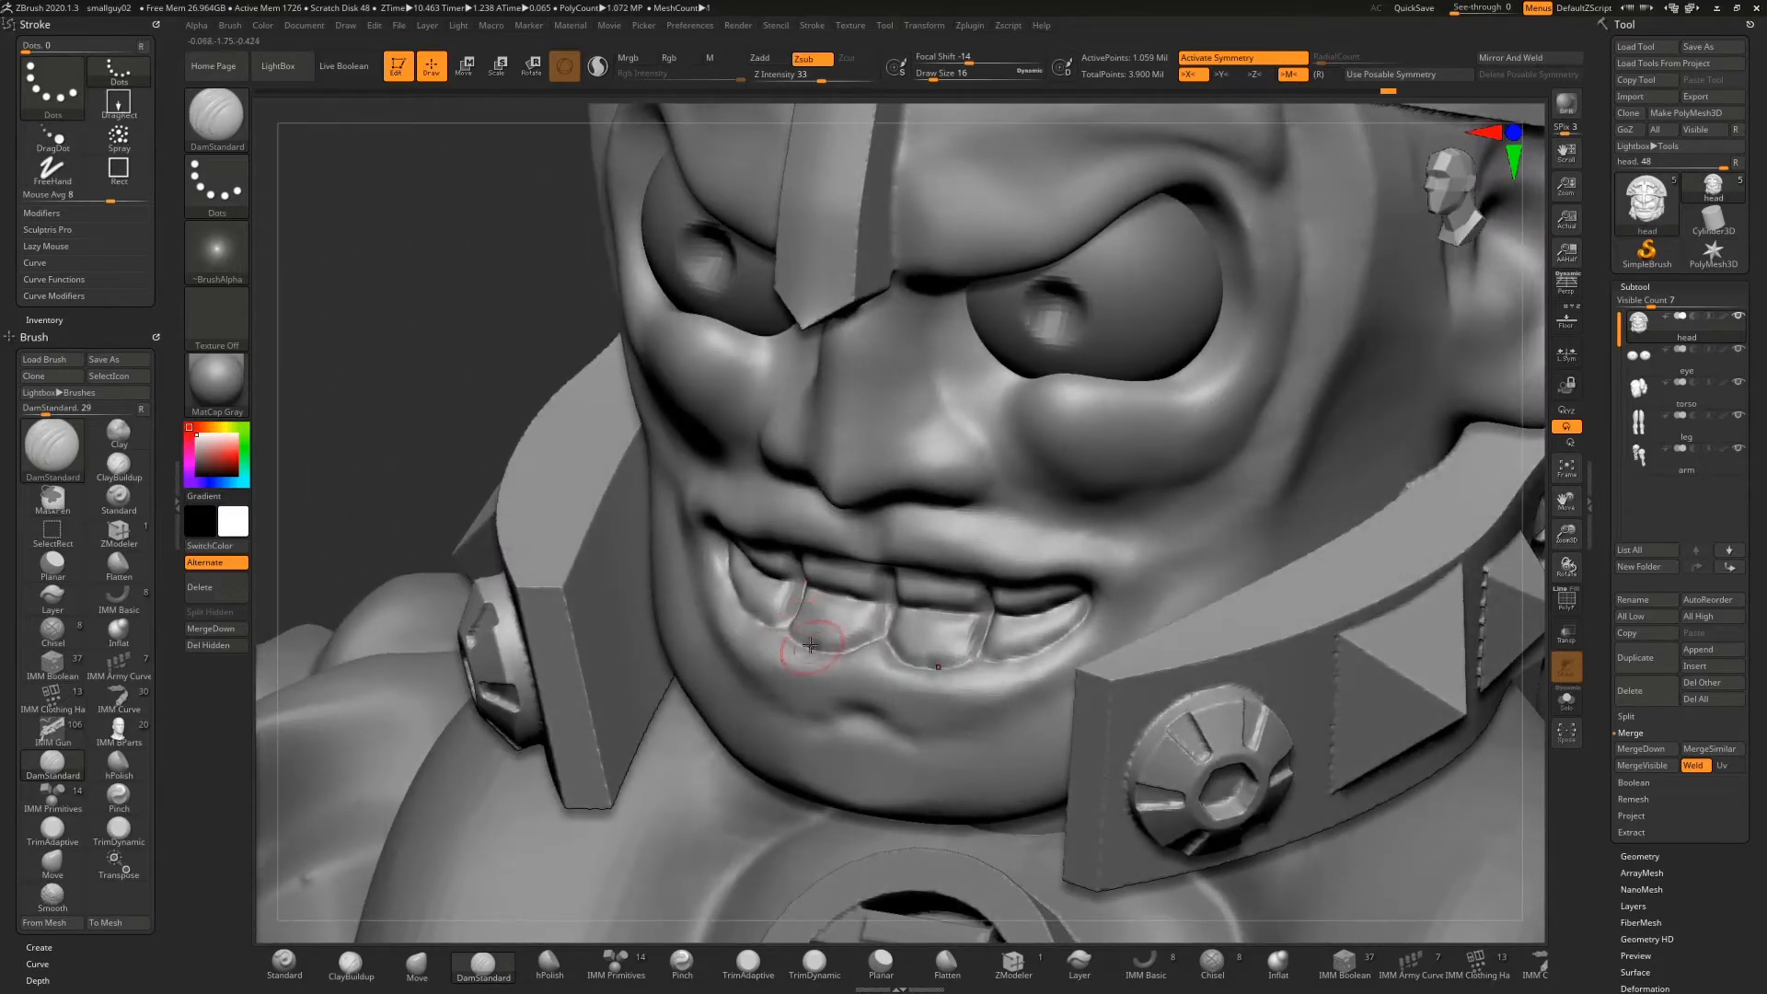
key(shift)
drag(856, 648, 791, 633)
mouse_move(488, 403)
mouse_down()
mouse_move(488, 385)
mouse_move(535, 365)
mouse_up()
drag(1152, 459, 1099, 515)
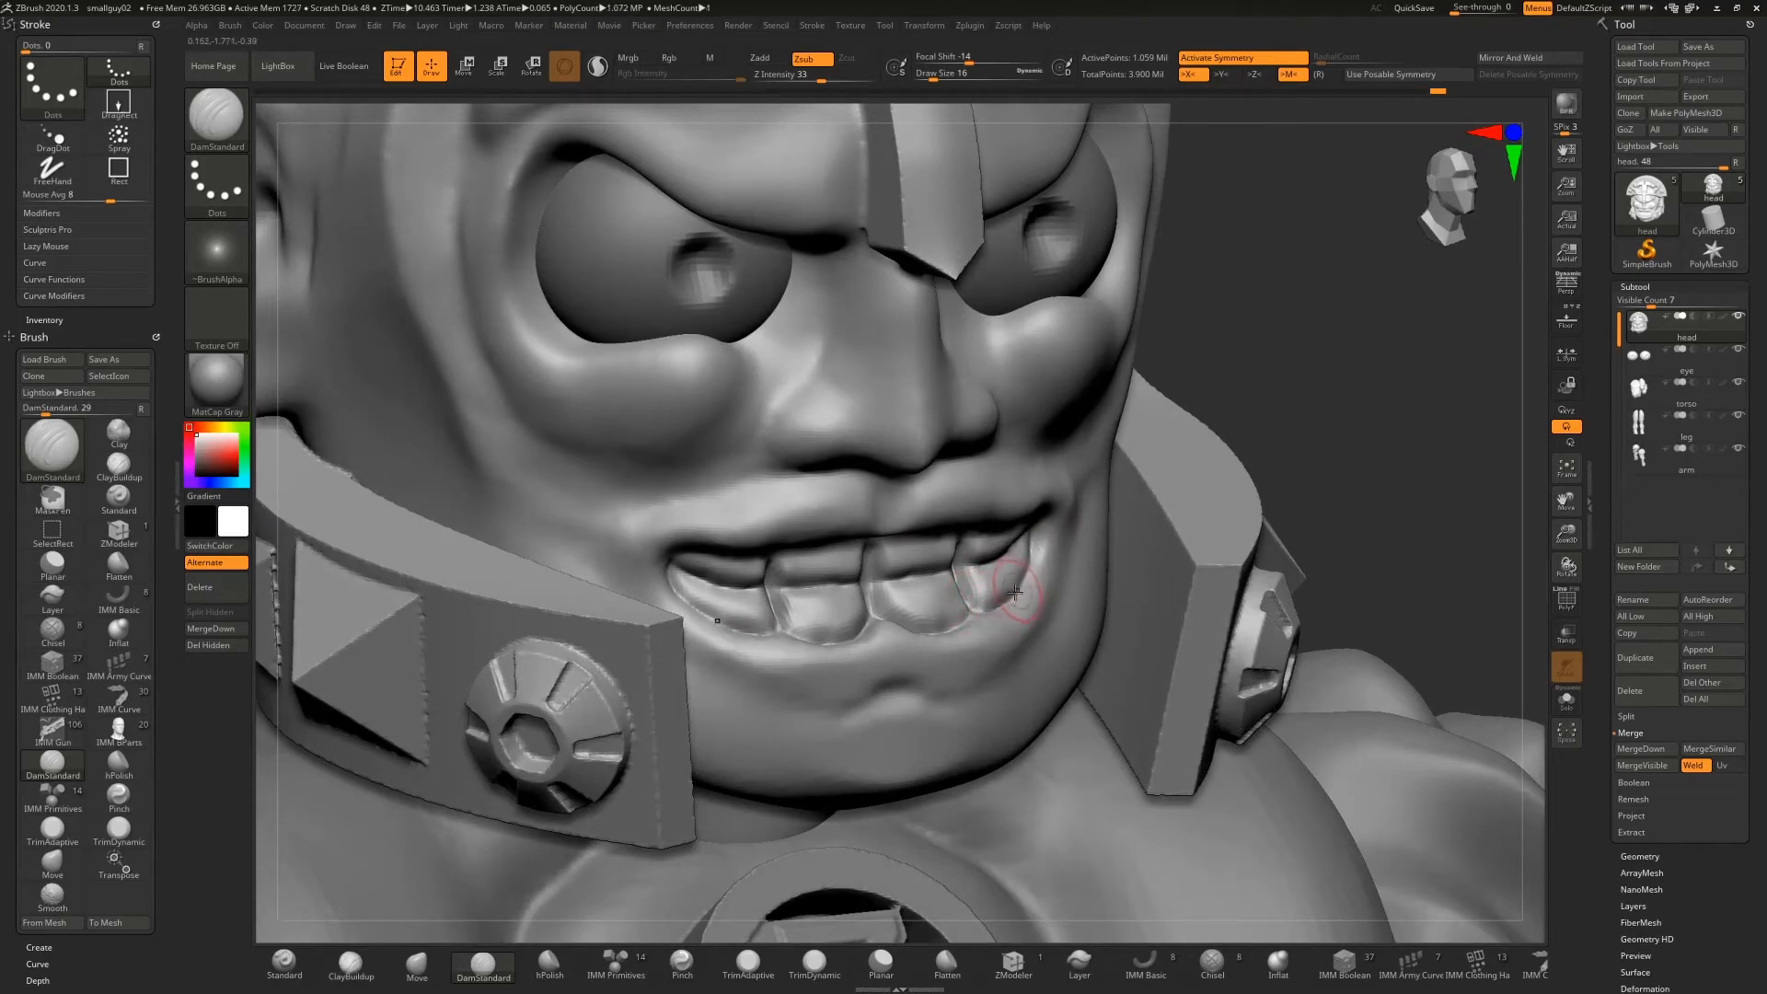
drag(1015, 592, 1052, 523)
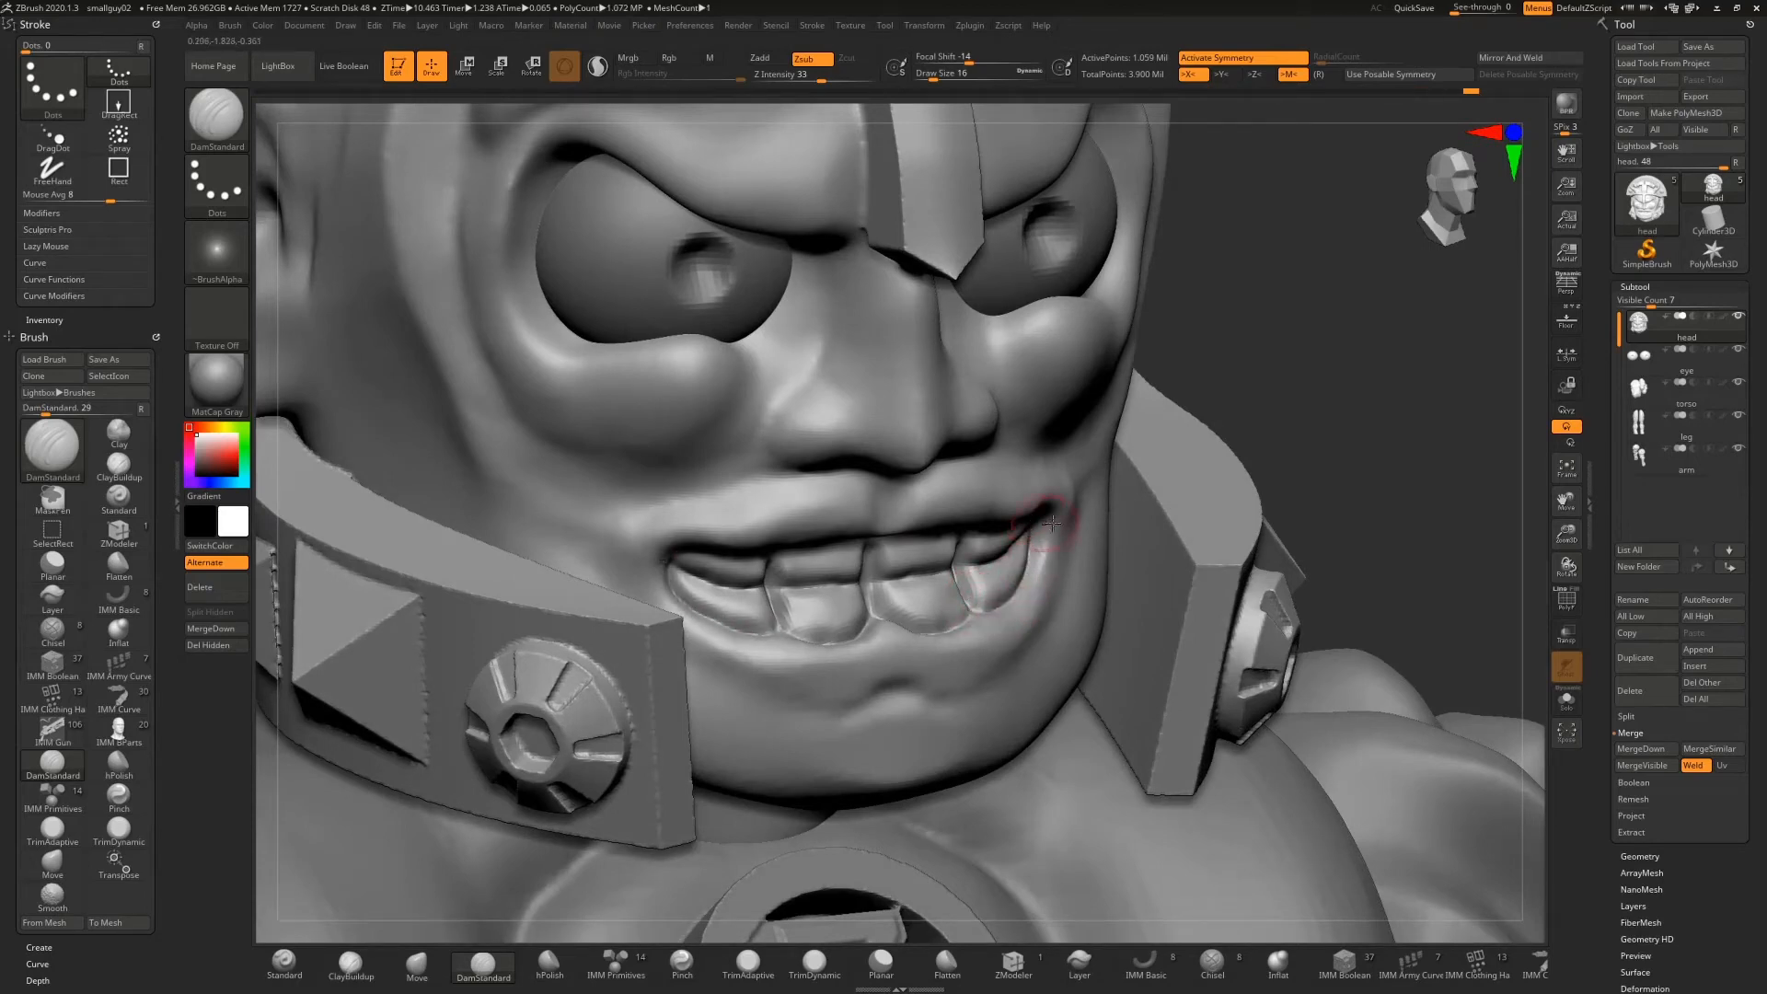
key(shift)
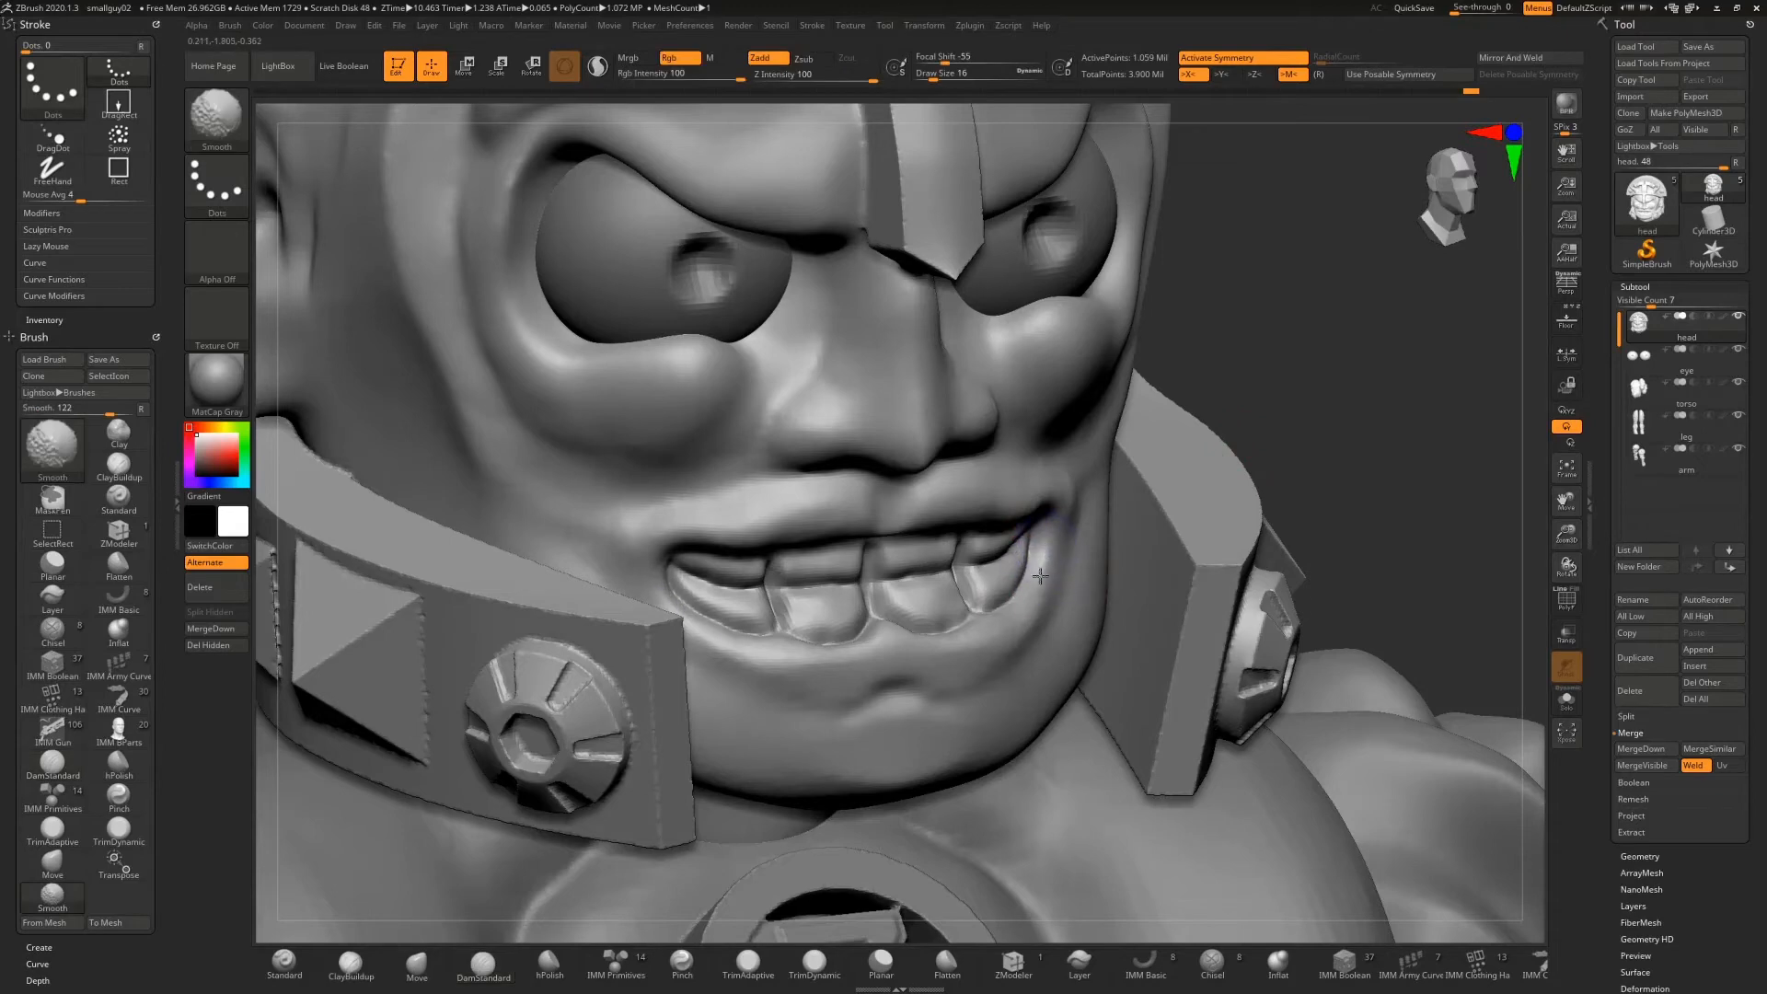
Deepen the centre gap and the side gaps between the front teeth with DamStandard from the front
mouse_move(1287, 432)
mouse_down()
mouse_move(1254, 367)
mouse_move(1237, 377)
mouse_up()
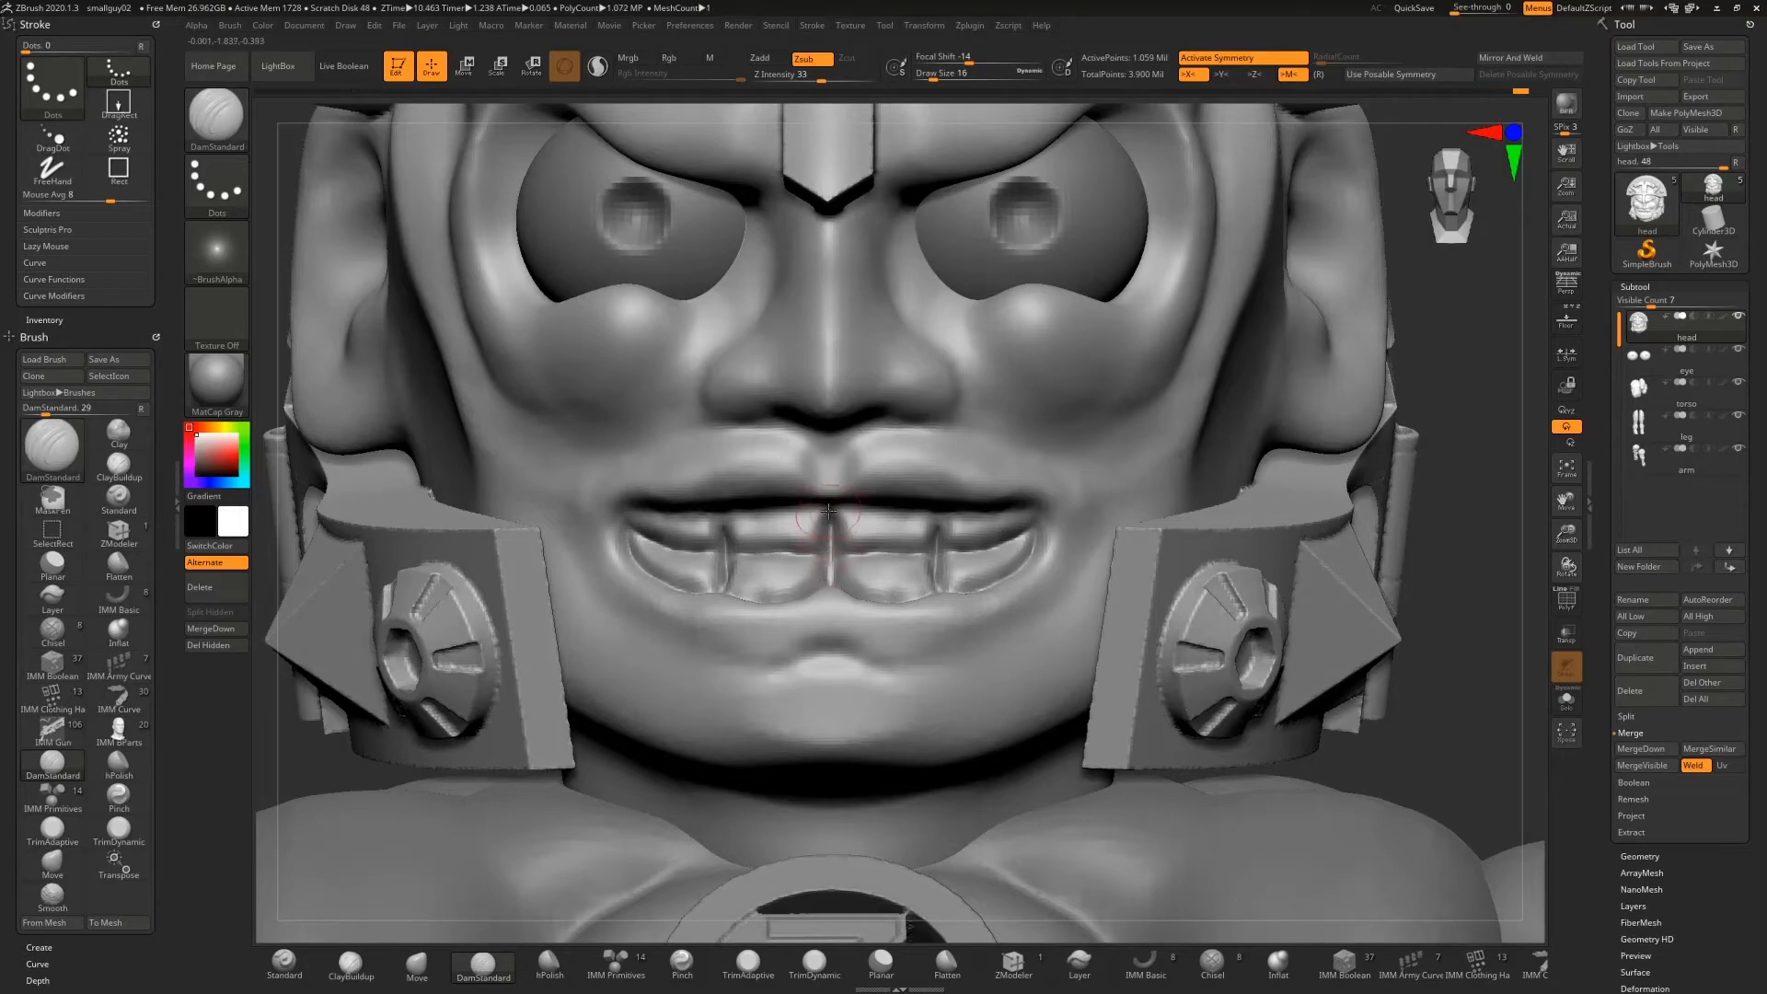
drag(828, 511, 829, 582)
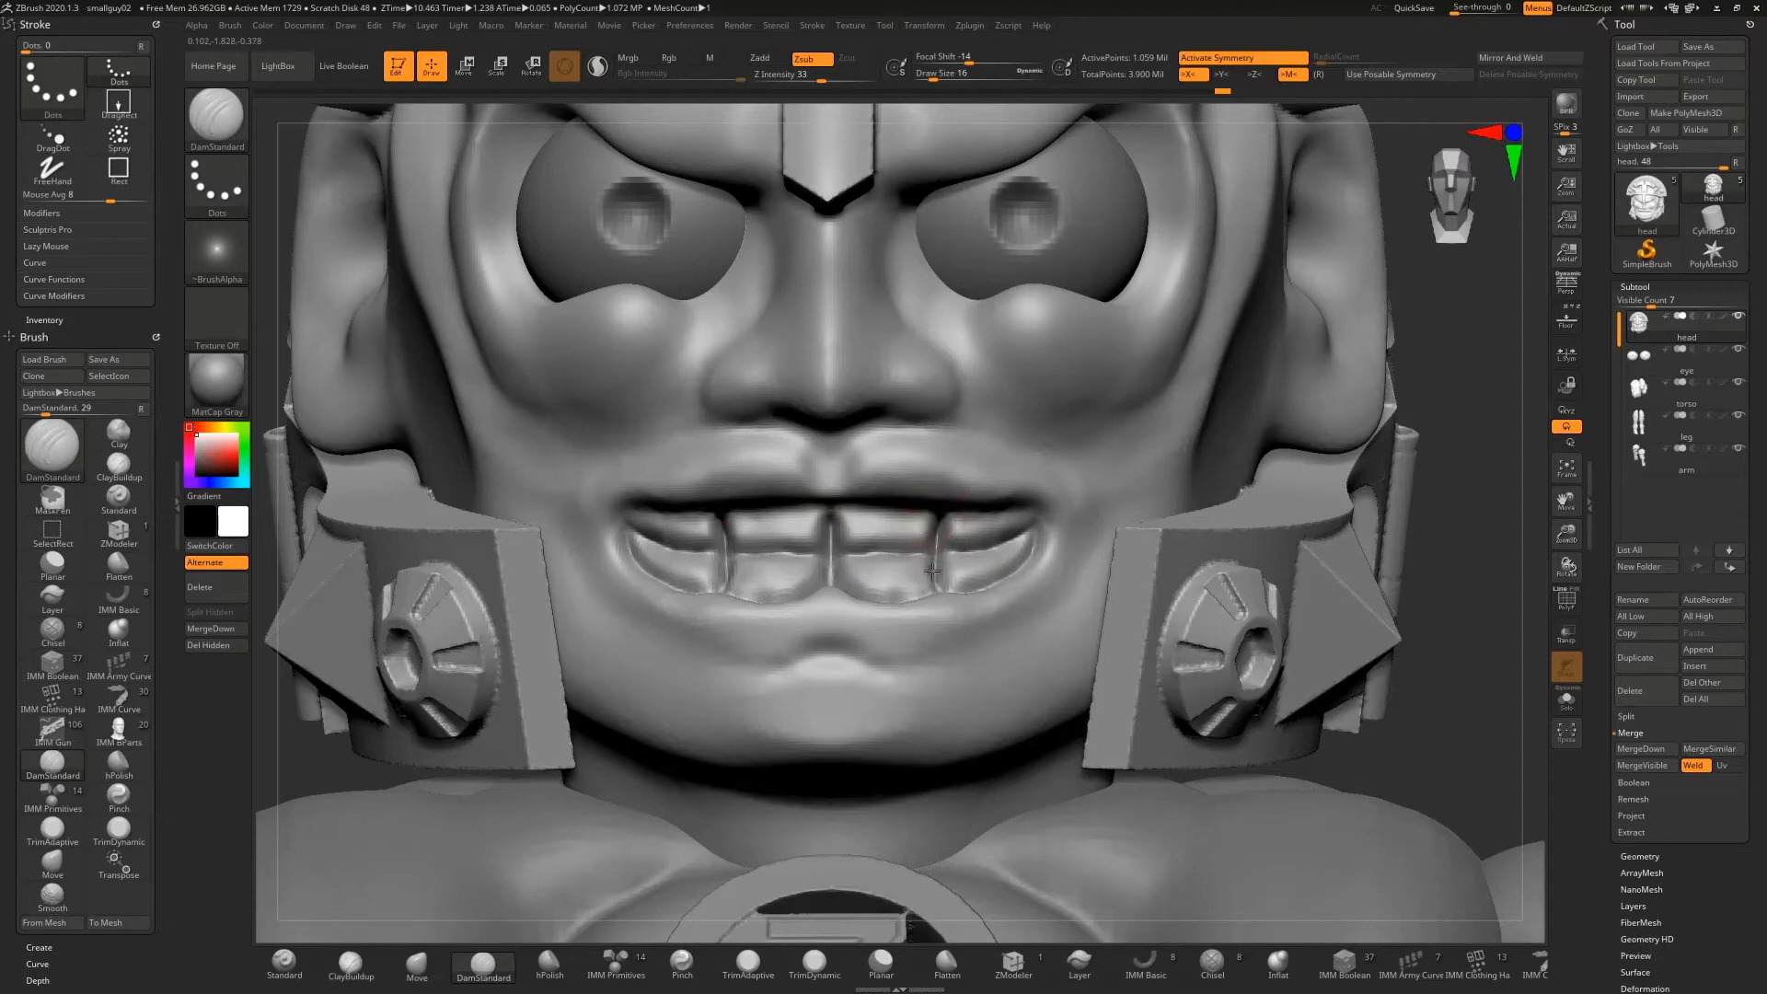
drag(934, 580, 937, 576)
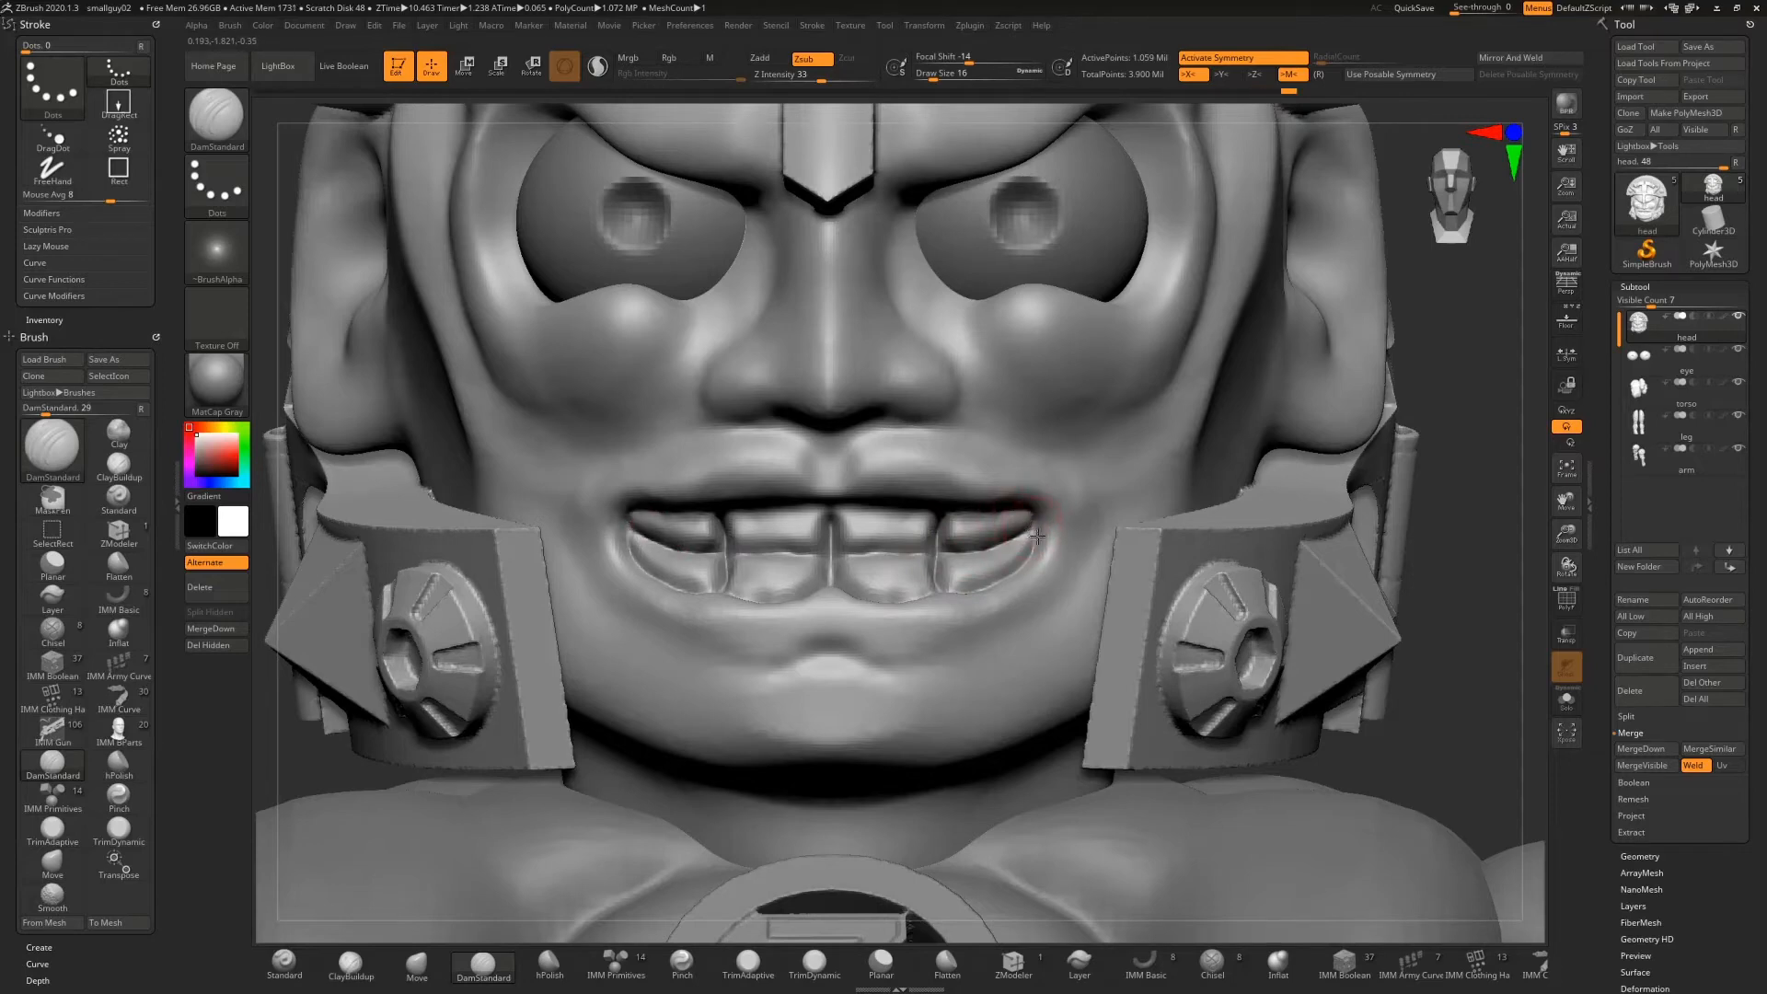
Adjust the shape of the front teeth with the Move brush at draw size 16, working from three-quarter angles
drag(1417, 503, 1333, 528)
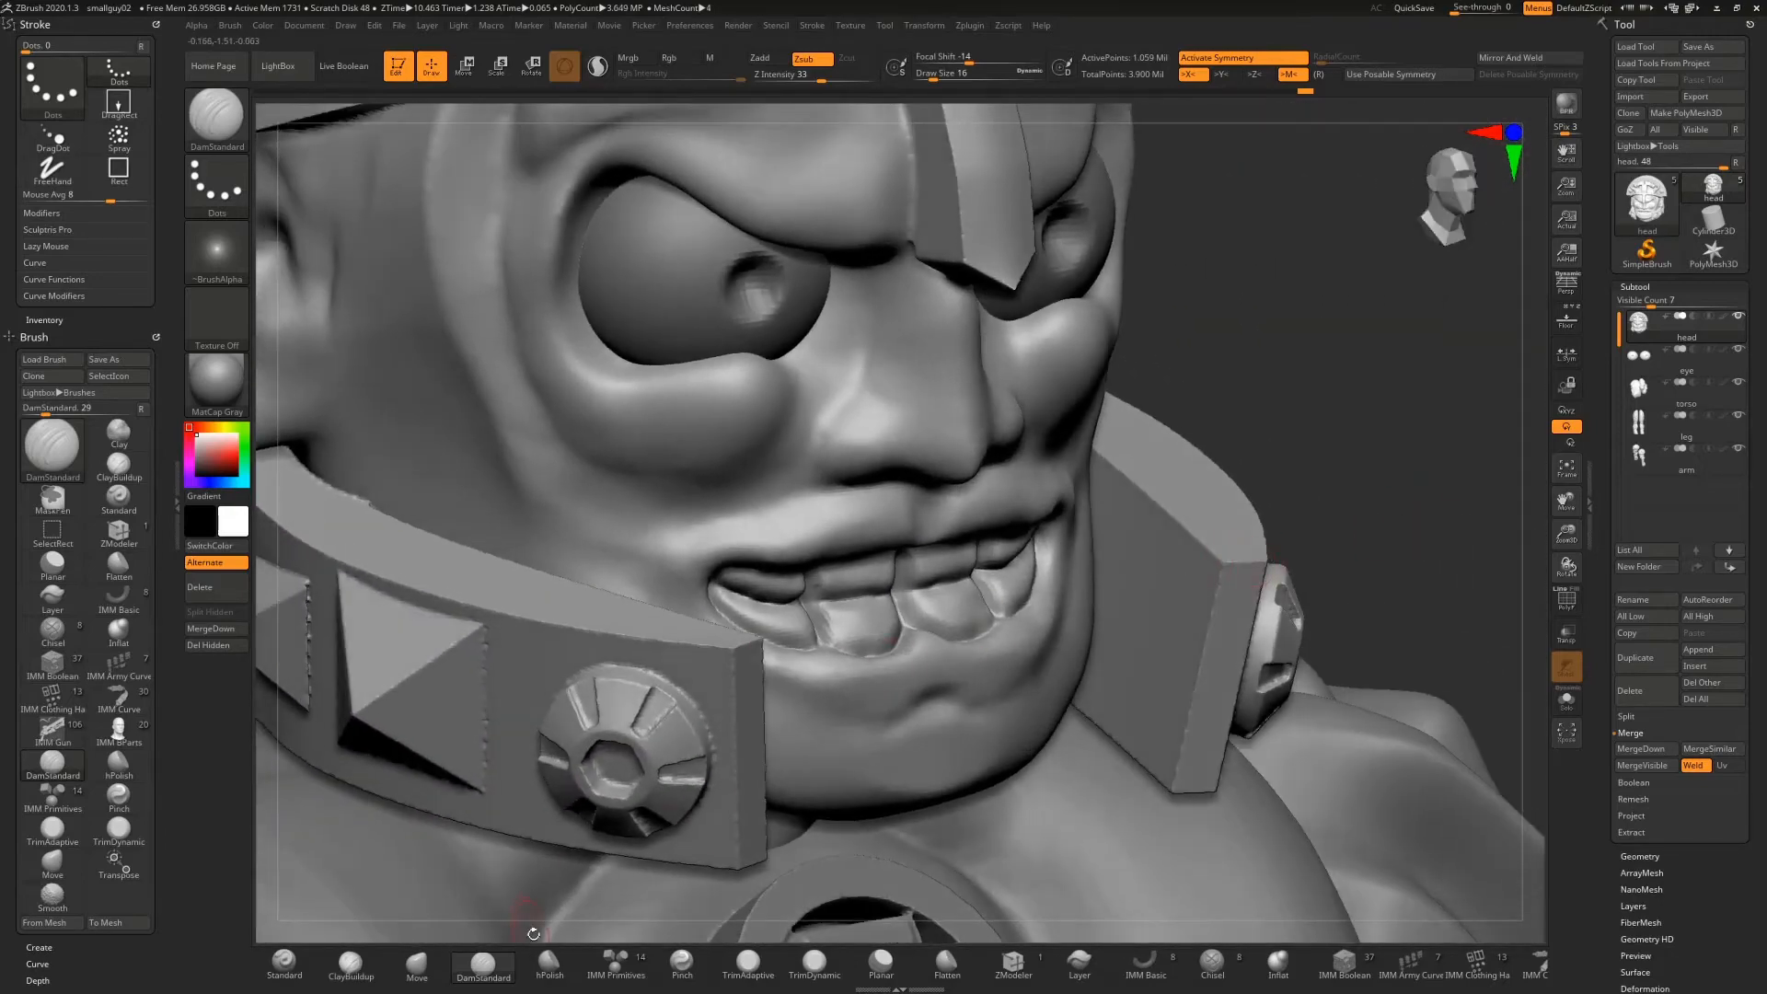
click(417, 961)
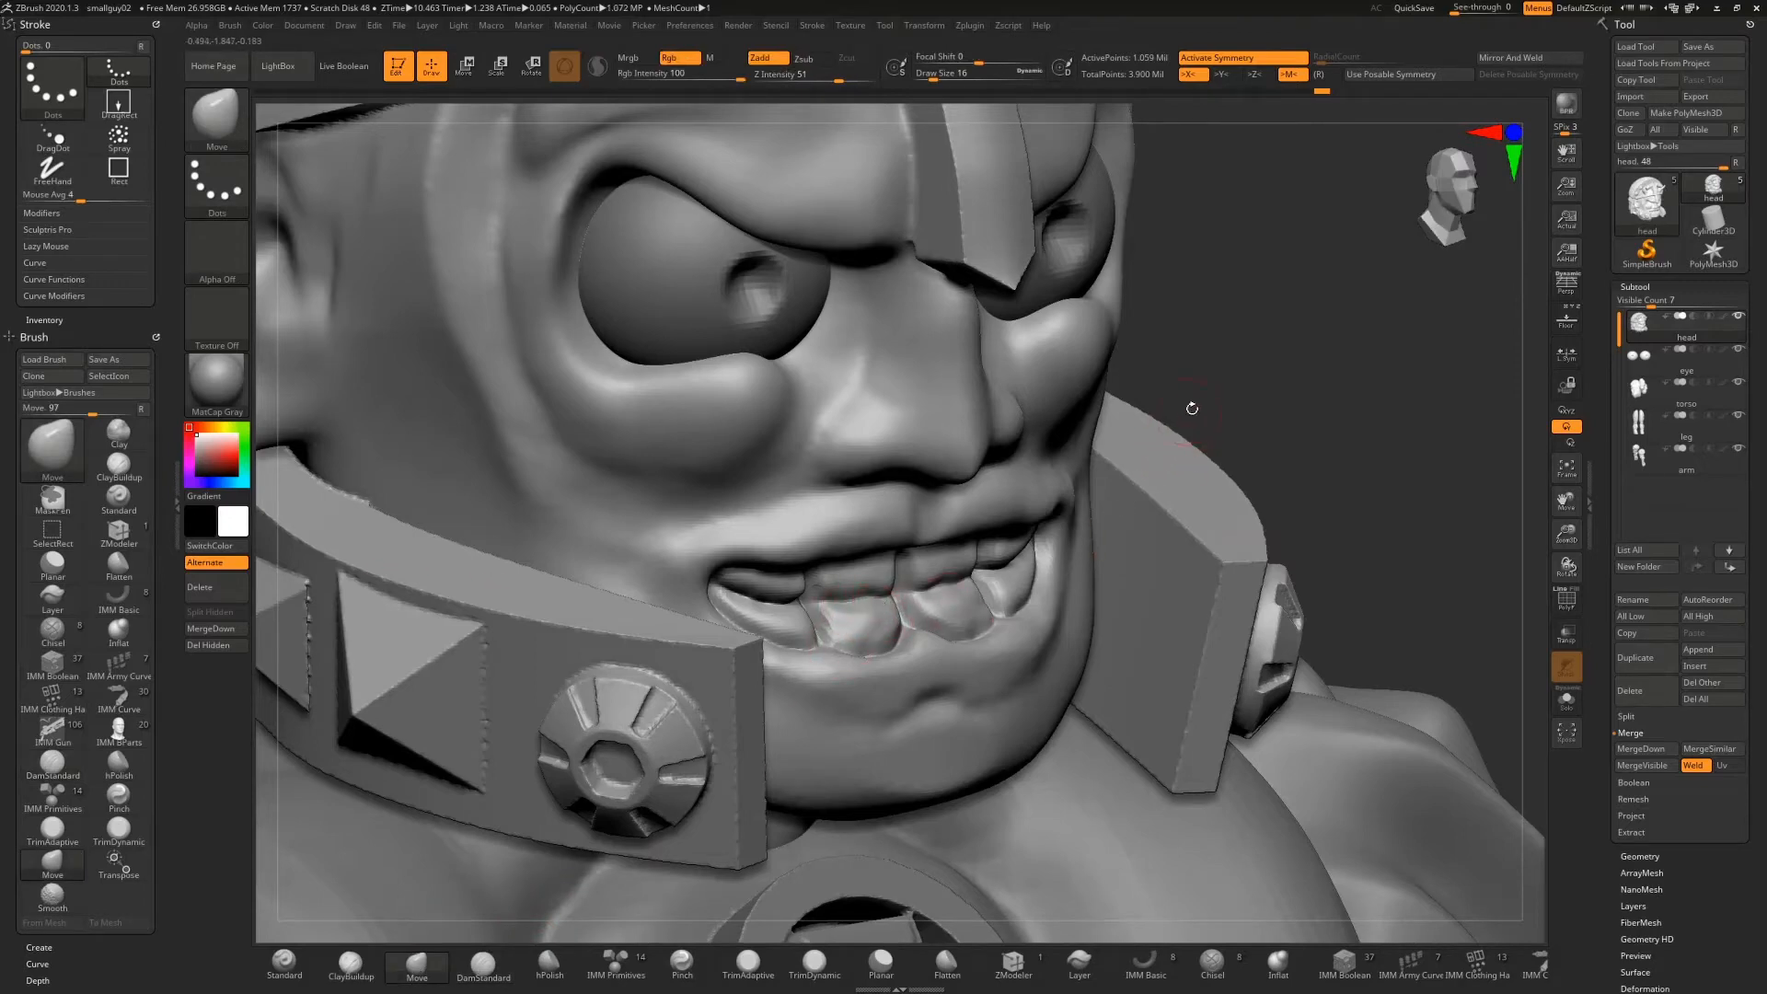
mouse_move(1187, 405)
mouse_down()
mouse_move(1215, 405)
mouse_move(925, 592)
mouse_up()
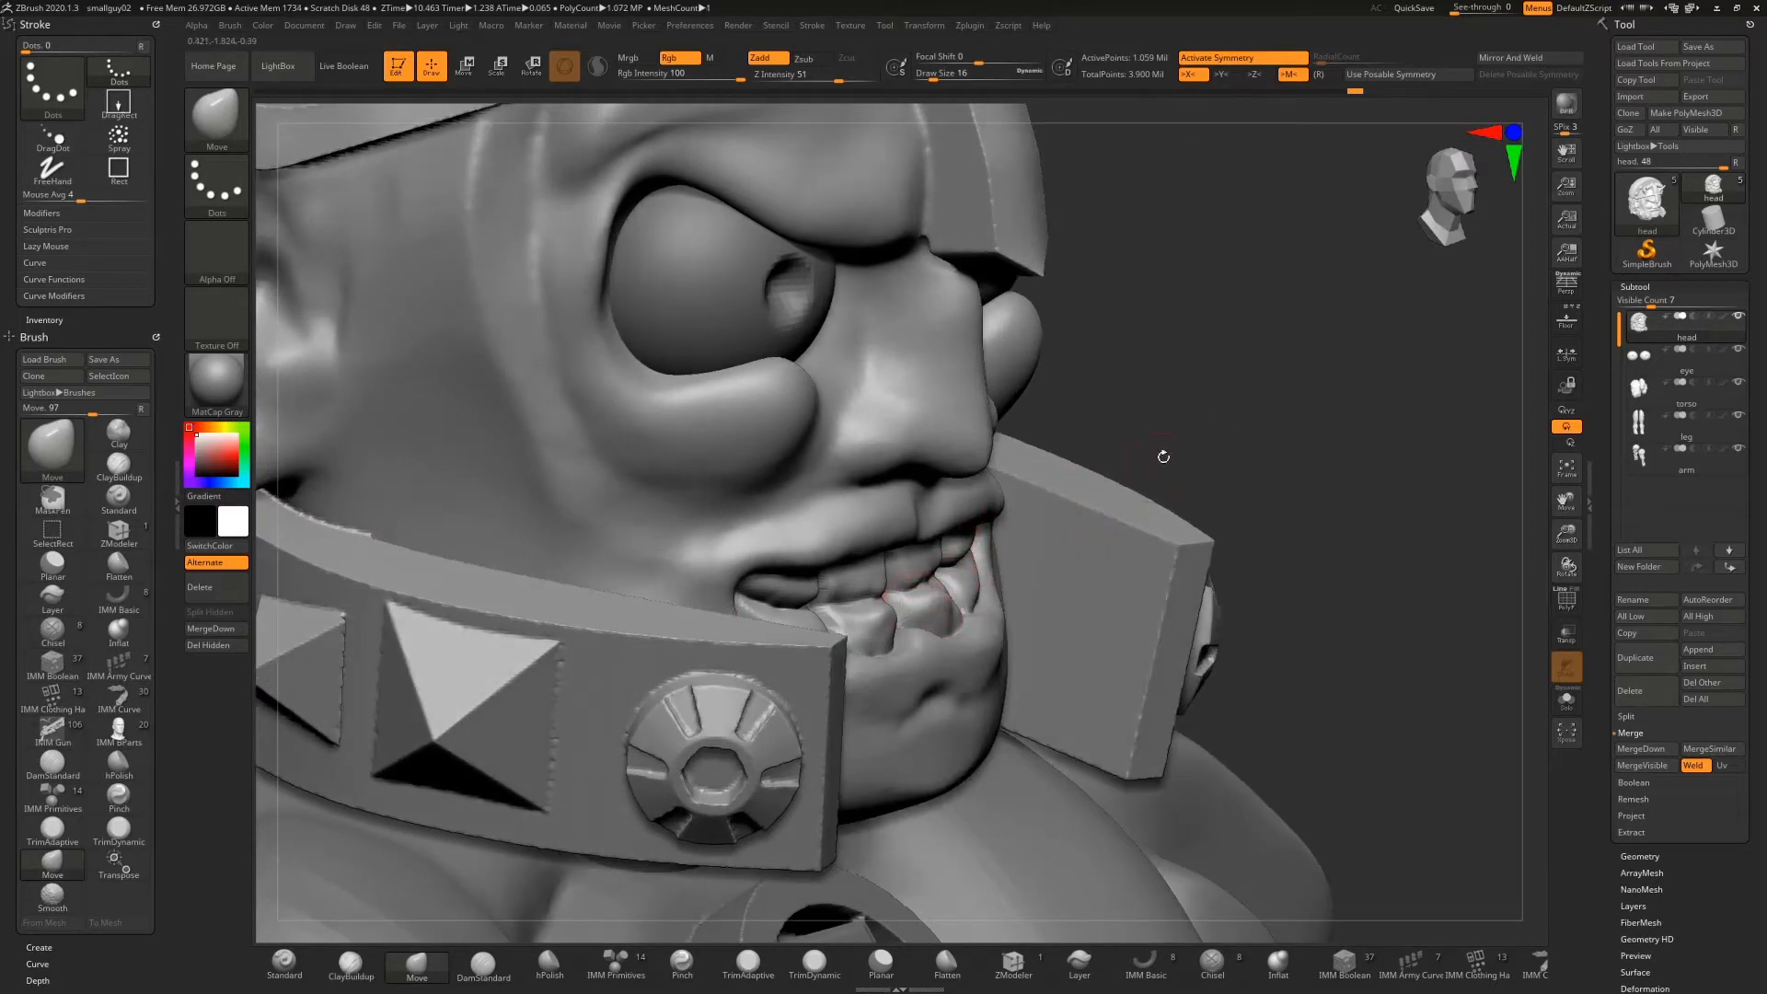
drag(1163, 456, 993, 564)
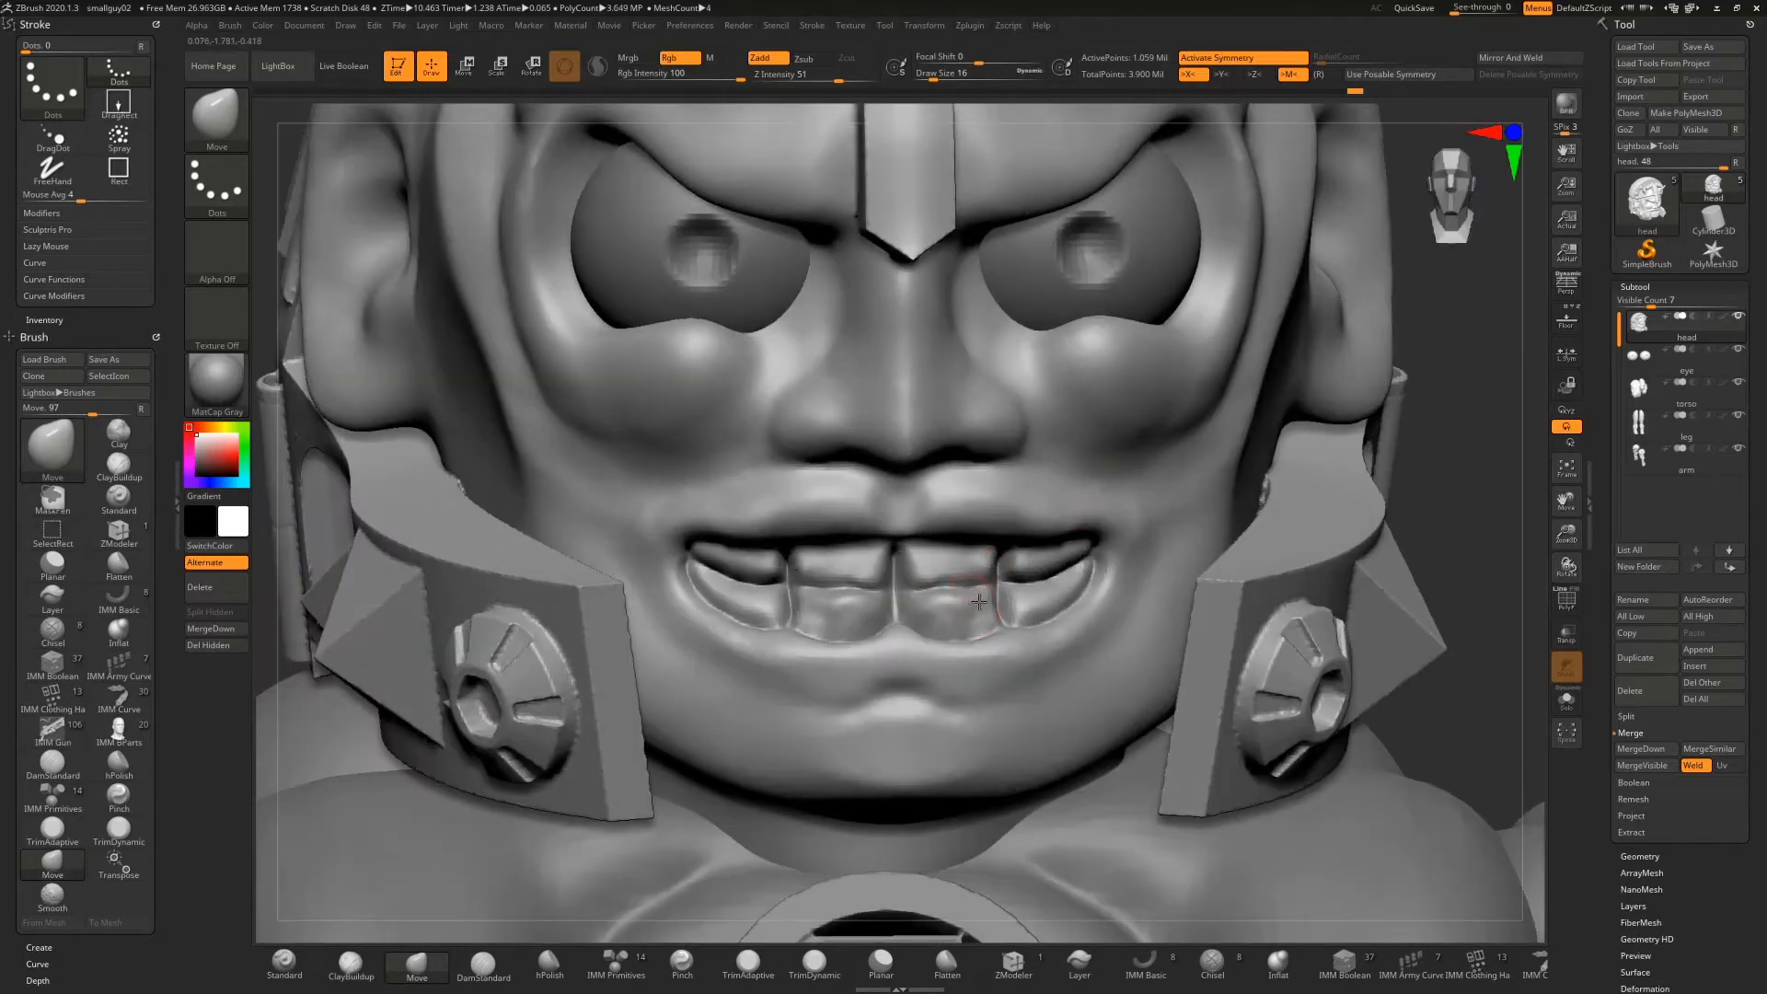
Set the Move brush's draw size to 22 and isolate the head subtool in Solo mode
drag(1395, 480, 957, 557)
key(bracketright)
key(bracketright)
key(bracketright)
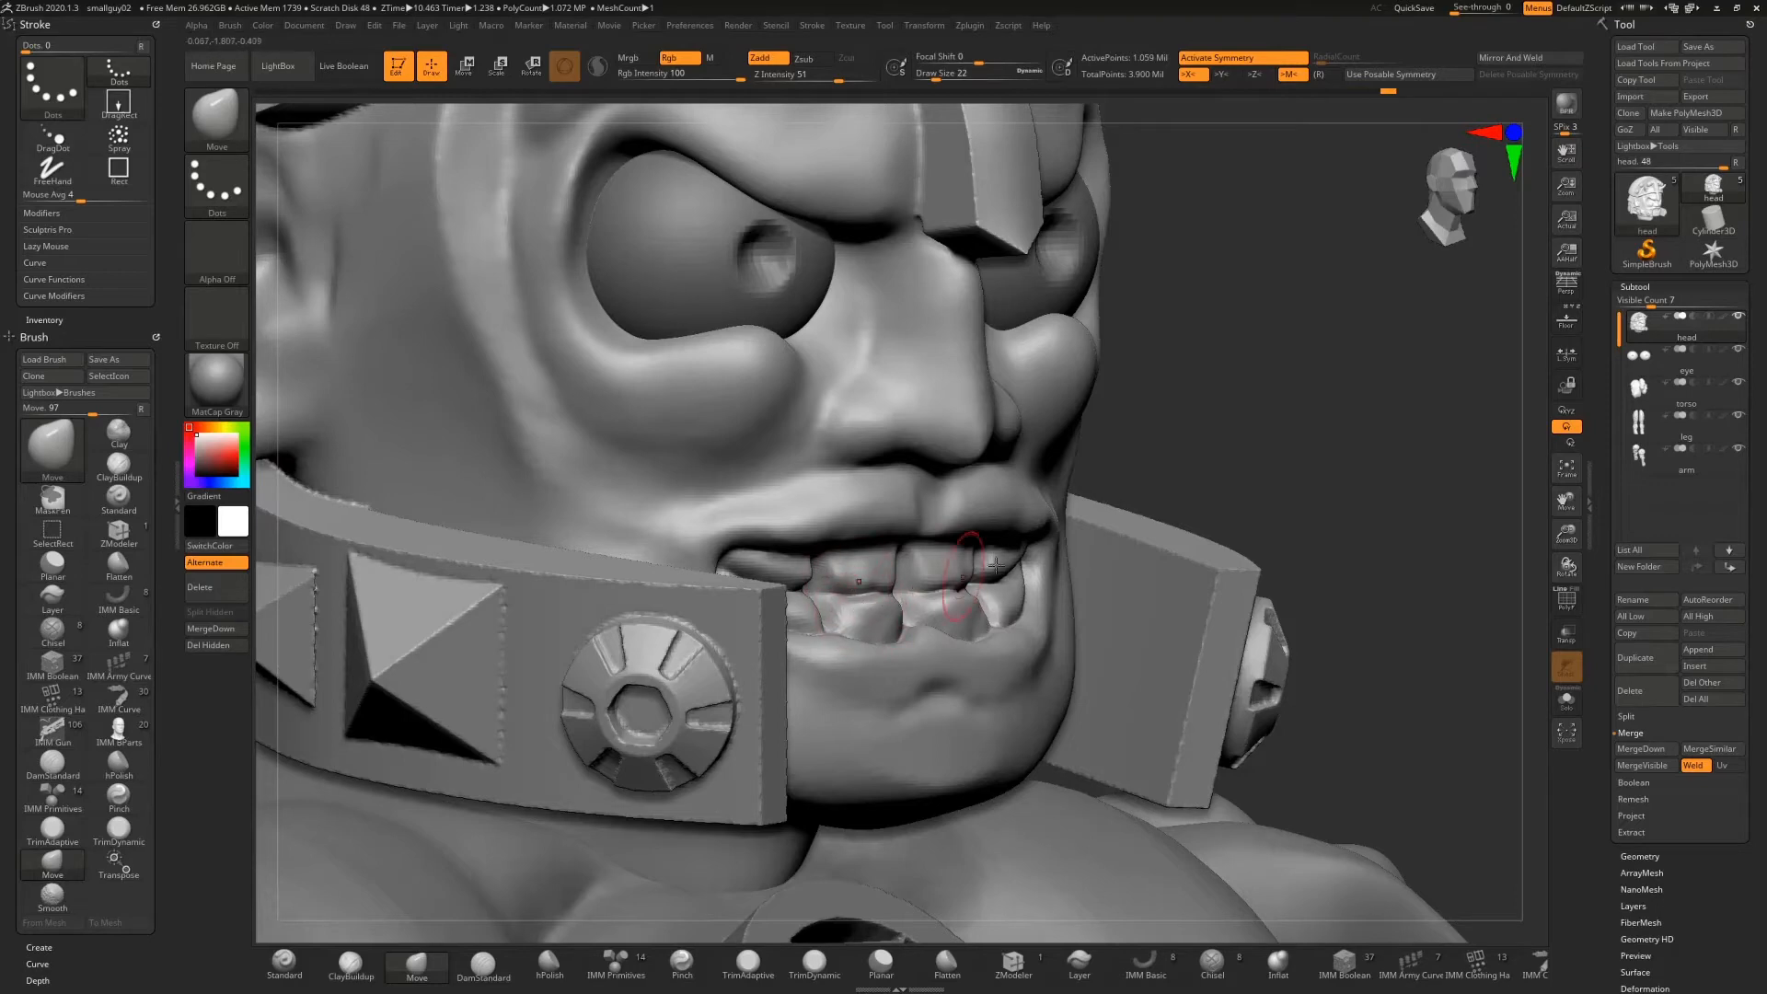
shift+drag(1169, 465, 969, 608)
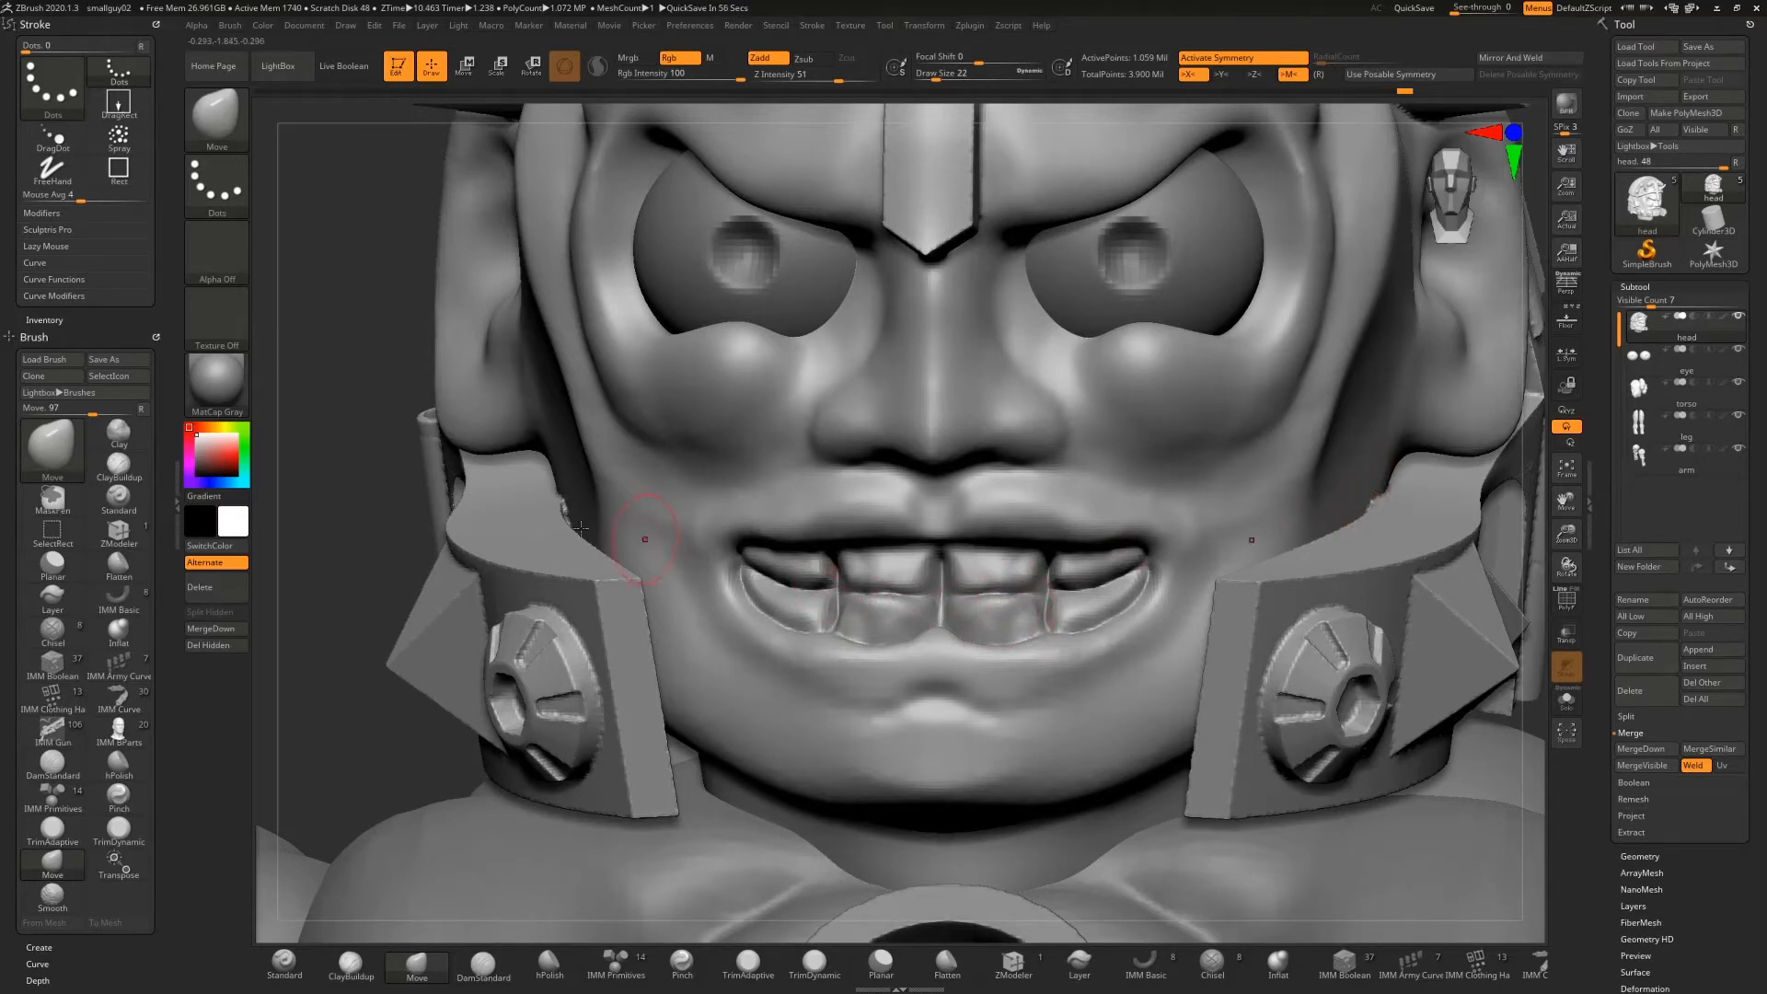
click(1566, 700)
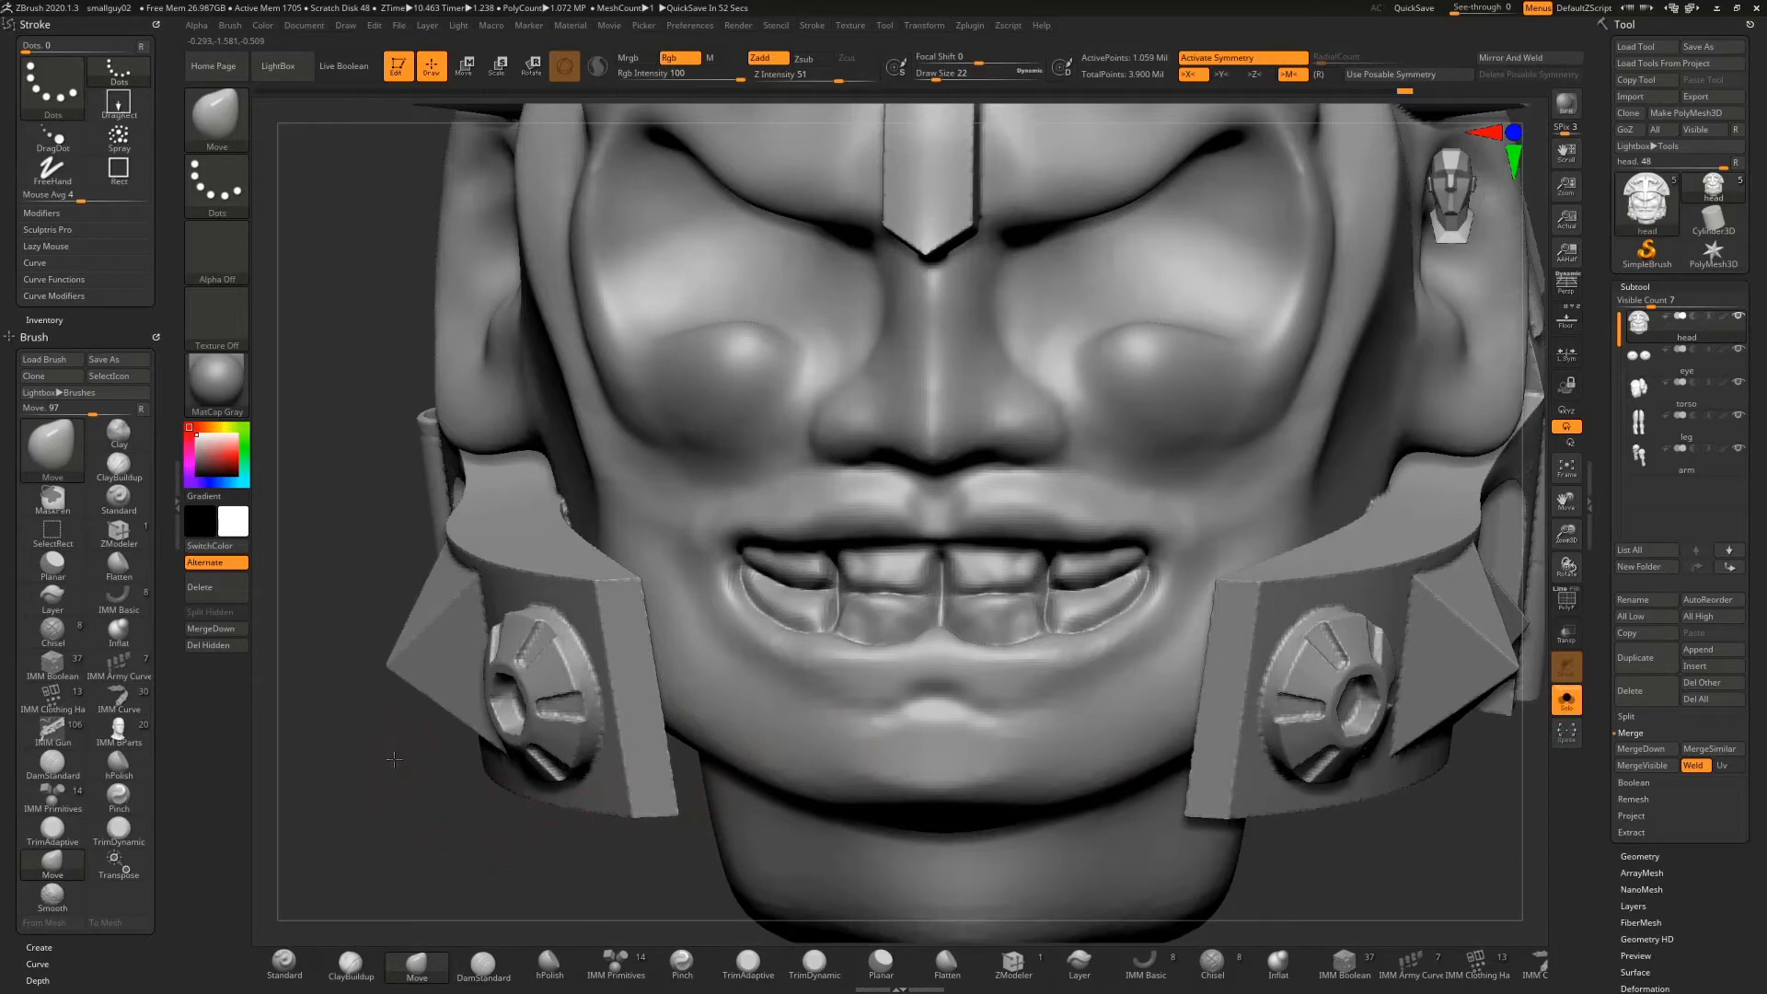
Reshape the upper and lower front teeth with the Move brush, working from both sides of the mouth
drag(394, 759, 925, 612)
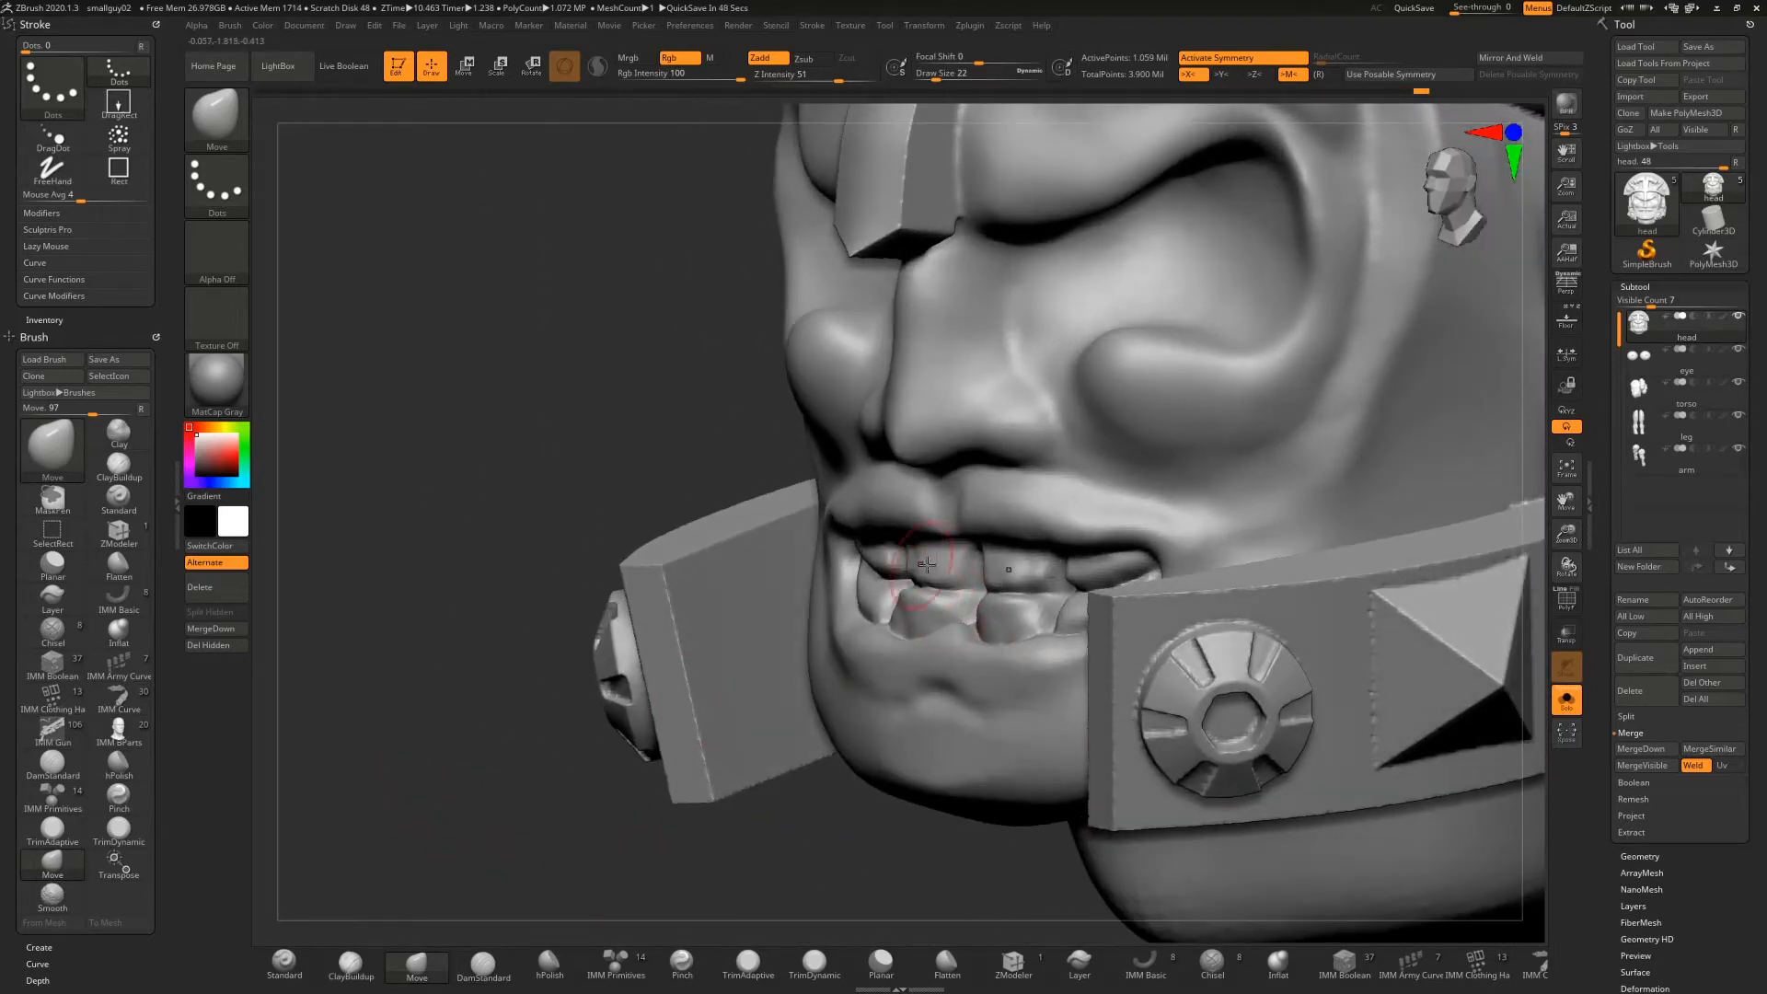
drag(1038, 565, 1032, 581)
drag(511, 486, 1054, 571)
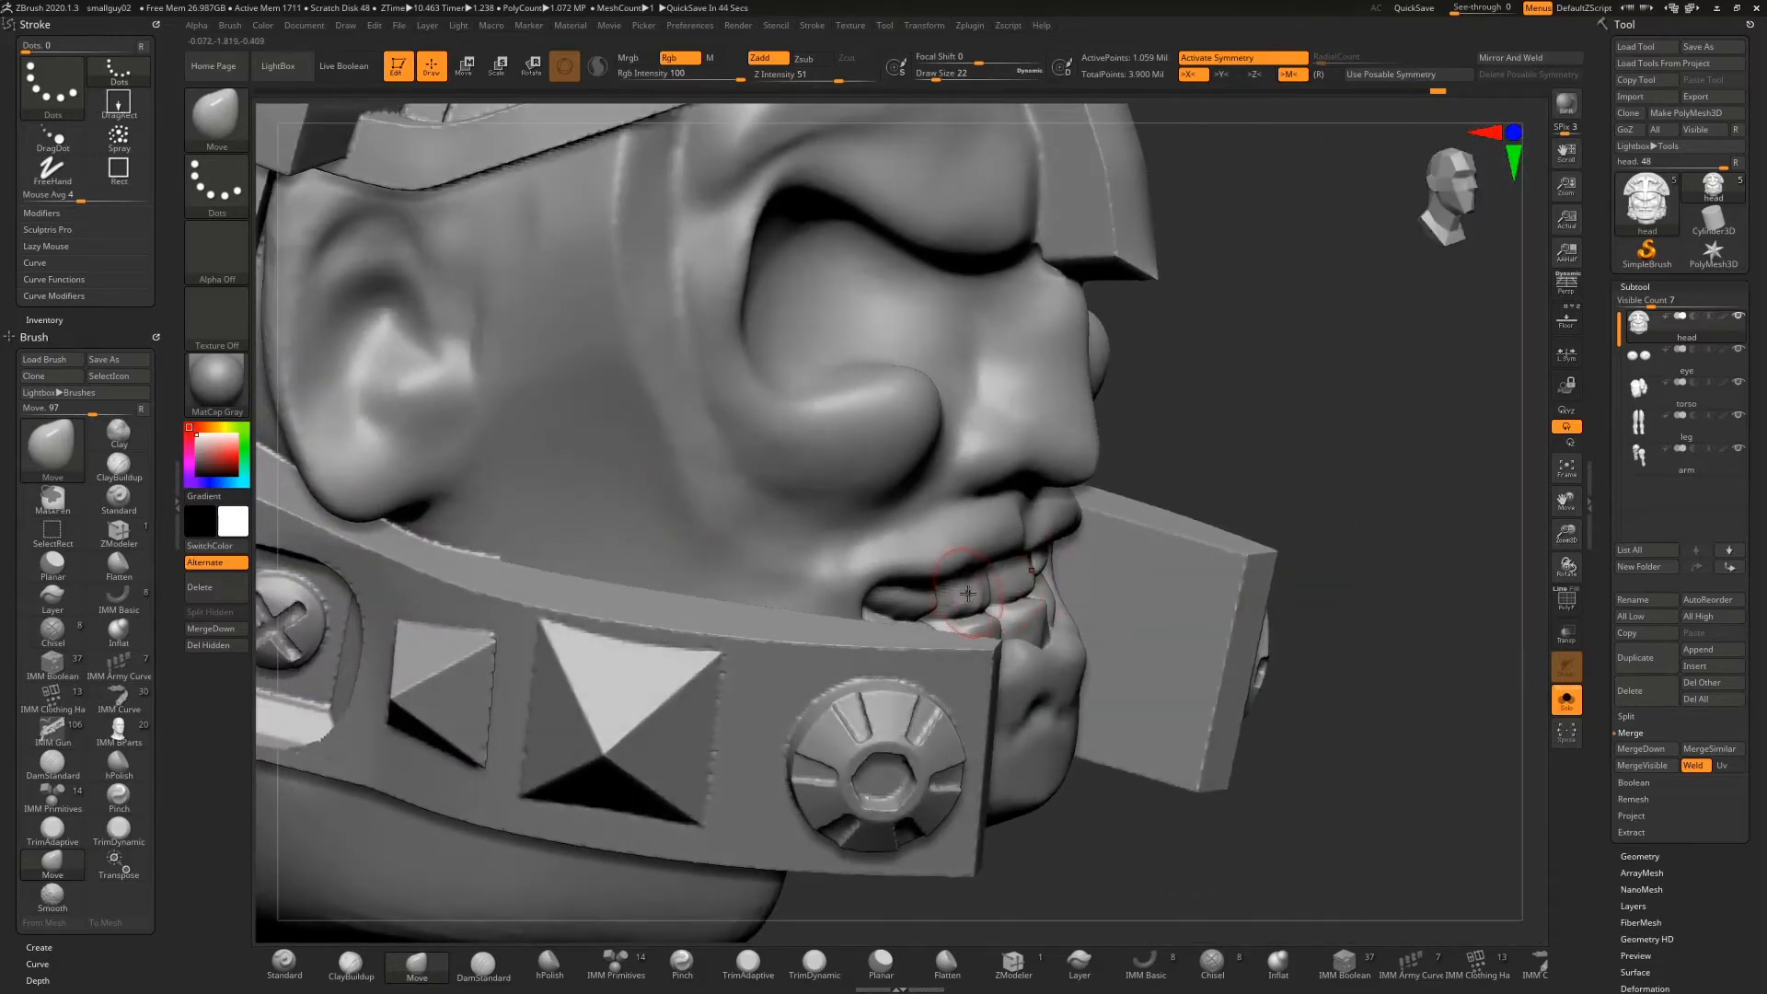
drag(1282, 439, 1242, 454)
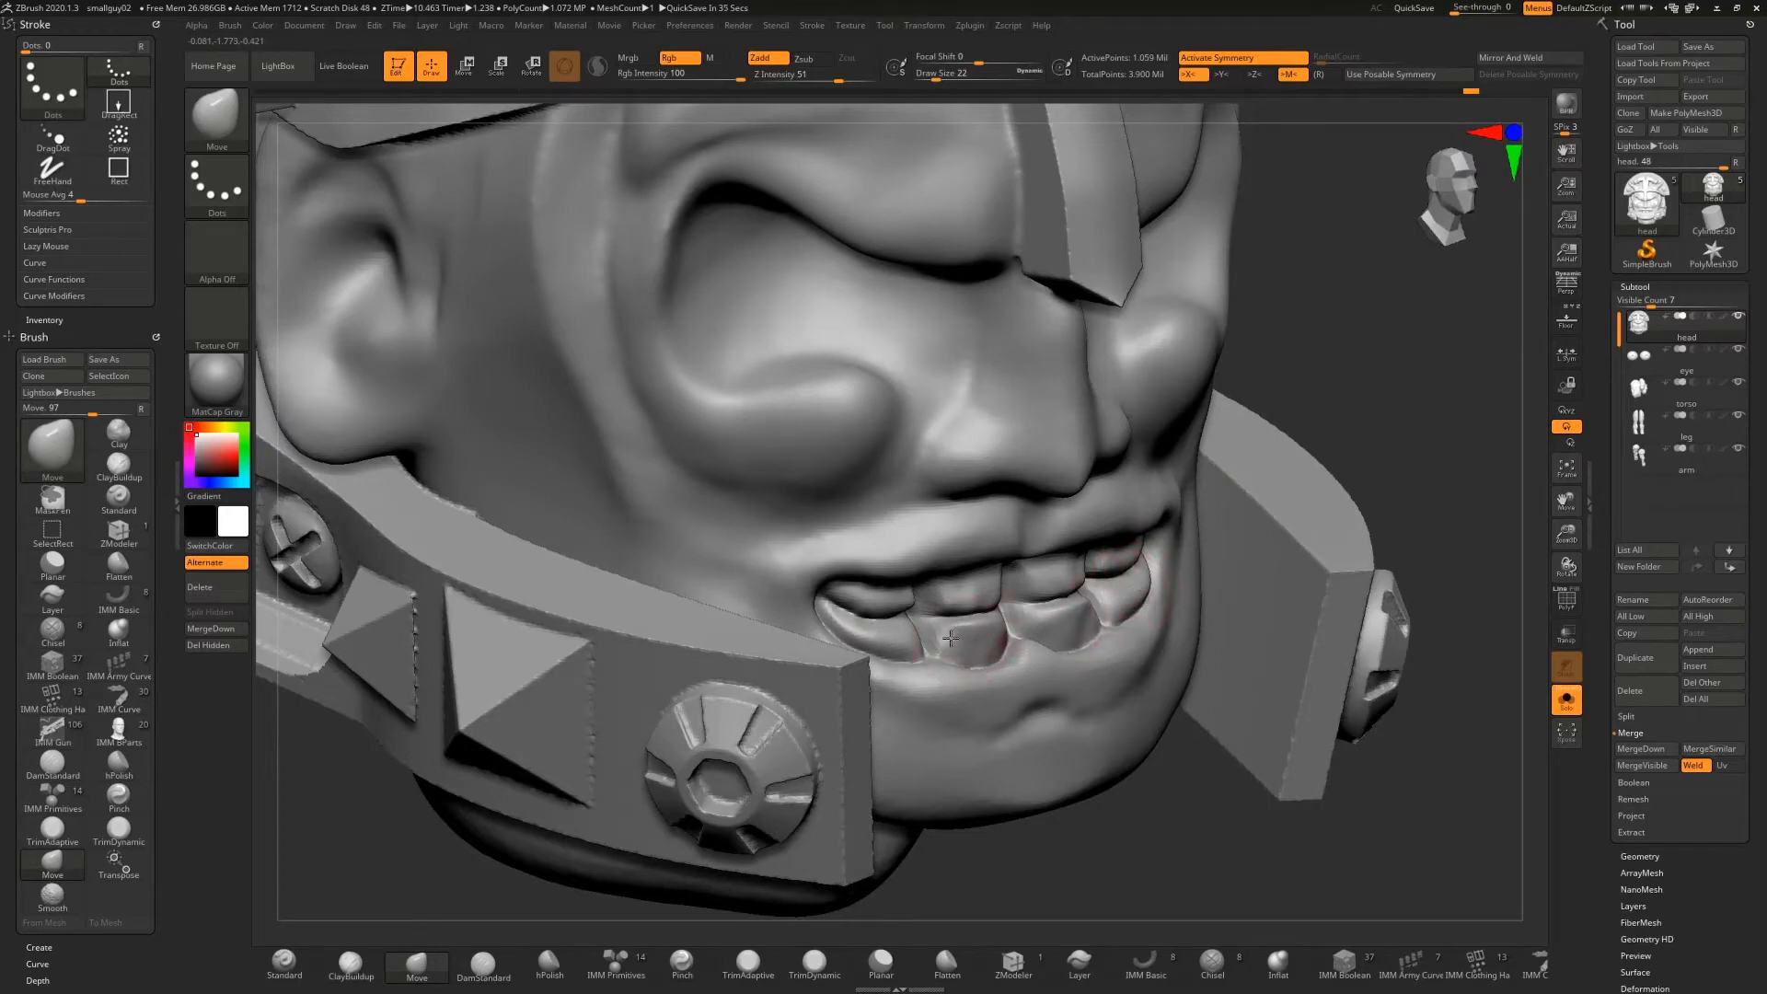
mouse_move(1316, 439)
mouse_down()
mouse_move(1350, 406)
mouse_move(1233, 589)
mouse_up()
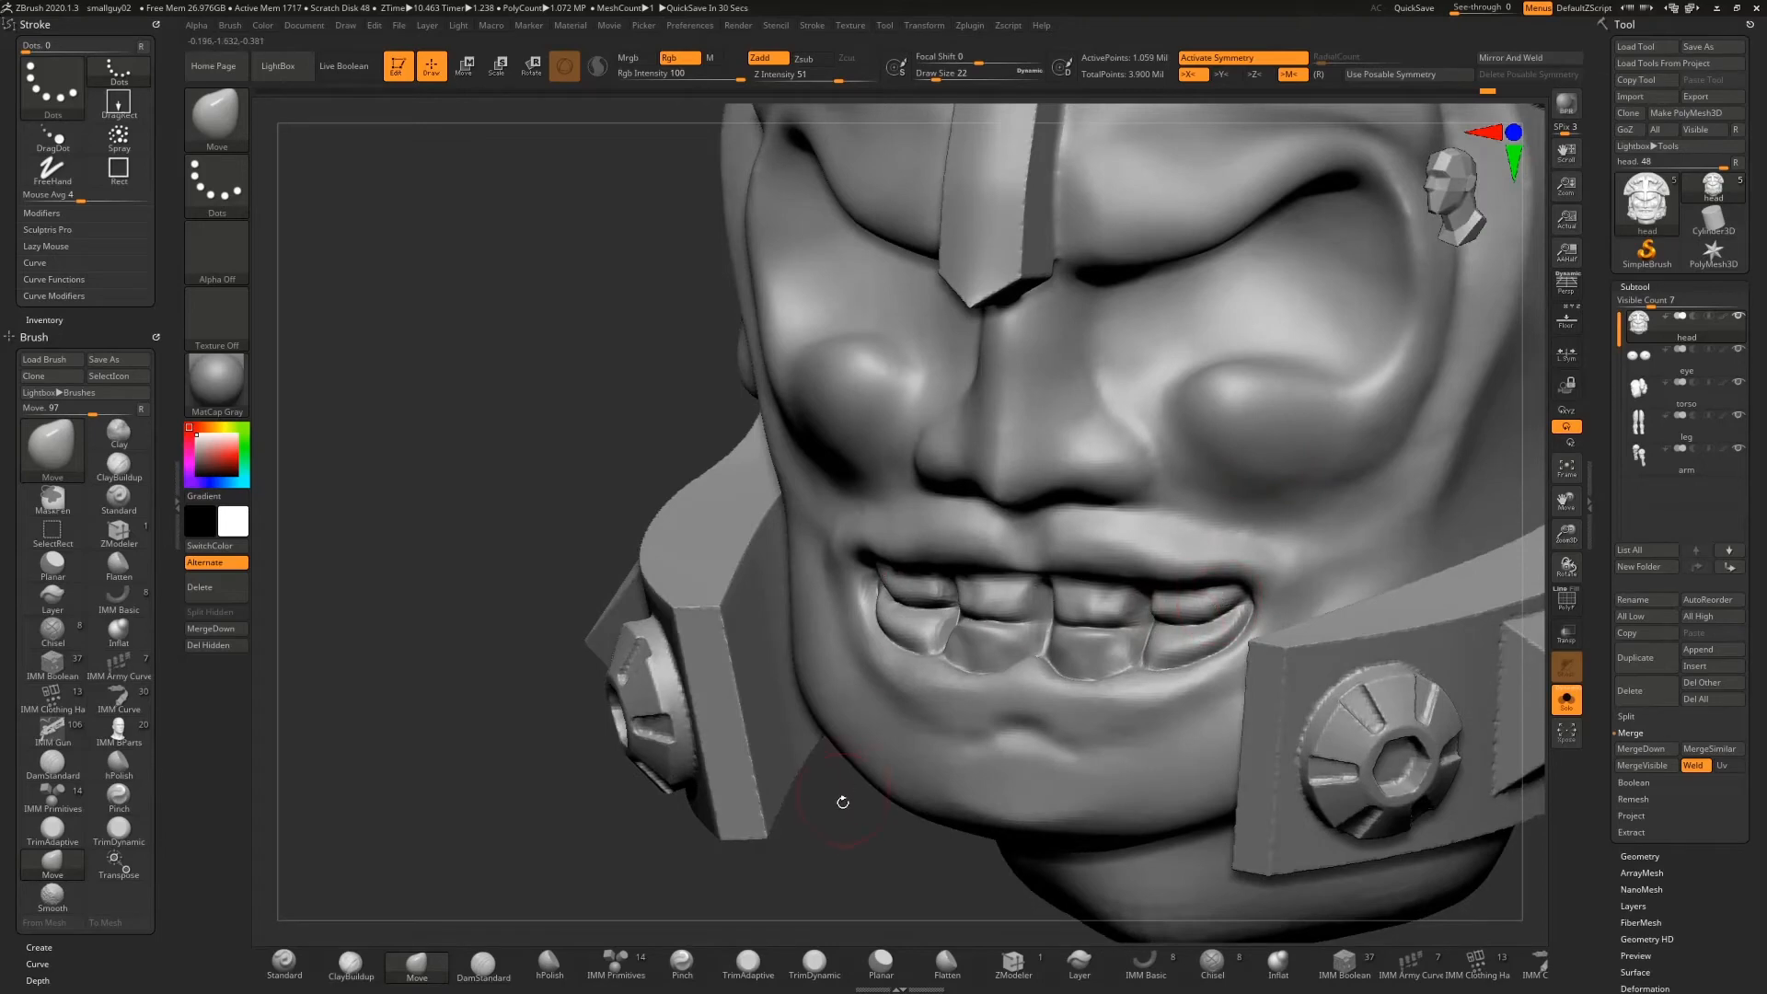
drag(838, 824, 988, 759)
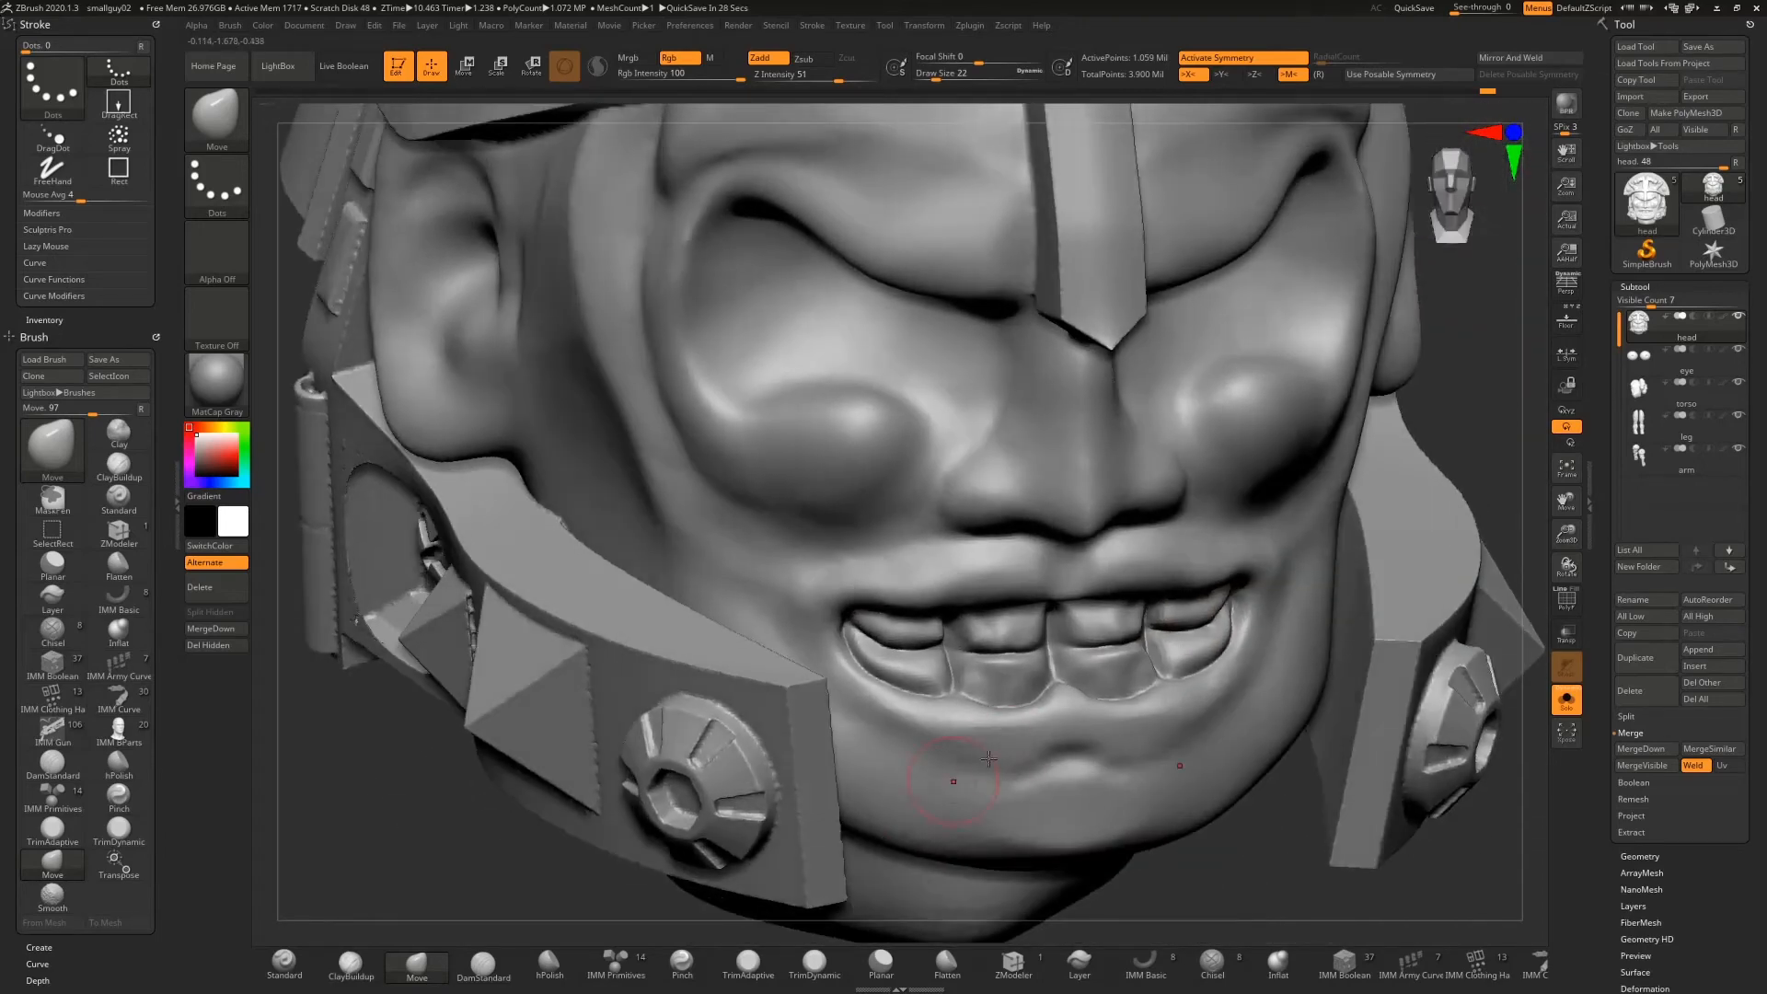
drag(1112, 663, 1110, 675)
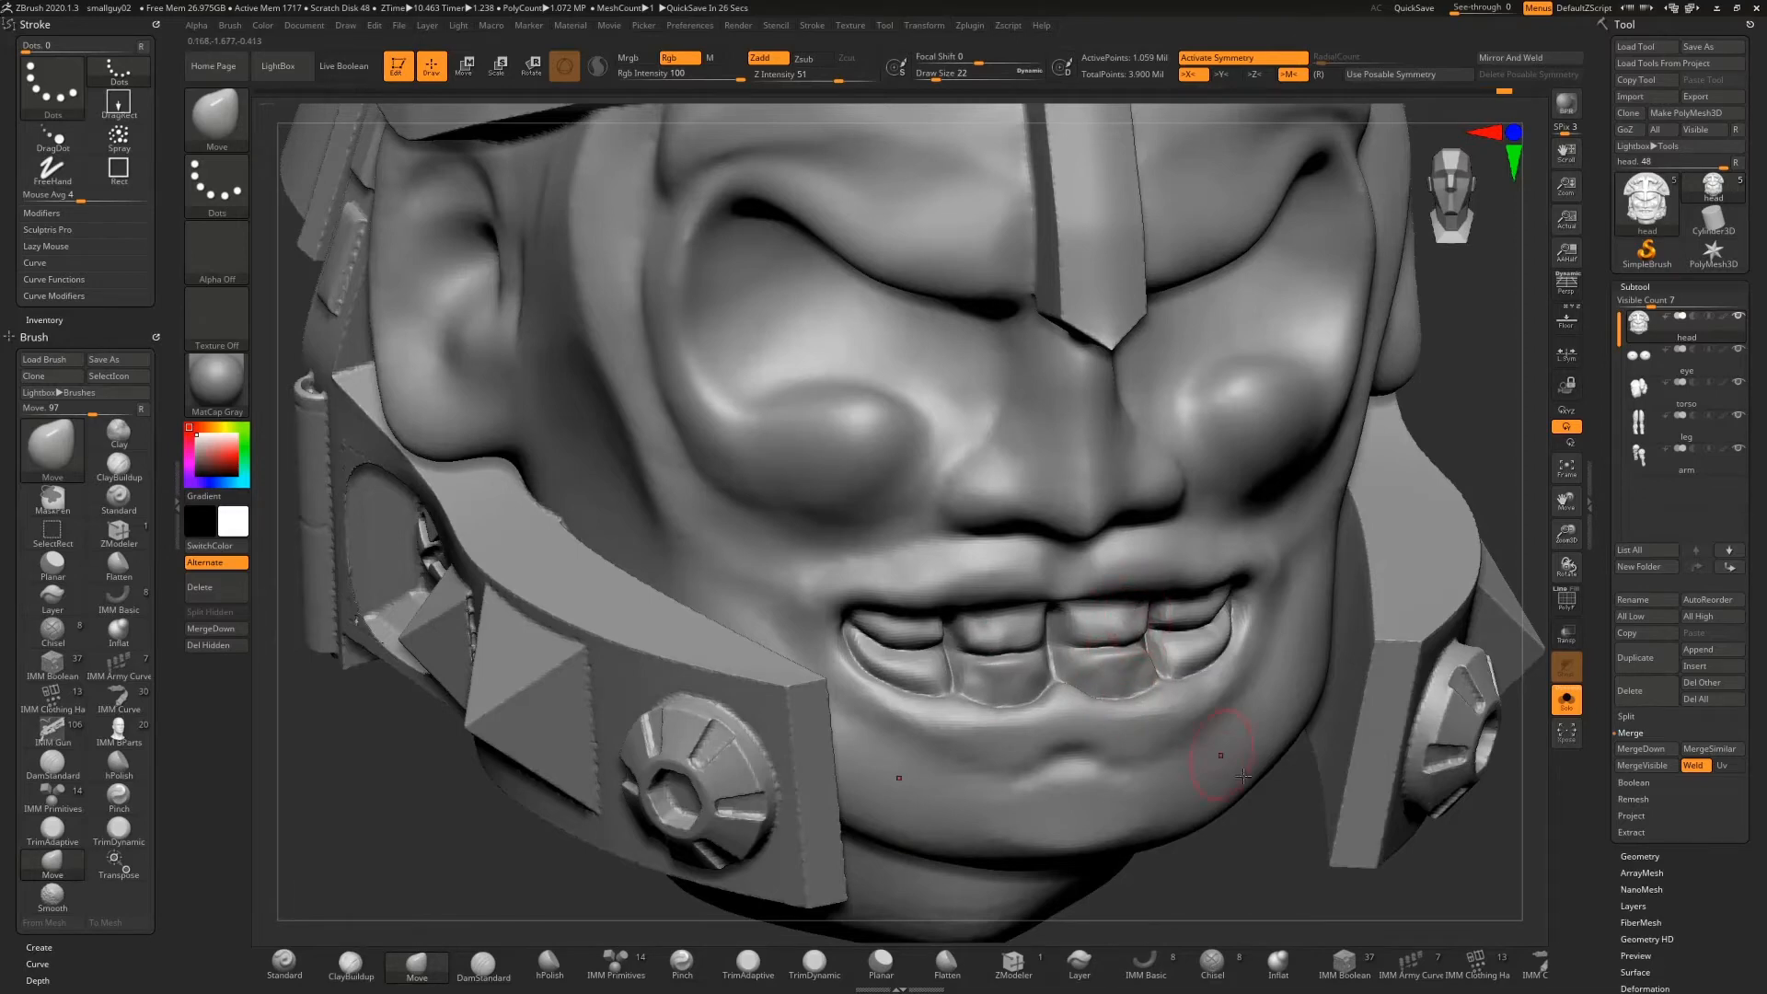
Refine the teeth with the Move brush, filling out the upper row and evening the line where both rows meet
mouse_move(1273, 821)
mouse_down()
mouse_move(1176, 821)
mouse_move(1322, 811)
mouse_move(1153, 664)
mouse_up()
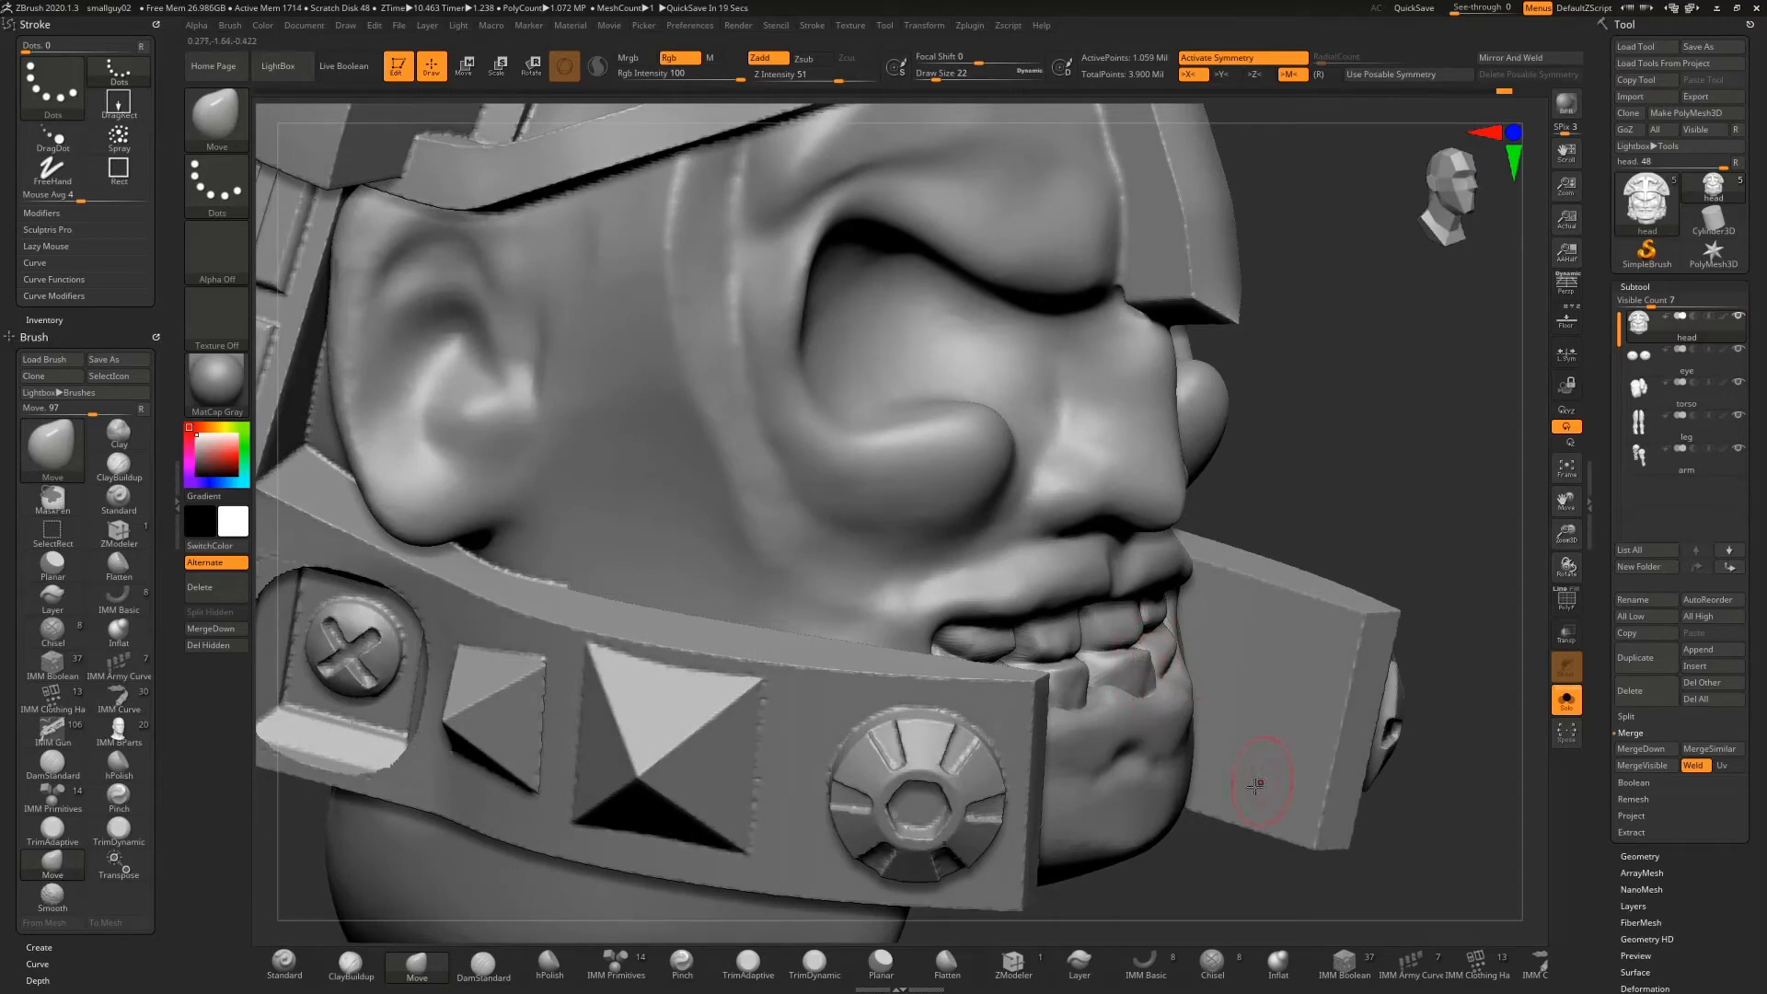
drag(1196, 856, 1175, 648)
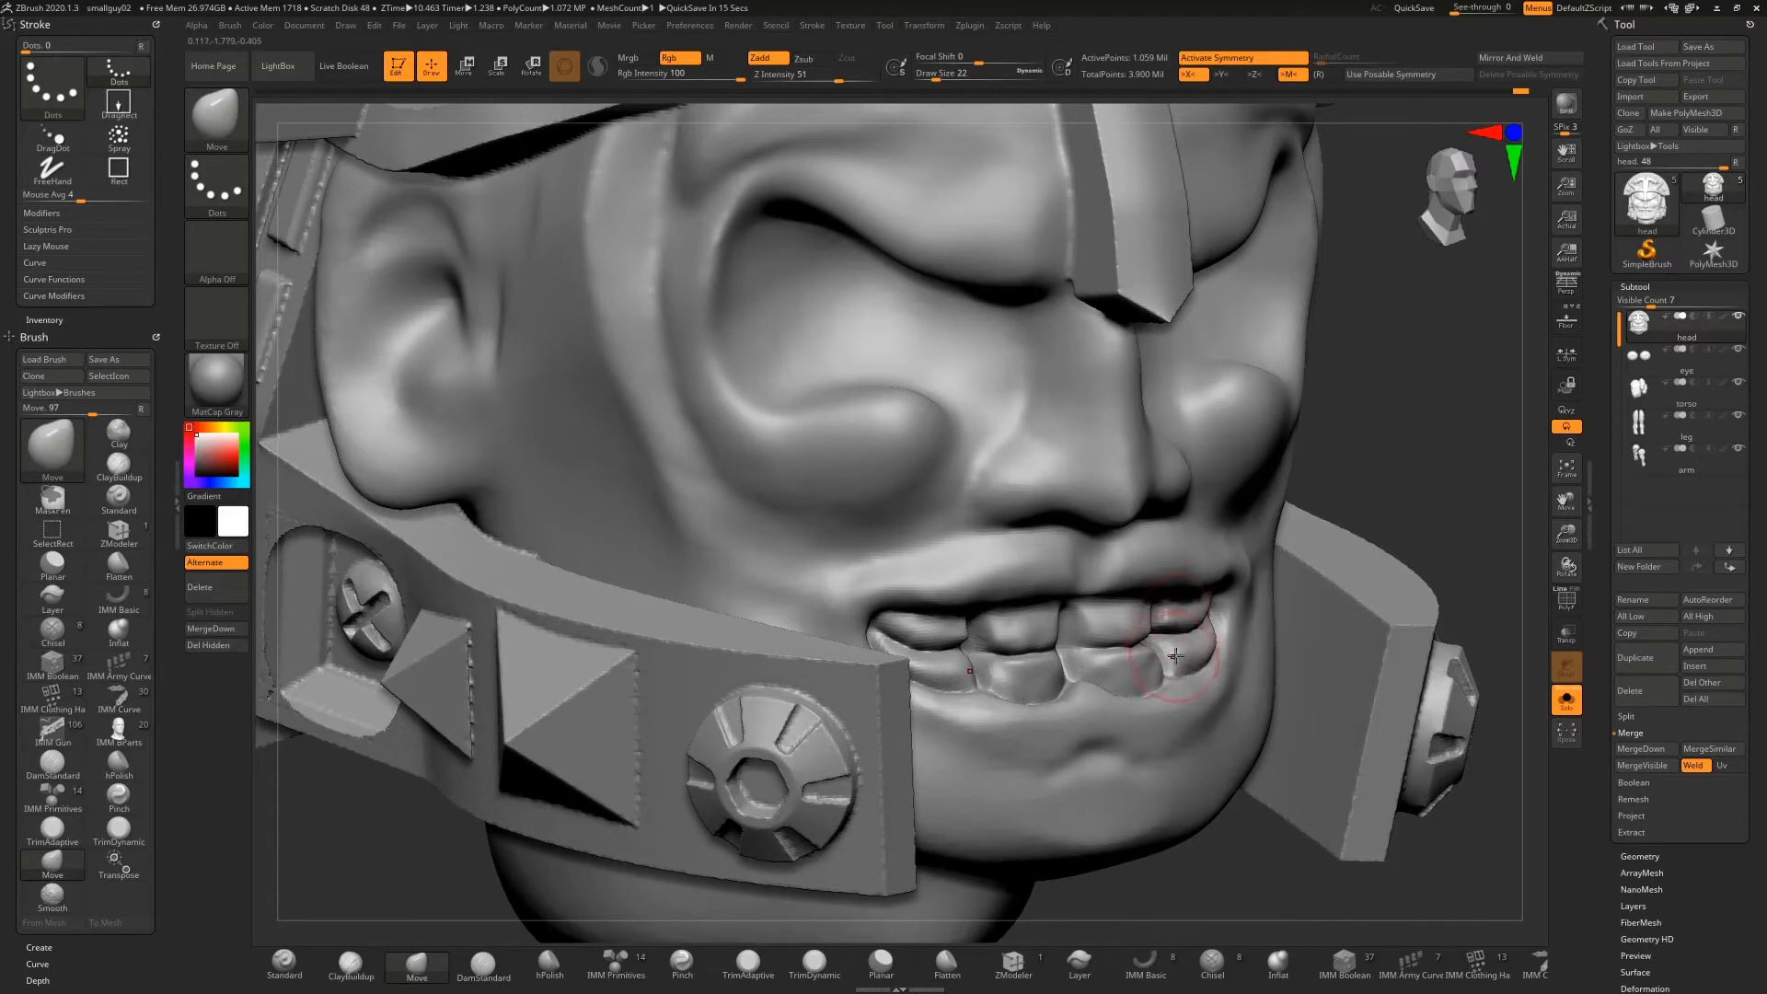
mouse_move(1249, 839)
mouse_down()
mouse_move(1093, 828)
mouse_move(1266, 839)
mouse_move(1247, 809)
mouse_up()
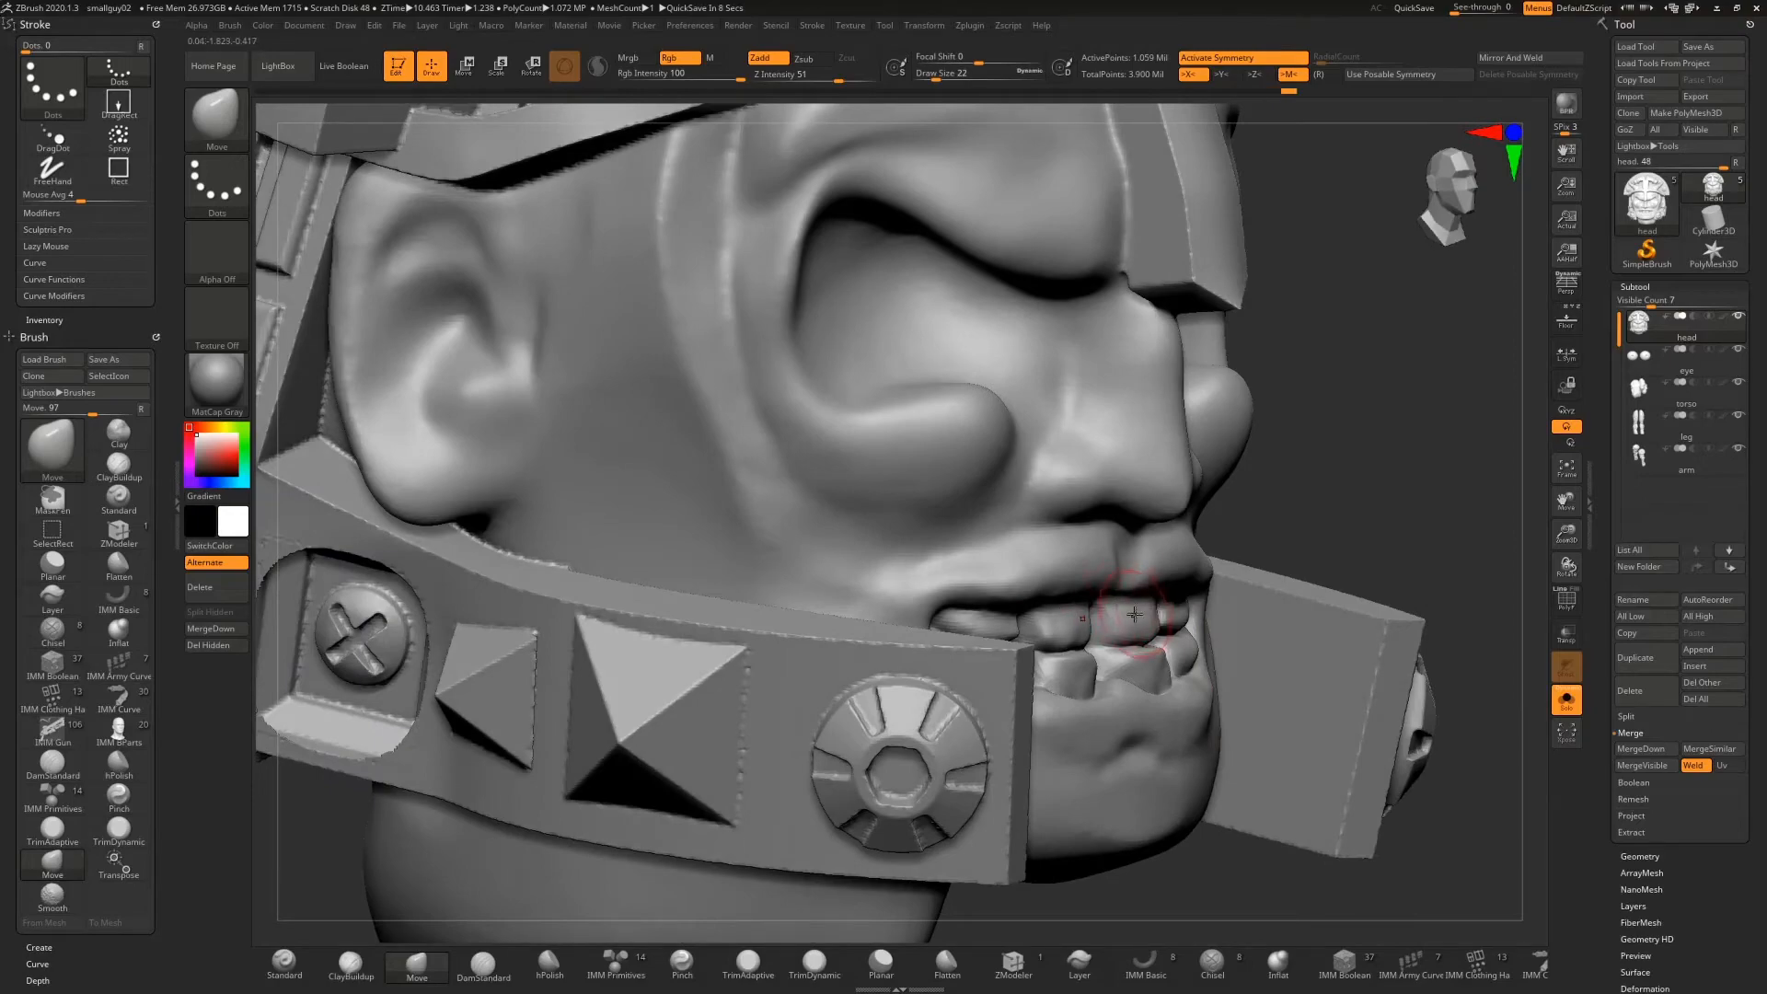
drag(1352, 537, 1288, 543)
mouse_move(1287, 543)
right_down()
mouse_move(1257, 543)
mouse_move(1382, 539)
right_up()
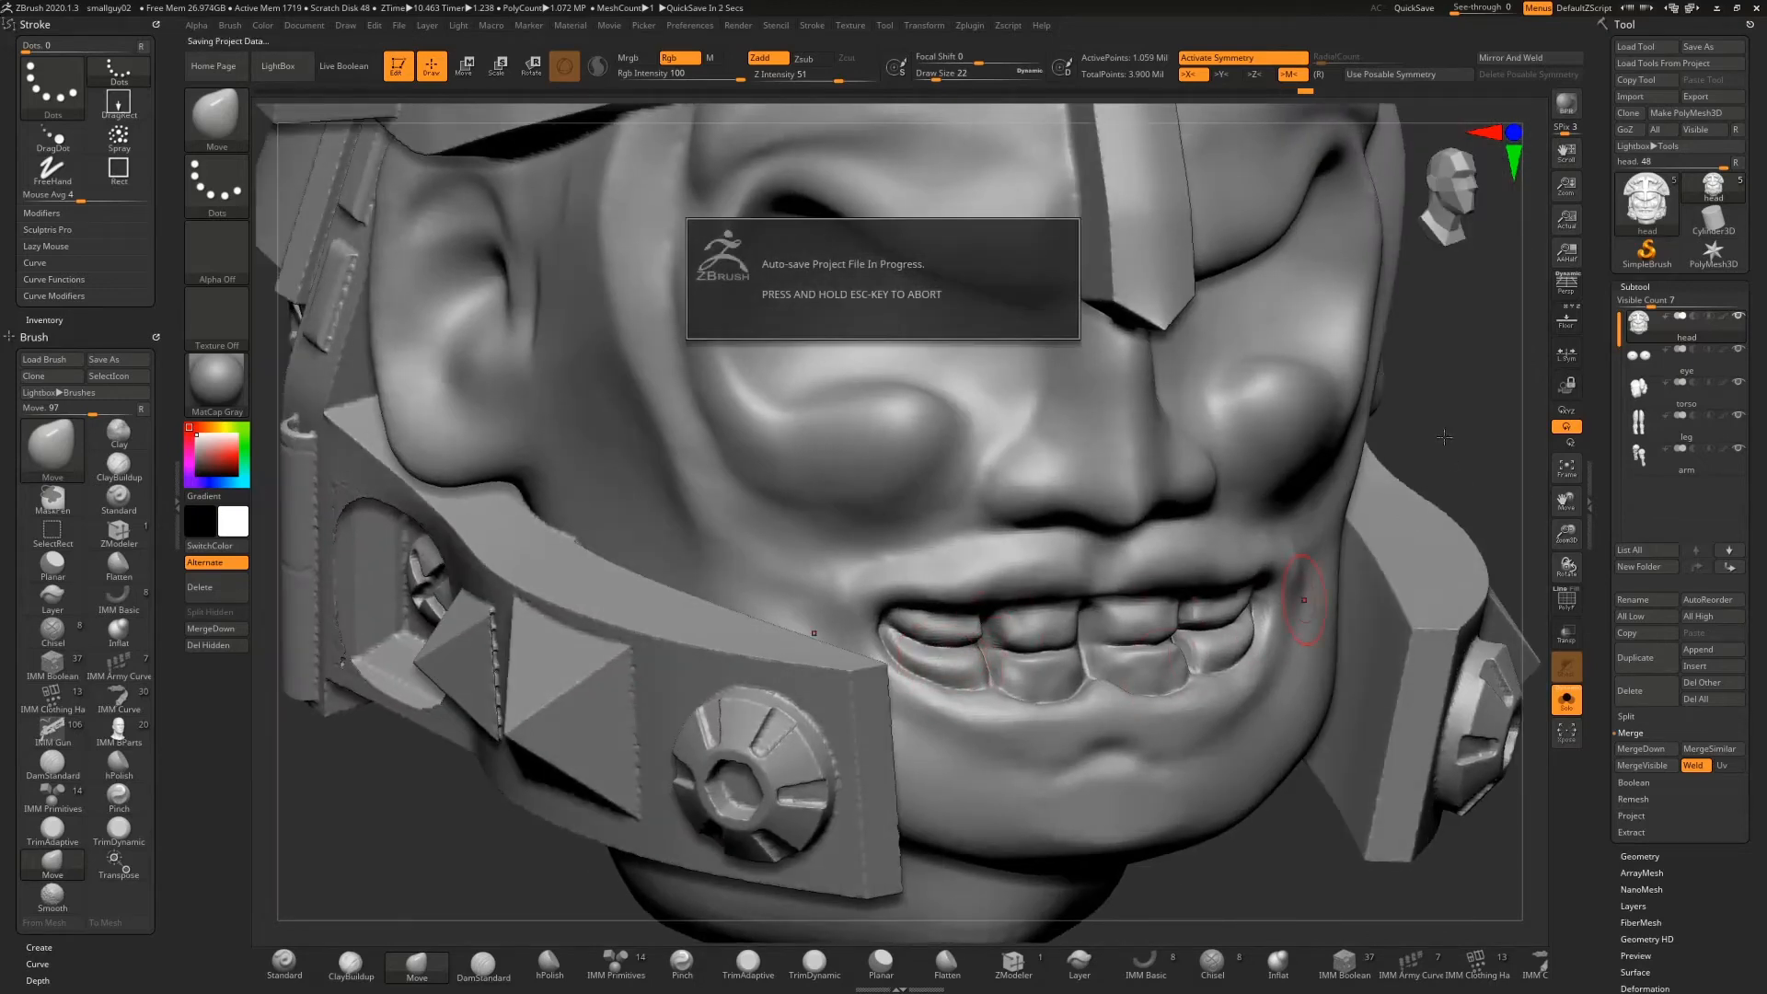
right_drag(1447, 434, 1323, 480)
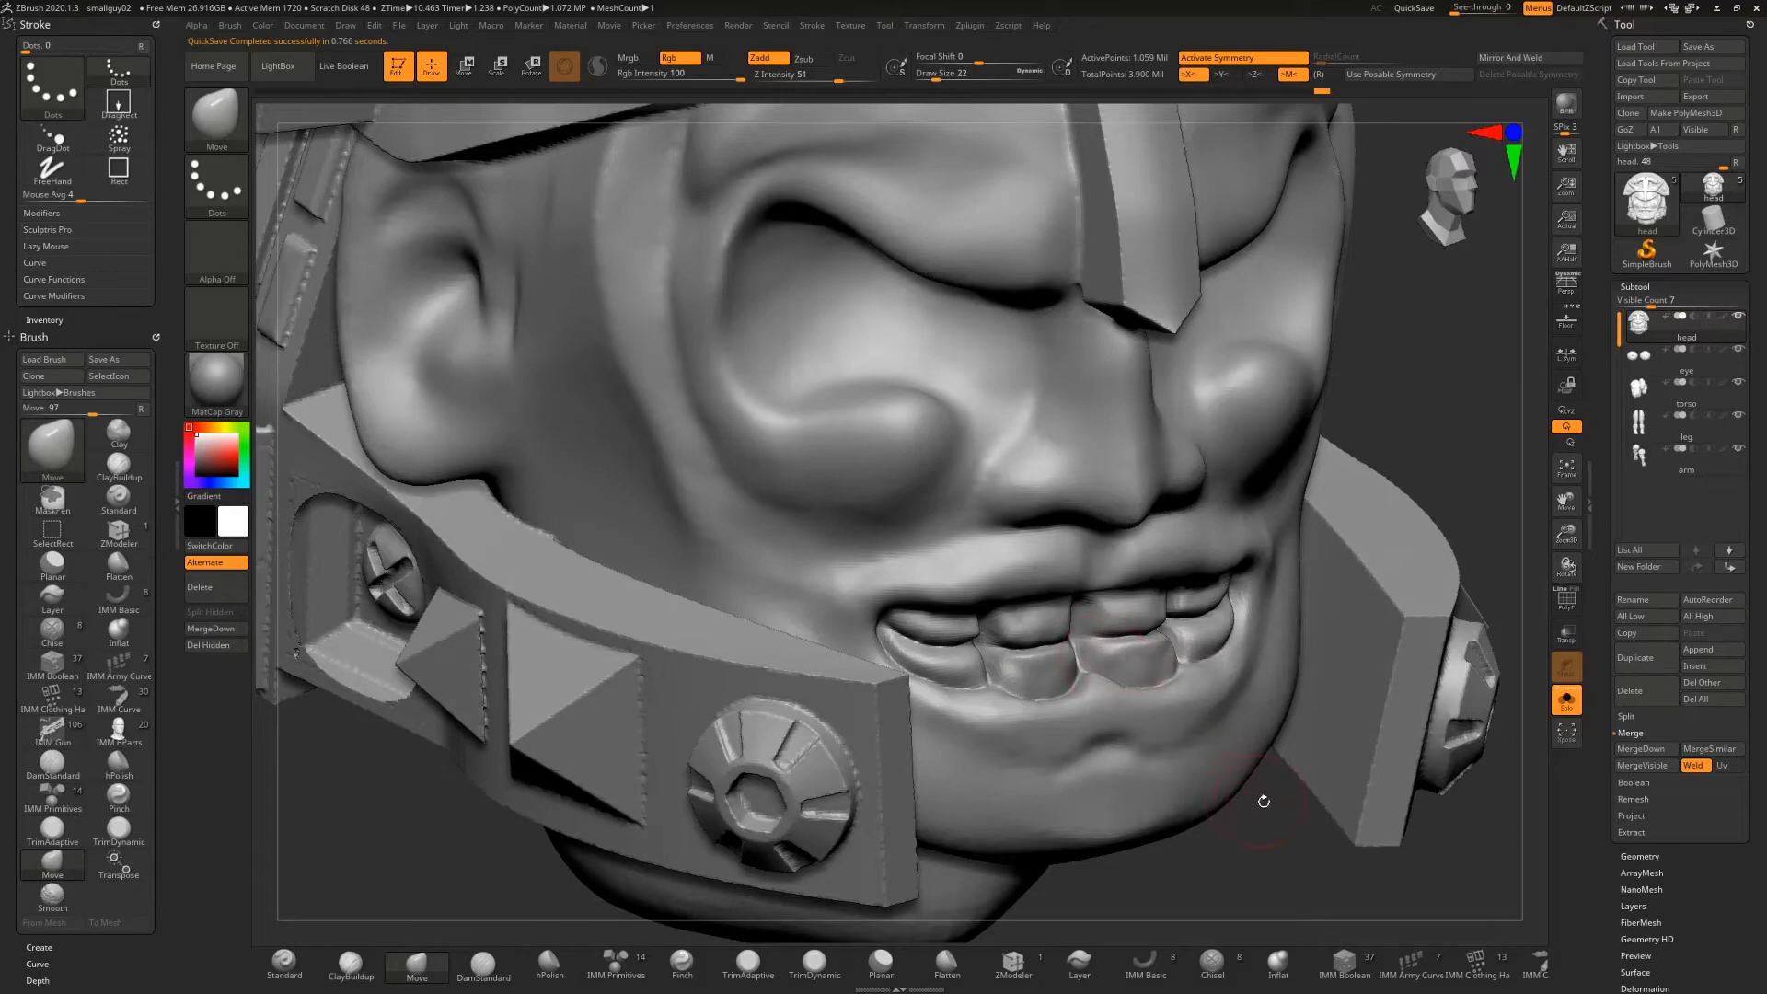
mouse_move(1263, 801)
right_down()
mouse_move(1169, 807)
mouse_move(1277, 806)
mouse_move(1263, 715)
right_up()
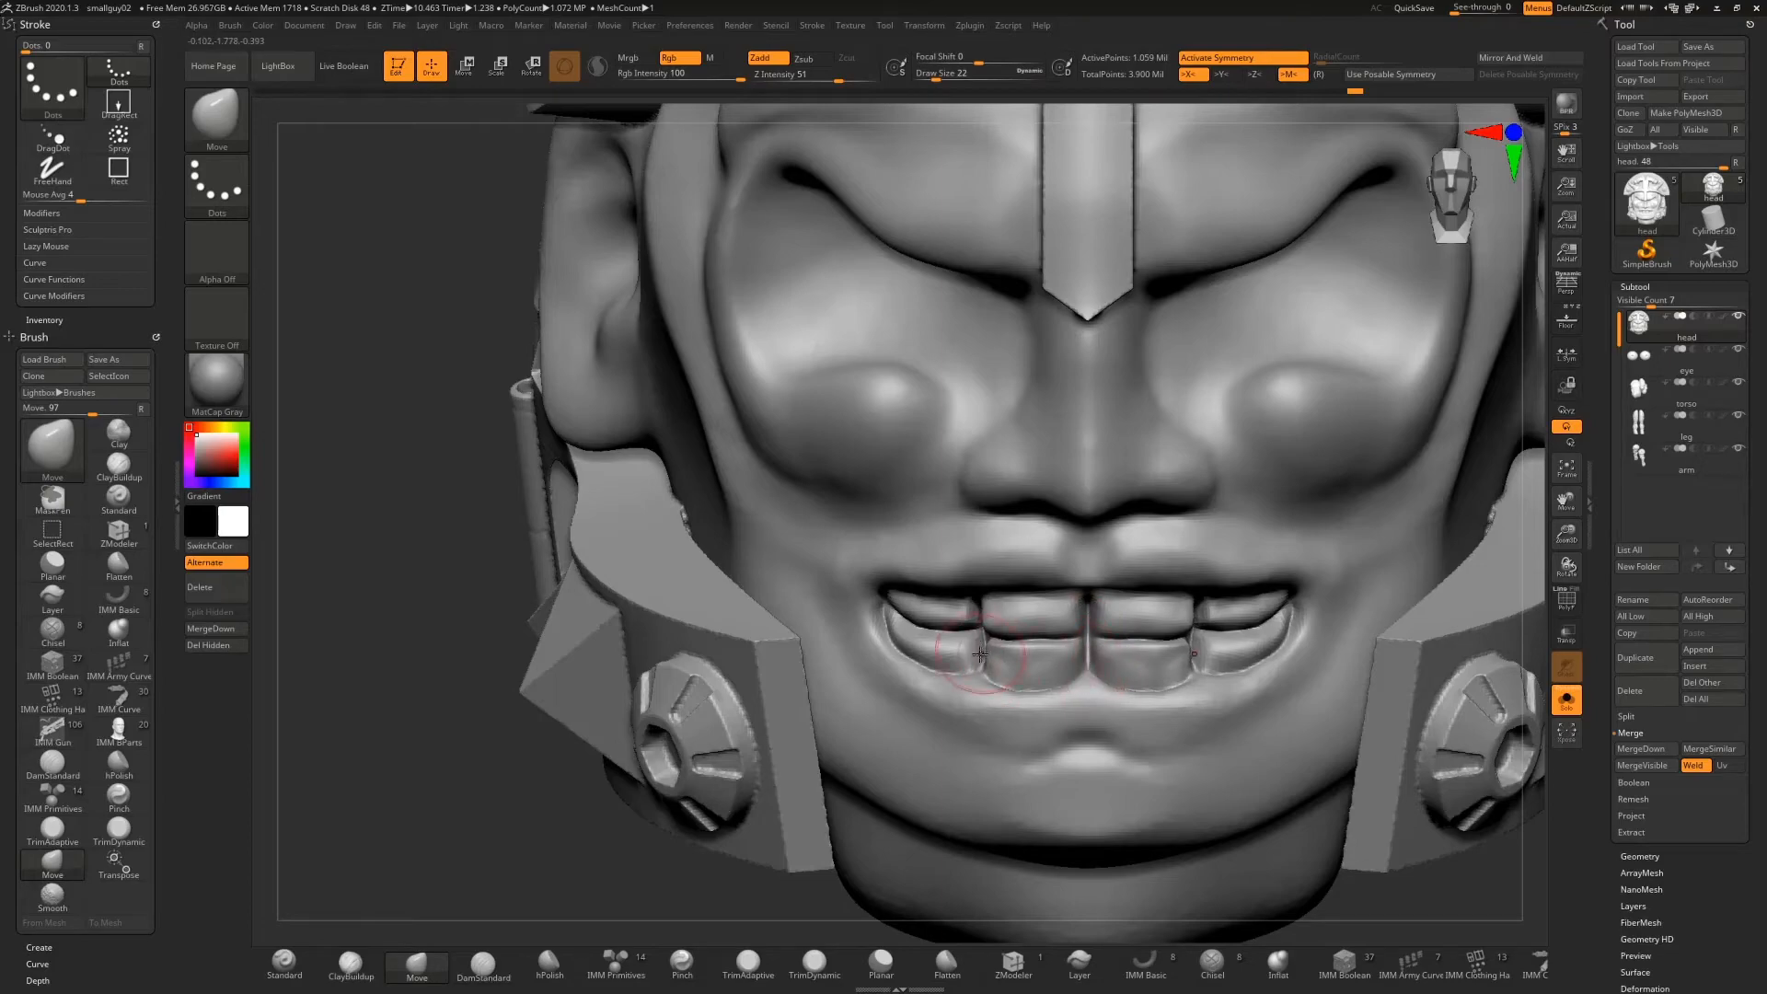
drag(383, 601, 423, 596)
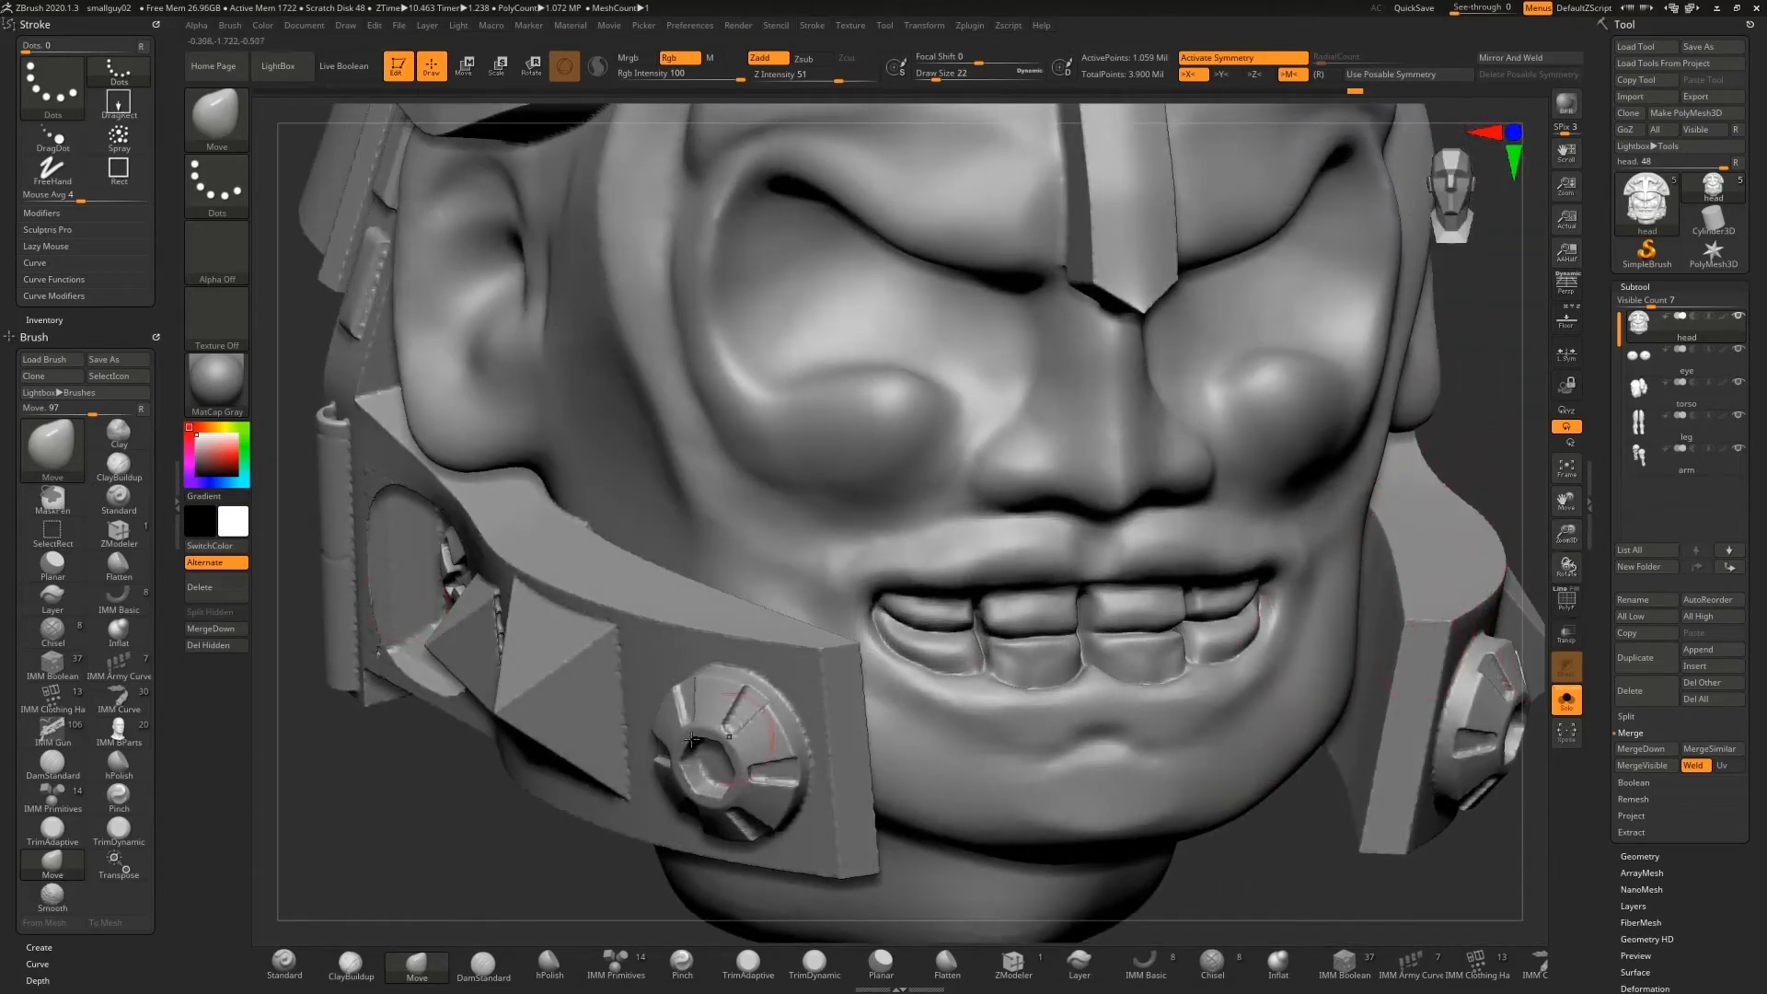
Carve a deep crease beneath the lower lip with the DamStandard brush, running from the mouth corners to the chin's centre
click(478, 966)
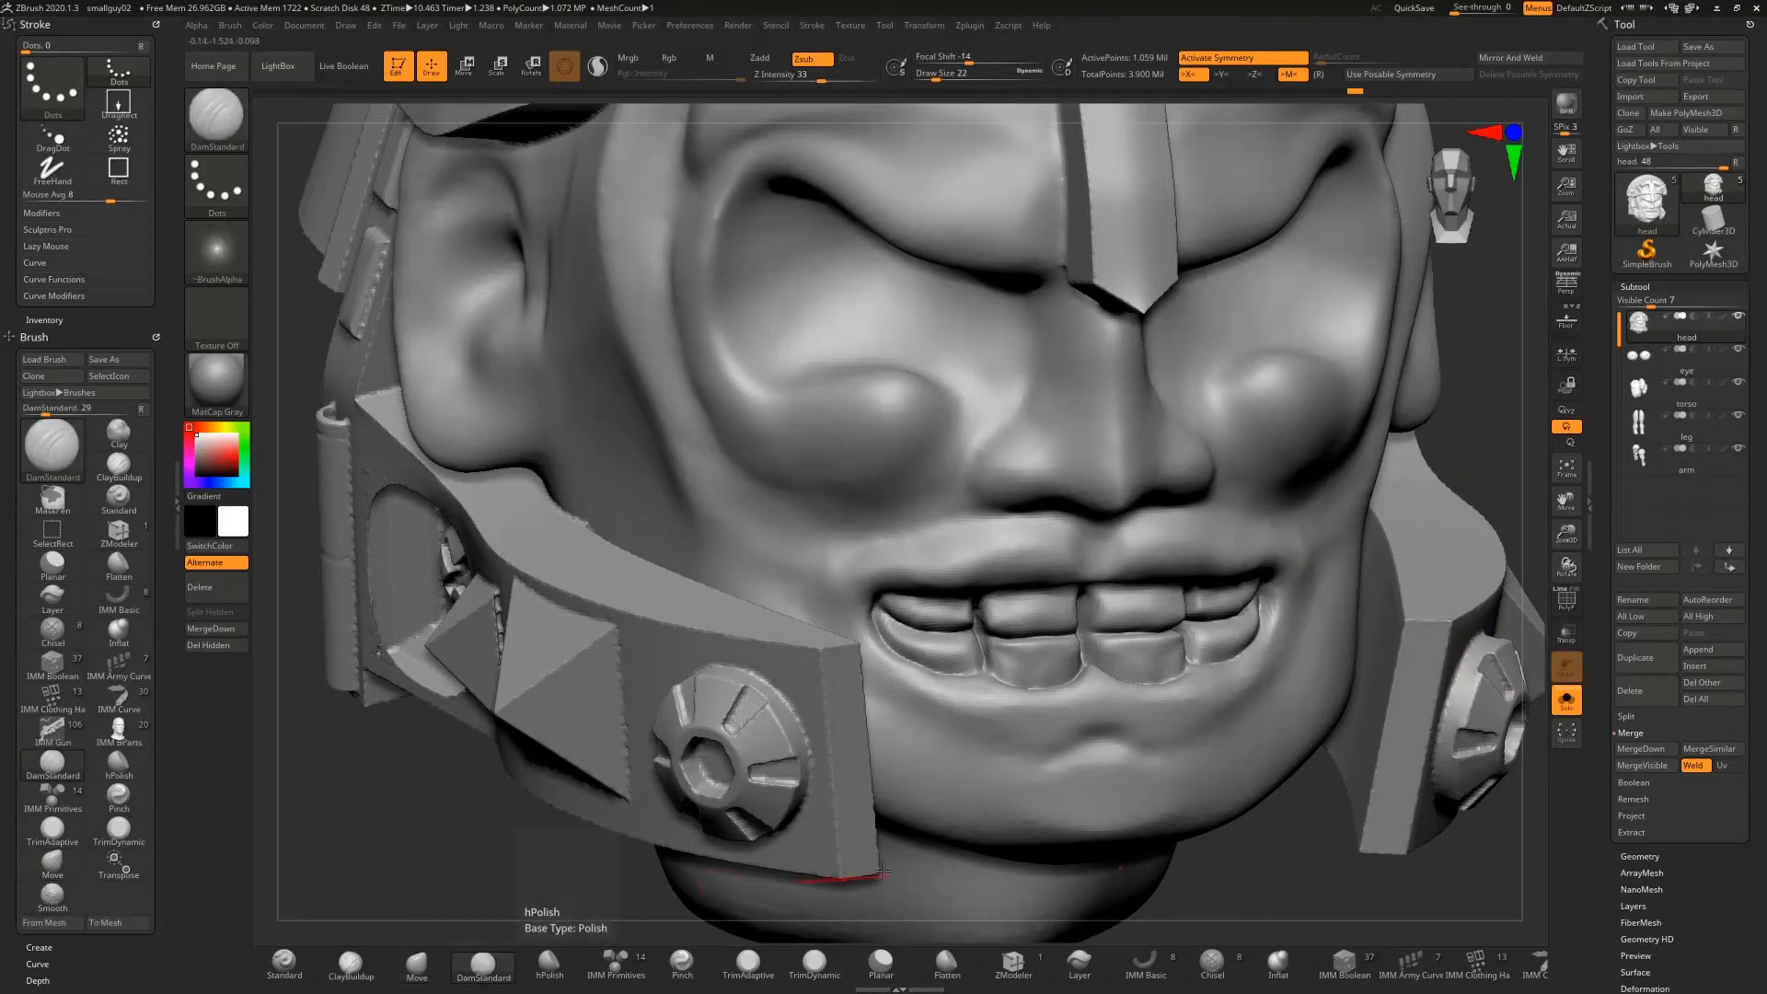
shift+drag(1303, 856, 1187, 850)
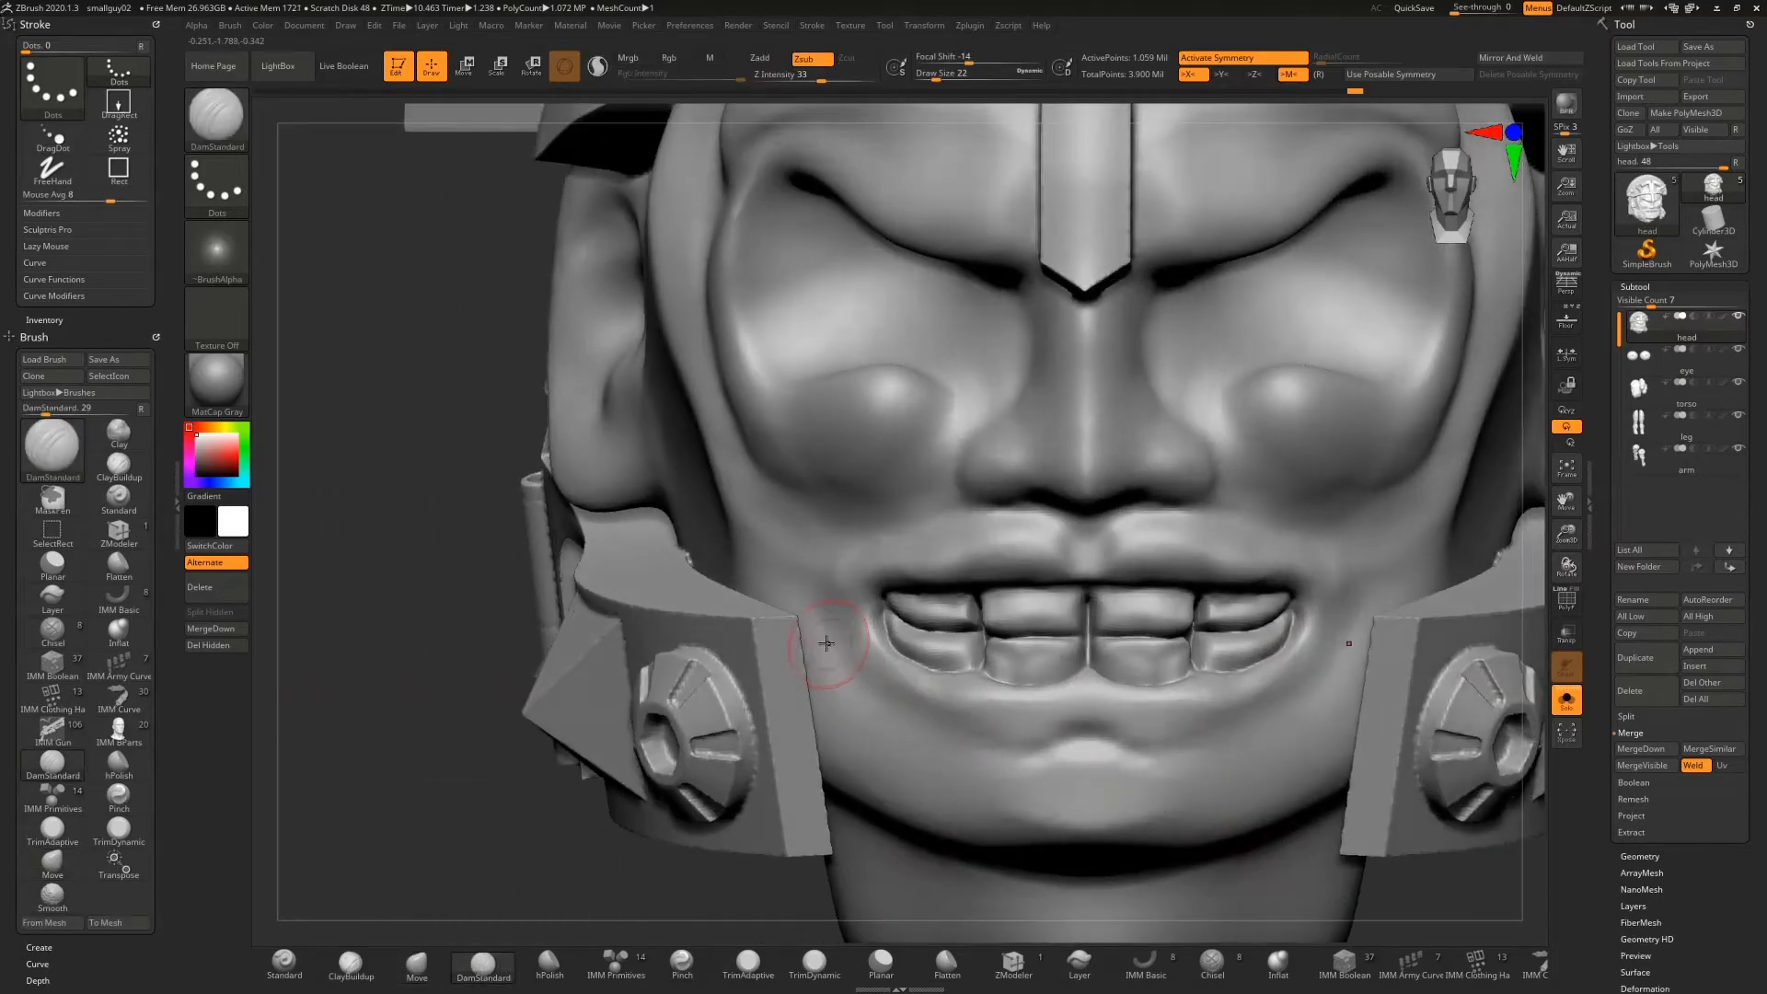
drag(869, 695, 931, 722)
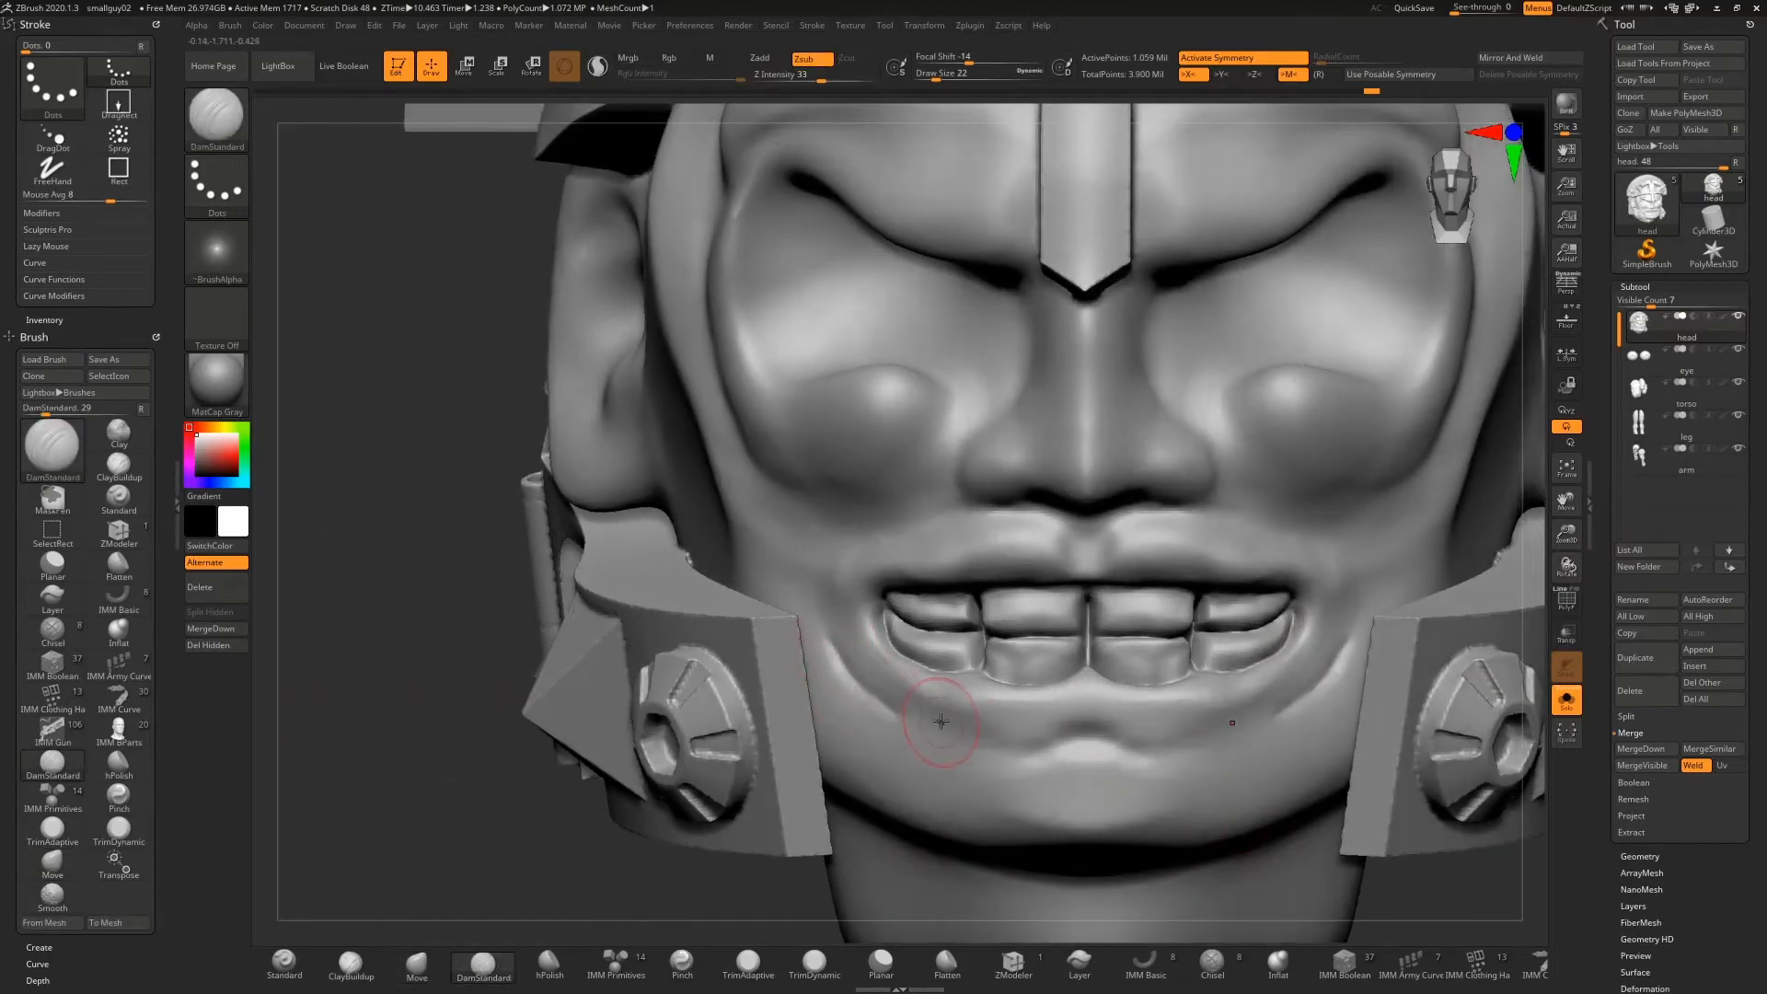
mouse_move(831, 646)
mouse_down()
mouse_move(917, 722)
mouse_move(849, 672)
mouse_move(889, 707)
mouse_move(994, 759)
mouse_move(1092, 736)
mouse_up()
mouse_move(836, 669)
mouse_down()
mouse_move(962, 750)
mouse_move(1010, 763)
mouse_move(1054, 744)
mouse_move(1008, 765)
mouse_up()
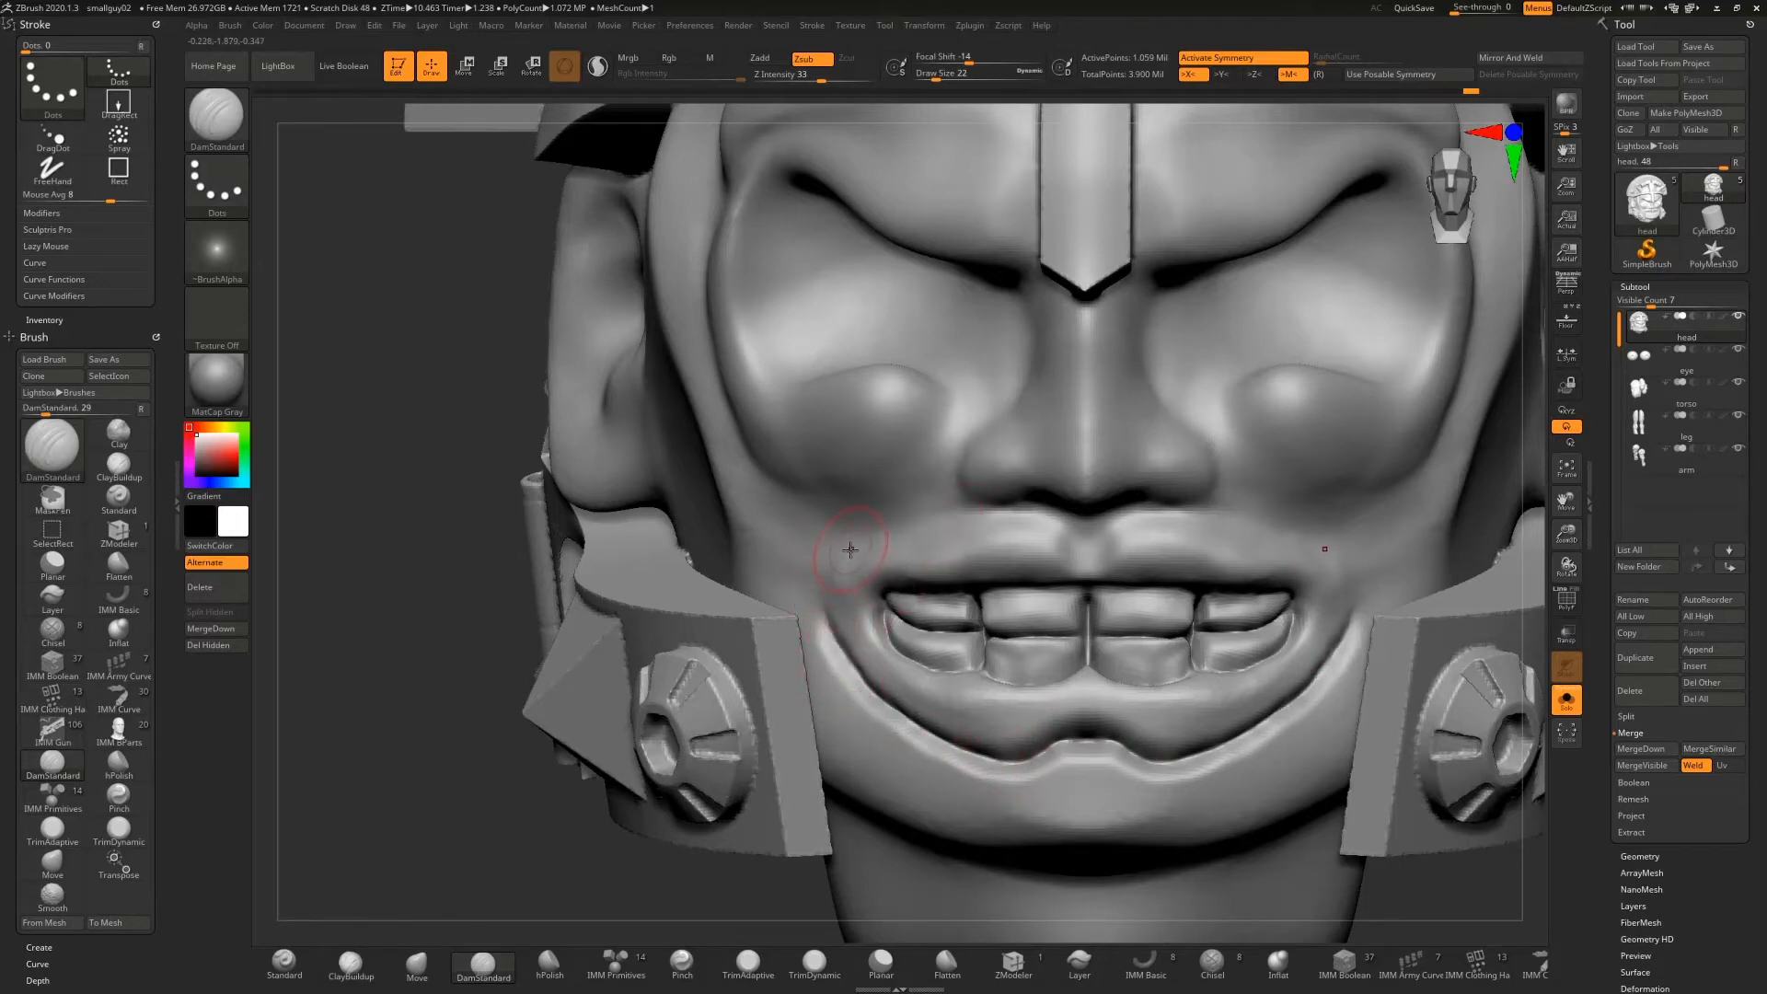
Carve the upper lip's outline and the mouth corners with the DamStandard brush
drag(951, 521, 1058, 531)
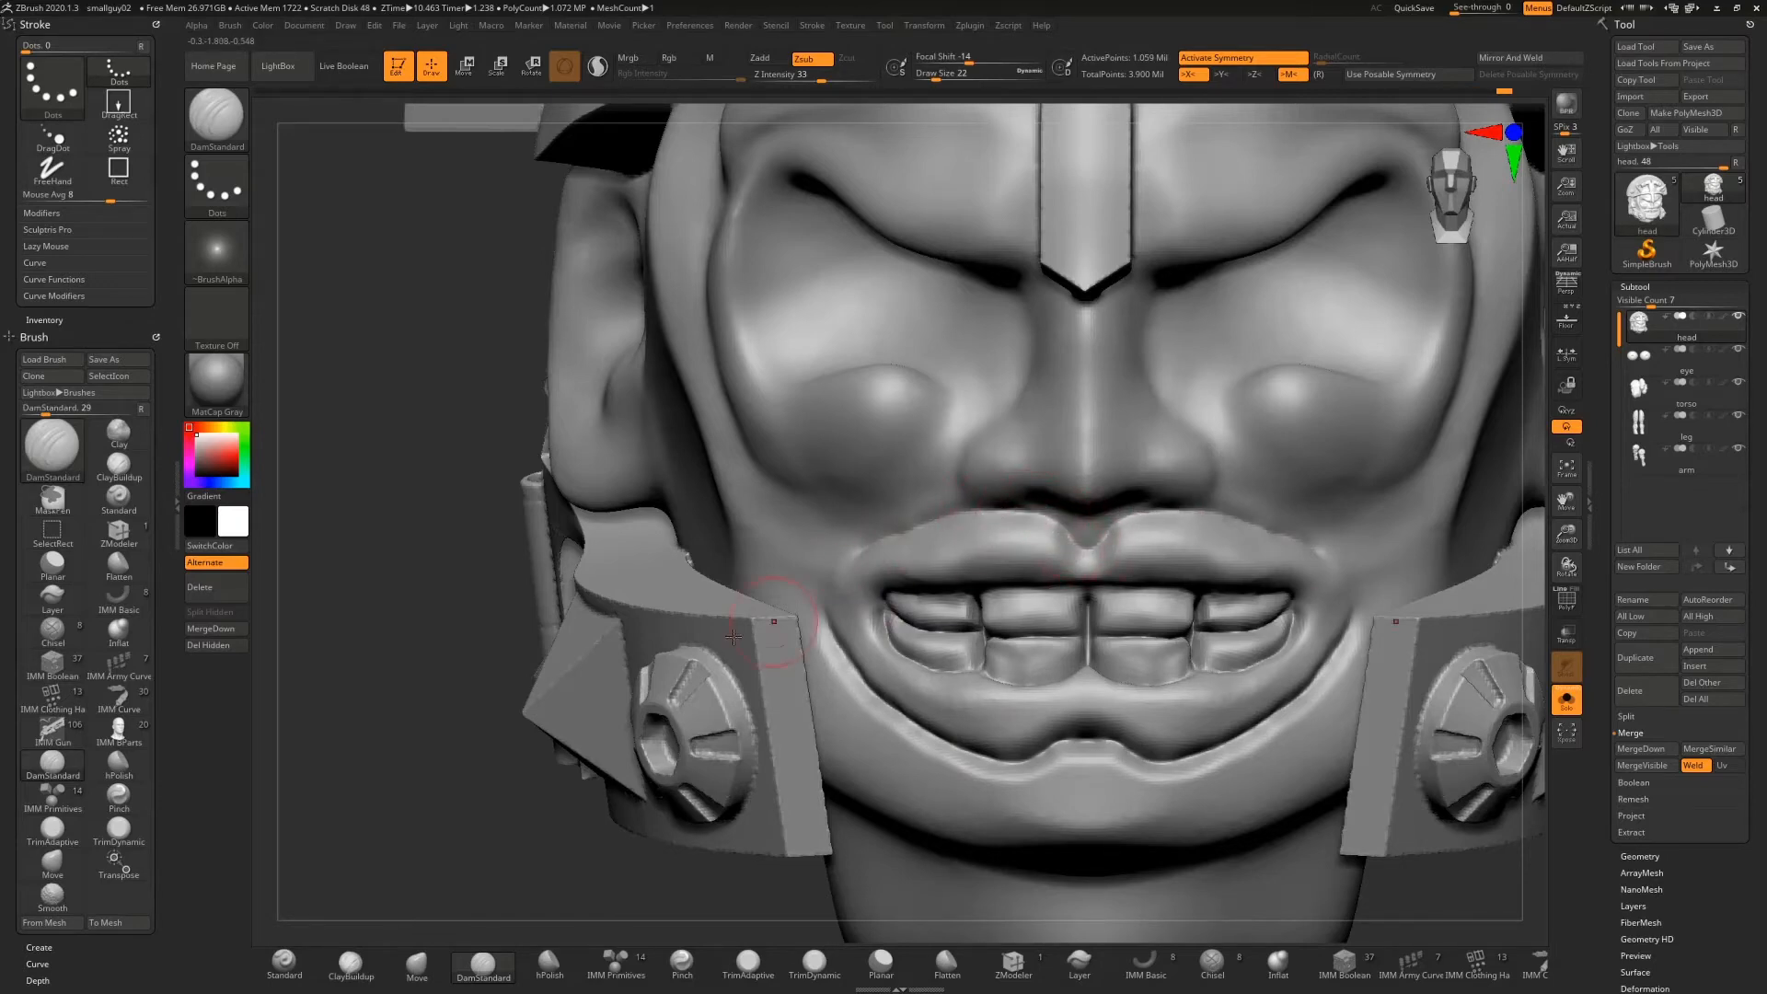
drag(420, 586, 674, 593)
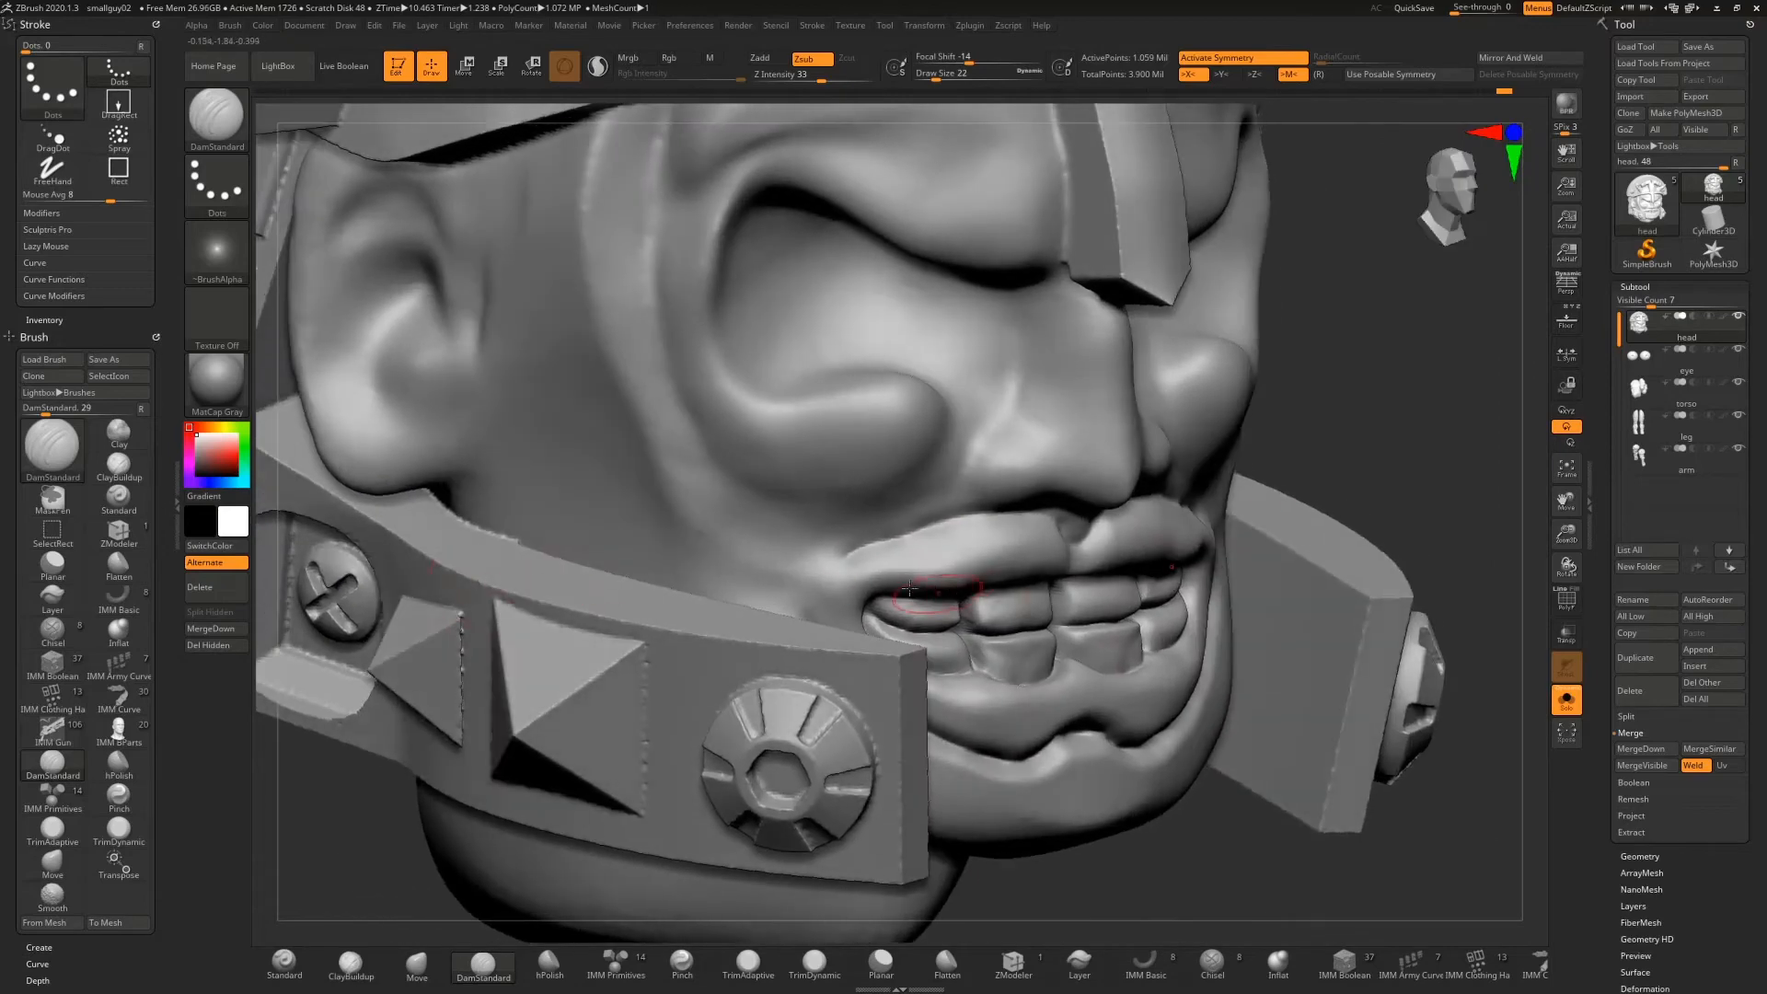
drag(856, 552, 1049, 520)
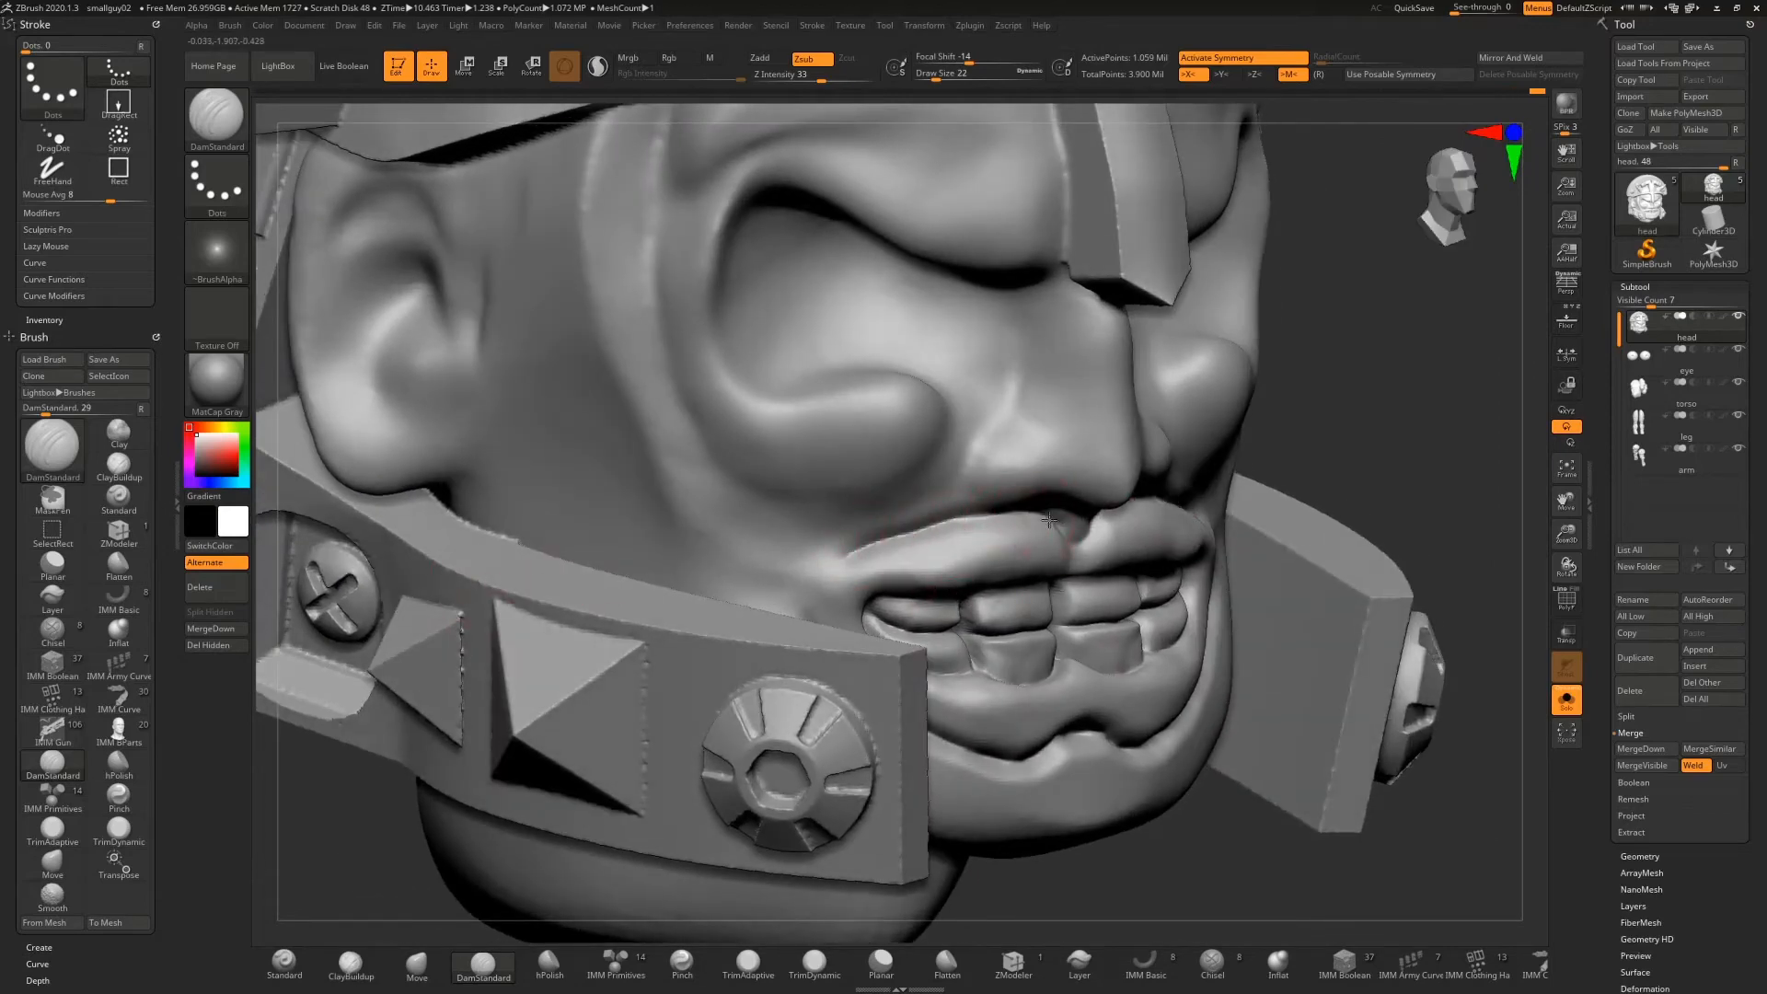
mouse_move(1404, 466)
mouse_down()
mouse_move(1369, 463)
mouse_move(1318, 633)
mouse_move(1328, 599)
mouse_up()
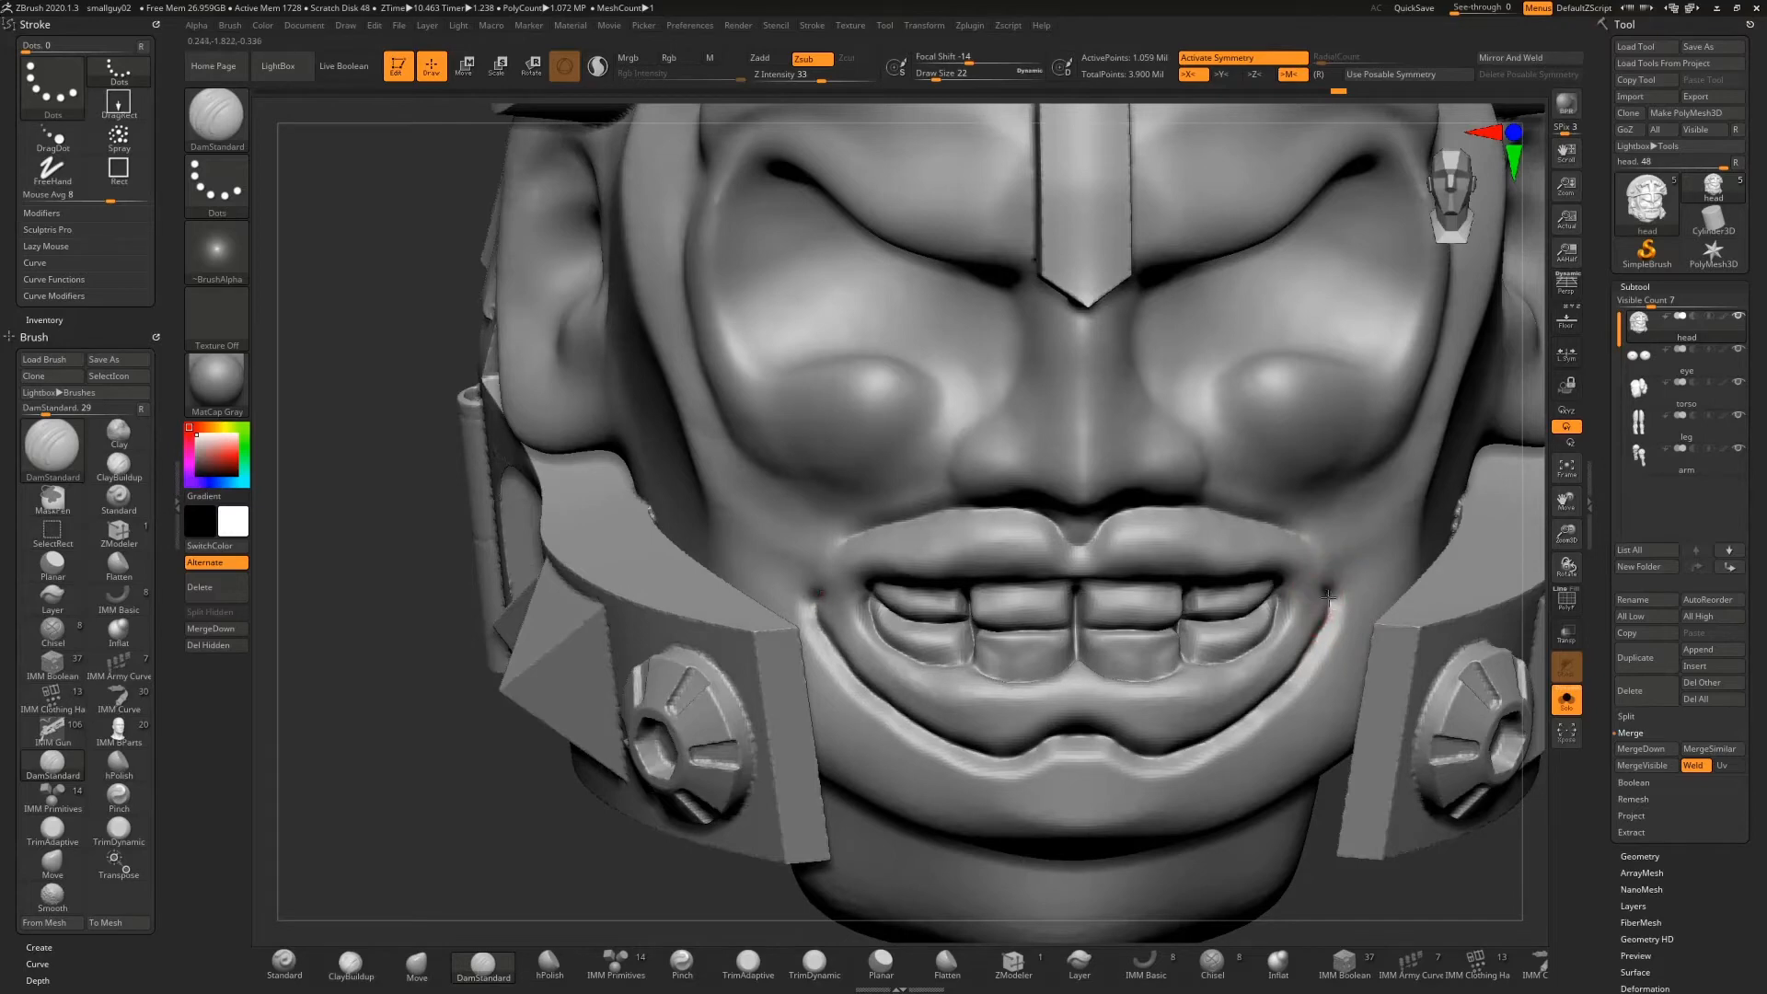
Smooth the chin surface just below the lower lip crease
key(shift)
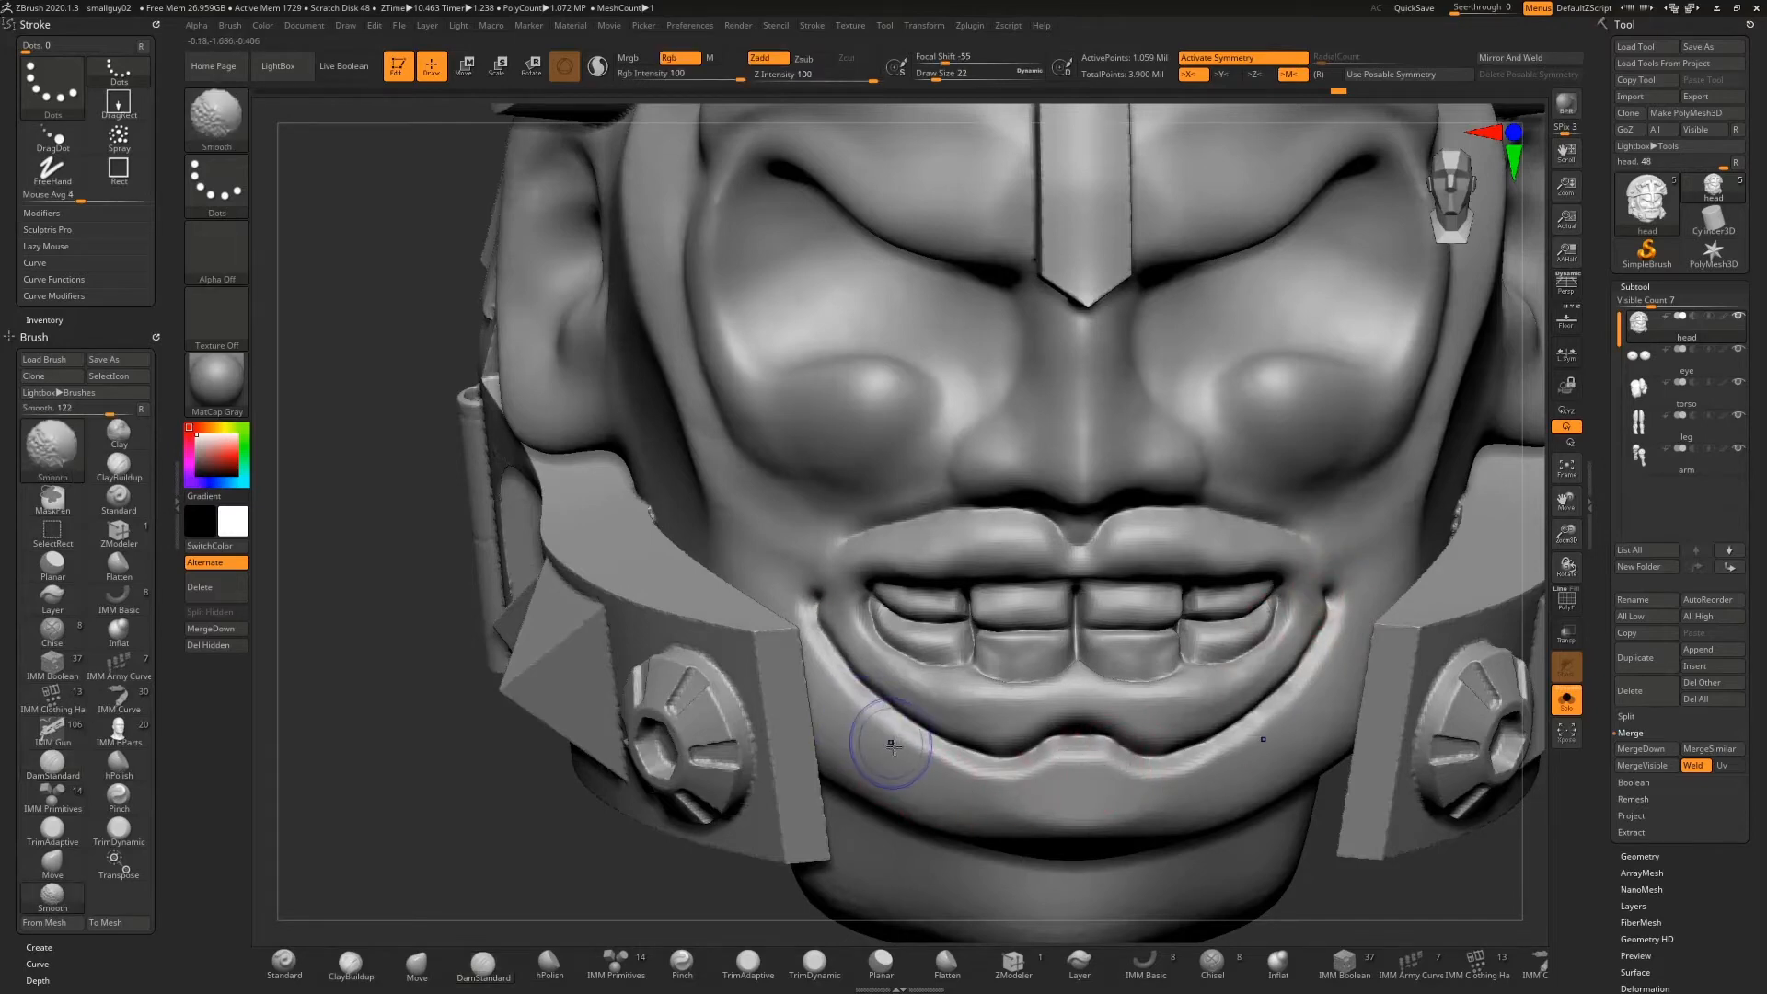
mouse_move(892, 745)
shift+mouse_down()
mouse_move(957, 771)
mouse_move(1066, 765)
mouse_move(1032, 784)
shift+mouse_up()
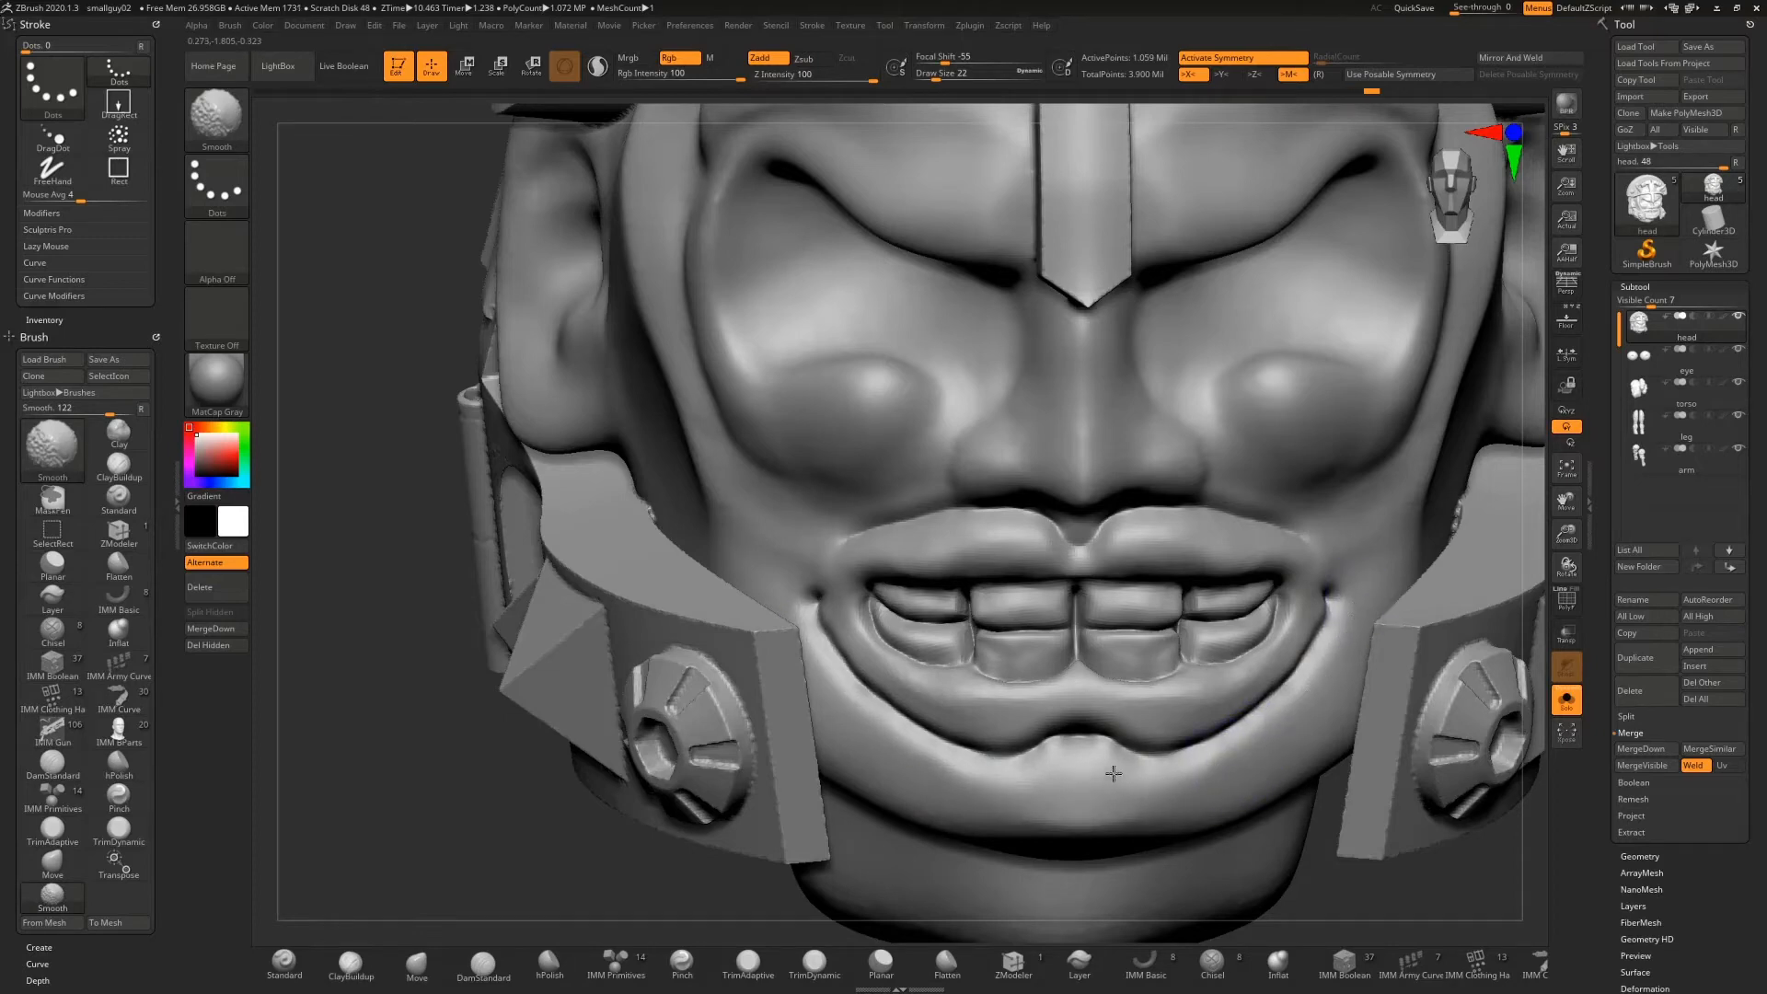
mouse_move(1024, 797)
shift+mouse_down()
mouse_move(1095, 779)
mouse_move(1006, 787)
mouse_move(1058, 784)
shift+mouse_up()
mouse_move(525, 831)
mouse_down()
mouse_move(466, 831)
mouse_move(506, 833)
mouse_up()
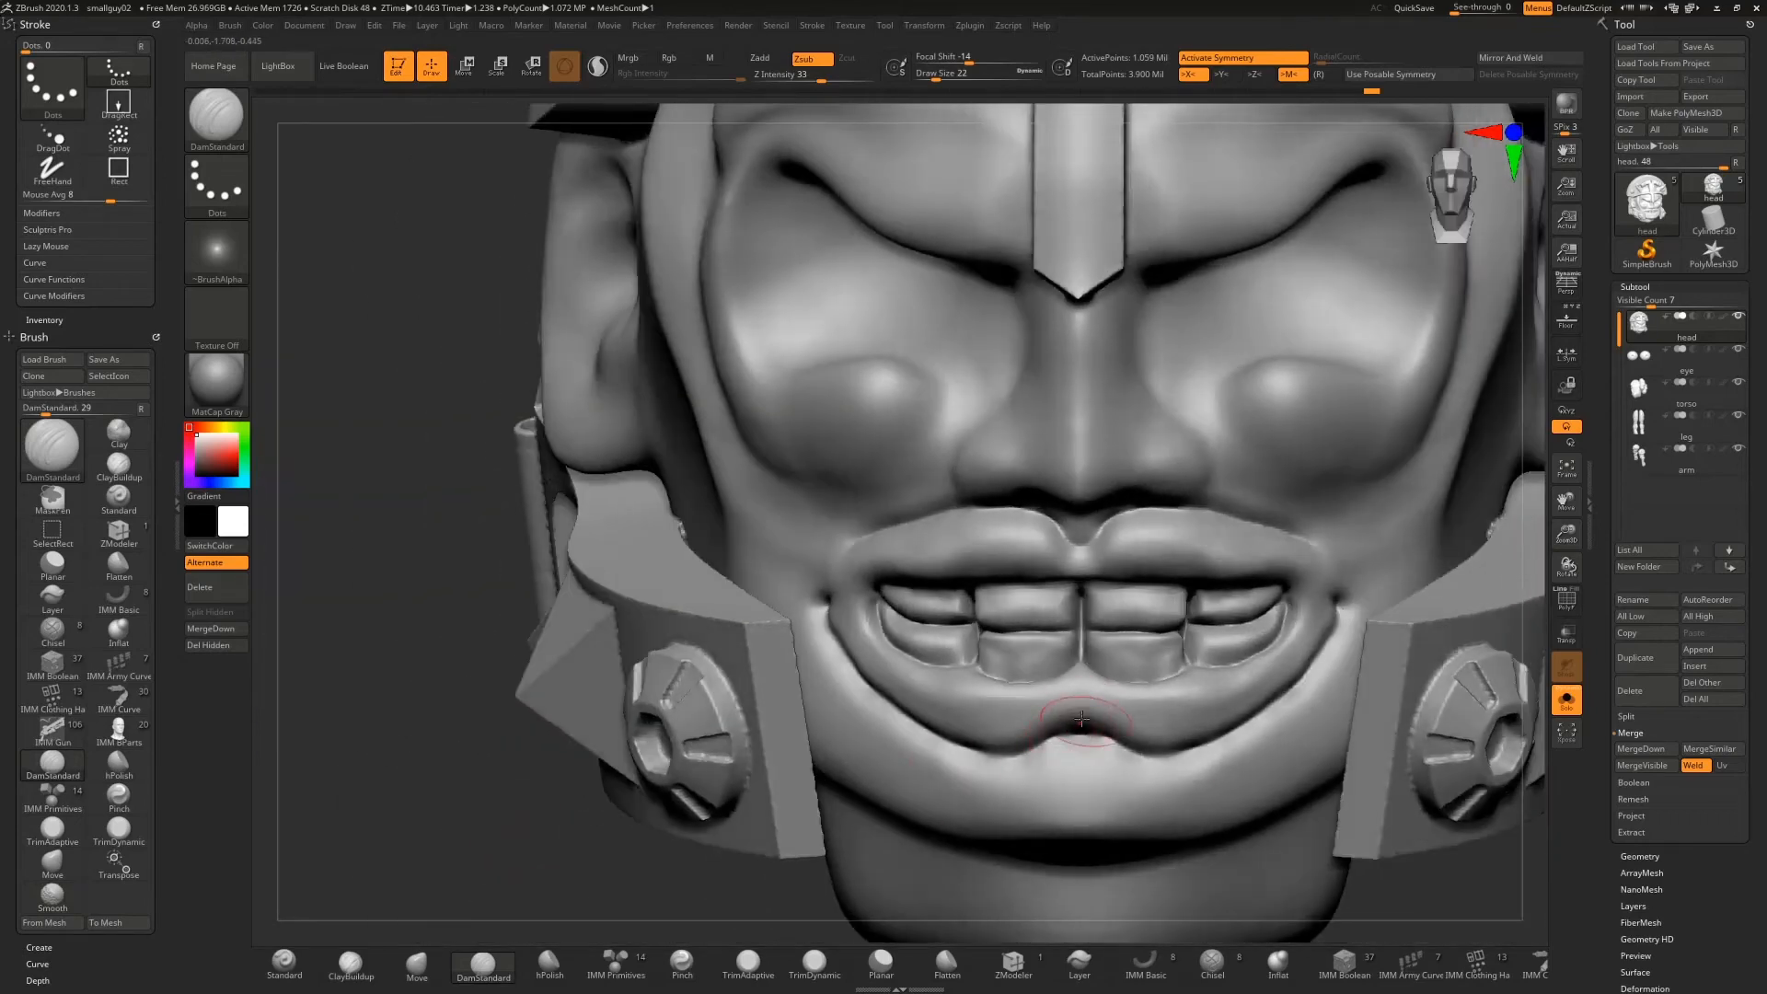
Pull the middle of the lower lip down over the chin notch with the Move brush and smooth the resulting edge
click(429, 966)
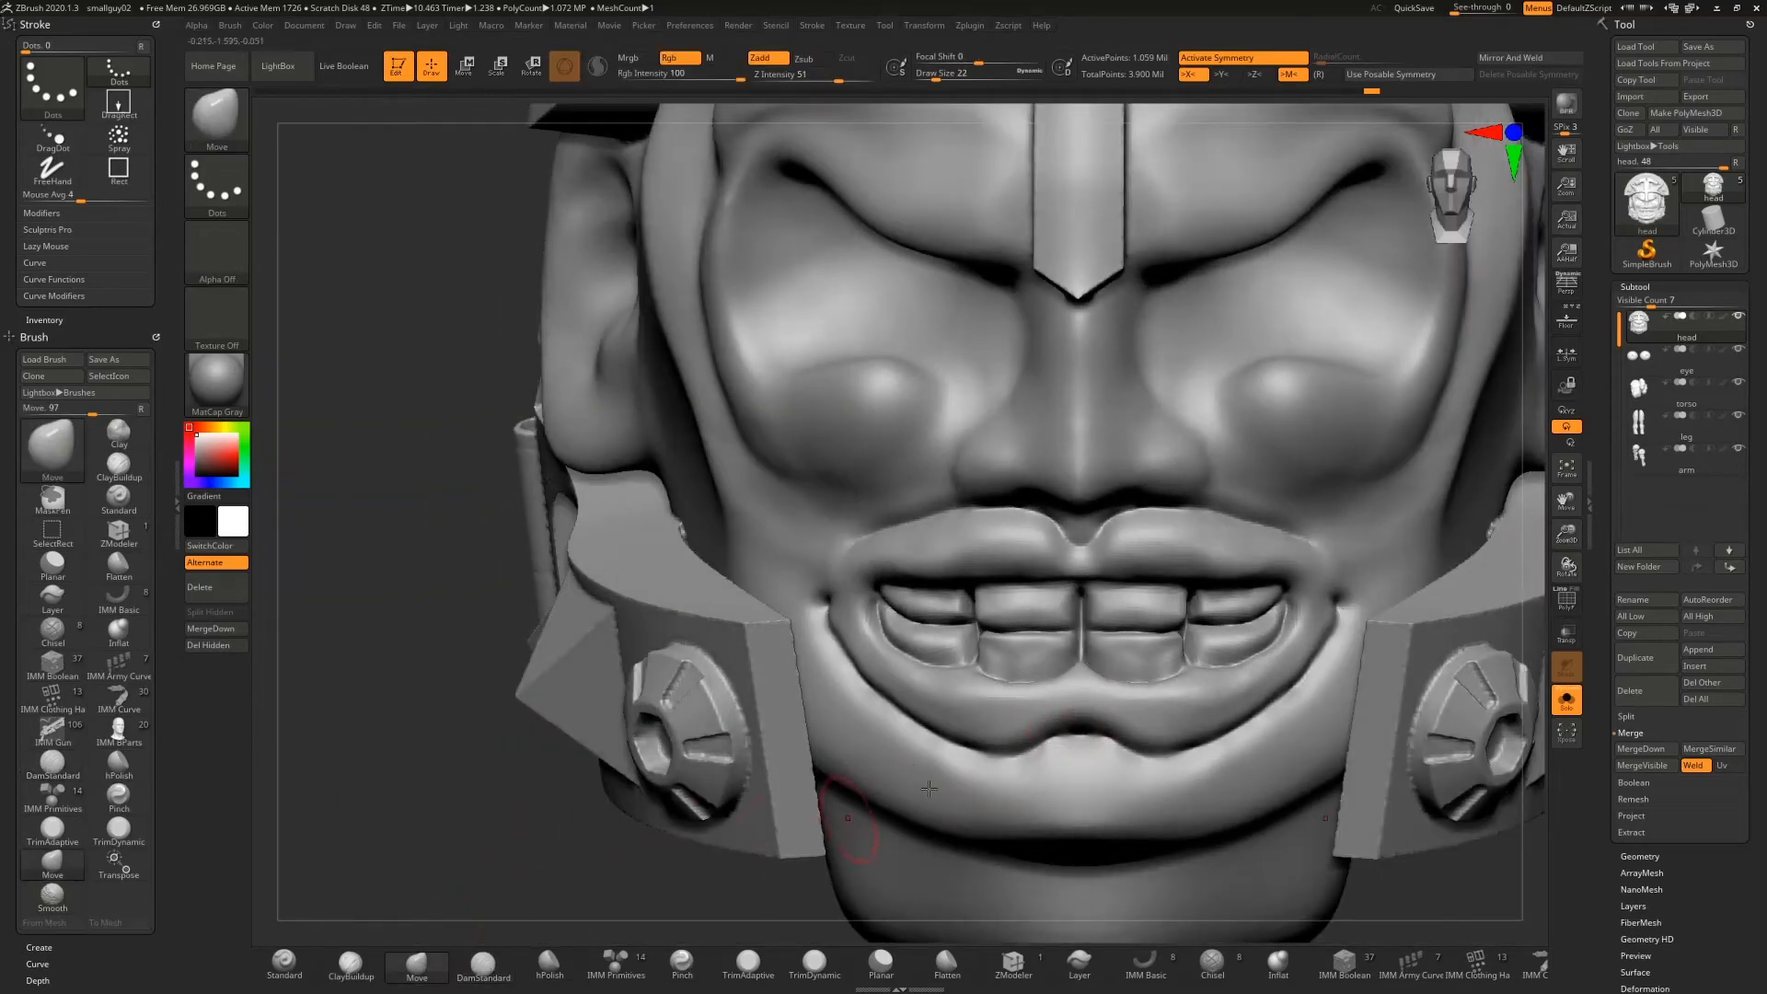
drag(1049, 746, 1034, 751)
key(shift)
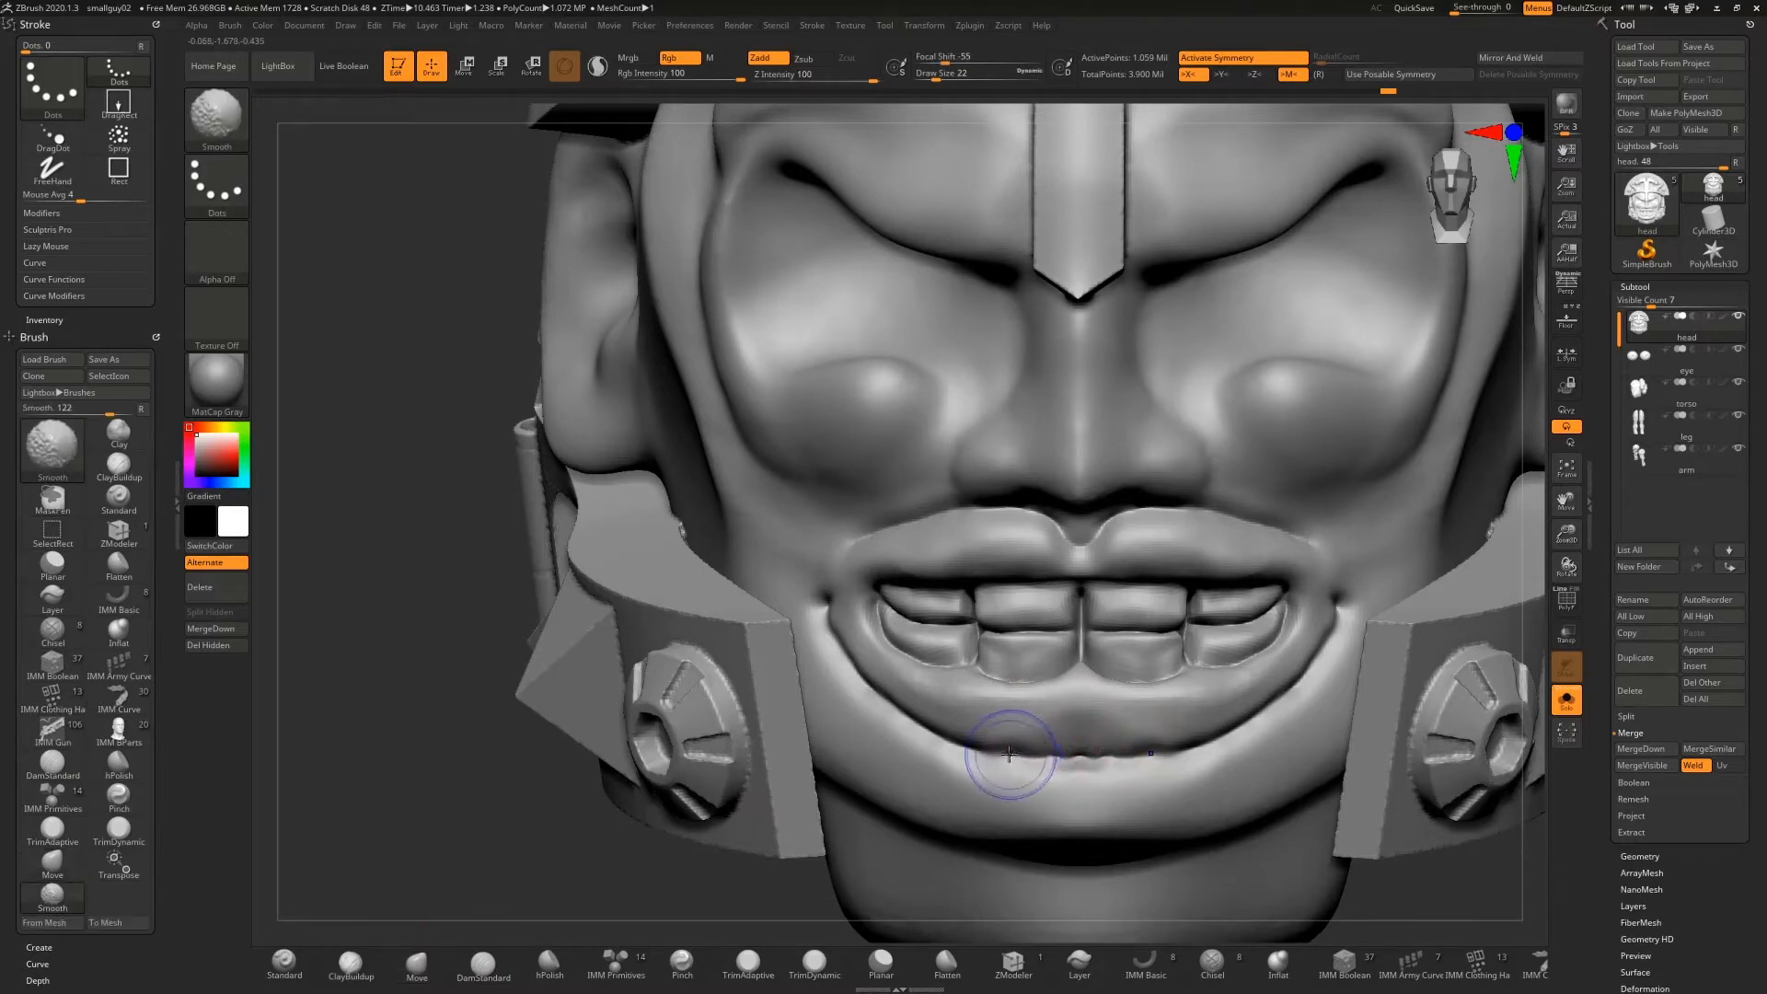
shift+drag(1051, 756, 1027, 749)
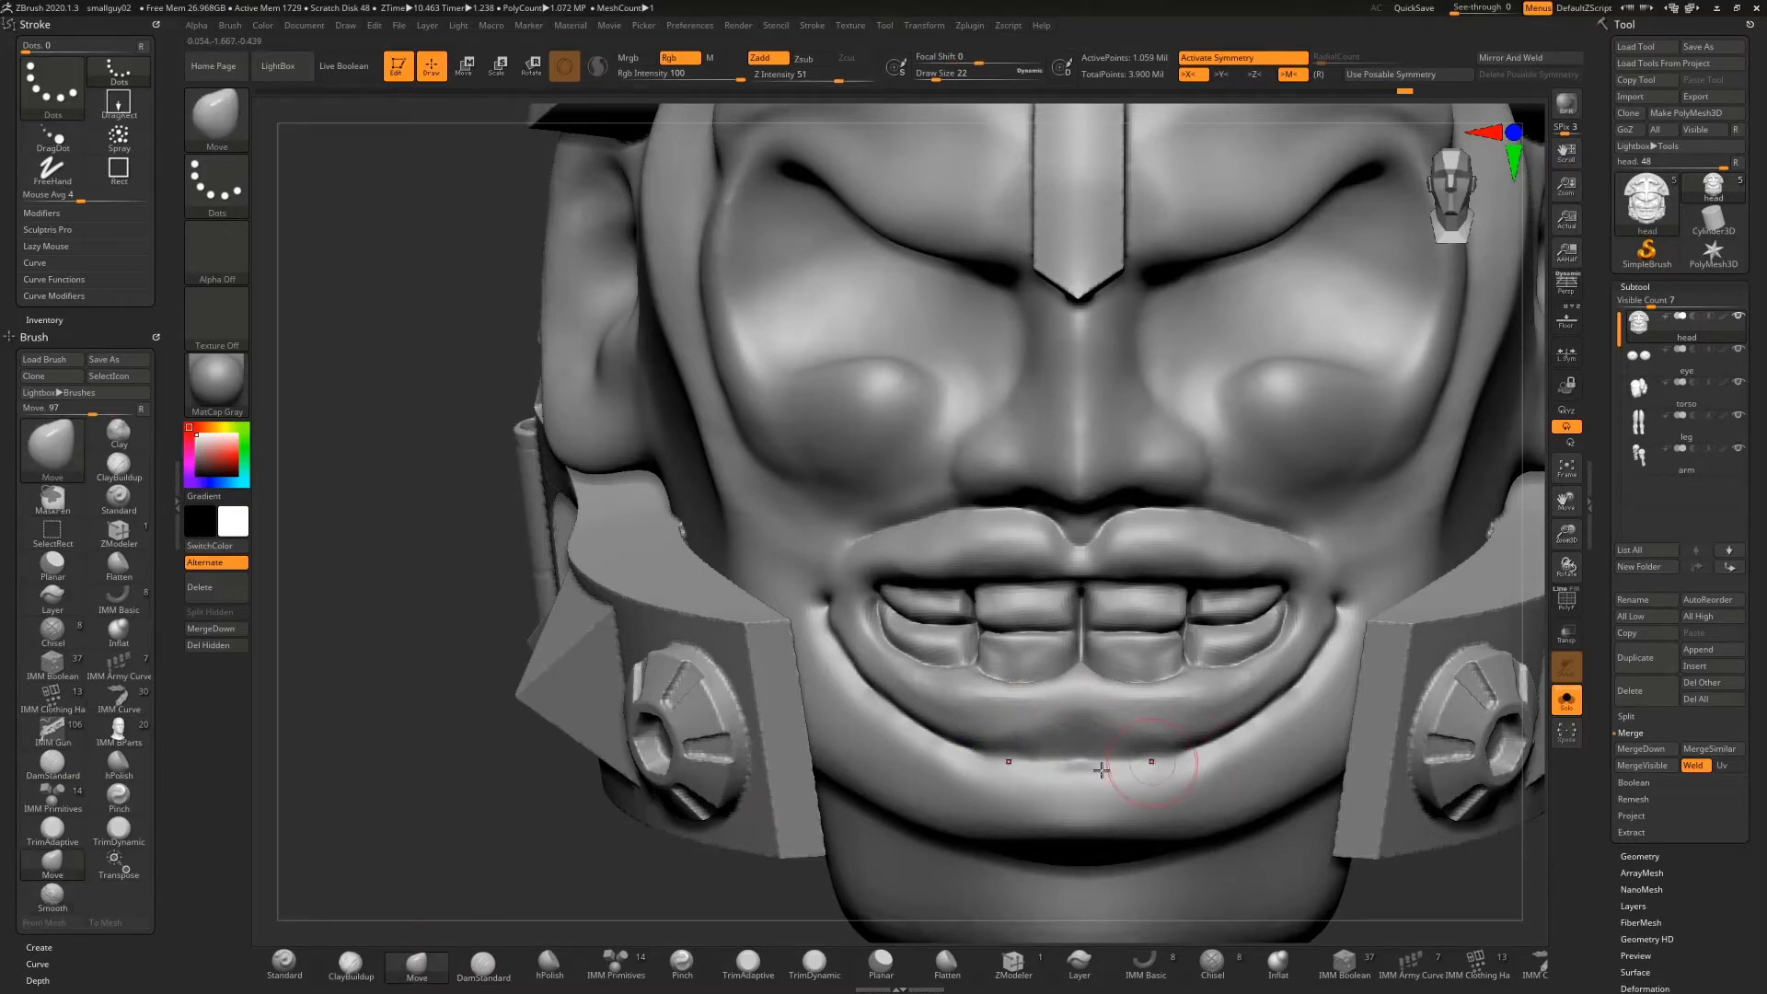
Adjust the lower lip's profile with the Move brush from the side and smooth the crease under it
drag(532, 831, 1118, 734)
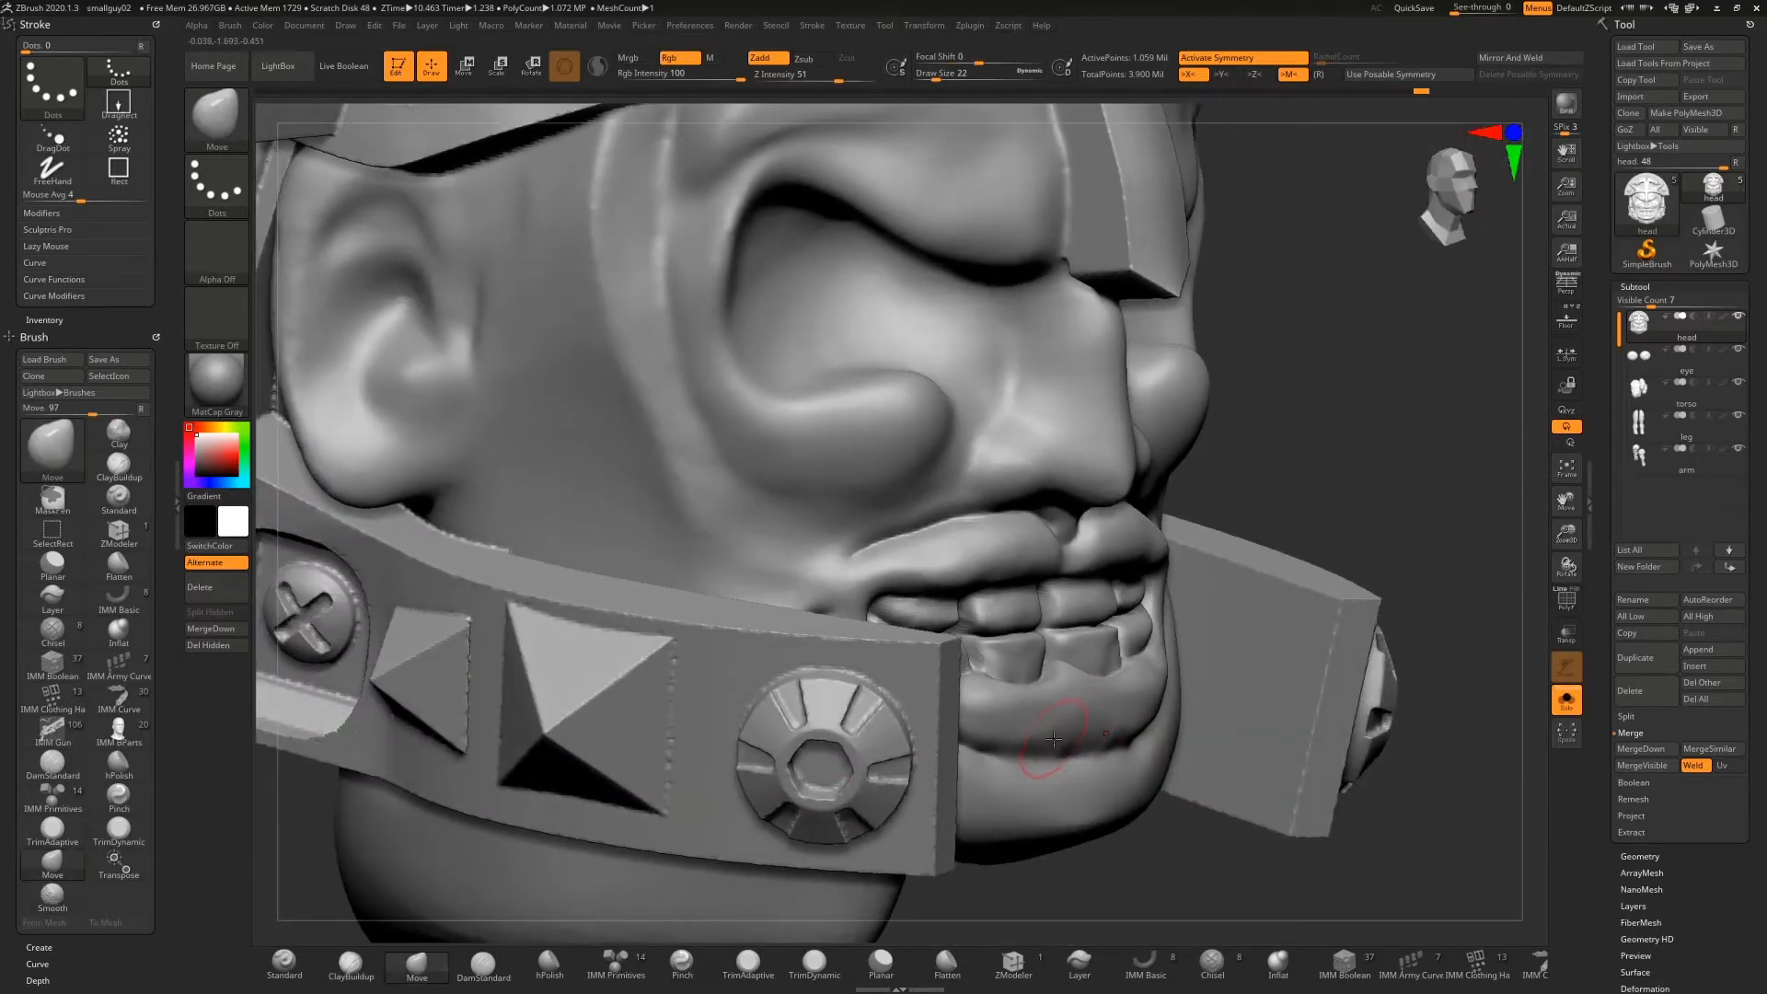
key(shift)
key(shift)
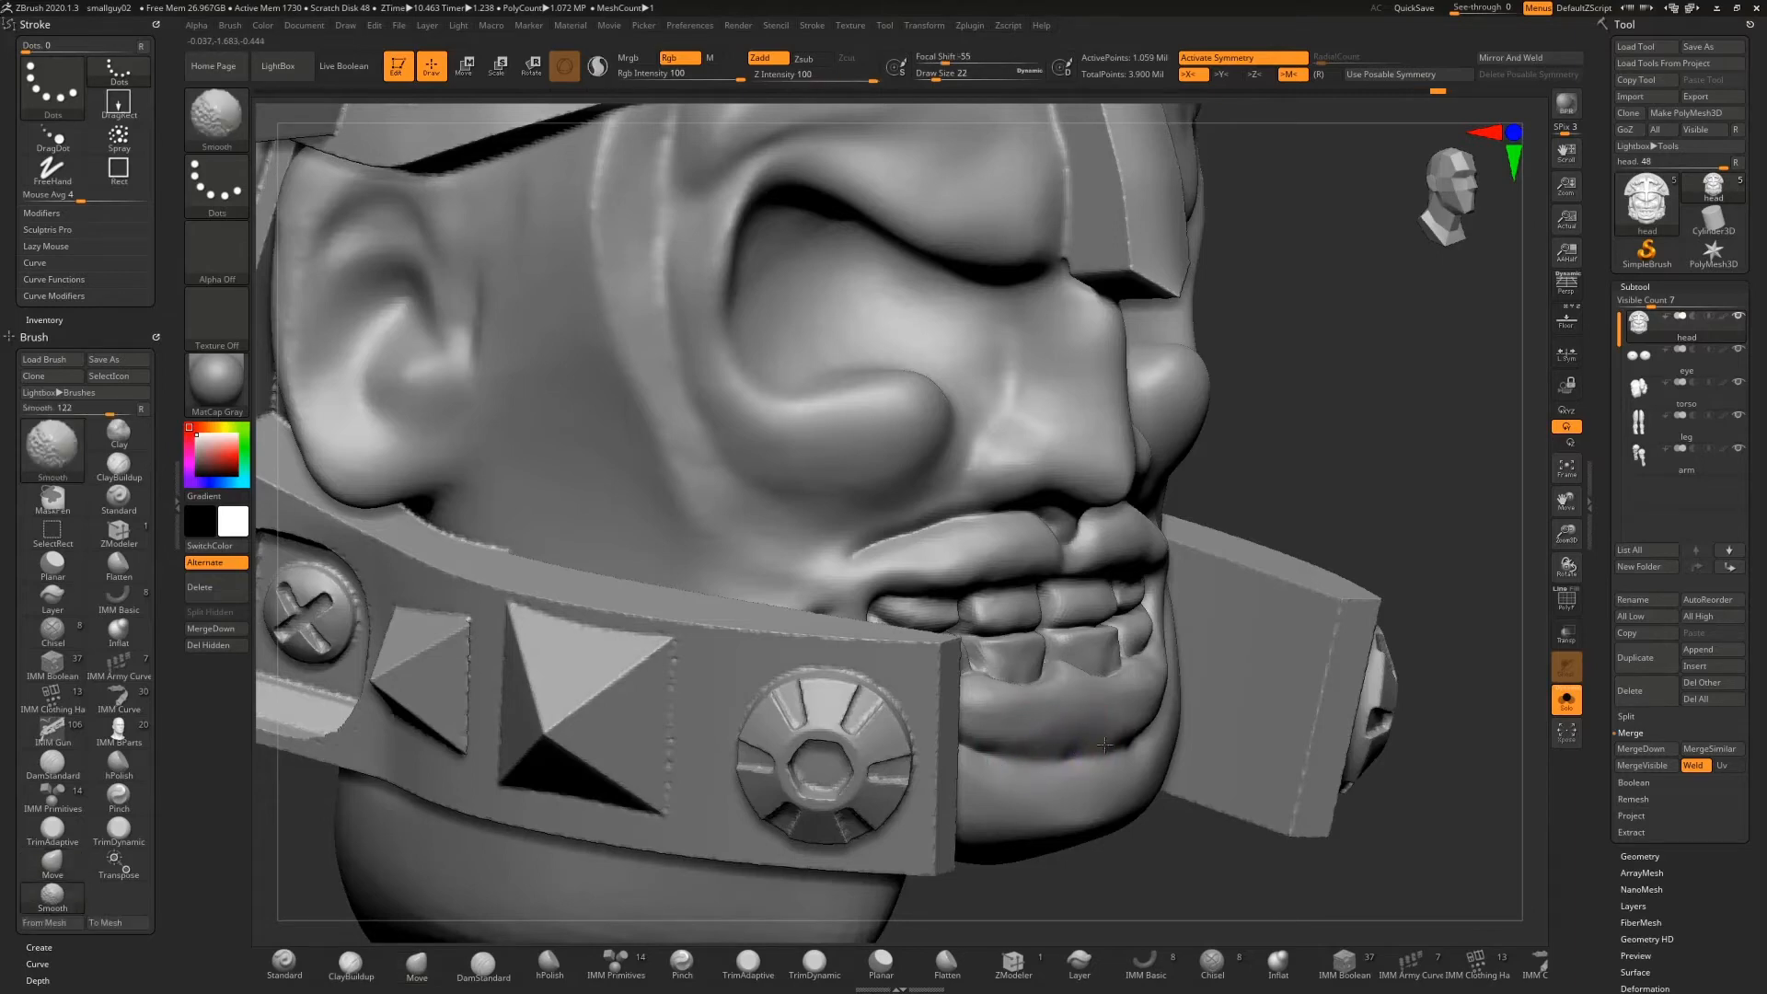
drag(1341, 564, 1368, 487)
right_drag(1368, 487, 1110, 602)
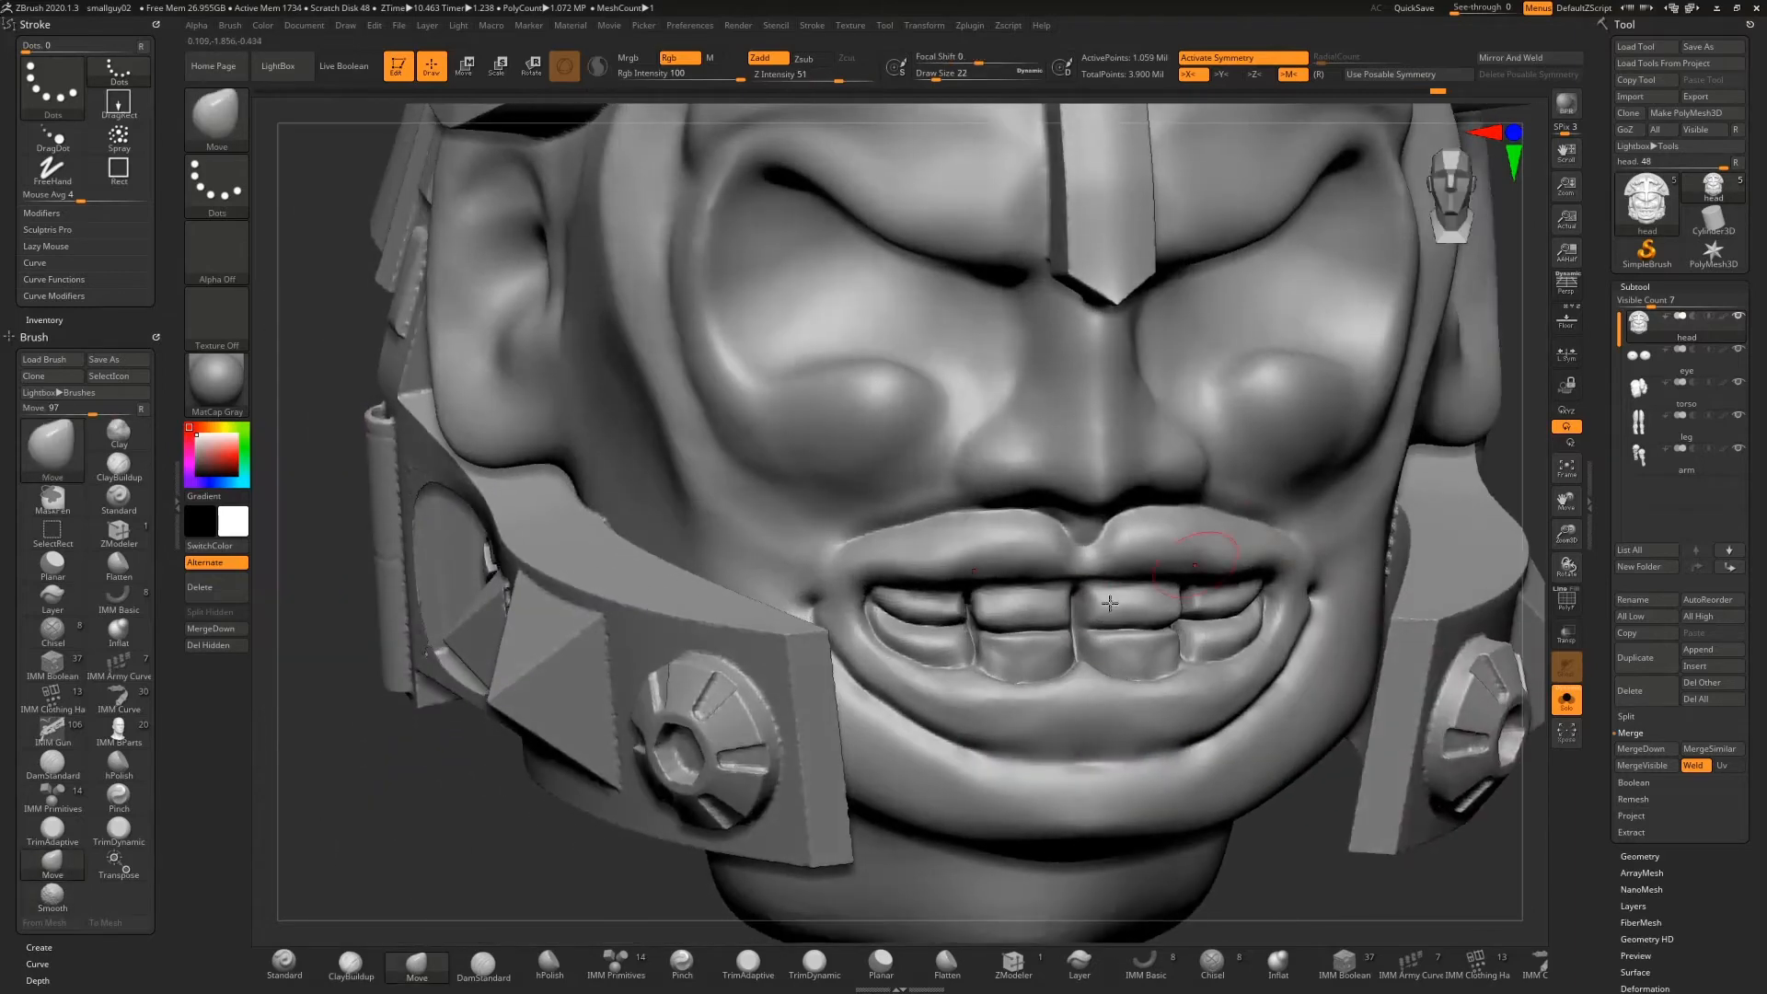
Recarve the middle of the crease under the lower lip with the DamStandard brush
click(483, 960)
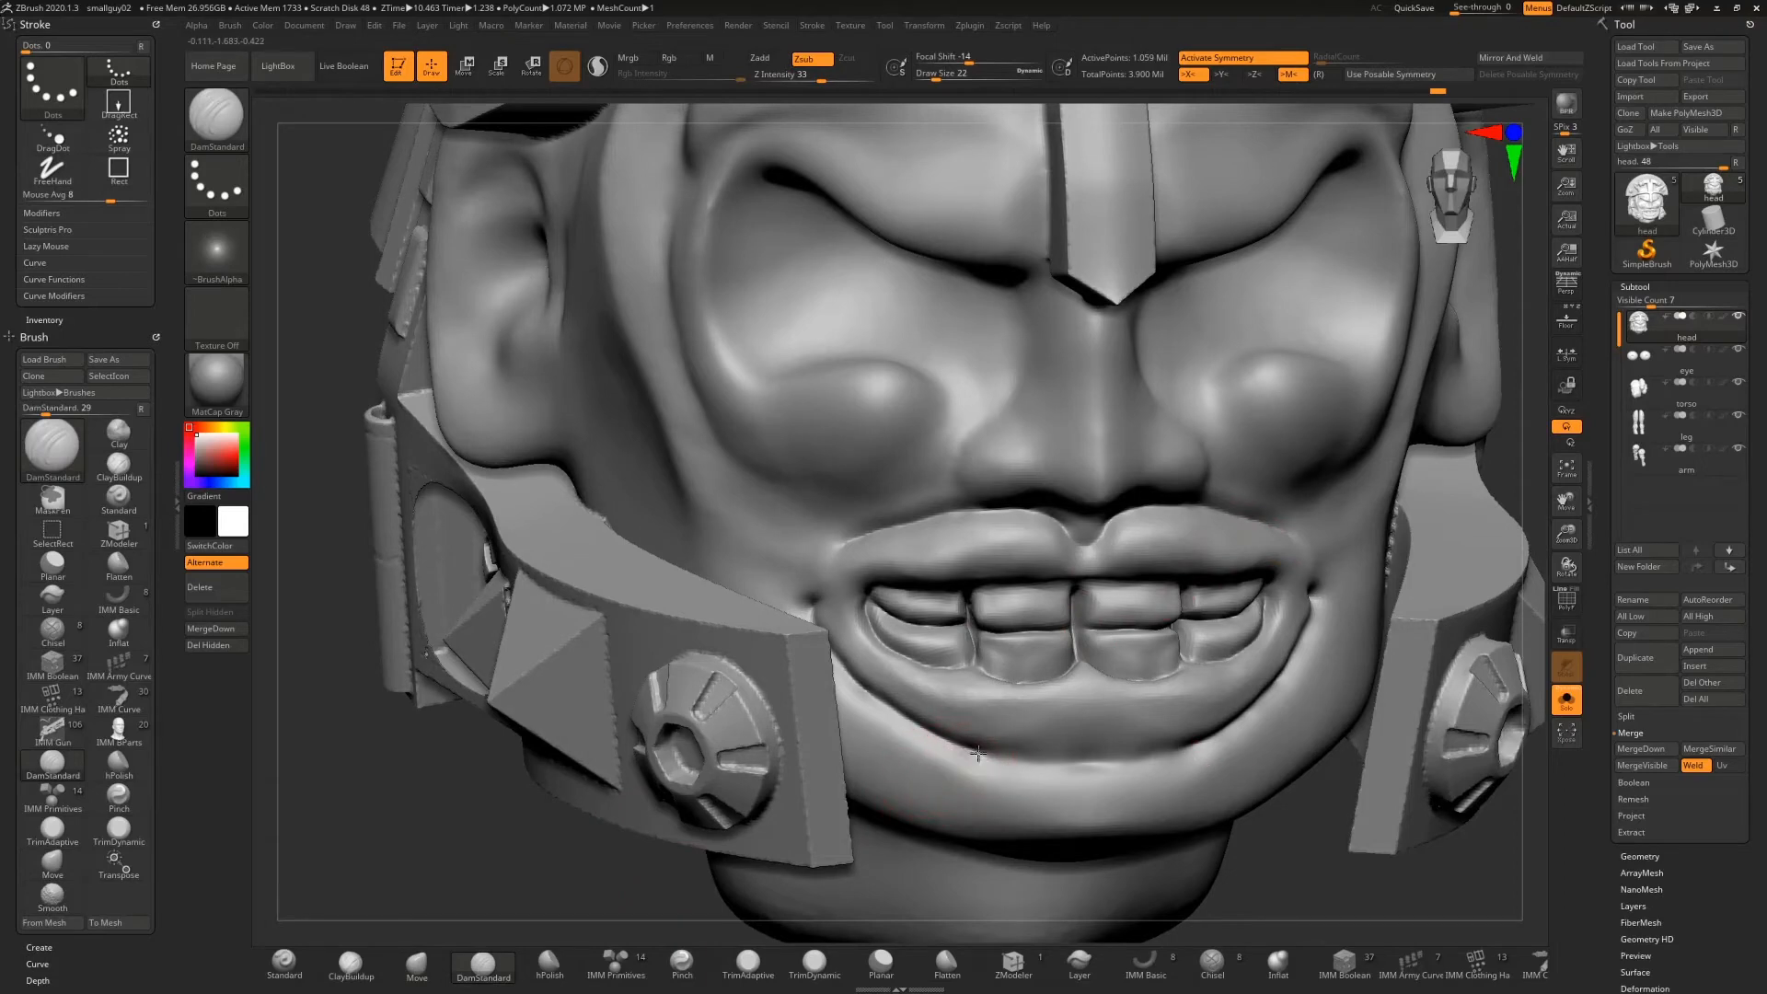
drag(977, 753, 1079, 762)
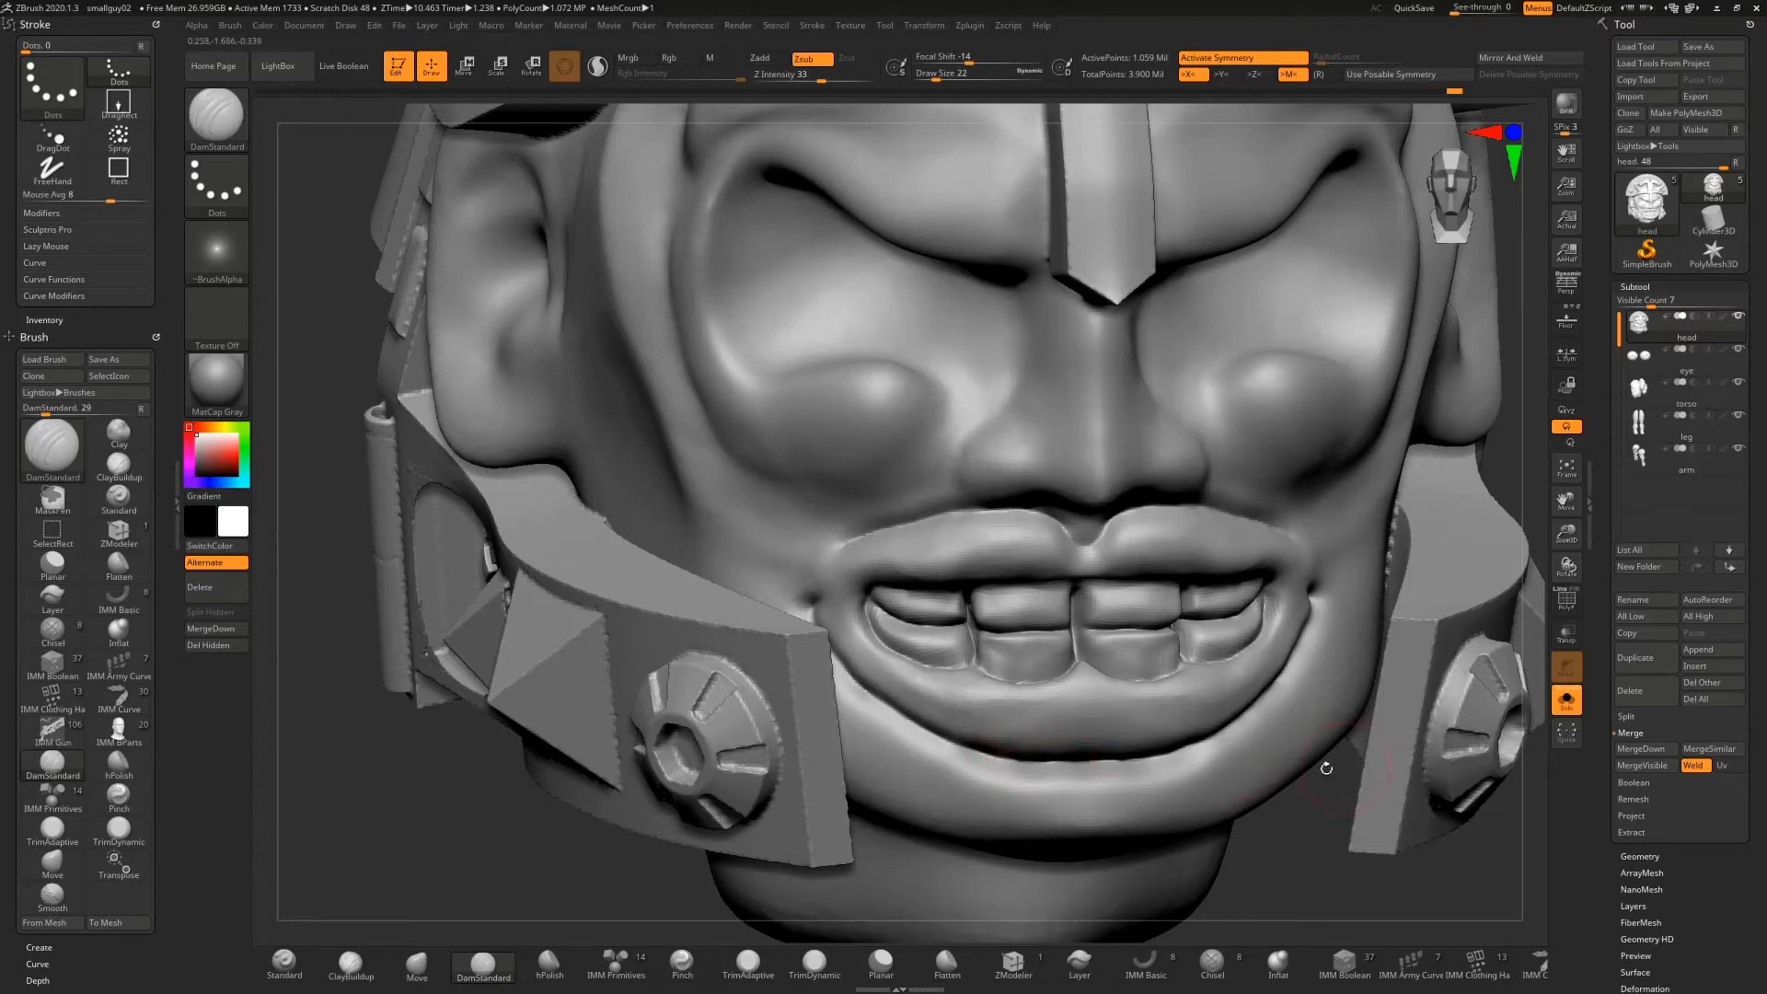
Smooth the upper edge of the upper lip and the seam between the upper and lower front teeth
key(ctrl)
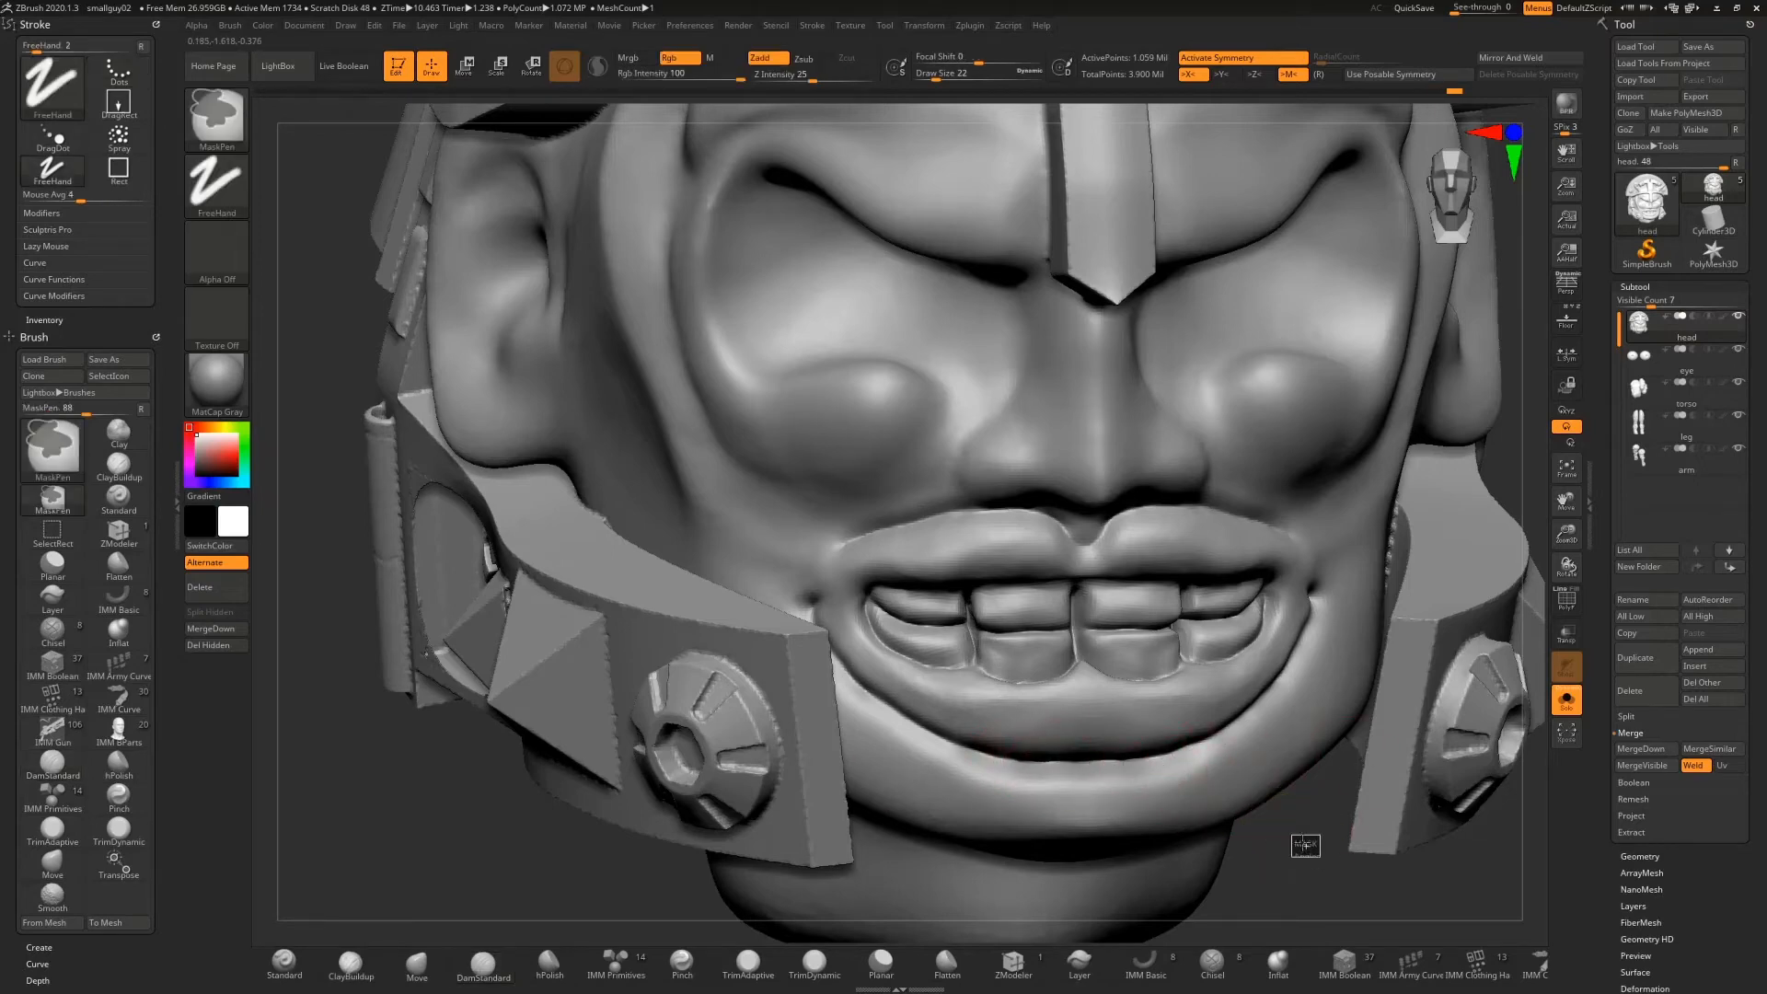
drag(1285, 828, 974, 778)
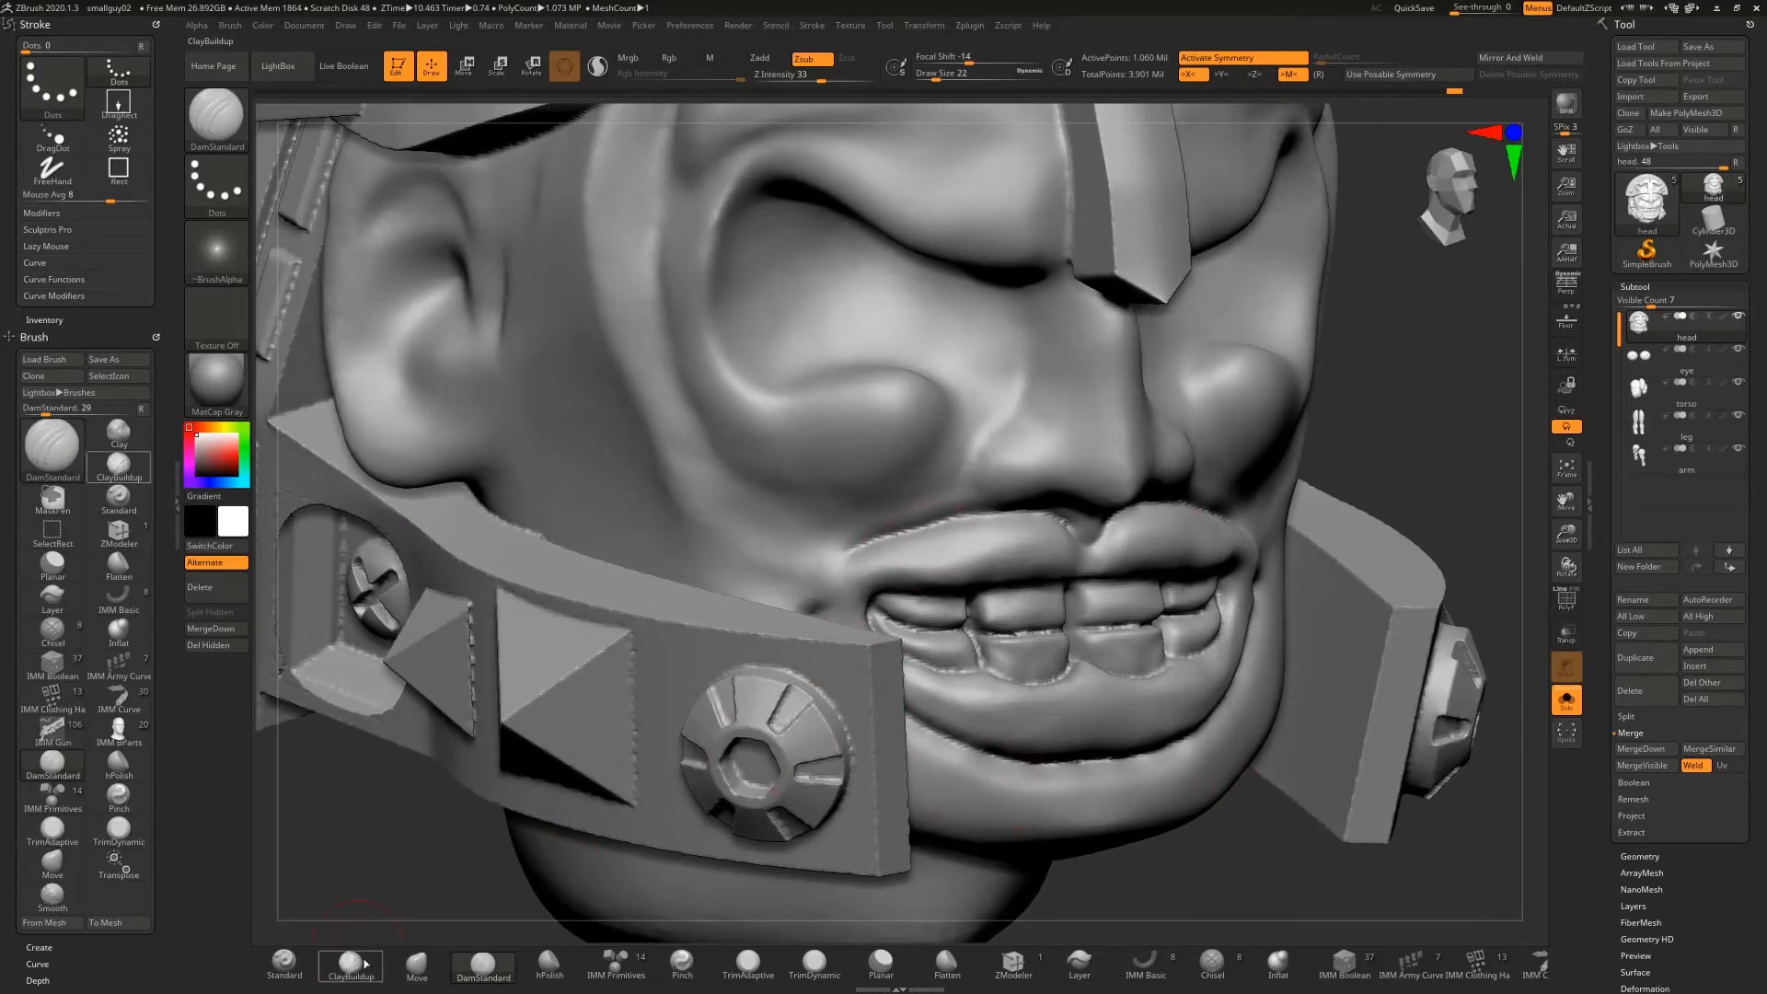
key(shift)
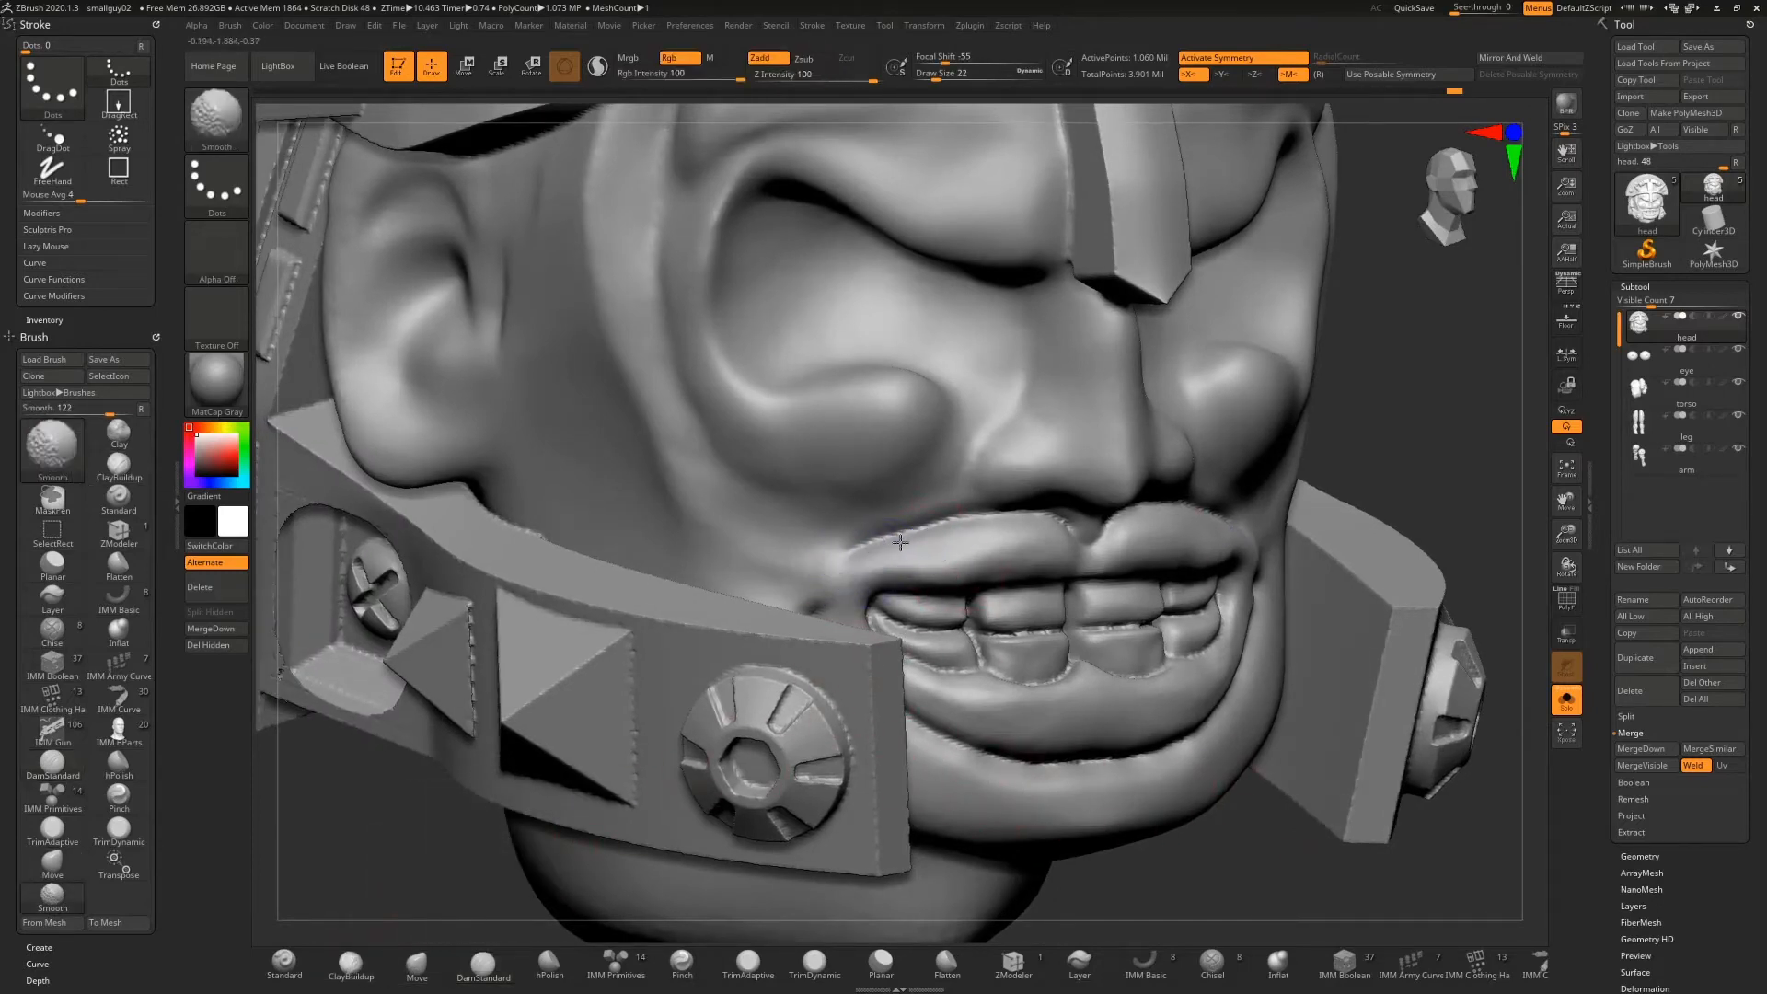
mouse_move(900, 542)
shift+mouse_down()
mouse_move(931, 513)
mouse_move(1031, 523)
shift+mouse_up()
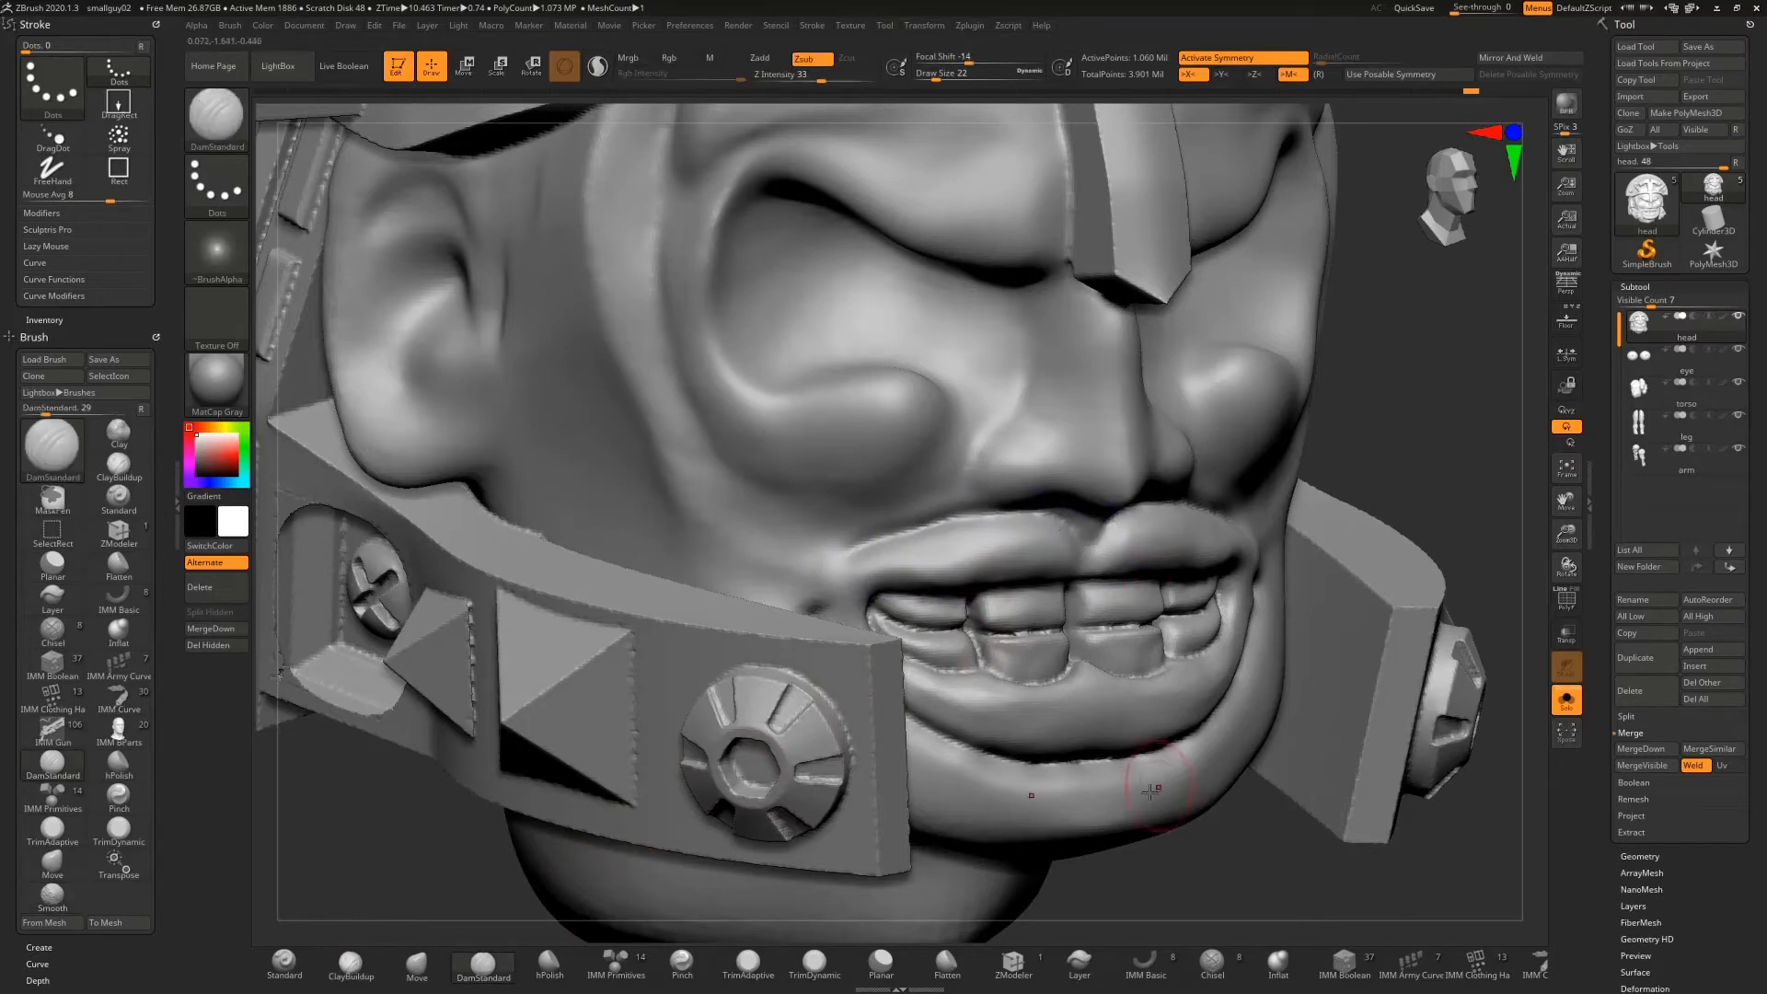
mouse_move(1028, 634)
shift+mouse_down()
mouse_move(1047, 633)
mouse_move(1010, 636)
shift+mouse_up()
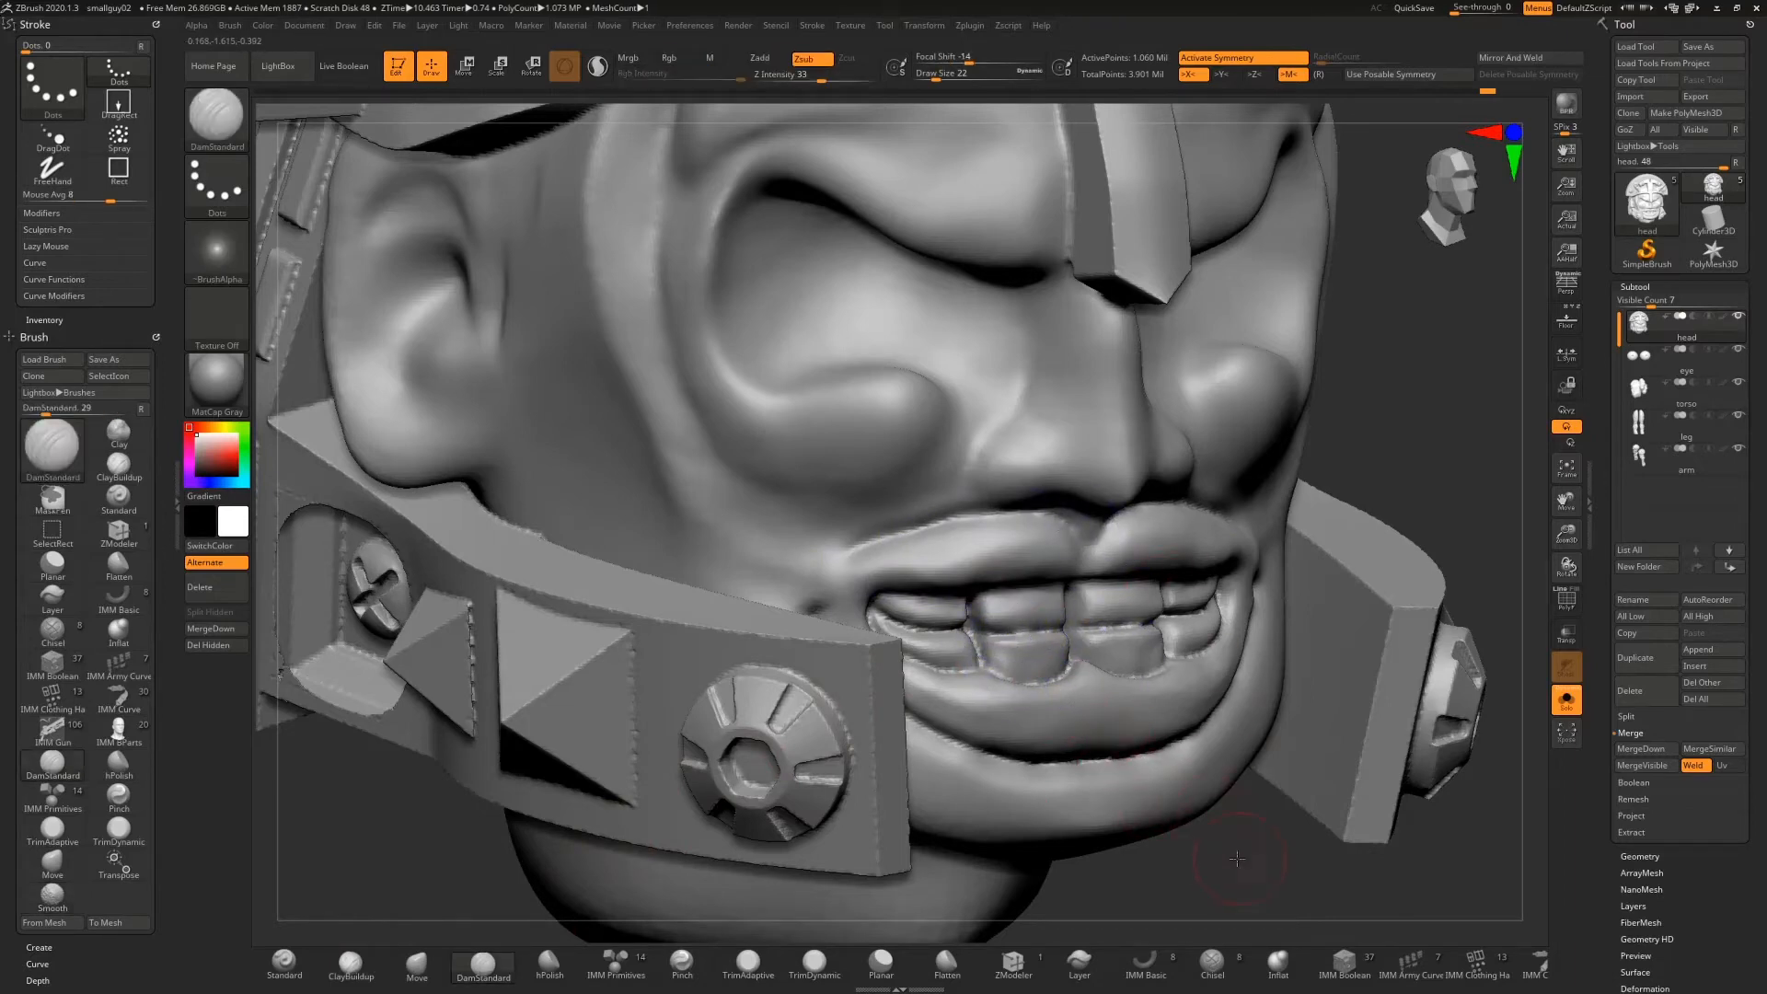
Carve along the crease beneath the middle of the lower lip with the DamStandard brush
mouse_move(1236, 859)
mouse_down()
mouse_move(1091, 857)
mouse_move(1128, 855)
mouse_up()
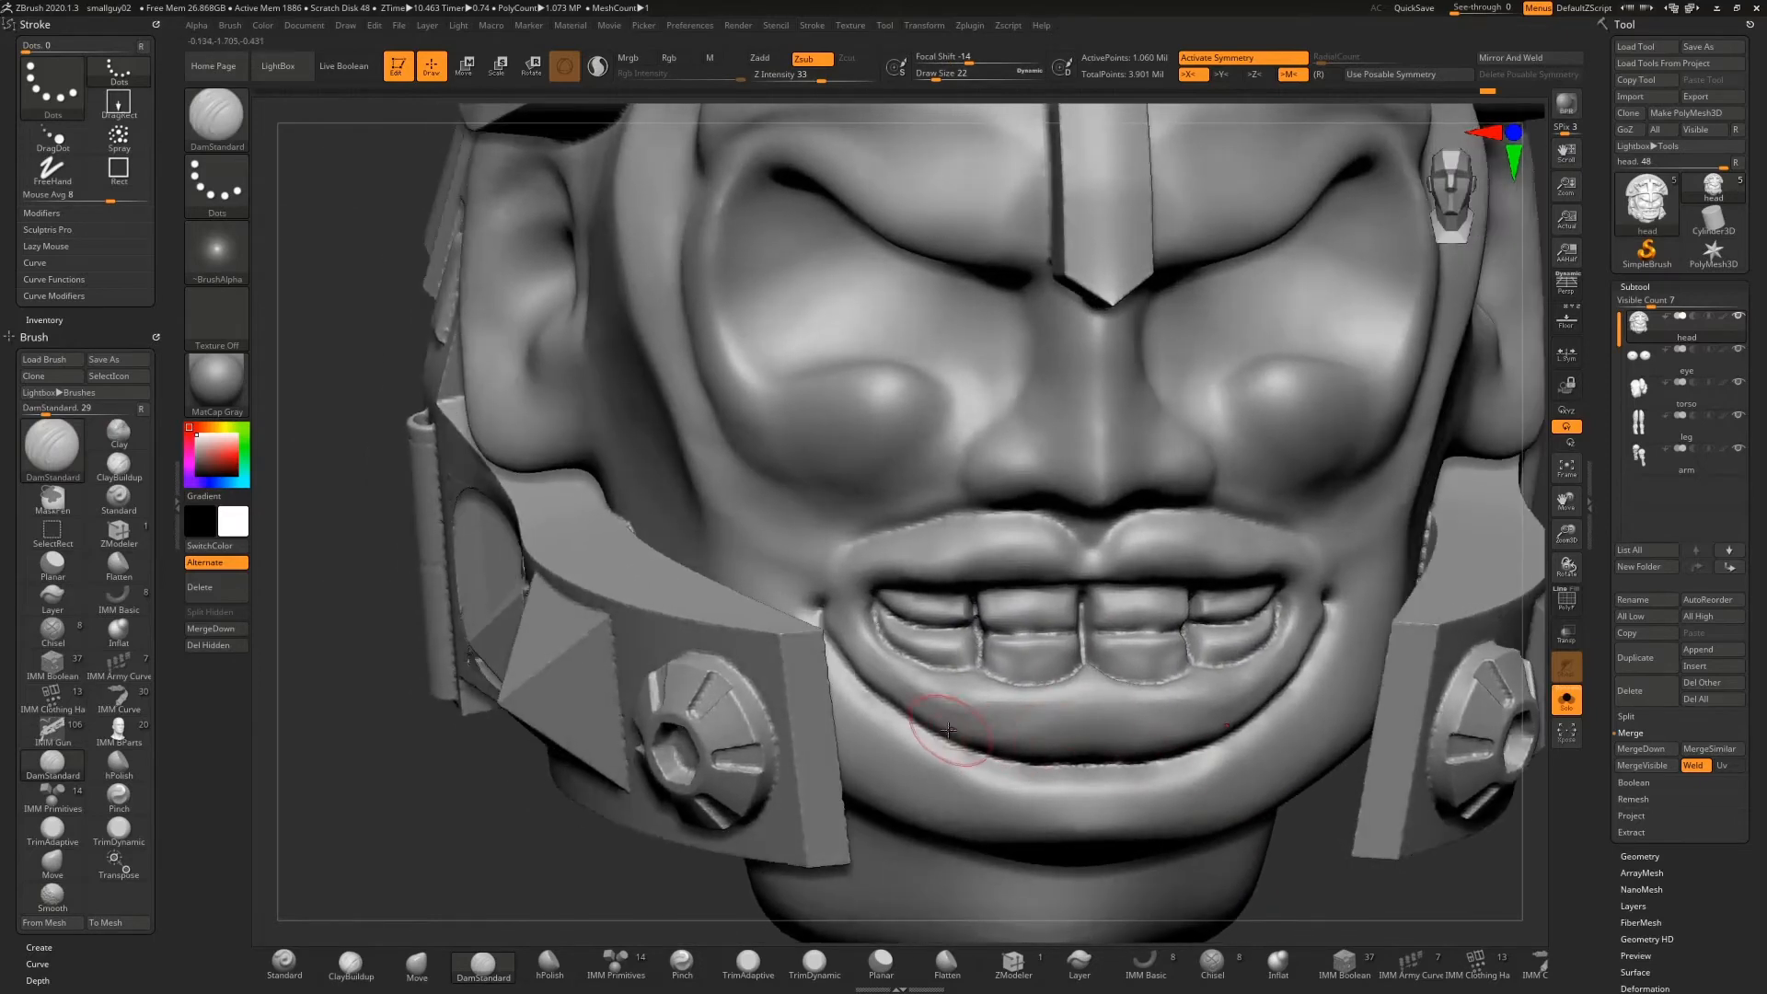
drag(1008, 765, 1156, 747)
drag(1313, 827, 1313, 856)
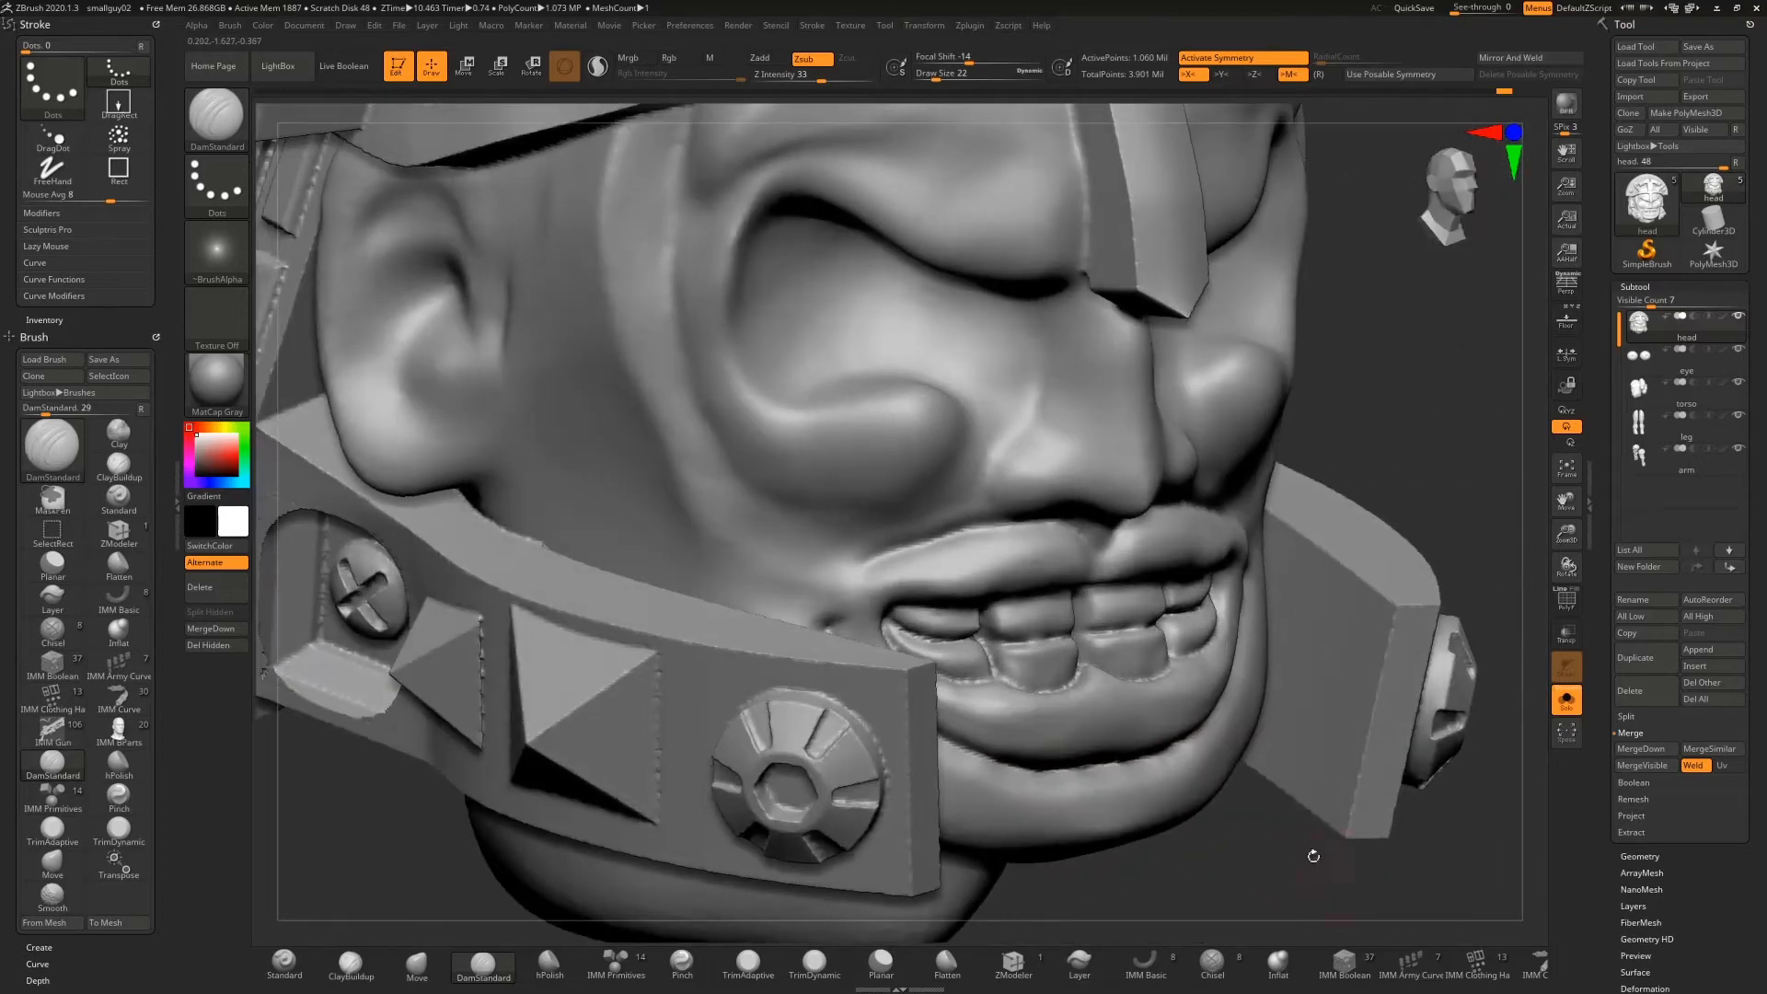
Adjust the lower lip with the Move brush at draw size 29 and smooth the upper lip's edge near the mouth corner
click(419, 961)
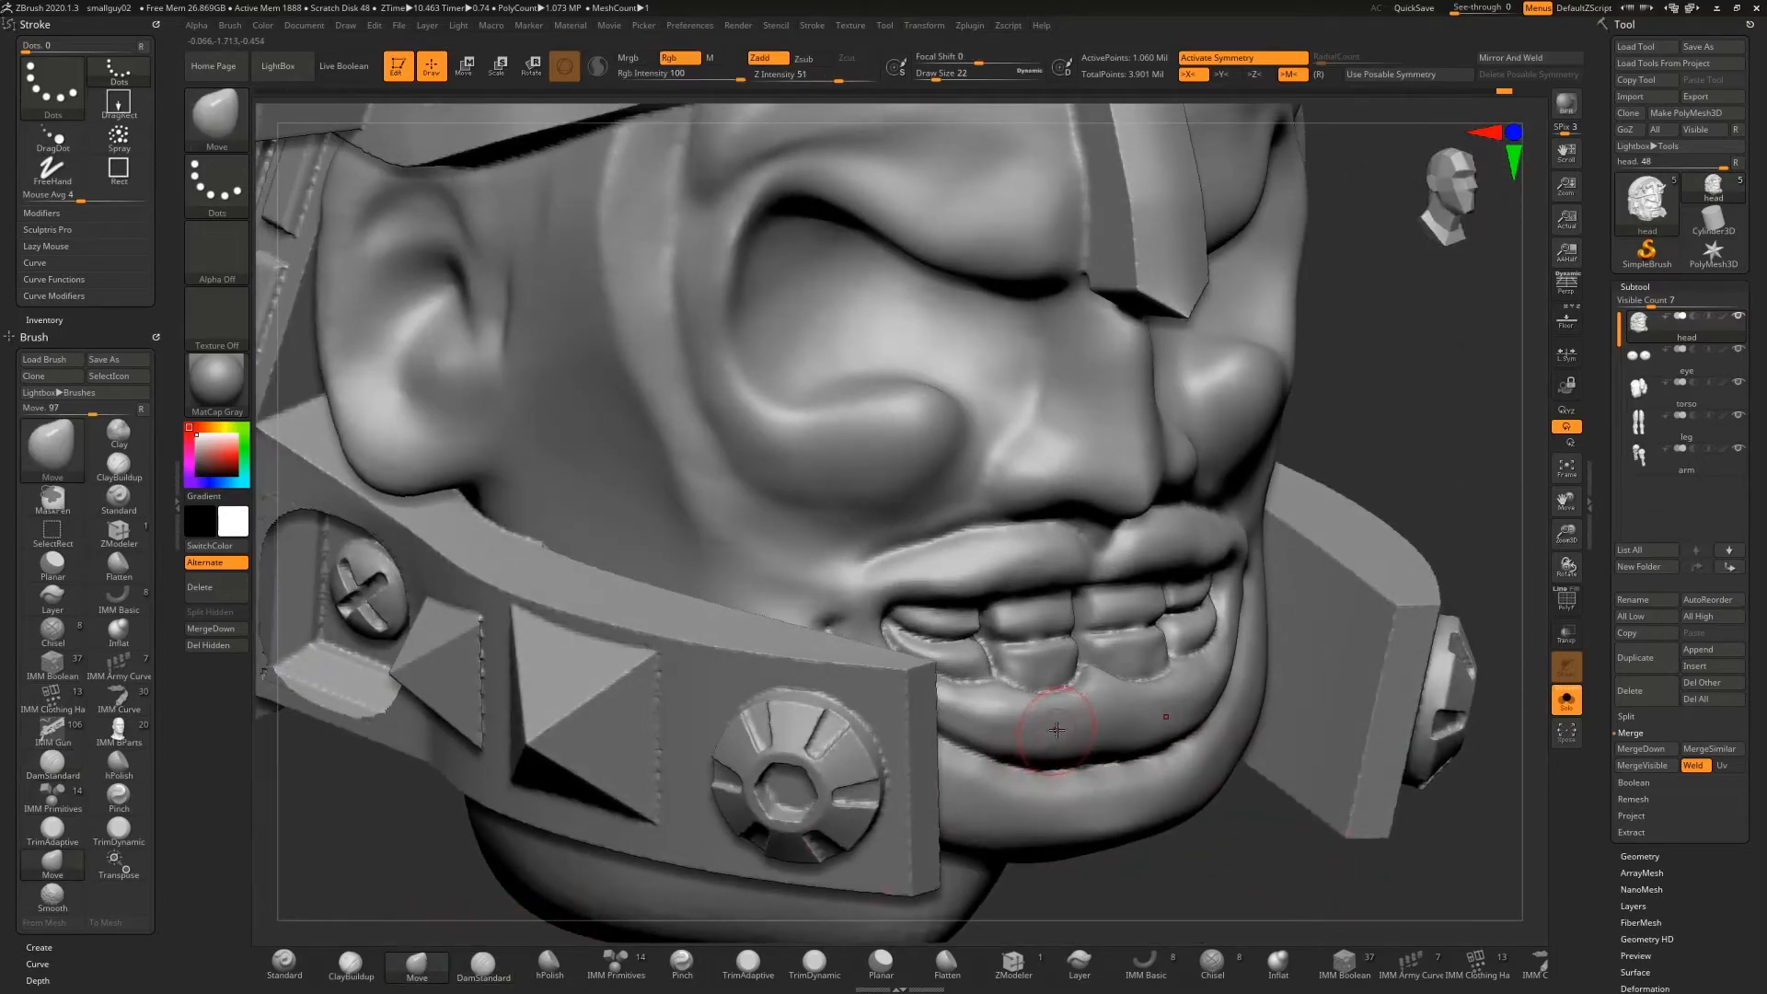
key(s)
drag(1056, 729, 1059, 729)
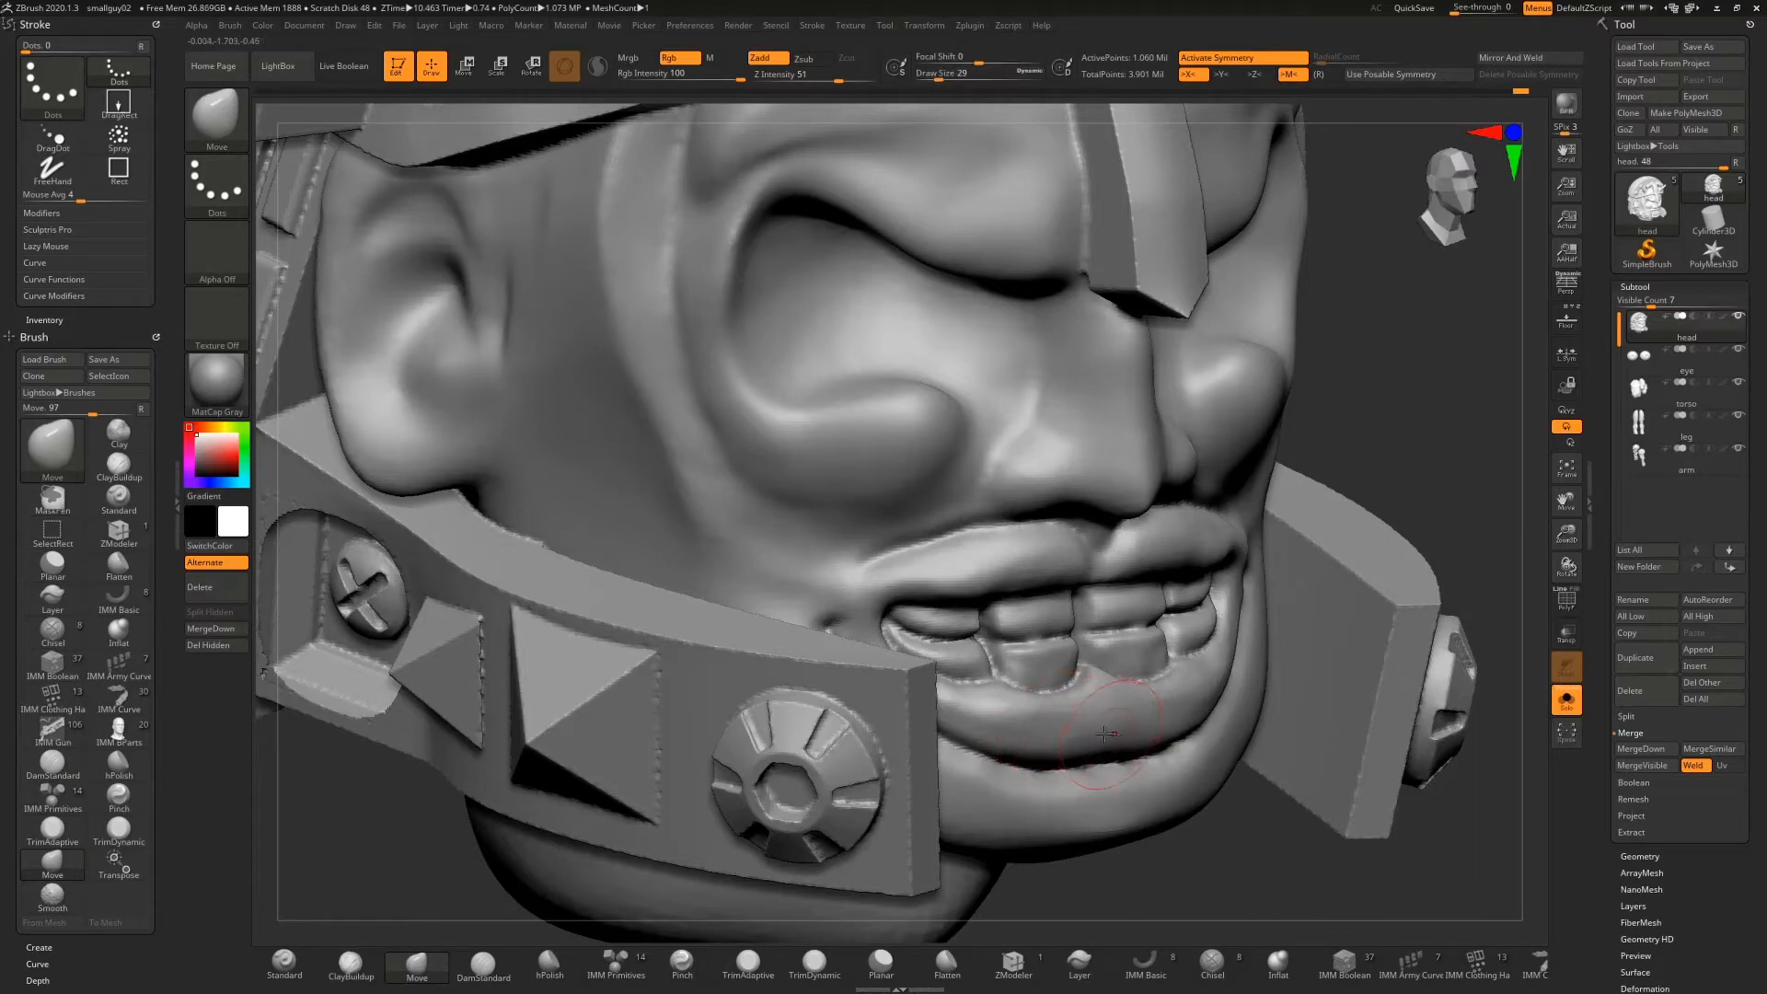
mouse_move(1280, 818)
mouse_down()
mouse_move(1130, 742)
mouse_move(1105, 769)
mouse_up()
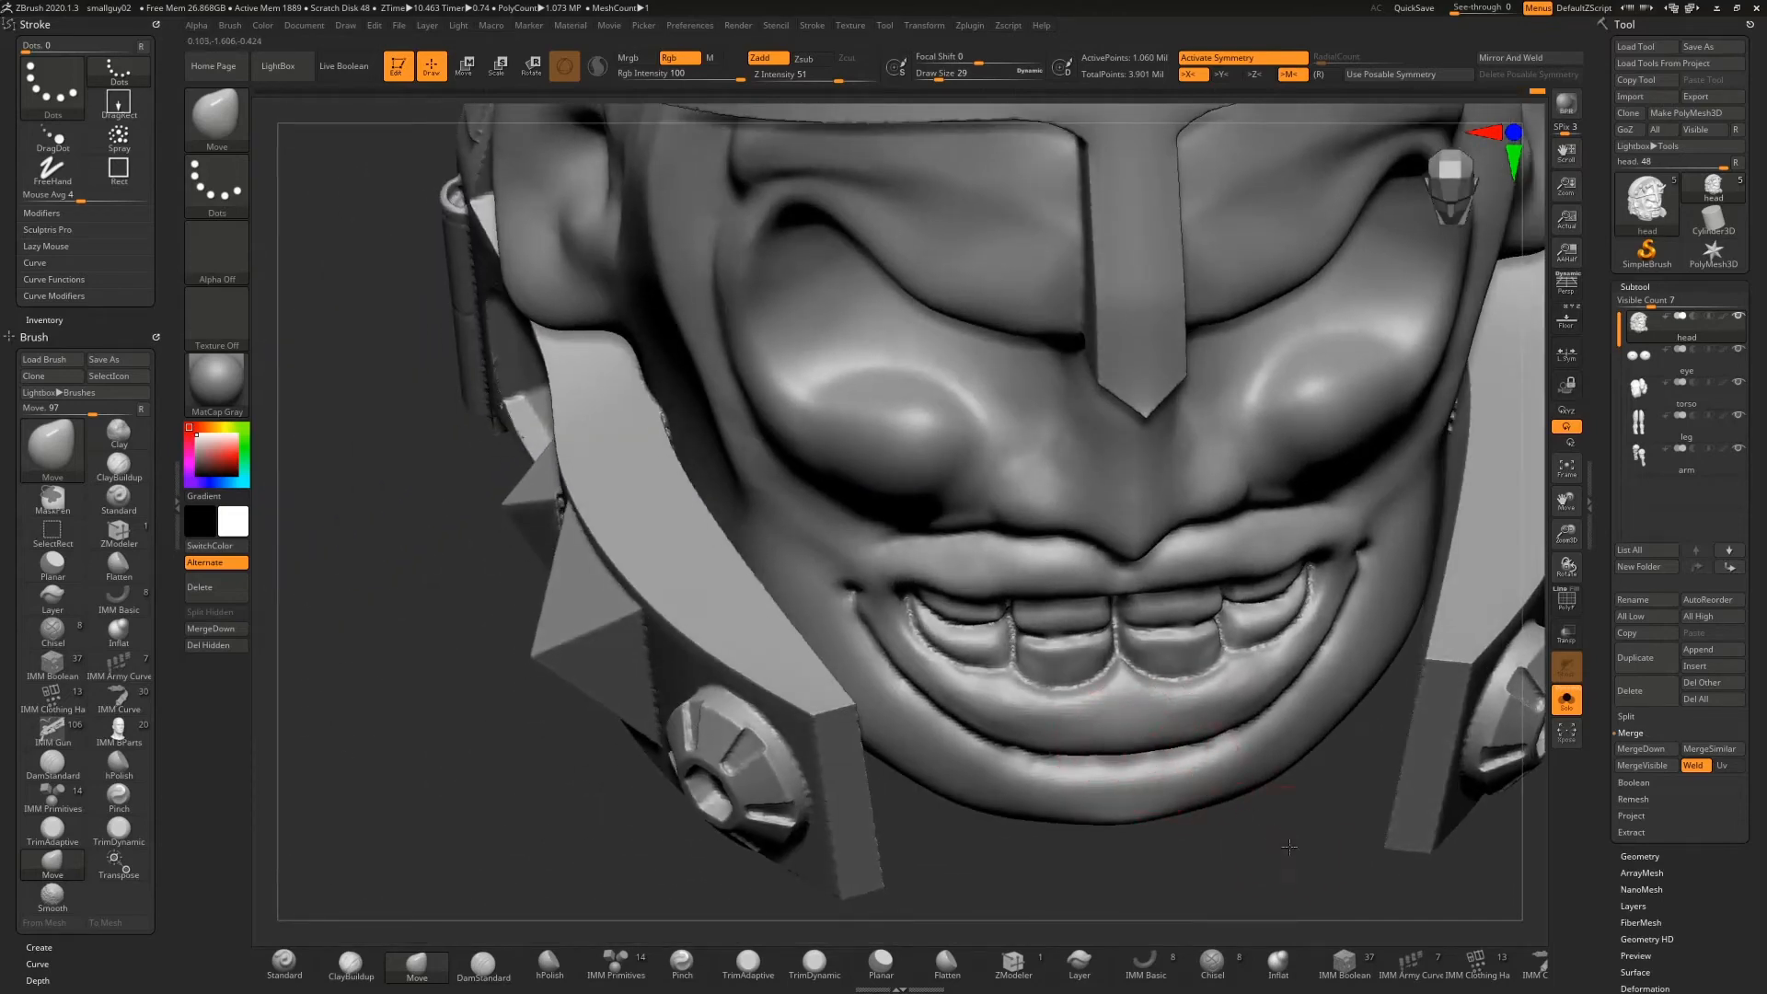
drag(1289, 847, 1274, 757)
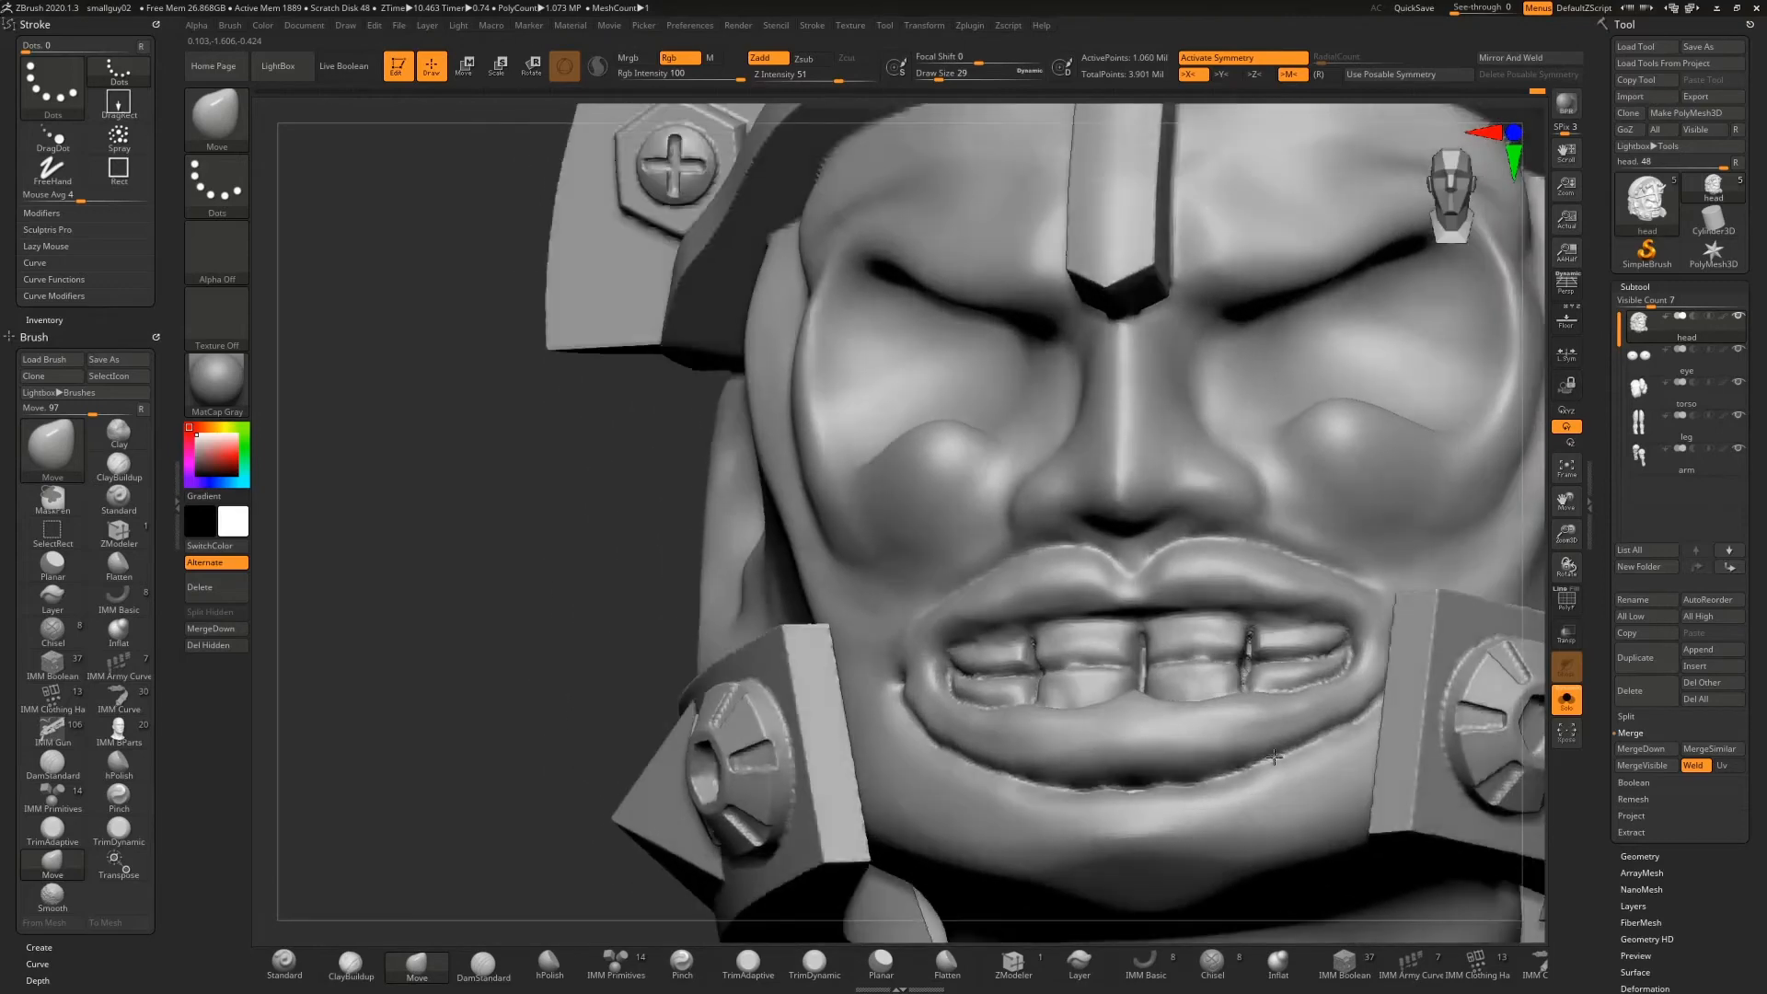
right_drag(1274, 756, 1333, 742)
shift+drag(1257, 576, 1340, 630)
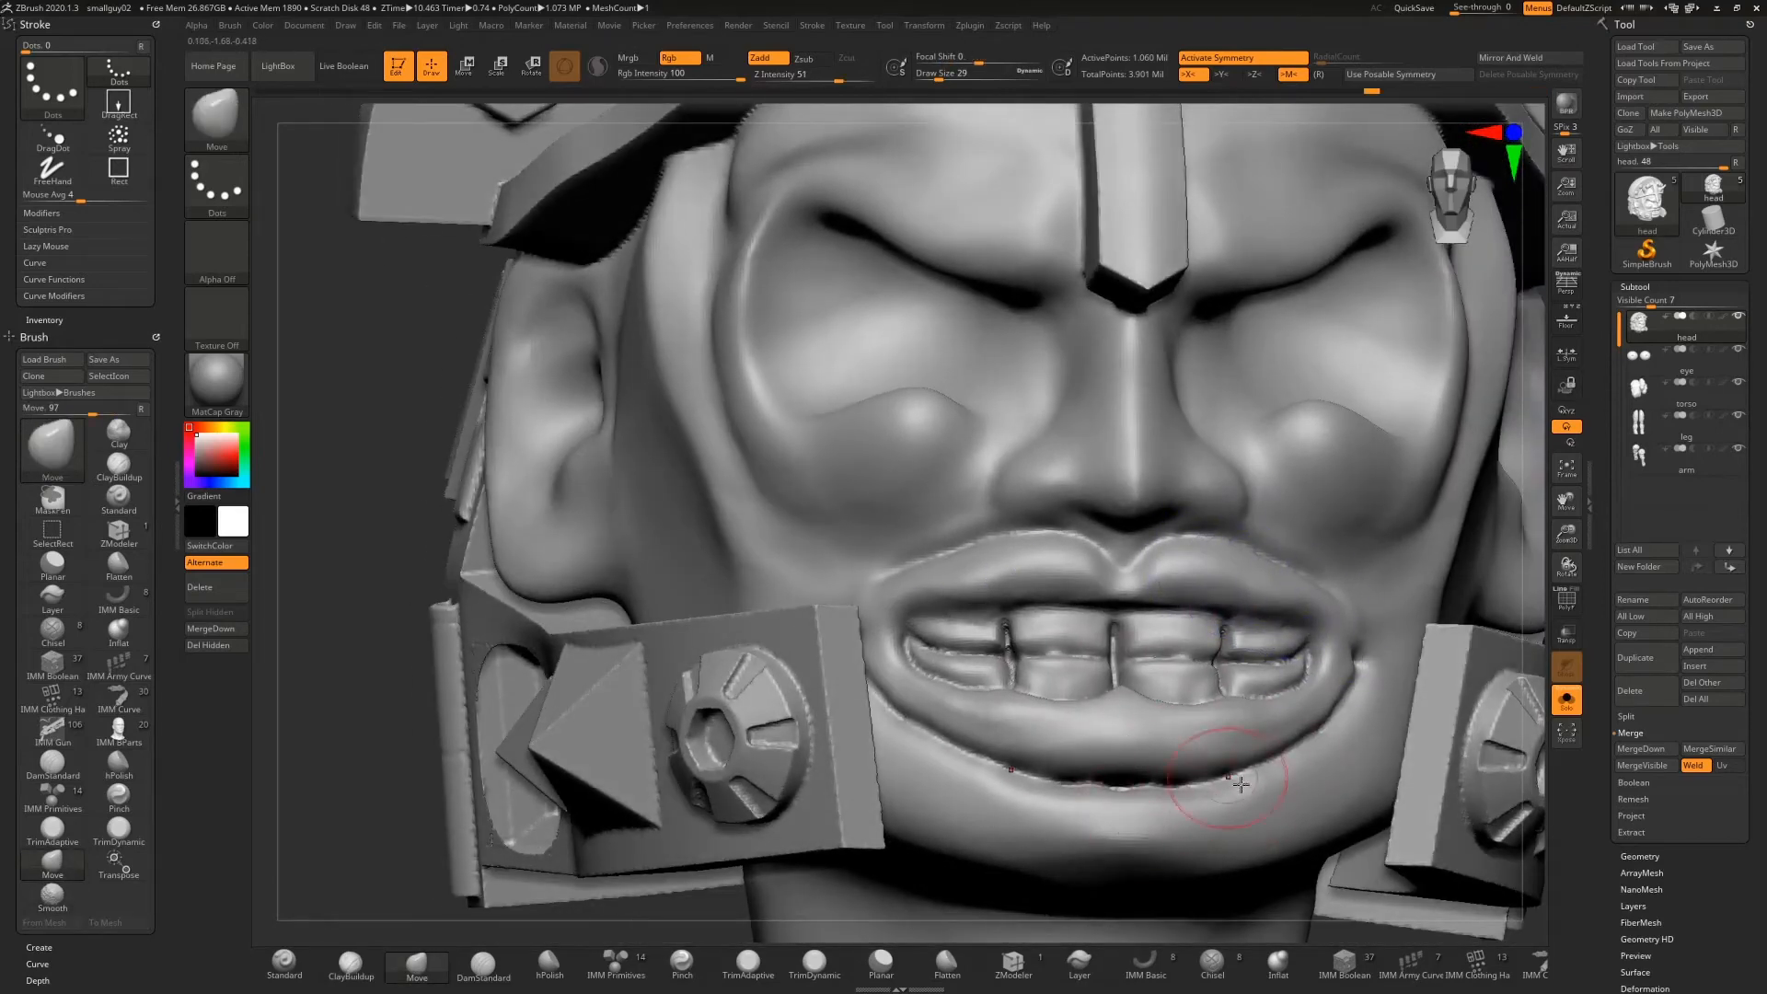
Lightly carve the cheek folds around the mouth with the DamStandard brush at Z Intensity 11
drag(1566, 534, 1532, 512)
mouse_move(735, 749)
mouse_down()
mouse_move(710, 749)
mouse_move(731, 759)
mouse_up()
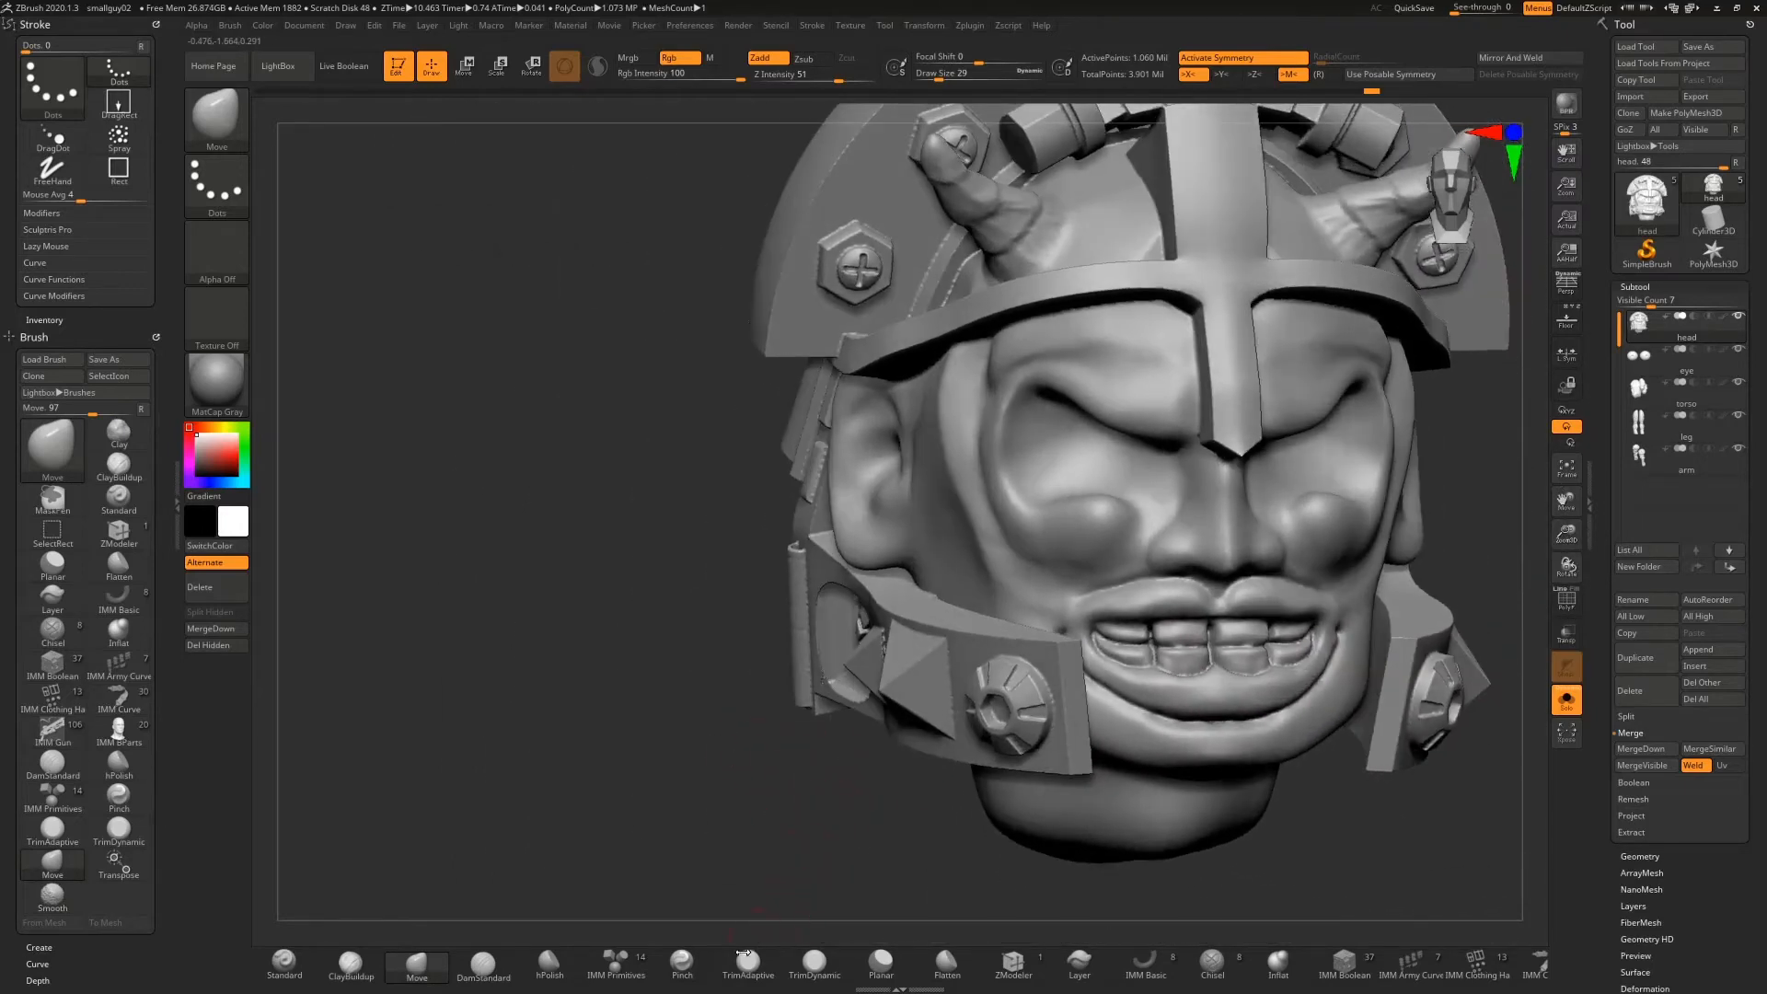
click(483, 962)
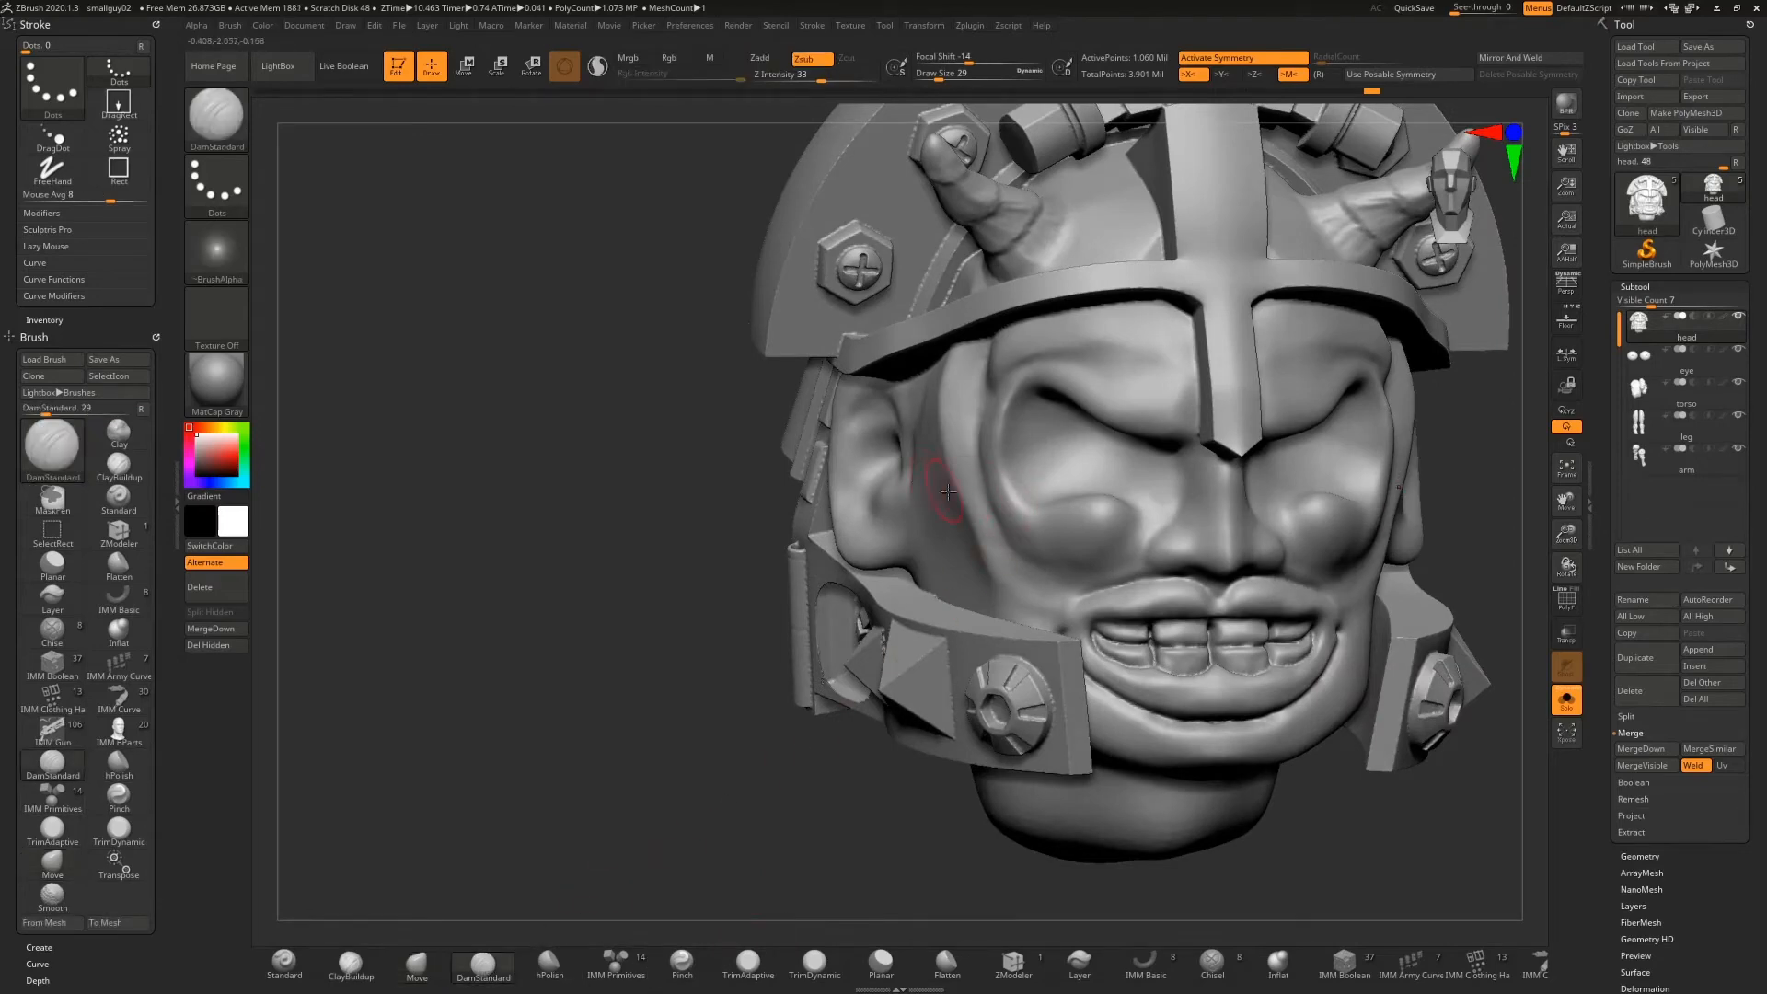
click(792, 79)
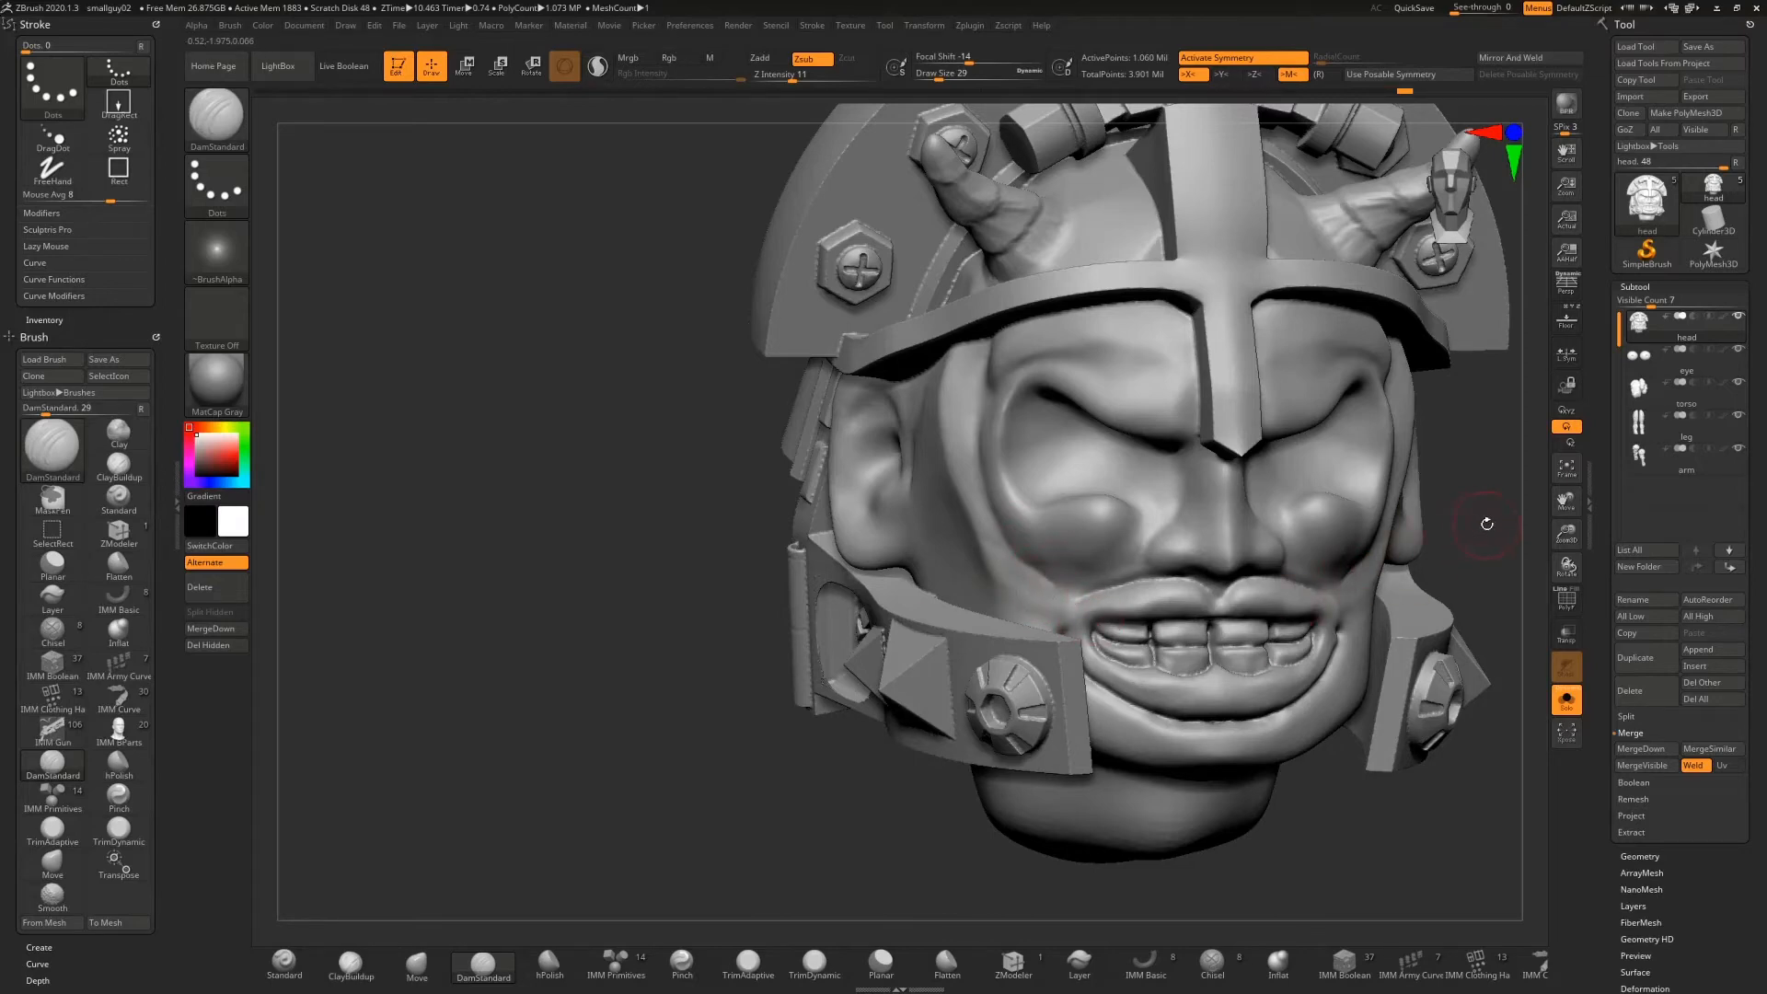
drag(1486, 524, 1342, 557)
key(shift)
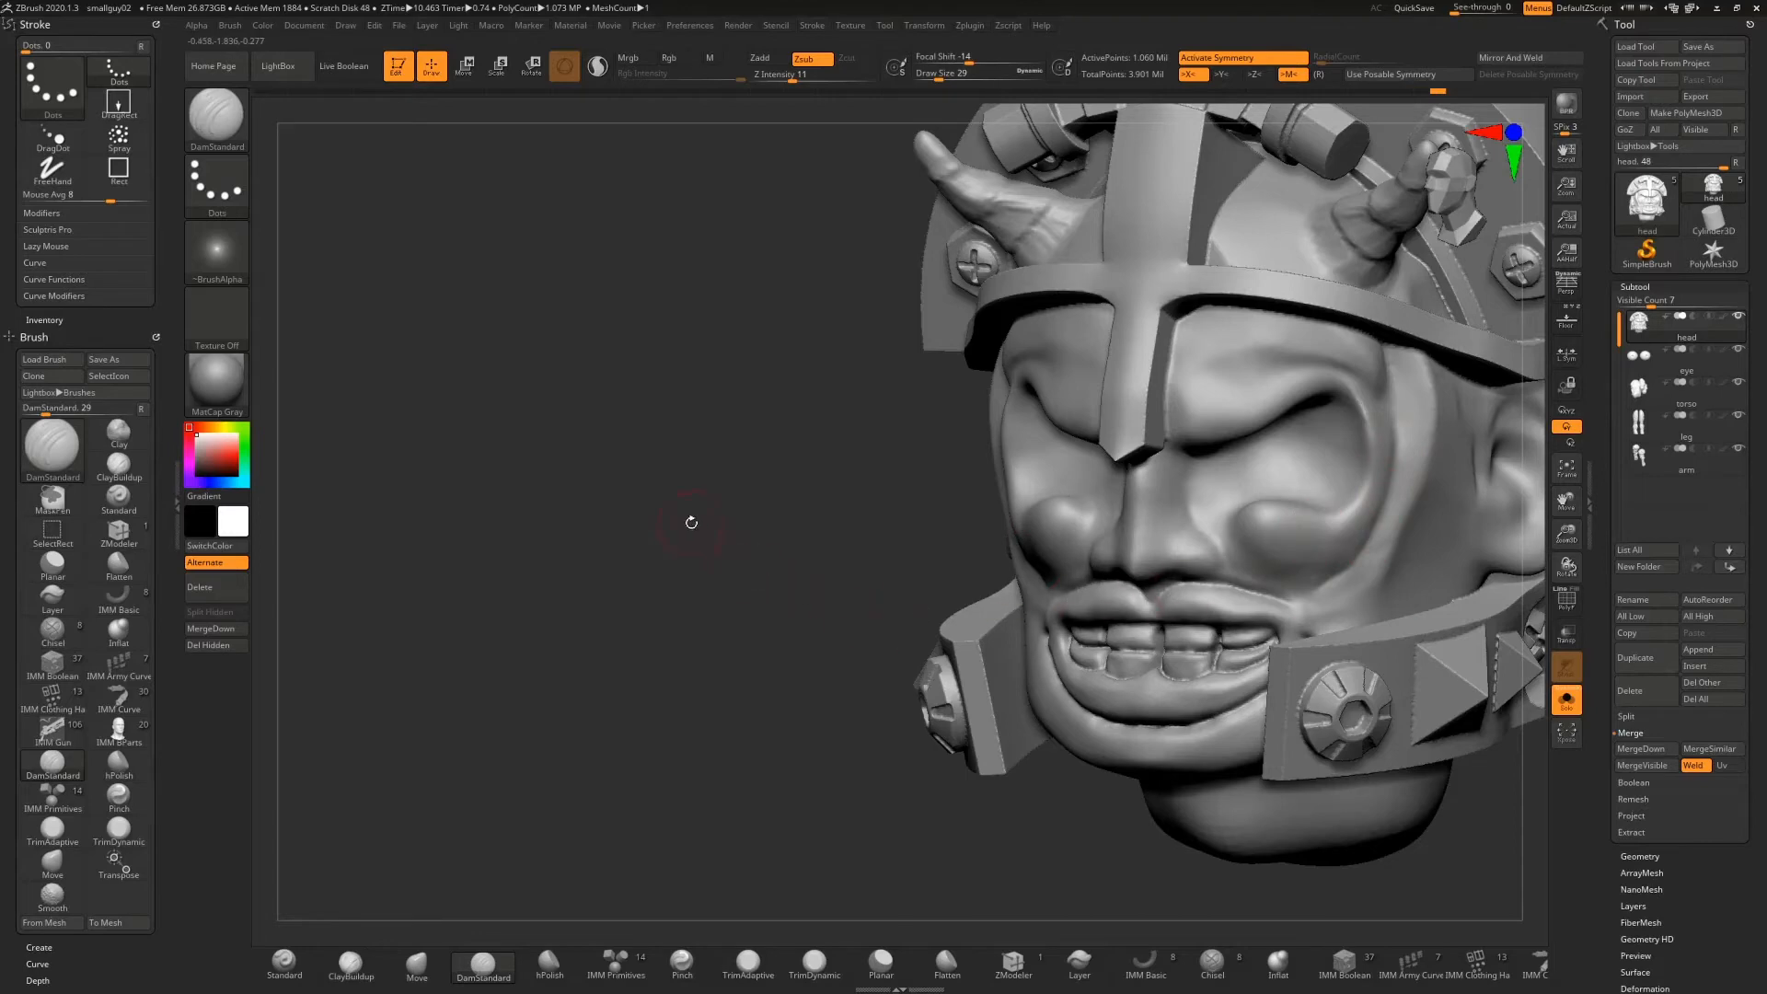
drag(690, 516, 746, 531)
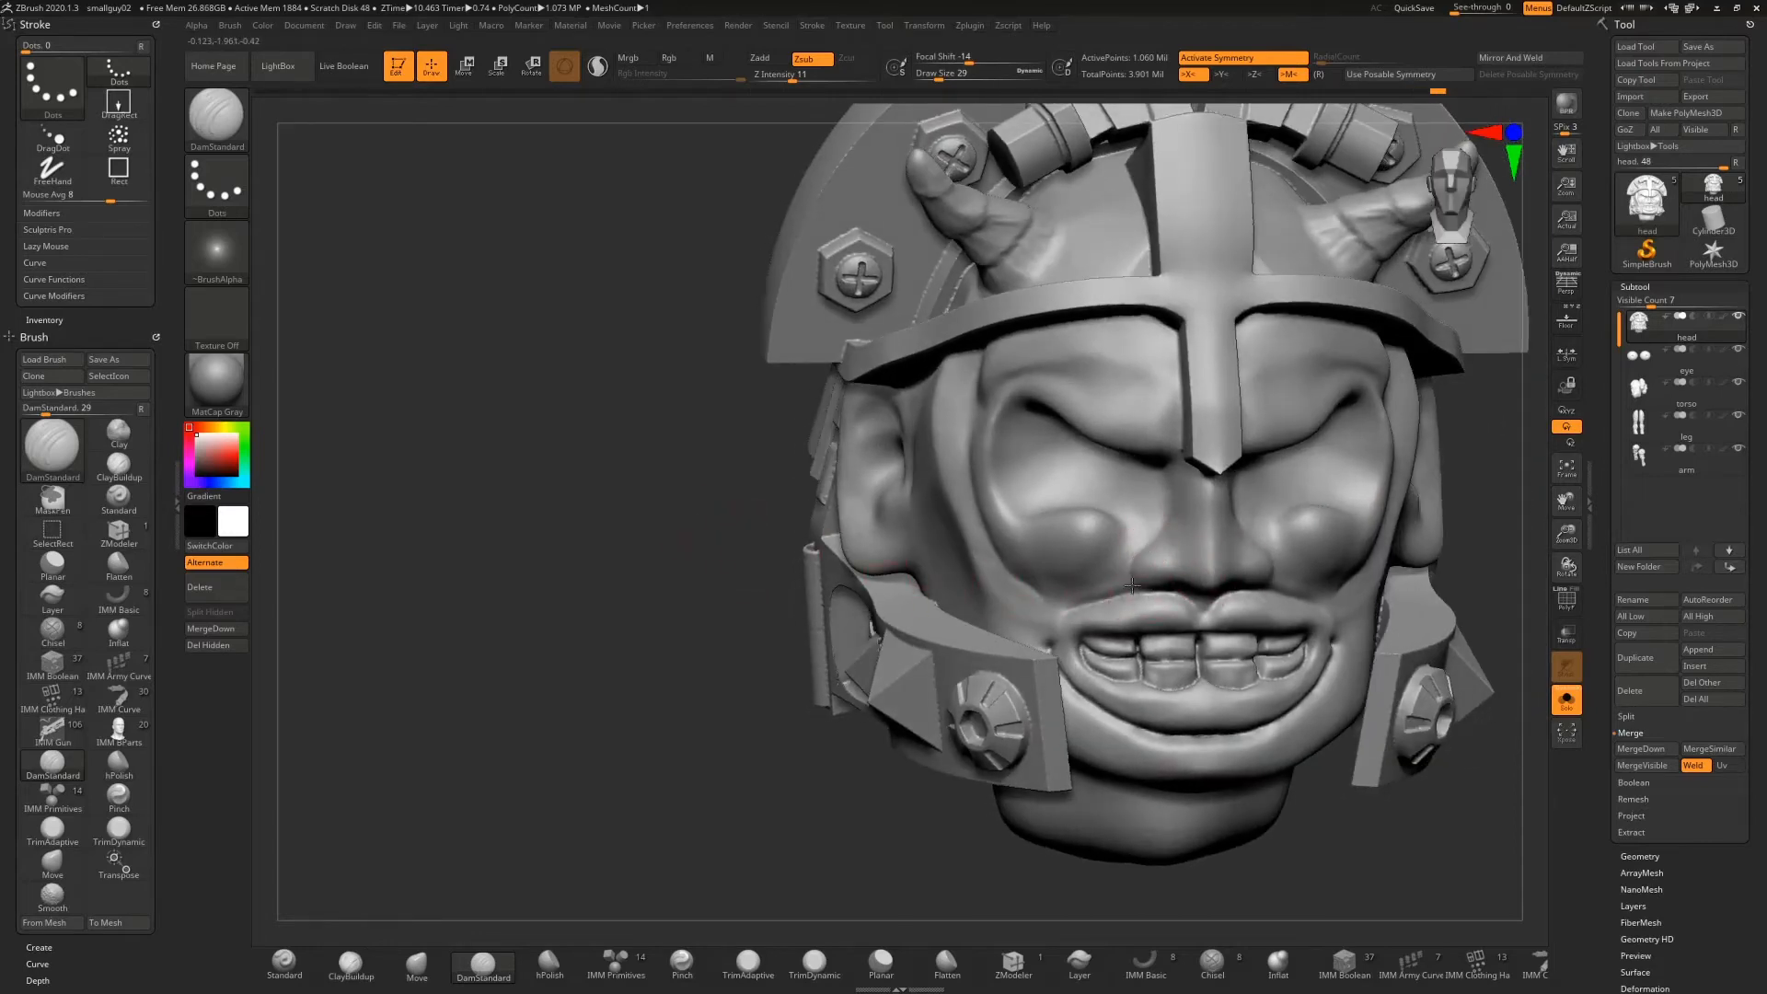
drag(1565, 534, 1547, 614)
mouse_move(540, 642)
mouse_down()
mouse_move(1141, 630)
mouse_move(1170, 595)
mouse_move(1128, 588)
mouse_move(1171, 520)
mouse_move(1128, 577)
mouse_move(1139, 597)
mouse_move(1197, 600)
mouse_up()
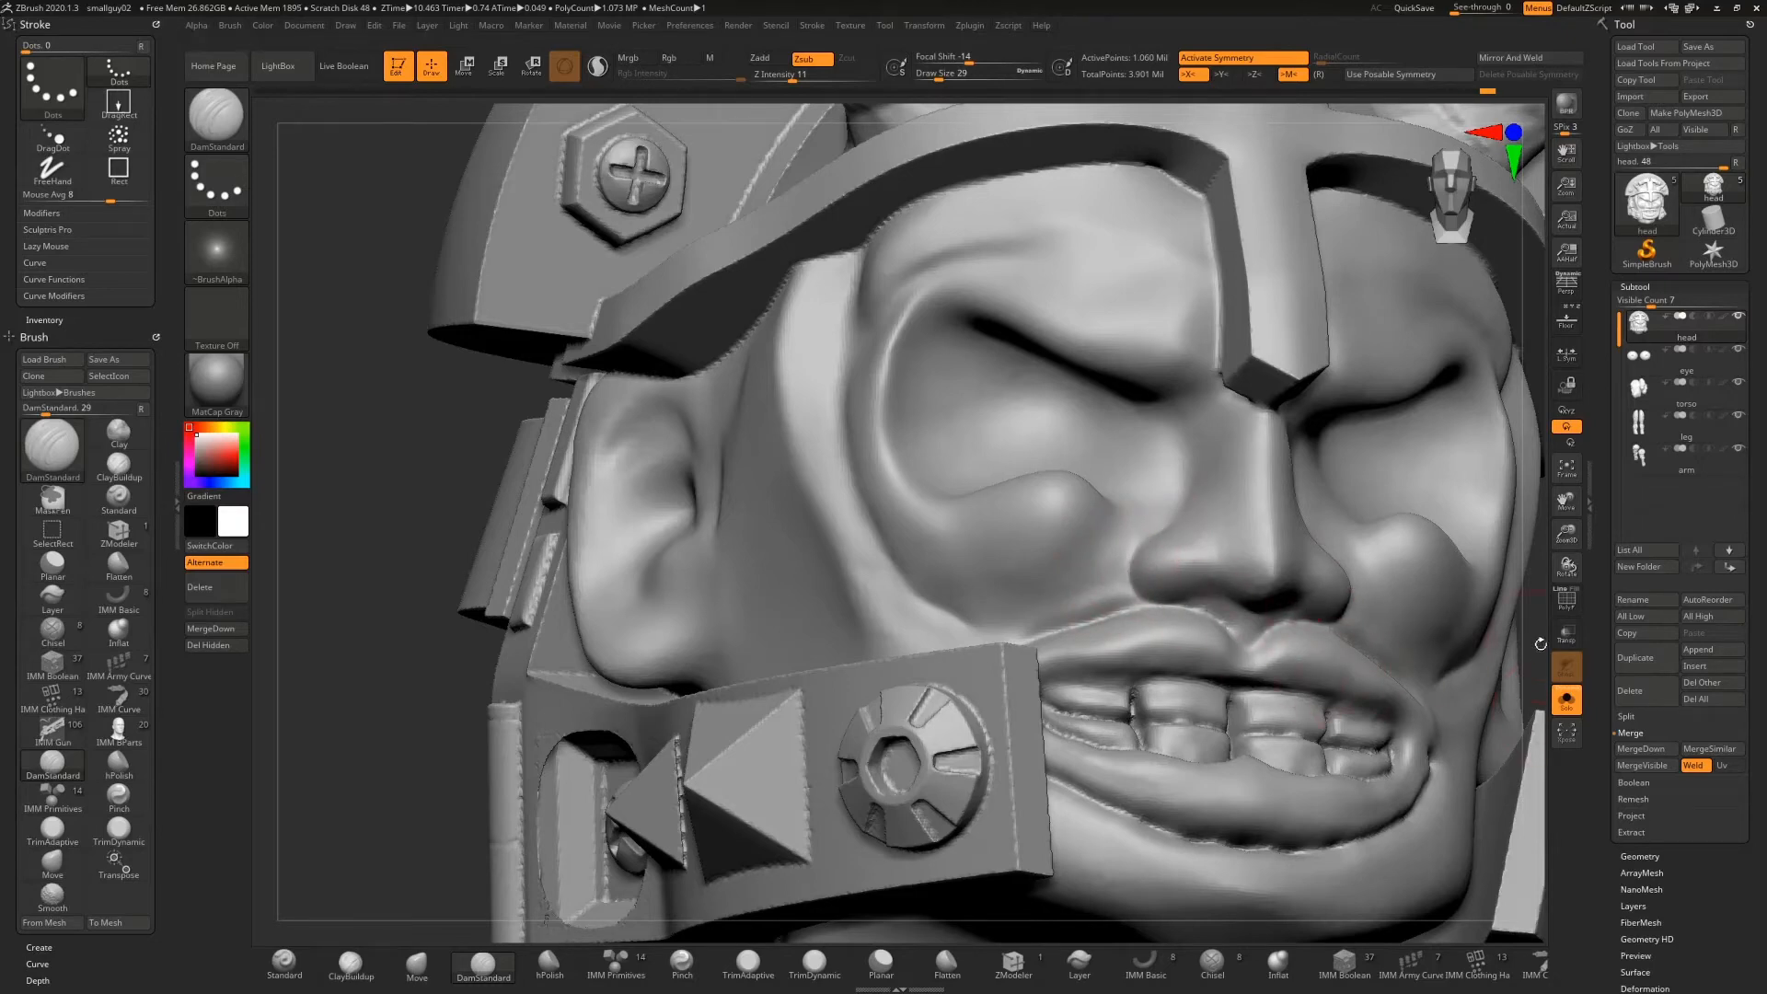
Turn off symmetry and use the Move brush to offset the mouth corner, the side teeth and the nostrils asymmetrically
click(1224, 58)
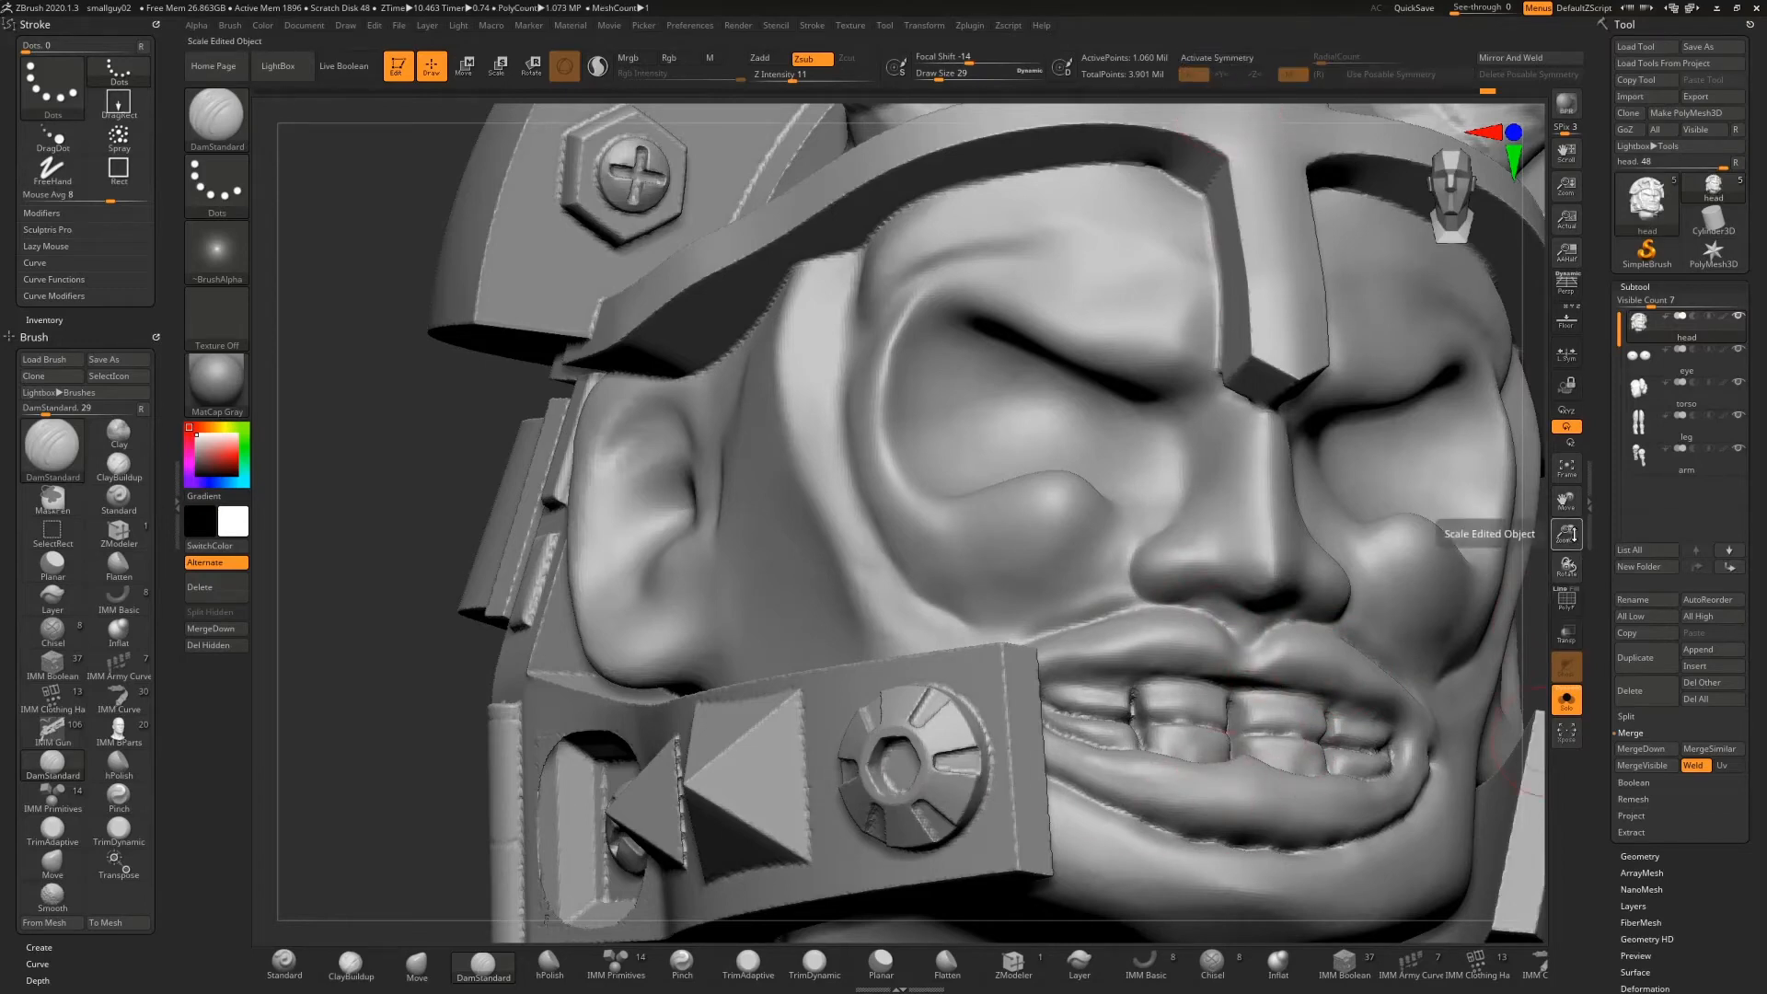
drag(1568, 503, 1305, 453)
click(417, 962)
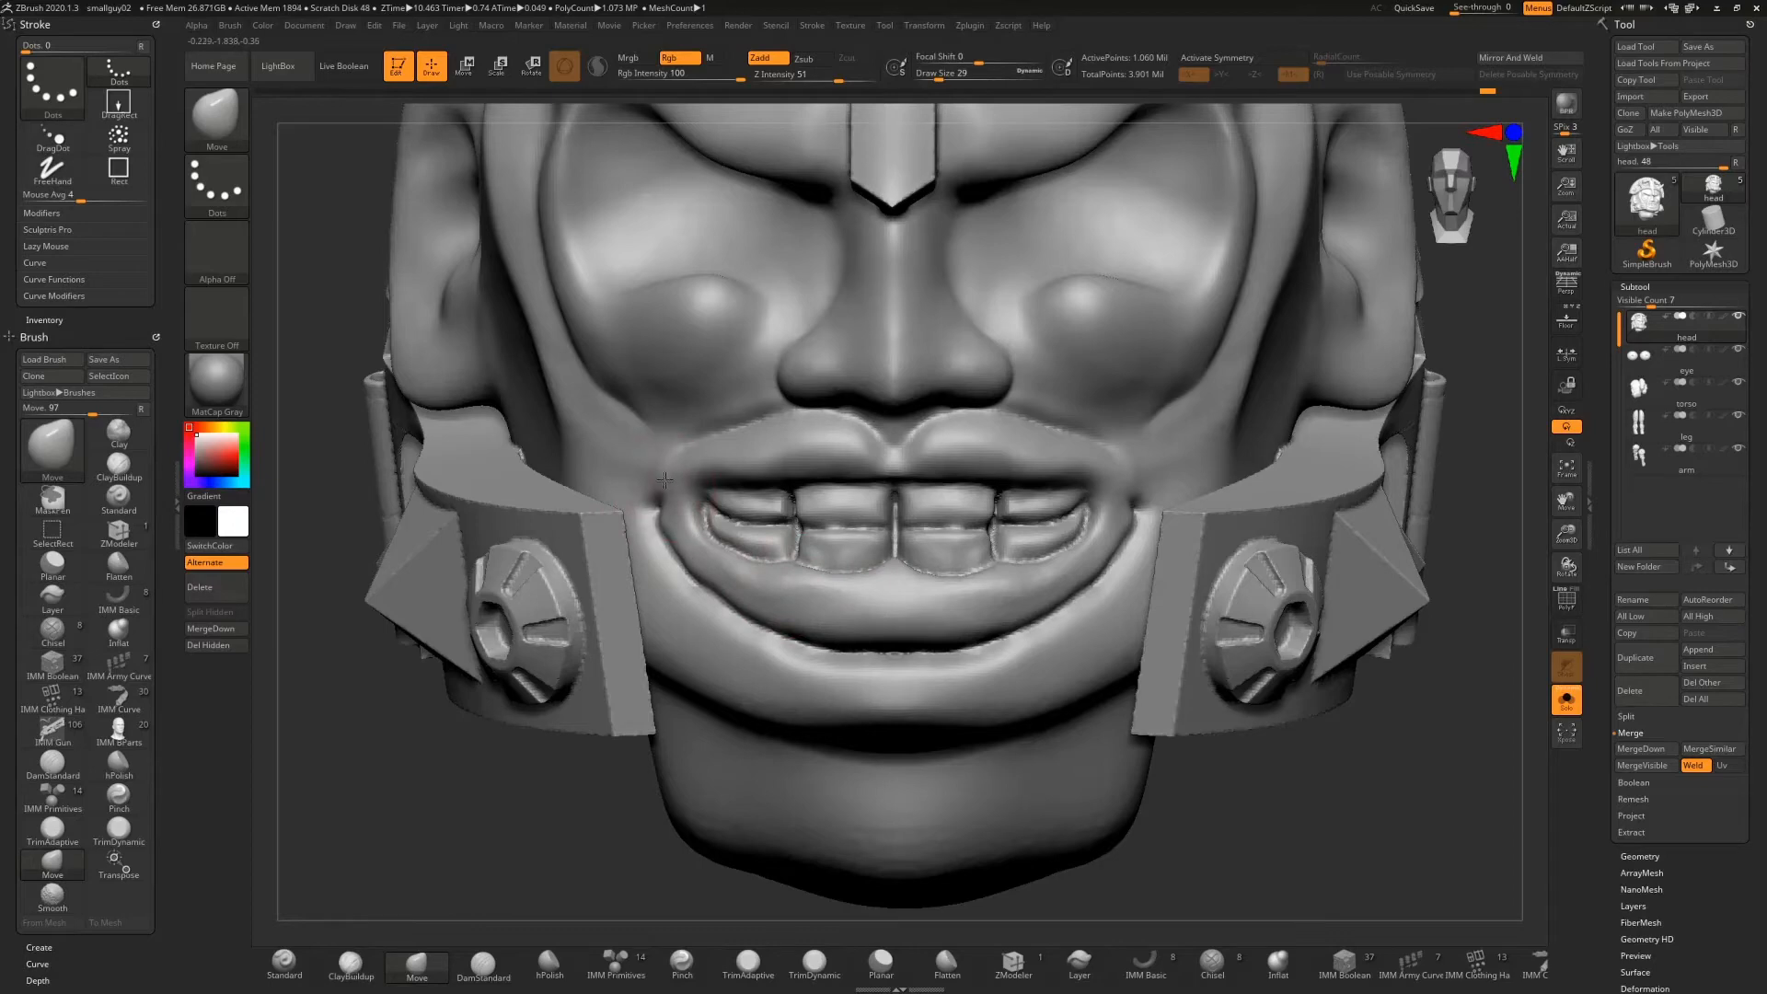
mouse_move(665, 479)
mouse_down()
mouse_move(663, 458)
mouse_move(669, 495)
mouse_move(696, 494)
mouse_up()
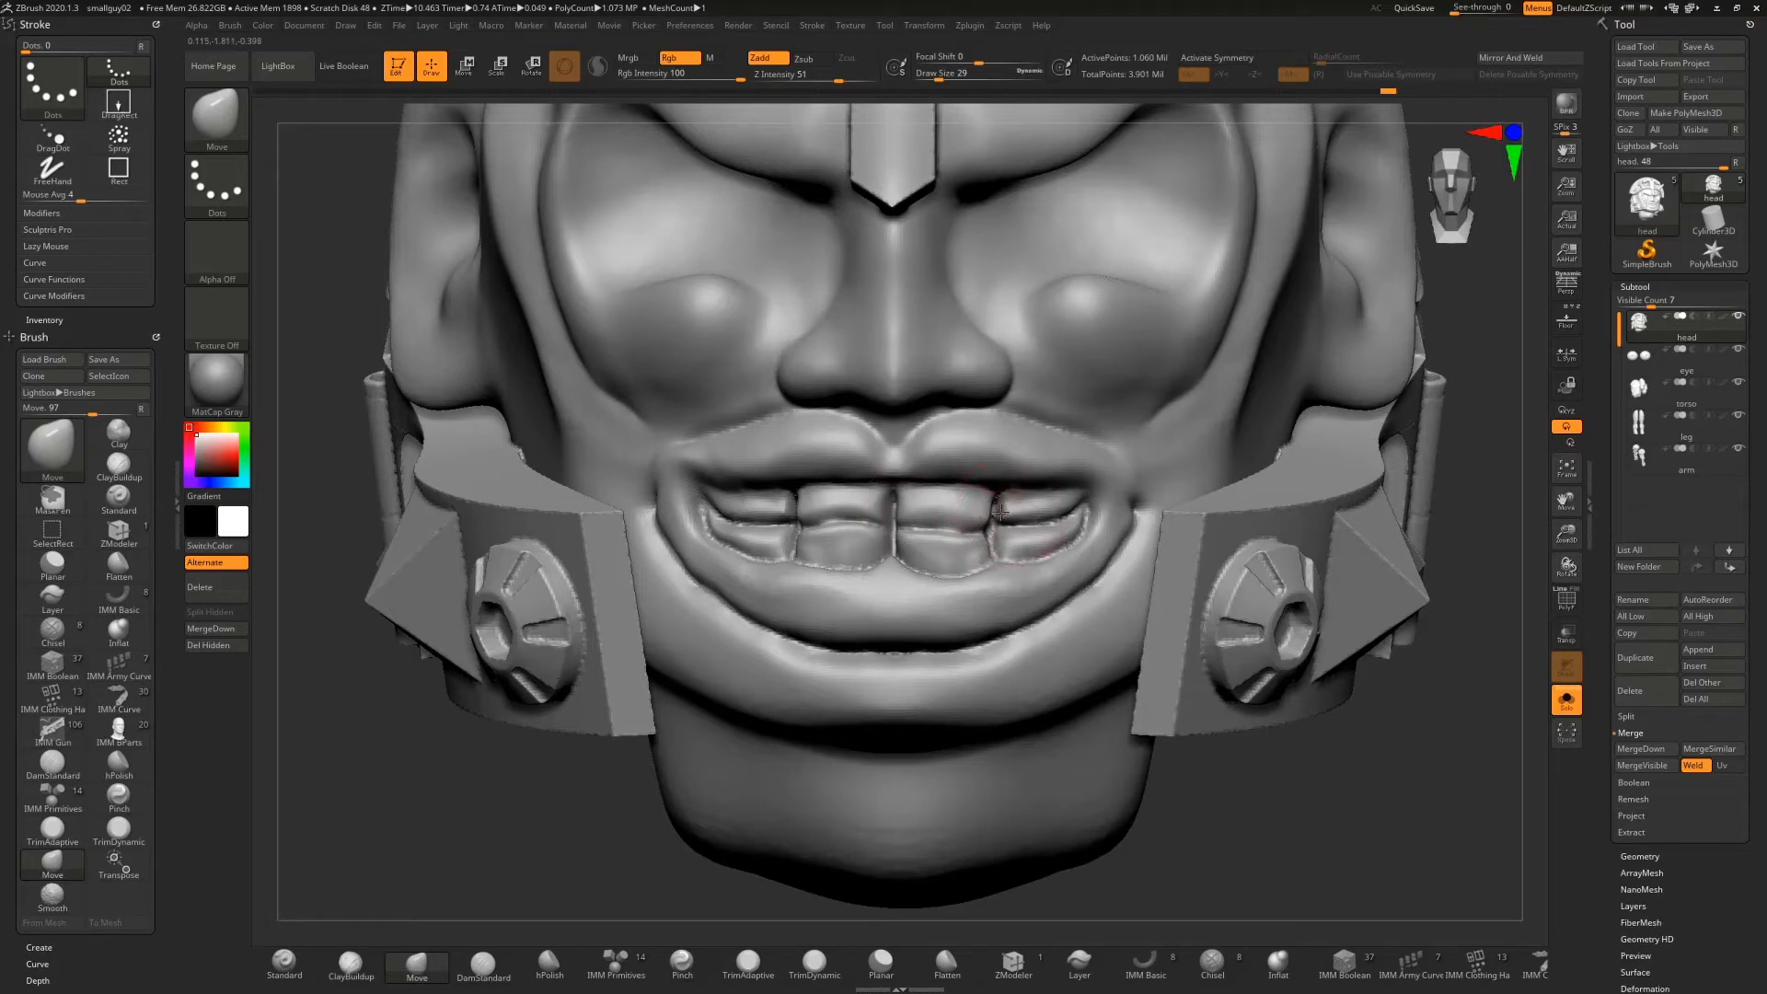
drag(1004, 519, 1064, 515)
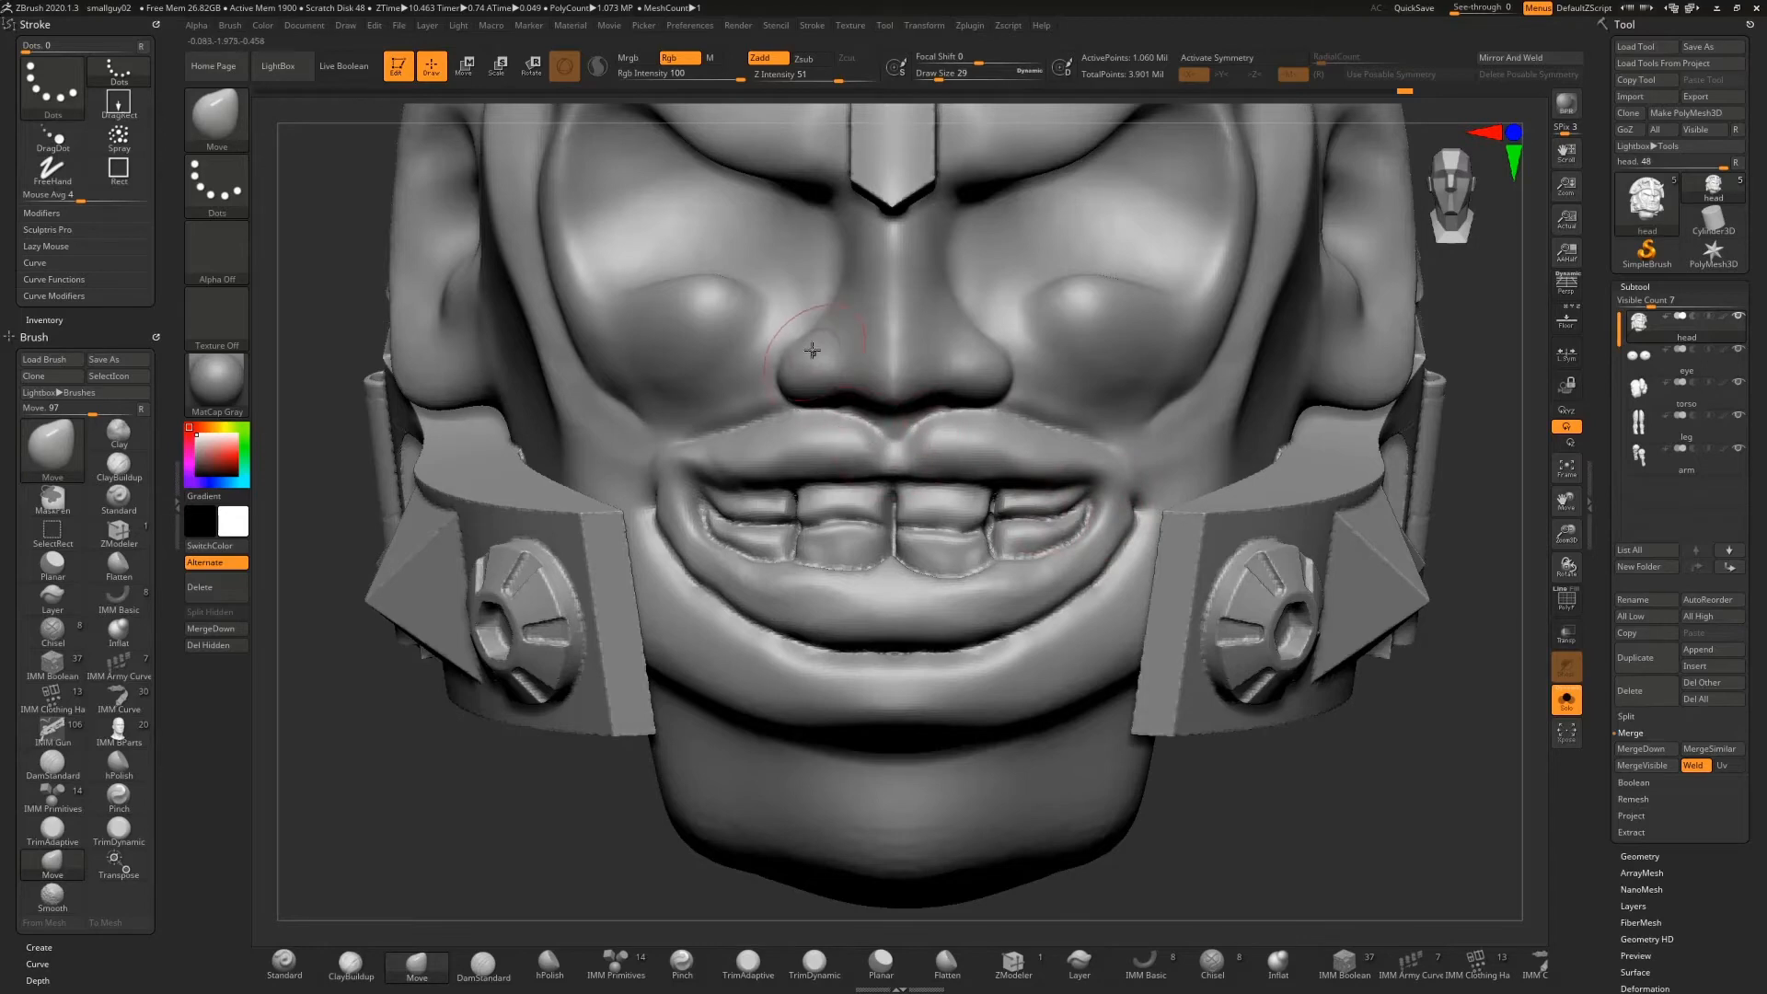
drag(811, 350, 779, 351)
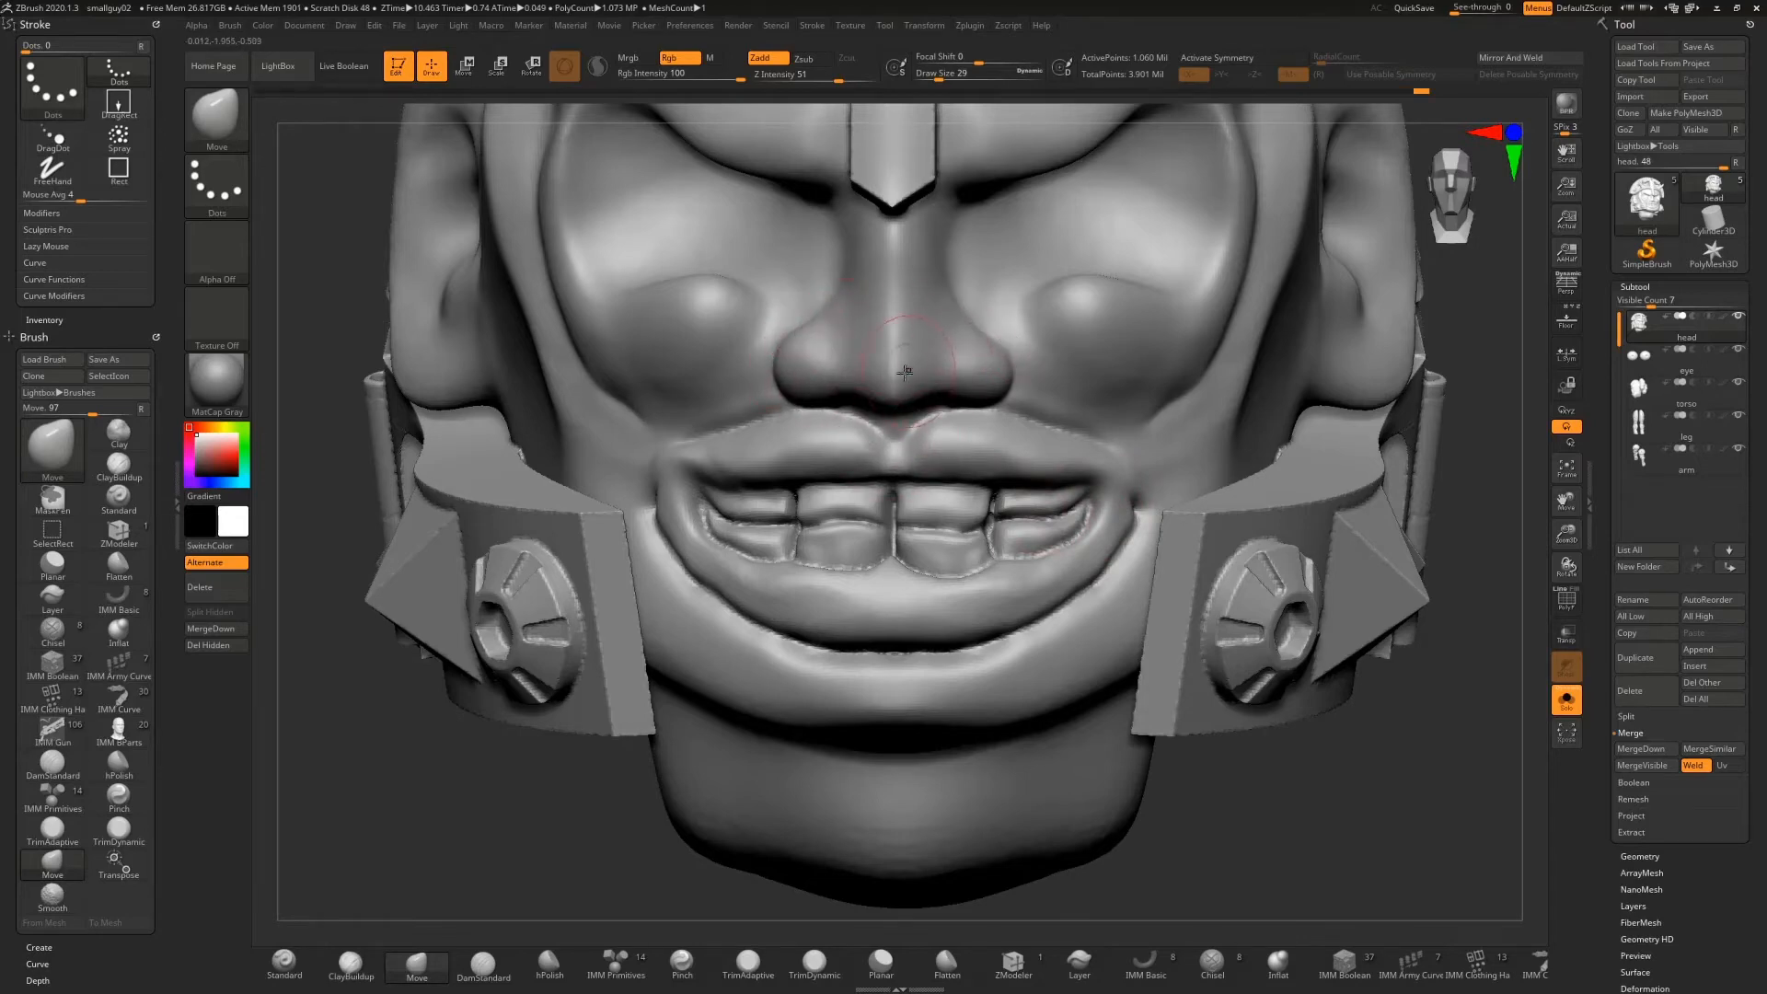
drag(891, 385, 869, 392)
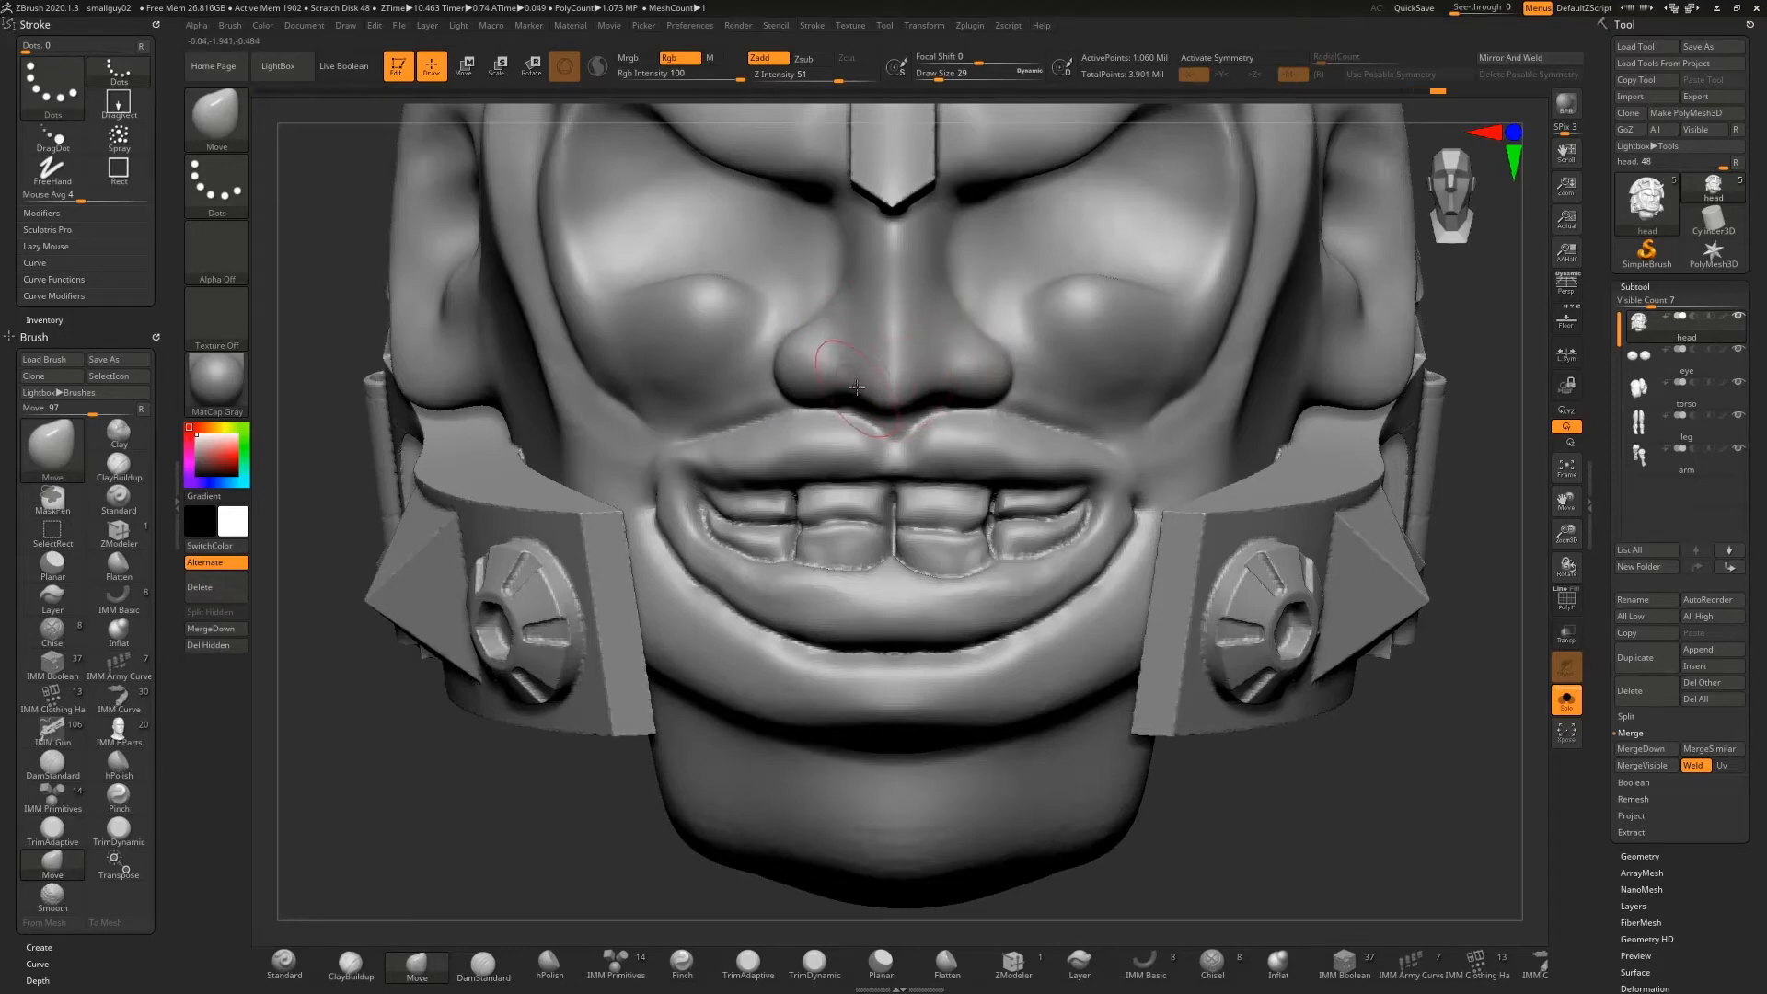
Enlarge the Move brush to draw size 51, show all subtools again and reshape the cheek bumps under the eyes individually
key(s)
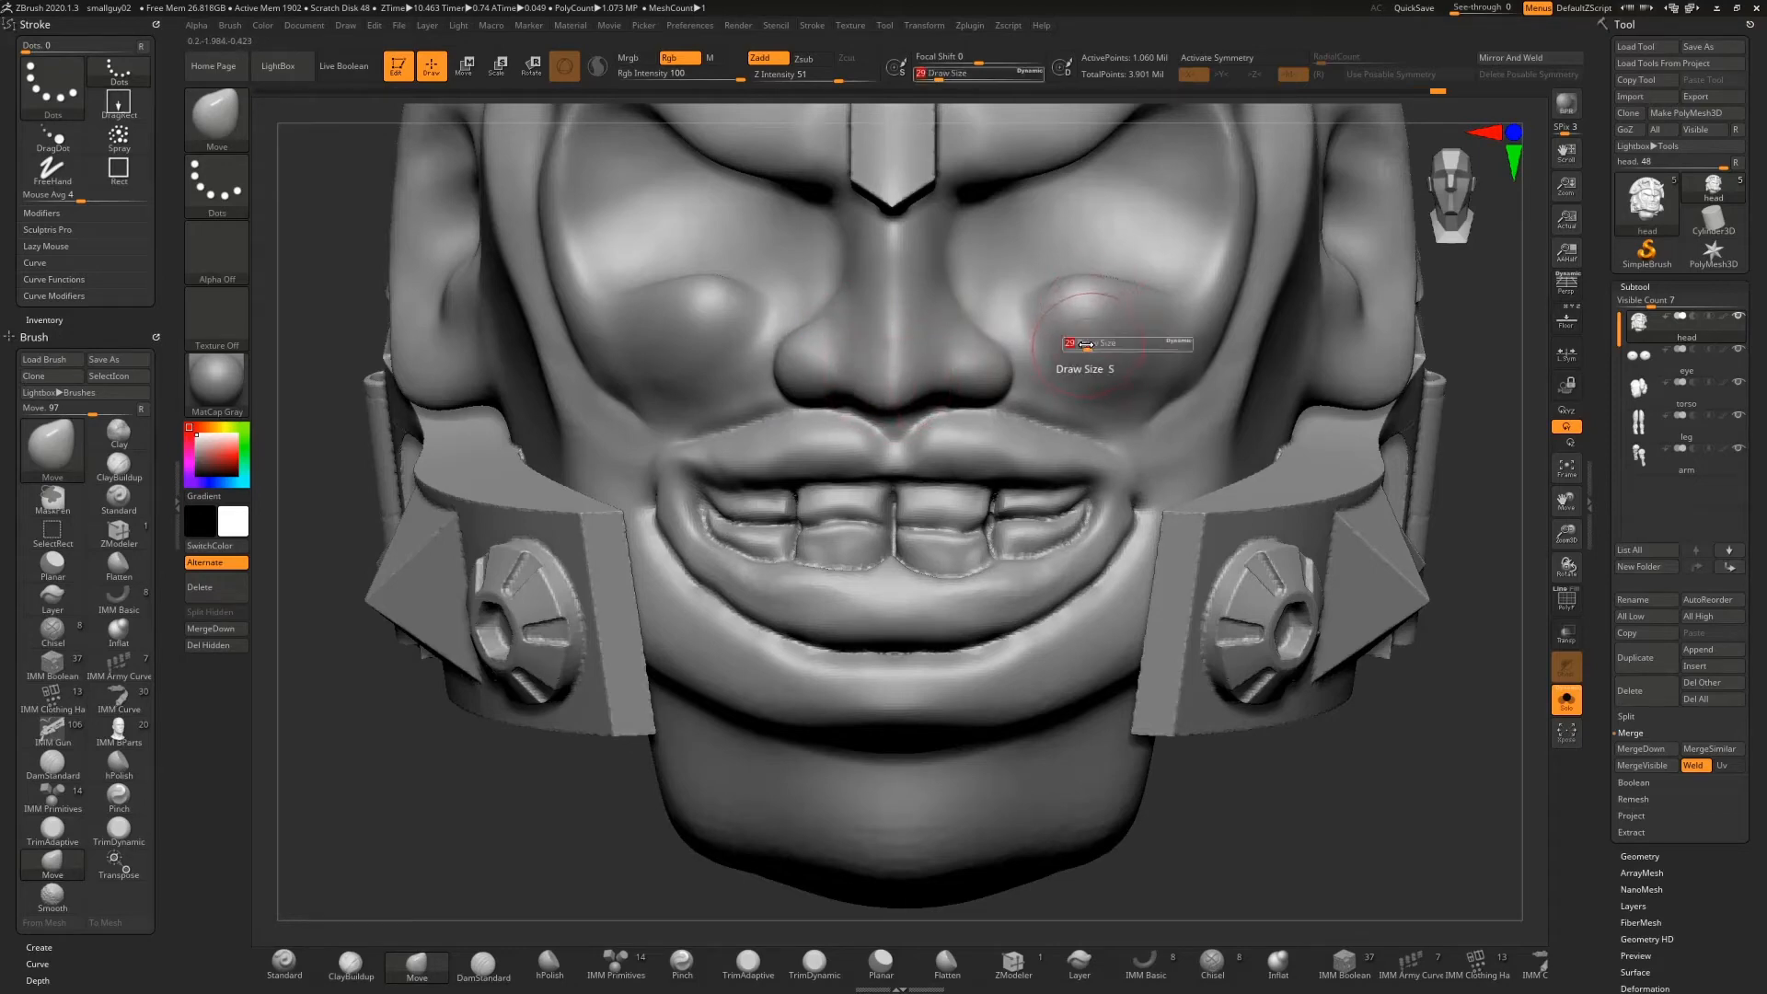
drag(1088, 345, 1118, 345)
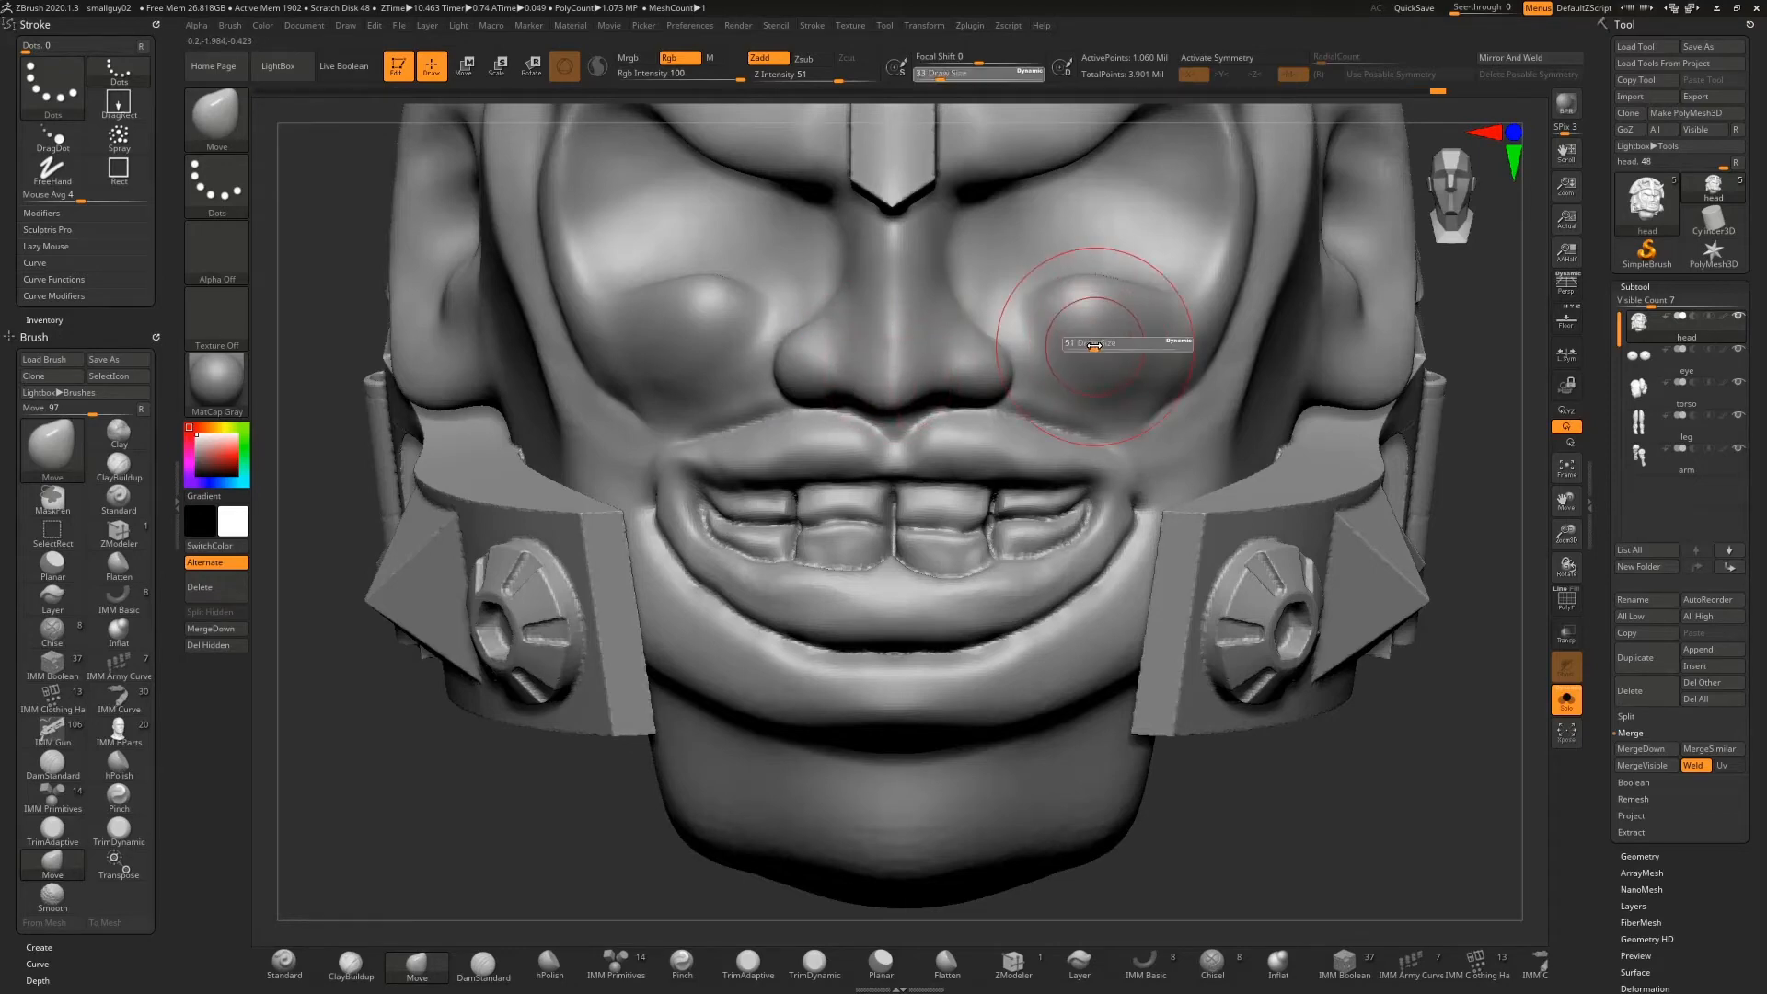
click(1566, 699)
drag(1082, 302, 1167, 286)
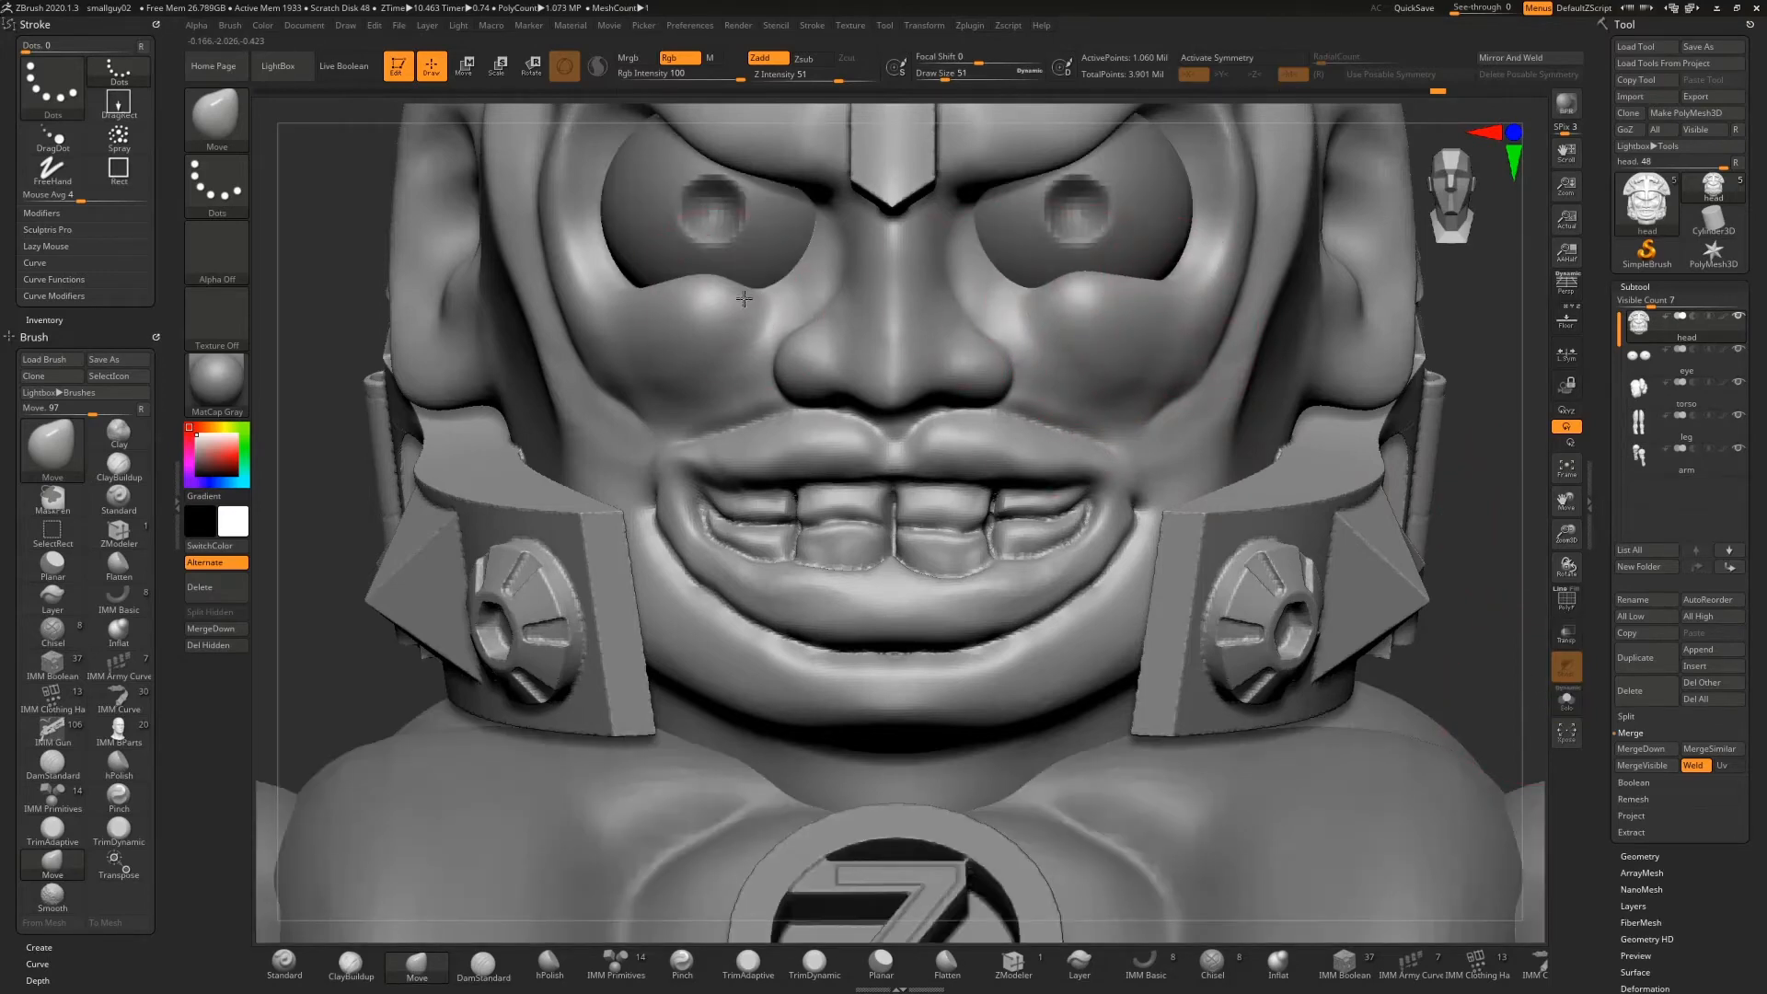
drag(744, 299, 766, 290)
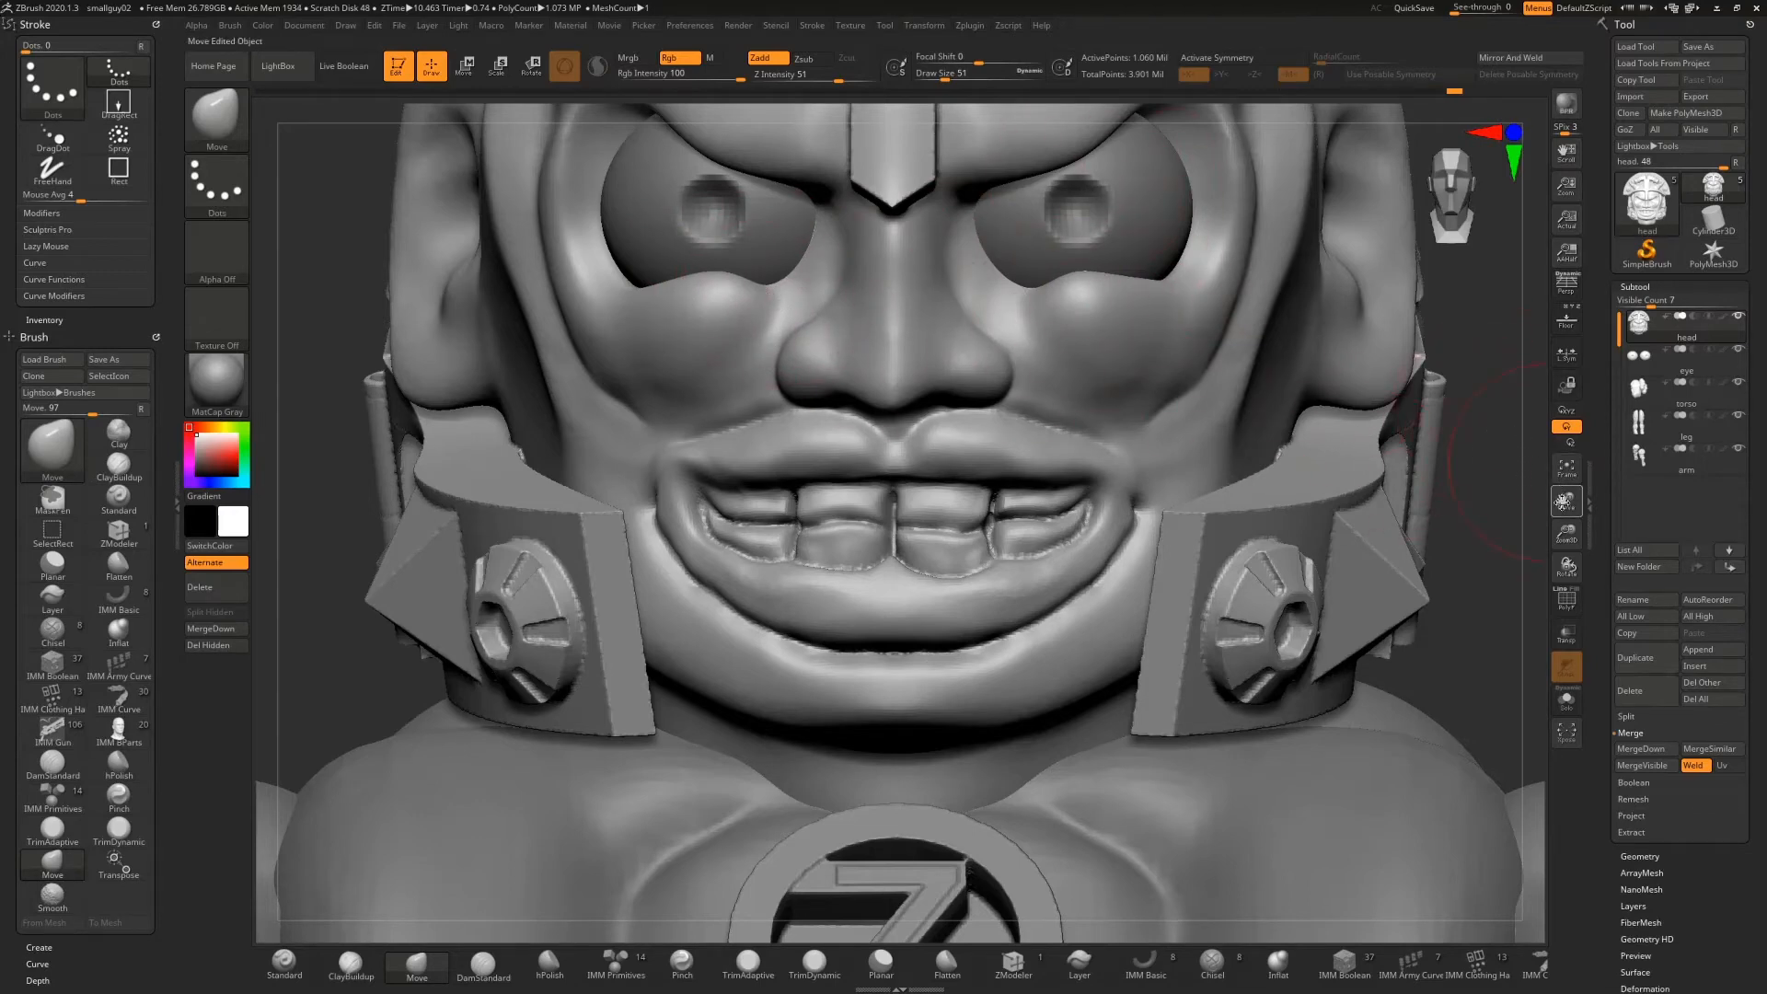
Reshape the brow arches and the rims of the eye sockets asymmetrically with the Move brush
drag(1563, 501, 1523, 605)
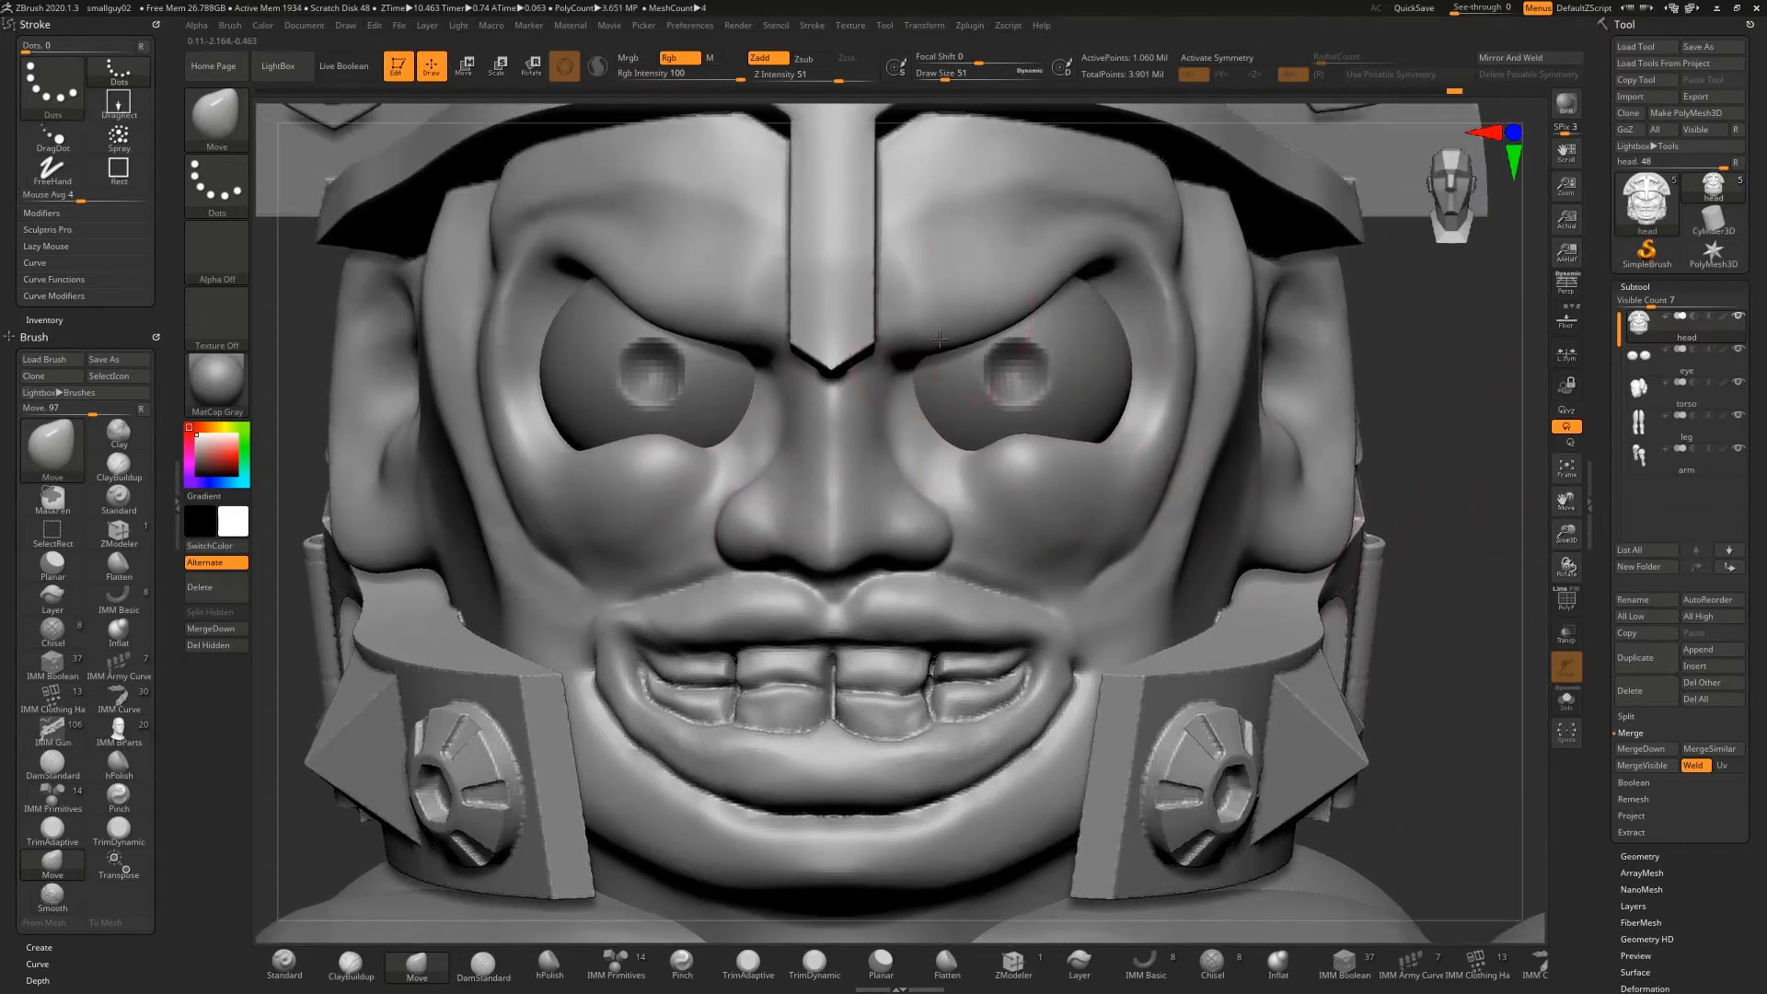
drag(1061, 284, 1081, 262)
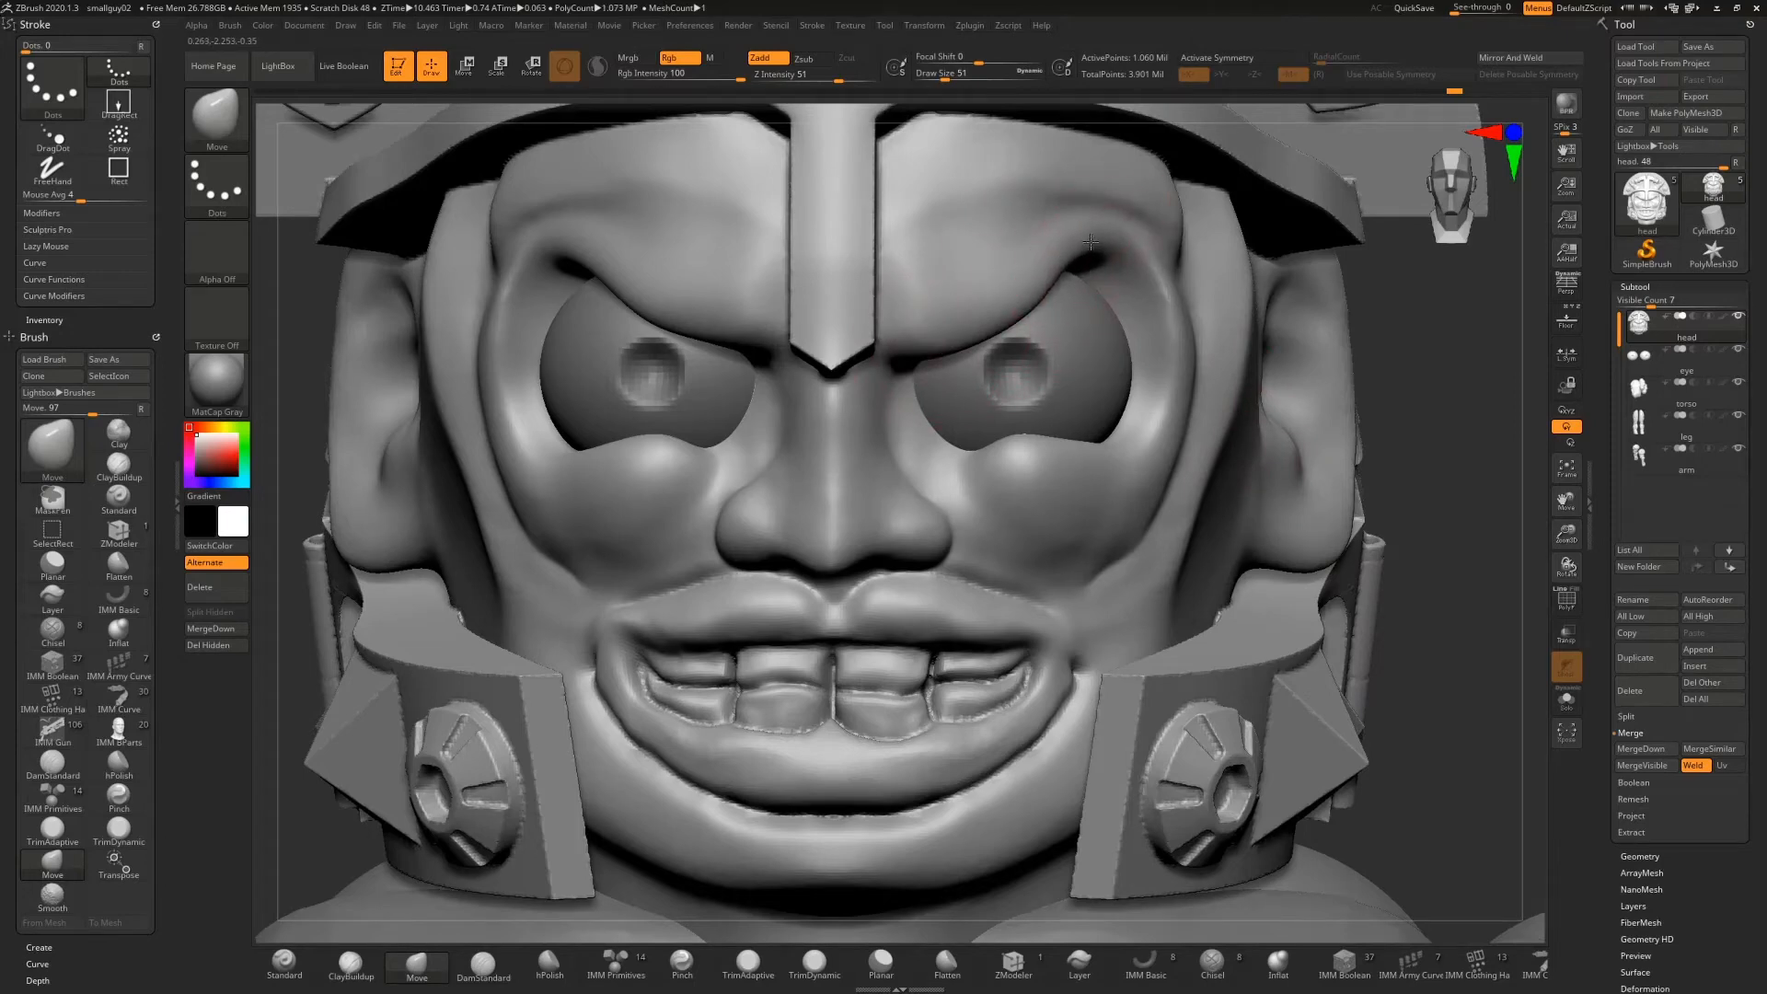
drag(583, 257, 580, 252)
drag(661, 291, 632, 293)
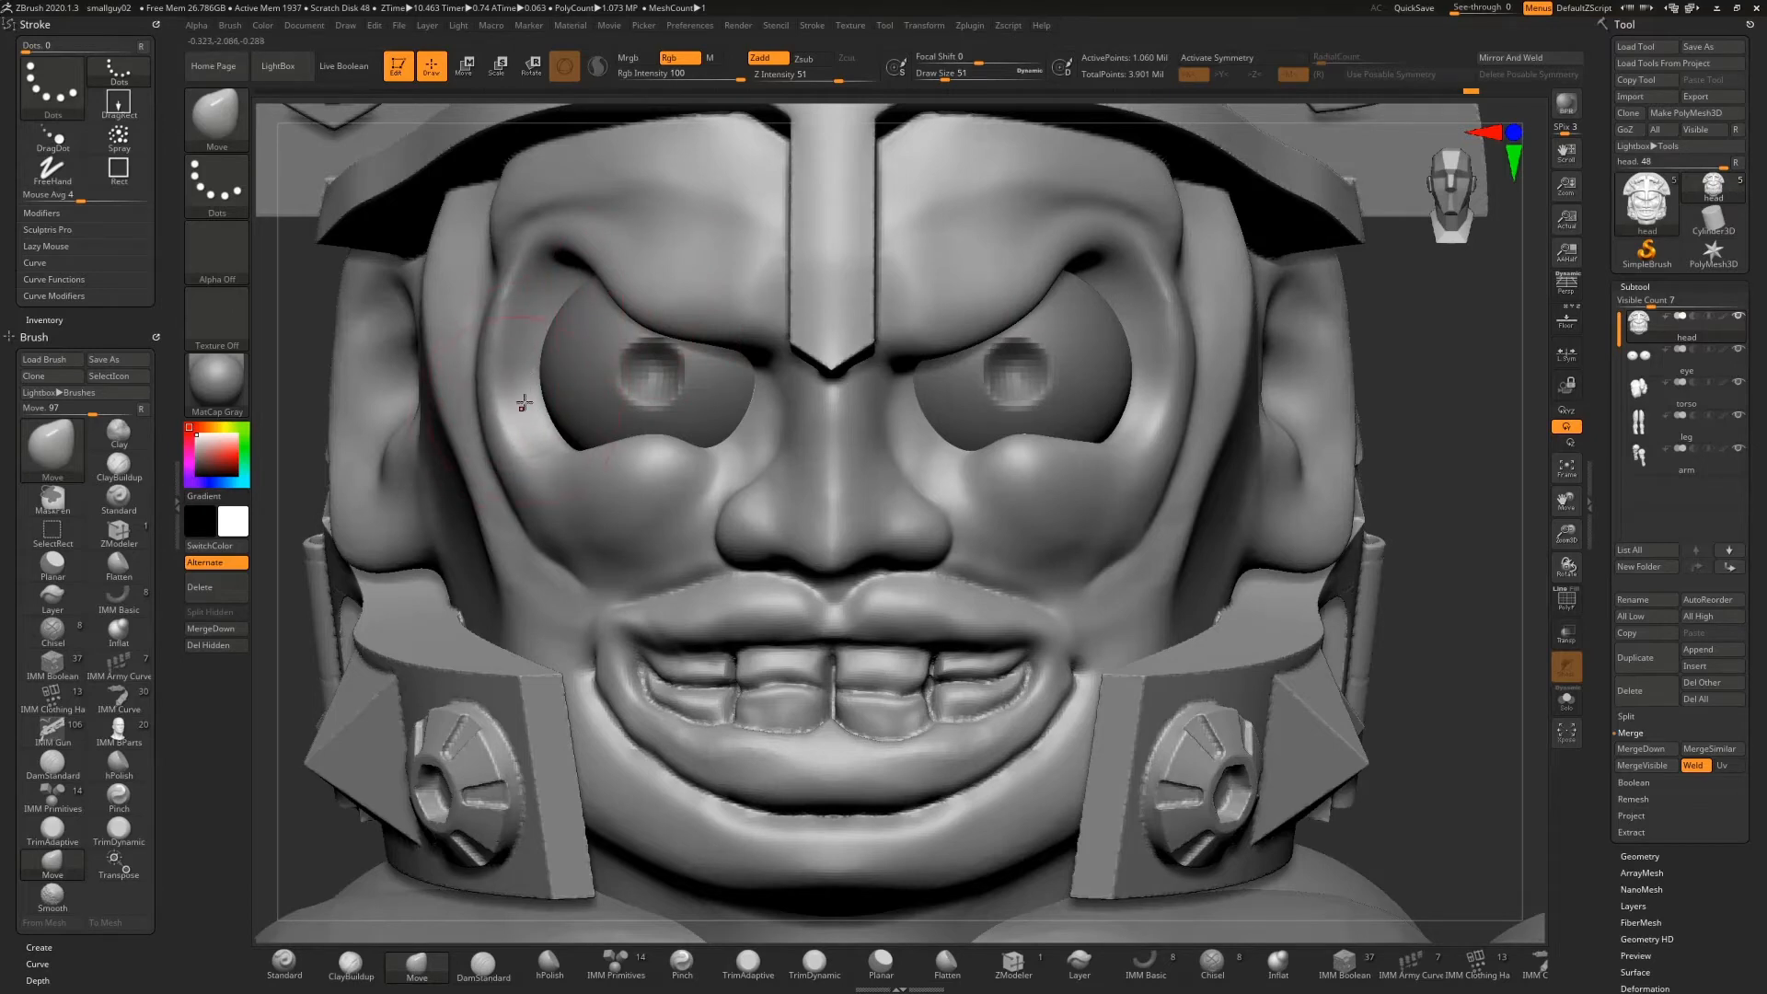
mouse_move(1163, 412)
mouse_down()
mouse_move(1175, 360)
mouse_move(1224, 333)
mouse_up()
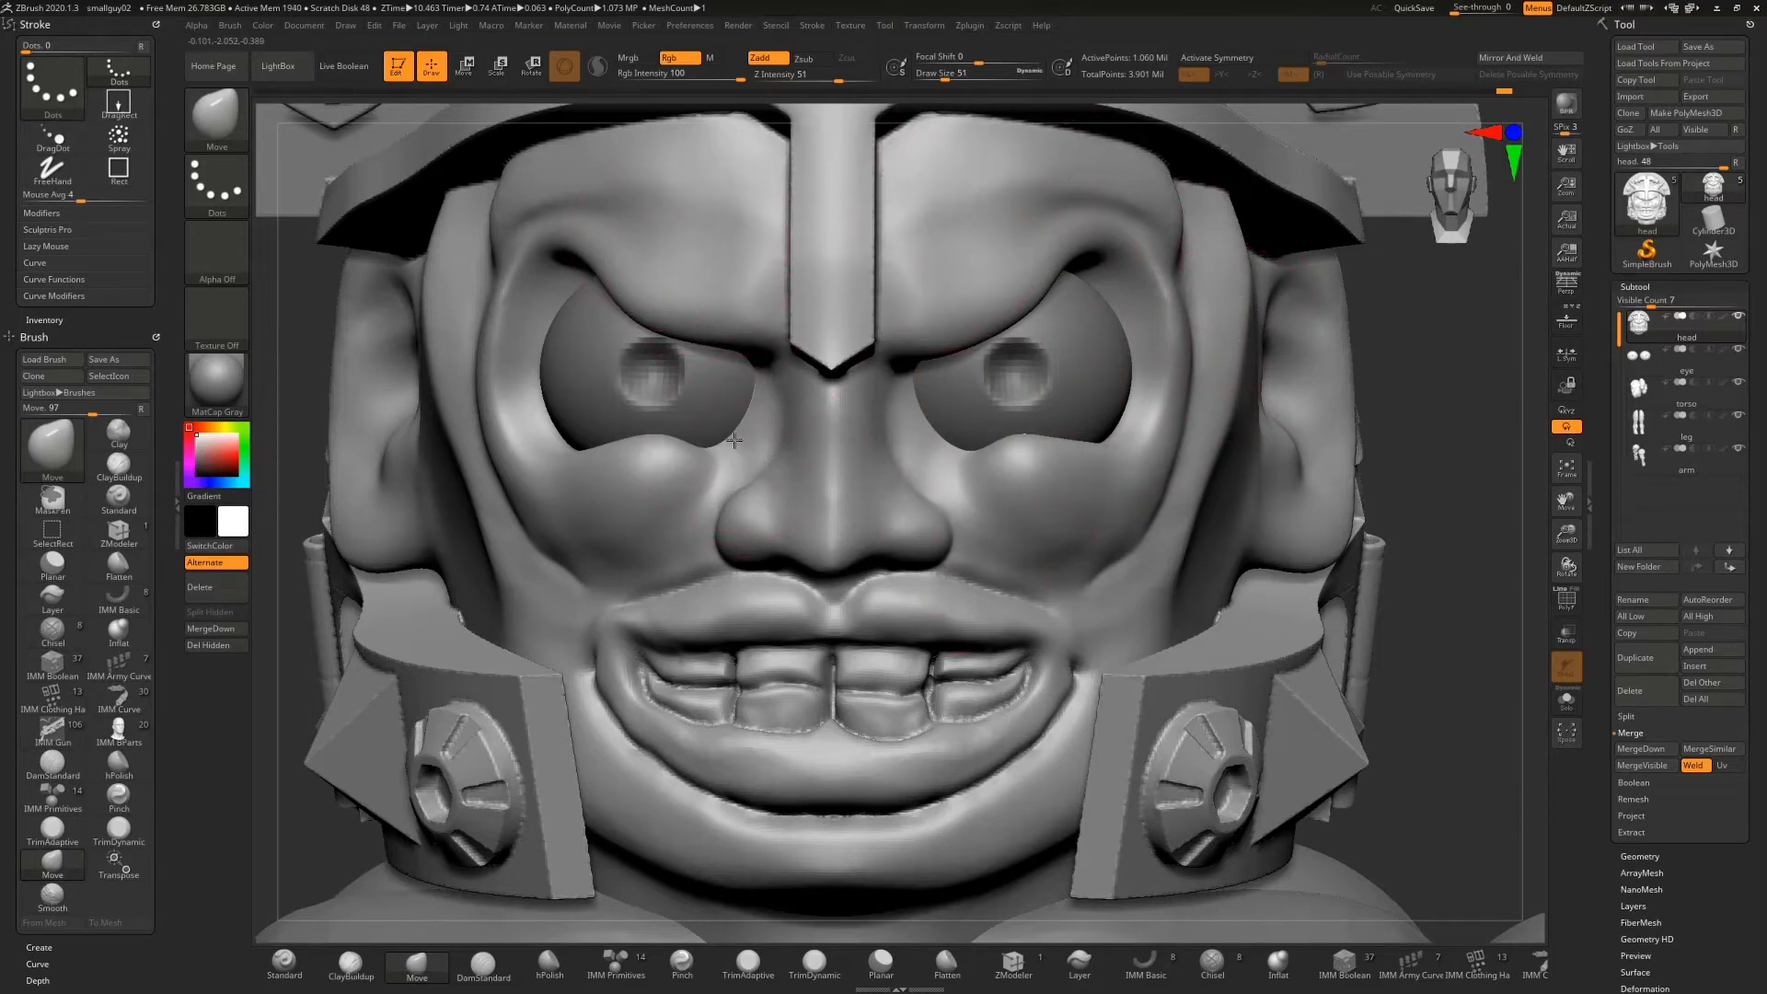
drag(730, 445, 743, 421)
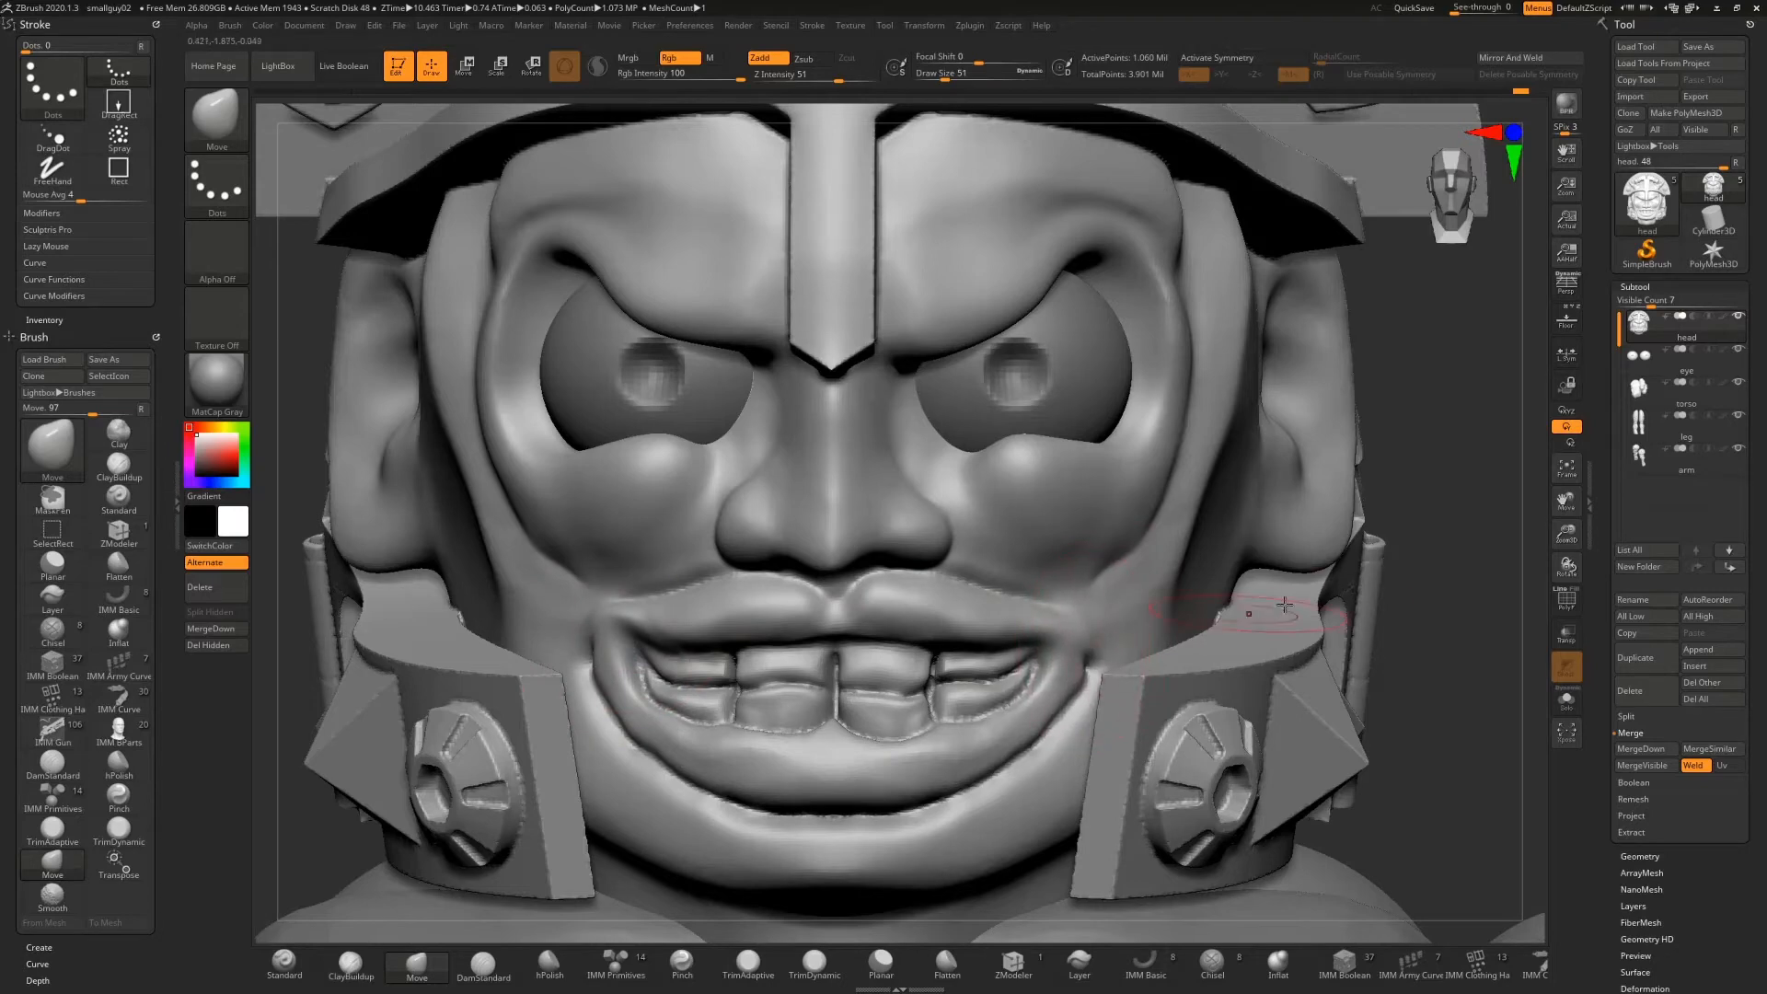
drag(1553, 538, 1537, 473)
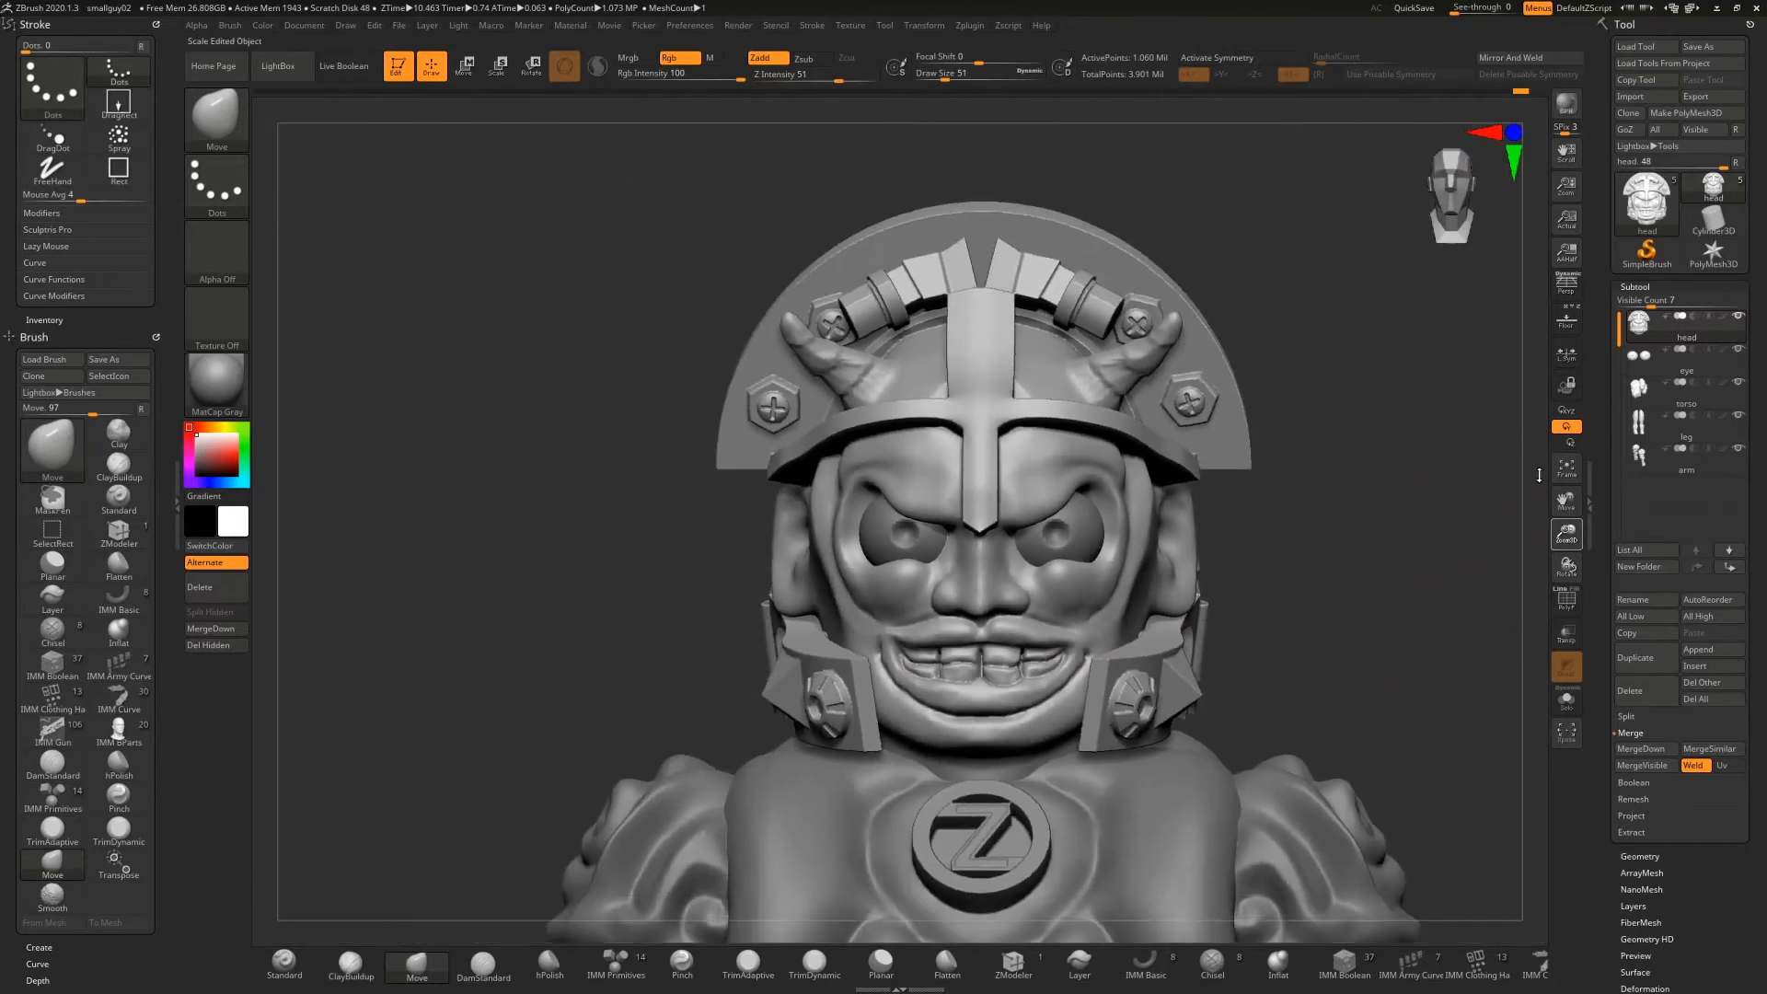
alt+drag(1341, 564, 1207, 398)
drag(1237, 457, 1277, 469)
drag(1555, 535, 1562, 594)
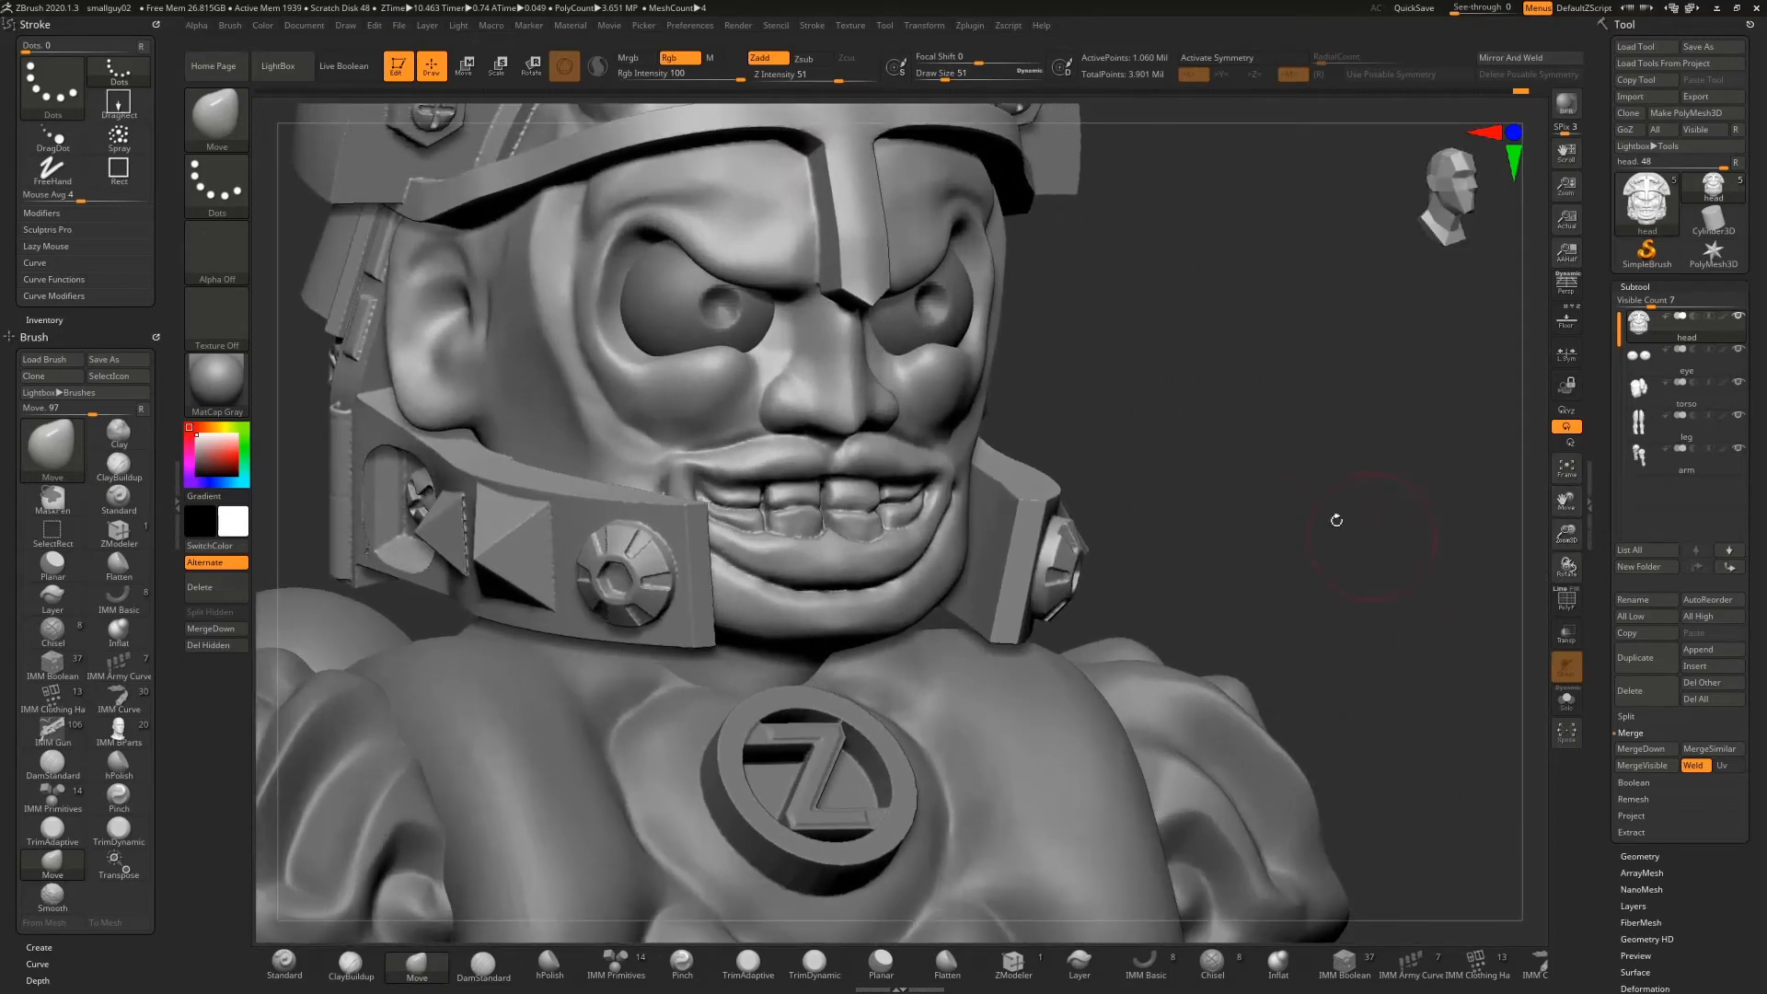
Reduce the draw size to 31 and smooth the area below the lower lip and around the mouth corners
drag(1259, 464, 1219, 462)
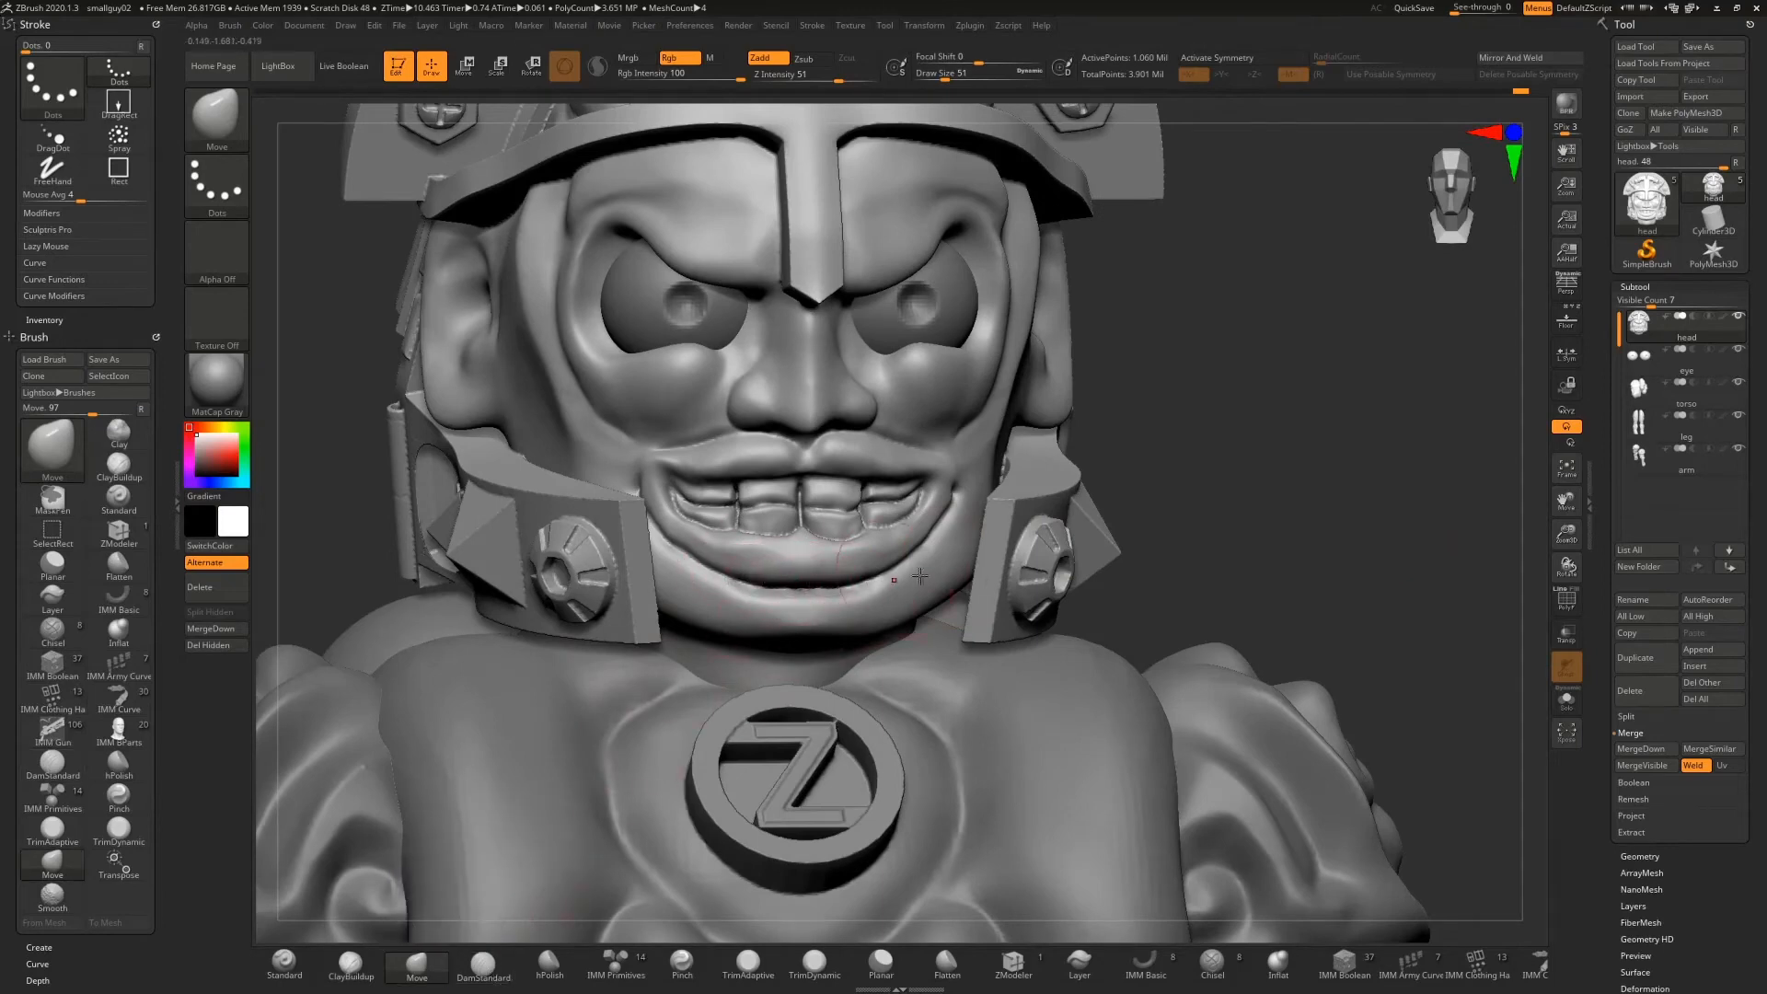
key(s)
click(1167, 520)
key(shift)
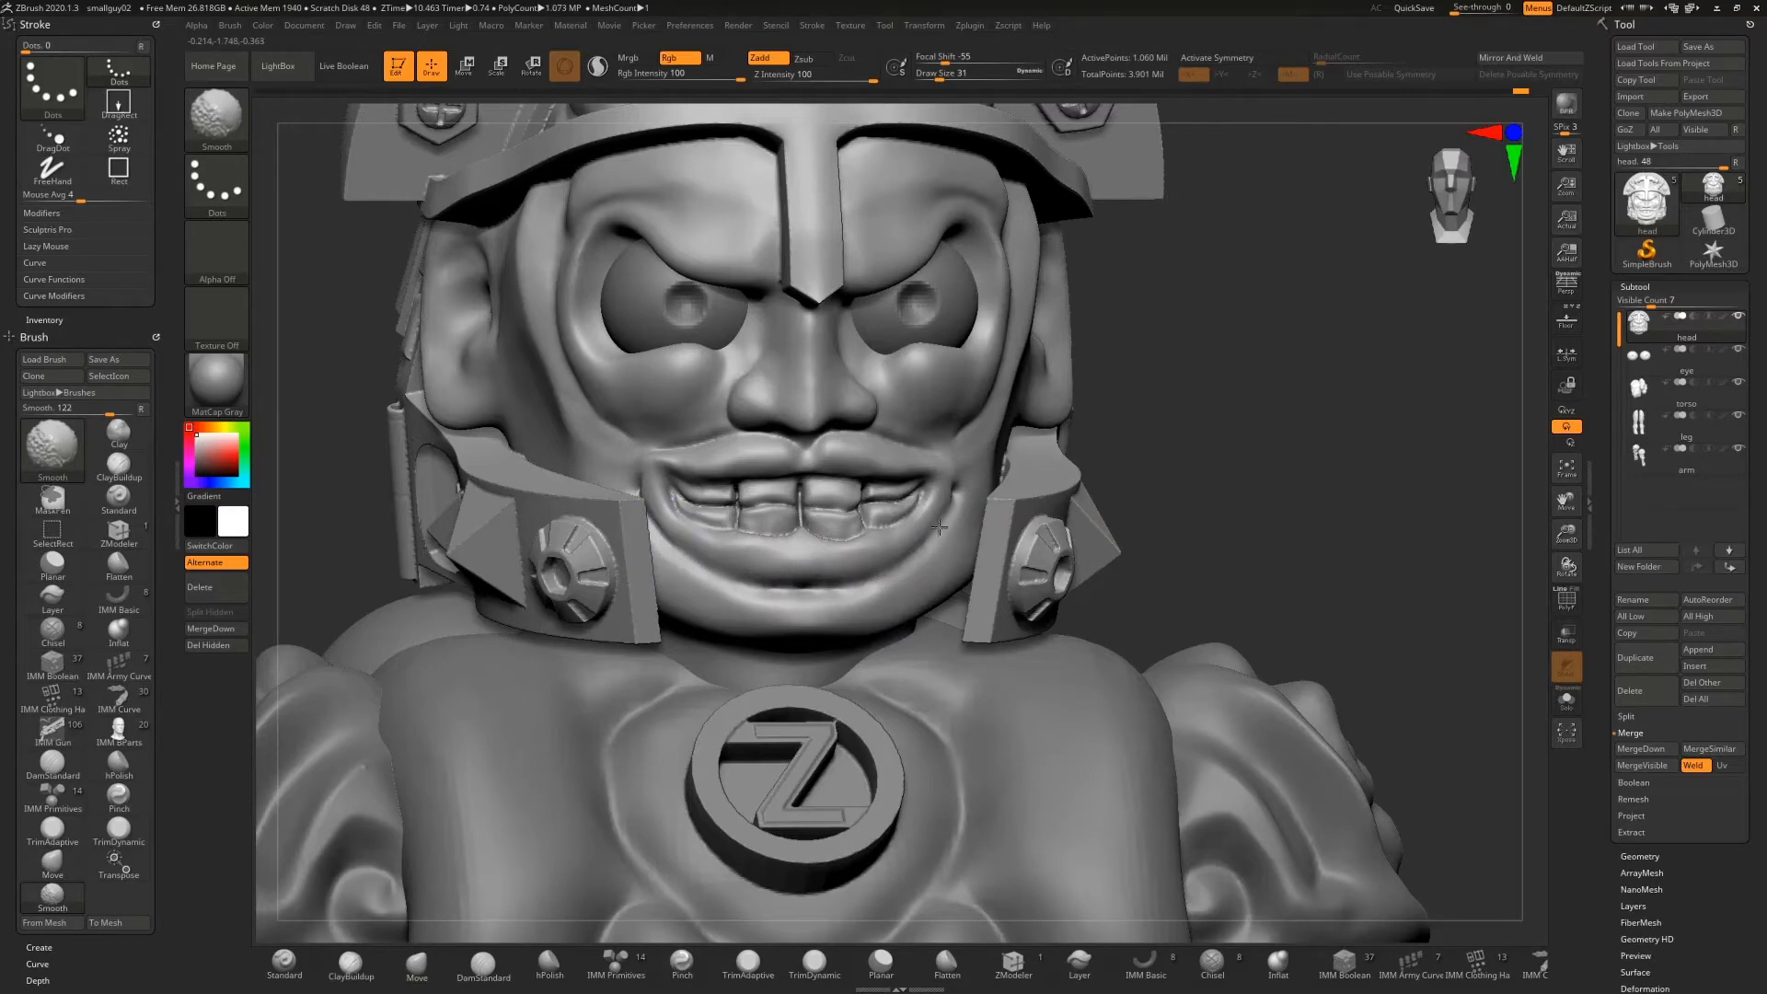
shift+drag(740, 554, 672, 538)
mouse_move(861, 575)
right_down()
mouse_move(929, 578)
mouse_move(833, 581)
right_up()
key(shift)
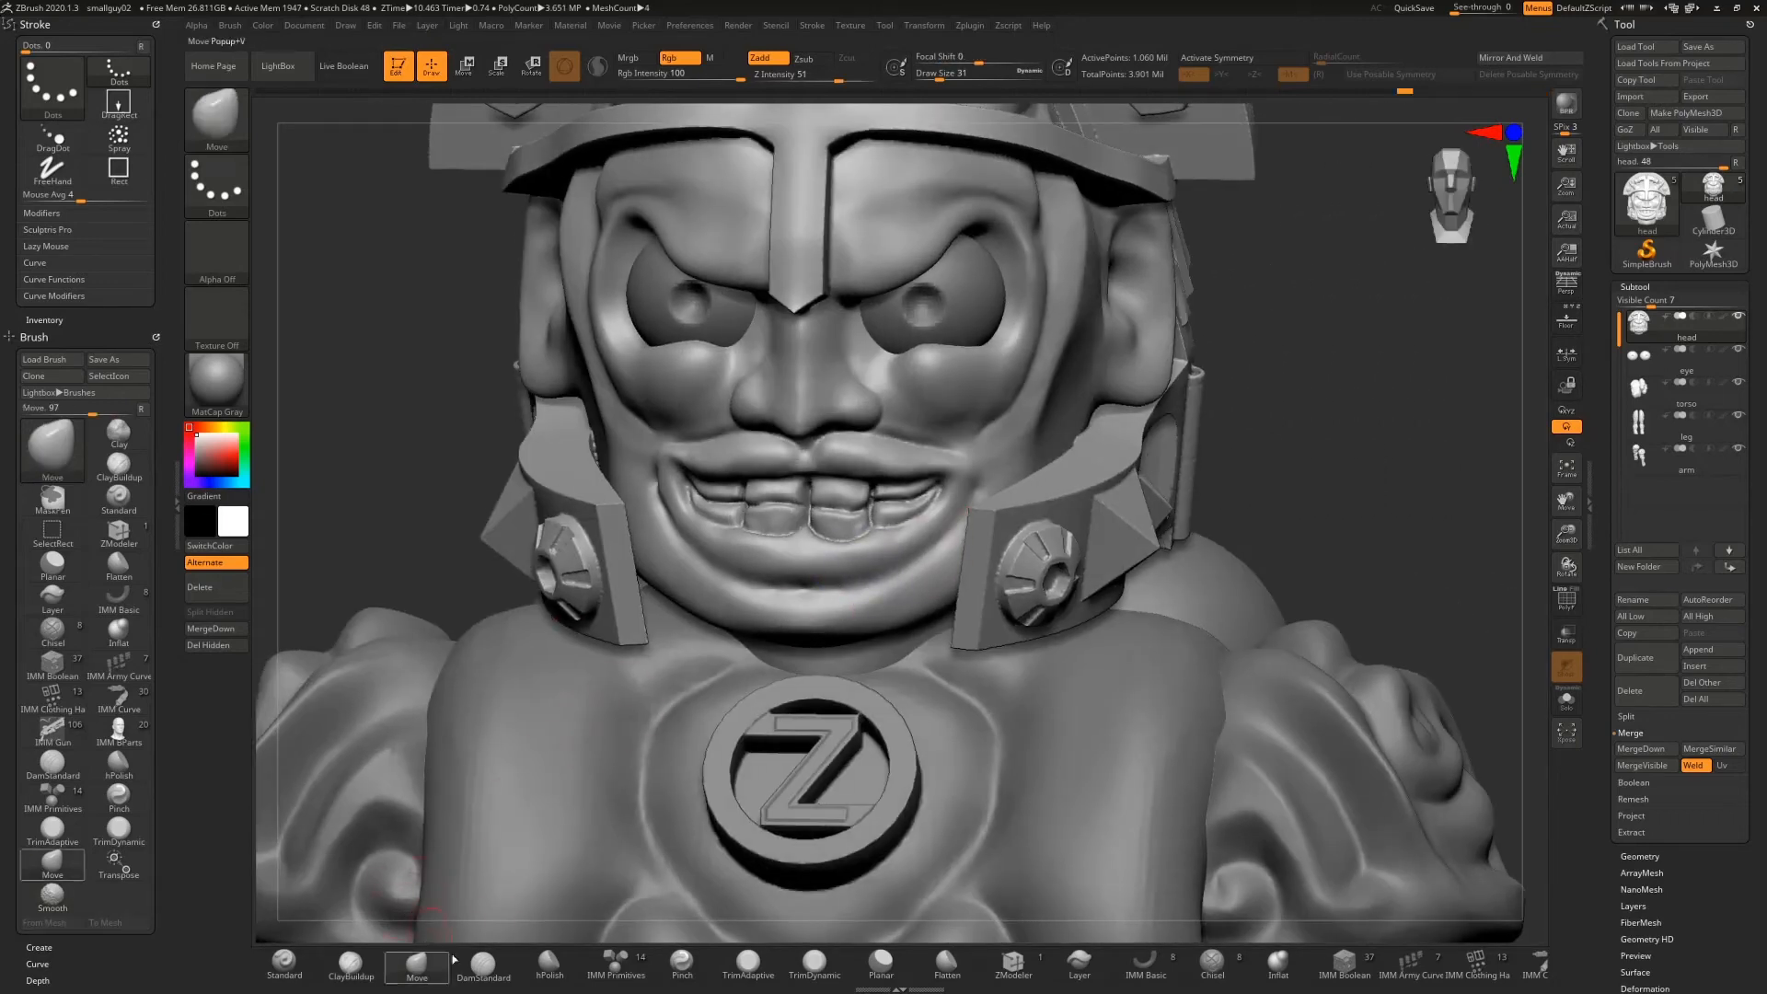
Build up volume on the chin with the ClayBuildup brush at Z Intensity 20 and smooth the strokes
click(350, 961)
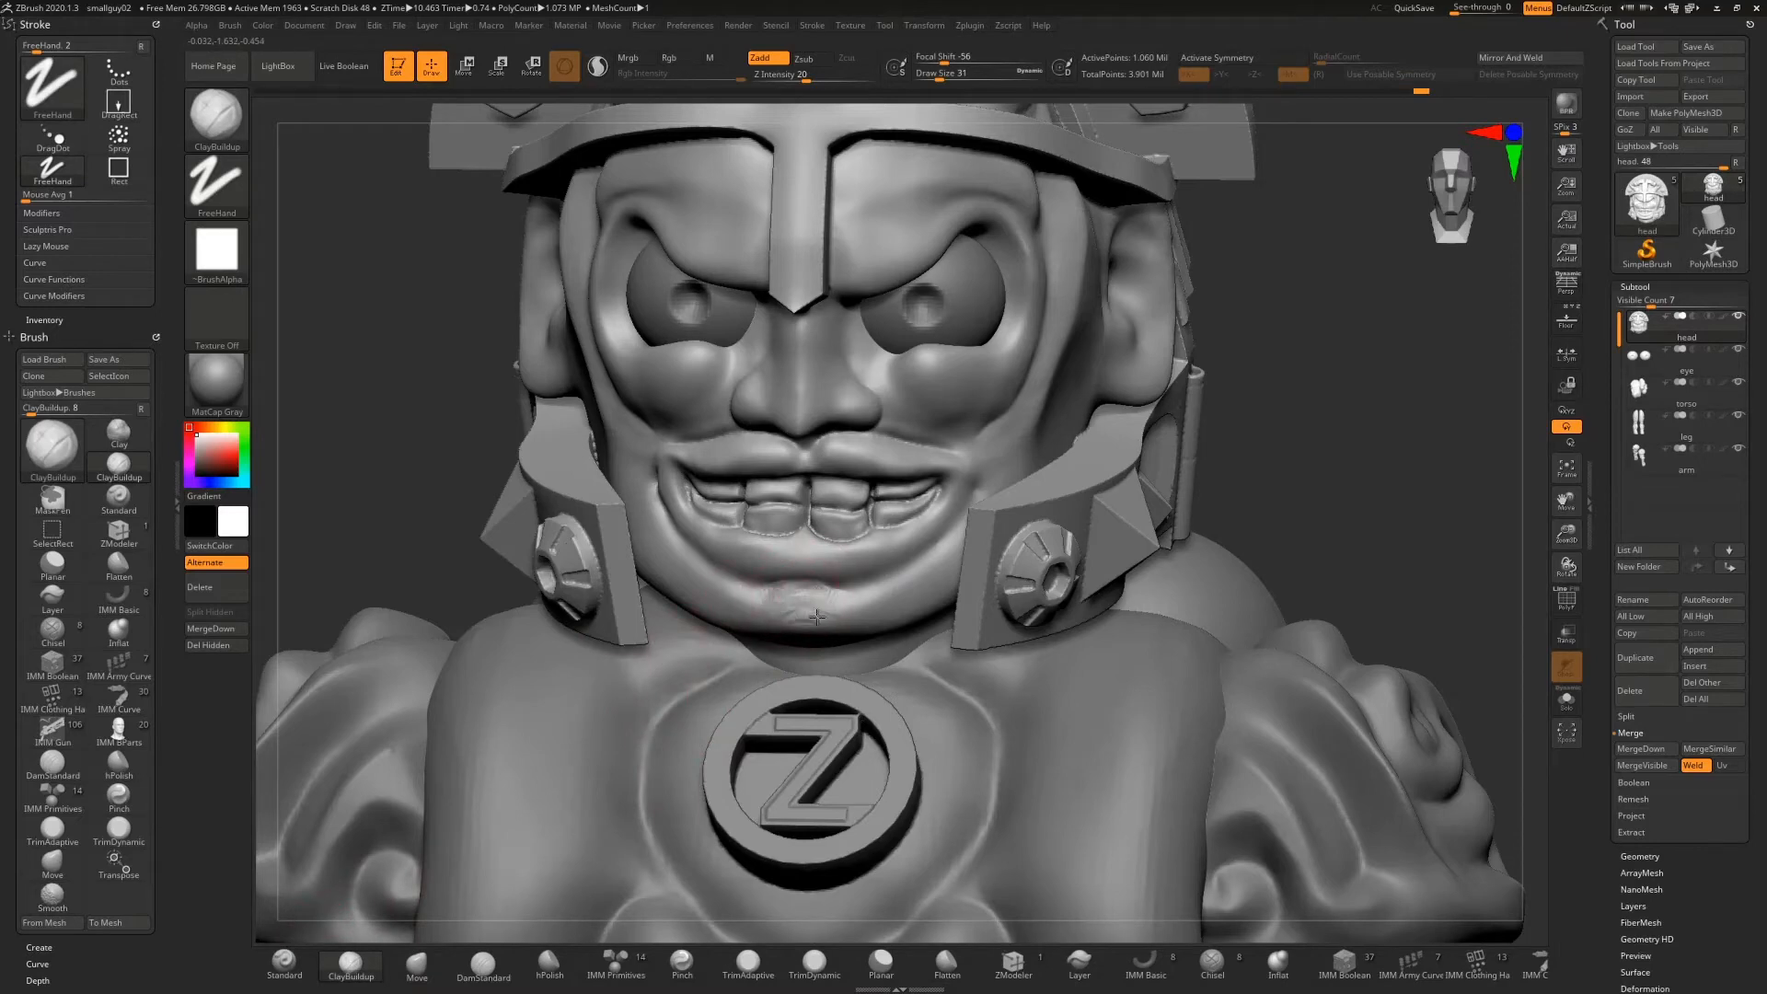
drag(766, 595, 810, 585)
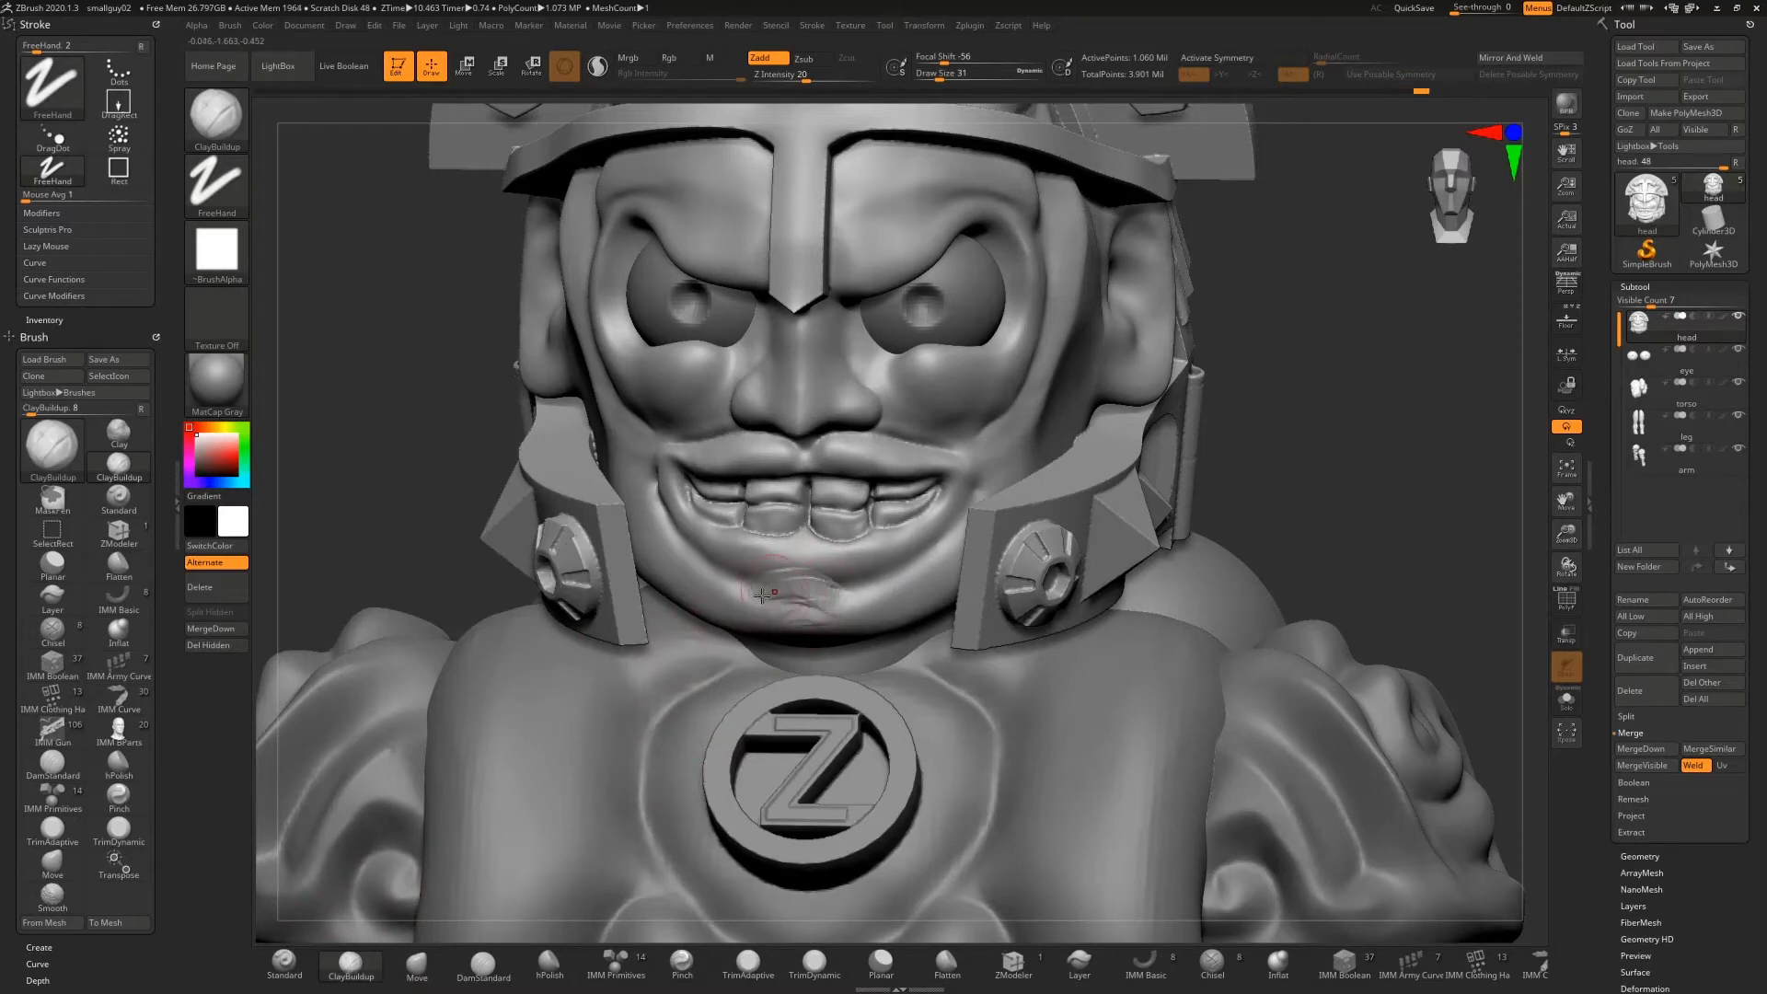
drag(746, 609, 774, 594)
key(shift)
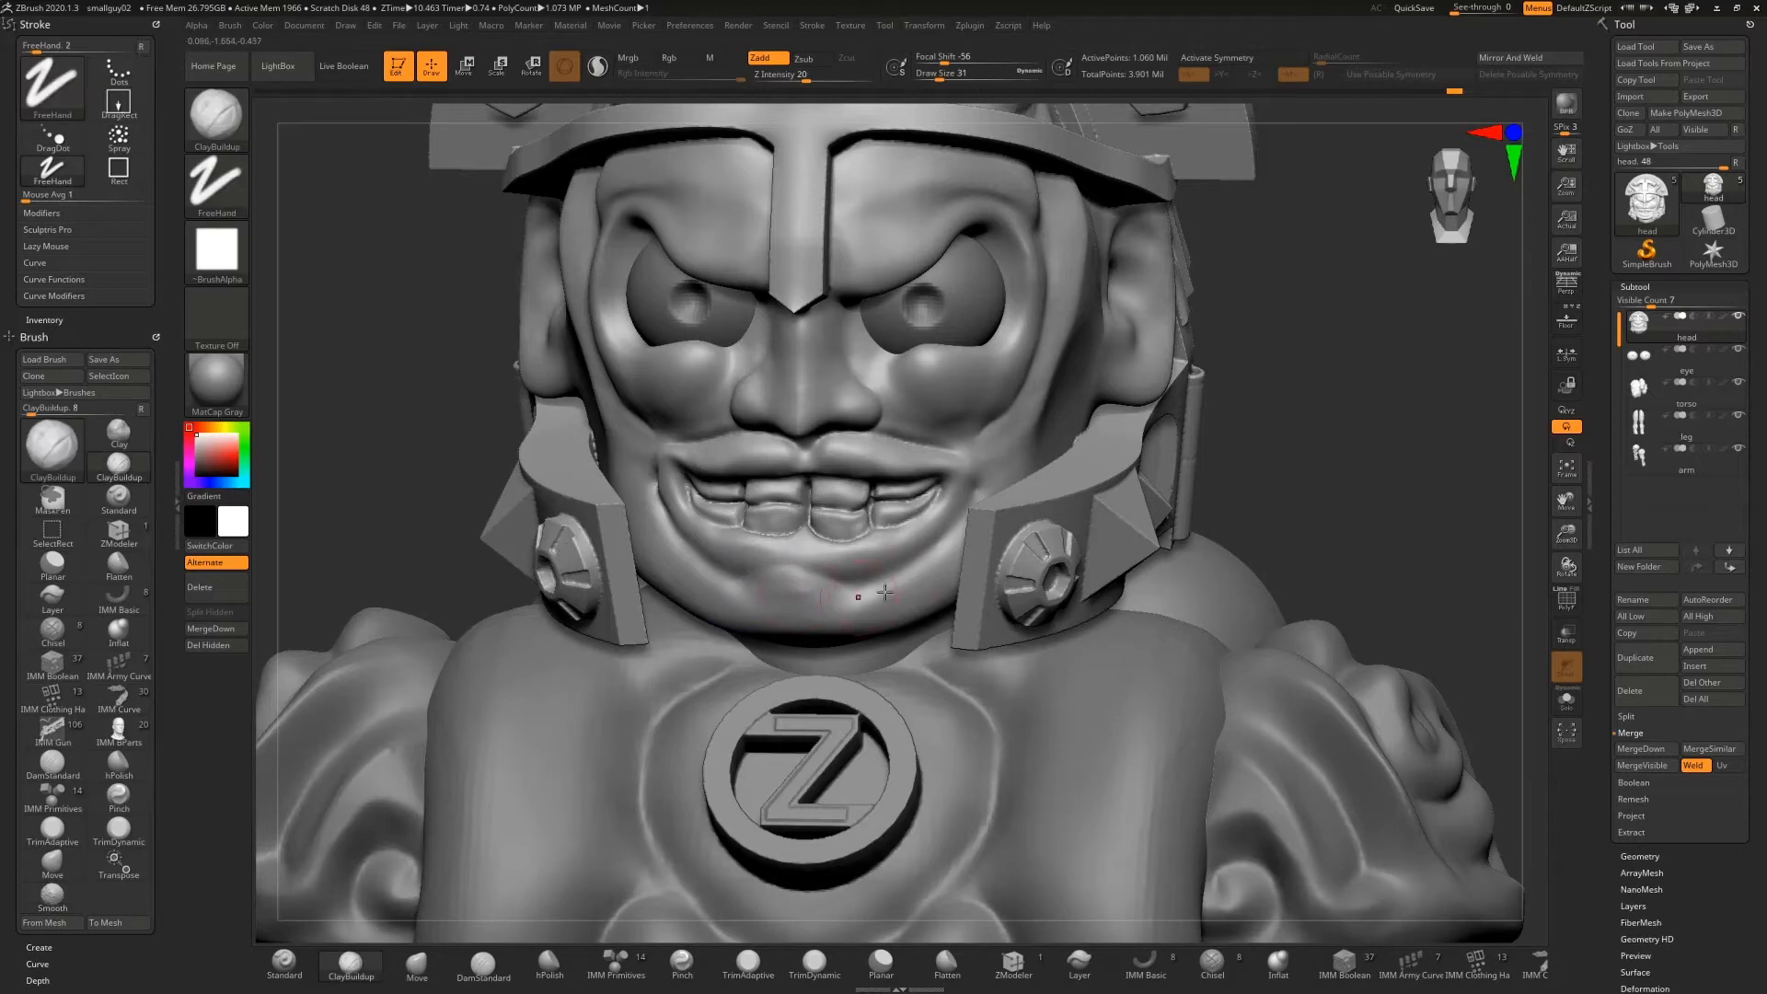
drag(1242, 451, 890, 576)
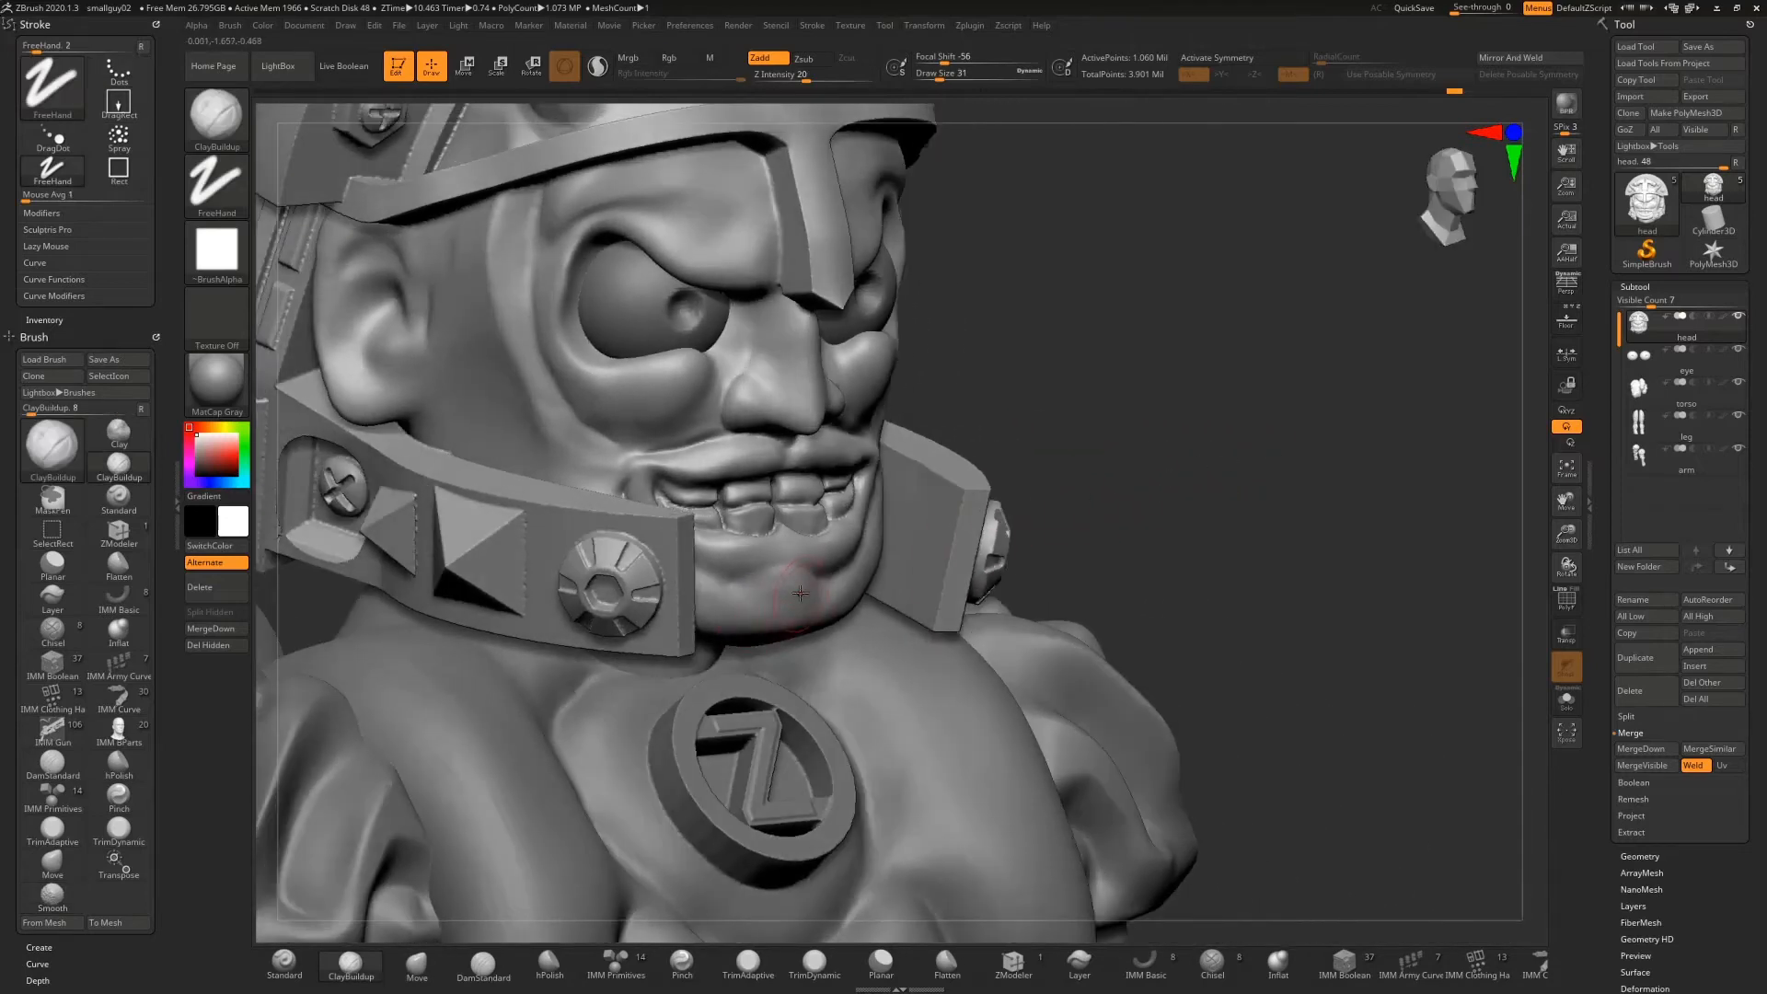
mouse_move(789, 603)
mouse_down()
mouse_move(819, 582)
mouse_move(747, 603)
mouse_up()
mouse_move(1034, 551)
mouse_down()
mouse_move(1231, 539)
mouse_move(1049, 552)
mouse_up()
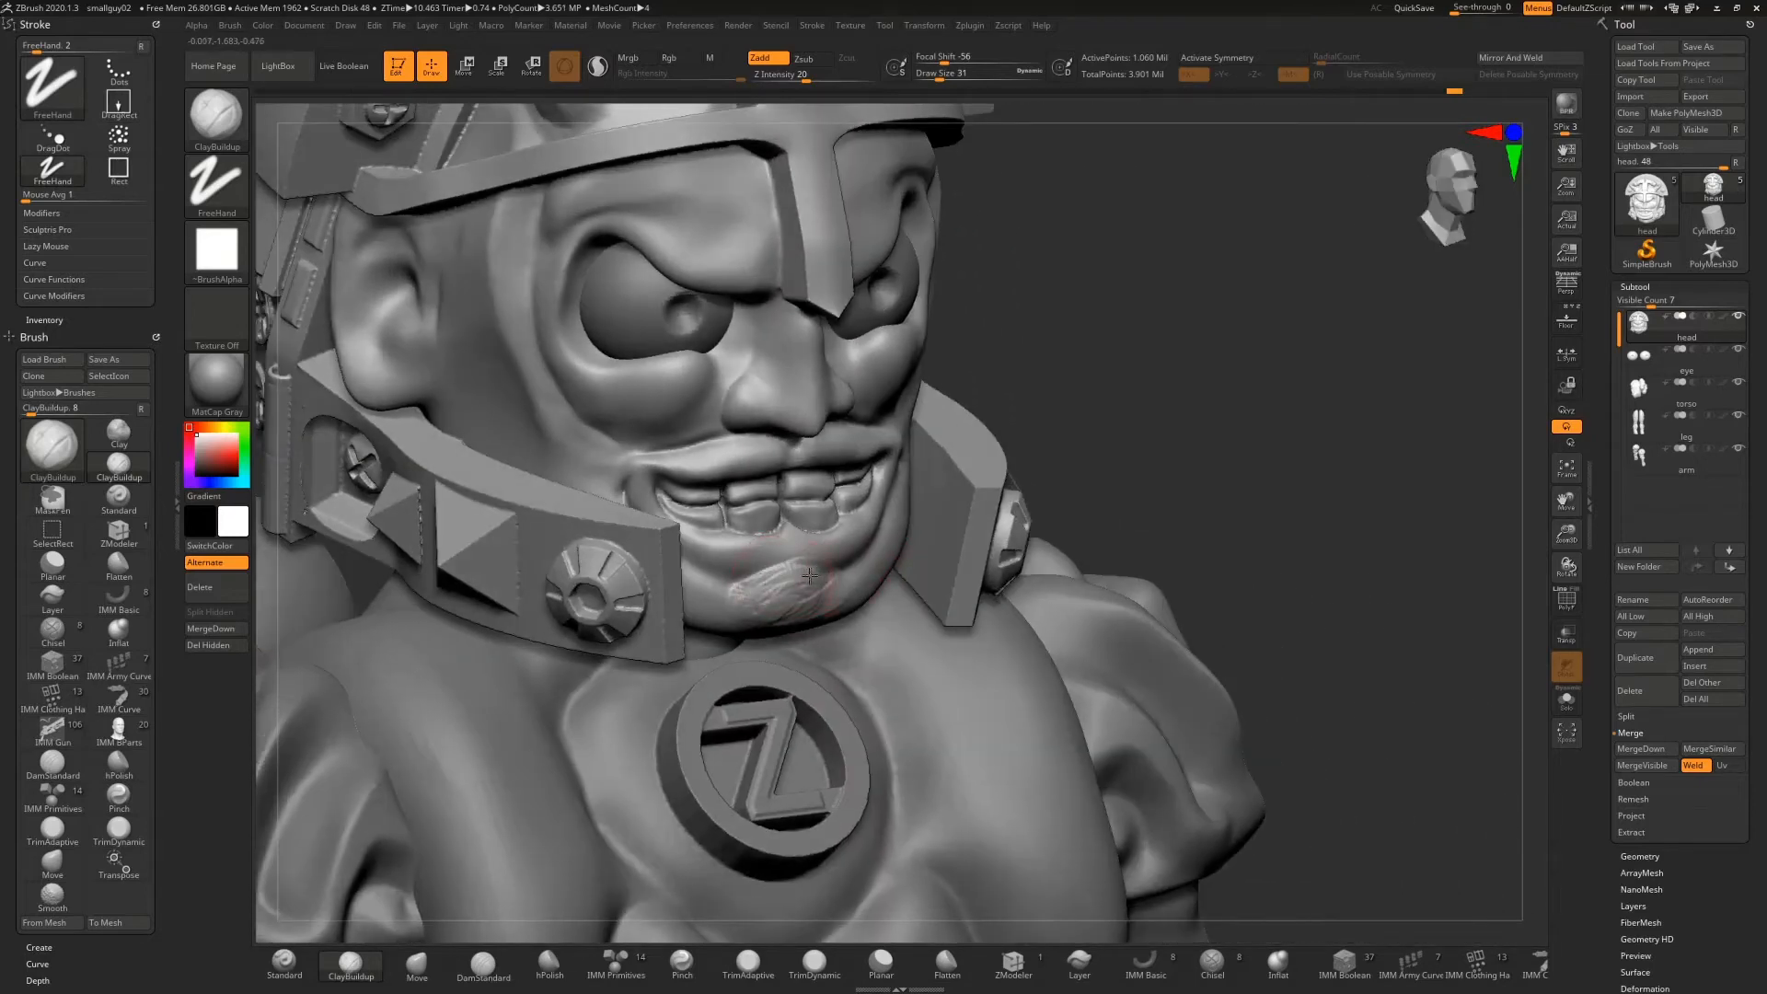
key(shift)
shift+right_drag(848, 589, 760, 594)
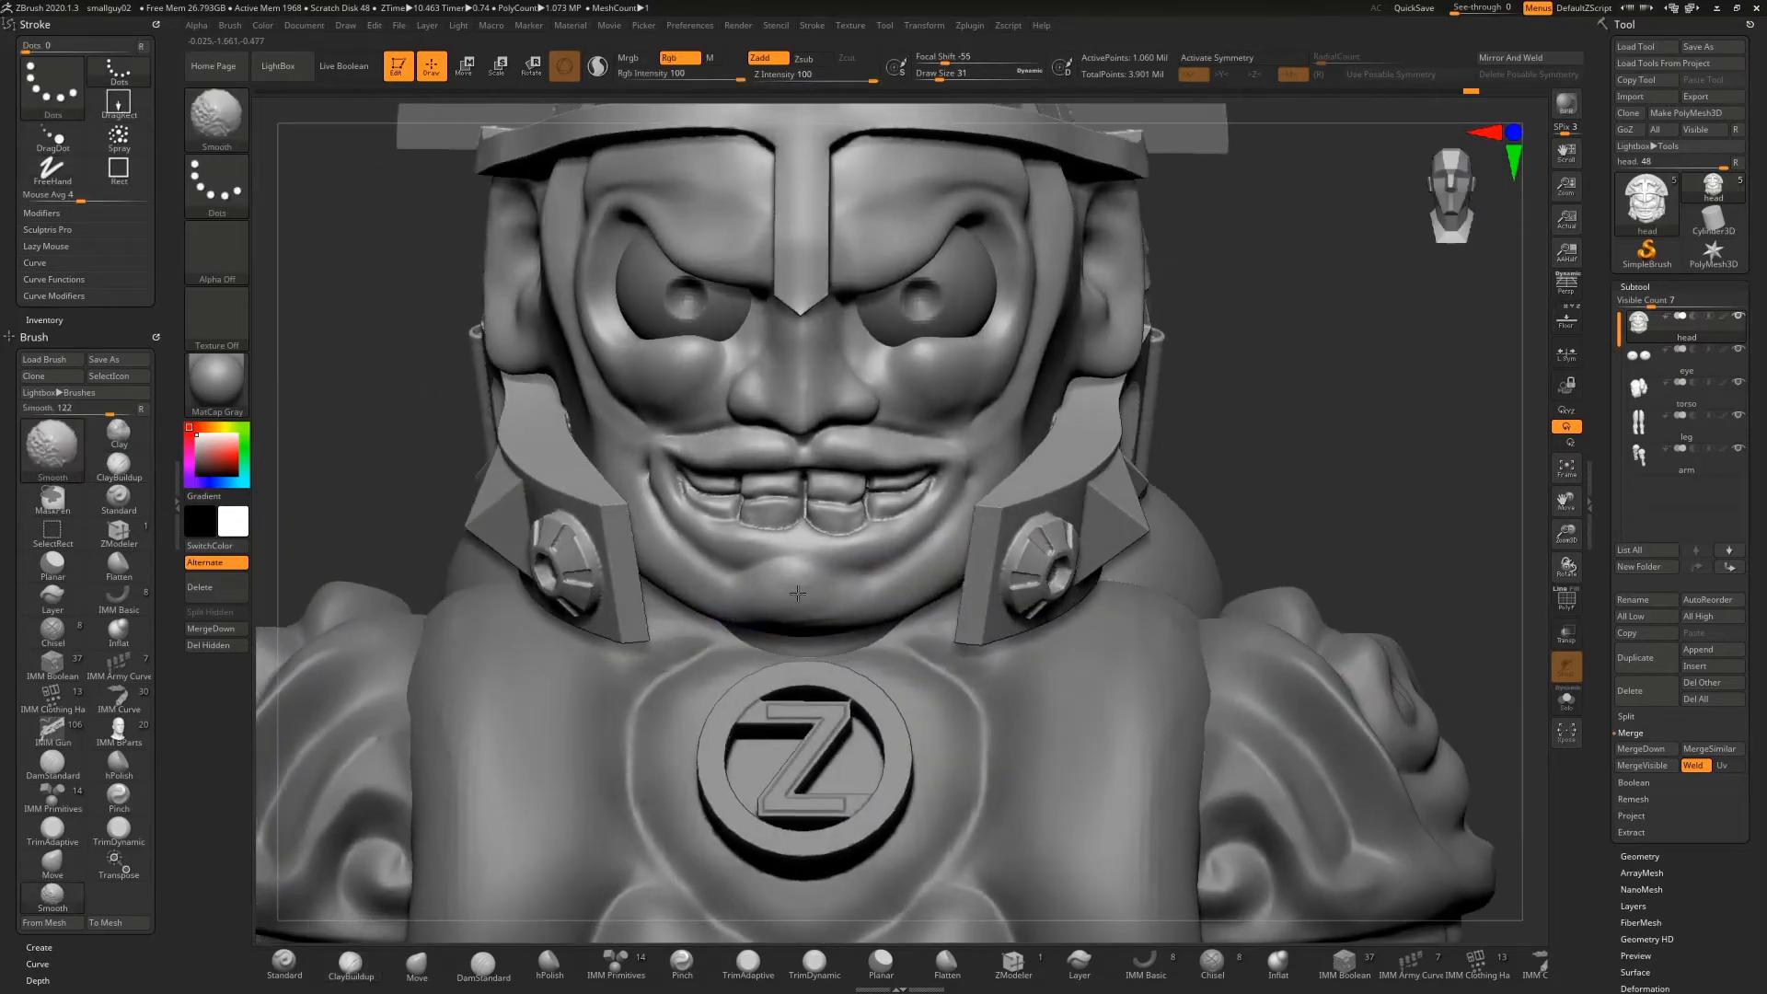
Reshape the chin and lower jaw contour with the Move brush at draw size 56
click(427, 962)
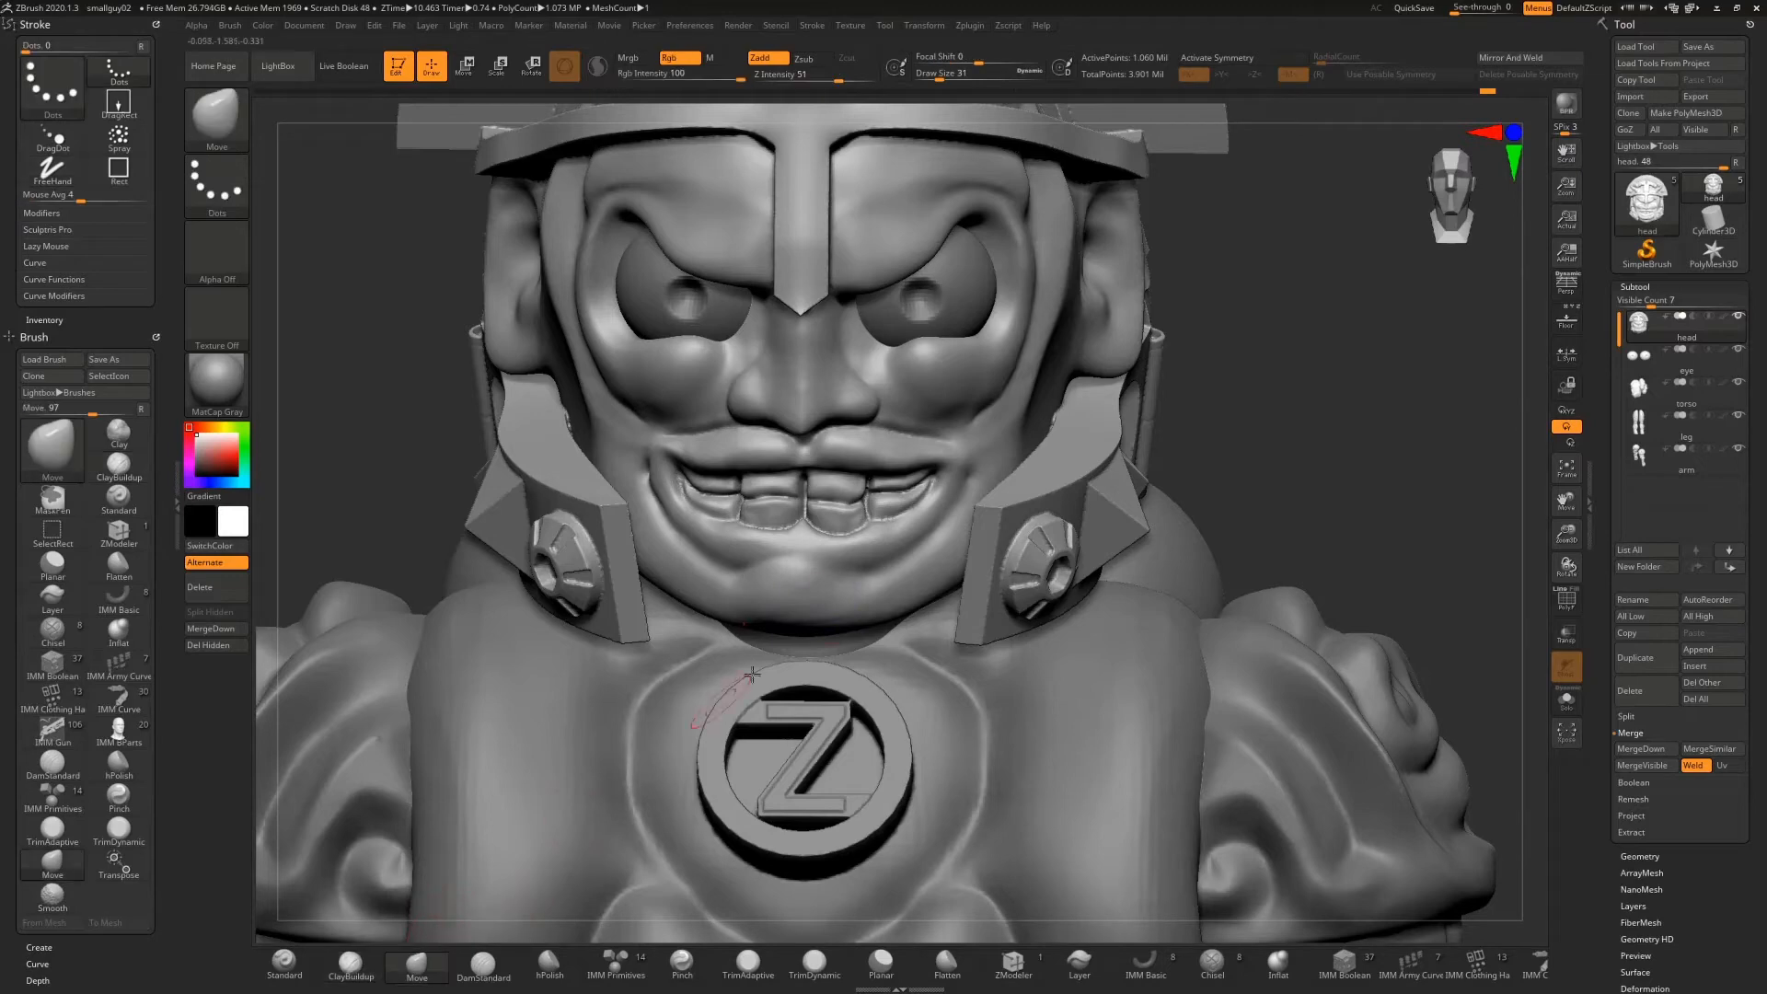
mouse_move(1188, 408)
mouse_down()
mouse_move(1243, 432)
mouse_move(1178, 393)
mouse_up()
key(s)
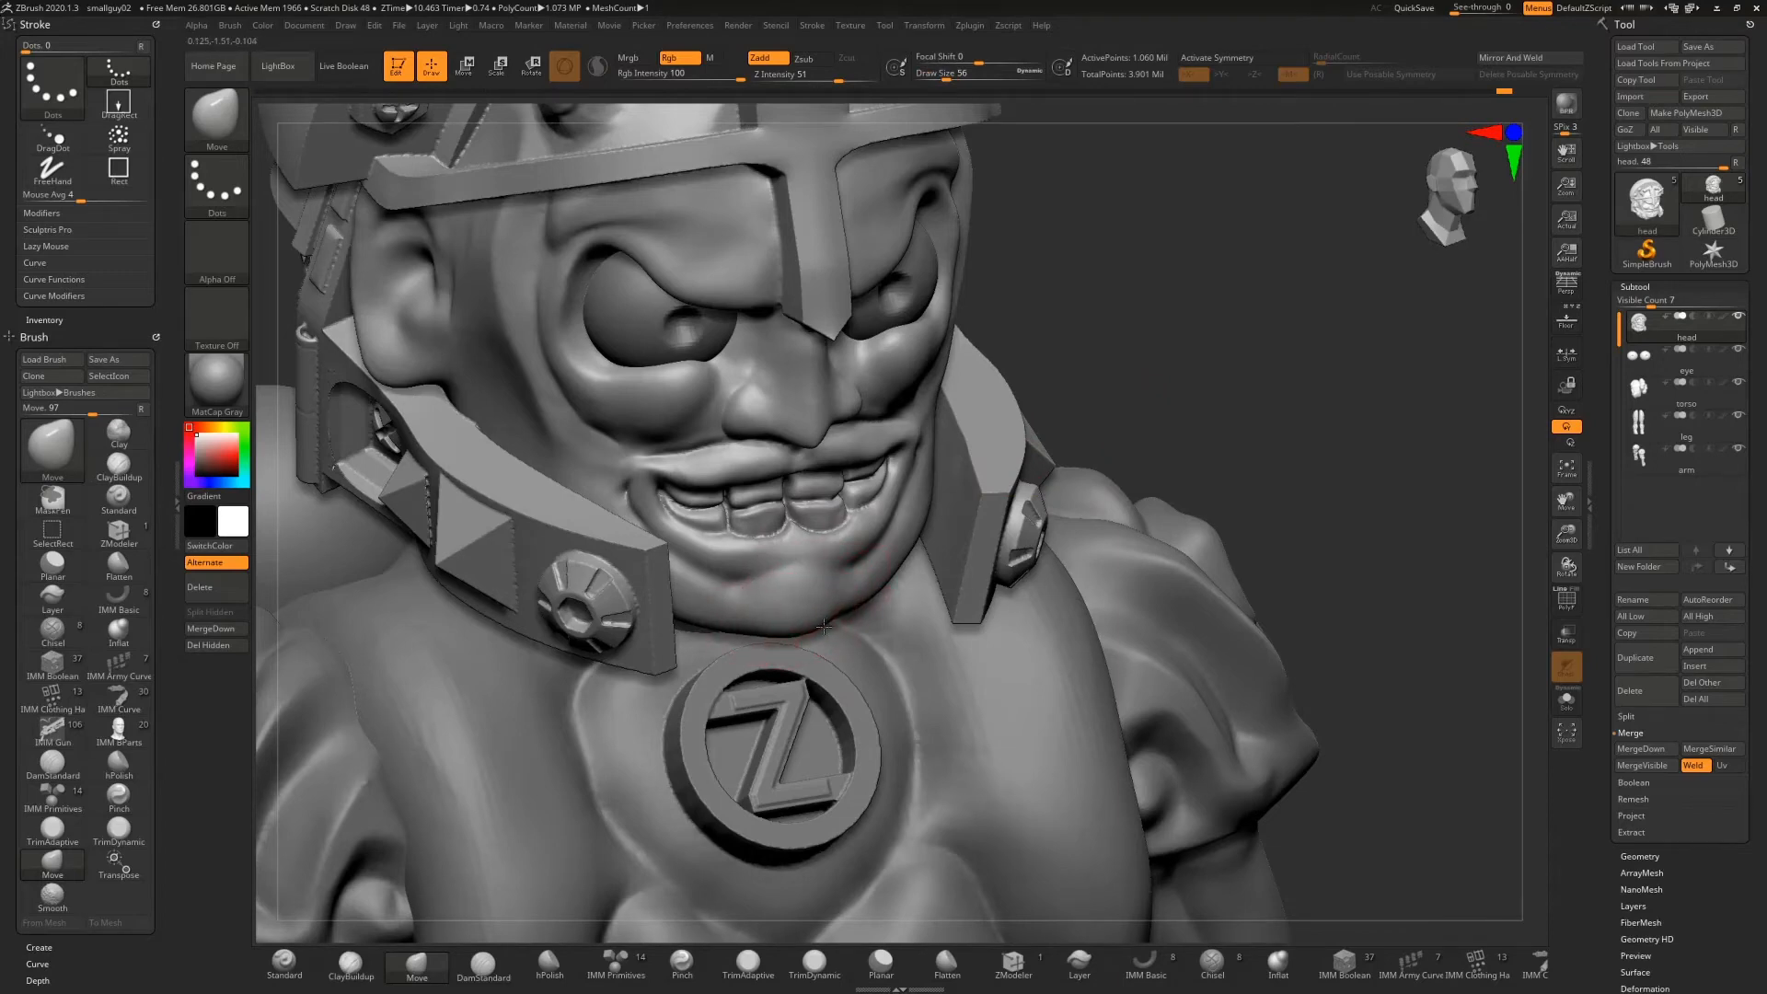
mouse_move(1135, 388)
mouse_down()
mouse_move(711, 651)
mouse_move(731, 675)
mouse_move(674, 680)
mouse_up()
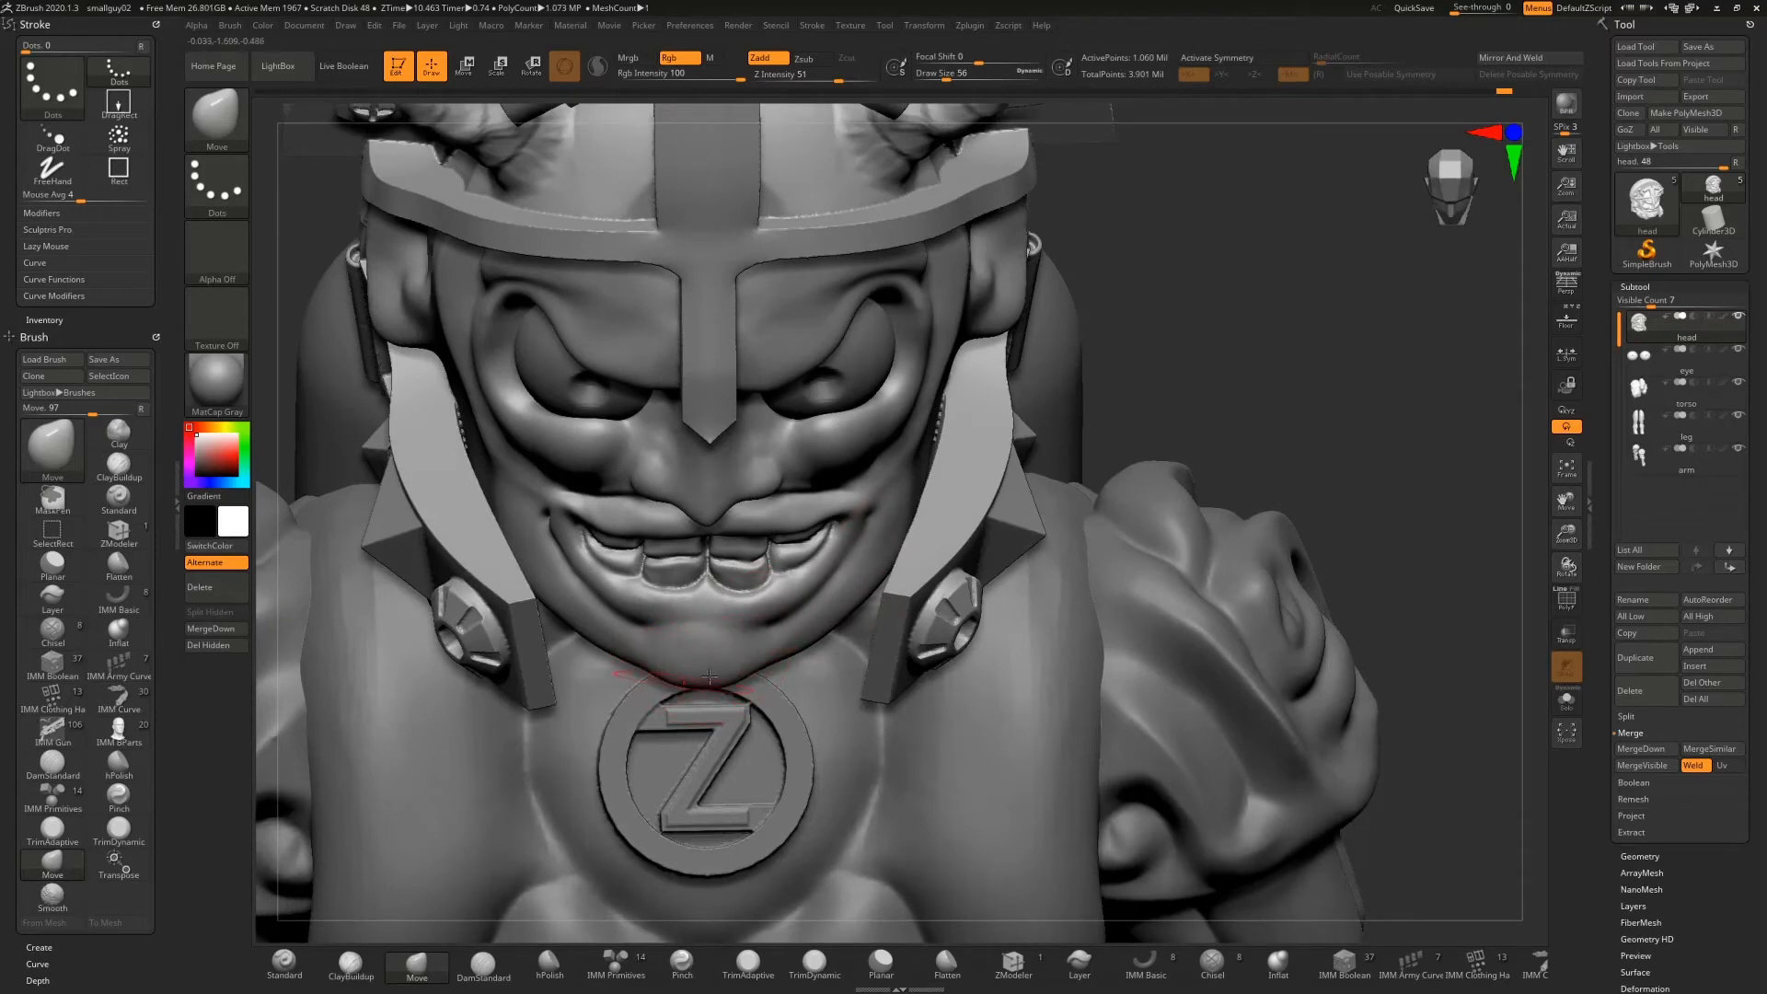
drag(1161, 403, 540, 741)
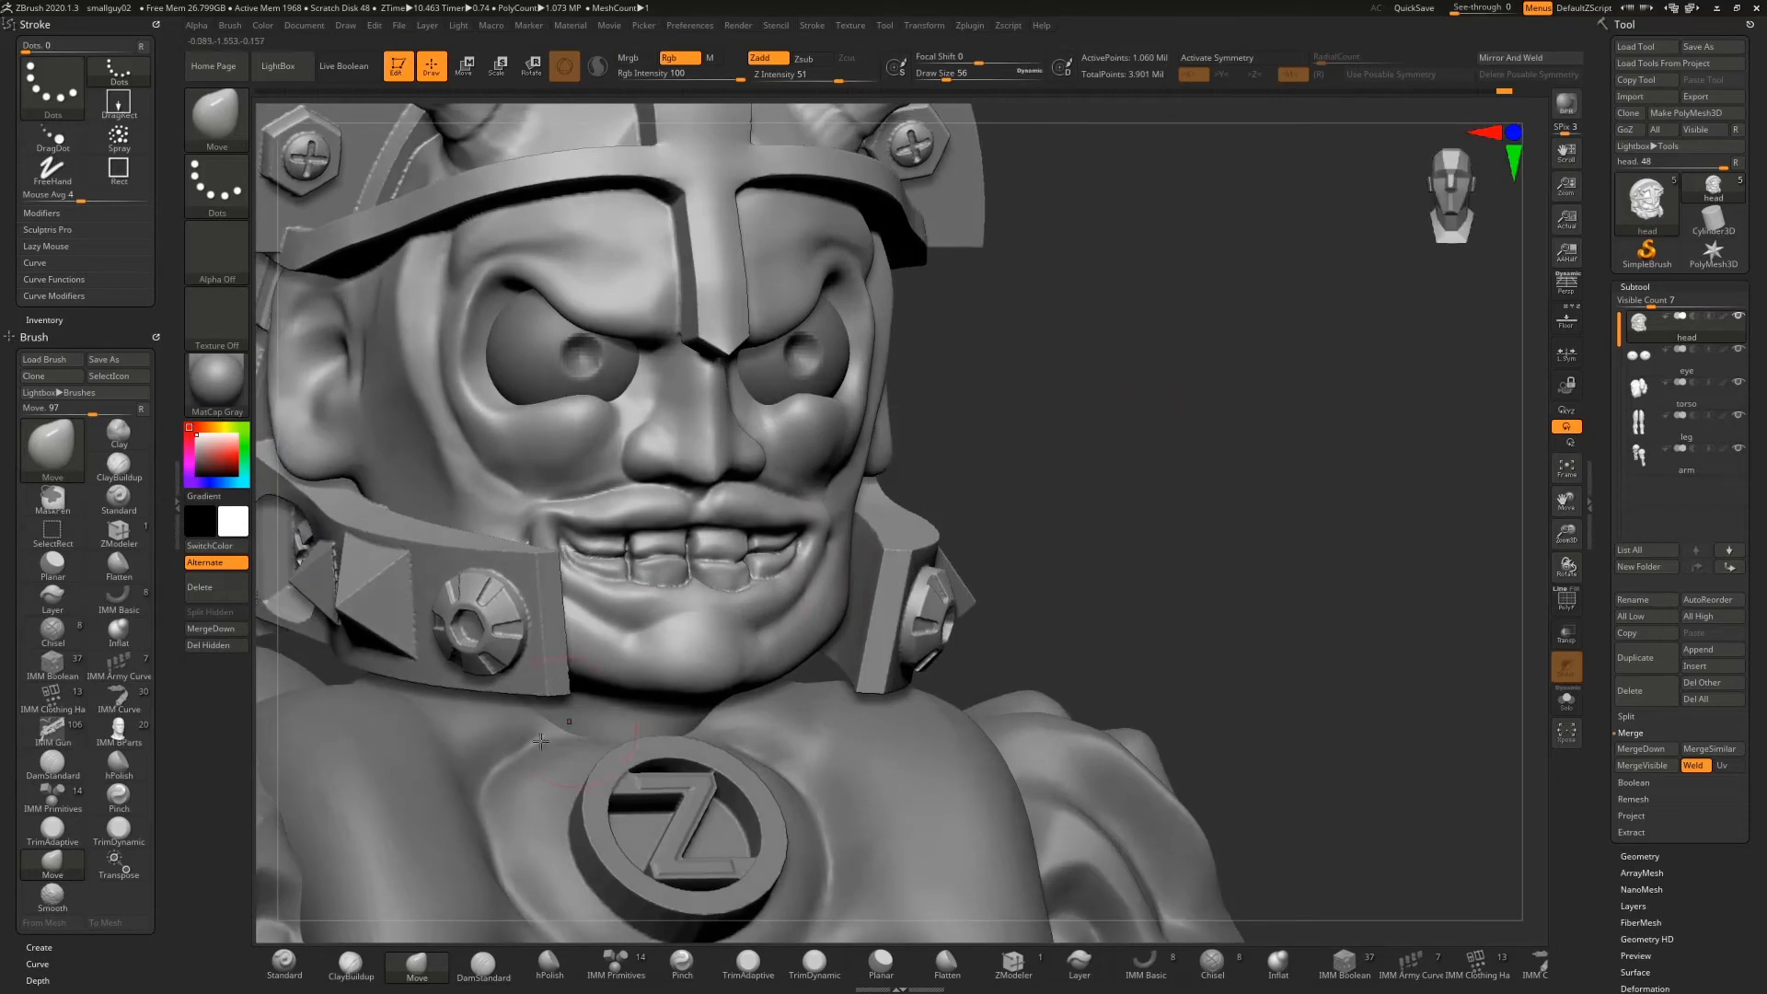
Carve a chin dimple and deepen the cheek and eye socket creases with the DamStandard brush at Z Intensity 11
click(484, 964)
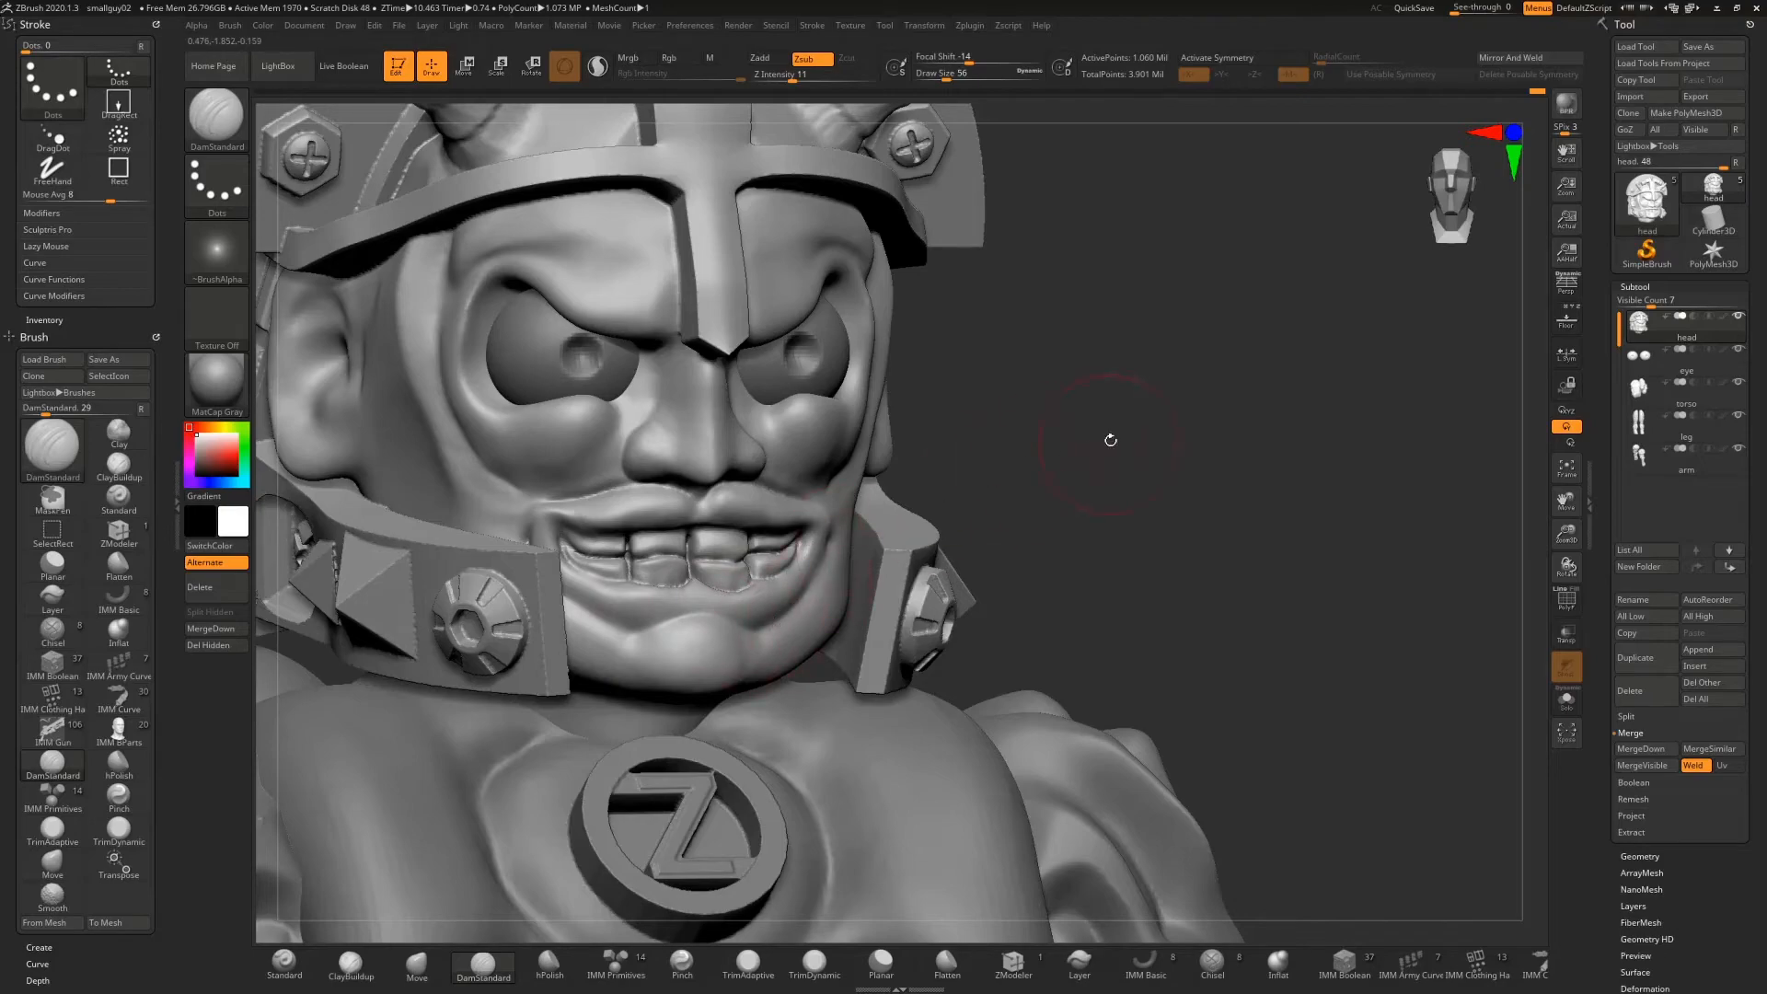
drag(1111, 440, 1055, 456)
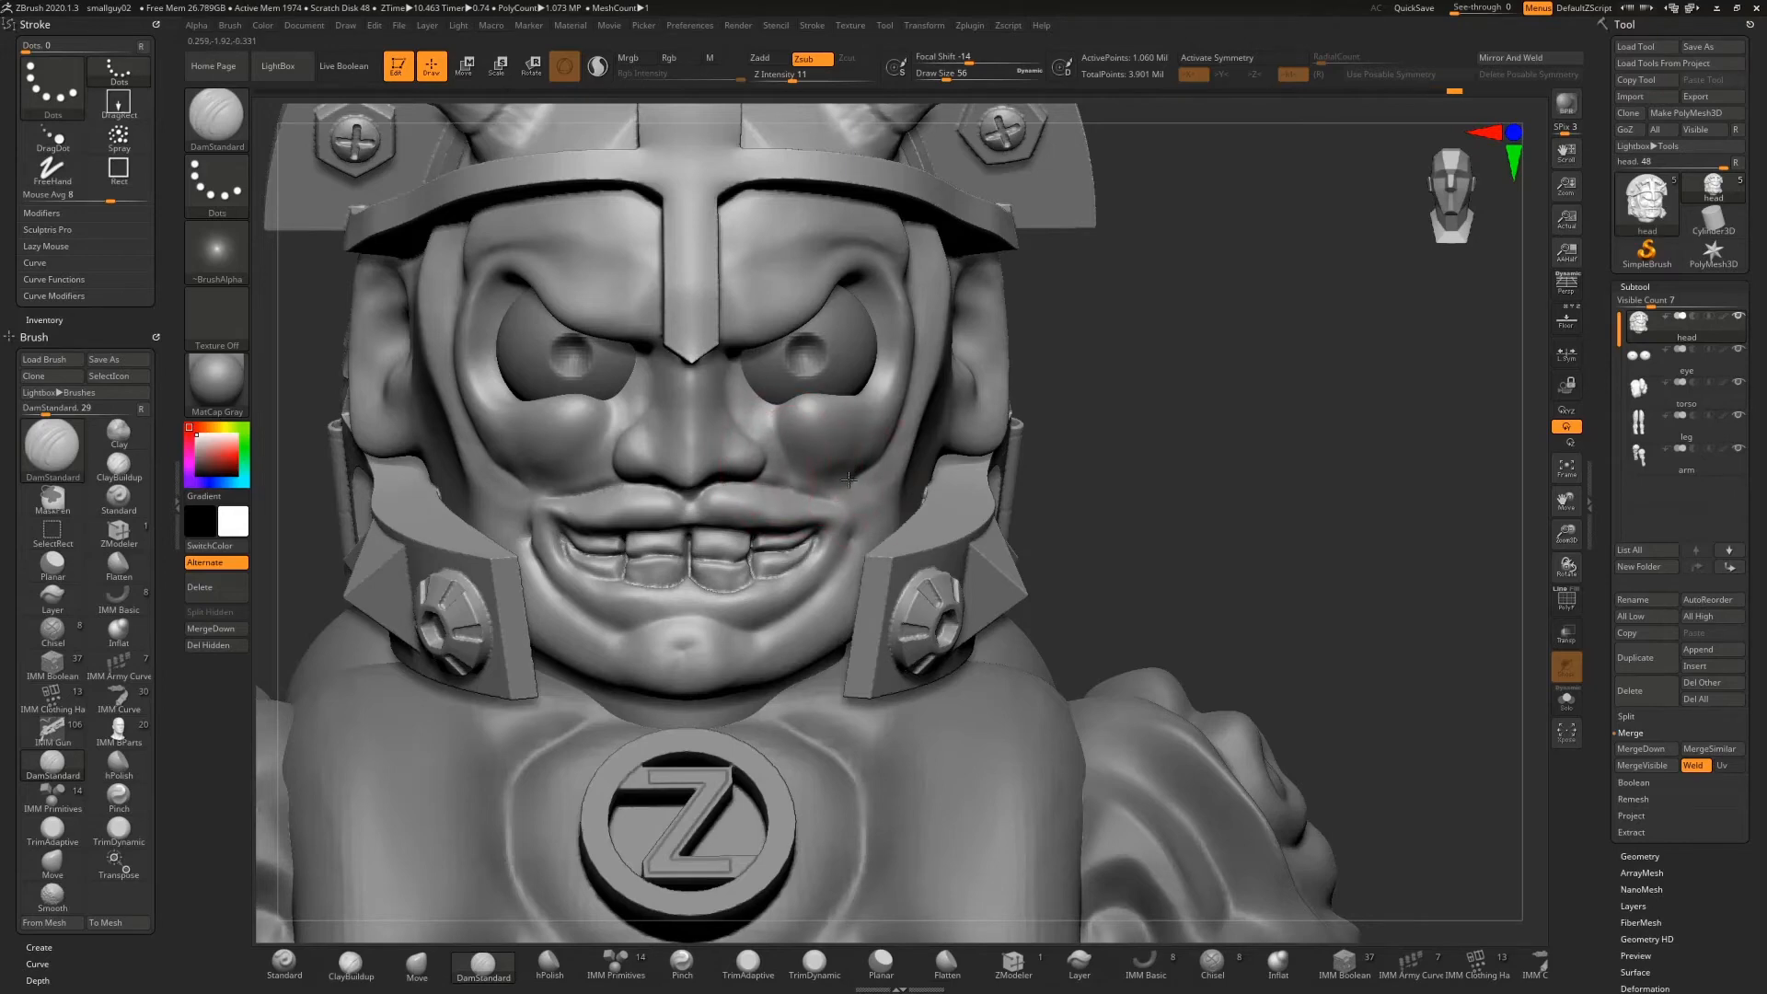
drag(1093, 454, 884, 479)
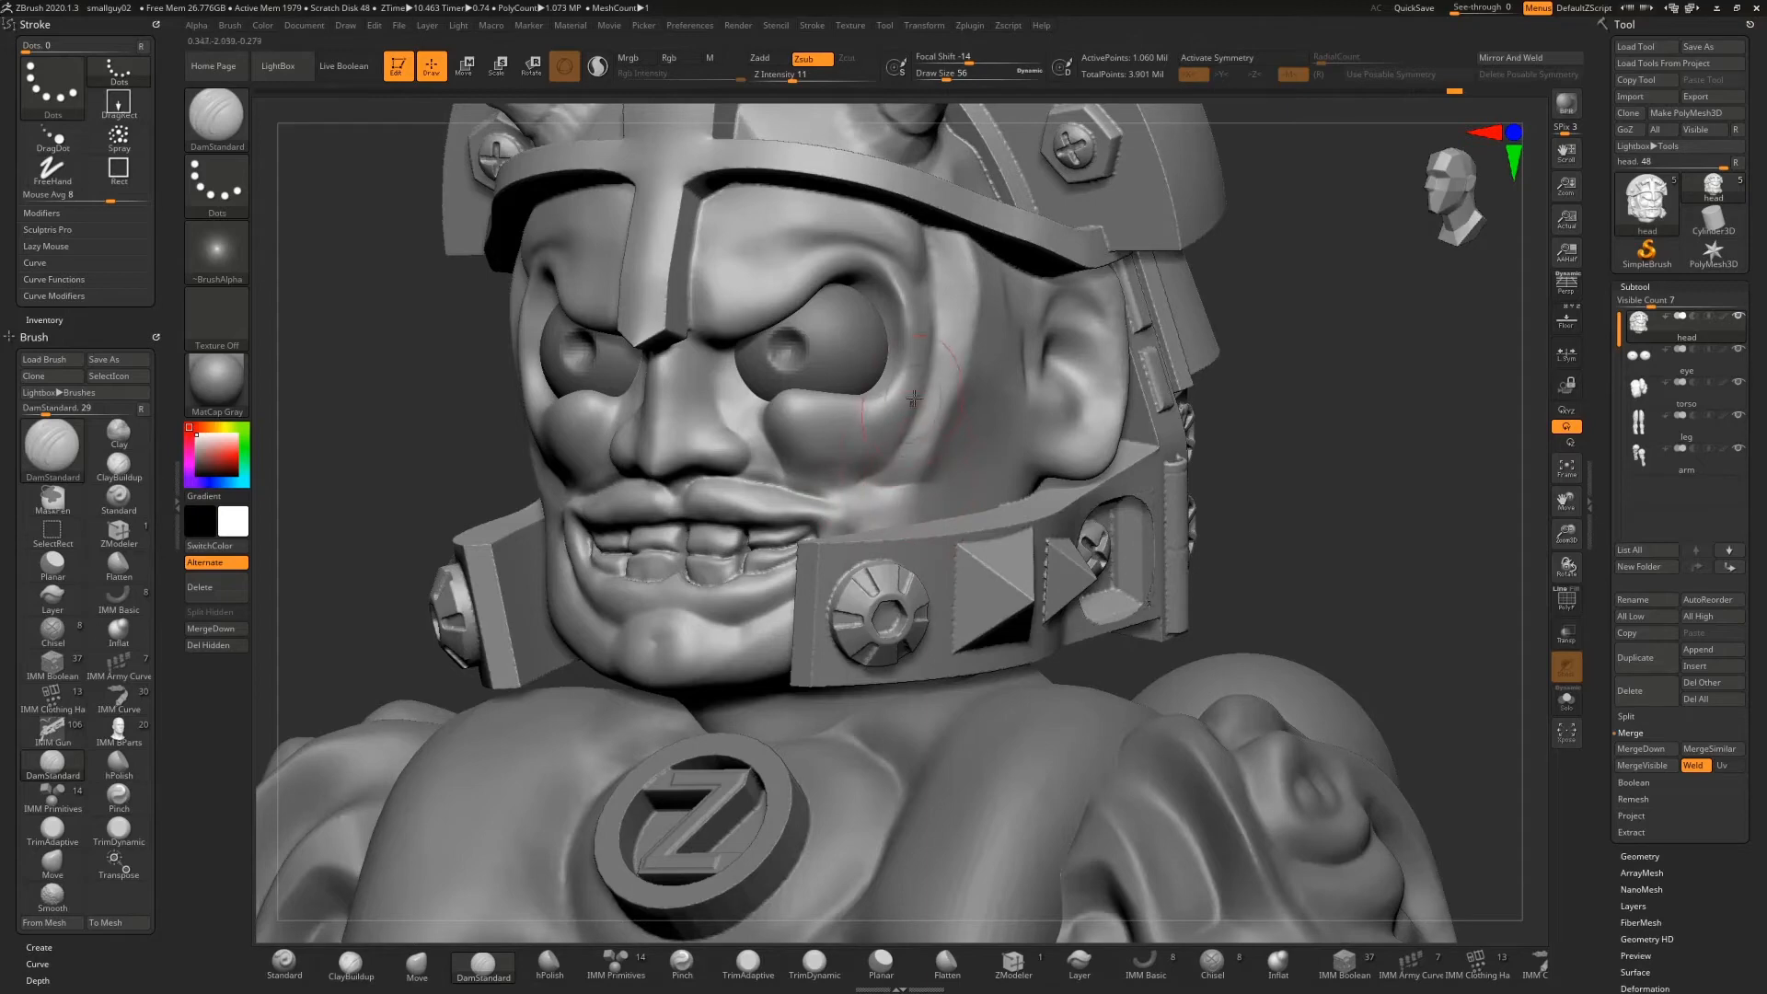
drag(1210, 346, 745, 373)
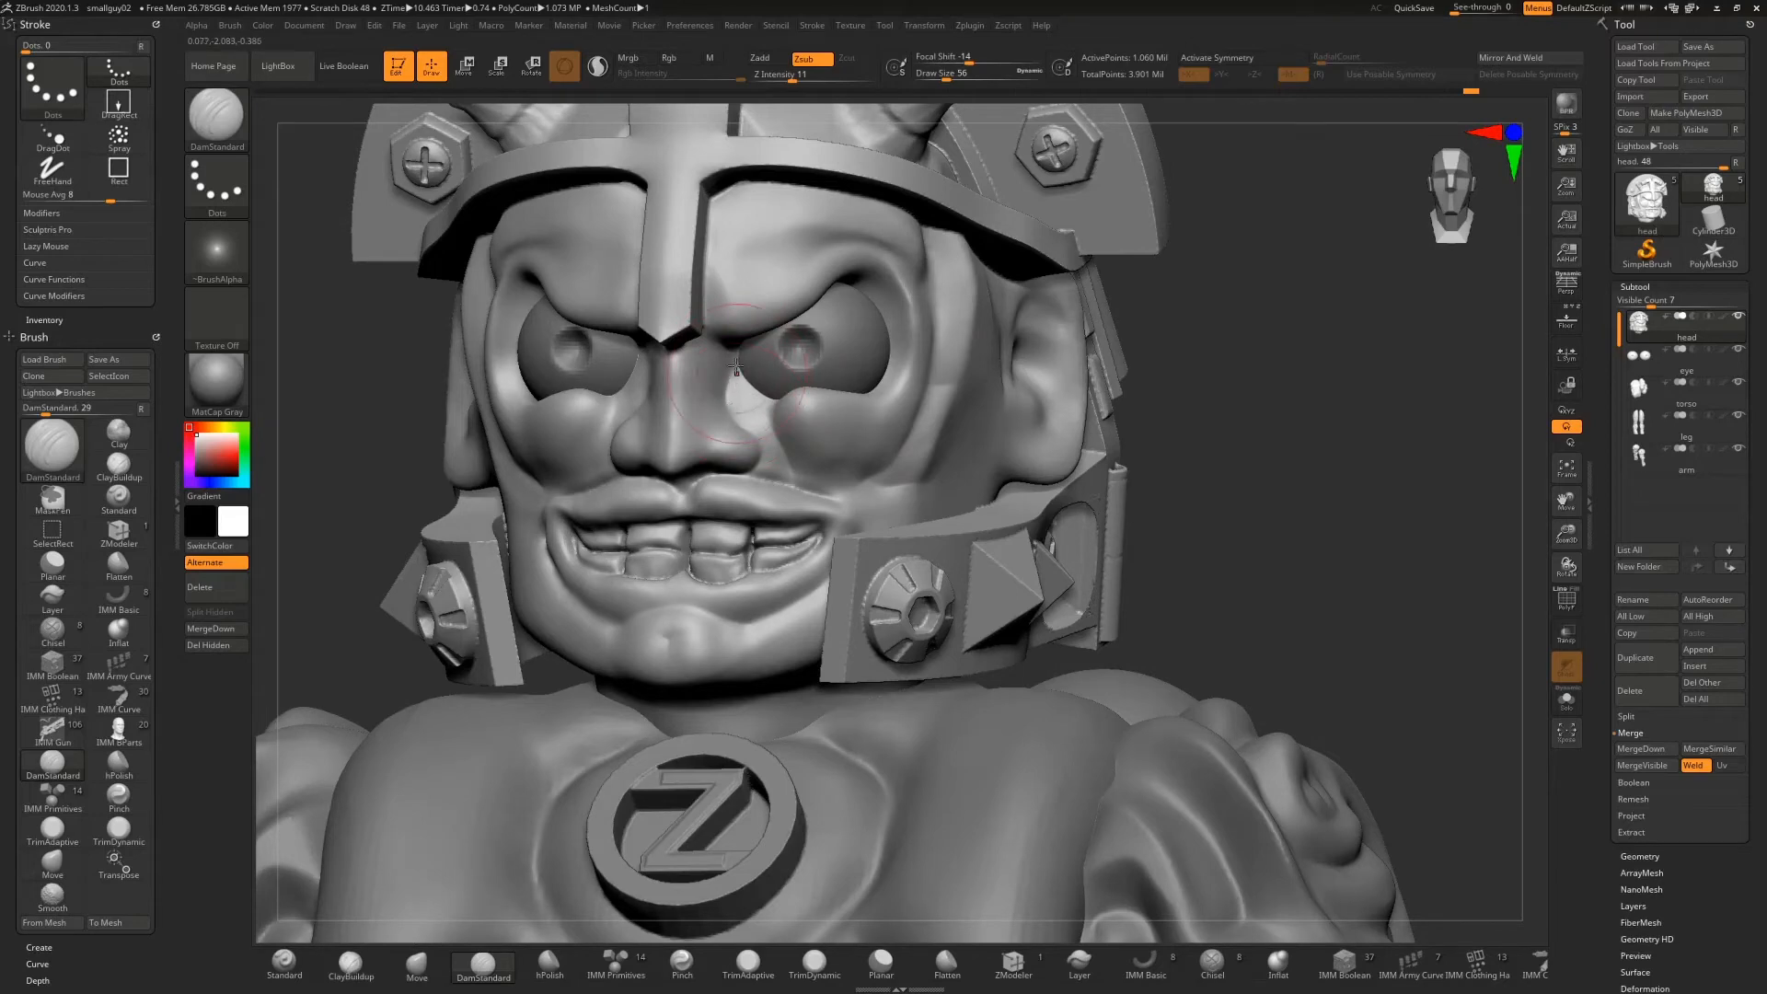
drag(1138, 368, 1242, 394)
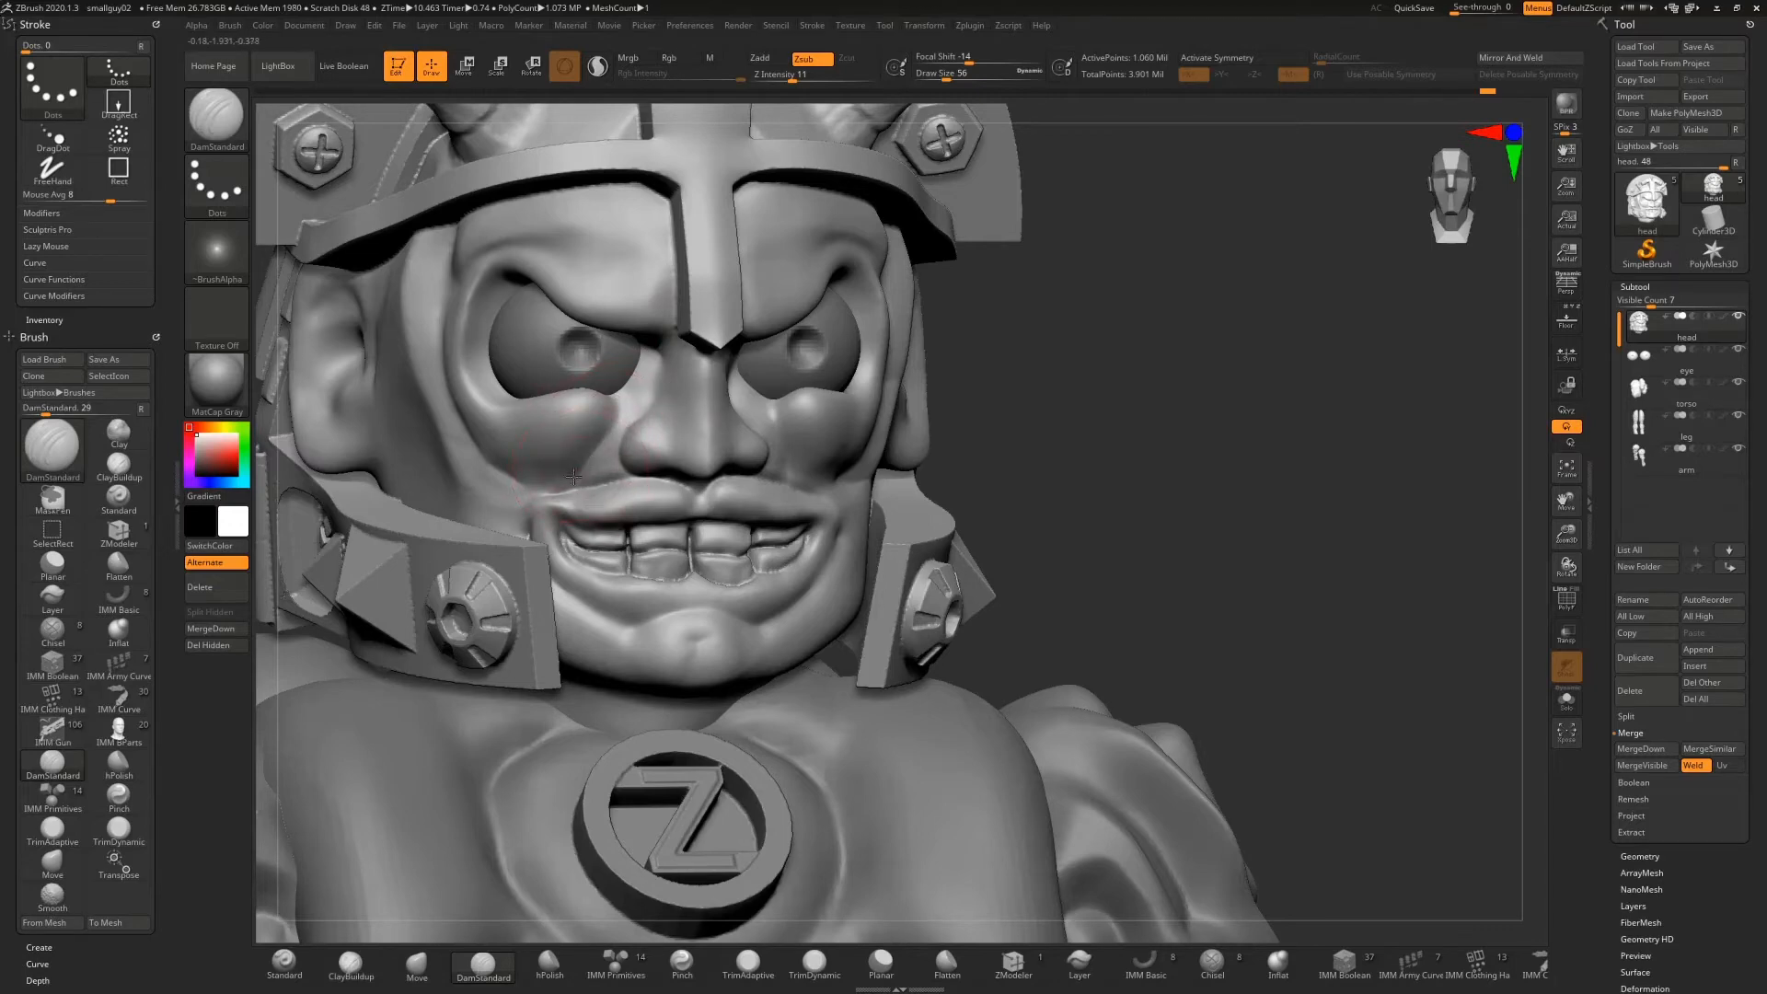
Carve frown creases along both brows and wrinkles across the forehead beside the helmet's nose guard with the DamStandard brush
drag(1093, 428, 727, 338)
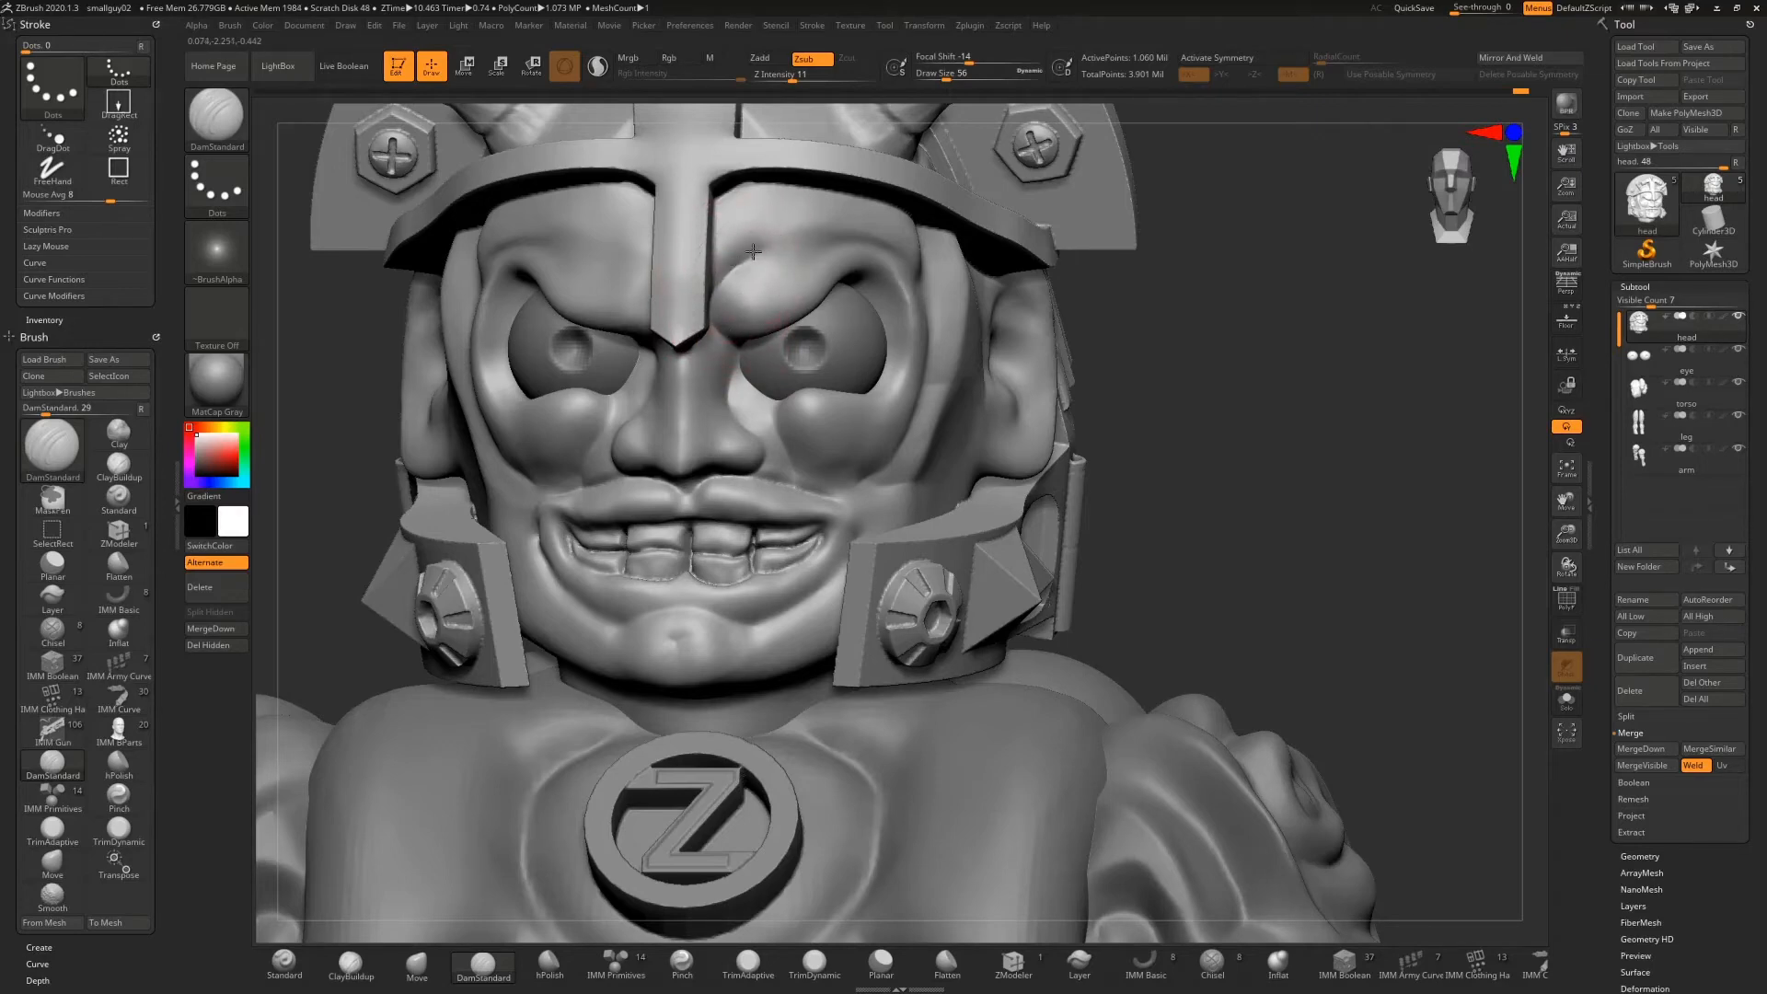
drag(1093, 338, 736, 313)
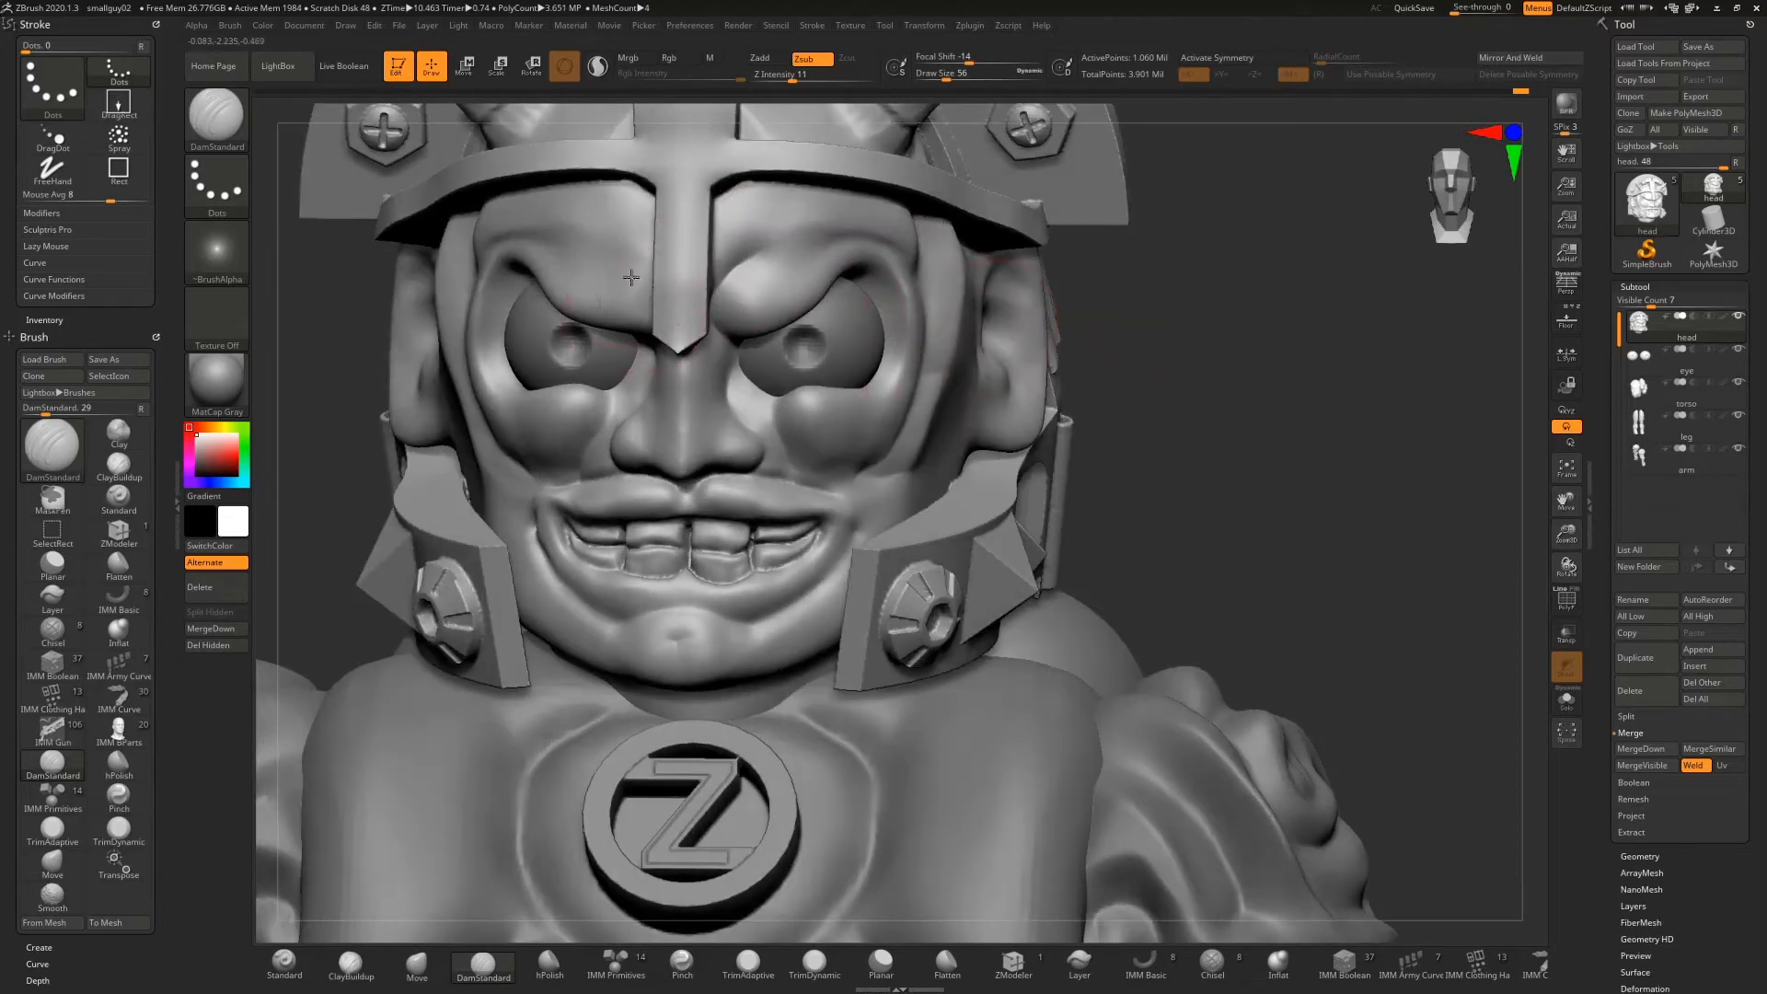
drag(1156, 422, 1025, 355)
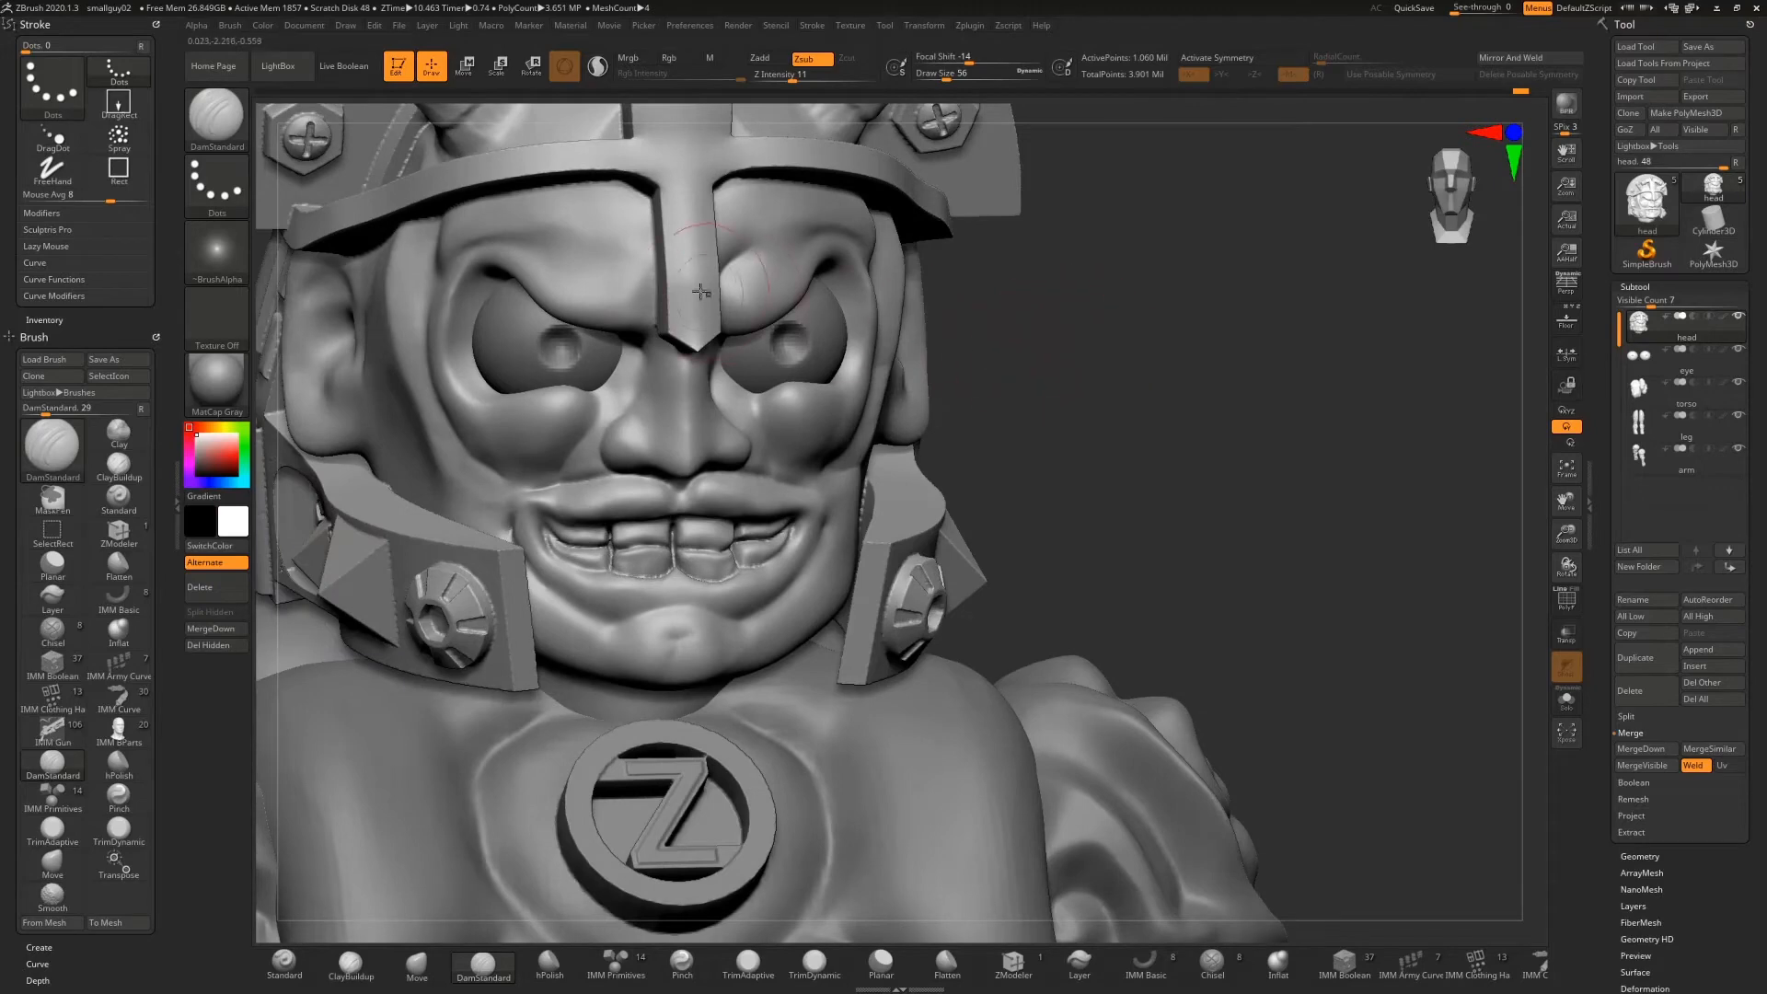
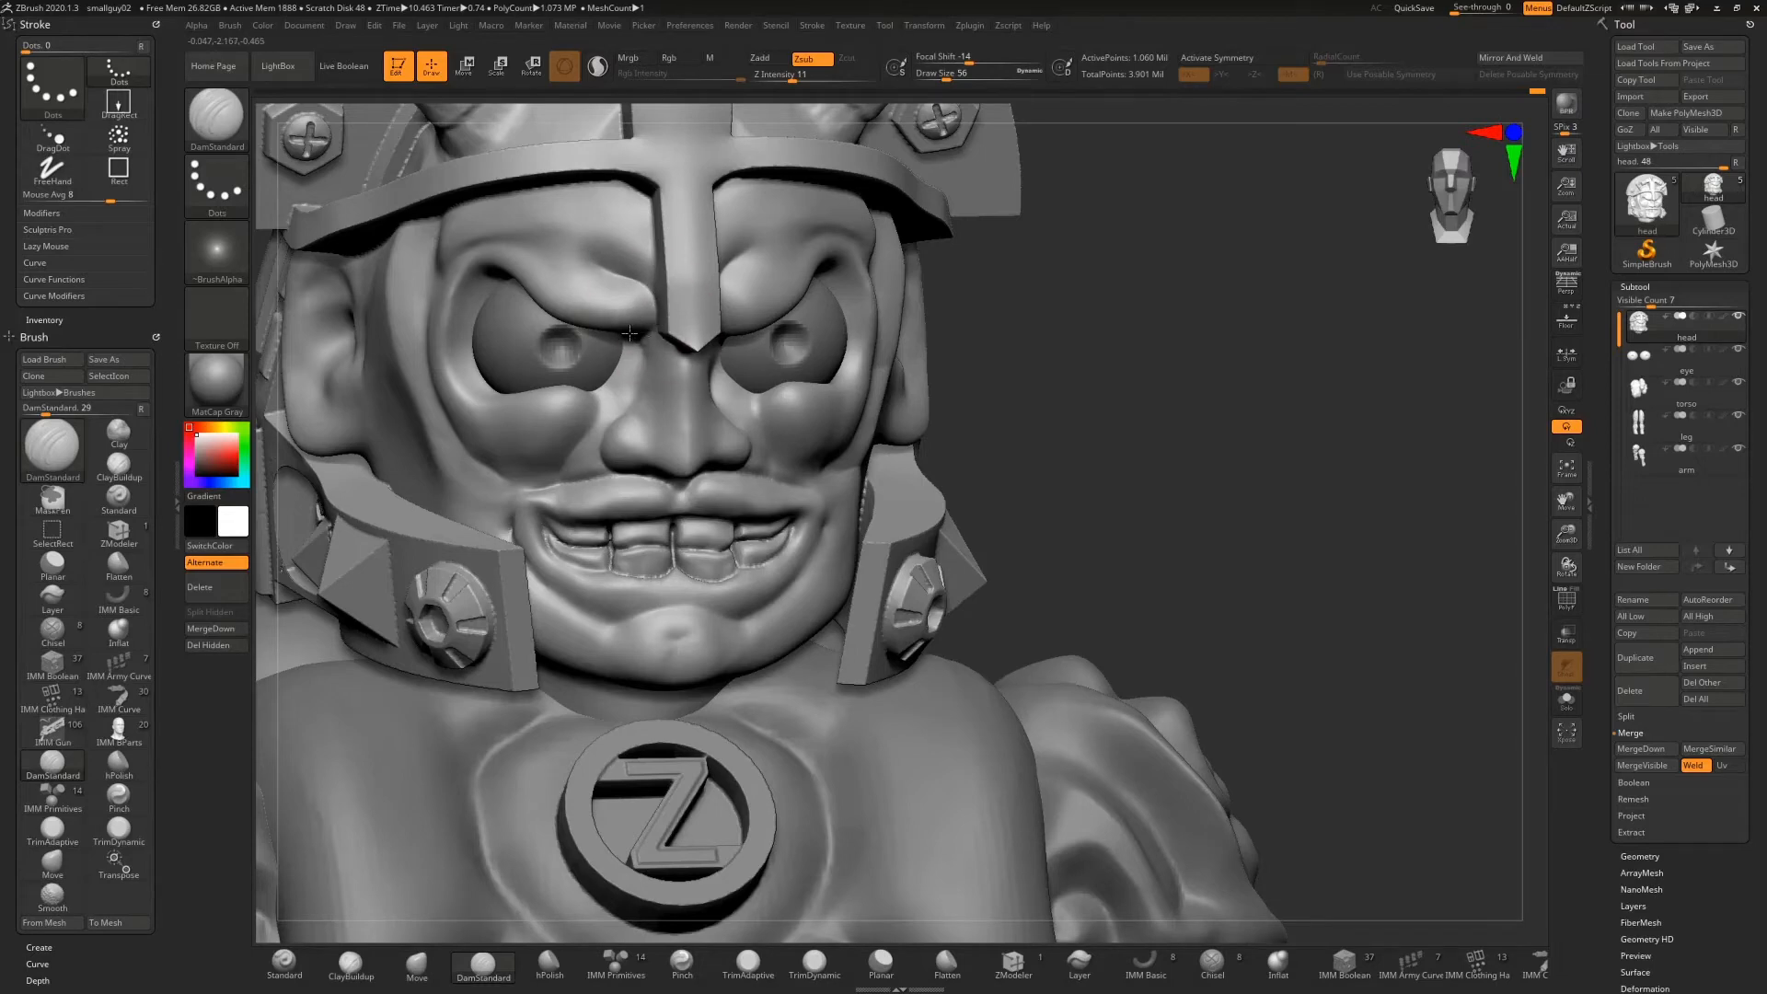
drag(1117, 376, 1136, 370)
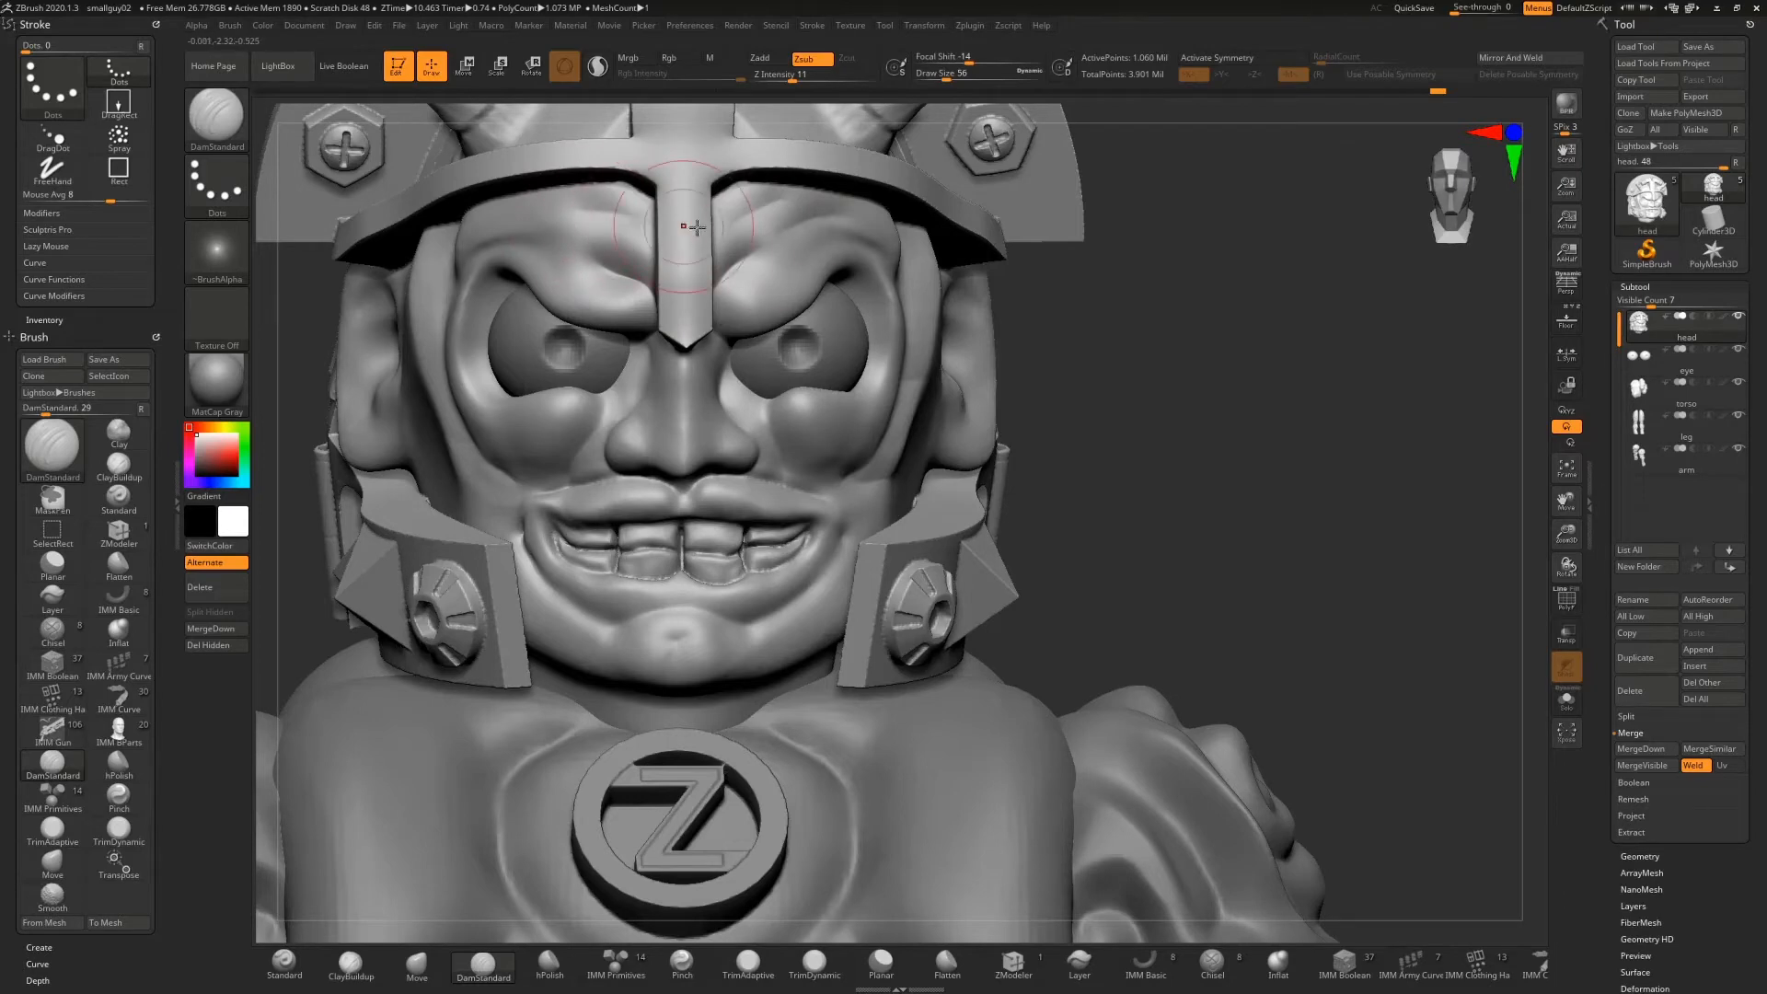
mouse_move(1116, 307)
mouse_down()
mouse_move(1139, 321)
mouse_move(1067, 311)
mouse_up()
alt+drag(1068, 311, 1101, 377)
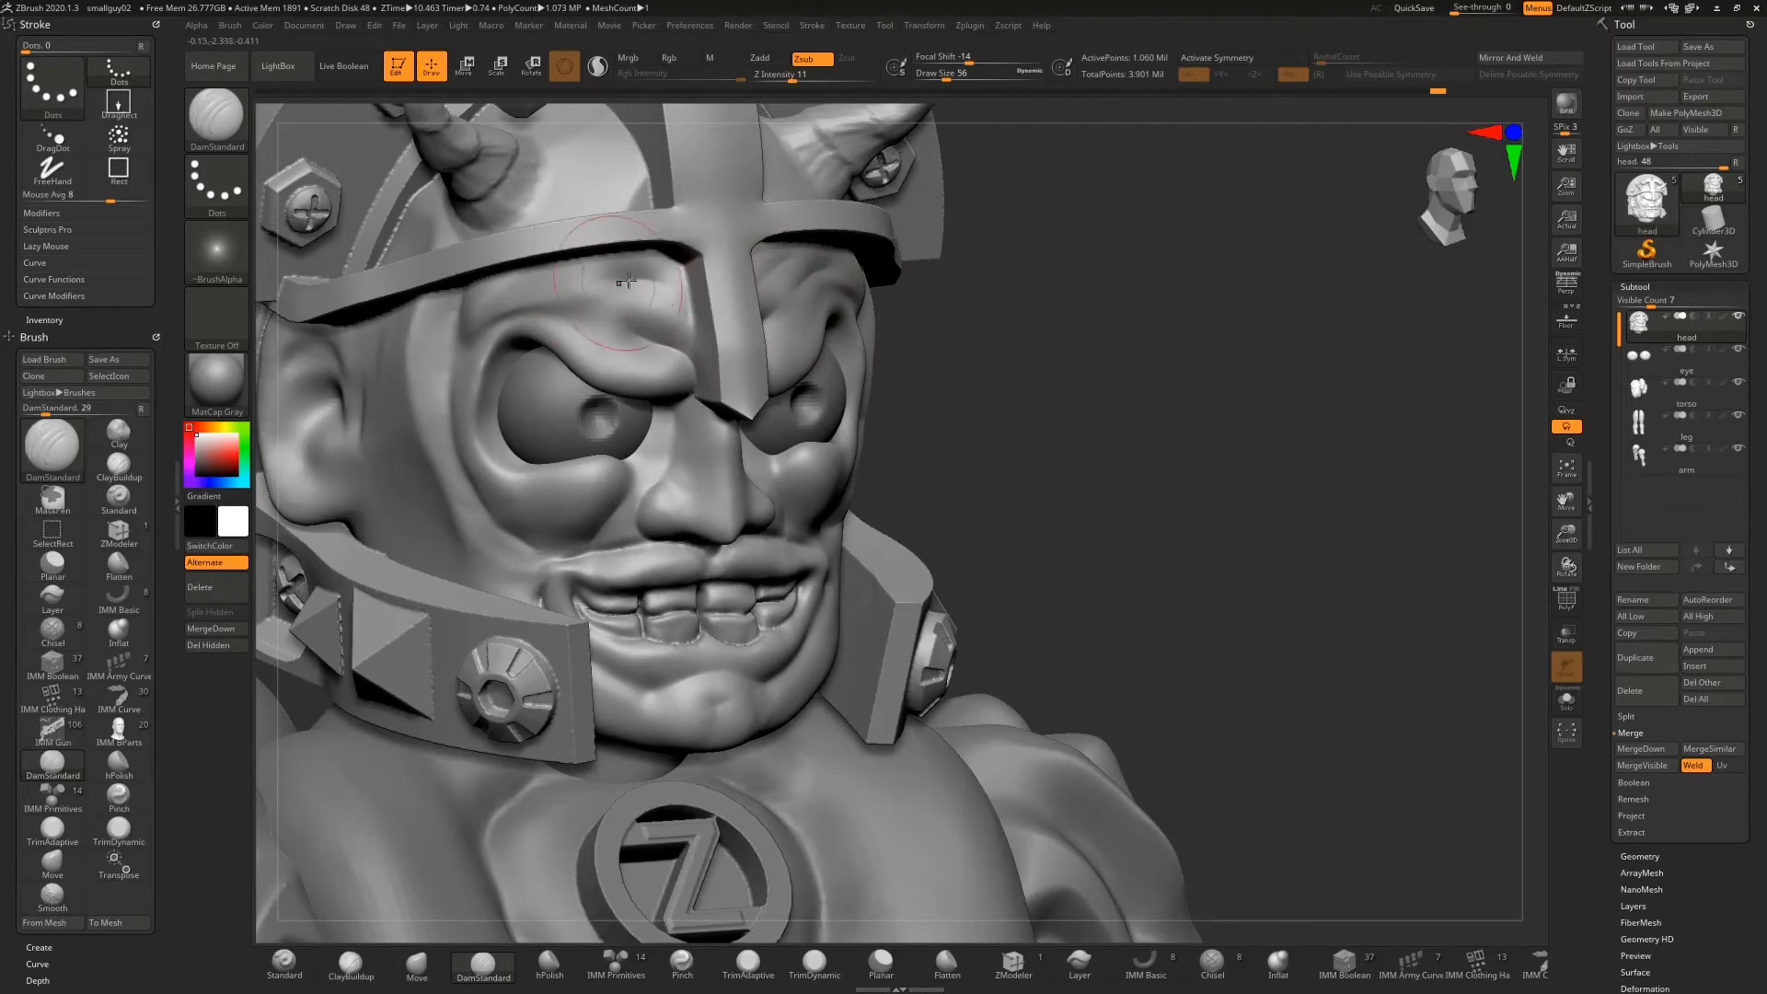
mouse_move(1095, 414)
mouse_down()
mouse_move(1046, 410)
mouse_move(1073, 428)
mouse_up()
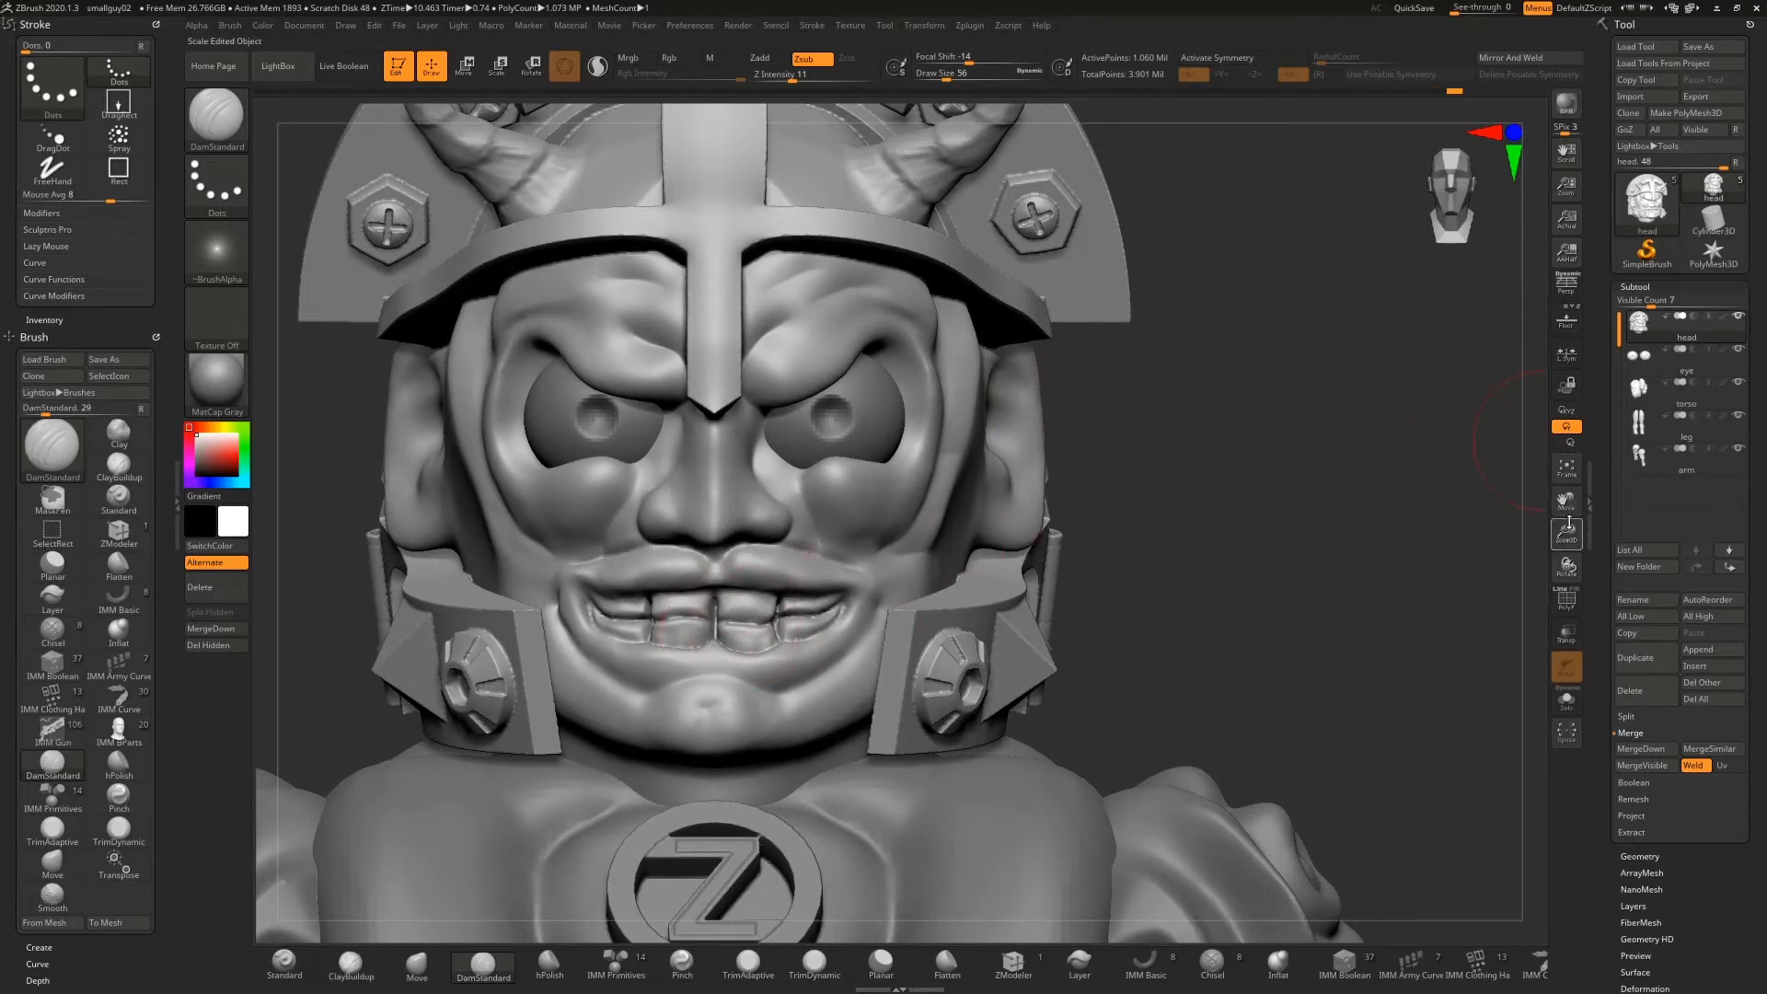
Reduce the DamStandard draw size to 9 and sharpen the gaps between the teeth and along the gums
drag(1567, 531, 1564, 700)
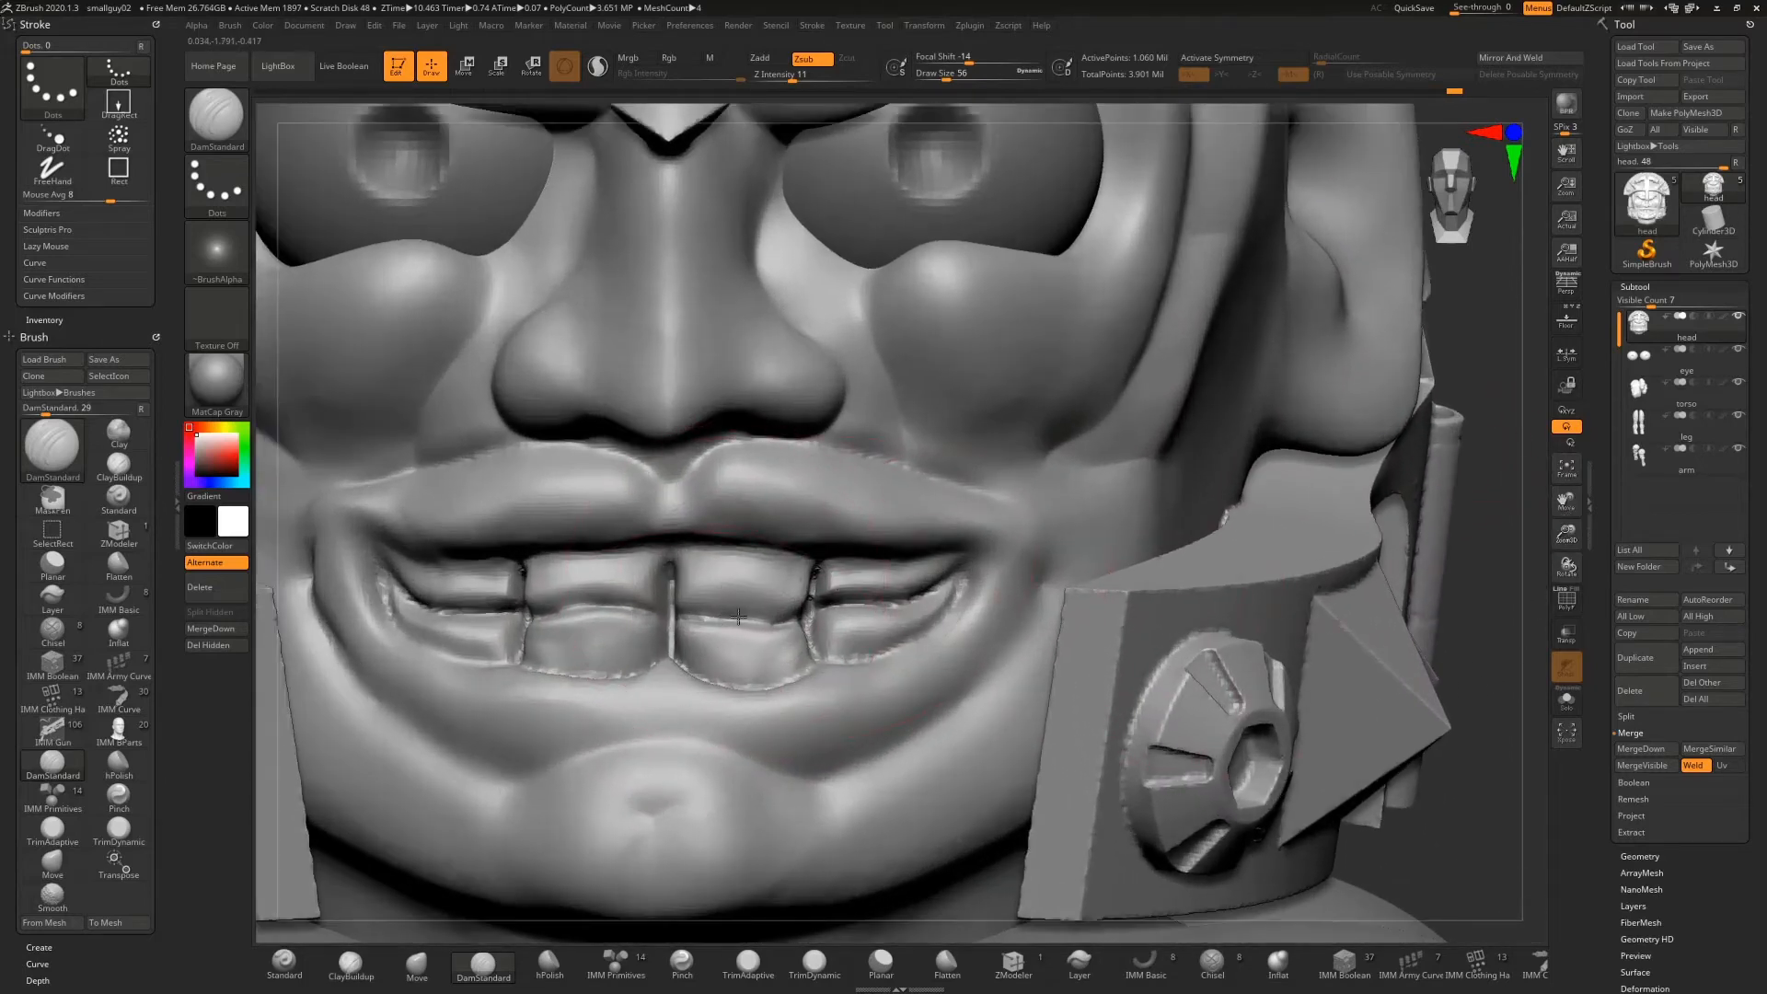
key(s)
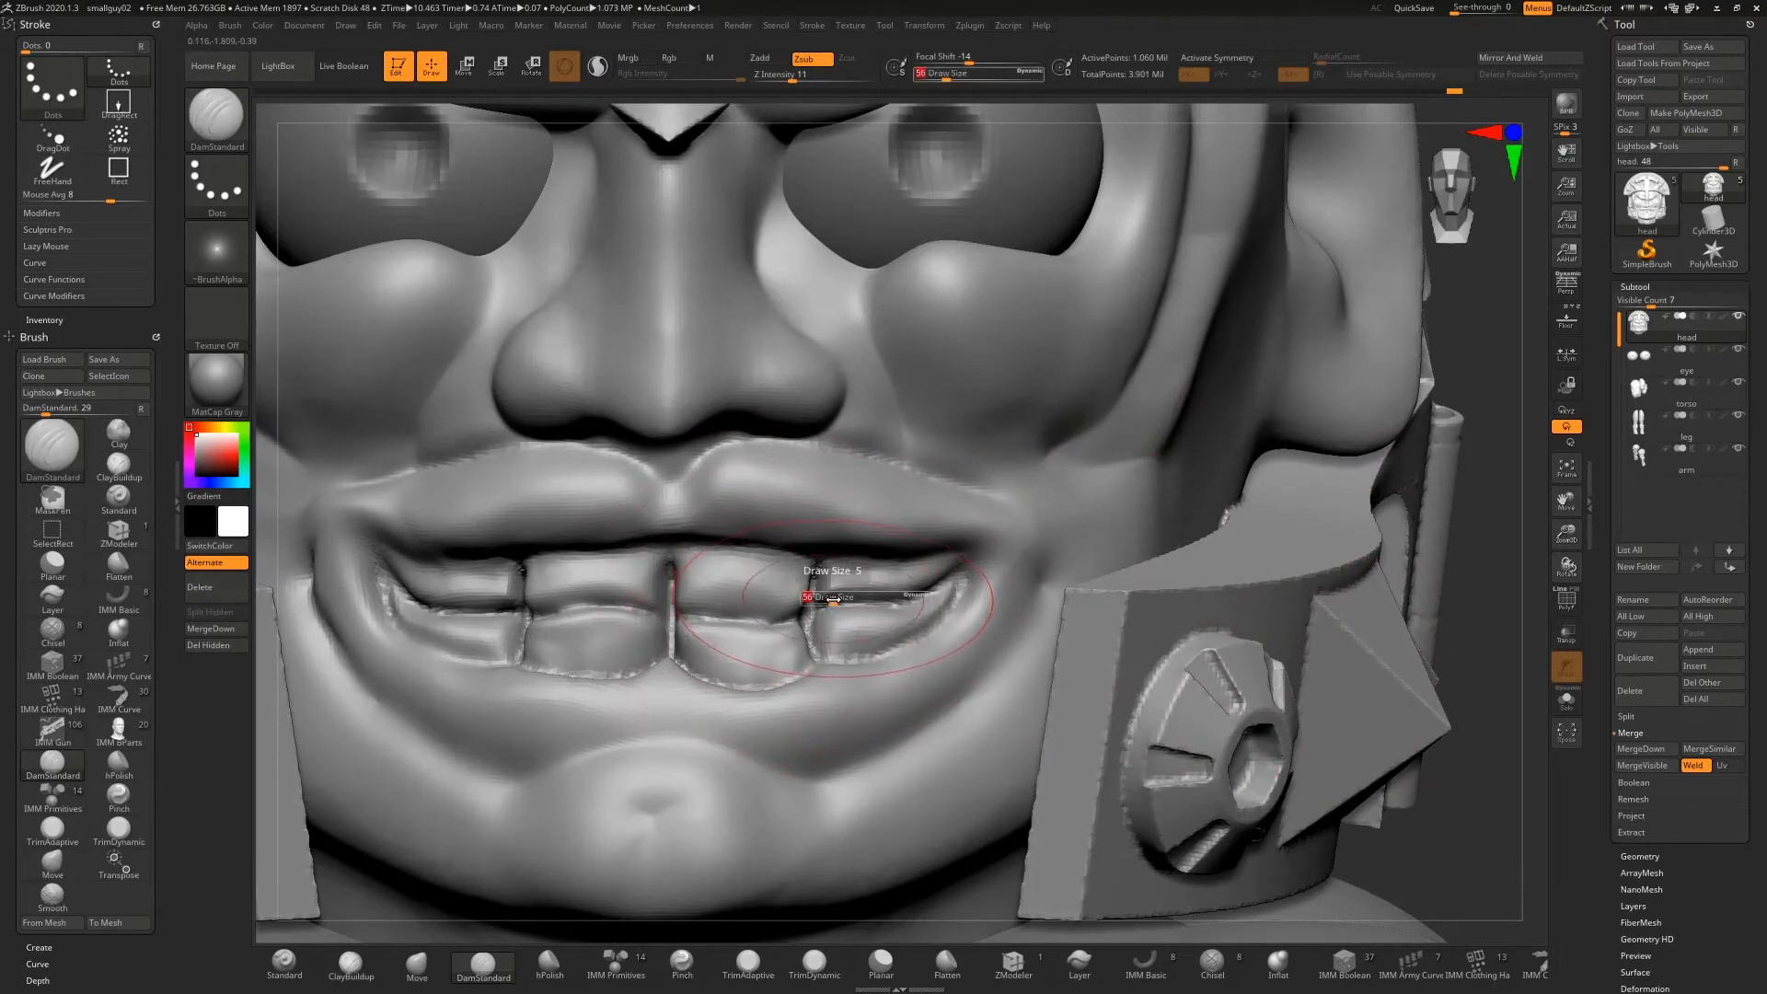
drag(831, 598, 813, 599)
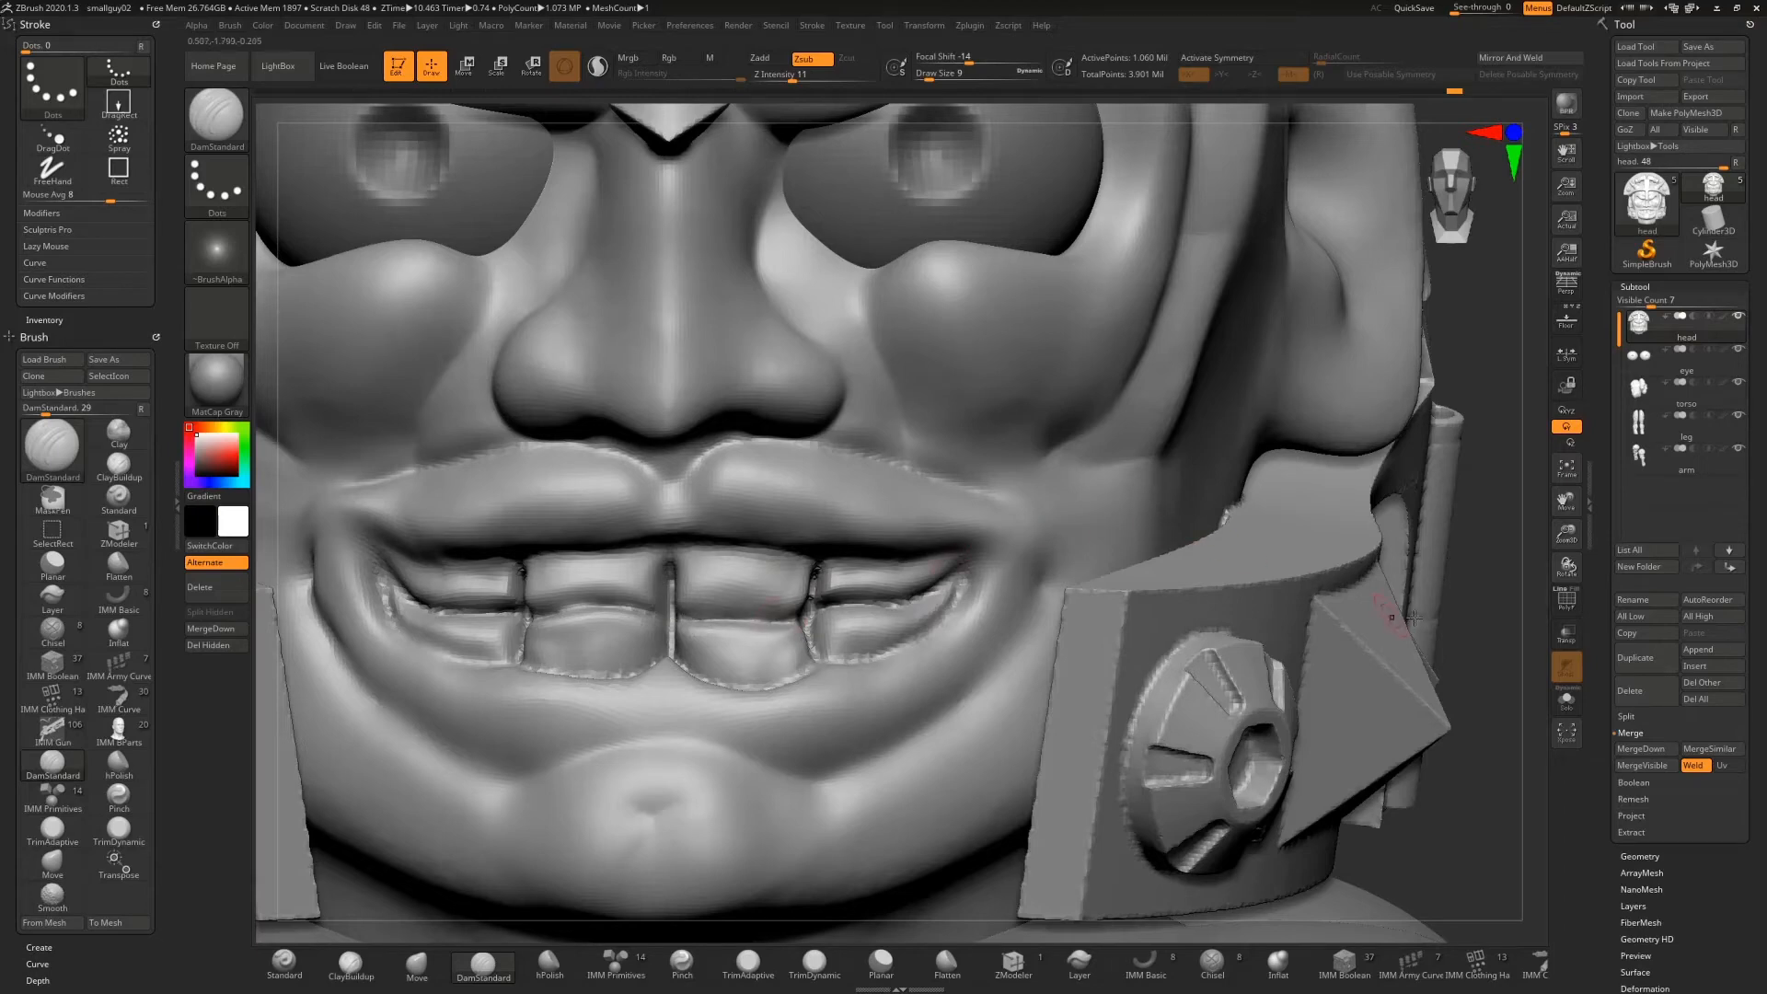
drag(1459, 603, 1303, 617)
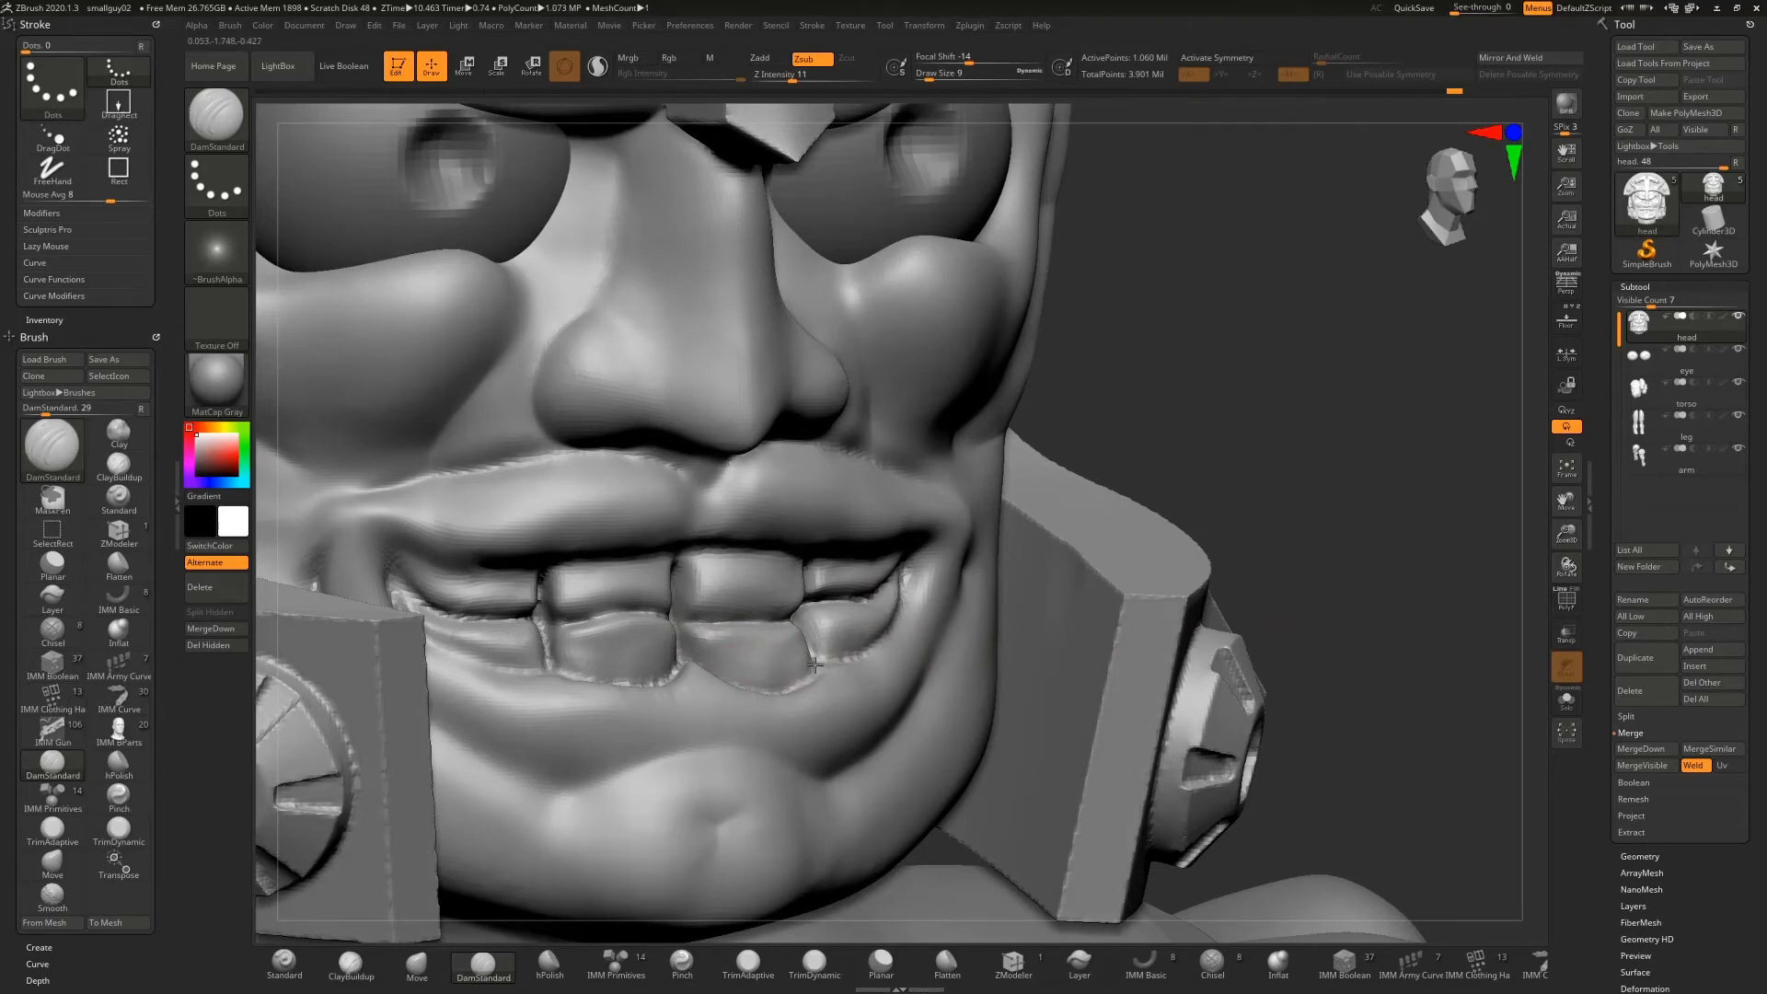
key(ctrl)
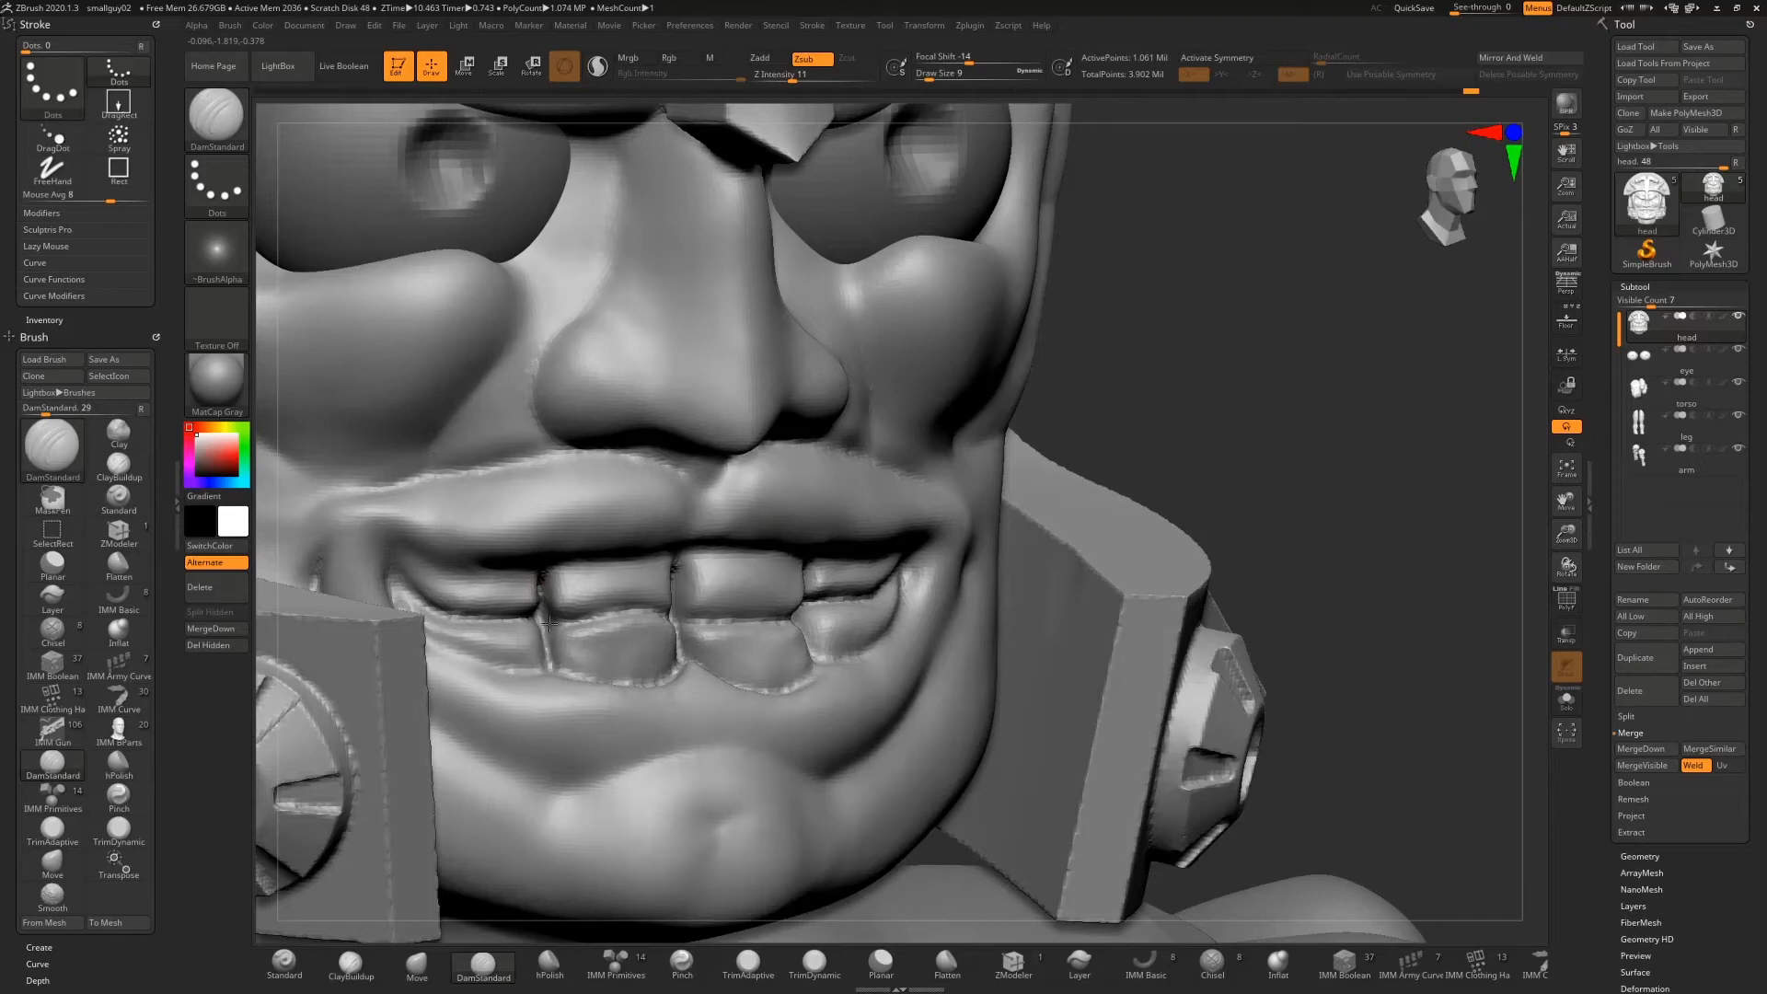
drag(1270, 416, 1143, 420)
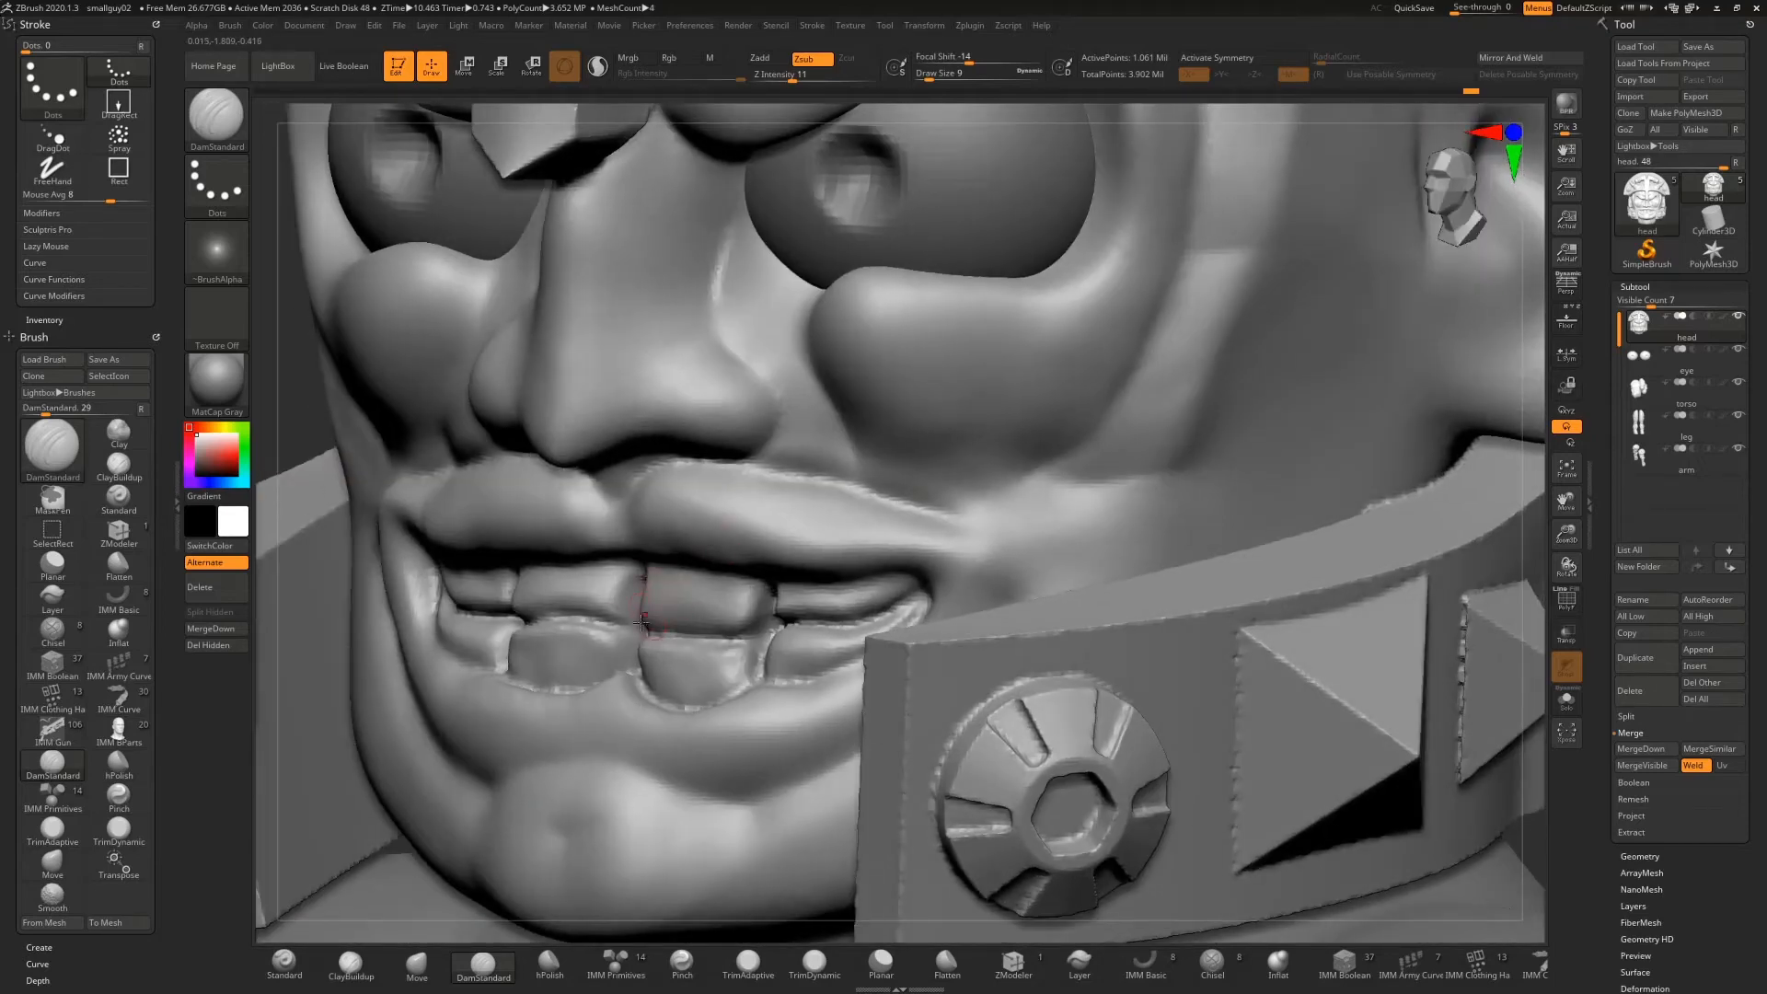
Flatten the front faces of the upper and lower teeth with the hPolish brush at Z Intensity 37 and draw size 9
click(553, 963)
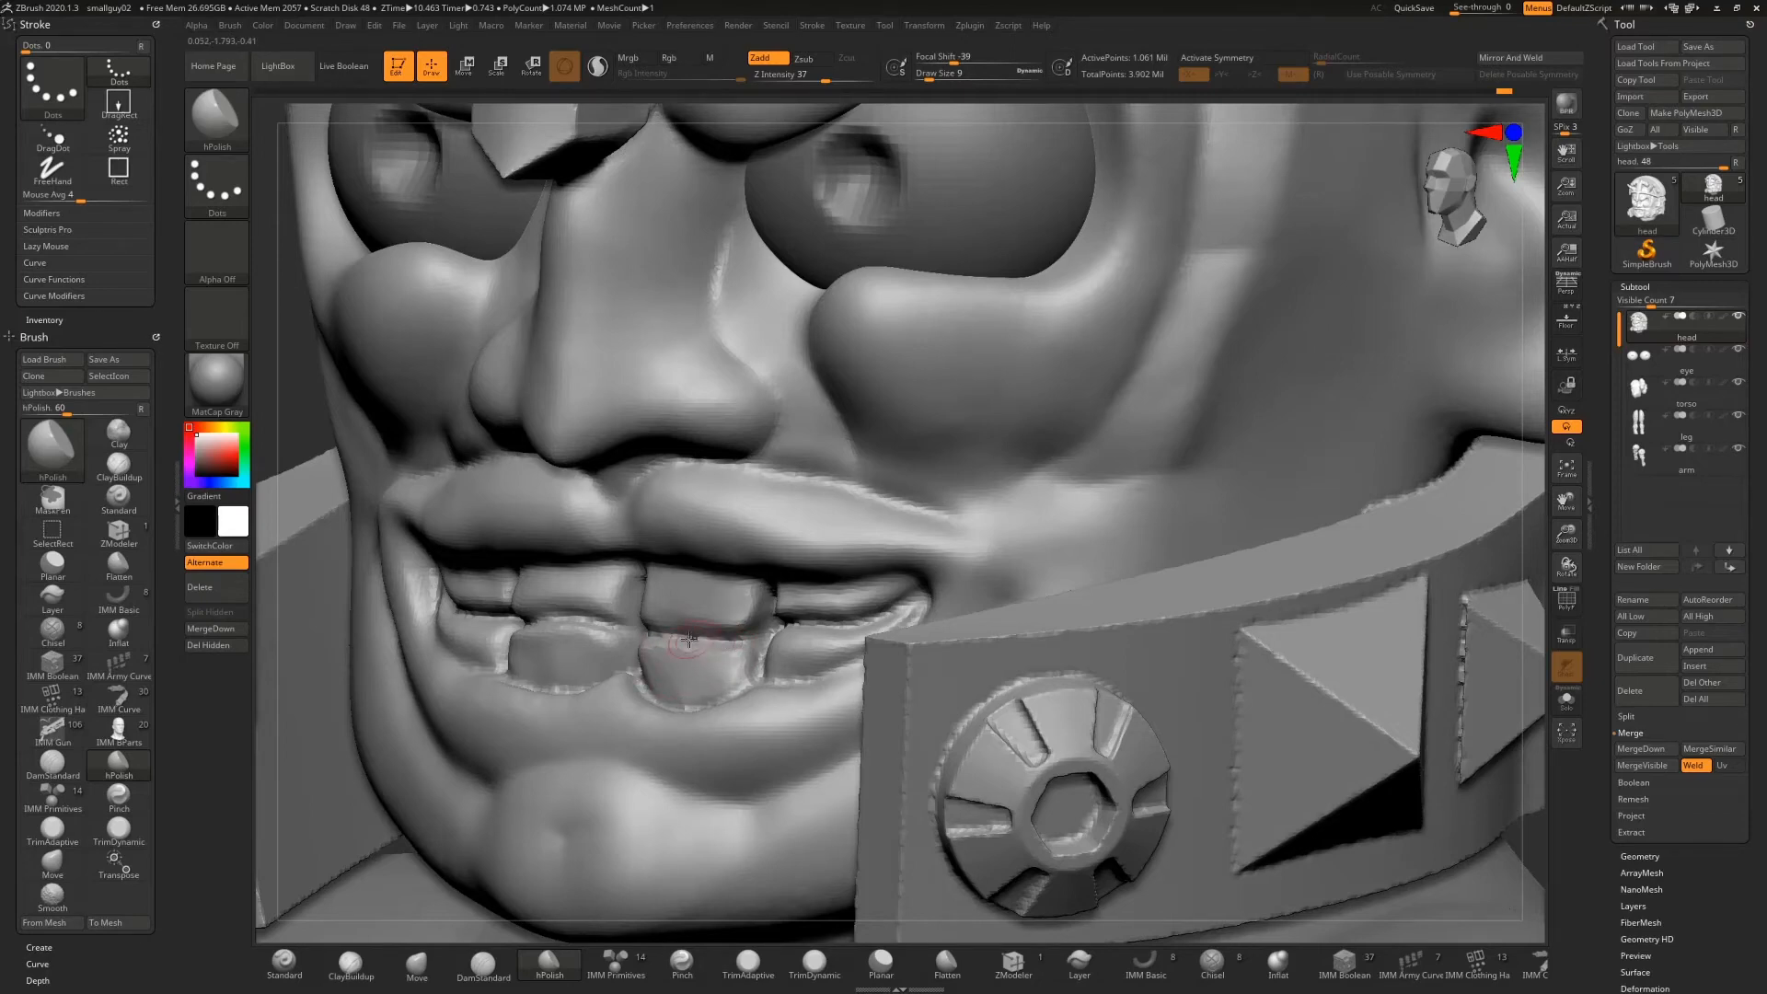
drag(667, 635, 666, 664)
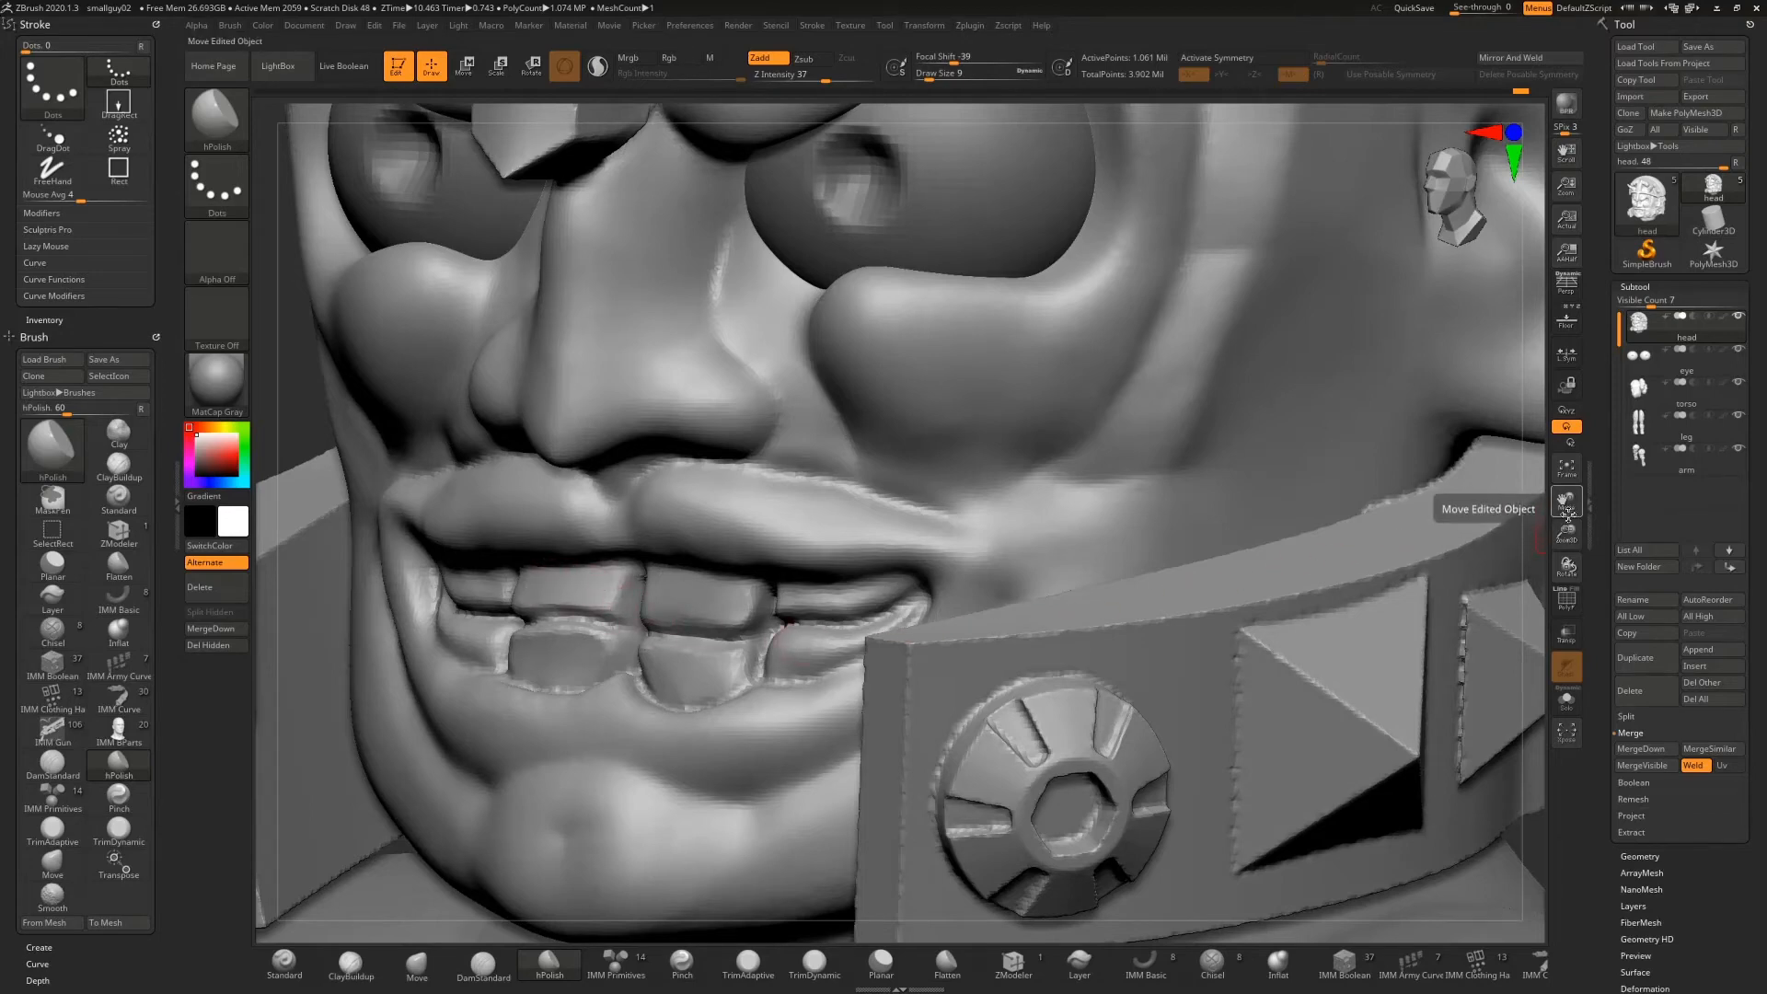
drag(1566, 565, 1581, 567)
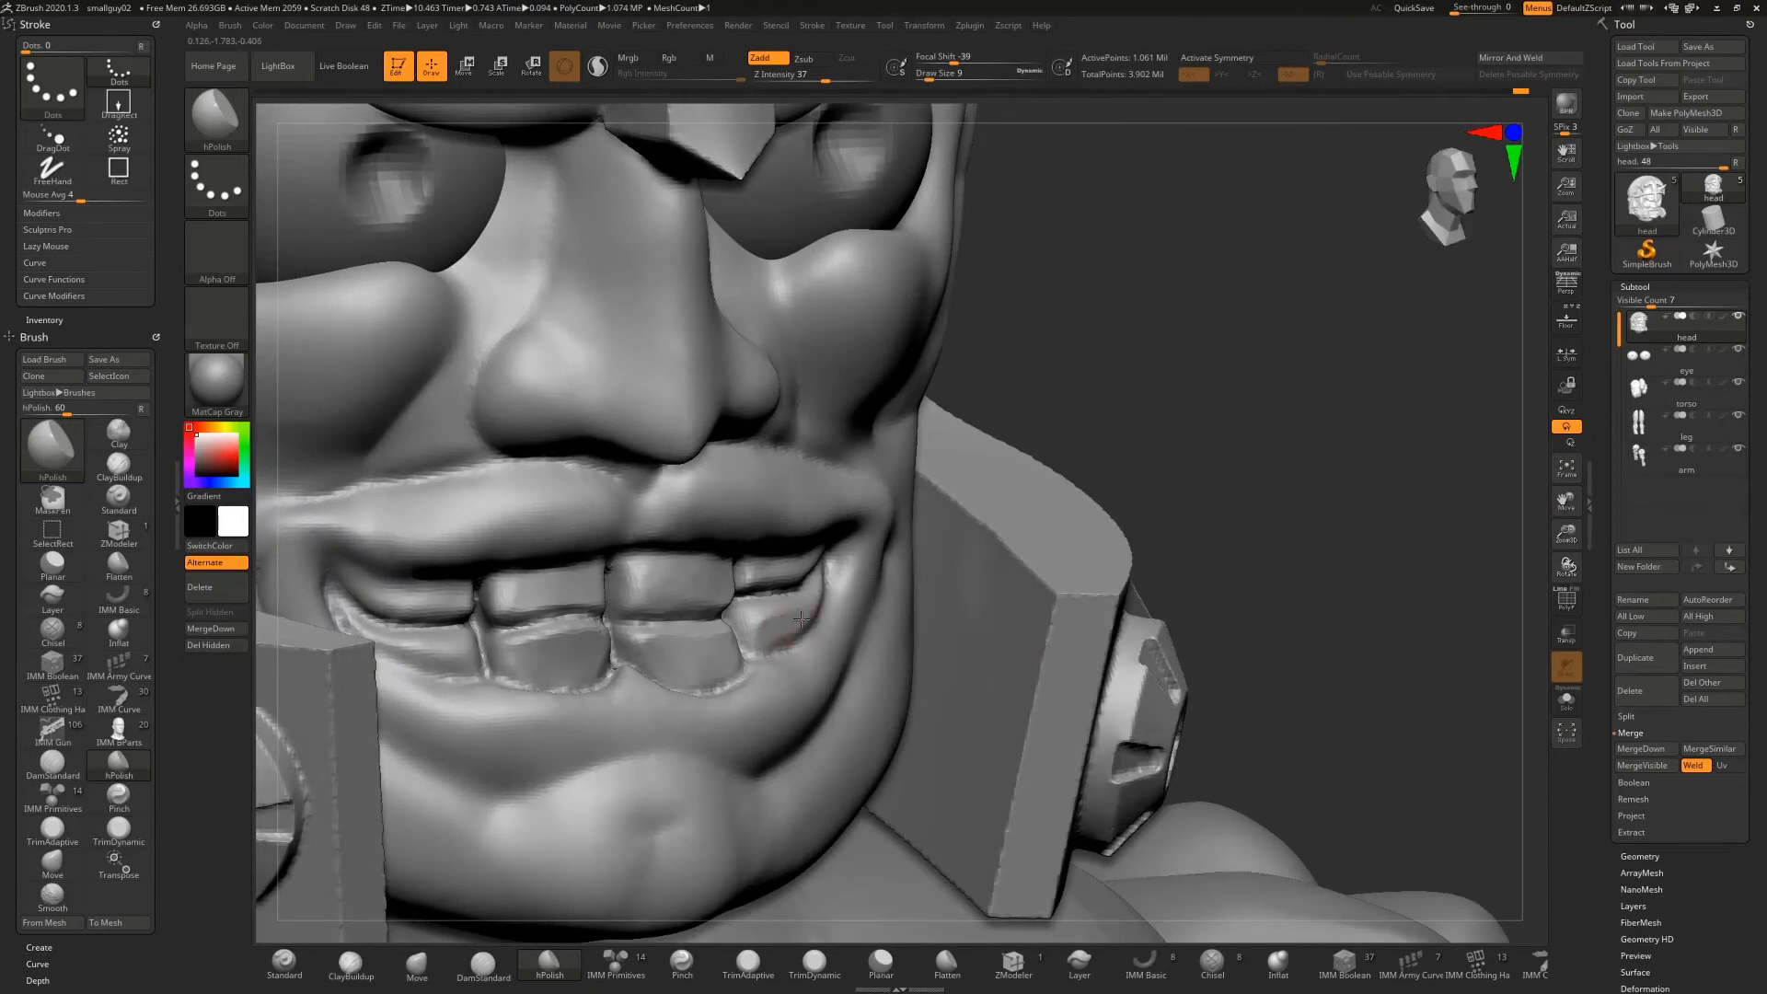
drag(820, 599, 753, 618)
shift+drag(1160, 447, 1137, 416)
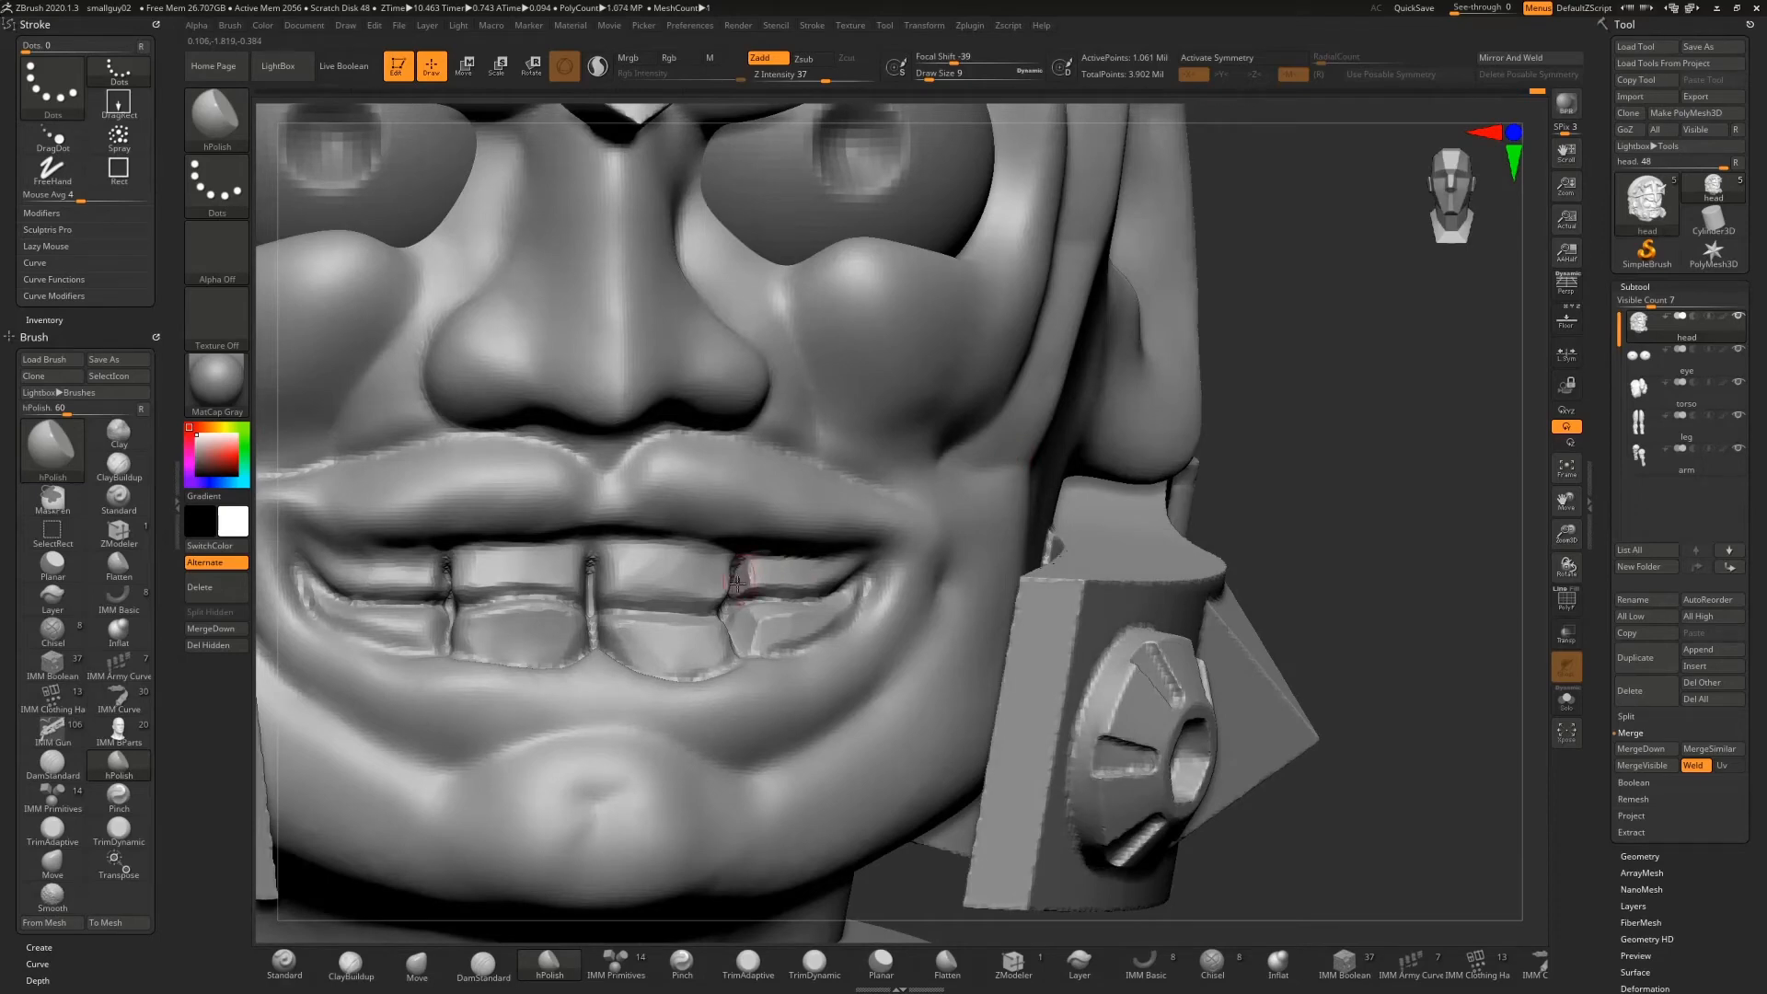
Polish the front teeth with the hPolish brush, and define the line between the upper and lower teeth with DamStandard at Z Intensity 11
drag(1268, 414, 1253, 359)
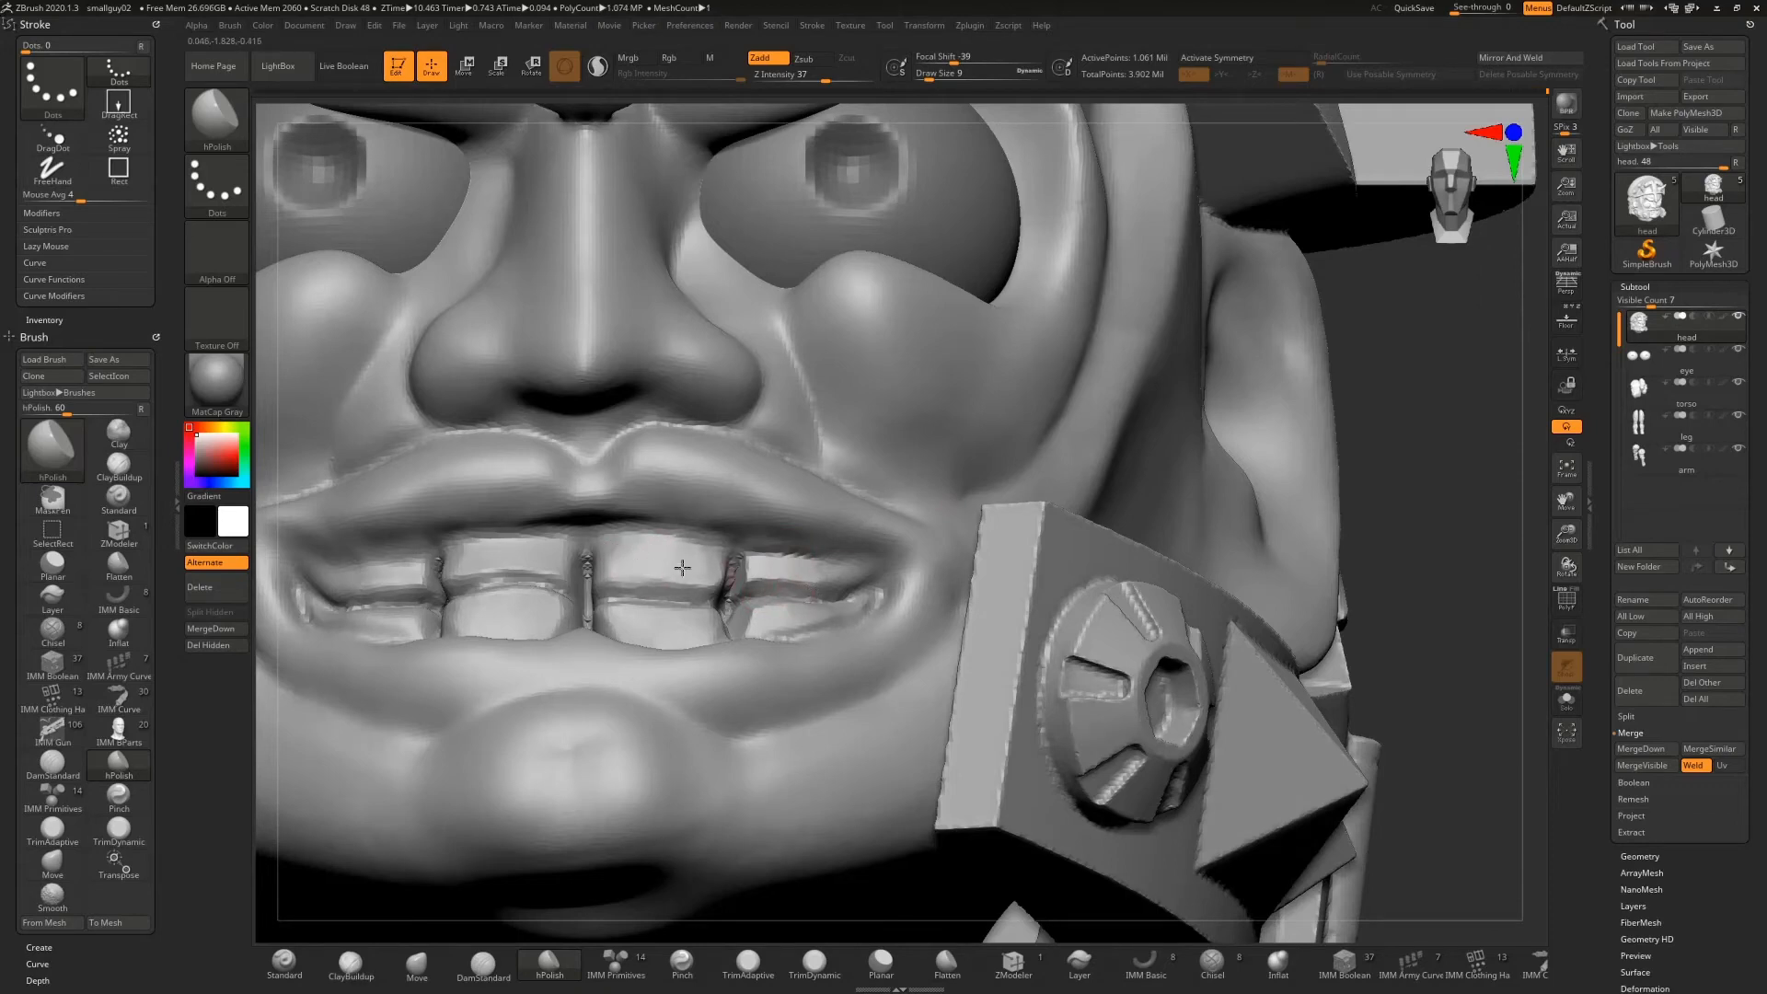
mouse_move(682, 568)
mouse_down()
mouse_move(625, 586)
mouse_move(697, 589)
mouse_up()
mouse_move(1353, 454)
mouse_down()
mouse_move(440, 558)
mouse_move(552, 564)
mouse_up()
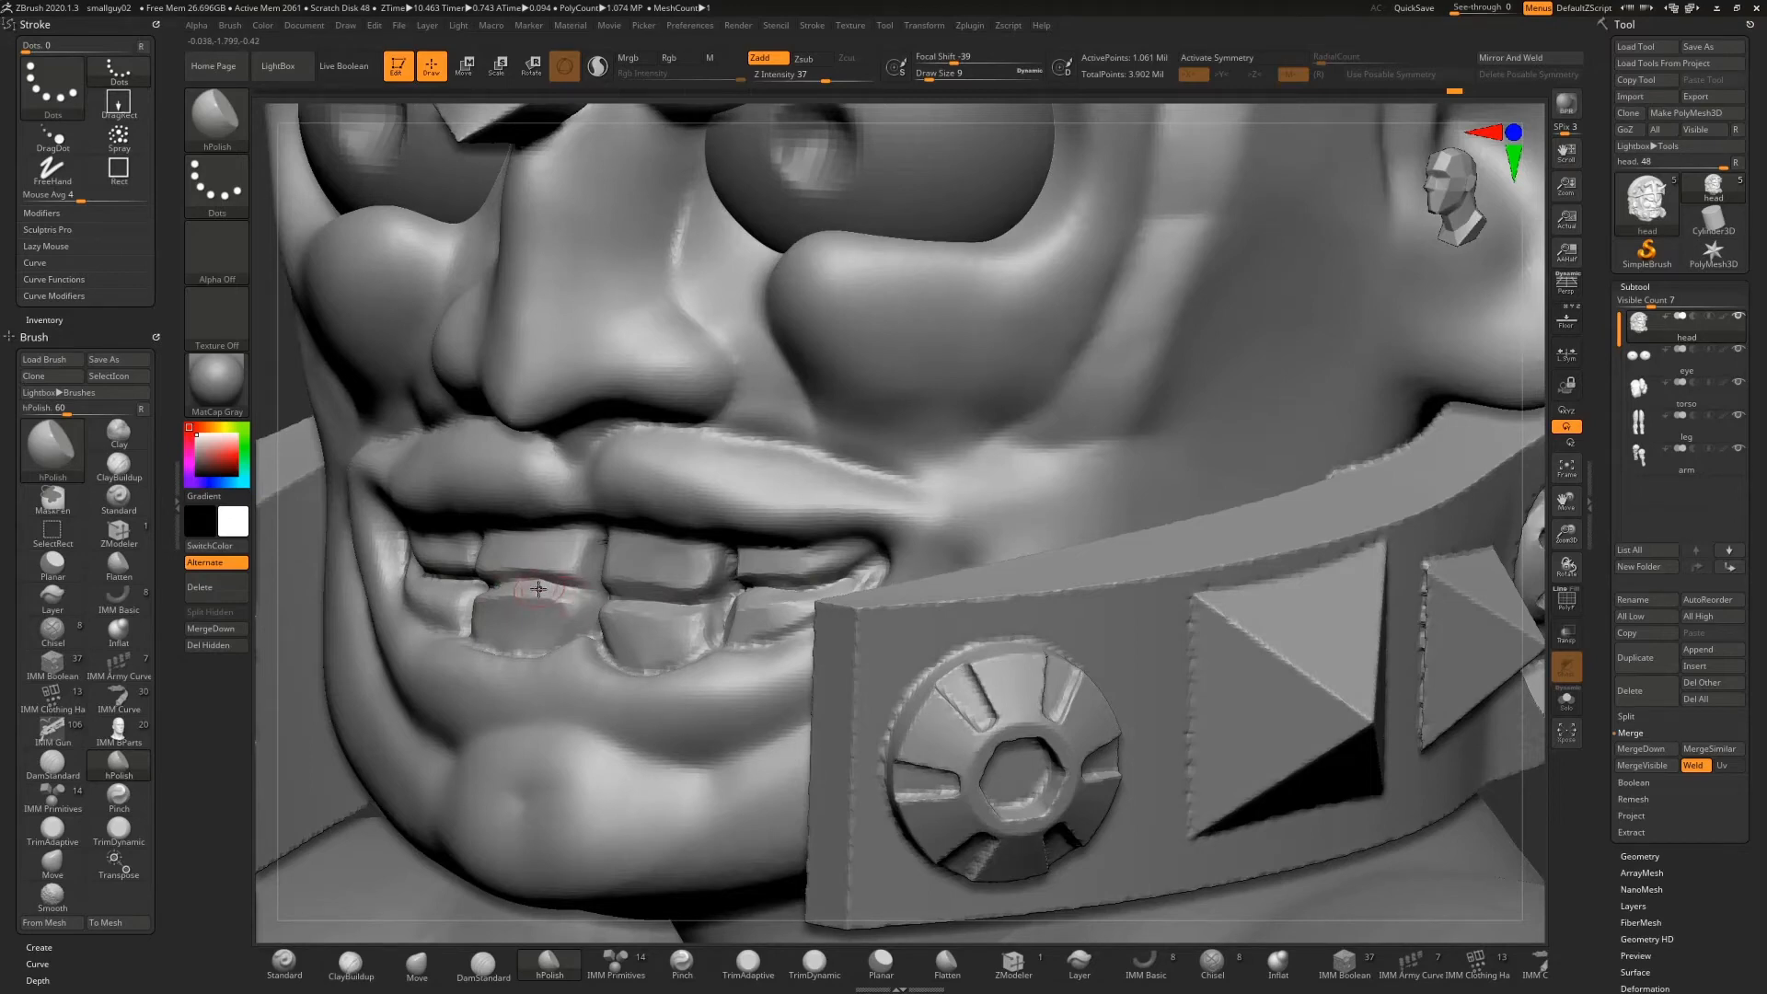
click(484, 962)
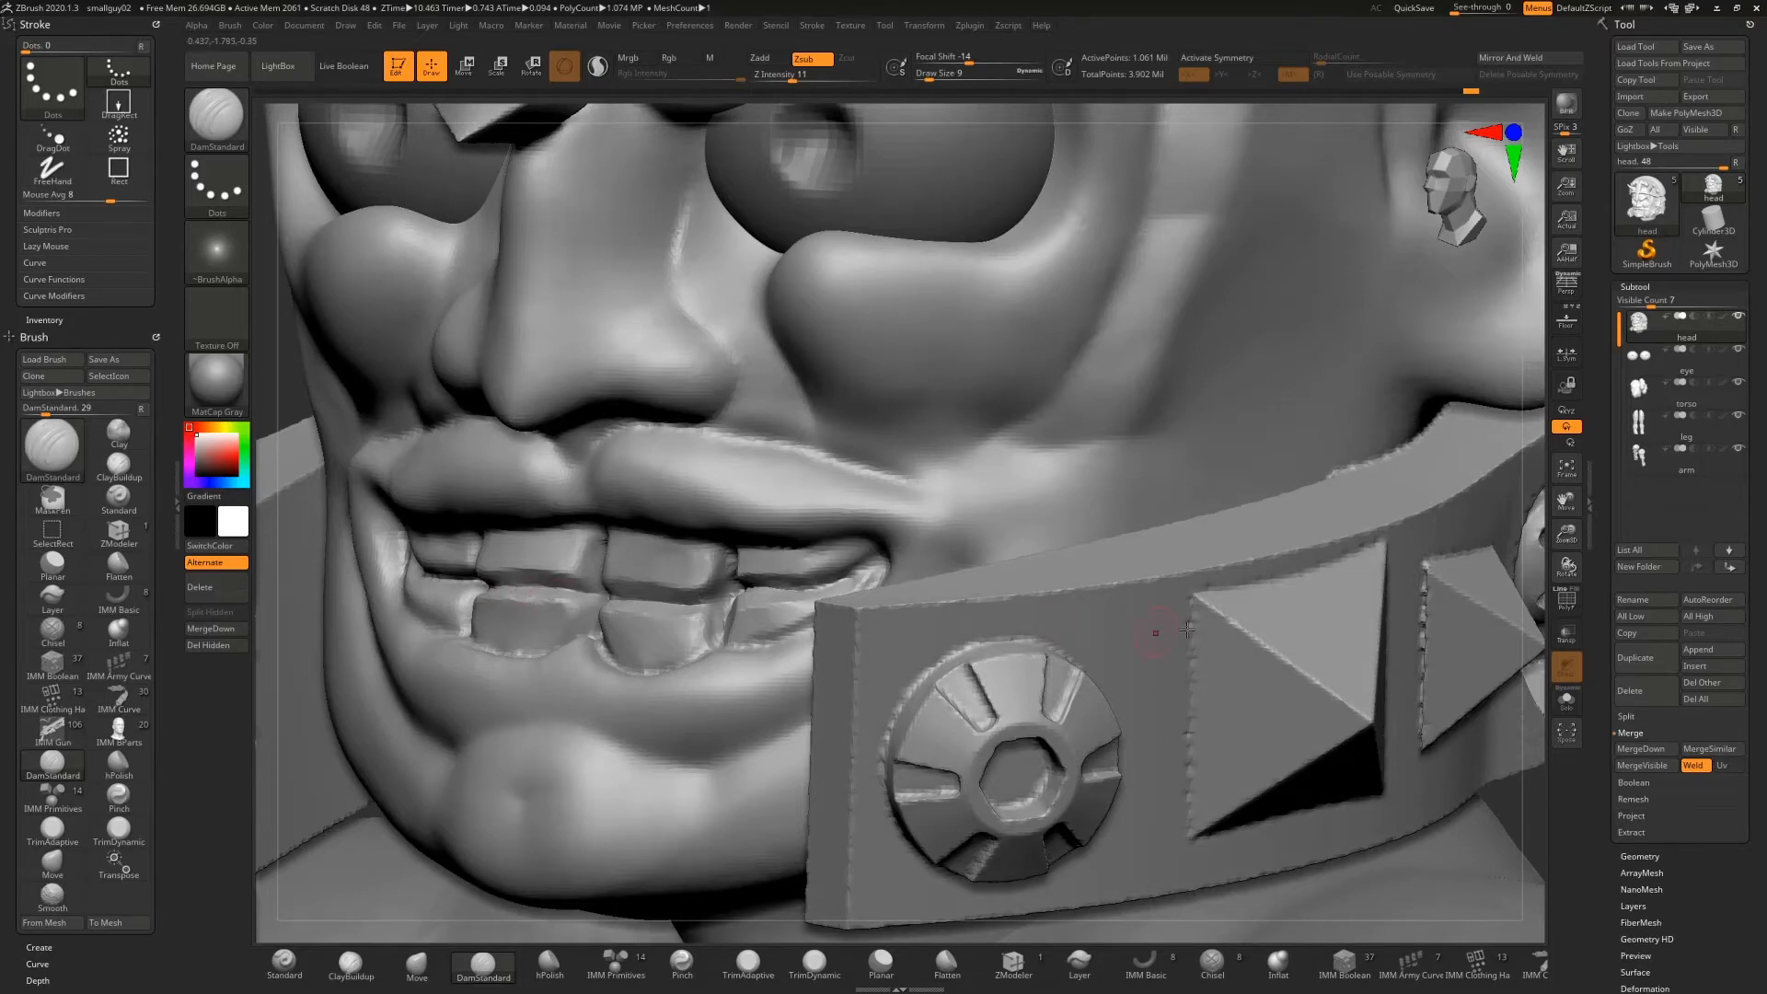
drag(1566, 568, 1231, 630)
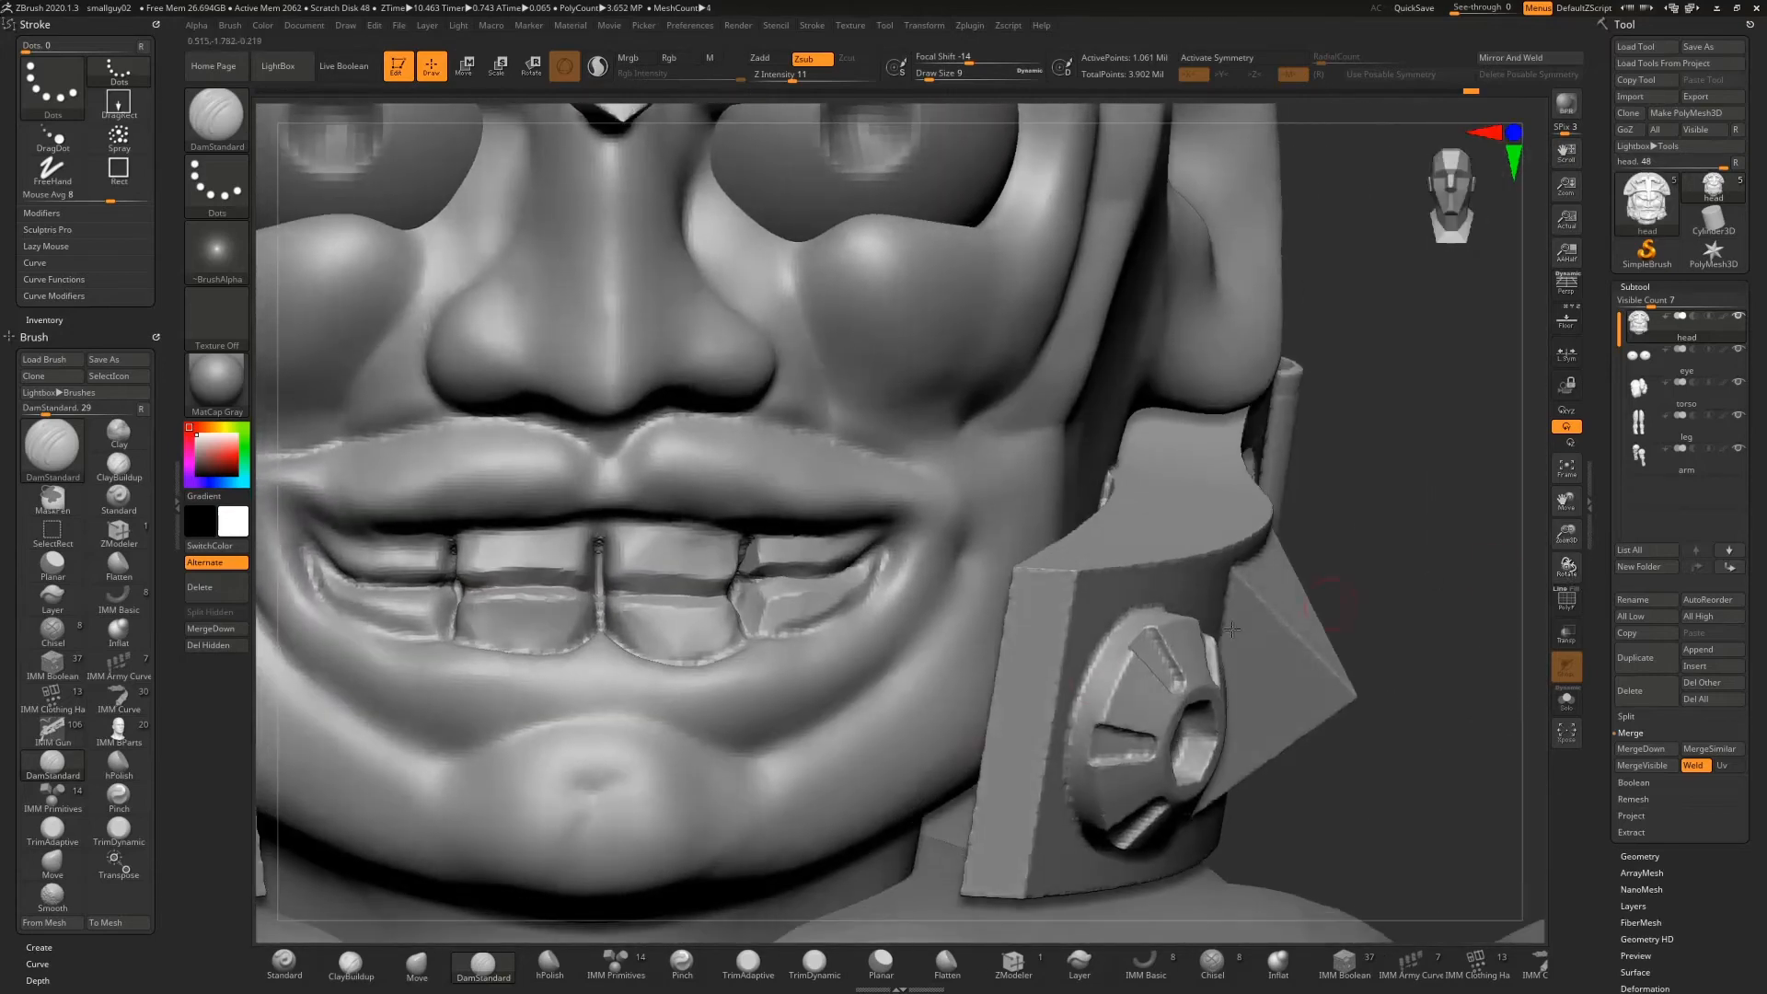
Flatten the outer teeth near both mouth corners and the large lower front tooth with the hPolish brush at Z Intensity 37
click(549, 961)
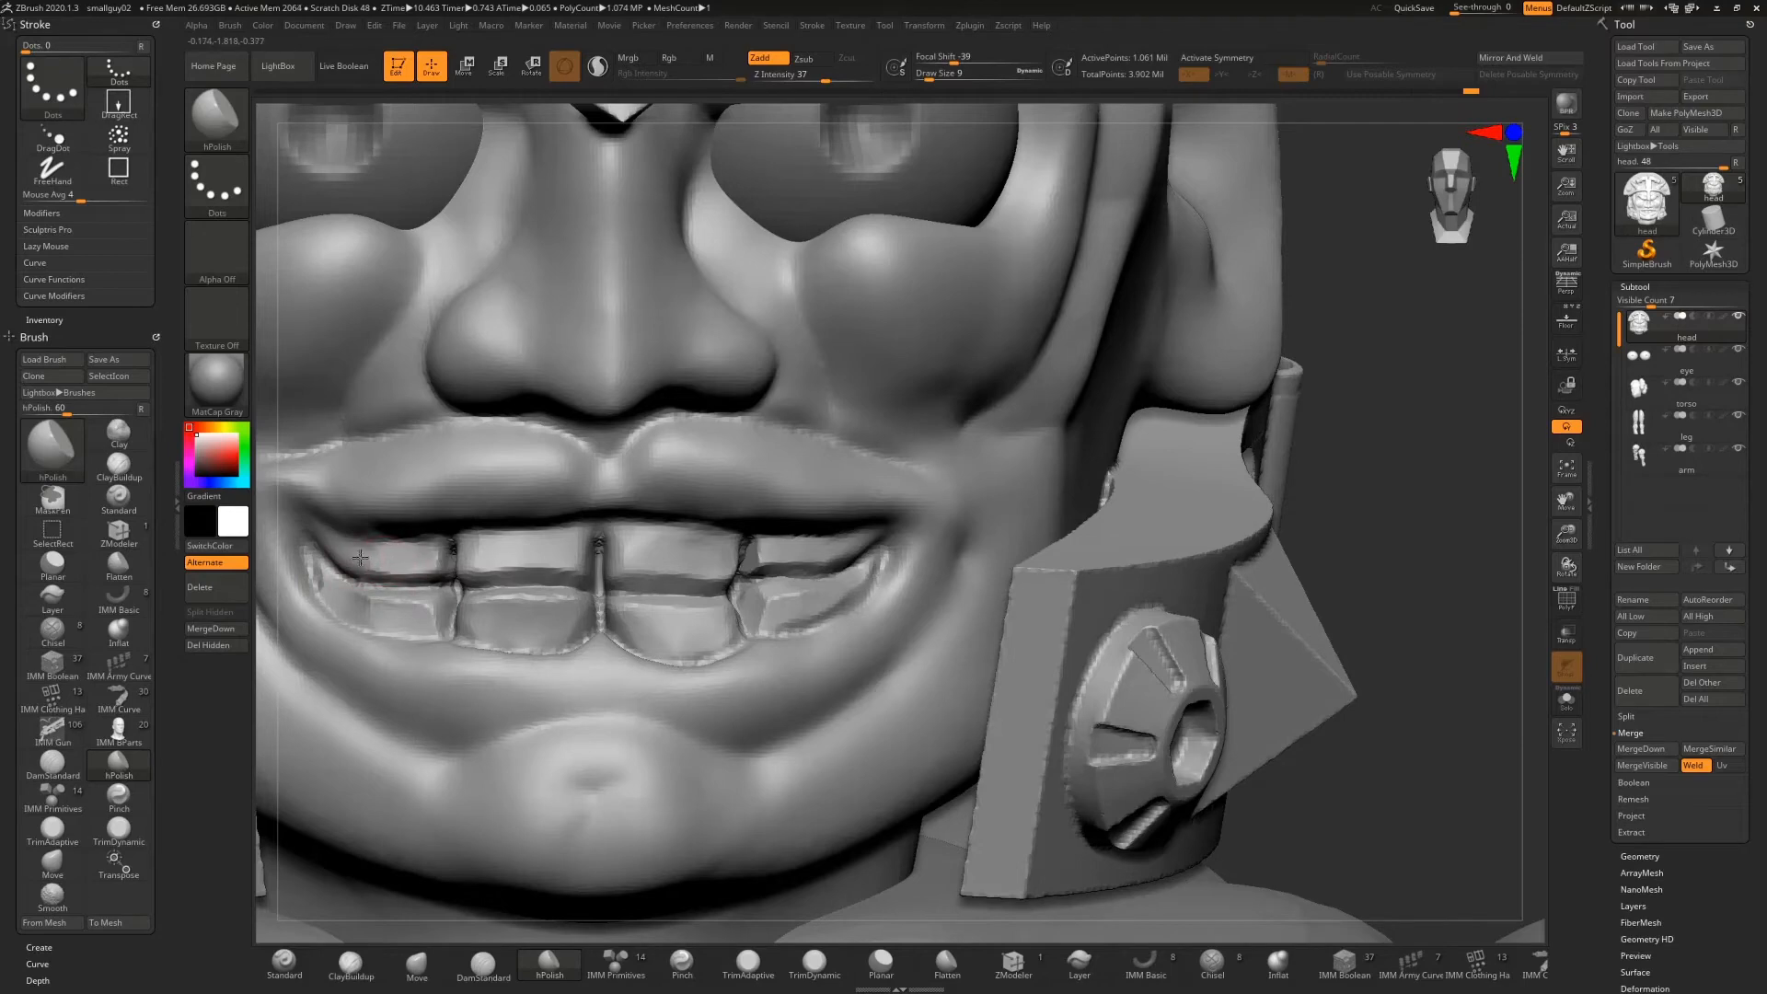
drag(360, 557, 365, 557)
mouse_move(822, 623)
mouse_down()
mouse_move(843, 632)
mouse_move(850, 598)
mouse_up()
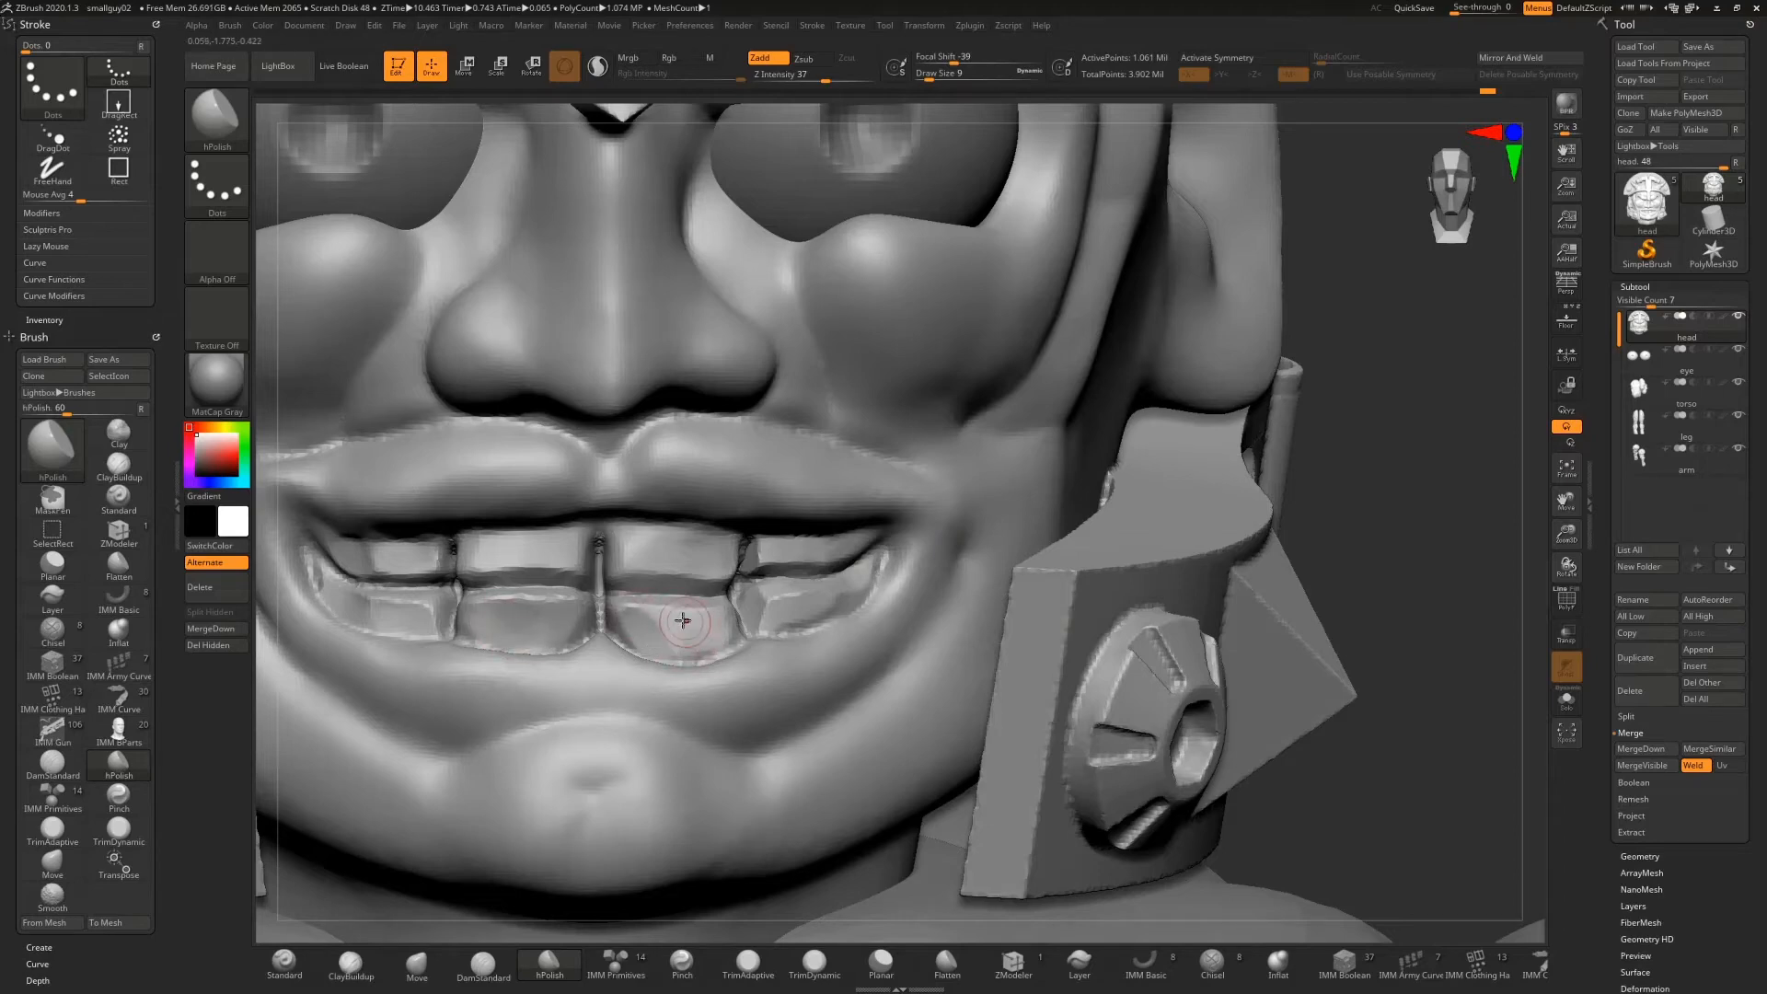
drag(688, 633, 713, 642)
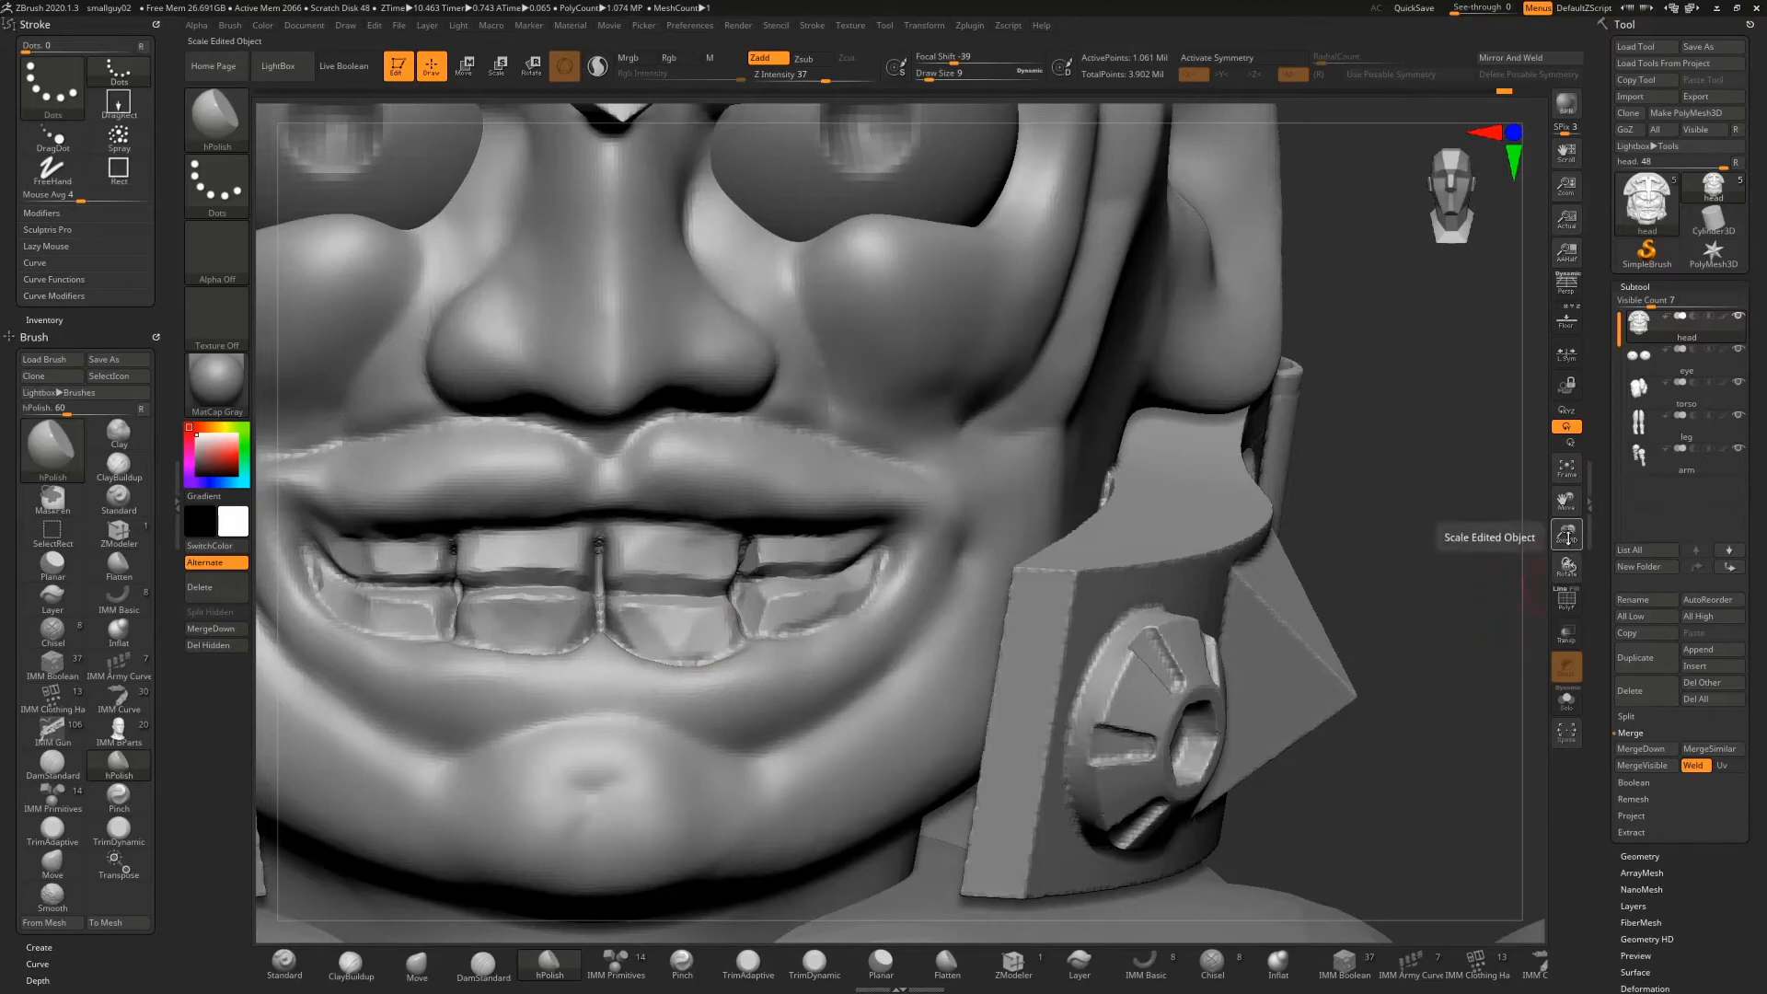
drag(1566, 534, 1492, 462)
drag(1204, 469, 1252, 499)
drag(1566, 534, 1506, 666)
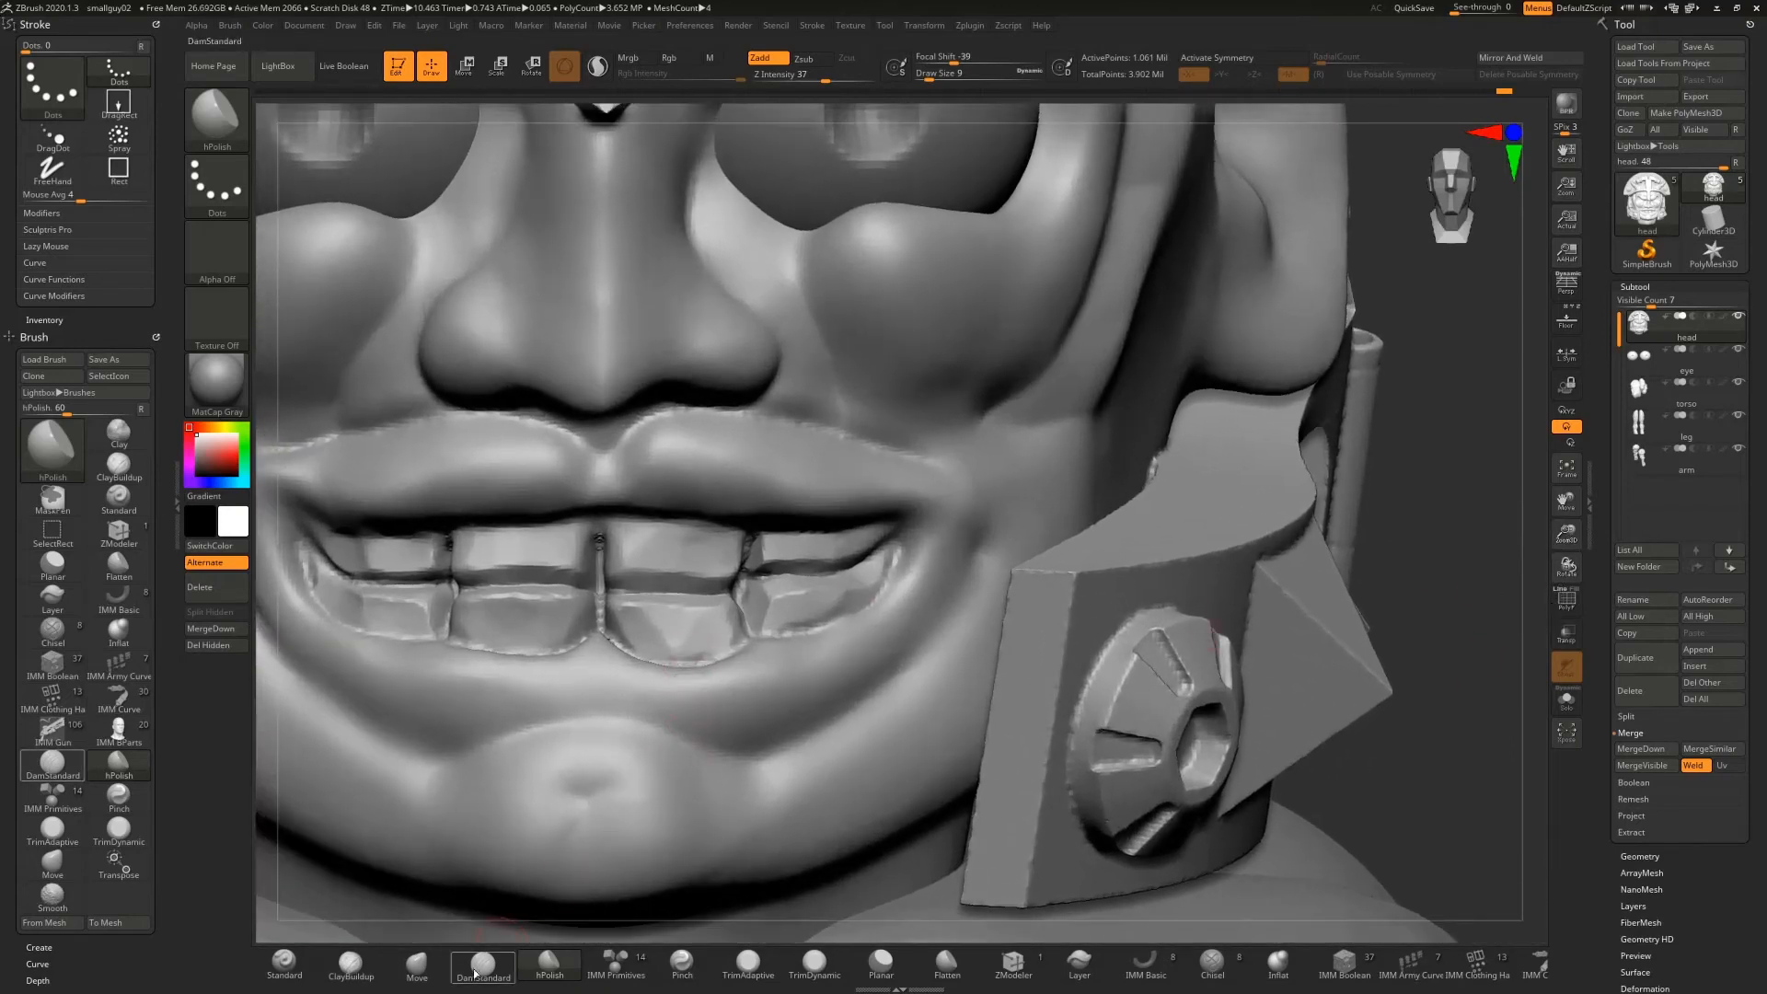
Reshape the edges of the upper and lower teeth with the Move brush at draw size 13 and Z Intensity 51
click(417, 963)
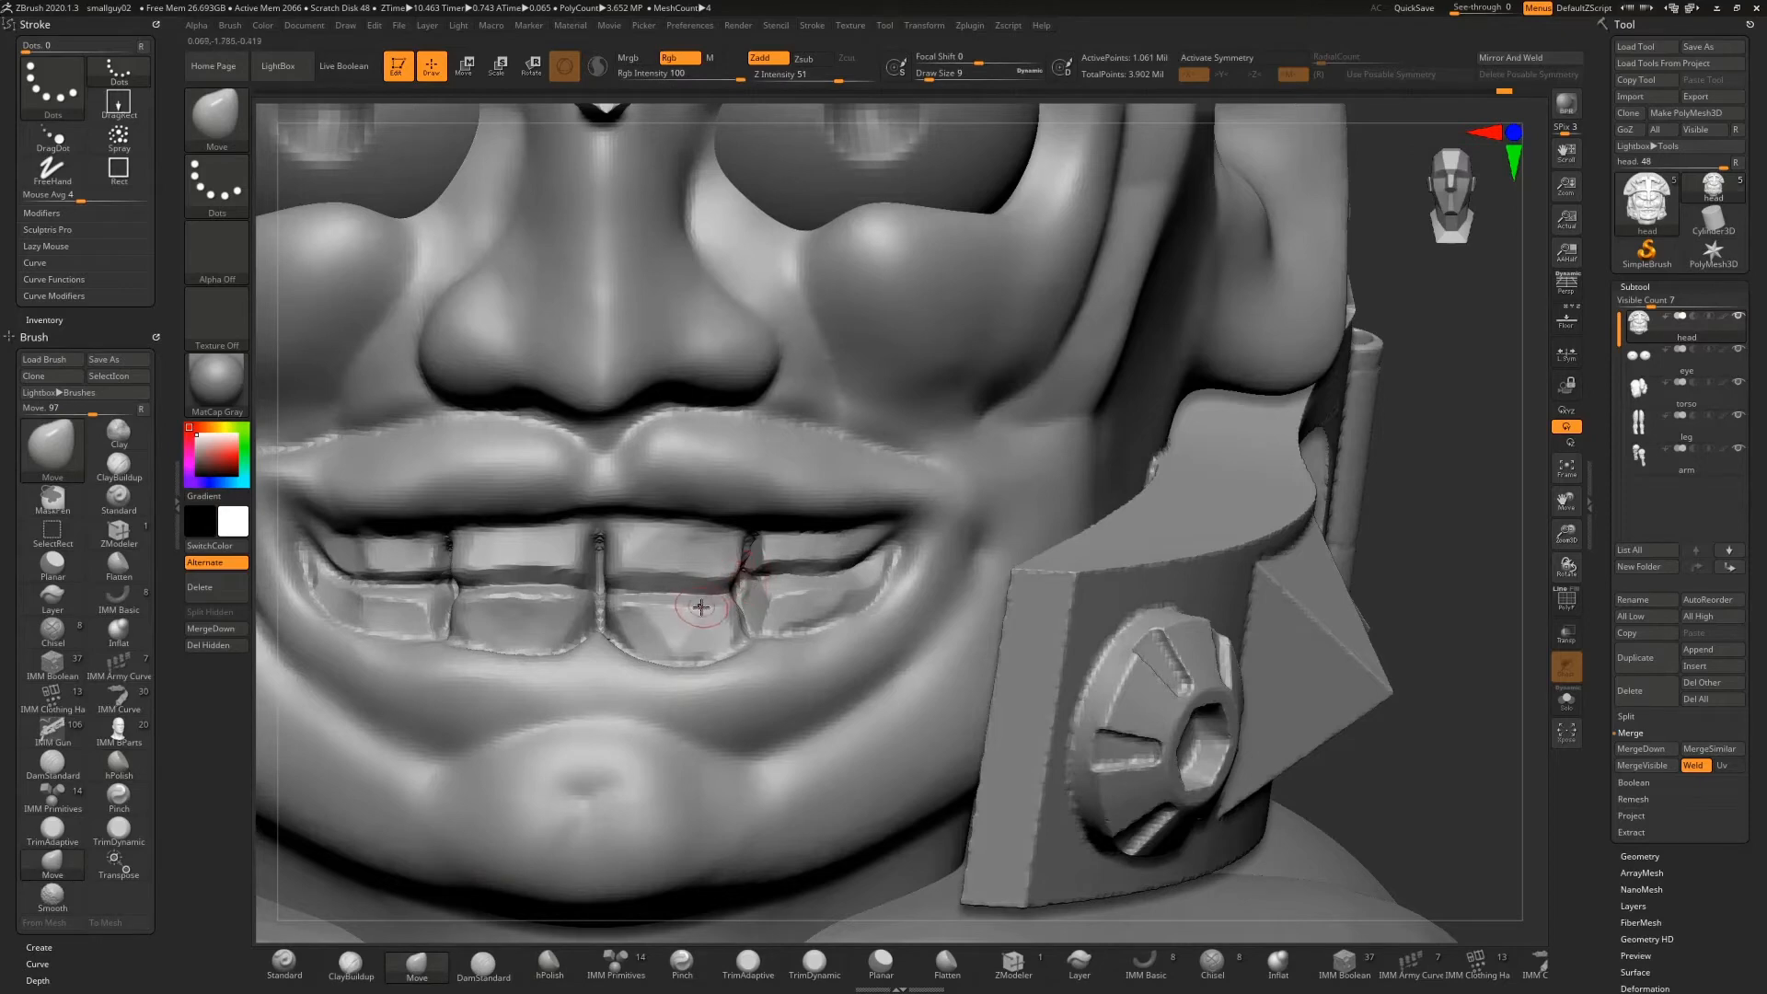
key(s)
drag(701, 607, 706, 607)
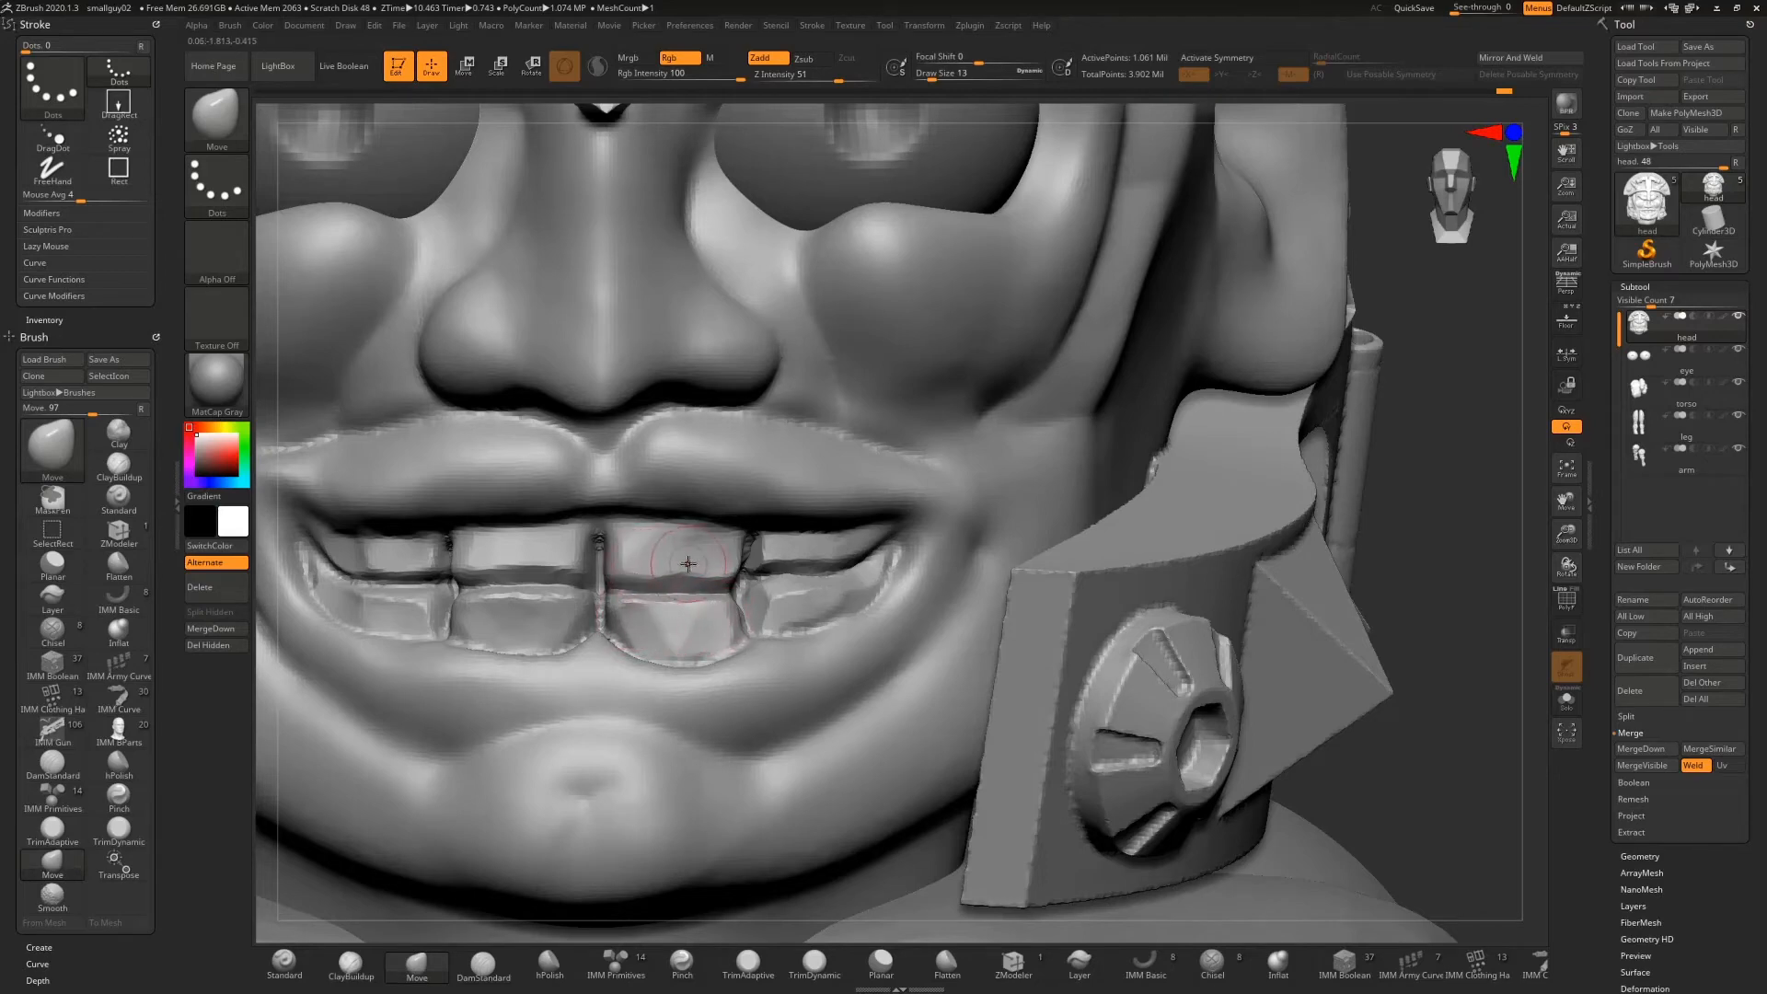
drag(686, 561, 684, 569)
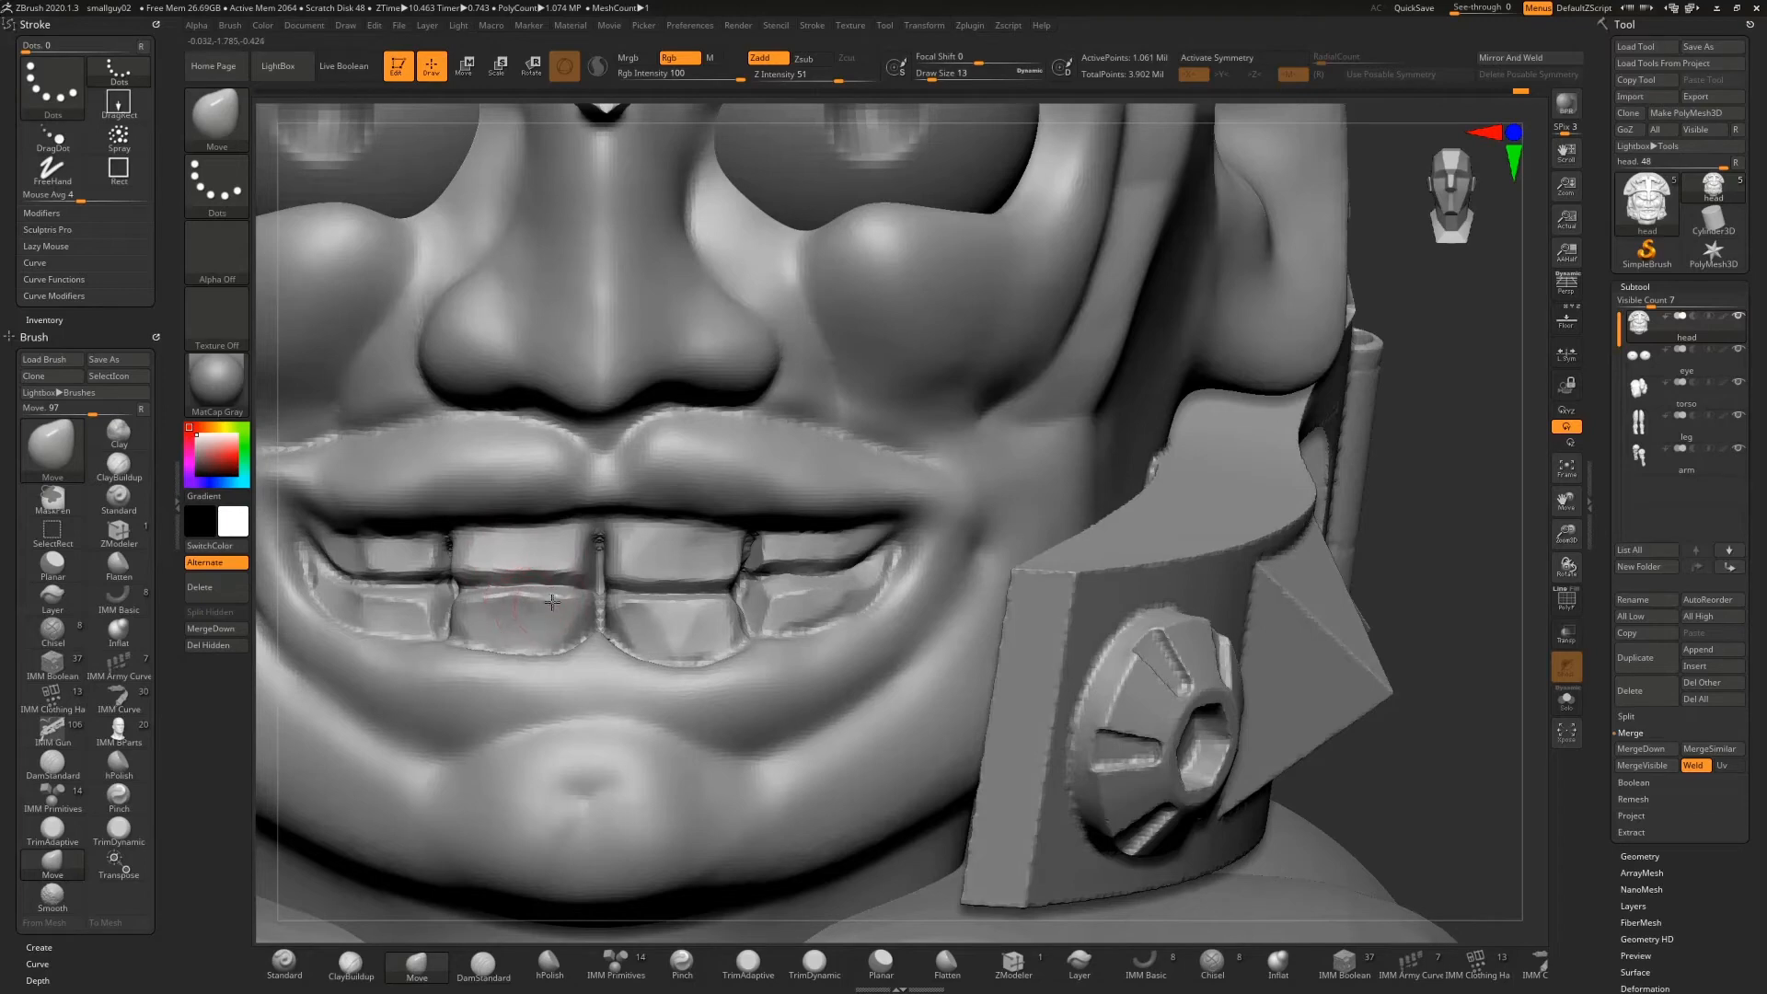
drag(559, 605, 578, 604)
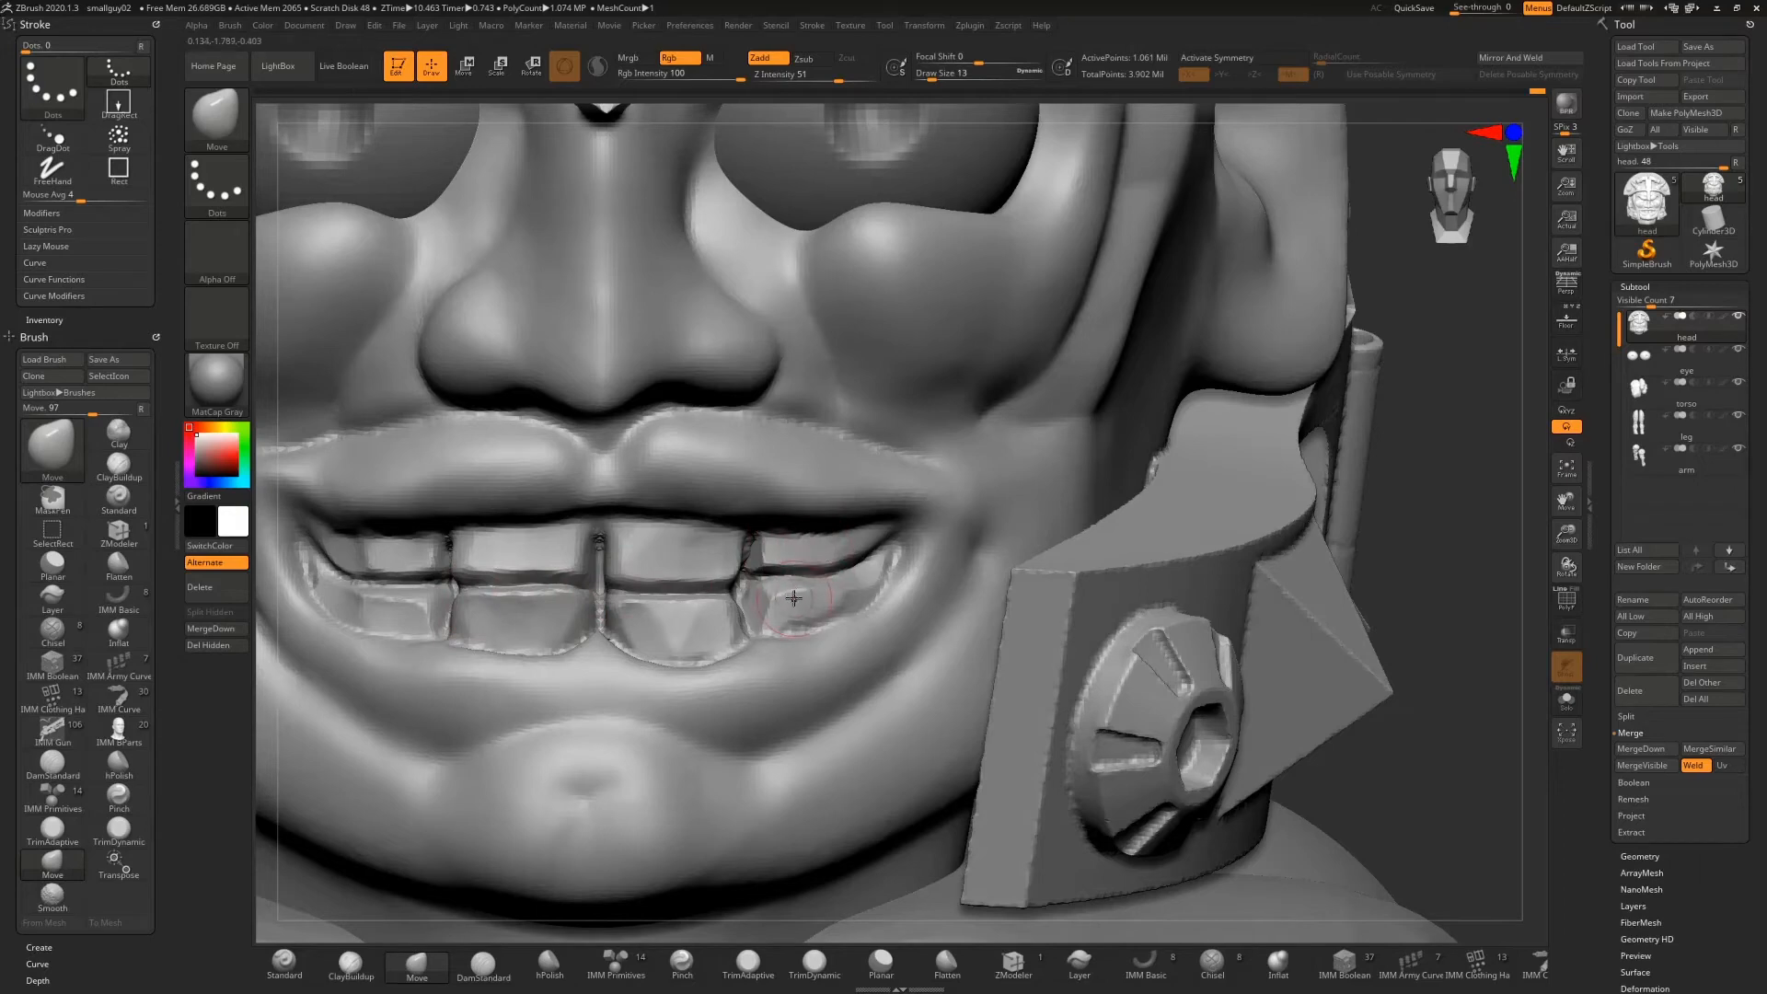
drag(777, 603, 776, 600)
key(ctrl+z)
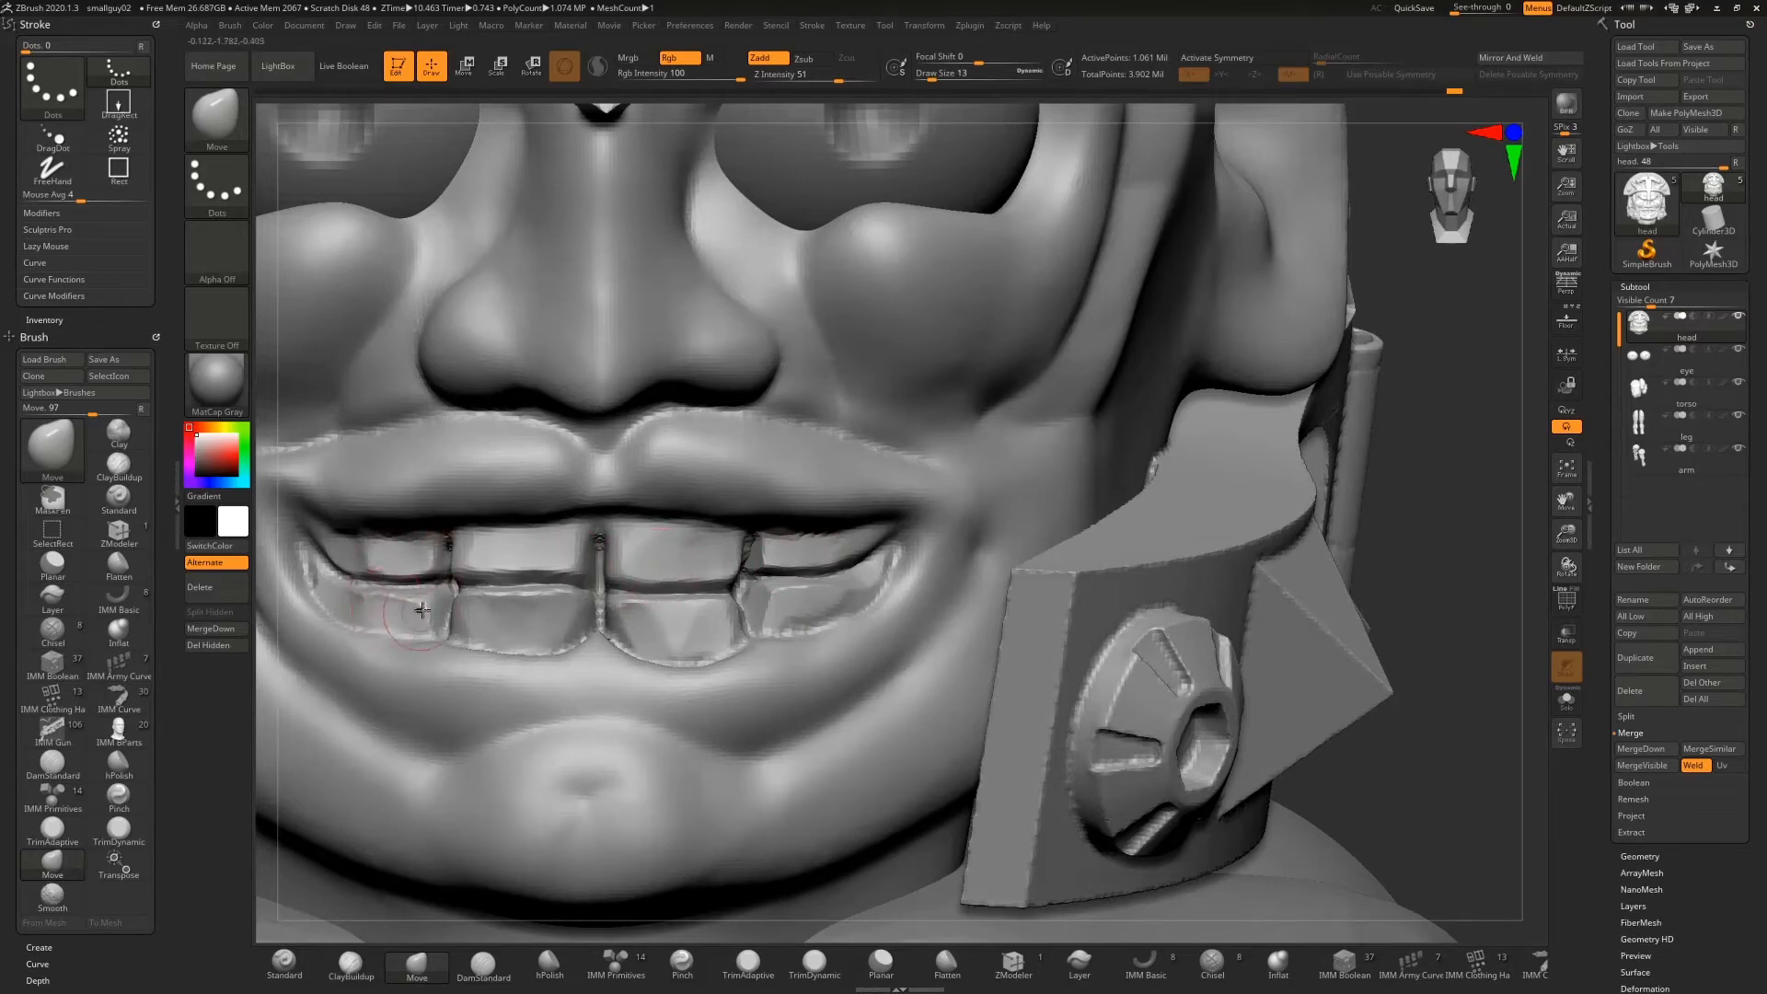
drag(411, 613, 406, 606)
Smooth the gap between the central front teeth with a smaller brush, and recarve it with DamStandard at Z Intensity 11
key(s)
drag(635, 610, 629, 610)
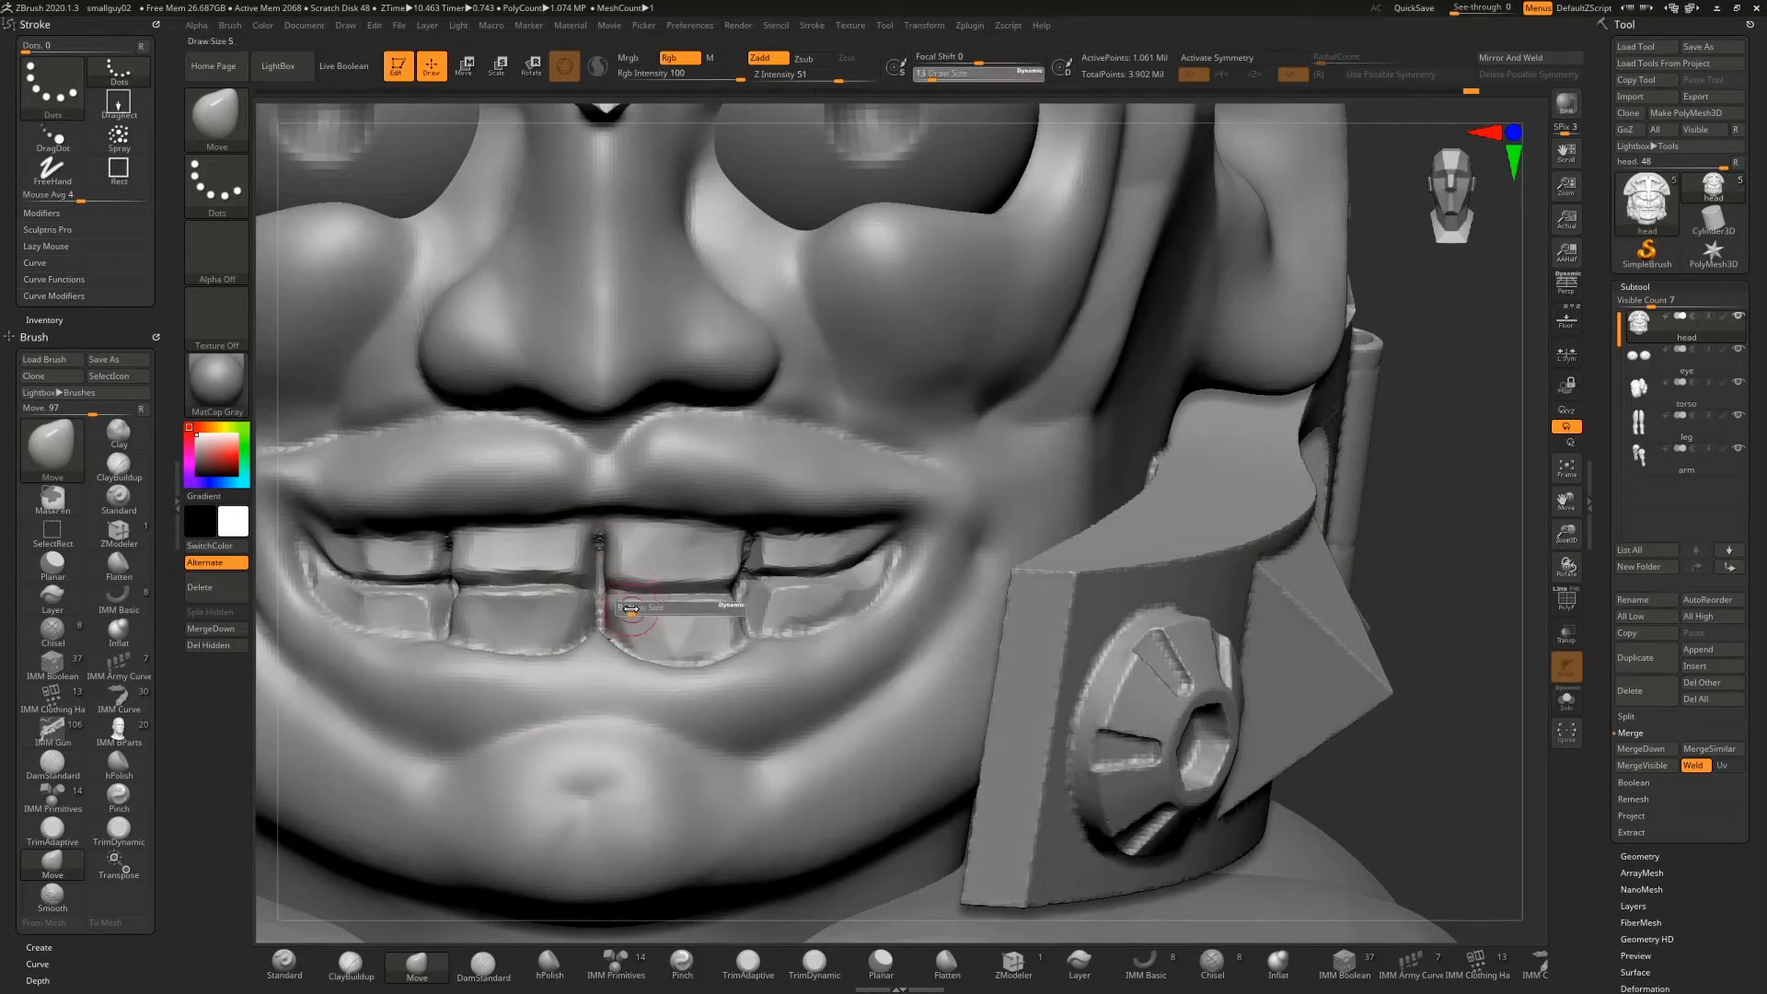
key(shift)
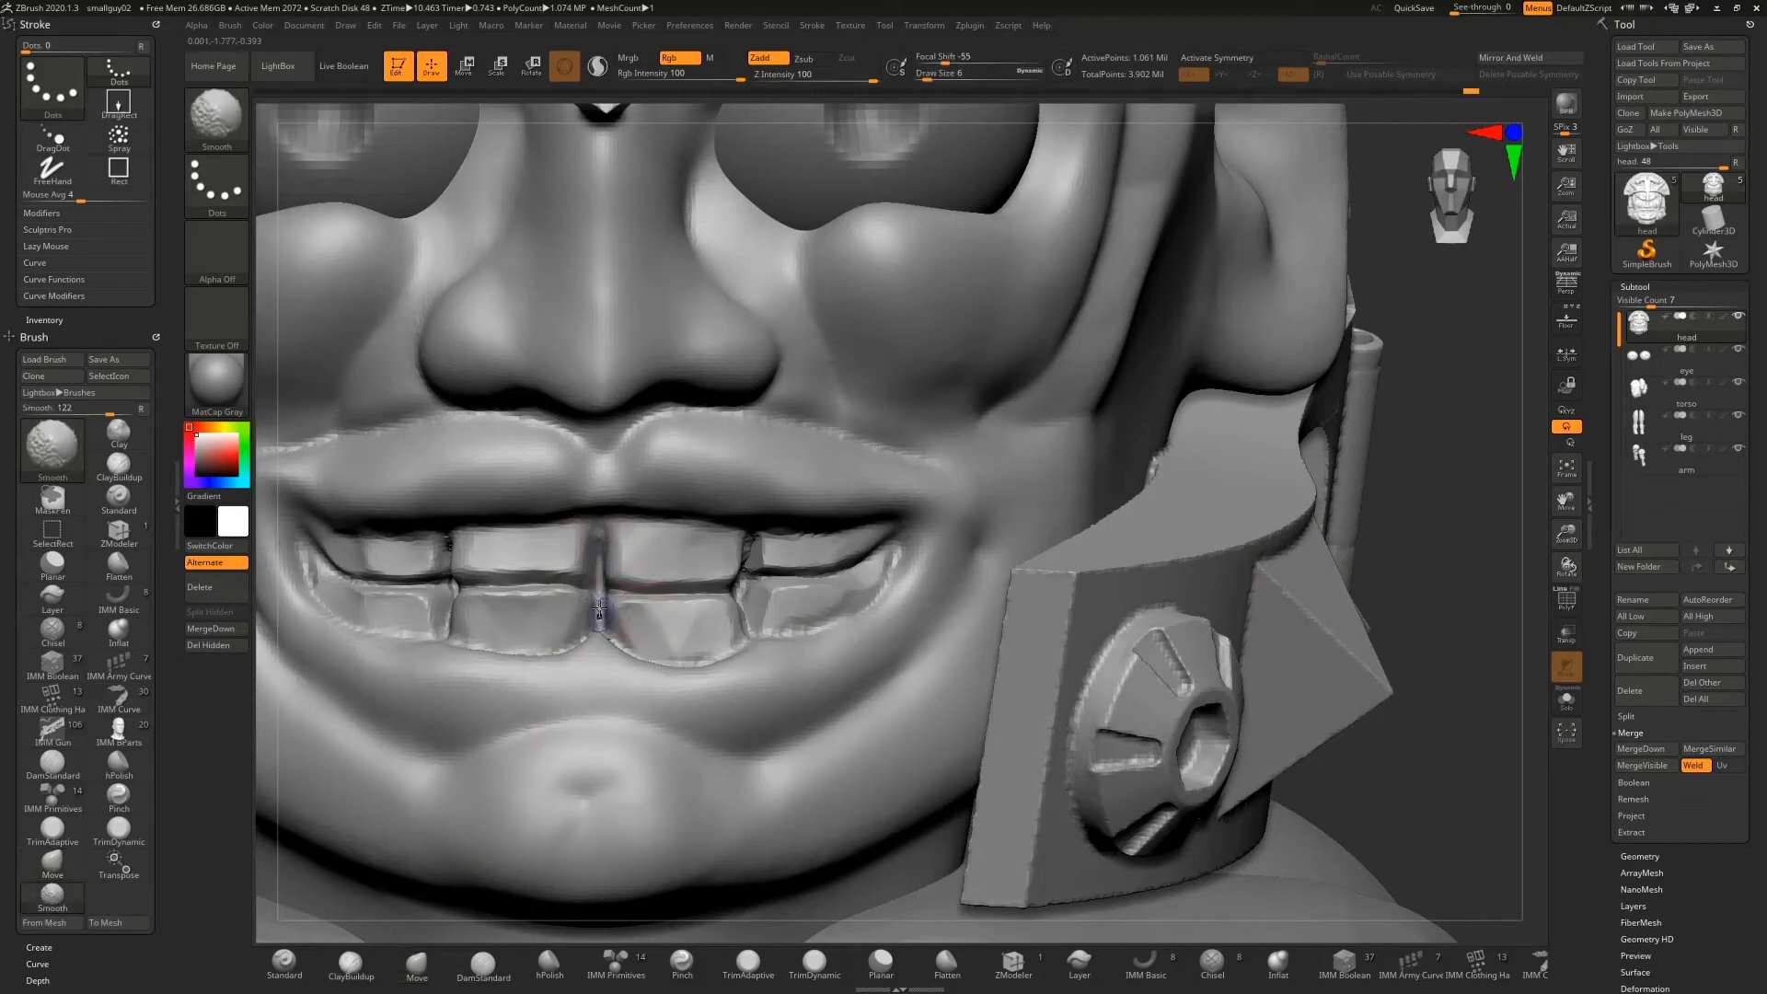
shift+drag(599, 609, 608, 633)
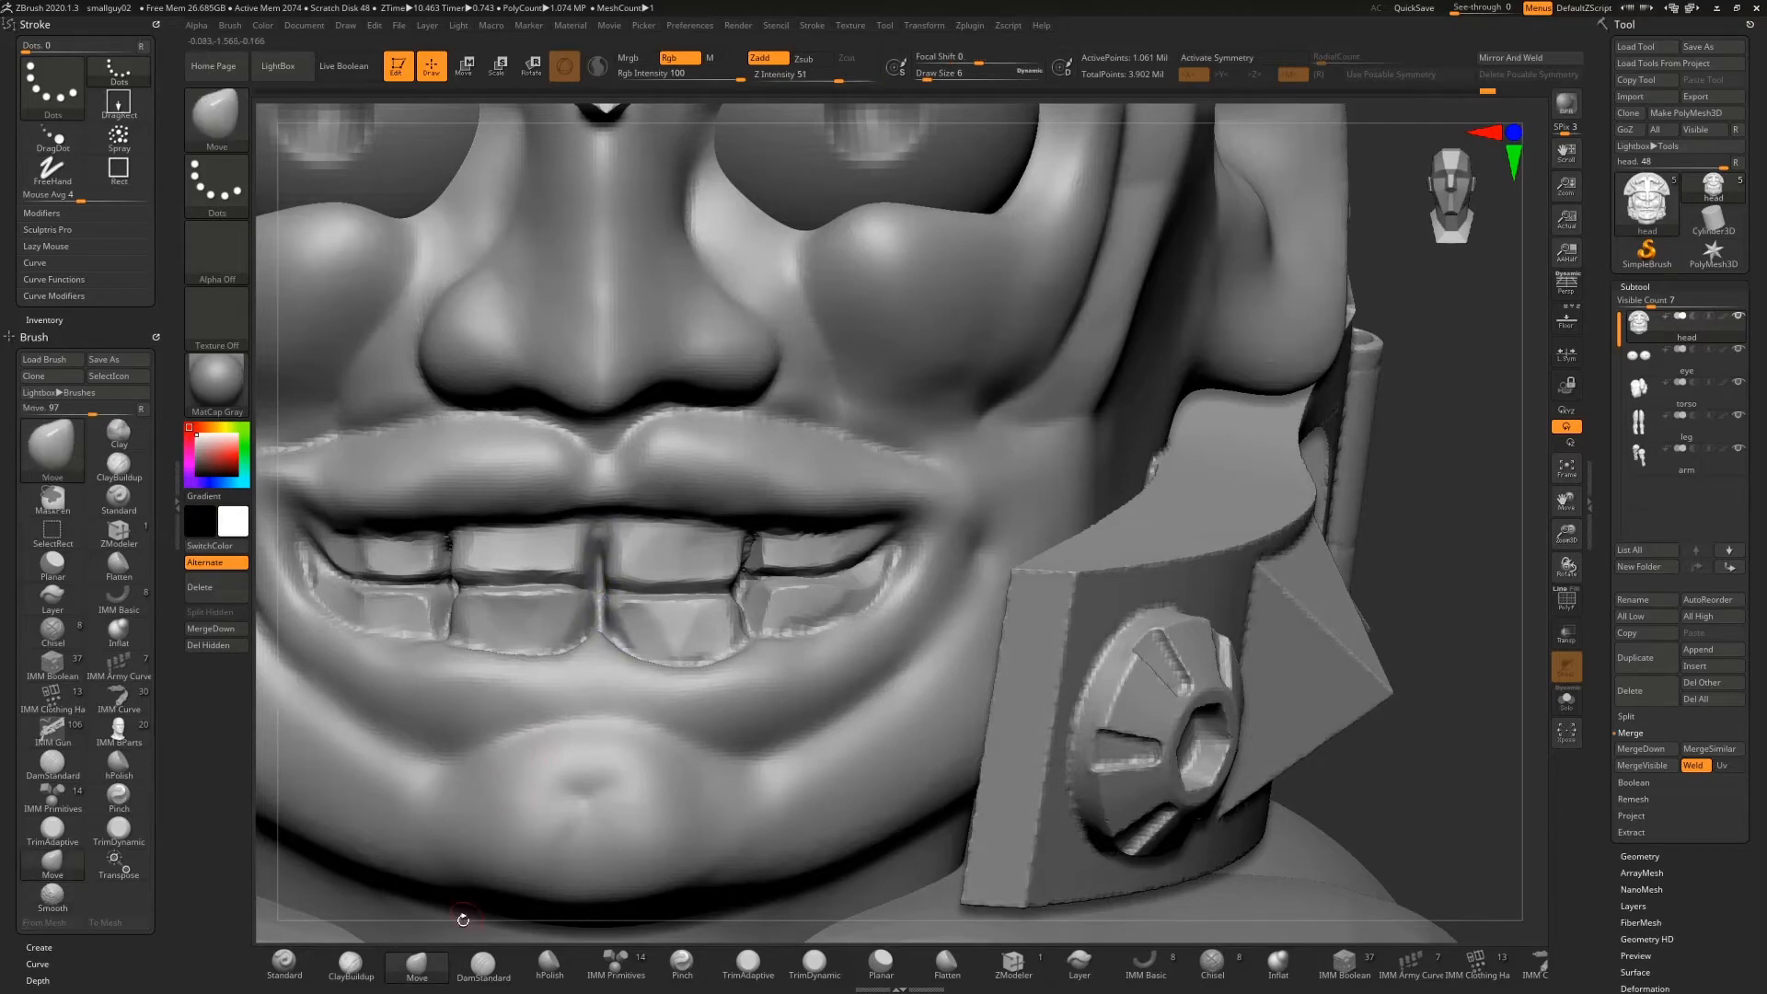
click(483, 964)
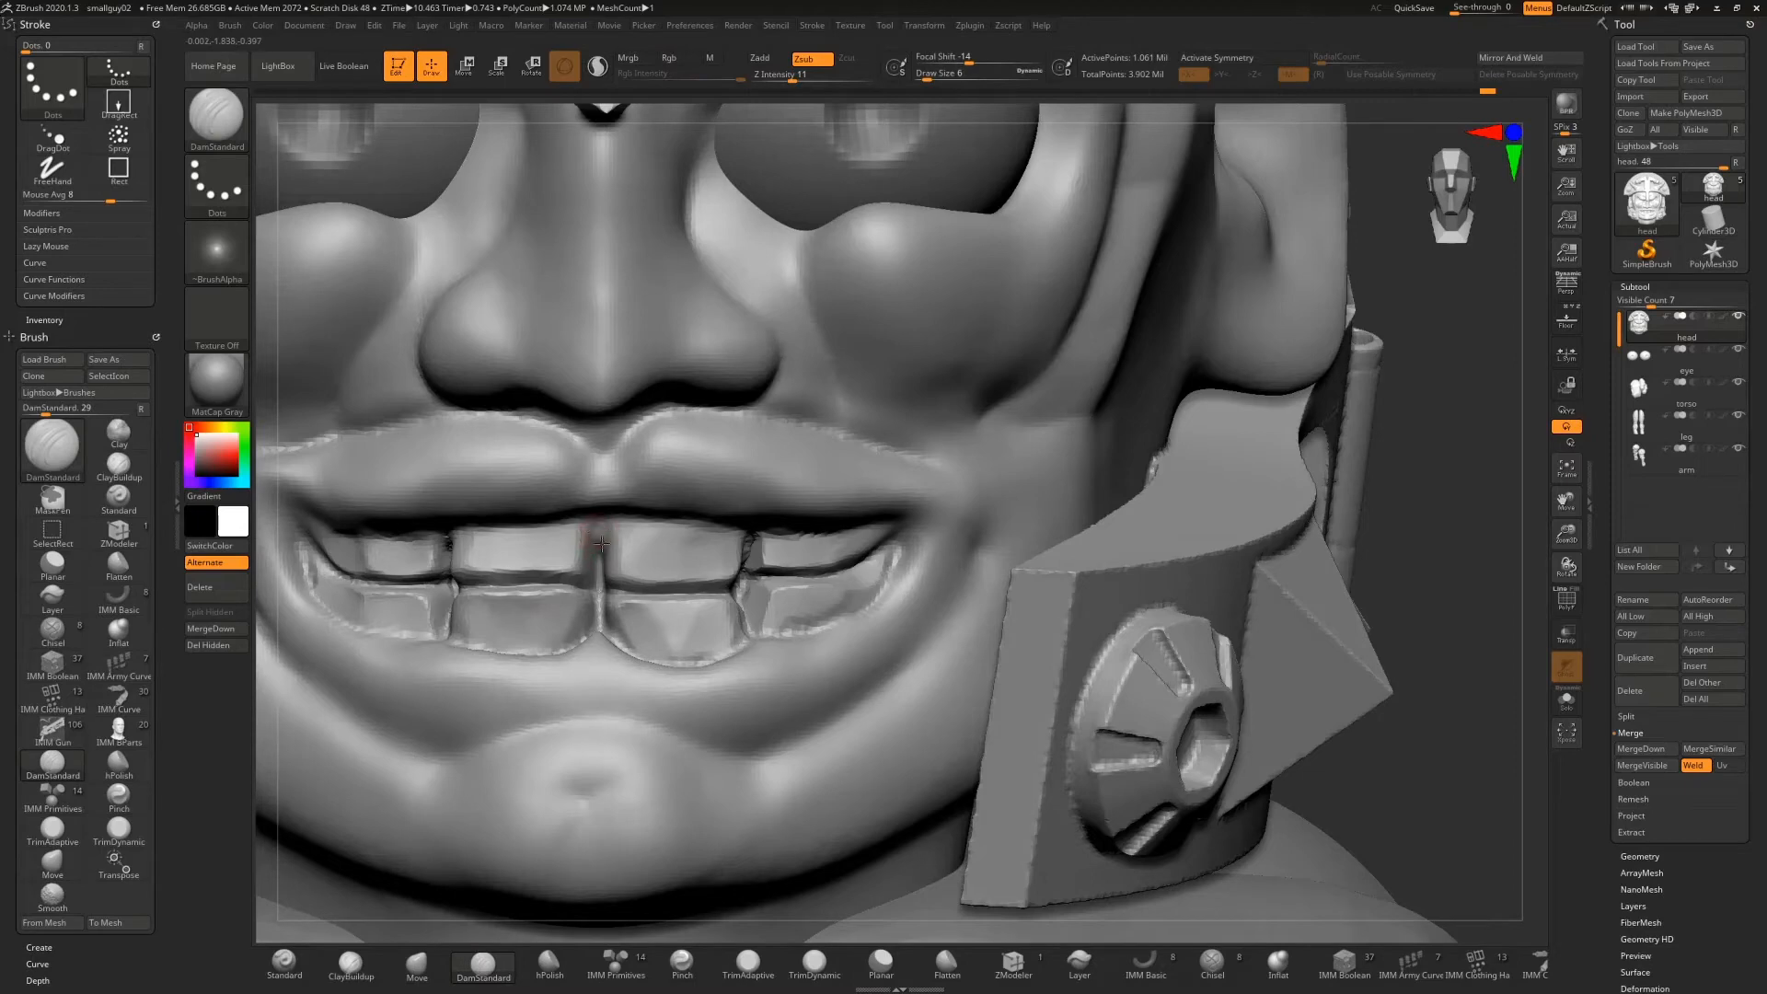
right_drag(600, 539, 600, 544)
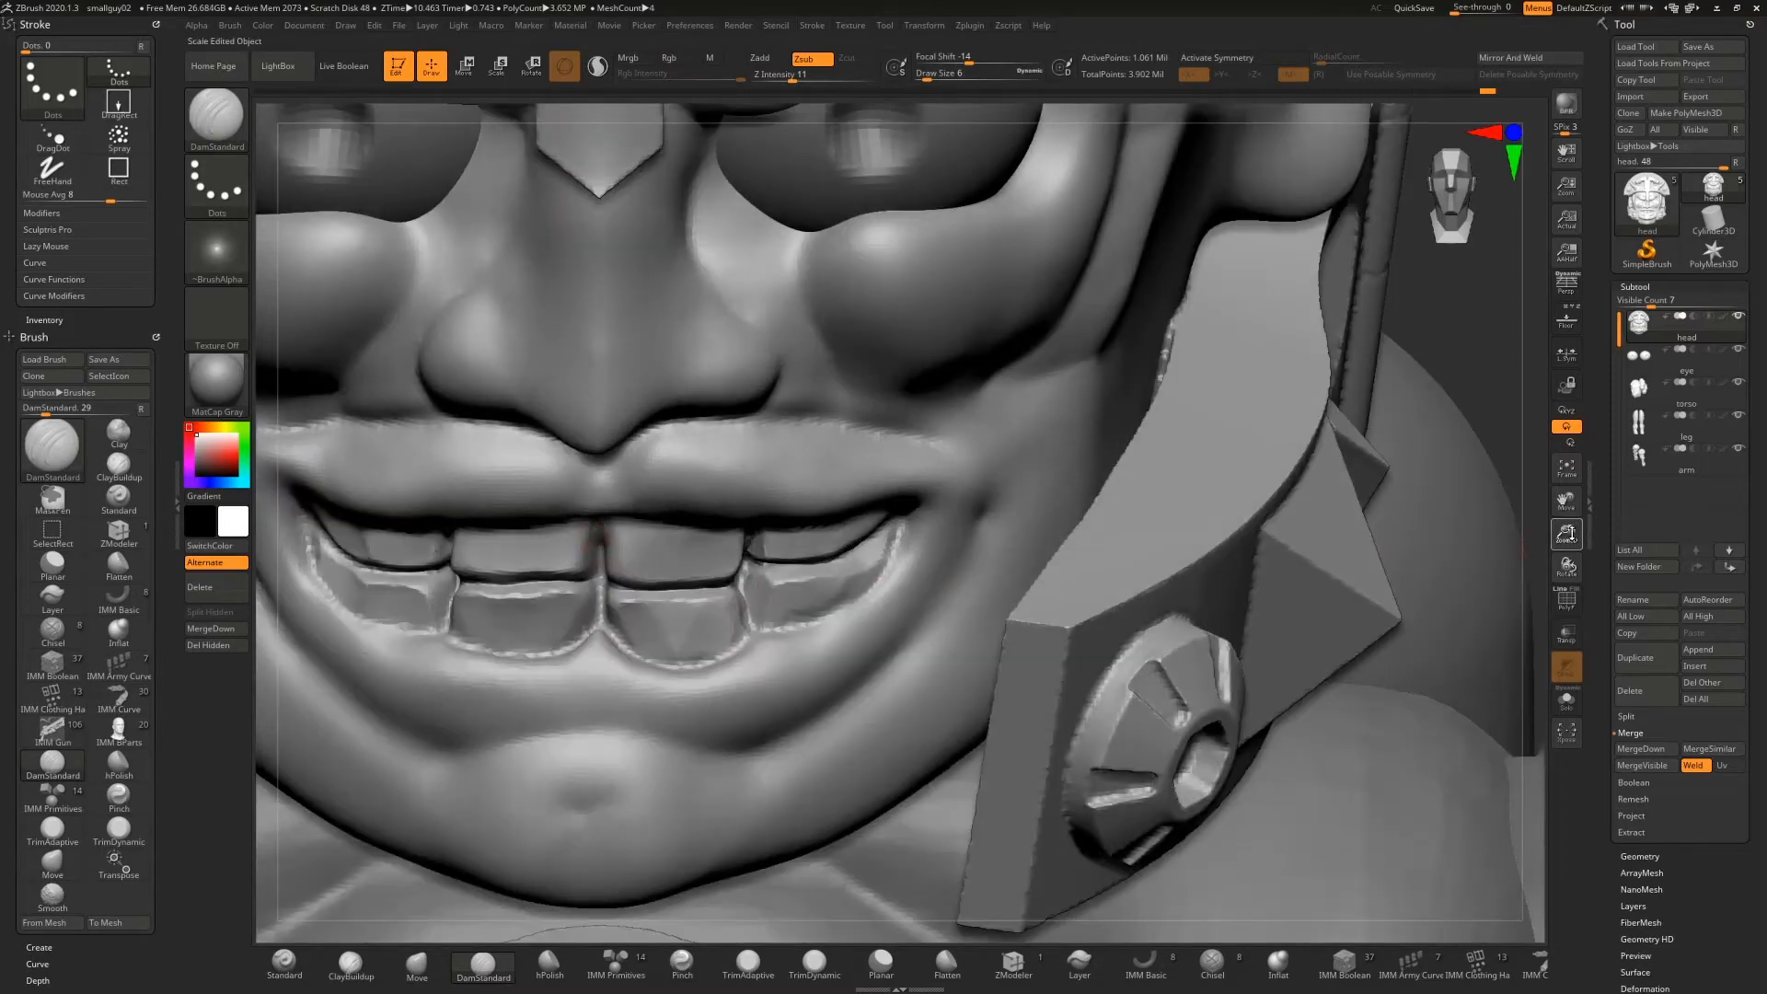
mouse_move(1572, 534)
mouse_down()
mouse_move(1568, 506)
mouse_move(1567, 550)
mouse_up()
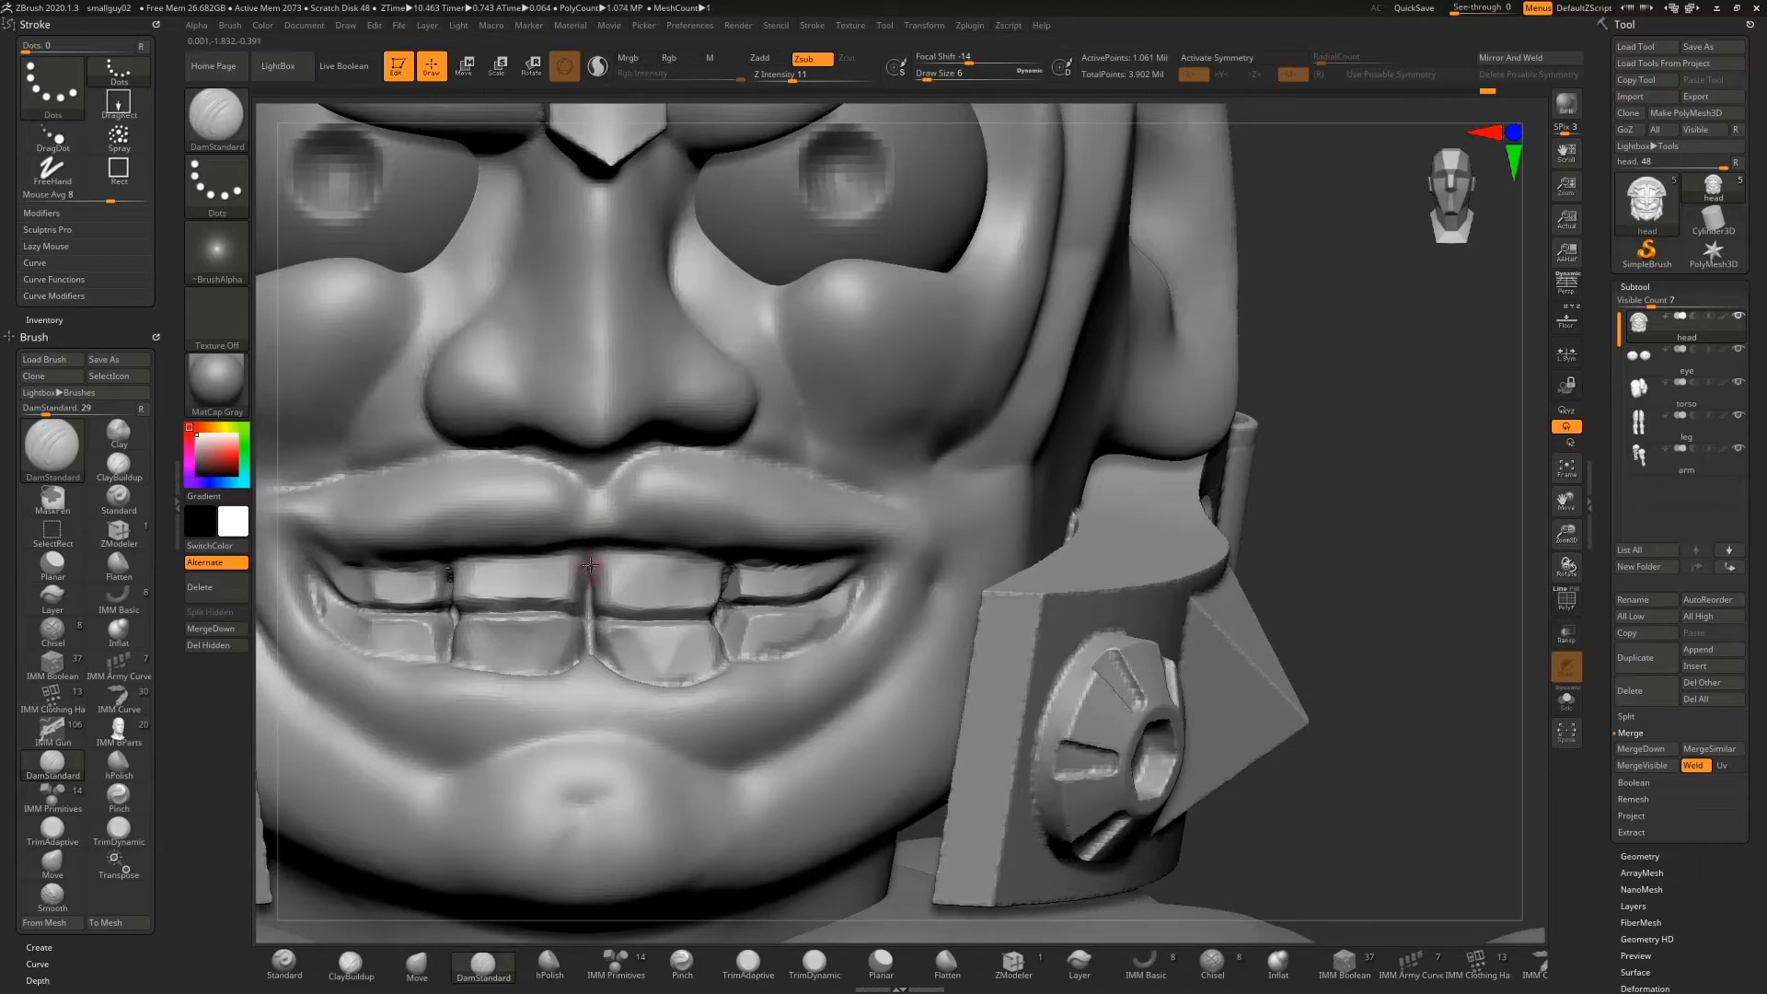
Remesh the head with DynaMesh and smooth the vertical gaps between the teeth
key(ctrl)
key(ctrl)
ctrl+drag(1401, 535, 1389, 552)
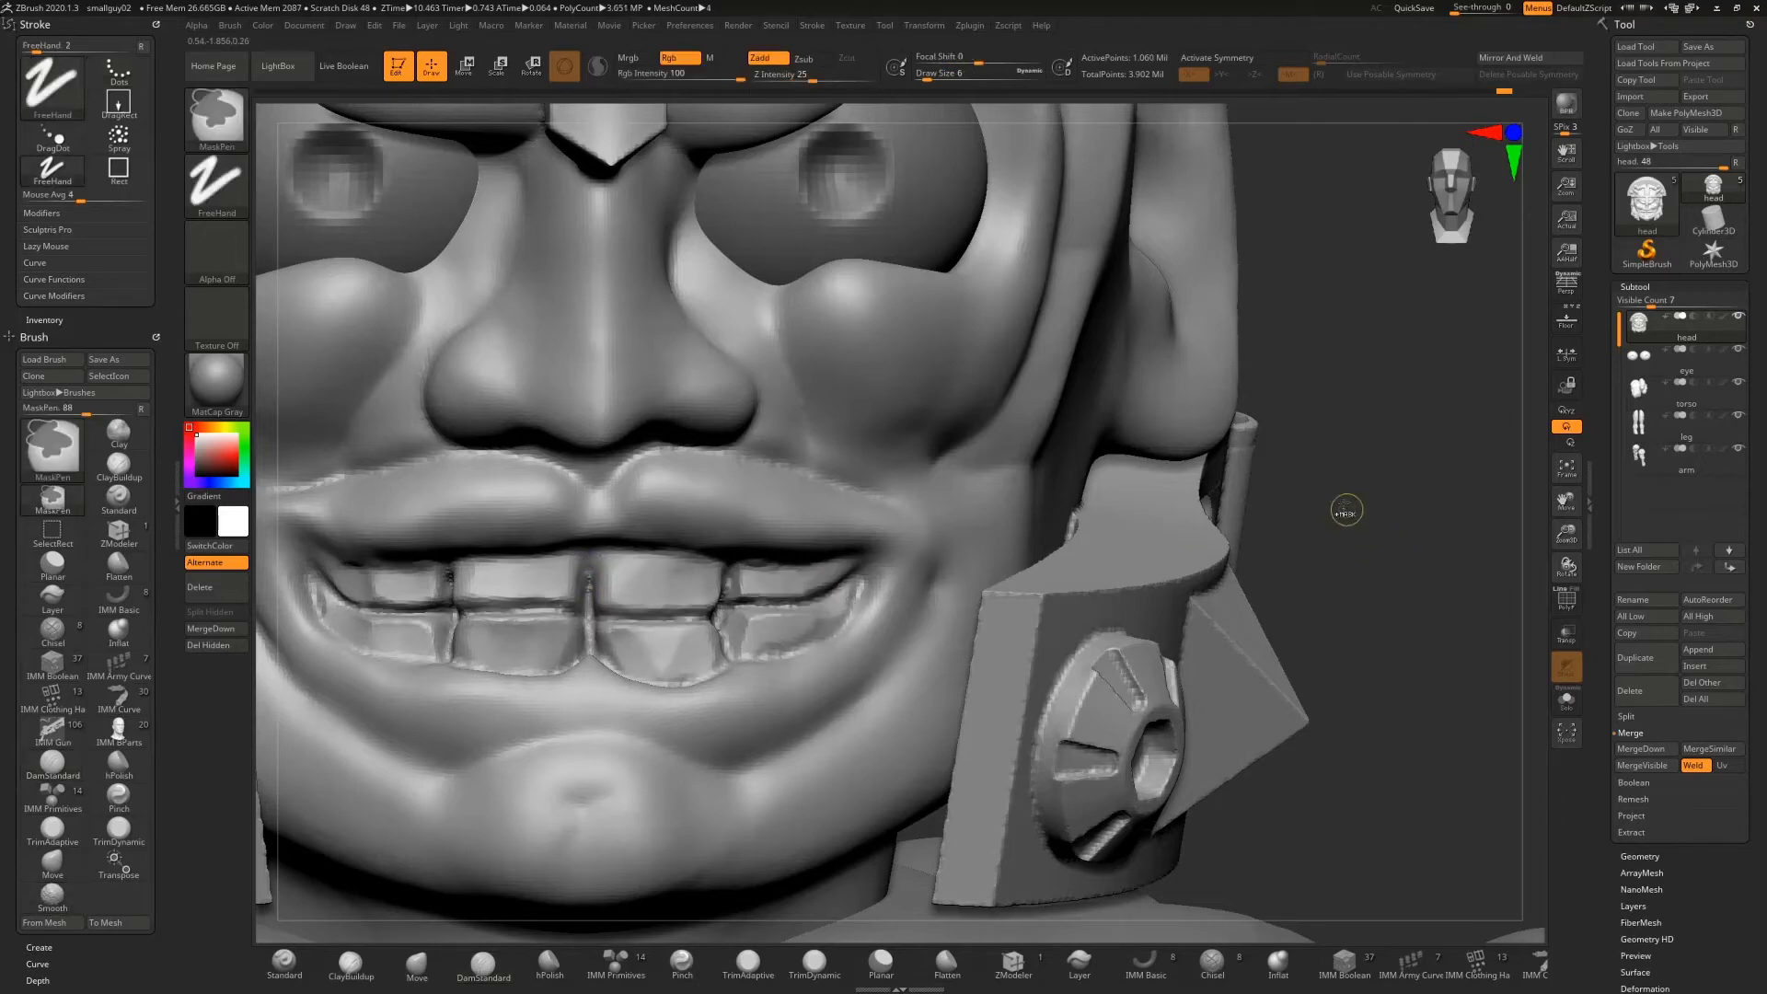
shift+drag(592, 578, 592, 643)
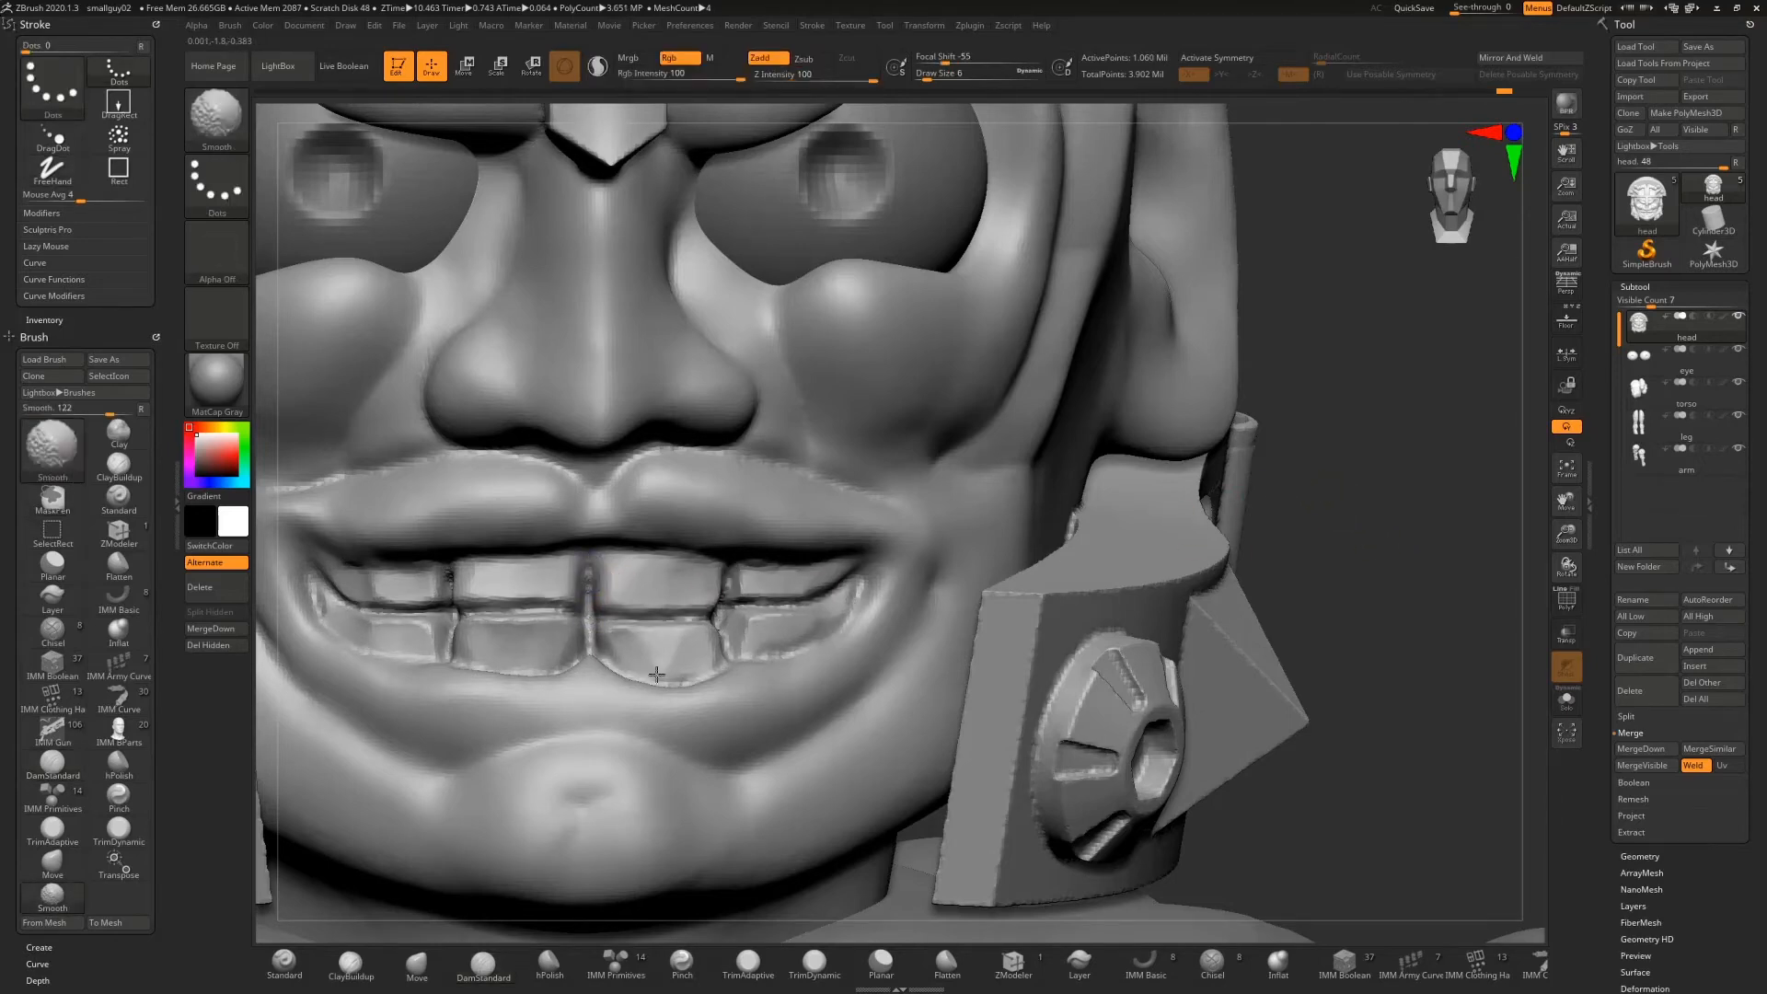
mouse_move(718, 625)
shift+mouse_down()
mouse_move(725, 584)
mouse_move(721, 613)
shift+mouse_up()
shift+drag(451, 659, 447, 585)
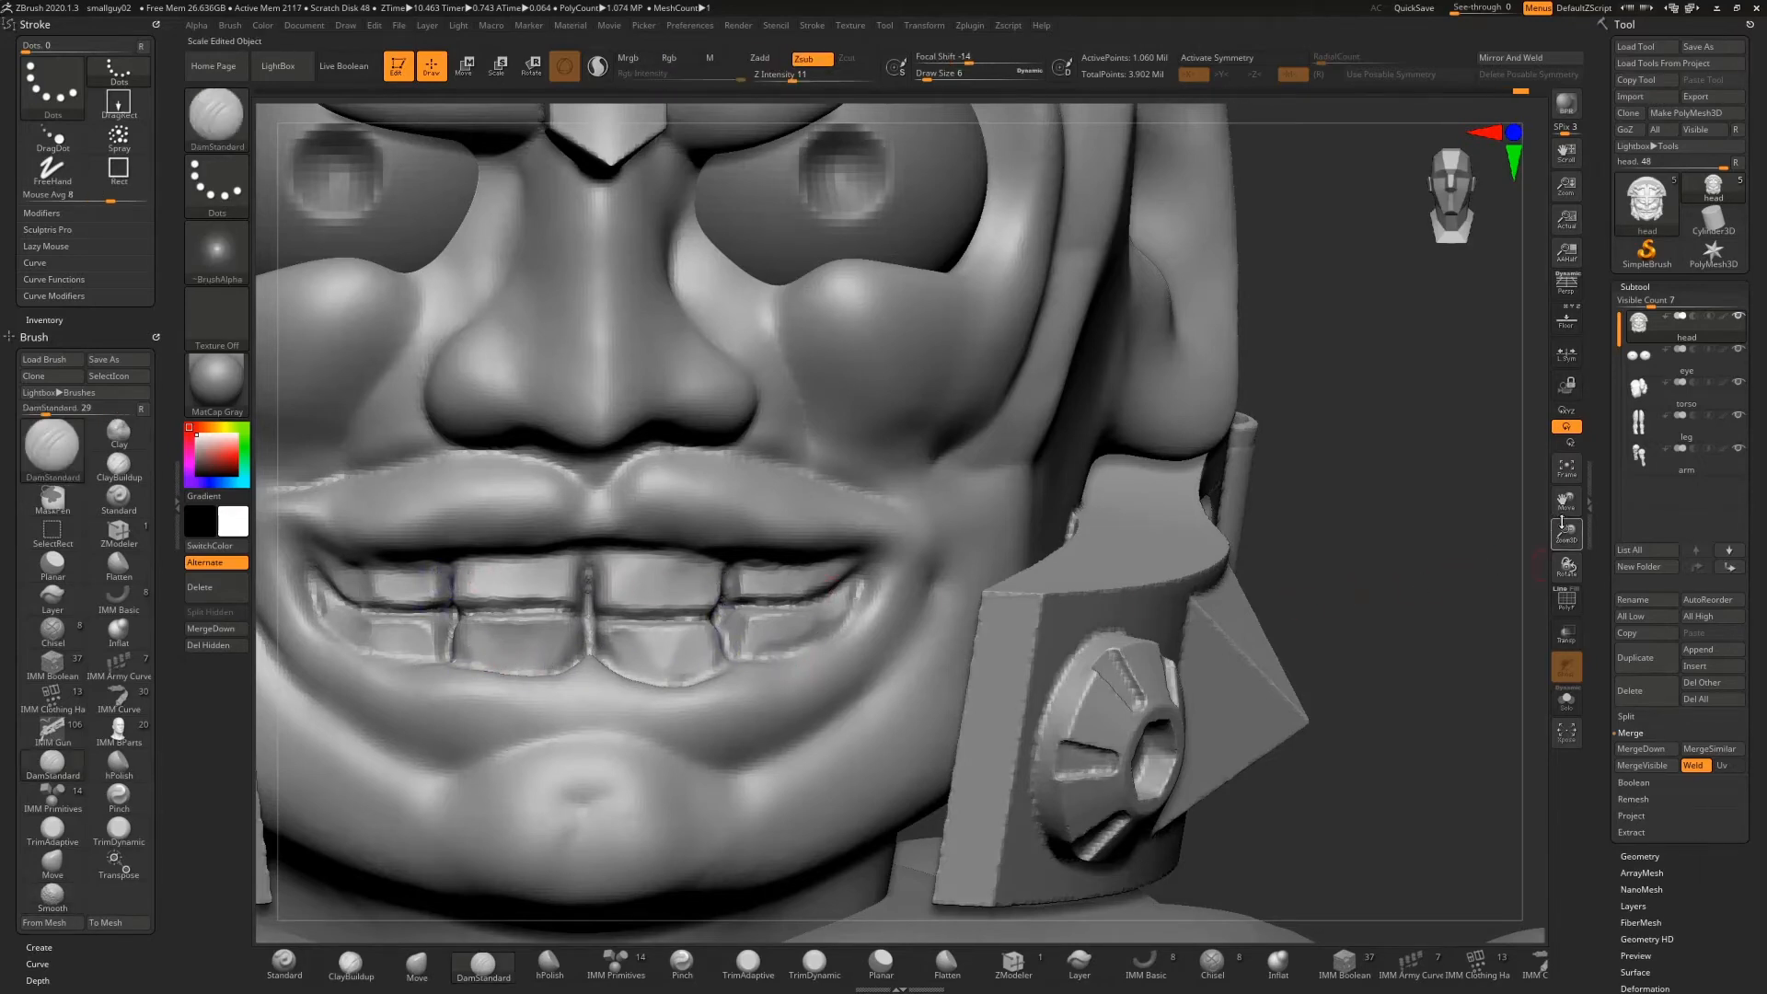
Inspect the head and helmet in side view, and examine the collar around the recessed cross-head screw closely
drag(1566, 534, 1086, 505)
drag(1181, 552, 1143, 545)
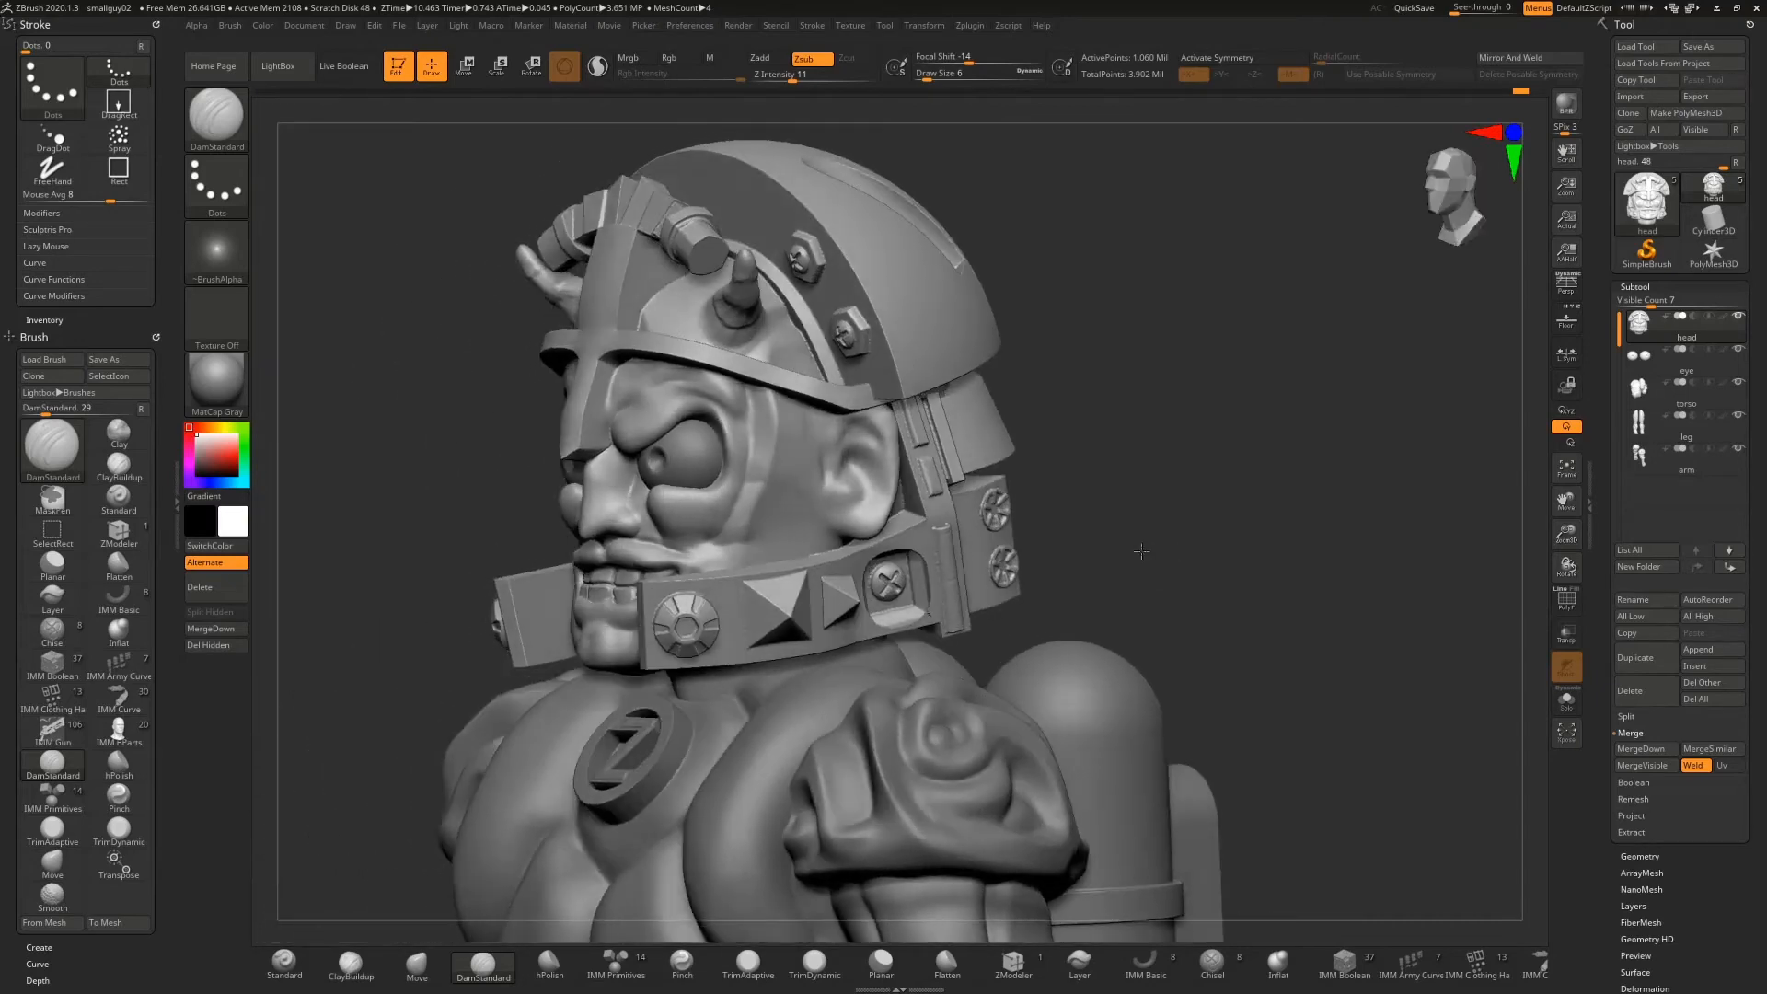
drag(1564, 537, 1514, 538)
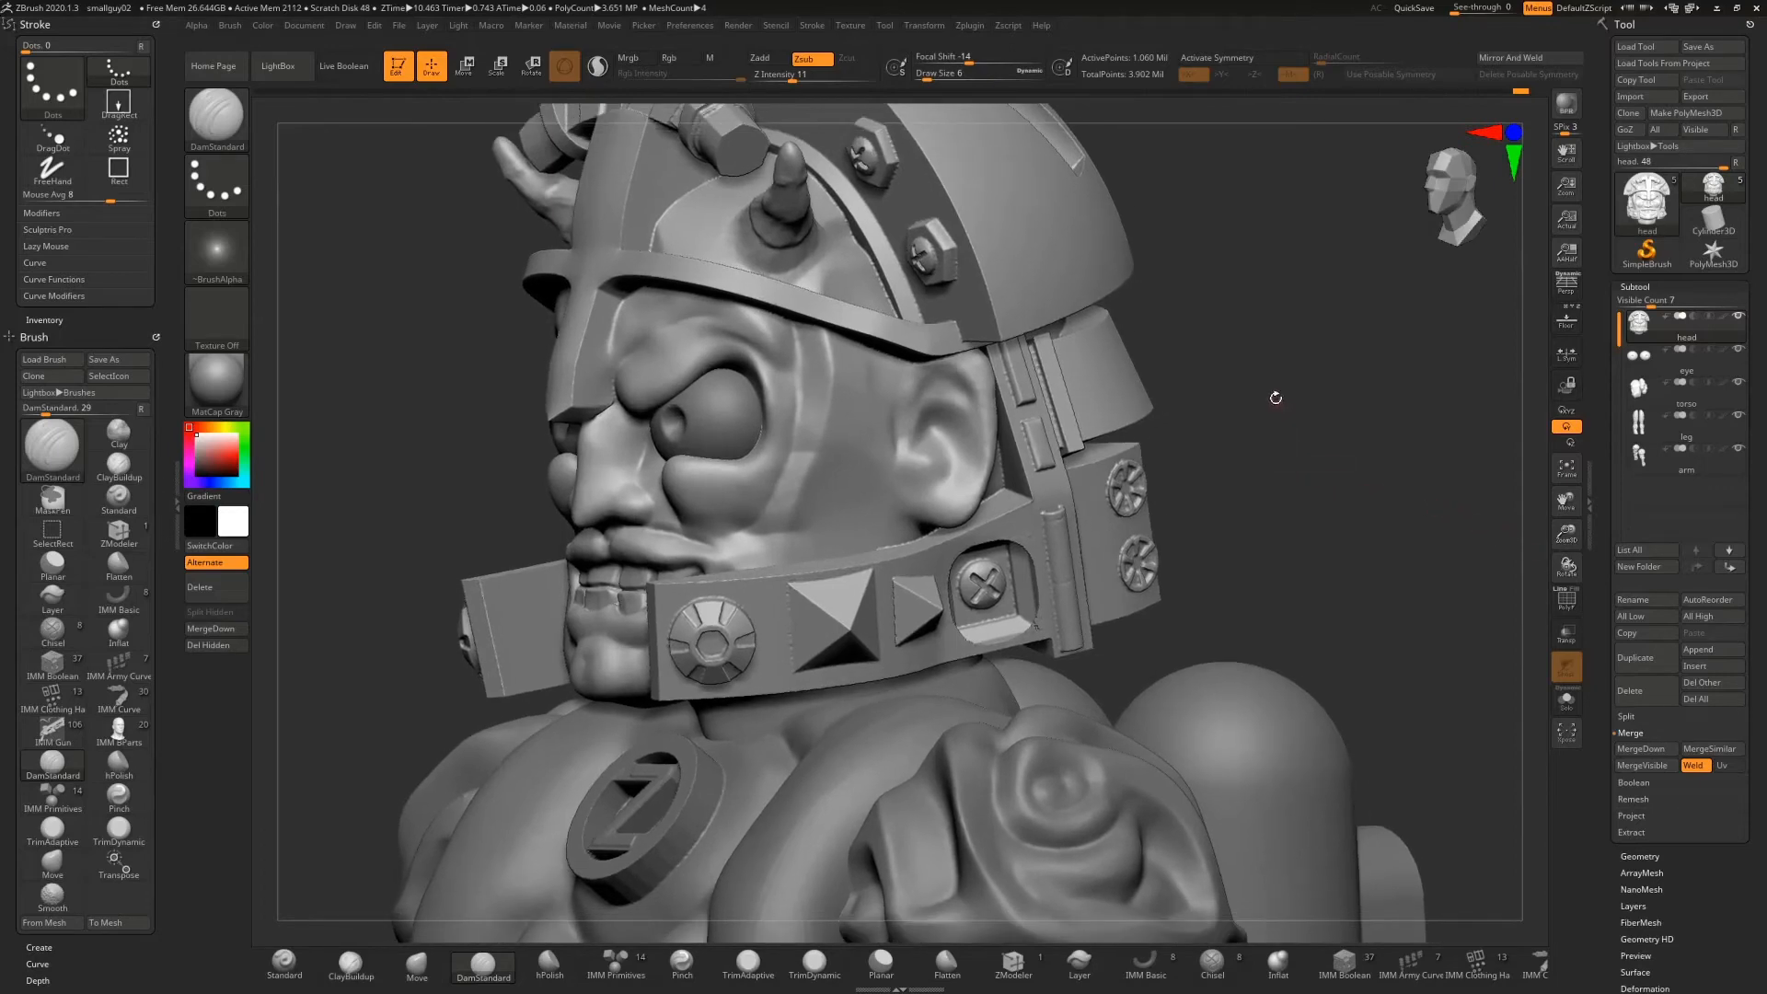
drag(1276, 397, 1268, 500)
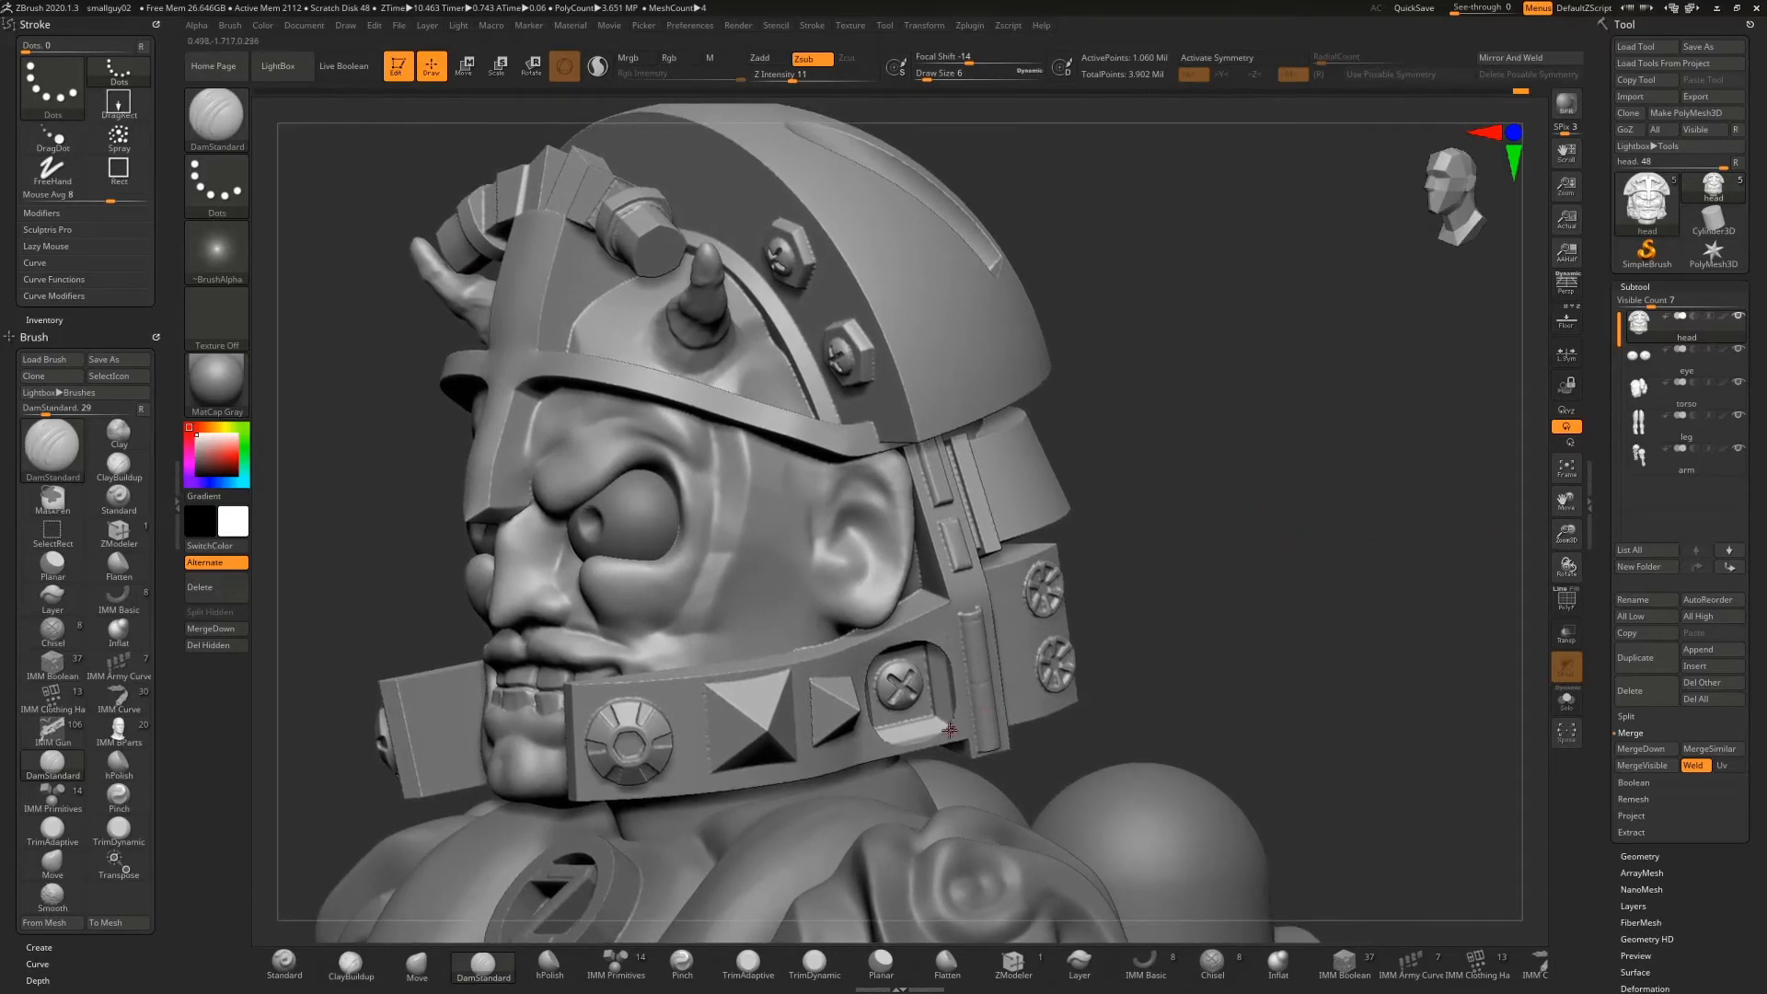
alt+drag(1188, 570, 1091, 483)
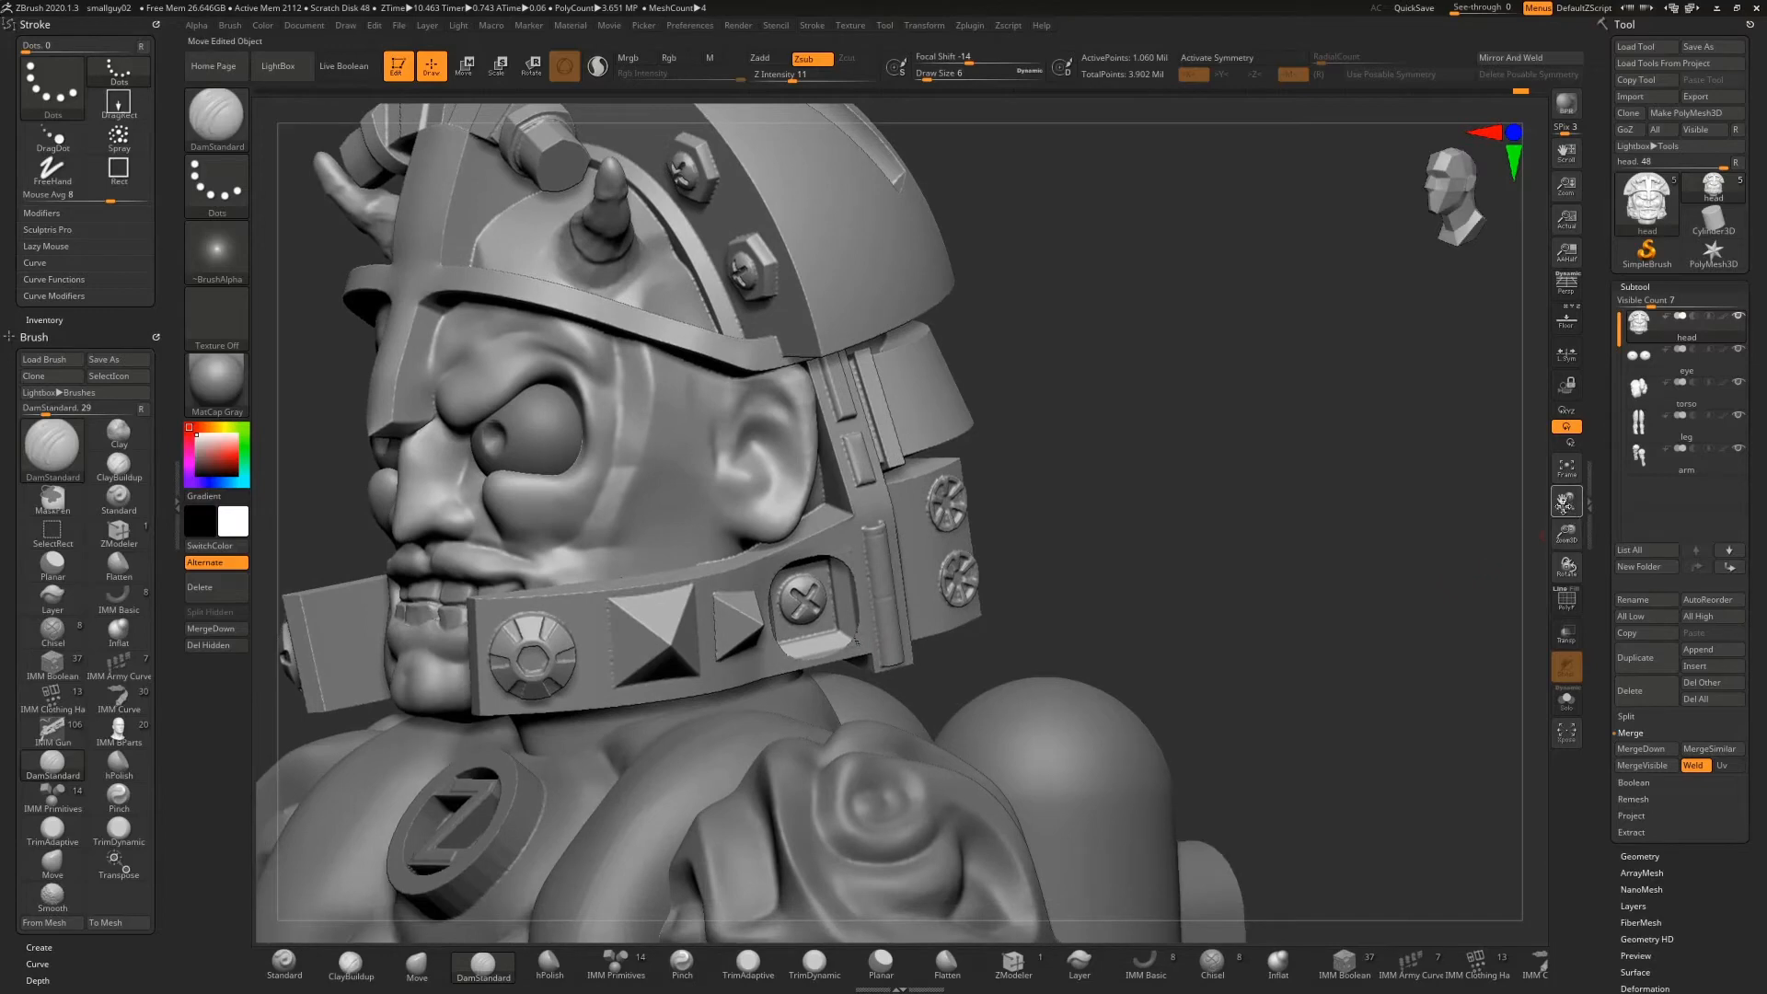
drag(1566, 536, 1503, 545)
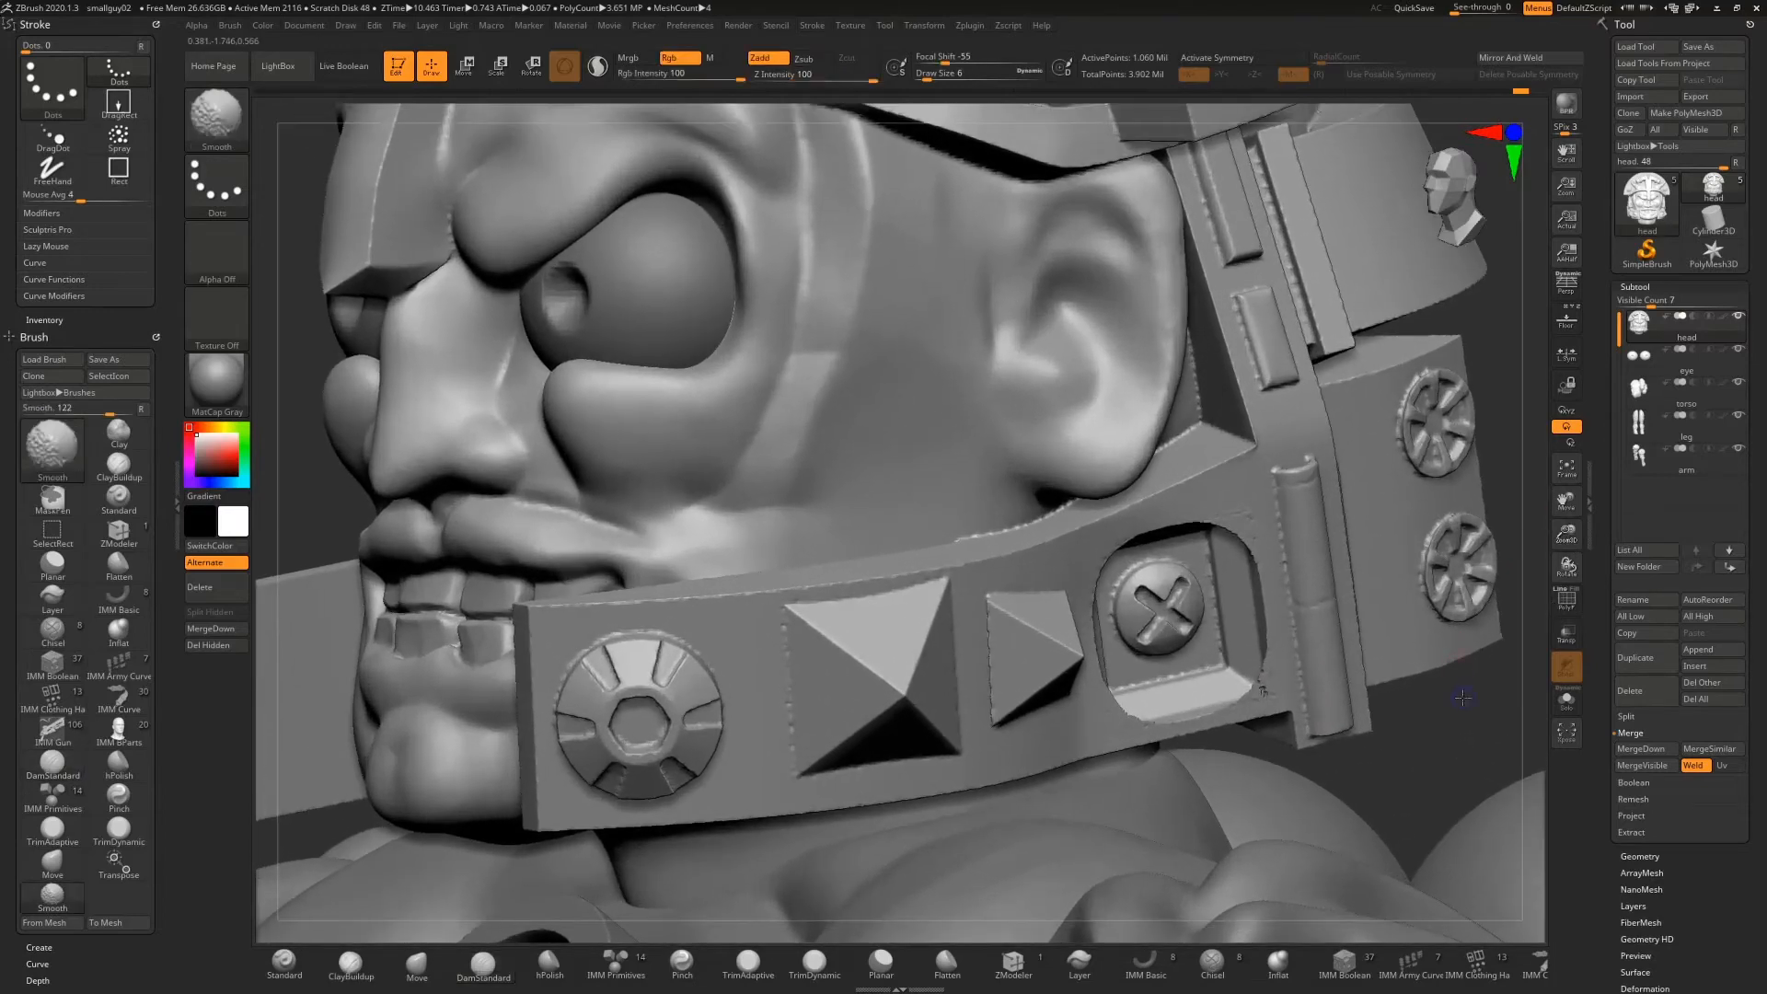
shift+drag(1459, 699, 1399, 655)
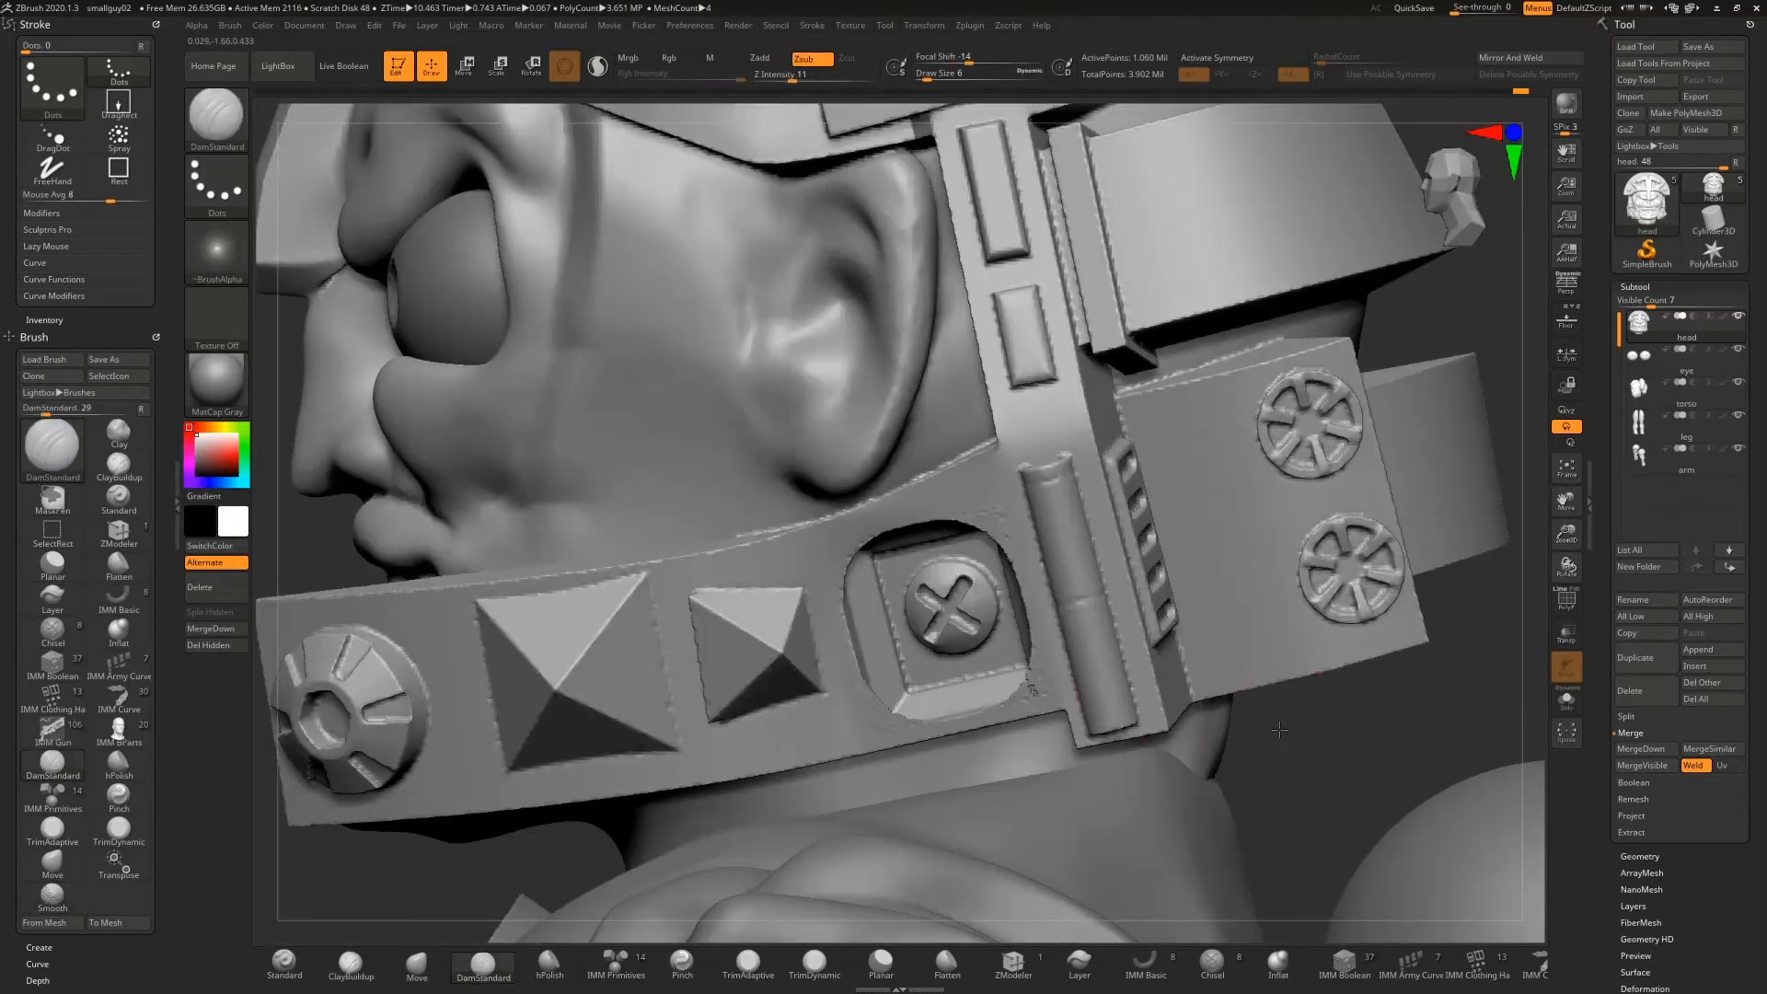
drag(1279, 730, 1346, 581)
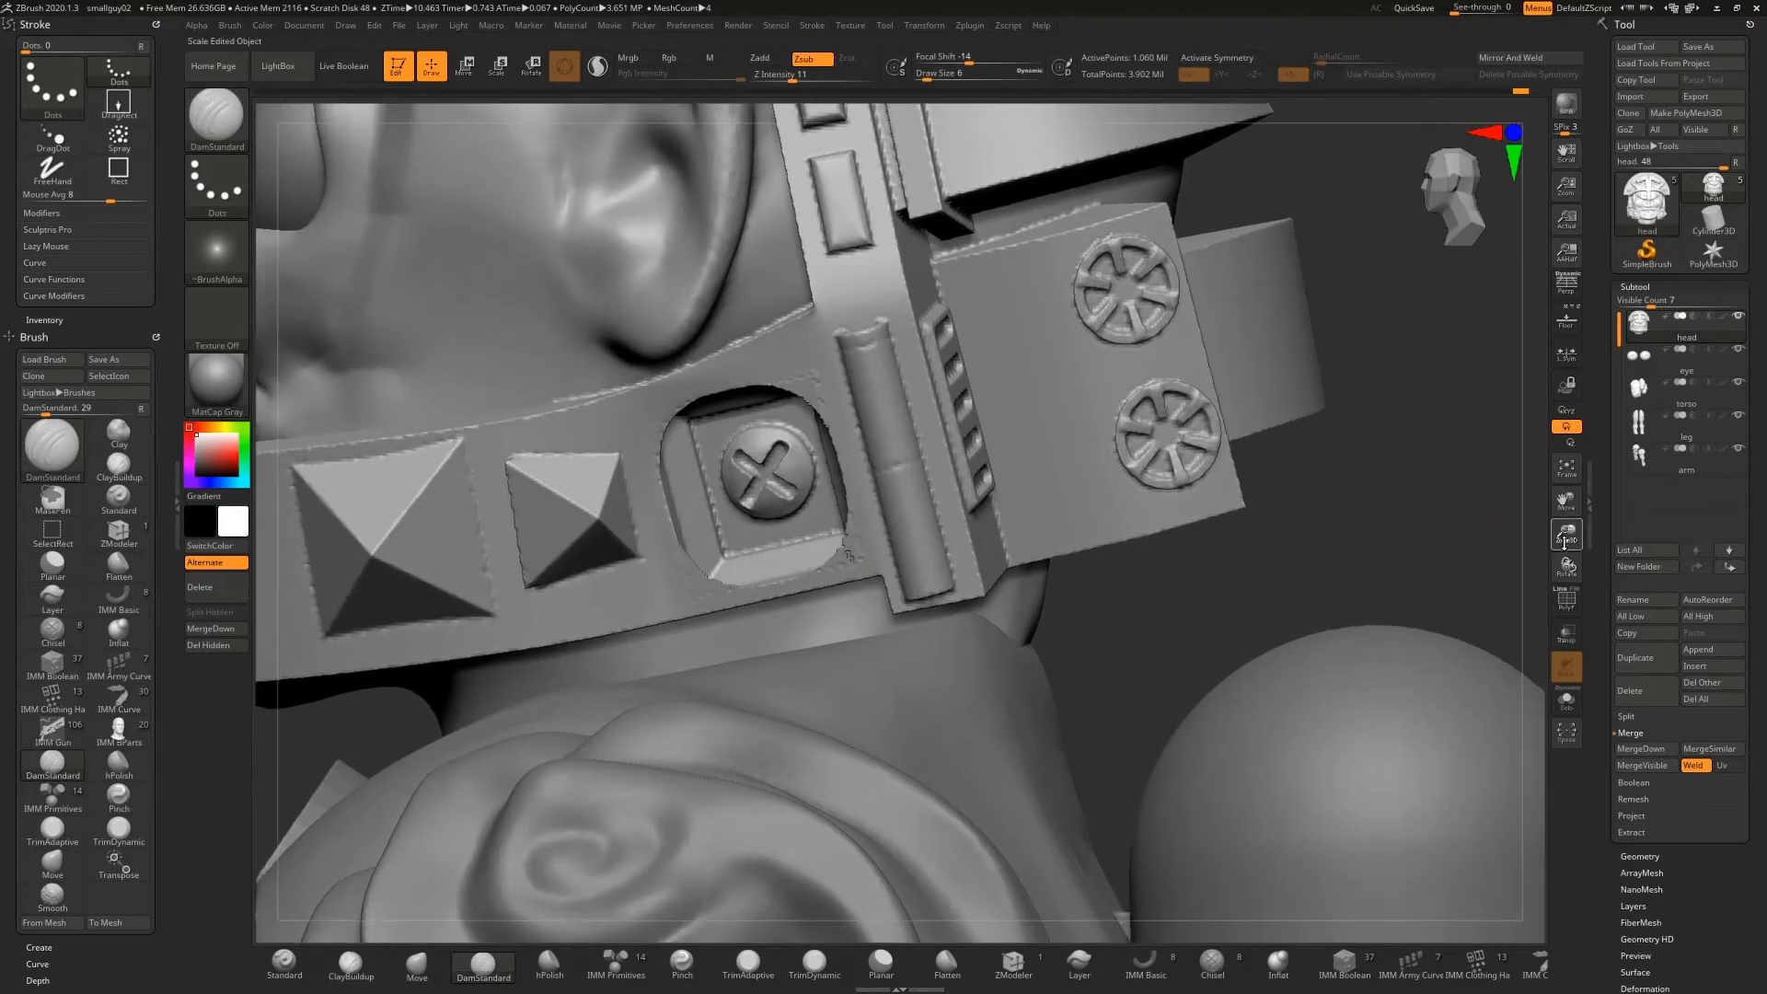
drag(1566, 537, 1550, 582)
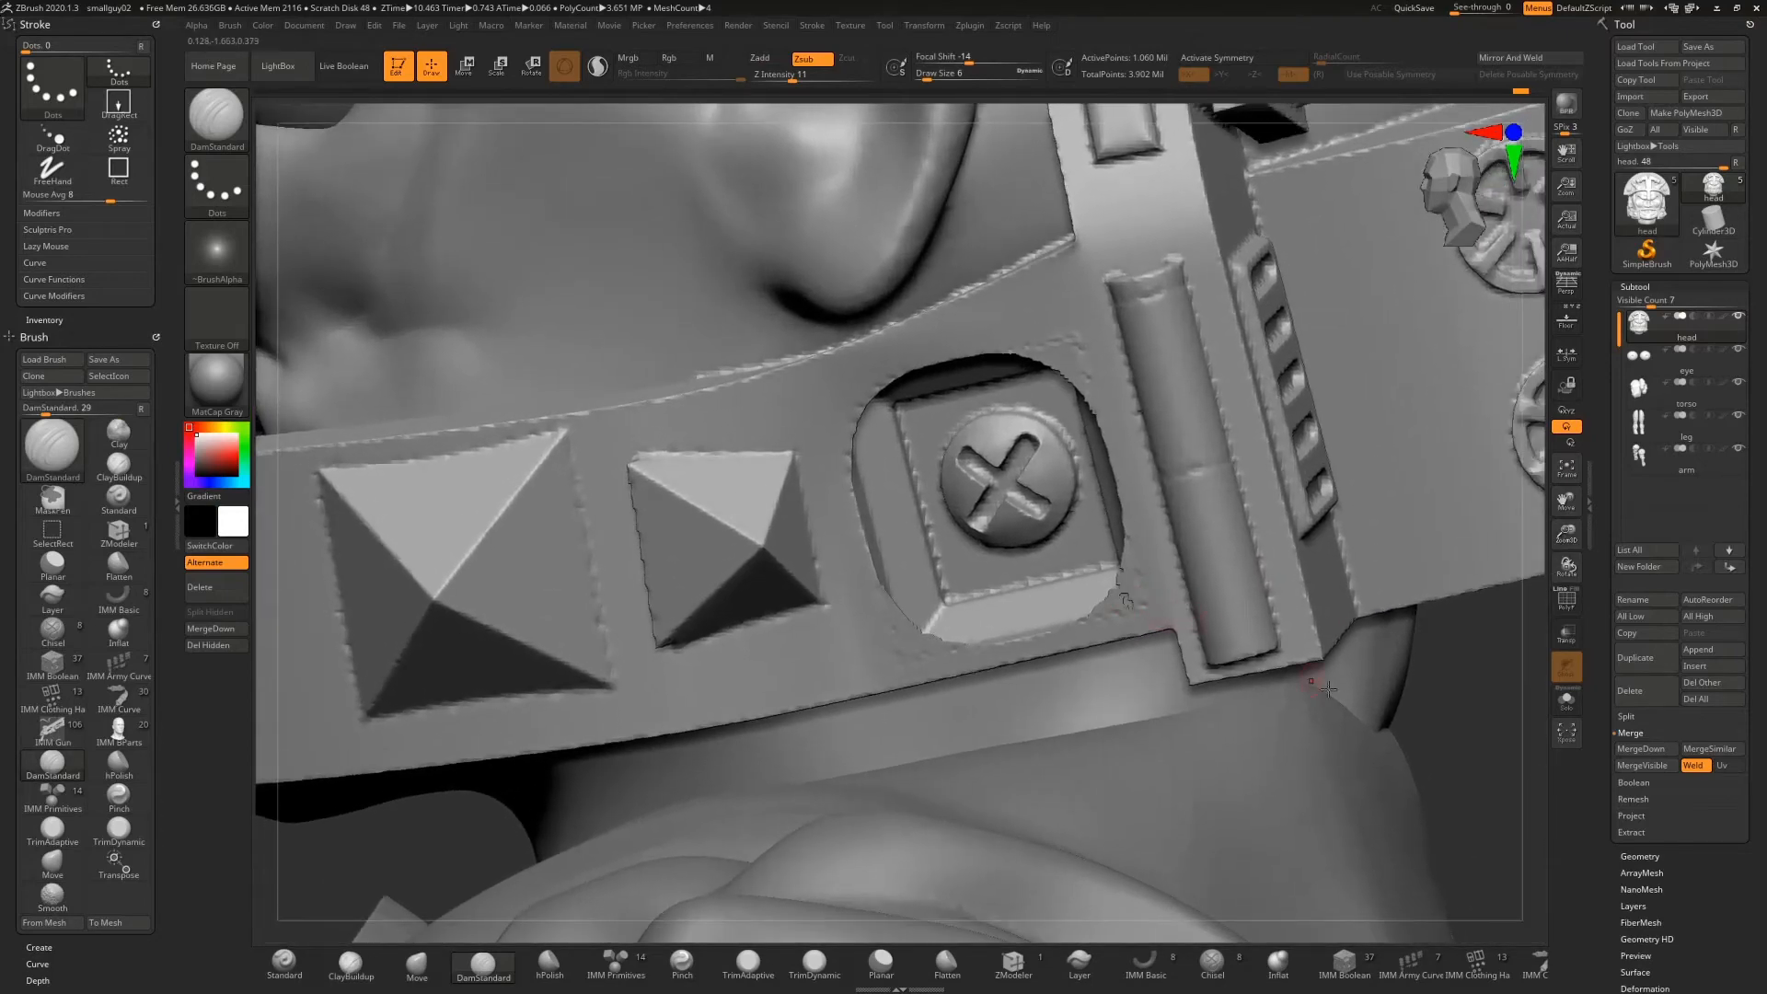
drag(1419, 671, 1472, 655)
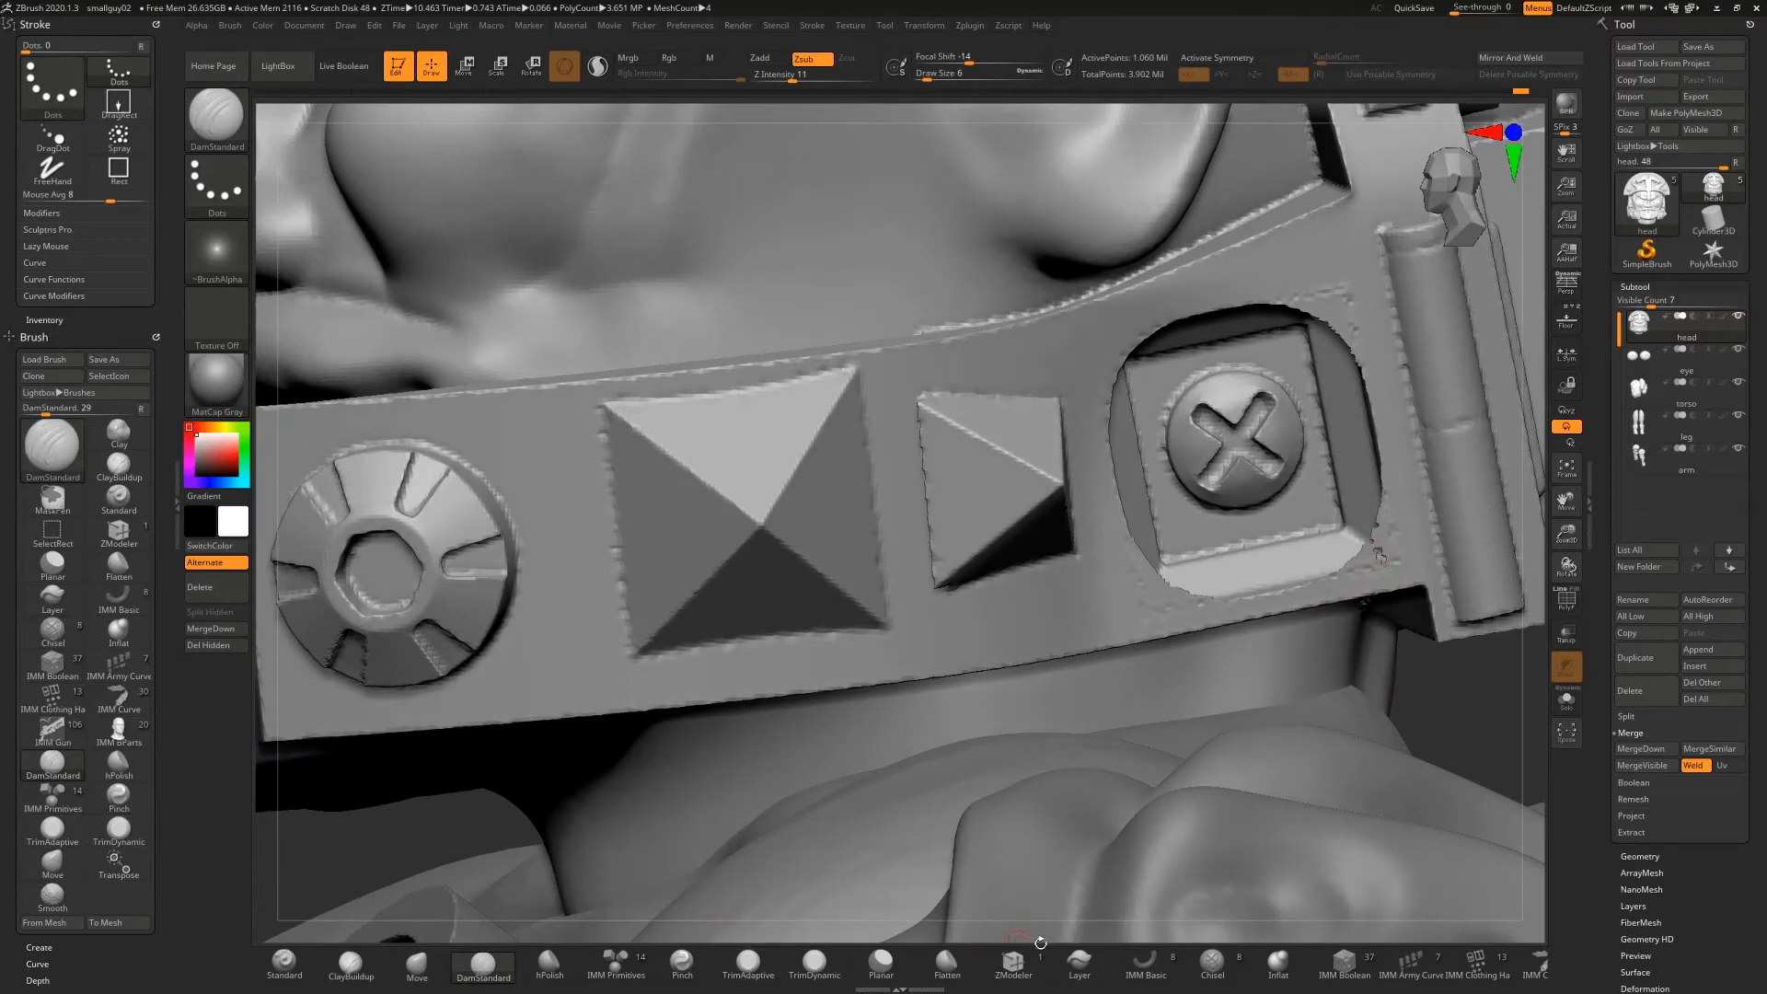
Inflate the rough lower corner of the screw recess beside the hinge, using the Inflat brush at draw size 14
click(1278, 962)
key(x)
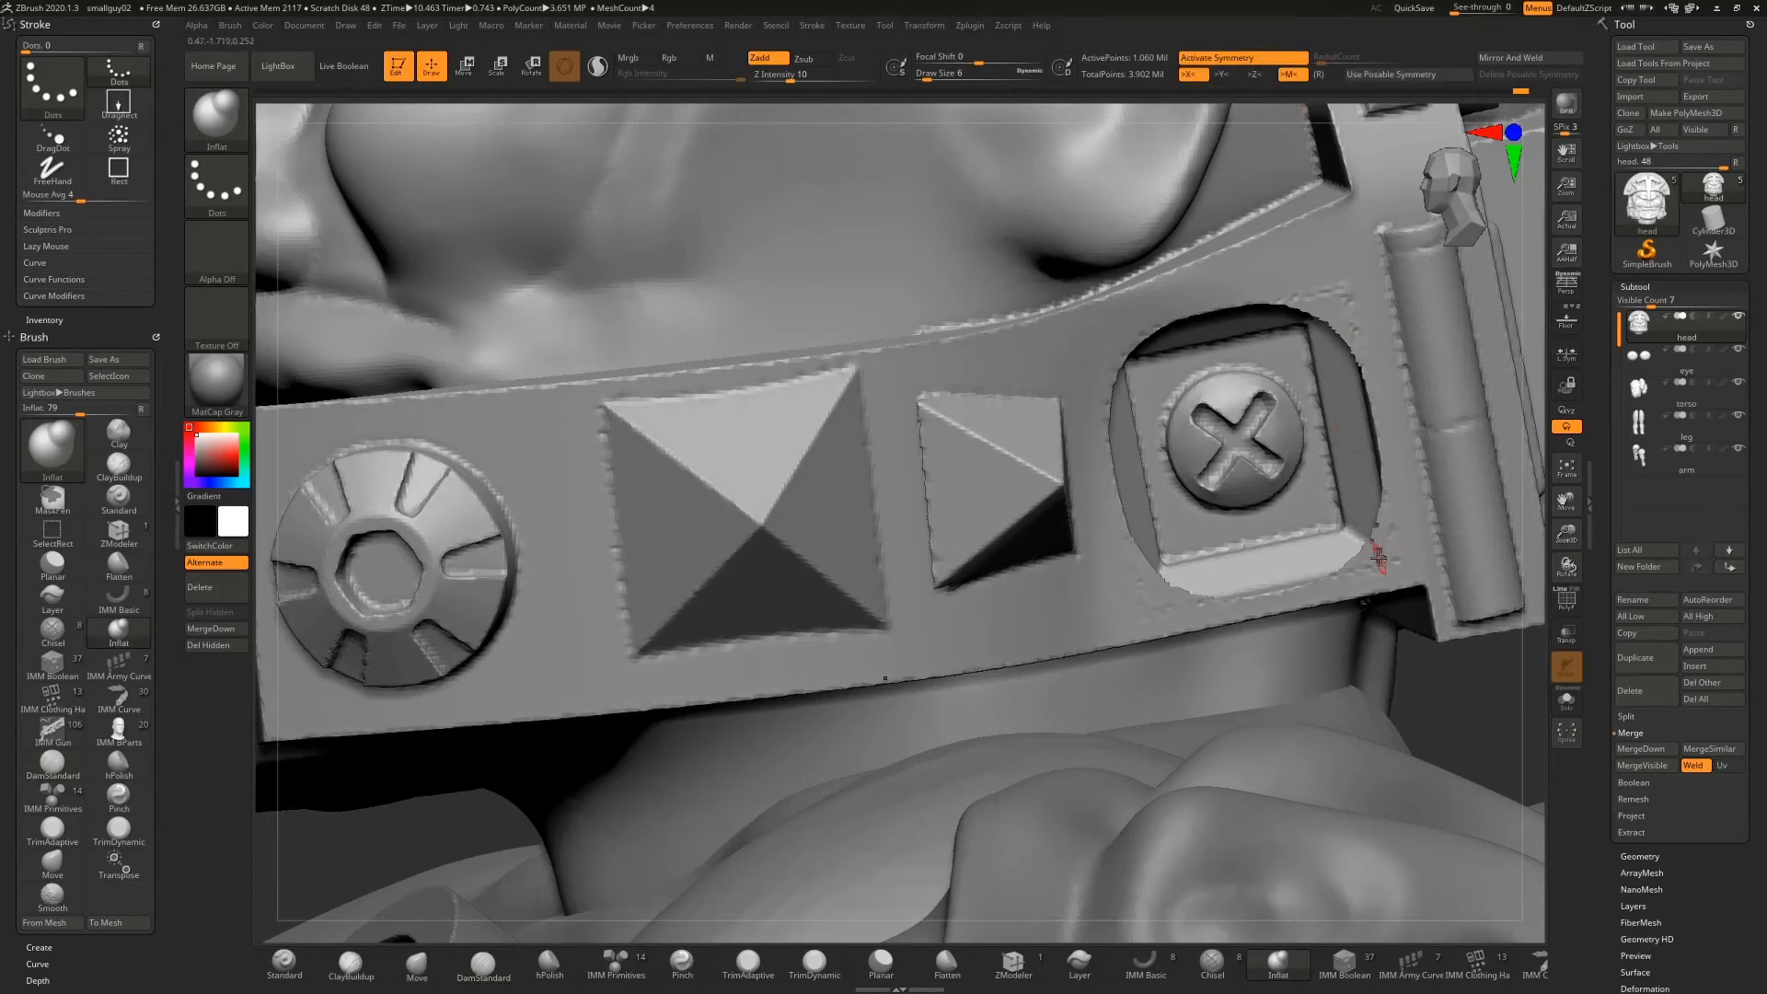
key(s)
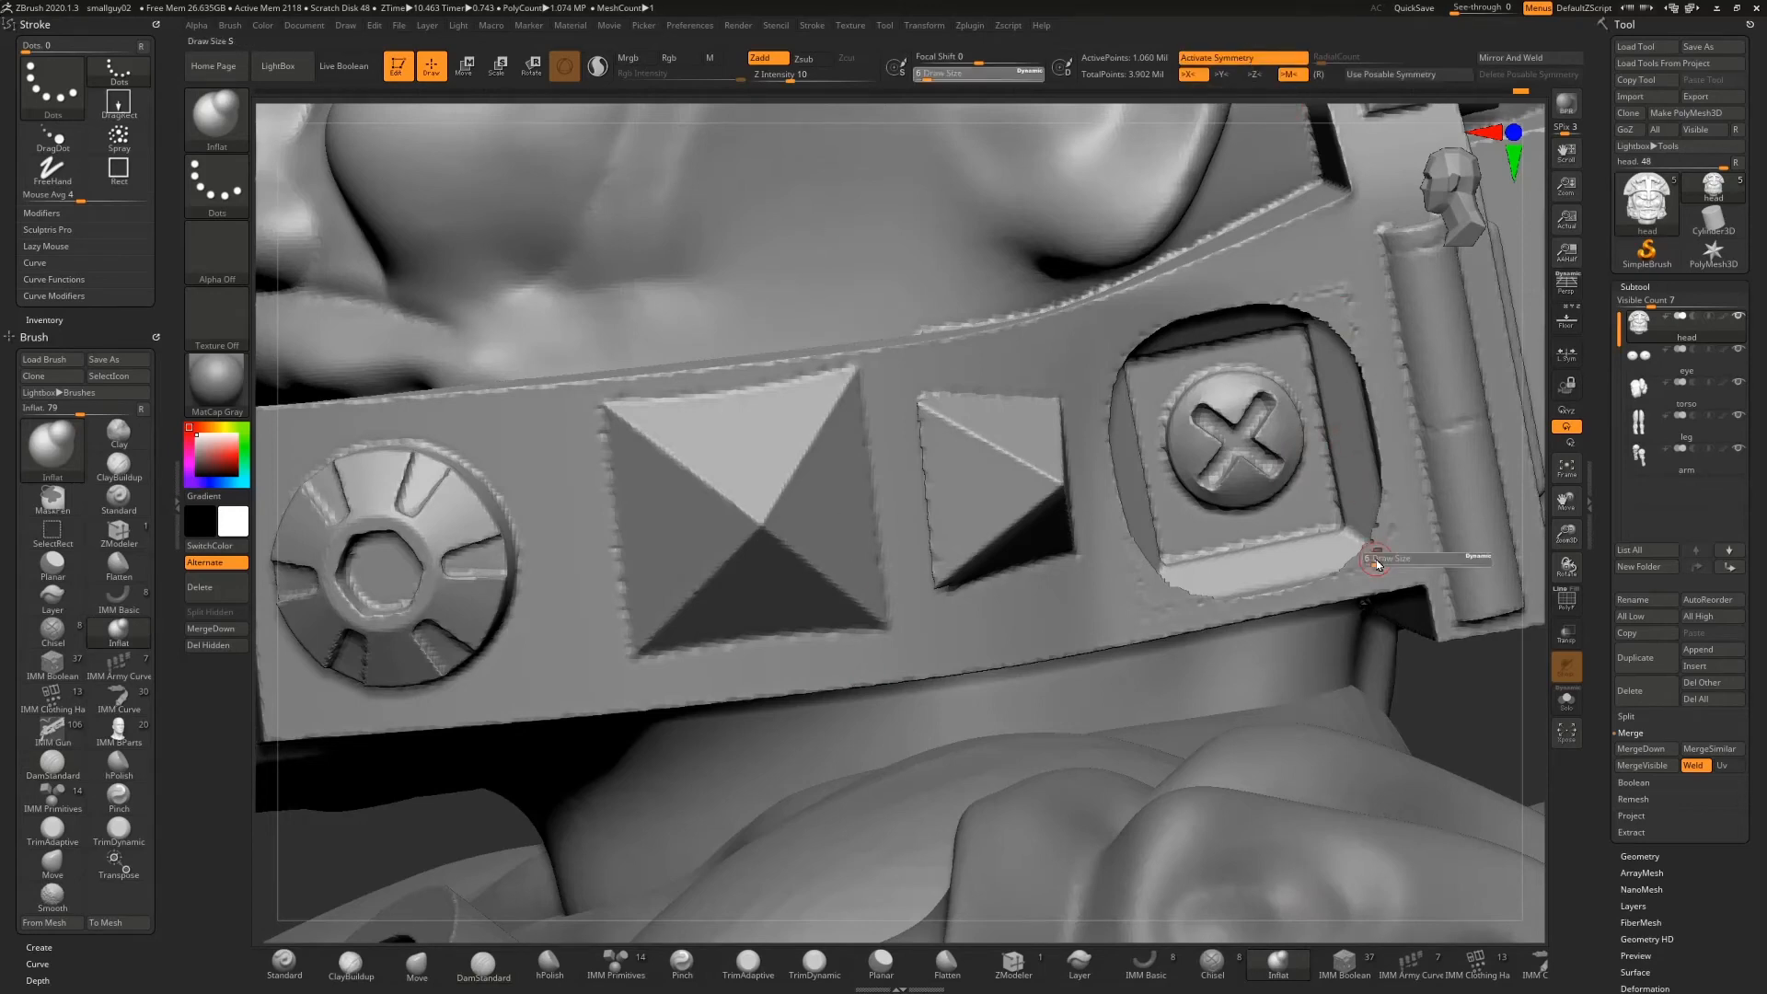
drag(1375, 559, 1379, 557)
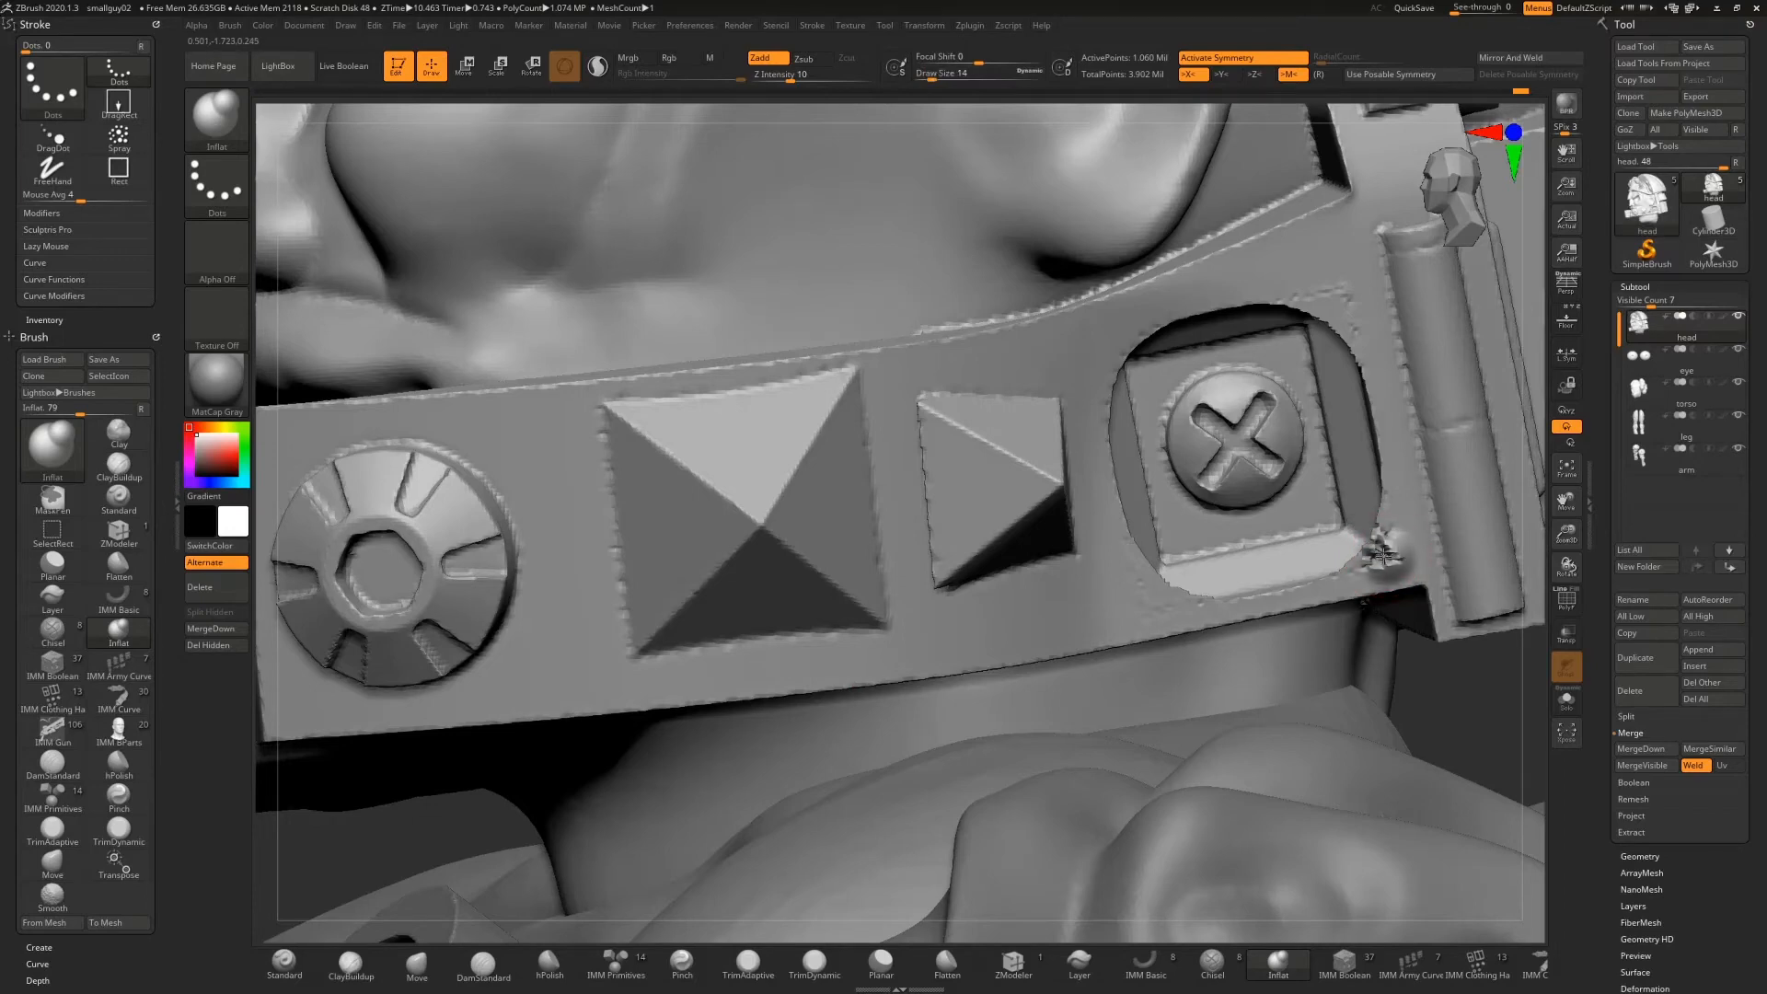
key(ctrl)
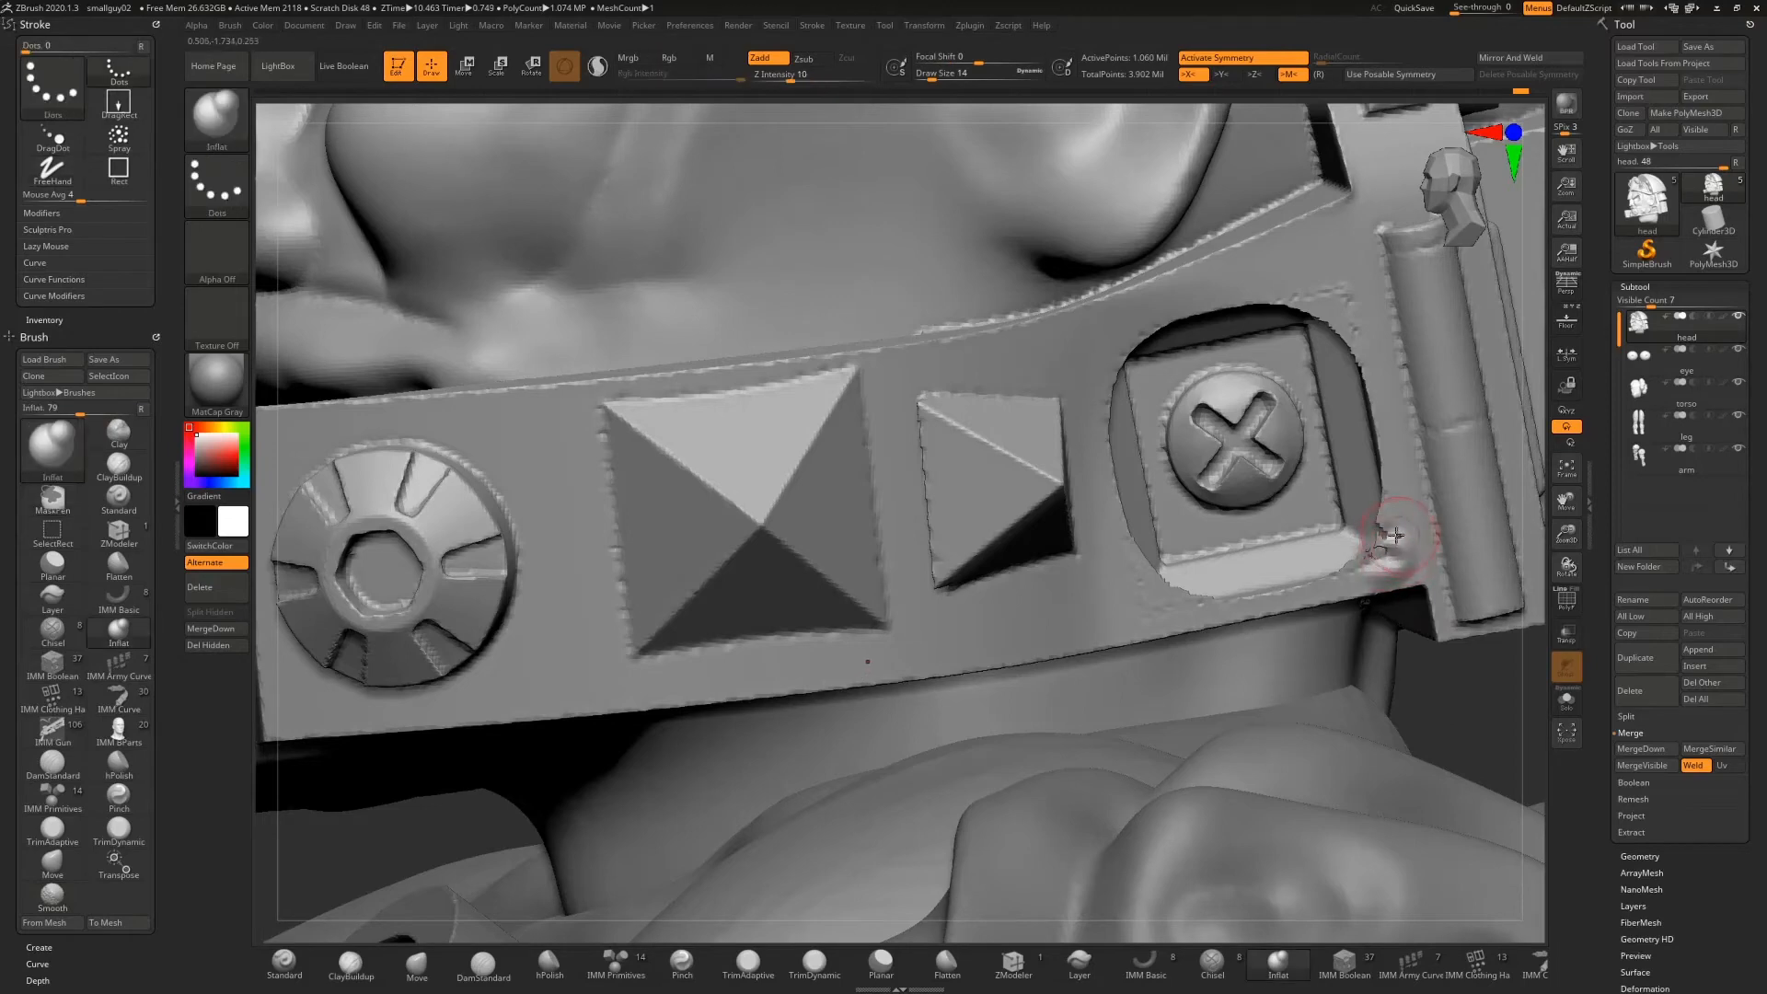
Fill the recess's lower hinge-side corner and adjoining side edge with ClayBuildup, and smooth the added clay
click(377, 957)
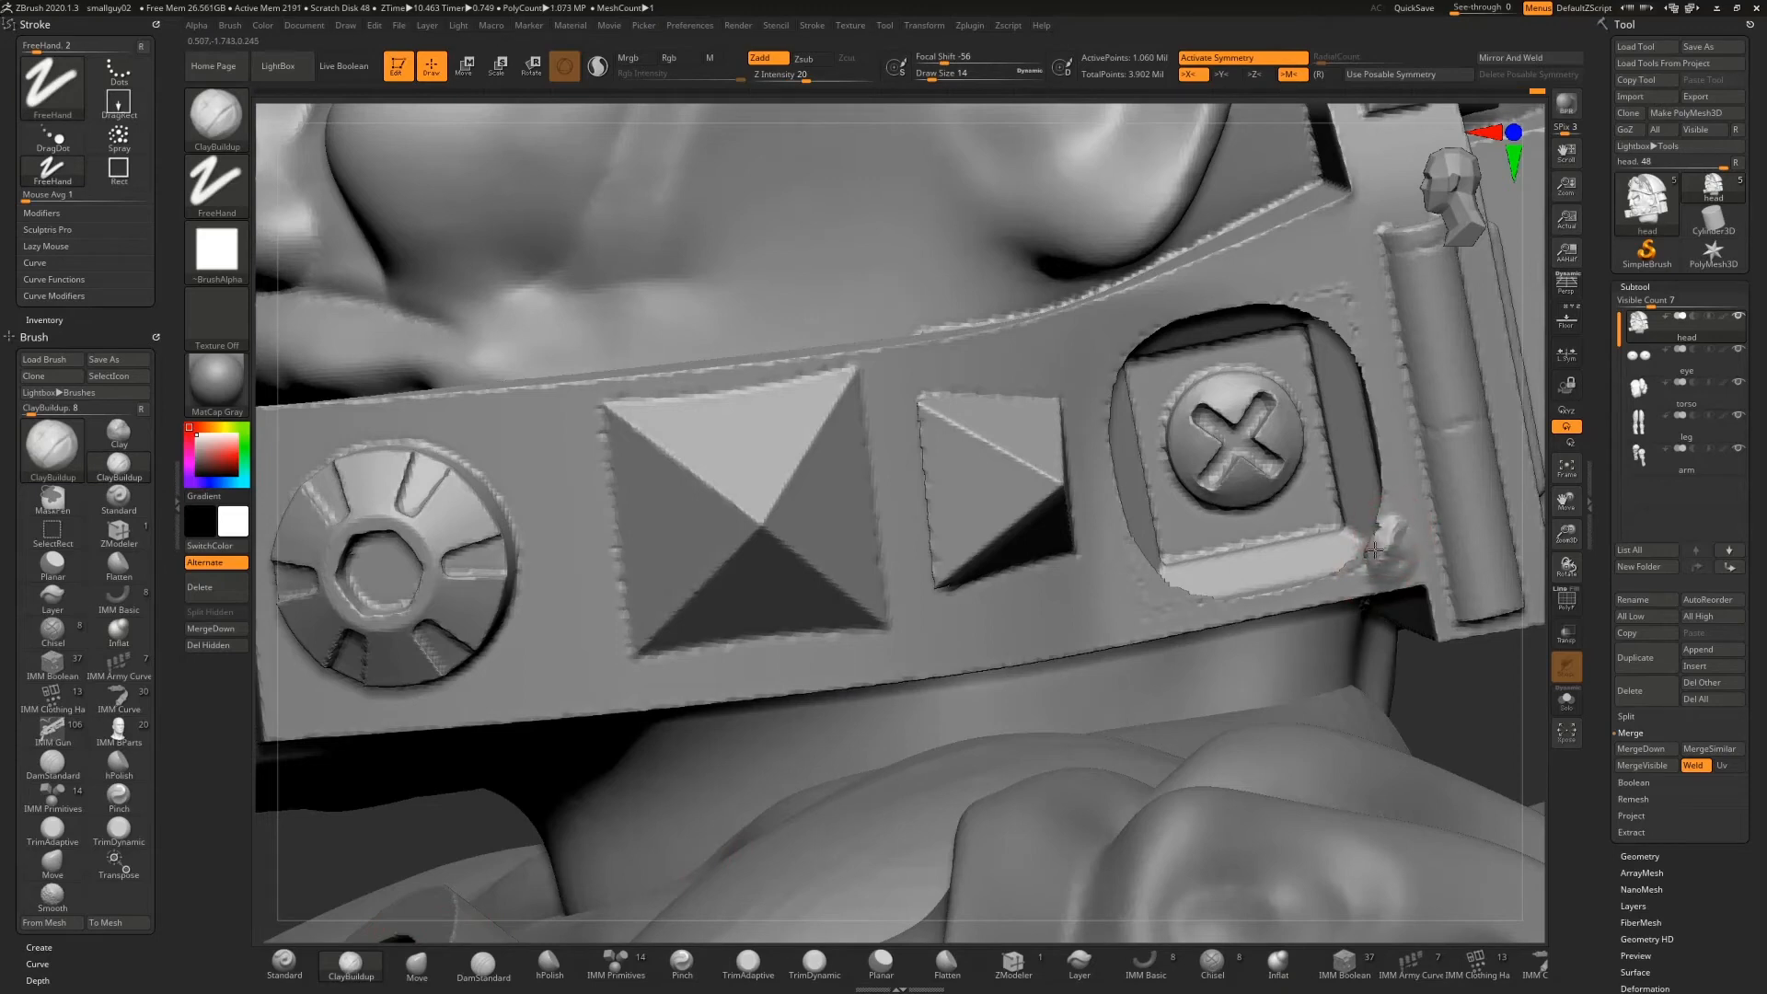
key(ctrl)
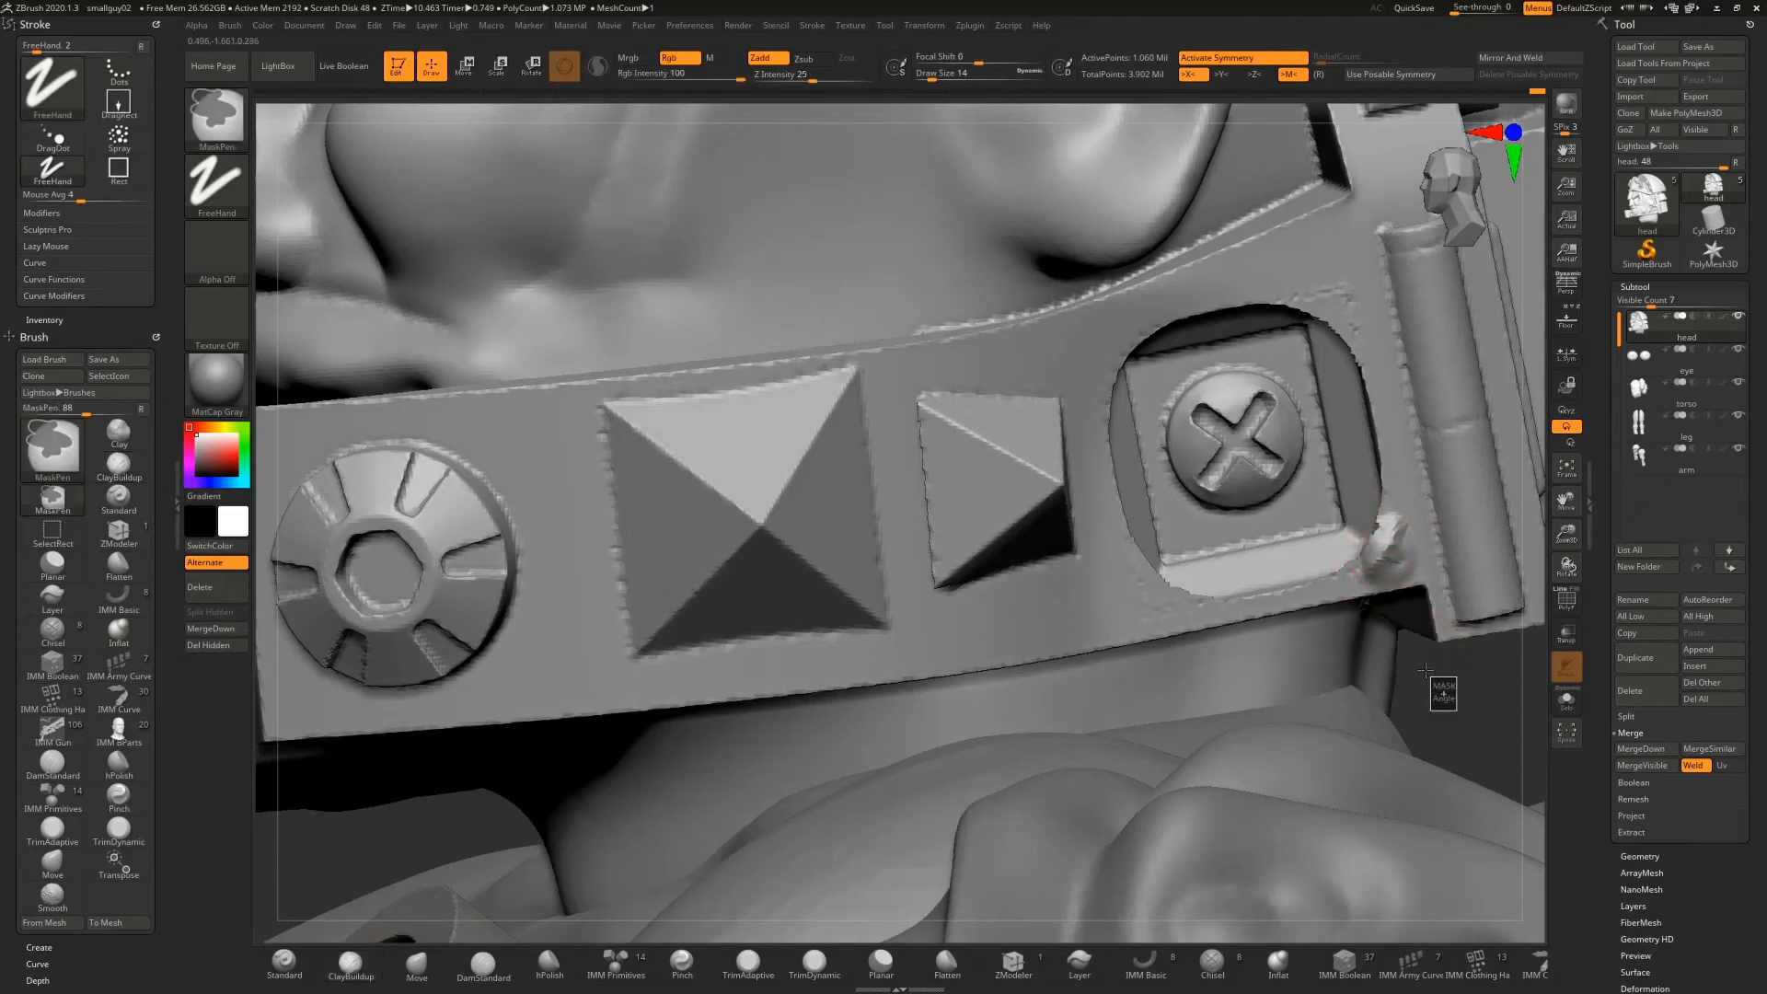
key(shift)
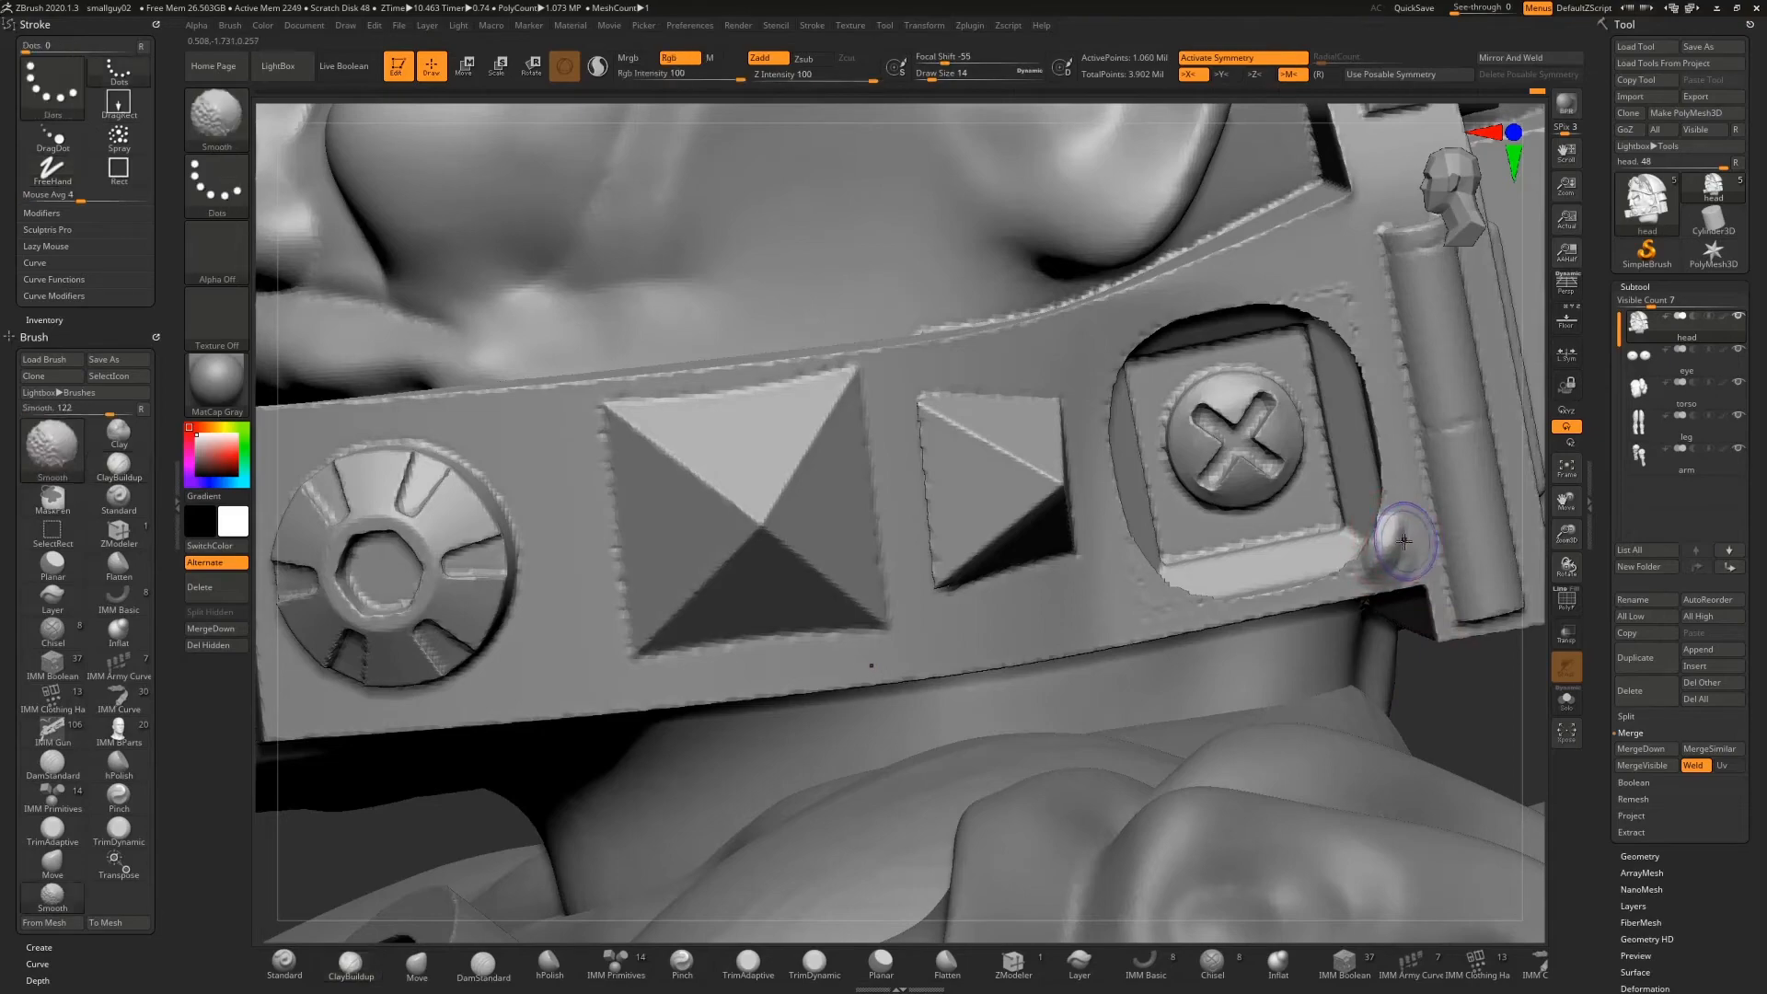
shift+drag(1408, 533, 1388, 548)
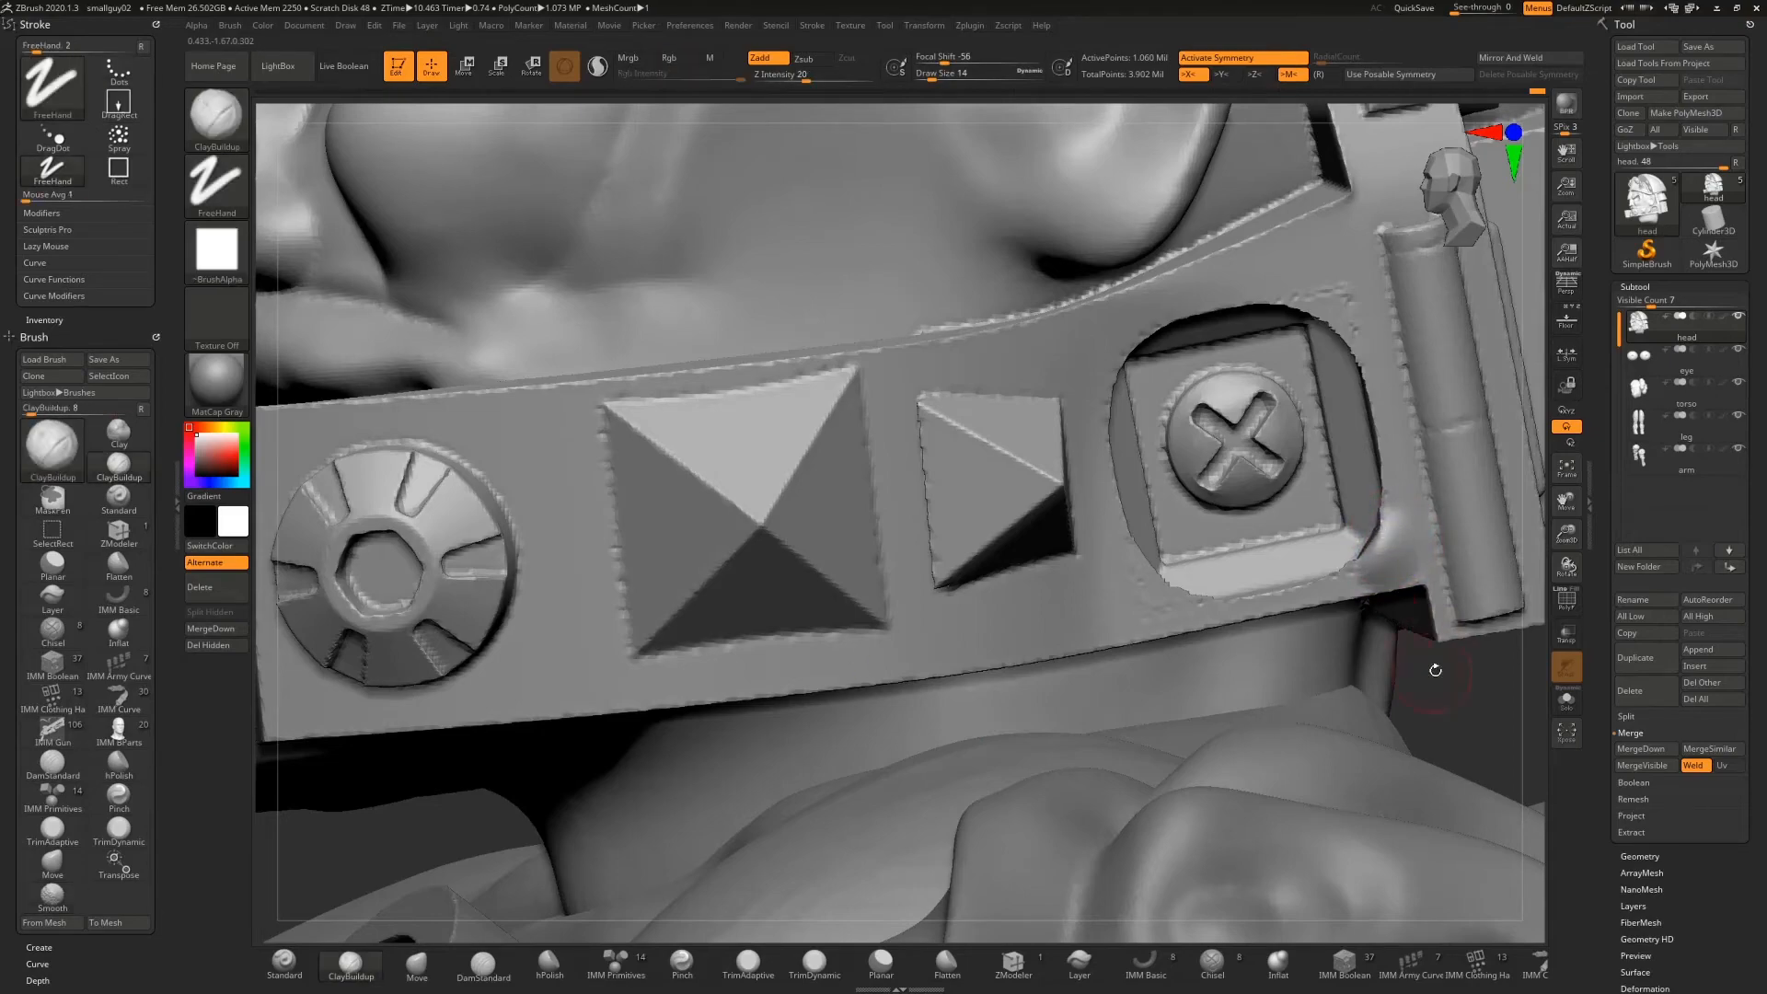
mouse_move(1436, 671)
mouse_down()
mouse_move(1415, 670)
mouse_move(1443, 635)
mouse_move(1445, 679)
mouse_move(1471, 679)
mouse_up()
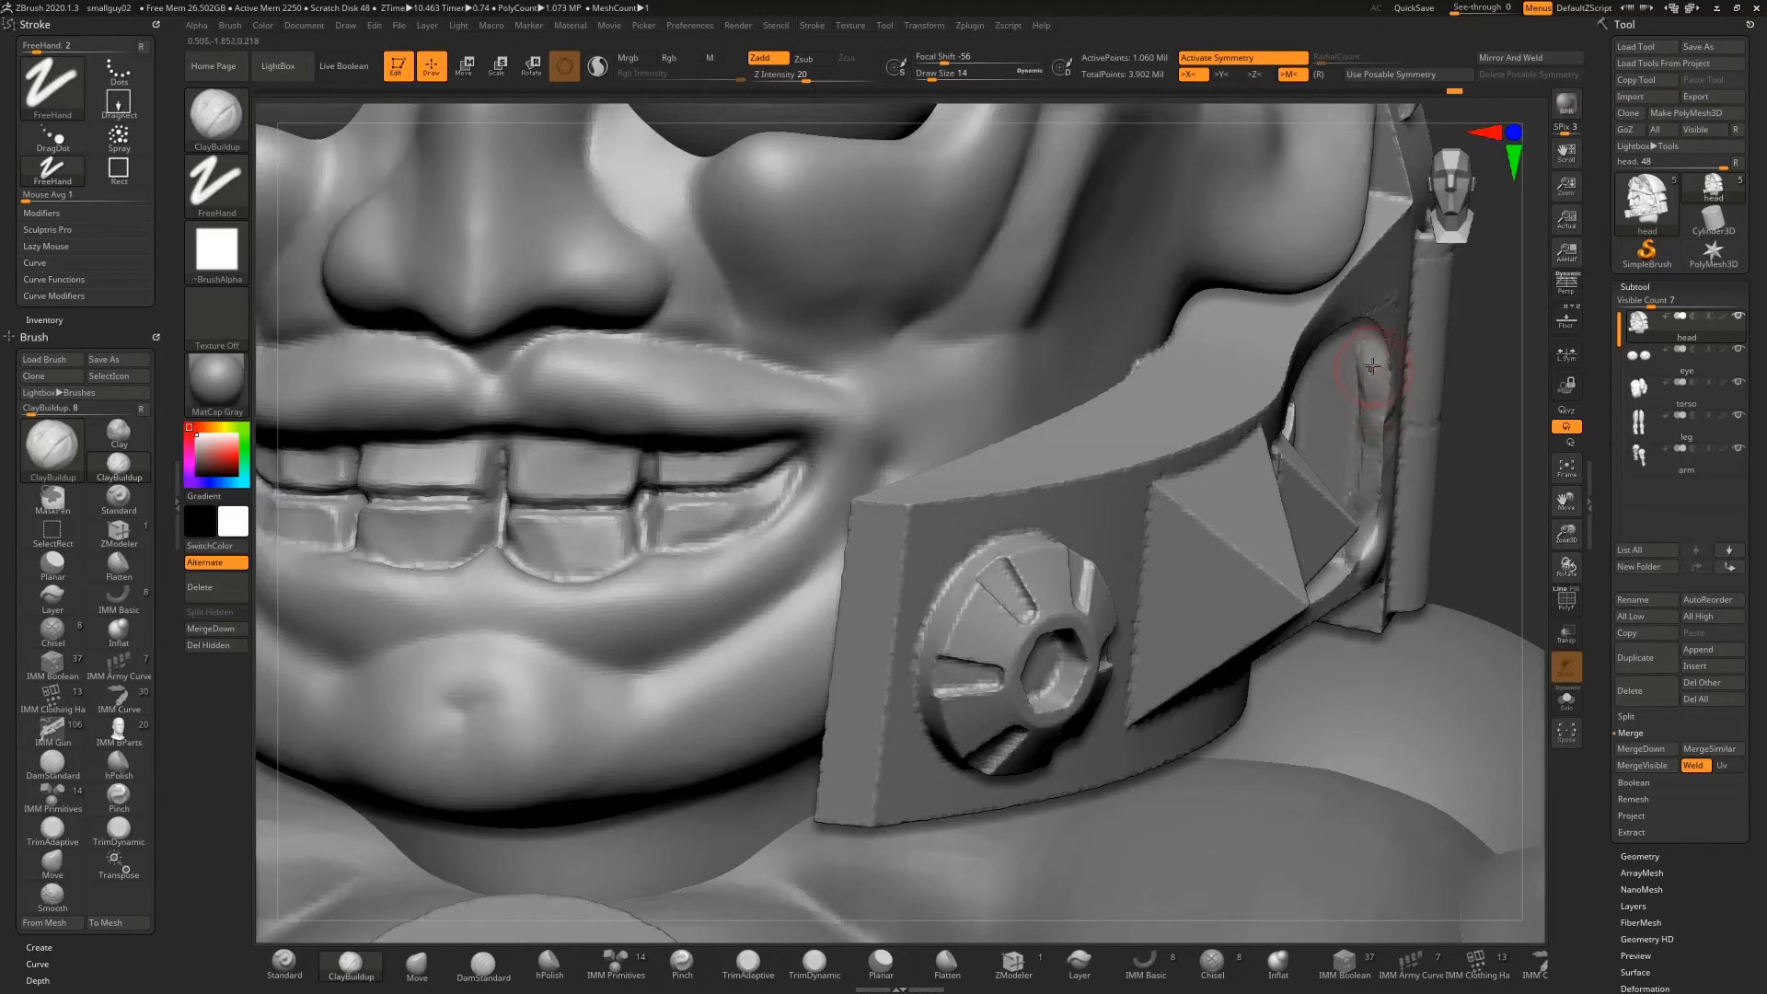
key(shift)
shift+drag(1364, 458, 1361, 516)
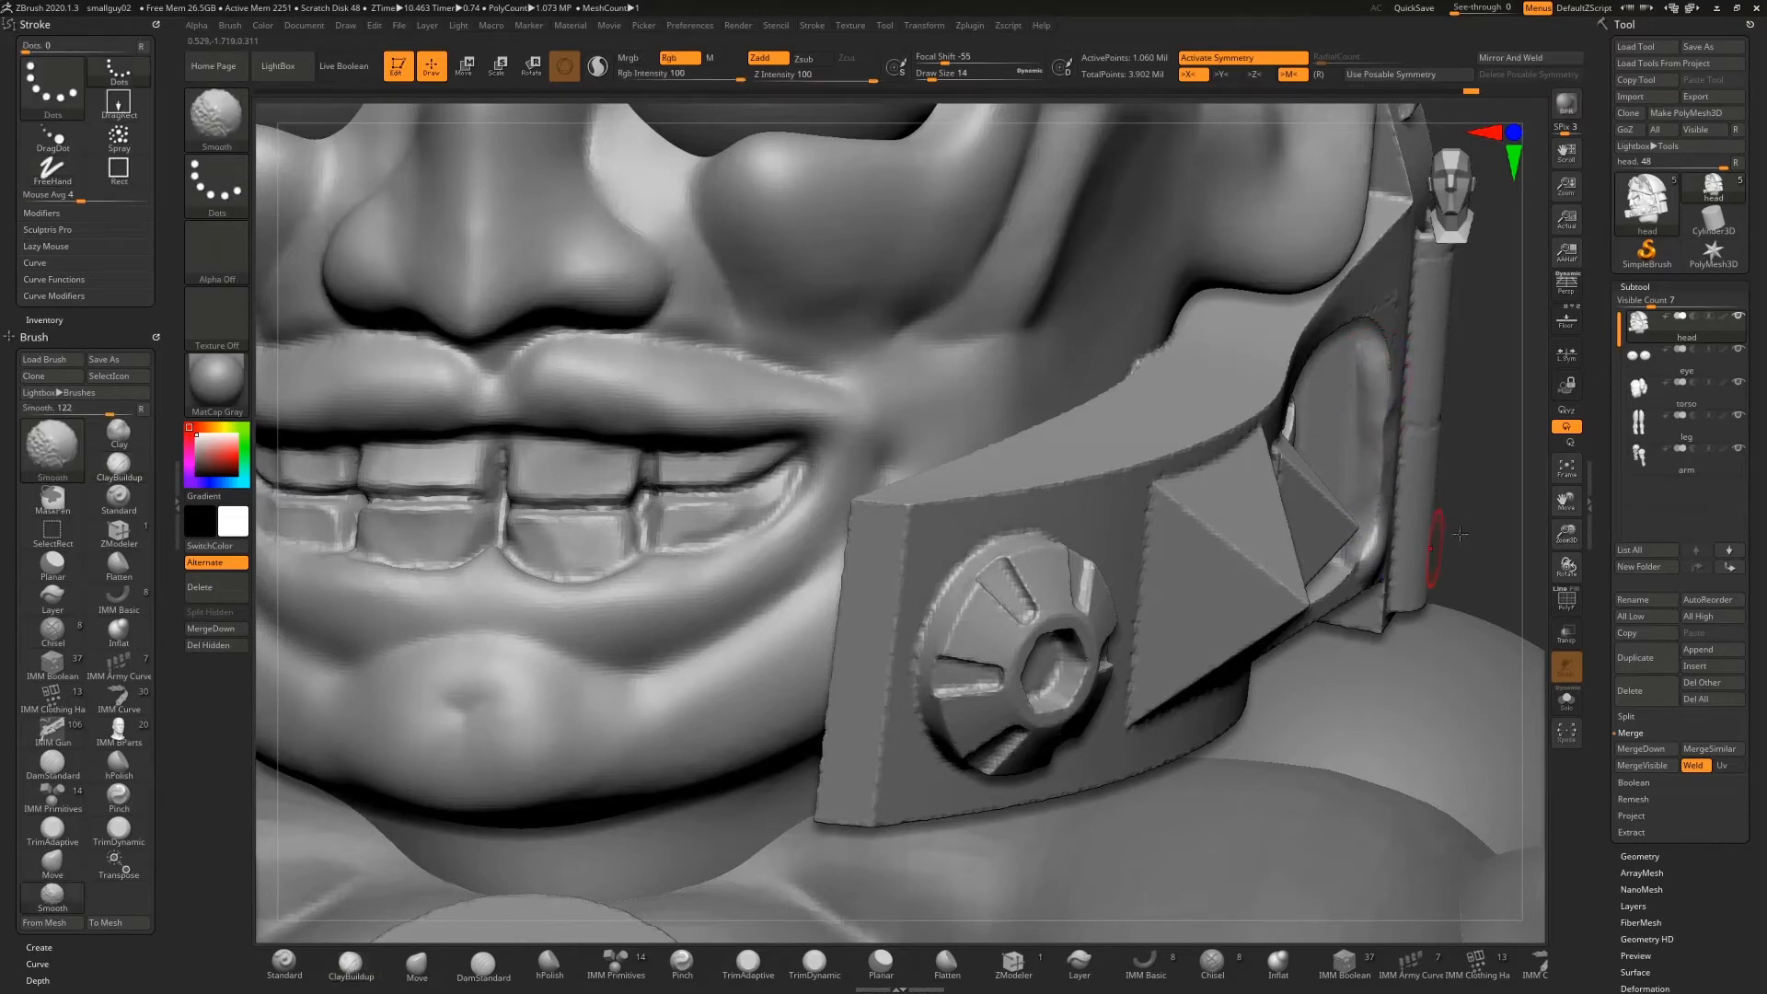
Build up the upper hinge-side corner of the screw recess with ClayBuildup and smooth the added lump
mouse_move(1509, 515)
mouse_down()
mouse_move(1373, 292)
mouse_move(1384, 314)
mouse_up()
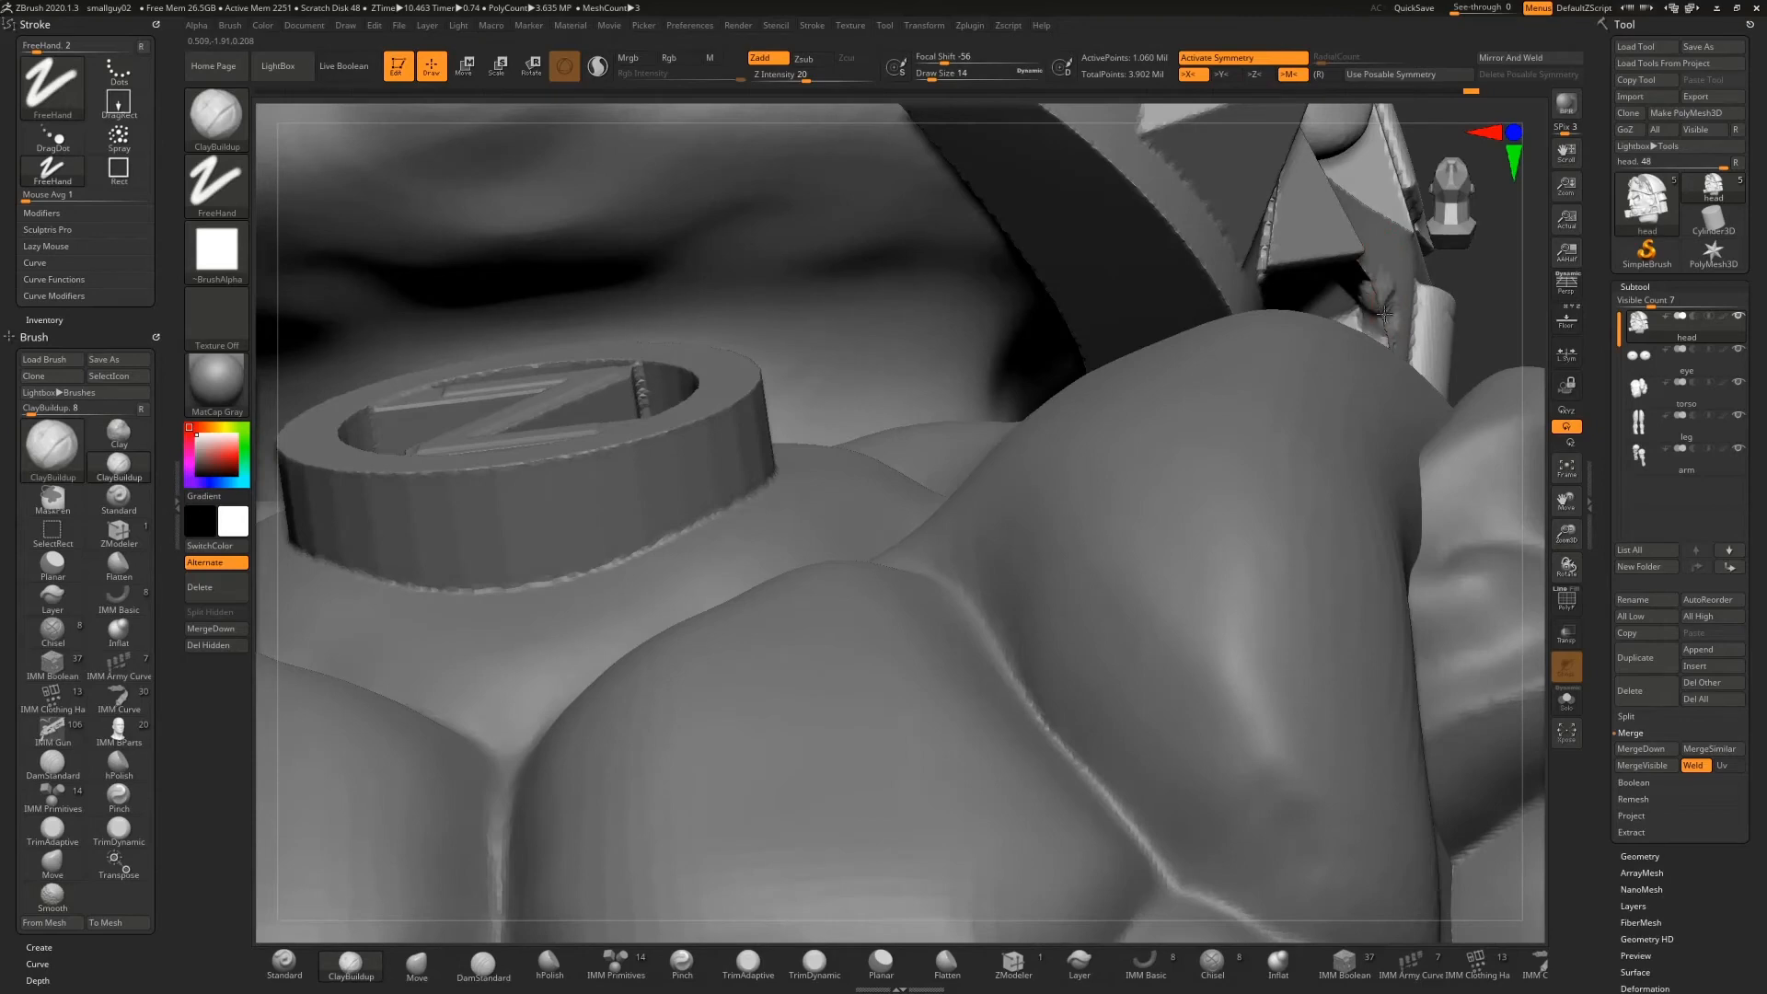
key(ctrl)
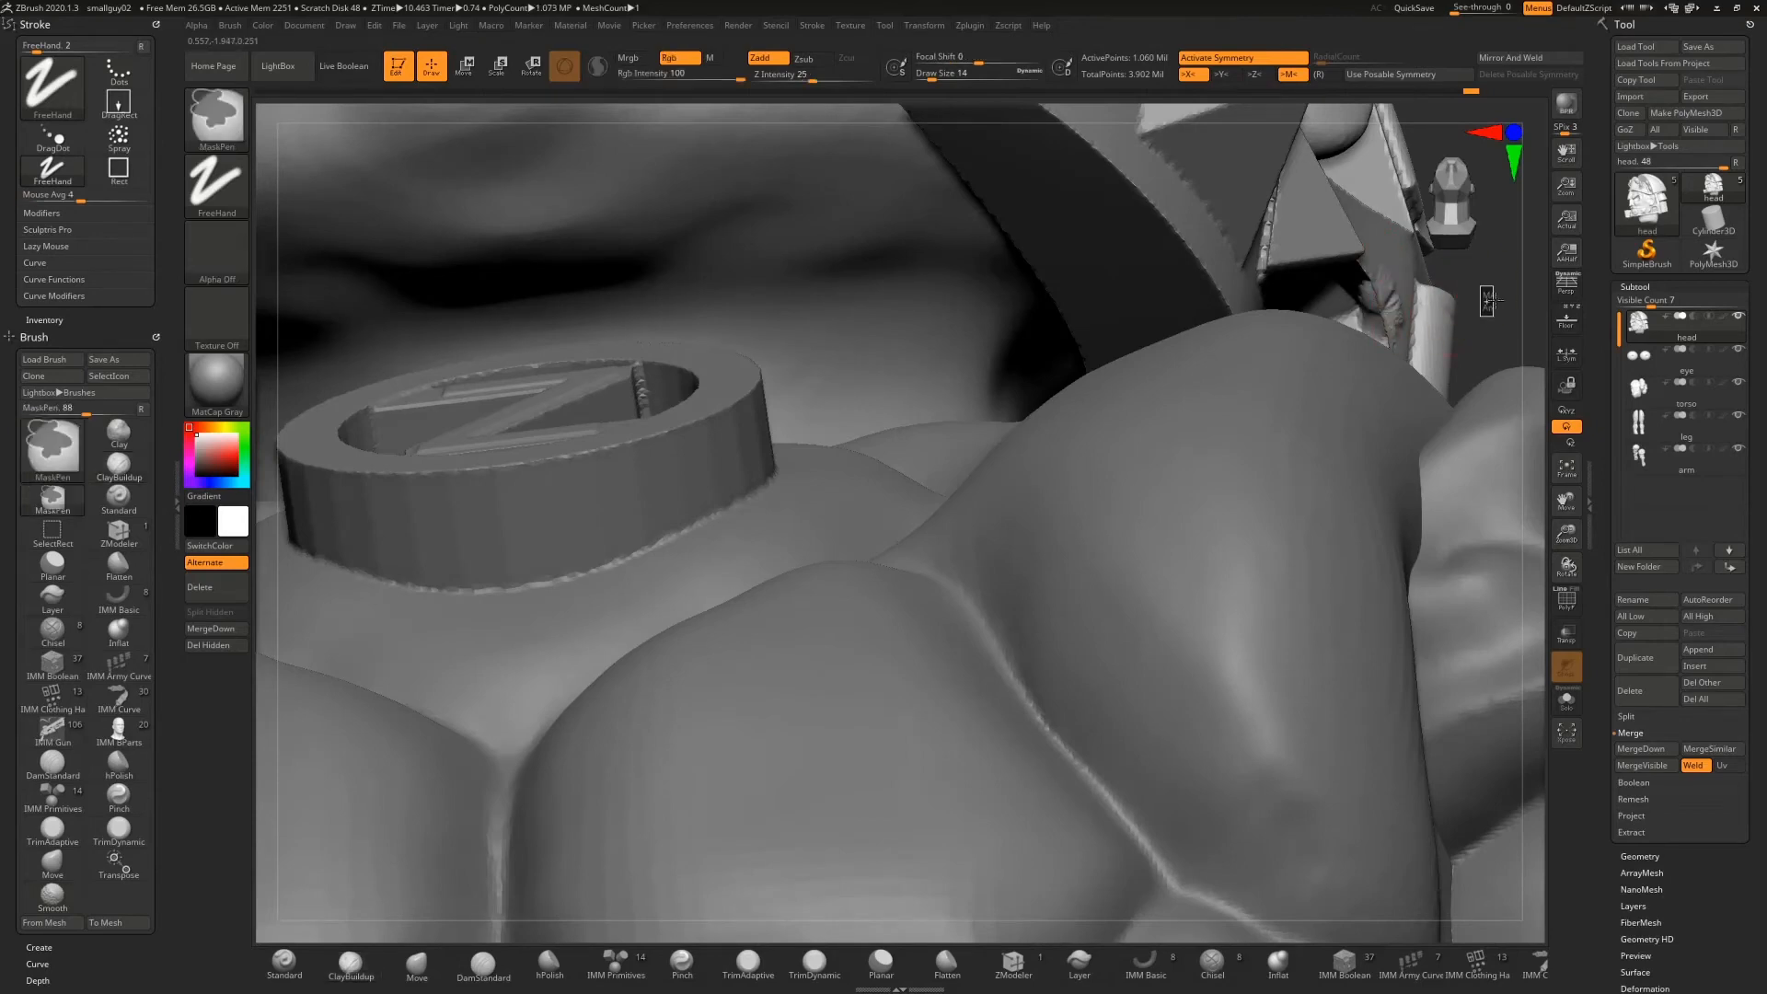
drag(1487, 299, 1385, 325)
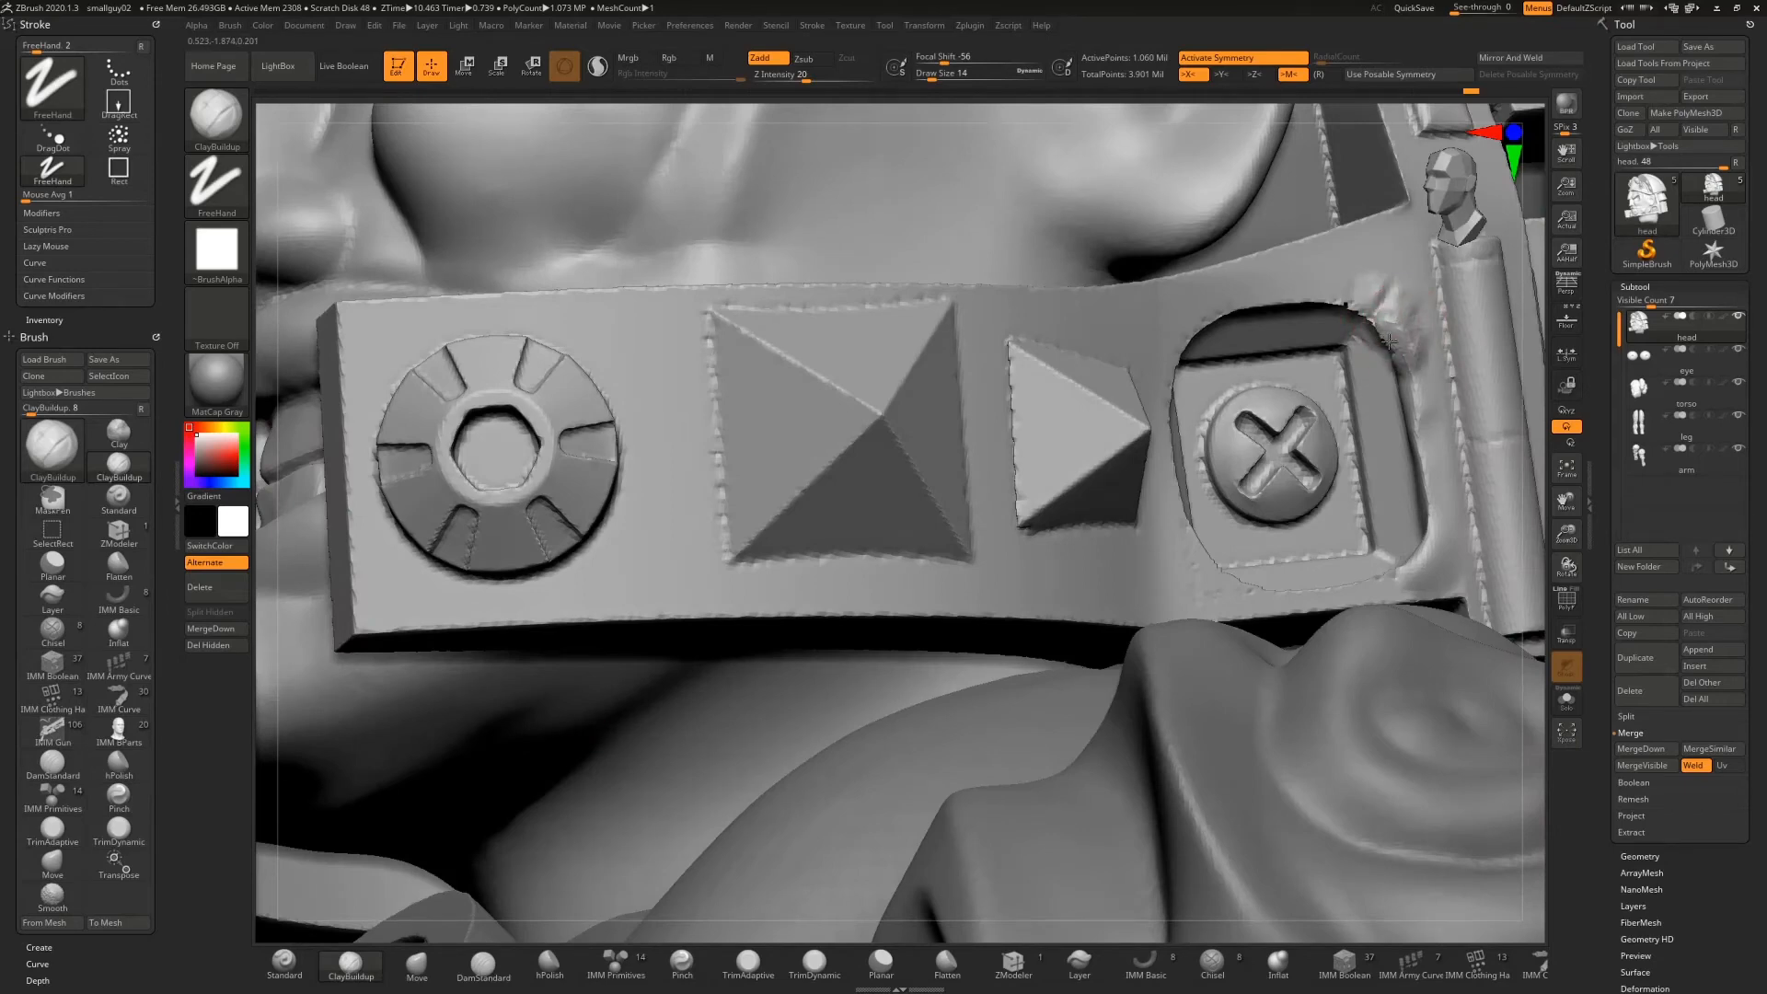
key(shift)
mouse_move(1380, 315)
shift+mouse_down()
mouse_move(1392, 330)
mouse_move(1380, 320)
shift+mouse_up()
key(ctrl)
Thicken the recess's top edge near the upper hinge-side corner with more clay, and smooth it from several angles
mouse_move(1561, 527)
mouse_down()
mouse_move(1505, 497)
mouse_move(1554, 503)
mouse_move(1392, 552)
mouse_up()
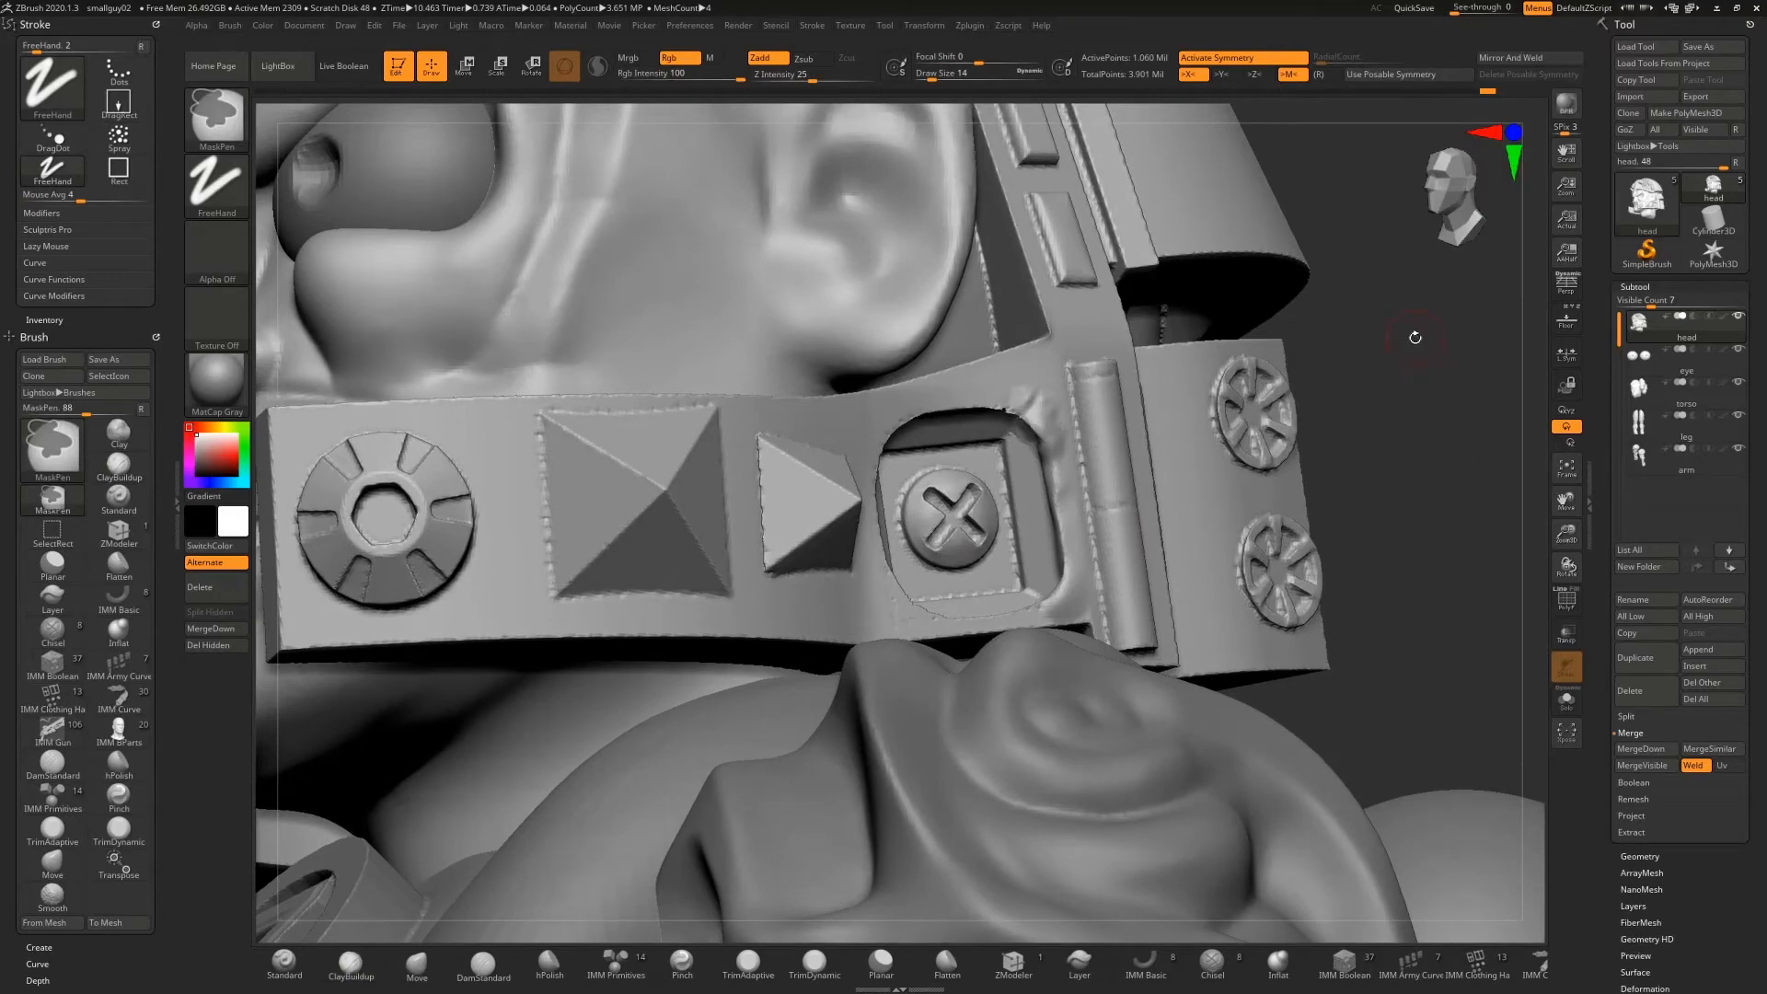
drag(1411, 352, 1034, 394)
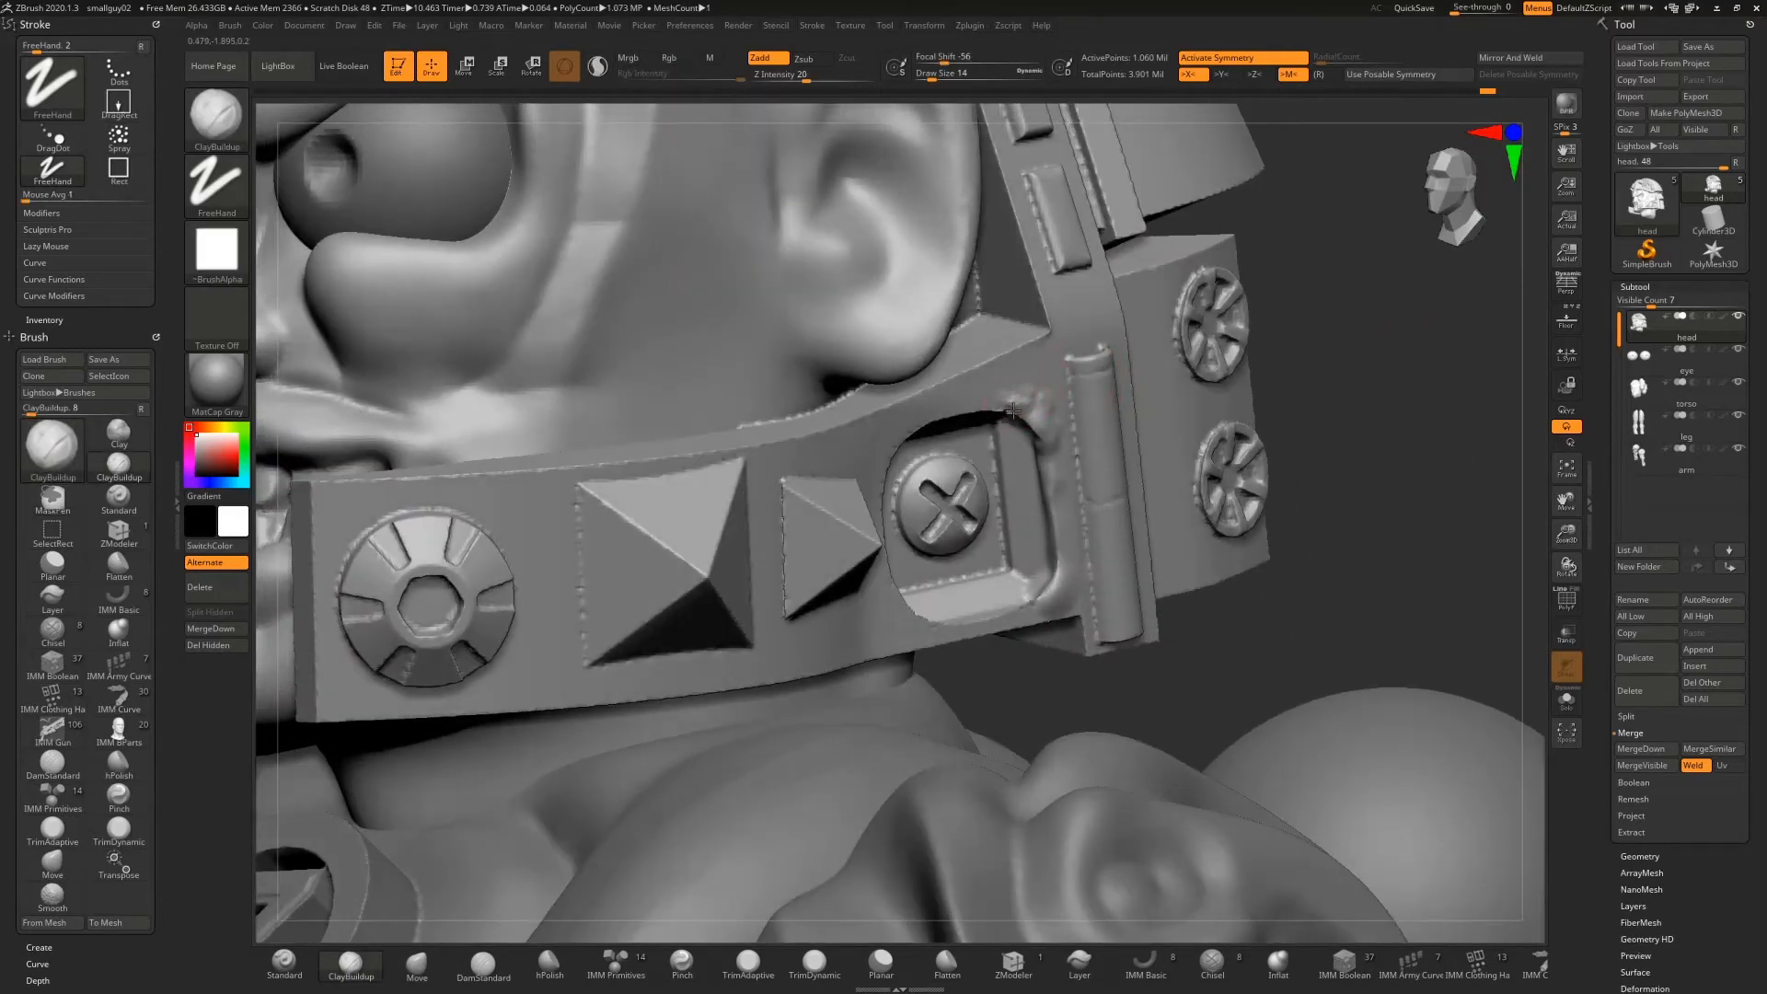
right_drag(1221, 417, 1040, 396)
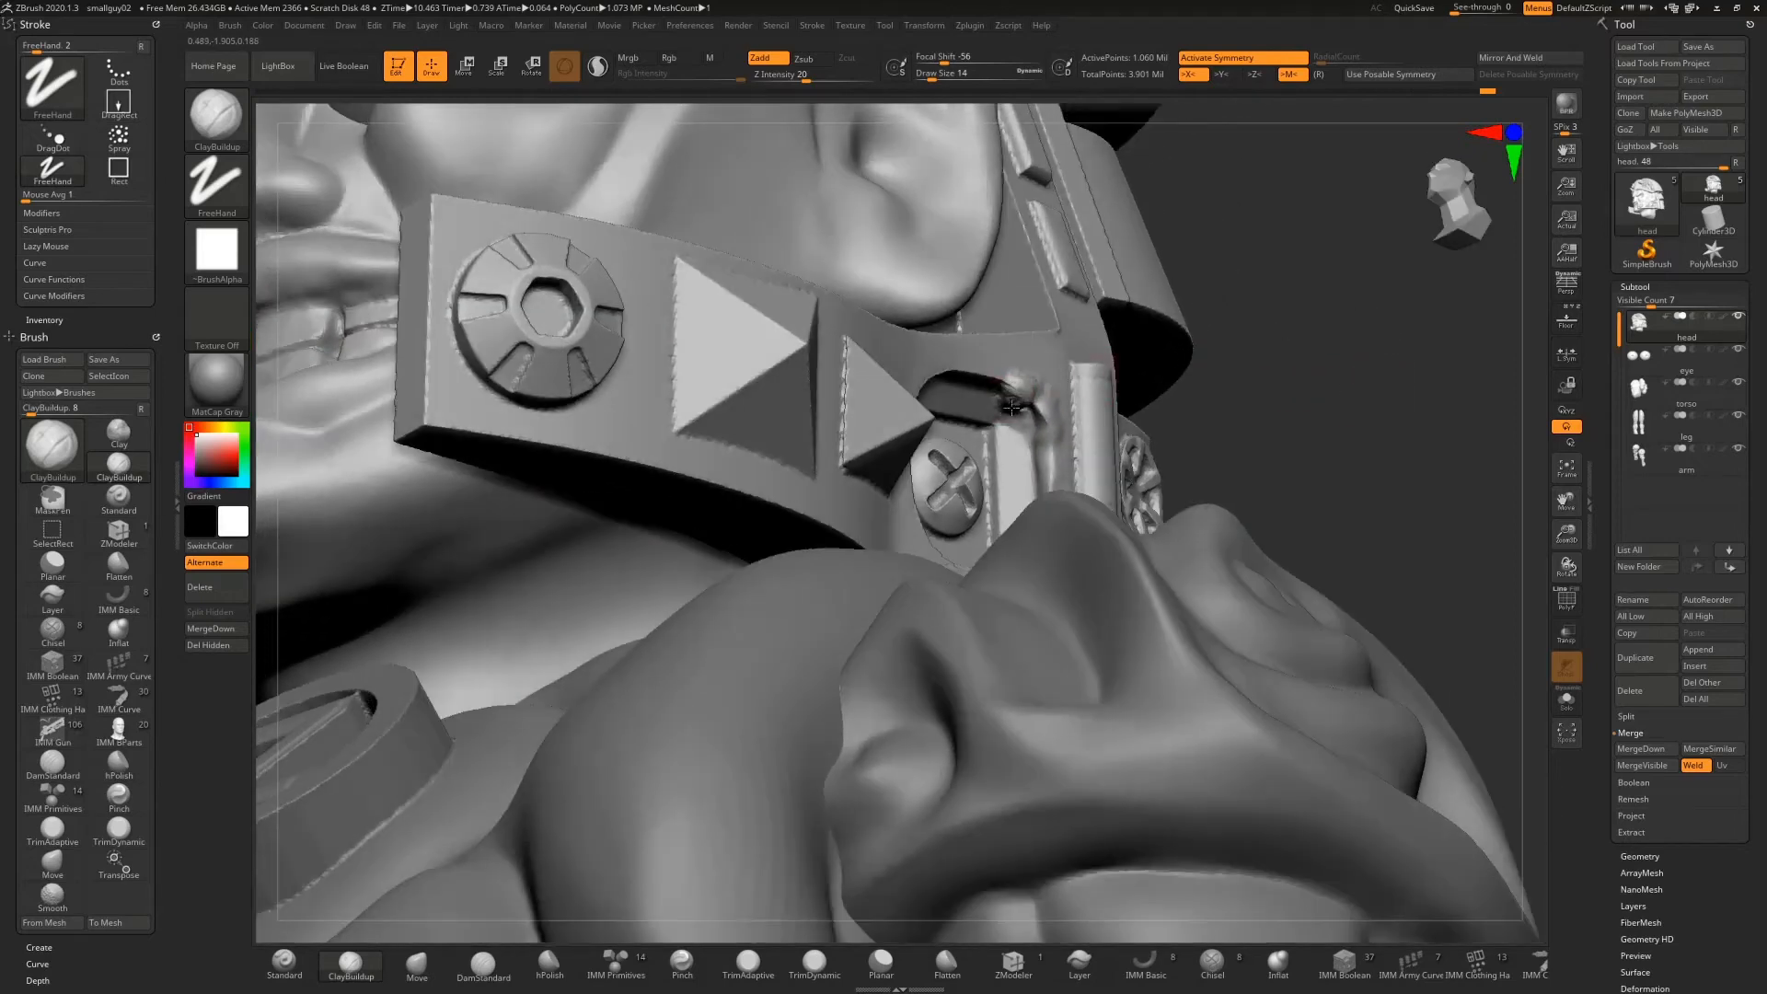
key(shift)
ctrl+drag(1308, 380, 1362, 448)
mouse_move(1359, 359)
right_down()
mouse_move(1341, 393)
mouse_move(1236, 451)
right_up()
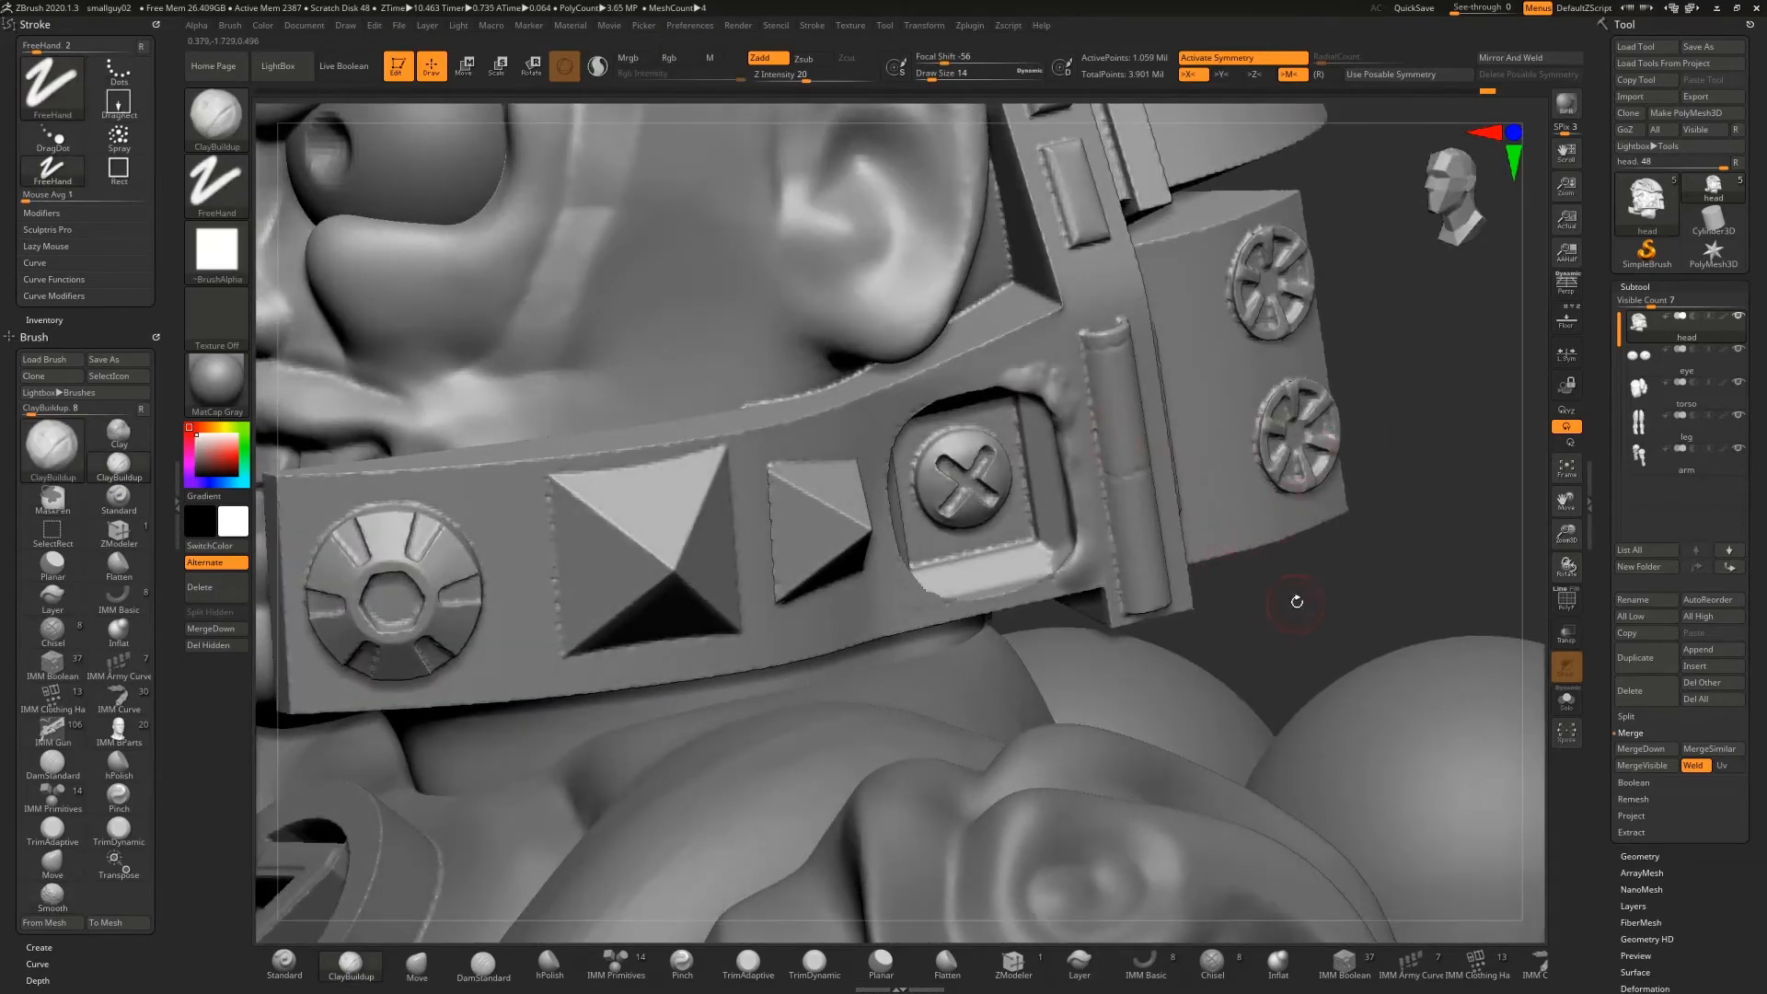
Add a ClayBuildup rim along the recess edge facing the small pyramid stud and smooth it around the opening
drag(1297, 602, 1090, 570)
mouse_move(971, 557)
mouse_down()
mouse_move(1006, 589)
mouse_move(972, 567)
mouse_move(999, 587)
mouse_move(986, 578)
mouse_up()
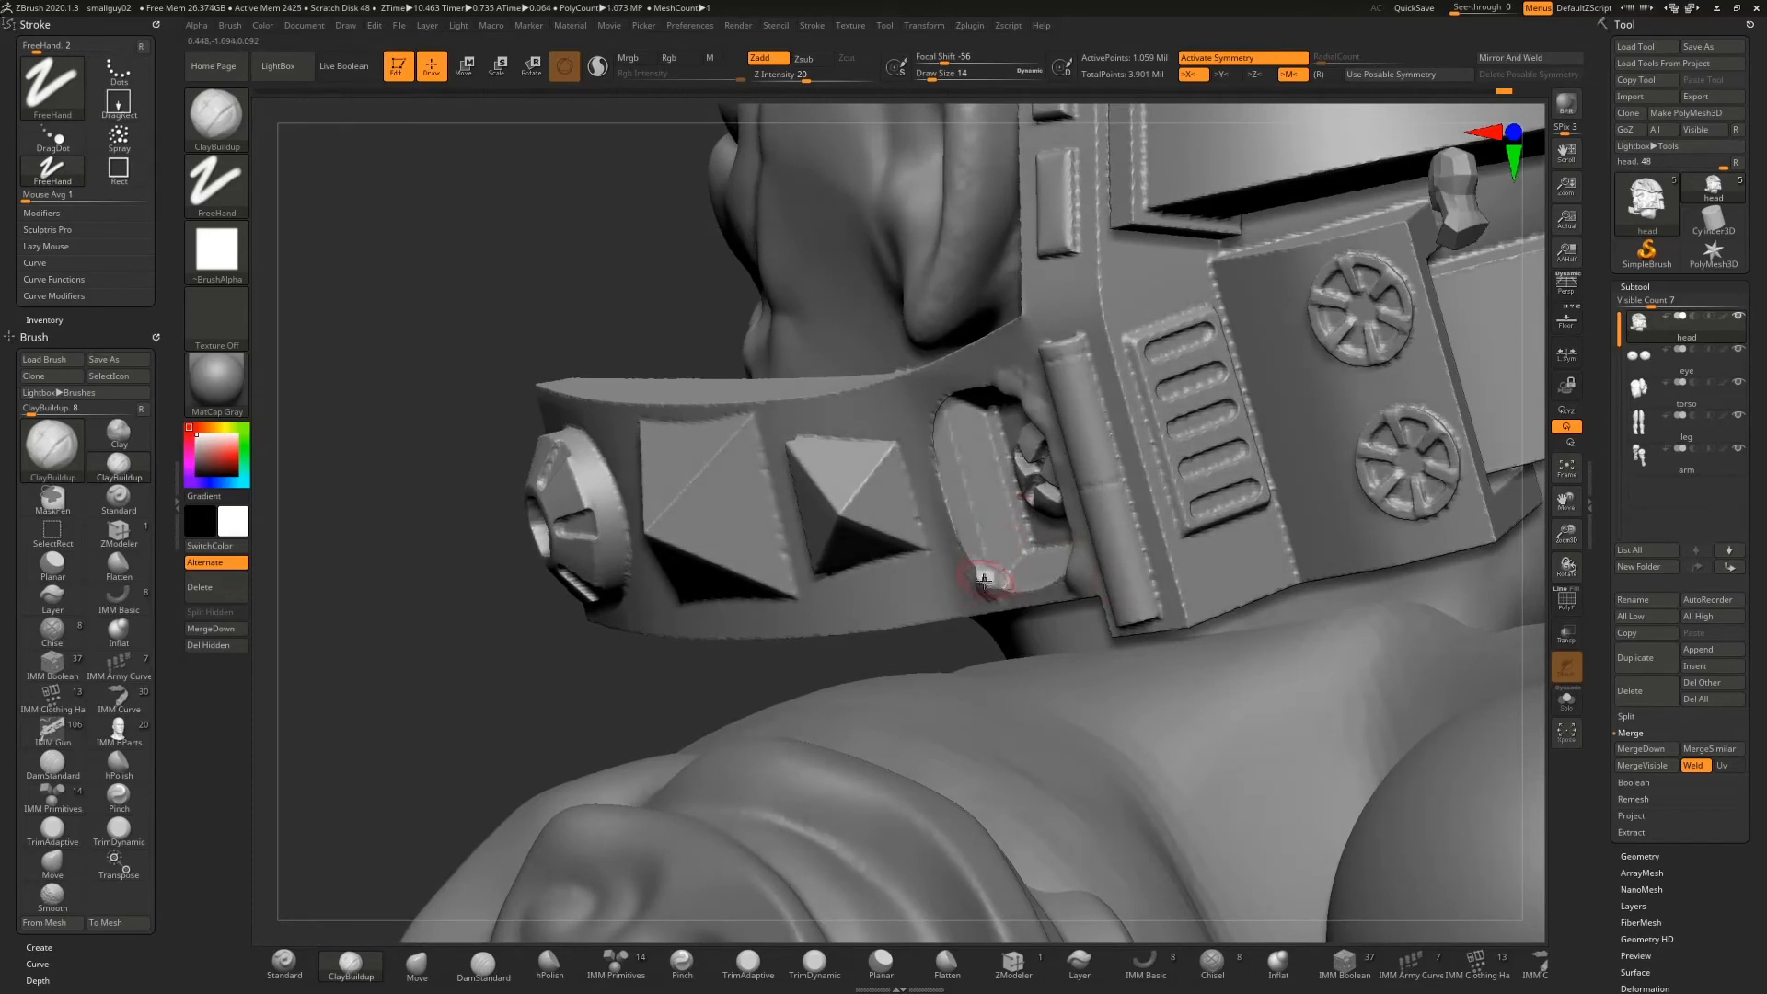
drag(874, 658, 981, 642)
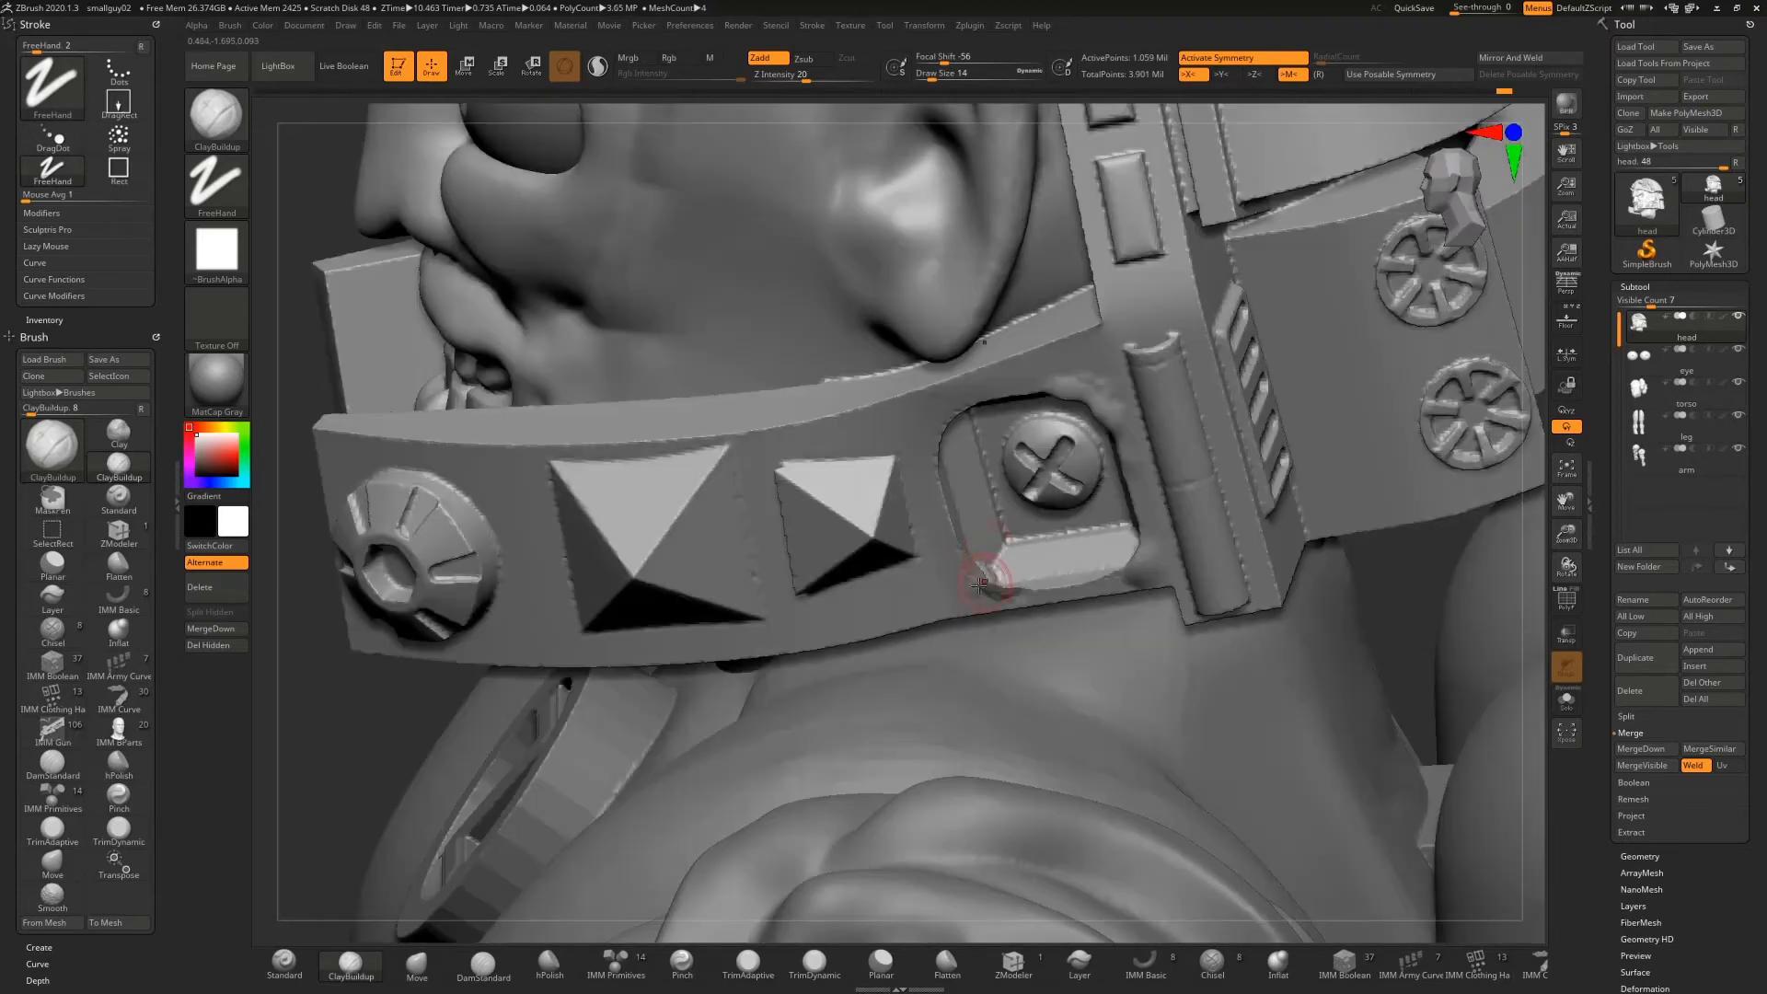
mouse_move(983, 582)
mouse_down()
mouse_move(1024, 591)
mouse_move(954, 550)
mouse_up()
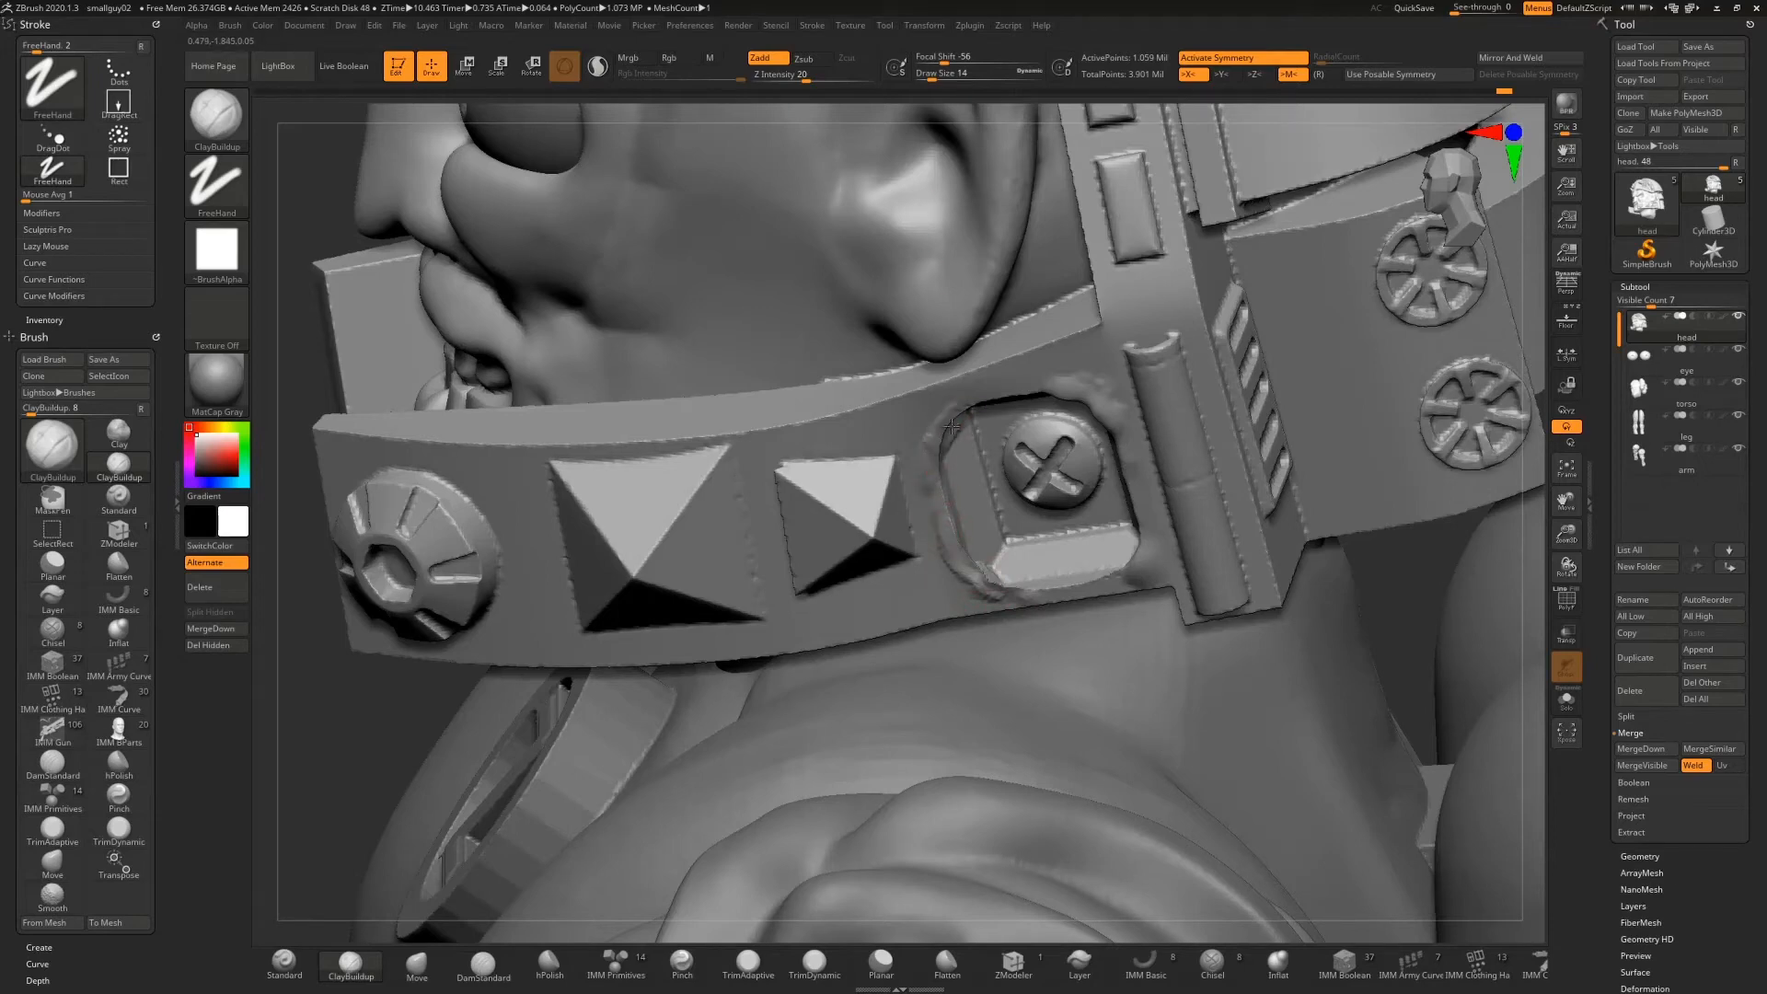
key(shift)
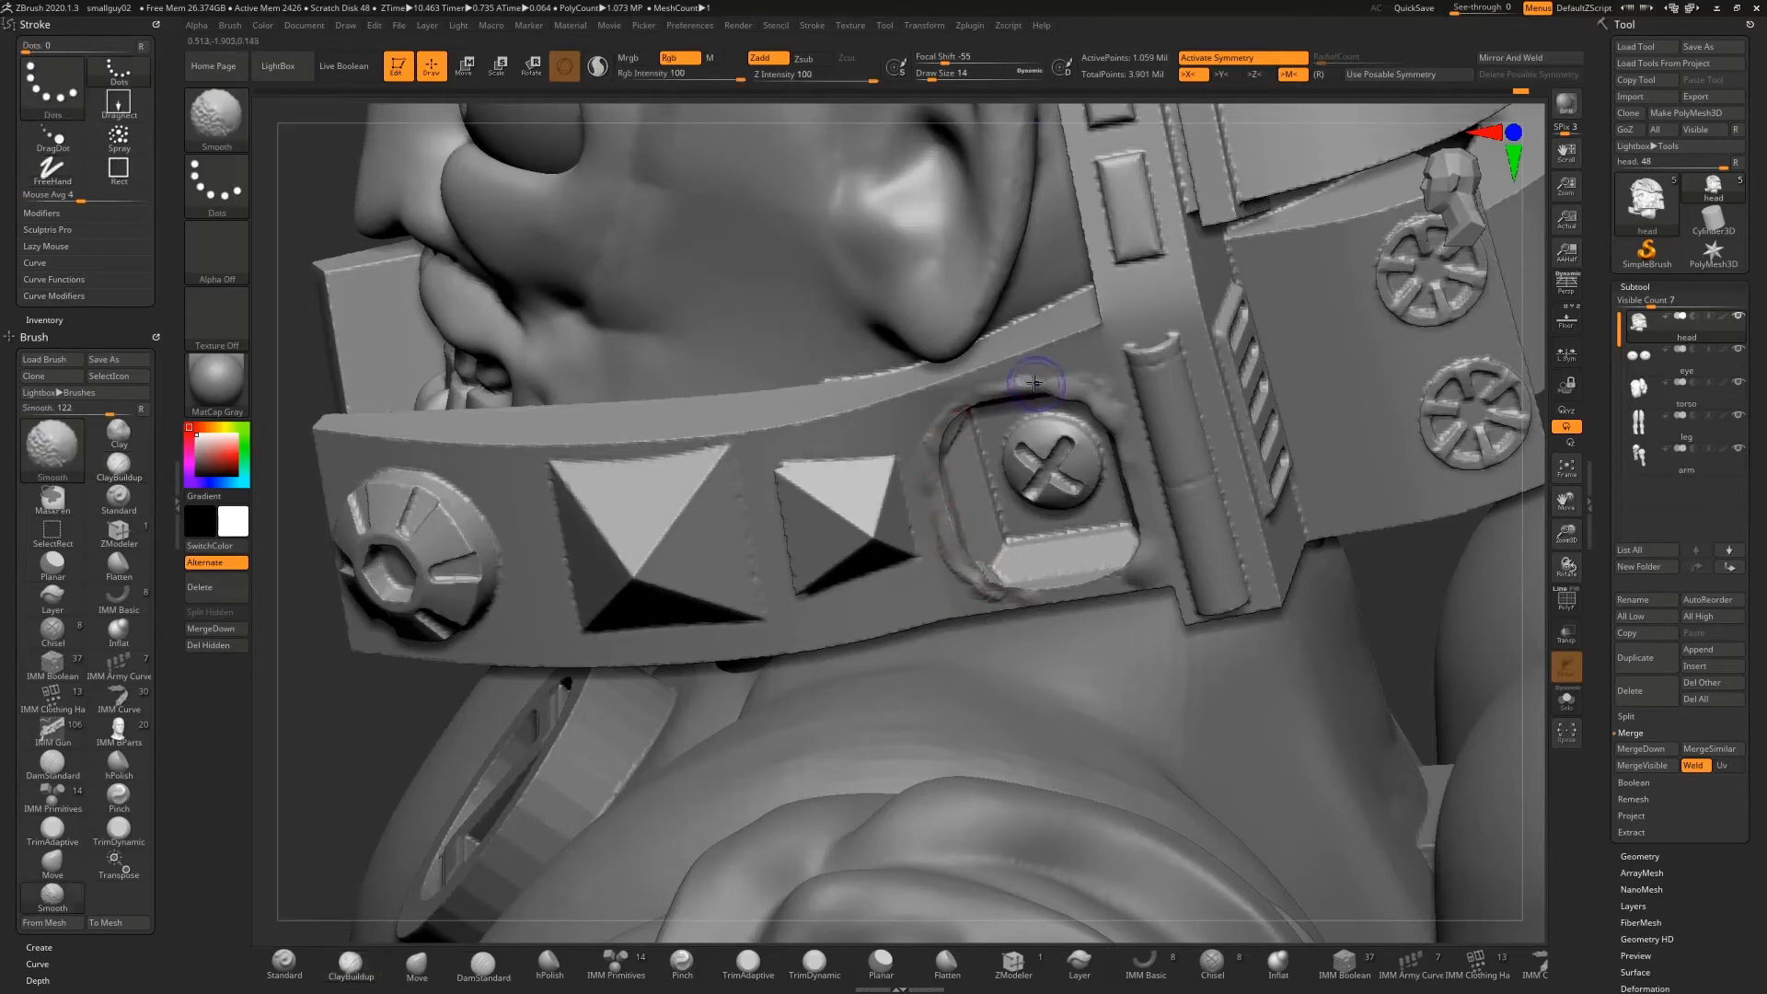
mouse_move(948, 419)
shift+mouse_down()
mouse_move(941, 506)
mouse_move(961, 547)
mouse_move(1017, 589)
mouse_move(1064, 580)
shift+mouse_up()
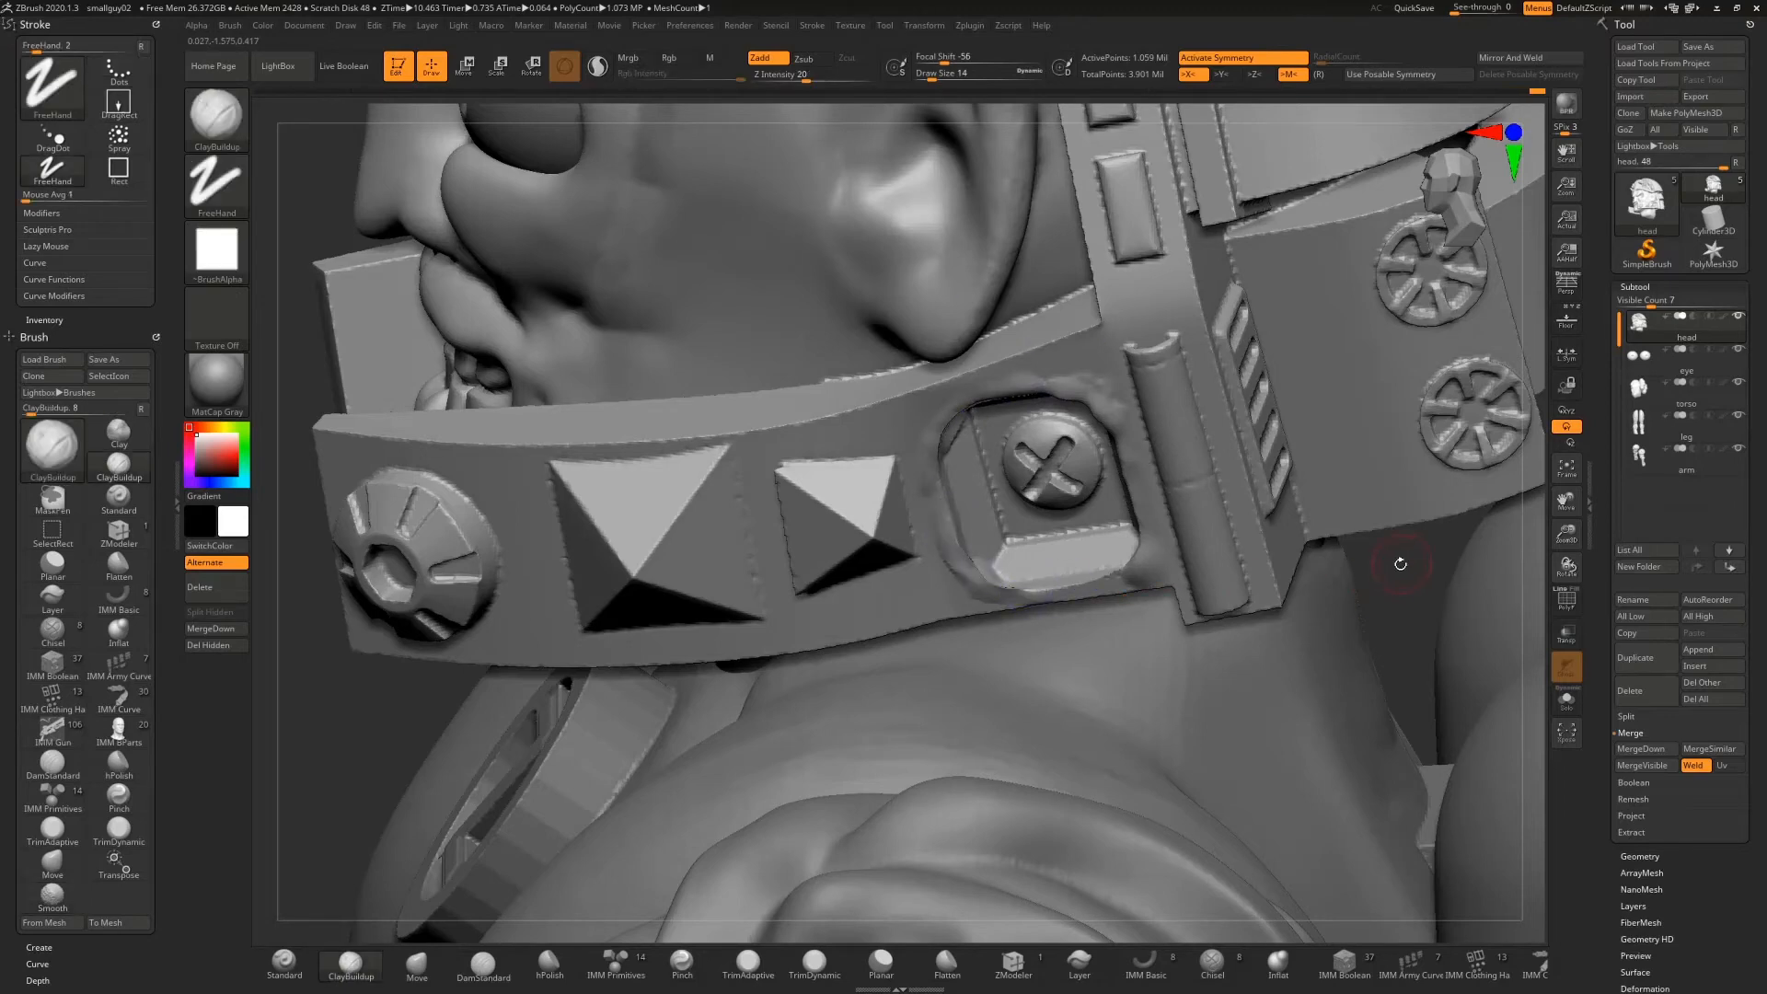
Extend the raised clay rim along the bottom and top edges of the screw recess, and smooth the whole rim
mouse_move(1399, 563)
mouse_down()
mouse_move(1435, 540)
mouse_move(1362, 545)
mouse_up()
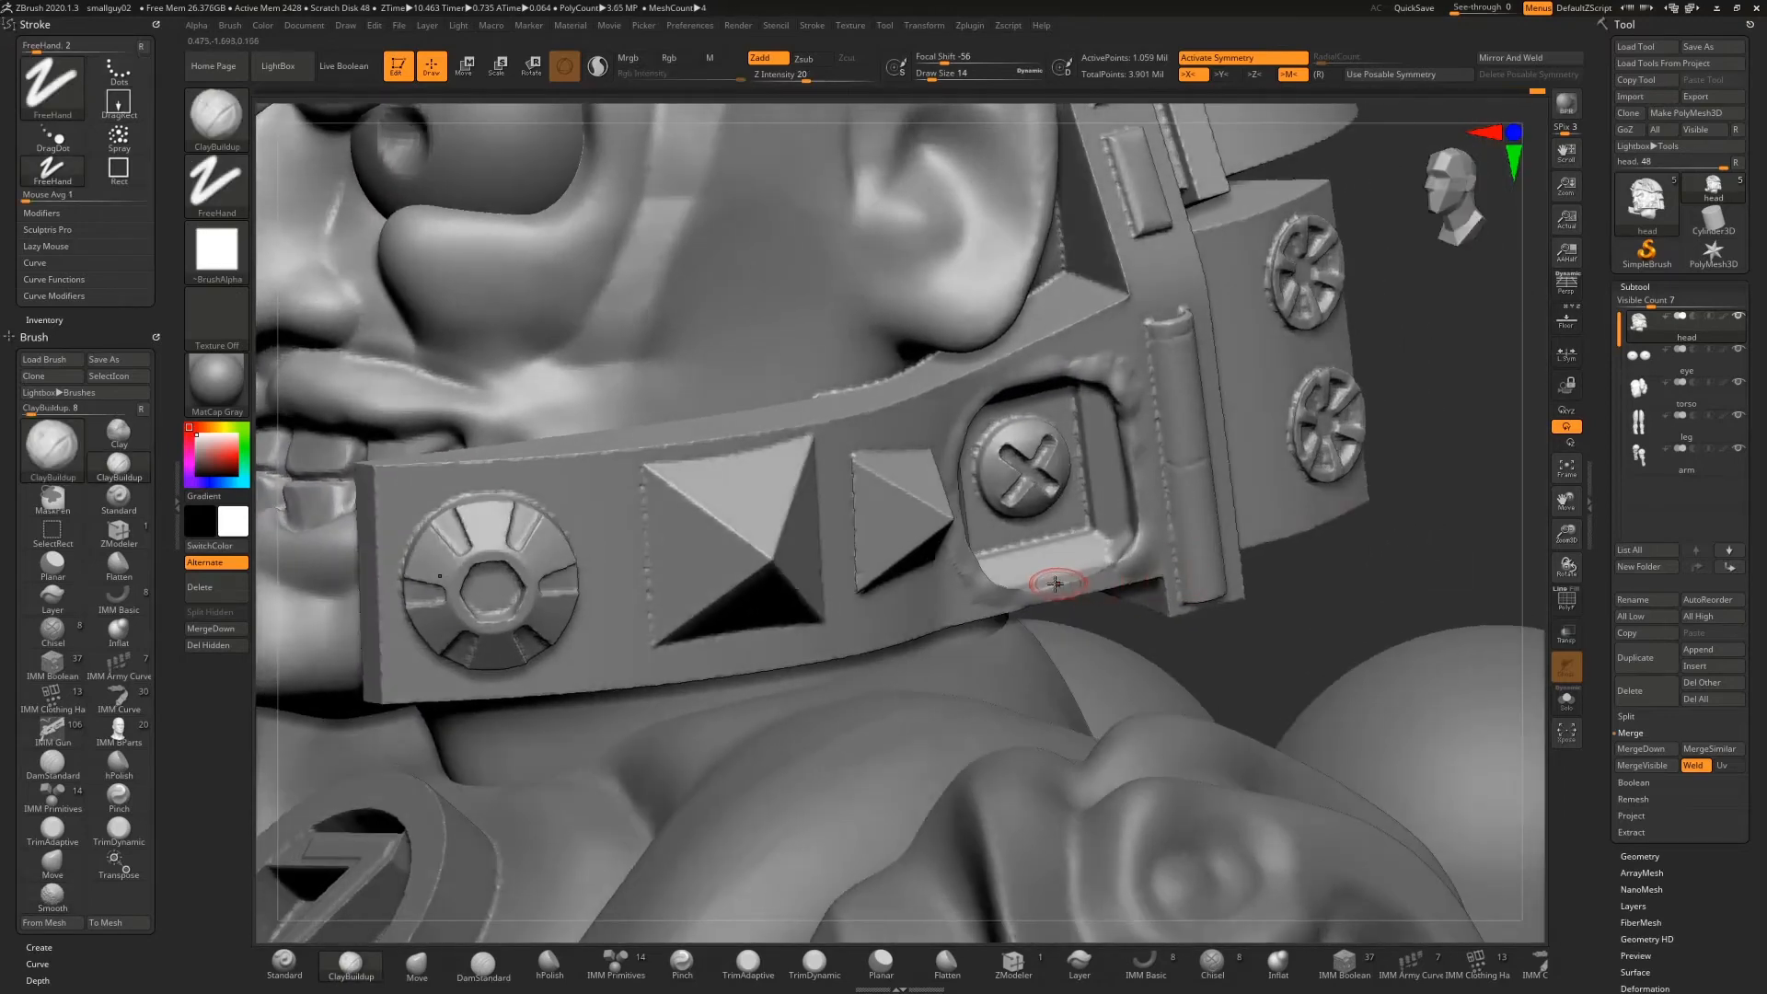
drag(1104, 564, 1024, 594)
mouse_move(1067, 372)
mouse_down()
mouse_move(1104, 368)
mouse_move(961, 425)
mouse_up()
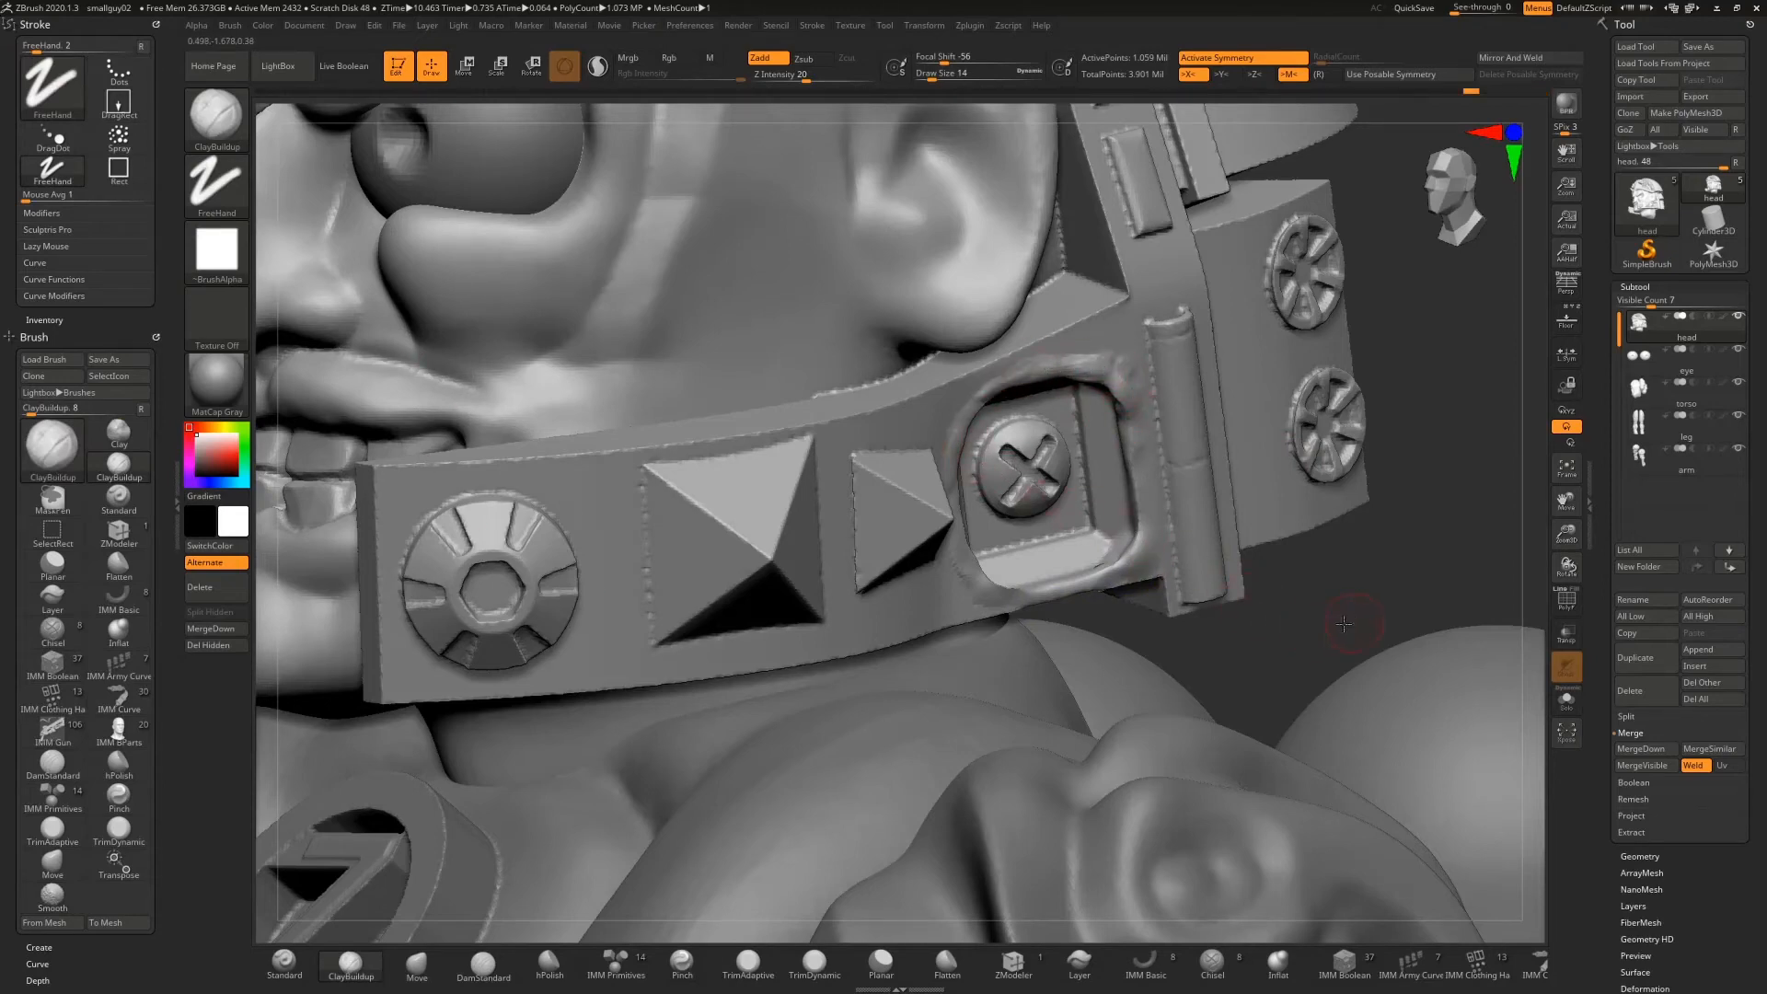
drag(1343, 624, 1237, 626)
mouse_move(962, 463)
mouse_down()
mouse_move(983, 520)
mouse_move(987, 442)
mouse_move(1023, 406)
mouse_move(985, 423)
mouse_move(968, 469)
mouse_move(1023, 569)
mouse_move(1108, 580)
mouse_move(1170, 554)
mouse_up()
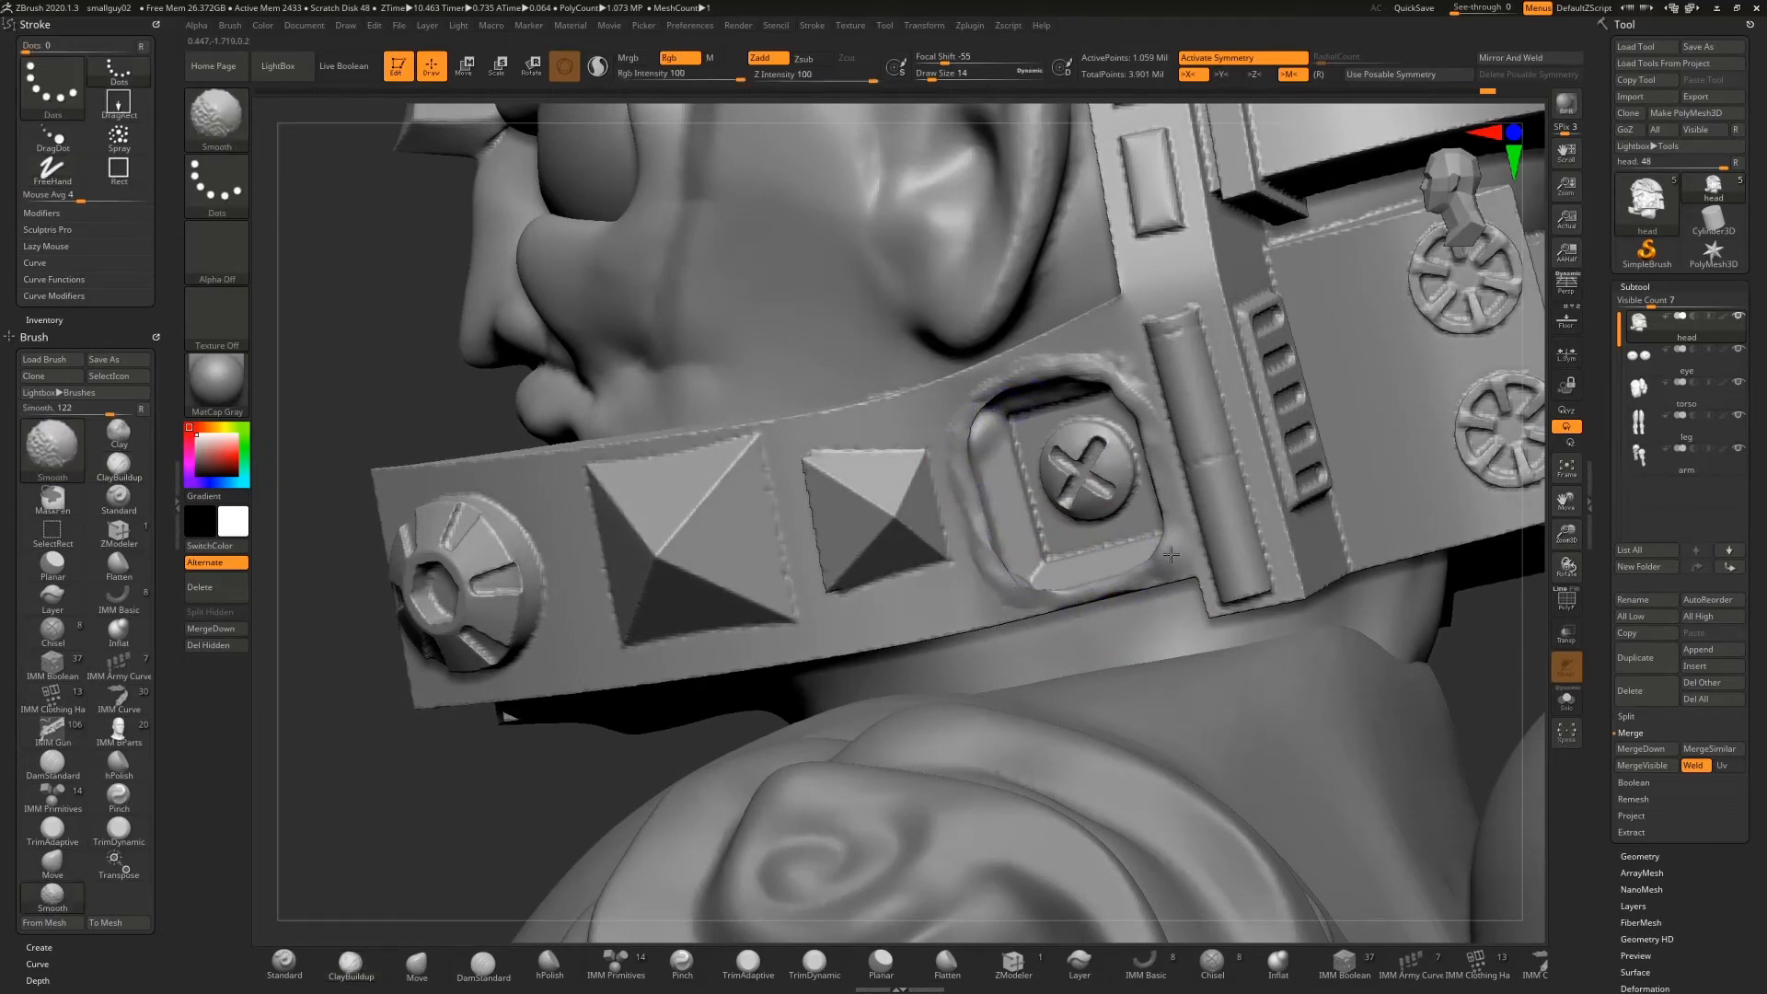
drag(1478, 637, 1495, 647)
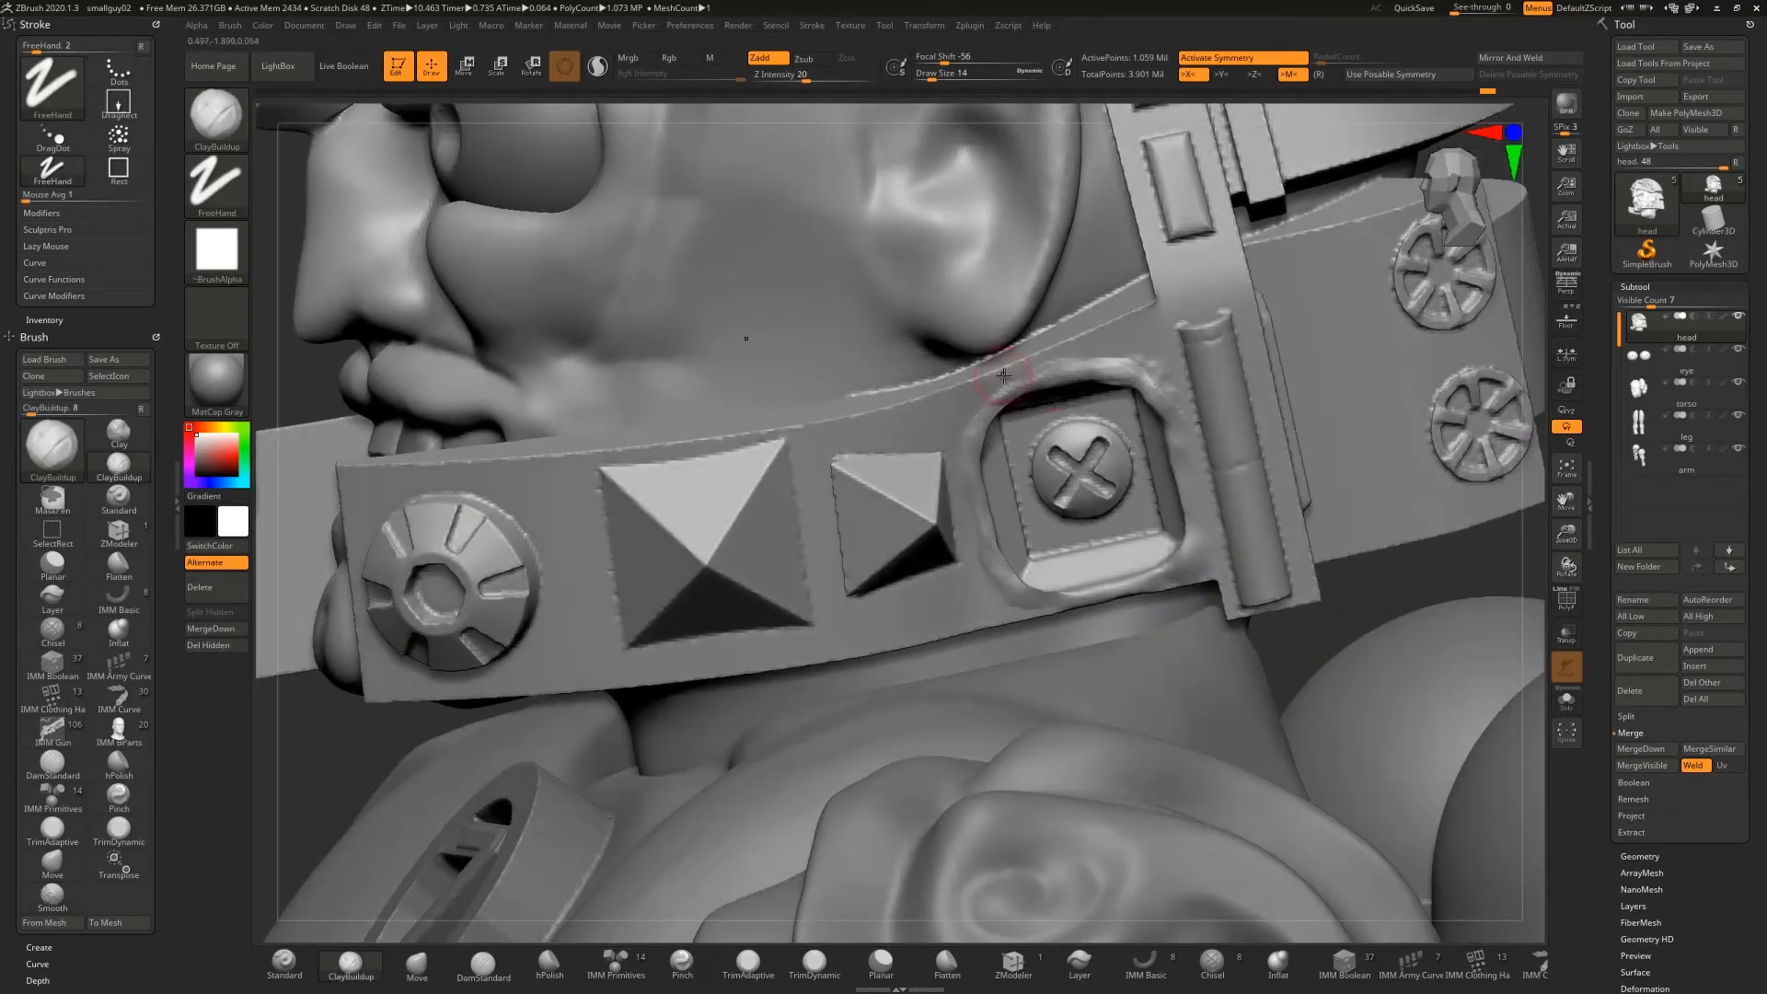
mouse_move(998, 372)
shift+mouse_down()
mouse_move(1150, 368)
mouse_move(1188, 502)
shift+mouse_up()
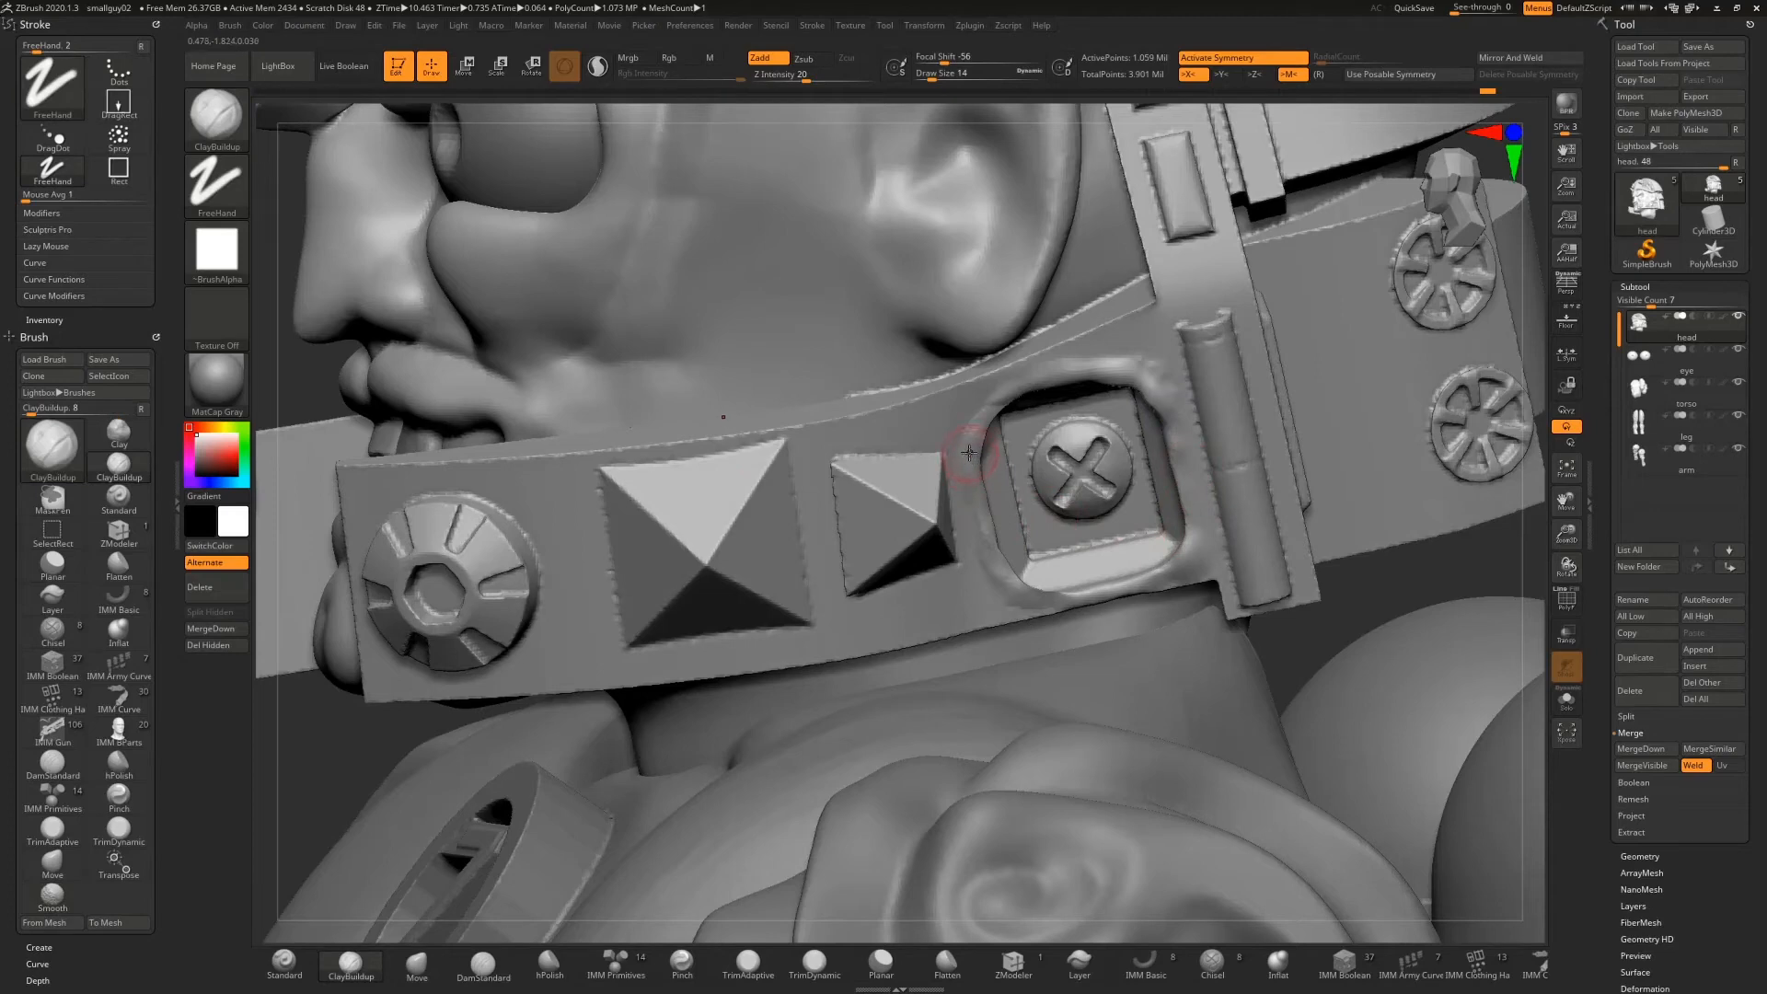
Even out the recess rim with further ClayBuildup strokes on its stud-side, top and bottom edges, and smooth them
drag(970, 456, 983, 510)
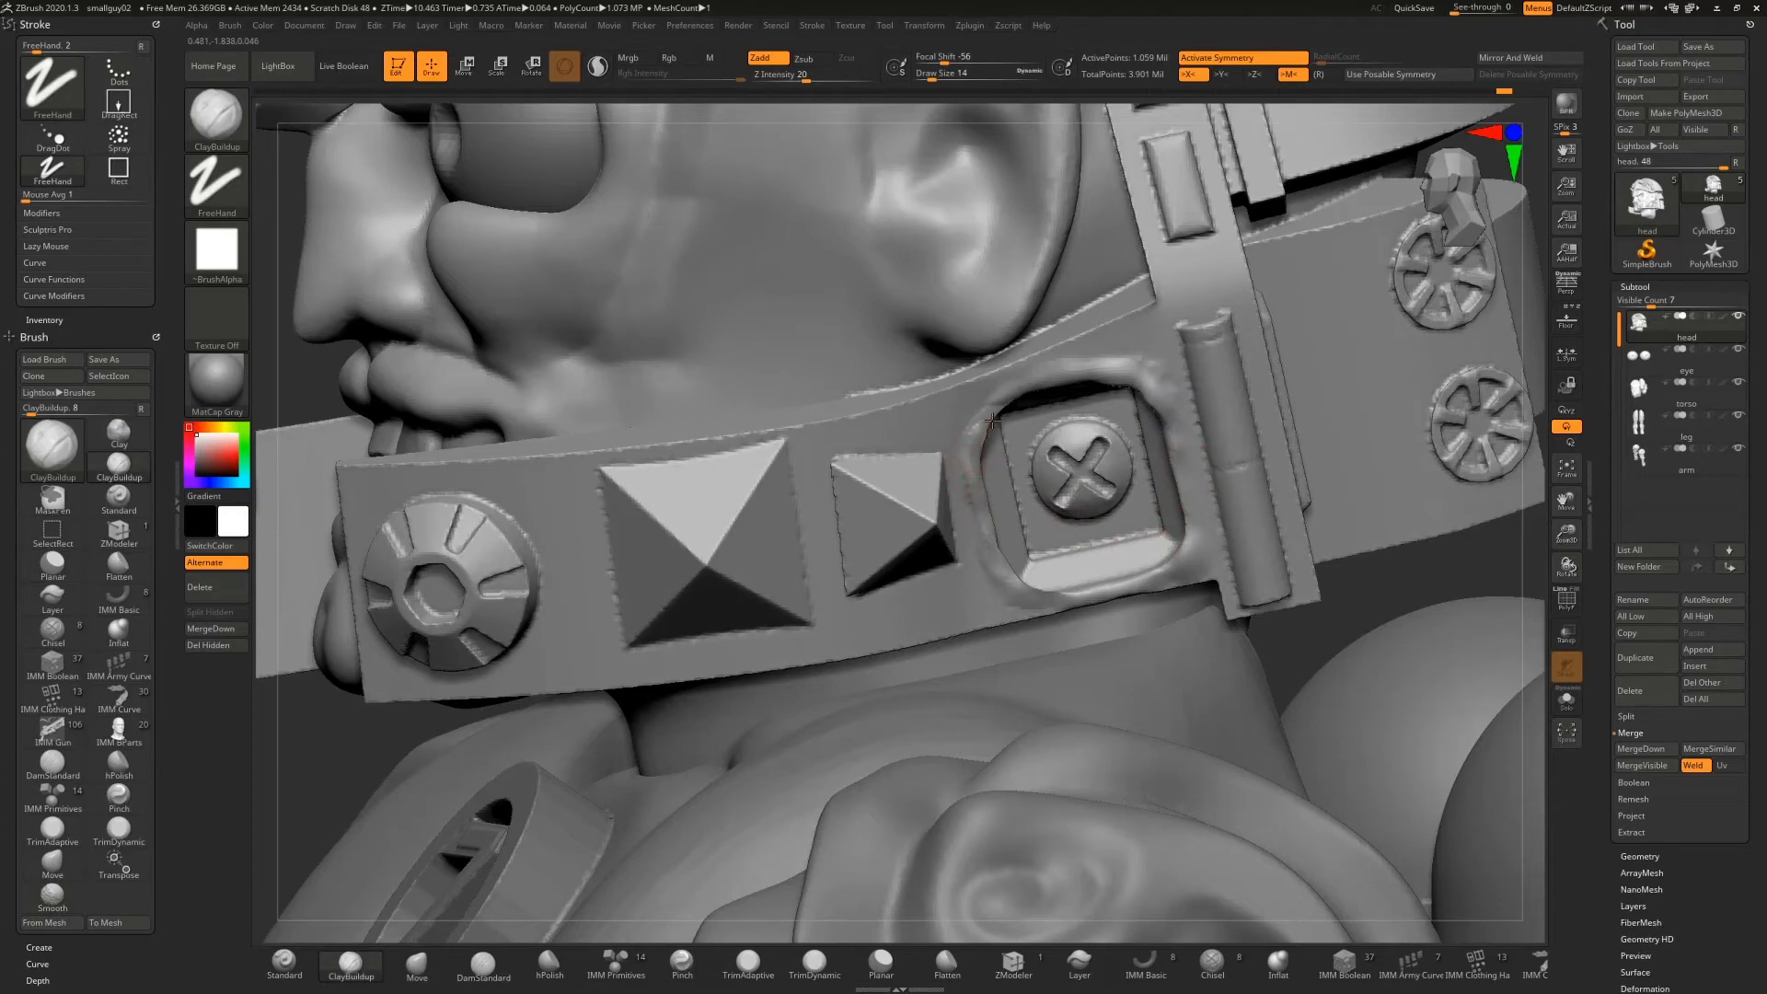
drag(1012, 394, 980, 426)
drag(1368, 596, 1215, 488)
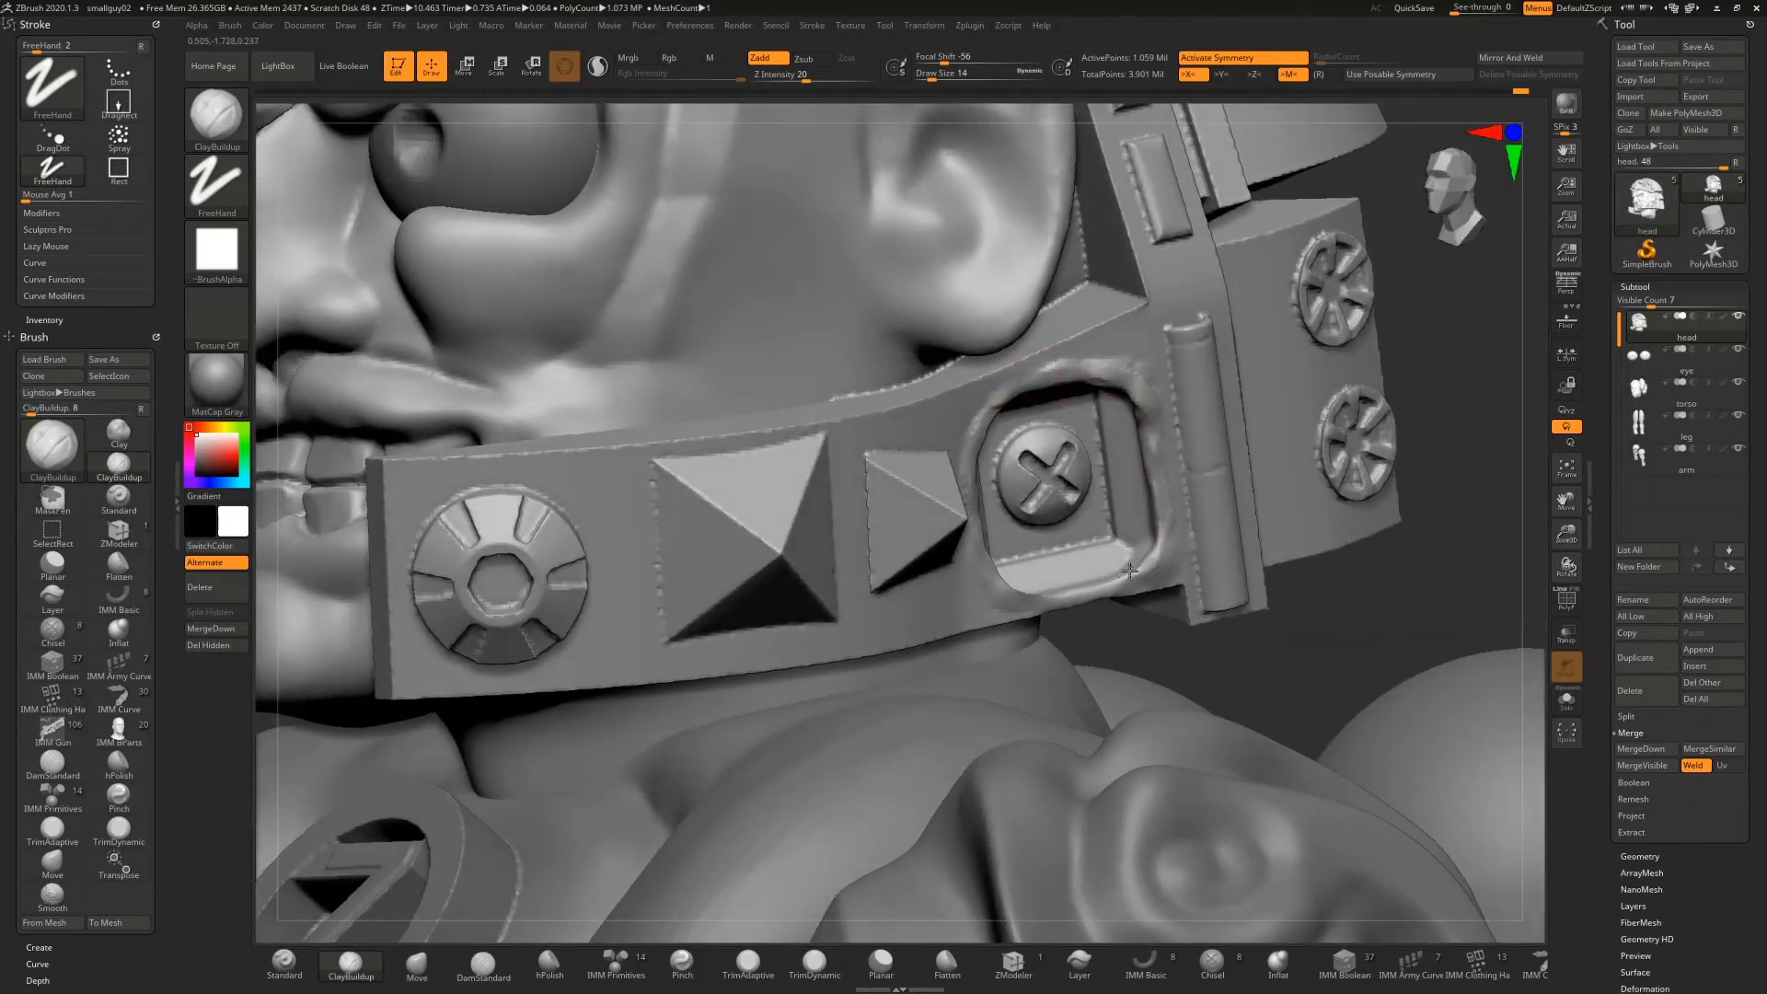
drag(1129, 571, 1023, 594)
key(shift)
Reduce the ClayBuildup draw size to 6 and add a thin weld-like bead between the screw recess and the collar's upper hinge corner
drag(1564, 526, 1519, 571)
drag(1265, 401, 1207, 434)
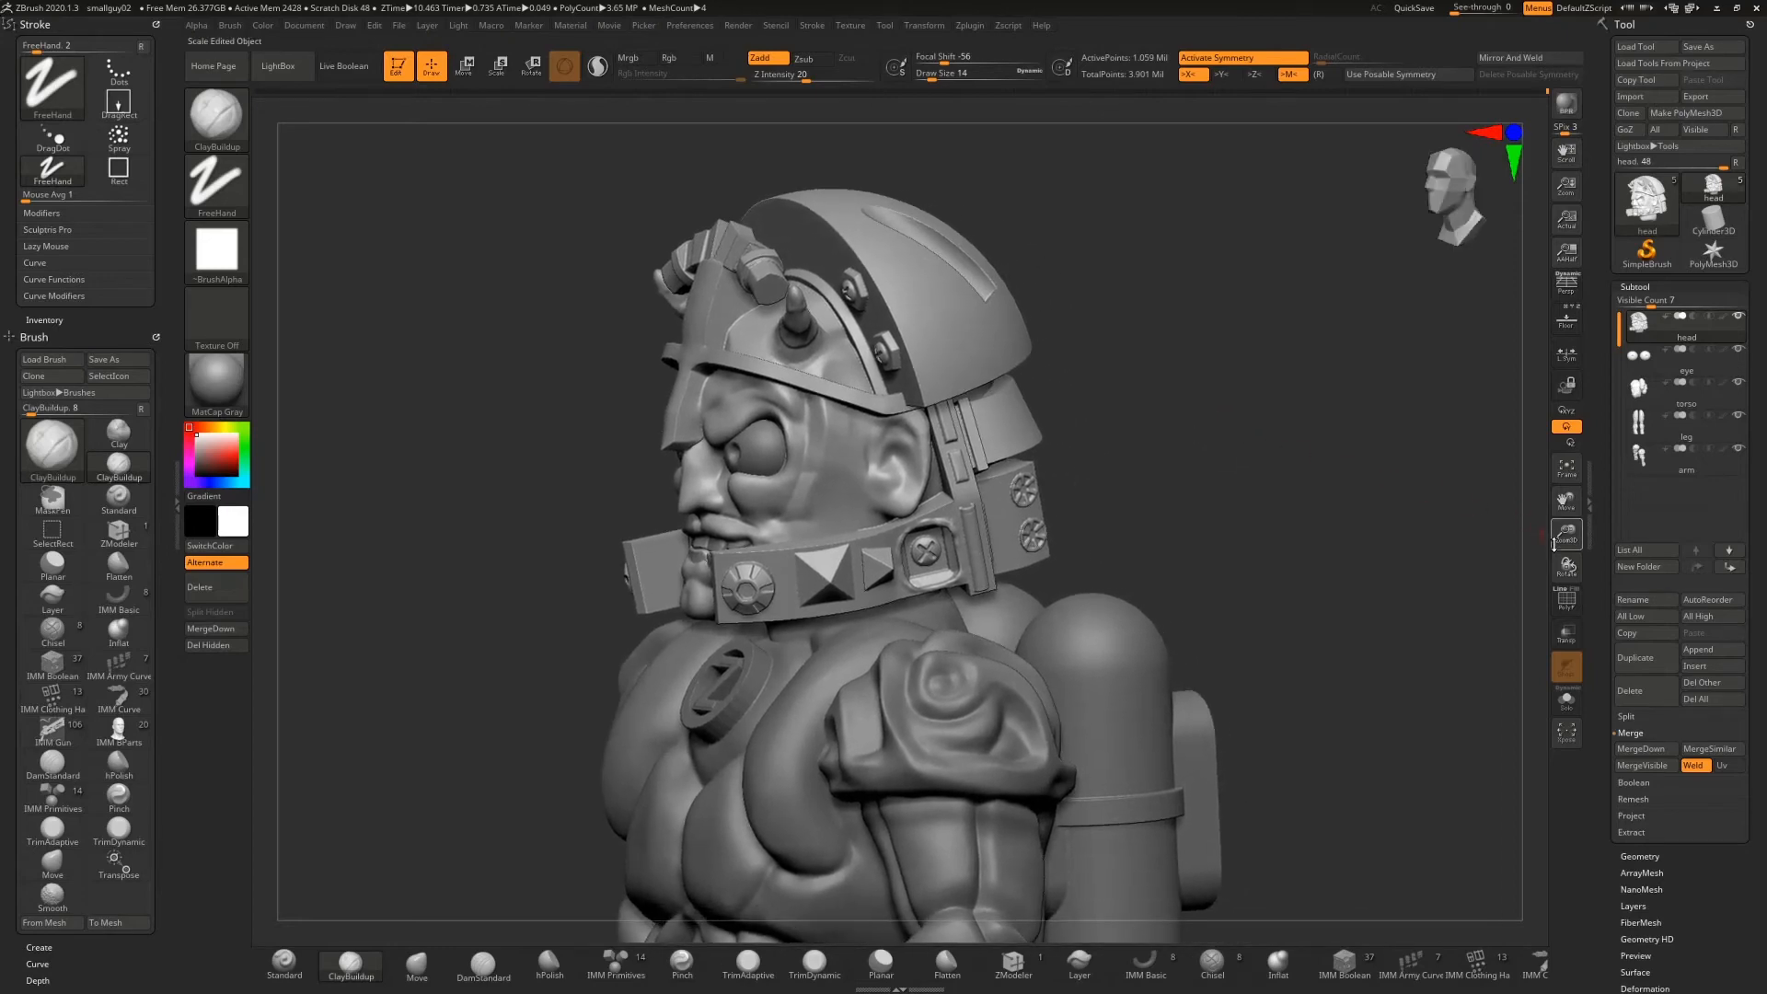
drag(1565, 534, 1523, 690)
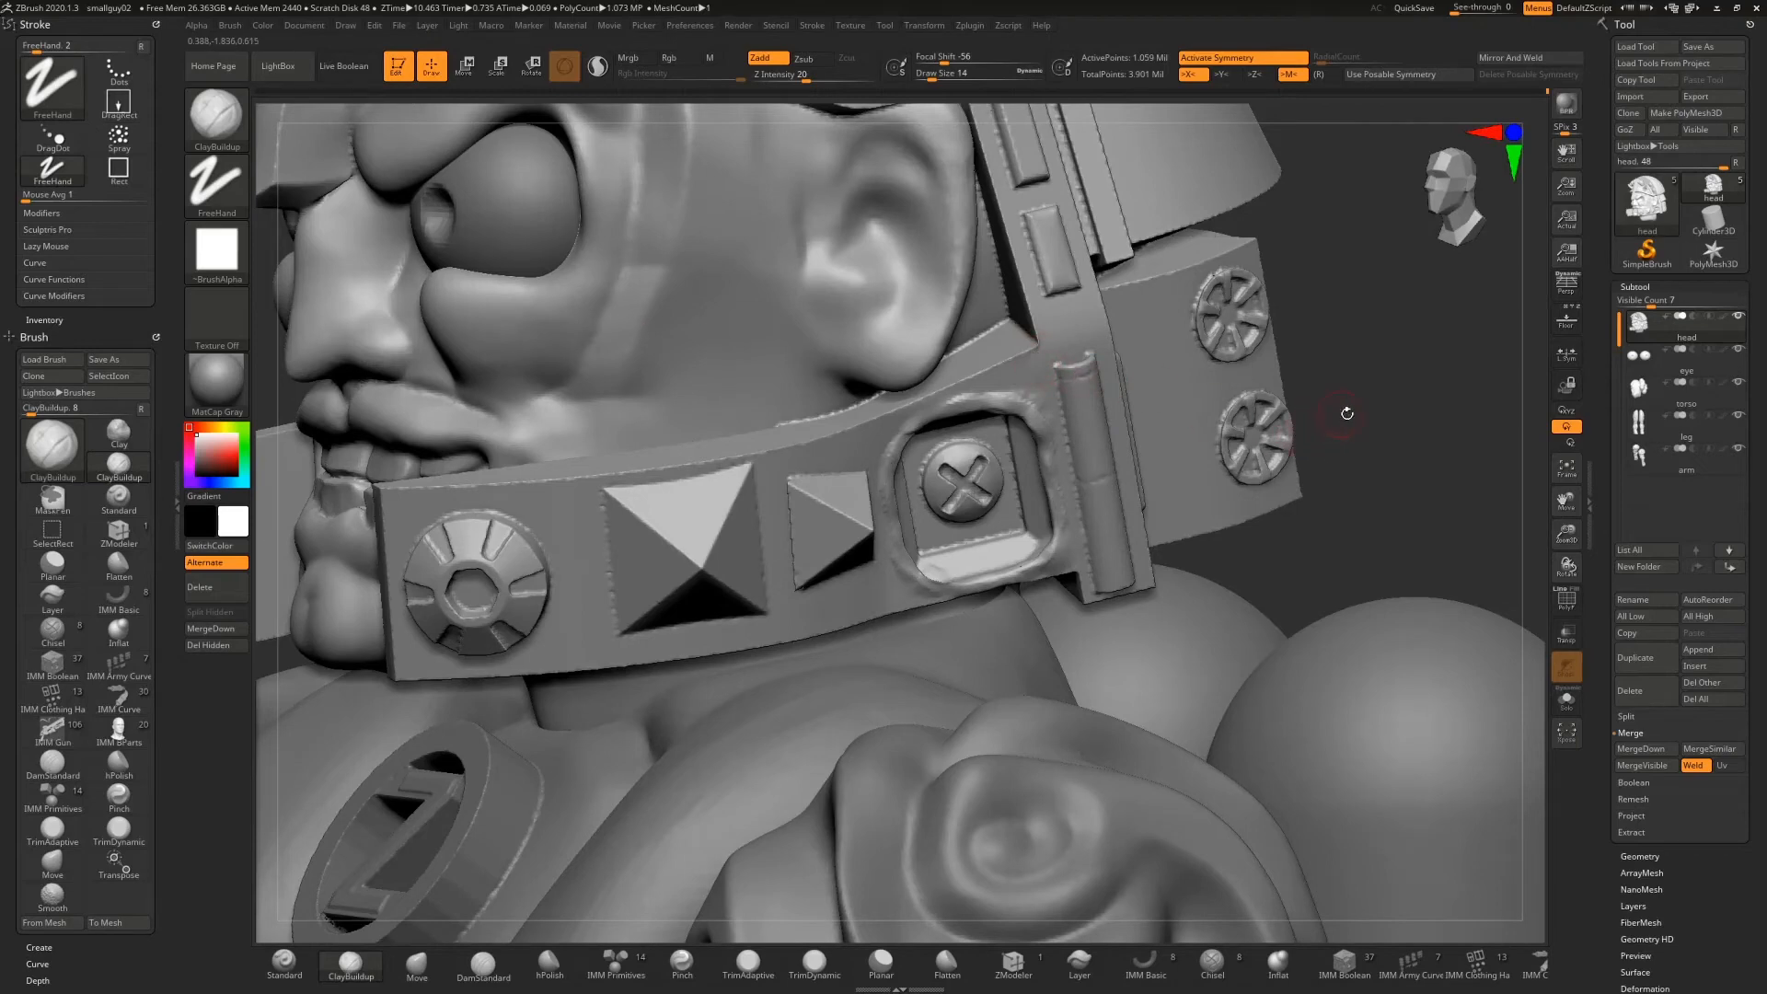
key(s)
drag(1393, 407, 1395, 407)
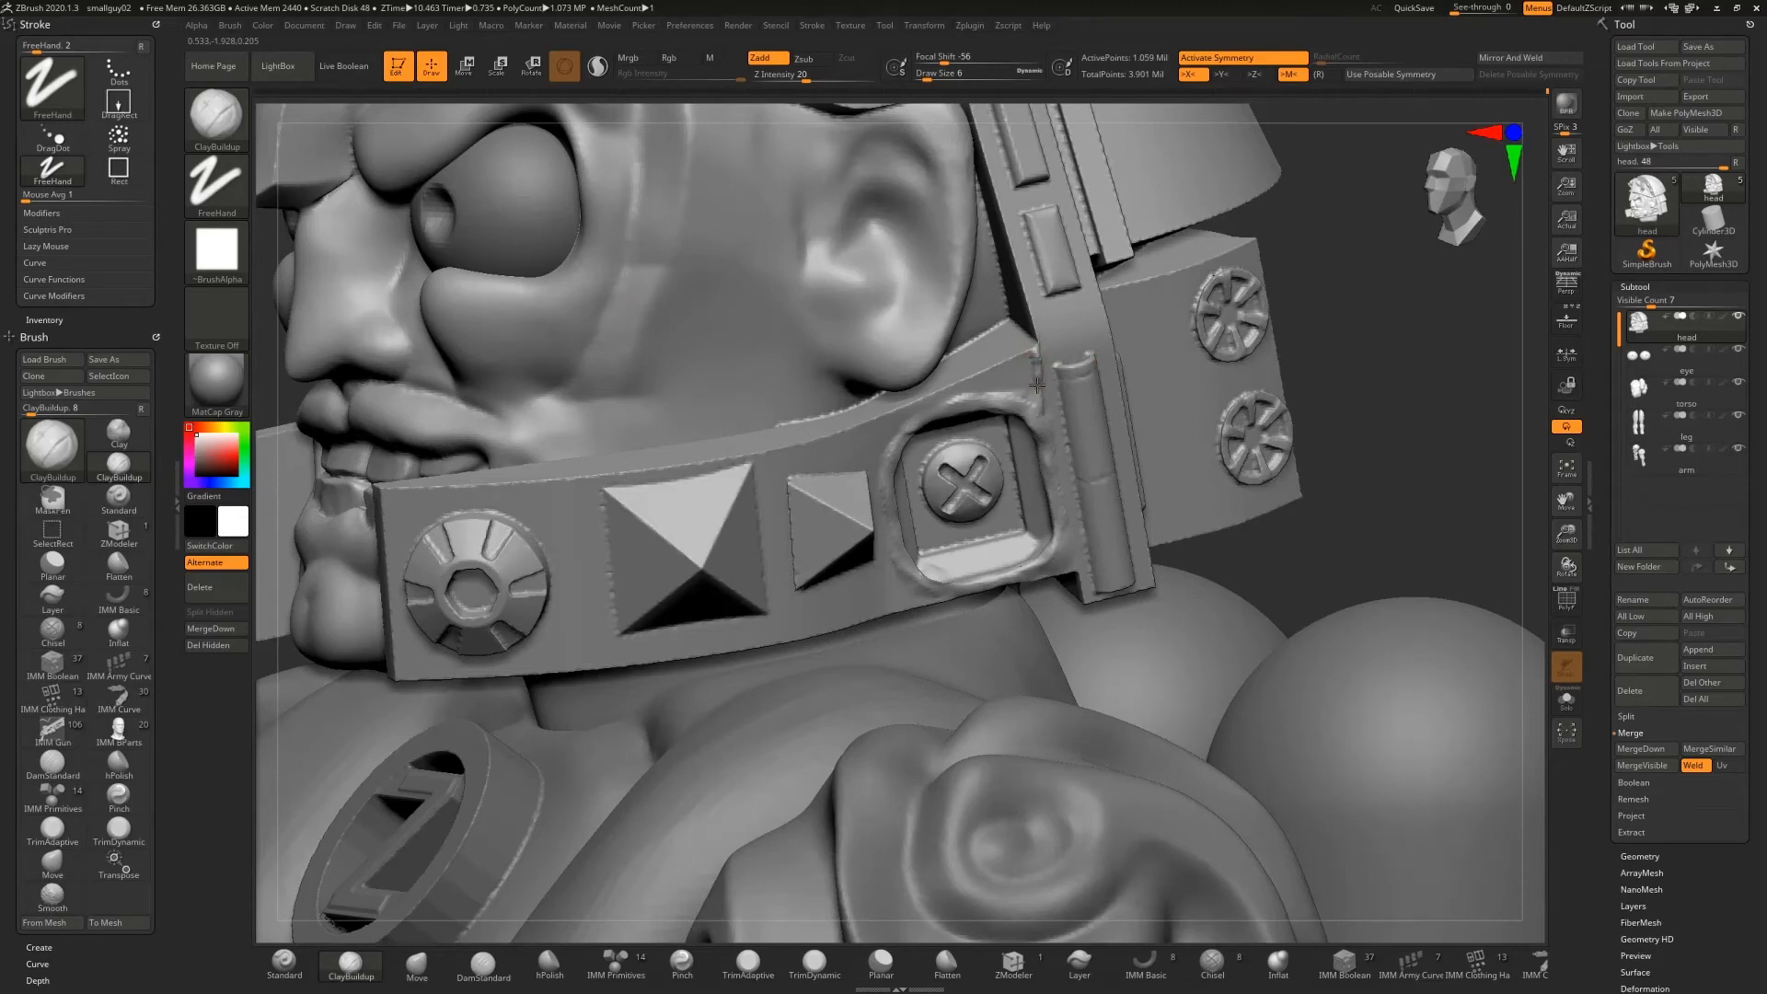
drag(1038, 388, 1046, 423)
drag(1325, 368, 987, 288)
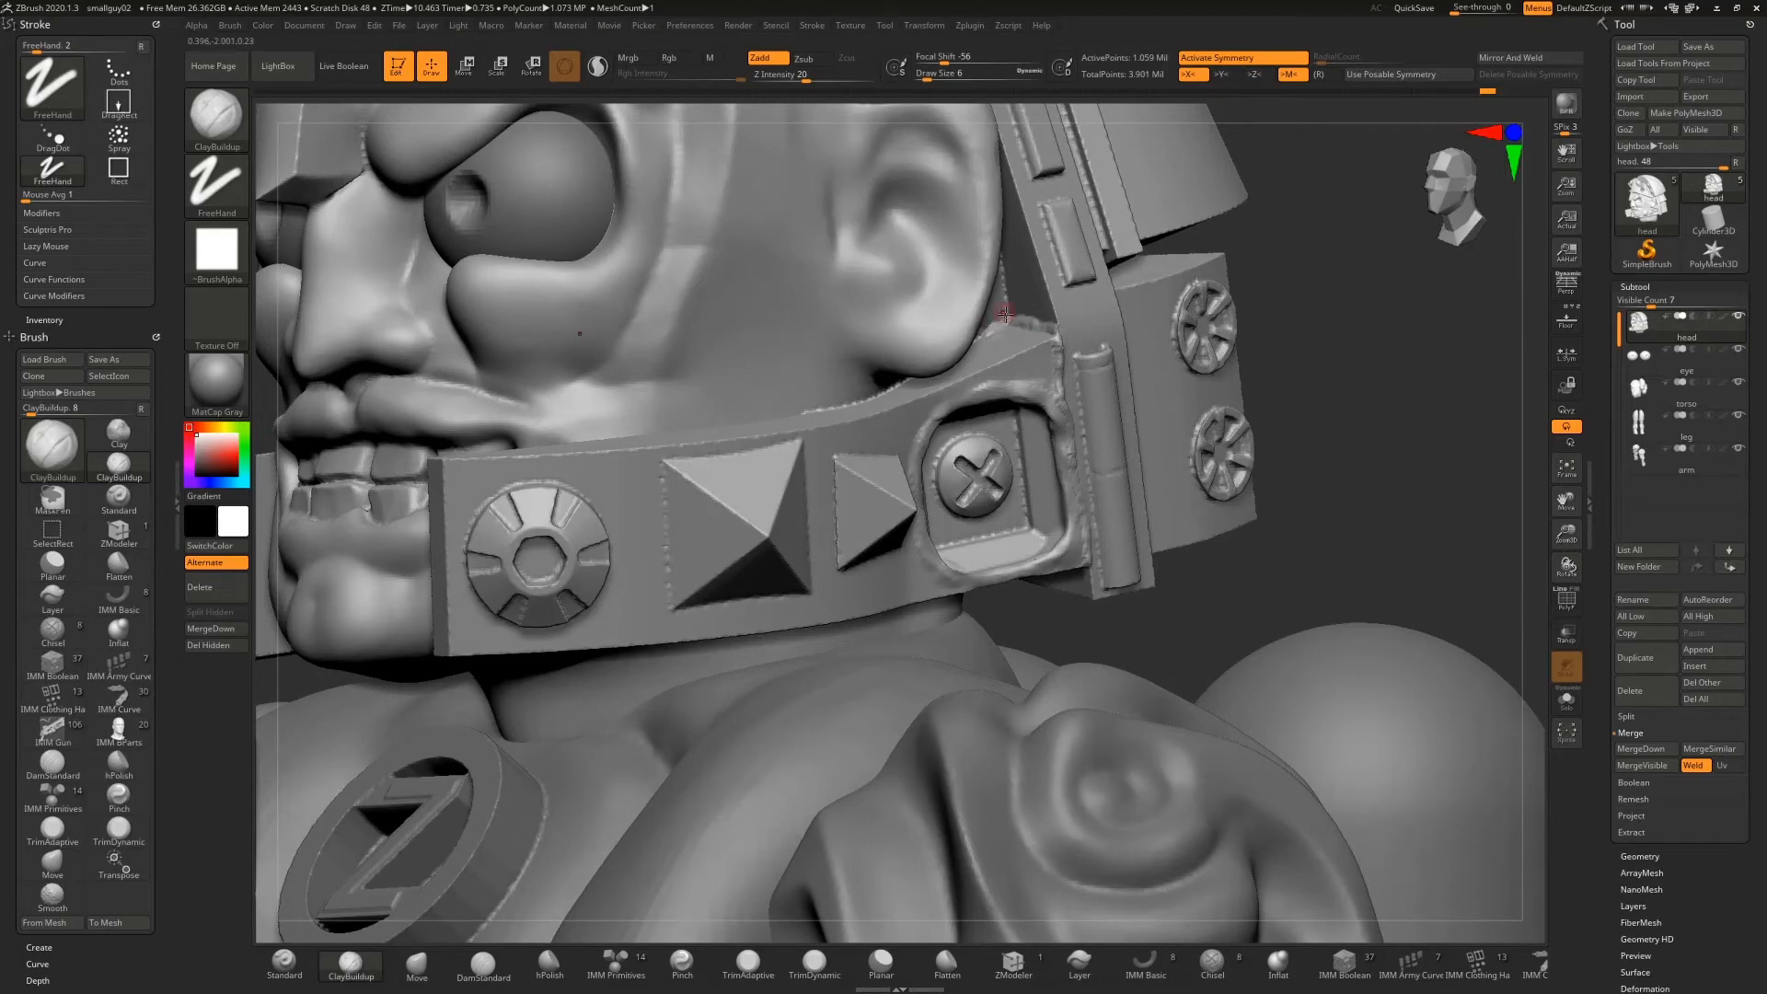
Lay rough ClayBuildup beads along both long sides of the hinge cylinder where it meets the collar
drag(1304, 346, 1132, 355)
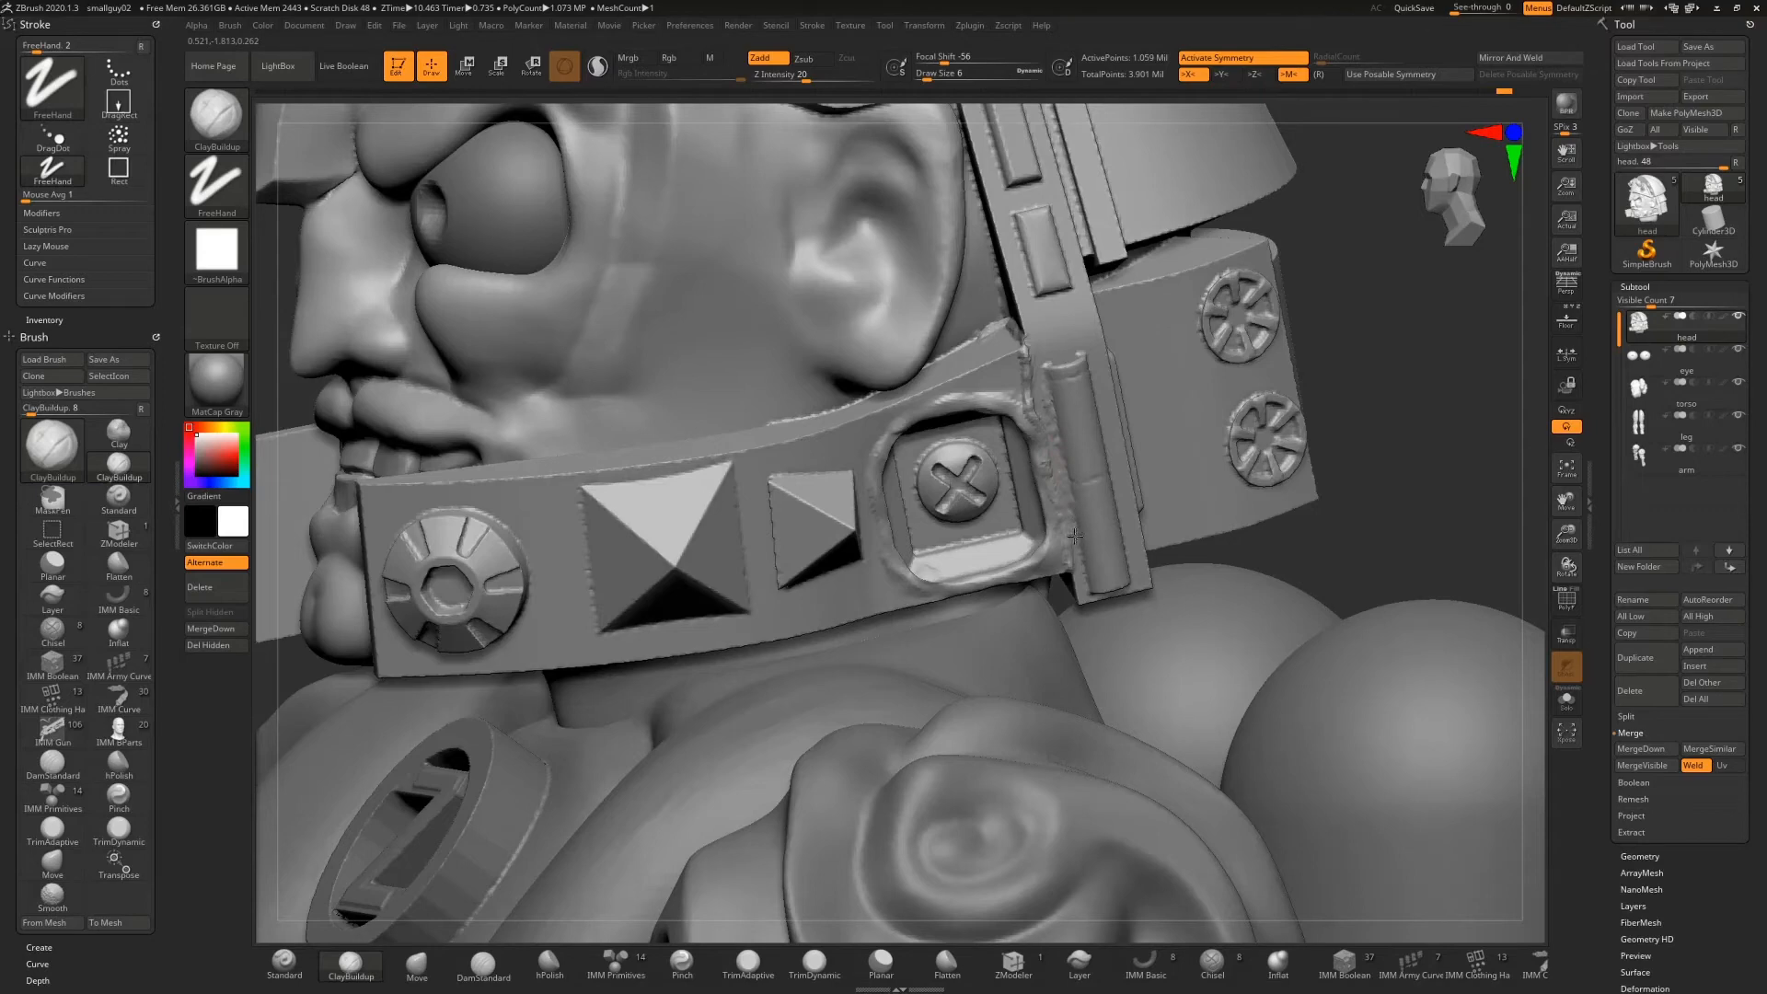
drag(1301, 539, 1087, 377)
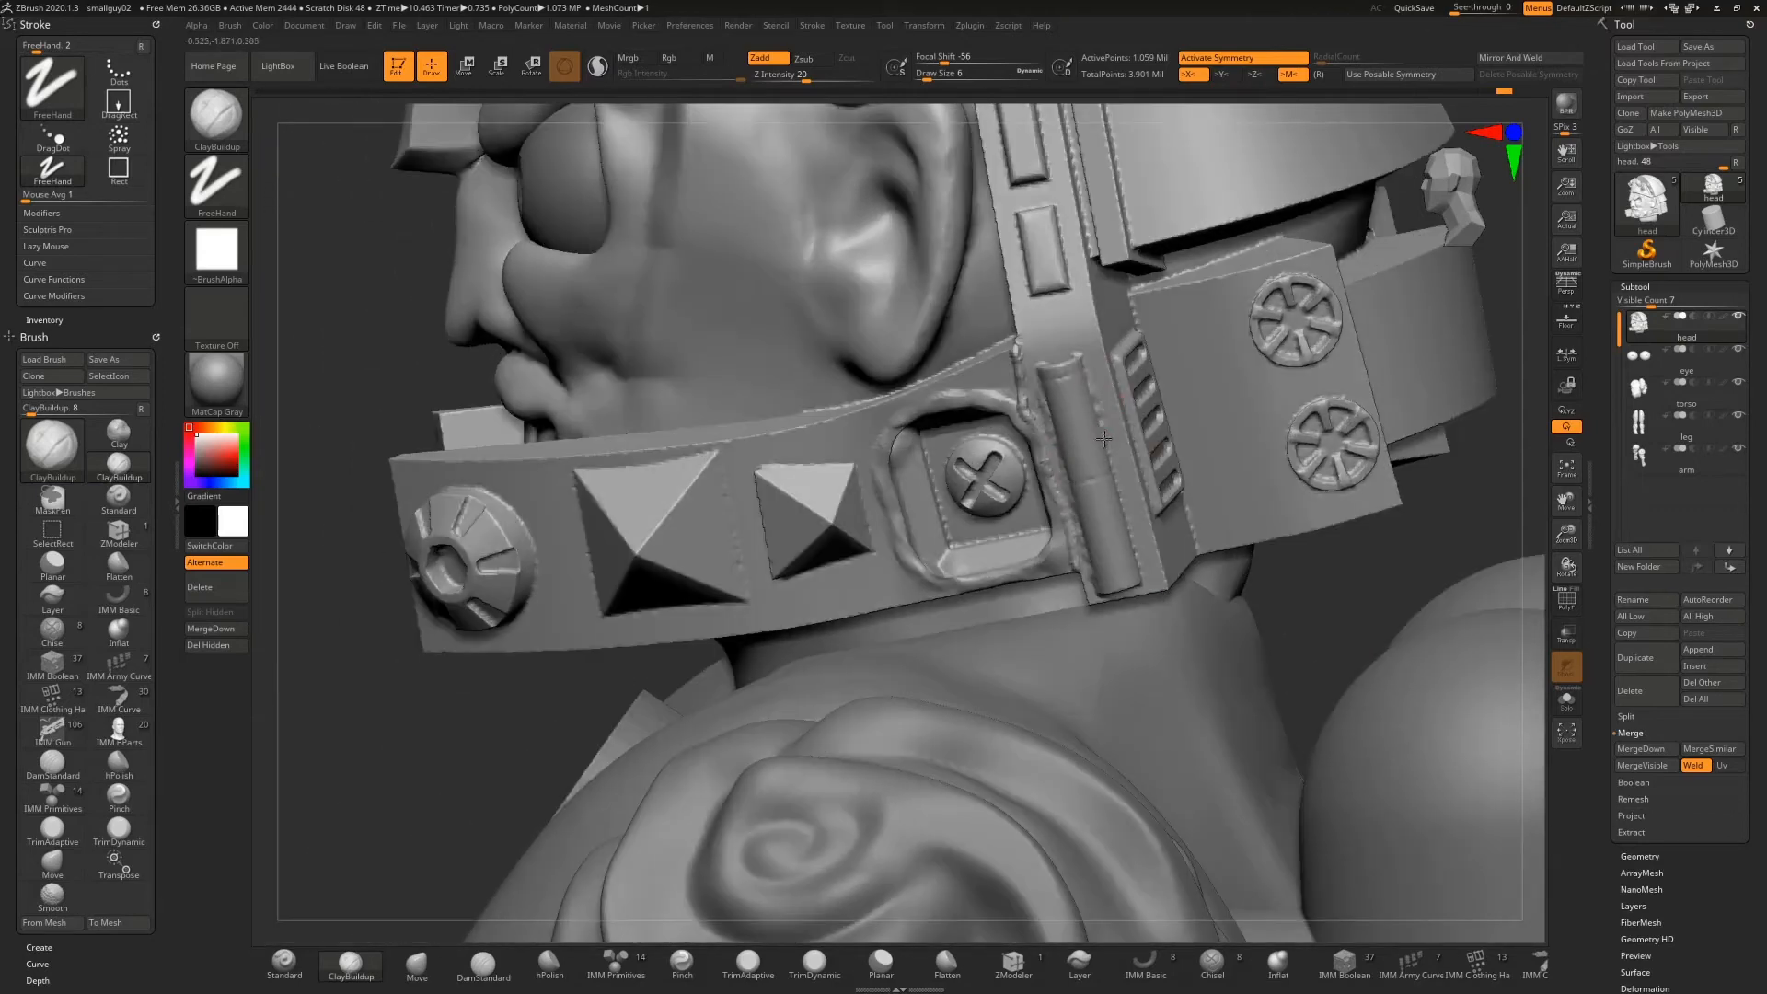
right_drag(1288, 580, 1118, 476)
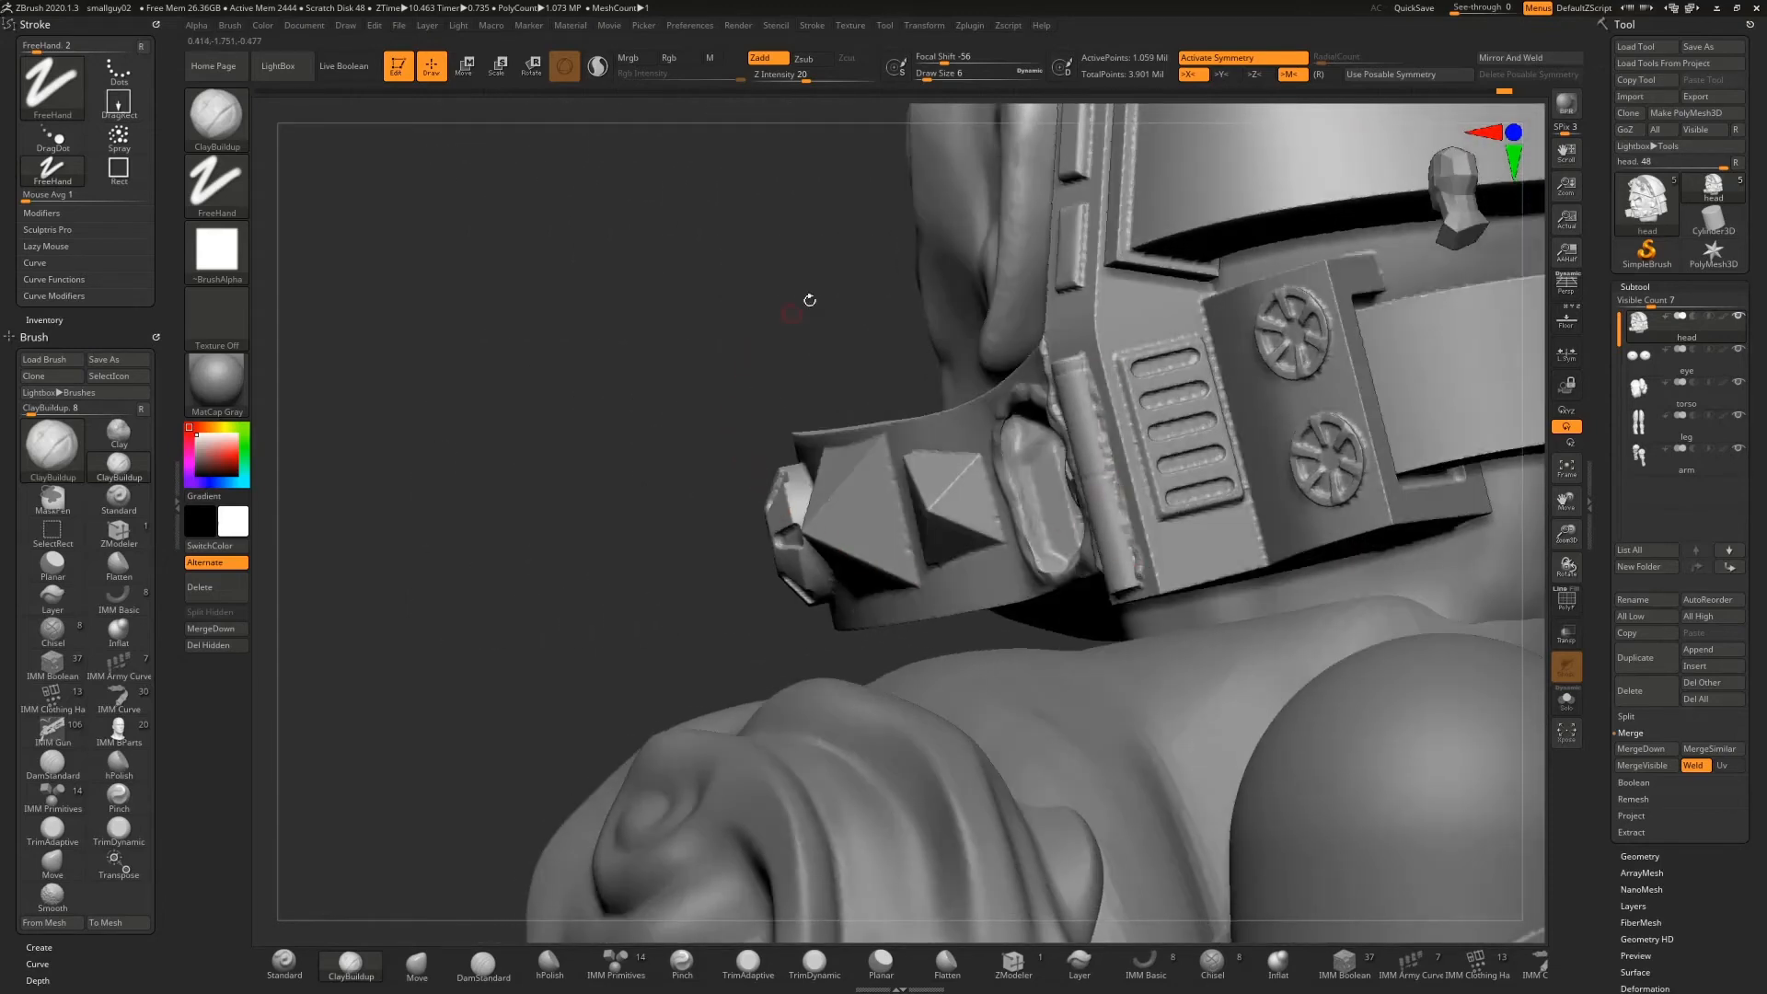
drag(809, 300, 838, 324)
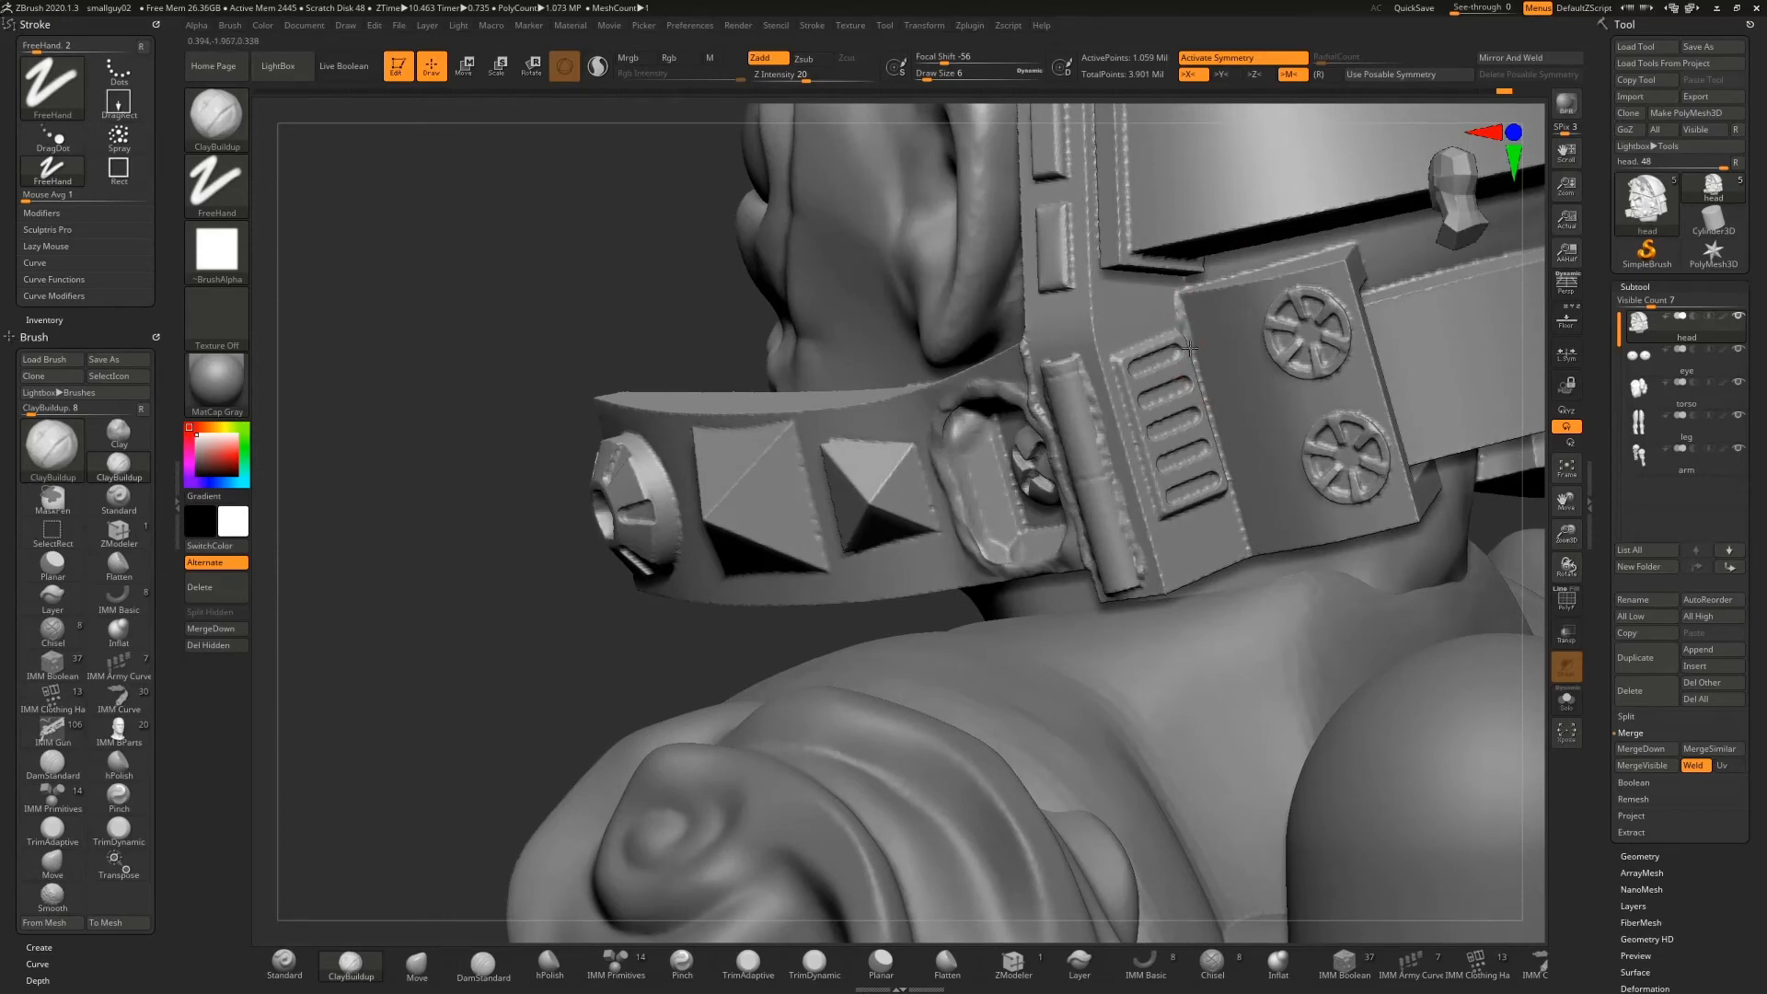
Build a clay bead down the bend between the slotted vent panel and the plate with the two spoked discs
drag(849, 616, 1204, 370)
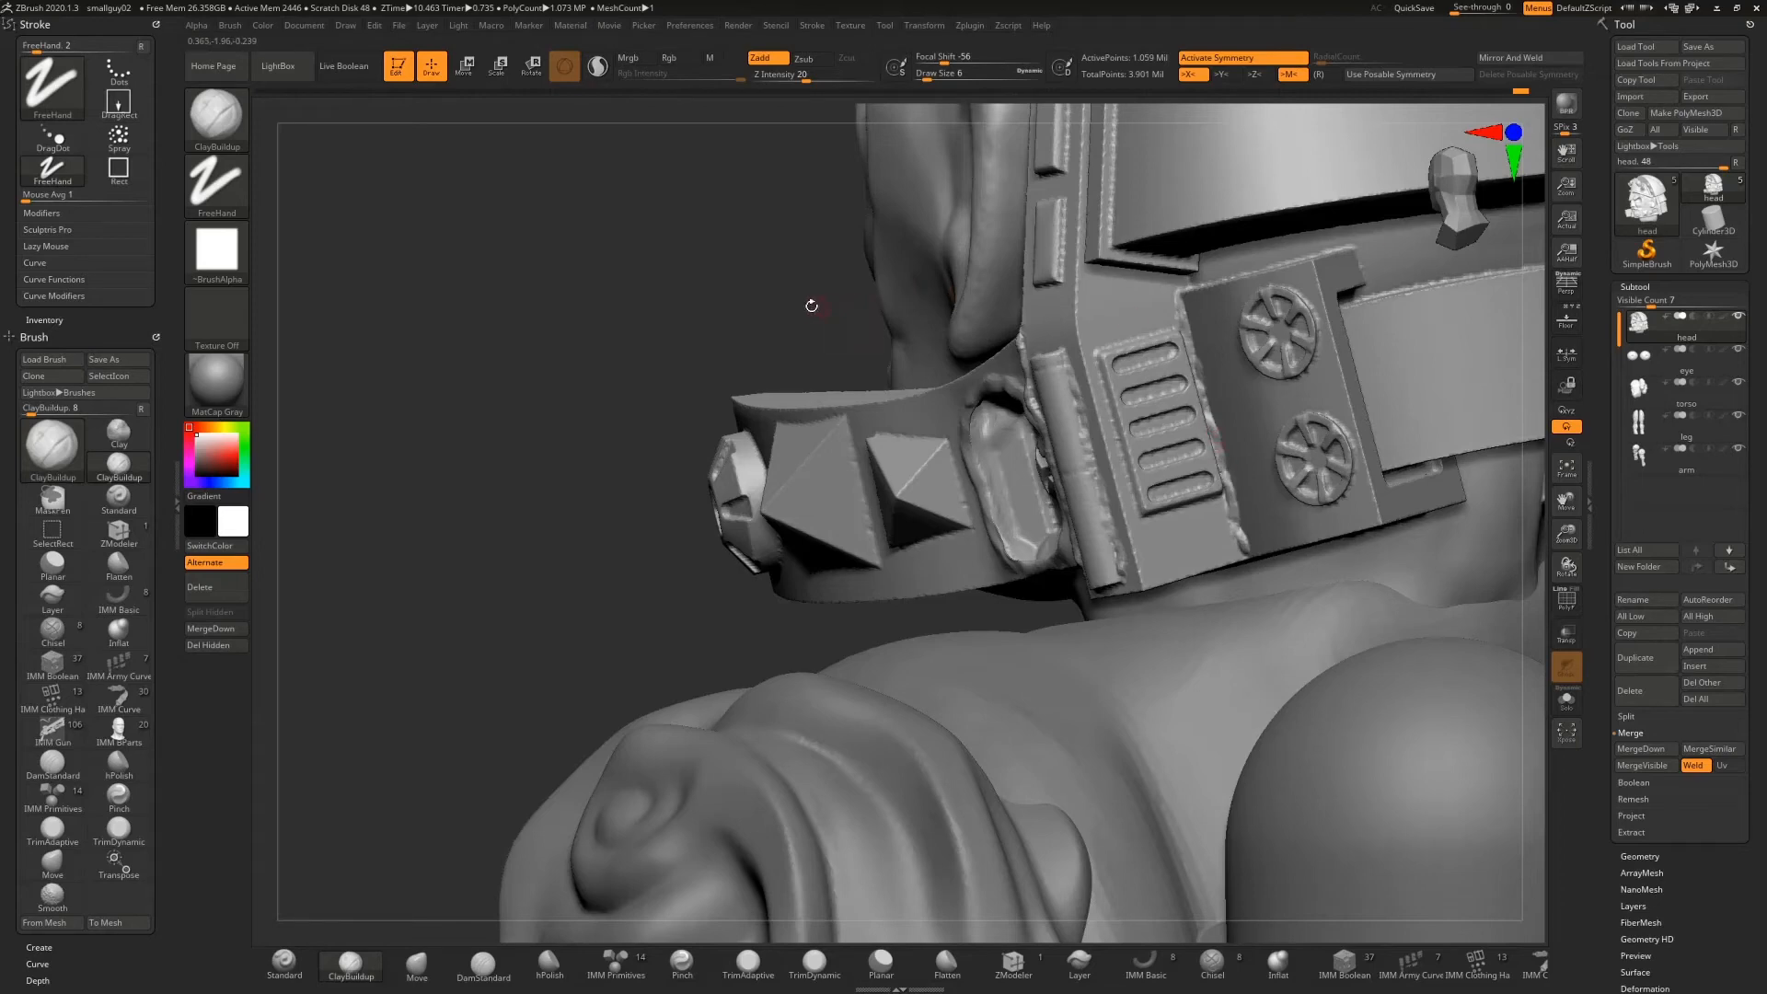
drag(811, 306, 1077, 333)
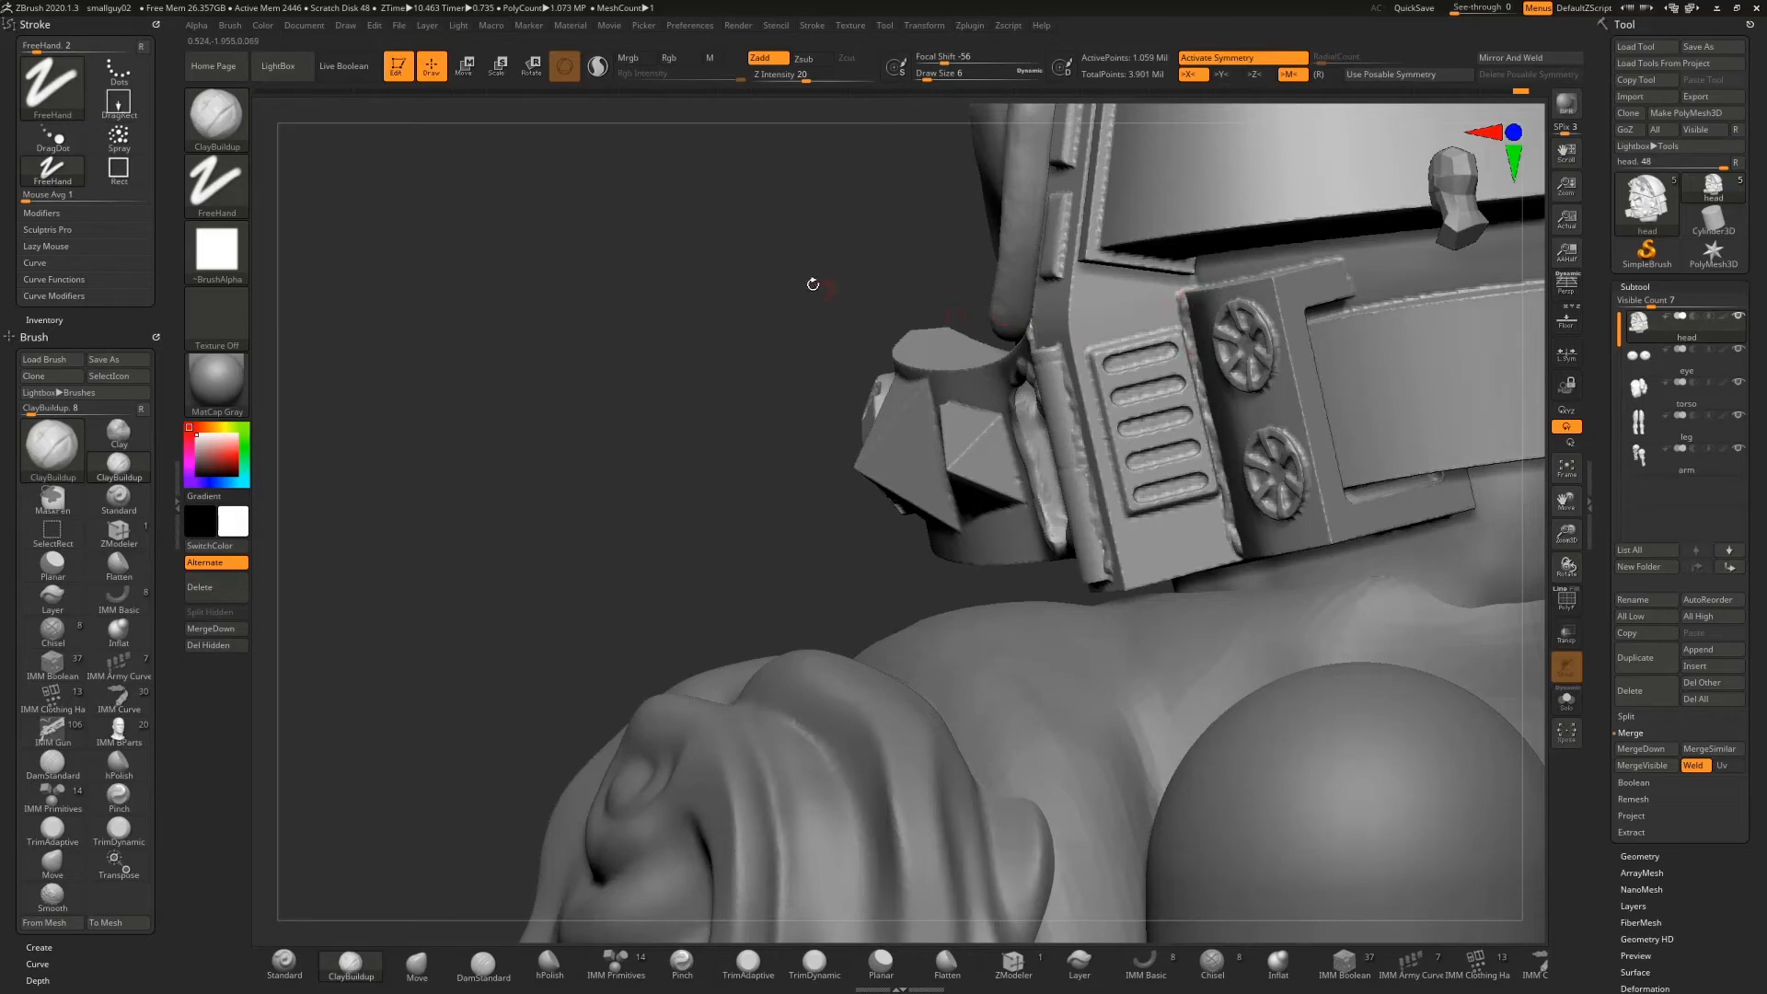
drag(809, 284, 1171, 397)
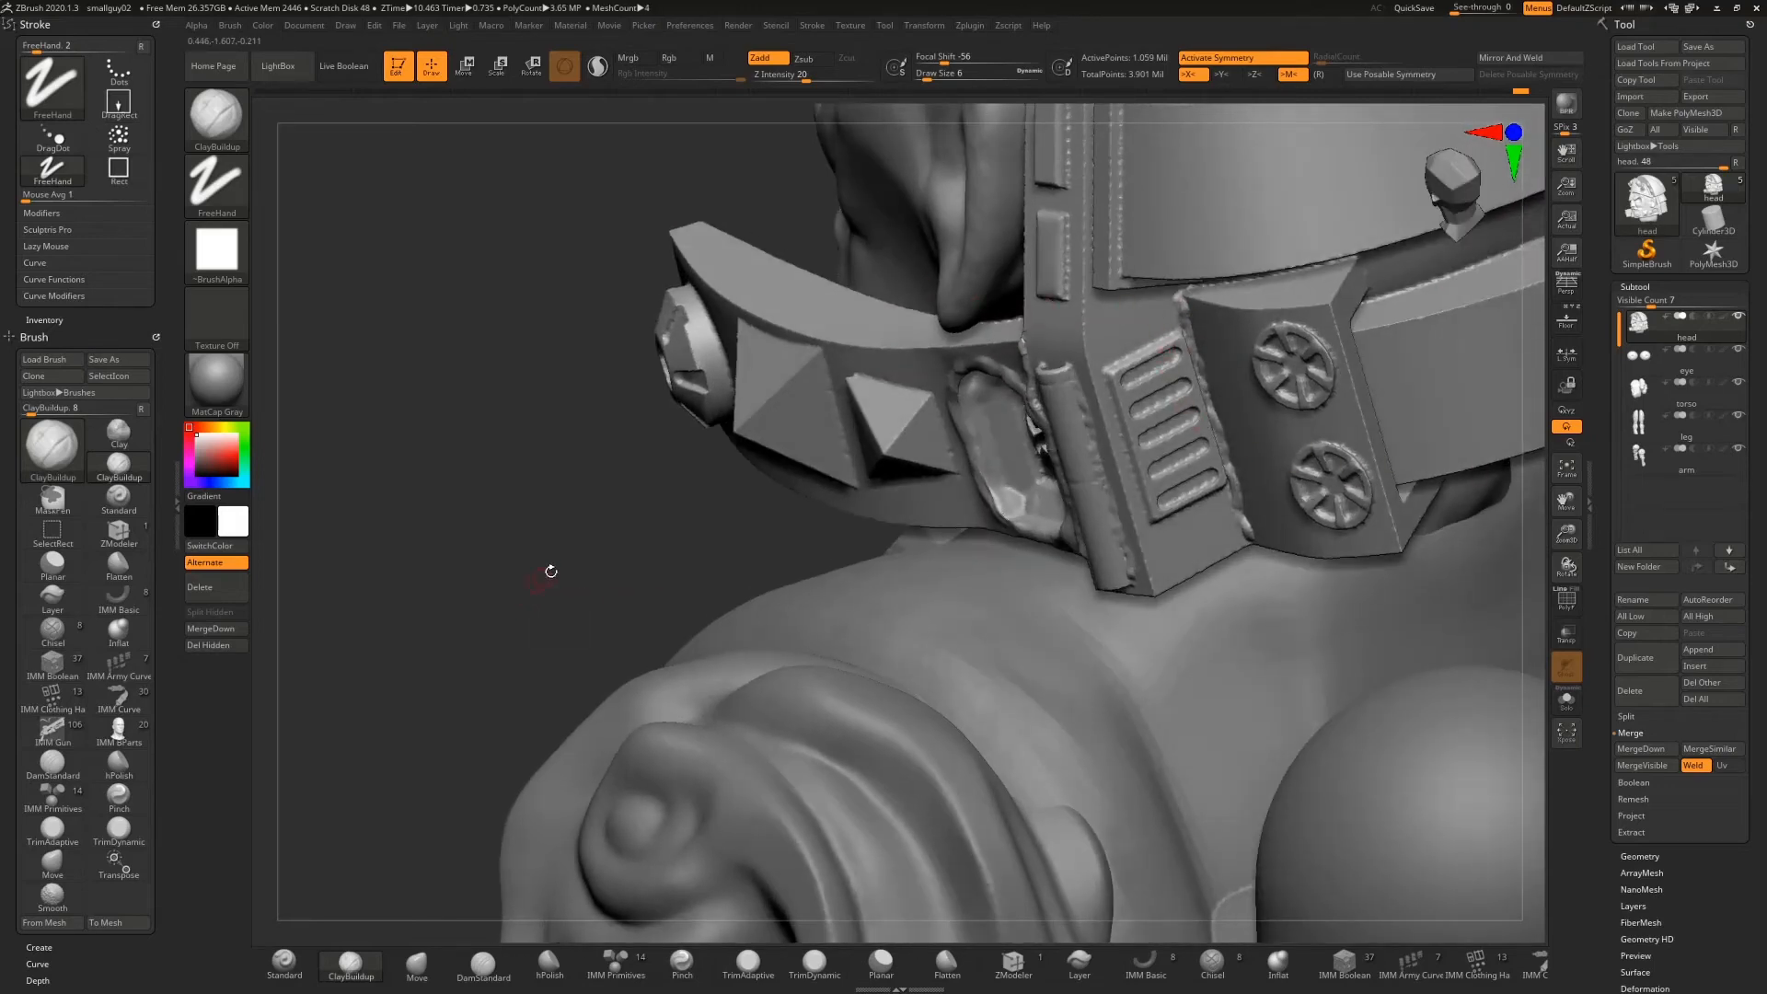
drag(548, 571, 650, 570)
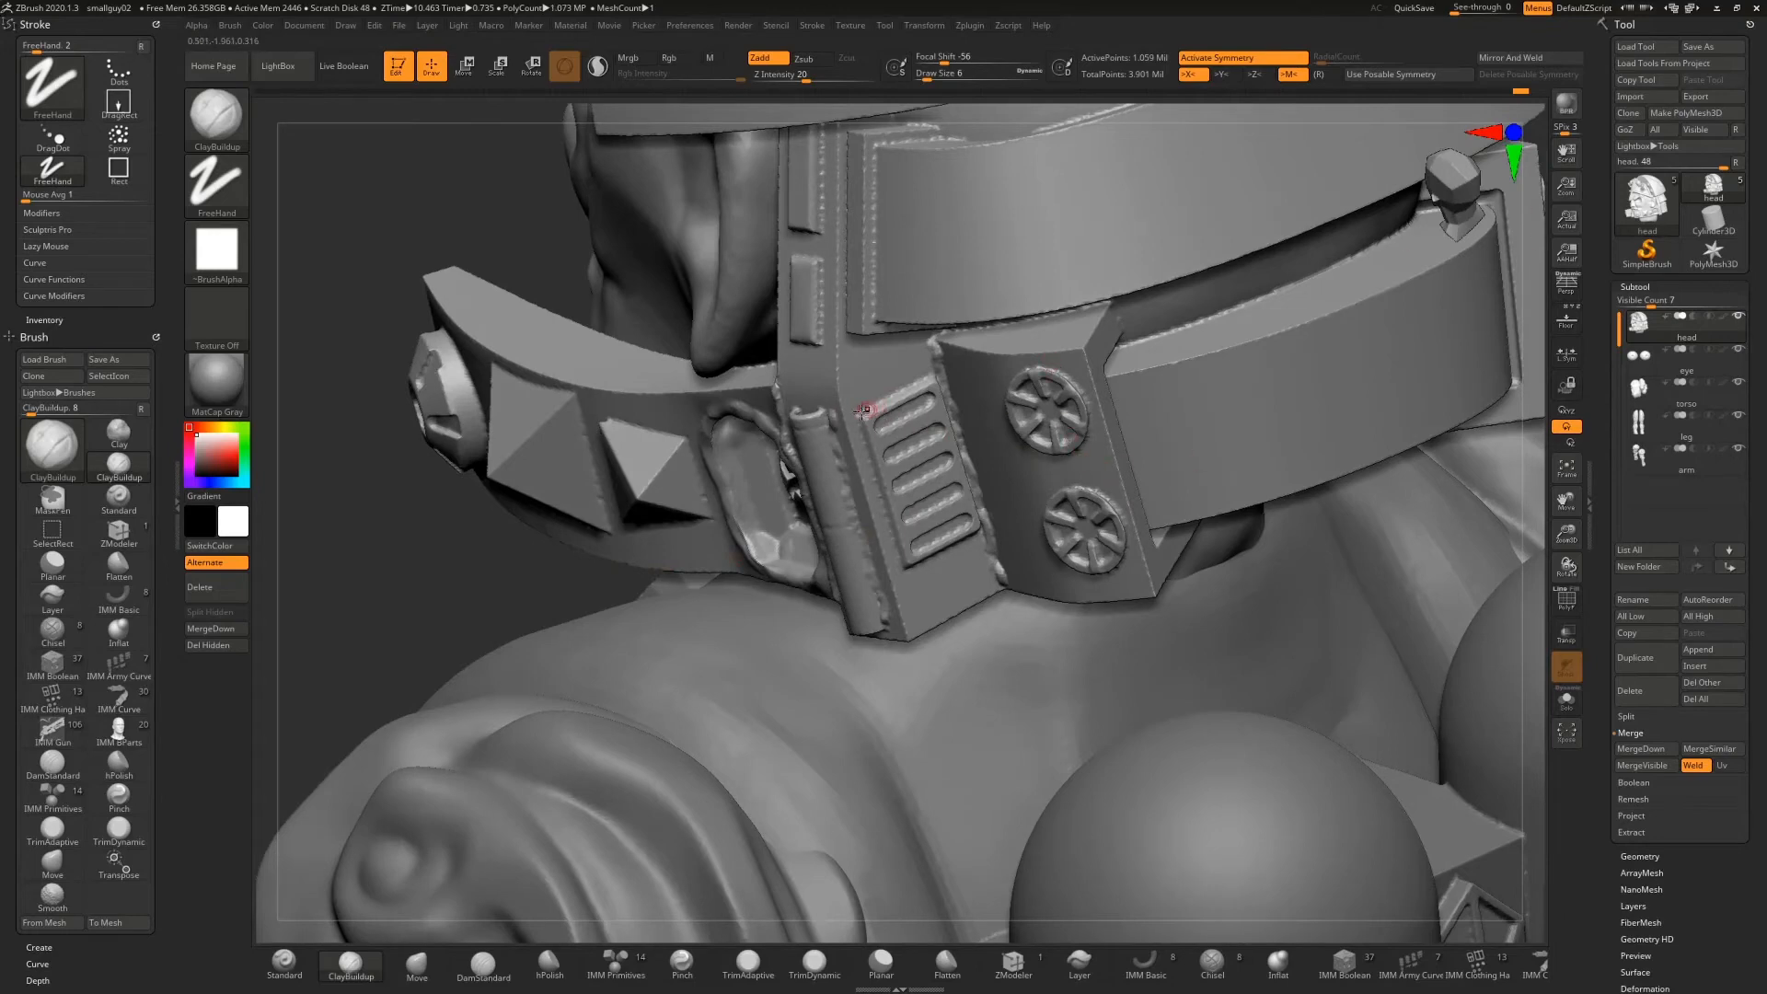
key(shift)
Run a ClayBuildup bead along the upper edge and rear tip of the spoked-disc plate
drag(410, 611, 611, 509)
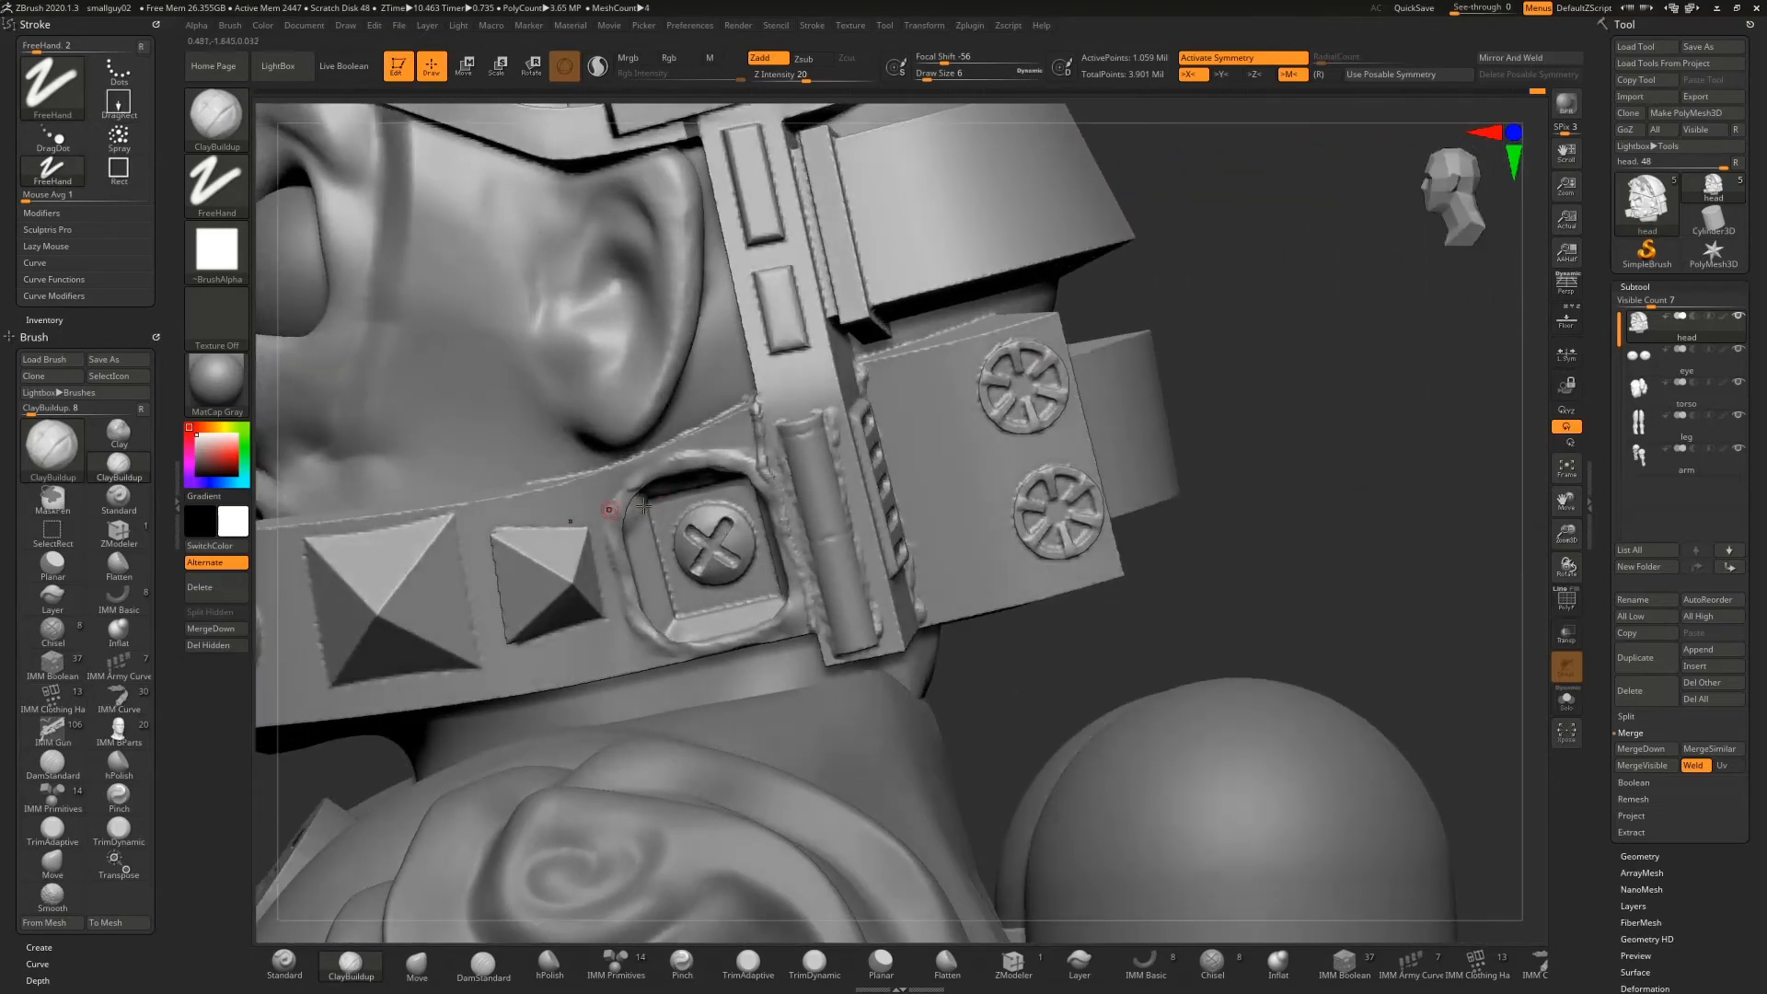
drag(776, 429, 783, 453)
drag(1327, 490, 1036, 355)
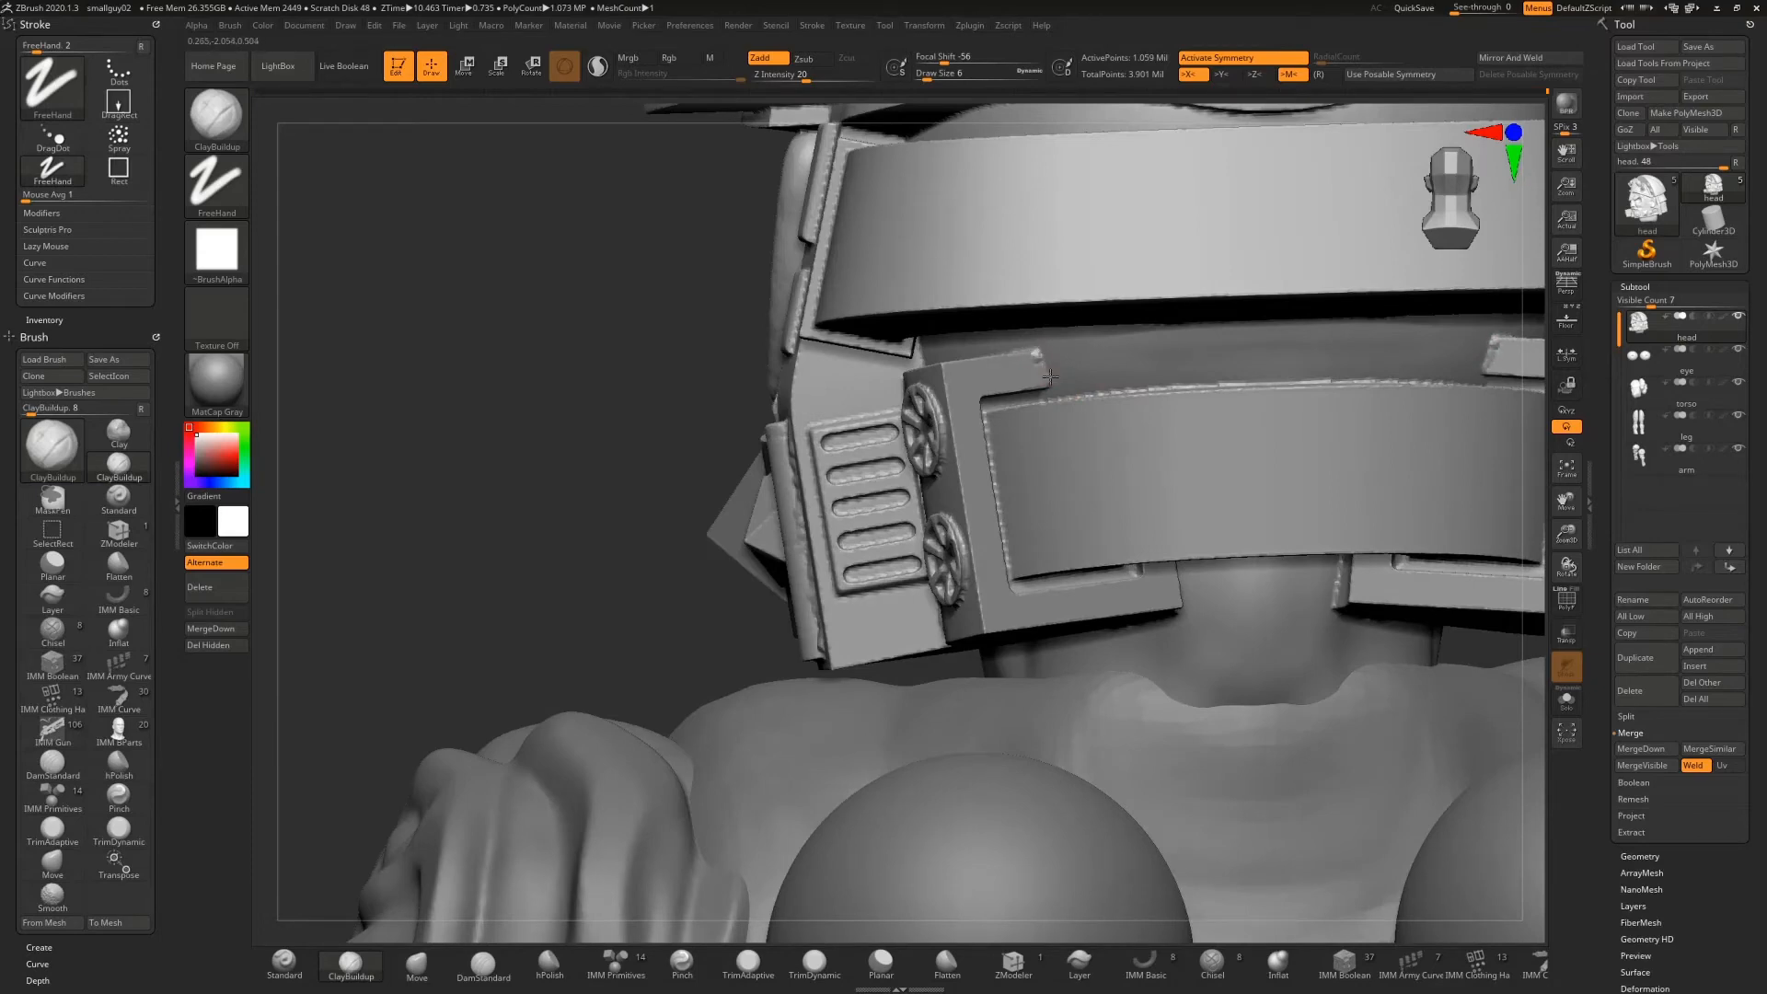
drag(1050, 376, 1044, 384)
right_drag(812, 365, 948, 381)
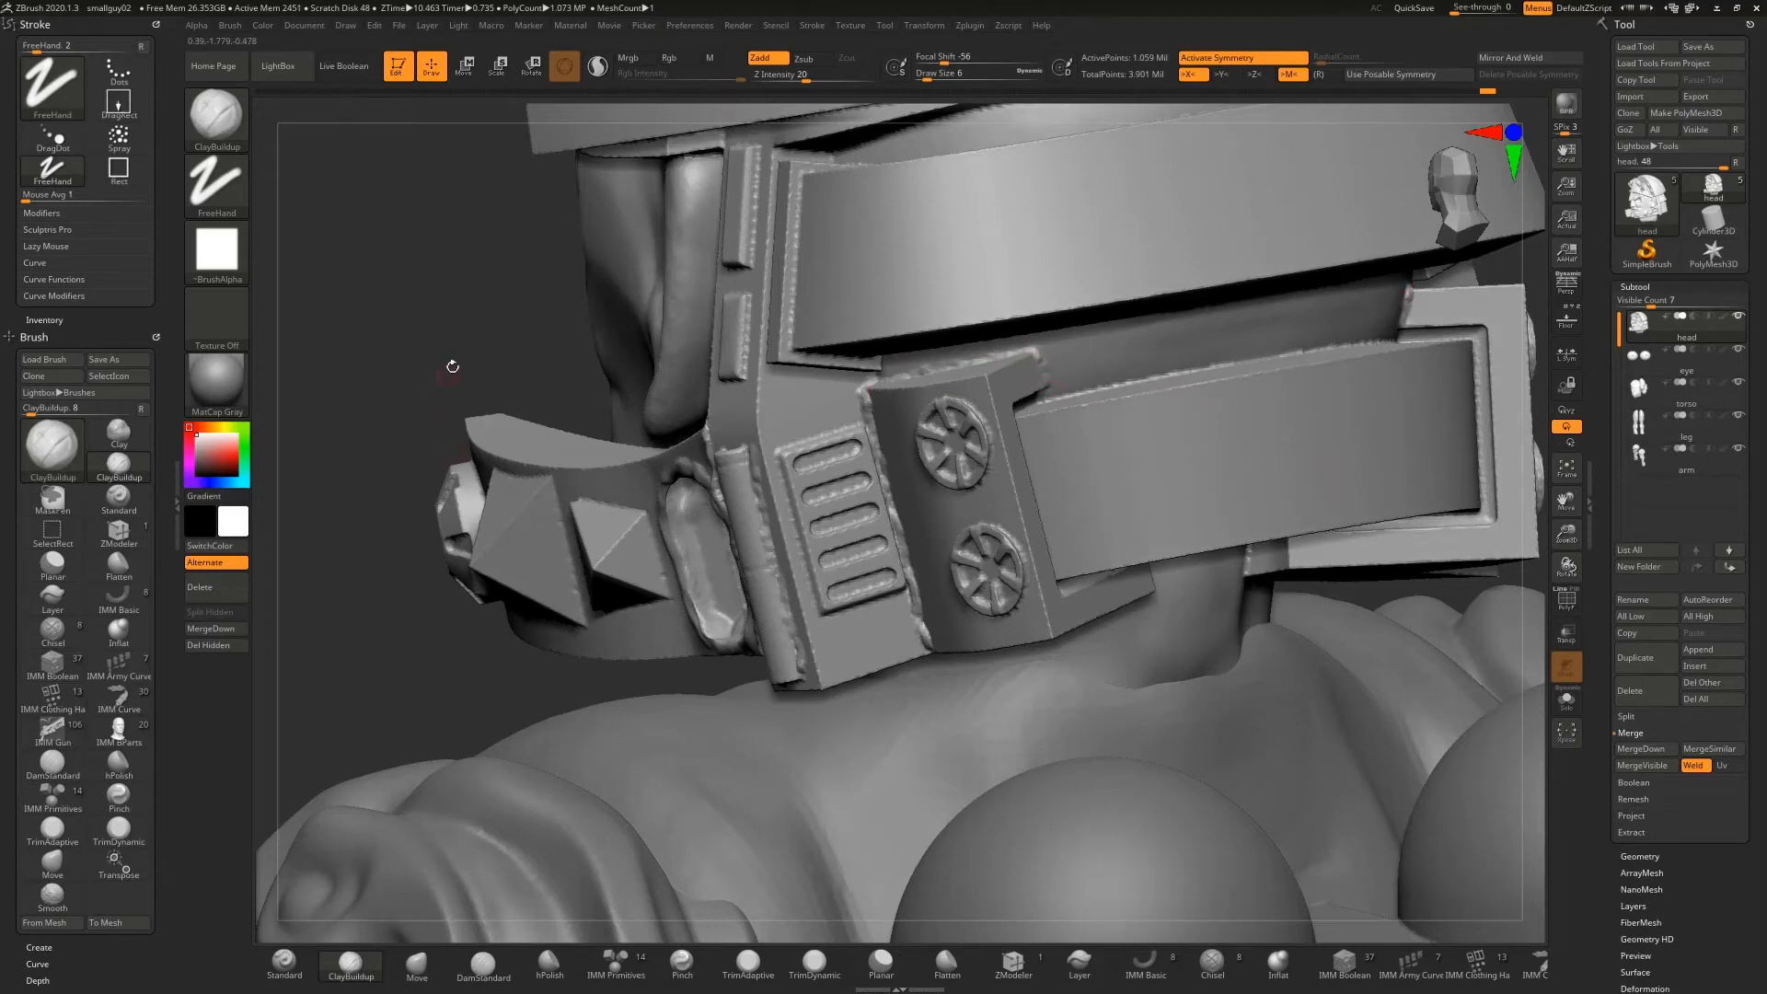
Add rough clay beading around the edges of the small raised rectangle on the vertical strap above the hinge
drag(452, 368, 621, 338)
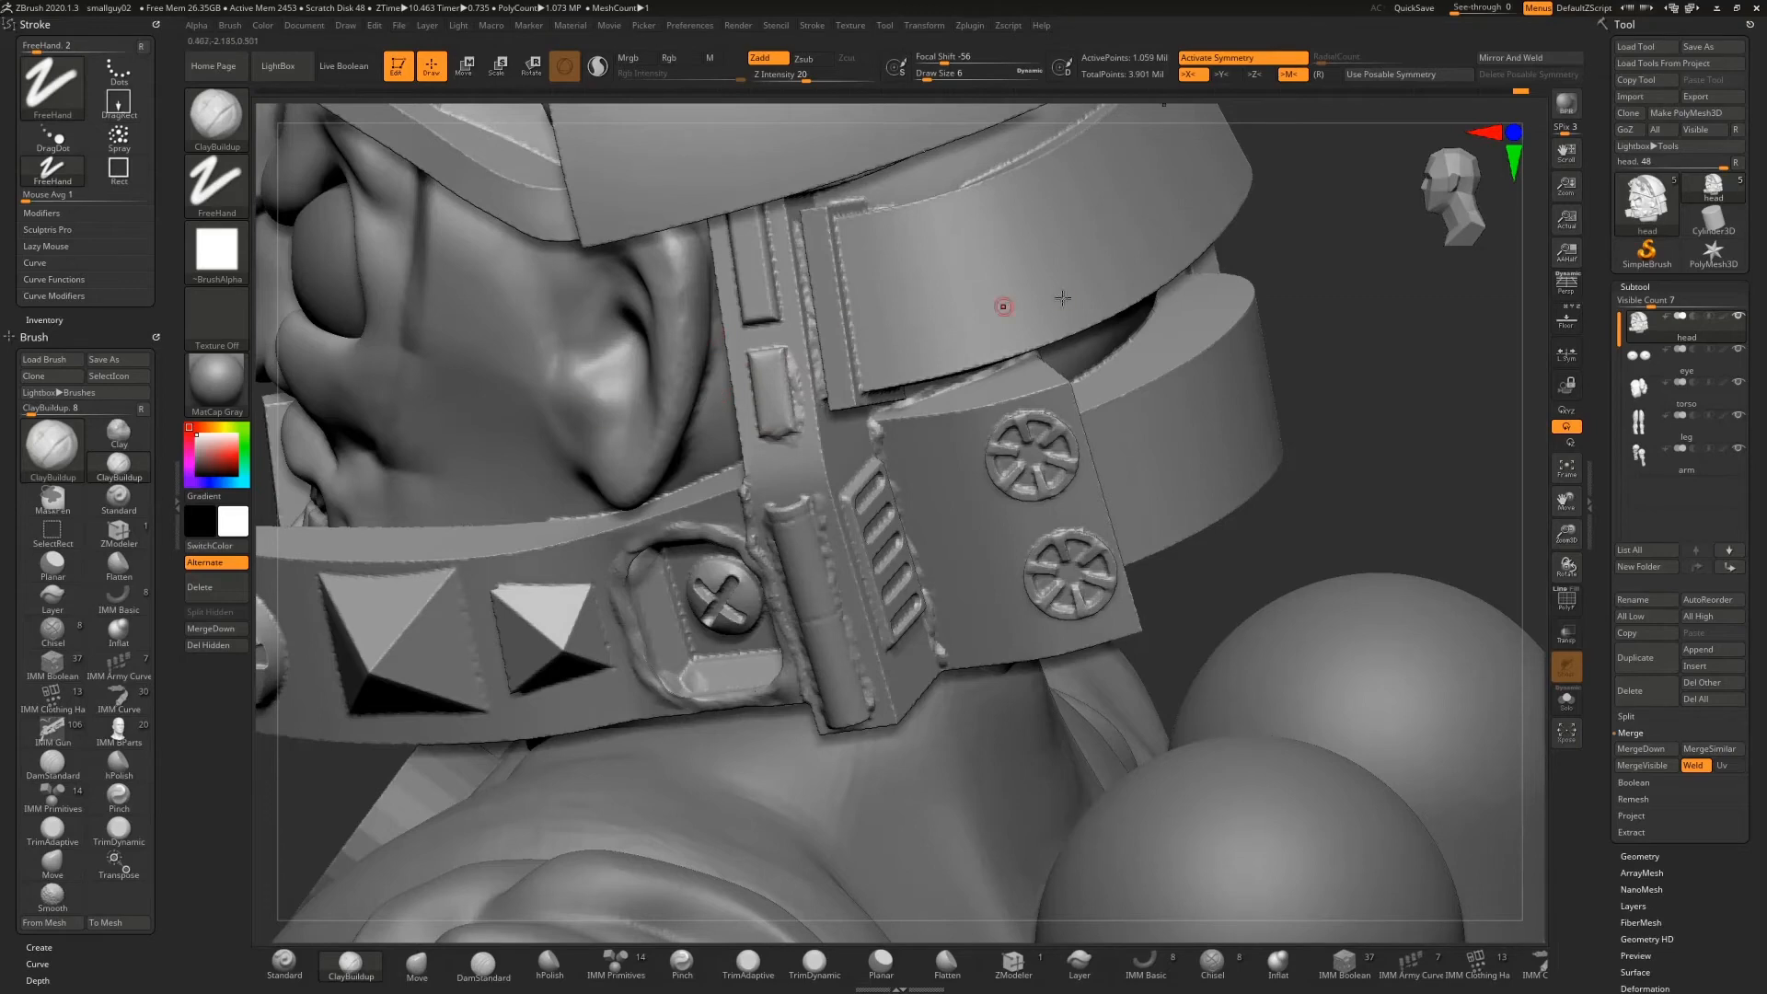
drag(1274, 240, 1310, 232)
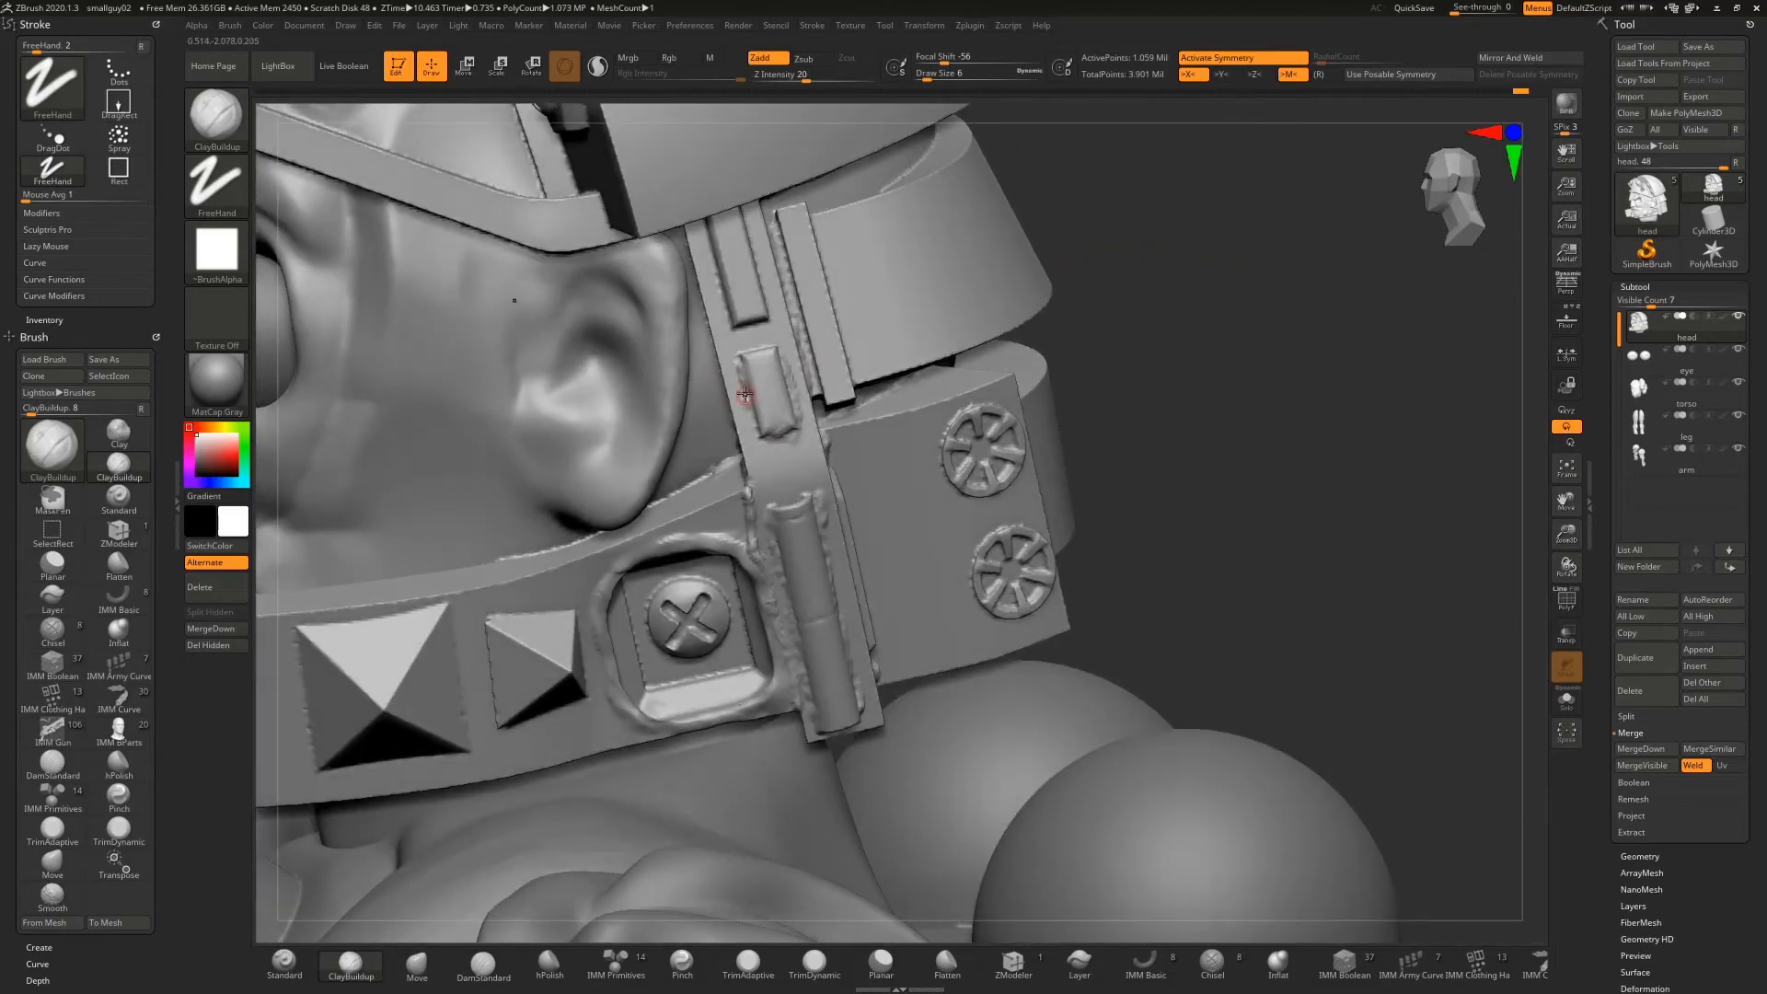
drag(745, 394, 754, 419)
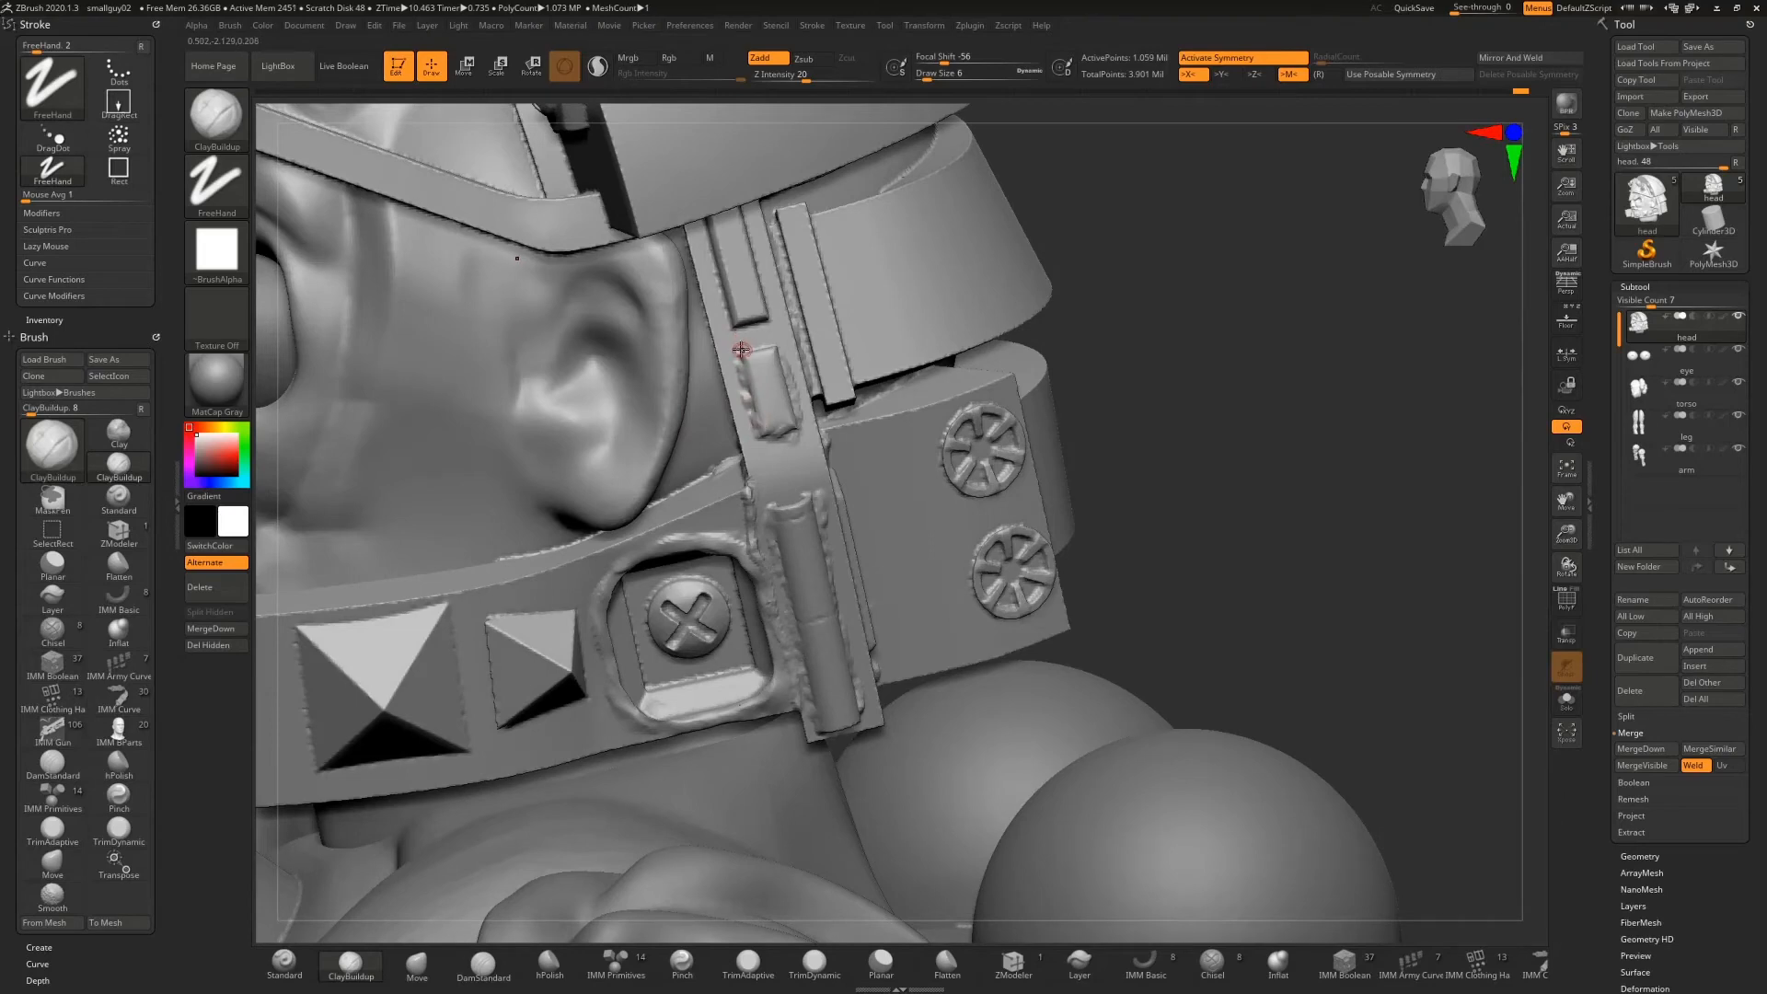
drag(741, 350, 760, 348)
mouse_move(1206, 323)
mouse_down()
mouse_move(1223, 281)
mouse_move(1216, 298)
mouse_up()
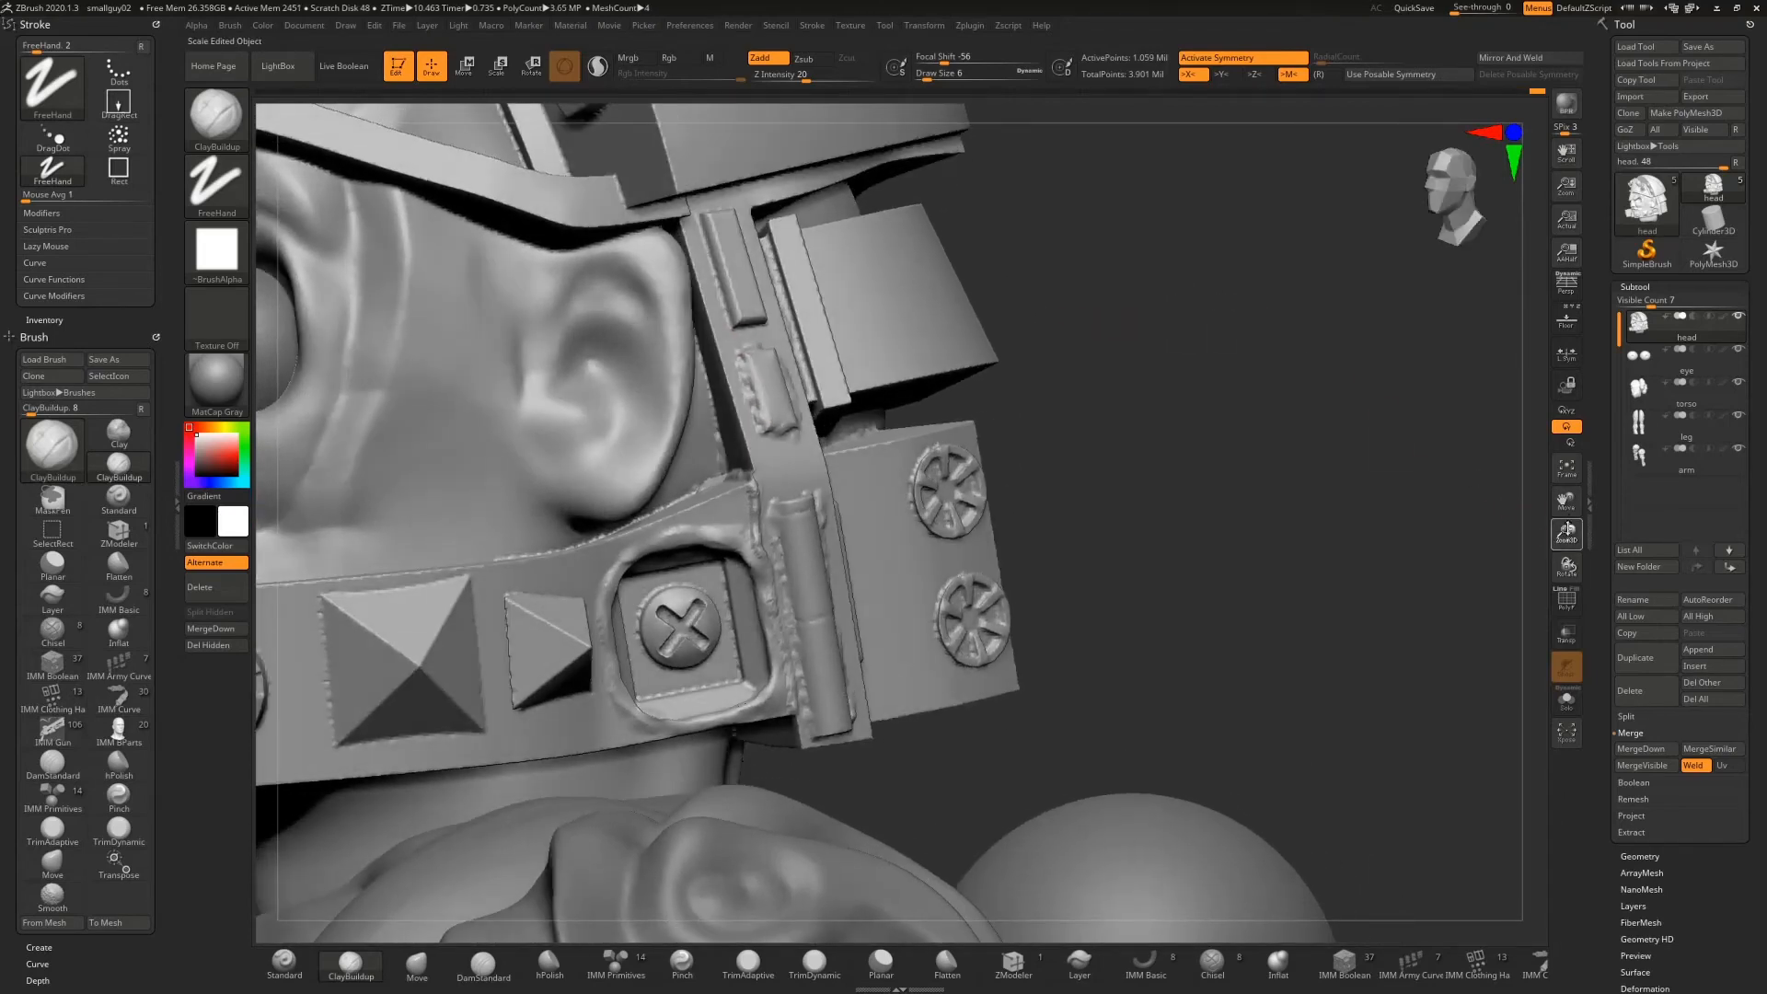
Soften the clay beads around the hinge, vent panel and spoked-disc plate with the Smooth brush
drag(1566, 534, 1518, 408)
drag(1206, 363, 1110, 368)
drag(1566, 535, 1531, 637)
key(shift)
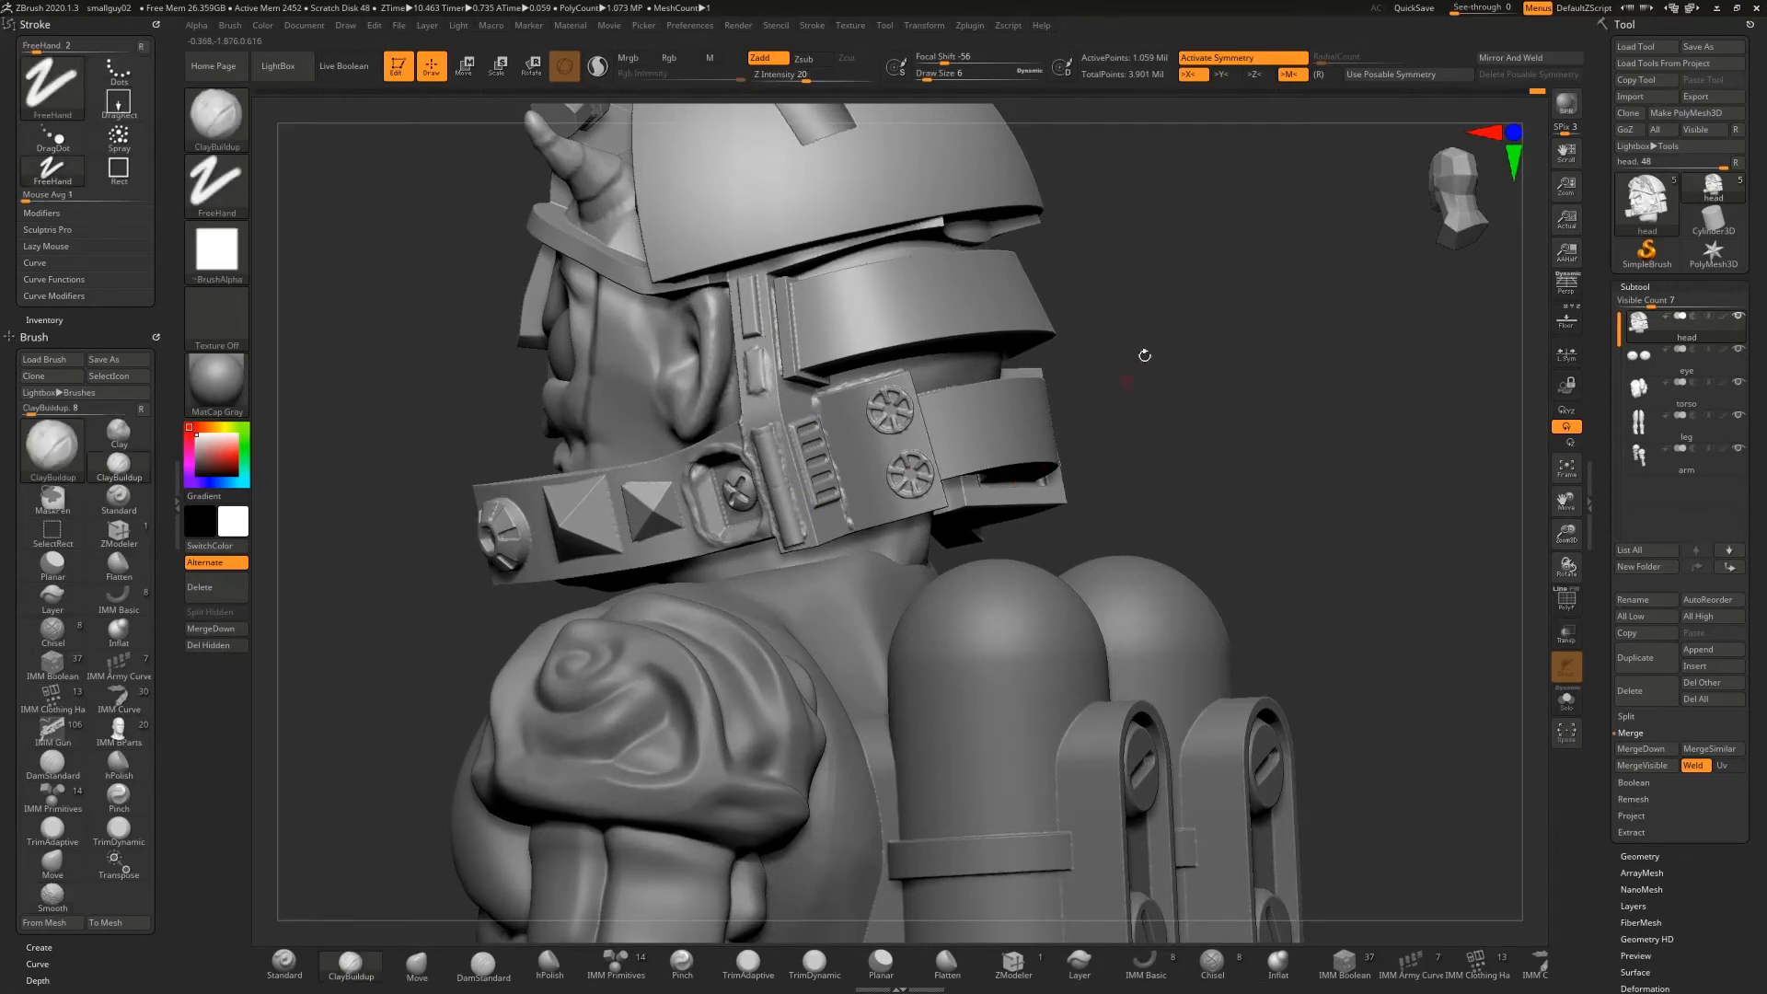
mouse_move(1144, 355)
mouse_down()
mouse_move(1112, 336)
mouse_move(1126, 340)
mouse_up()
mouse_move(848, 504)
shift+mouse_down()
mouse_move(843, 518)
mouse_move(839, 497)
shift+mouse_up()
drag(1137, 334, 1195, 337)
Smooth the beading around the strap's small raised rectangle and the neighbouring strap edges
key(shift)
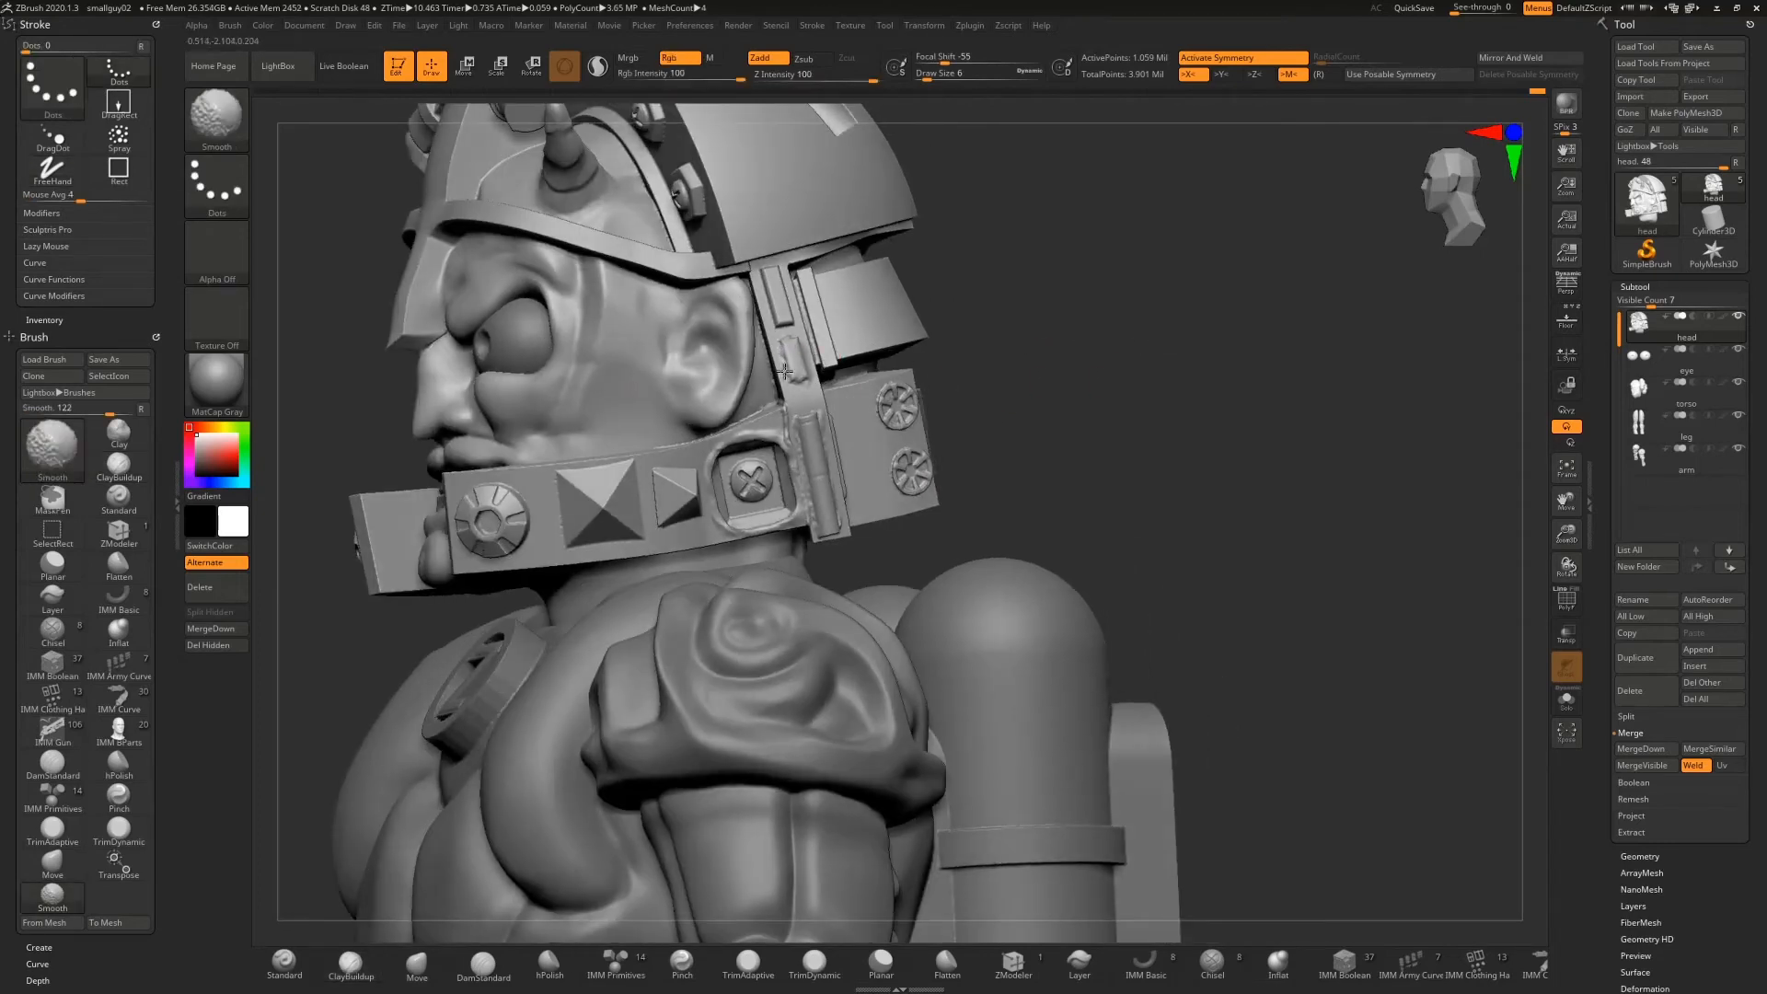
drag(1173, 425, 1249, 449)
drag(1030, 393, 851, 276)
key(shift)
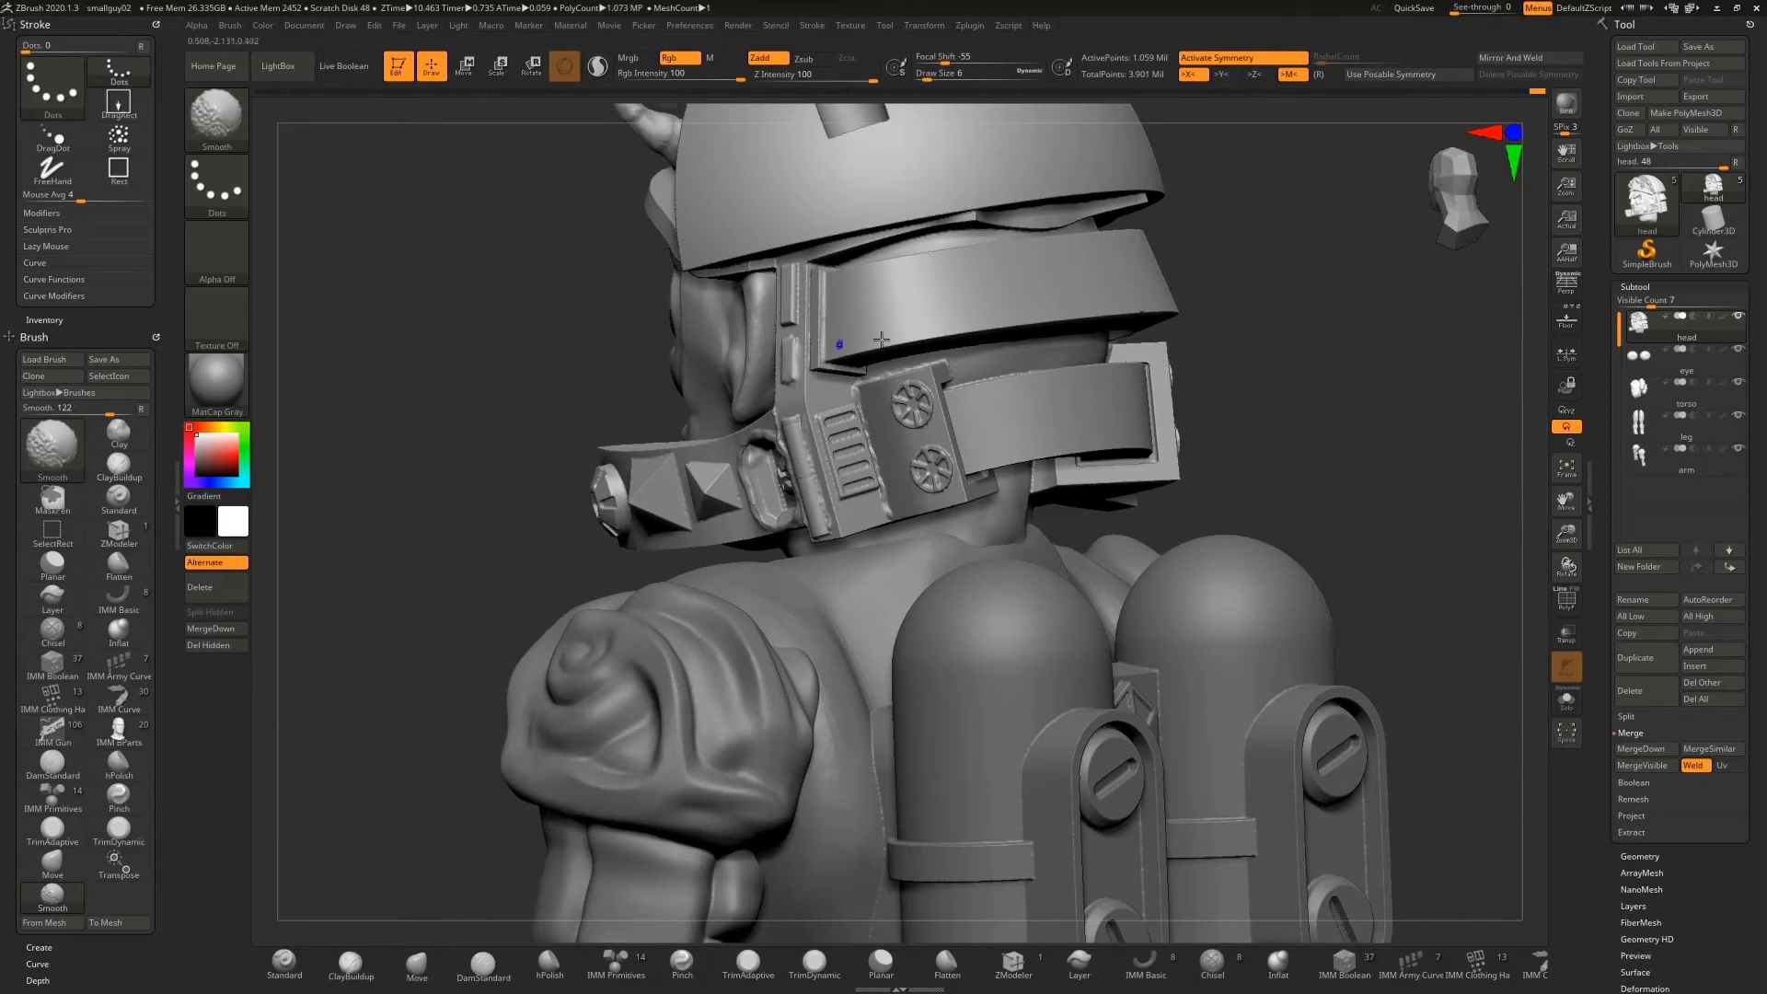
mouse_move(1258, 276)
mouse_down()
mouse_move(1326, 272)
mouse_move(1289, 269)
mouse_move(1210, 320)
mouse_move(1100, 315)
mouse_up()
Carve a crease across the strap just above the hinge using DamStandard at Z Intensity 27
drag(1566, 534, 1530, 607)
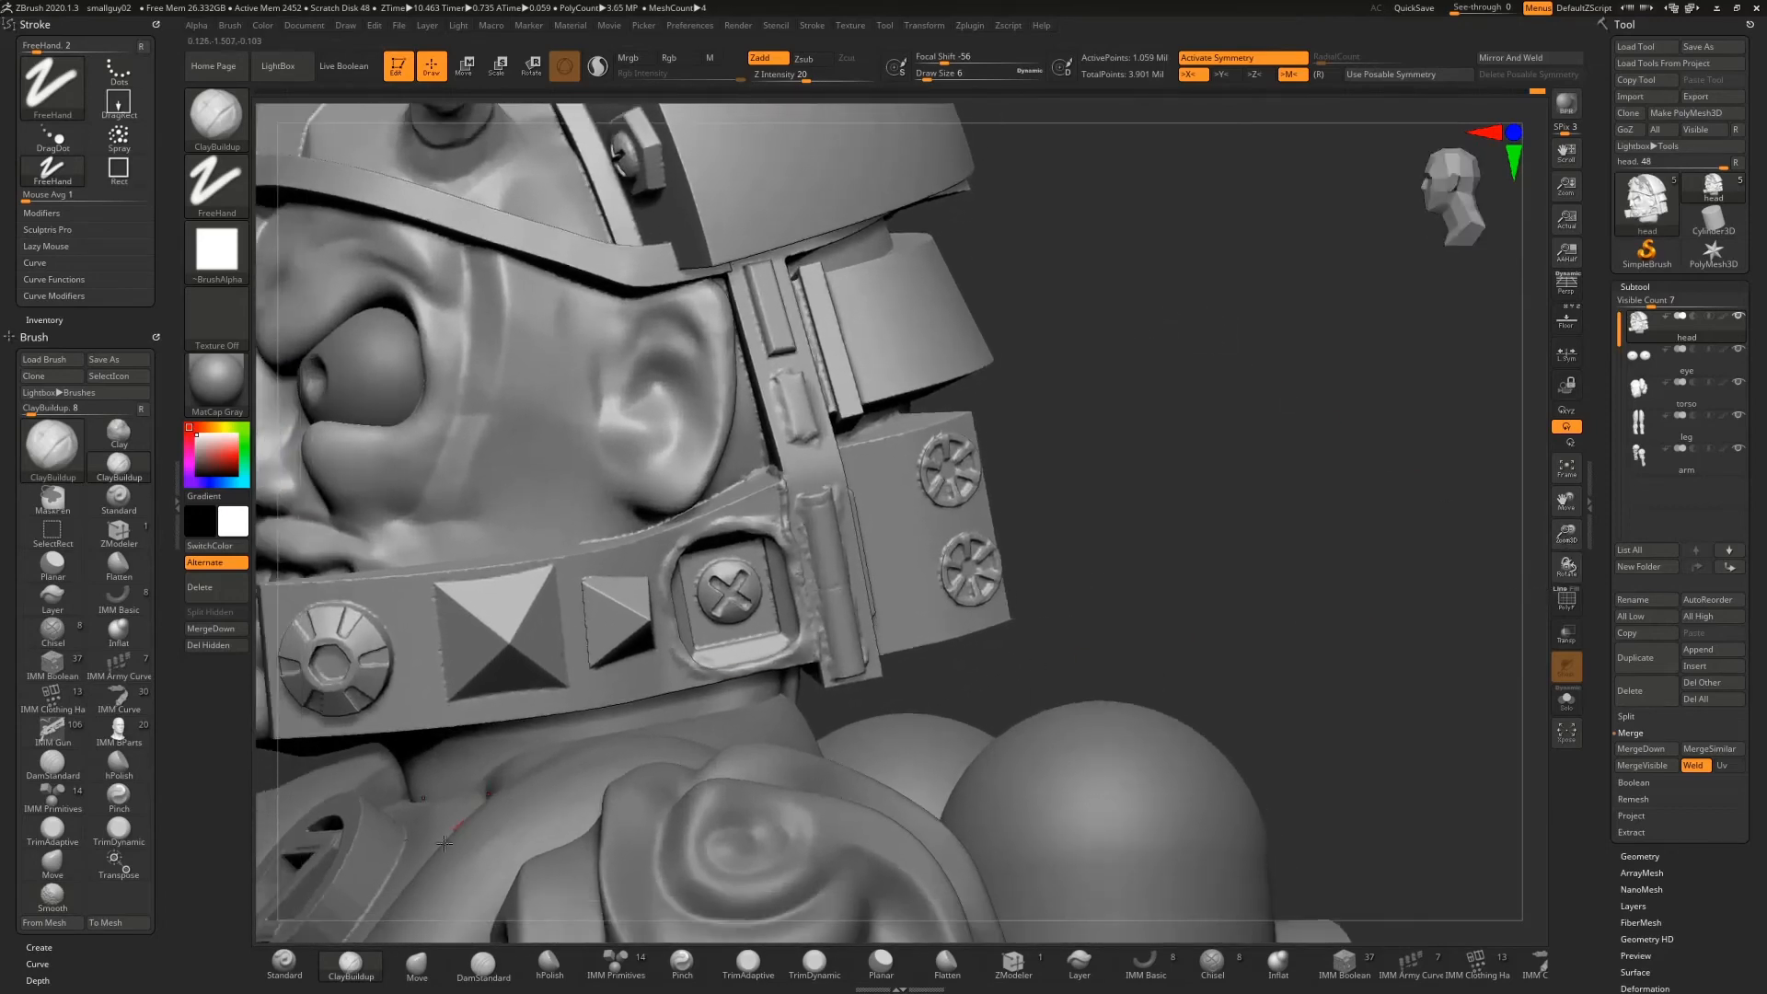
click(483, 962)
drag(796, 531, 788, 484)
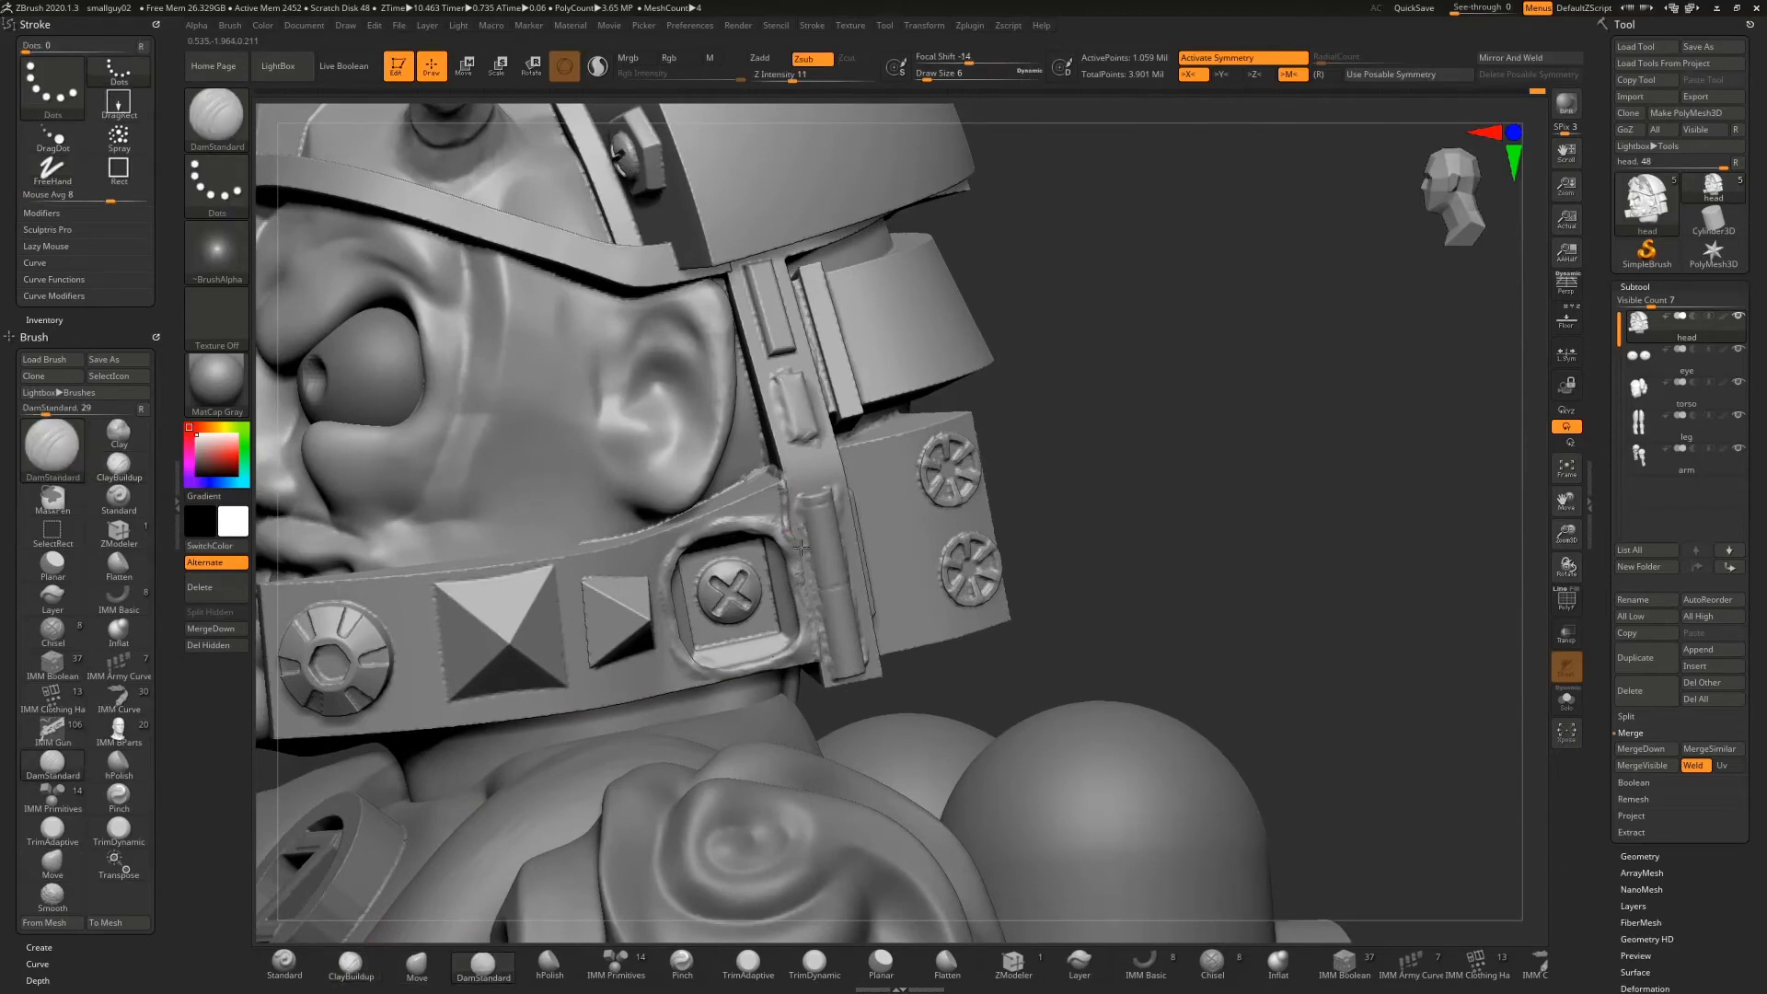
drag(1568, 531, 1539, 596)
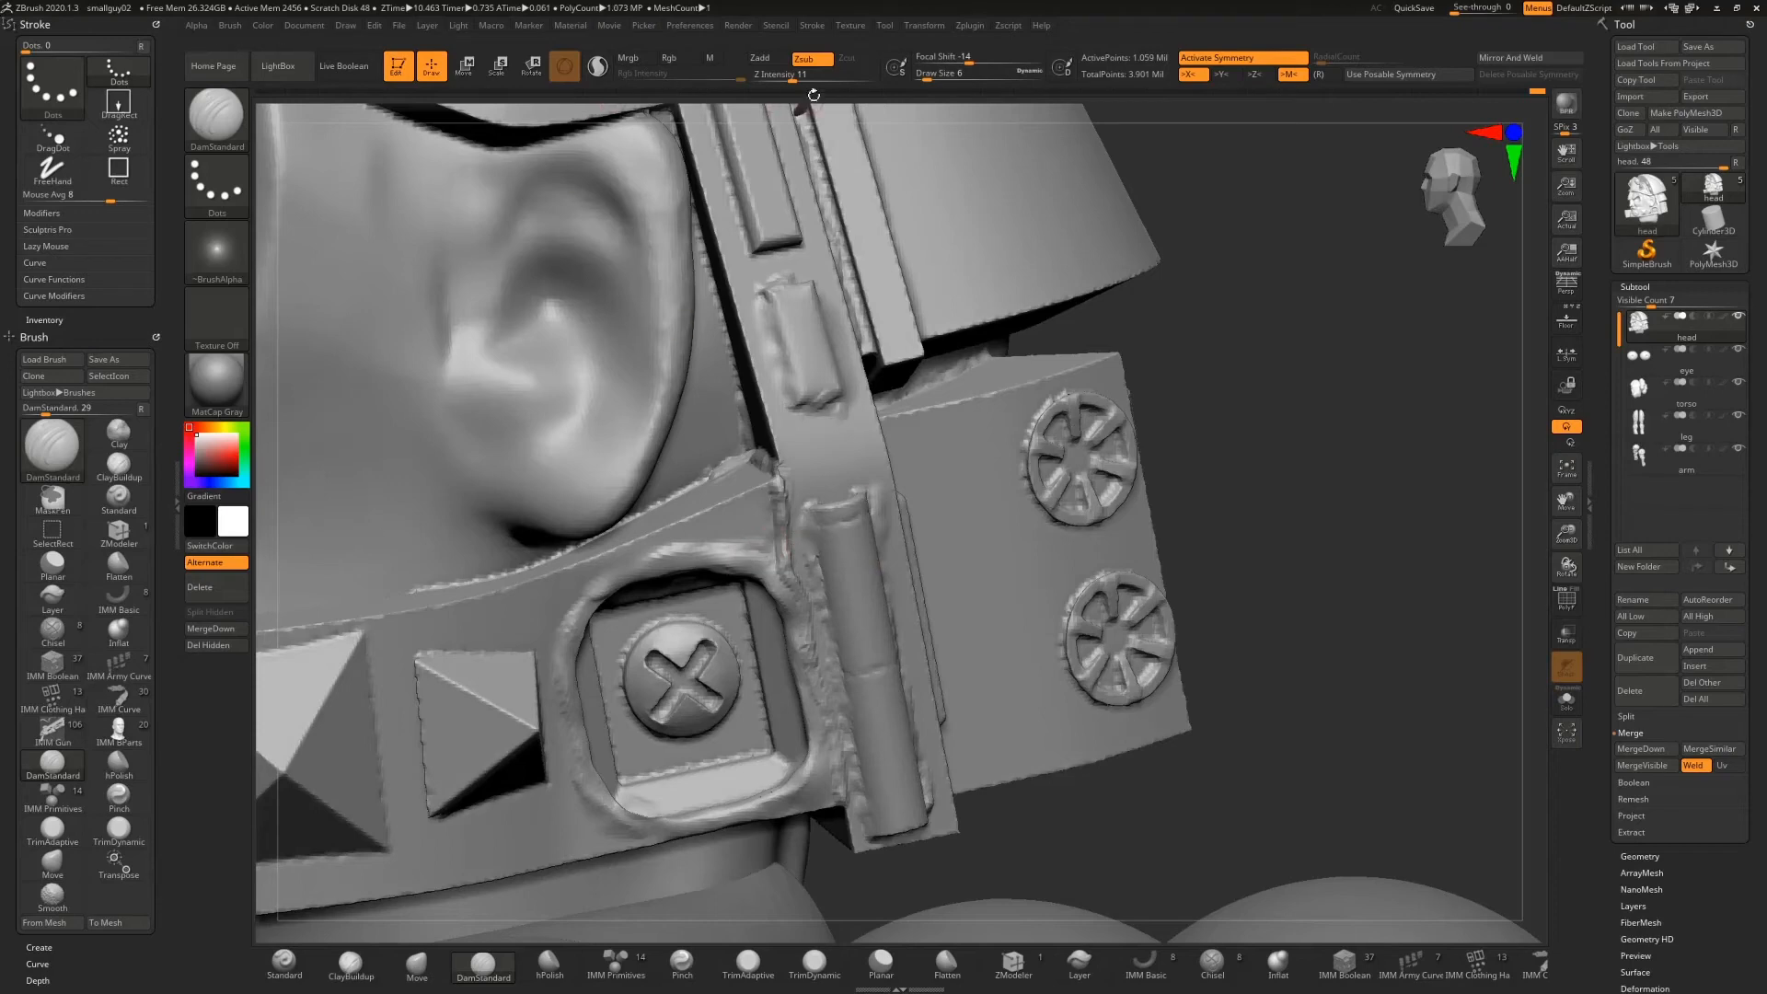
drag(795, 78, 815, 78)
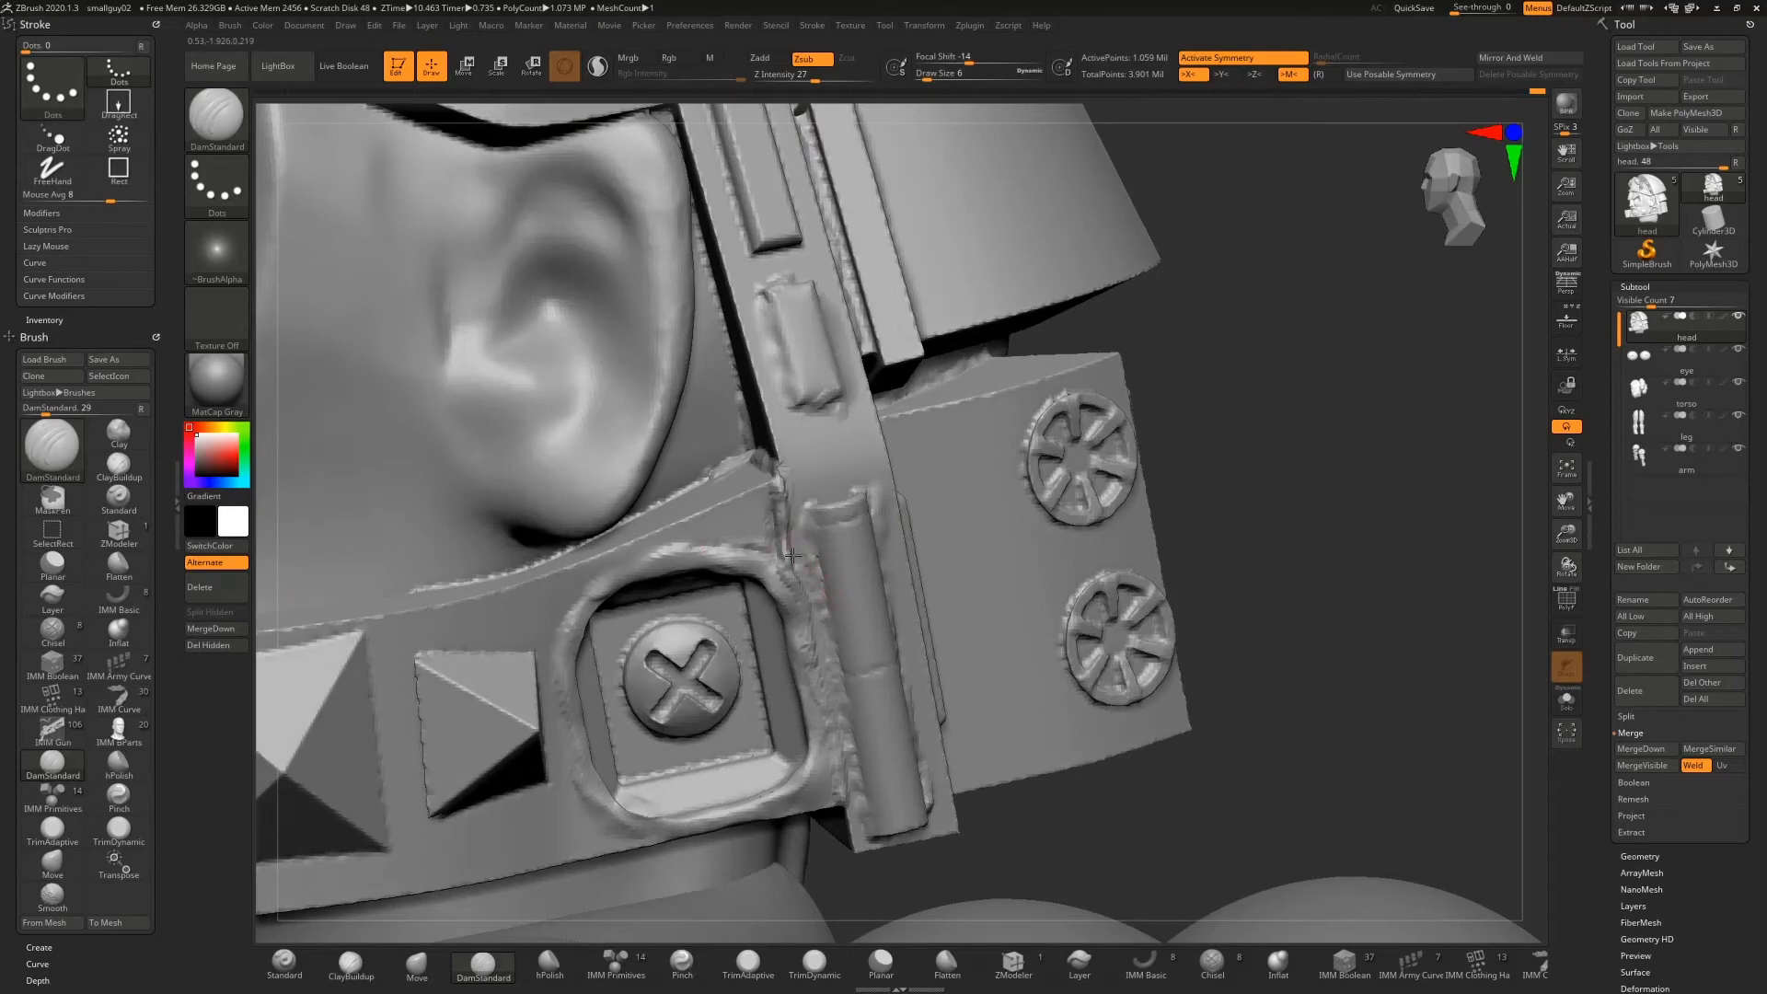
drag(791, 490, 844, 437)
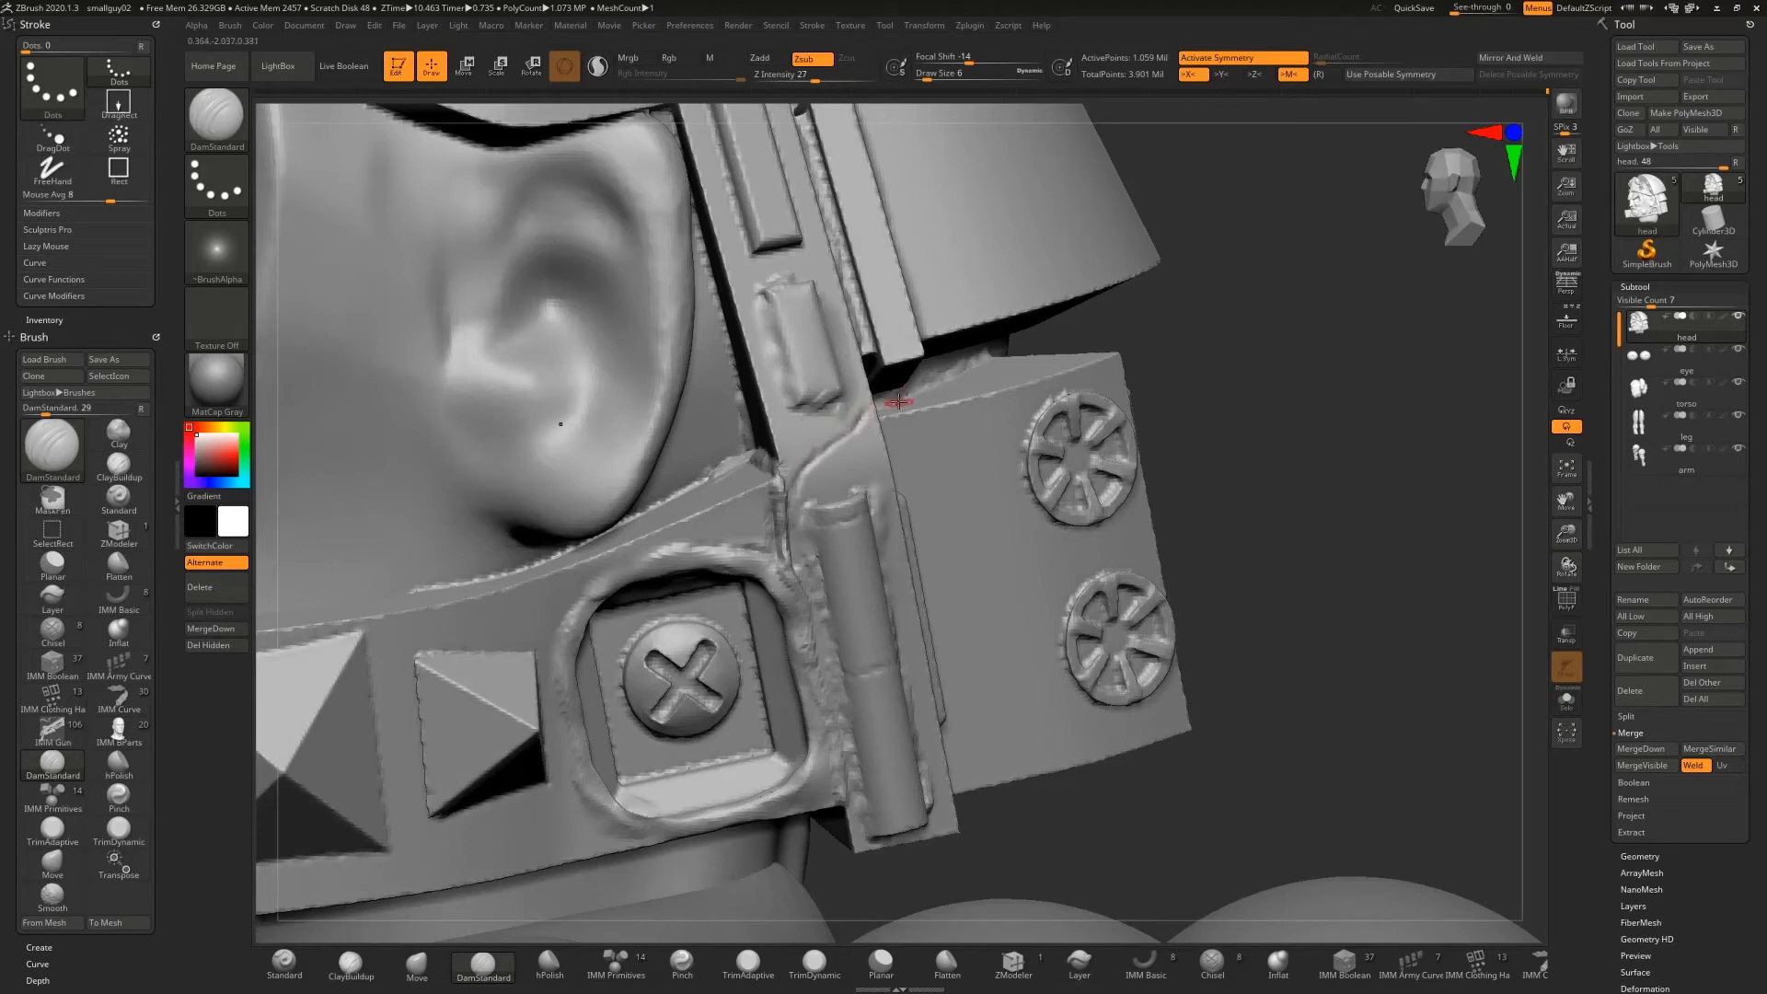
Turn off symmetry and carve further irregular cracks across the strap and around the top of the hinge
click(1242, 58)
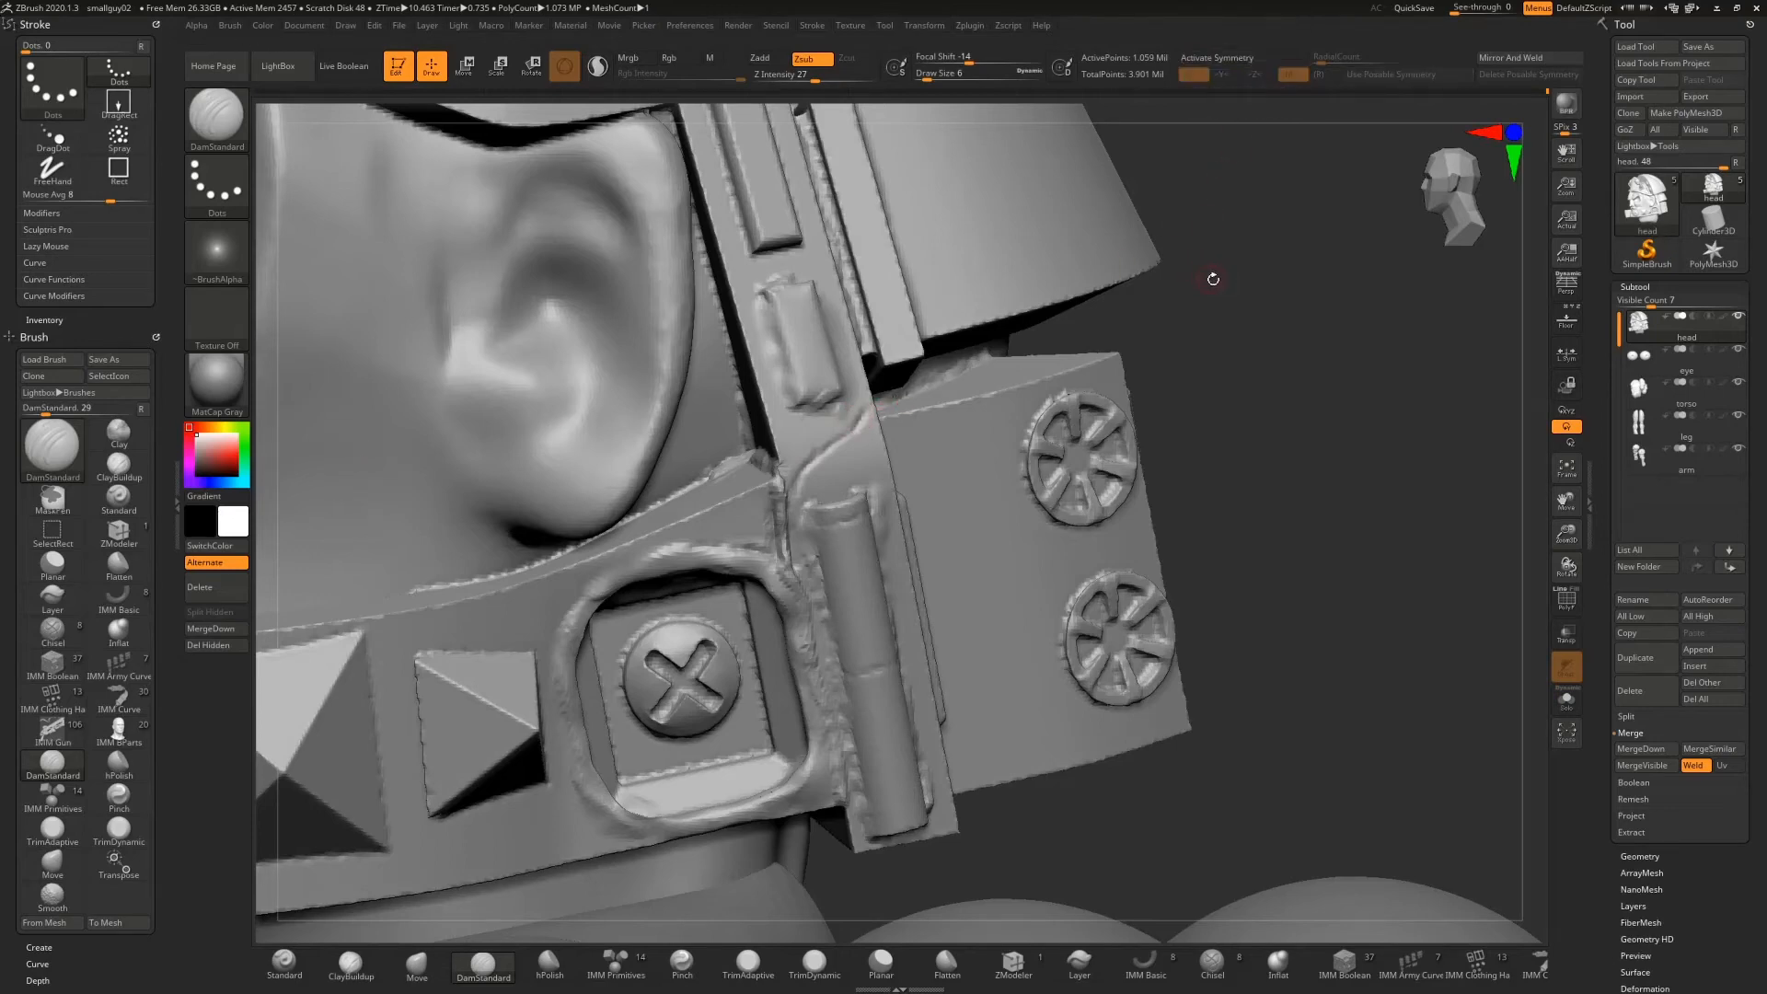
drag(1210, 276, 937, 393)
drag(825, 450, 872, 445)
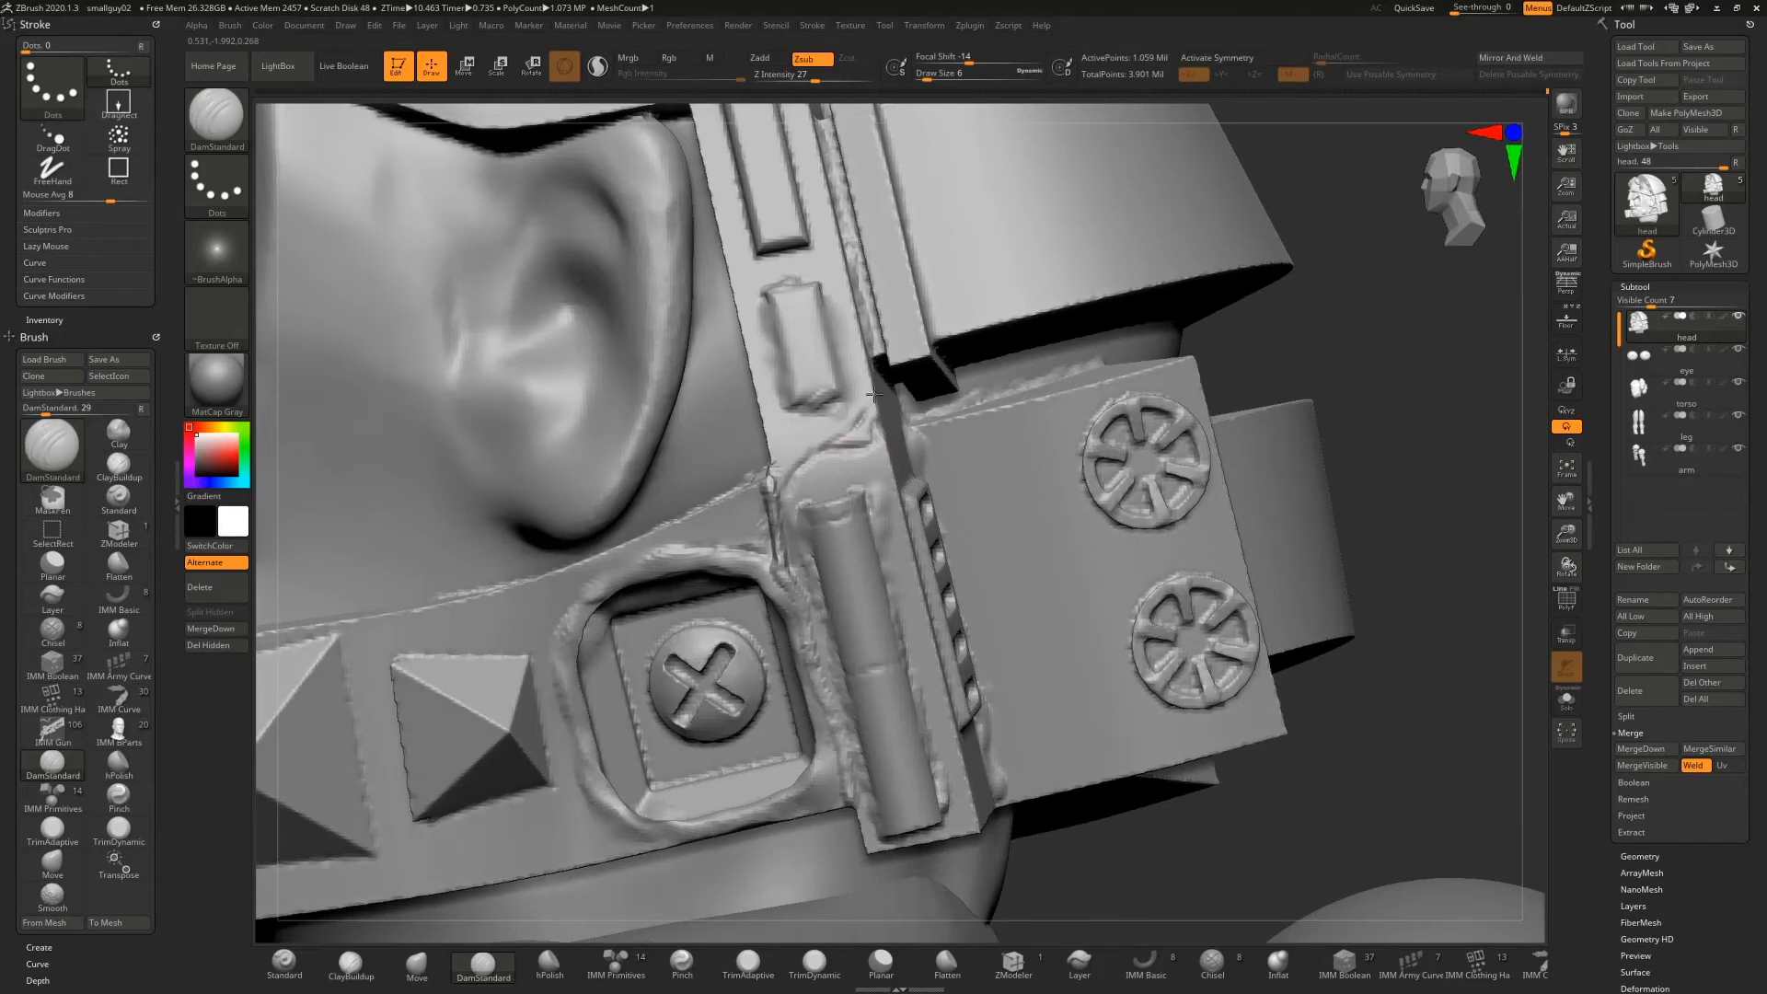
mouse_move(1235, 370)
mouse_down()
mouse_move(925, 451)
mouse_move(876, 443)
mouse_move(901, 553)
mouse_up()
mouse_move(881, 484)
mouse_down()
mouse_move(957, 772)
mouse_move(979, 725)
mouse_move(932, 761)
mouse_move(861, 503)
mouse_up()
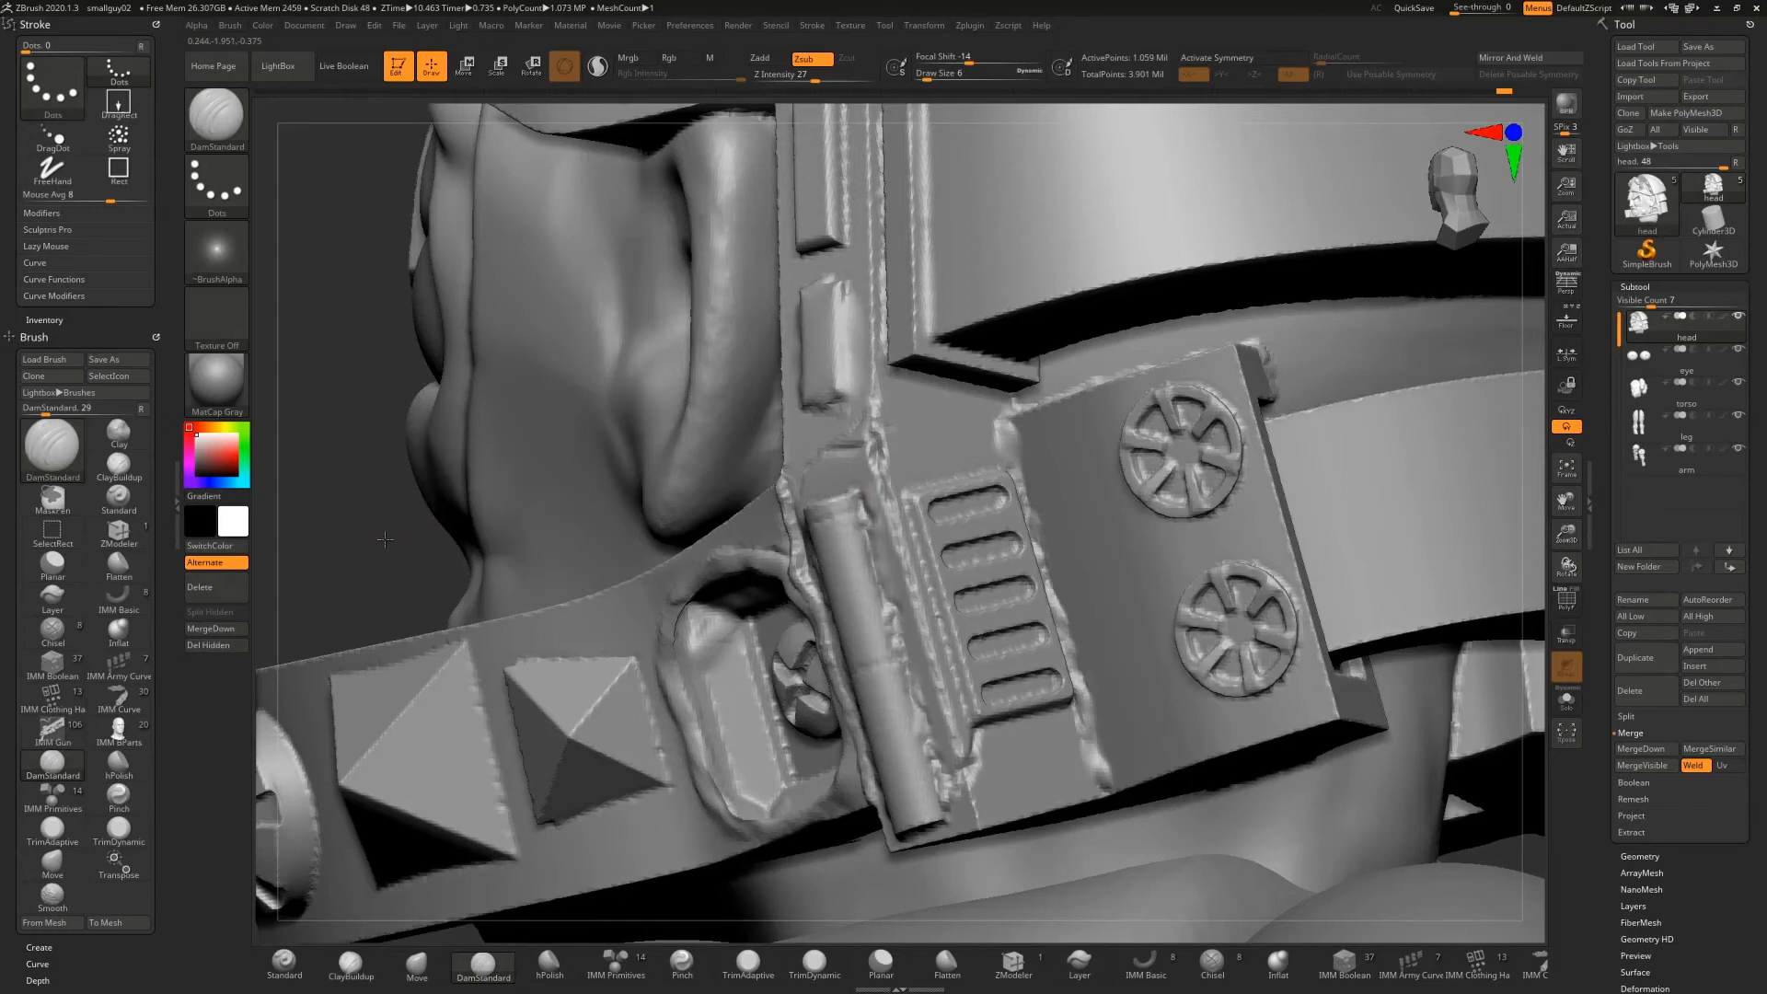
Cut damage creases below the strap's small raised rectangle and nicks into the collar's top edge above the screw recess
drag(385, 540, 440, 539)
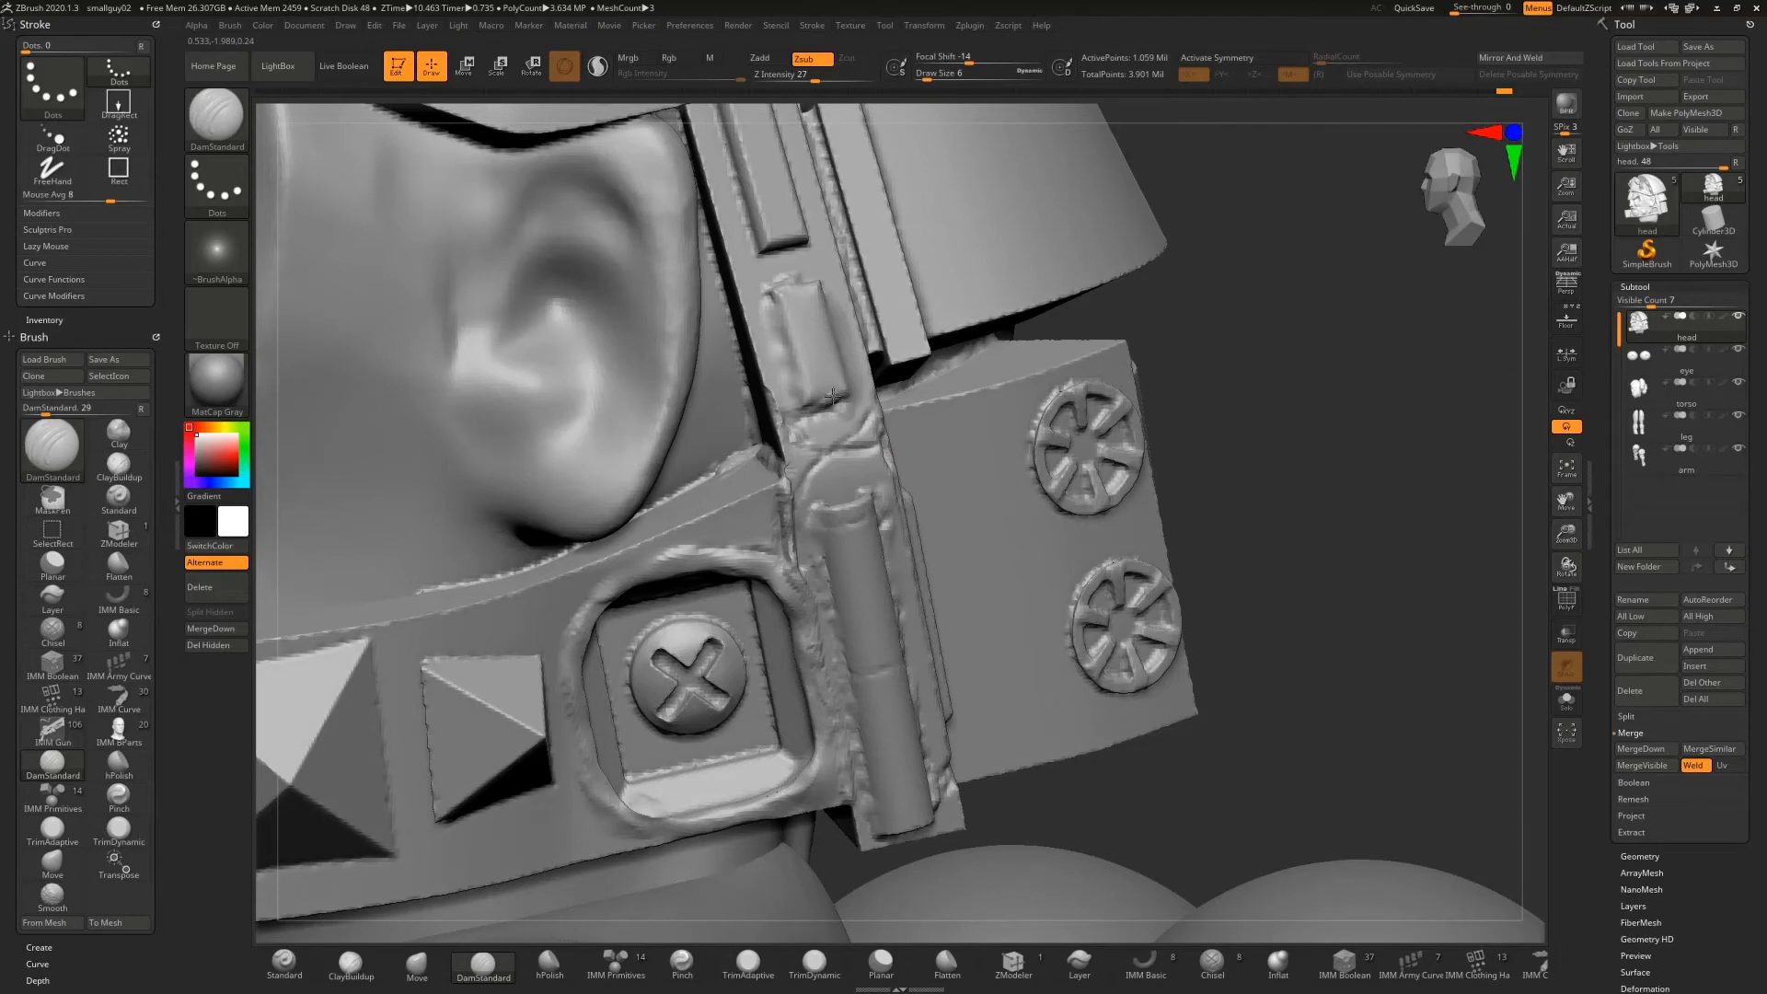
drag(1252, 405, 1269, 370)
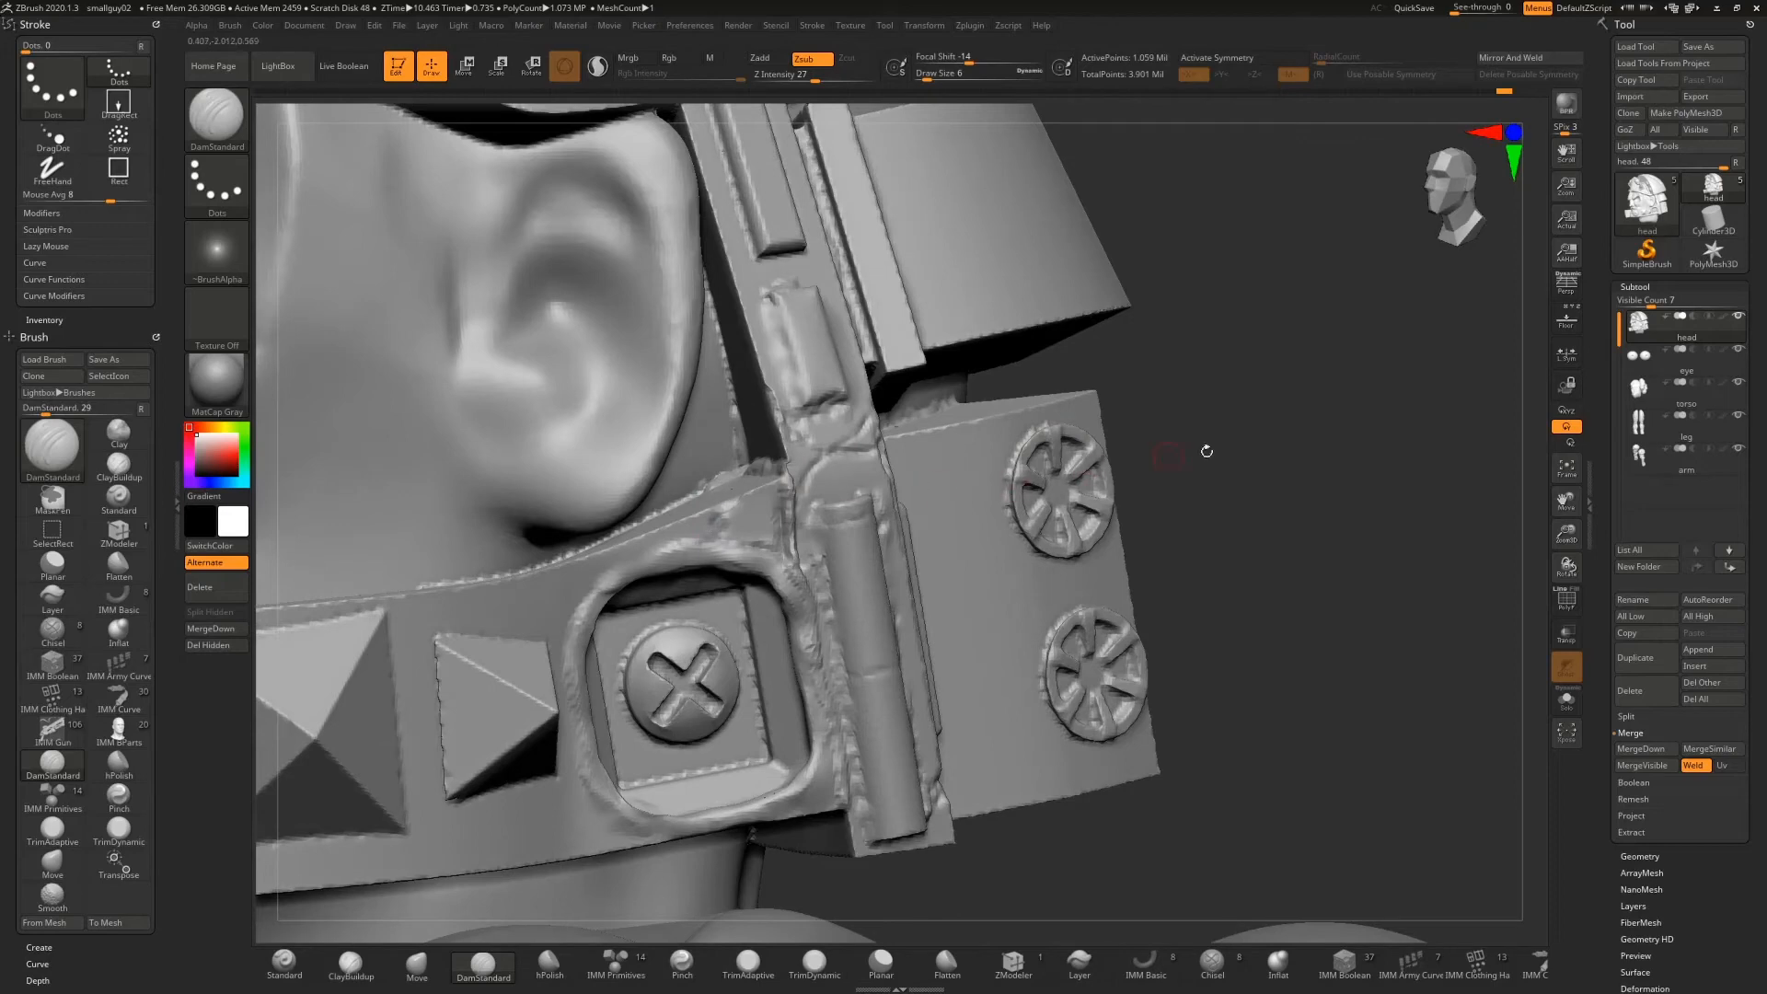
drag(1206, 451, 644, 477)
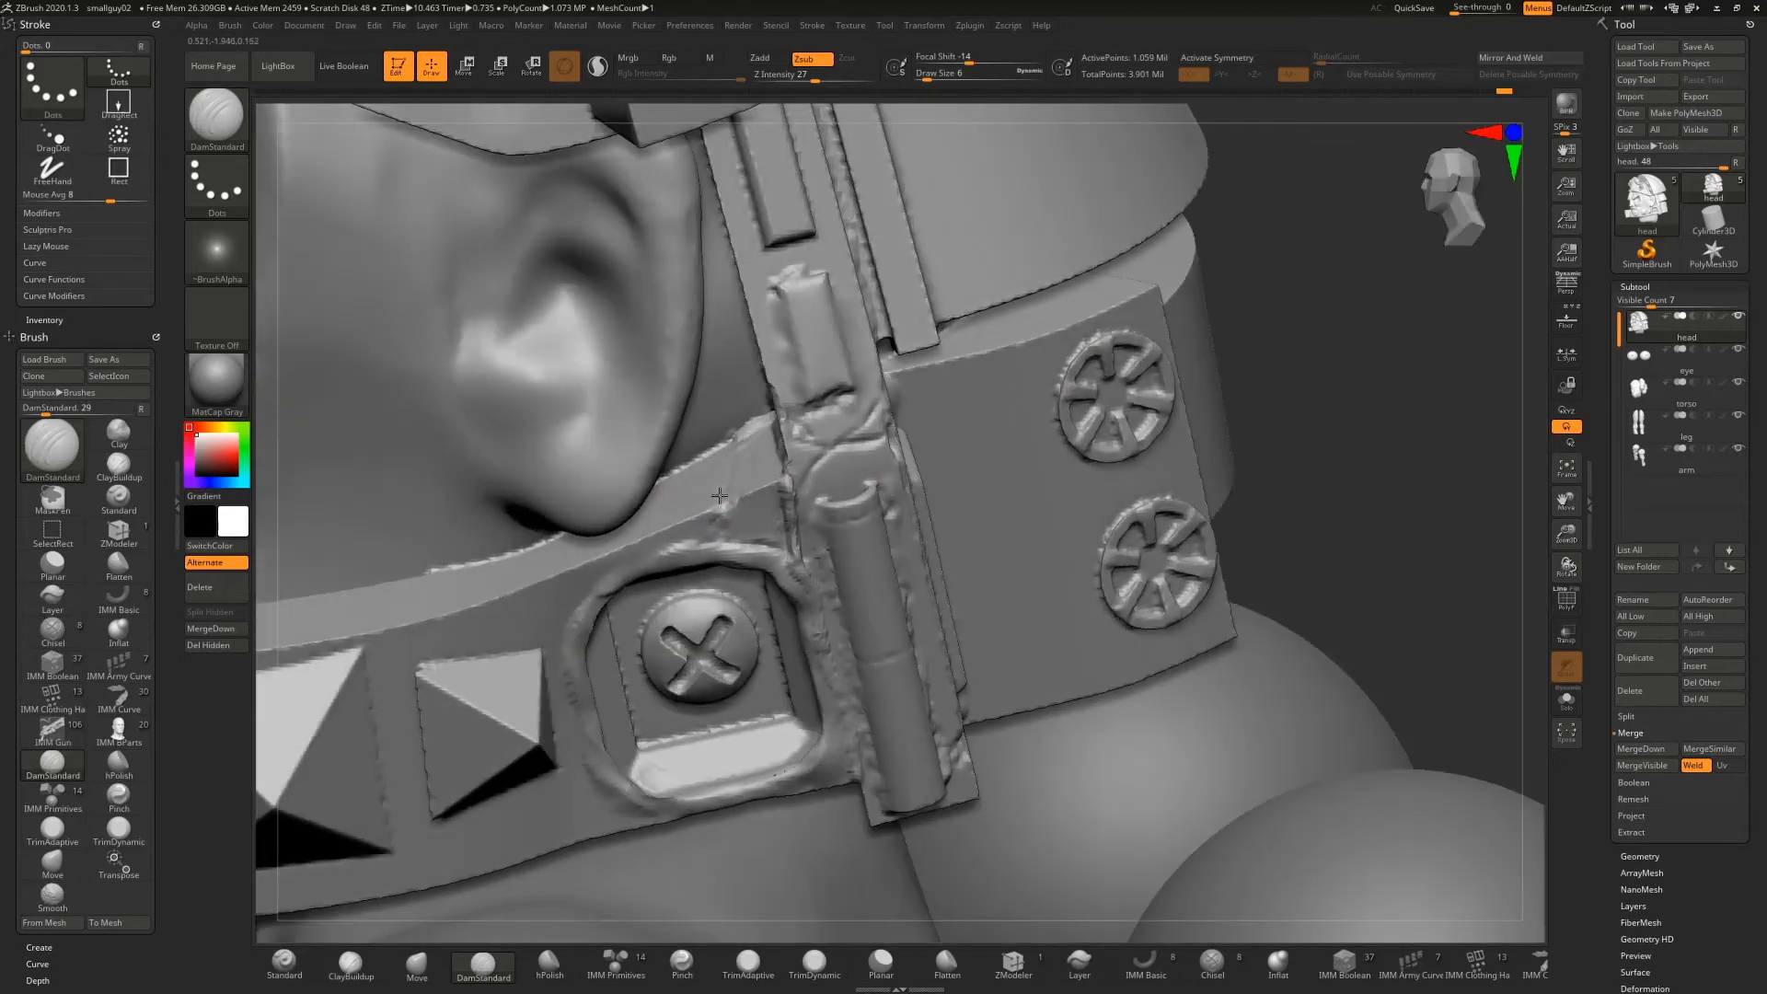
drag(731, 448, 762, 417)
Carve jagged DamStandard cracks into the spoked-disc plate, between the slotted vents and the discs
drag(1375, 523, 1098, 463)
mouse_move(954, 450)
mouse_down()
mouse_move(1052, 400)
mouse_move(1028, 497)
mouse_up()
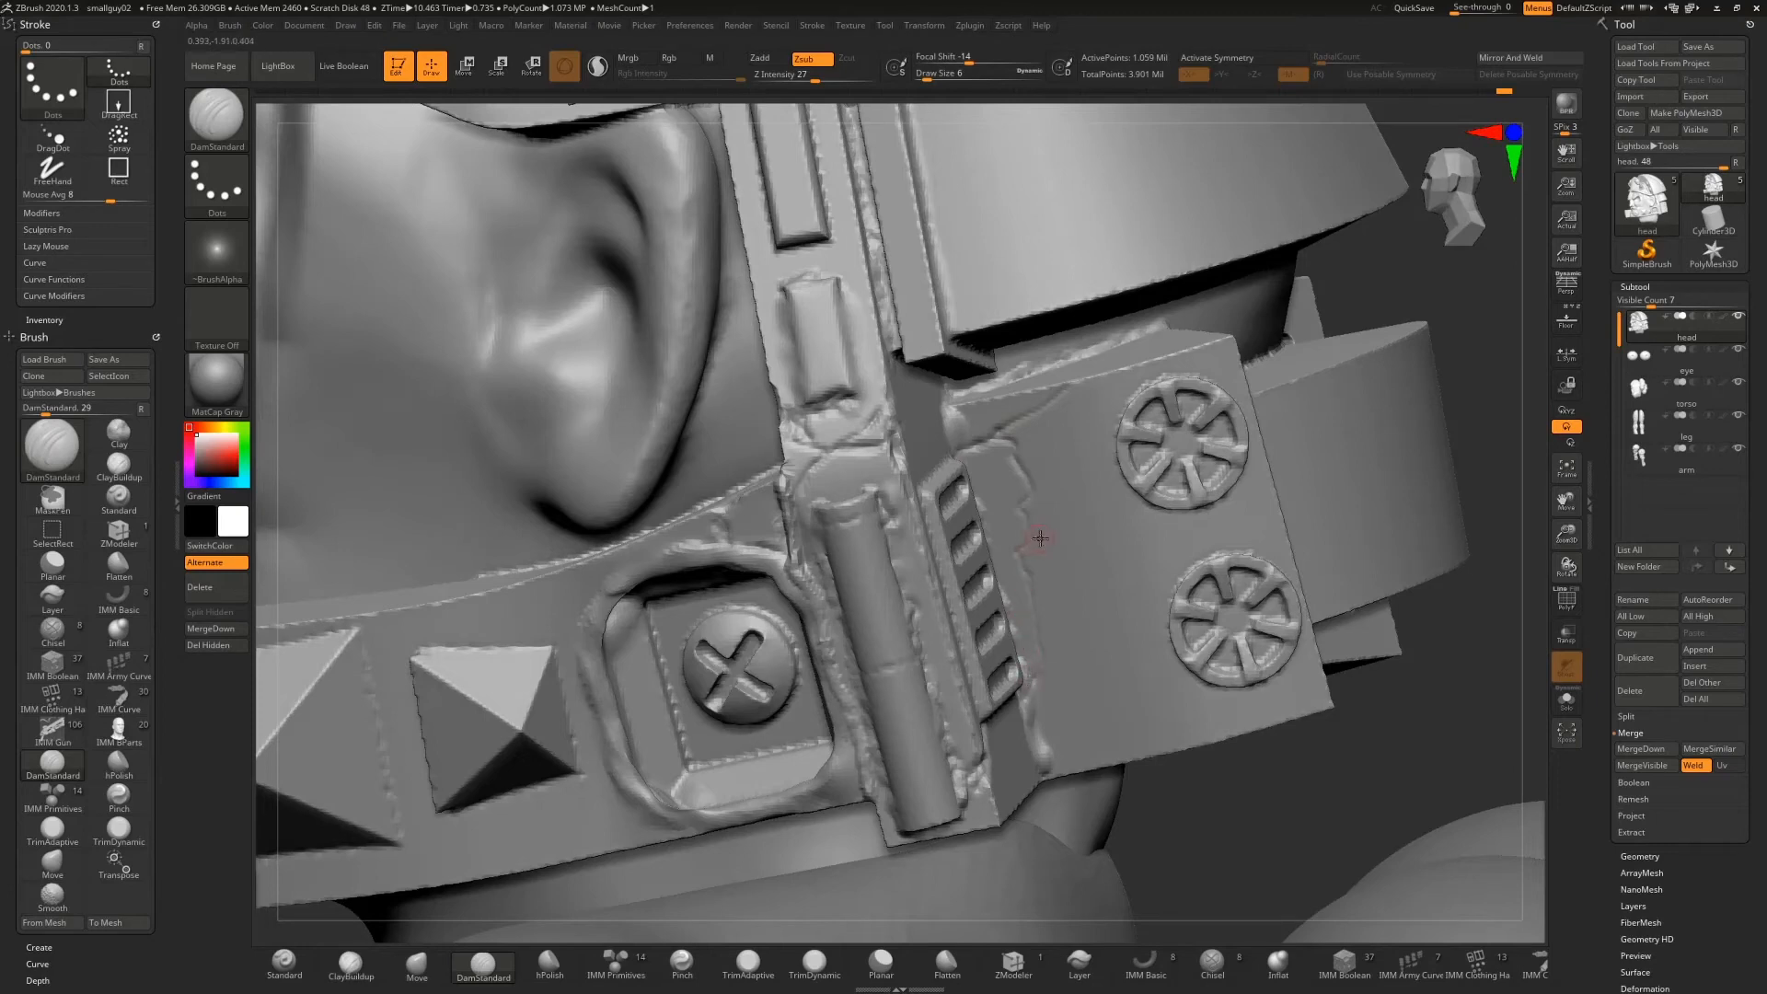
mouse_move(1036, 527)
mouse_down()
mouse_move(1060, 481)
mouse_move(1023, 397)
mouse_up()
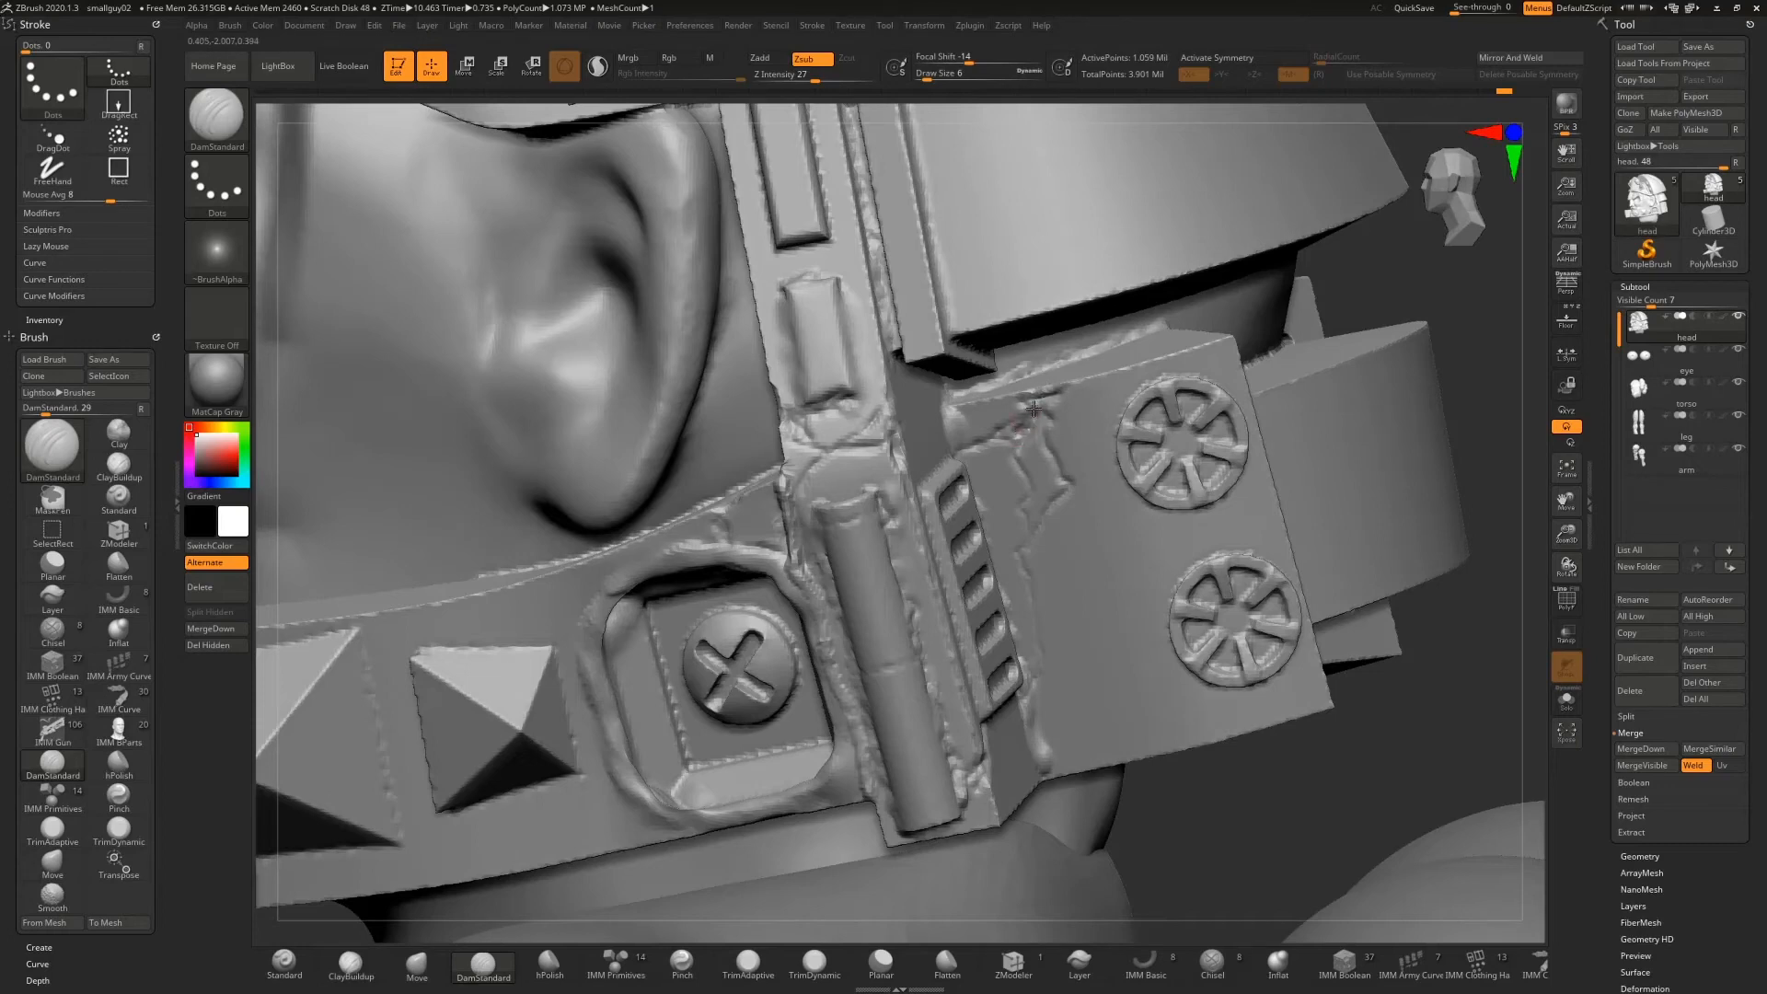
Undo the last crack stroke on the spoked-disc plate
mouse_move(1214, 792)
mouse_down()
mouse_move(1096, 795)
mouse_move(1235, 792)
mouse_up()
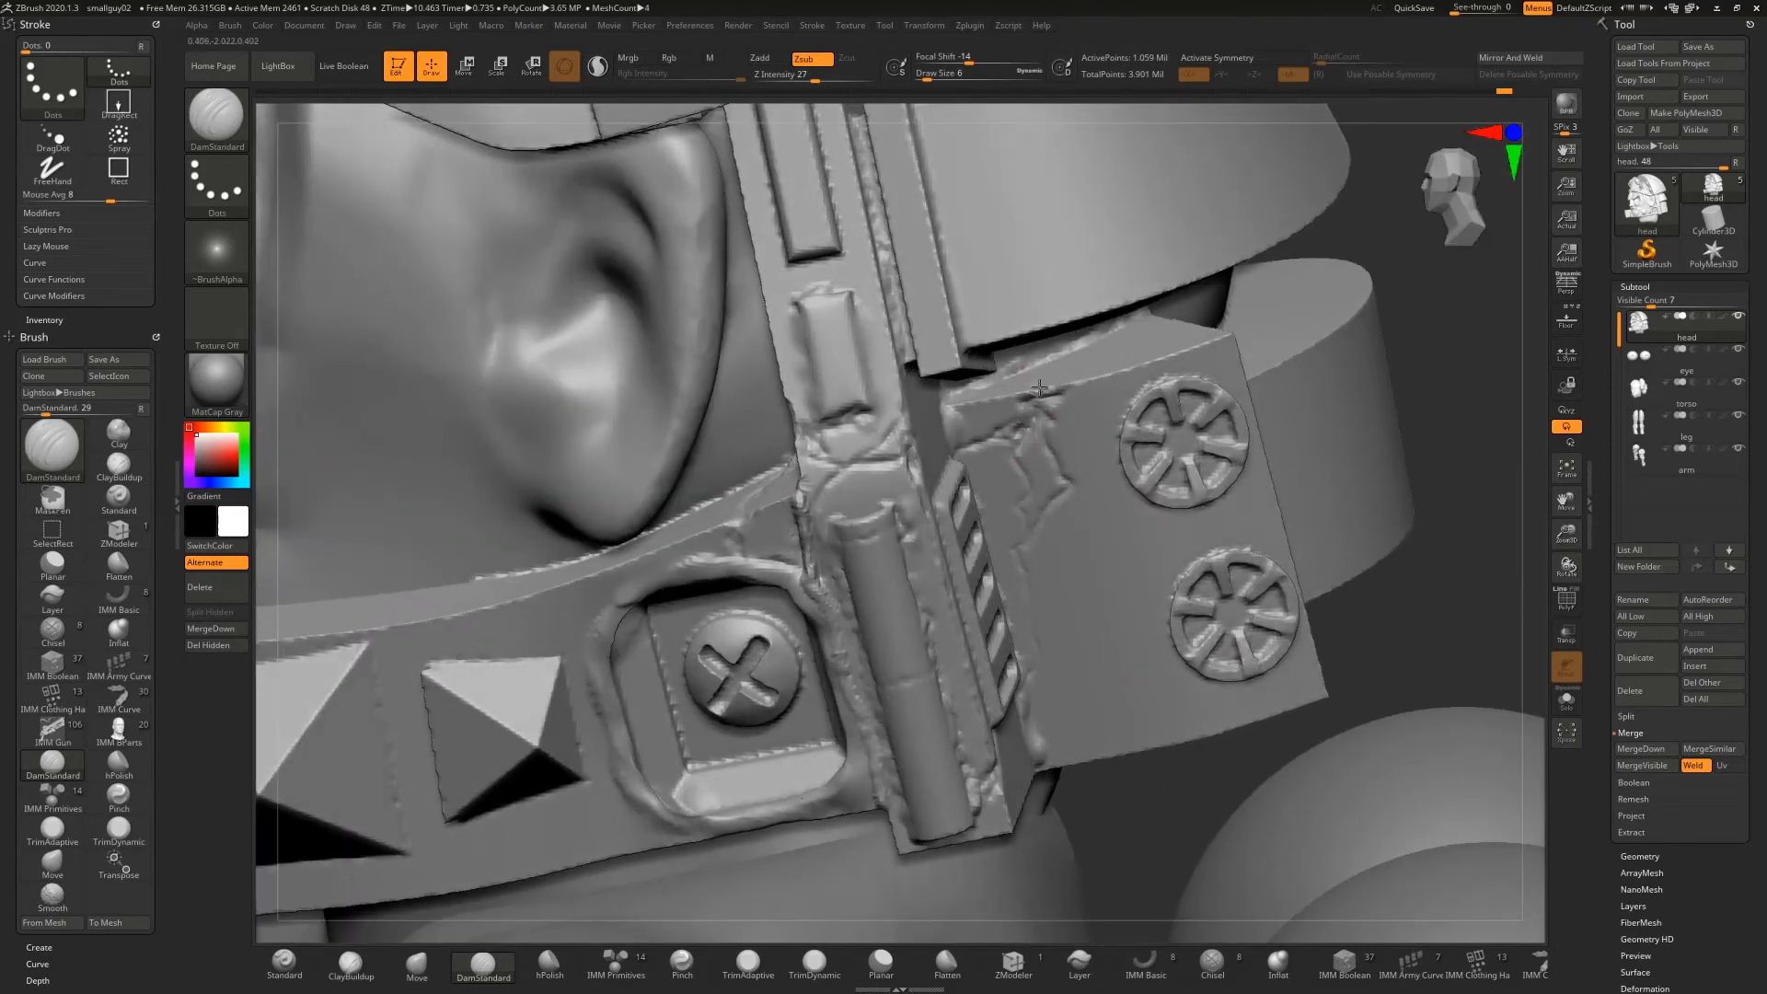
key(ctrl)
key(ctrl)
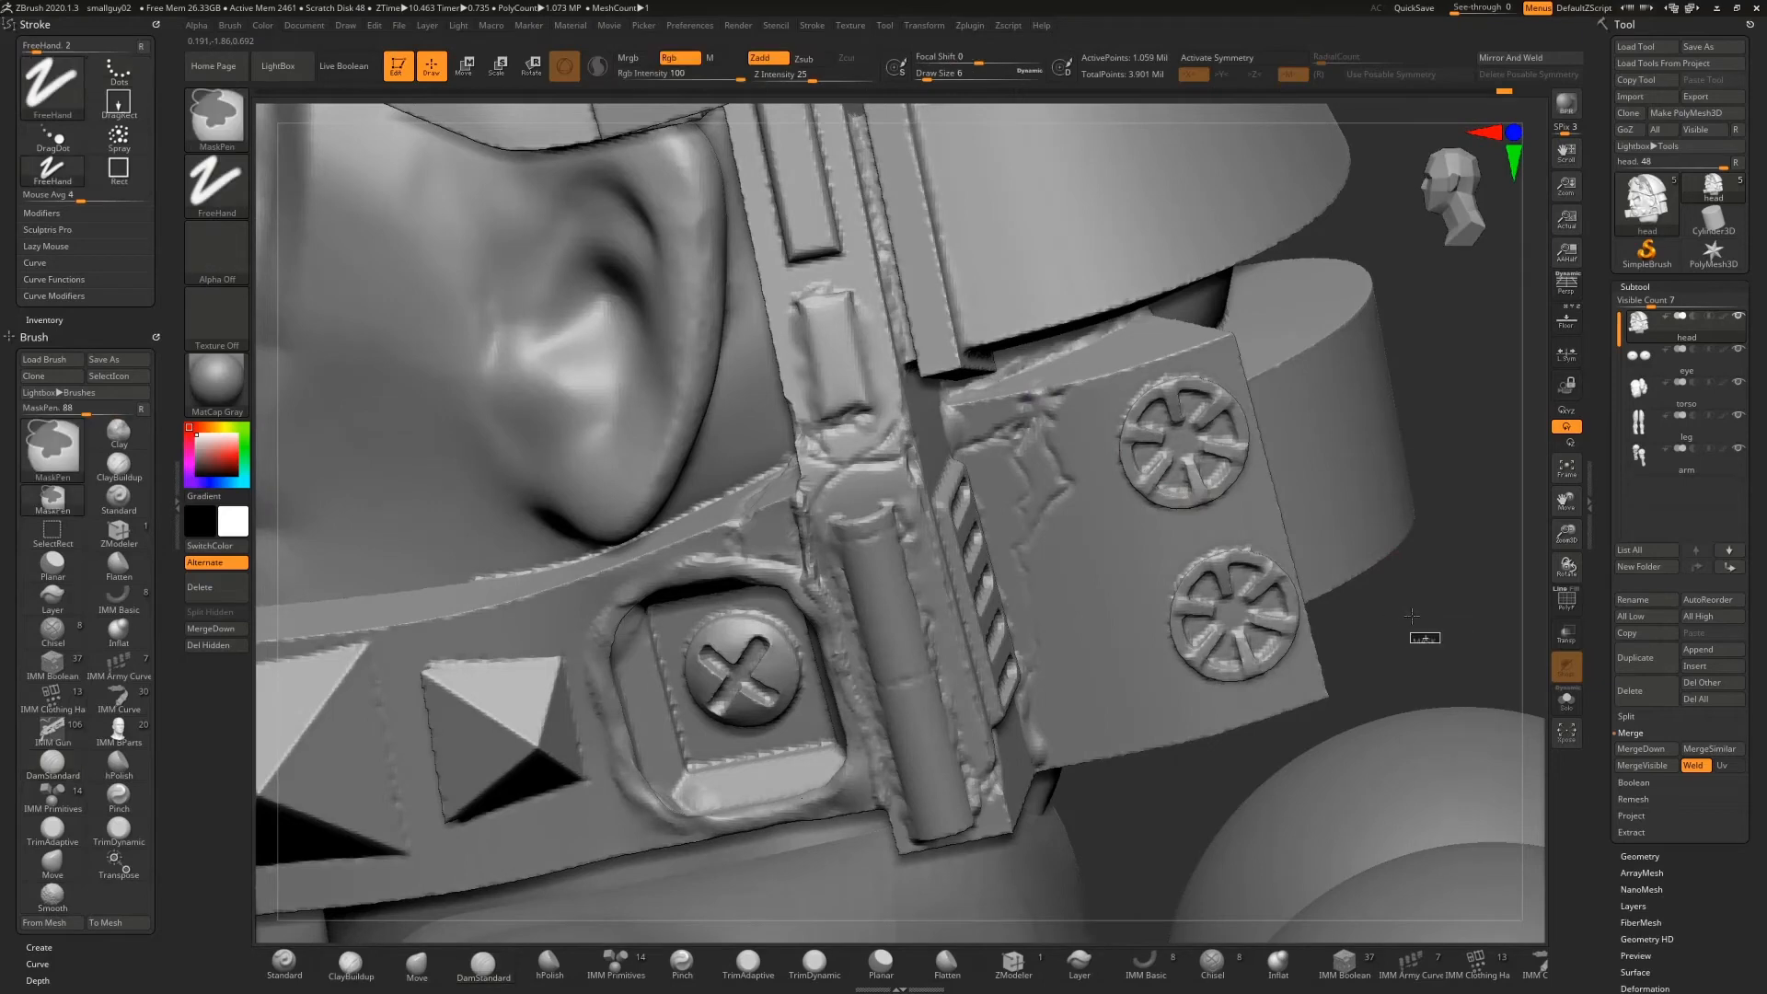
key(ctrl+z)
drag(1411, 605, 1422, 603)
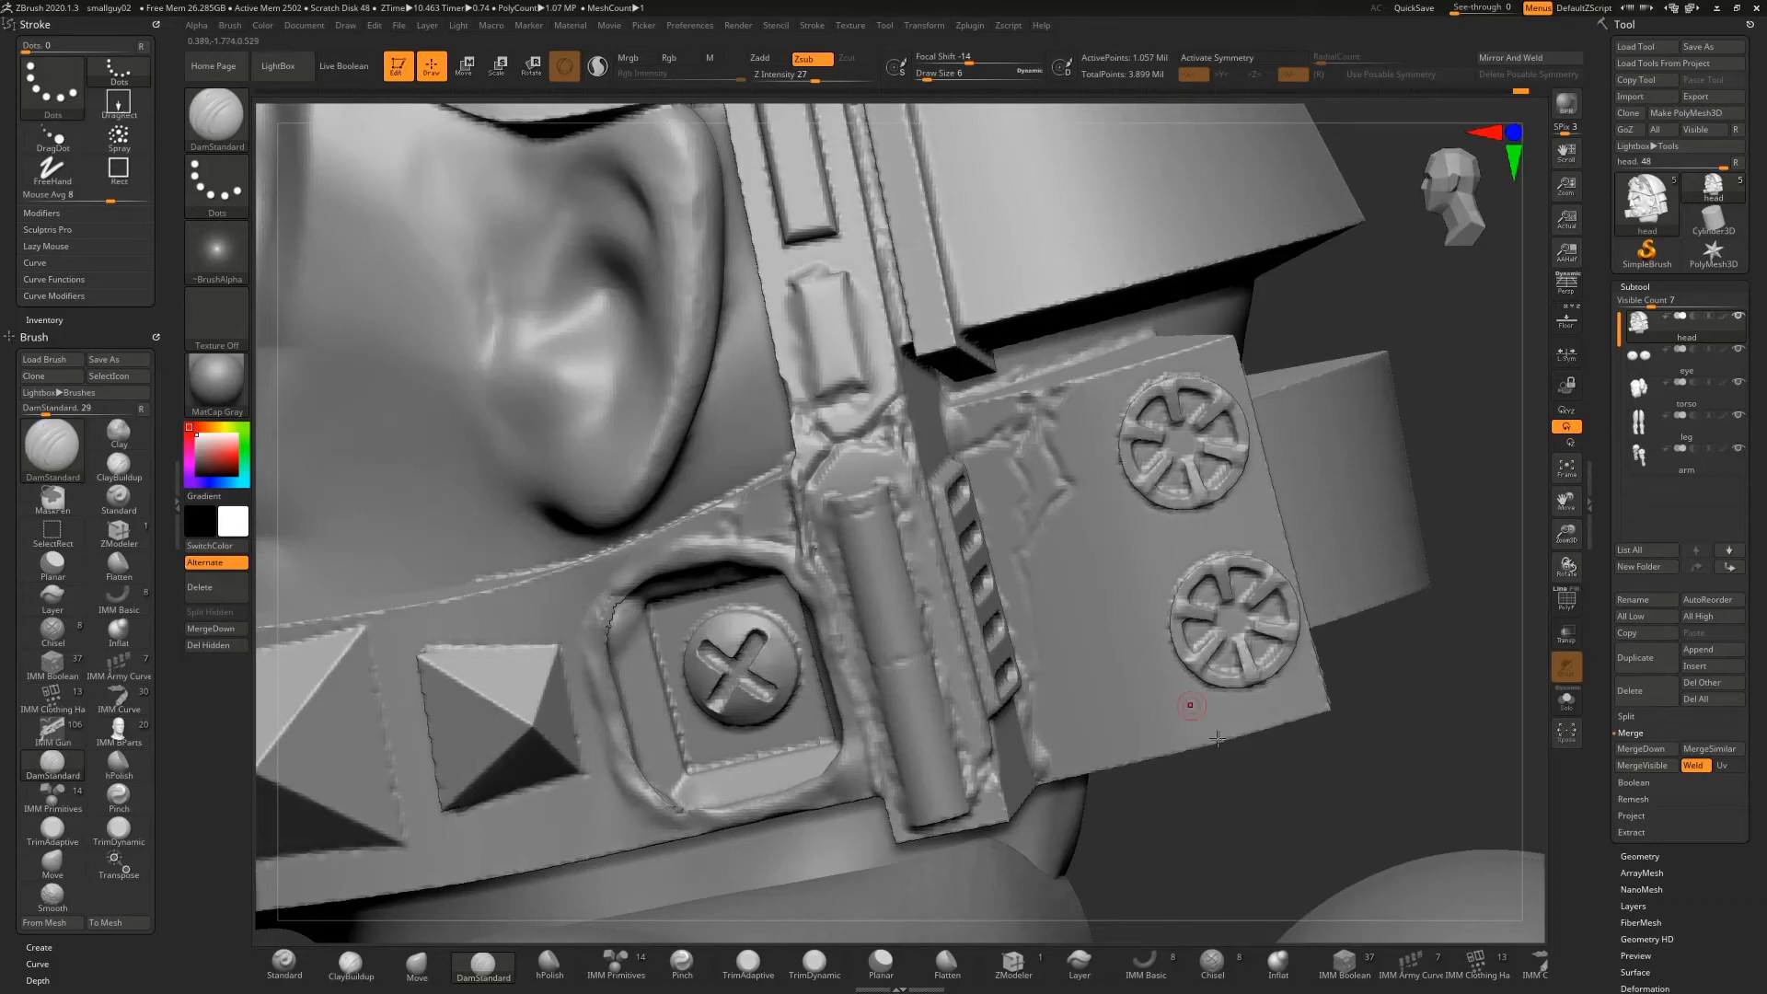
mouse_move(1255, 852)
mouse_down()
mouse_move(1206, 839)
mouse_move(1281, 854)
mouse_move(1202, 849)
mouse_up()
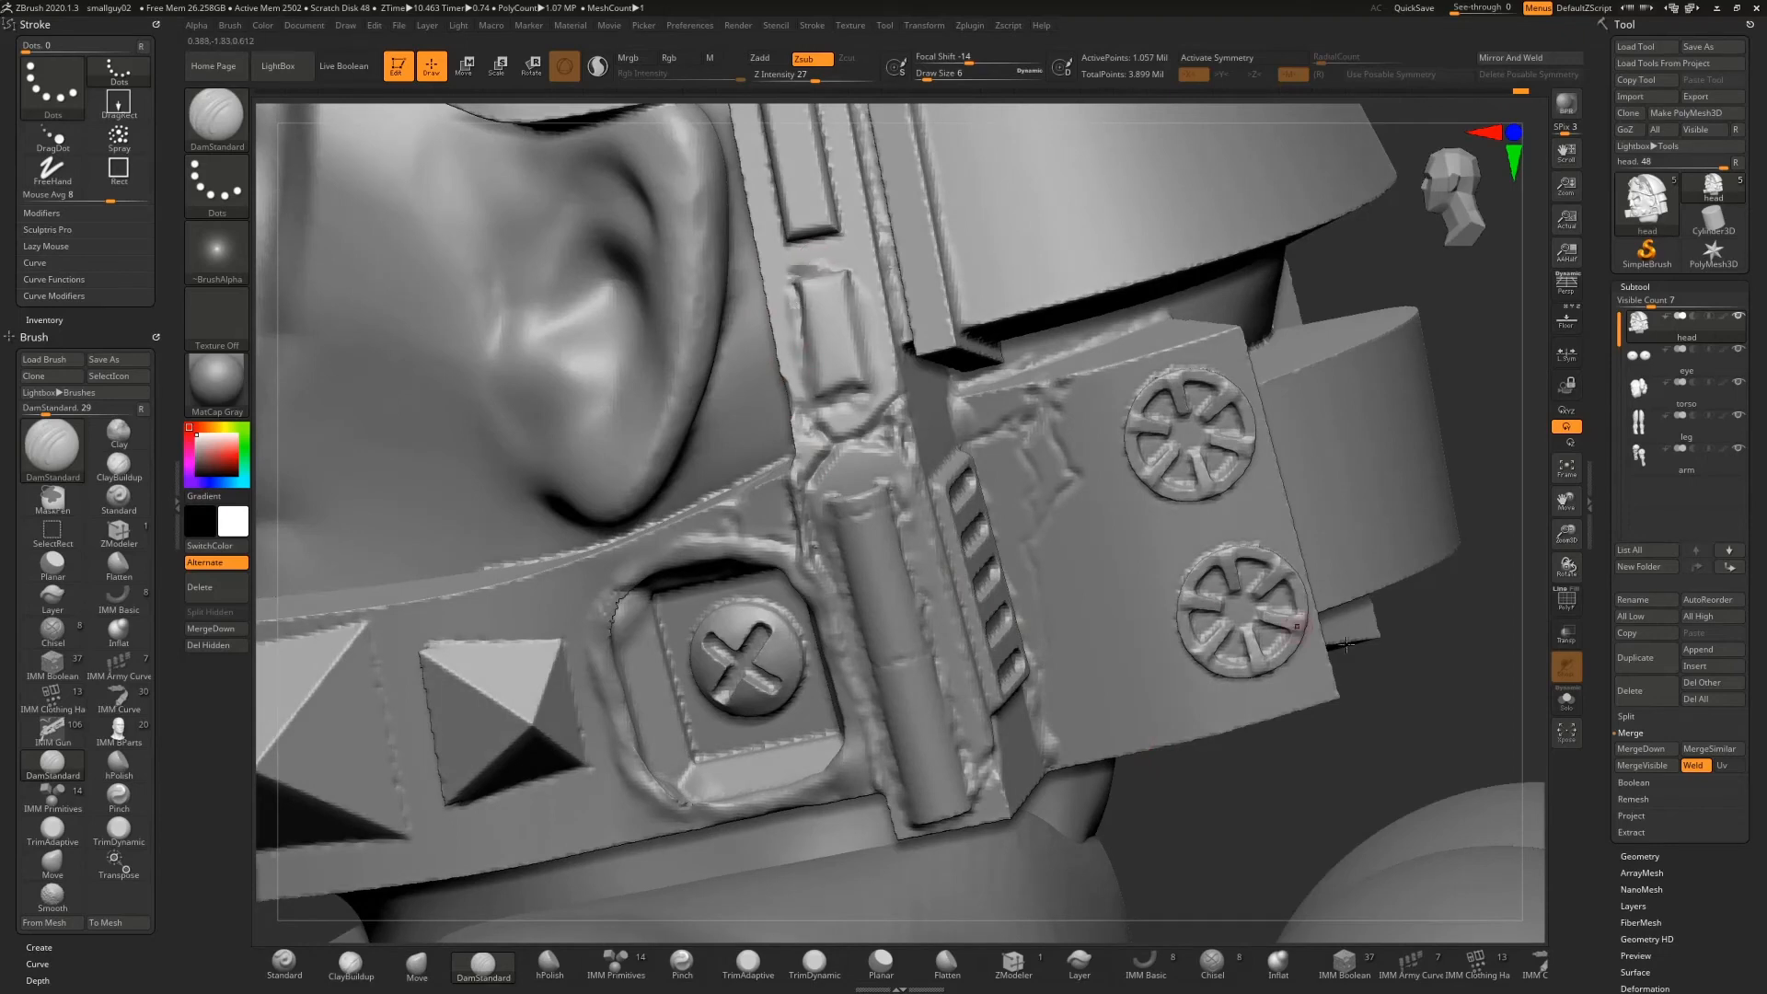
Carve wrinkles with DamStandard into the base and shaft of the horn on the character's left side
drag(1566, 534, 1546, 409)
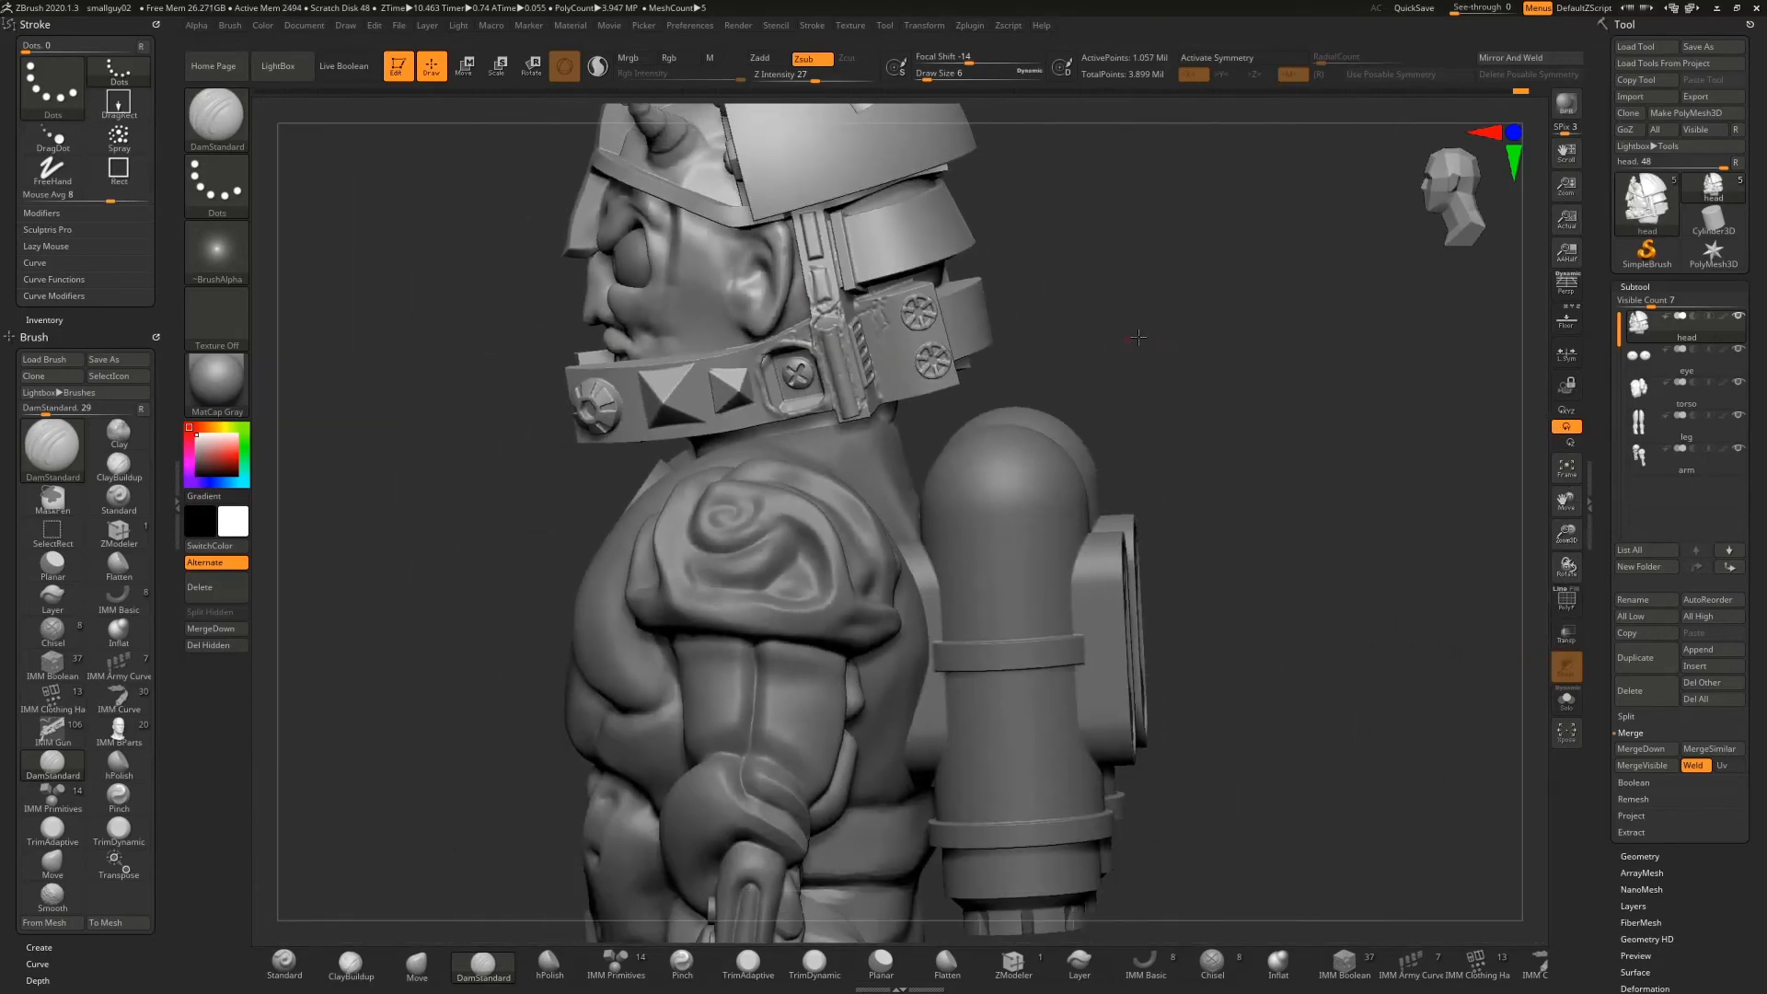
mouse_move(1224, 396)
mouse_down()
mouse_move(975, 405)
mouse_move(1066, 426)
mouse_move(971, 416)
mouse_move(1145, 419)
mouse_move(1121, 419)
mouse_move(1120, 363)
mouse_move(1130, 466)
mouse_move(1294, 584)
mouse_up()
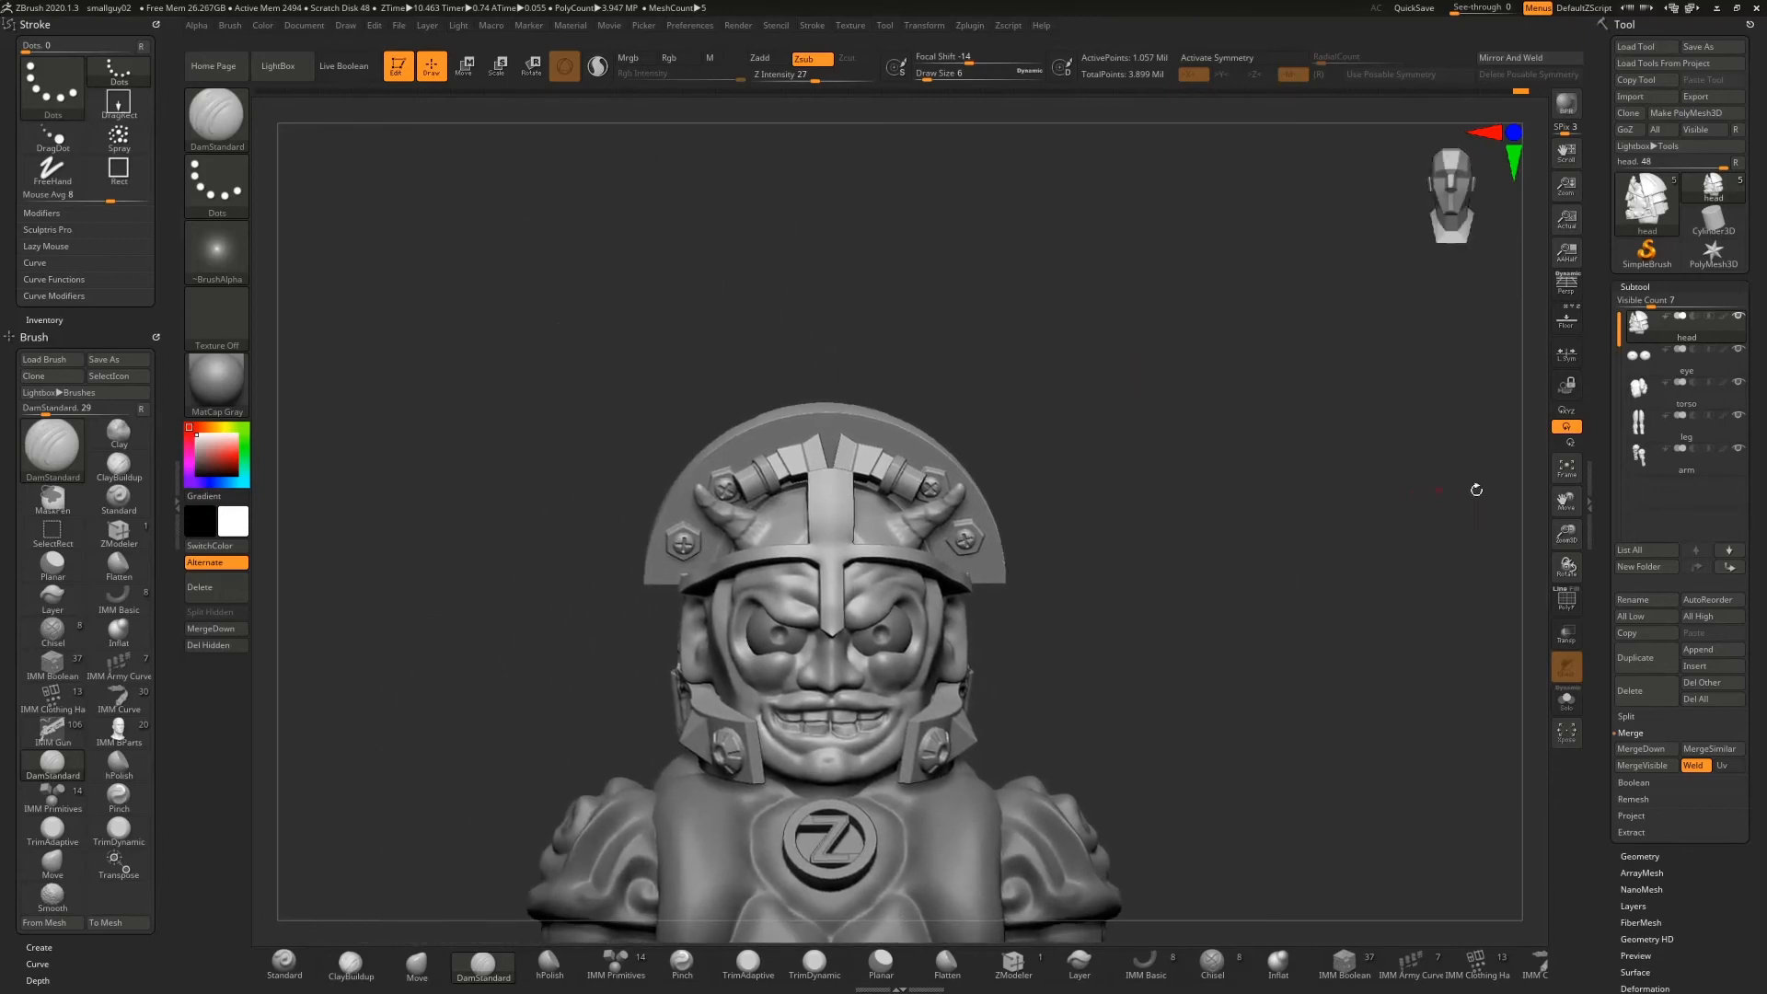
mouse_move(1567, 499)
mouse_down()
mouse_move(1540, 505)
mouse_move(1564, 538)
mouse_move(1388, 552)
mouse_up()
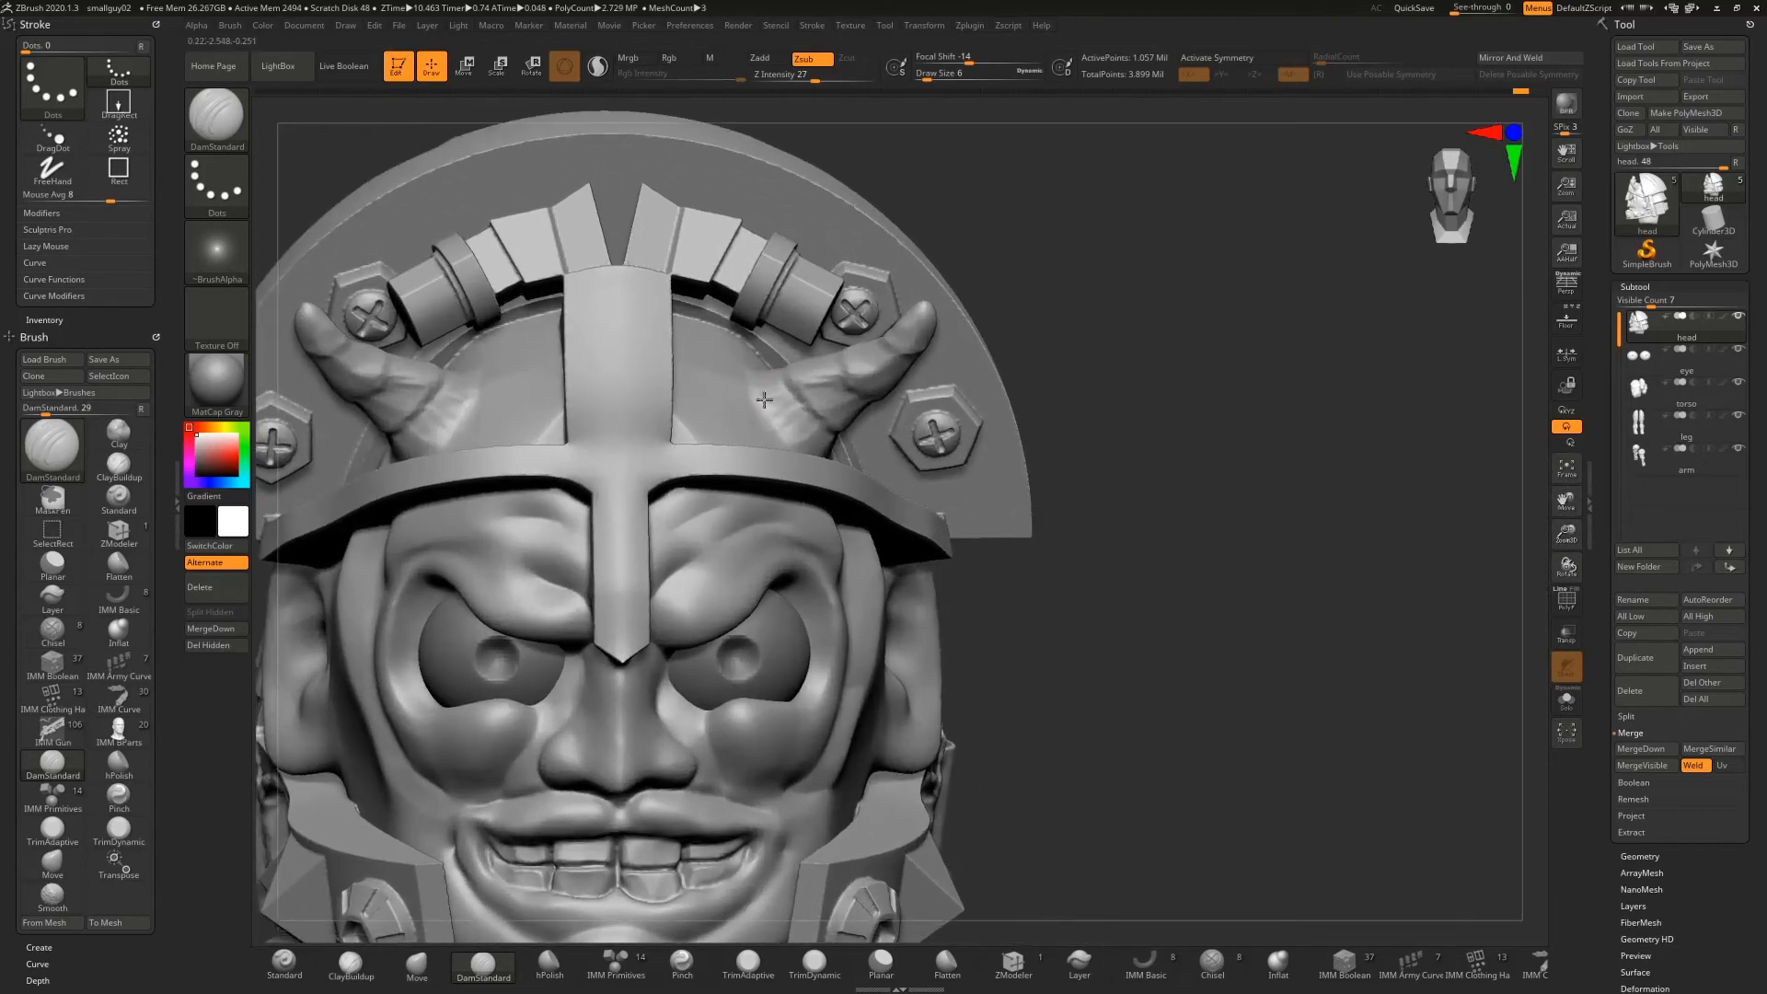
drag(760, 401, 836, 378)
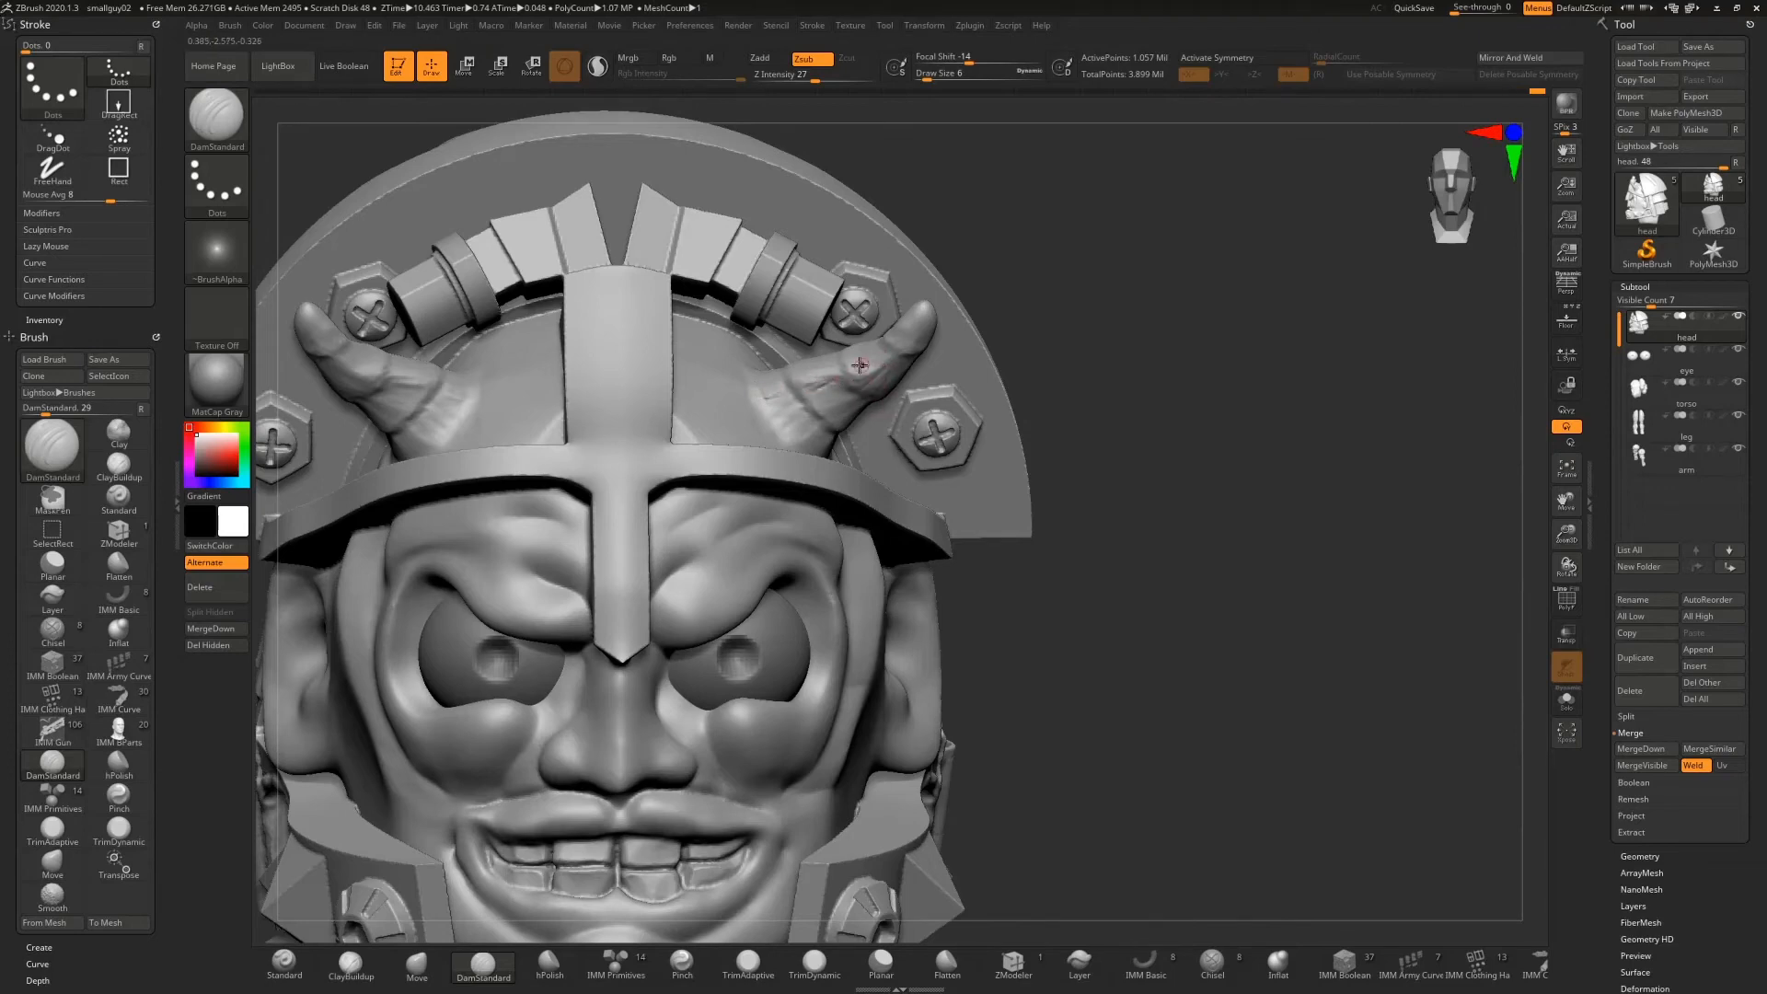
drag(1120, 258, 858, 354)
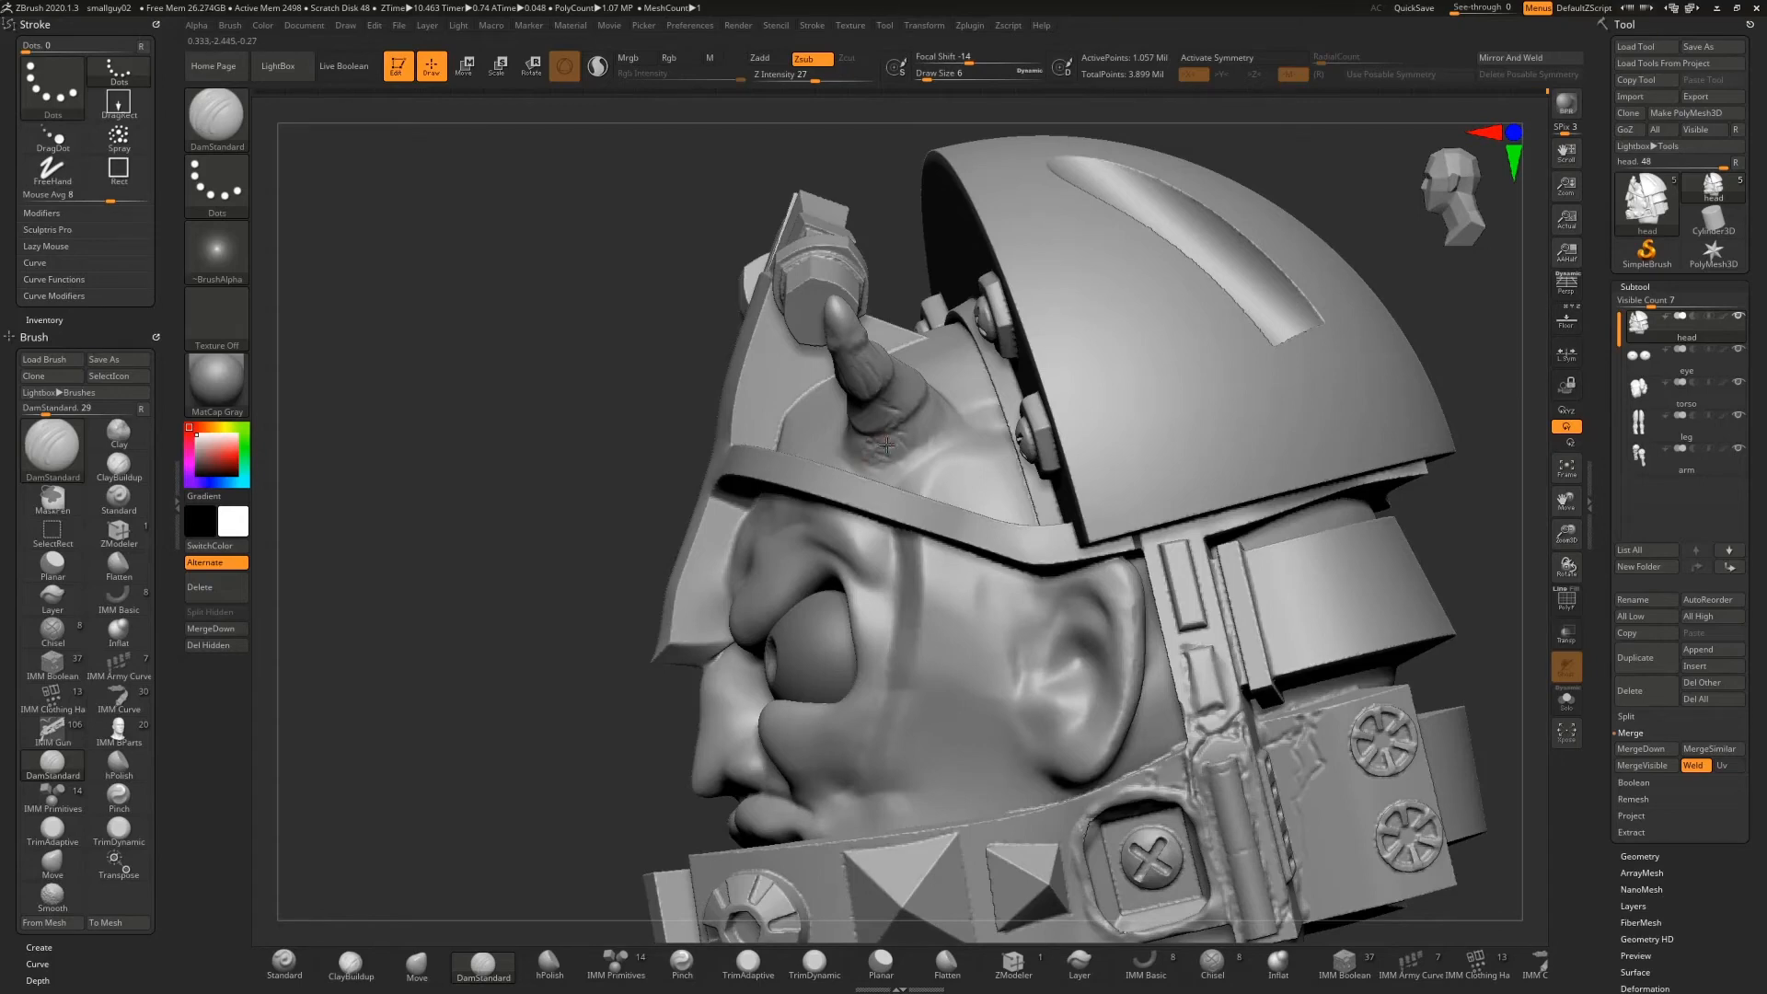
Carve creases radiating from the base of the character's right horn into the helmet surface
drag(583, 345, 655, 342)
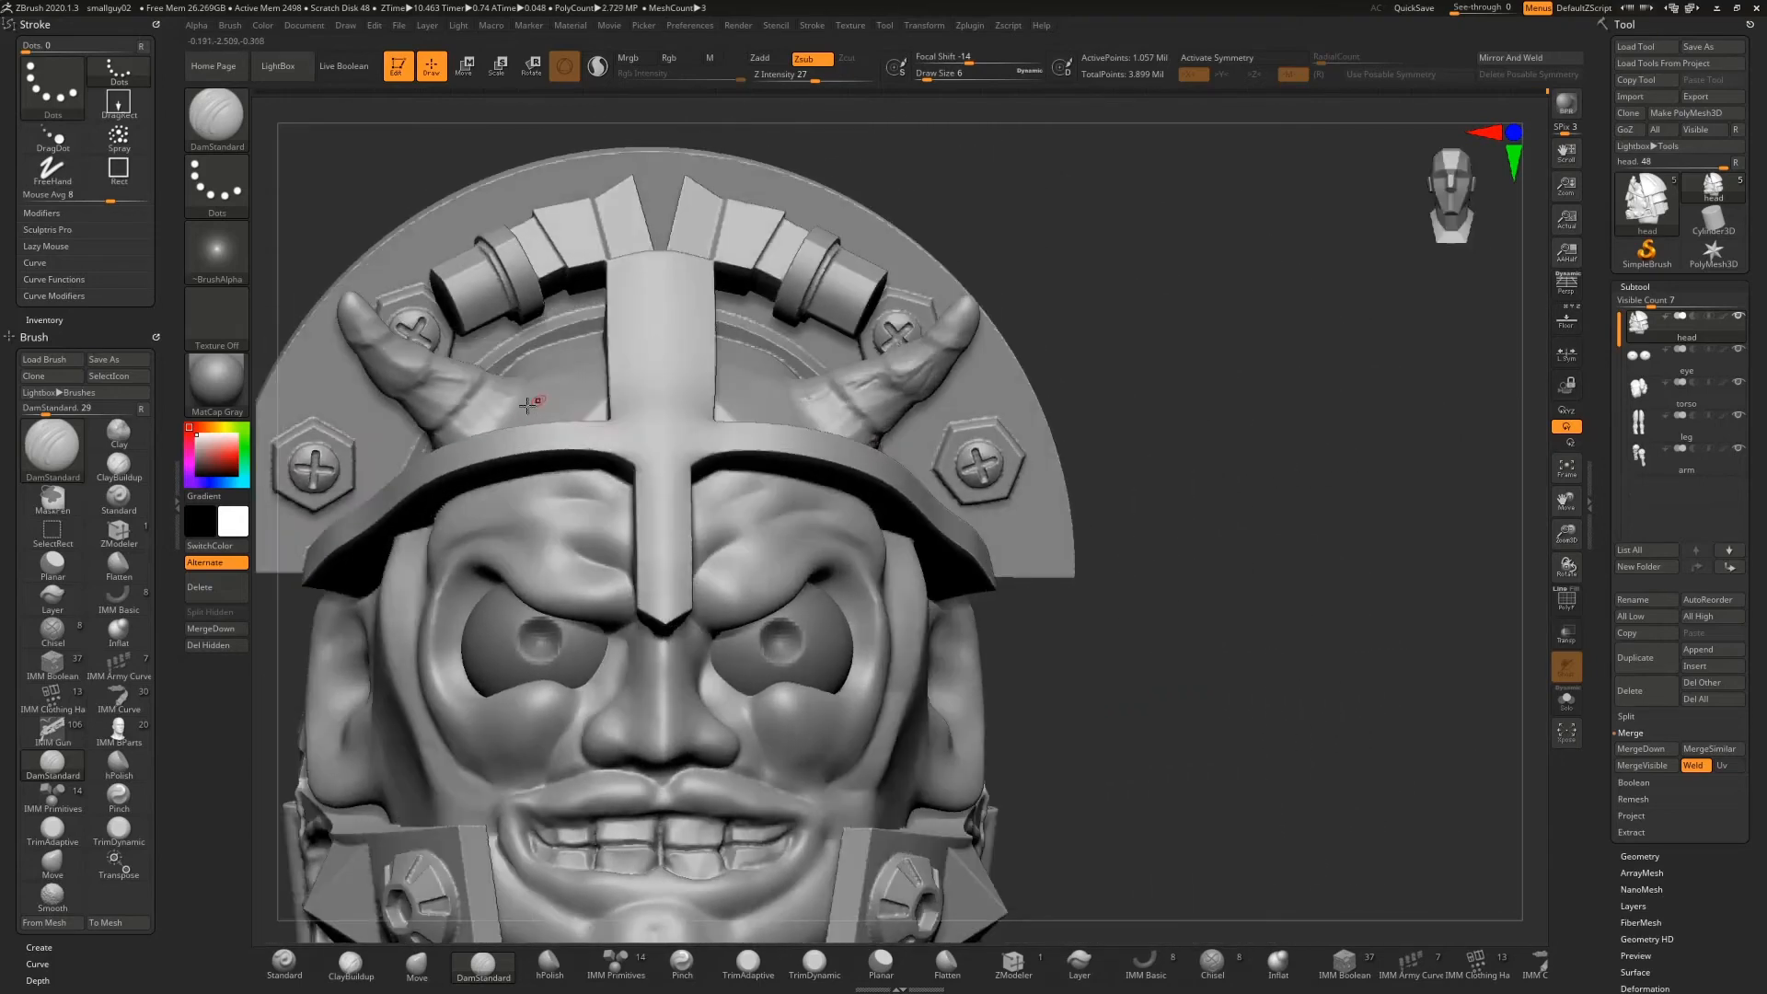
mouse_move(511, 397)
mouse_down()
mouse_move(465, 410)
mouse_move(487, 418)
mouse_move(496, 387)
mouse_move(515, 391)
mouse_move(492, 412)
mouse_move(514, 396)
mouse_move(498, 394)
mouse_move(506, 410)
mouse_move(516, 381)
mouse_up()
drag(1068, 209, 1100, 244)
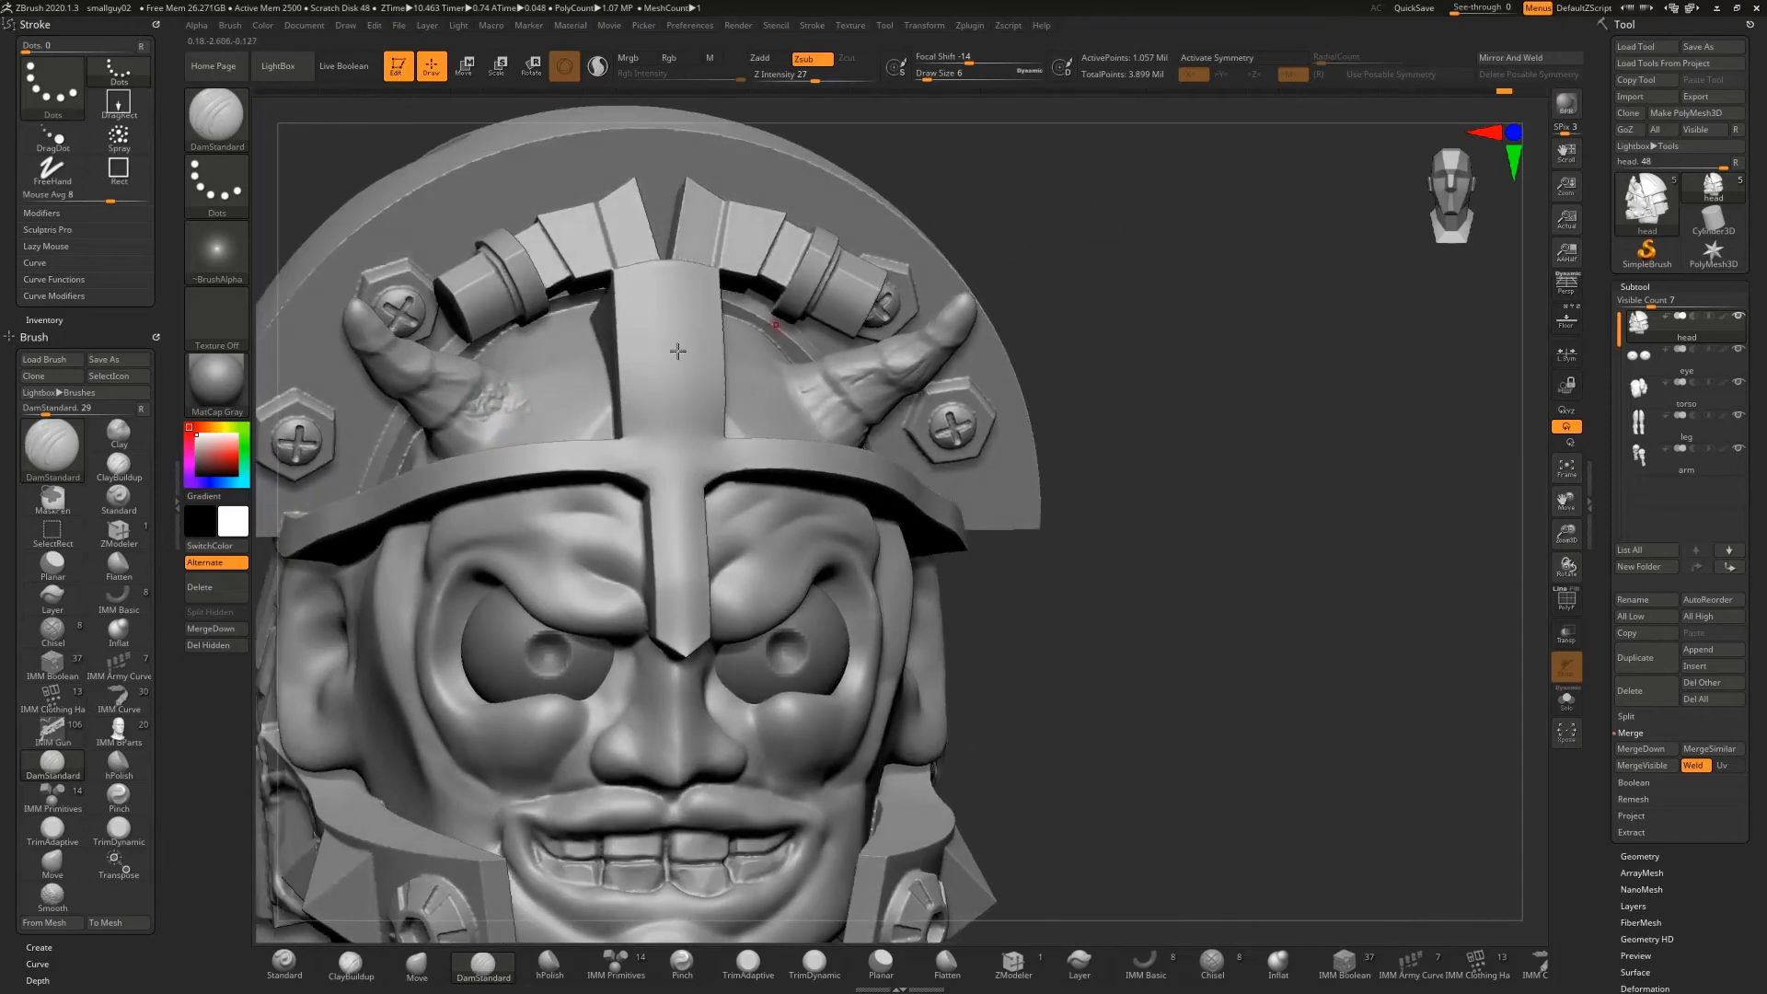
mouse_move(516, 398)
mouse_down()
mouse_move(508, 368)
mouse_move(497, 400)
mouse_move(548, 360)
mouse_move(508, 404)
mouse_up()
drag(1063, 248, 491, 373)
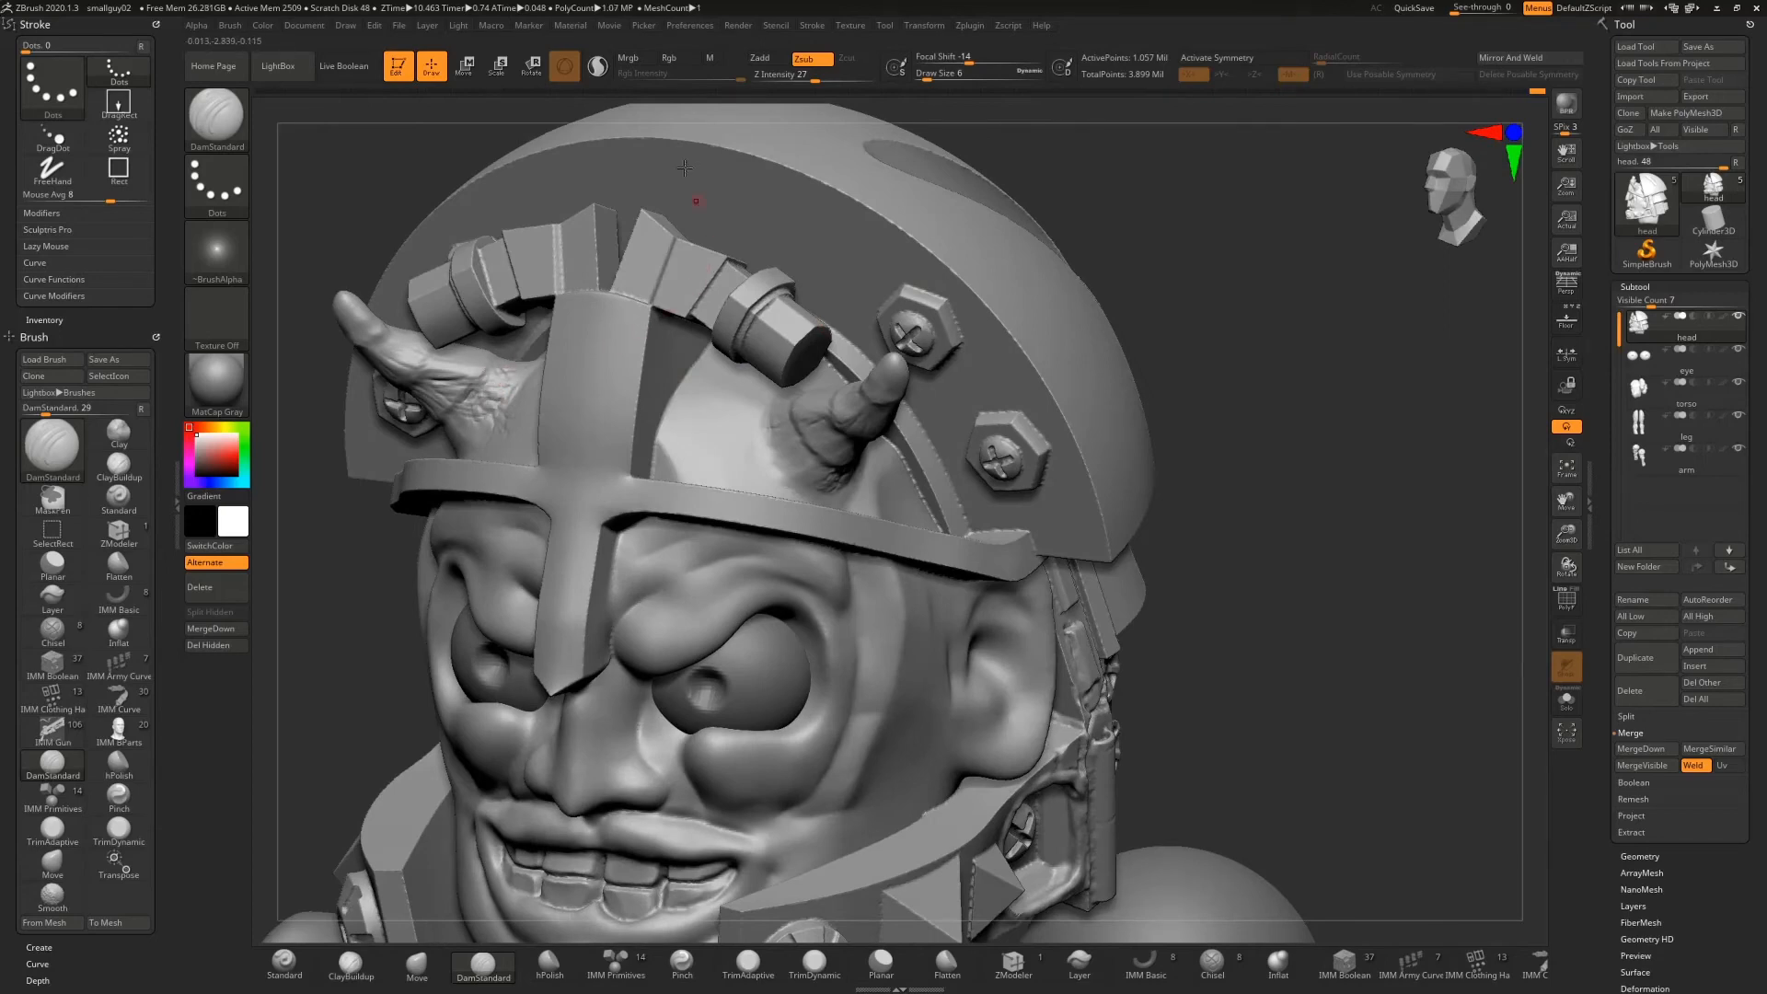
drag(1169, 220, 1265, 241)
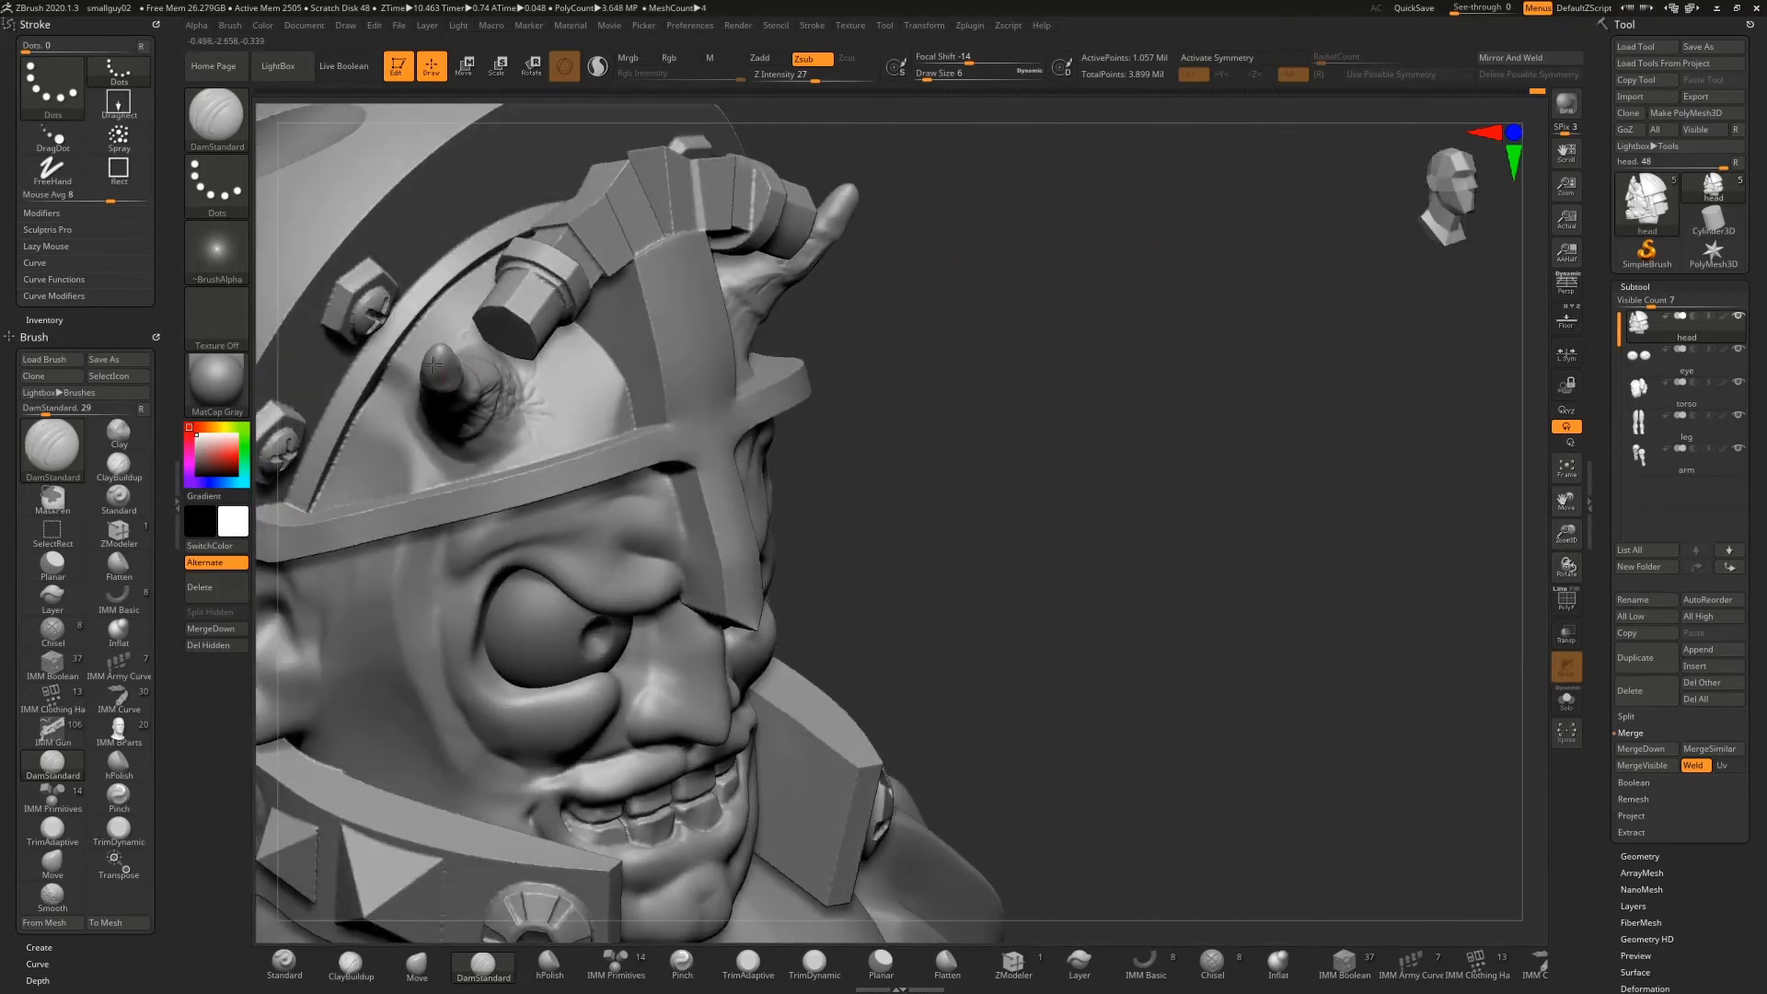
Carve wrinkle lines around the shaft and outer base of the character's right horn
drag(833, 311, 882, 258)
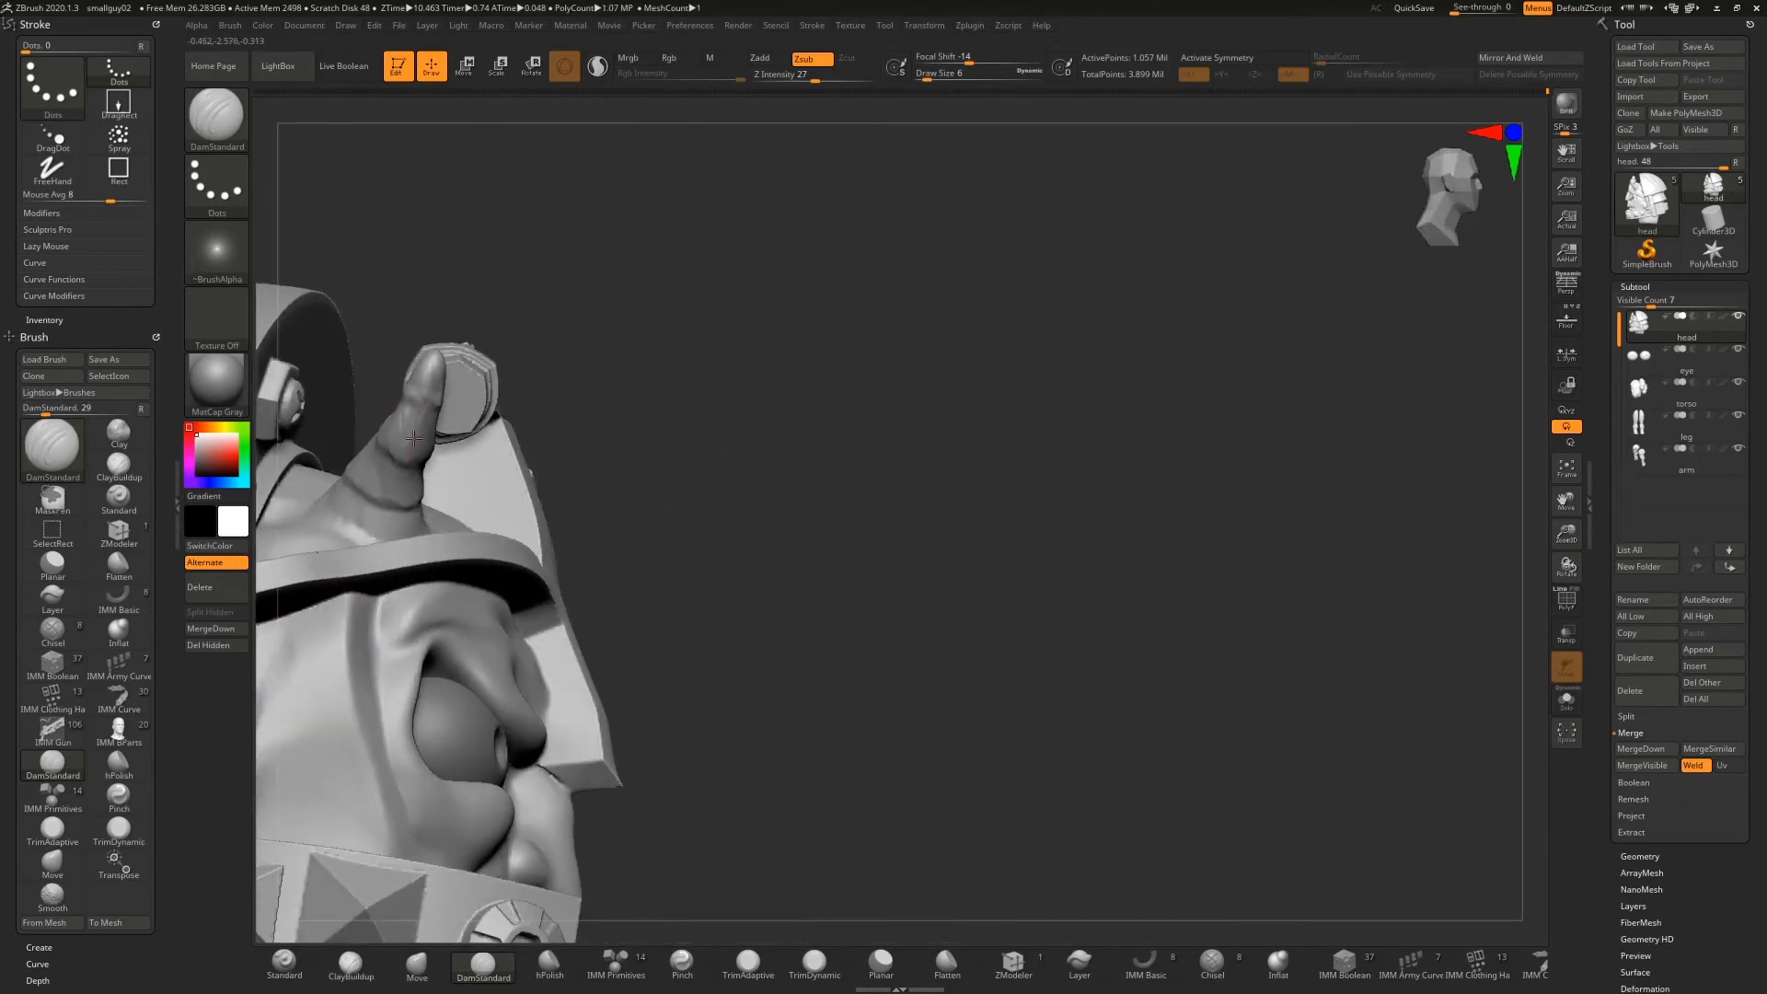
mouse_move(392, 494)
mouse_down()
mouse_move(352, 494)
mouse_move(352, 516)
mouse_up()
drag(531, 409, 360, 473)
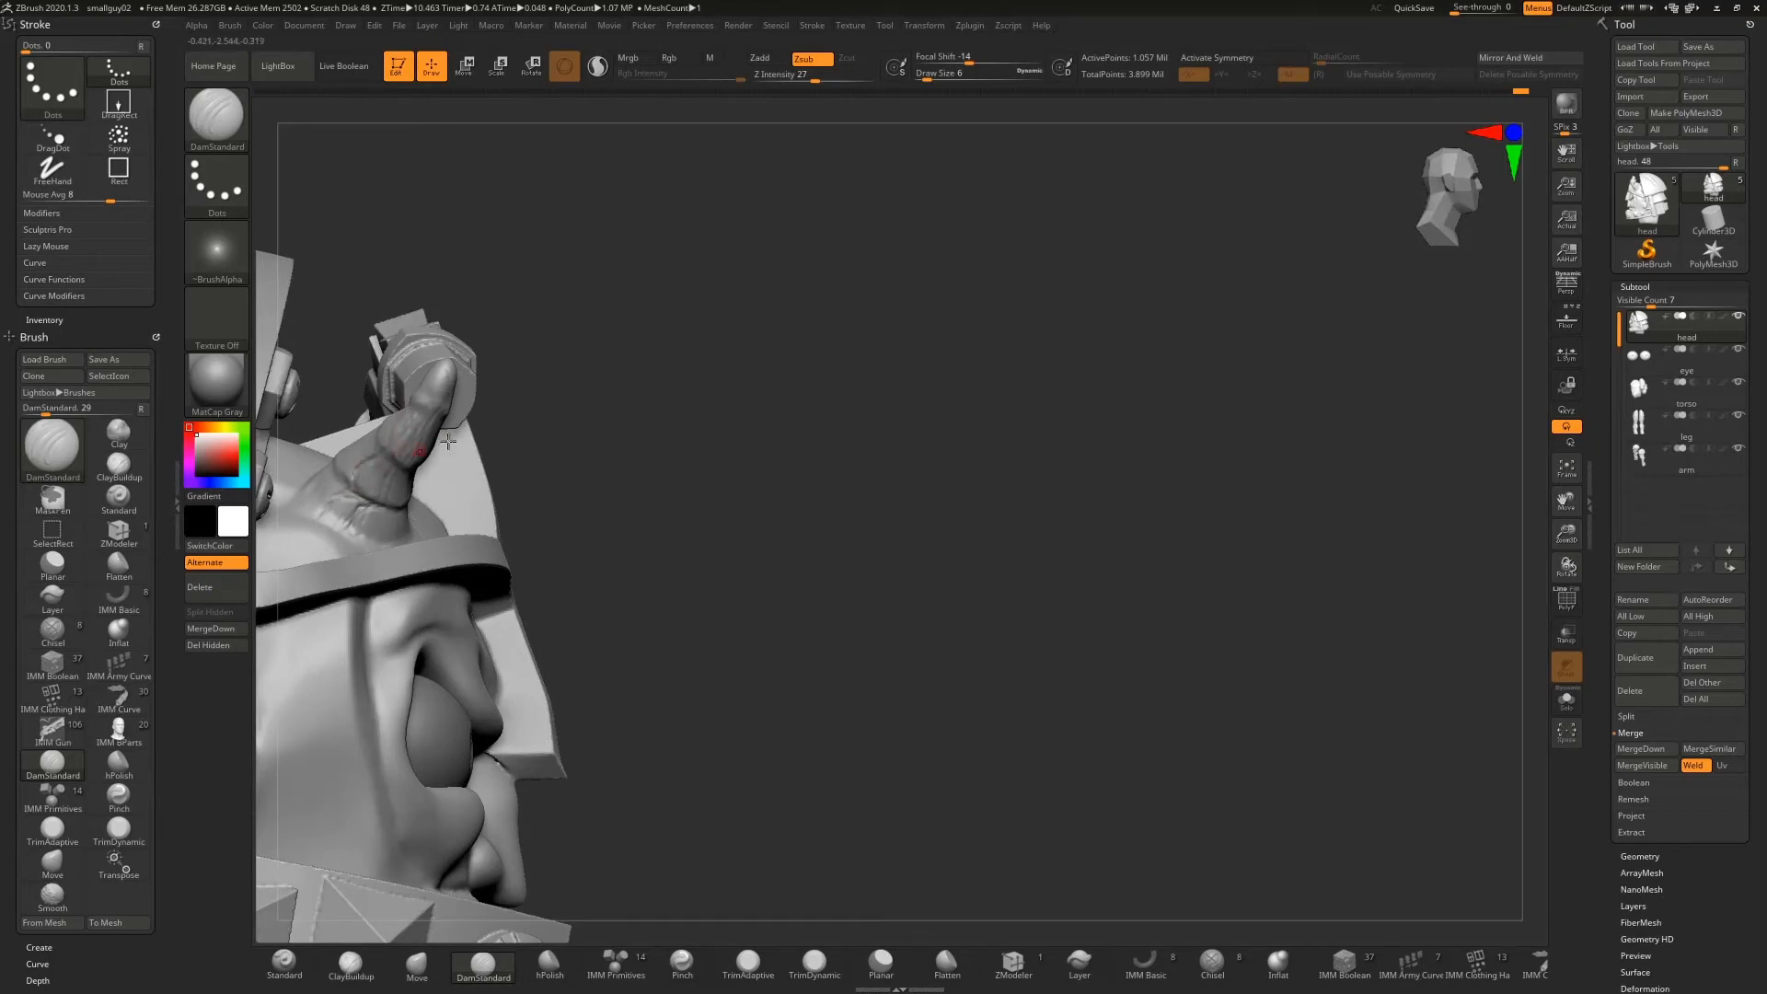
drag(608, 395, 316, 505)
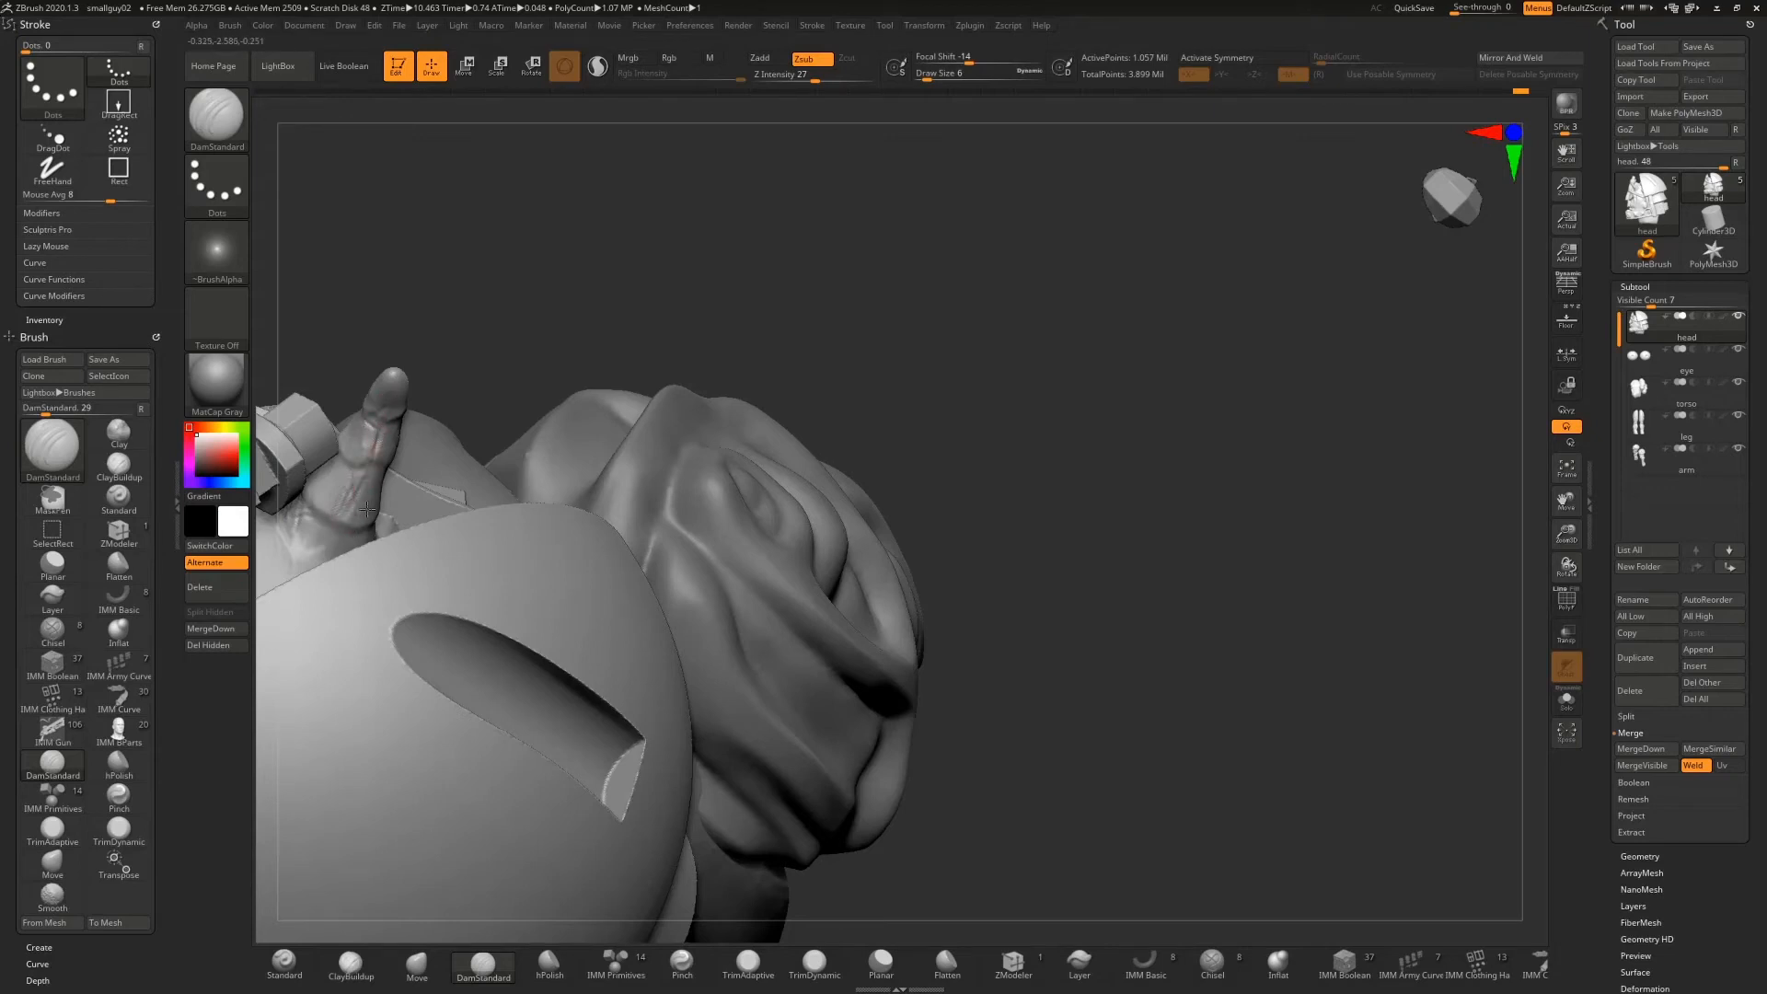
Add further creases along the shaft of the character's left horn and where it meets the helmet
drag(485, 328, 780, 387)
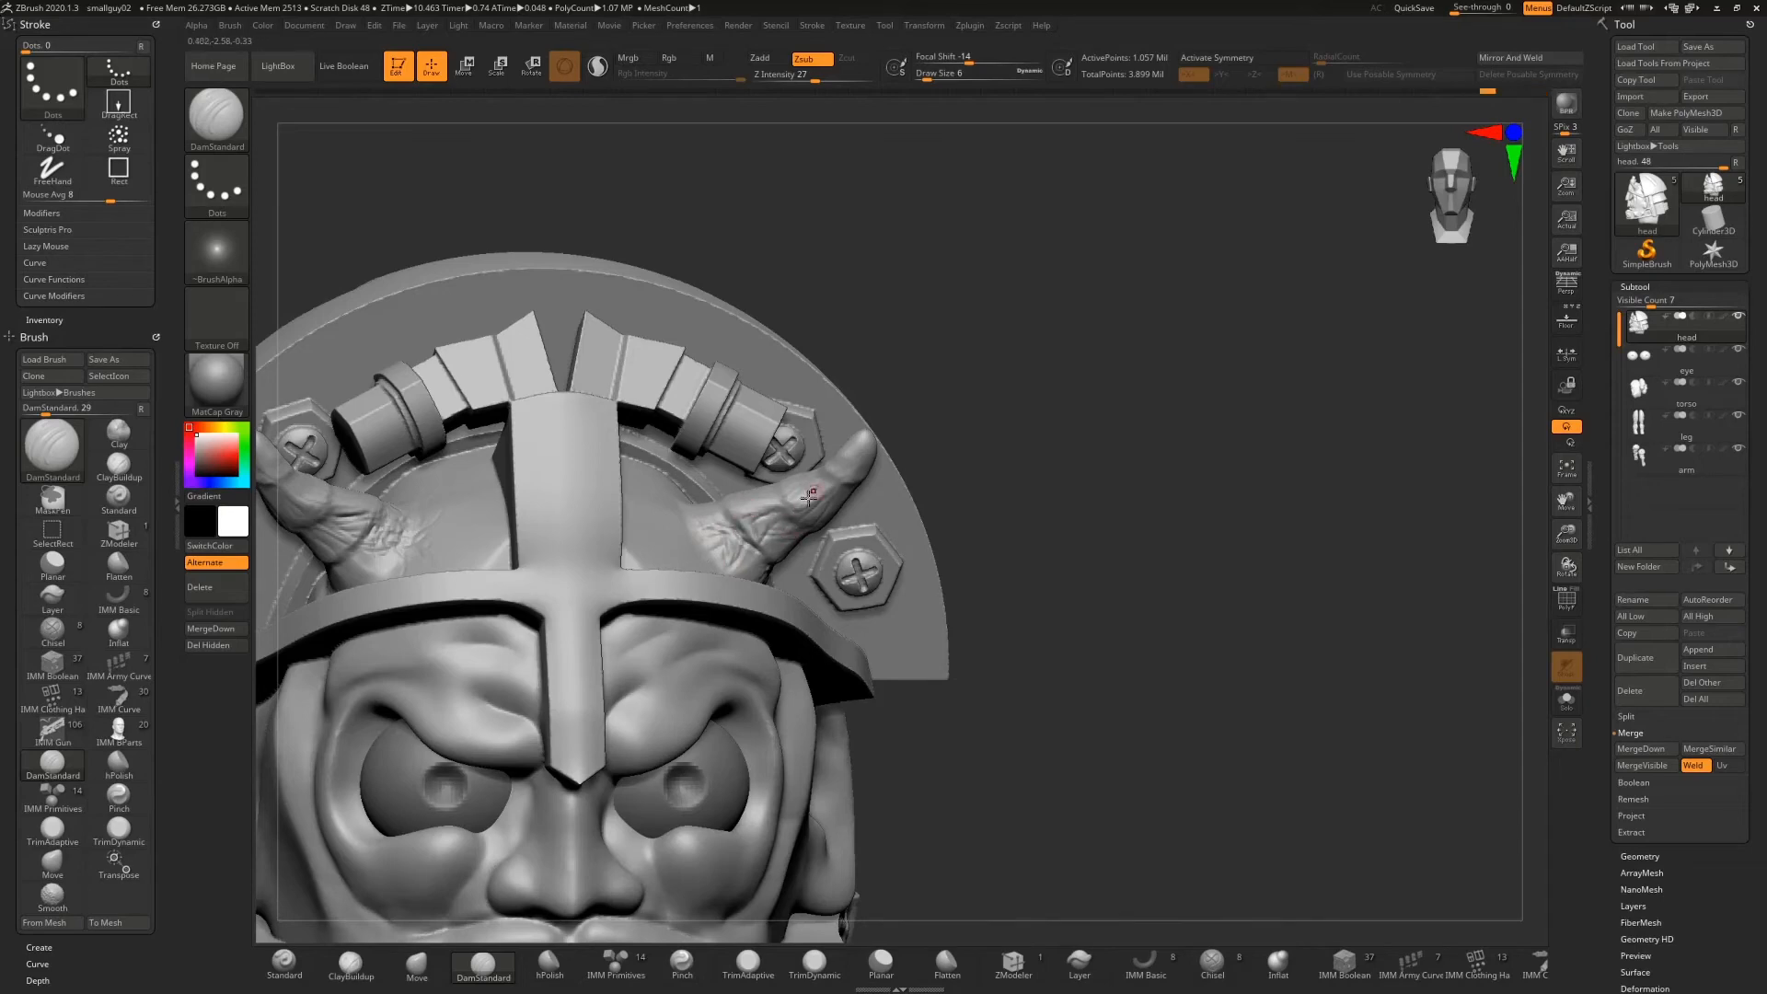
drag(1039, 413, 884, 478)
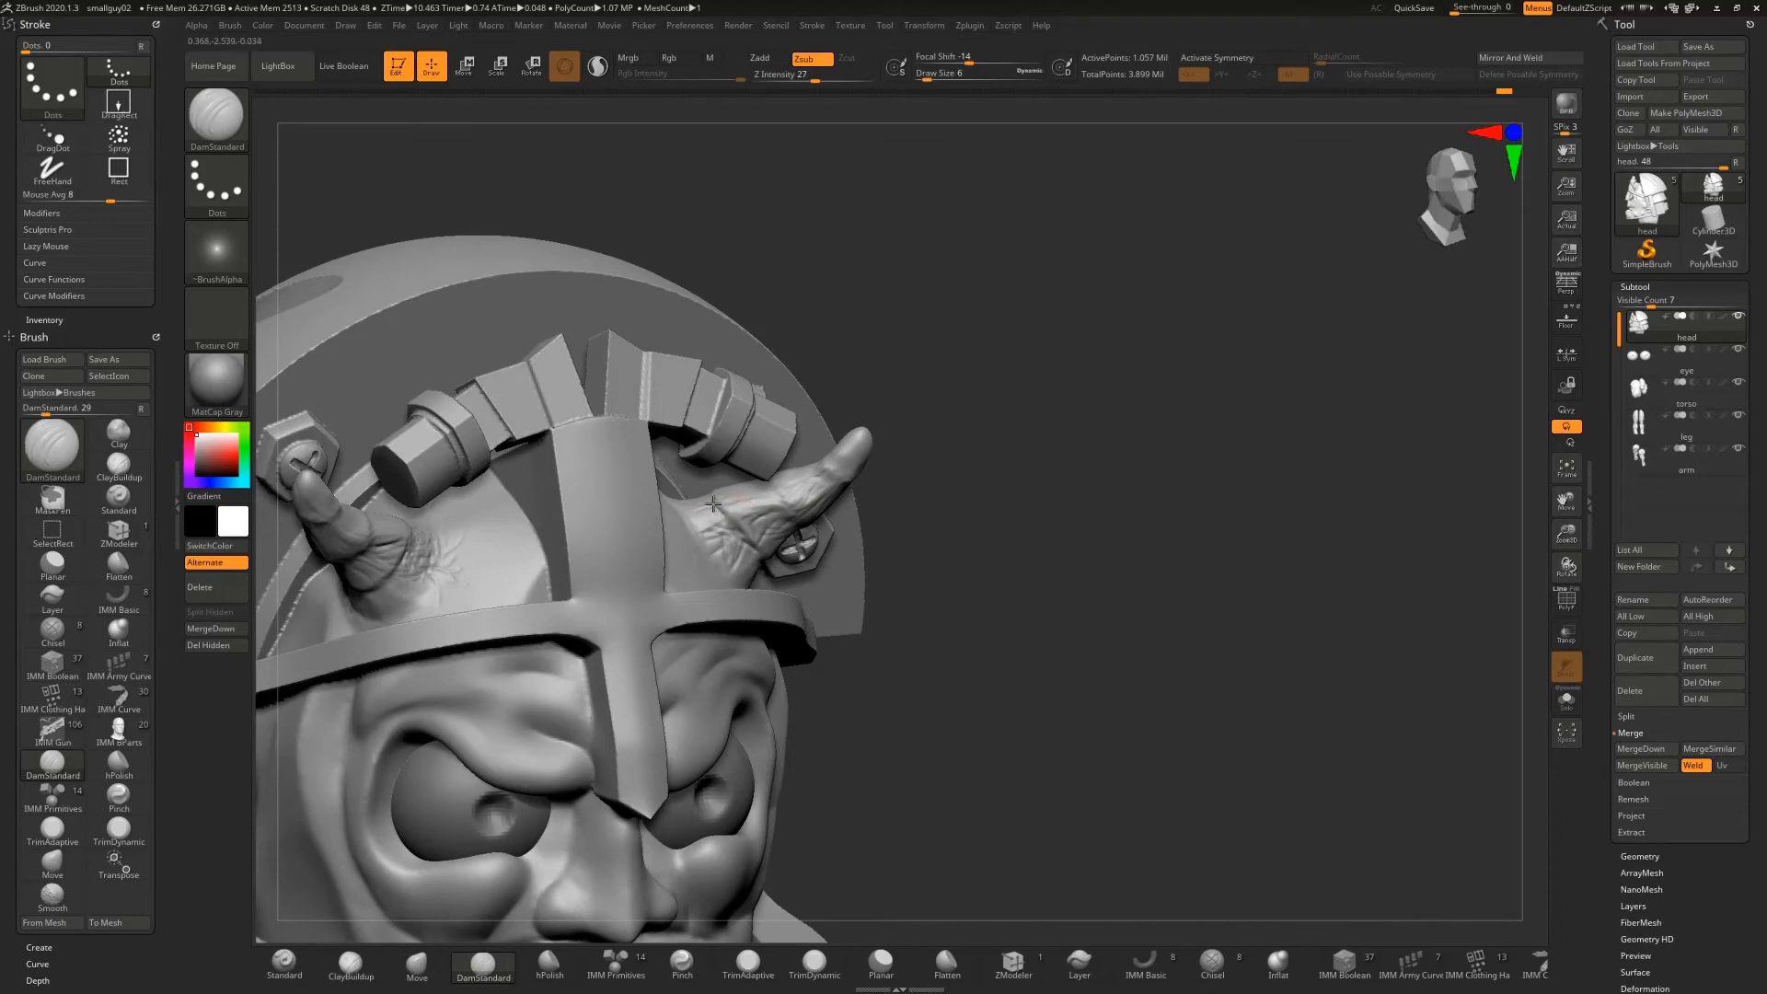
drag(1069, 427, 1124, 487)
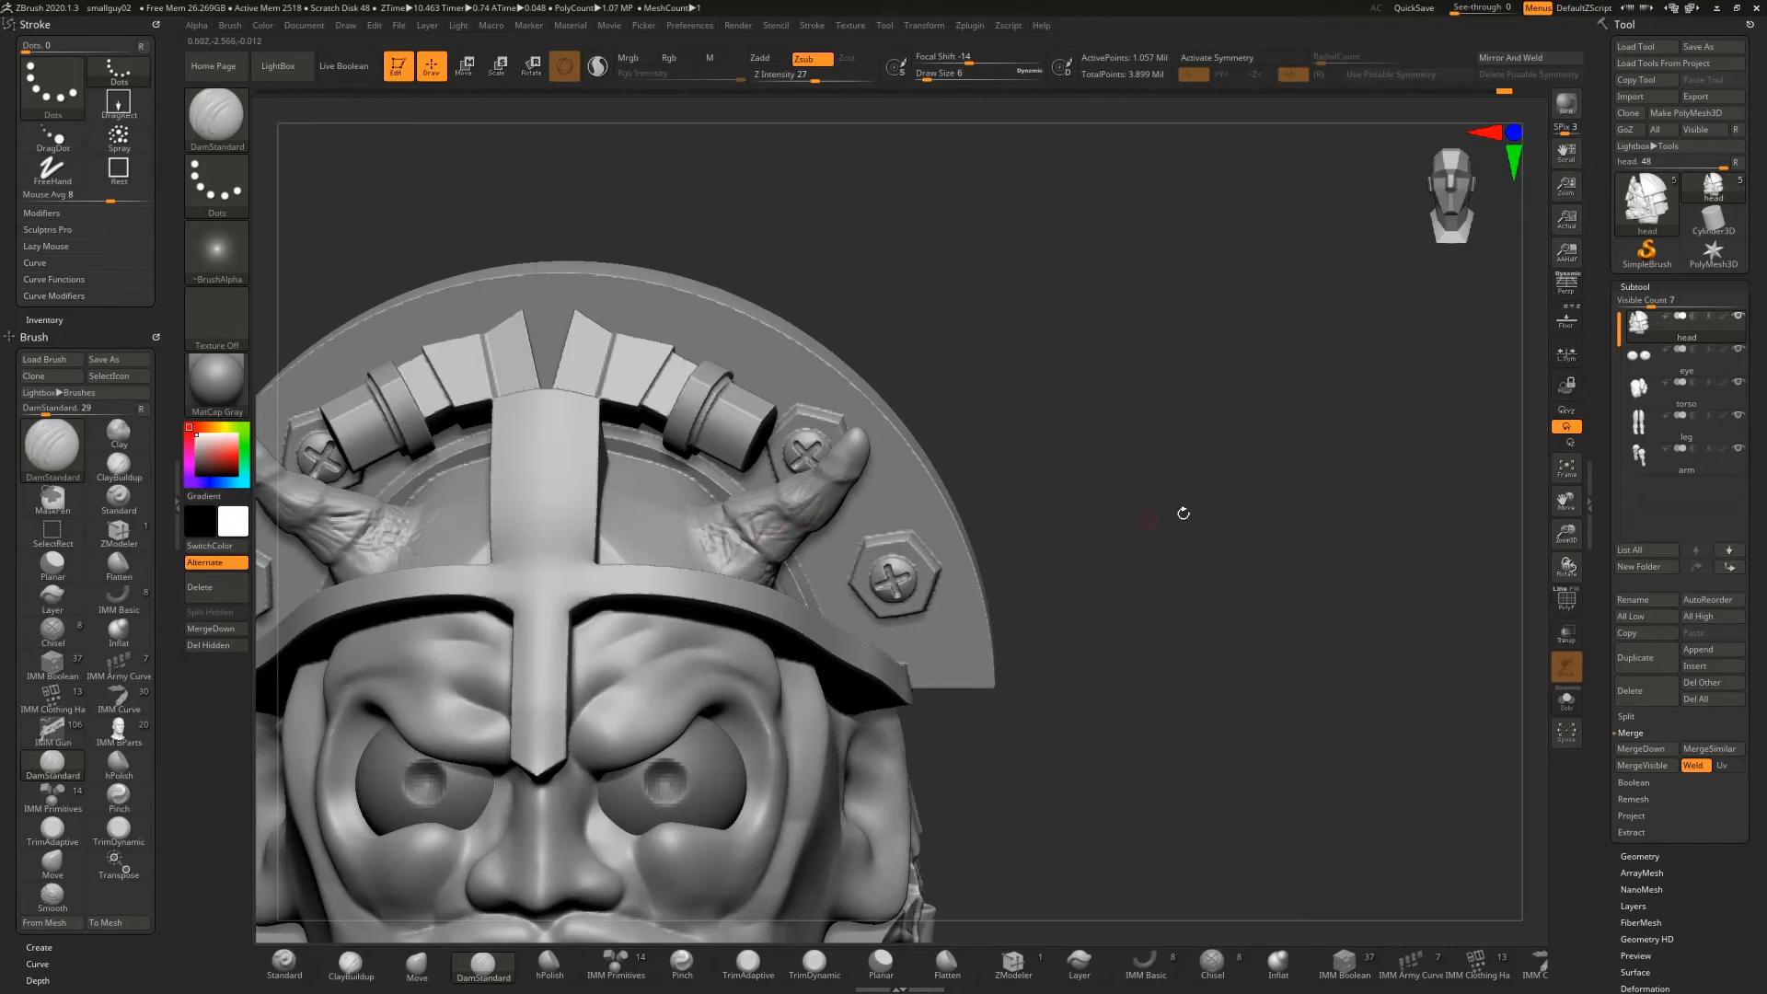
Carve a short crack into the strap just above the hinge on the character's right side
drag(1566, 534, 1380, 516)
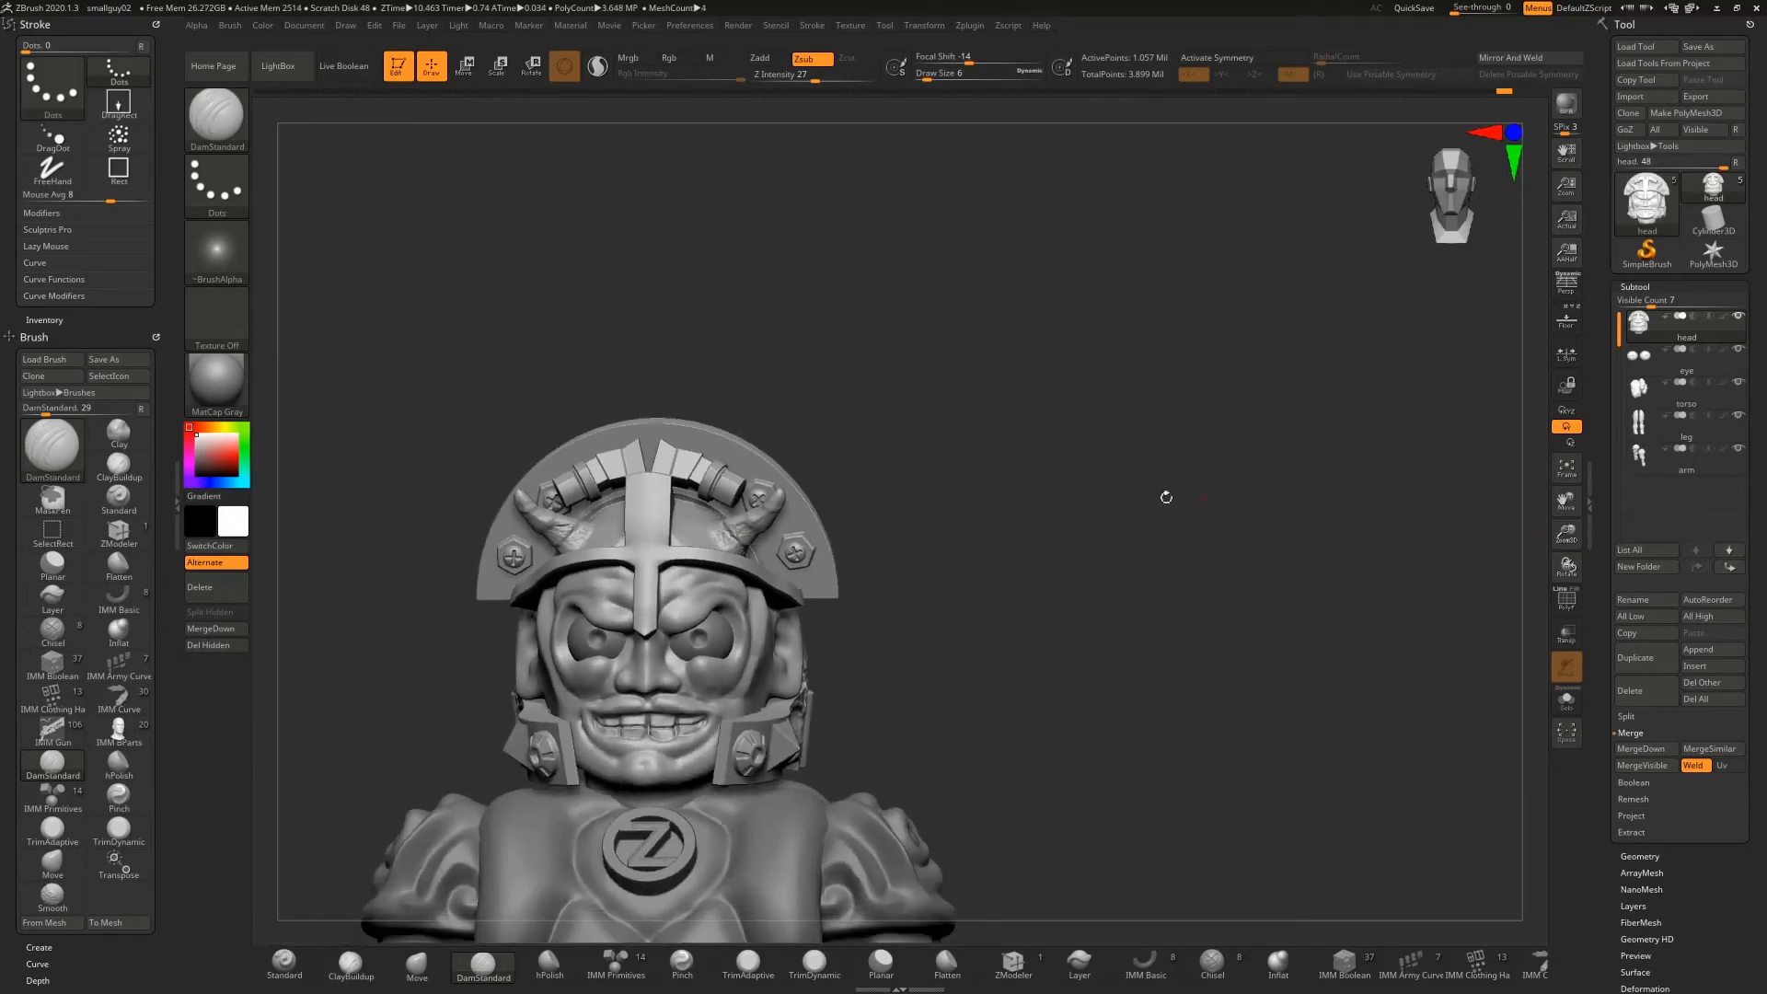
drag(1077, 493, 1561, 633)
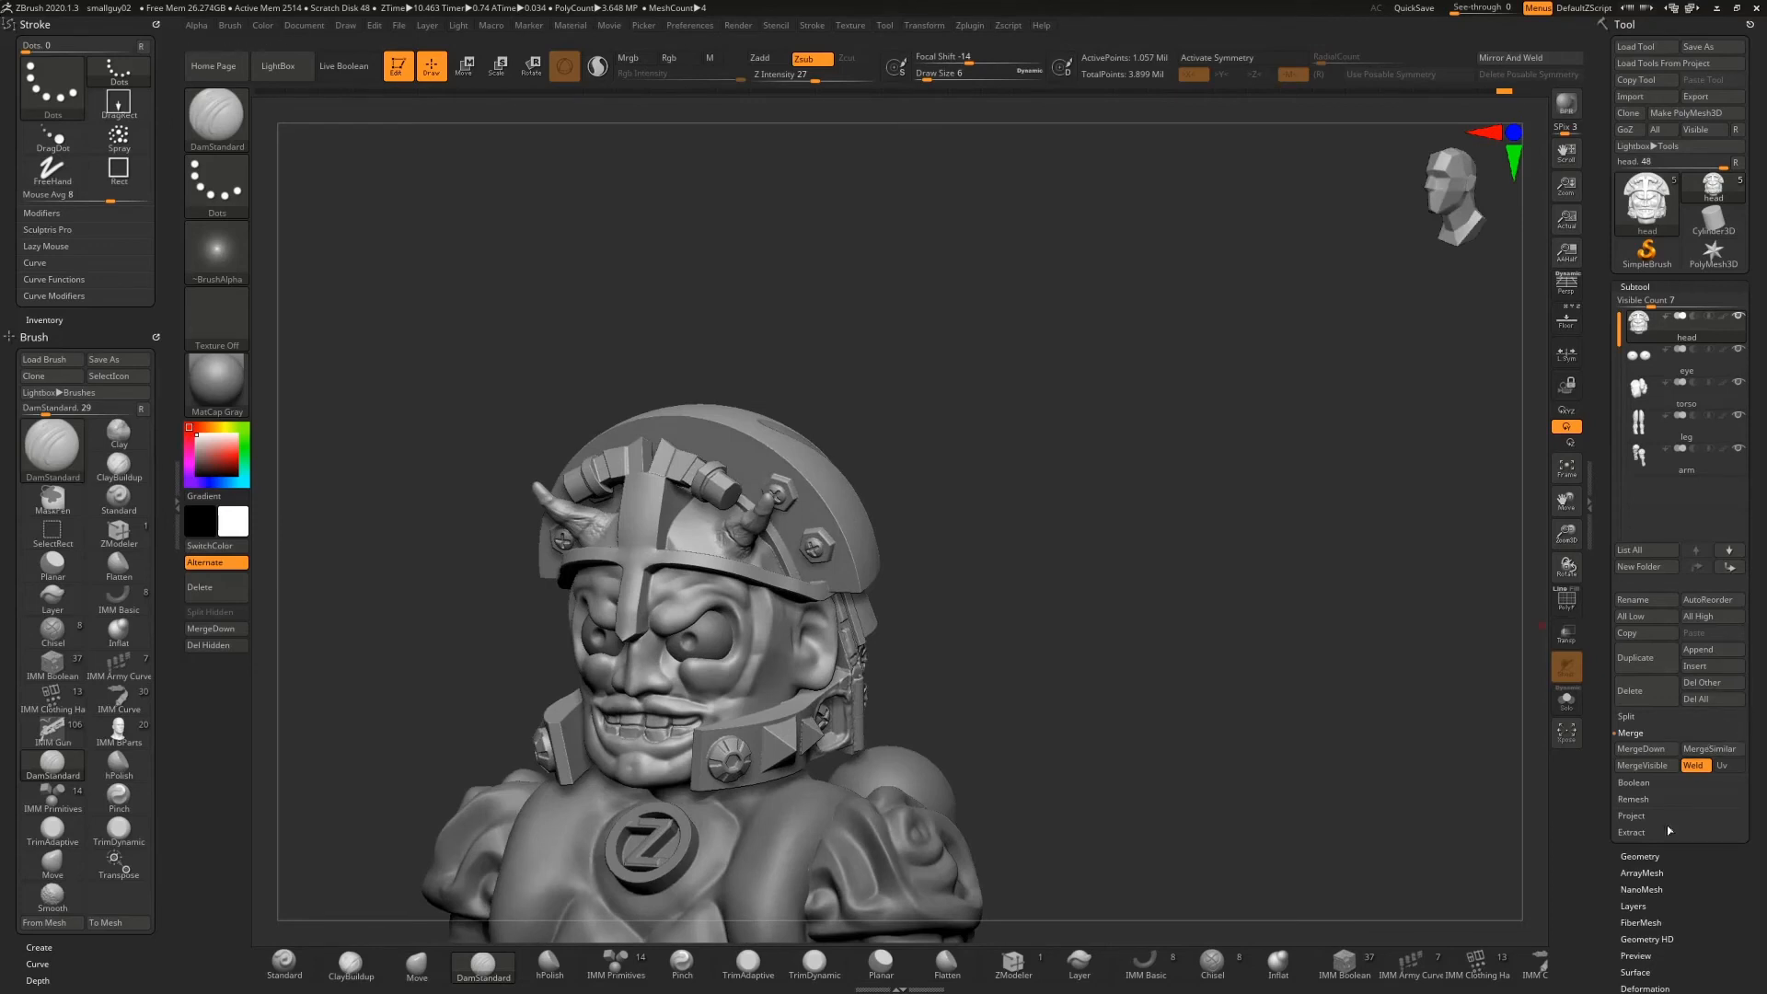
drag(1208, 430, 1081, 379)
drag(1566, 532, 1261, 603)
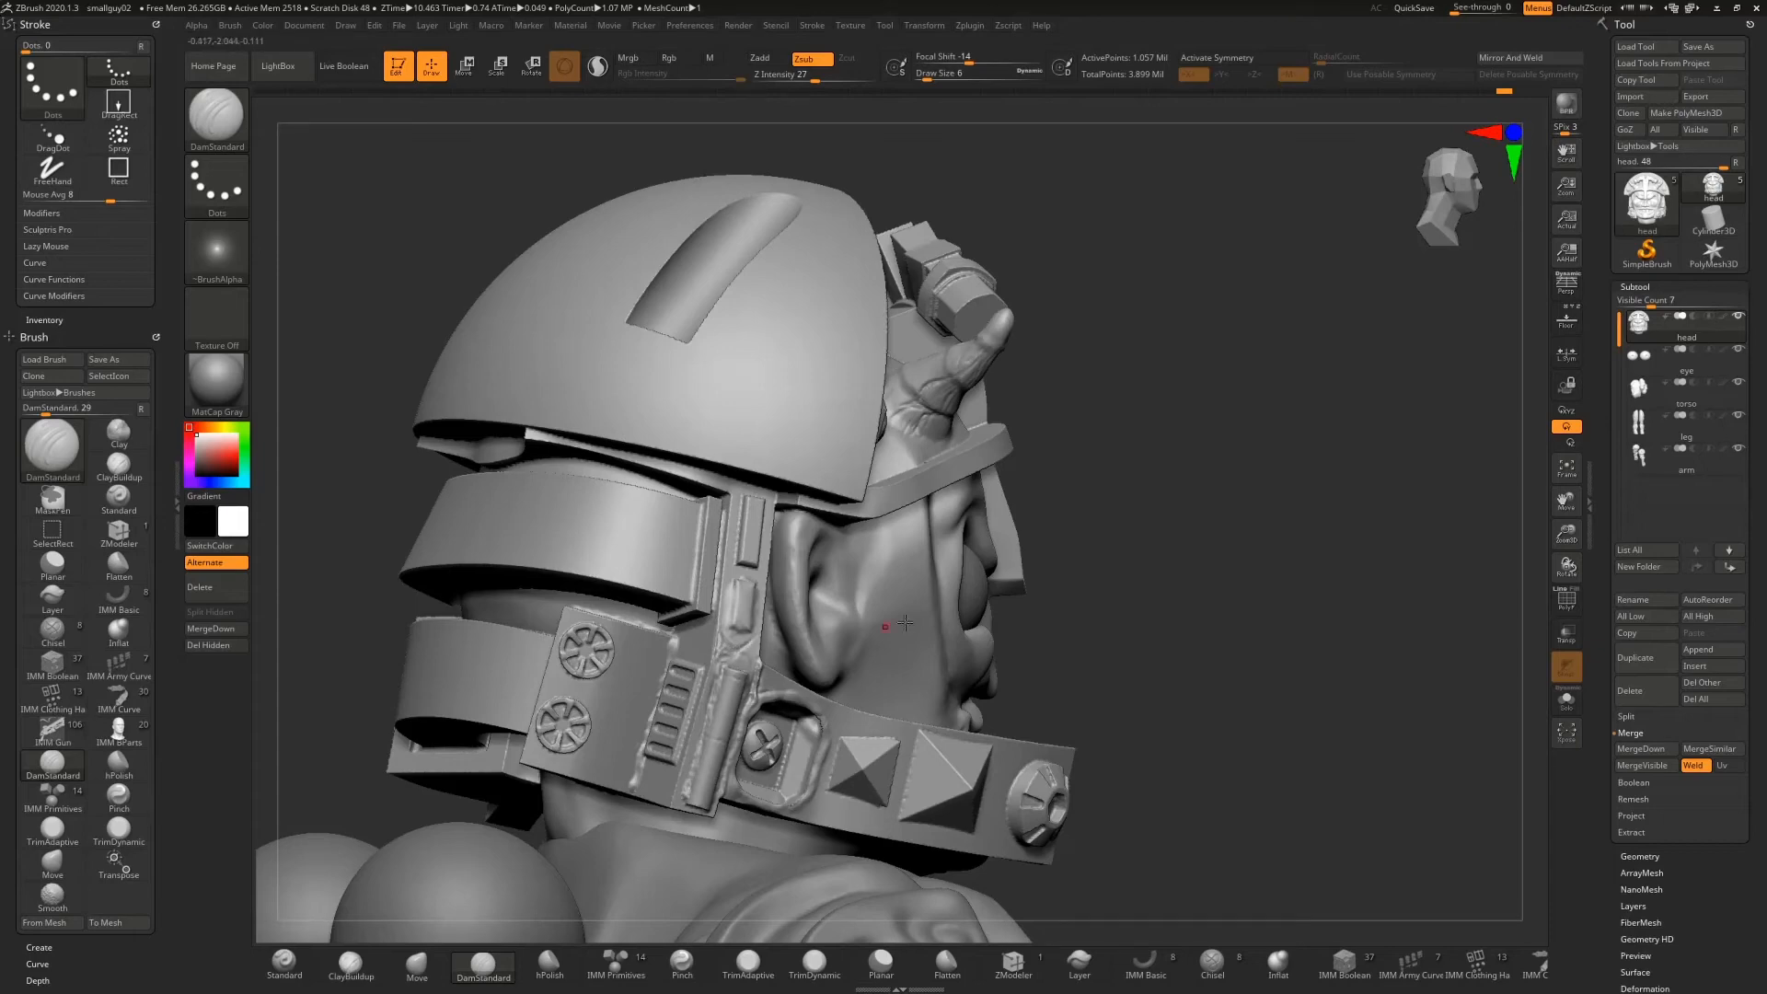
drag(1208, 512, 994, 521)
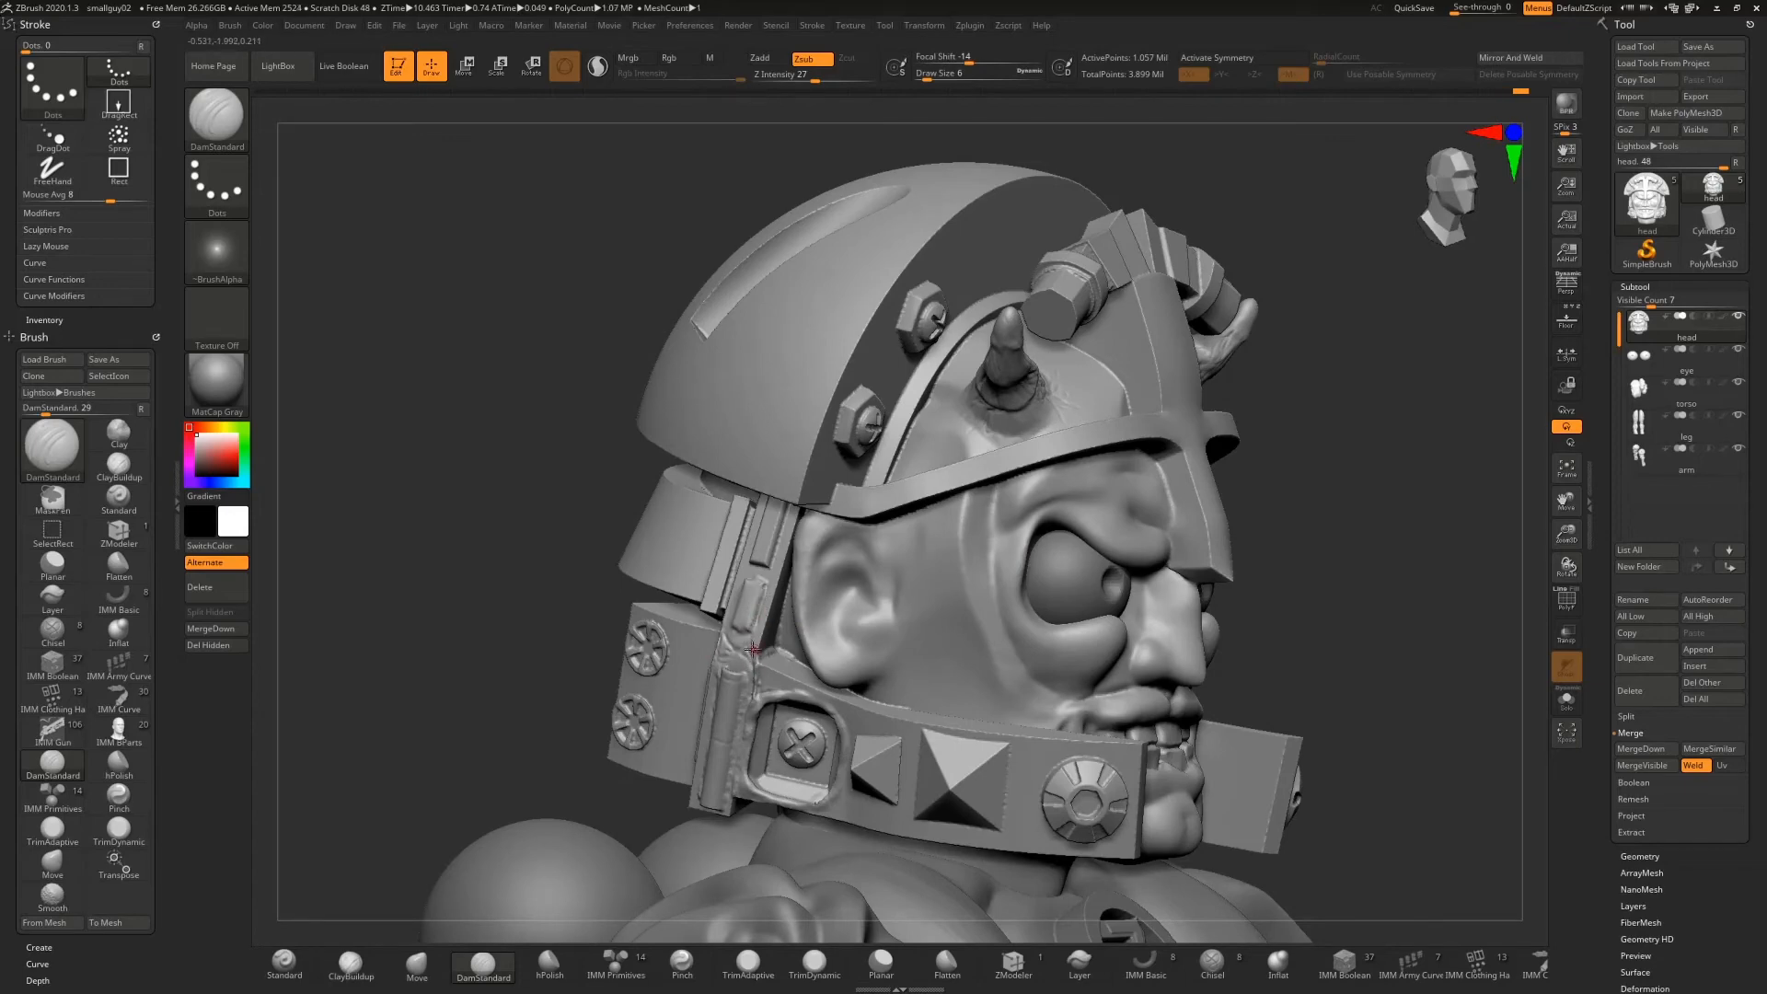
drag(1353, 538, 1349, 418)
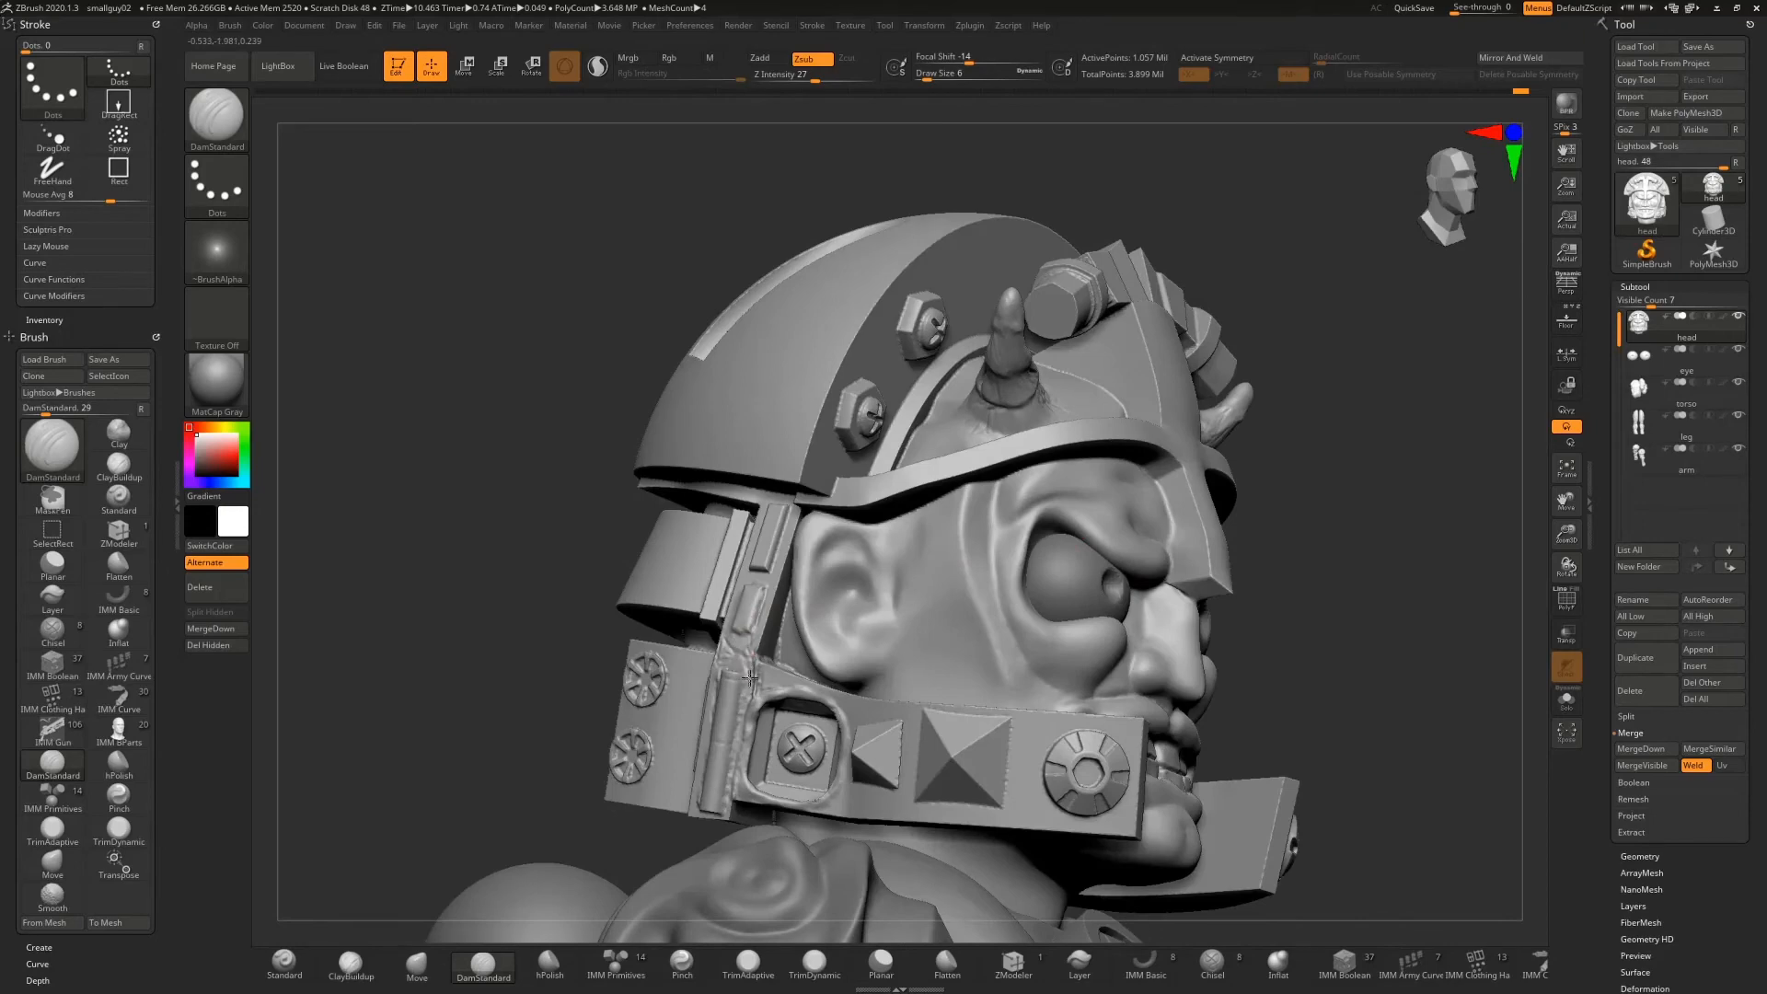
drag(746, 666, 747, 679)
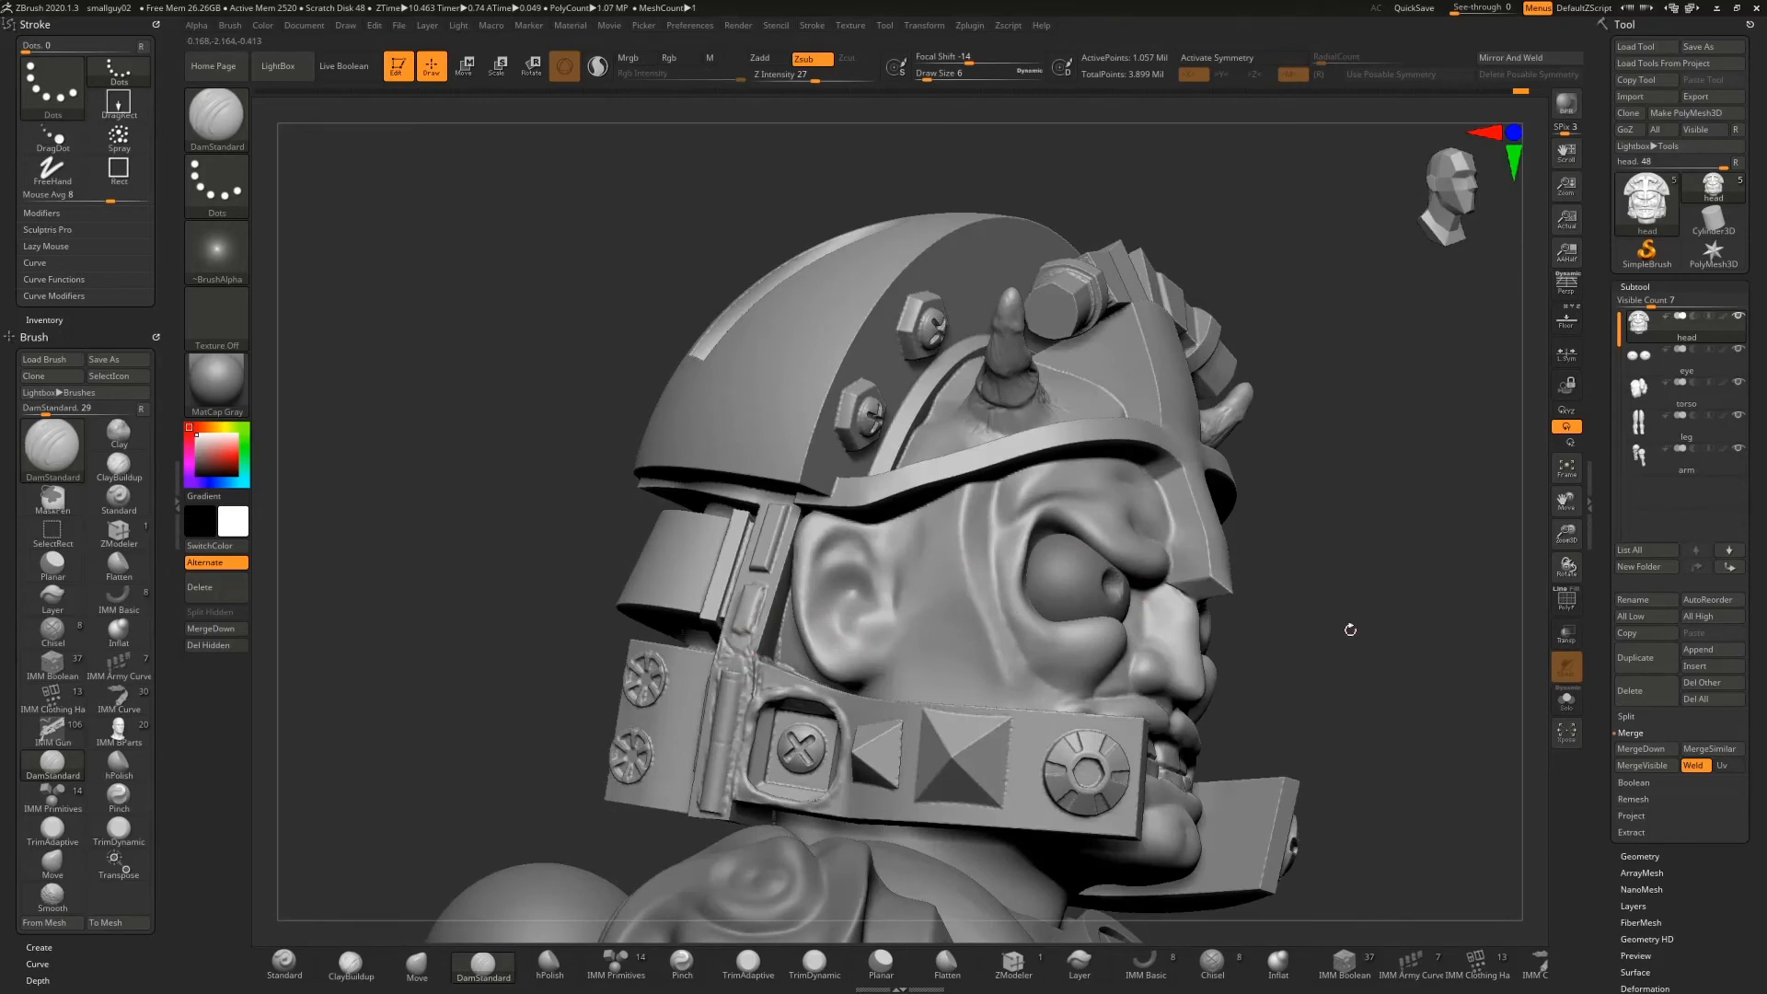
Carry the irregular cracks across the right-side strap and around the top of the hinge pin
drag(1351, 630, 723, 661)
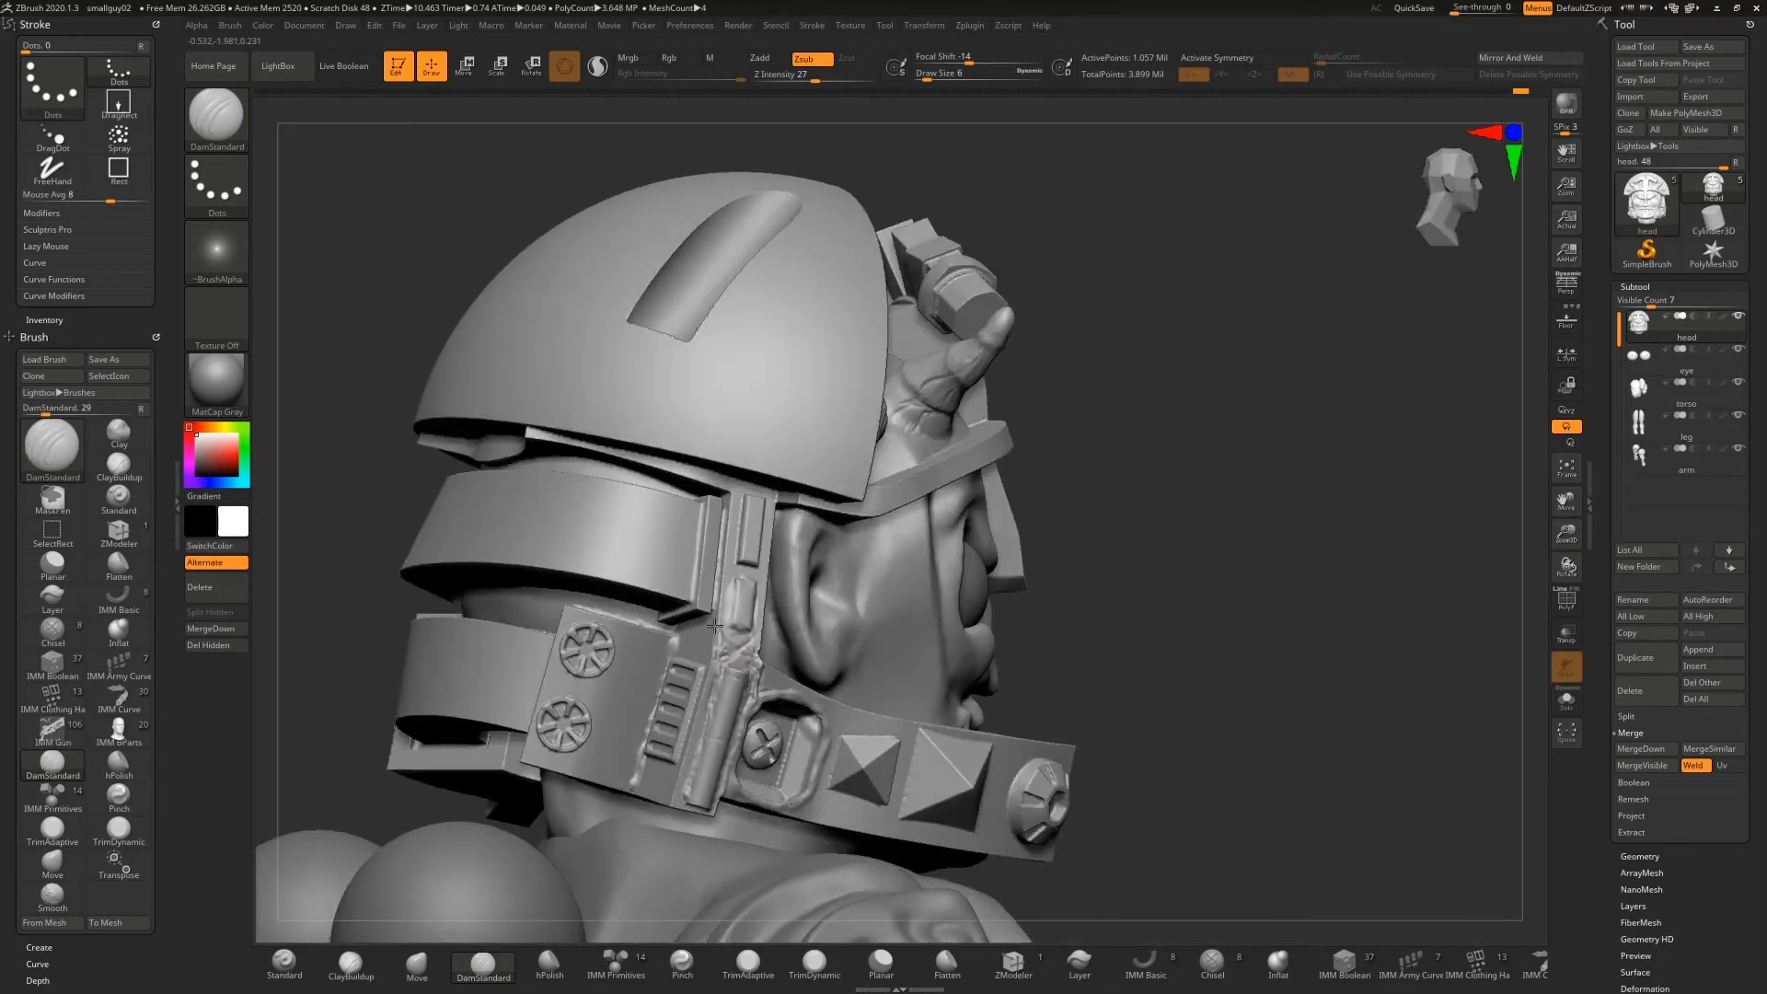
drag(724, 591, 717, 673)
drag(1263, 634, 1115, 628)
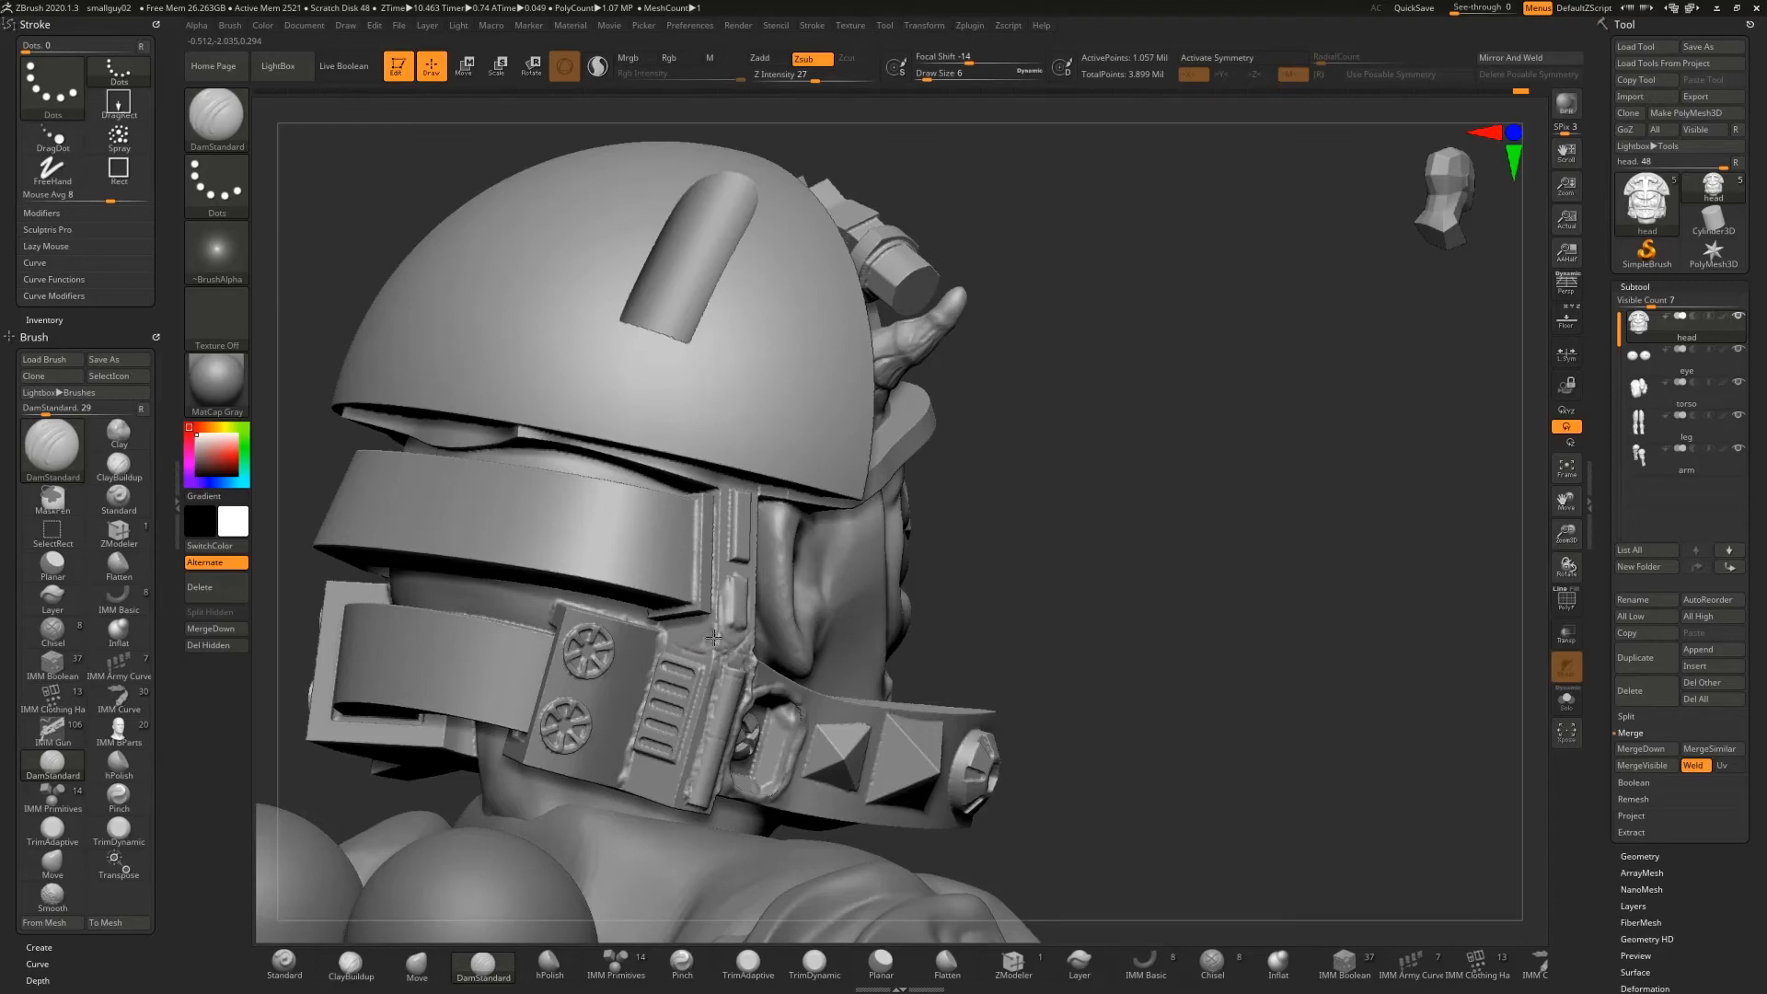
drag(1029, 591, 720, 688)
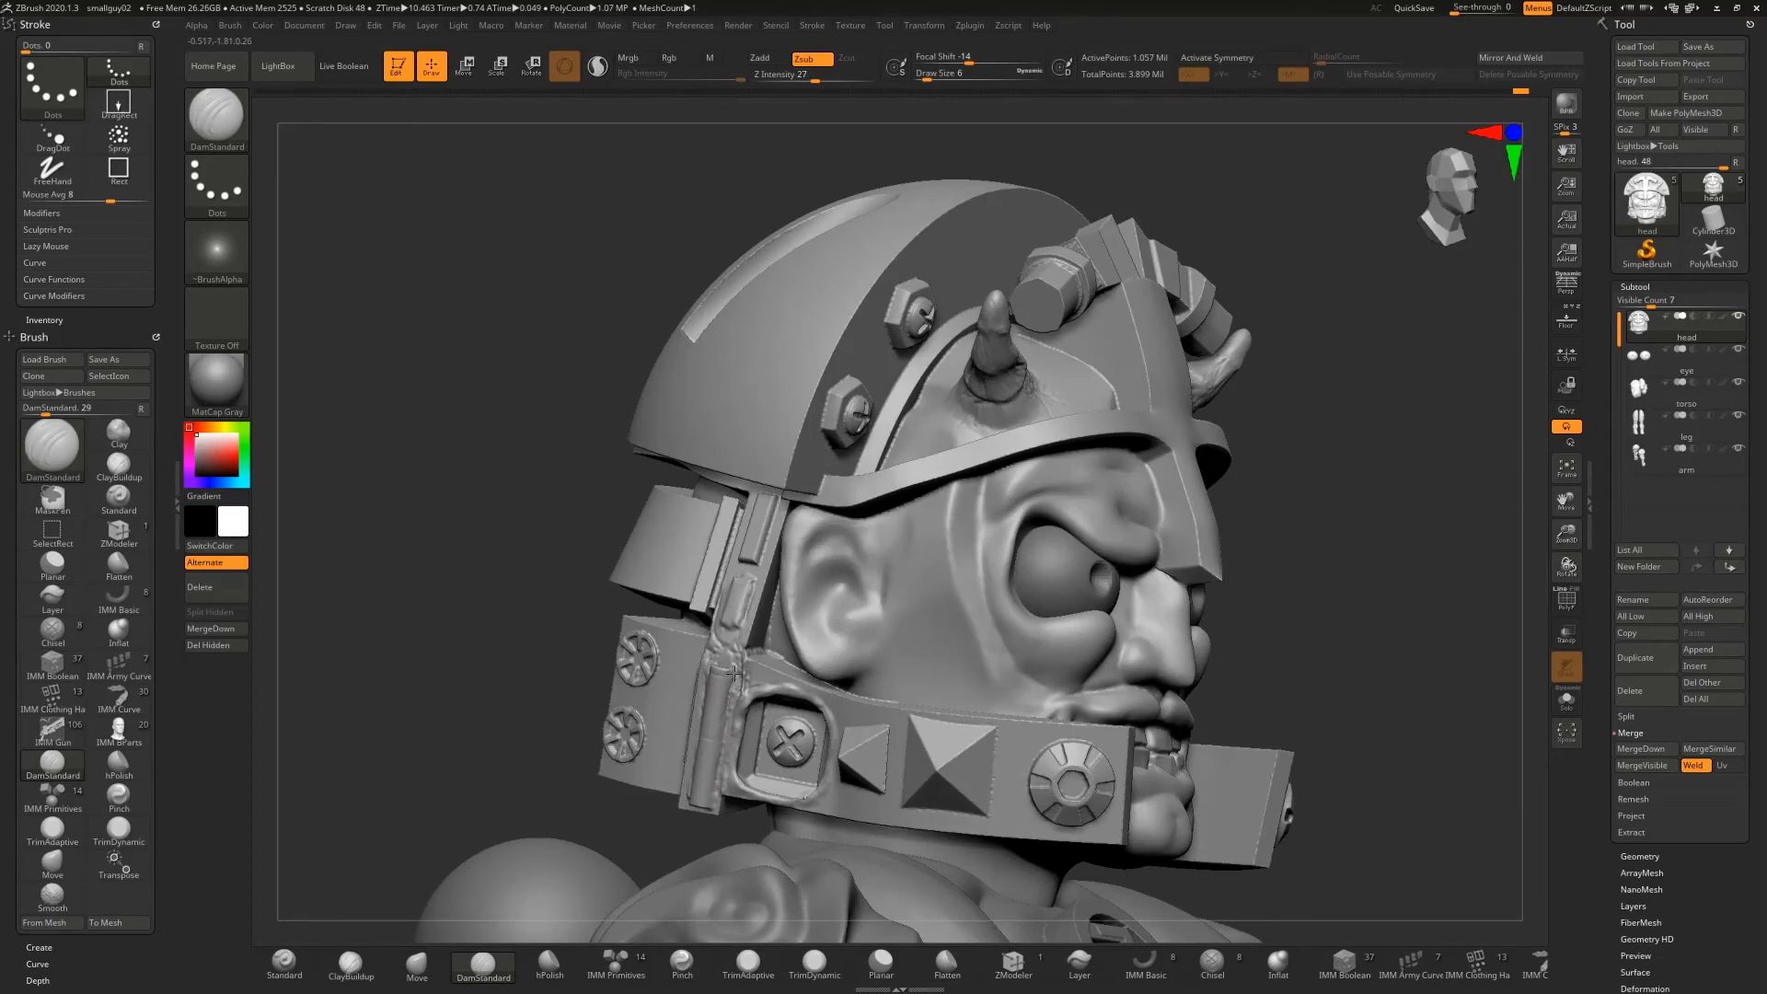
drag(1317, 574, 840, 600)
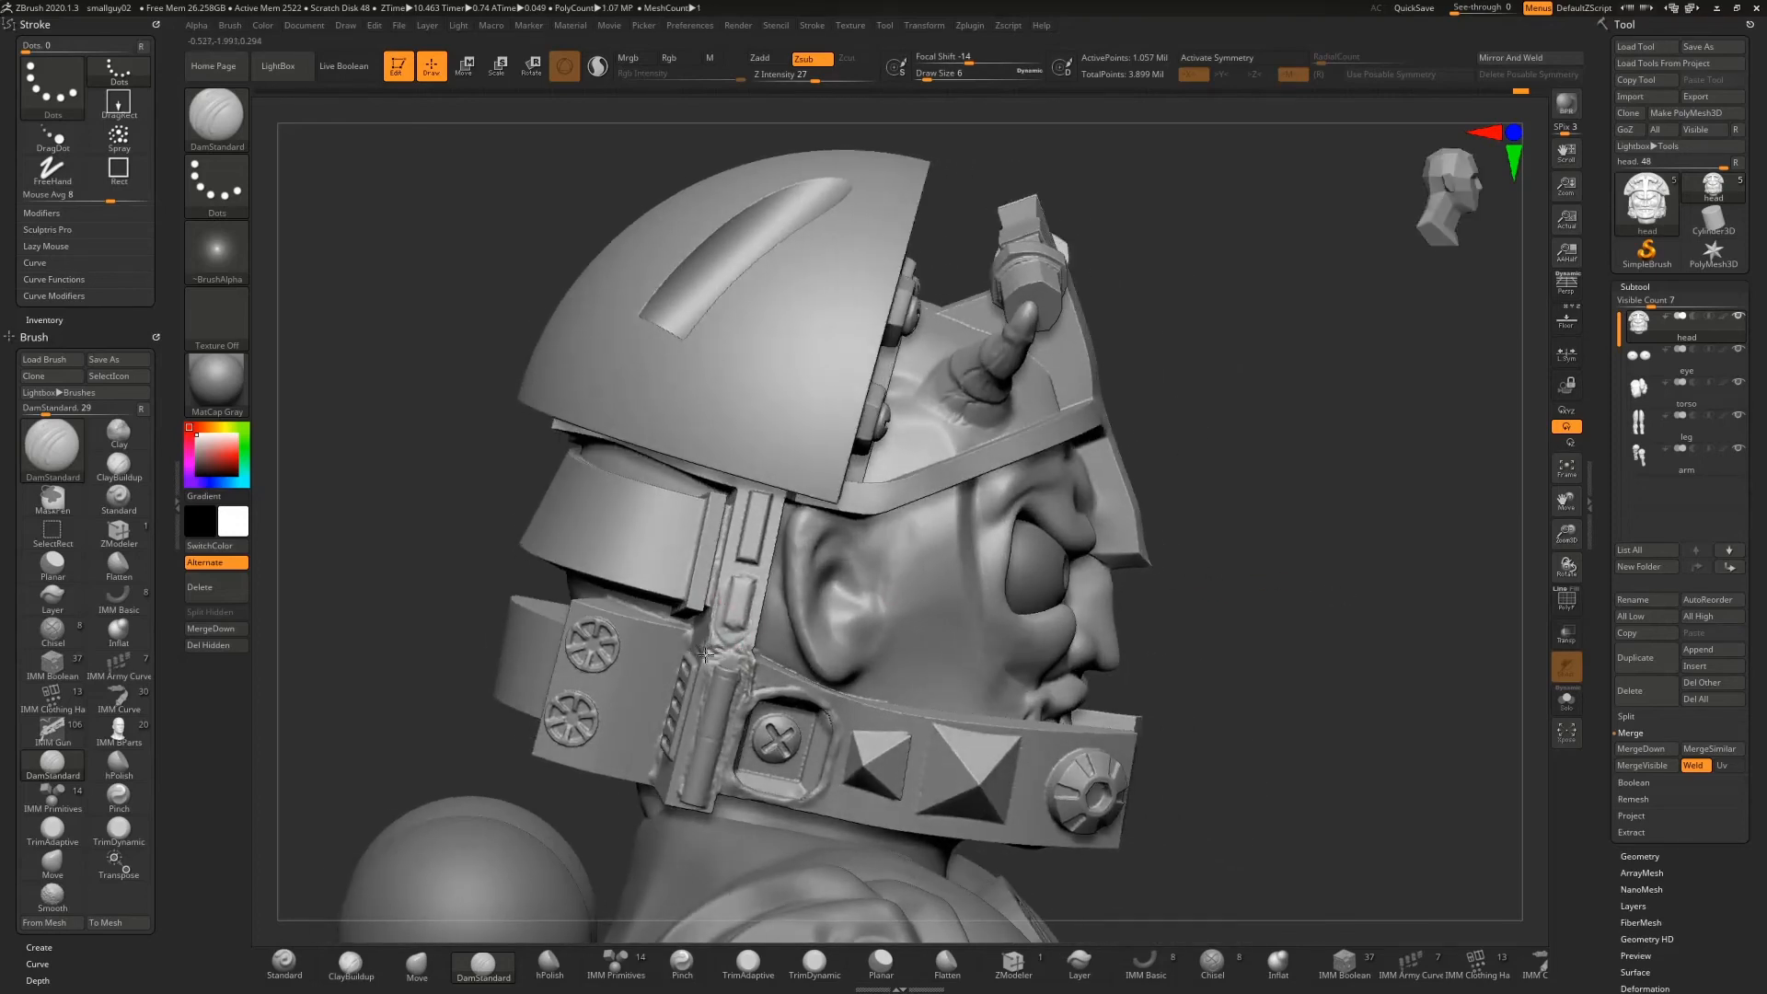
drag(1209, 573, 1103, 574)
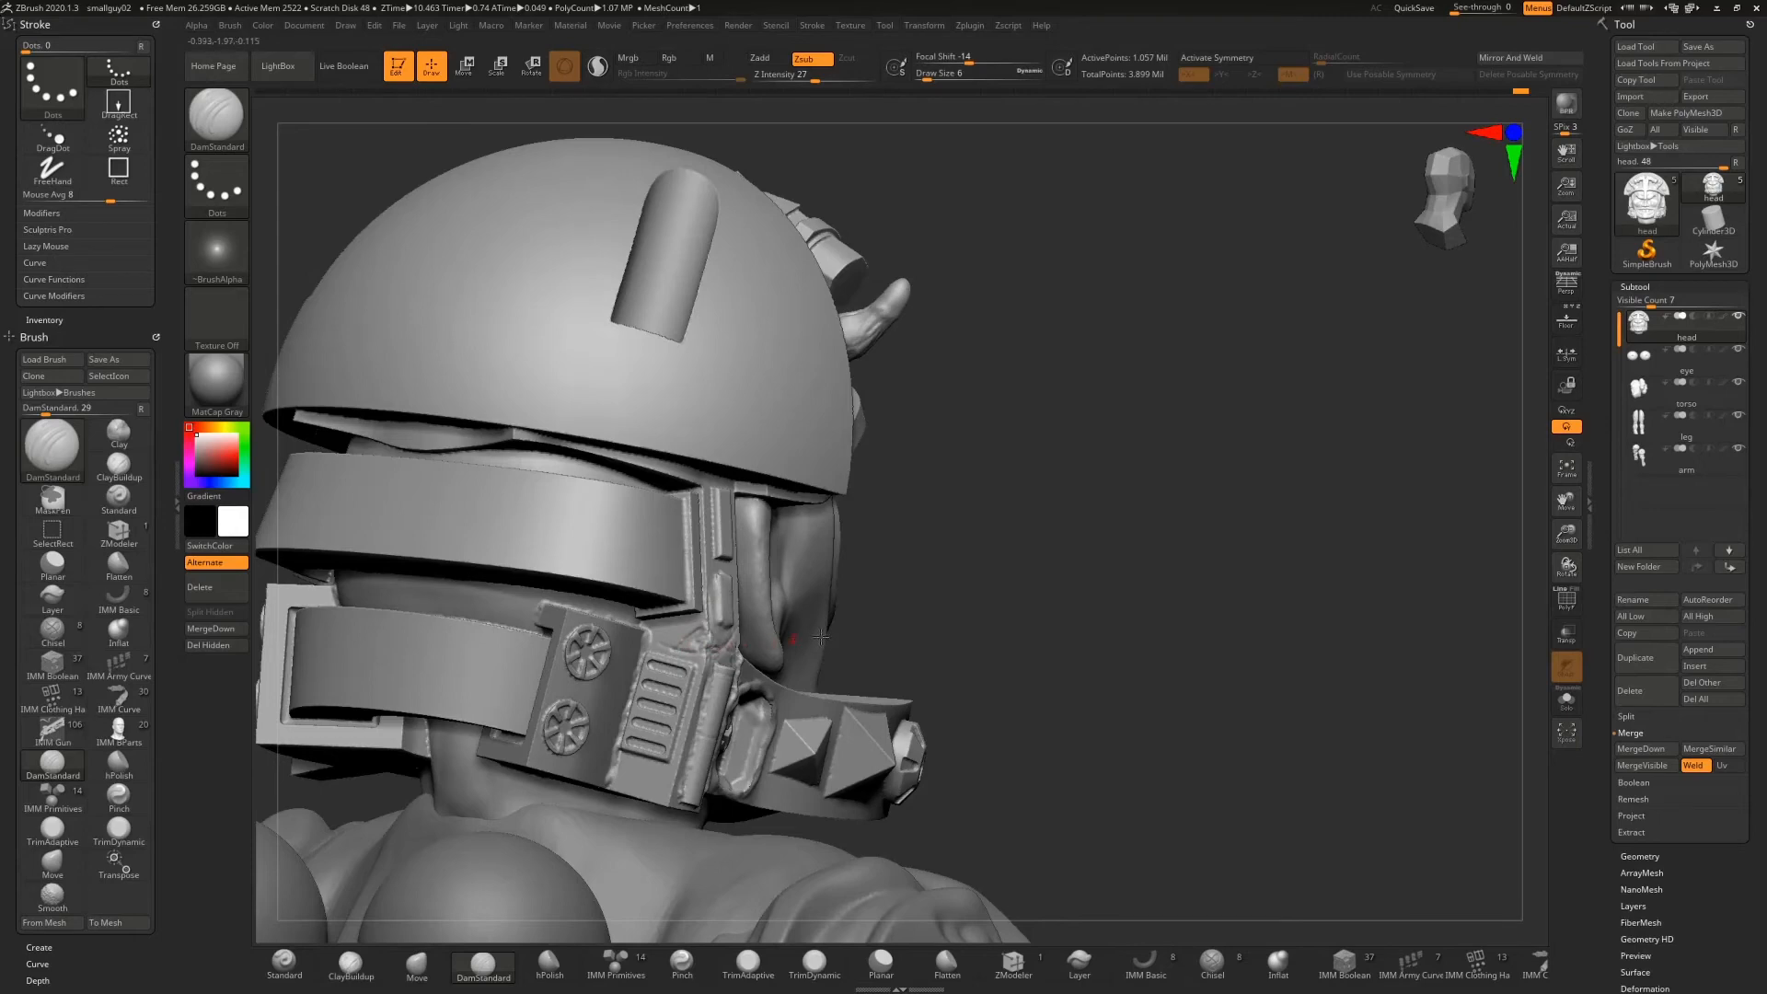
Carve creases beside the right-side hinge, toward the screw recess and the collar's upper edge
right_drag(820, 636, 695, 702)
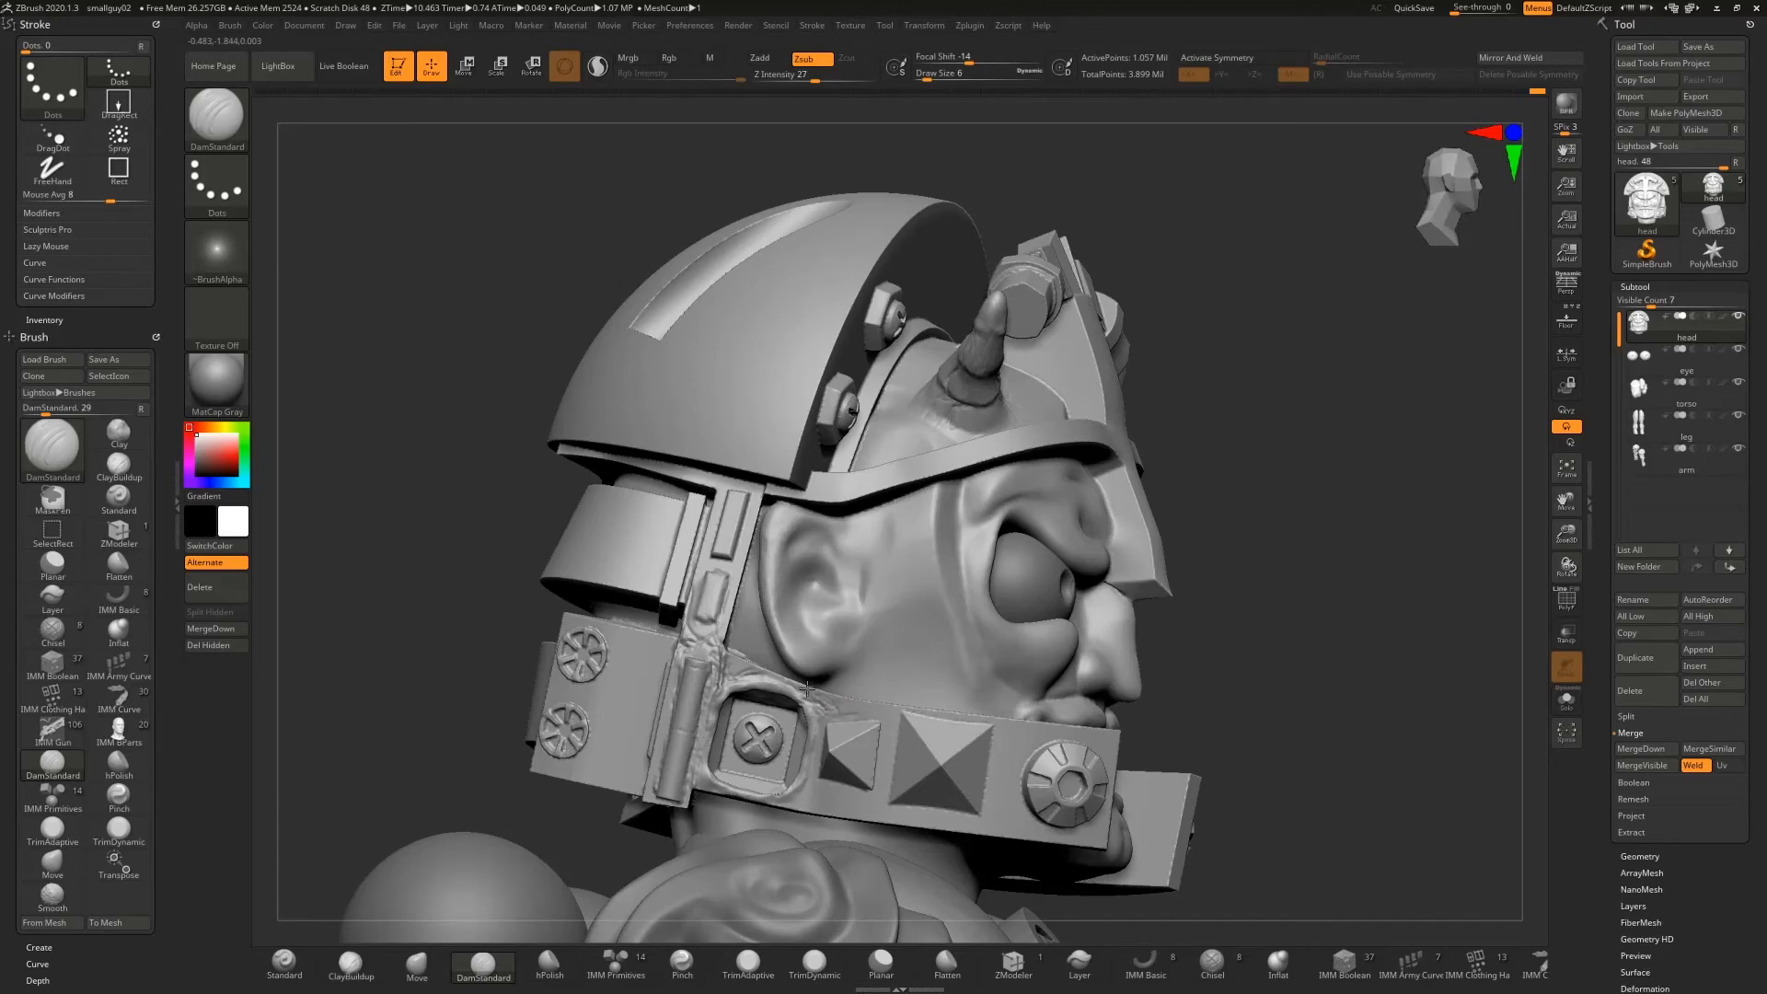
mouse_move(1246, 727)
mouse_down()
mouse_move(801, 865)
mouse_move(724, 696)
mouse_up()
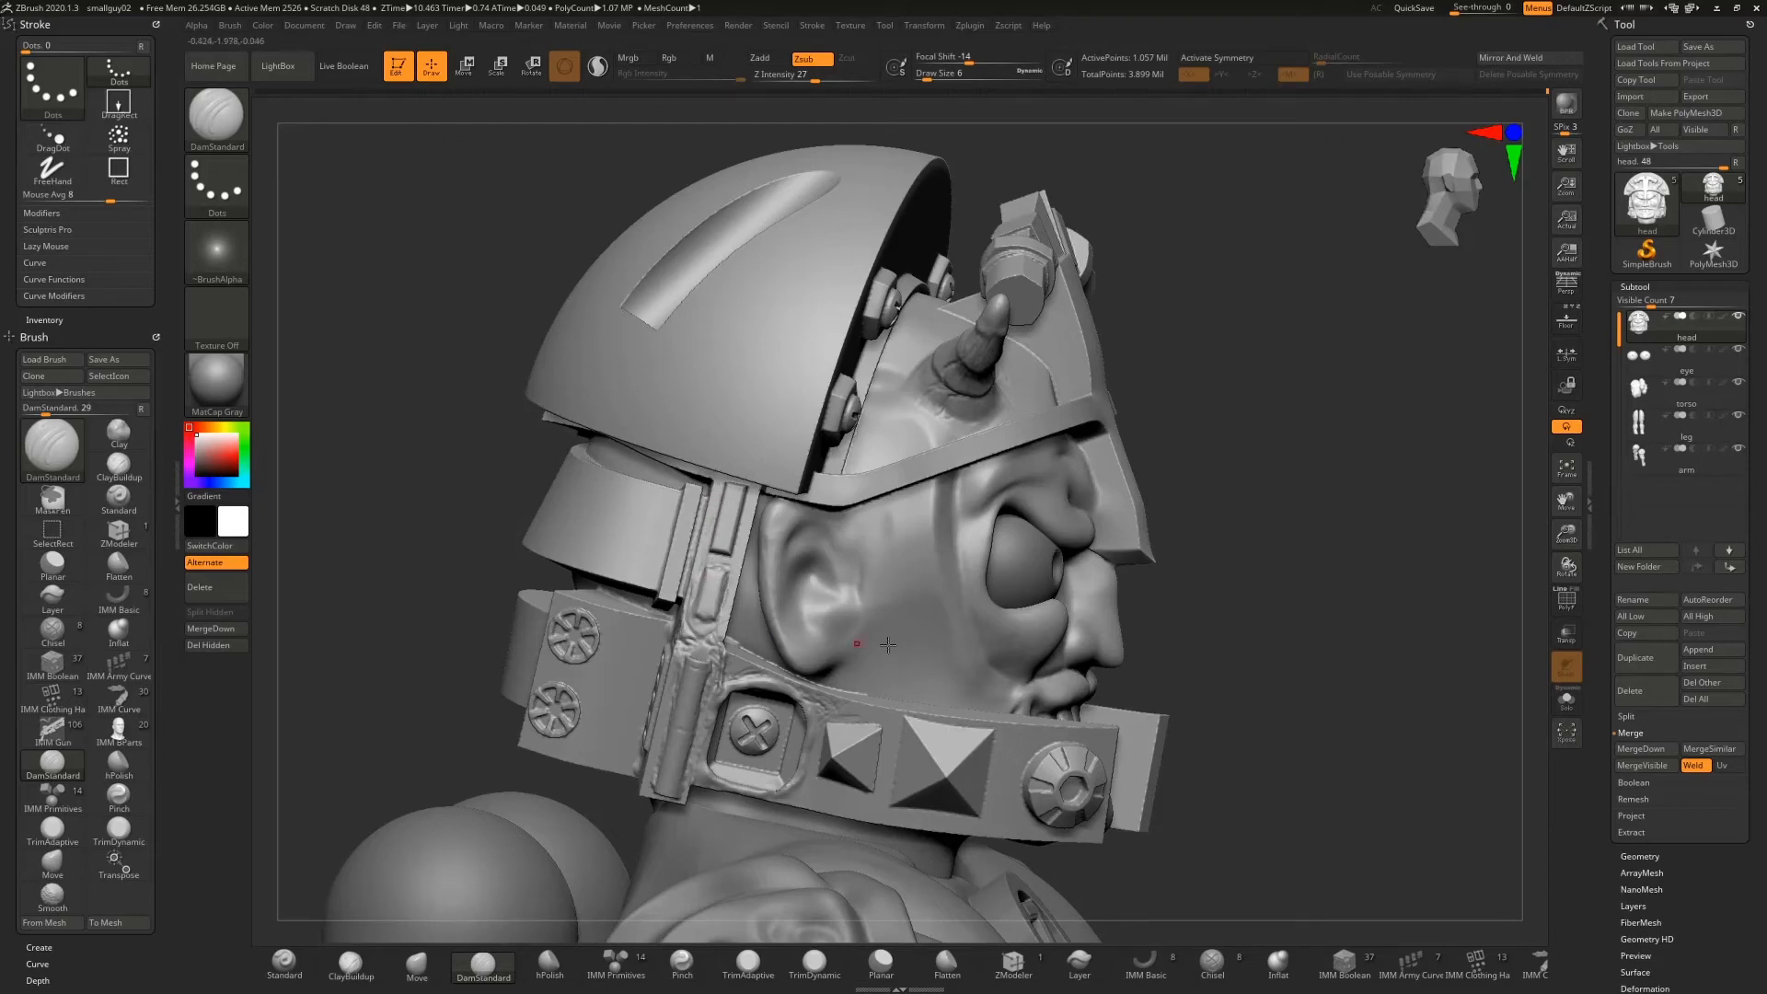
drag(1268, 614, 1290, 612)
drag(1141, 619, 1102, 585)
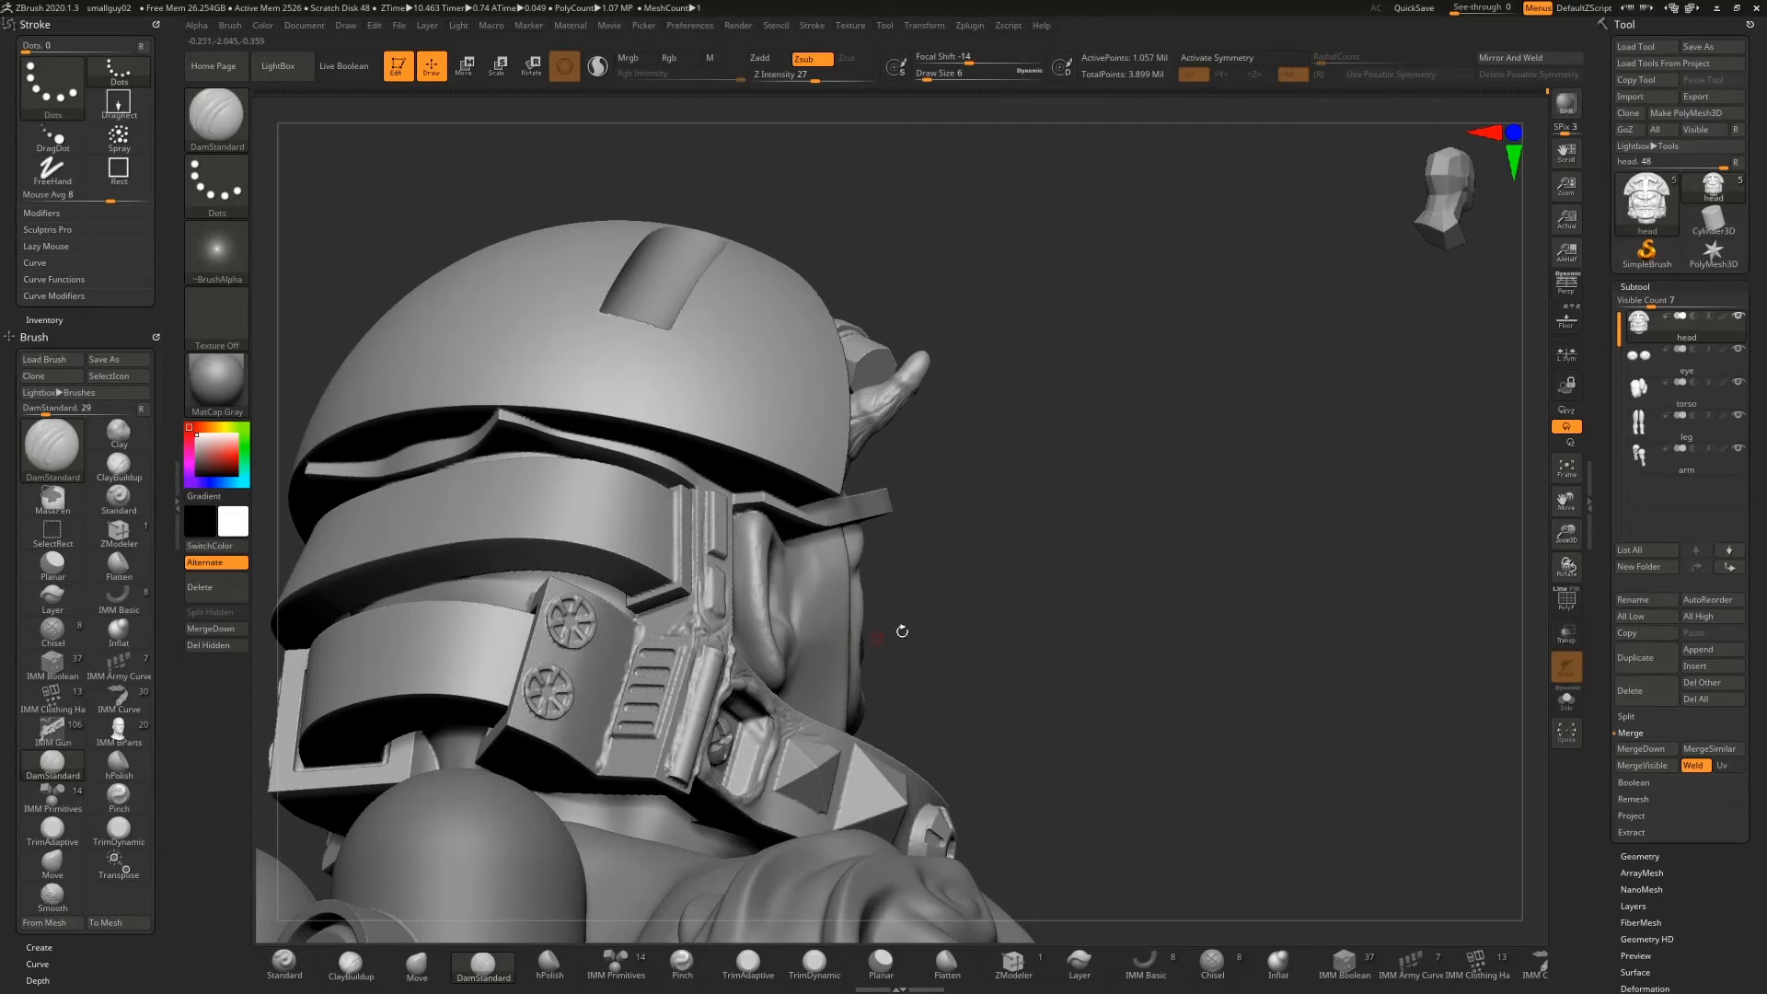
Cut cracks into the upper edge of the right-side plate, just above the slotted vents
mouse_move(957, 623)
mouse_down()
mouse_move(976, 630)
mouse_move(672, 626)
mouse_move(643, 604)
mouse_up()
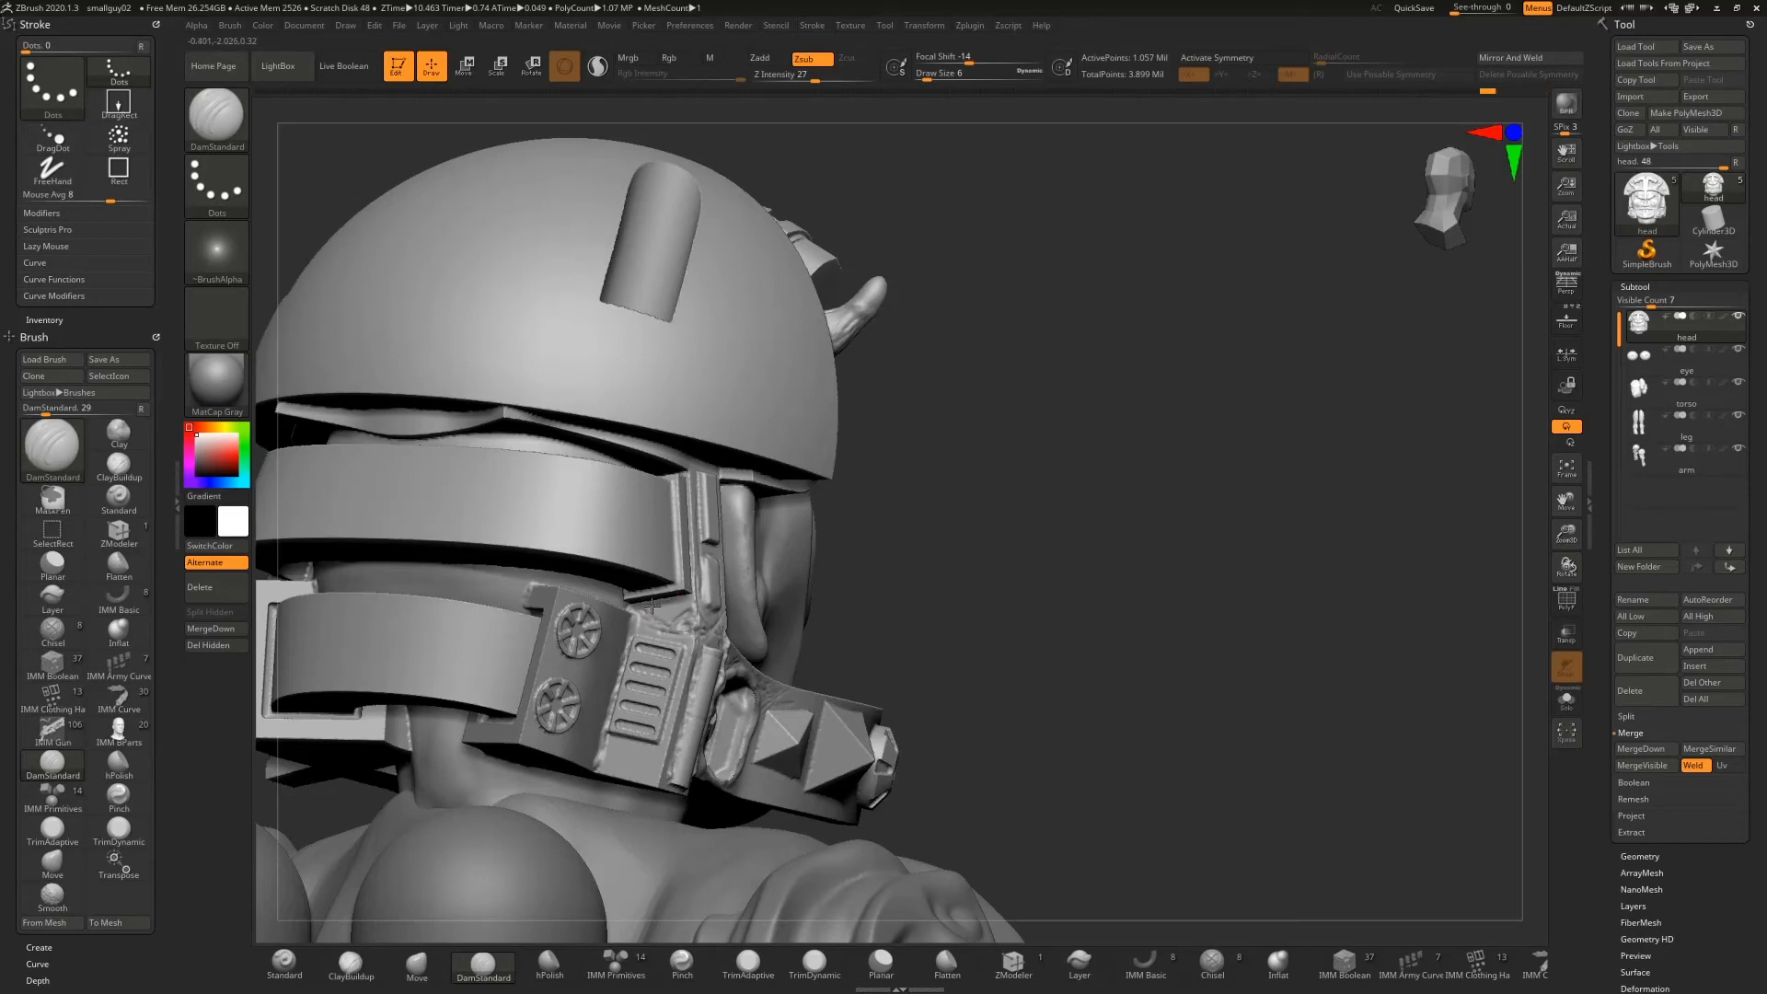
drag(647, 609, 646, 609)
drag(1092, 563, 812, 708)
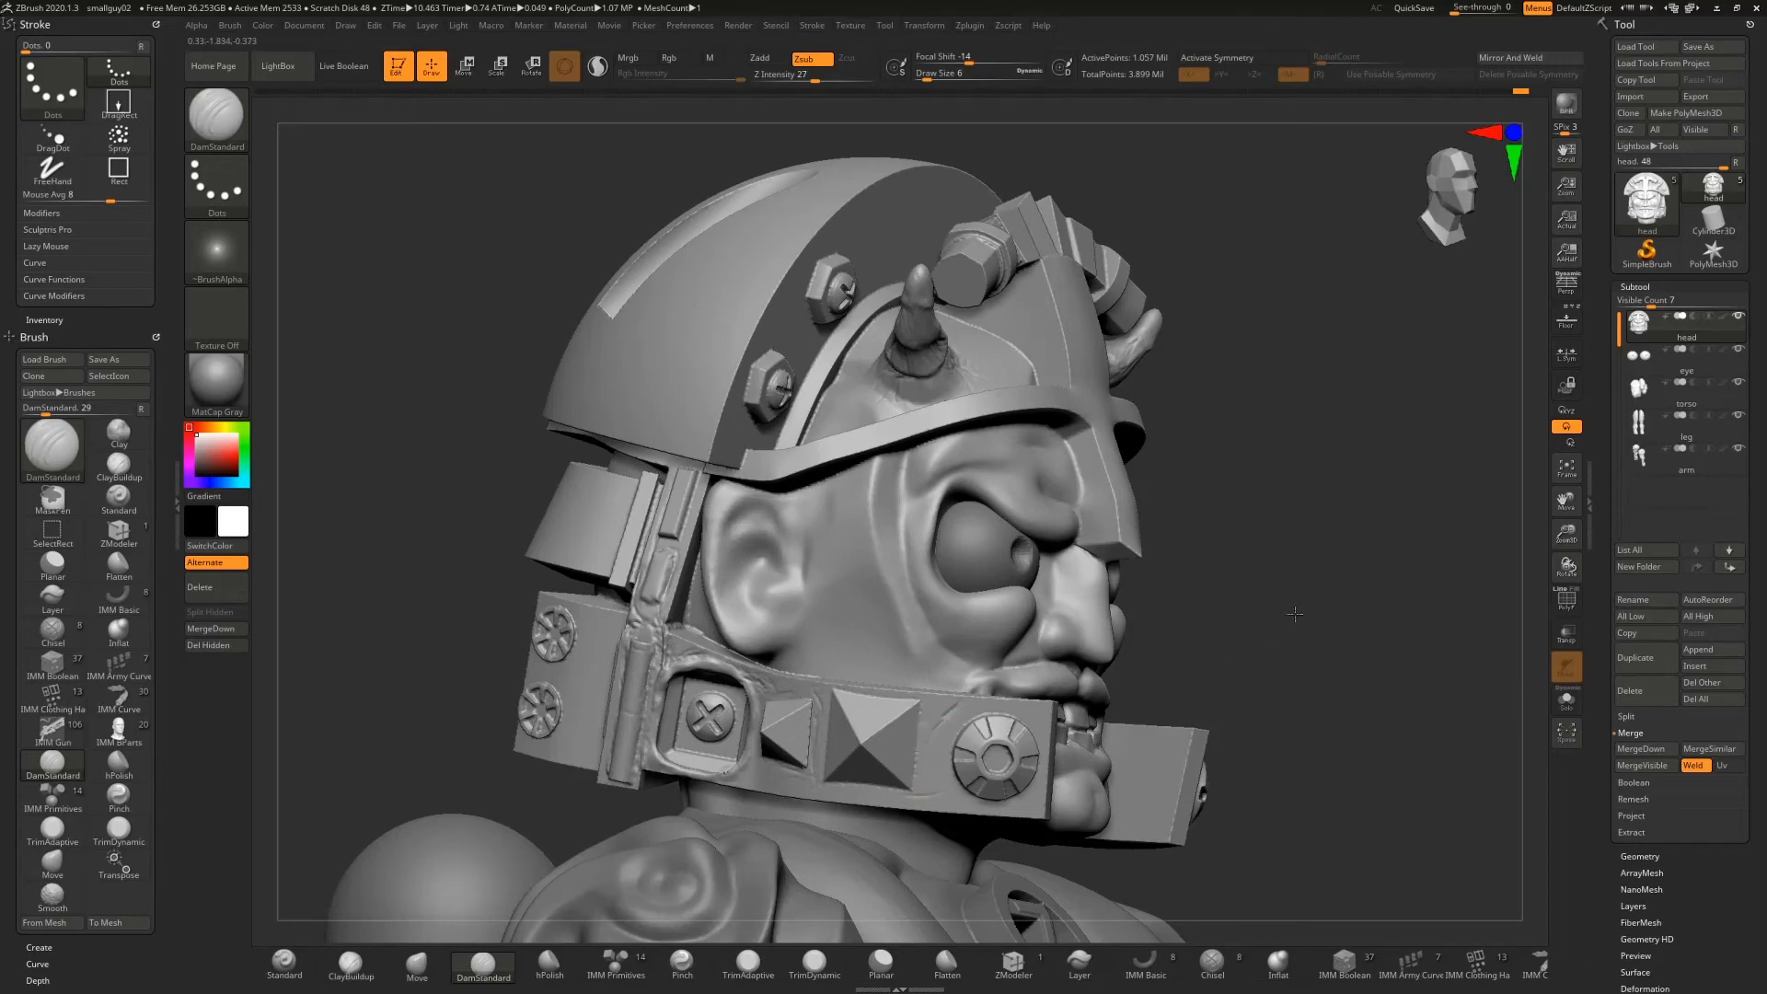
Carve small cracks into the collar's upper rim beside both cheeks
drag(1294, 613, 897, 674)
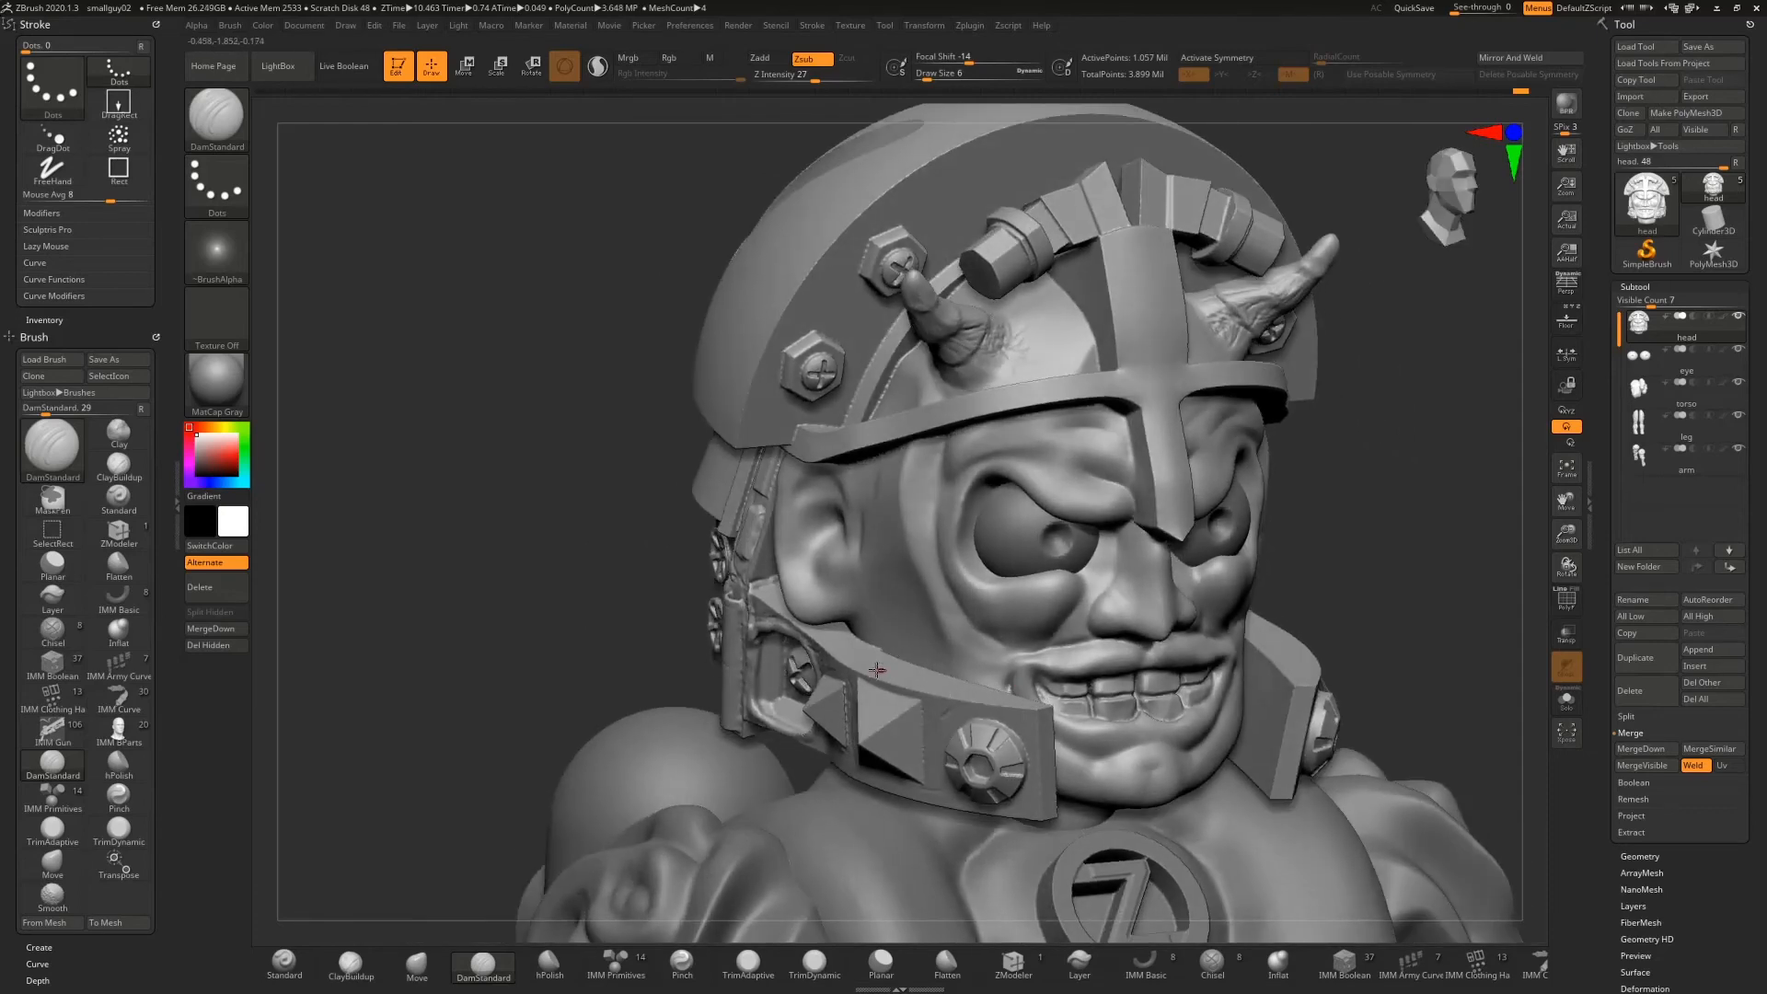
drag(1368, 576, 828, 608)
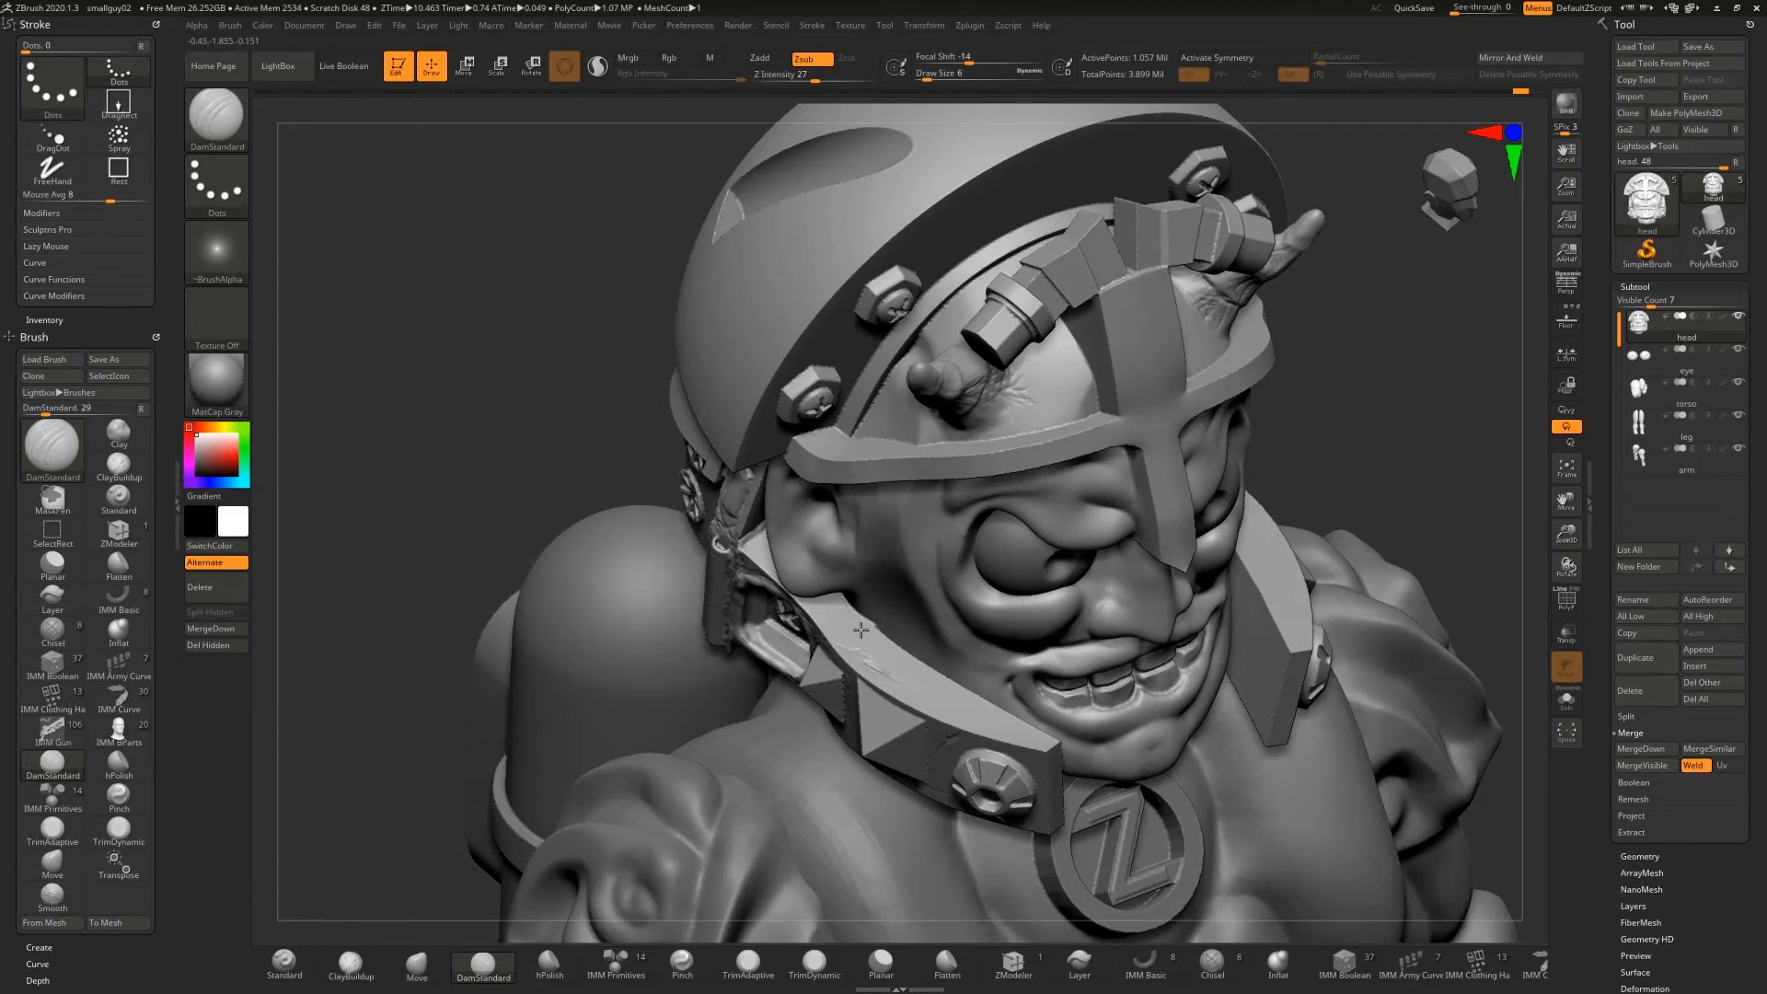
drag(1316, 478, 1286, 693)
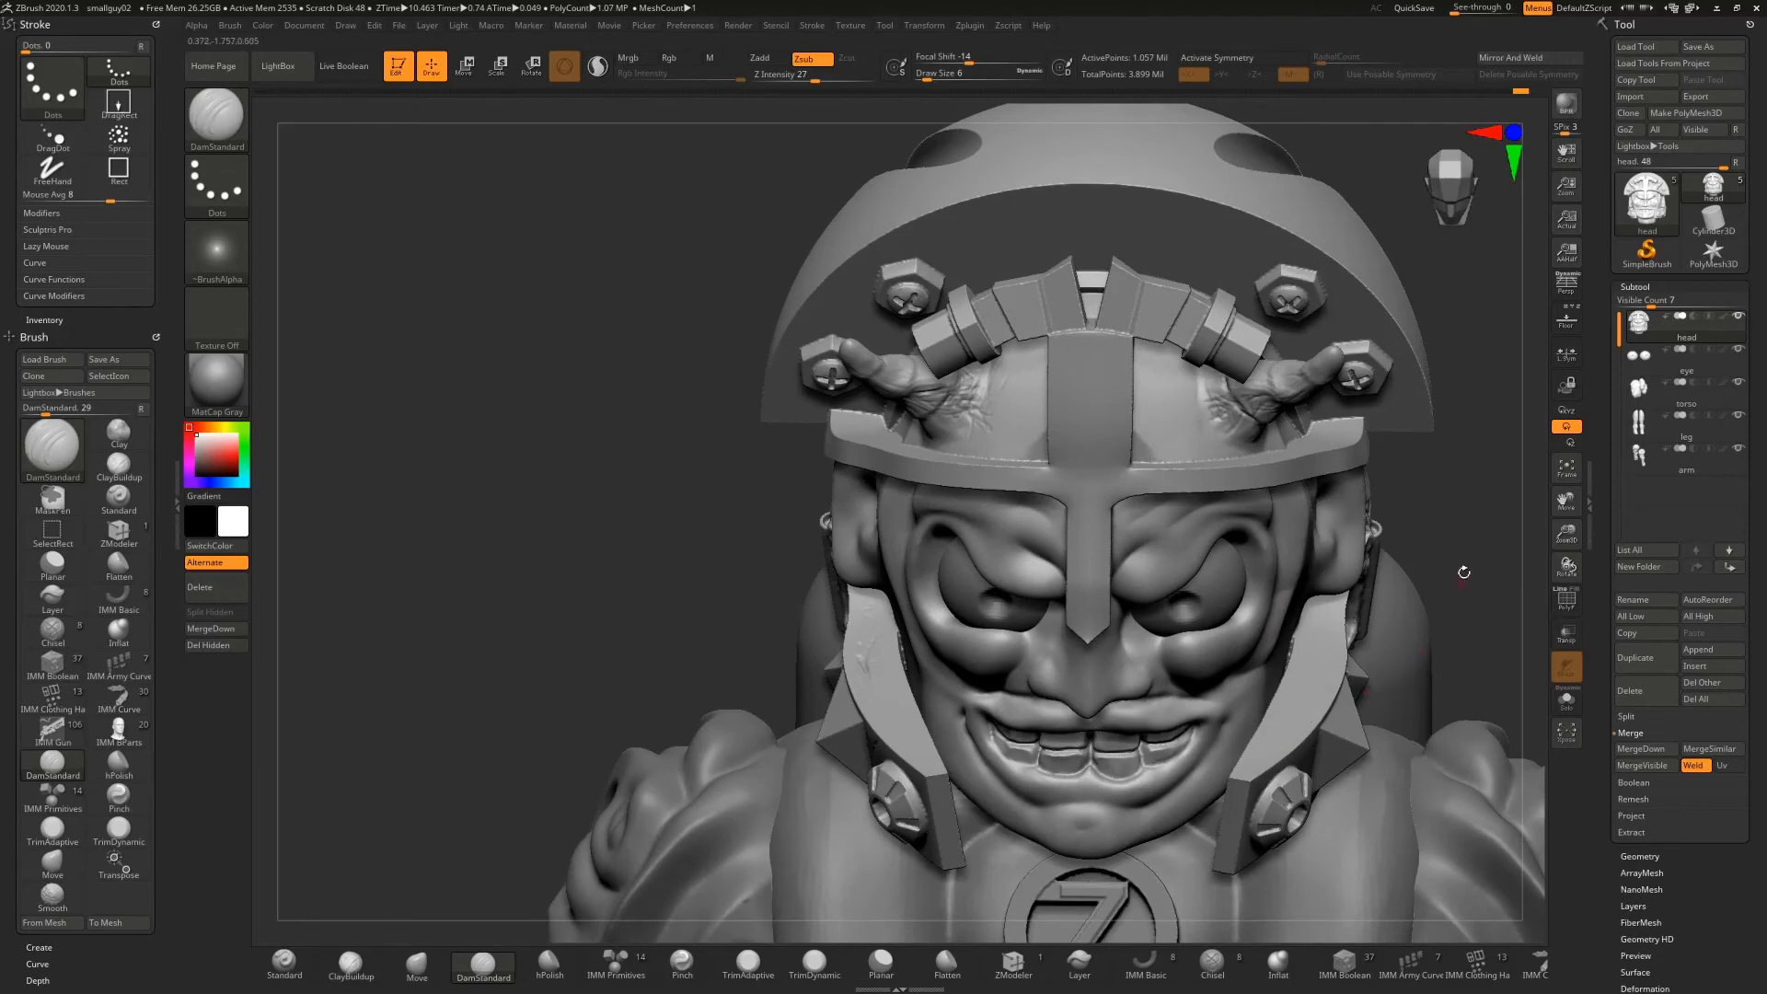
drag(1463, 571, 1326, 721)
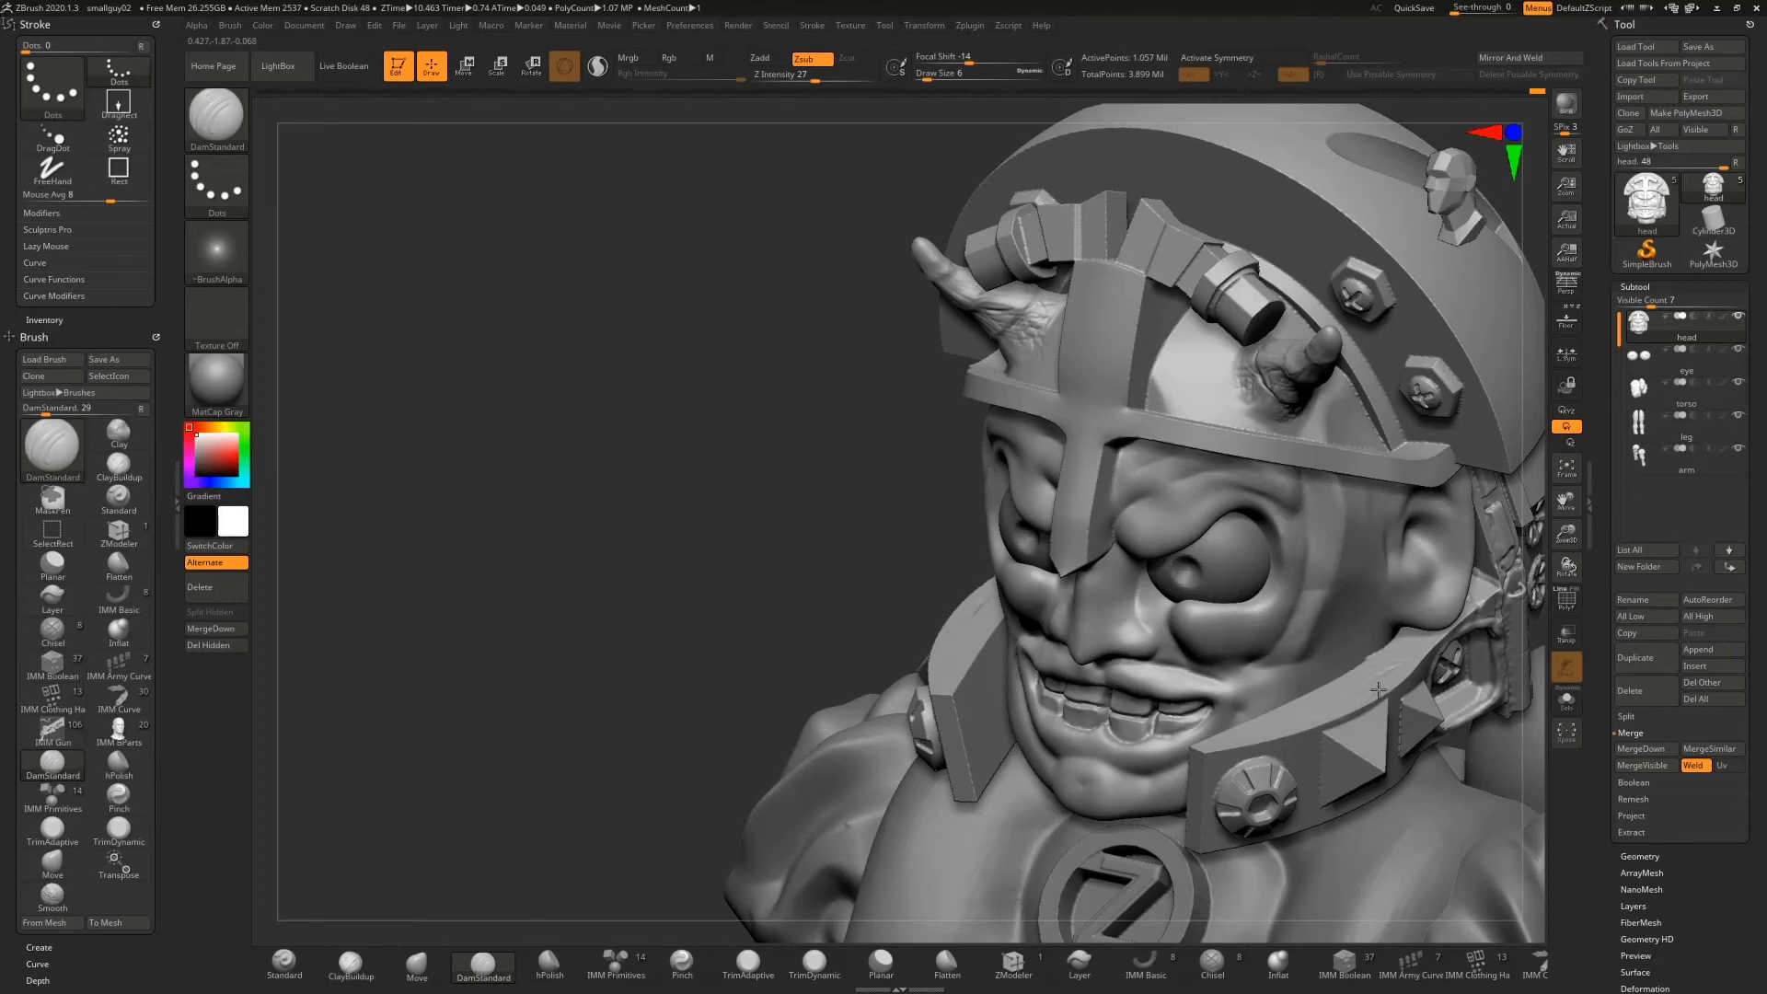
drag(610, 519, 1337, 582)
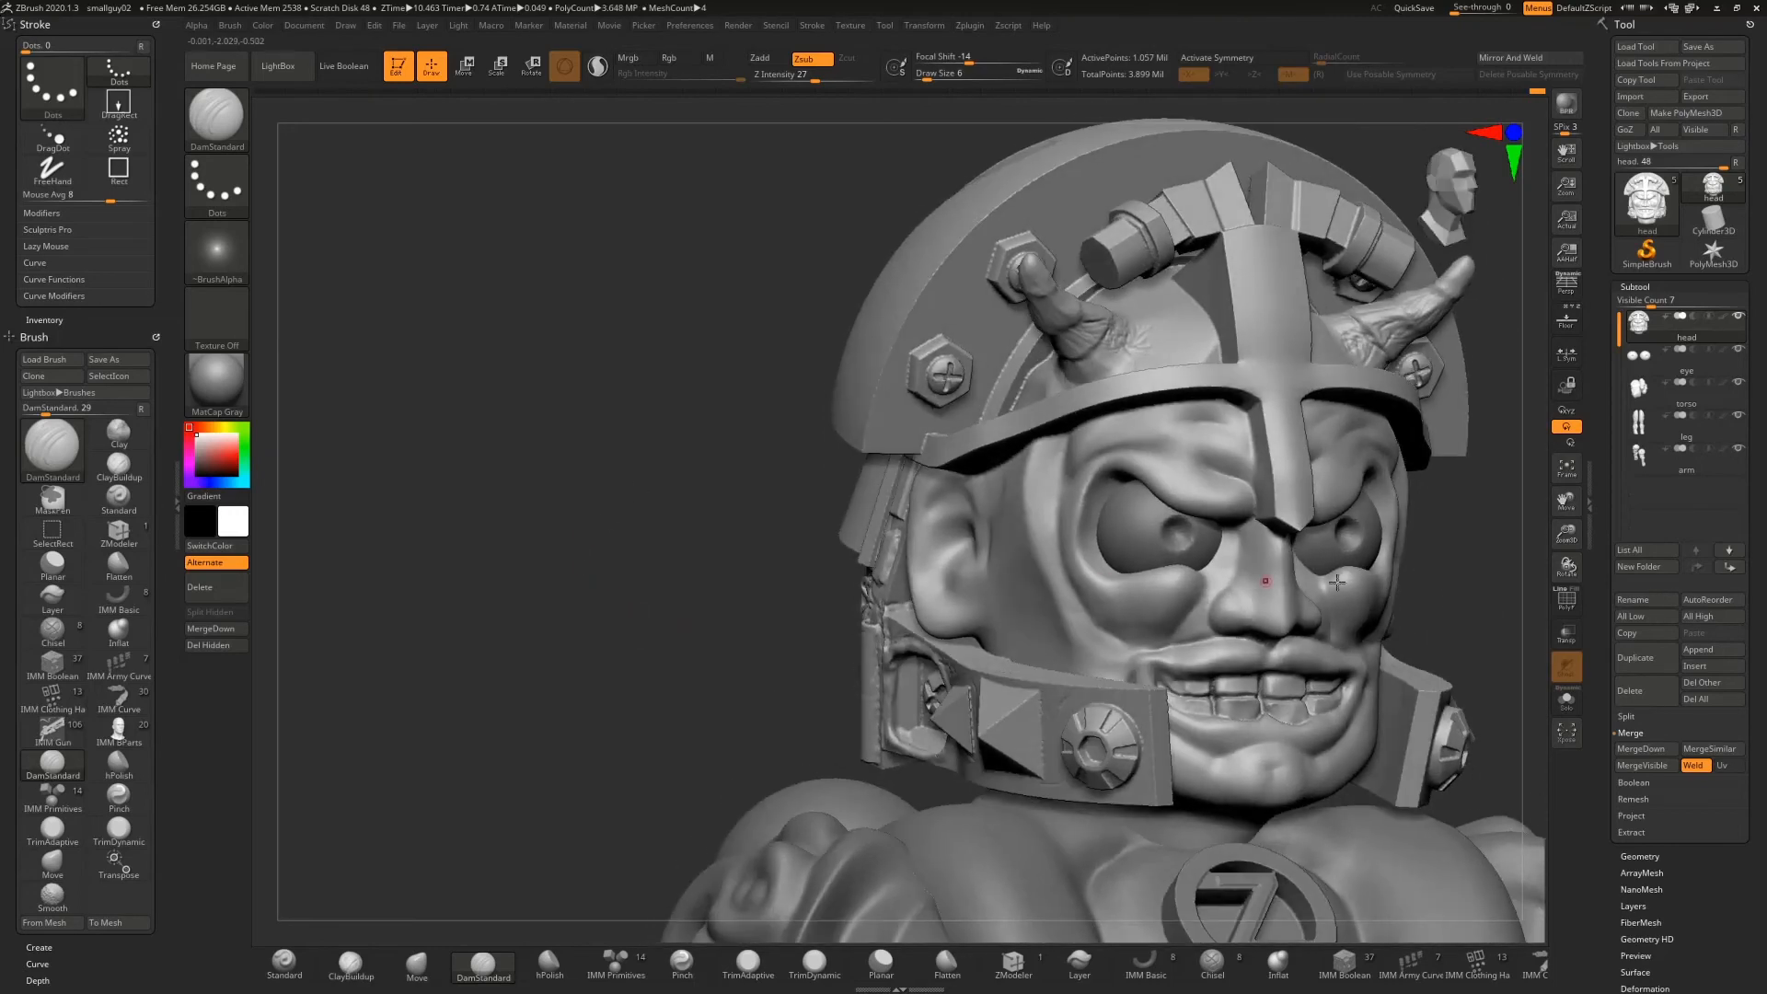
Raise a branching vein between the right ear and eye socket using the Standard brush at draw size 9
alt+drag(1529, 544, 1459, 522)
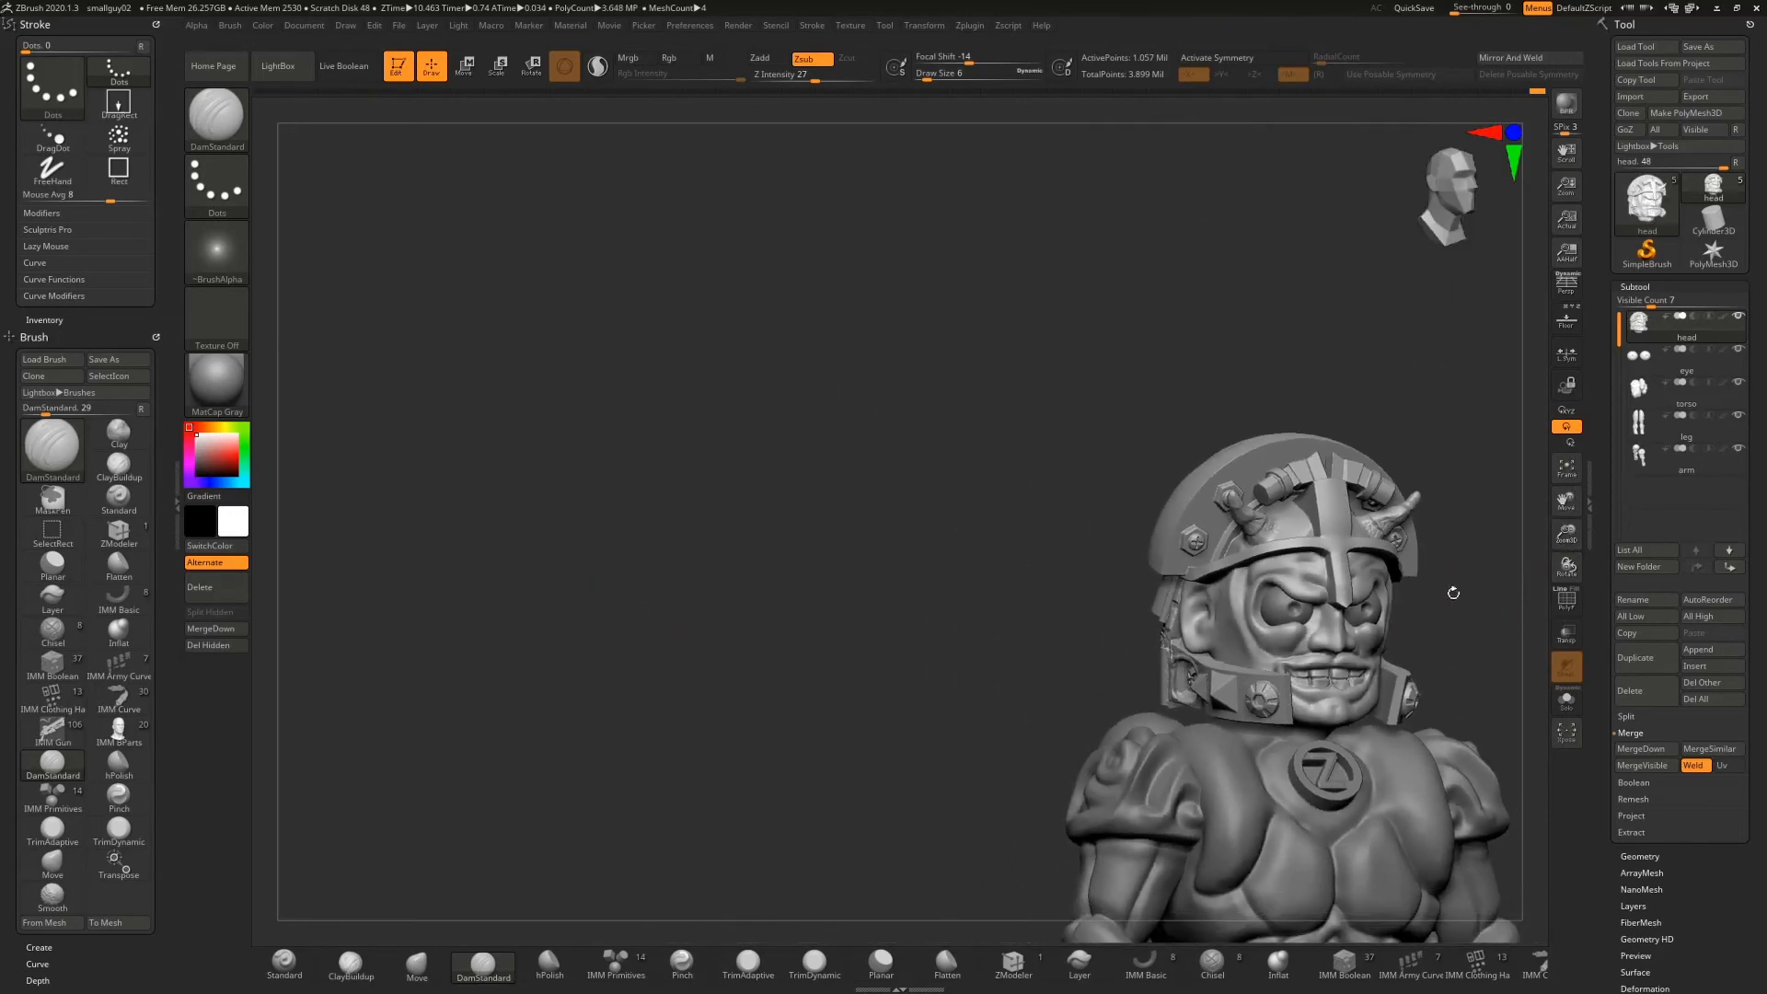
alt+drag(1453, 593, 1339, 509)
alt+drag(1242, 479, 1318, 488)
drag(1566, 534, 1528, 637)
alt+drag(1282, 376, 1187, 410)
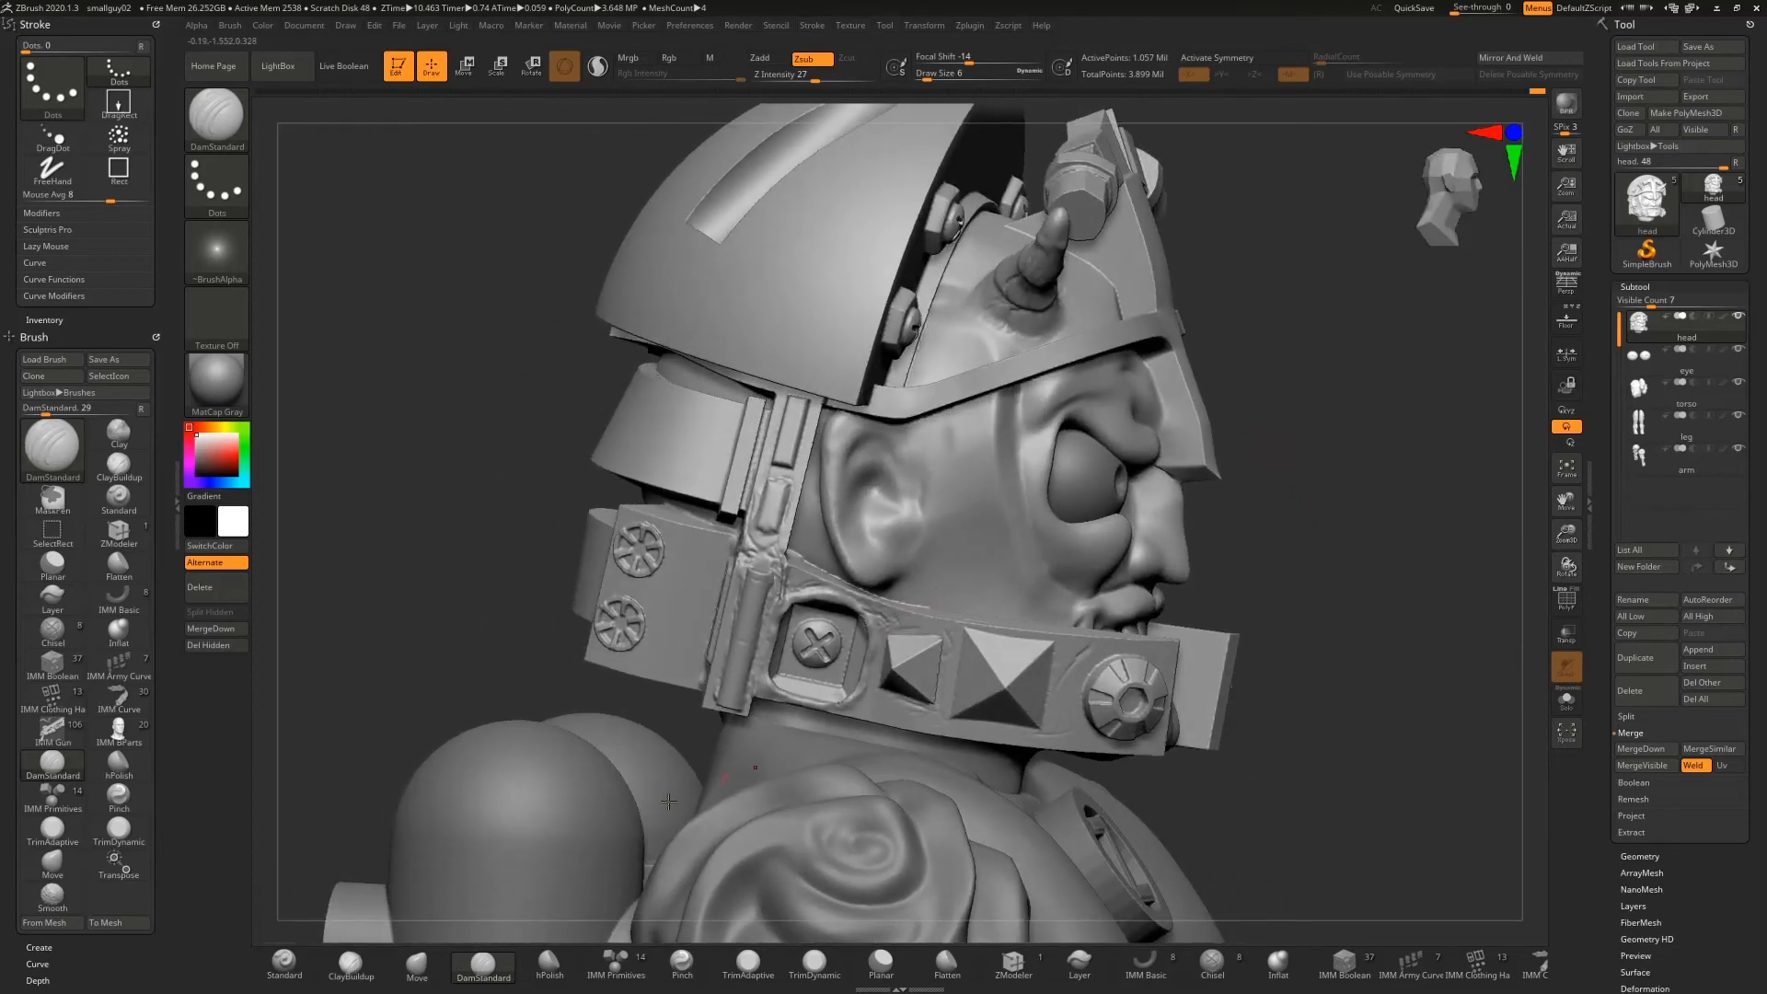
click(285, 962)
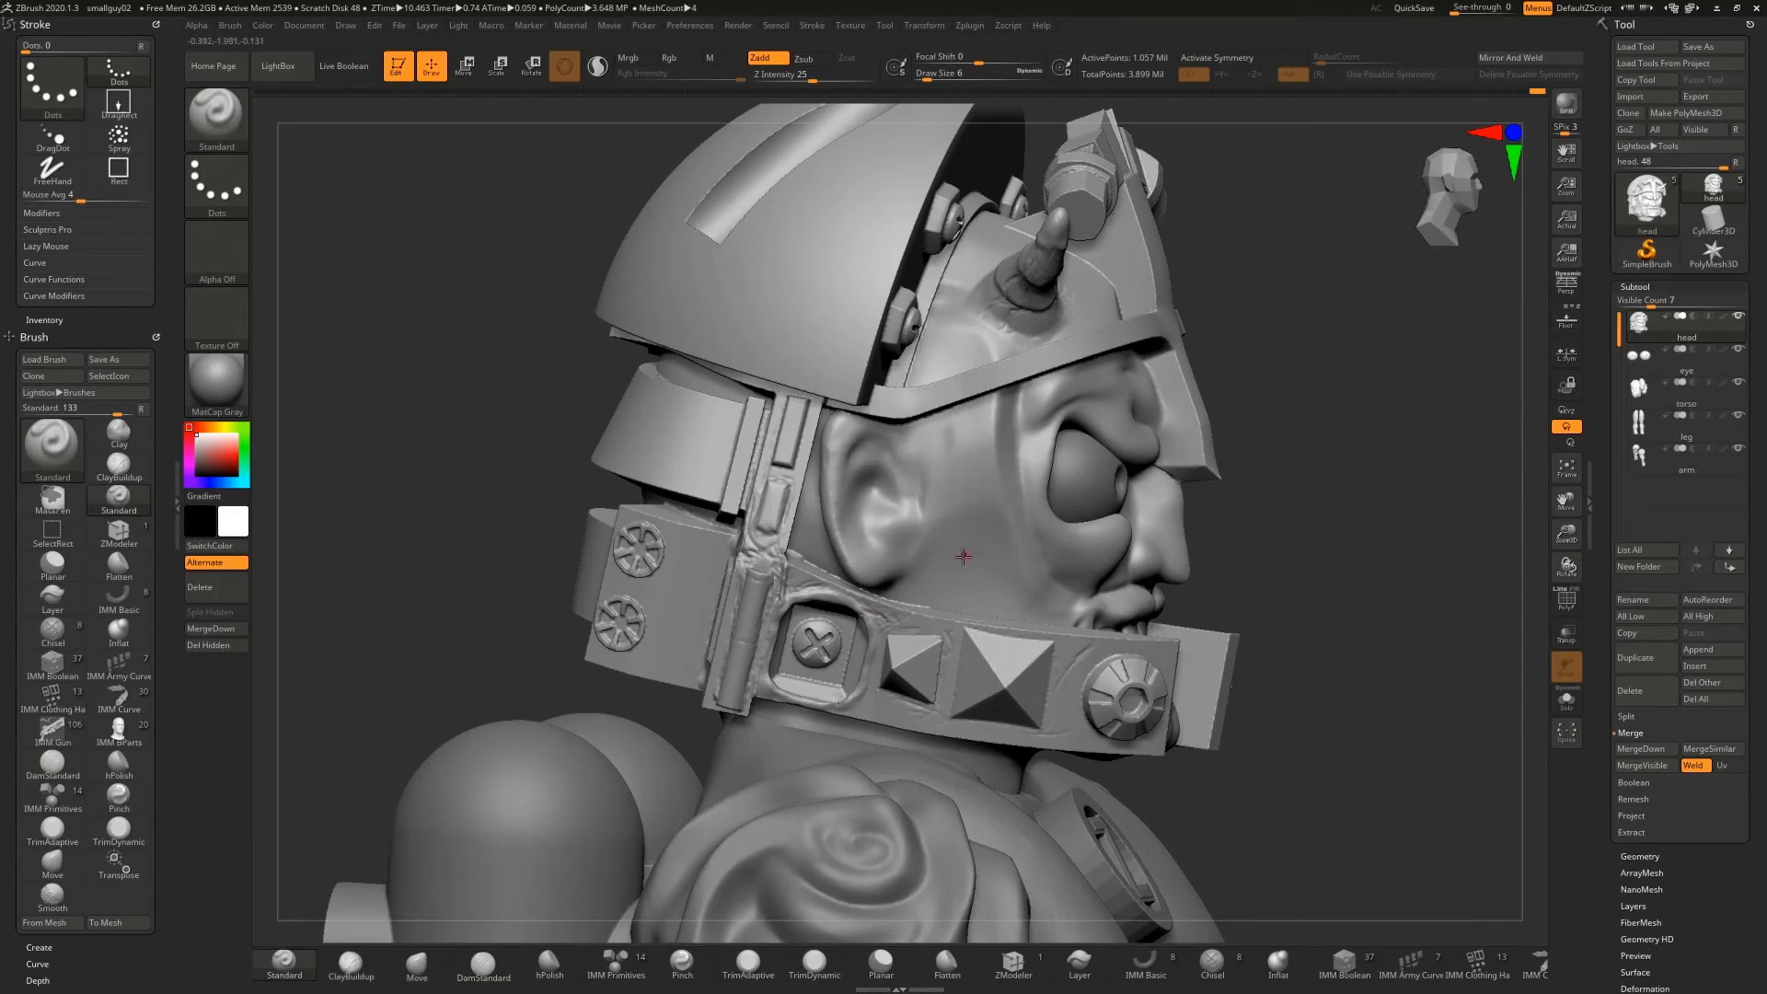
key(s)
drag(962, 559, 968, 561)
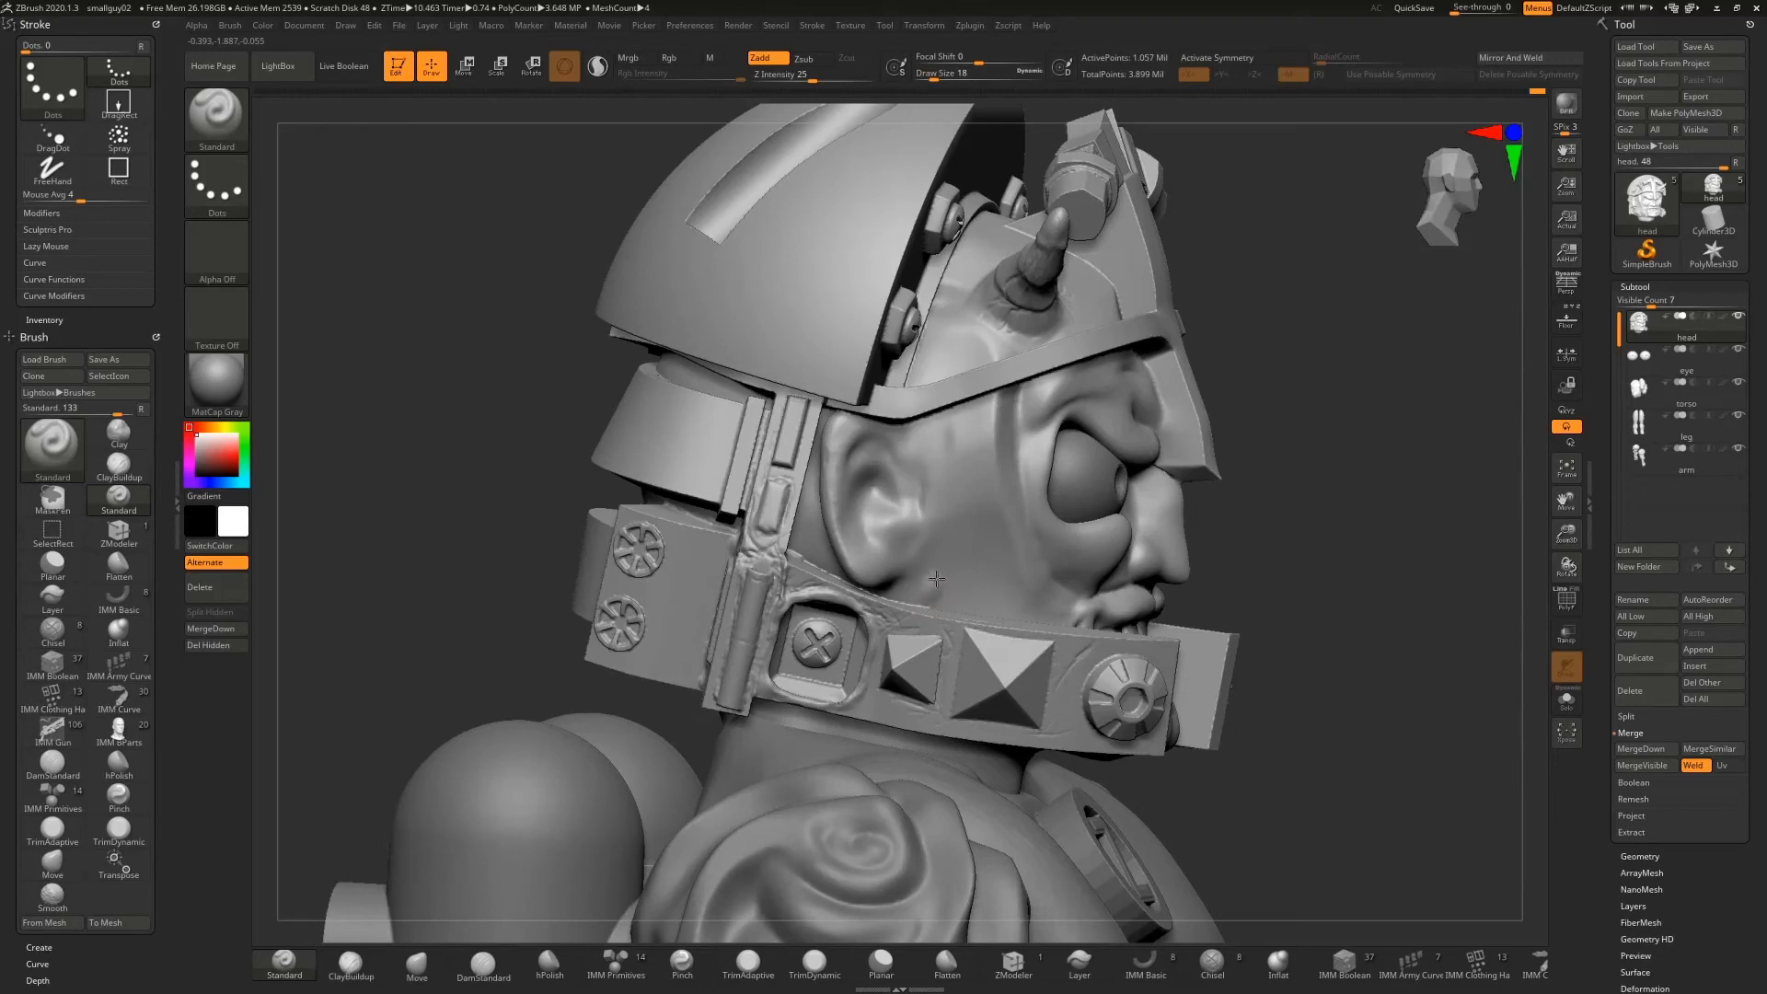
key(s)
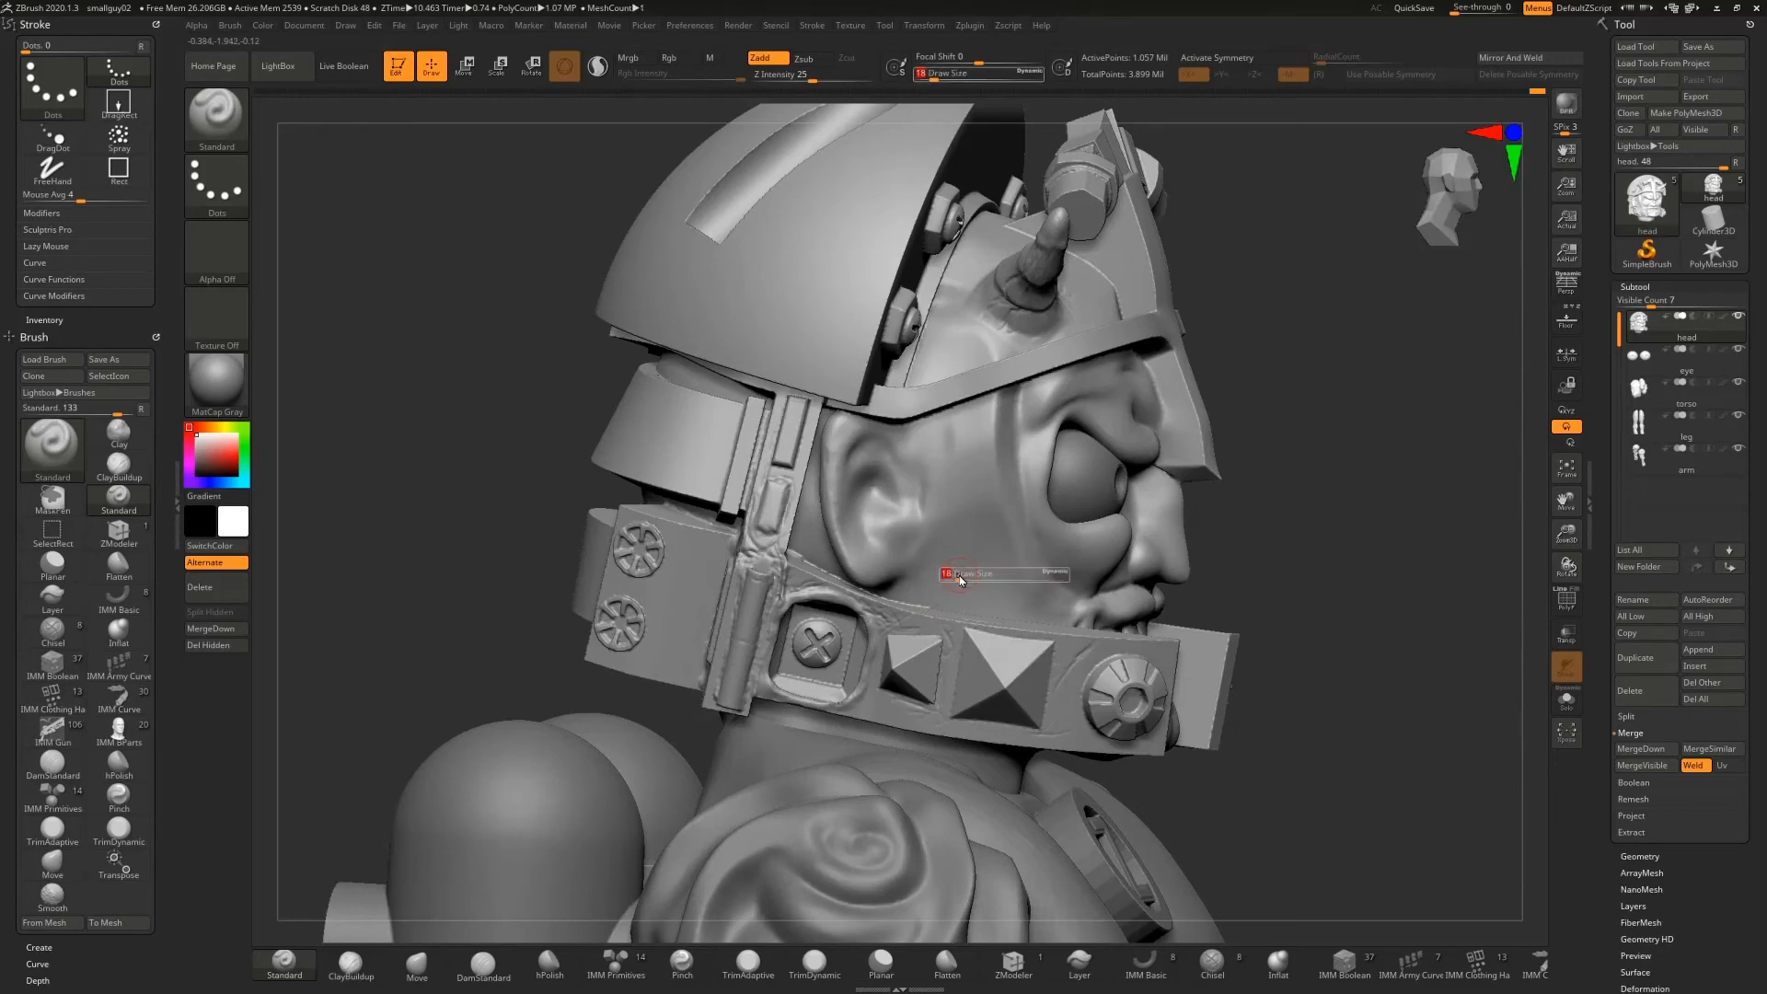
drag(958, 576, 951, 576)
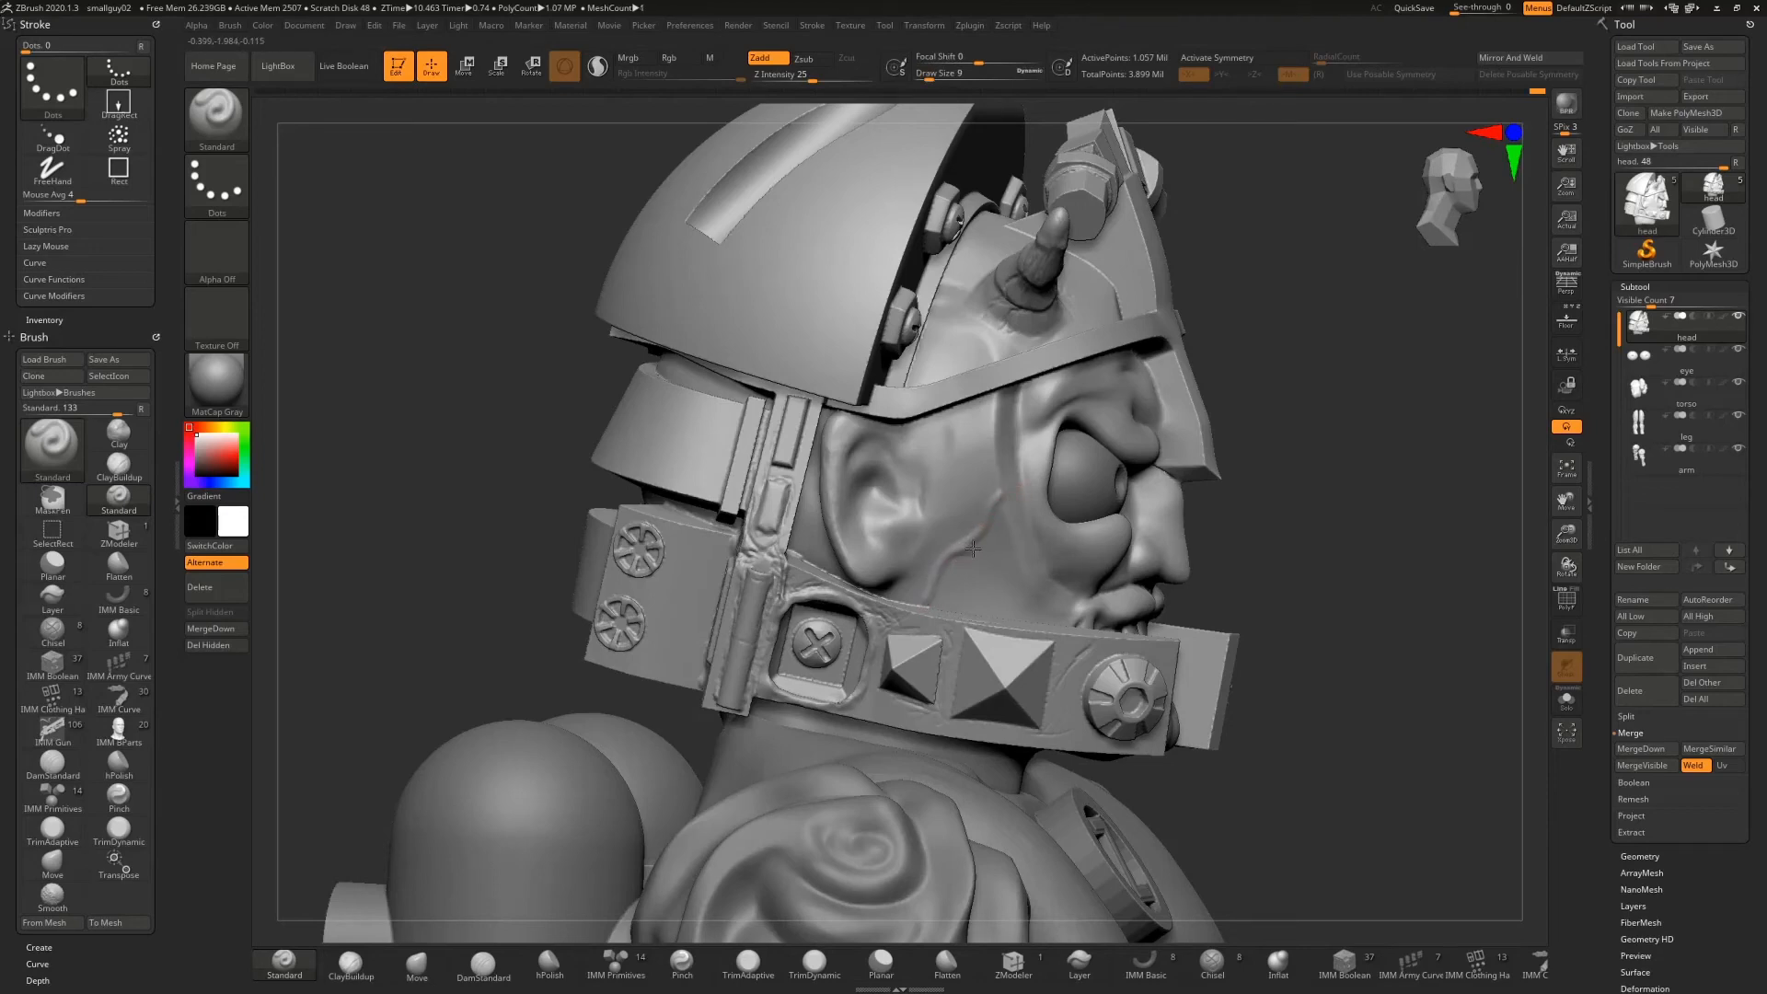
drag(972, 549, 1002, 550)
Smooth the vein and blend its lower end into the cheek just above the collar
key(shift)
shift+drag(976, 549, 941, 583)
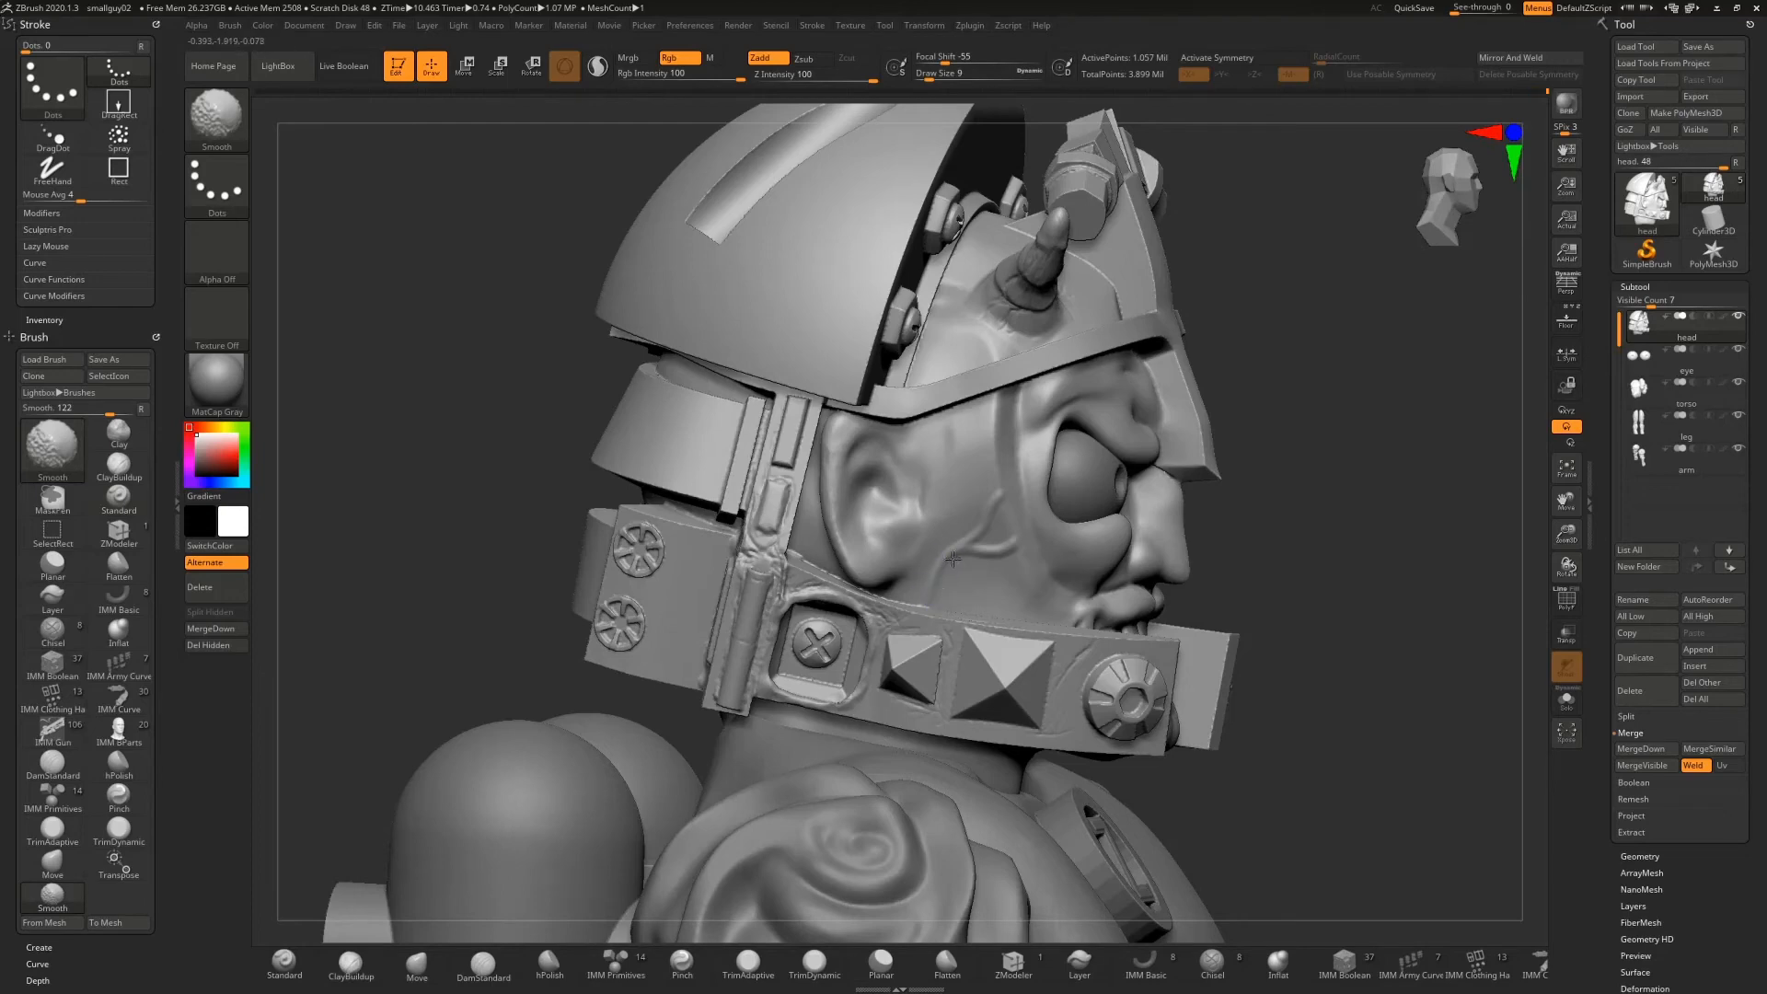
drag(1321, 497, 1198, 500)
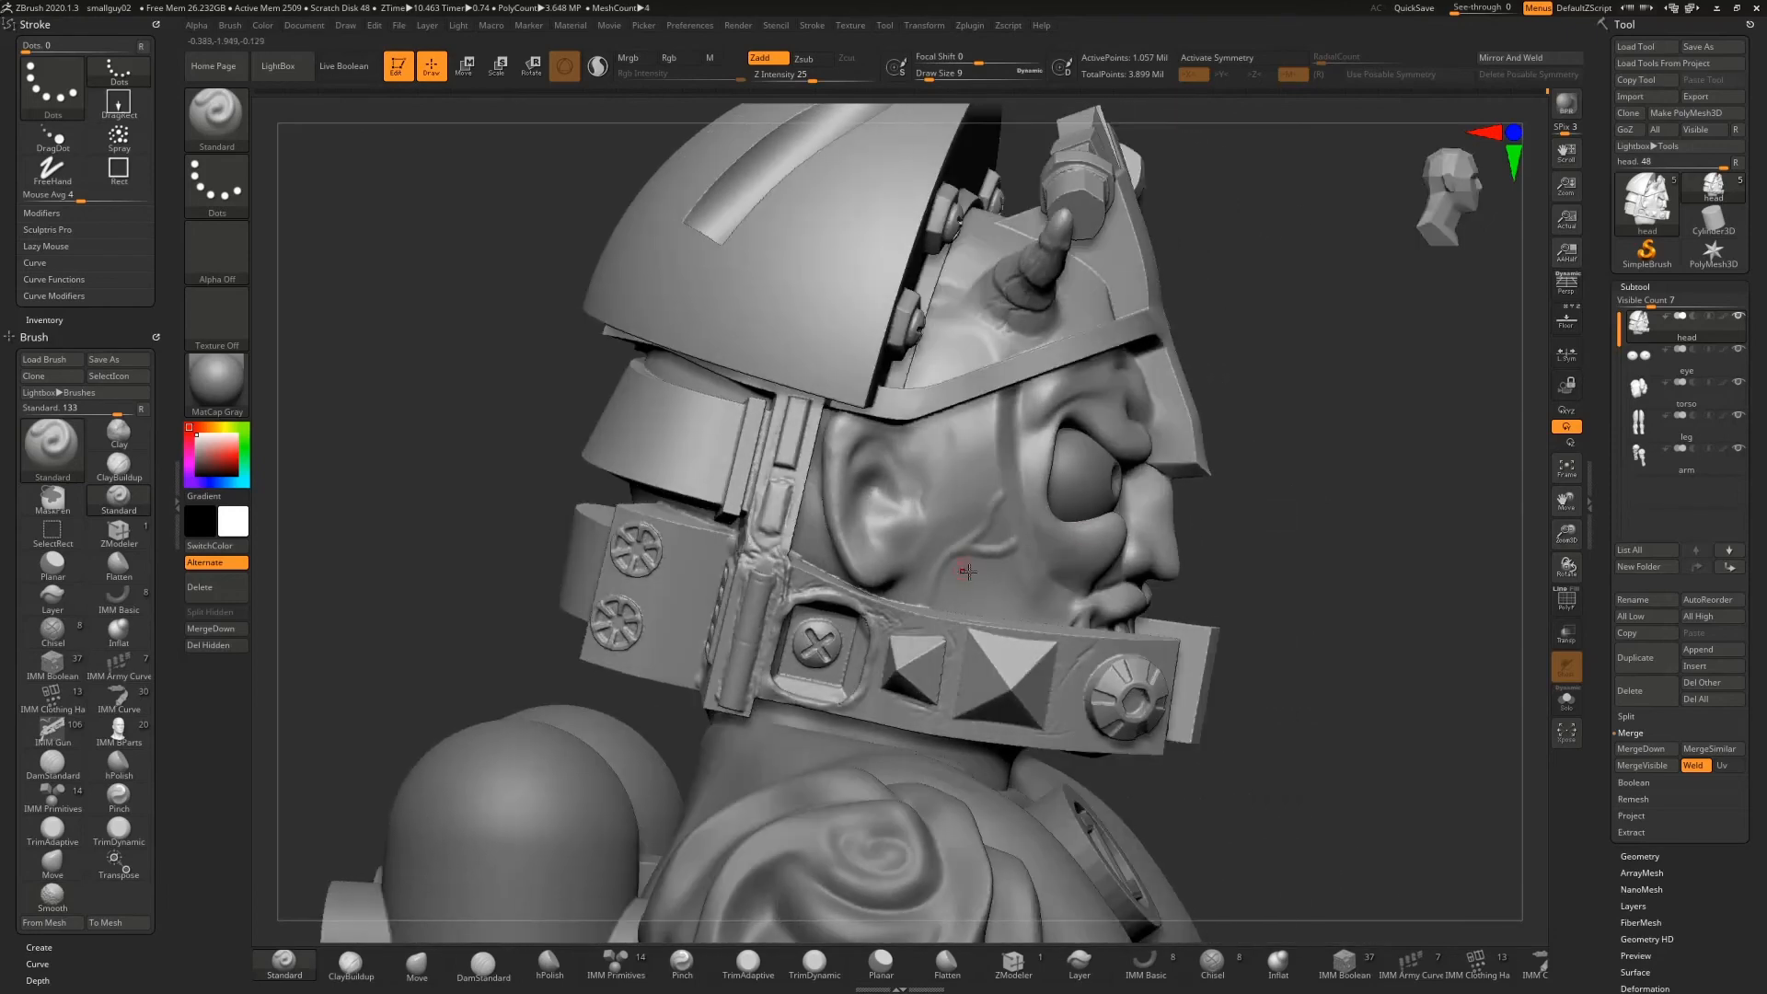
shift+drag(926, 601, 929, 592)
mouse_move(1289, 513)
mouse_down()
mouse_move(985, 550)
mouse_move(1004, 552)
mouse_up()
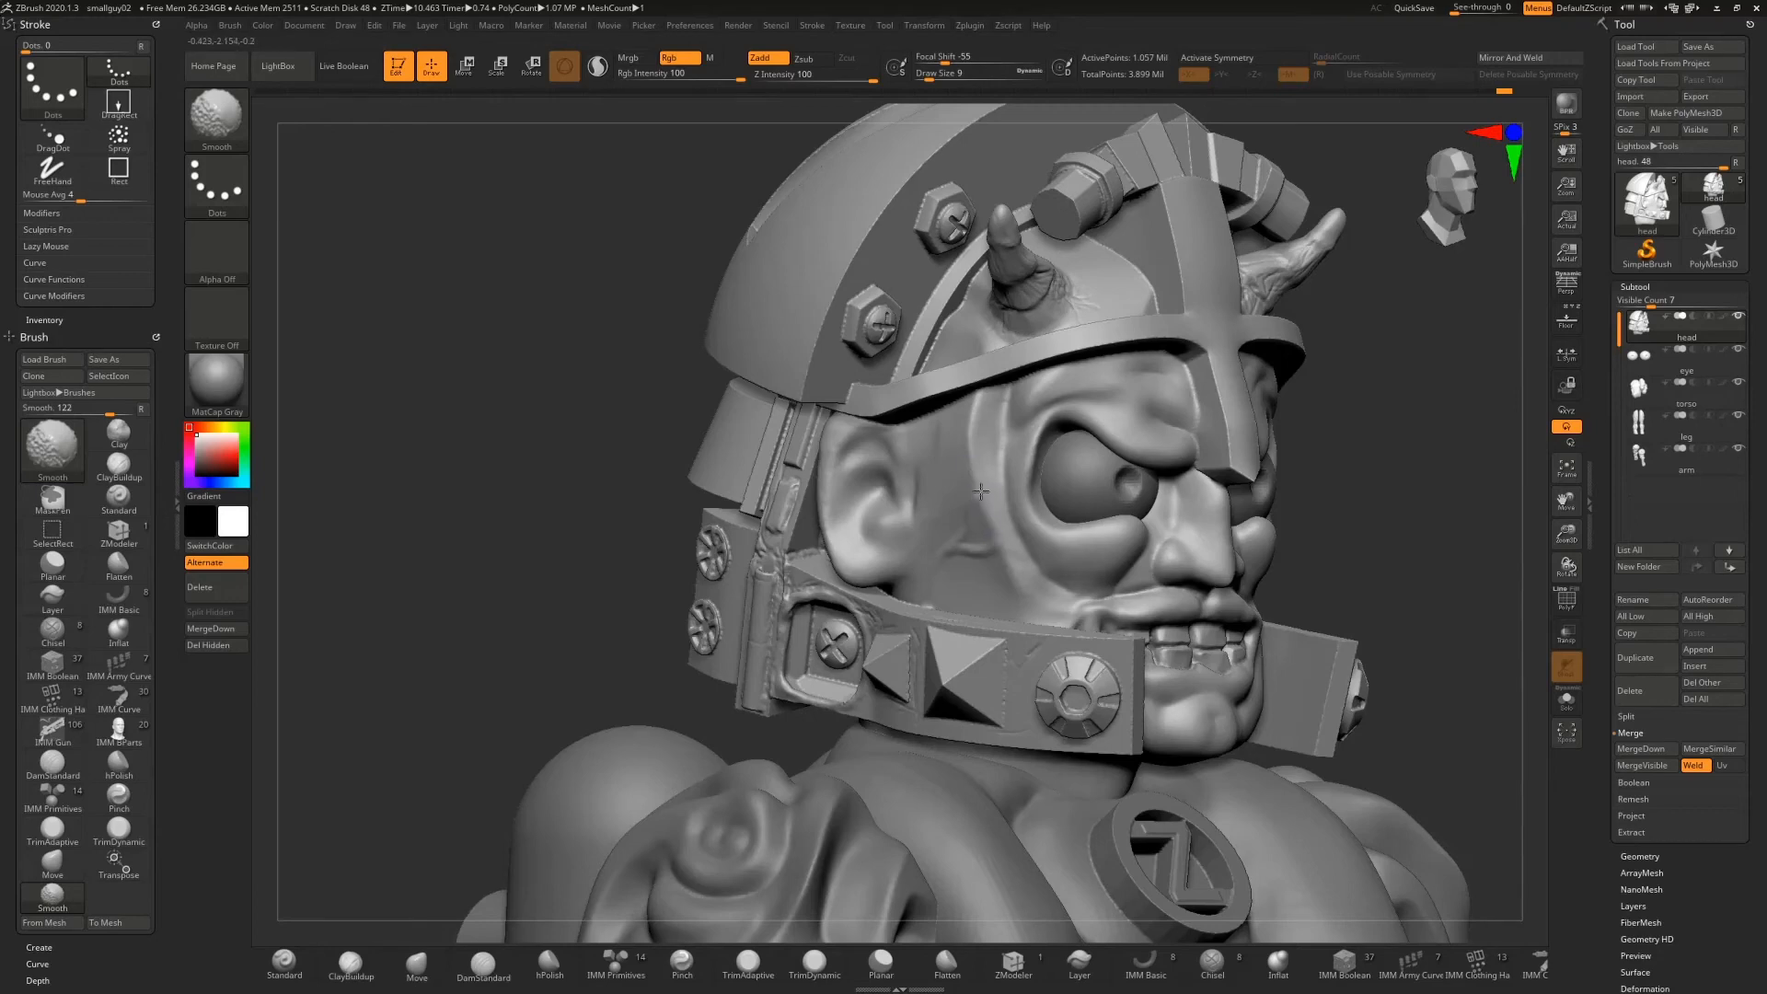
drag(1333, 501, 974, 521)
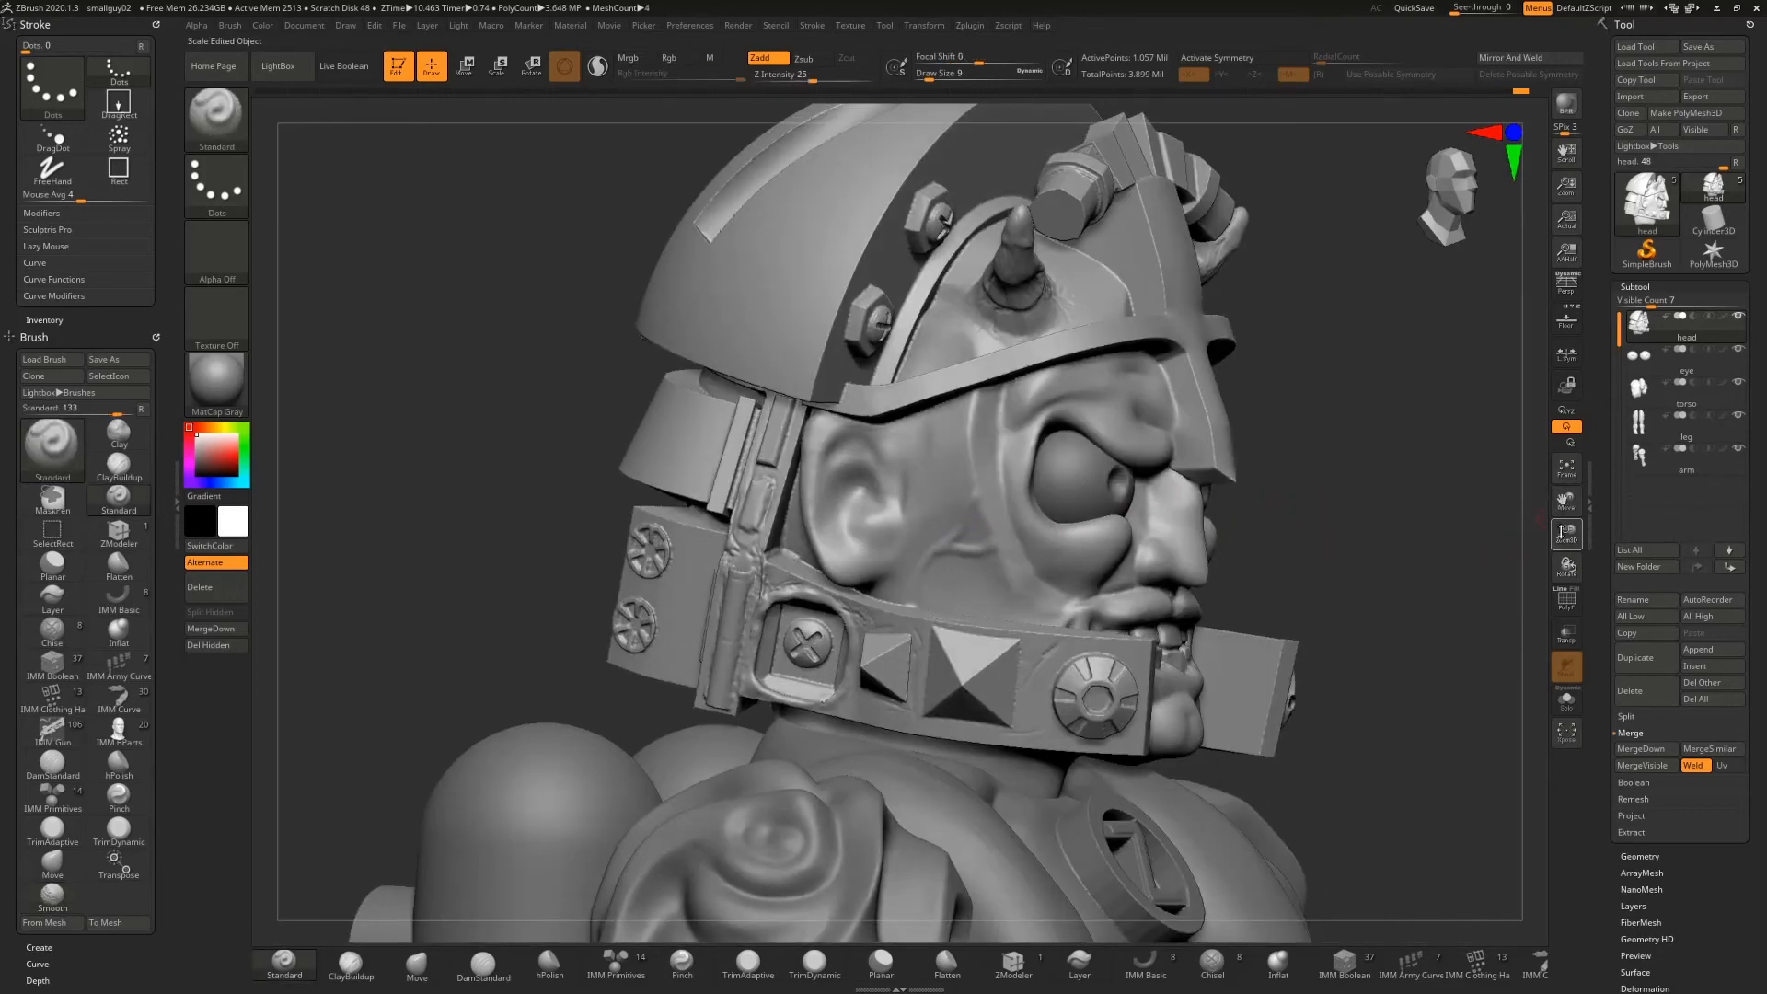
Carve creases along both sides of the cheek vein and its upper branches with the DamStandard brush
drag(1566, 534, 1541, 635)
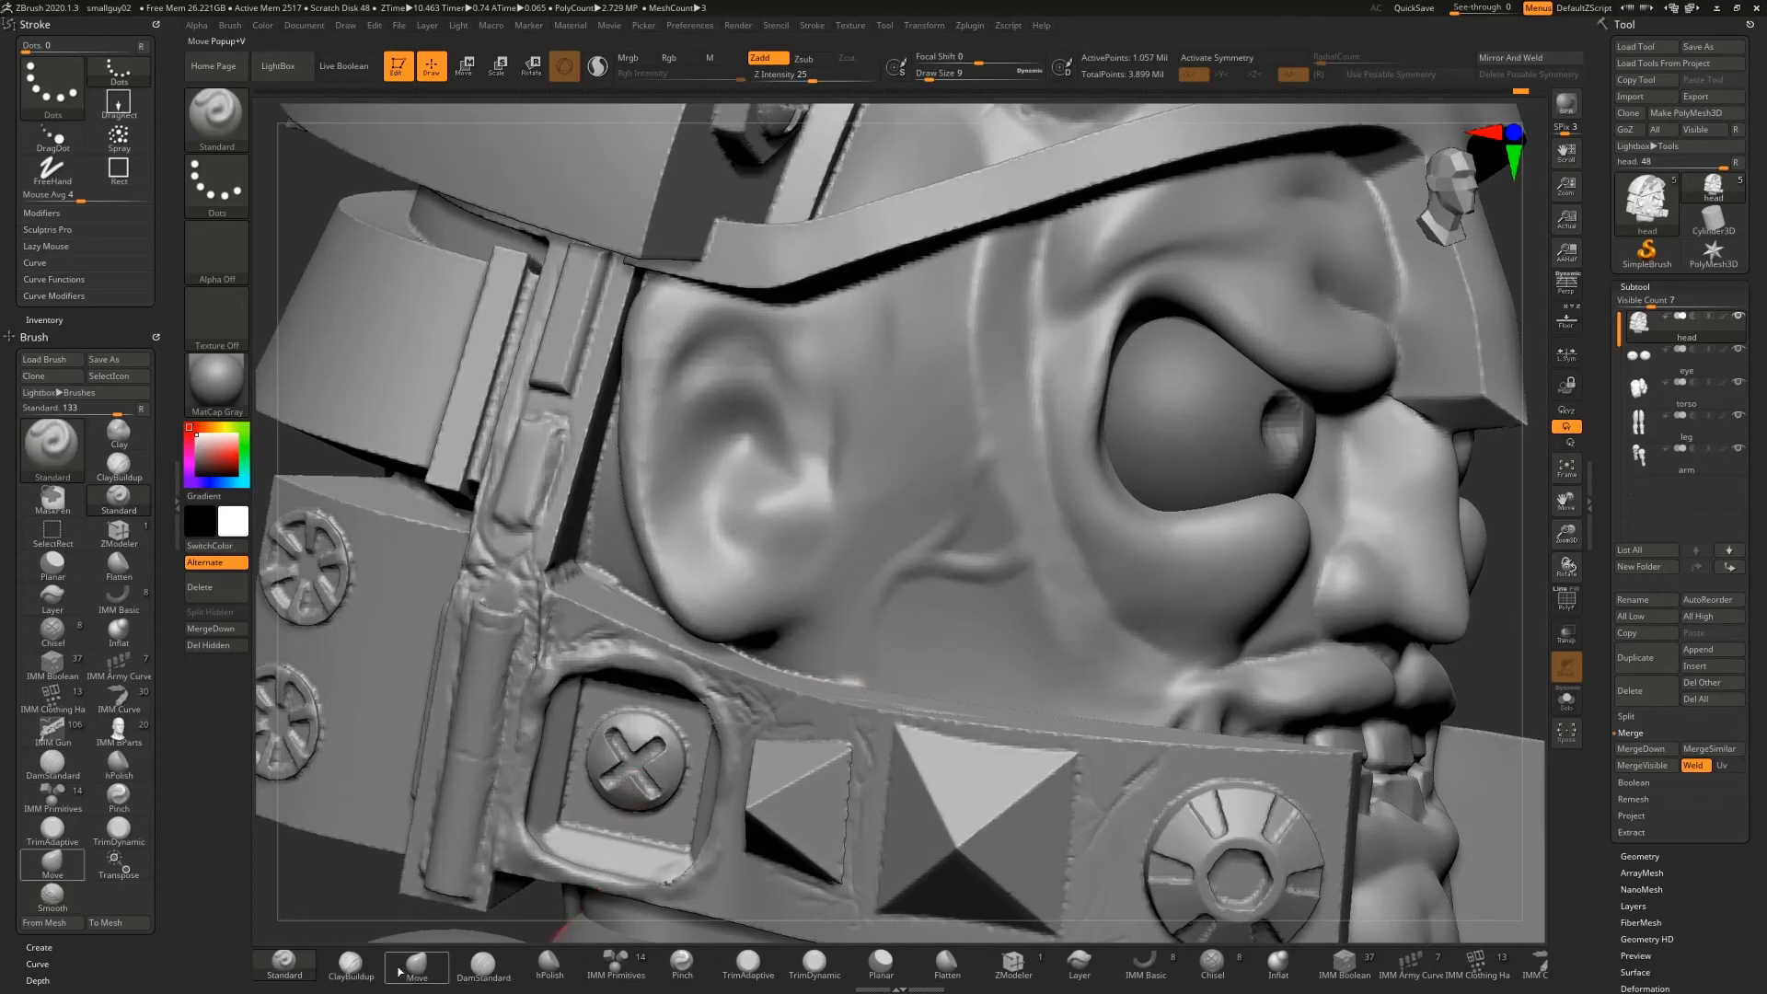
click(359, 966)
click(482, 963)
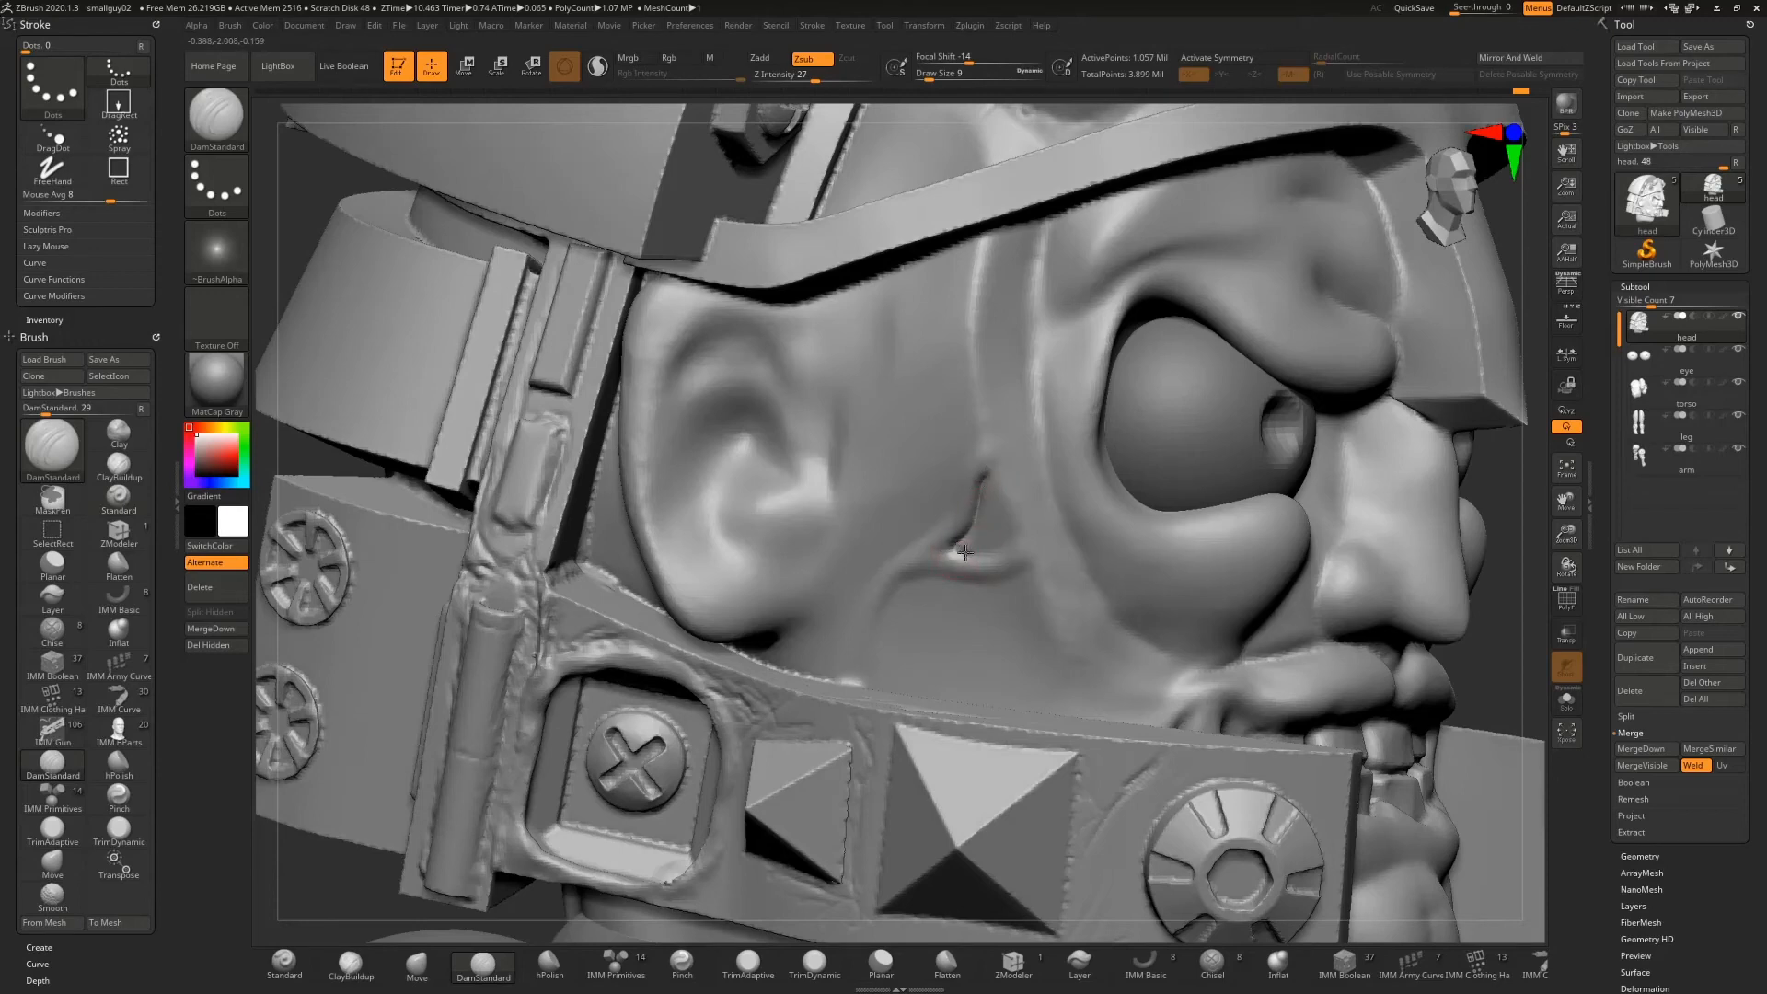
drag(959, 551, 1001, 540)
mouse_move(884, 605)
mouse_down()
mouse_move(909, 584)
mouse_move(998, 581)
mouse_move(911, 580)
mouse_up()
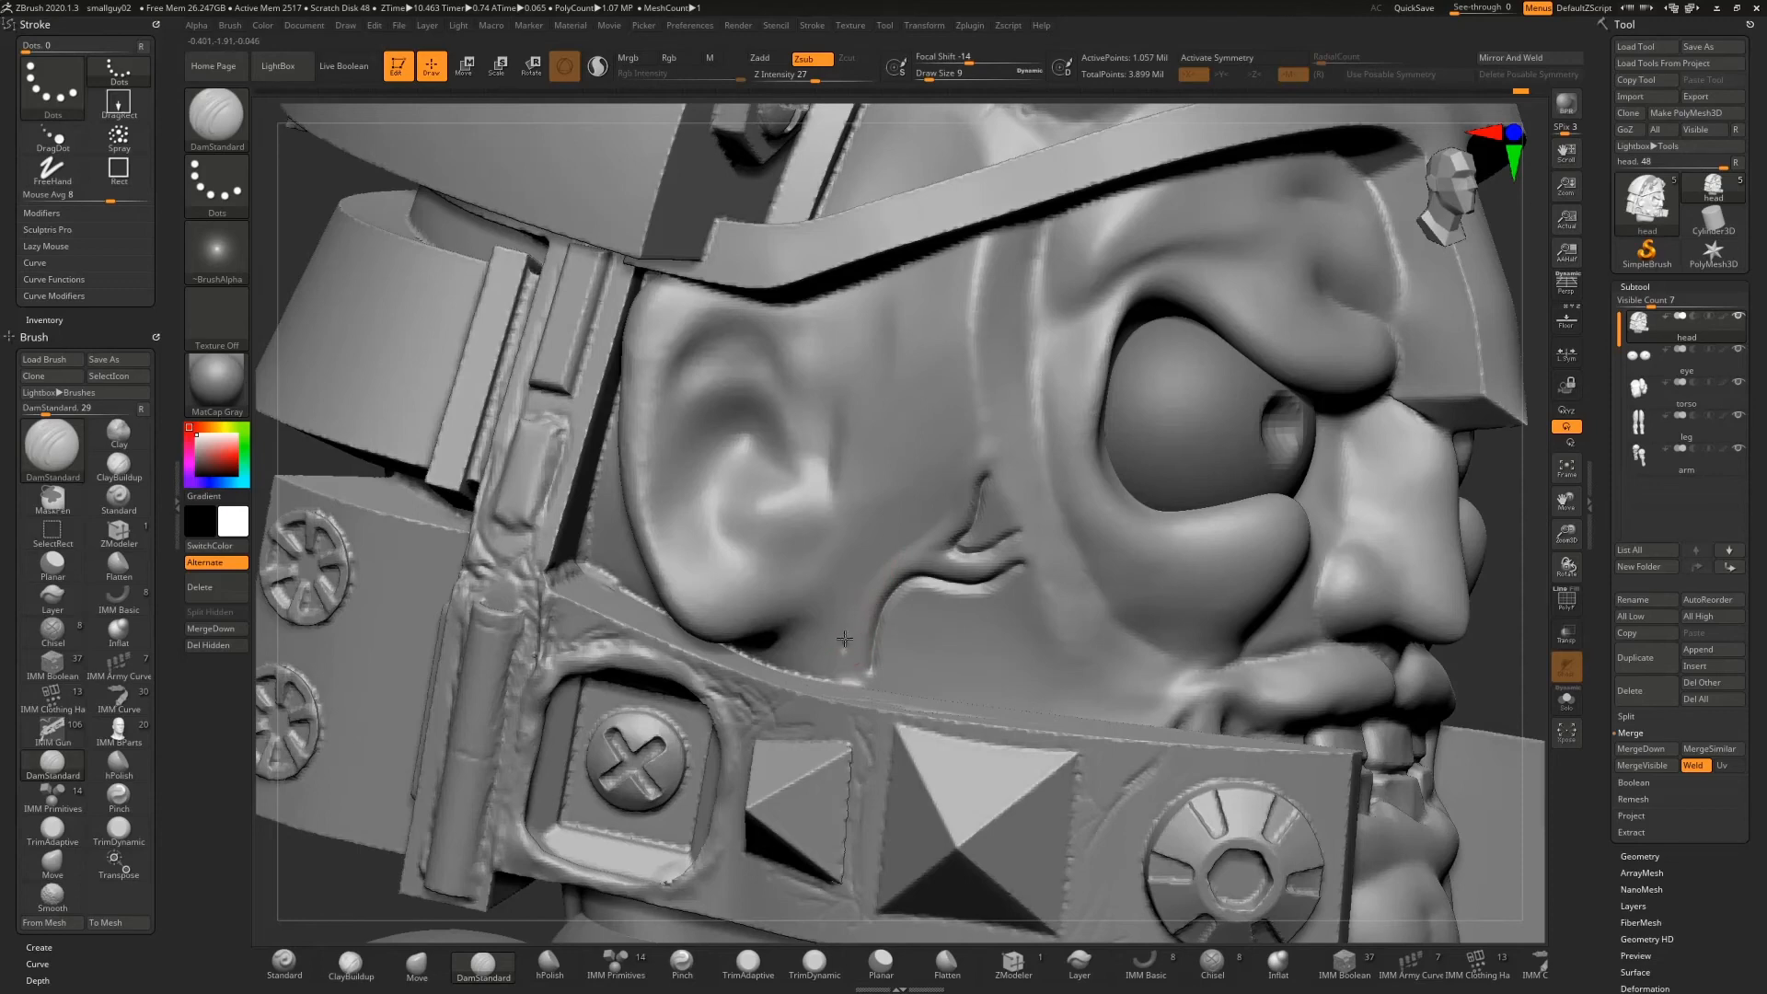
drag(844, 638, 951, 492)
Soften the creases around the vein's branches and lower end so they fade into the cheek
key(shift)
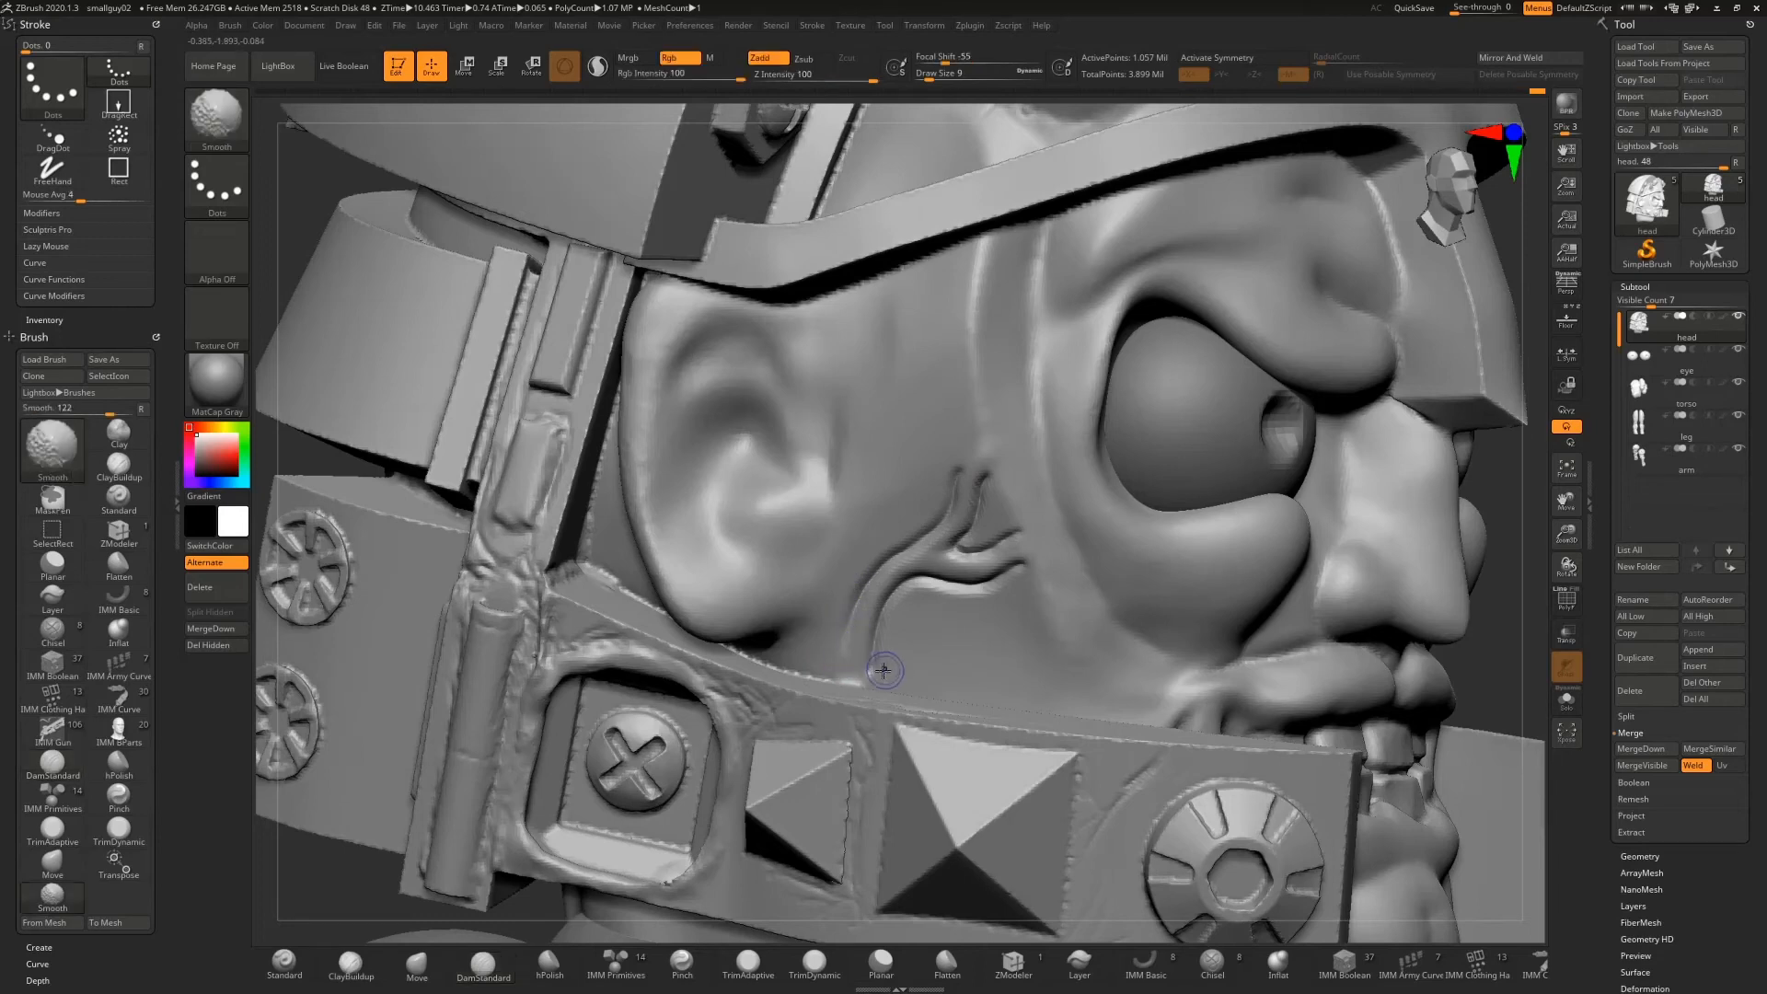
mouse_move(939, 479)
shift+mouse_down()
mouse_move(955, 468)
mouse_move(981, 503)
mouse_move(964, 543)
mouse_move(976, 490)
mouse_move(1007, 540)
shift+mouse_up()
key(shift)
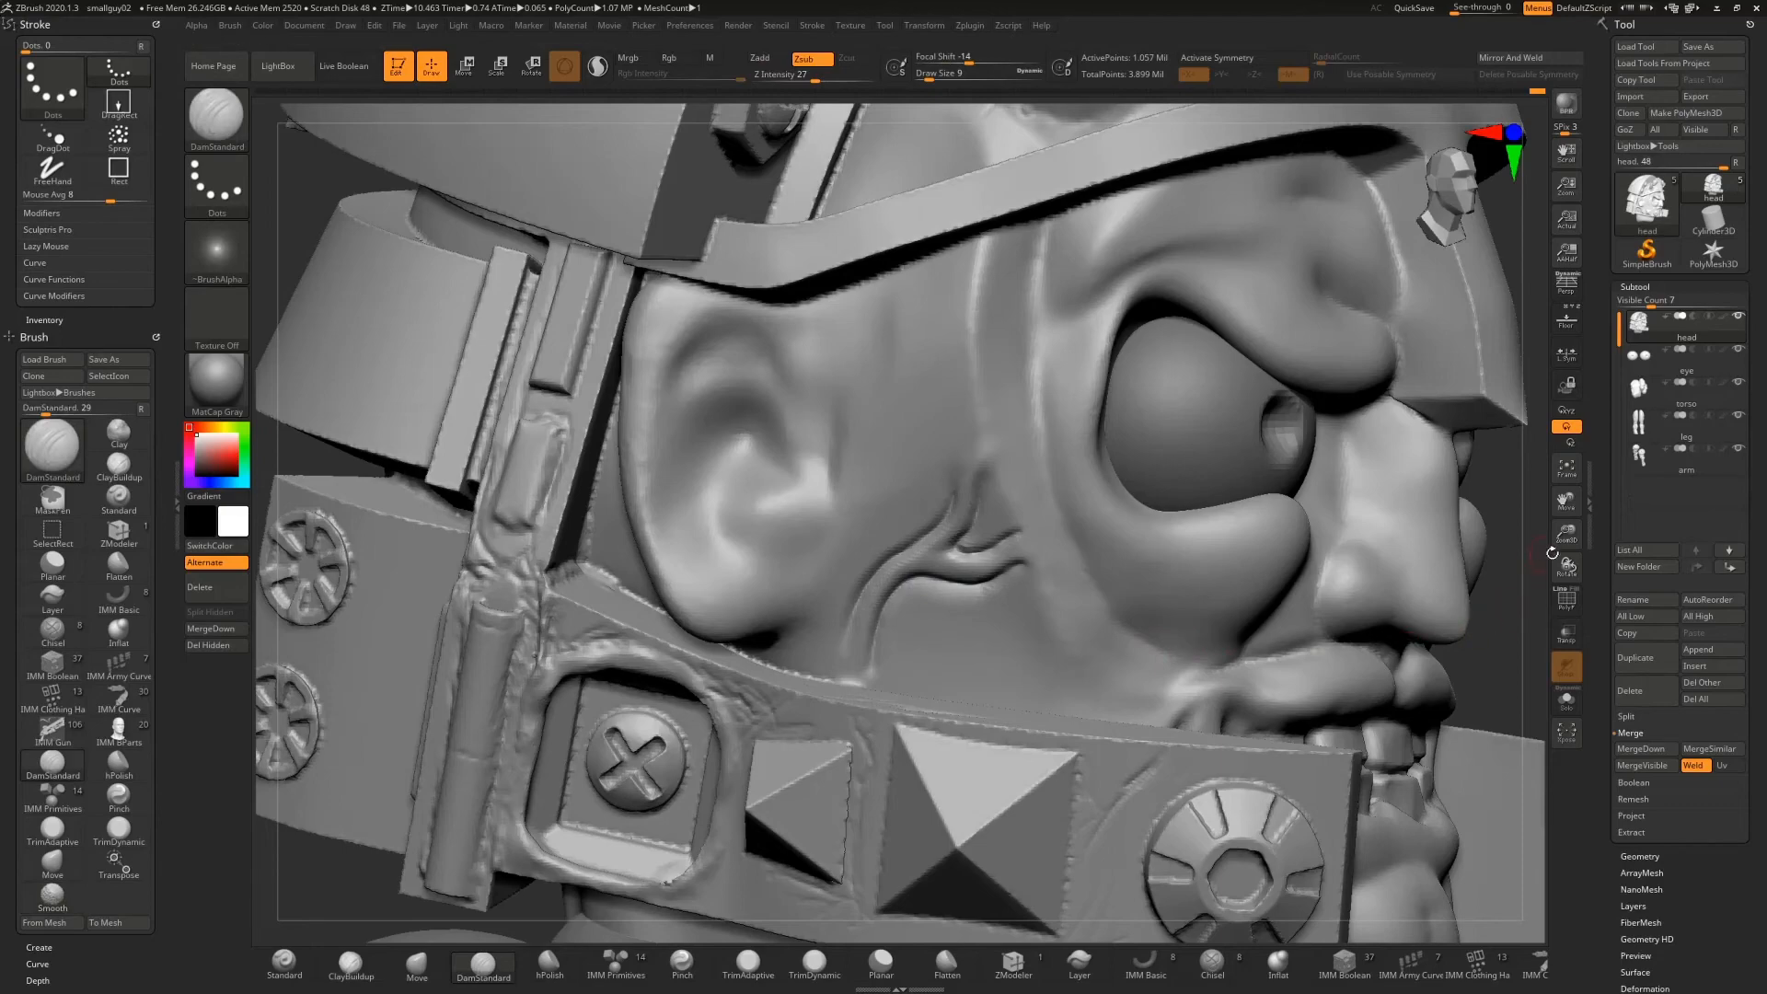
mouse_move(1564, 533)
mouse_down()
mouse_move(1448, 505)
mouse_move(1233, 520)
mouse_move(1413, 522)
mouse_up()
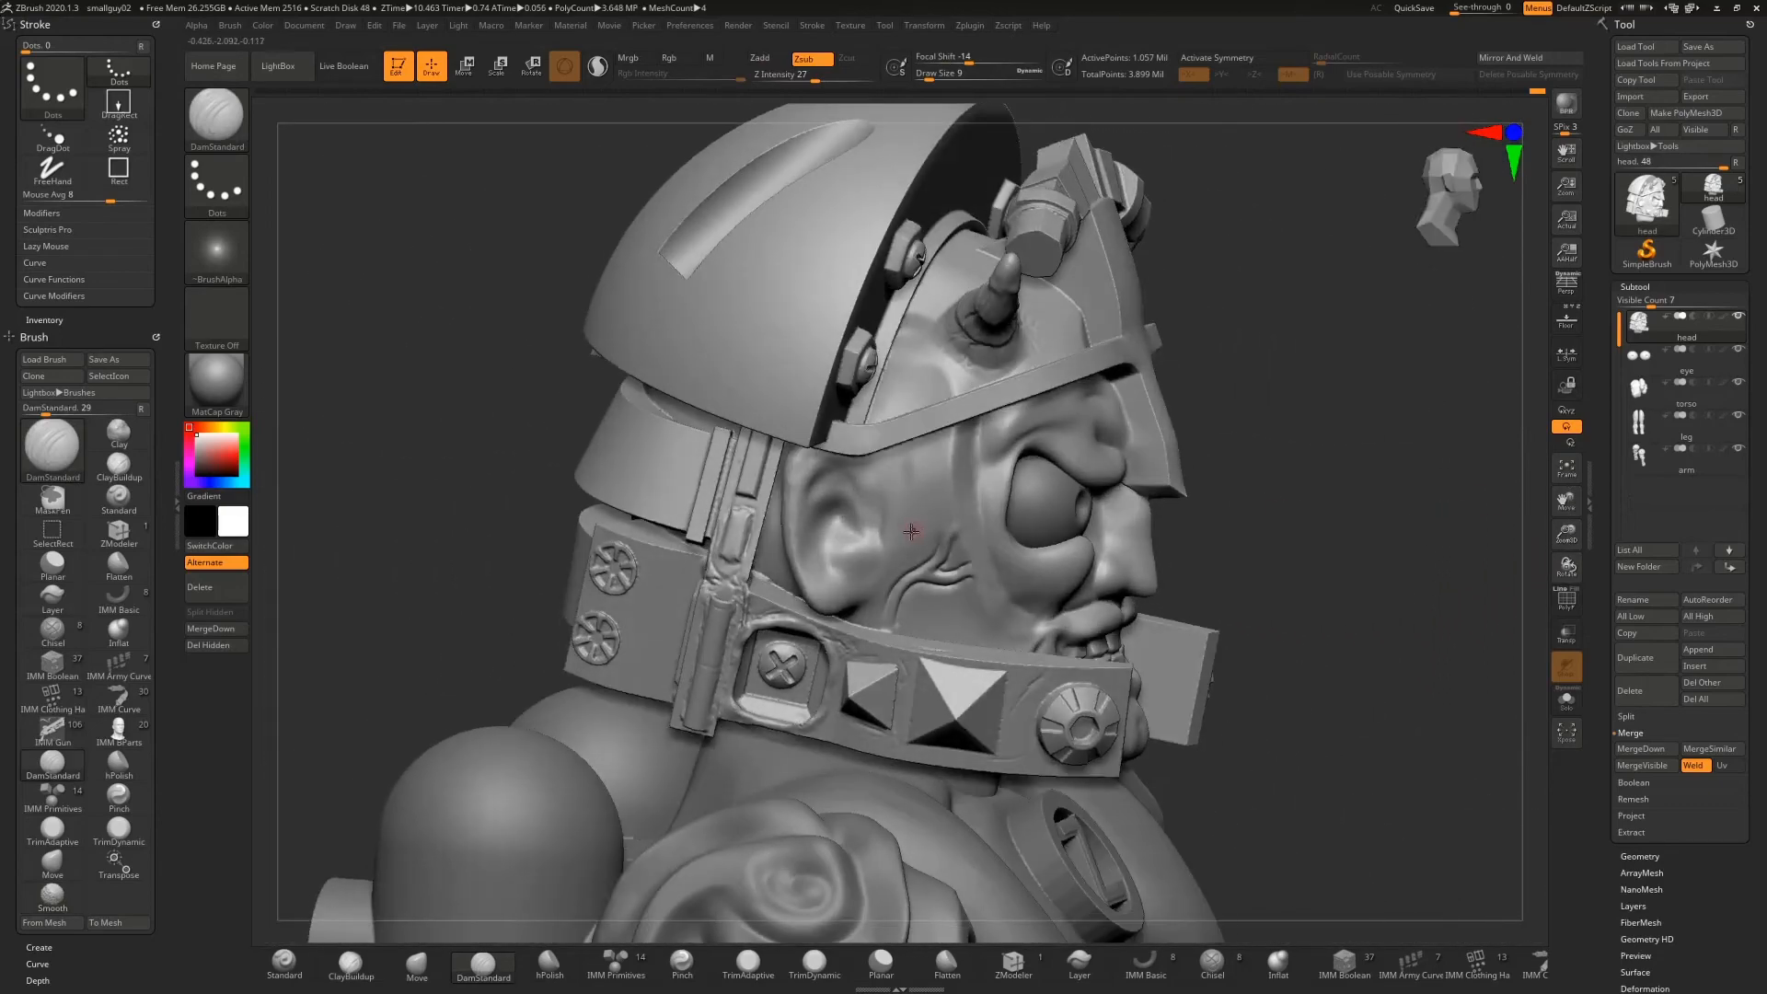
key(shift)
shift+drag(914, 559, 931, 544)
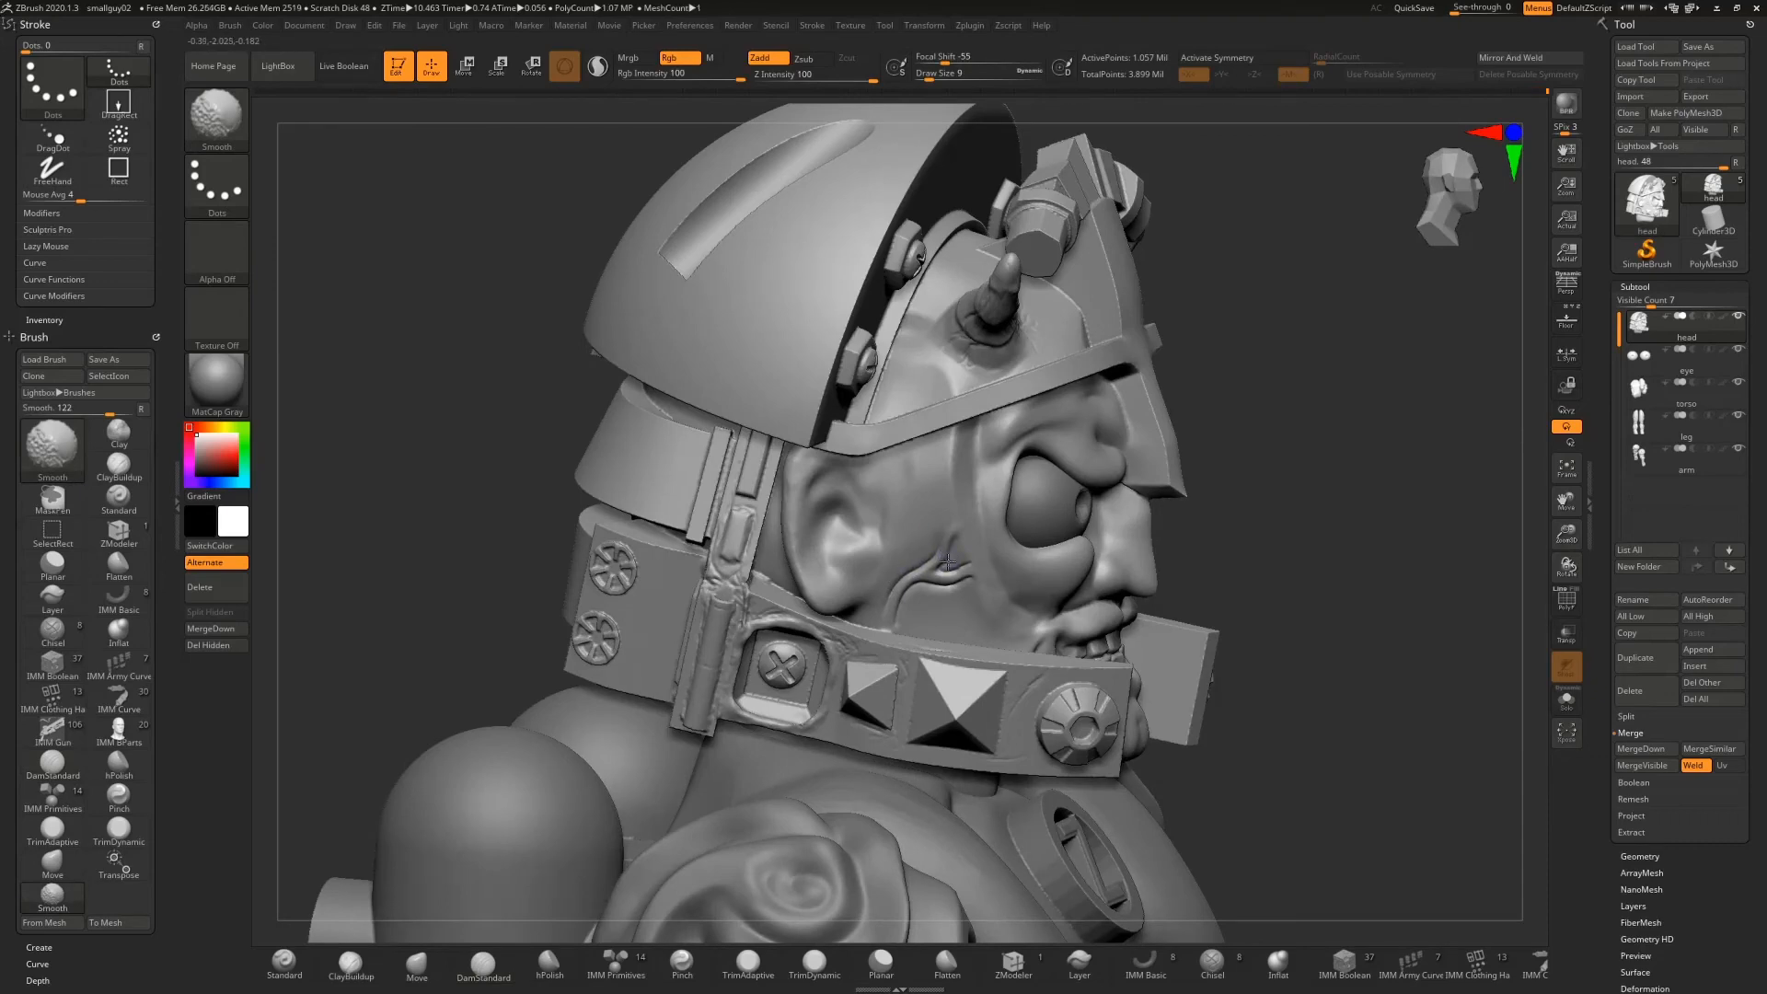
shift+drag(902, 605, 976, 580)
drag(1219, 521, 1054, 528)
mouse_move(954, 561)
shift+mouse_down()
mouse_move(974, 569)
mouse_move(928, 556)
shift+mouse_up()
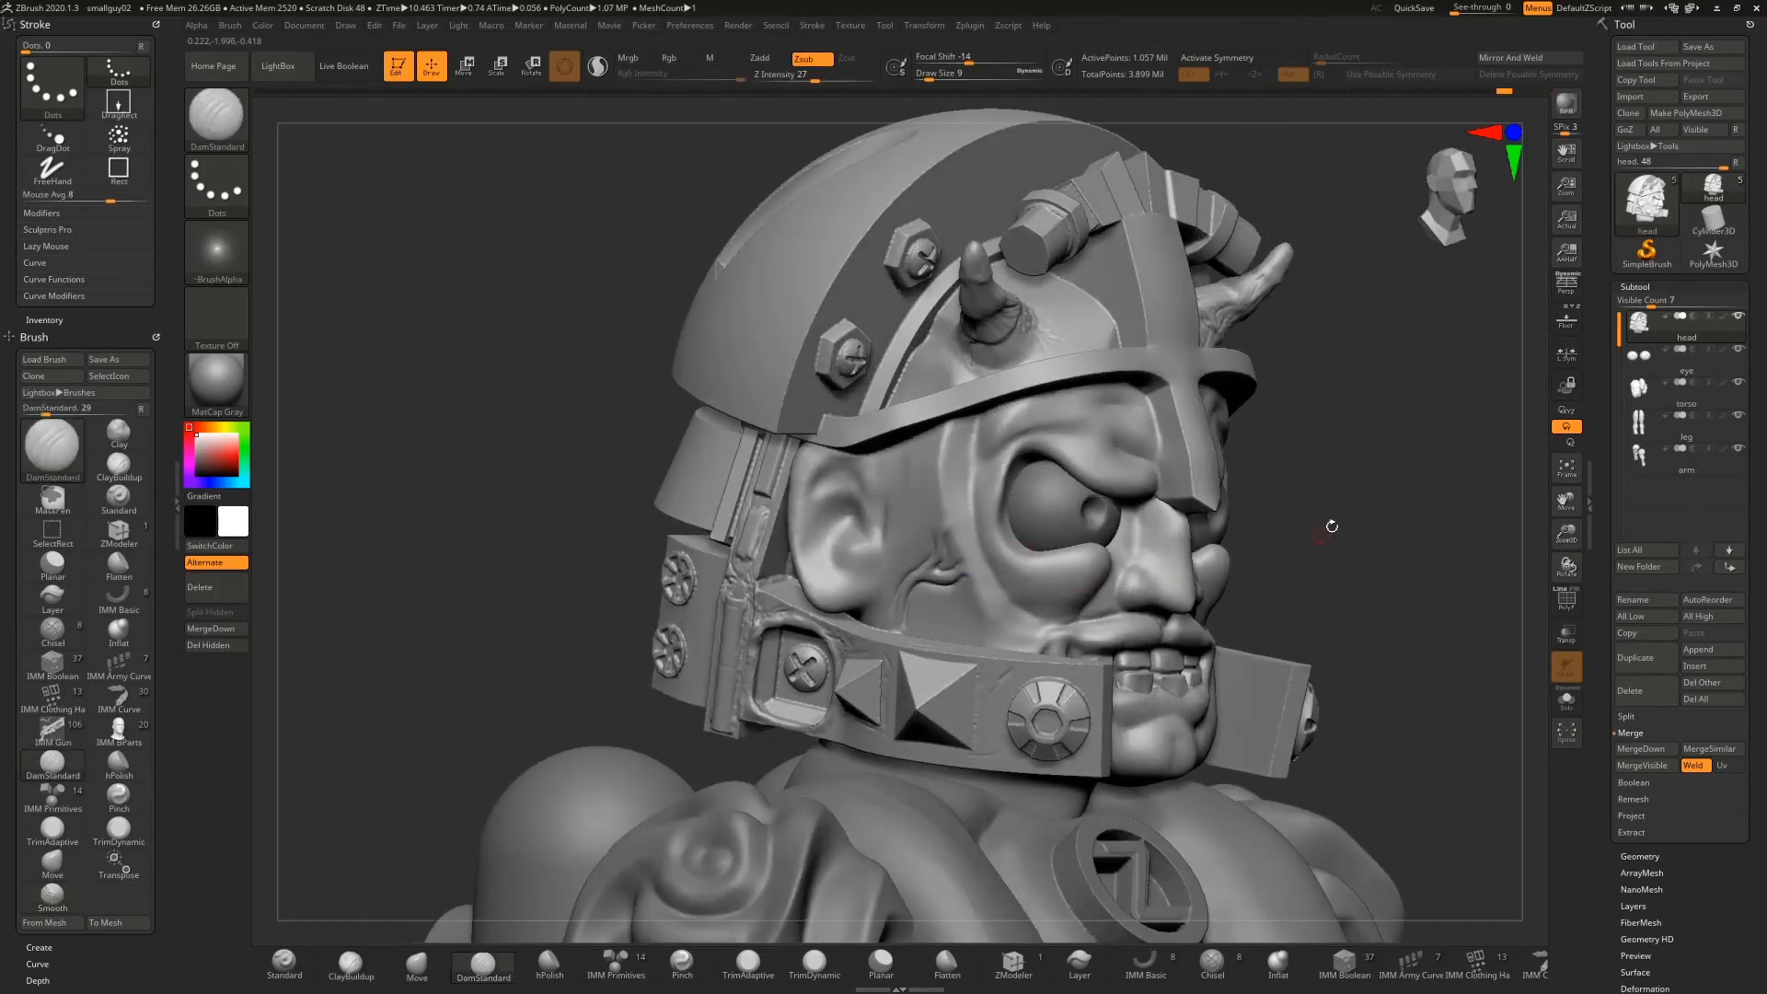
mouse_move(1329, 516)
mouse_down()
mouse_move(1279, 529)
mouse_move(1344, 543)
mouse_move(1312, 557)
mouse_move(1251, 543)
mouse_move(1371, 529)
mouse_move(1334, 518)
mouse_up()
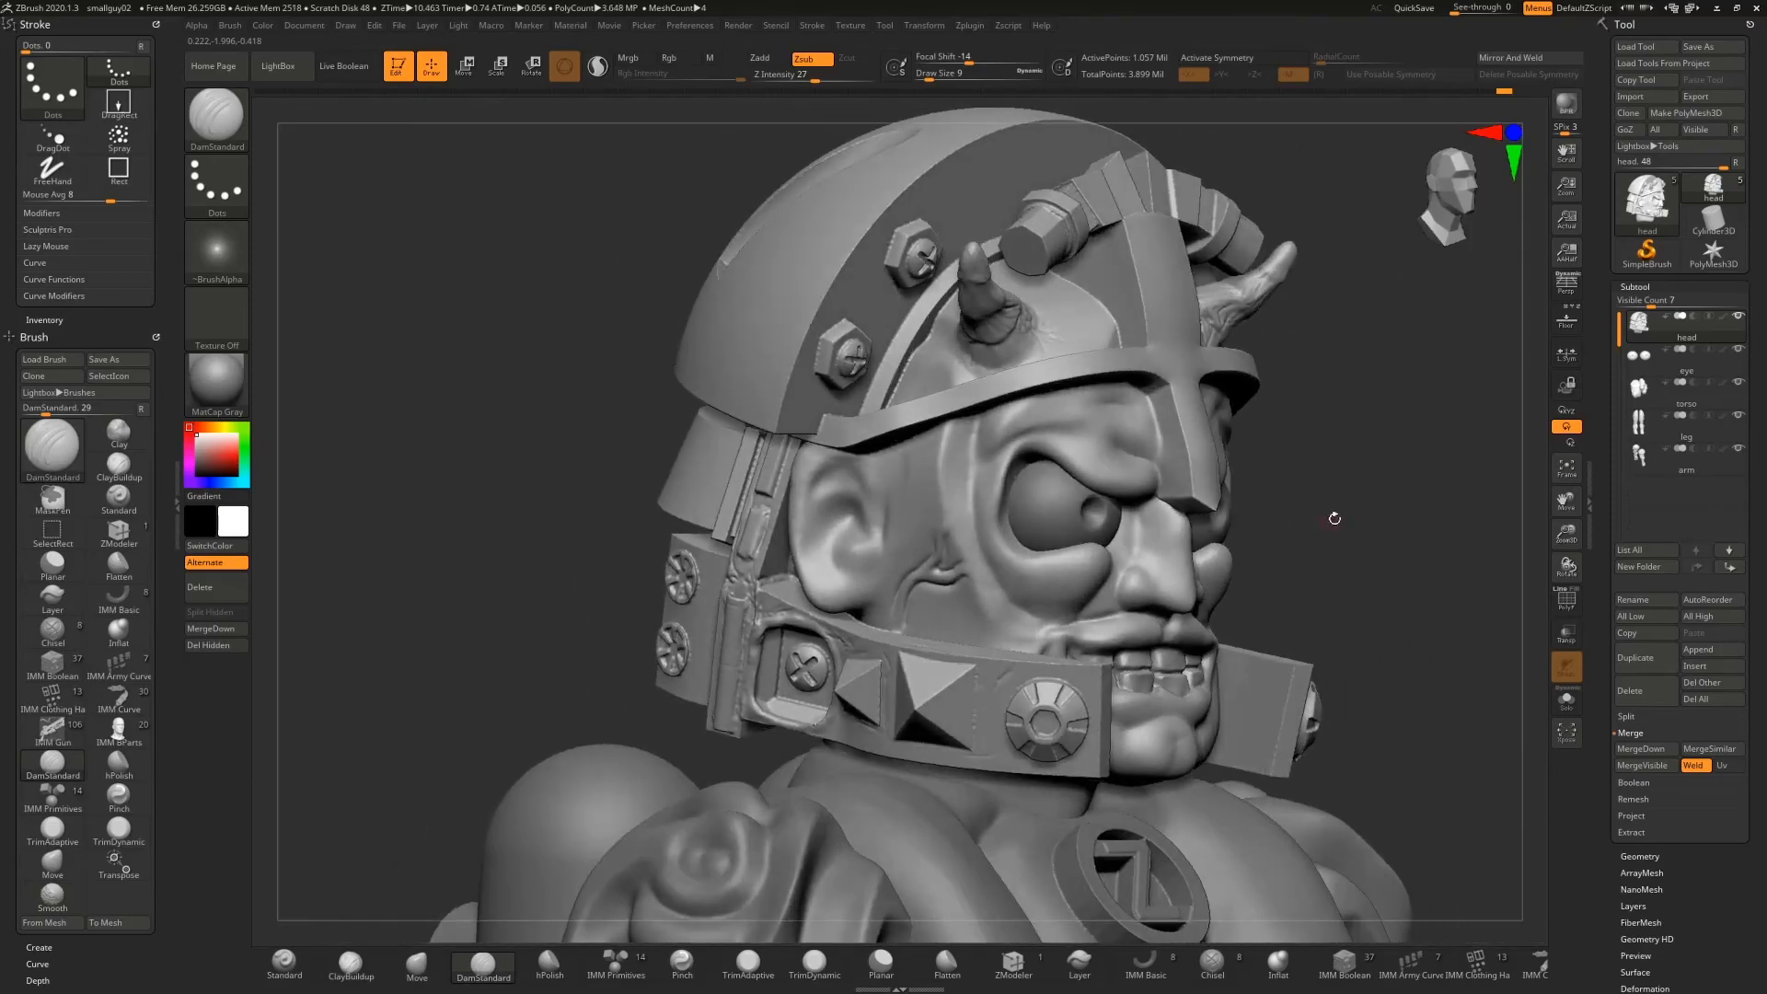
Carve a crease along the upper inner fold of the right ear with DamStandard and smooth it
click(474, 965)
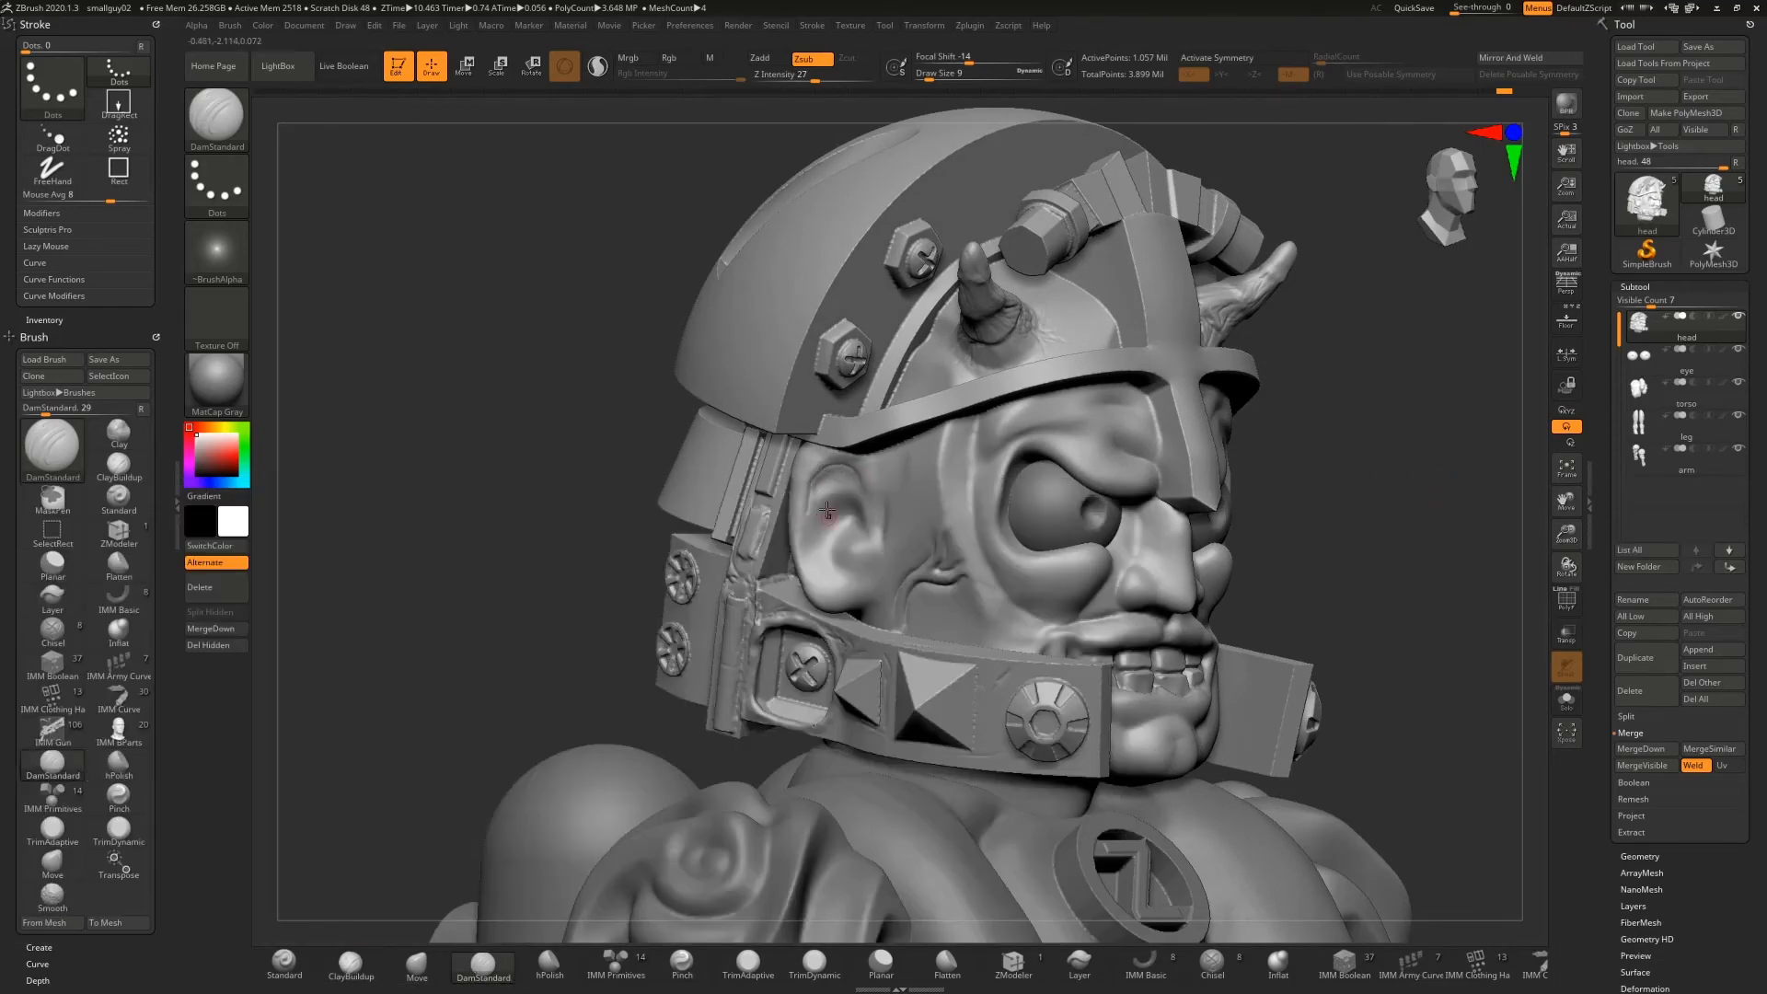
key(shift)
drag(1567, 534, 1545, 594)
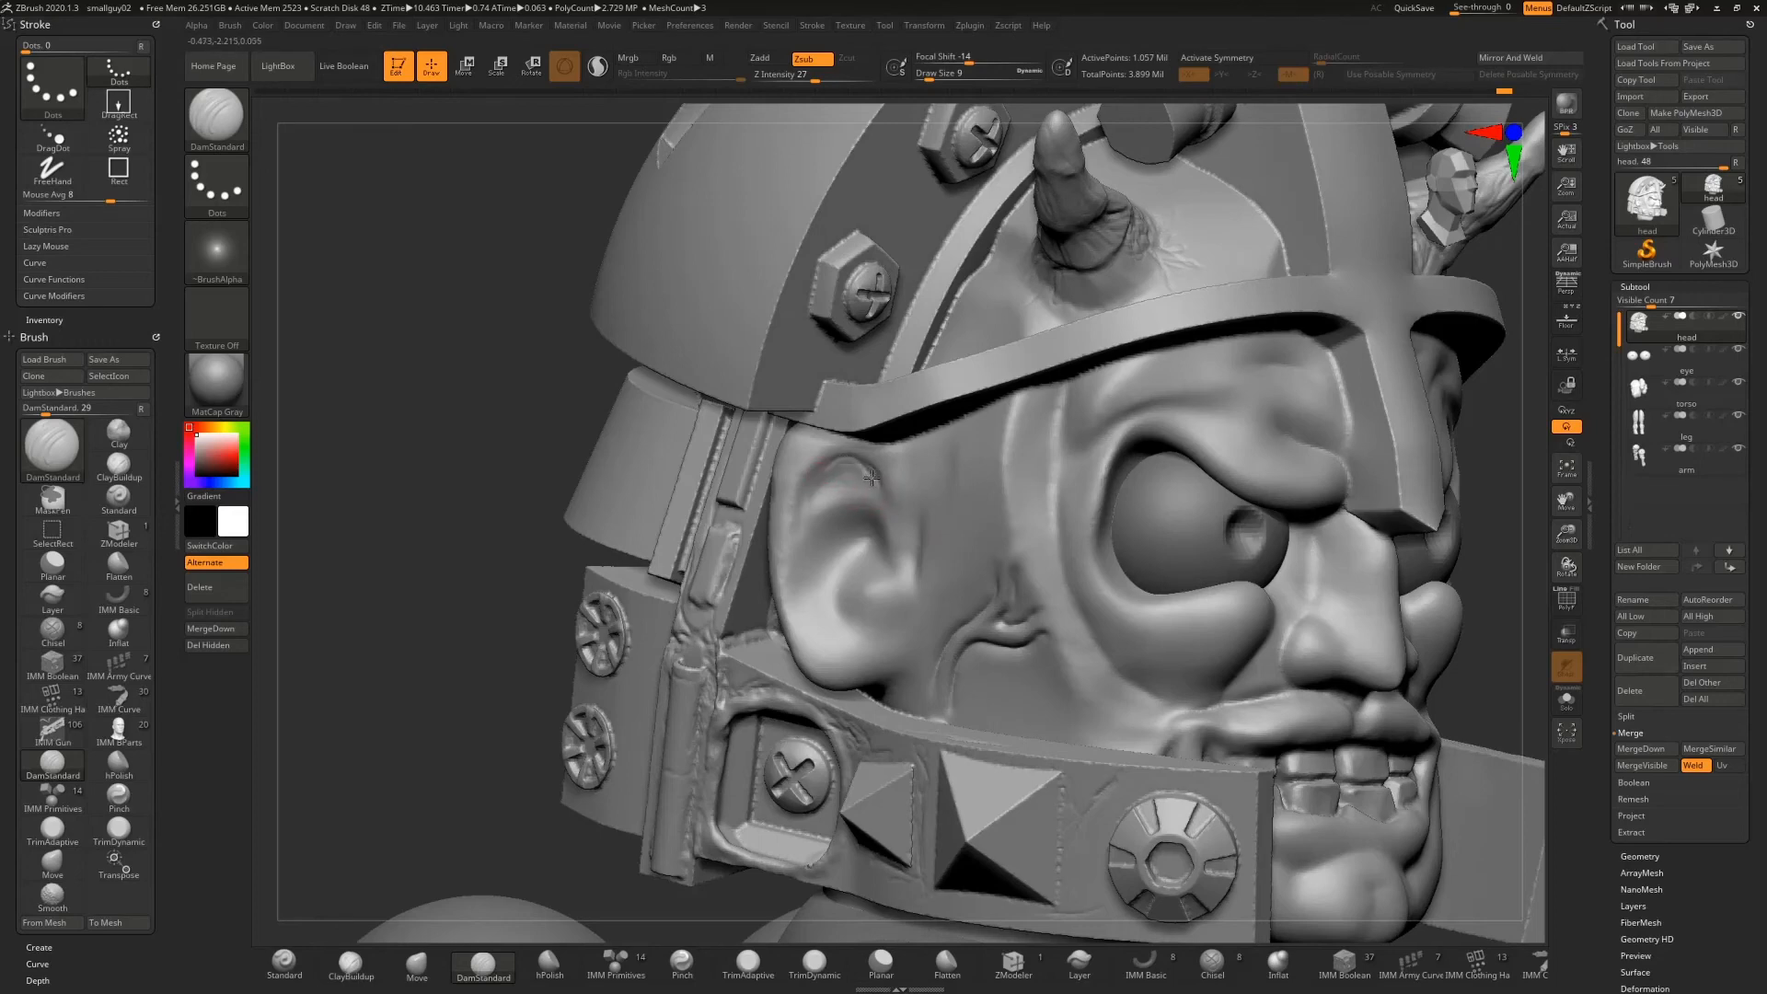
key(shift)
shift+drag(862, 466, 835, 467)
Deepen the crease around the right ear's inner bowl and smooth the surrounding folds and outer rim
mouse_move(877, 547)
mouse_down()
mouse_move(843, 573)
mouse_move(840, 610)
mouse_up()
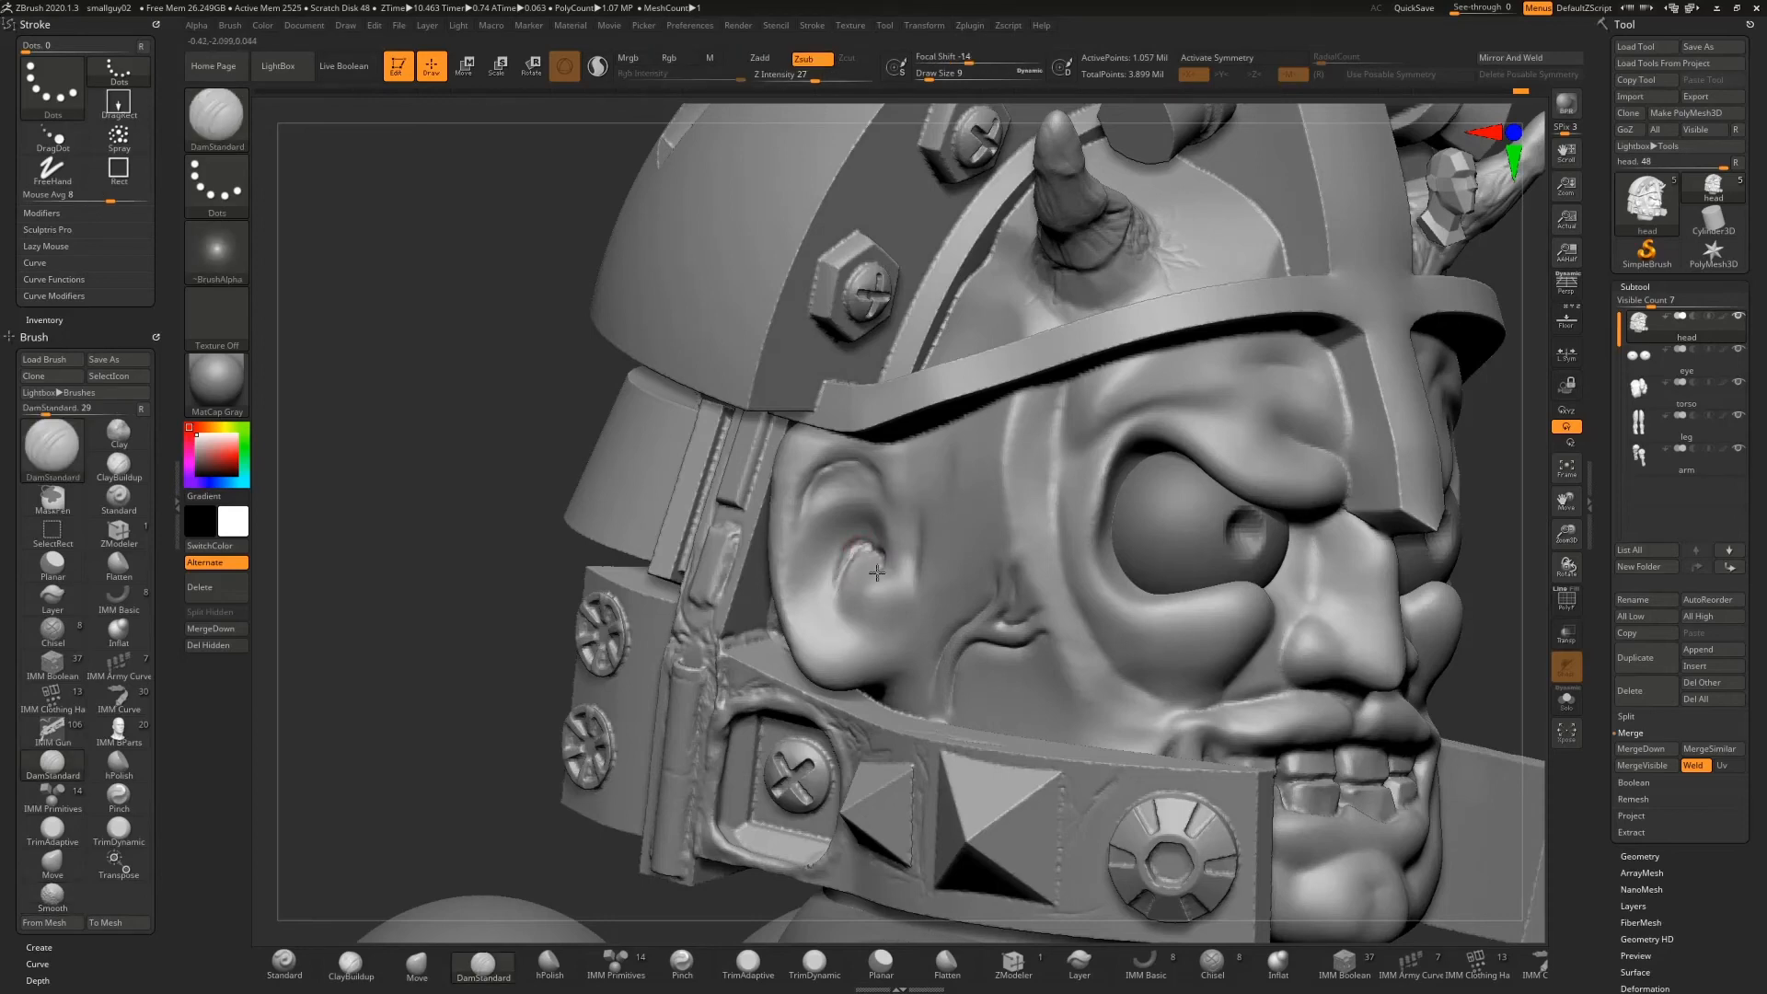
key(shift)
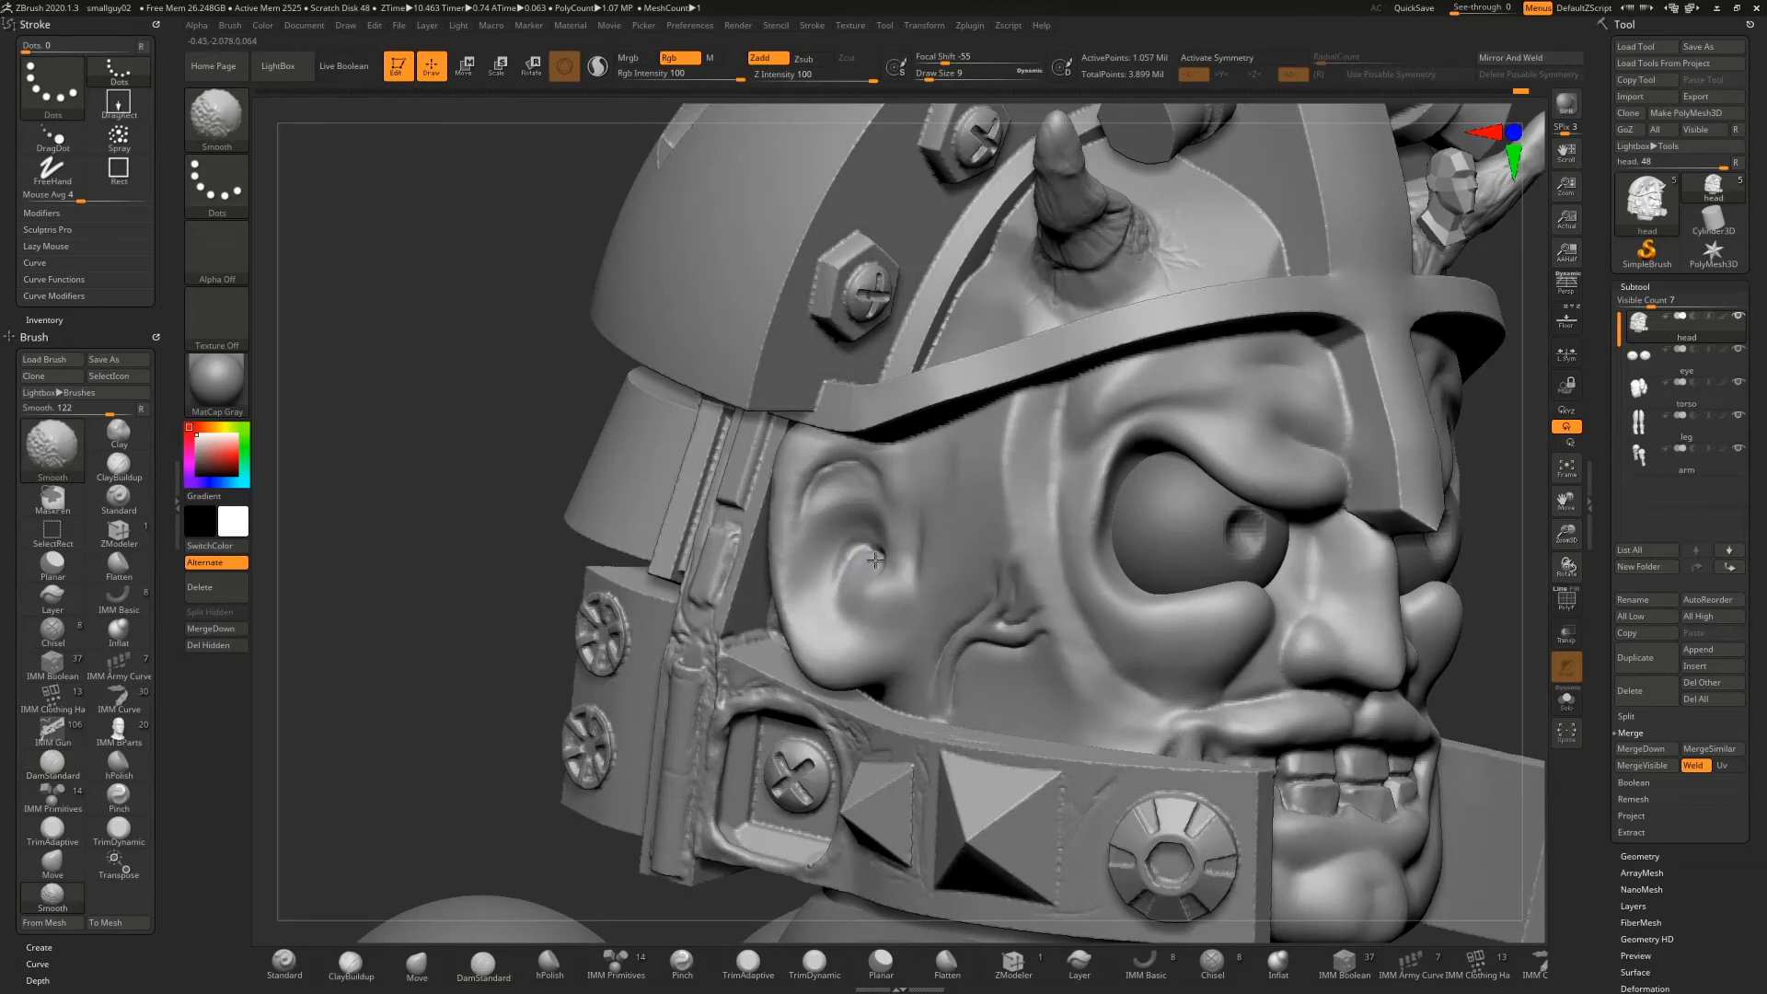
shift+drag(872, 573, 864, 558)
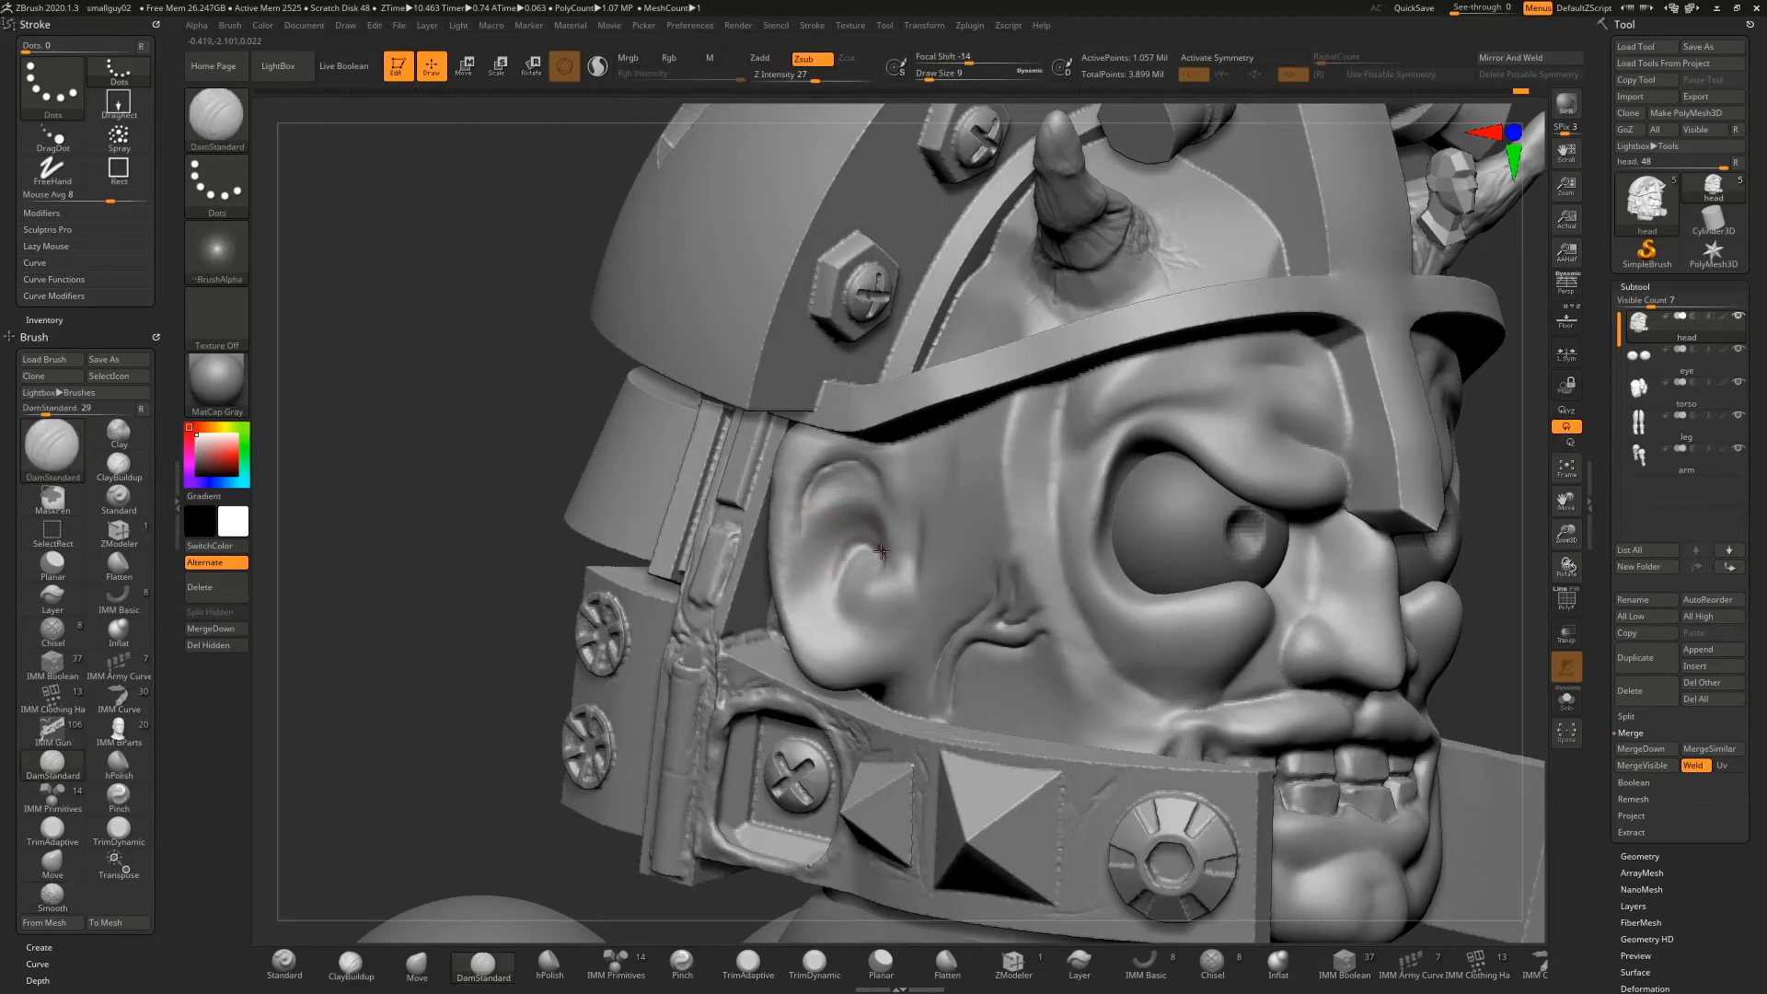
key(shift)
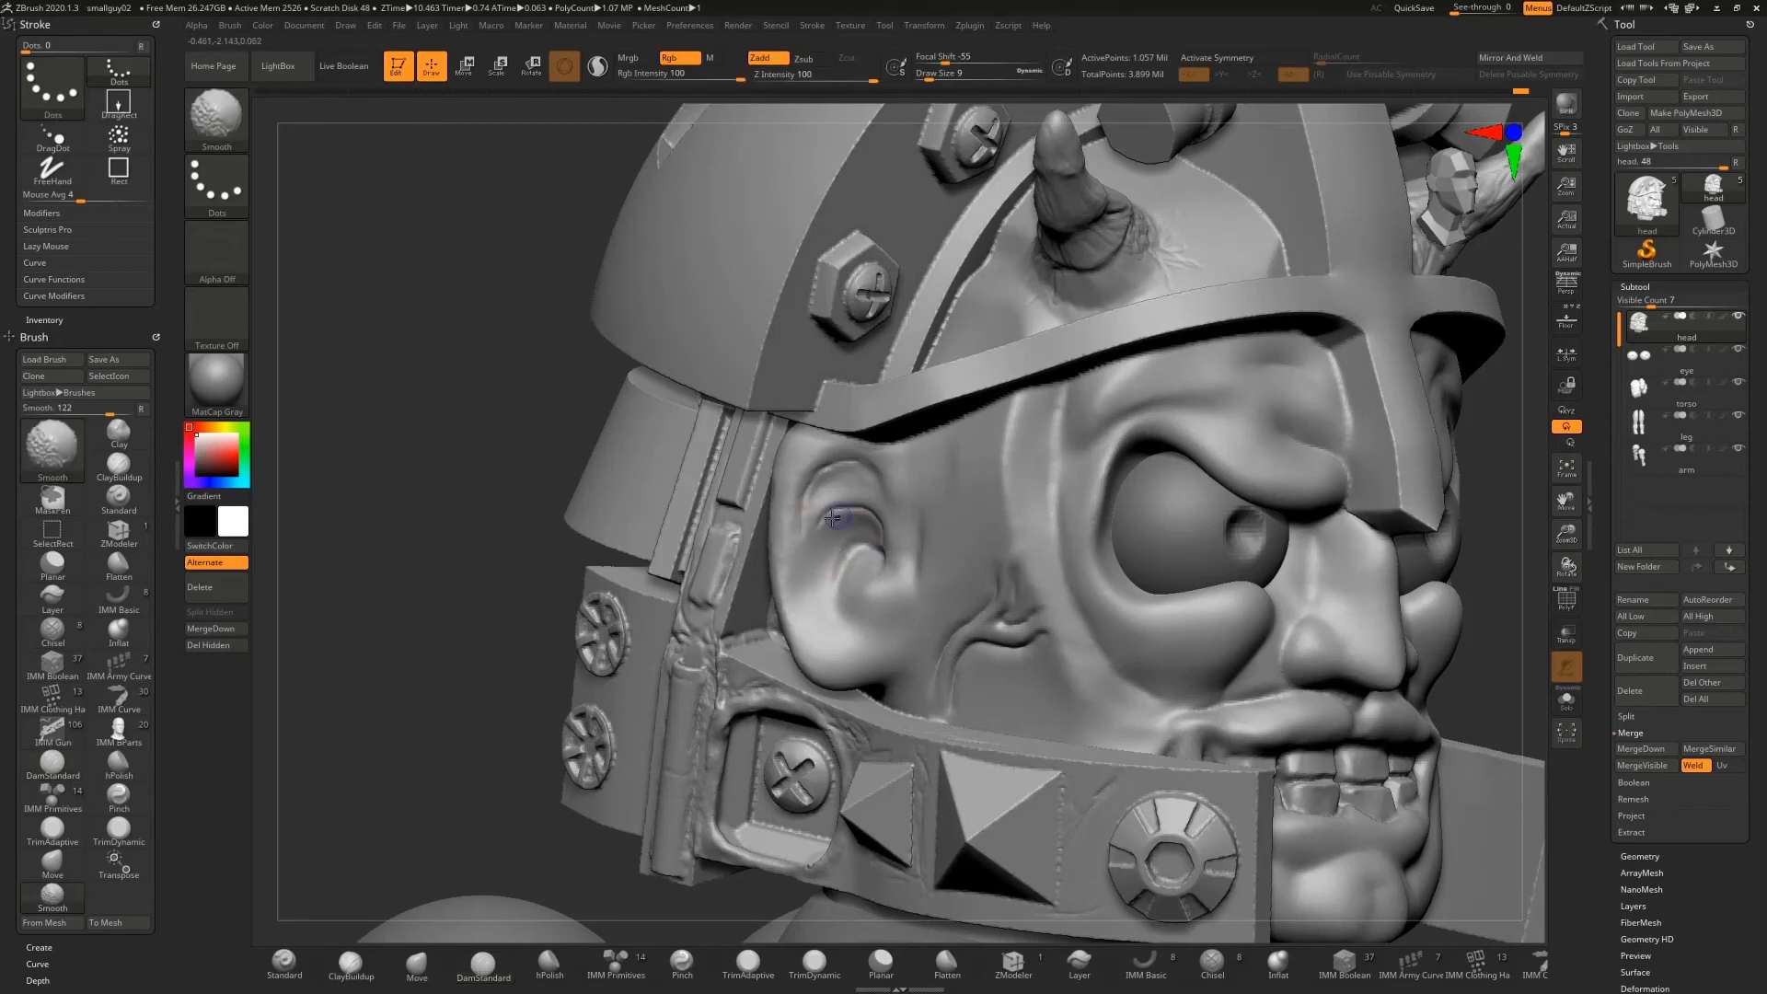
mouse_move(873, 537)
shift+mouse_down()
mouse_move(840, 598)
mouse_move(836, 566)
mouse_move(839, 612)
shift+mouse_up()
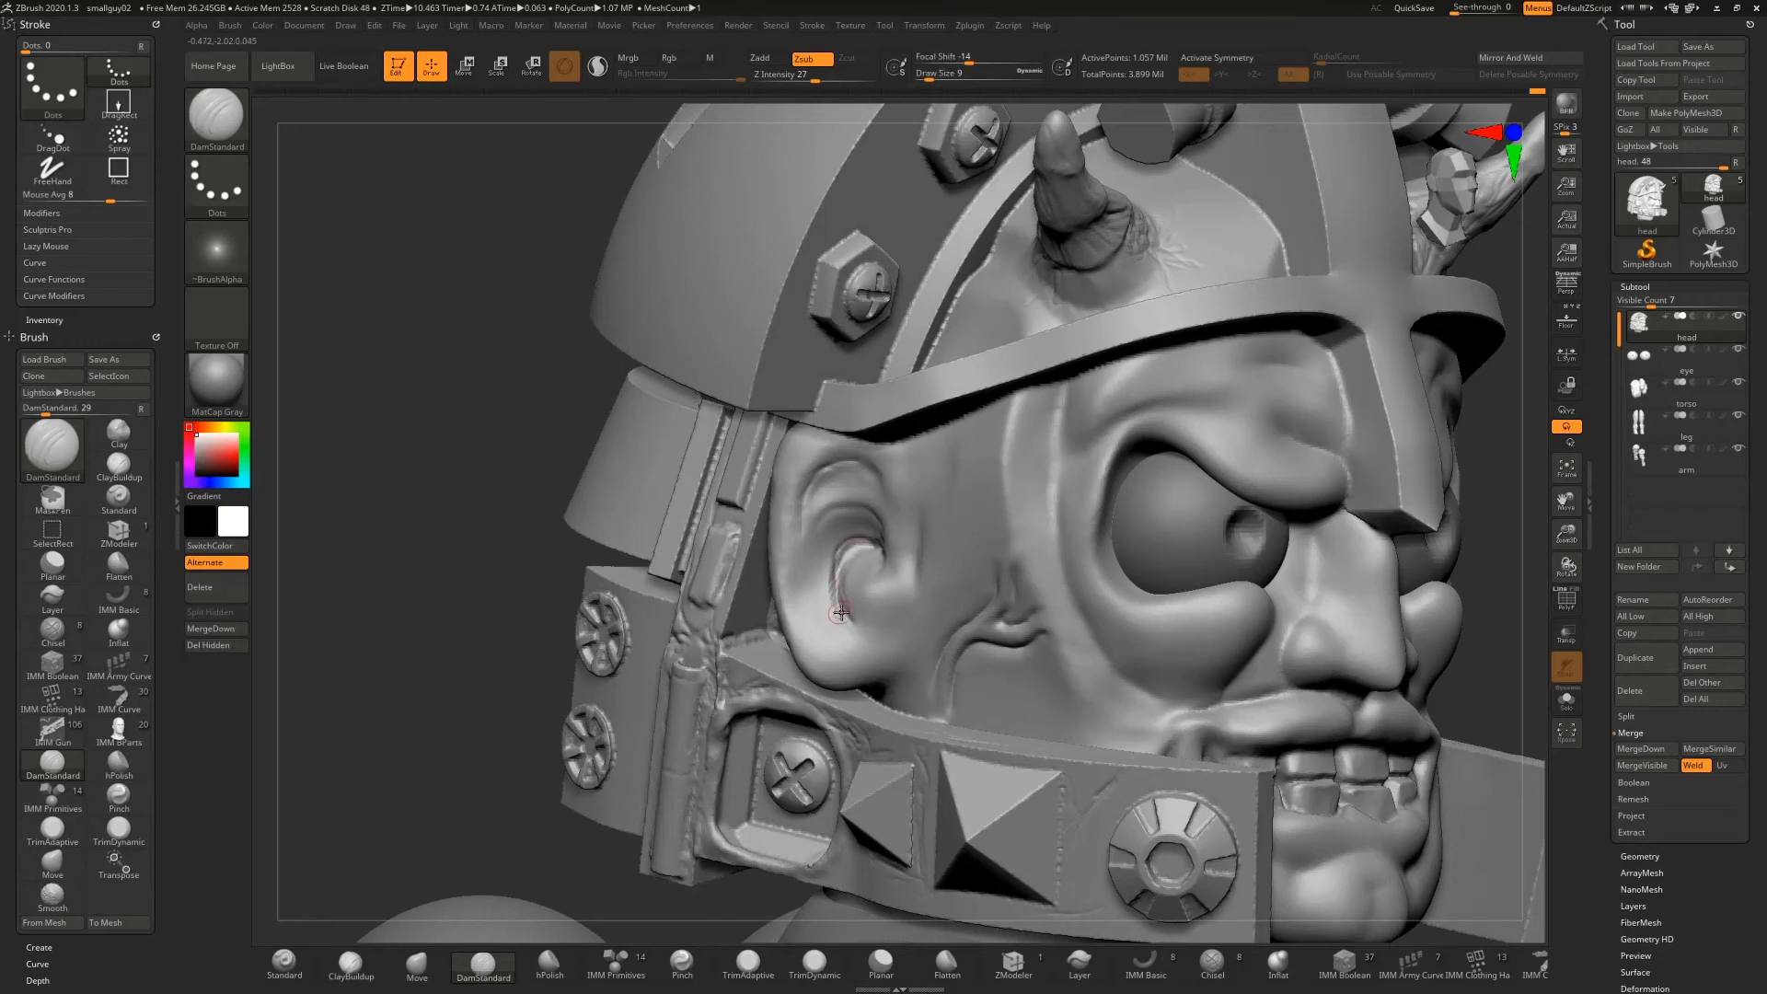
key(shift)
mouse_move(846, 549)
shift+mouse_down()
mouse_move(845, 622)
mouse_move(837, 591)
shift+mouse_up()
mouse_move(805, 510)
shift+mouse_down()
mouse_move(828, 519)
mouse_move(805, 553)
shift+mouse_up()
key(shift)
Carve creases around the left ear's inner bowl with the DamStandard brush and smooth the surrounding upper folds
mouse_move(1483, 565)
mouse_down()
mouse_move(1405, 563)
mouse_move(1256, 443)
mouse_up()
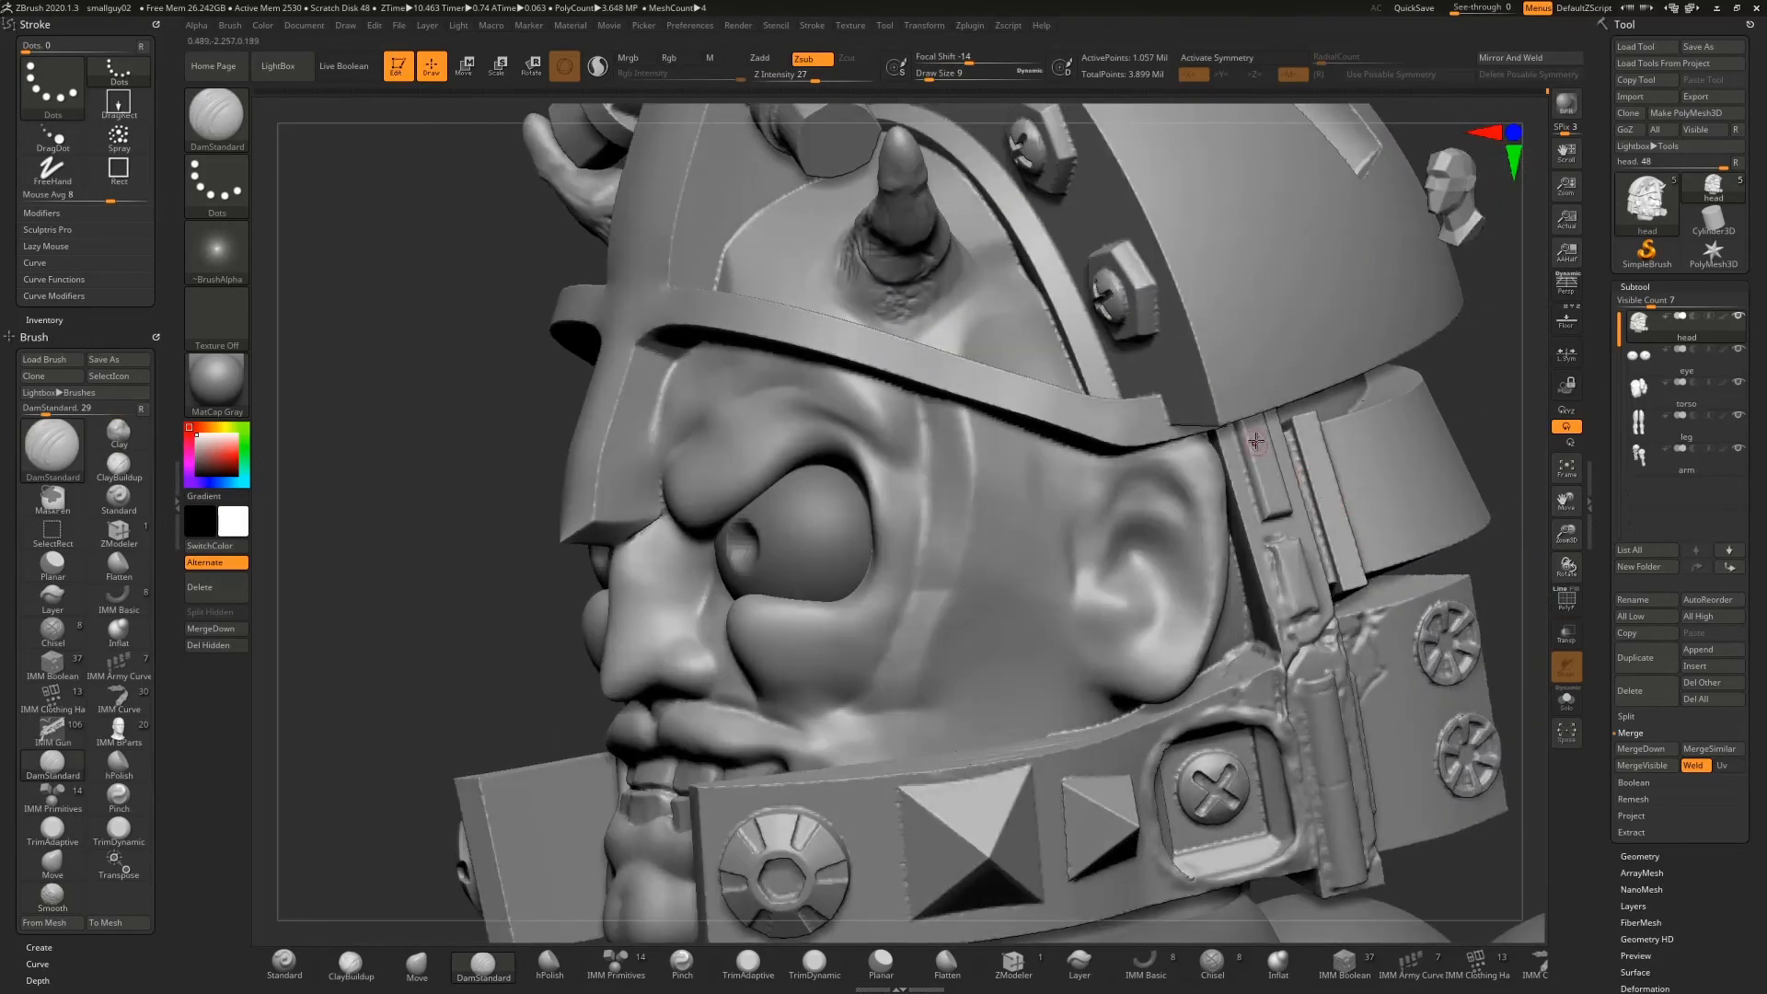
mouse_move(1086, 517)
mouse_down()
mouse_move(1158, 473)
mouse_move(1172, 509)
mouse_move(1127, 516)
mouse_move(1112, 578)
mouse_move(1144, 585)
mouse_up()
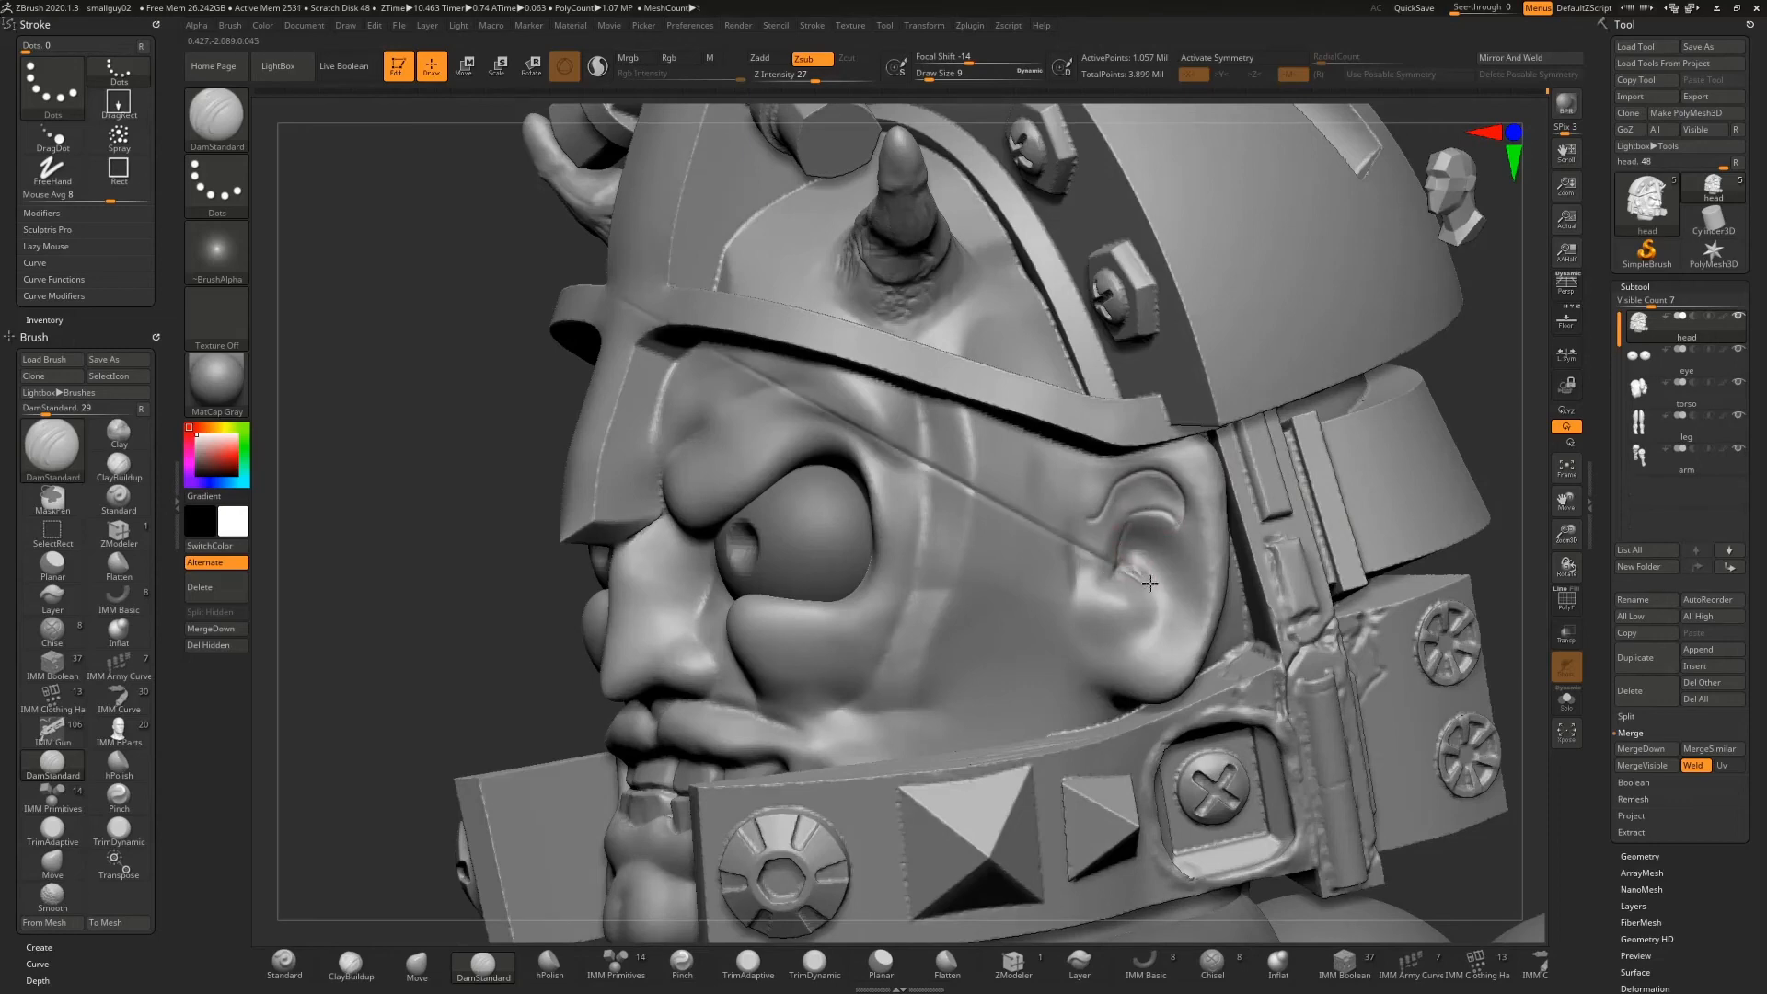
key(ctrl+z)
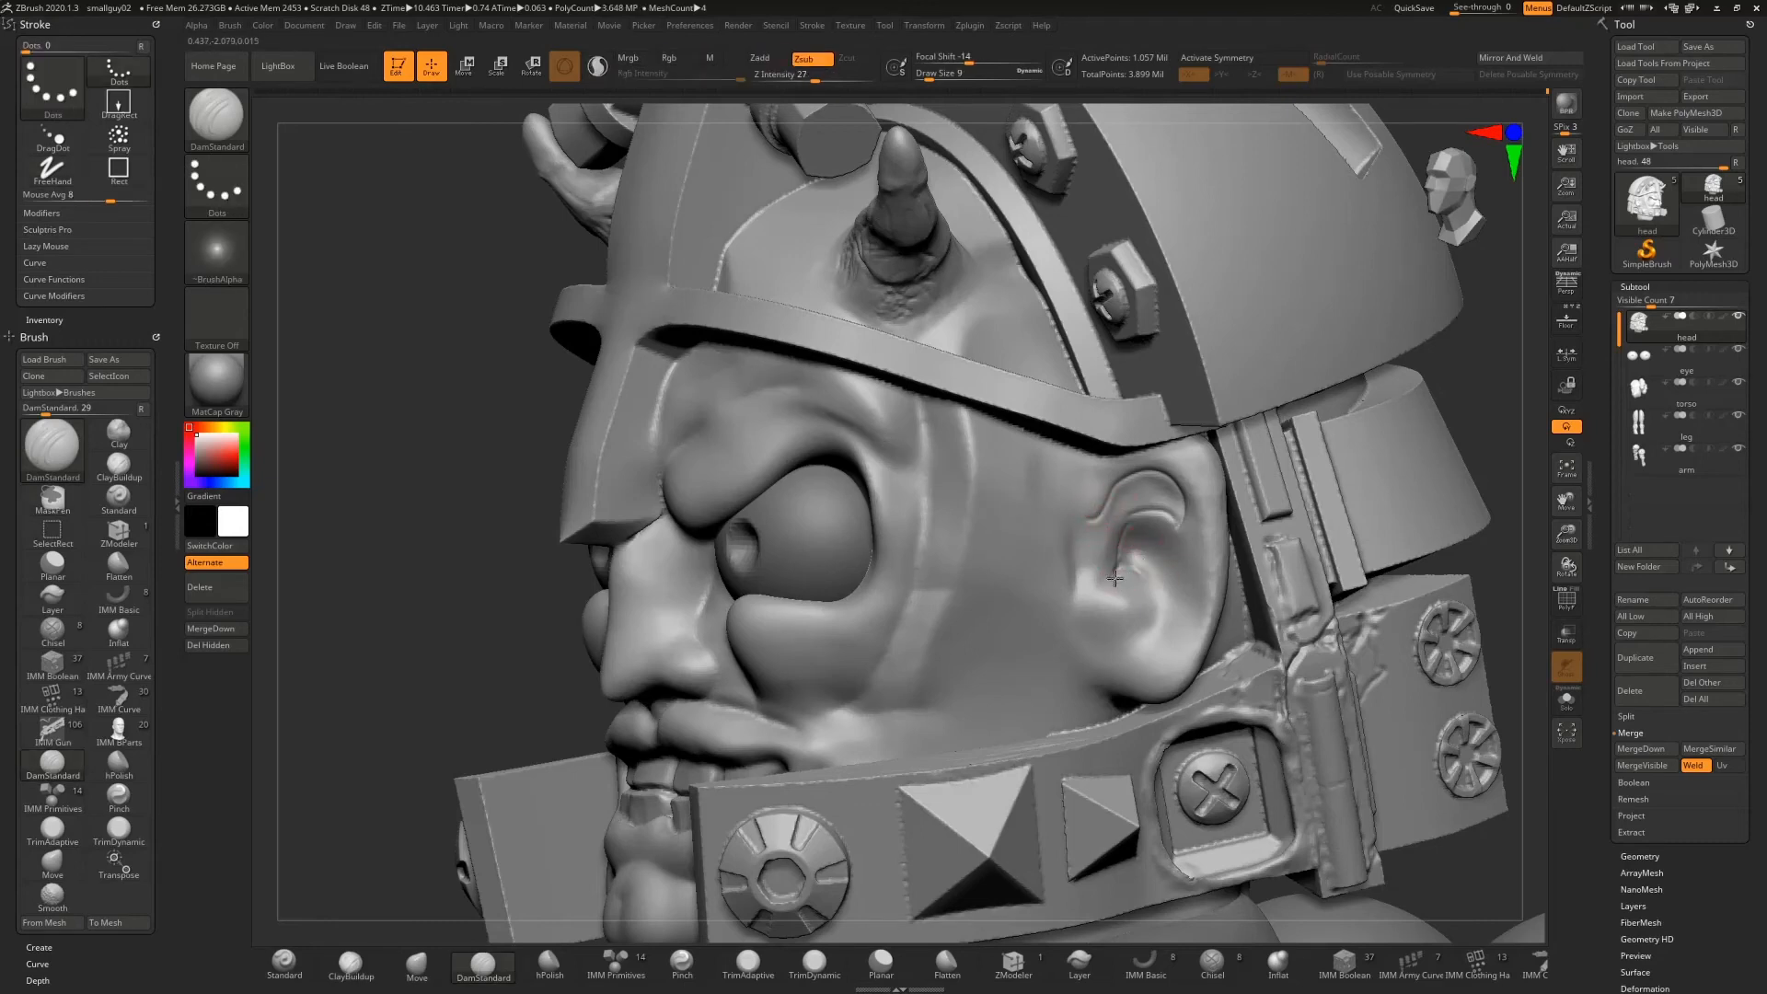
drag(1120, 567, 1156, 602)
key(shift)
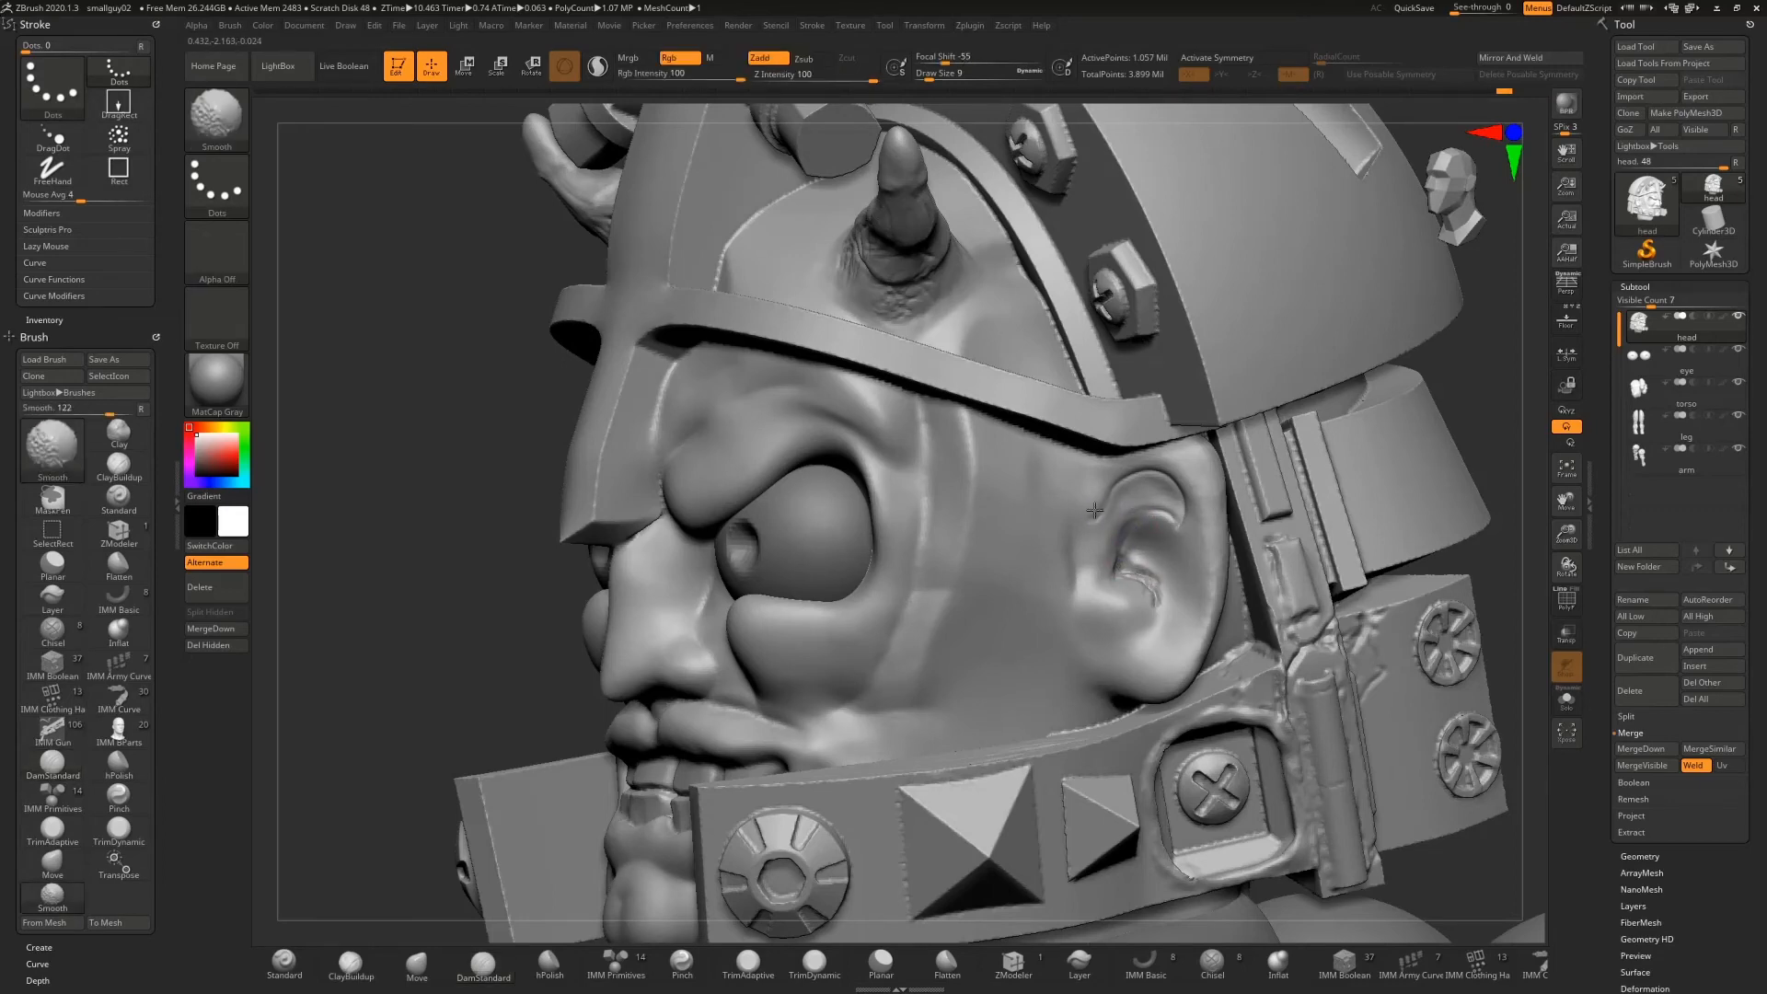
shift+drag(1094, 510, 1166, 518)
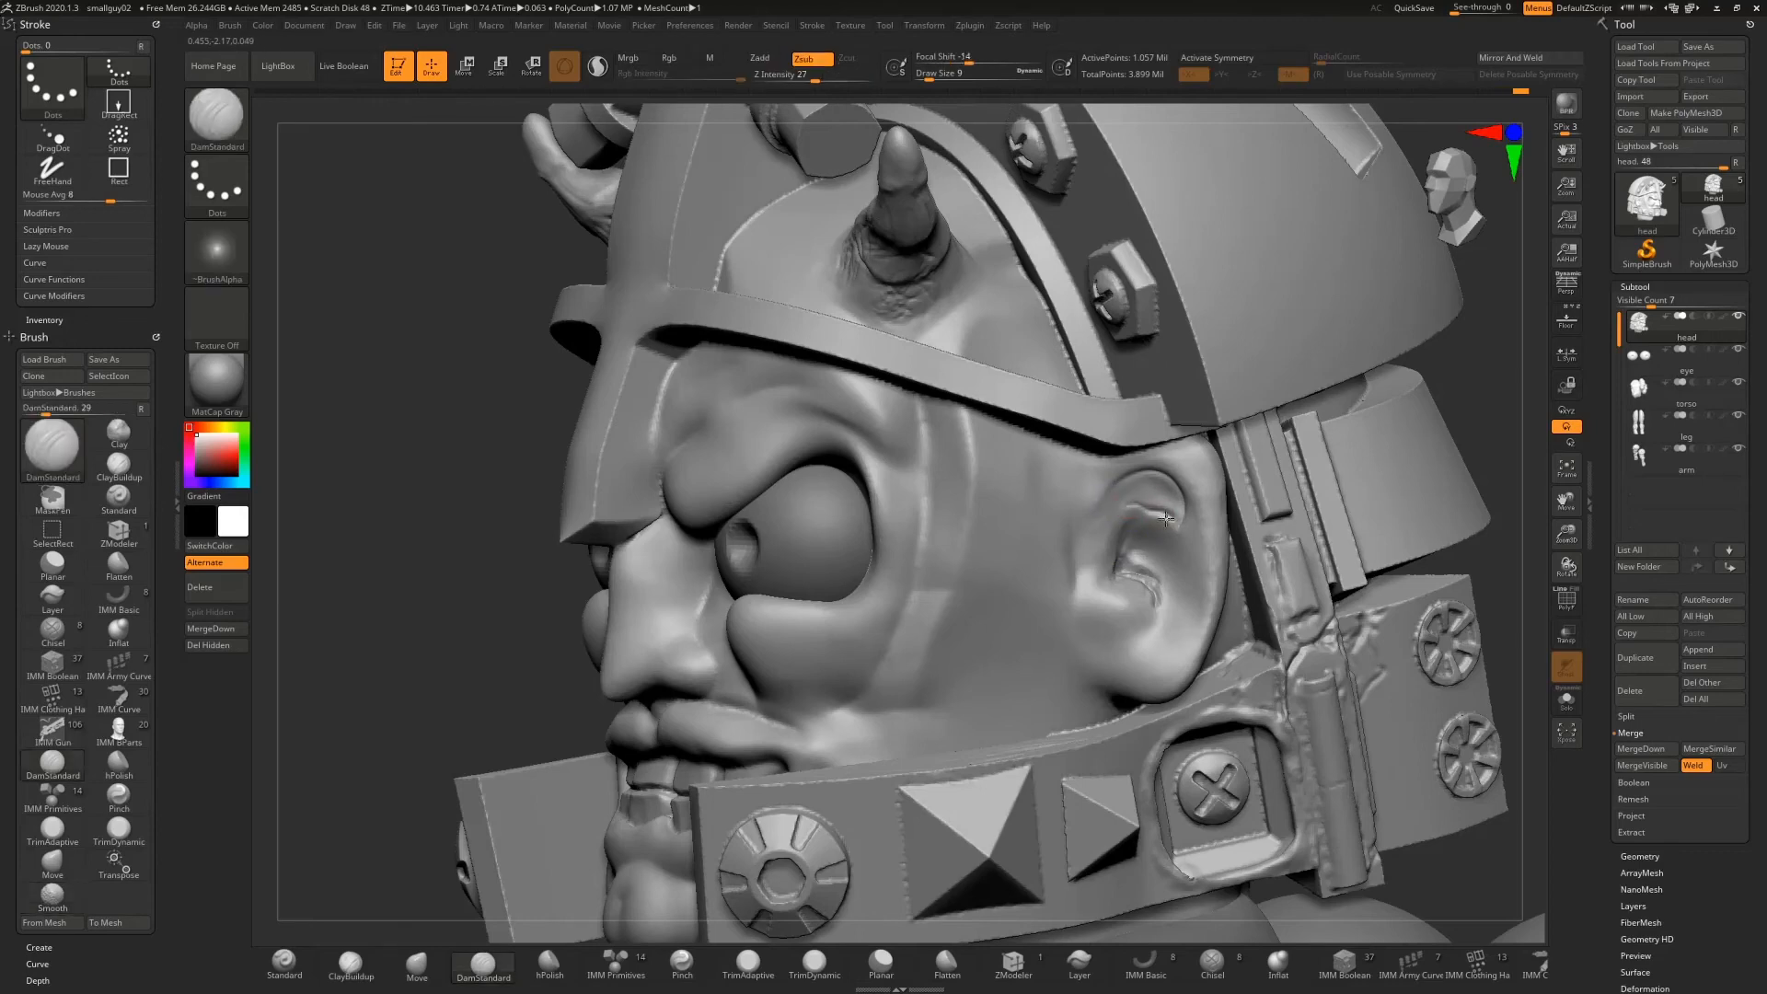
key(shift)
key(shift)
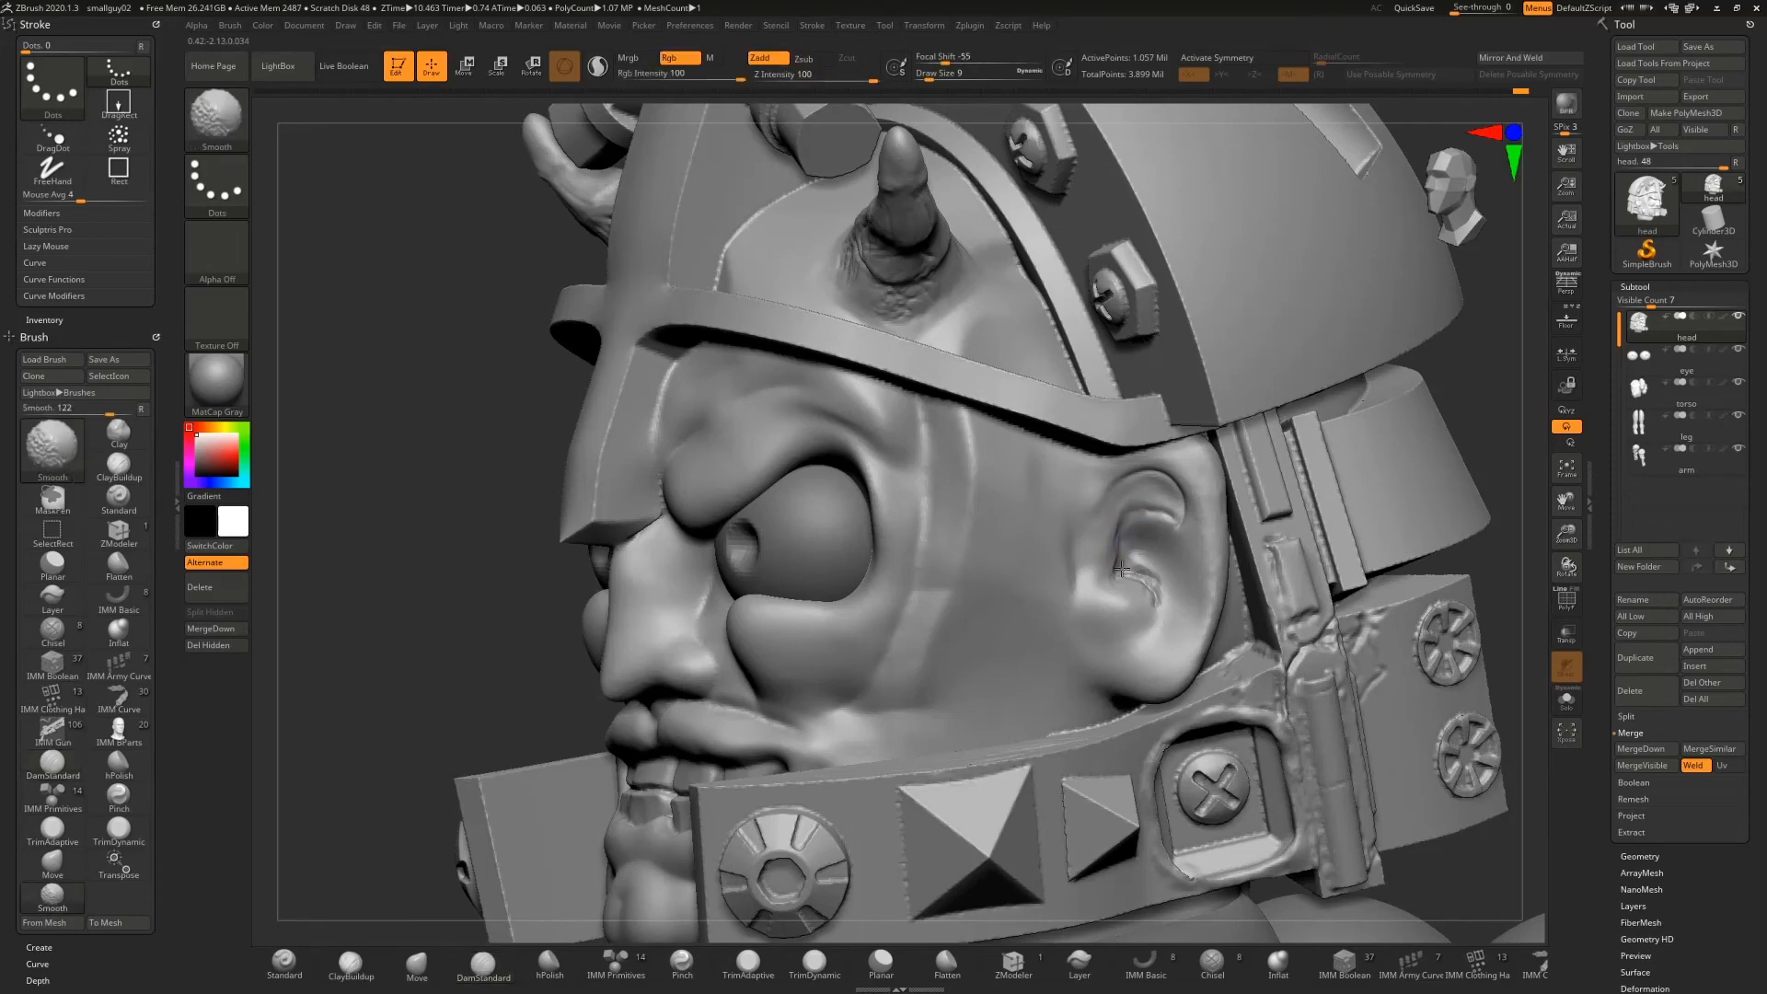
Deepen the hollow inside the left ear's bowl and soften the rough creases around it
right_drag(1121, 571, 1146, 538)
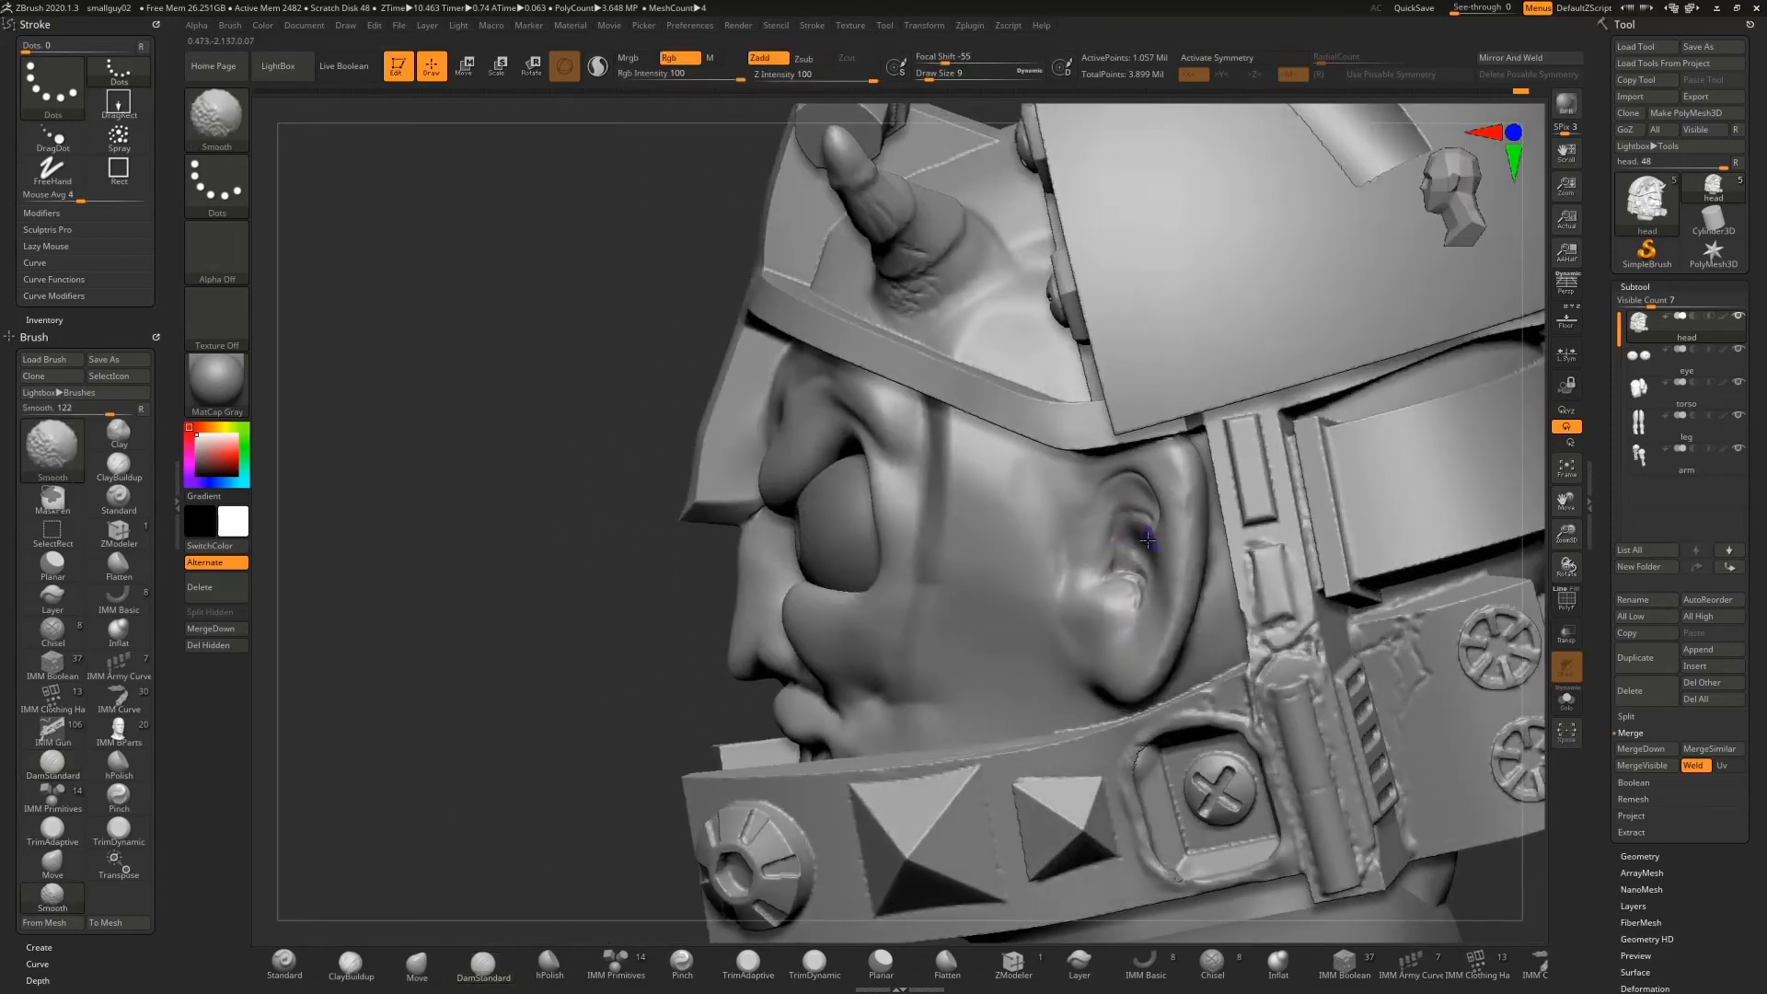
drag(1140, 583, 1132, 618)
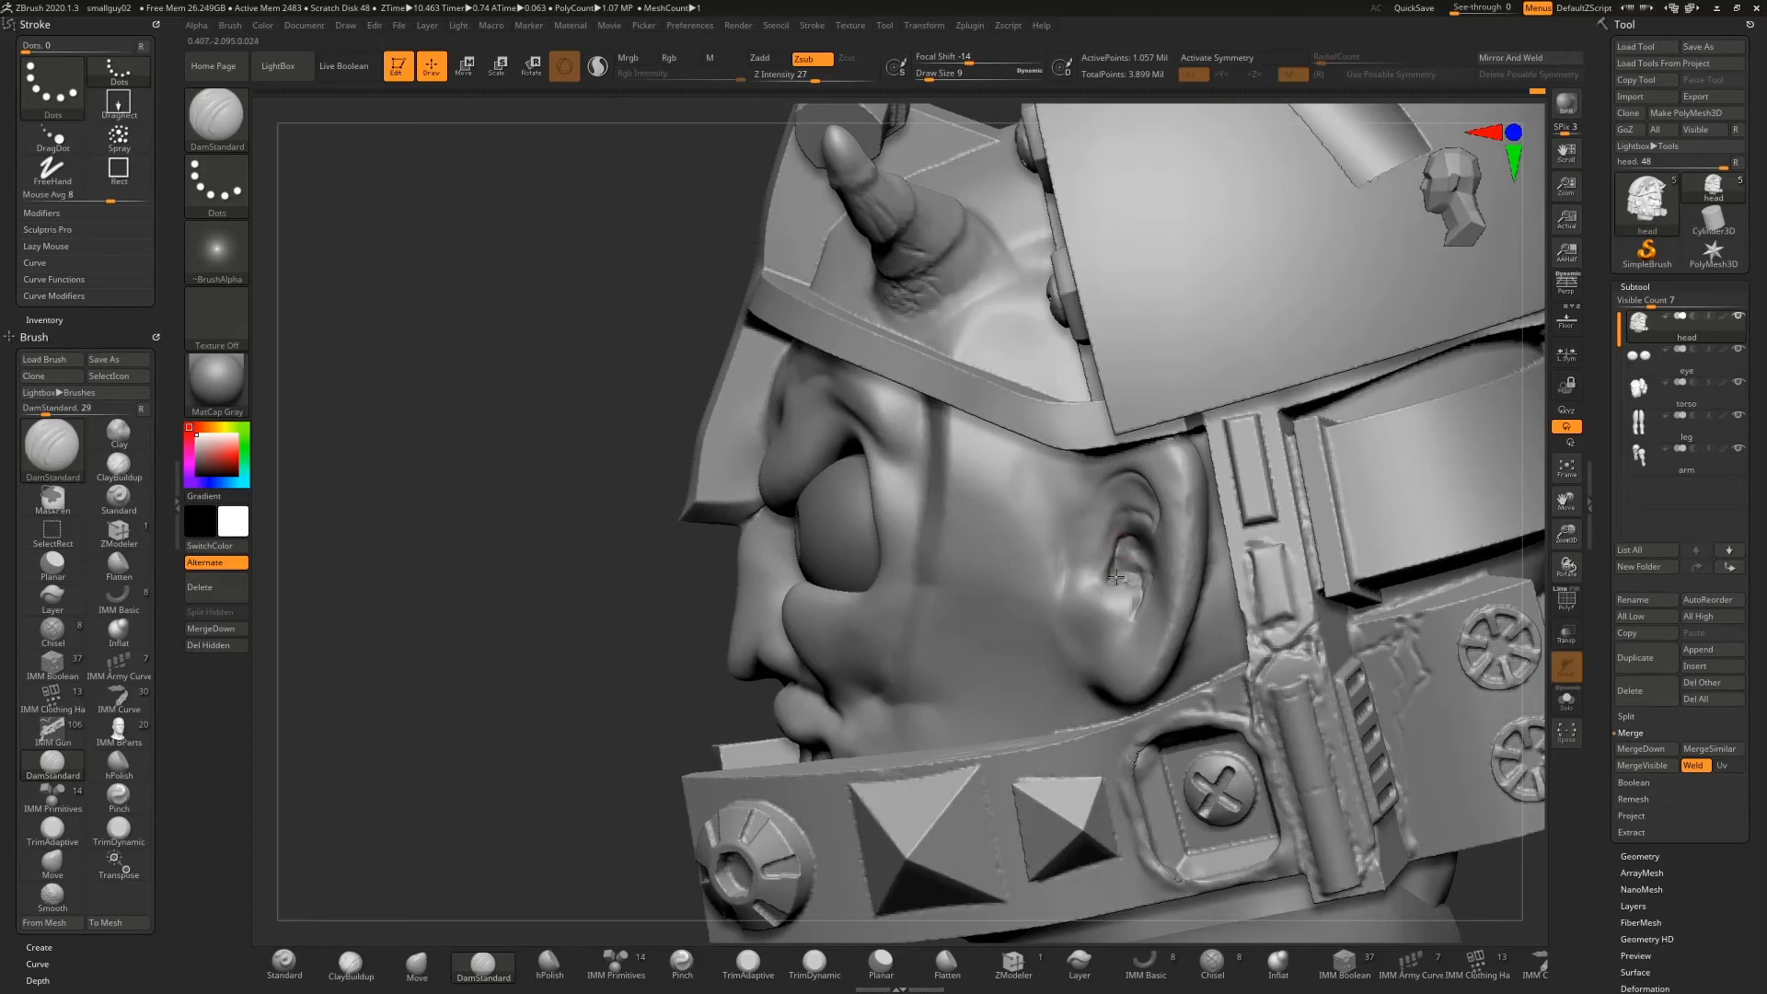
shift+drag(1117, 580, 1127, 614)
drag(517, 500, 962, 584)
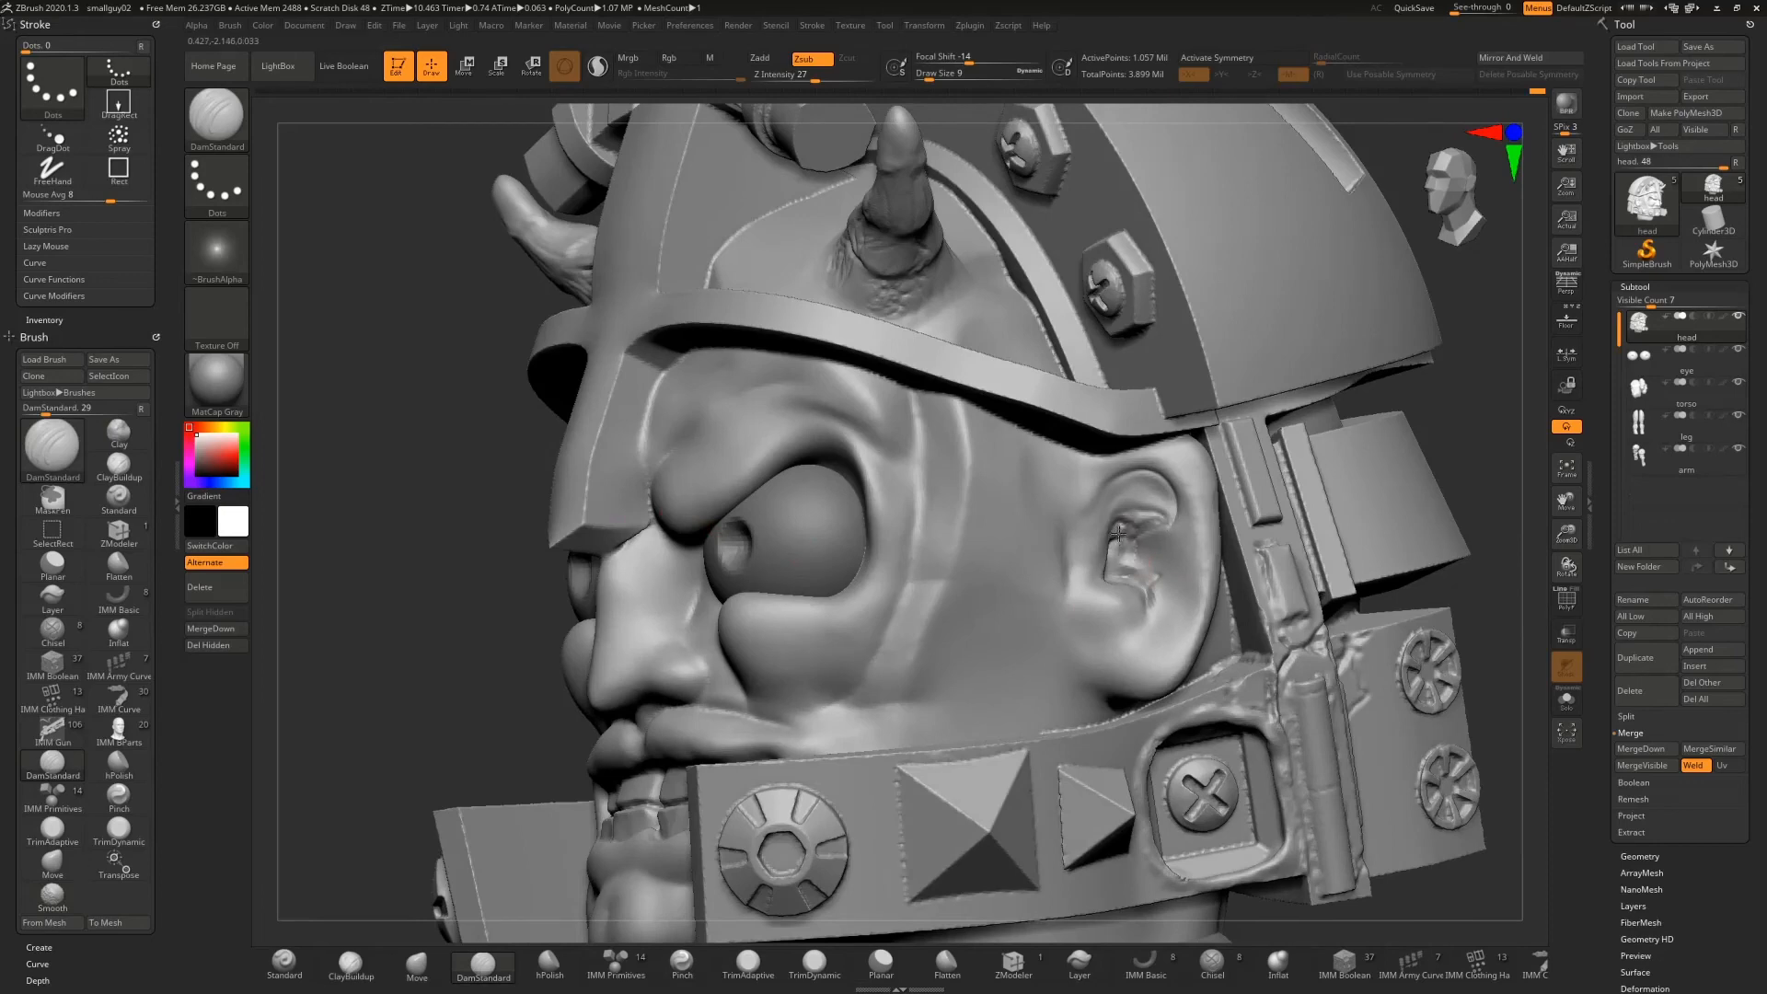
key(shift)
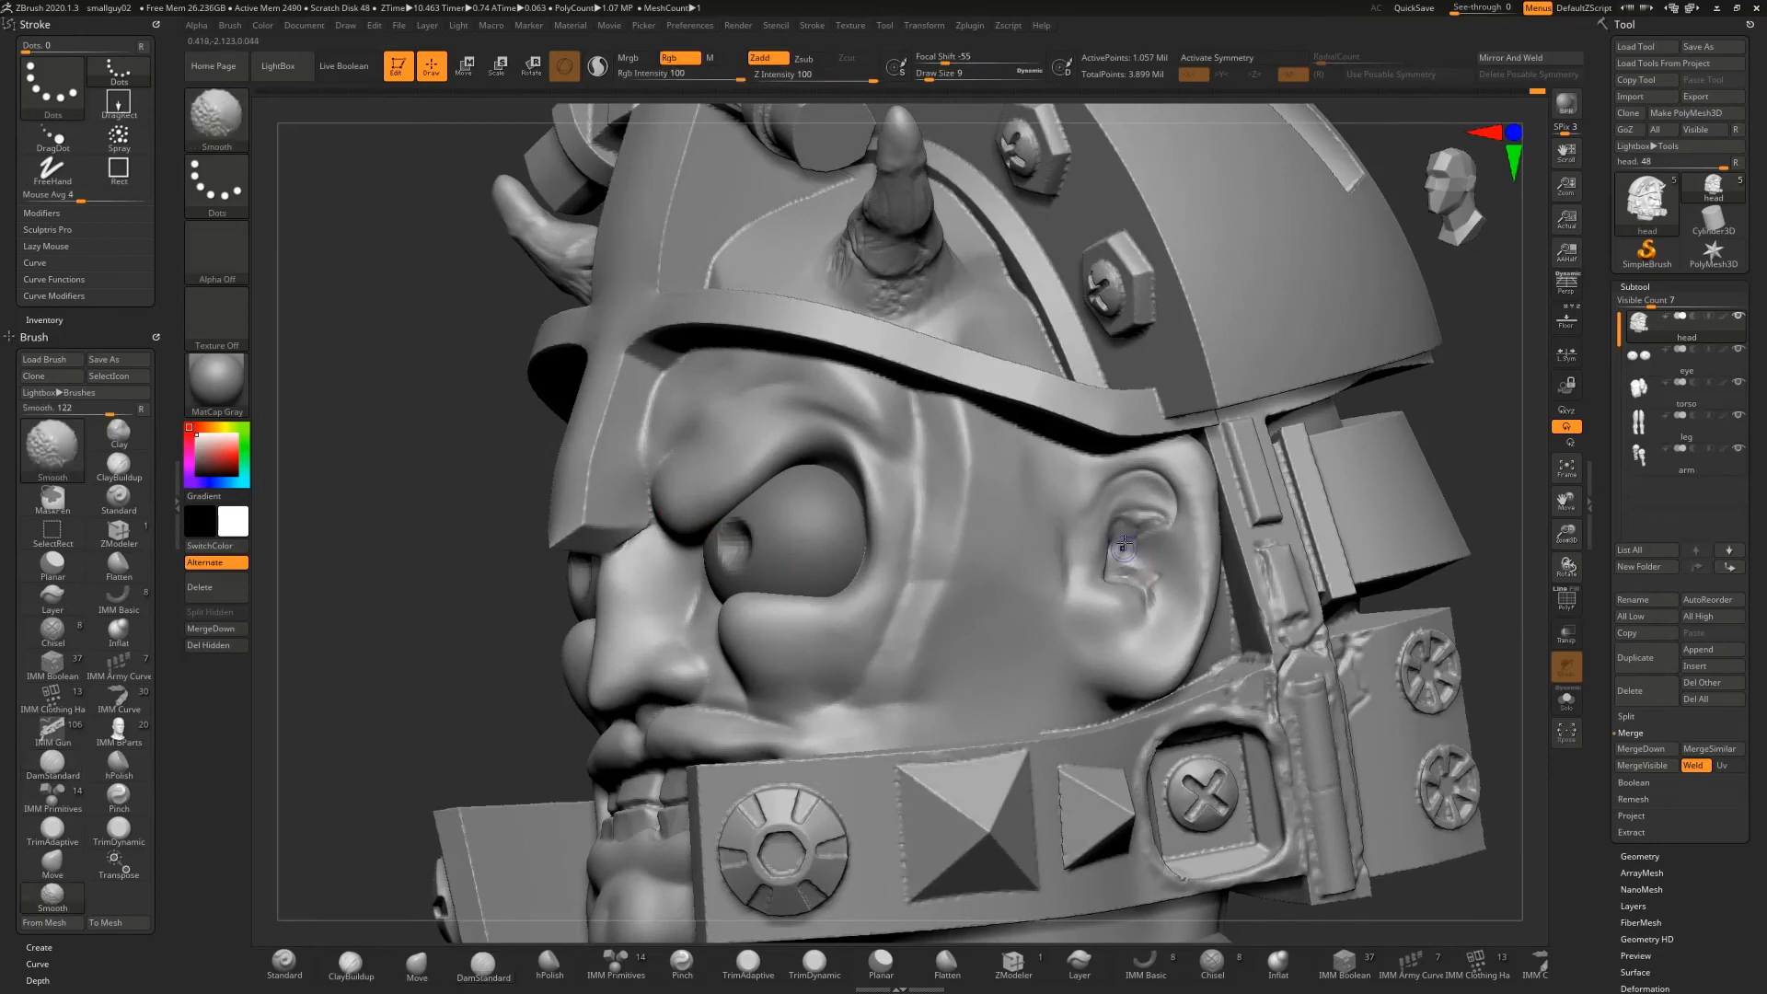
shift+drag(1124, 544, 1125, 559)
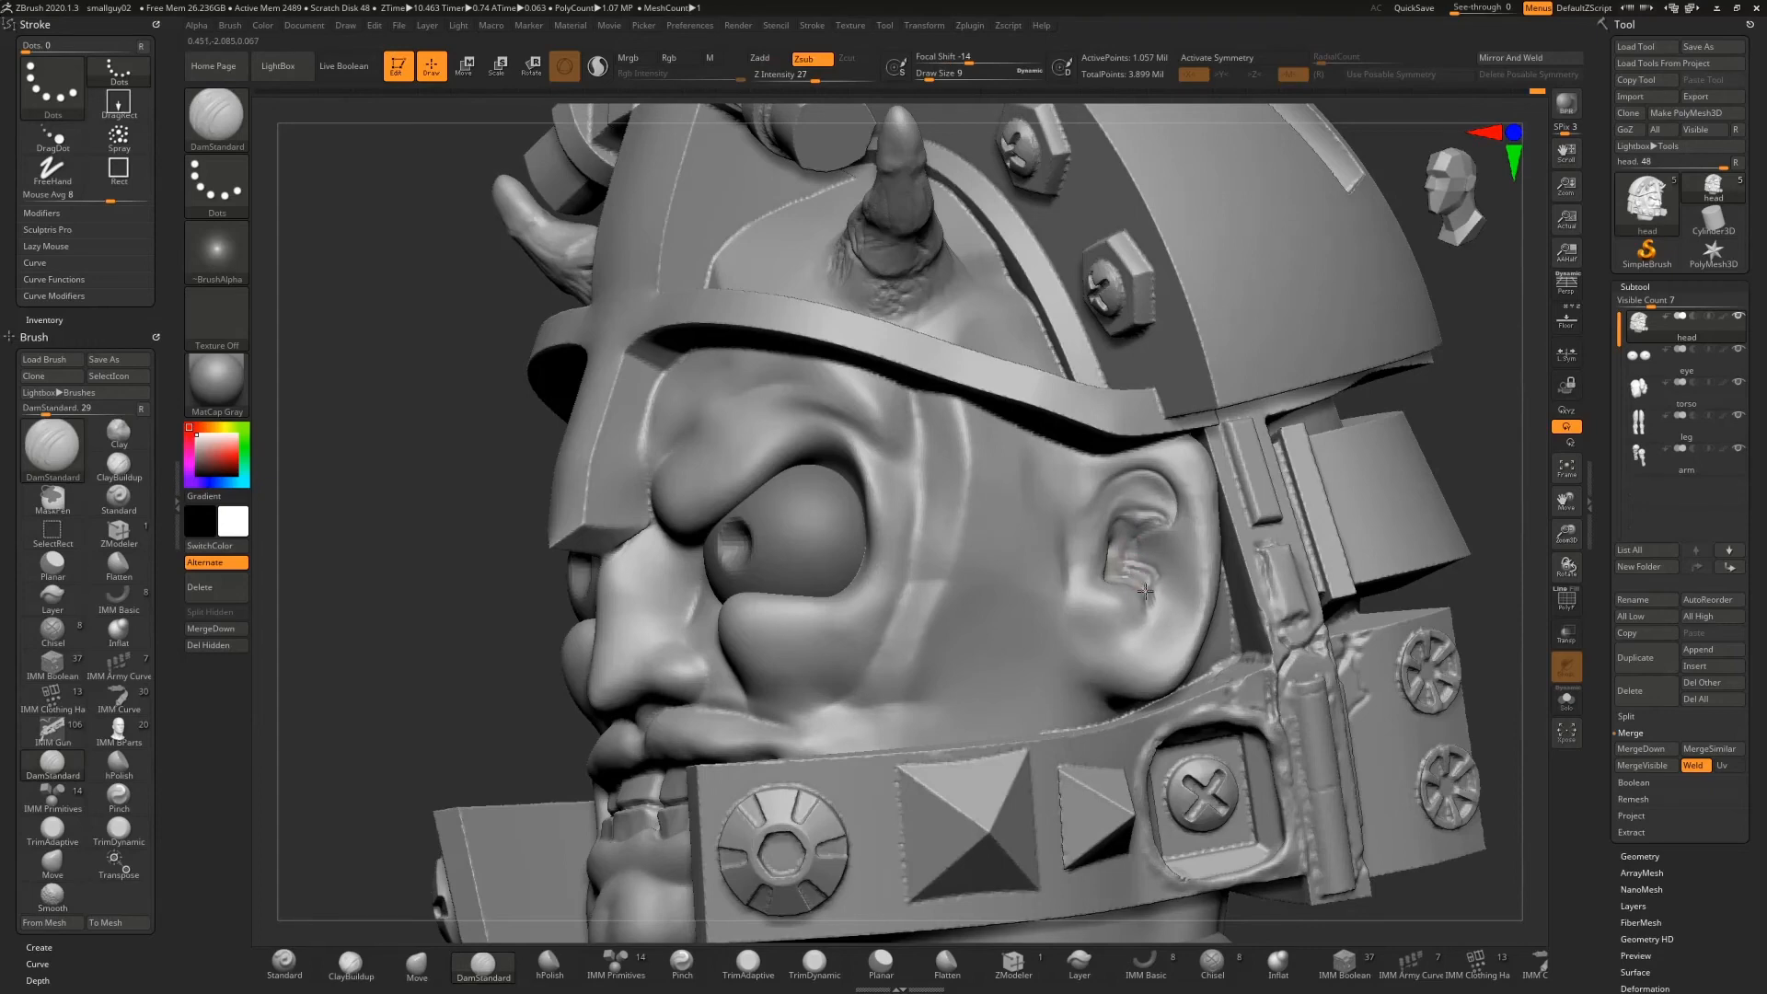
key(shift)
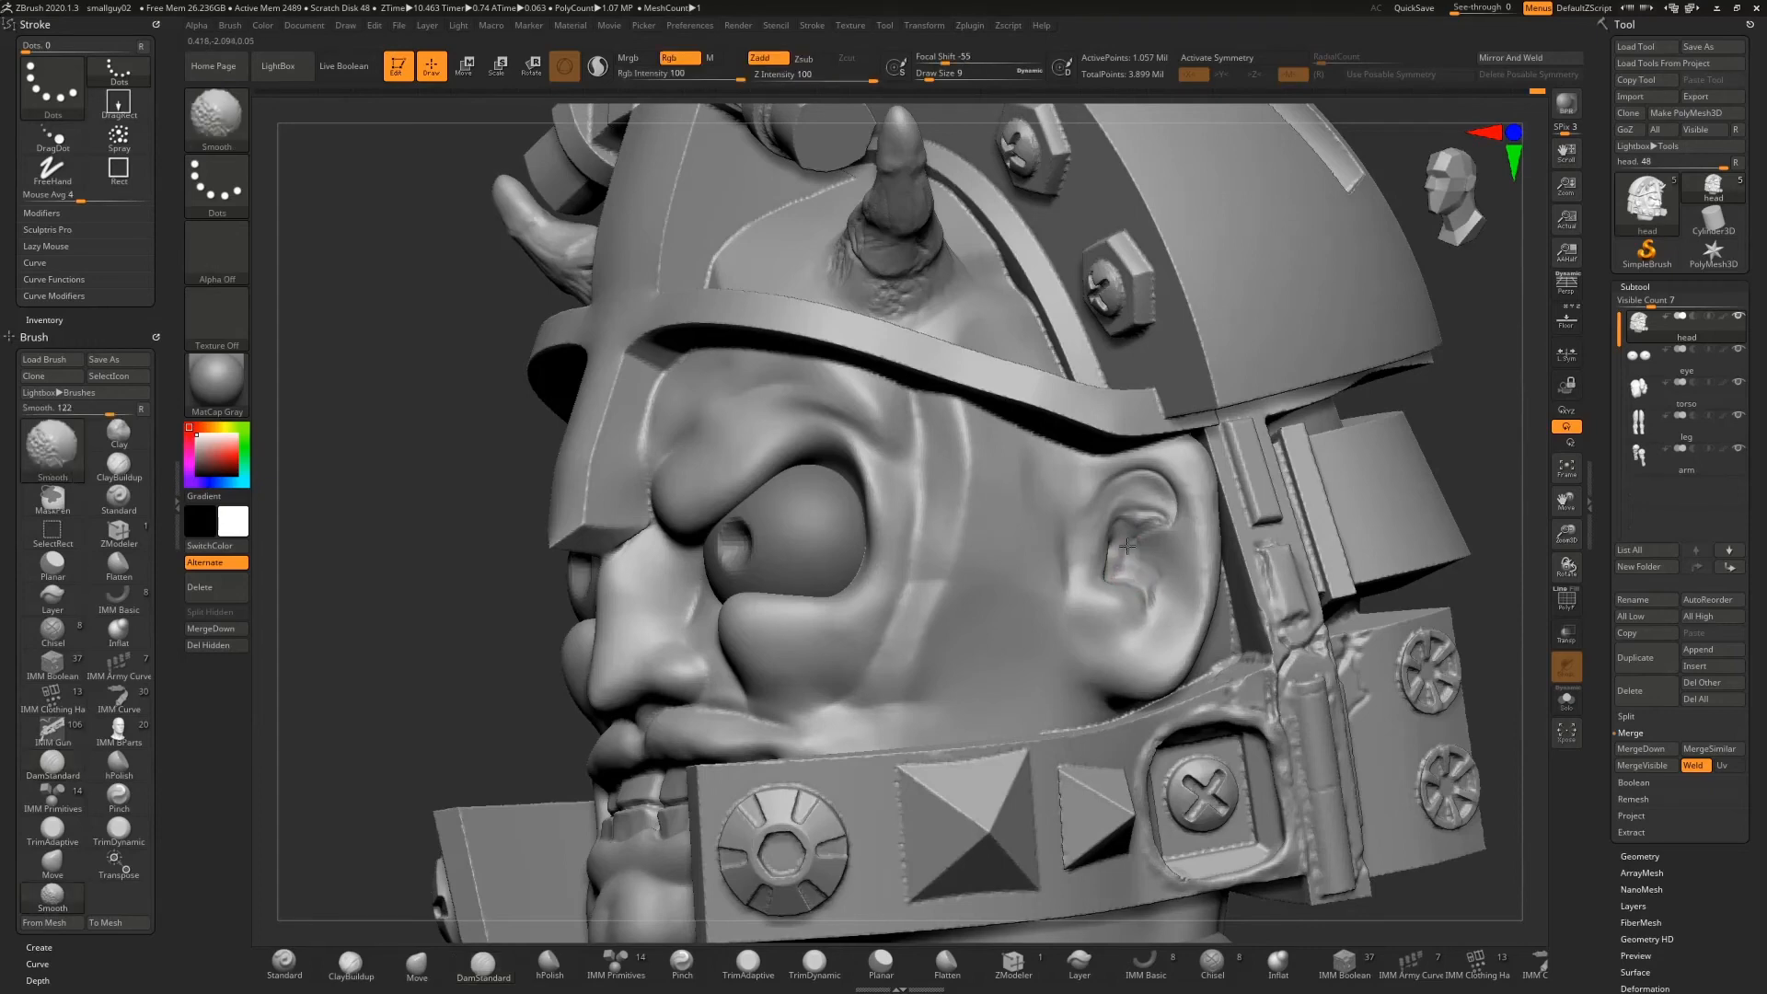
shift+drag(1127, 545, 1127, 551)
Smooth the upper and middle inner folds of the right ear
mouse_move(1504, 423)
mouse_down()
mouse_move(957, 543)
mouse_move(635, 594)
mouse_move(527, 582)
mouse_up()
key(shift)
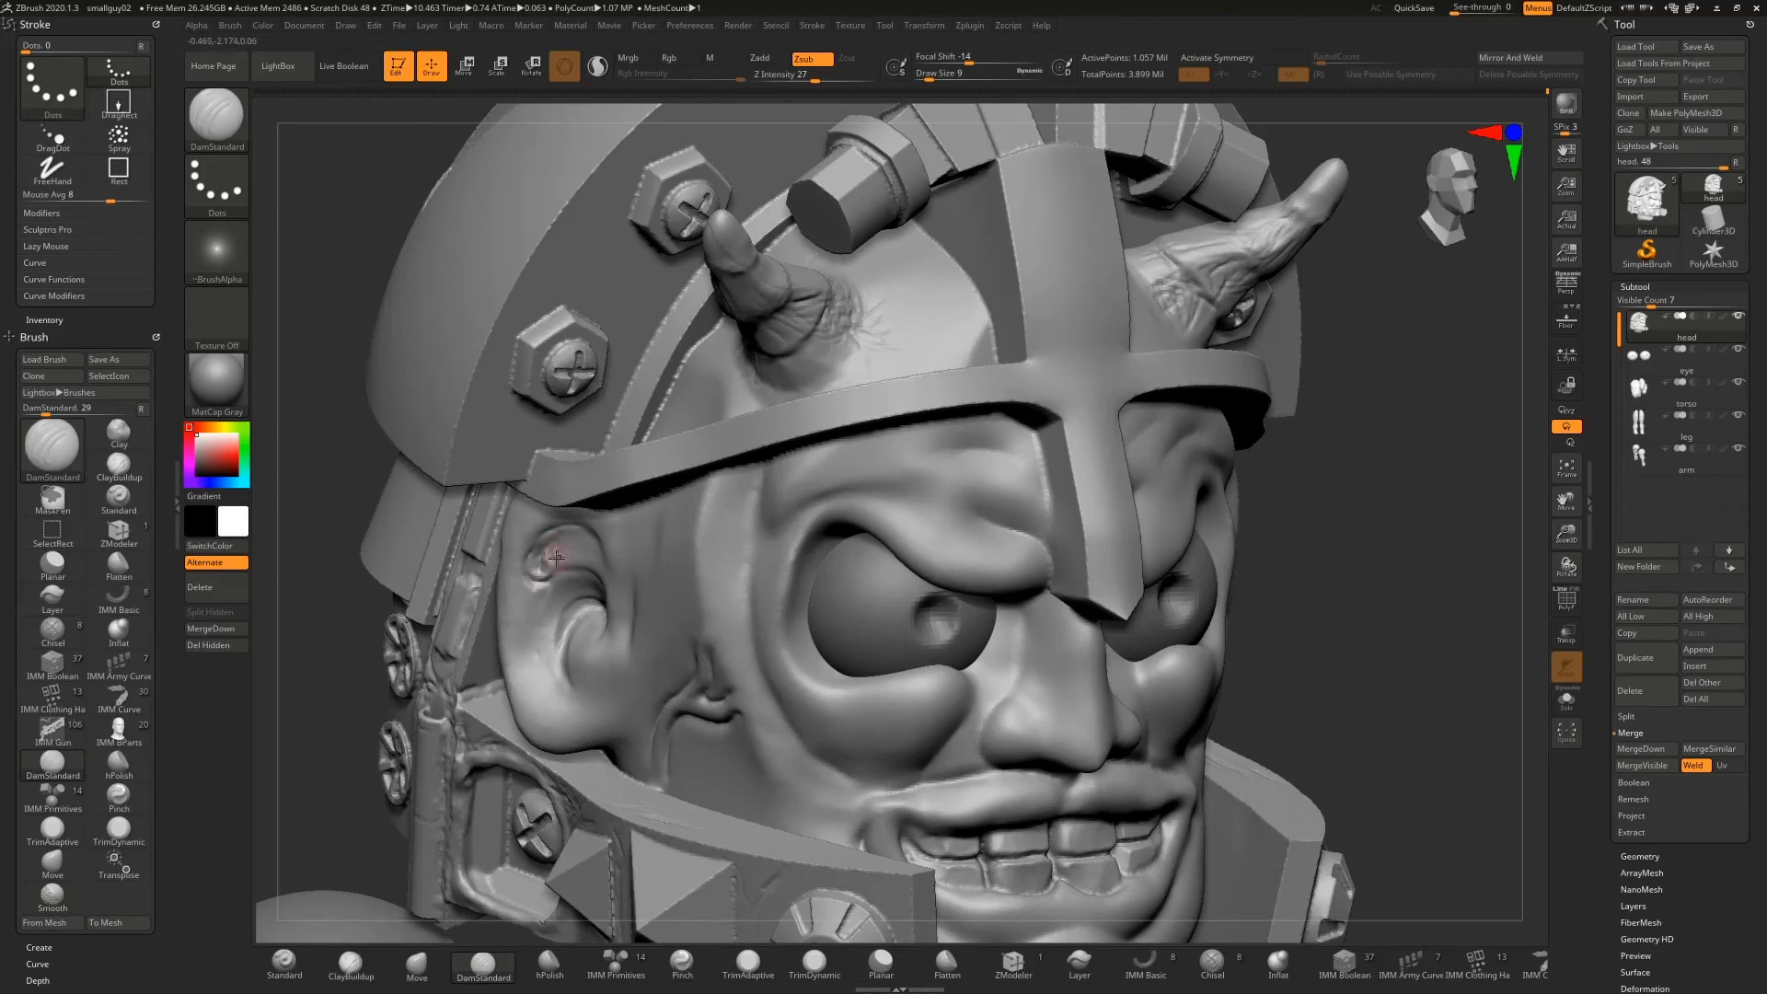
shift+drag(548, 541, 547, 563)
shift+drag(559, 575, 532, 608)
shift+drag(560, 585, 549, 614)
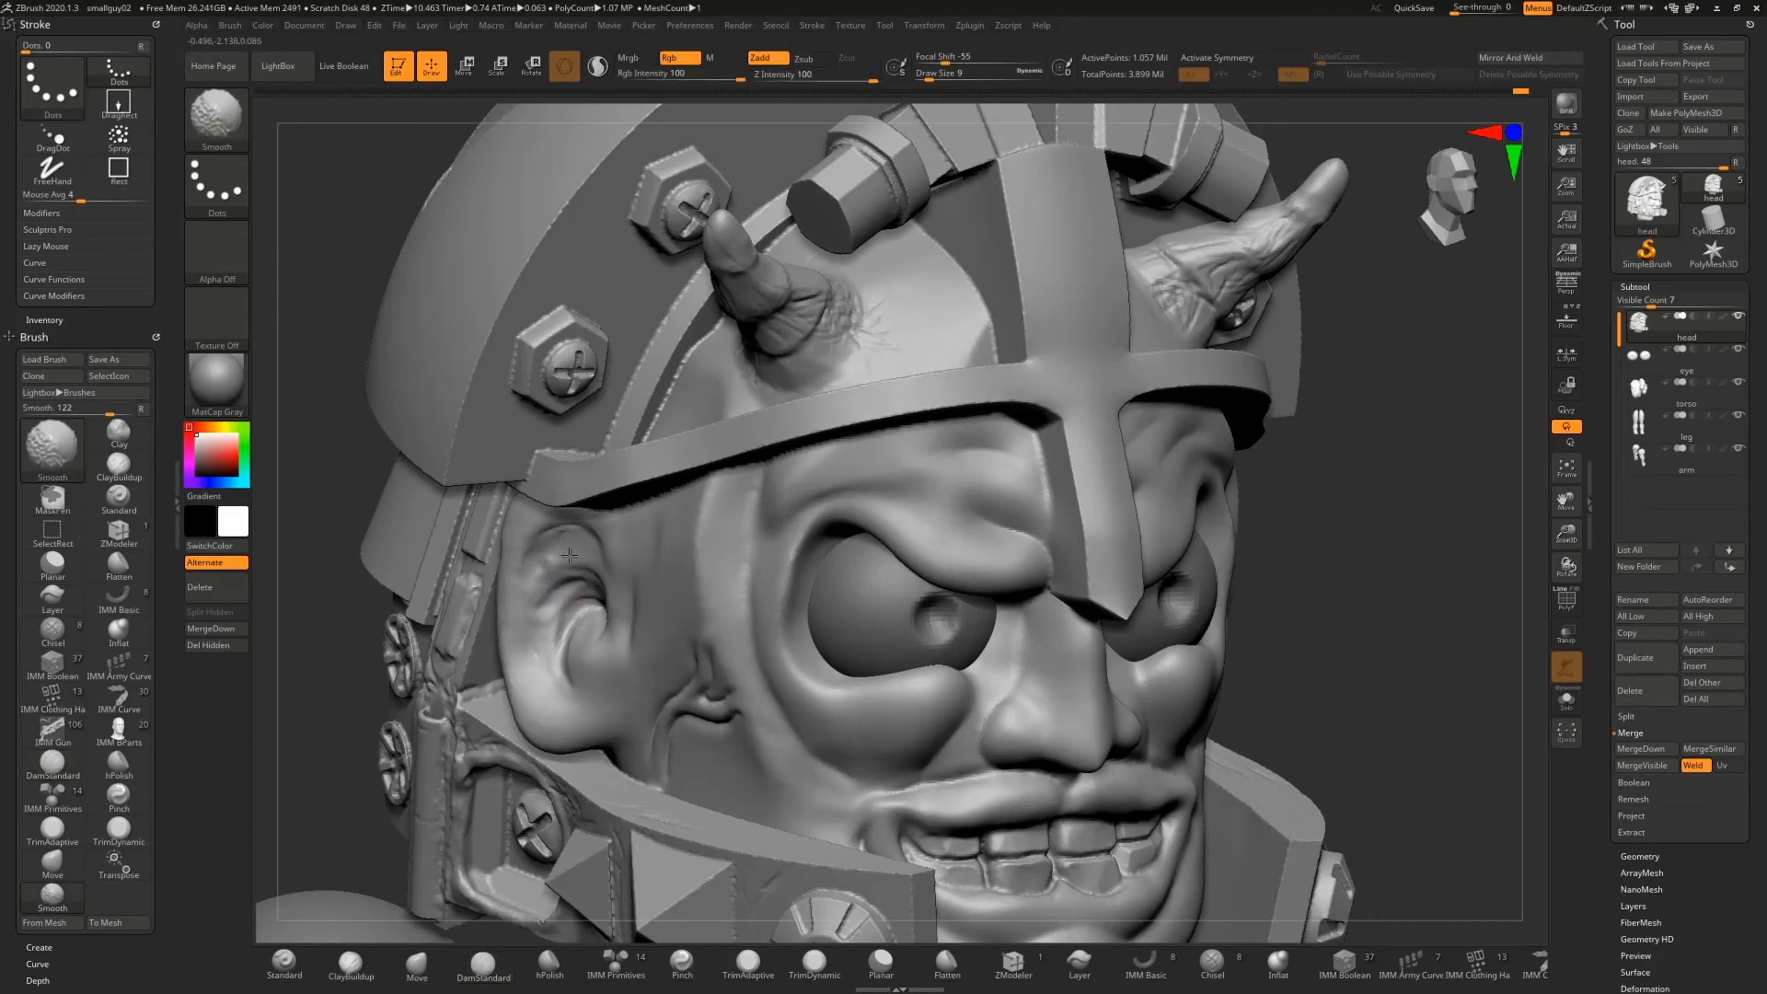
Carve a groove along the inside of the right ear's outer rim with DamStandard and smooth it
mouse_move(1353, 633)
mouse_down()
mouse_move(1242, 607)
mouse_move(1348, 604)
mouse_move(1316, 605)
mouse_up()
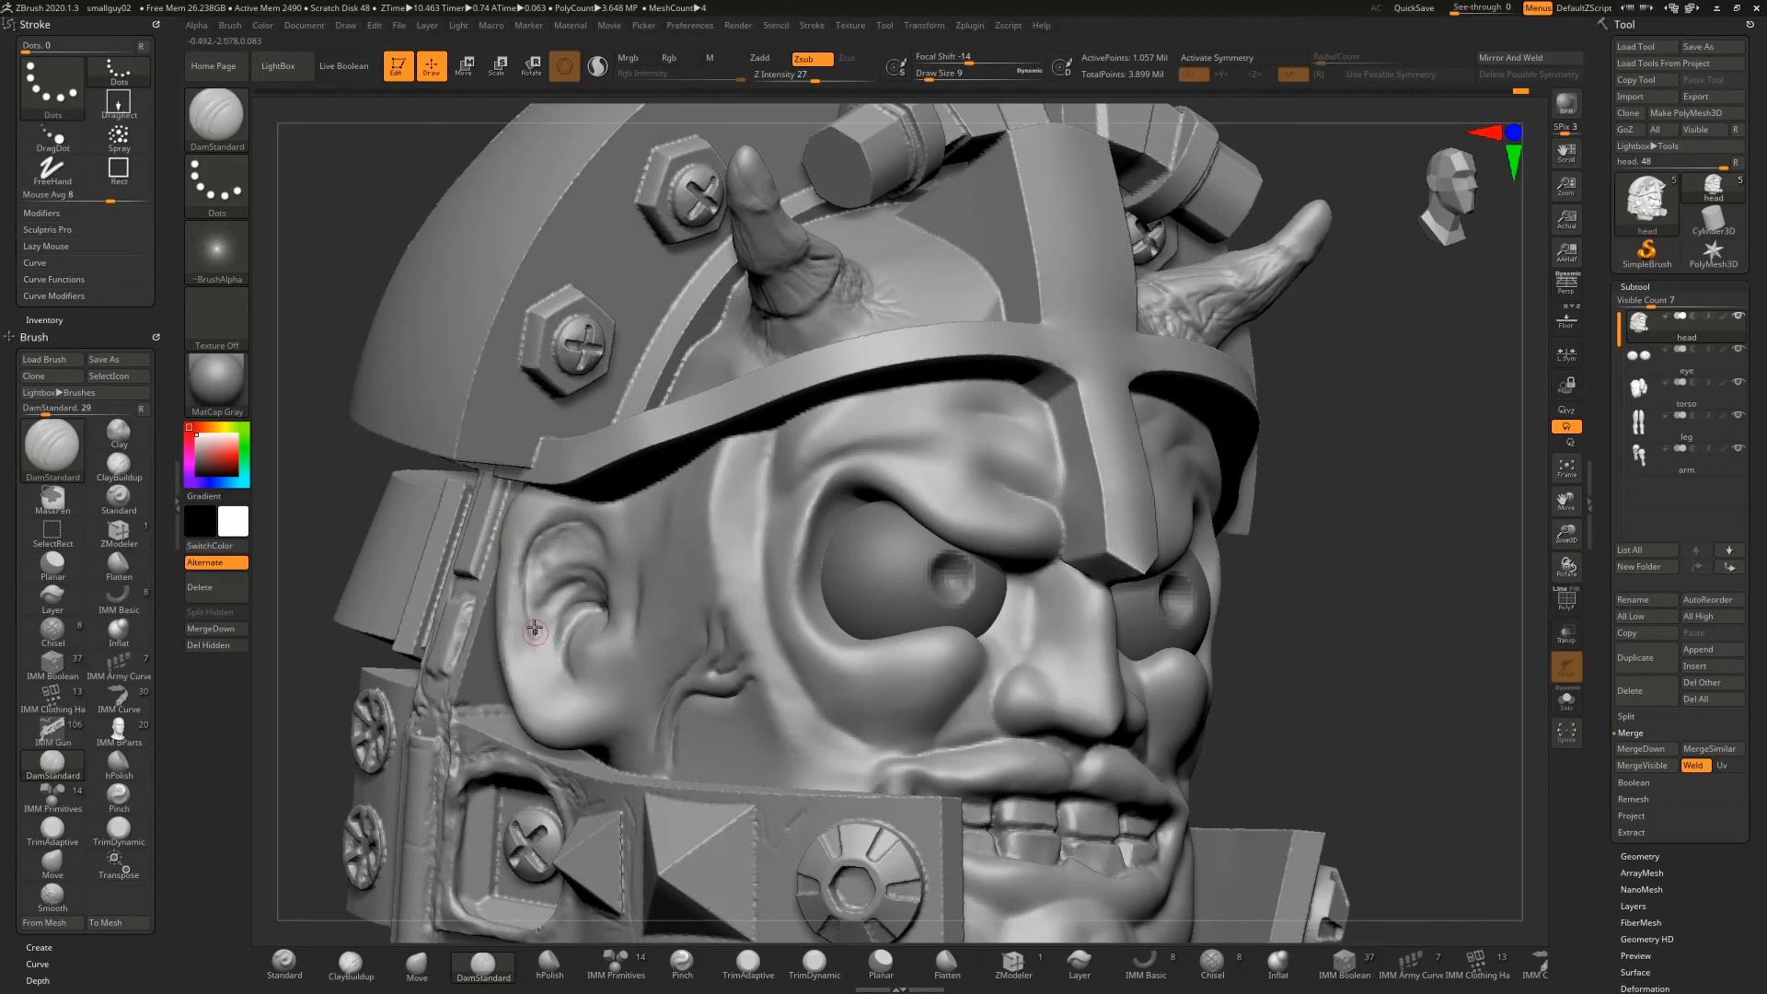
drag(527, 561, 552, 663)
key(shift)
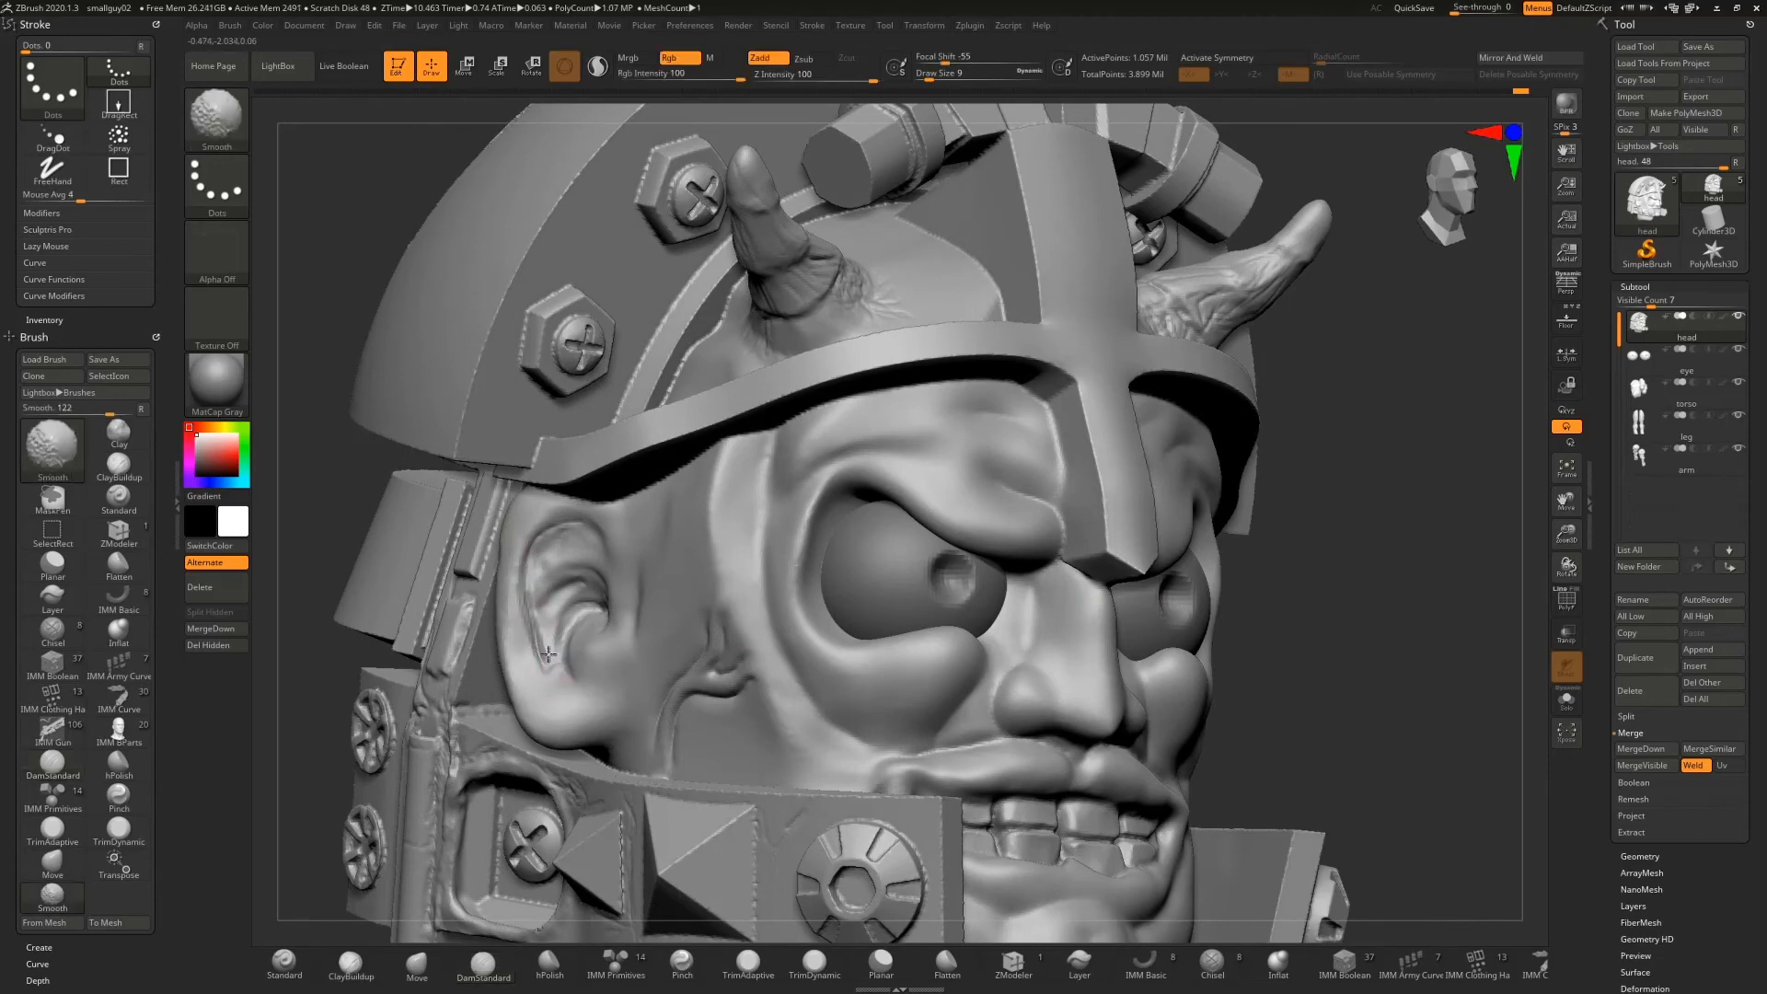
shift+drag(548, 654, 532, 578)
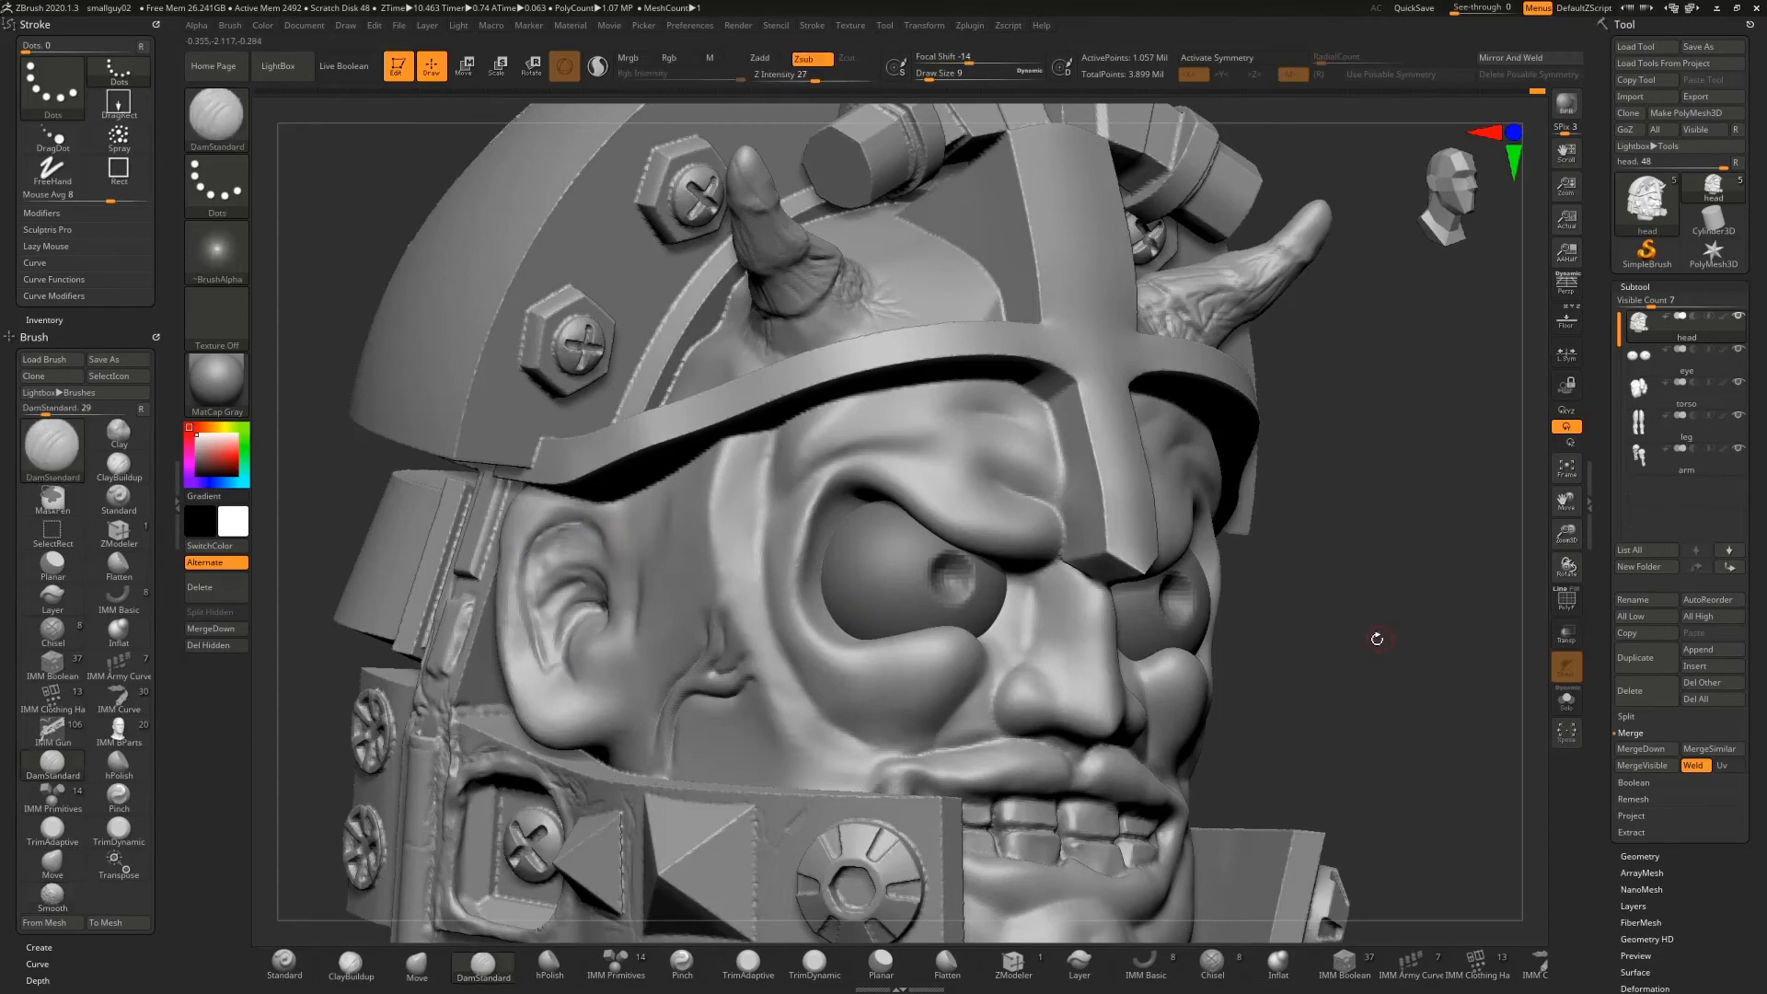
Adjust the shape of both ears, including the right earlobe, with the Move brush
mouse_move(1376, 638)
mouse_down()
mouse_move(1118, 543)
mouse_move(1063, 650)
mouse_move(1095, 548)
mouse_move(1060, 643)
mouse_move(1085, 620)
mouse_move(1090, 564)
mouse_up()
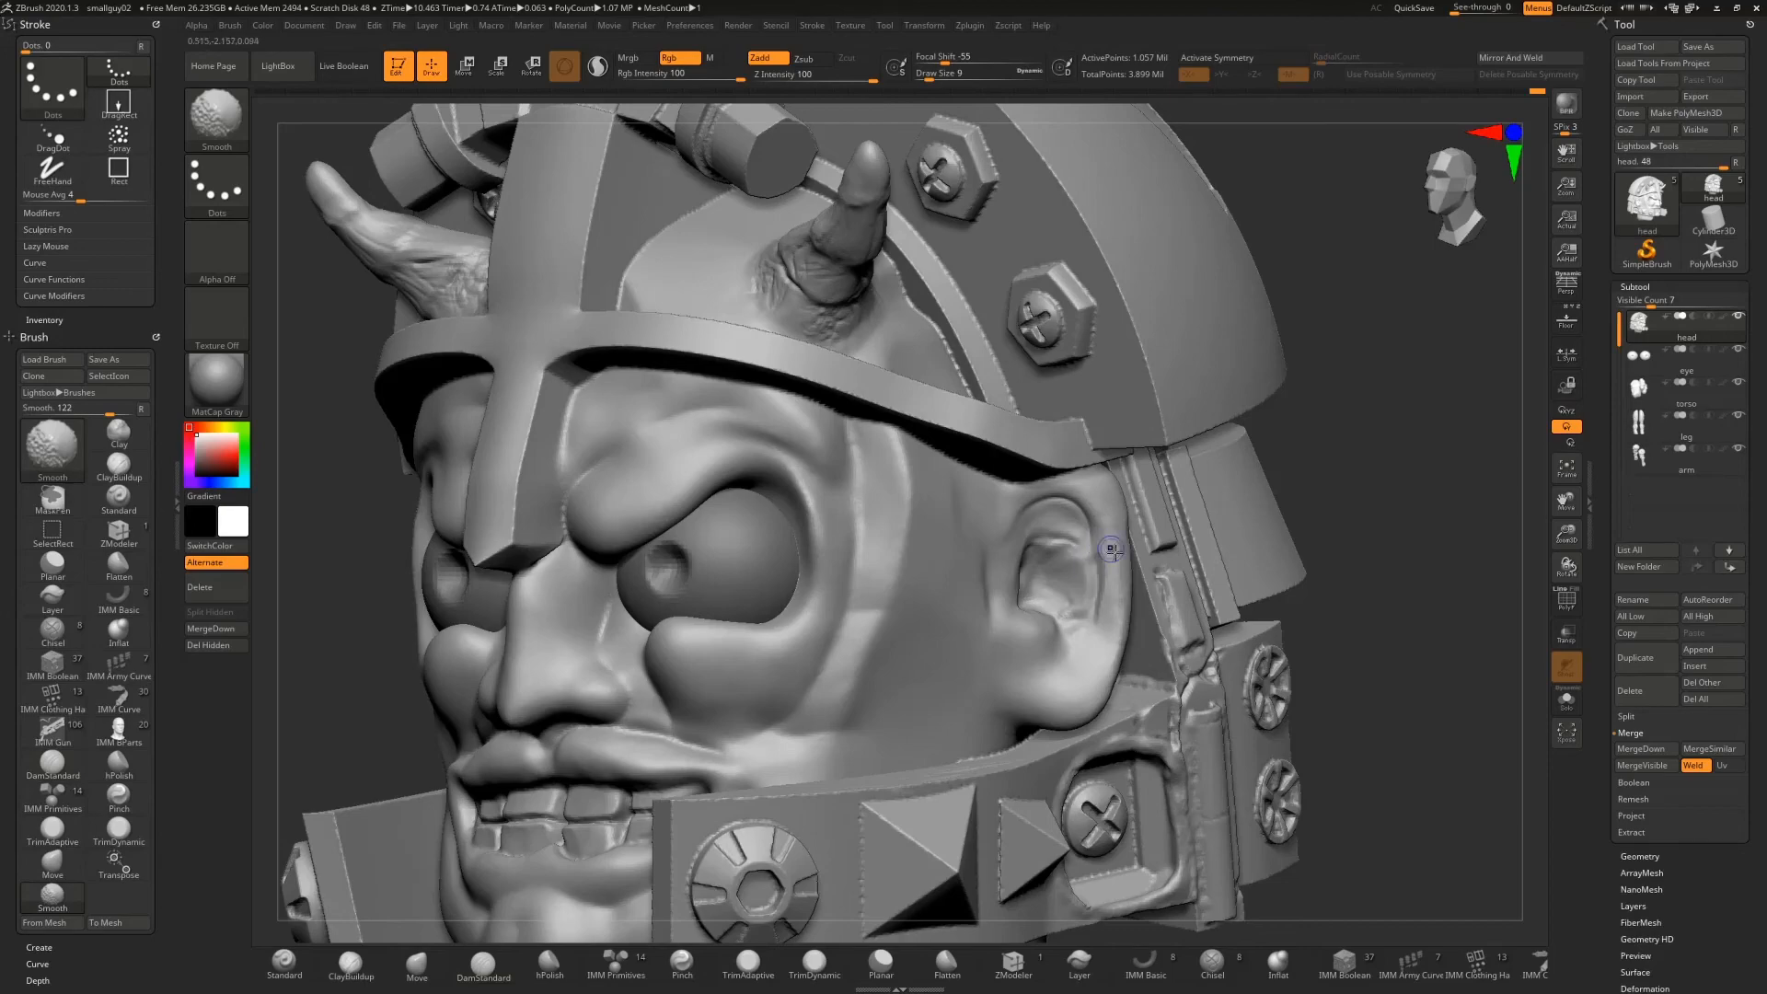
mouse_move(1315, 552)
mouse_down()
mouse_move(1345, 553)
mouse_move(1289, 547)
mouse_up()
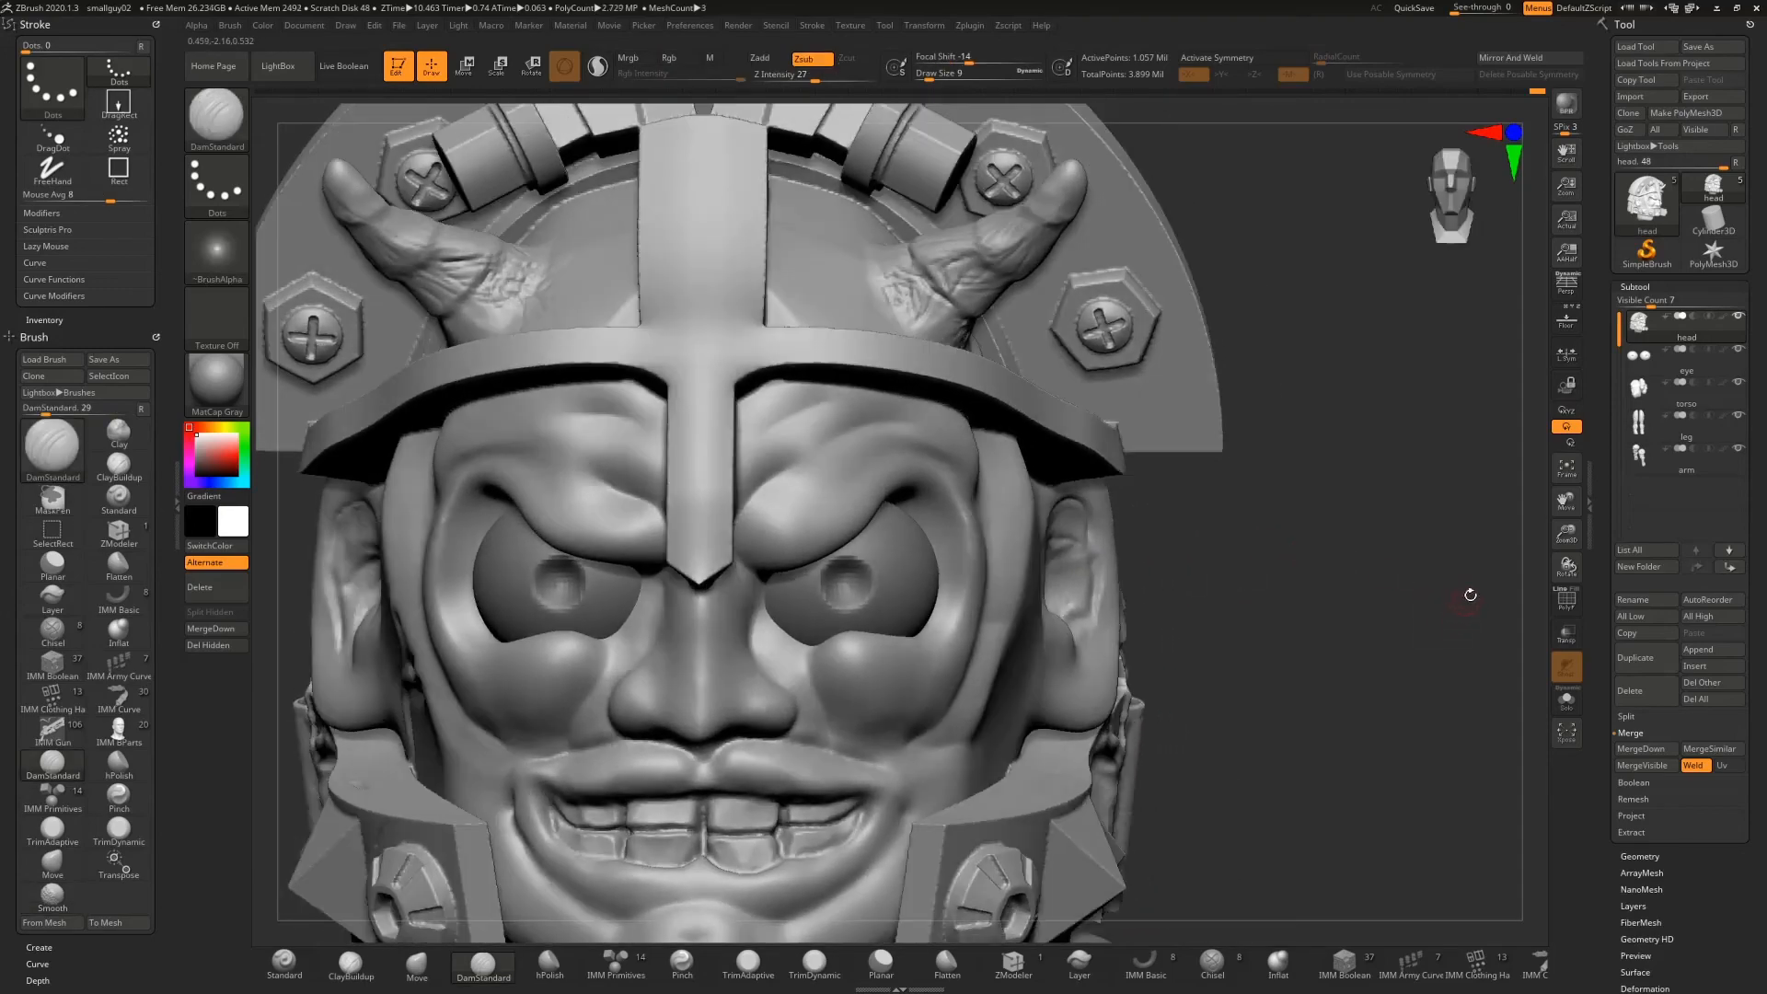
drag(1566, 533, 1540, 475)
mouse_move(1274, 562)
mouse_down()
mouse_move(1197, 564)
mouse_move(1292, 575)
mouse_up()
click(417, 962)
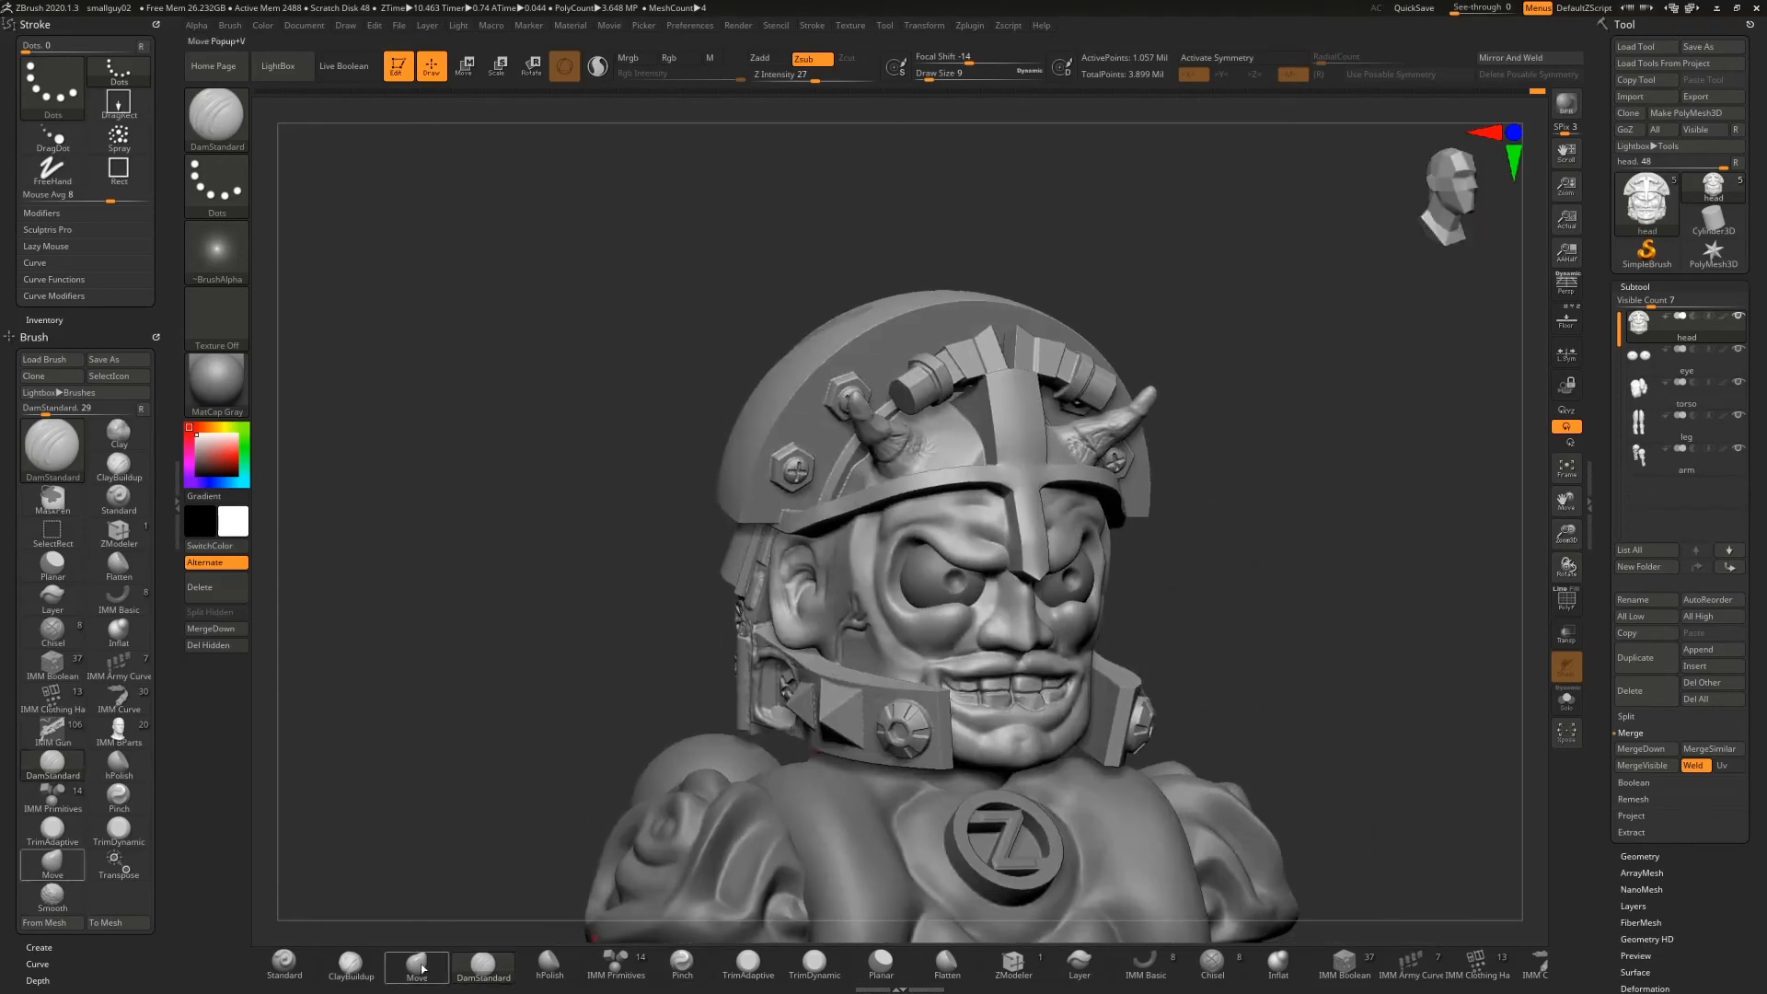
mouse_move(1566, 536)
mouse_down()
mouse_move(1555, 565)
mouse_move(1282, 592)
mouse_move(1296, 599)
mouse_up()
key(s)
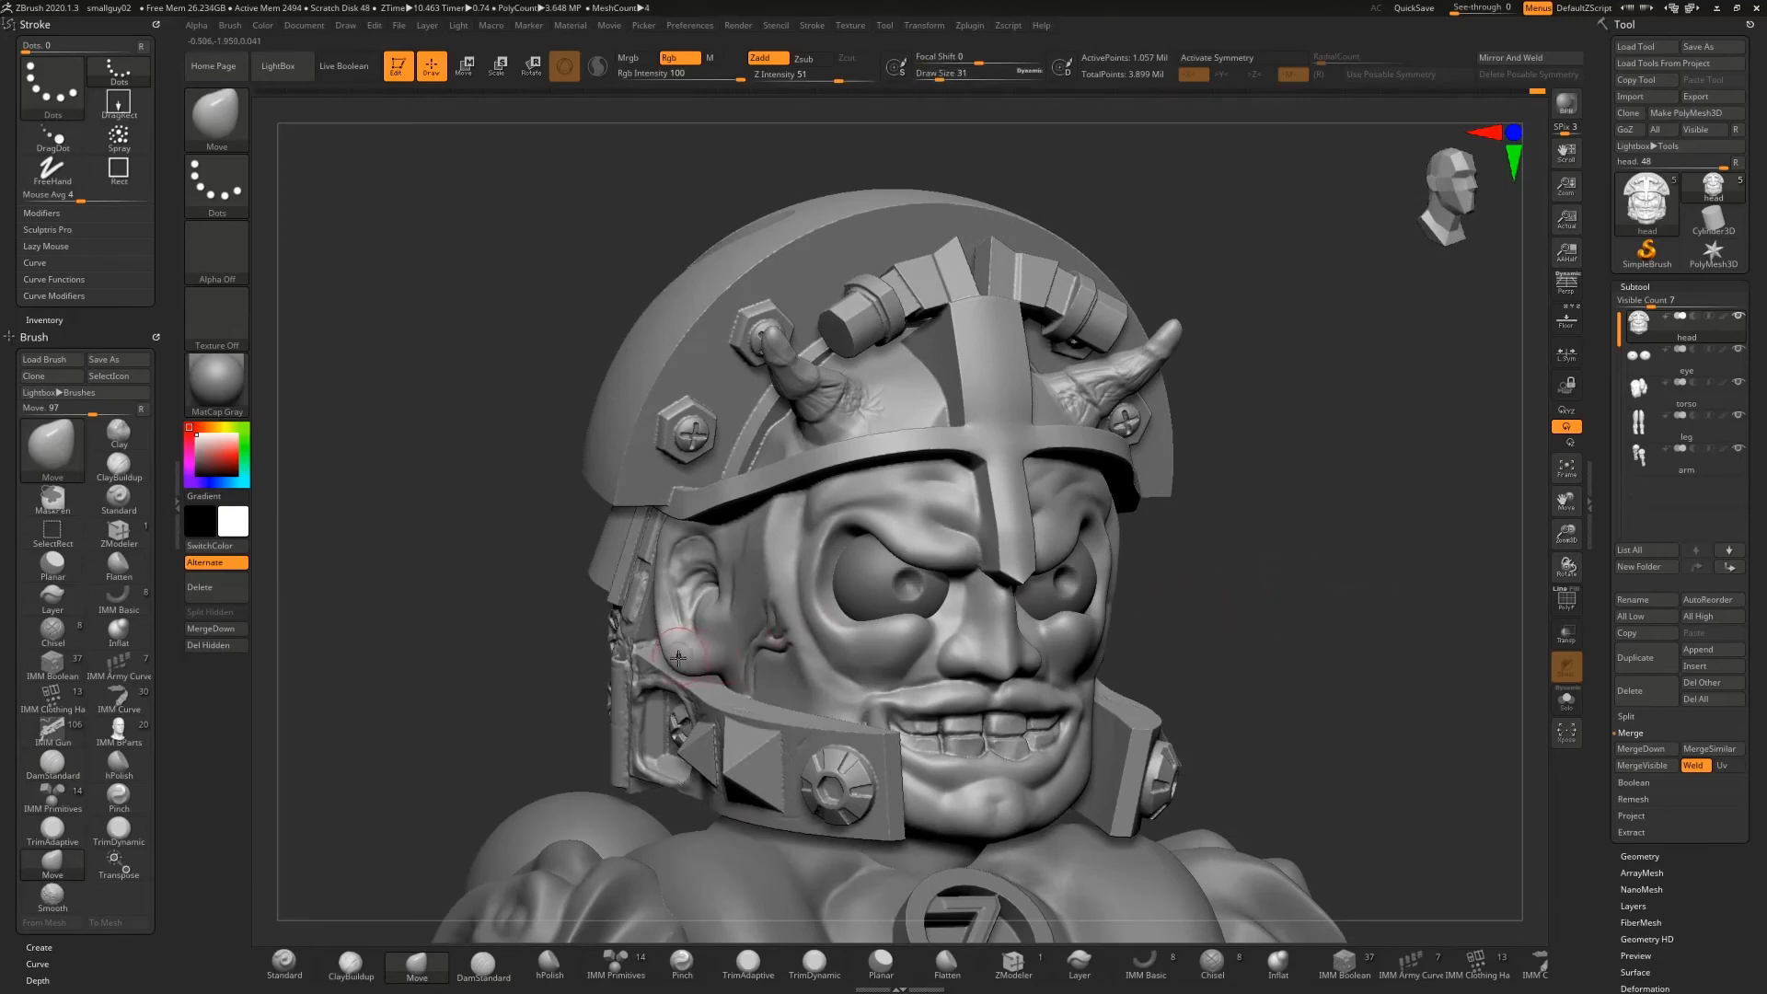
drag(680, 653, 697, 657)
drag(1265, 541, 1232, 541)
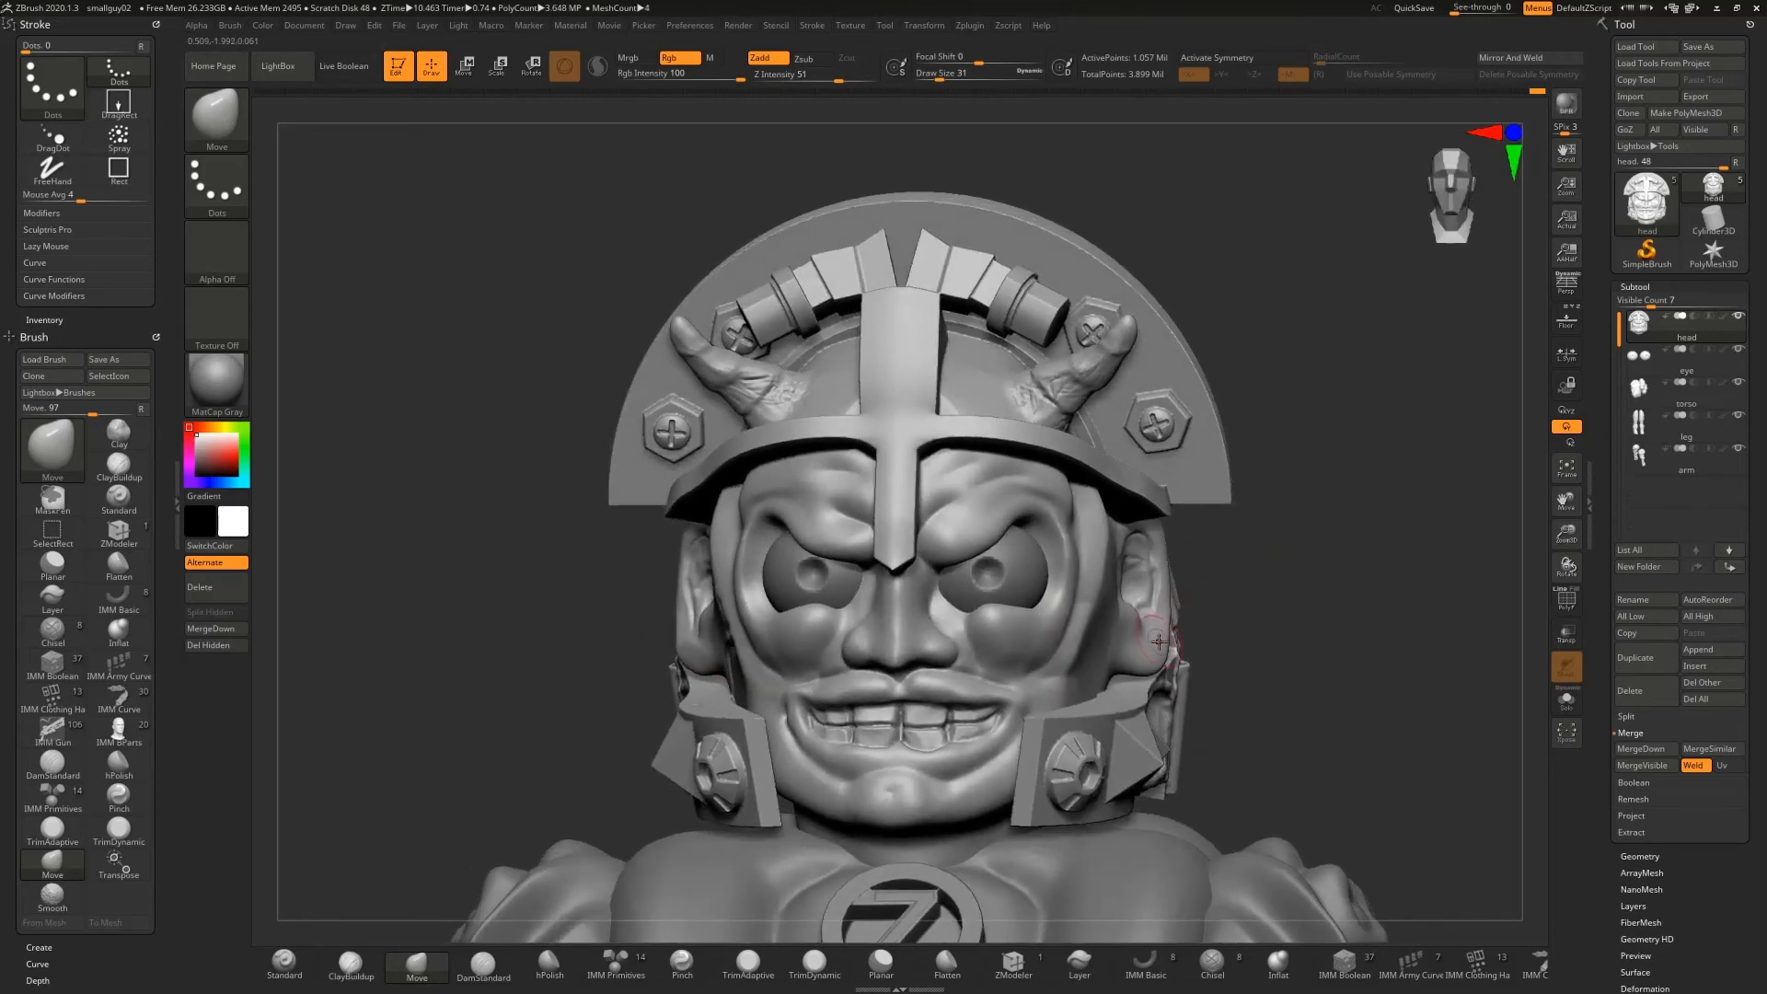
mouse_move(1325, 591)
mouse_down()
mouse_move(1178, 603)
mouse_move(1168, 537)
mouse_up()
drag(1347, 541, 919, 550)
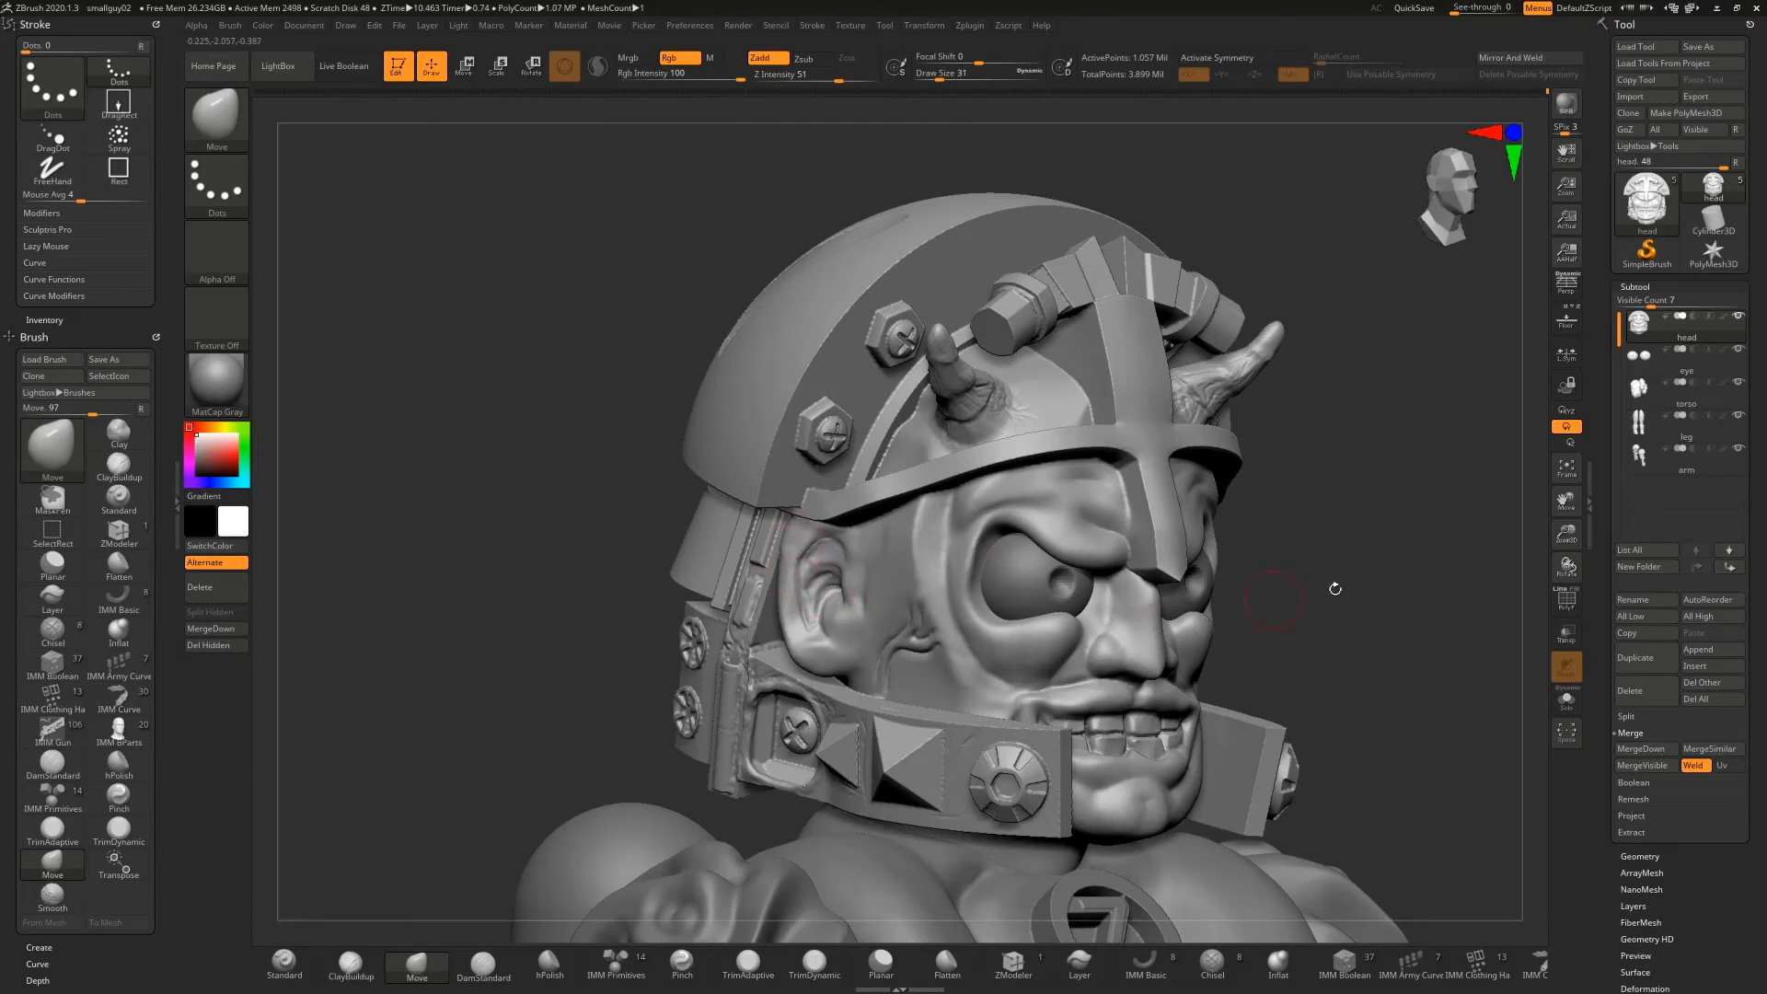
drag(1334, 589, 1189, 554)
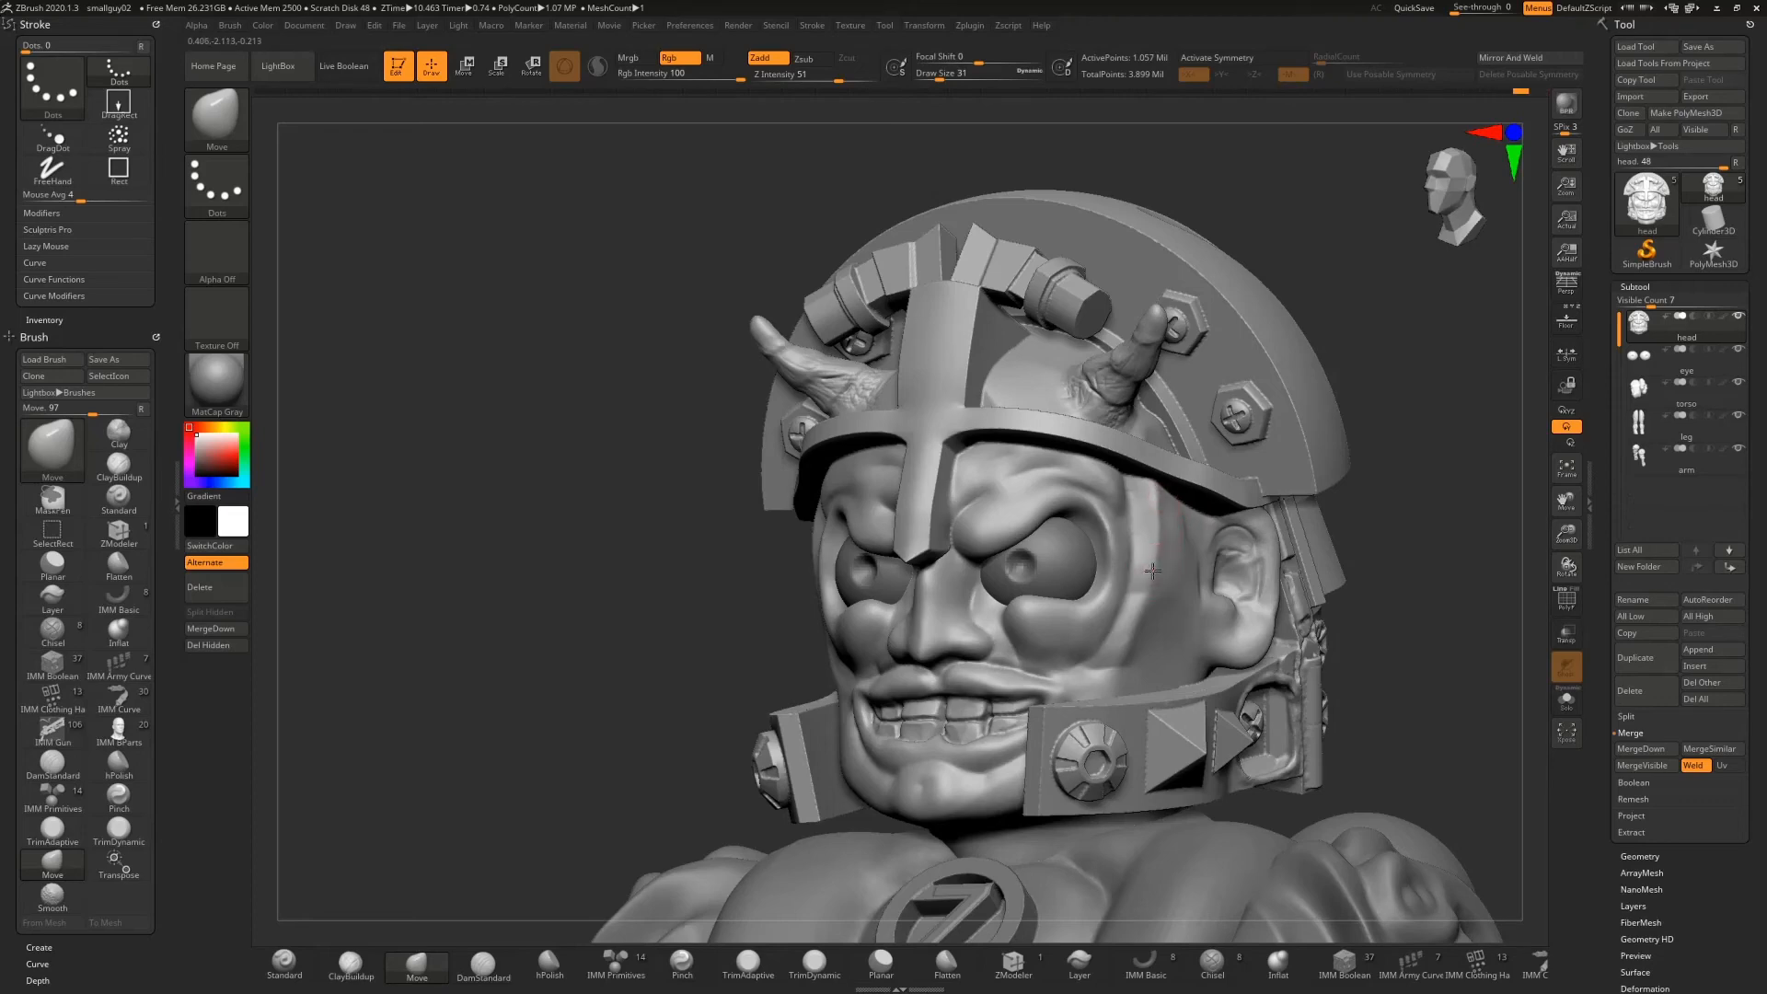
Raise a branching vein down the left temple in front of the ear with the Standard brush at draw size 13
mouse_move(1375, 515)
shift+mouse_down()
mouse_move(1417, 517)
mouse_move(1328, 520)
mouse_move(1353, 495)
mouse_move(1341, 512)
mouse_move(1411, 515)
mouse_move(1391, 520)
mouse_move(1384, 493)
mouse_move(1504, 444)
mouse_move(1451, 466)
mouse_move(1490, 488)
shift+mouse_up()
drag(1560, 545, 1507, 561)
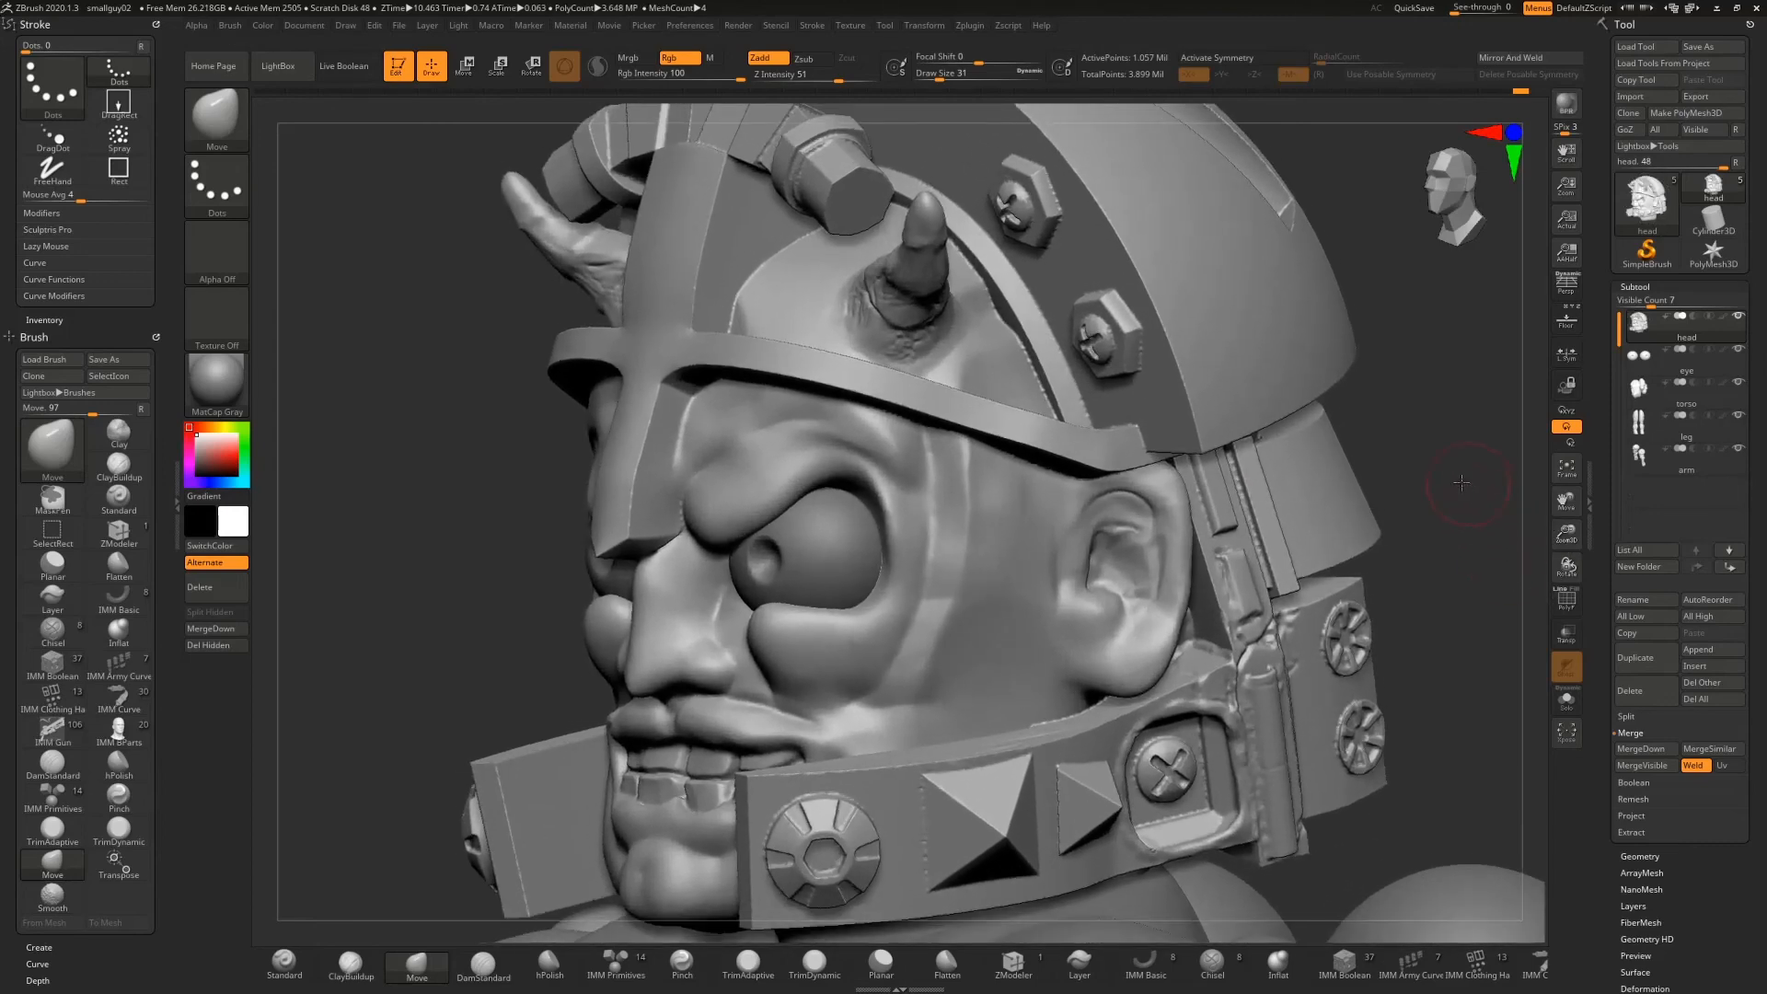
mouse_move(1460, 483)
alt+mouse_down()
mouse_move(1292, 445)
mouse_move(775, 577)
alt+mouse_up()
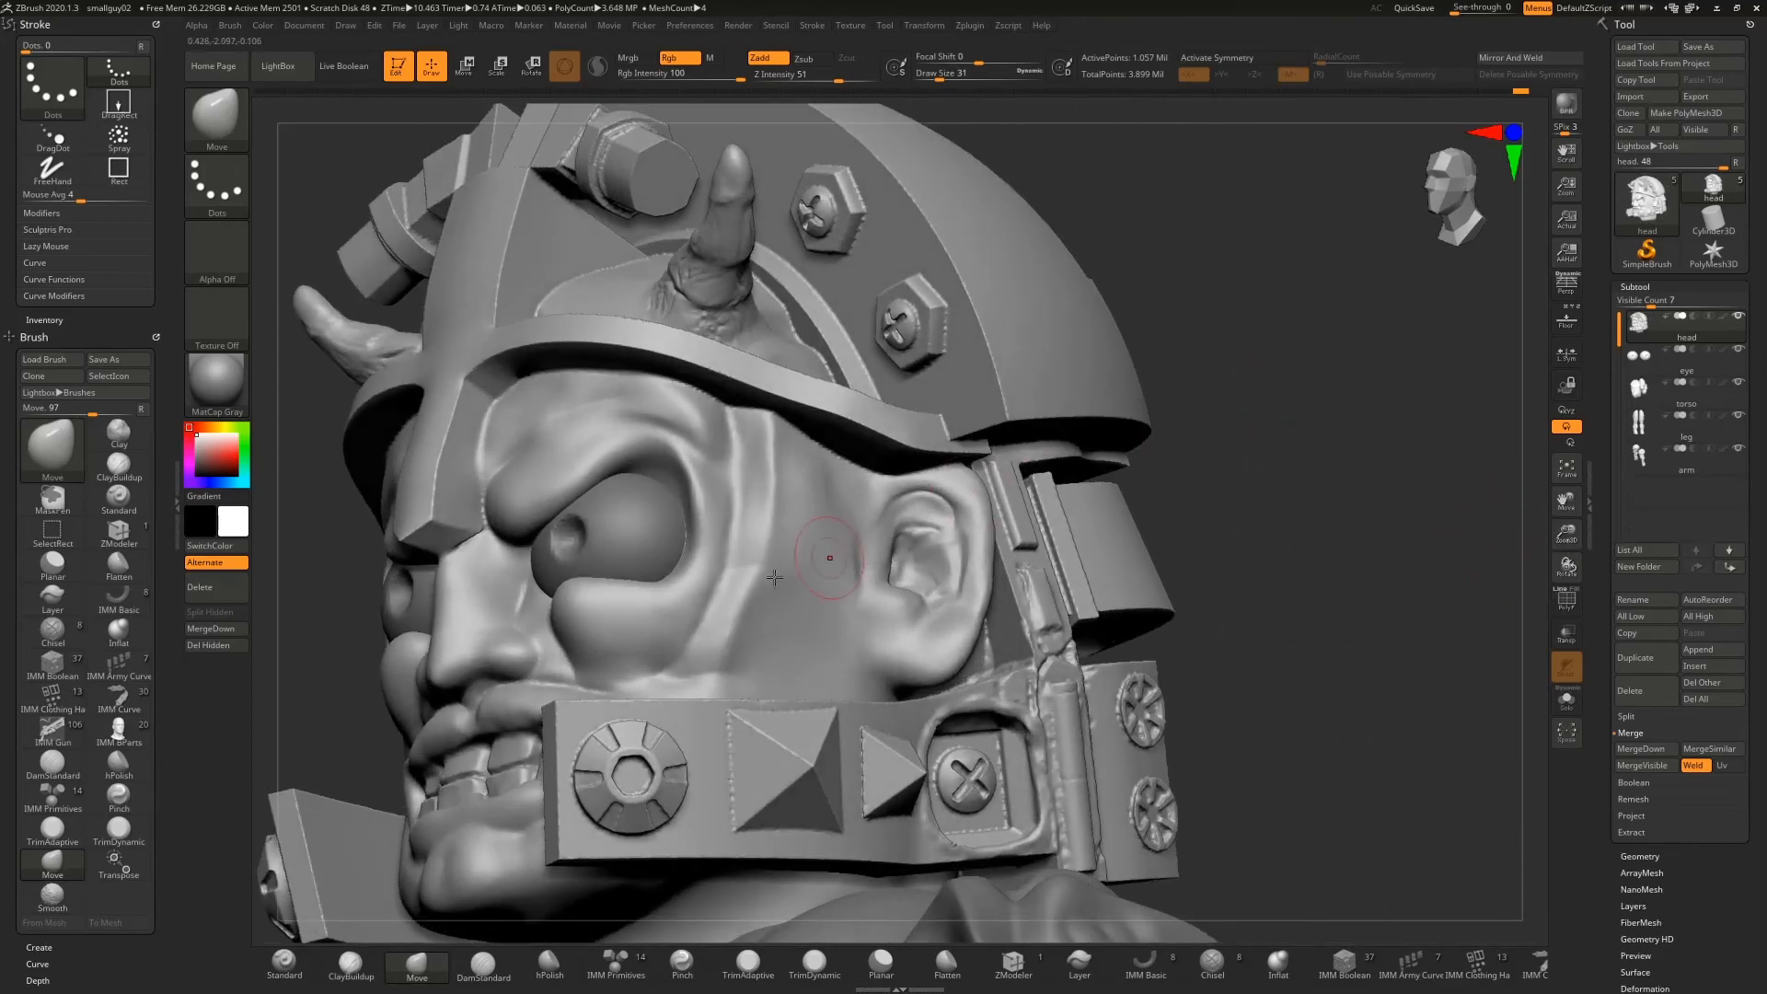
click(285, 960)
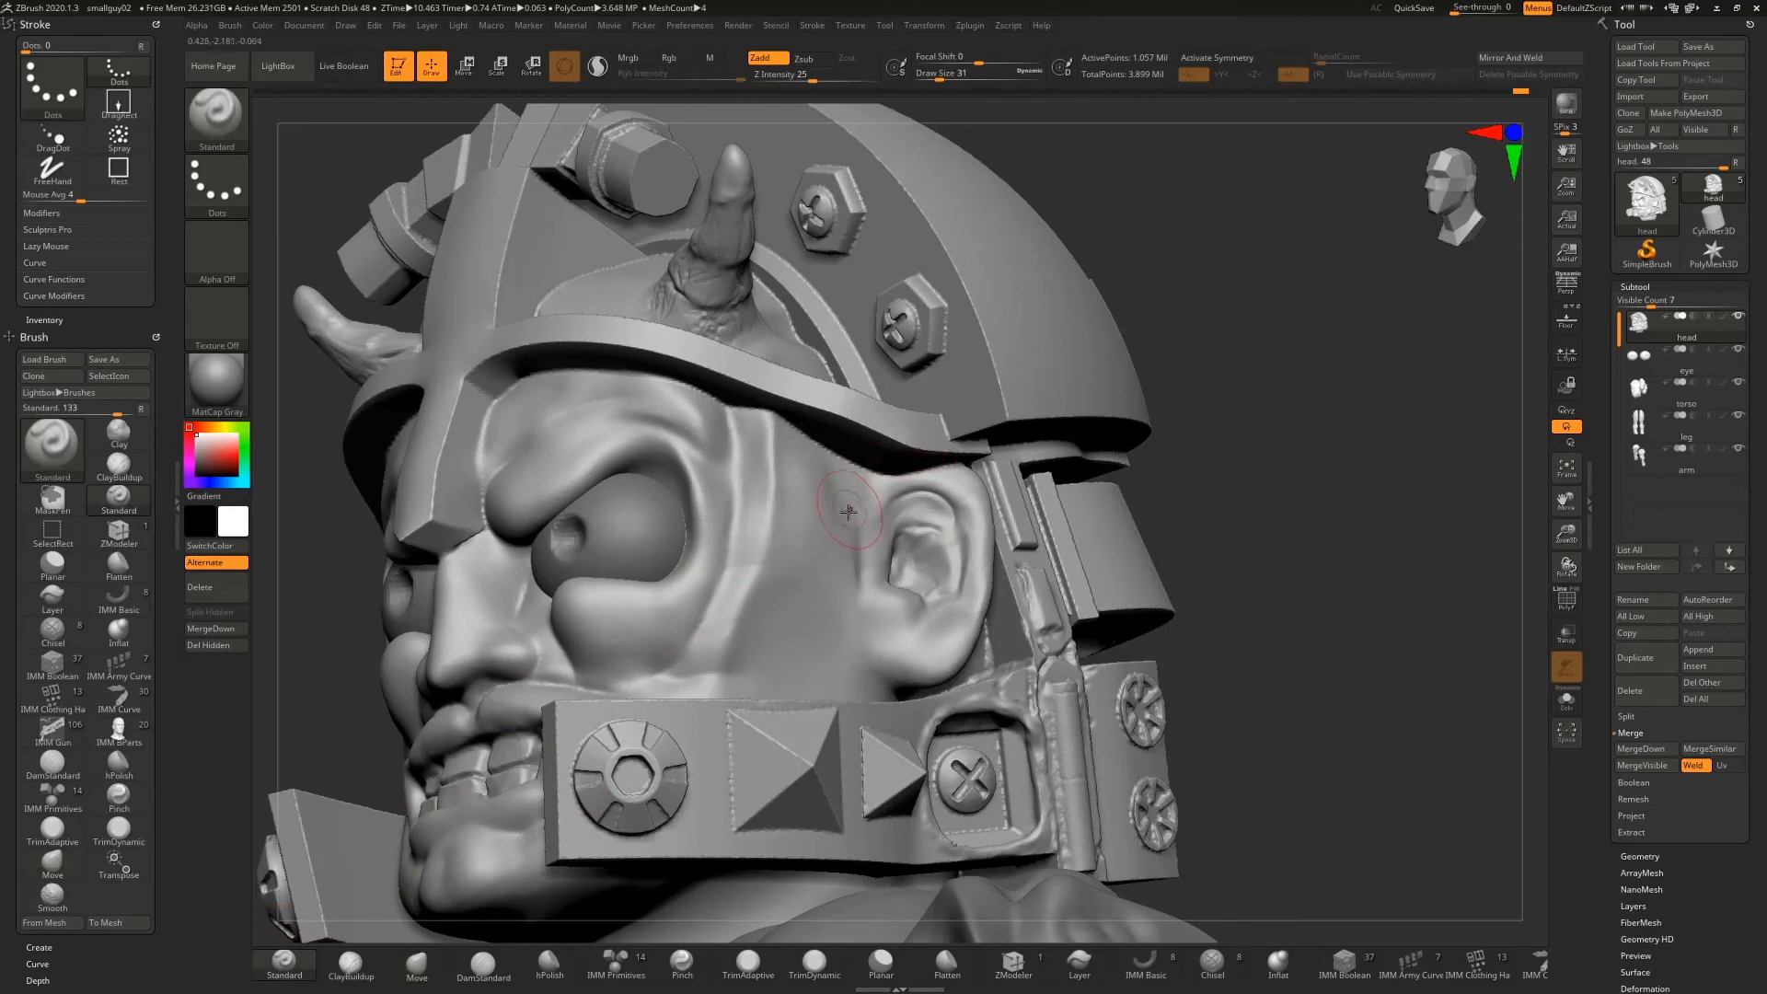
key(bracketleft)
key(bracketleft)
key(bracketleft)
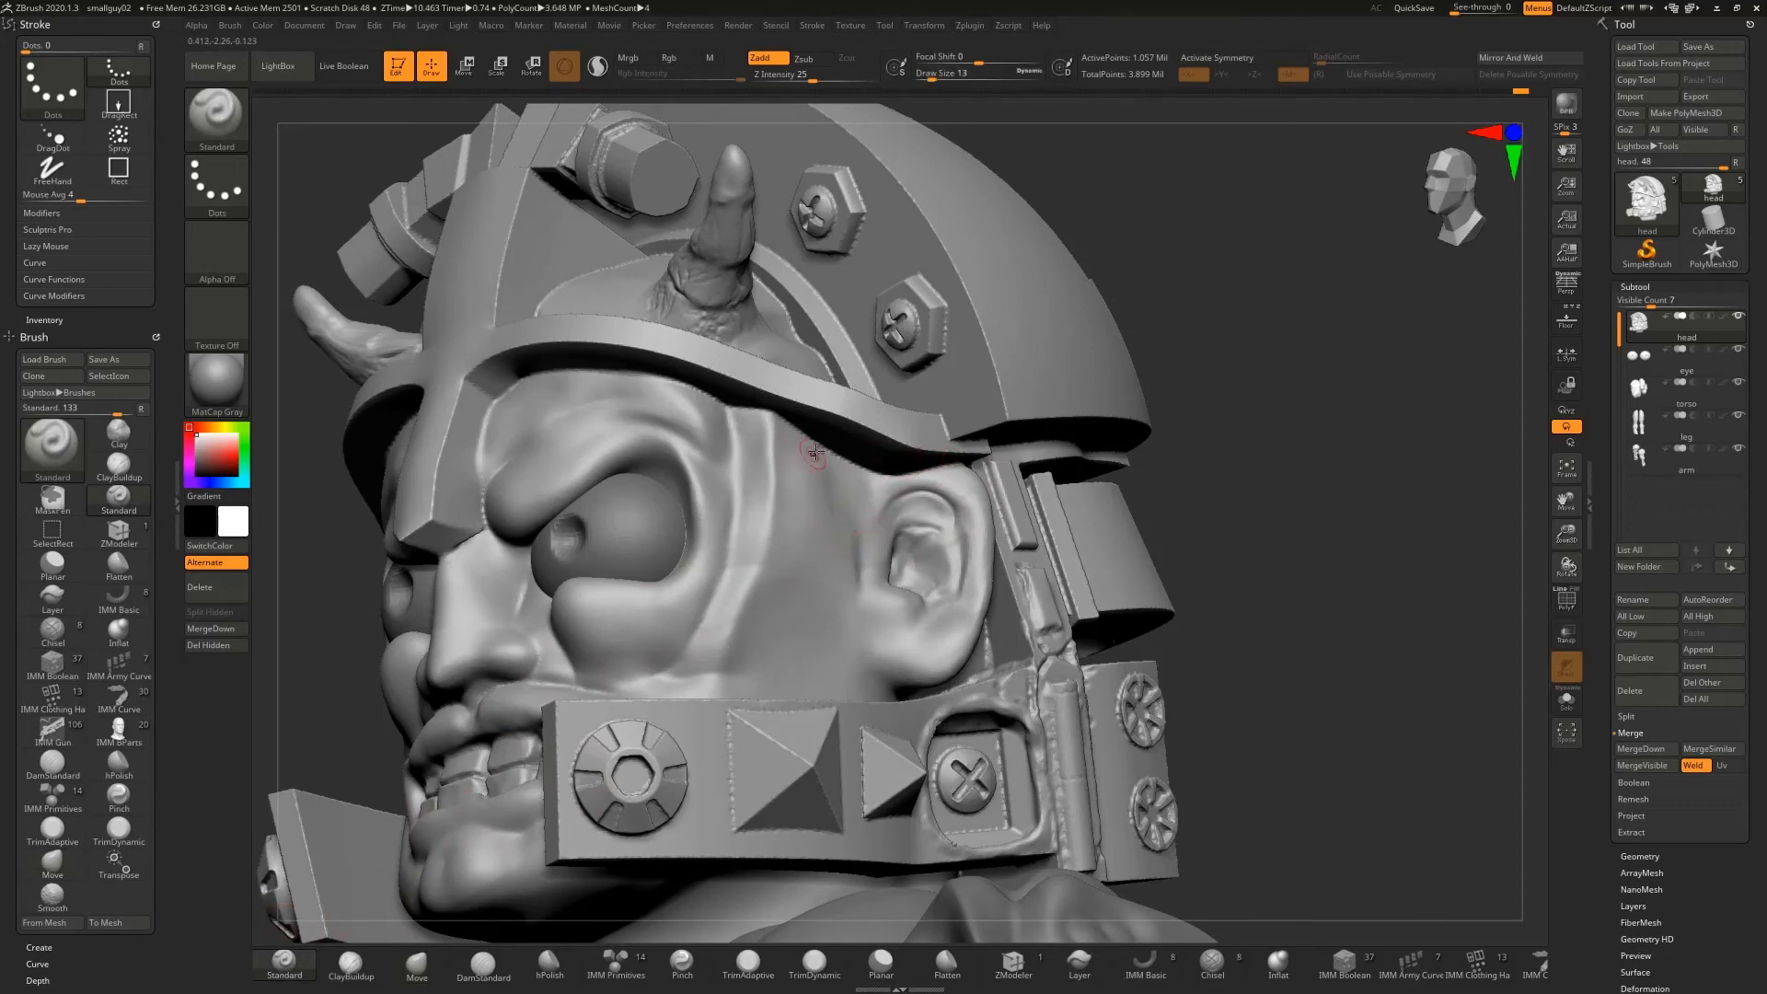
mouse_move(826, 472)
mouse_down()
mouse_move(791, 640)
mouse_move(815, 576)
mouse_up()
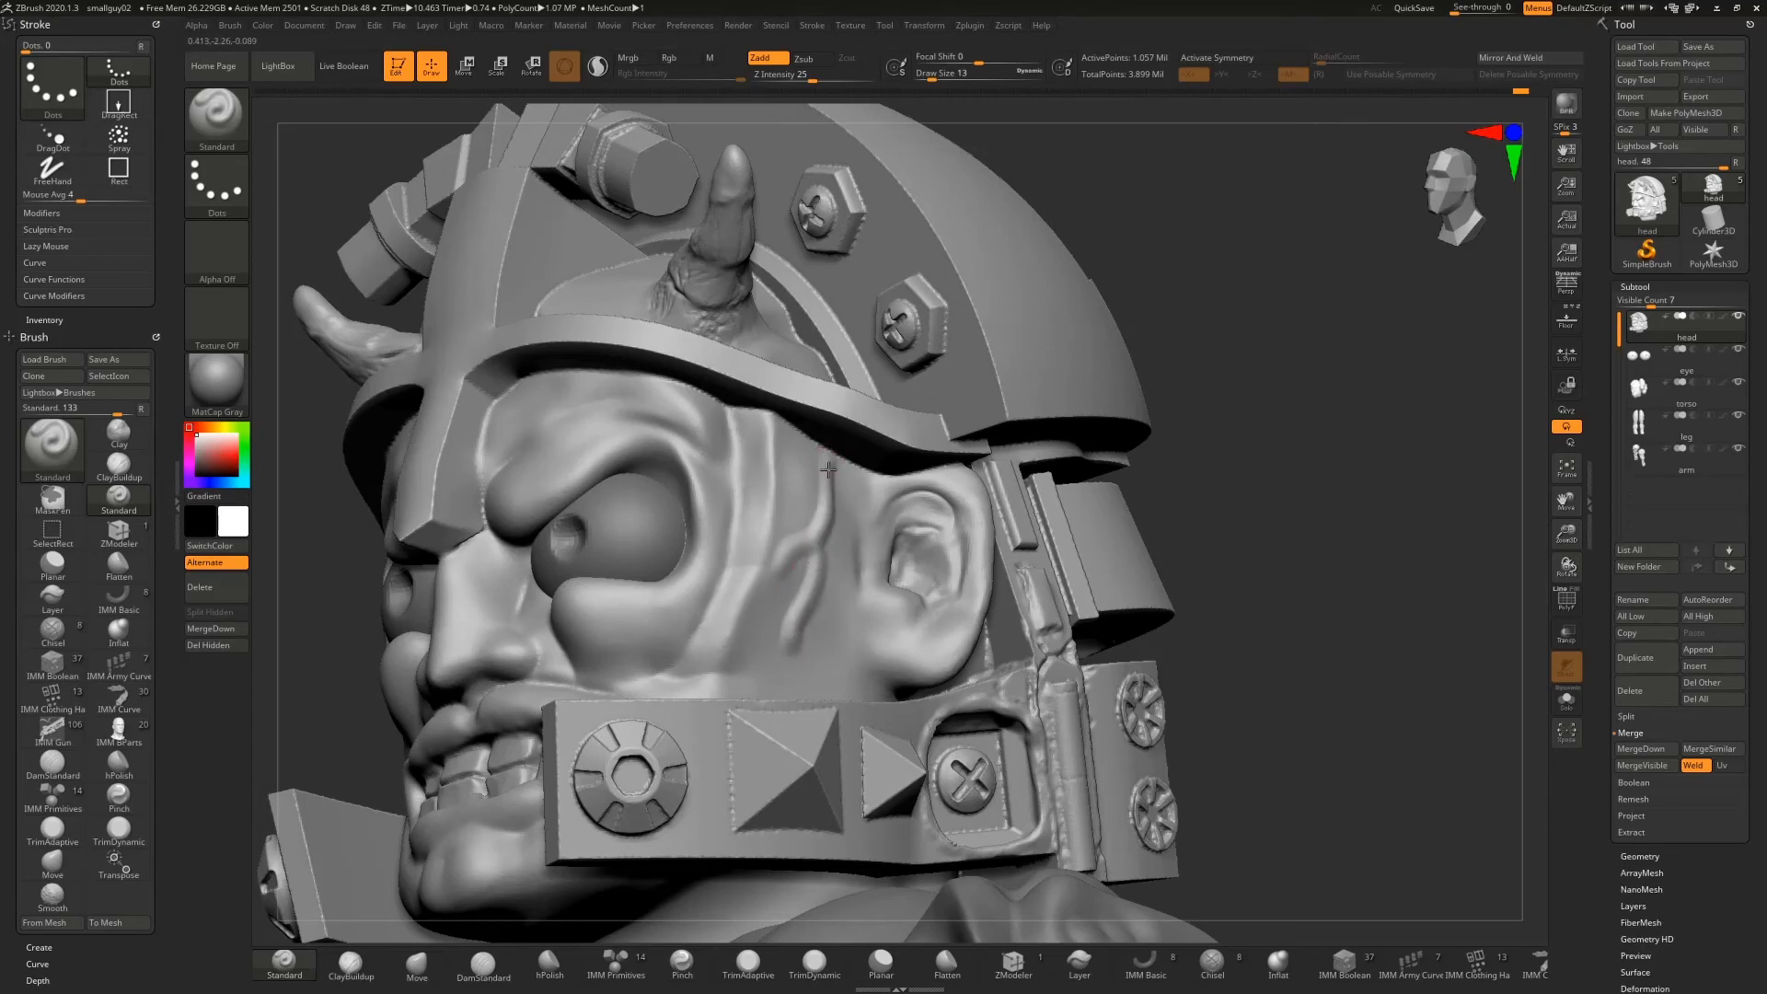
drag(786, 565, 810, 592)
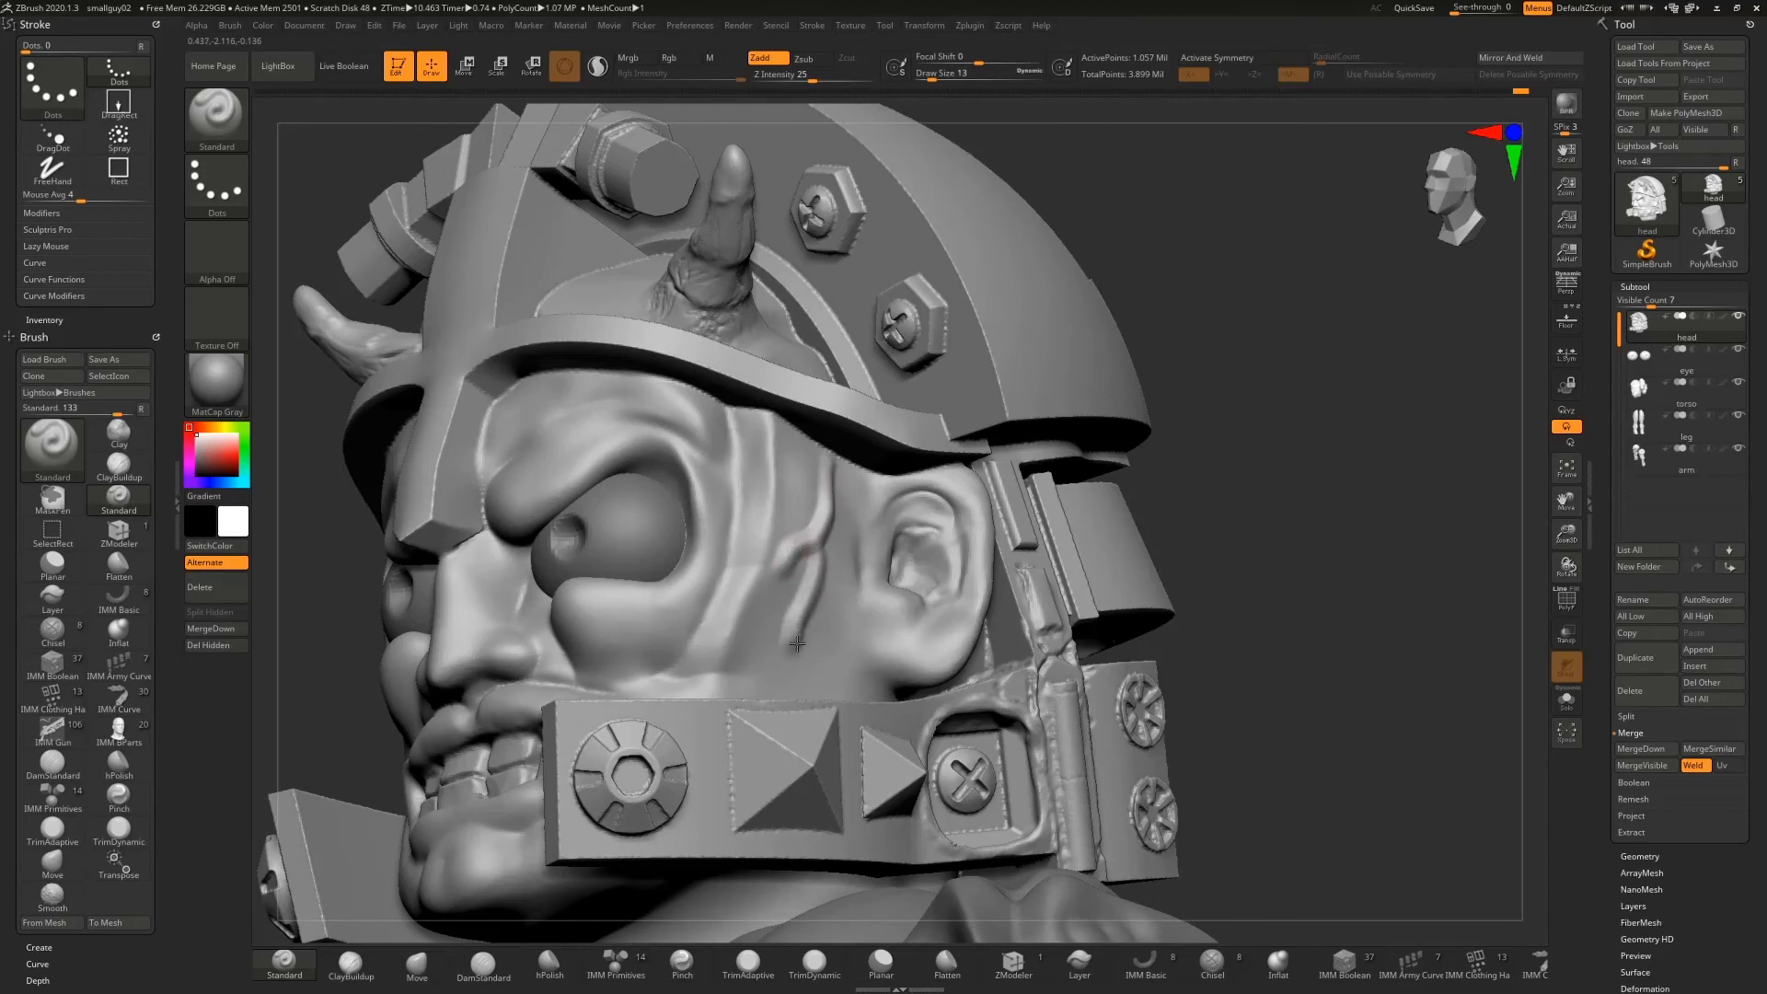
Carve creases along both sides of the left temple vein and its branch with the DamStandard brush
drag(1196, 436, 1183, 460)
click(483, 963)
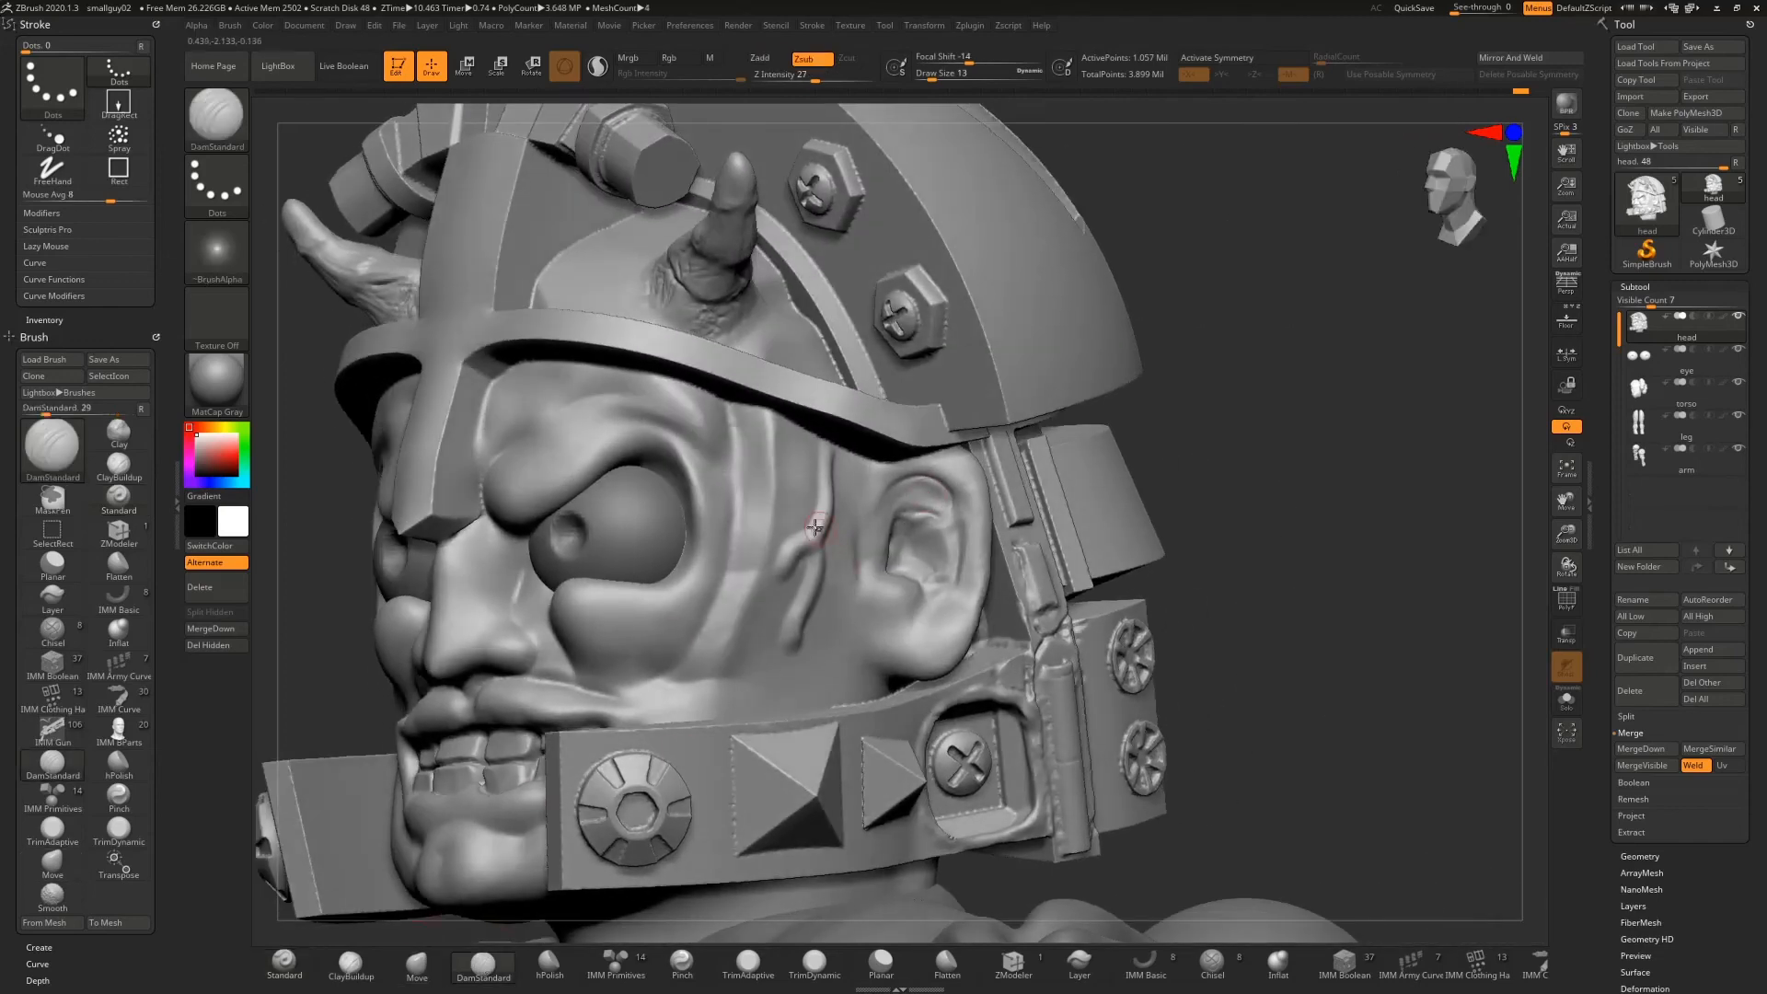
mouse_move(816, 527)
mouse_down()
mouse_move(777, 553)
mouse_move(813, 518)
mouse_up()
drag(817, 468, 802, 519)
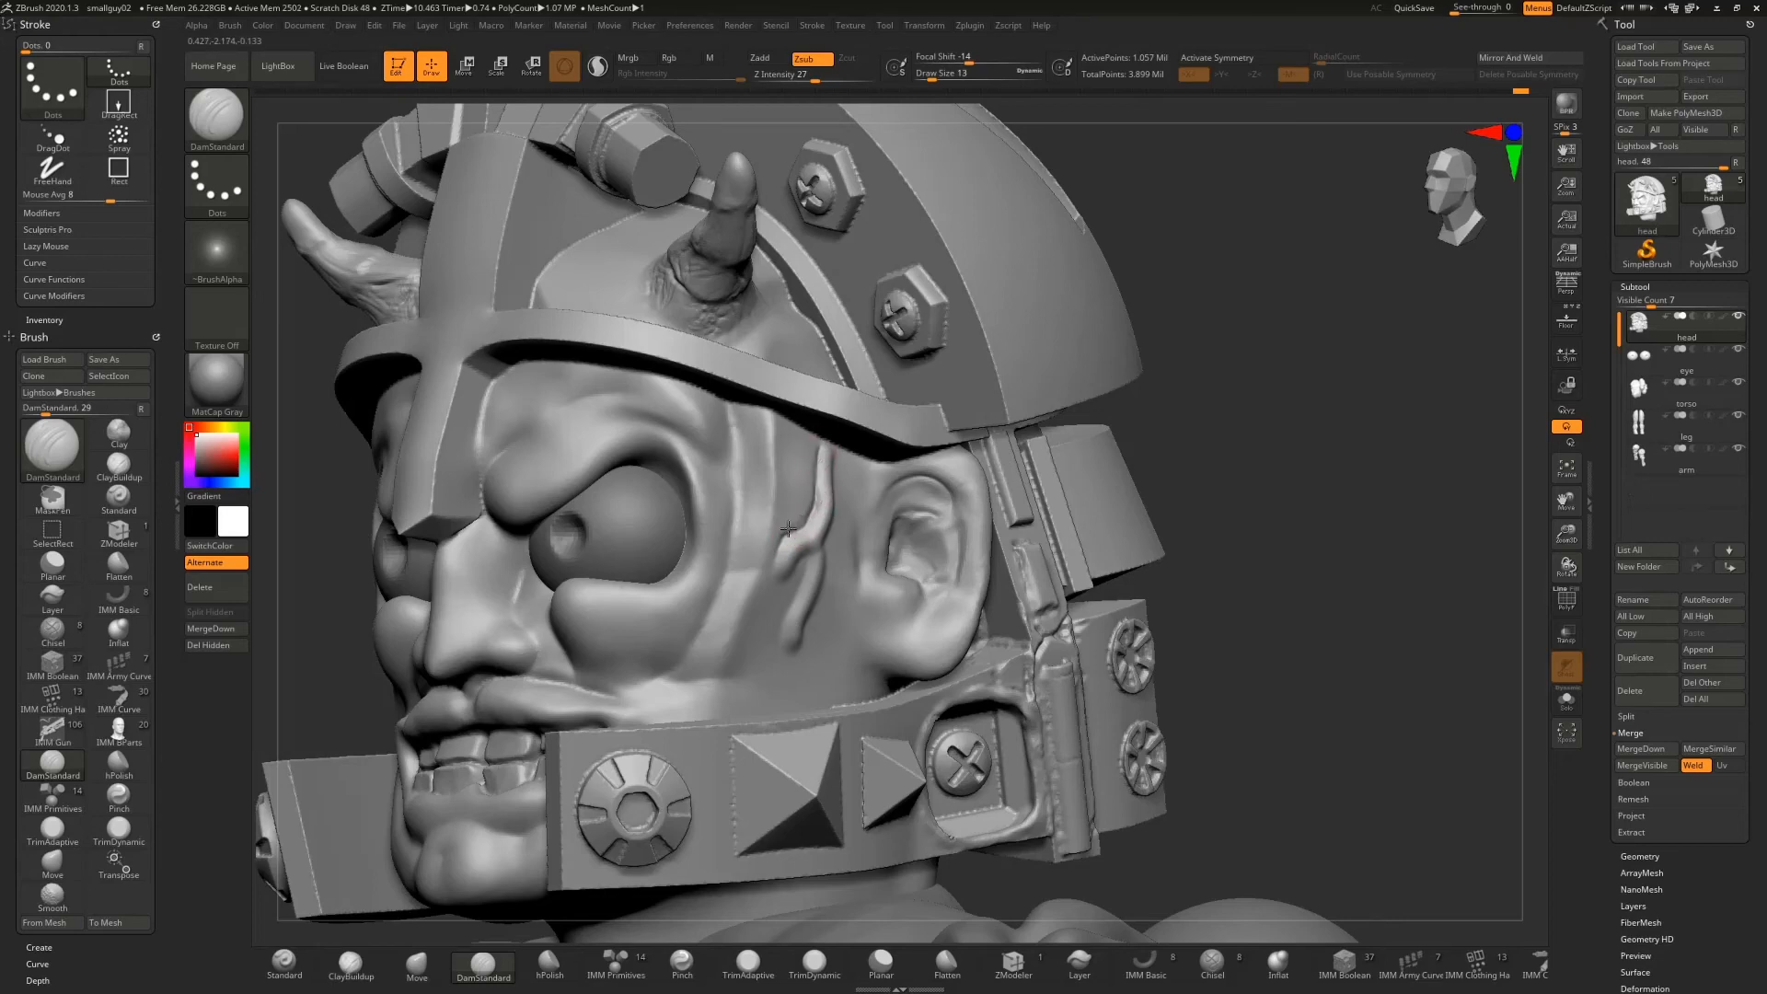
mouse_move(1140, 435)
mouse_down()
mouse_move(1187, 419)
mouse_move(1161, 426)
mouse_up()
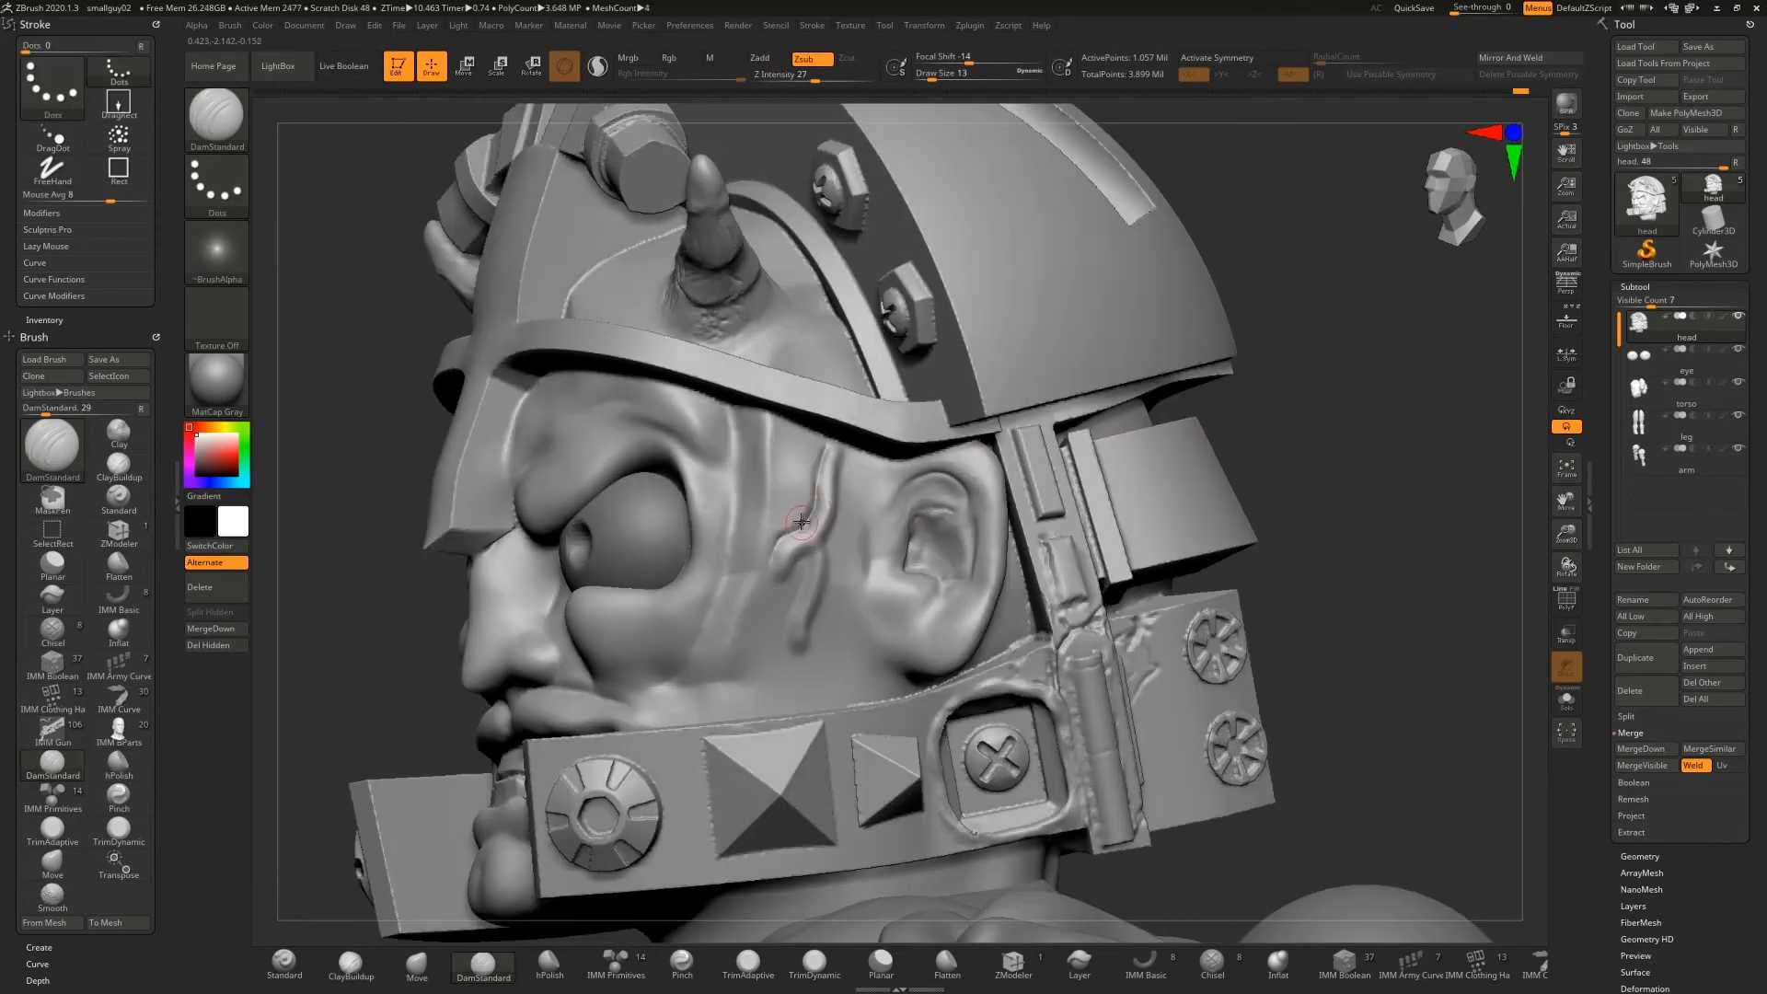
drag(773, 549, 789, 576)
drag(846, 465, 824, 539)
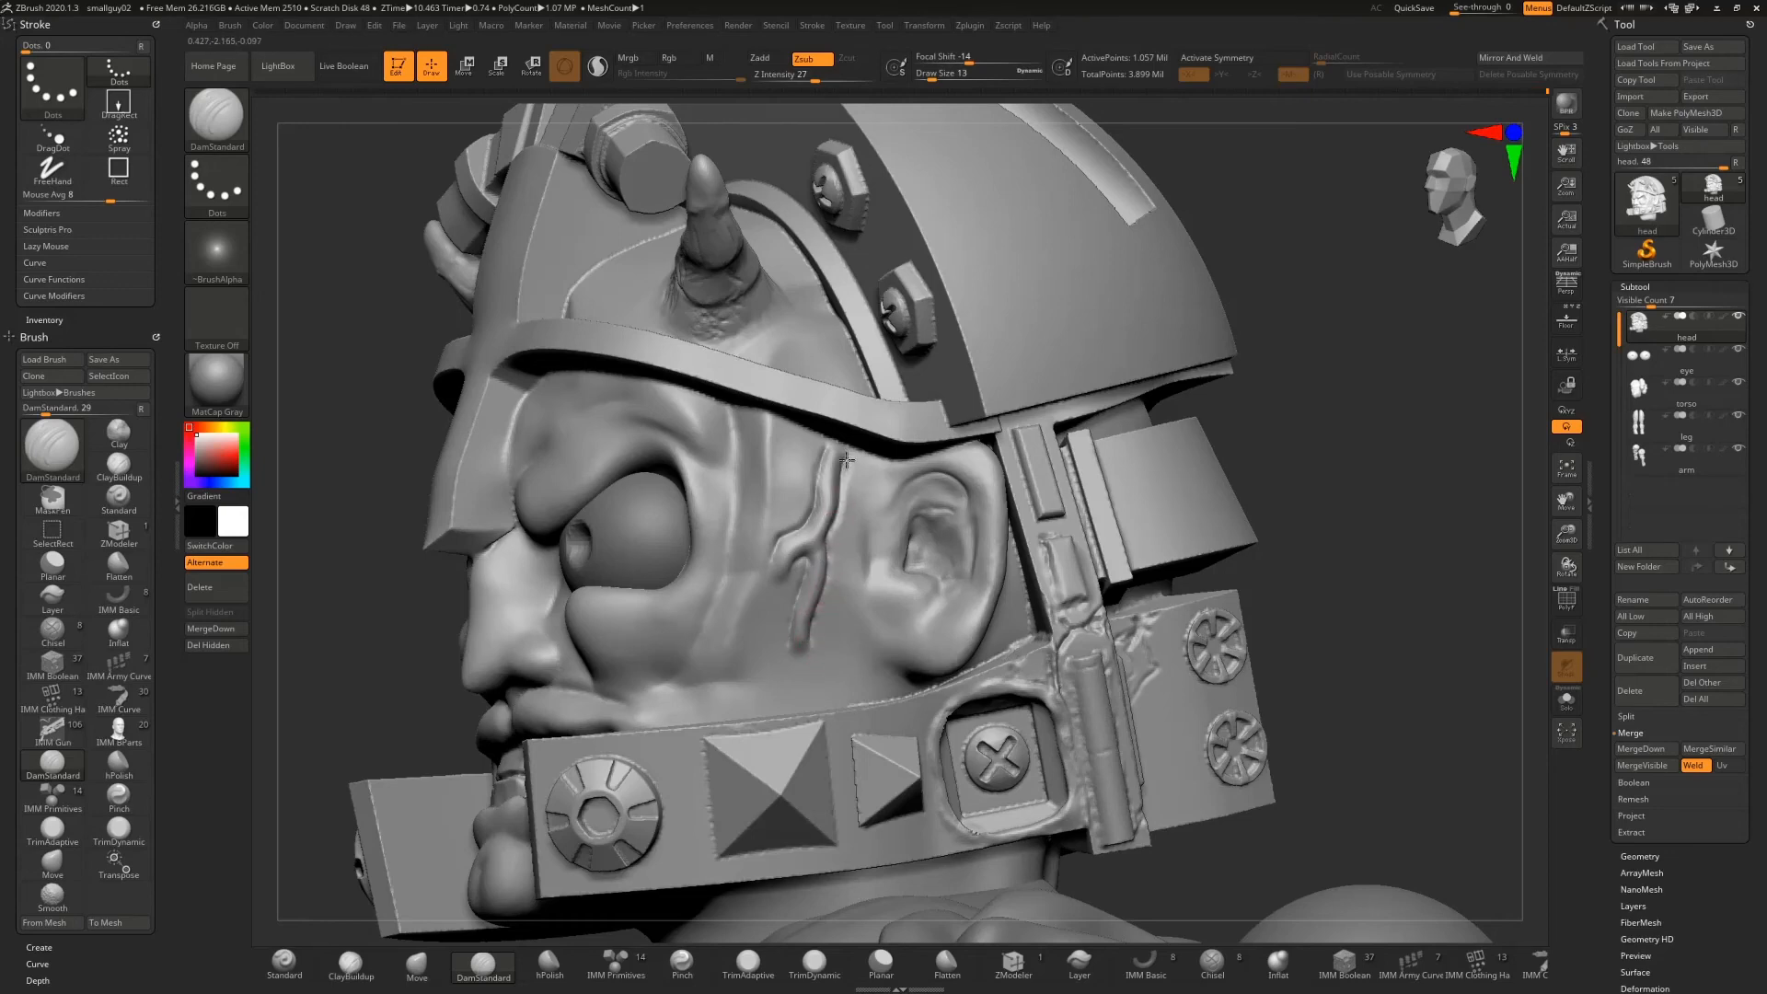
drag(1266, 406, 1017, 474)
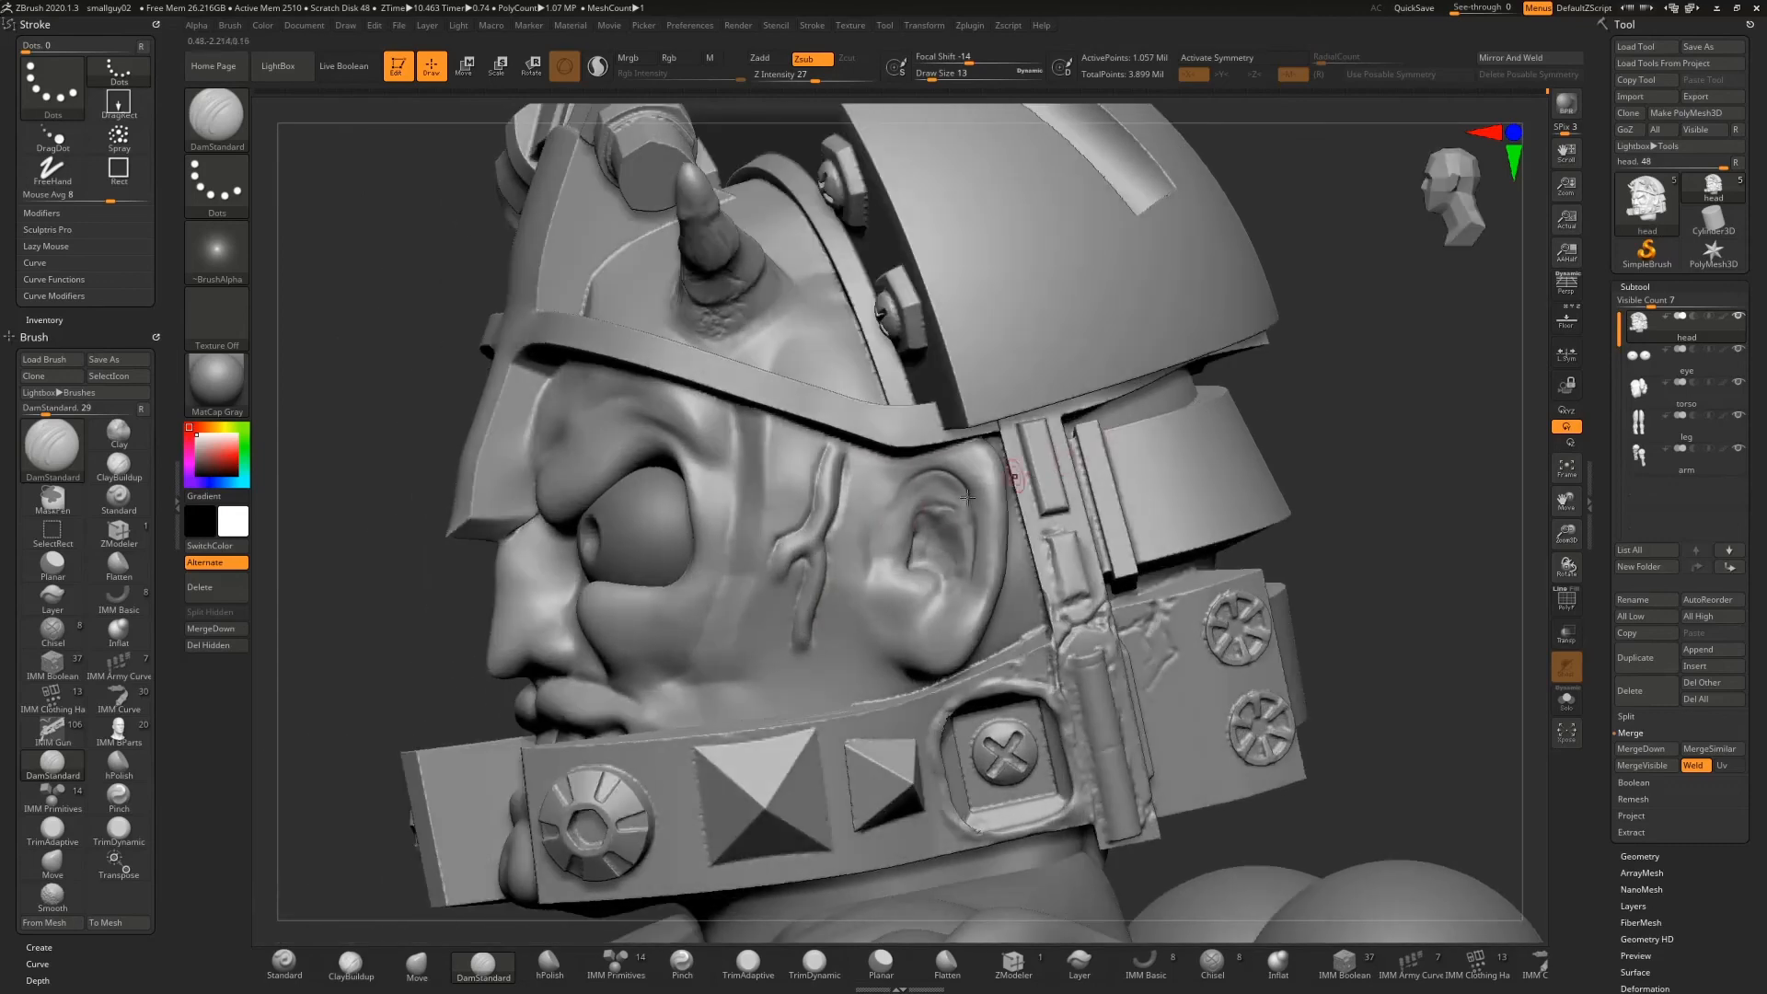
Smooth the skin around the raised vein on the left temple
key(shift)
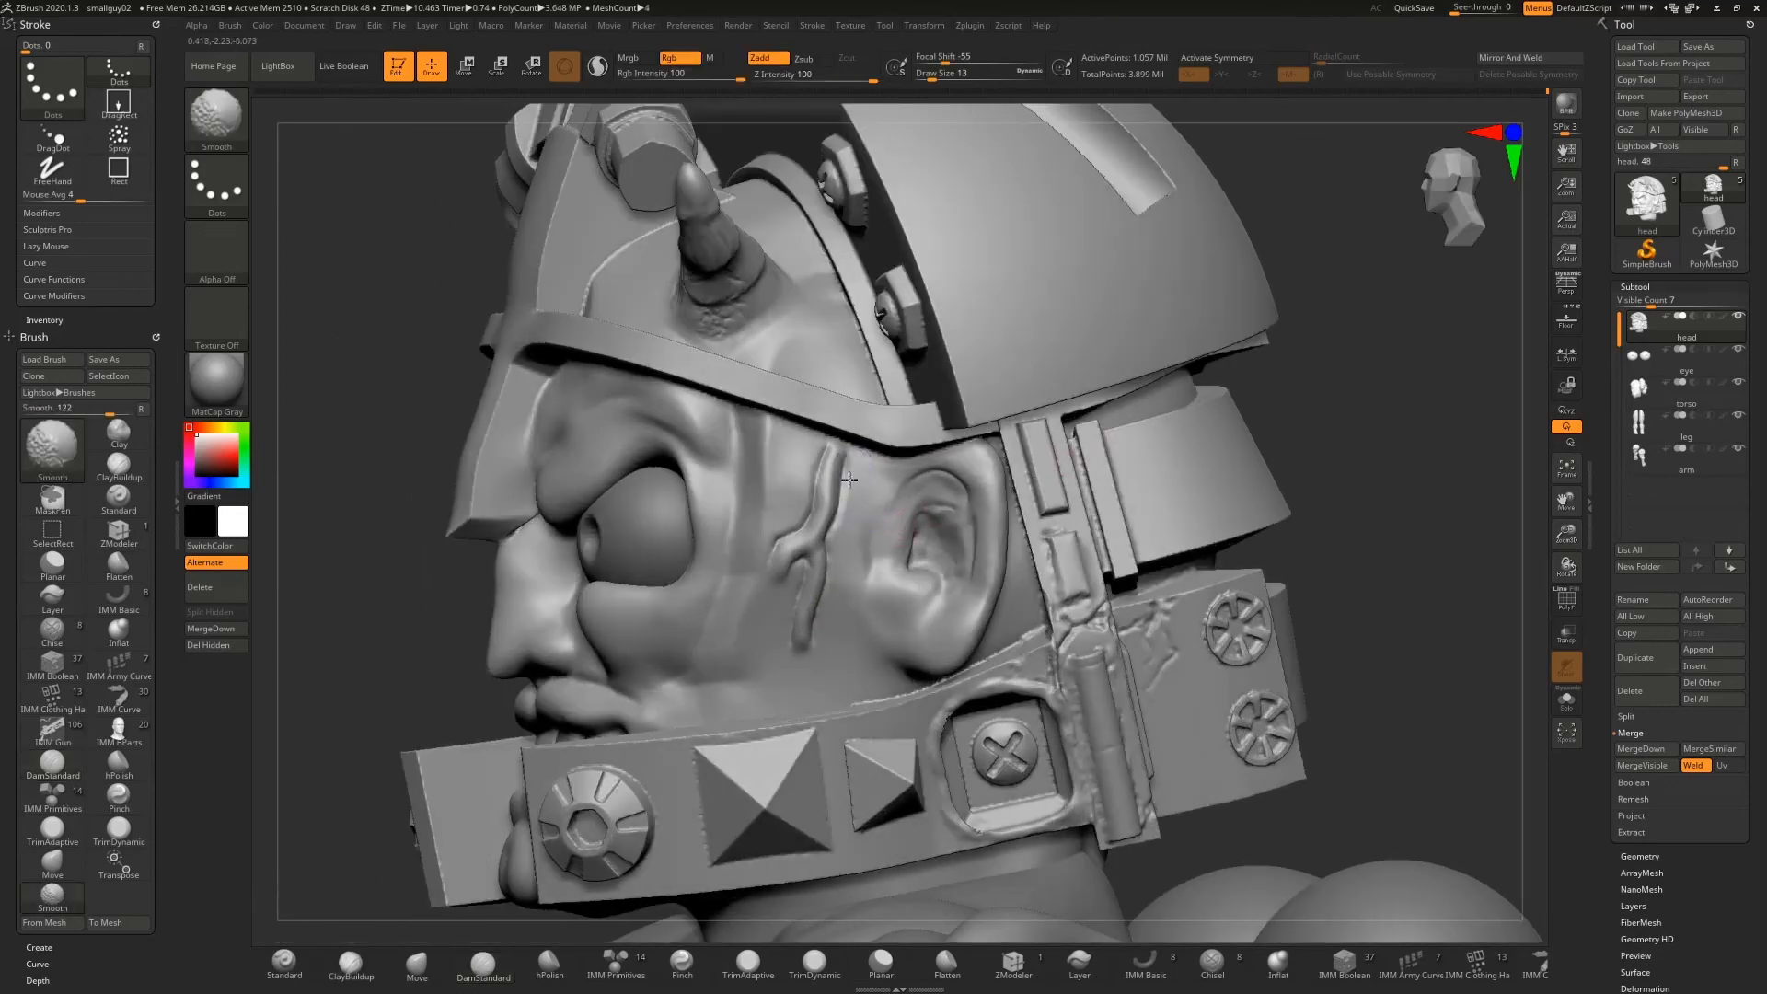
mouse_move(819, 469)
shift+mouse_down()
mouse_move(797, 544)
mouse_move(834, 572)
mouse_move(841, 543)
mouse_move(810, 638)
mouse_move(826, 618)
mouse_move(778, 569)
mouse_move(802, 539)
mouse_move(783, 533)
shift+mouse_up()
mouse_move(1301, 418)
mouse_down()
mouse_move(1333, 398)
mouse_move(1254, 424)
mouse_up()
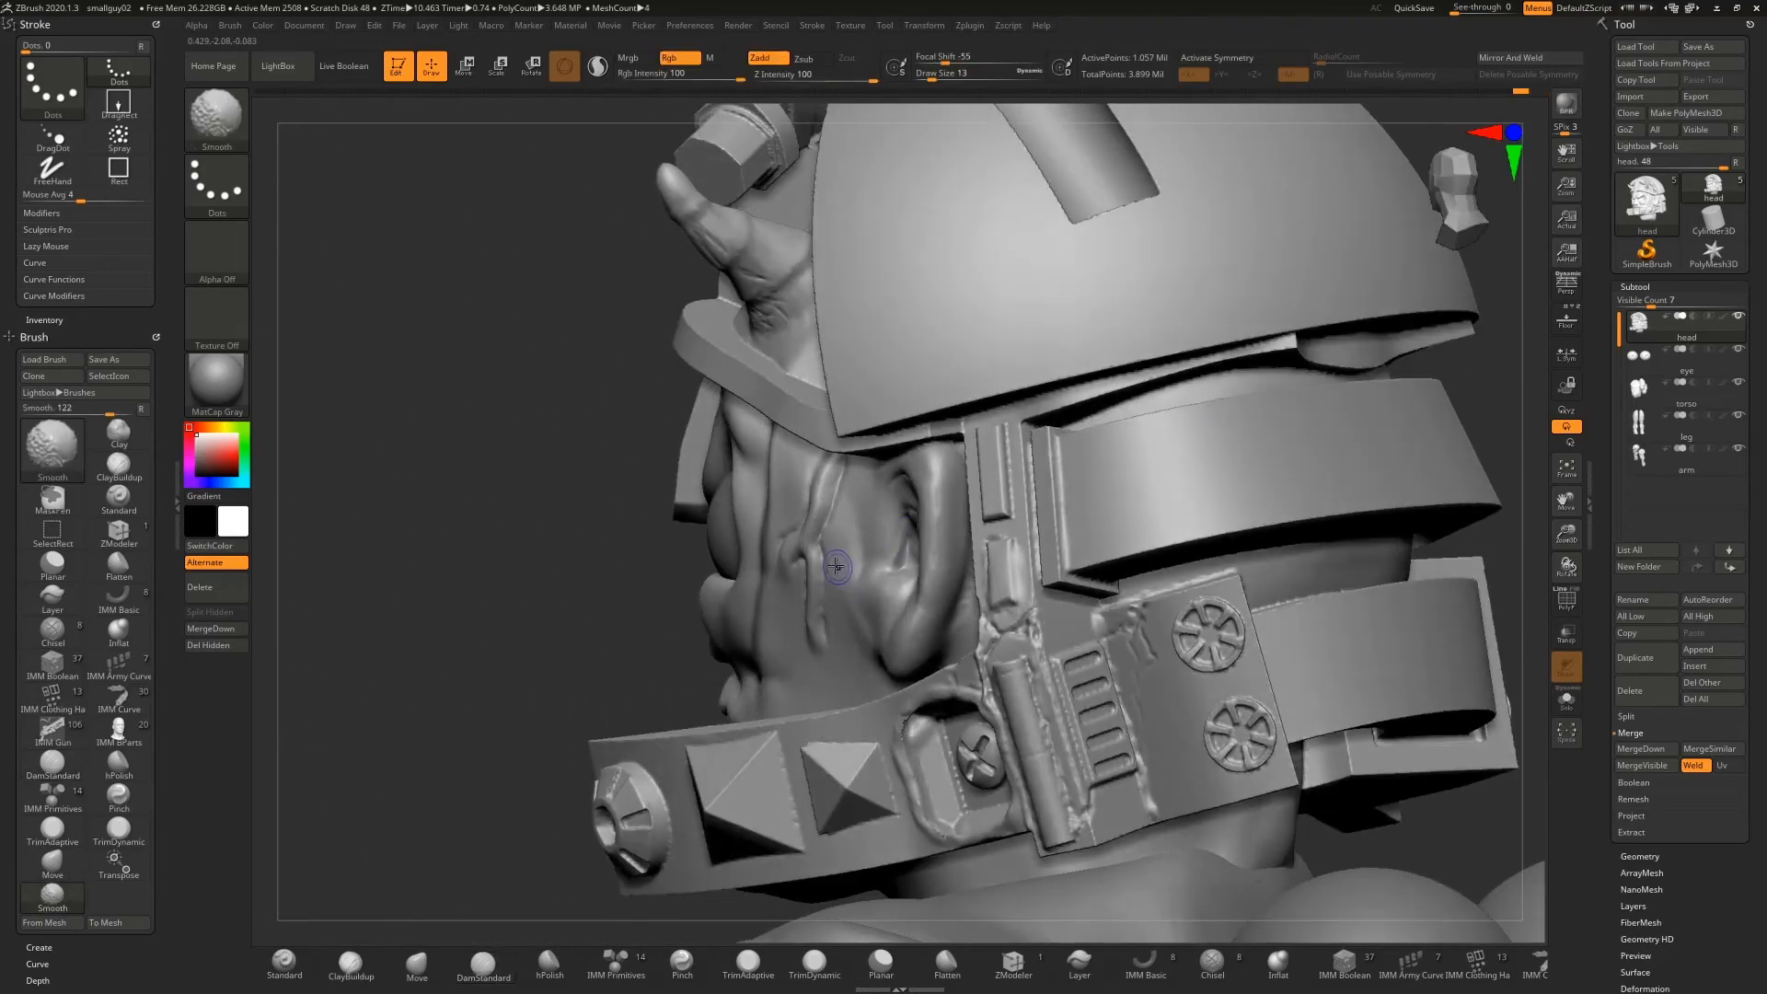
Examine the sculpted head and helmet from the front and both sides
mouse_move(547, 547)
mouse_down()
mouse_move(1196, 578)
mouse_move(1158, 575)
mouse_up()
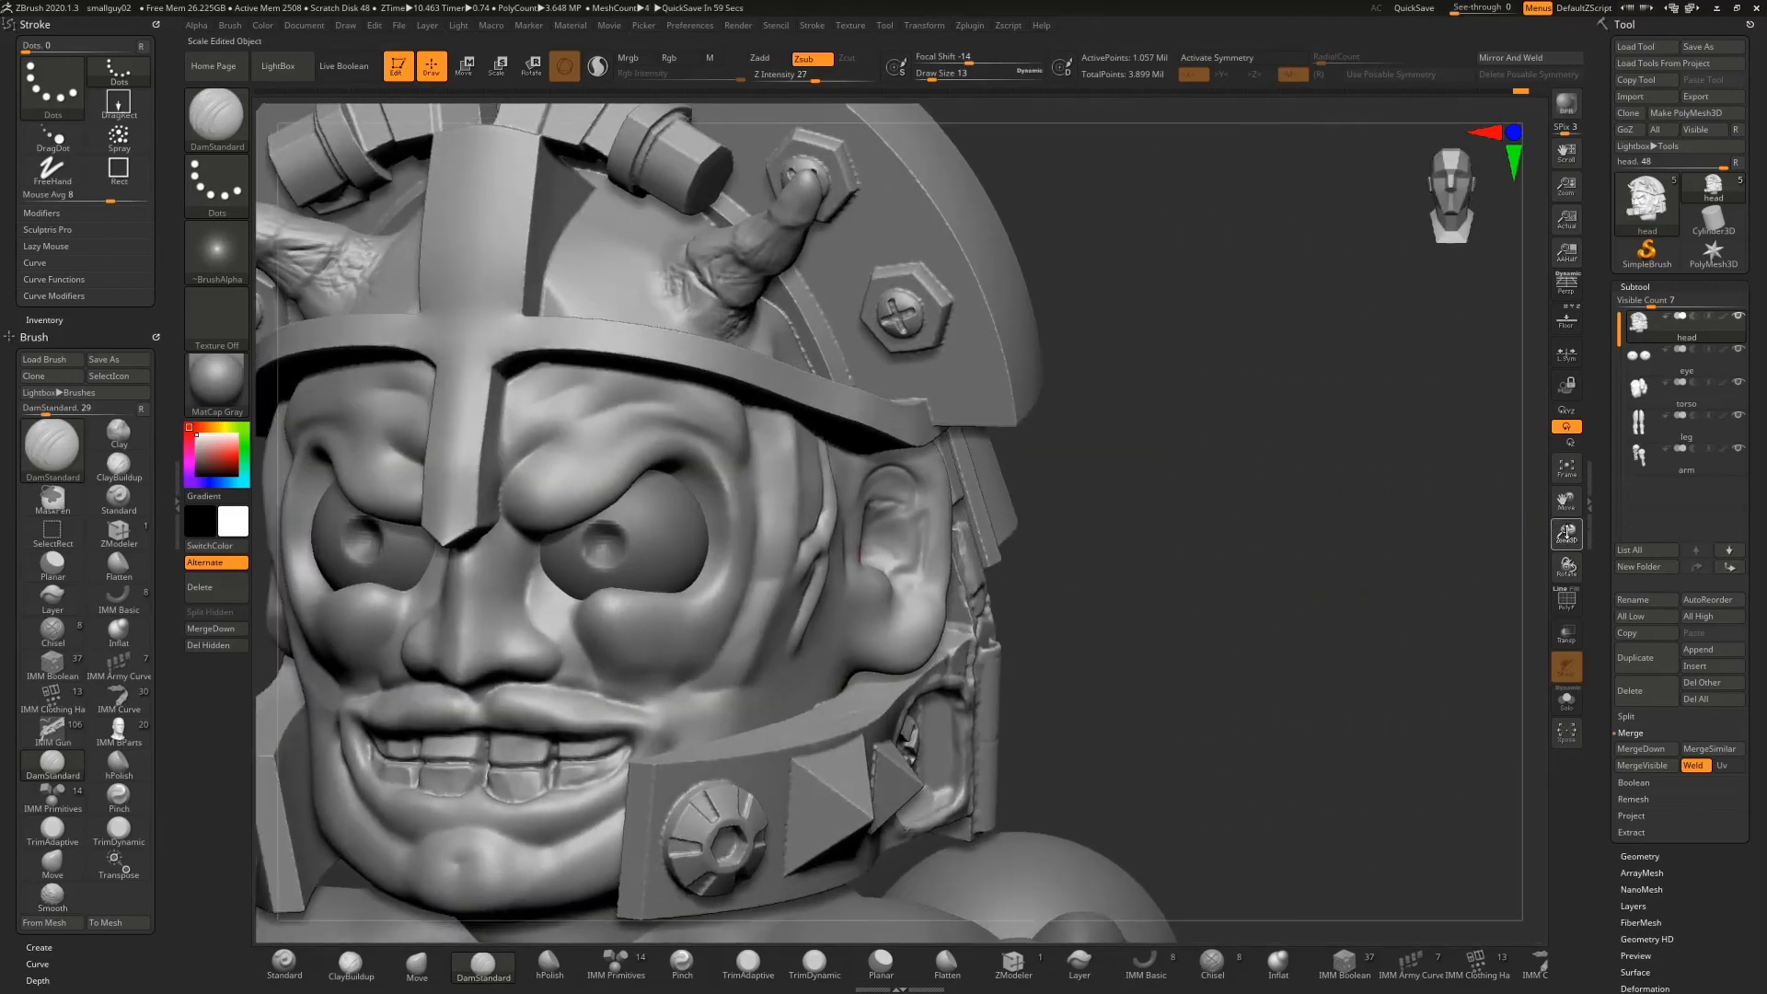
key(f)
mouse_move(1210, 482)
mouse_down()
mouse_move(1225, 494)
mouse_move(1168, 488)
mouse_move(1190, 463)
mouse_move(1270, 489)
mouse_move(1199, 488)
mouse_move(1214, 544)
mouse_move(1182, 555)
mouse_move(1206, 533)
mouse_move(1198, 470)
mouse_up()
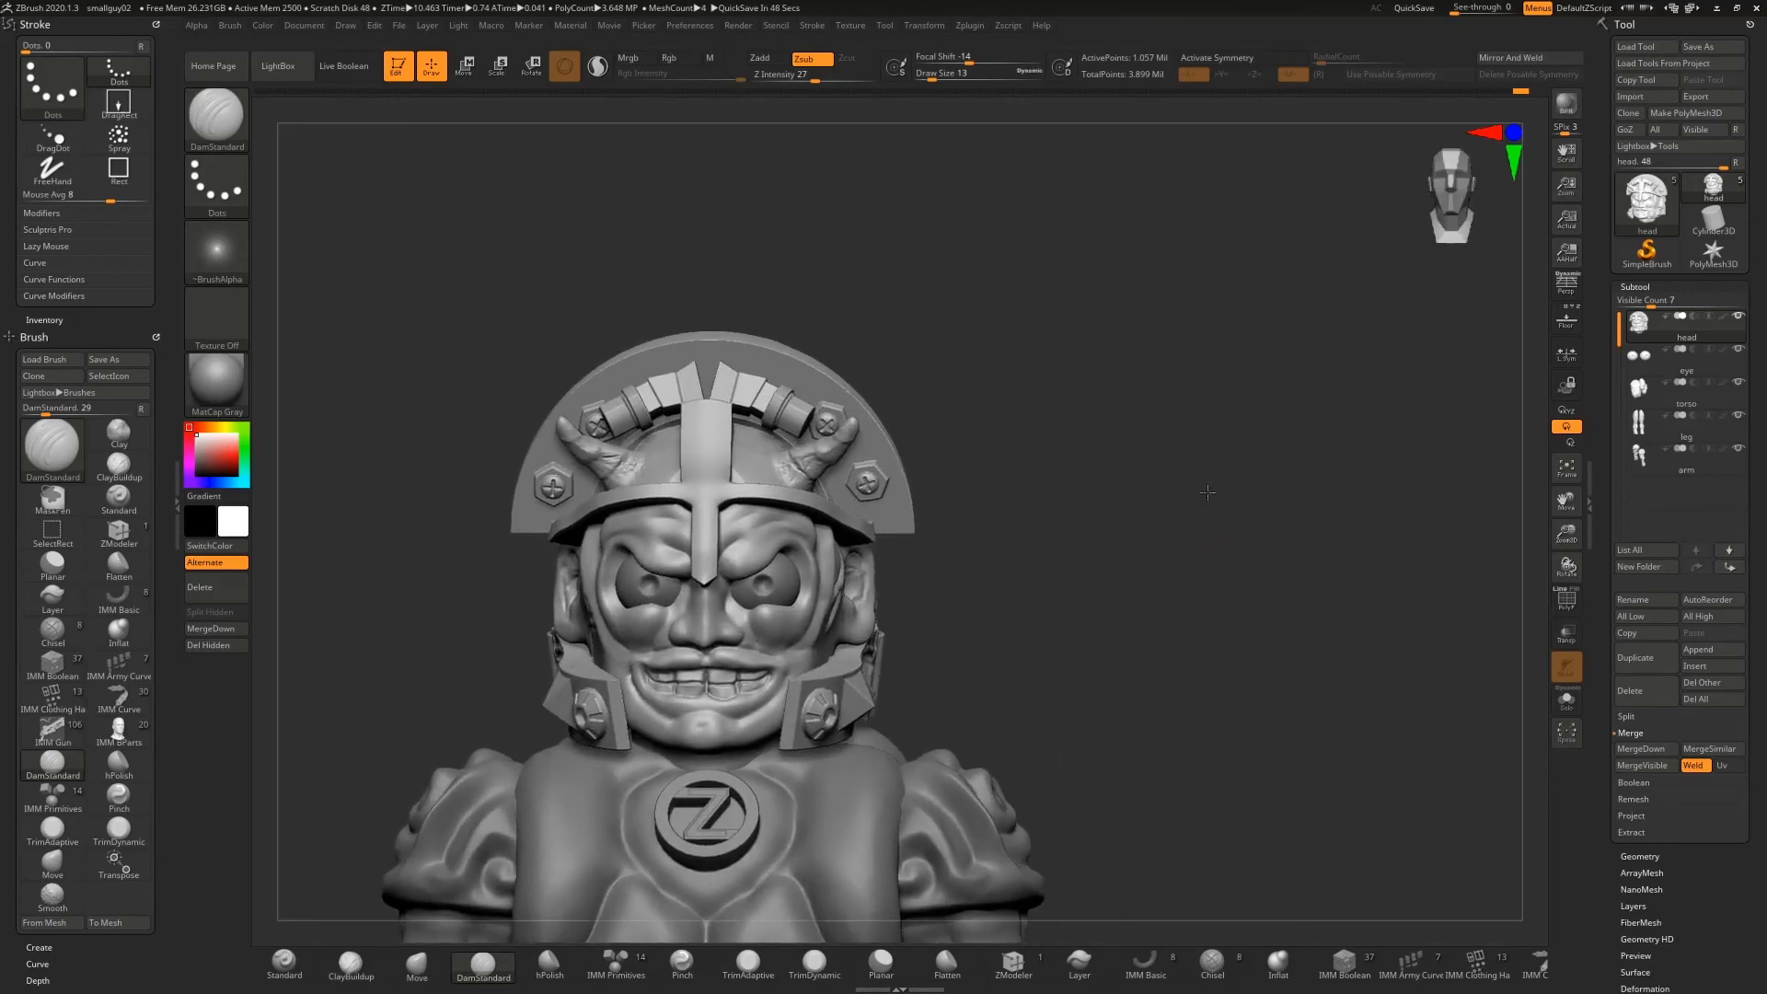
drag(1232, 505, 353, 829)
click(284, 960)
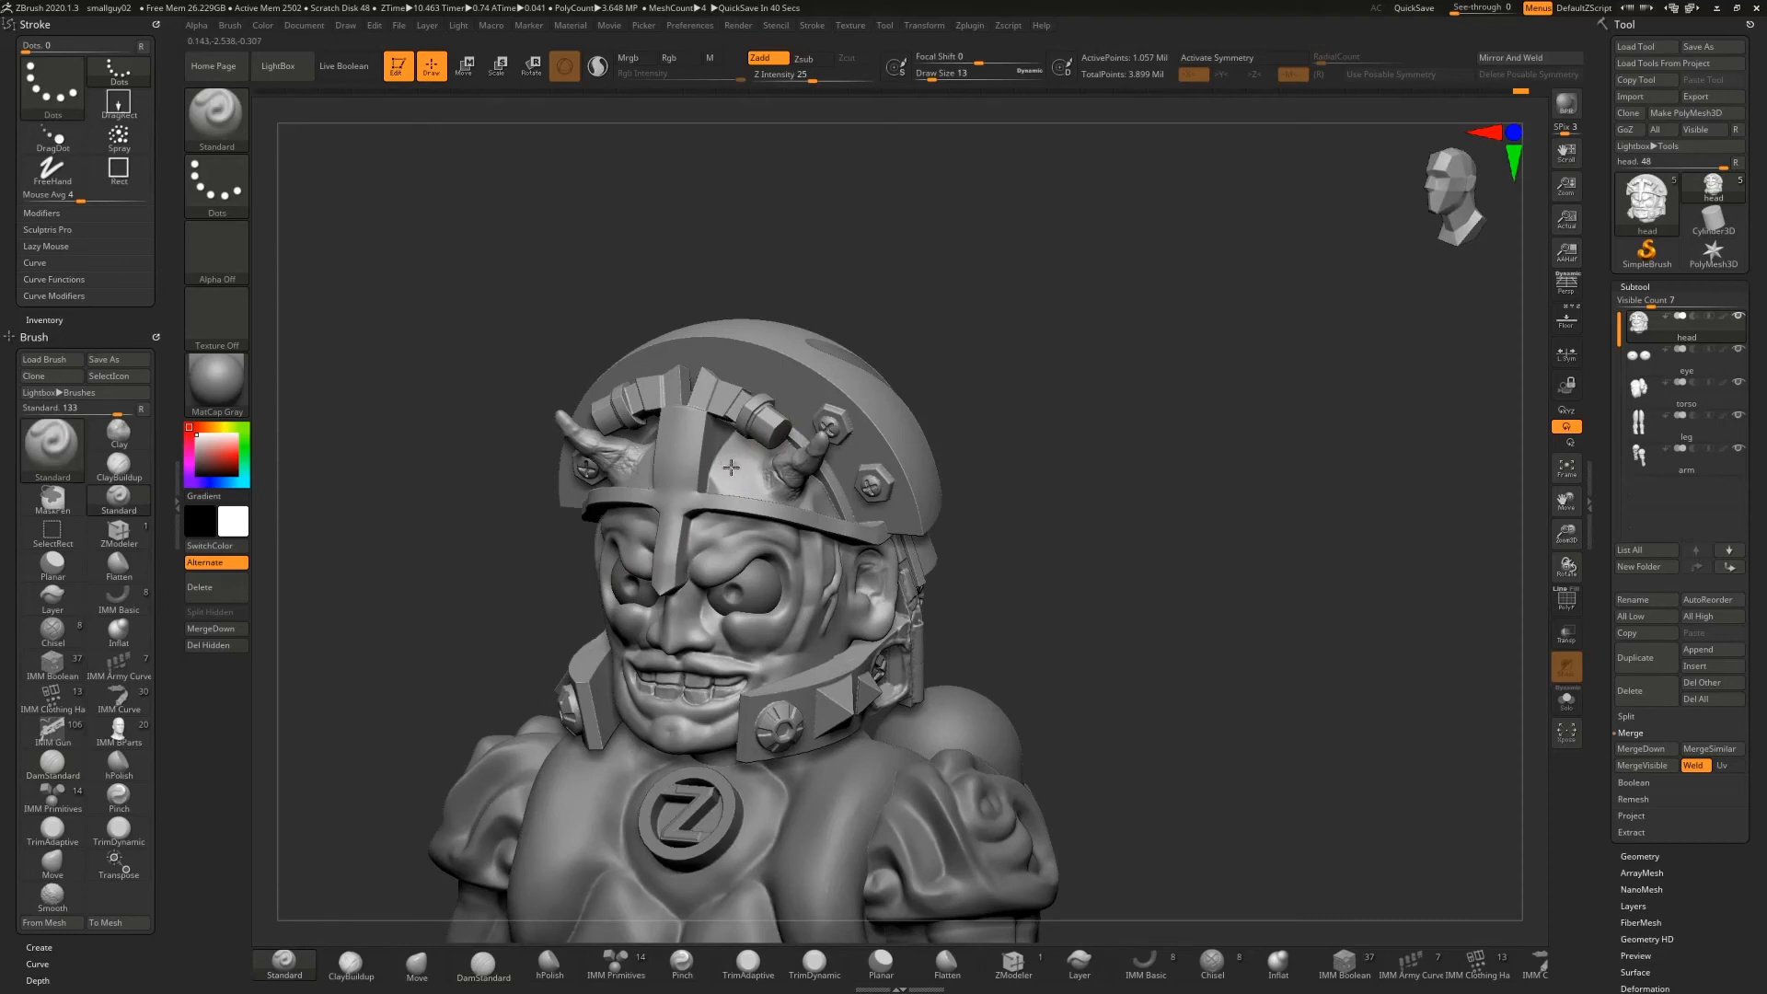
drag(1097, 446, 989, 457)
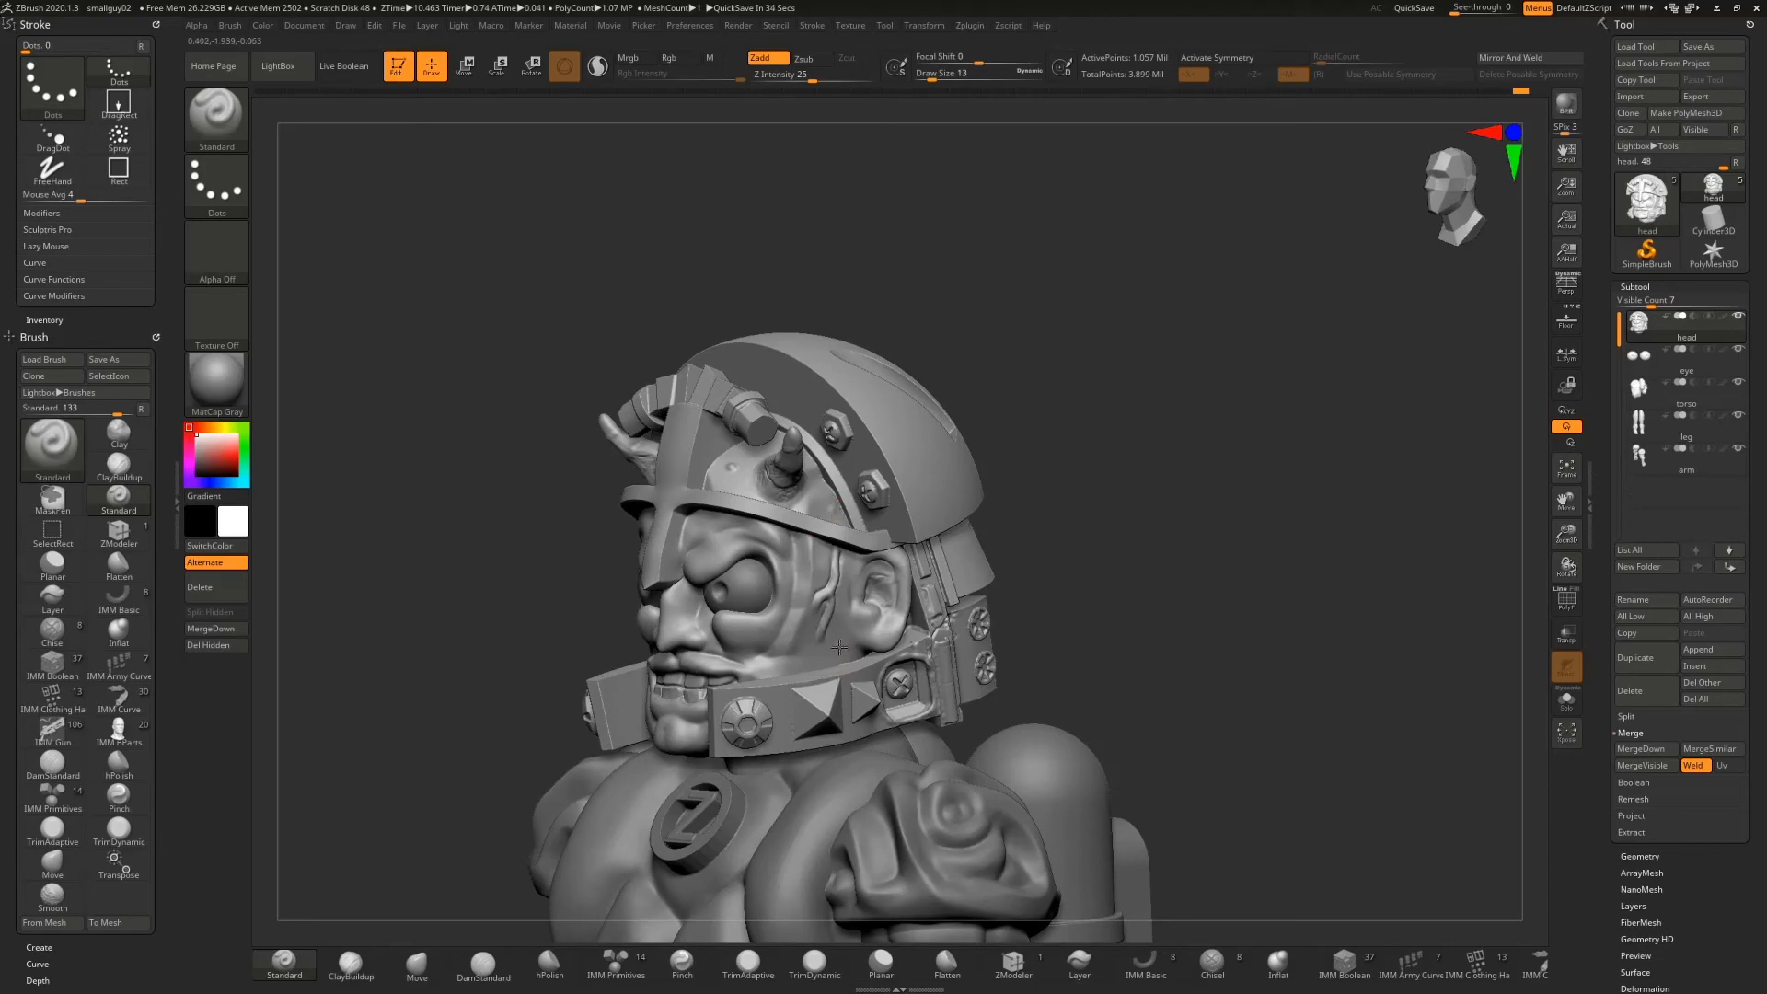
drag(1054, 498, 1100, 472)
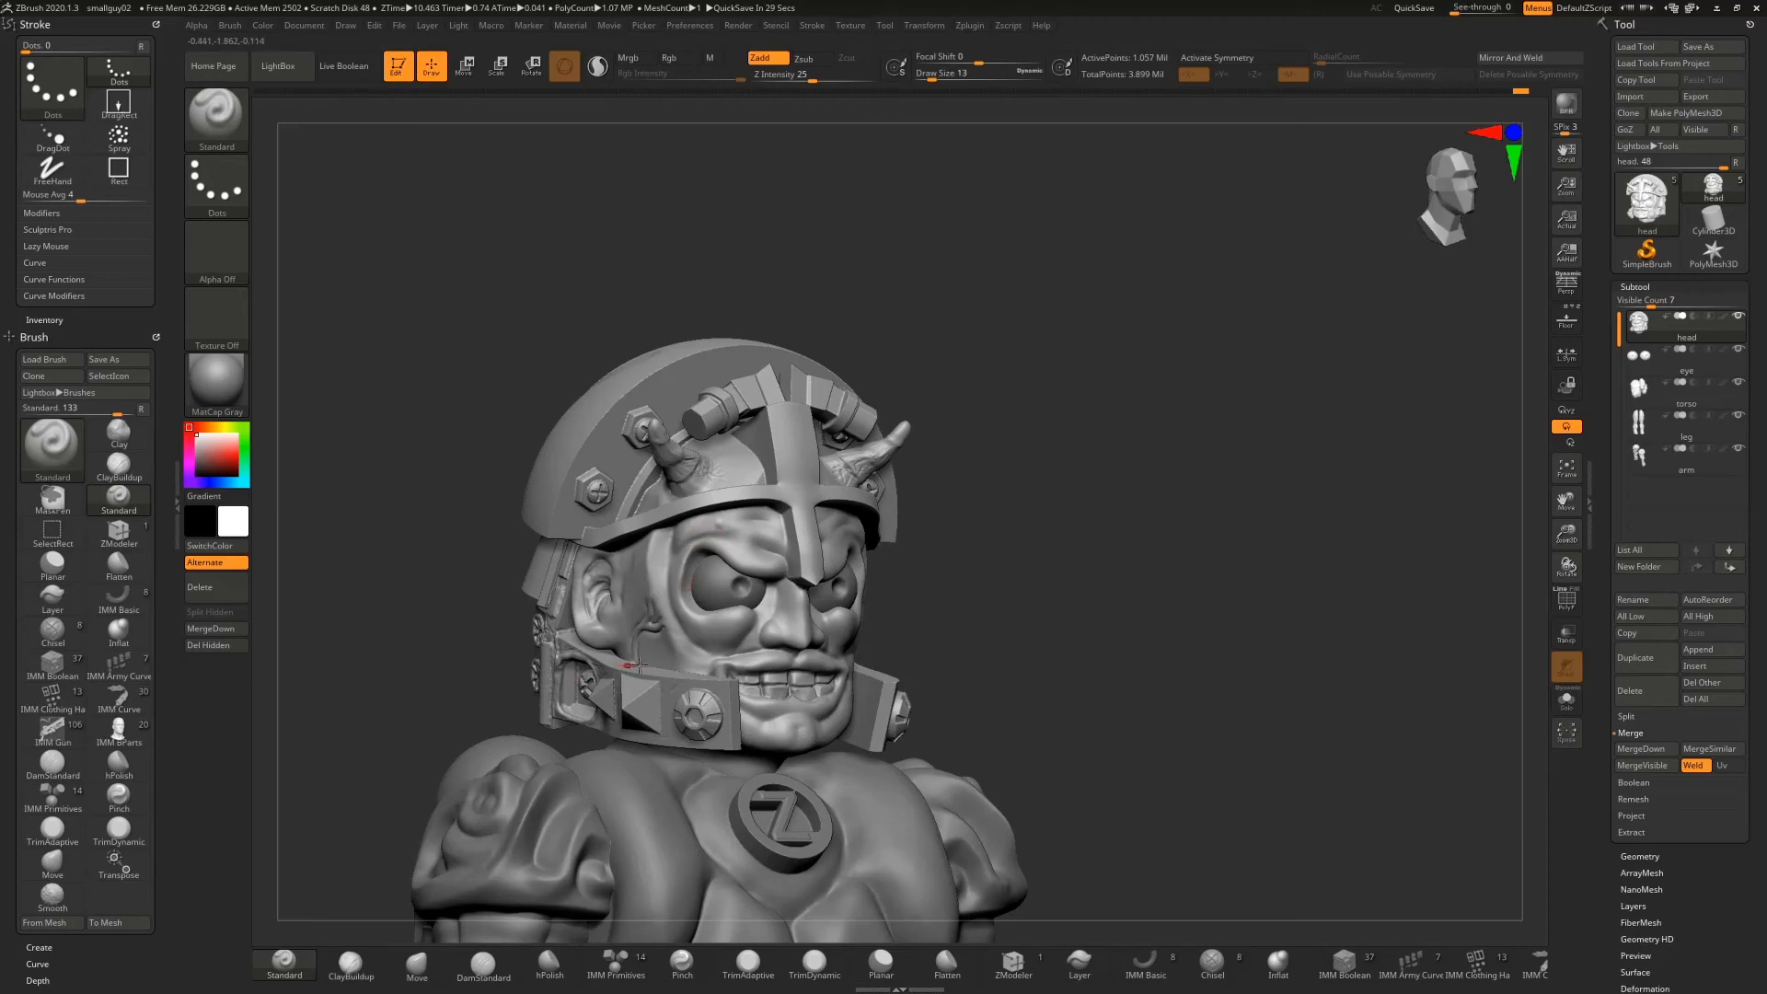
drag(1205, 612, 1240, 644)
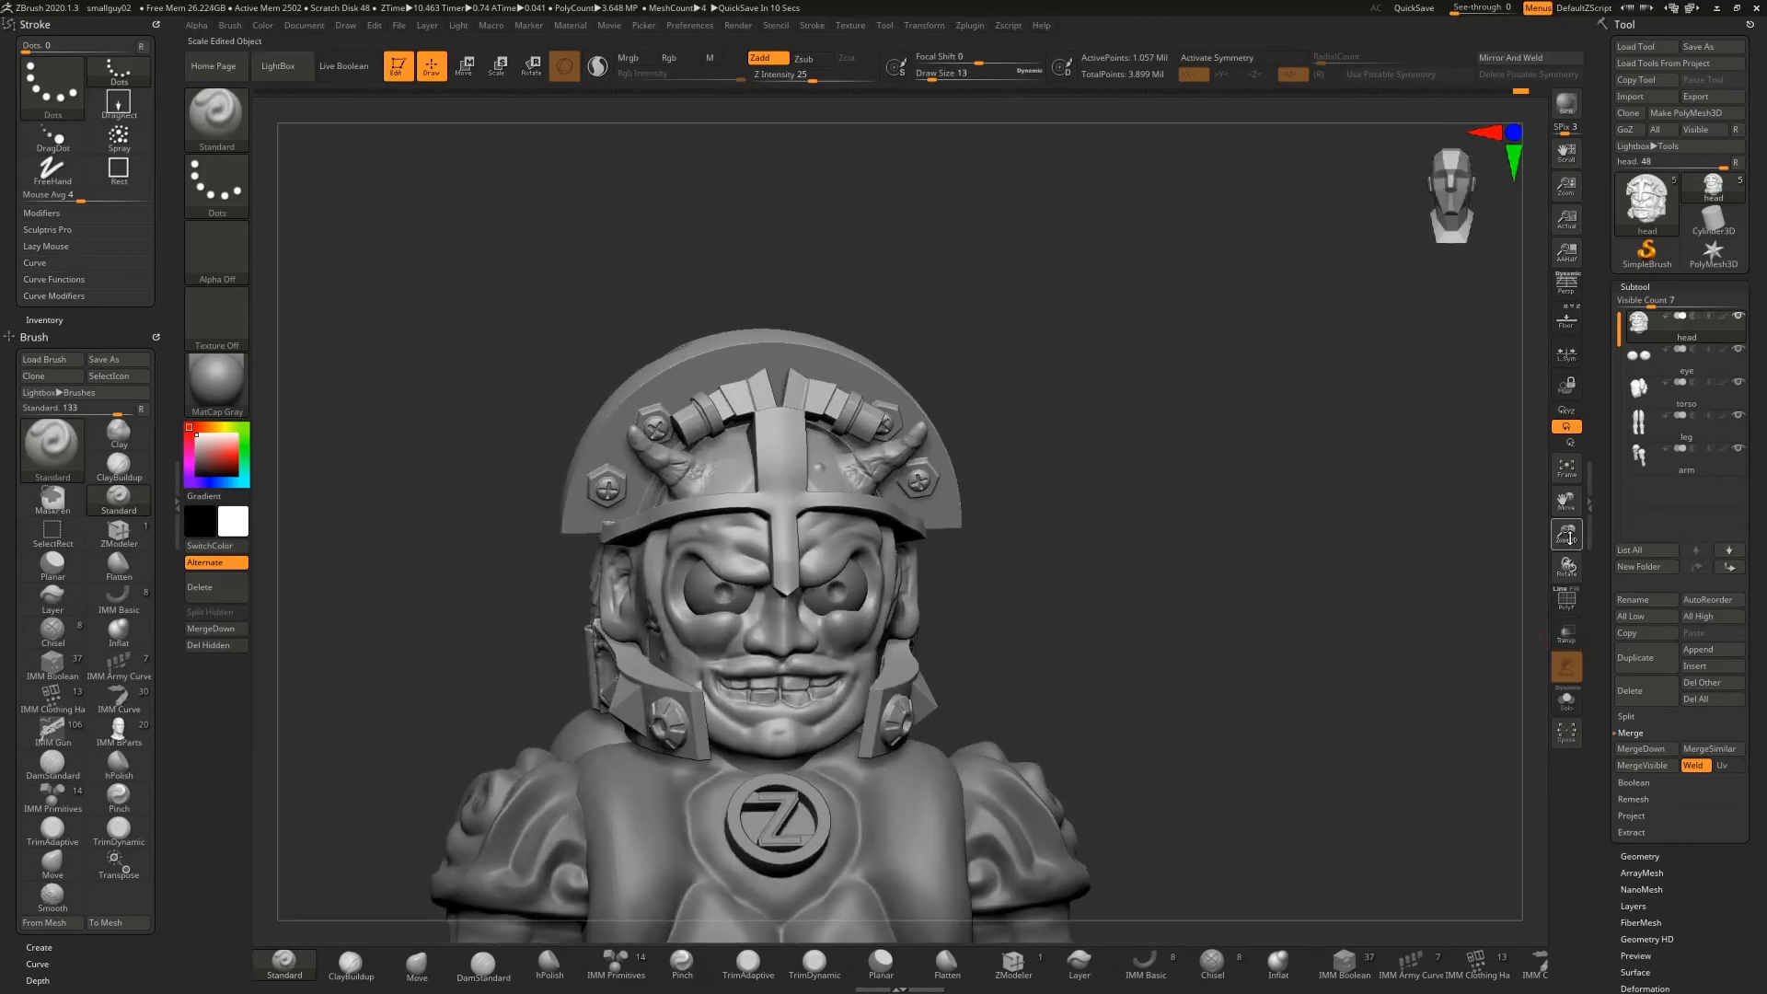
Save the project as smallguy02.ZPR in the smallguy folder, replacing the existing file
drag(1568, 537, 1472, 488)
alt+drag(975, 630, 1050, 315)
mouse_move(1052, 382)
mouse_down()
mouse_move(1113, 369)
mouse_move(1039, 374)
mouse_up()
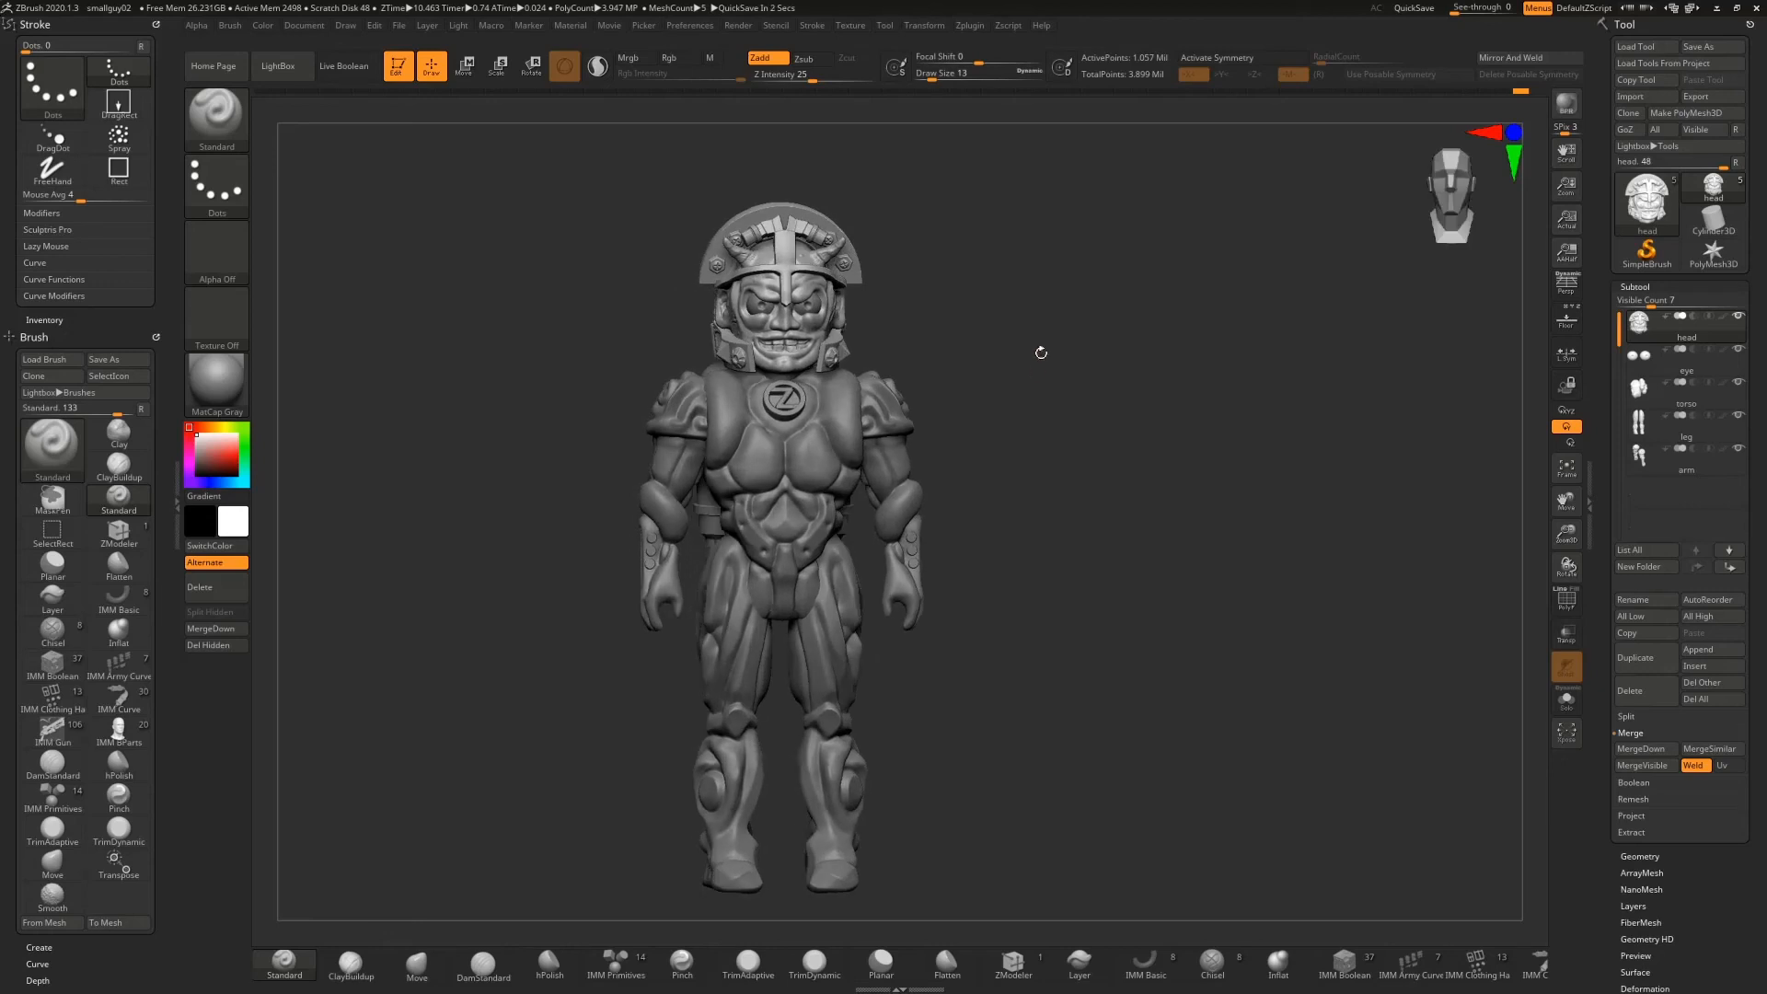
click(399, 25)
click(500, 54)
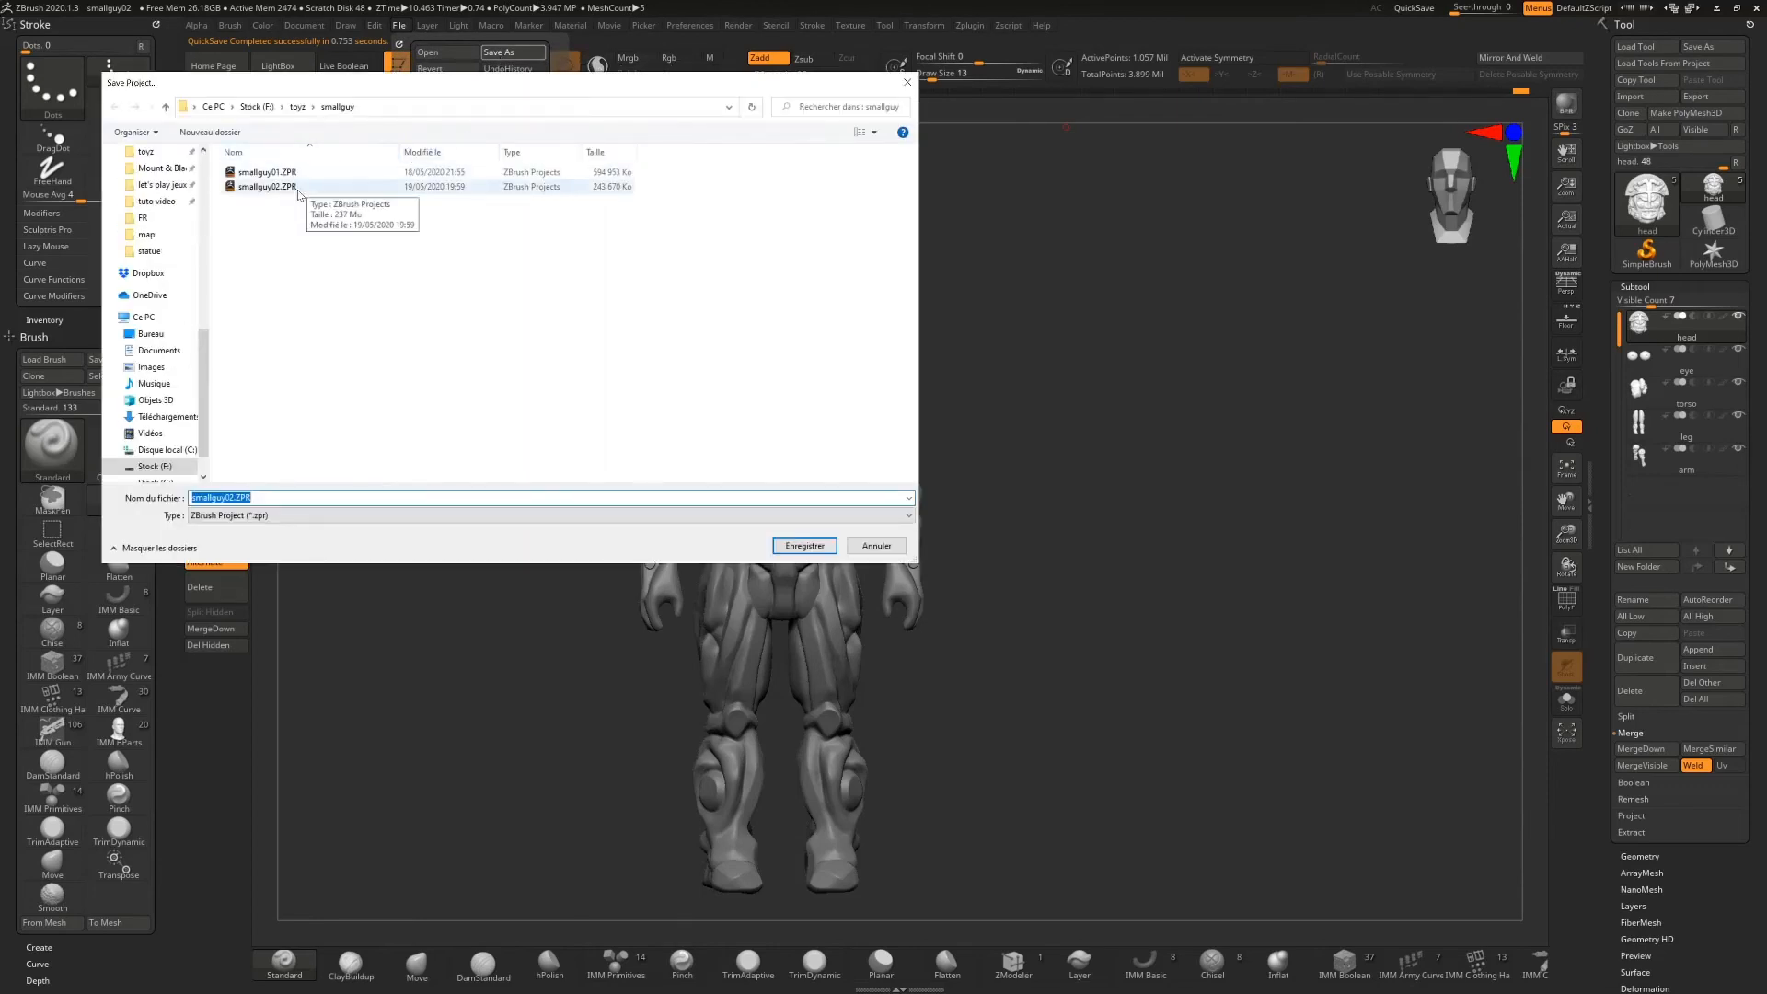
double_click(298, 187)
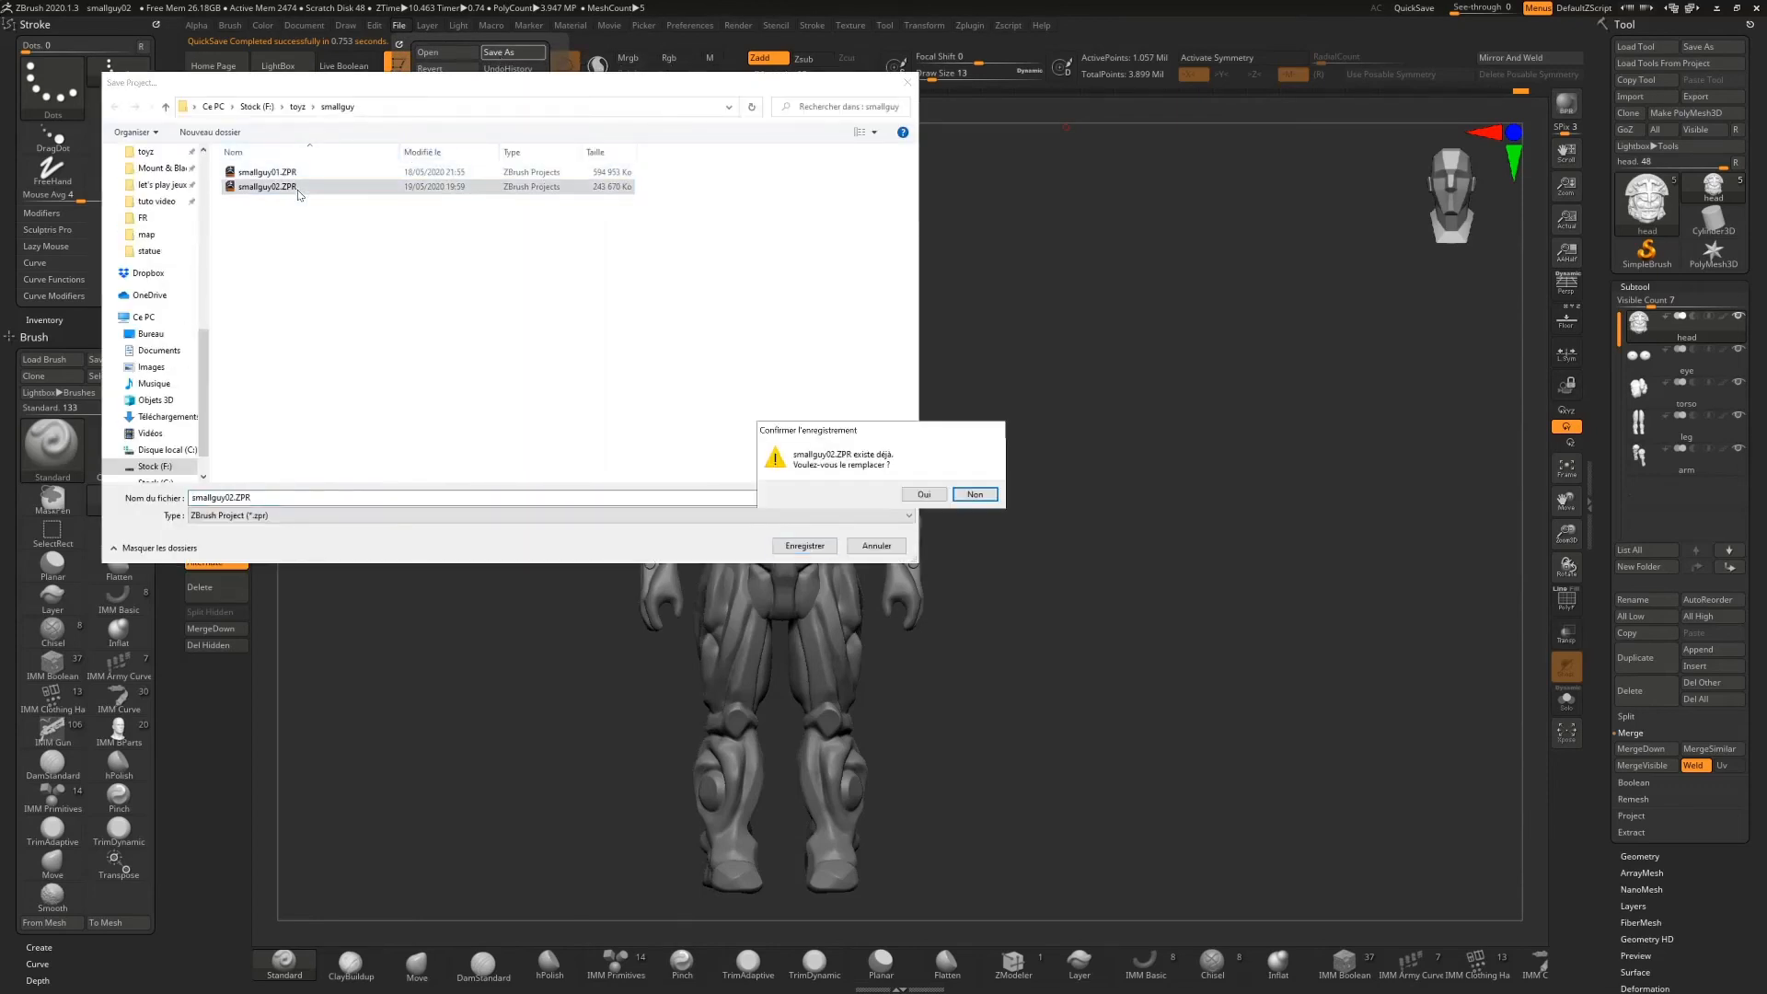
click(924, 495)
Inspect the full figure from the front, both sides and the back to compare the head with the body
mouse_move(1016, 350)
mouse_down()
mouse_move(934, 340)
mouse_move(1032, 318)
mouse_move(997, 342)
mouse_move(943, 343)
mouse_move(1055, 333)
mouse_move(975, 336)
mouse_move(1001, 333)
mouse_up()
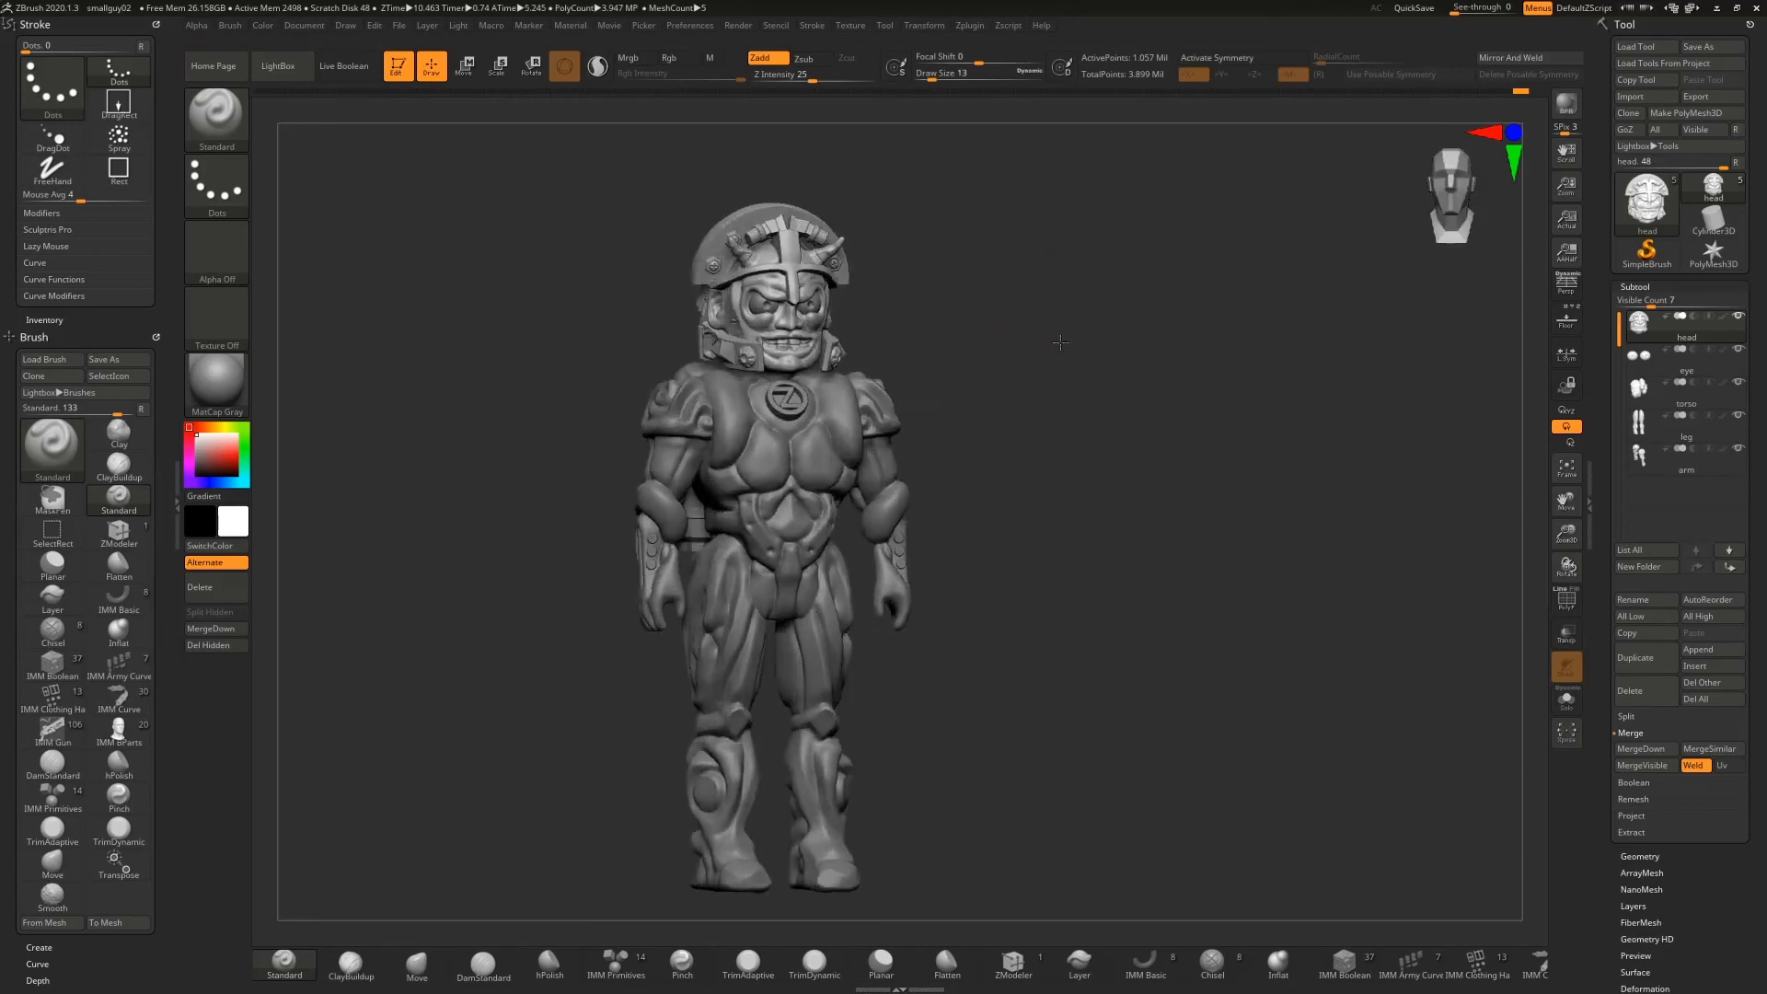
mouse_move(1060, 342)
mouse_down()
mouse_move(1032, 343)
mouse_move(1115, 340)
mouse_move(991, 343)
mouse_move(1195, 355)
mouse_move(1029, 362)
mouse_move(934, 336)
mouse_move(1060, 342)
mouse_move(962, 365)
mouse_move(1054, 337)
mouse_move(1020, 343)
mouse_move(1128, 346)
mouse_move(1008, 349)
mouse_move(1193, 337)
mouse_up()
drag(1143, 351, 1078, 401)
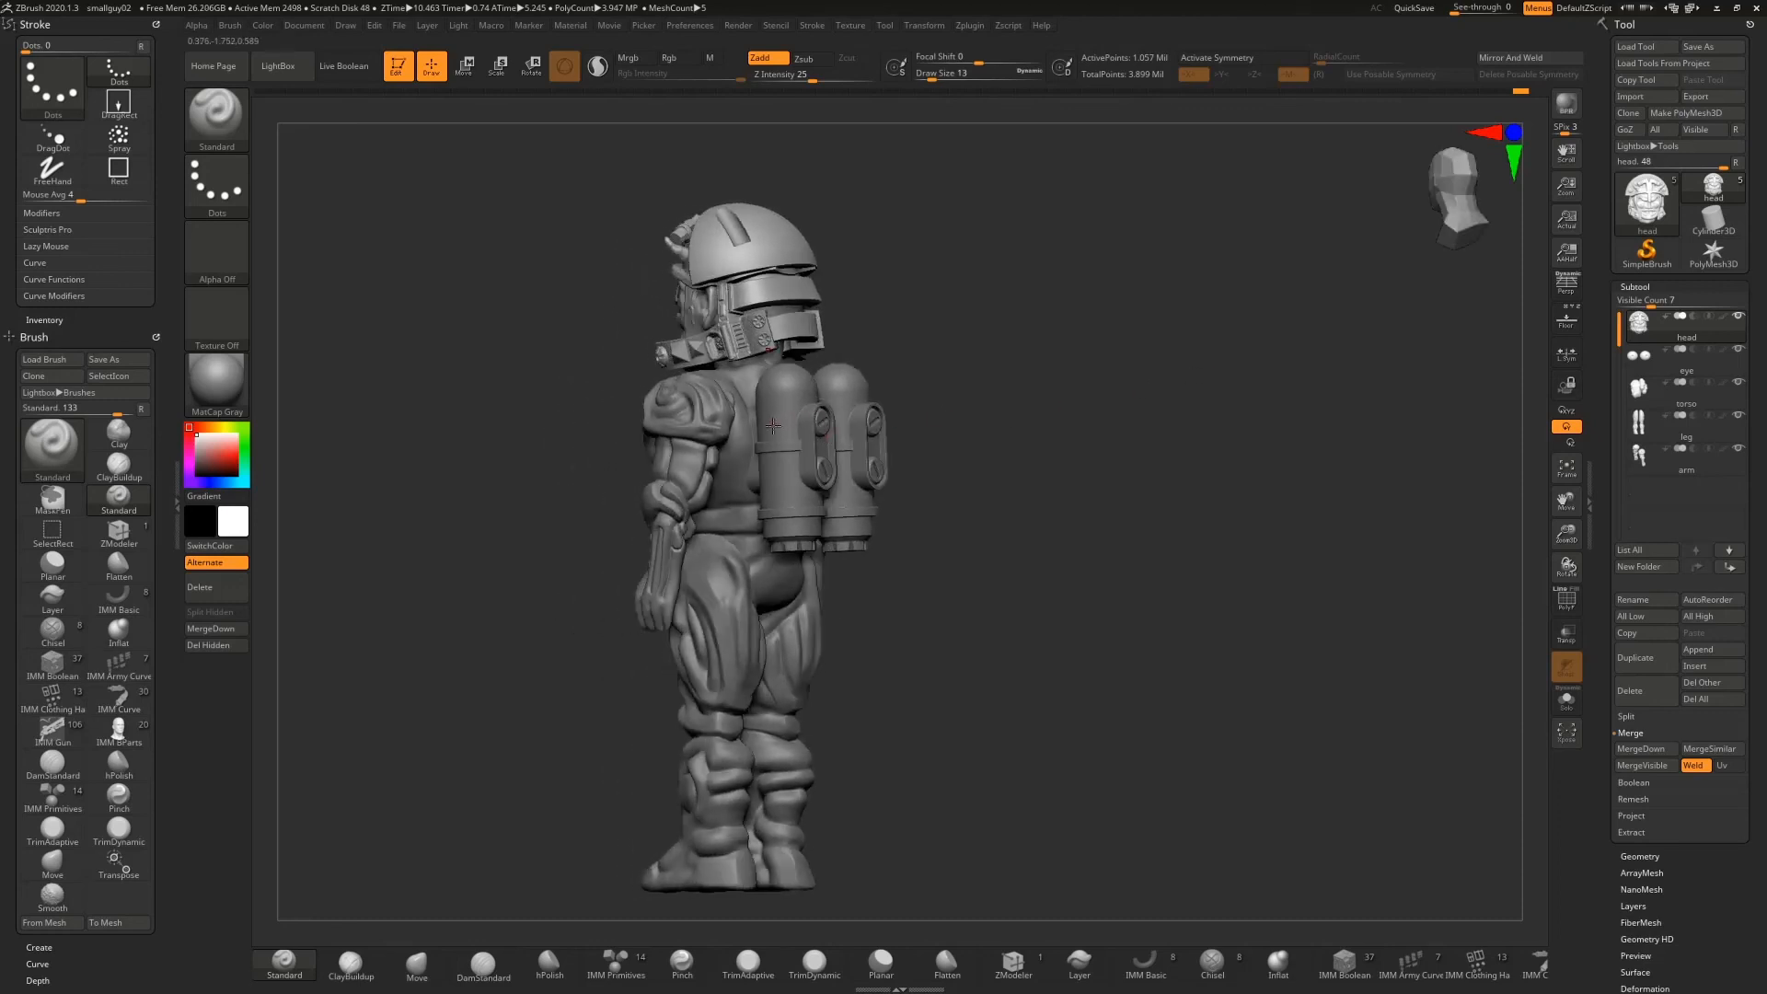
drag(783, 550, 858, 432)
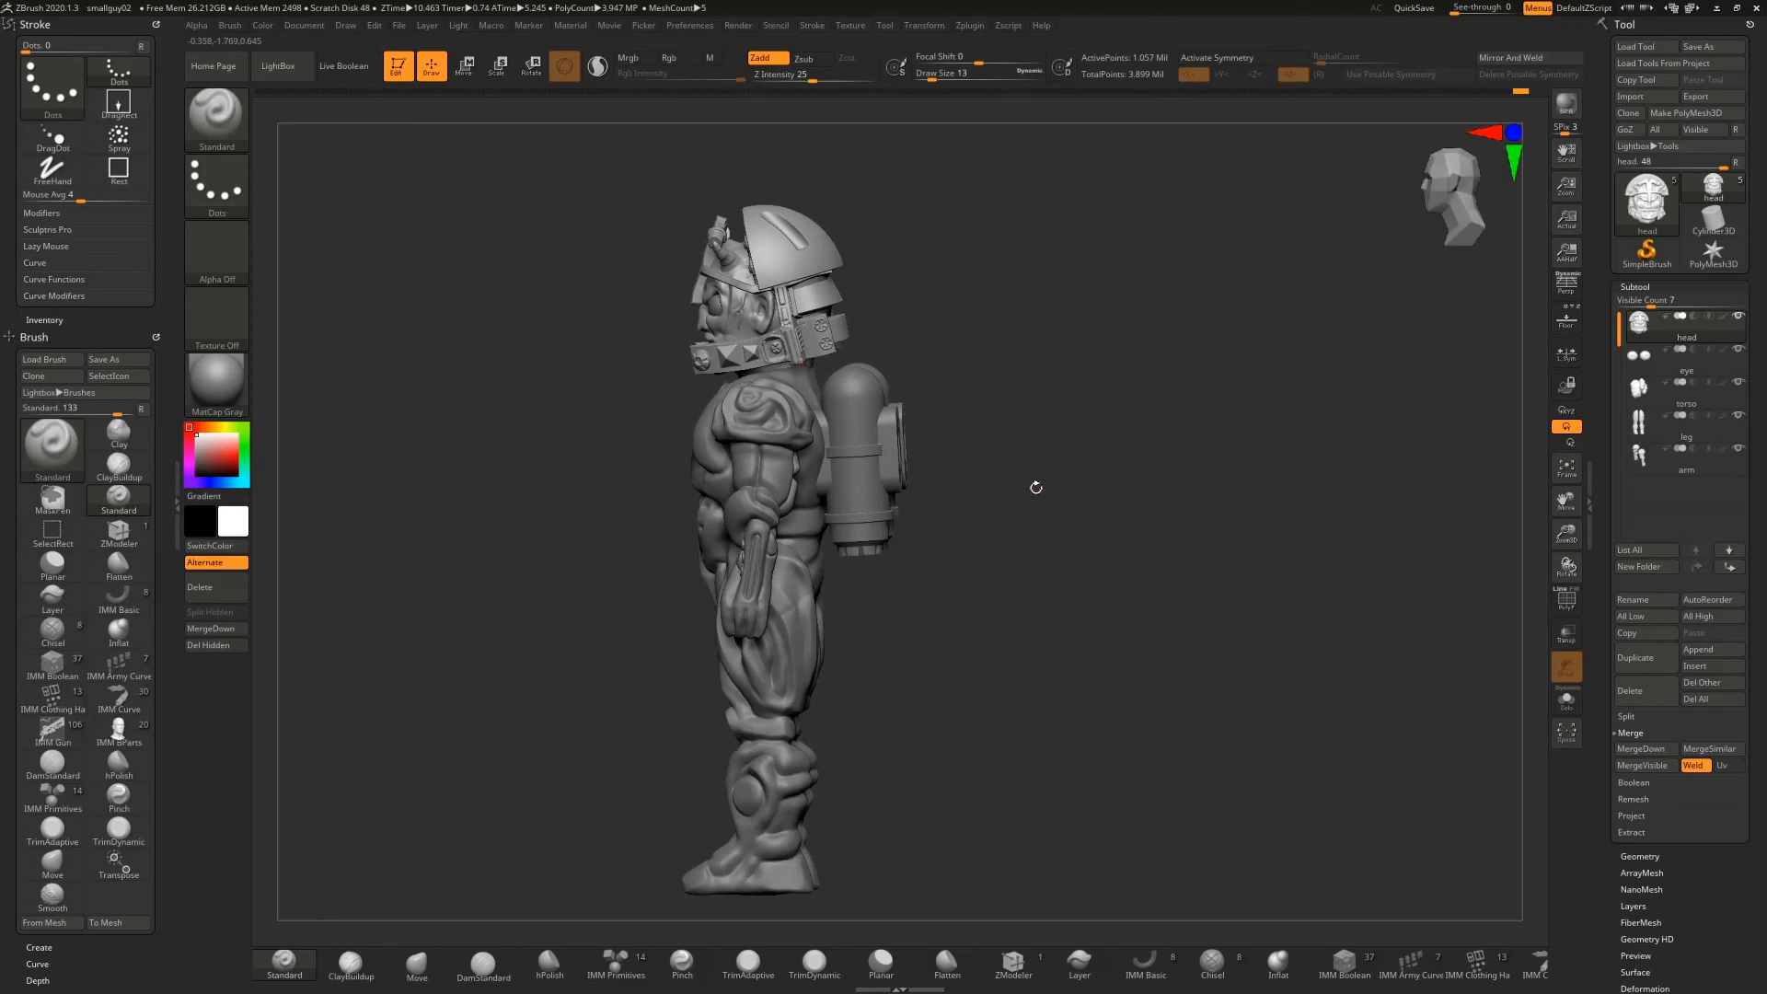
mouse_move(1041, 486)
mouse_down()
mouse_move(895, 482)
mouse_move(1042, 481)
mouse_up()
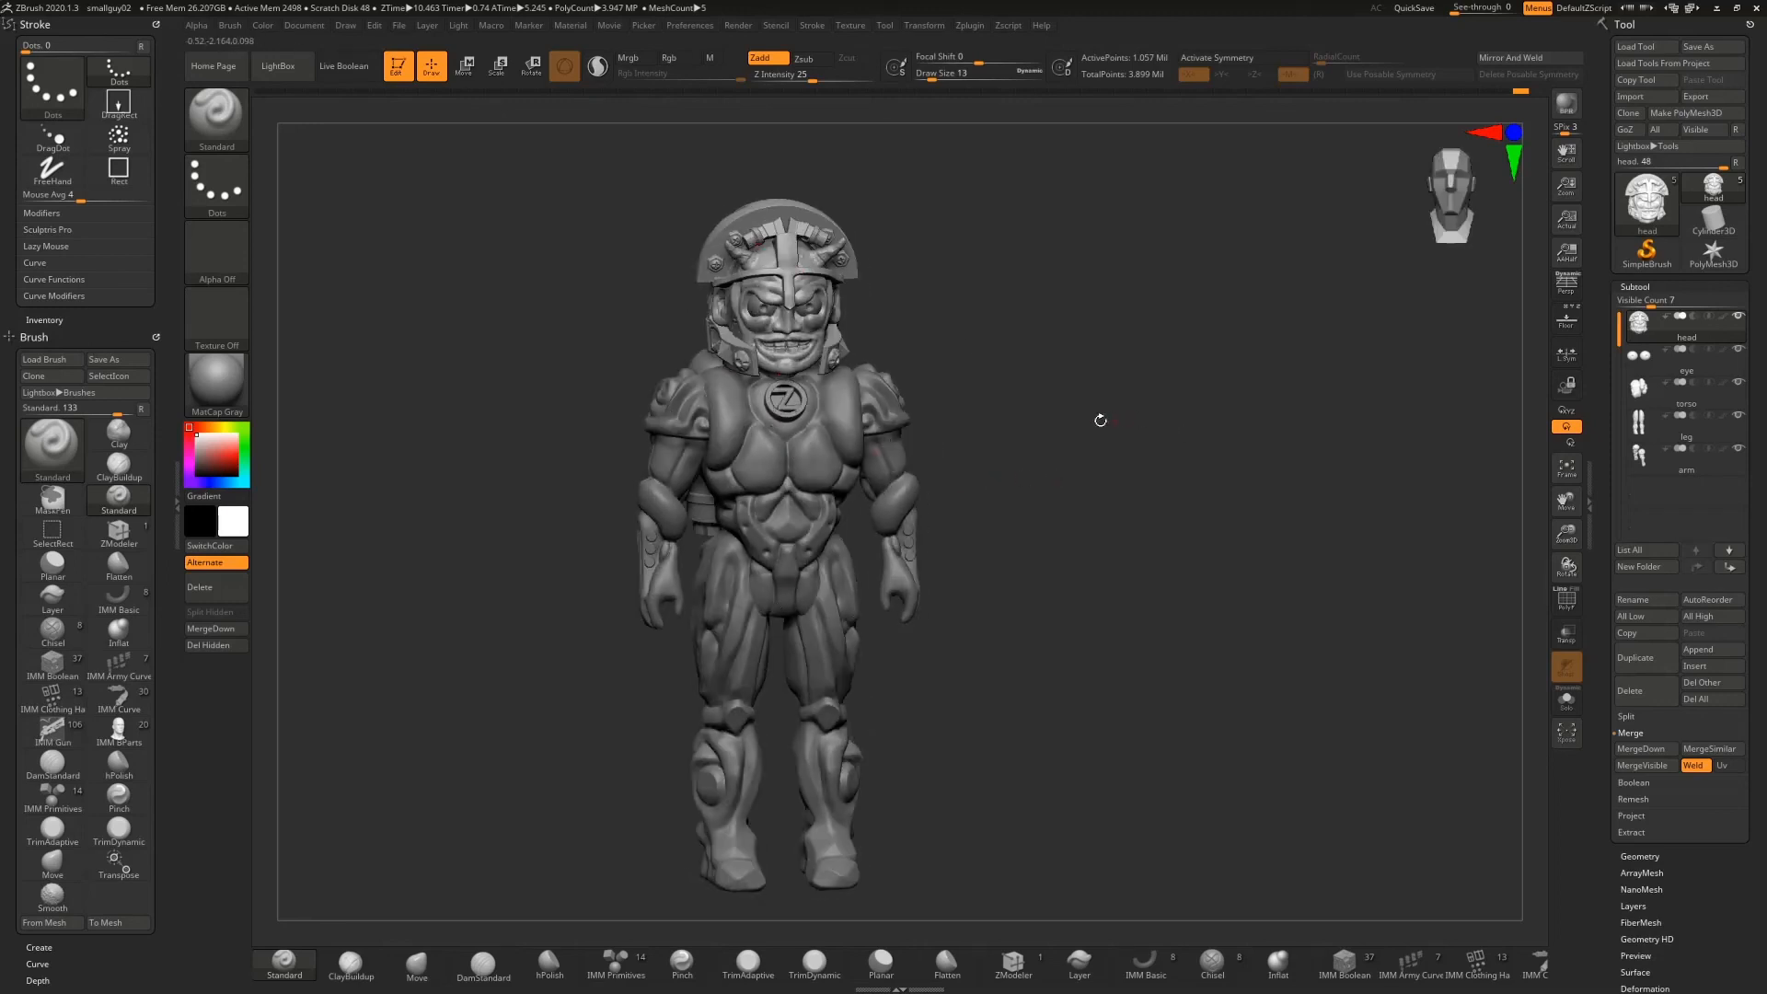
drag(1099, 420, 1176, 414)
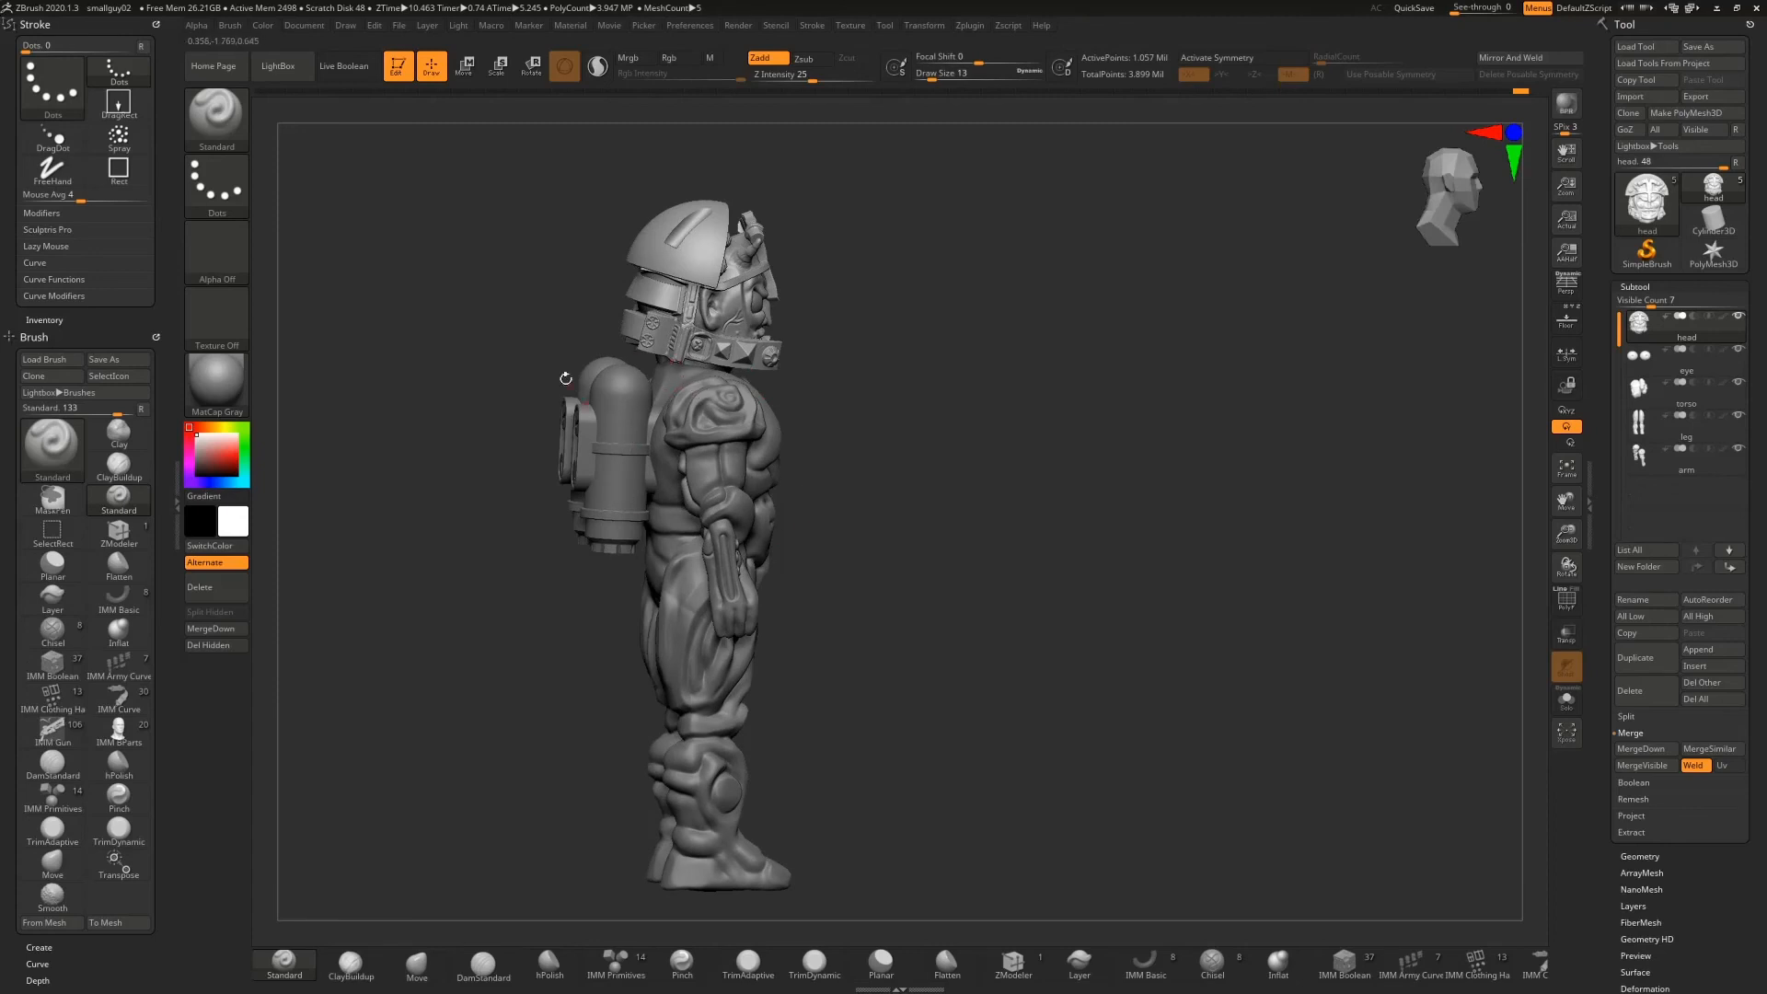
drag(498, 379, 910, 391)
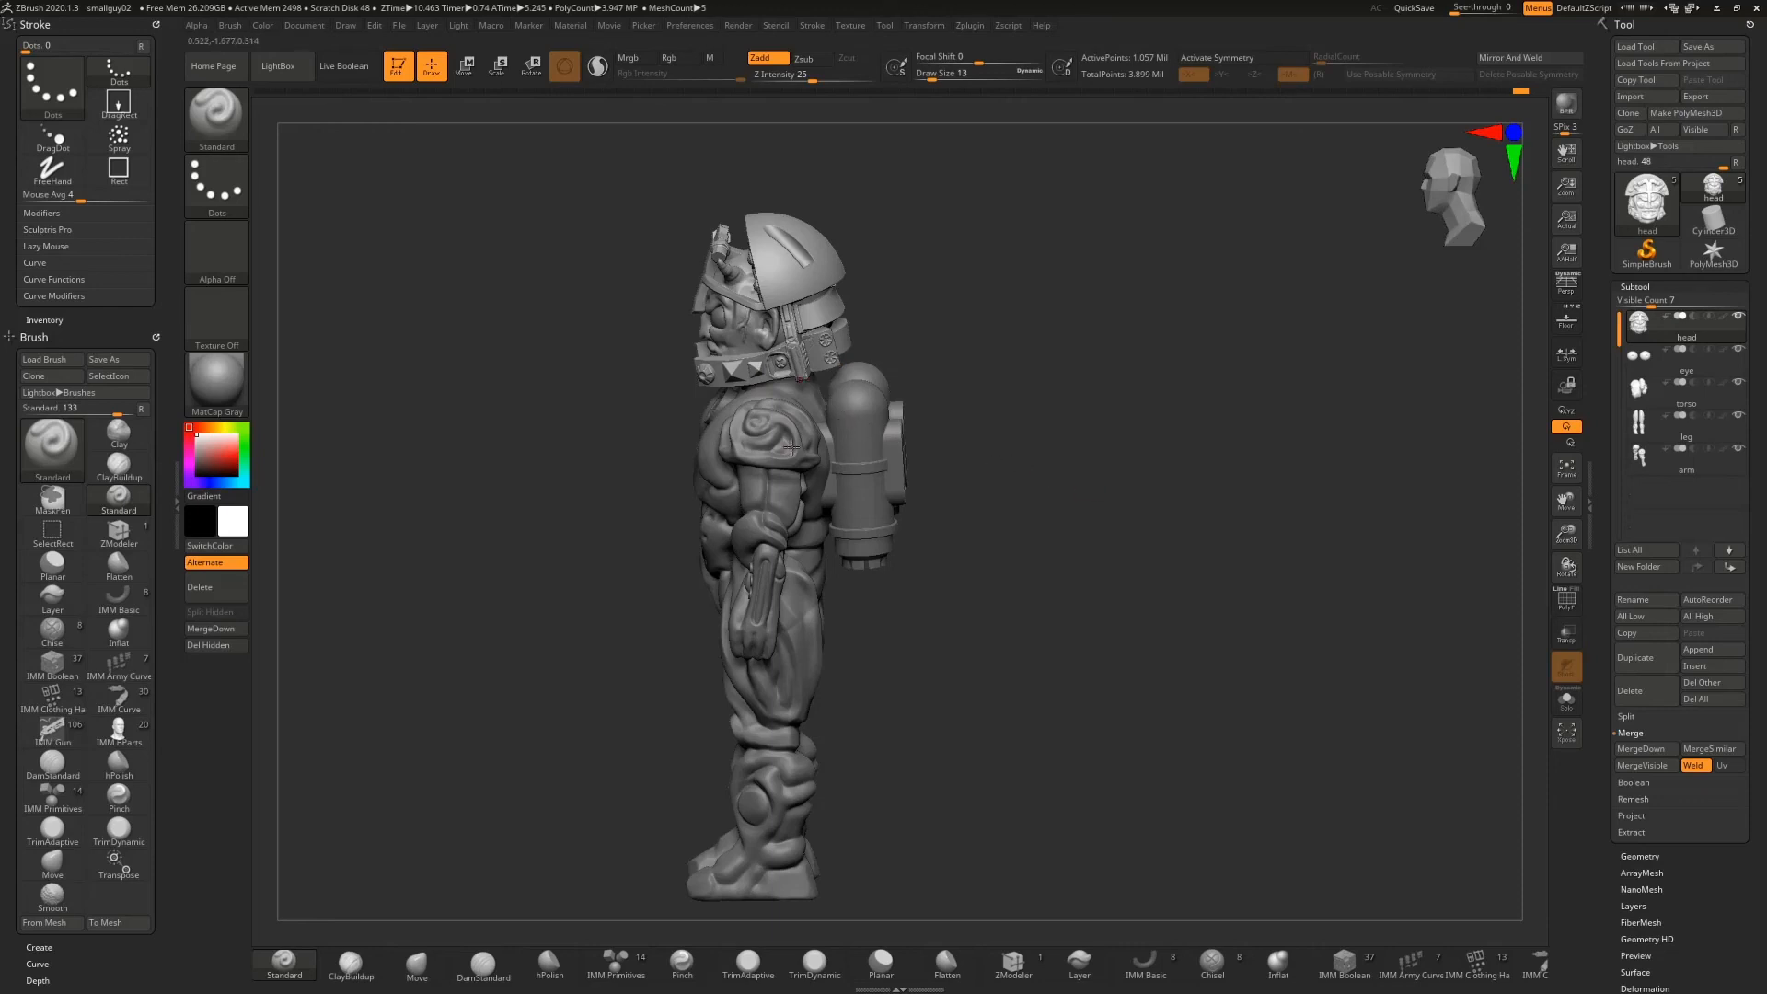
mouse_move(1044, 484)
mouse_down()
mouse_move(1094, 475)
mouse_move(1032, 492)
mouse_move(846, 416)
mouse_up()
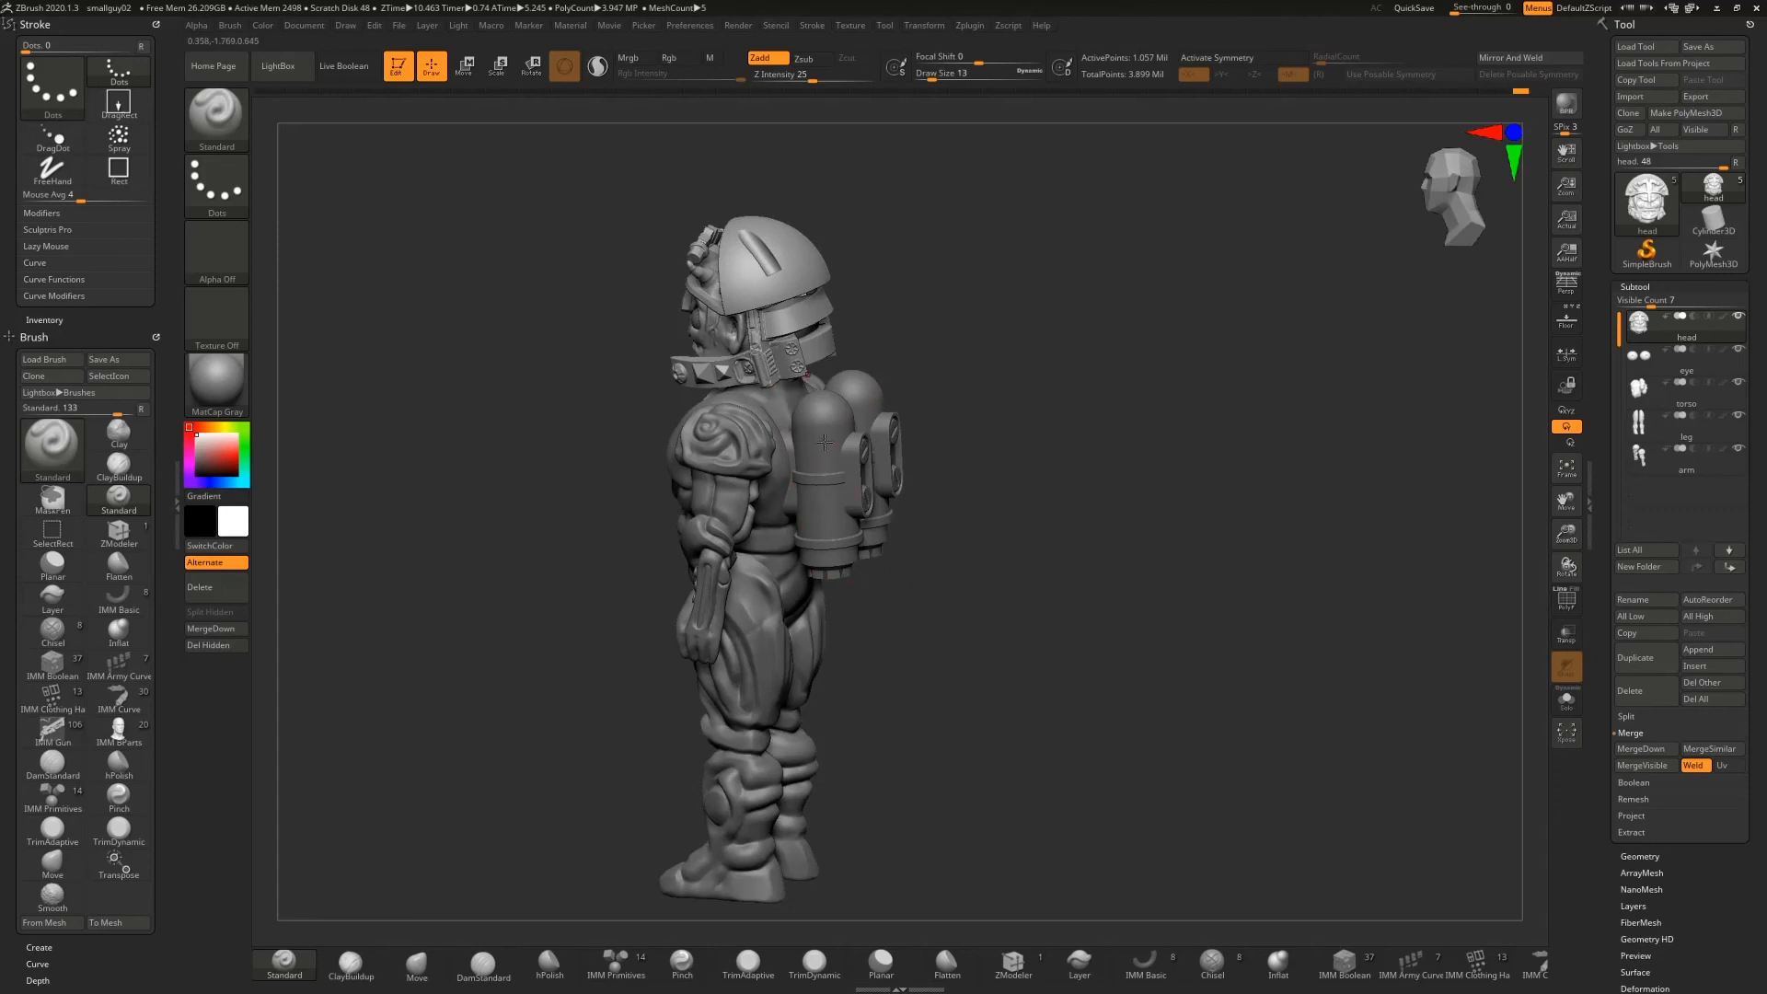
mouse_move(1040, 502)
mouse_down()
mouse_move(1173, 461)
mouse_move(1116, 483)
mouse_up()
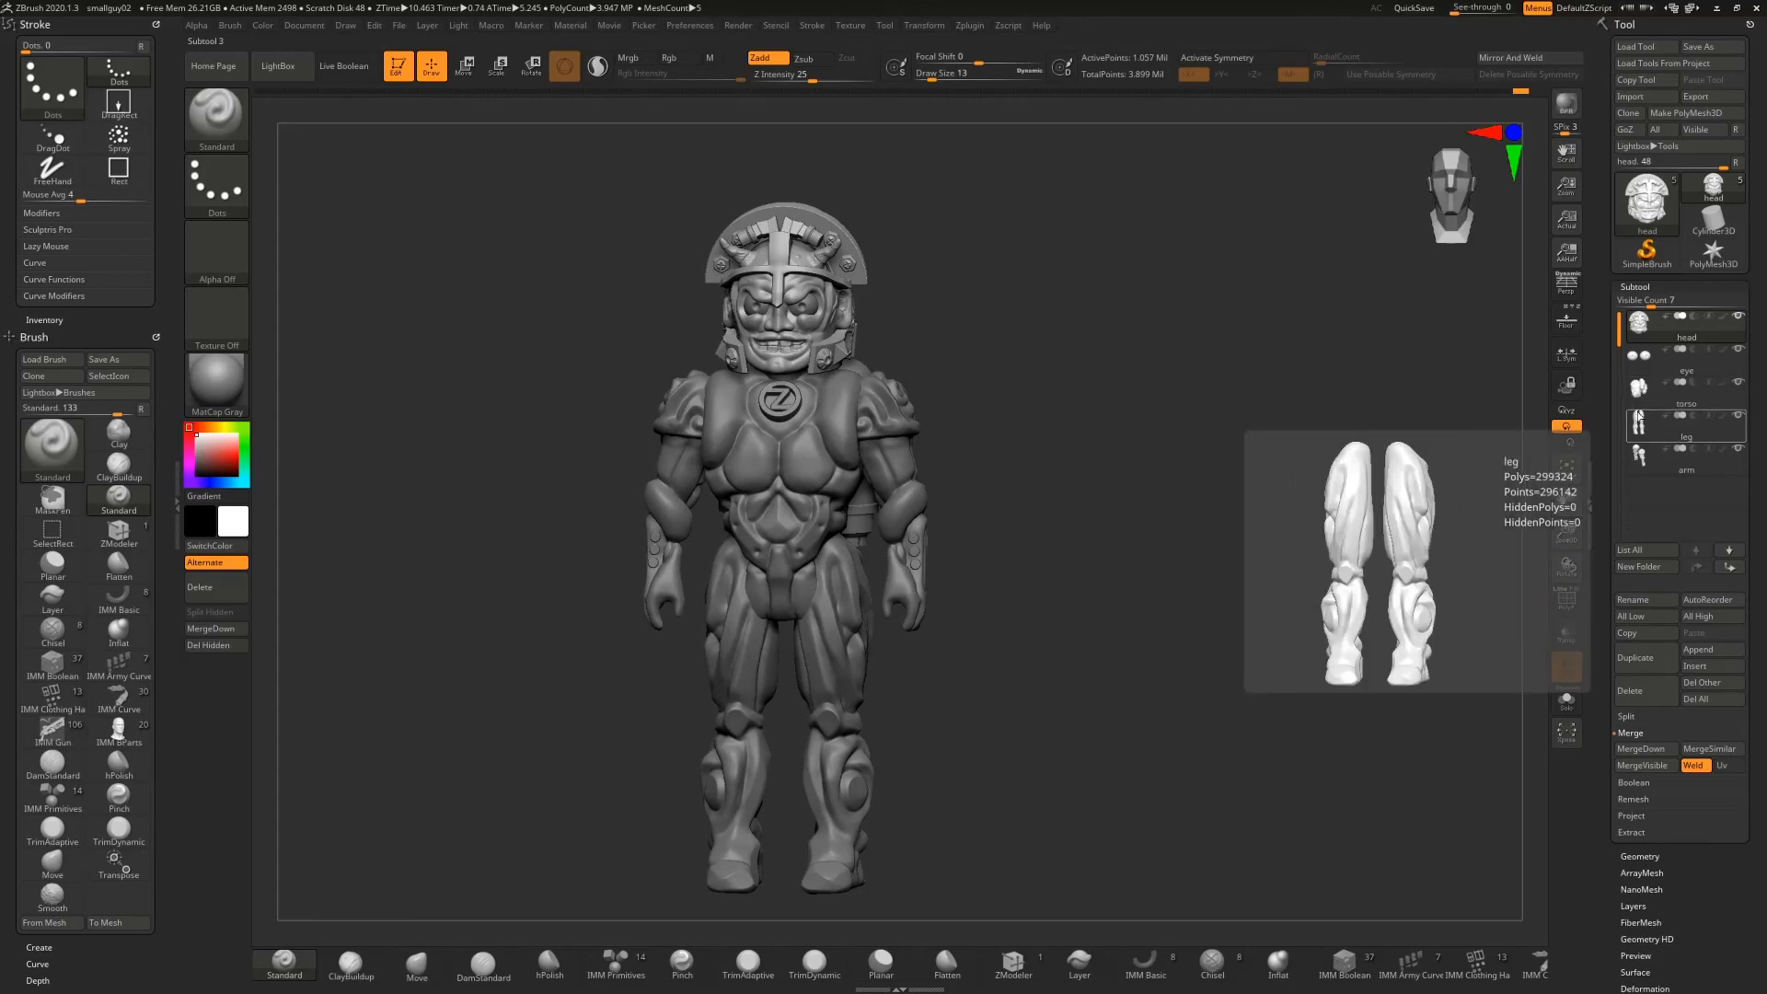
Reshape the torso's chest and abdominal muscles asymmetrically with the Move brush at draw size 158 and symmetry off
click(1636, 401)
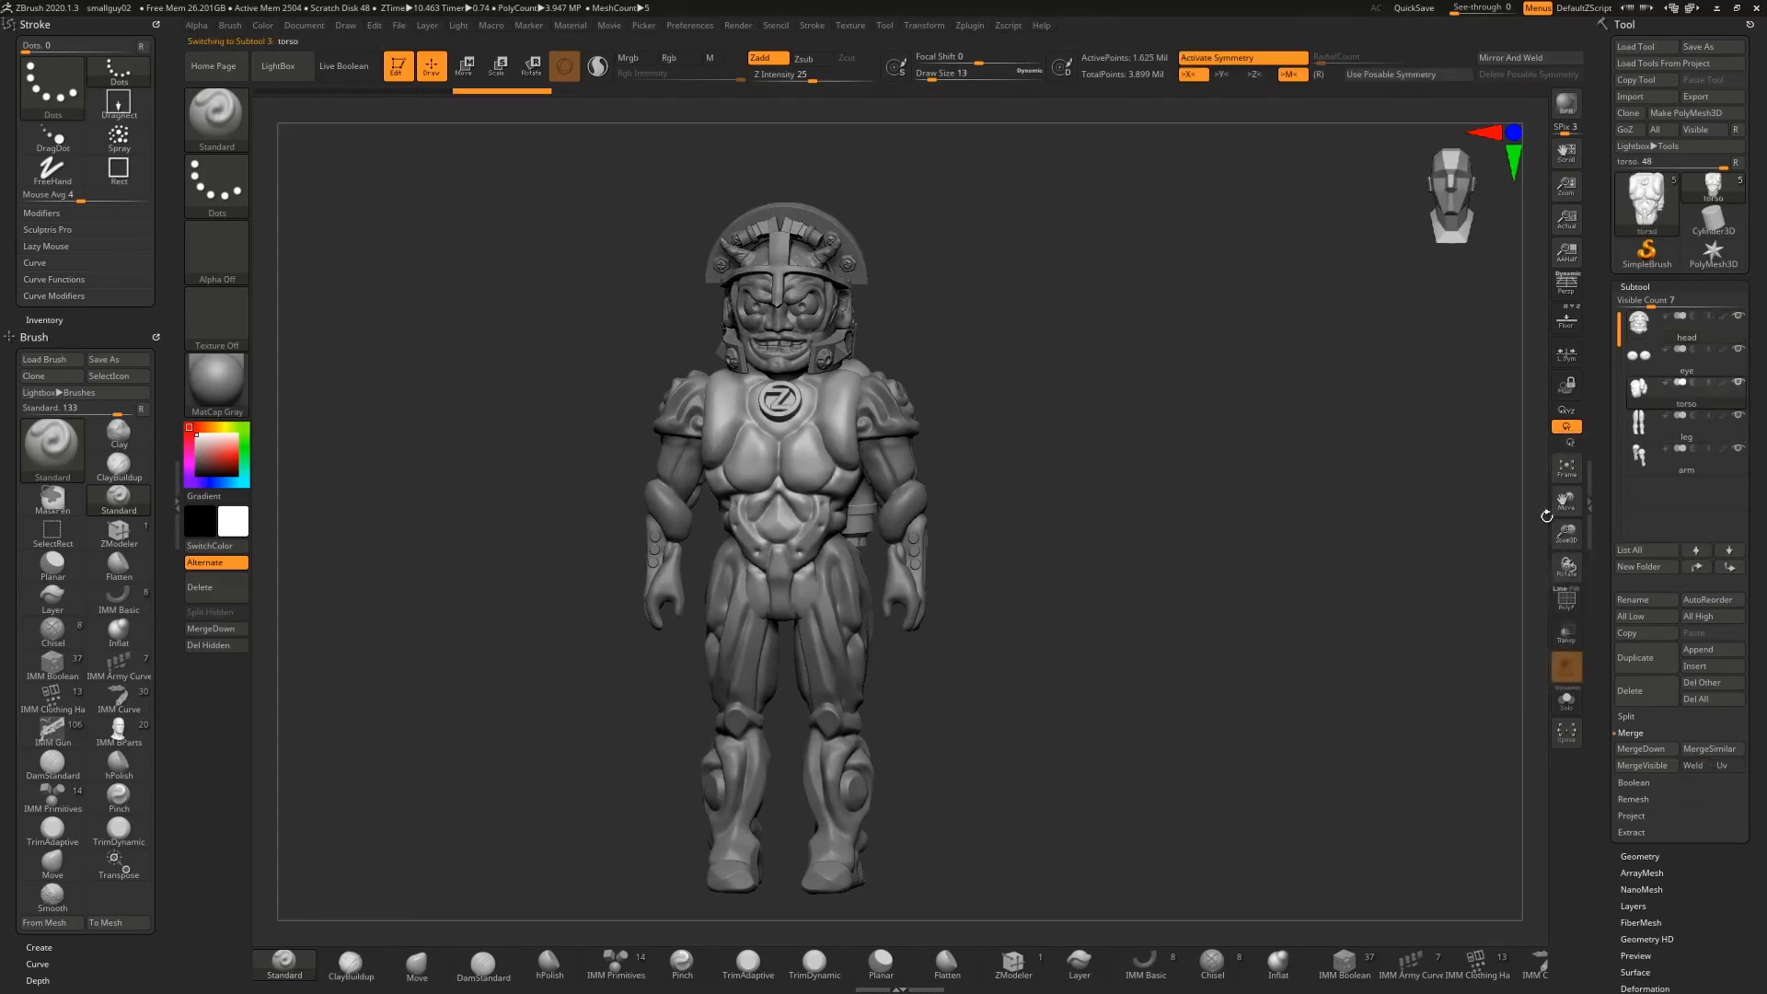
drag(1566, 541, 1565, 585)
drag(1380, 599, 1399, 597)
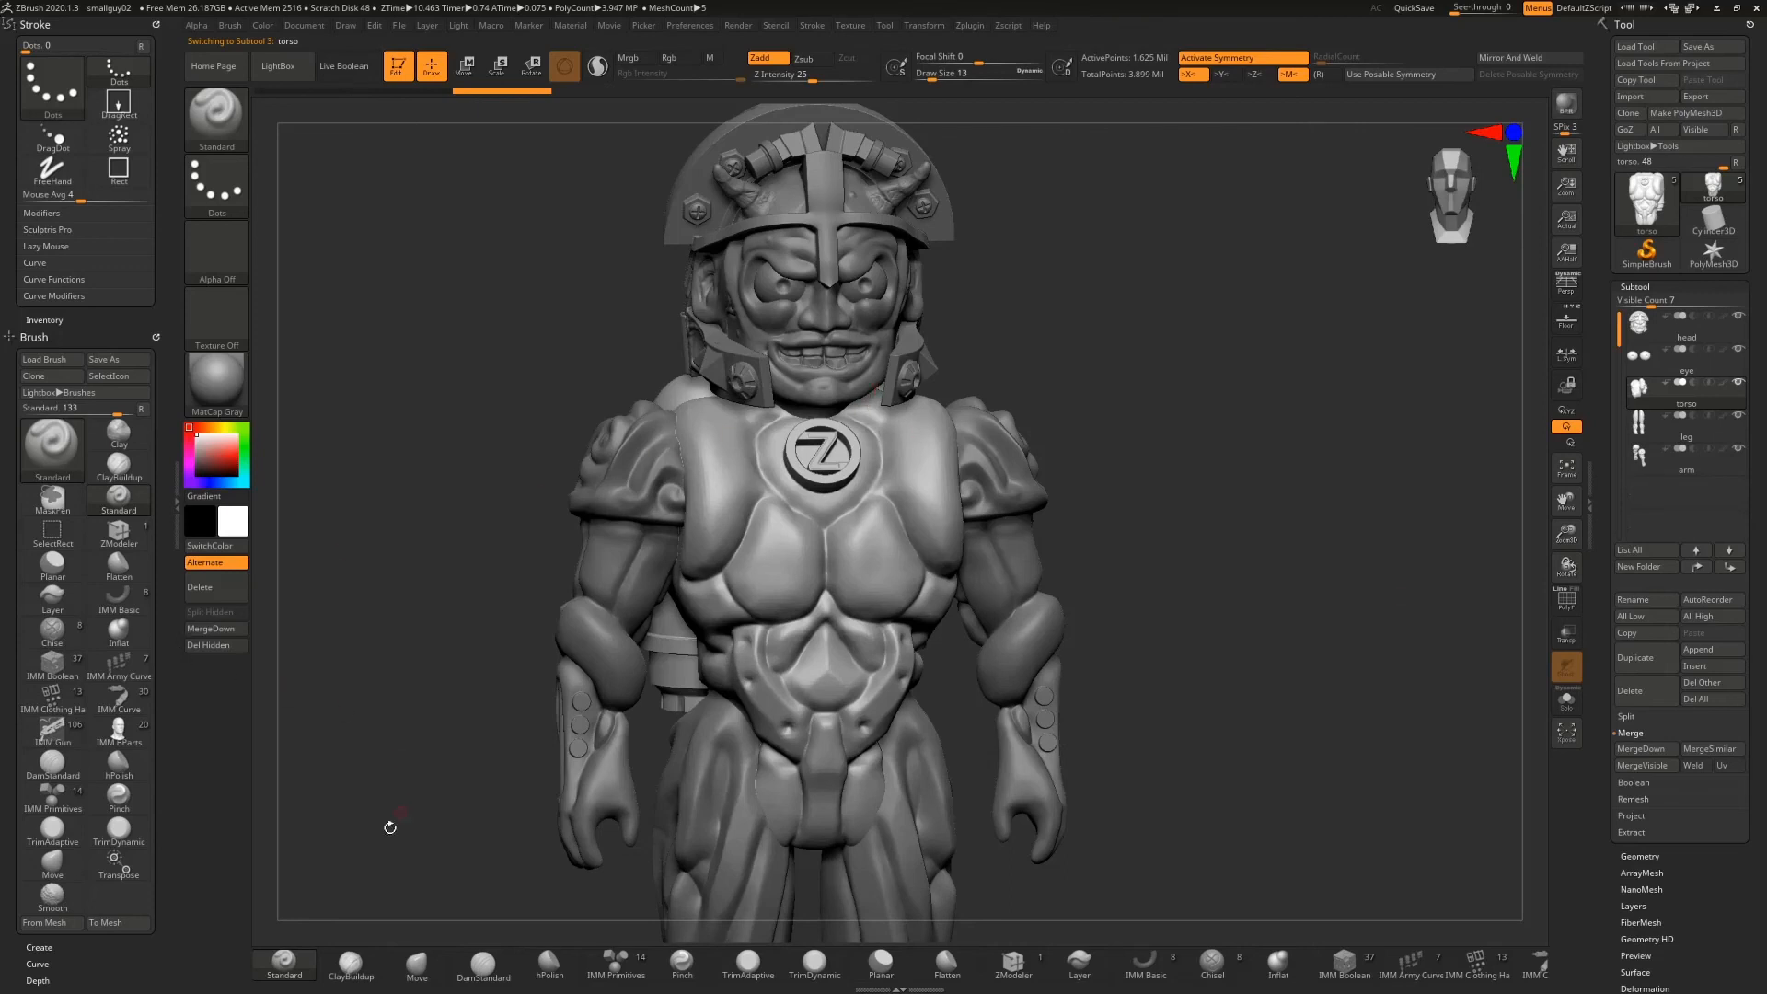
click(417, 961)
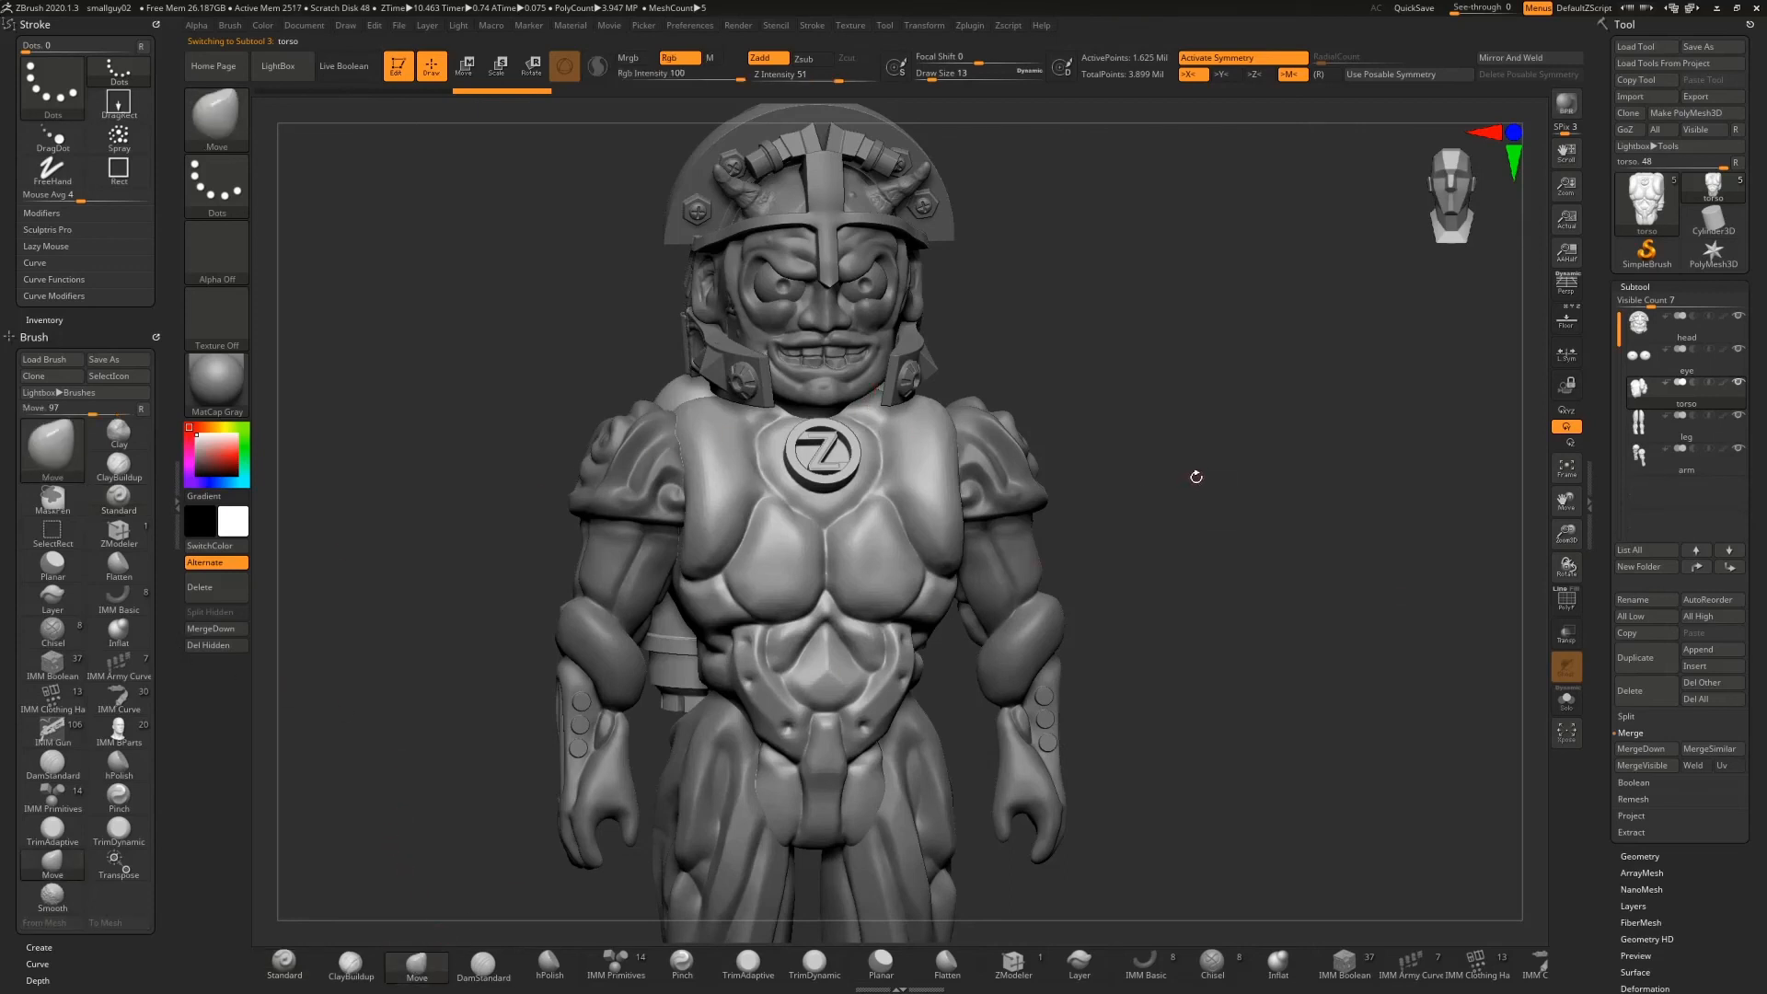
key(s)
drag(1213, 478, 1233, 477)
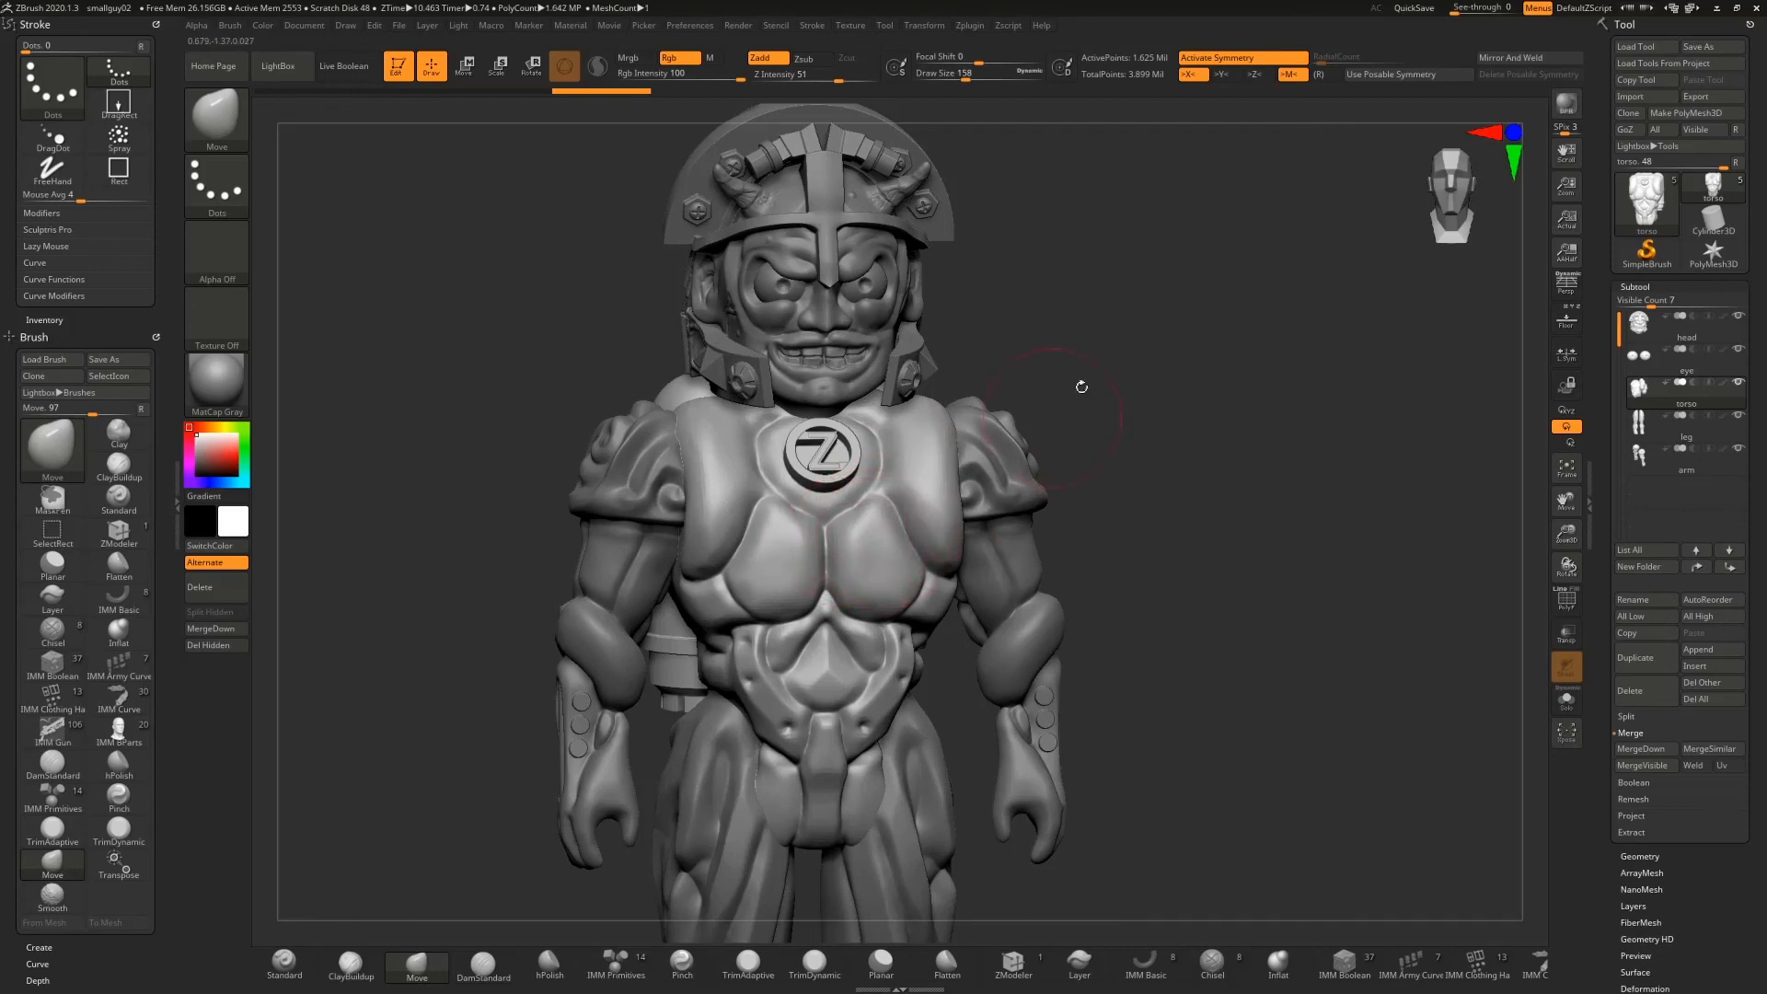
click(1256, 60)
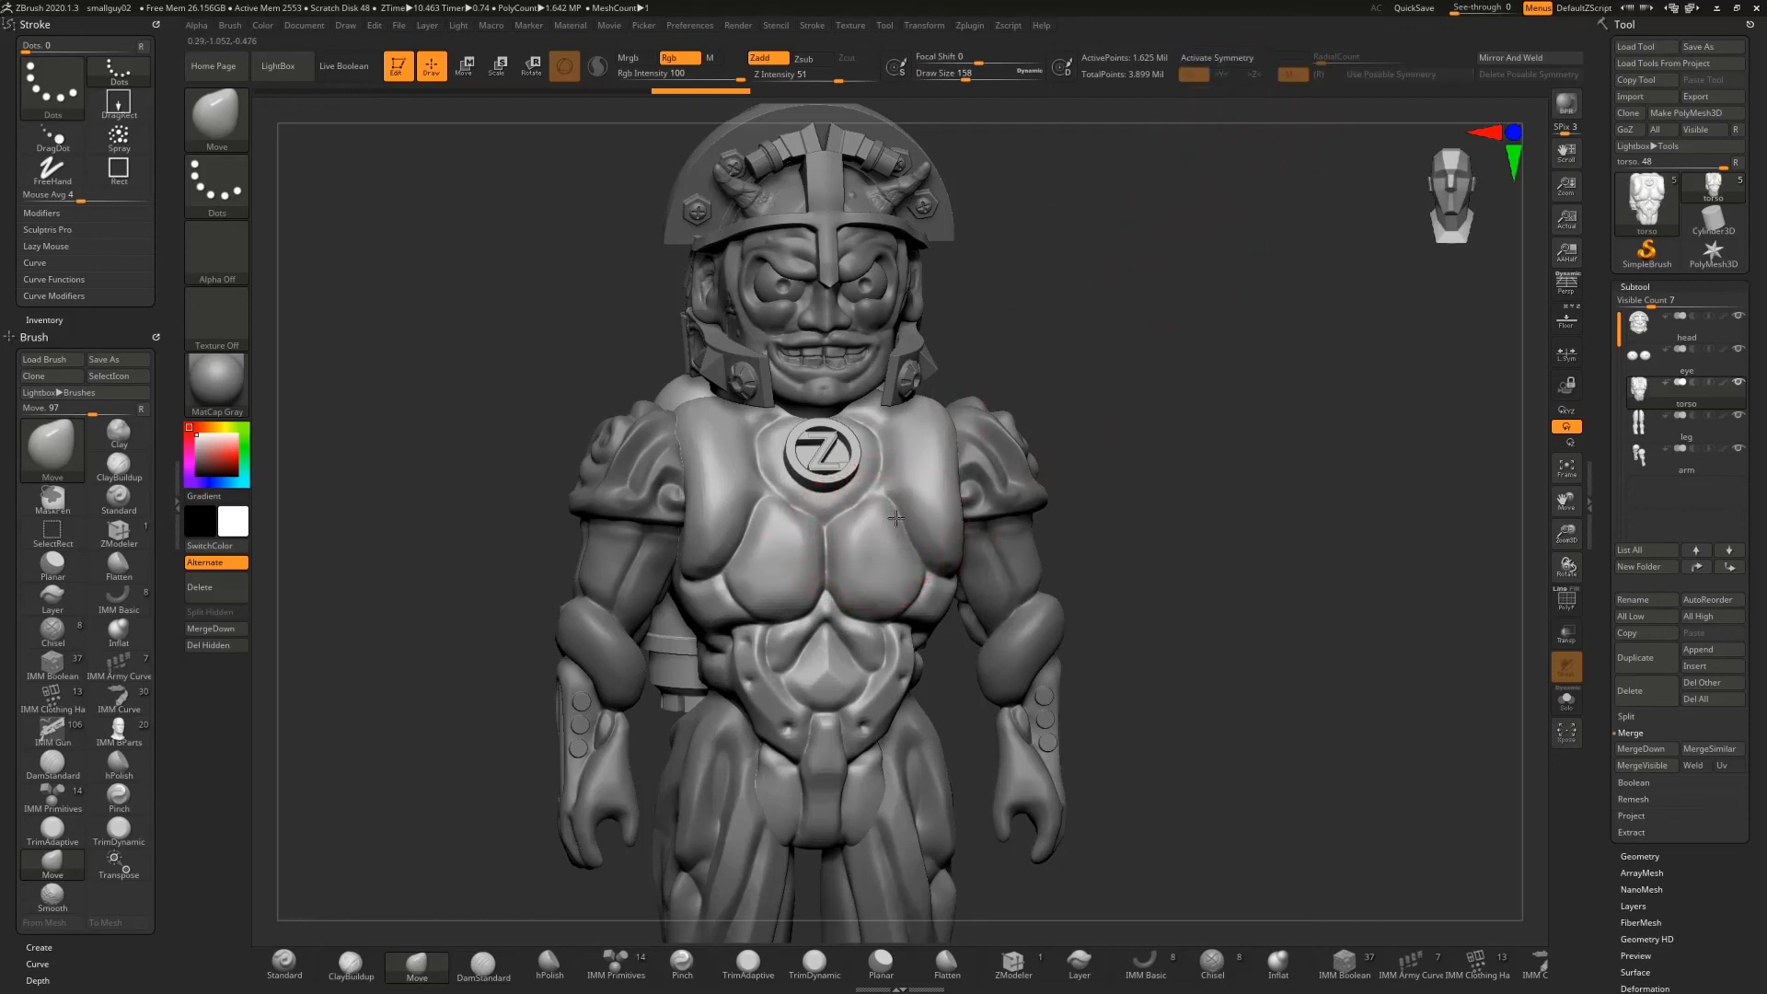
drag(896, 518, 893, 512)
drag(784, 531, 776, 516)
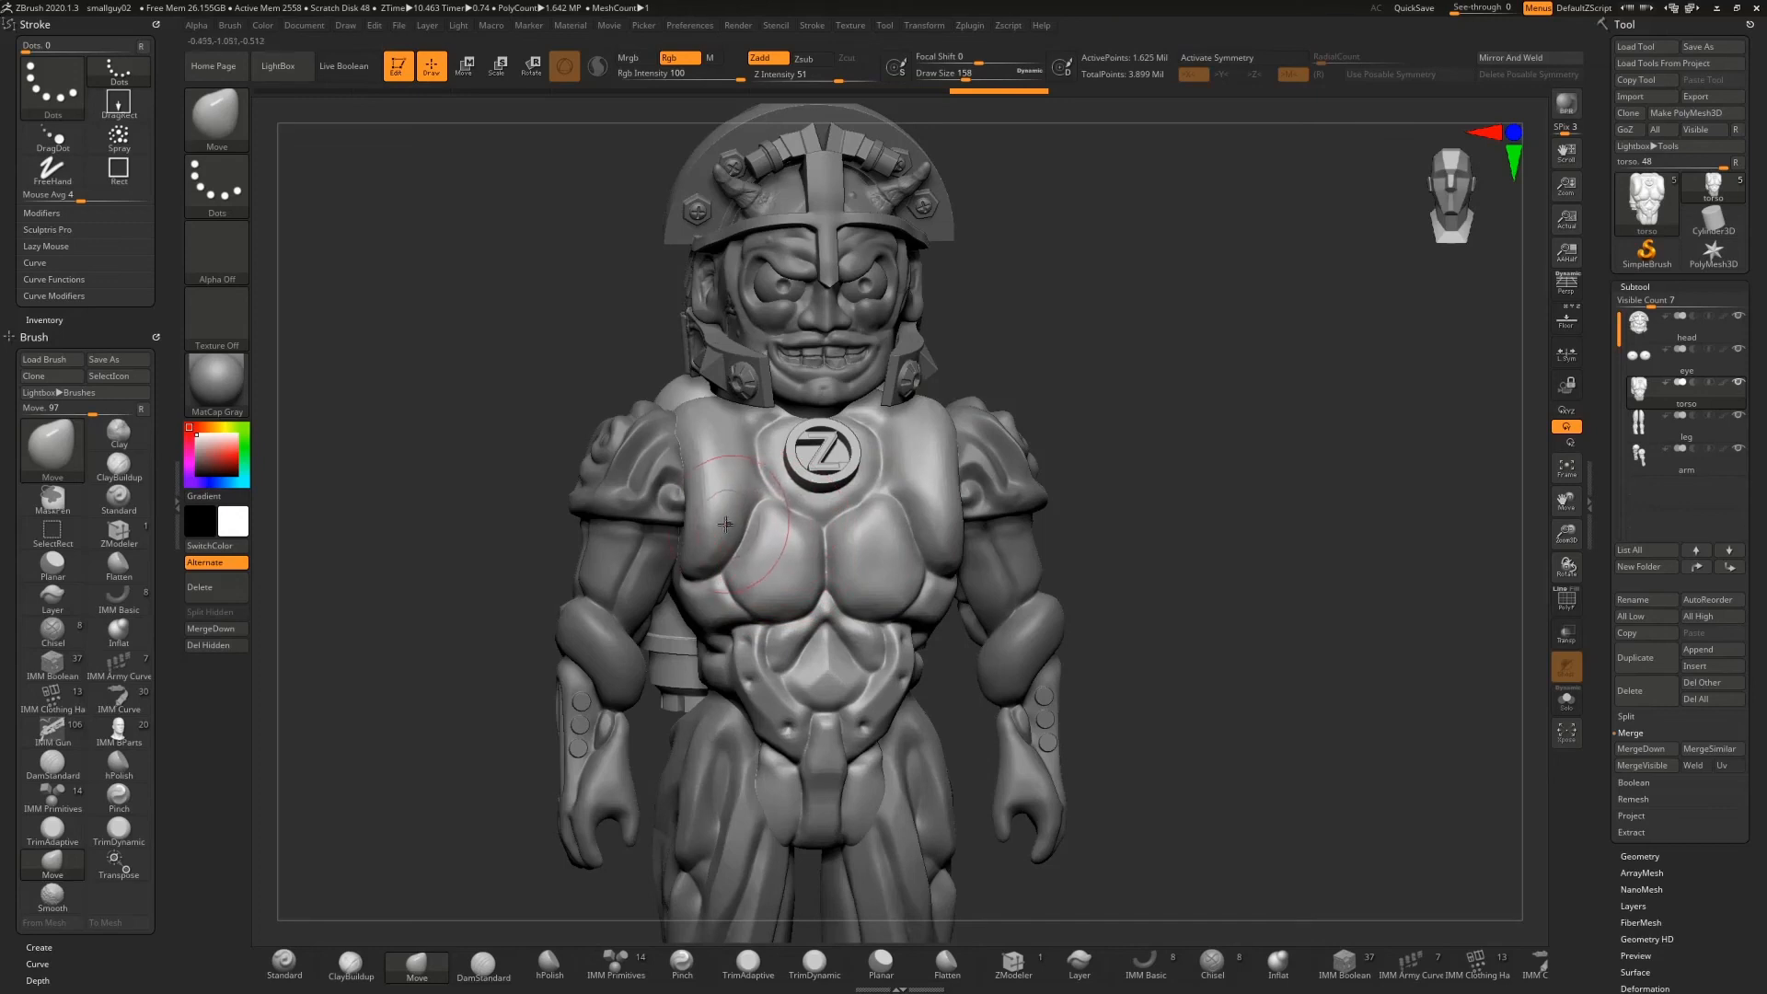
key(ctrl+z)
mouse_move(794, 630)
mouse_down()
mouse_move(844, 655)
mouse_move(805, 684)
mouse_move(824, 712)
mouse_move(745, 703)
mouse_move(715, 596)
mouse_up()
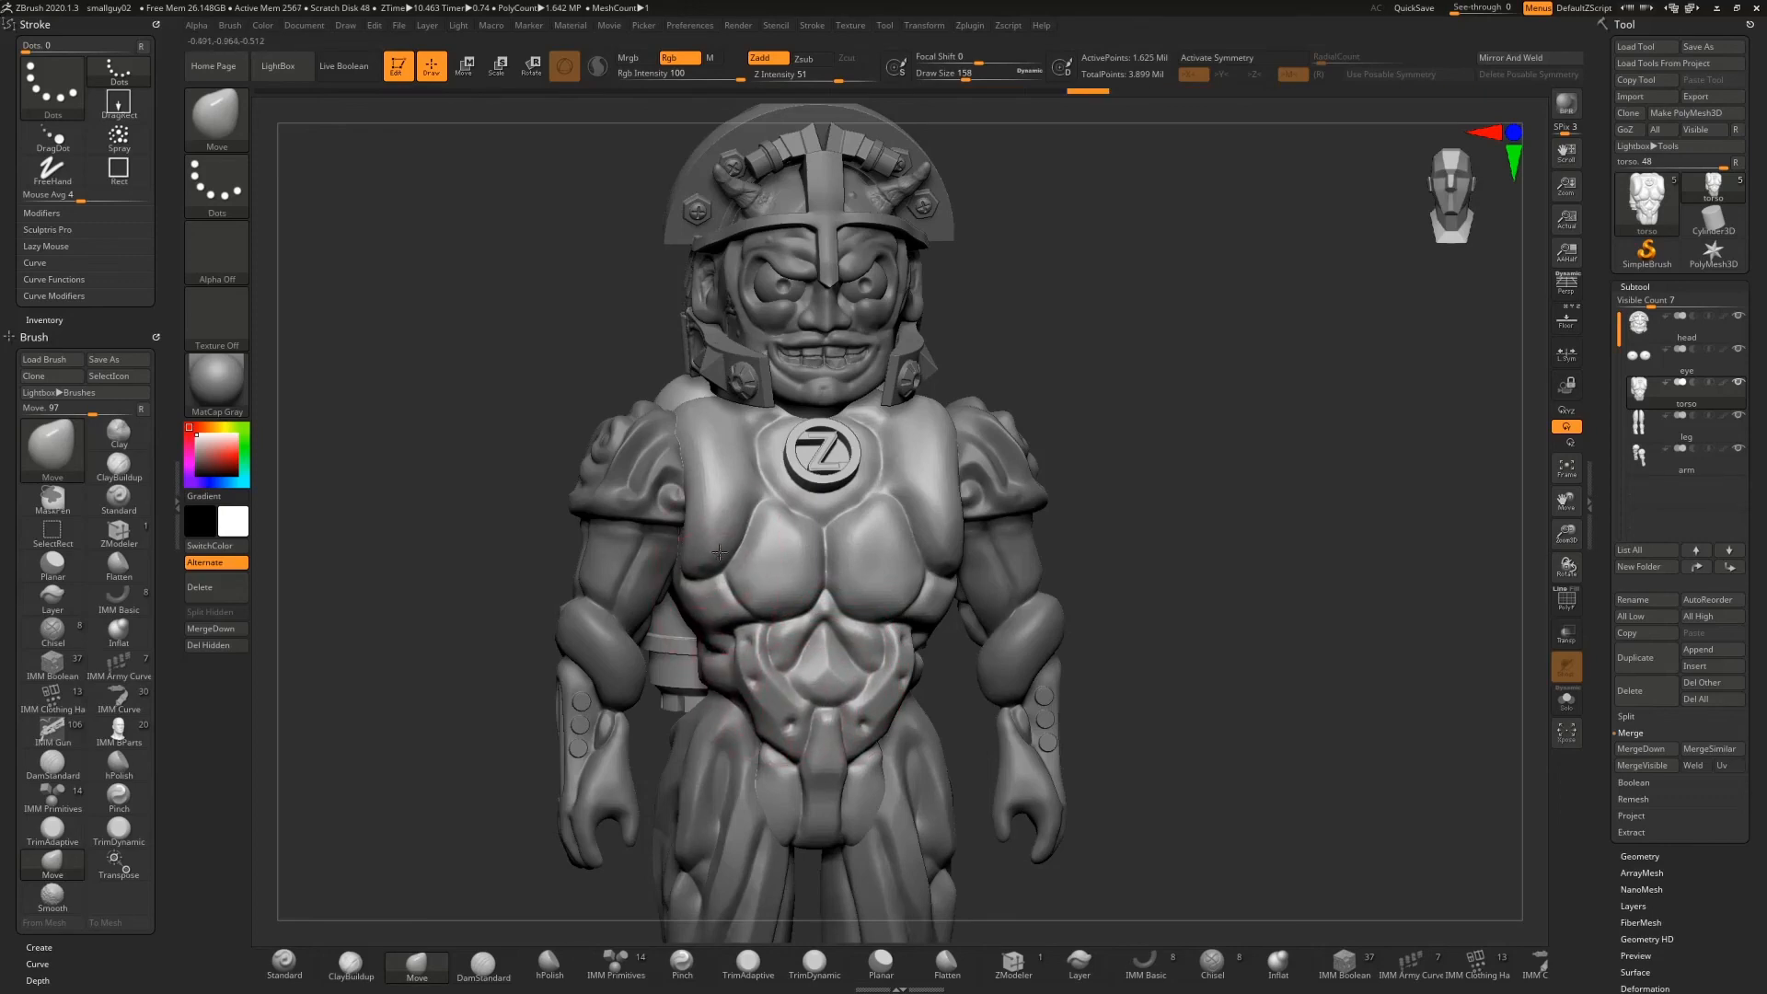
drag(787, 546, 779, 534)
Adjust the ribs and chest contours of the torso from angled views with the Move brush
drag(1144, 447, 1125, 448)
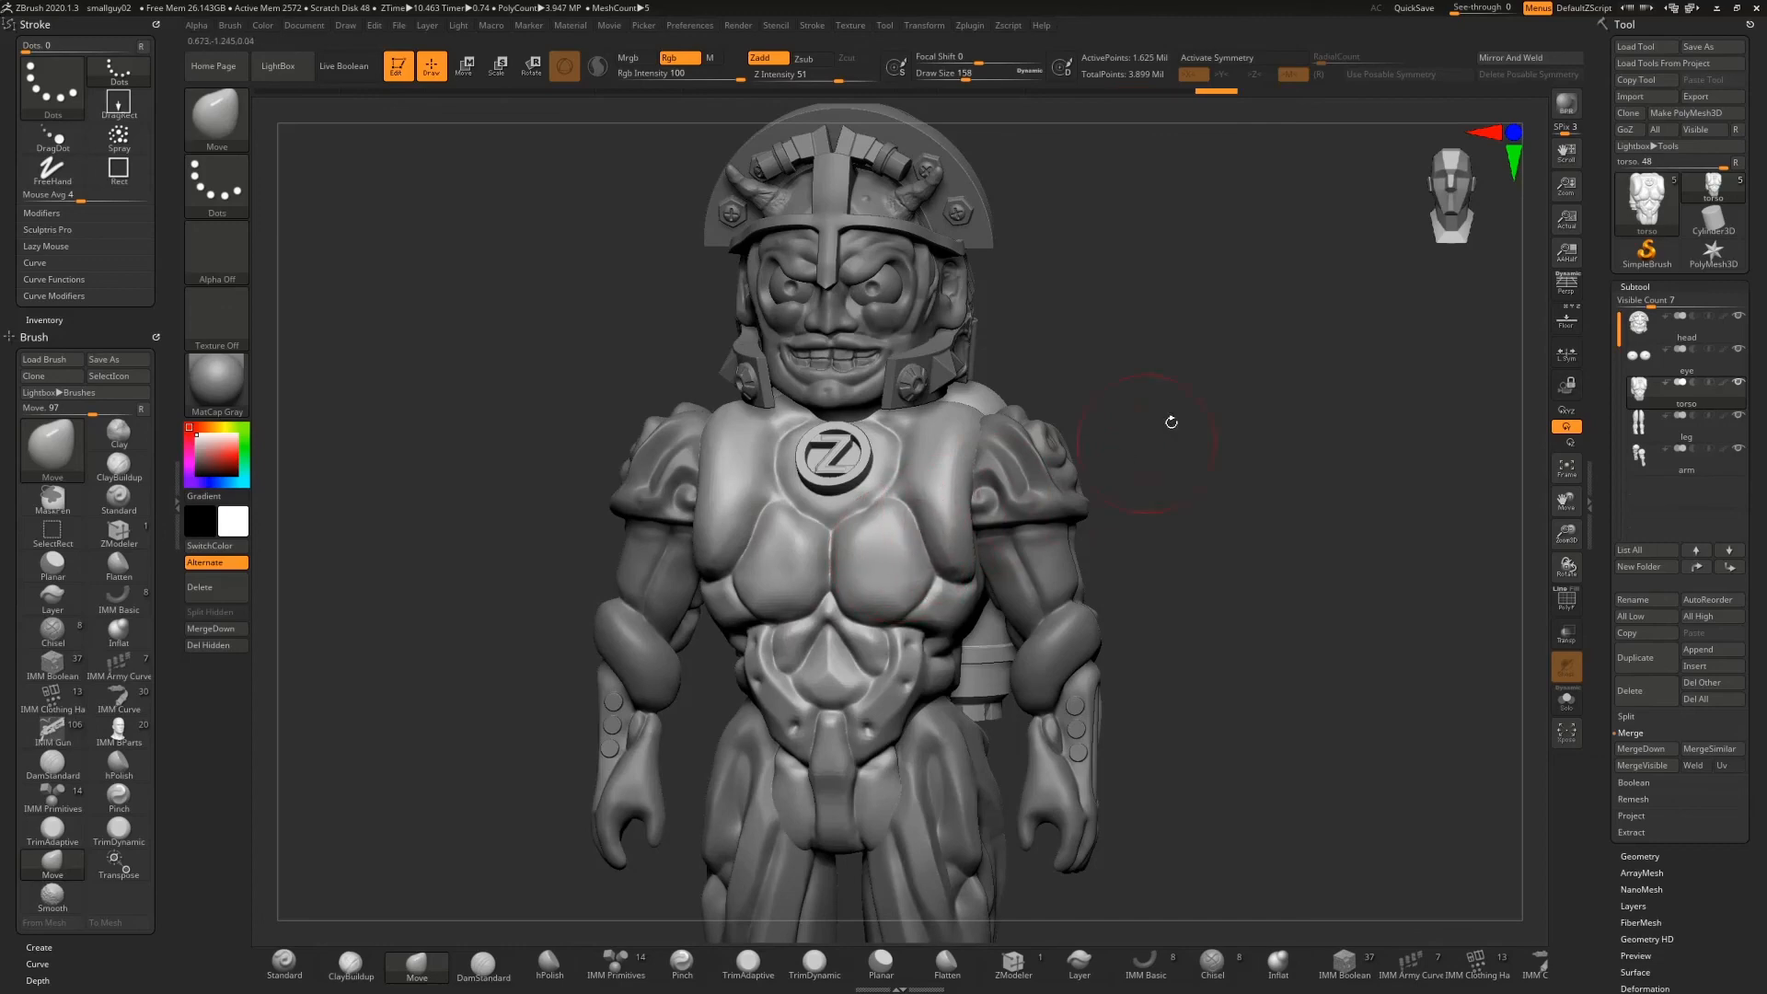
drag(1219, 382, 944, 599)
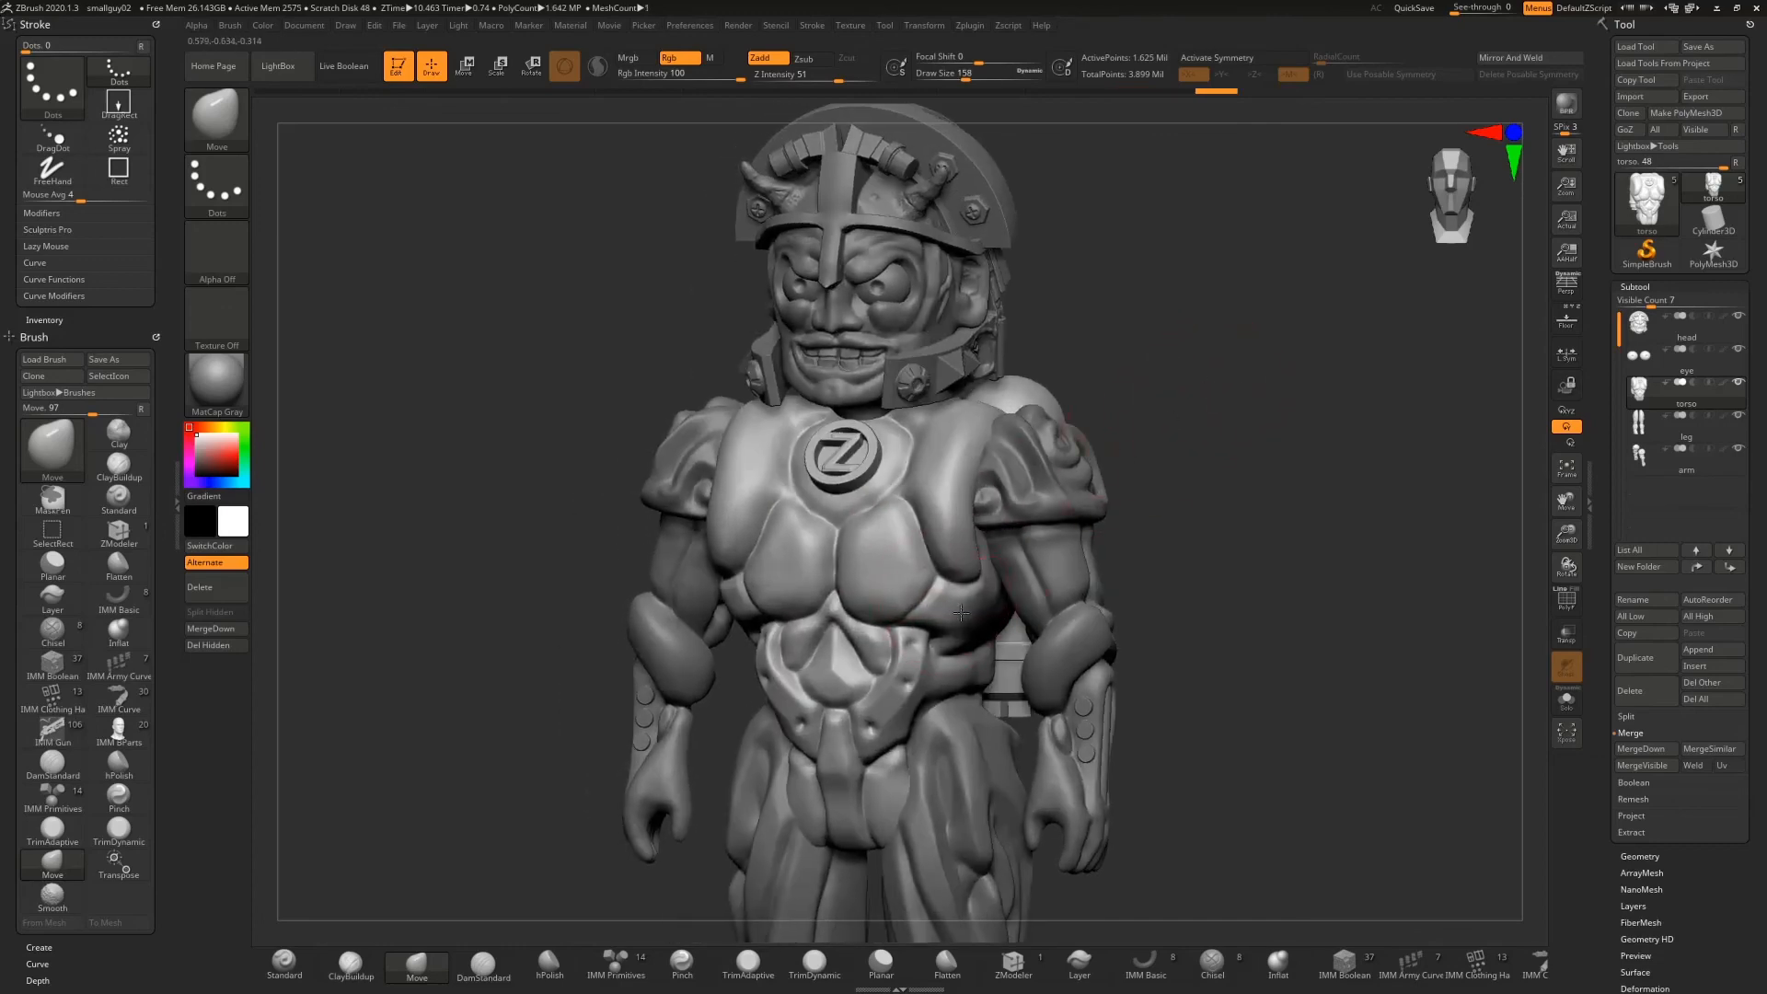
drag(1191, 415, 1058, 463)
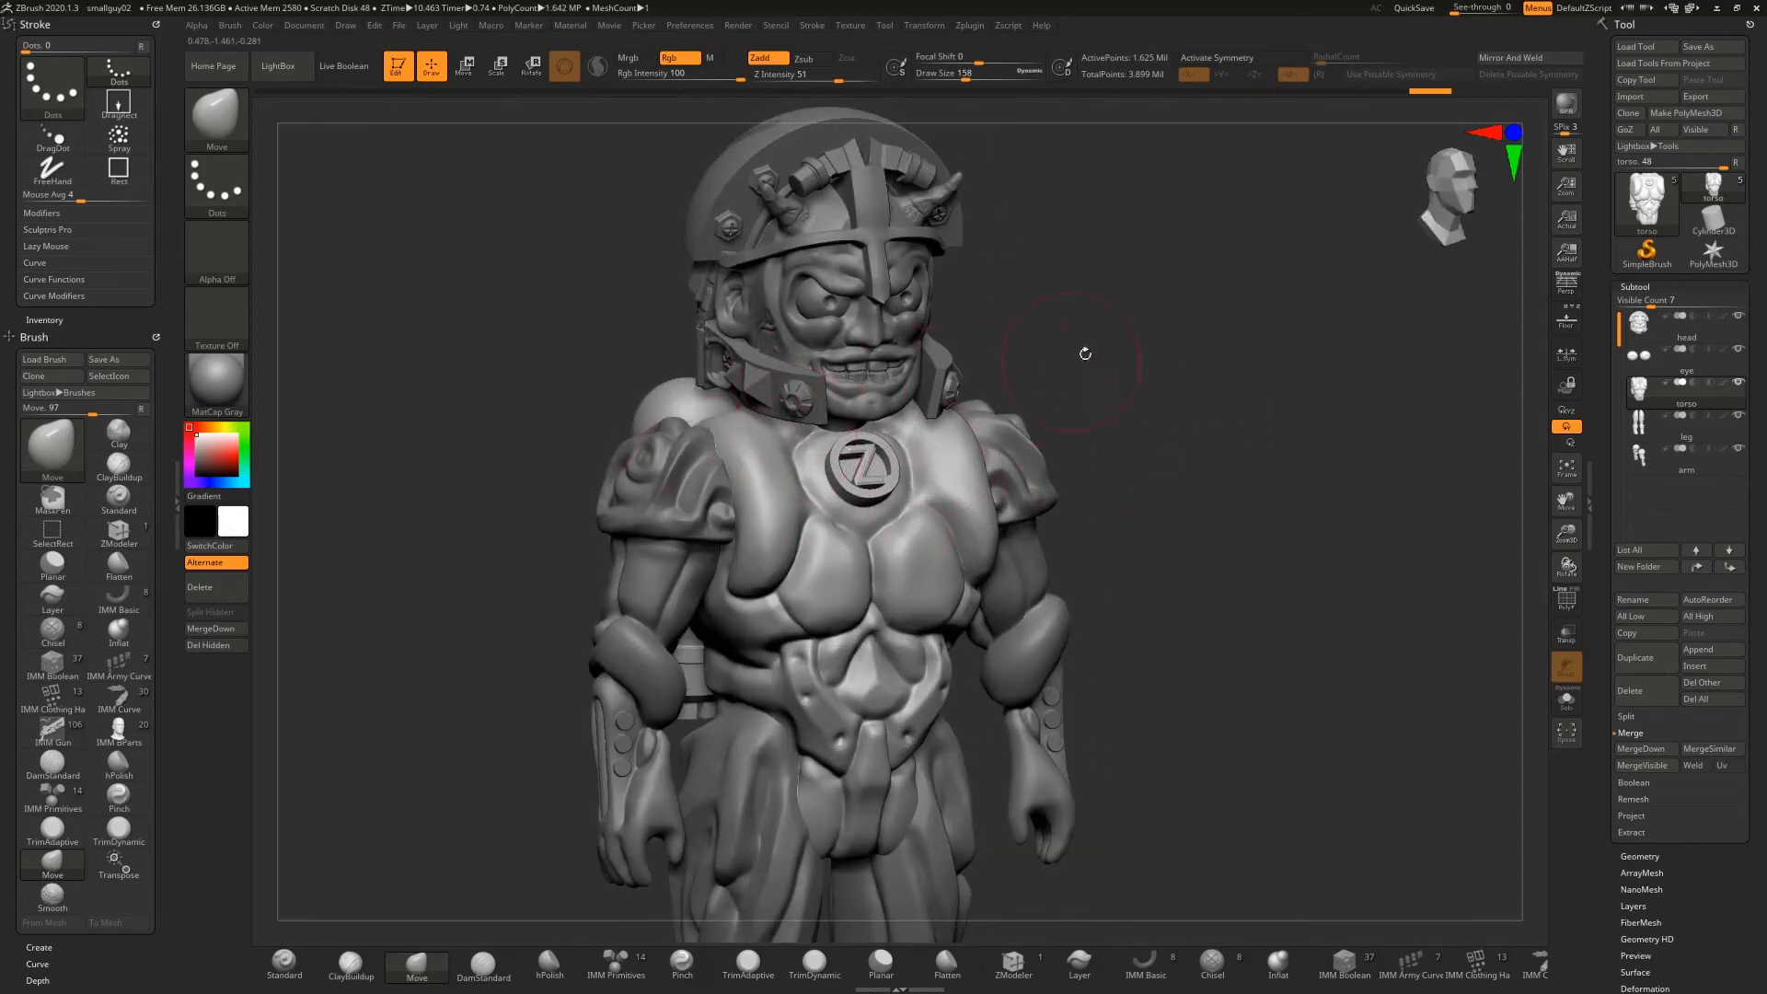
drag(1085, 353, 1484, 344)
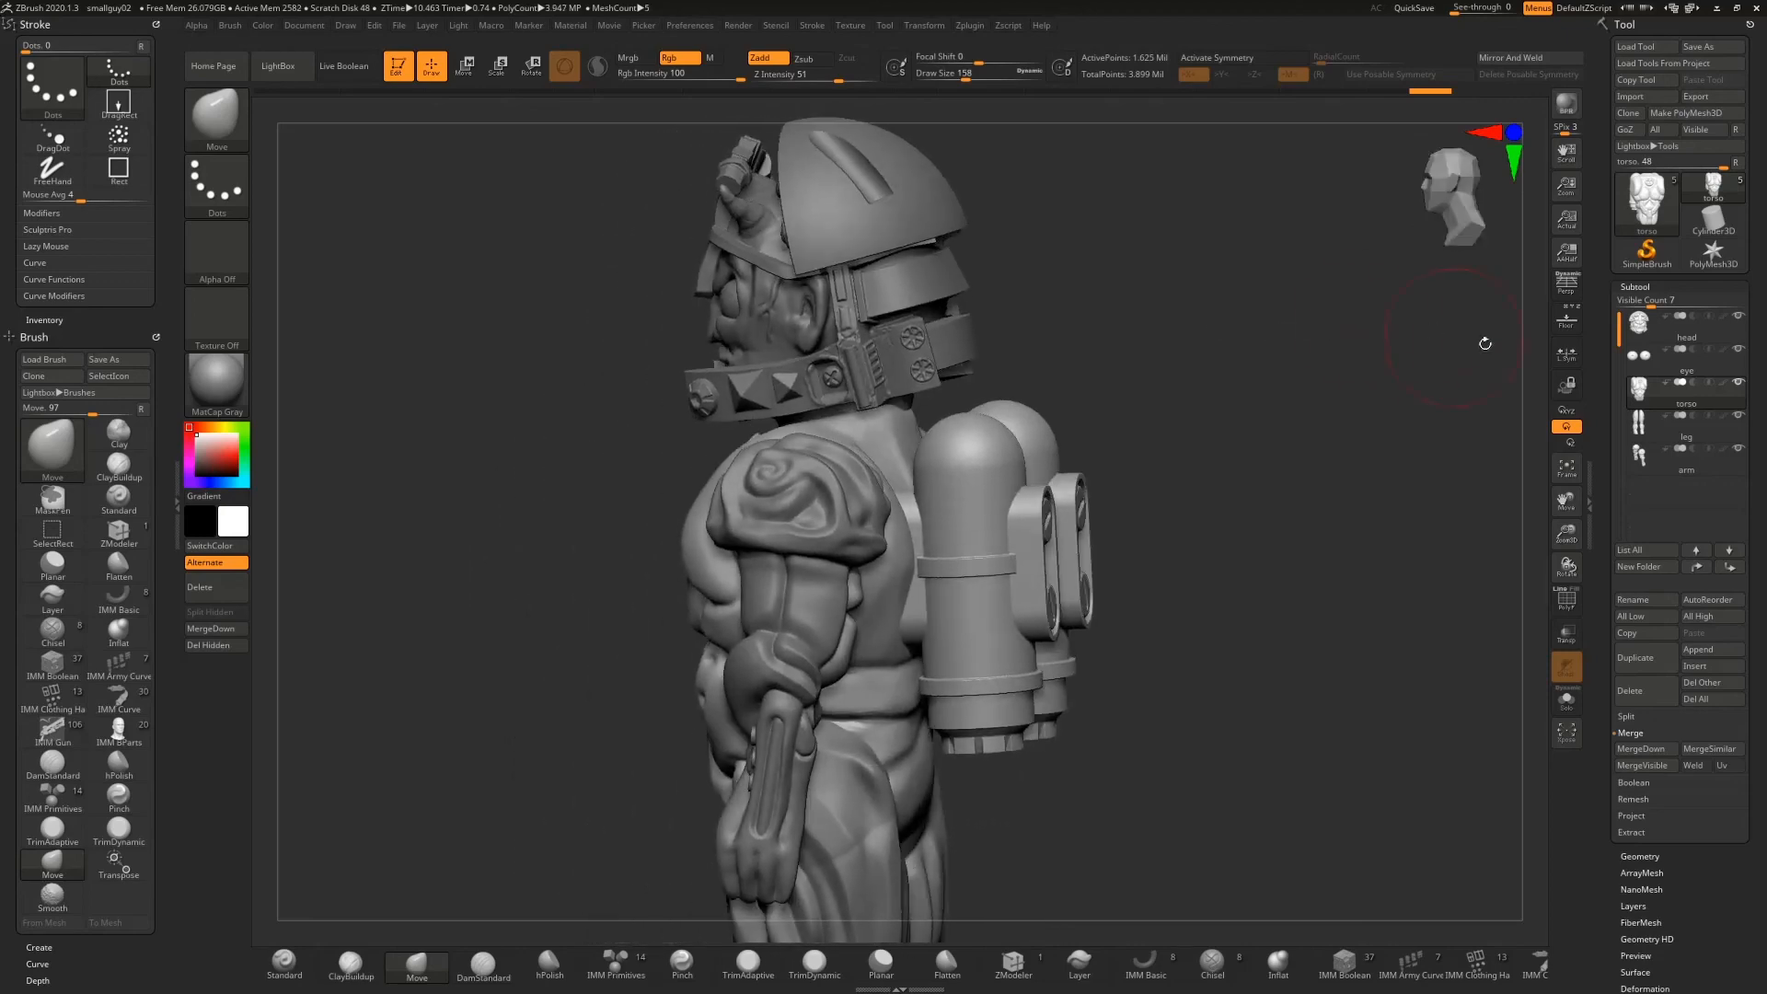
Reshape the back of the neck below the helmet with the Move brush at draw size 51 and symmetry on
mouse_move(1566, 504)
mouse_down()
mouse_move(1548, 520)
mouse_move(1436, 460)
mouse_move(1227, 399)
mouse_move(1187, 323)
mouse_move(1175, 331)
mouse_move(1226, 328)
mouse_up()
key(s)
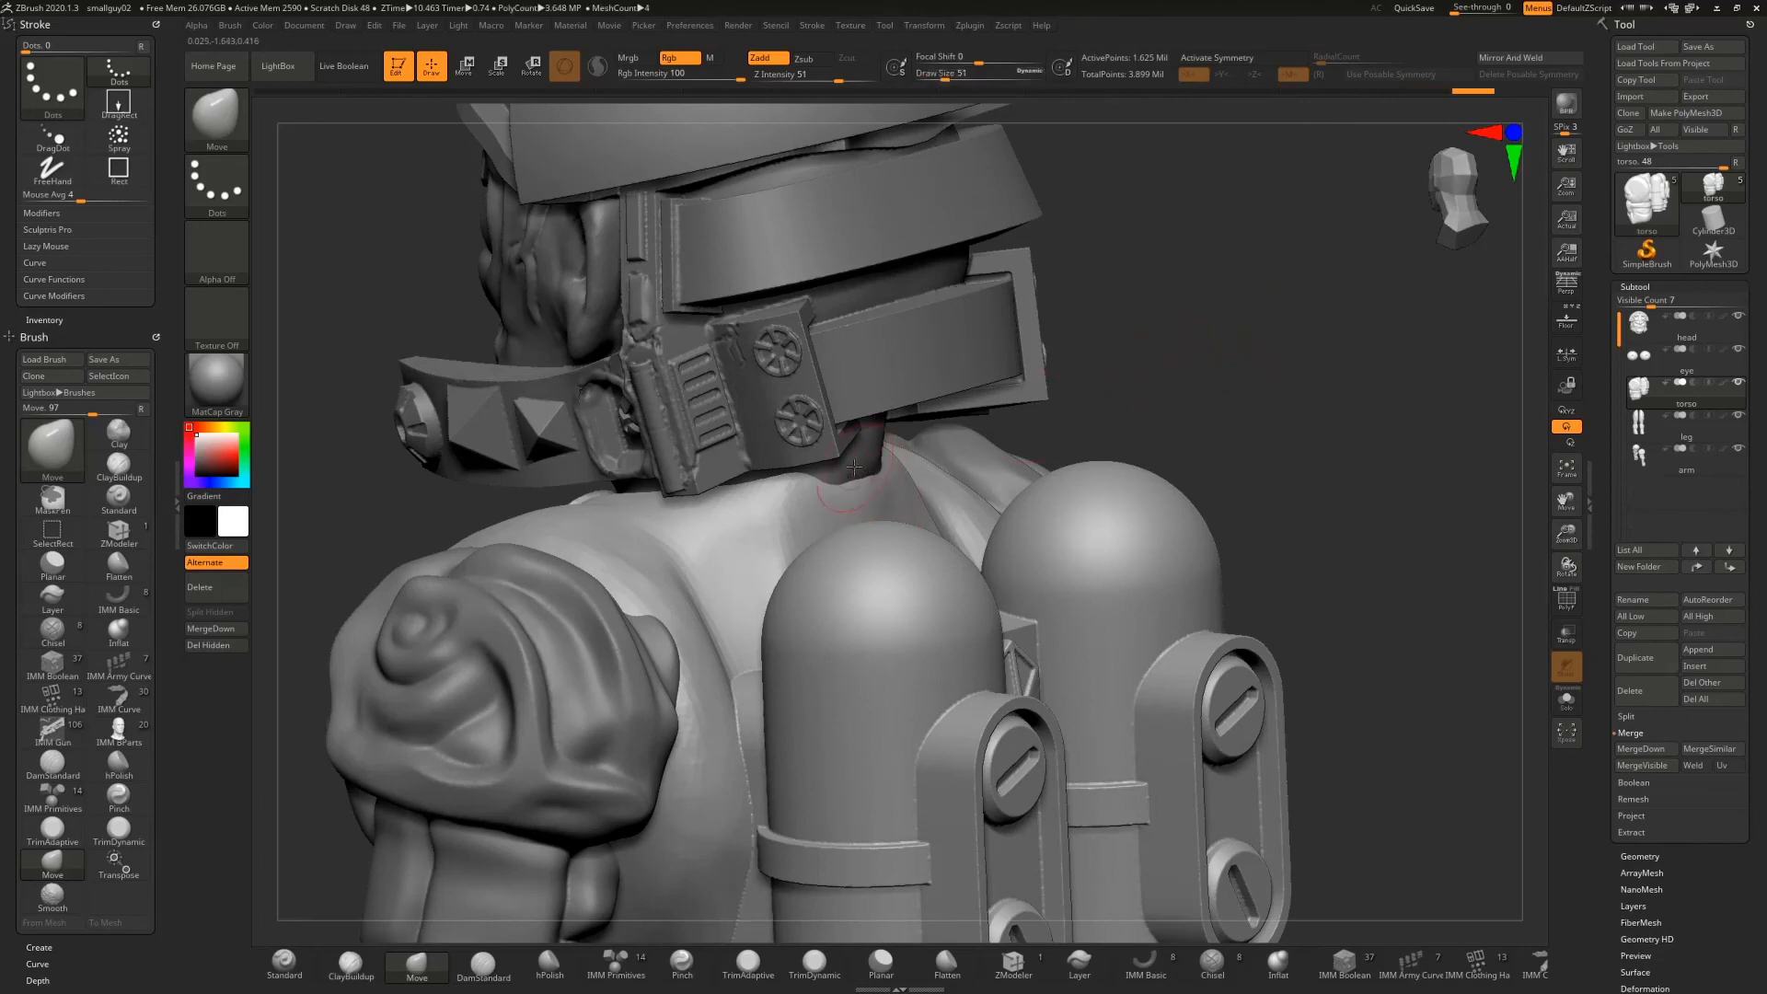
click(1215, 58)
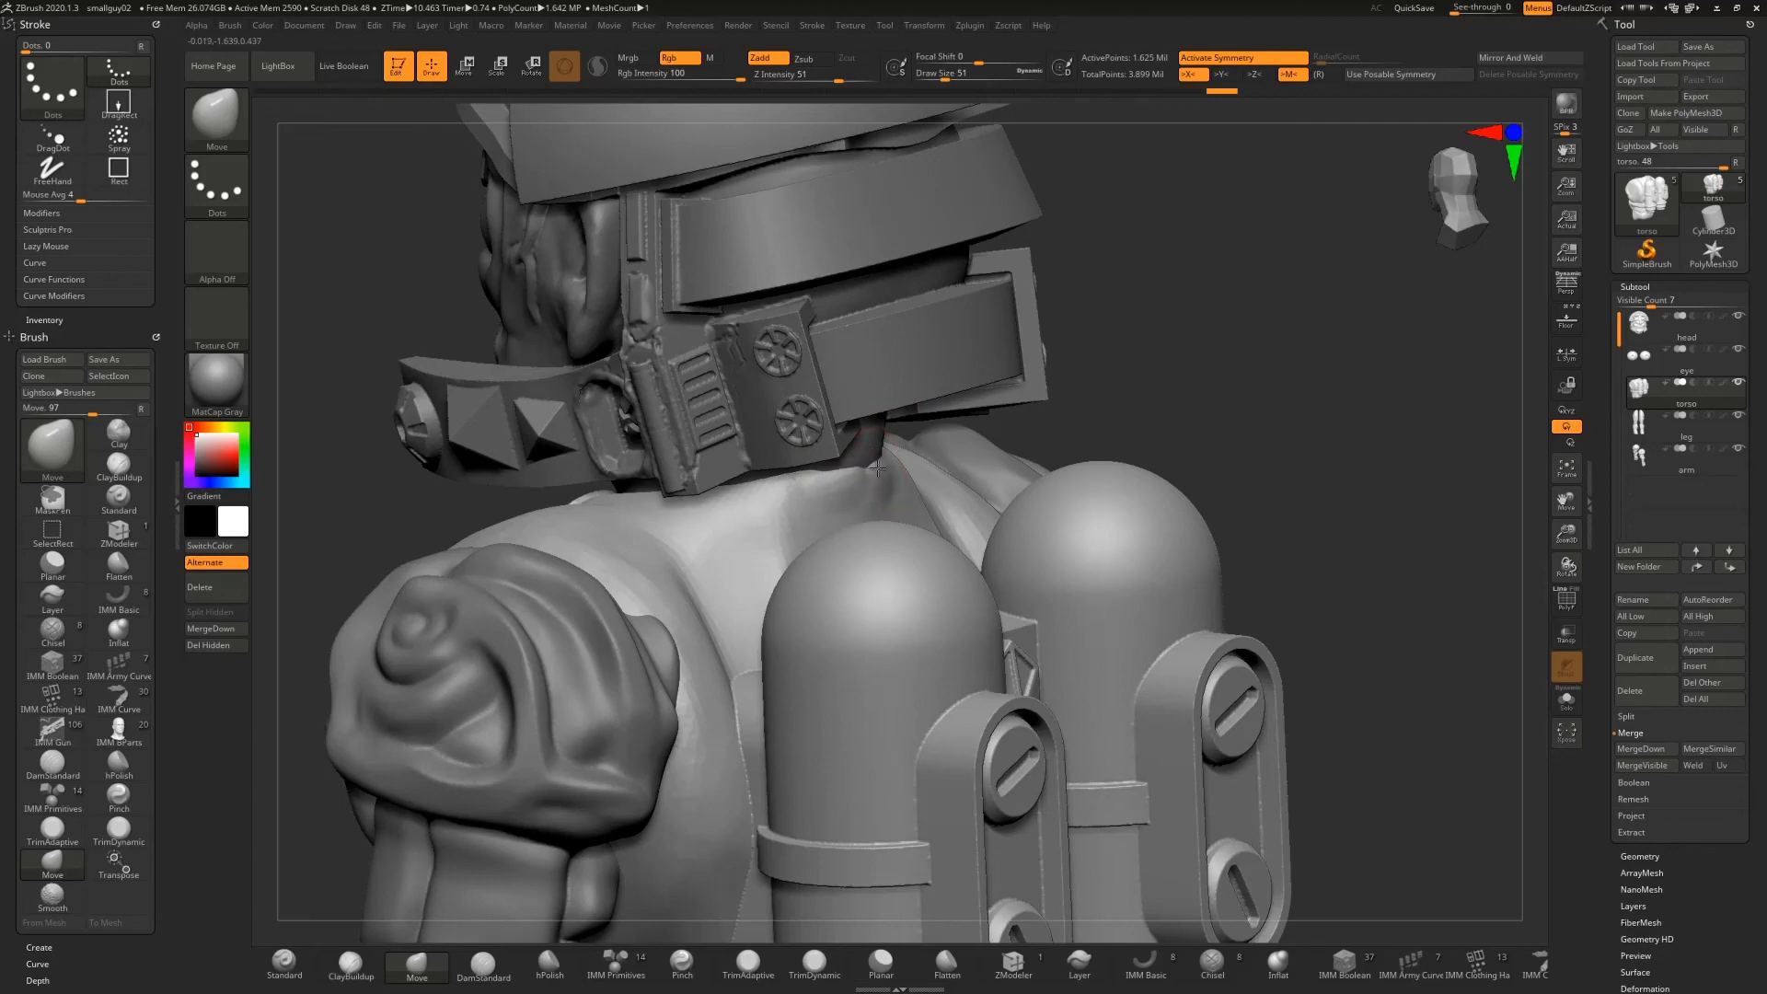
key(shift)
drag(1059, 400, 861, 467)
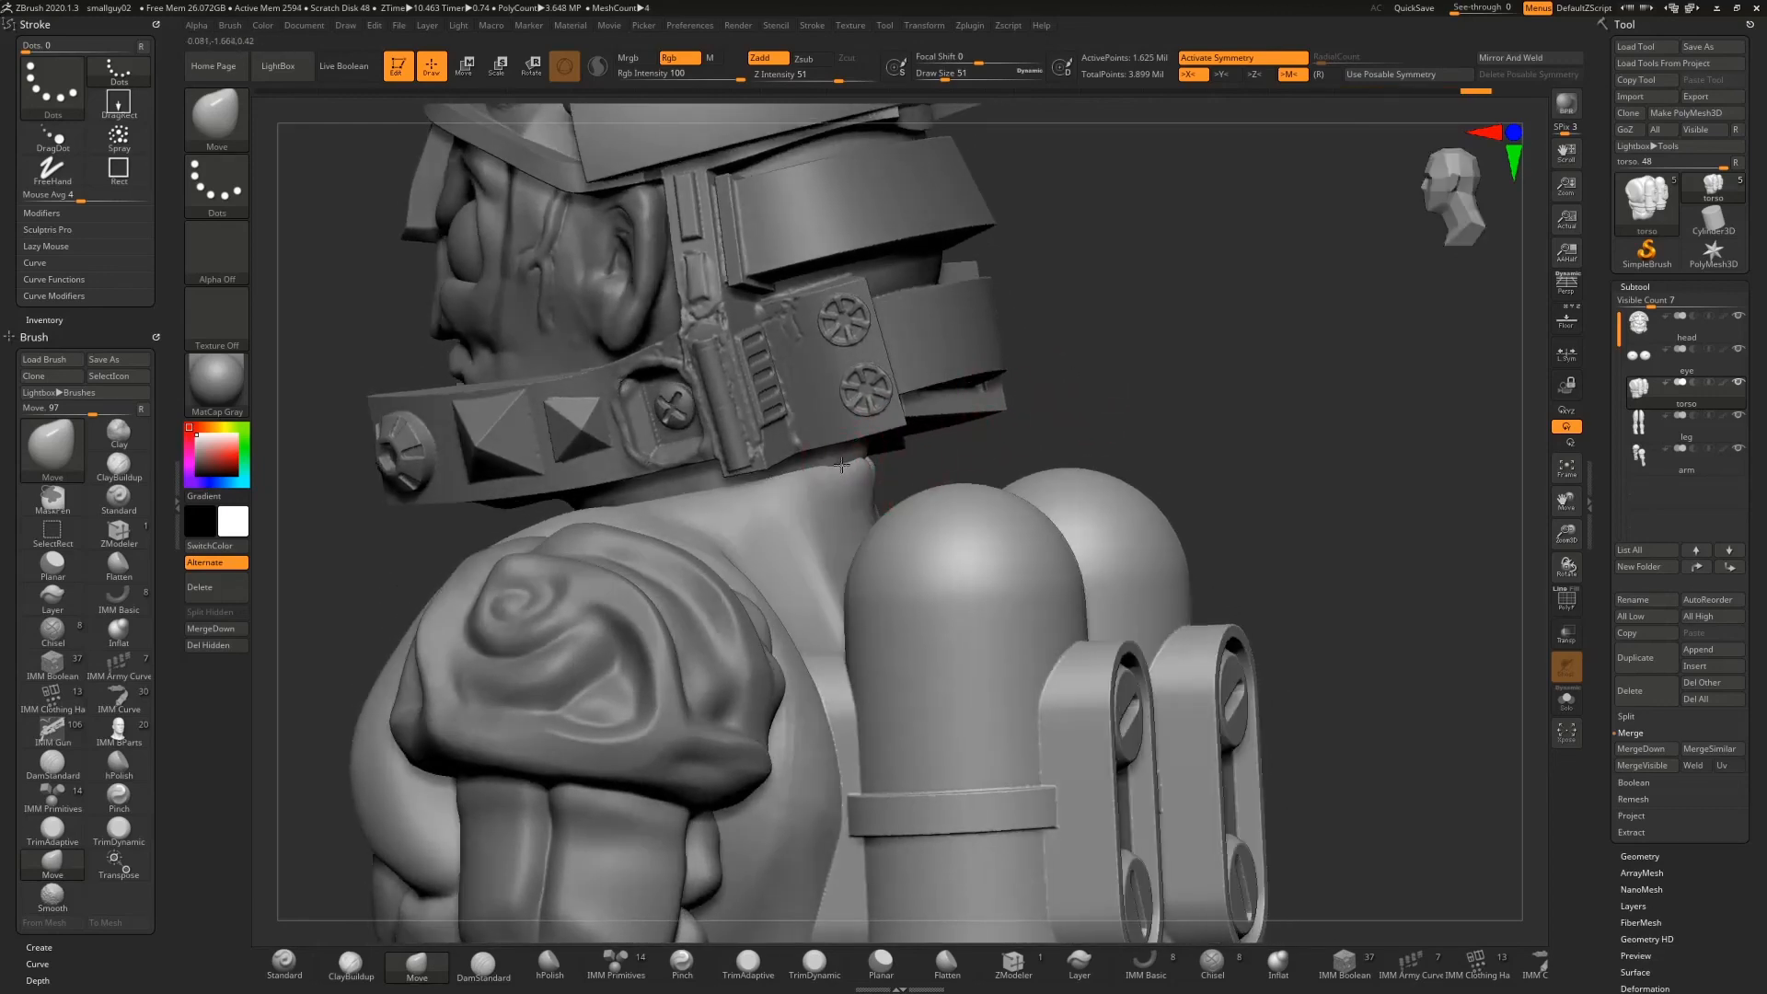
drag(973, 429, 938, 500)
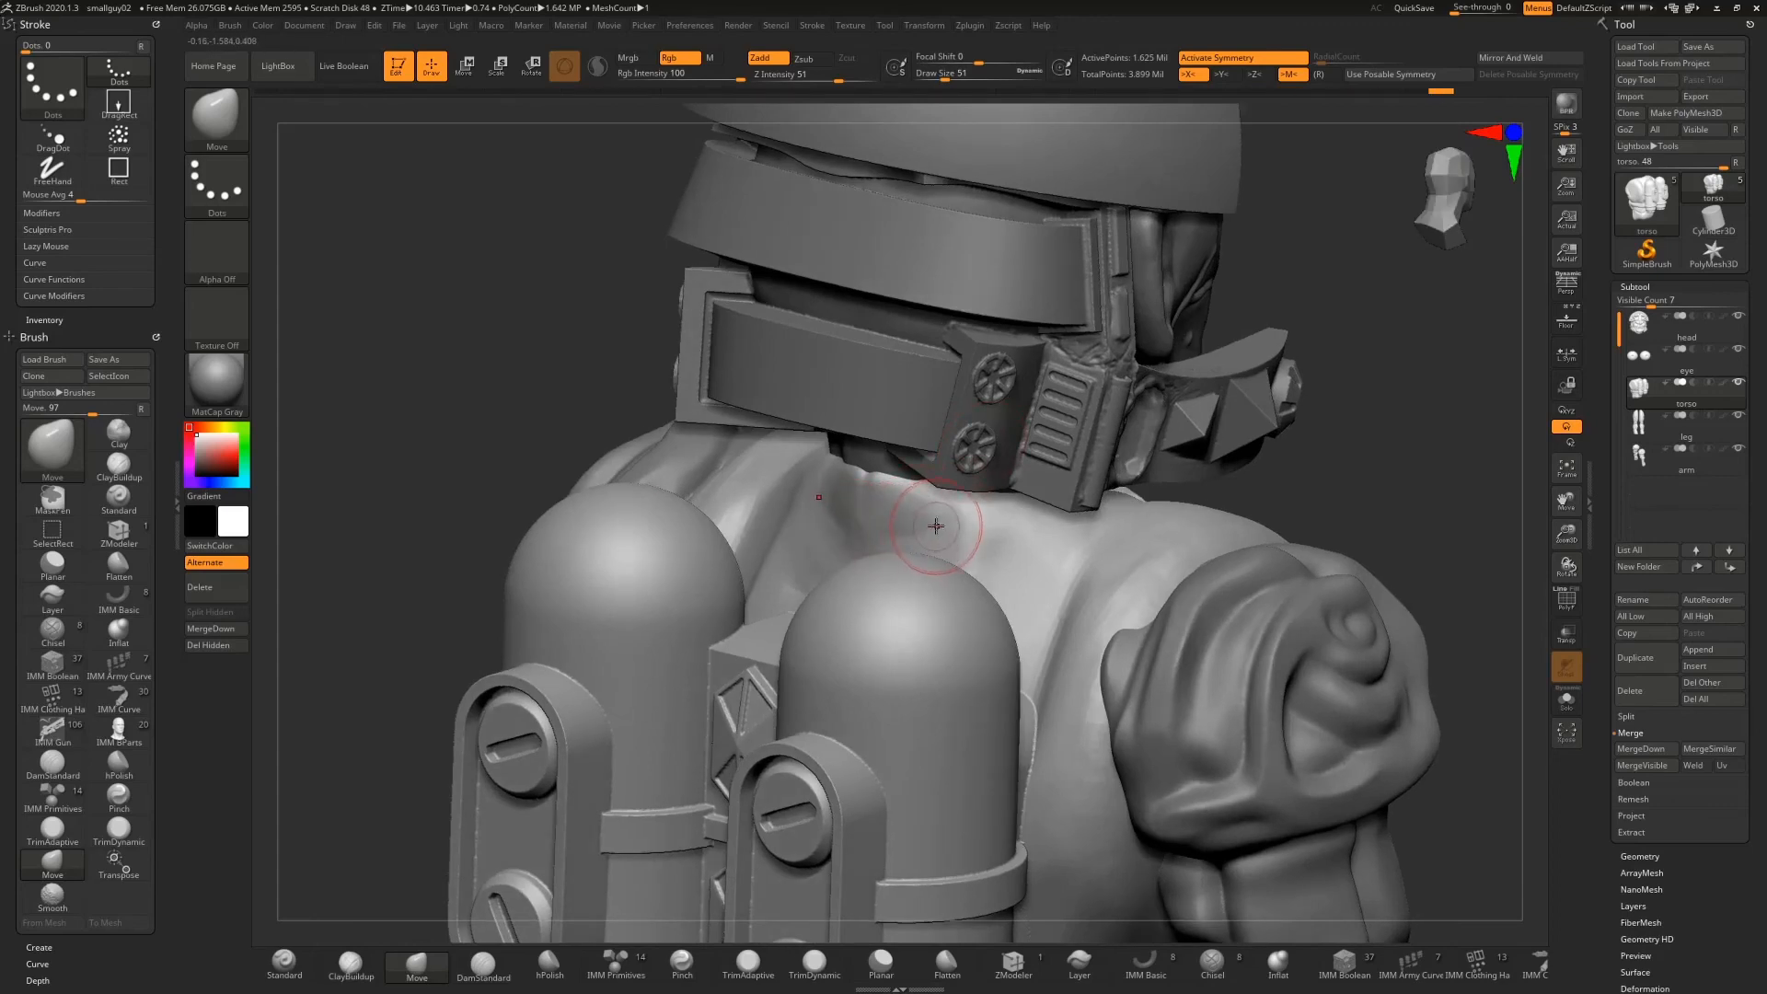
mouse_move(1396, 335)
mouse_down()
mouse_move(1289, 347)
mouse_move(1088, 461)
mouse_up()
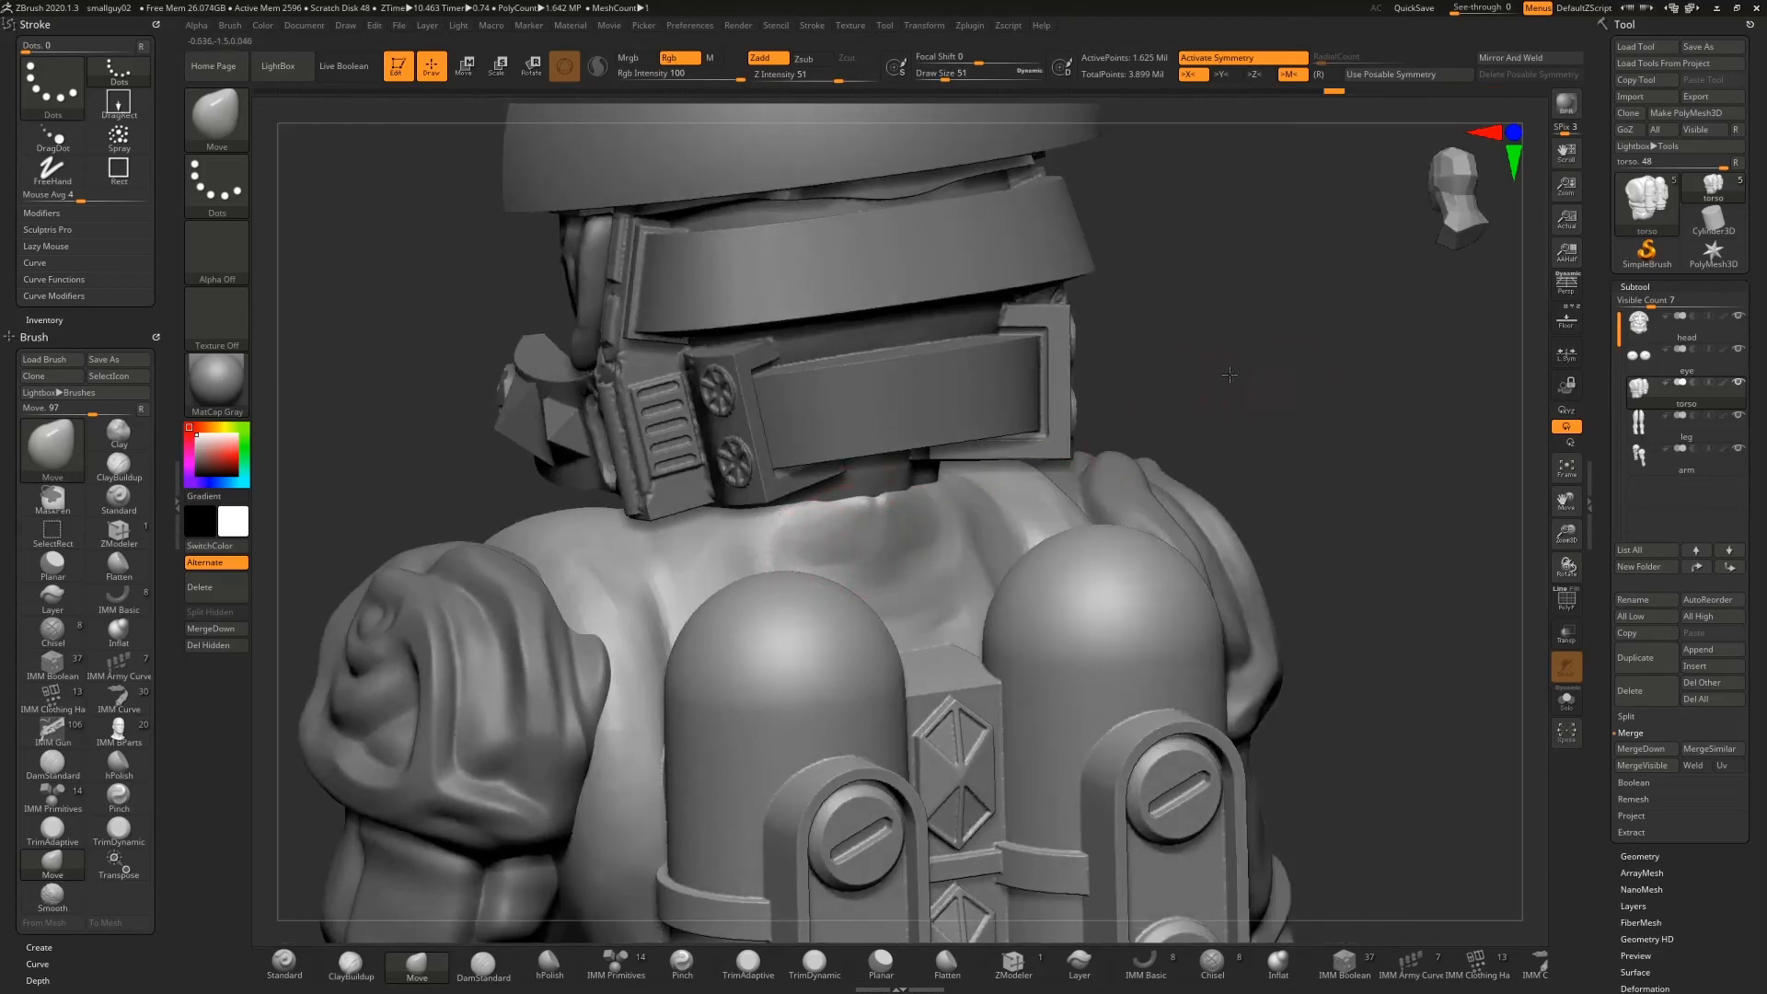
Refine the torso's neck area below the helmet from several angles with the Move brush, smoothing the neck and upper chest with symmetry on
drag(1229, 375, 828, 515)
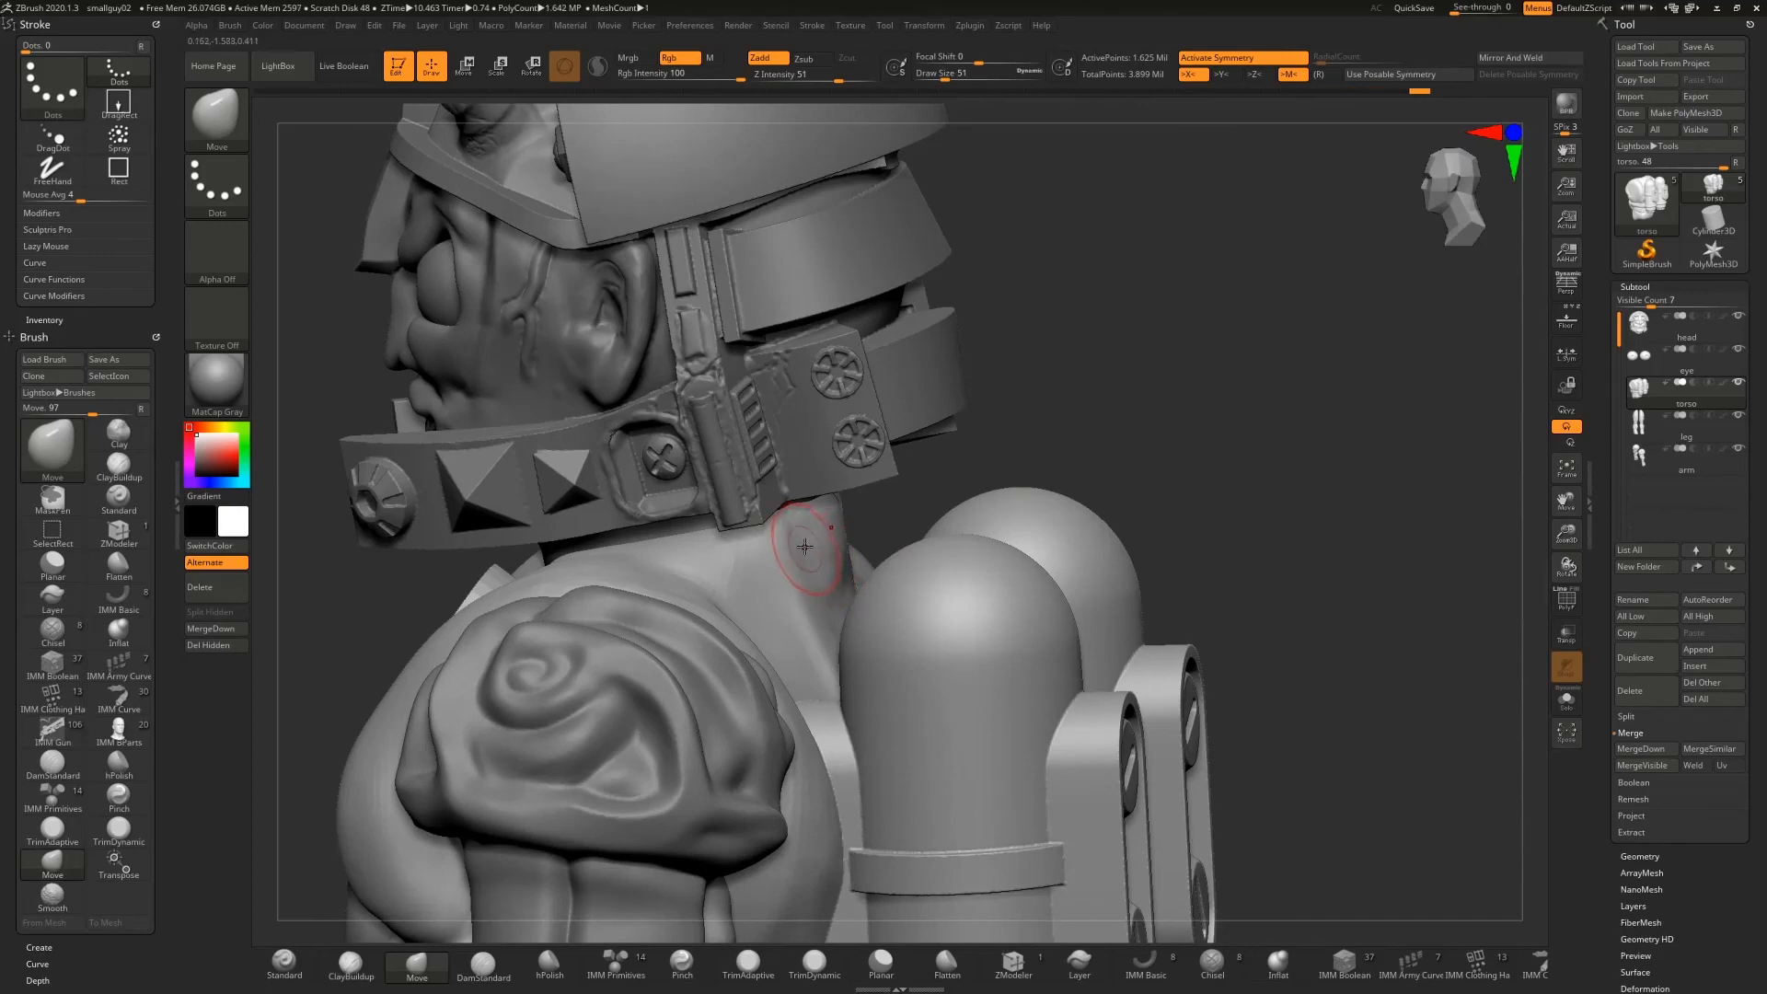
drag(867, 526, 796, 550)
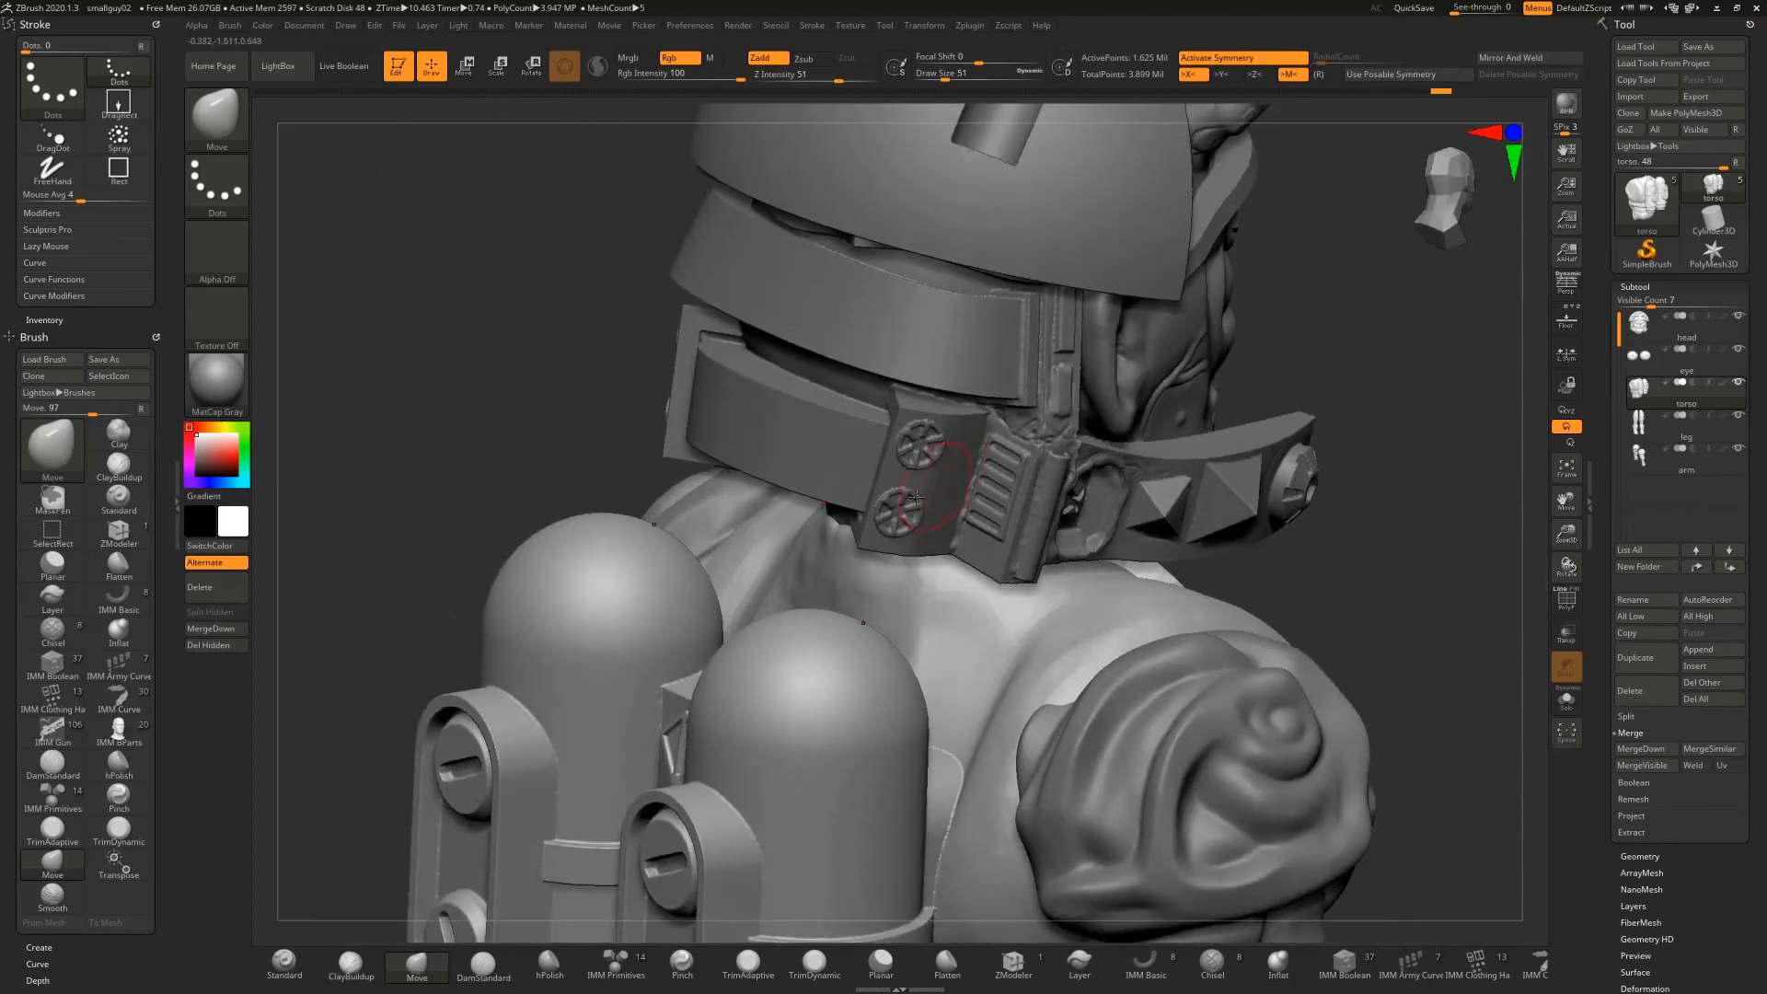
key(shift)
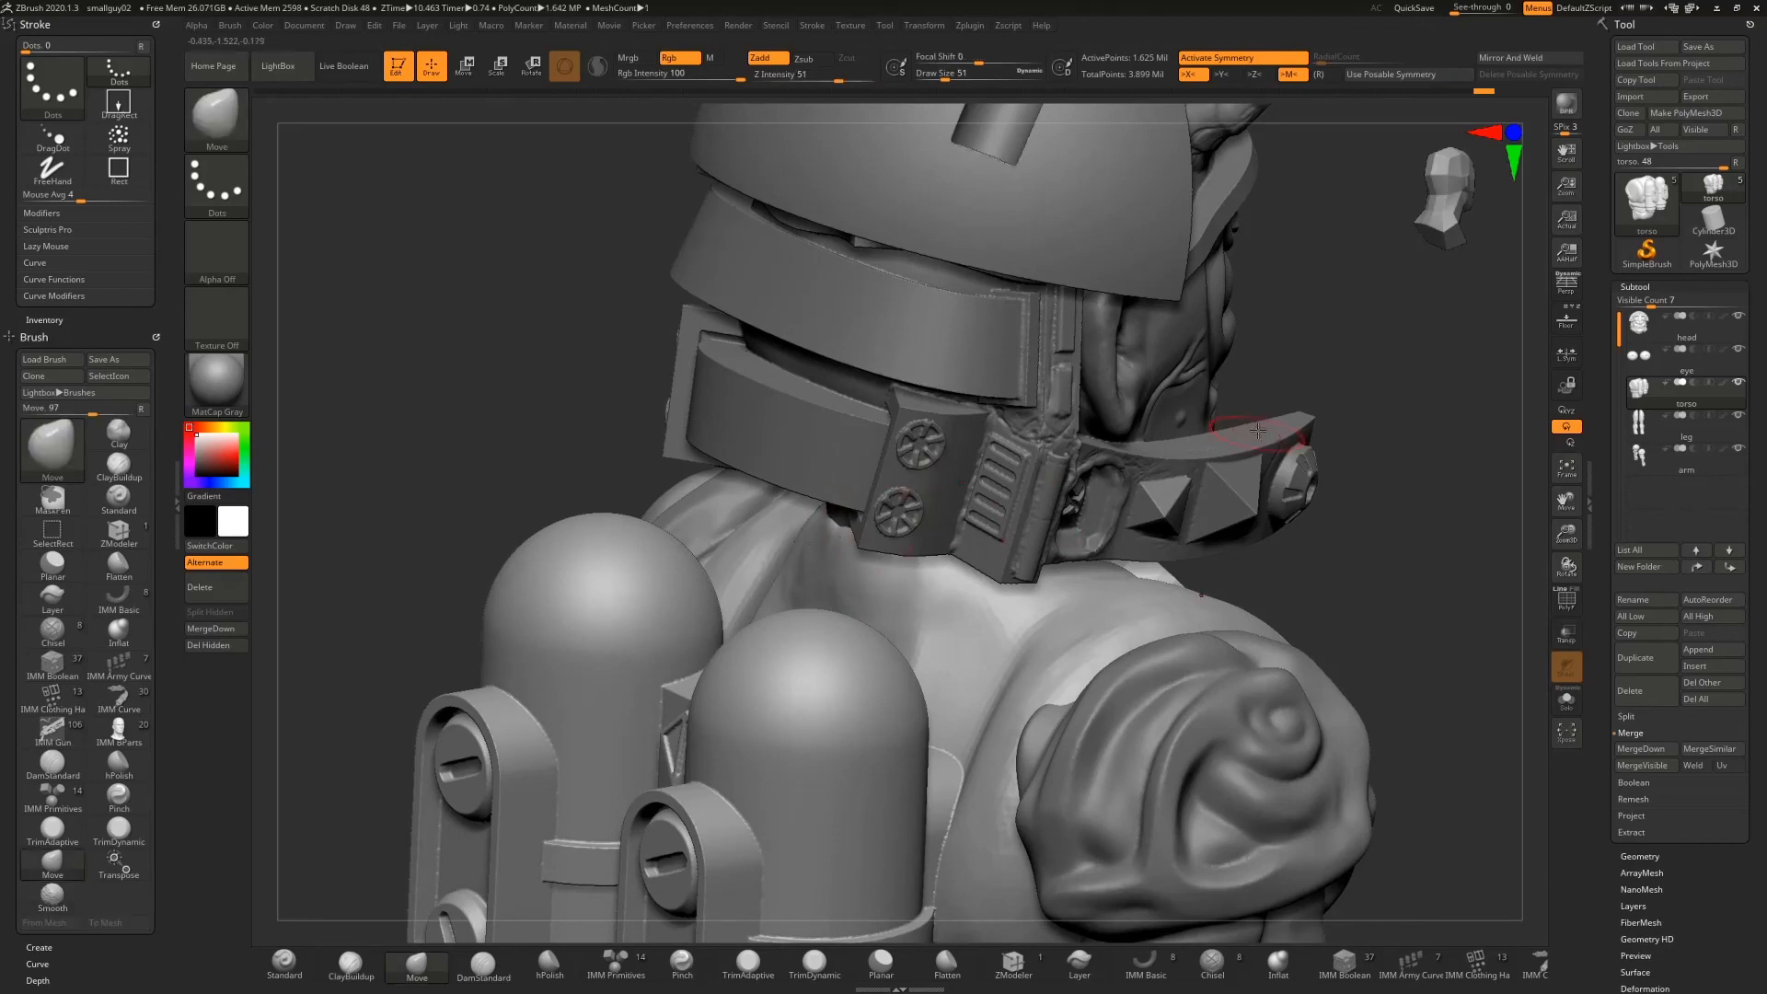
drag(1283, 360, 797, 518)
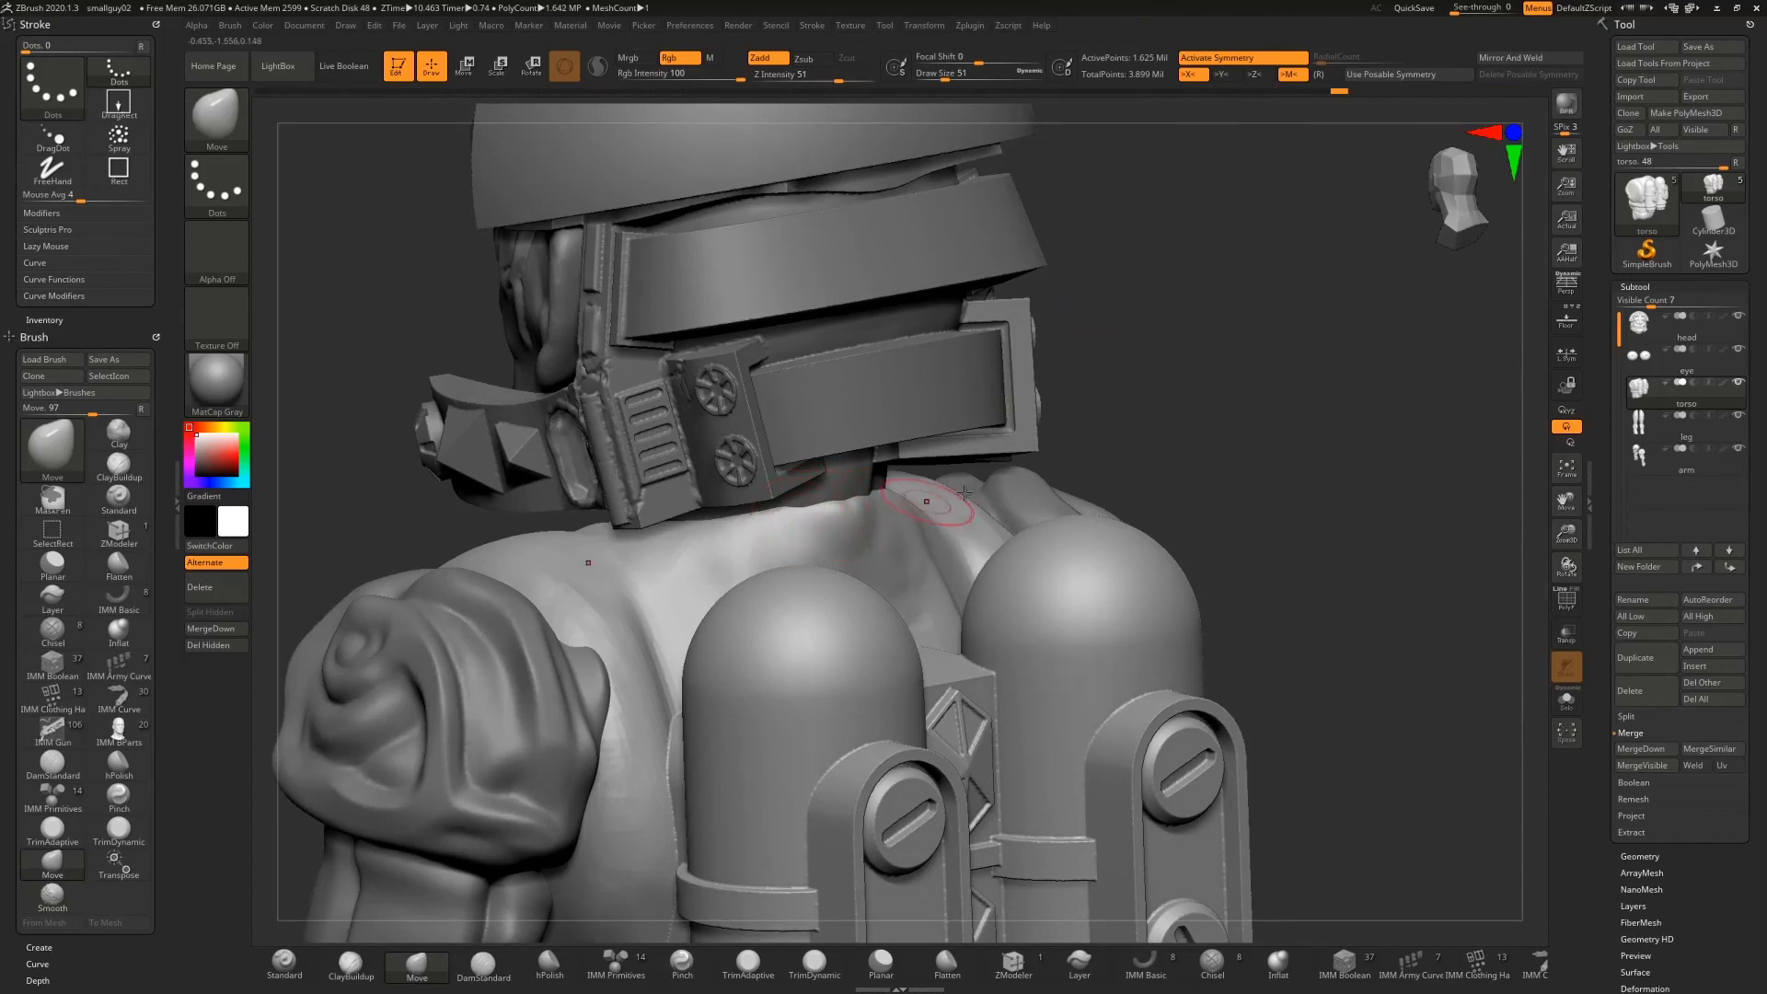
mouse_move(963, 494)
mouse_down()
mouse_move(1062, 371)
mouse_move(1041, 388)
mouse_up()
shift+drag(784, 526, 797, 547)
mouse_move(1369, 421)
mouse_down()
mouse_move(1324, 409)
mouse_move(883, 607)
mouse_up()
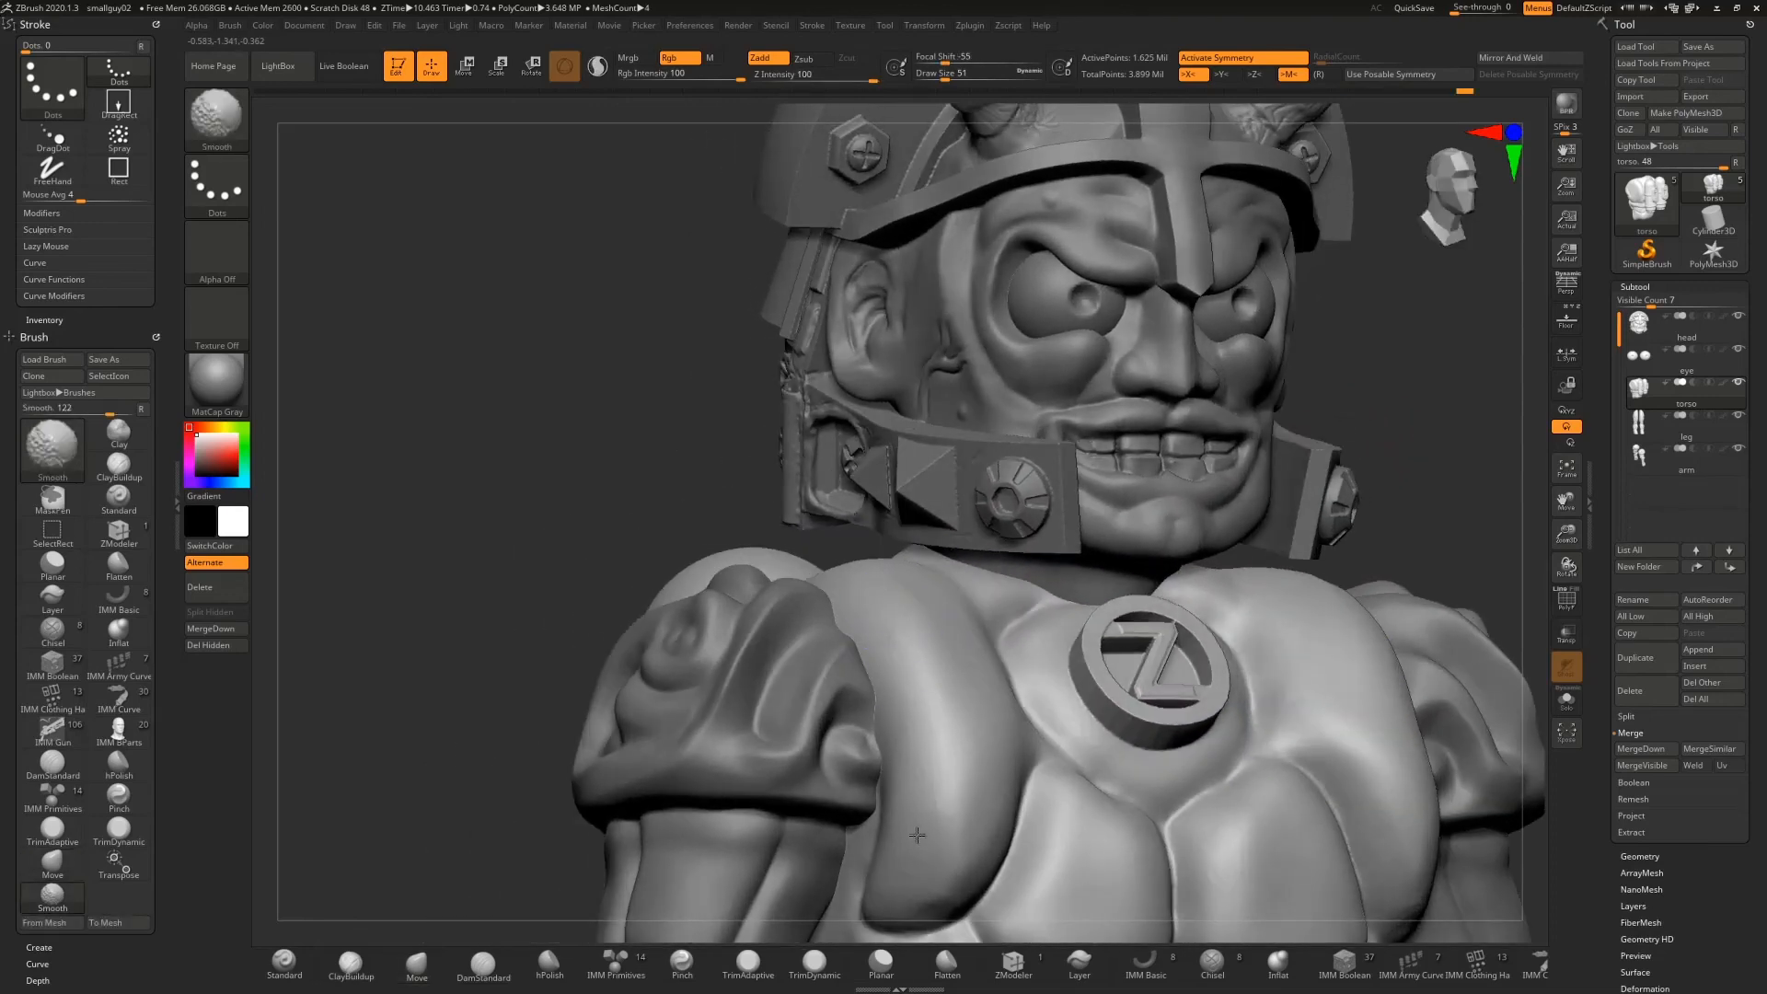
shift+drag(963, 725, 1005, 693)
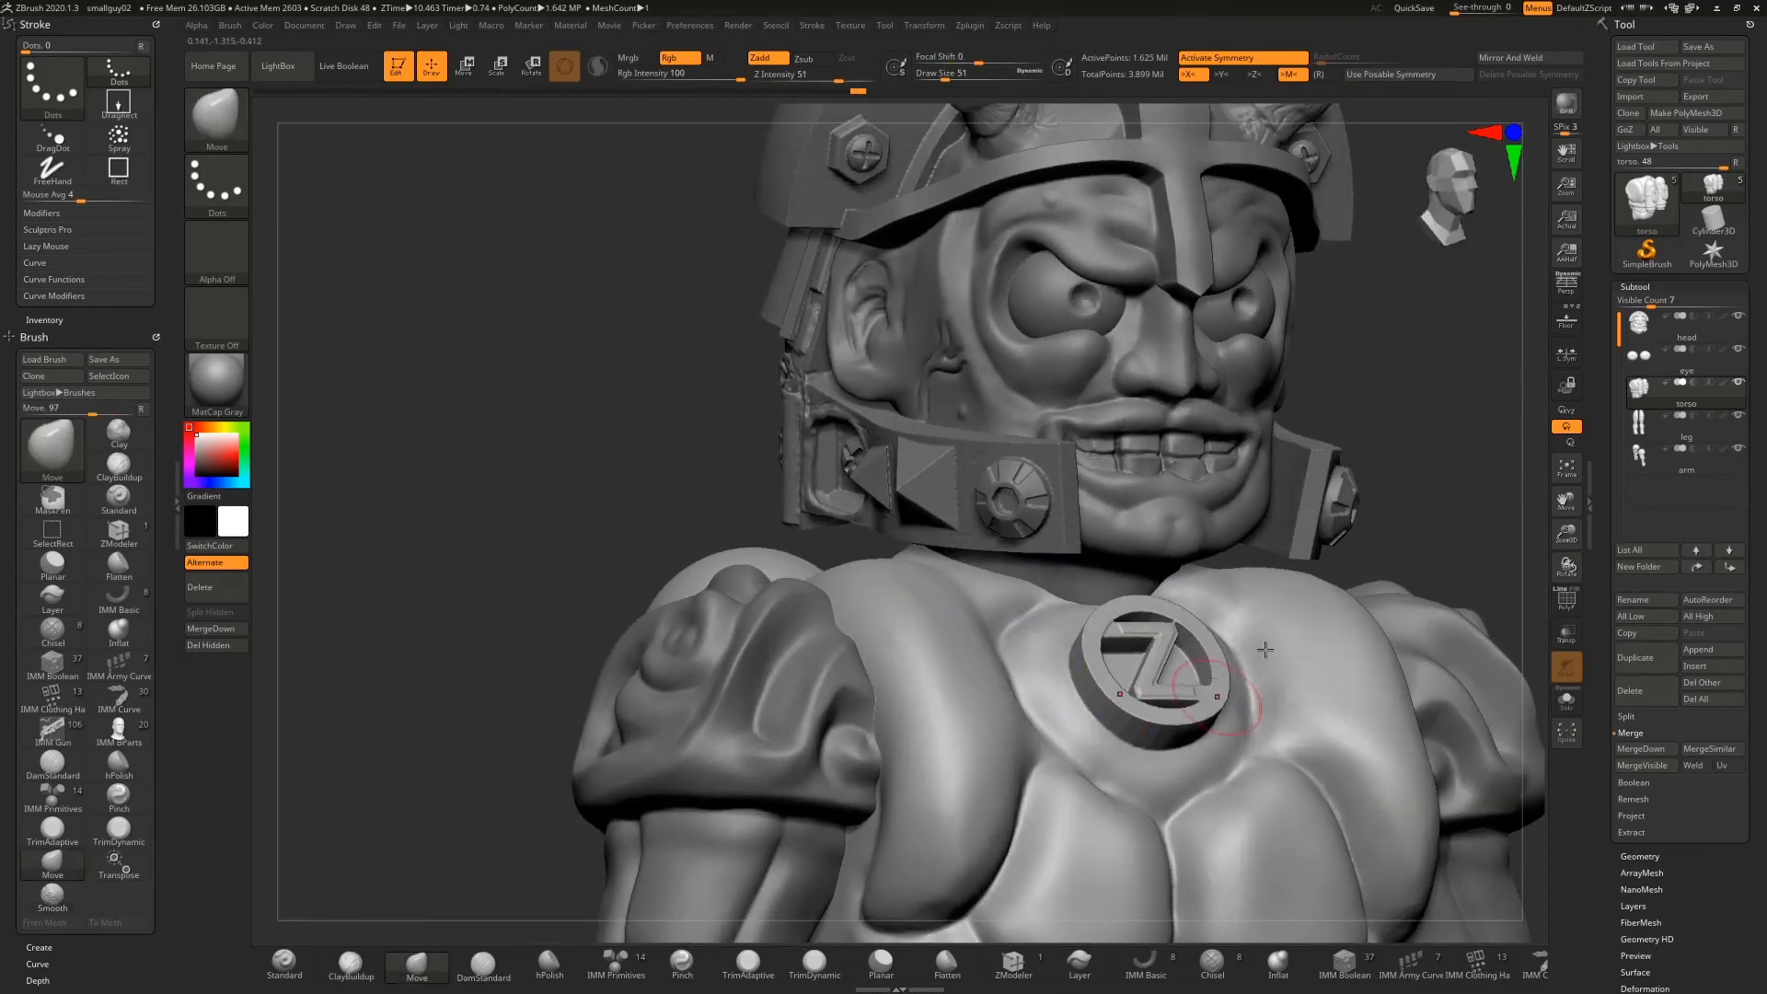
Merge the eye subtool into the head subtool with MergeDown and accept that the operation is not undoable
drag(1467, 451, 1235, 516)
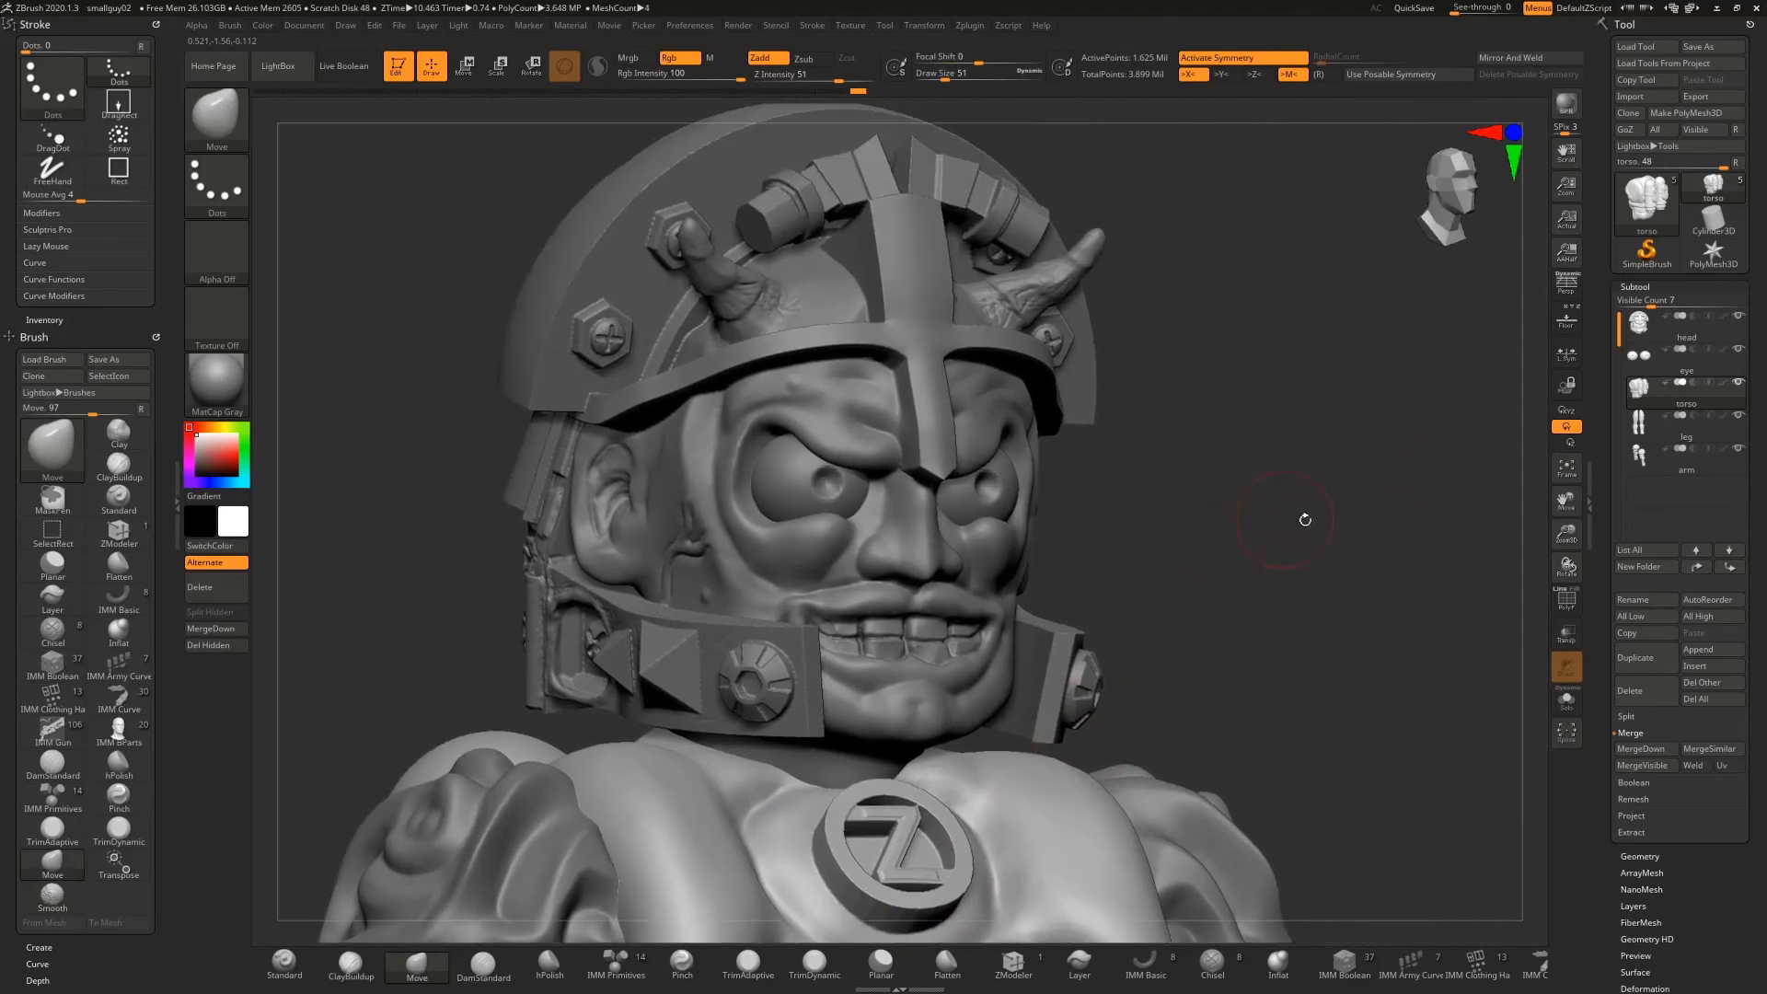
drag(1566, 529, 1447, 513)
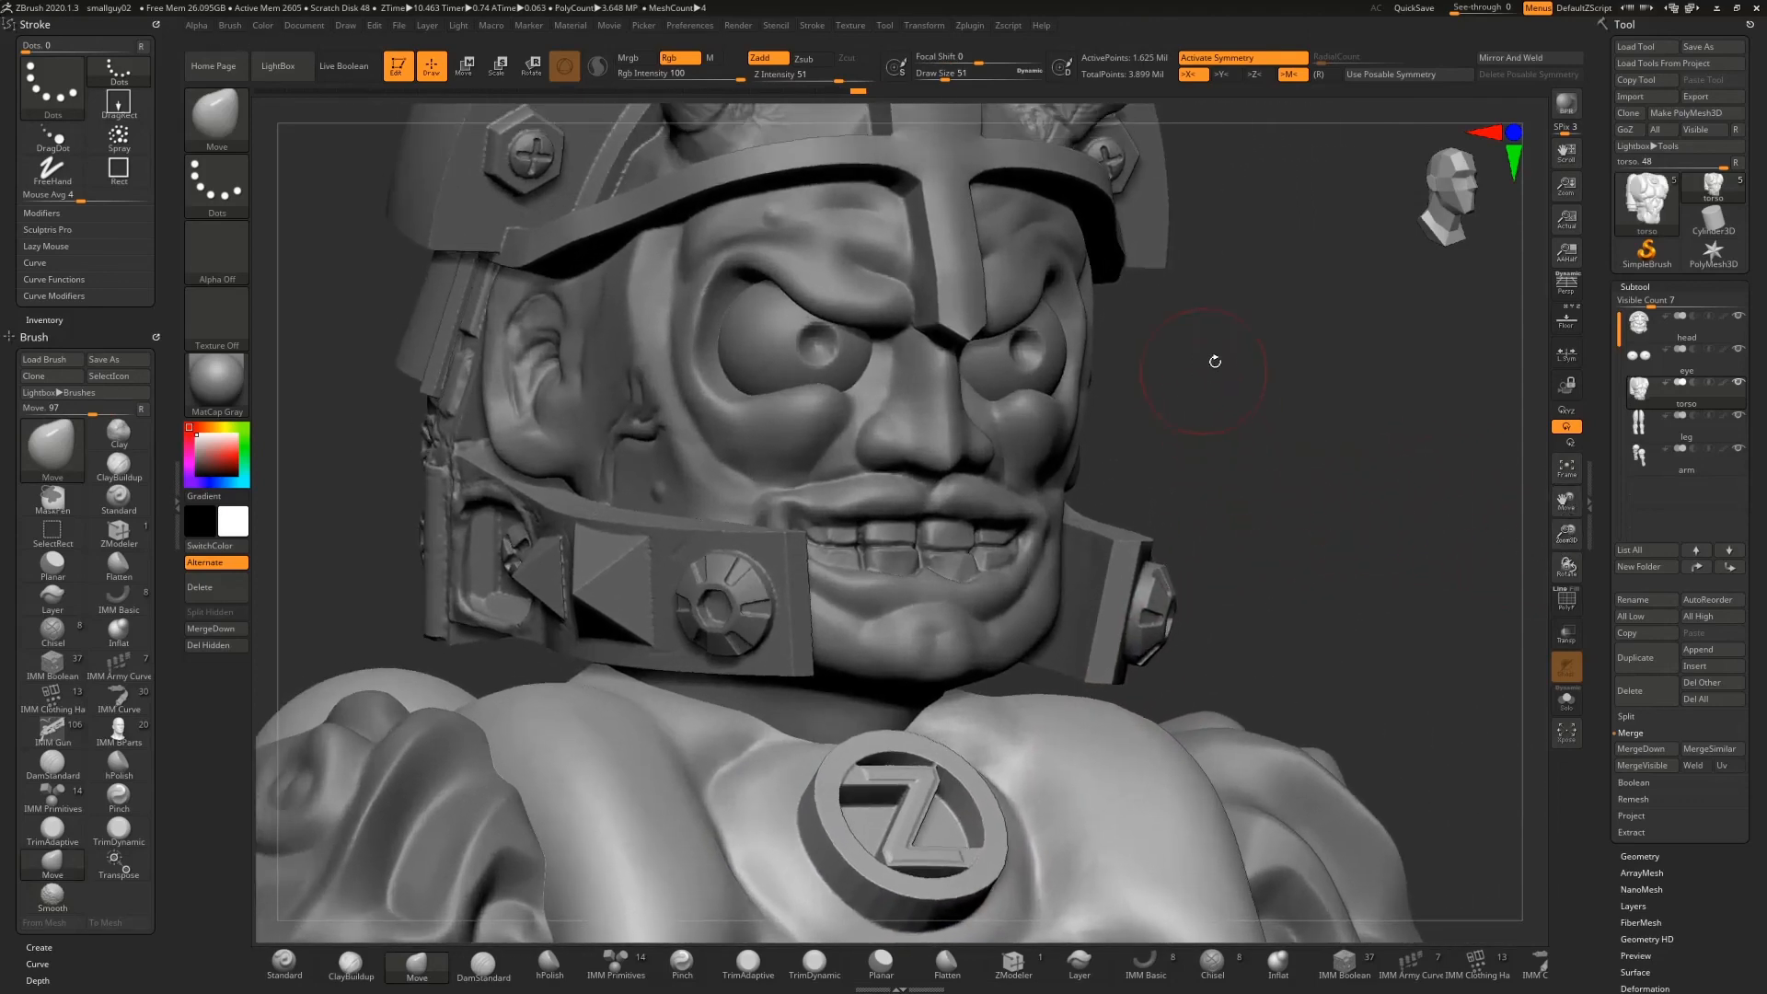
click(1653, 363)
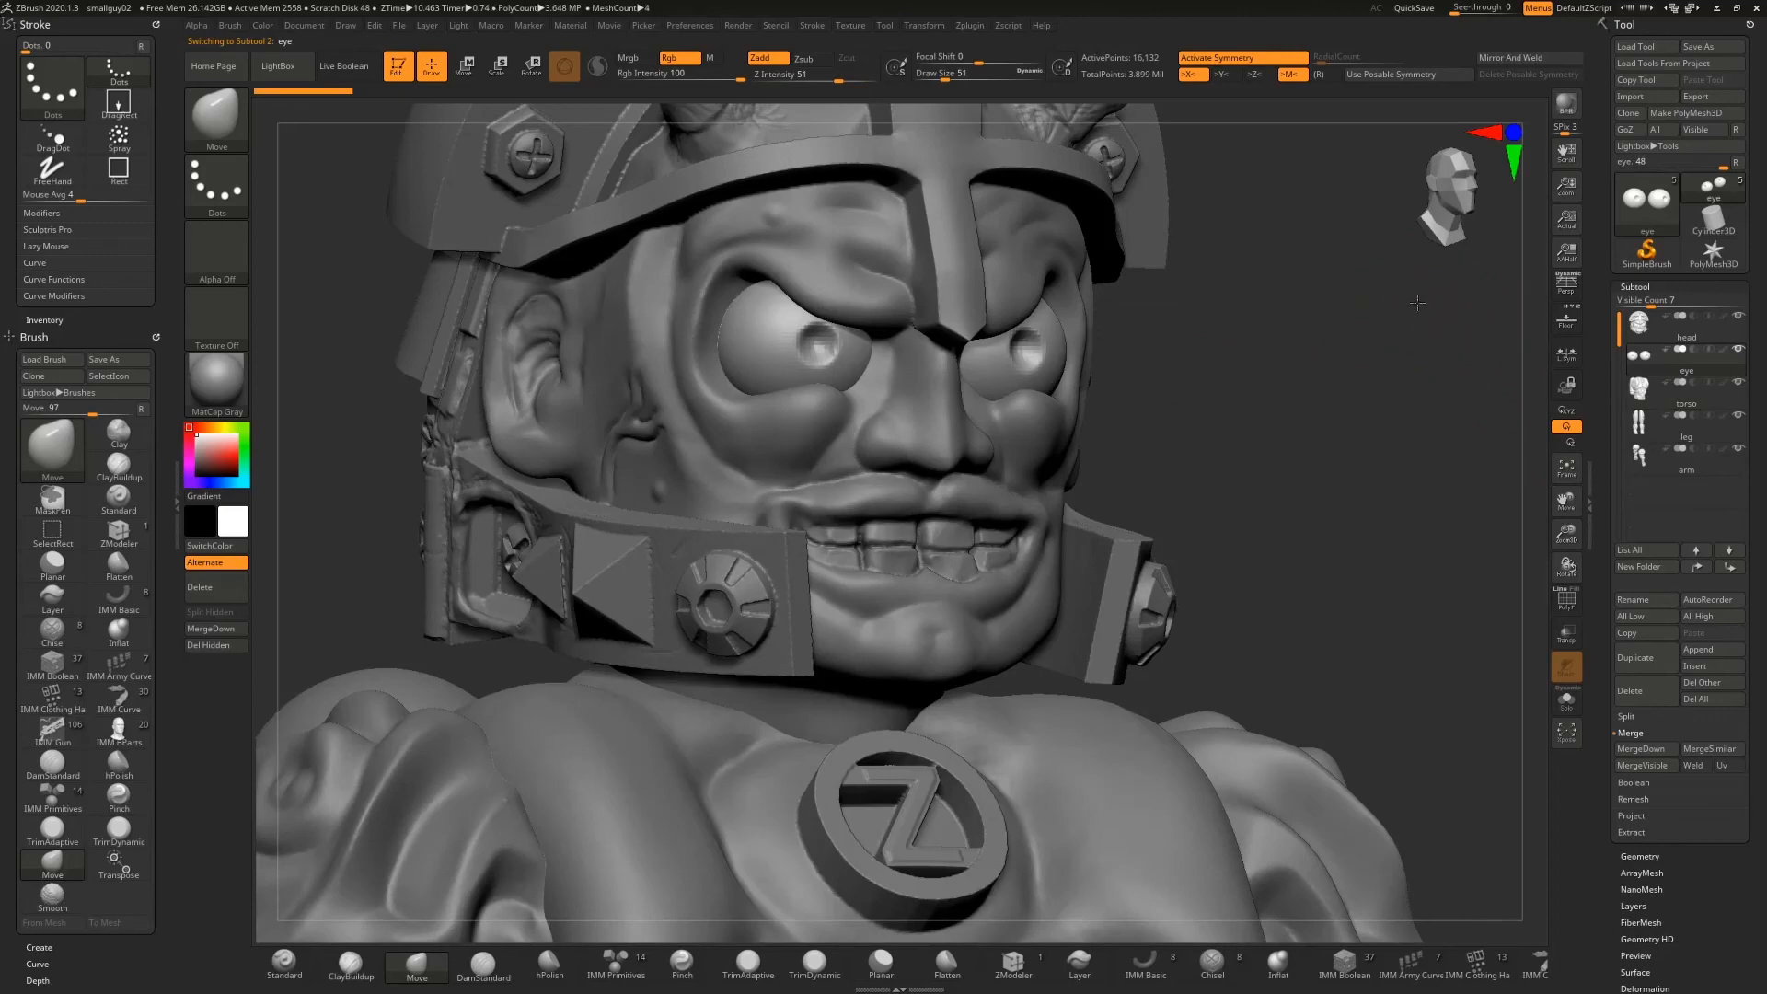
mouse_move(1417, 298)
alt+mouse_down()
mouse_move(1388, 491)
mouse_move(957, 444)
alt+mouse_up()
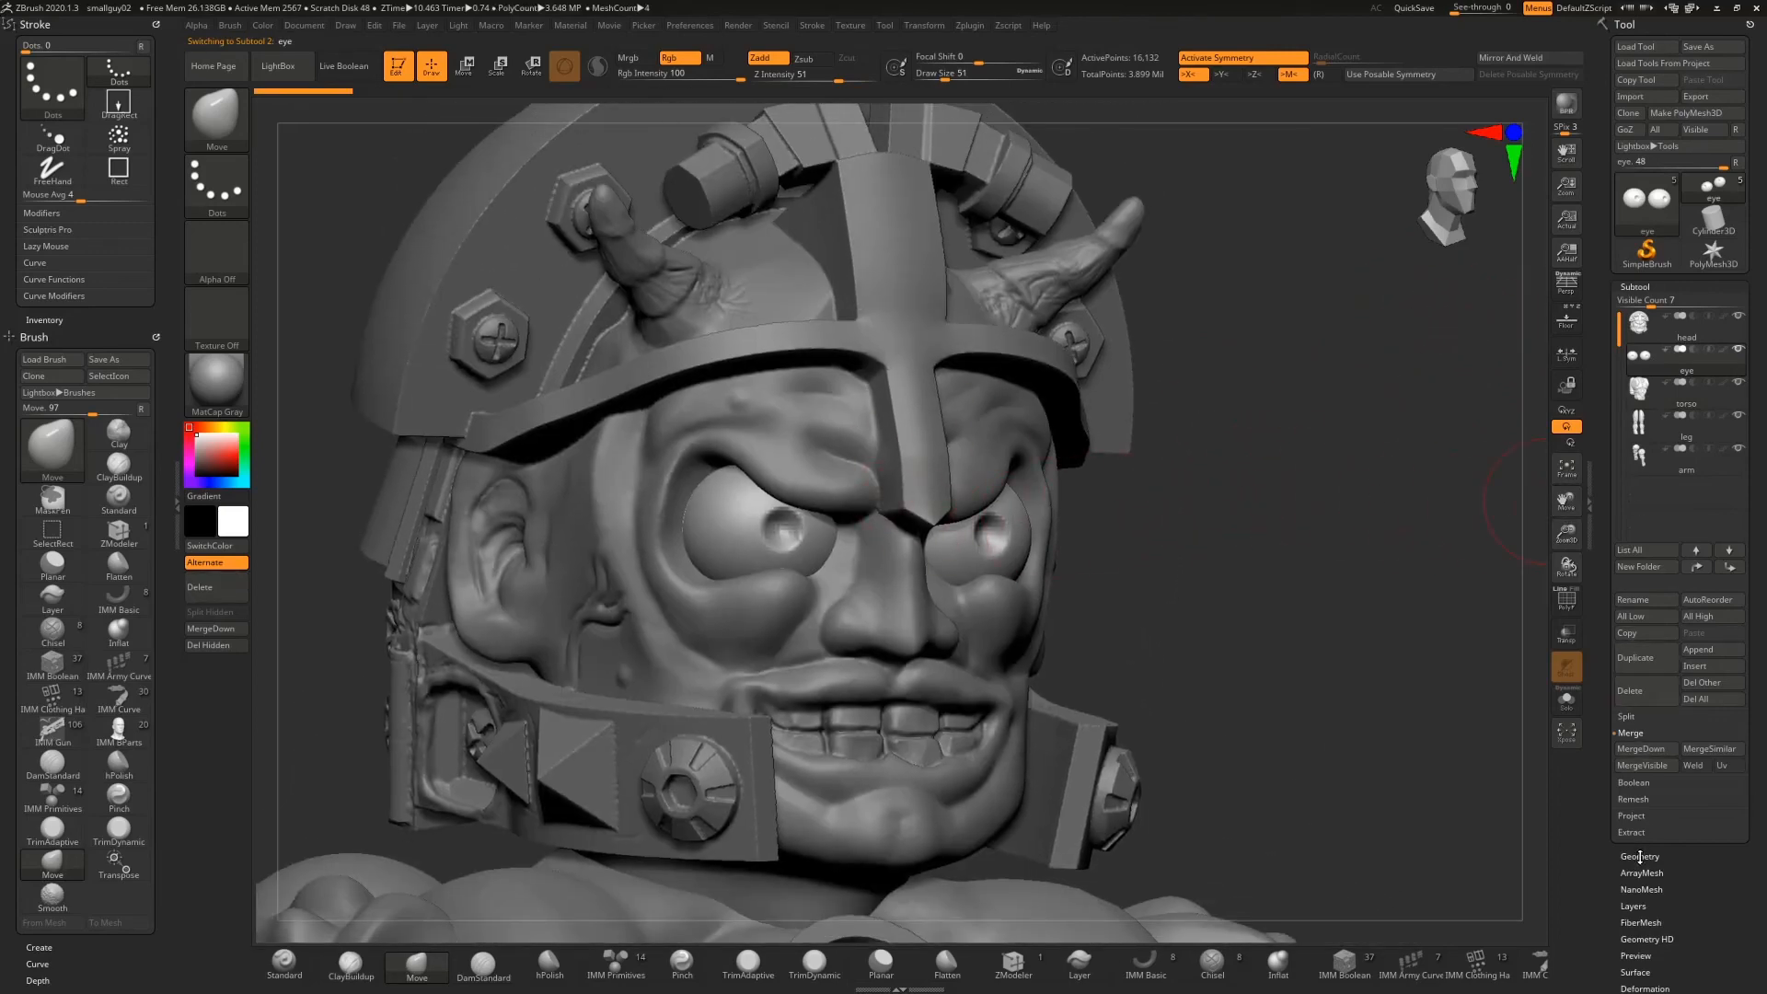
click(1657, 324)
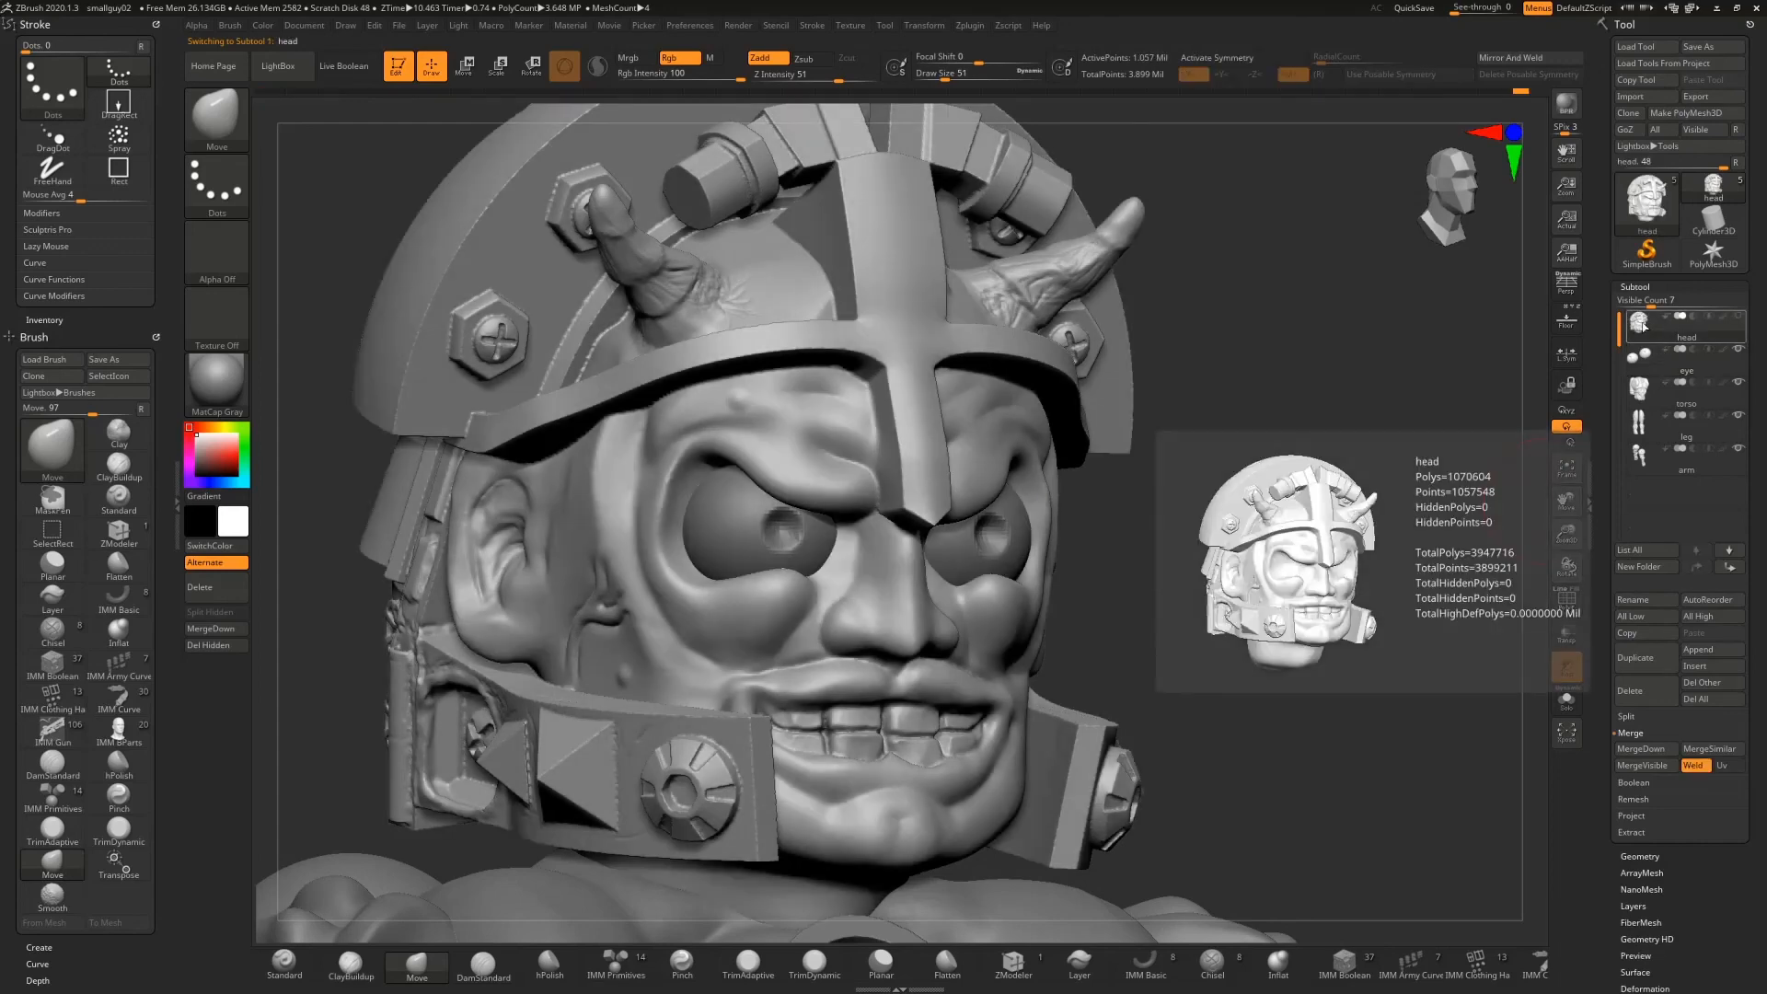
mouse_move(1692, 453)
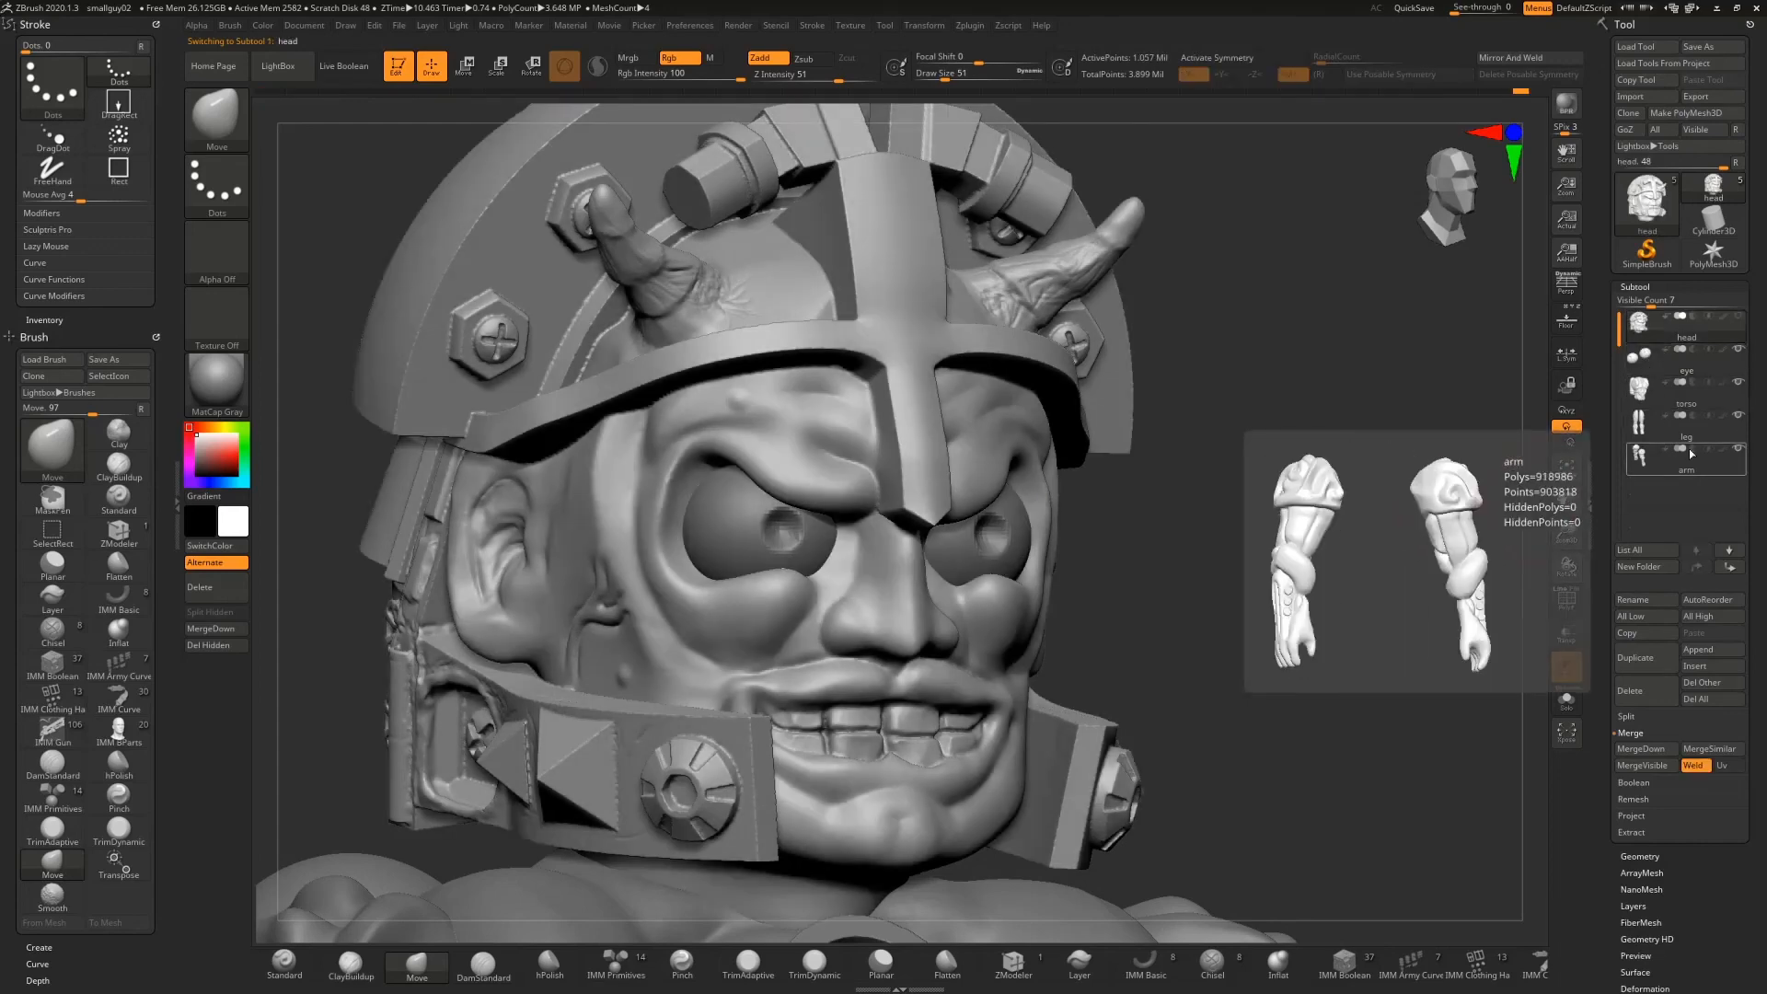
mouse_move(1677, 325)
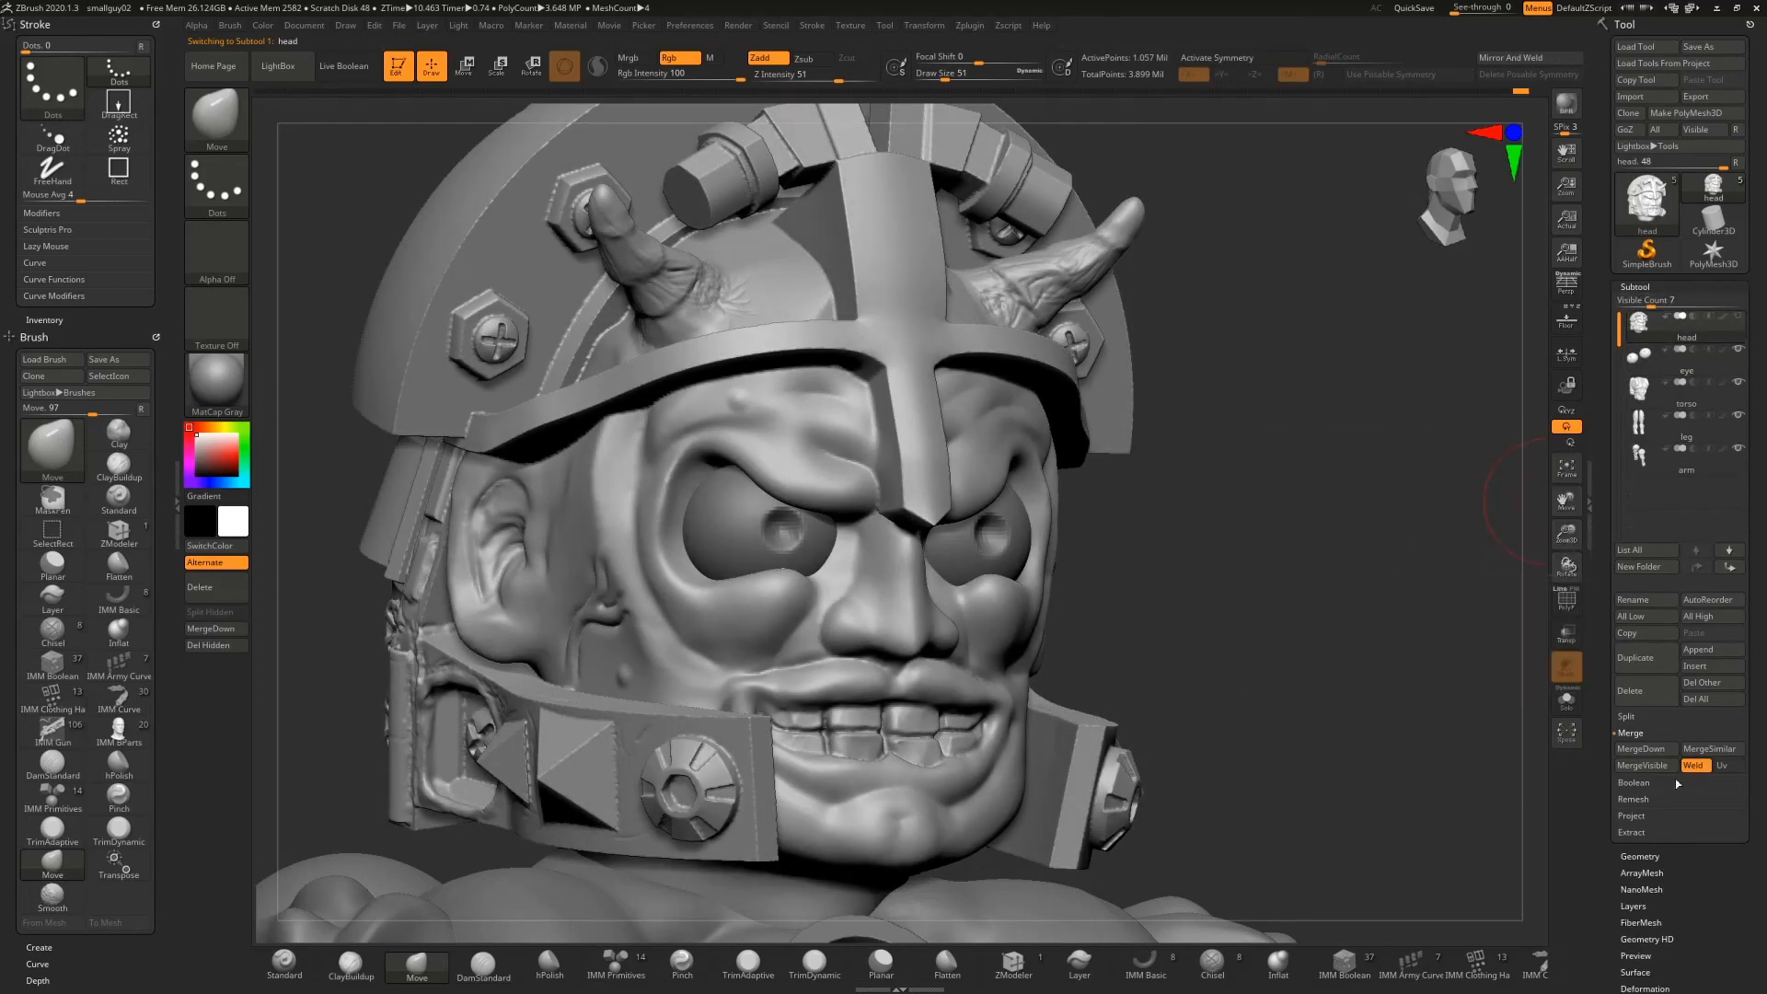
click(1641, 748)
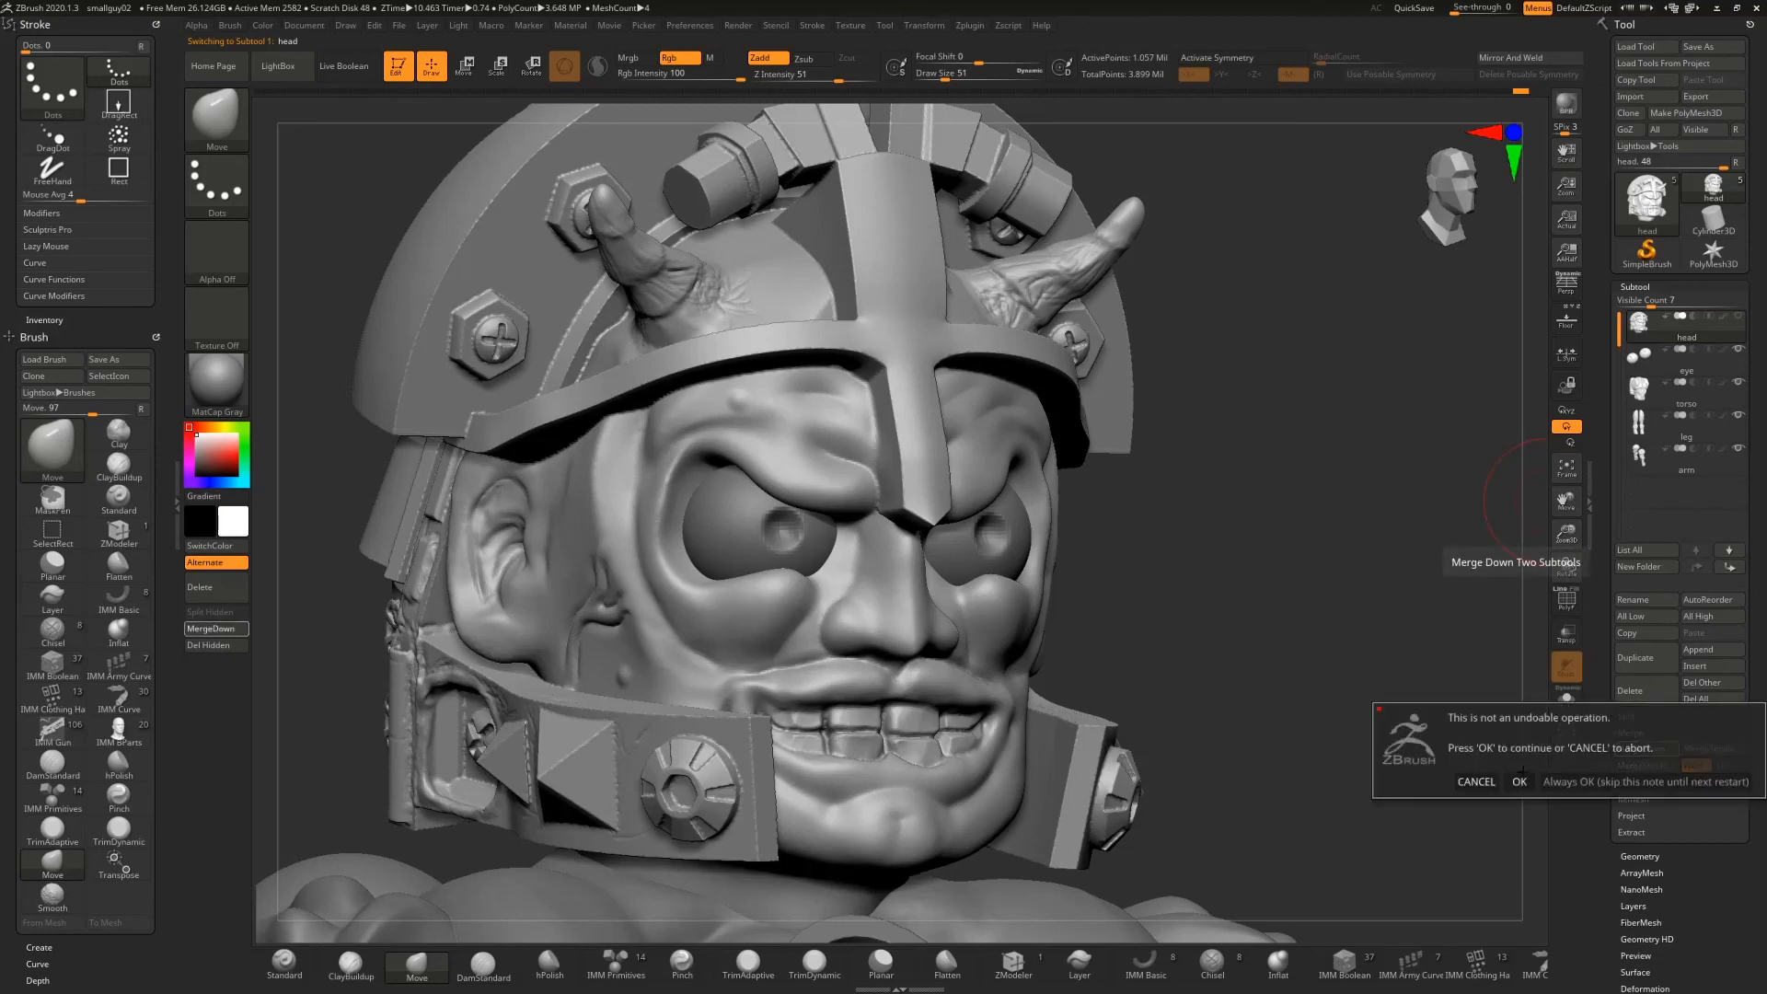
click(1520, 781)
Remesh the merged head and eyes with DynaMesh at resolution 800
ctrl+drag(1209, 506, 1291, 622)
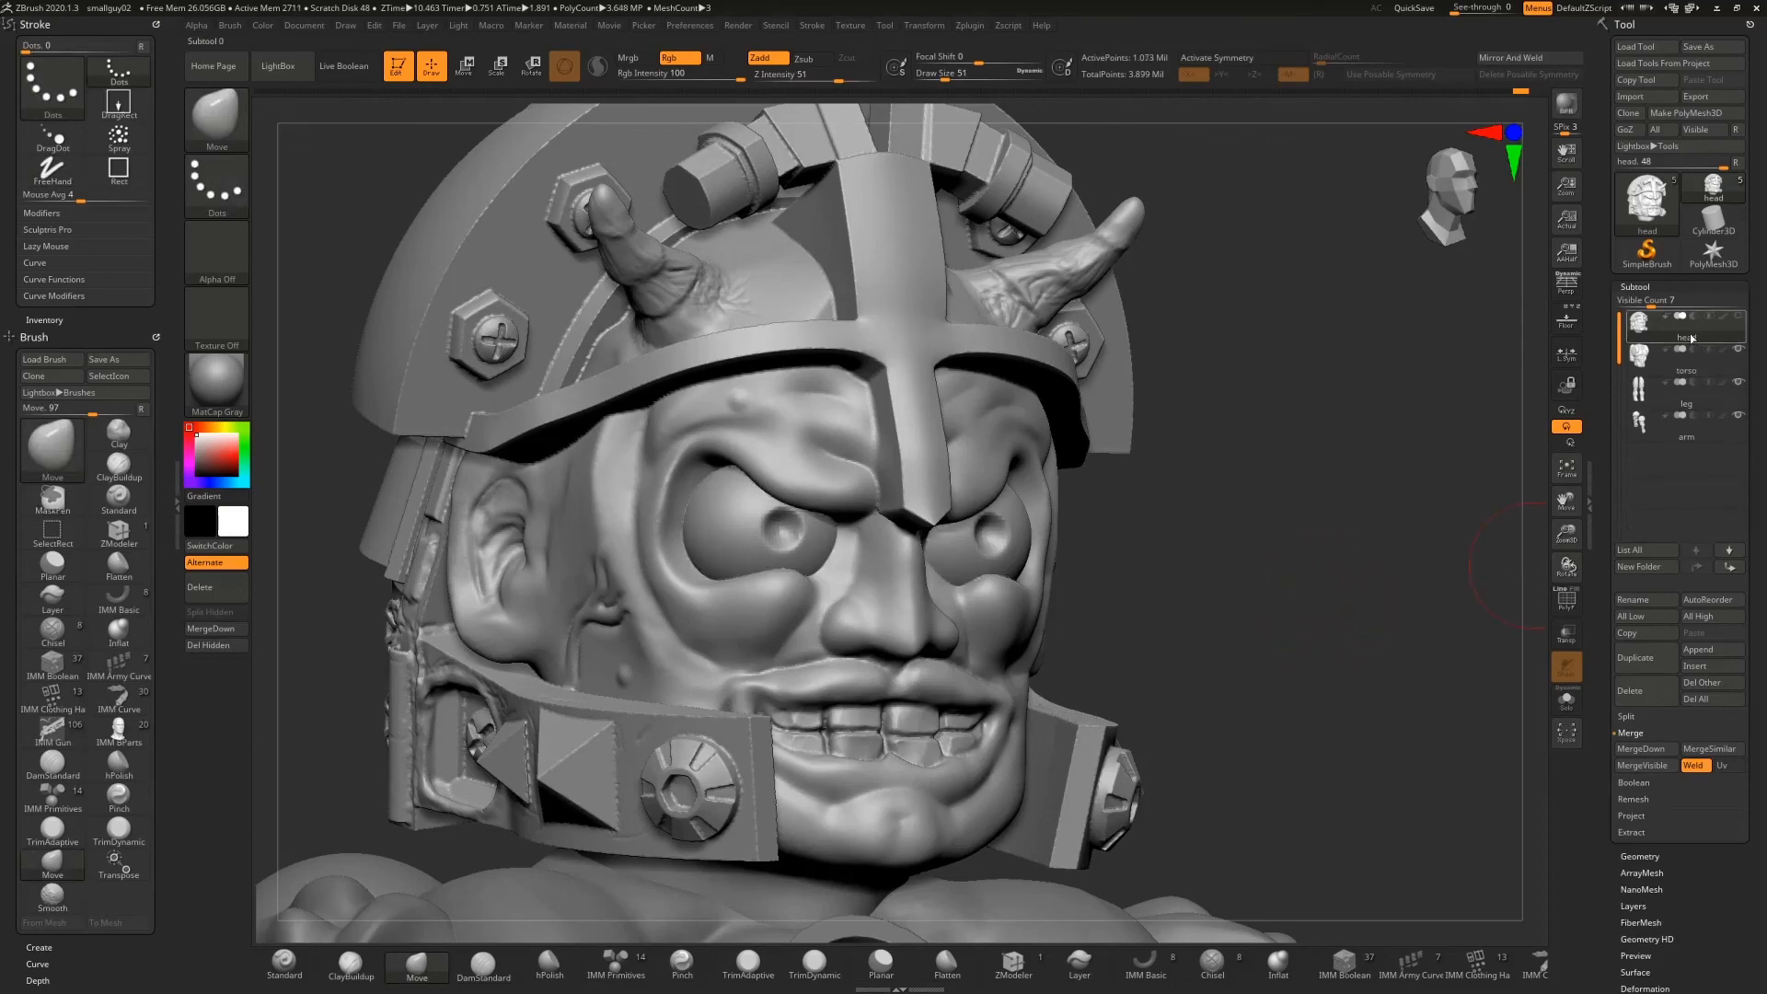
click(1640, 856)
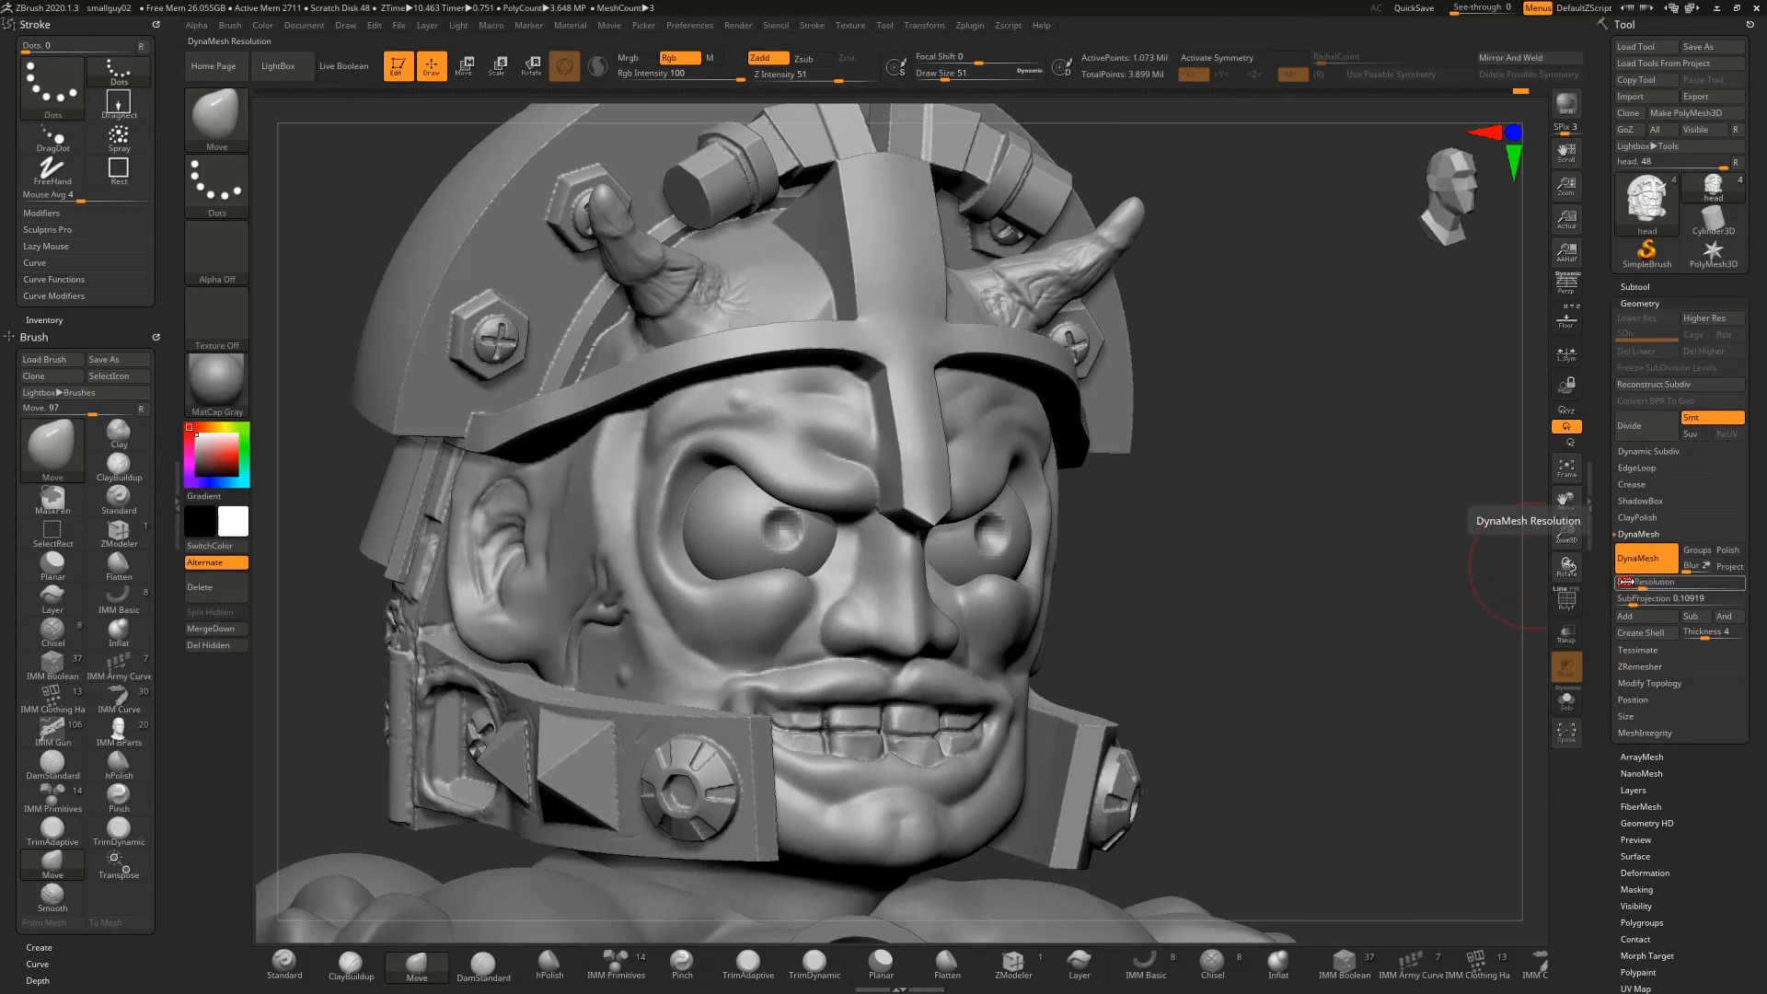
mouse_move(1240, 516)
ctrl+mouse_down()
mouse_move(1380, 684)
mouse_move(1281, 625)
mouse_move(1198, 621)
mouse_move(1310, 629)
ctrl+mouse_up()
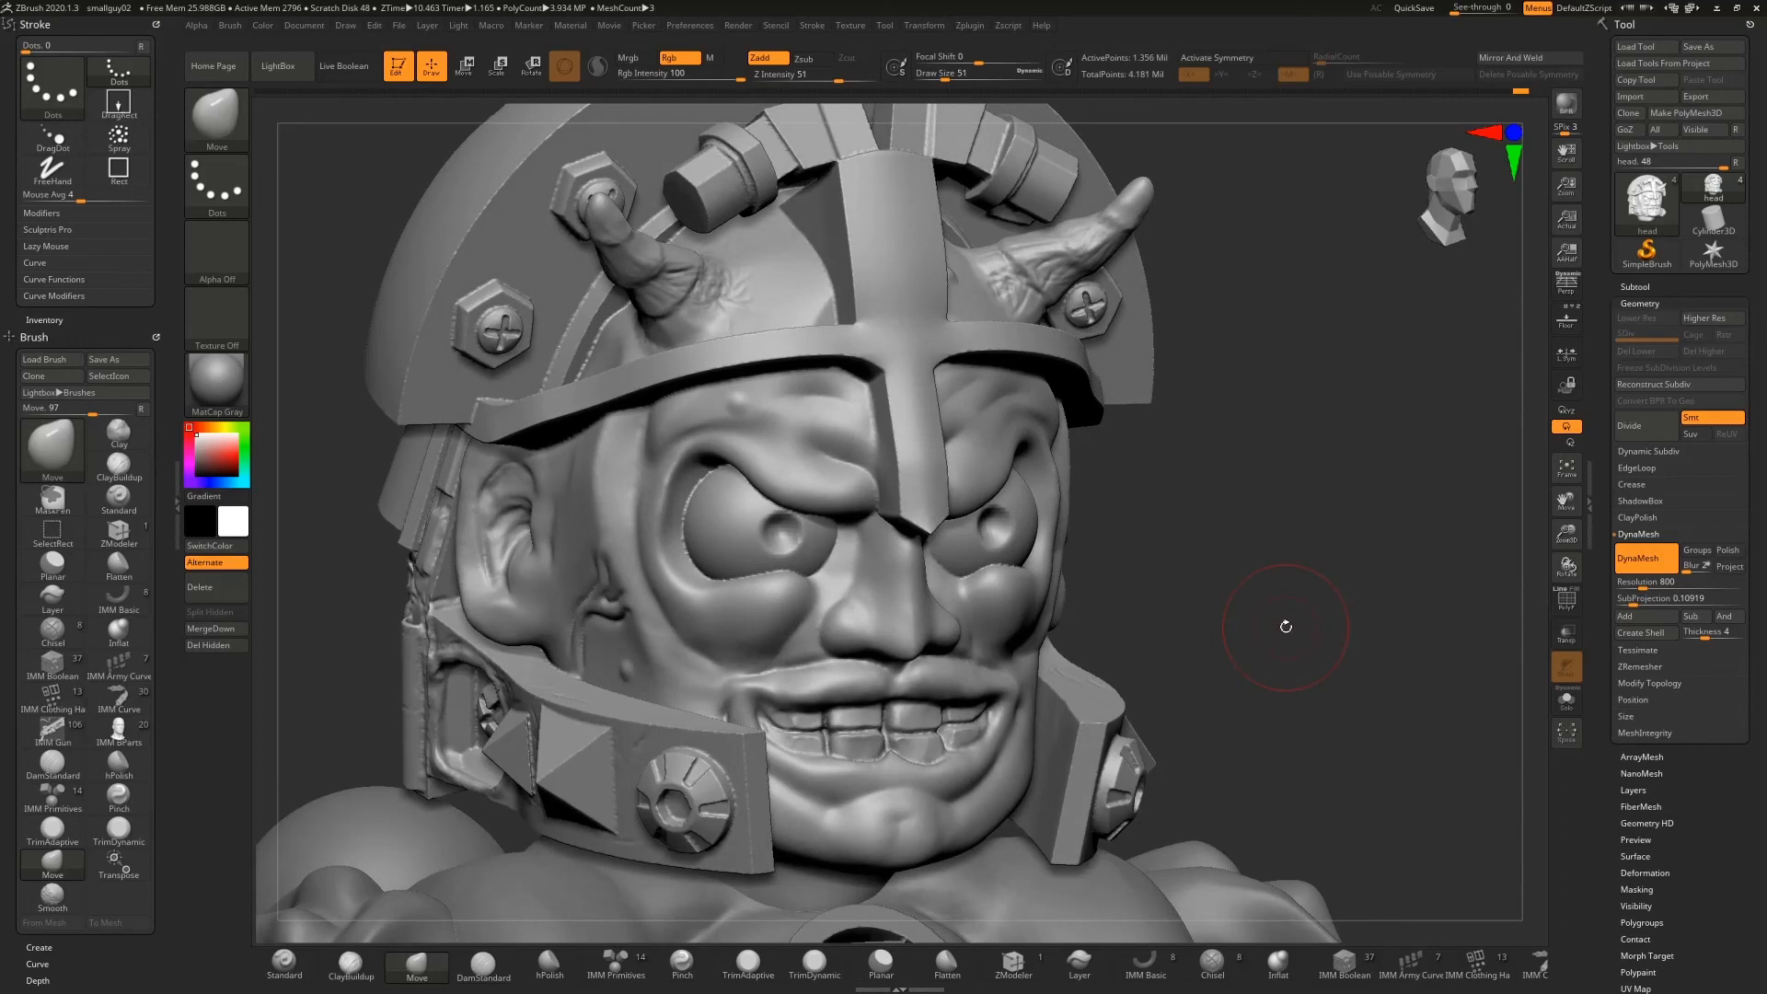
Smooth the seams around the eyeballs of the merged head with the Smooth brush at draw size 22
key(s)
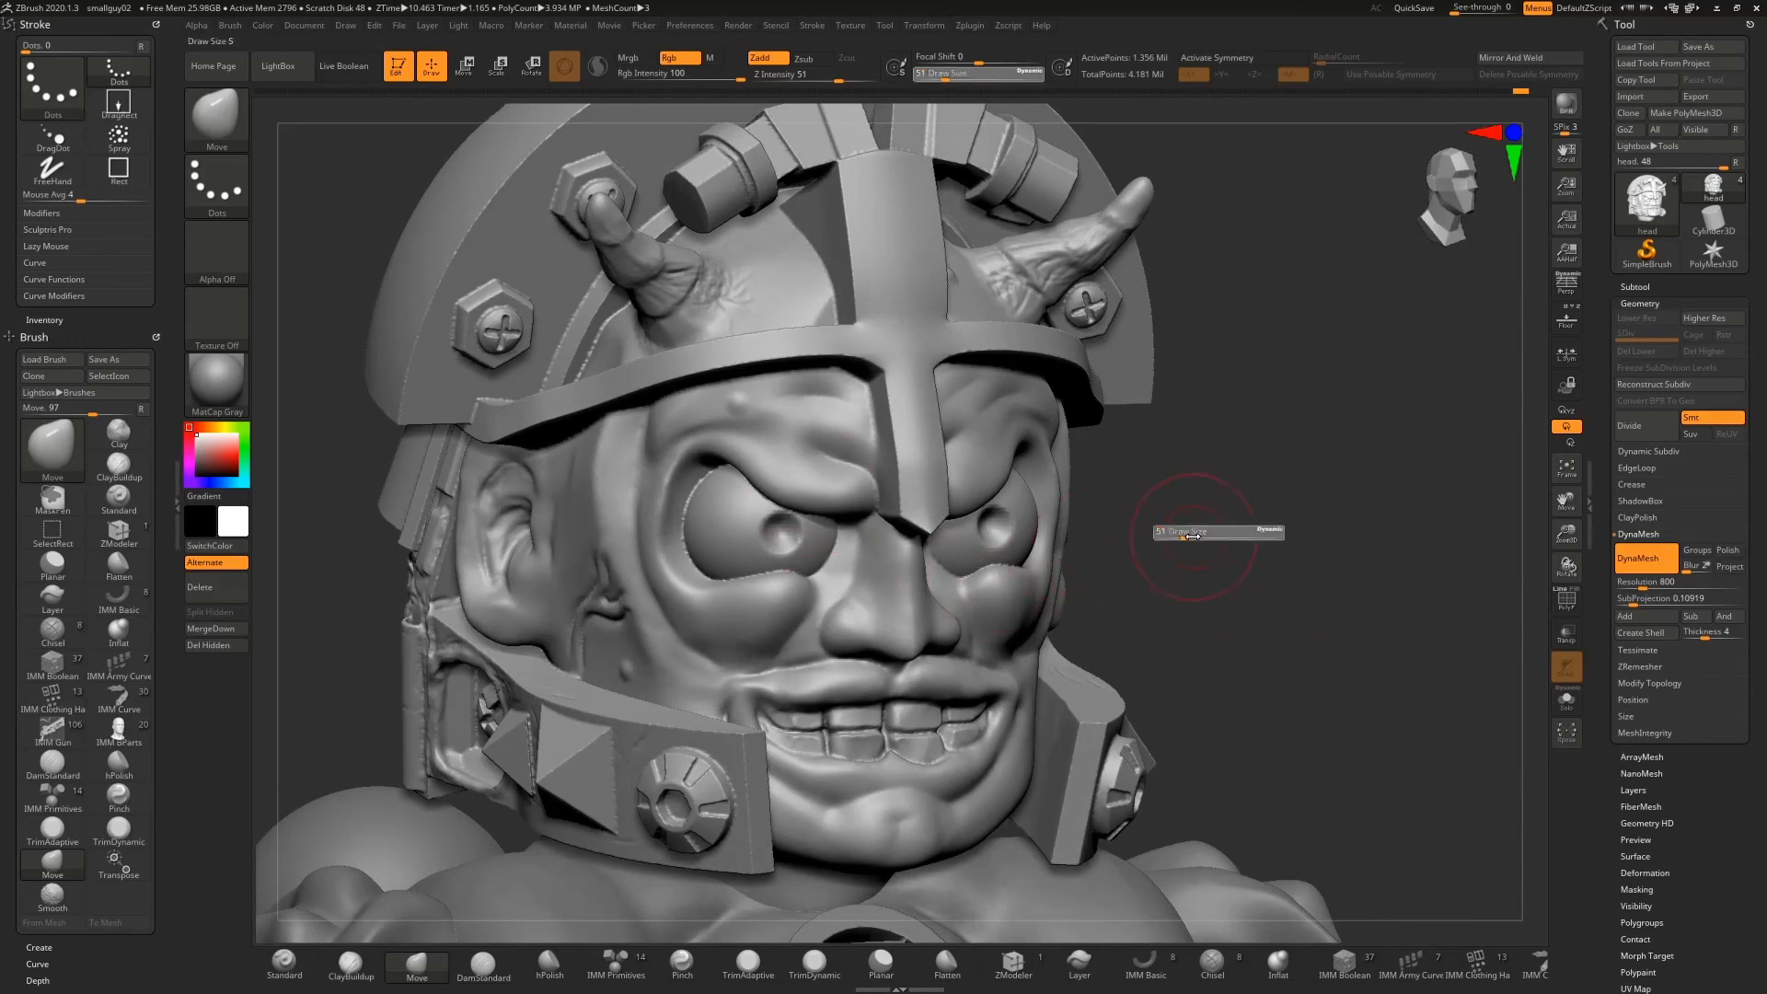
drag(1193, 534, 1179, 532)
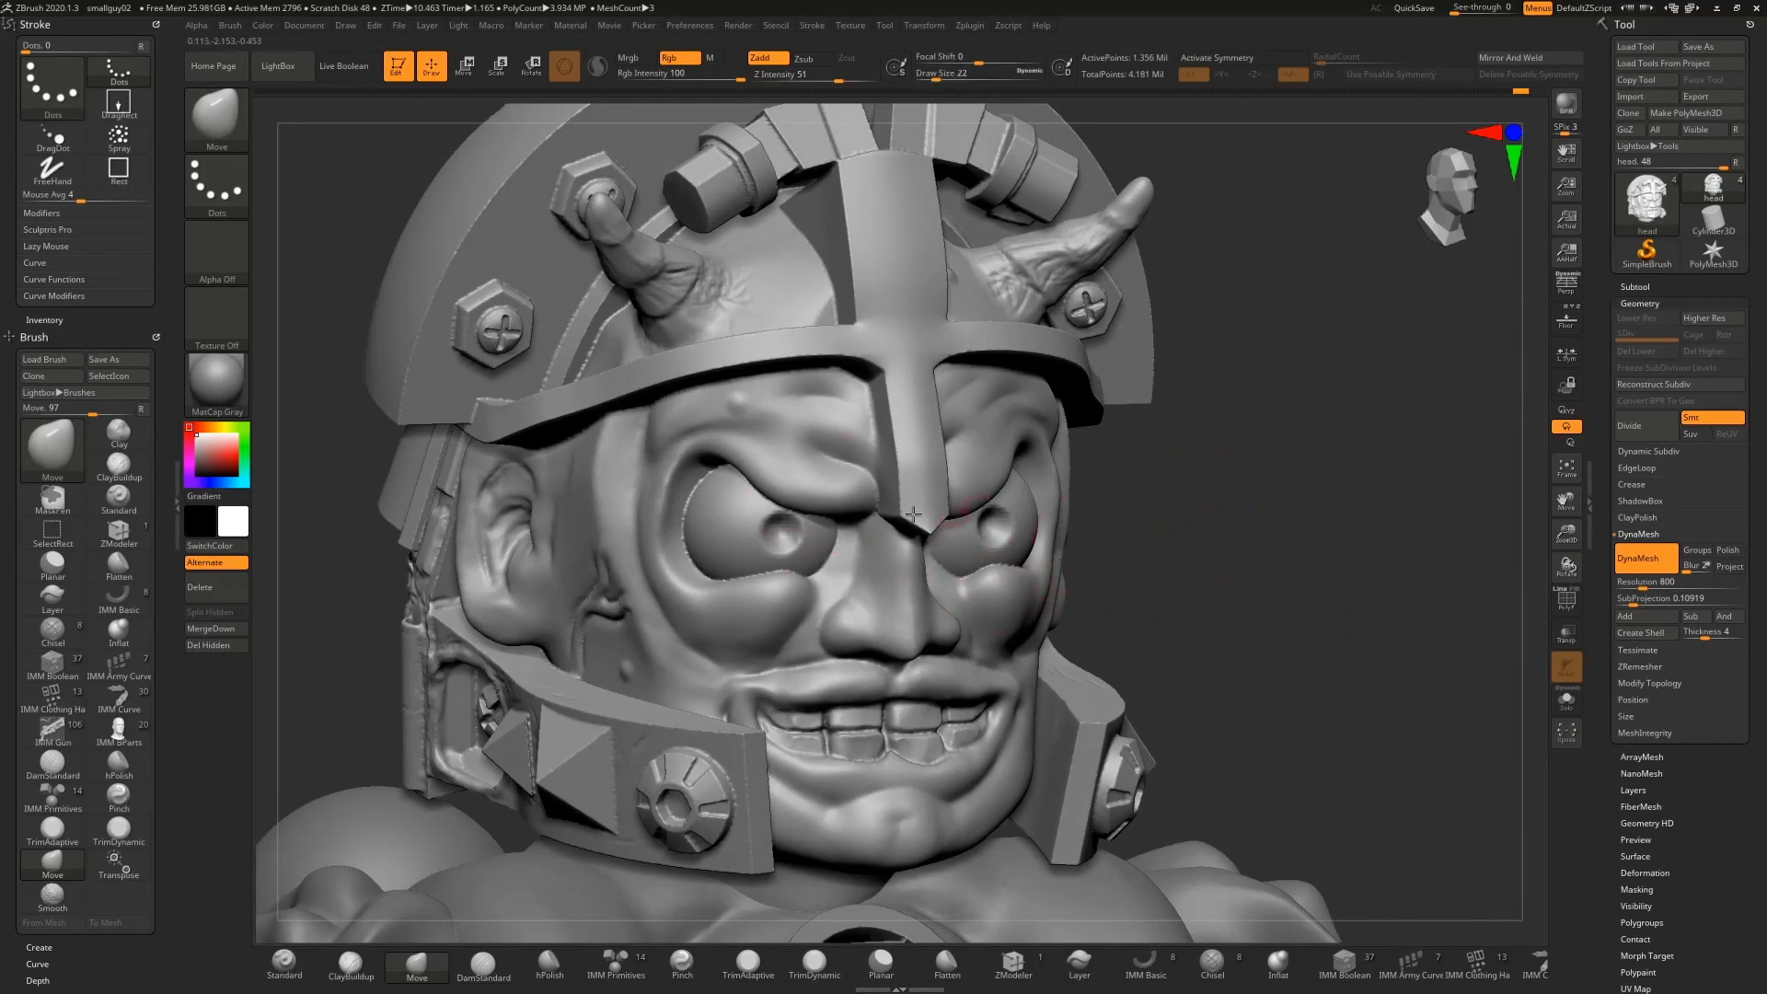
key(shift)
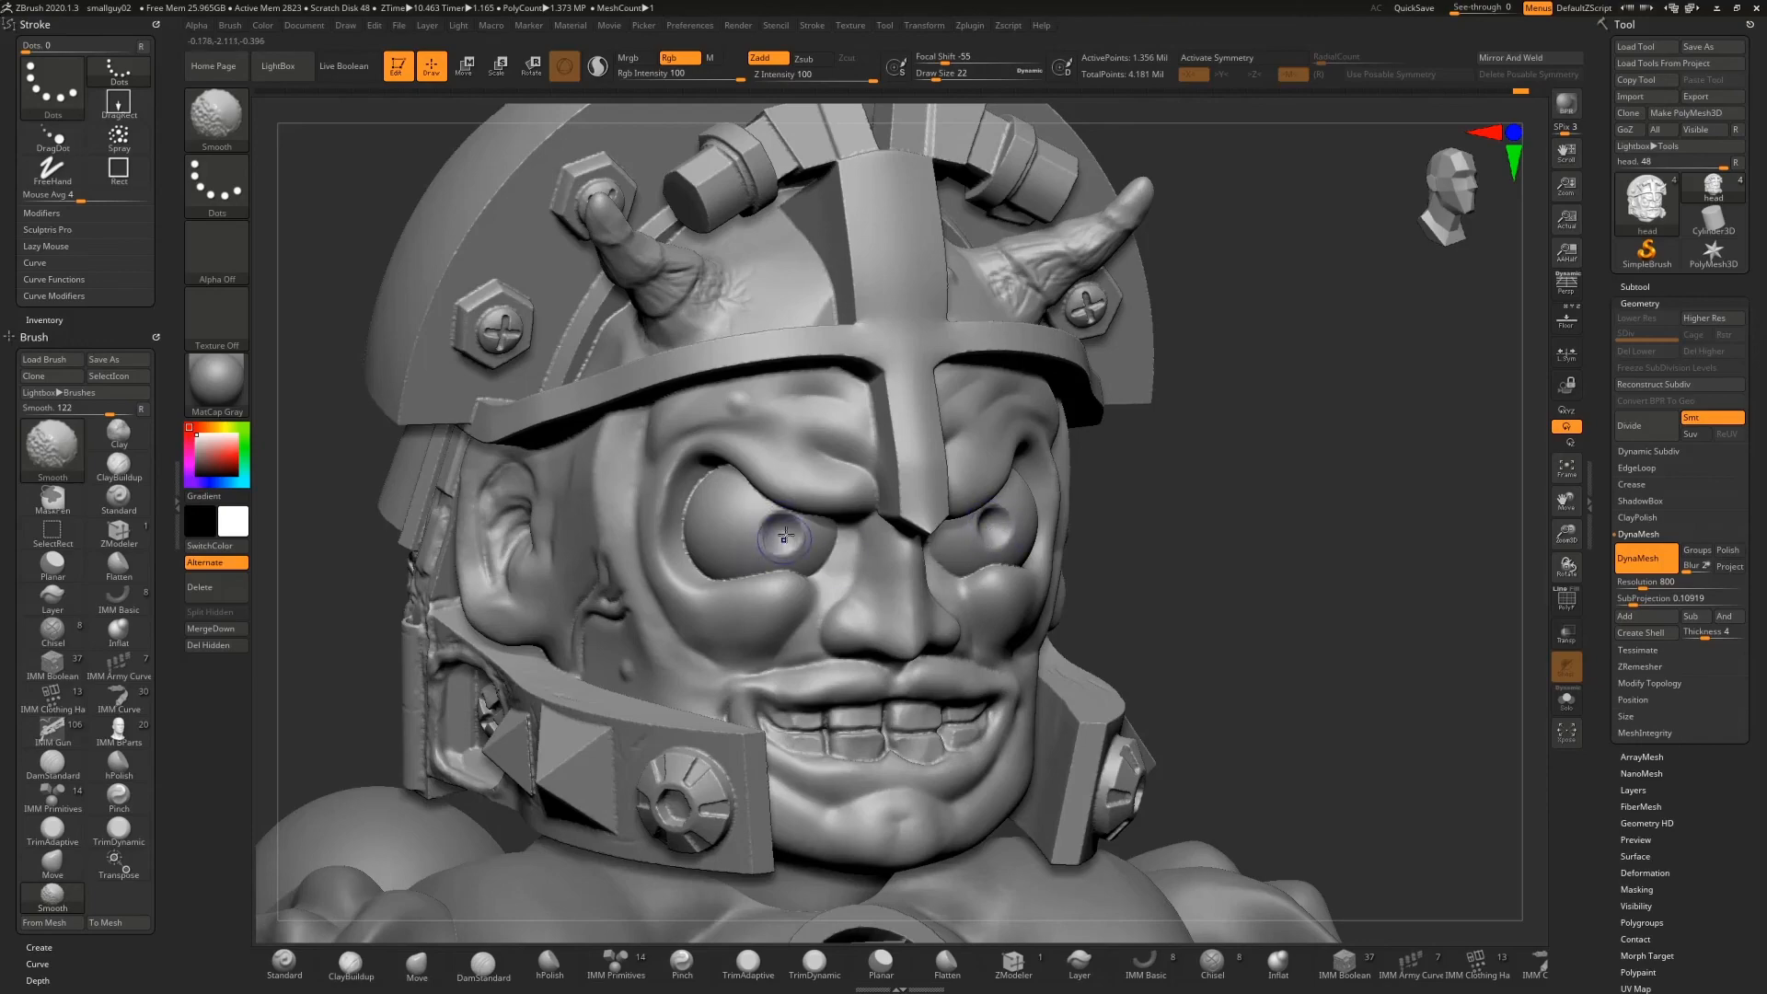
shift+drag(785, 534, 789, 540)
Examine the full figure from the front and three-quarter angles to judge its overall proportions and silhouette
mouse_move(1334, 508)
mouse_down()
mouse_move(1294, 502)
mouse_move(1331, 500)
mouse_up()
drag(1561, 534, 1557, 449)
mouse_move(1139, 514)
mouse_down()
mouse_move(1199, 484)
mouse_move(1063, 501)
mouse_move(1110, 539)
mouse_move(1151, 338)
mouse_up()
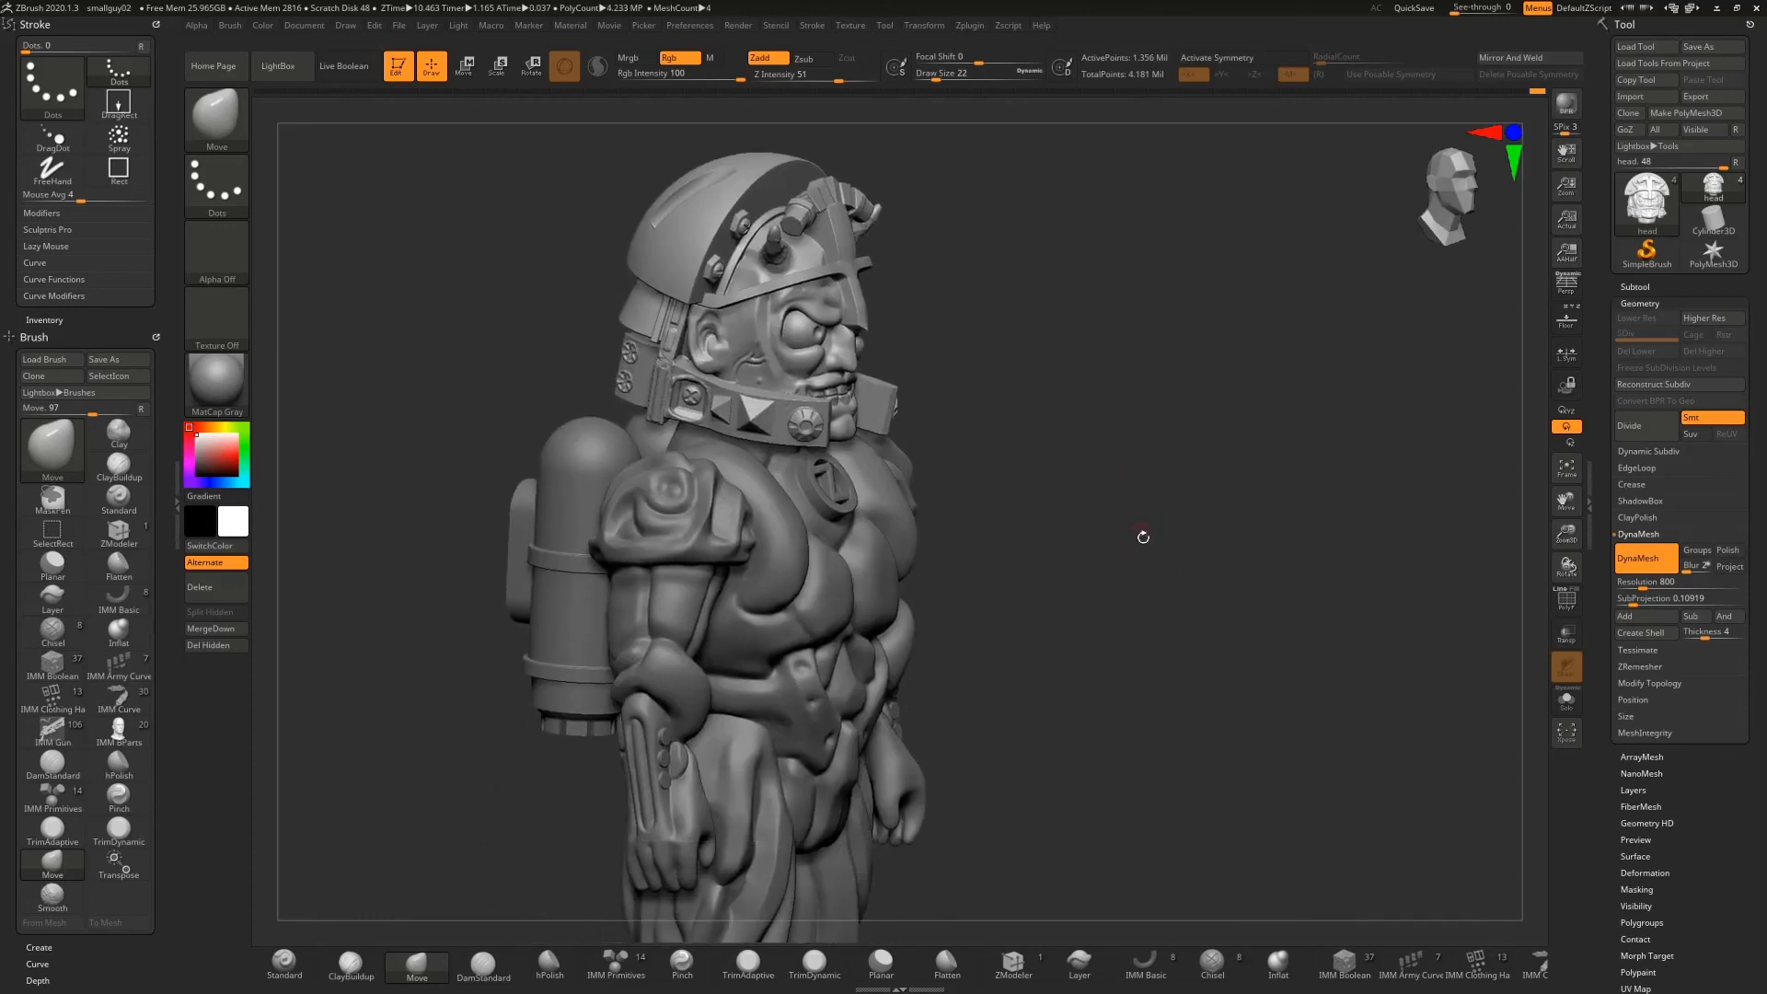
alt+drag(1142, 601, 1161, 463)
drag(1578, 534, 1567, 543)
mouse_move(1221, 453)
mouse_down()
mouse_move(1175, 513)
mouse_move(1137, 502)
mouse_move(1233, 503)
mouse_move(1118, 492)
mouse_move(1162, 504)
mouse_move(1138, 498)
mouse_up()
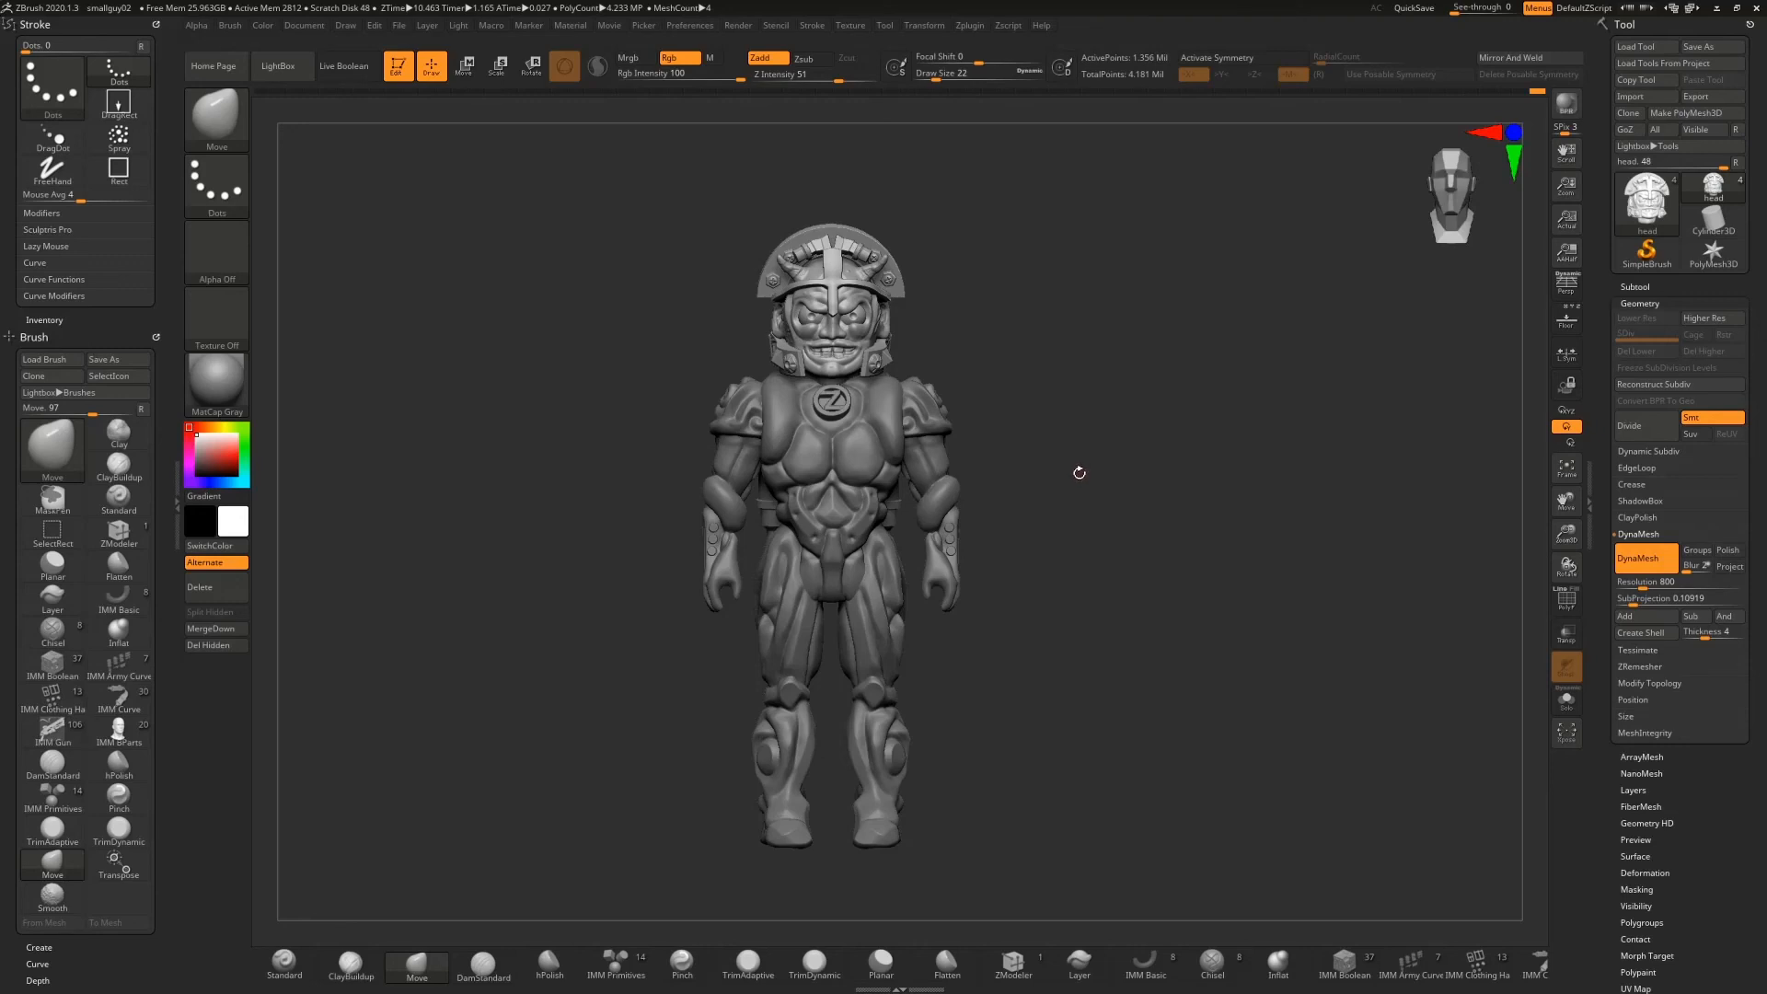
mouse_move(1088, 481)
mouse_down()
mouse_move(1188, 492)
mouse_move(1066, 500)
mouse_move(1089, 500)
mouse_move(1092, 472)
mouse_up()
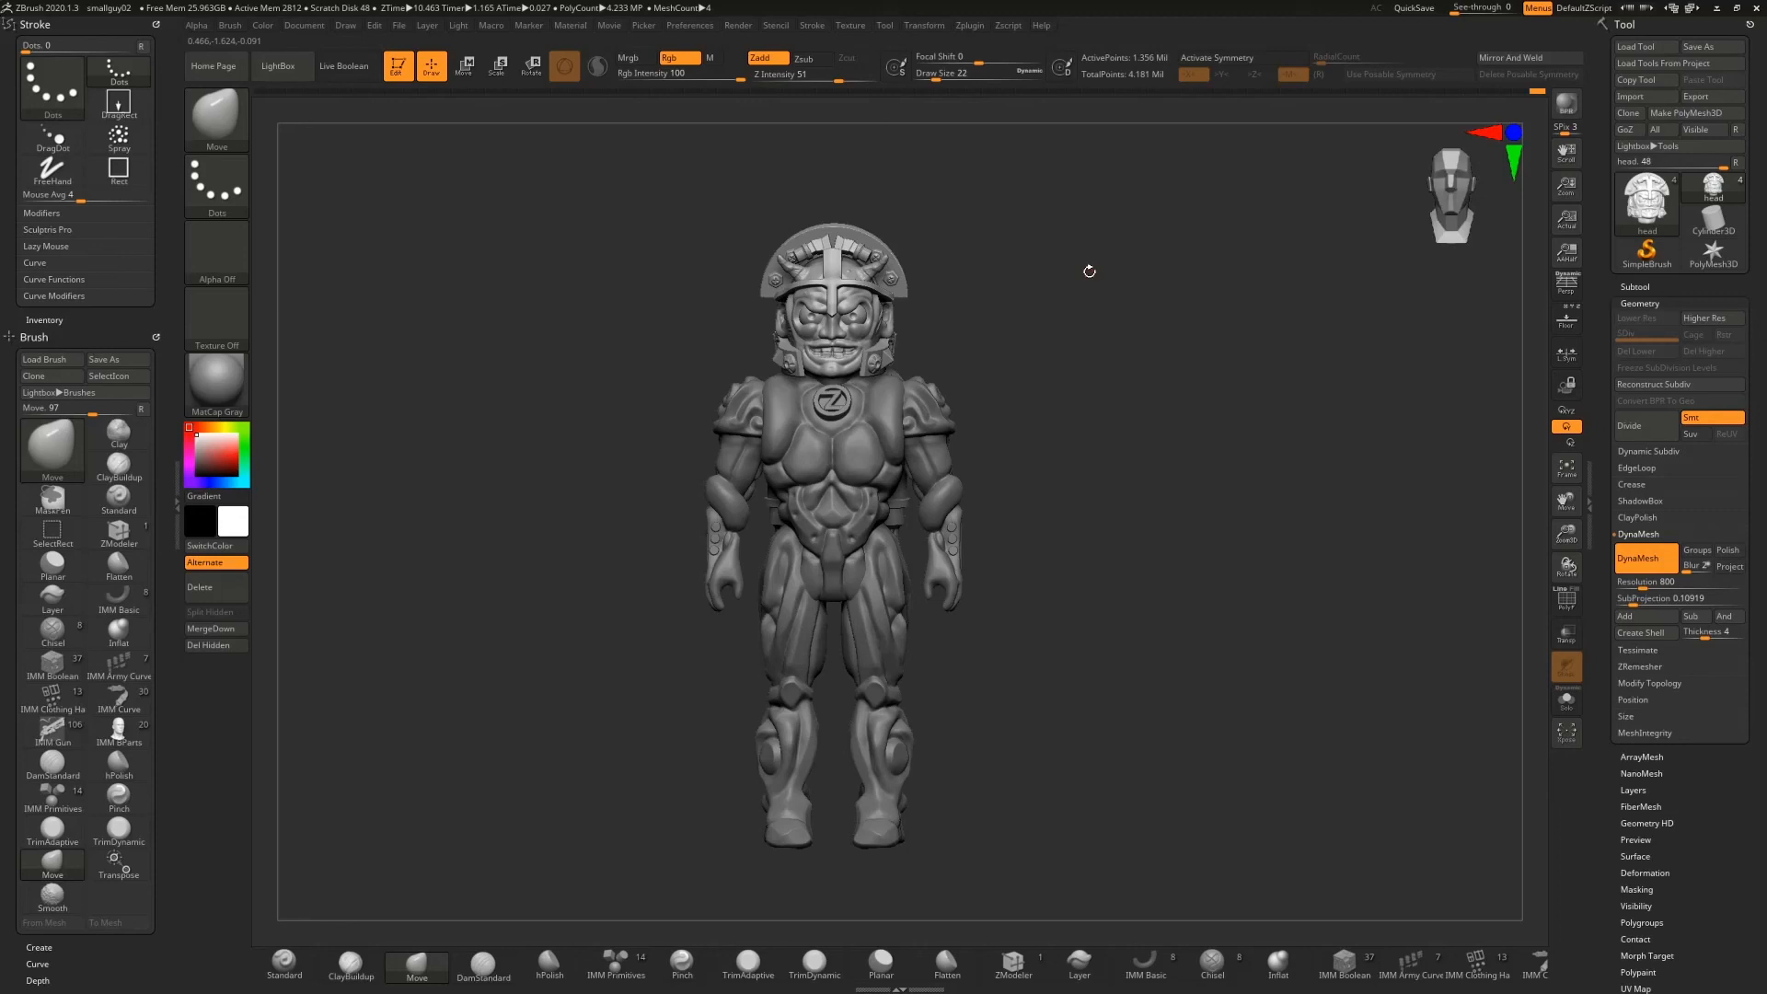
mouse_move(1006, 385)
mouse_down()
mouse_move(1078, 397)
mouse_move(1017, 391)
mouse_move(1060, 437)
mouse_move(1045, 435)
mouse_move(1069, 434)
mouse_move(1051, 442)
mouse_move(1031, 406)
mouse_up()
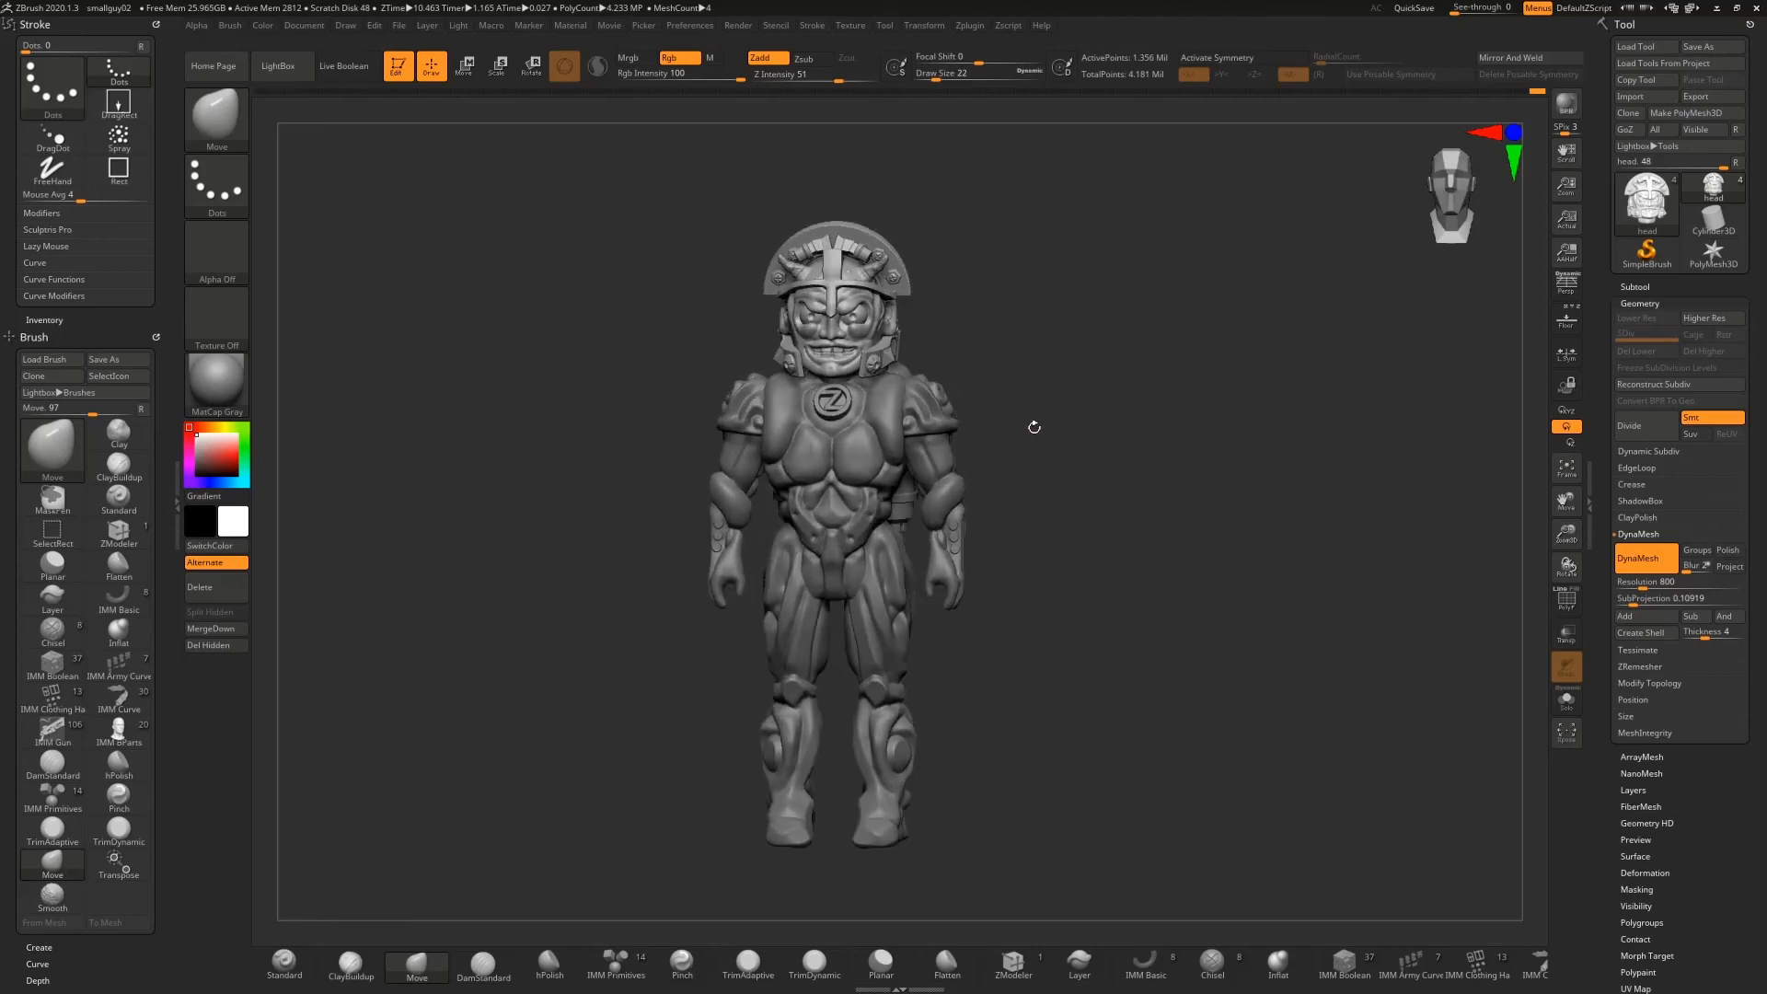
drag(1043, 432, 1033, 426)
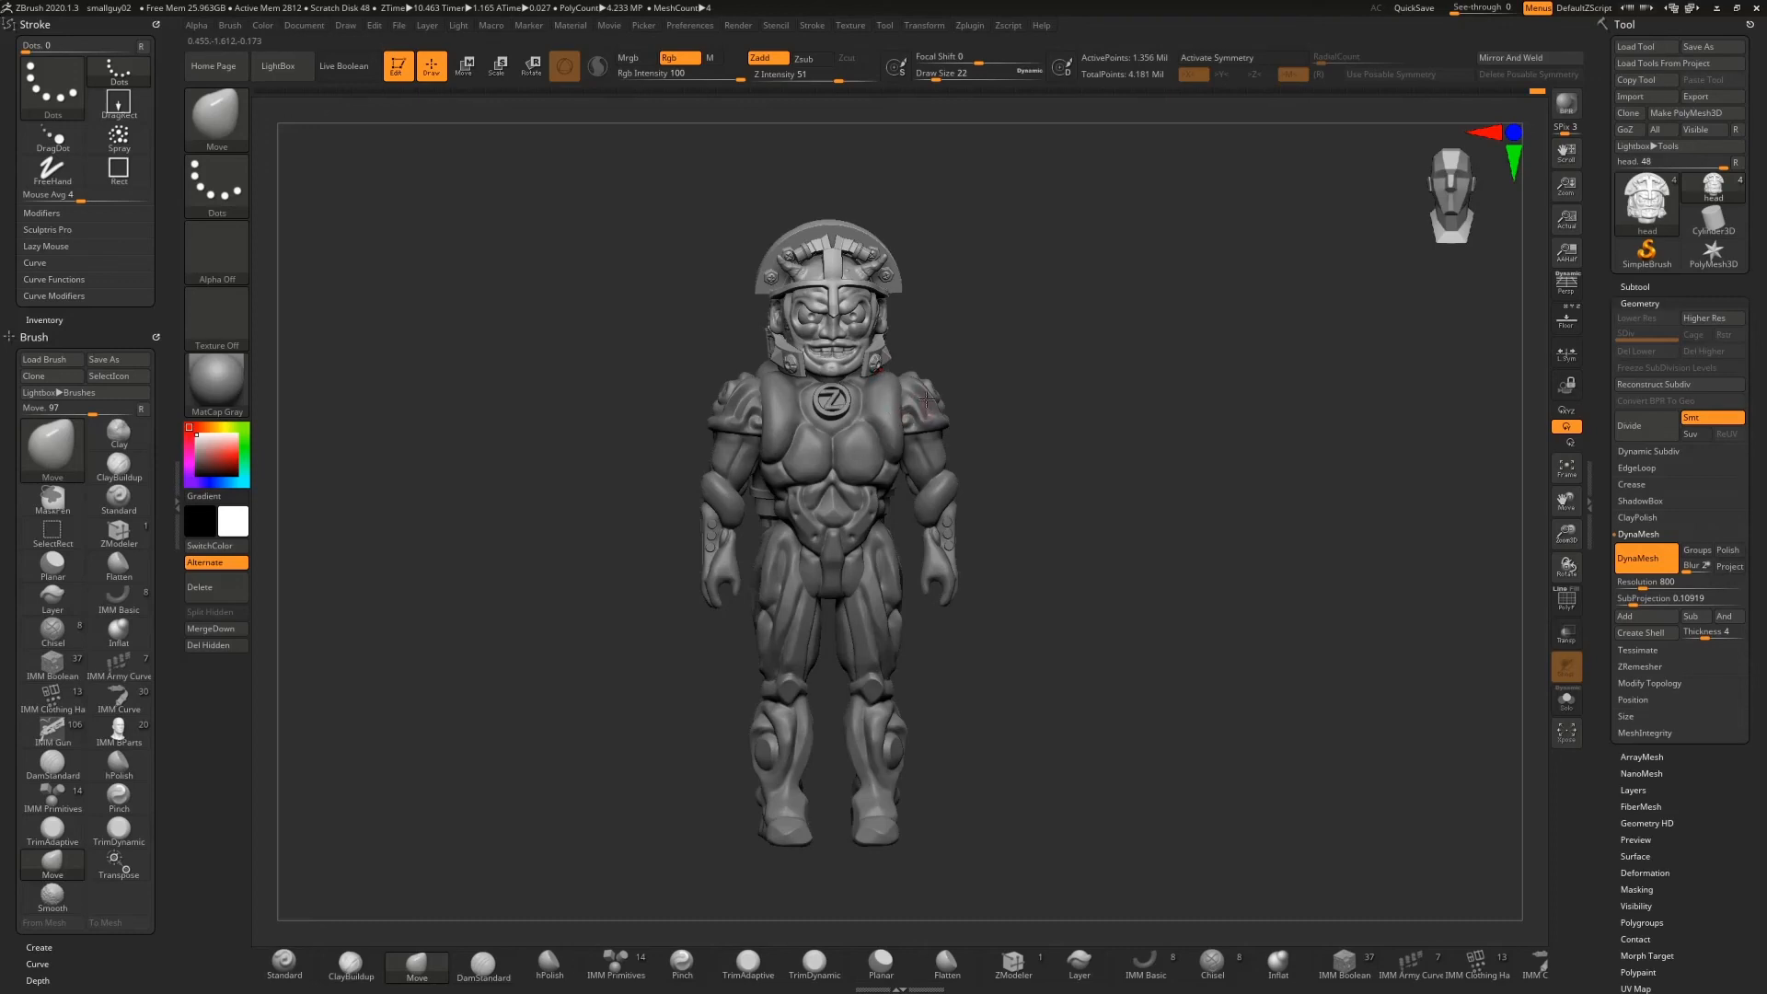
drag(1089, 387, 1132, 386)
drag(1033, 442, 1005, 397)
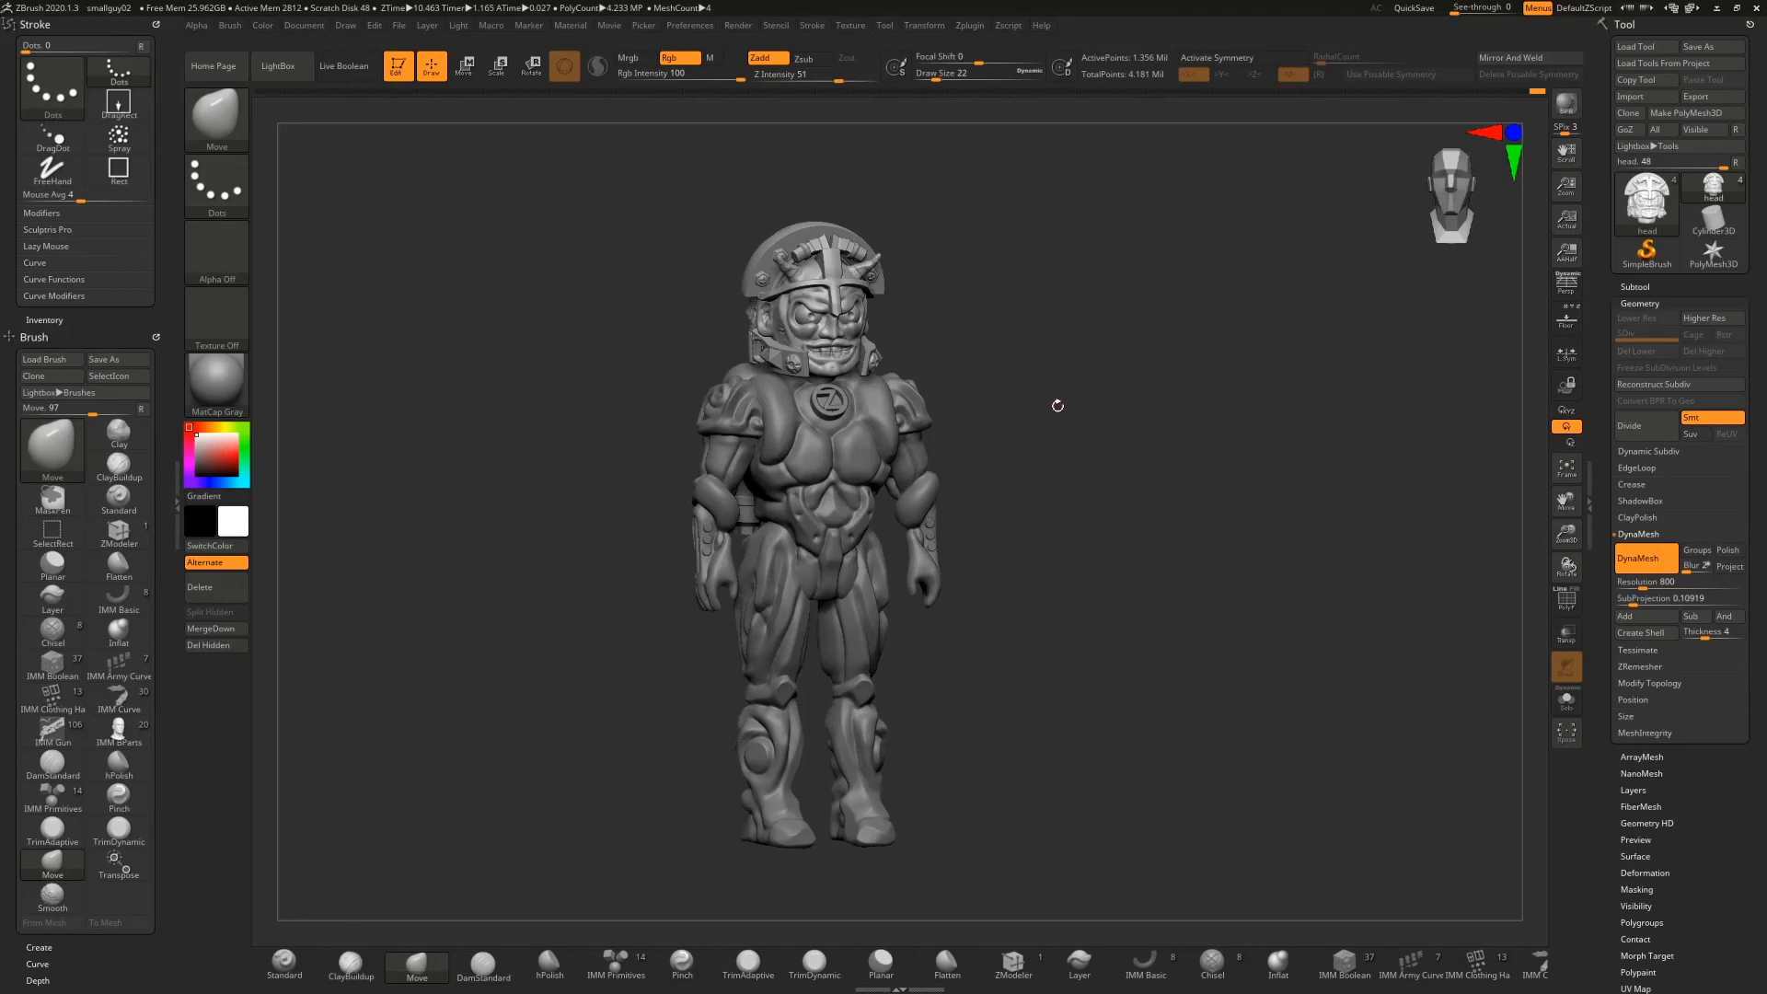
mouse_move(1064, 398)
mouse_down()
mouse_move(1032, 395)
mouse_move(1101, 408)
mouse_move(1033, 403)
mouse_move(1097, 409)
mouse_move(1065, 408)
mouse_up()
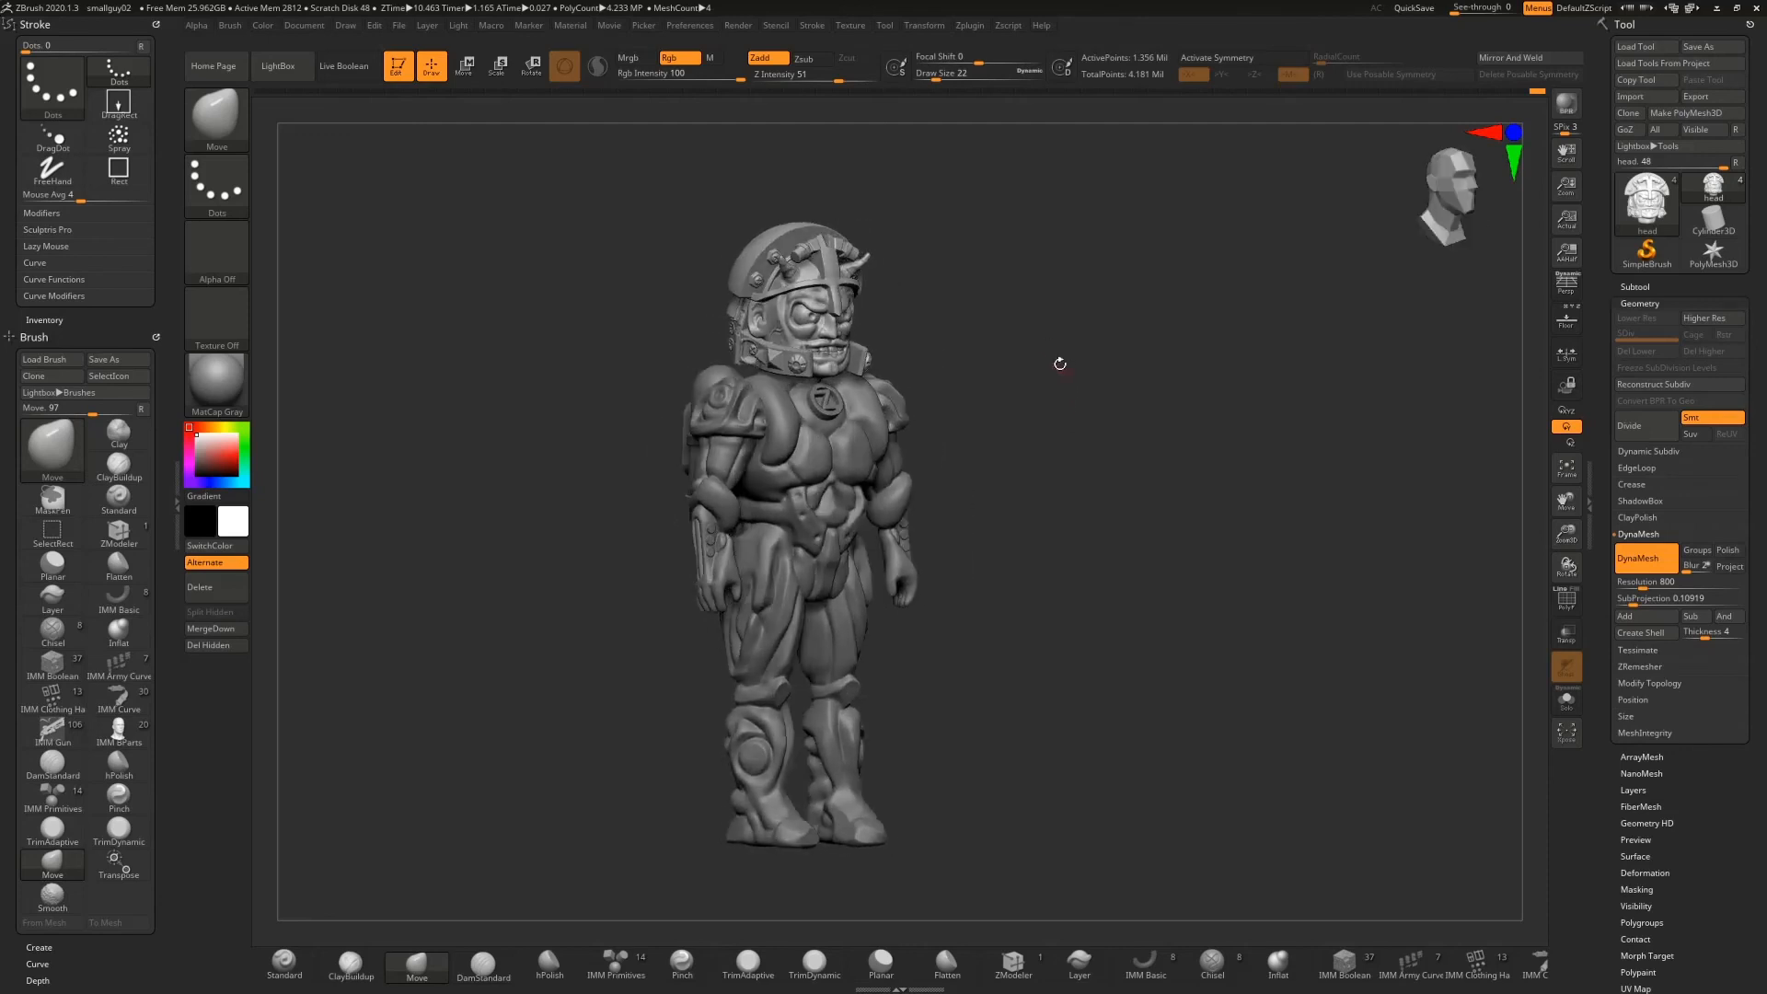